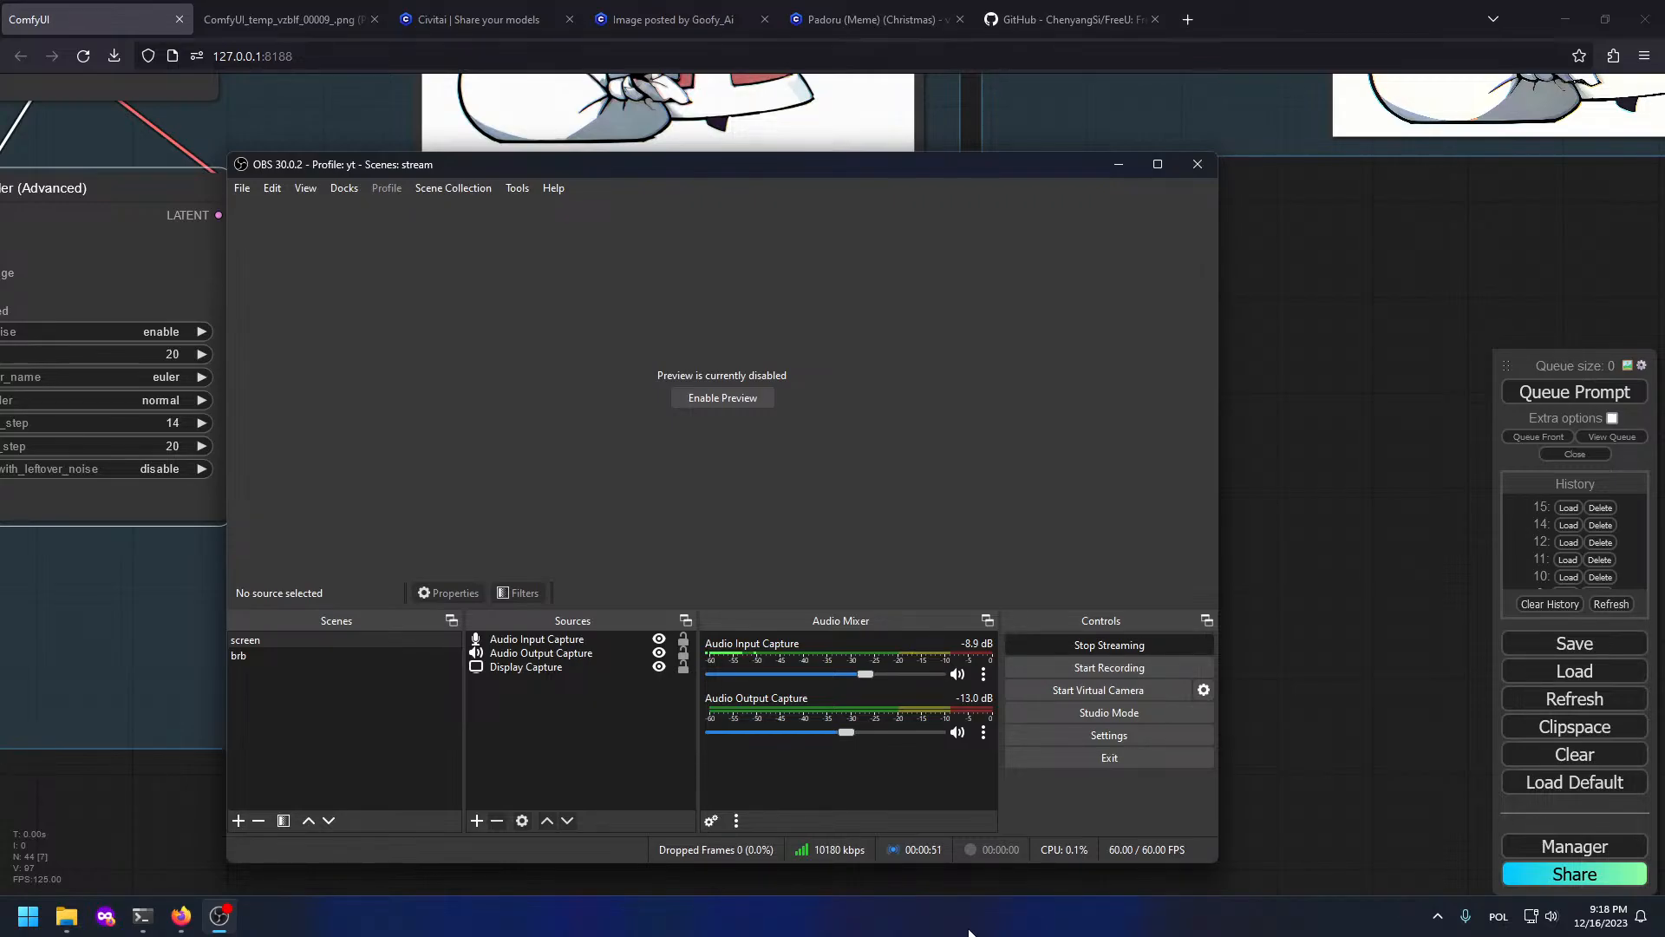
Step: Bring the ComfyUI workflow with the Santa cat-girl preview forward, then switch to the Civitai tab
{"action": "left_click", "coordinate": [1272, 523]}
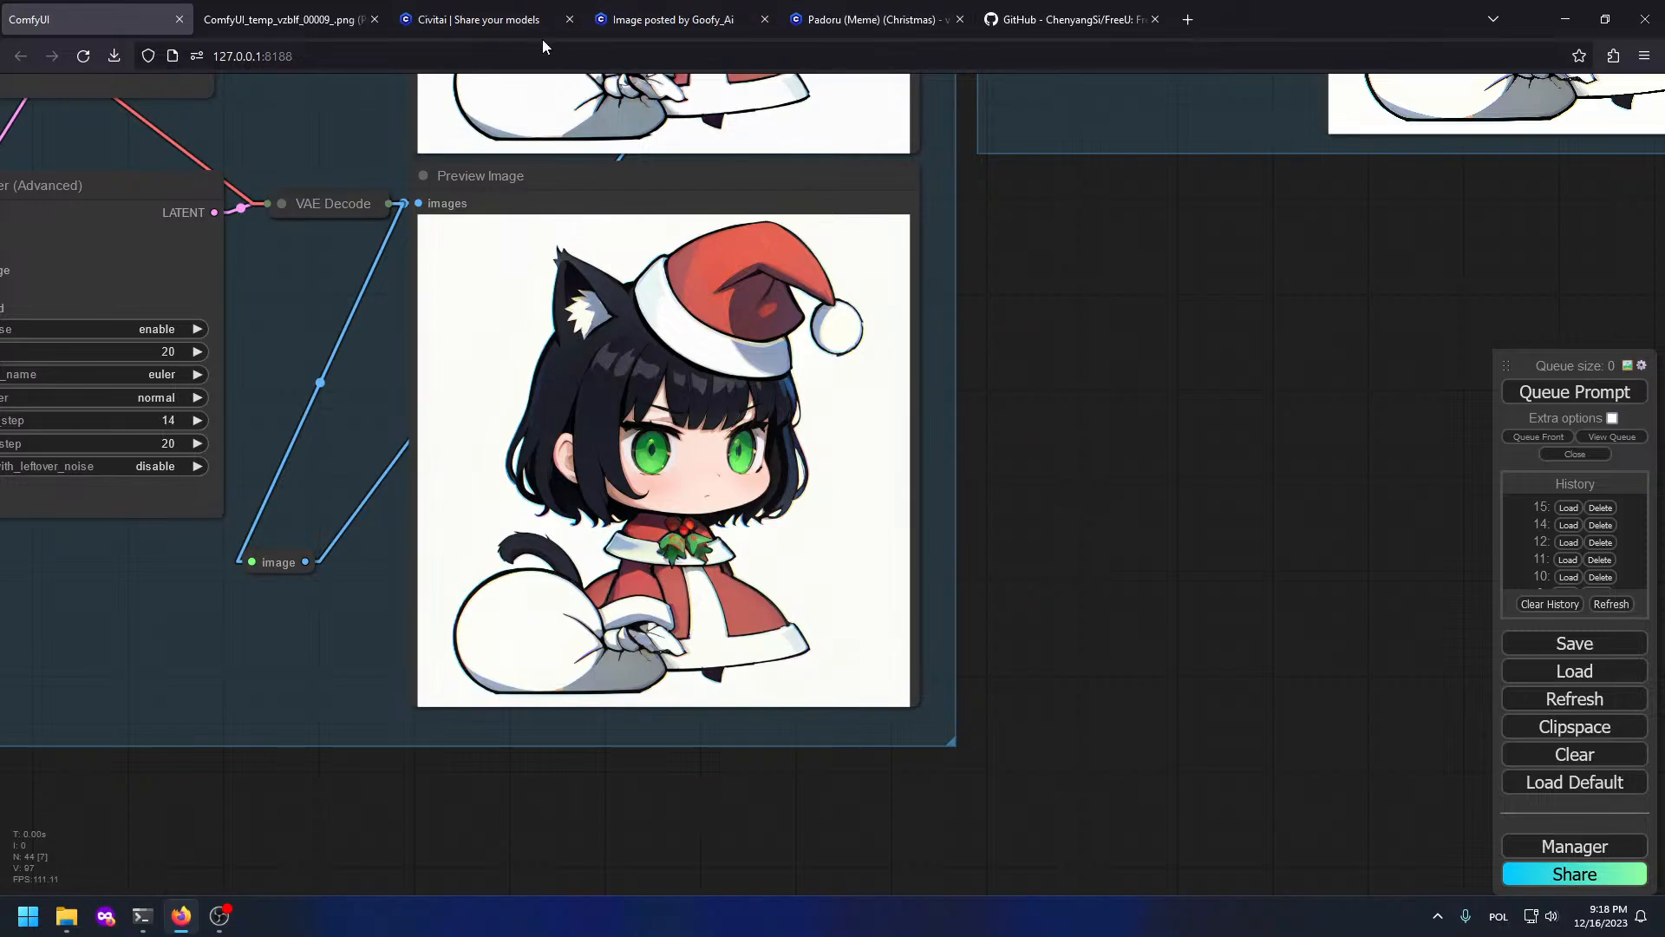
{"action": "left_click", "coordinate": [520, 21]}
Step: Go from Civitai Models to the Bounties list and dismiss the Image Generation Unblocked notice
{"action": "left_click", "coordinate": [531, 280]}
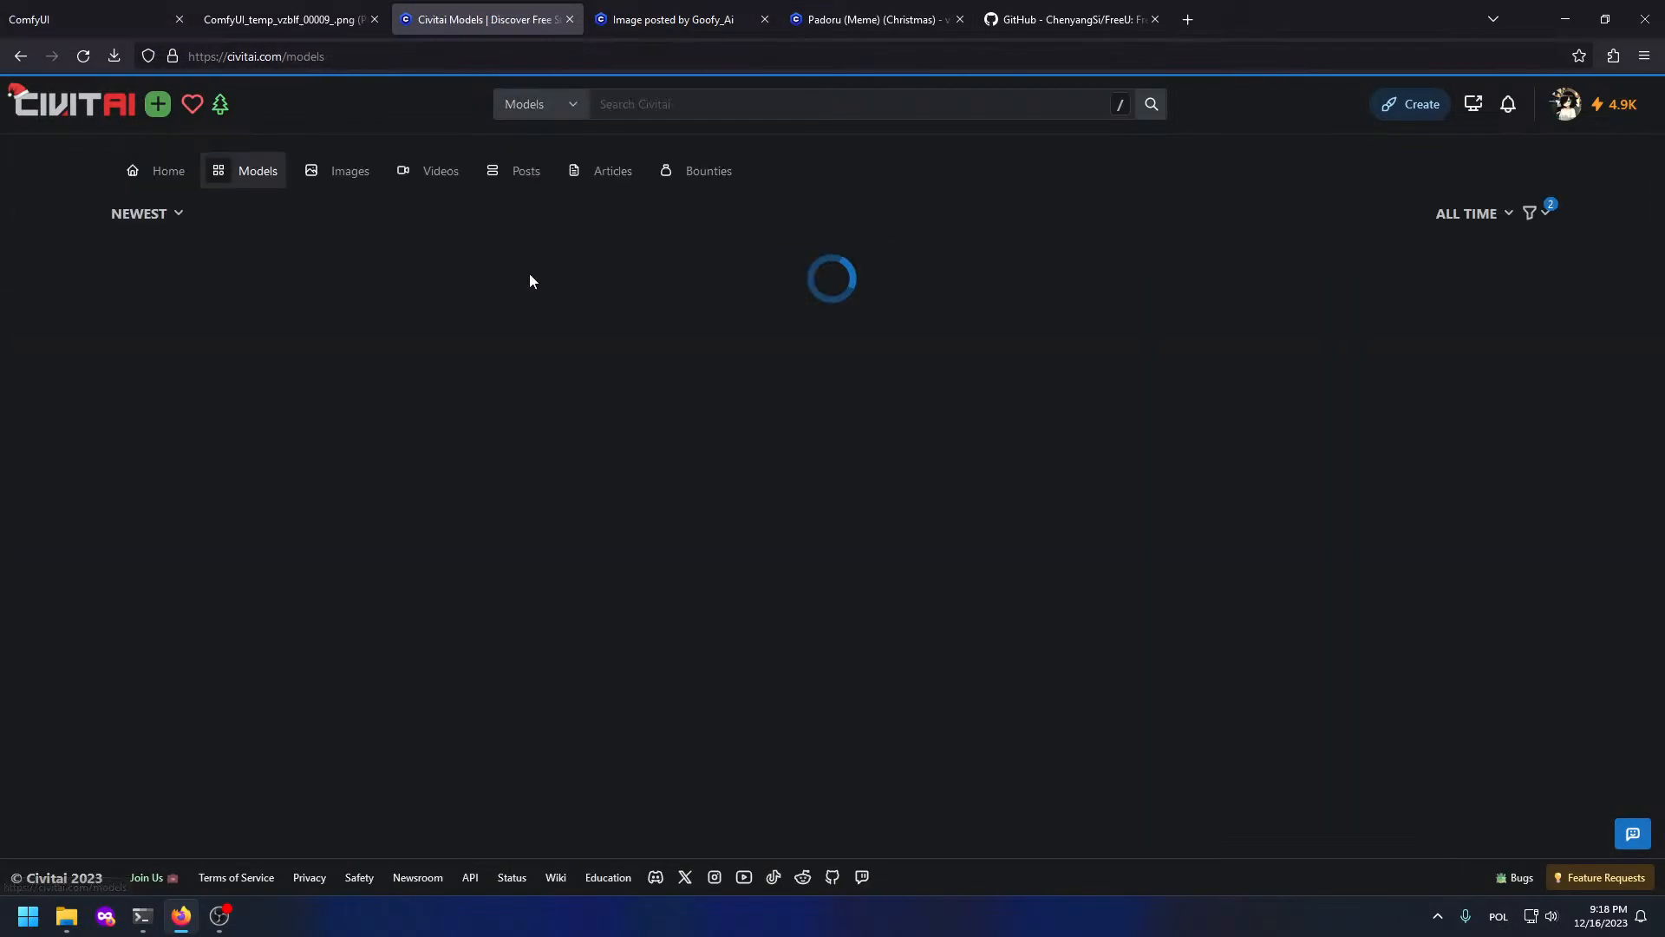
{"action": "left_click", "coordinate": [687, 246]}
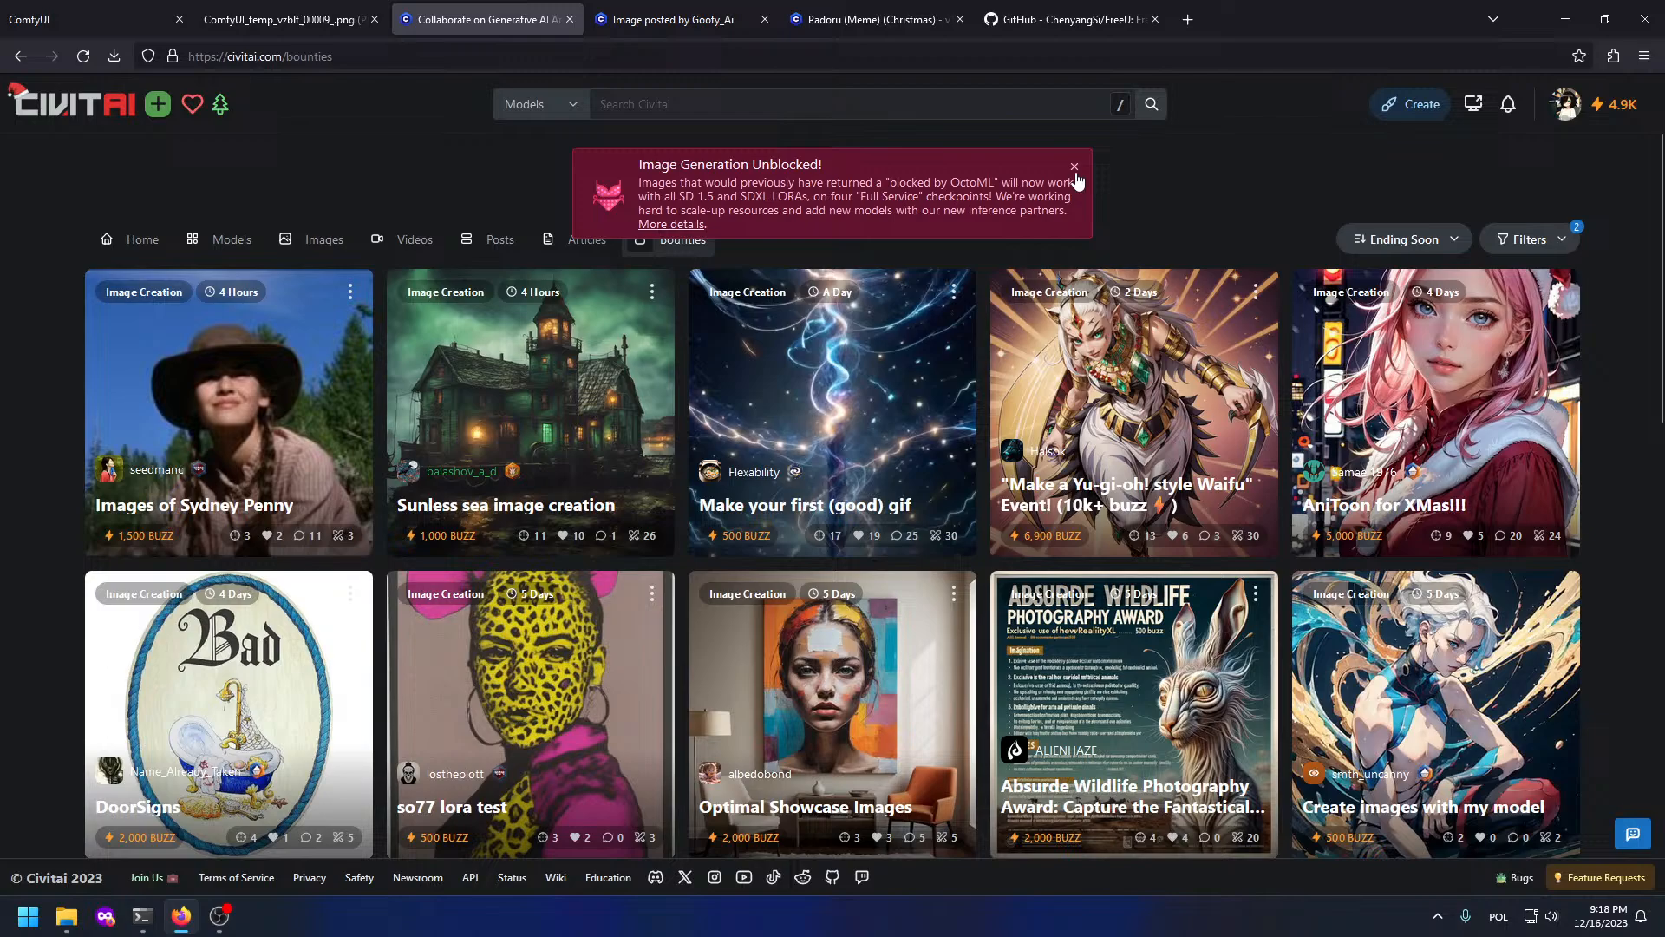
{"action": "left_click", "coordinate": [1074, 167]}
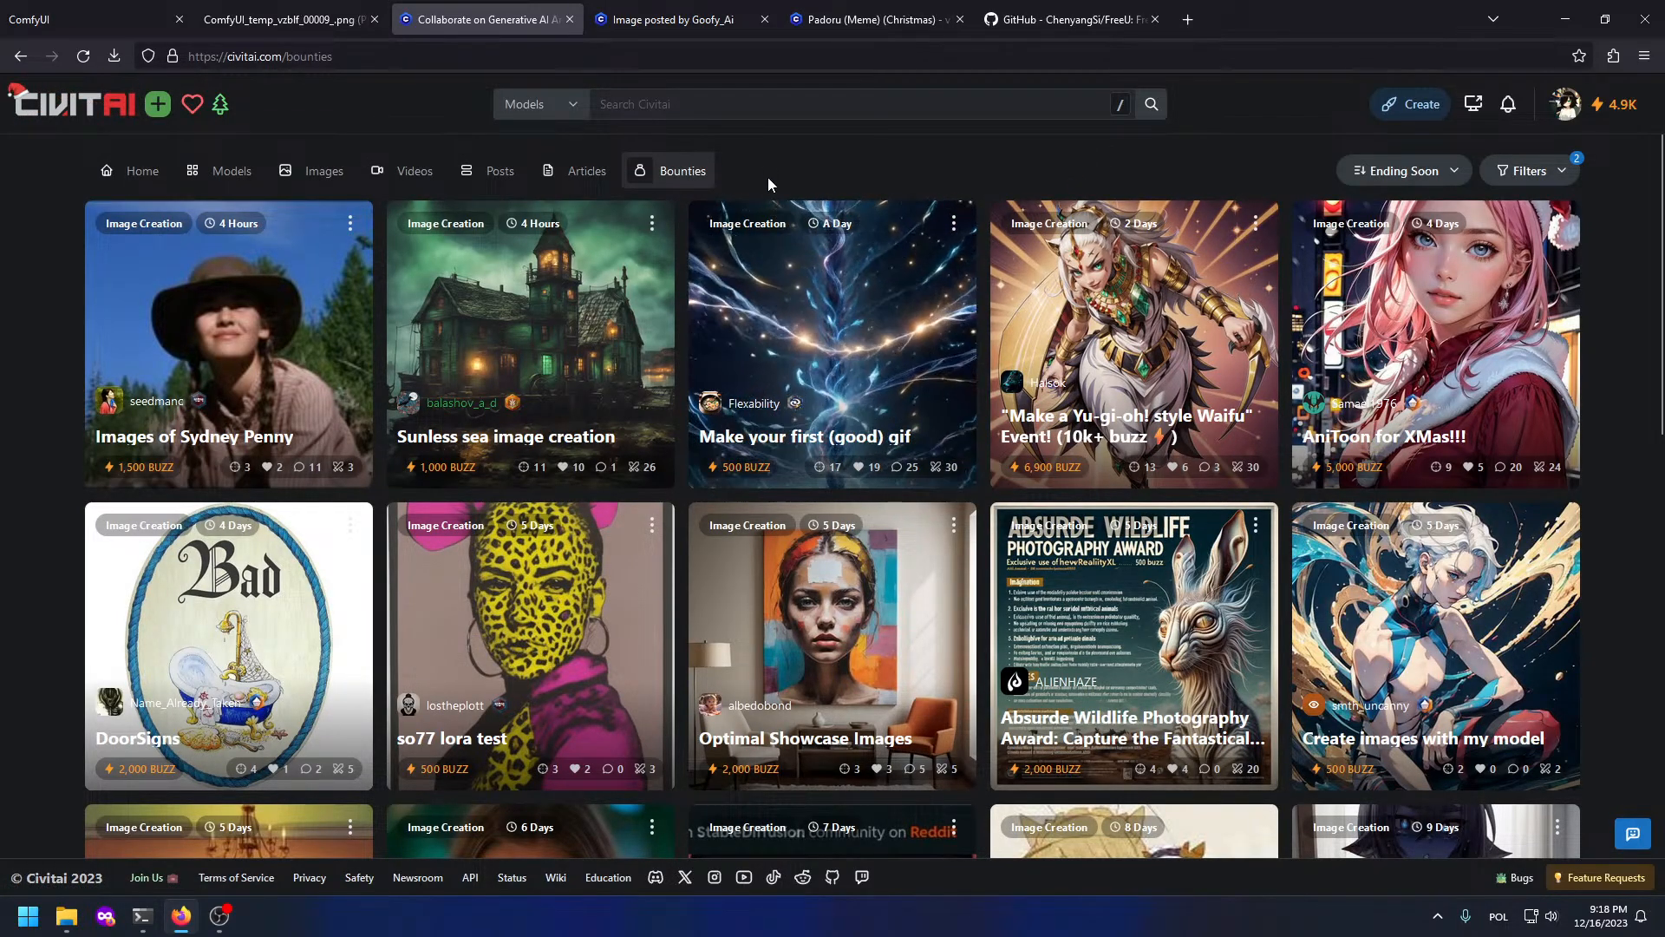
Step: Open the Absurde Wildlife Photography Award bounty and its NewRealityXL model tab, read the rules, then return to bounties
{"action": "left_click", "coordinate": [1104, 687]}
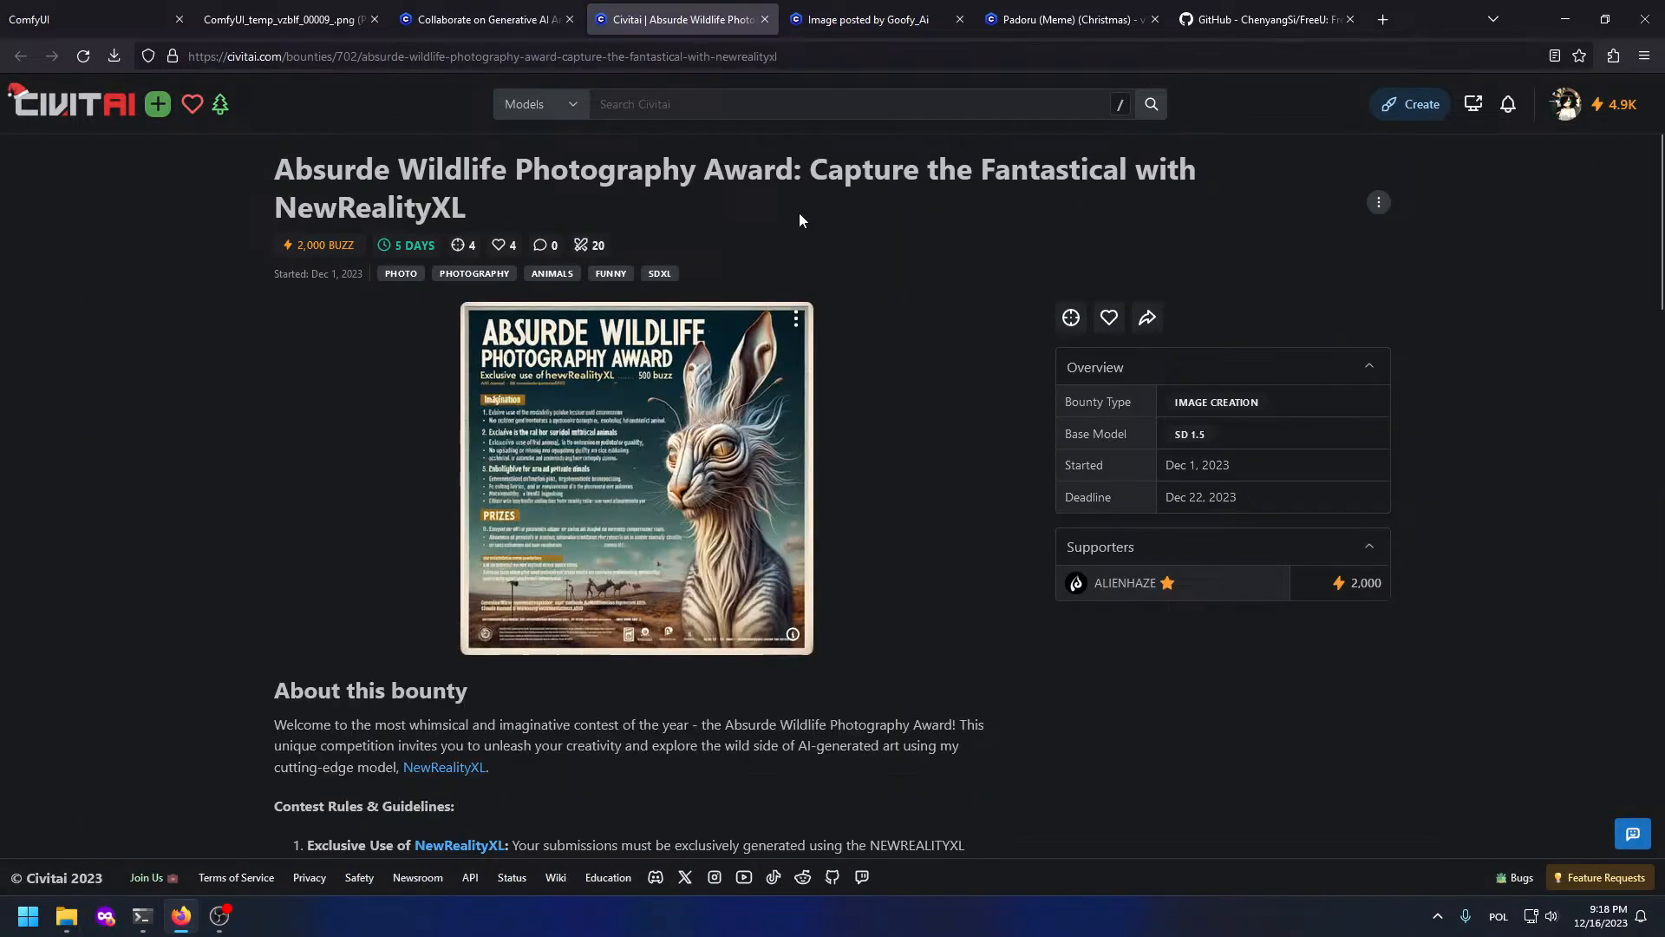
{"action": "scroll", "coordinate": [793, 211], "scroll_direction": "down", "scroll_amount": 2}
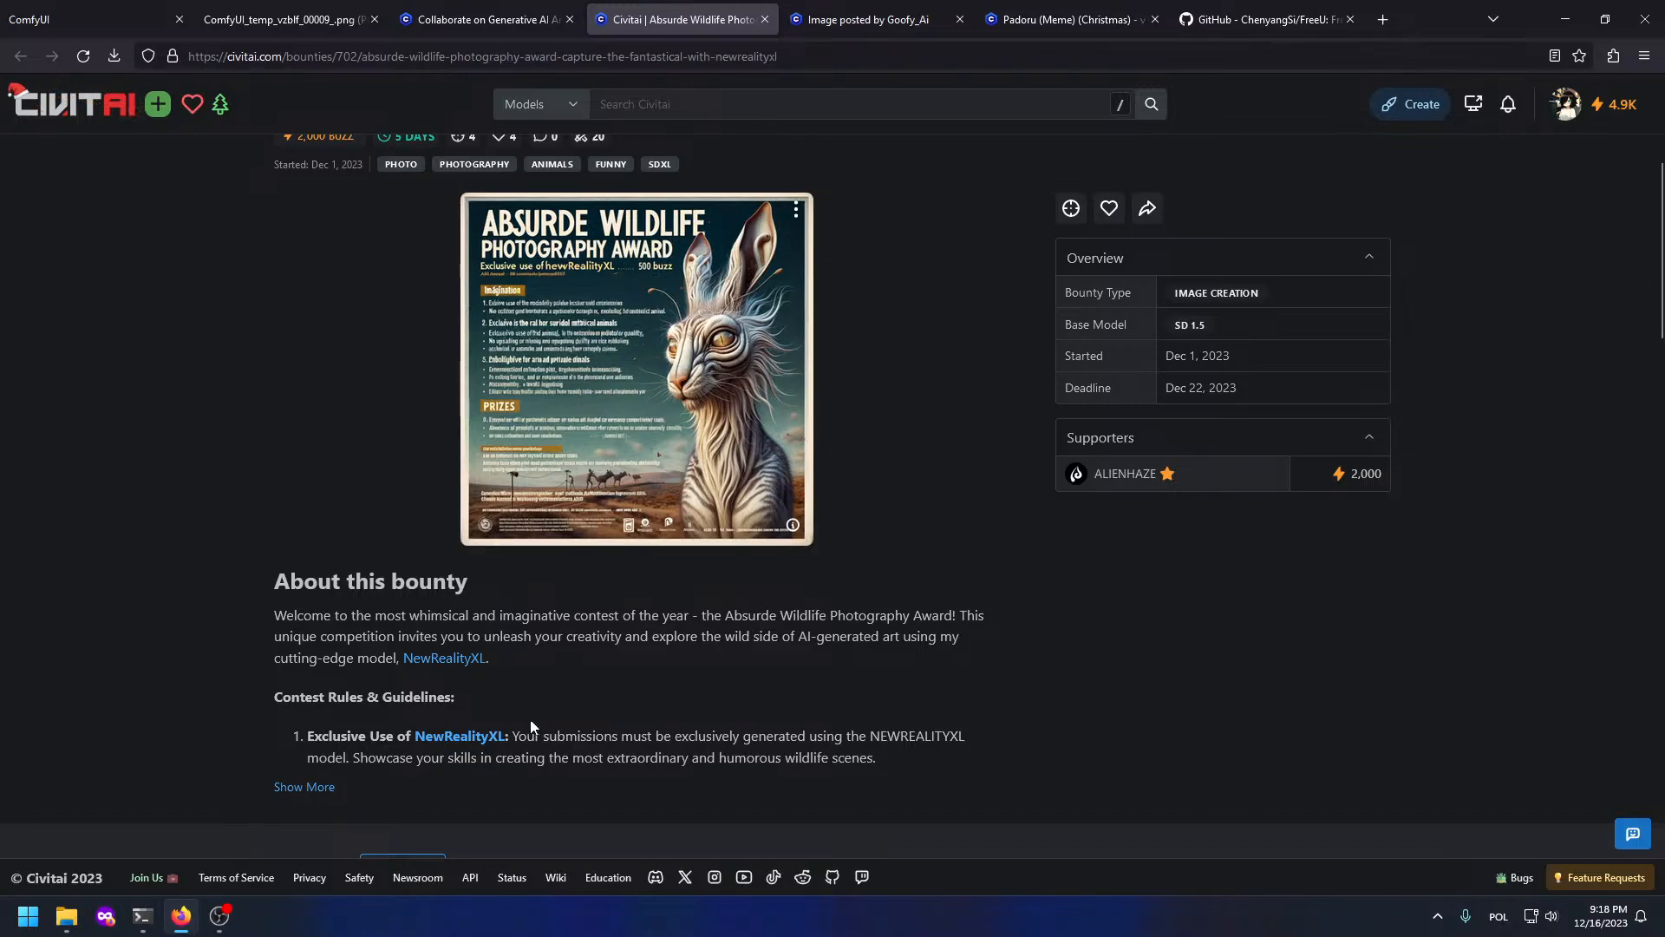
{"action": "middle_click", "coordinate": [444, 658]}
{"action": "left_click", "coordinate": [731, 13]}
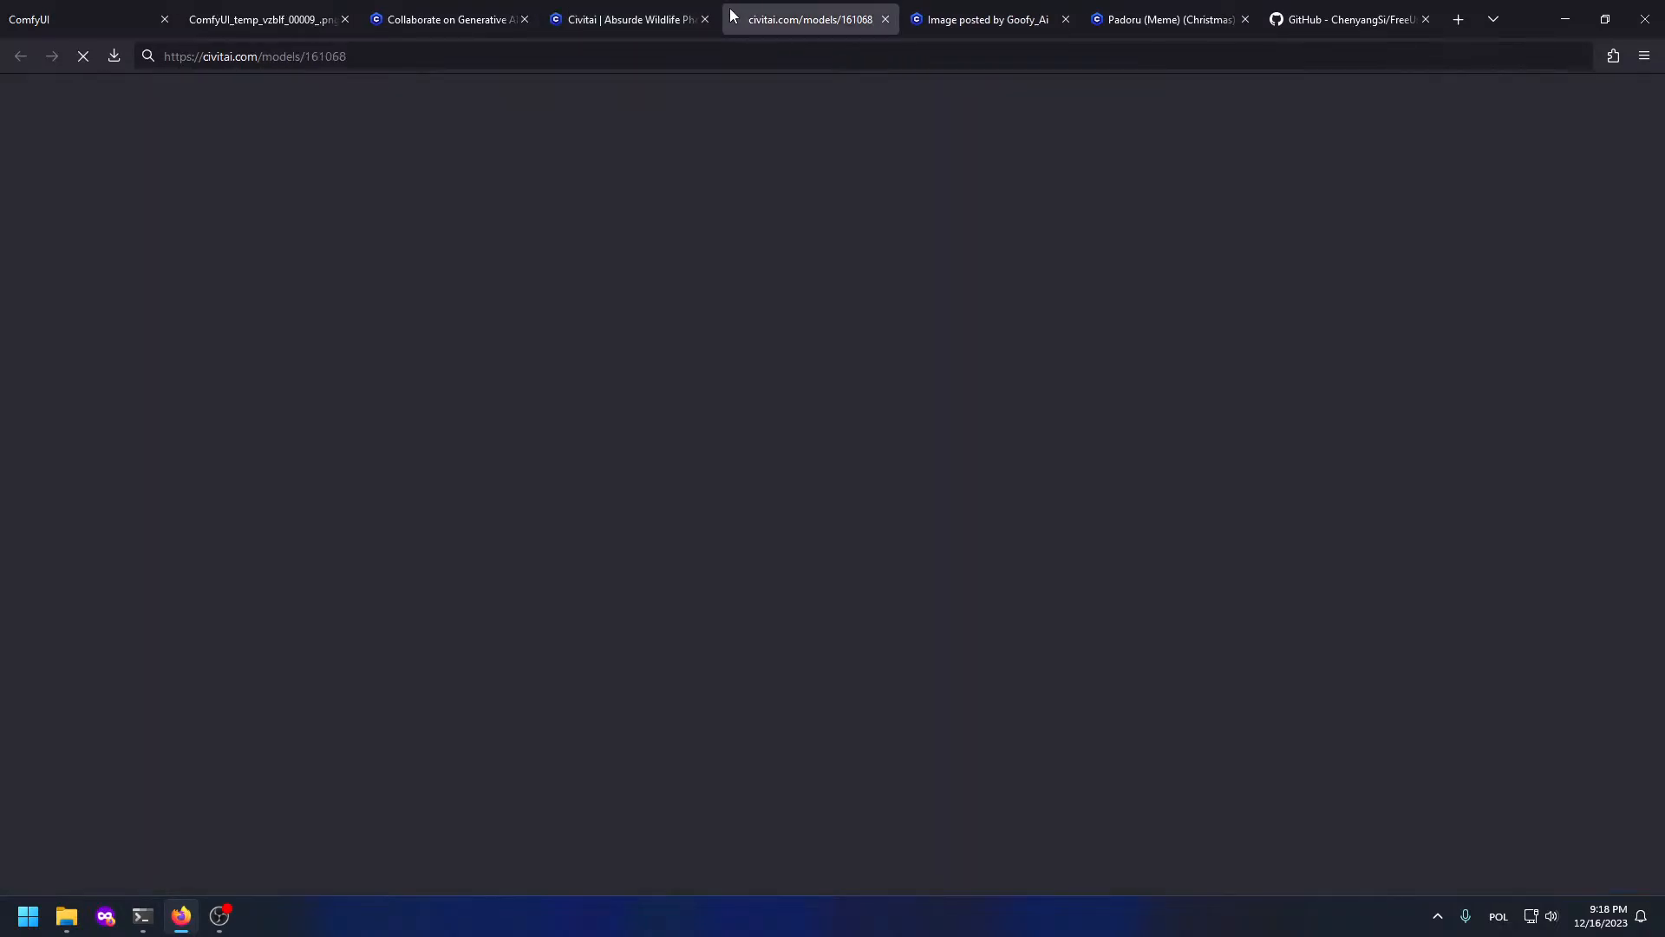
{"action": "left_click", "coordinate": [709, 9]}
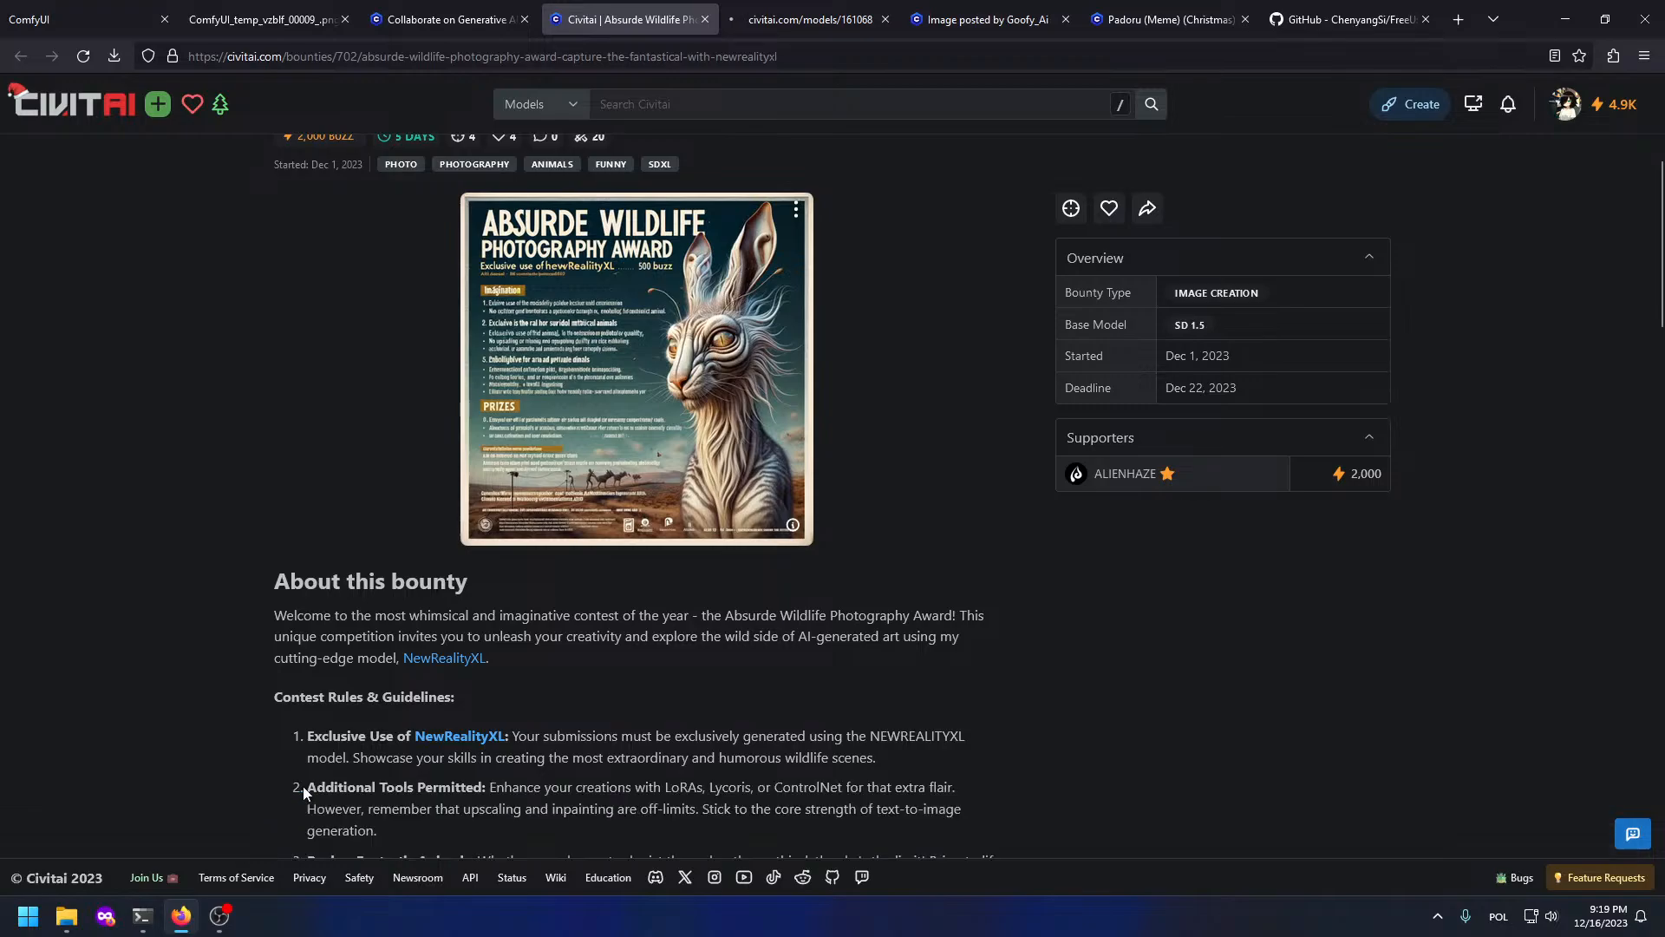
{"action": "scroll", "coordinate": [28, 473], "scroll_direction": "down", "scroll_amount": 3}
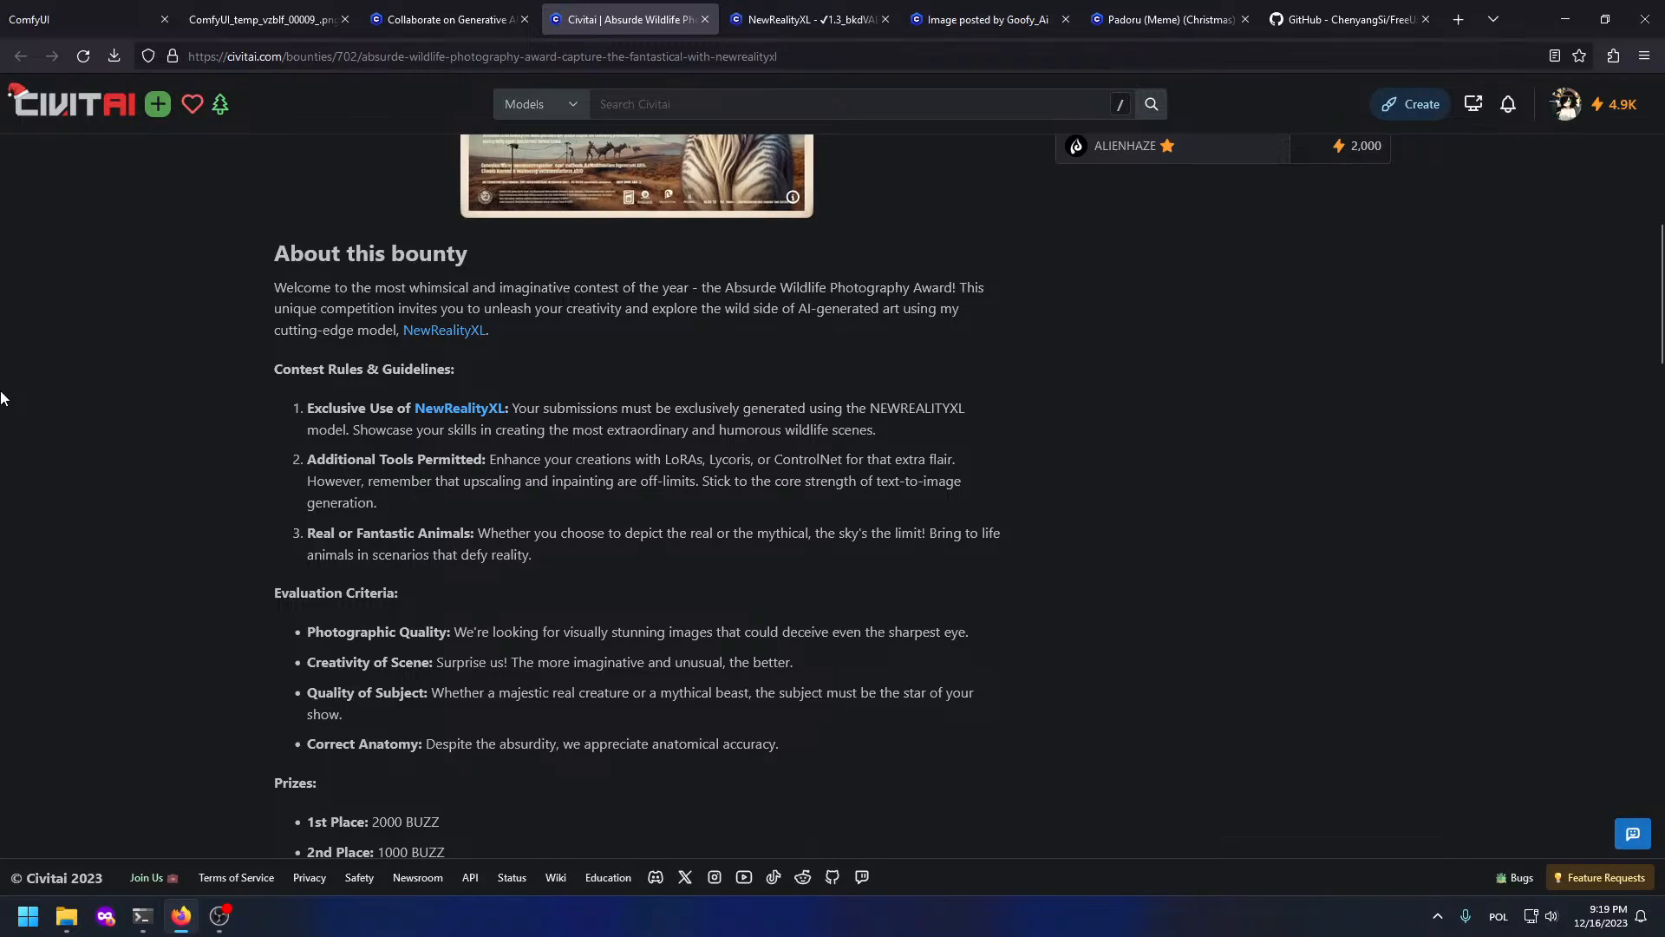
{"action": "scroll", "coordinate": [642, 581], "scroll_direction": "down", "scroll_amount": 4}
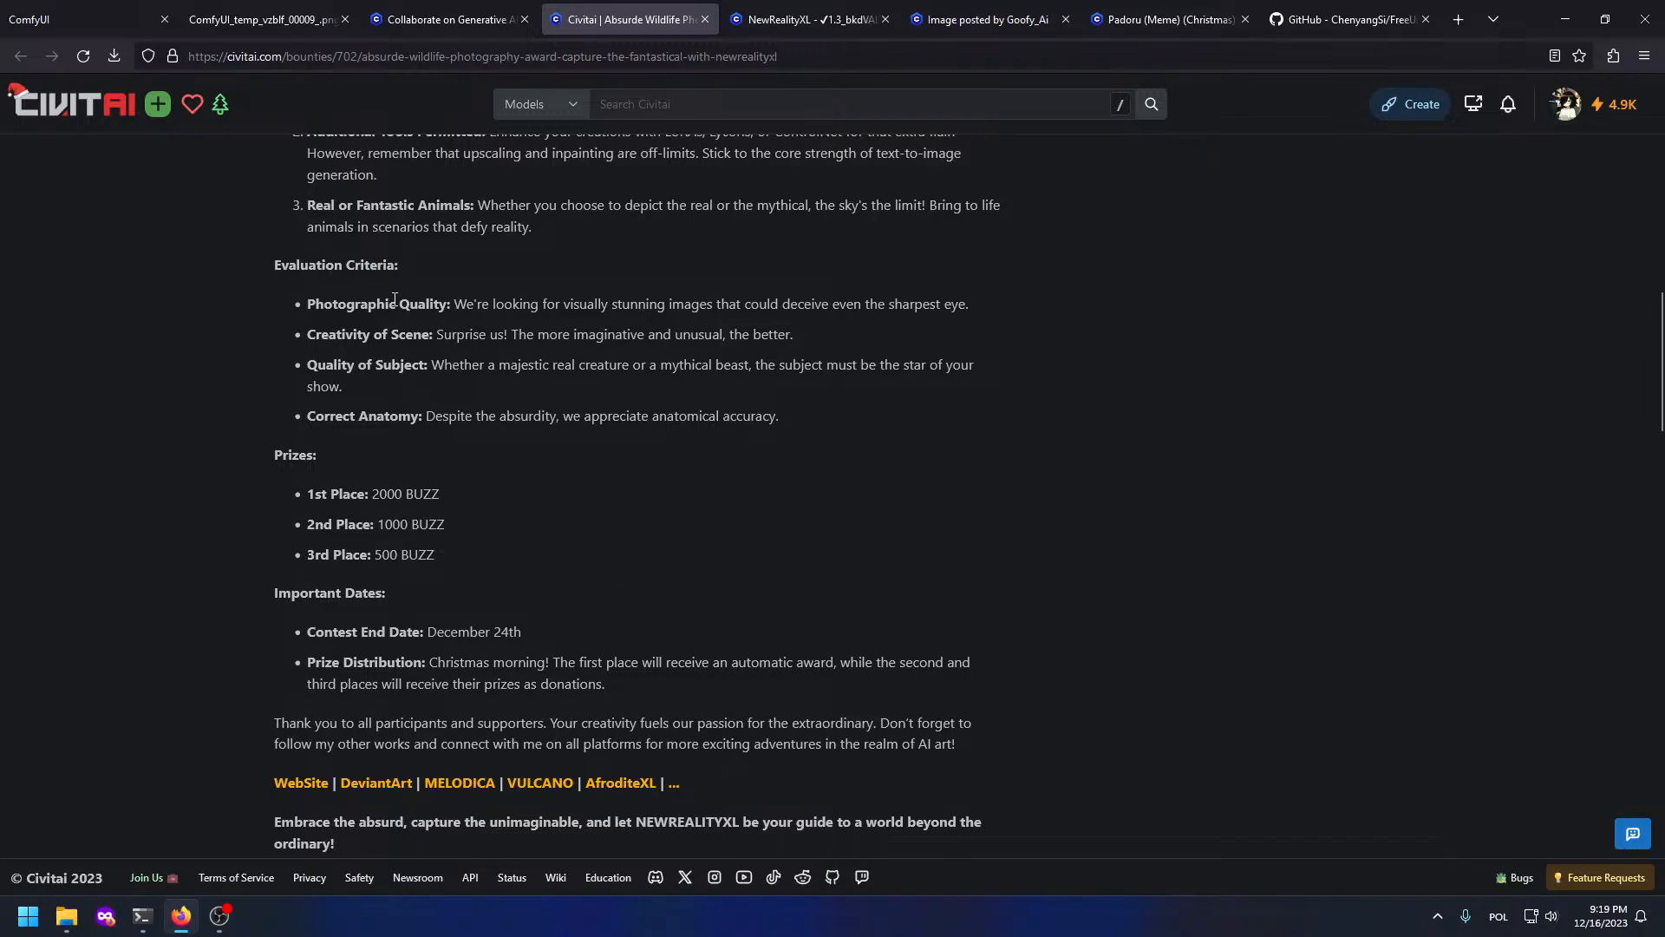
{"action": "left_click", "coordinate": [442, 19]}
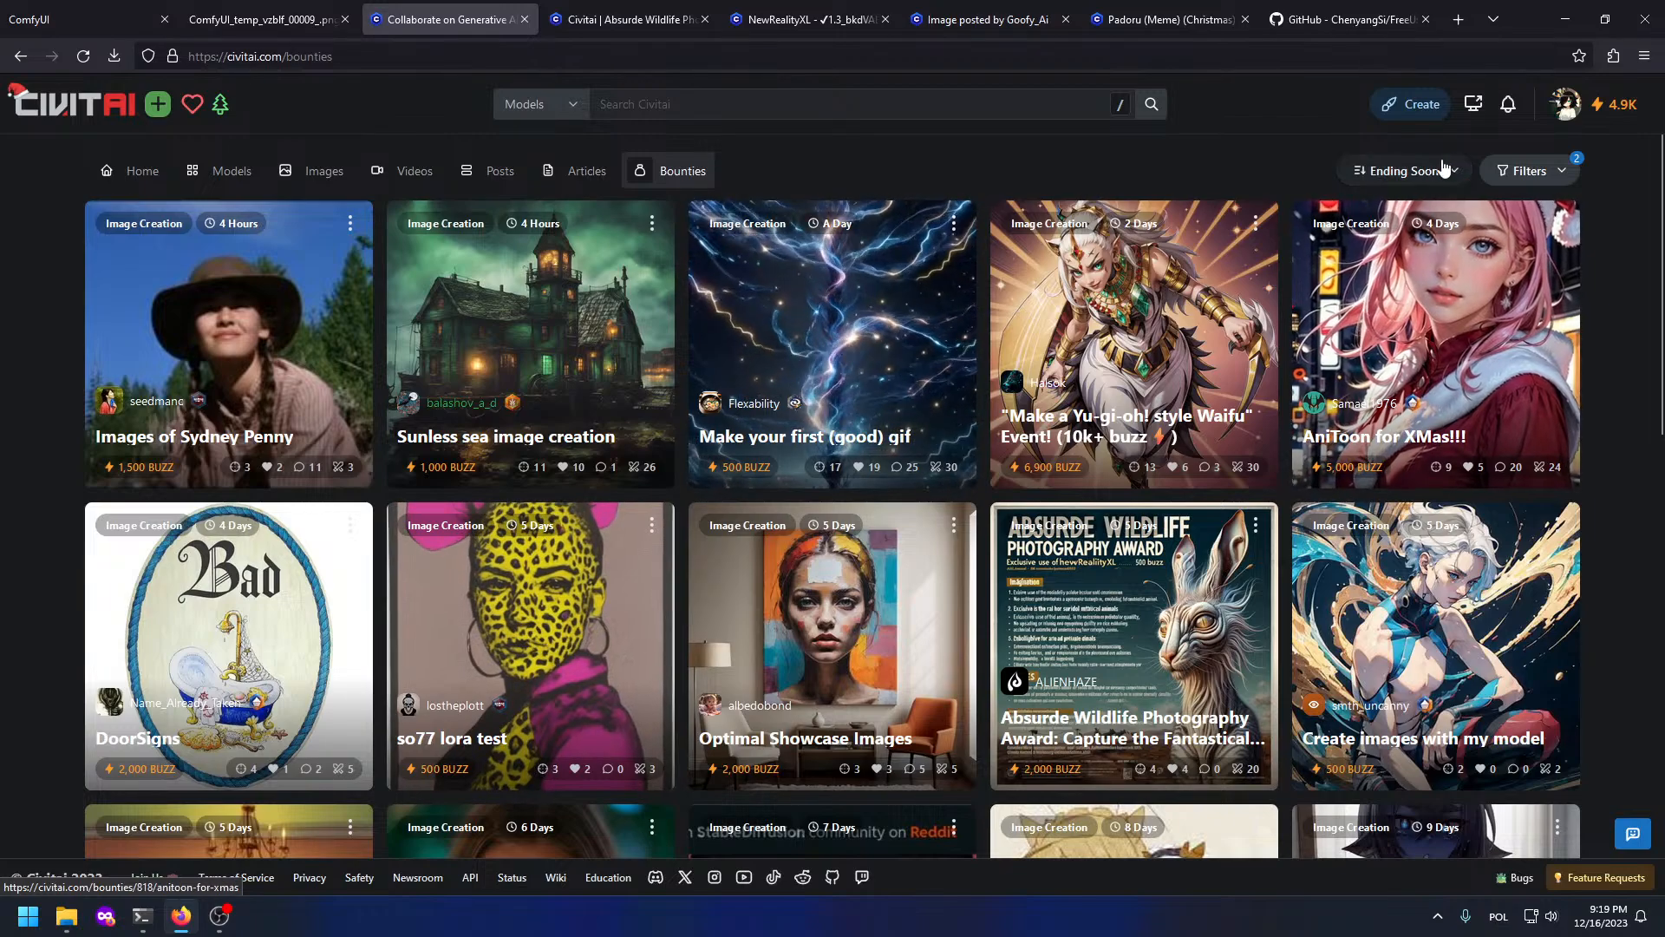
Step: Sort the Civitai bounties by Newest
{"action": "left_click", "coordinate": [1528, 171]}
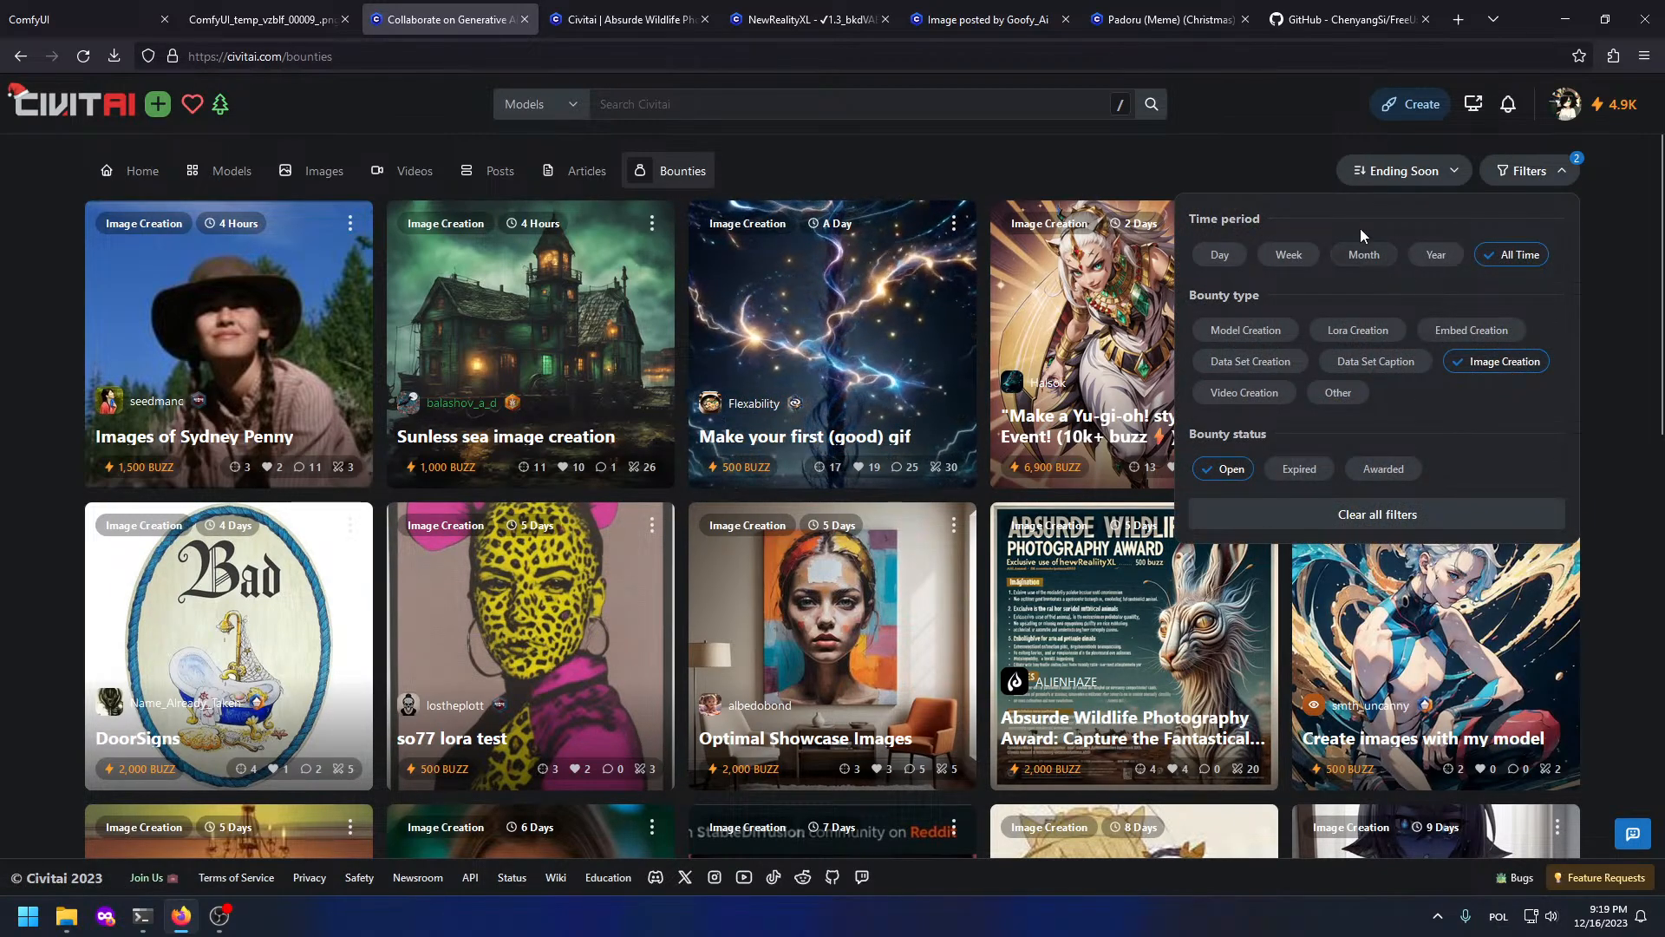
{"action": "left_click", "coordinate": [1404, 171]}
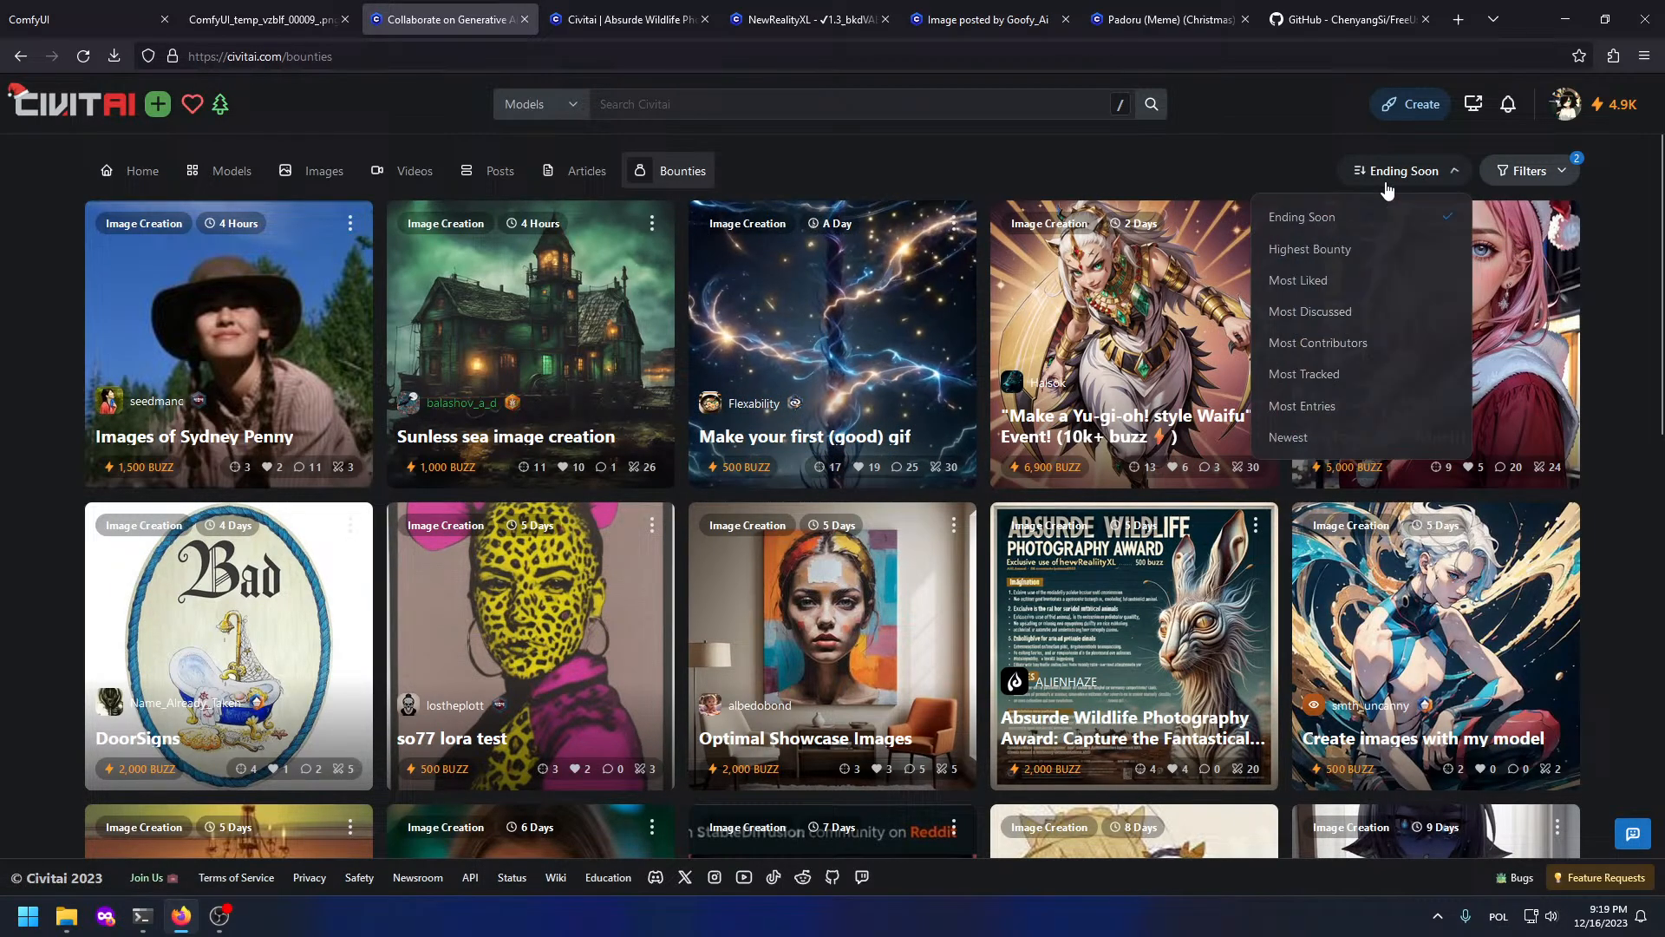
{"action": "left_click", "coordinate": [1349, 437]}
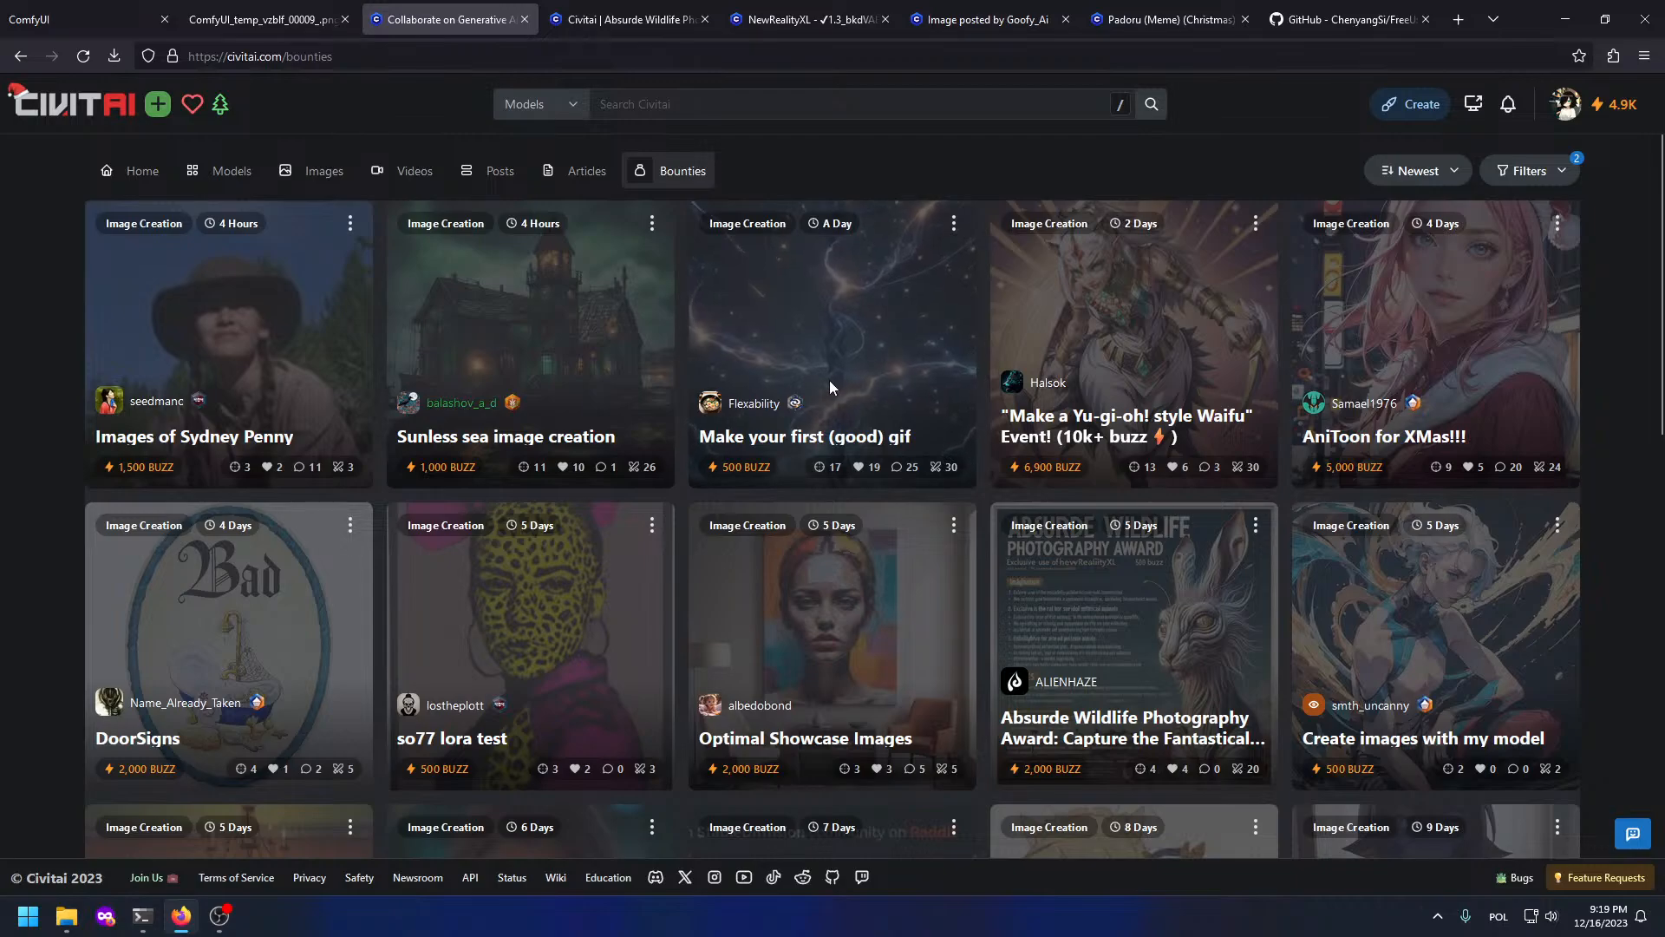
{"action": "left_click", "coordinate": [1518, 182]}
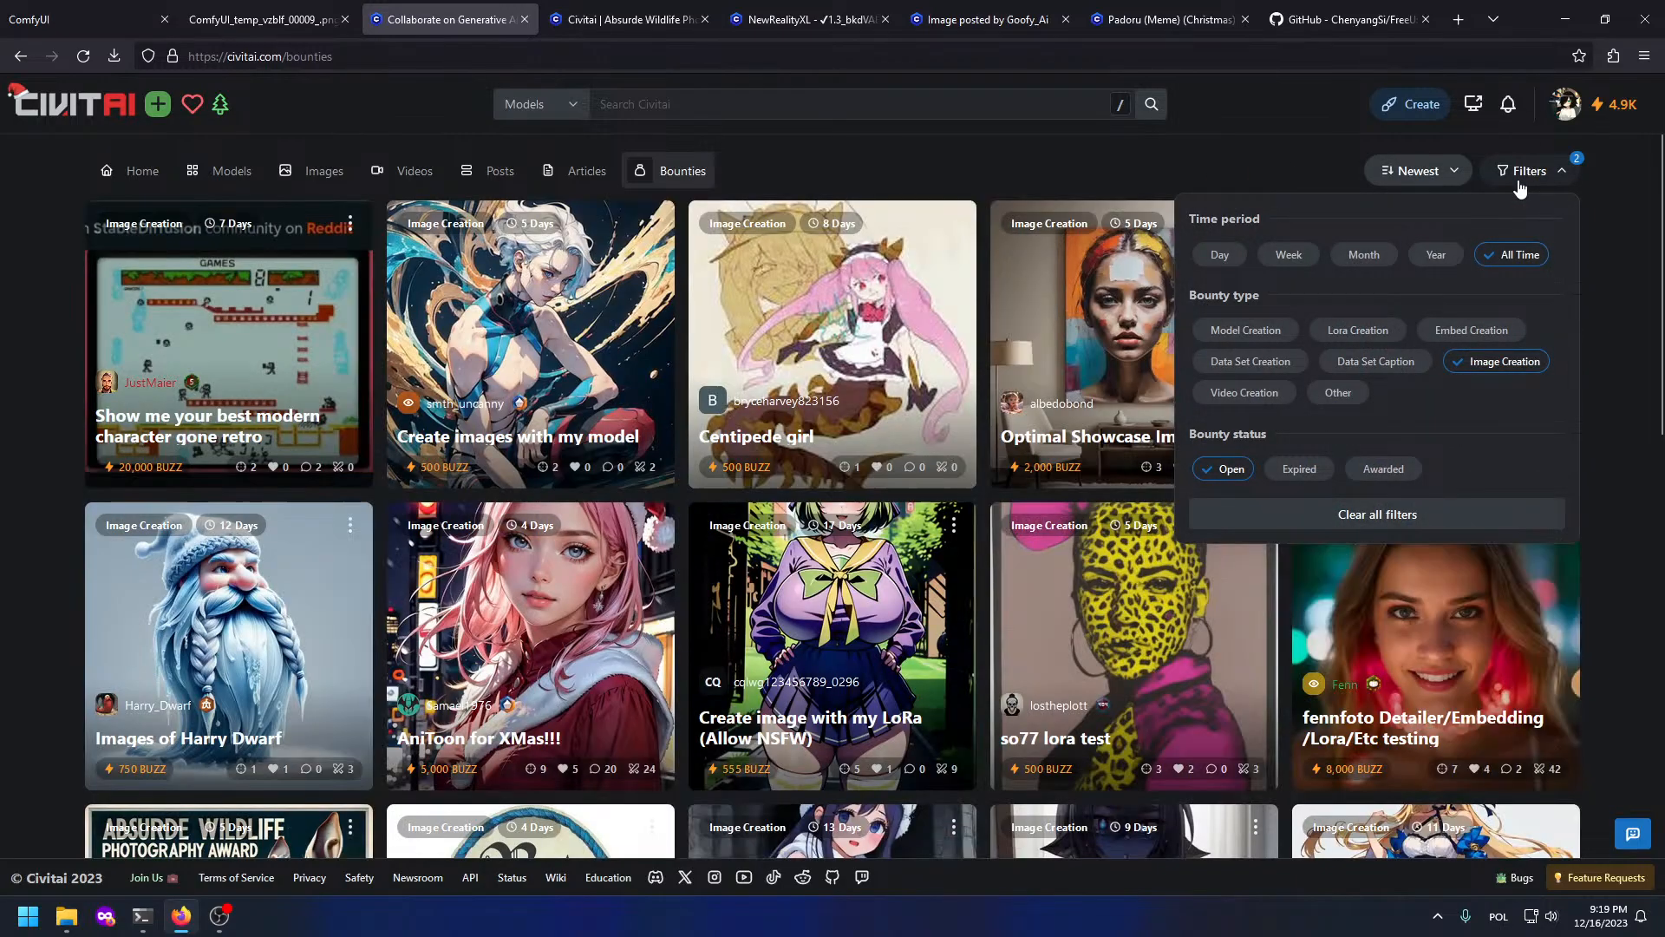
{"action": "left_click", "coordinate": [1526, 171]}
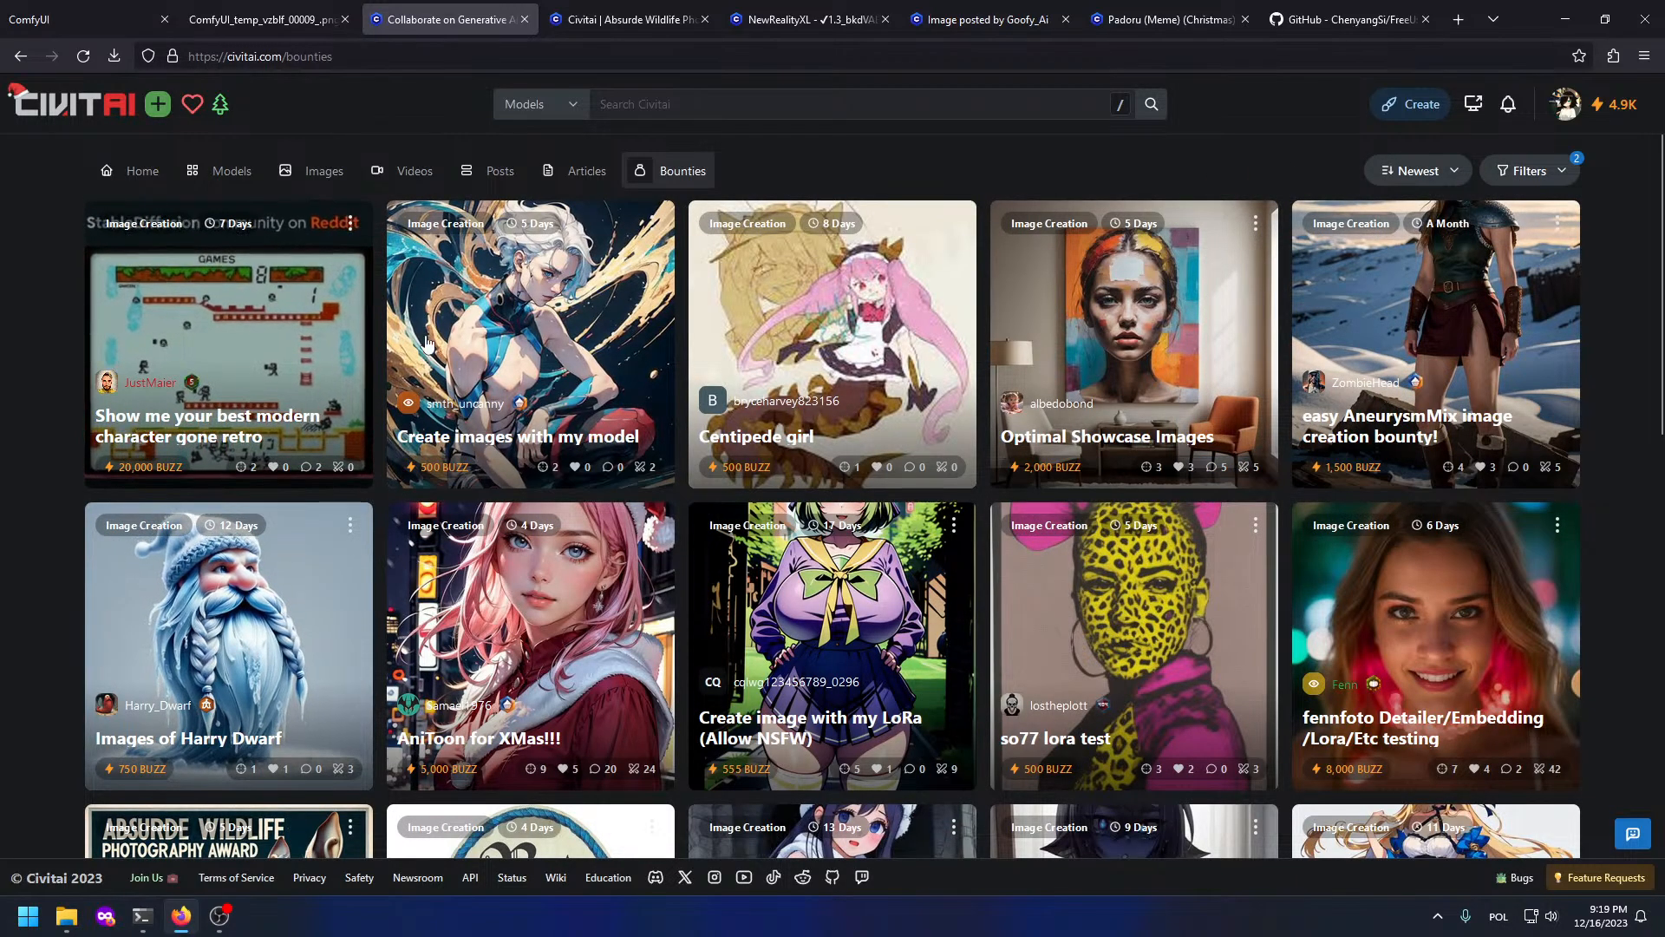
Step: Open the Centipede girl, Smolder and help wanted bounties in background tabs and view help wanted
{"action": "middle_click", "coordinate": [822, 275]}
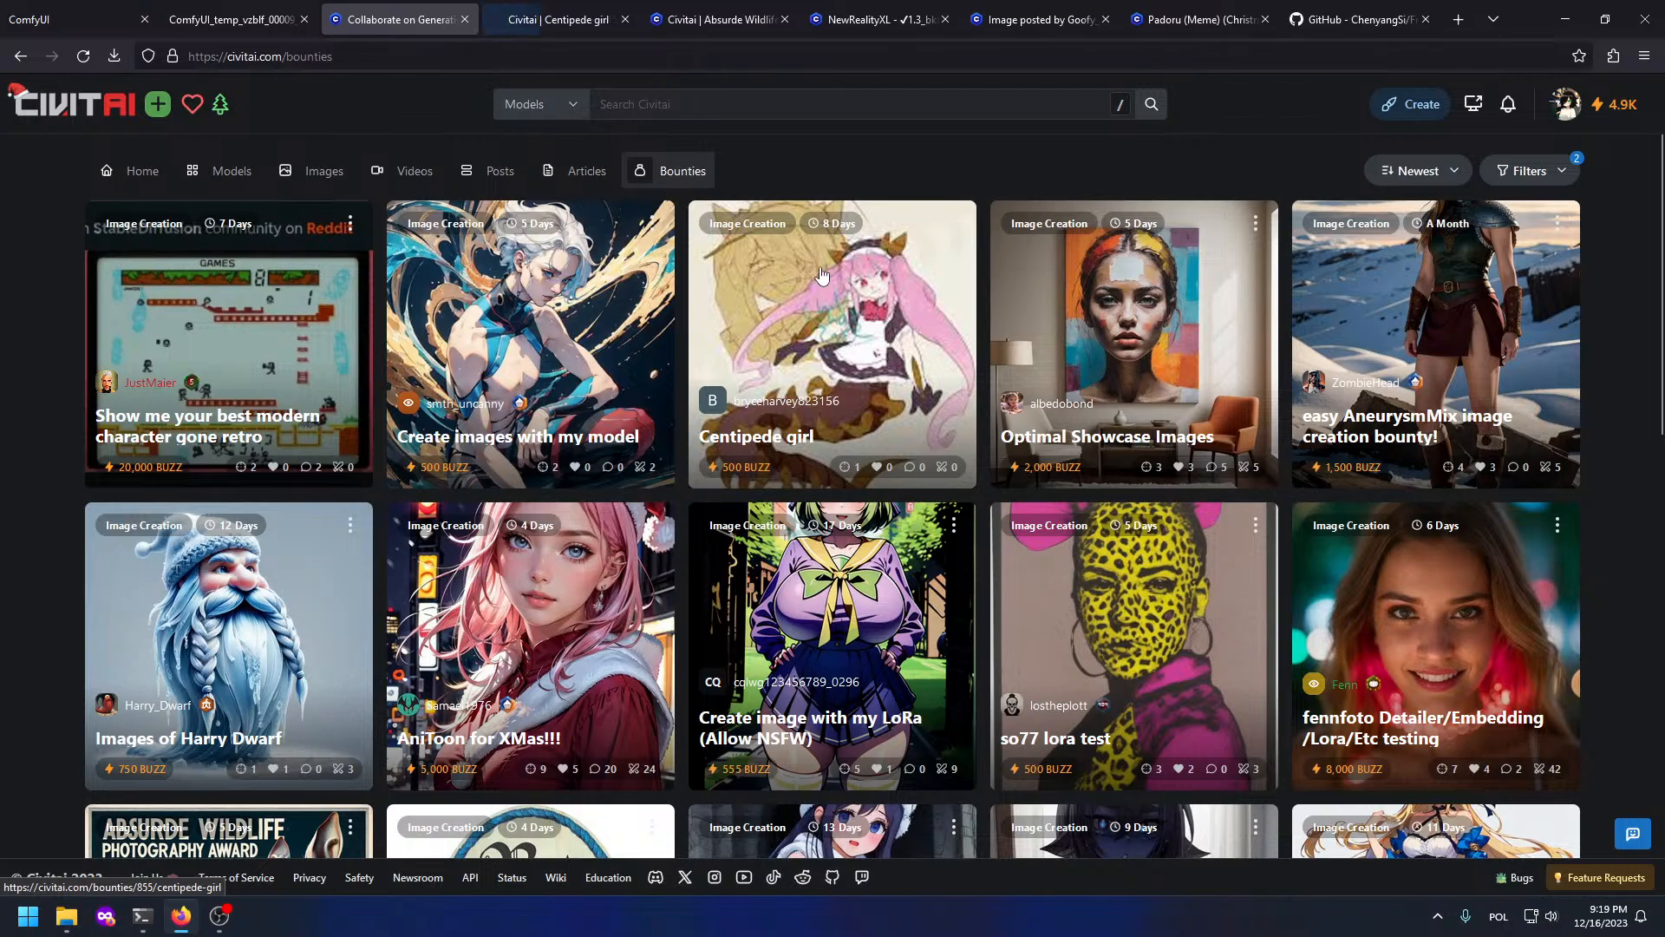
{"action": "scroll", "coordinate": [824, 276], "scroll_direction": "down", "scroll_amount": 5}
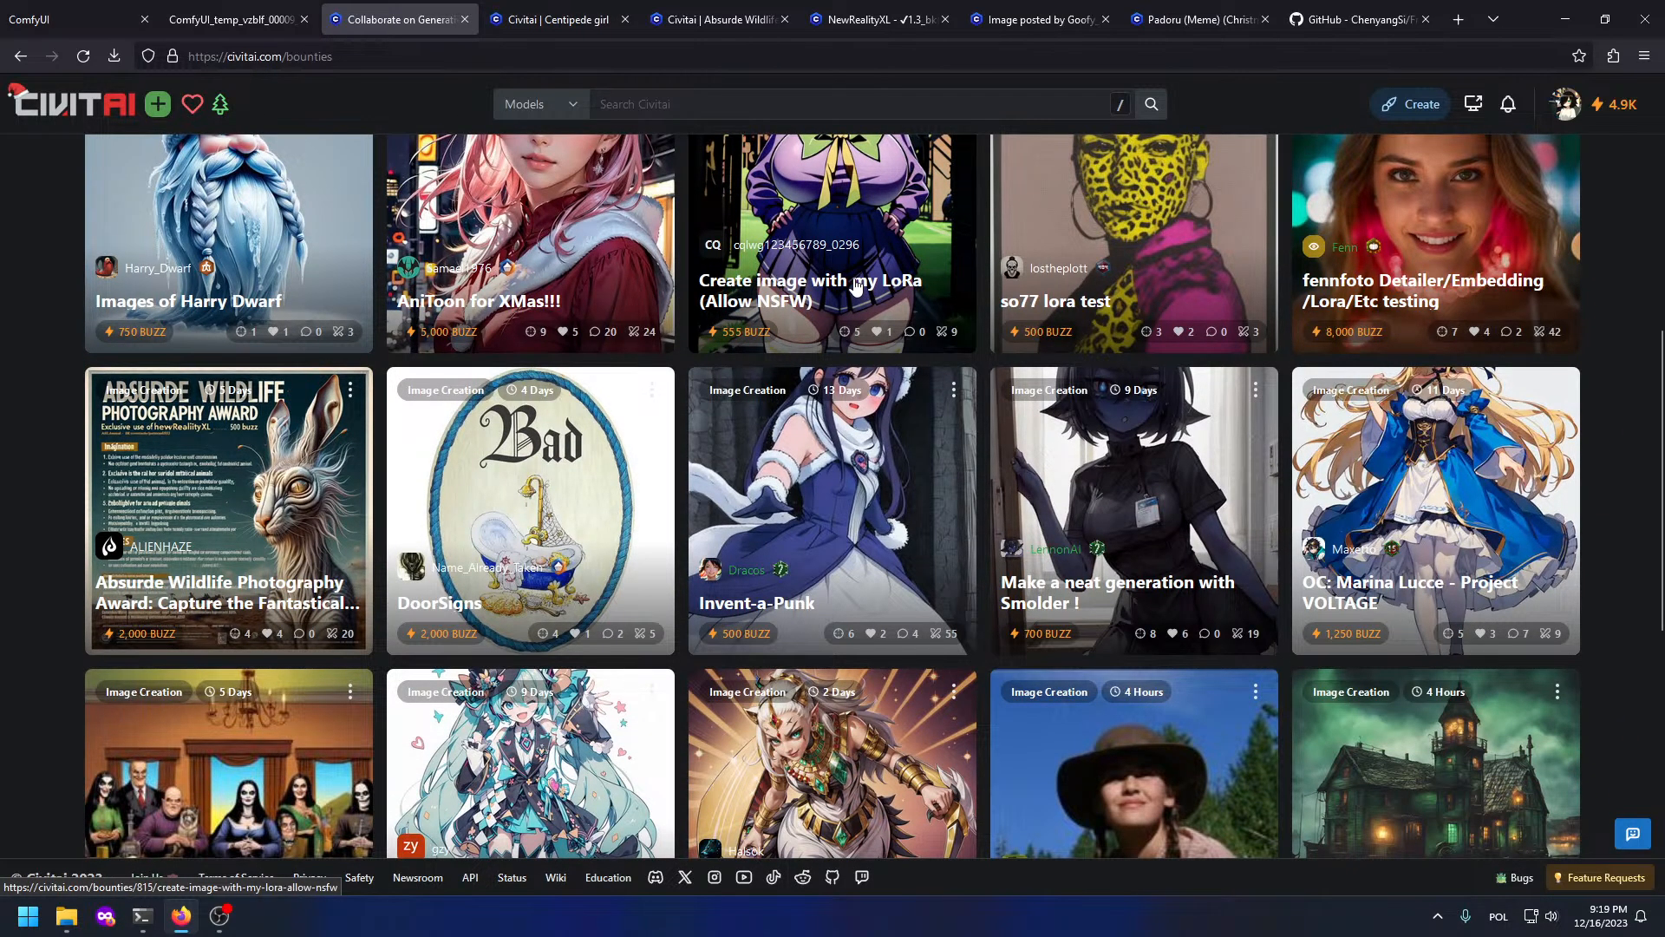
{"action": "scroll", "coordinate": [854, 287], "scroll_direction": "down", "scroll_amount": 3}
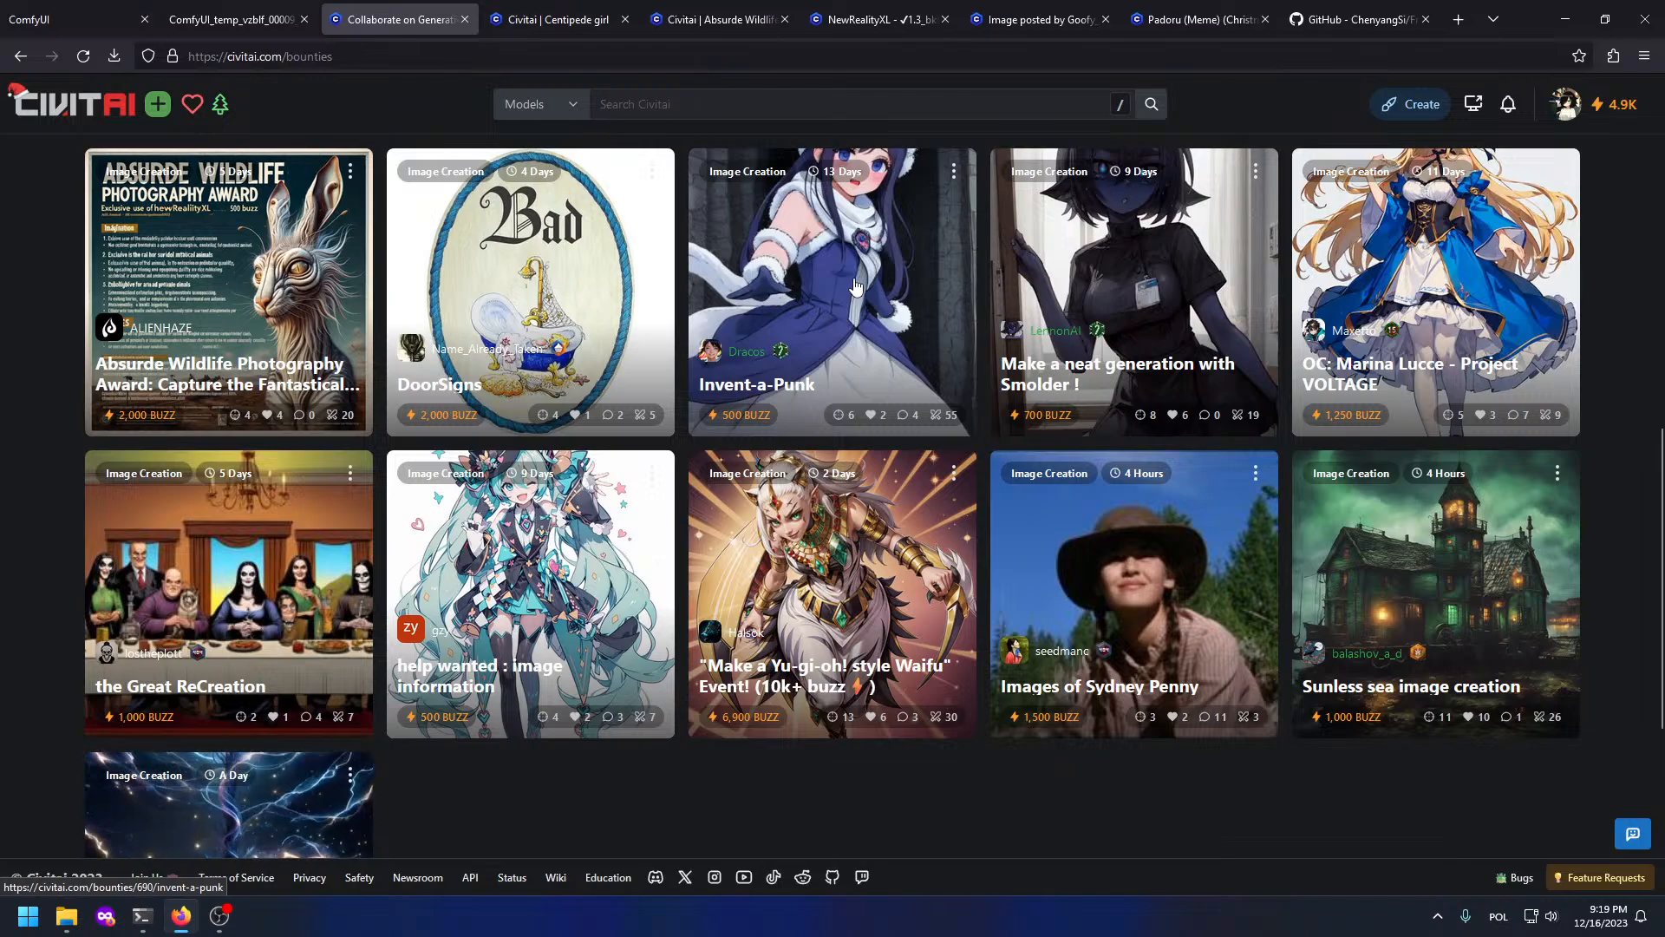
{"action": "scroll", "coordinate": [854, 286], "scroll_direction": "down", "scroll_amount": 3}
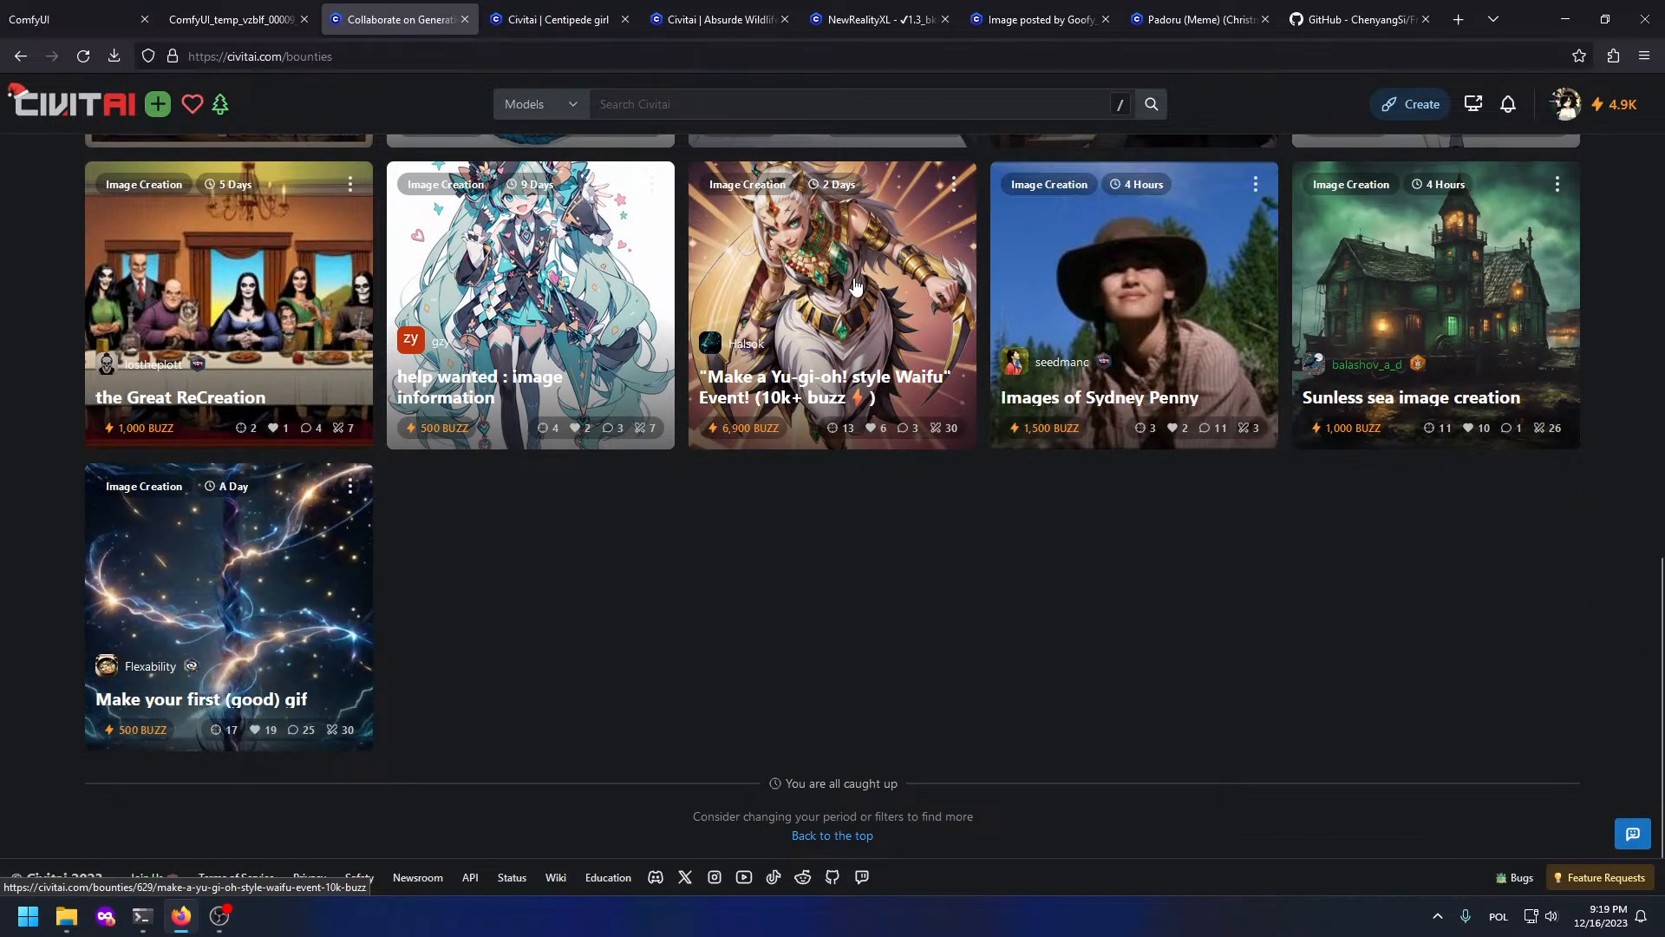
{"action": "scroll", "coordinate": [839, 267], "scroll_direction": "up", "scroll_amount": 3}
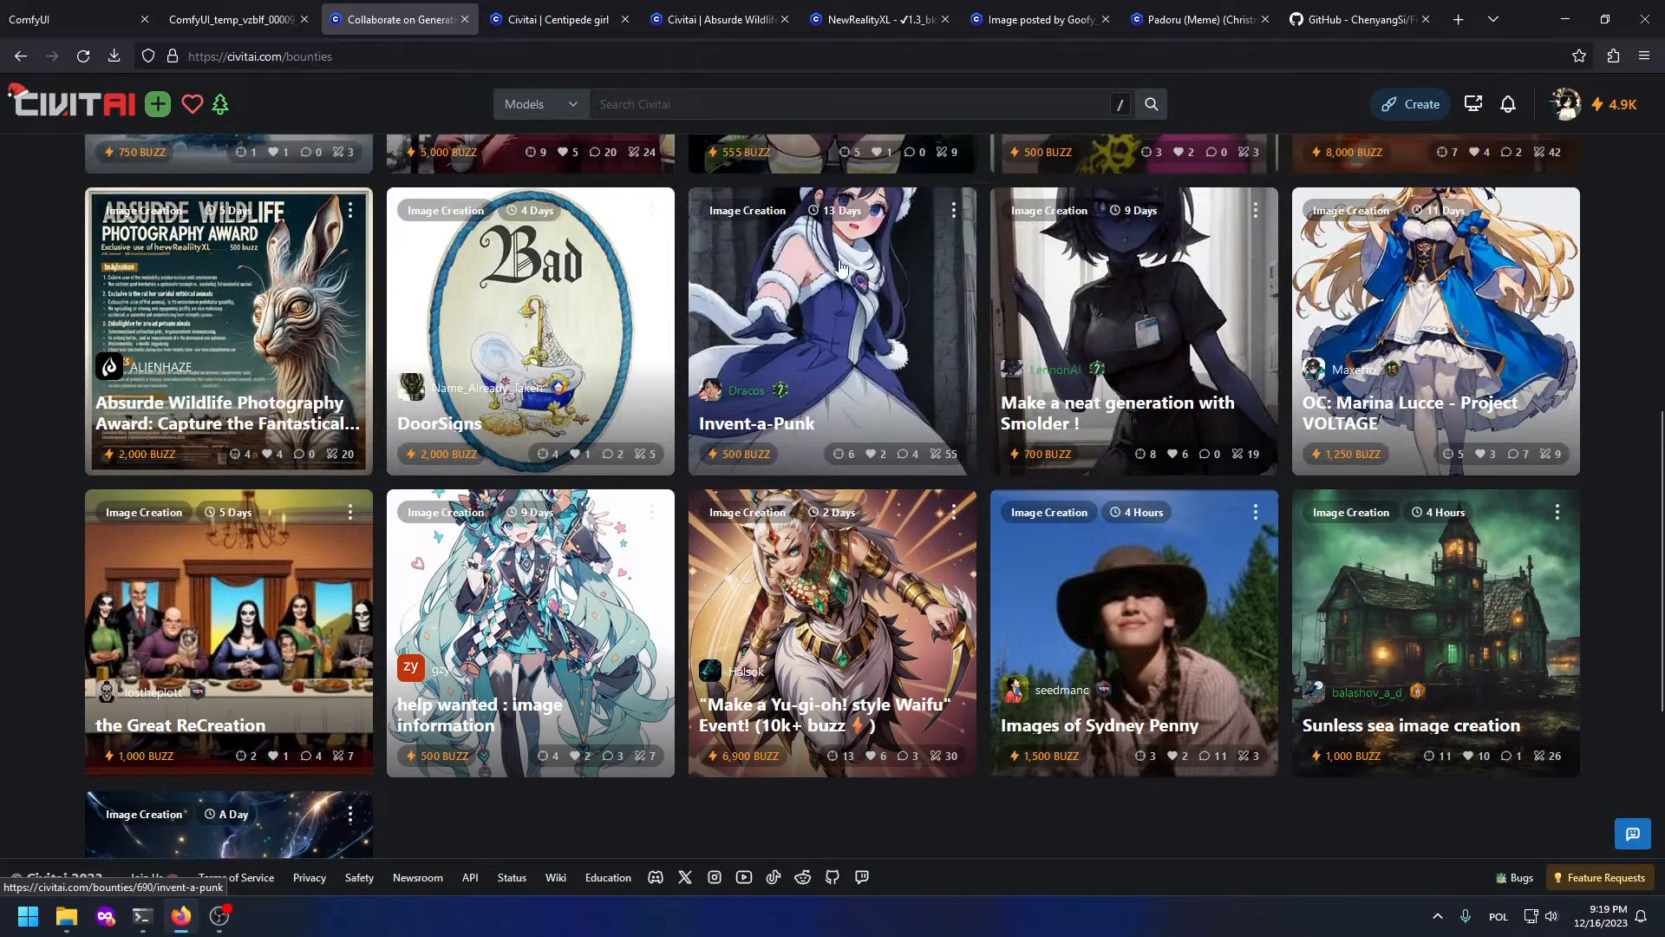
{"action": "scroll", "coordinate": [840, 264], "scroll_direction": "up", "scroll_amount": 2}
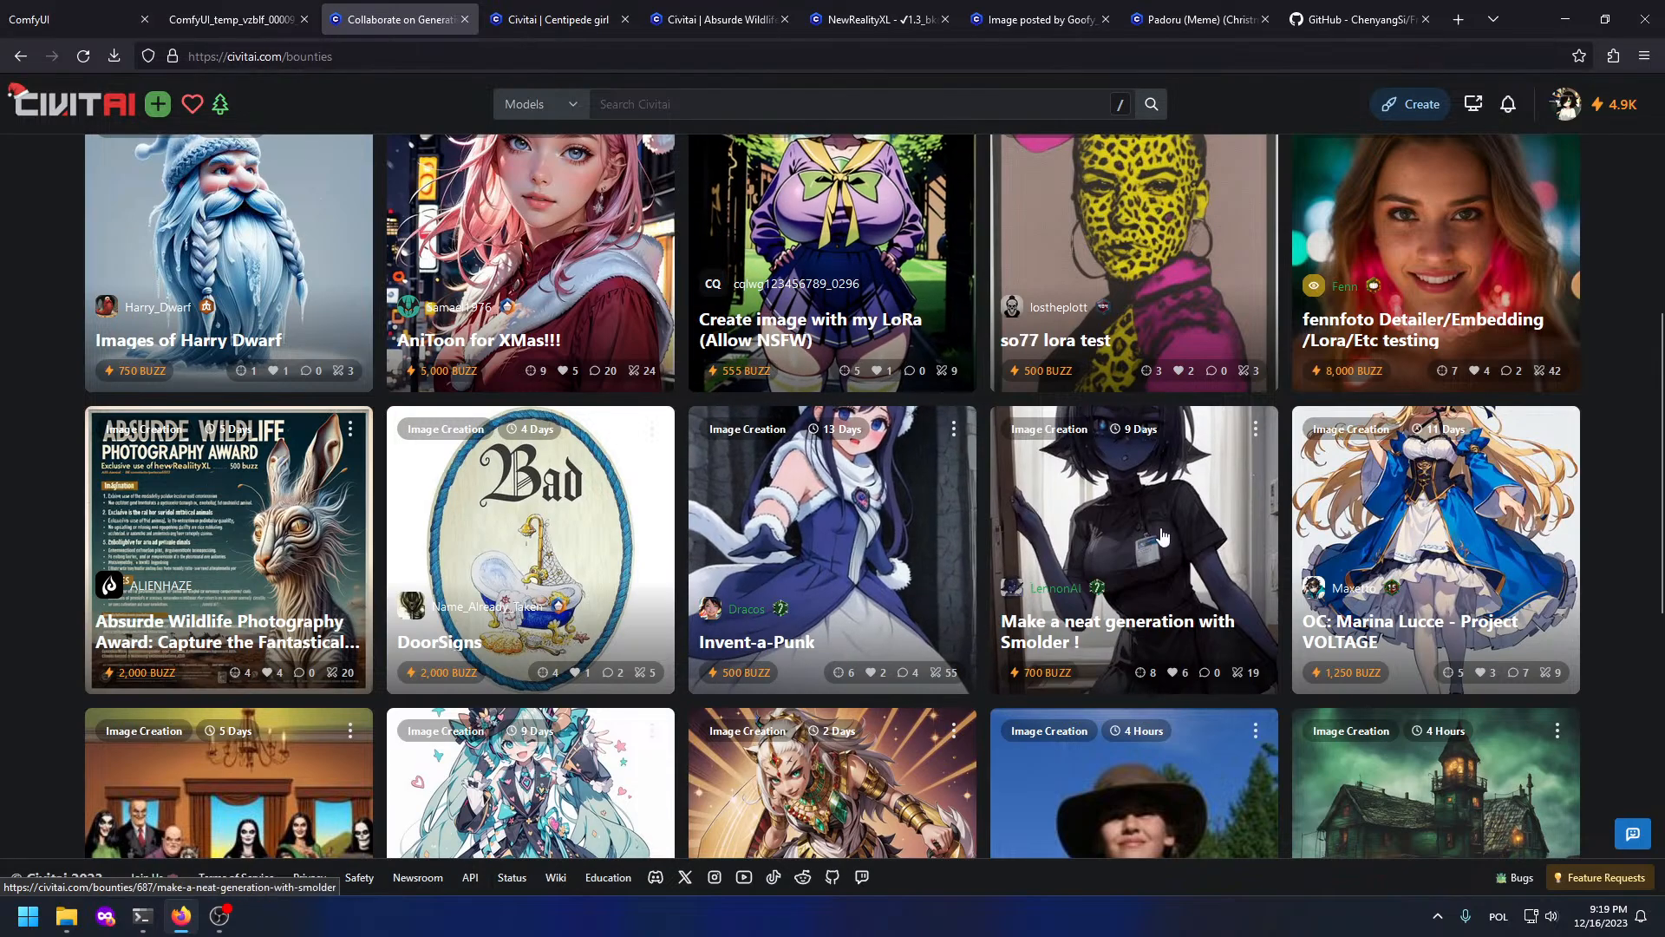
{"action": "middle_click", "coordinate": [976, 466]}
{"action": "scroll", "coordinate": [977, 466], "scroll_direction": "down", "scroll_amount": 4}
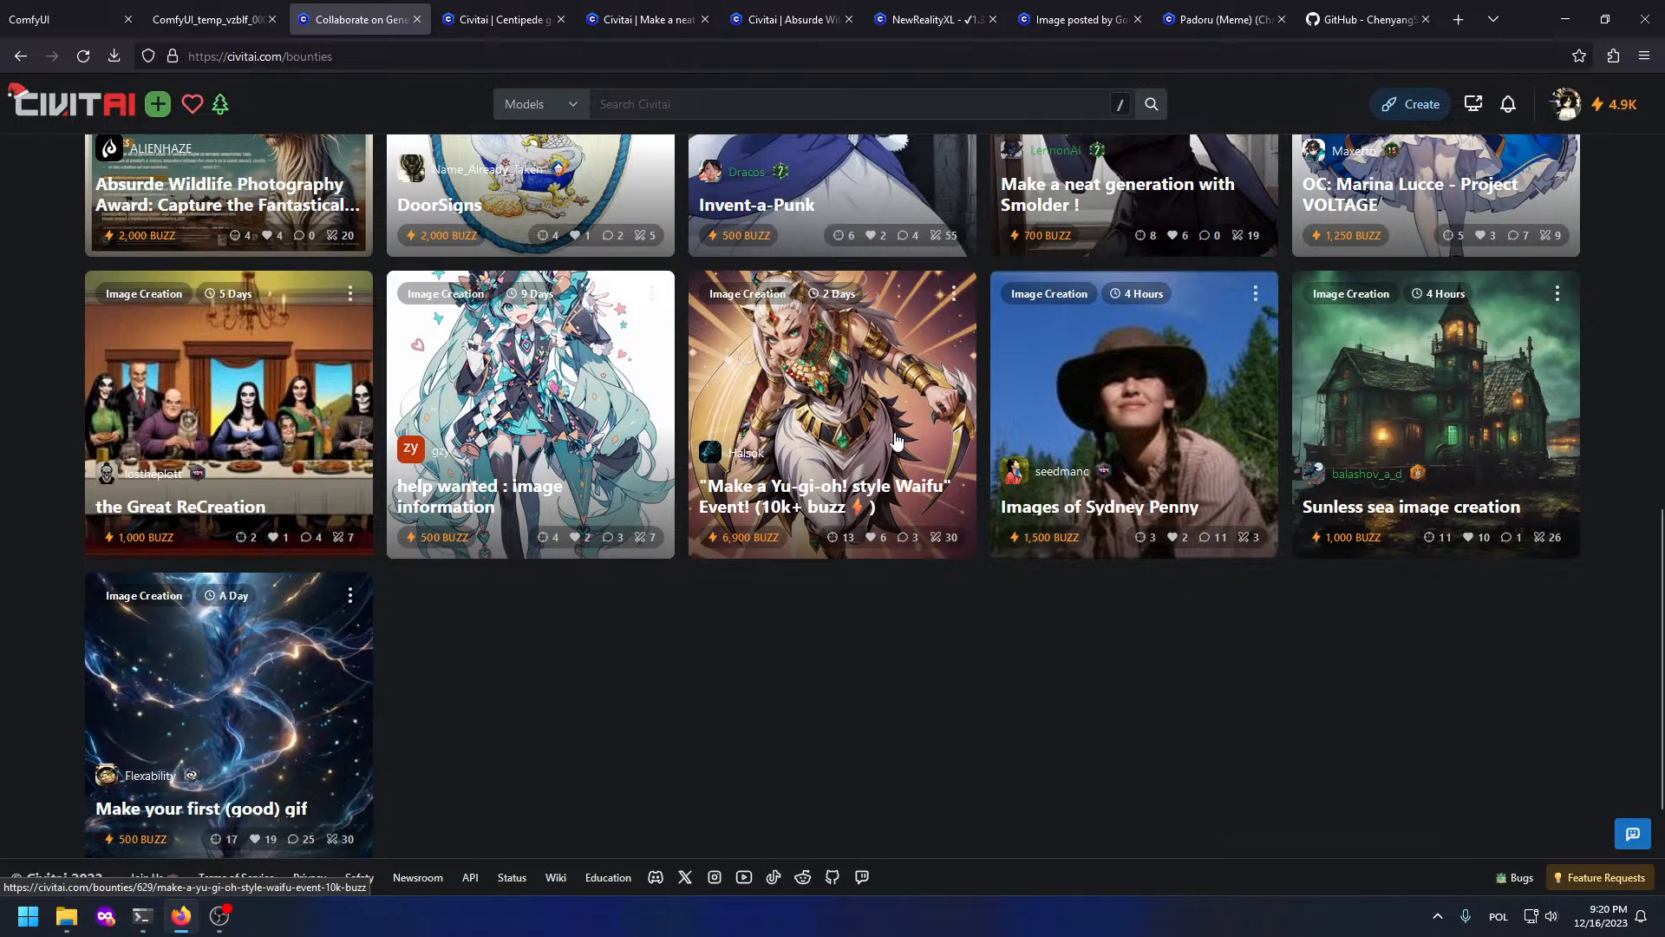
{"action": "middle_click", "coordinate": [897, 441]}
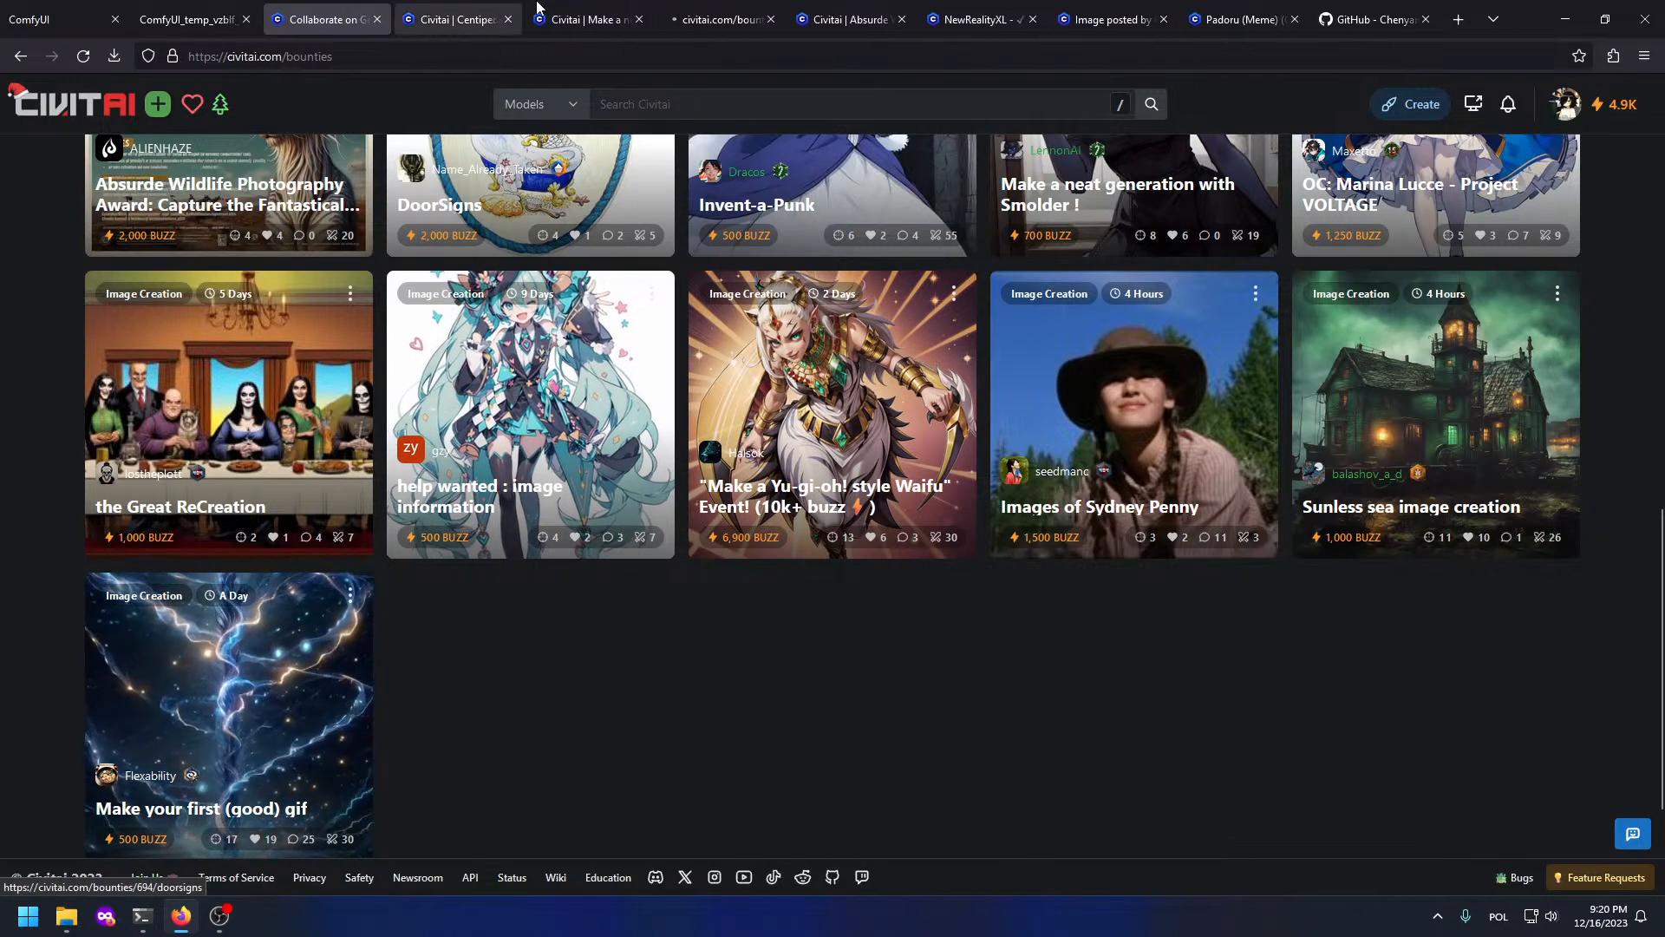
{"action": "left_click", "coordinate": [721, 22]}
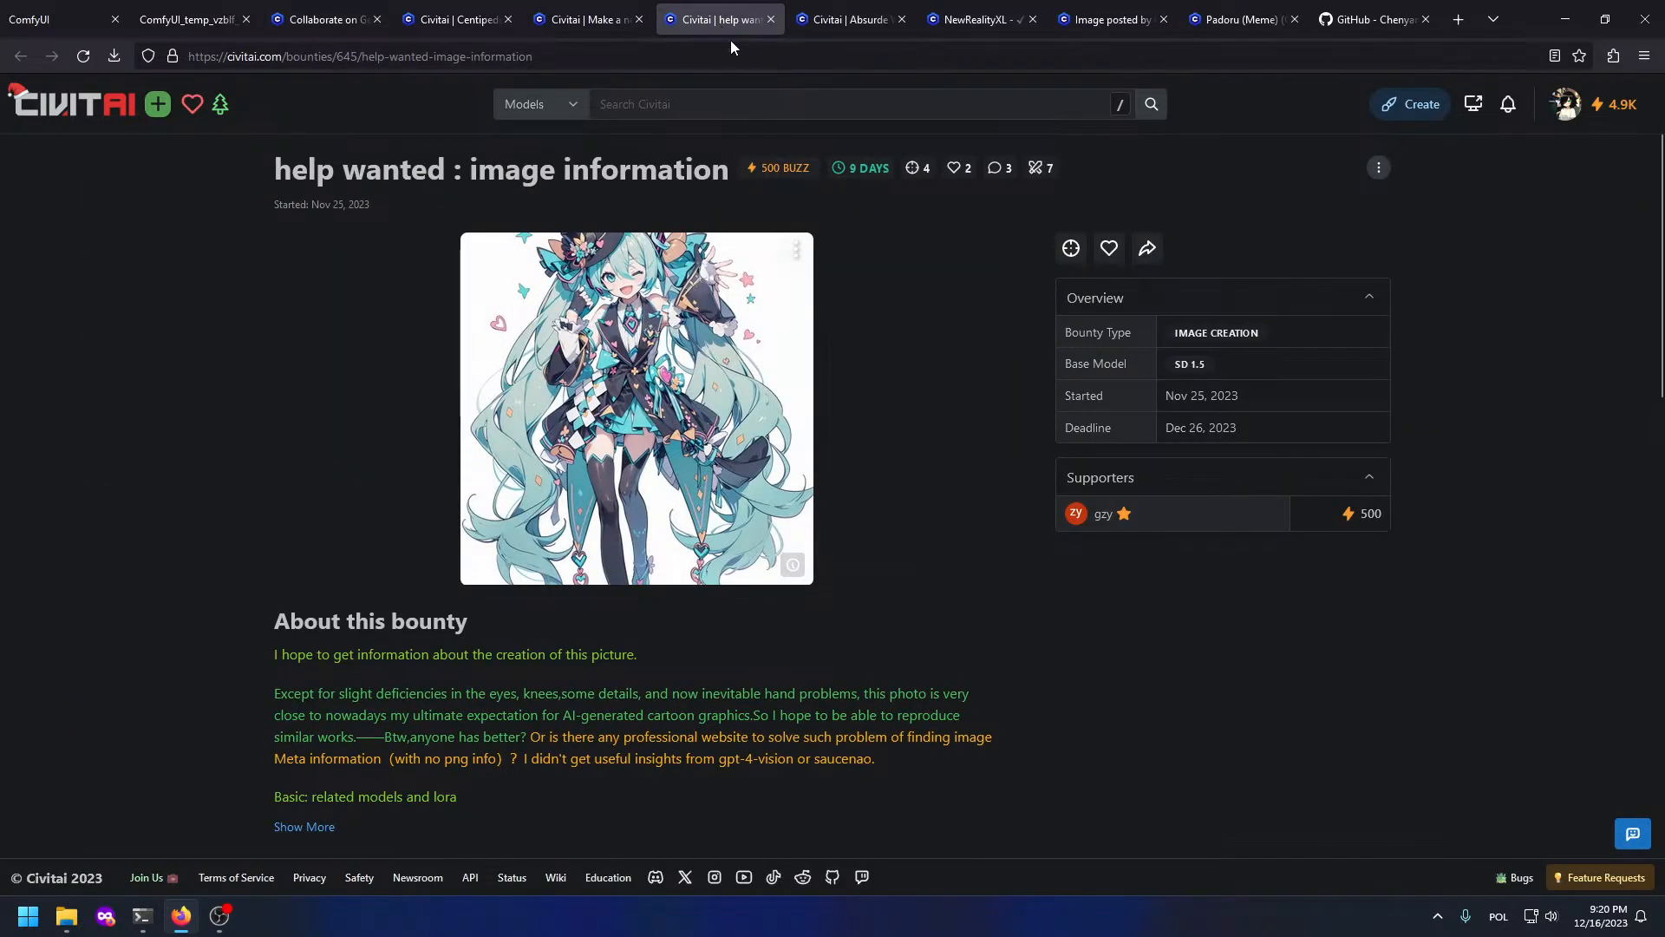
Step: On the help wanted bounty, expand its description, check the image's generation data and view it full size
{"action": "scroll", "coordinate": [463, 314], "scroll_direction": "down", "scroll_amount": 5}
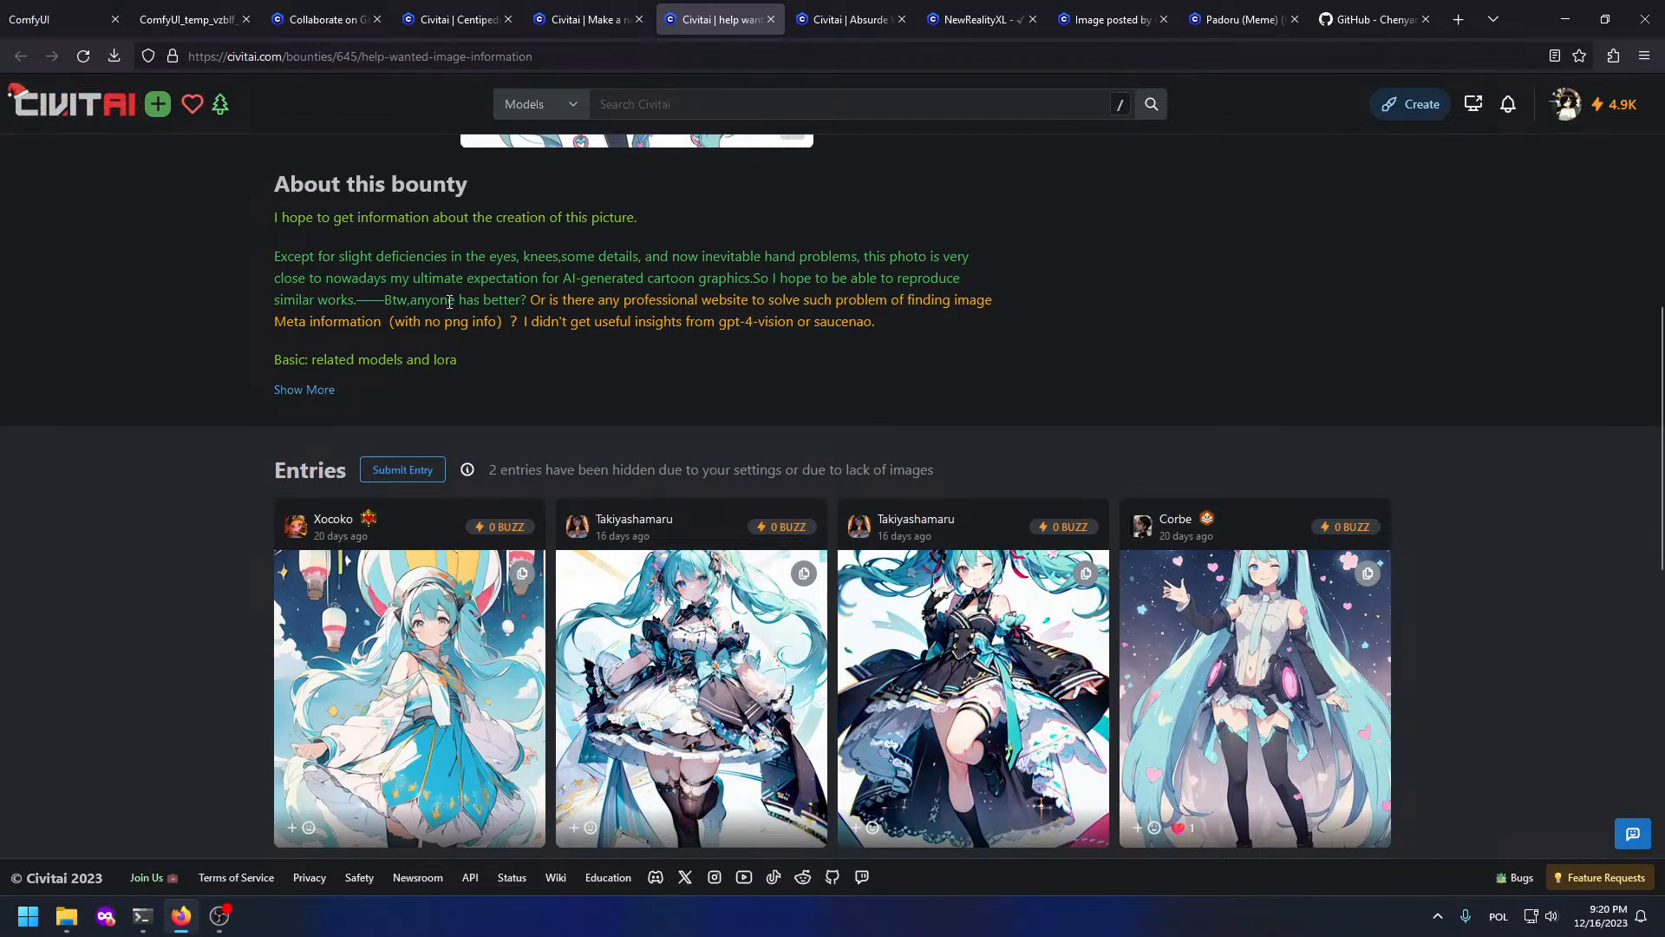
{"action": "left_click", "coordinate": [325, 387]}
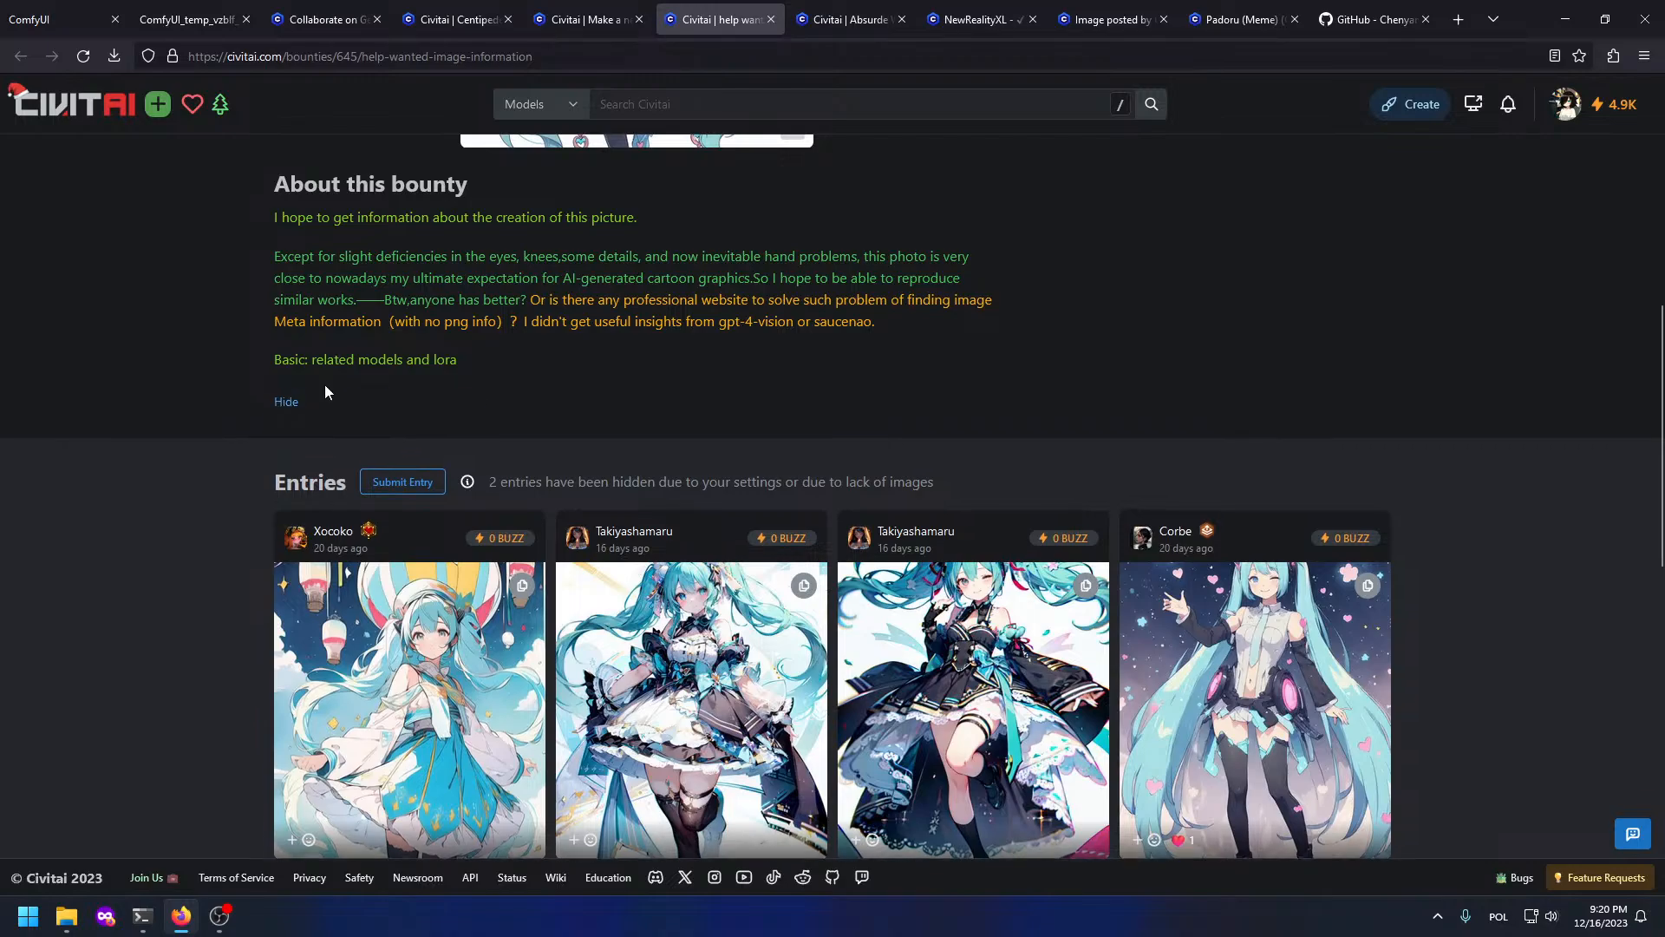
{"action": "scroll", "coordinate": [324, 373], "scroll_direction": "up", "scroll_amount": 5}
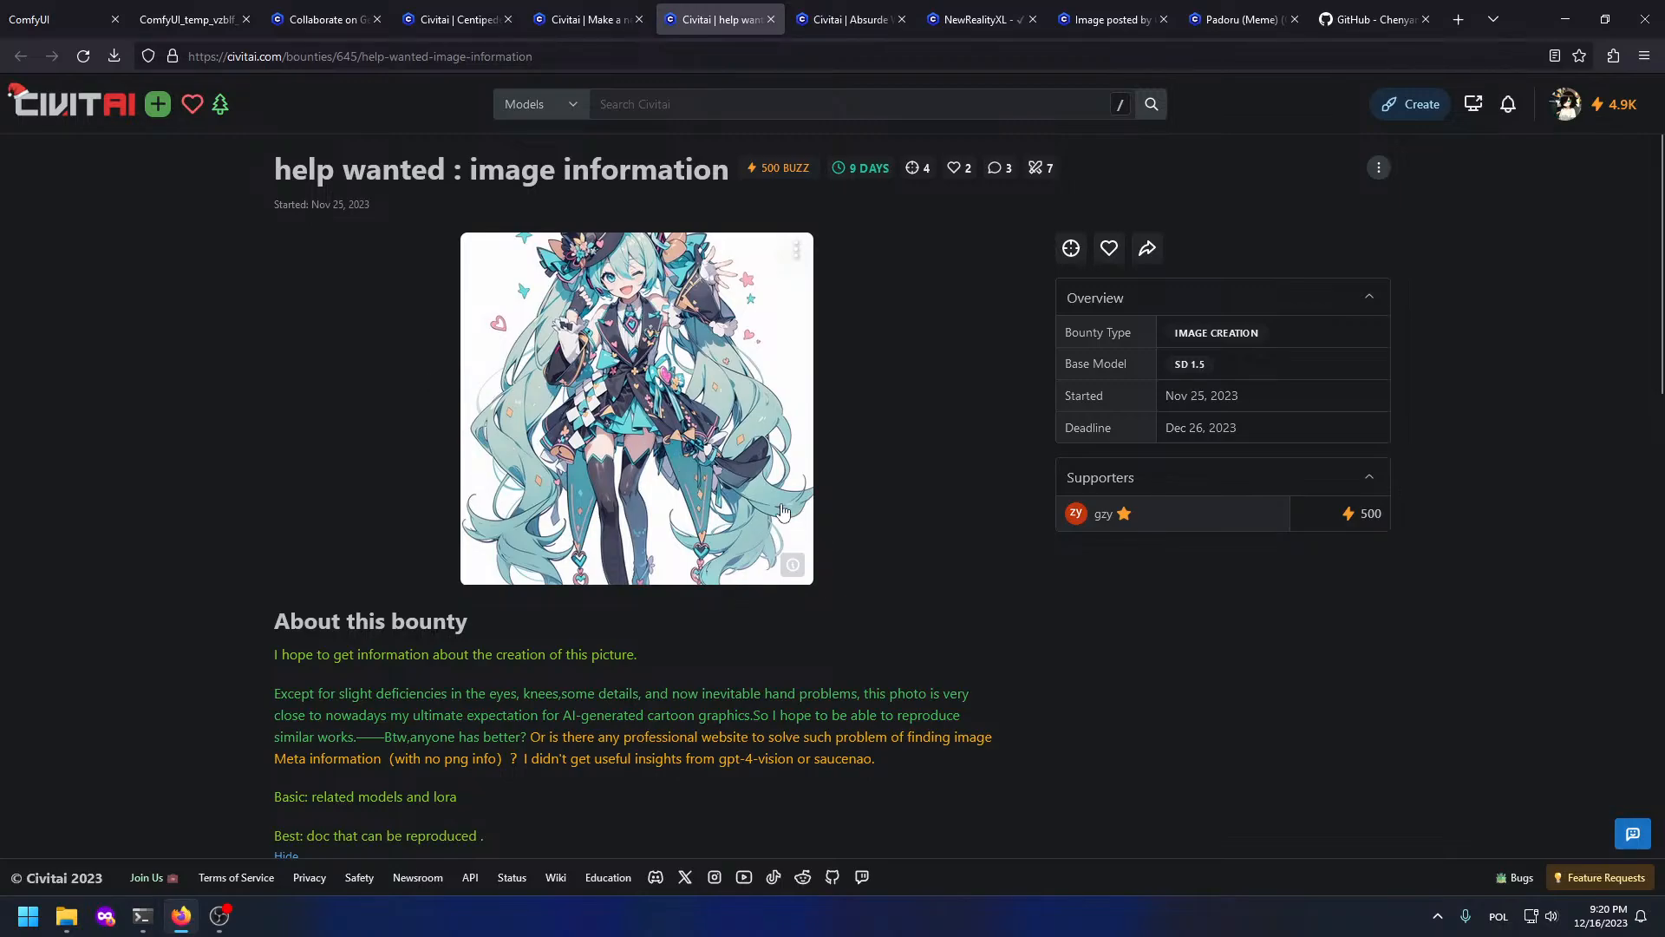
{"action": "scroll", "coordinate": [760, 508], "scroll_direction": "down", "scroll_amount": 7}
{"action": "scroll", "coordinate": [759, 509], "scroll_direction": "down", "scroll_amount": 4}
{"action": "scroll", "coordinate": [751, 503], "scroll_direction": "up", "scroll_amount": 10}
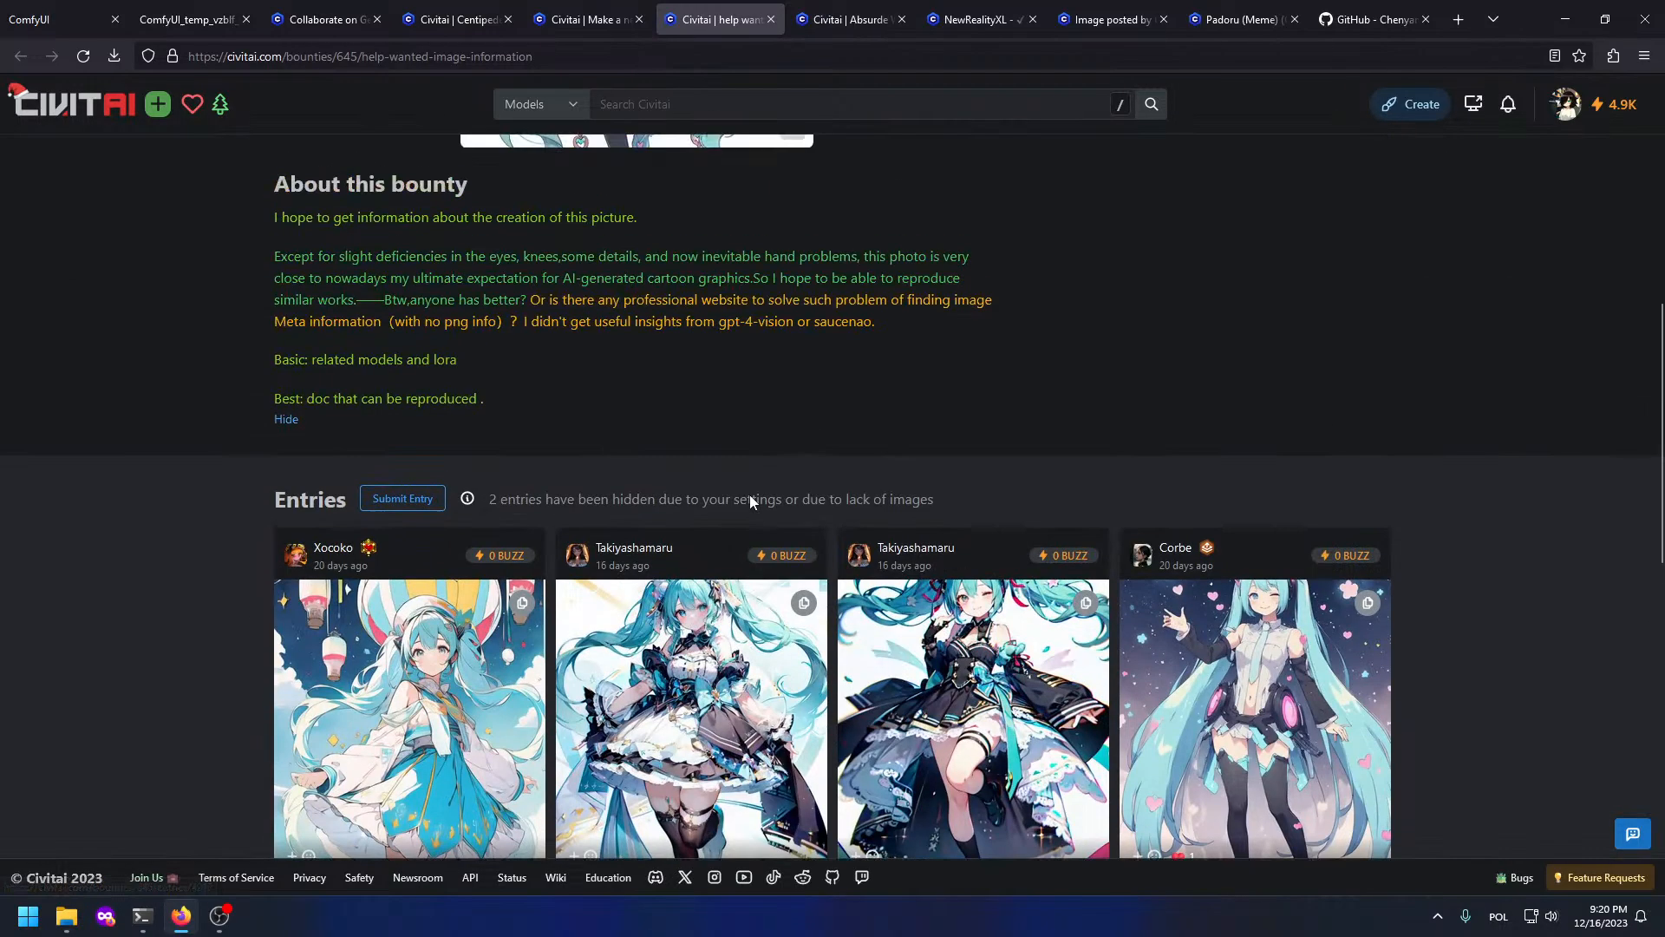
{"action": "scroll", "coordinate": [749, 500], "scroll_direction": "down", "scroll_amount": 2}
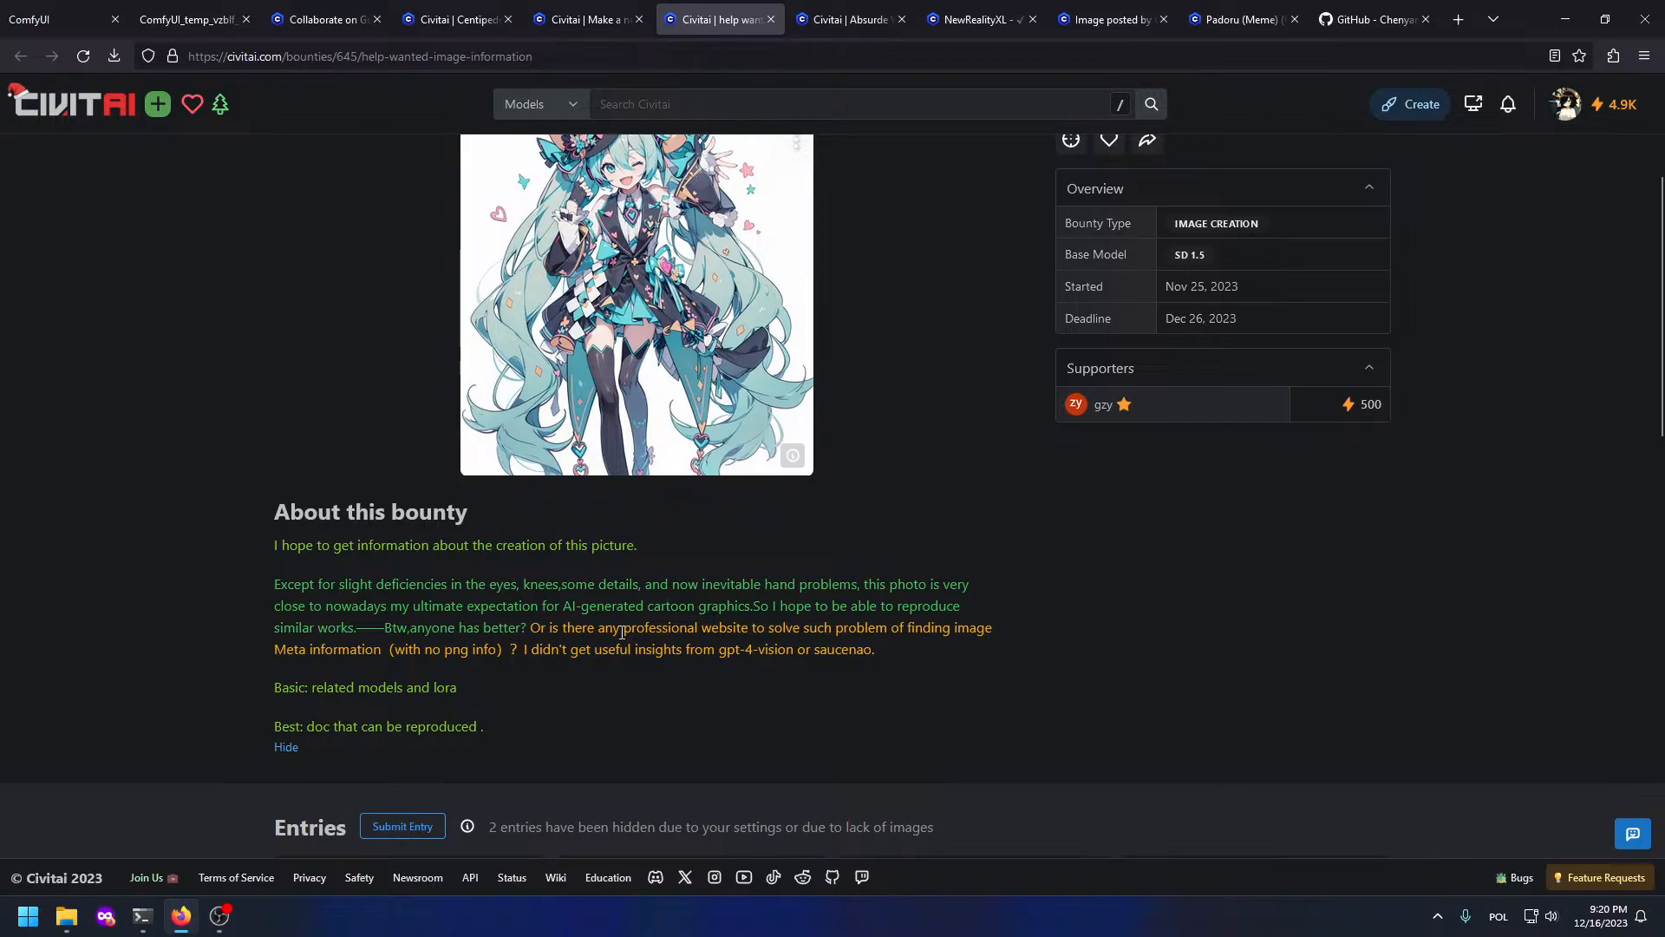
{"action": "left_click", "coordinate": [792, 457]}
{"action": "scroll", "coordinate": [733, 347], "scroll_direction": "up", "scroll_amount": 2}
{"action": "left_click", "coordinate": [628, 332]}
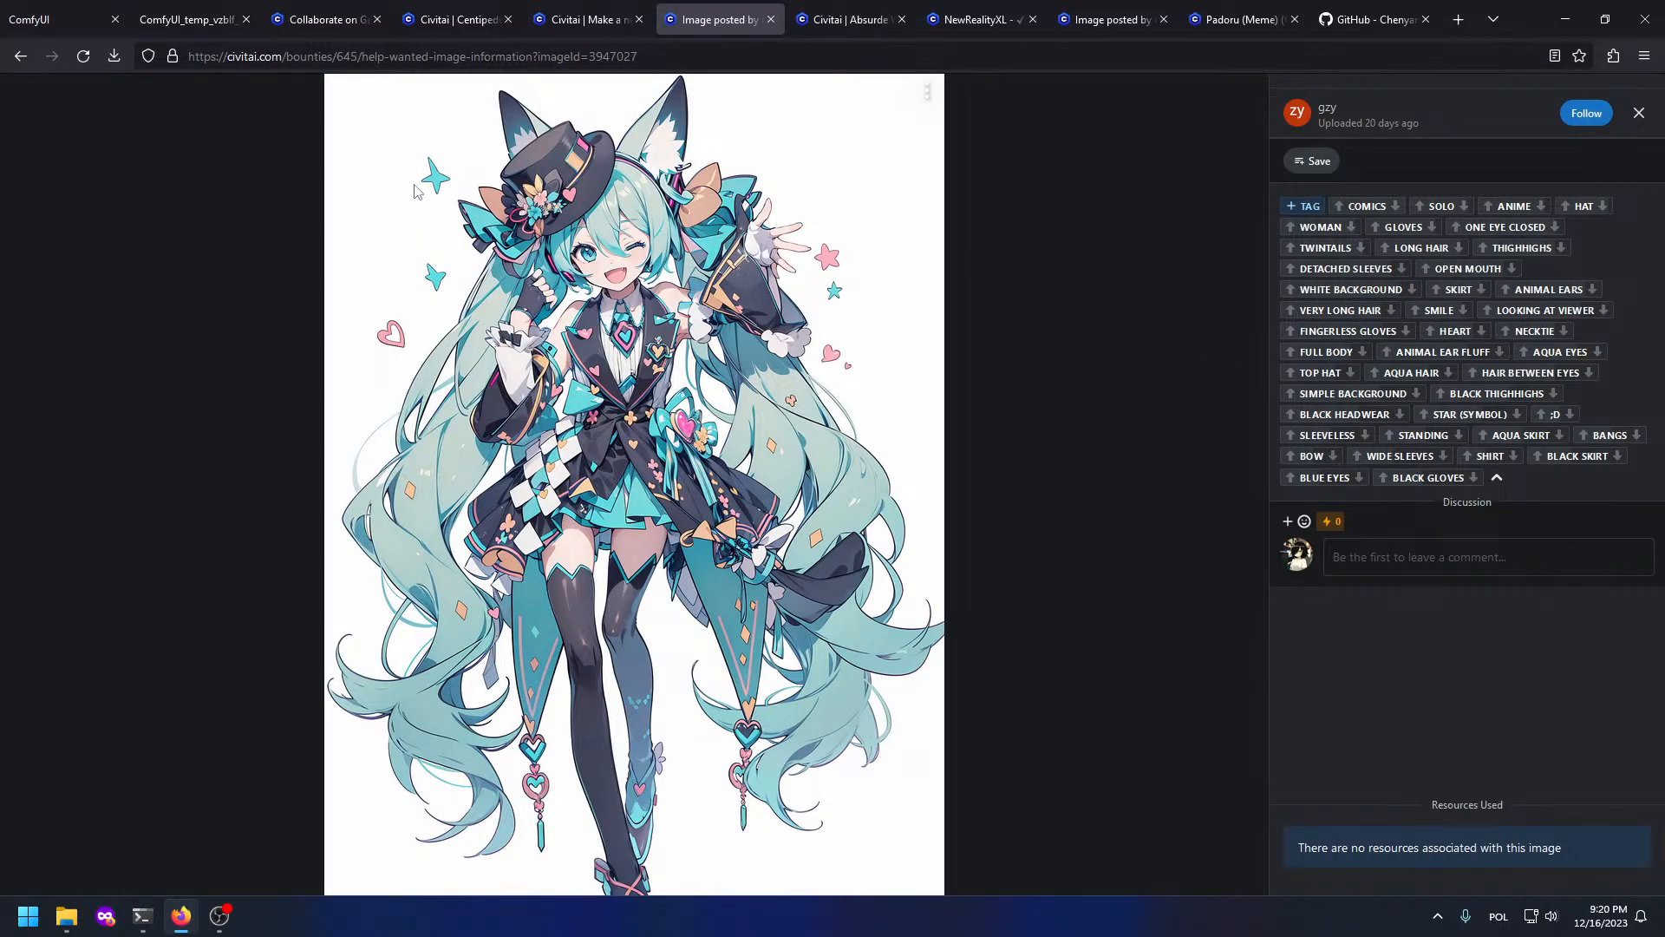
{"action": "key", "text": "Escape"}
Step: Look over the Centipede girl bounty and its example images, then return to ComfyUI
{"action": "left_click", "coordinate": [573, 12]}
{"action": "left_click", "coordinate": [460, 19]}
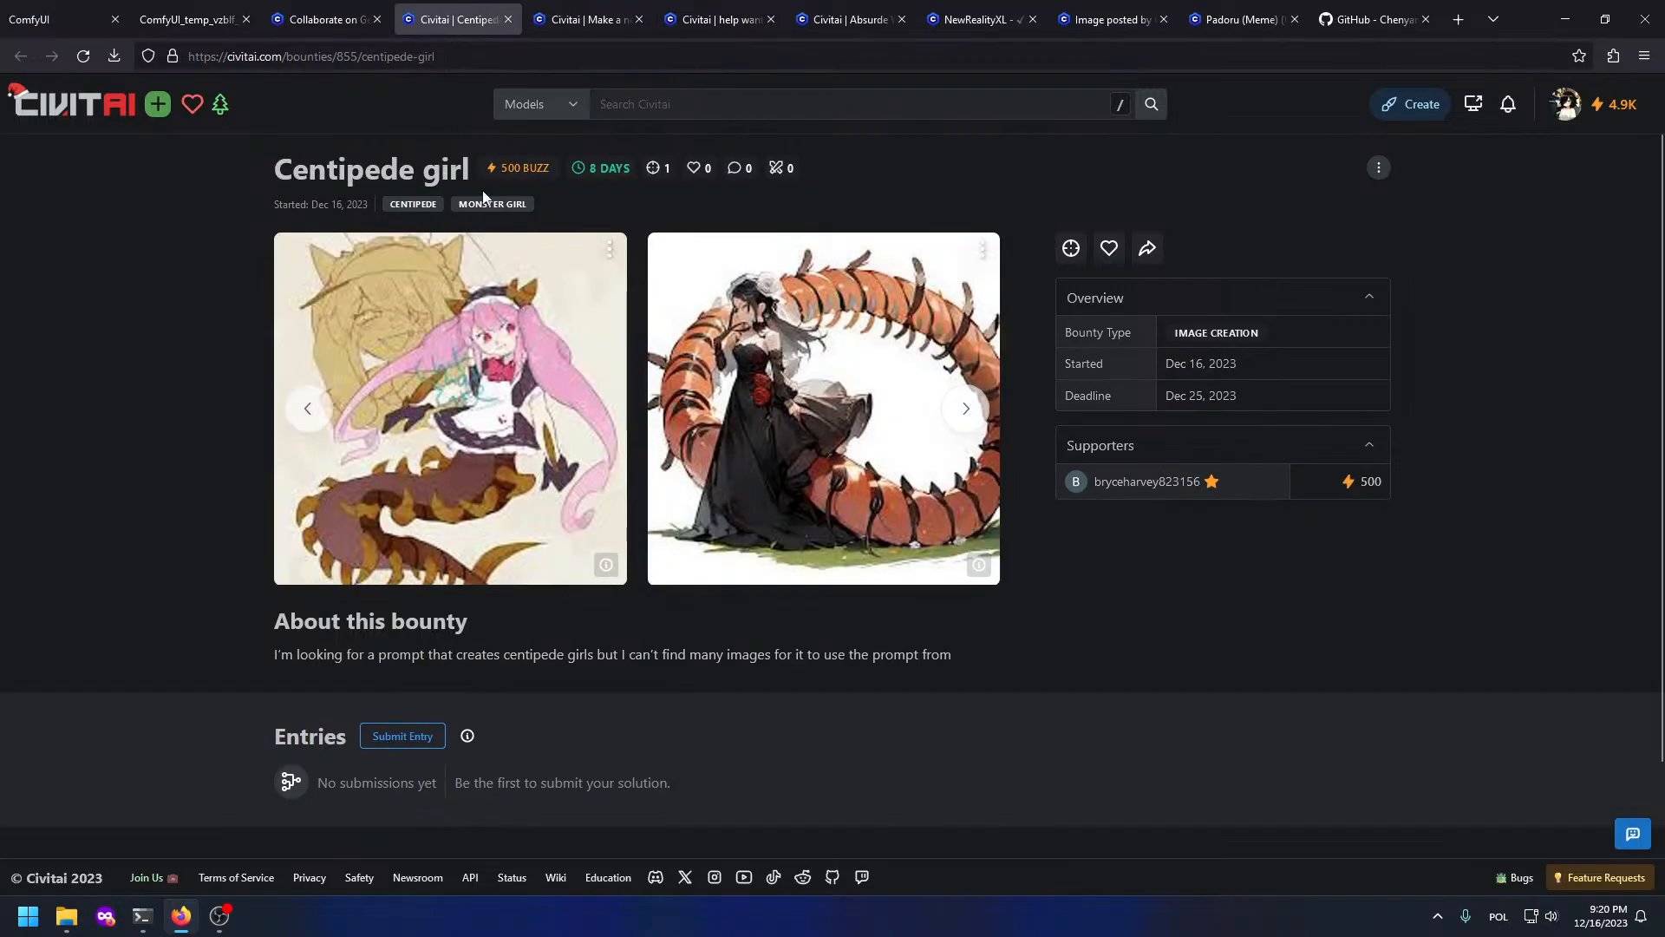
{"action": "scroll", "coordinate": [482, 612], "scroll_direction": "down", "scroll_amount": 1}
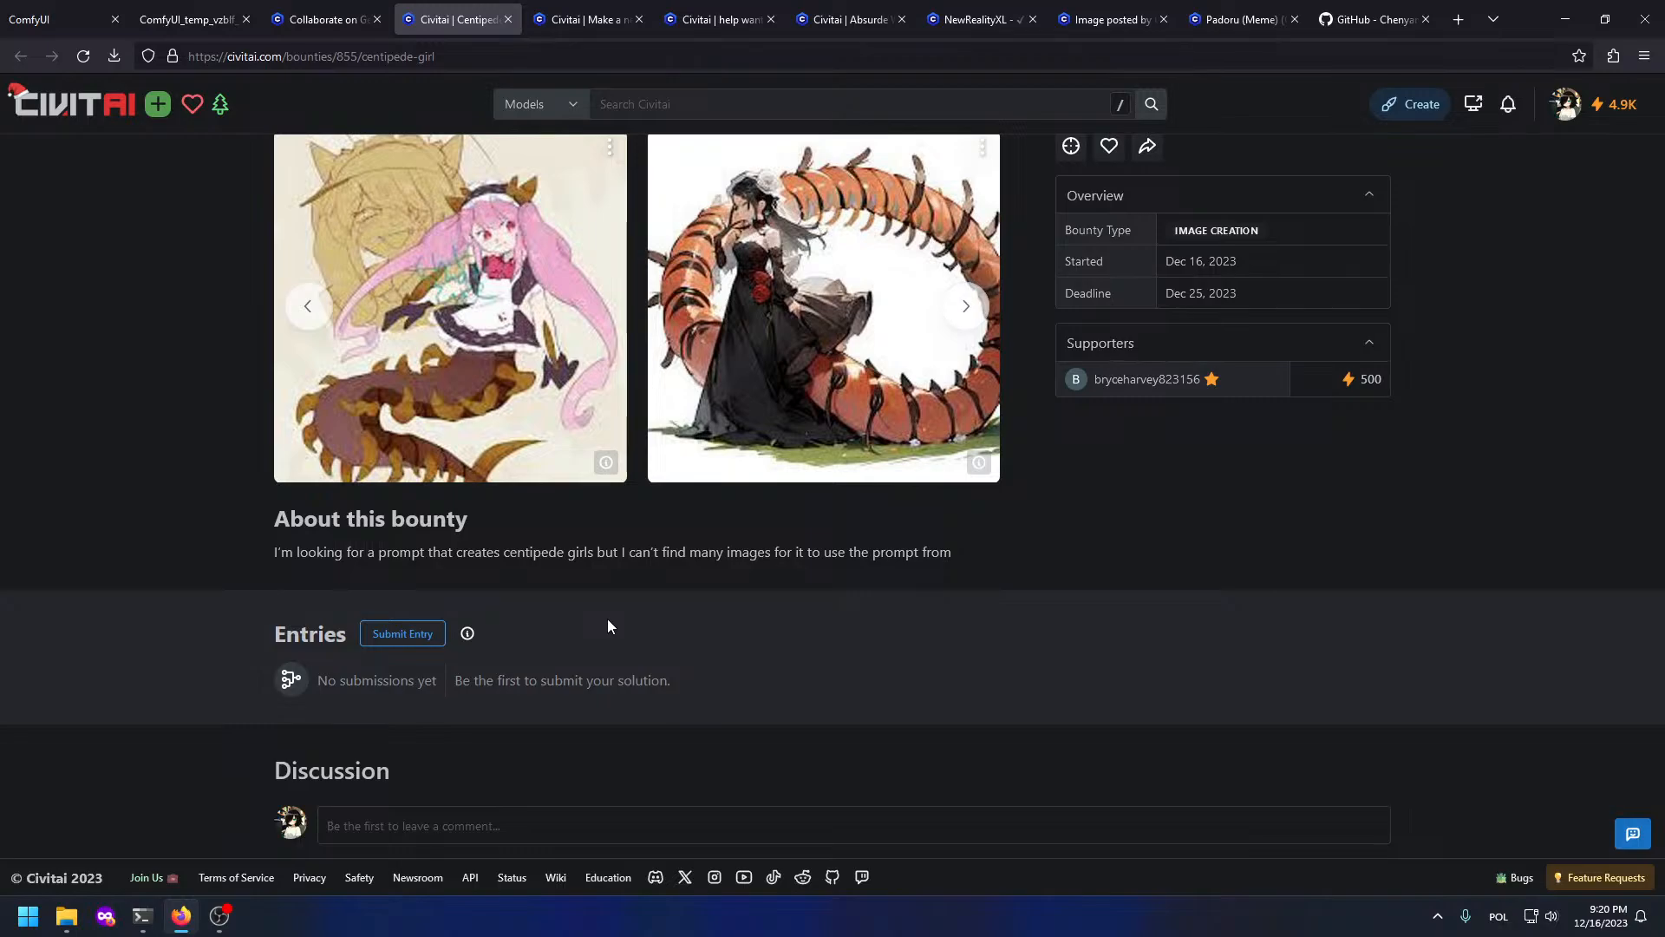
{"action": "scroll", "coordinate": [463, 377], "scroll_direction": "up", "scroll_amount": 1}
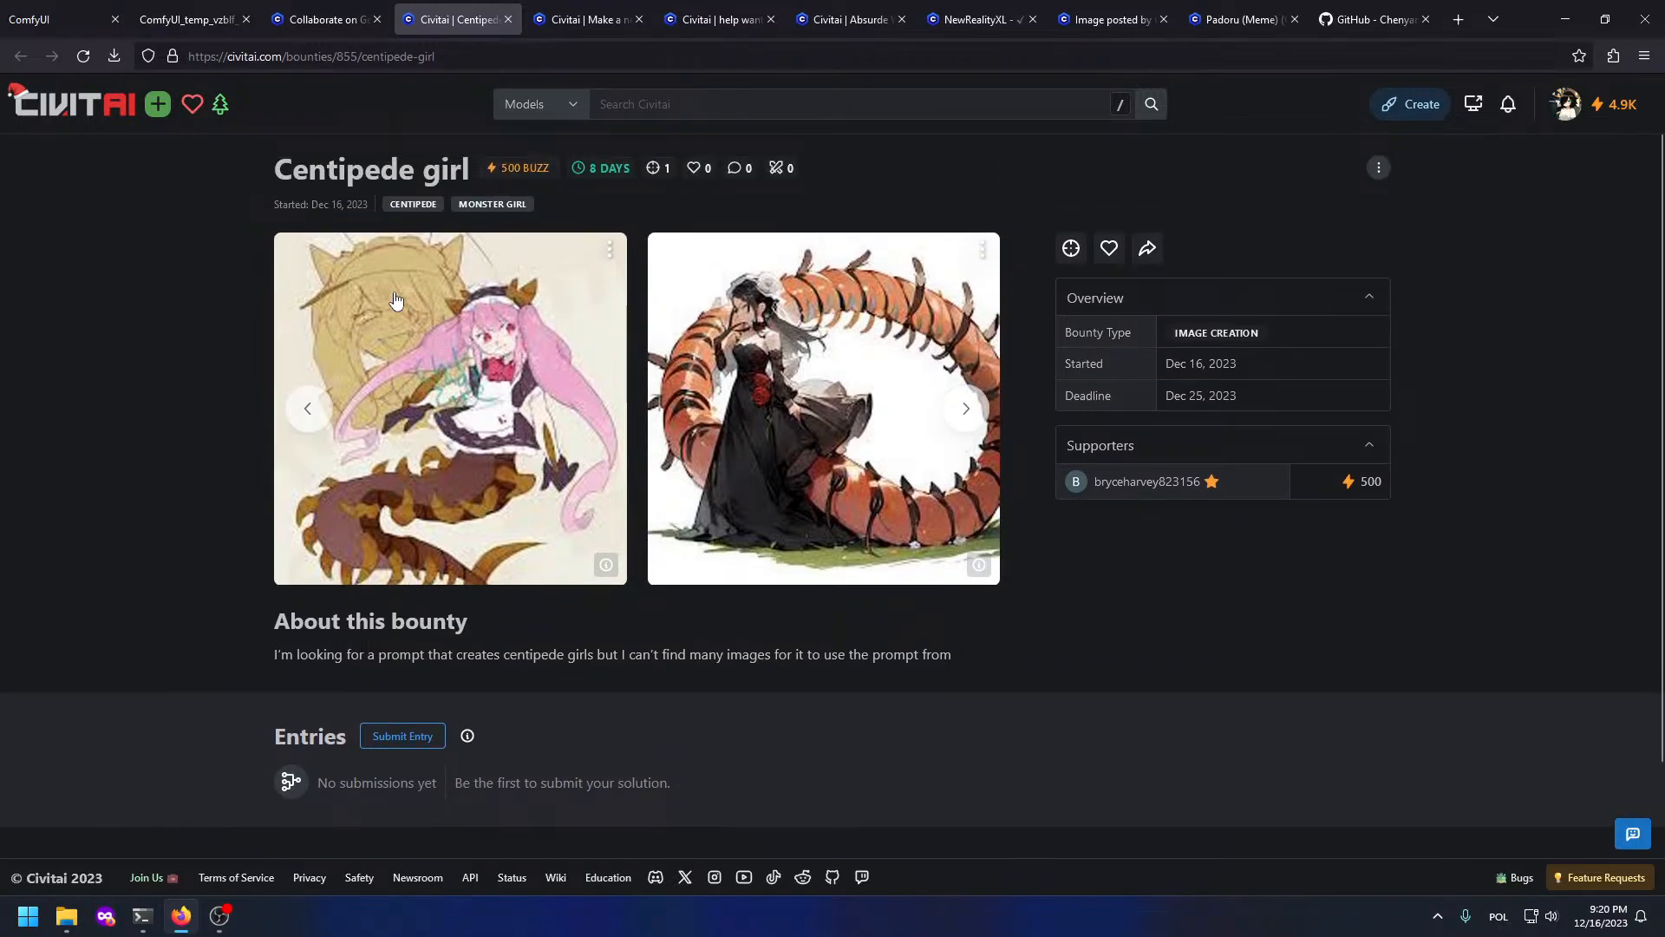
{"action": "left_click", "coordinate": [19, 17]}
Step: Set the Apply ControlNet (Advanced) node's end_percent to 0.75
{"action": "scroll", "coordinate": [816, 411], "scroll_direction": "down", "scroll_amount": 4}
{"action": "left_click_drag", "start_coordinate": [829, 409], "coordinate": [996, 839]}
{"action": "left_click_drag", "start_coordinate": [759, 644], "coordinate": [544, 573]}
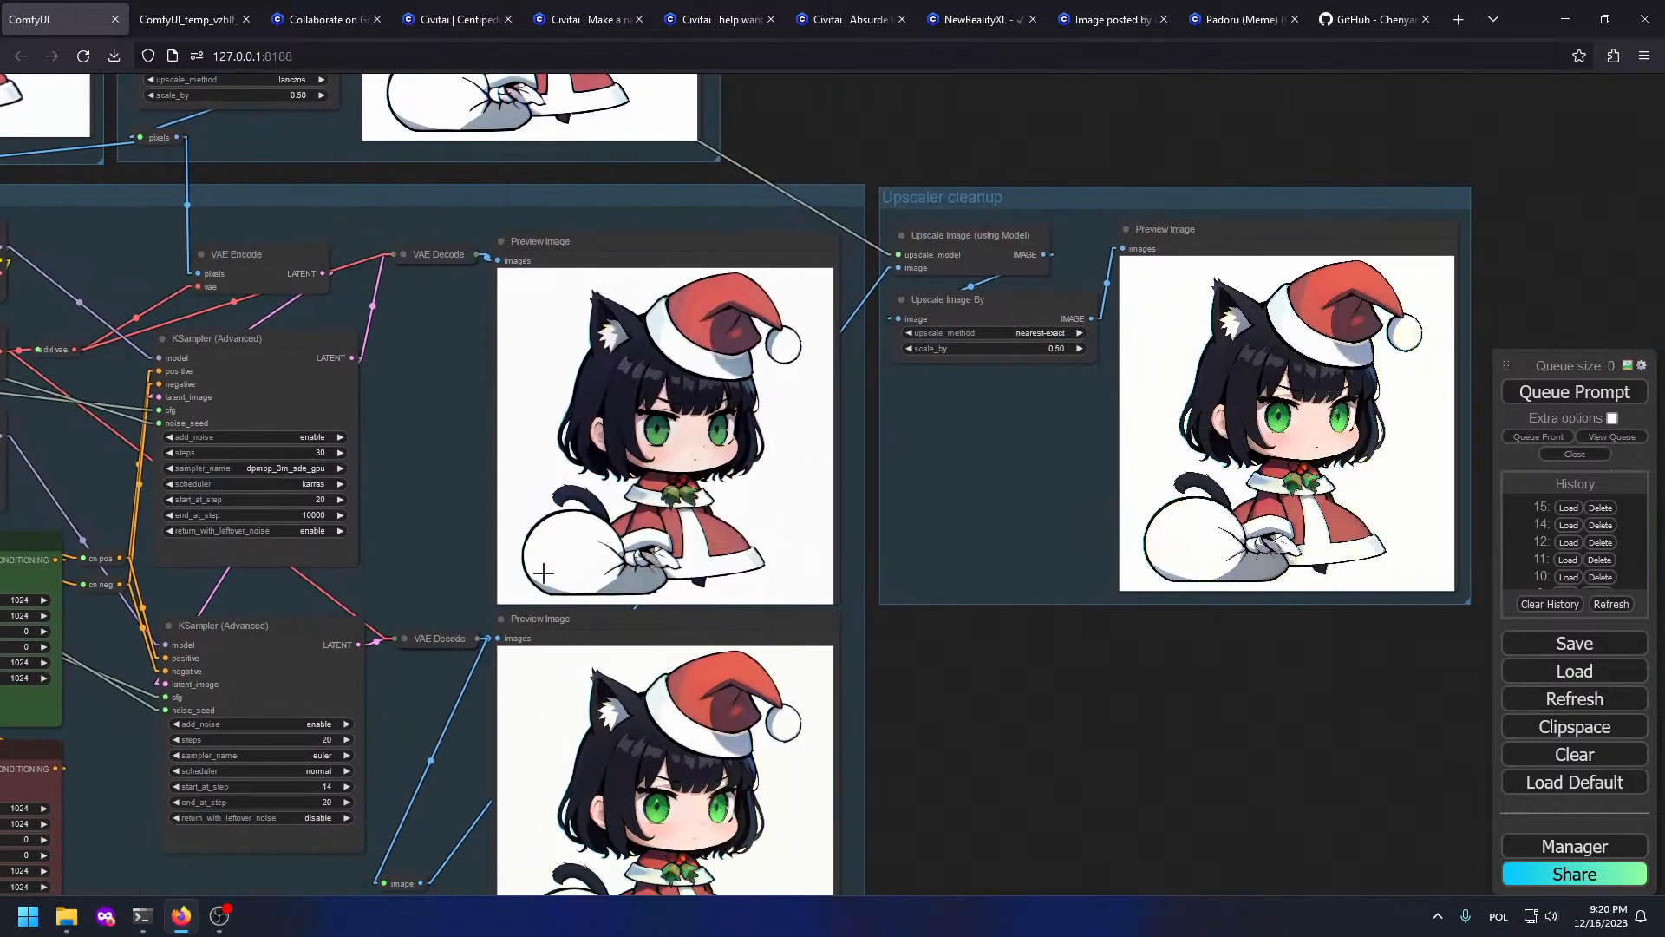
{"action": "left_click_drag", "start_coordinate": [875, 580], "coordinate": [603, 438]}
{"action": "left_click_drag", "start_coordinate": [701, 427], "coordinate": [1116, 747]}
{"action": "scroll", "coordinate": [678, 390], "scroll_direction": "down", "scroll_amount": 6}
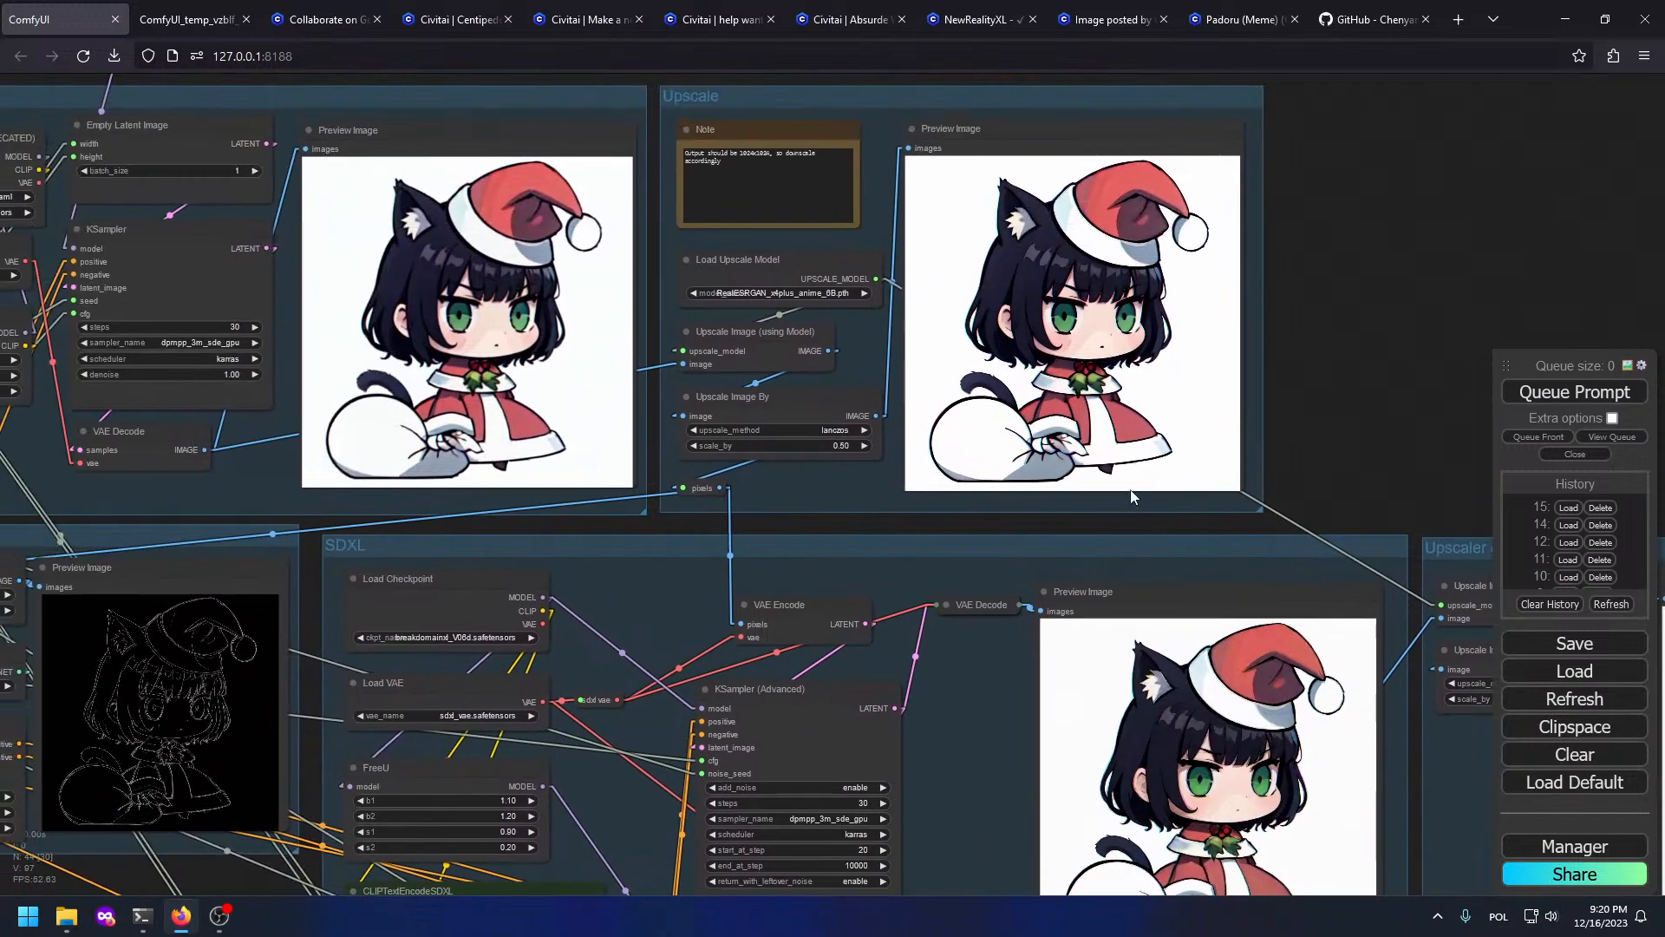
{"action": "scroll", "coordinate": [394, 653], "scroll_direction": "up", "scroll_amount": 6}
{"action": "scroll", "coordinate": [395, 653], "scroll_direction": "up", "scroll_amount": 2}
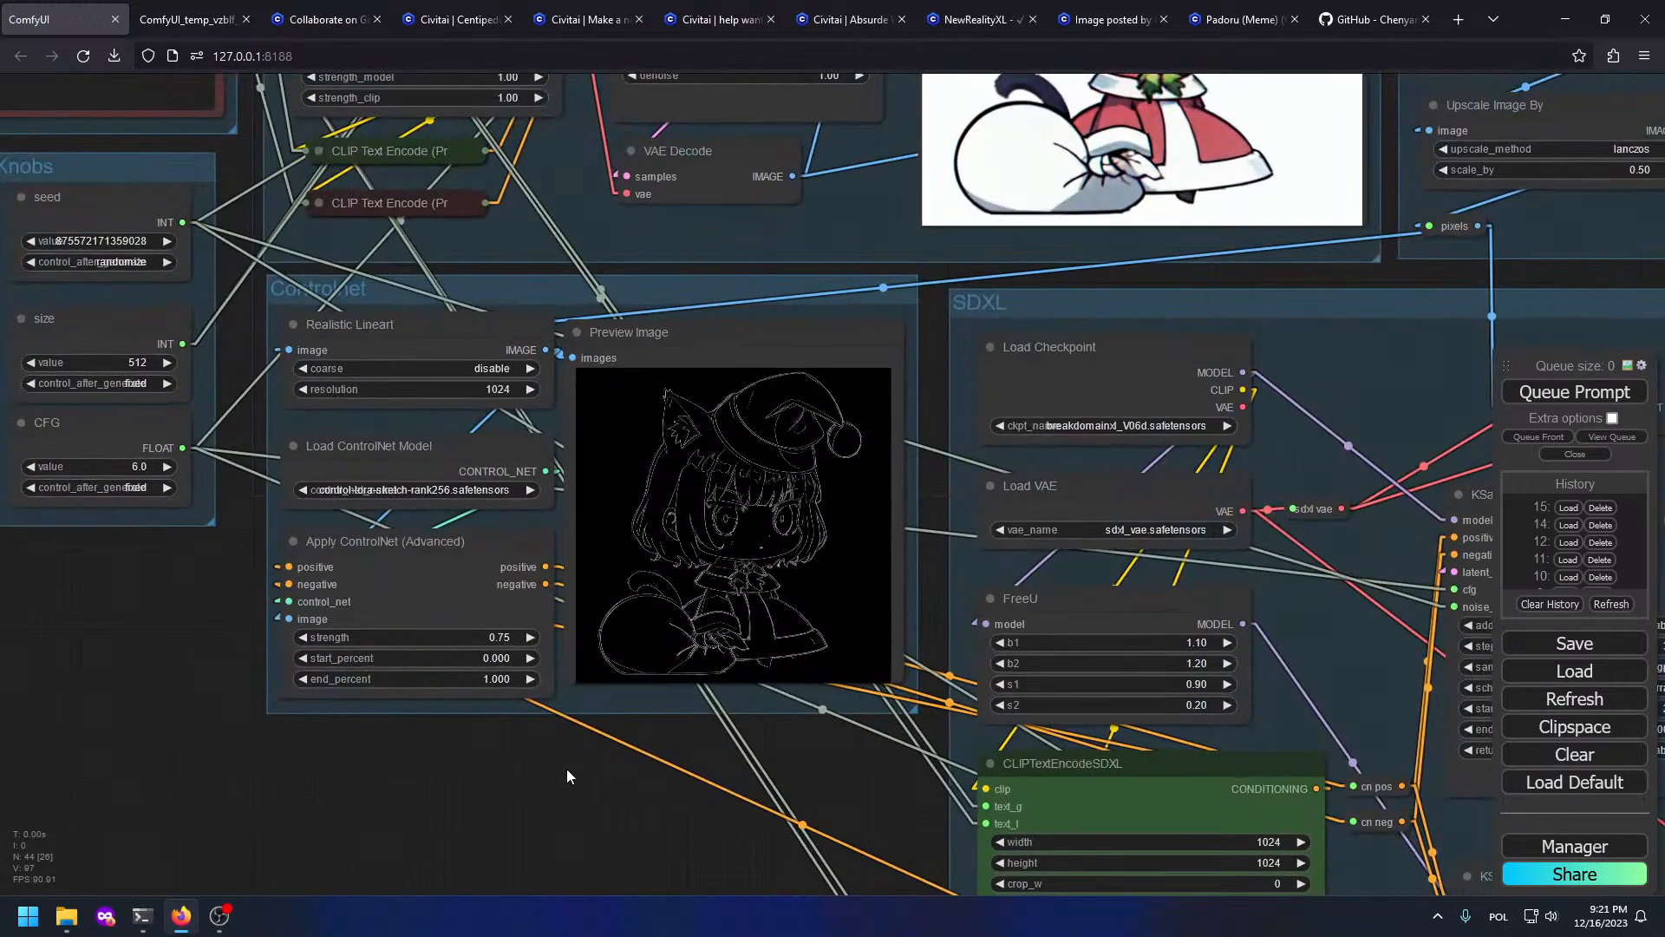
{"action": "scroll", "coordinate": [612, 717], "scroll_direction": "up", "scroll_amount": 1}
{"action": "scroll", "coordinate": [612, 710], "scroll_direction": "up", "scroll_amount": 6}
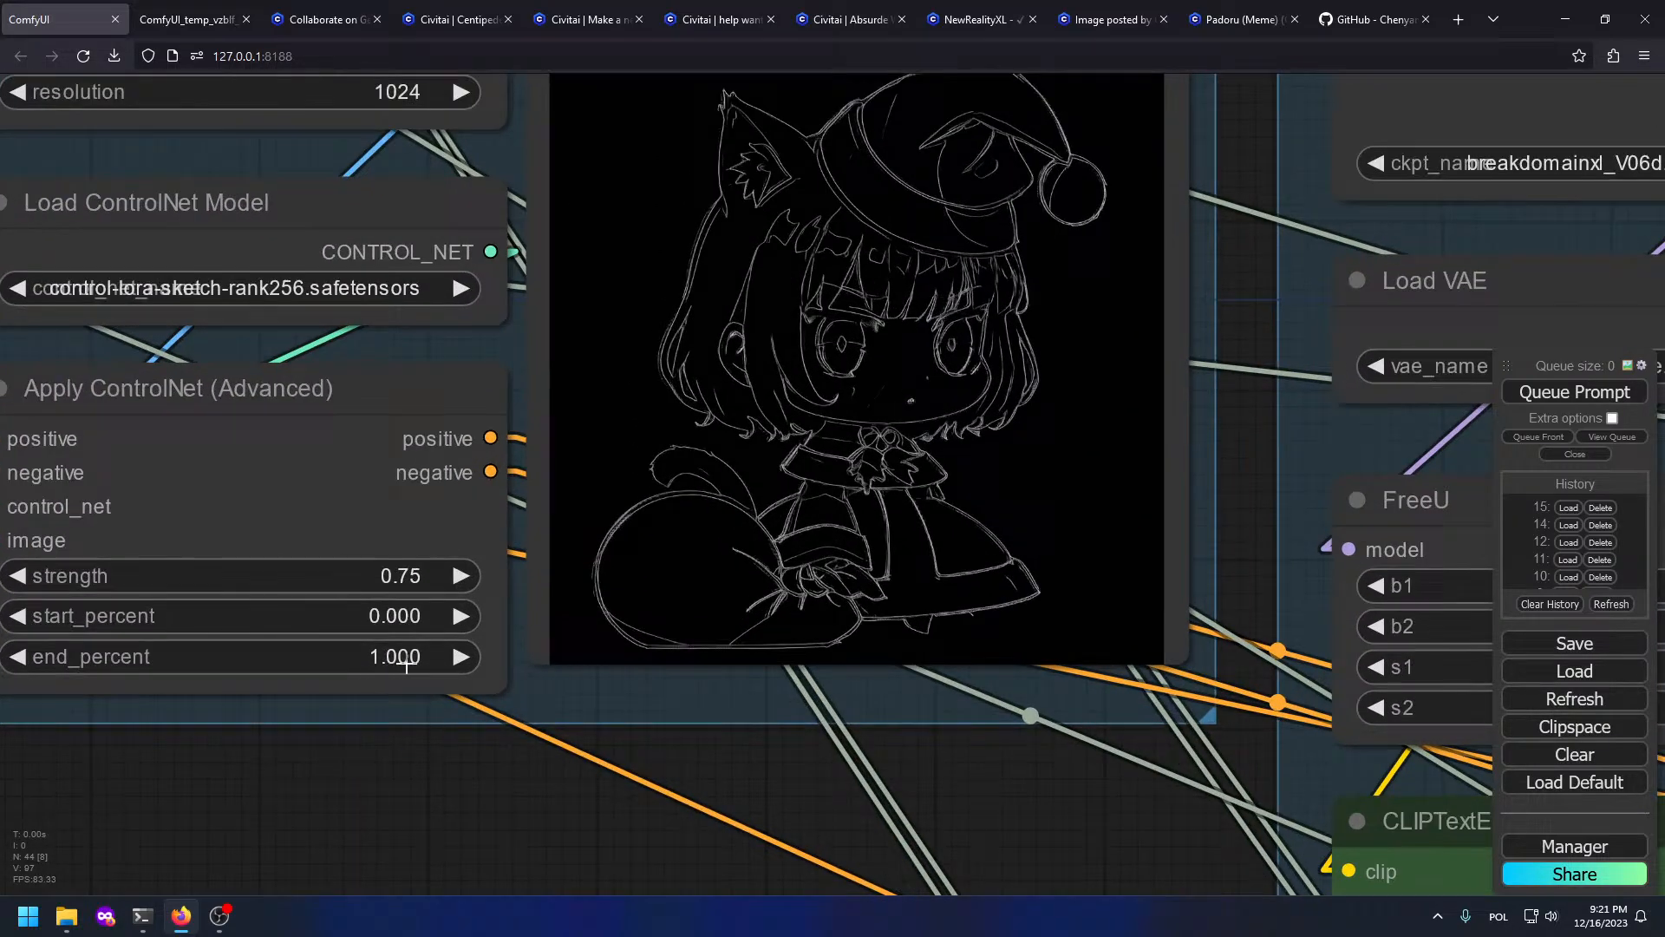
{"action": "left_click", "coordinate": [406, 664]}
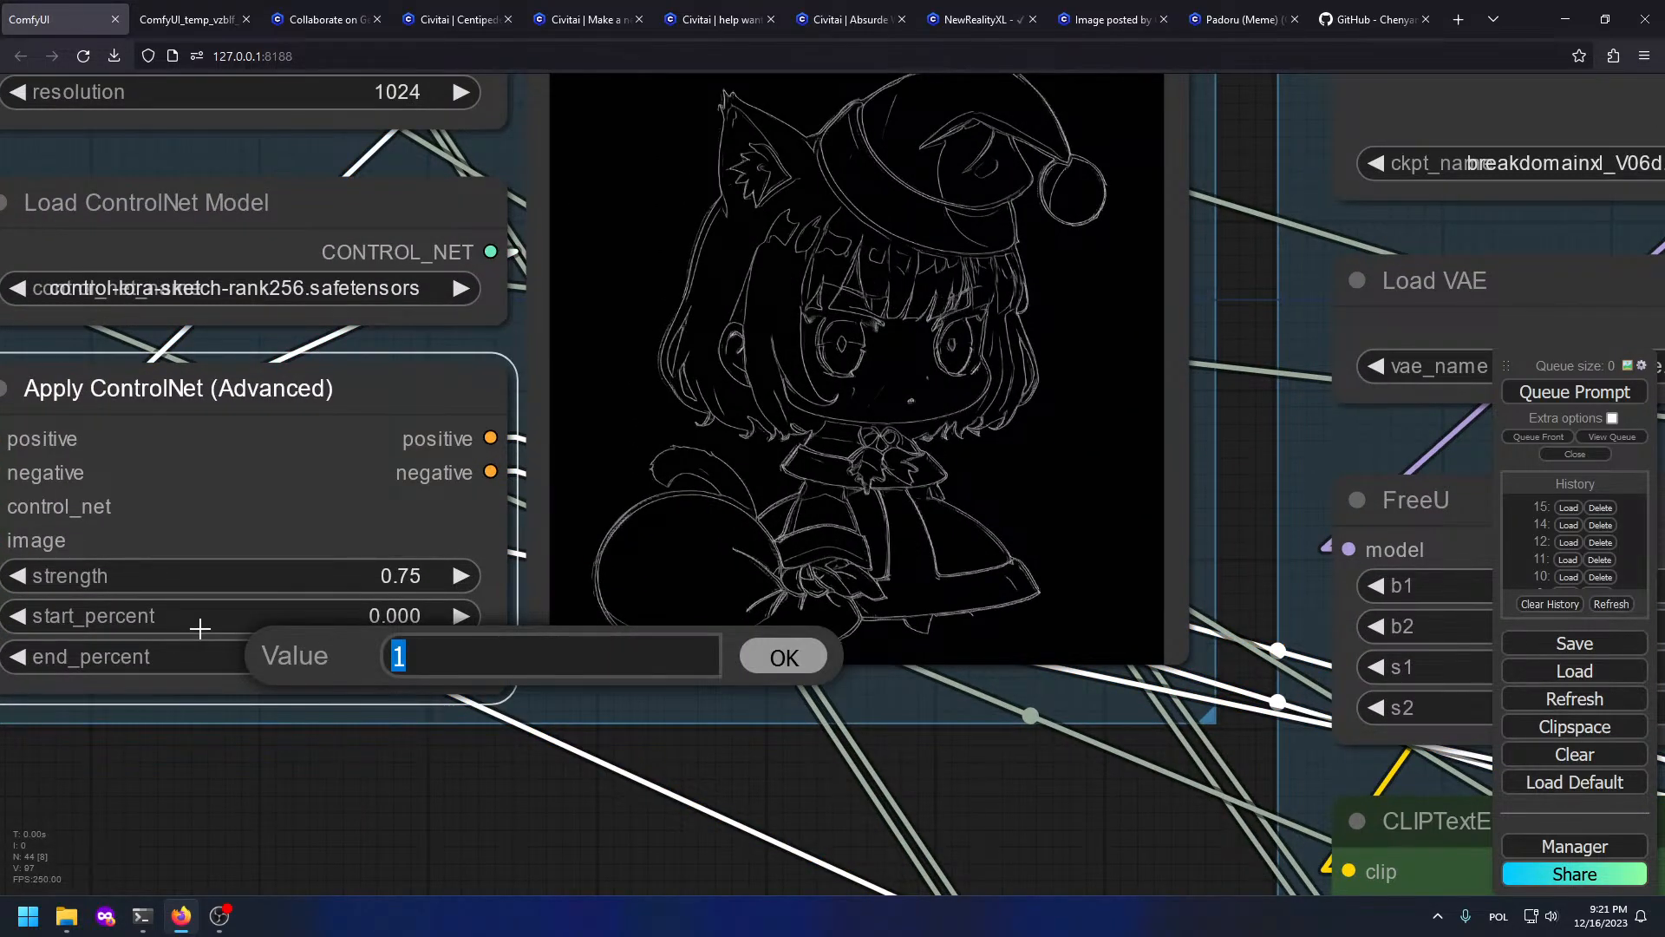
{"action": "type", "text": ".75"}
{"action": "key", "text": "Return"}
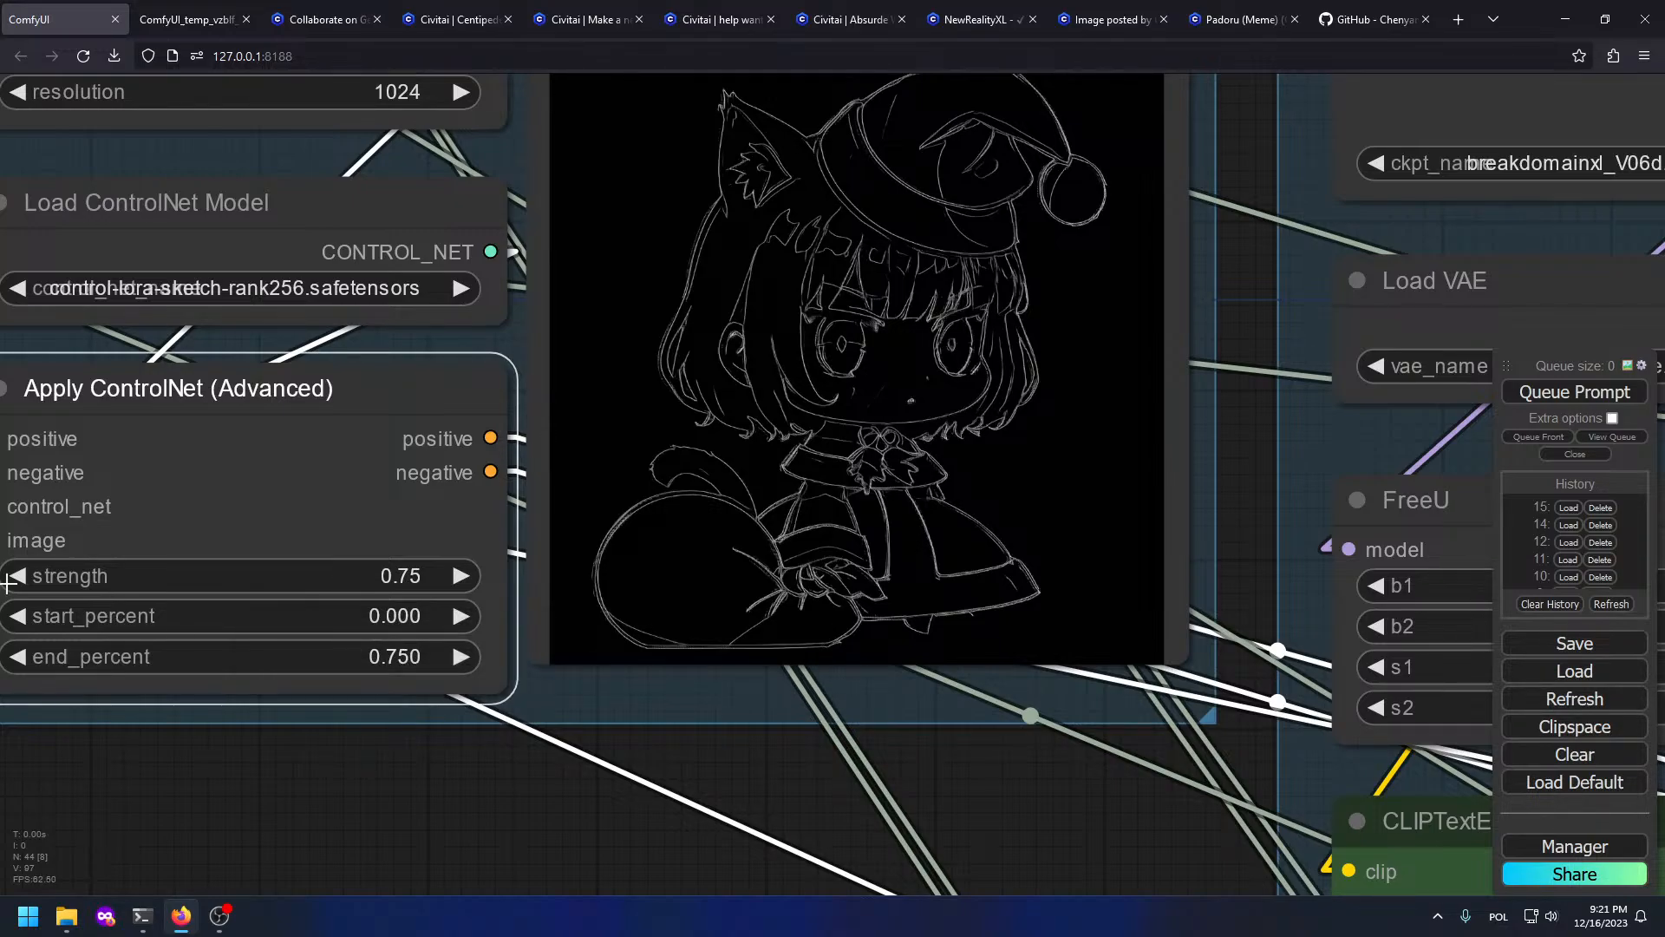
Step: Pan the graph to bring the preview and Upscale group images into view
{"action": "scroll", "coordinate": [607, 394], "scroll_direction": "down", "scroll_amount": 5}
{"action": "left_click_drag", "start_coordinate": [1360, 332], "coordinate": [1037, 732]}
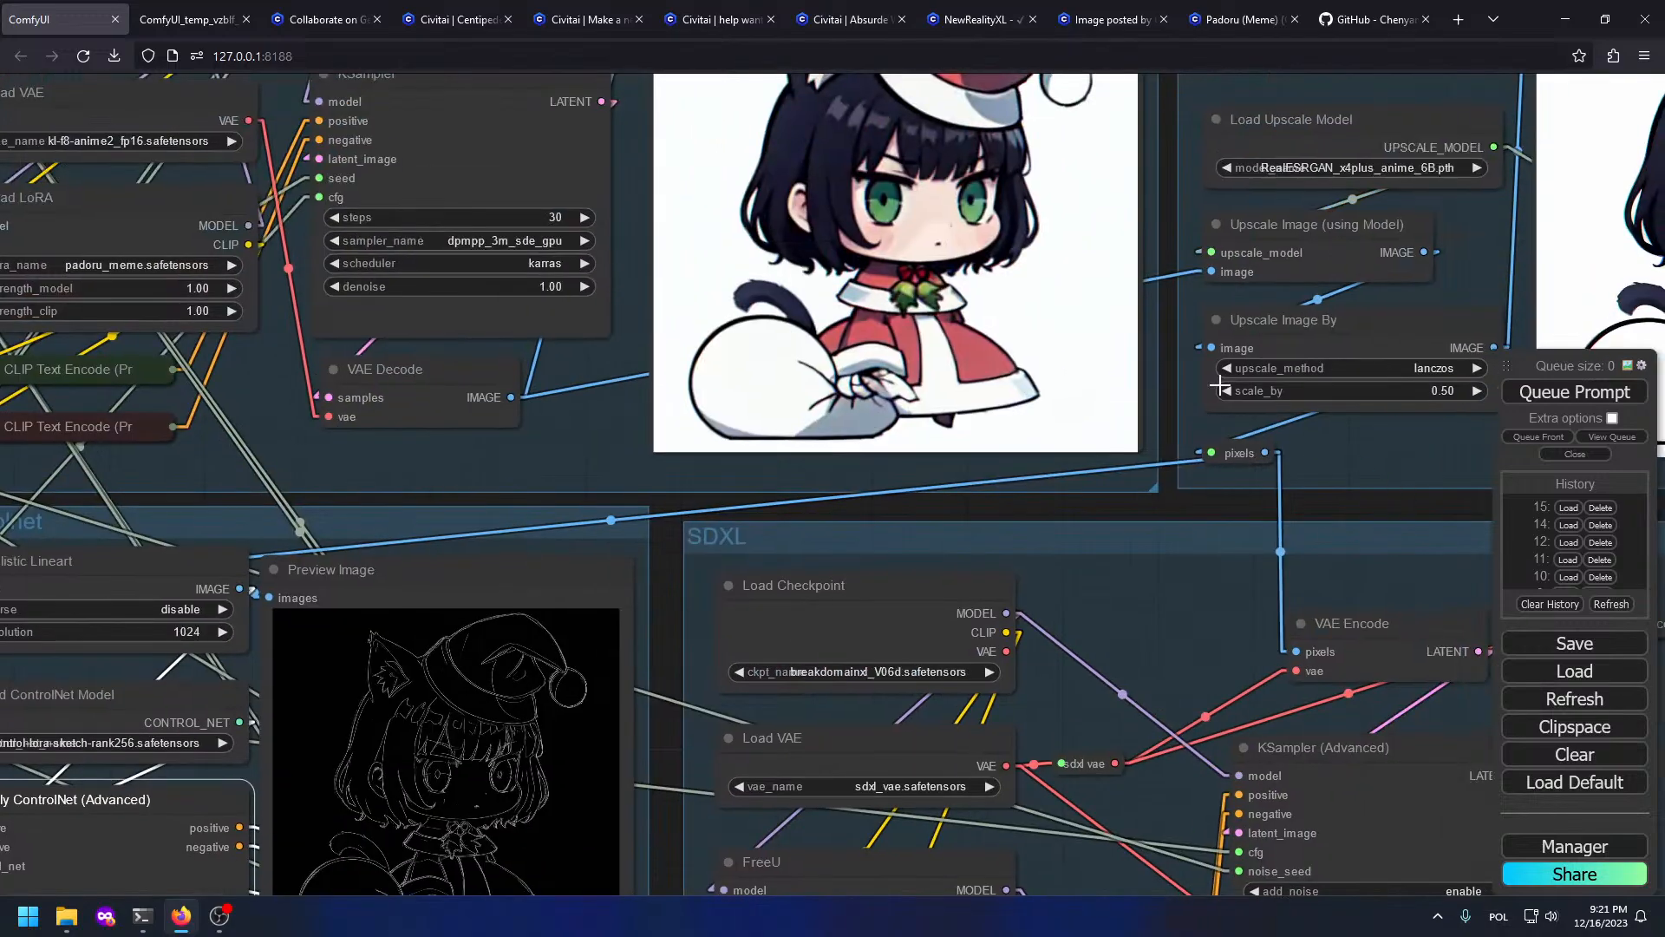
{"action": "left_click_drag", "start_coordinate": [1195, 312], "coordinate": [863, 694]}
Step: Queue the prompt with the new ControlNet setting and follow the SDXL and Upscaler cleanup previews
{"action": "left_click_drag", "start_coordinate": [825, 684], "coordinate": [713, 645]}
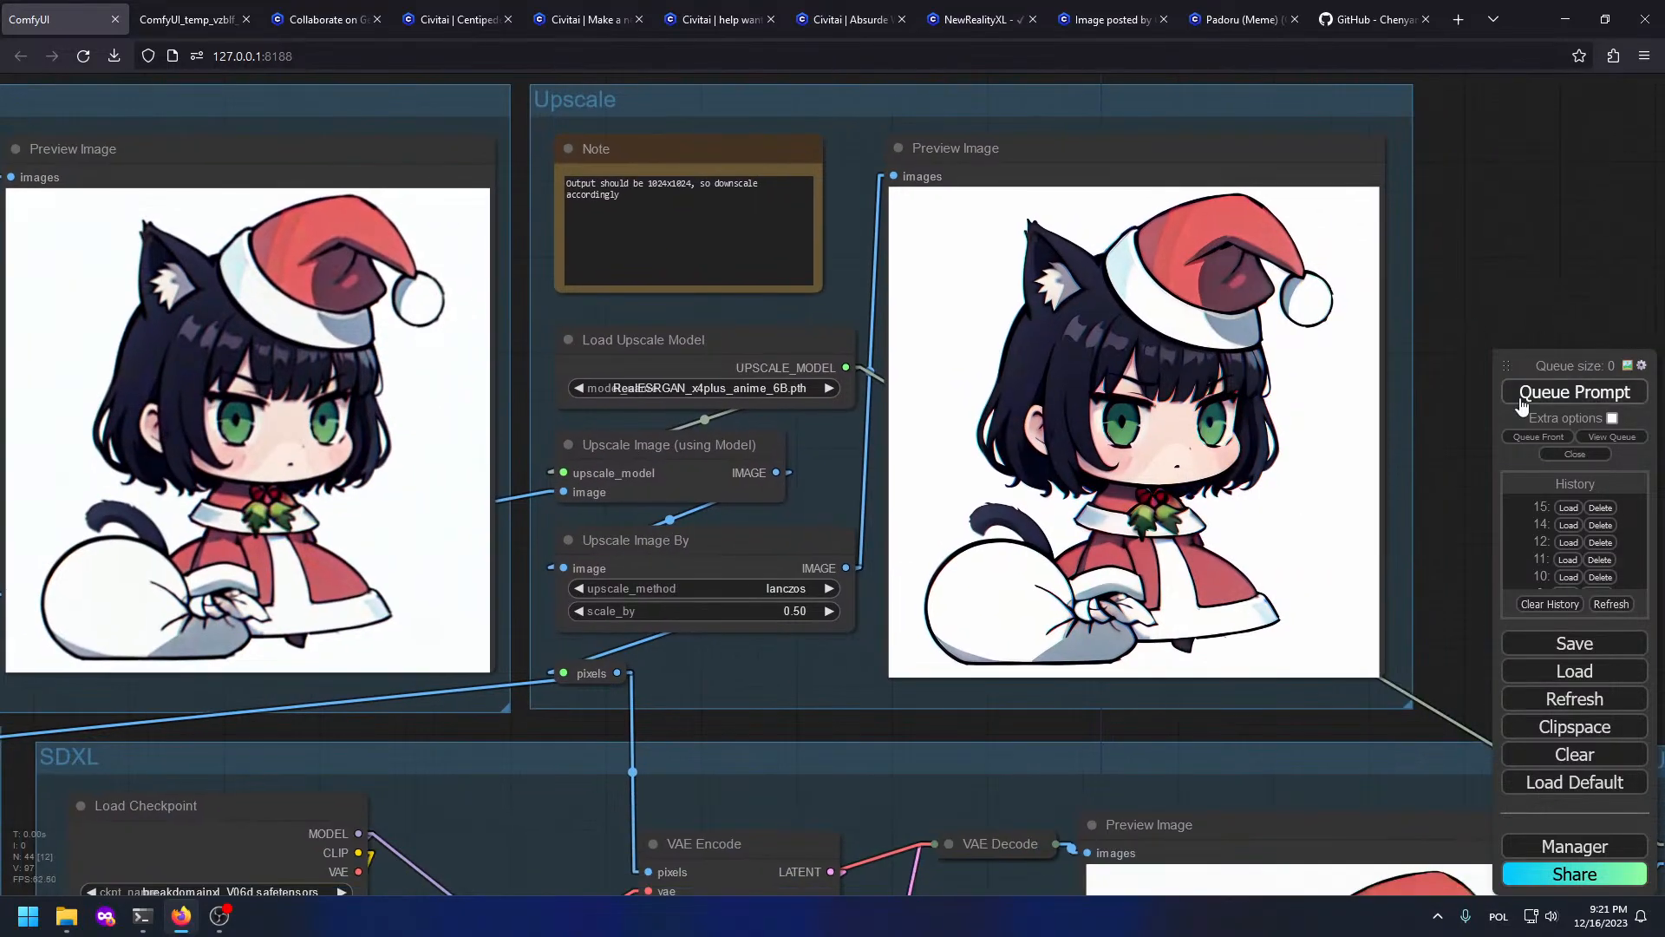
{"action": "left_click", "coordinate": [1520, 401]}
{"action": "scroll", "coordinate": [913, 568], "scroll_direction": "down", "scroll_amount": 5}
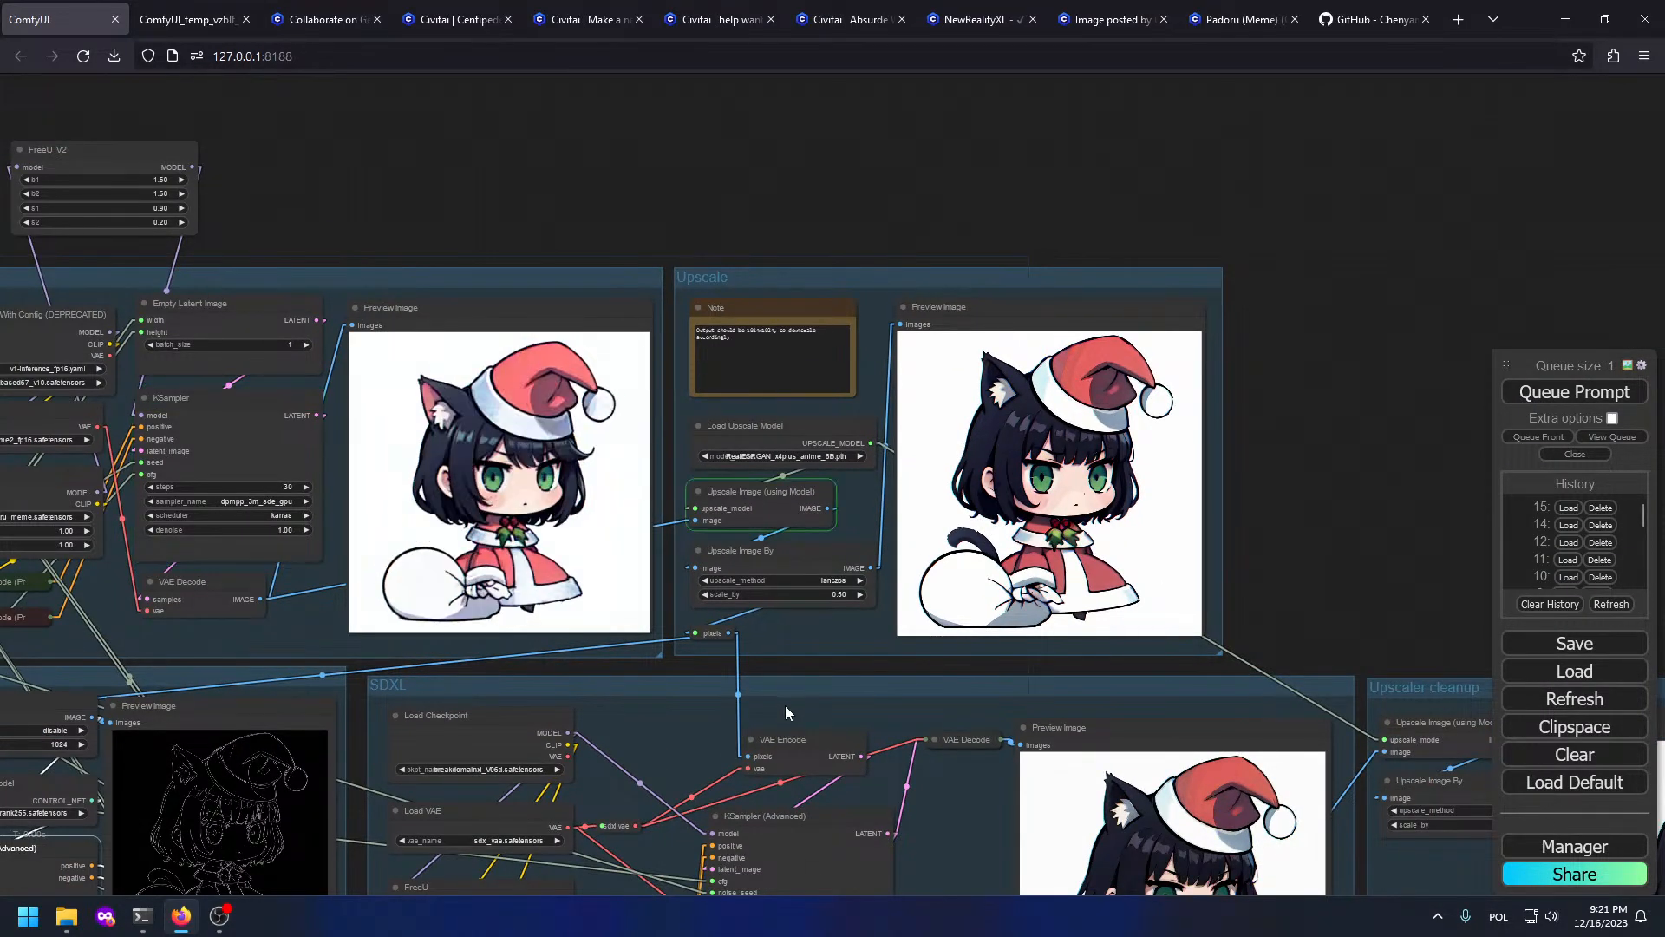
{"action": "scroll", "coordinate": [1249, 507], "scroll_direction": "up", "scroll_amount": 3}
{"action": "left_click_drag", "start_coordinate": [1202, 583], "coordinate": [871, 202]}
{"action": "scroll", "coordinate": [760, 255], "scroll_direction": "down", "scroll_amount": 4}
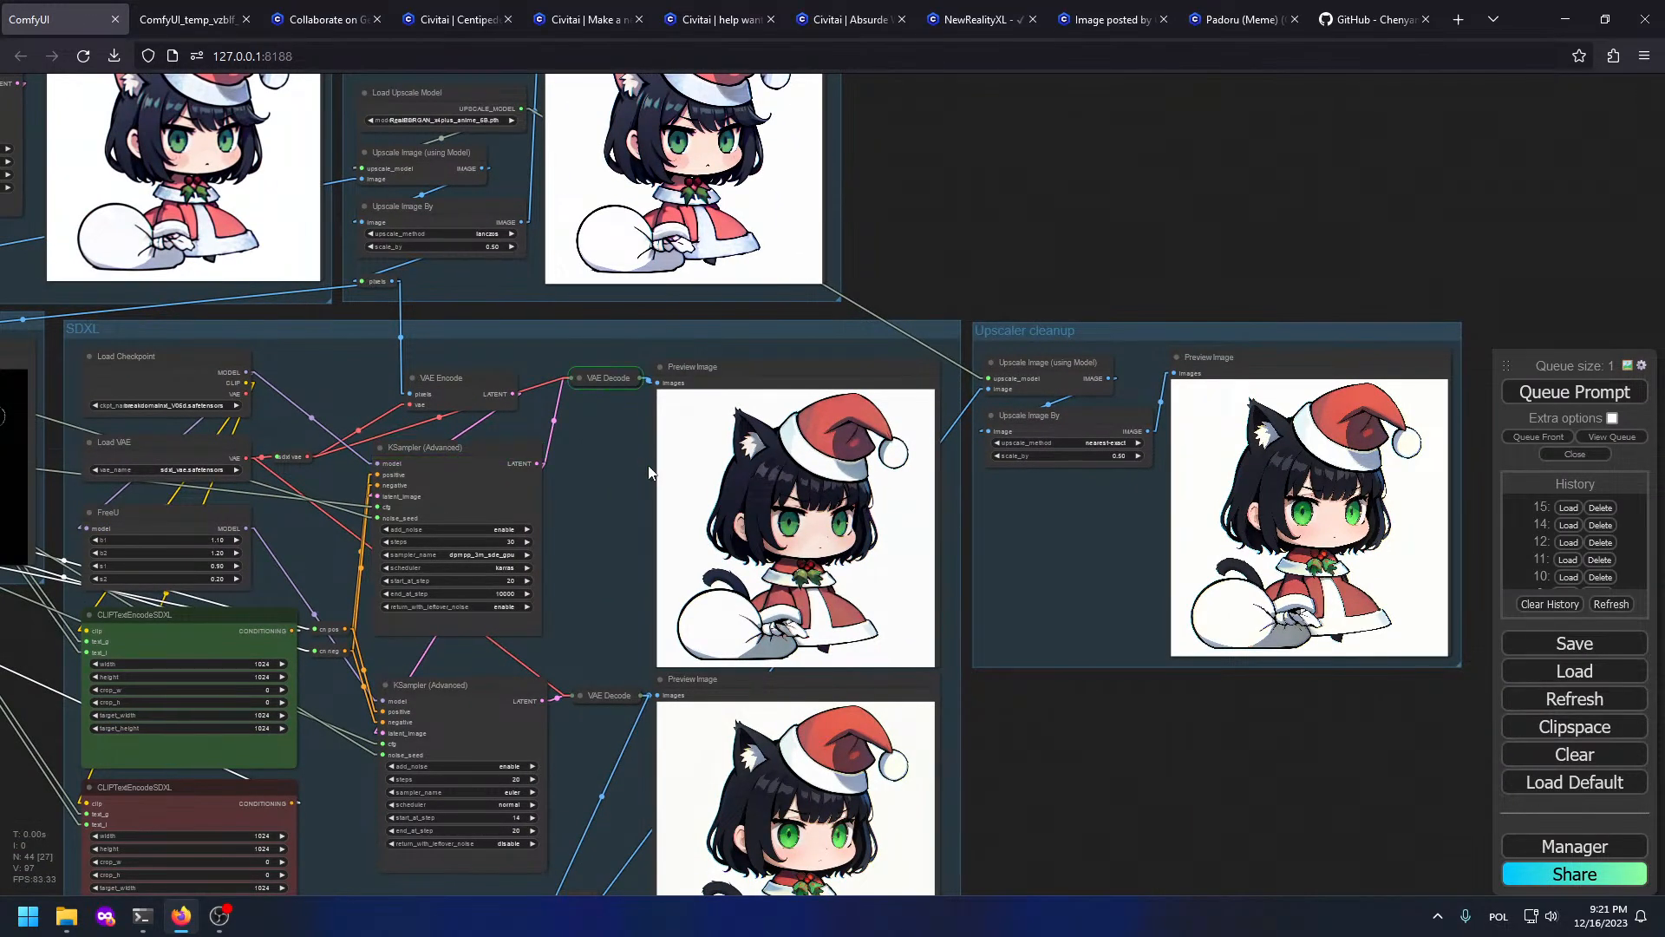
{"action": "left_click_drag", "start_coordinate": [1033, 825], "coordinate": [1055, 693]}
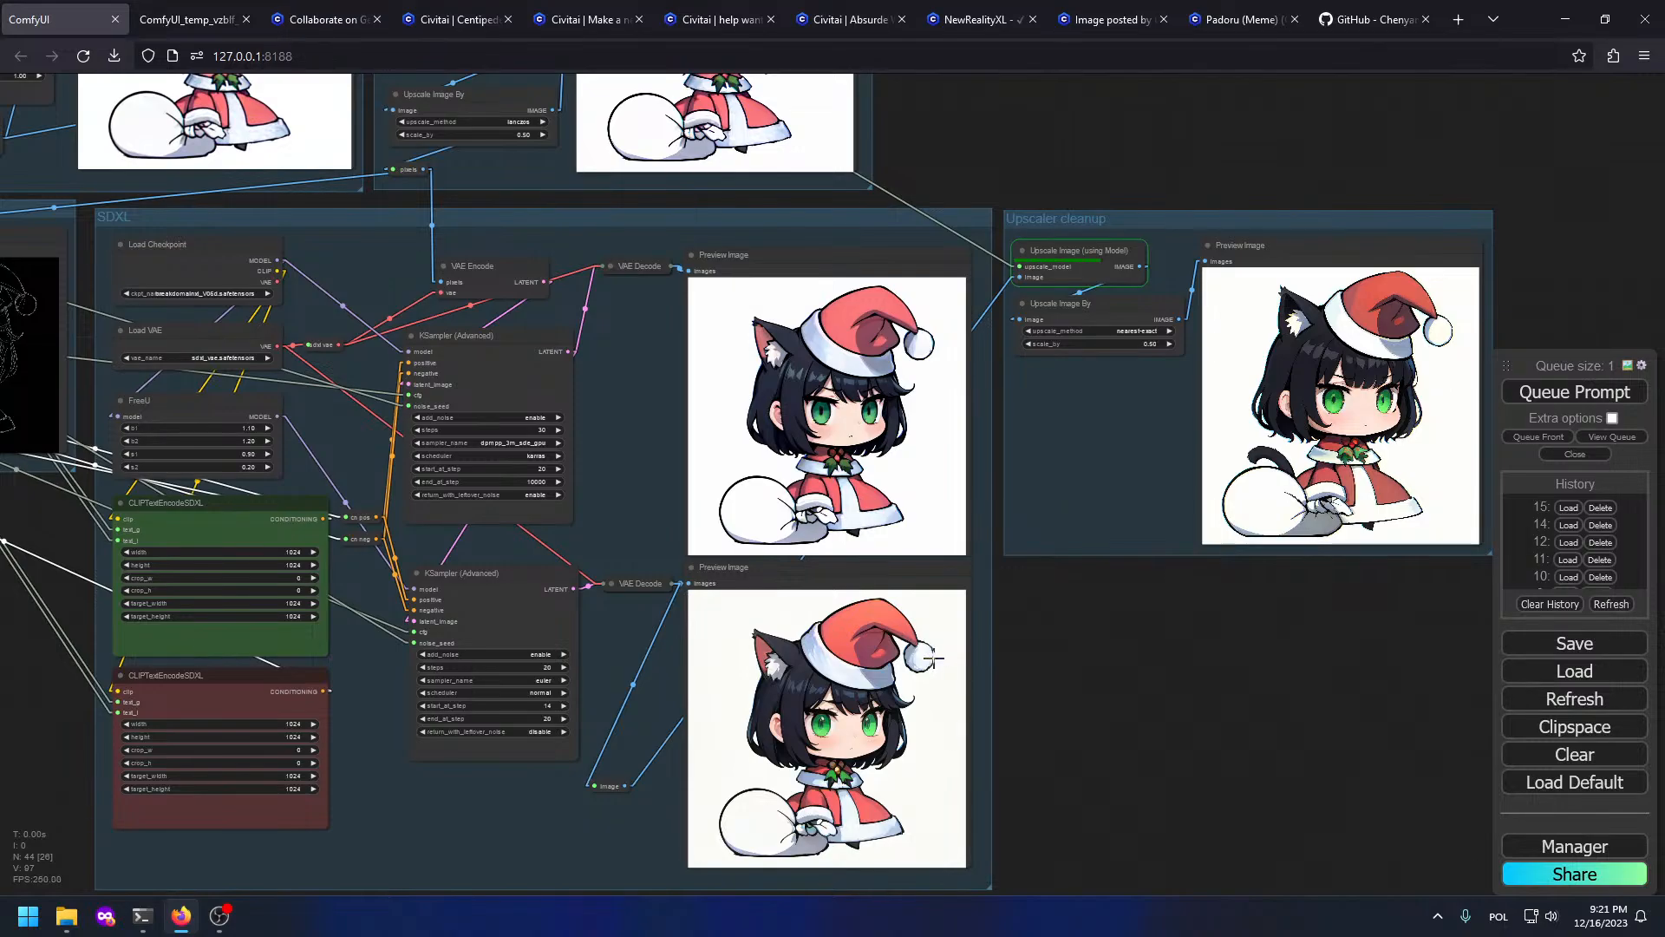
{"action": "left_click_drag", "start_coordinate": [1209, 553], "coordinate": [956, 600]}
{"action": "scroll", "coordinate": [1034, 478], "scroll_direction": "up", "scroll_amount": 4}
{"action": "scroll", "coordinate": [1173, 442], "scroll_direction": "up", "scroll_amount": 5}
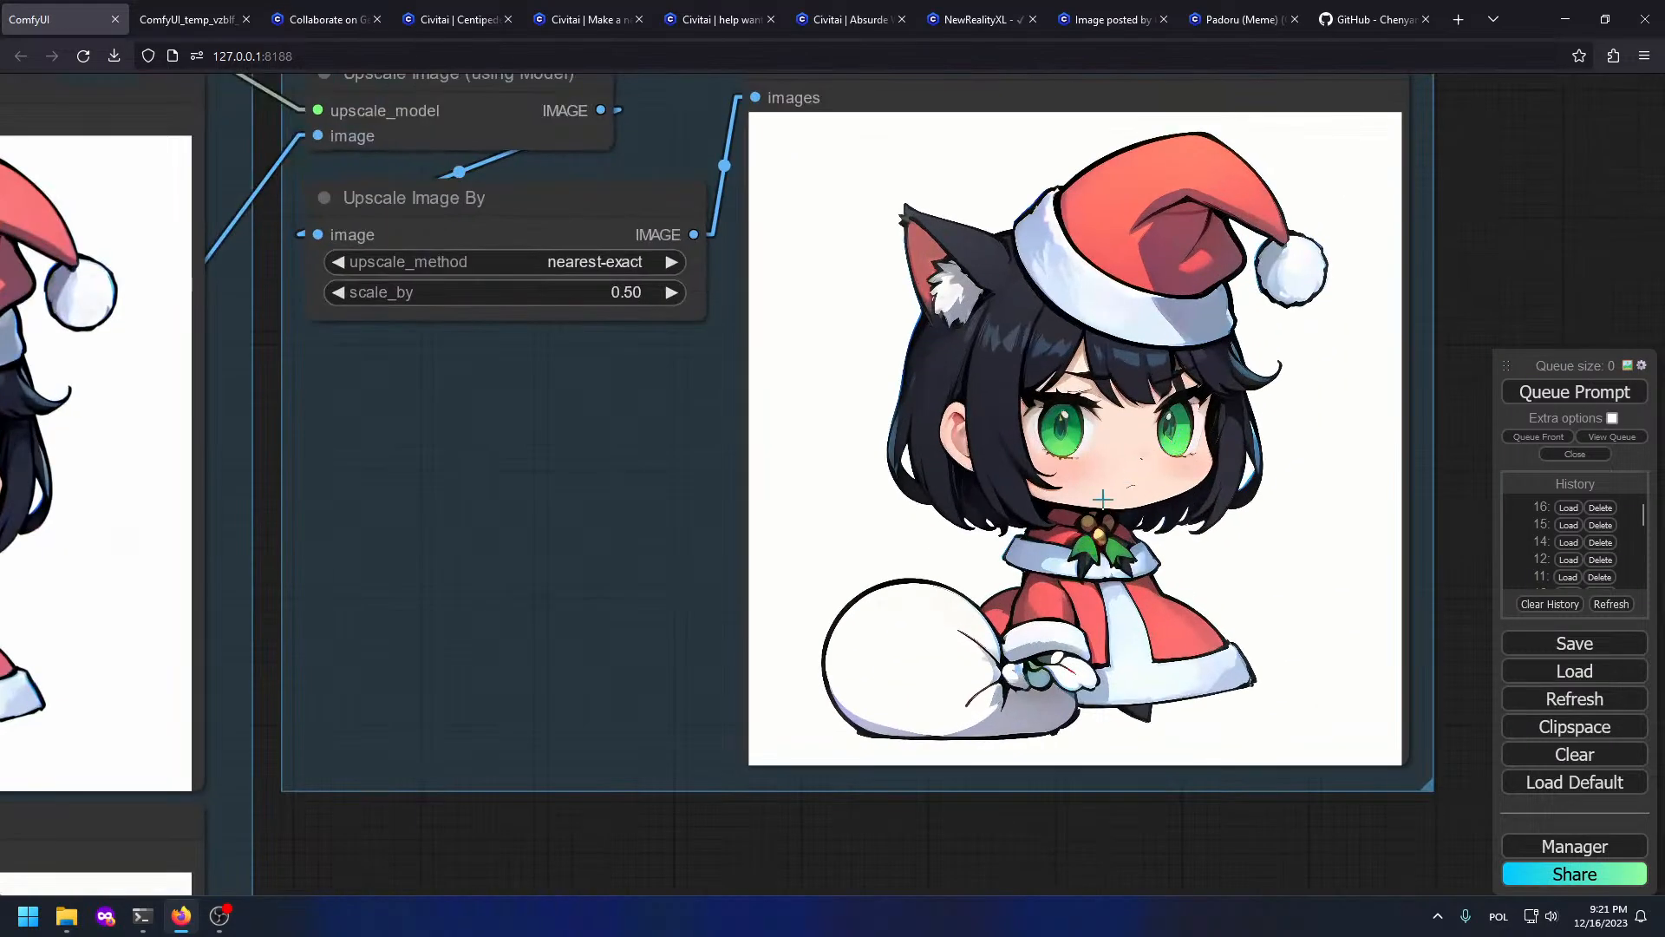
{"action": "left_click_drag", "start_coordinate": [712, 747], "coordinate": [1469, 110]}
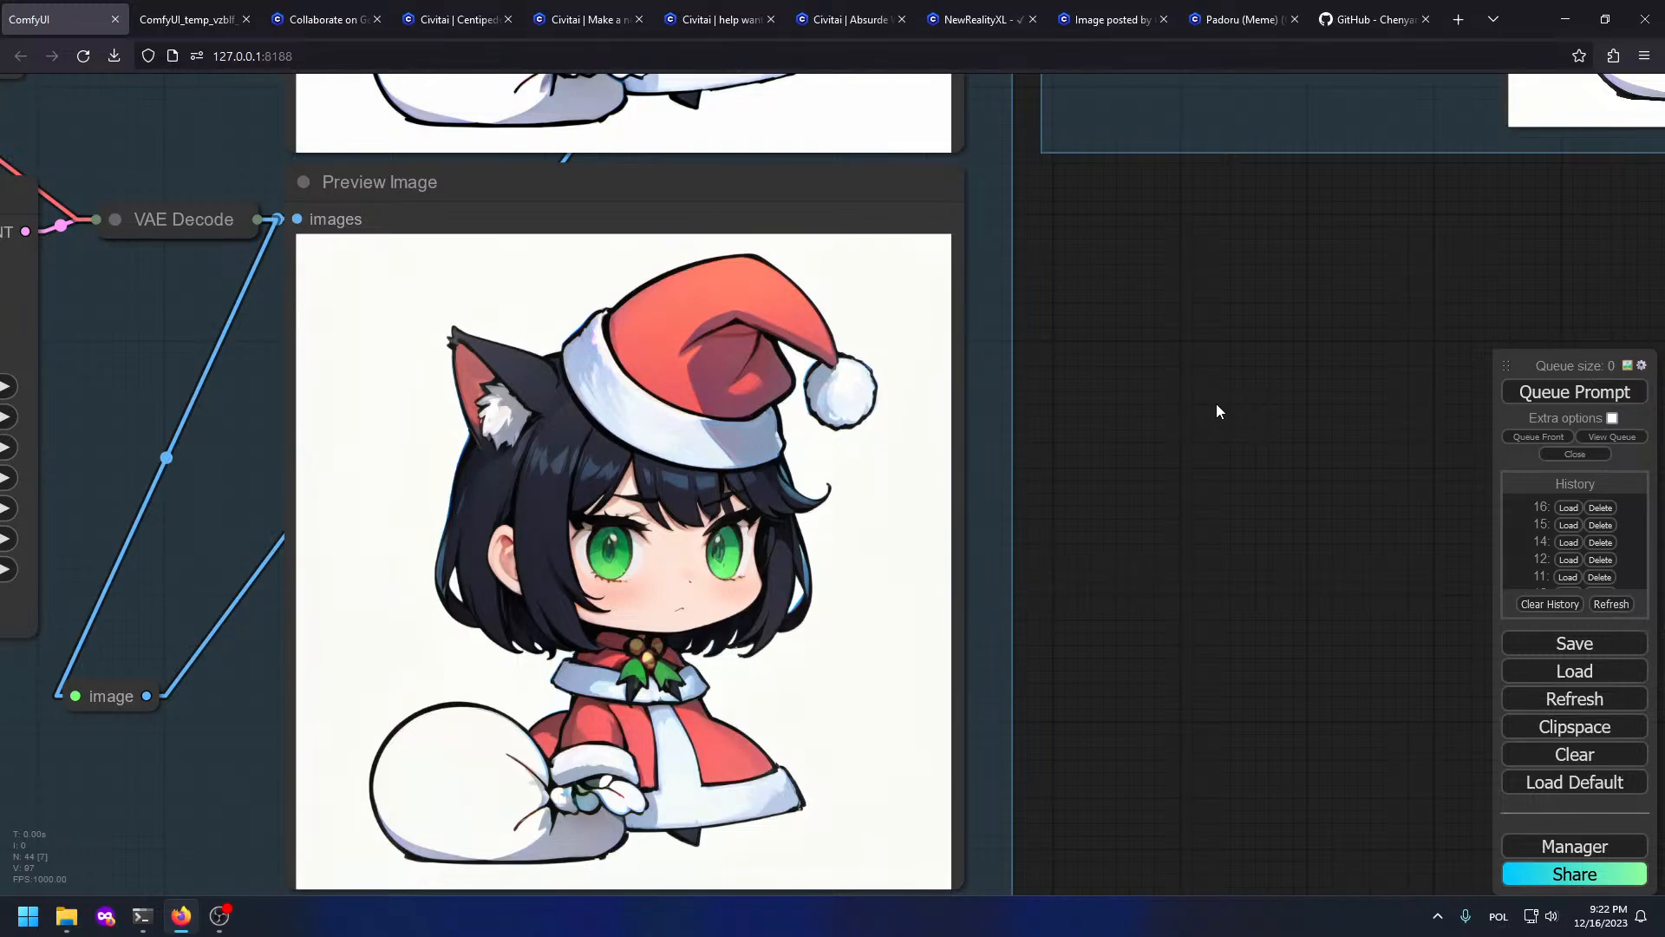
Step: Inspect the finished lower previews and the Upscaler cleanup output of the chibi Santa cat-girl
{"action": "scroll", "coordinate": [1058, 271], "scroll_direction": "down", "scroll_amount": 5}
{"action": "left_click_drag", "start_coordinate": [1058, 271], "coordinate": [1052, 477]}
{"action": "scroll", "coordinate": [716, 360], "scroll_direction": "up", "scroll_amount": 5}
{"action": "left_click_drag", "start_coordinate": [877, 494], "coordinate": [752, 7]}
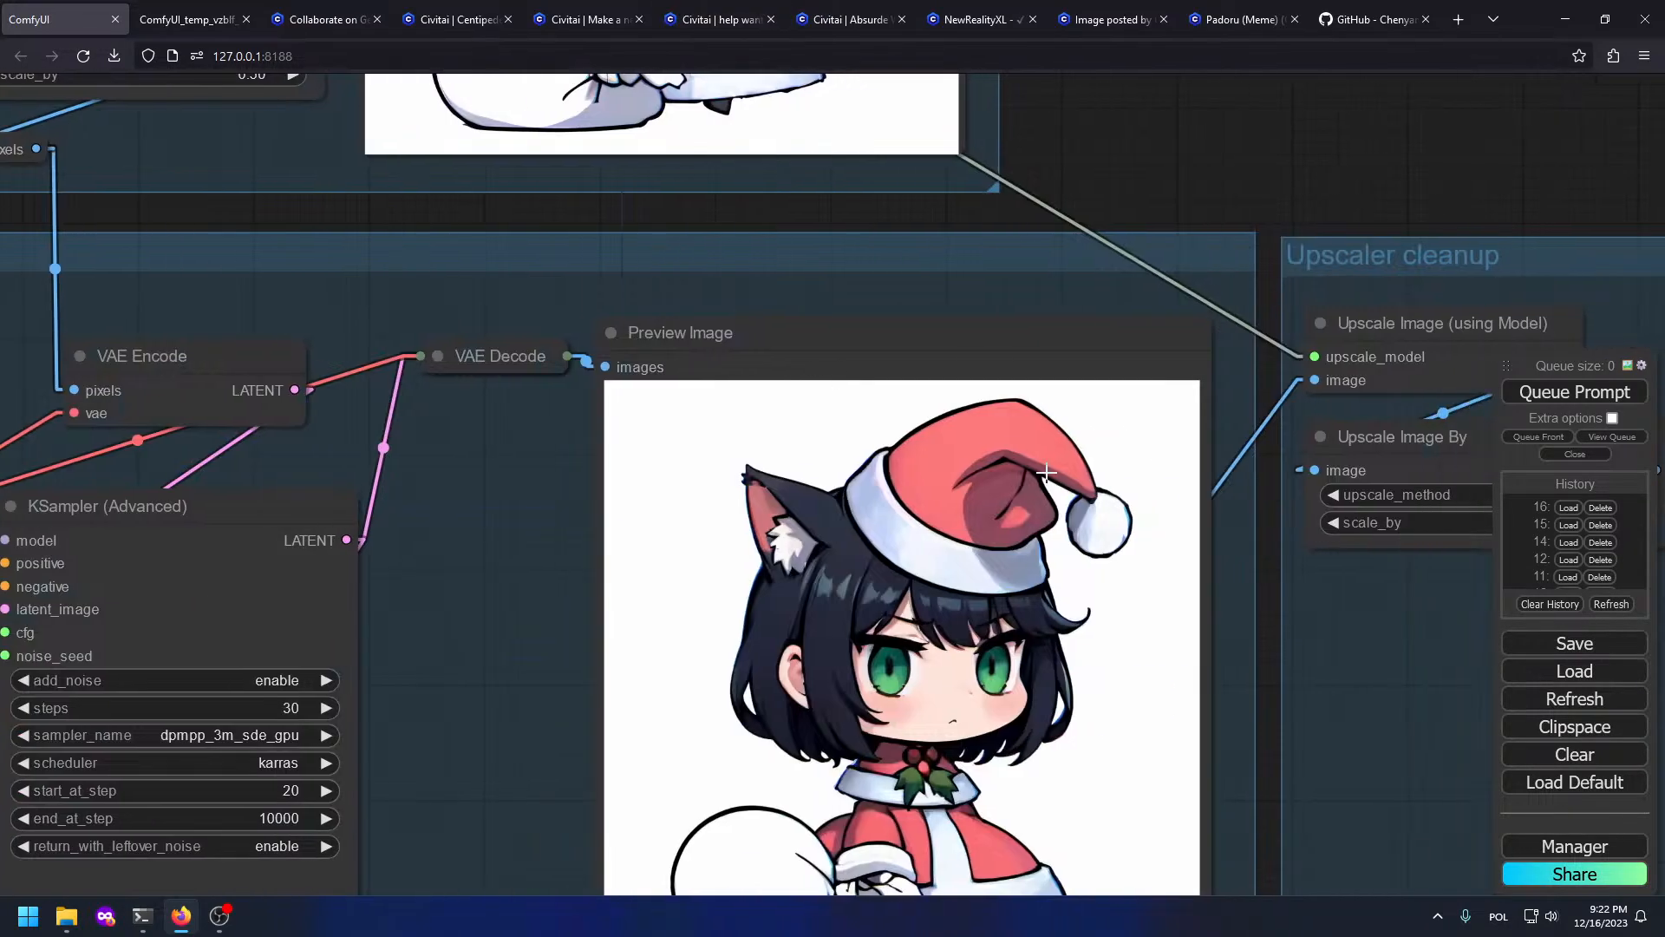
{"action": "left_click_drag", "start_coordinate": [980, 573], "coordinate": [902, 167]}
{"action": "left_click_drag", "start_coordinate": [1052, 747], "coordinate": [948, 439]}
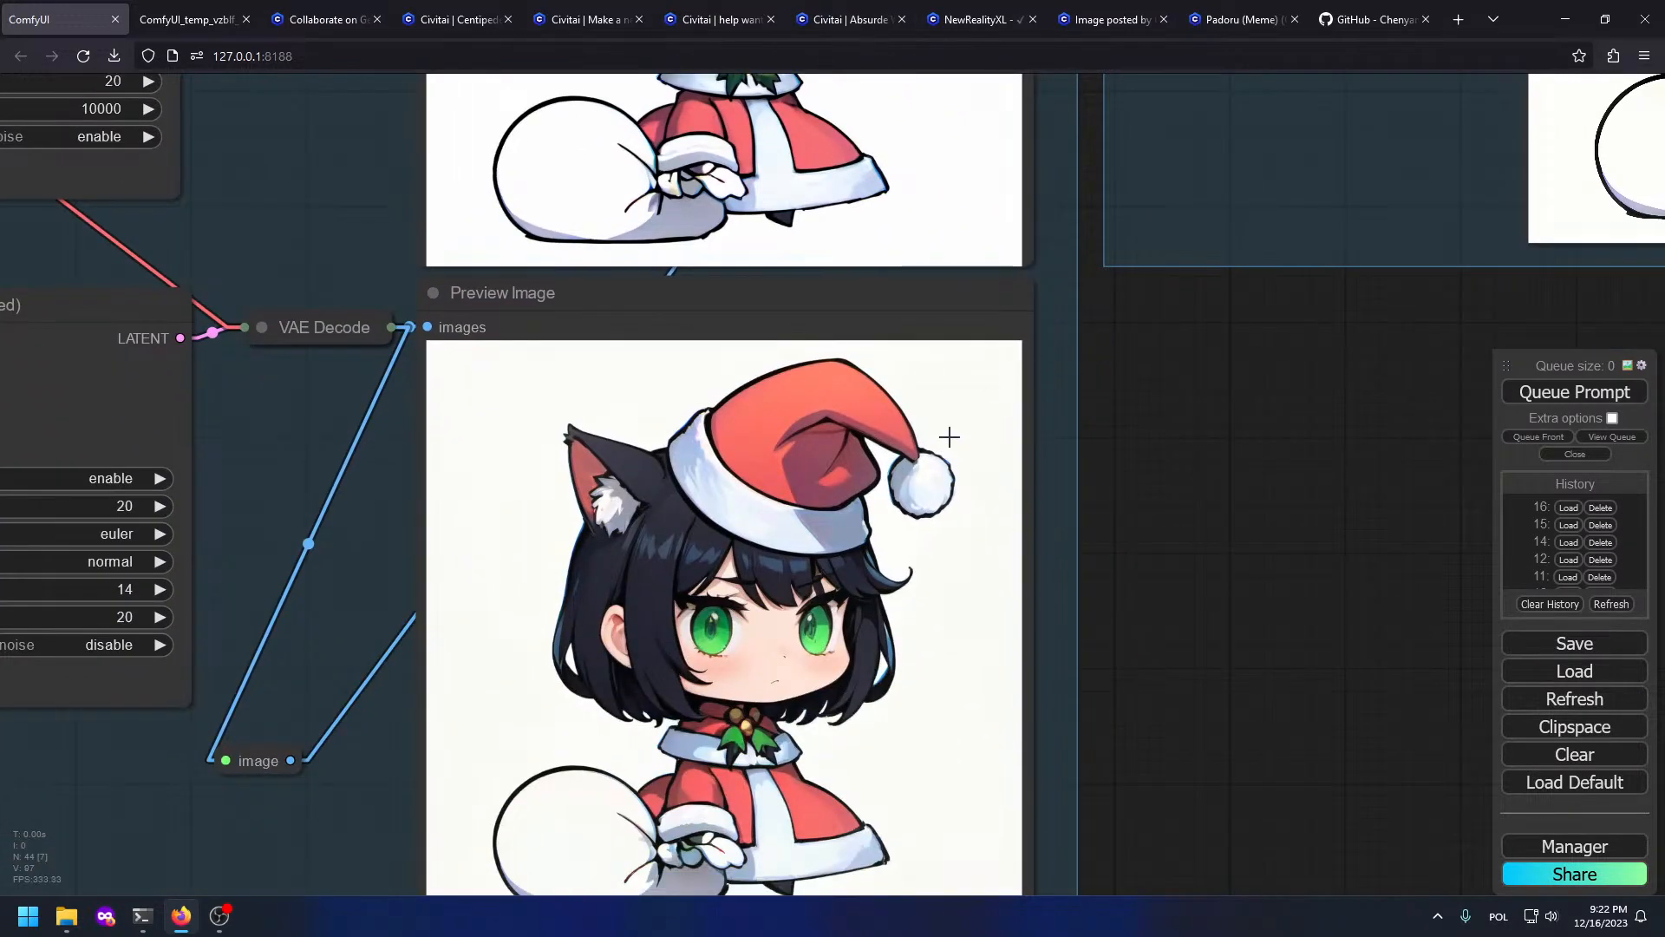
{"action": "scroll", "coordinate": [919, 366], "scroll_direction": "down", "scroll_amount": 2}
{"action": "scroll", "coordinate": [918, 366], "scroll_direction": "down", "scroll_amount": 4}
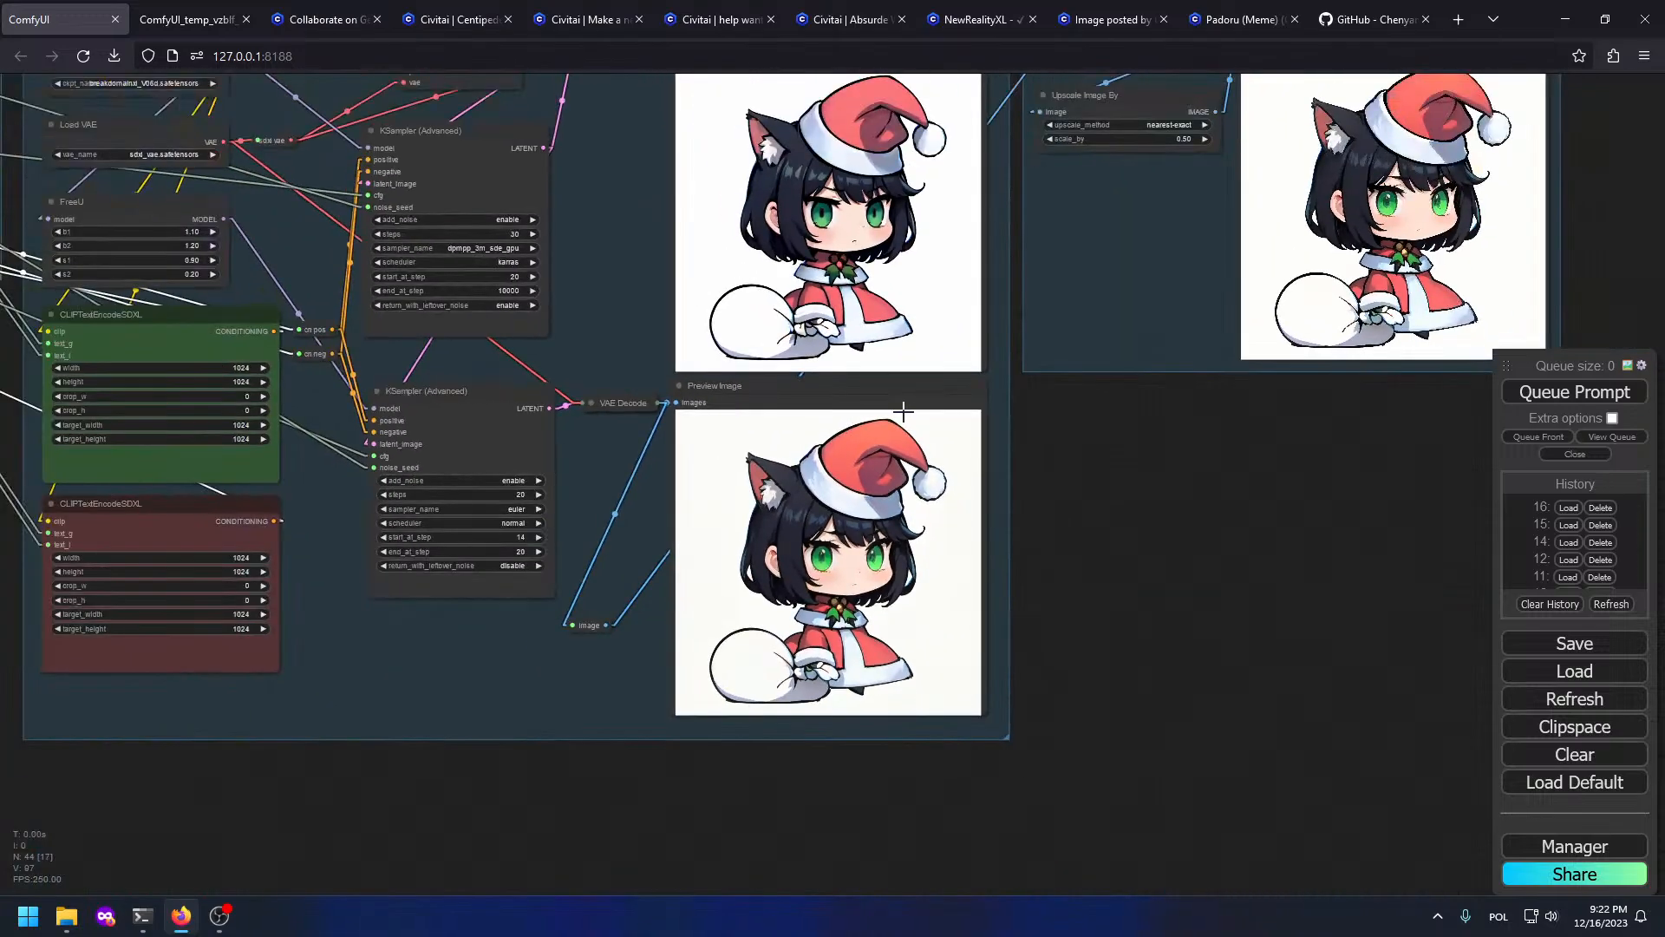
{"action": "scroll", "coordinate": [959, 463], "scroll_direction": "down", "scroll_amount": 2}
{"action": "scroll", "coordinate": [964, 466], "scroll_direction": "up", "scroll_amount": 4}
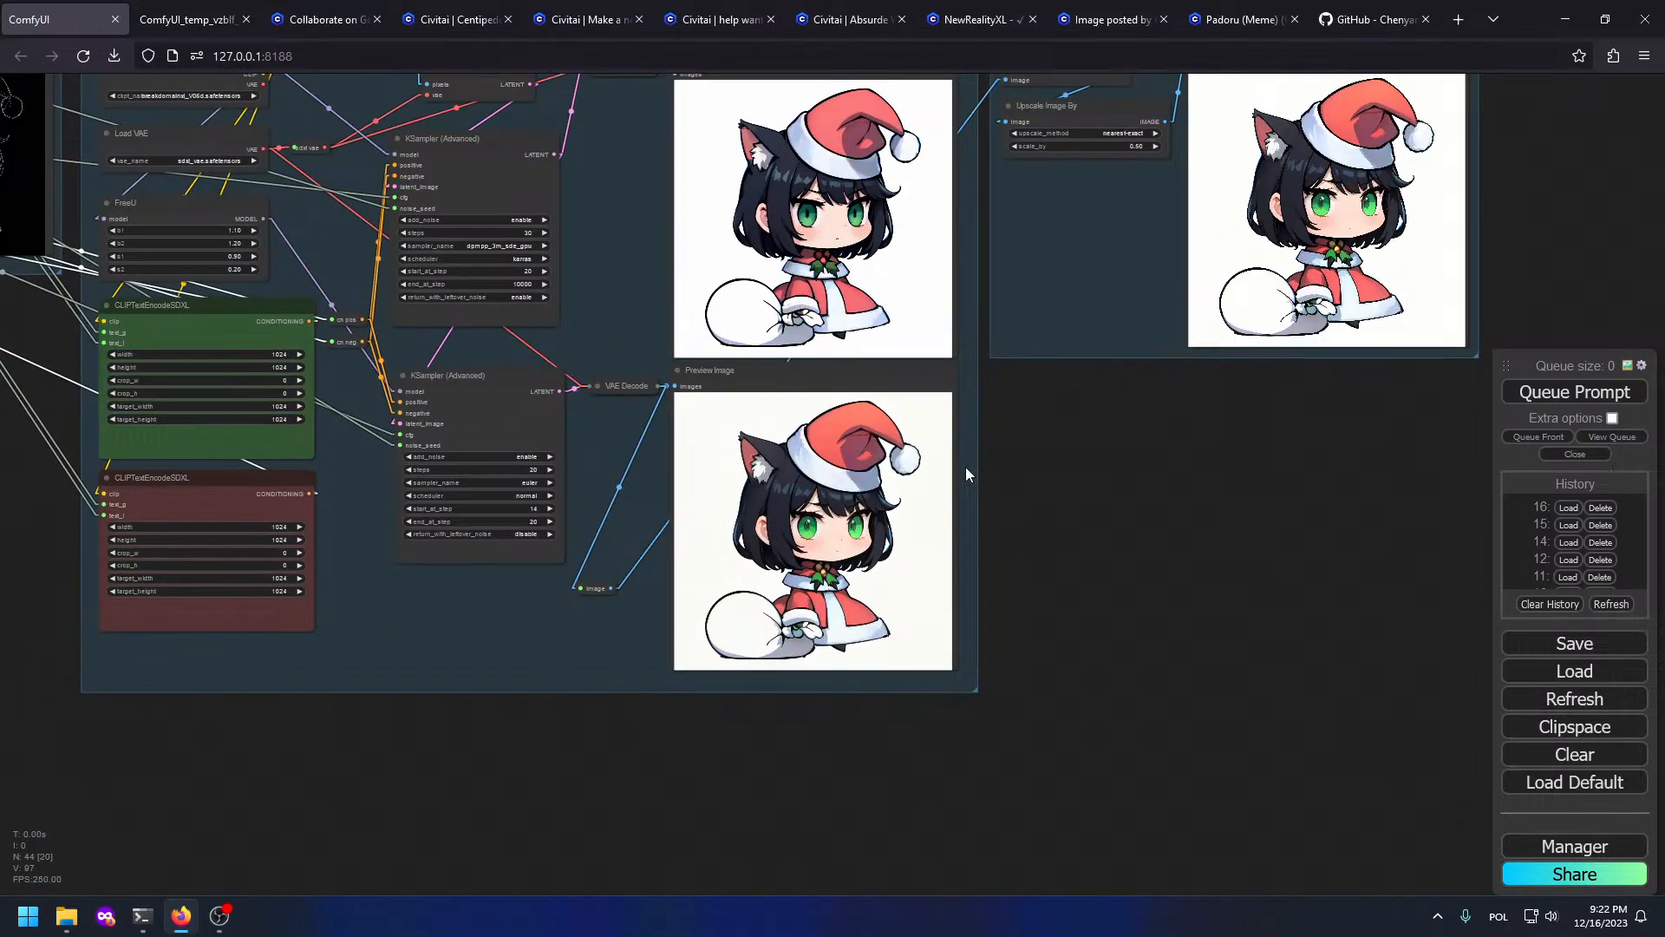
Step: Add a FaceDetailer node via search 'face' and feed the decoded image into it
{"action": "double_click", "coordinate": [985, 491]}
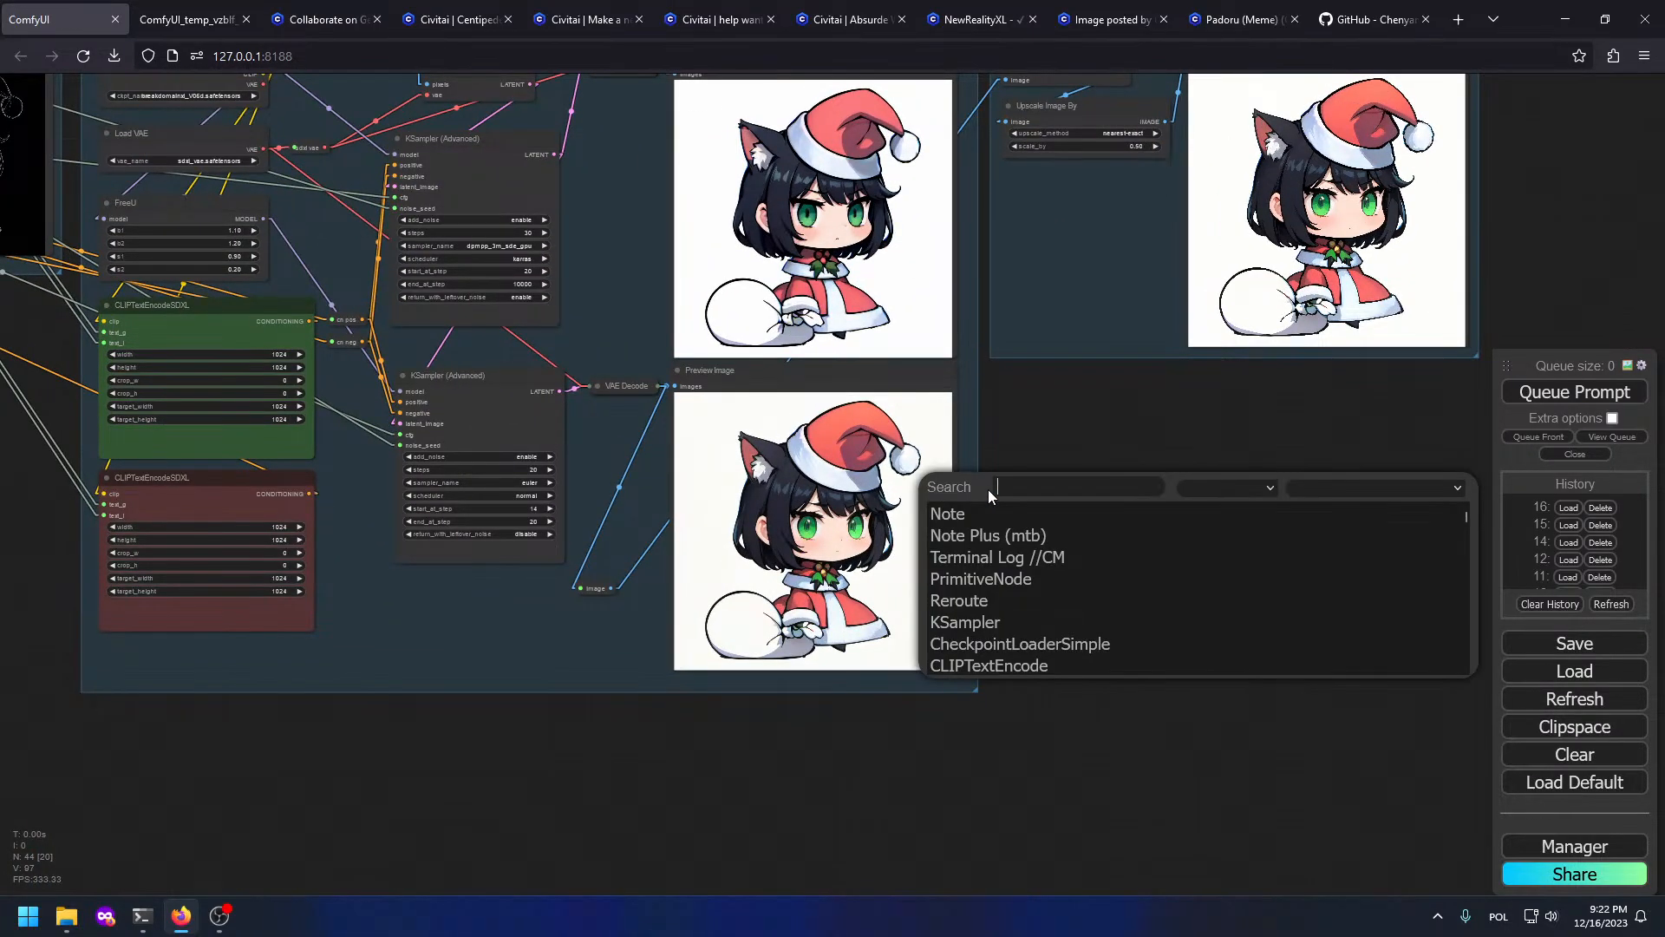
{"action": "type", "text": "face"}
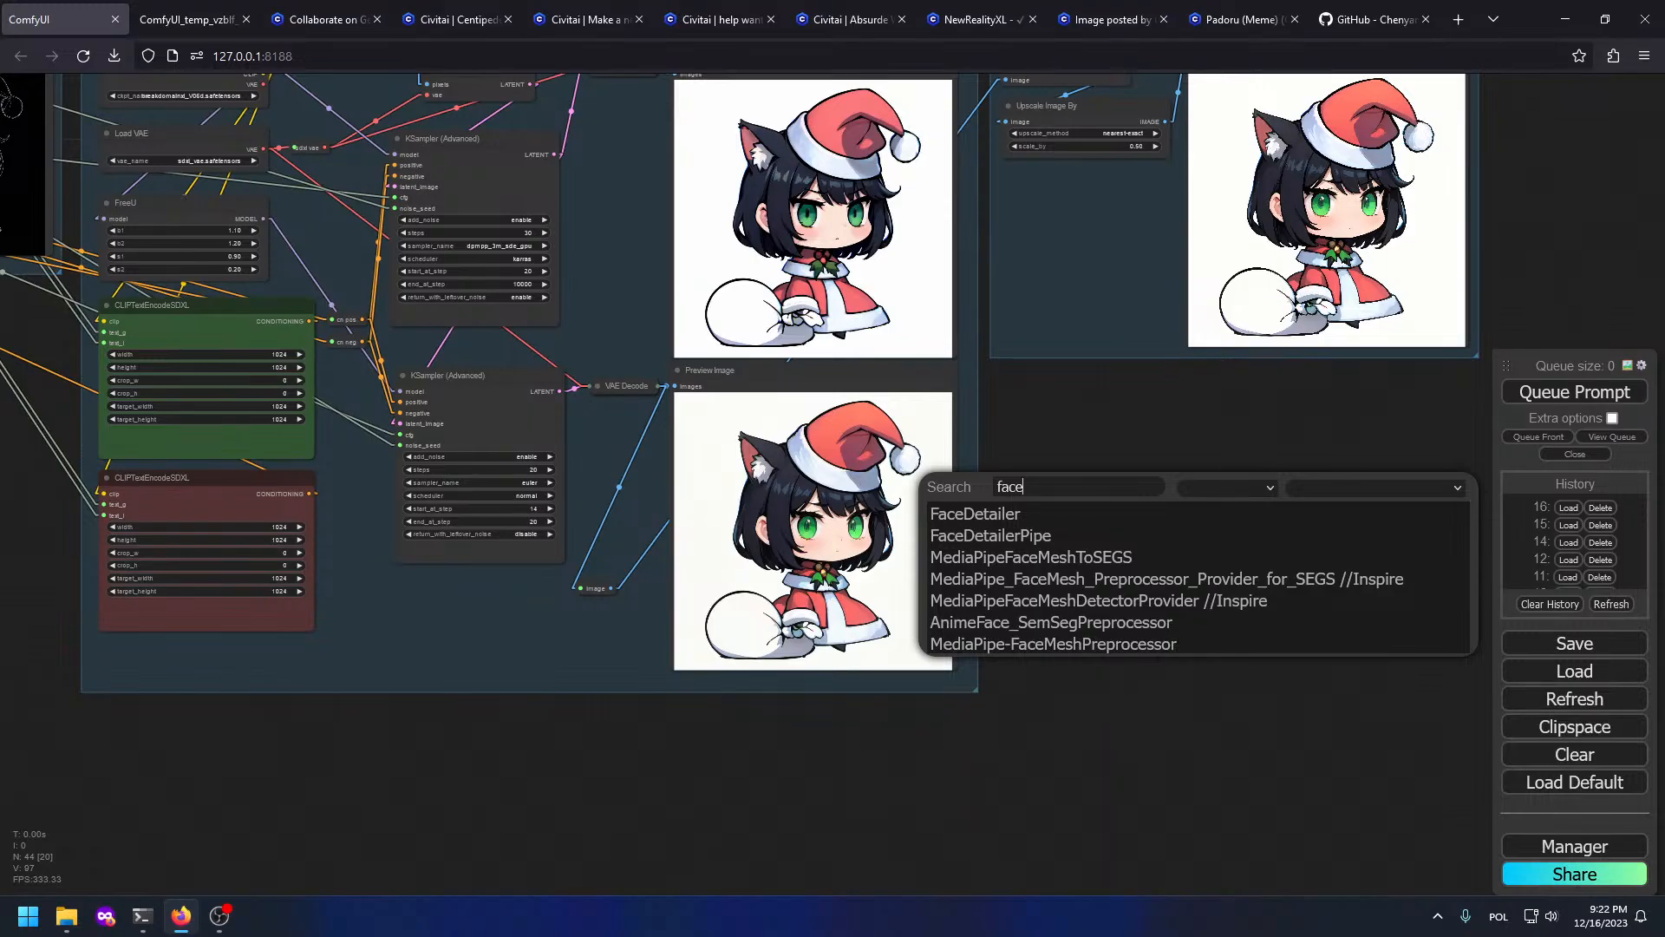
{"action": "left_click", "coordinate": [1022, 515]}
{"action": "scroll", "coordinate": [1148, 470], "scroll_direction": "up", "scroll_amount": 4}
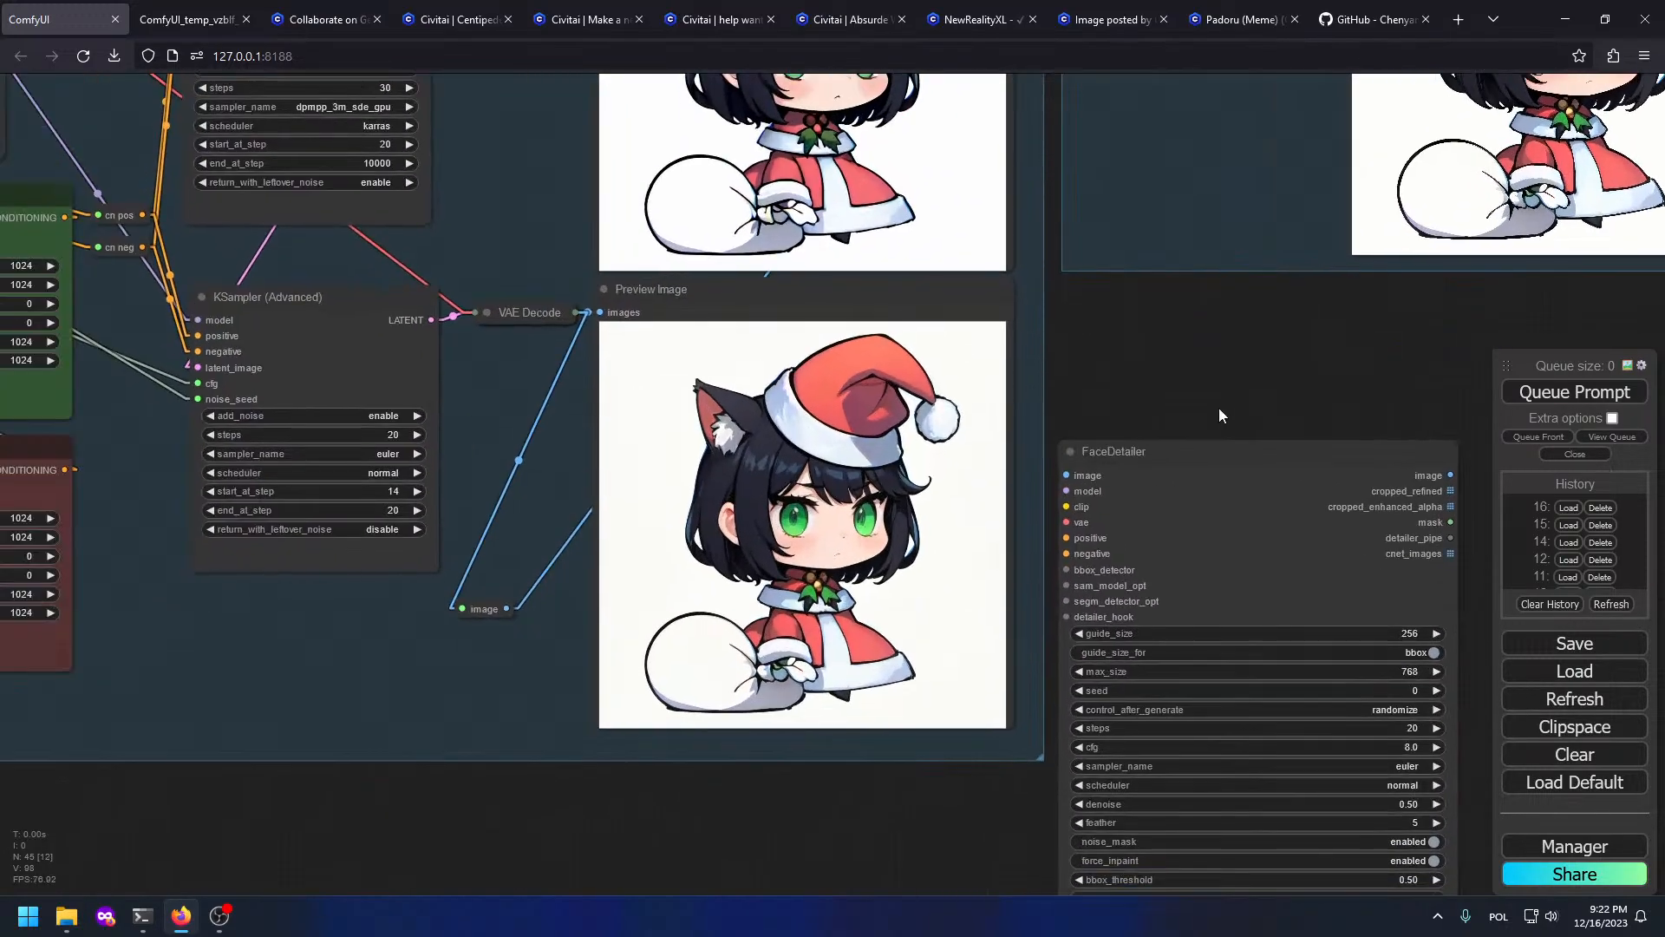
{"action": "scroll", "coordinate": [1220, 414], "scroll_direction": "down", "scroll_amount": 5}
{"action": "scroll", "coordinate": [513, 495], "scroll_direction": "up", "scroll_amount": 5}
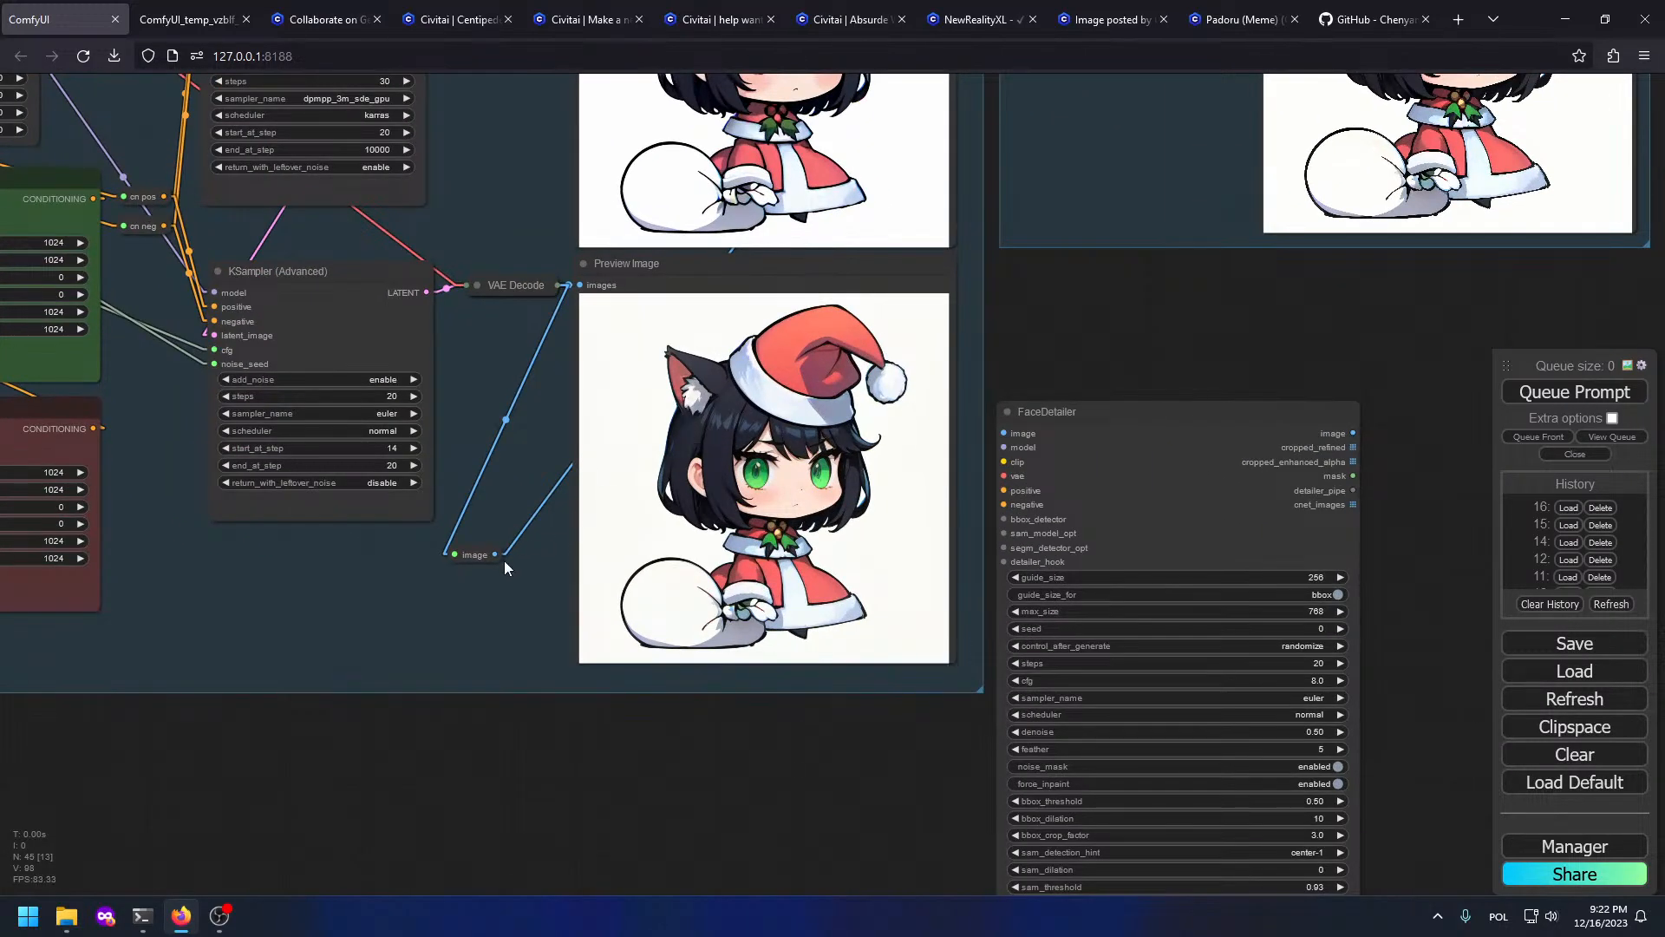
{"action": "left_click_drag", "start_coordinate": [496, 555], "coordinate": [1004, 432]}
Step: Link the FreeU node's model output into FaceDetailer
{"action": "scroll", "coordinate": [704, 447], "scroll_direction": "down", "scroll_amount": 2}
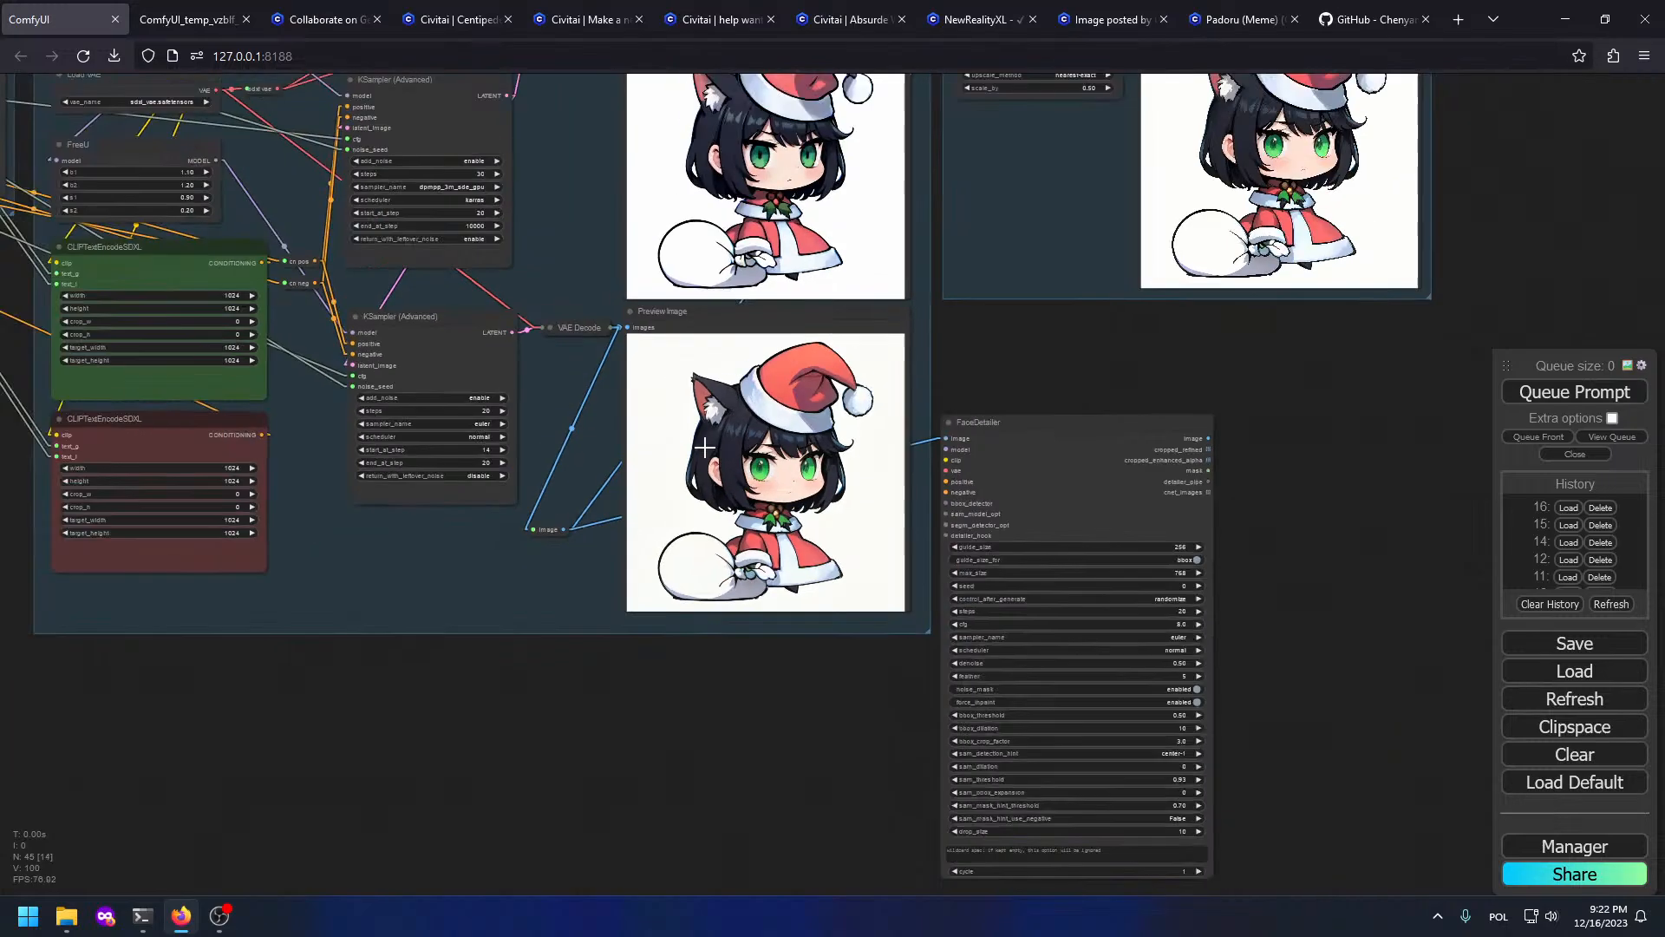
{"action": "scroll", "coordinate": [704, 446], "scroll_direction": "down", "scroll_amount": 1}
{"action": "left_click_drag", "start_coordinate": [550, 382], "coordinate": [599, 434]}
{"action": "scroll", "coordinate": [354, 326], "scroll_direction": "up", "scroll_amount": 2}
{"action": "left_click_drag", "start_coordinate": [300, 219], "coordinate": [1104, 538]}
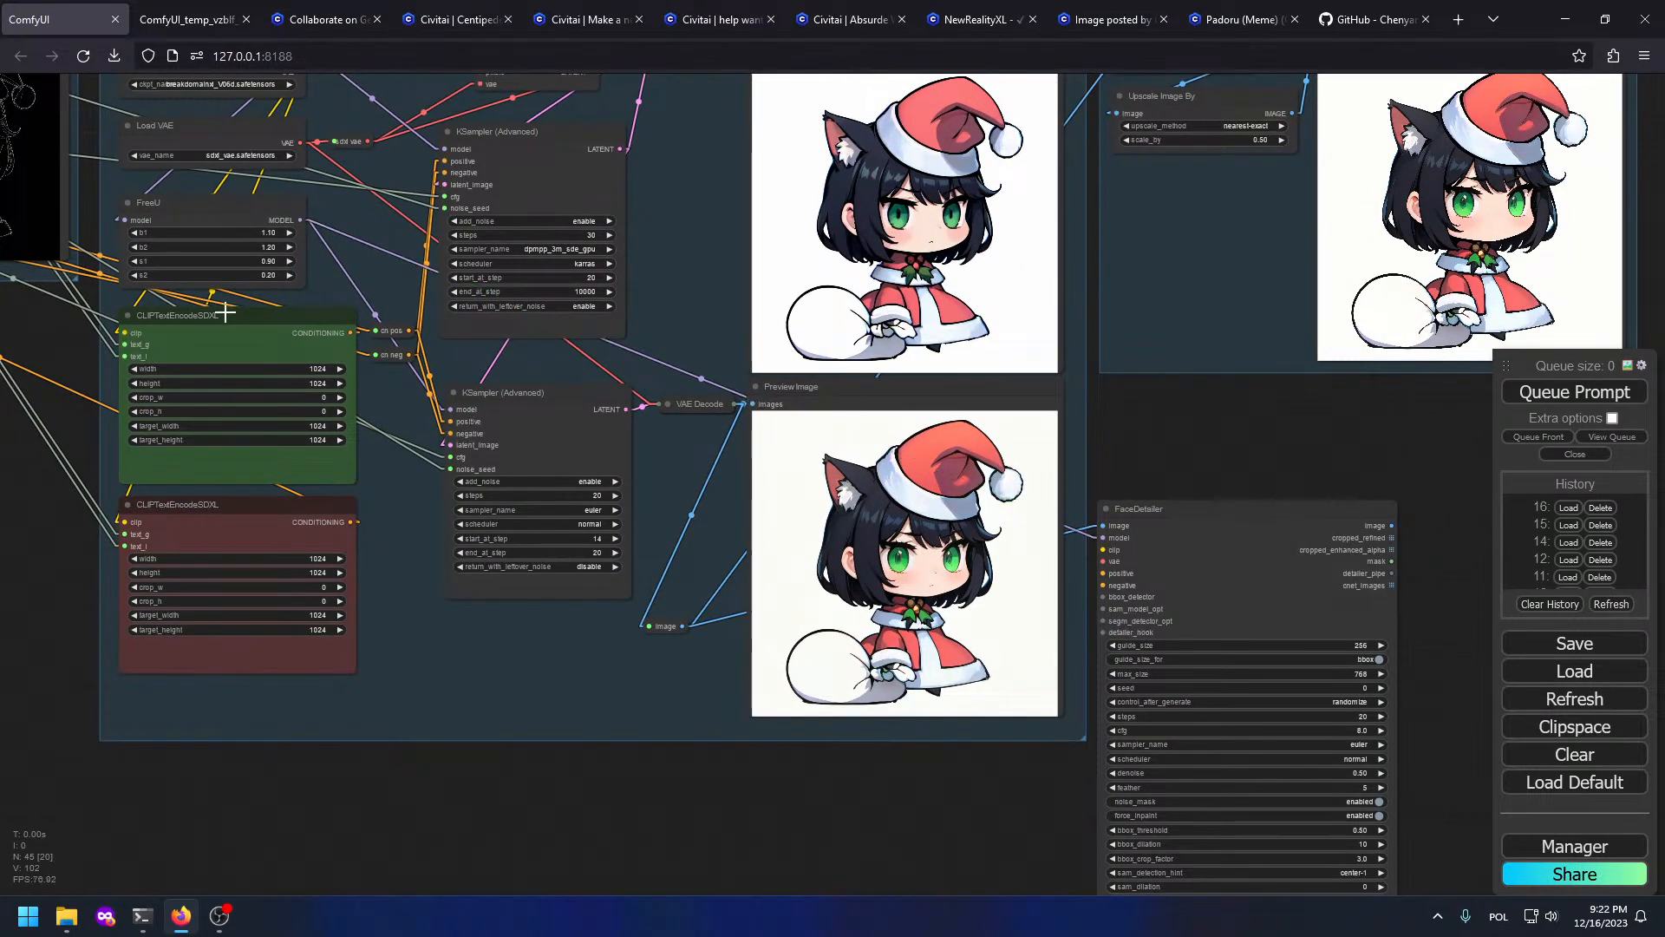
Step: Delete the stray empty reroute and reconnect negative conditioning to the lower sampler
{"action": "left_click_drag", "start_coordinate": [226, 306], "coordinate": [358, 453]}
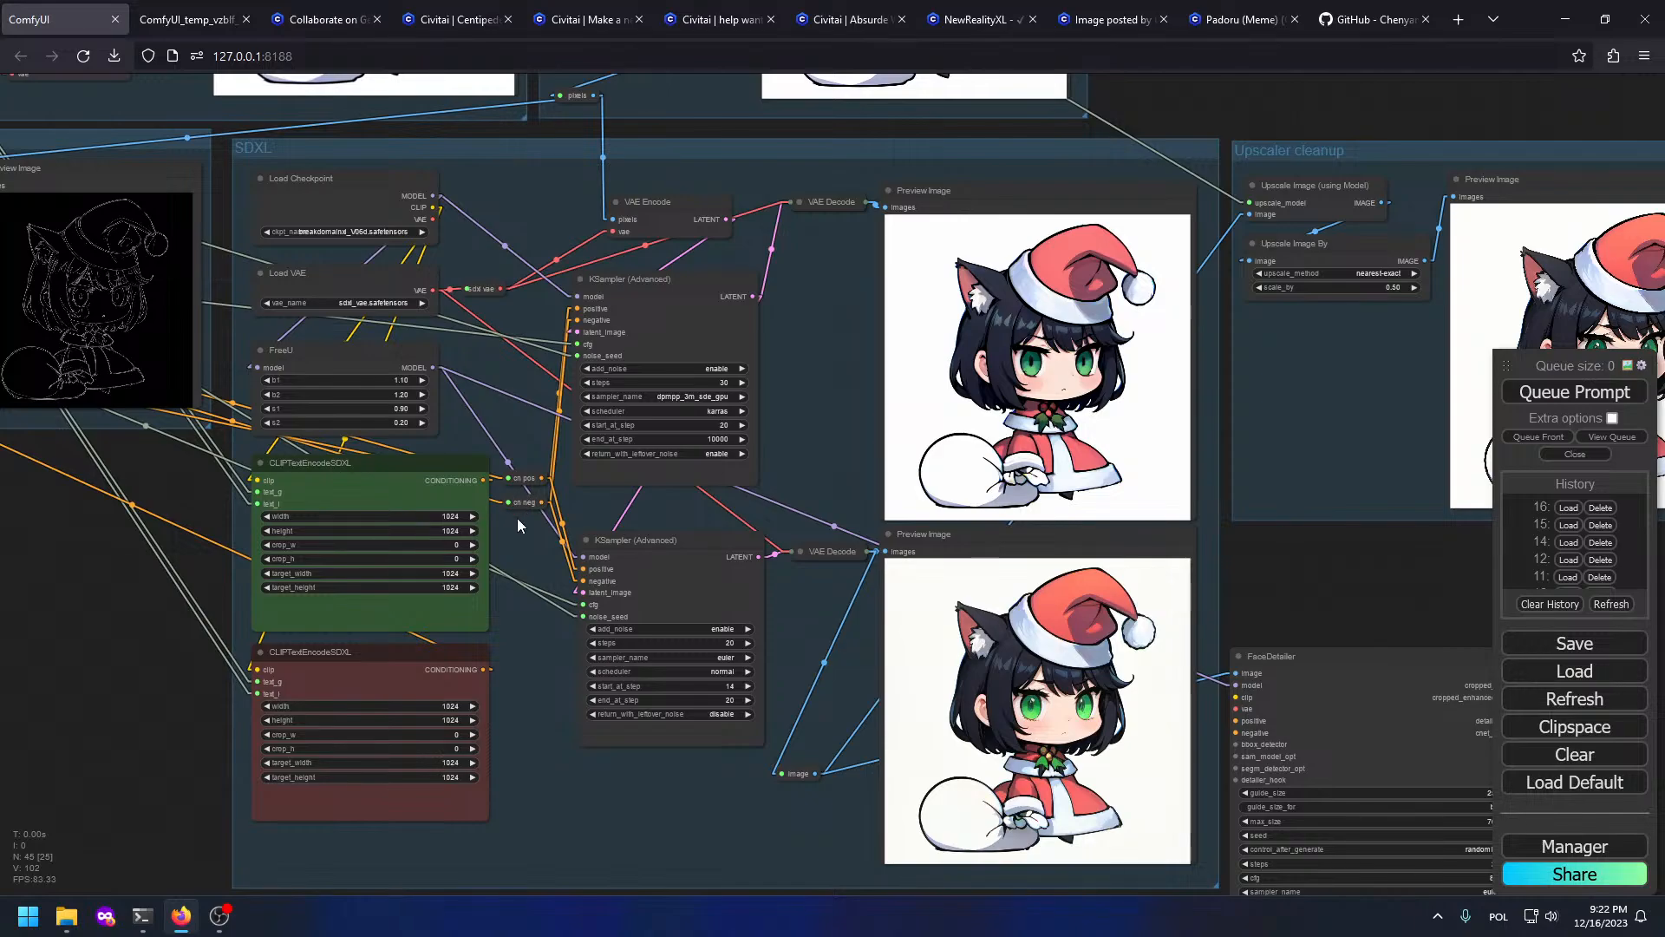
{"action": "left_click_drag", "start_coordinate": [478, 509], "coordinate": [388, 465]}
{"action": "scroll", "coordinate": [389, 465], "scroll_direction": "down", "scroll_amount": 1}
{"action": "middle_click", "coordinate": [478, 526]}
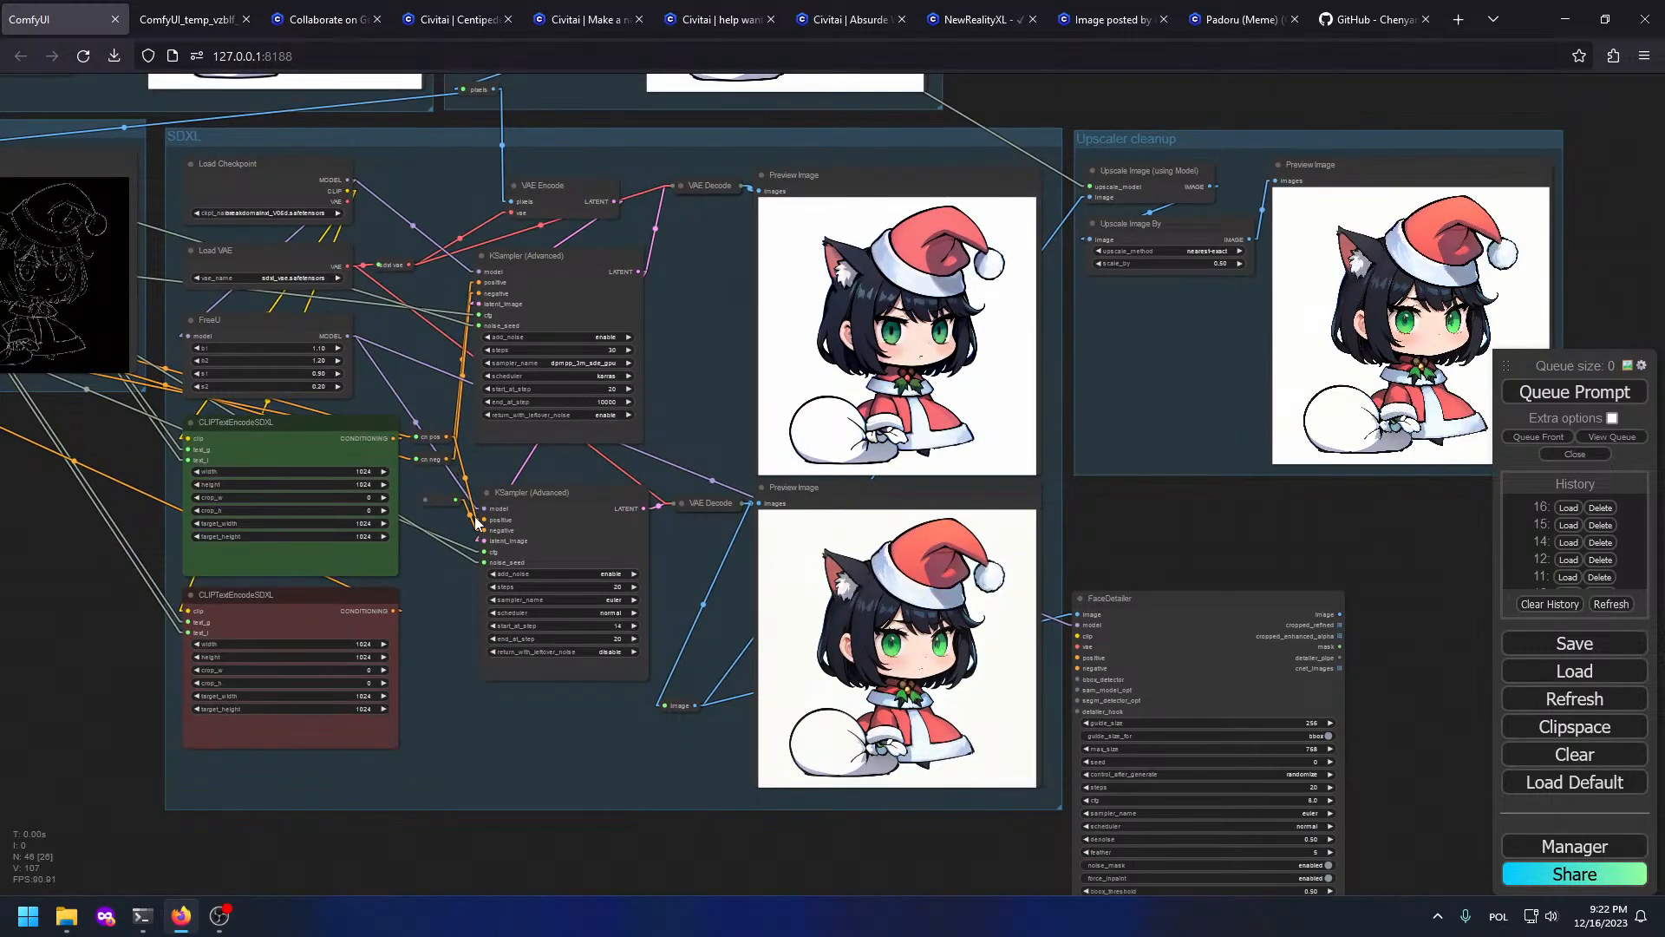
{"action": "left_click", "coordinate": [438, 503]}
{"action": "key", "text": "Delete"}
{"action": "left_click_drag", "start_coordinate": [448, 459], "coordinate": [484, 530]}
Step: Connect positive and negative conditioning, the SDXL VAE and the checkpoint CLIP to FaceDetailer
{"action": "left_click_drag", "start_coordinate": [394, 438], "coordinate": [1079, 657]}
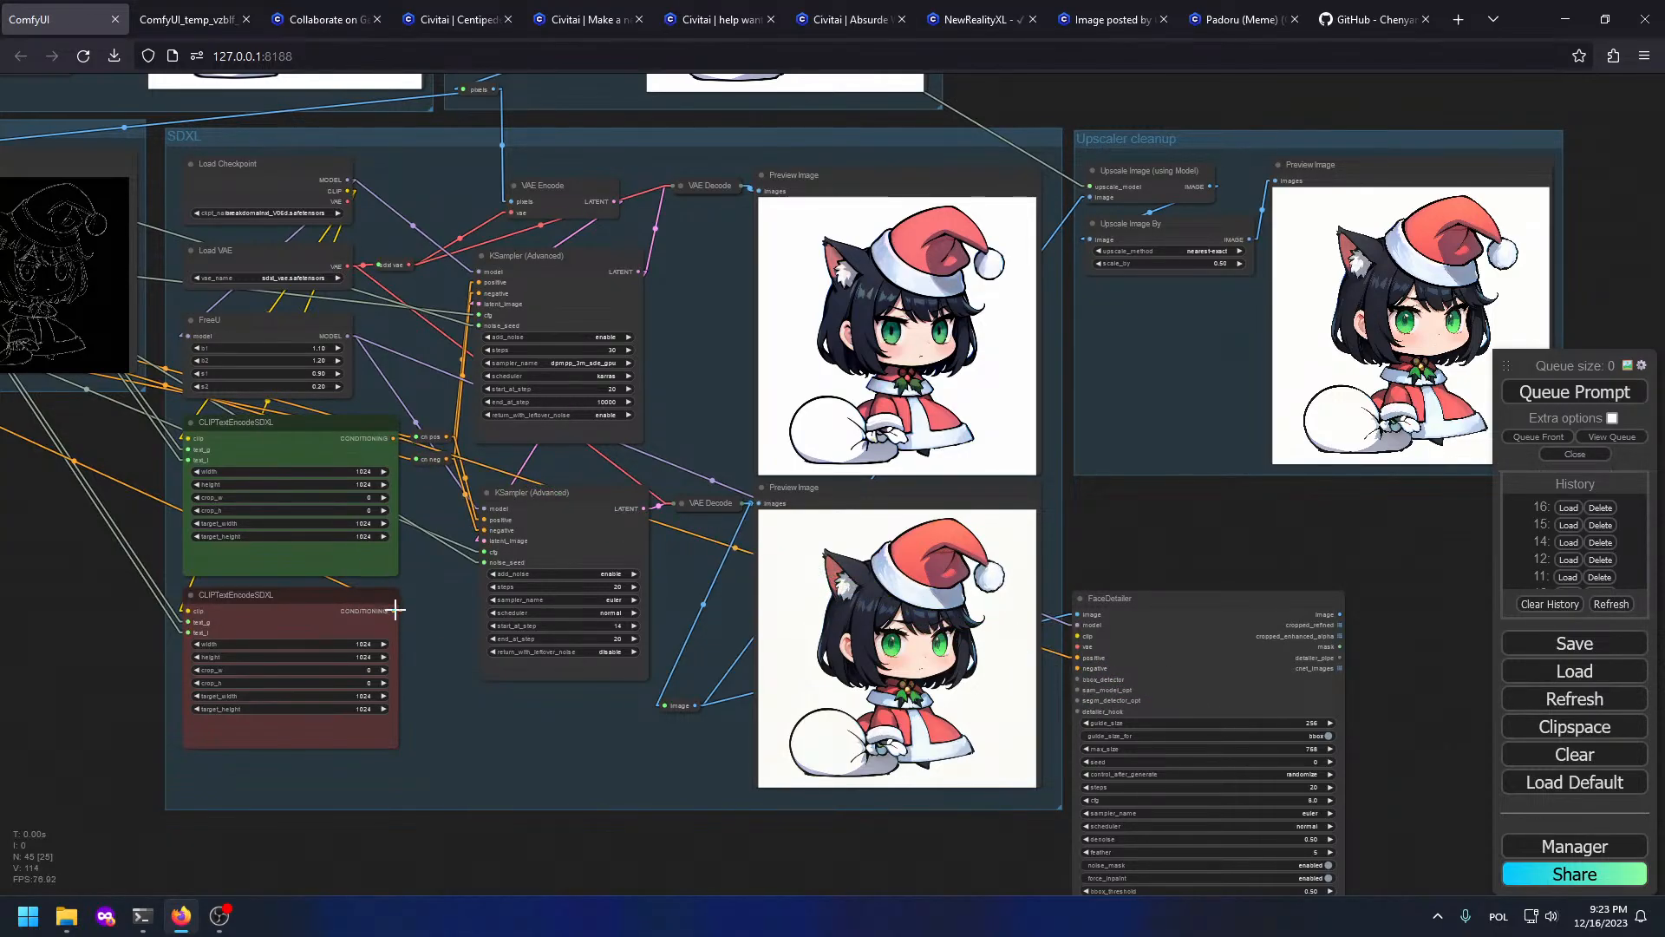
{"action": "left_click_drag", "start_coordinate": [395, 610], "coordinate": [1079, 668]}
{"action": "left_click_drag", "start_coordinate": [406, 266], "coordinate": [672, 506]}
{"action": "left_click_drag", "start_coordinate": [409, 265], "coordinate": [1110, 605]}
{"action": "left_click_drag", "start_coordinate": [347, 191], "coordinate": [1244, 694]}
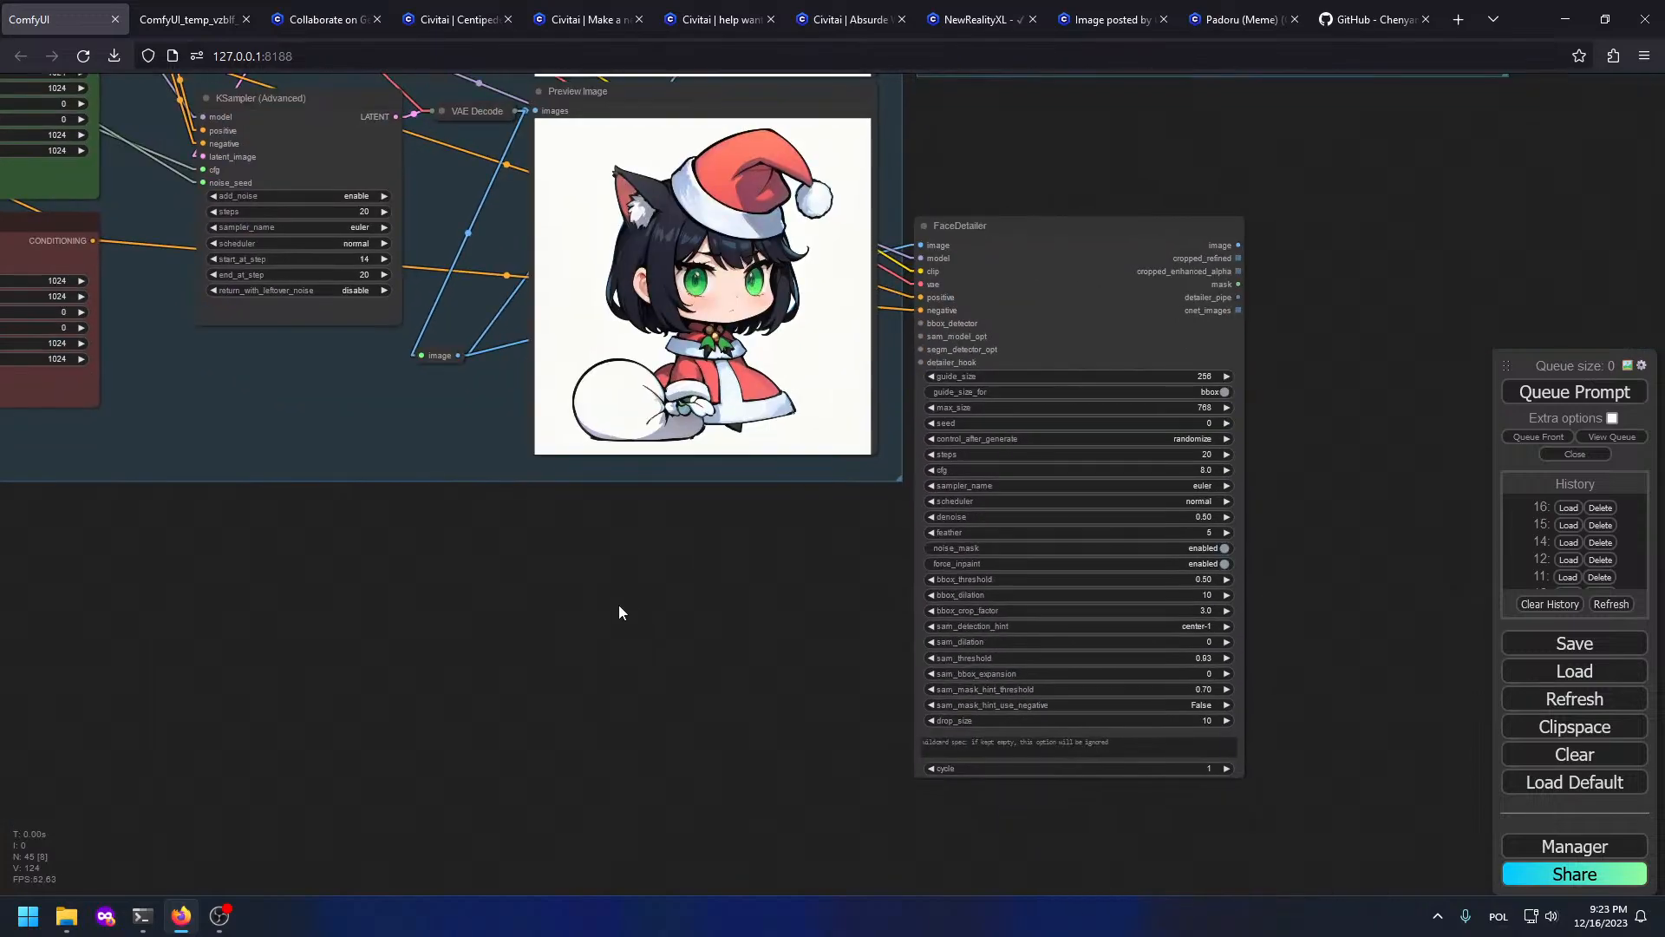
Step: Add an UltralyticsDetectorProvider with the face model, wired into FaceDetailer's bbox_detector input
{"action": "double_click", "coordinate": [617, 605]}
{"action": "type", "text": "ultra"}
{"action": "key", "text": "Return"}
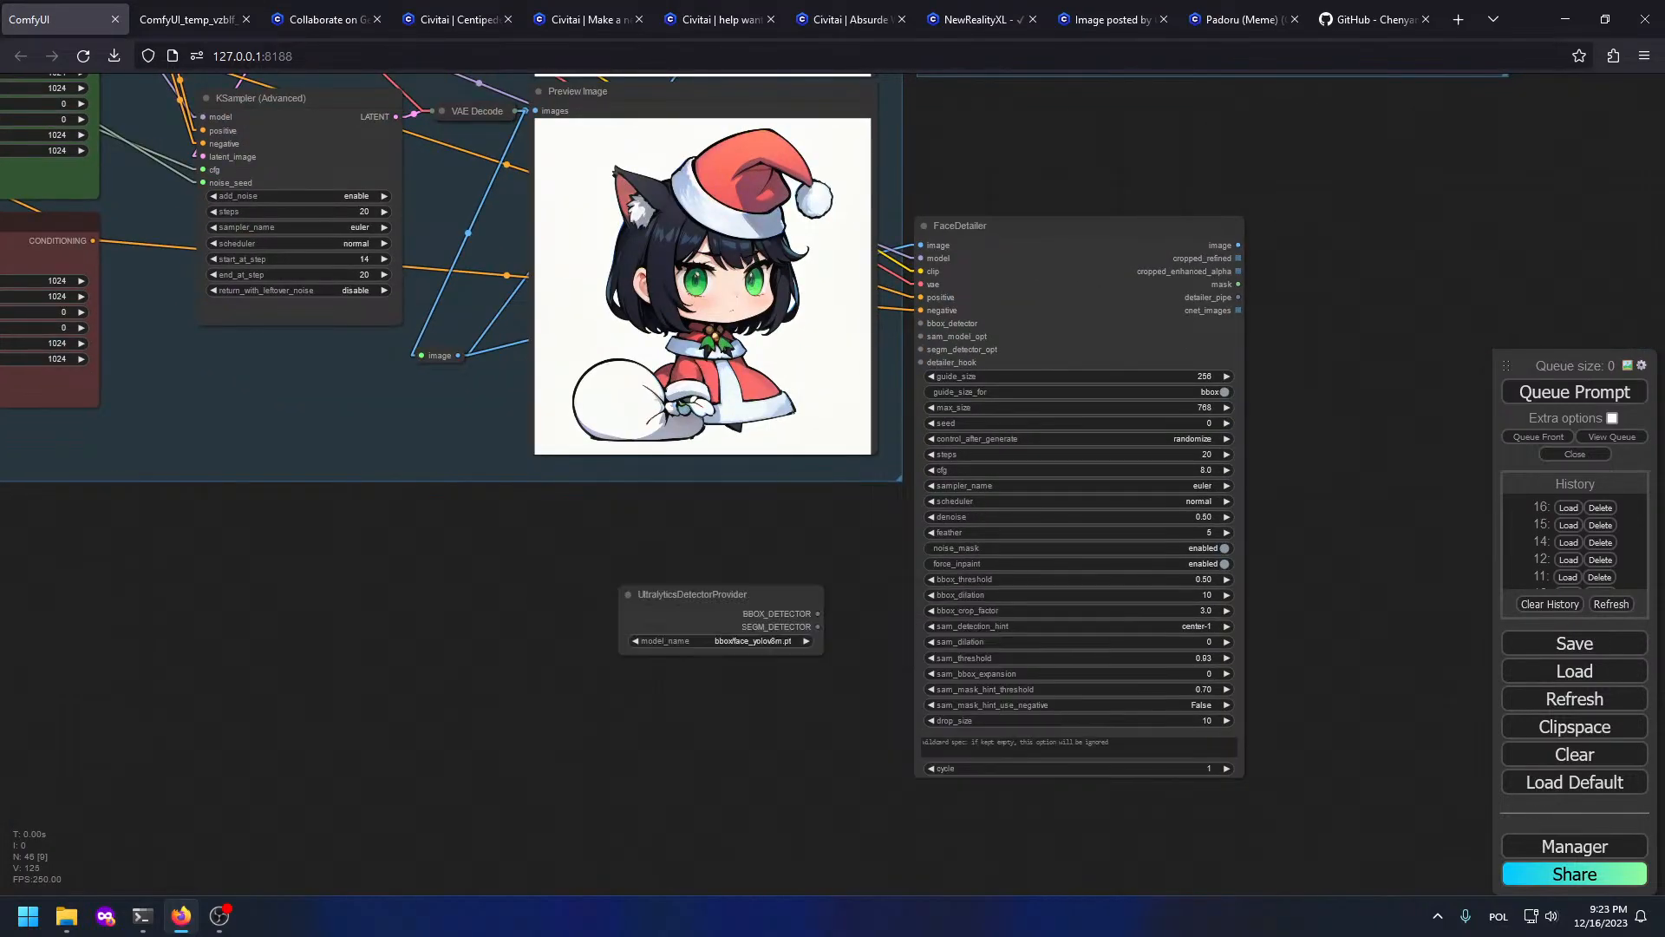
{"action": "scroll", "coordinate": [696, 622], "scroll_direction": "up", "scroll_amount": 4}
{"action": "left_click_drag", "start_coordinate": [691, 579], "coordinate": [499, 527]}
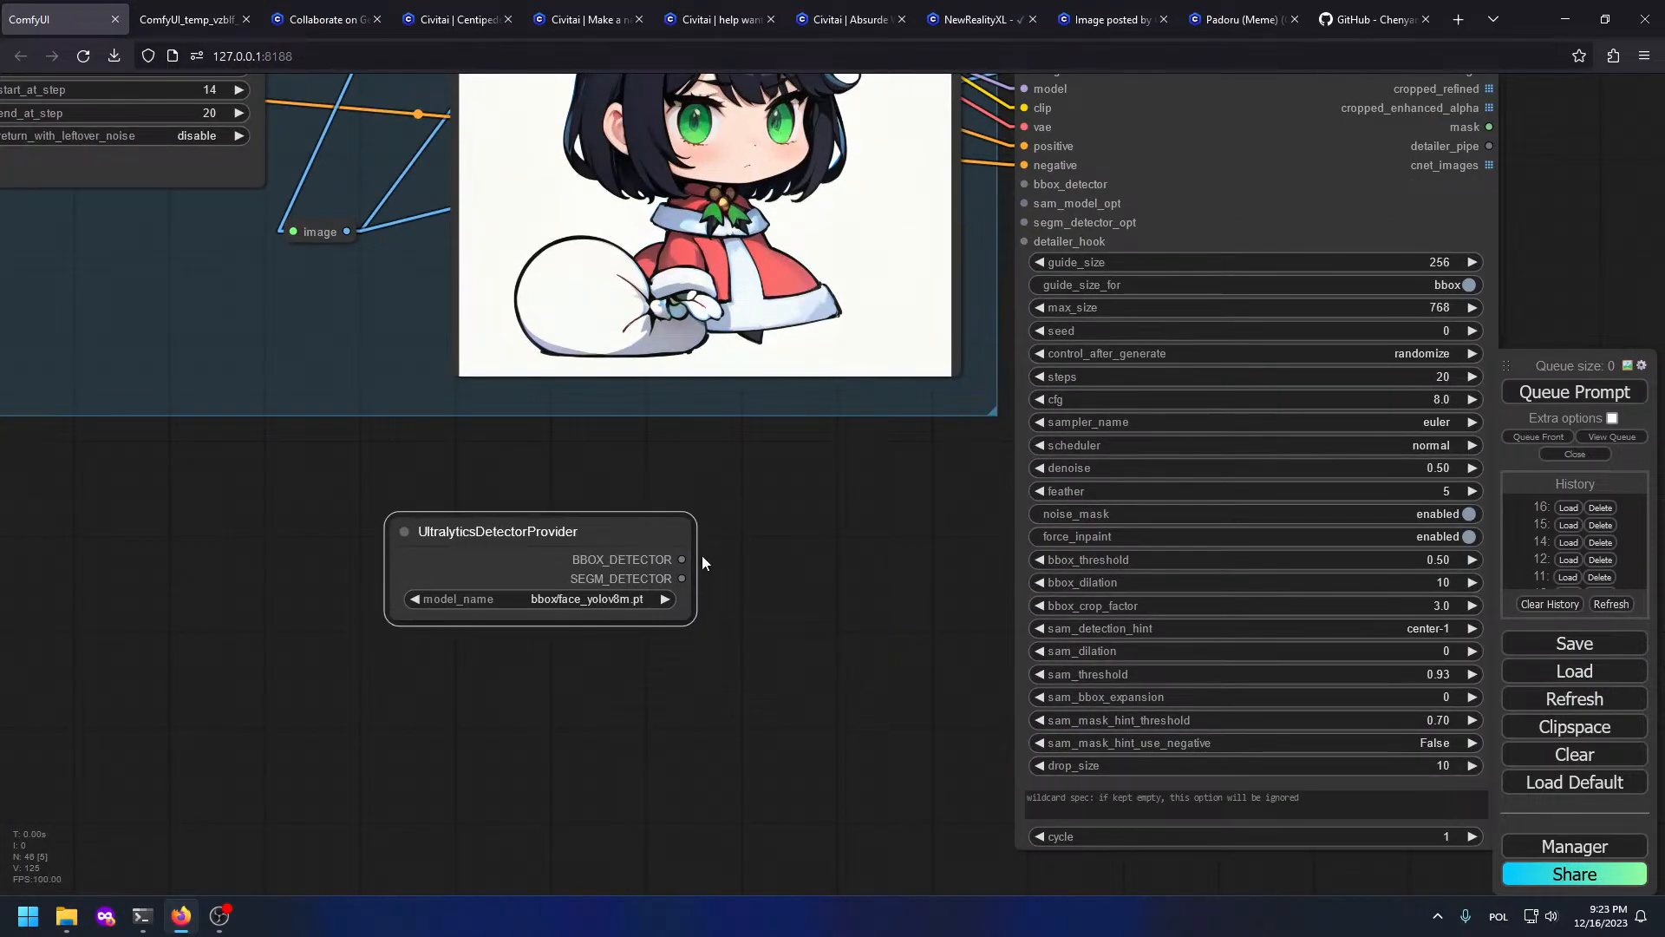
{"action": "left_click", "coordinate": [618, 599]}
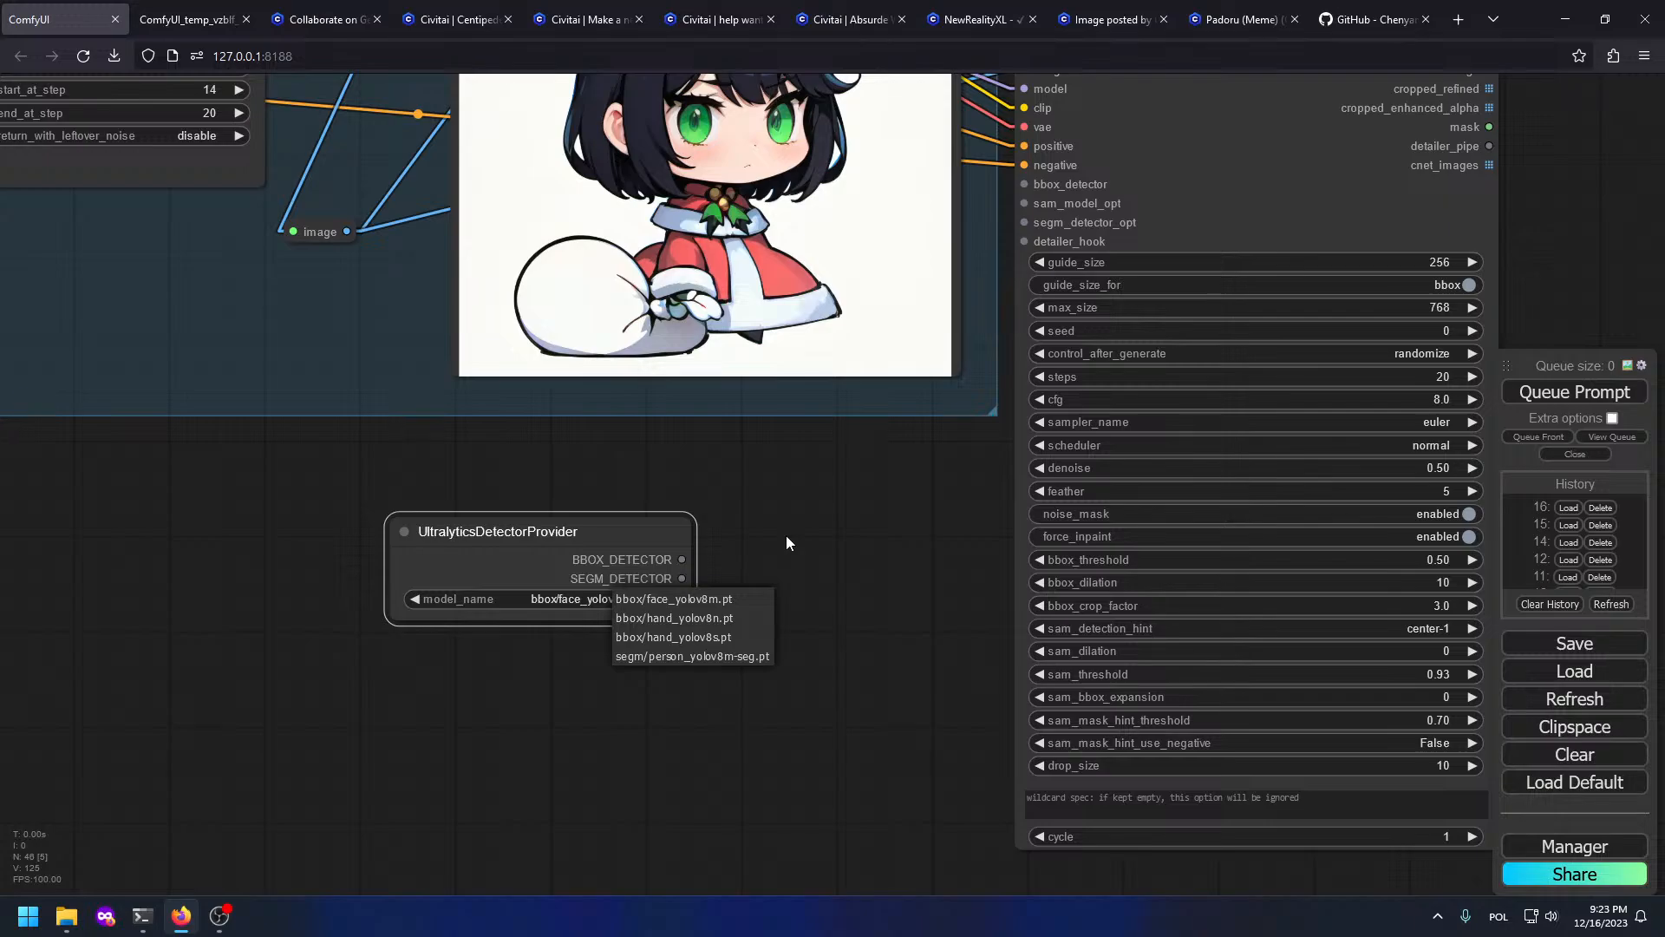
{"action": "left_click_drag", "start_coordinate": [786, 534], "coordinate": [670, 648]}
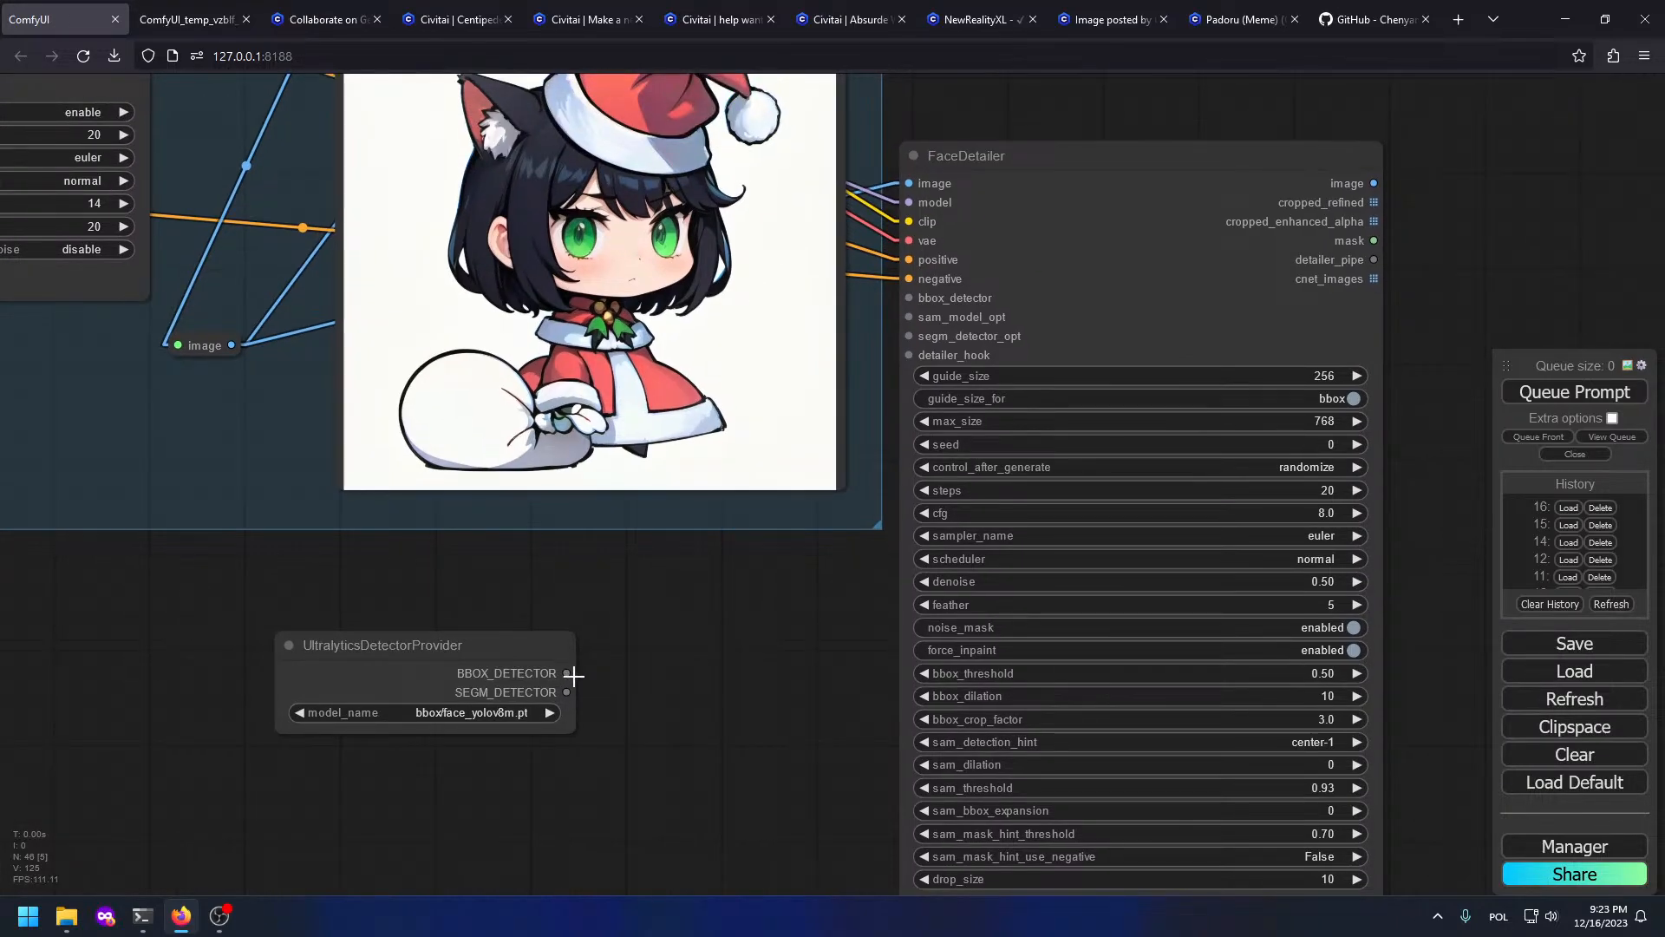
{"action": "left_click_drag", "start_coordinate": [566, 673], "coordinate": [909, 298]}
{"action": "left_click_drag", "start_coordinate": [506, 639], "coordinate": [779, 577]}
Step: Attach an enlarged Preview Image to FaceDetailer's image output and queue a generation
{"action": "left_click_drag", "start_coordinate": [1273, 175], "coordinate": [1033, 283]}
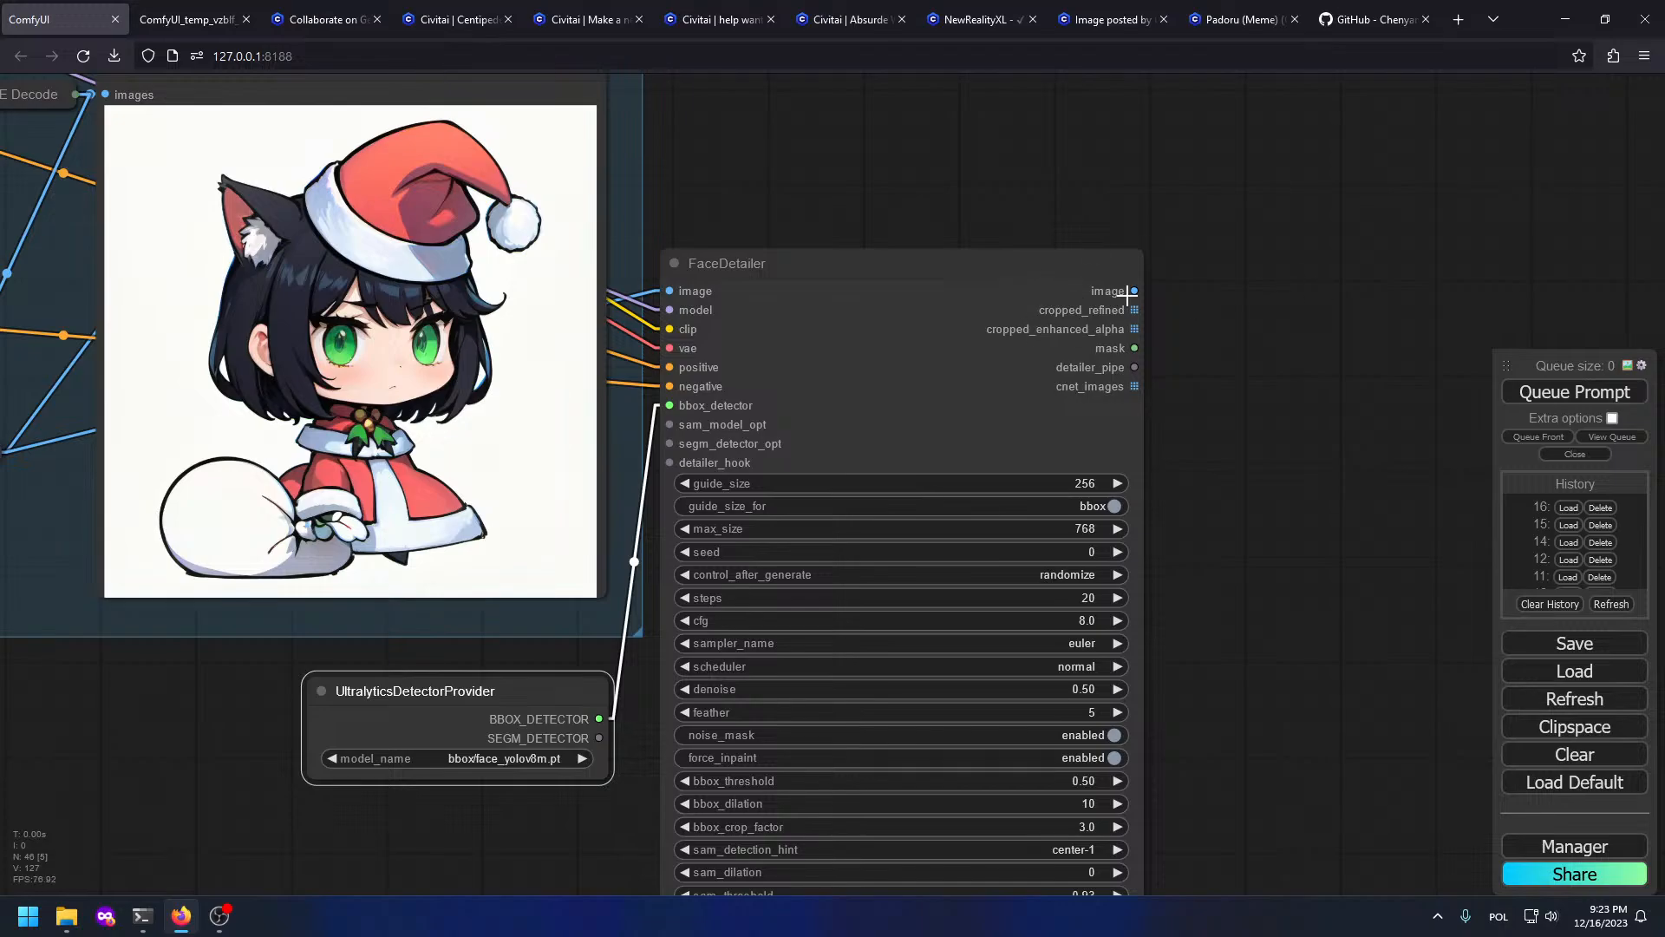
{"action": "left_click_drag", "start_coordinate": [1134, 291], "coordinate": [1147, 295]}
{"action": "left_click", "coordinate": [1246, 407]}
{"action": "left_click_drag", "start_coordinate": [1209, 430], "coordinate": [825, 434]}
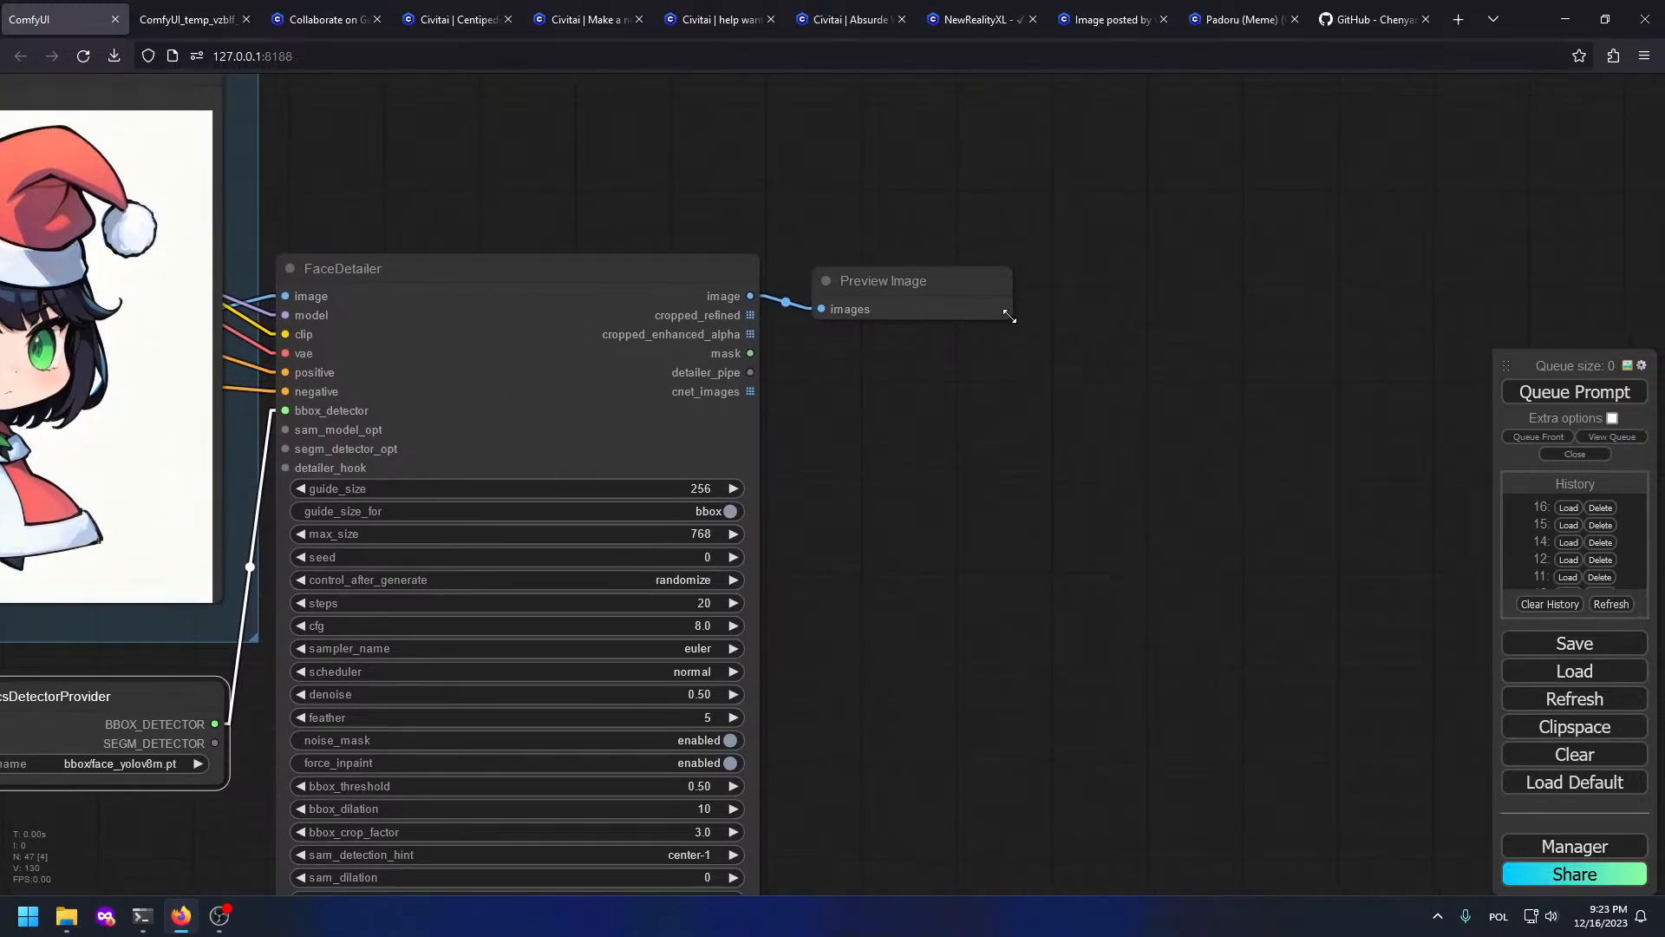
{"action": "left_click_drag", "start_coordinate": [1010, 316], "coordinate": [1380, 795]}
{"action": "scroll", "coordinate": [1052, 632], "scroll_direction": "down", "scroll_amount": 7}
{"action": "left_click_drag", "start_coordinate": [560, 337], "coordinate": [760, 383]}
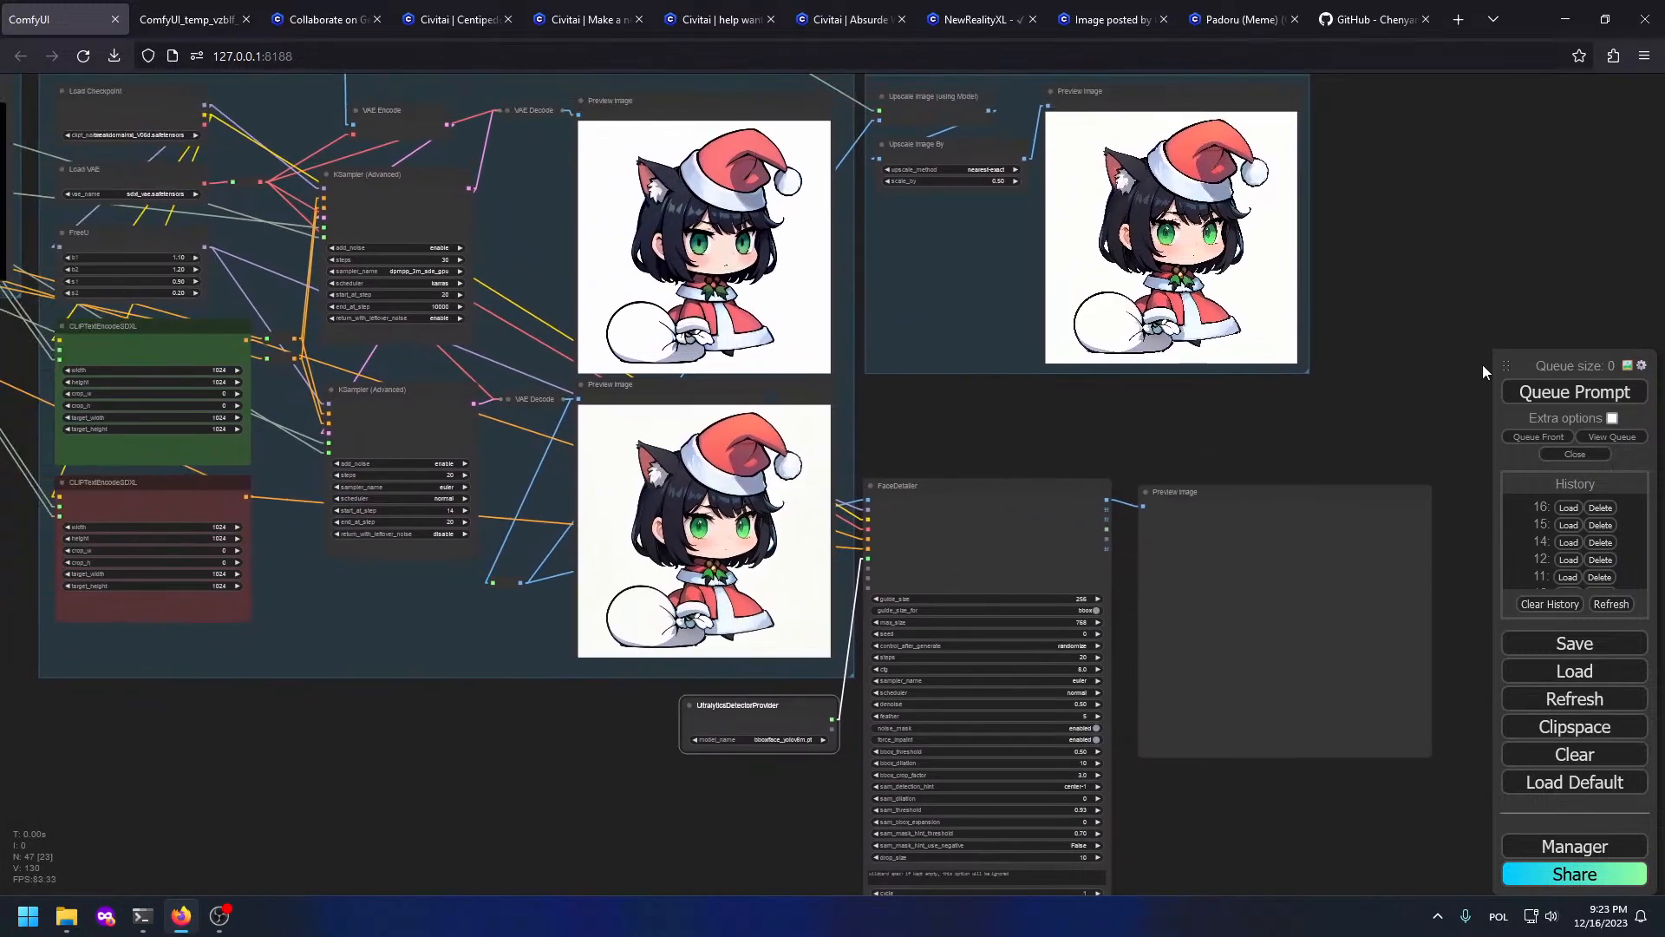
{"action": "left_click", "coordinate": [1564, 392]}
Step: Set FaceDetailer's max_size to 1024 and steps to 50
{"action": "left_click_drag", "start_coordinate": [1212, 557], "coordinate": [974, 473]}
{"action": "scroll", "coordinate": [781, 520], "scroll_direction": "up", "scroll_amount": 5}
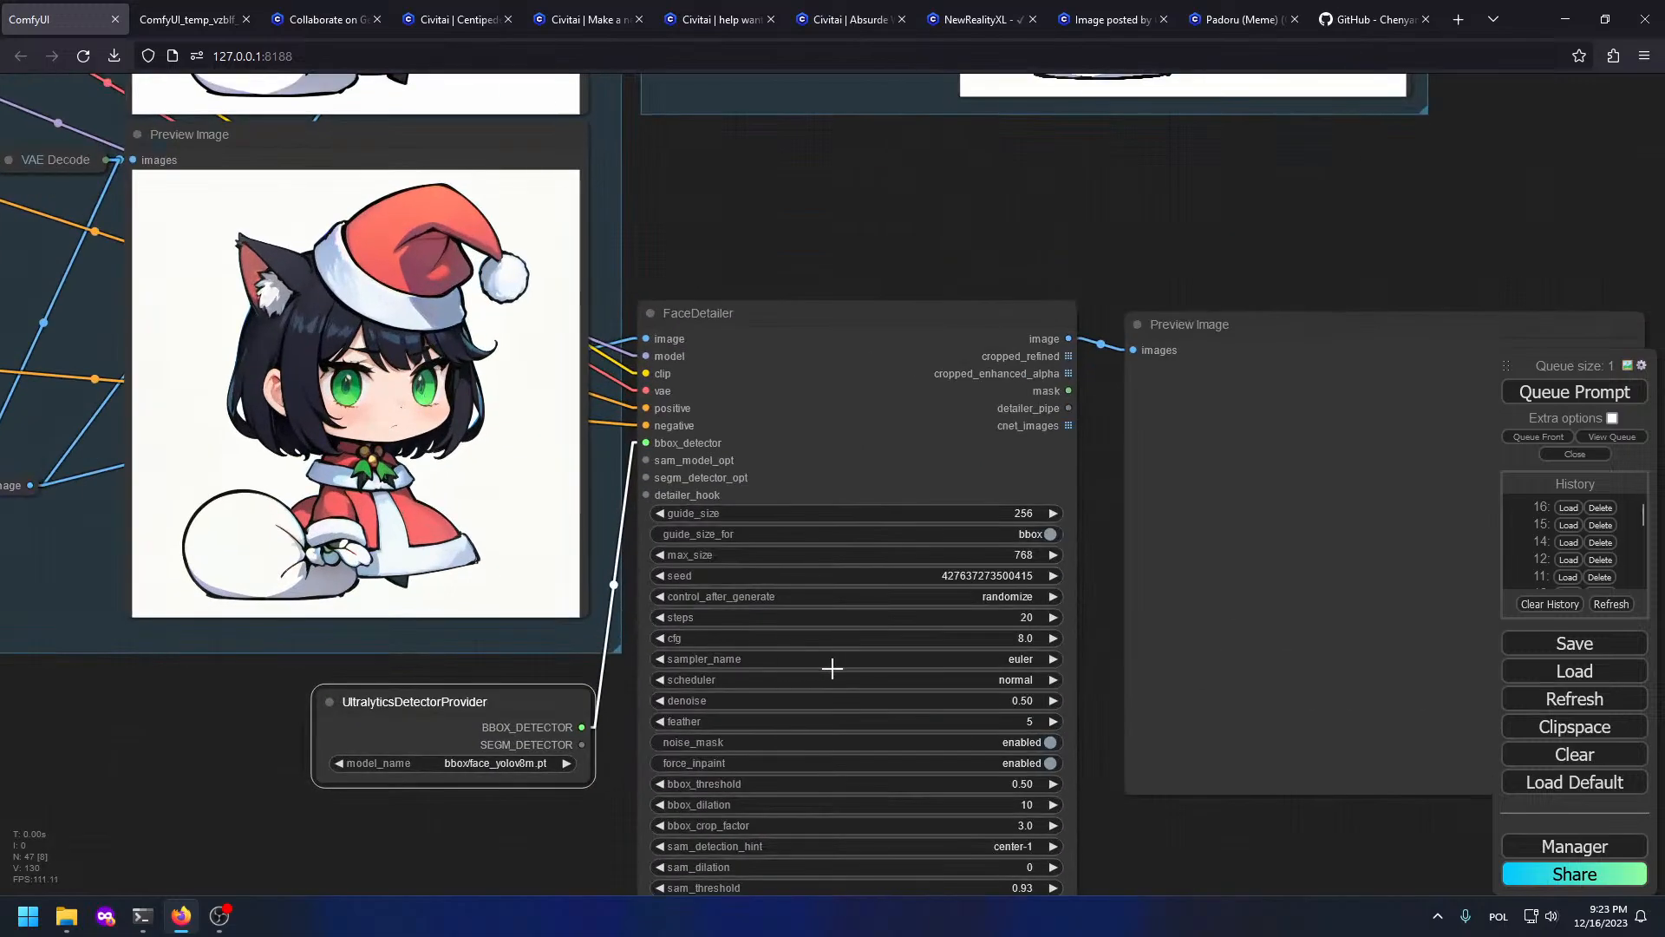
{"action": "left_click_drag", "start_coordinate": [873, 572], "coordinate": [850, 395]}
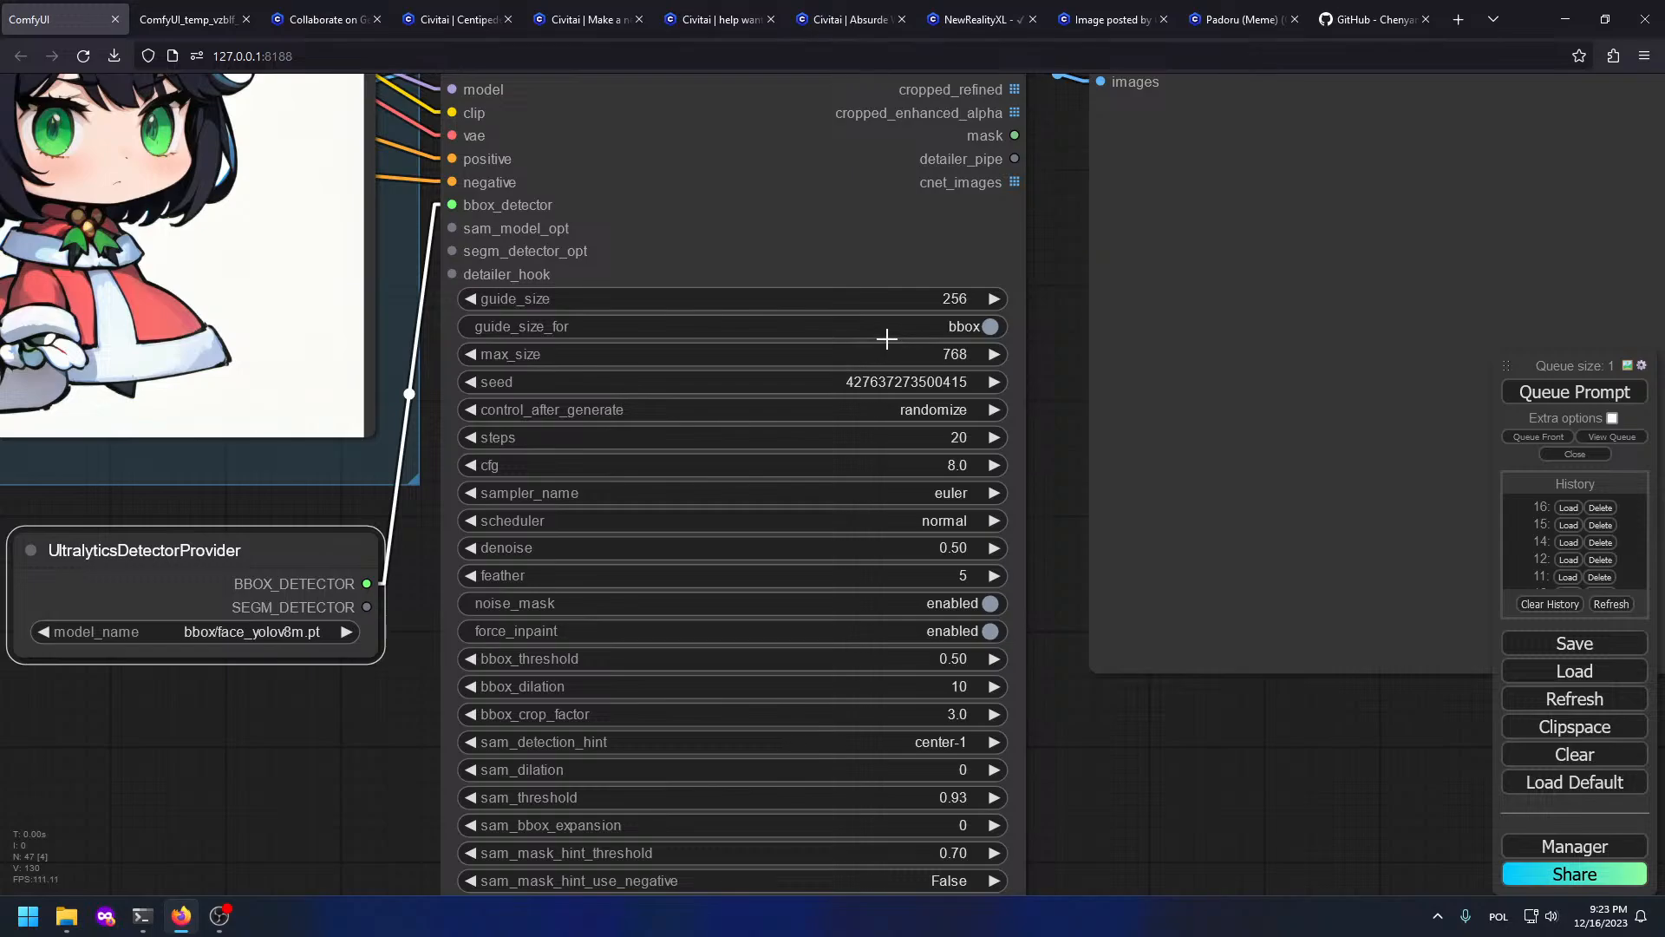
{"action": "left_click", "coordinate": [981, 353]}
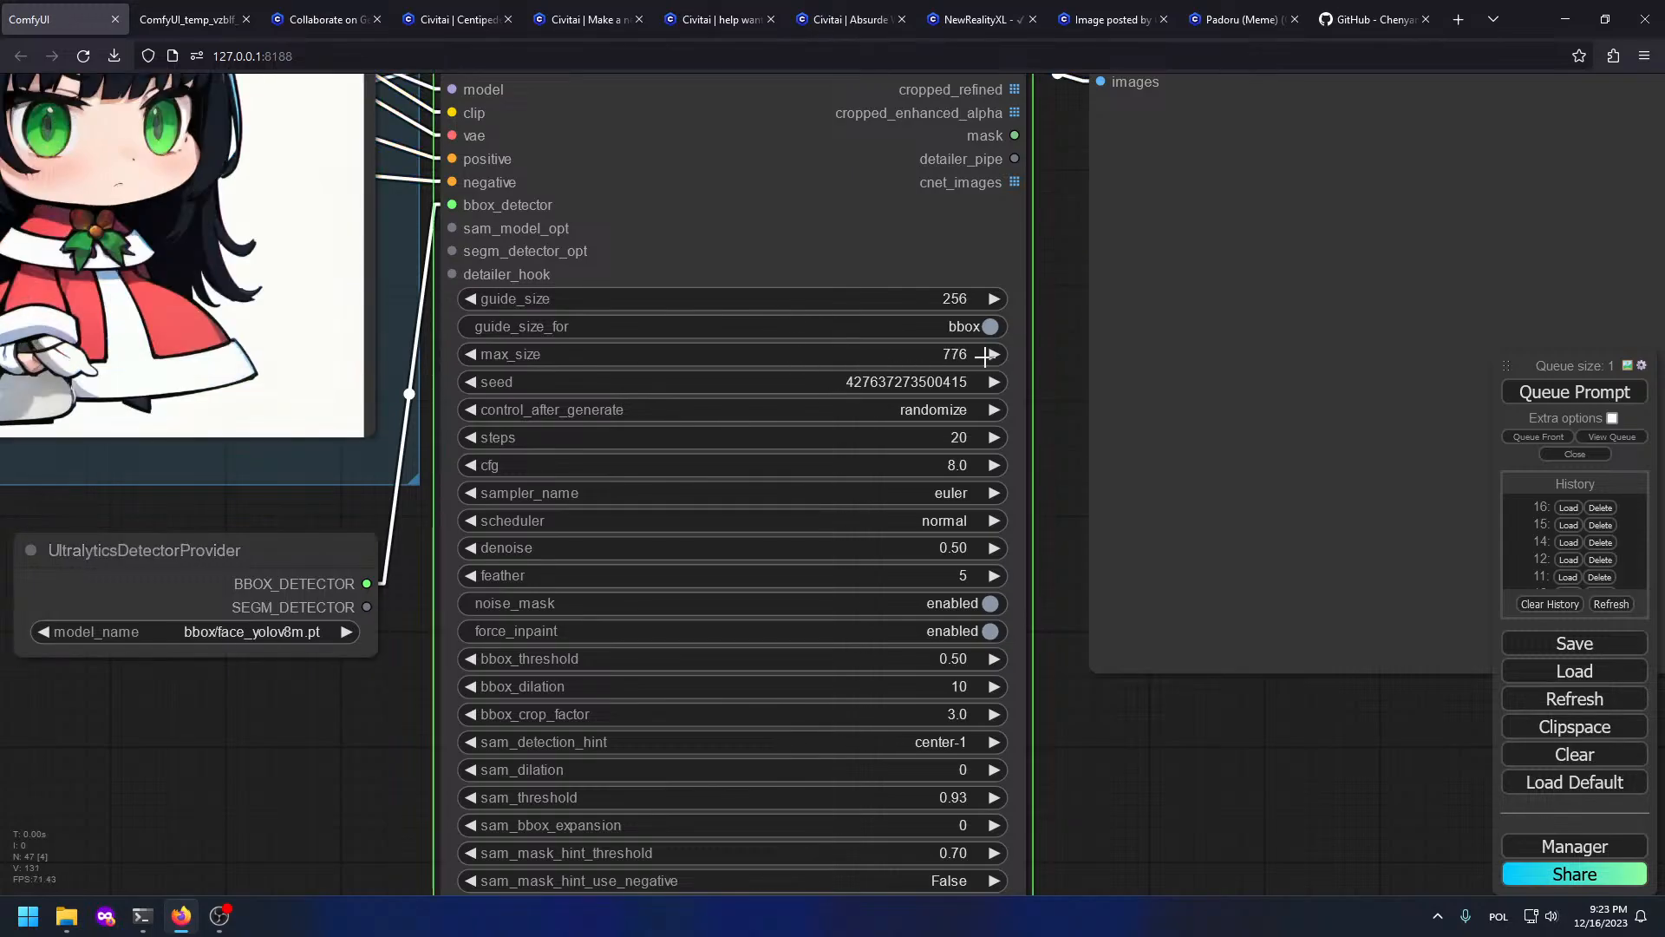
{"action": "left_click", "coordinate": [970, 355]}
{"action": "type", "text": "1024"}
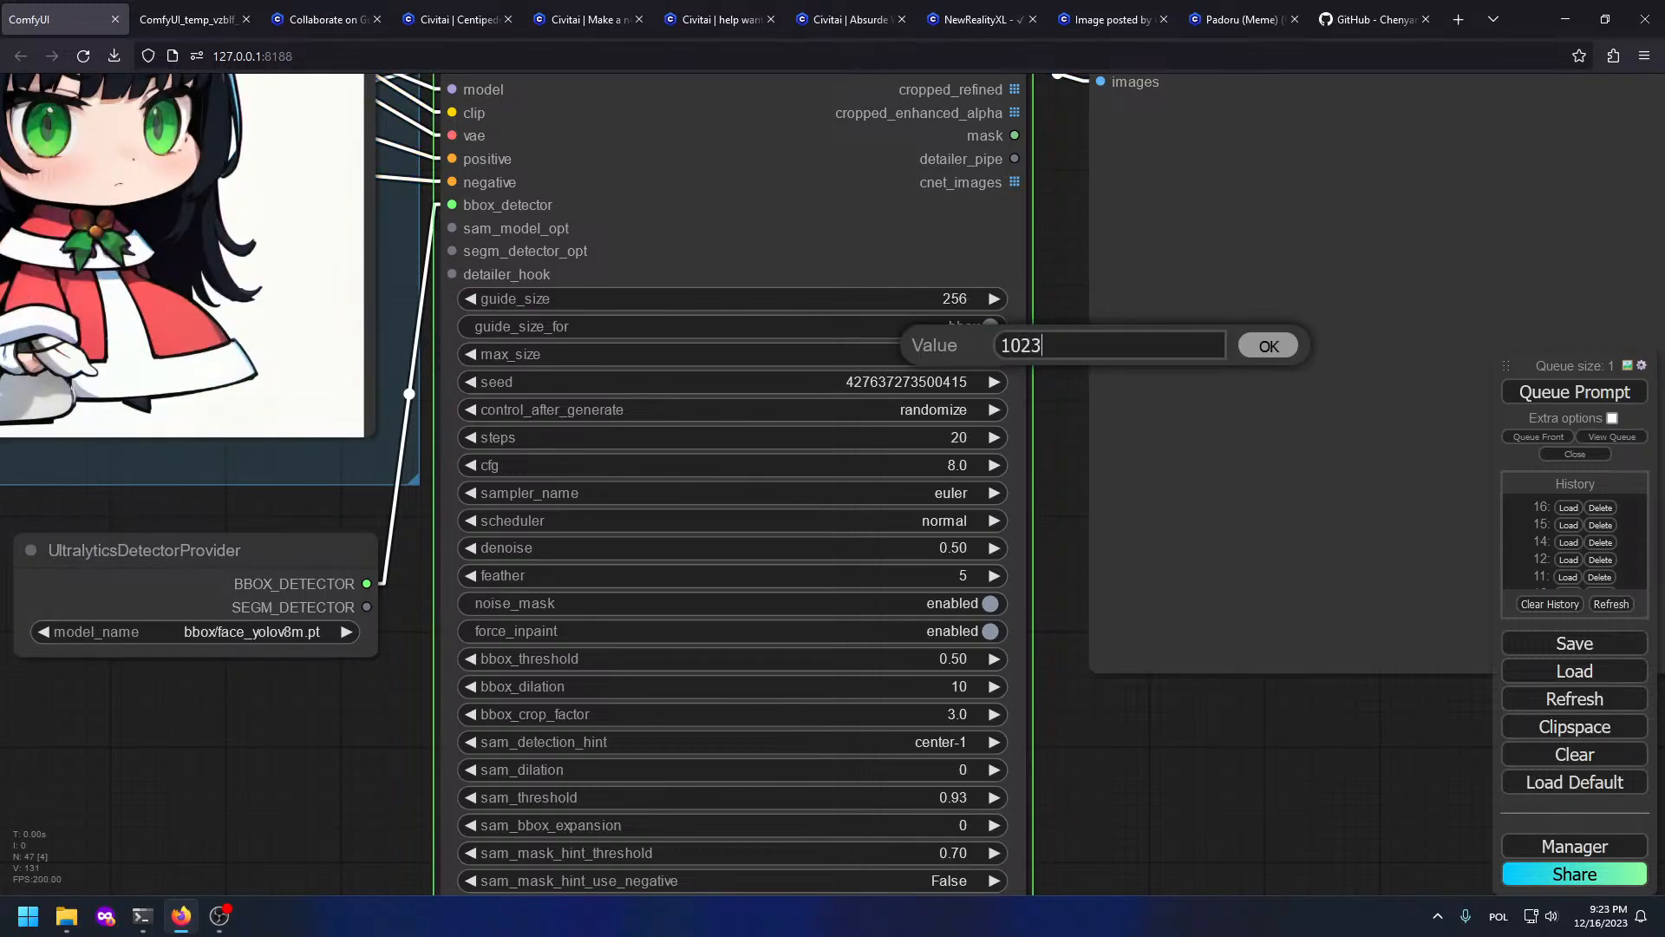
{"action": "key", "text": "Return"}
{"action": "left_click", "coordinate": [960, 438]}
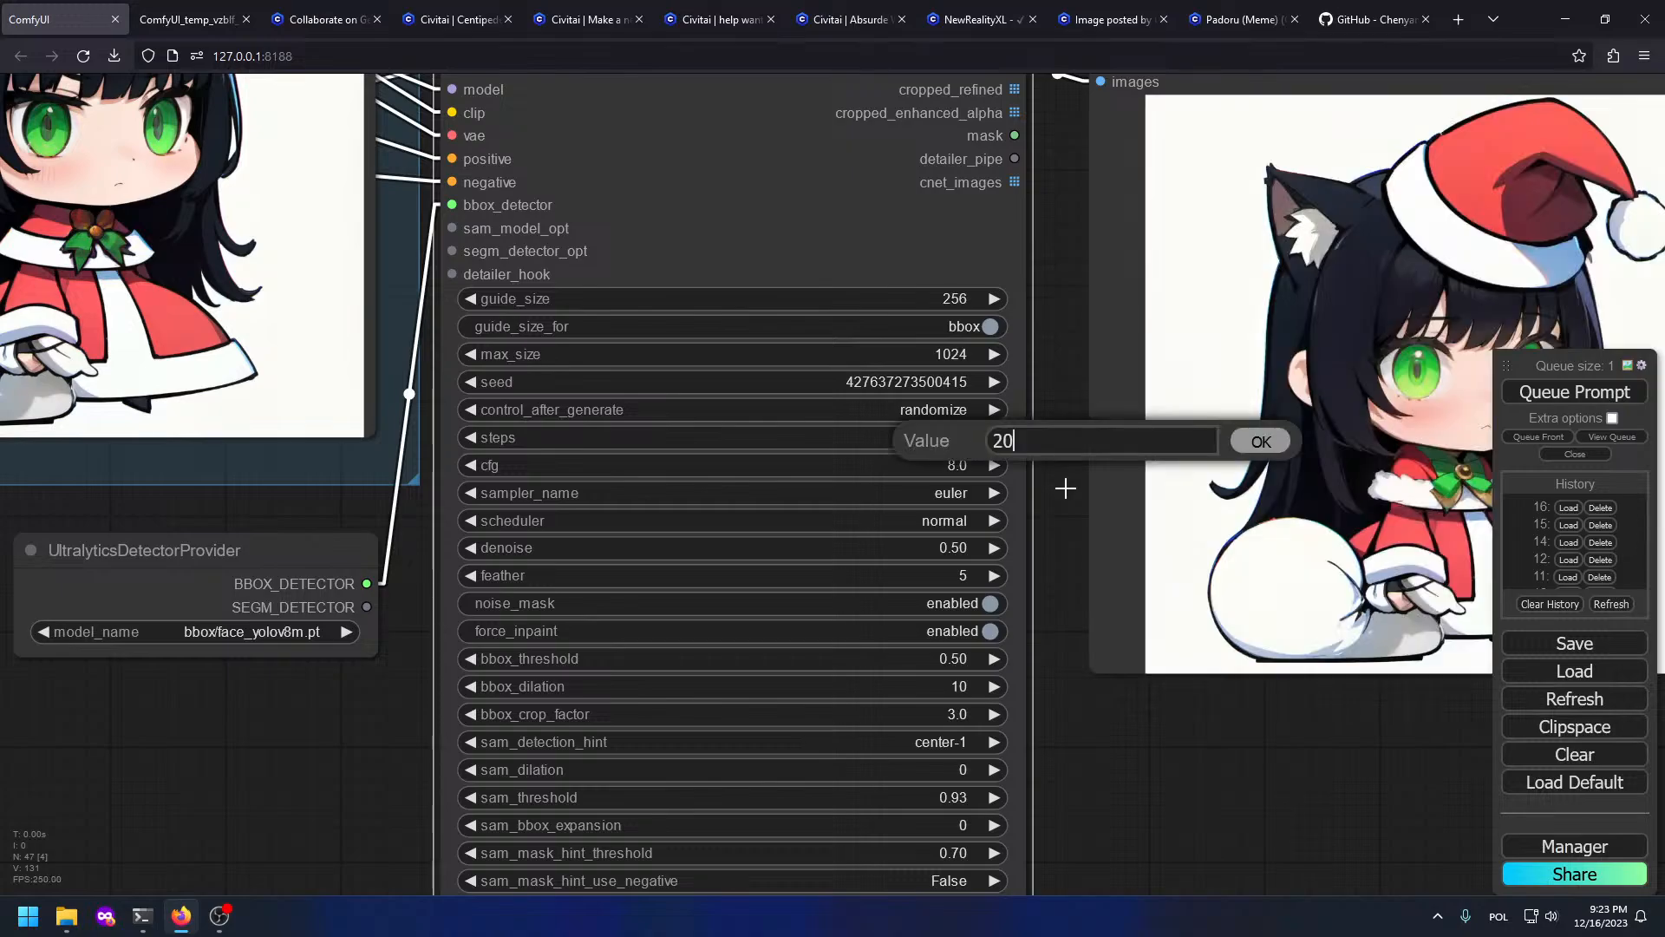
{"action": "key", "text": "ctrl+a"}
{"action": "key", "text": "BackSpace"}
{"action": "type", "text": "50"}
{"action": "key", "text": "Return"}
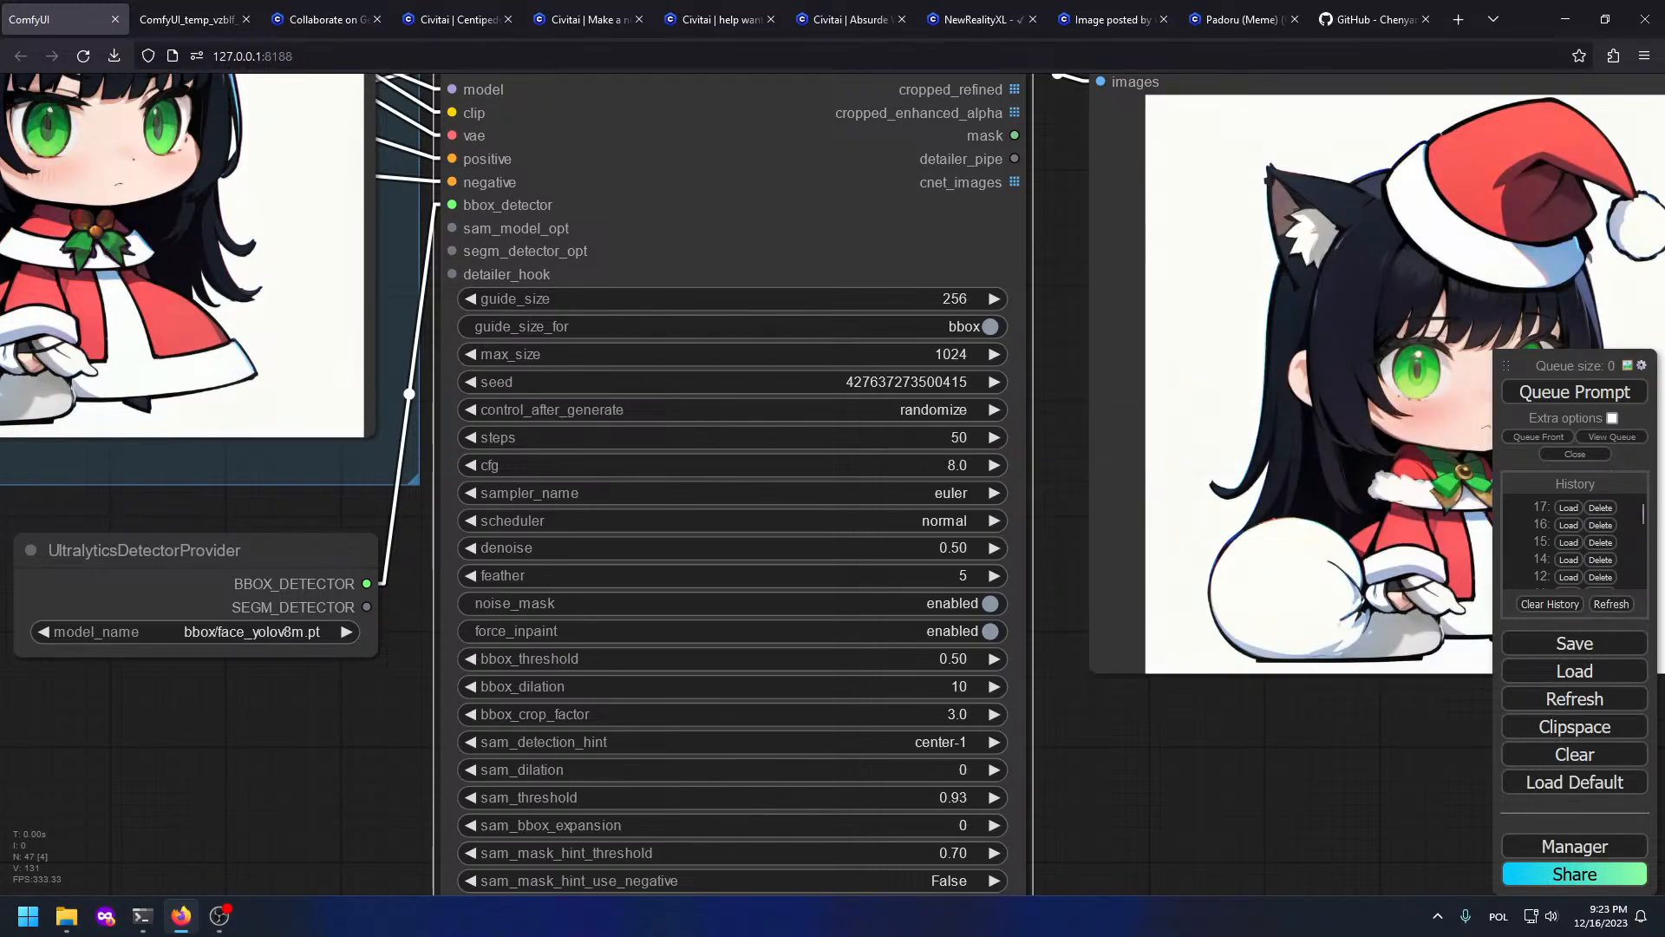
Step: Set FaceDetailer's cfg to 6 and denoise to 0.30, then queue a new generation
{"action": "left_click", "coordinate": [958, 467]}
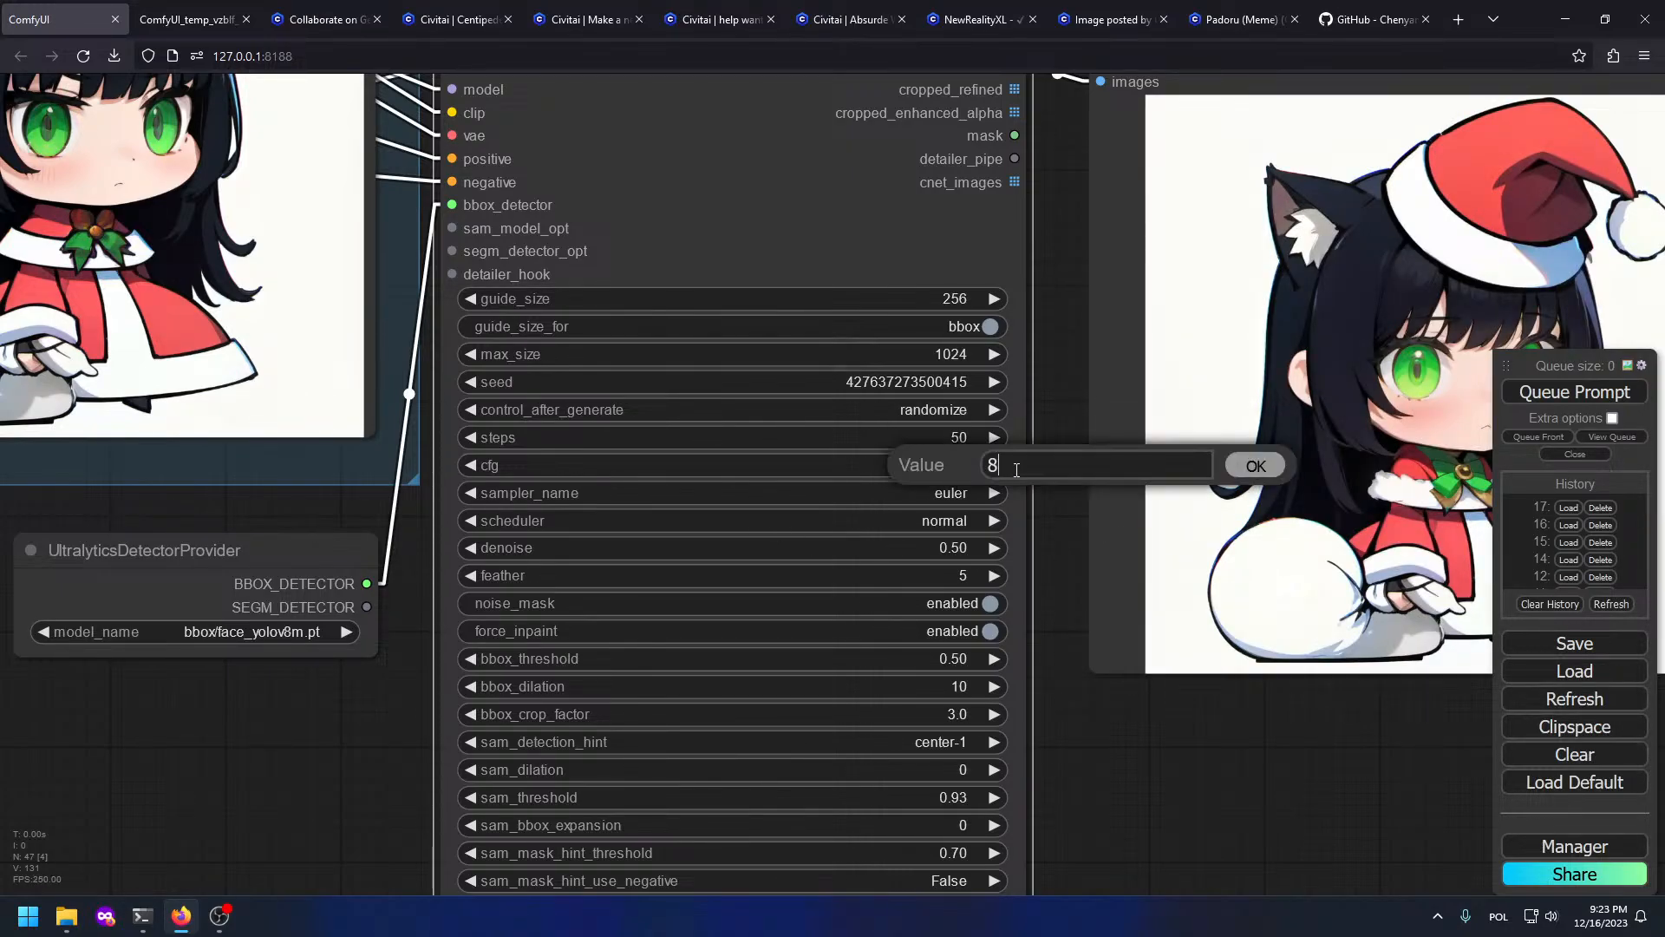
{"action": "key", "text": "Return"}
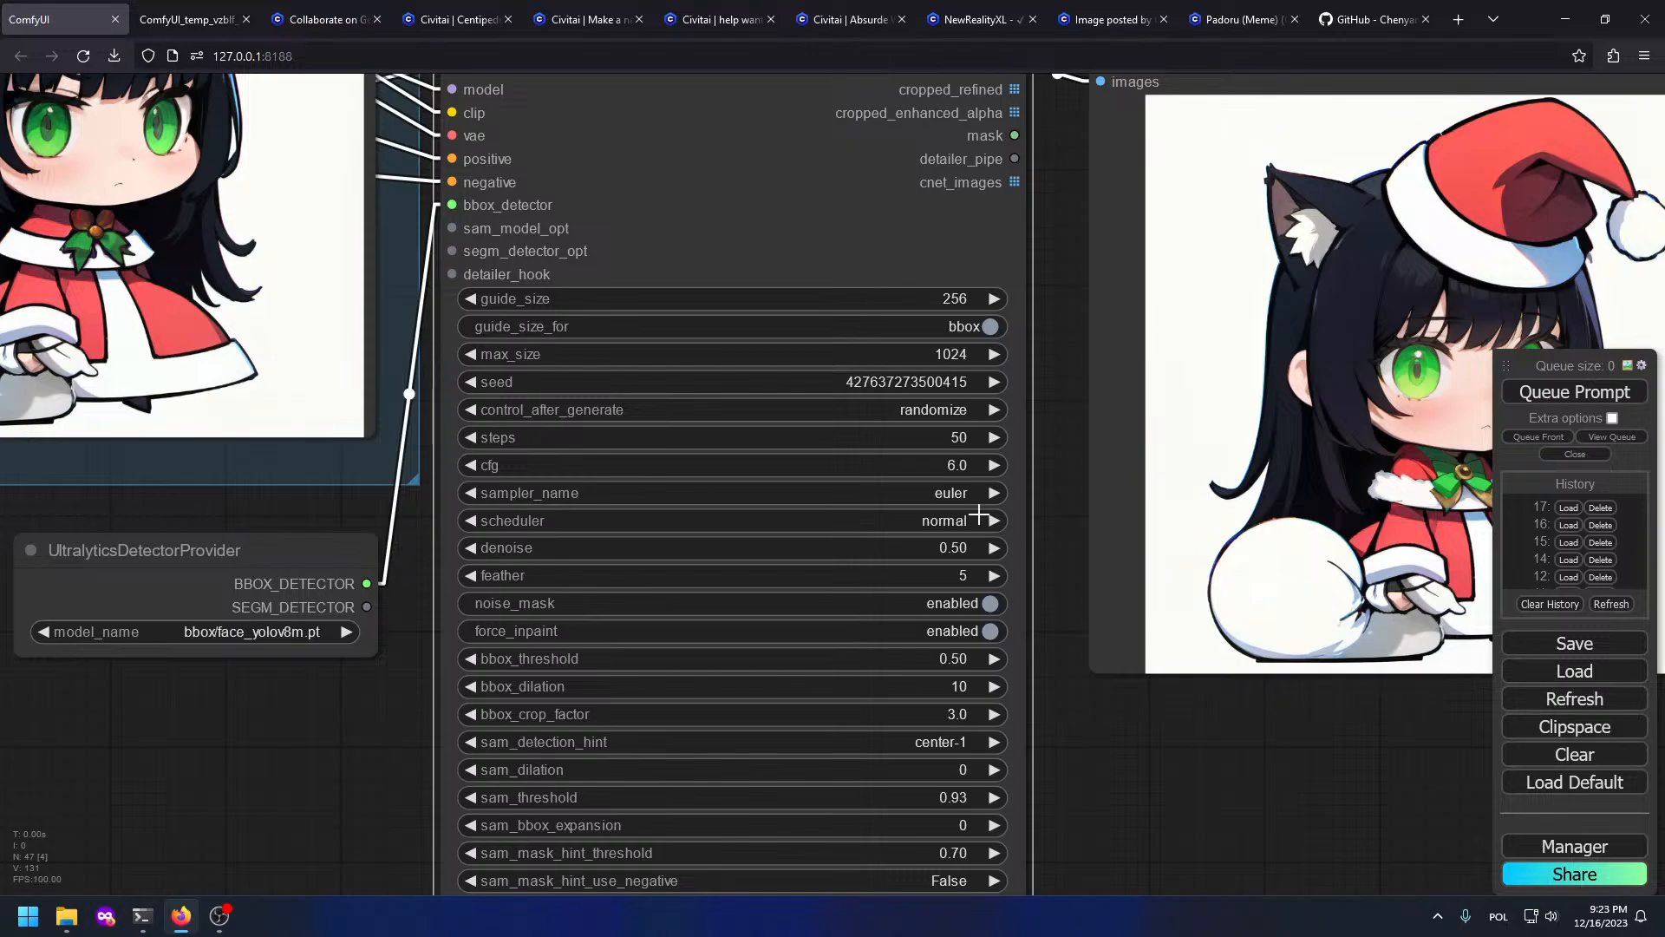
{"action": "left_click_drag", "start_coordinate": [1085, 661], "coordinate": [973, 372]}
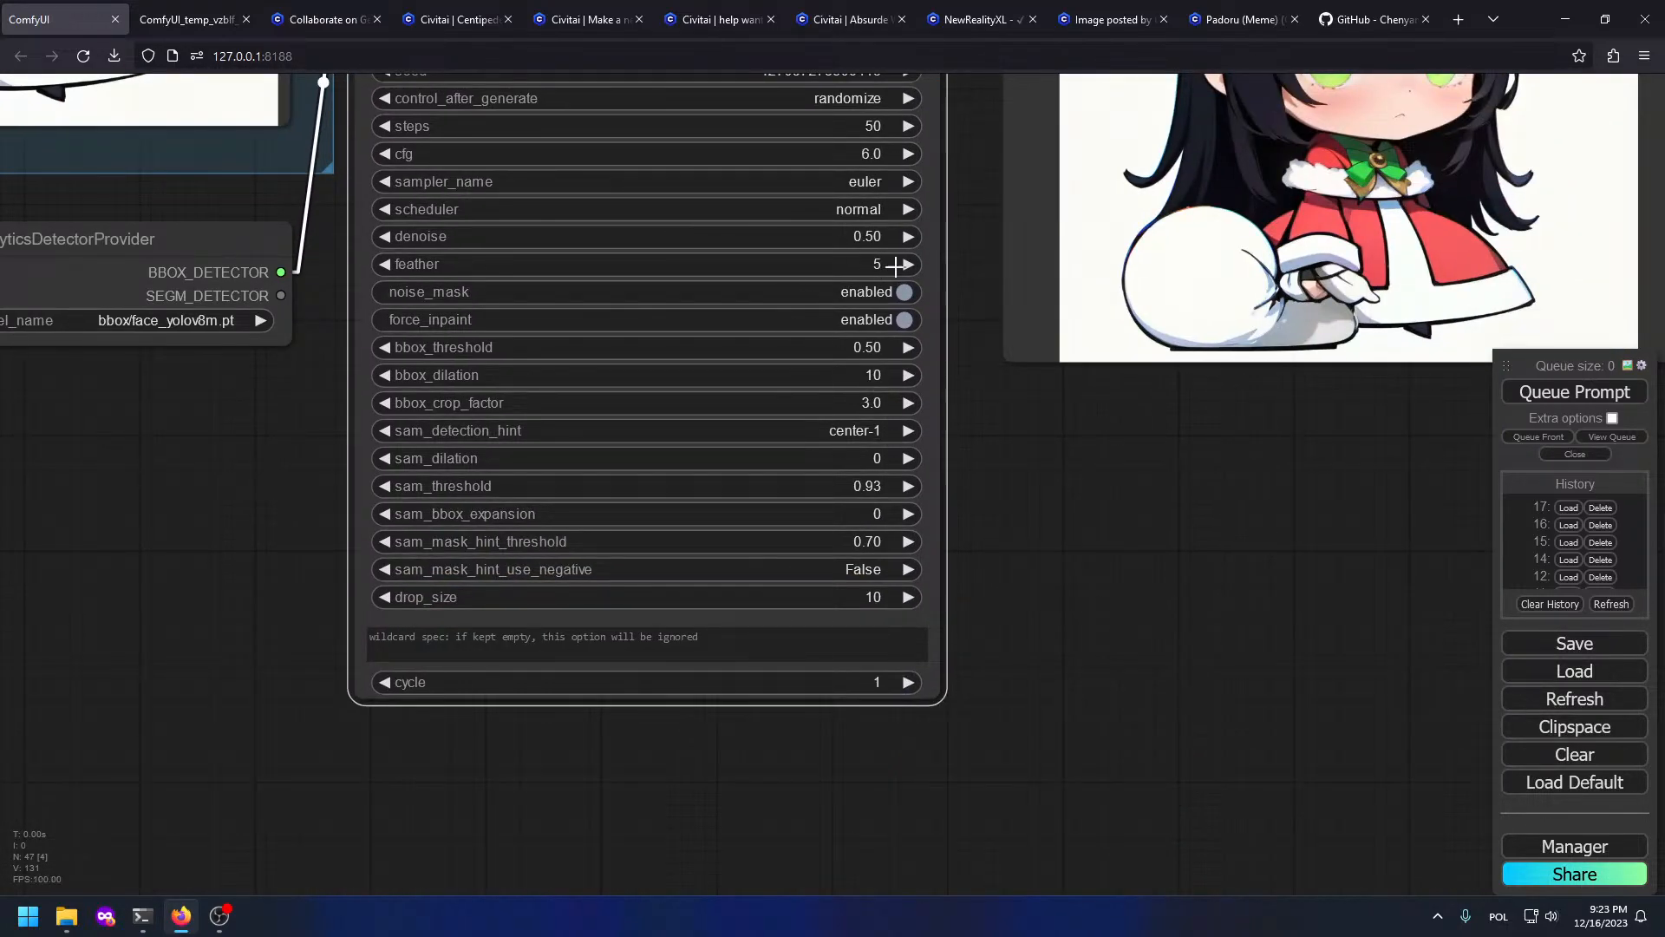
{"action": "left_click", "coordinate": [883, 237]}
{"action": "key", "text": "BackSpace"}
{"action": "type", "text": "3"}
{"action": "key", "text": "Return"}
{"action": "left_click", "coordinate": [1587, 390]}
{"action": "scroll", "coordinate": [1127, 408], "scroll_direction": "down", "scroll_amount": 6}
Step: Pan around FaceDetailer and zoom out to see the new grey-hat cat-girl previews
{"action": "left_click_drag", "start_coordinate": [1127, 411], "coordinate": [784, 722]}
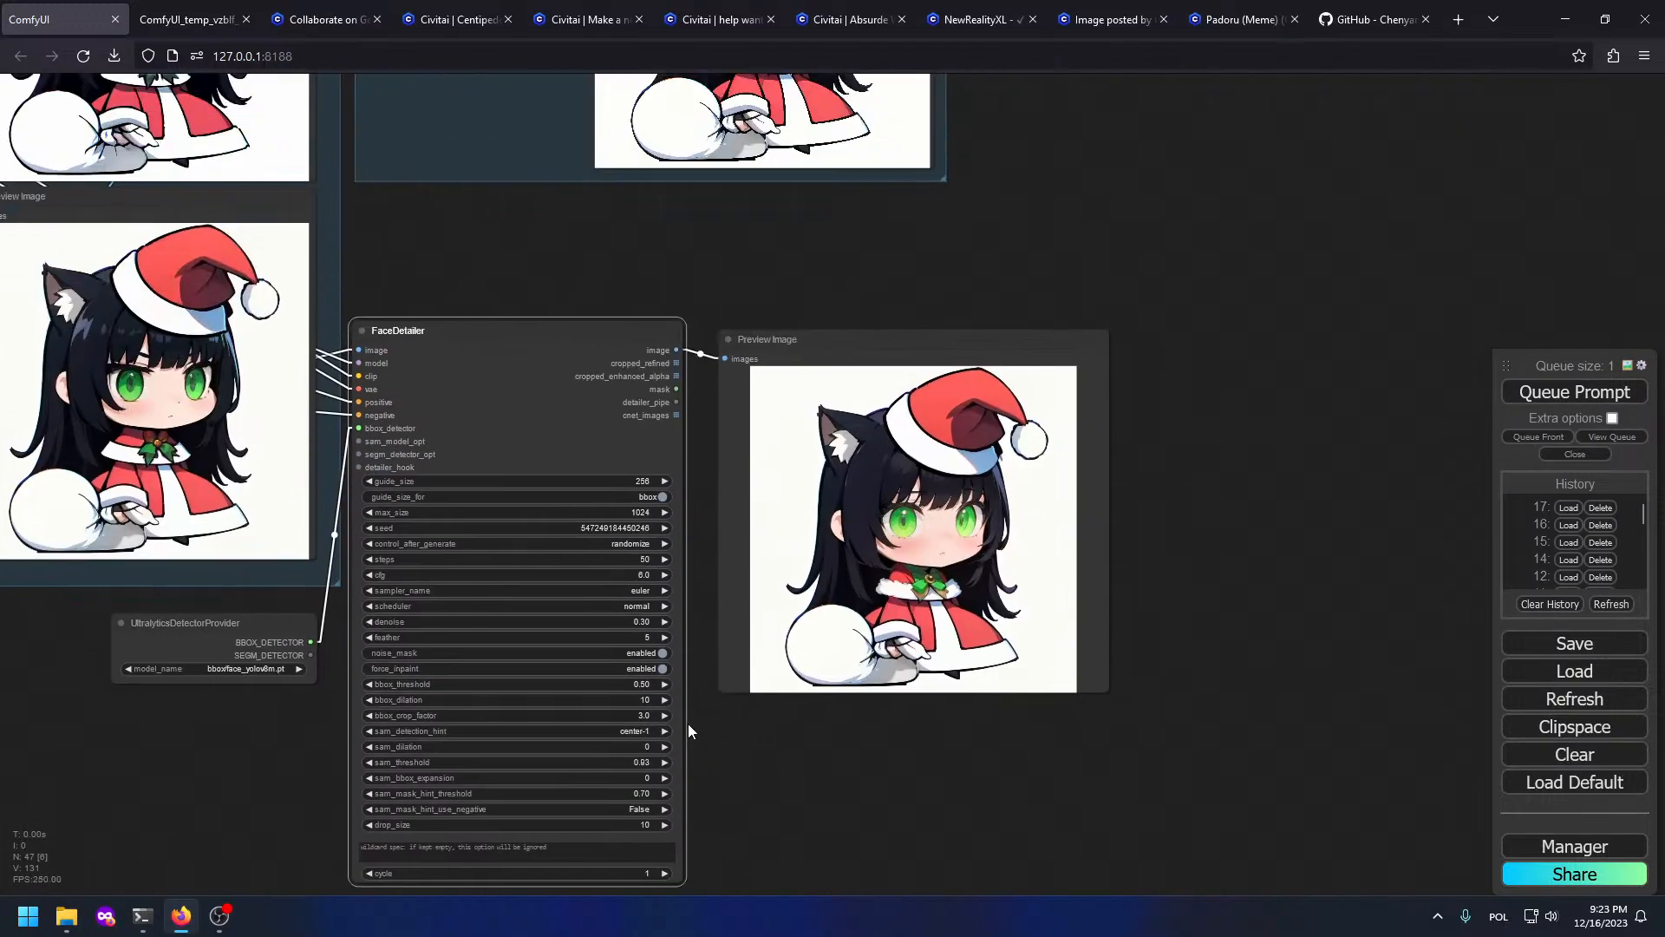
{"action": "left_click_drag", "start_coordinate": [701, 417], "coordinate": [905, 661]}
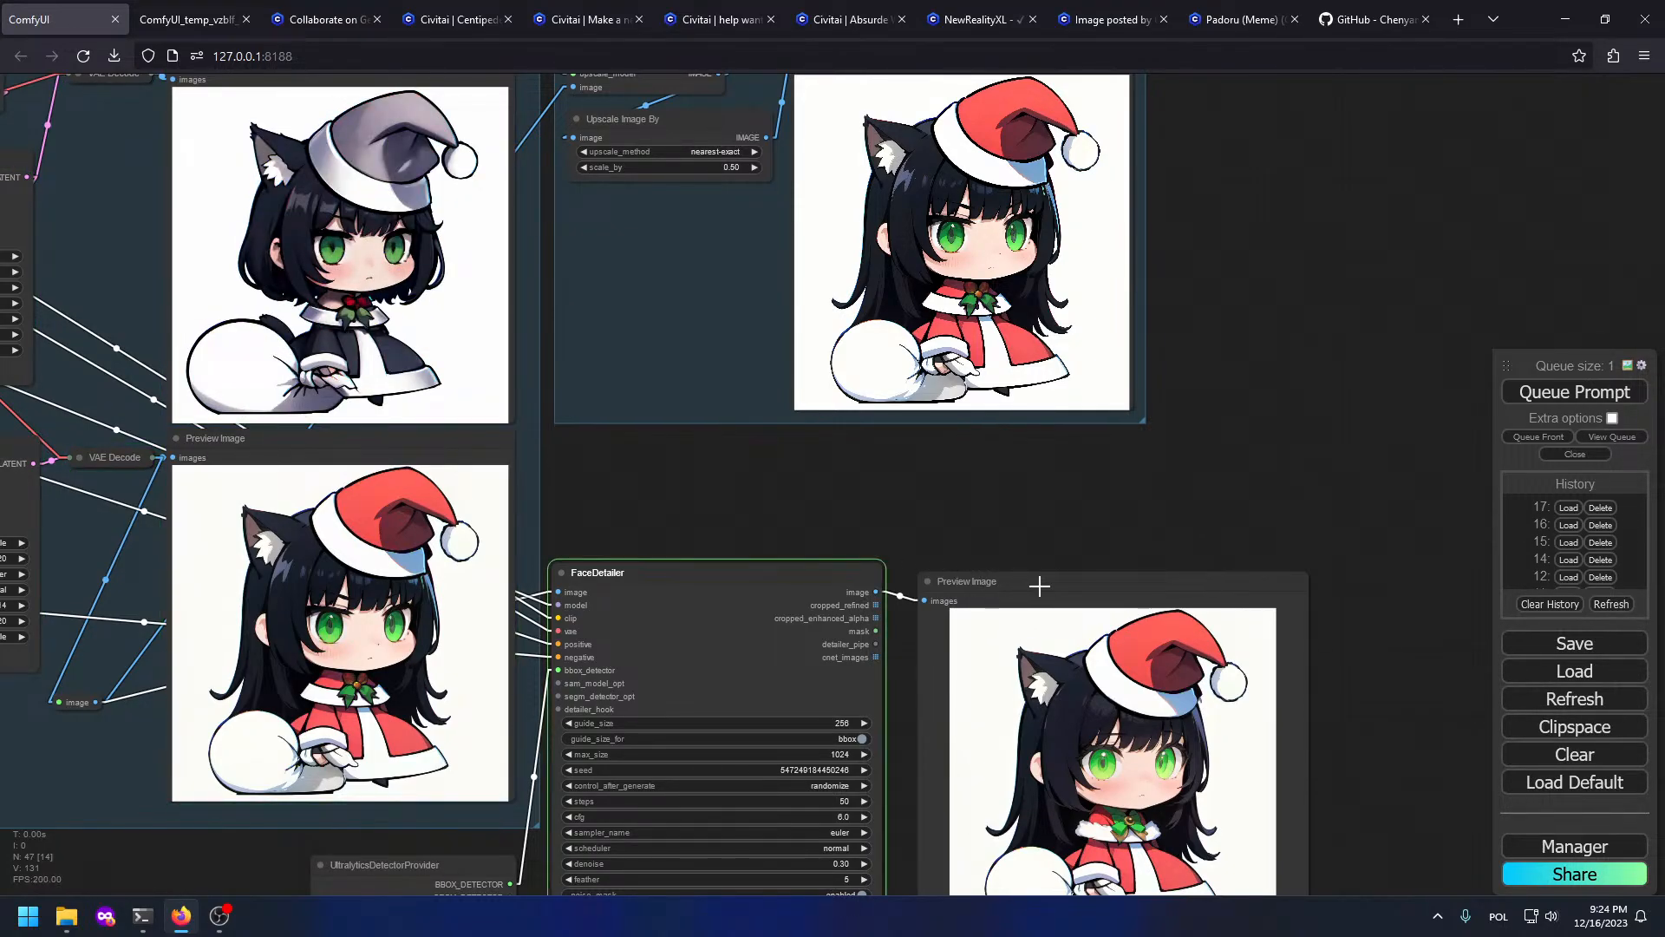
{"action": "scroll", "coordinate": [1039, 587], "scroll_direction": "down", "scroll_amount": 2}
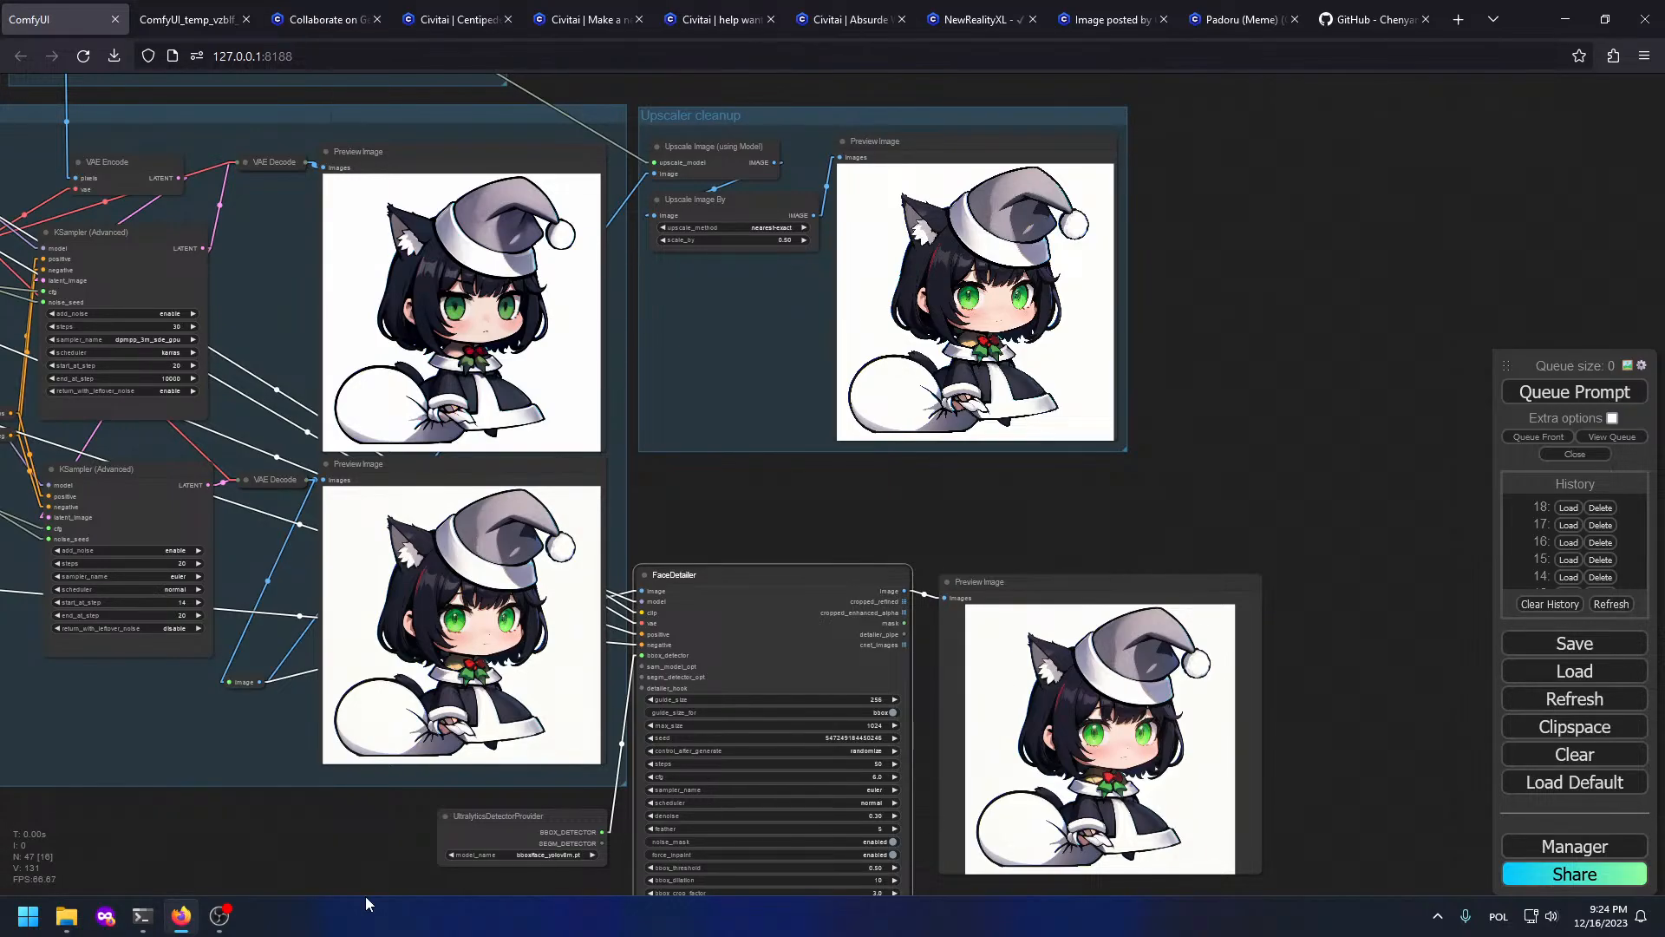
Step: Inspect the newly generated previews, including the face-detailed image
{"action": "left_click_drag", "start_coordinate": [609, 395], "coordinate": [1044, 451]}
{"action": "scroll", "coordinate": [1044, 451], "scroll_direction": "up", "scroll_amount": 5}
{"action": "left_click_drag", "start_coordinate": [1212, 543], "coordinate": [902, 173]}
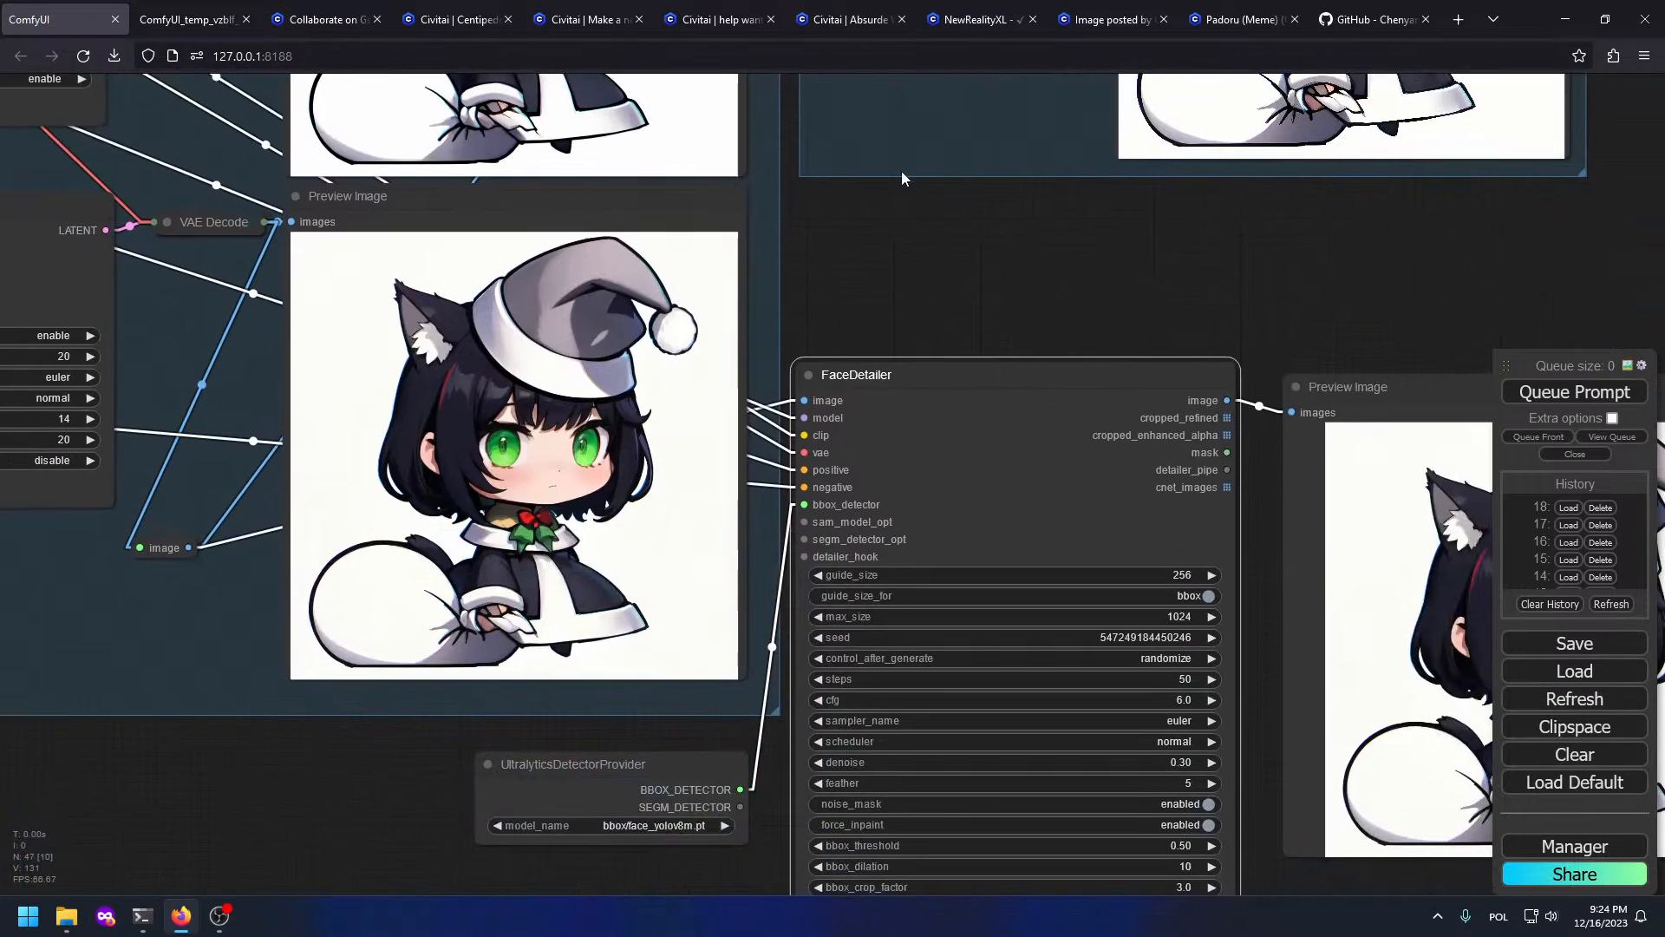
{"action": "scroll", "coordinate": [298, 283], "scroll_direction": "up", "scroll_amount": 8}
{"action": "scroll", "coordinate": [437, 535], "scroll_direction": "down", "scroll_amount": 2}
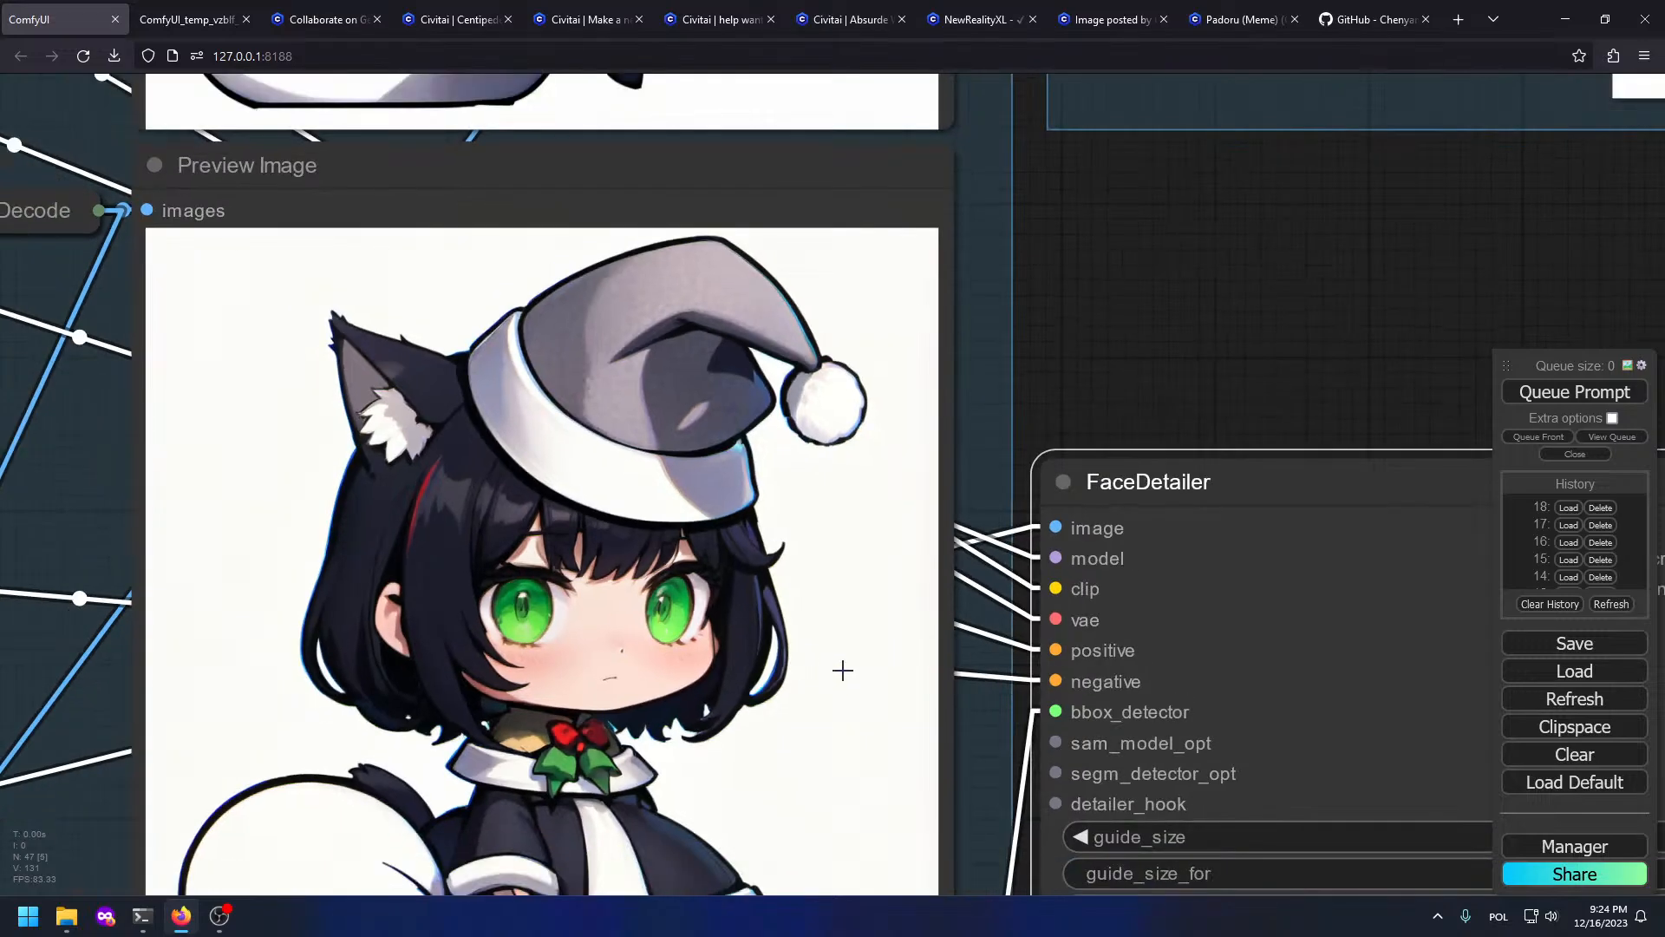
{"action": "left_click_drag", "start_coordinate": [989, 737], "coordinate": [148, 168]}
{"action": "left_click_drag", "start_coordinate": [1038, 335], "coordinate": [441, 491]}
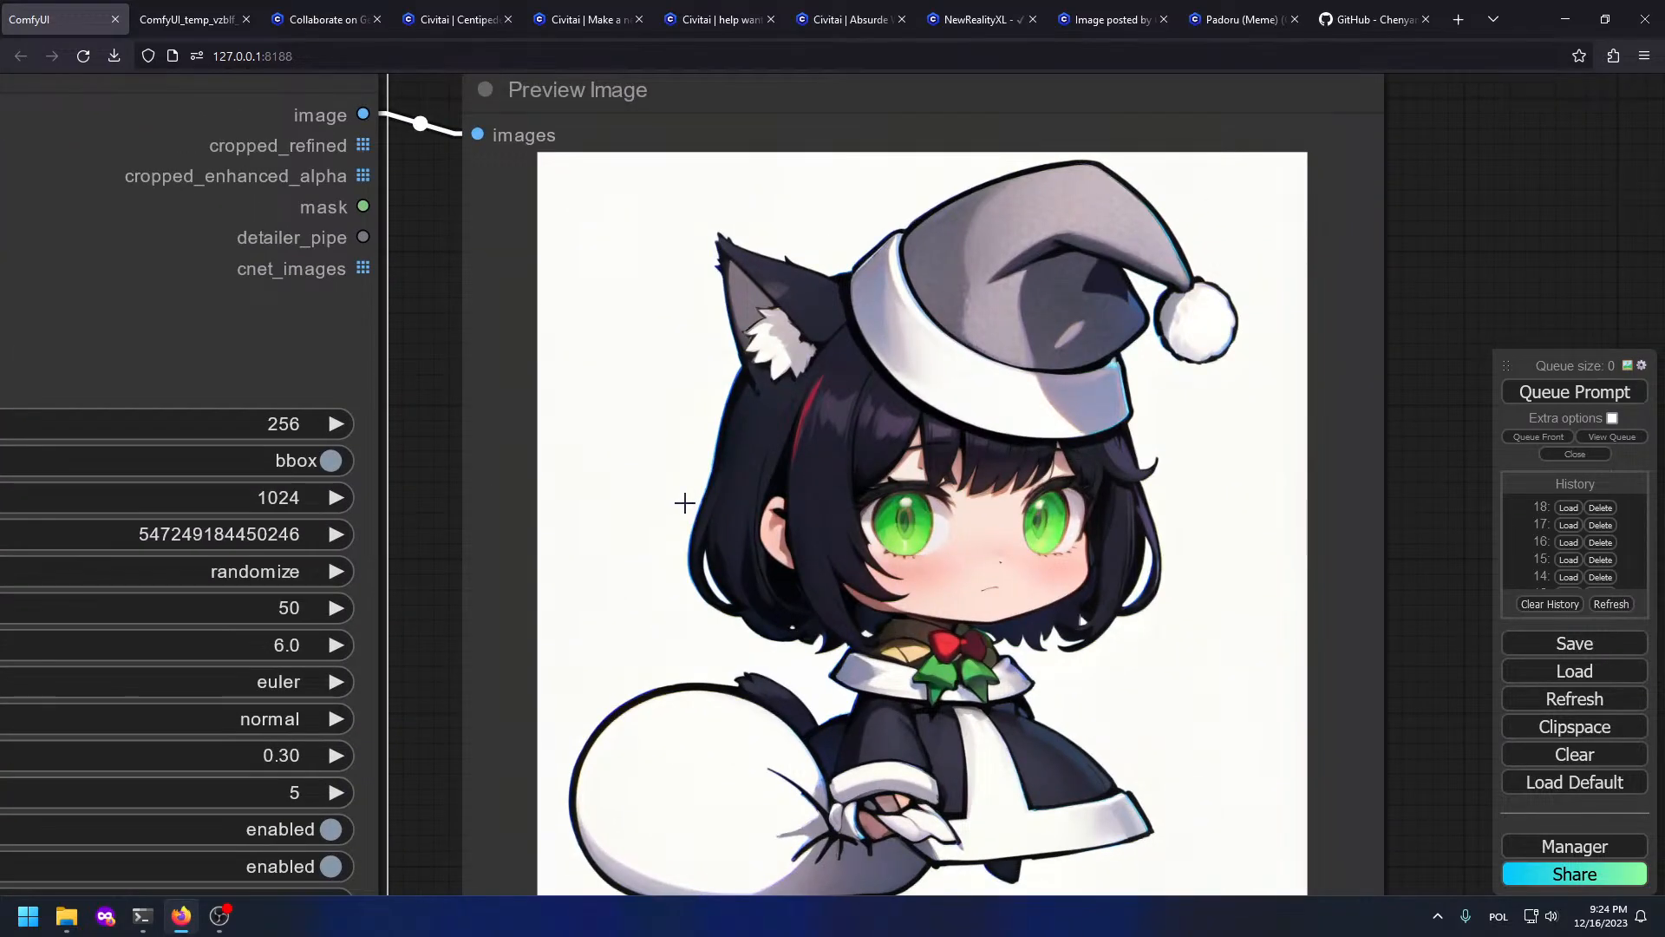
{"action": "left_click_drag", "start_coordinate": [817, 524], "coordinate": [1309, 606]}
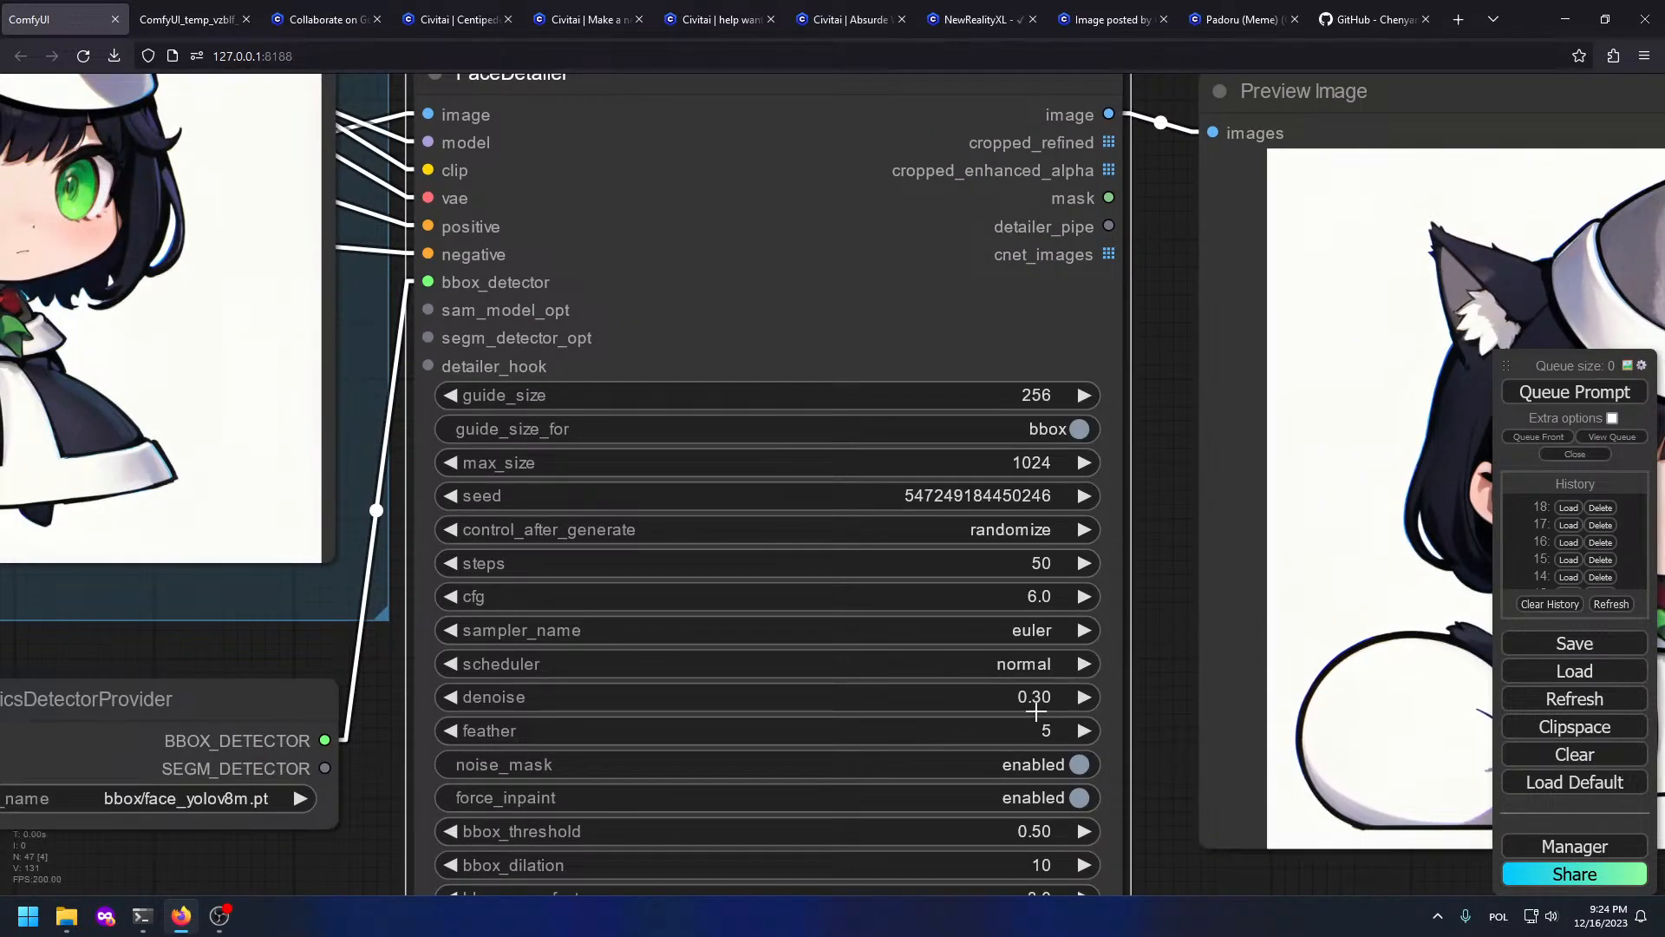
Step: Change FaceDetailer's denoise to 0.35, queue with Ctrl+Enter, and review the resulting previews
{"action": "left_click", "coordinate": [1046, 704]}
{"action": "type", "text": "5"}
{"action": "key", "text": "Return"}
{"action": "key", "text": "ctrl+Return"}
{"action": "scroll", "coordinate": [1041, 689], "scroll_direction": "down", "scroll_amount": 6}
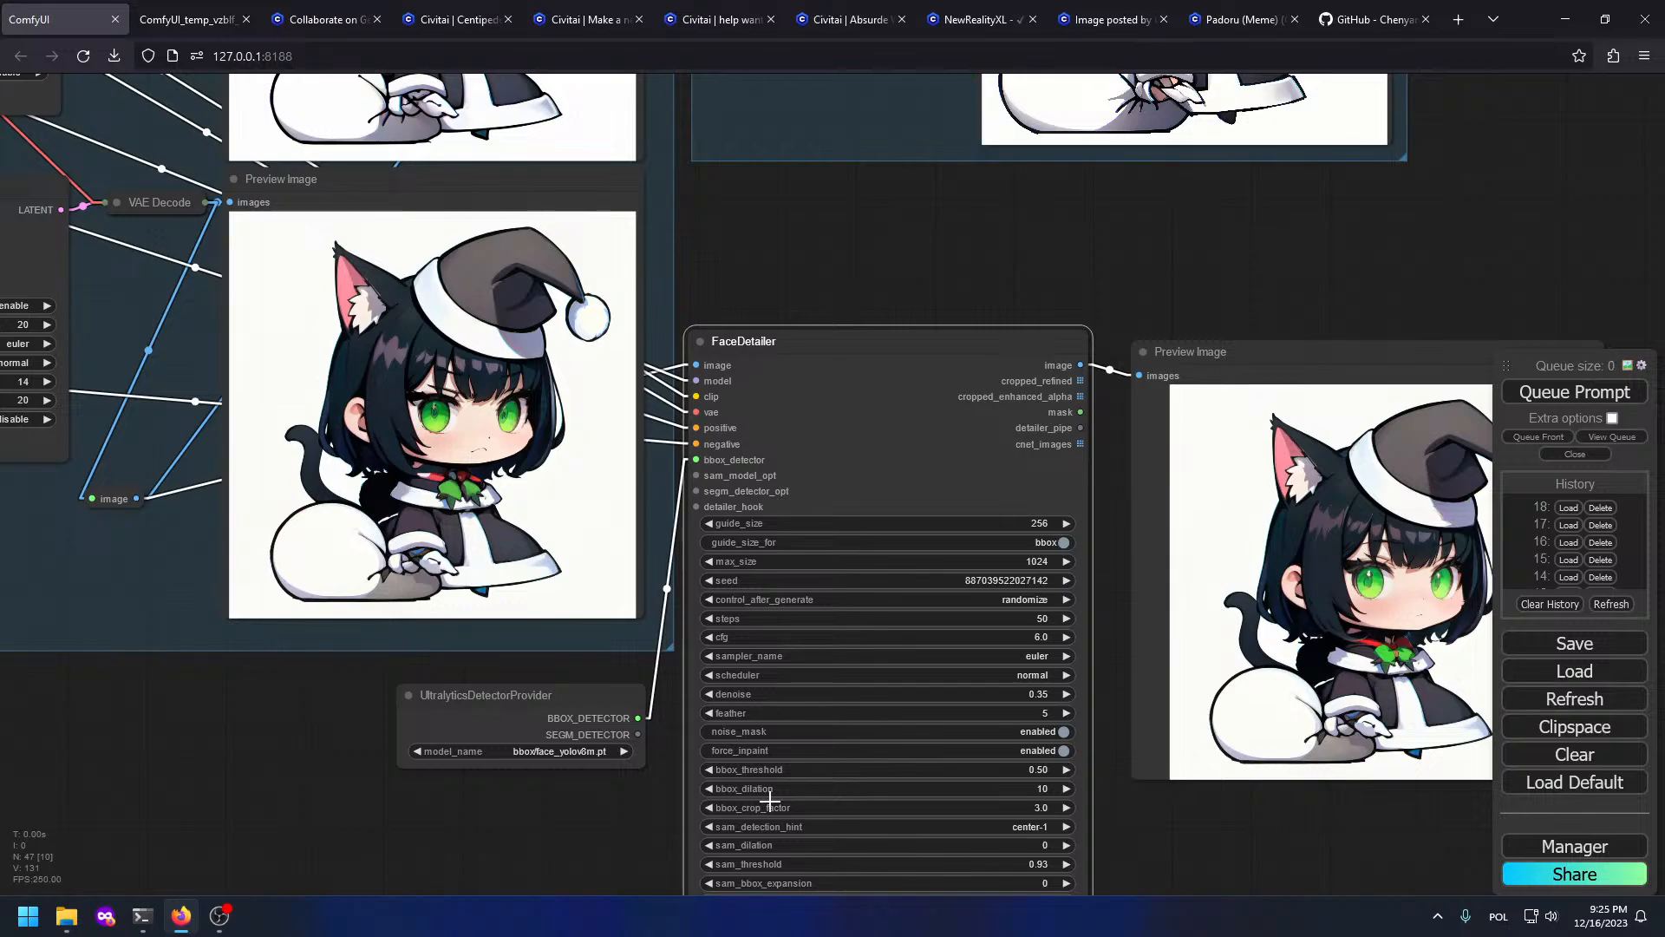
{"action": "scroll", "coordinate": [795, 308], "scroll_direction": "down", "scroll_amount": 1}
{"action": "scroll", "coordinate": [794, 308], "scroll_direction": "down", "scroll_amount": 2}
{"action": "left_click_drag", "start_coordinate": [795, 308], "coordinate": [585, 333]}
{"action": "scroll", "coordinate": [771, 405], "scroll_direction": "up", "scroll_amount": 4}
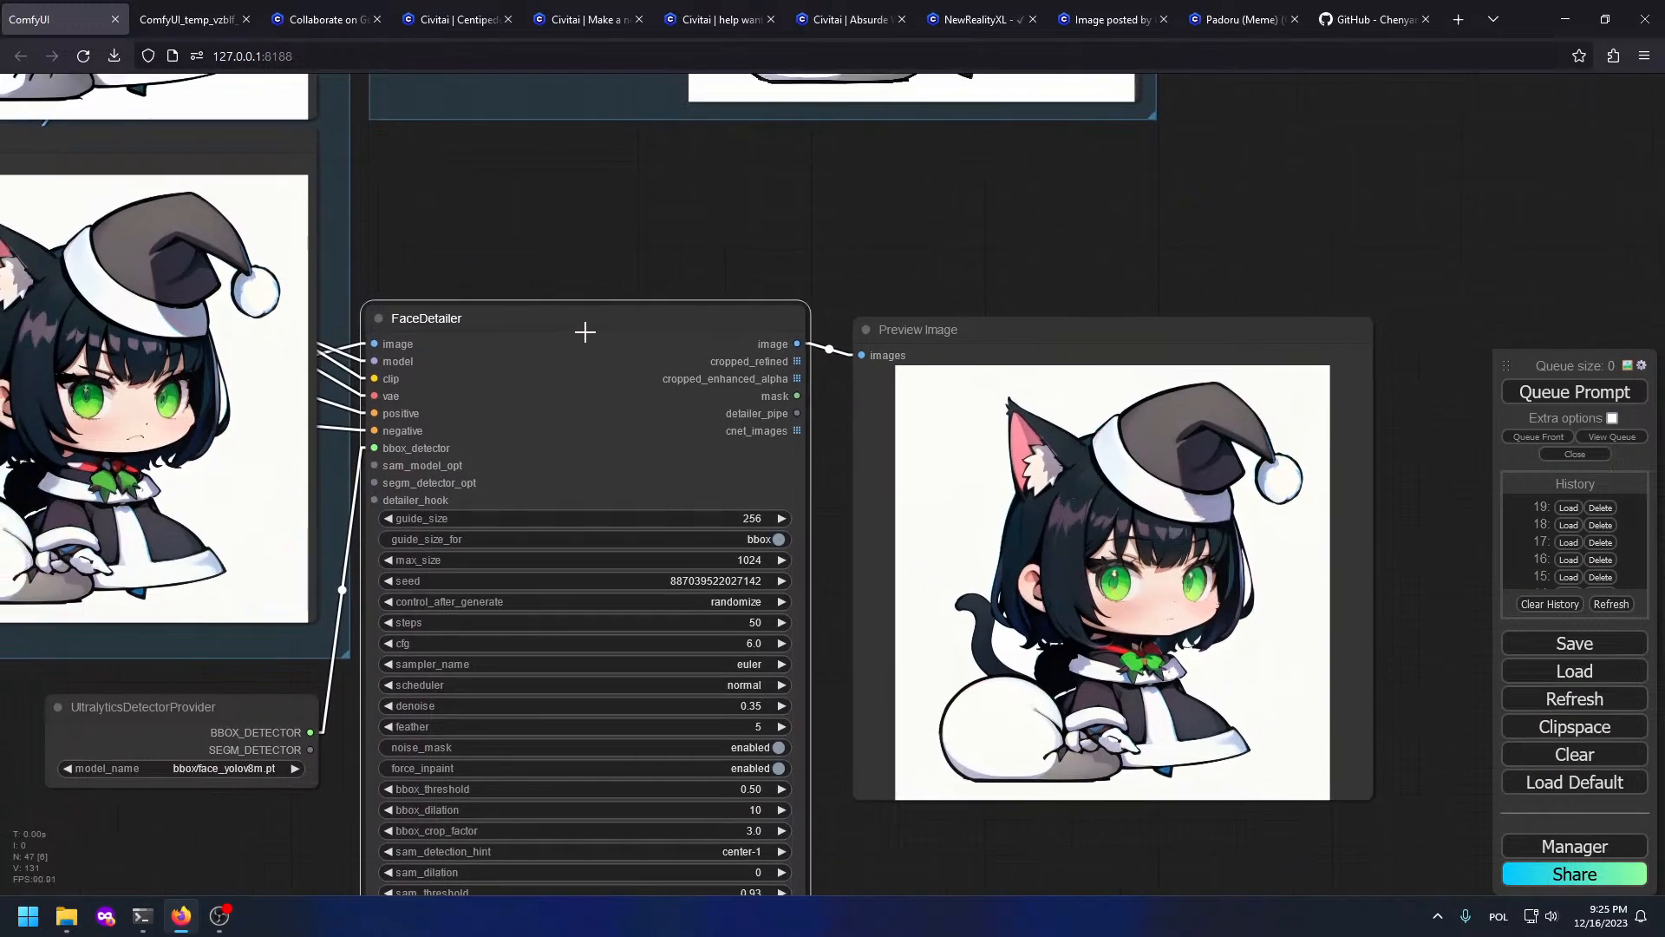
{"action": "left_click_drag", "start_coordinate": [722, 259], "coordinate": [1209, 384]}
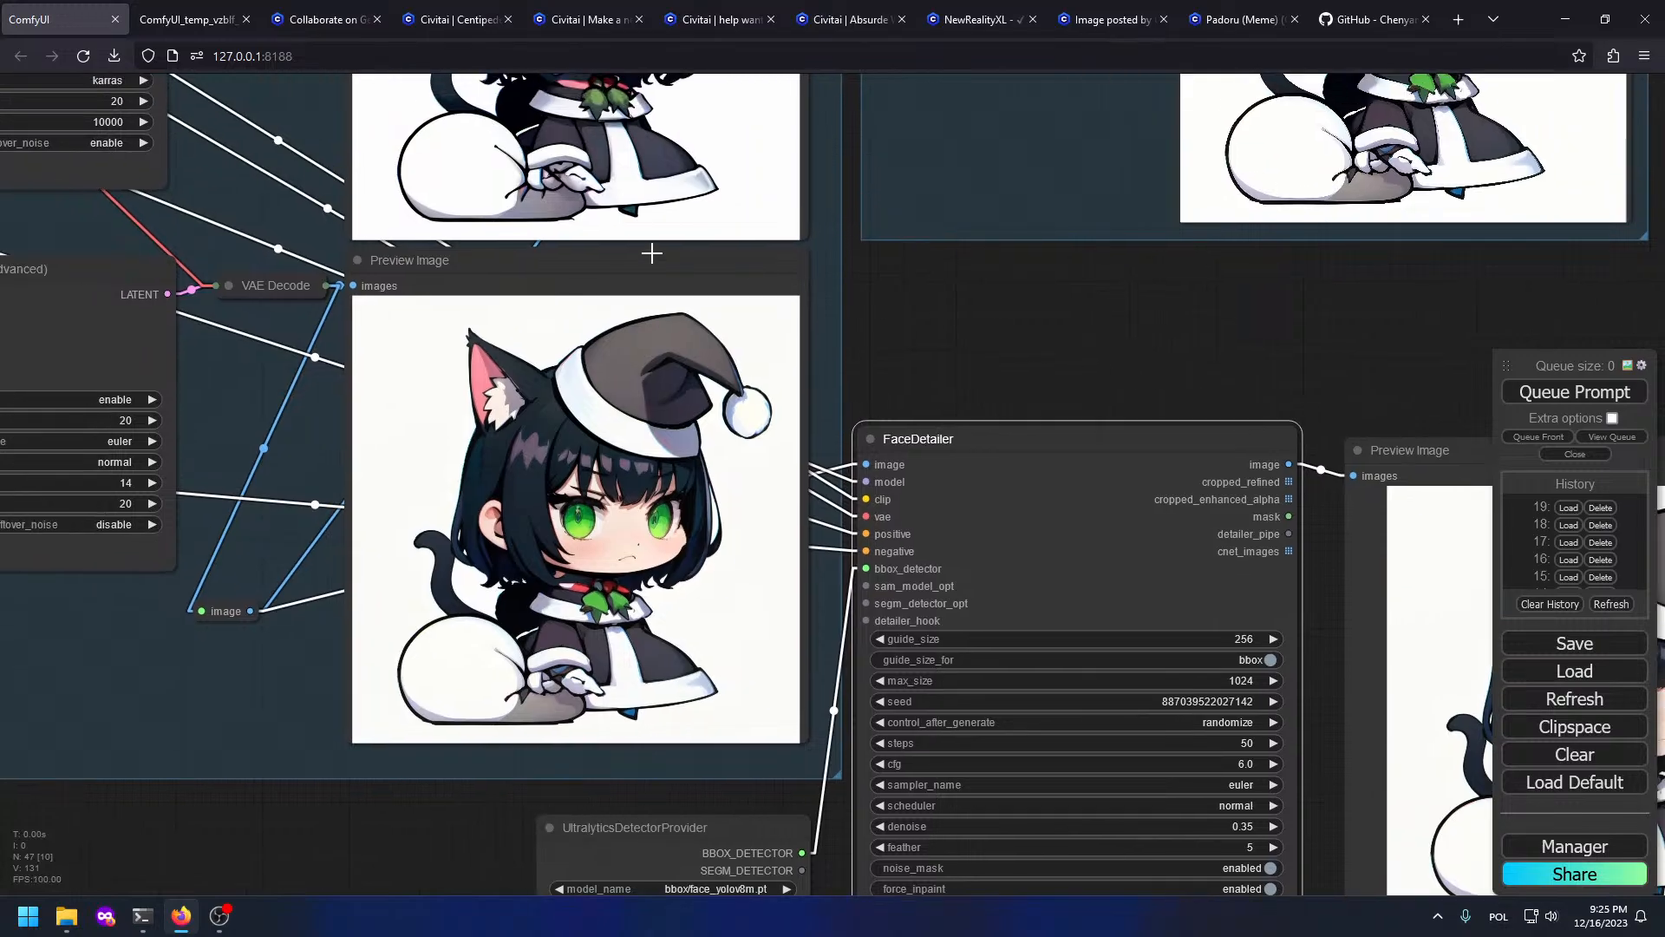
{"action": "left_click_drag", "start_coordinate": [970, 354], "coordinate": [1248, 550]}
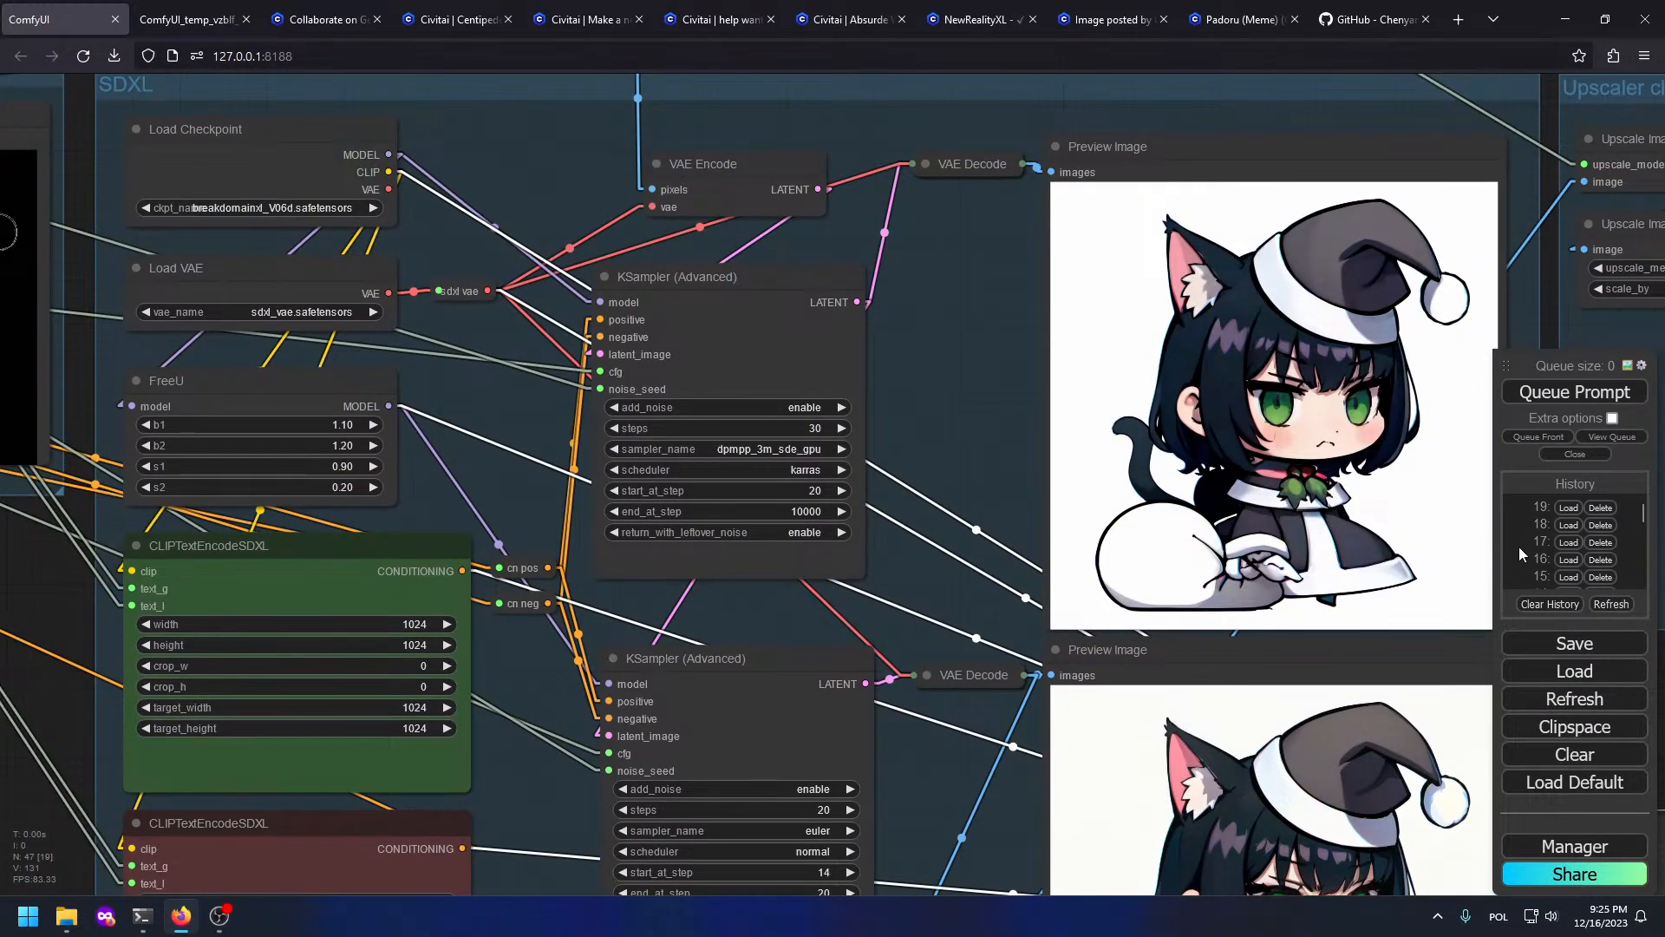
Step: Load the latest generation's settings and set the seed's control_after_generate to fixed
{"action": "left_click", "coordinate": [1570, 509]}
{"action": "left_click_drag", "start_coordinate": [881, 375], "coordinate": [1155, 355]}
{"action": "left_click_drag", "start_coordinate": [362, 246], "coordinate": [363, 362]}
{"action": "scroll", "coordinate": [606, 379], "scroll_direction": "up", "scroll_amount": 4}
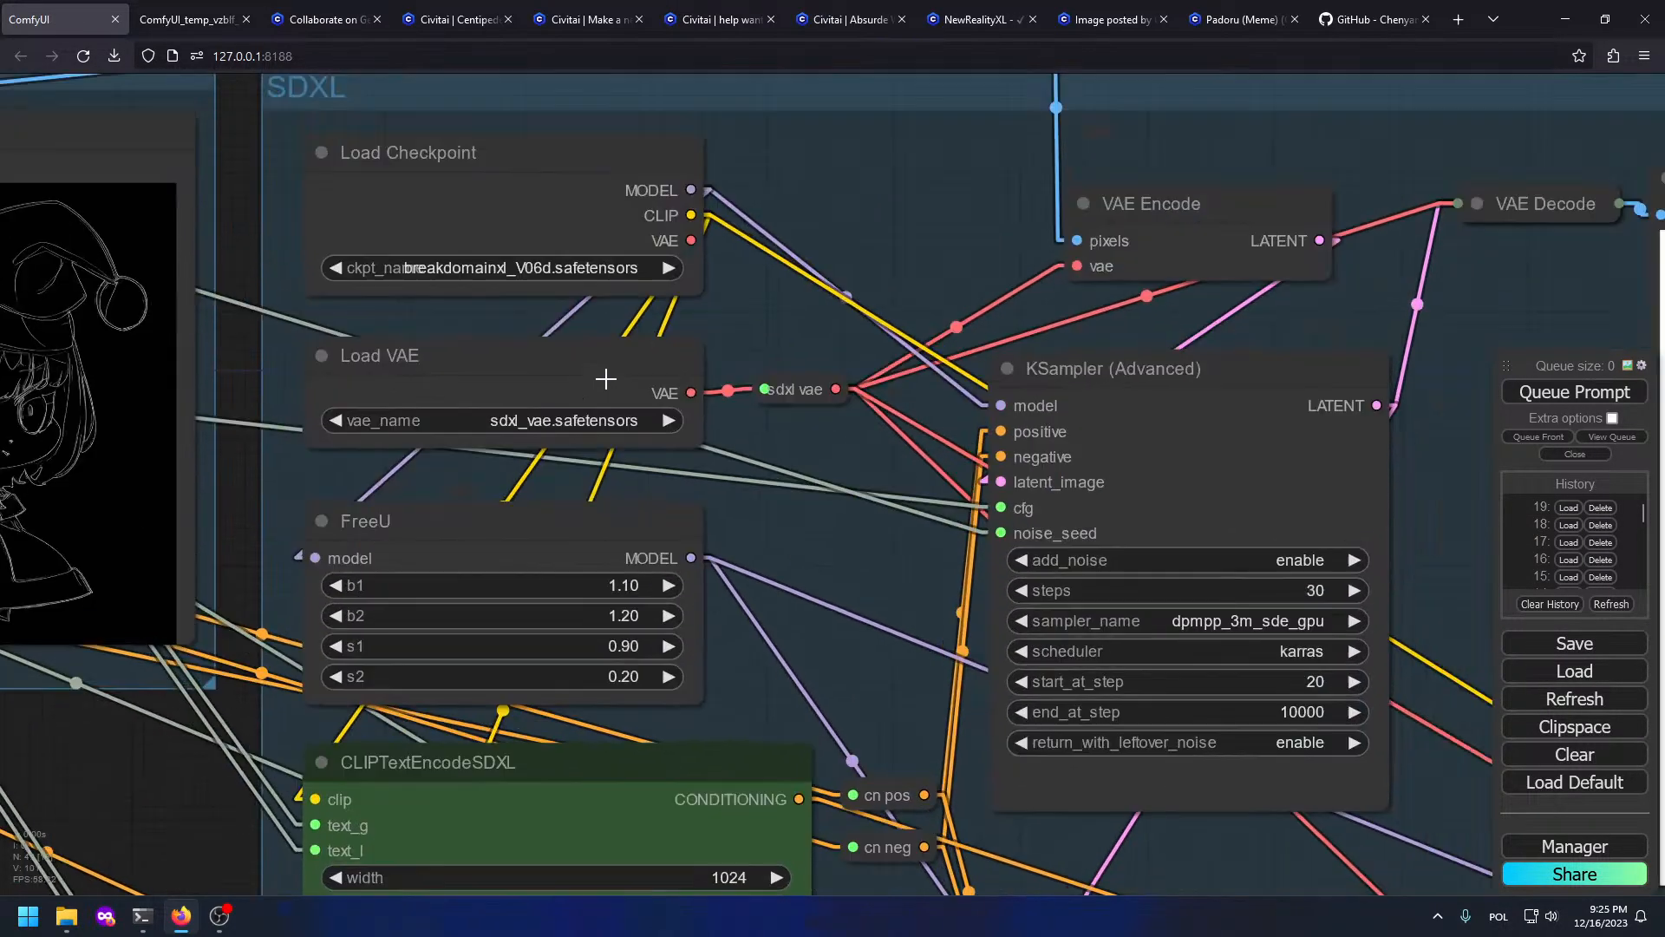
{"action": "scroll", "coordinate": [539, 360], "scroll_direction": "down", "scroll_amount": 10}
{"action": "scroll", "coordinate": [383, 401], "scroll_direction": "up", "scroll_amount": 6}
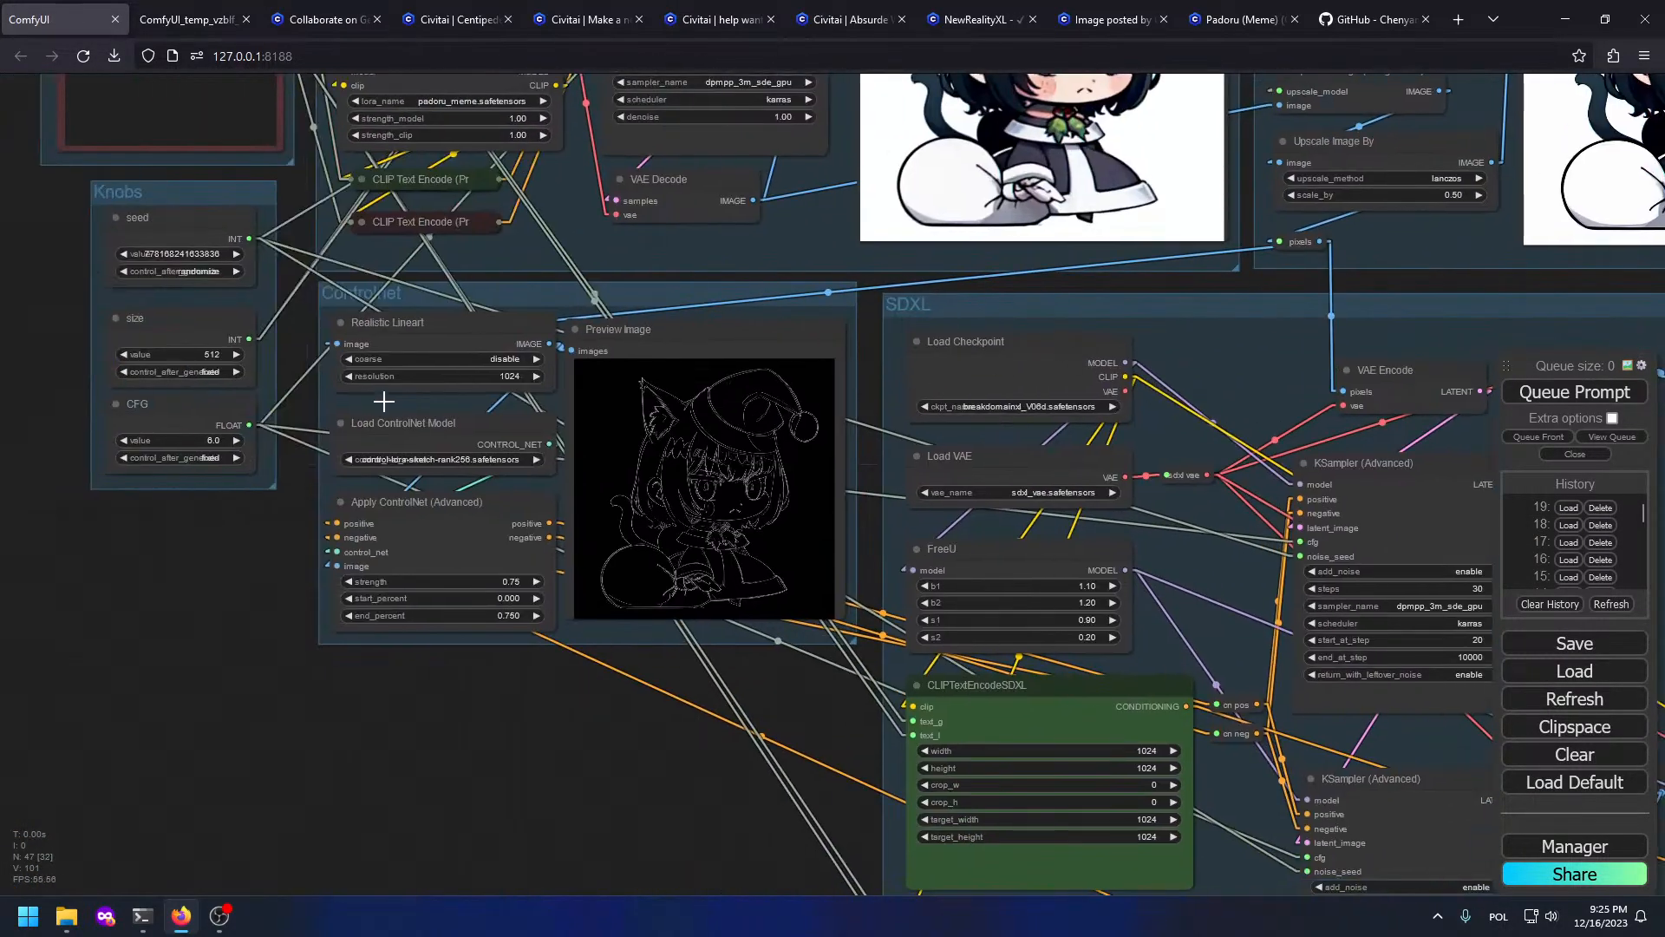
{"action": "left_click", "coordinate": [197, 274]}
{"action": "left_click", "coordinate": [218, 279]}
Step: Place the cursor after 'very detailed eyes' at the end of the positive prompt
{"action": "left_click_drag", "start_coordinate": [519, 711], "coordinate": [509, 714]}
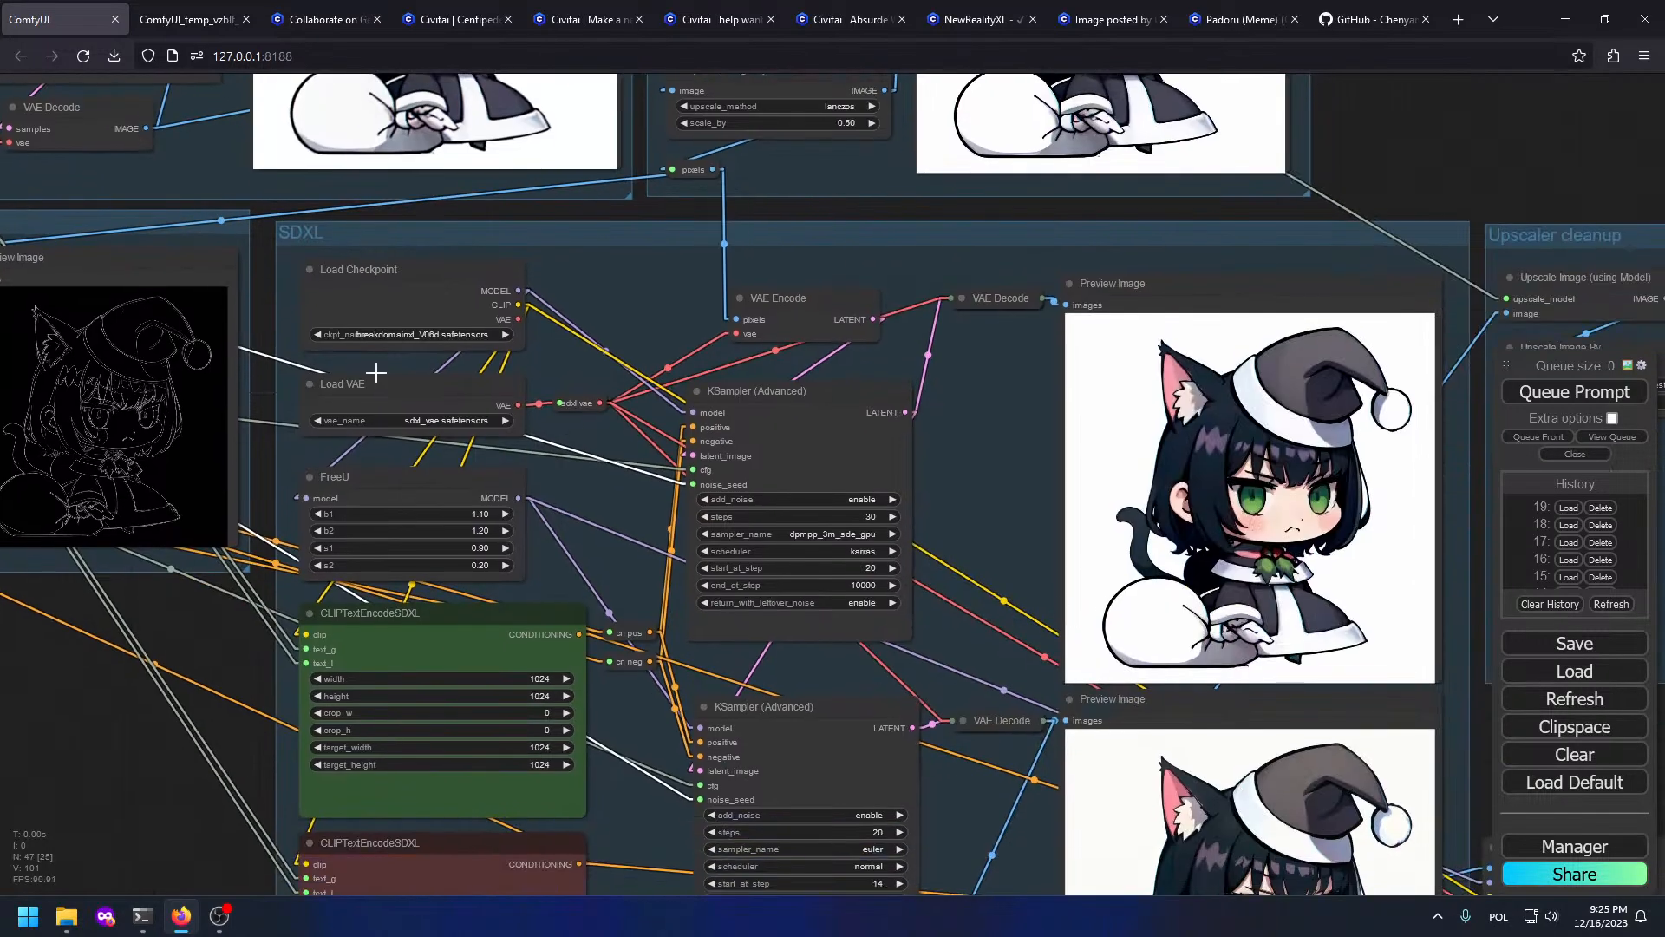
{"action": "left_click_drag", "start_coordinate": [926, 473], "coordinate": [2, 129]}
{"action": "left_click_drag", "start_coordinate": [634, 439], "coordinate": [1388, 685]}
{"action": "left_click_drag", "start_coordinate": [809, 423], "coordinate": [1423, 624]}
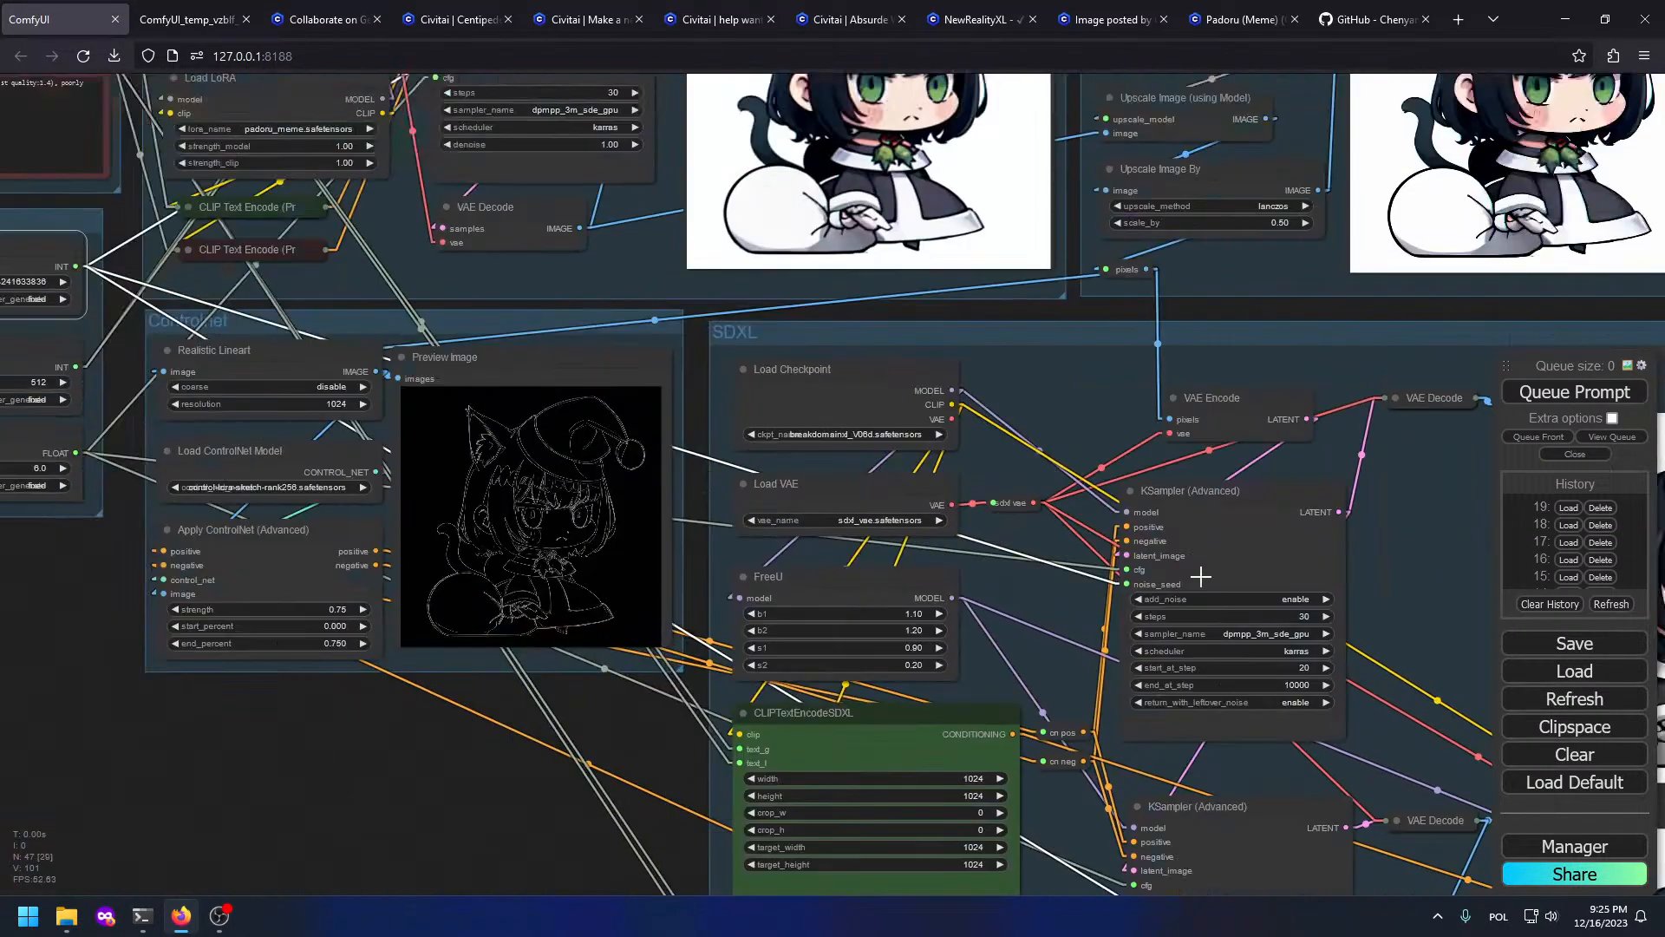
{"action": "left_click_drag", "start_coordinate": [693, 417], "coordinate": [1419, 603]}
{"action": "scroll", "coordinate": [456, 194], "scroll_direction": "up", "scroll_amount": 4}
{"action": "left_click_drag", "start_coordinate": [457, 194], "coordinate": [442, 432]}
{"action": "left_click", "coordinate": [790, 398]}
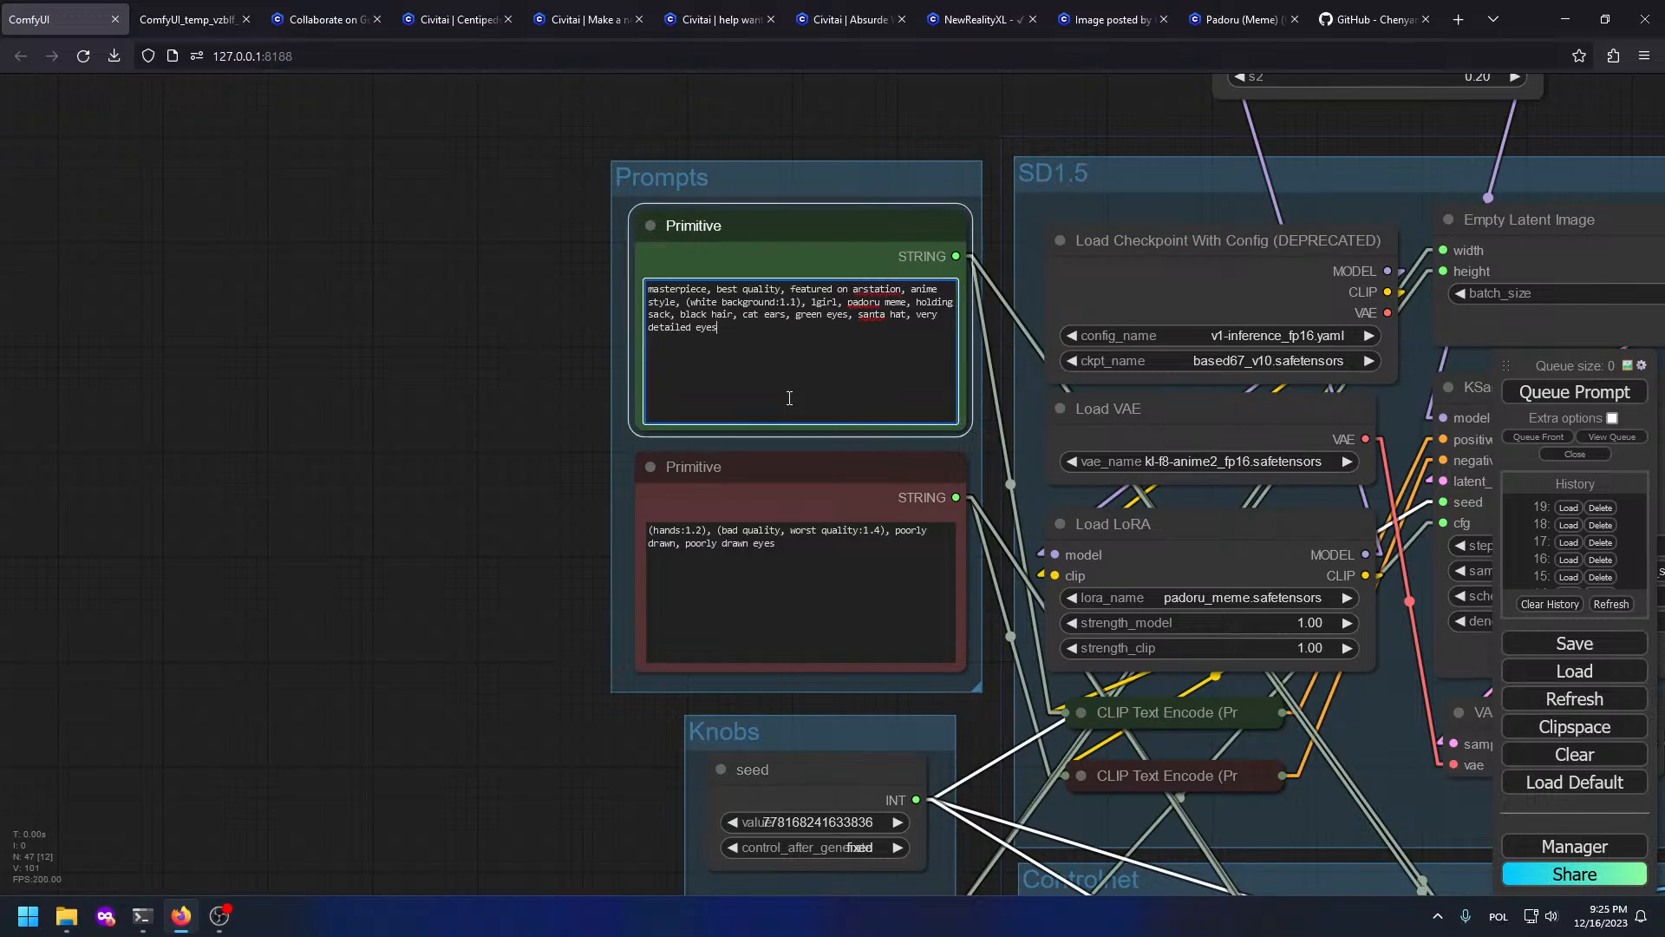
Step: End the prompt with a period, then close the NewRealityXL tab in Civitai
{"action": "type", "text": "."}
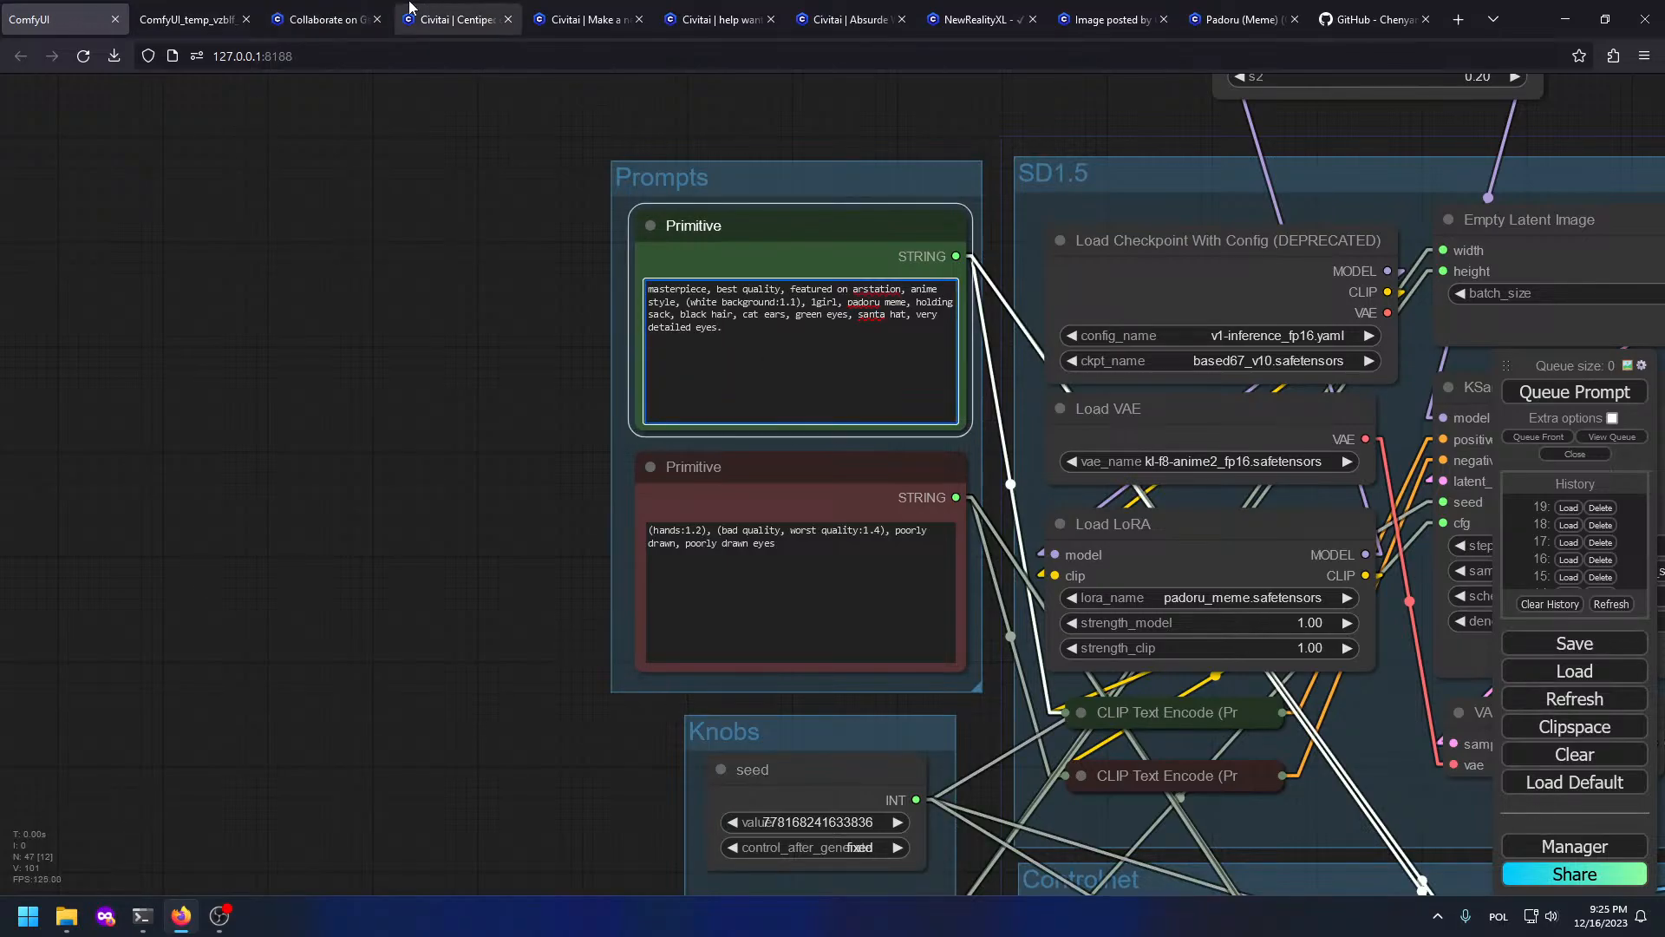
{"action": "left_click", "coordinate": [451, 20]}
{"action": "left_click", "coordinate": [720, 19]}
{"action": "left_click", "coordinate": [1000, 12]}
{"action": "left_click", "coordinate": [1078, 11]}
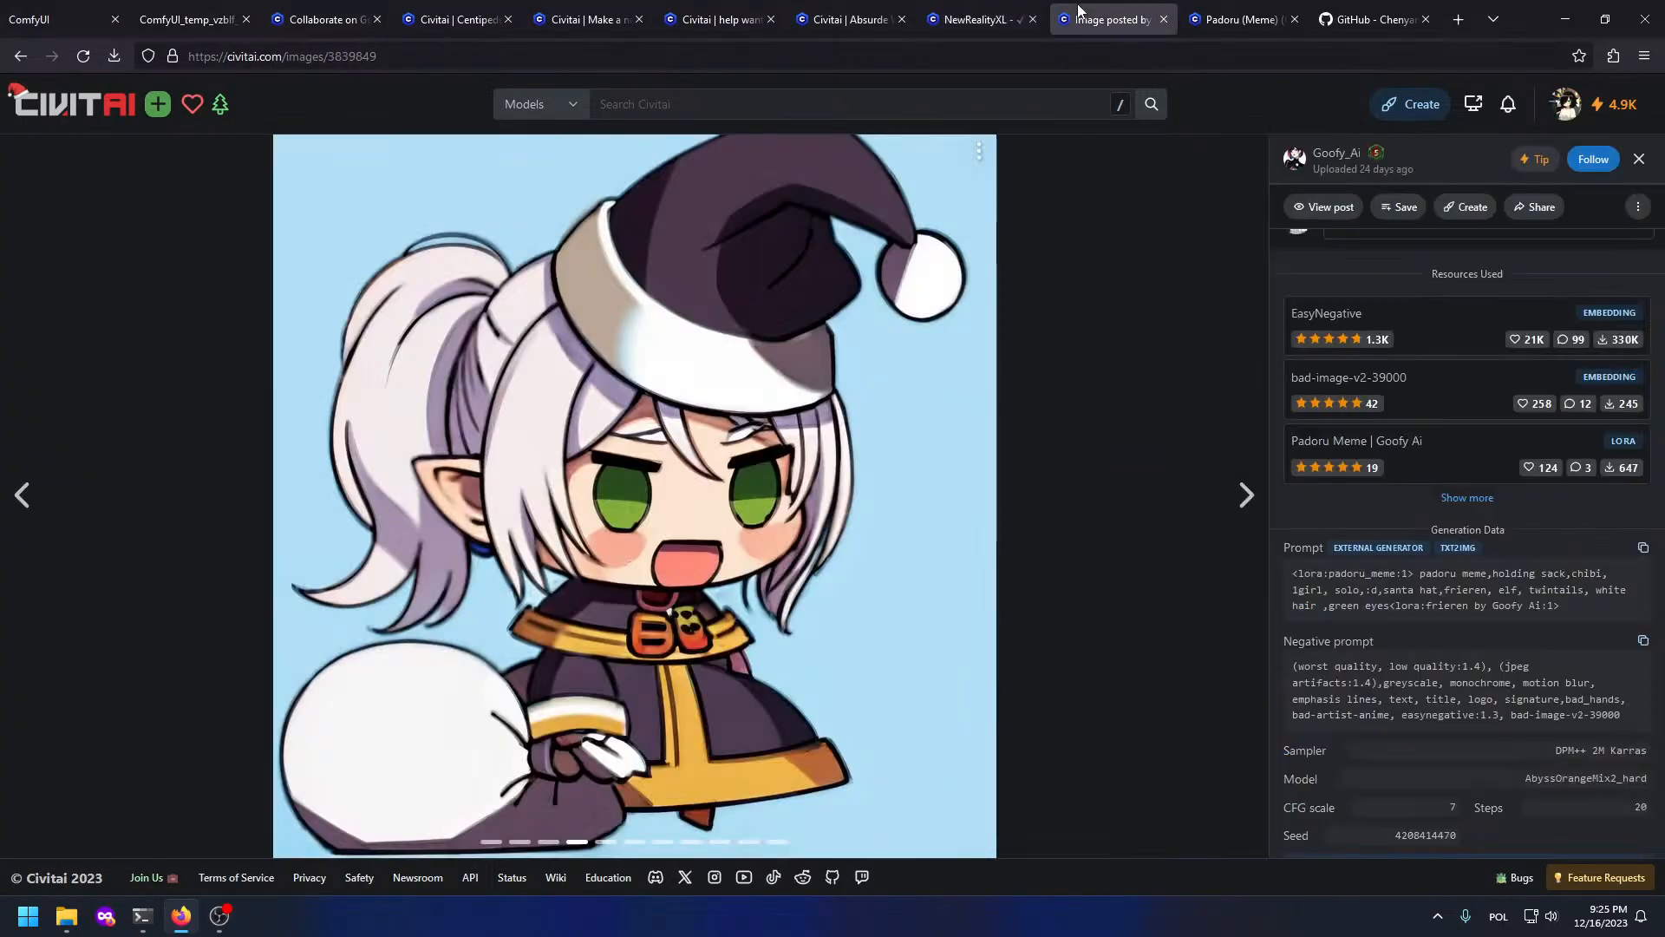
{"action": "middle_click", "coordinate": [967, 10]}
{"action": "key", "text": "alt+Left"}
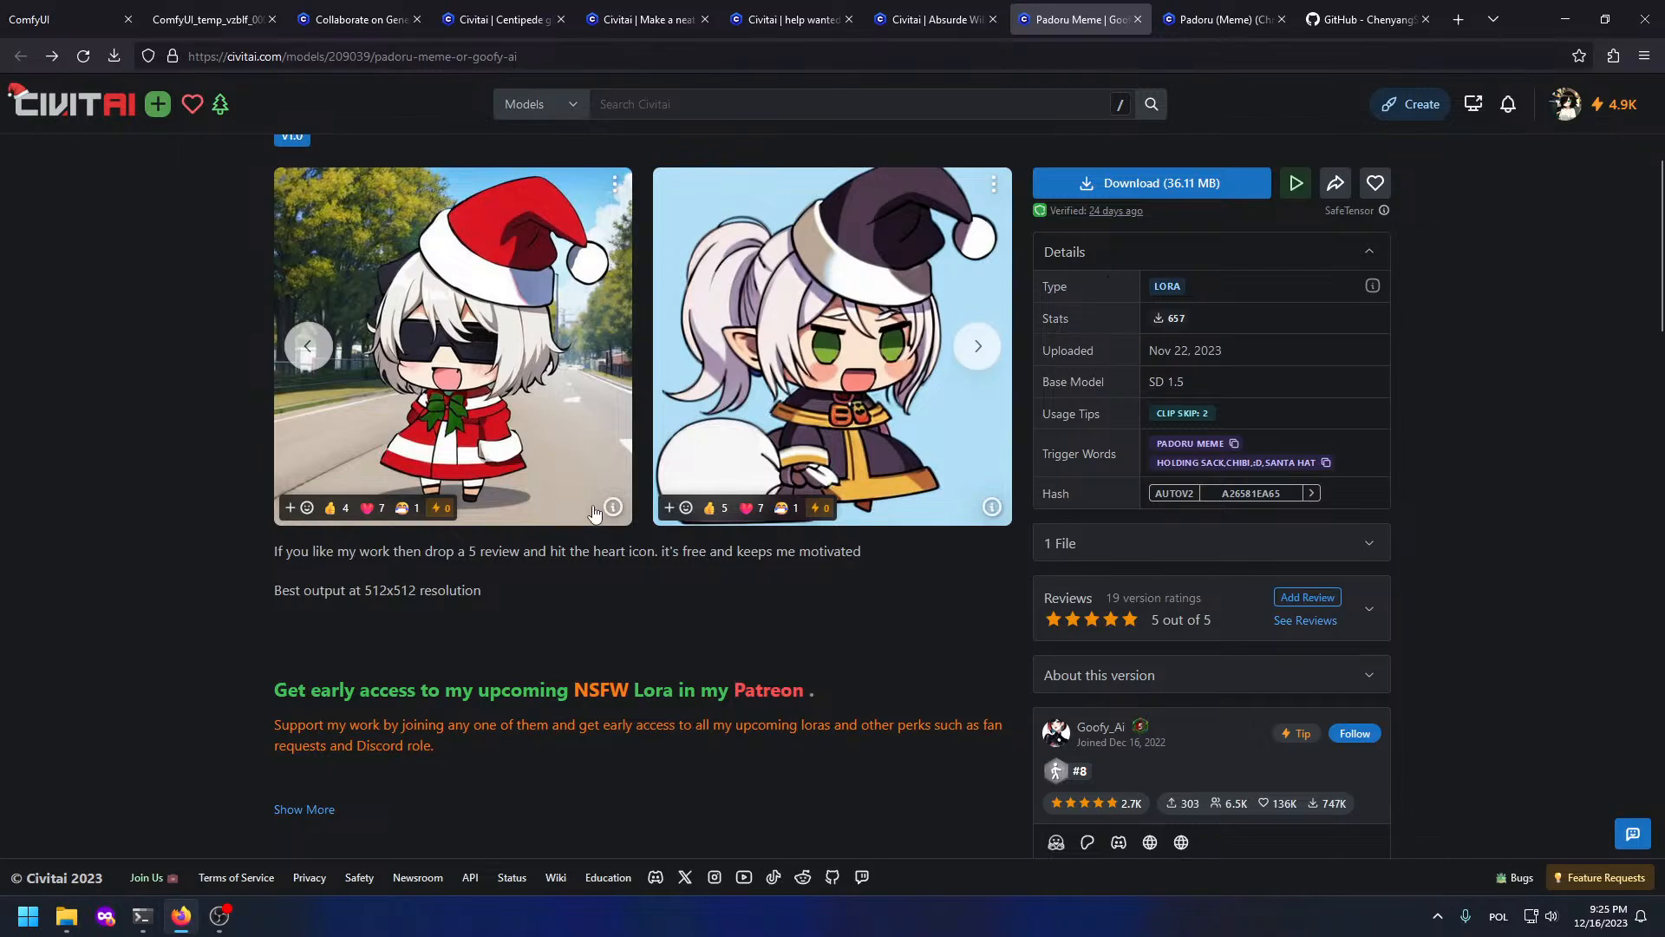
Step: Open the Padoru Meme LoRA page from the Civitai download history, then return to ComfyUI
{"action": "left_click", "coordinate": [896, 18]}
{"action": "left_click", "coordinate": [805, 19]}
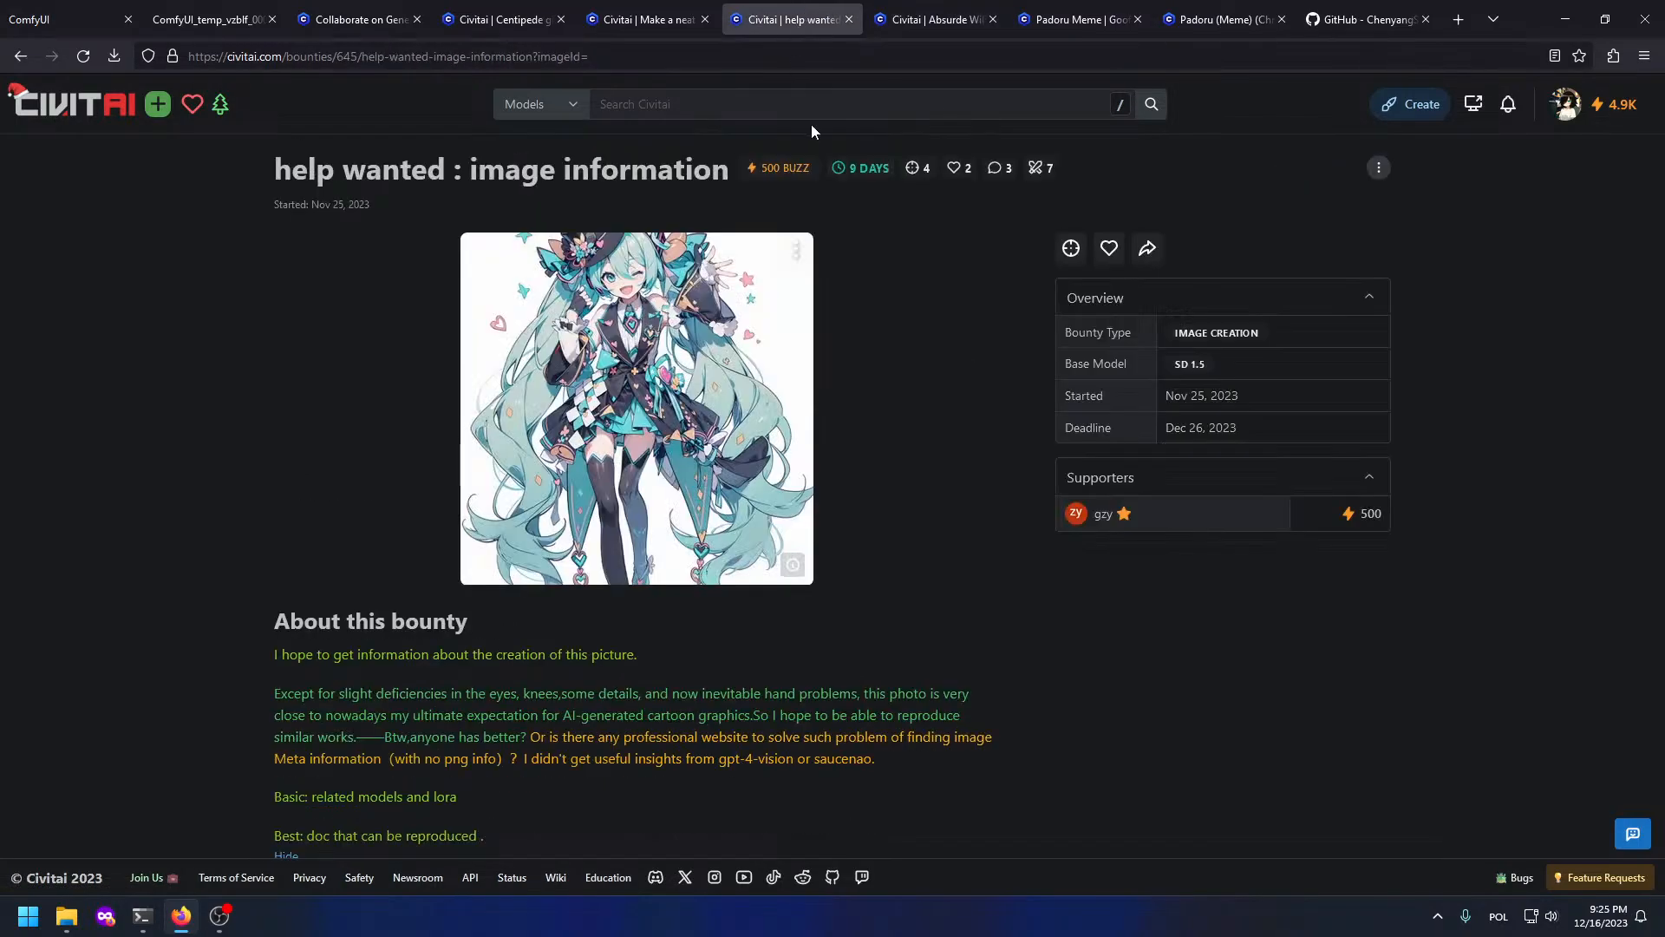
{"action": "left_click", "coordinate": [1564, 106]}
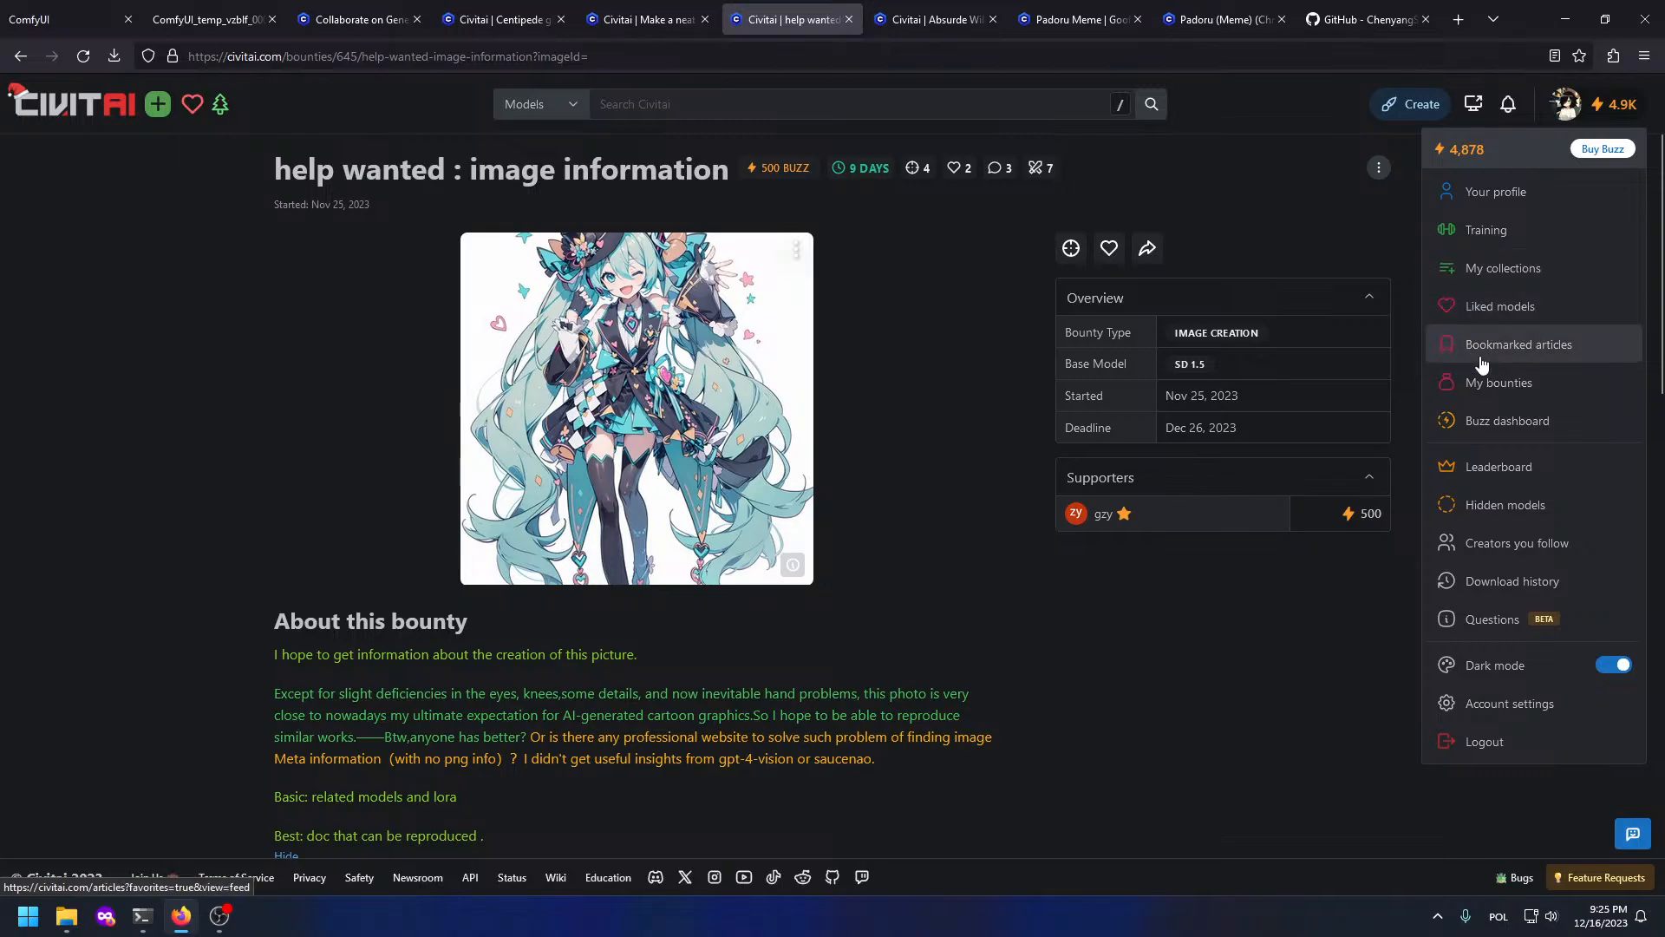
{"action": "left_click", "coordinate": [1504, 583]}
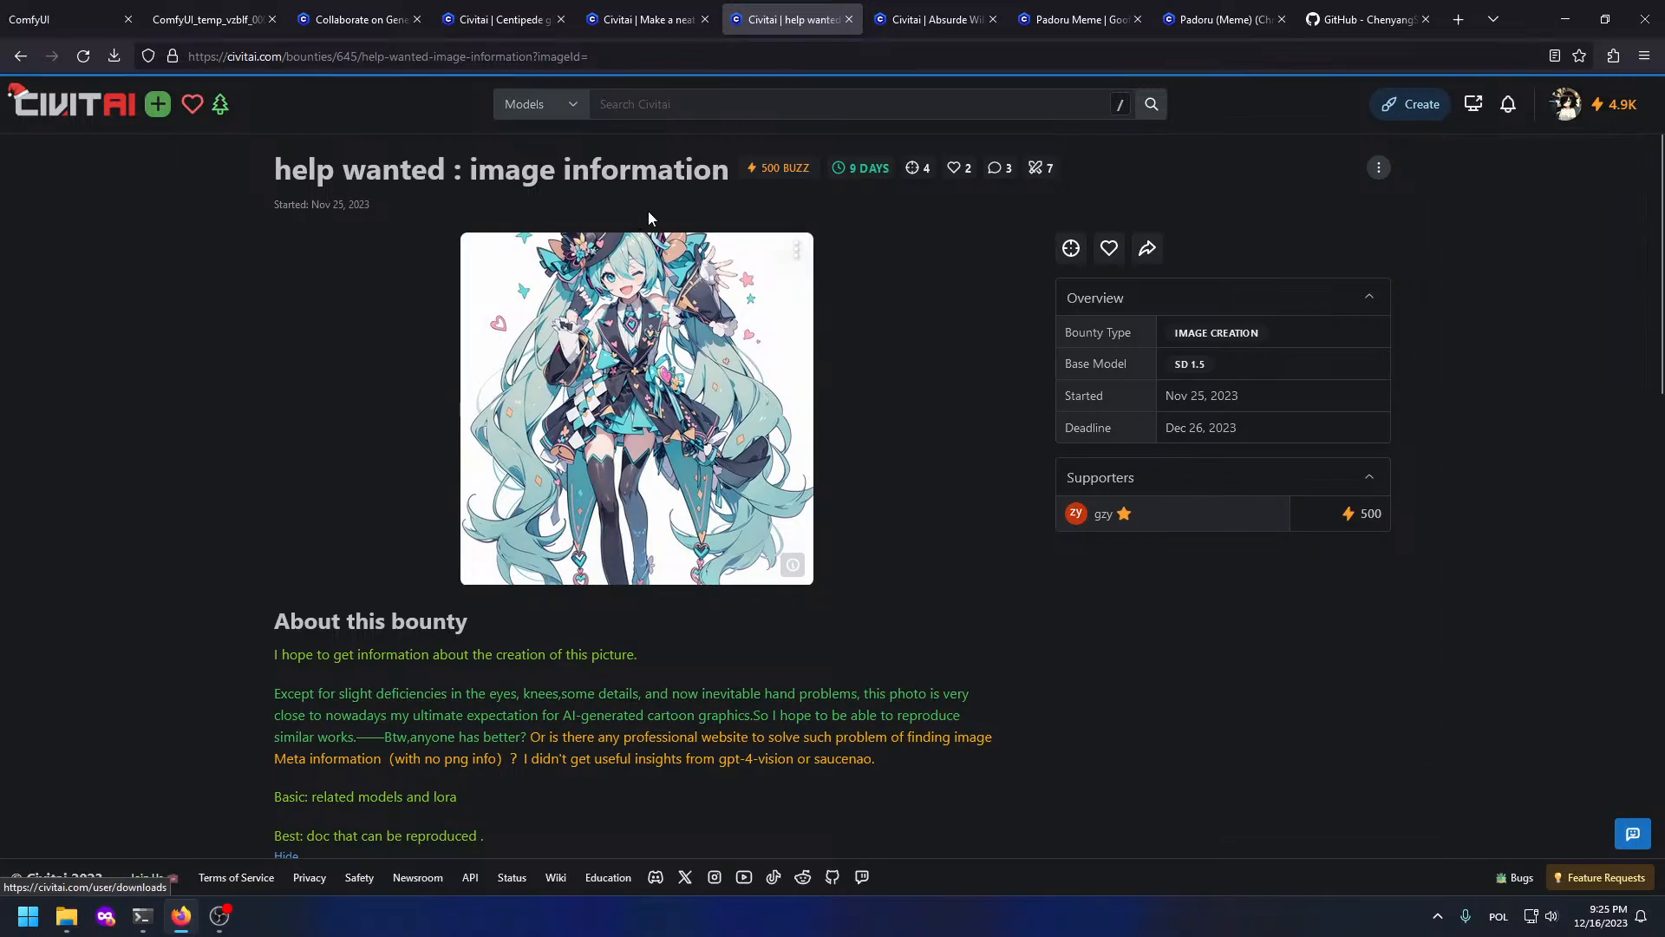
{"action": "left_click", "coordinate": [705, 208]}
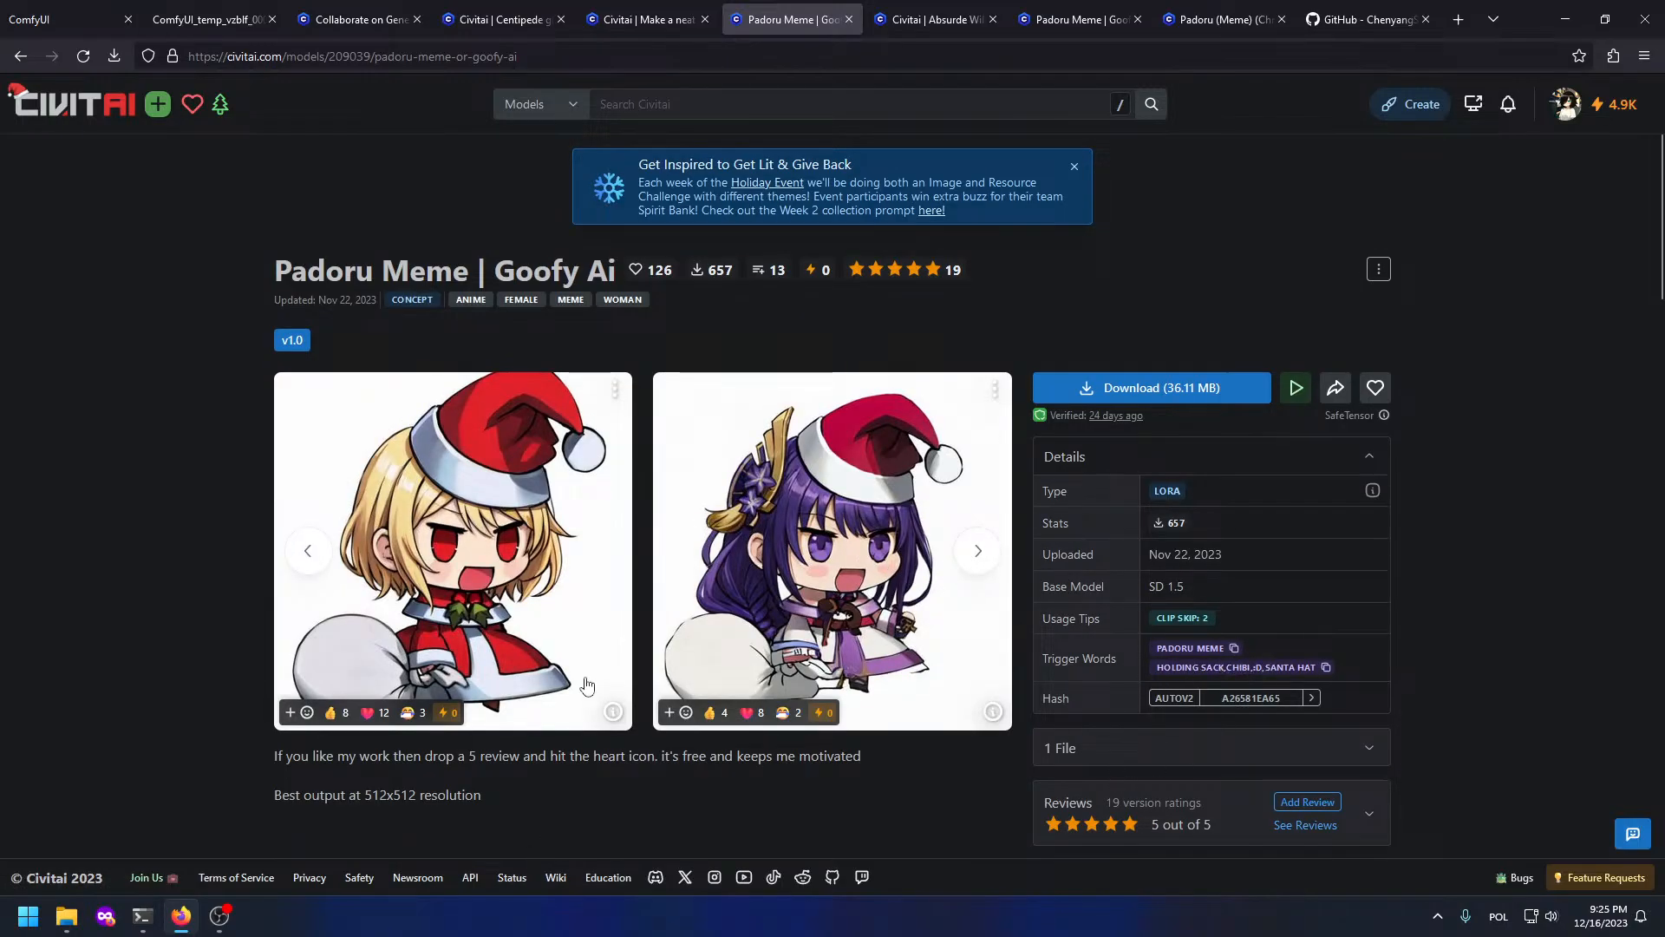
{"action": "key", "text": "alt+Tab"}
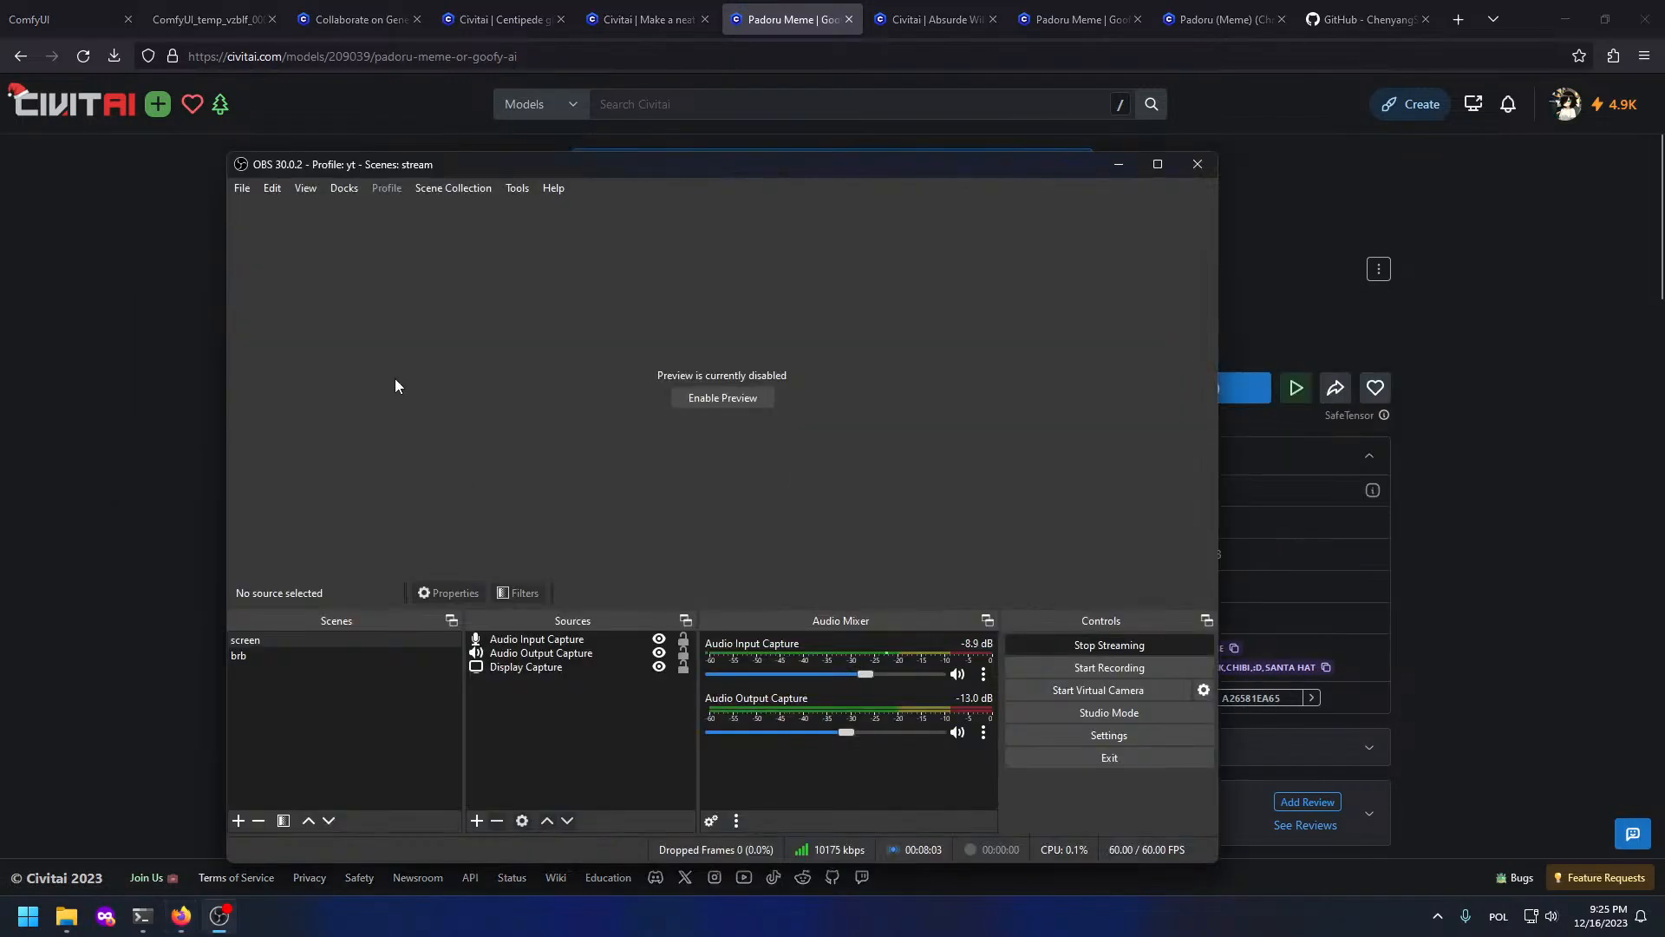
{"action": "key", "text": "alt+Tab"}
{"action": "key", "text": "ctrl+1"}
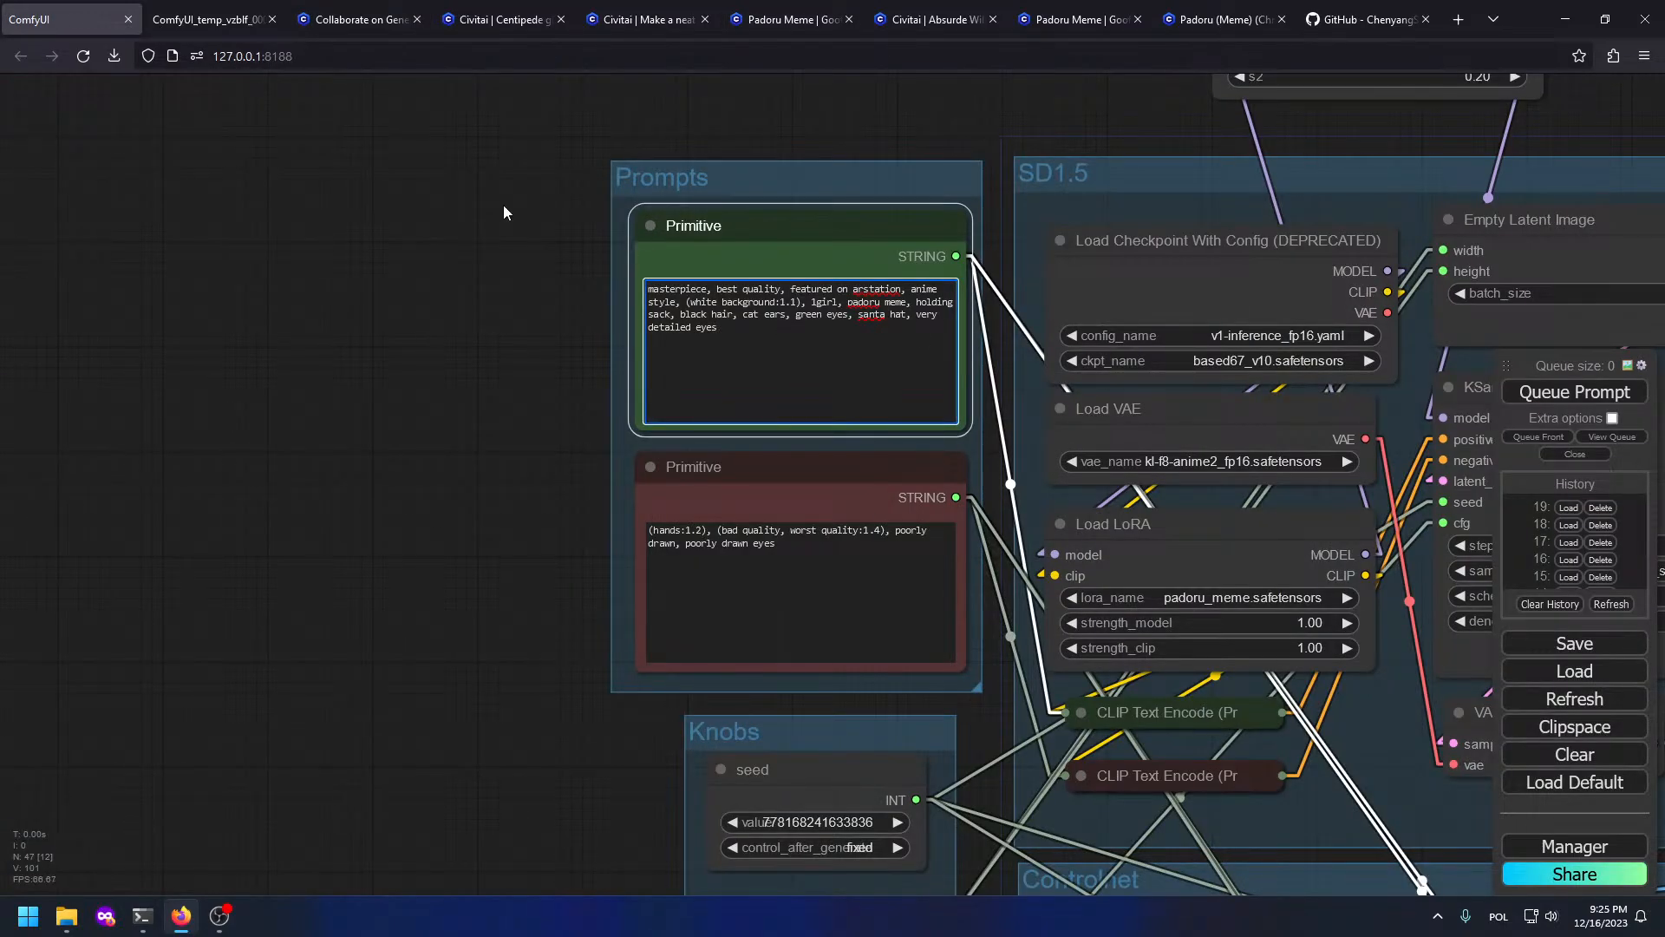
Step: Add ':D,' after 'holding sack,' in the positive prompt and queue a generation
{"action": "type", "text": ":D,"}
{"action": "key", "text": "ctrl+Return"}
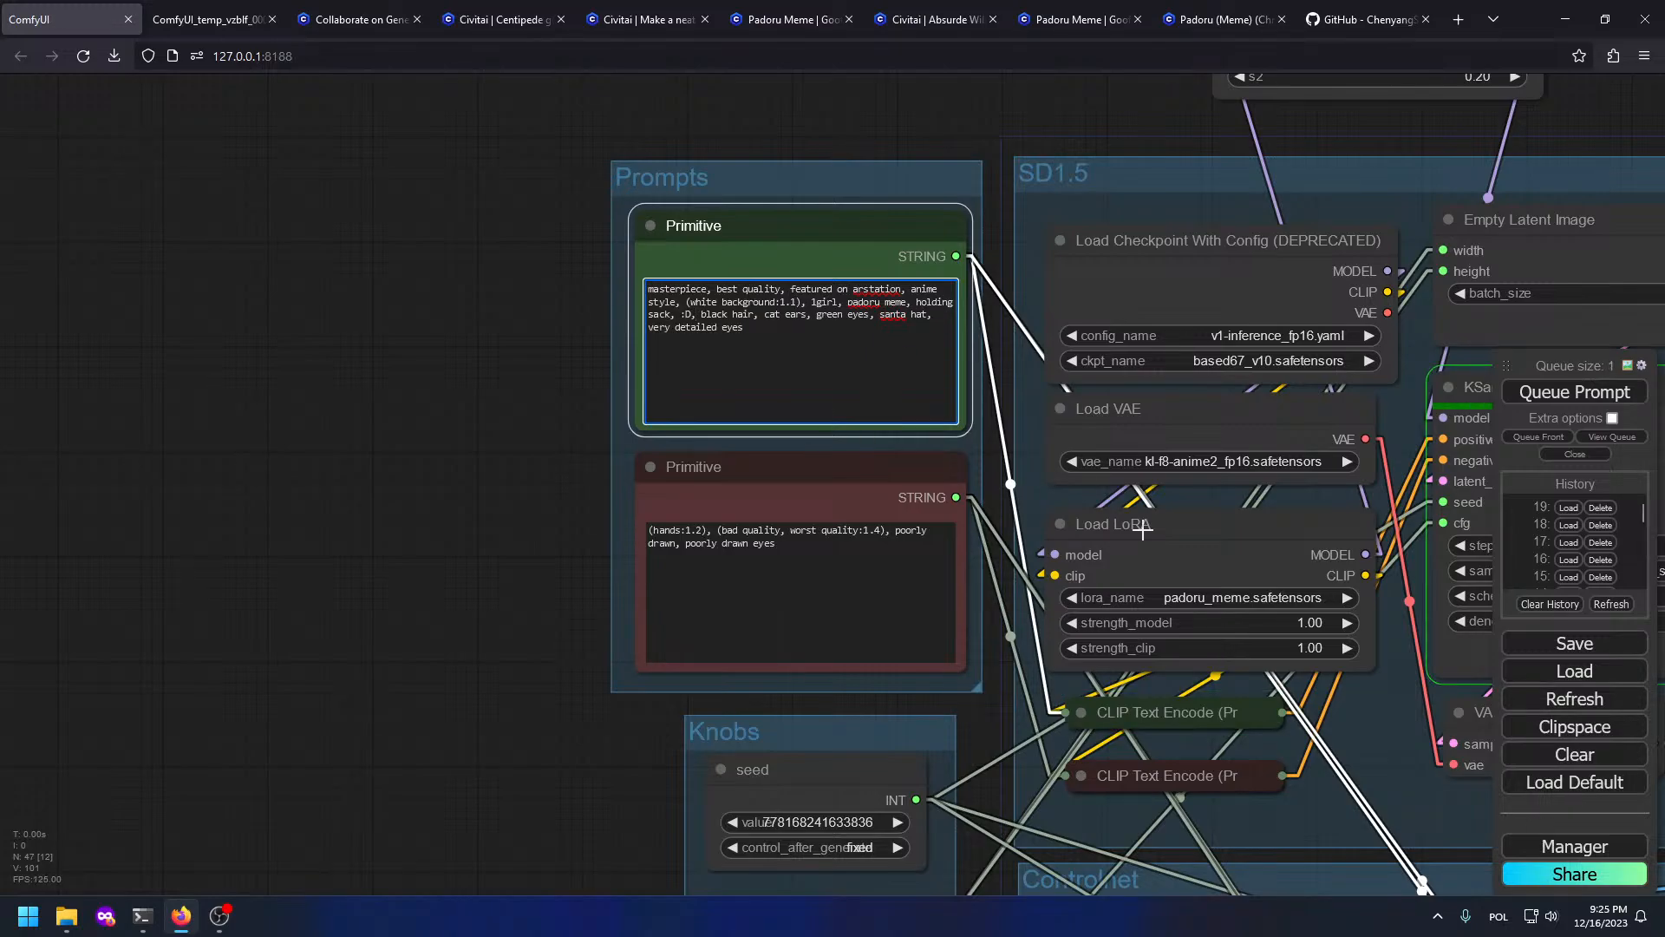
{"action": "left_click_drag", "start_coordinate": [1466, 672], "coordinate": [317, 139]}
{"action": "scroll", "coordinate": [746, 380], "scroll_direction": "down", "scroll_amount": 4}
{"action": "left_click_drag", "start_coordinate": [919, 382], "coordinate": [752, 646]}
{"action": "left_click_drag", "start_coordinate": [1139, 640], "coordinate": [531, 250]}
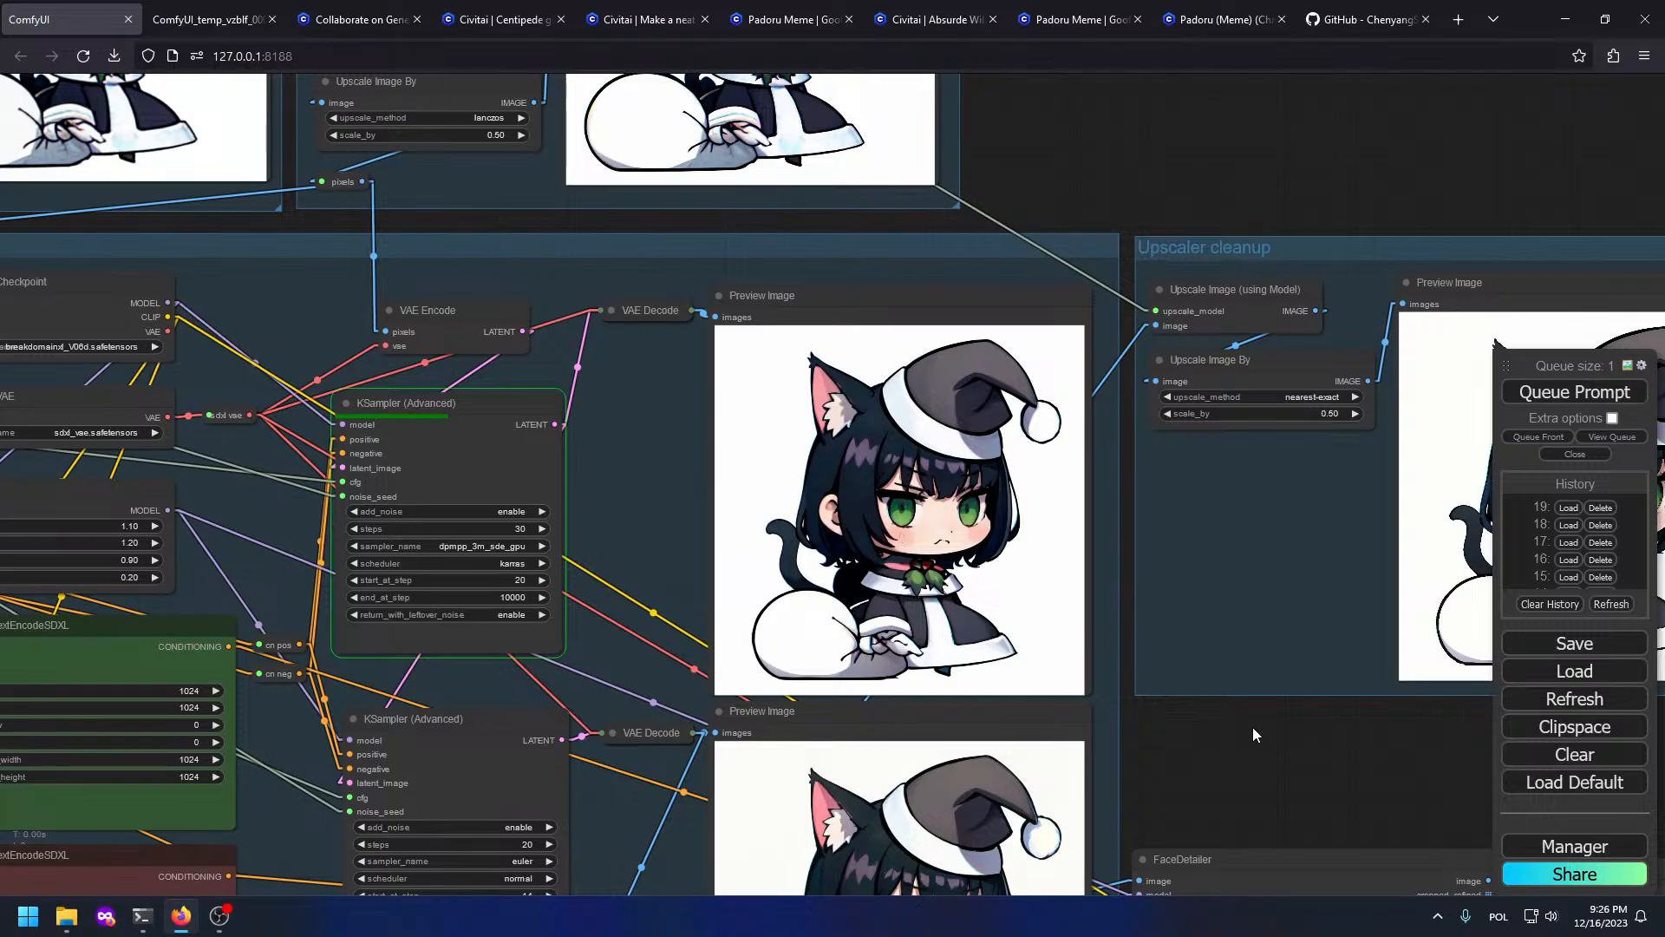
Step: Zoom into the FaceDetailer preview to check the open-mouthed smile and bow
{"action": "left_click_drag", "start_coordinate": [1268, 725], "coordinate": [1037, 413]}
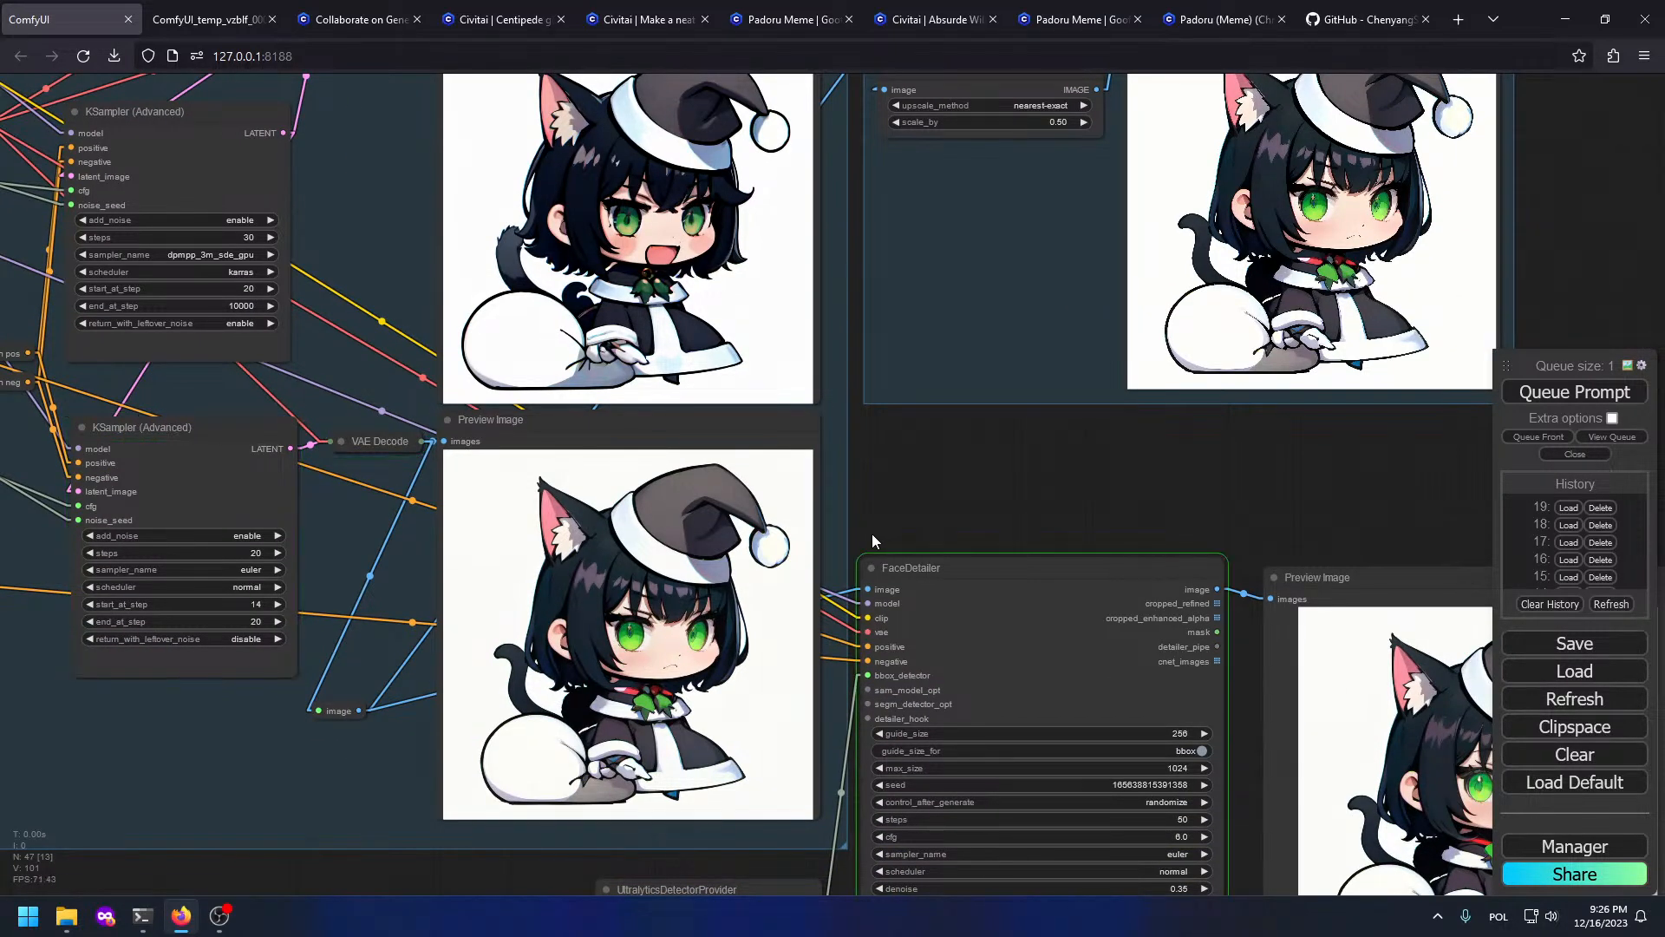
{"action": "scroll", "coordinate": [387, 640], "scroll_direction": "up", "scroll_amount": 10}
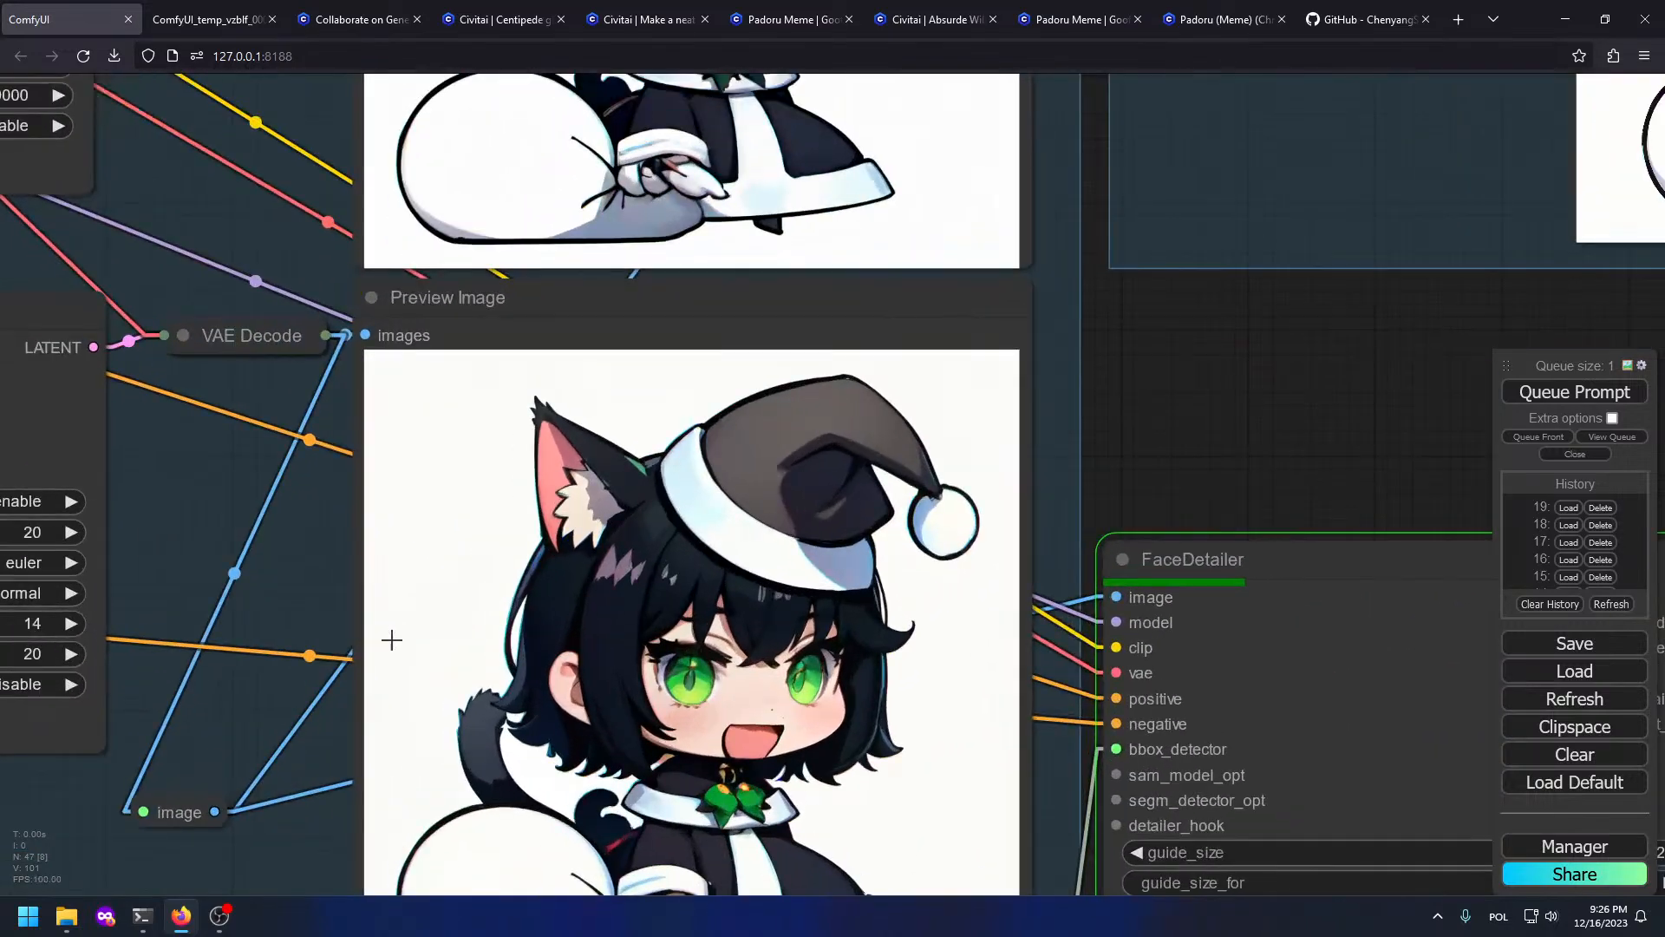
{"action": "scroll", "coordinate": [775, 663], "scroll_direction": "down", "scroll_amount": 8}
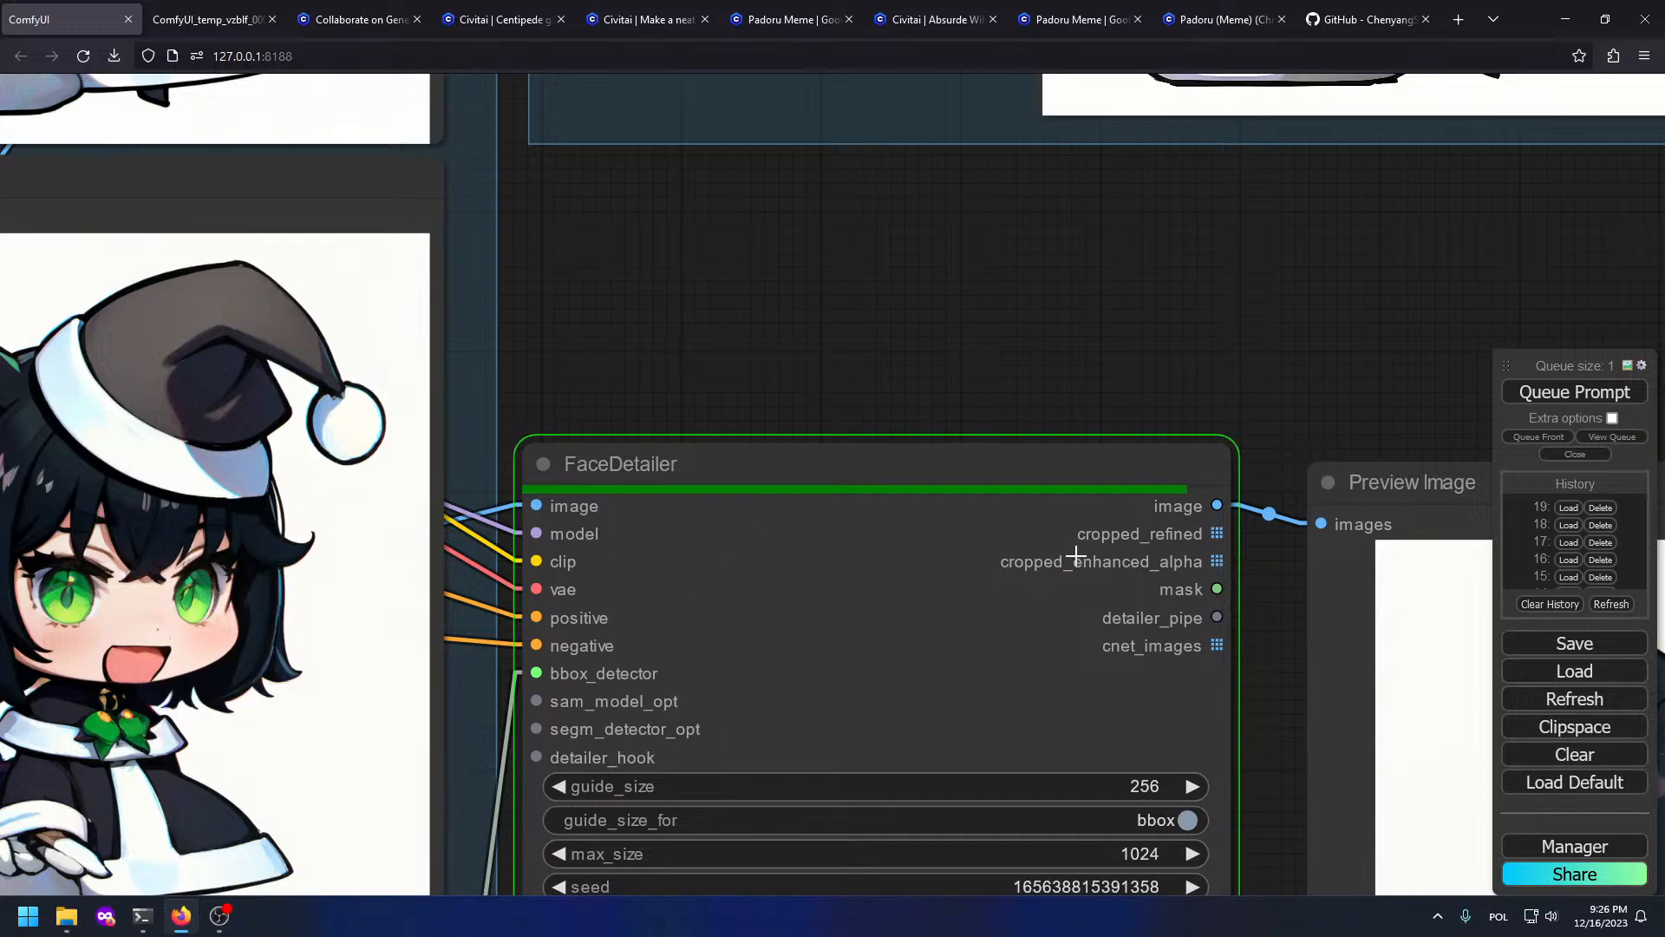
{"action": "left_click_drag", "start_coordinate": [1413, 675], "coordinate": [589, 434]}
{"action": "scroll", "coordinate": [1080, 636], "scroll_direction": "up", "scroll_amount": 8}
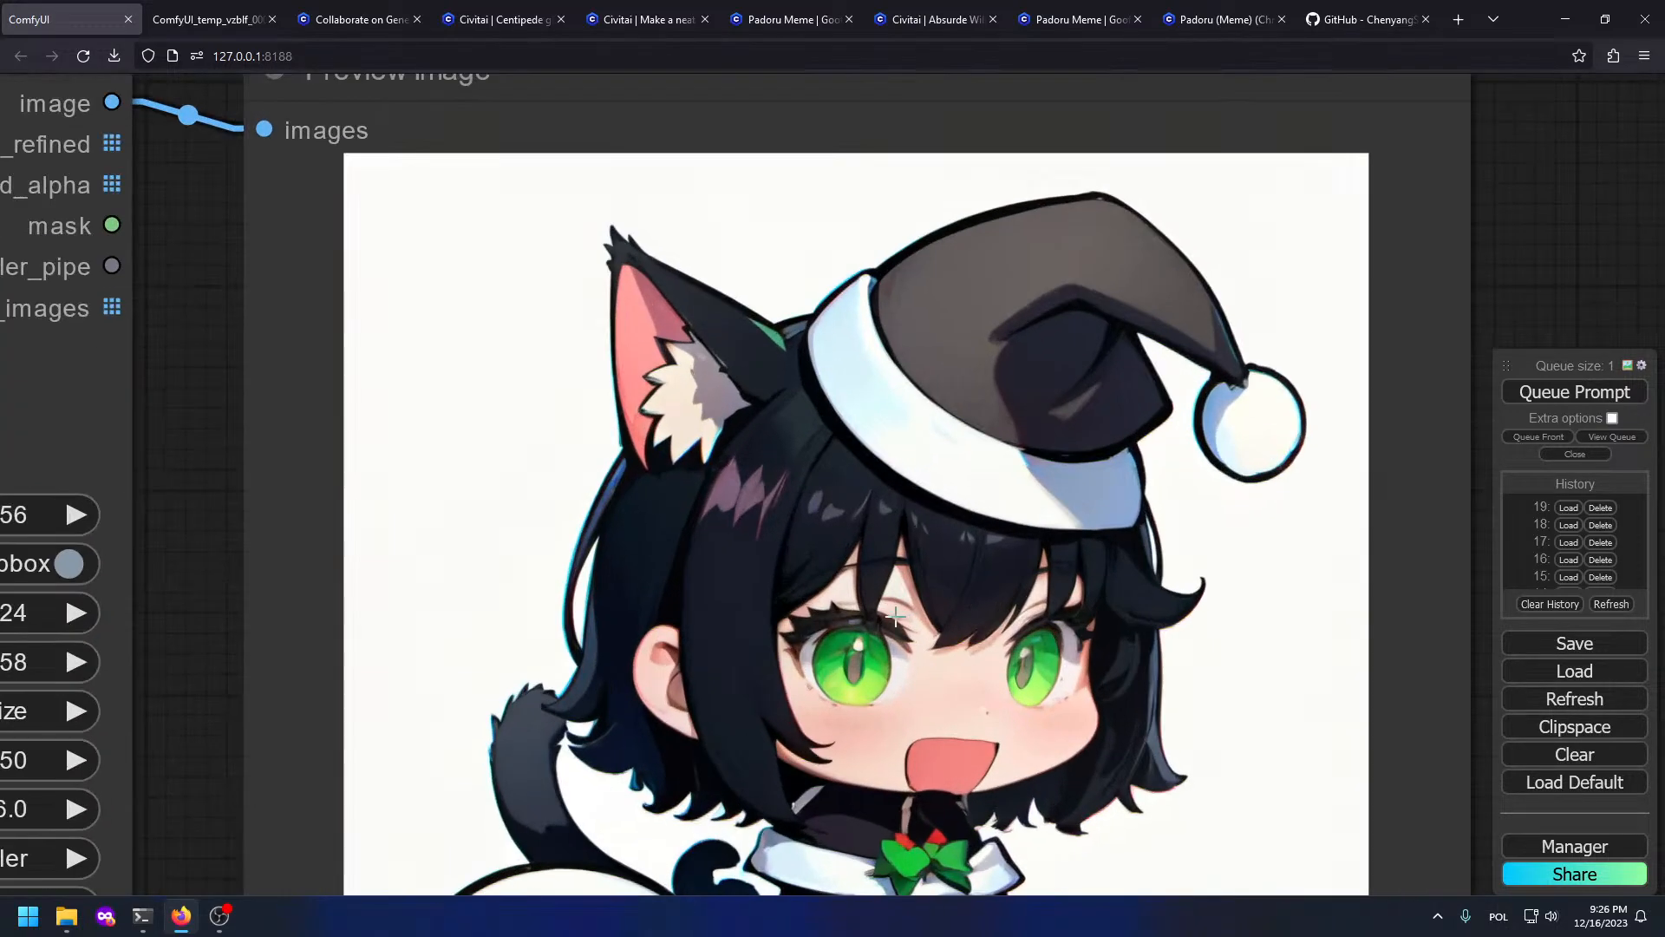
{"action": "left_click_drag", "start_coordinate": [963, 717], "coordinate": [909, 598]}
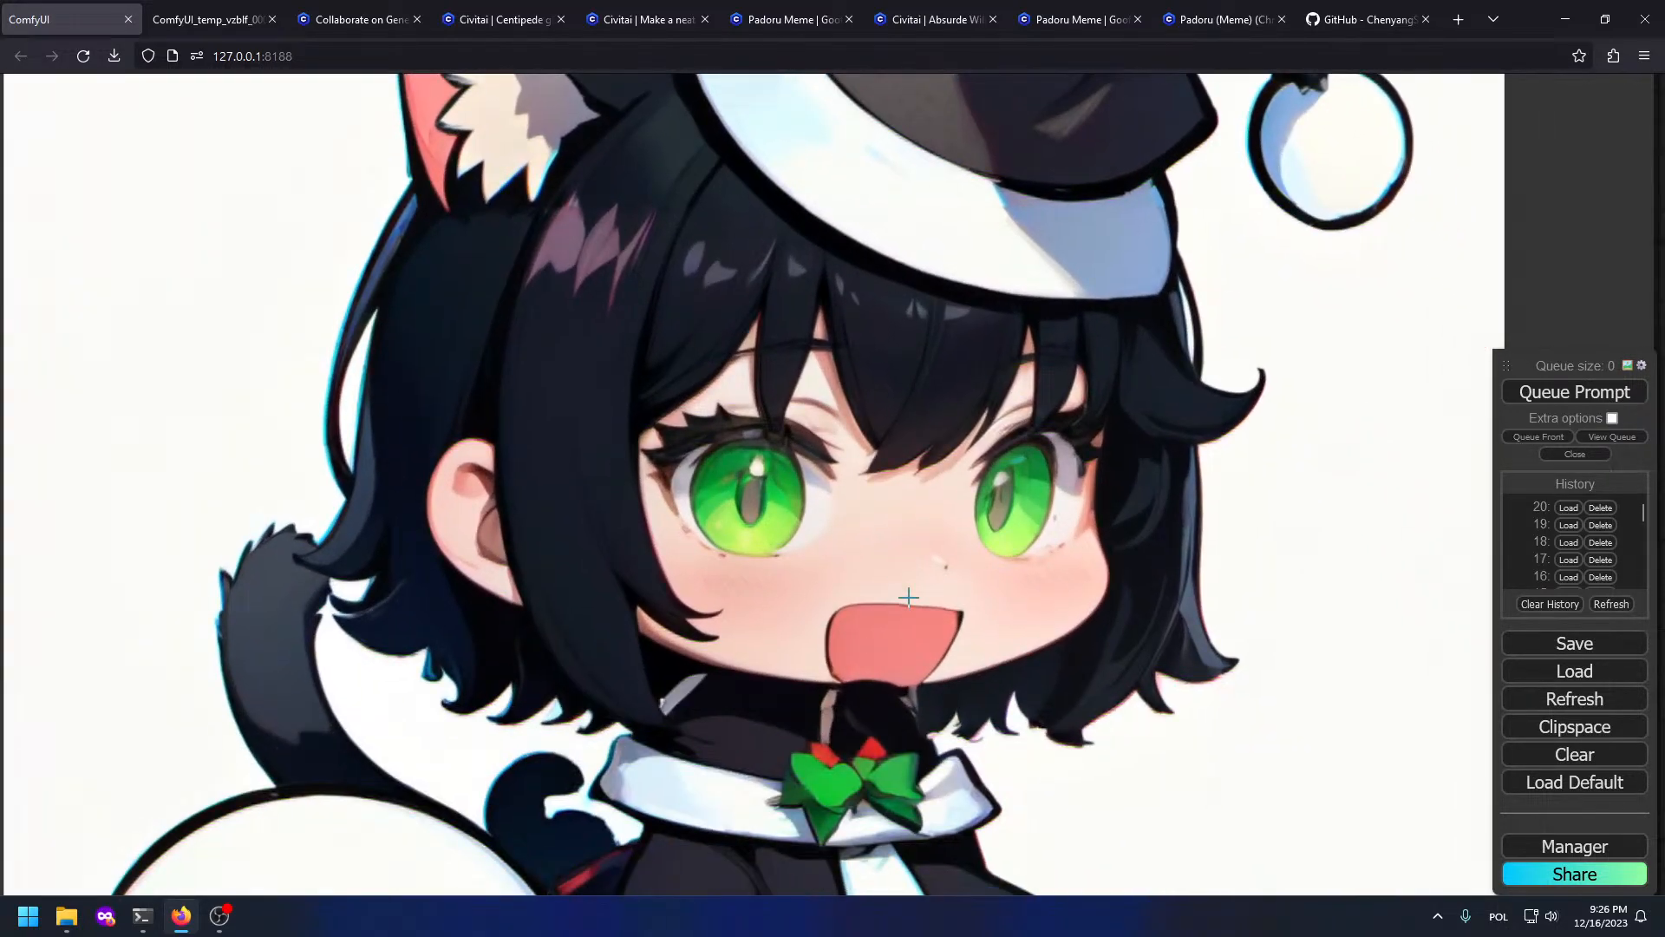
{"action": "scroll", "coordinate": [909, 598], "scroll_direction": "down", "scroll_amount": 6}
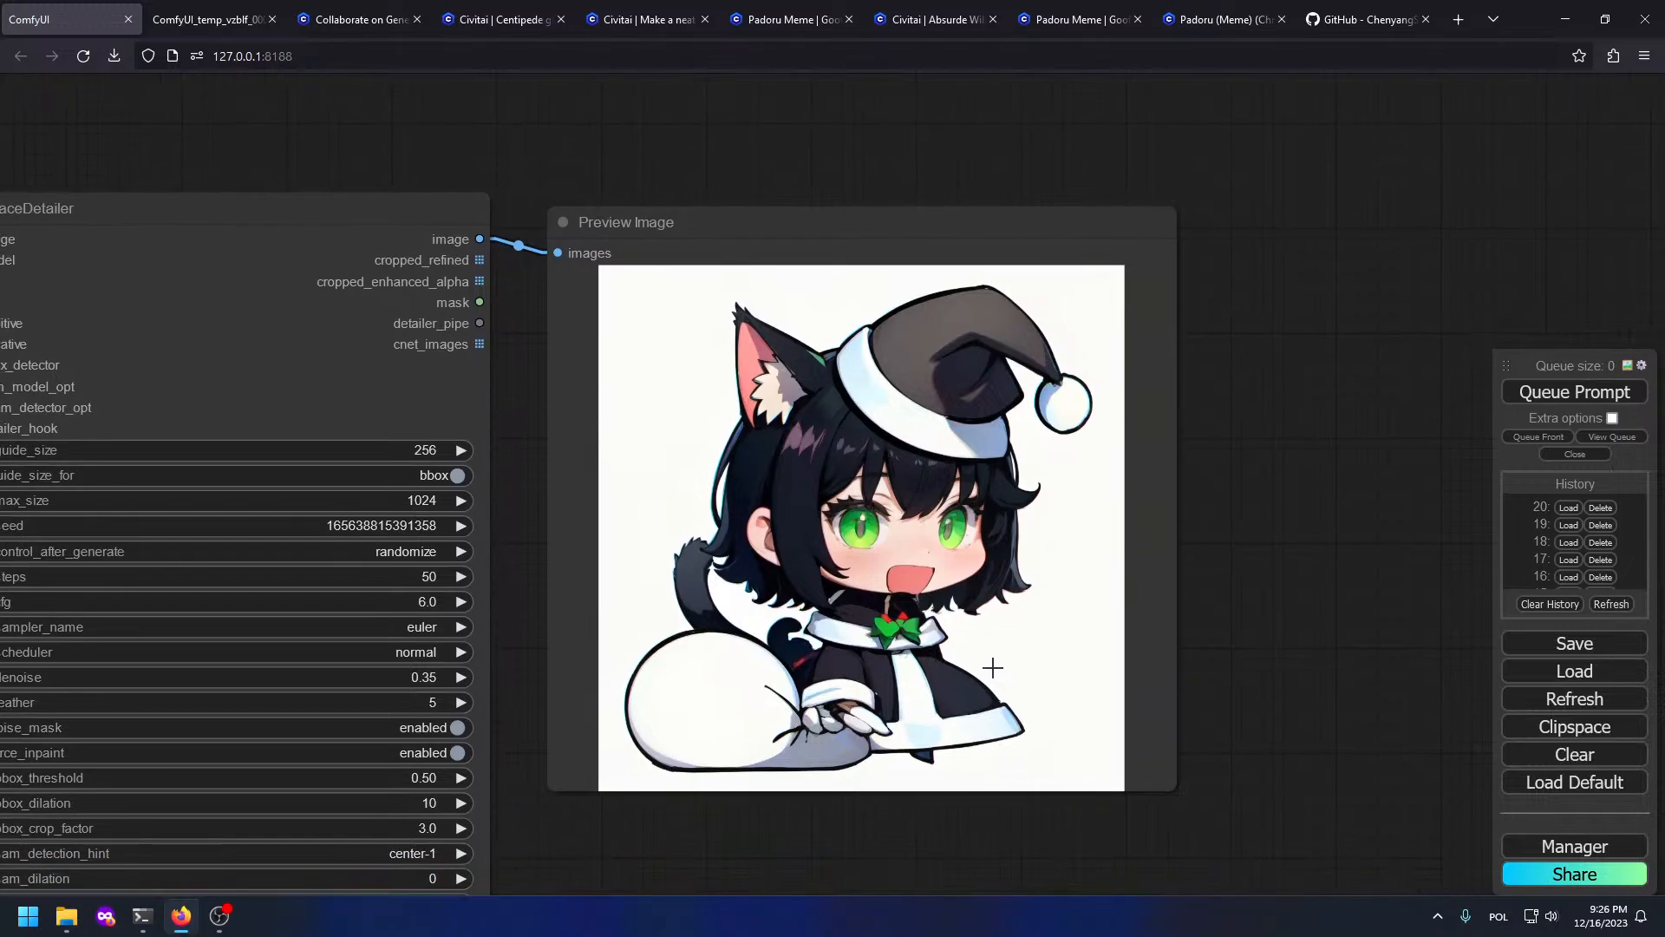
Step: Navigate to the ControlNet area and zoom into the lineart preview
{"action": "scroll", "coordinate": [855, 553], "scroll_direction": "up", "scroll_amount": 3}
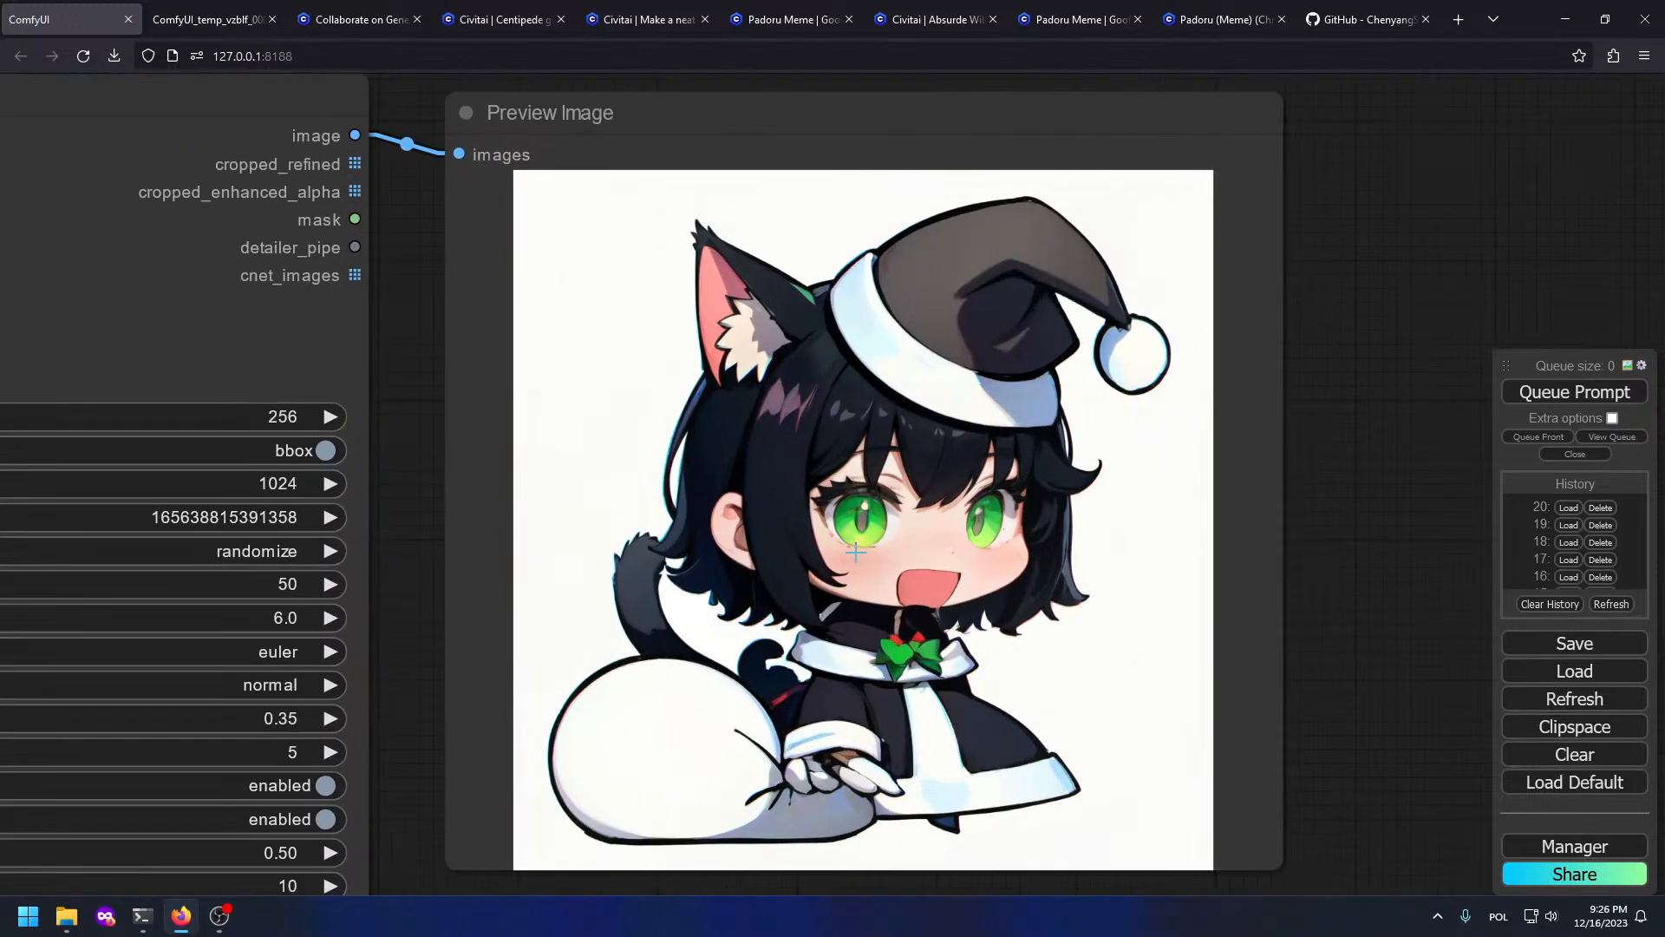
{"action": "scroll", "coordinate": [830, 552], "scroll_direction": "down", "scroll_amount": 5}
{"action": "left_click_drag", "start_coordinate": [17, 444], "coordinate": [981, 535]}
{"action": "left_click_drag", "start_coordinate": [830, 483], "coordinate": [1091, 761]}
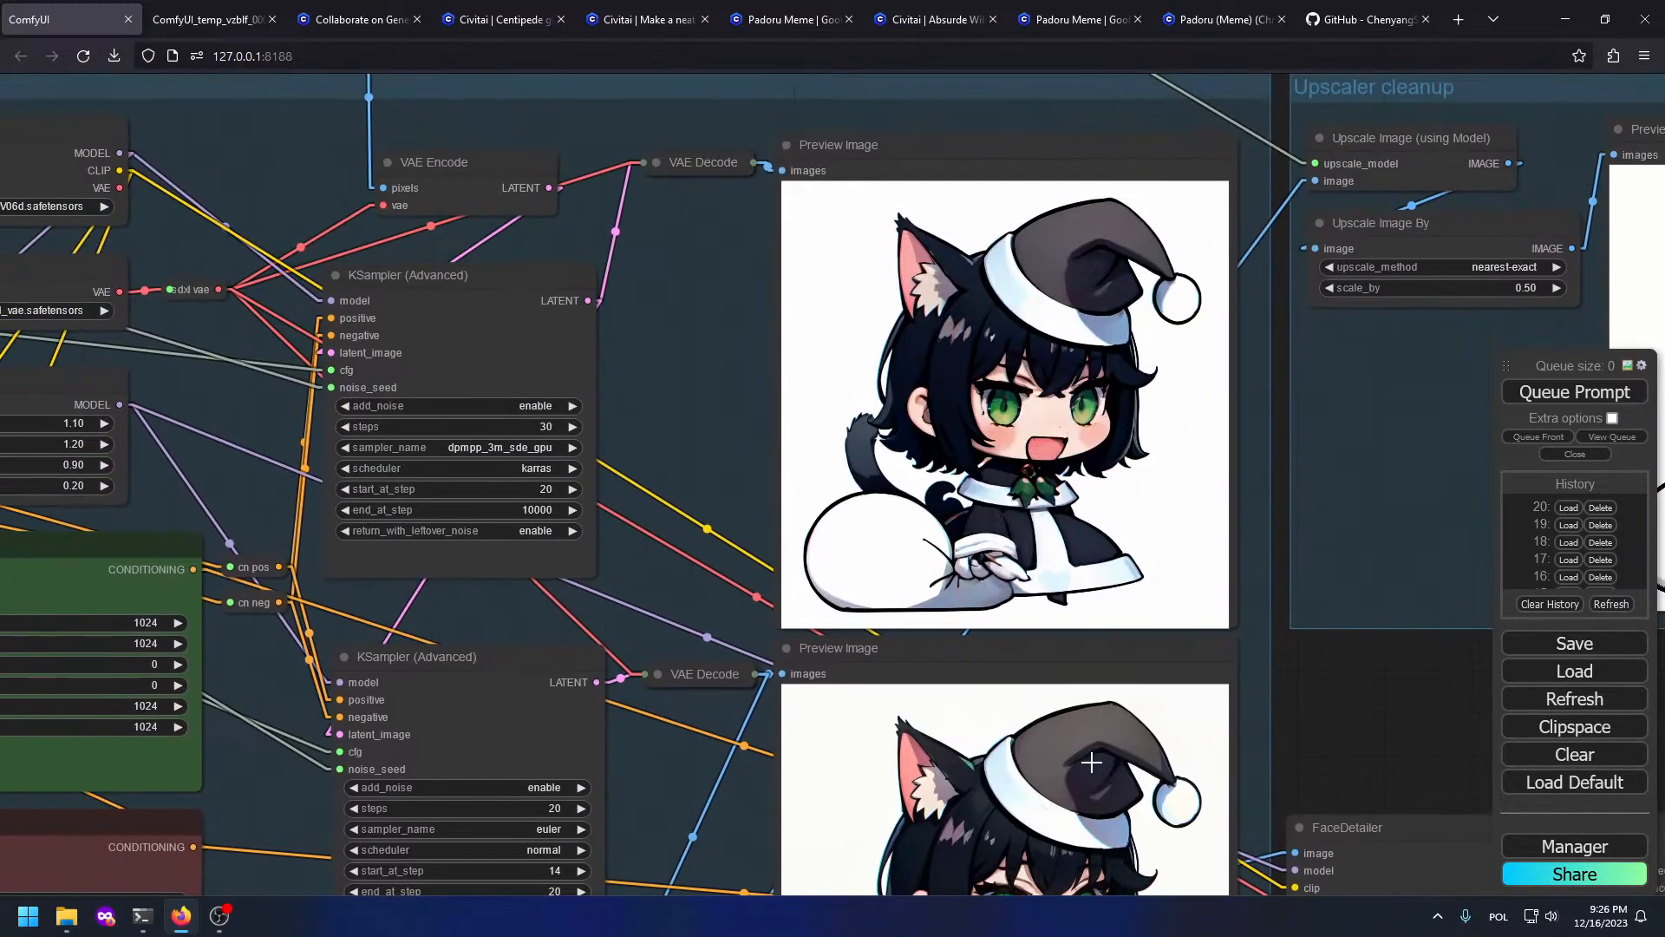
{"action": "left_click_drag", "start_coordinate": [1126, 621], "coordinate": [1619, 774]}
{"action": "left_click_drag", "start_coordinate": [685, 505], "coordinate": [1338, 836]}
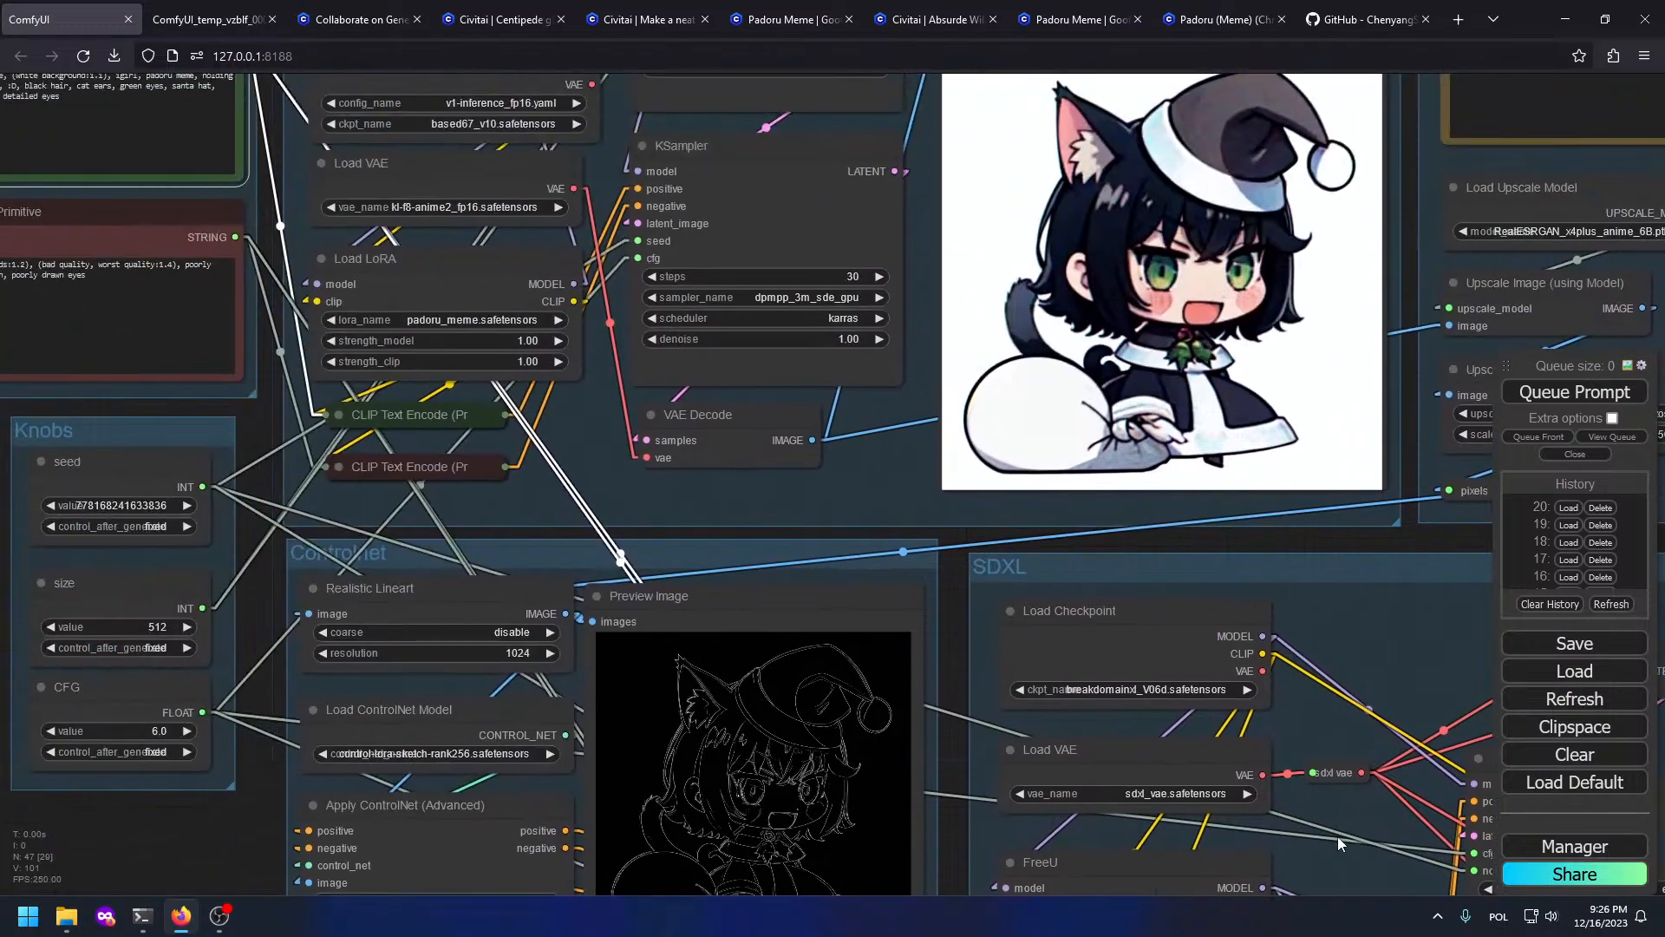
{"action": "scroll", "coordinate": [811, 722], "scroll_direction": "up", "scroll_amount": 2}
{"action": "left_click_drag", "start_coordinate": [806, 725], "coordinate": [731, 528]}
{"action": "scroll", "coordinate": [576, 512], "scroll_direction": "up", "scroll_amount": 7}
{"action": "scroll", "coordinate": [580, 599], "scroll_direction": "down", "scroll_amount": 2}
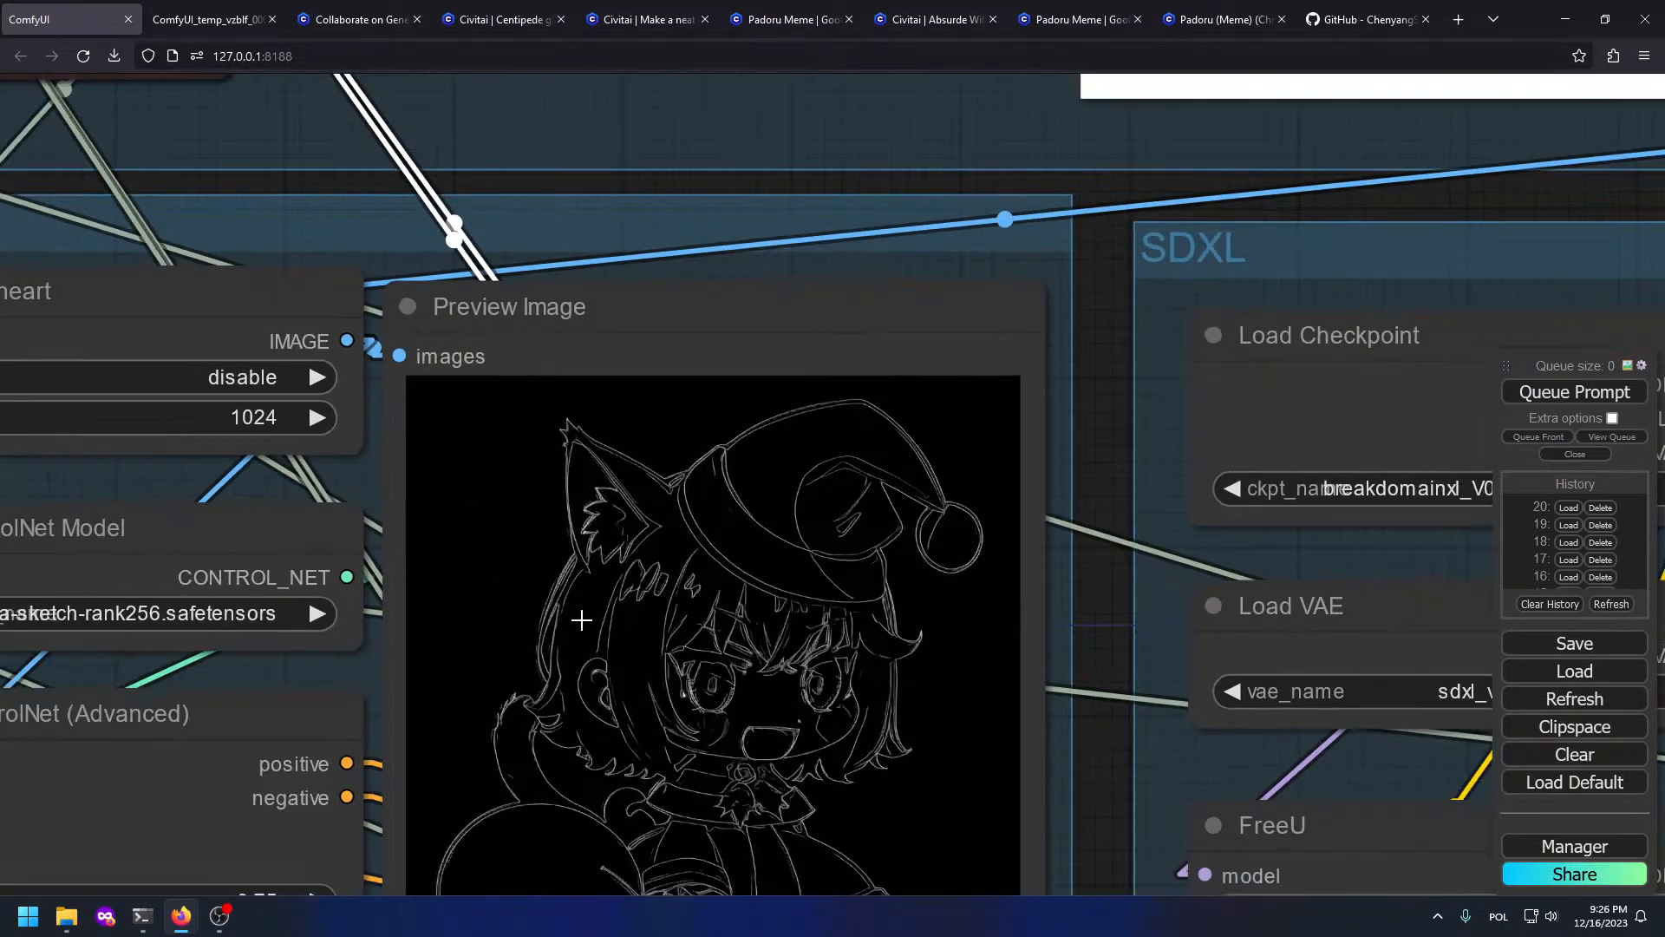
{"action": "scroll", "coordinate": [584, 636], "scroll_direction": "up", "scroll_amount": 6}
{"action": "scroll", "coordinate": [593, 649], "scroll_direction": "up", "scroll_amount": 4}
{"action": "scroll", "coordinate": [584, 654], "scroll_direction": "down", "scroll_amount": 5}
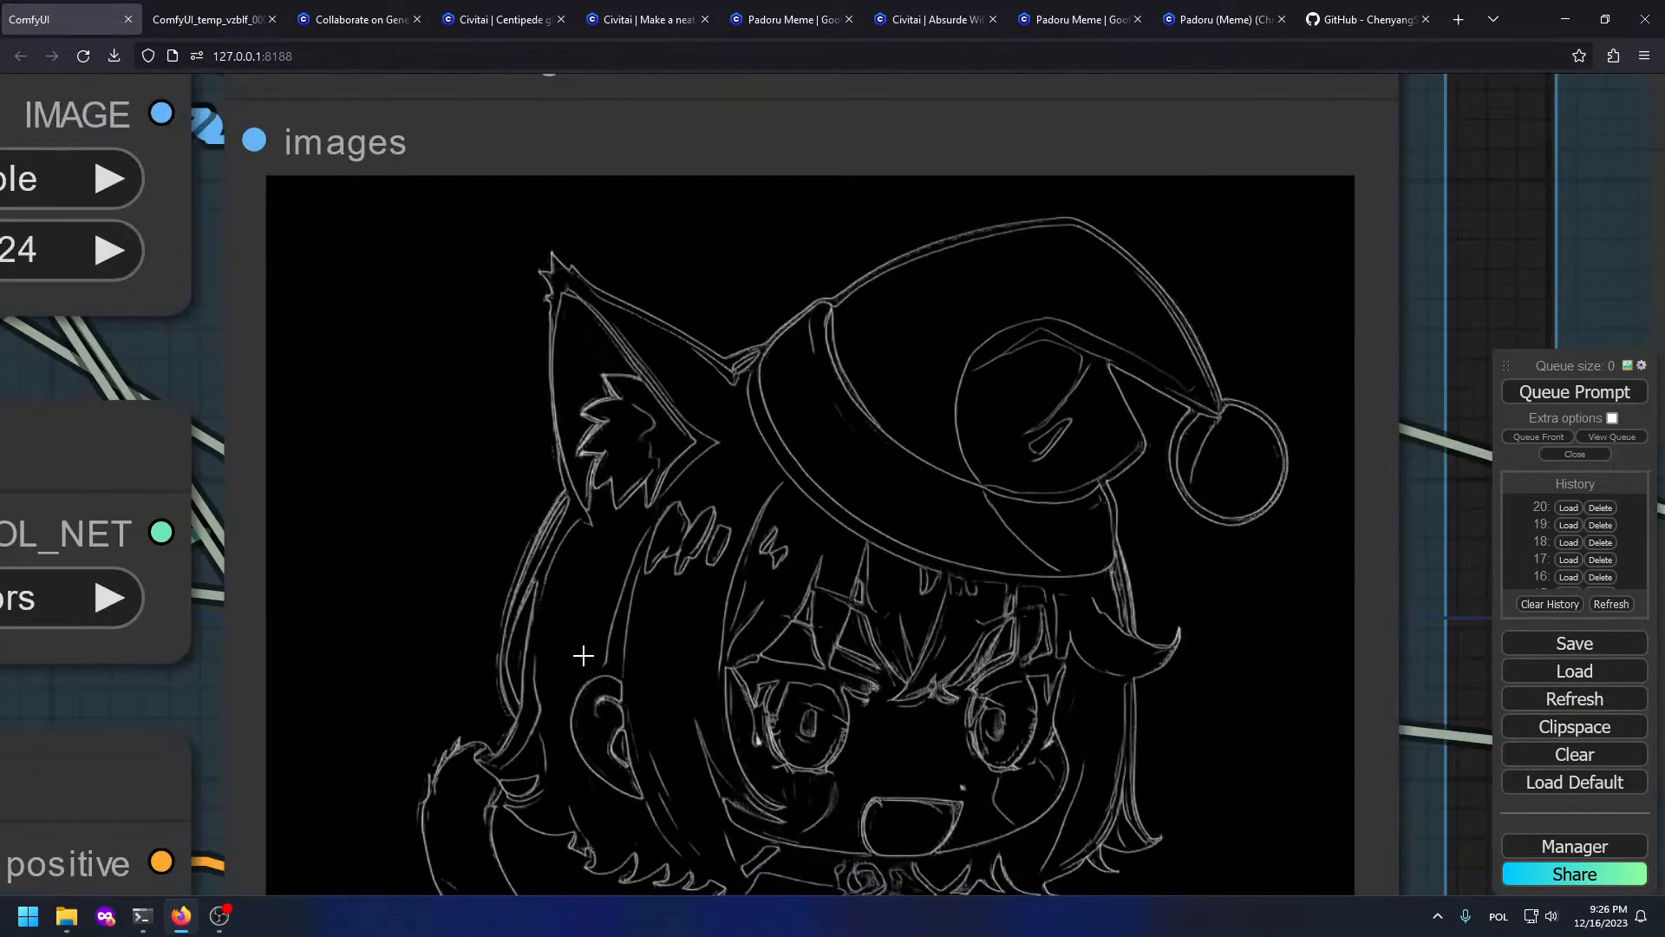
{"action": "scroll", "coordinate": [886, 616], "scroll_direction": "down", "scroll_amount": 2}
{"action": "scroll", "coordinate": [886, 616], "scroll_direction": "down", "scroll_amount": 2}
{"action": "left_click_drag", "start_coordinate": [1004, 640], "coordinate": [737, 526]}
Step: Enable coarse on the Realistic Lineart preprocessor and queue a new generation
{"action": "left_click", "coordinate": [573, 246]}
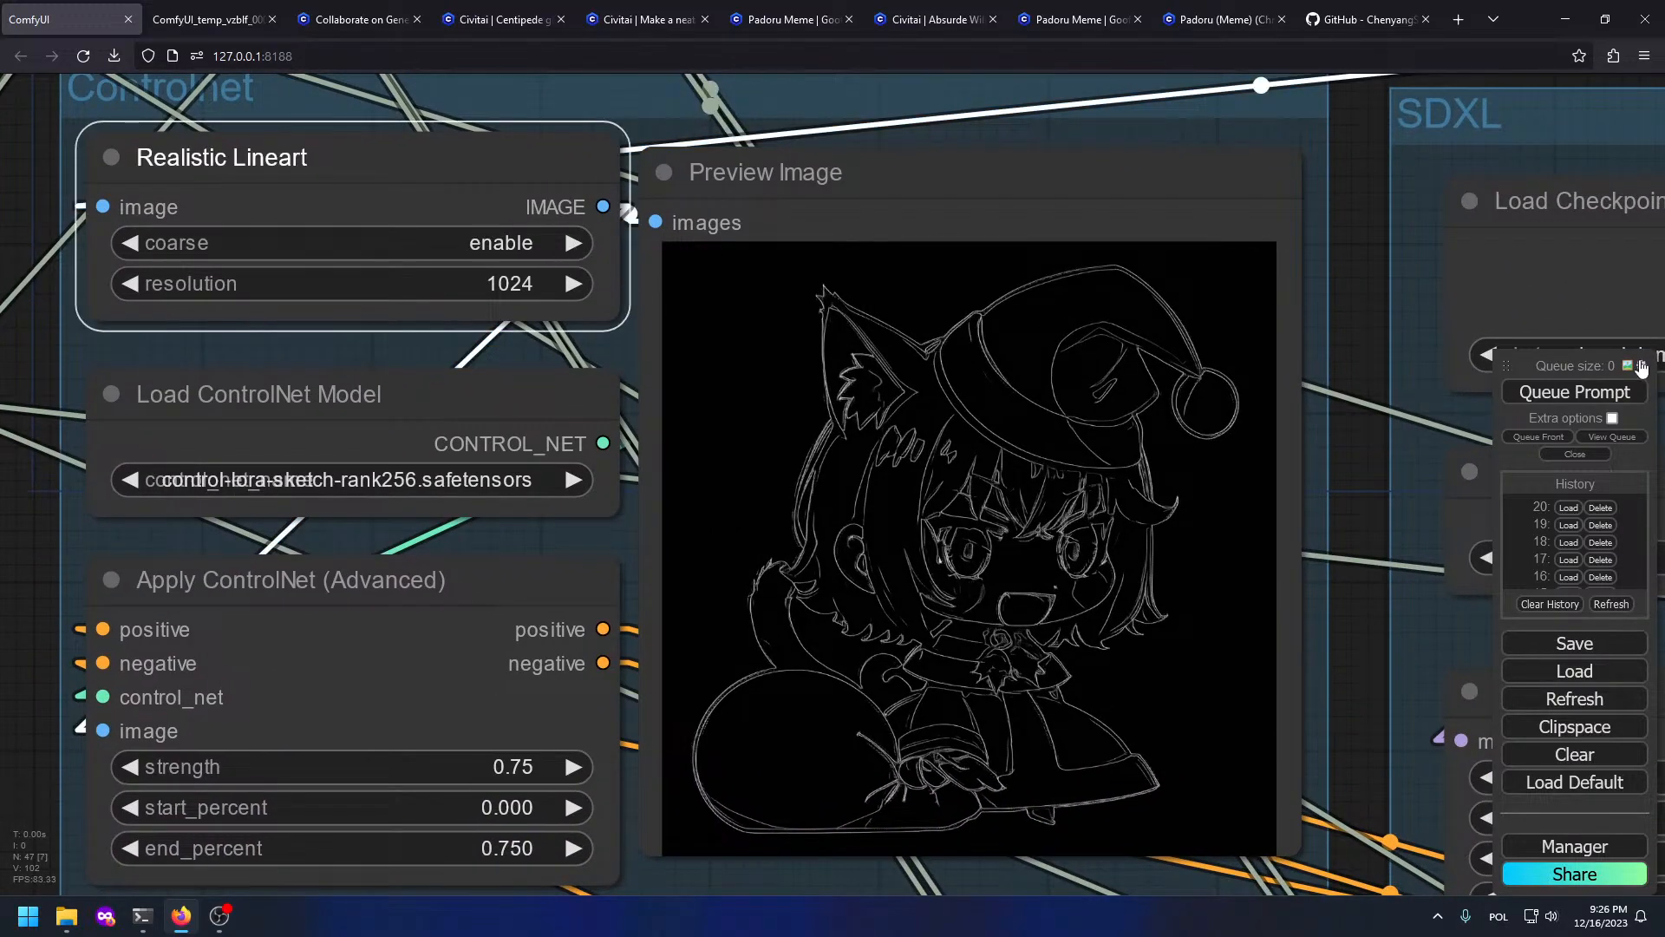
{"action": "left_click", "coordinate": [1575, 392]}
{"action": "scroll", "coordinate": [1065, 333], "scroll_direction": "down", "scroll_amount": 3}
{"action": "scroll", "coordinate": [1097, 445], "scroll_direction": "up", "scroll_amount": 4}
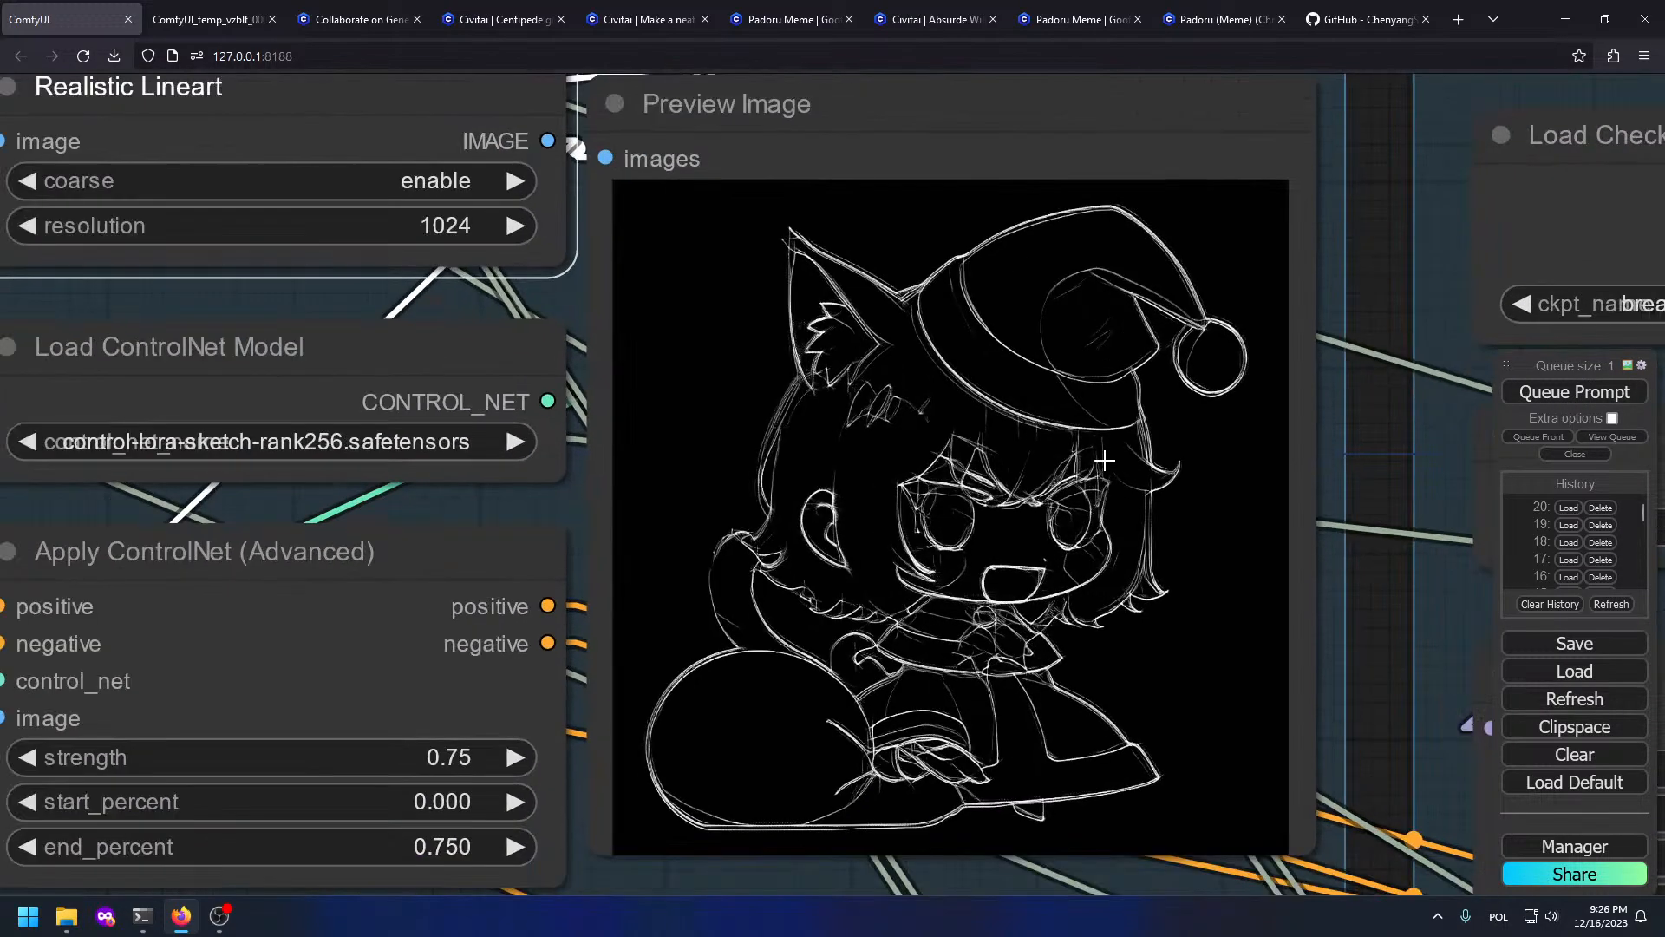
{"action": "scroll", "coordinate": [1104, 461], "scroll_direction": "down", "scroll_amount": 4}
{"action": "left_click_drag", "start_coordinate": [1388, 555], "coordinate": [368, 366]}
{"action": "scroll", "coordinate": [607, 460], "scroll_direction": "down", "scroll_amount": 4}
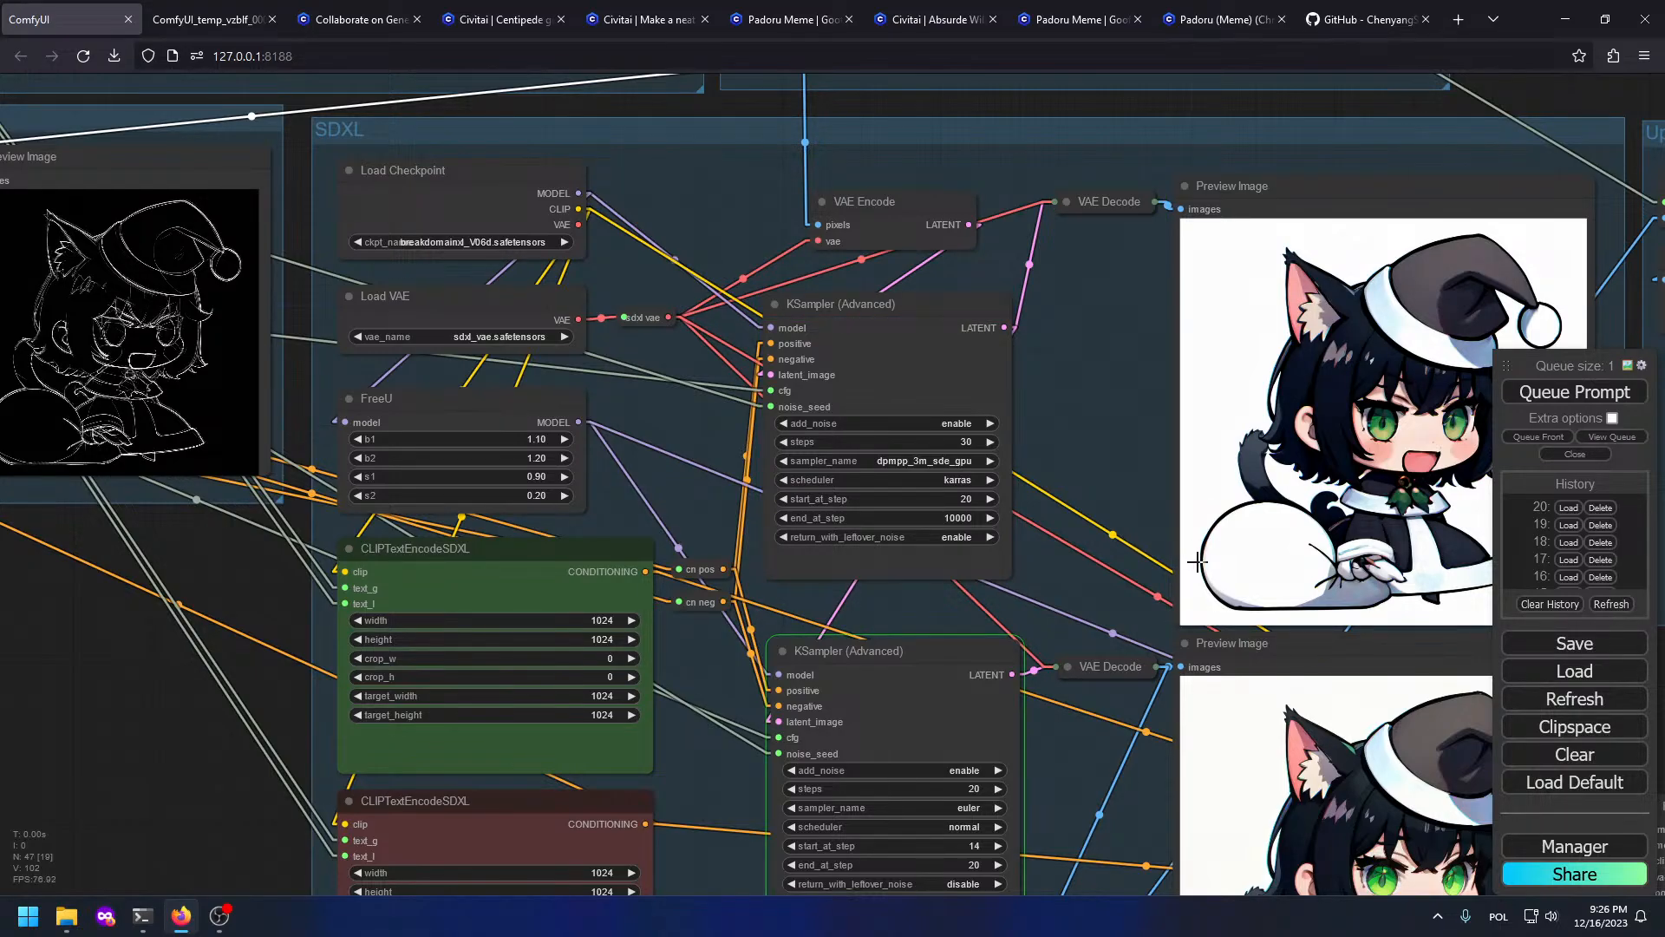
{"action": "left_click_drag", "start_coordinate": [1077, 546], "coordinate": [757, 518]}
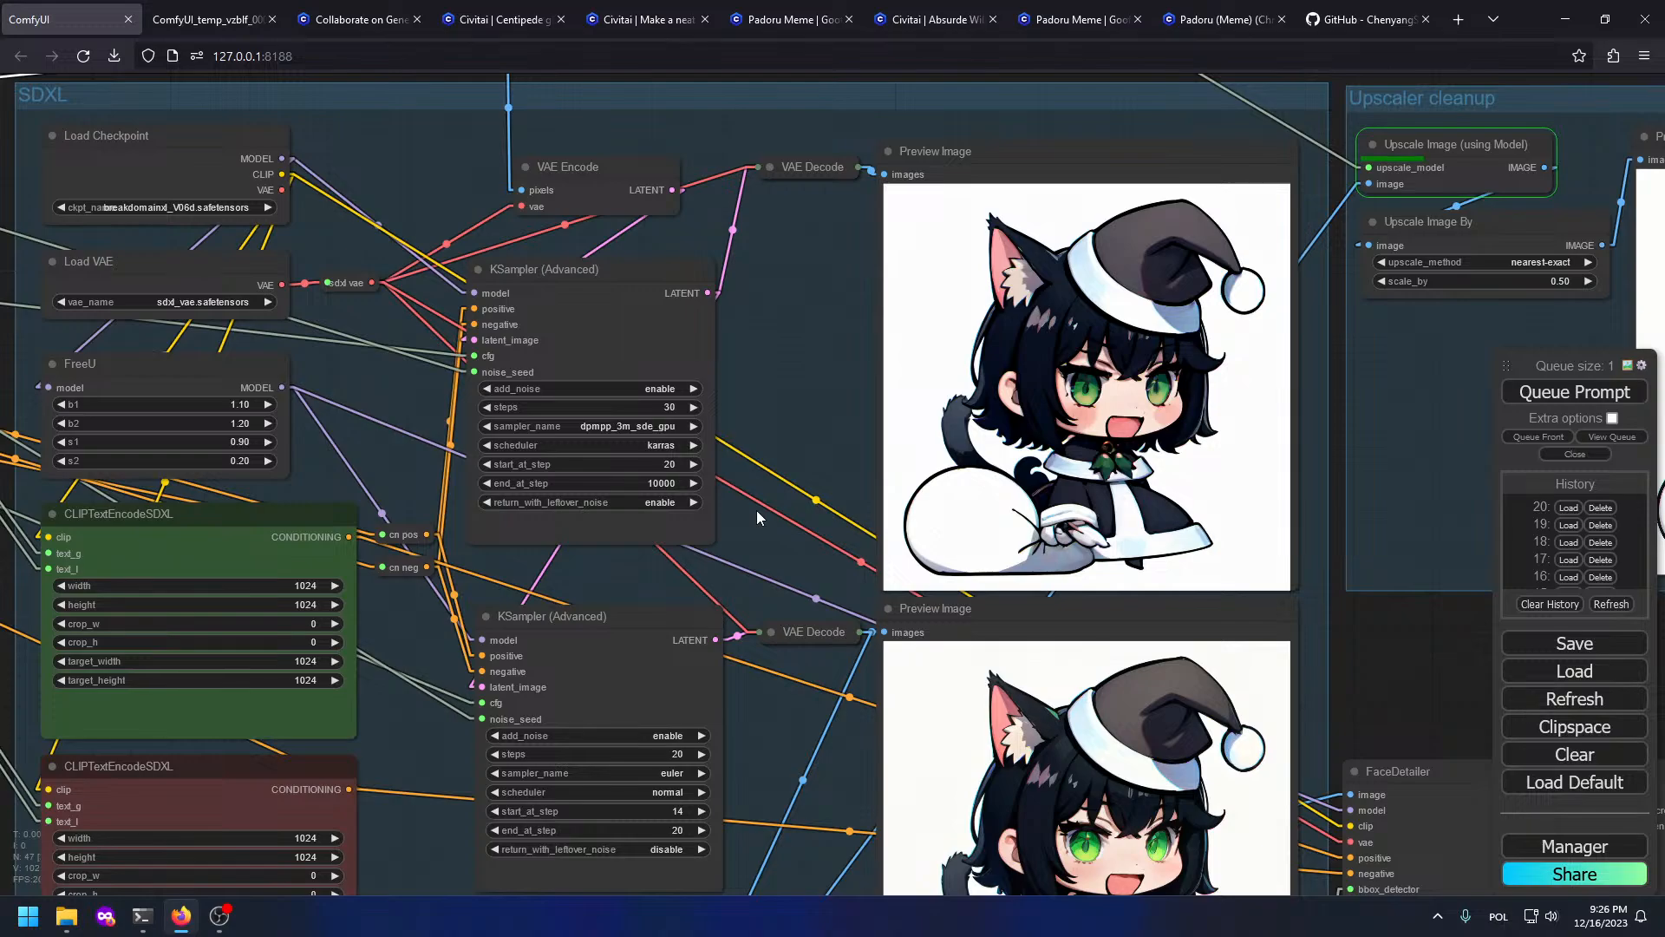
{"action": "left_click_drag", "start_coordinate": [1270, 342], "coordinate": [584, 54]}
{"action": "scroll", "coordinate": [1217, 348], "scroll_direction": "down", "scroll_amount": 5}
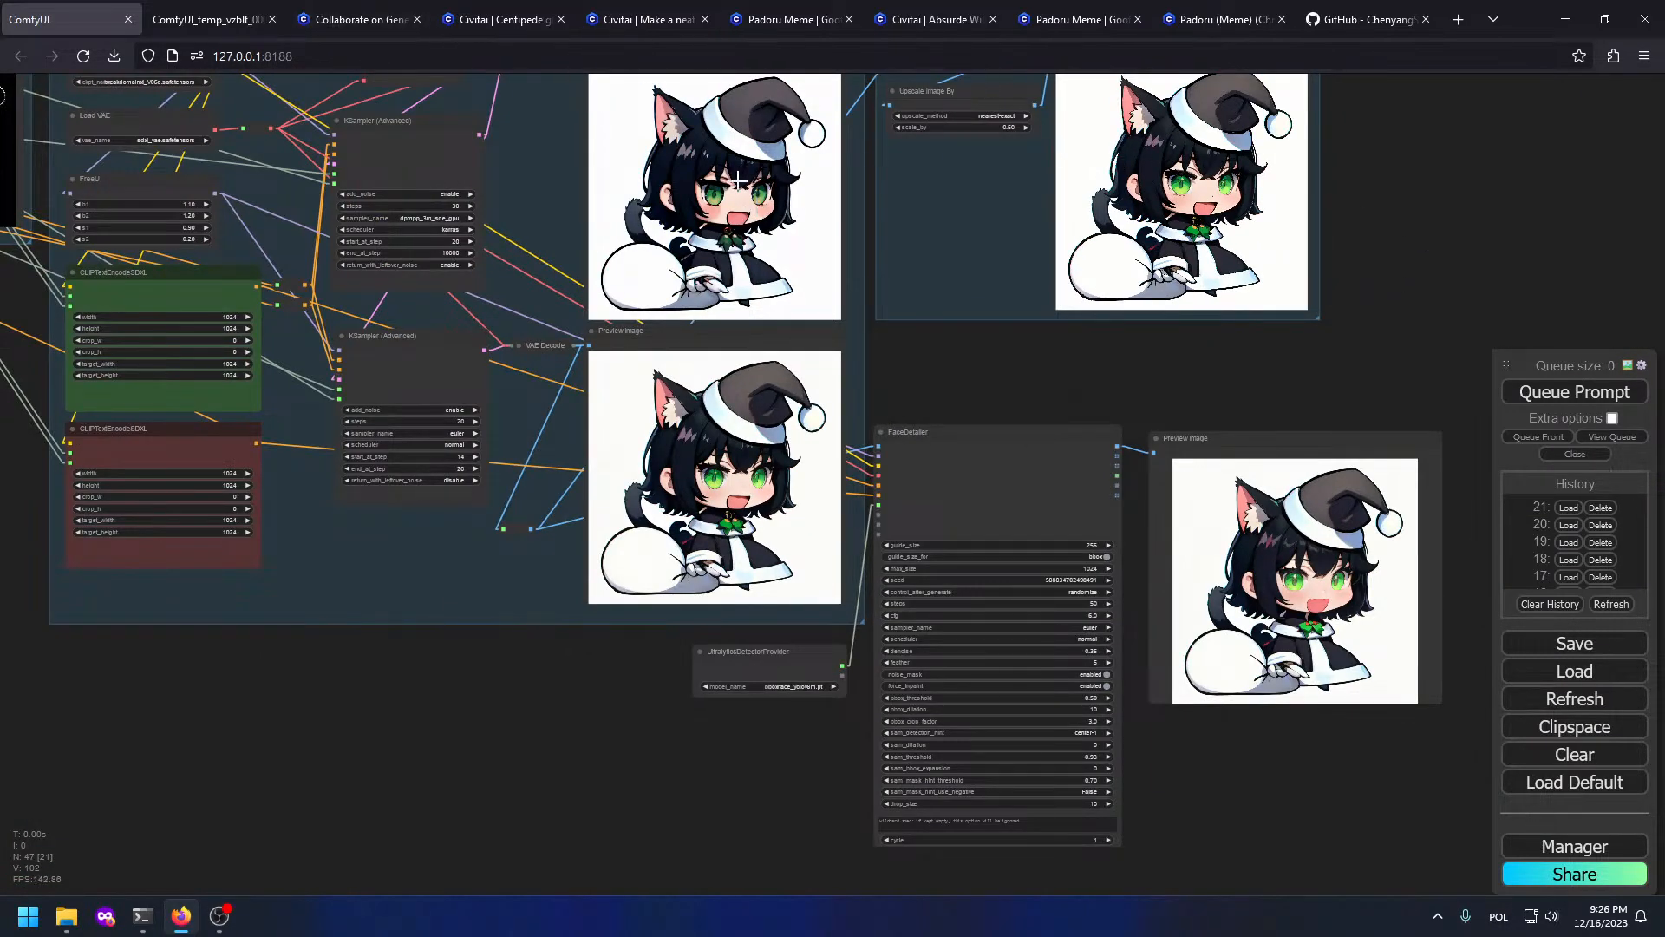
{"action": "scroll", "coordinate": [781, 200], "scroll_direction": "up", "scroll_amount": 9}
{"action": "left_click_drag", "start_coordinate": [1240, 668], "coordinate": [1269, 609]}
{"action": "scroll", "coordinate": [640, 645], "scroll_direction": "down", "scroll_amount": 4}
{"action": "scroll", "coordinate": [640, 645], "scroll_direction": "down", "scroll_amount": 1}
{"action": "left_click_drag", "start_coordinate": [213, 708], "coordinate": [495, 503]}
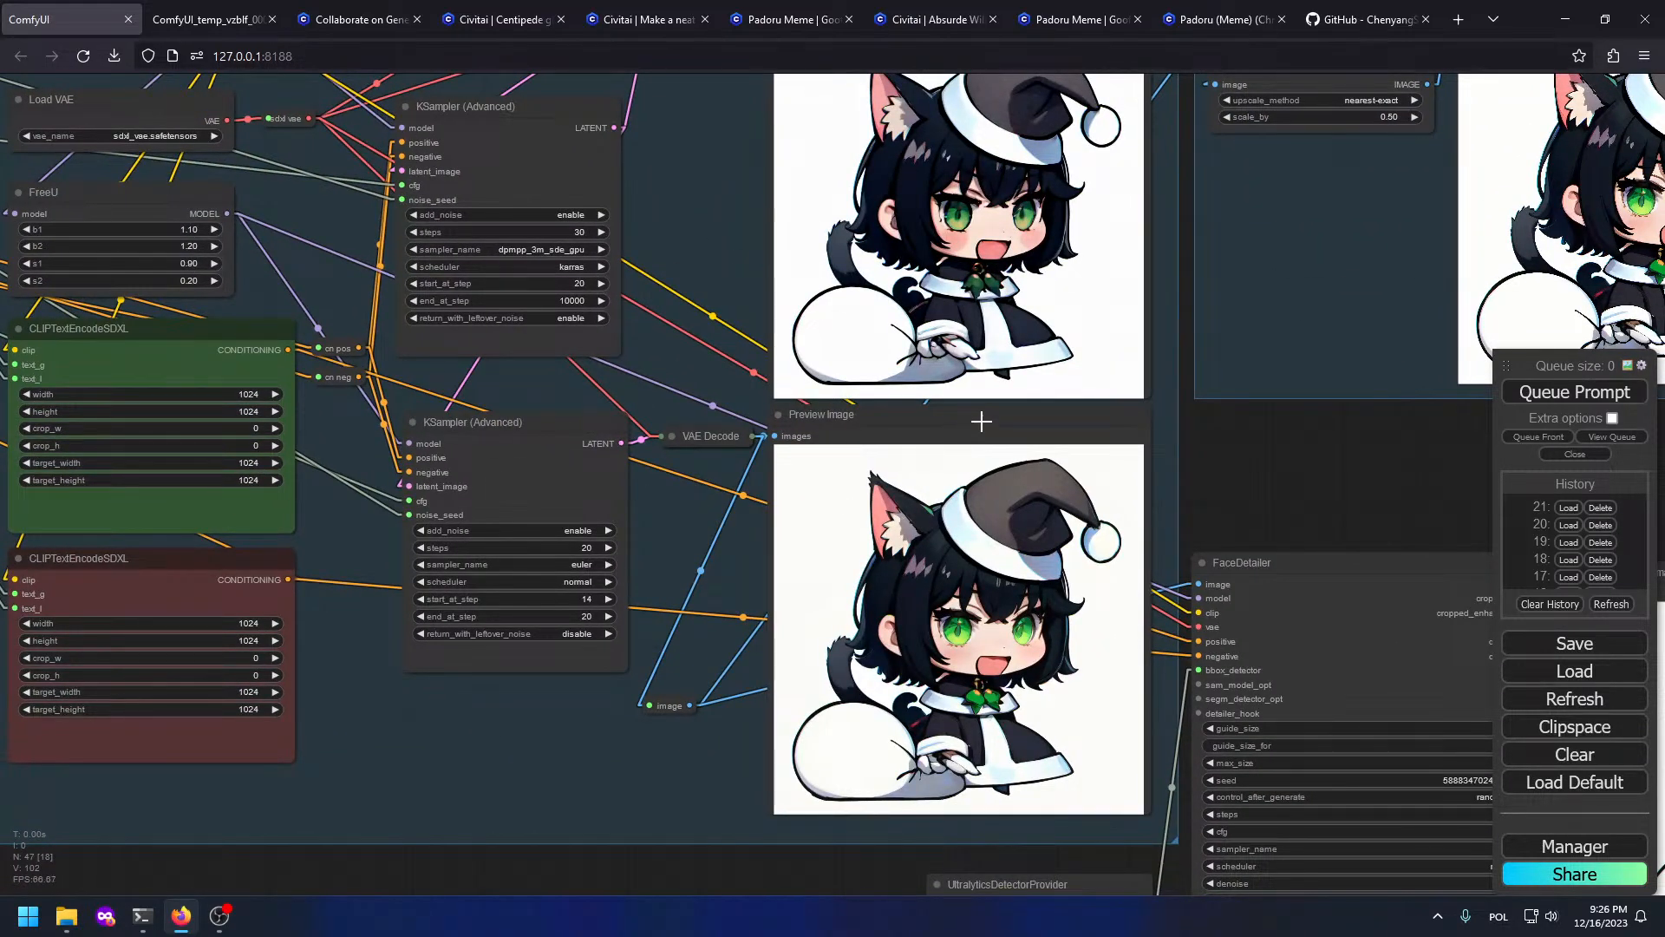
{"action": "scroll", "coordinate": [1080, 354], "scroll_direction": "up", "scroll_amount": 3}
{"action": "left_click_drag", "start_coordinate": [645, 147], "coordinate": [835, 718]}
{"action": "scroll", "coordinate": [893, 717], "scroll_direction": "down", "scroll_amount": 4}
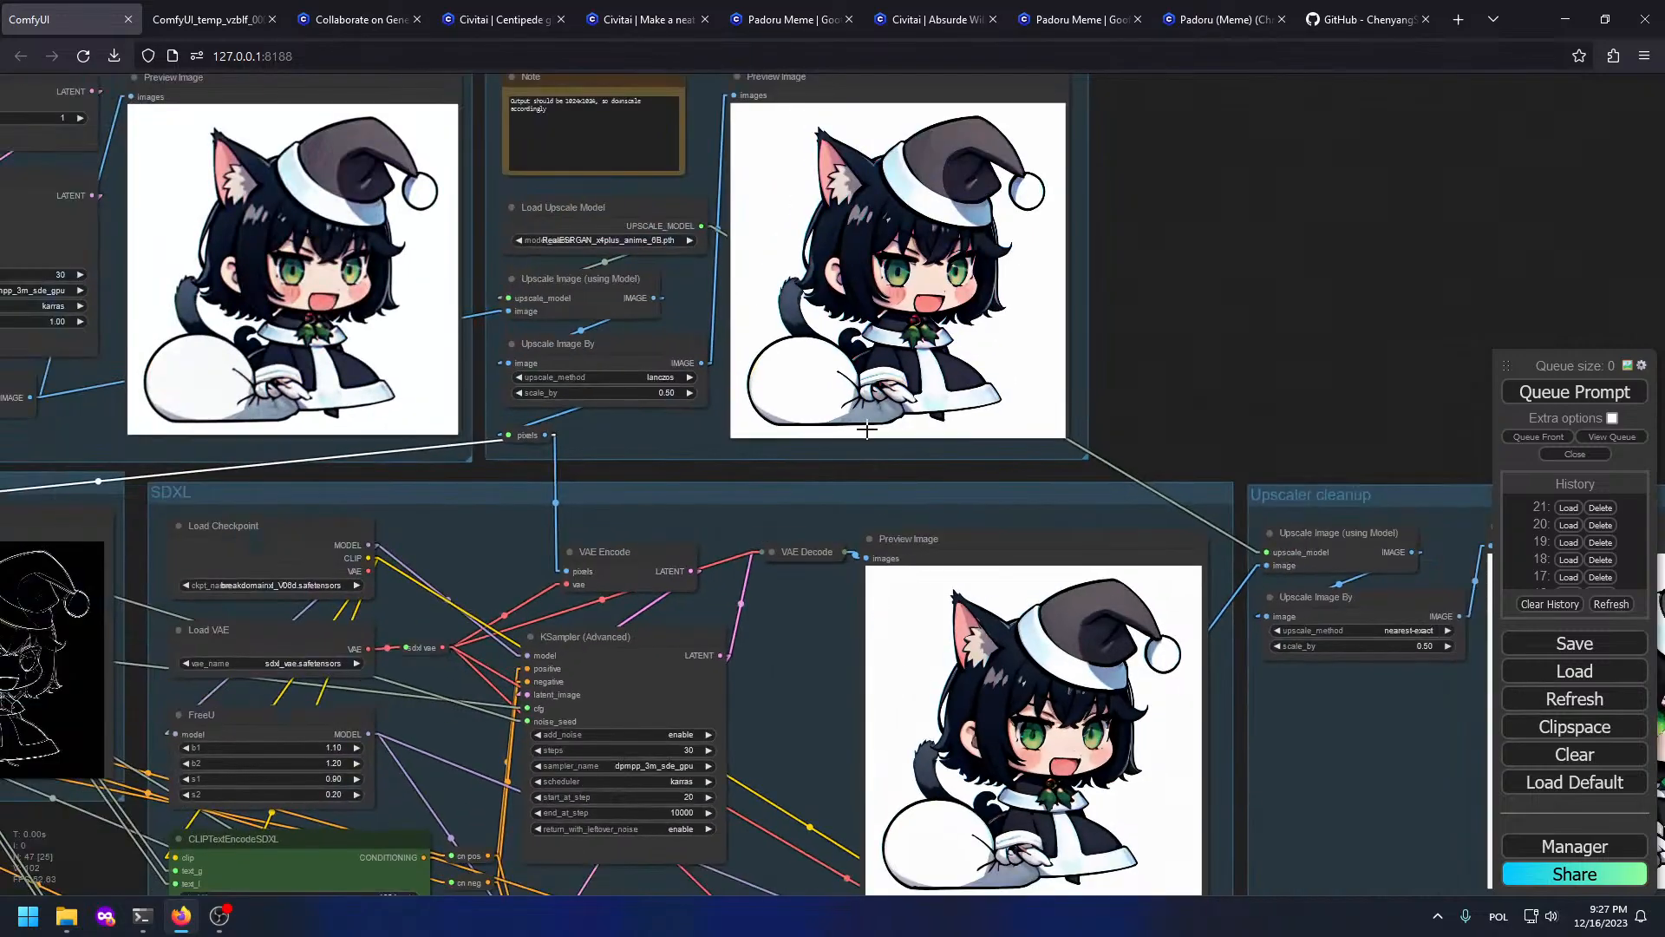
{"action": "left_click_drag", "start_coordinate": [769, 461], "coordinate": [1366, 516]}
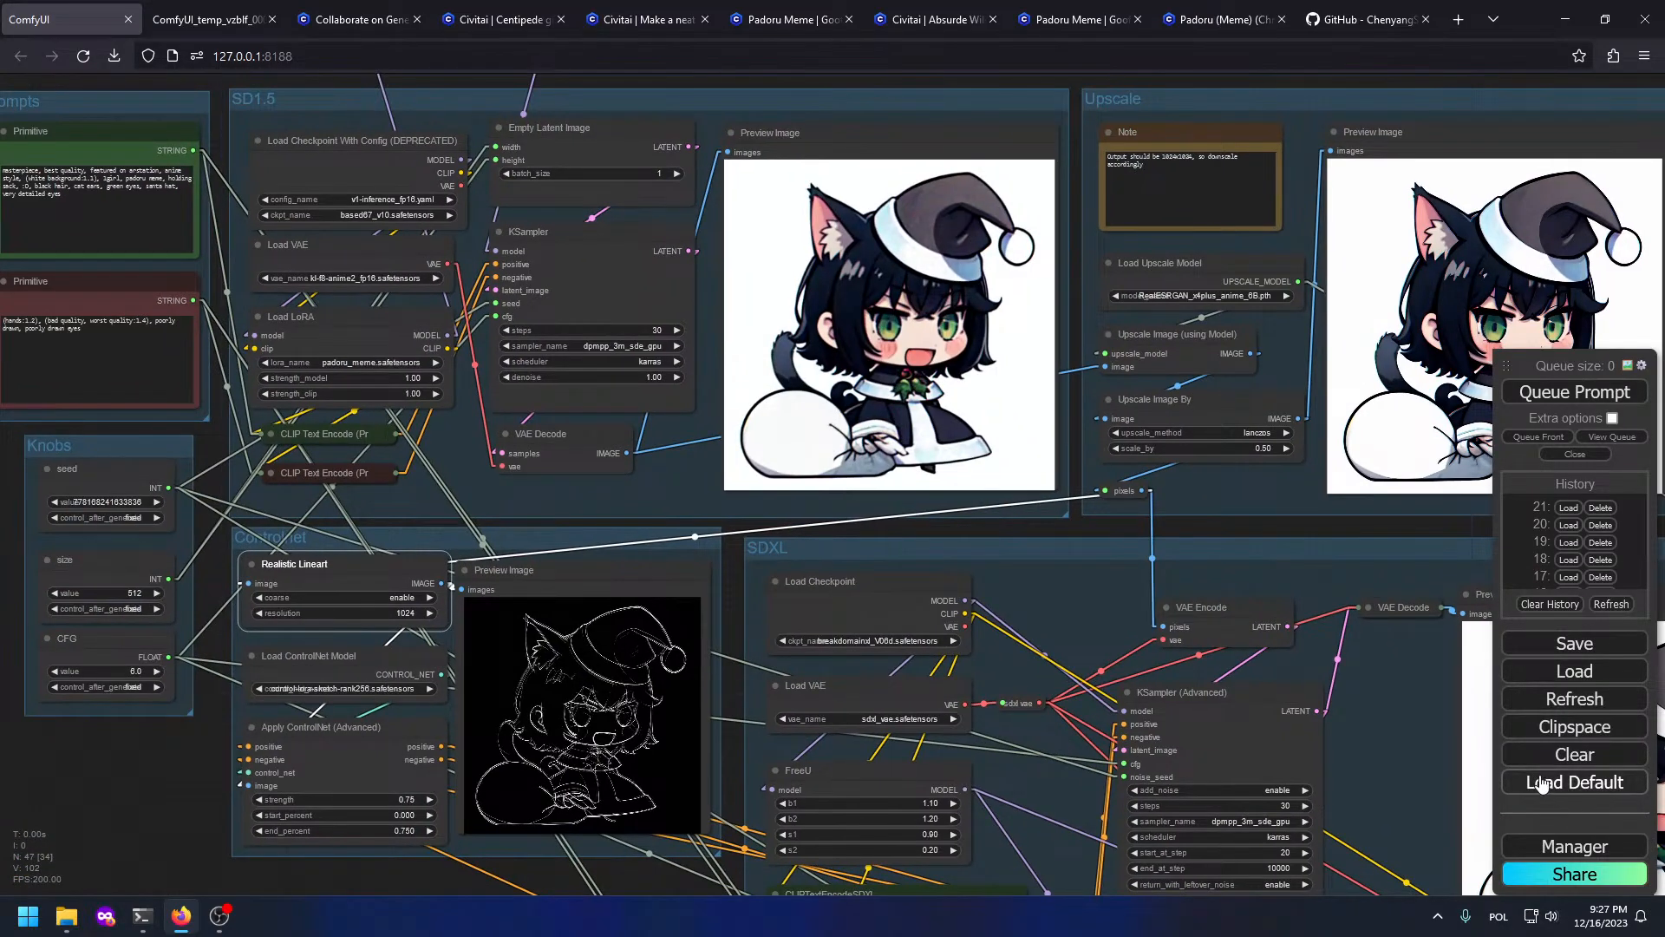
{"action": "scroll", "coordinate": [1336, 659], "scroll_direction": "down", "scroll_amount": 4}
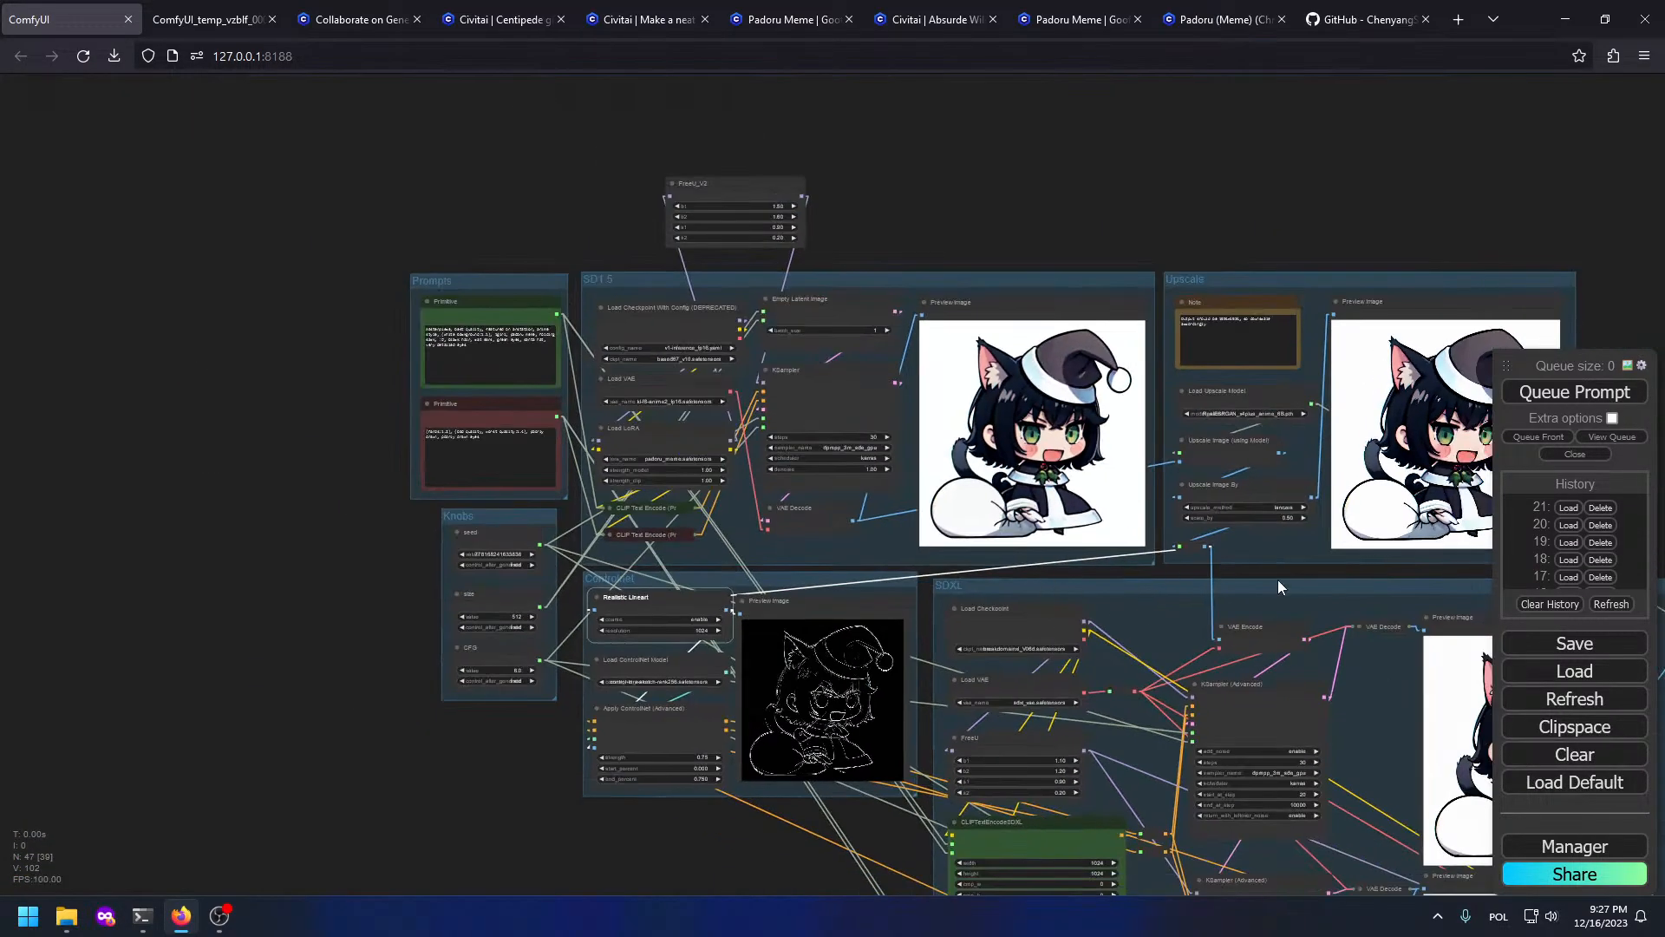
{"action": "left_click_drag", "start_coordinate": [1278, 579], "coordinate": [819, 351]}
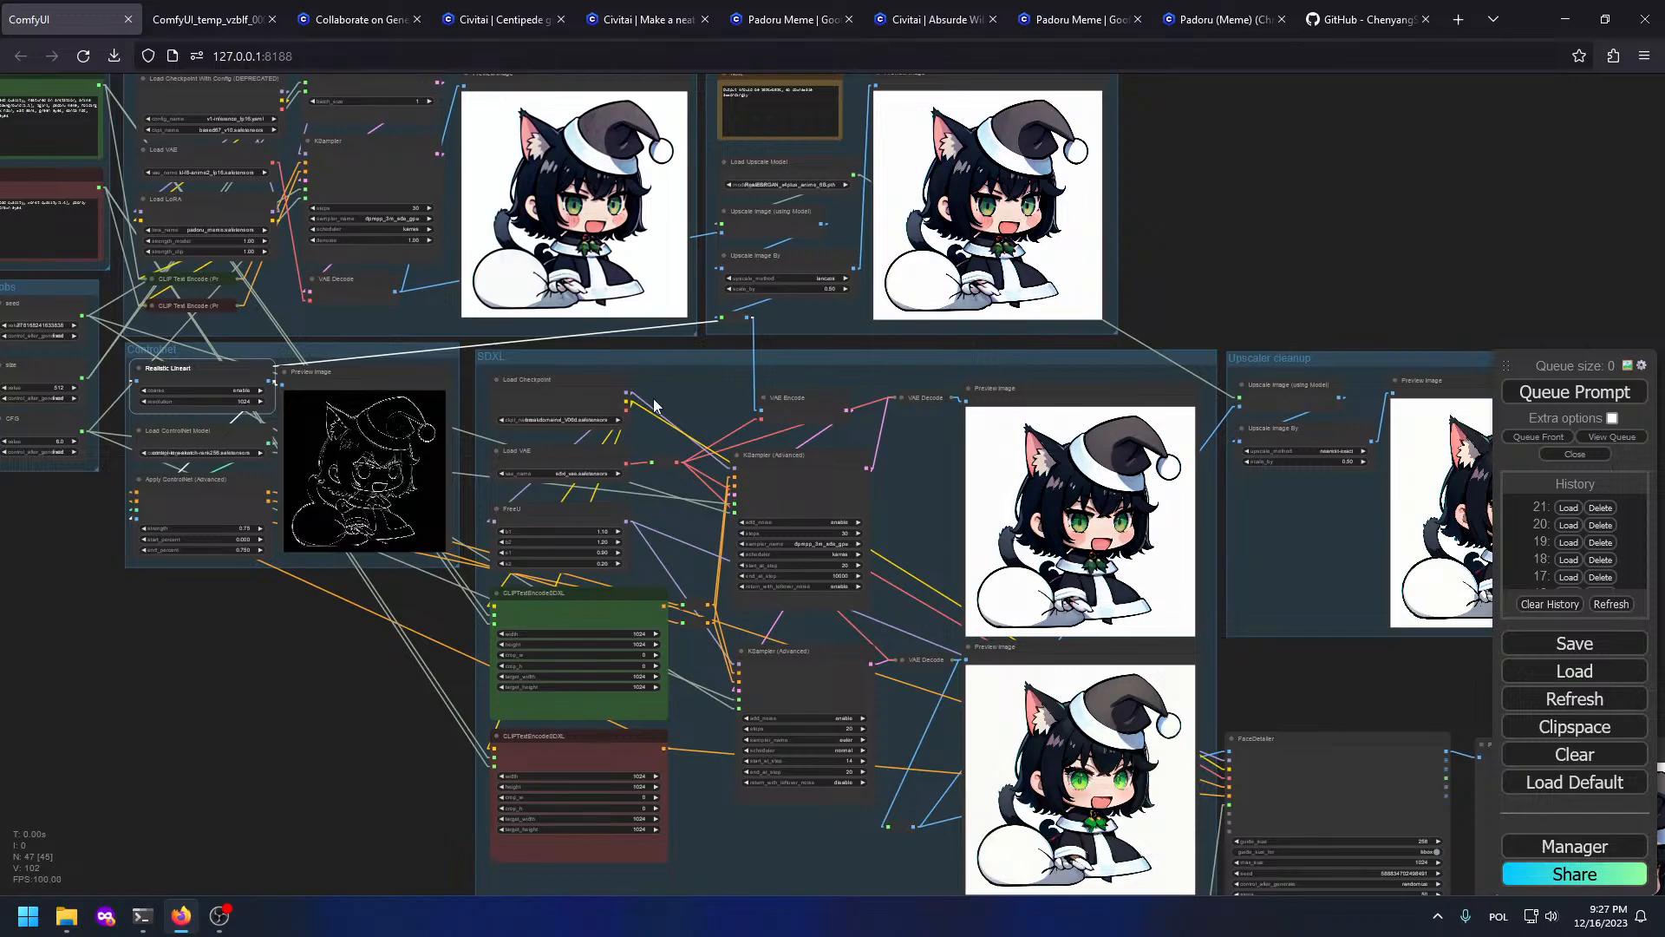
{"action": "left_click_drag", "start_coordinate": [655, 404], "coordinate": [1114, 402]}
{"action": "scroll", "coordinate": [747, 217], "scroll_direction": "up", "scroll_amount": 8}
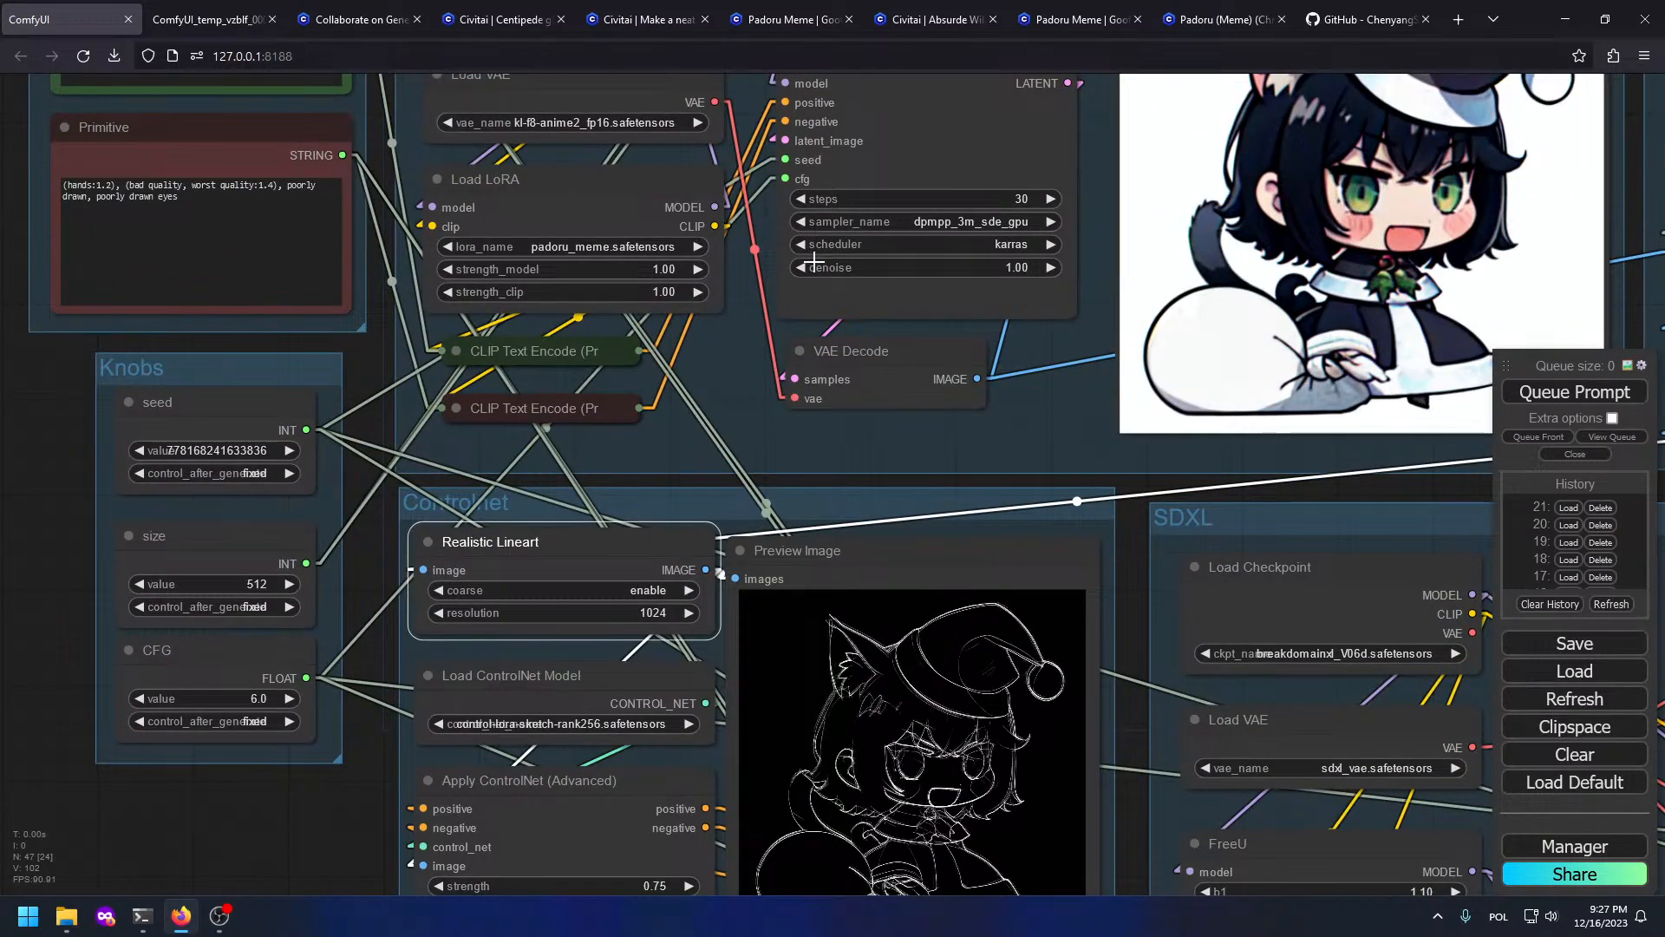
{"action": "scroll", "coordinate": [810, 567], "scroll_direction": "up", "scroll_amount": 1}
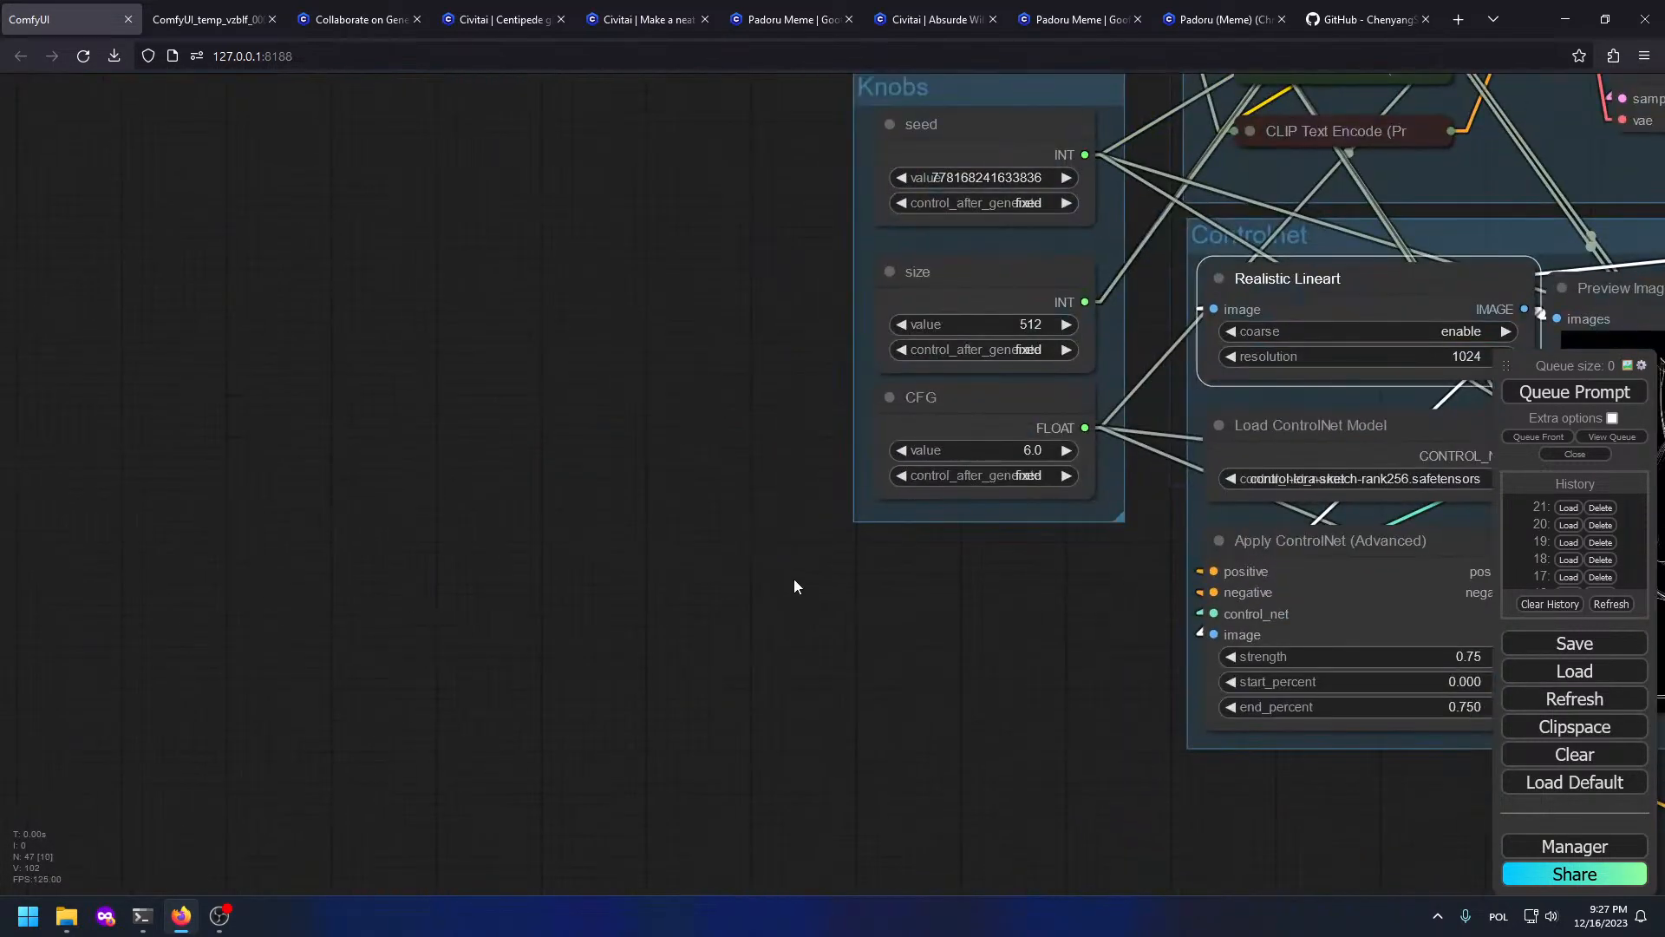
Step: Add a CannyEdgePreprocessor node and feed the source image into it
{"action": "double_click", "coordinate": [793, 578]}
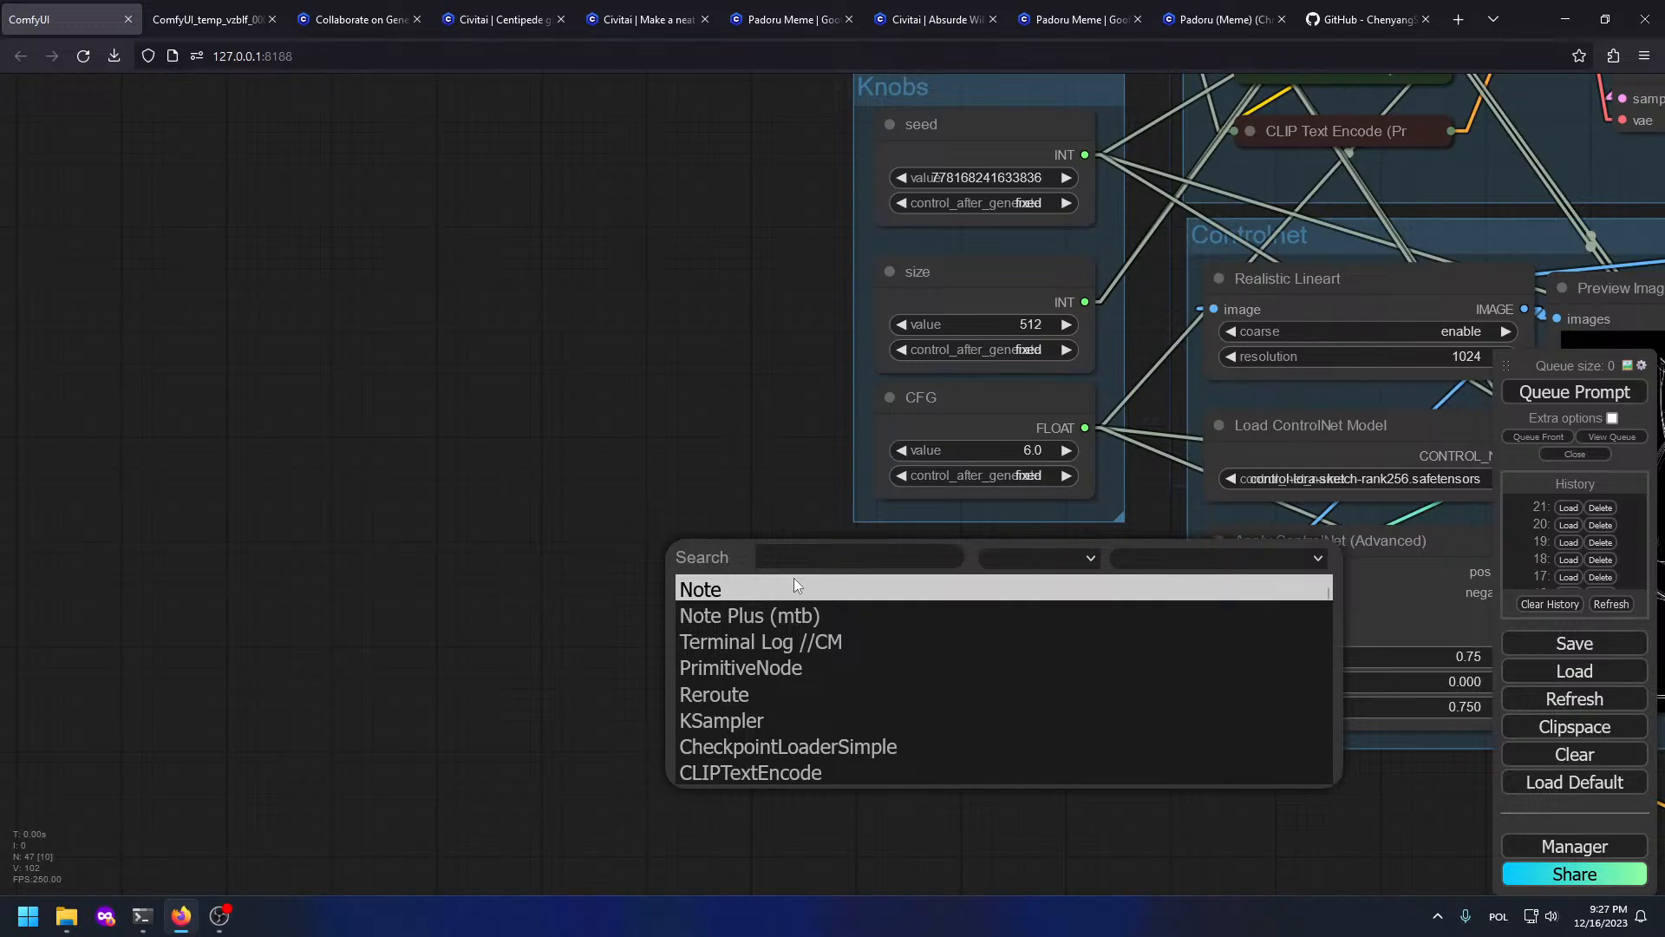
{"action": "type", "text": "canmn"}
{"action": "key", "text": "BackSpace"}
{"action": "key", "text": "BackSpace"}
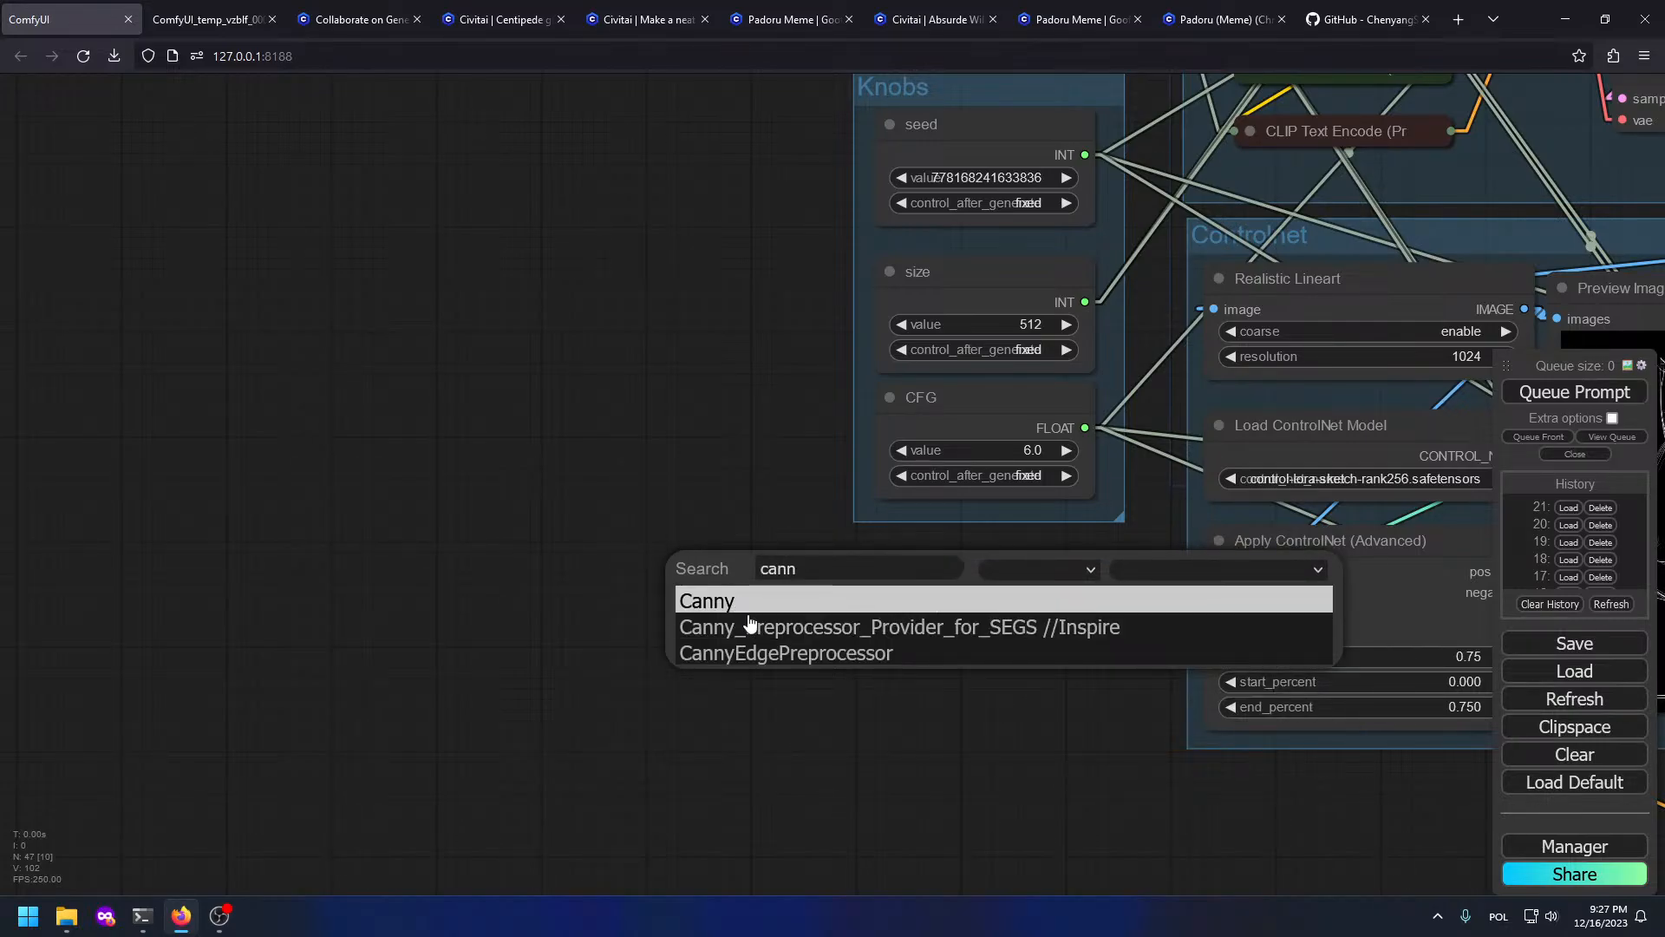
{"action": "left_click", "coordinate": [785, 653]}
{"action": "scroll", "coordinate": [1030, 588], "scroll_direction": "down", "scroll_amount": 6}
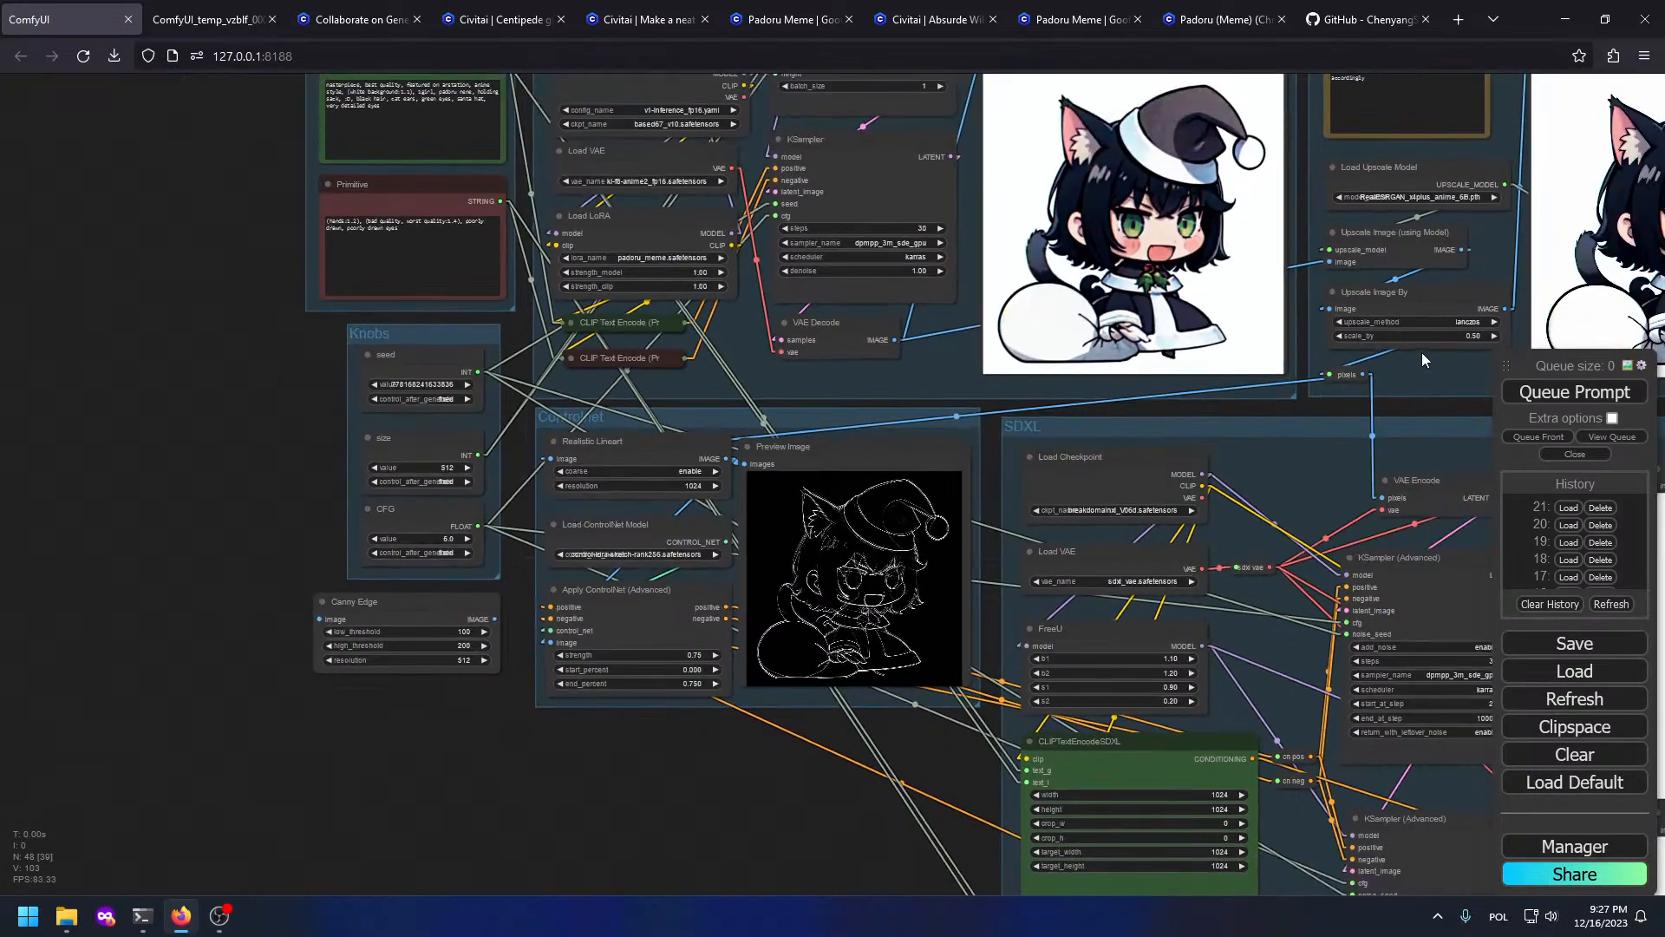
{"action": "left_click_drag", "start_coordinate": [1363, 373], "coordinate": [319, 619]}
{"action": "scroll", "coordinate": [320, 619], "scroll_direction": "up", "scroll_amount": 3}
{"action": "scroll", "coordinate": [378, 659], "scroll_direction": "up", "scroll_amount": 4}
Step: Change the Canny Edge resolution from 512 to 1024
{"action": "left_click", "coordinate": [510, 680]}
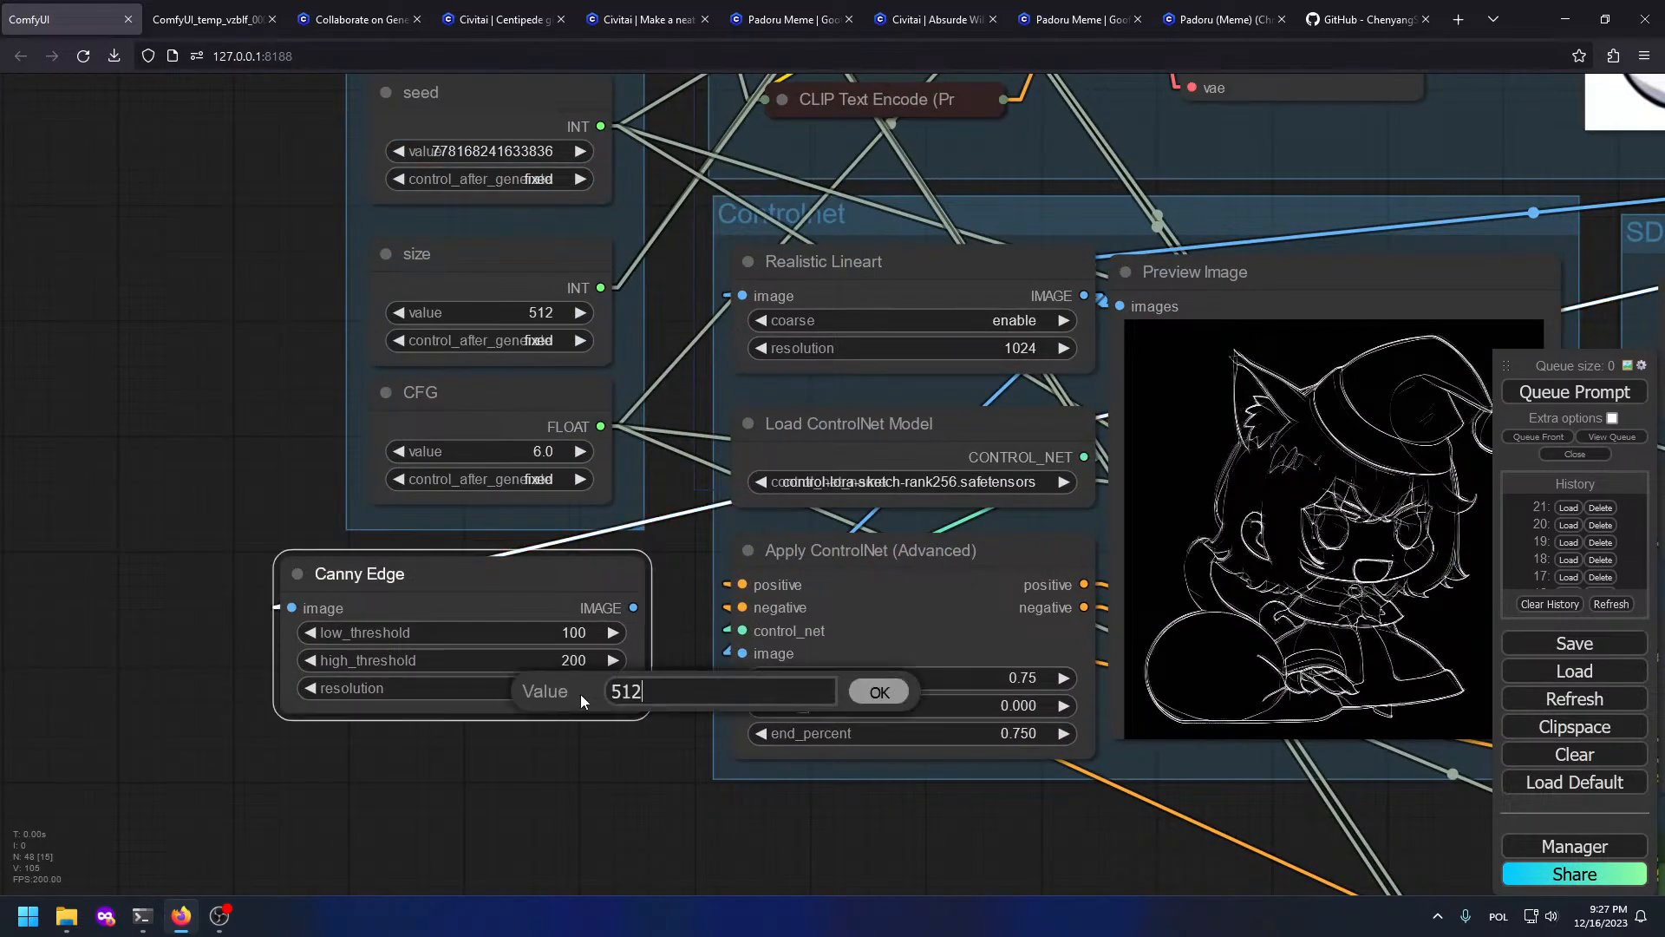
{"action": "key", "text": "ctrl+a"}
{"action": "type", "text": "1024"}
{"action": "key", "text": "Return"}
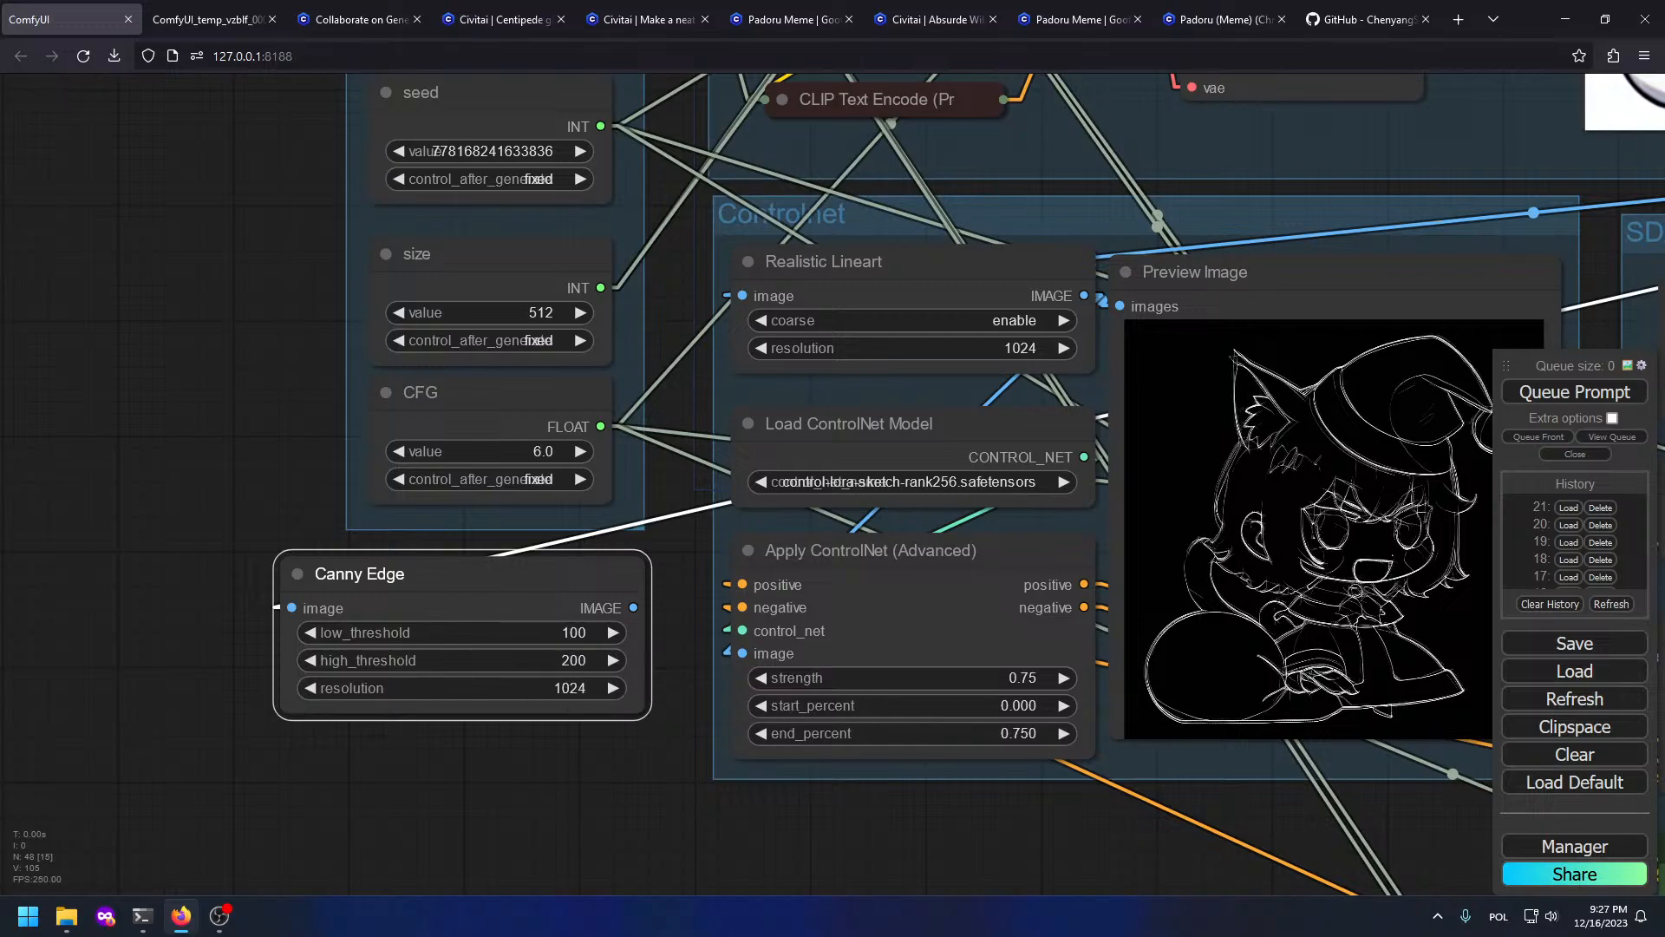
{"action": "scroll", "coordinate": [580, 694], "scroll_direction": "down", "scroll_amount": 1}
{"action": "scroll", "coordinate": [580, 697], "scroll_direction": "down", "scroll_amount": 5}
Step: Attach a Preview Image node to the Canny Edge output and queue the workflow
{"action": "left_click_drag", "start_coordinate": [627, 647], "coordinate": [516, 759]}
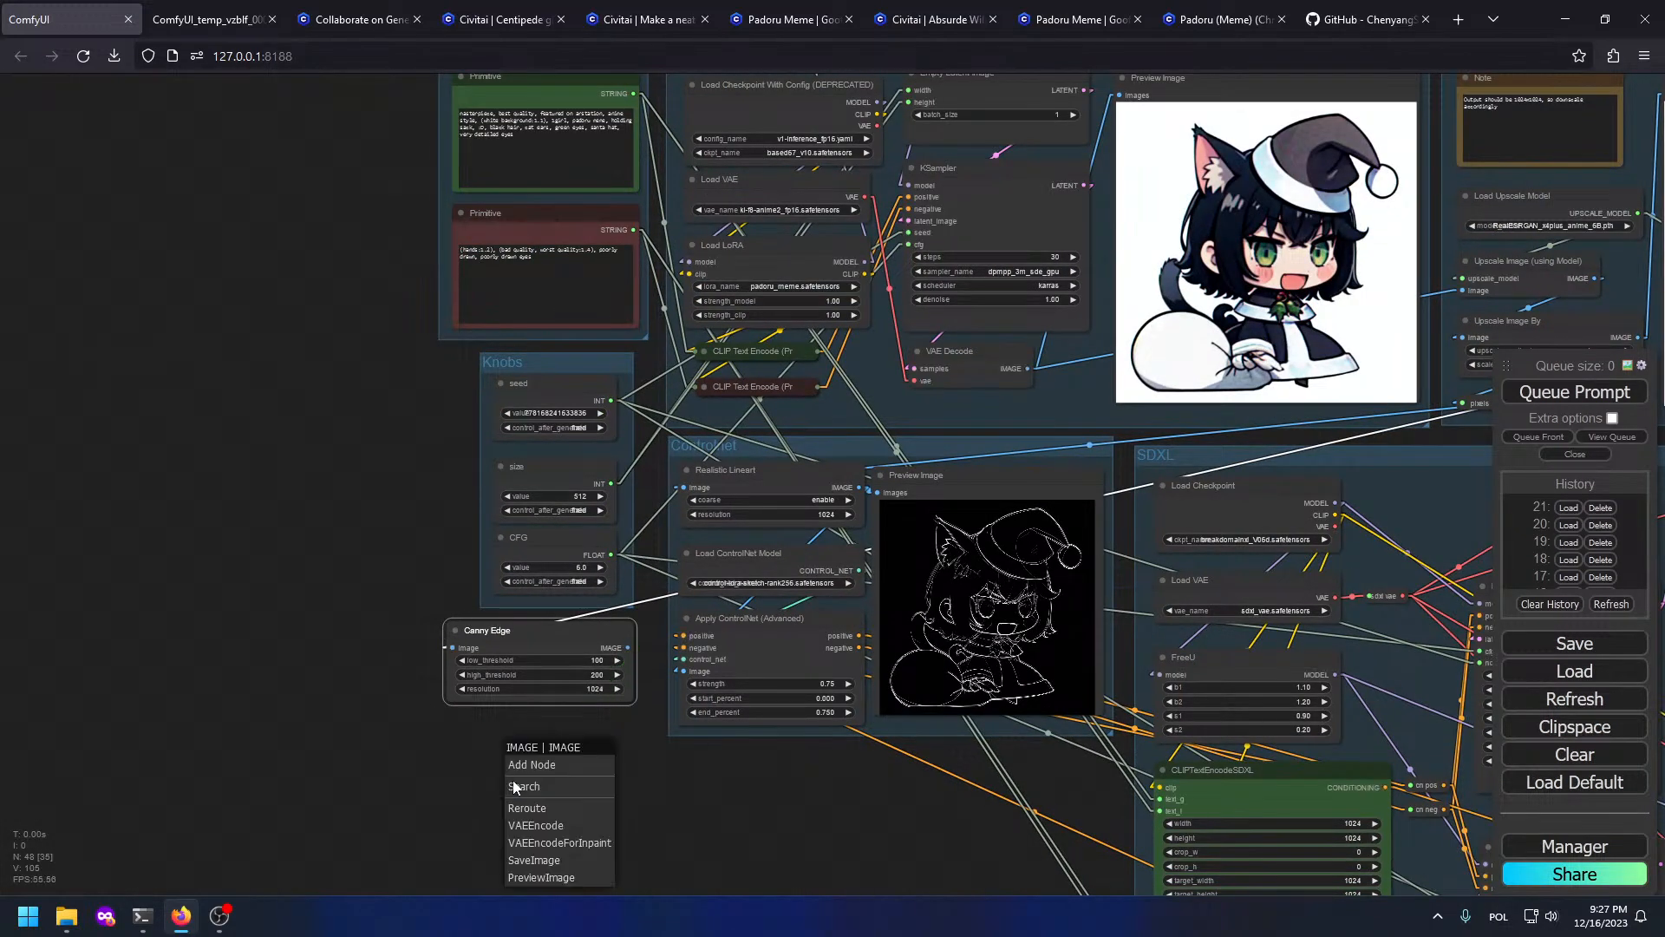
{"action": "left_click", "coordinate": [552, 878]}
{"action": "left_click_drag", "start_coordinate": [690, 764], "coordinate": [1092, 574]}
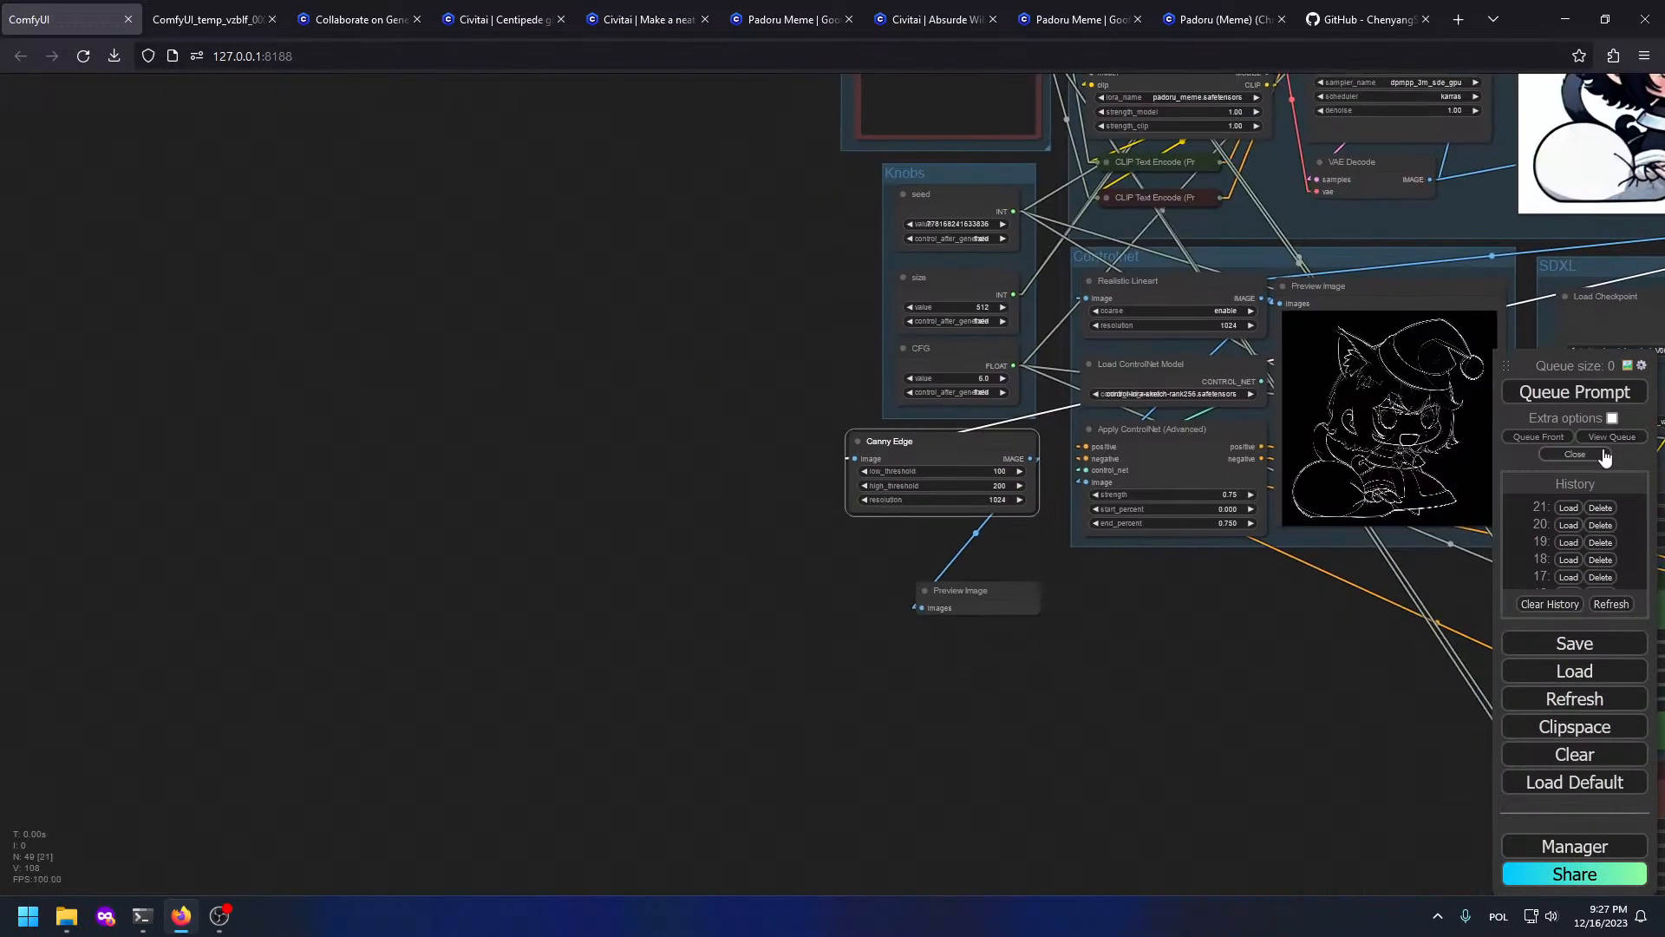
{"action": "left_click", "coordinate": [1561, 398]}
{"action": "scroll", "coordinate": [1056, 616], "scroll_direction": "up", "scroll_amount": 3}
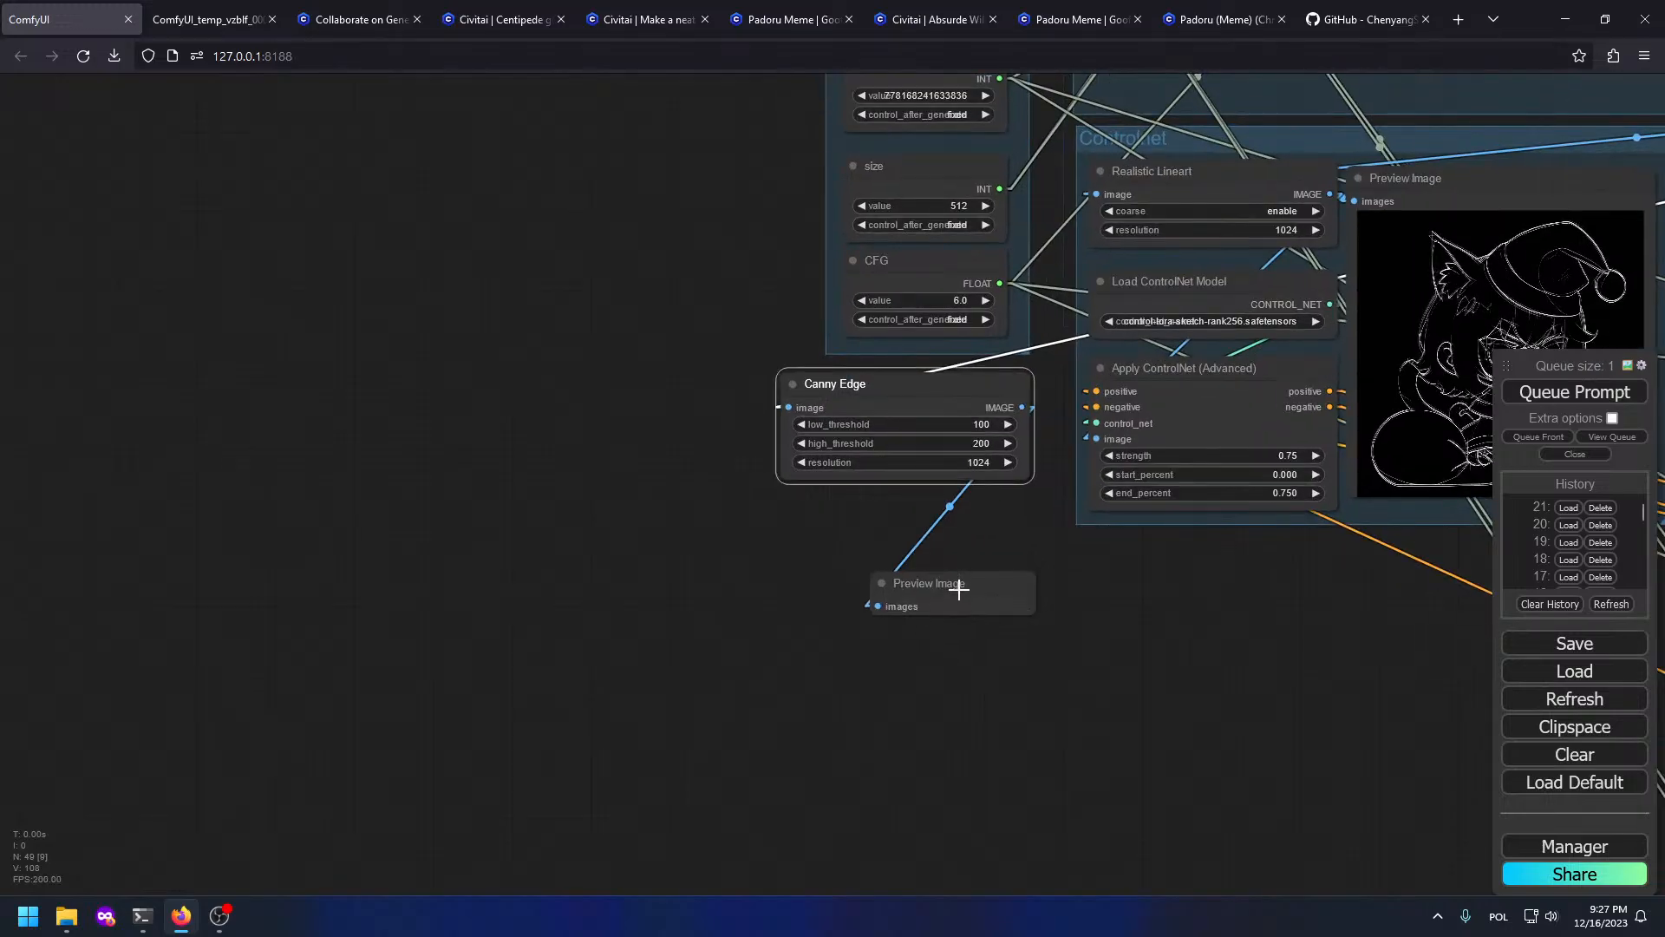
{"action": "left_click_drag", "start_coordinate": [958, 584], "coordinate": [1192, 837]}
Step: Pan around the workflow to inspect the generated Canny edge map
{"action": "scroll", "coordinate": [749, 617], "scroll_direction": "down", "scroll_amount": 5}
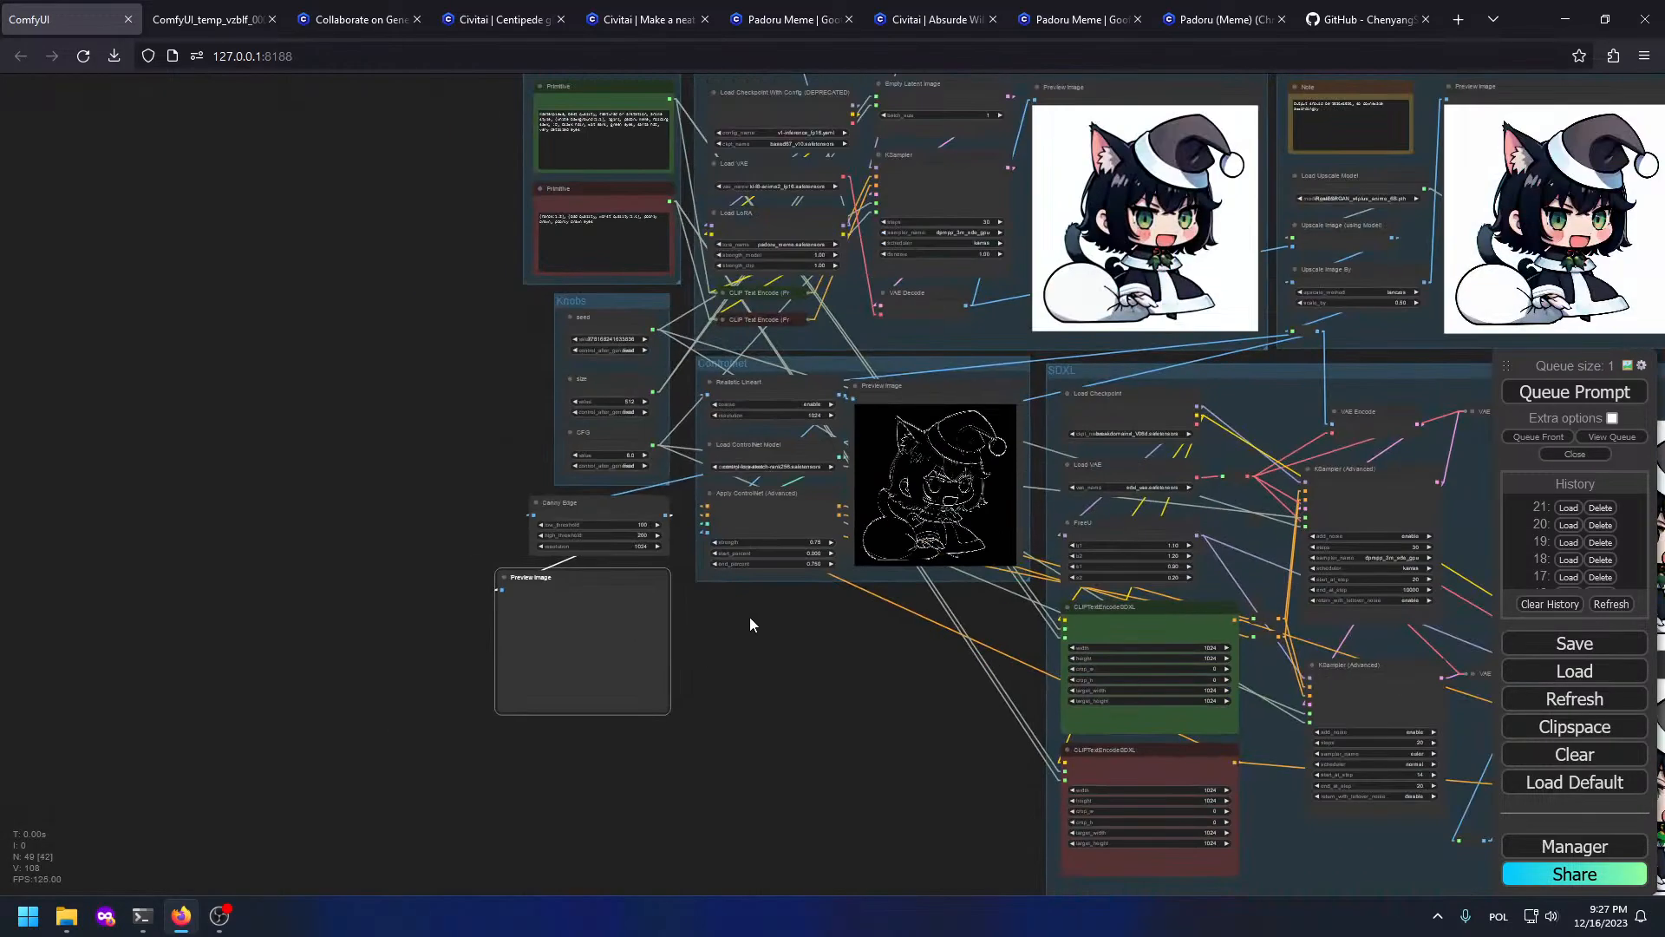
{"action": "scroll", "coordinate": [1227, 701], "scroll_direction": "up", "scroll_amount": 10}
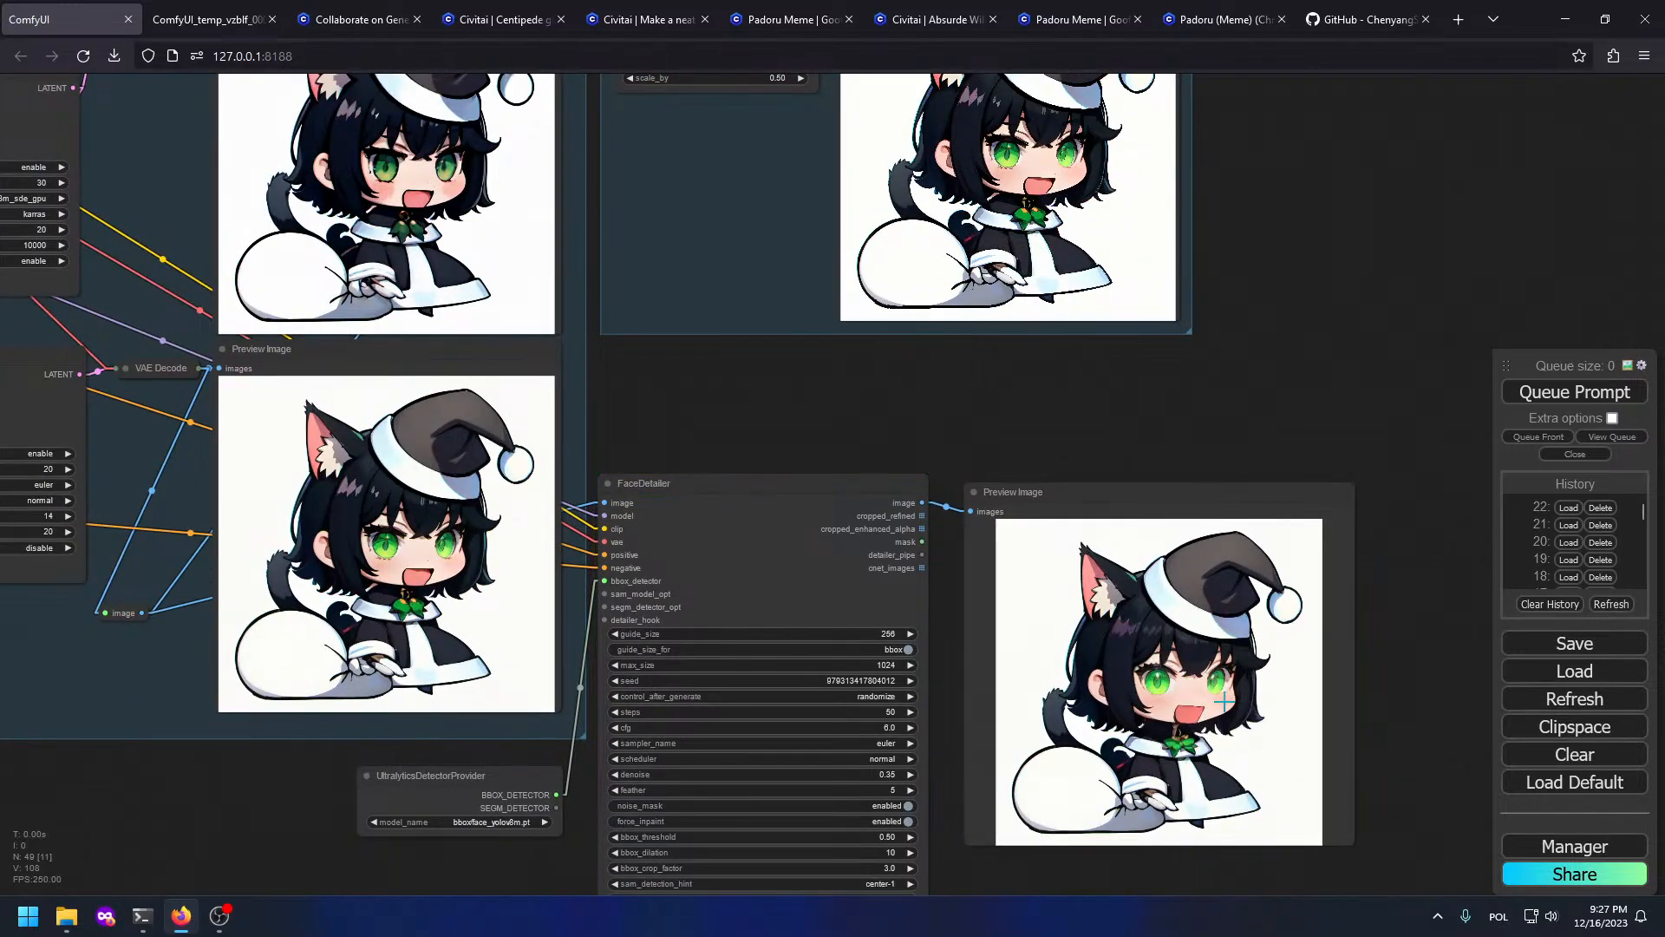
{"action": "scroll", "coordinate": [900, 488], "scroll_direction": "down", "scroll_amount": 2}
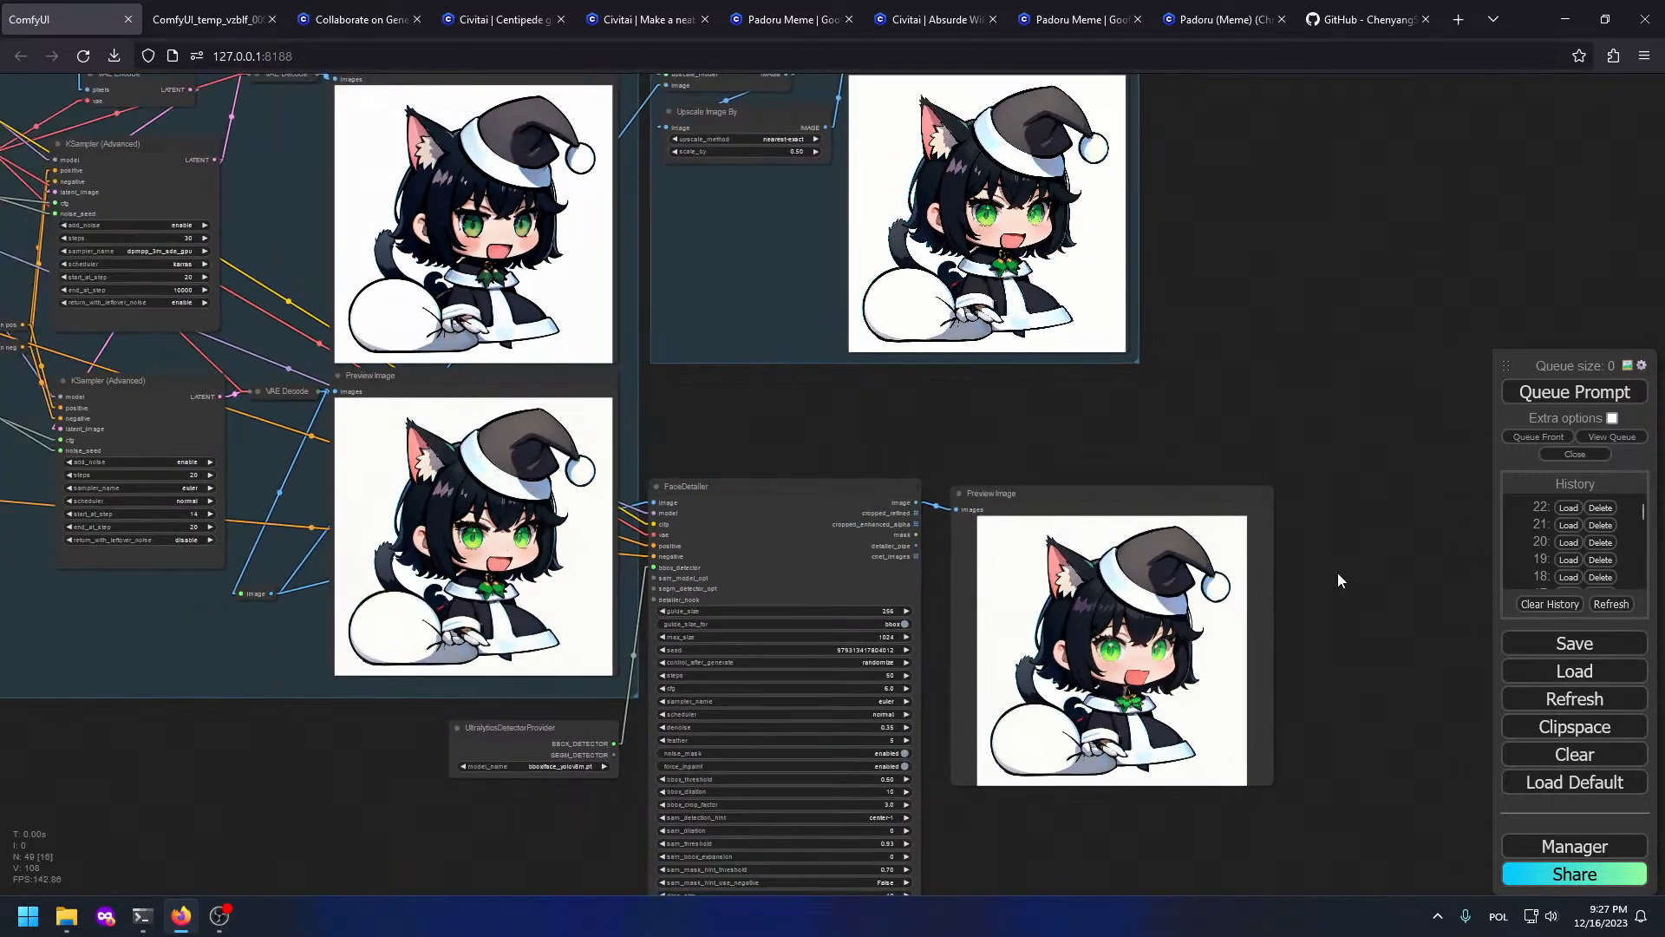
{"action": "scroll", "coordinate": [1475, 558], "scroll_direction": "up", "scroll_amount": 1}
{"action": "left_click_drag", "start_coordinate": [473, 402], "coordinate": [1657, 451]}
{"action": "left_click_drag", "start_coordinate": [260, 382], "coordinate": [746, 452]}
{"action": "scroll", "coordinate": [375, 396], "scroll_direction": "up", "scroll_amount": 6}
{"action": "scroll", "coordinate": [1078, 547], "scroll_direction": "up", "scroll_amount": 6}
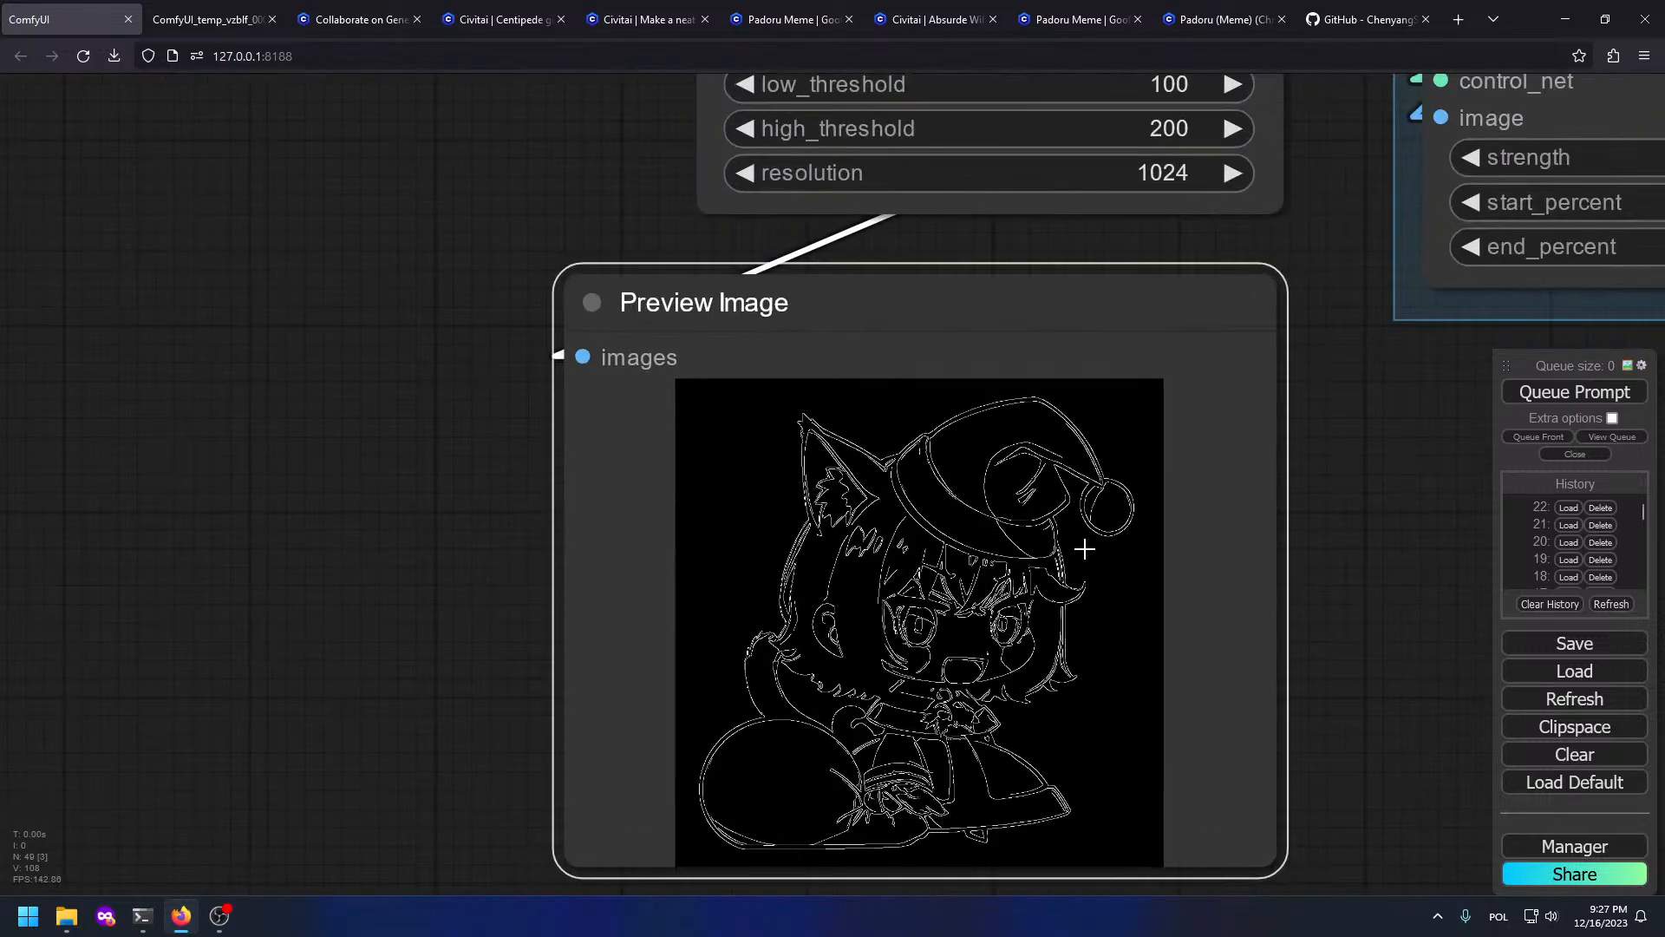
{"action": "scroll", "coordinate": [1290, 394], "scroll_direction": "up", "scroll_amount": 3}
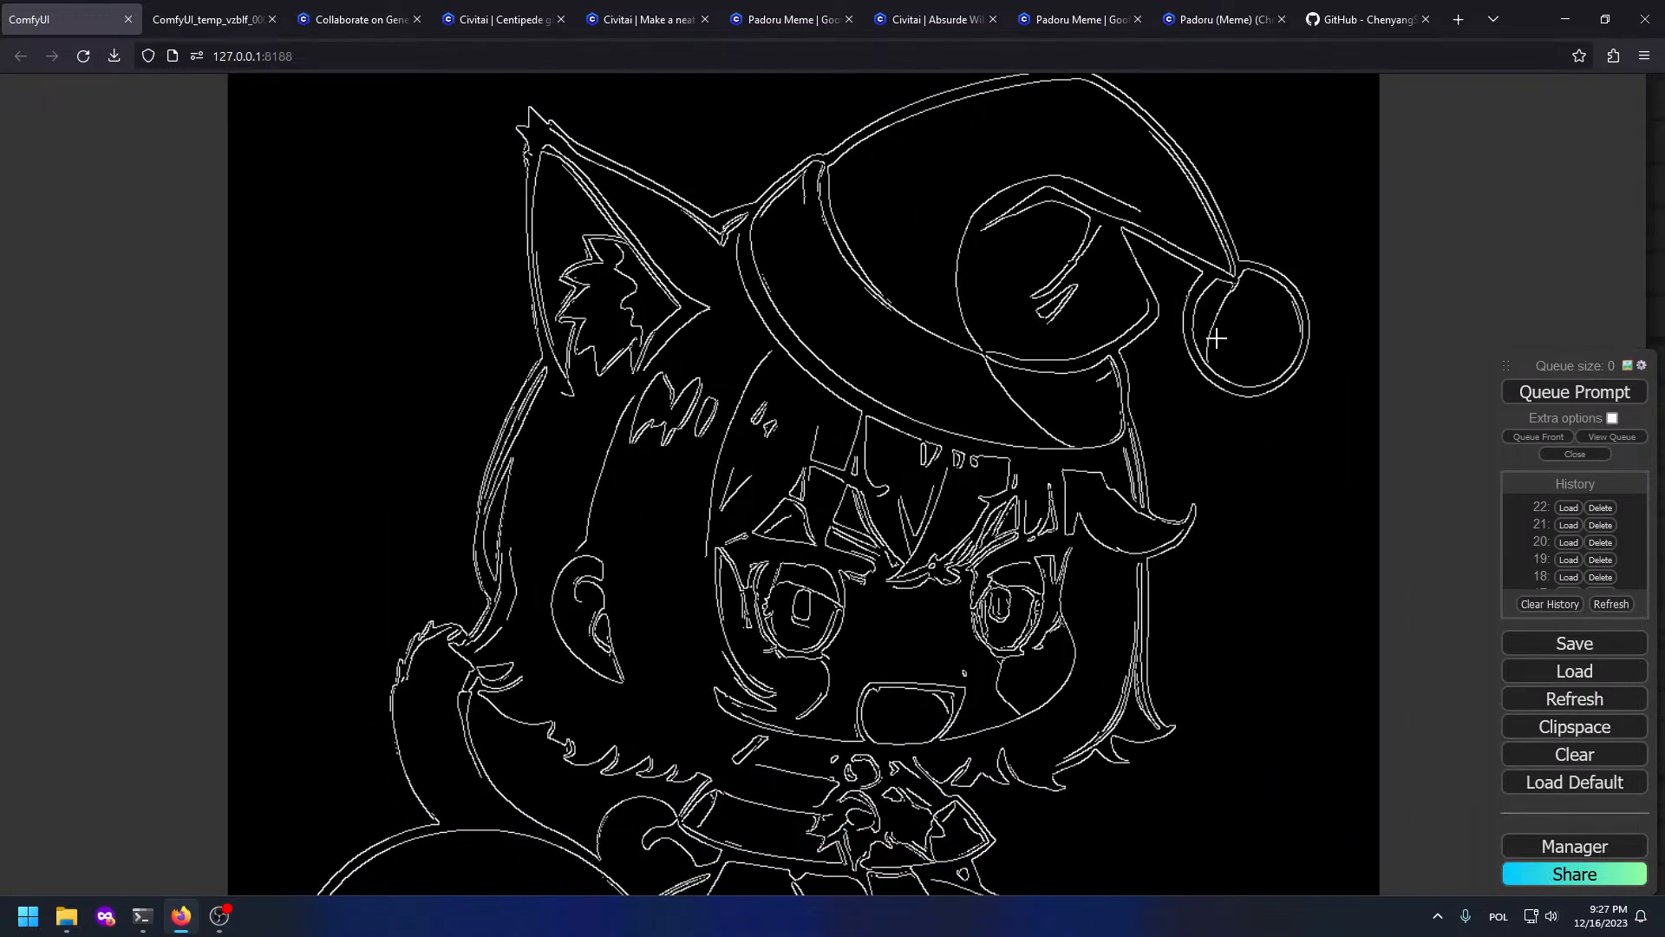
{"action": "scroll", "coordinate": [812, 346], "scroll_direction": "down", "scroll_amount": 8}
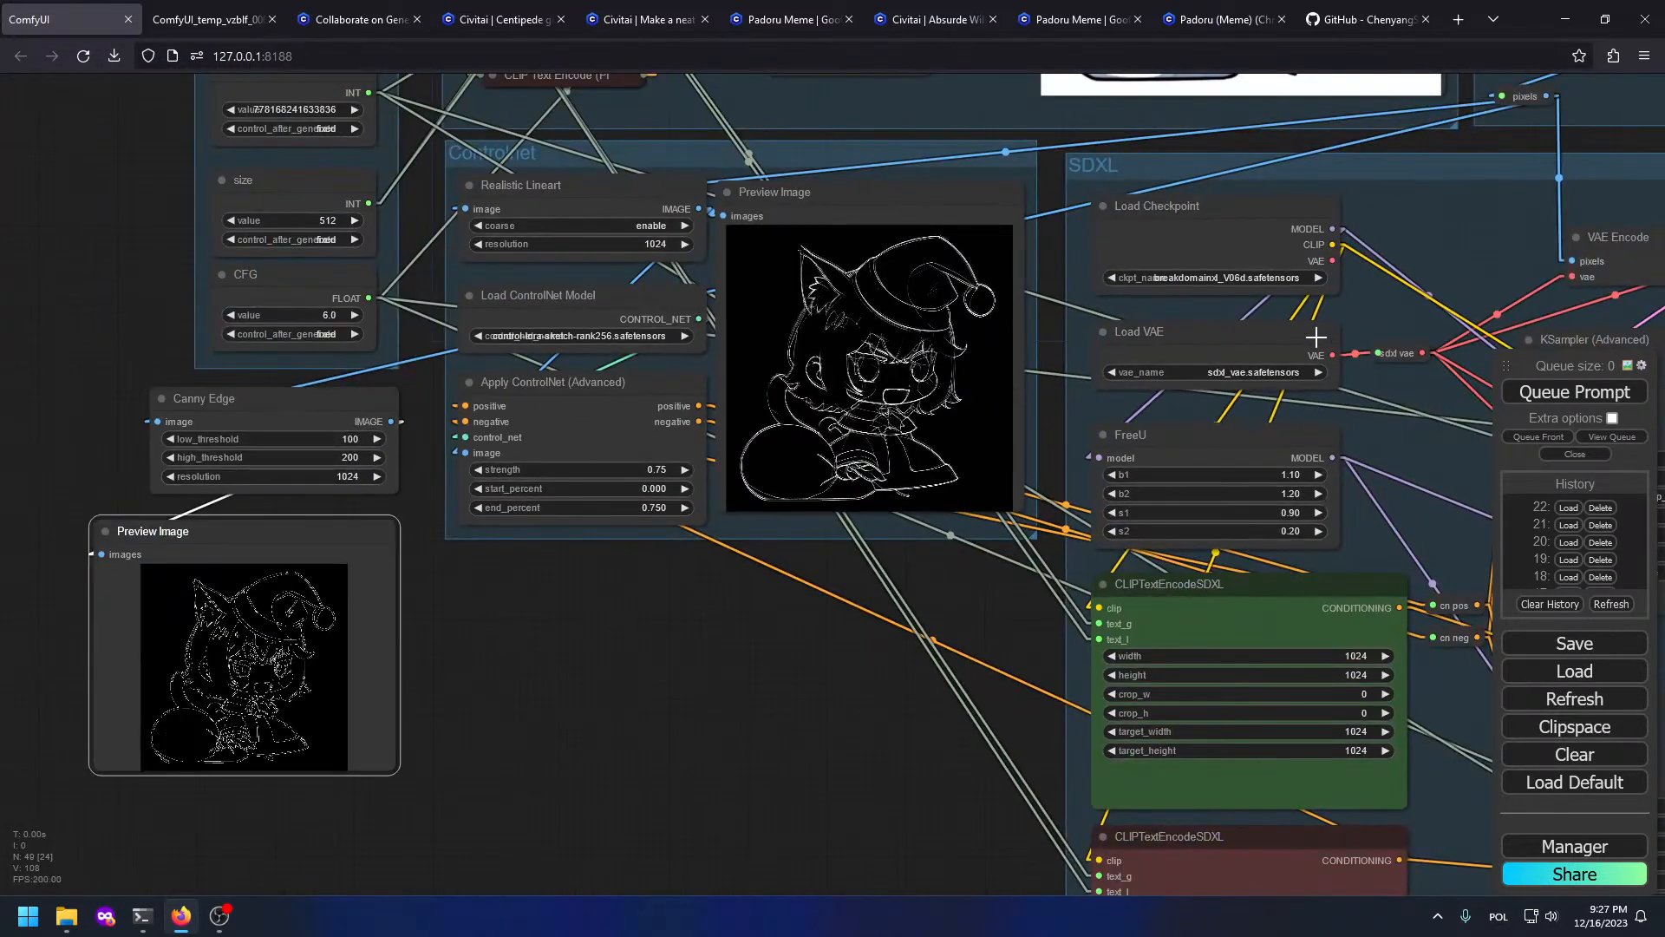
{"action": "left_click_drag", "start_coordinate": [1349, 98], "coordinate": [1370, 586]}
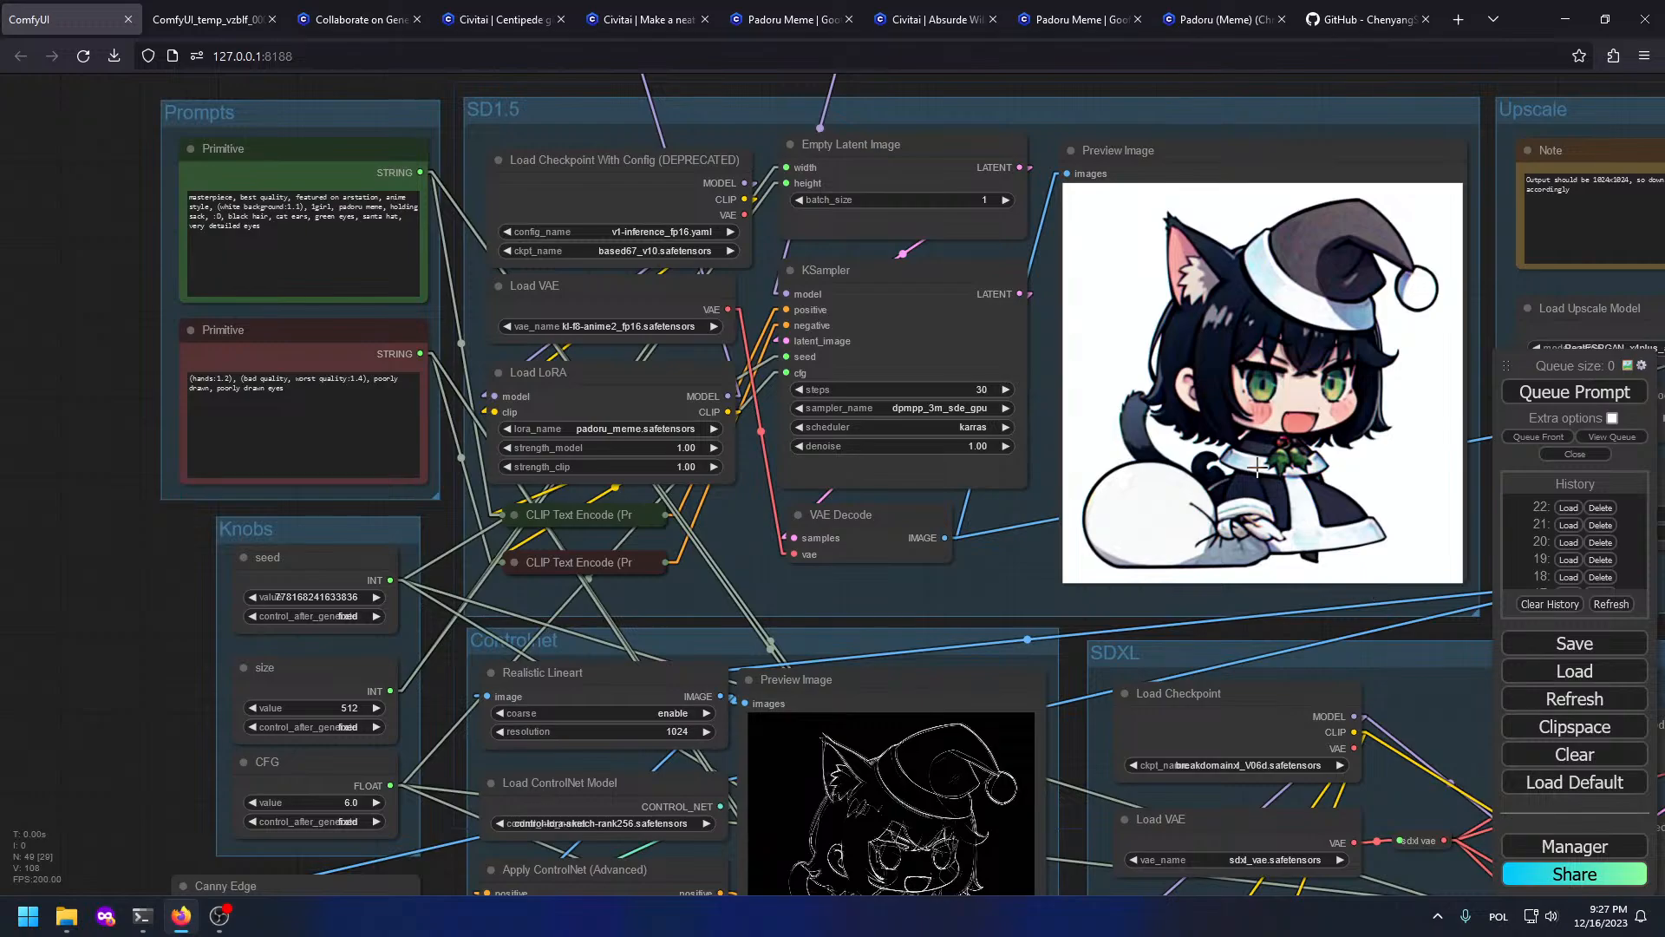
{"action": "left_click_drag", "start_coordinate": [1071, 837], "coordinate": [1478, 210]}
{"action": "scroll", "coordinate": [854, 468], "scroll_direction": "up", "scroll_amount": 5}
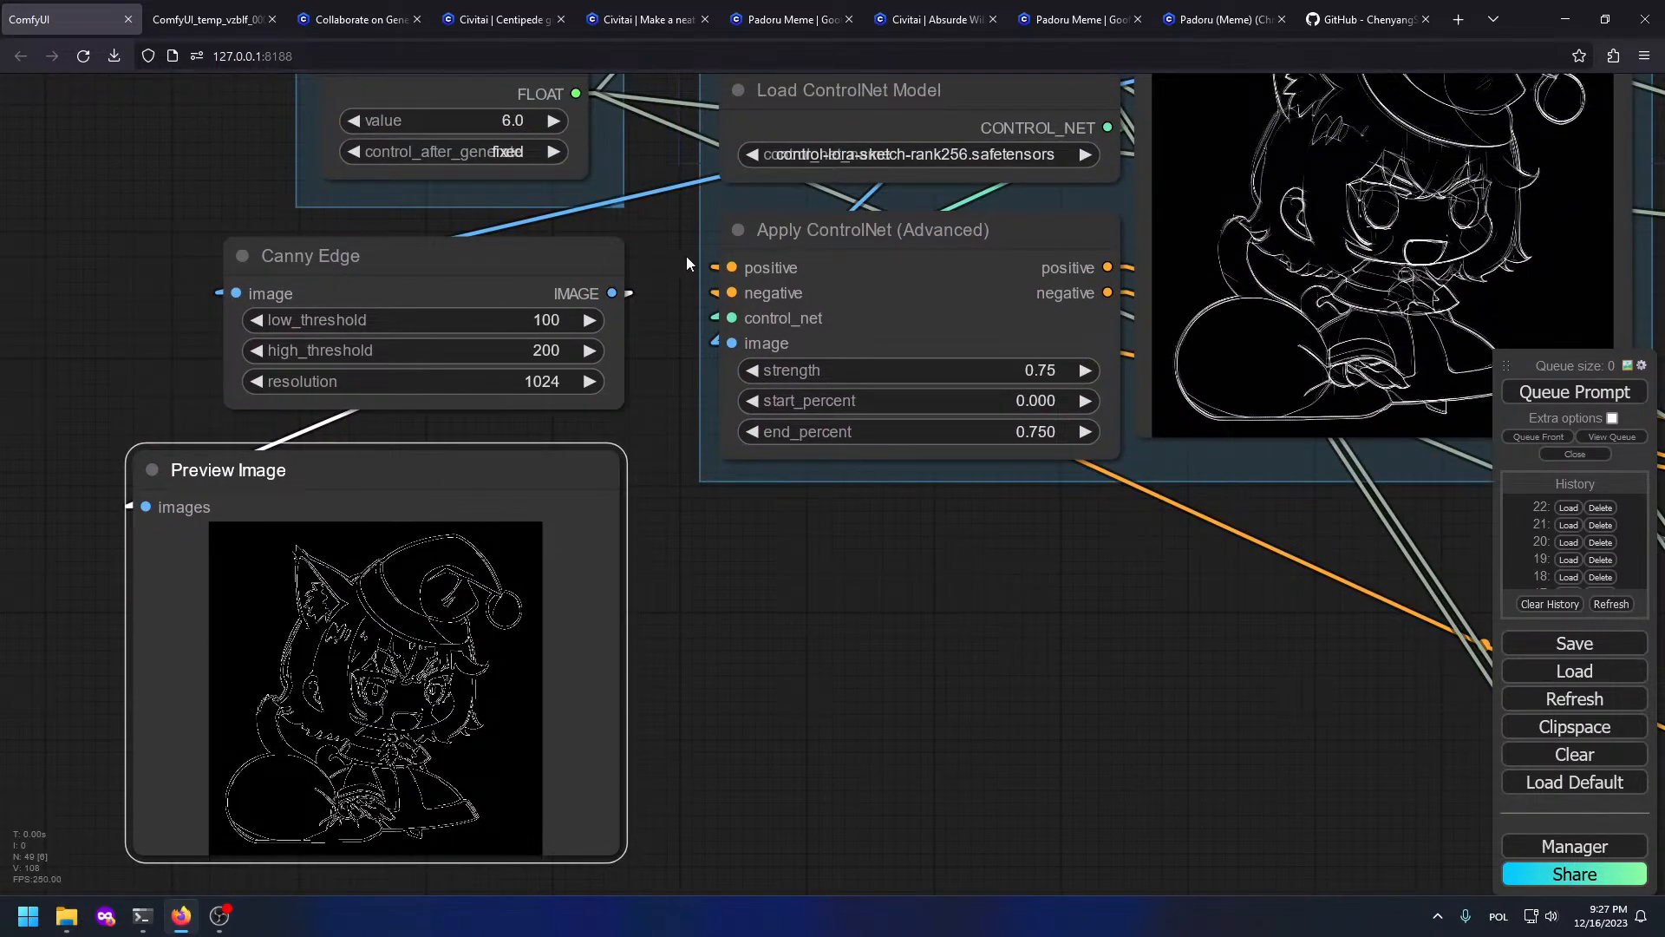
{"action": "scroll", "coordinate": [351, 597], "scroll_direction": "up", "scroll_amount": 5}
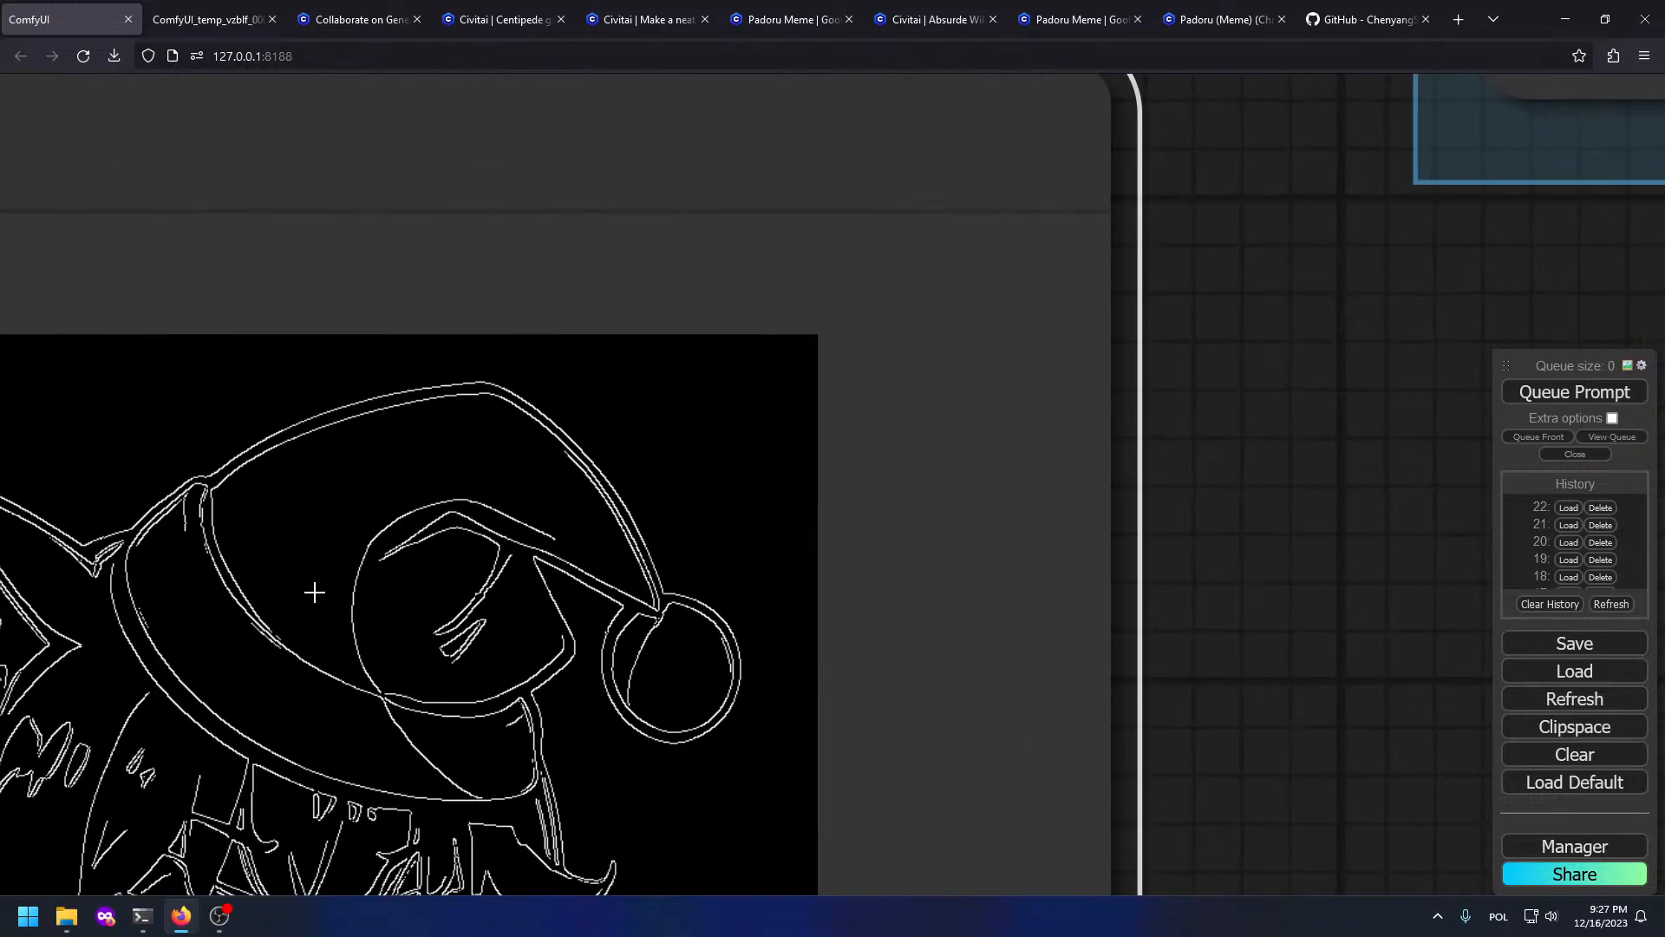
{"action": "scroll", "coordinate": [556, 330], "scroll_direction": "down", "scroll_amount": 12}
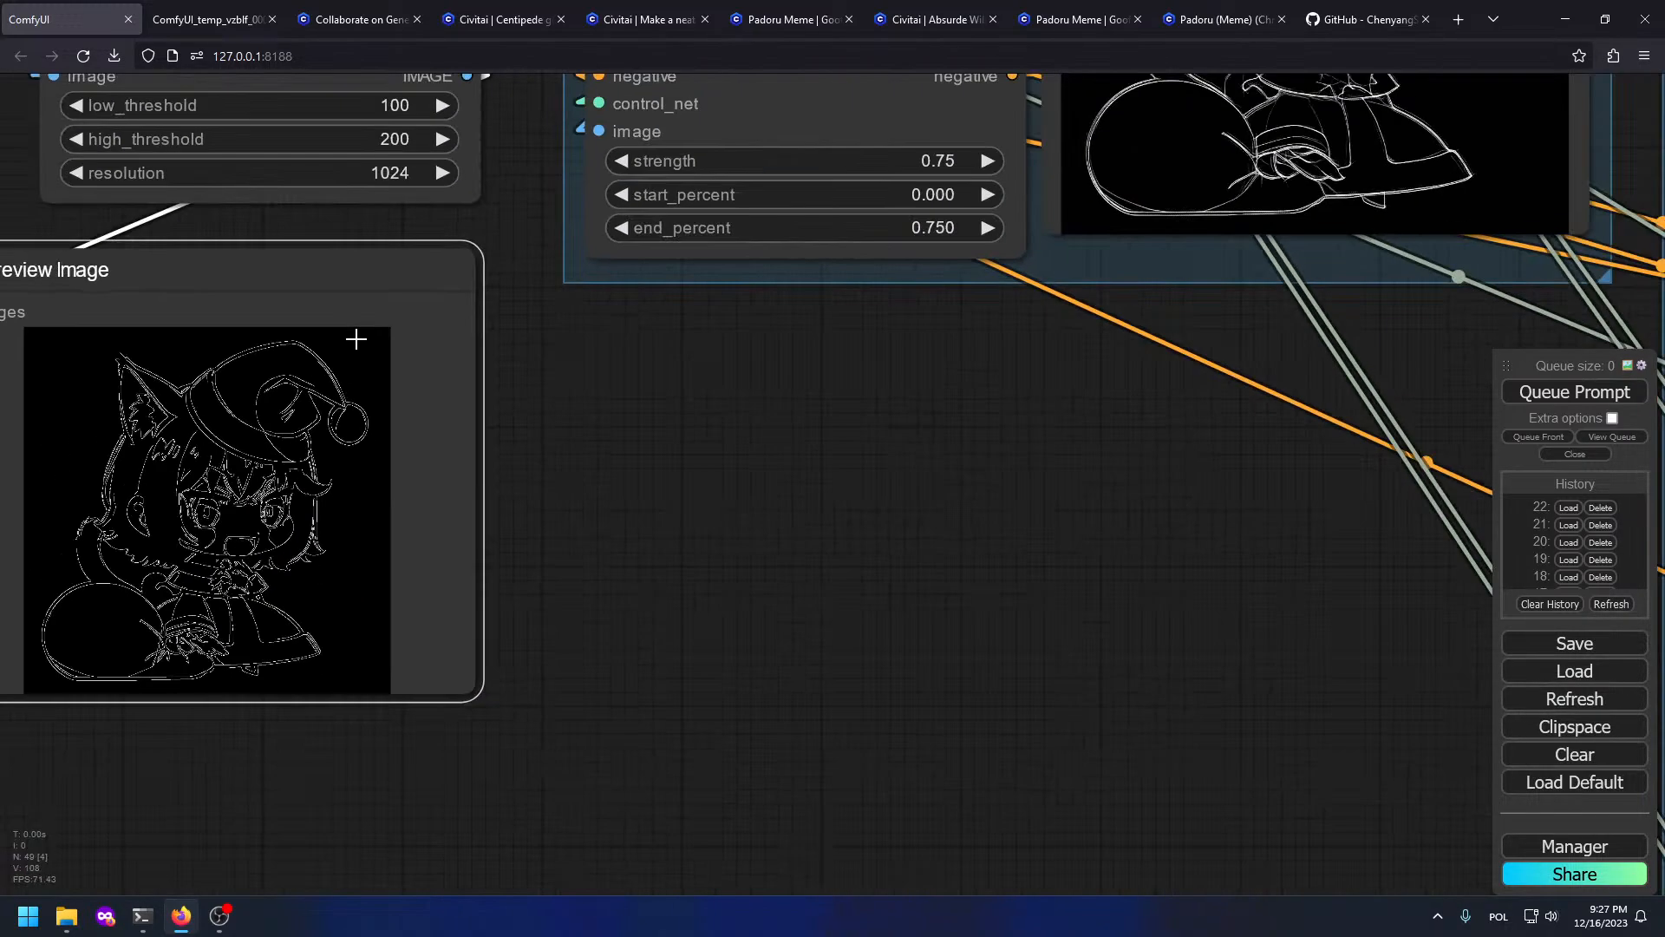
{"action": "left_click_drag", "start_coordinate": [688, 291], "coordinate": [1041, 437]}
{"action": "left_click_drag", "start_coordinate": [1022, 348], "coordinate": [696, 565]}
{"action": "left_click_drag", "start_coordinate": [1230, 347], "coordinate": [1282, 307]}
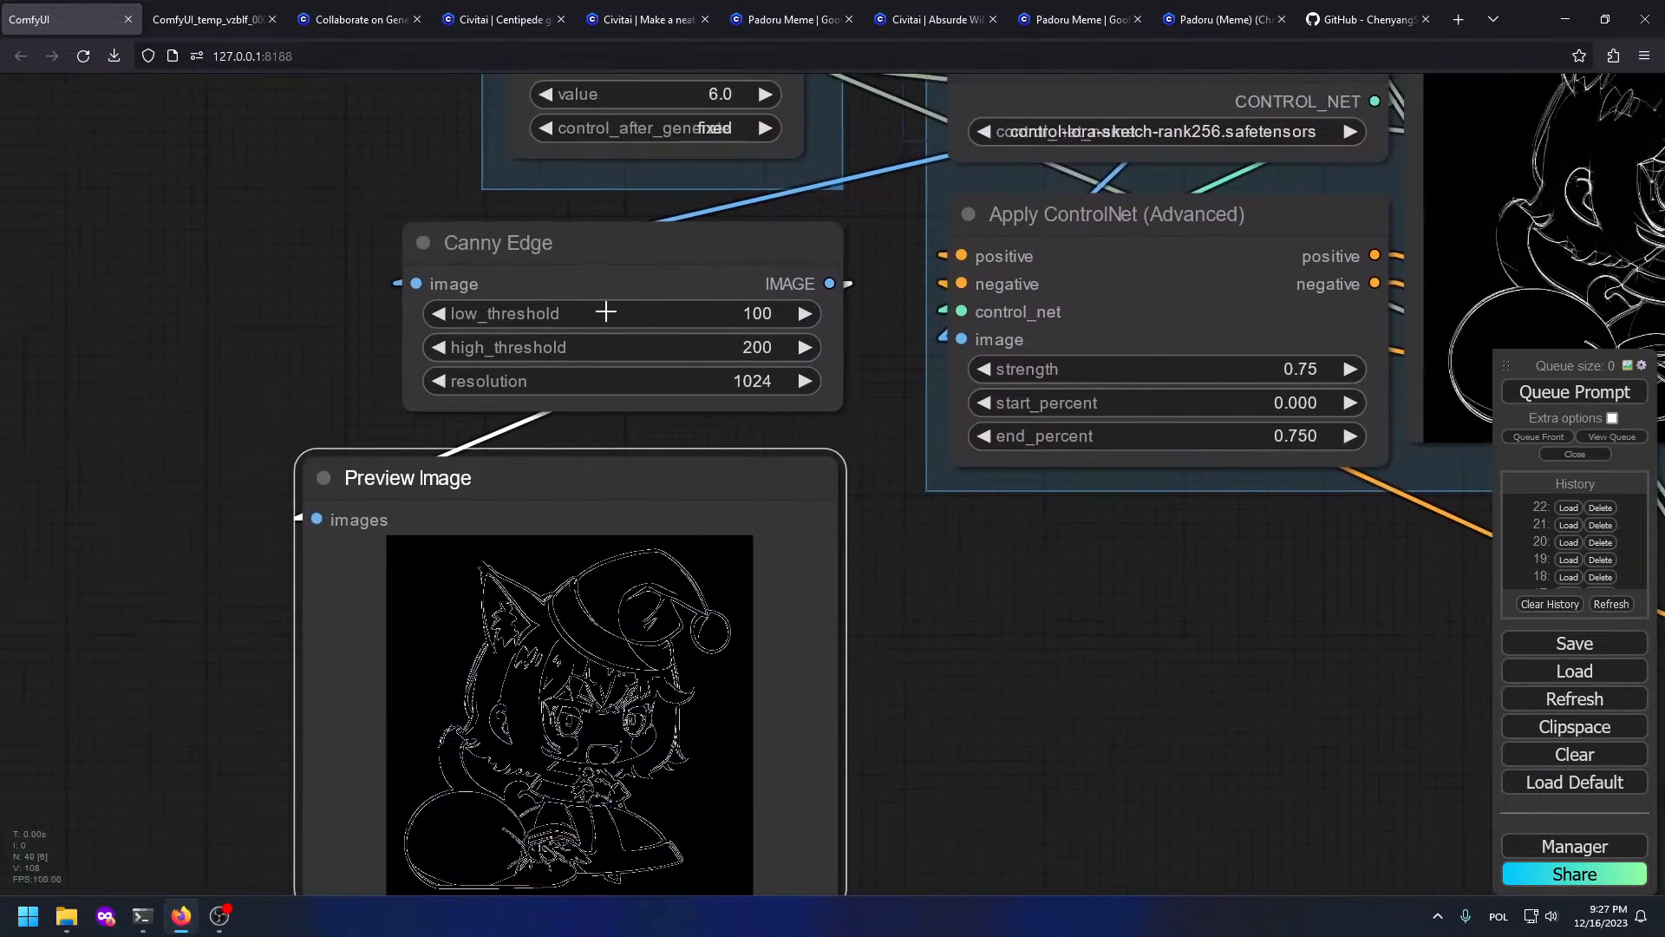
Step: Delete the Canny Edge and its Preview Image node
{"action": "left_click_drag", "start_coordinate": [139, 321], "coordinate": [466, 661]}
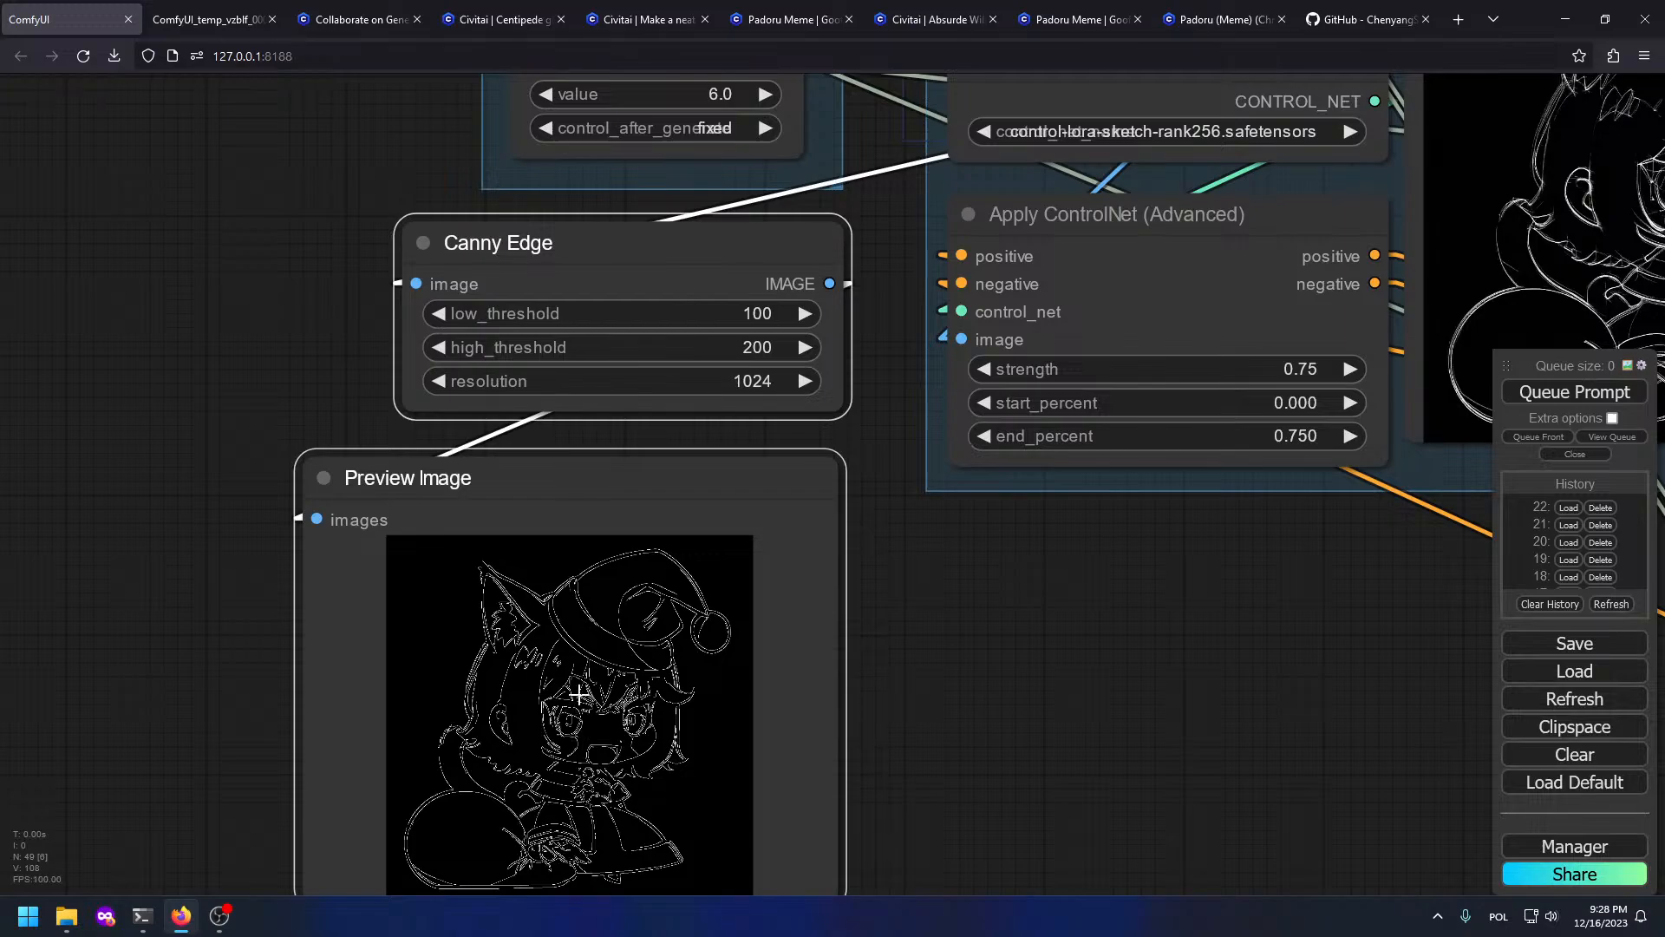
{"action": "key", "text": "F12"}
{"action": "key", "text": "F12"}
{"action": "key", "text": "Delete"}
{"action": "scroll", "coordinate": [724, 377], "scroll_direction": "down", "scroll_amount": 4}
{"action": "left_click_drag", "start_coordinate": [592, 347], "coordinate": [623, 482]}
{"action": "double_click", "coordinate": [456, 526]}
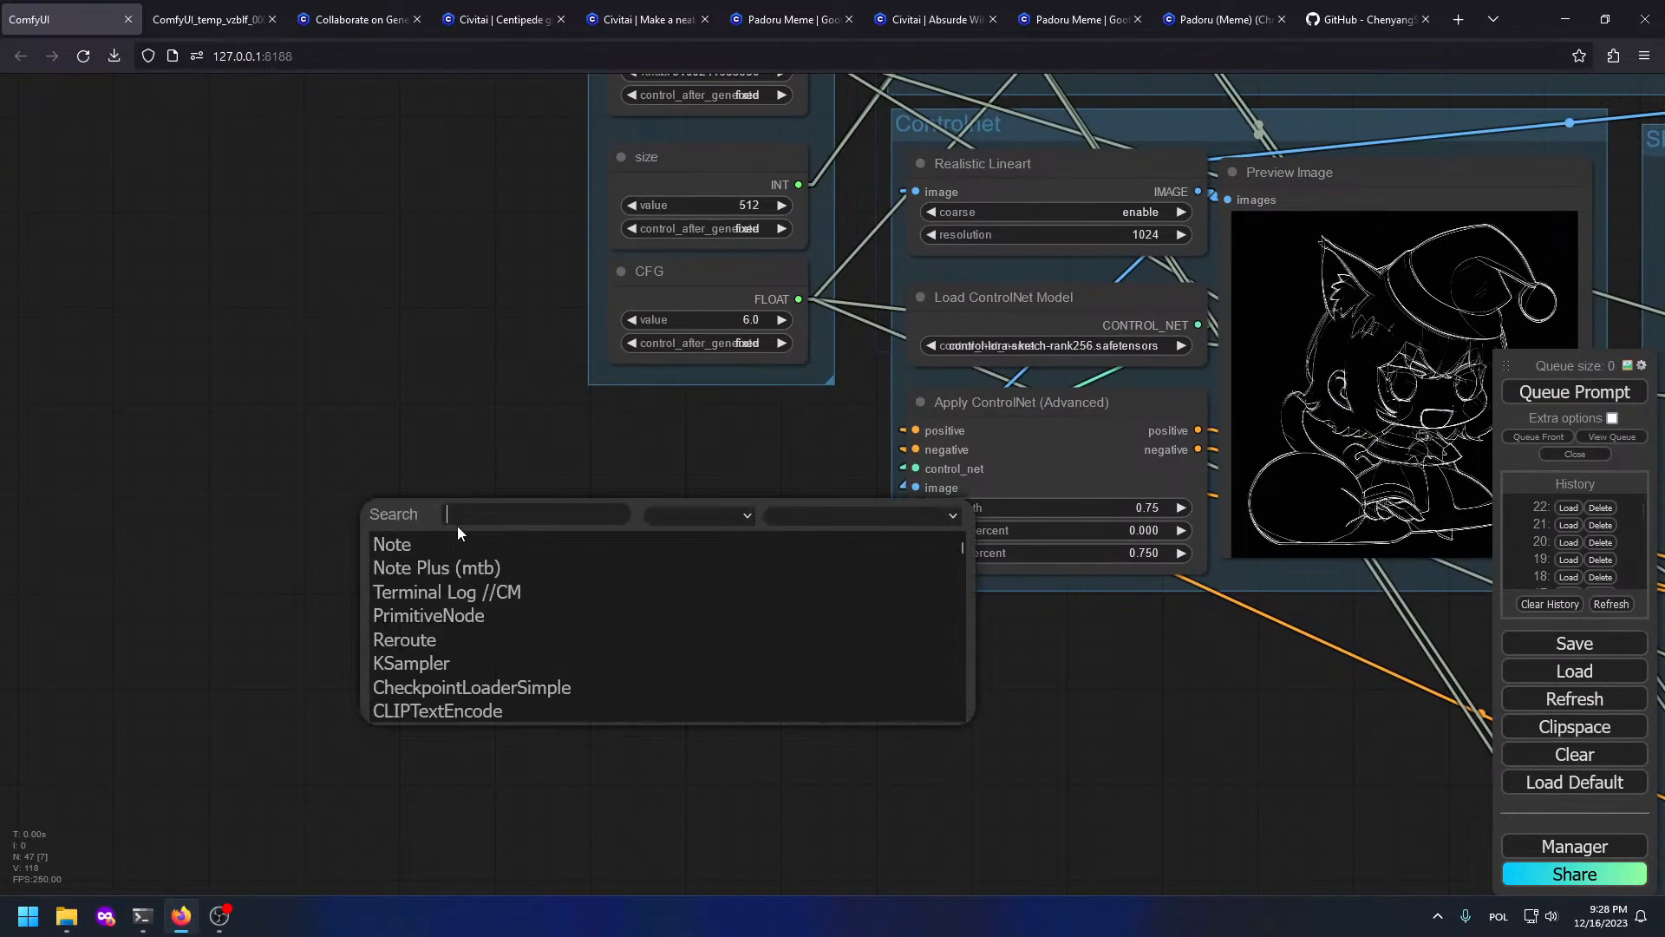
{"action": "key", "text": "Escape"}
{"action": "right_click", "coordinate": [458, 532]}
{"action": "left_click", "coordinate": [485, 533]}
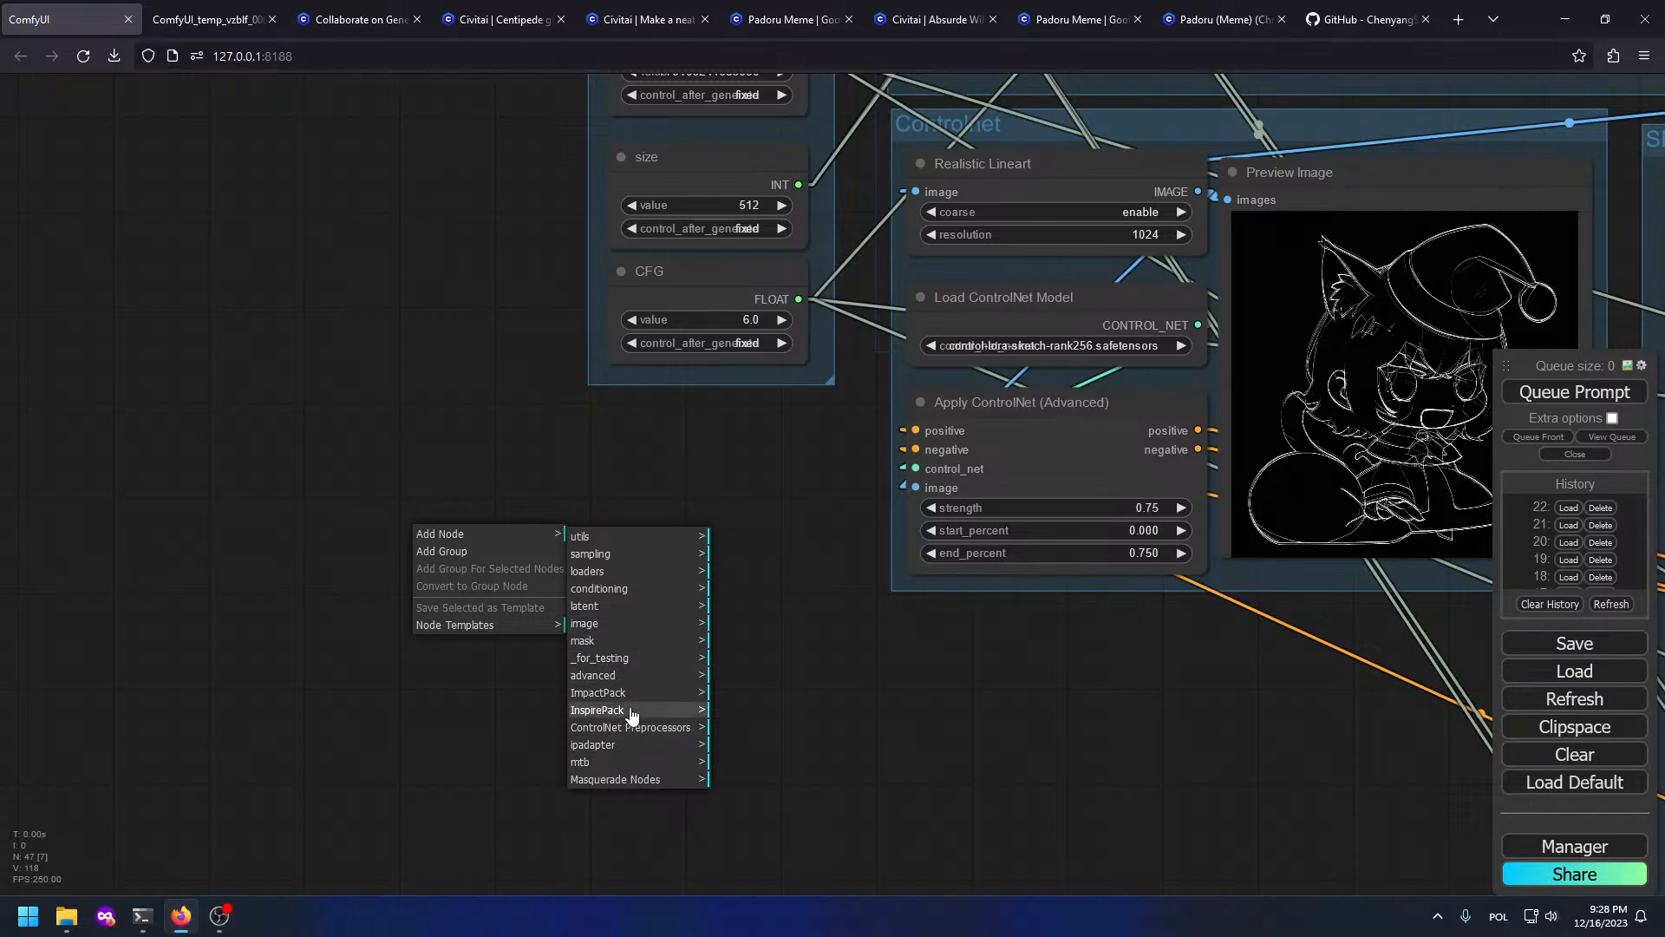
{"action": "left_click", "coordinate": [653, 780]}
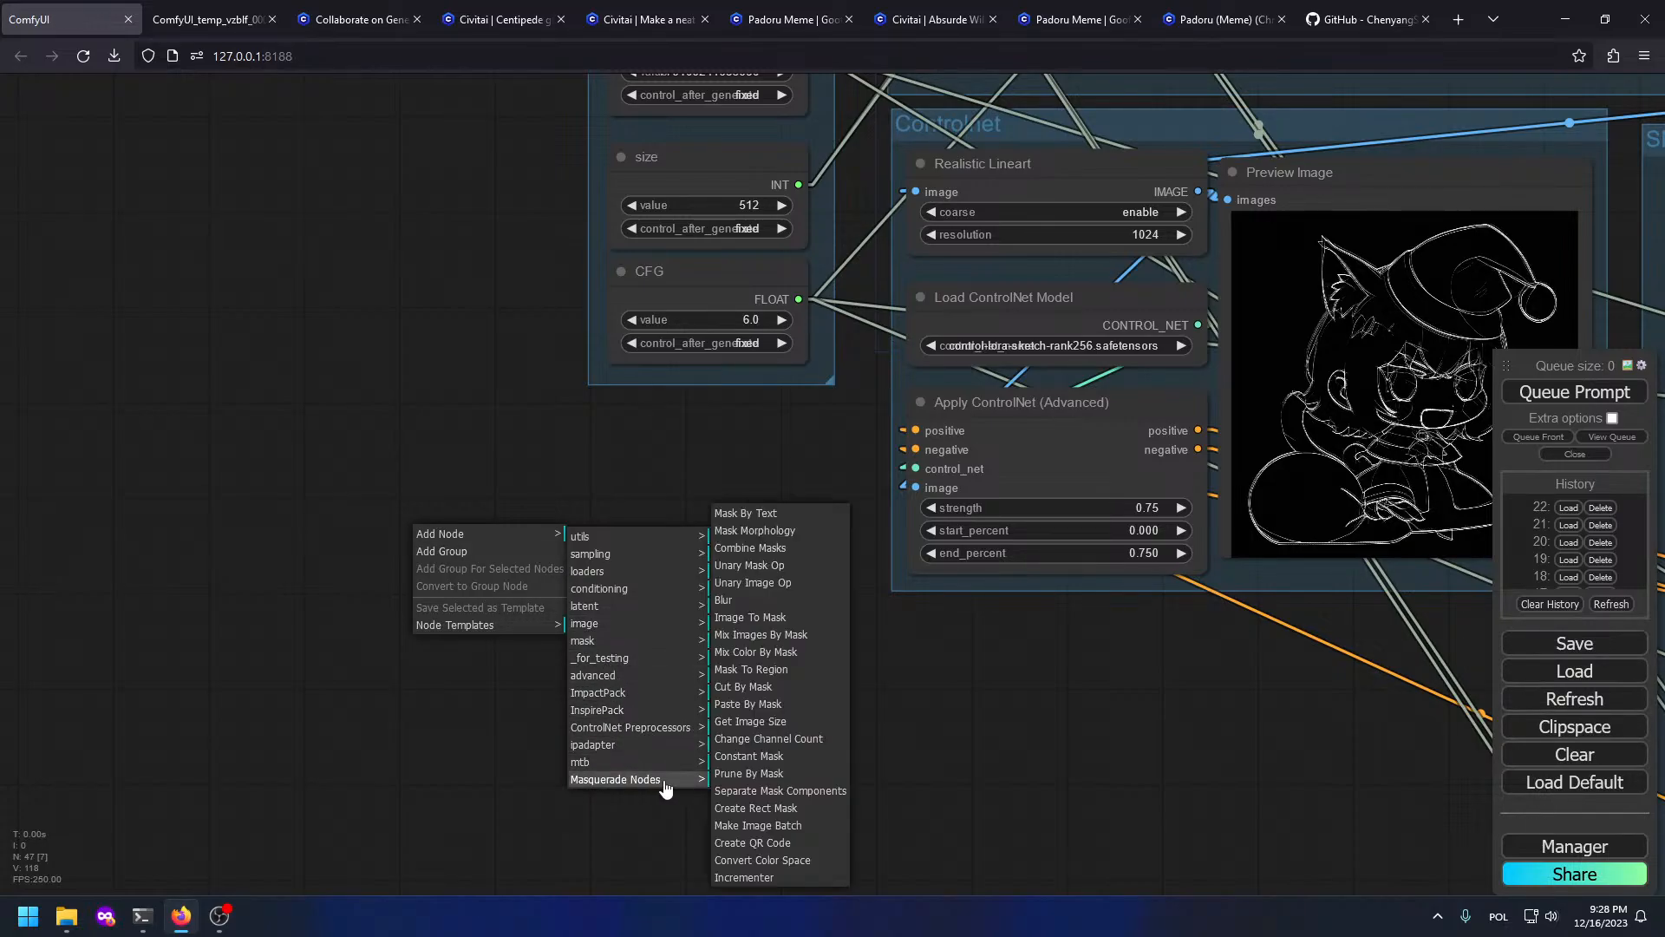
{"action": "left_click", "coordinate": [818, 568]}
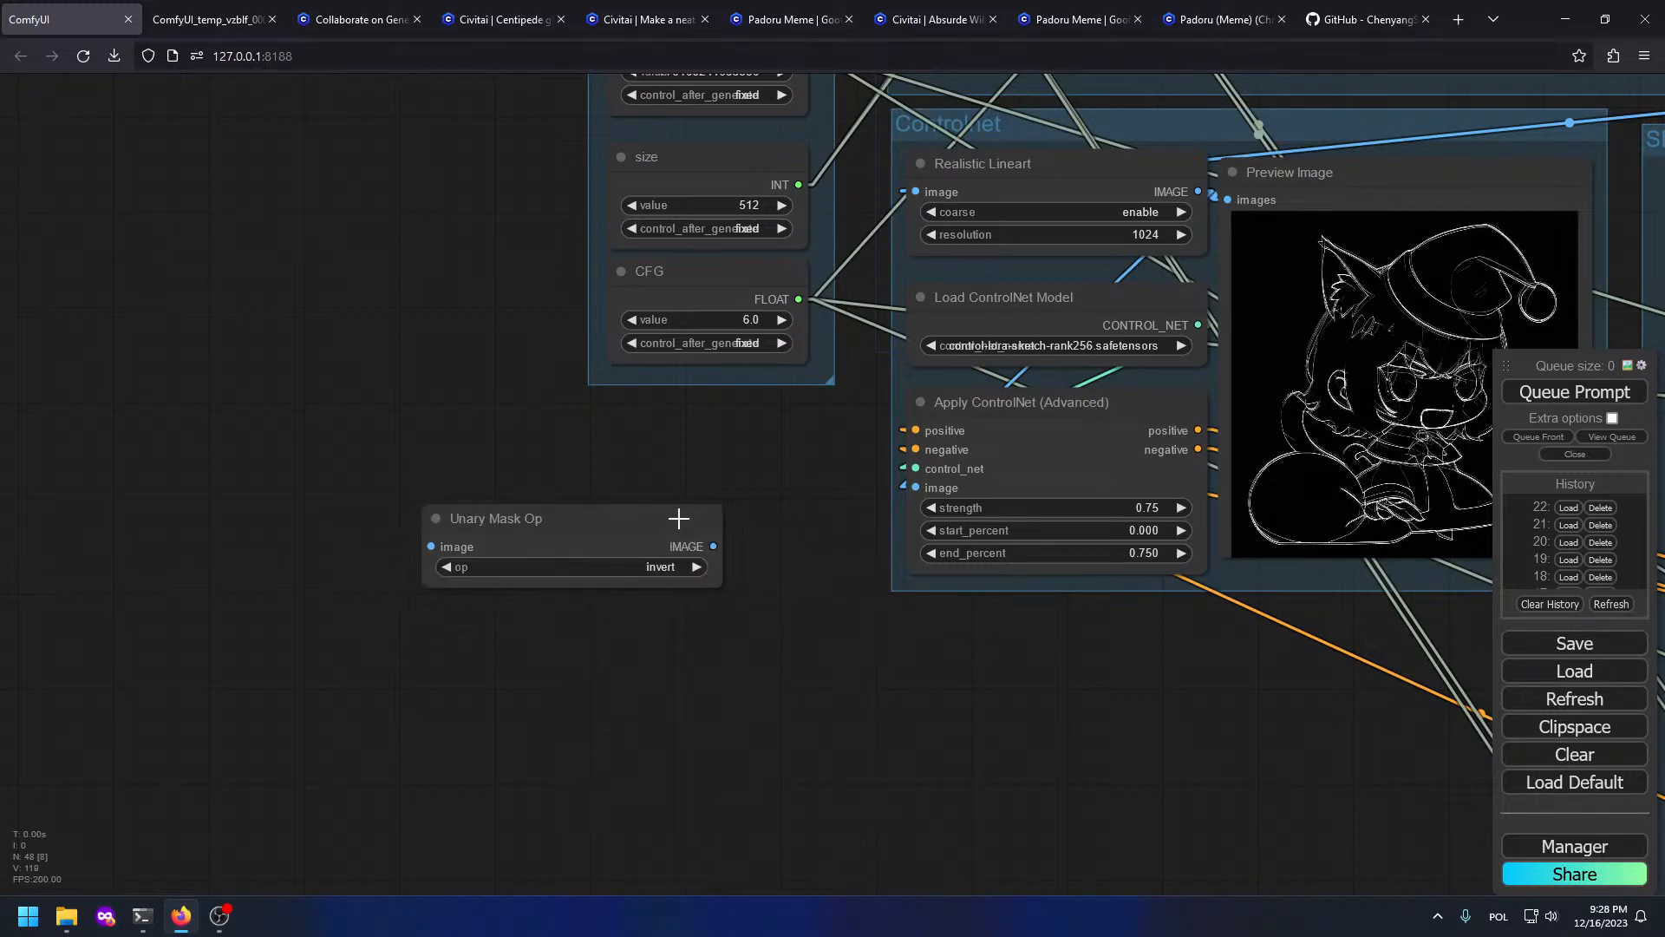
{"action": "left_click", "coordinate": [691, 569]}
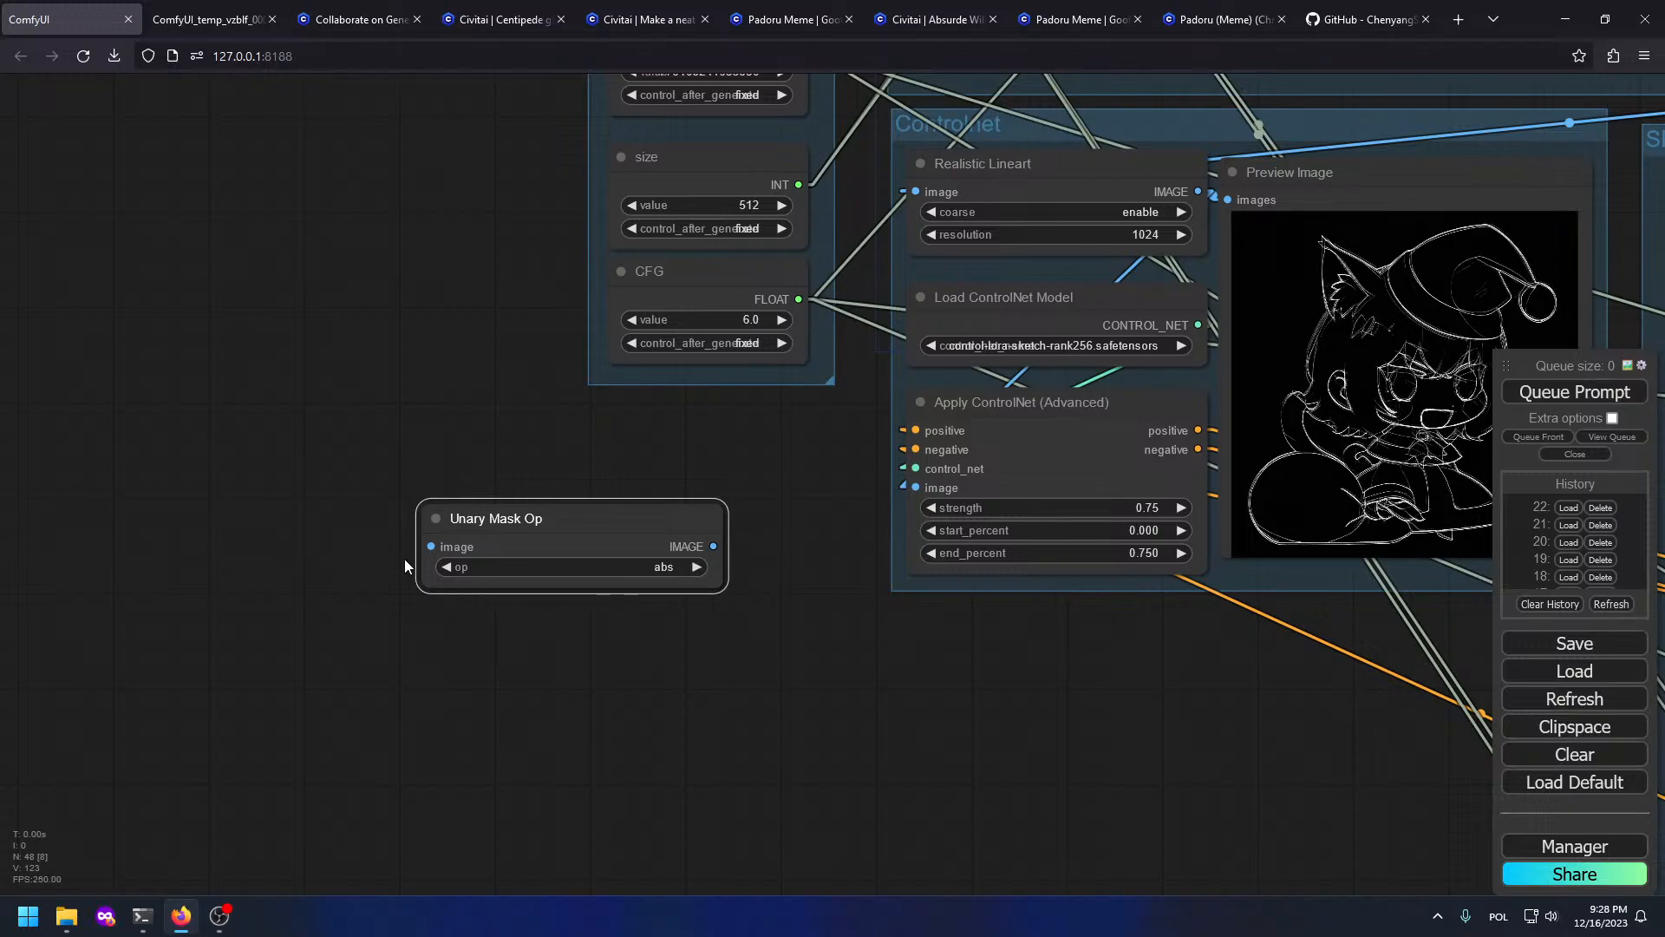
{"action": "left_click", "coordinate": [445, 566]}
{"action": "left_click", "coordinate": [445, 567]}
{"action": "left_click", "coordinate": [444, 565]}
{"action": "left_click", "coordinate": [444, 565]}
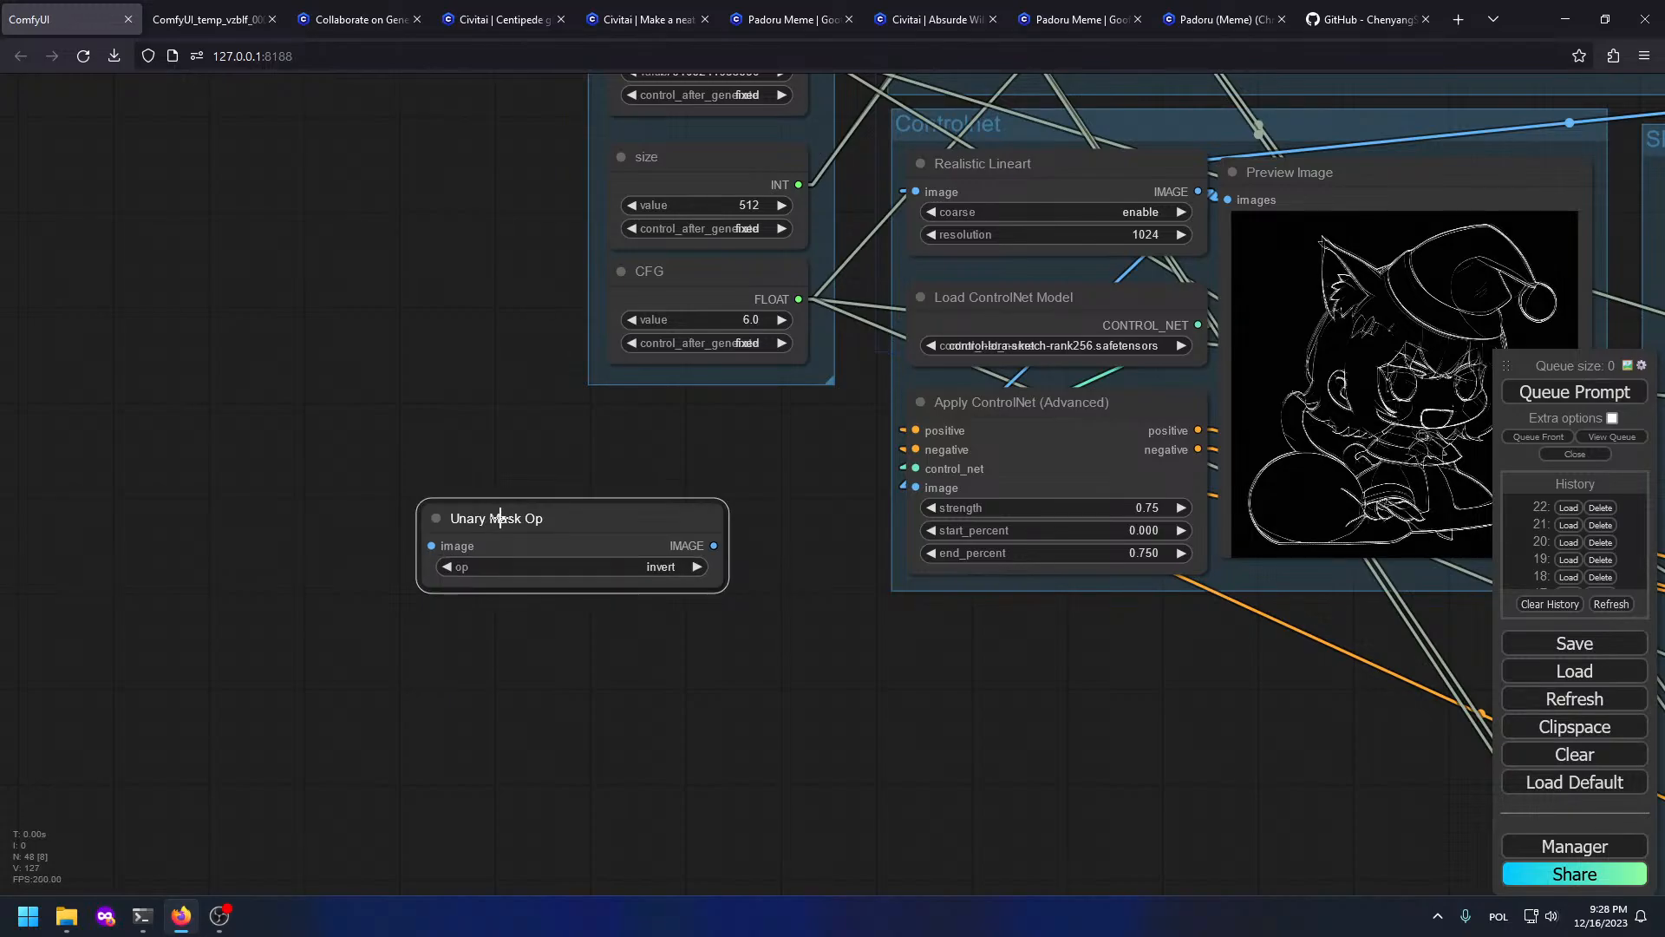
{"action": "key", "text": "Delete"}
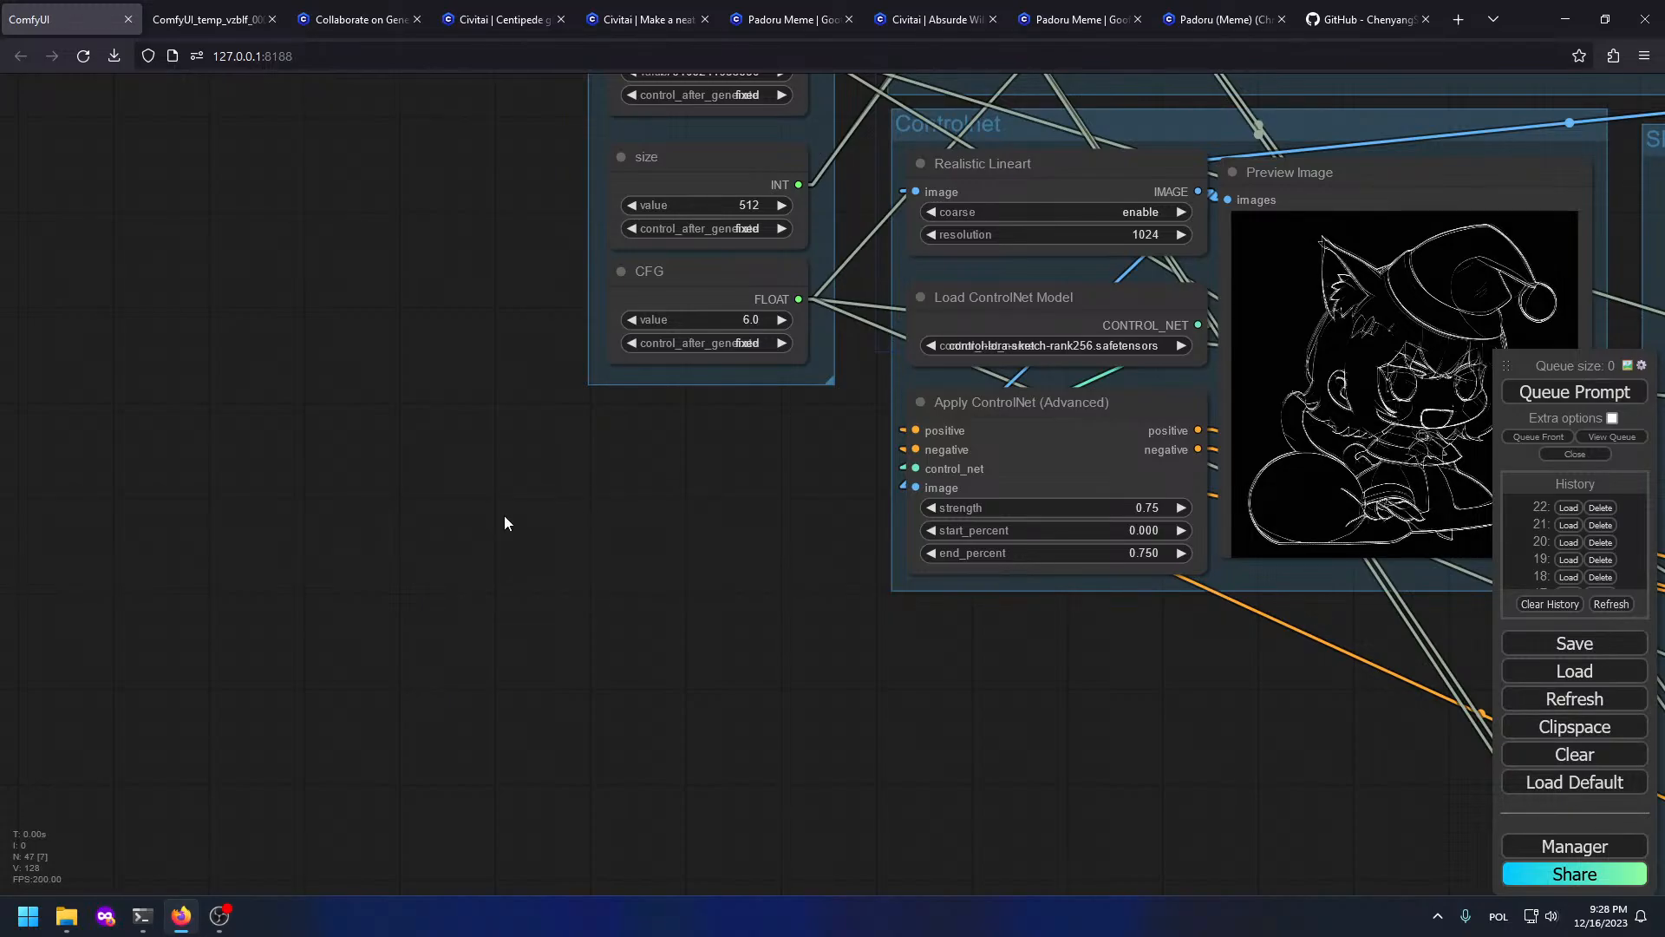
{"action": "scroll", "coordinate": [850, 538], "scroll_direction": "down", "scroll_amount": 7}
{"action": "left_click_drag", "start_coordinate": [850, 538], "coordinate": [365, 685]}
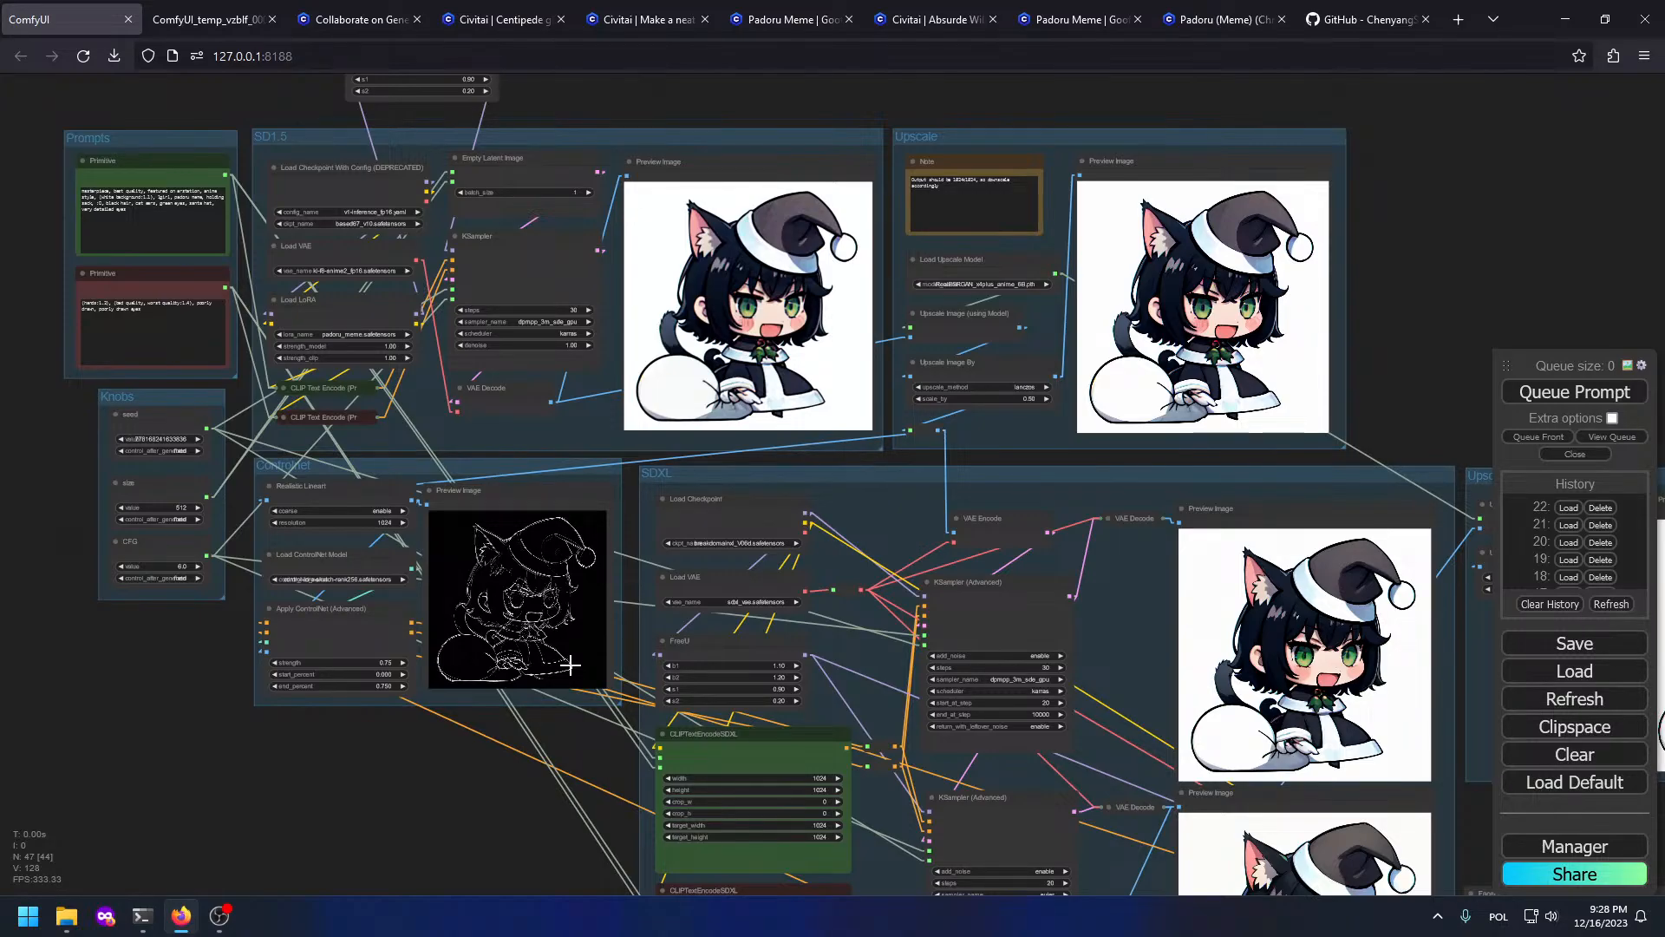
{"action": "left_click_drag", "start_coordinate": [102, 695], "coordinate": [784, 792]}
{"action": "scroll", "coordinate": [778, 602], "scroll_direction": "up", "scroll_amount": 7}
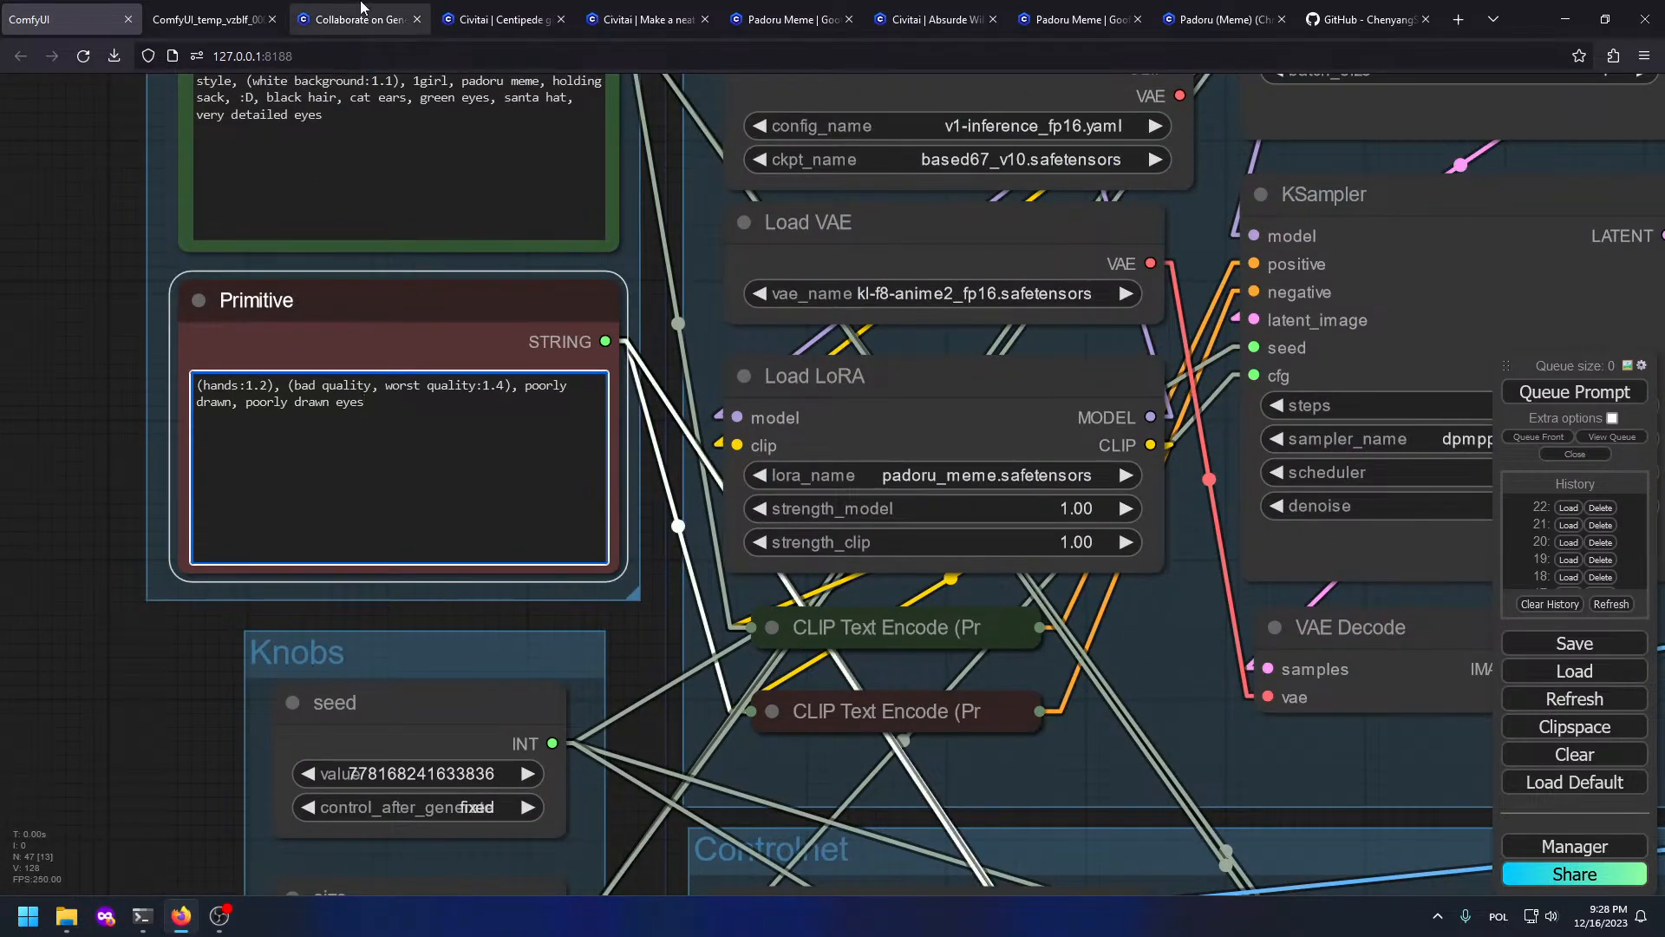
Step: Close the duplicate Padoru (Meme) tab and the Civitai bounty and Collaborate tabs
{"action": "left_click", "coordinate": [1196, 14]}
{"action": "left_click", "coordinate": [1085, 14]}
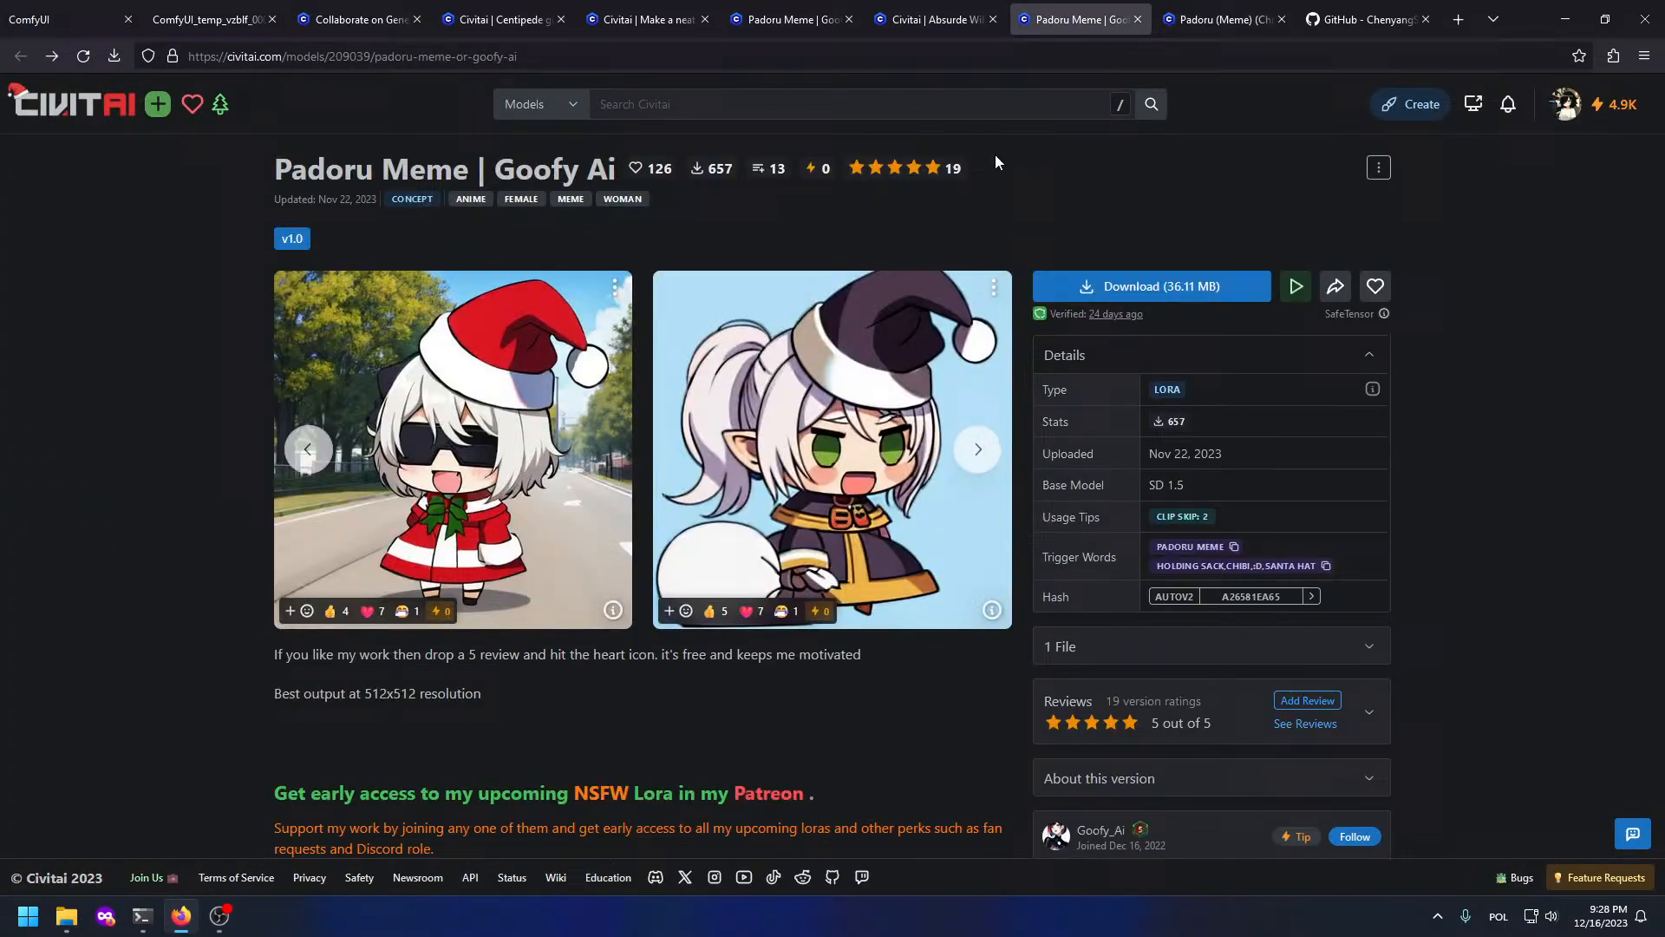
{"action": "middle_click", "coordinate": [1184, 10]}
{"action": "left_click", "coordinate": [1024, 9]}
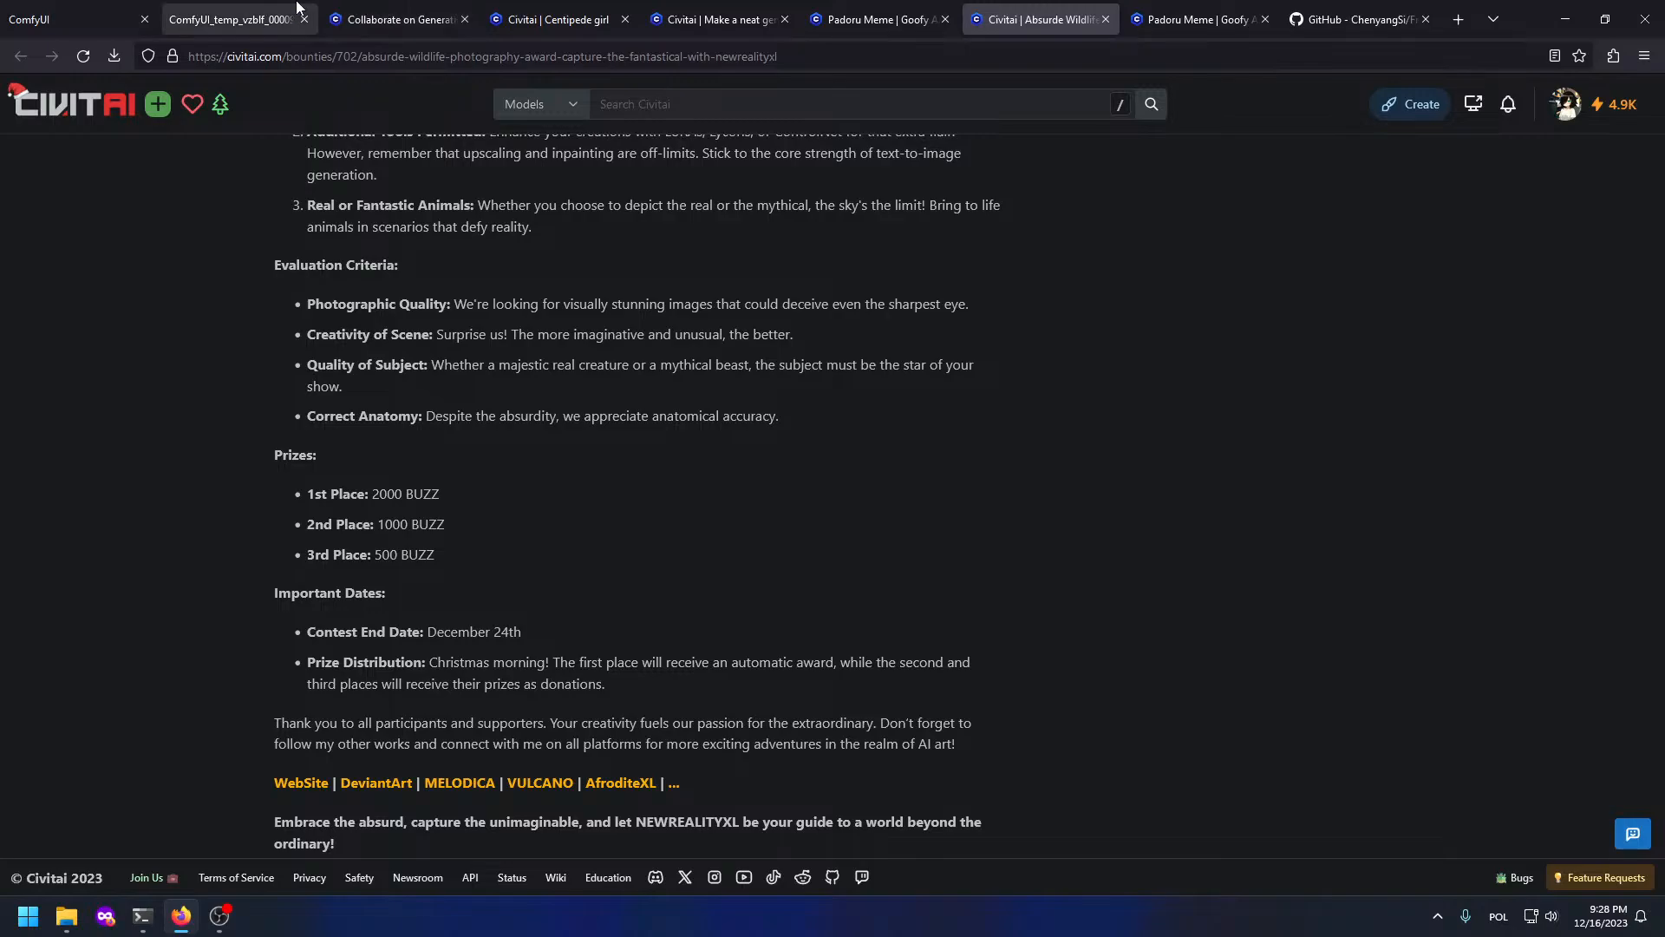
{"action": "left_click", "coordinate": [299, 7], "text": "shift"}
{"action": "left_click", "coordinate": [395, 7], "text": "shift"}
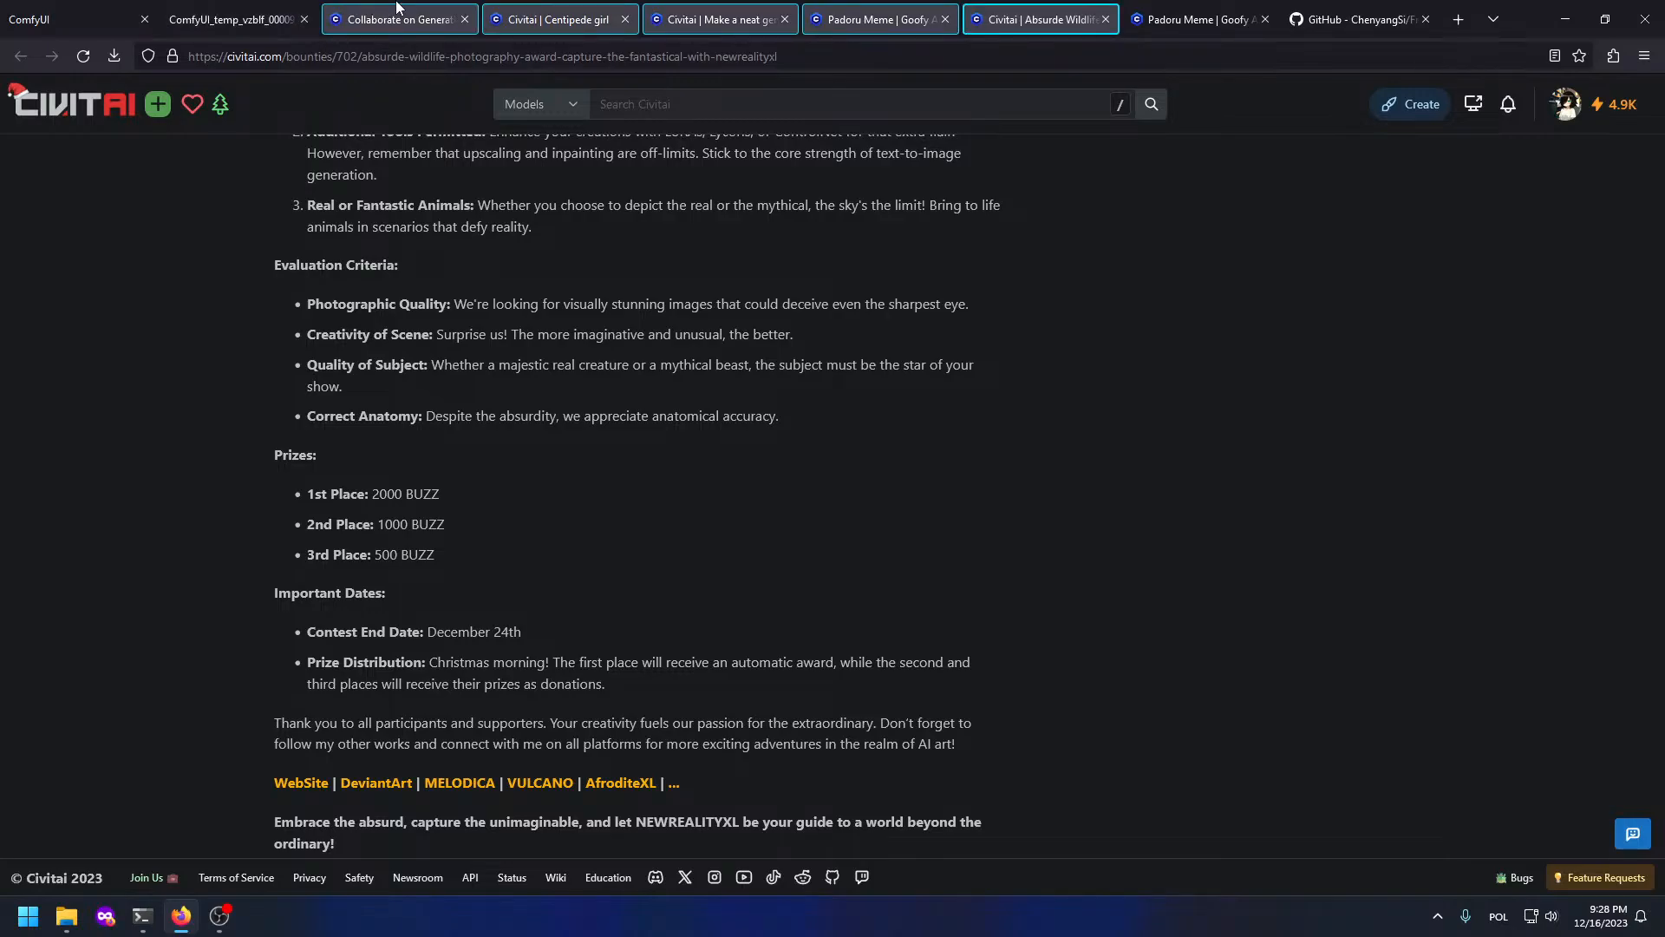
{"action": "key", "text": "ctrl+w"}
Step: Close the GitHub tab and return to the ComfyUI workflow
{"action": "left_click", "coordinate": [300, 13]}
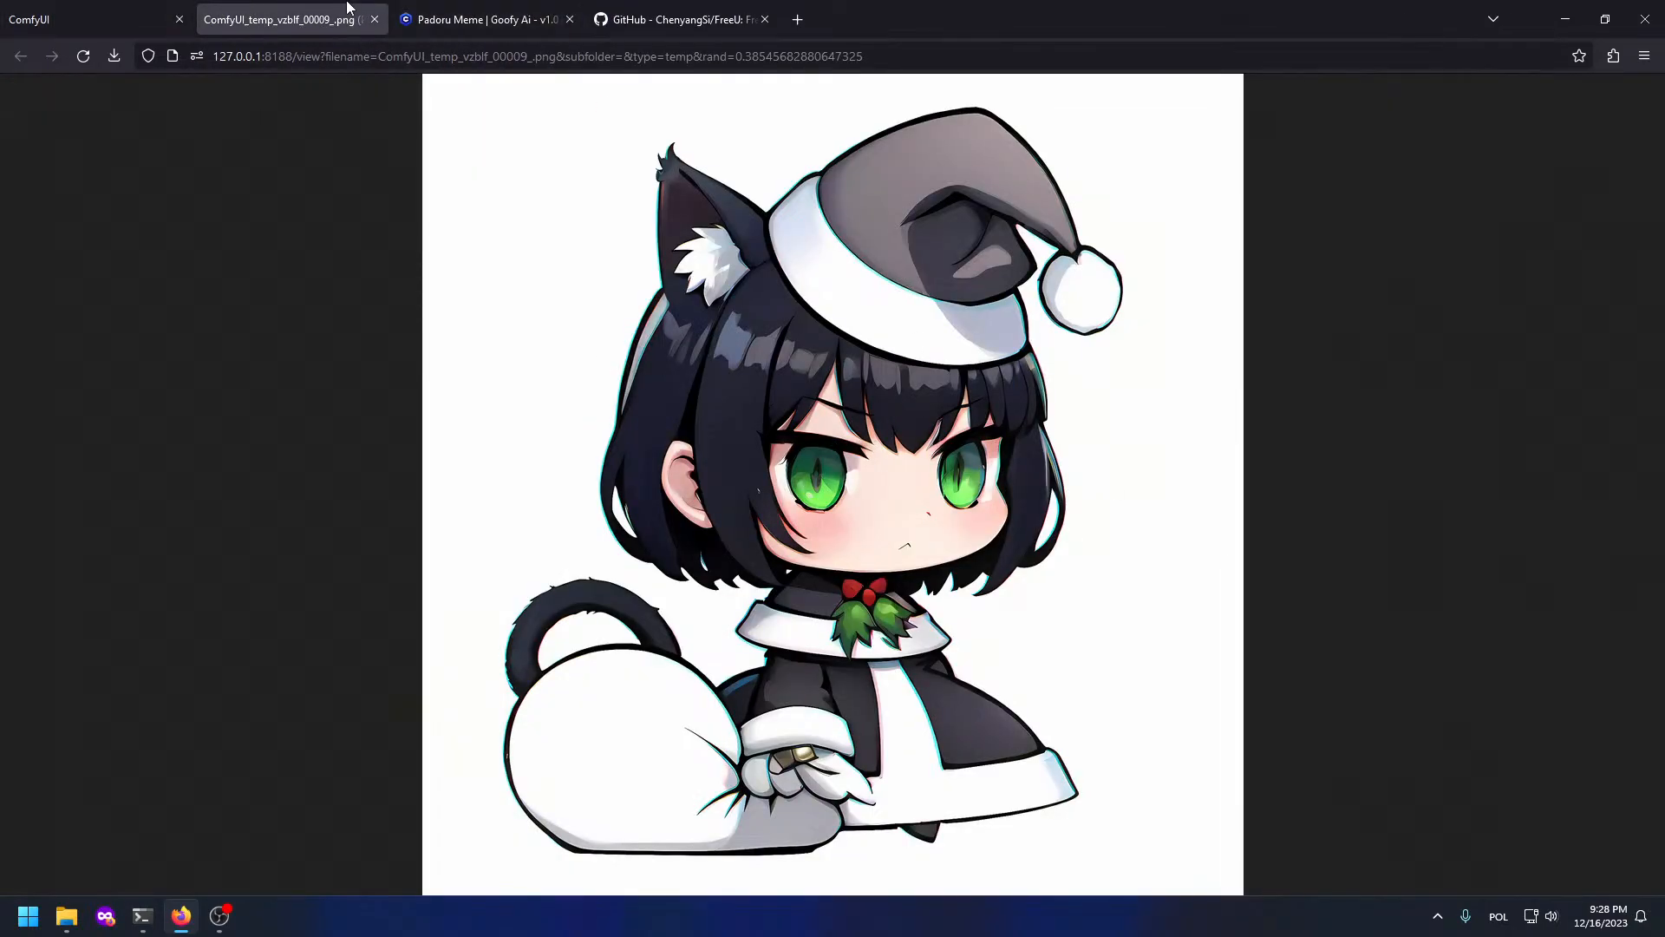
{"action": "left_click", "coordinate": [477, 13]}
{"action": "left_click", "coordinate": [690, 13]}
{"action": "key", "text": "ctrl+w"}
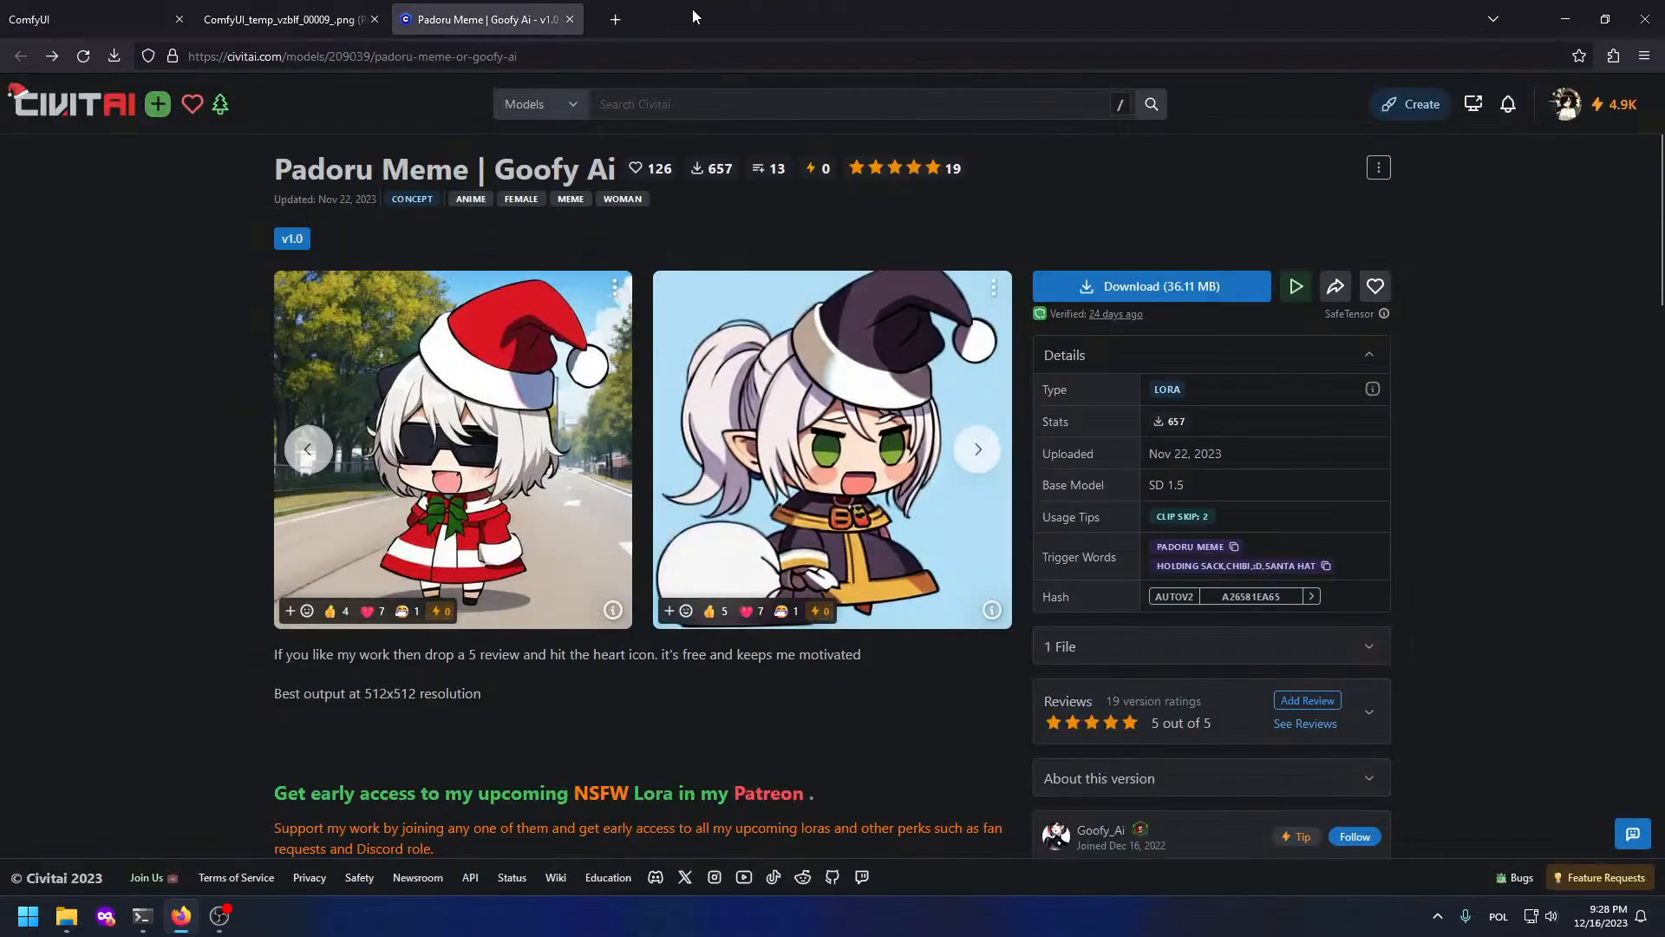
{"action": "left_click", "coordinate": [2, 7]}
{"action": "left_click_drag", "start_coordinate": [41, 444], "coordinate": [295, 714]}
Step: Append "nsfw" to the end of the negative prompt
{"action": "left_click", "coordinate": [798, 742]}
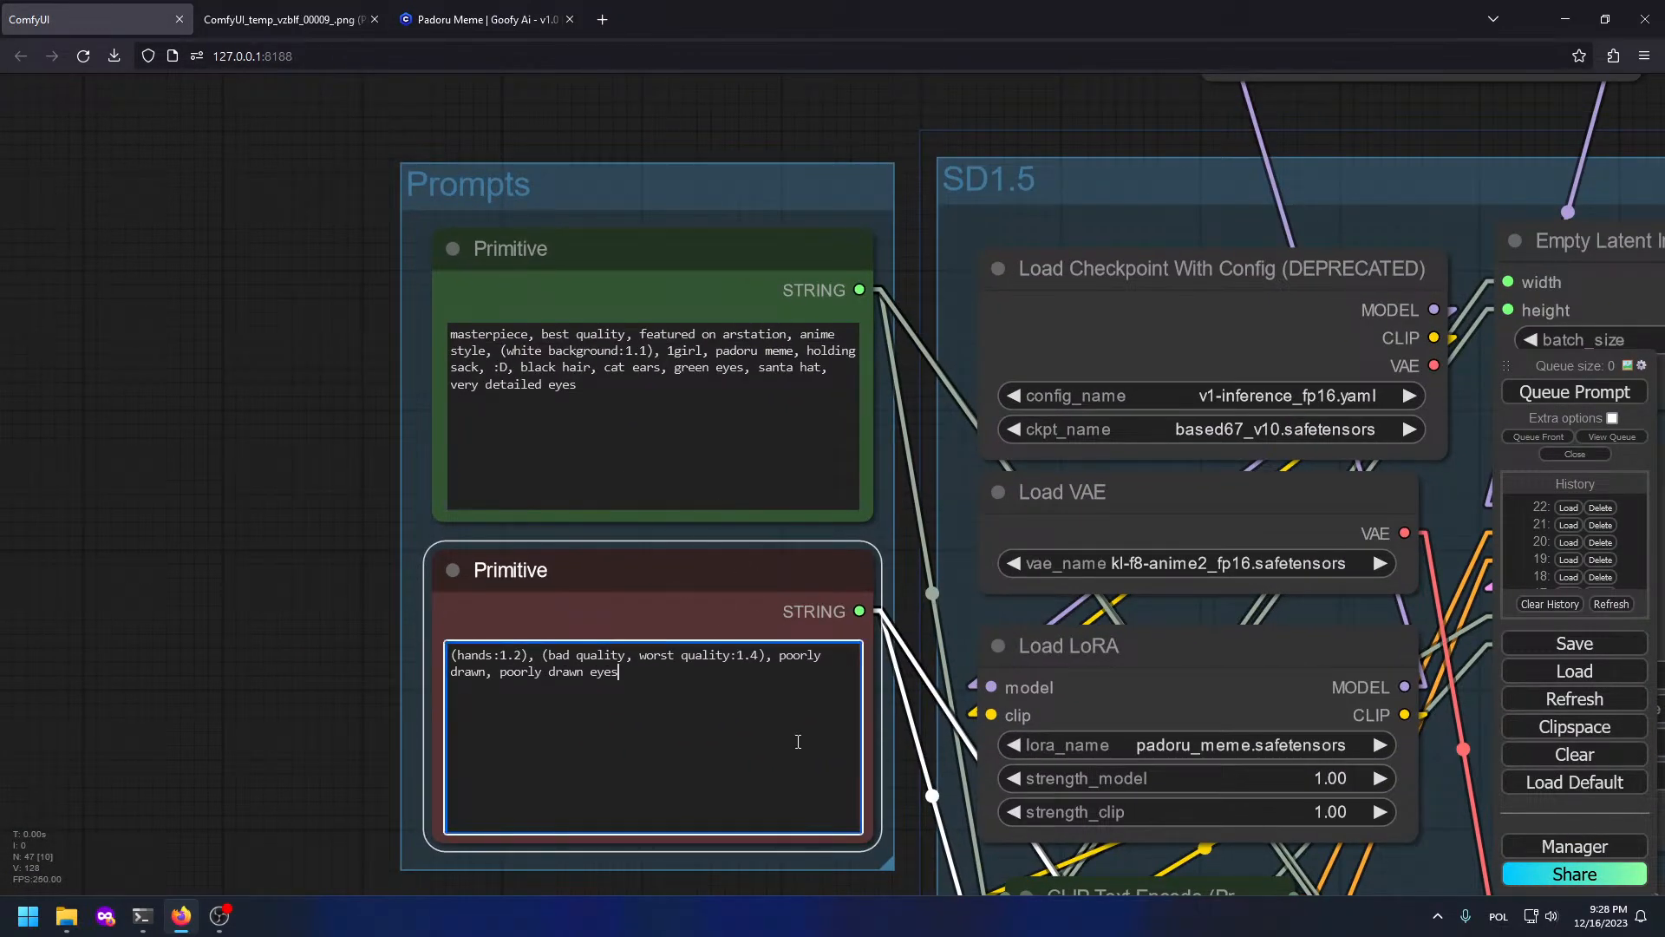
{"action": "type", "text": "nsfw"}
{"action": "left_click_drag", "start_coordinate": [267, 328], "coordinate": [39, 352]}
{"action": "scroll", "coordinate": [66, 455], "scroll_direction": "down", "scroll_amount": 5}
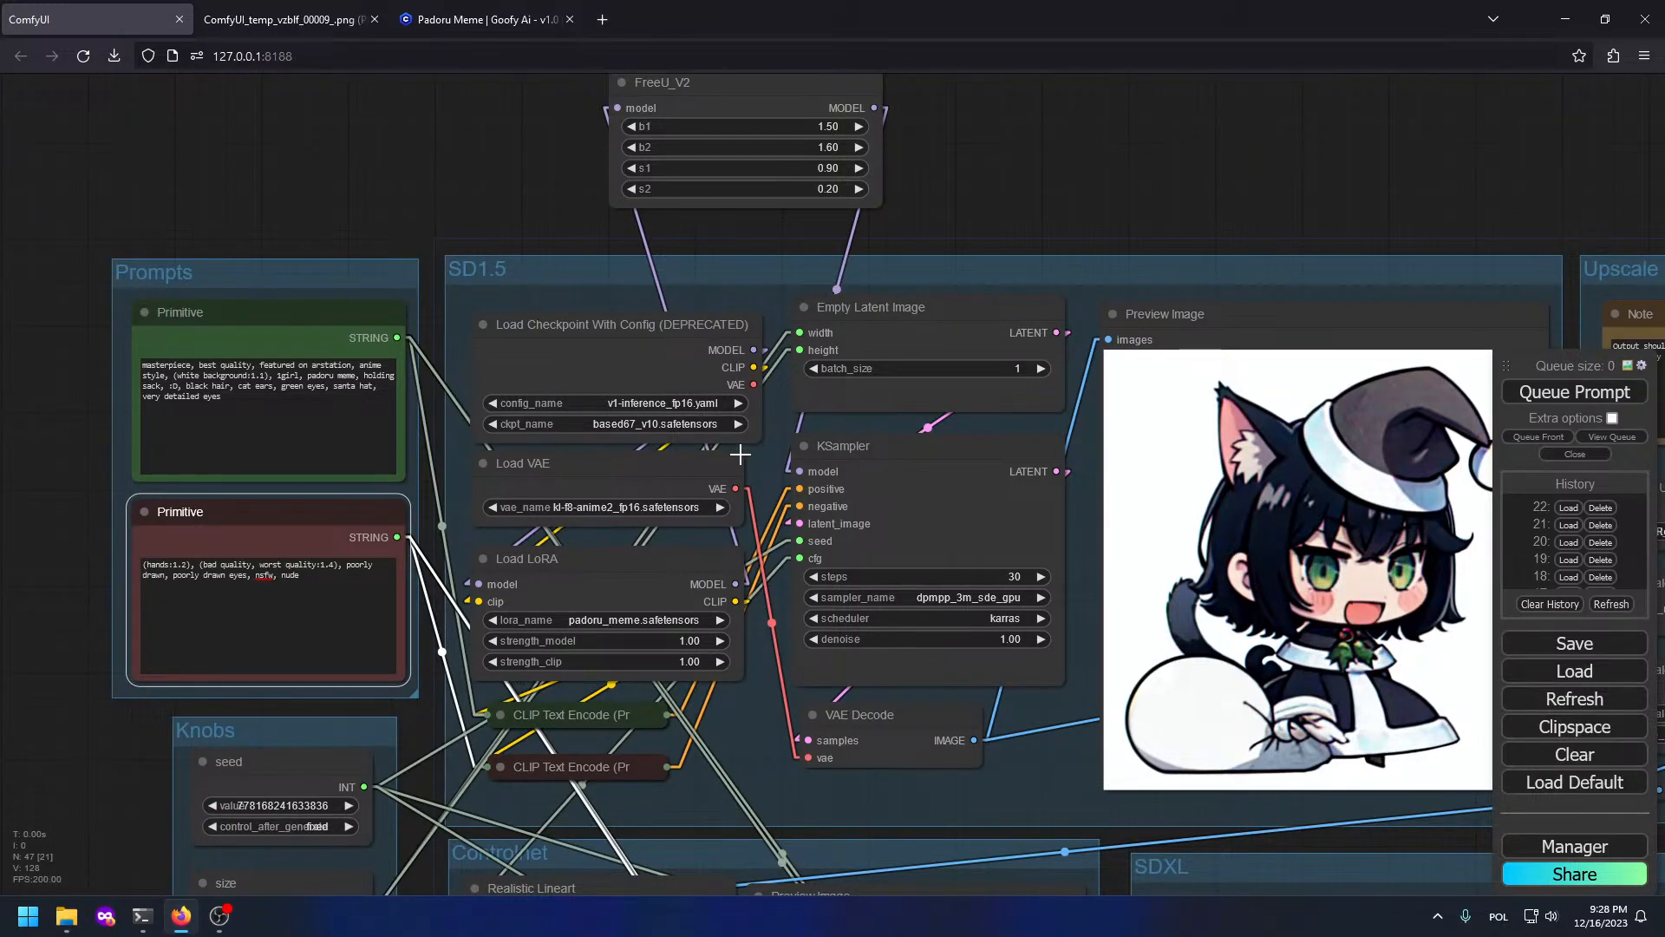
{"action": "scroll", "coordinate": [334, 305], "scroll_direction": "up", "scroll_amount": 6}
{"action": "scroll", "coordinate": [840, 481], "scroll_direction": "down", "scroll_amount": 6}
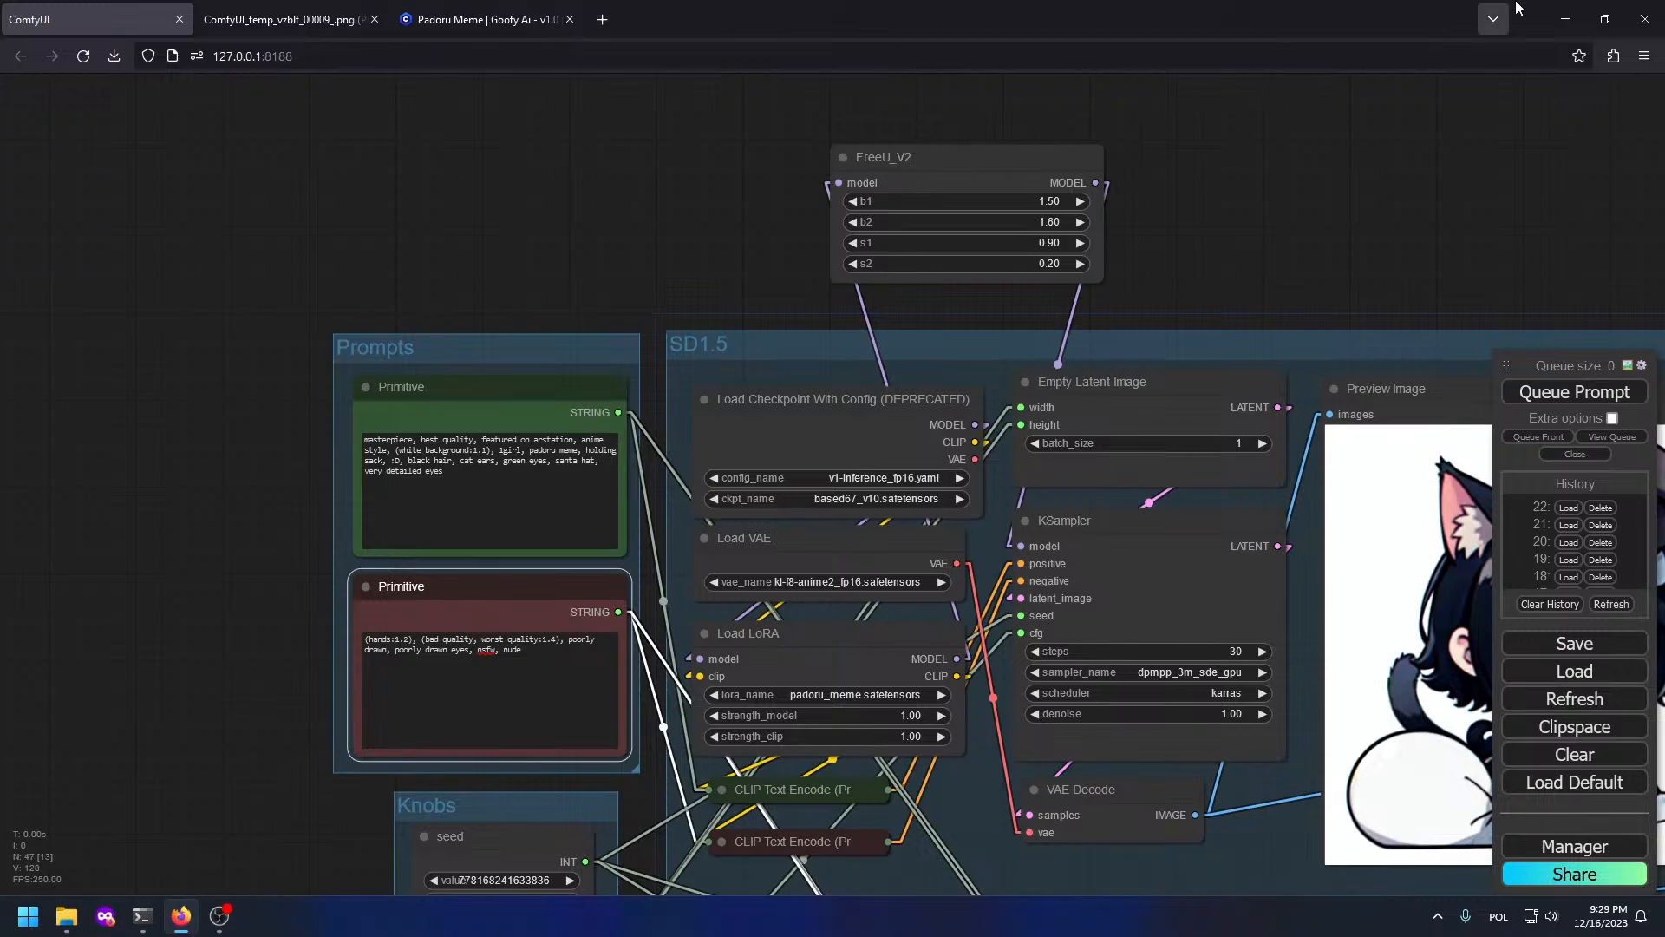
Step: Inspect the Load VAE, Load LoRA and FreeU_V2 nodes across the graph
{"action": "left_click_drag", "start_coordinate": [1214, 287], "coordinate": [769, 87]}
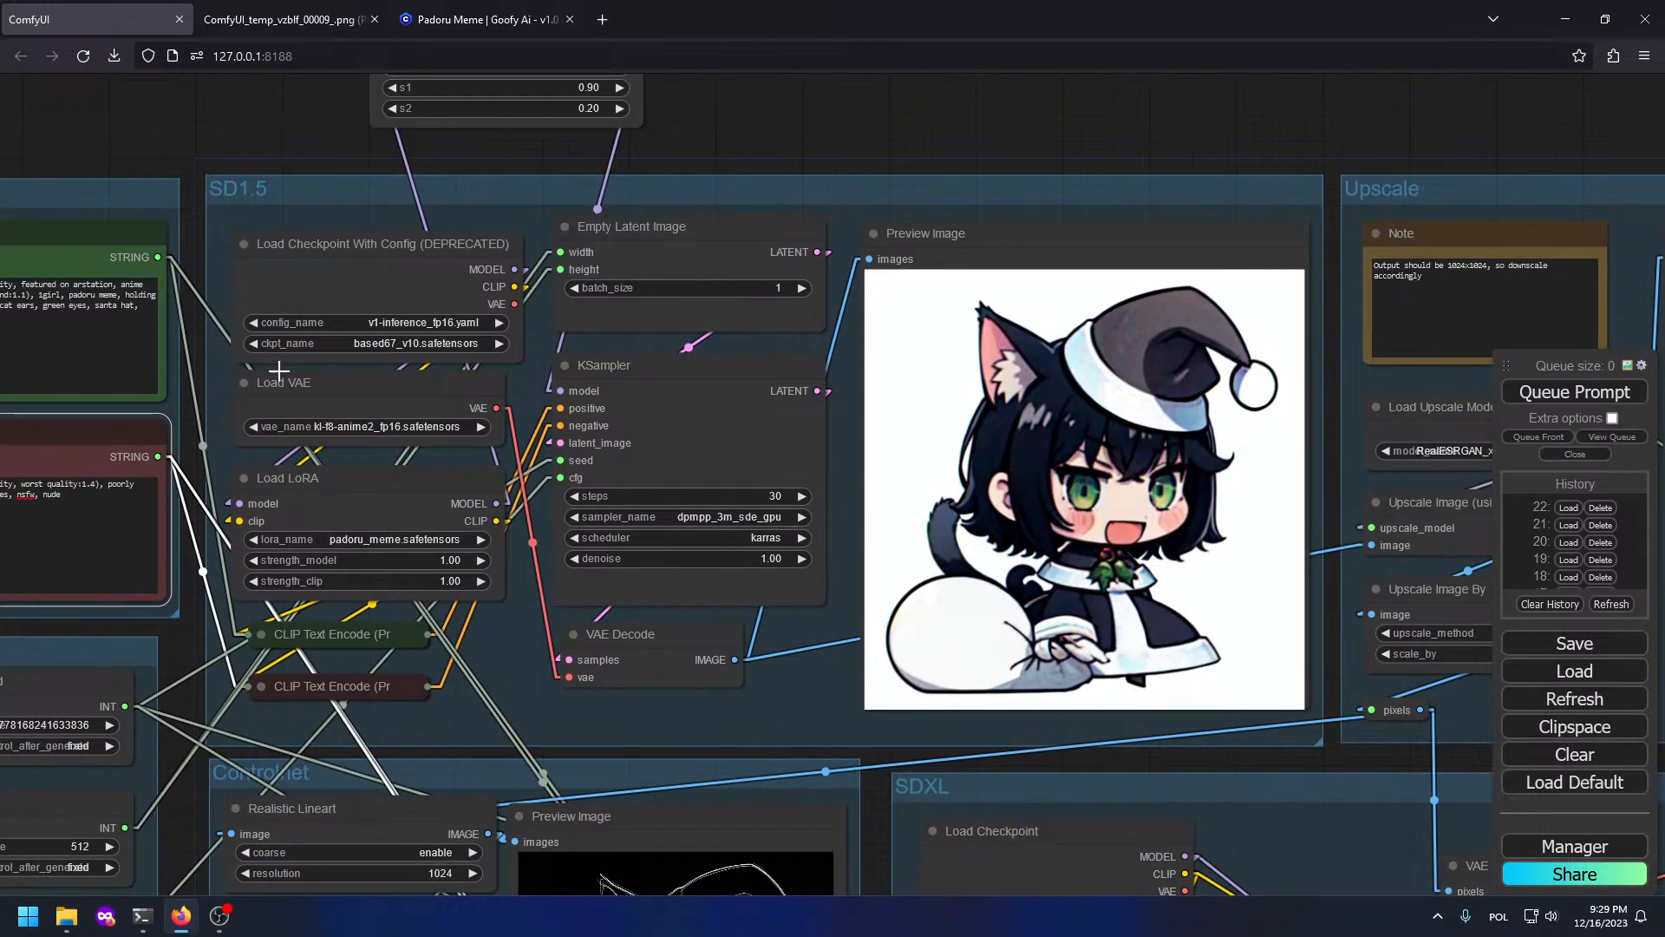
{"action": "left_click", "coordinate": [293, 398]}
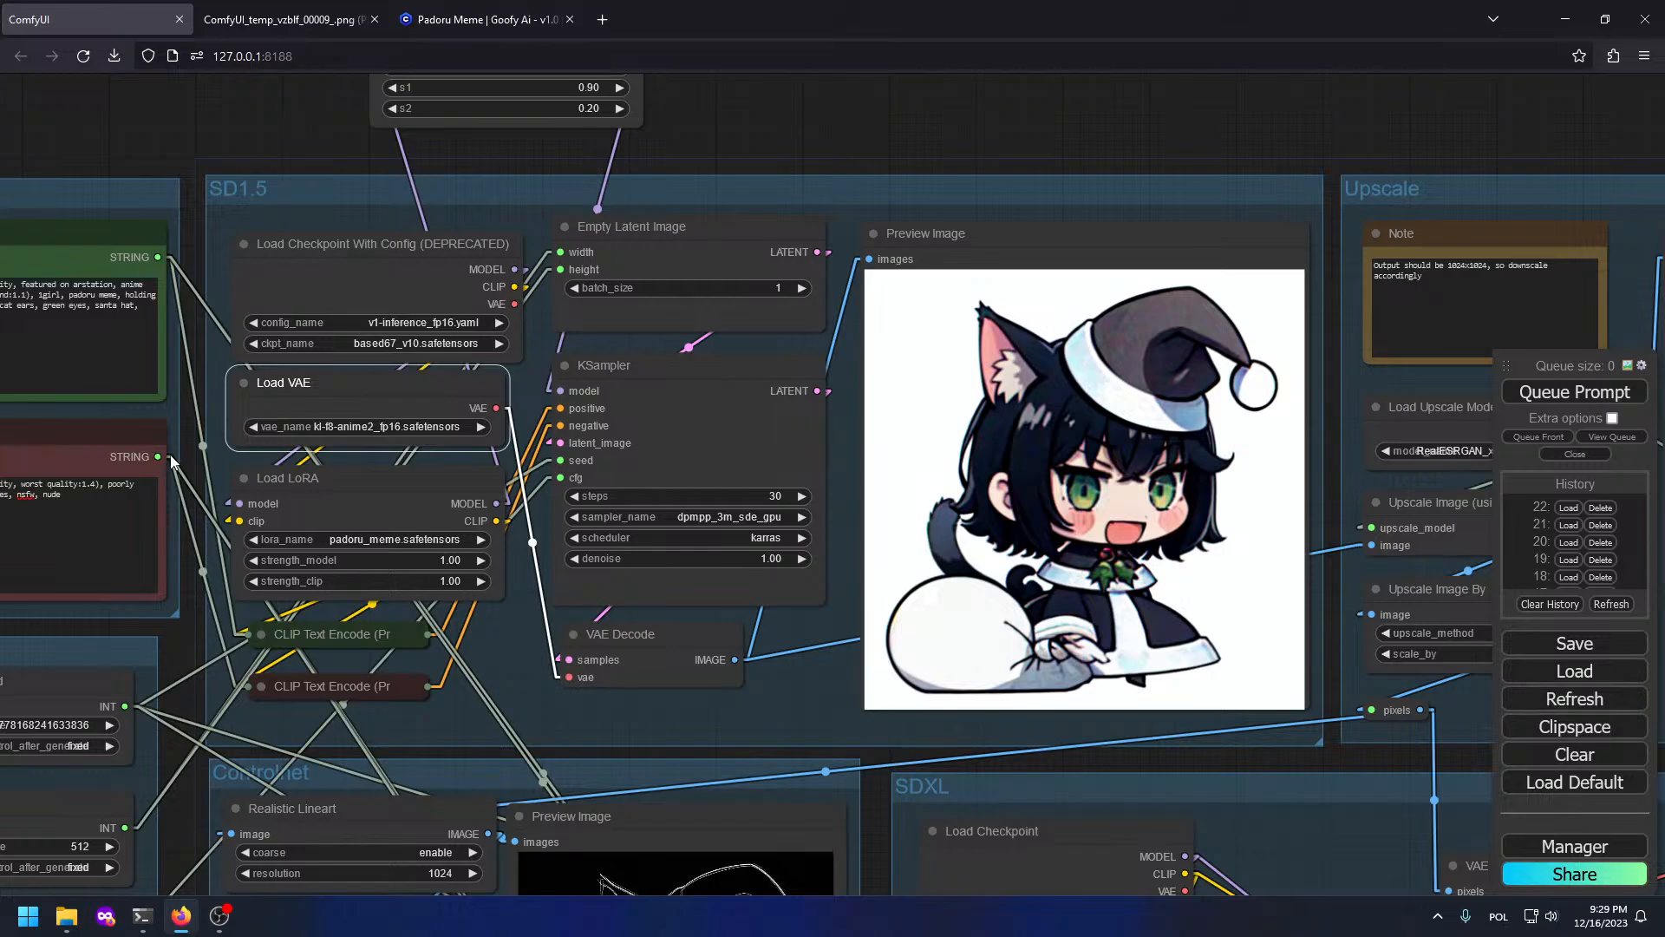
{"action": "scroll", "coordinate": [343, 363], "scroll_direction": "up", "scroll_amount": 2}
{"action": "left_click", "coordinate": [398, 521]}
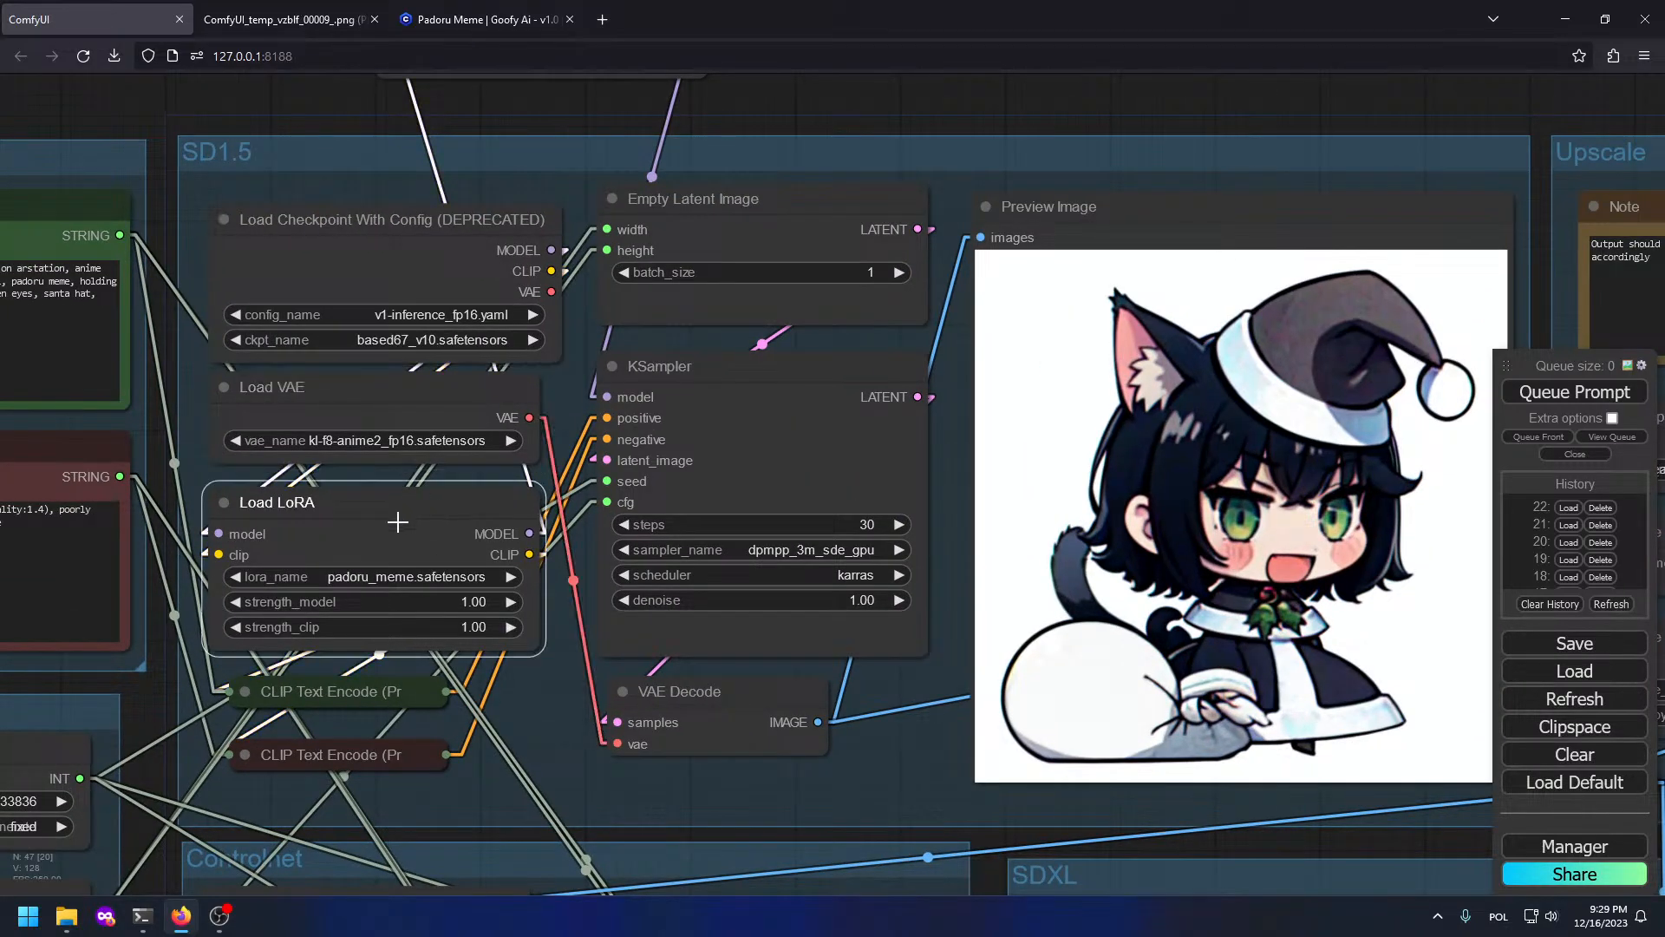
{"action": "left_click_drag", "start_coordinate": [431, 821], "coordinate": [914, 774]}
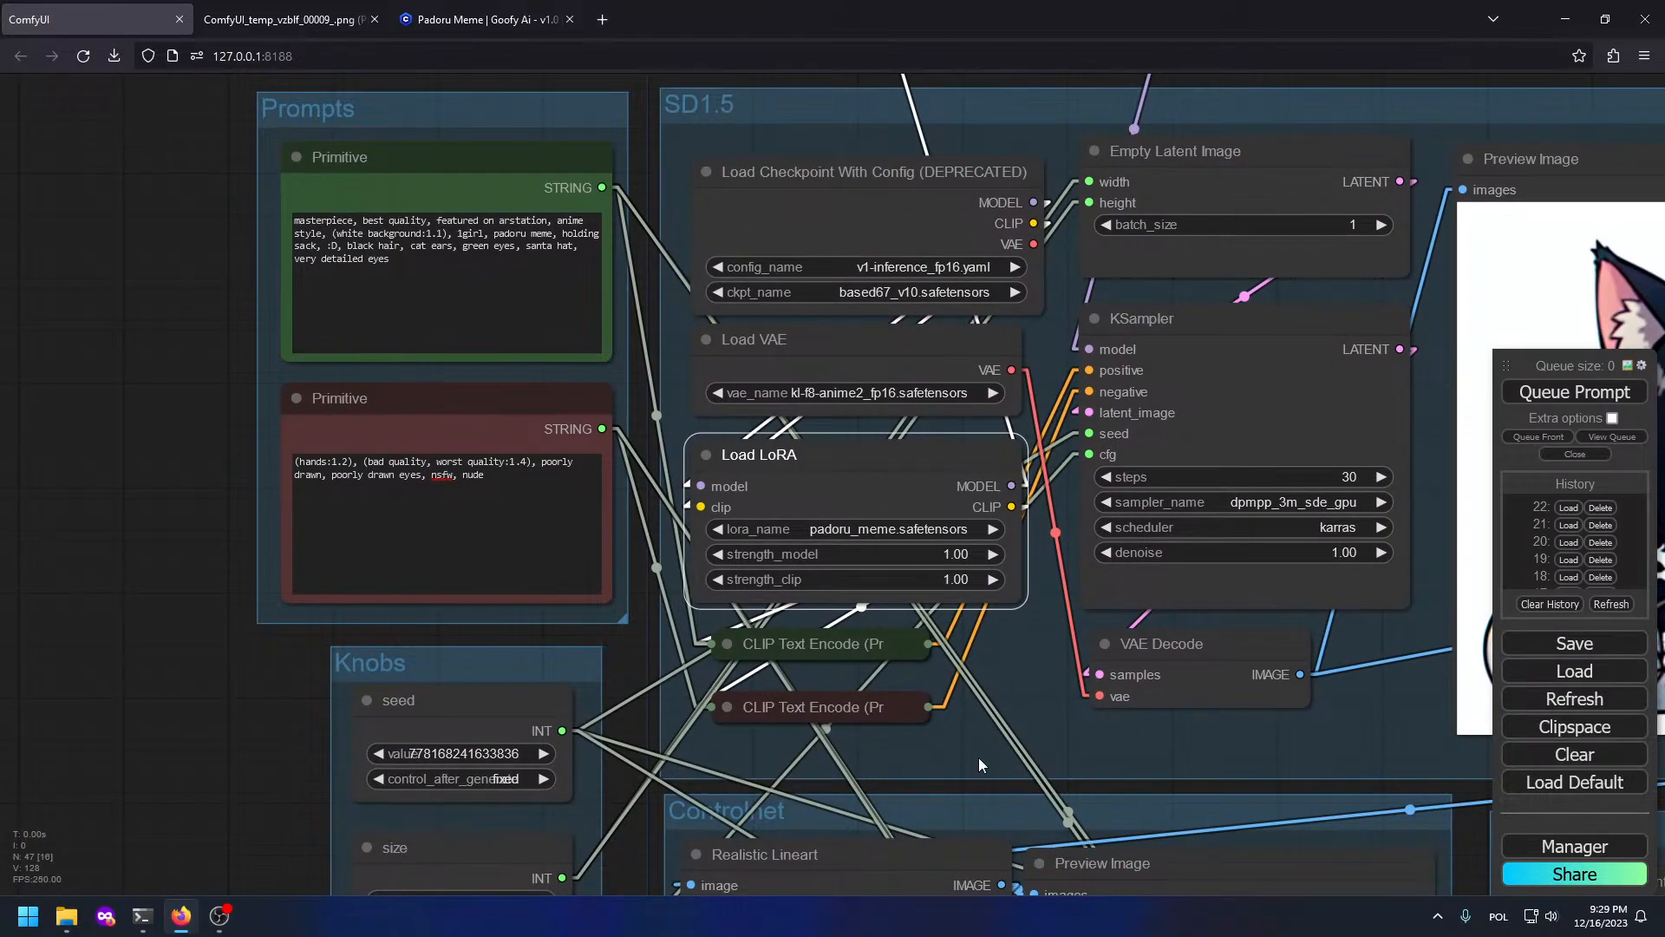
{"action": "scroll", "coordinate": [354, 811], "scroll_direction": "down", "scroll_amount": 5}
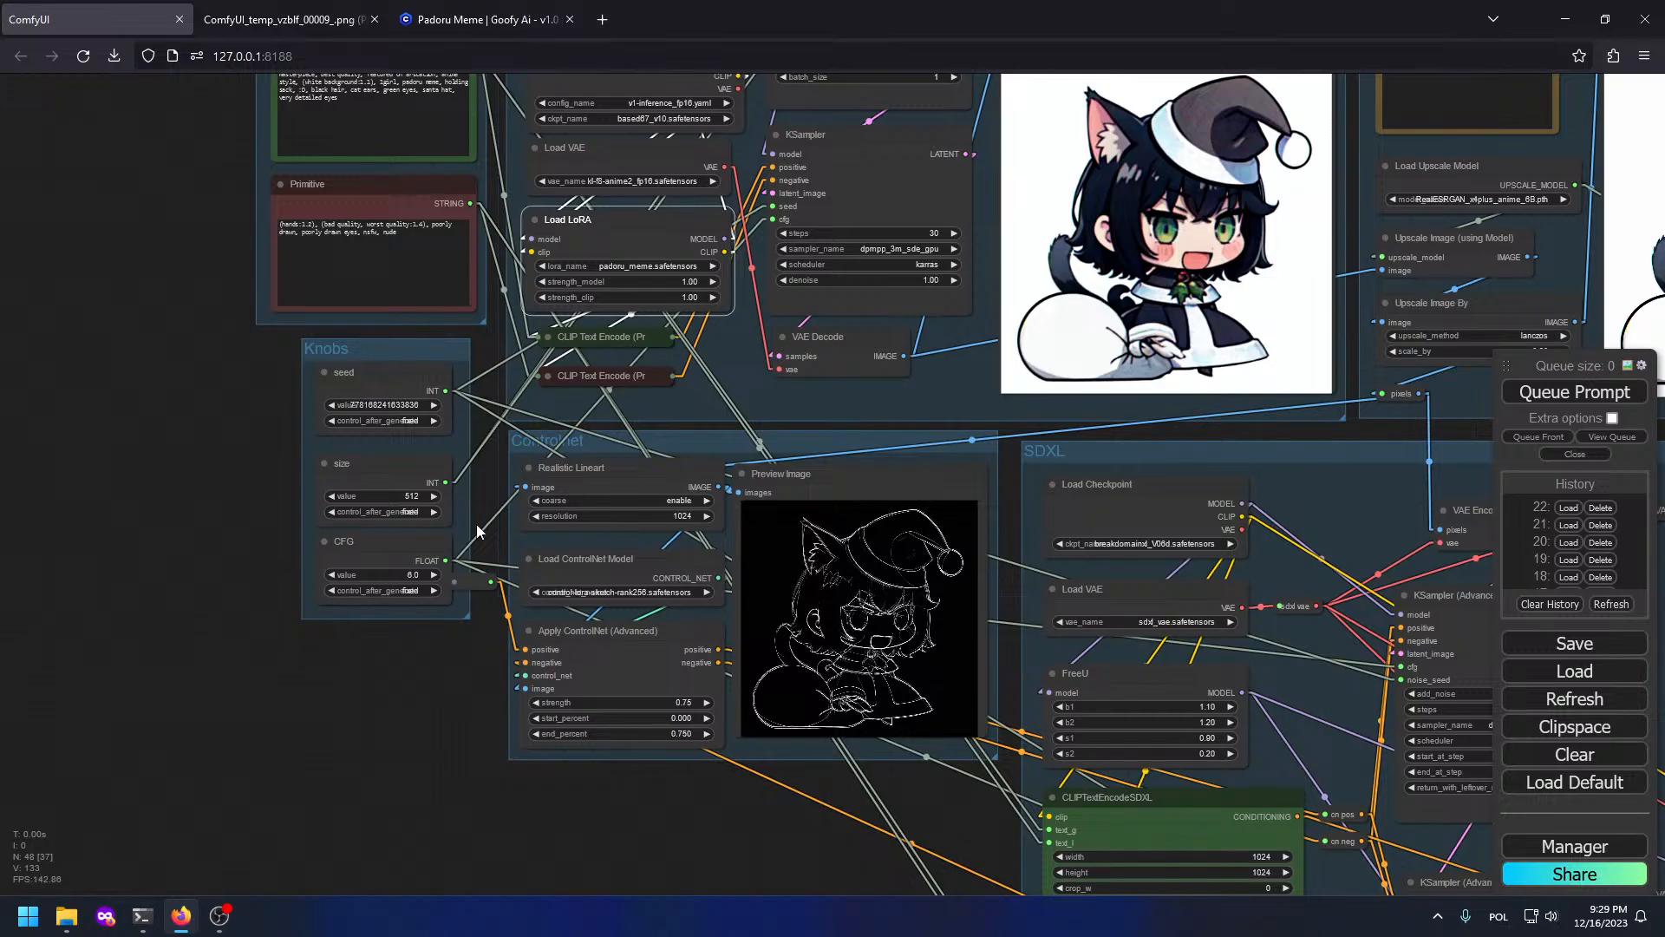
{"action": "left_click_drag", "start_coordinate": [240, 440], "coordinate": [267, 931]}
{"action": "scroll", "coordinate": [1033, 599], "scroll_direction": "up", "scroll_amount": 4}
{"action": "left_click_drag", "start_coordinate": [886, 382], "coordinate": [980, 49]}
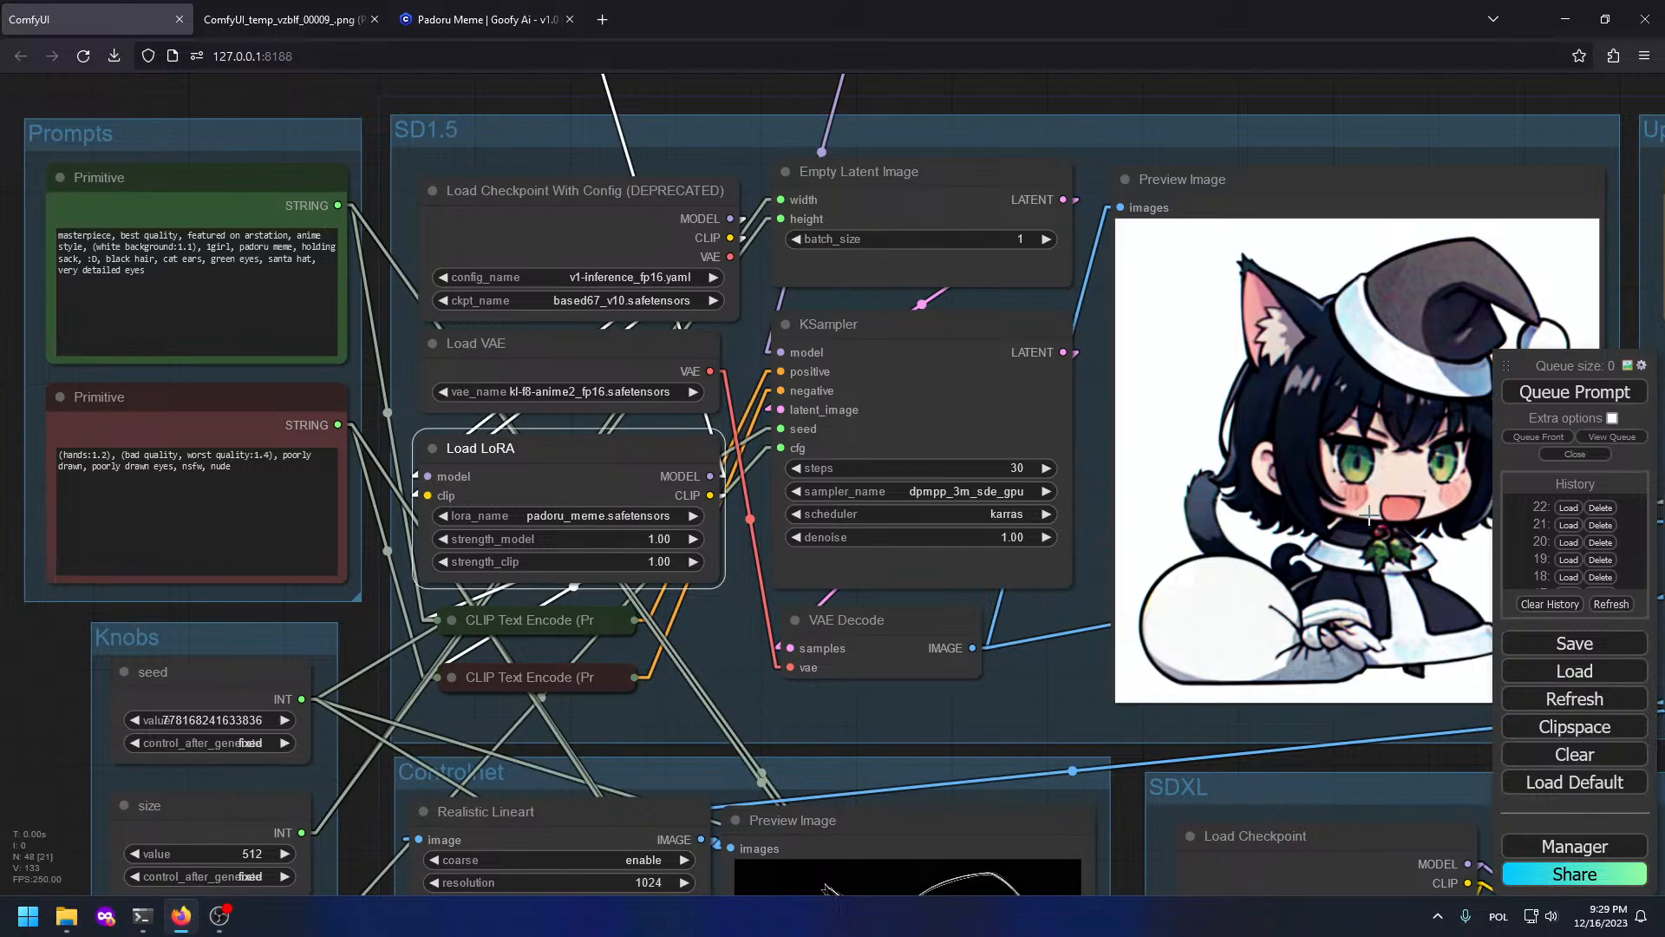
{"action": "left_click_drag", "start_coordinate": [1487, 517], "coordinate": [1149, 555]}
{"action": "scroll", "coordinate": [1063, 507], "scroll_direction": "up", "scroll_amount": 7}
{"action": "scroll", "coordinate": [1020, 493], "scroll_direction": "down", "scroll_amount": 6}
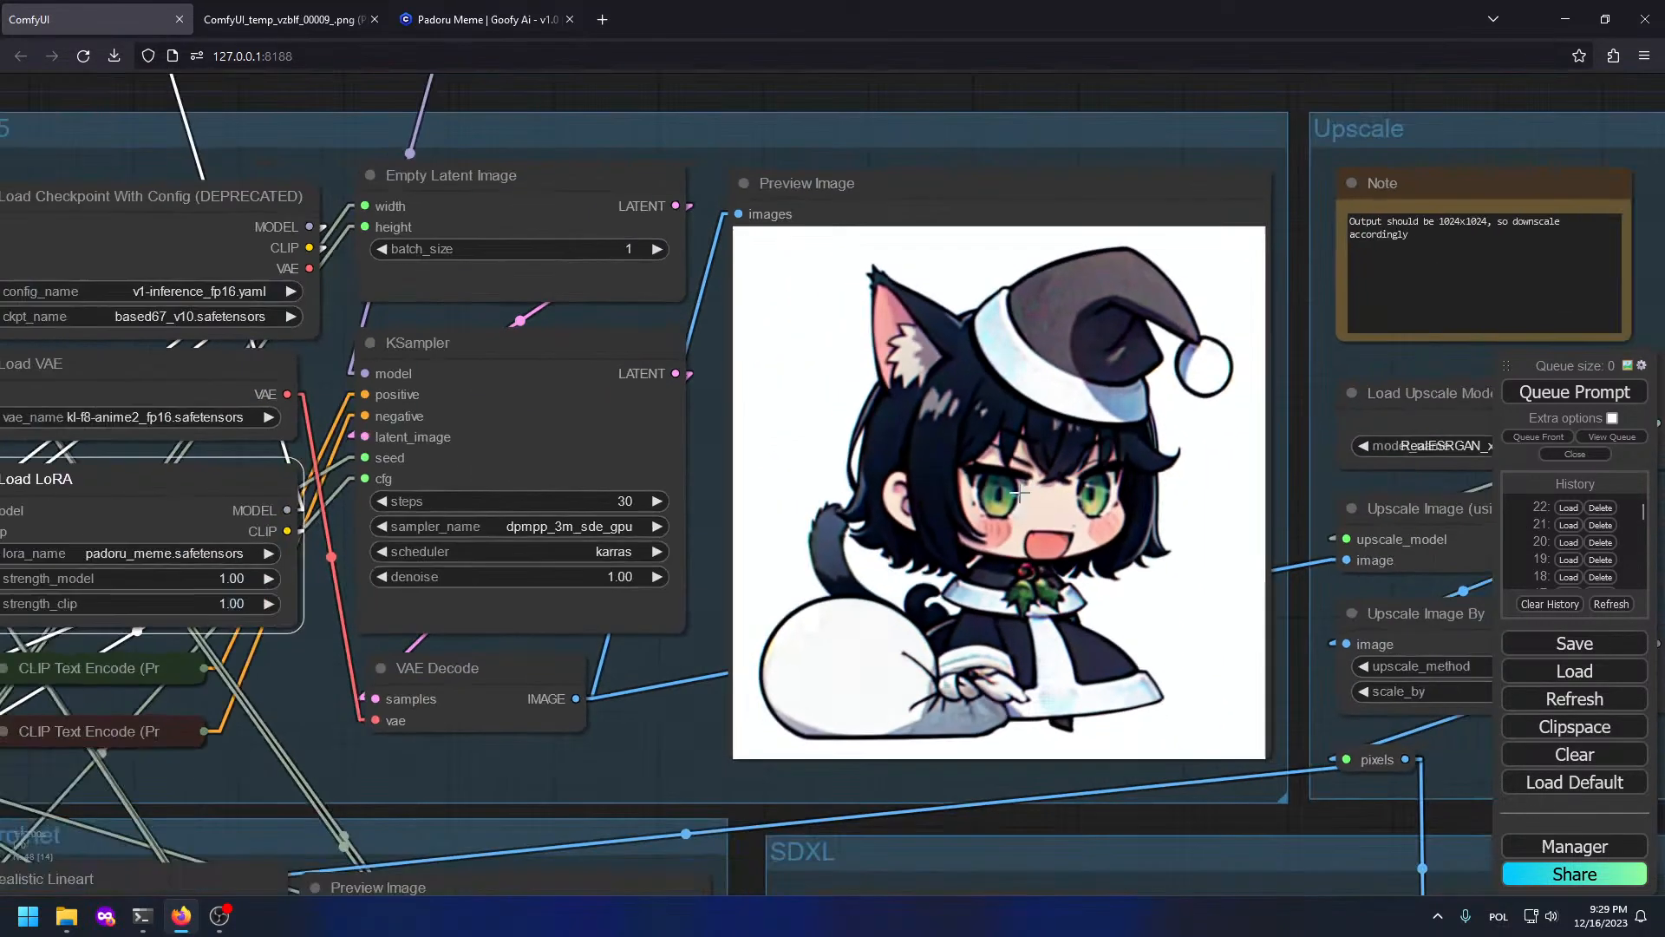
{"action": "scroll", "coordinate": [1020, 492], "scroll_direction": "down", "scroll_amount": 2}
{"action": "scroll", "coordinate": [963, 481], "scroll_direction": "up", "scroll_amount": 9}
{"action": "scroll", "coordinate": [955, 483], "scroll_direction": "down", "scroll_amount": 6}
{"action": "left_click_drag", "start_coordinate": [777, 462], "coordinate": [1648, 434]}
Step: Append ", blurry" to the end of the negative prompt
{"action": "left_click", "coordinate": [661, 484]}
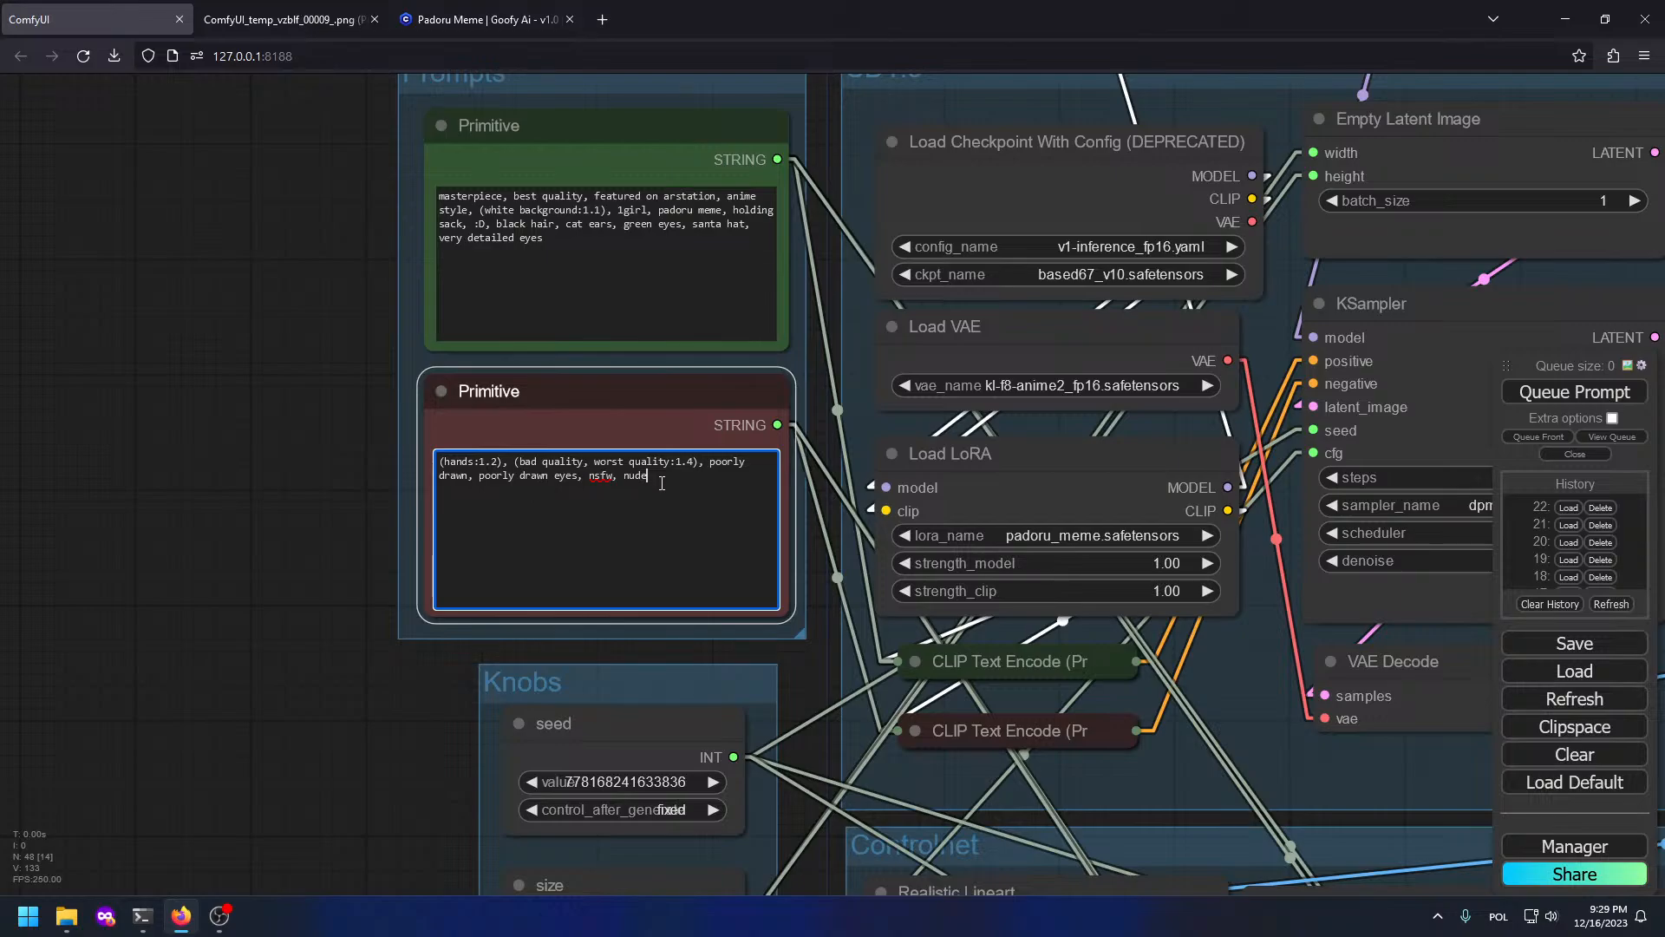
{"action": "type", "text": ", blurry"}
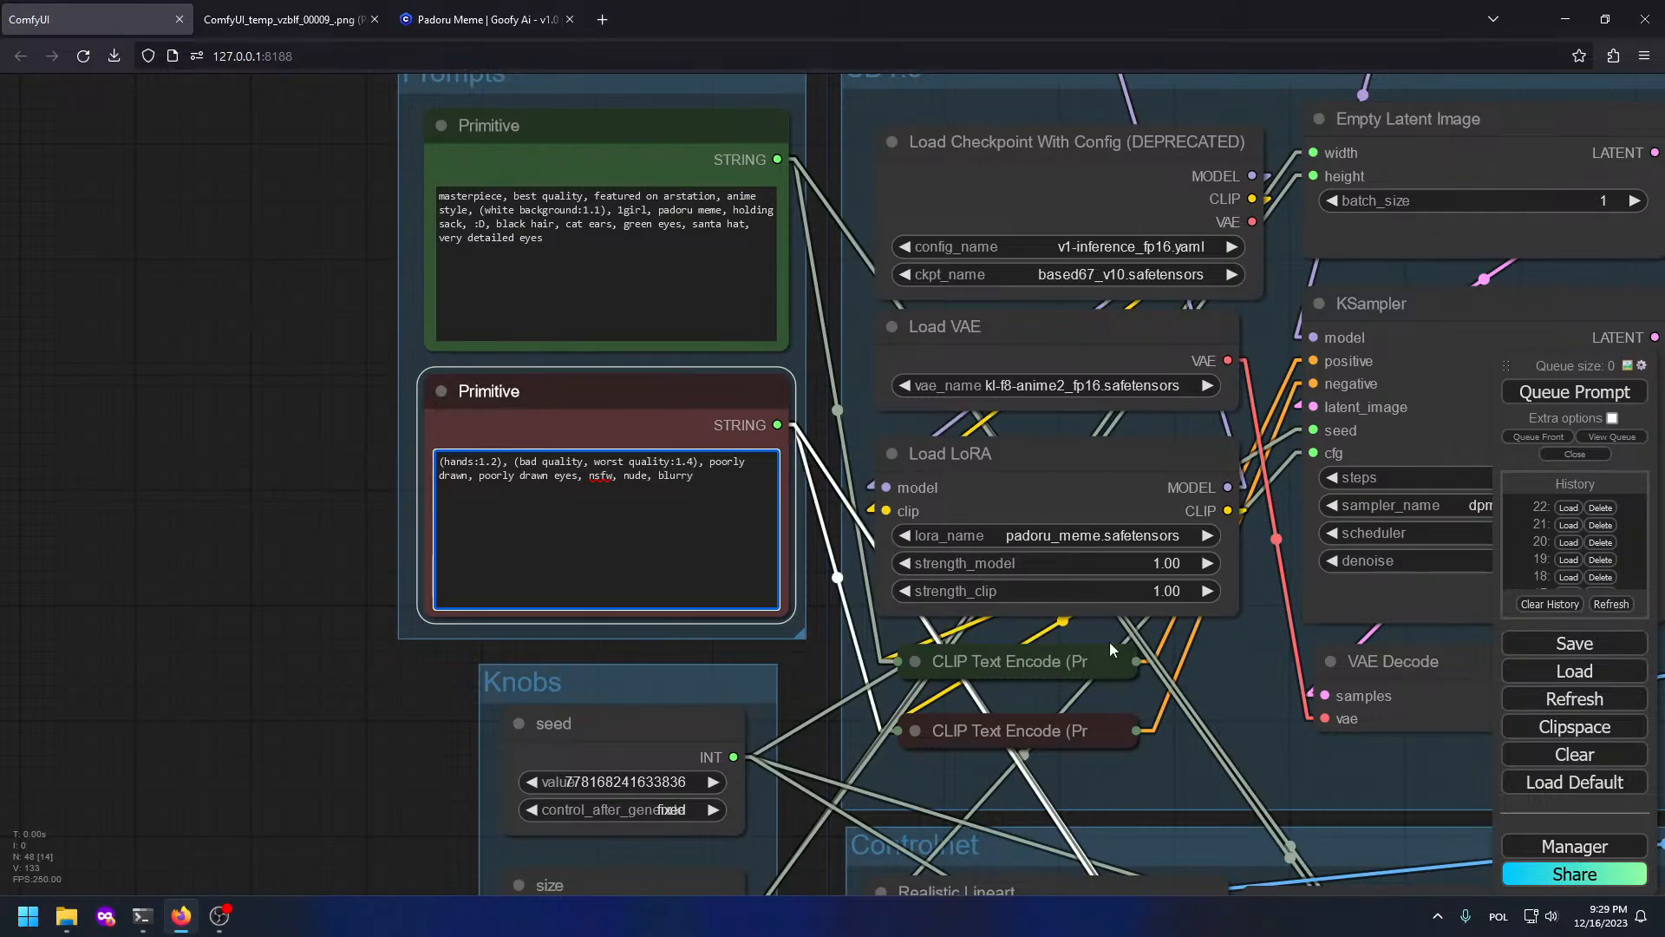
{"action": "left_click_drag", "start_coordinate": [1105, 423], "coordinate": [426, 347]}
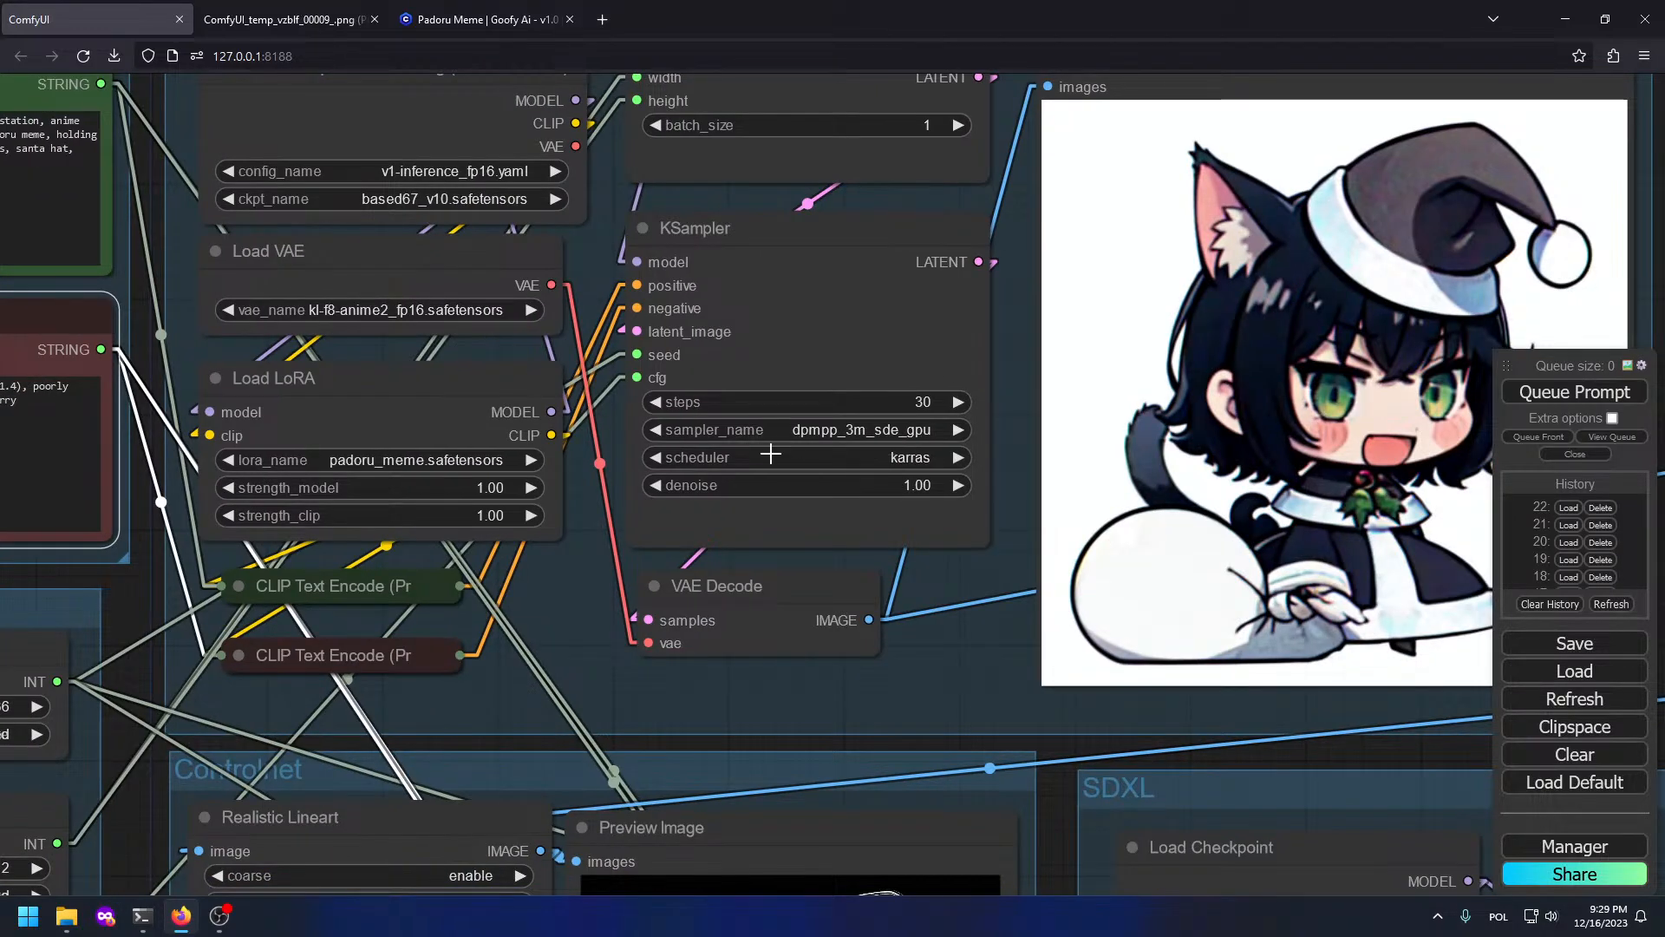
{"action": "scroll", "coordinate": [807, 440], "scroll_direction": "down", "scroll_amount": 2}
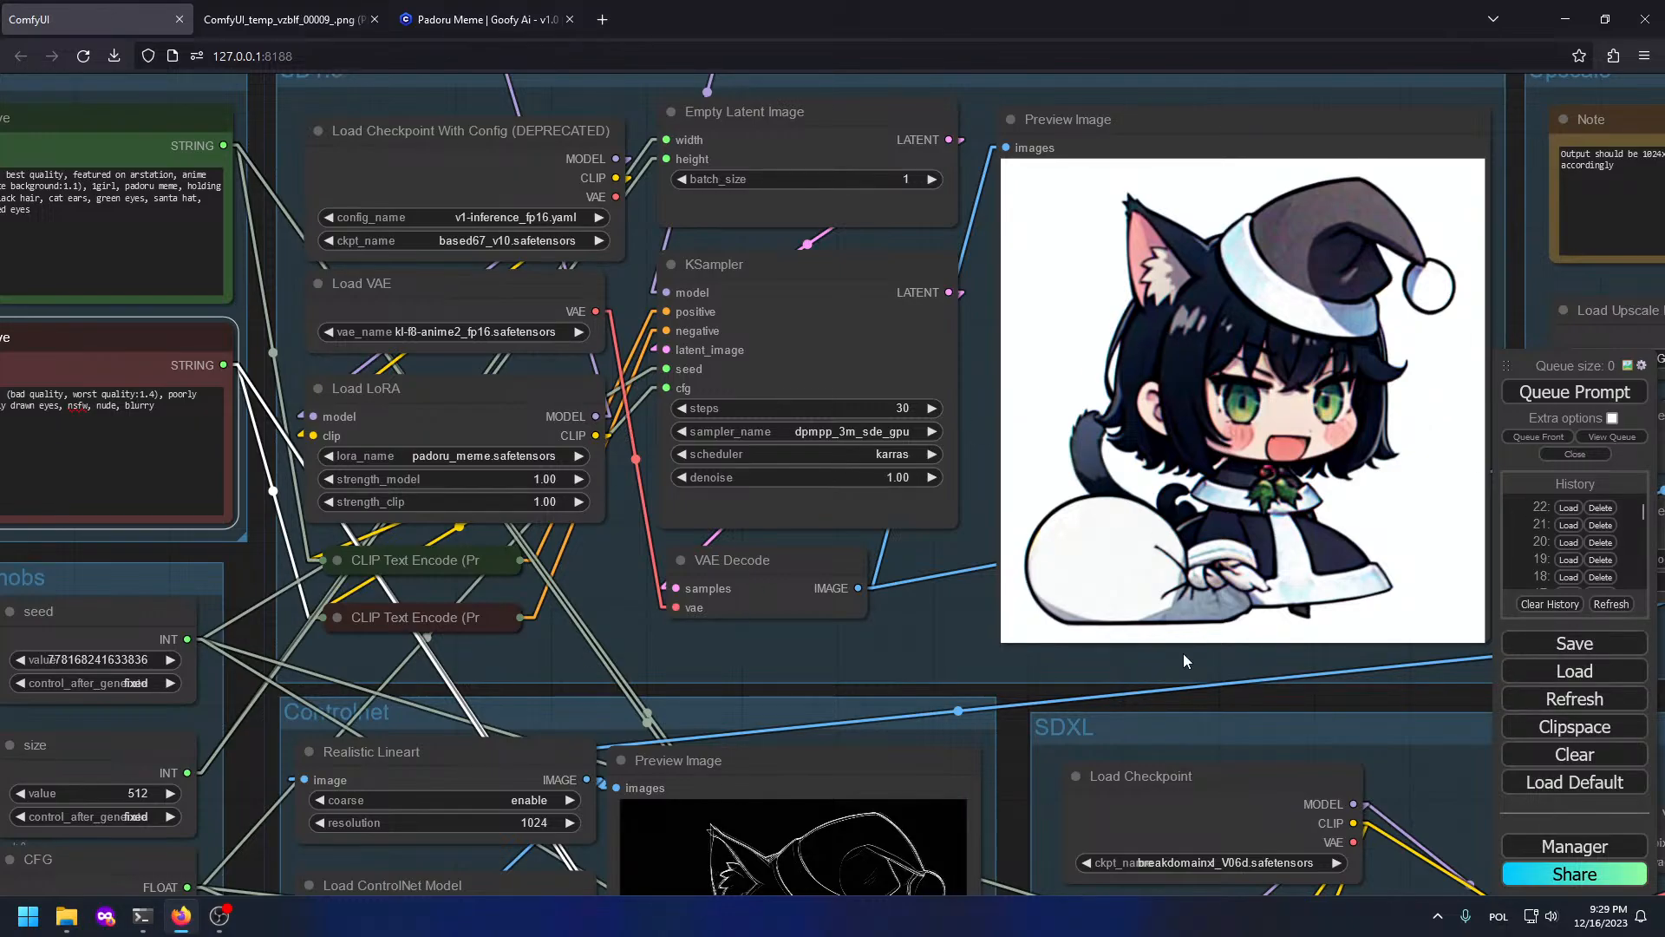
{"action": "left_click_drag", "start_coordinate": [1184, 655], "coordinate": [676, 590]}
{"action": "scroll", "coordinate": [676, 590], "scroll_direction": "down", "scroll_amount": 4}
{"action": "scroll", "coordinate": [1112, 163], "scroll_direction": "up", "scroll_amount": 4}
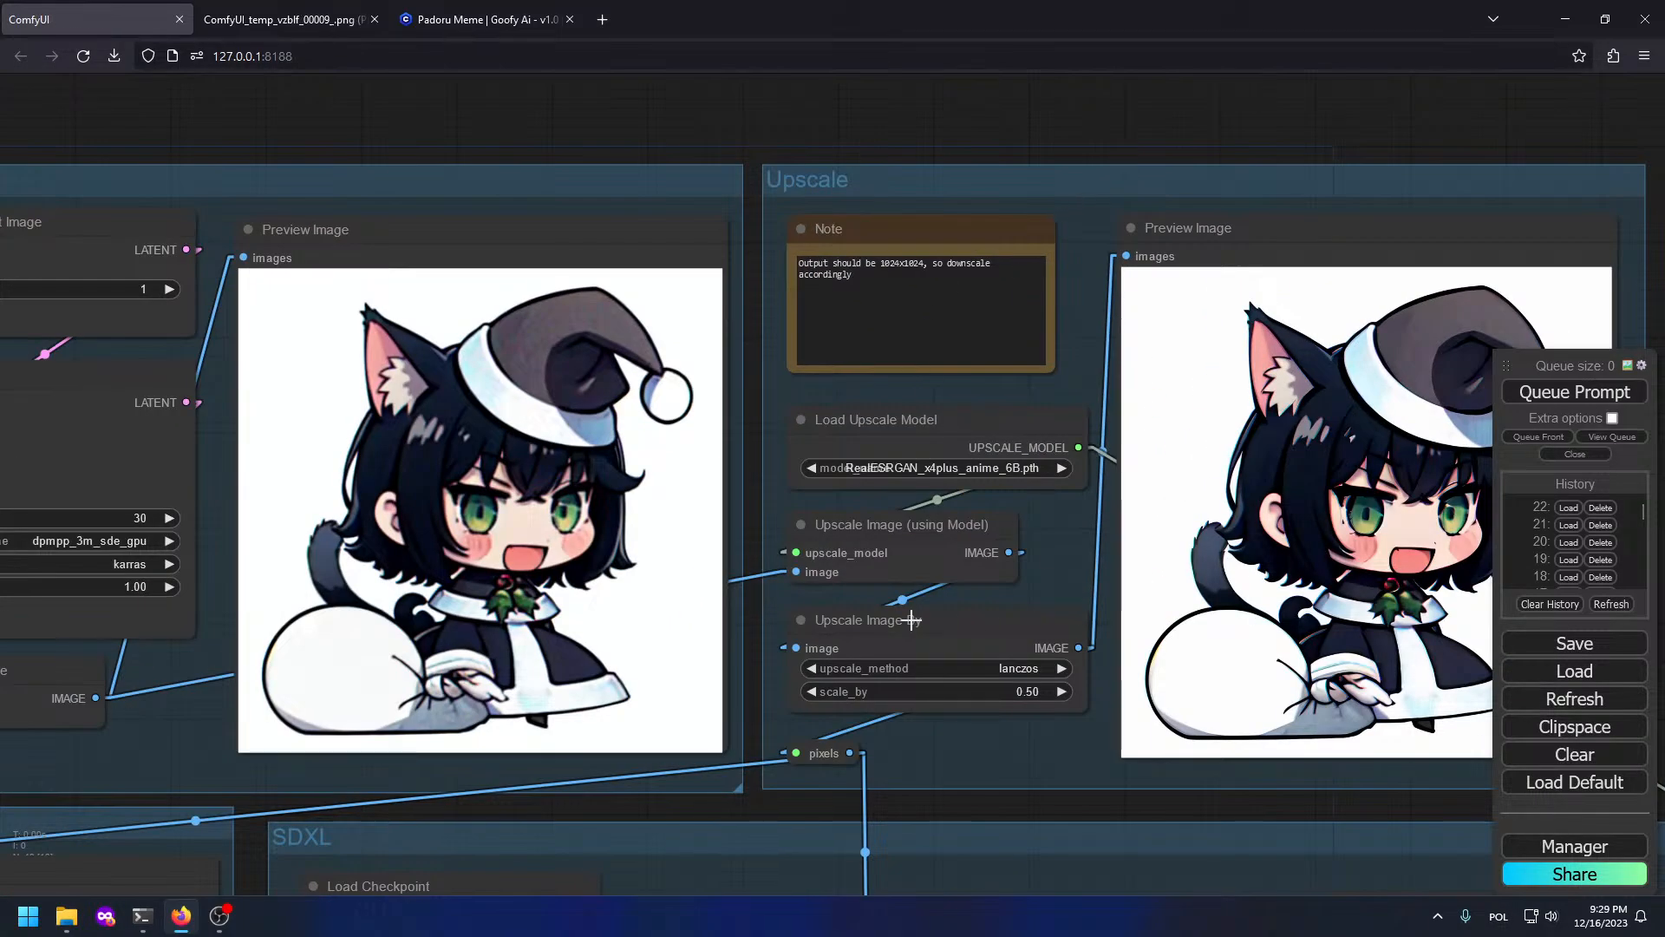
{"action": "scroll", "coordinate": [965, 467], "scroll_direction": "up", "scroll_amount": 4}
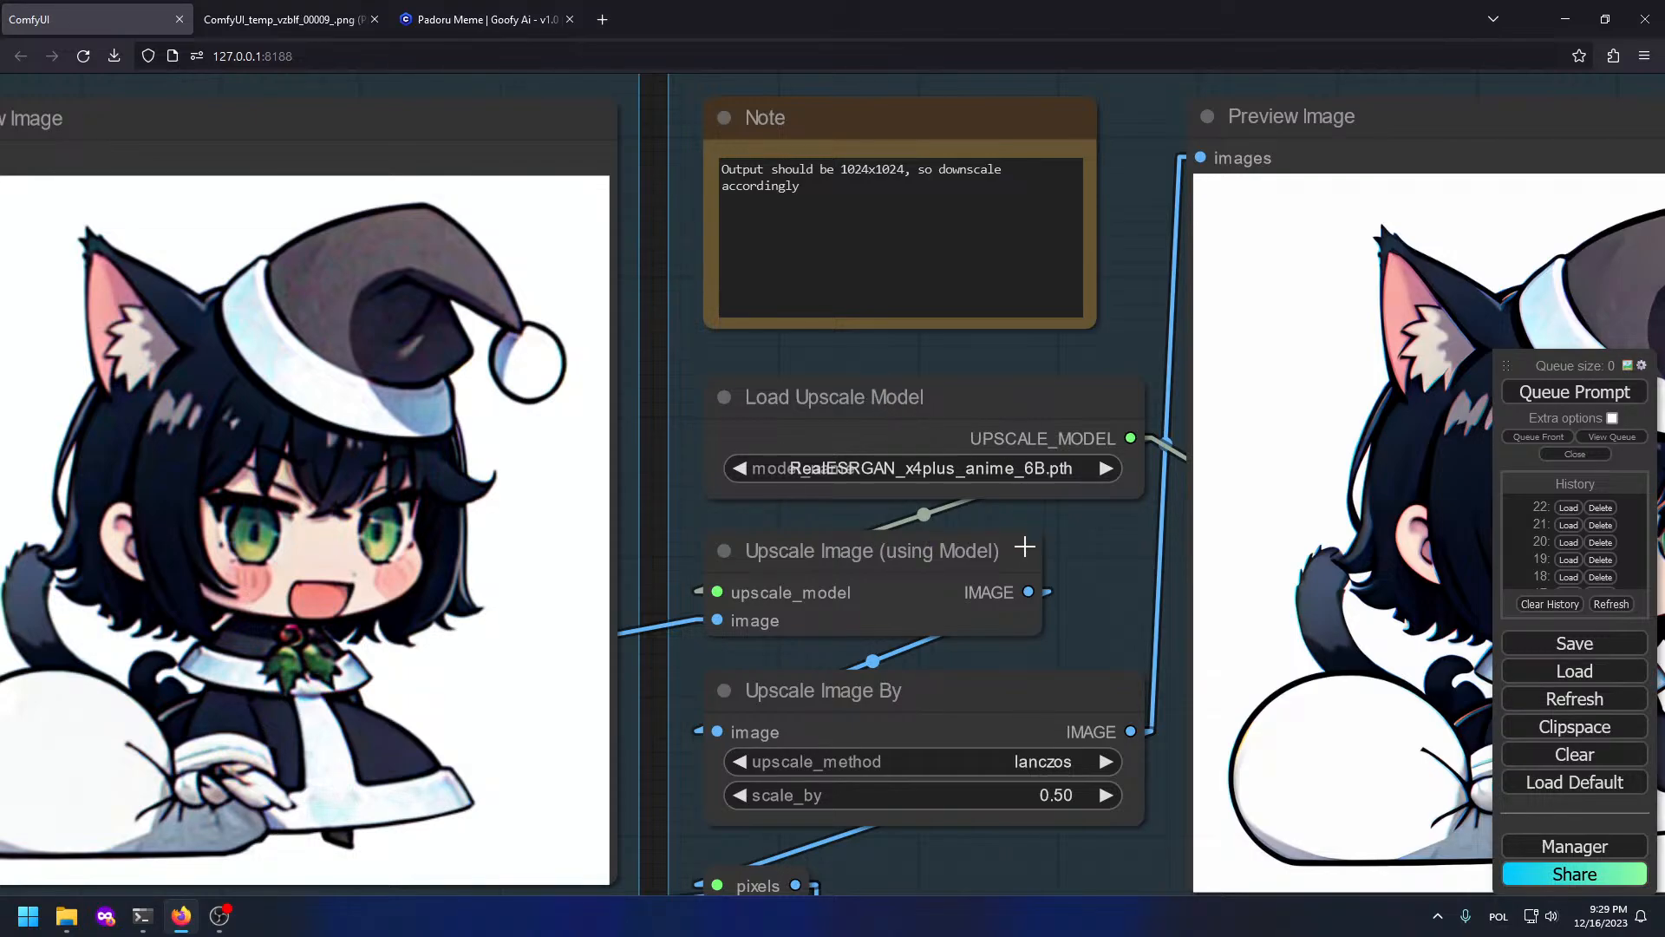
{"action": "left_click_drag", "start_coordinate": [1080, 631], "coordinate": [906, 361]}
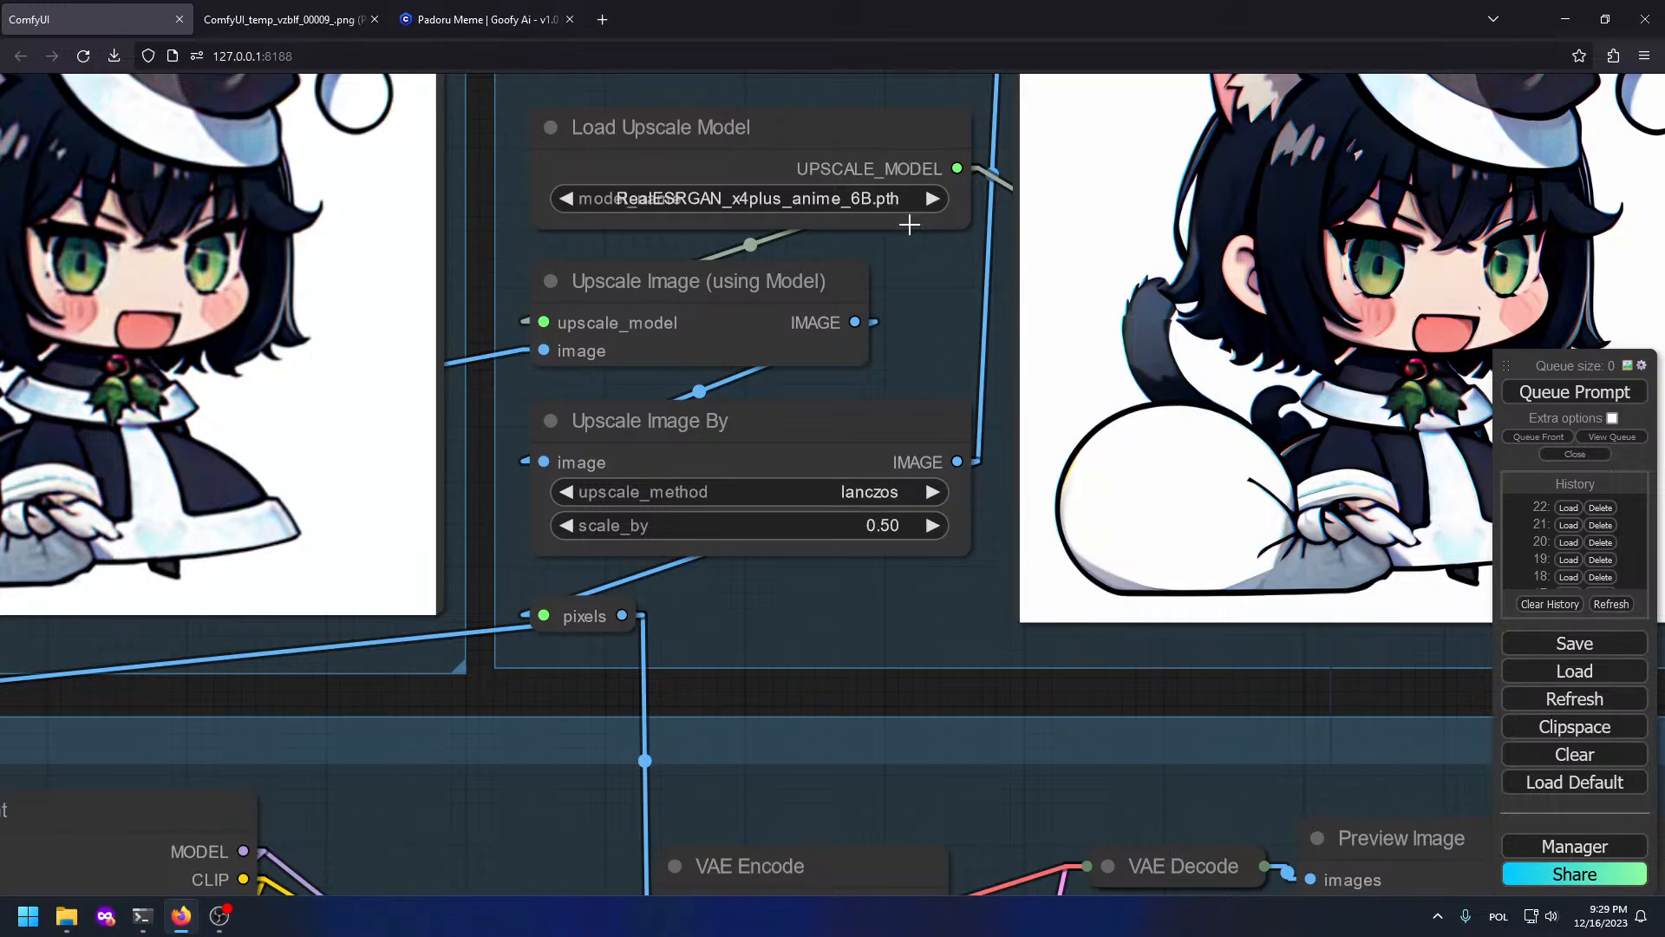
{"action": "scroll", "coordinate": [953, 260], "scroll_direction": "down", "scroll_amount": 3}
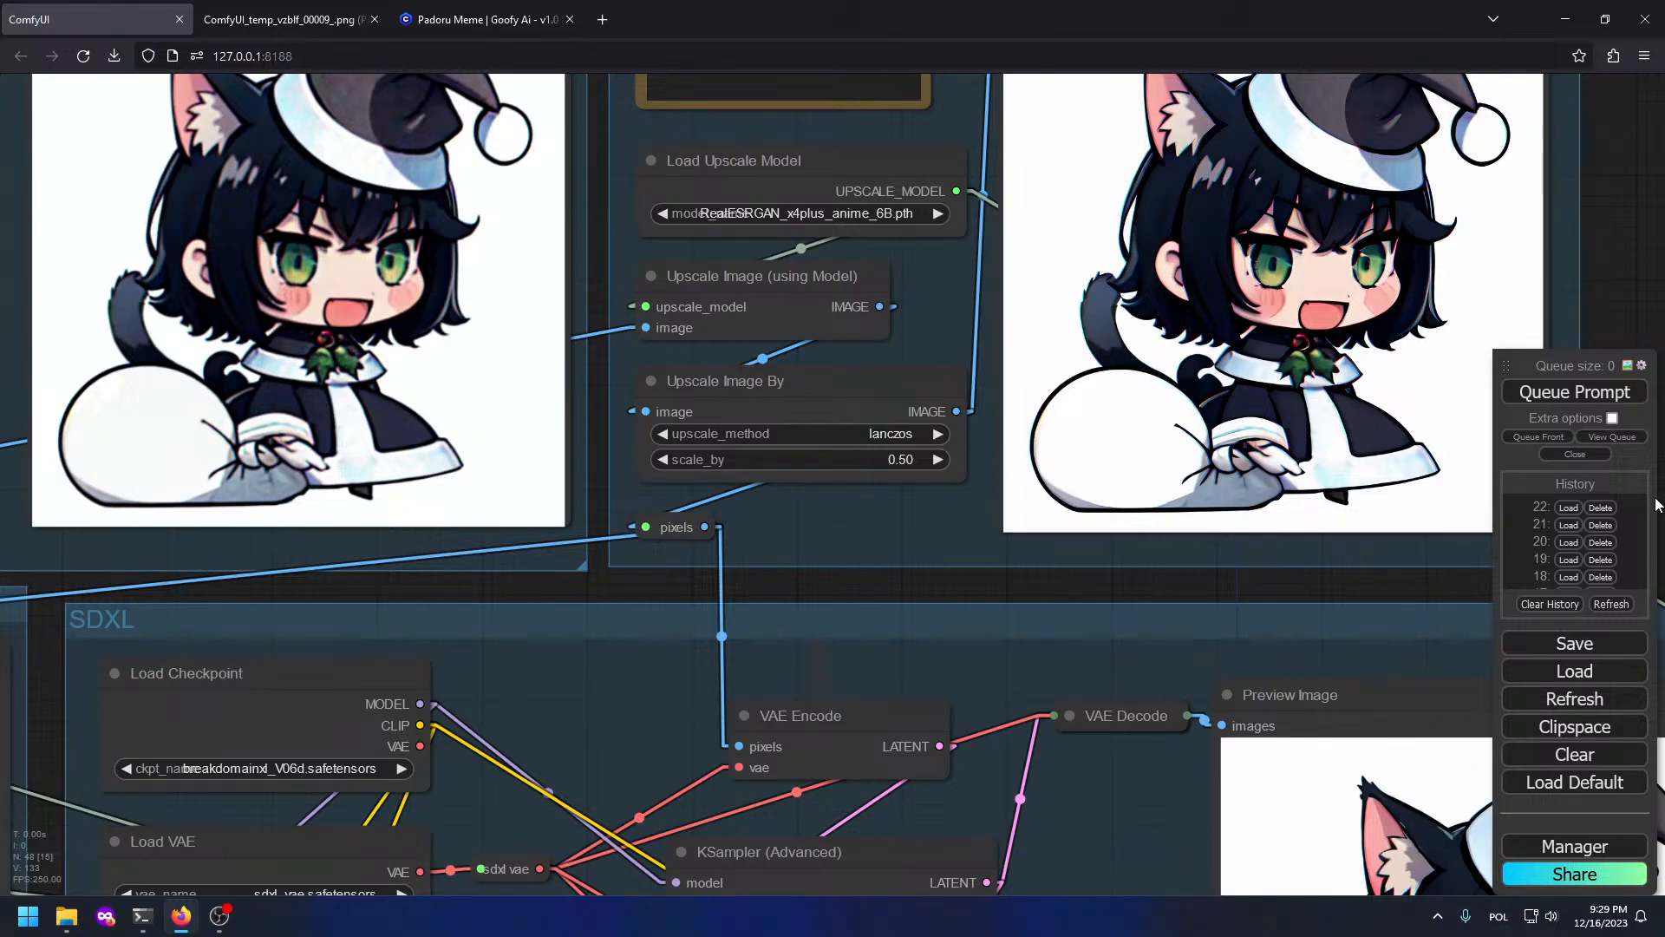
{"action": "scroll", "coordinate": [477, 595], "scroll_direction": "down", "scroll_amount": 2}
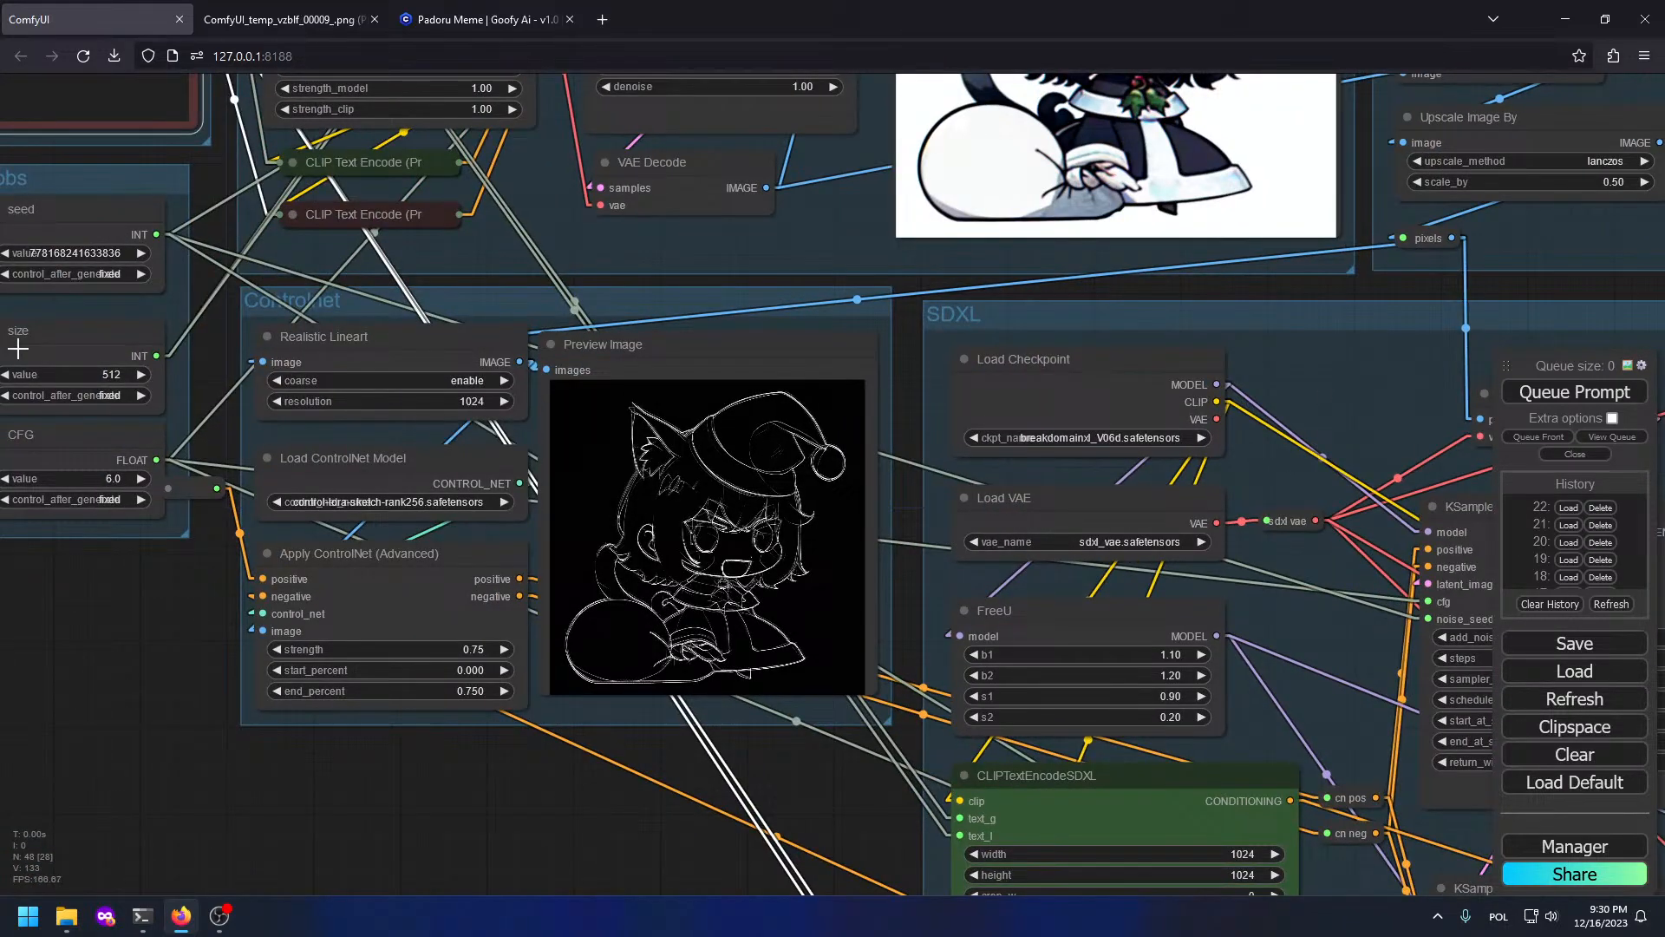
Step: Add a reroute point on the VAE link and connect Load VAE's output to it
{"action": "left_click_drag", "start_coordinate": [69, 641], "coordinate": [281, 587]}
{"action": "scroll", "coordinate": [946, 490], "scroll_direction": "up", "scroll_amount": 5}
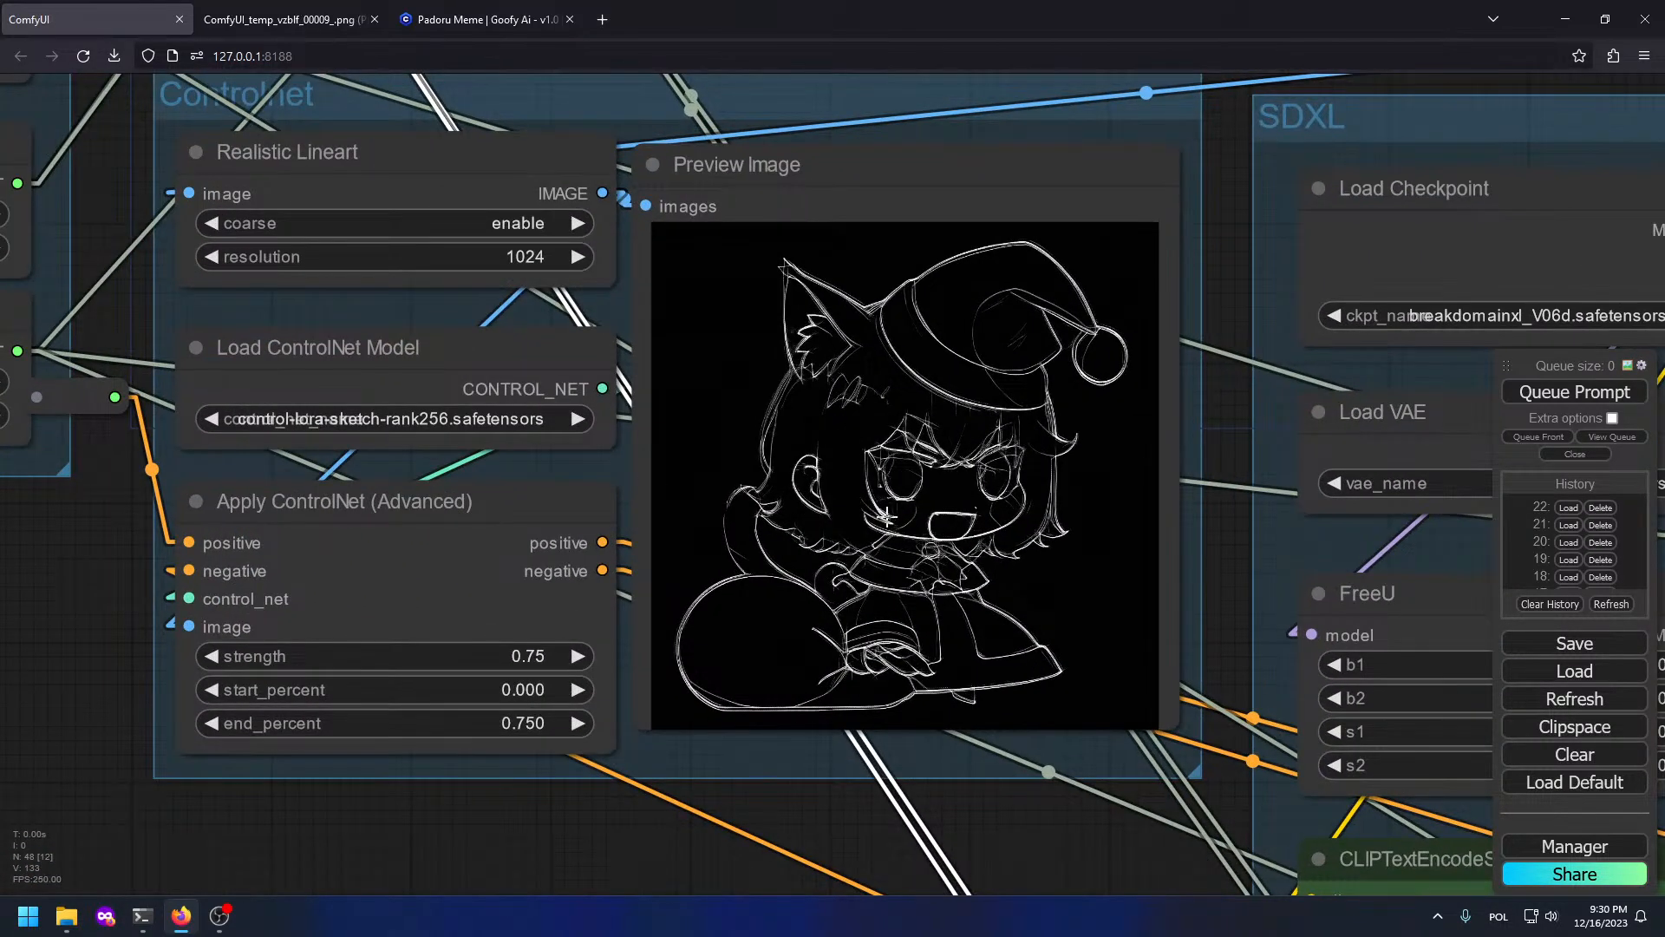
{"action": "scroll", "coordinate": [876, 608], "scroll_direction": "up", "scroll_amount": 8}
{"action": "scroll", "coordinate": [908, 491], "scroll_direction": "down", "scroll_amount": 12}
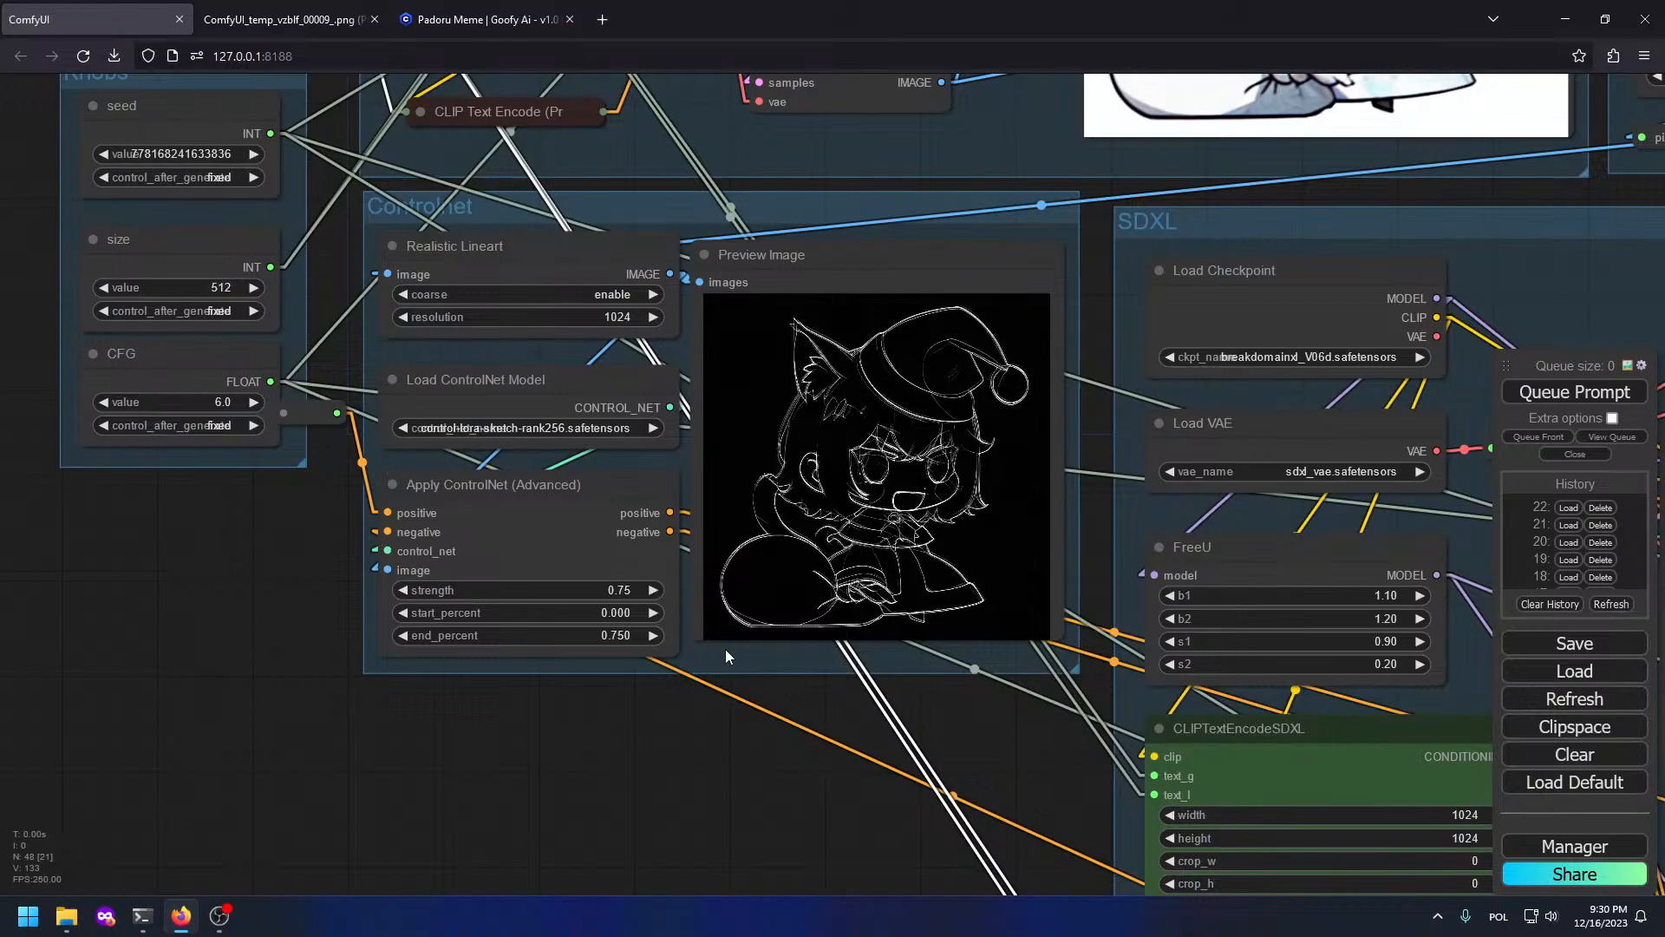
{"action": "left_click_drag", "start_coordinate": [725, 650], "coordinate": [617, 544]}
{"action": "scroll", "coordinate": [276, 437], "scroll_direction": "down", "scroll_amount": 5}
{"action": "left_click_drag", "start_coordinate": [614, 633], "coordinate": [347, 482]}
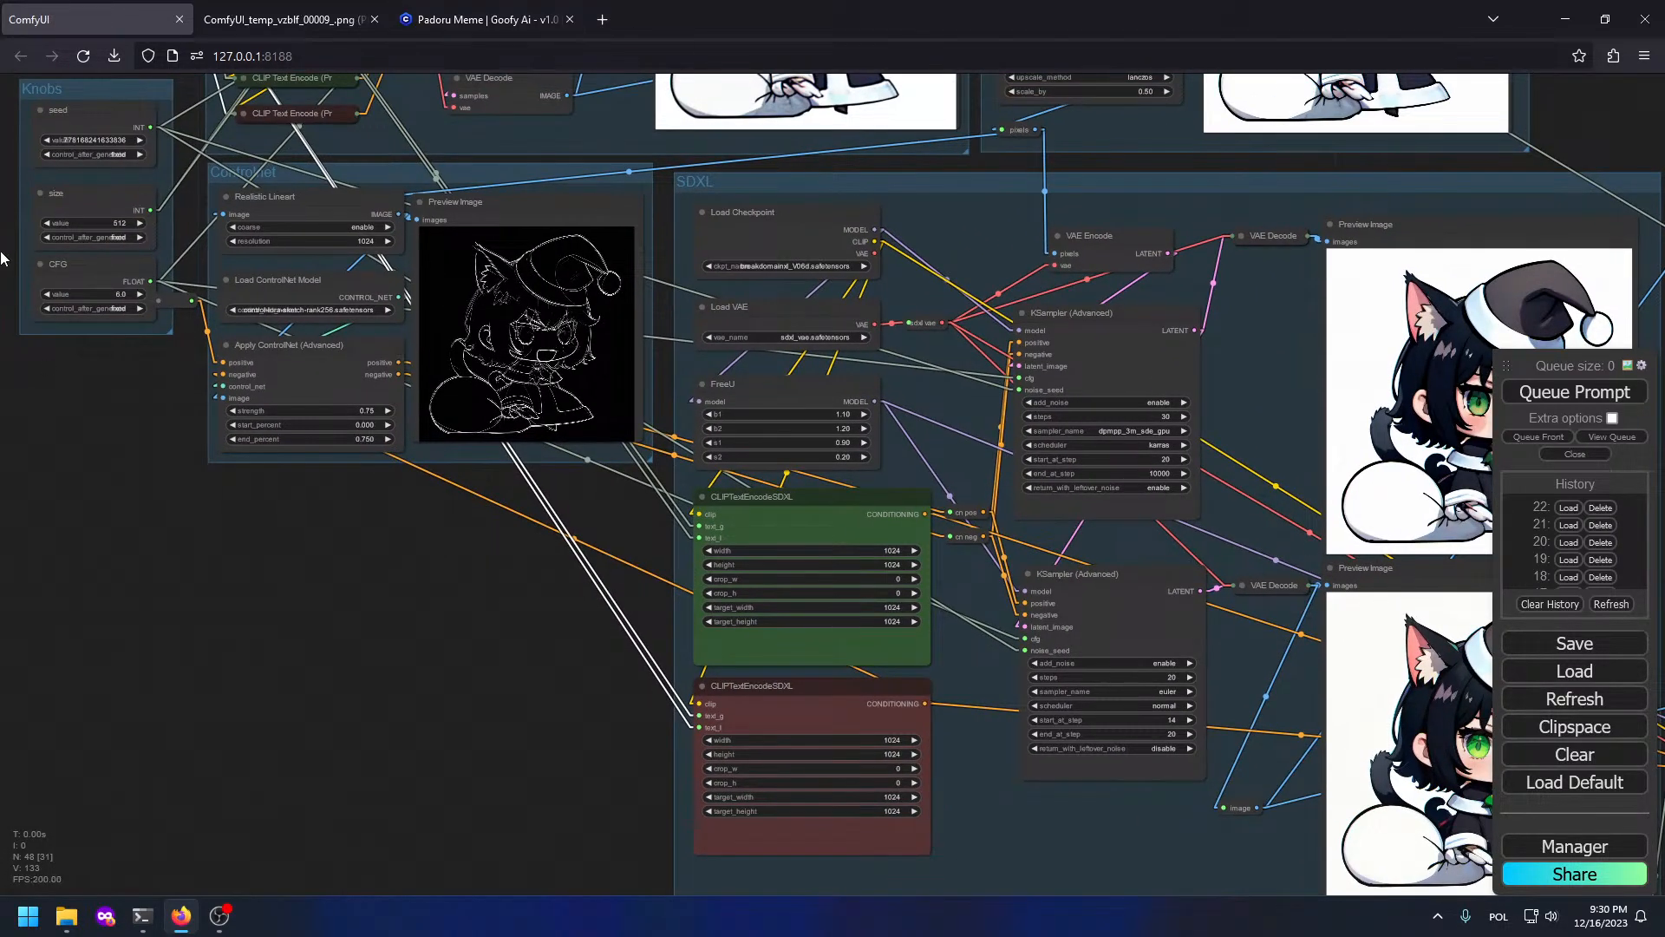
{"action": "left_click_drag", "start_coordinate": [934, 567], "coordinate": [854, 486]}
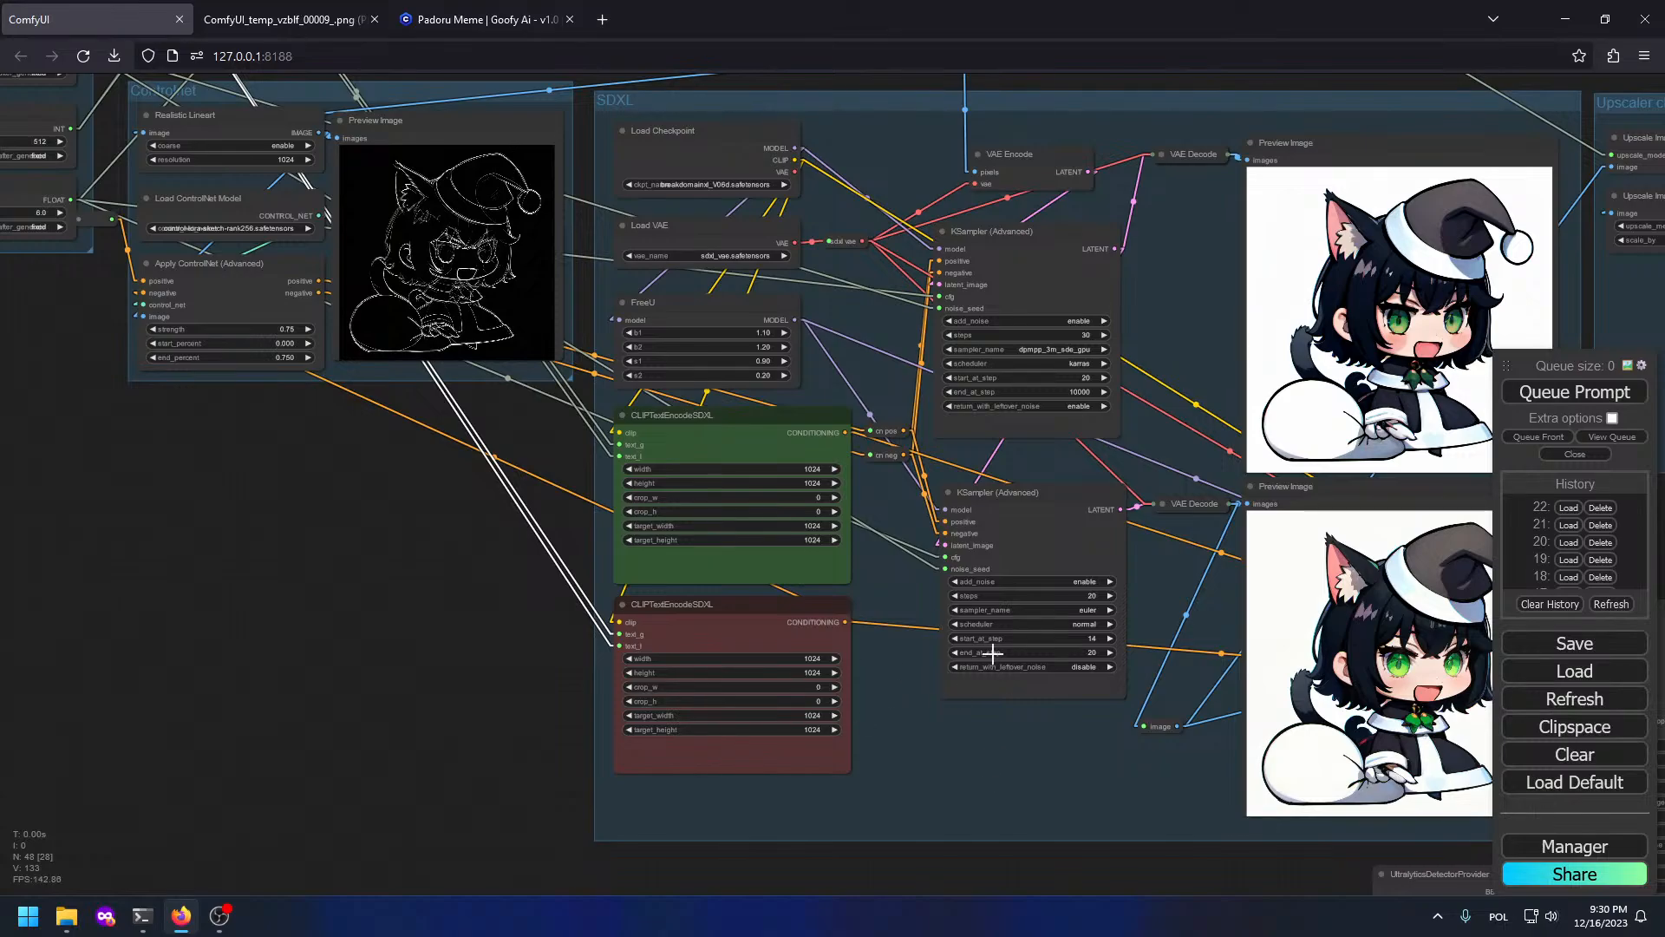
{"action": "scroll", "coordinate": [855, 329], "scroll_direction": "up", "scroll_amount": 7}
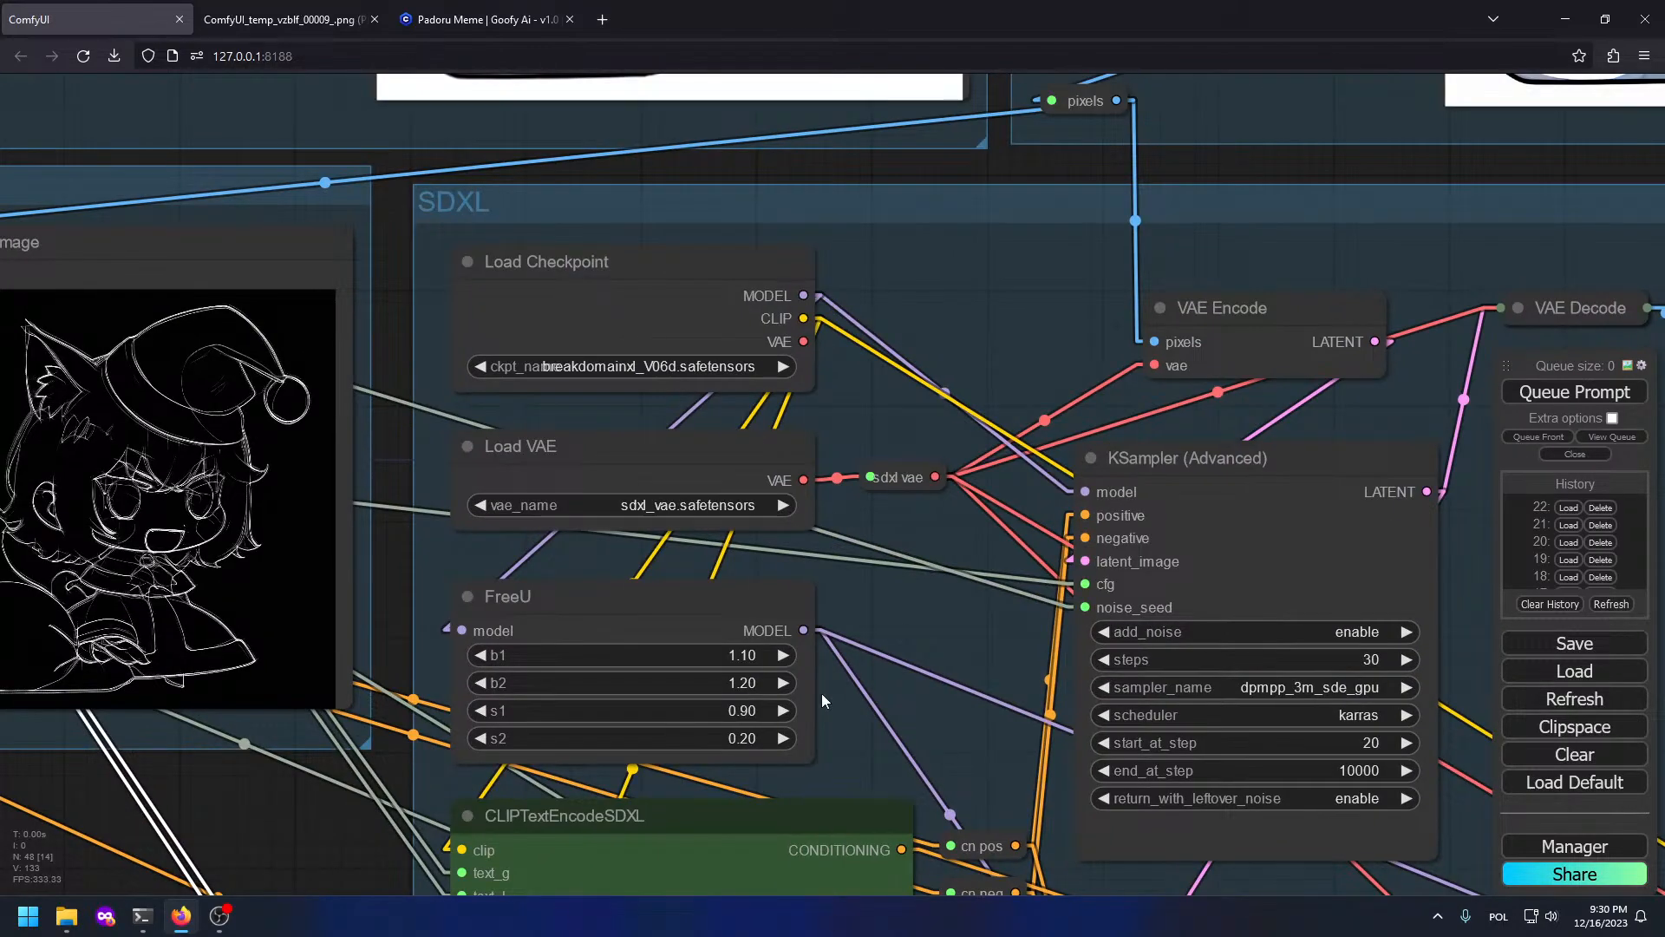
{"action": "scroll", "coordinate": [1016, 572], "scroll_direction": "down", "scroll_amount": 4}
{"action": "middle_click", "coordinate": [929, 498]}
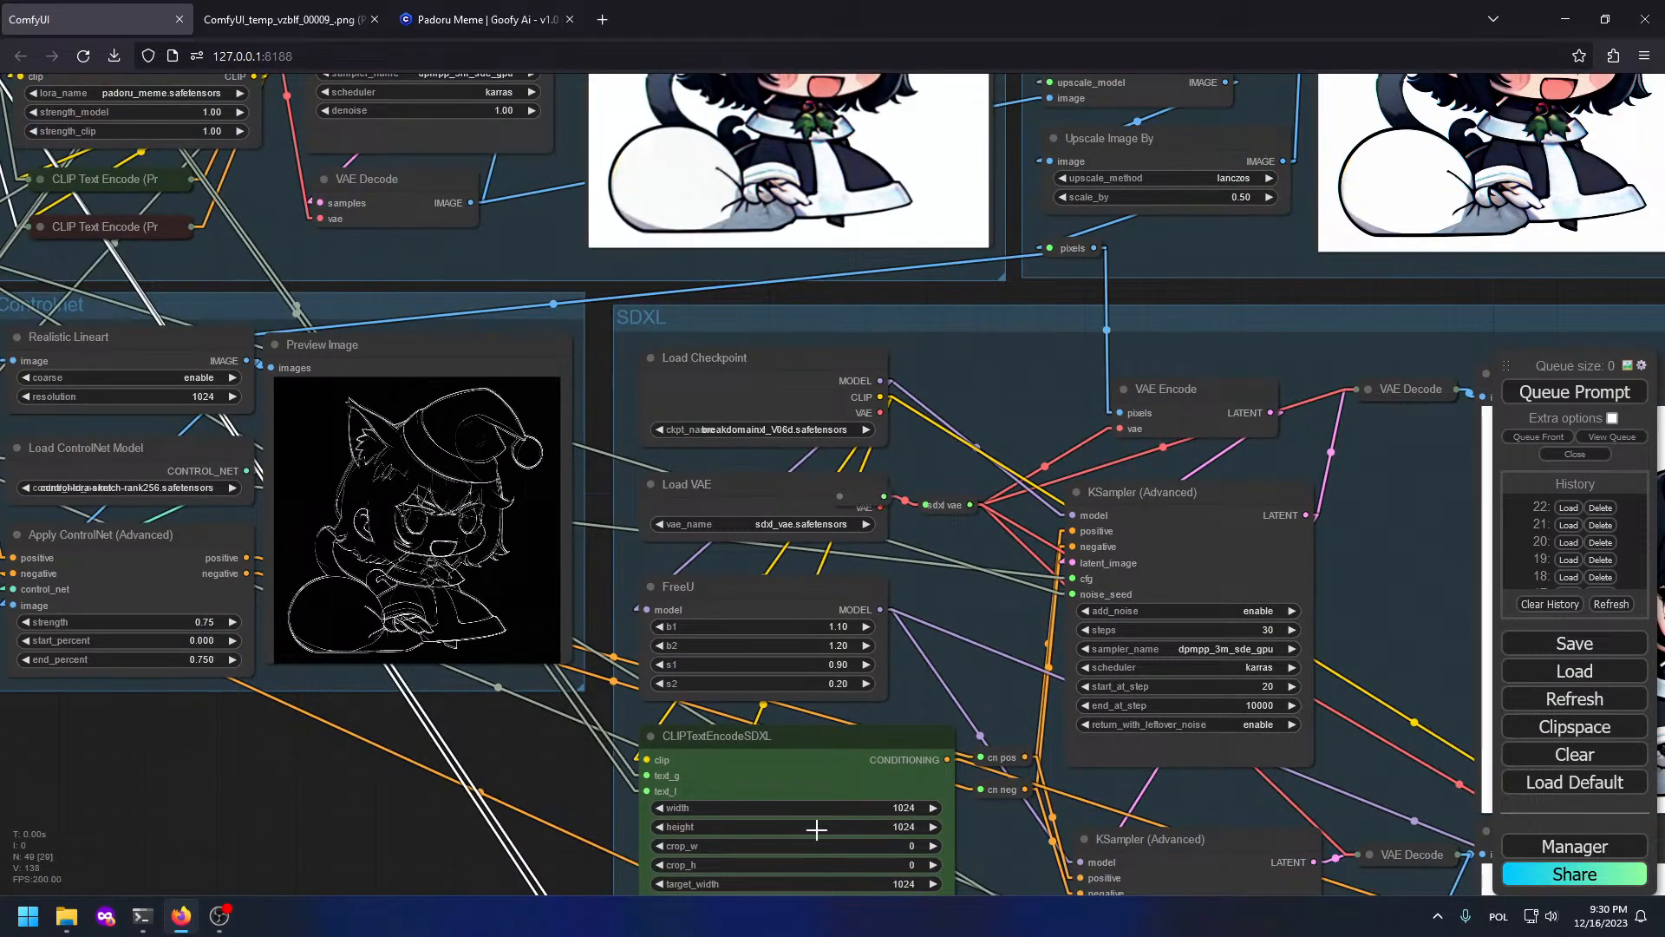
{"action": "left_click", "coordinate": [864, 491]}
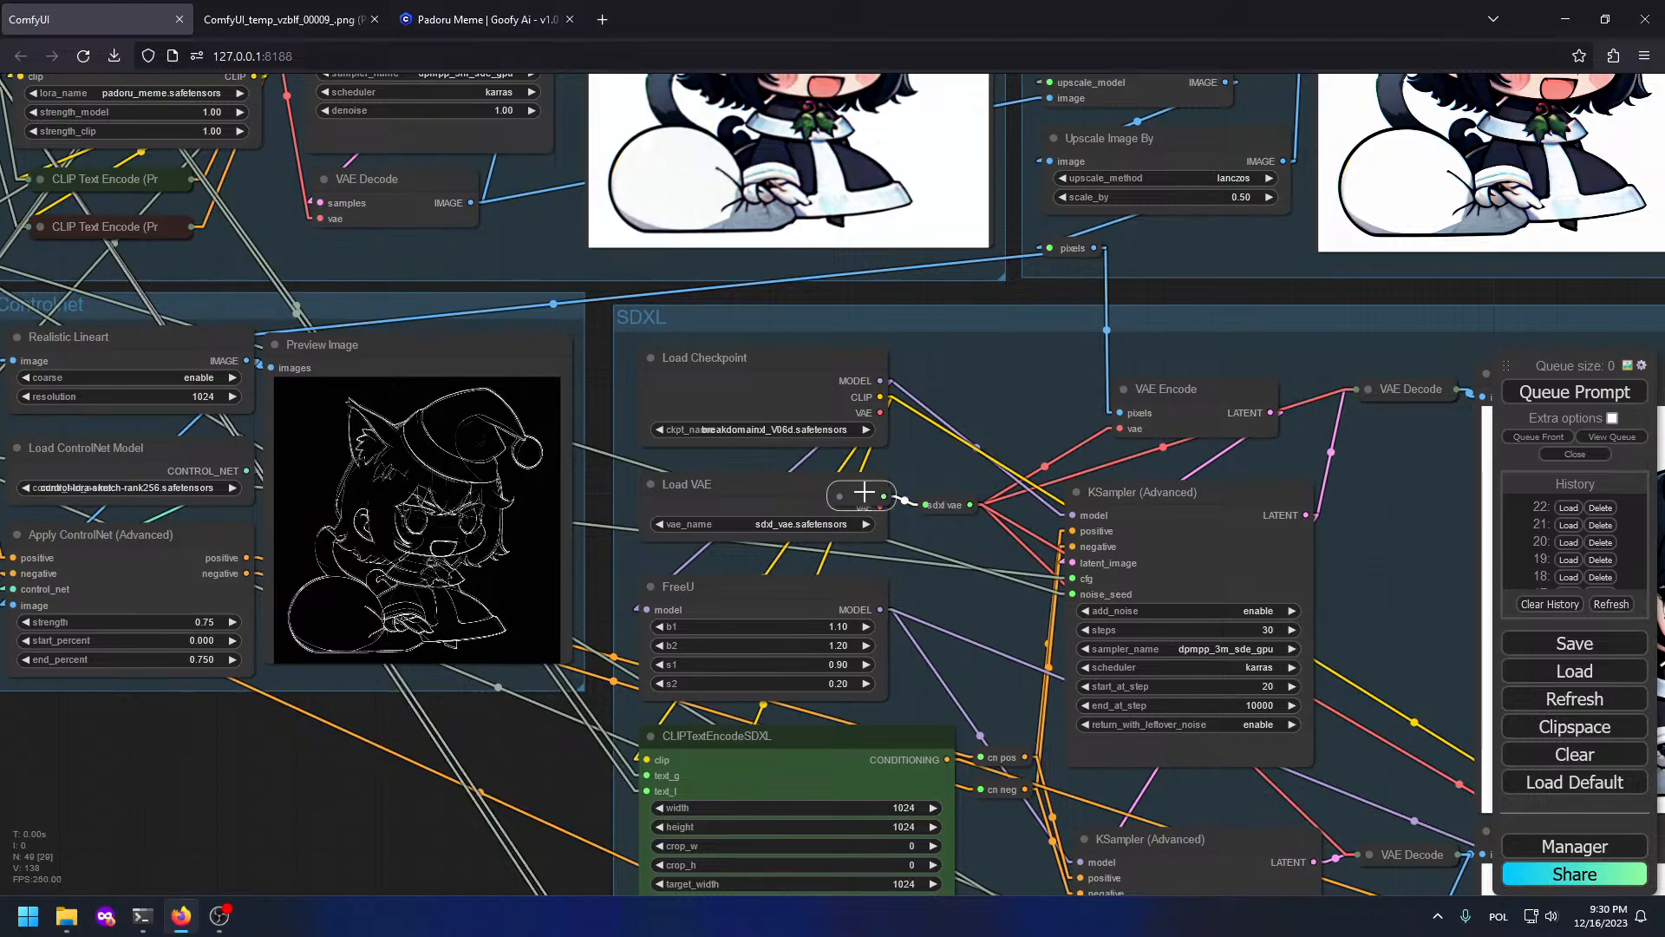
{"action": "key", "text": "ctrl+z"}
{"action": "scroll", "coordinate": [827, 251], "scroll_direction": "down", "scroll_amount": 5}
{"action": "scroll", "coordinate": [916, 345], "scroll_direction": "up", "scroll_amount": 6}
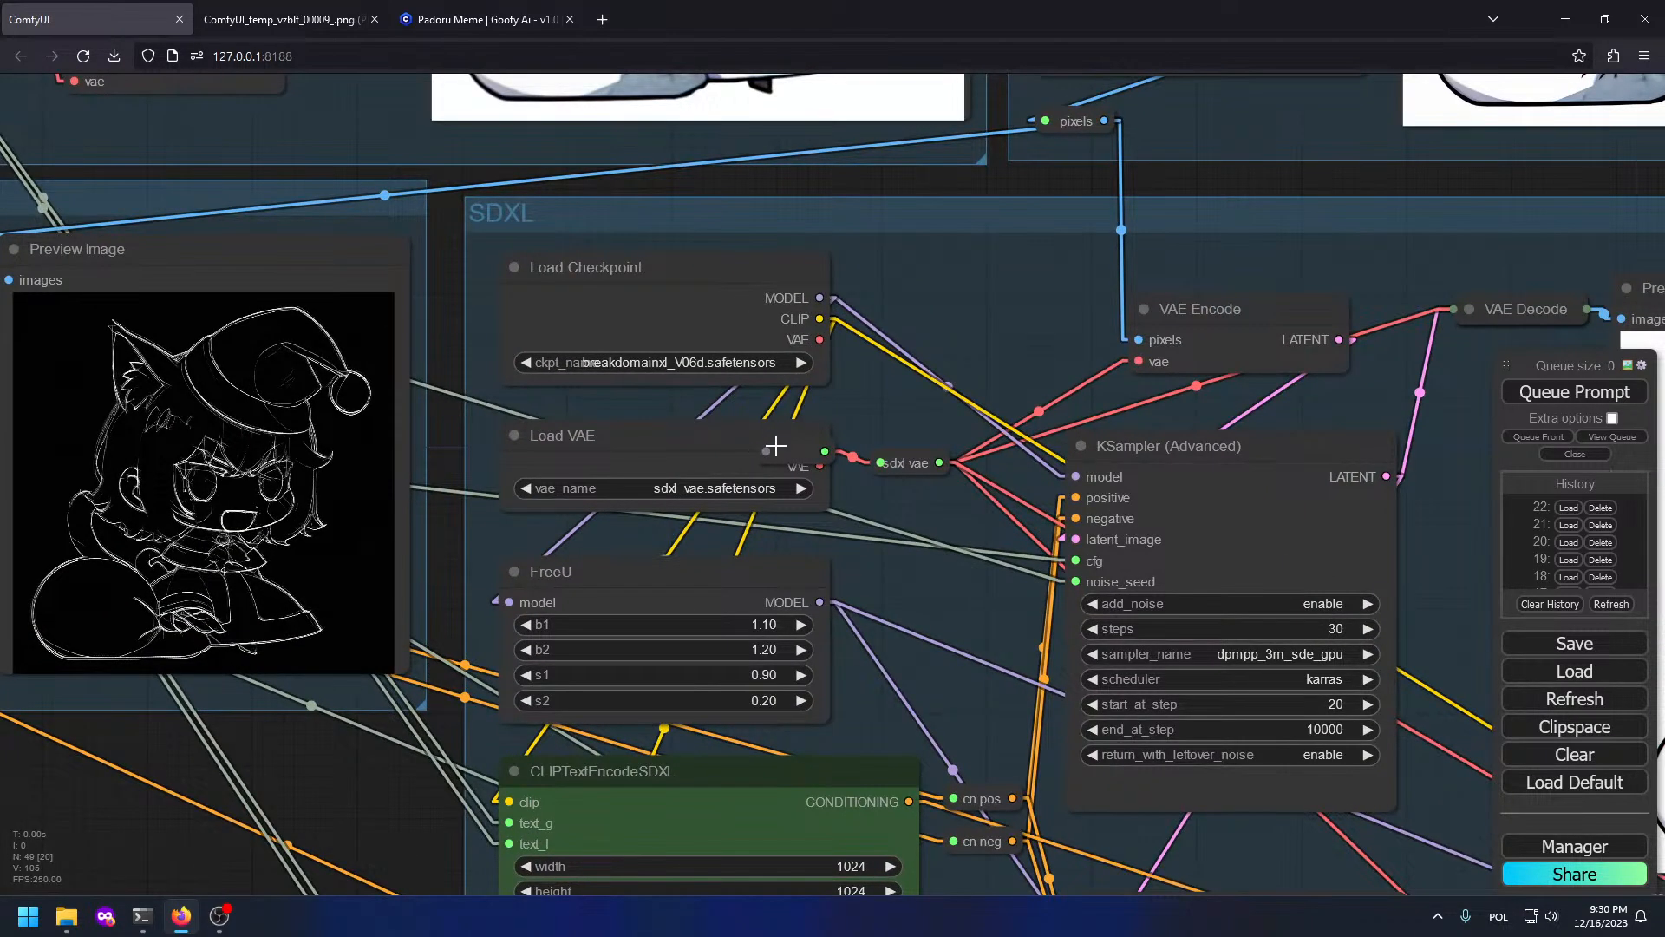
{"action": "left_click_drag", "start_coordinate": [817, 464], "coordinate": [885, 461]}
{"action": "scroll", "coordinate": [963, 425], "scroll_direction": "down", "scroll_amount": 6}
Step: Add a reroute point on the FreeU node's model output
{"action": "left_click_drag", "start_coordinate": [973, 433], "coordinate": [1128, 455]}
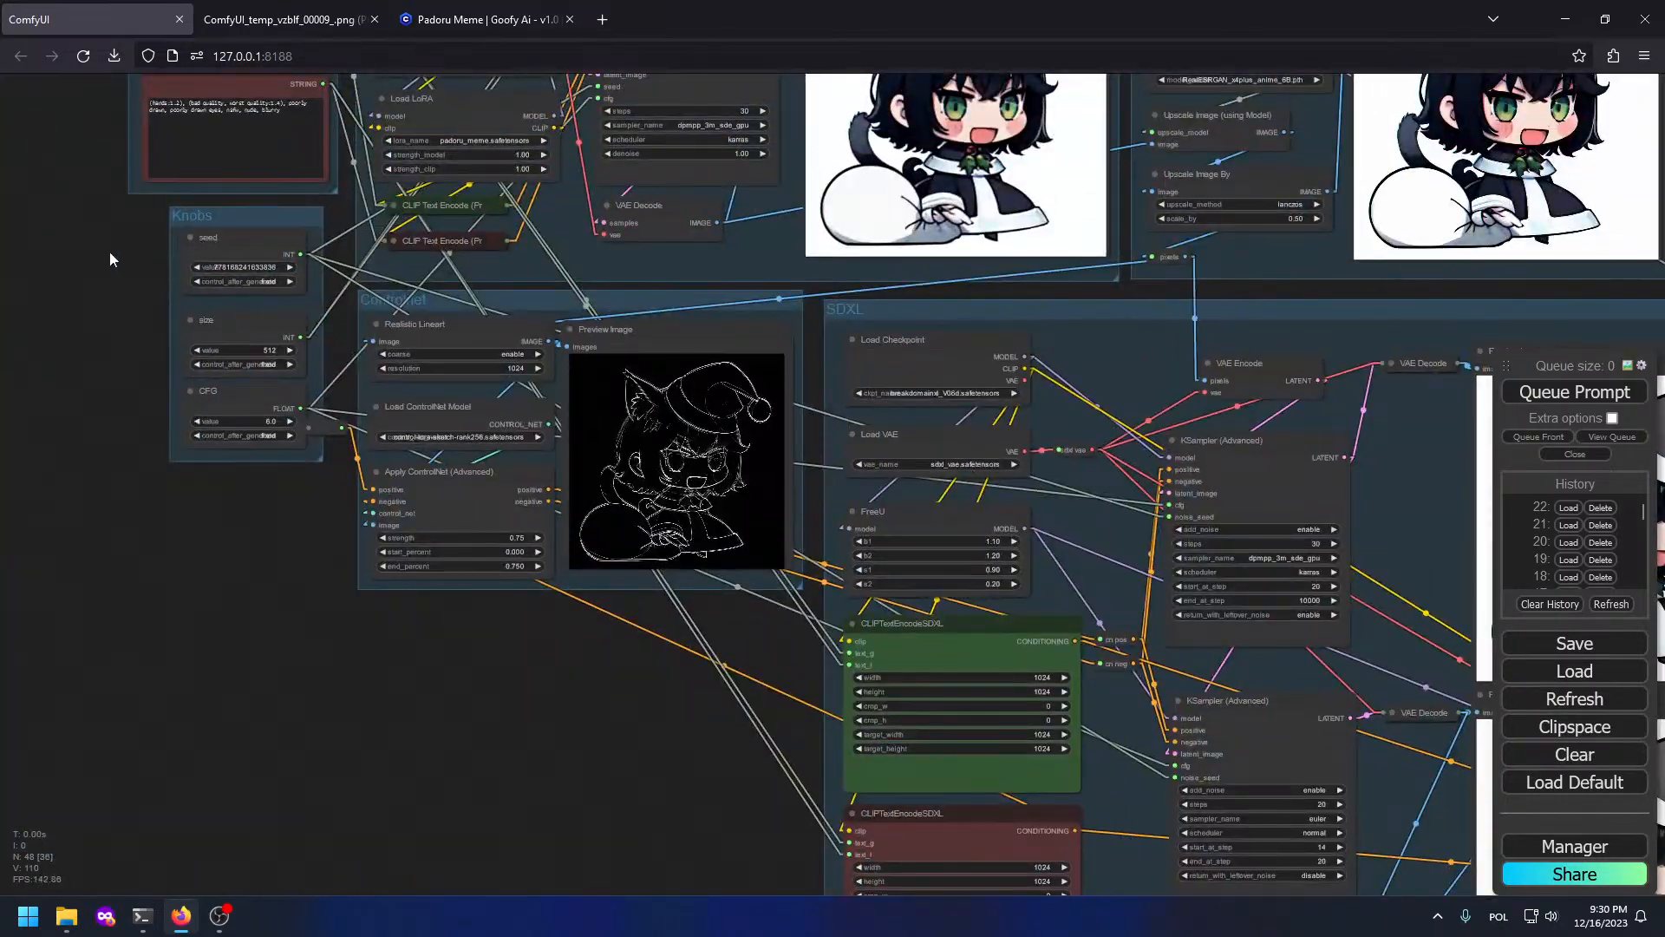
{"action": "left_click_drag", "start_coordinate": [109, 259], "coordinate": [298, 550]}
{"action": "scroll", "coordinate": [299, 549], "scroll_direction": "up", "scroll_amount": 5}
{"action": "scroll", "coordinate": [300, 550], "scroll_direction": "down", "scroll_amount": 6}
{"action": "left_click_drag", "start_coordinate": [998, 775], "coordinate": [113, 285]}
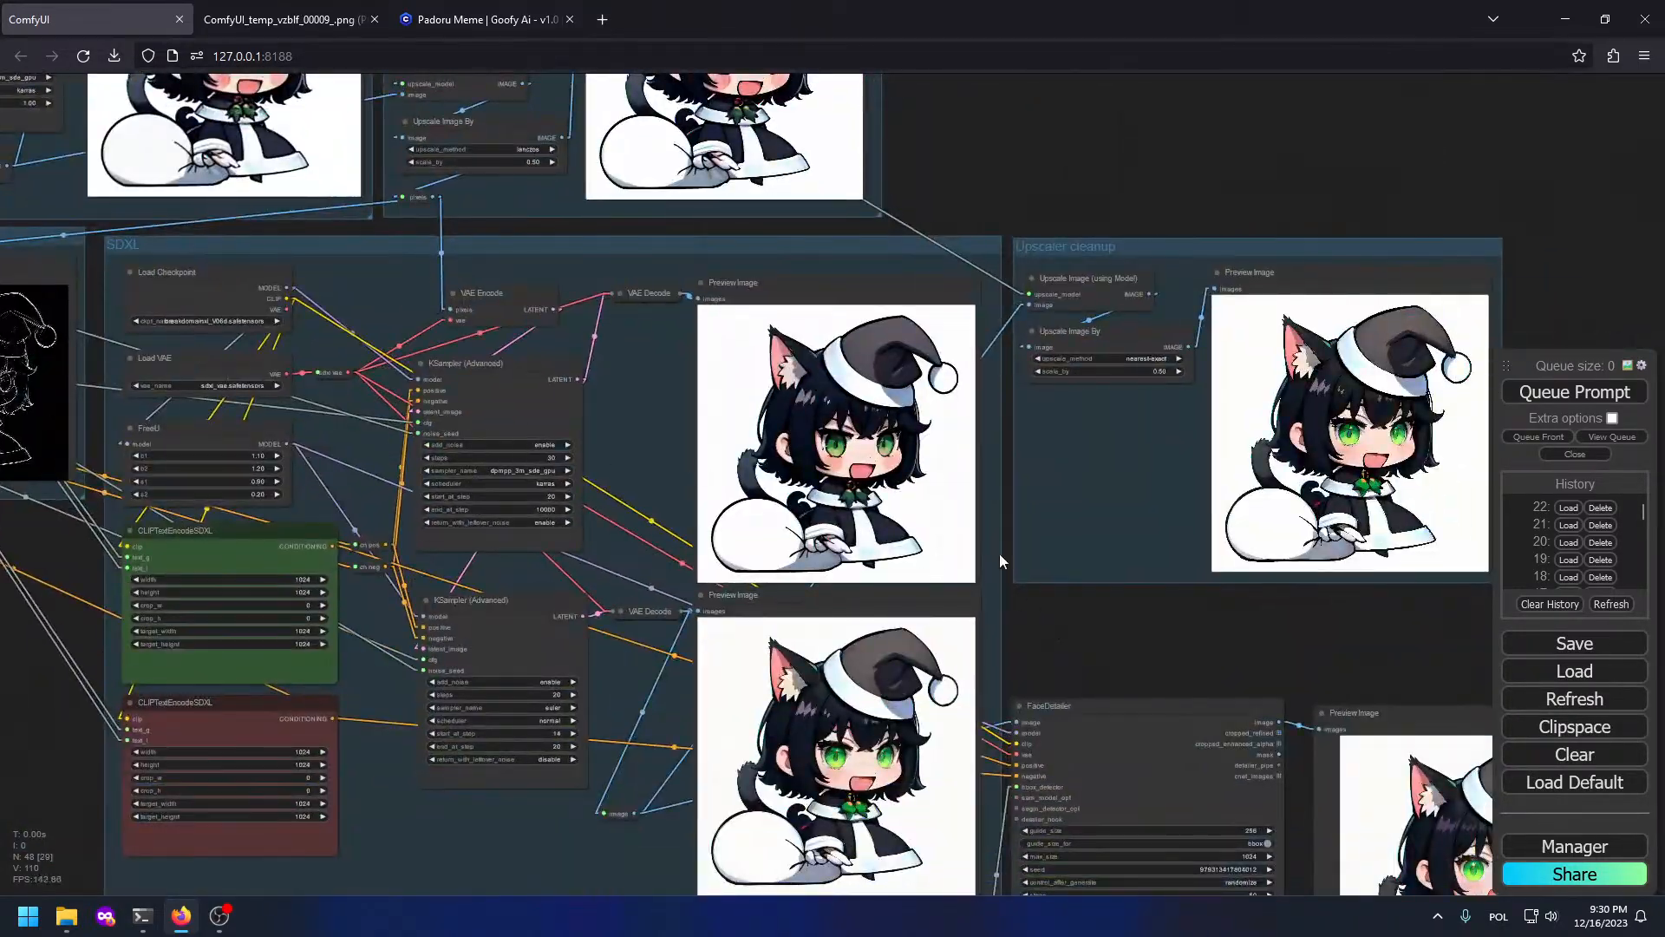
{"action": "left_click_drag", "start_coordinate": [1000, 562], "coordinate": [984, 443]}
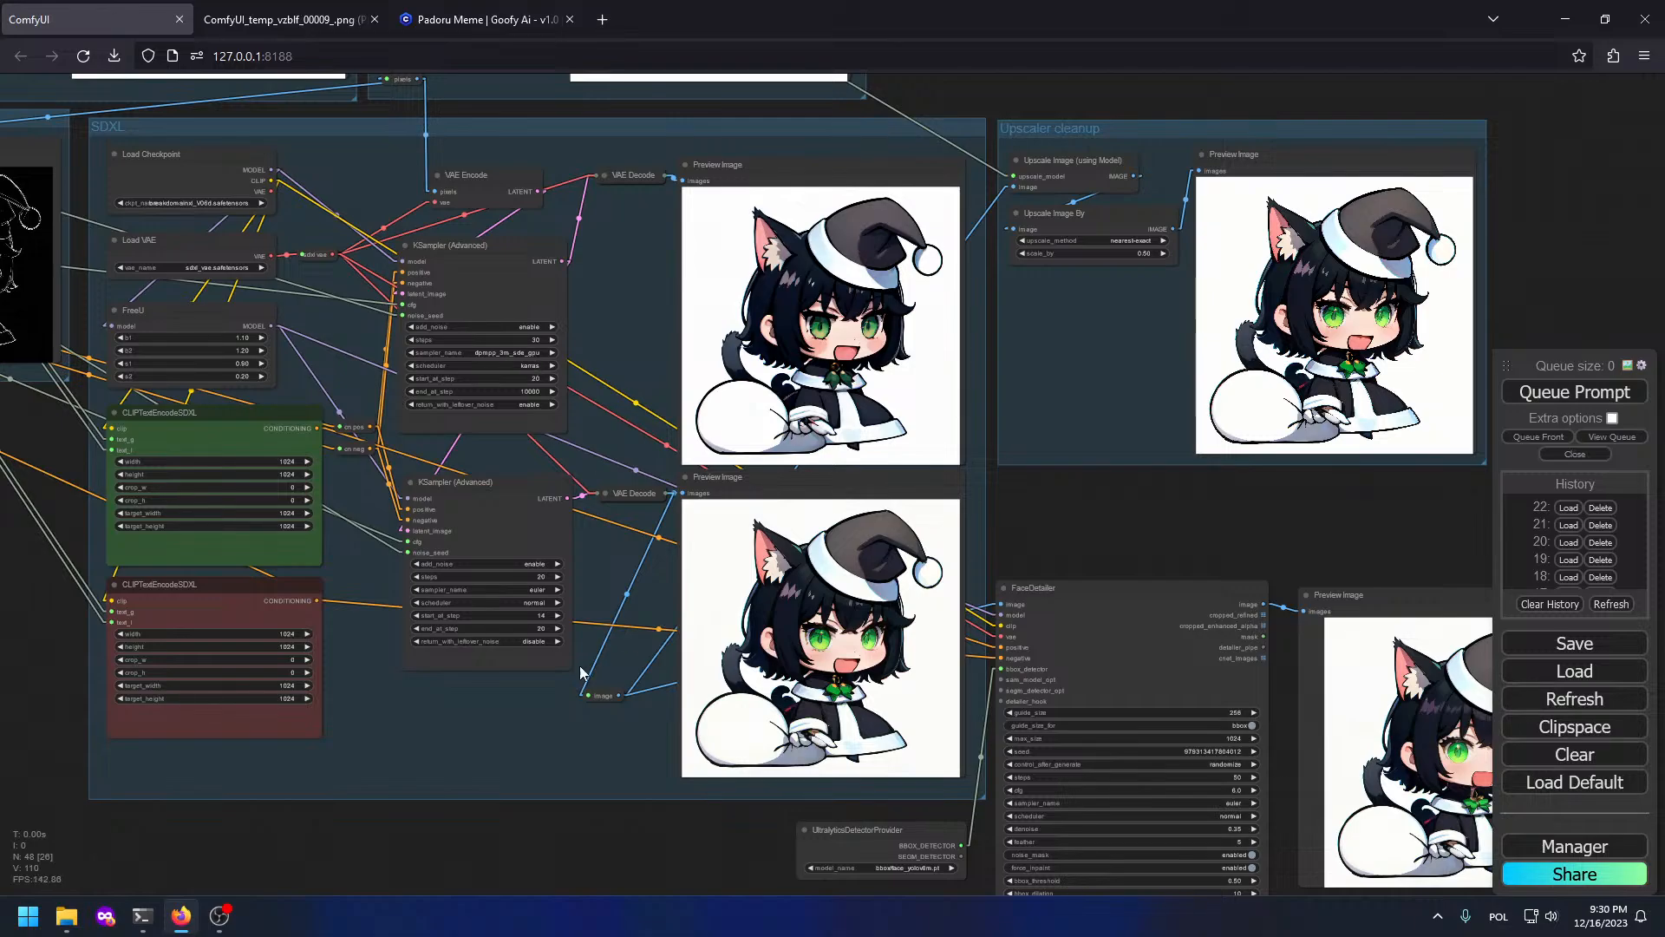
{"action": "scroll", "coordinate": [659, 315], "scroll_direction": "up", "scroll_amount": 5}
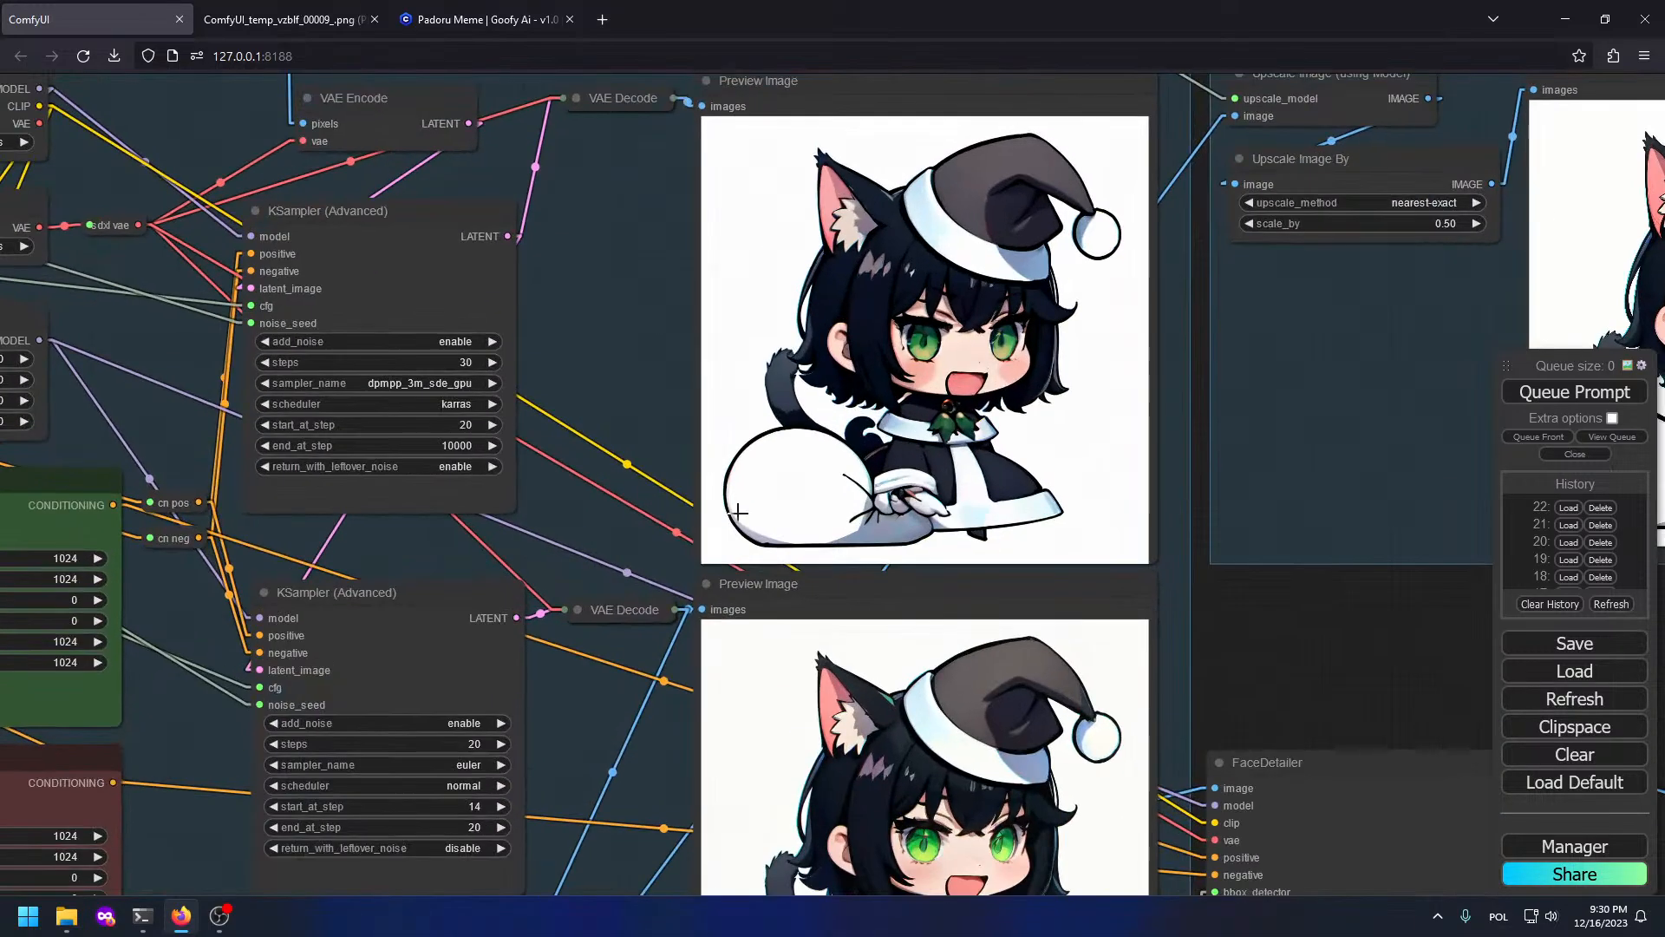
{"action": "left_click_drag", "start_coordinate": [555, 265], "coordinate": [843, 392]}
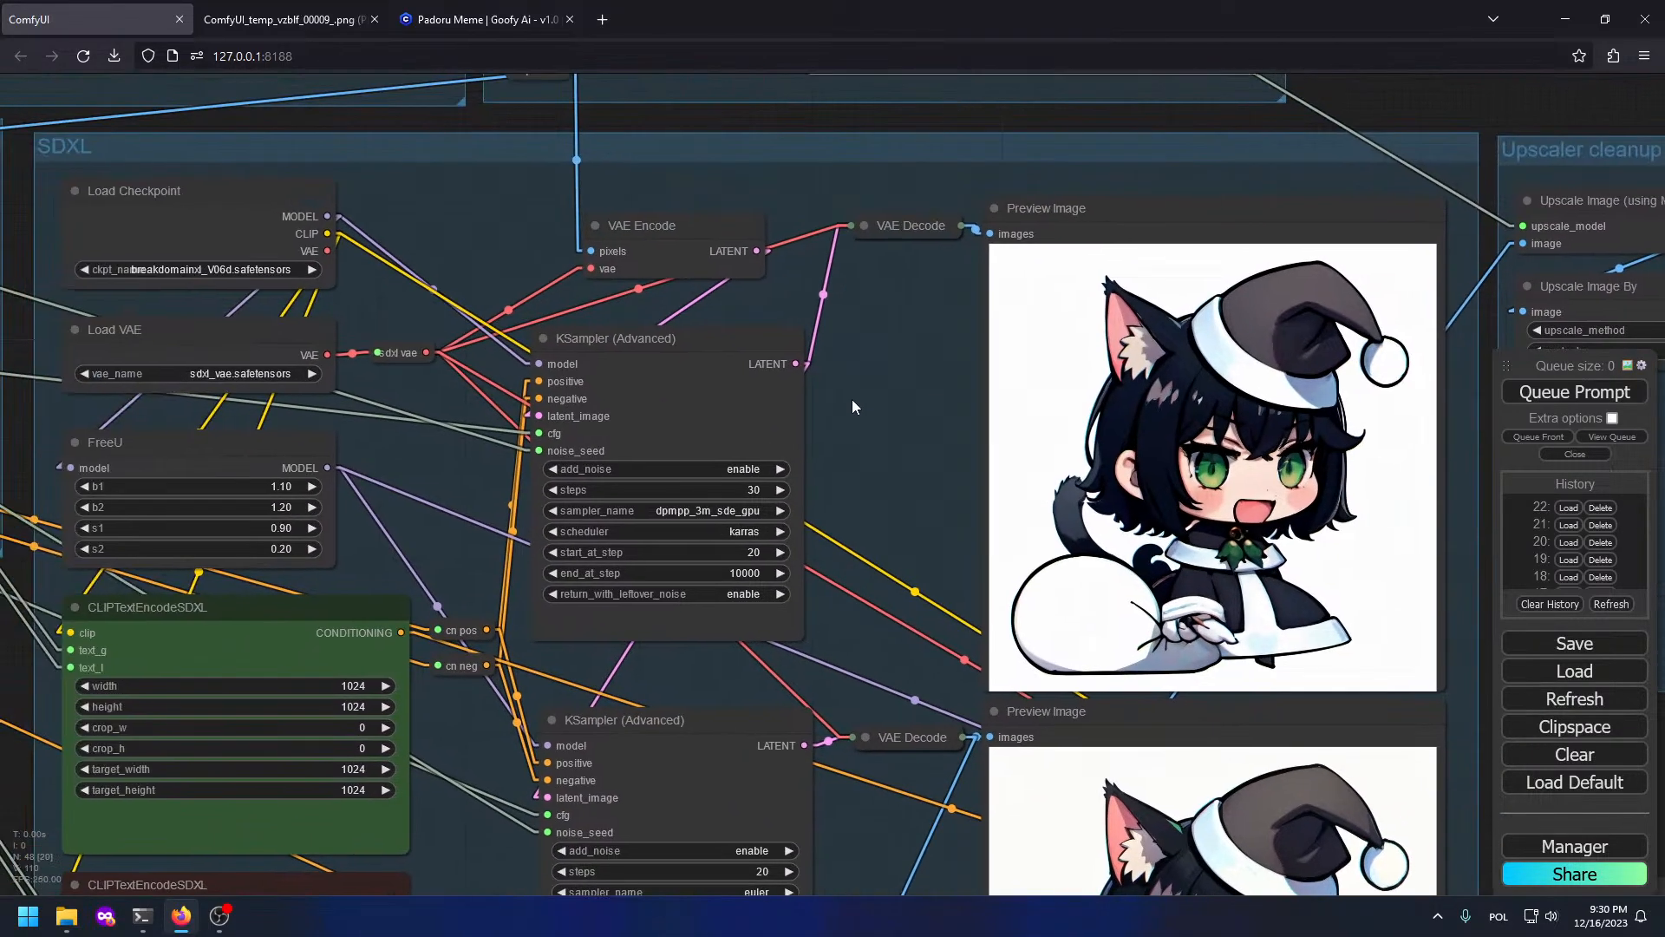
{"action": "left_click_drag", "start_coordinate": [817, 492], "coordinate": [915, 269]}
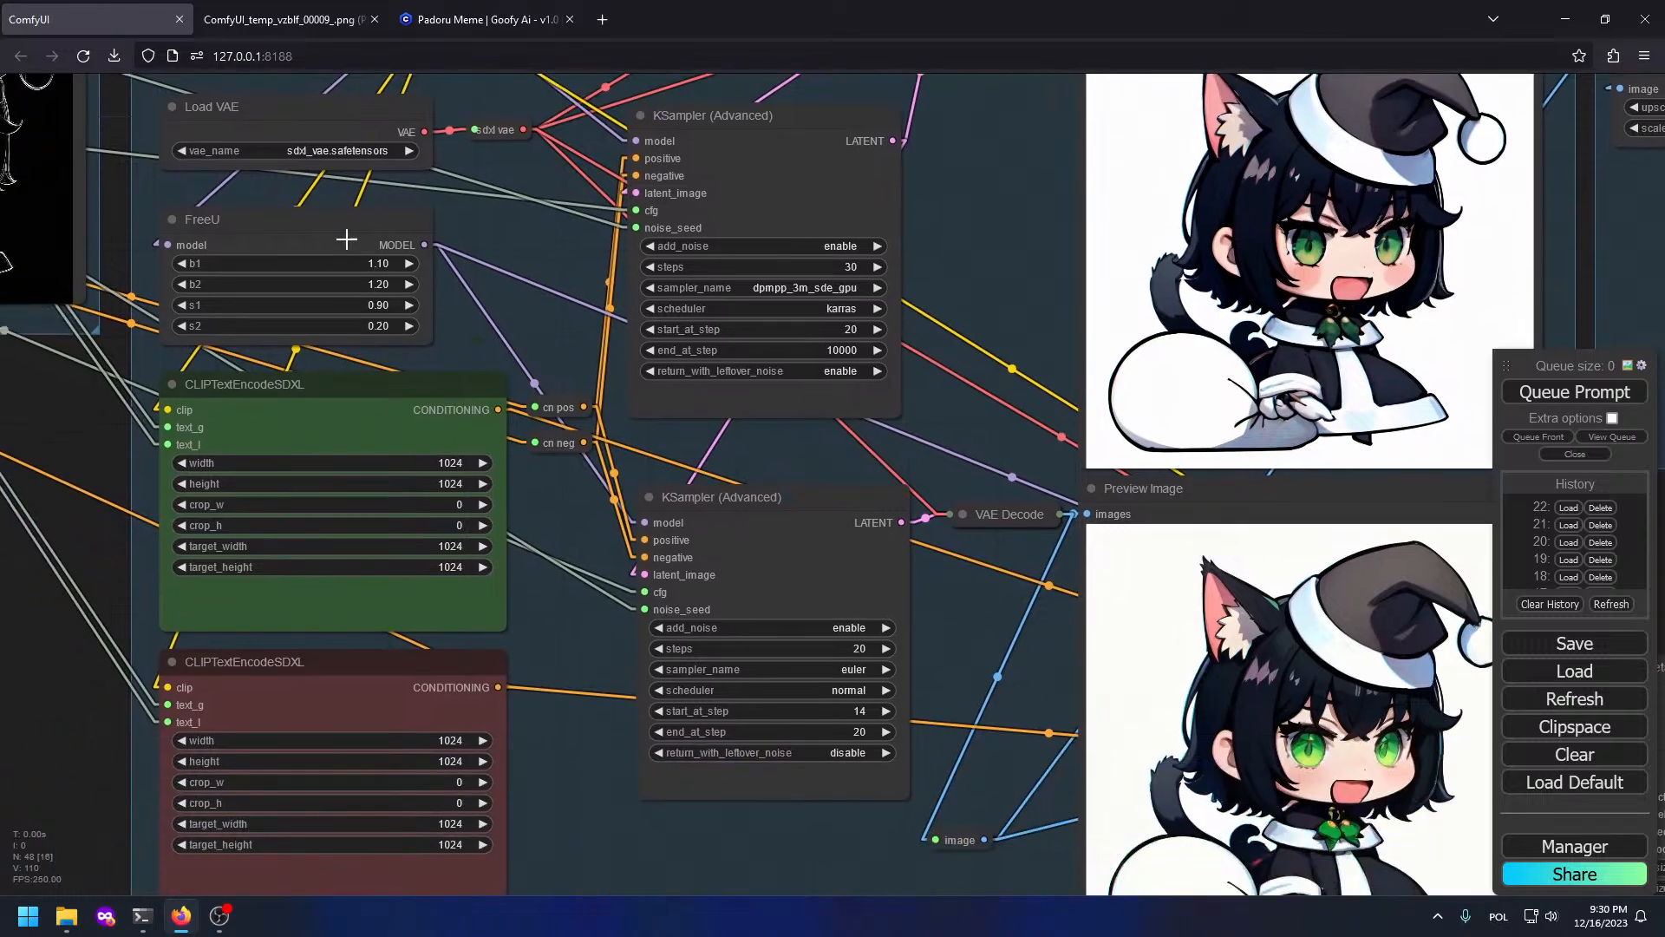
{"action": "left_click", "coordinate": [345, 239]}
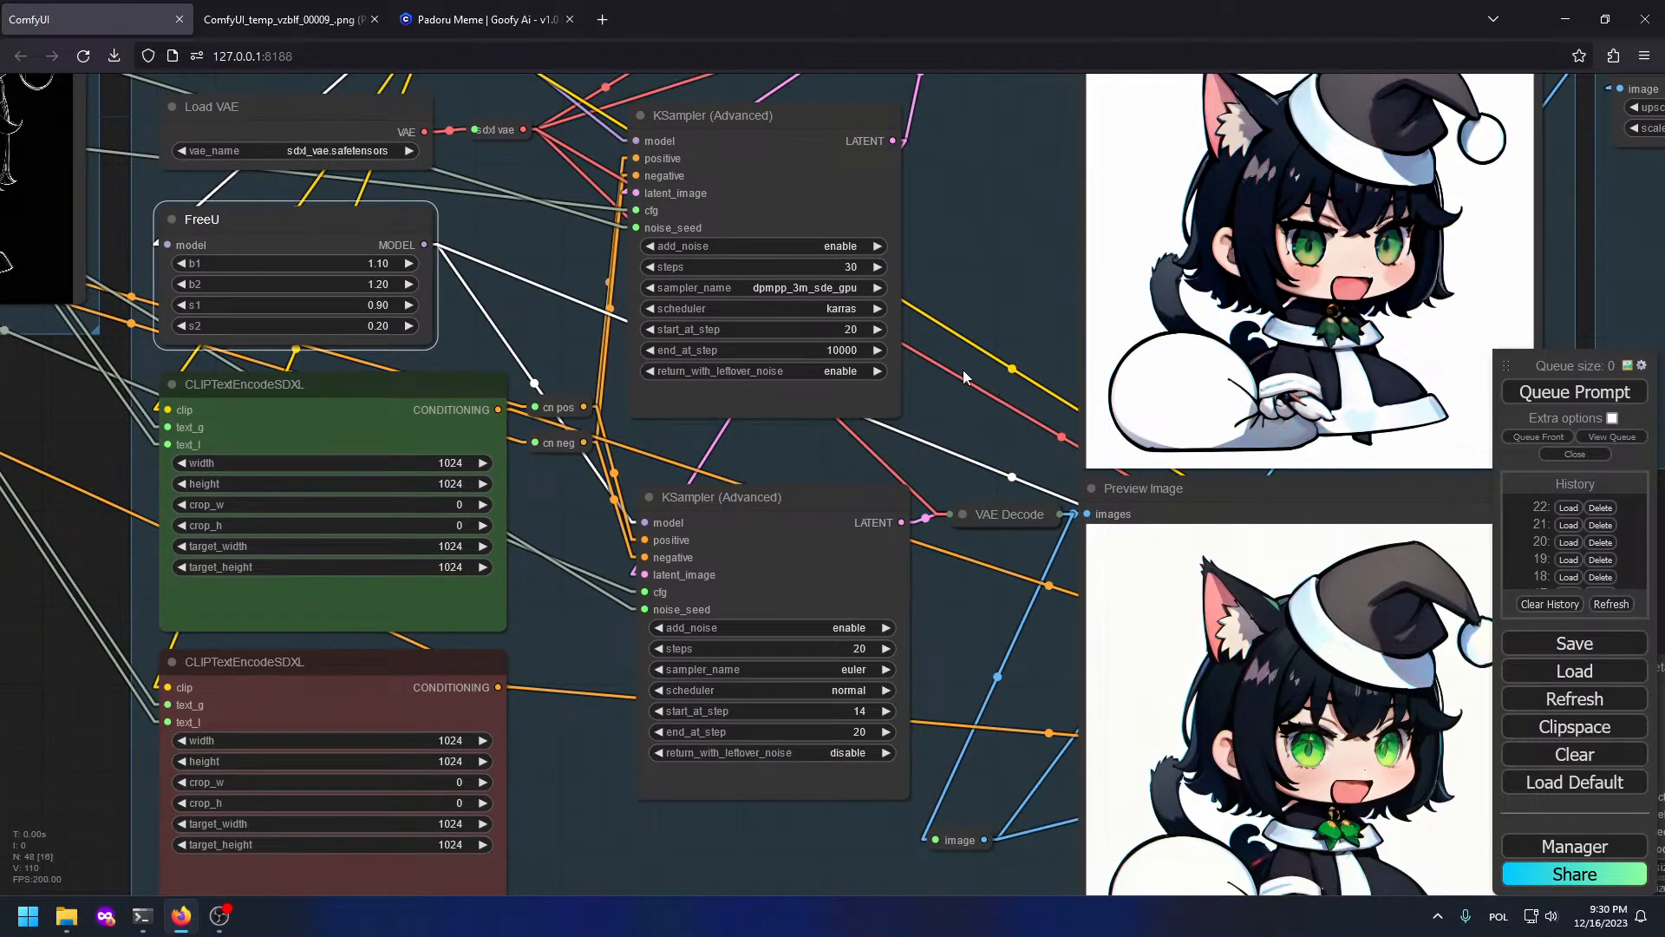
{"action": "middle_click", "coordinate": [424, 239]}
Step: Feed the FreeU reroute into both KSampler (Advanced) nodes and the FaceDetailer
{"action": "left_click_drag", "start_coordinate": [515, 238], "coordinate": [637, 141]}
{"action": "scroll", "coordinate": [762, 353], "scroll_direction": "down", "scroll_amount": 6}
{"action": "left_click_drag", "start_coordinate": [1063, 480], "coordinate": [621, 359]}
{"action": "left_click_drag", "start_coordinate": [184, 166], "coordinate": [901, 509]}
{"action": "left_click_drag", "start_coordinate": [451, 243], "coordinate": [680, 387]}
{"action": "scroll", "coordinate": [316, 327], "scroll_direction": "up", "scroll_amount": 6}
{"action": "scroll", "coordinate": [746, 648], "scroll_direction": "up", "scroll_amount": 1}
{"action": "left_click_drag", "start_coordinate": [837, 653], "coordinate": [926, 527]}
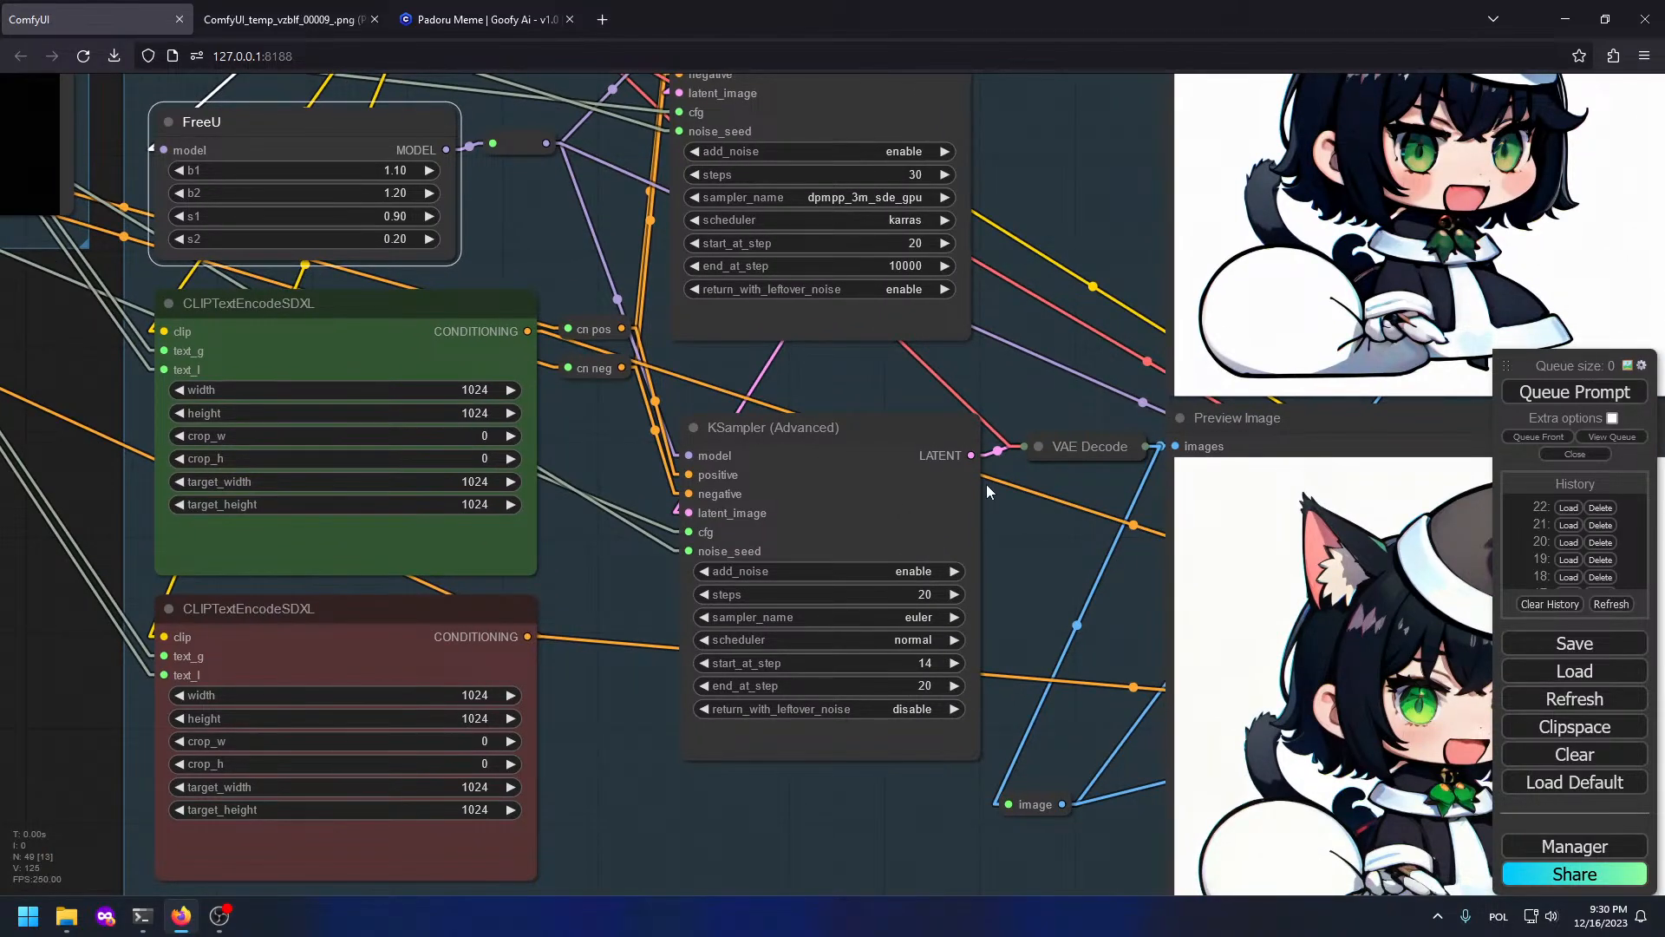
{"action": "scroll", "coordinate": [694, 243], "scroll_direction": "down", "scroll_amount": 5}
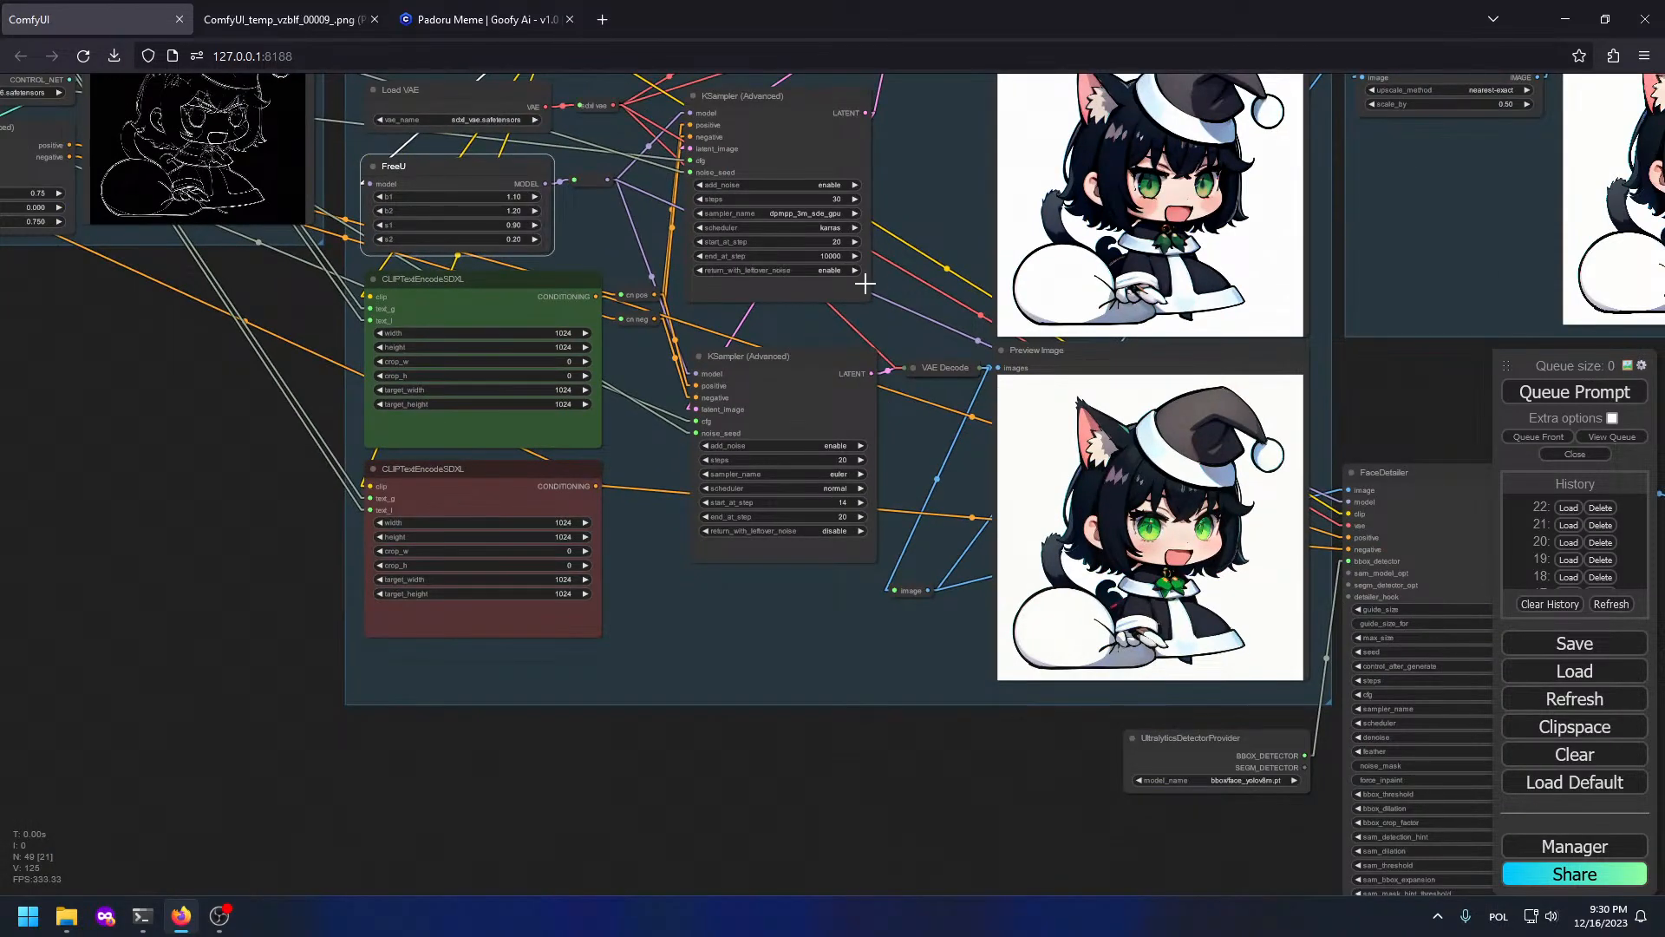
{"action": "left_click_drag", "start_coordinate": [906, 399], "coordinate": [918, 531]}
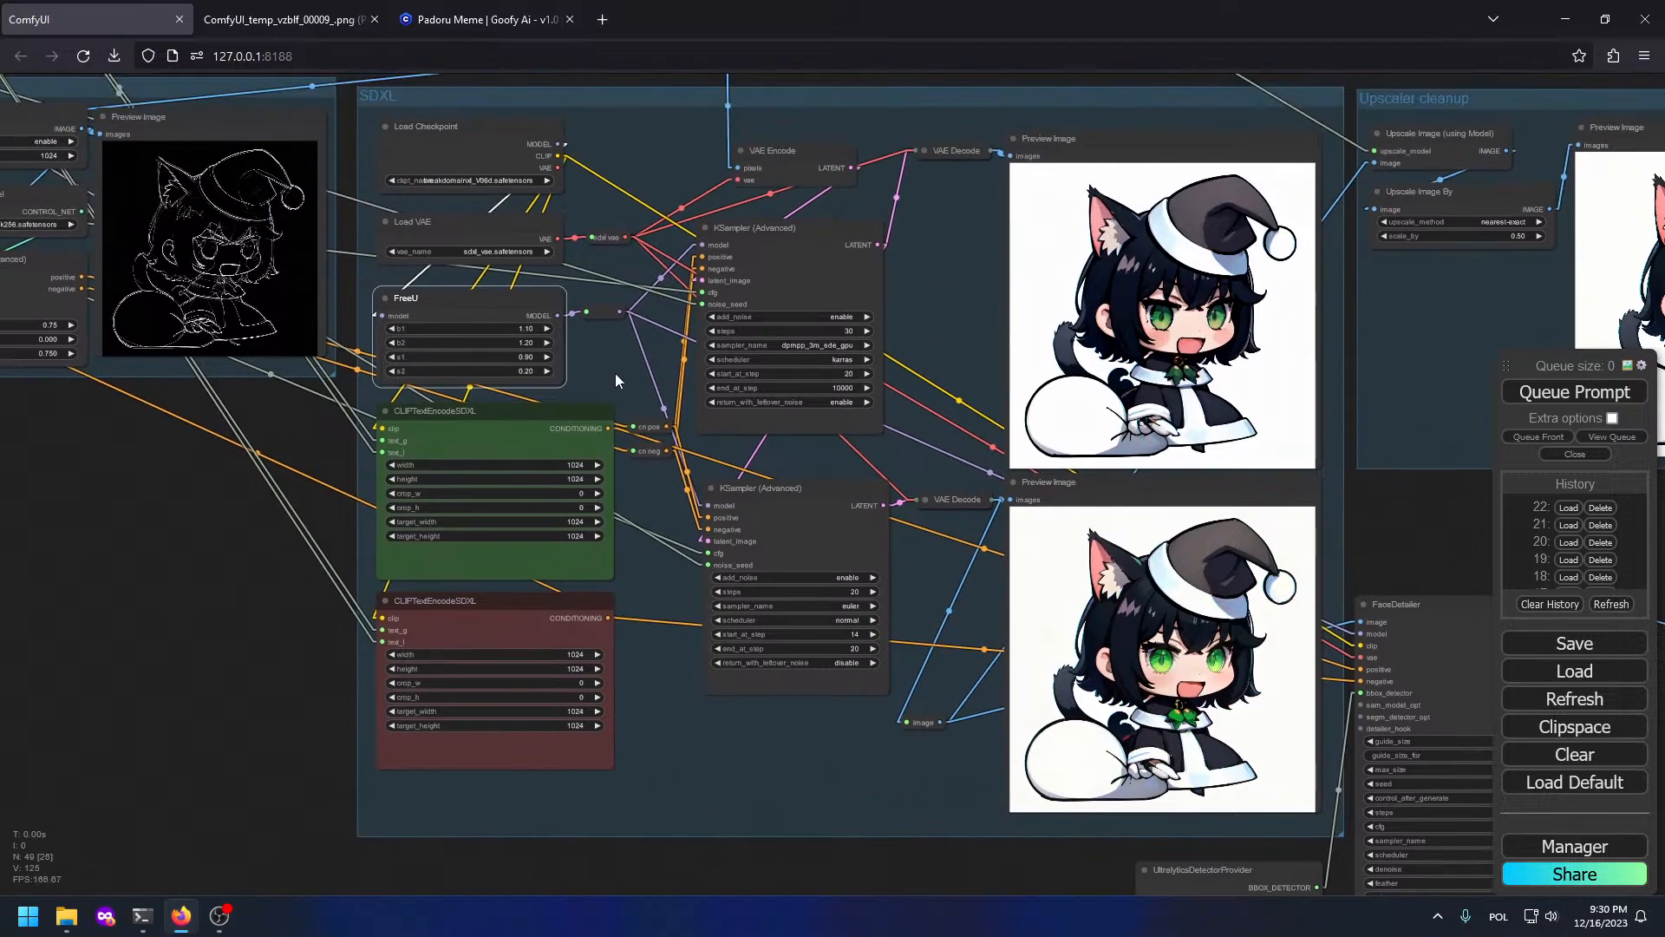
{"action": "scroll", "coordinate": [955, 512], "scroll_direction": "up", "scroll_amount": 5}
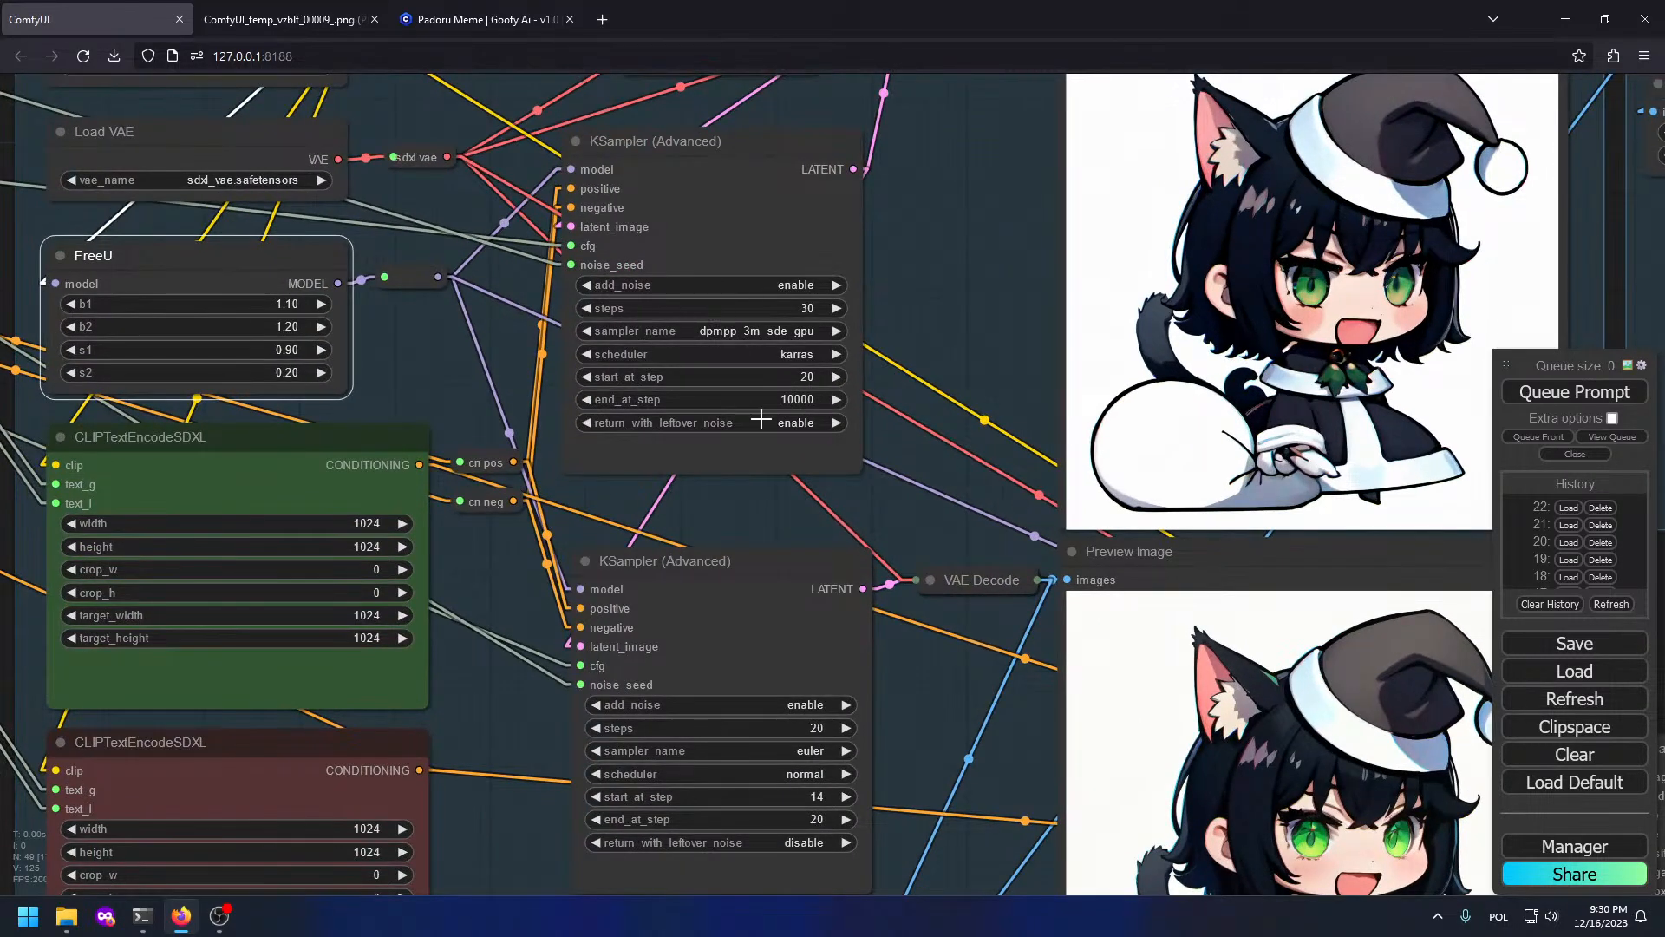
{"action": "scroll", "coordinate": [1065, 692], "scroll_direction": "up", "scroll_amount": 5}
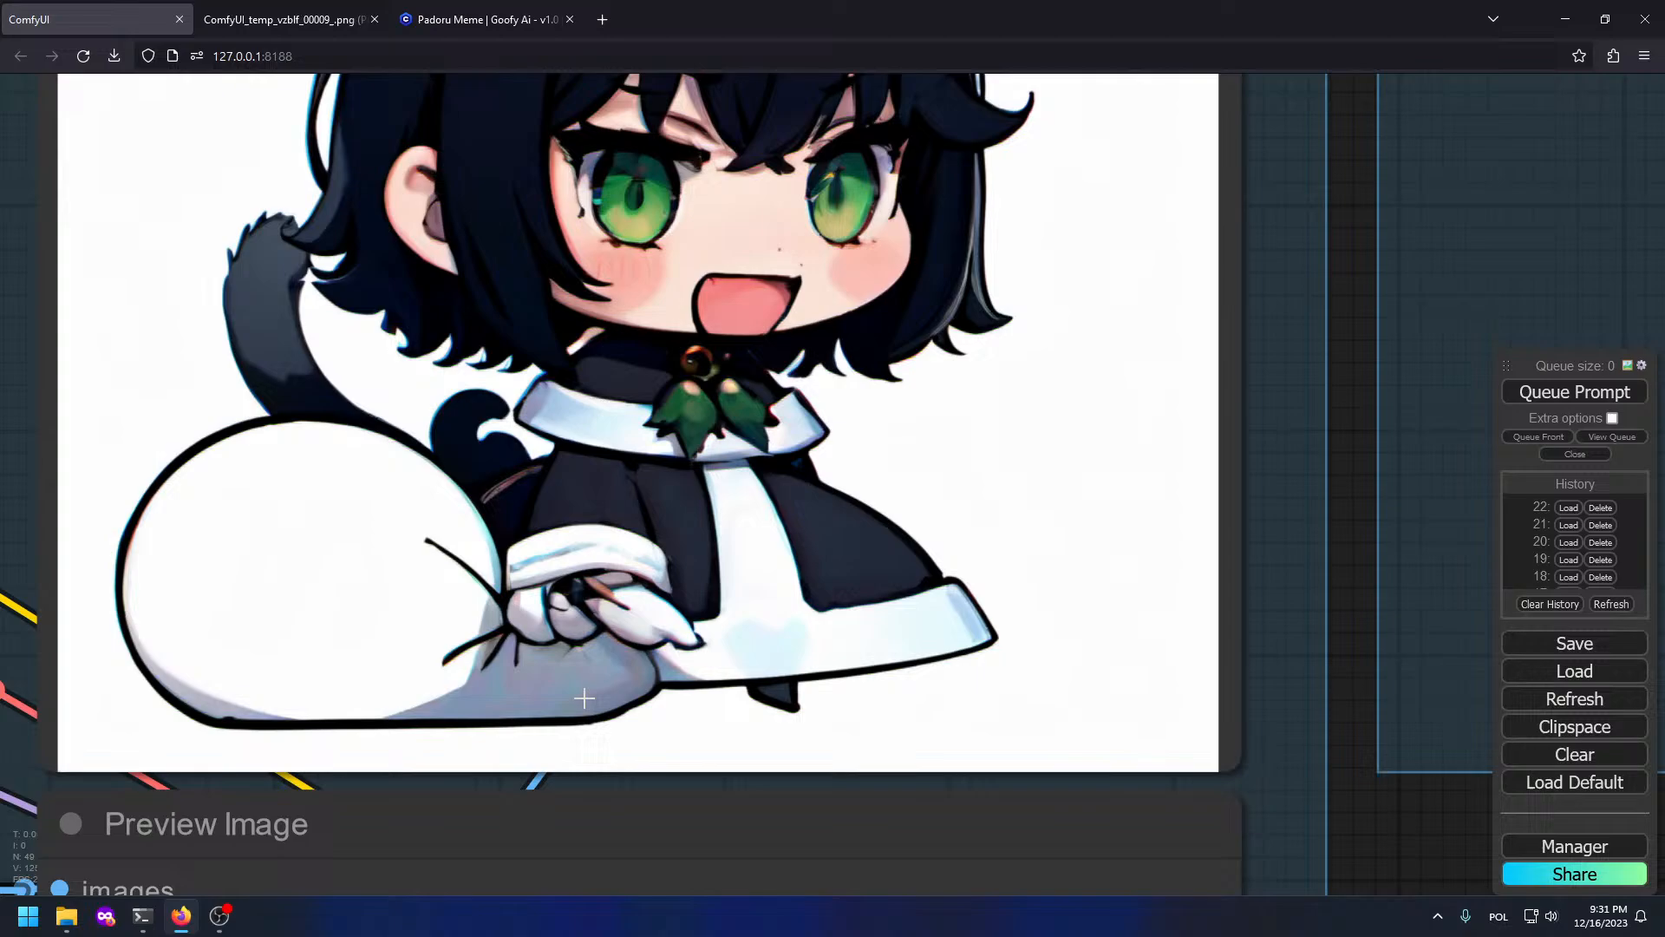
{"action": "left_click_drag", "start_coordinate": [584, 698], "coordinate": [757, 780]}
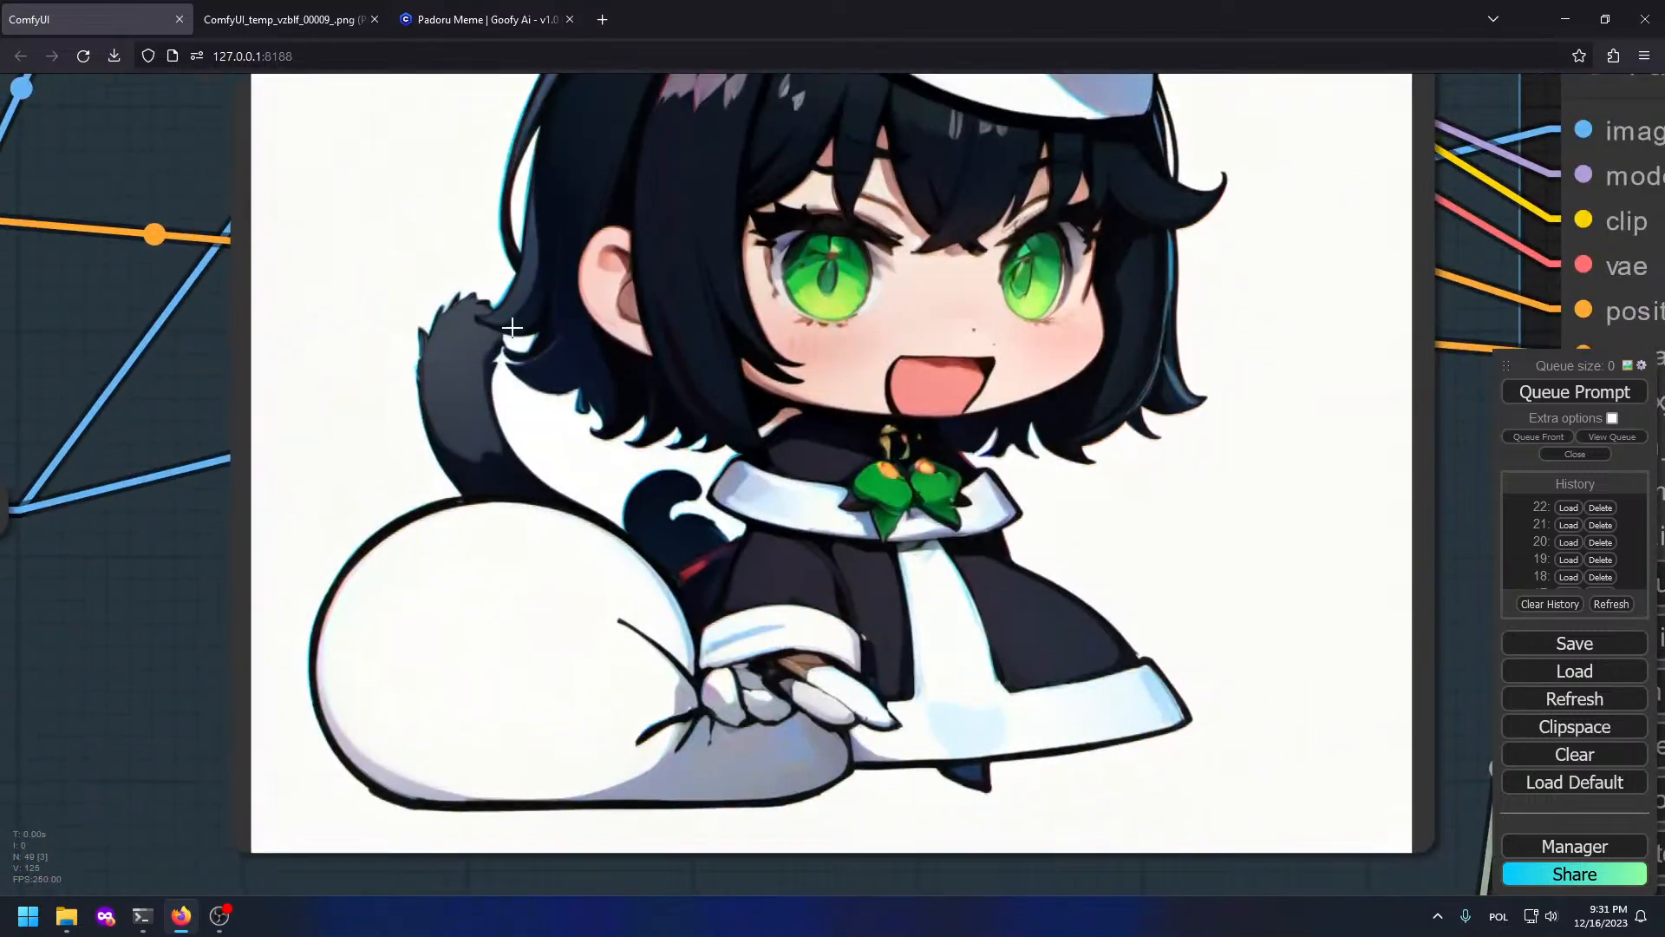
{"action": "scroll", "coordinate": [729, 728], "scroll_direction": "down", "scroll_amount": 5}
{"action": "scroll", "coordinate": [495, 539], "scroll_direction": "up", "scroll_amount": 1}
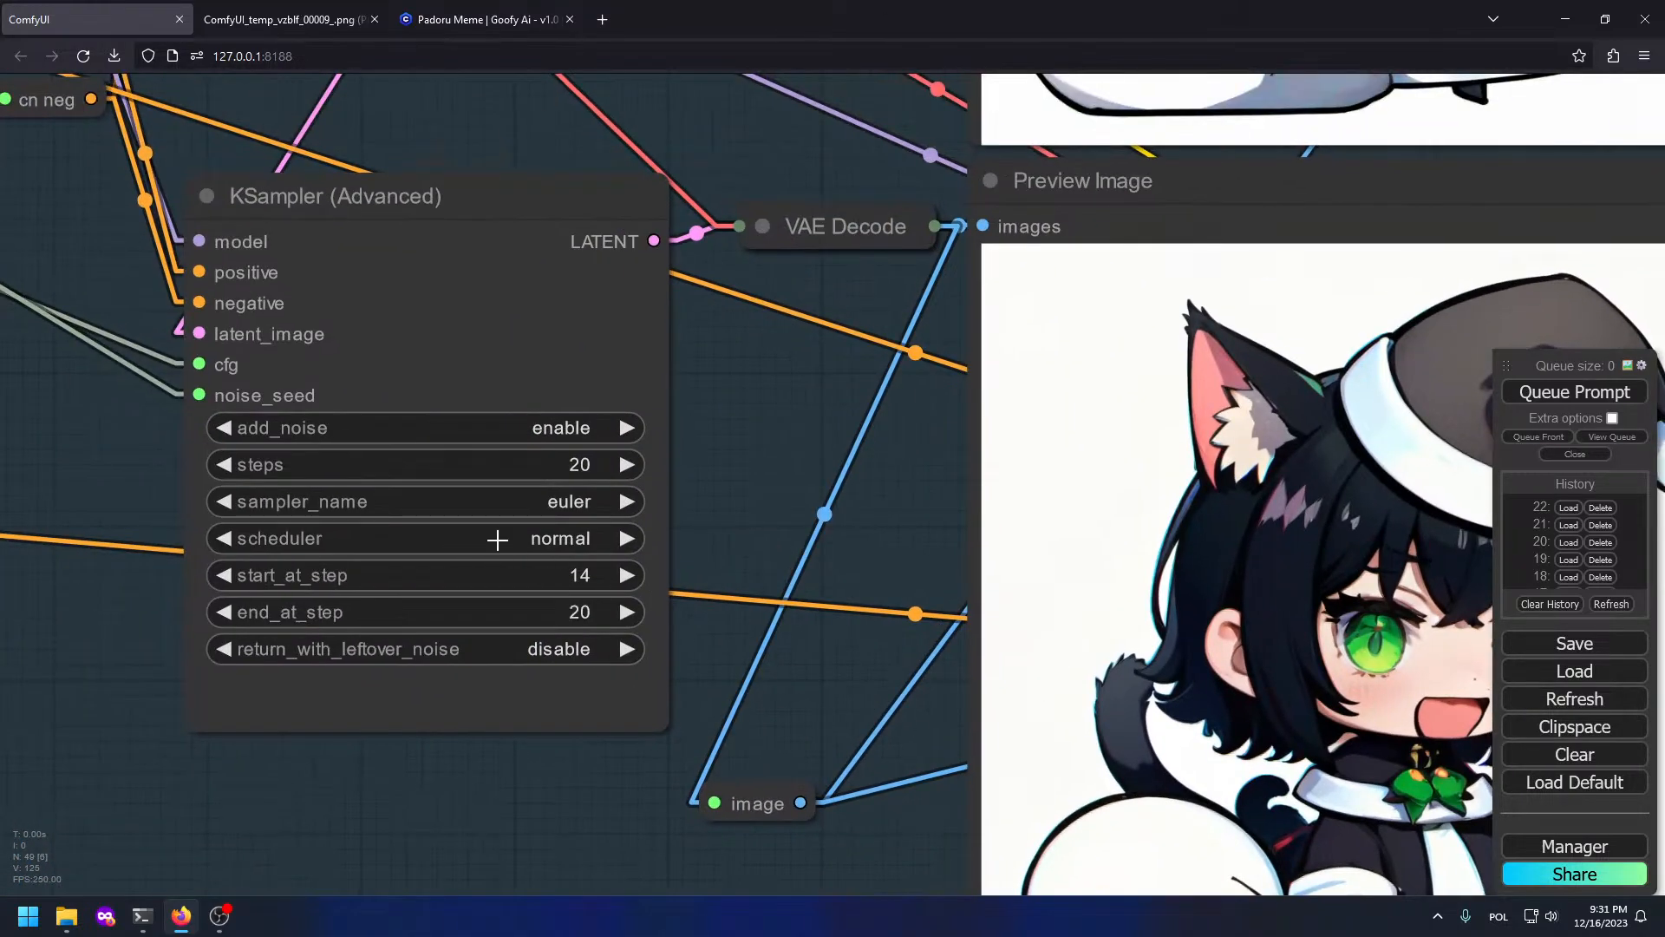
Step: Lower the second KSampler (Advanced)'s start_at_step from 14 to 13
{"action": "left_click", "coordinate": [234, 576]}
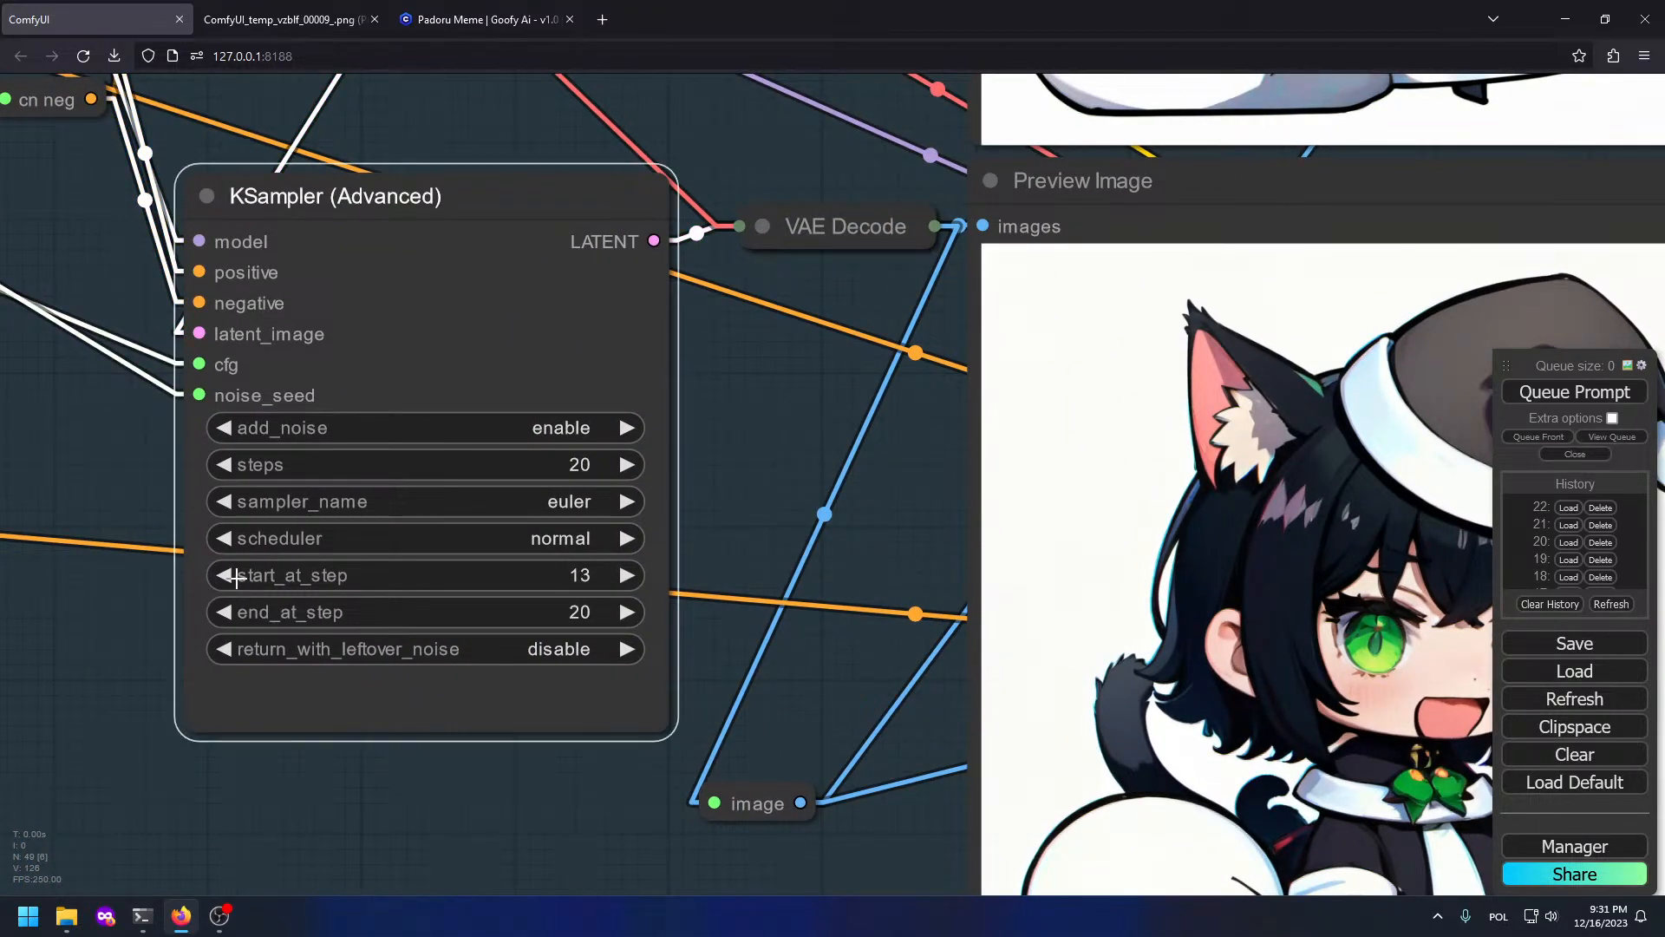
{"action": "scroll", "coordinate": [1071, 562], "scroll_direction": "down", "scroll_amount": 4}
{"action": "left_click_drag", "start_coordinate": [1111, 537], "coordinate": [813, 502]}
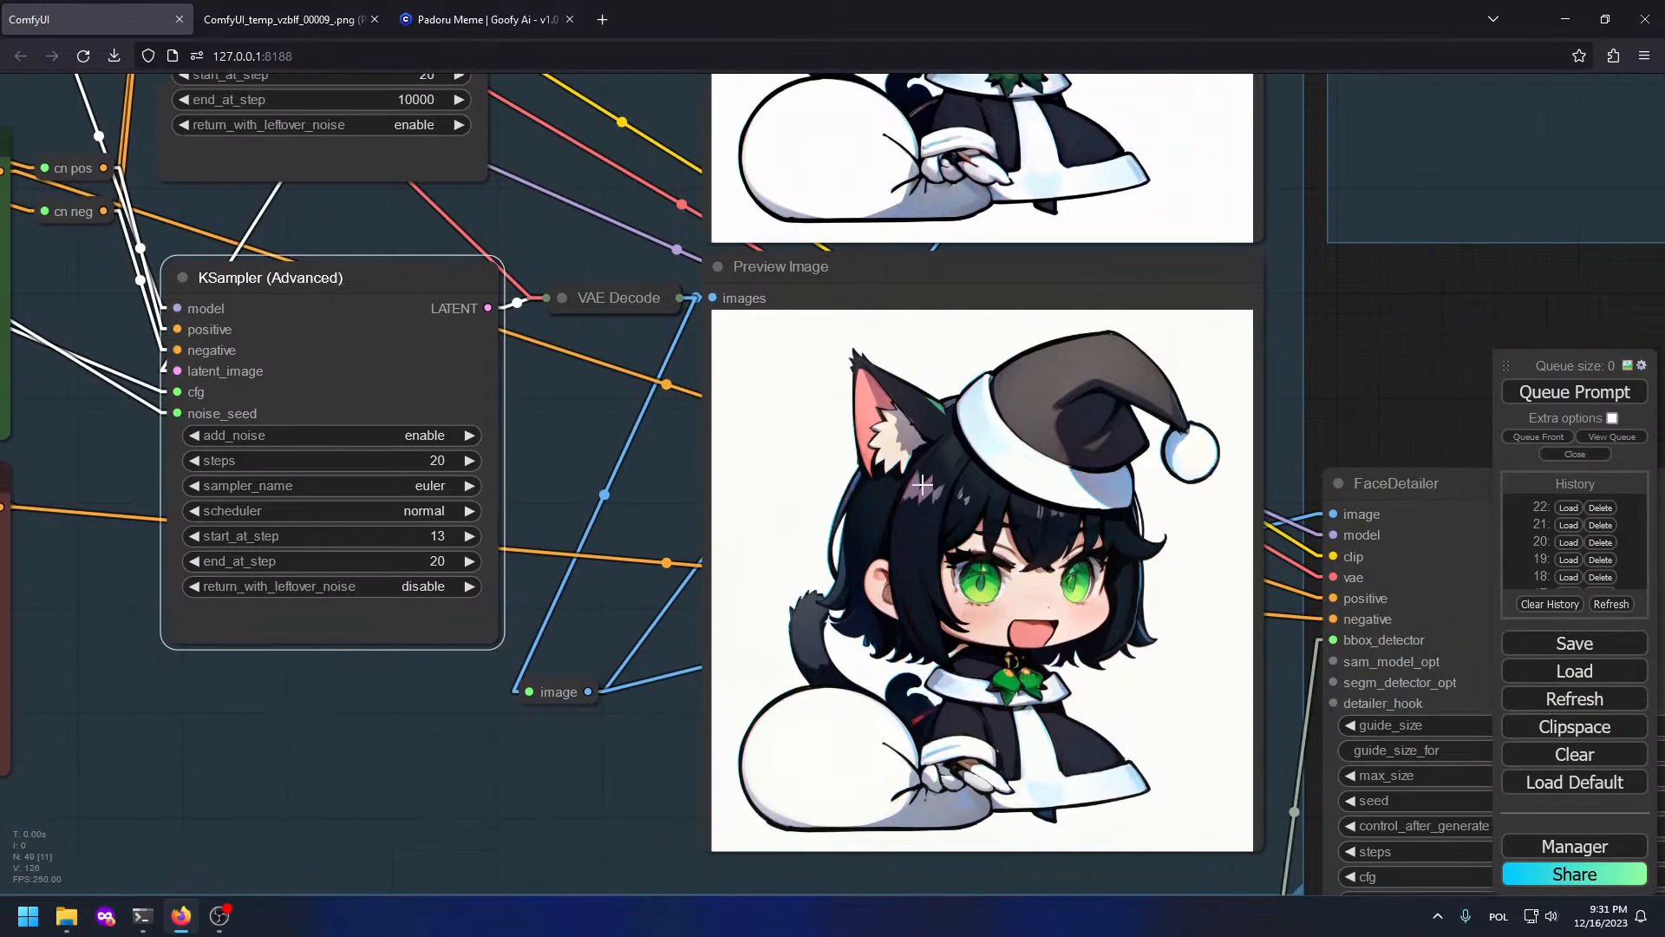
{"action": "left_click_drag", "start_coordinate": [1060, 337], "coordinate": [975, 540]}
{"action": "left_click_drag", "start_coordinate": [1270, 548], "coordinate": [1189, 562]}
Step: Frame the FaceDetailer node and its preview to inspect the detailed cat-girl face
{"action": "scroll", "coordinate": [1209, 416], "scroll_direction": "down", "scroll_amount": 4}
{"action": "left_click_drag", "start_coordinate": [1209, 417], "coordinate": [435, 450]}
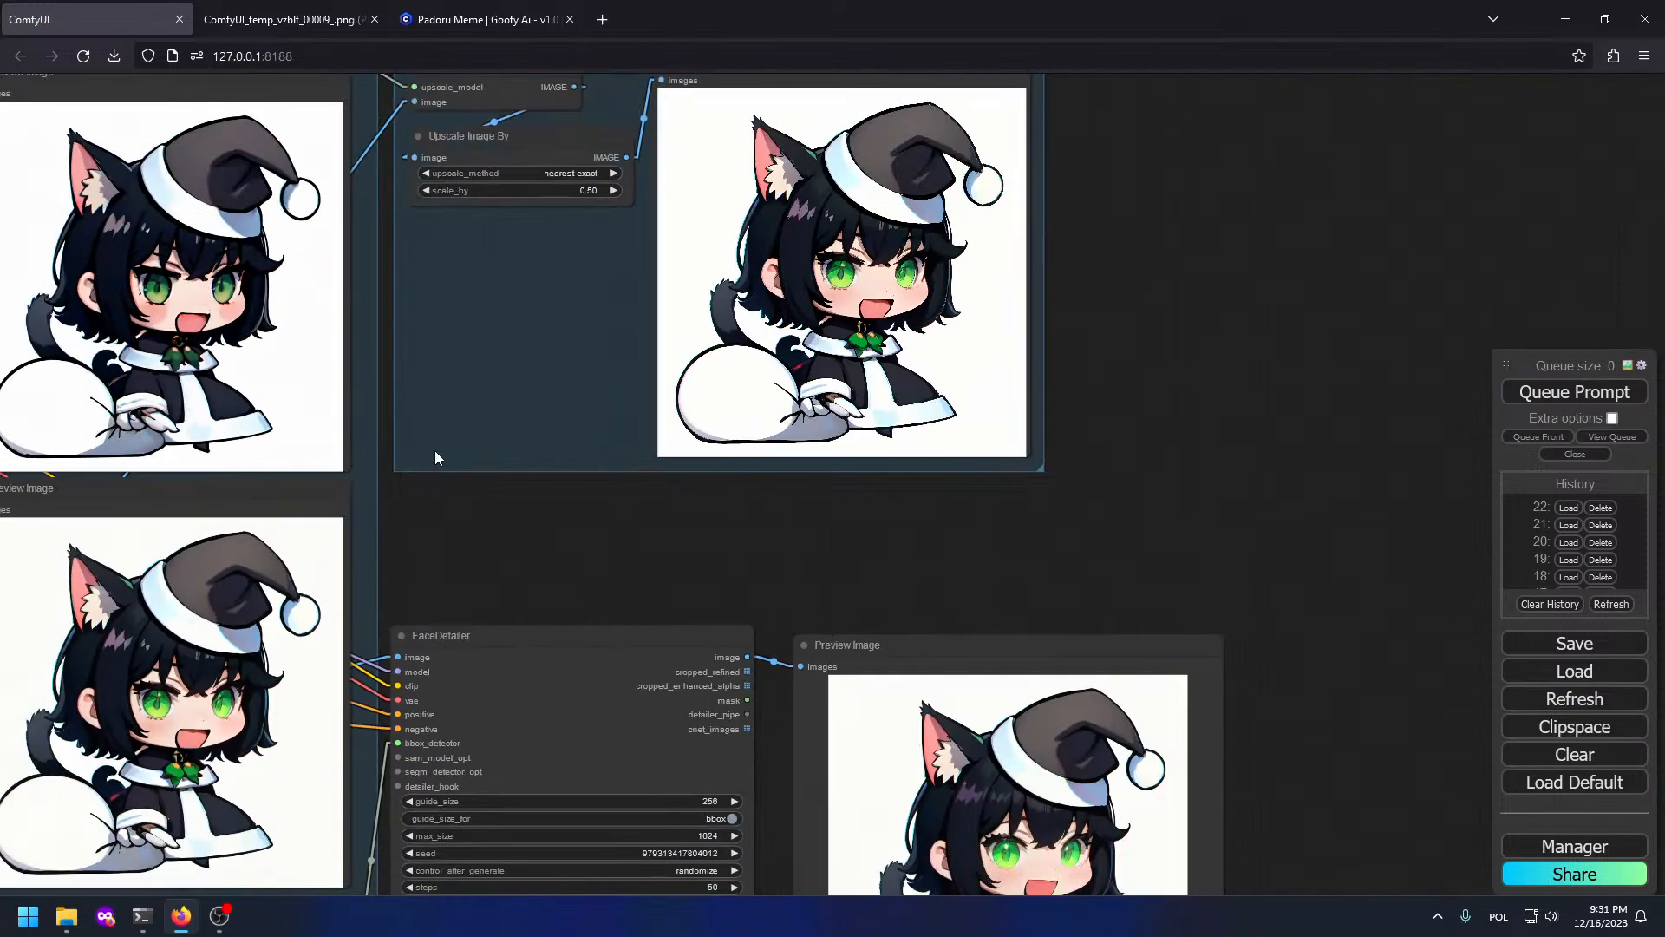
{"action": "left_click_drag", "start_coordinate": [528, 525], "coordinate": [795, 71]}
{"action": "left_click_drag", "start_coordinate": [501, 208], "coordinate": [827, 388]}
{"action": "scroll", "coordinate": [827, 389], "scroll_direction": "up", "scroll_amount": 6}
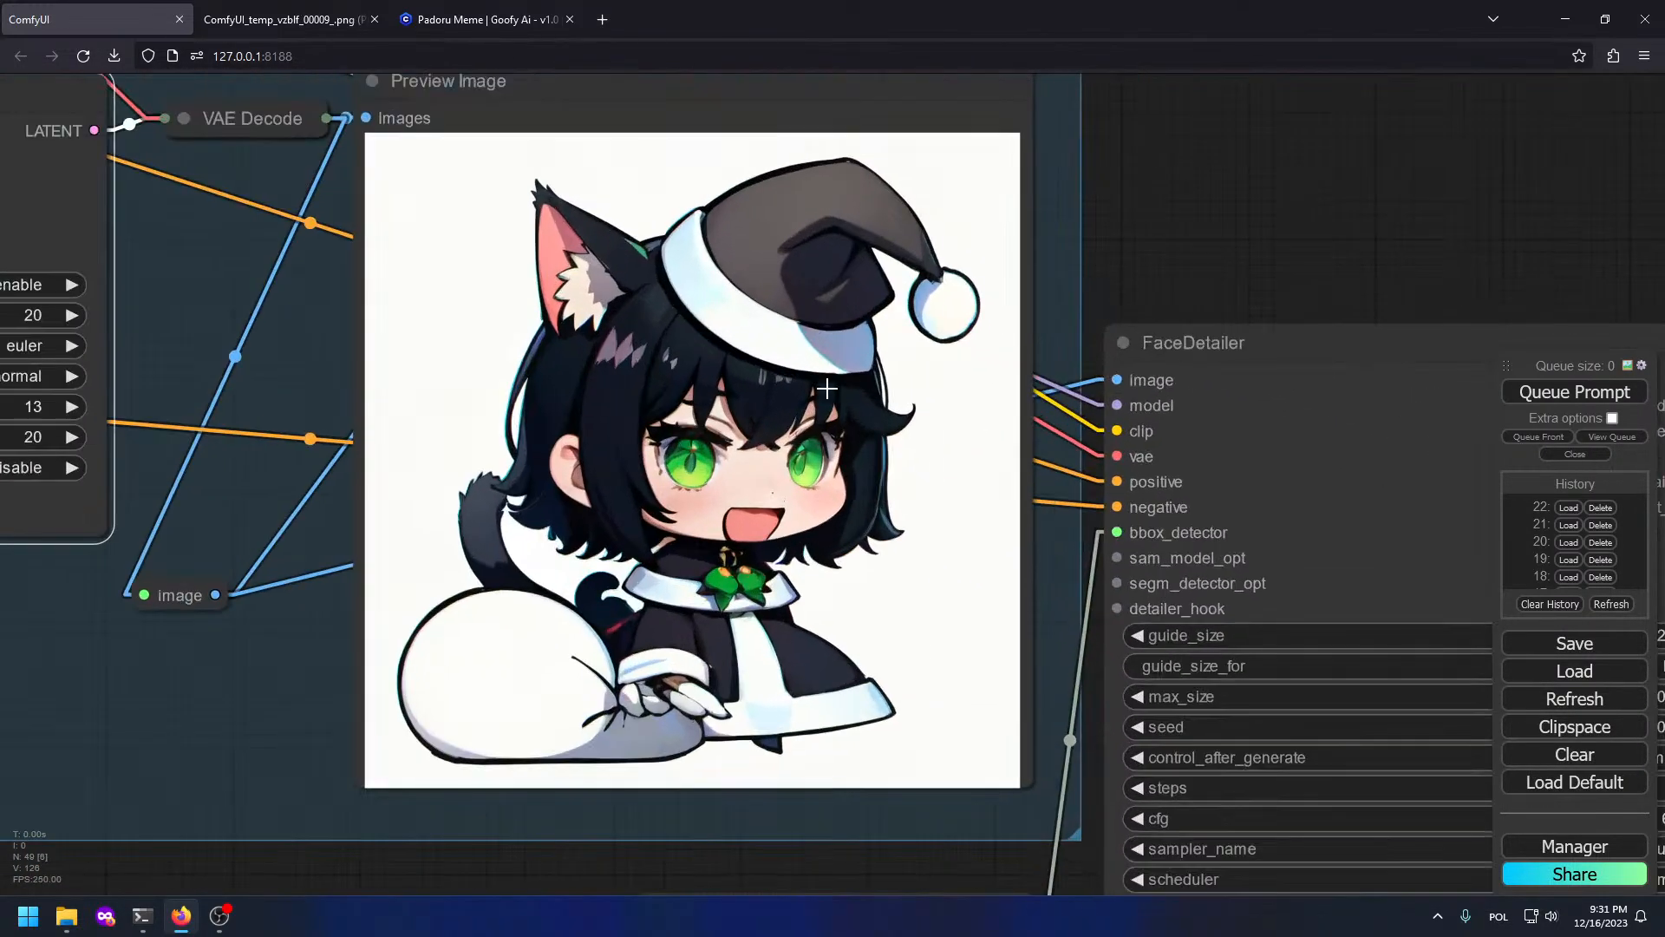
{"action": "scroll", "coordinate": [698, 505], "scroll_direction": "up", "scroll_amount": 4}
{"action": "scroll", "coordinate": [954, 564], "scroll_direction": "down", "scroll_amount": 4}
{"action": "scroll", "coordinate": [1106, 680], "scroll_direction": "down", "scroll_amount": 2}
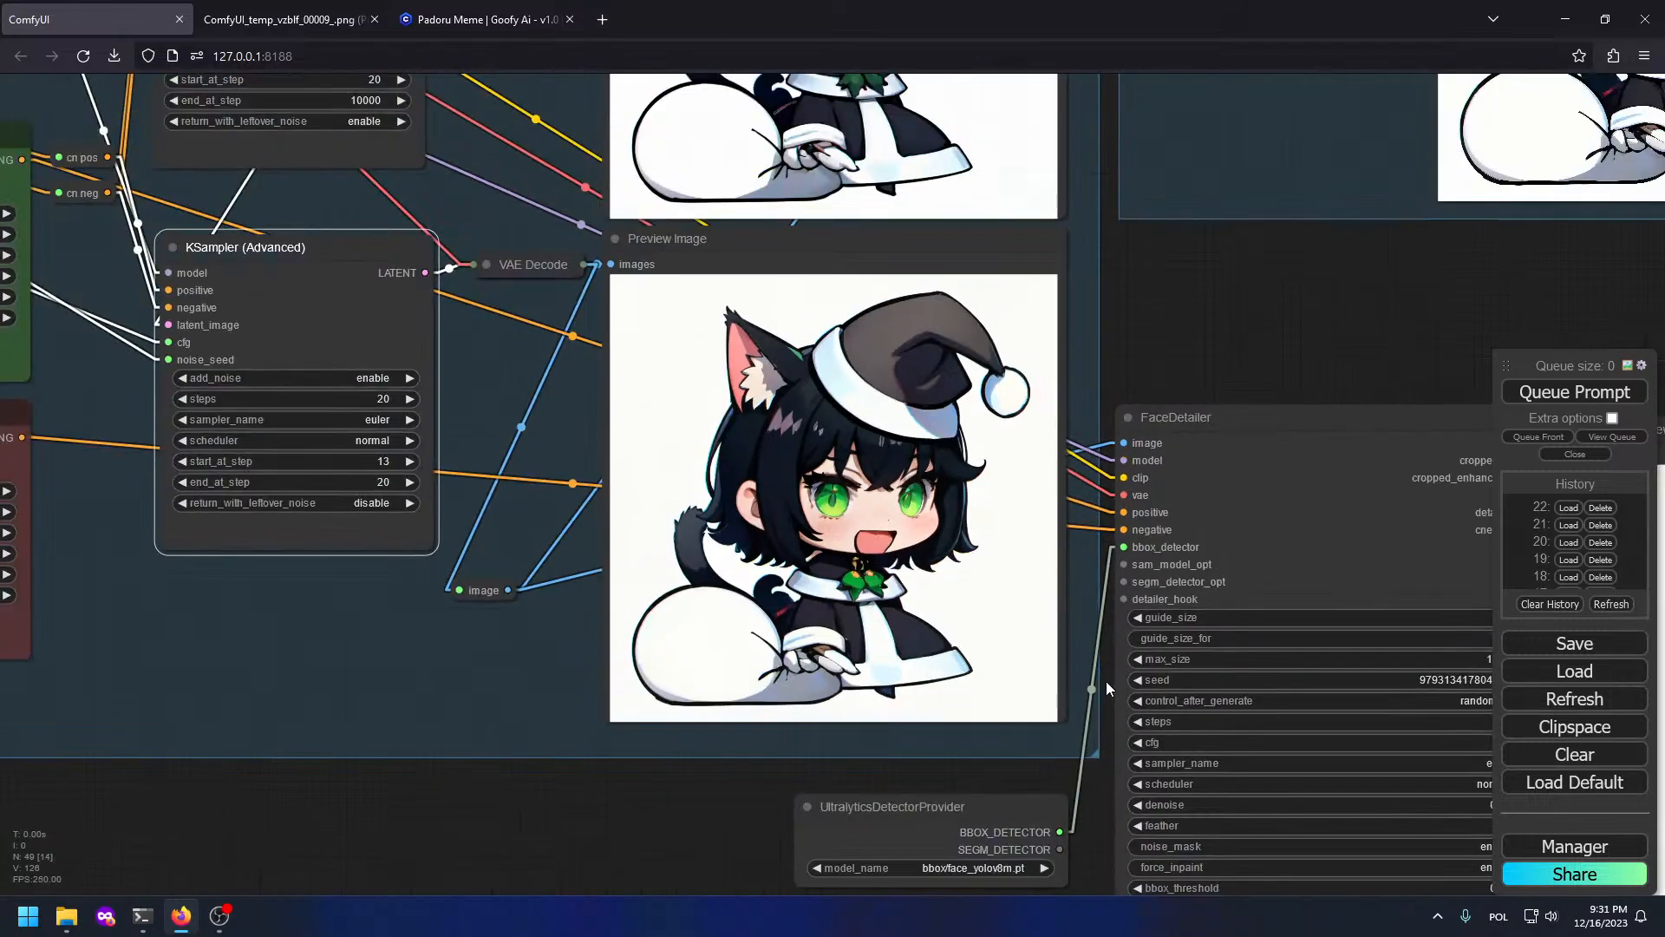
{"action": "left_click_drag", "start_coordinate": [1106, 680], "coordinate": [520, 339]}
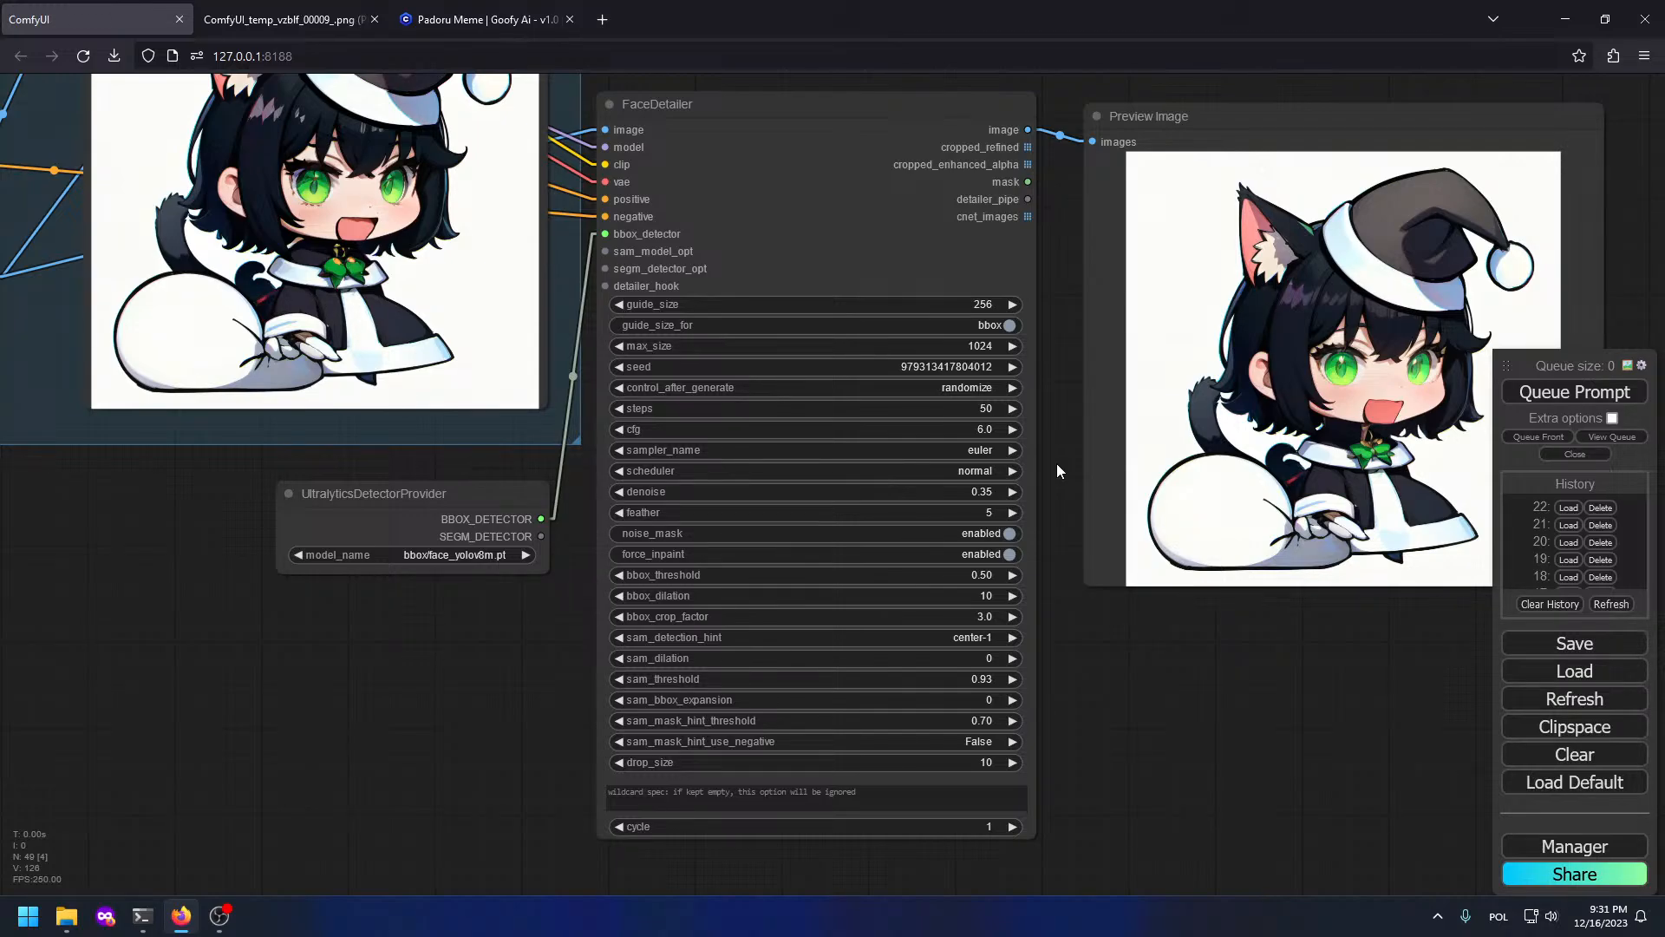
{"action": "scroll", "coordinate": [1057, 463], "scroll_direction": "down", "scroll_amount": 5}
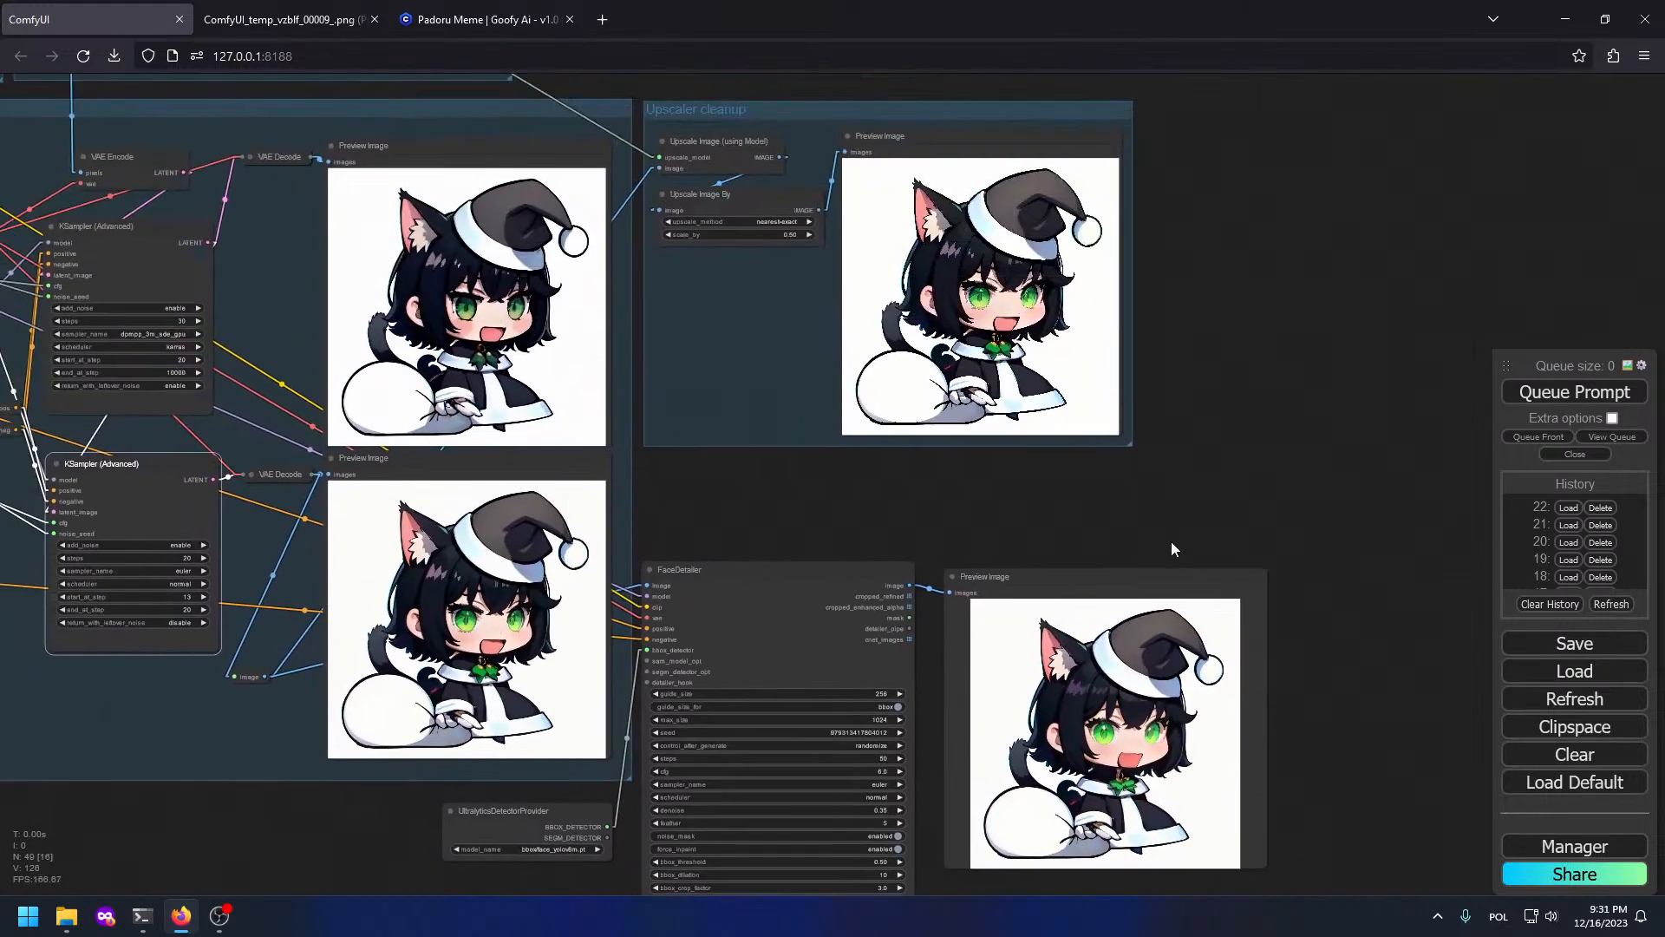
{"action": "left_click_drag", "start_coordinate": [1171, 548], "coordinate": [1223, 621]}
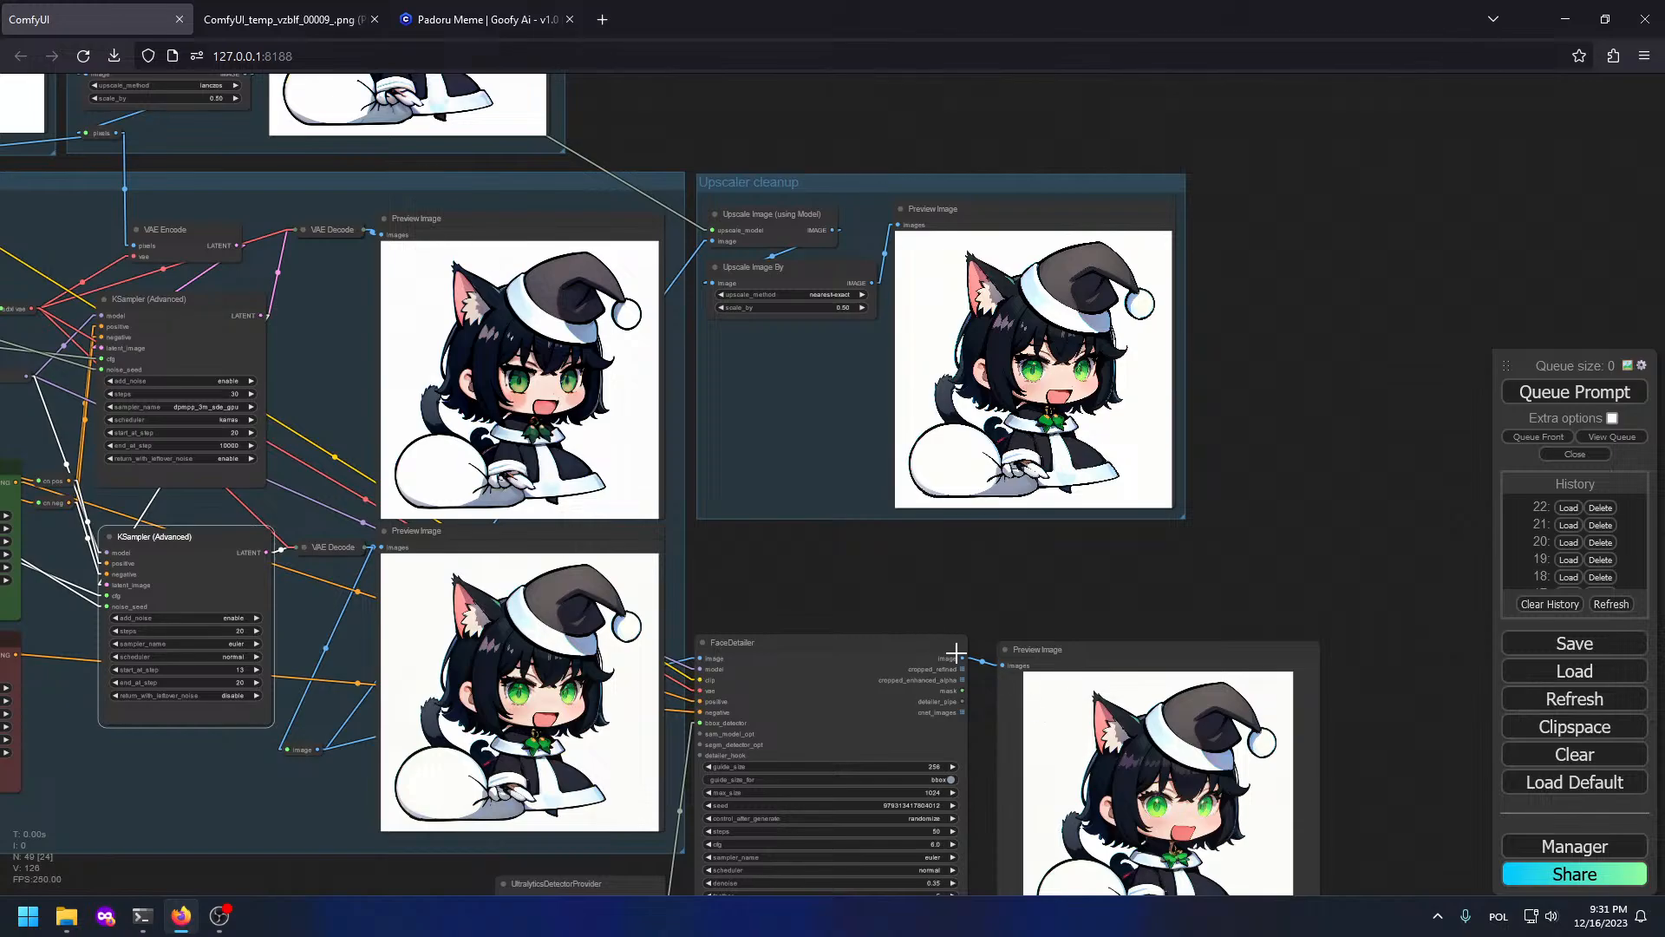
Step: Feed the FaceDetailer output into the model upscaler and queue another run
{"action": "left_click_drag", "start_coordinate": [962, 659], "coordinate": [716, 240]}
{"action": "scroll", "coordinate": [808, 278], "scroll_direction": "up", "scroll_amount": 4}
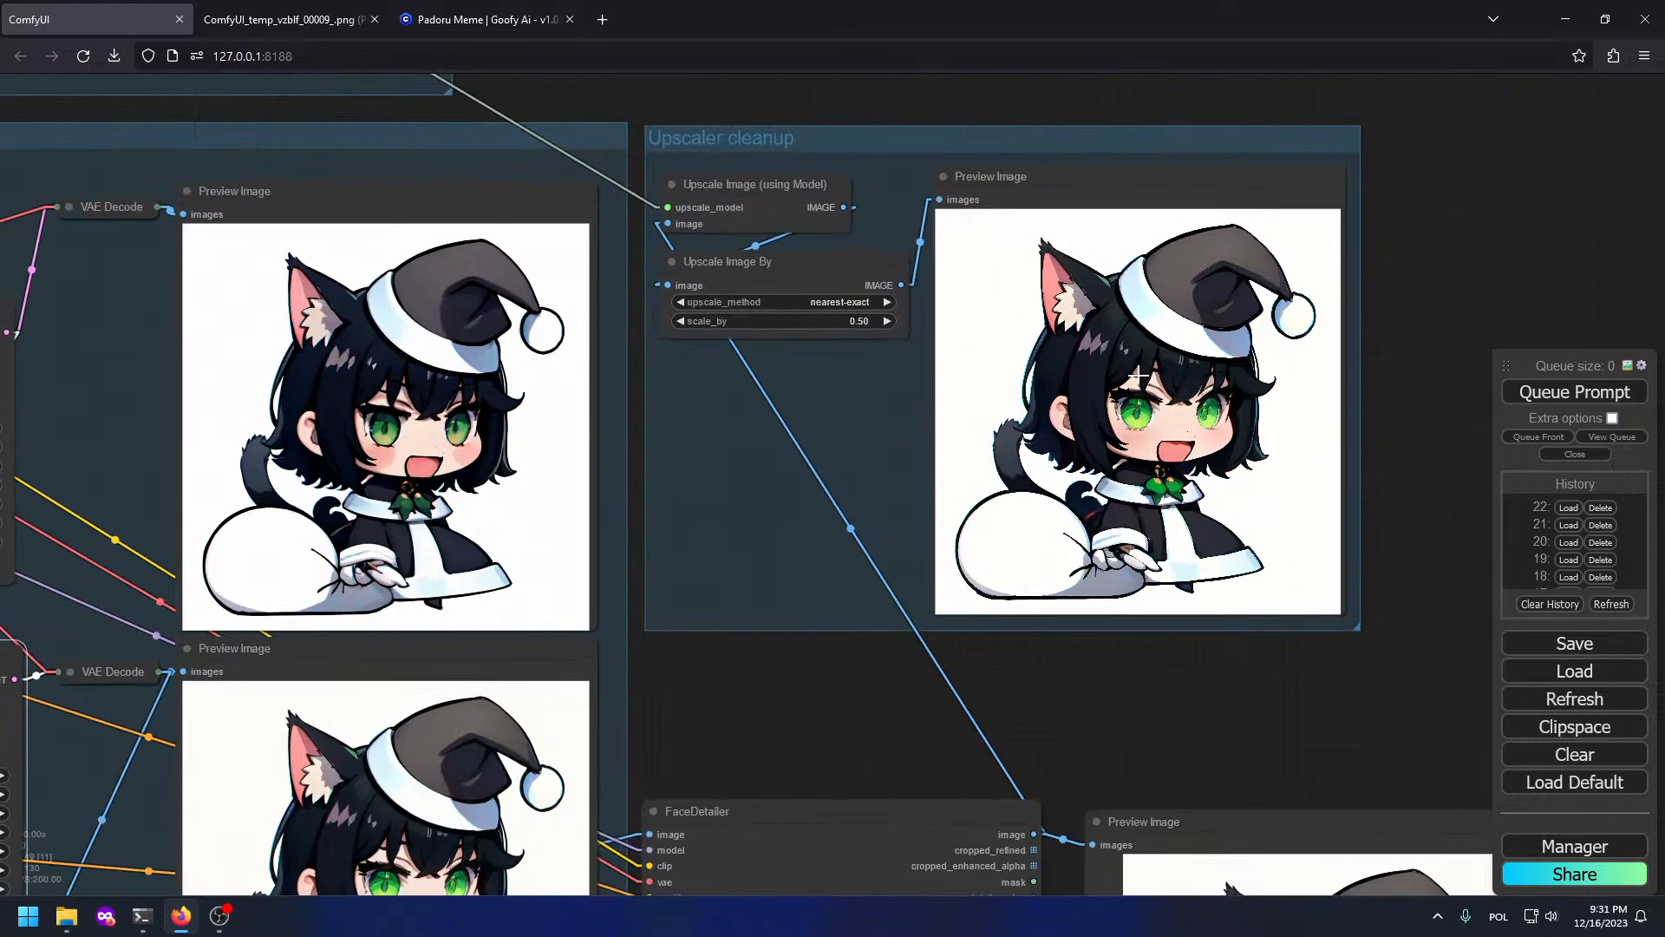
{"action": "scroll", "coordinate": [1305, 510], "scroll_direction": "down", "scroll_amount": 3}
{"action": "scroll", "coordinate": [946, 359], "scroll_direction": "up", "scroll_amount": 9}
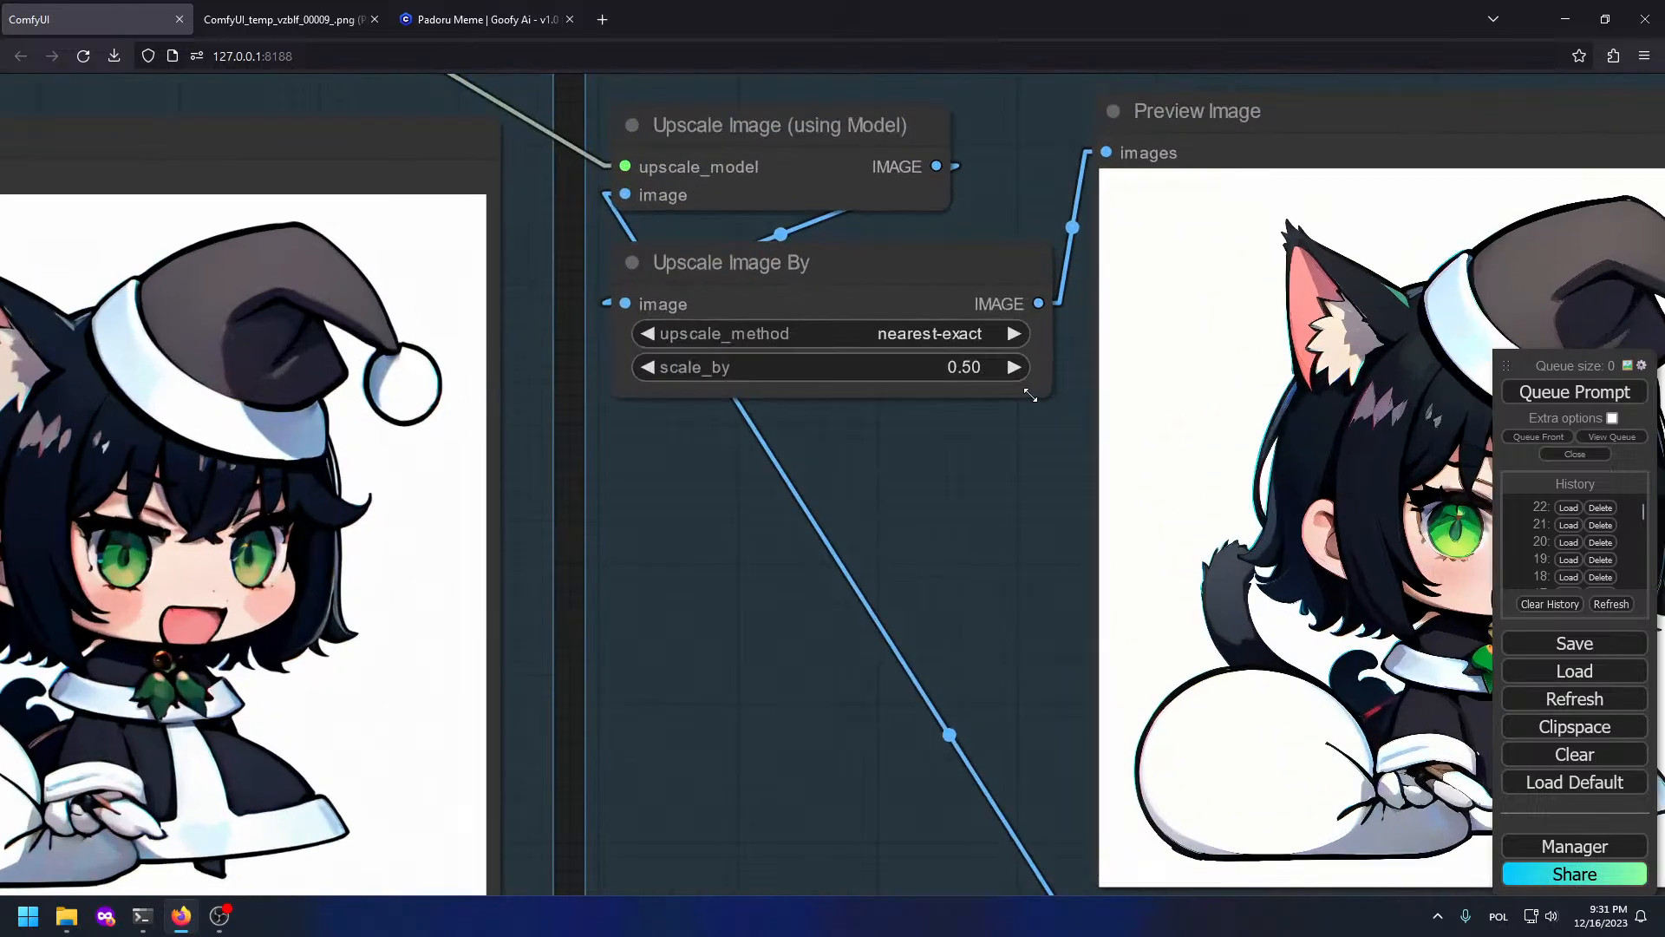
{"action": "left_click", "coordinate": [1572, 409]}
Step: Set the Upscale Image By node's upscale_method to lanczos
{"action": "scroll", "coordinate": [1041, 507], "scroll_direction": "down", "scroll_amount": 5}
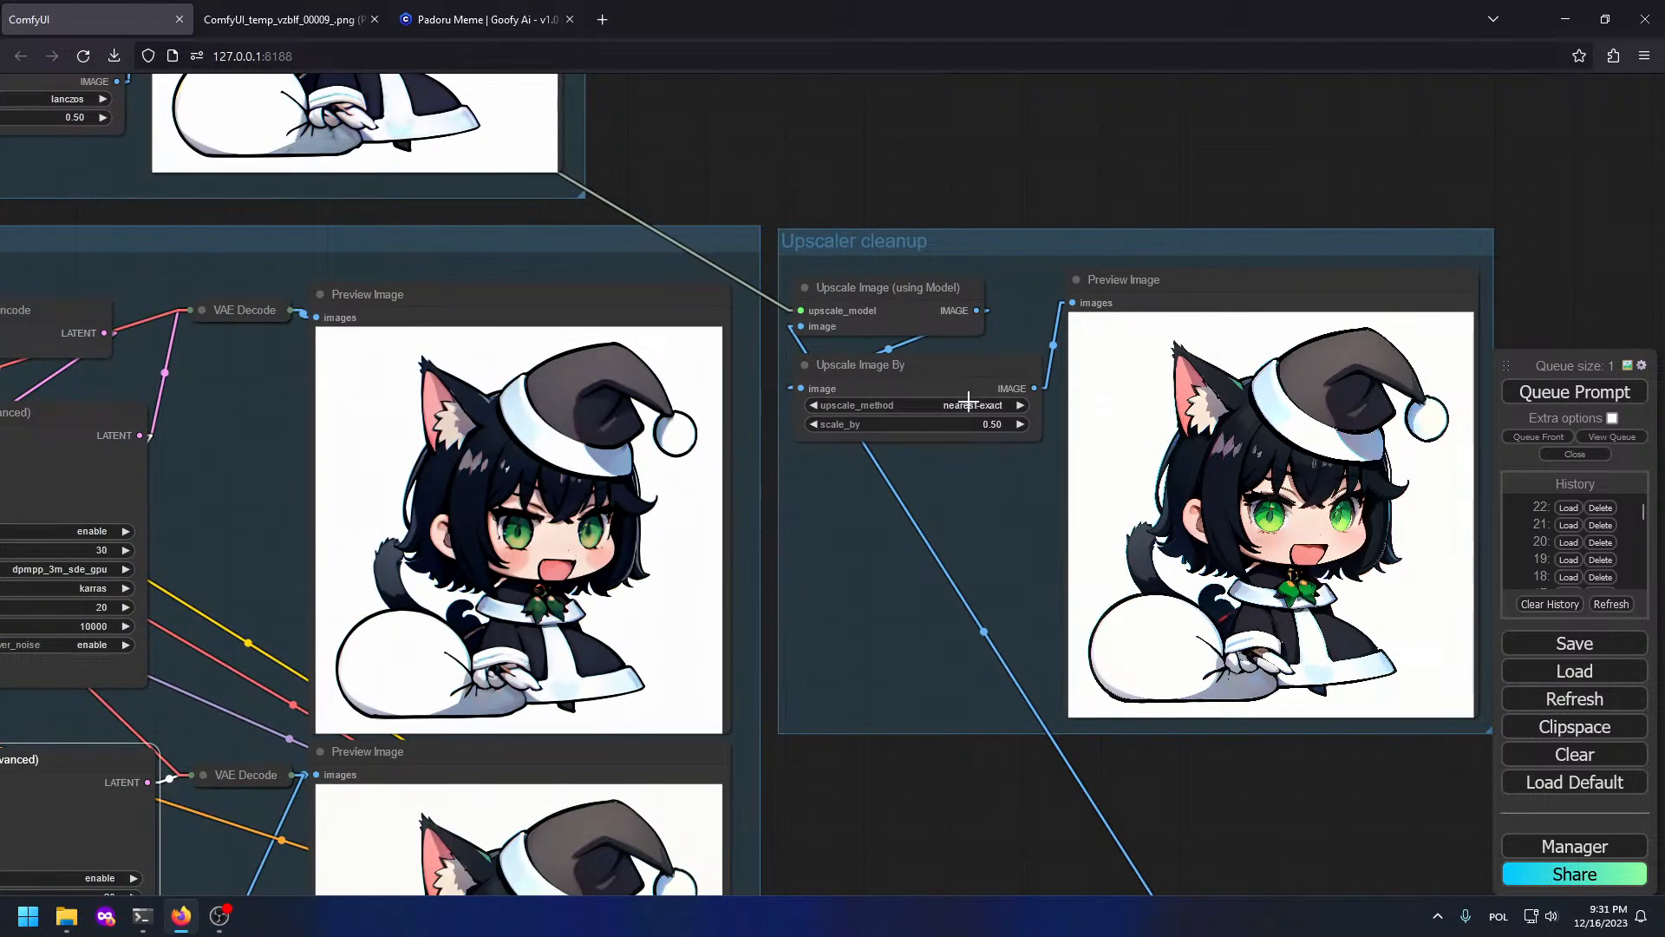
{"action": "left_click", "coordinate": [958, 405]}
{"action": "left_click", "coordinate": [1002, 473]}
{"action": "scroll", "coordinate": [997, 486], "scroll_direction": "down", "scroll_amount": 7}
{"action": "scroll", "coordinate": [969, 613], "scroll_direction": "up", "scroll_amount": 4}
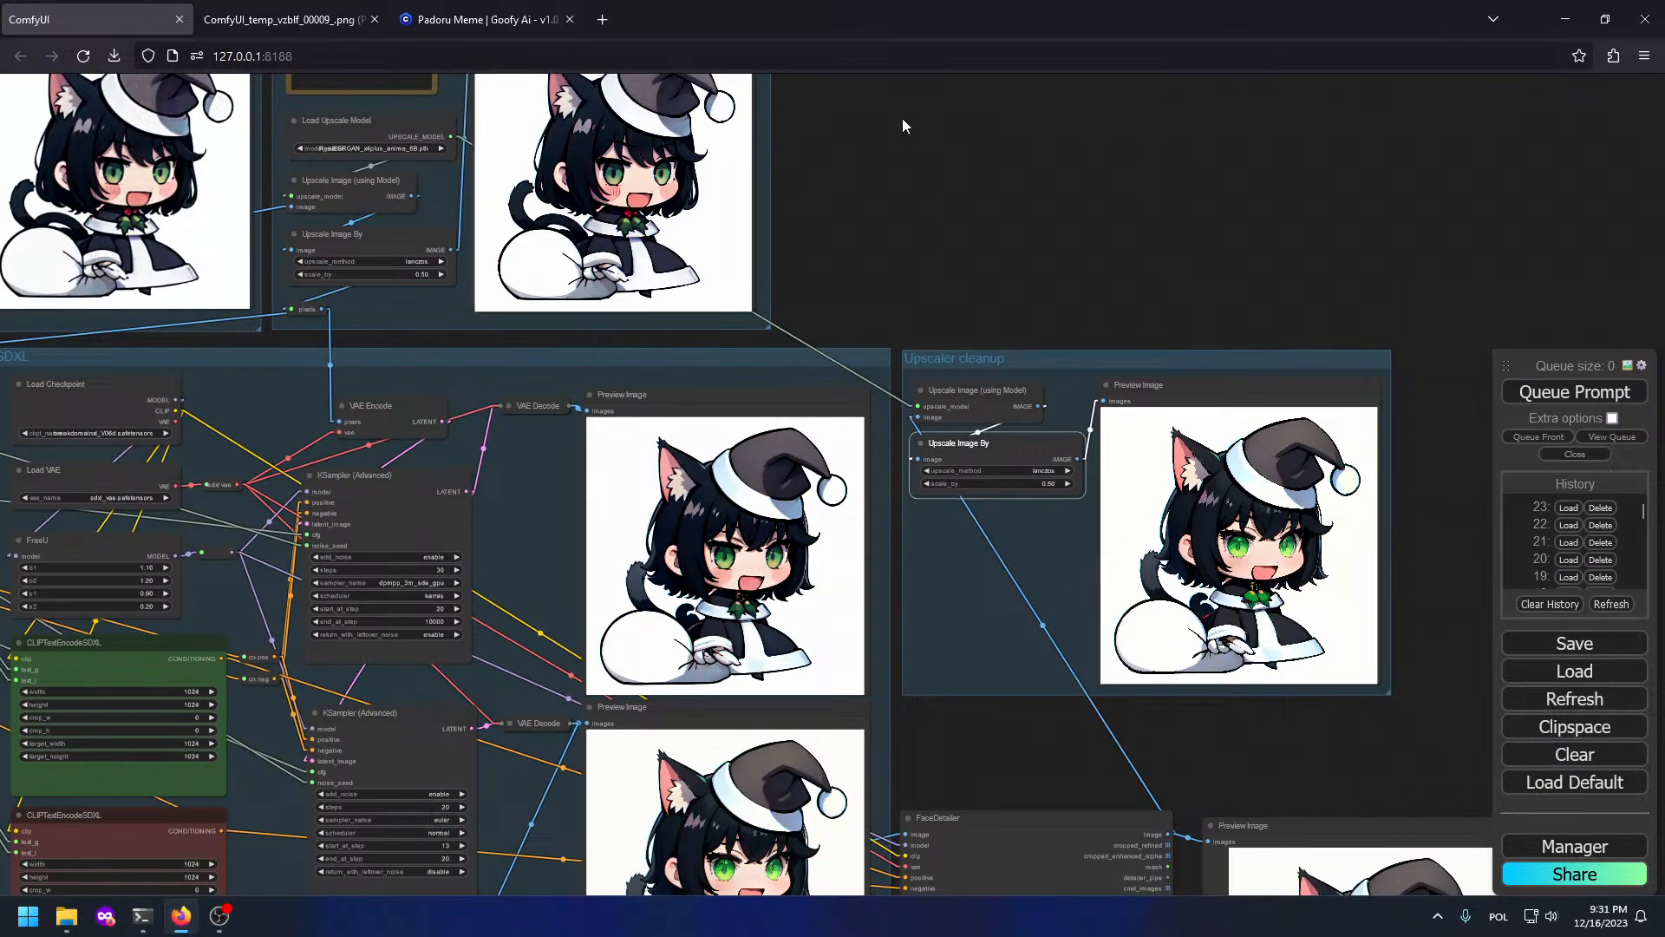
Step: Pan across the workflow to review the upscaled previews and VAE Encode/Decode nodes
{"action": "left_click_drag", "start_coordinate": [903, 122], "coordinate": [1364, 234]}
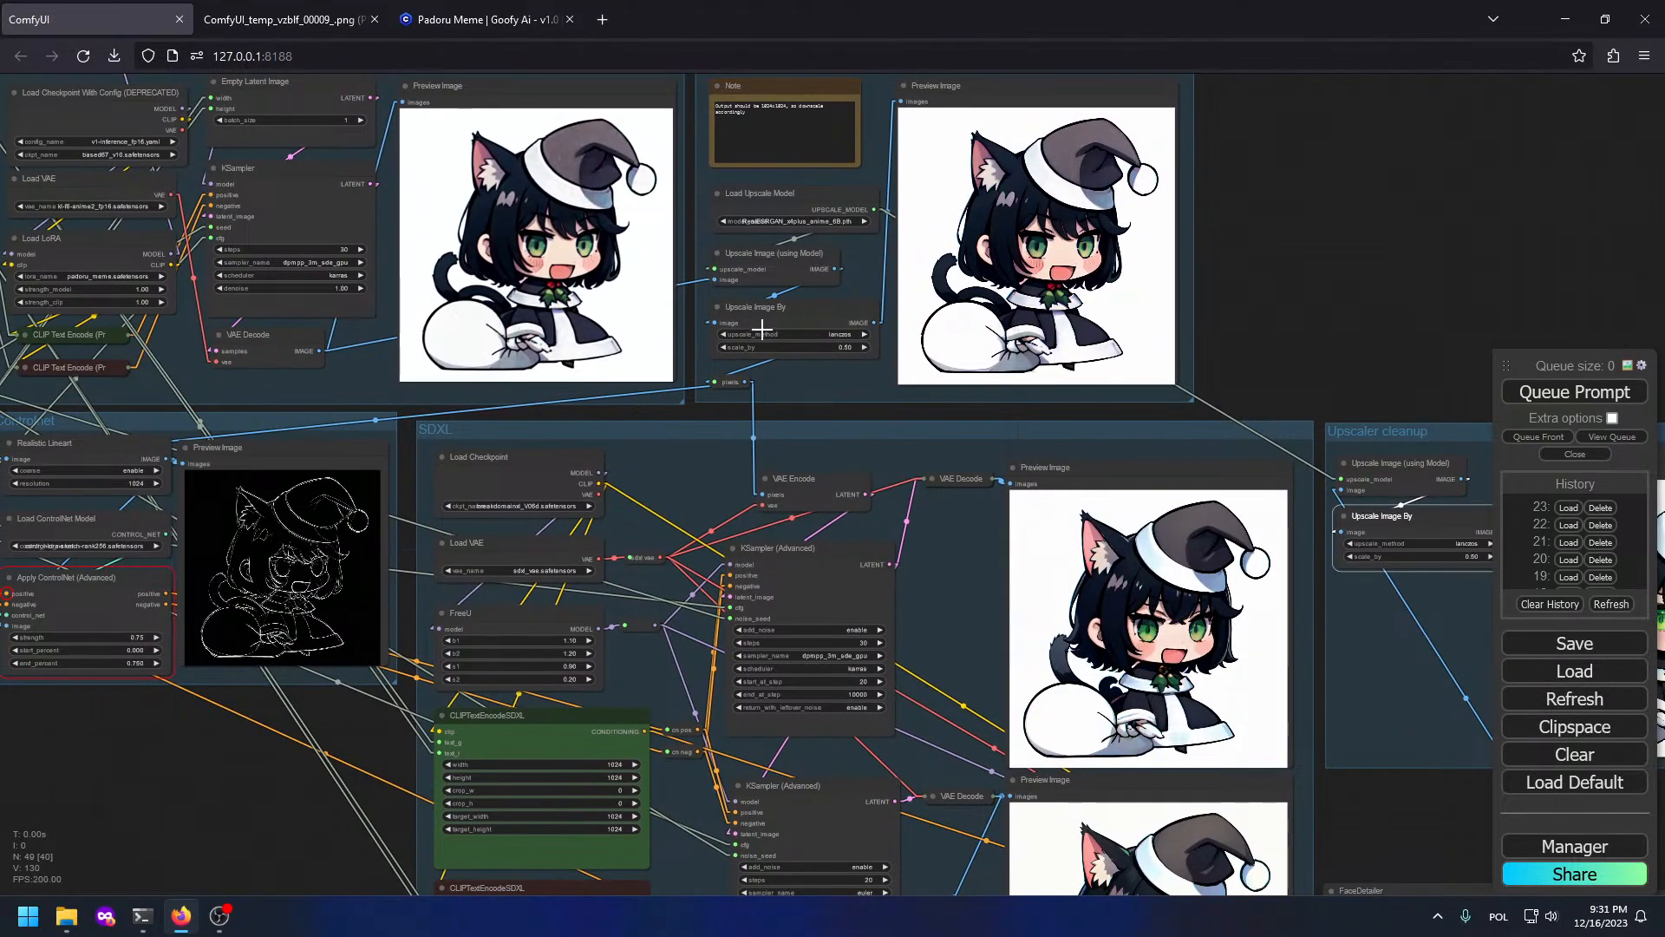
{"action": "scroll", "coordinate": [1085, 208], "scroll_direction": "up", "scroll_amount": 10}
{"action": "left_click_drag", "start_coordinate": [586, 191], "coordinate": [1463, 344]}
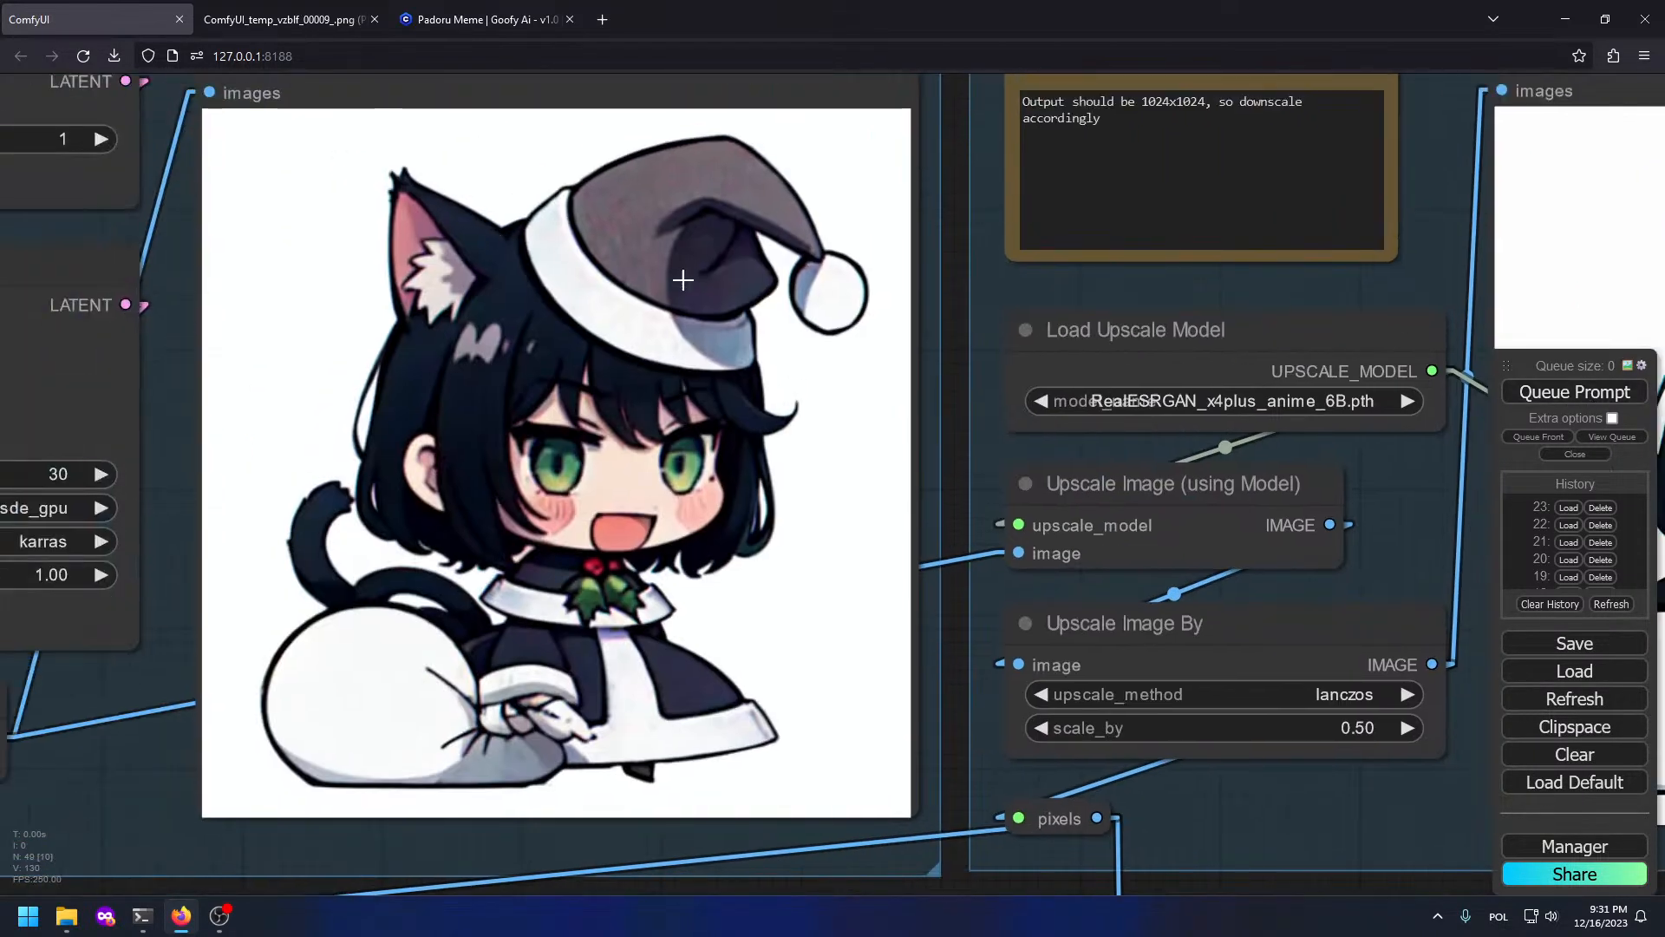
{"action": "scroll", "coordinate": [772, 417], "scroll_direction": "down", "scroll_amount": 3}
{"action": "left_click_drag", "start_coordinate": [1213, 450], "coordinate": [170, 311]}
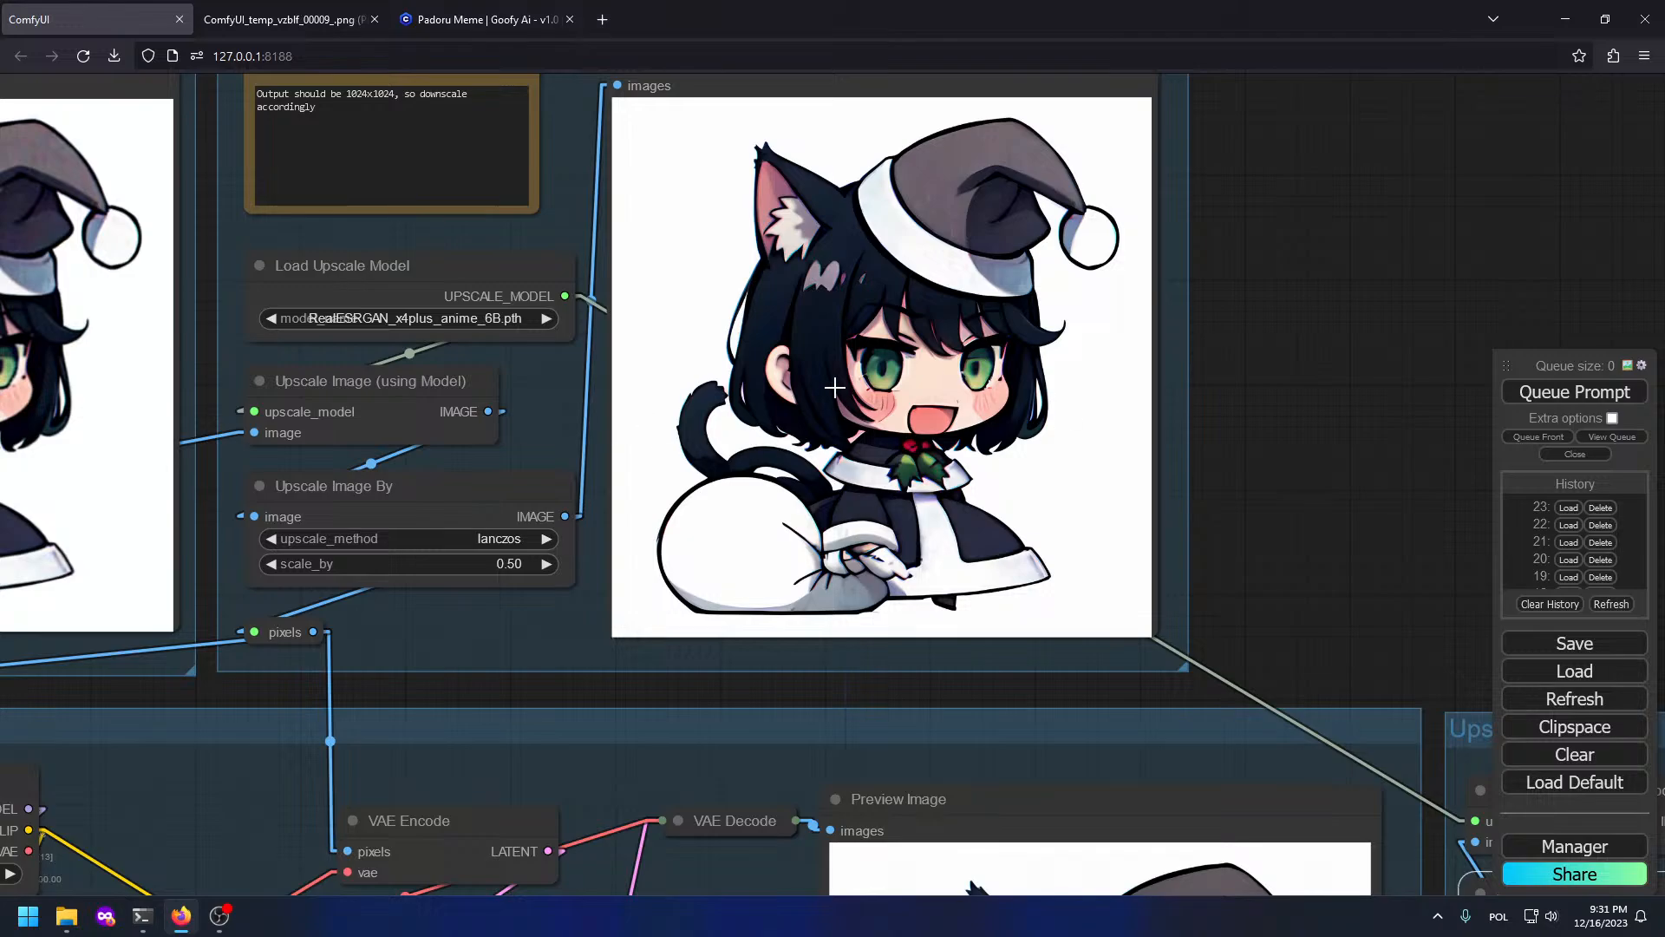
{"action": "scroll", "coordinate": [390, 452], "scroll_direction": "down", "scroll_amount": 8}
{"action": "left_click_drag", "start_coordinate": [569, 554], "coordinate": [1041, 252]}
{"action": "scroll", "coordinate": [692, 301], "scroll_direction": "down", "scroll_amount": 3}
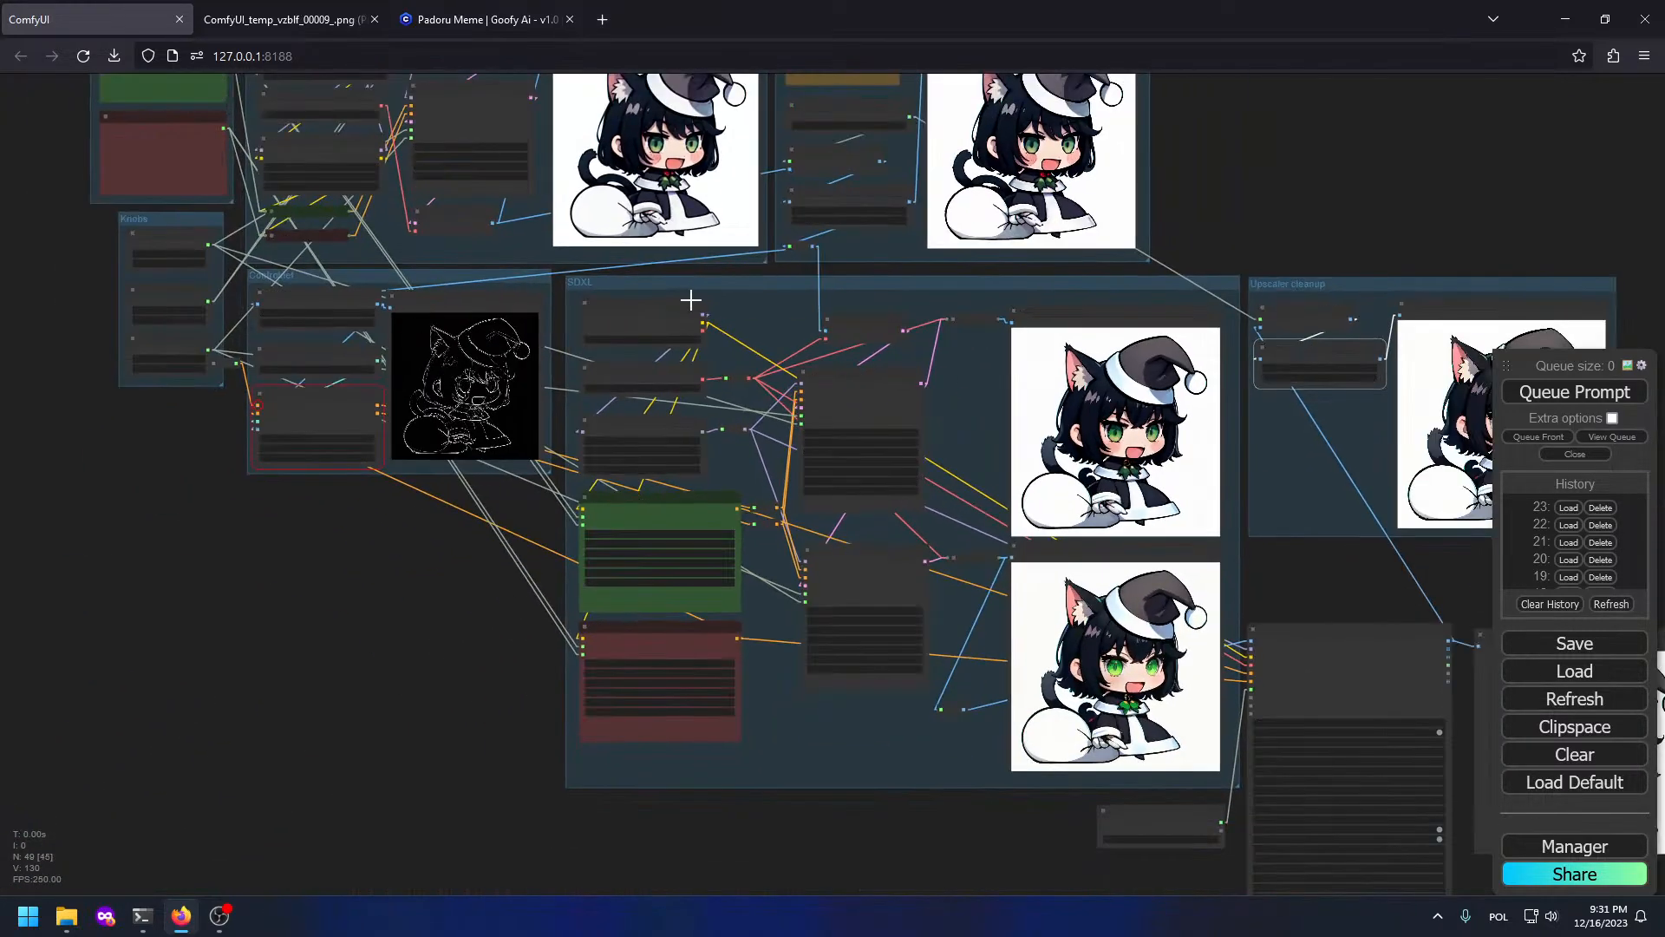
Step: Delete the stray reroute node beside the CFG knob
{"action": "scroll", "coordinate": [116, 403], "scroll_direction": "up", "scroll_amount": 8}
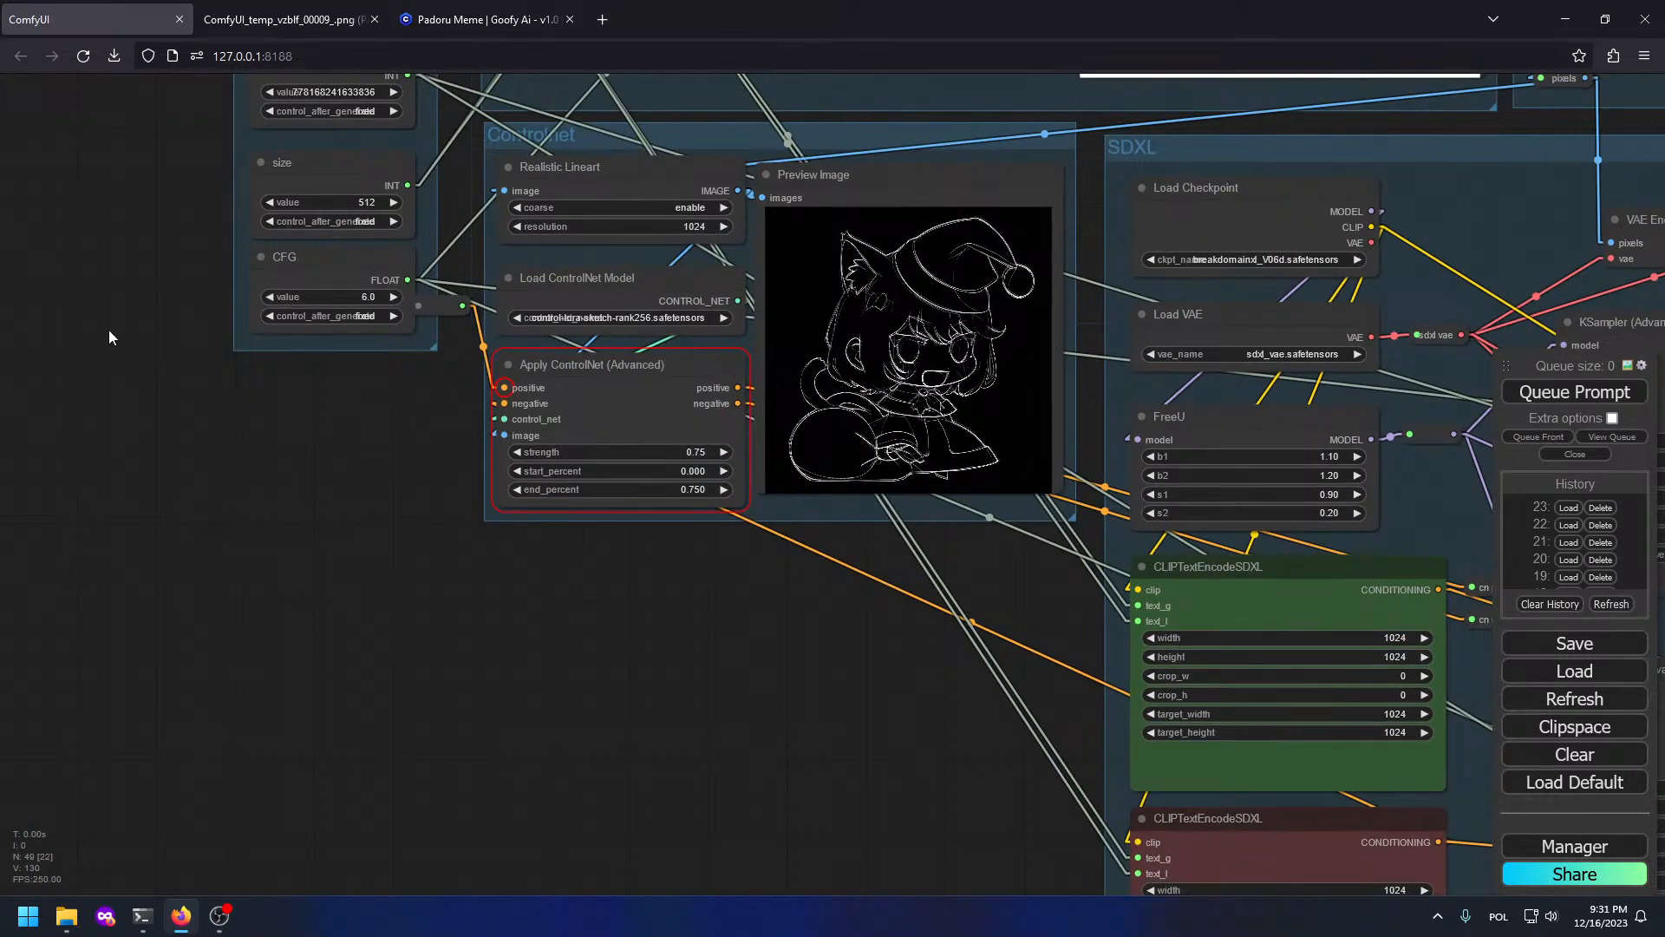
{"action": "left_click_drag", "start_coordinate": [107, 330], "coordinate": [211, 560]}
{"action": "left_click", "coordinate": [535, 537]}
{"action": "key", "text": "Delete"}
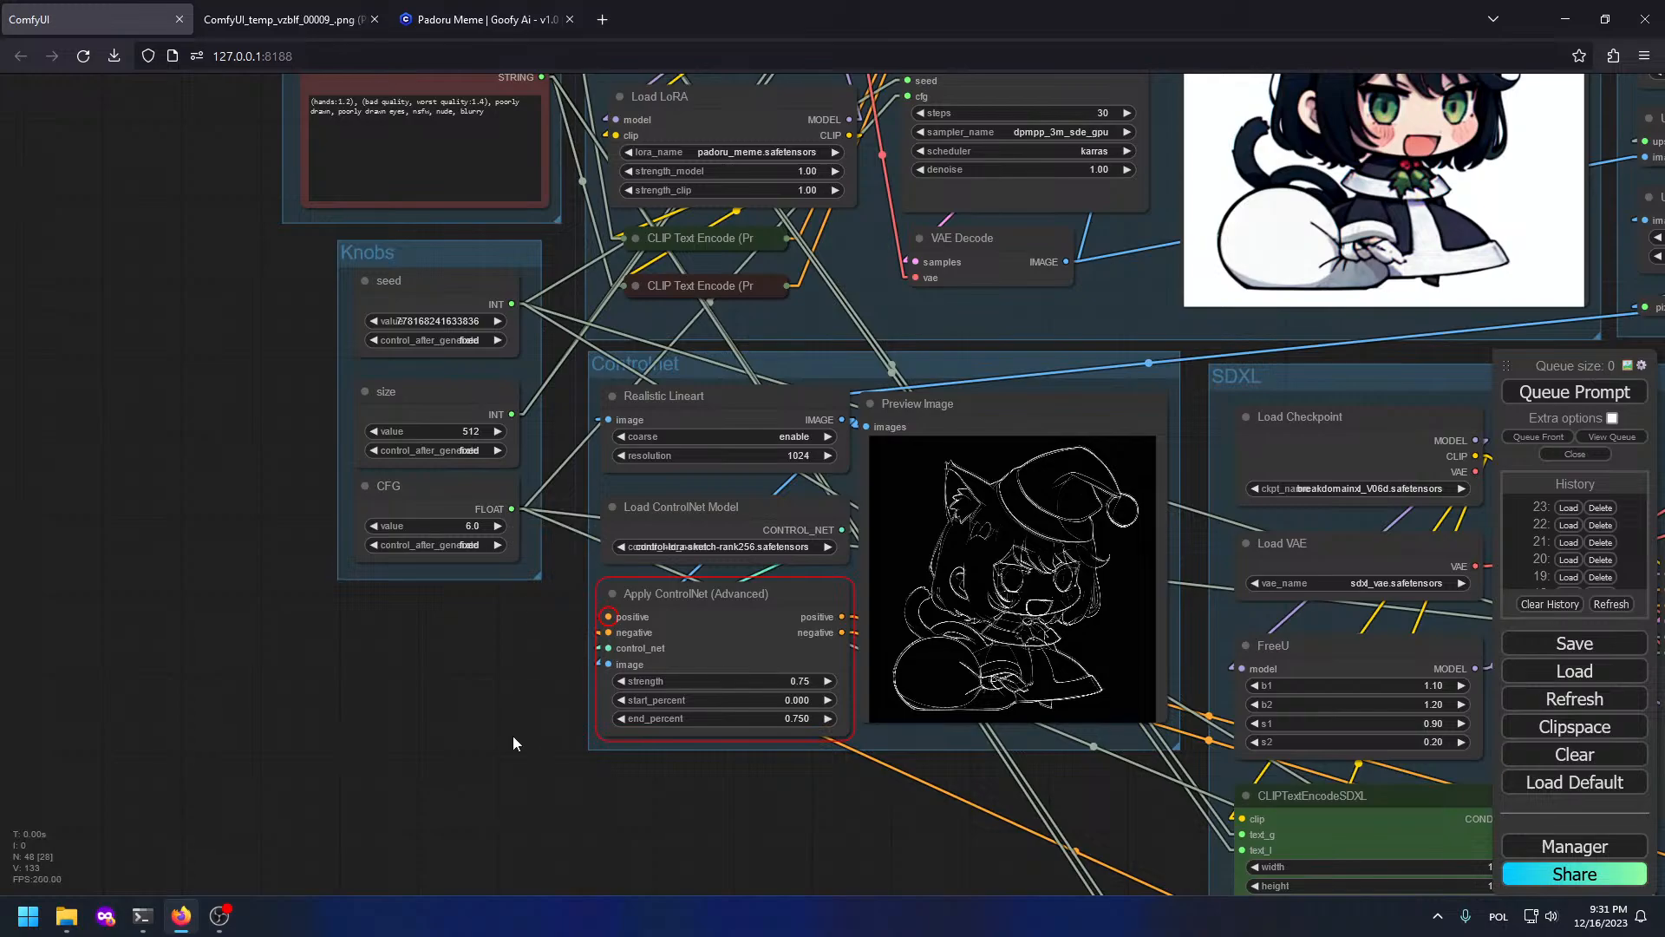
Step: Rewire the SDXL text-encode conditioning into Apply ControlNet
{"action": "left_click_drag", "start_coordinate": [513, 738], "coordinate": [130, 371]}
{"action": "left_click_drag", "start_coordinate": [612, 548], "coordinate": [671, 716]}
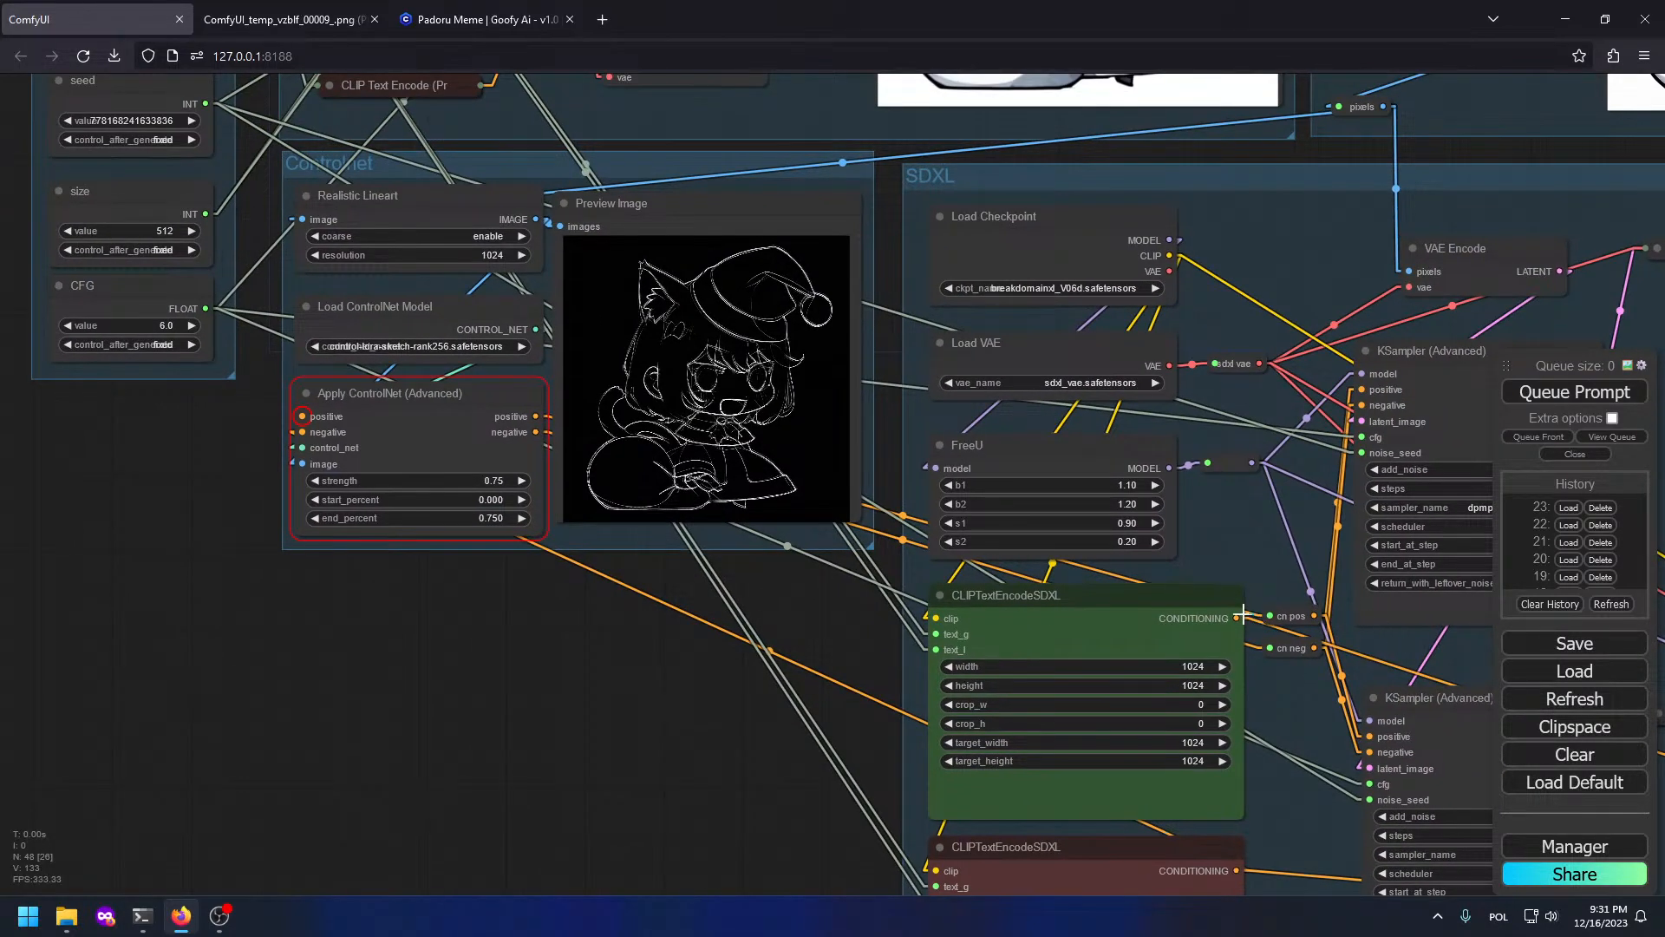
{"action": "left_click_drag", "start_coordinate": [1242, 615], "coordinate": [441, 468]}
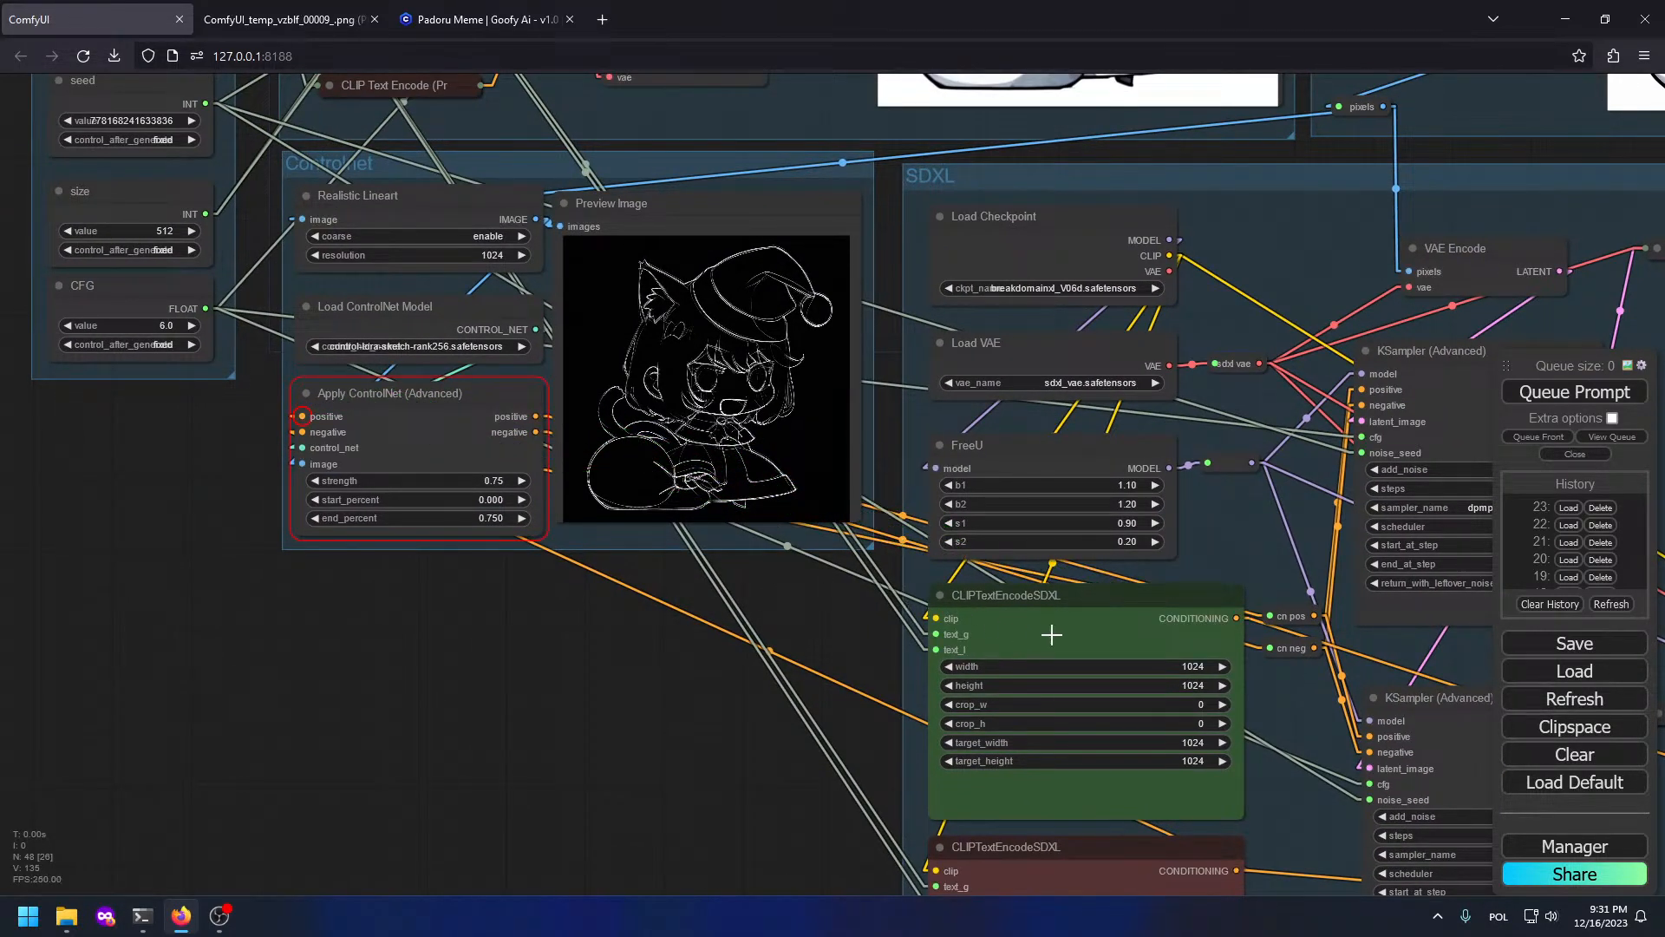
{"action": "left_click_drag", "start_coordinate": [1052, 635], "coordinate": [299, 343]}
{"action": "scroll", "coordinate": [233, 321], "scroll_direction": "down", "scroll_amount": 3}
{"action": "left_click_drag", "start_coordinate": [433, 335], "coordinate": [1185, 577]}
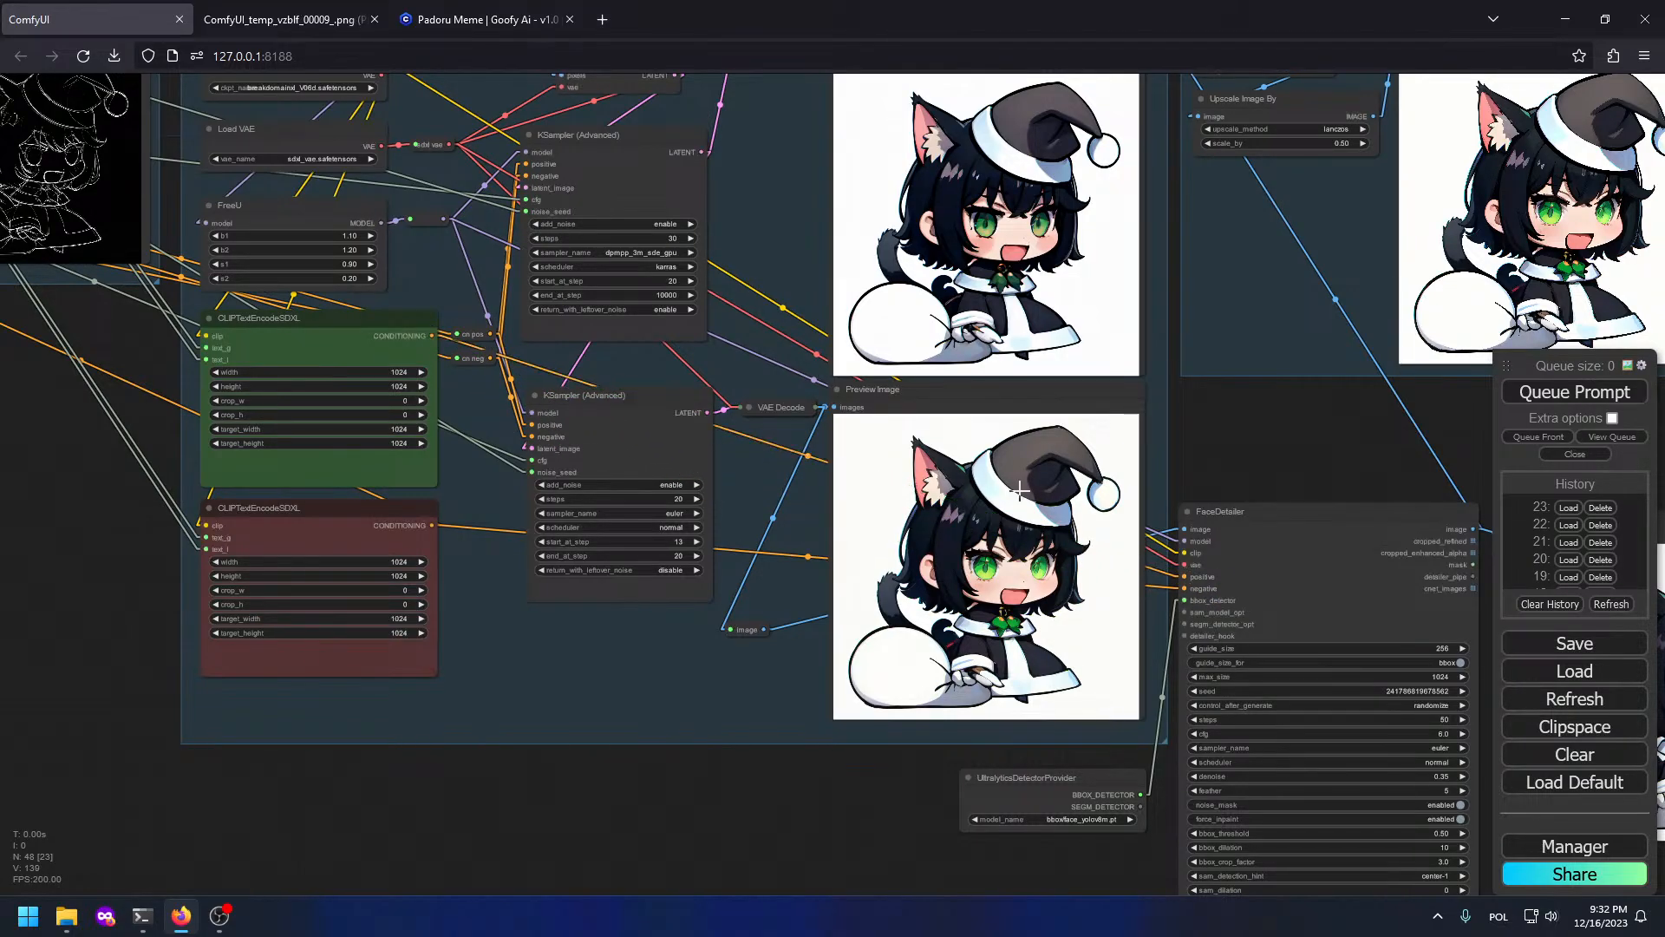
{"action": "scroll", "coordinate": [353, 349], "scroll_direction": "up", "scroll_amount": 6}
{"action": "left_click", "coordinate": [316, 309]}
Step: Queue the workflow to generate new cat-girl images
{"action": "scroll", "coordinate": [377, 324], "scroll_direction": "down", "scroll_amount": 3}
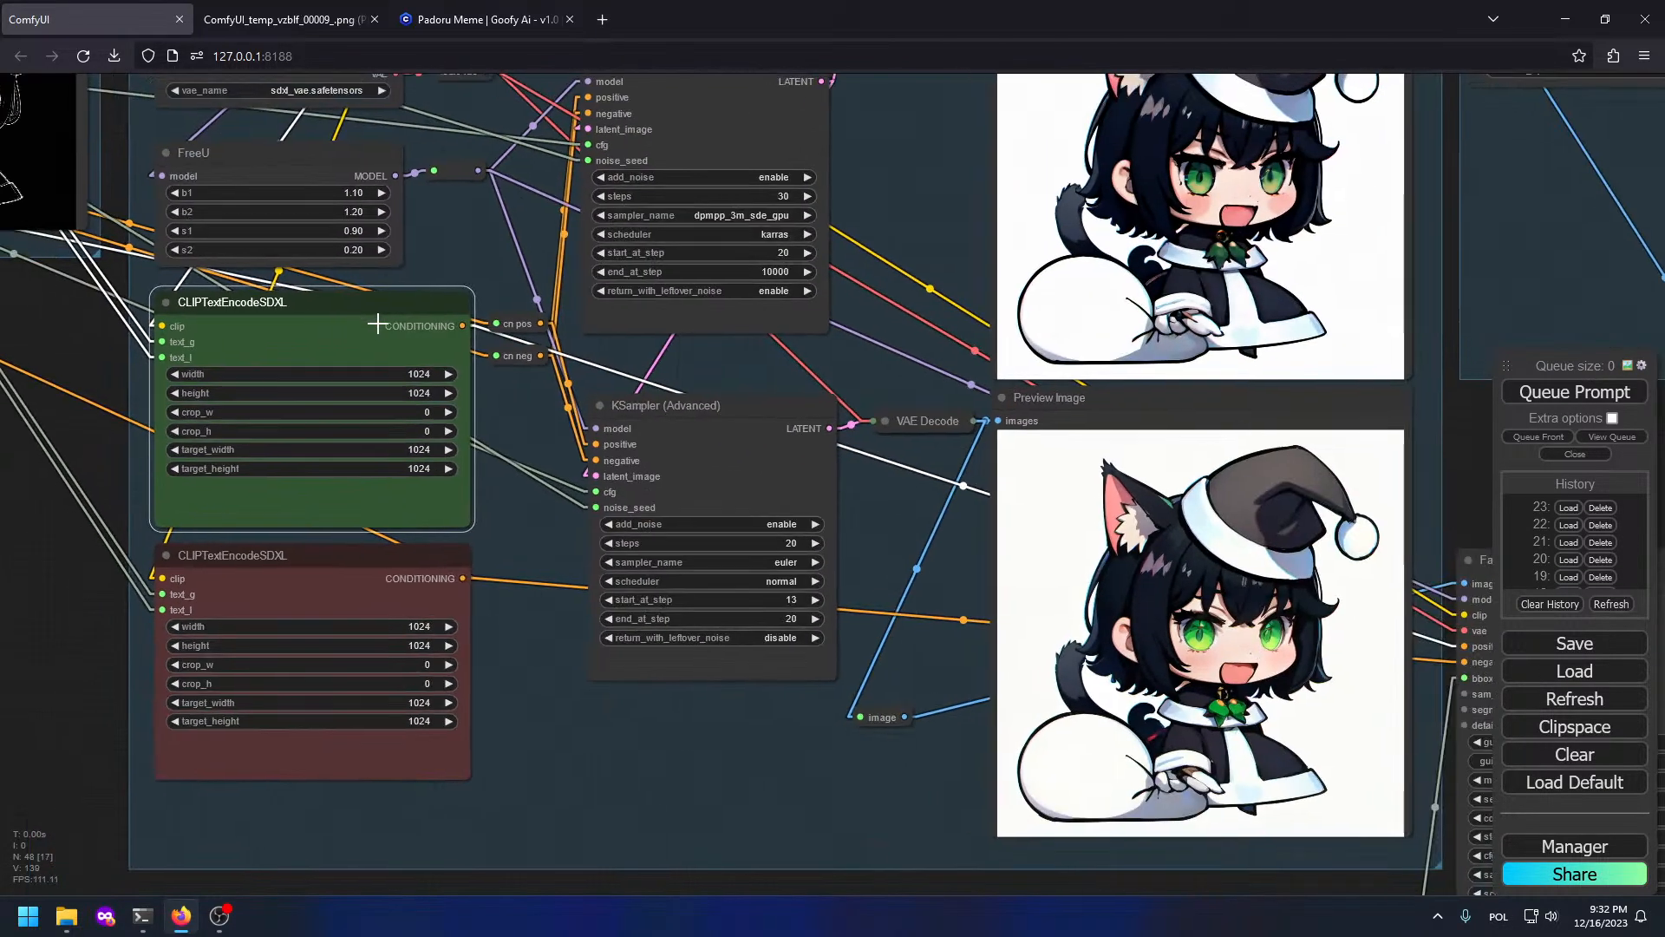
{"action": "left_click_drag", "start_coordinate": [376, 324], "coordinate": [893, 520]}
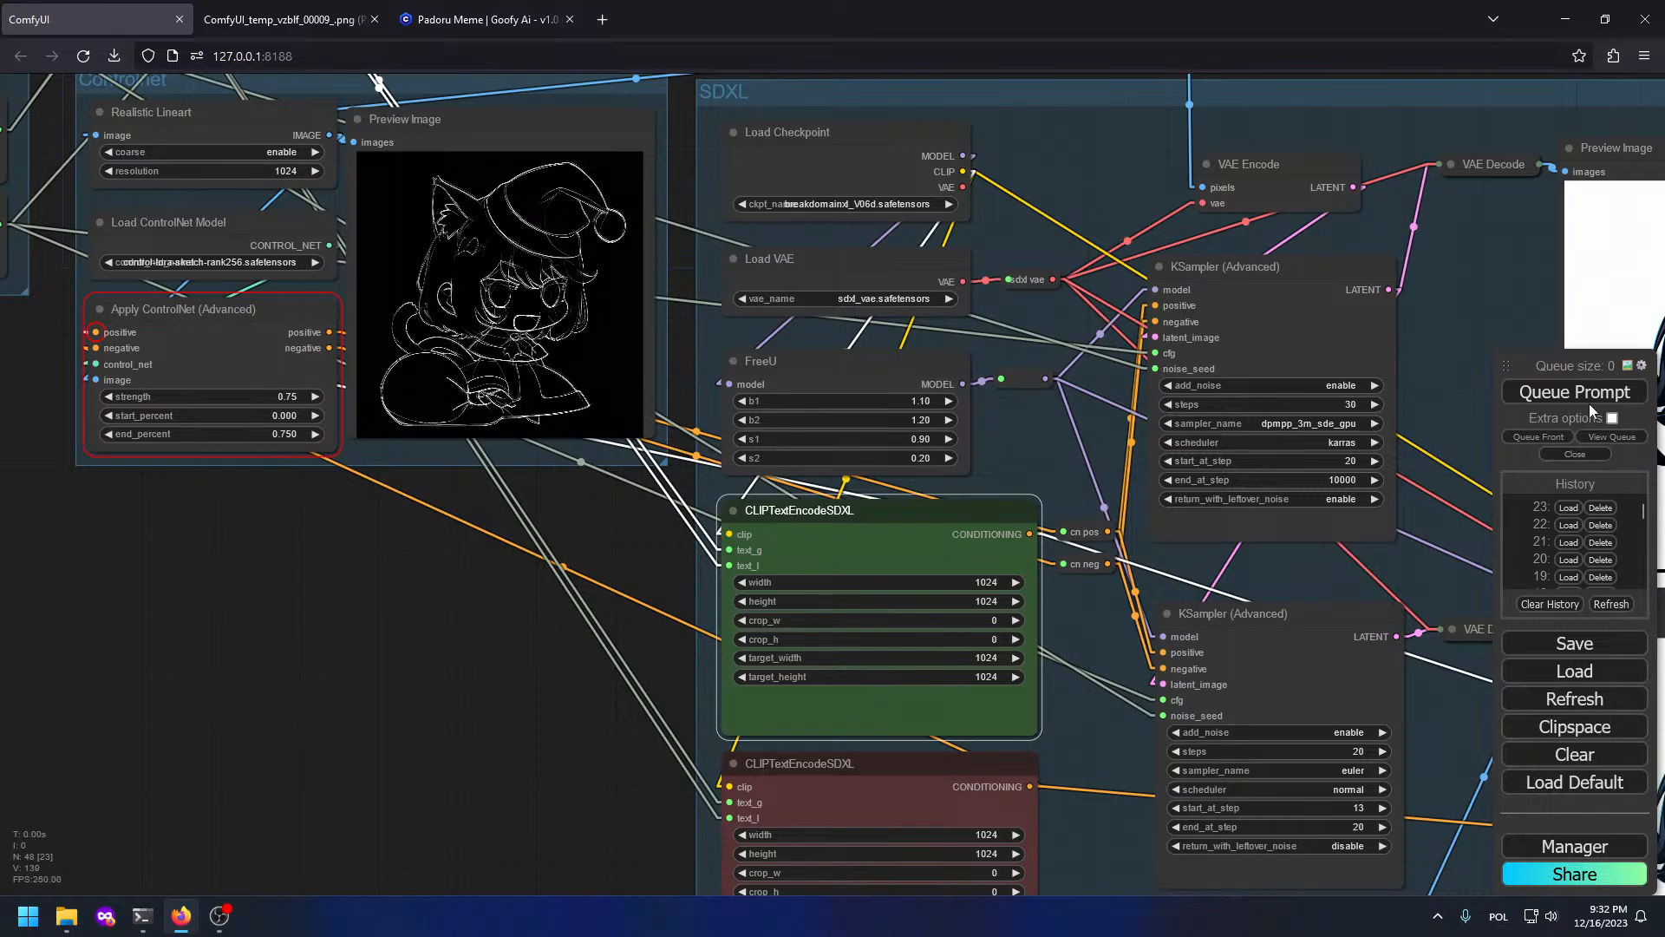
{"action": "left_click", "coordinate": [1589, 401]}
{"action": "scroll", "coordinate": [1396, 477], "scroll_direction": "down", "scroll_amount": 5}
Step: Inspect the refreshed previews, FaceDetailer output and upscaled image
{"action": "left_click_drag", "start_coordinate": [1396, 477], "coordinate": [913, 408]}
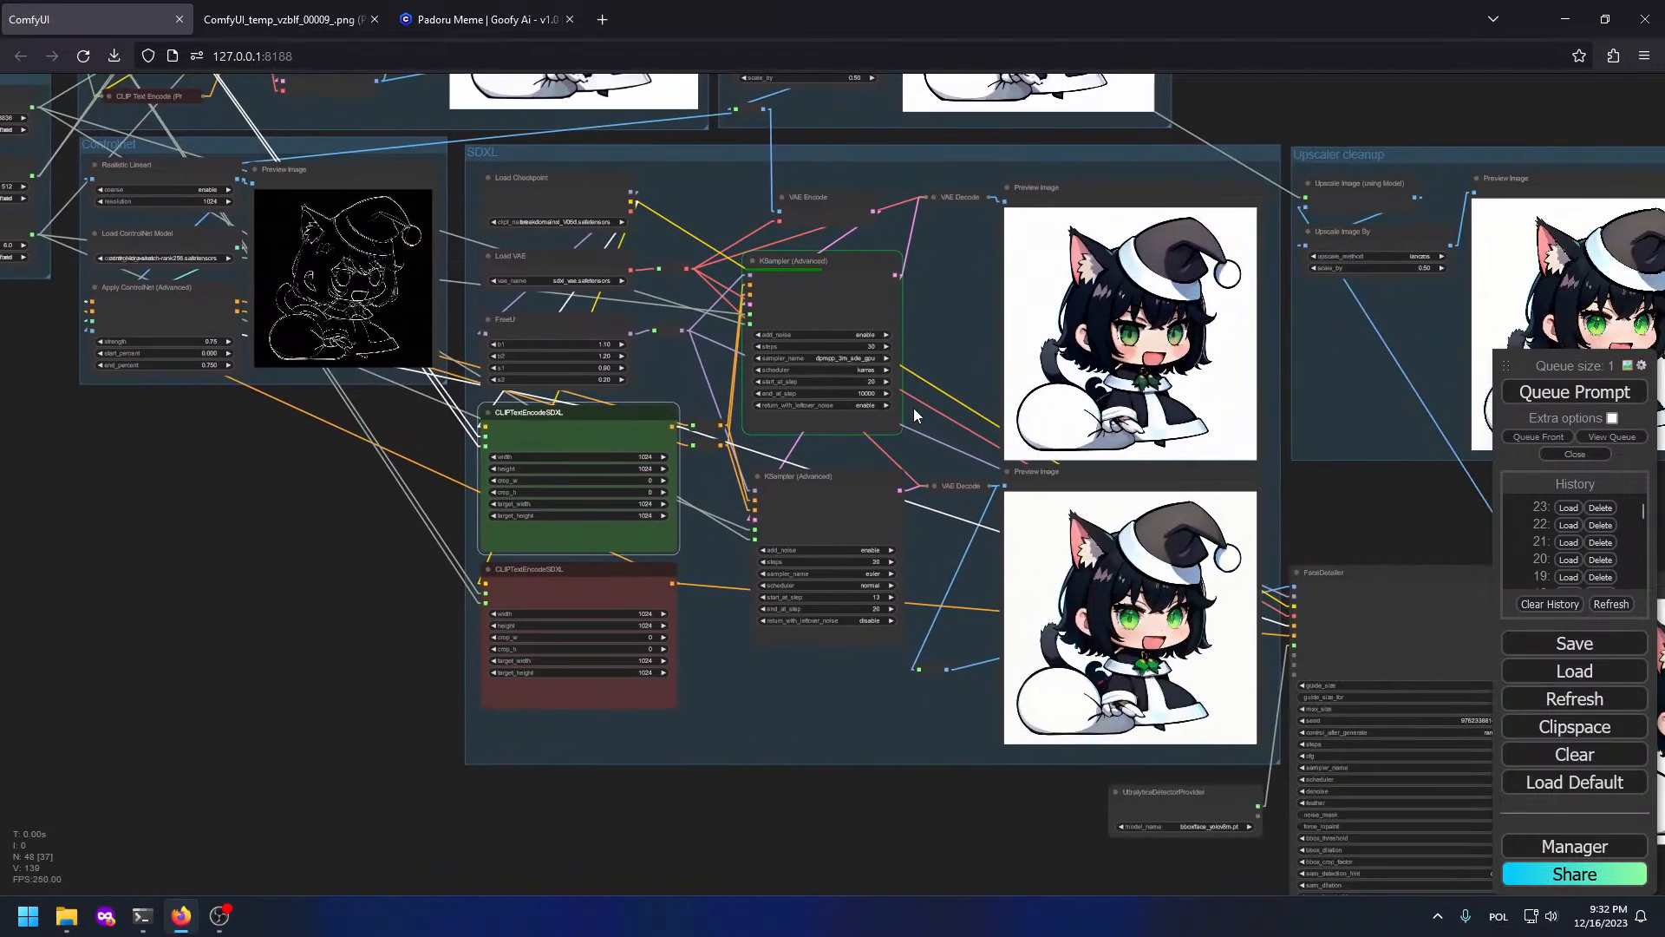
{"action": "scroll", "coordinate": [1166, 347], "scroll_direction": "up", "scroll_amount": 5}
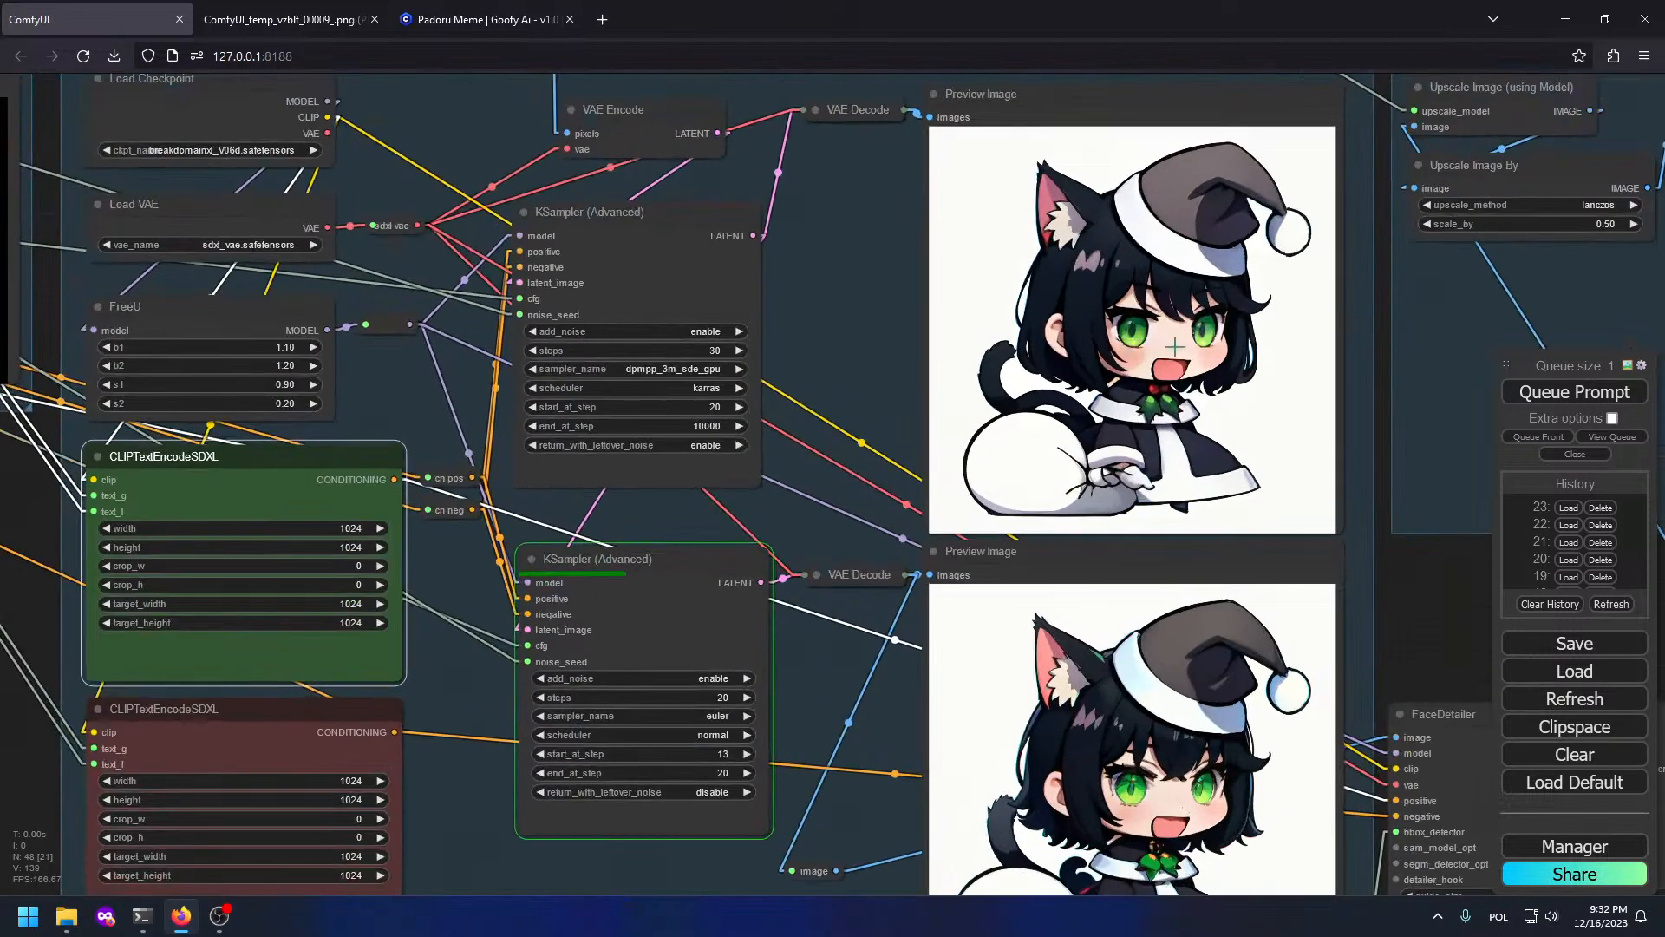
{"action": "scroll", "coordinate": [1205, 353], "scroll_direction": "up", "scroll_amount": 3}
{"action": "left_click_drag", "start_coordinate": [1293, 553], "coordinate": [1115, 81]}
{"action": "scroll", "coordinate": [1023, 261], "scroll_direction": "up", "scroll_amount": 4}
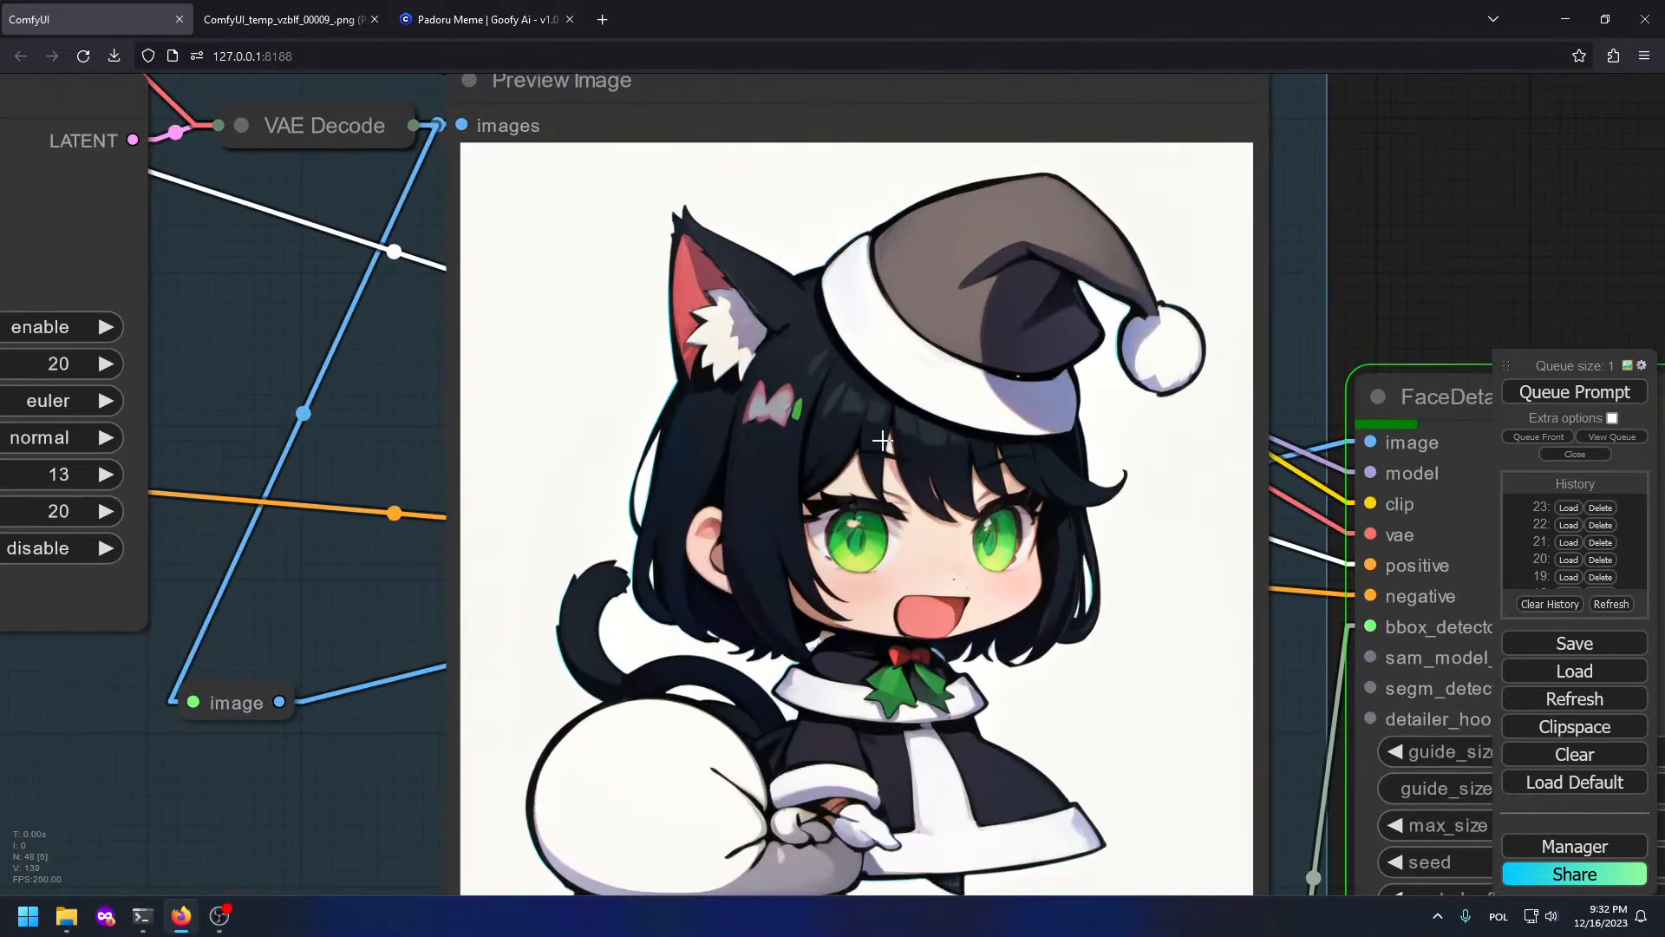
{"action": "scroll", "coordinate": [902, 388], "scroll_direction": "down", "scroll_amount": 4}
{"action": "left_click_drag", "start_coordinate": [942, 94], "coordinate": [947, 587]}
{"action": "scroll", "coordinate": [882, 324], "scroll_direction": "up", "scroll_amount": 4}
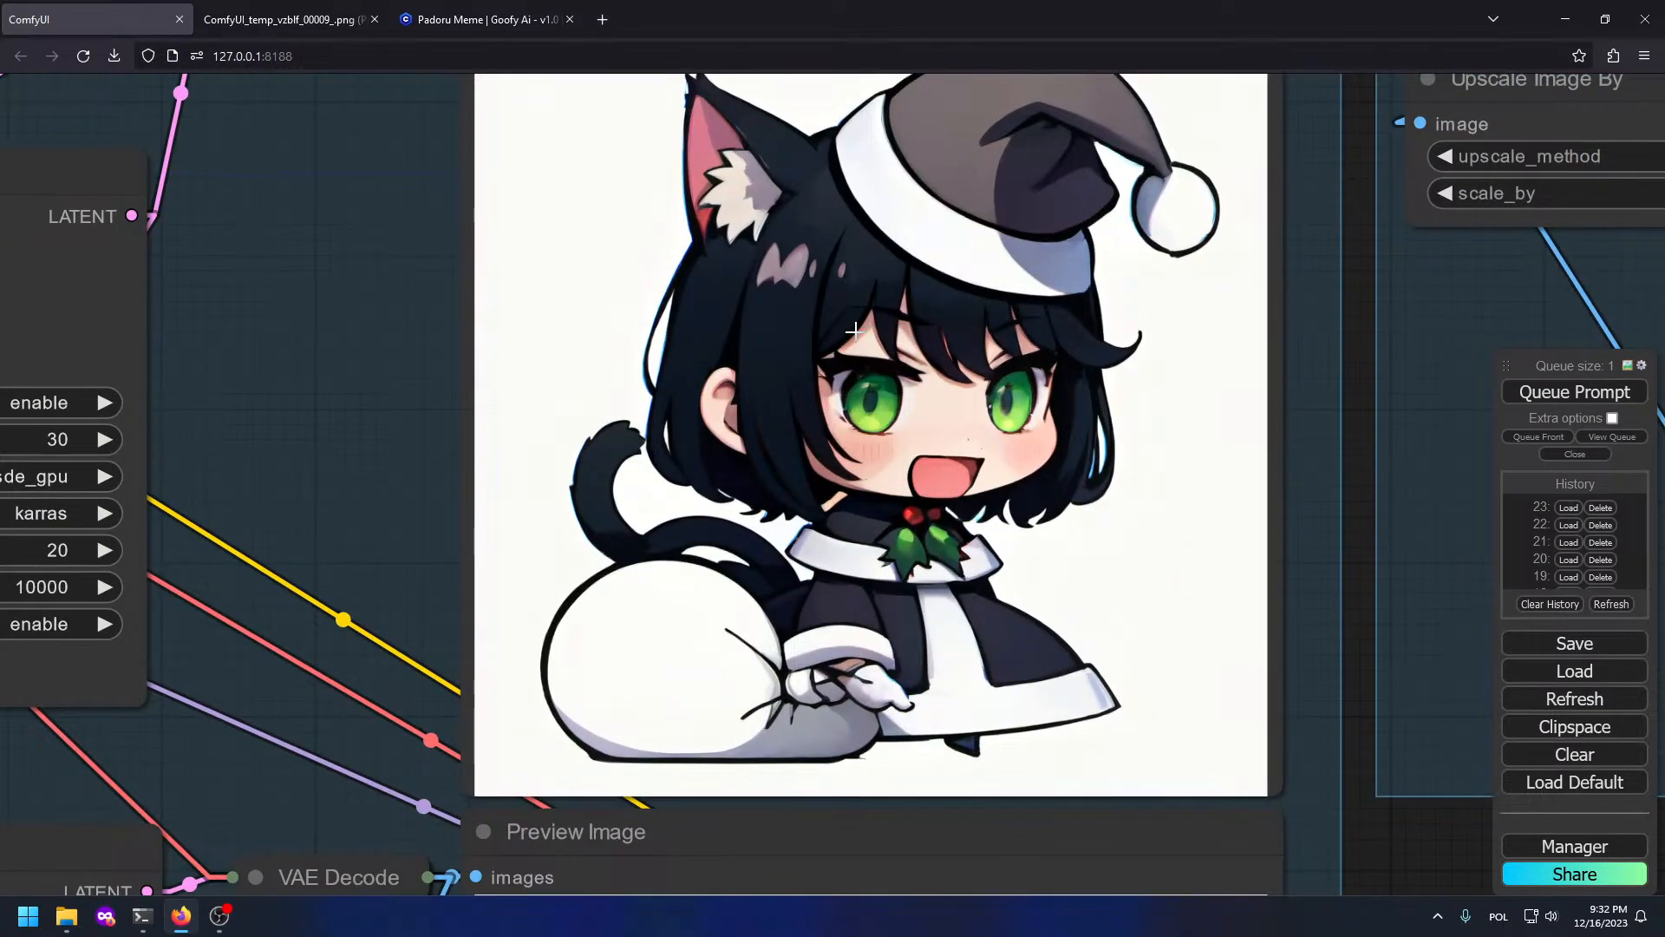
{"action": "scroll", "coordinate": [794, 425], "scroll_direction": "down", "scroll_amount": 8}
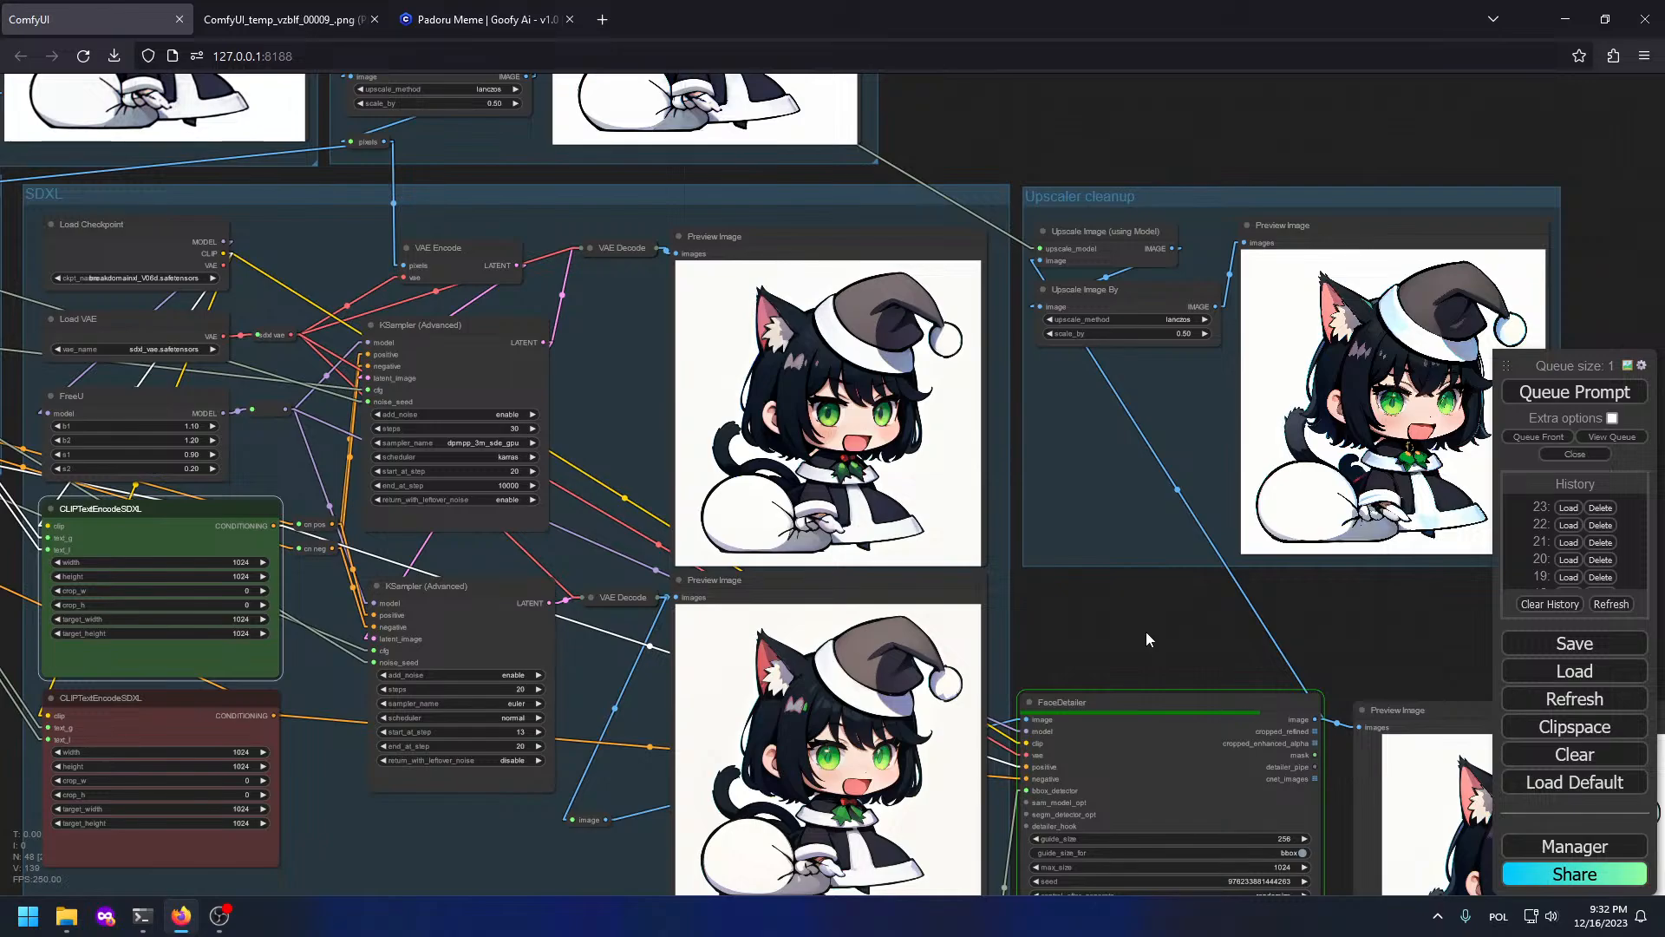
{"action": "left_click_drag", "start_coordinate": [1147, 639], "coordinate": [842, 398]}
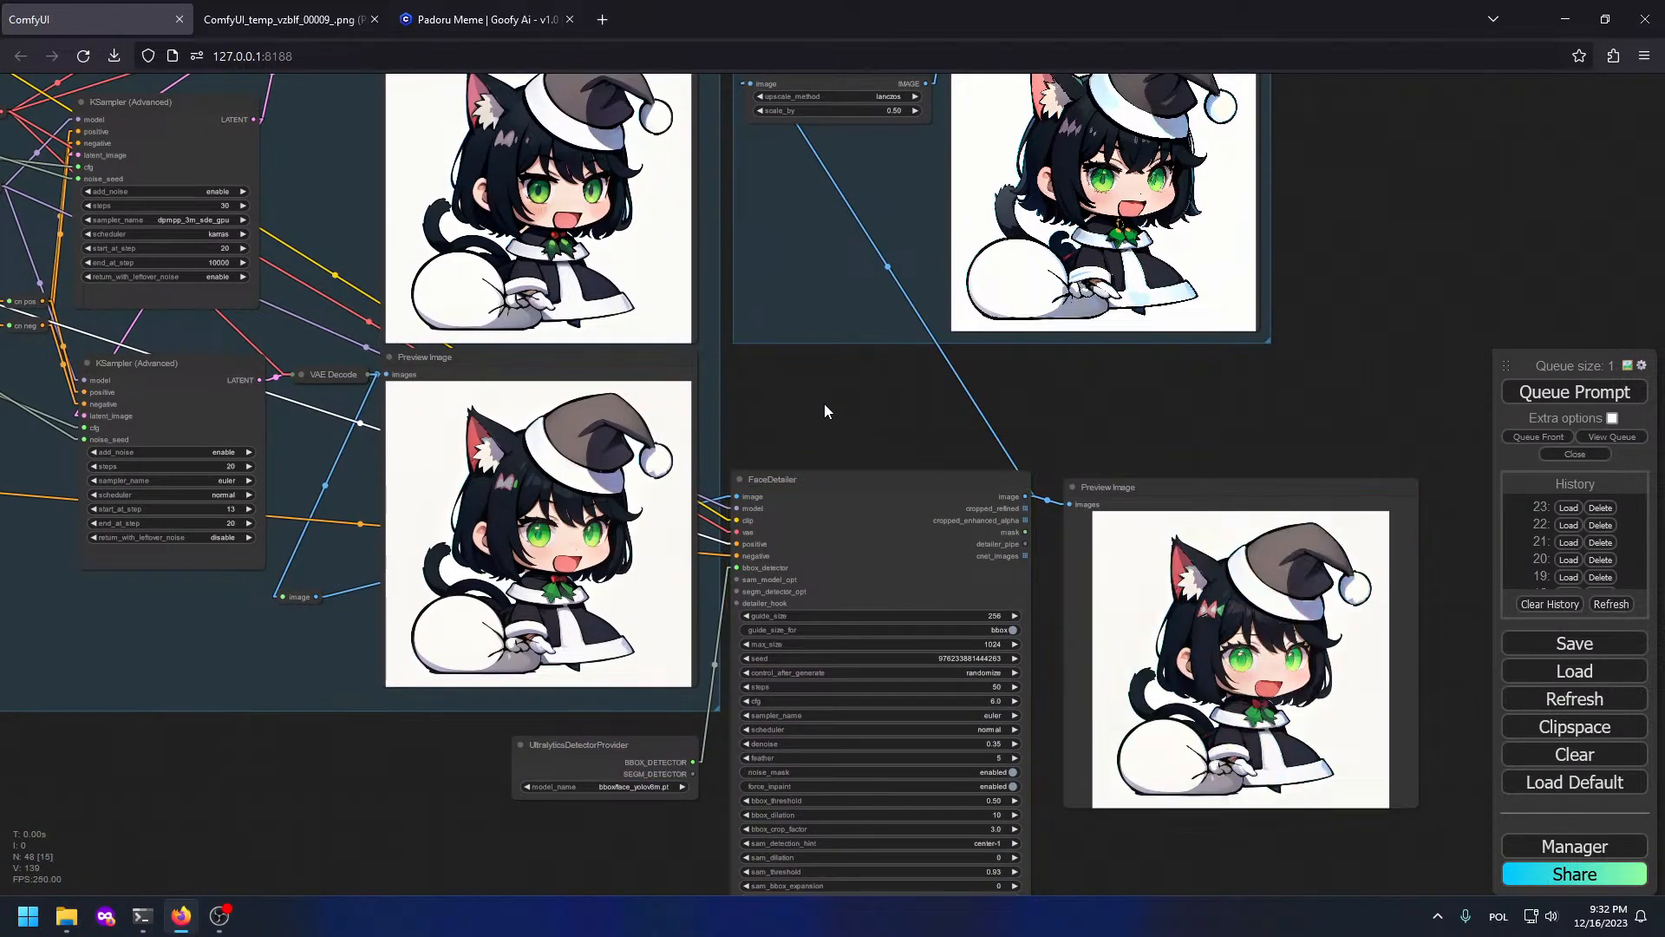
{"action": "left_click_drag", "start_coordinate": [642, 194], "coordinate": [711, 286]}
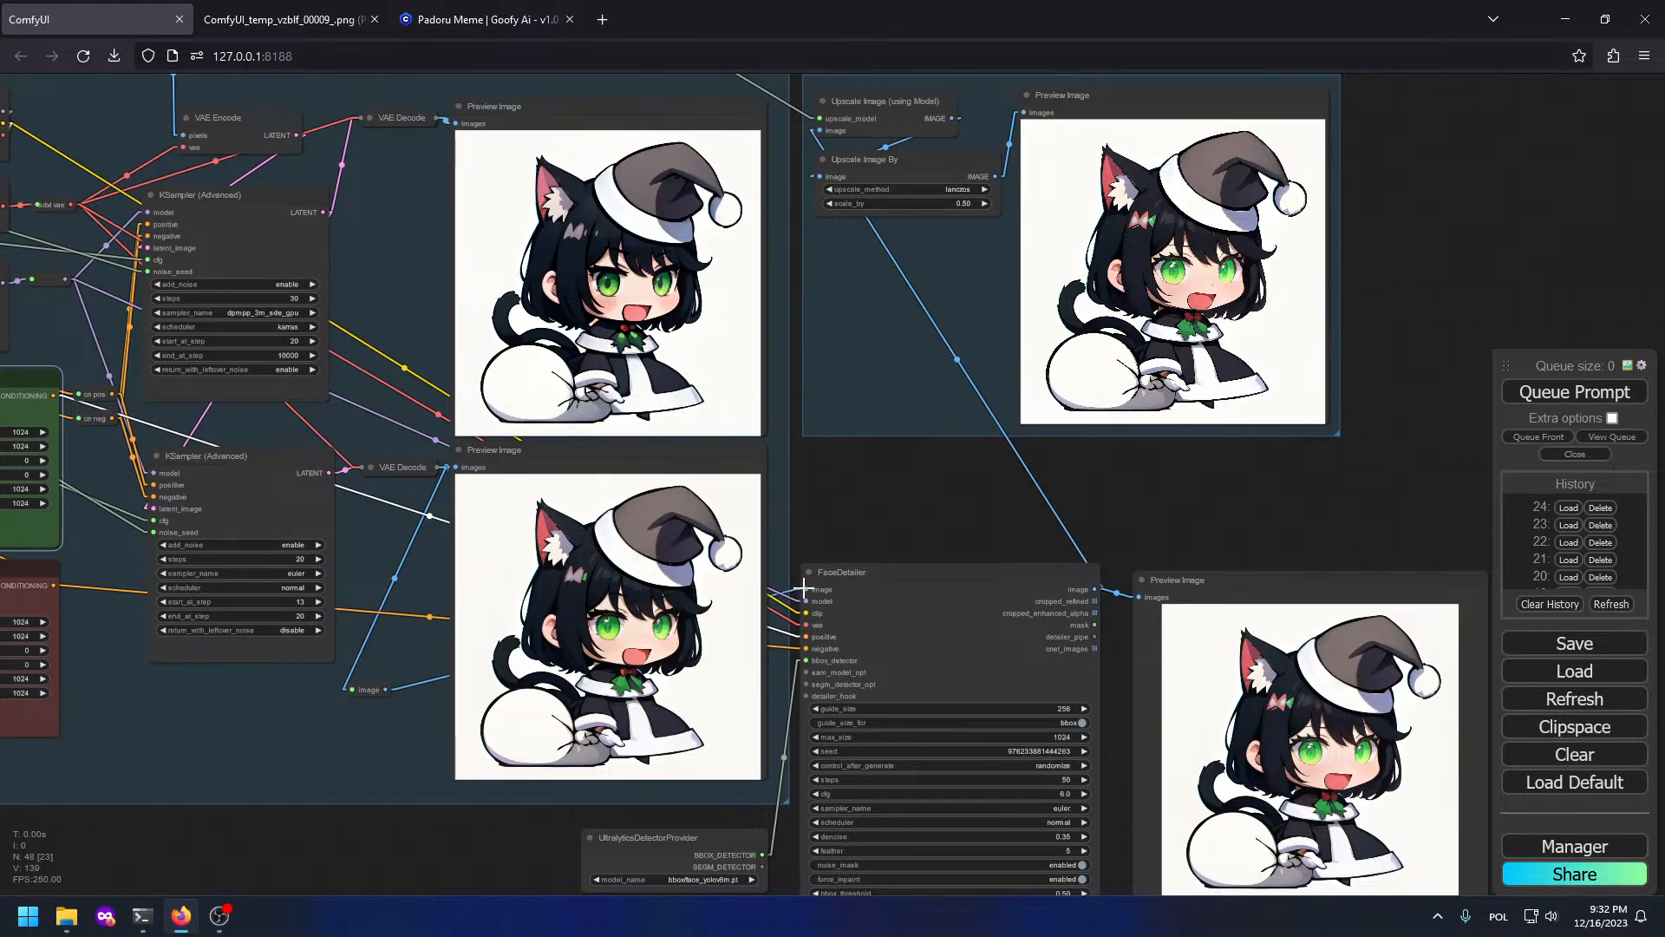
Step: Reconnect FaceDetailer's image input to the upper VAE Decode IMAGE output
{"action": "left_click_drag", "start_coordinate": [804, 589], "coordinate": [299, 815]}
{"action": "left_click", "coordinate": [280, 791]}
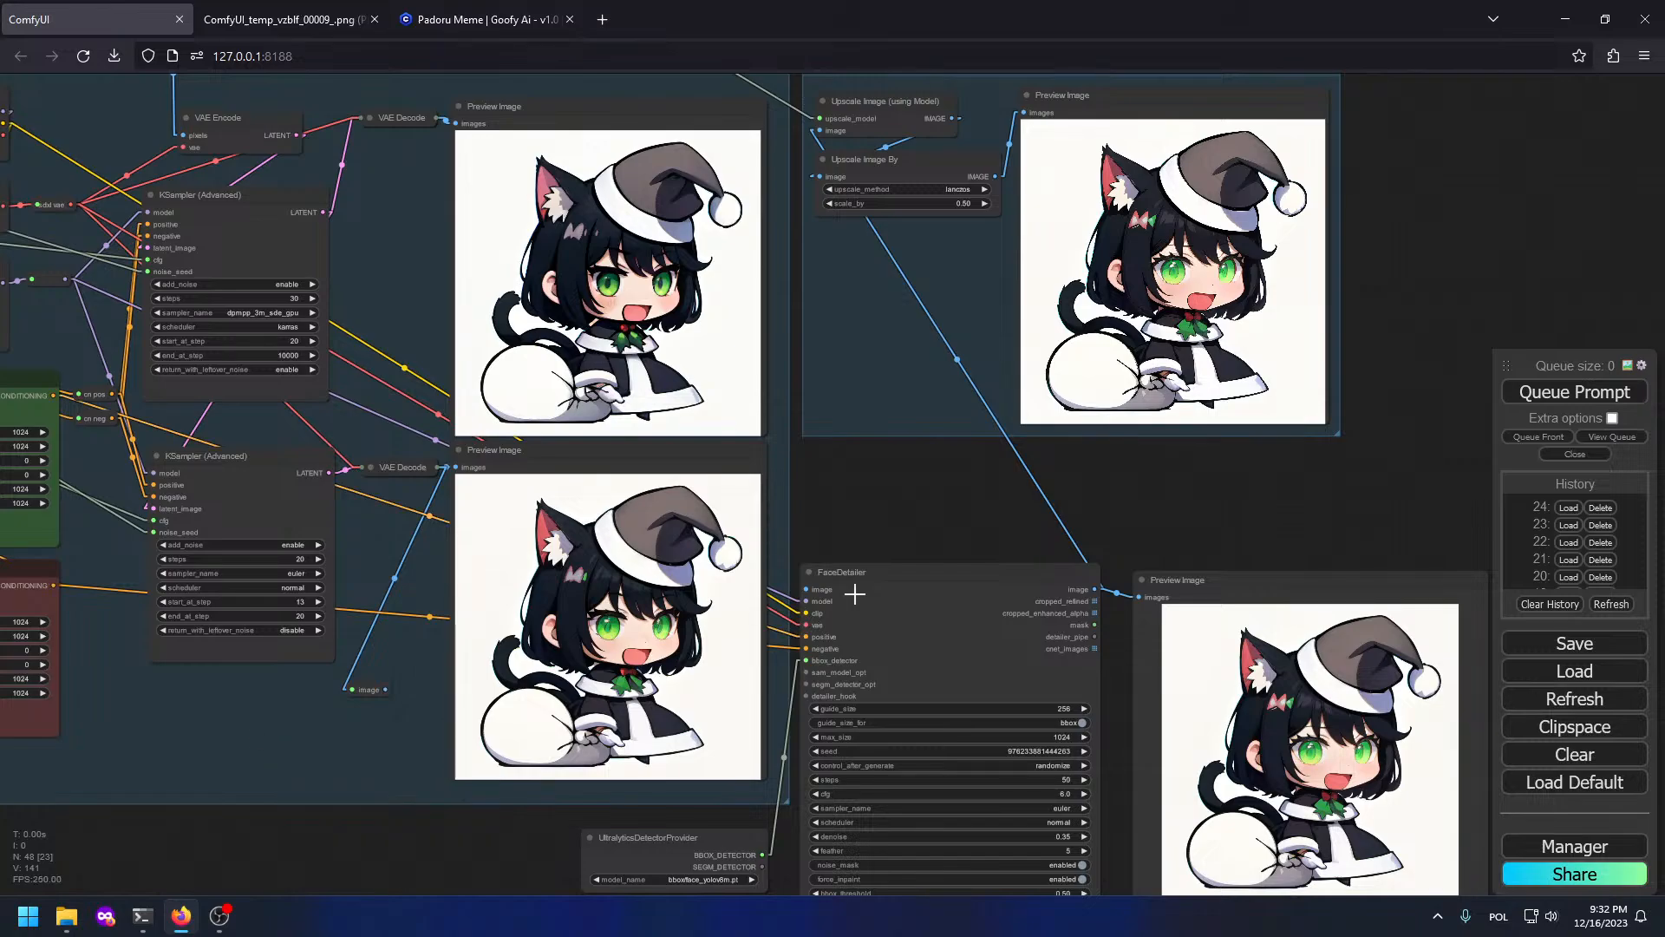
{"action": "left_click_drag", "start_coordinate": [805, 589], "coordinate": [434, 118]}
Step: Queue a new generation run and pan to the Knobs and ControlNet groups
{"action": "left_click", "coordinate": [1582, 395]}
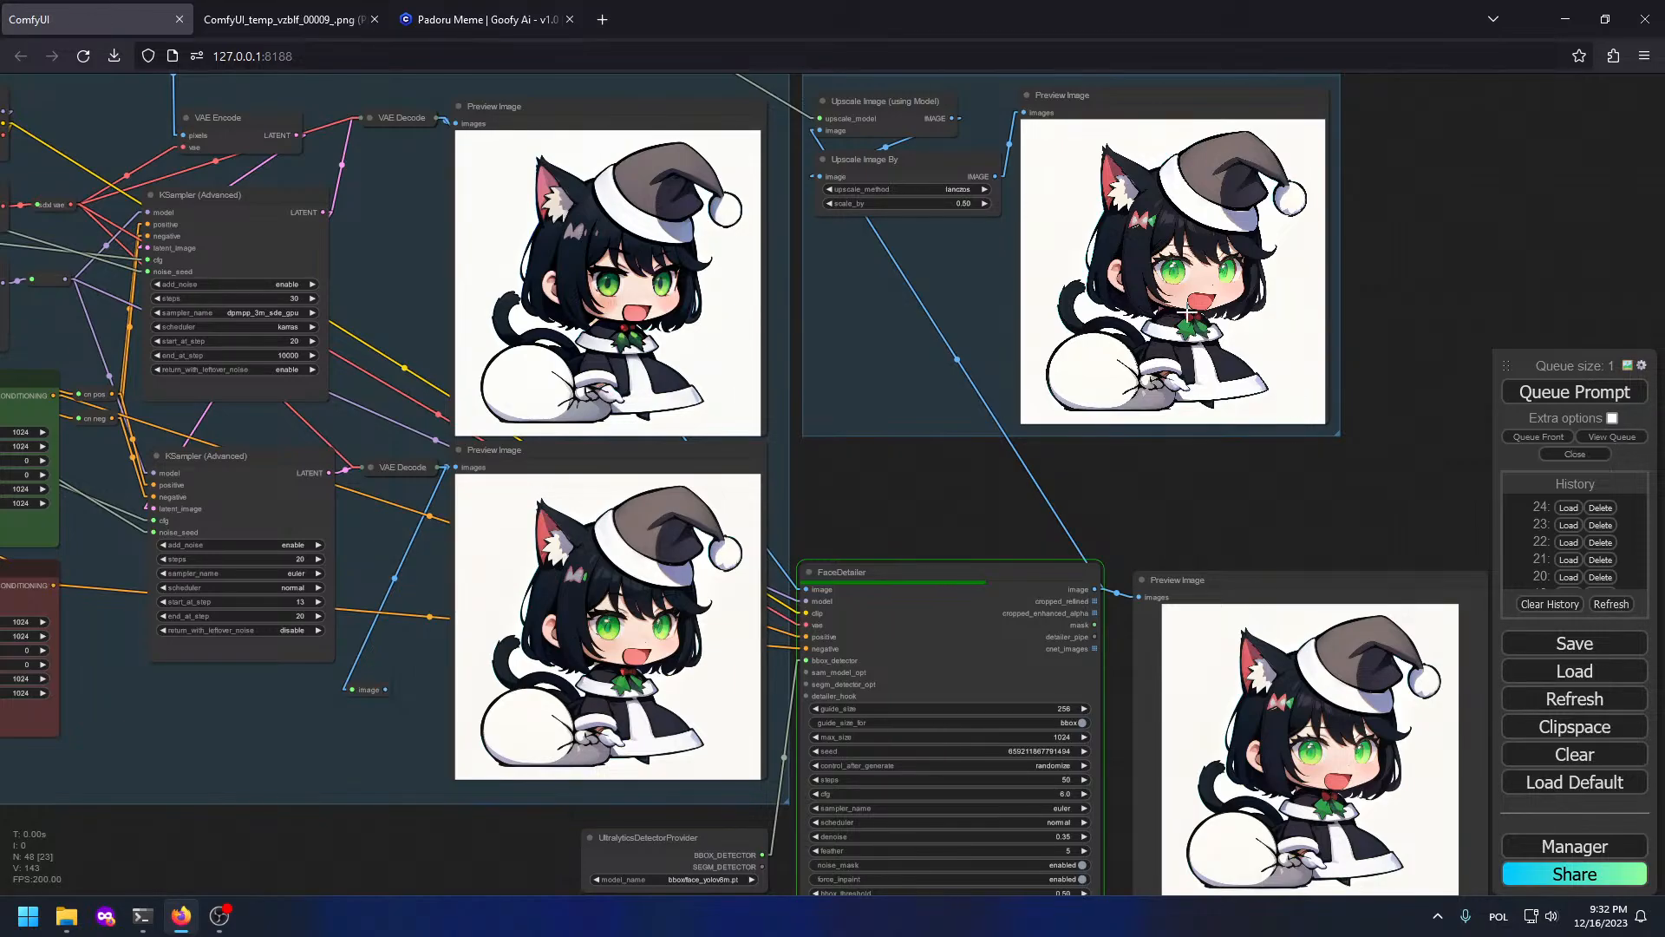
{"action": "scroll", "coordinate": [1188, 313], "scroll_direction": "down", "scroll_amount": 3}
{"action": "left_click_drag", "start_coordinate": [246, 408], "coordinate": [1023, 782]}
Step: Open the finished preview image from the Preview Image node in its own browser tab
{"action": "scroll", "coordinate": [856, 435], "scroll_direction": "up", "scroll_amount": 5}
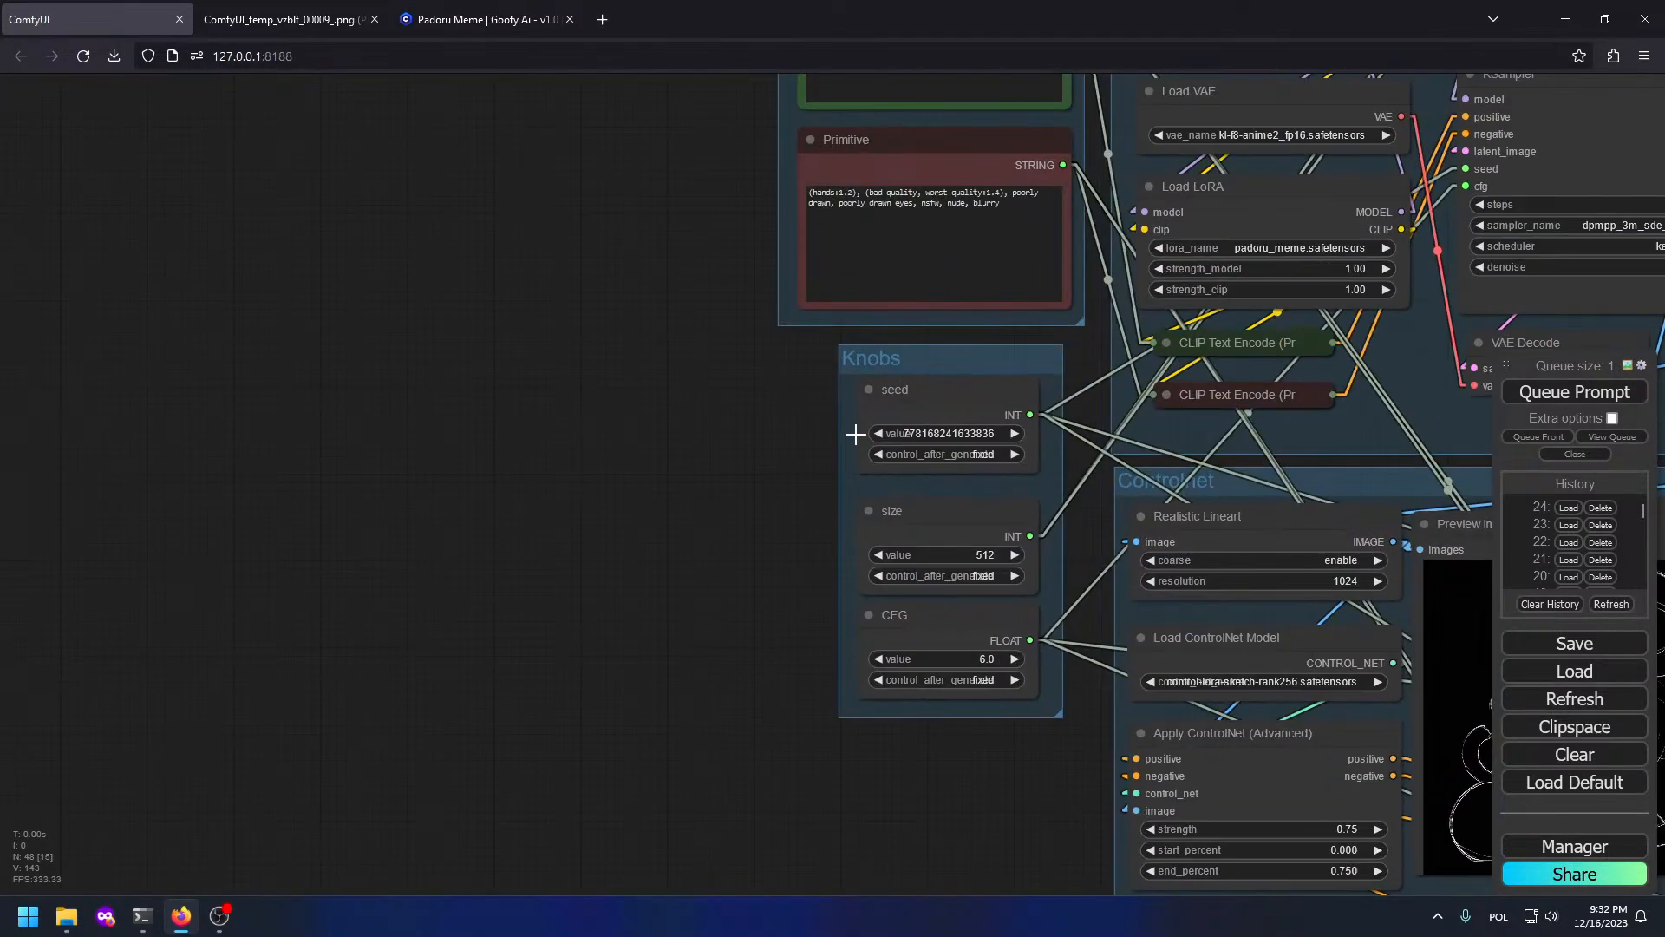
{"action": "scroll", "coordinate": [856, 435], "scroll_direction": "up", "scroll_amount": 4}
{"action": "scroll", "coordinate": [1054, 352], "scroll_direction": "down", "scroll_amount": 11}
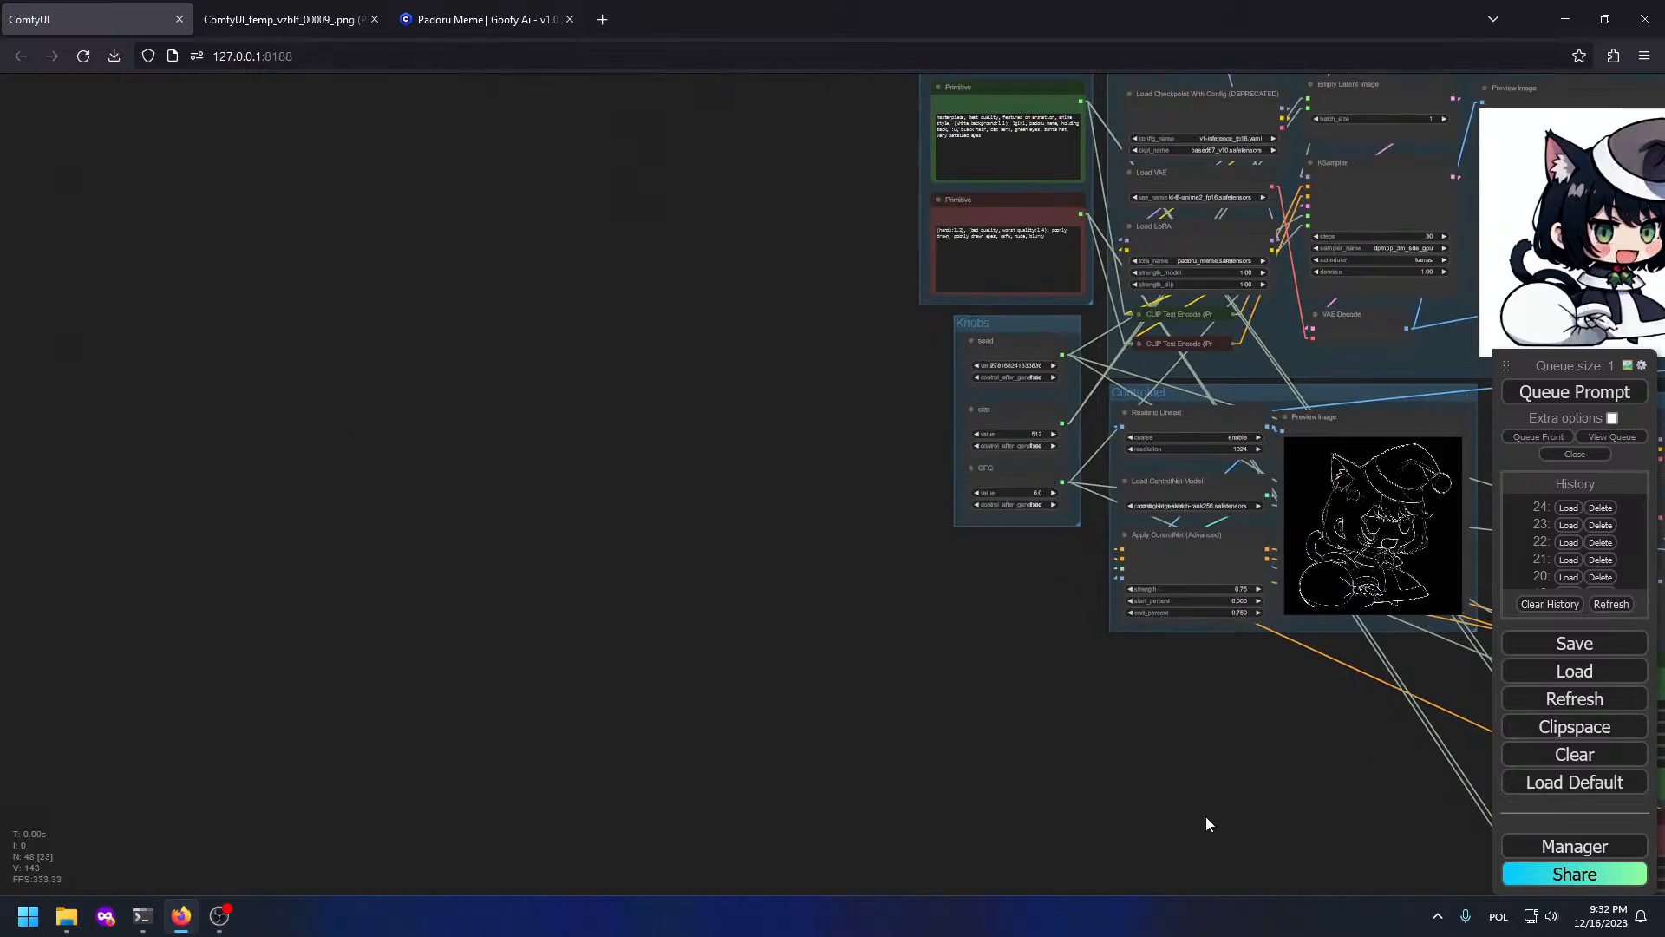
{"action": "left_click_drag", "start_coordinate": [1203, 817], "coordinate": [409, 589]}
{"action": "left_click_drag", "start_coordinate": [1293, 647], "coordinate": [832, 729]}
{"action": "left_click_drag", "start_coordinate": [1263, 480], "coordinate": [1199, 559]}
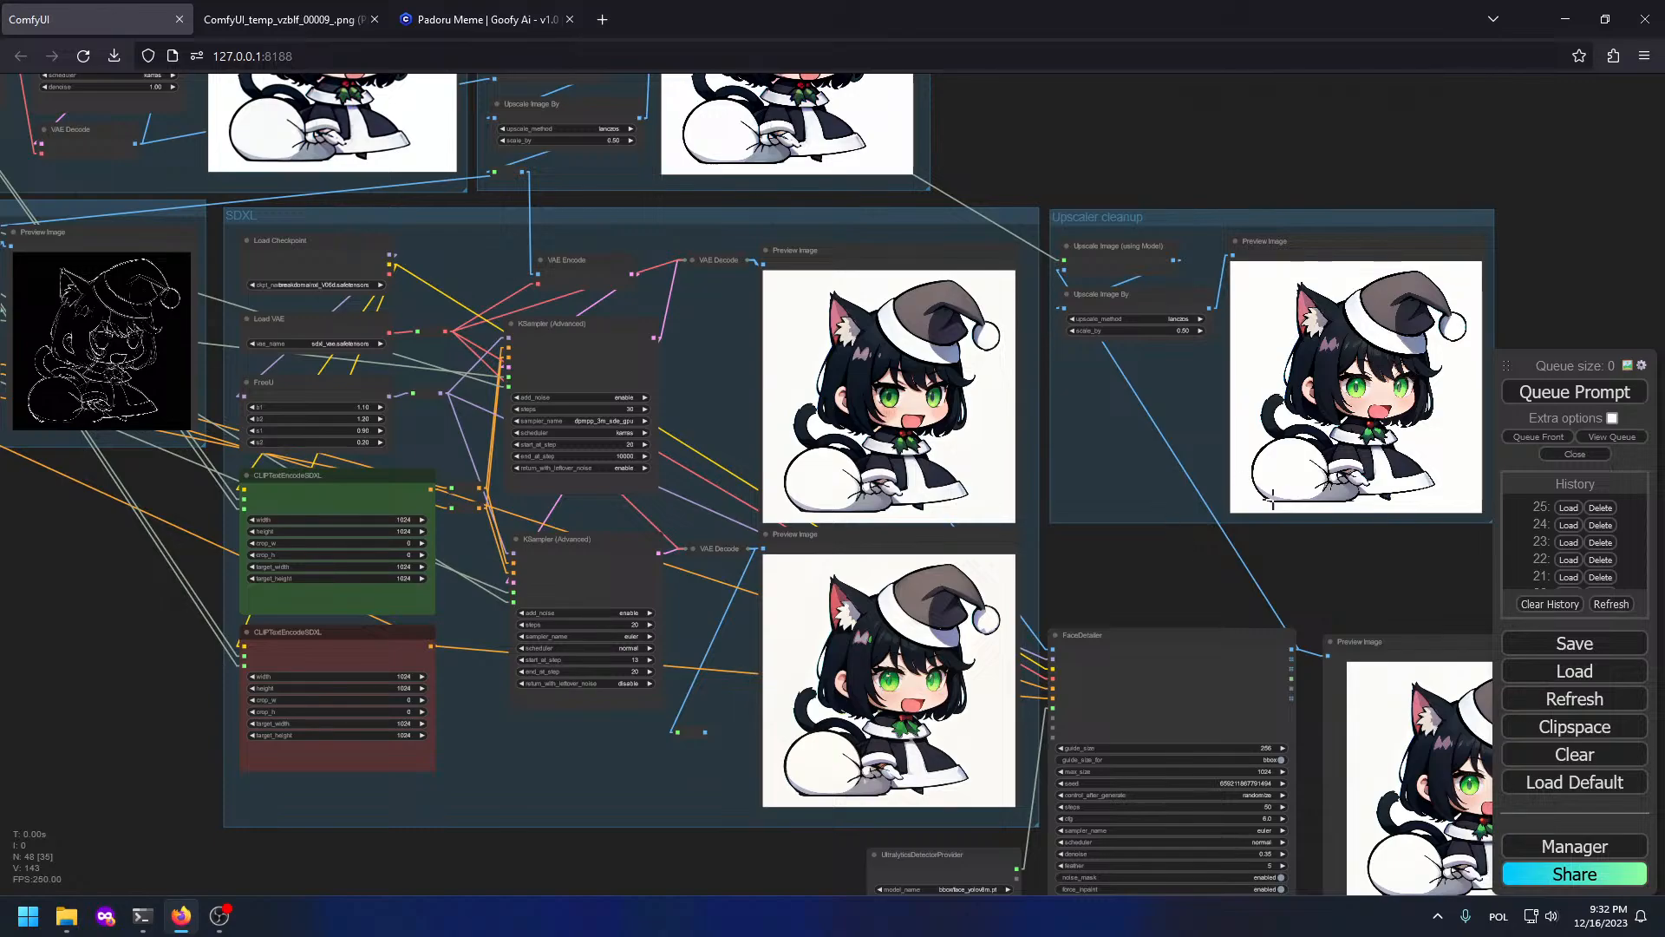
{"action": "left_click_drag", "start_coordinate": [1348, 544], "coordinate": [1043, 403]}
{"action": "scroll", "coordinate": [1183, 454], "scroll_direction": "up", "scroll_amount": 5}
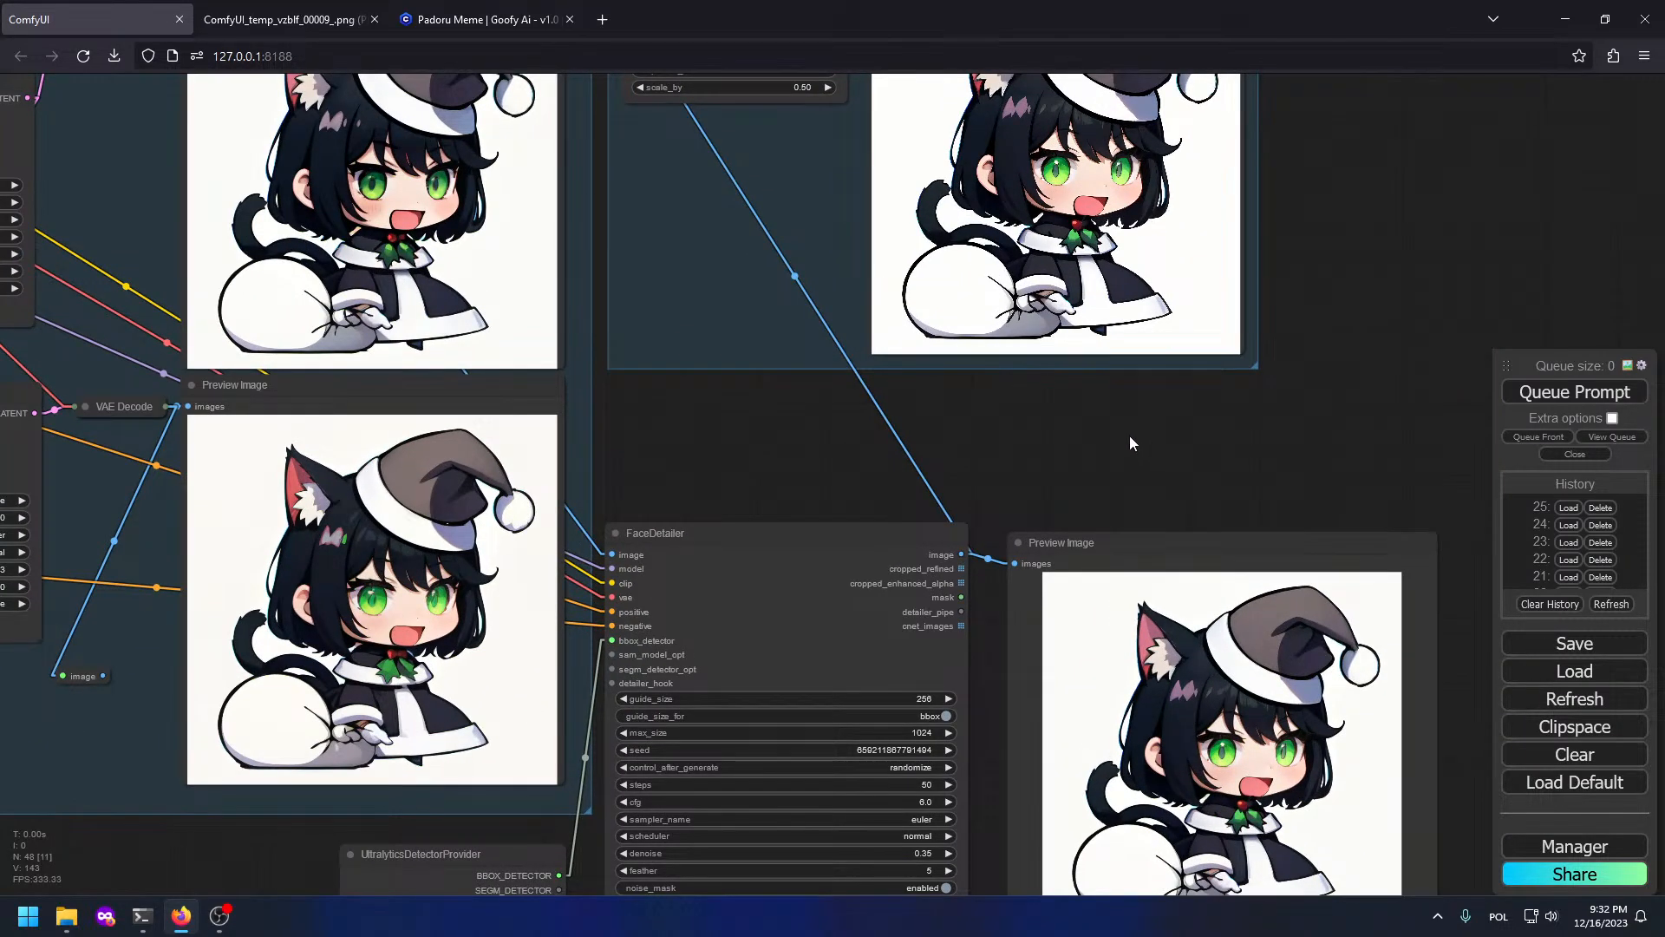
{"action": "scroll", "coordinate": [1129, 436], "scroll_direction": "up", "scroll_amount": 2}
{"action": "left_click_drag", "start_coordinate": [1002, 460], "coordinate": [1160, 768]}
{"action": "scroll", "coordinate": [1142, 532], "scroll_direction": "up", "scroll_amount": 8}
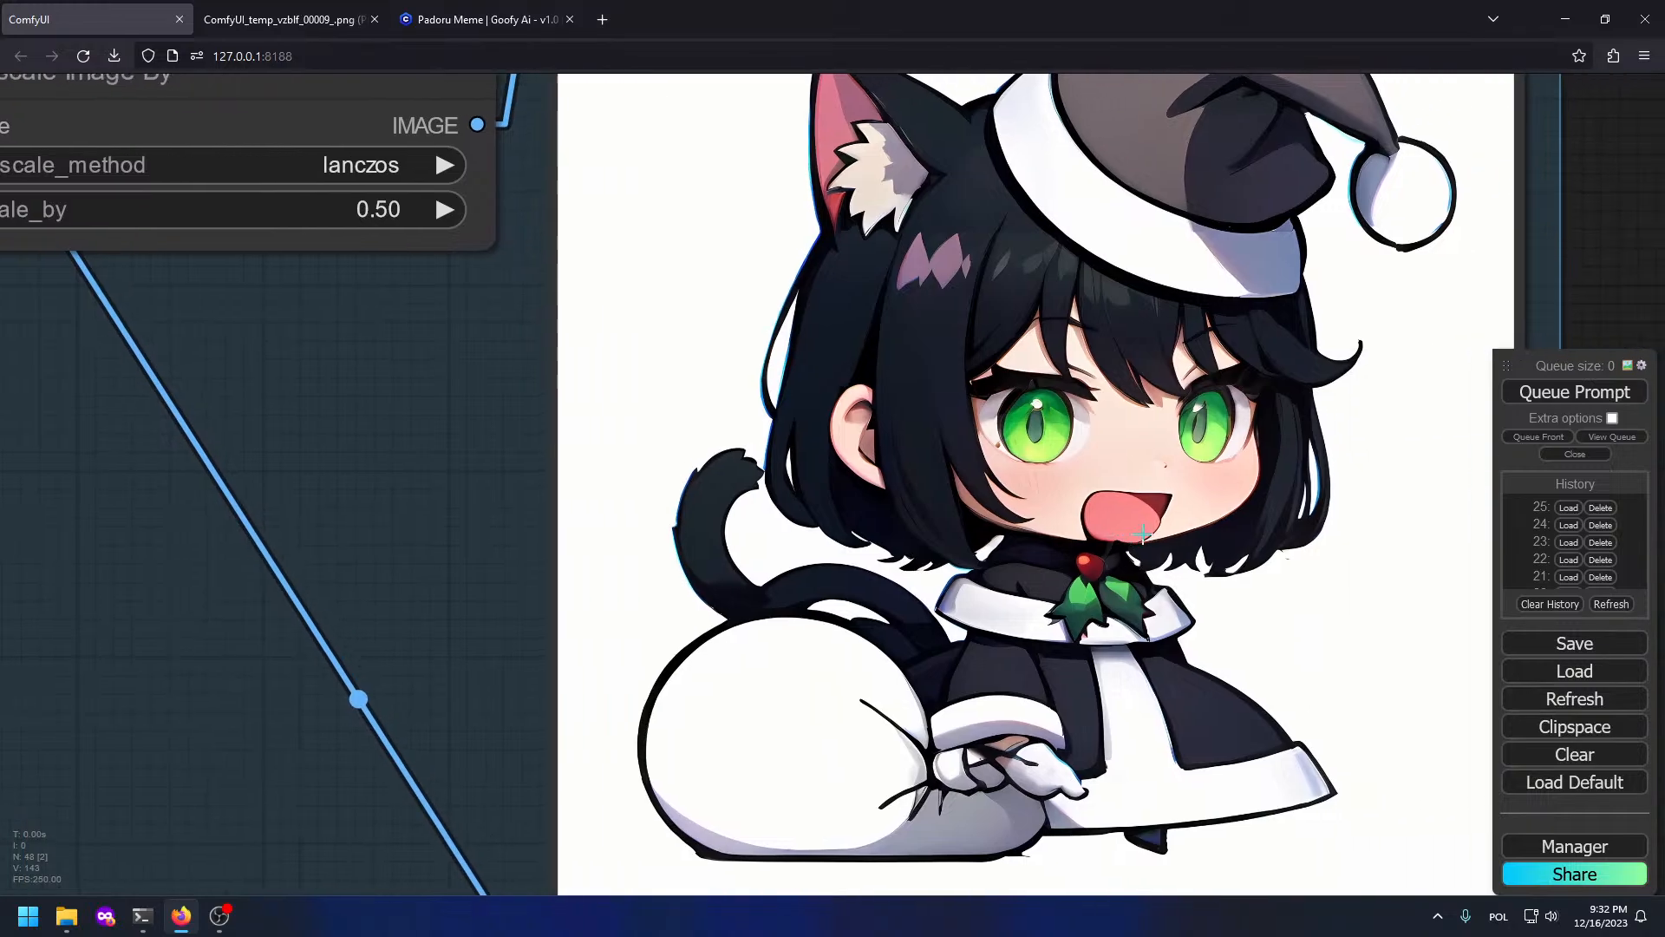
{"action": "scroll", "coordinate": [1062, 488], "scroll_direction": "down", "scroll_amount": 2}
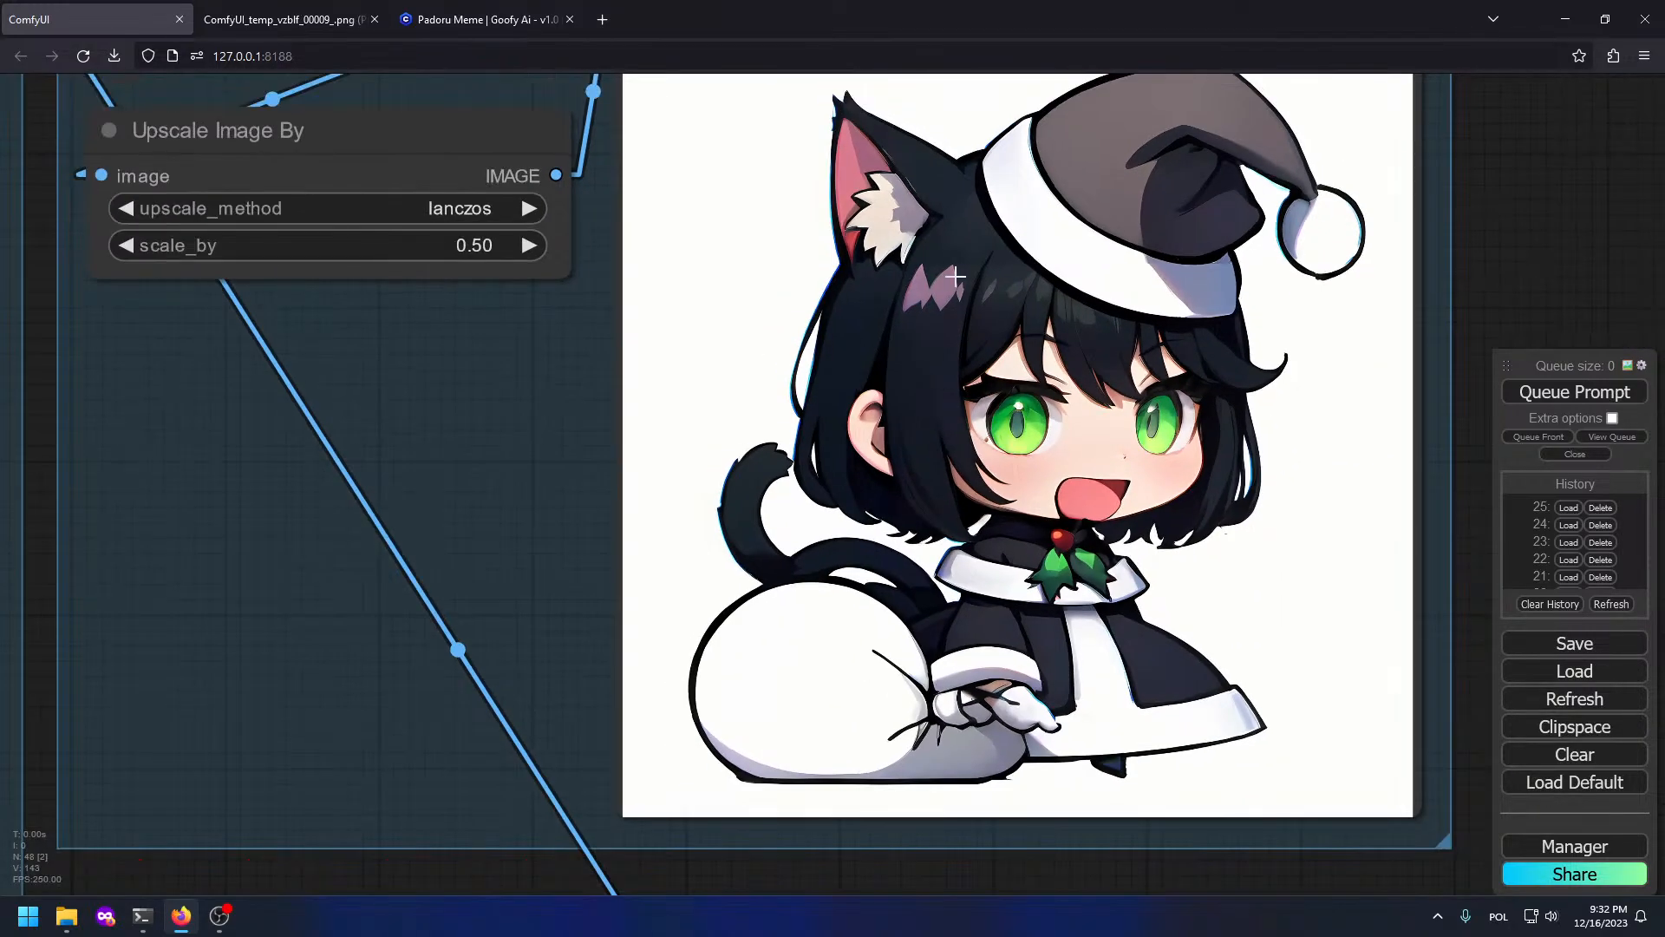
{"action": "right_click", "coordinate": [1025, 293]}
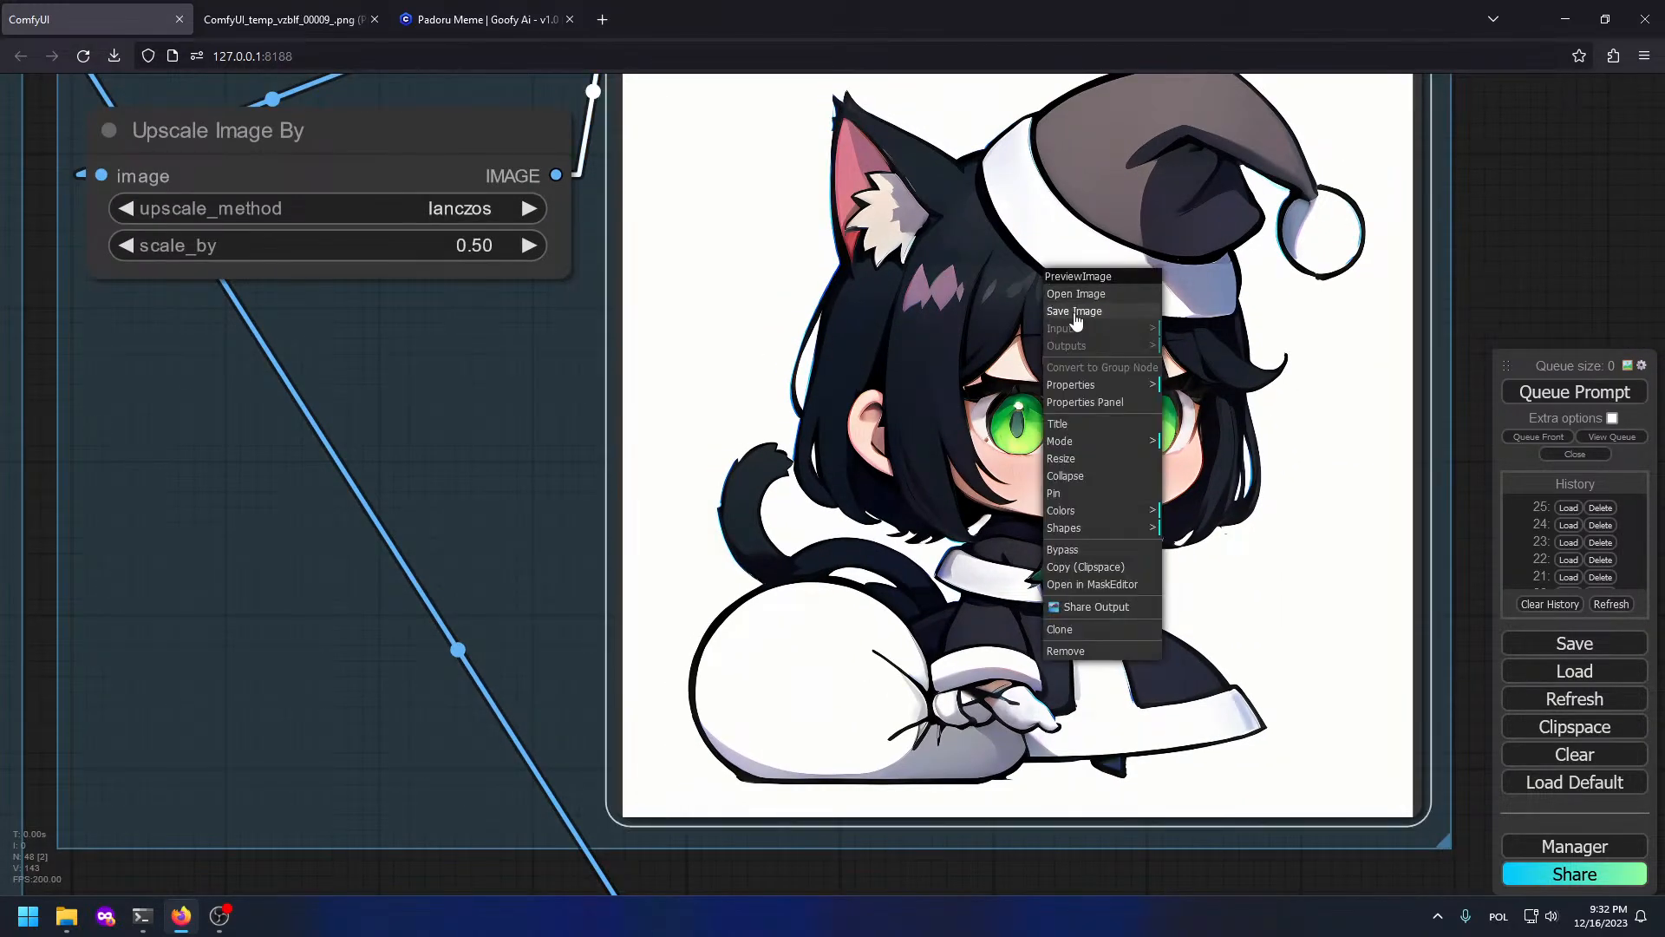
{"action": "left_click", "coordinate": [1076, 298]}
Step: Copy the preview image to the clipboard and move to the empty Desktop 3
{"action": "right_click", "coordinate": [765, 218]}
{"action": "left_click", "coordinate": [811, 207]}
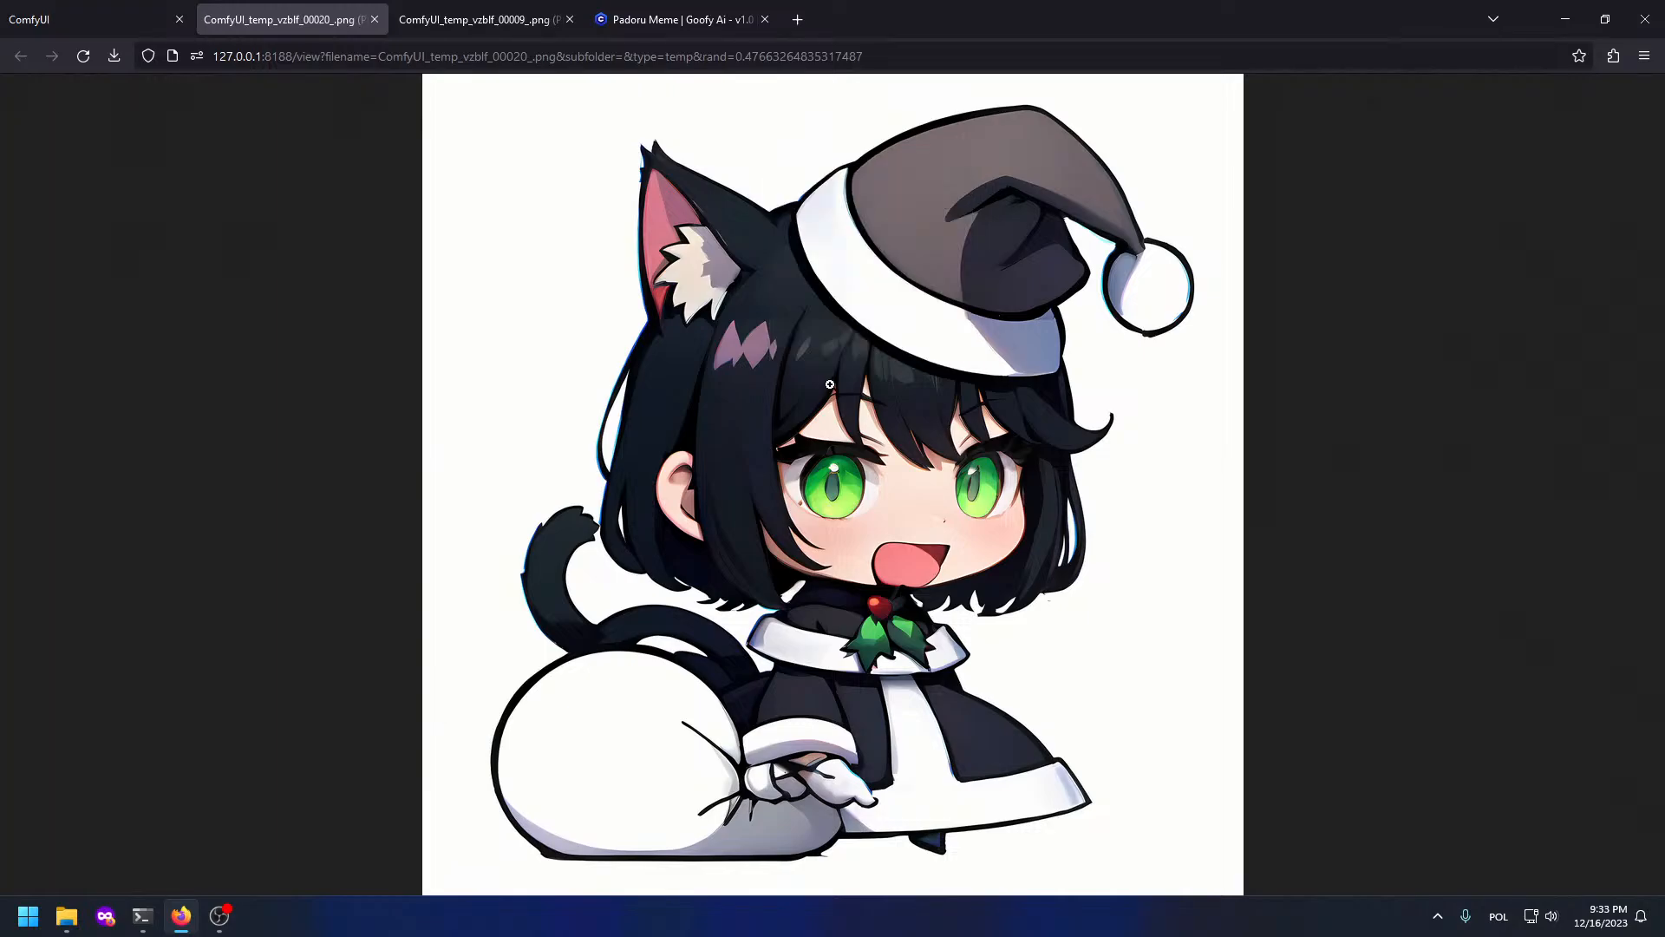
{"action": "key", "text": "super+Tab"}
{"action": "left_click", "coordinate": [930, 780]}
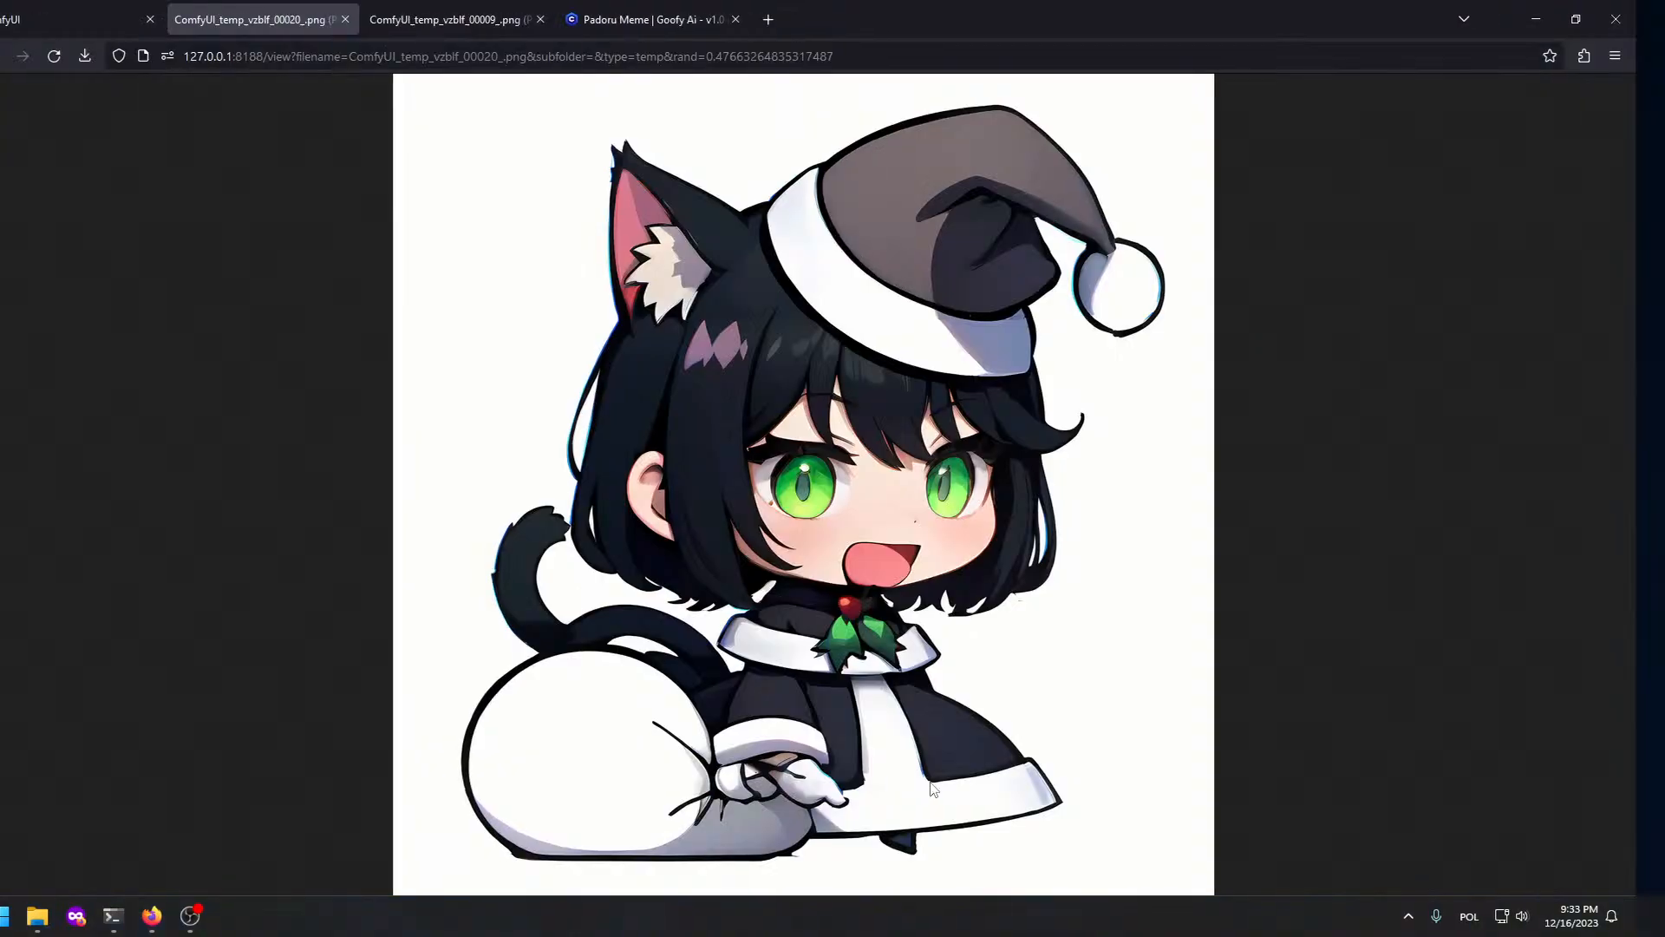
{"action": "key", "text": "super"}
Step: Launch GIMP 2.10.36 from Start search and paste the copied image as new
{"action": "type", "text": "gi"}
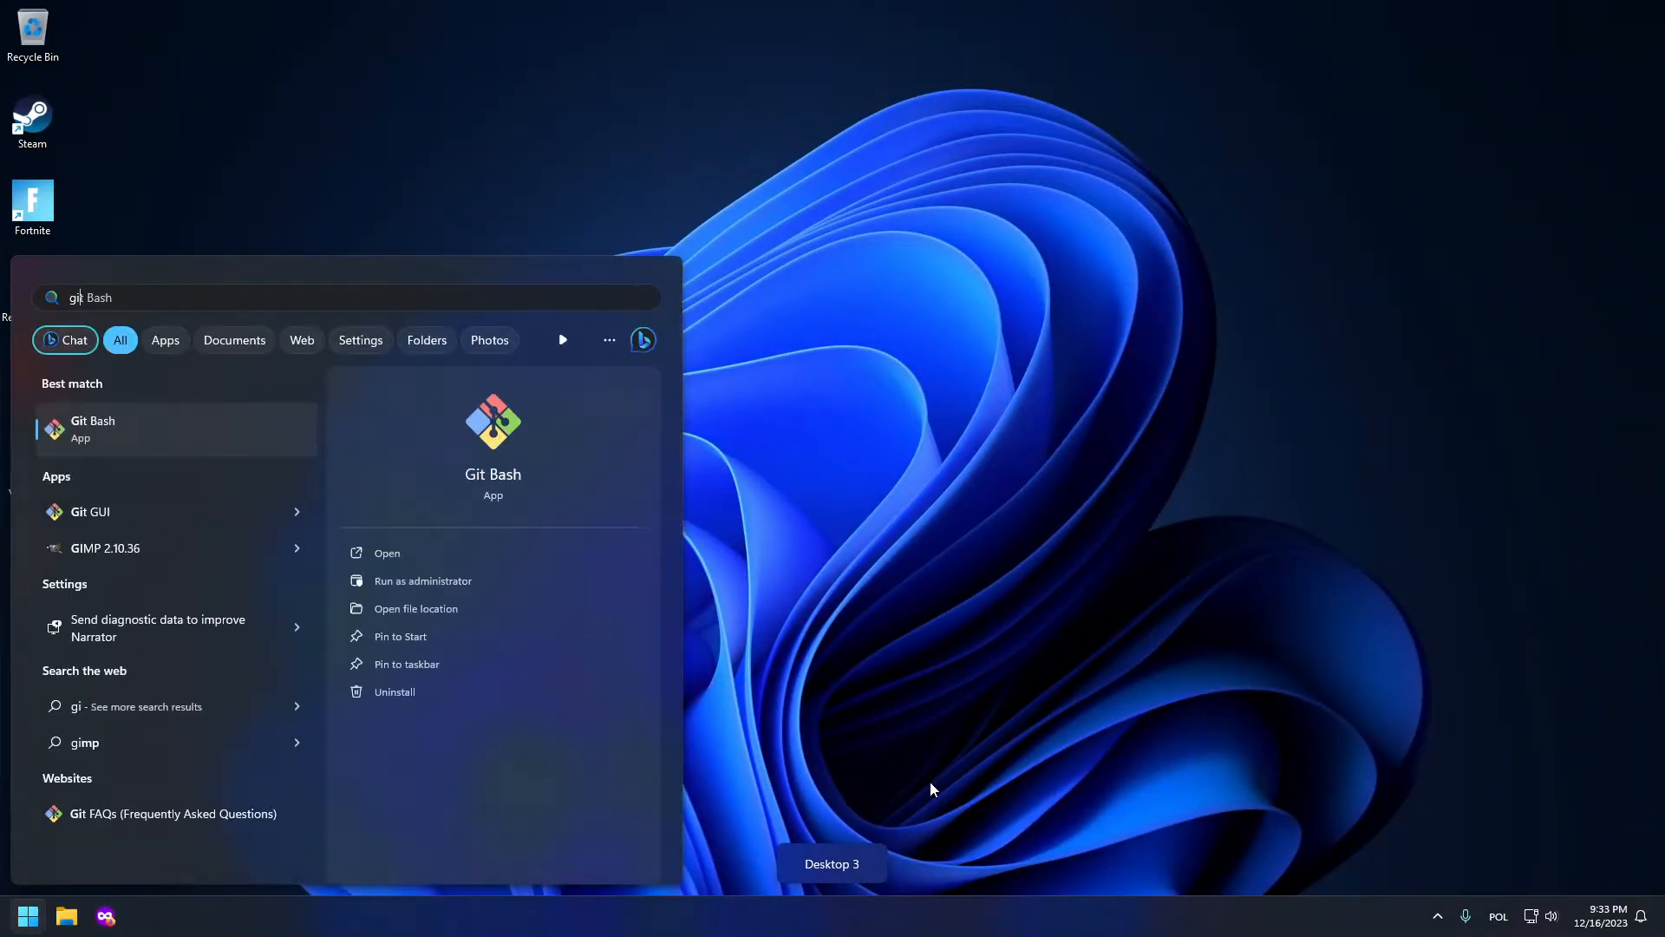
{"action": "type", "text": "mp"}
{"action": "key", "text": "Return"}
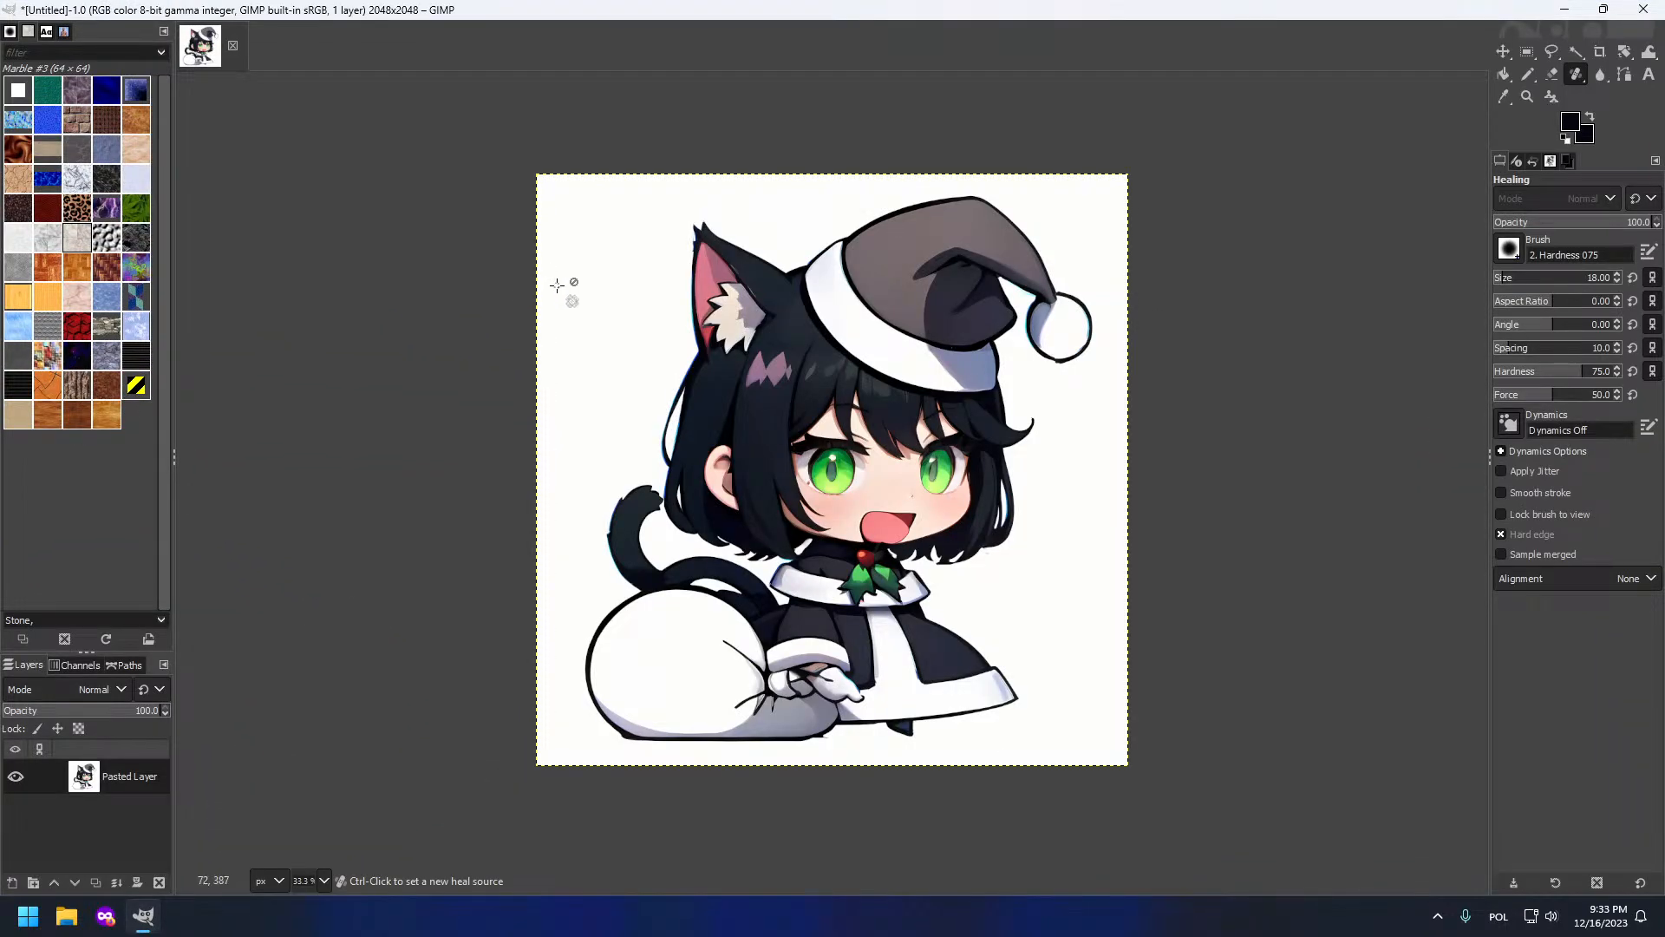
{"action": "key", "text": "F11"}
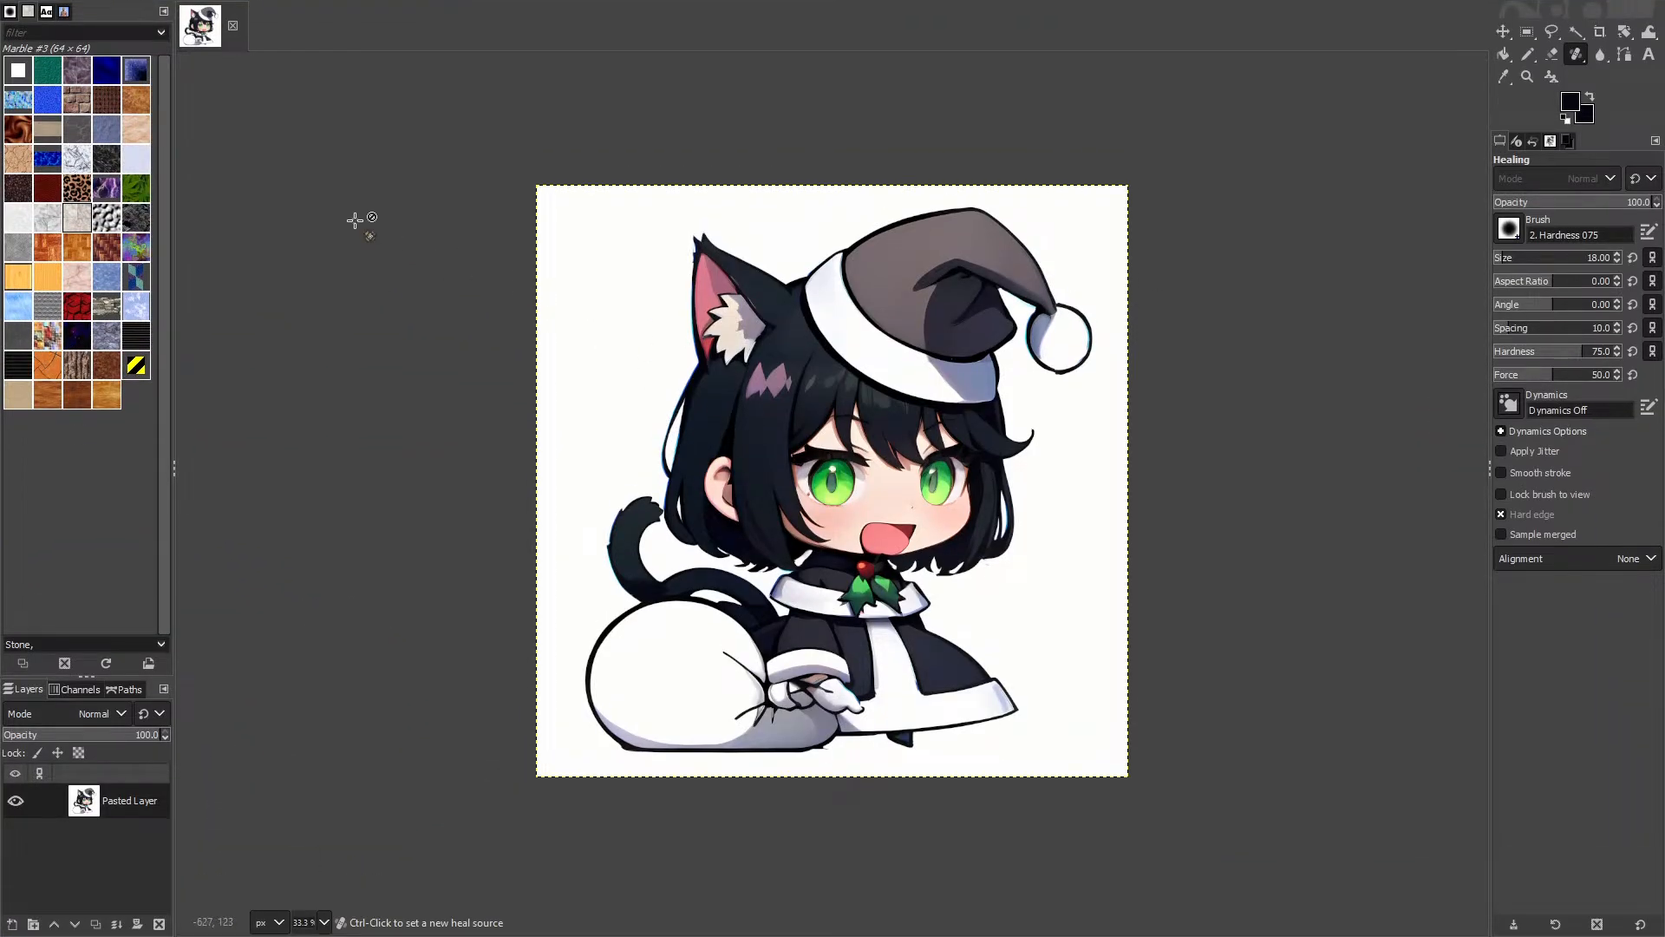
Step: Fuzzy-select the white background, sample white, and select all white pixels by colour
{"action": "key", "text": "u"}
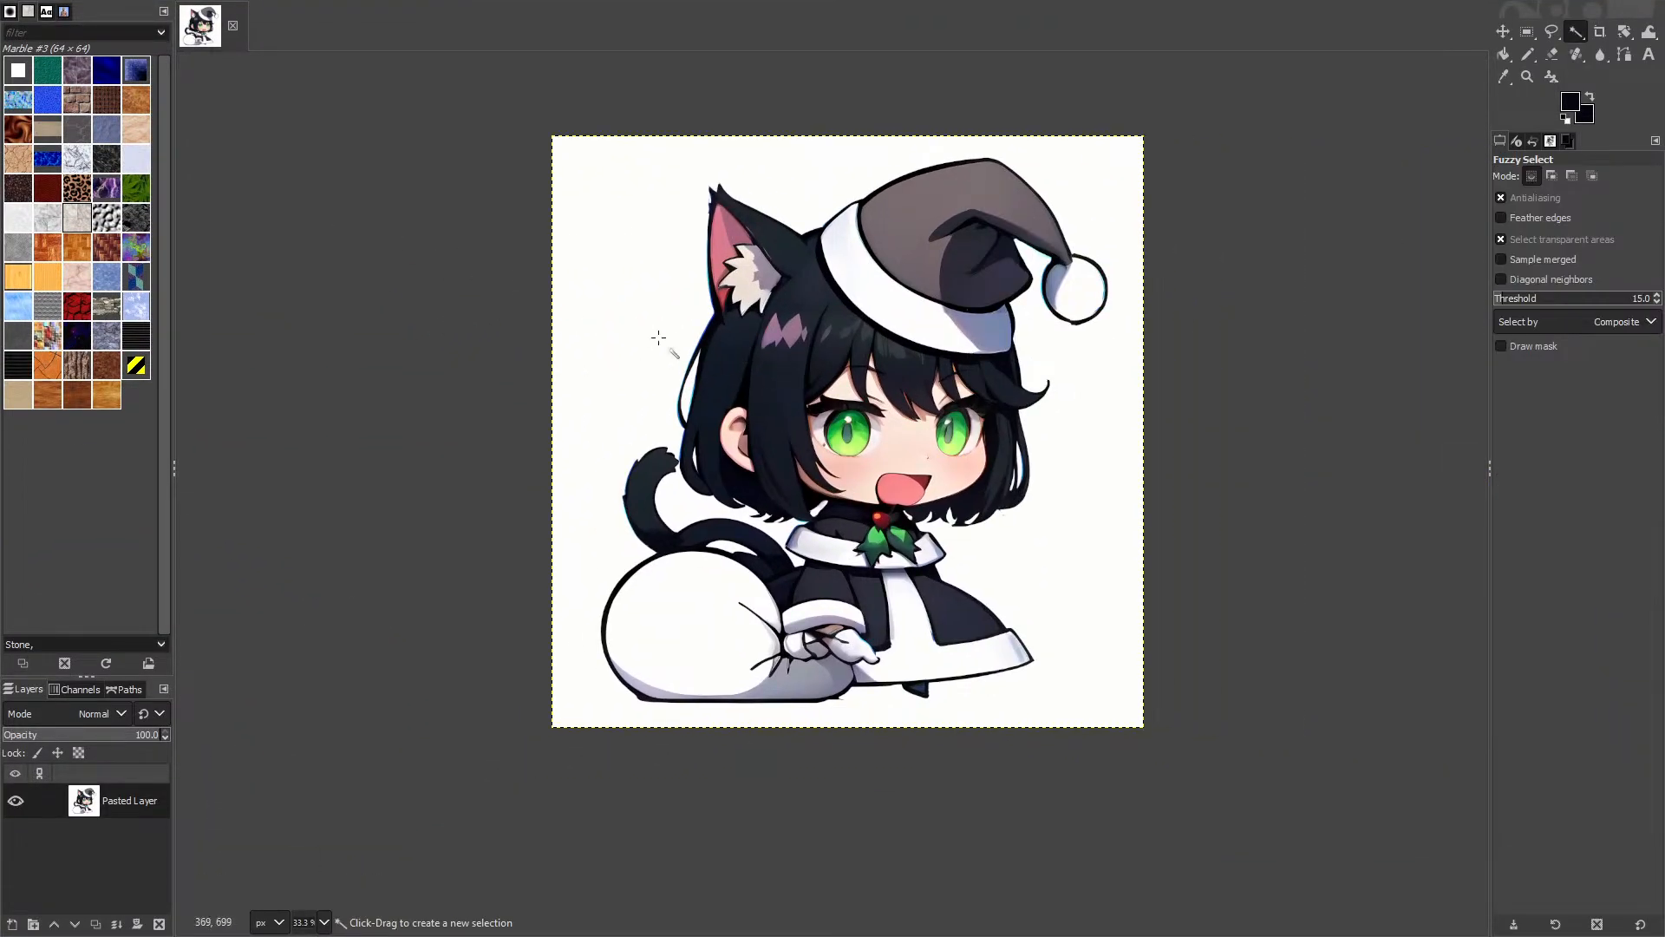
{"action": "left_click", "coordinate": [607, 305]}
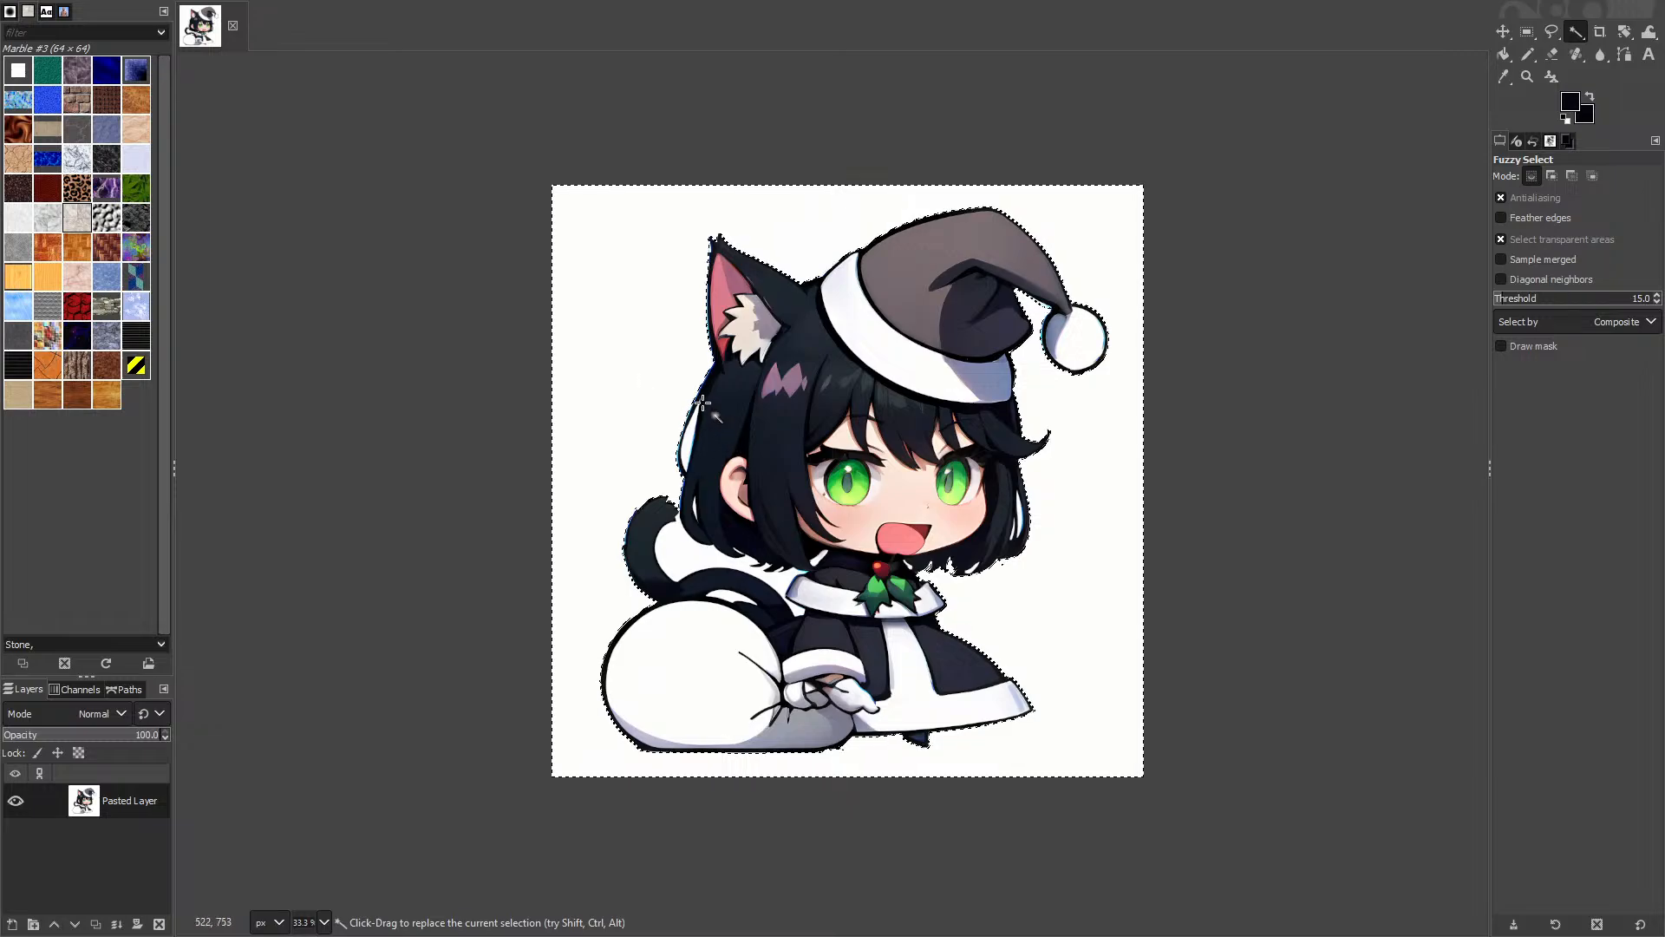
{"action": "key", "text": "o"}
{"action": "left_click", "coordinate": [616, 431]}
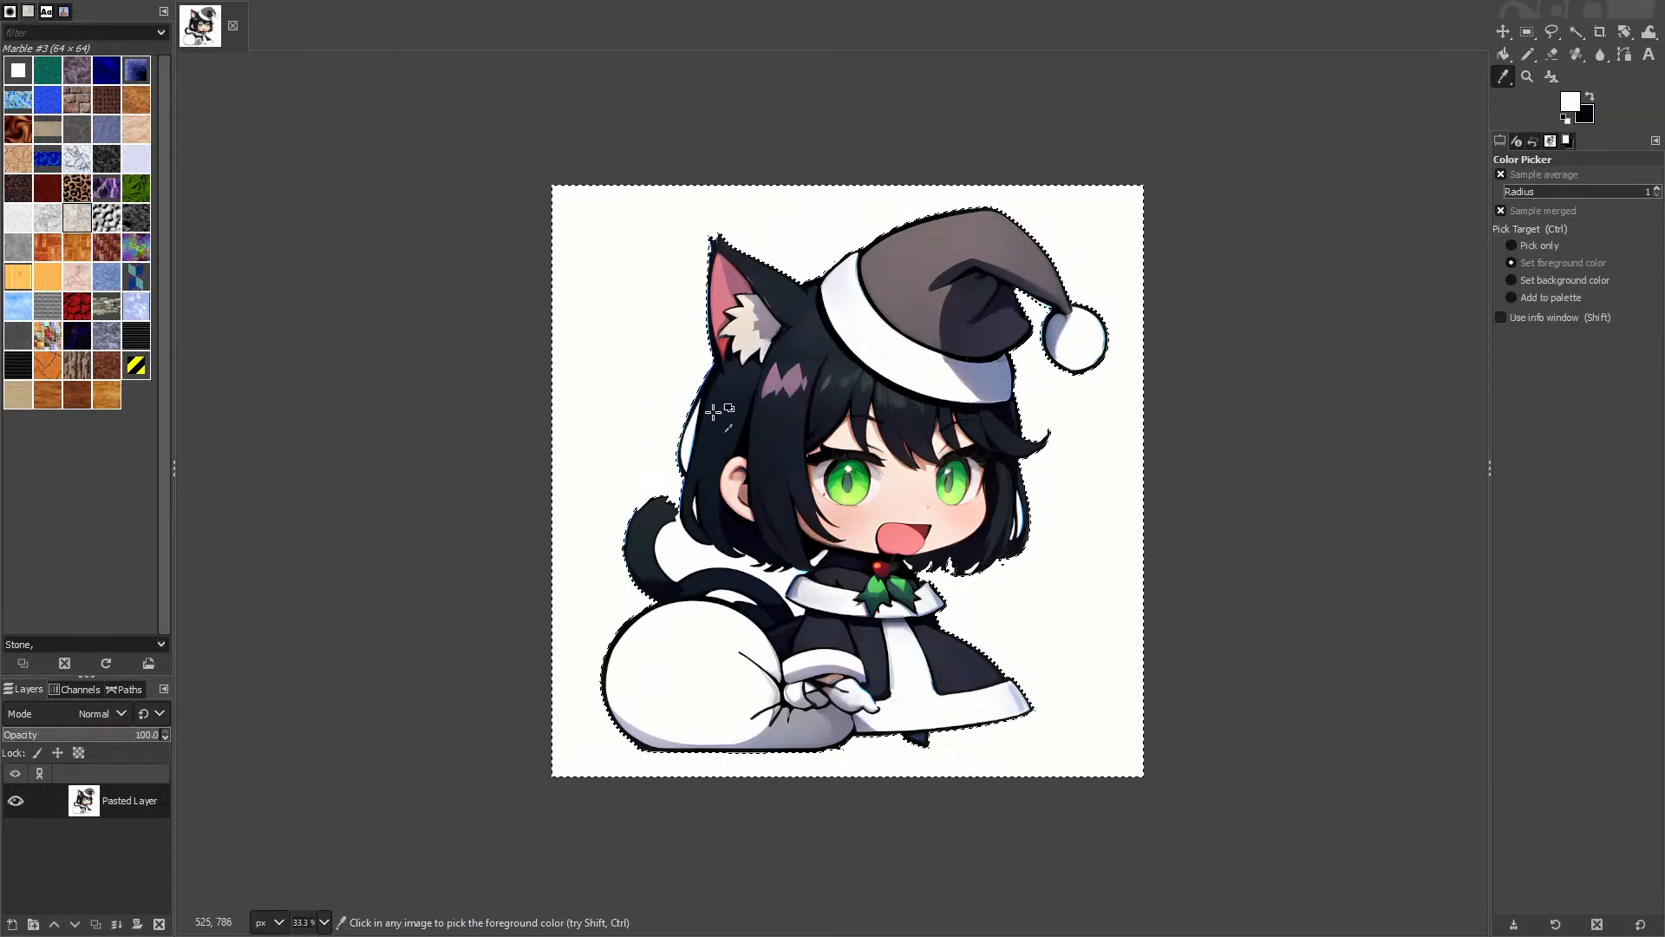
{"action": "key", "text": "shift+o"}
{"action": "left_click", "coordinate": [633, 432]}
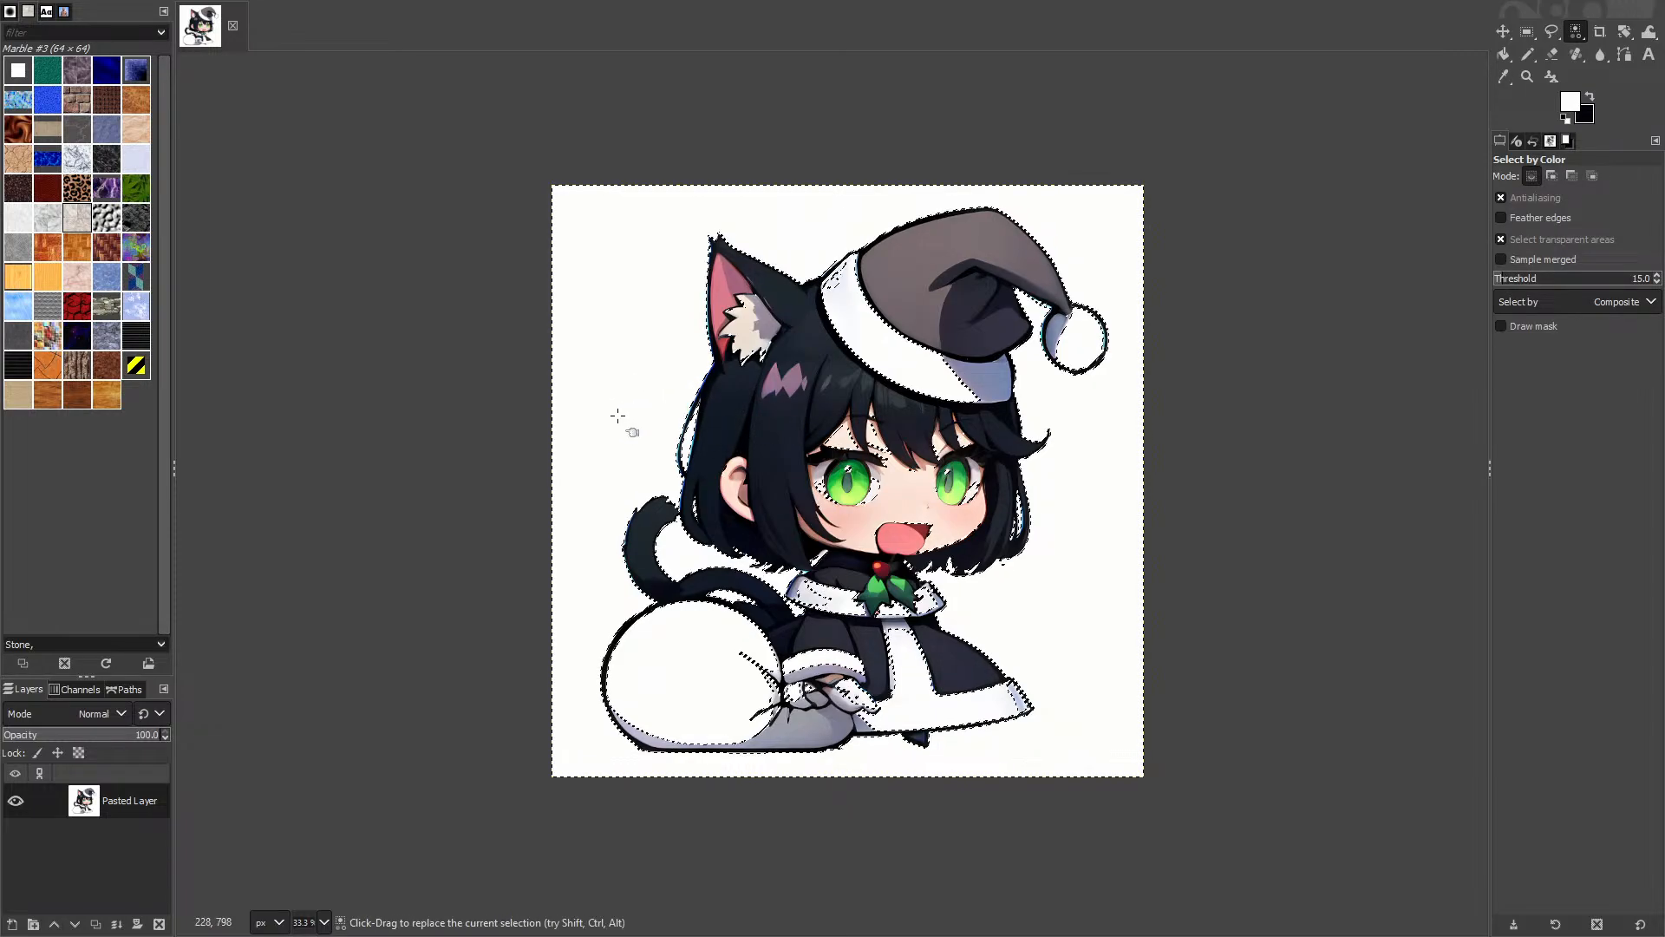
Step: Refine the selection down to the connected white background around the figure
{"action": "scroll", "coordinate": [867, 484], "scroll_direction": "up", "scroll_amount": 4}
{"action": "scroll", "coordinate": [672, 529], "scroll_direction": "down", "scroll_amount": 3}
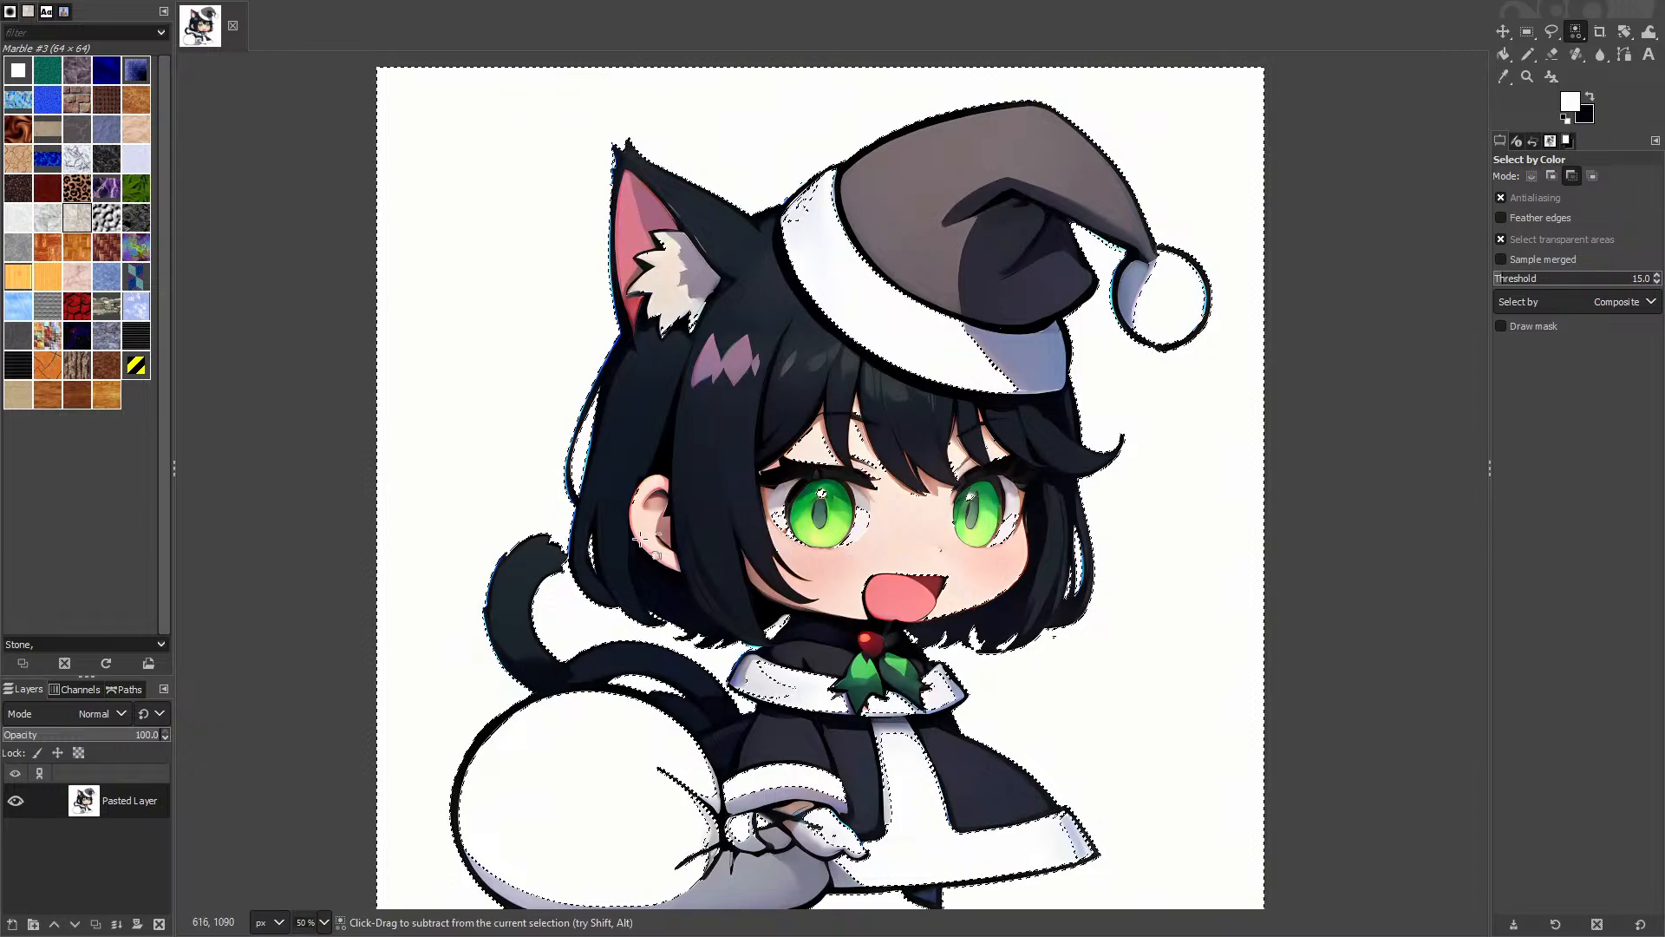
{"action": "scroll", "coordinate": [619, 530], "scroll_direction": "up", "scroll_amount": 3}
{"action": "left_click", "coordinate": [446, 434]}
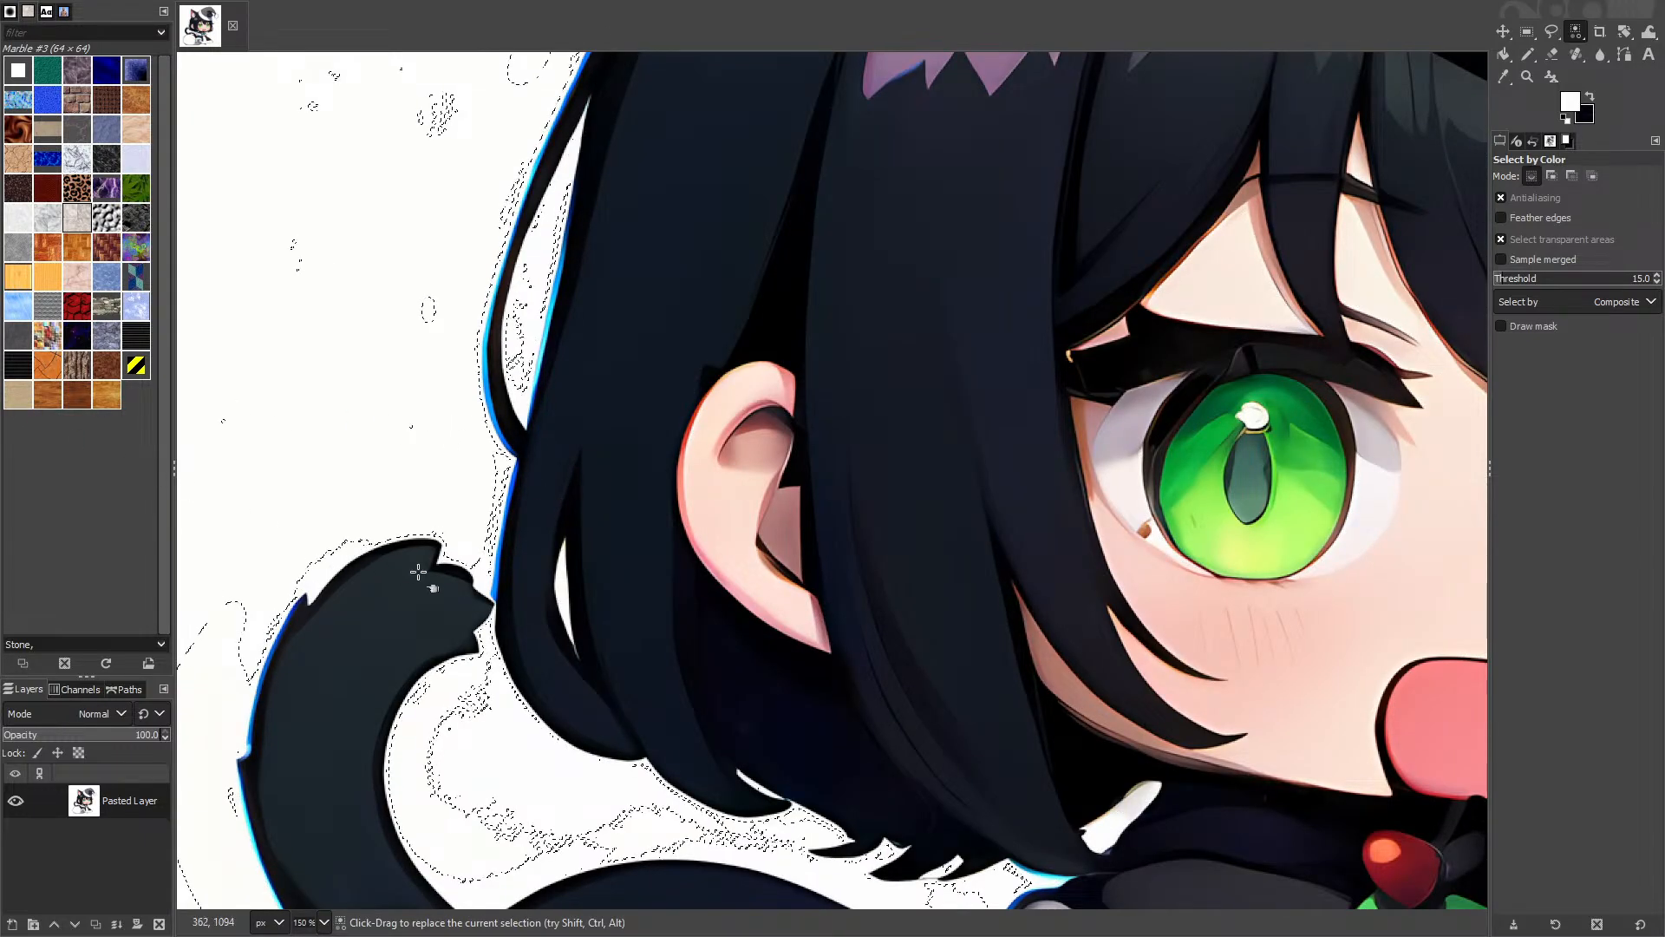
{"action": "scroll", "coordinate": [299, 492], "scroll_direction": "down", "scroll_amount": 3}
{"action": "scroll", "coordinate": [300, 493], "scroll_direction": "down", "scroll_amount": 1}
{"action": "scroll", "coordinate": [547, 329], "scroll_direction": "up", "scroll_amount": 3}
{"action": "key", "text": "u"}
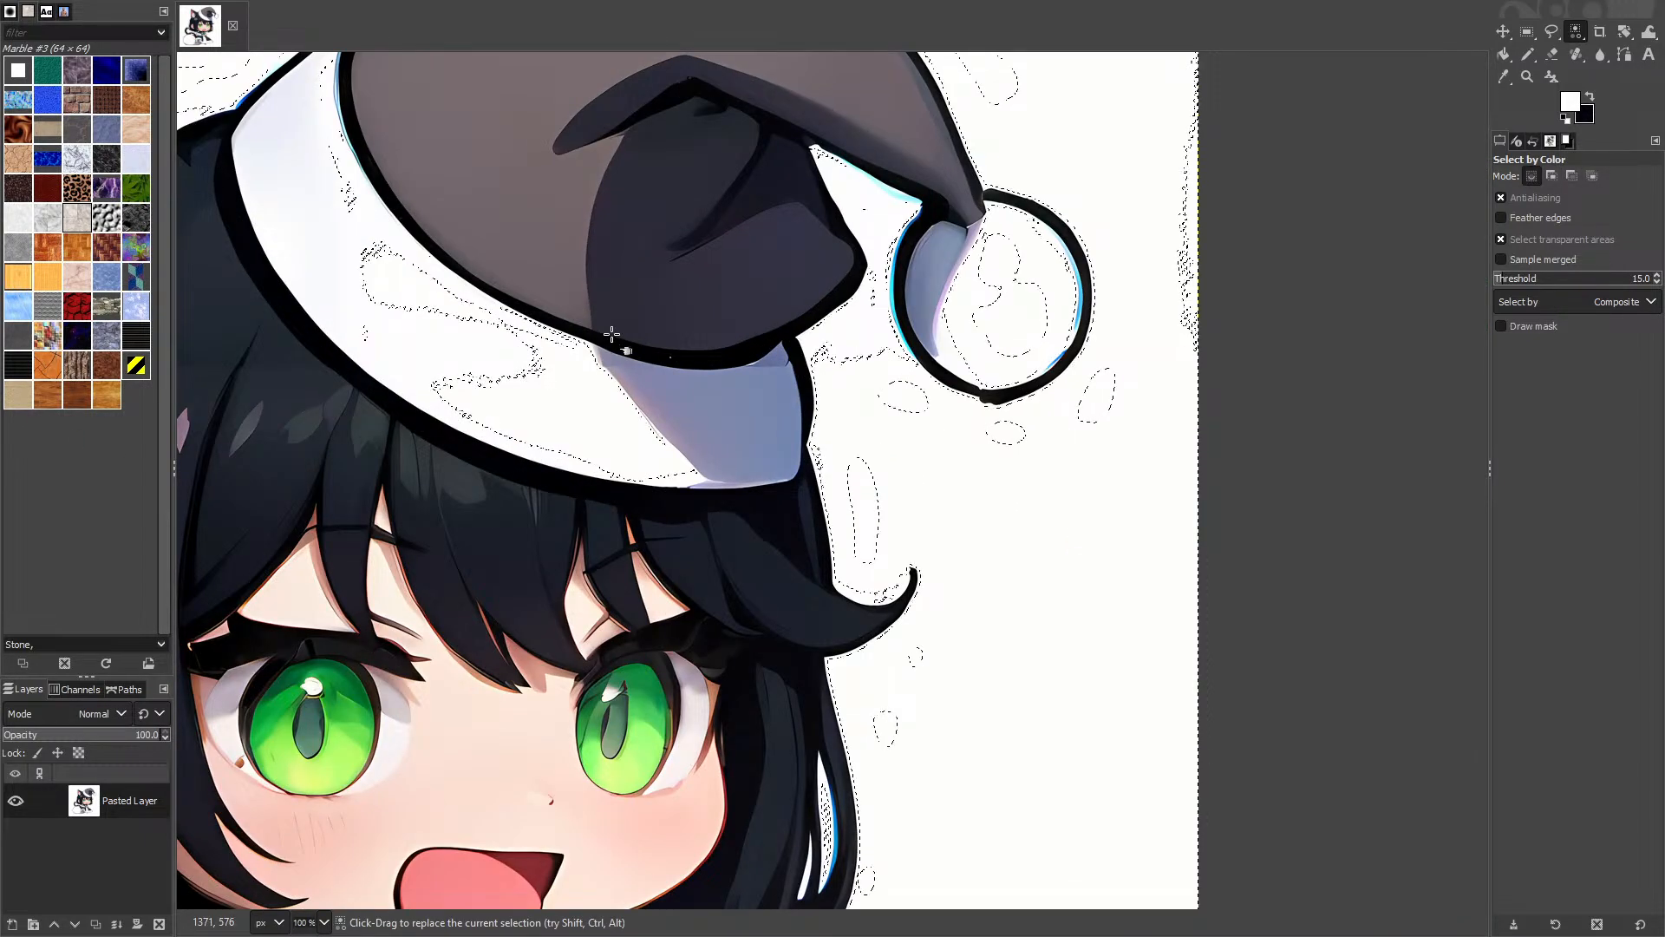
{"action": "left_click", "coordinate": [1137, 496]}
Step: Add the white slivers in the left hair and lower hair strand to the selection
{"action": "left_click_drag", "start_coordinate": [744, 169], "coordinate": [1227, 584]}
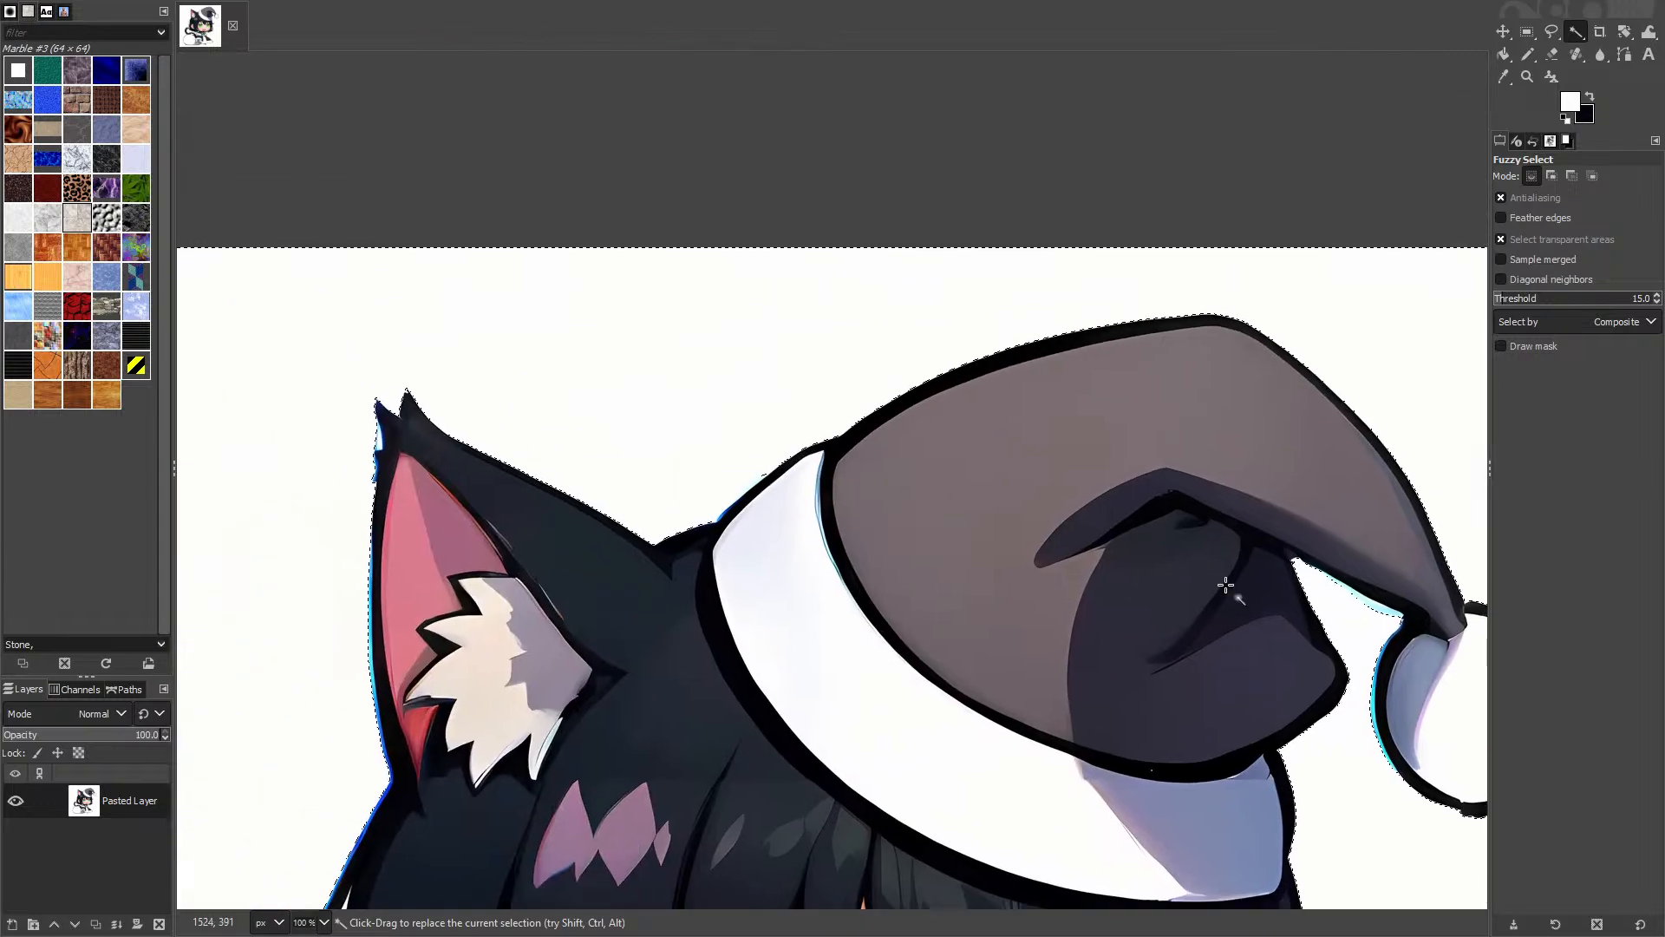
{"action": "left_click_drag", "start_coordinate": [737, 476], "coordinate": [1069, 150]}
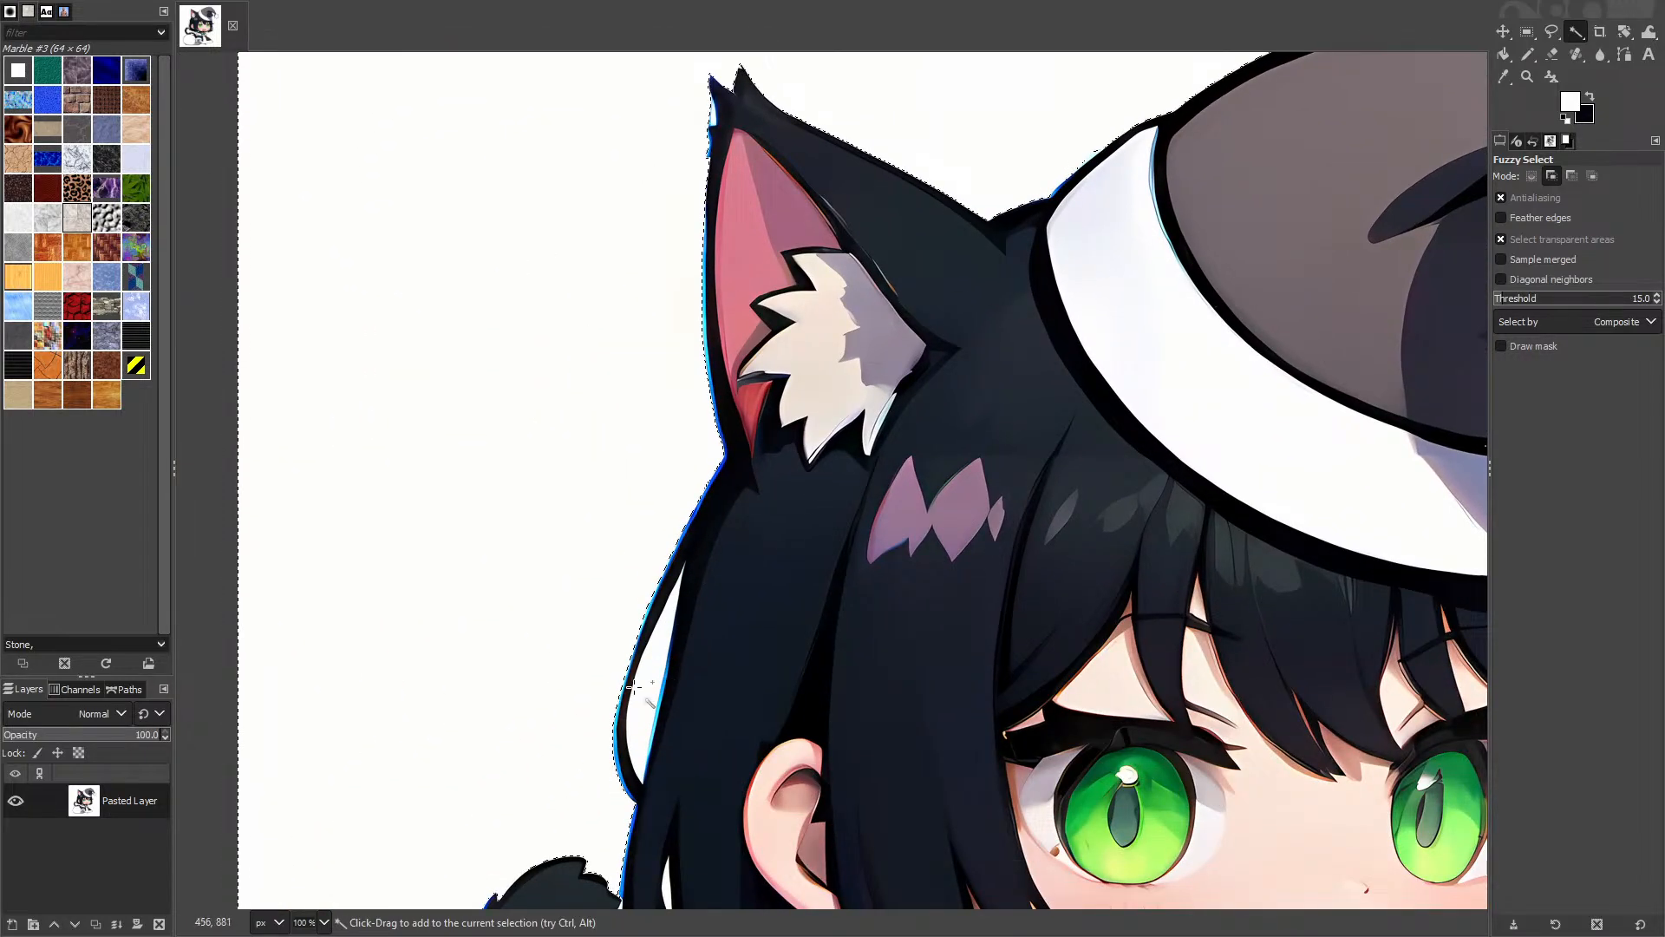
{"action": "scroll", "coordinate": [633, 685], "scroll_direction": "down", "scroll_amount": 5}
{"action": "scroll", "coordinate": [662, 219], "scroll_direction": "up", "scroll_amount": 2}
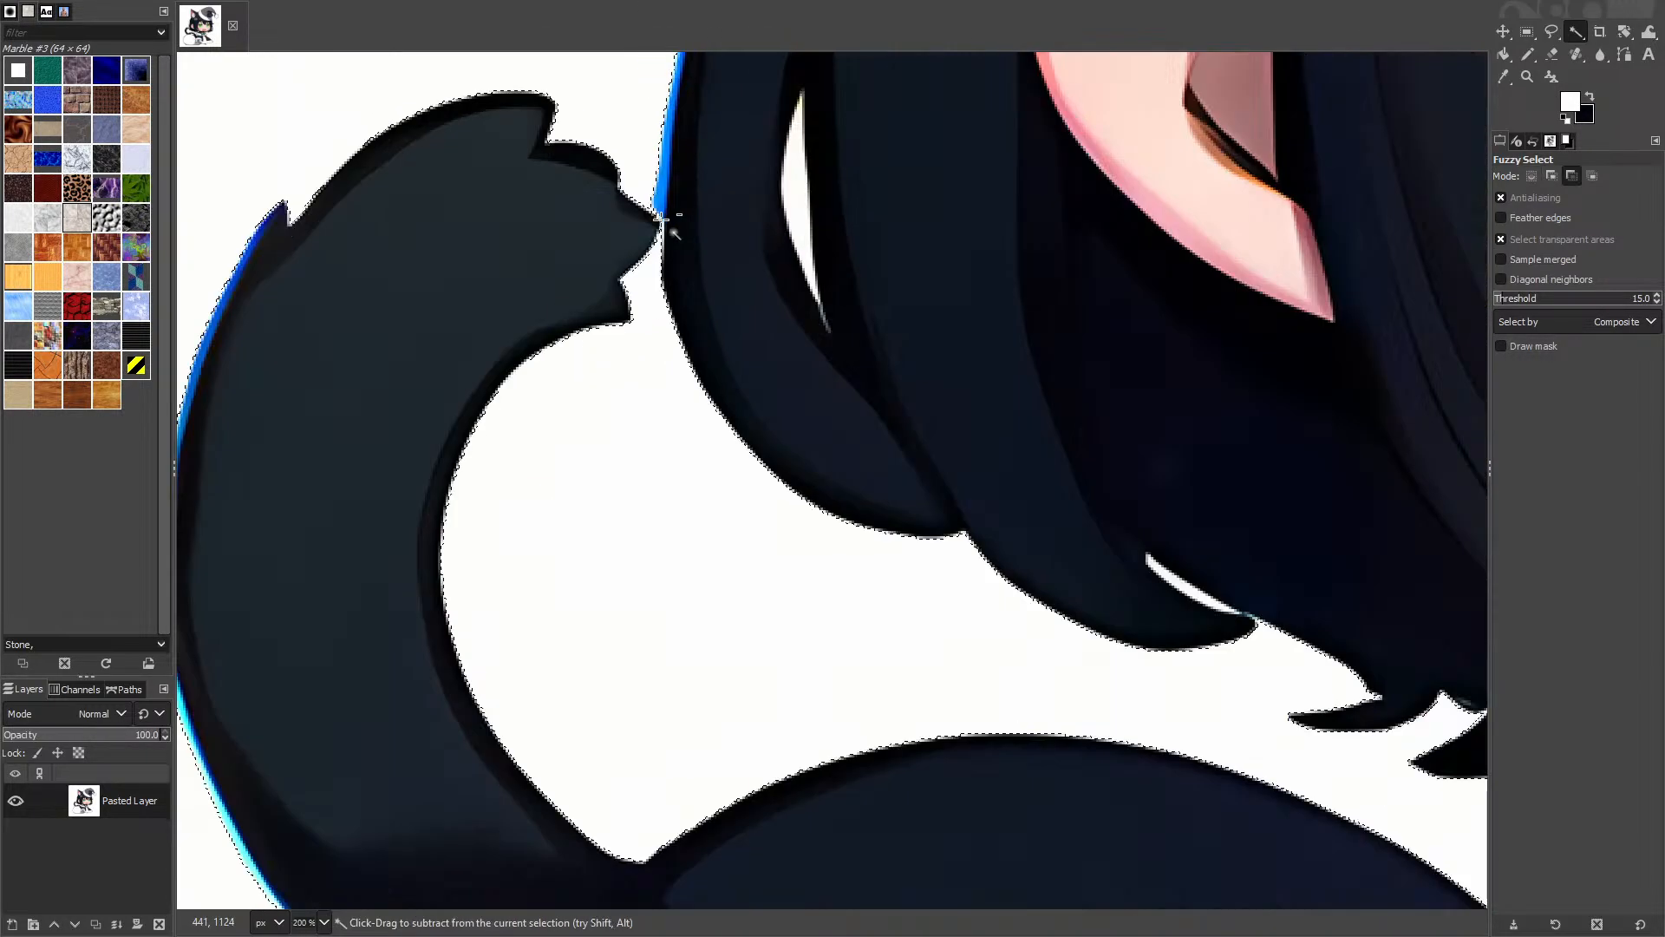
{"action": "scroll", "coordinate": [661, 219], "scroll_direction": "up", "scroll_amount": 1}
{"action": "left_click", "coordinate": [837, 227], "text": "shift"}
{"action": "left_click_drag", "start_coordinate": [1370, 753], "coordinate": [944, 450]}
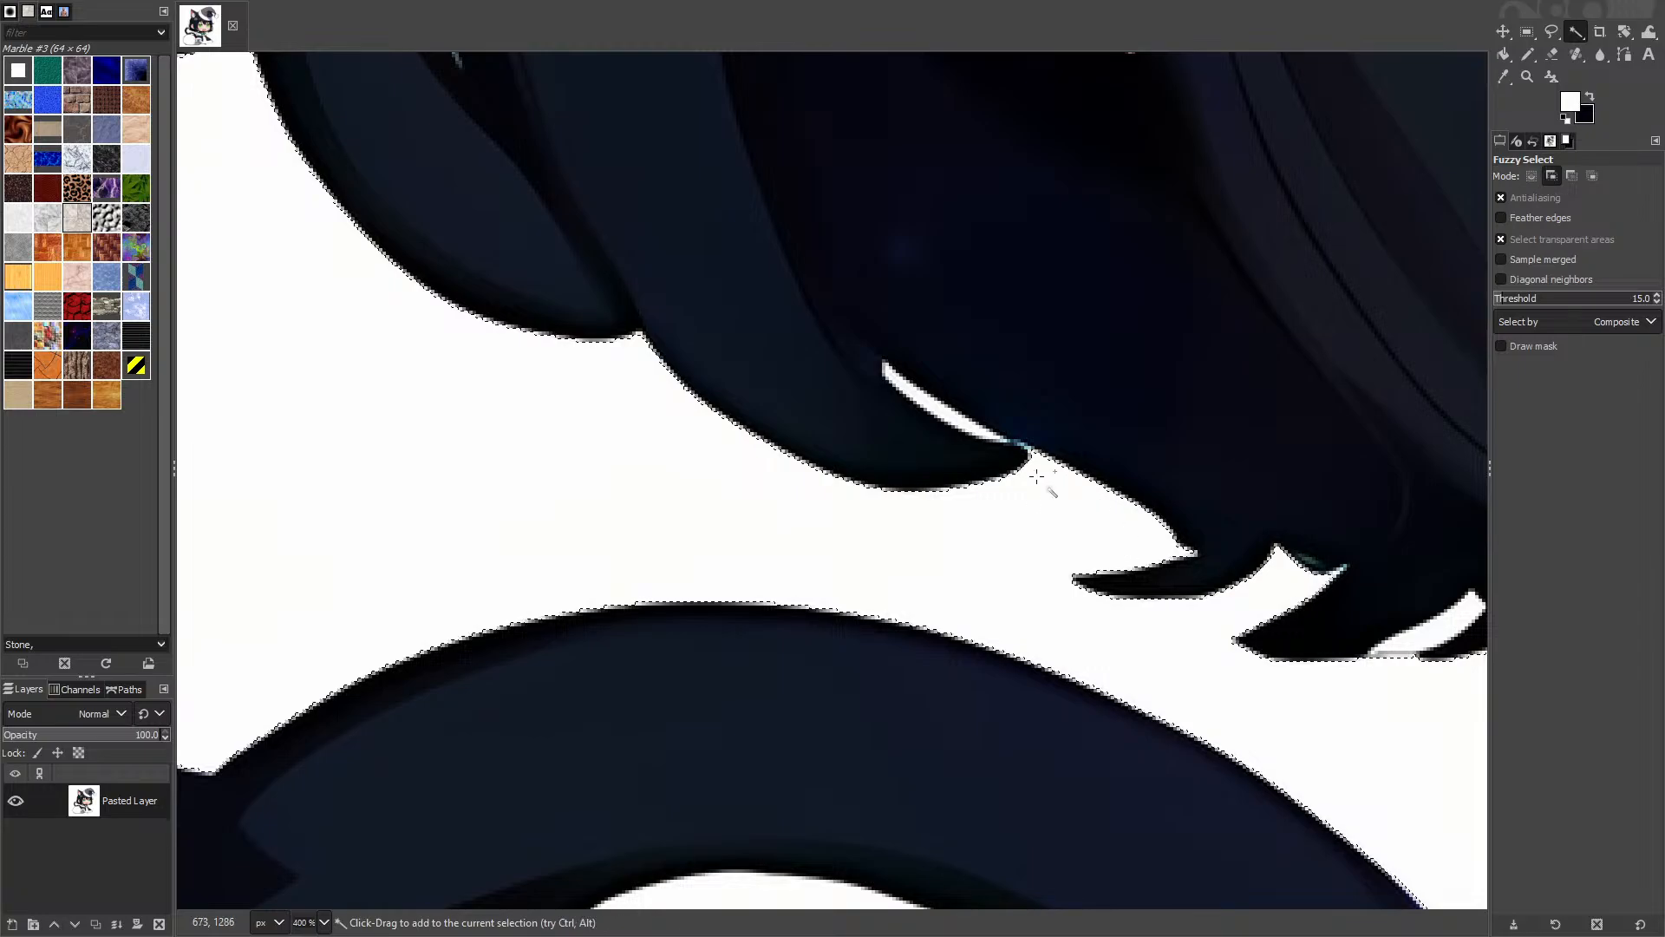
{"action": "scroll", "coordinate": [1004, 521], "scroll_direction": "down", "scroll_amount": 2}
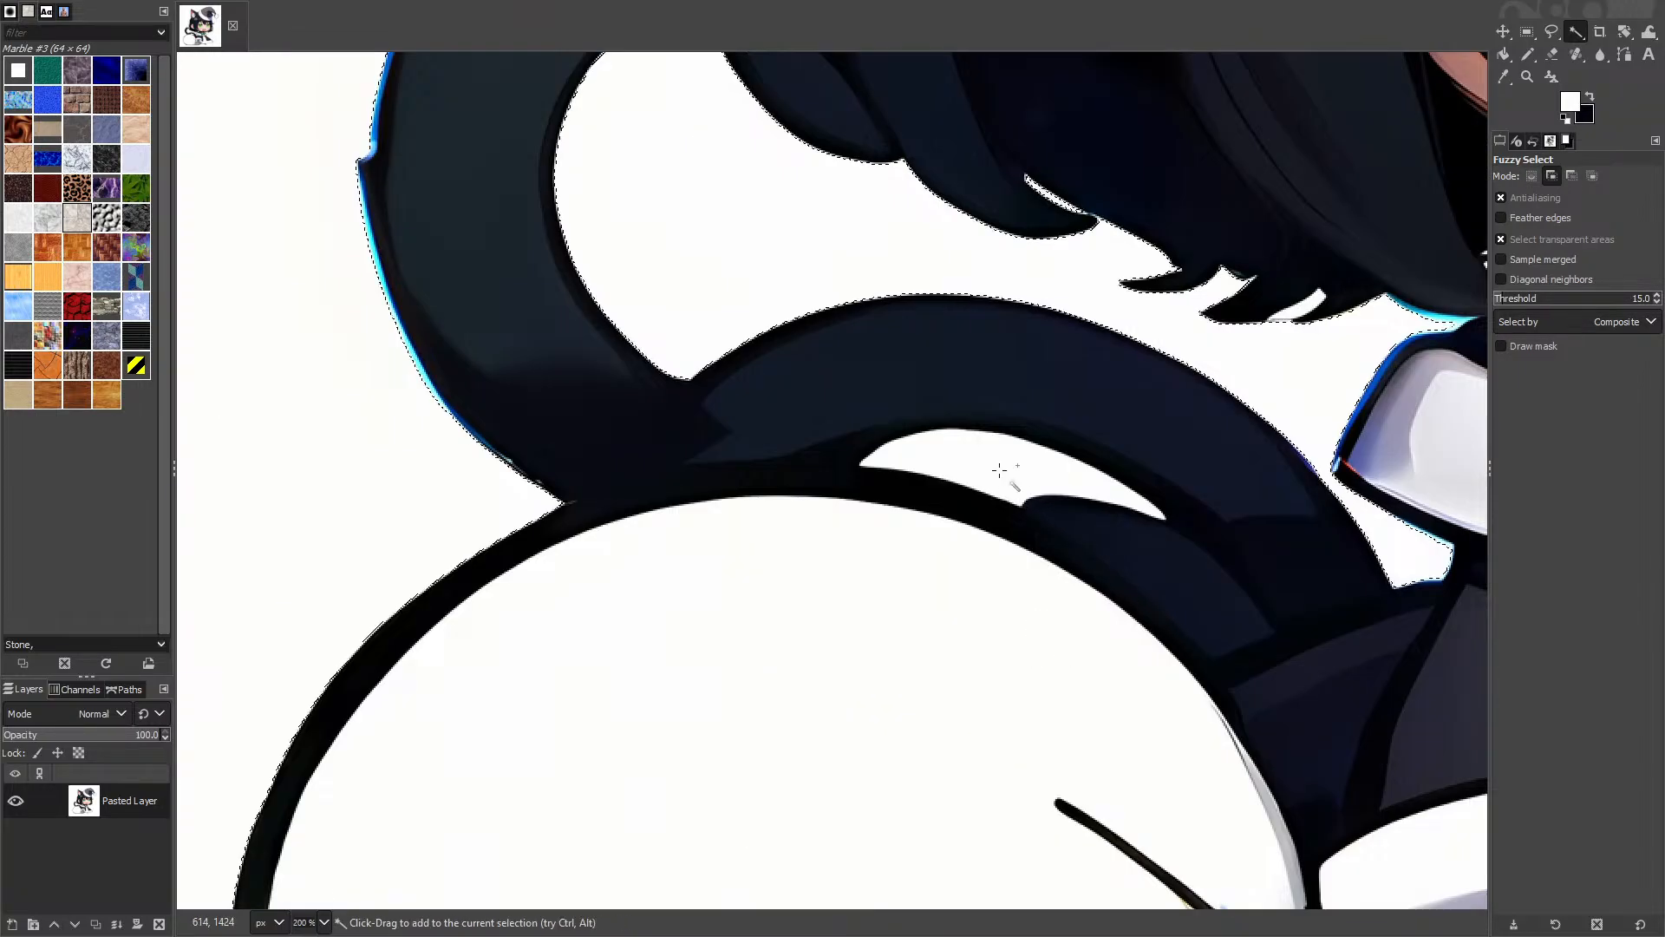
{"action": "scroll", "coordinate": [999, 470], "scroll_direction": "down", "scroll_amount": 4}
{"action": "left_click_drag", "start_coordinate": [1096, 532], "coordinate": [870, 453]}
{"action": "scroll", "coordinate": [875, 453], "scroll_direction": "up", "scroll_amount": 2}
{"action": "left_click_drag", "start_coordinate": [1198, 340], "coordinate": [904, 668]}
{"action": "scroll", "coordinate": [1181, 375], "scroll_direction": "up", "scroll_amount": 3}
{"action": "left_click", "coordinate": [1048, 473], "text": "shift"}
{"action": "left_click", "coordinate": [989, 662], "text": "shift"}
Step: Add the white slivers below the hair and beside the left ear tip to the selection
{"action": "scroll", "coordinate": [996, 662], "scroll_direction": "down", "scroll_amount": 1}
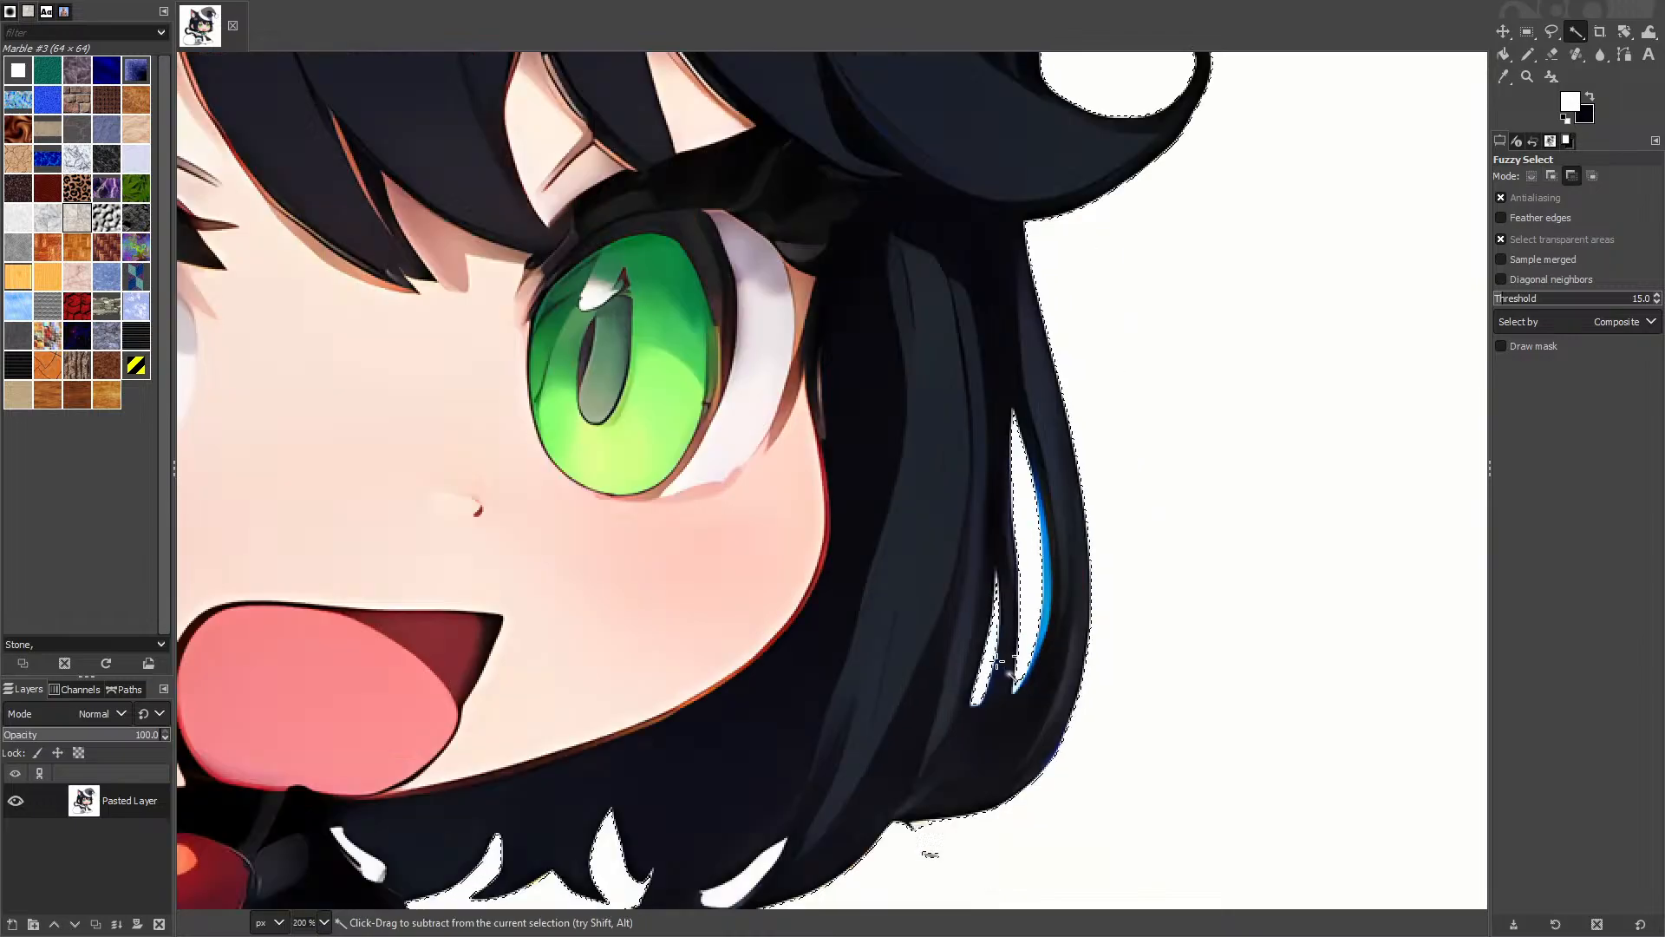
{"action": "scroll", "coordinate": [1000, 662], "scroll_direction": "down", "scroll_amount": 1}
{"action": "scroll", "coordinate": [1015, 781], "scroll_direction": "up", "scroll_amount": 5}
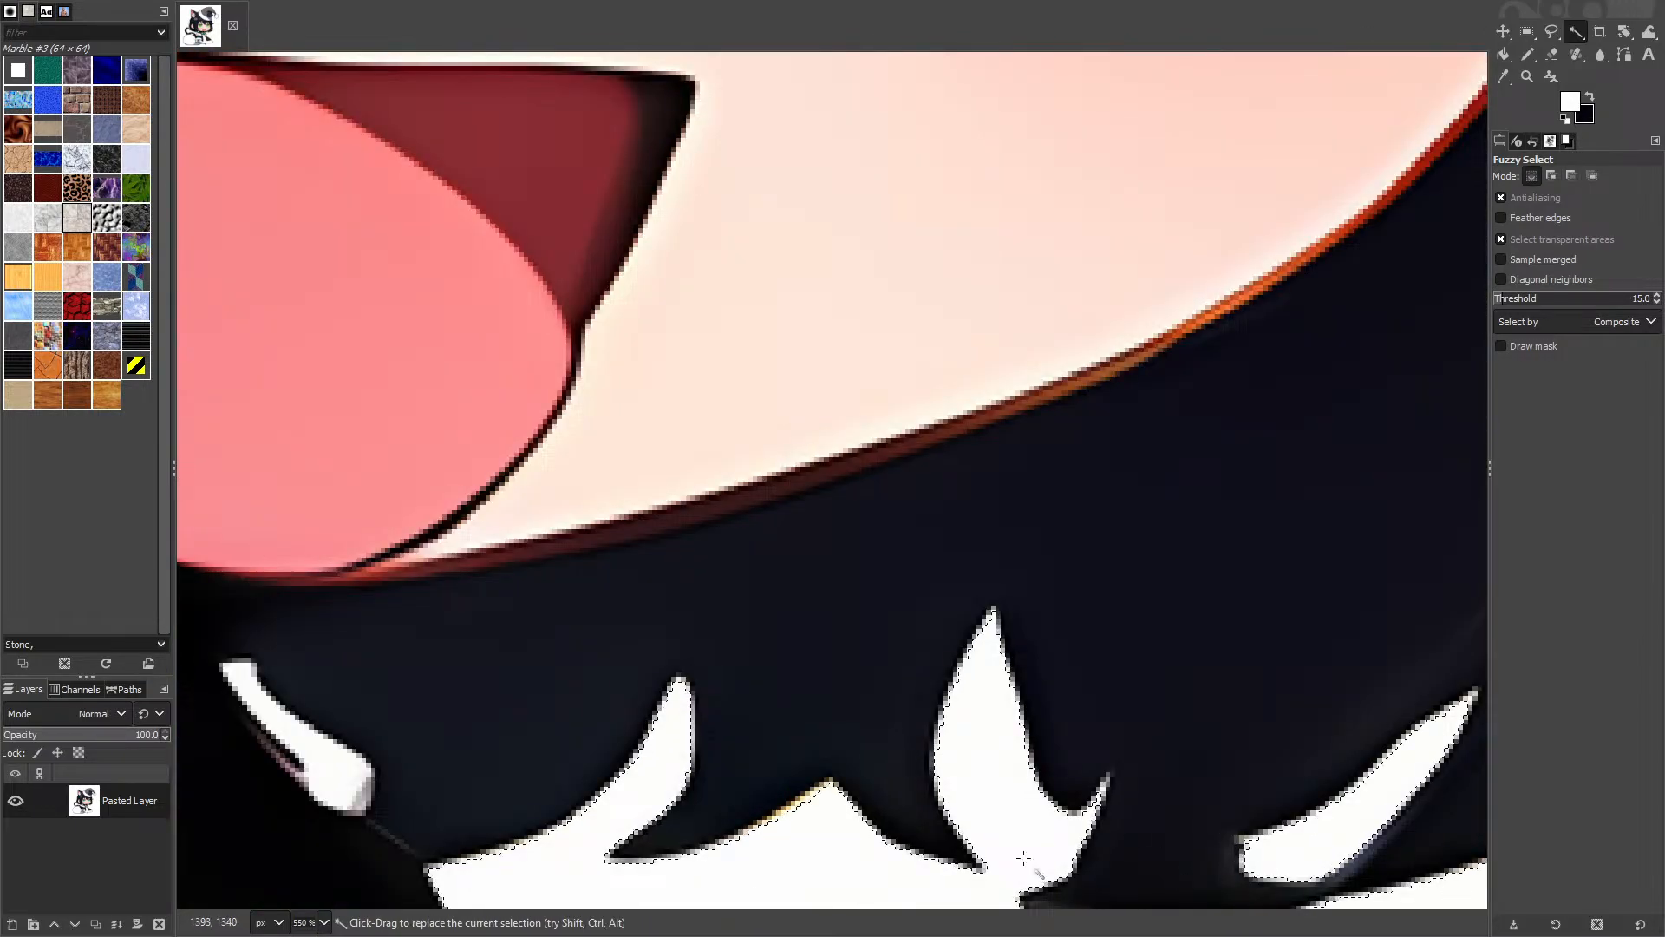
{"action": "left_click", "coordinate": [353, 768], "text": "shift"}
{"action": "scroll", "coordinate": [446, 744], "scroll_direction": "down", "scroll_amount": 5}
{"action": "left_click_drag", "start_coordinate": [763, 393], "coordinate": [1401, 850]}
{"action": "scroll", "coordinate": [638, 260], "scroll_direction": "up", "scroll_amount": 4}
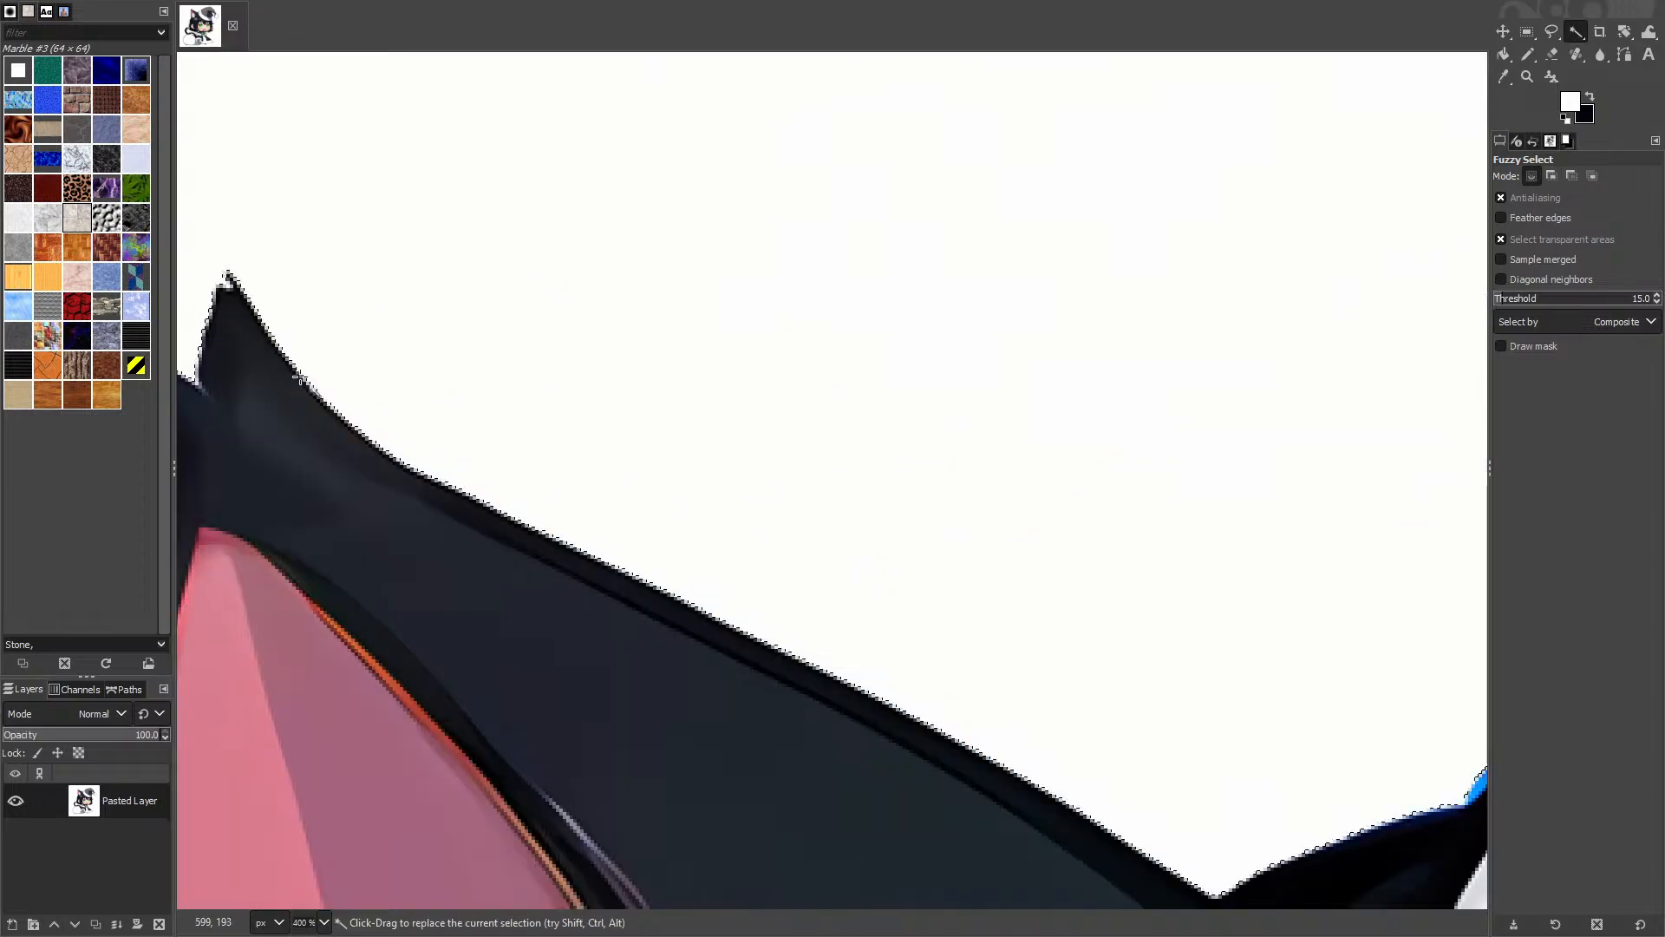
{"action": "left_click_drag", "start_coordinate": [300, 379], "coordinate": [1039, 442]}
{"action": "scroll", "coordinate": [824, 547], "scroll_direction": "up", "scroll_amount": 3}
{"action": "left_click", "coordinate": [914, 534], "text": "shift"}
{"action": "scroll", "coordinate": [902, 548], "scroll_direction": "down", "scroll_amount": 6}
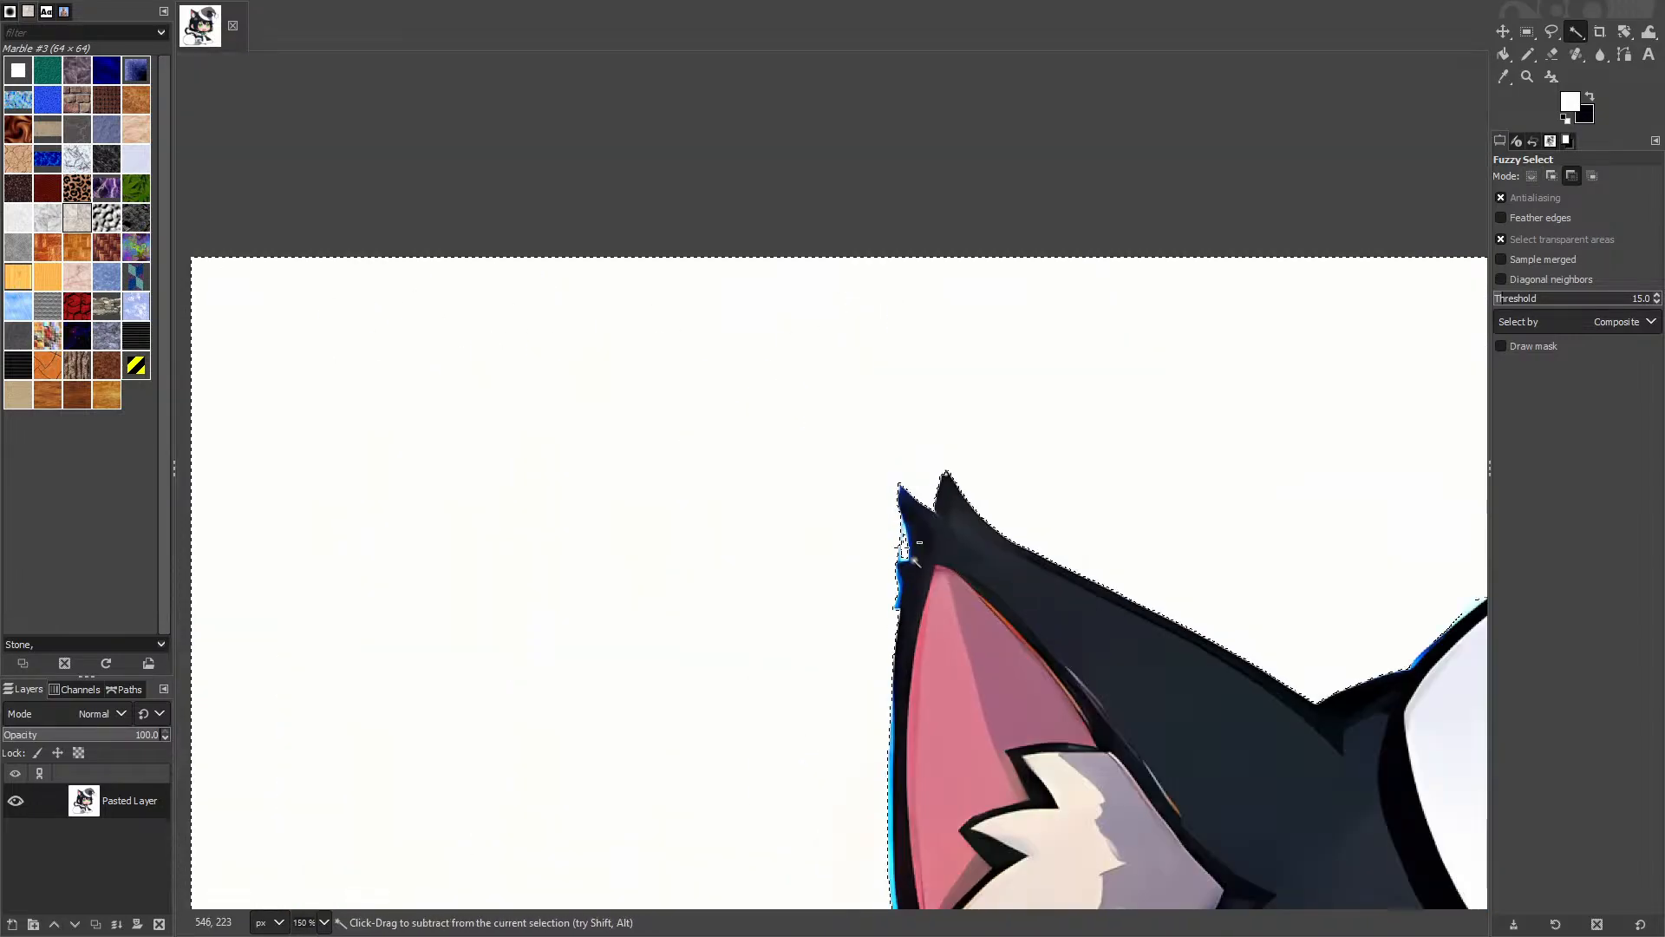
{"action": "scroll", "coordinate": [920, 729], "scroll_direction": "down", "scroll_amount": 5}
Step: Delete the selected white to transparency and add one more hair-gap sliver
{"action": "key", "text": "Delete"}
{"action": "scroll", "coordinate": [972, 756], "scroll_direction": "up", "scroll_amount": 5}
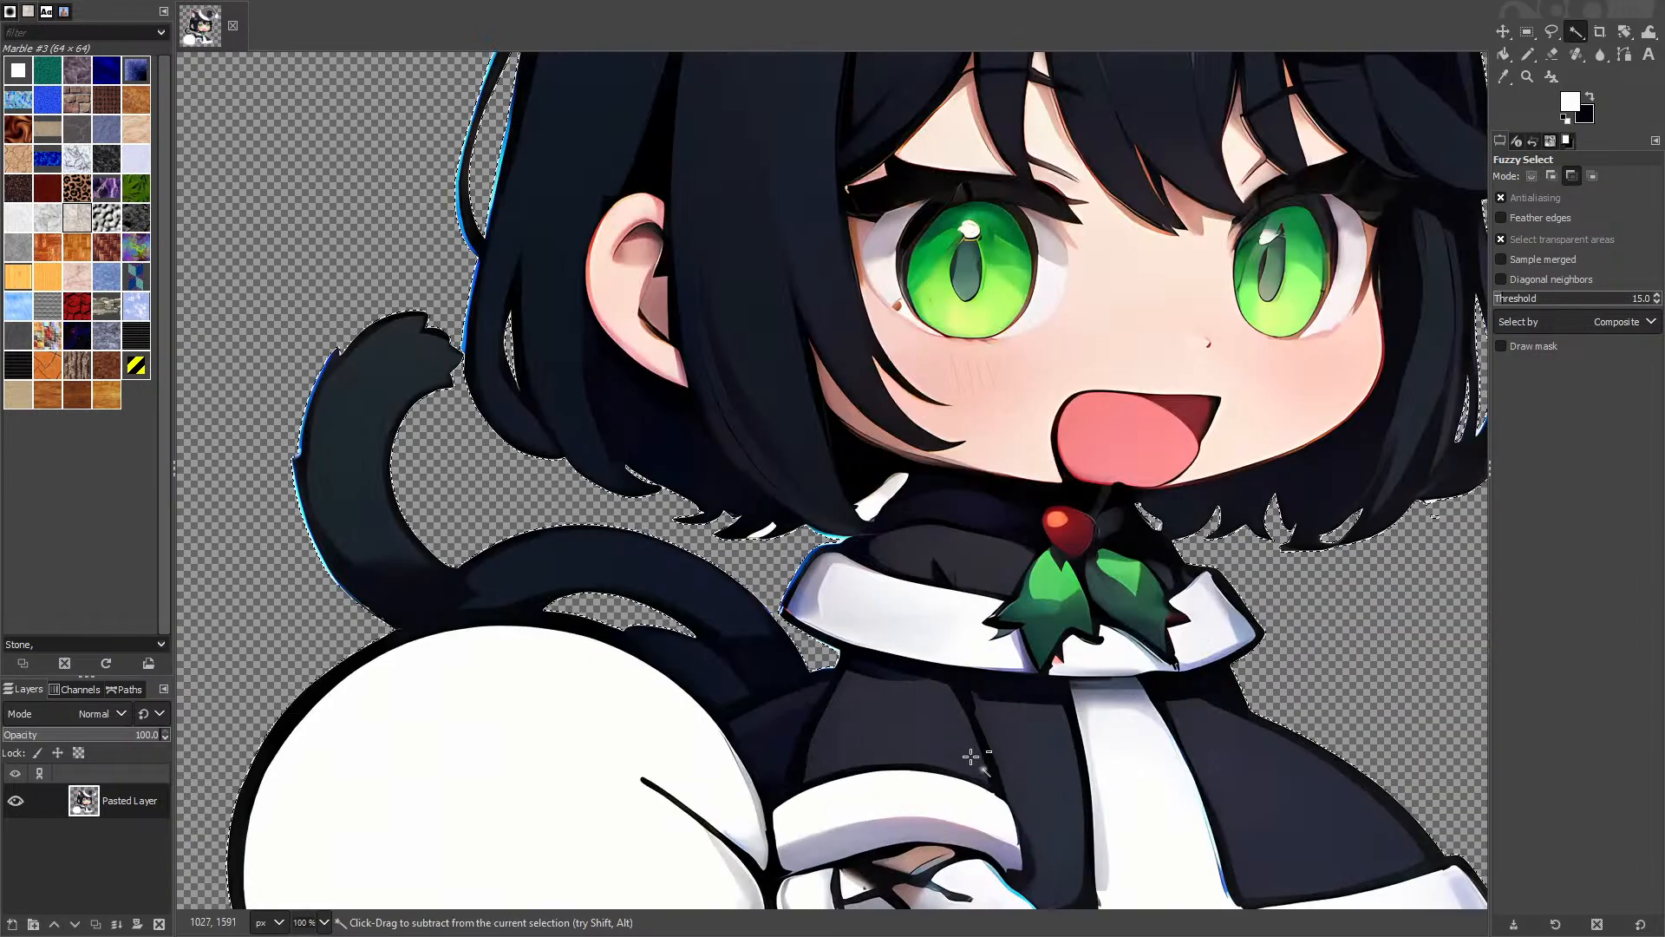
{"action": "scroll", "coordinate": [760, 535], "scroll_direction": "up", "scroll_amount": 3}
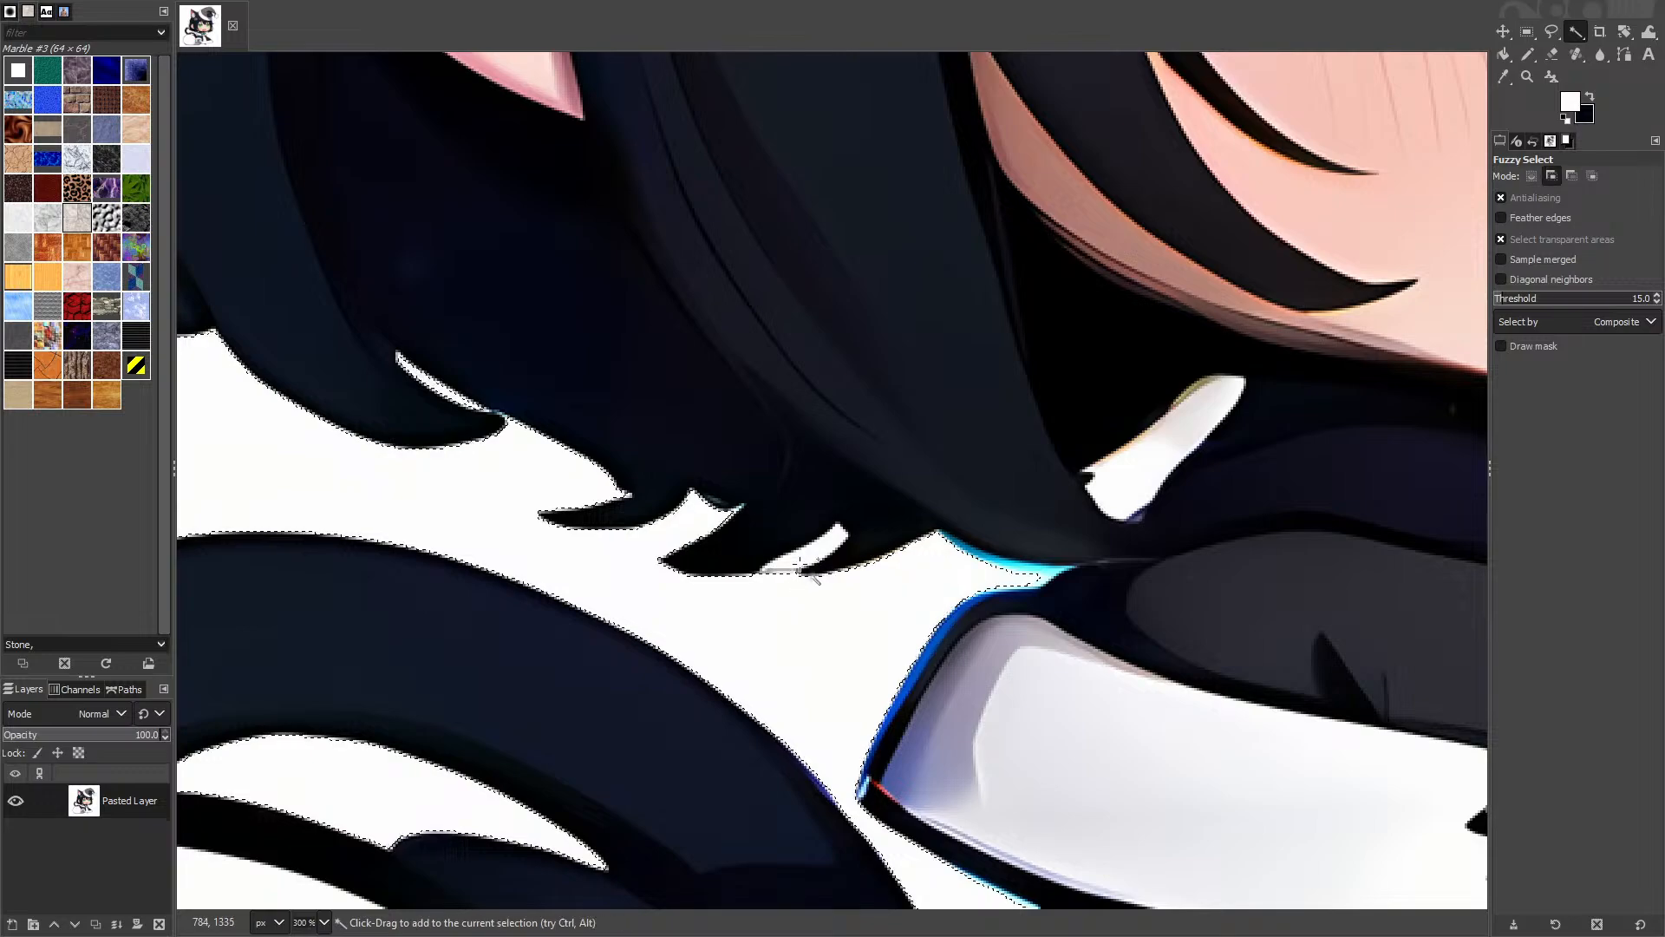
{"action": "left_click", "coordinate": [1145, 451], "text": "shift"}
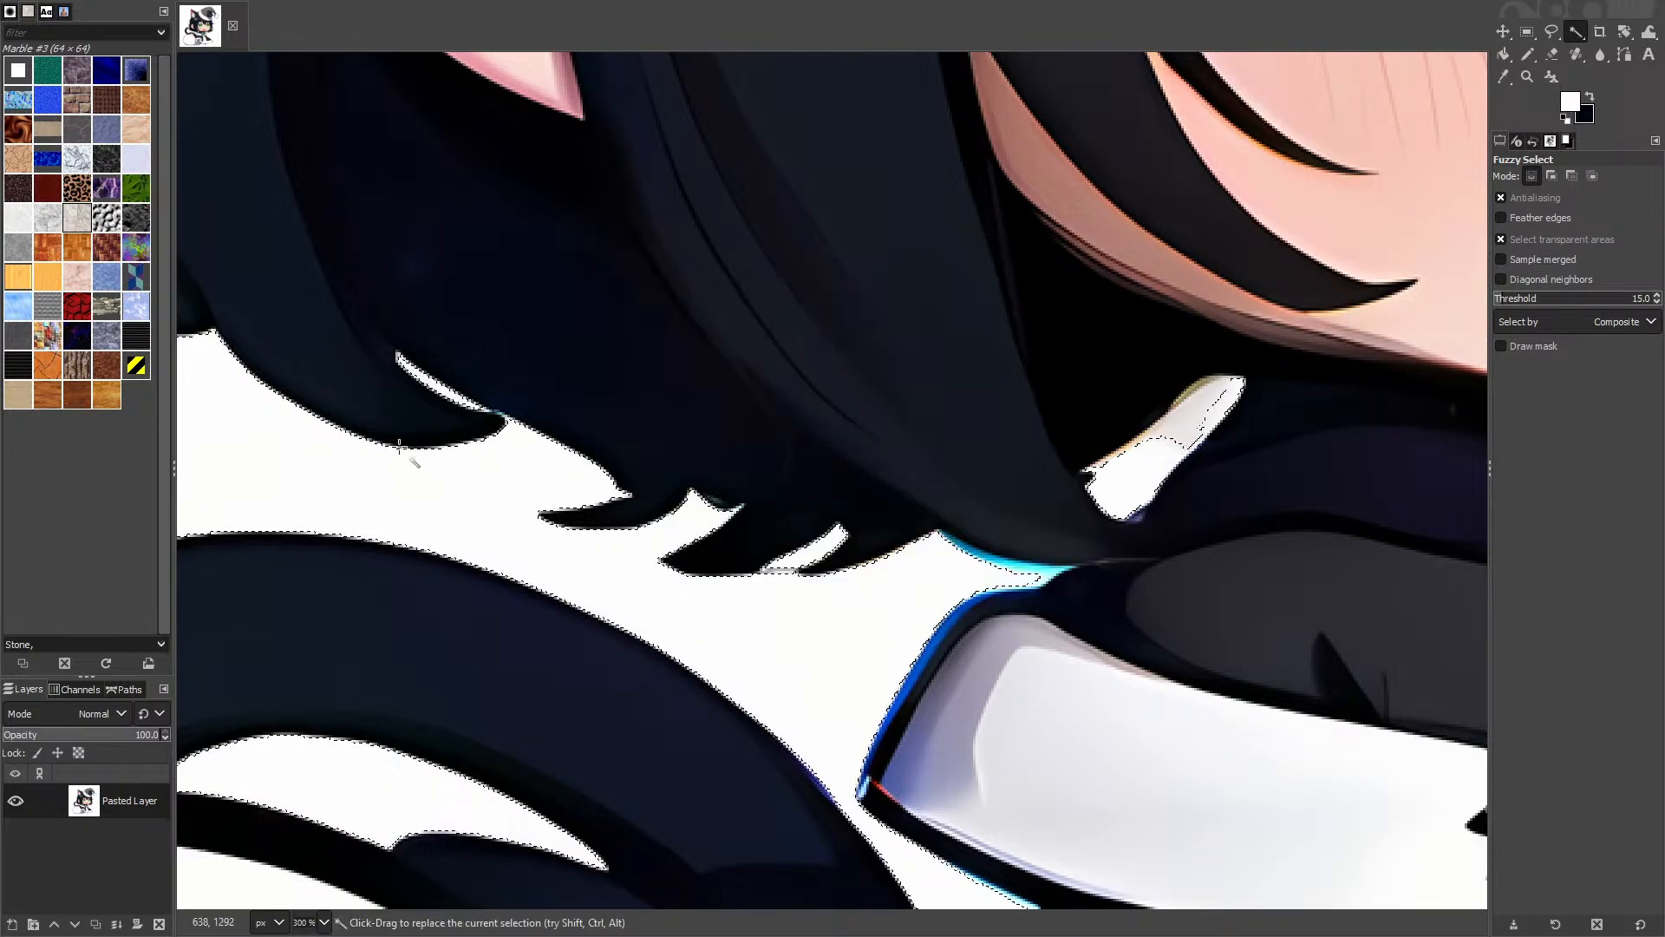
{"action": "key", "text": "super+Tab"}
Step: Return to the ComfyUI workflow and place the cursor at the negative prompt's end
{"action": "left_click", "coordinate": [486, 824]}
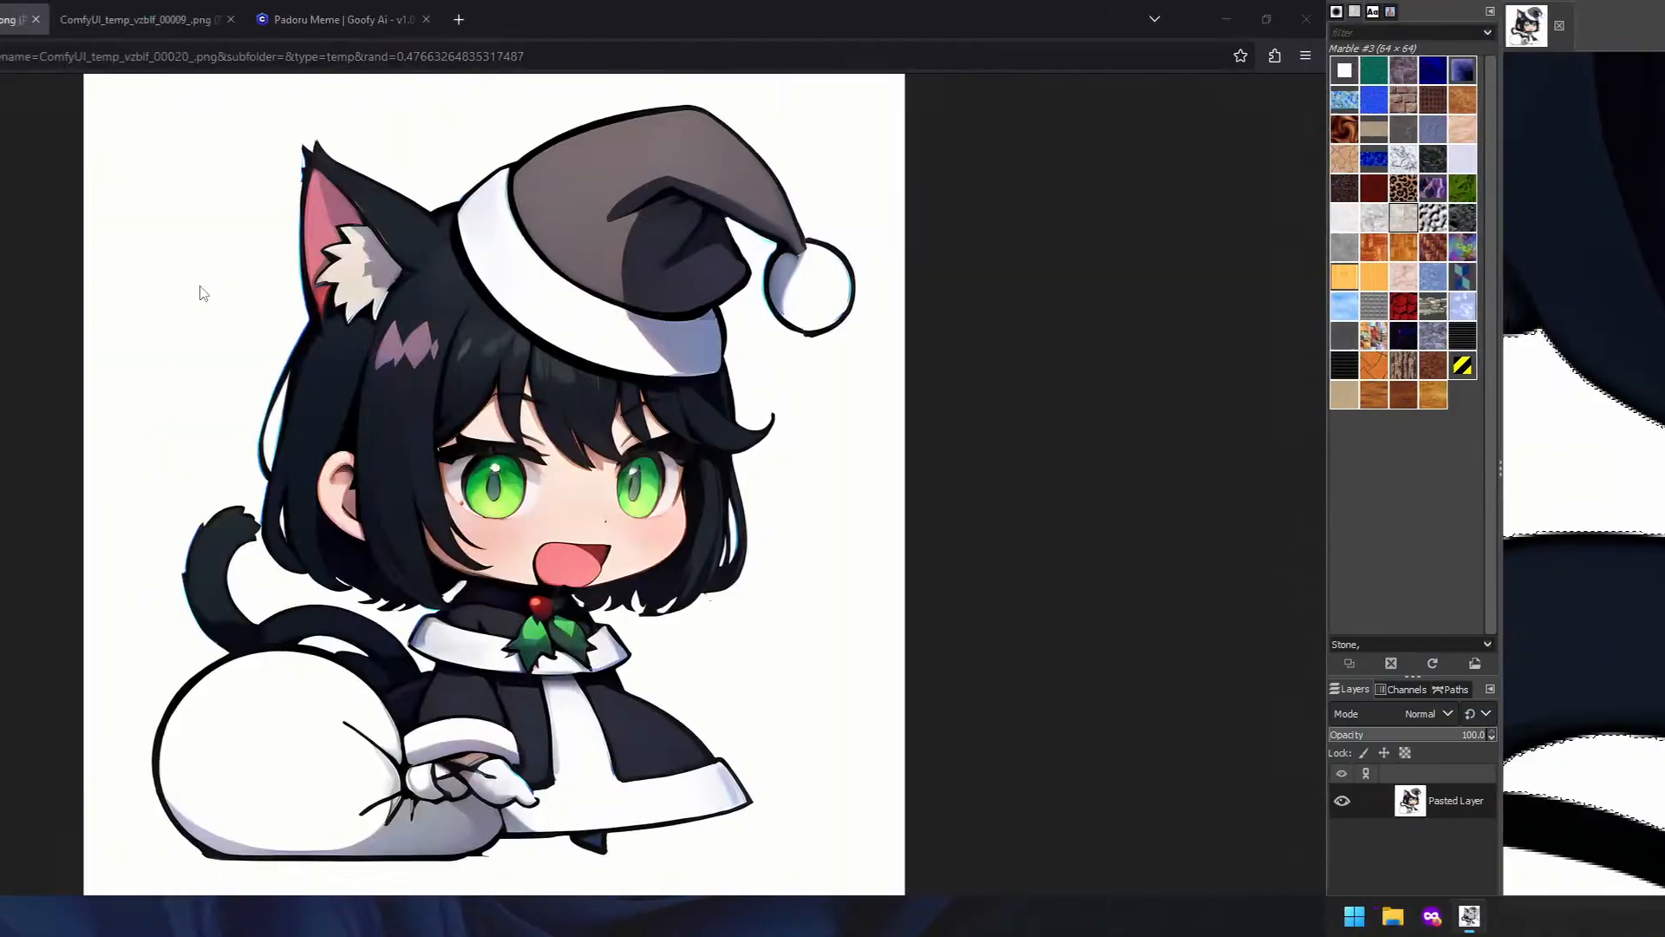
{"action": "left_click", "coordinate": [52, 17]}
{"action": "scroll", "coordinate": [272, 324], "scroll_direction": "down", "scroll_amount": 4}
{"action": "left_click_drag", "start_coordinate": [257, 476], "coordinate": [1648, 705]}
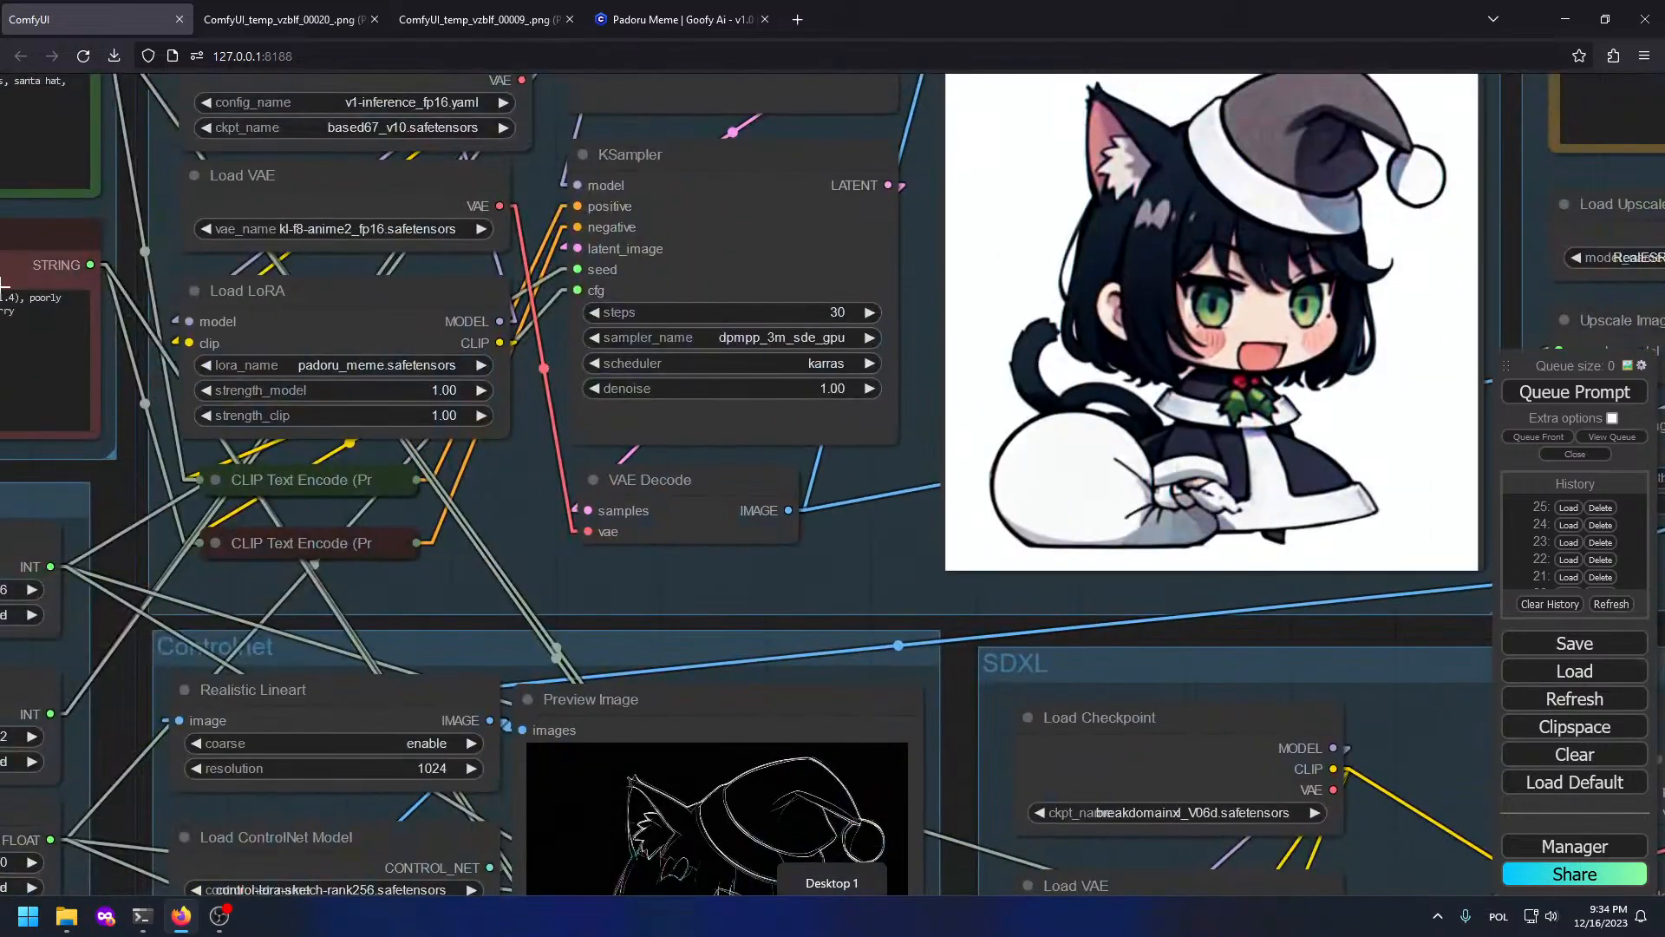
{"action": "left_click_drag", "start_coordinate": [3, 284], "coordinate": [544, 434]}
{"action": "scroll", "coordinate": [544, 434], "scroll_direction": "up", "scroll_amount": 4}
{"action": "left_click", "coordinate": [1377, 559]}
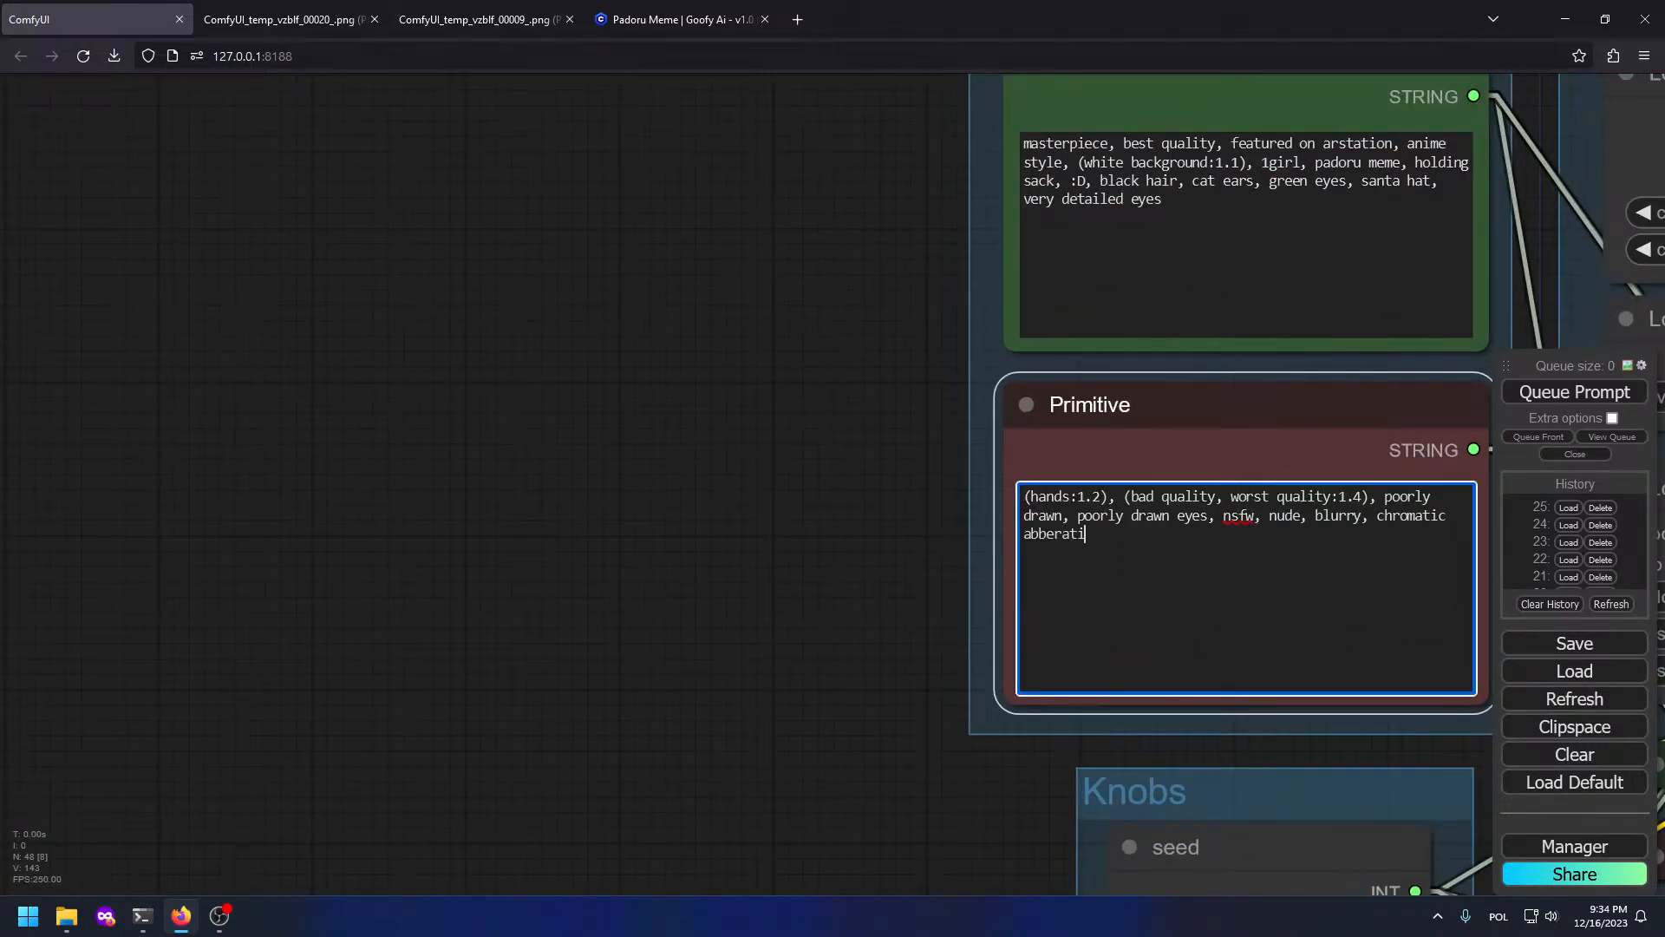
Step: Look over the positive prompt and the SD1.5 group, then return to the Prompts group
{"action": "middle_click", "coordinate": [1218, 490]}
{"action": "left_click_drag", "start_coordinate": [781, 304], "coordinate": [117, 292]}
{"action": "left_click", "coordinate": [472, 302]}
{"action": "scroll", "coordinate": [10, 345], "scroll_direction": "down", "scroll_amount": 5}
{"action": "scroll", "coordinate": [70, 327], "scroll_direction": "down", "scroll_amount": 1}
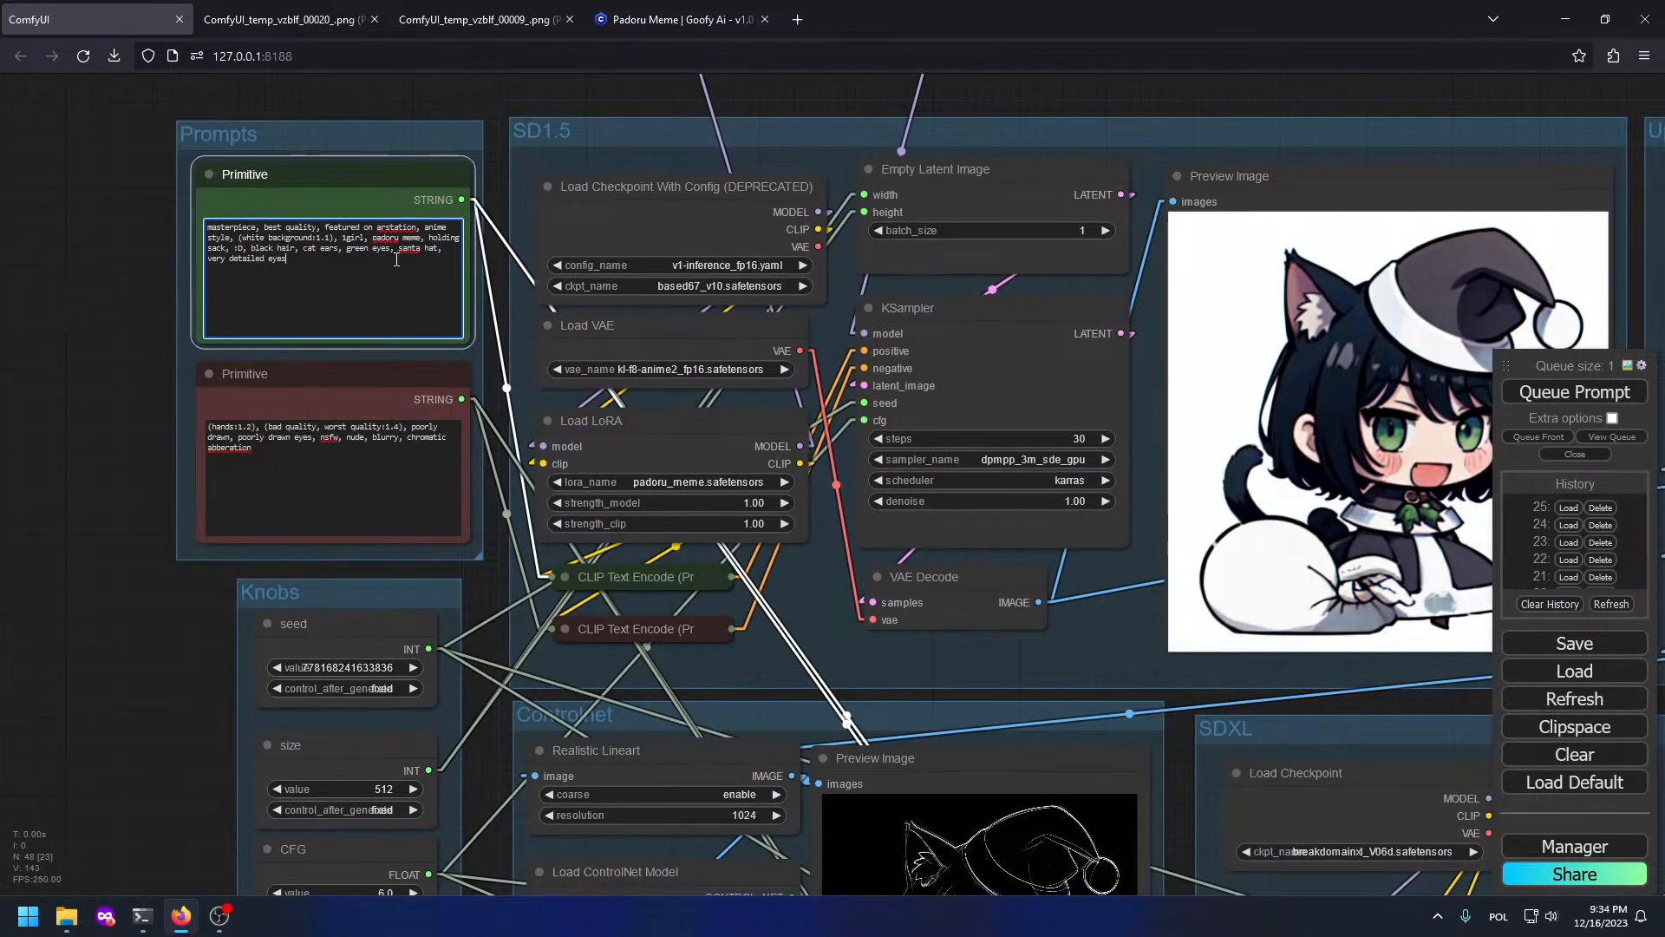
{"action": "scroll", "coordinate": [130, 564], "scroll_direction": "down", "scroll_amount": 6}
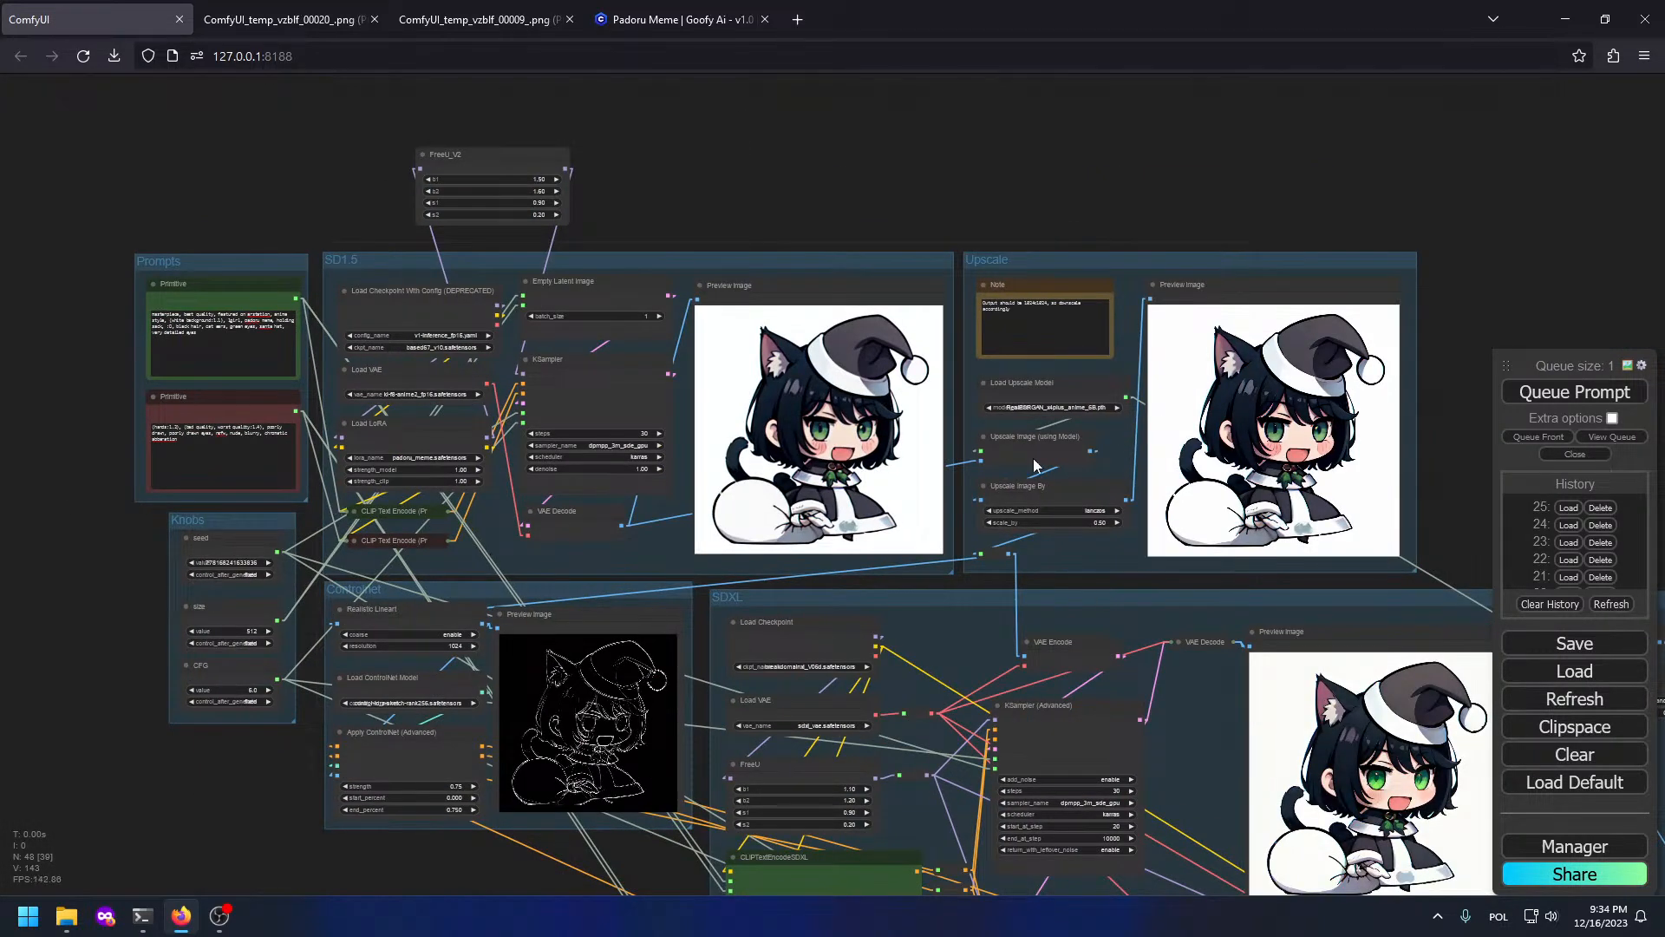
{"action": "scroll", "coordinate": [1034, 465], "scroll_direction": "up", "scroll_amount": 10}
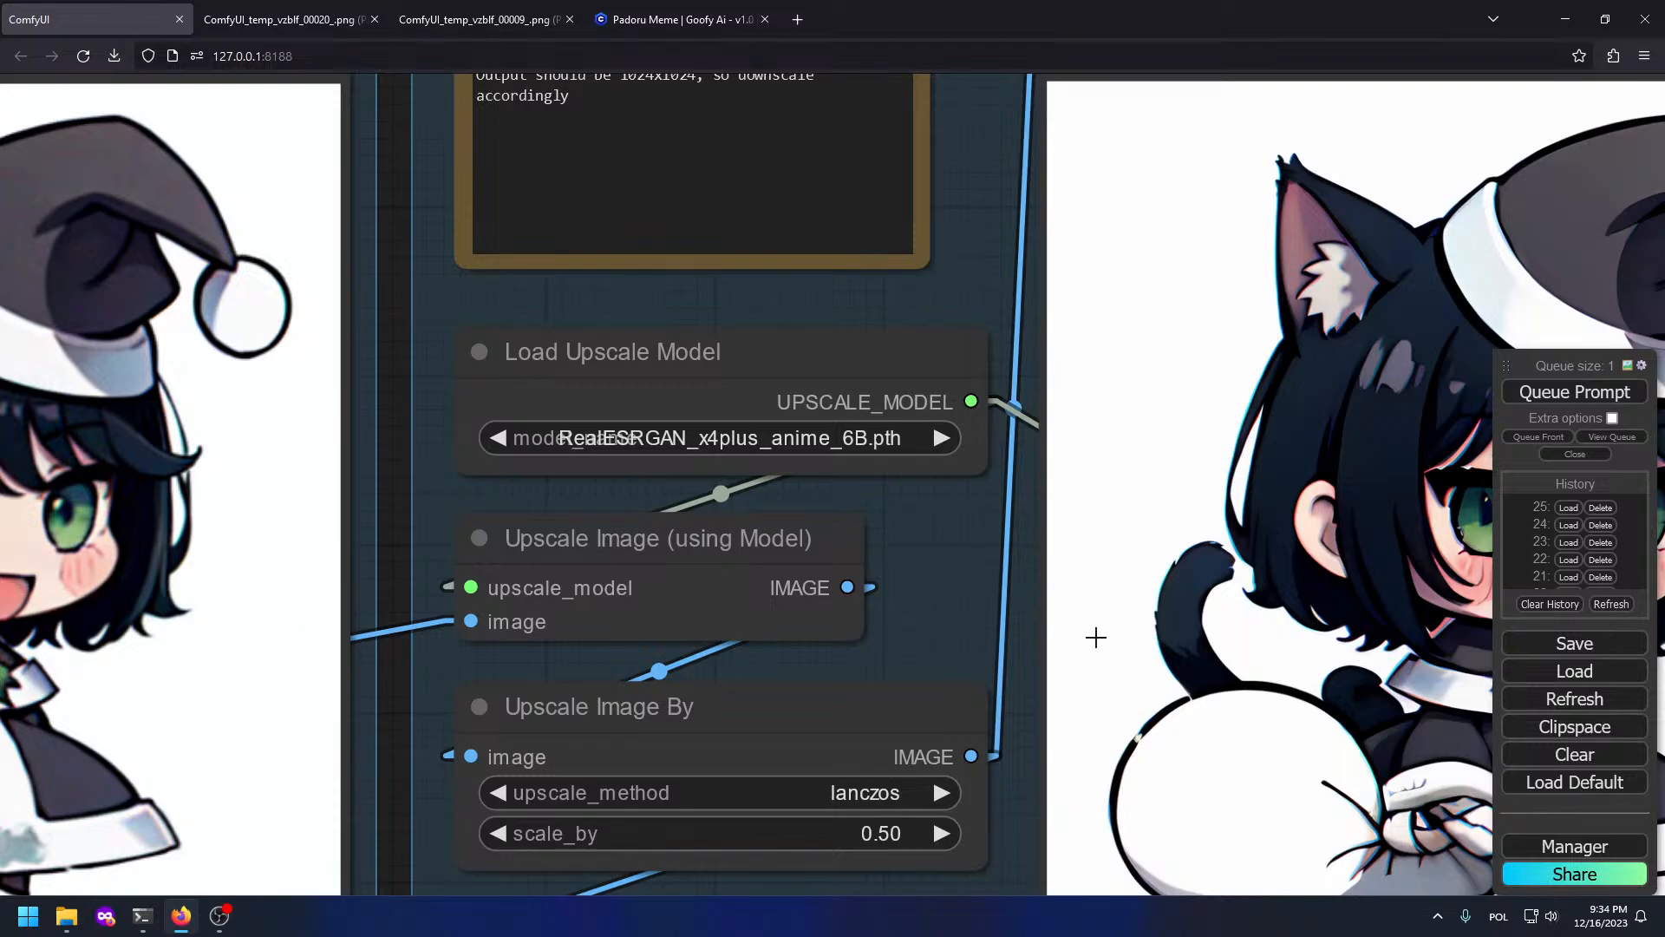
{"action": "scroll", "coordinate": [600, 555], "scroll_direction": "down", "scroll_amount": 5}
{"action": "left_click_drag", "start_coordinate": [447, 534], "coordinate": [1526, 593]}
{"action": "scroll", "coordinate": [268, 572], "scroll_direction": "up", "scroll_amount": 1}
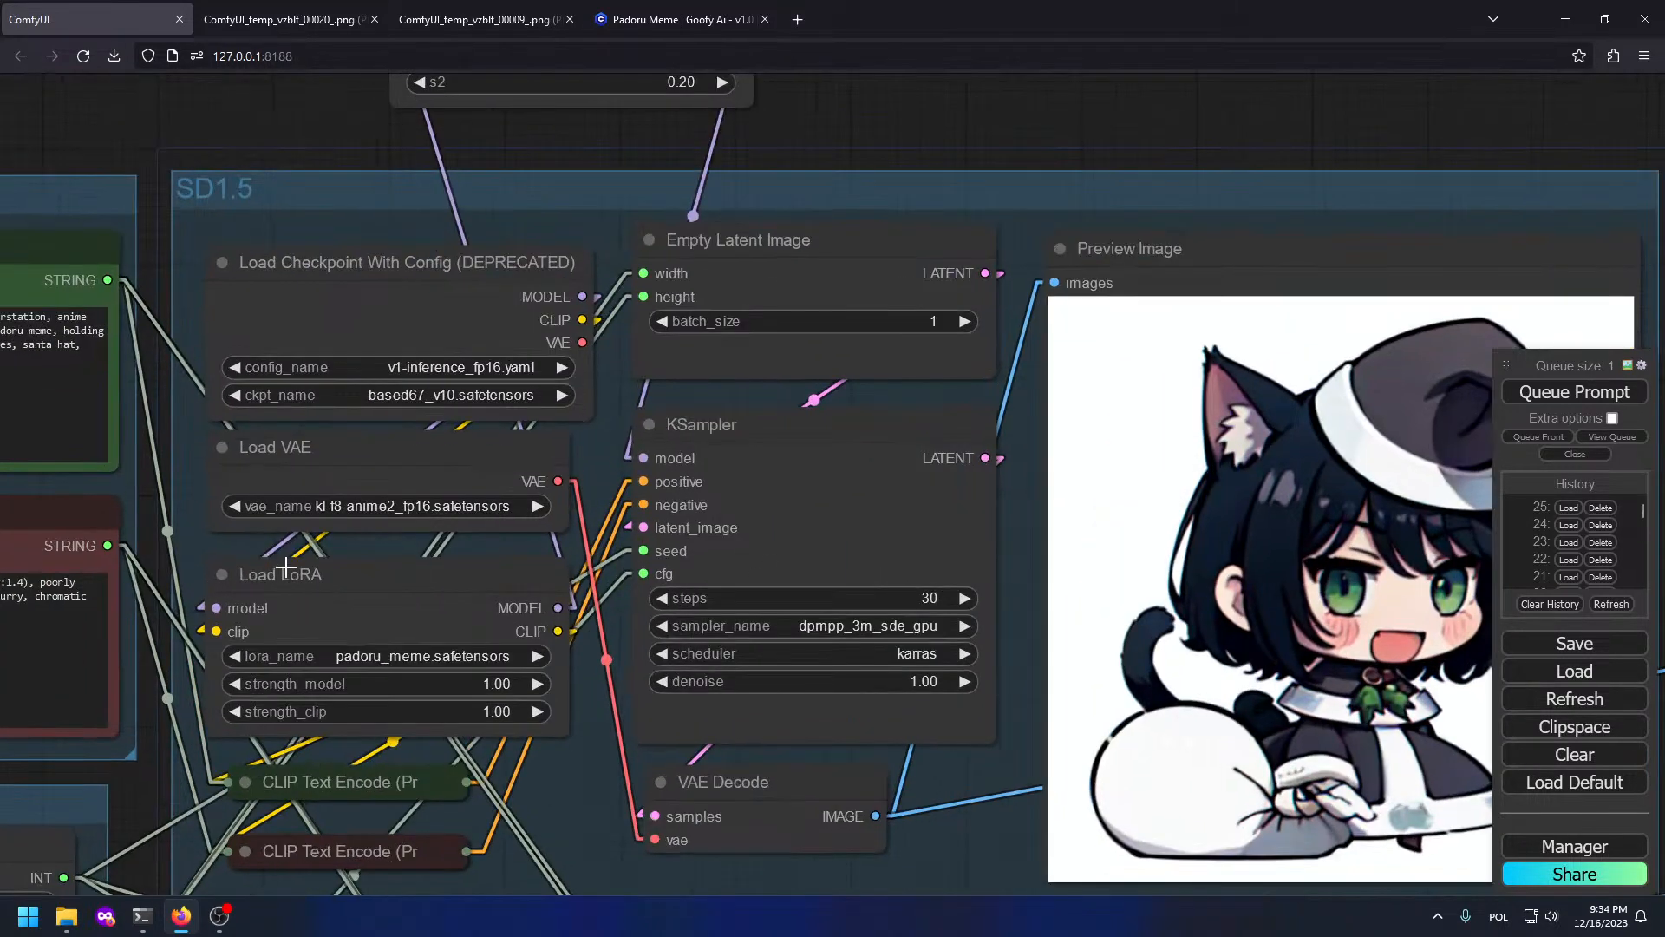
{"action": "left_click_drag", "start_coordinate": [141, 513], "coordinate": [1379, 600]}
Step: Append ', color fringing' after 'abberation' in the negative prompt
{"action": "left_click", "coordinate": [1121, 767]}
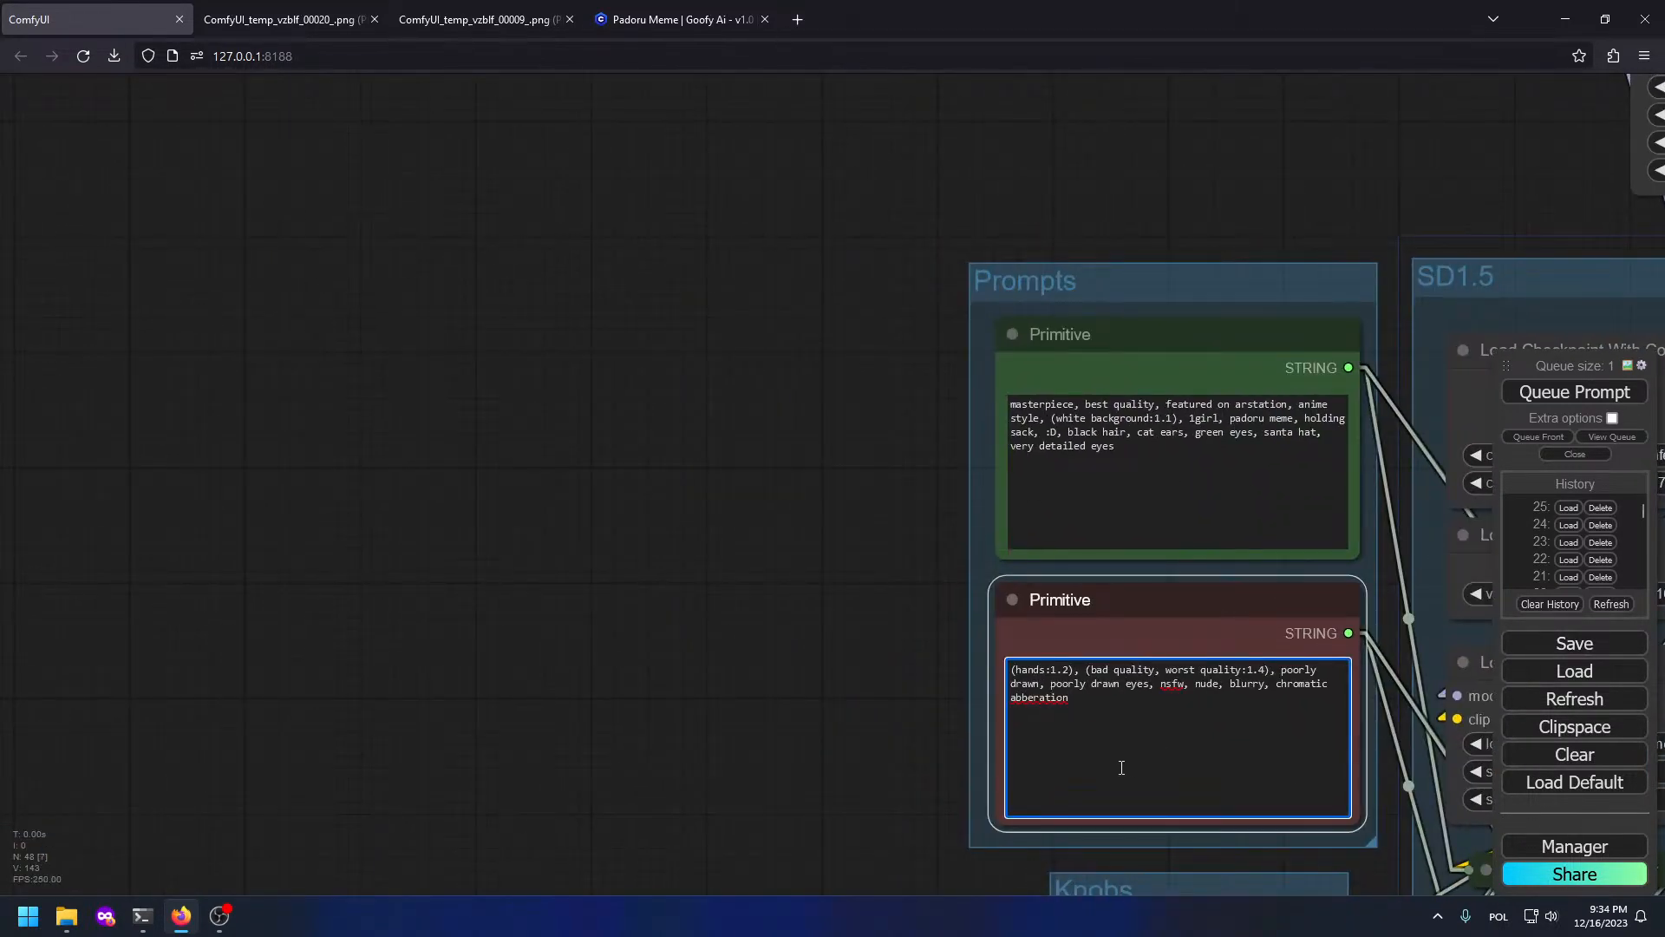
{"action": "type", "text": ", color fringing"}
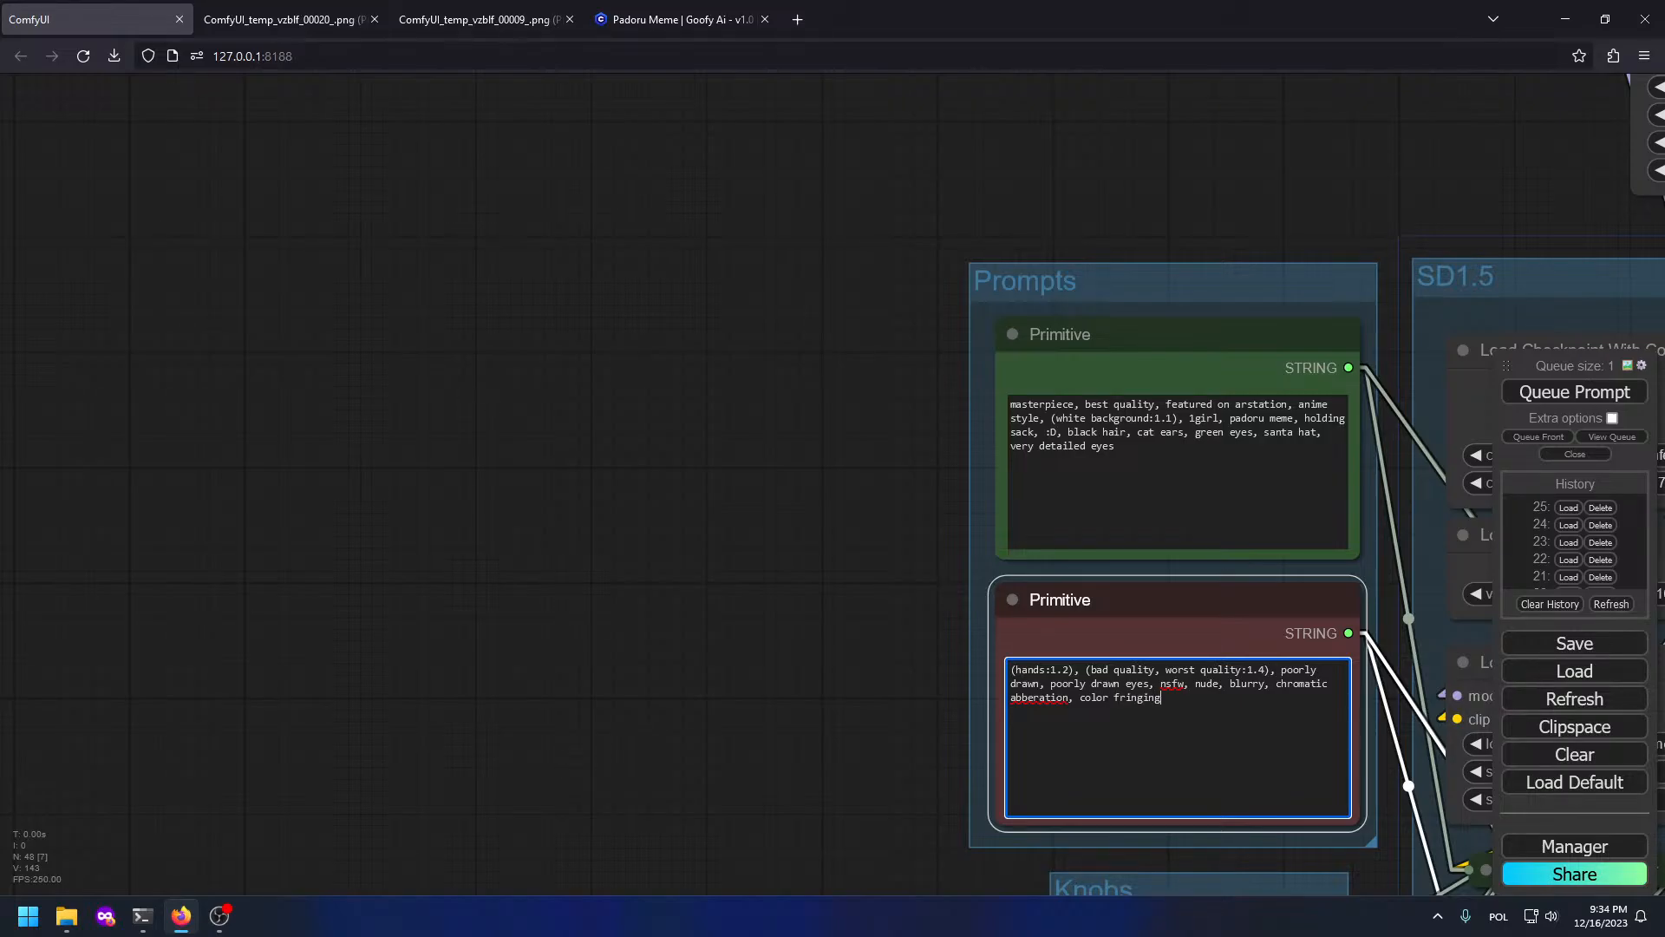
{"action": "scroll", "coordinate": [737, 493], "scroll_direction": "down", "scroll_amount": 5}
{"action": "left_click_drag", "start_coordinate": [1353, 435], "coordinate": [405, 242]}
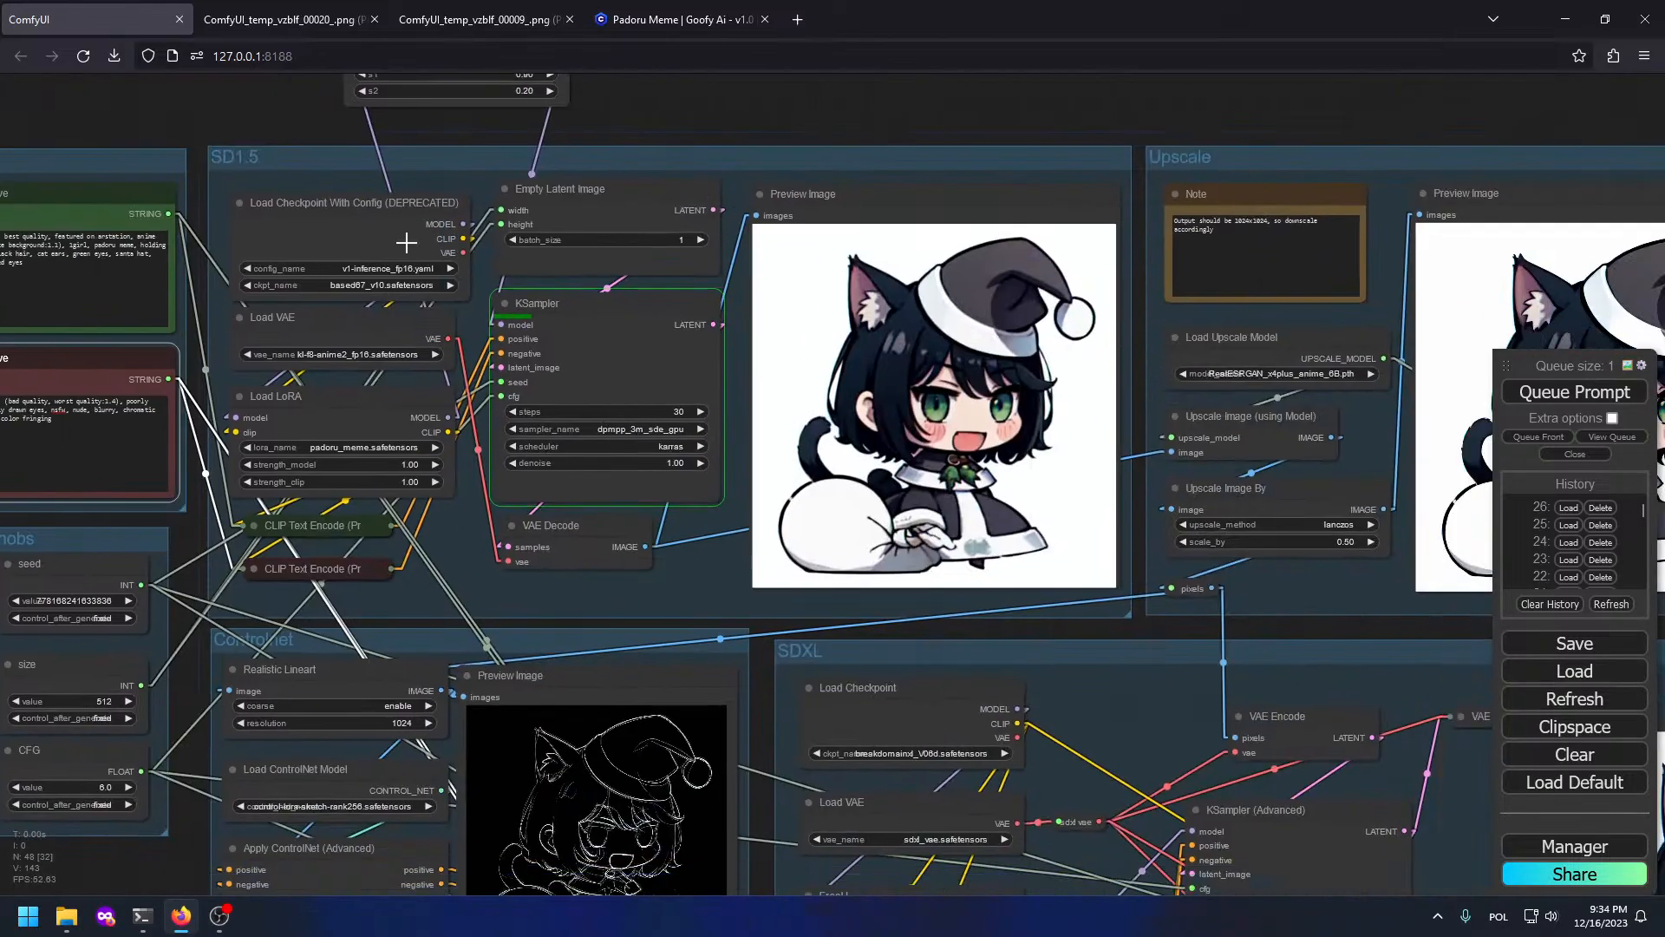
{"action": "left_click_drag", "start_coordinate": [1415, 505], "coordinate": [846, 320]}
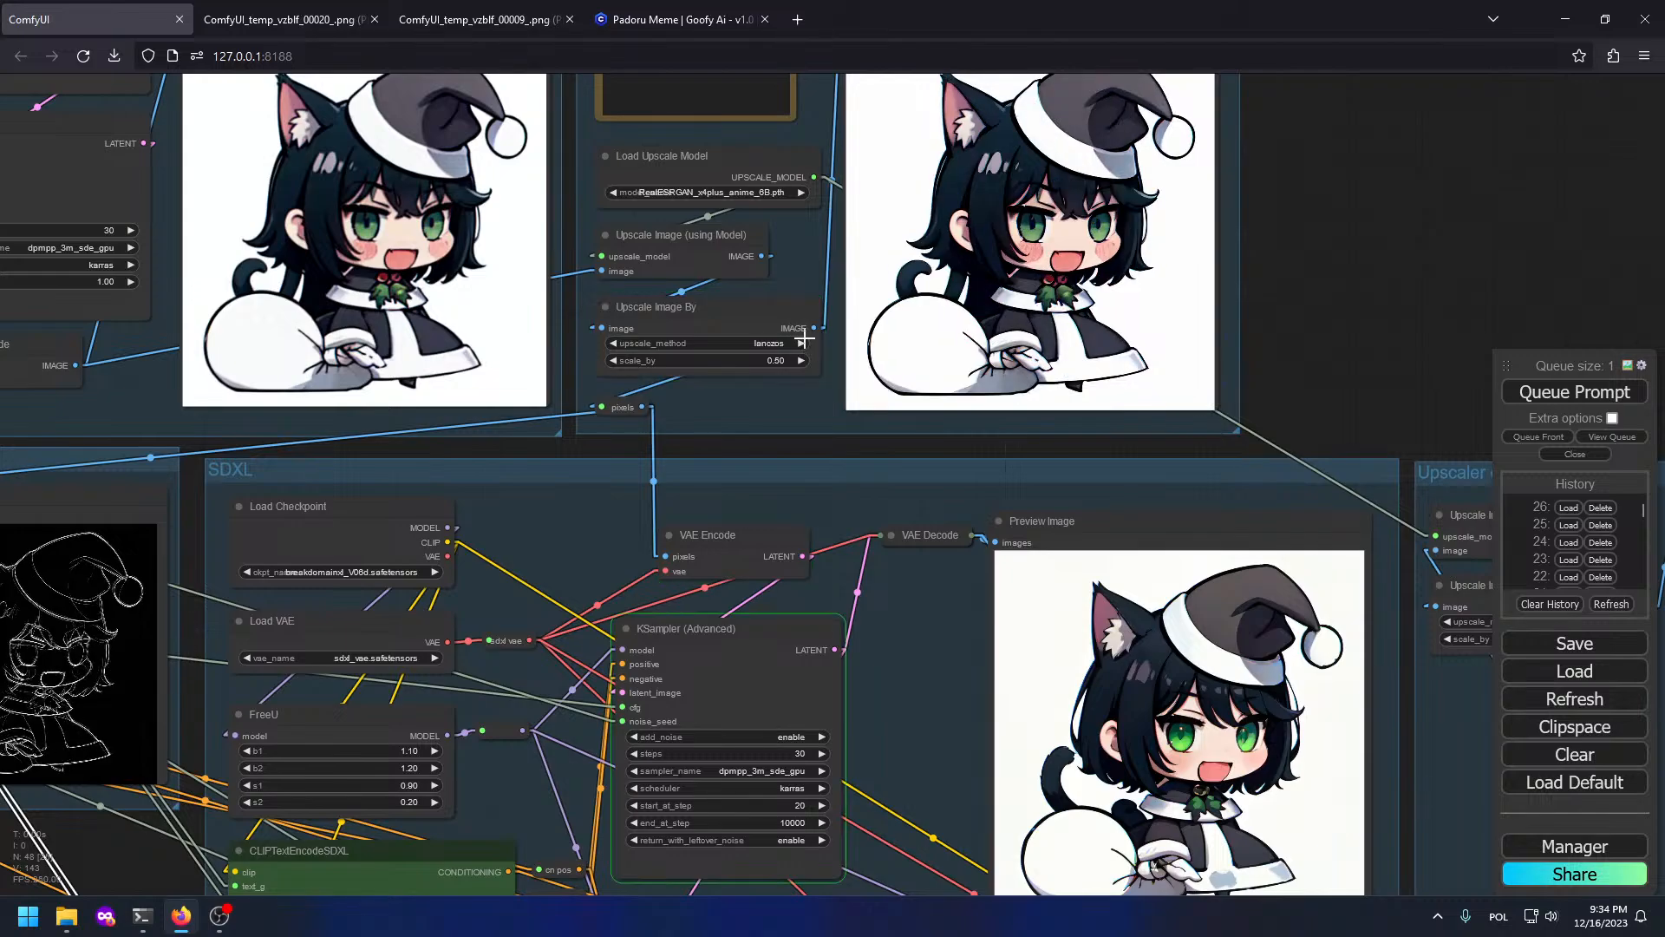
{"action": "scroll", "coordinate": [1013, 254], "scroll_direction": "up", "scroll_amount": 10}
{"action": "scroll", "coordinate": [1007, 249], "scroll_direction": "down", "scroll_amount": 9}
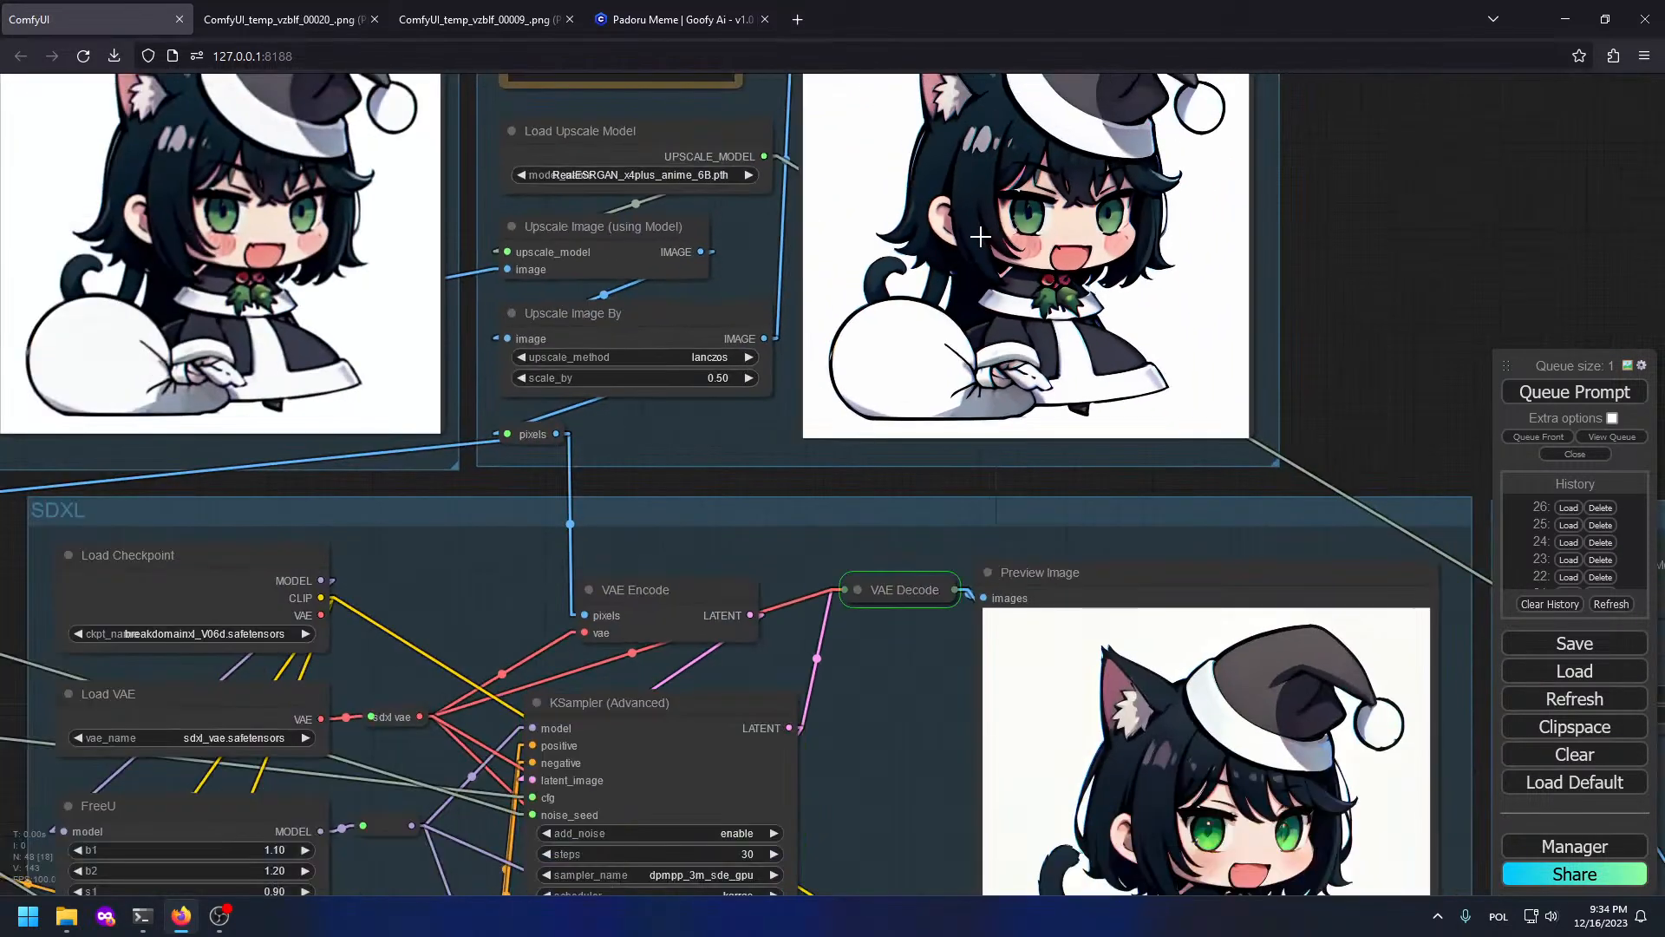
{"action": "left_click_drag", "start_coordinate": [685, 357], "coordinate": [1637, 450]}
{"action": "left_click_drag", "start_coordinate": [992, 665], "coordinate": [218, 555]}
{"action": "left_click_drag", "start_coordinate": [808, 570], "coordinate": [257, 499]}
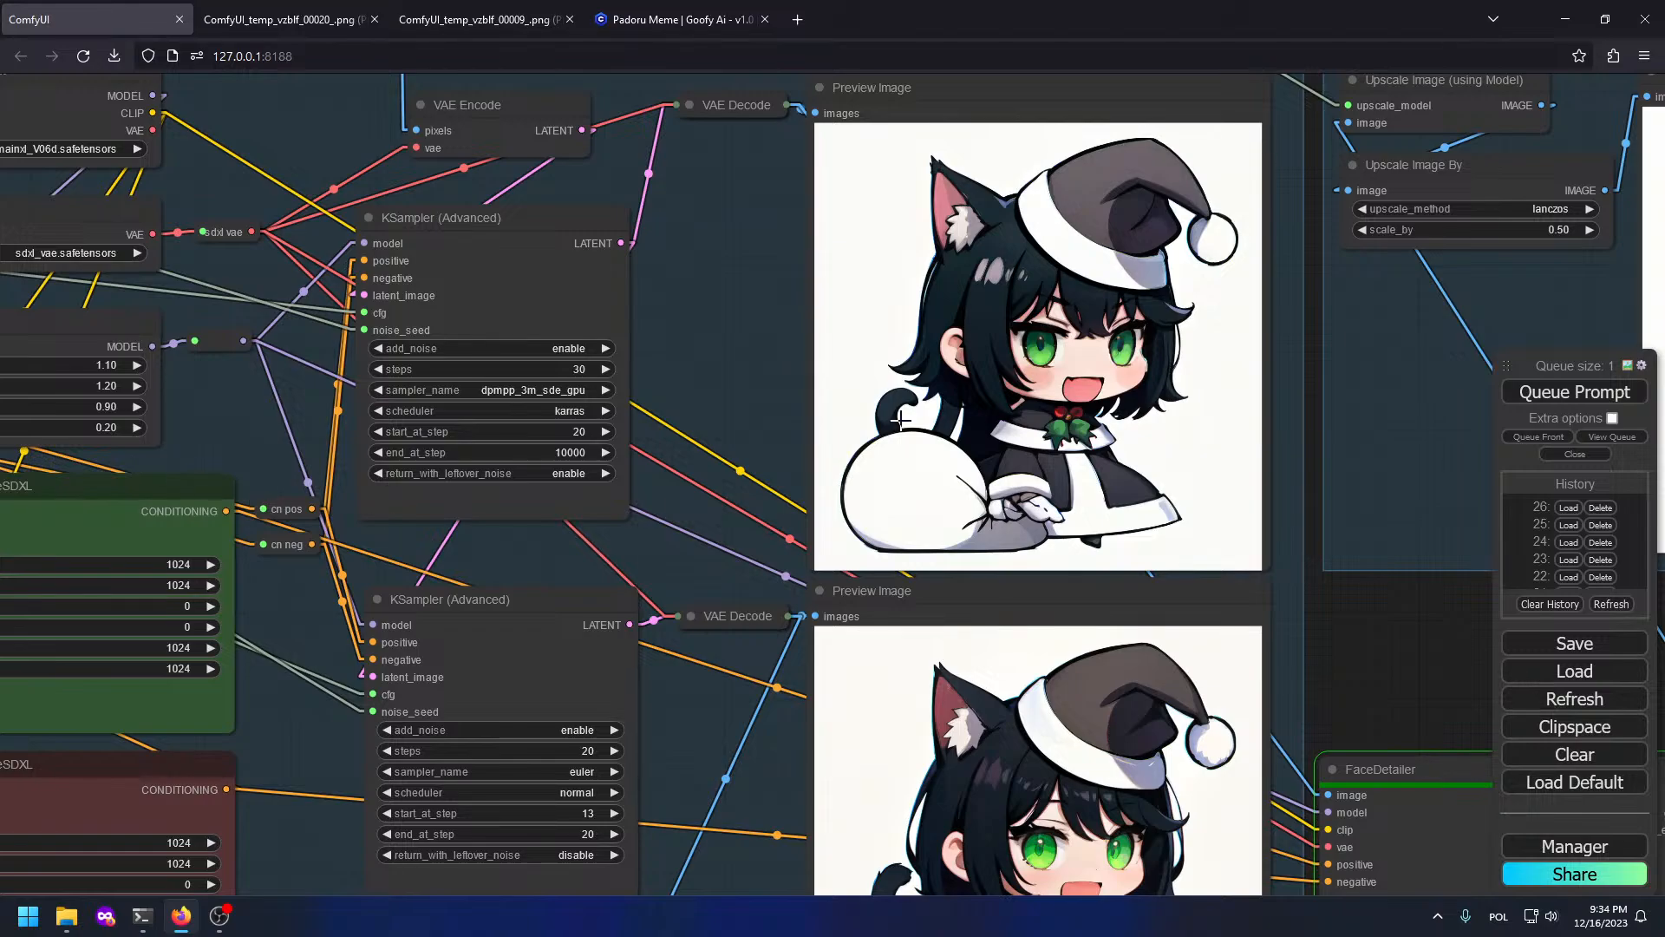
{"action": "scroll", "coordinate": [900, 420], "scroll_direction": "up", "scroll_amount": 9}
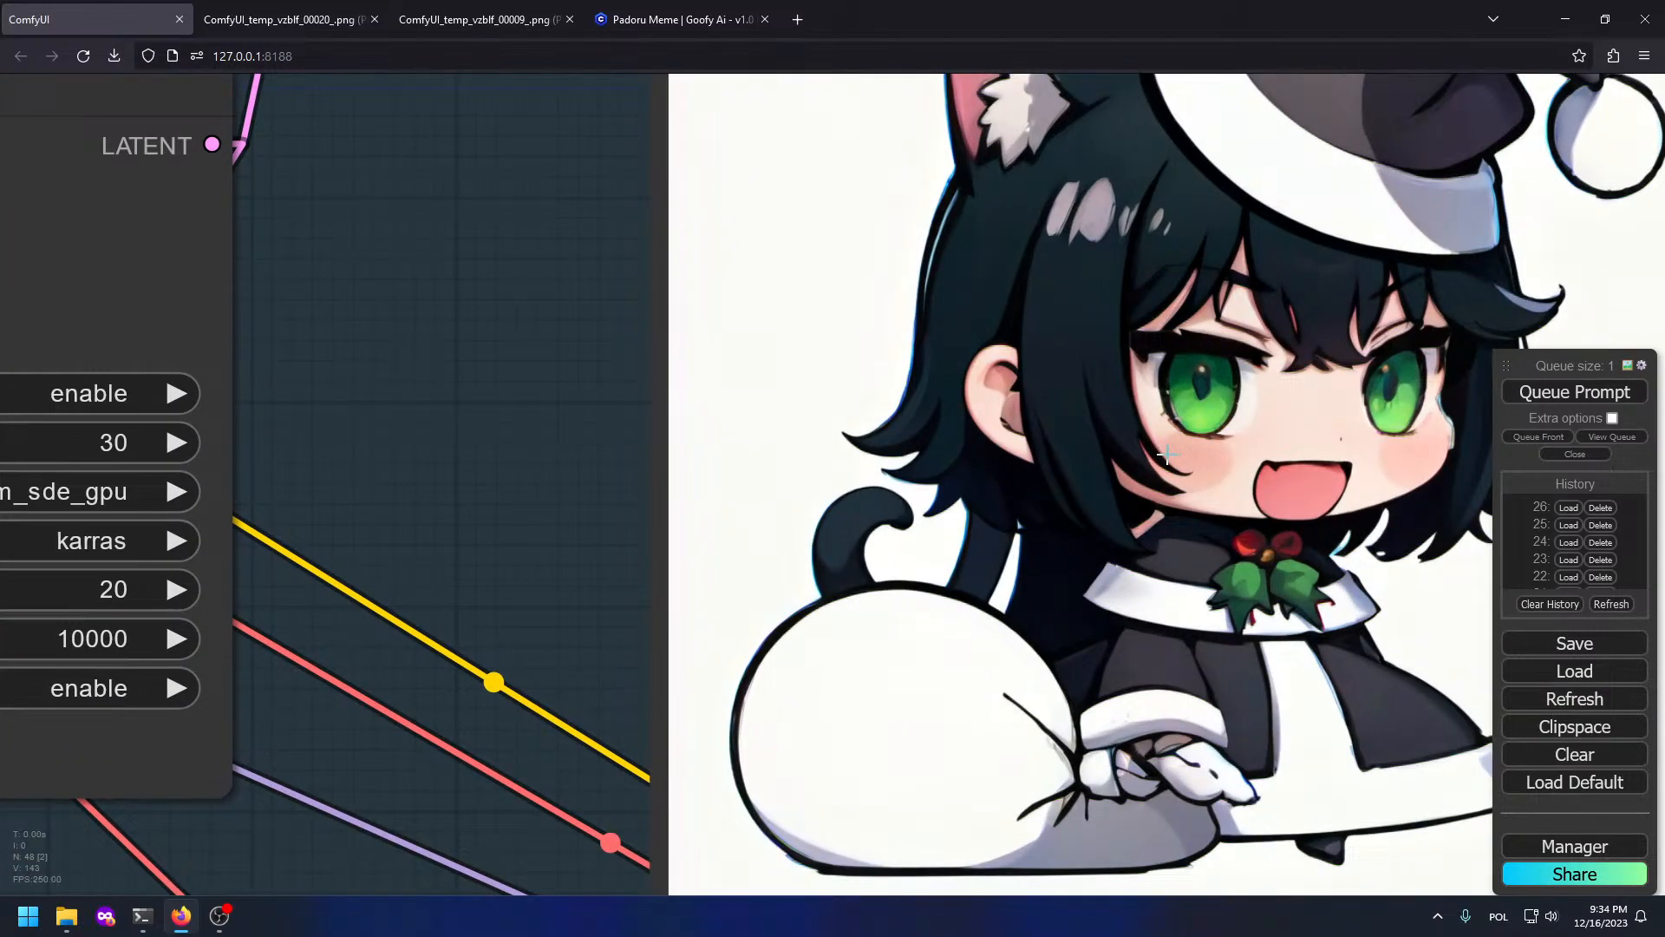
{"action": "scroll", "coordinate": [1167, 454], "scroll_direction": "down", "scroll_amount": 9}
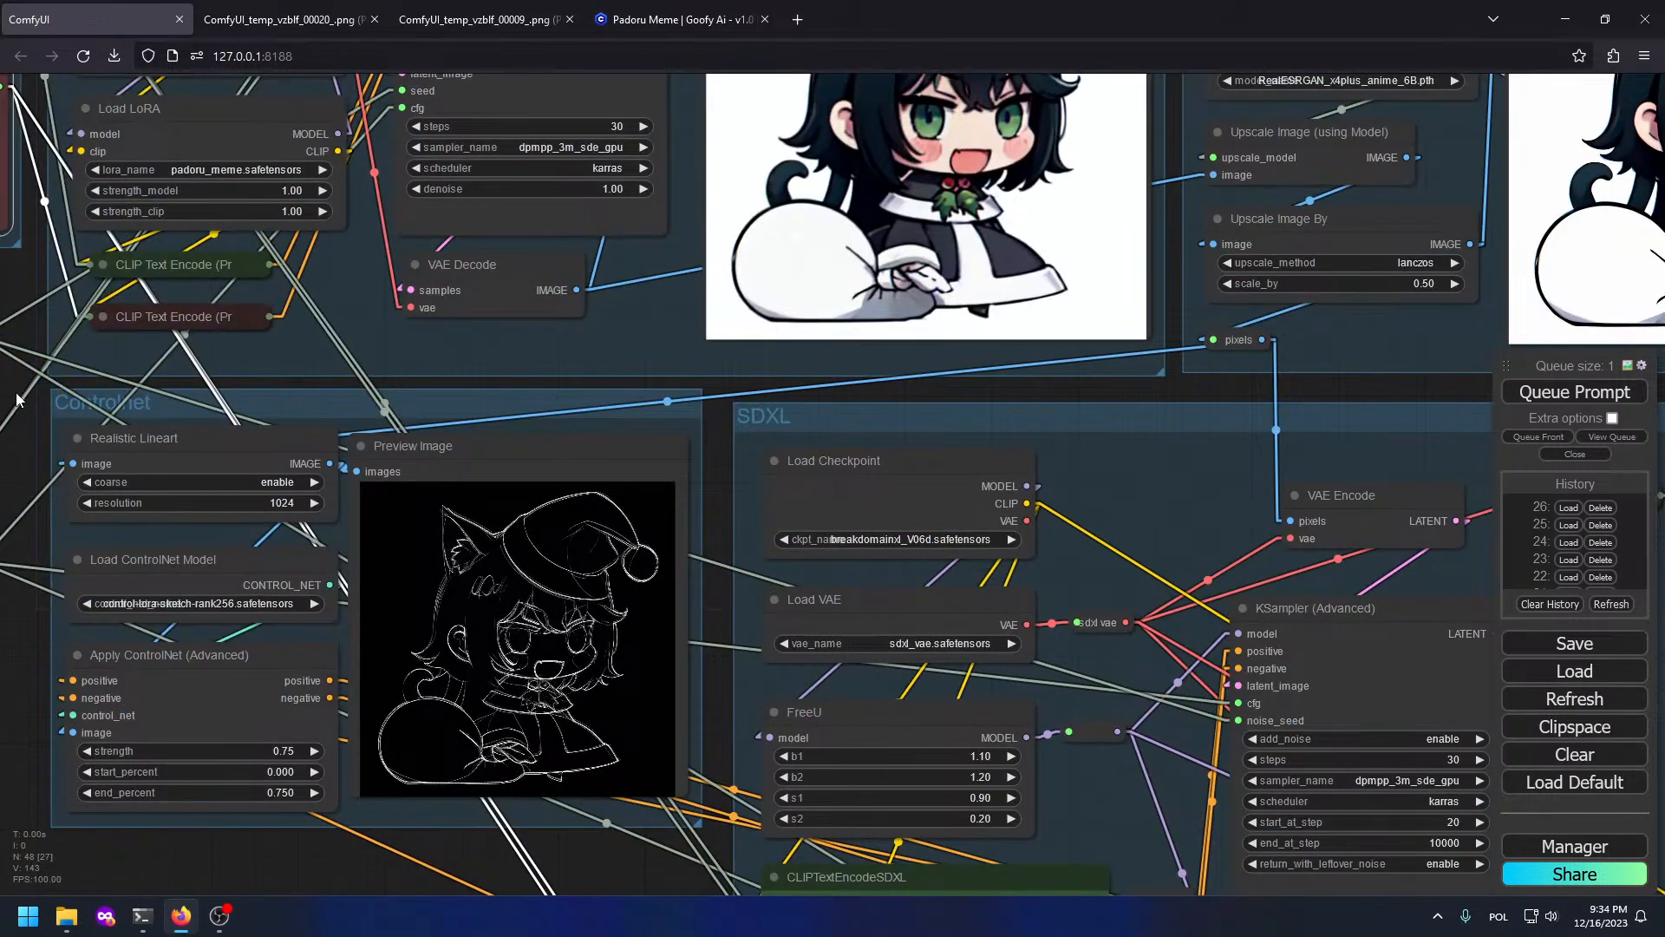
{"action": "left_click_drag", "start_coordinate": [6, 327], "coordinate": [1524, 444]}
Step: Set the CFG value in the Knobs group to 4.0
{"action": "left_click_drag", "start_coordinate": [1069, 450], "coordinate": [579, 351]}
{"action": "left_click", "coordinate": [958, 605]}
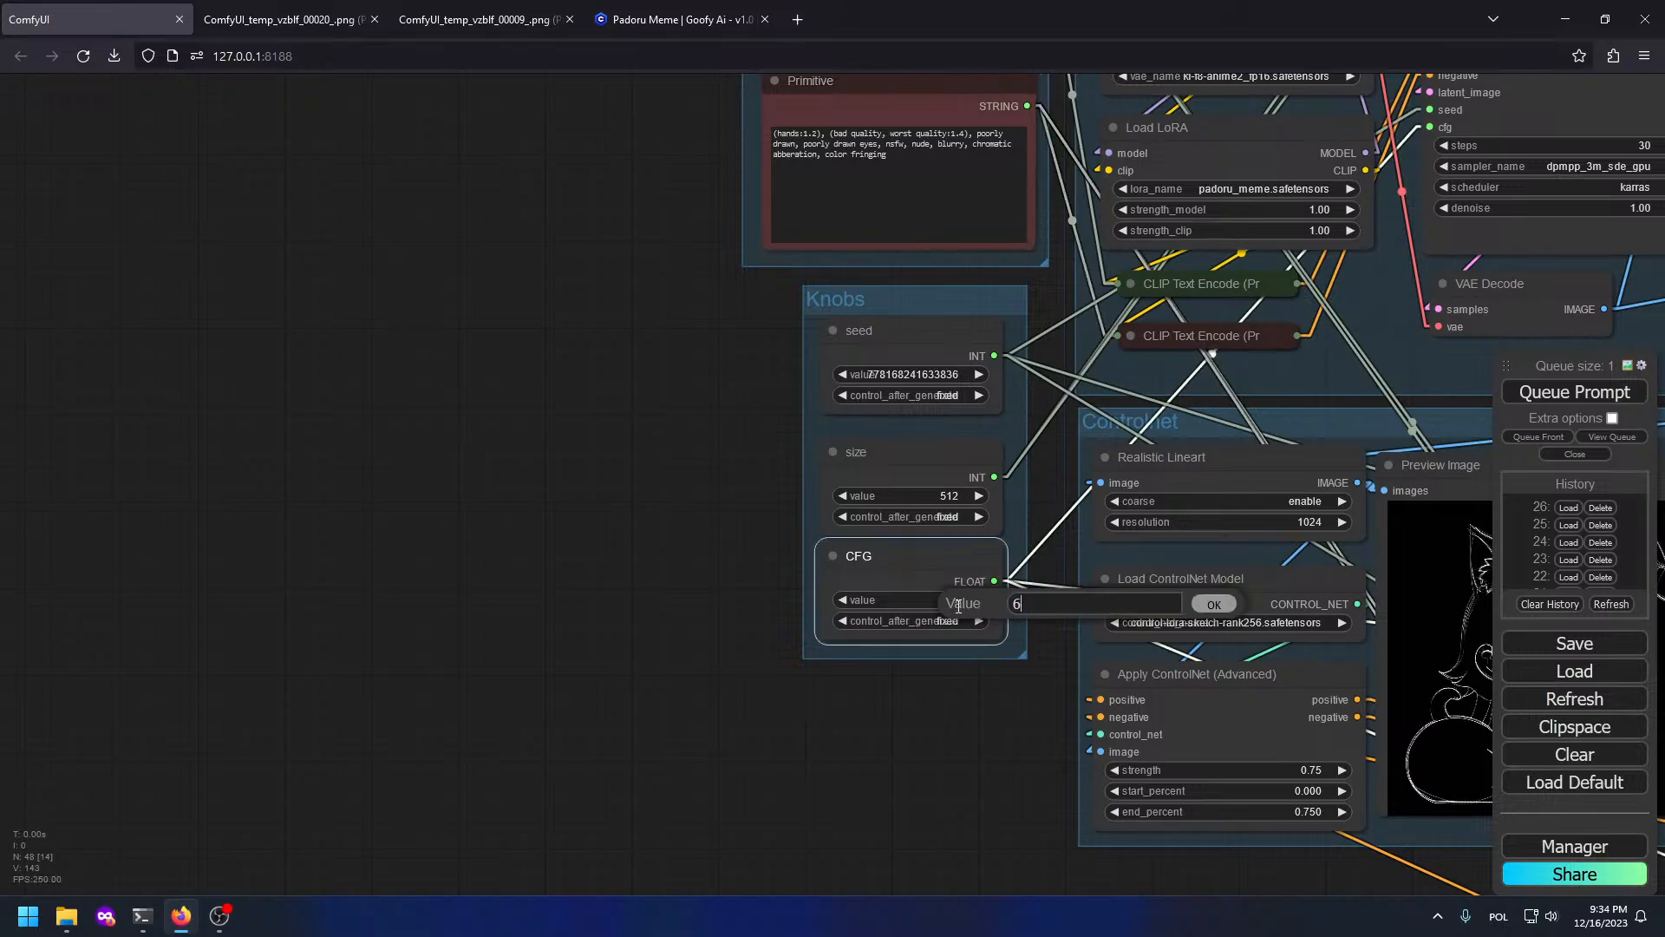
{"action": "type", "text": "4"}
{"action": "key", "text": "Return"}
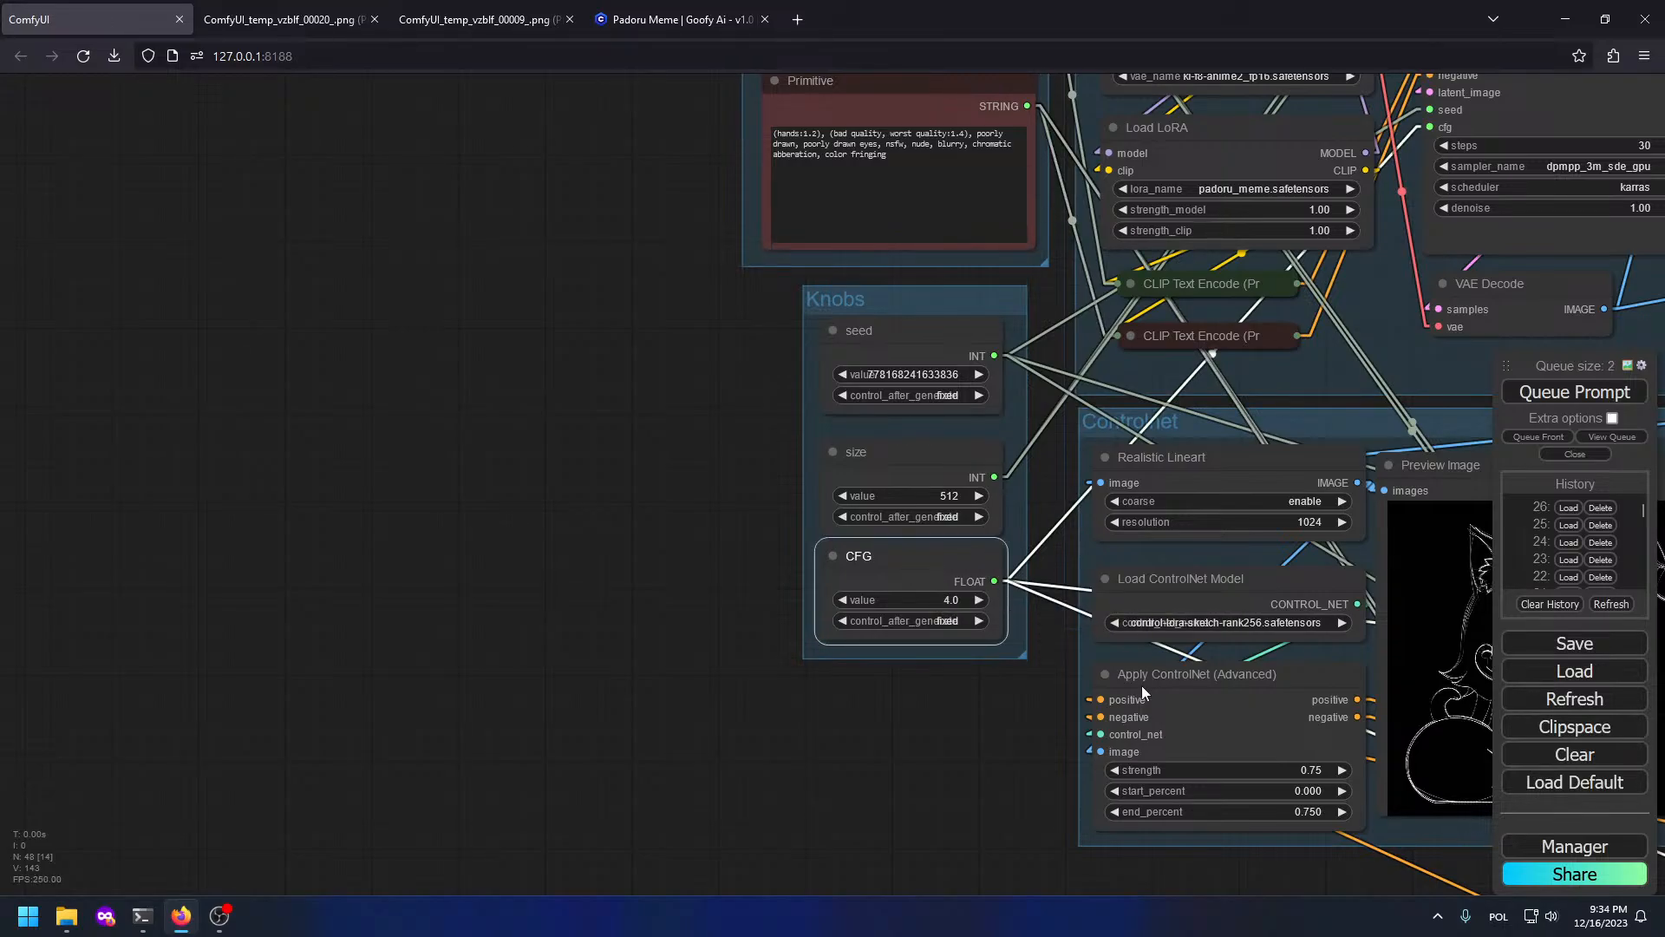
{"action": "scroll", "coordinate": [782, 596], "scroll_direction": "down", "scroll_amount": 5}
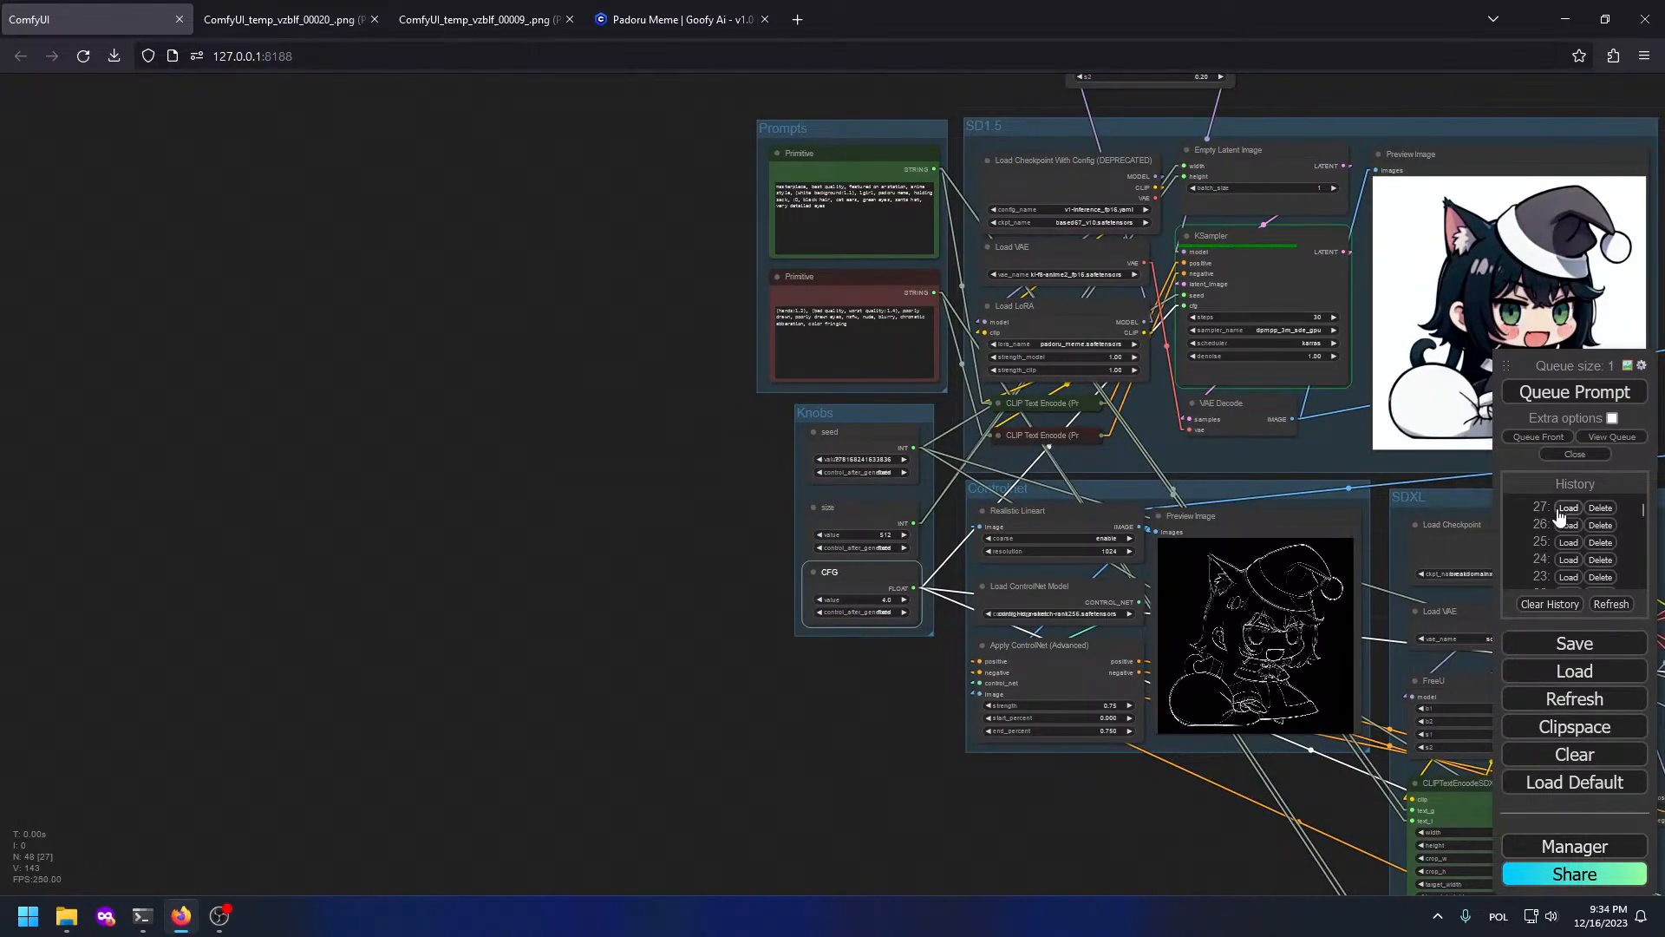
Step: Pan across the SDXL group to the FaceDetailer node and its preview
{"action": "left_click_drag", "start_coordinate": [1345, 508], "coordinate": [1023, 517]}
{"action": "scroll", "coordinate": [1023, 517], "scroll_direction": "up", "scroll_amount": 10}
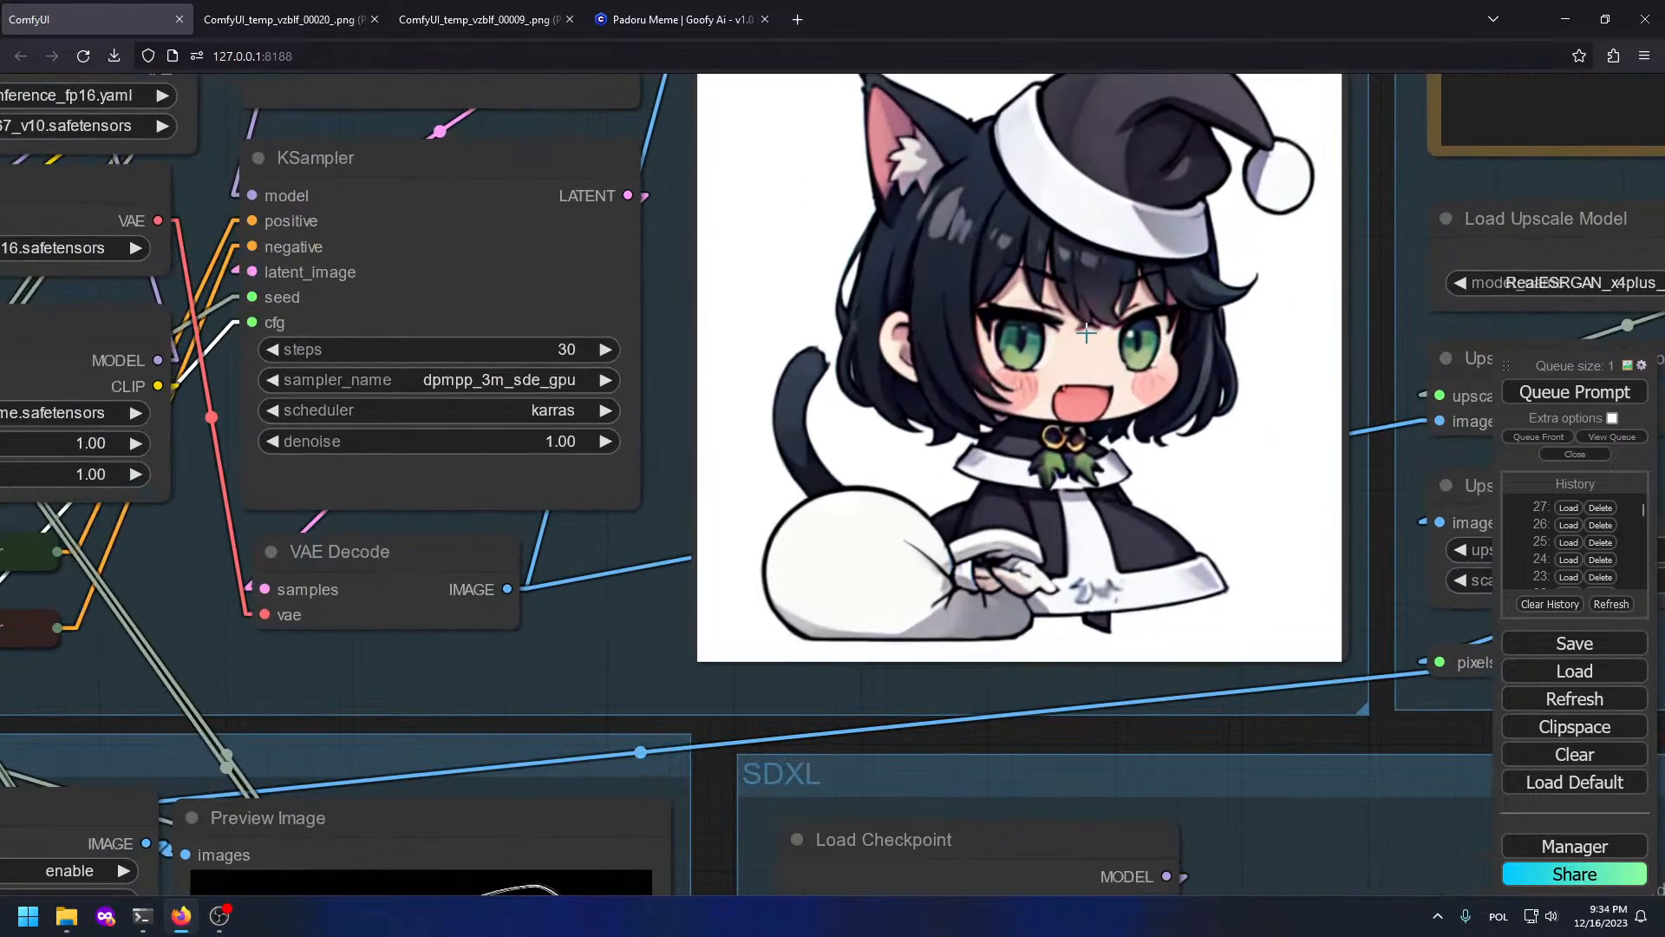
{"action": "scroll", "coordinate": [783, 497], "scroll_direction": "down", "scroll_amount": 4}
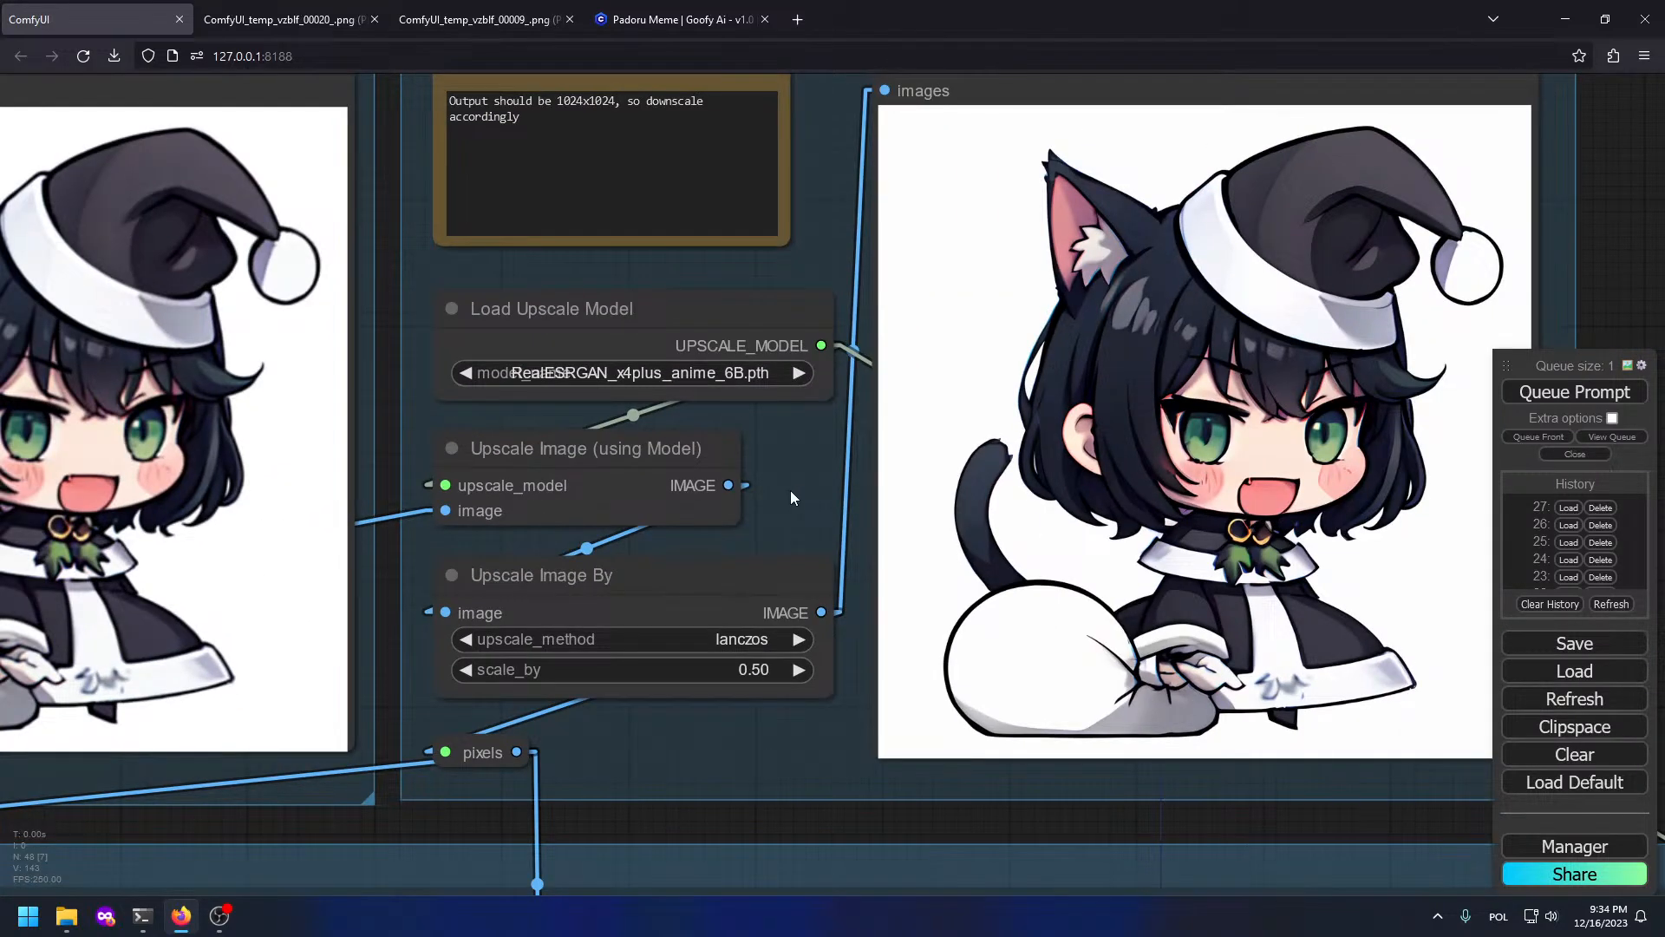
{"action": "scroll", "coordinate": [791, 496], "scroll_direction": "down", "scroll_amount": 2}
{"action": "scroll", "coordinate": [1336, 538], "scroll_direction": "up", "scroll_amount": 6}
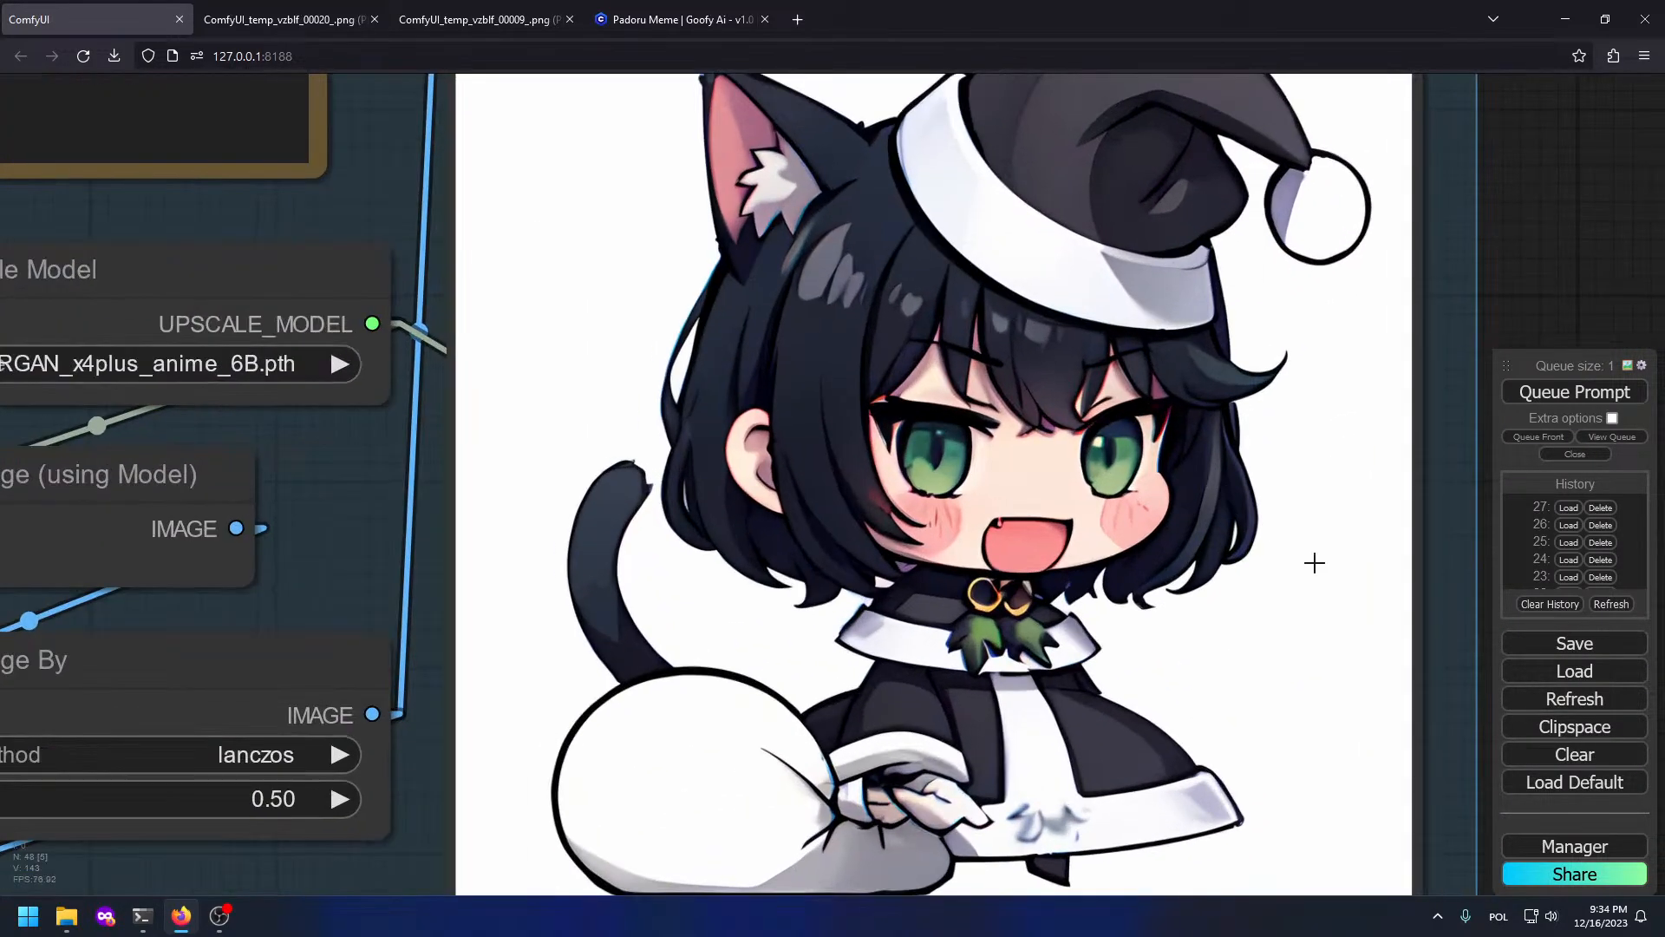
{"action": "scroll", "coordinate": [1362, 586], "scroll_direction": "down", "scroll_amount": 5}
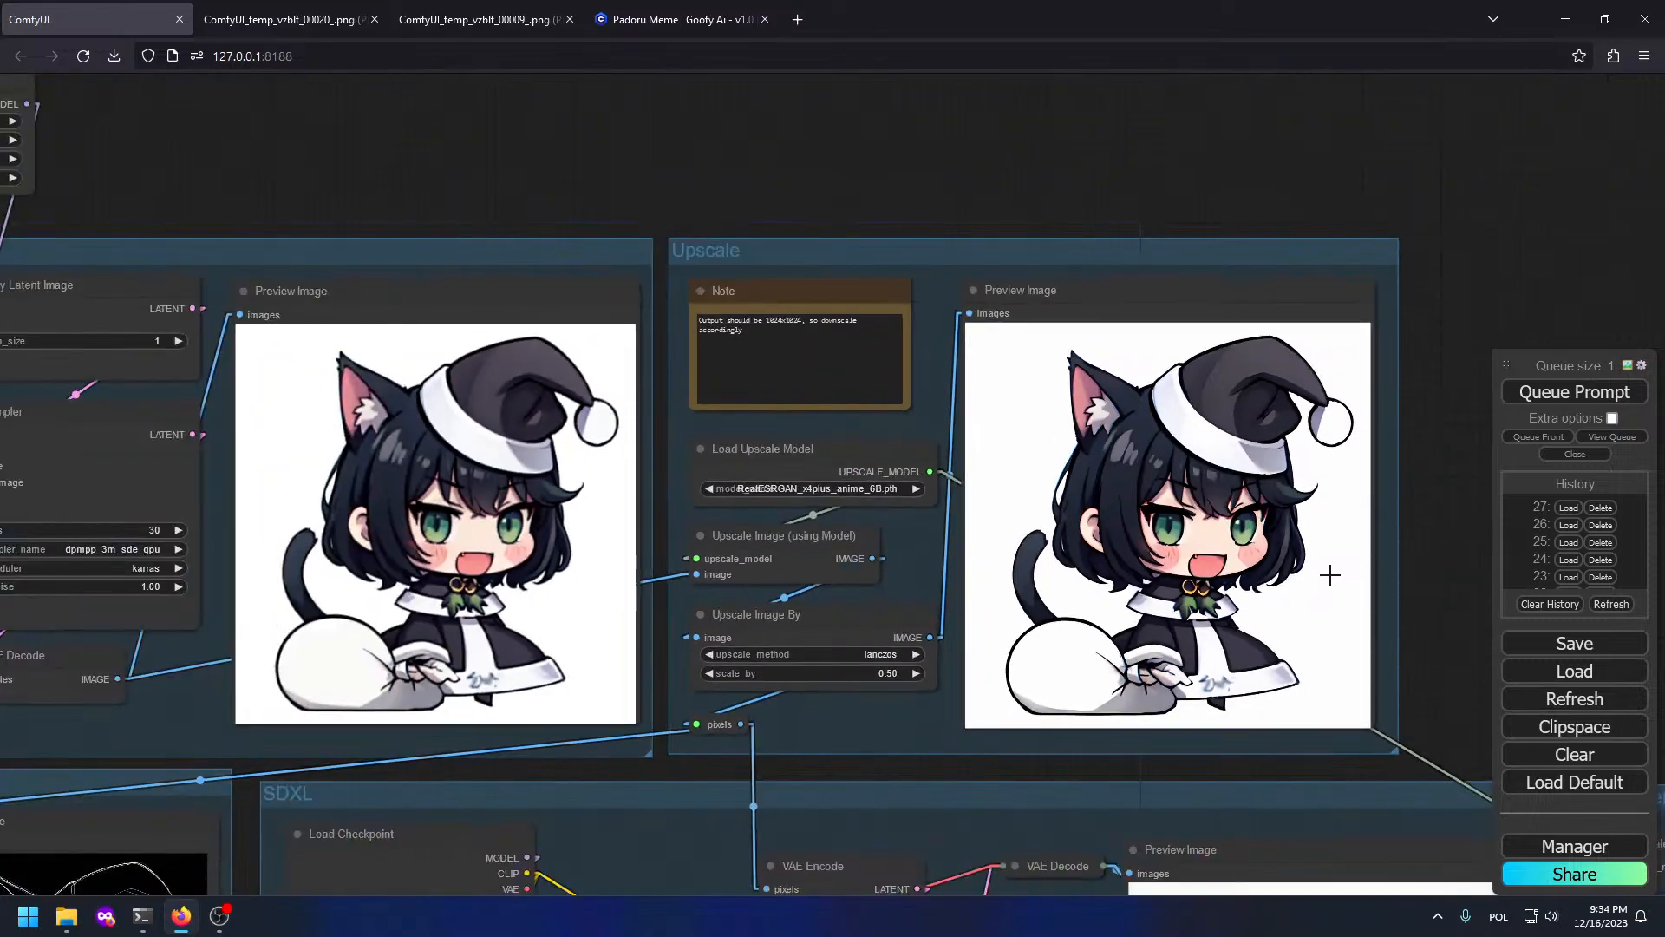
{"action": "scroll", "coordinate": [1235, 477], "scroll_direction": "down", "scroll_amount": 3}
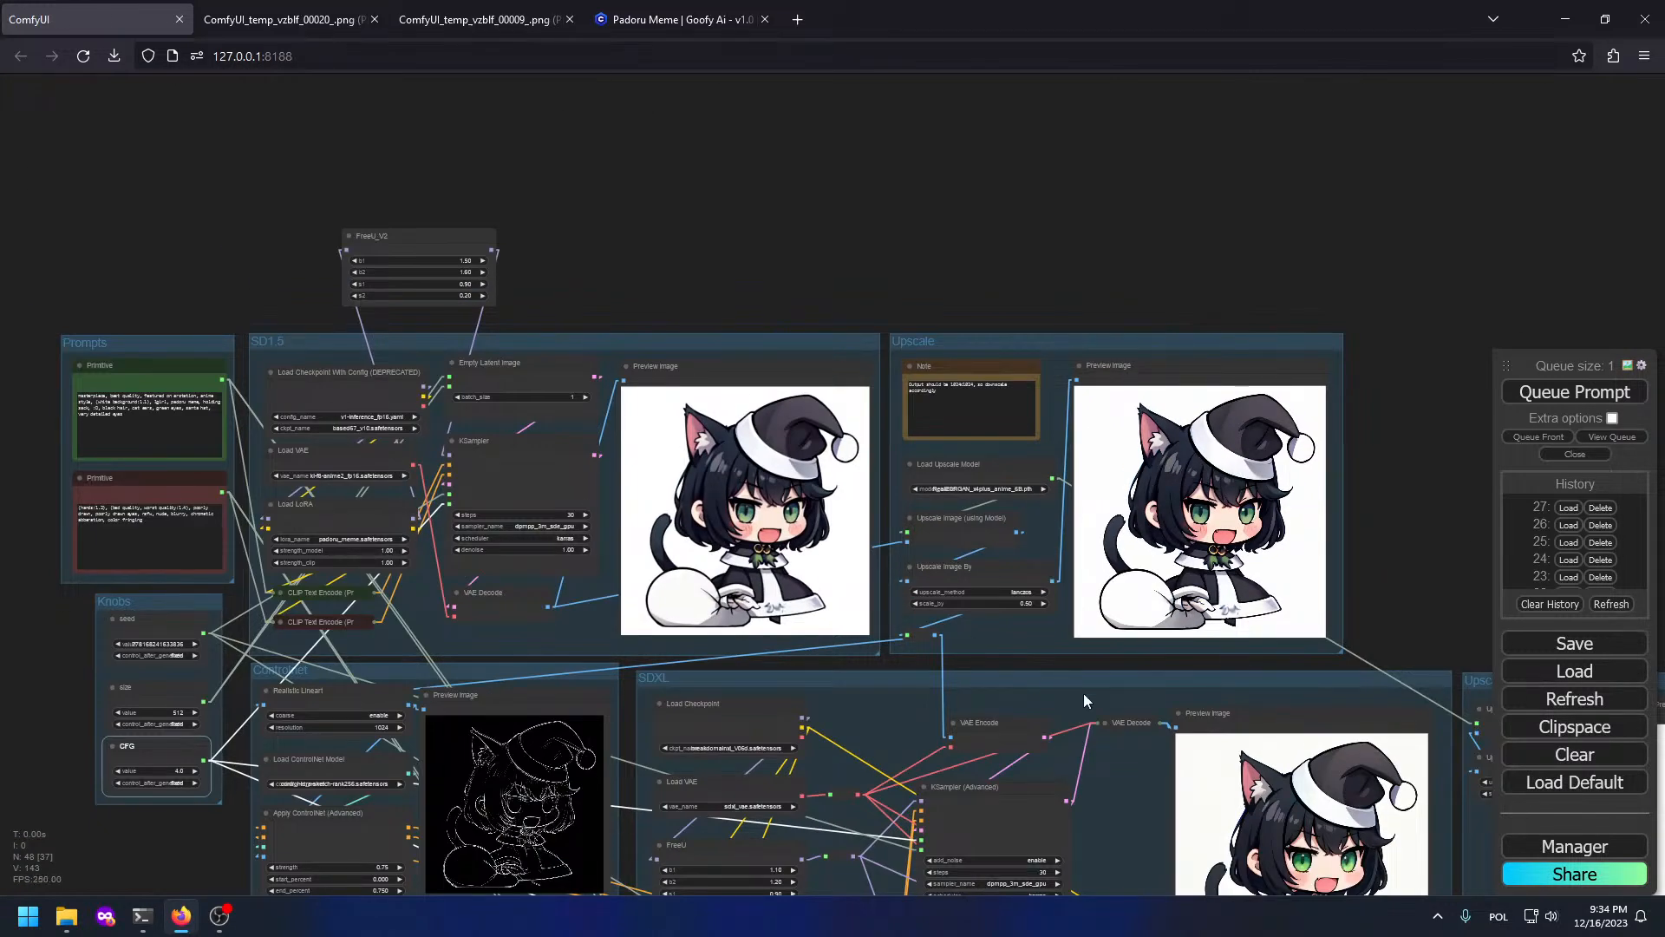
{"action": "left_click_drag", "start_coordinate": [1156, 780], "coordinate": [751, 306]}
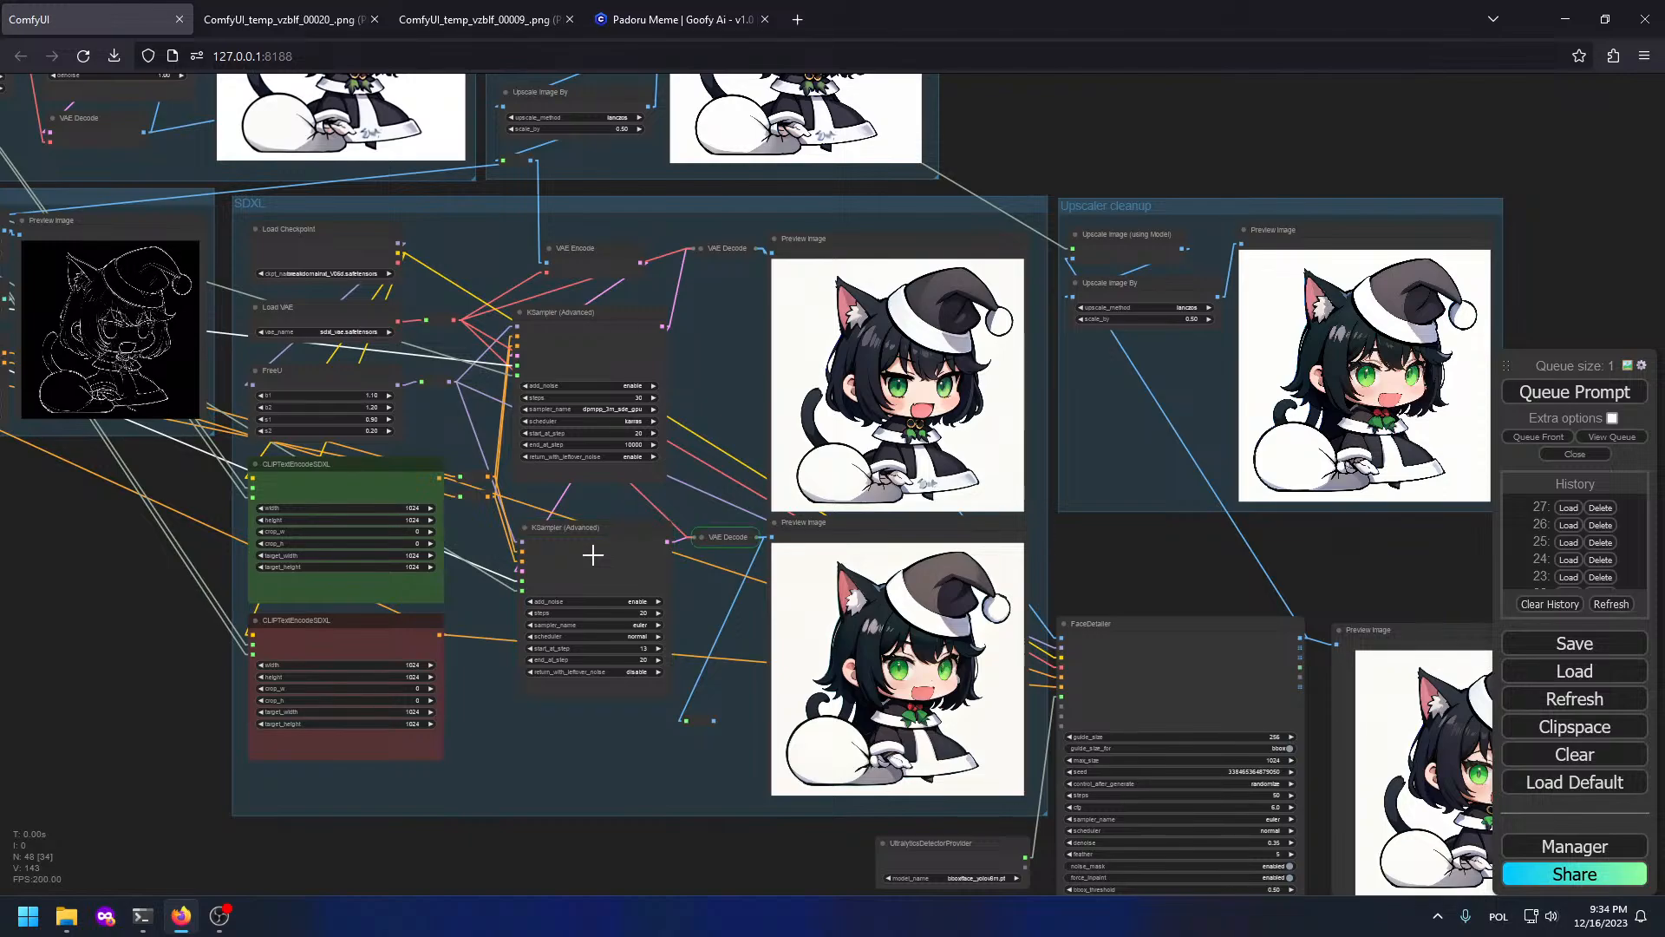
{"action": "scroll", "coordinate": [868, 607], "scroll_direction": "up", "scroll_amount": 12}
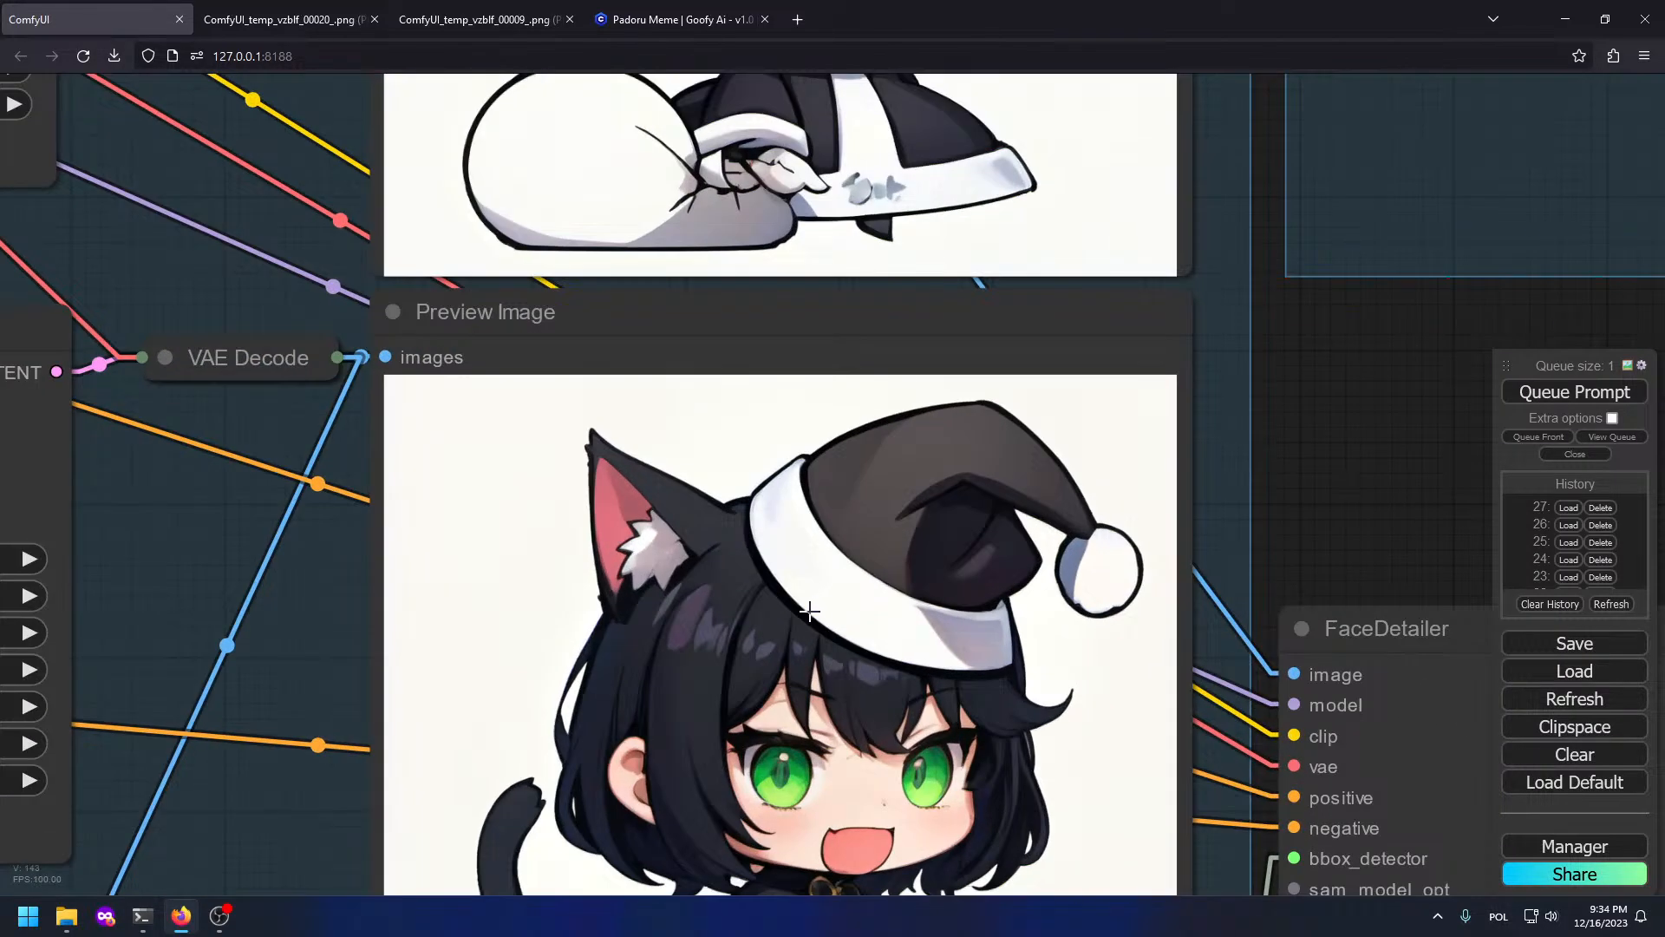
{"action": "left_click_drag", "start_coordinate": [855, 847], "coordinate": [849, 521]}
{"action": "scroll", "coordinate": [849, 521], "scroll_direction": "up", "scroll_amount": 5}
{"action": "scroll", "coordinate": [849, 522], "scroll_direction": "down", "scroll_amount": 3}
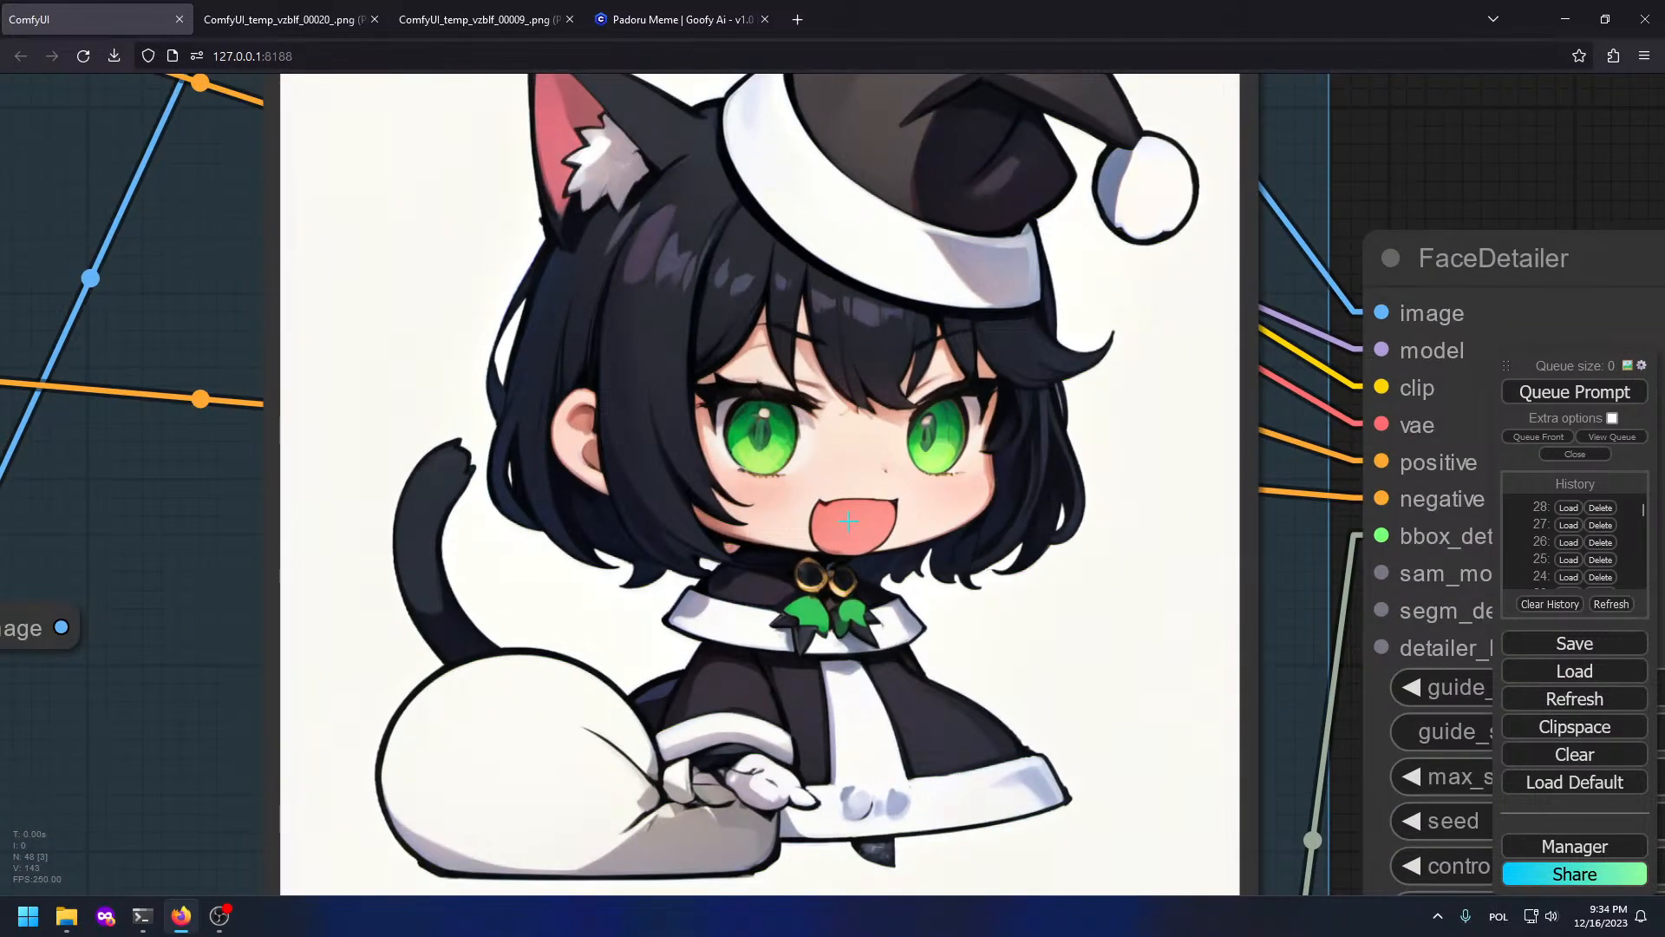
{"action": "scroll", "coordinate": [849, 522], "scroll_direction": "down", "scroll_amount": 3}
{"action": "left_click_drag", "start_coordinate": [1189, 543], "coordinate": [297, 470]}
{"action": "scroll", "coordinate": [333, 495], "scroll_direction": "down", "scroll_amount": 3}
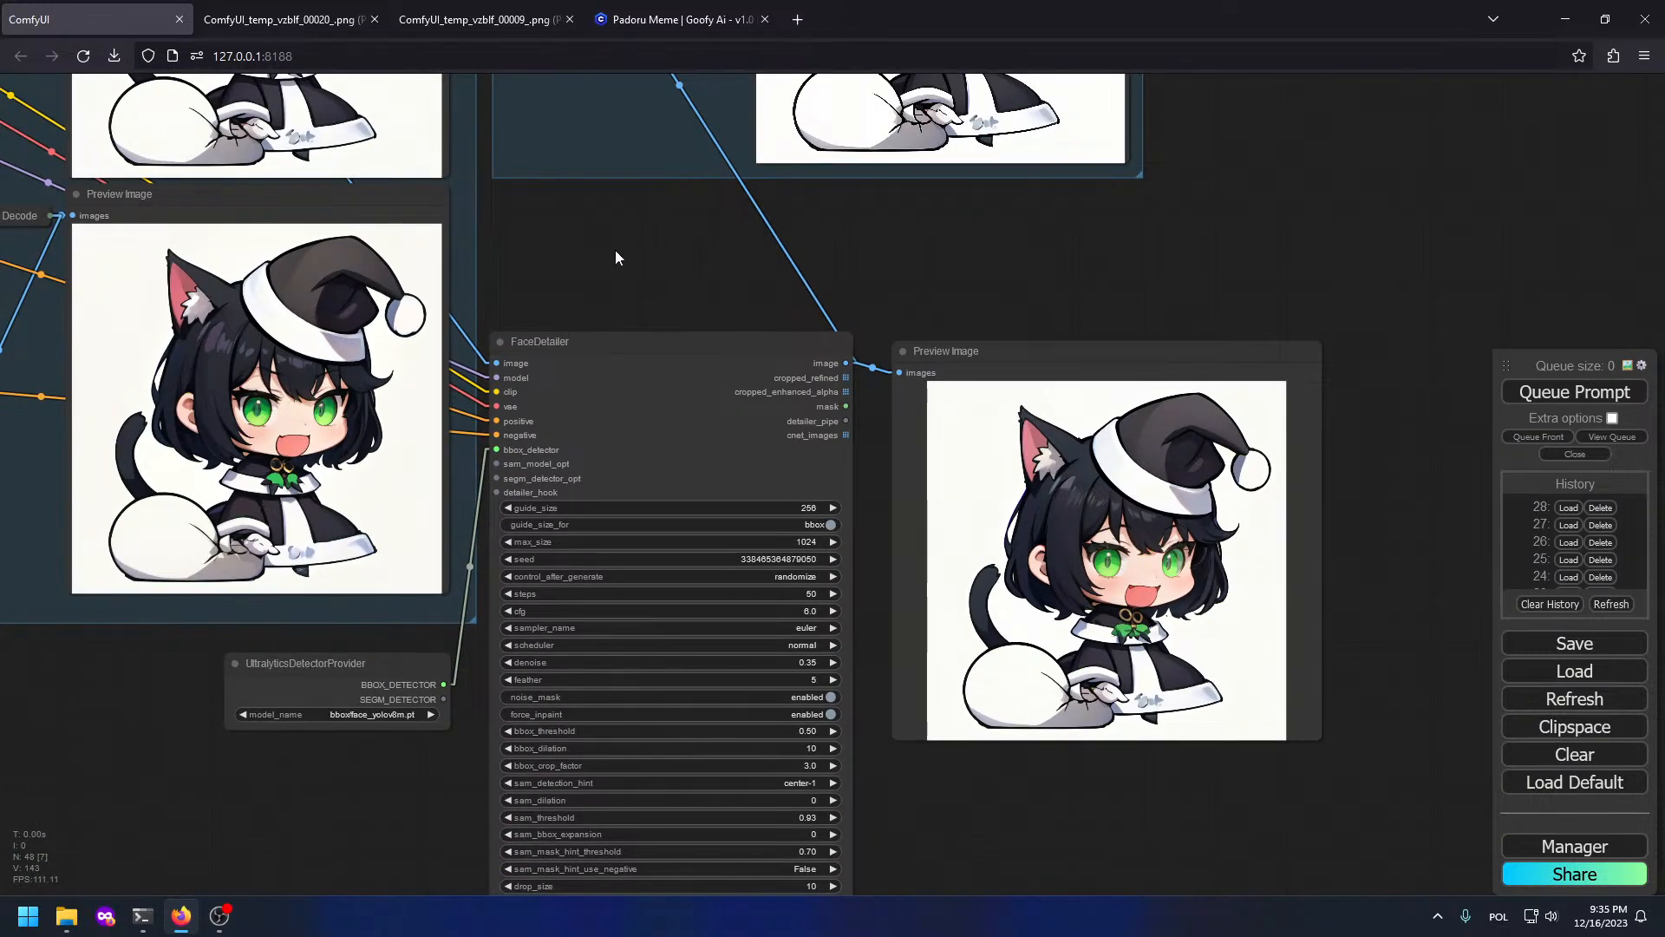
Step: Inspect the face in the upper preview image, then return to FaceDetailer's preview
{"action": "left_click_drag", "start_coordinate": [600, 193], "coordinate": [996, 491]}
{"action": "scroll", "coordinate": [1004, 595], "scroll_direction": "up", "scroll_amount": 10}
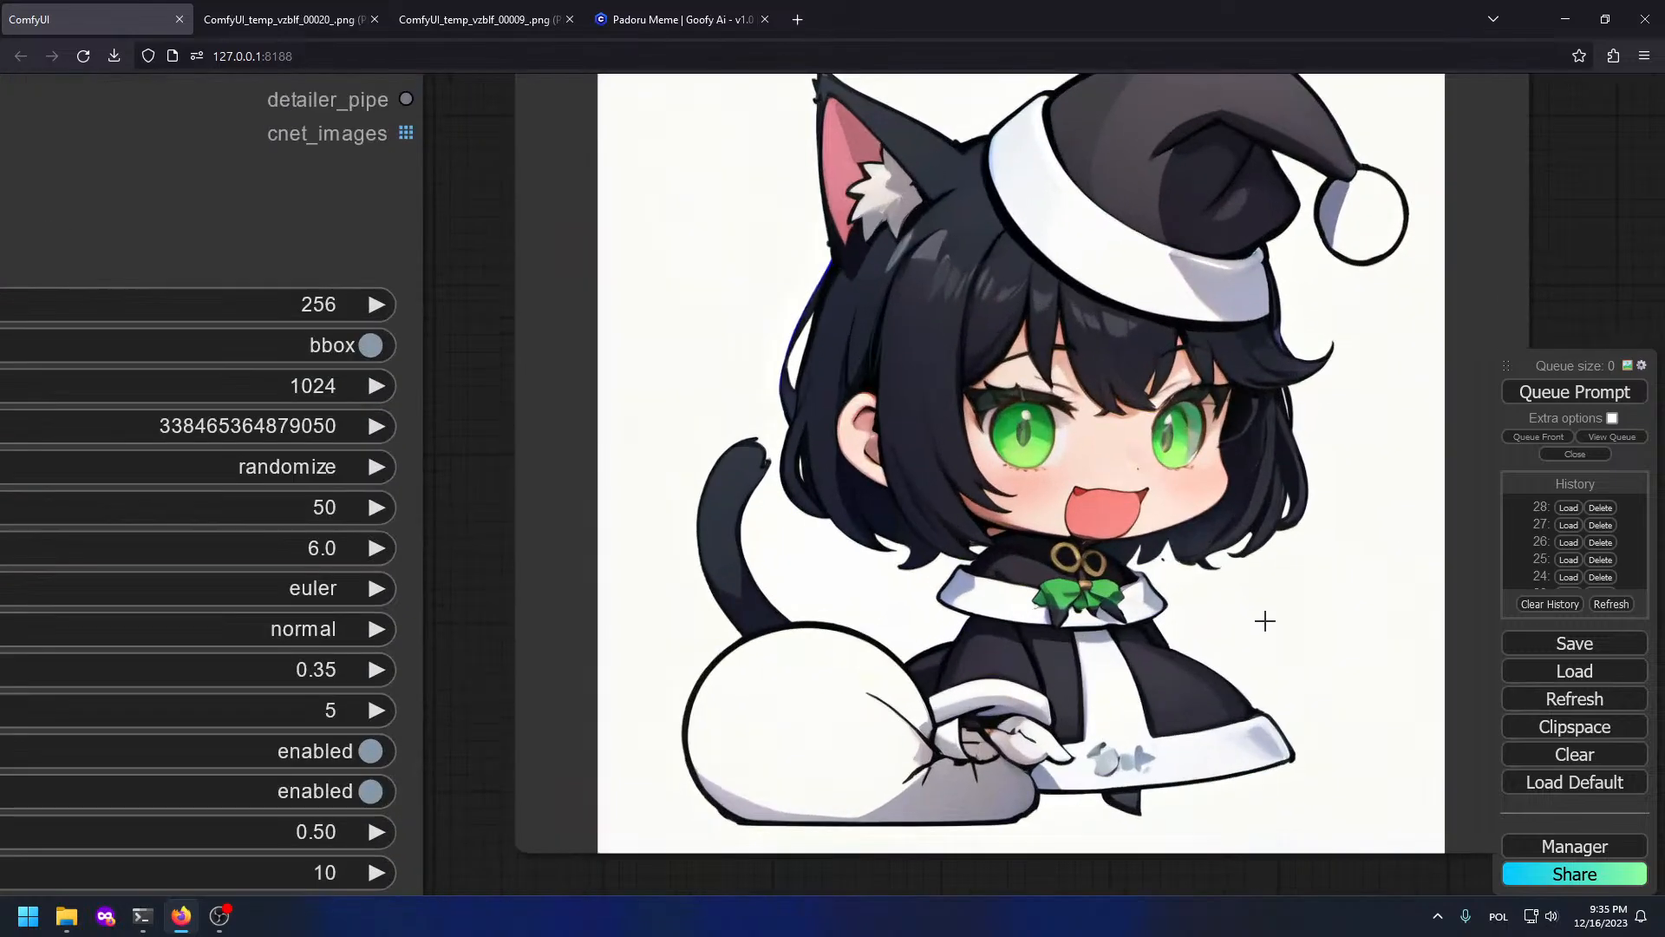
{"action": "scroll", "coordinate": [807, 469], "scroll_direction": "down", "scroll_amount": 6}
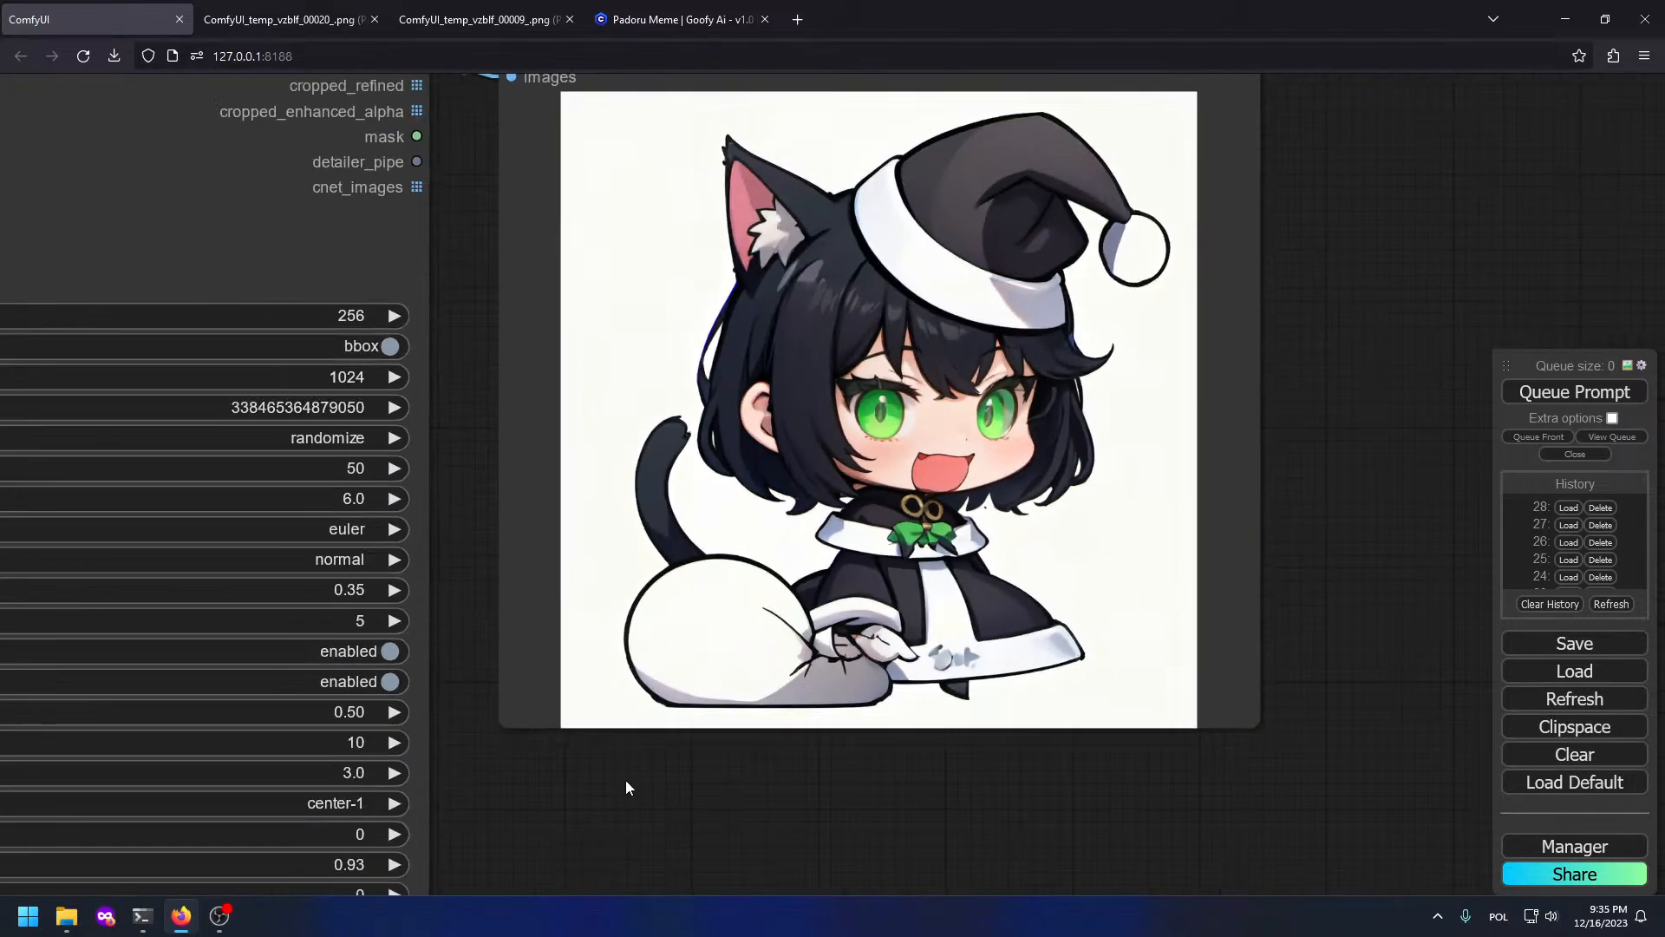
{"action": "left_click_drag", "start_coordinate": [492, 224], "coordinate": [1431, 659]}
{"action": "left_click_drag", "start_coordinate": [1109, 399], "coordinate": [1605, 720]}
{"action": "scroll", "coordinate": [1132, 349], "scroll_direction": "up", "scroll_amount": 2}
{"action": "left_click_drag", "start_coordinate": [919, 235], "coordinate": [900, 501]}
{"action": "scroll", "coordinate": [1004, 495], "scroll_direction": "up", "scroll_amount": 4}
{"action": "scroll", "coordinate": [1071, 656], "scroll_direction": "up", "scroll_amount": 3}
{"action": "scroll", "coordinate": [928, 565], "scroll_direction": "up", "scroll_amount": 3}
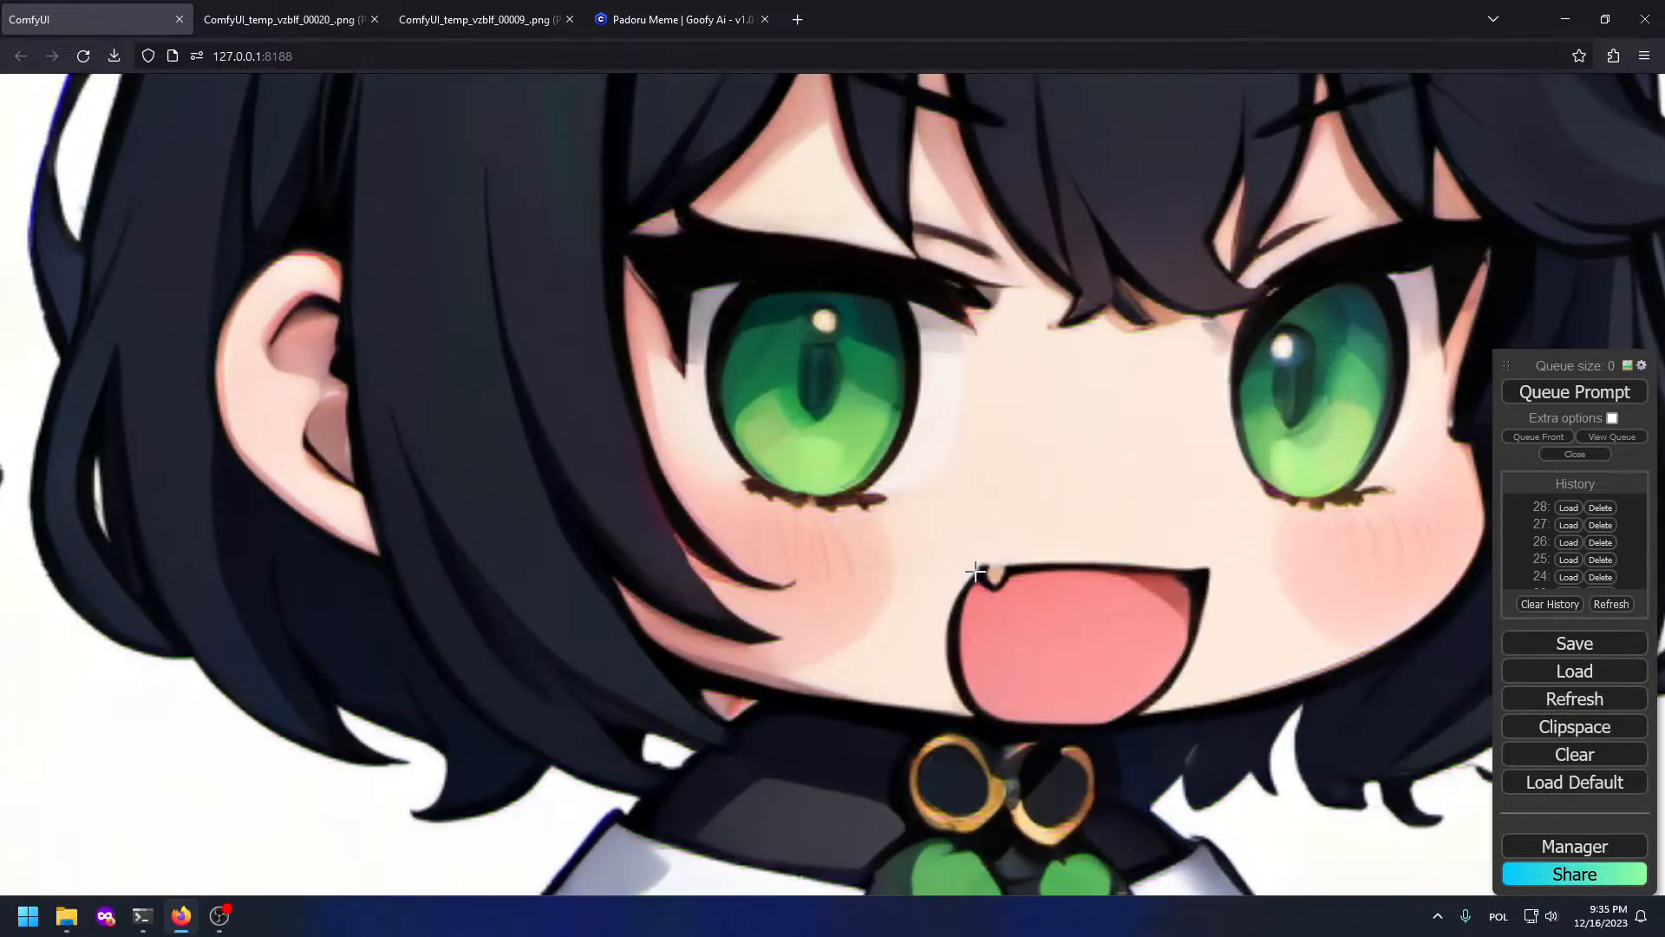
{"action": "scroll", "coordinate": [997, 582], "scroll_direction": "down", "scroll_amount": 1}
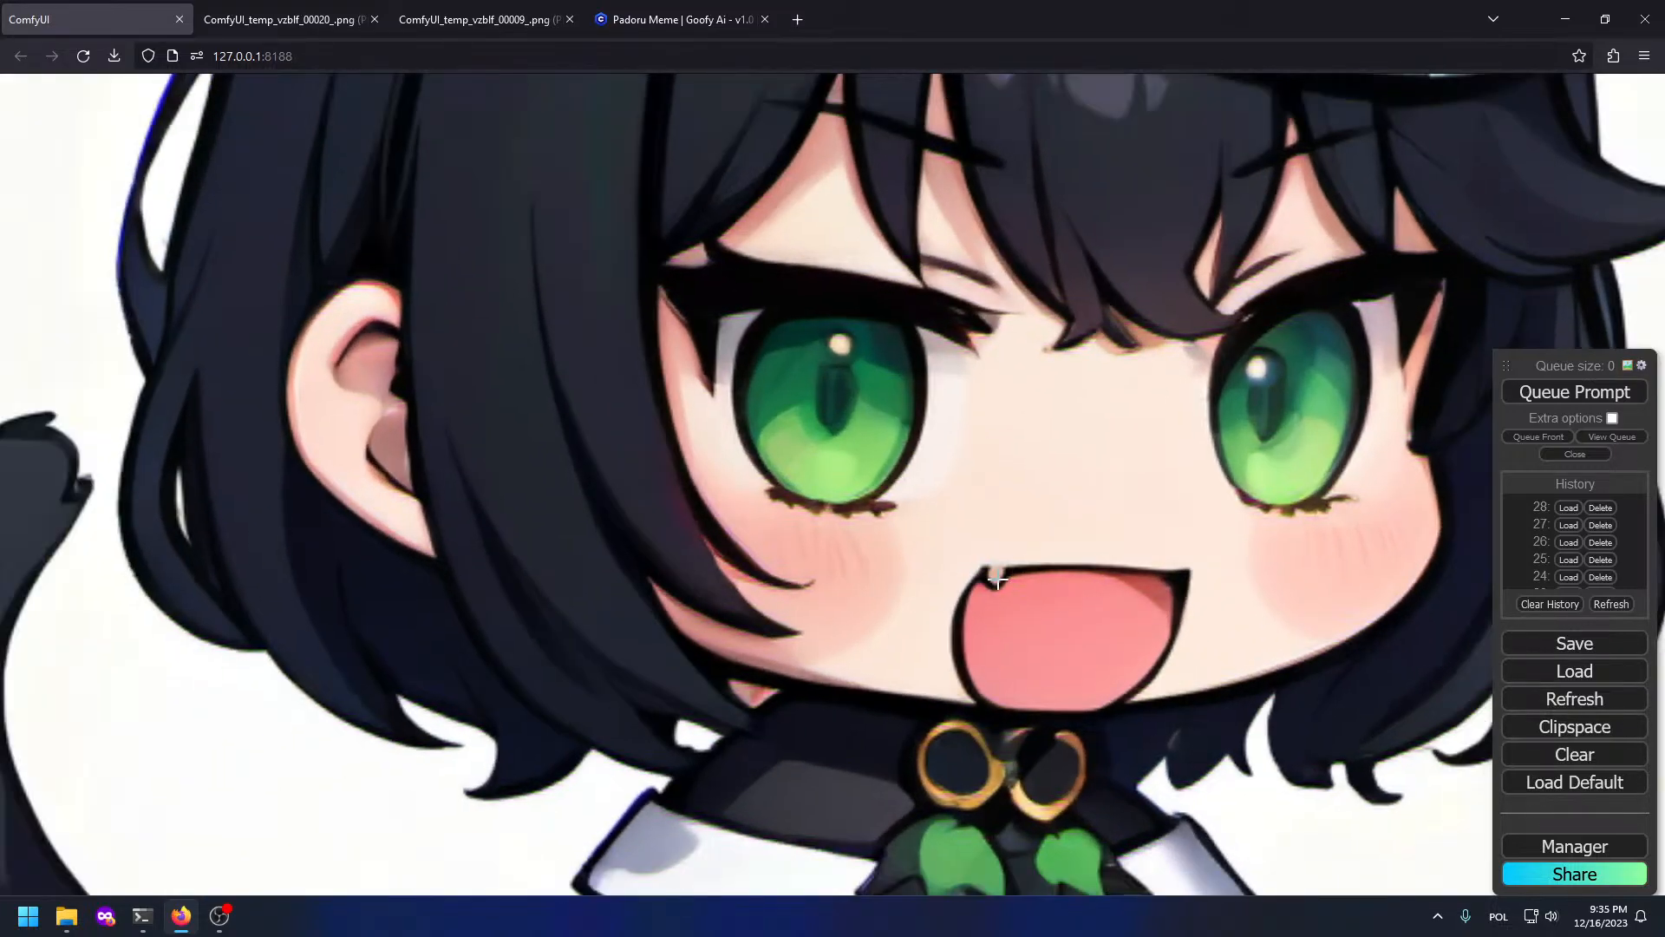
{"action": "scroll", "coordinate": [996, 565], "scroll_direction": "down", "scroll_amount": 10}
{"action": "scroll", "coordinate": [826, 533], "scroll_direction": "down", "scroll_amount": 5}
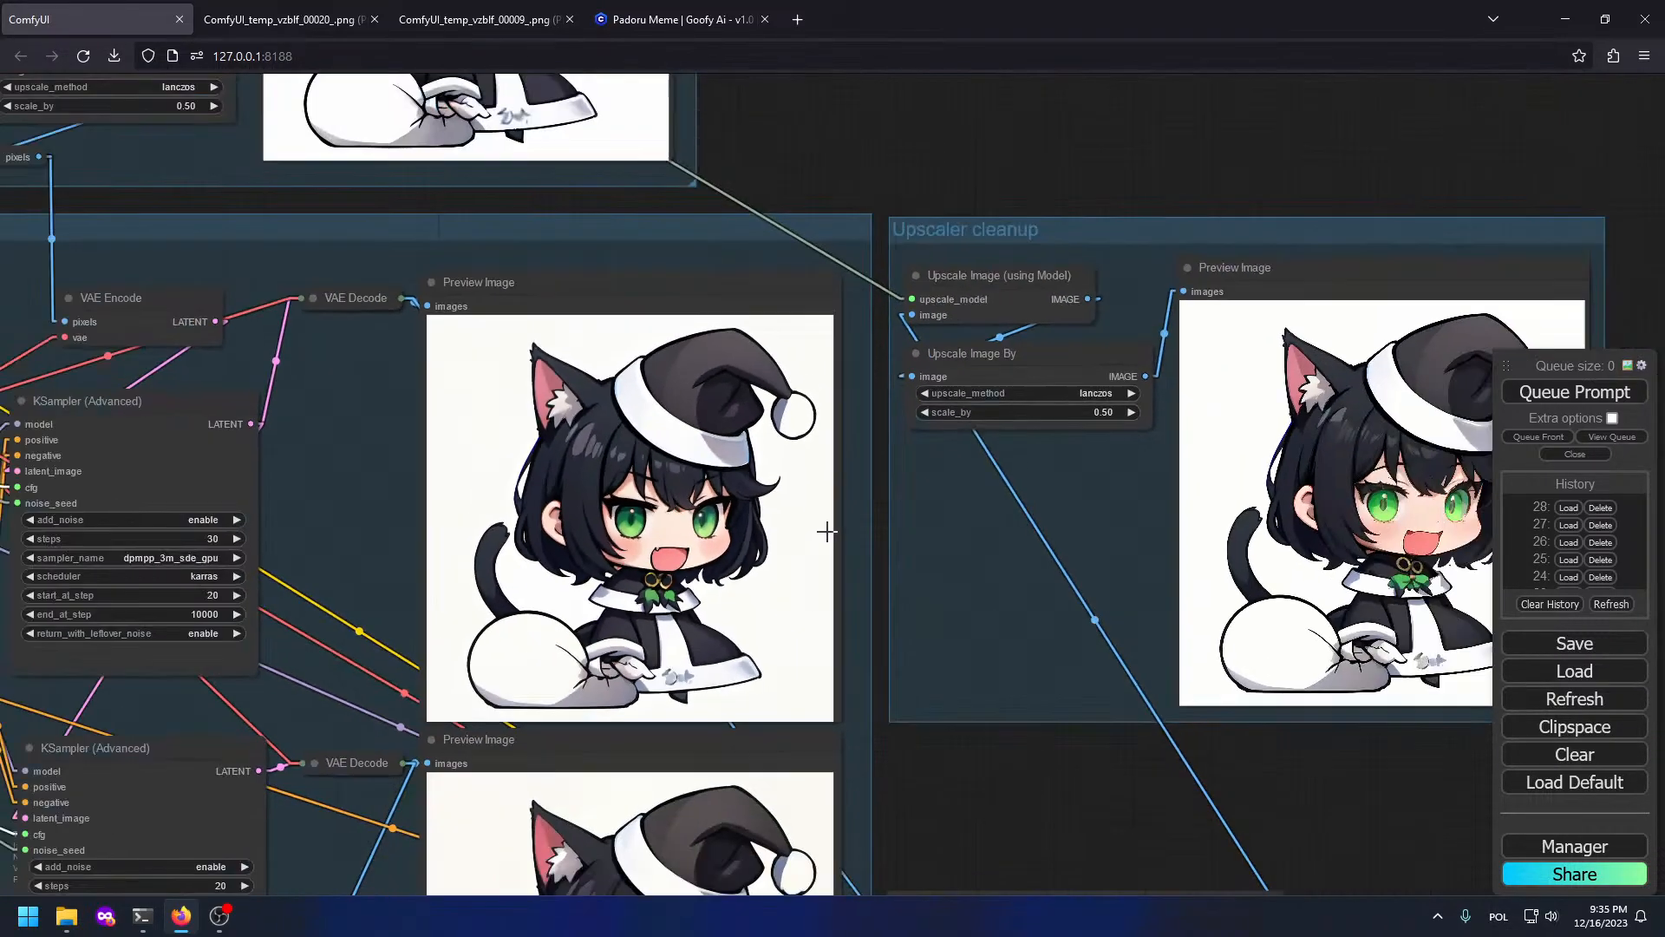
{"action": "left_click_drag", "start_coordinate": [958, 610], "coordinate": [655, 260]}
{"action": "scroll", "coordinate": [1369, 730], "scroll_direction": "up", "scroll_amount": 2}
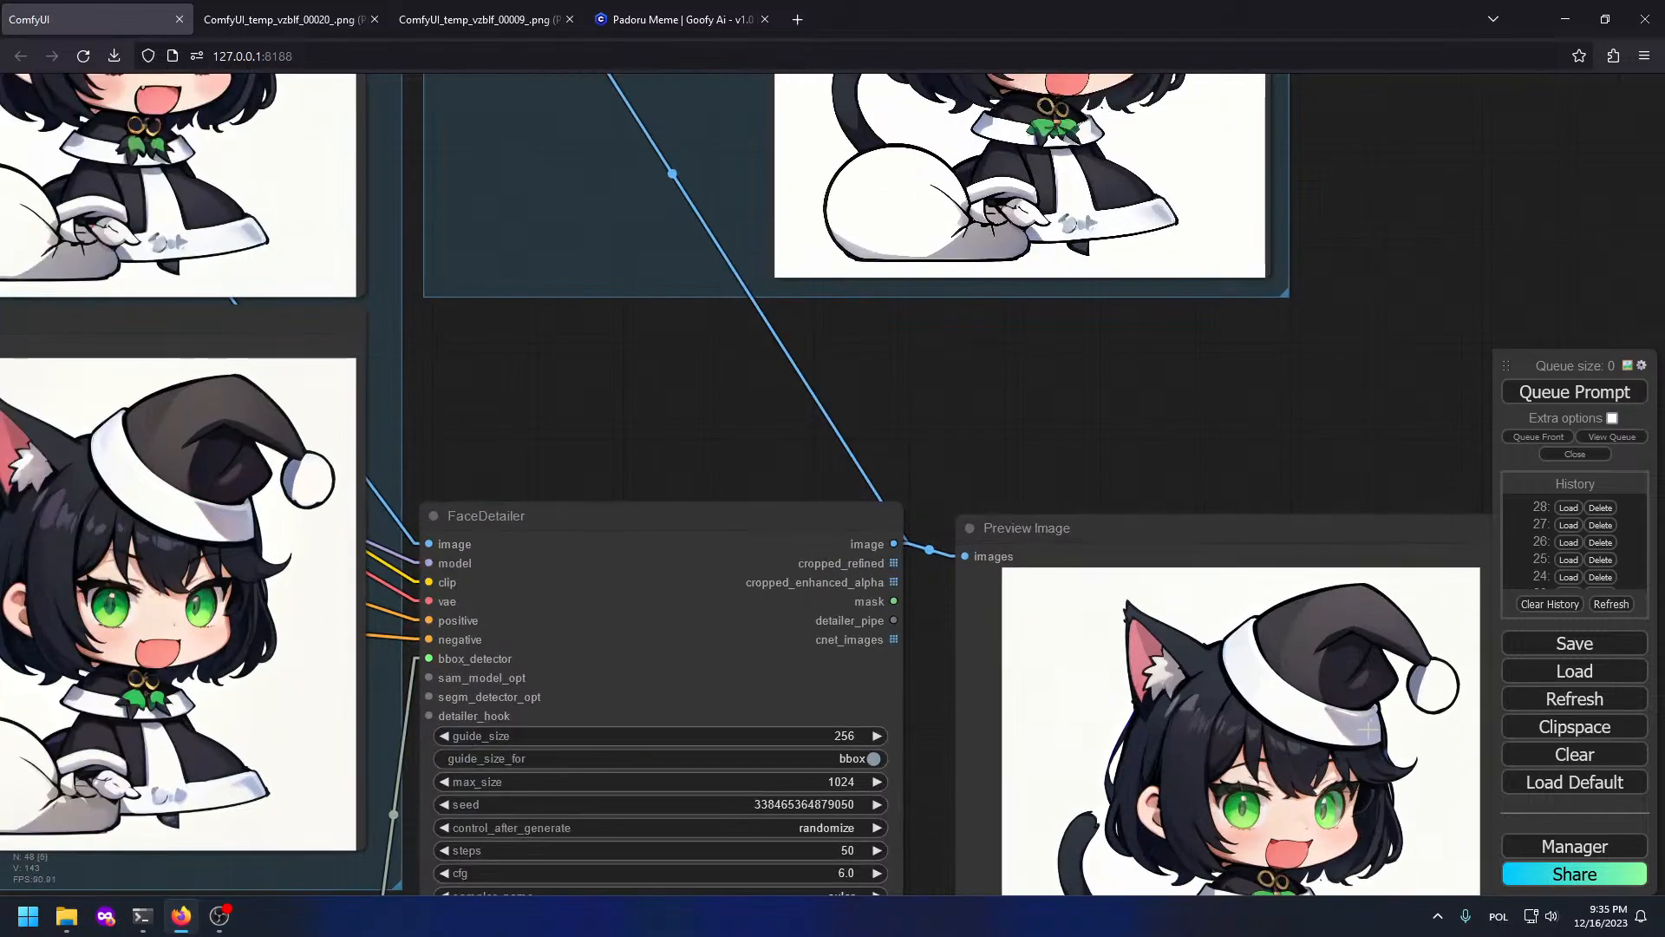
Step: Queue the workflow again and inspect the new FaceDetailer result preview
{"action": "left_click", "coordinate": [1559, 399]}
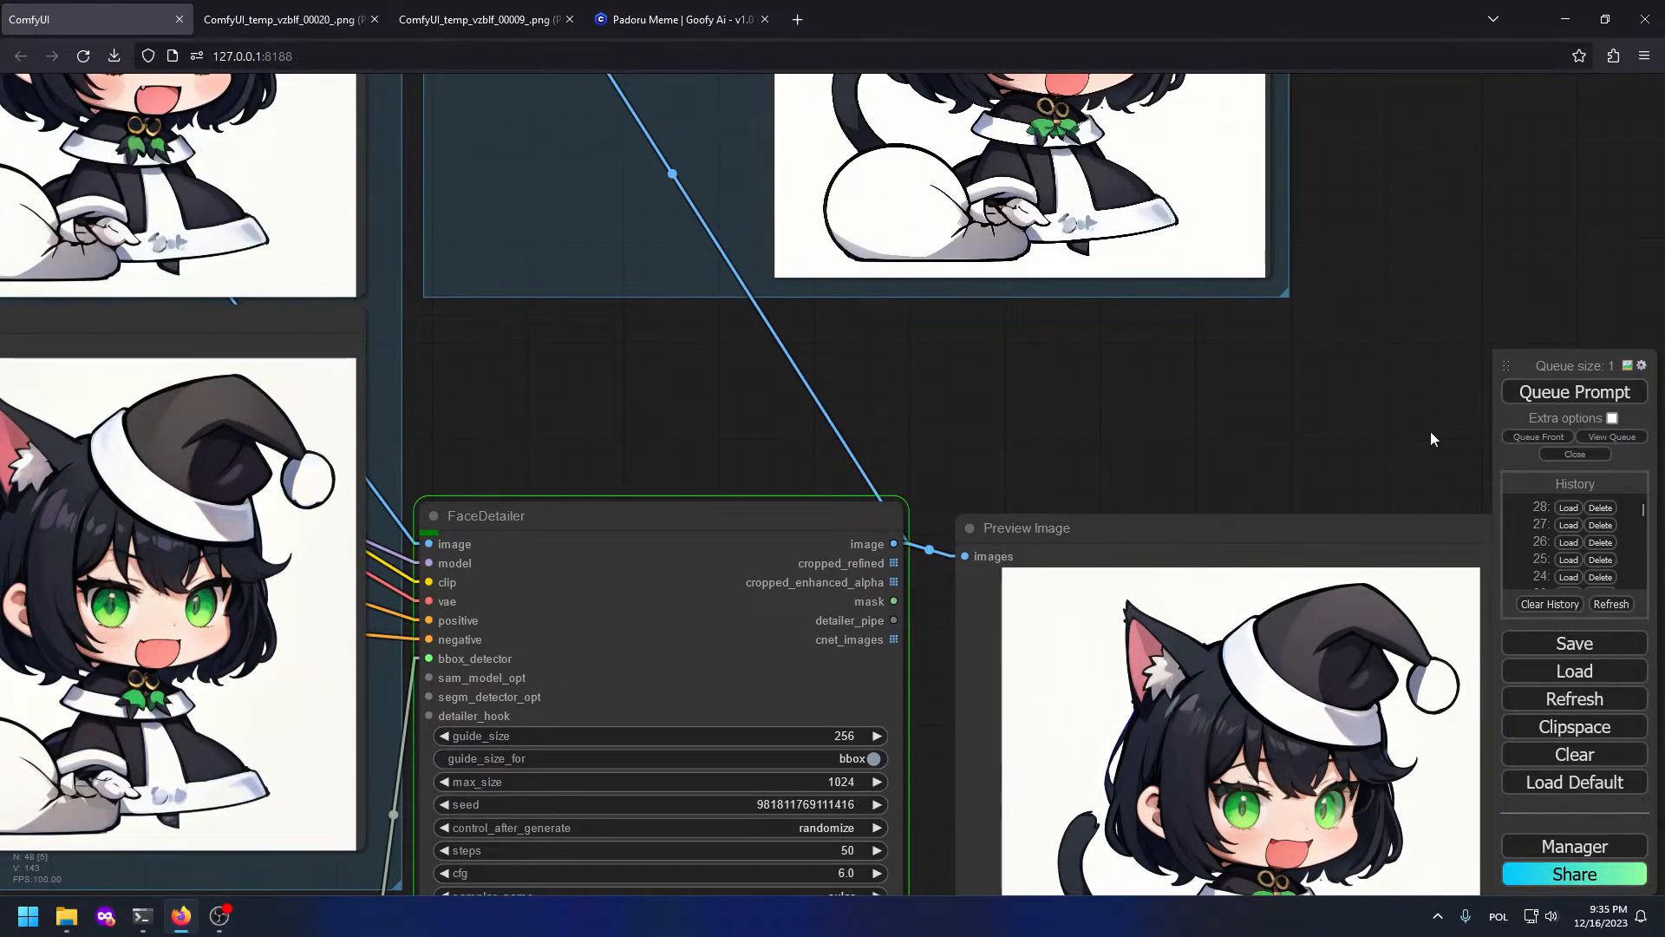
{"action": "left_click_drag", "start_coordinate": [1169, 430], "coordinate": [1118, 278]}
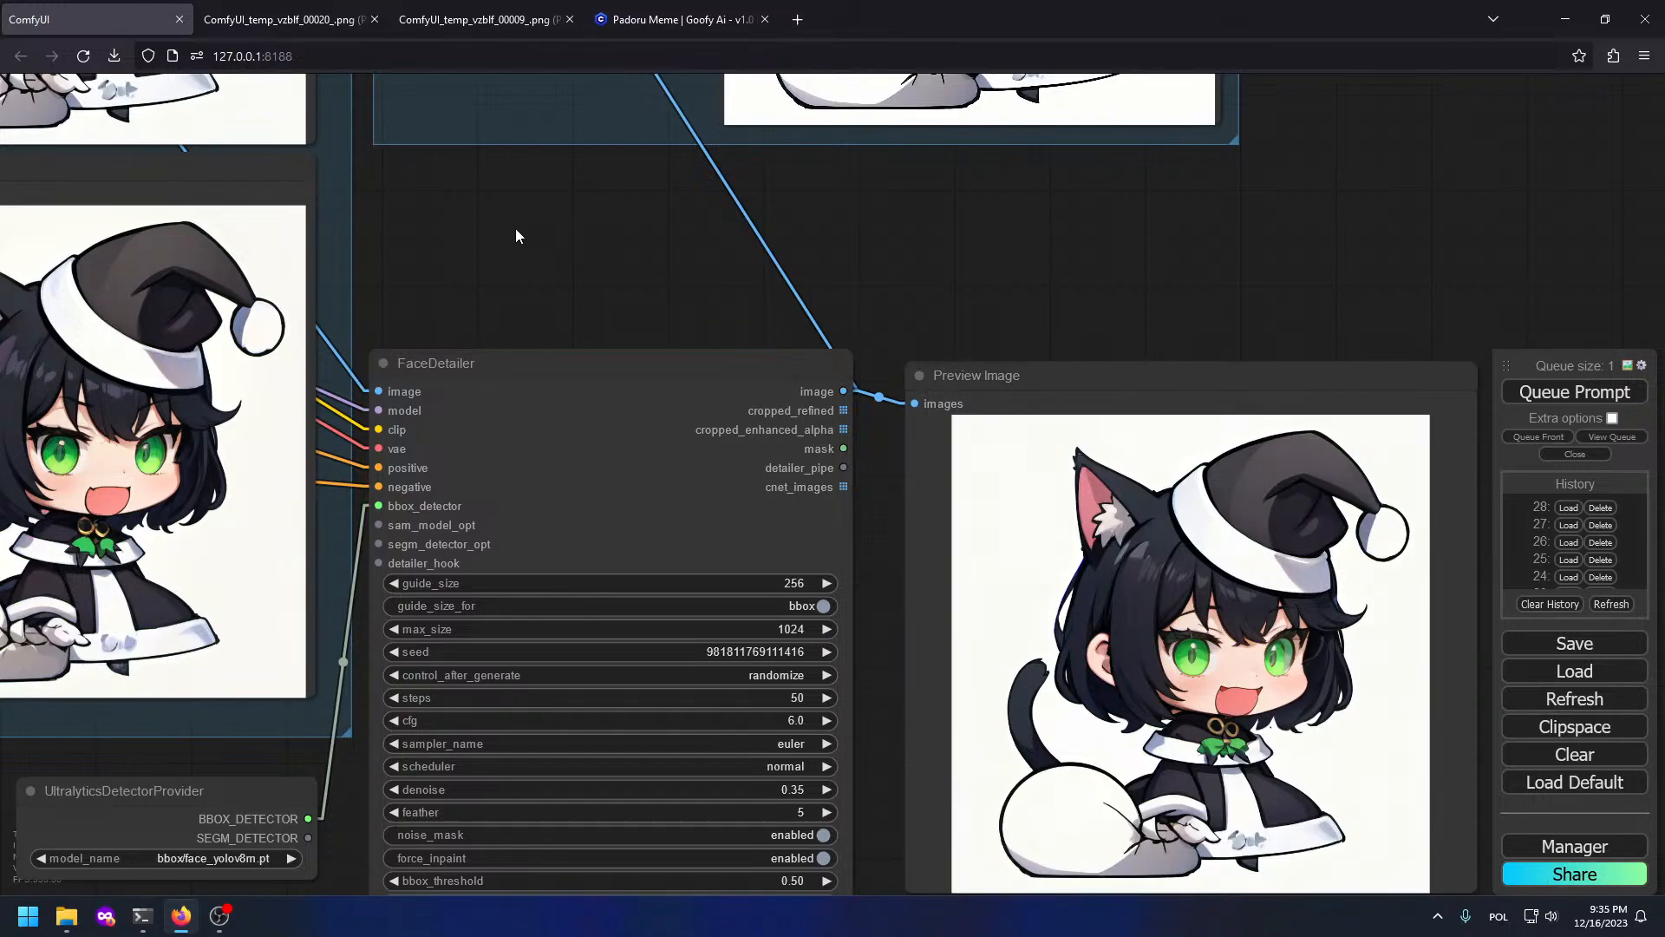
{"action": "left_click_drag", "start_coordinate": [1027, 399], "coordinate": [835, 119]}
{"action": "scroll", "coordinate": [1155, 368], "scroll_direction": "up", "scroll_amount": 5}
{"action": "scroll", "coordinate": [1155, 368], "scroll_direction": "up", "scroll_amount": 3}
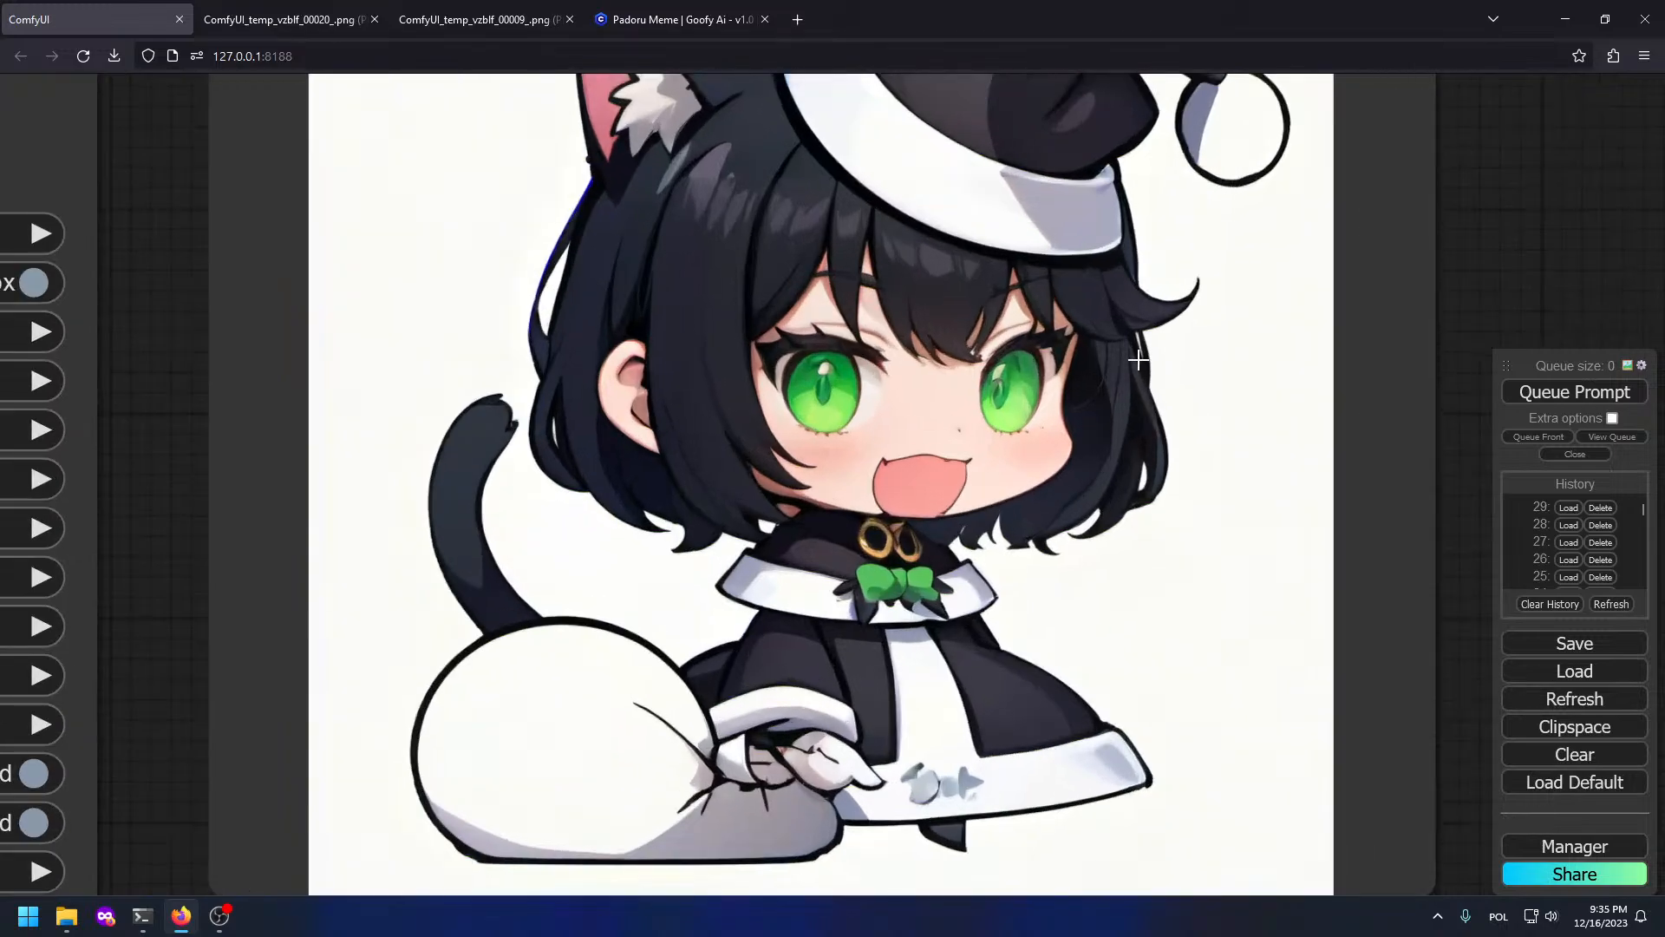
{"action": "scroll", "coordinate": [1037, 345], "scroll_direction": "up", "scroll_amount": 2}
{"action": "scroll", "coordinate": [1033, 345], "scroll_direction": "down", "scroll_amount": 11}
Step: Look over the new KSampler preview image and the upscale node previews
{"action": "left_click_drag", "start_coordinate": [605, 215], "coordinate": [1408, 547]}
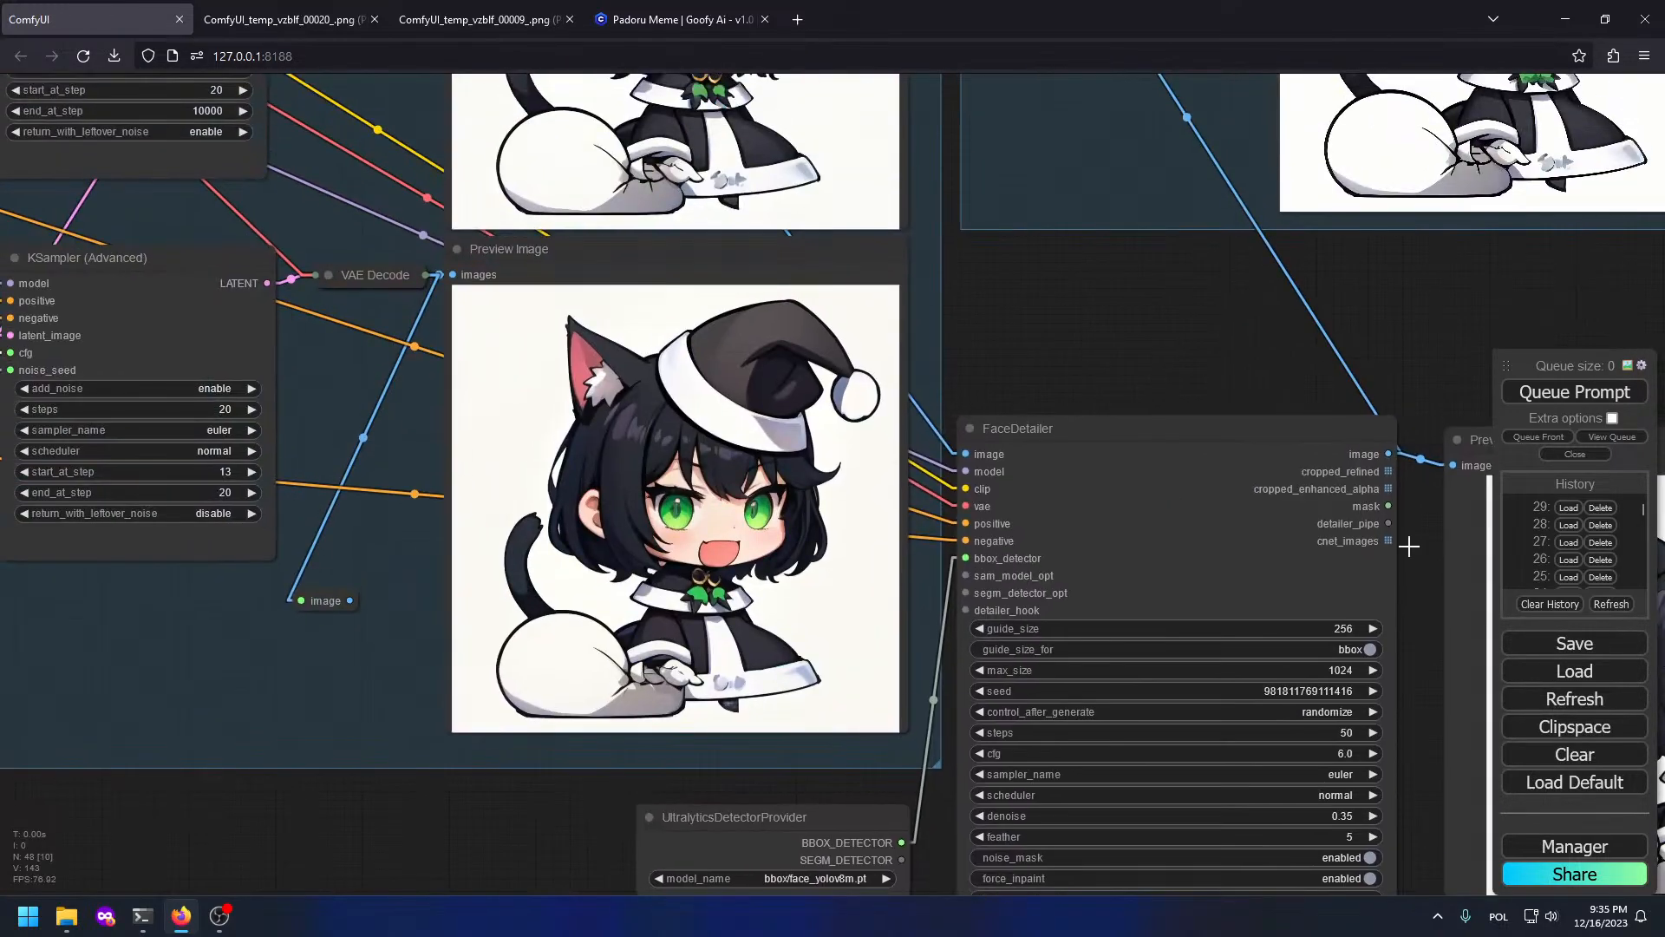
{"action": "left_click_drag", "start_coordinate": [954, 433], "coordinate": [1344, 568]}
{"action": "scroll", "coordinate": [641, 308], "scroll_direction": "up", "scroll_amount": 4}
{"action": "left_click_drag", "start_coordinate": [640, 308], "coordinate": [1088, 425]}
{"action": "left_click_drag", "start_coordinate": [843, 288], "coordinate": [622, 635]}
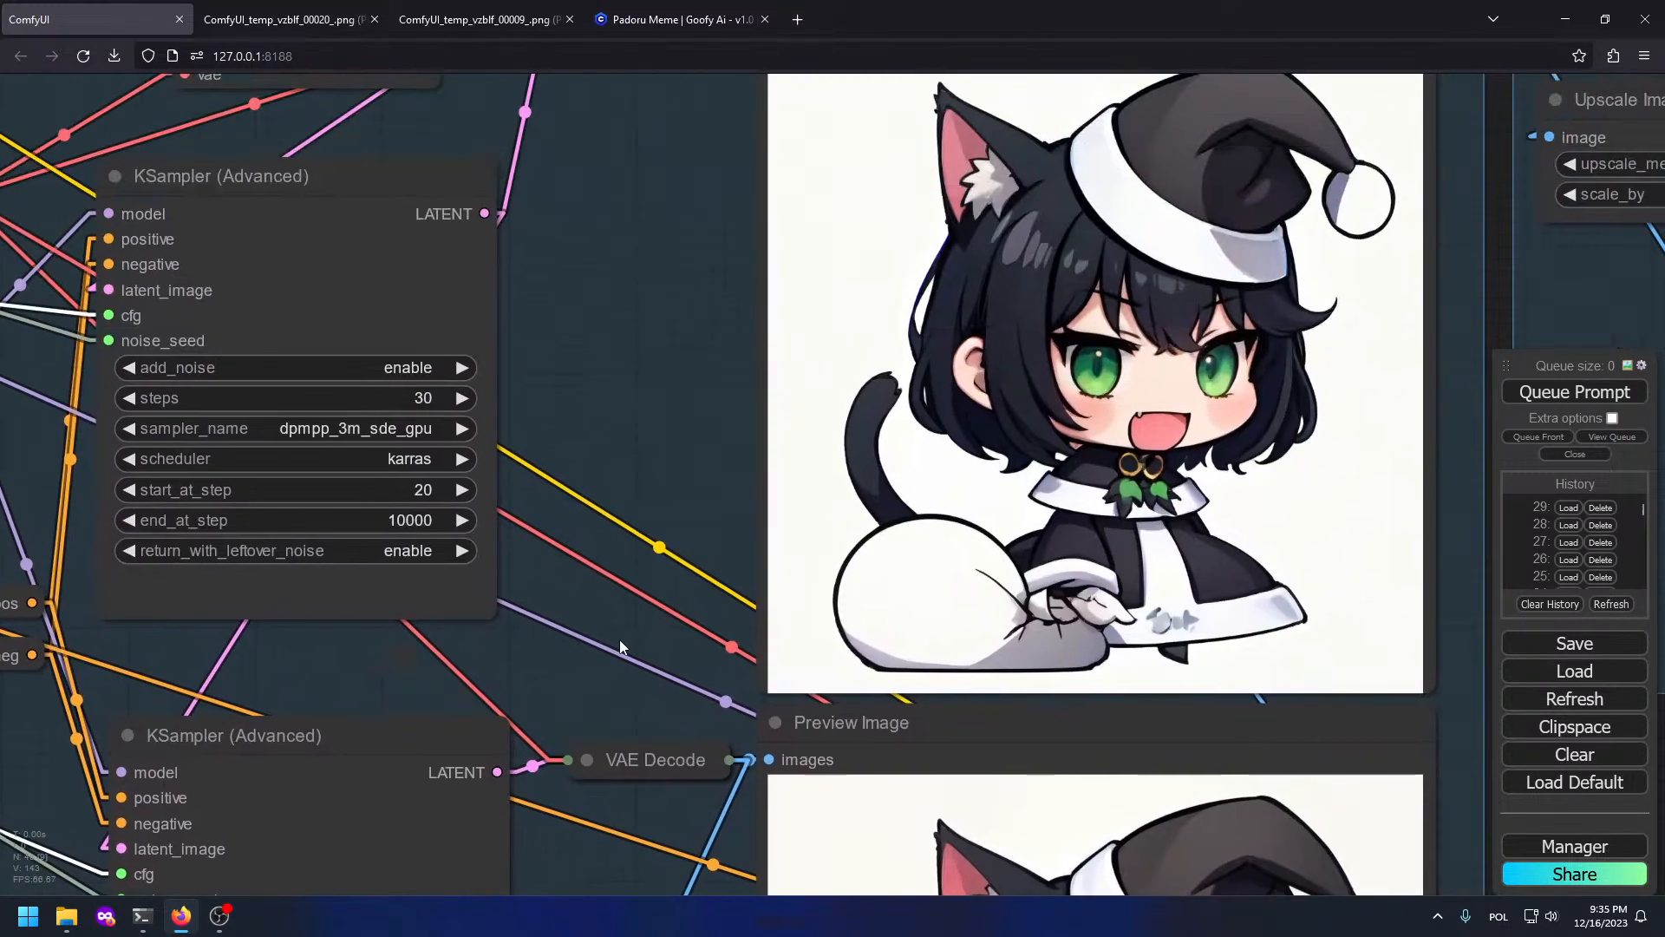
{"action": "scroll", "coordinate": [1000, 361], "scroll_direction": "up", "scroll_amount": 10}
{"action": "left_click_drag", "start_coordinate": [1440, 635], "coordinate": [655, 422]}
{"action": "scroll", "coordinate": [654, 422], "scroll_direction": "down", "scroll_amount": 1}
{"action": "scroll", "coordinate": [655, 422], "scroll_direction": "down", "scroll_amount": 6}
{"action": "left_click_drag", "start_coordinate": [957, 491], "coordinate": [2, 840]}
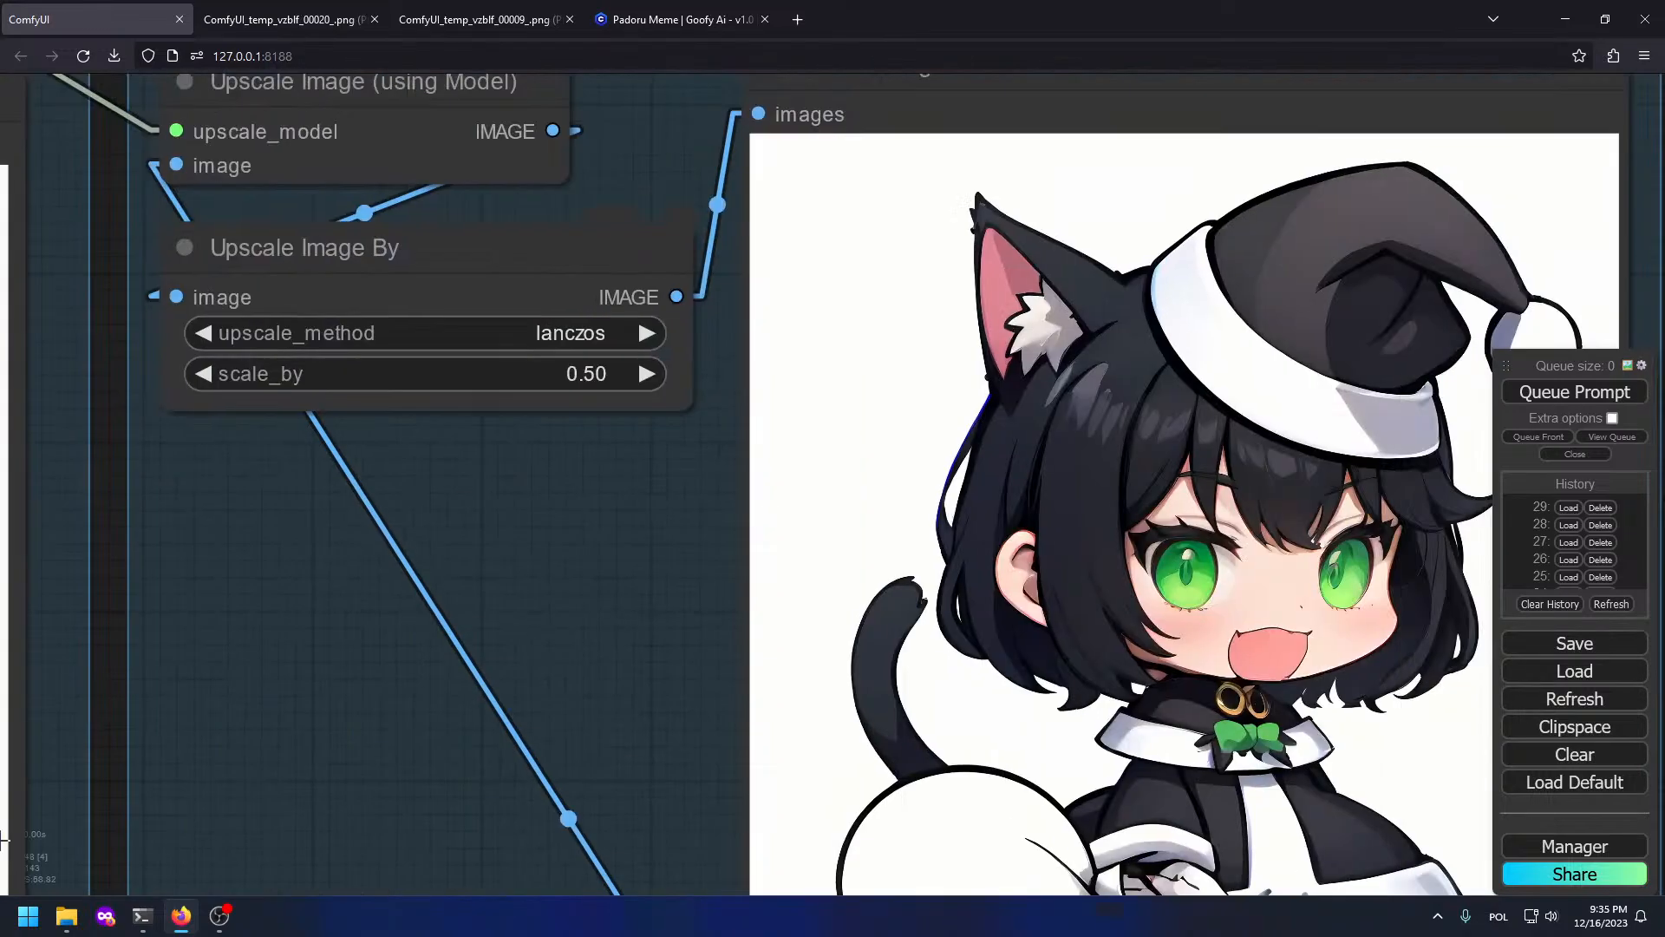
{"action": "scroll", "coordinate": [1011, 449], "scroll_direction": "up", "scroll_amount": 4}
{"action": "scroll", "coordinate": [1096, 439], "scroll_direction": "down", "scroll_amount": 6}
Step: Check the Upscaler cleanup preview, then move across the SDXL, Knobs and ControlNet groups
{"action": "left_click_drag", "start_coordinate": [187, 368], "coordinate": [1049, 405]}
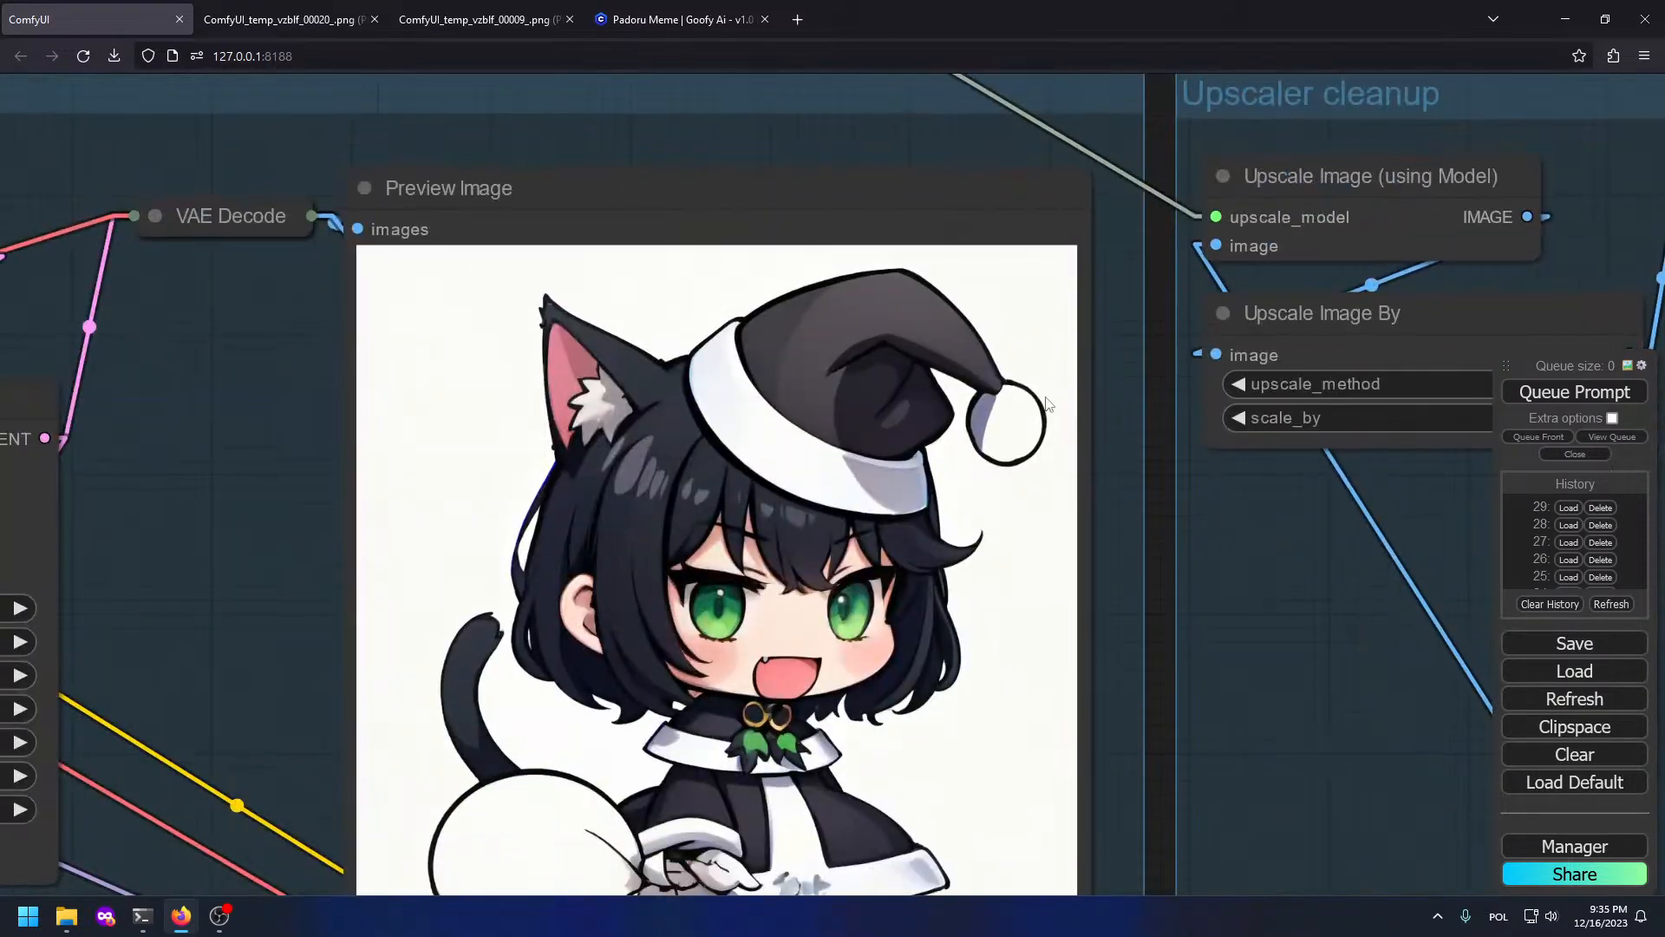
{"action": "left_click_drag", "start_coordinate": [863, 432], "coordinate": [2, 477]}
{"action": "scroll", "coordinate": [1171, 408], "scroll_direction": "up", "scroll_amount": 4}
{"action": "left_click_drag", "start_coordinate": [1197, 718], "coordinate": [1137, 370]}
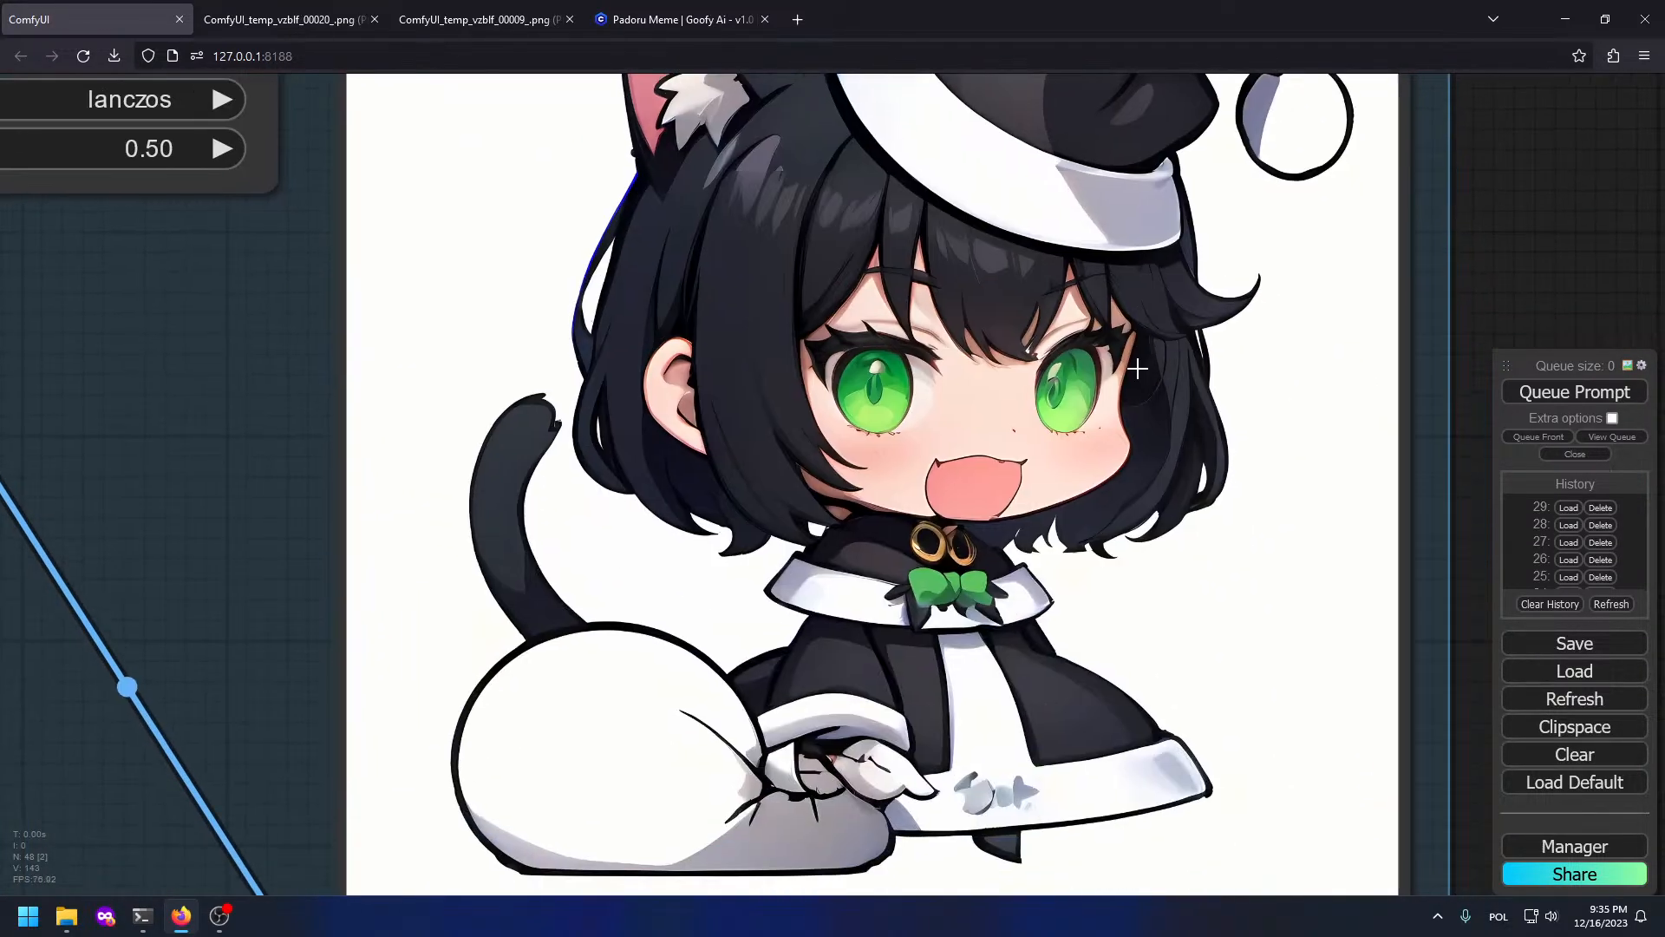
{"action": "scroll", "coordinate": [1137, 373], "scroll_direction": "up", "scroll_amount": 5}
{"action": "scroll", "coordinate": [1123, 472], "scroll_direction": "down", "scroll_amount": 11}
{"action": "left_click_drag", "start_coordinate": [232, 399], "coordinate": [1257, 555]}
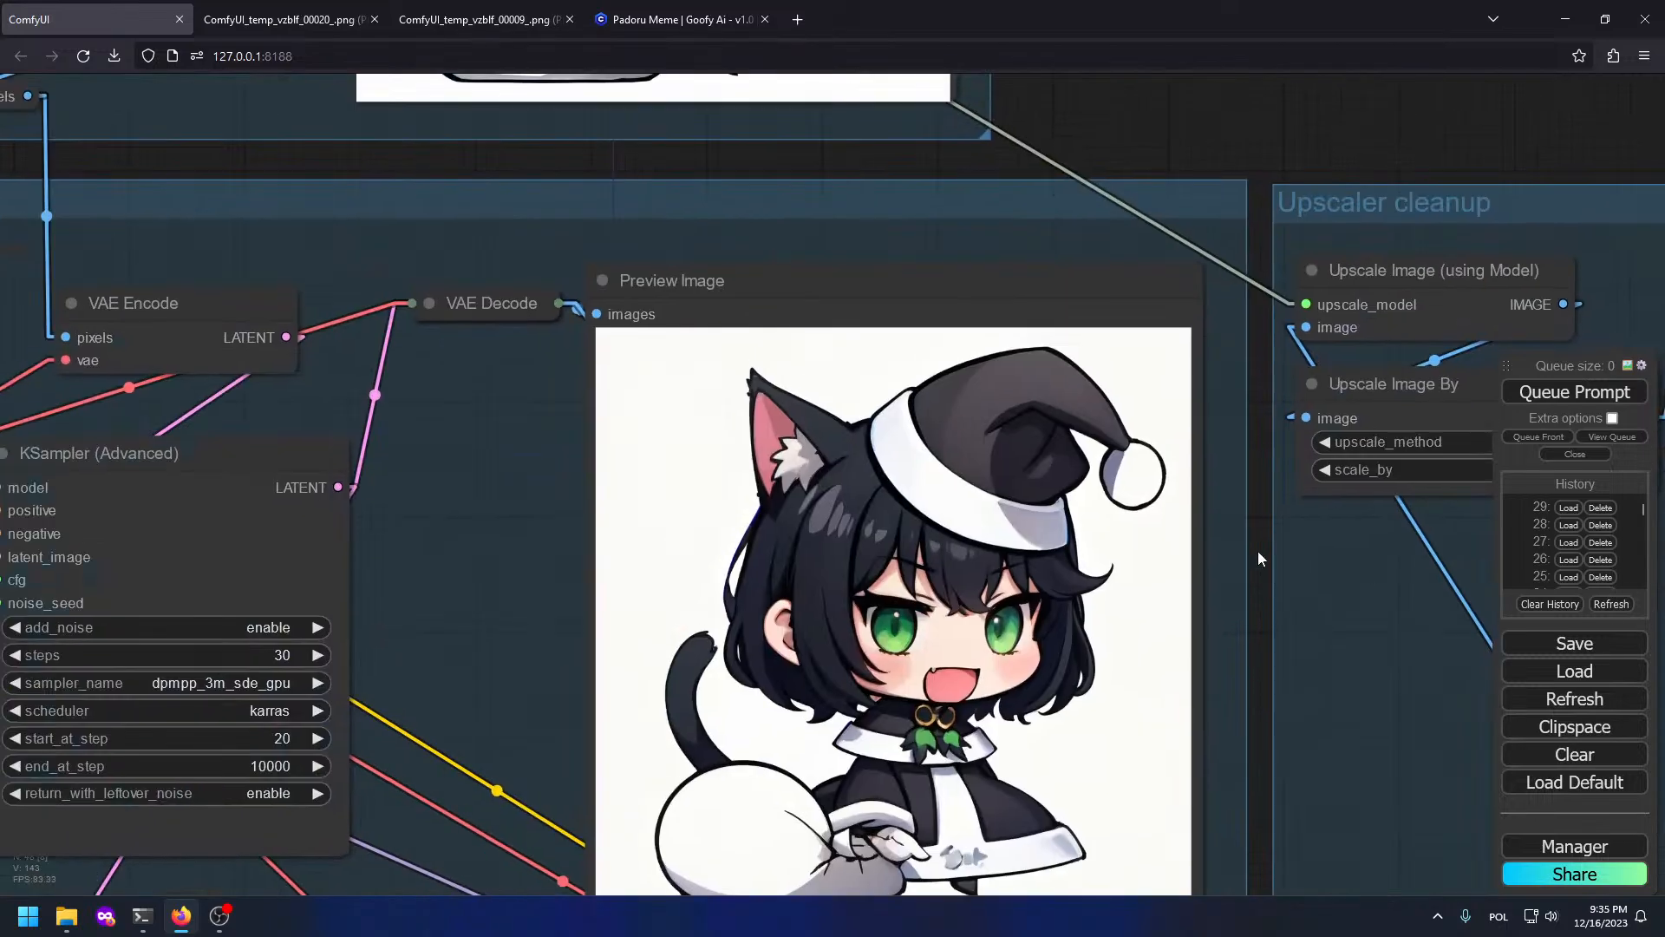
{"action": "scroll", "coordinate": [1258, 554], "scroll_direction": "down", "scroll_amount": 5}
{"action": "left_click_drag", "start_coordinate": [737, 344], "coordinate": [1065, 270]}
{"action": "left_click_drag", "start_coordinate": [145, 157], "coordinate": [711, 340]}
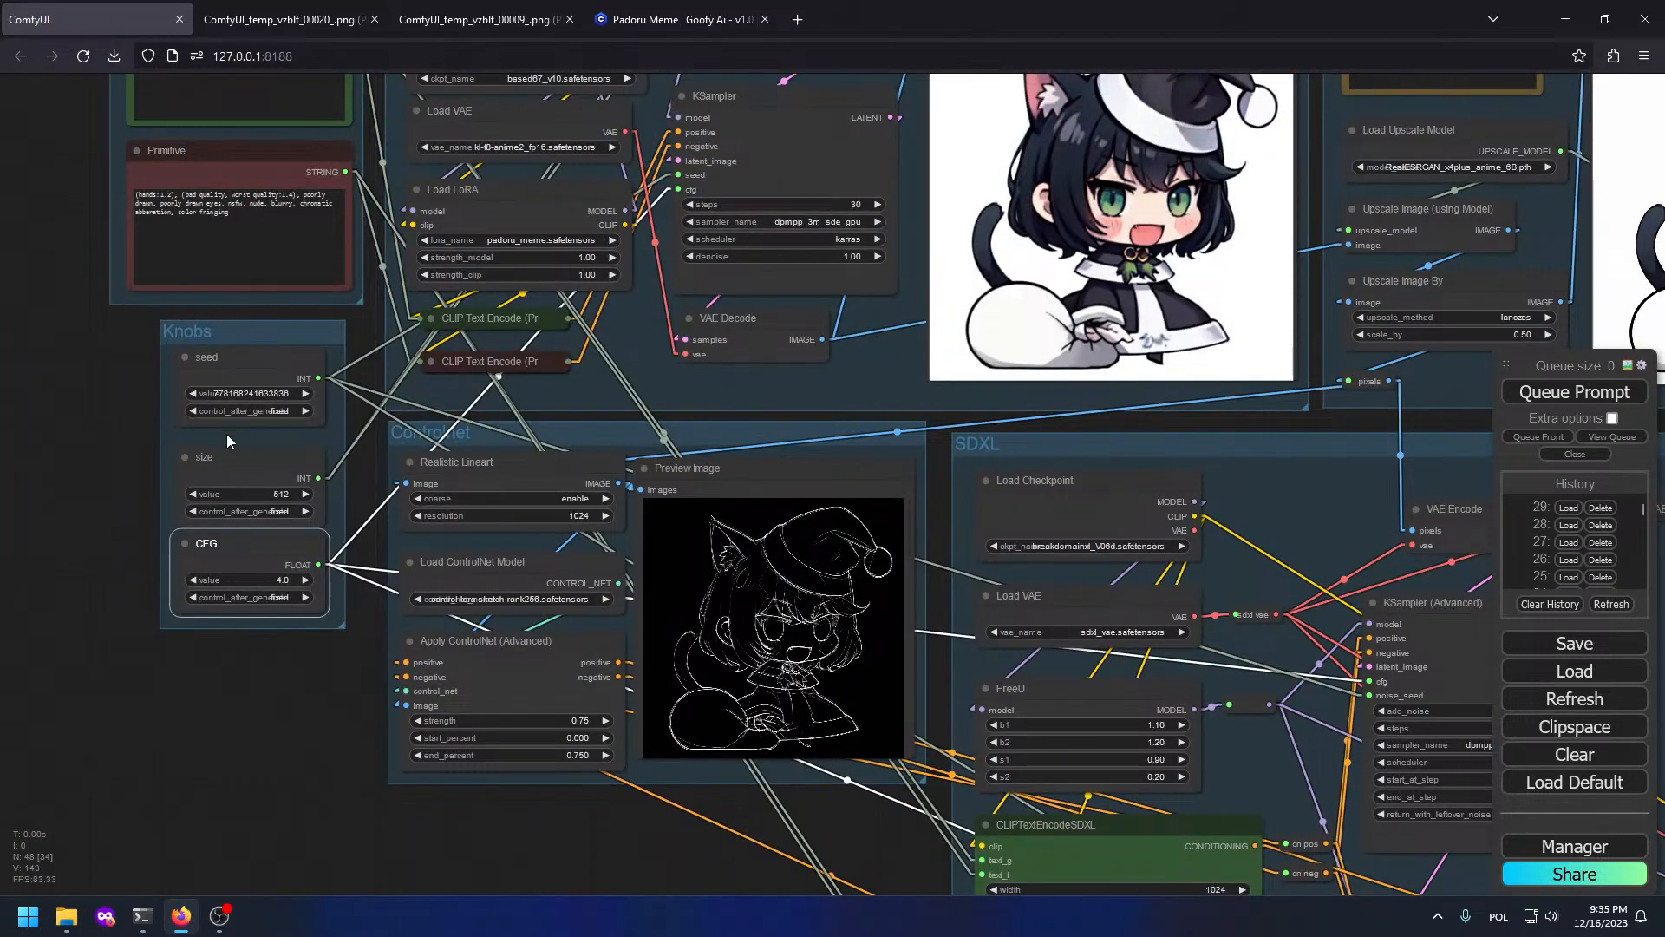
Step: Set the Knobs seed's control_after_generate to randomize
{"action": "left_click", "coordinate": [247, 410]}
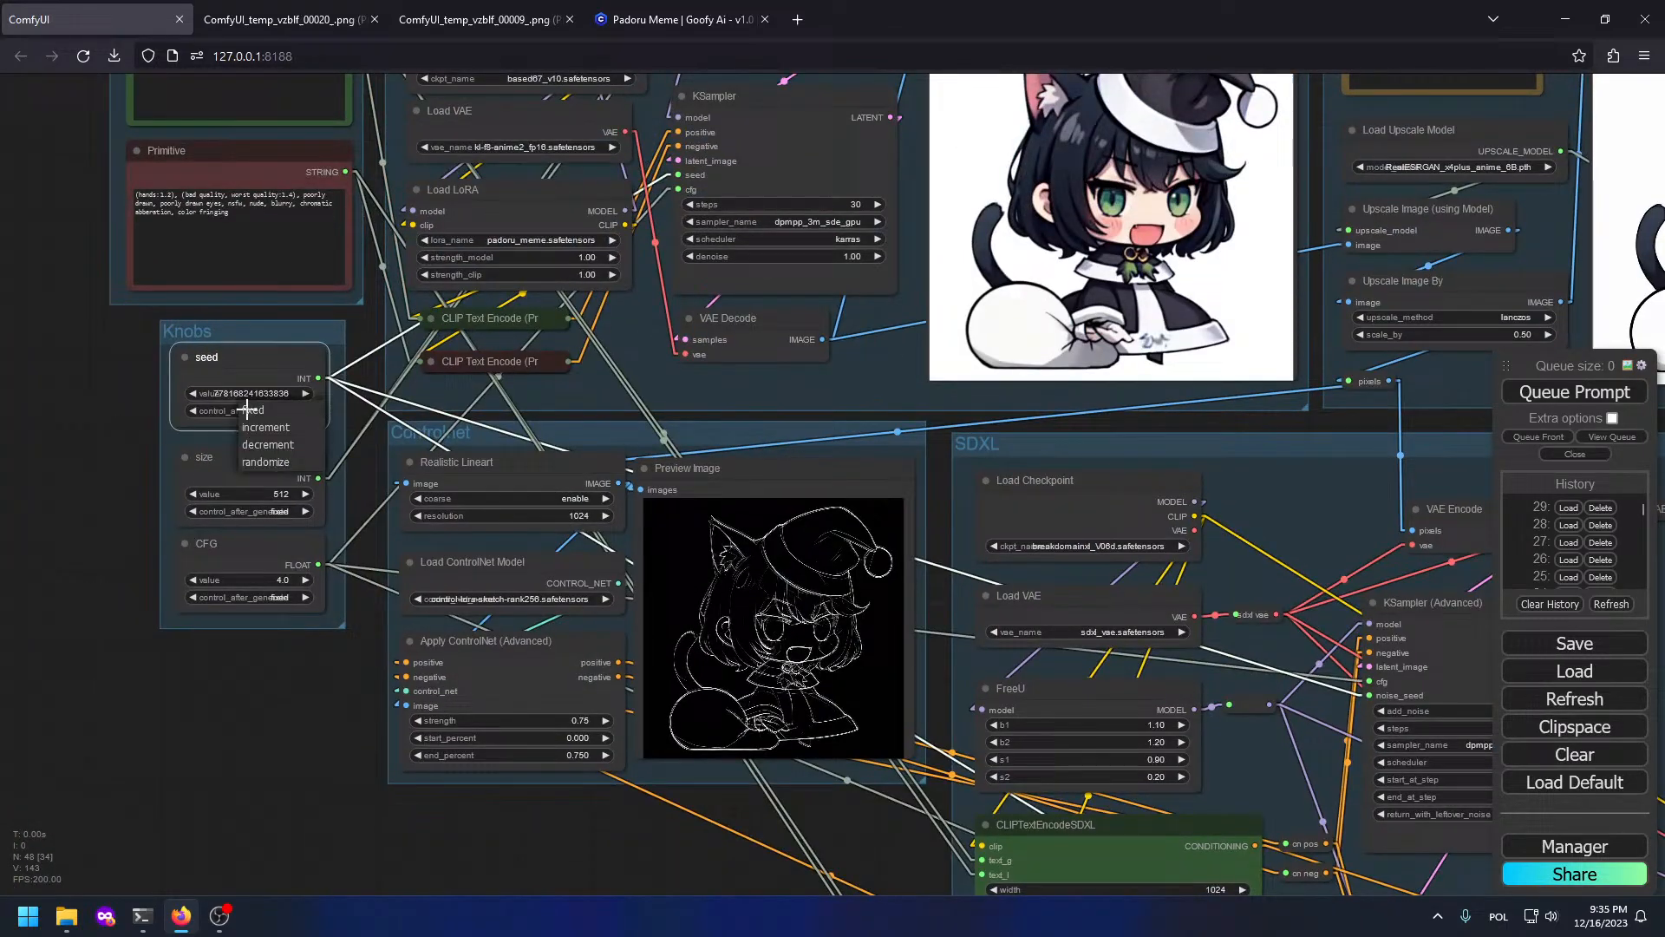
{"action": "left_click", "coordinate": [263, 463]}
{"action": "left_click_drag", "start_coordinate": [1310, 647], "coordinate": [428, 316]}
{"action": "left_click_drag", "start_coordinate": [1400, 509], "coordinate": [814, 370]}
{"action": "left_click_drag", "start_coordinate": [861, 511], "coordinate": [898, 334]}
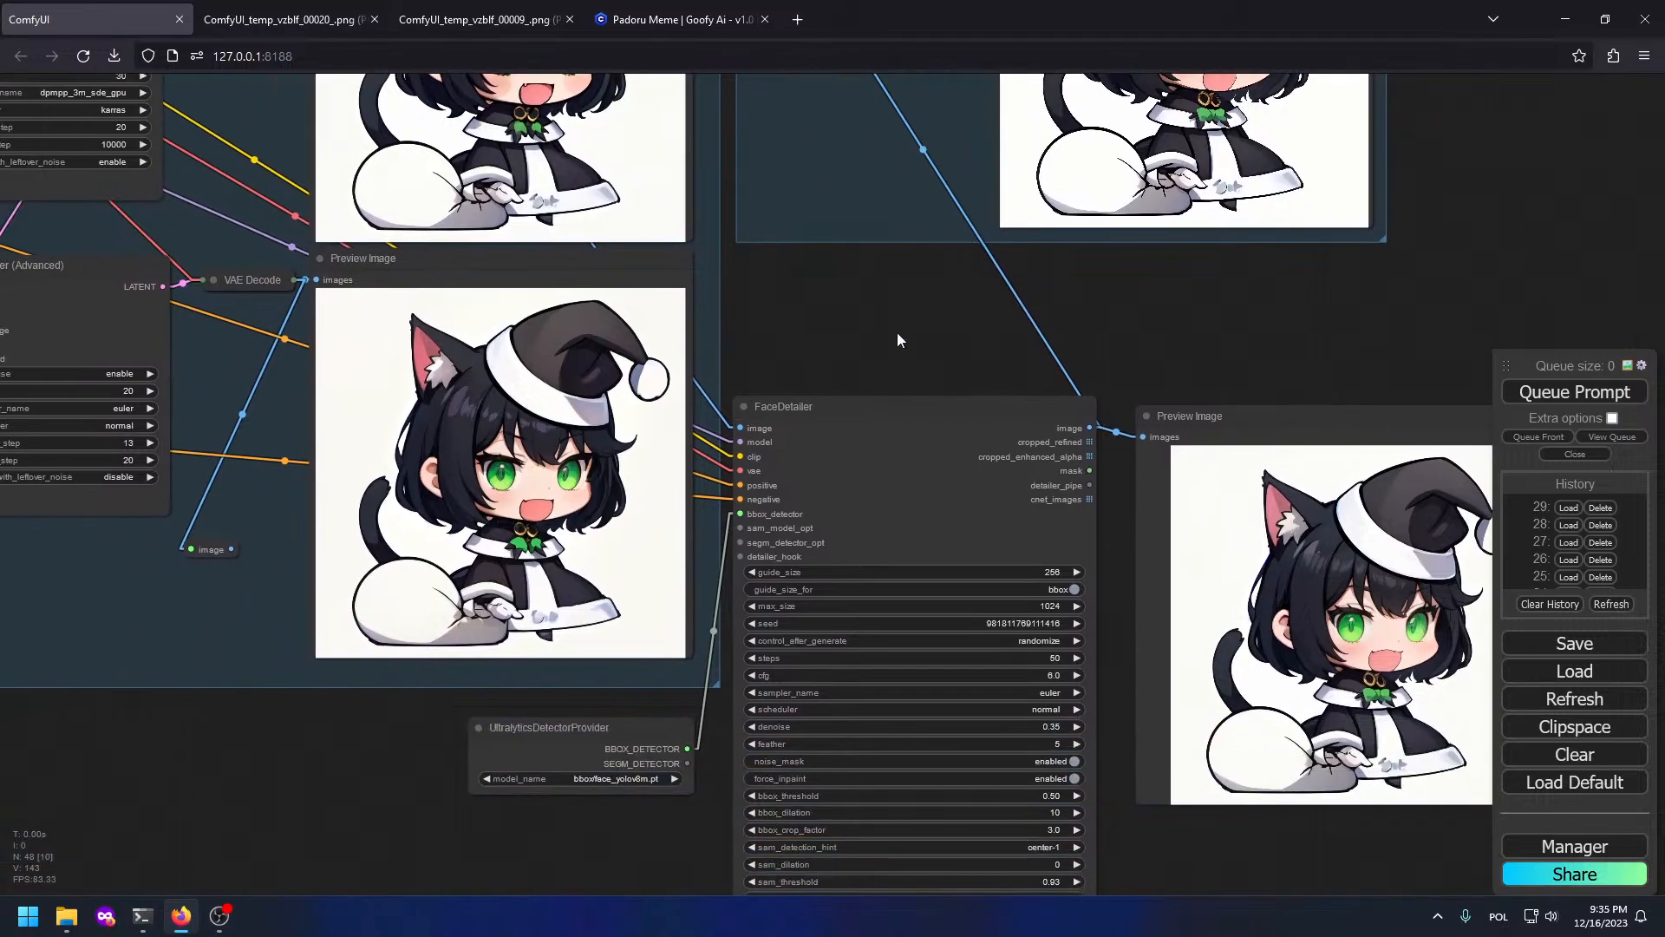
Step: Queue another generation and survey the SDXL, ControlNet, Knobs and Upscaler groups
{"action": "left_click_drag", "start_coordinate": [772, 395], "coordinate": [914, 324]}
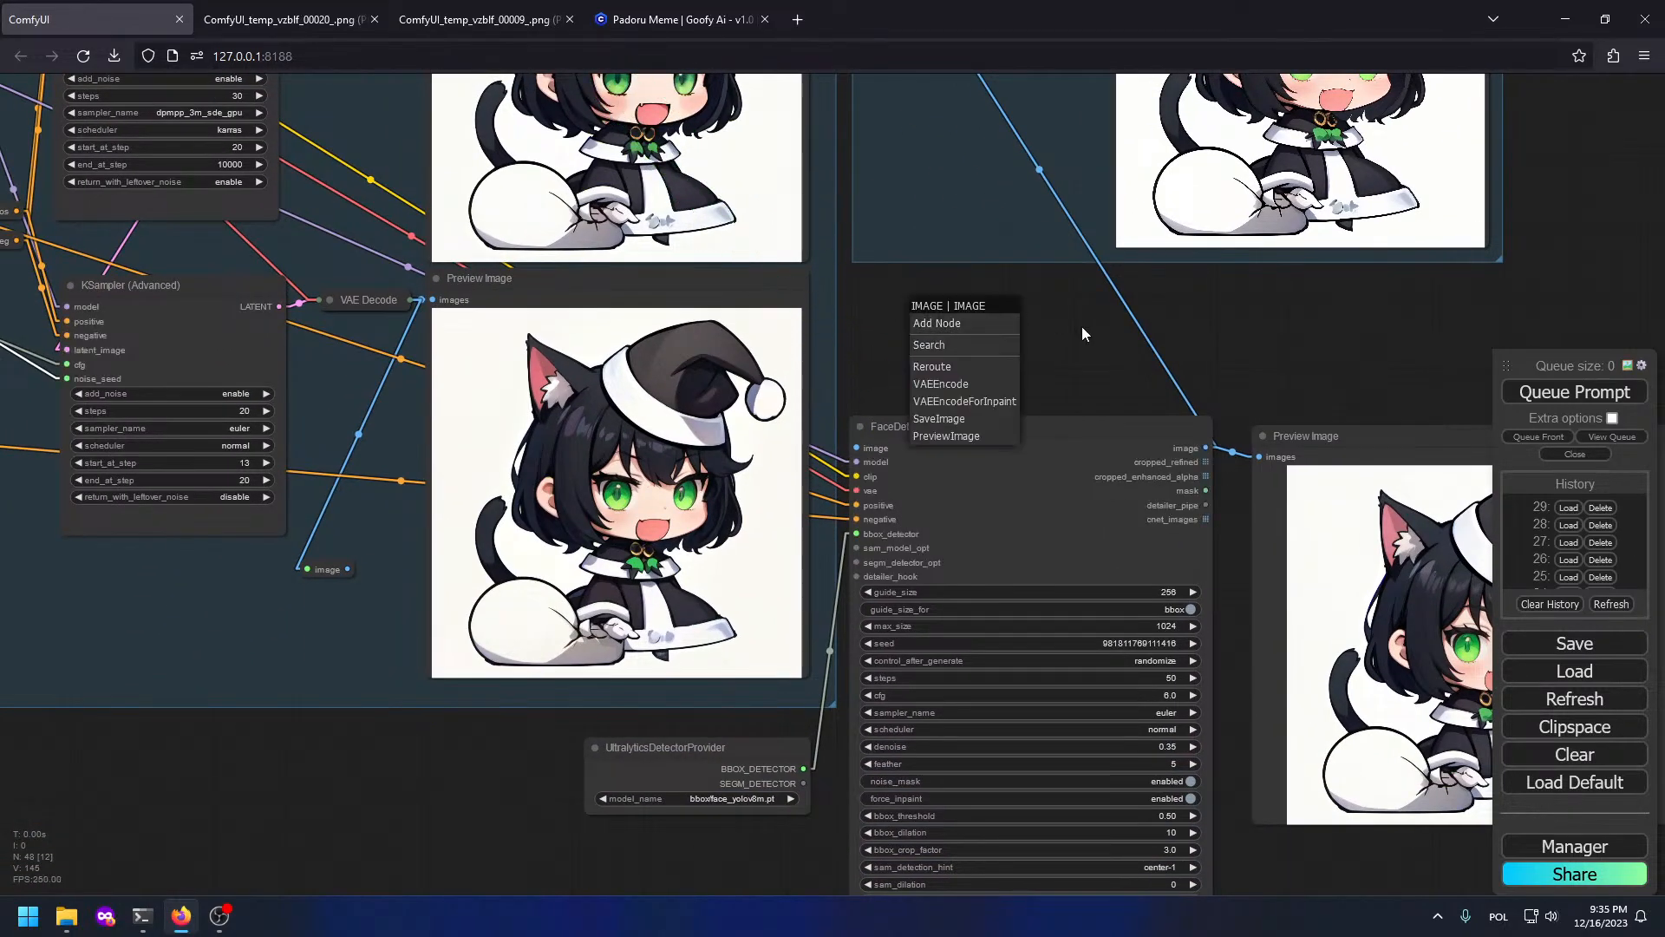
{"action": "left_click", "coordinate": [1083, 328]}
{"action": "left_click", "coordinate": [1605, 395]}
{"action": "scroll", "coordinate": [1025, 394], "scroll_direction": "down", "scroll_amount": 6}
{"action": "left_click_drag", "start_coordinate": [657, 109], "coordinate": [954, 312]}
{"action": "scroll", "coordinate": [1255, 253], "scroll_direction": "up", "scroll_amount": 1}
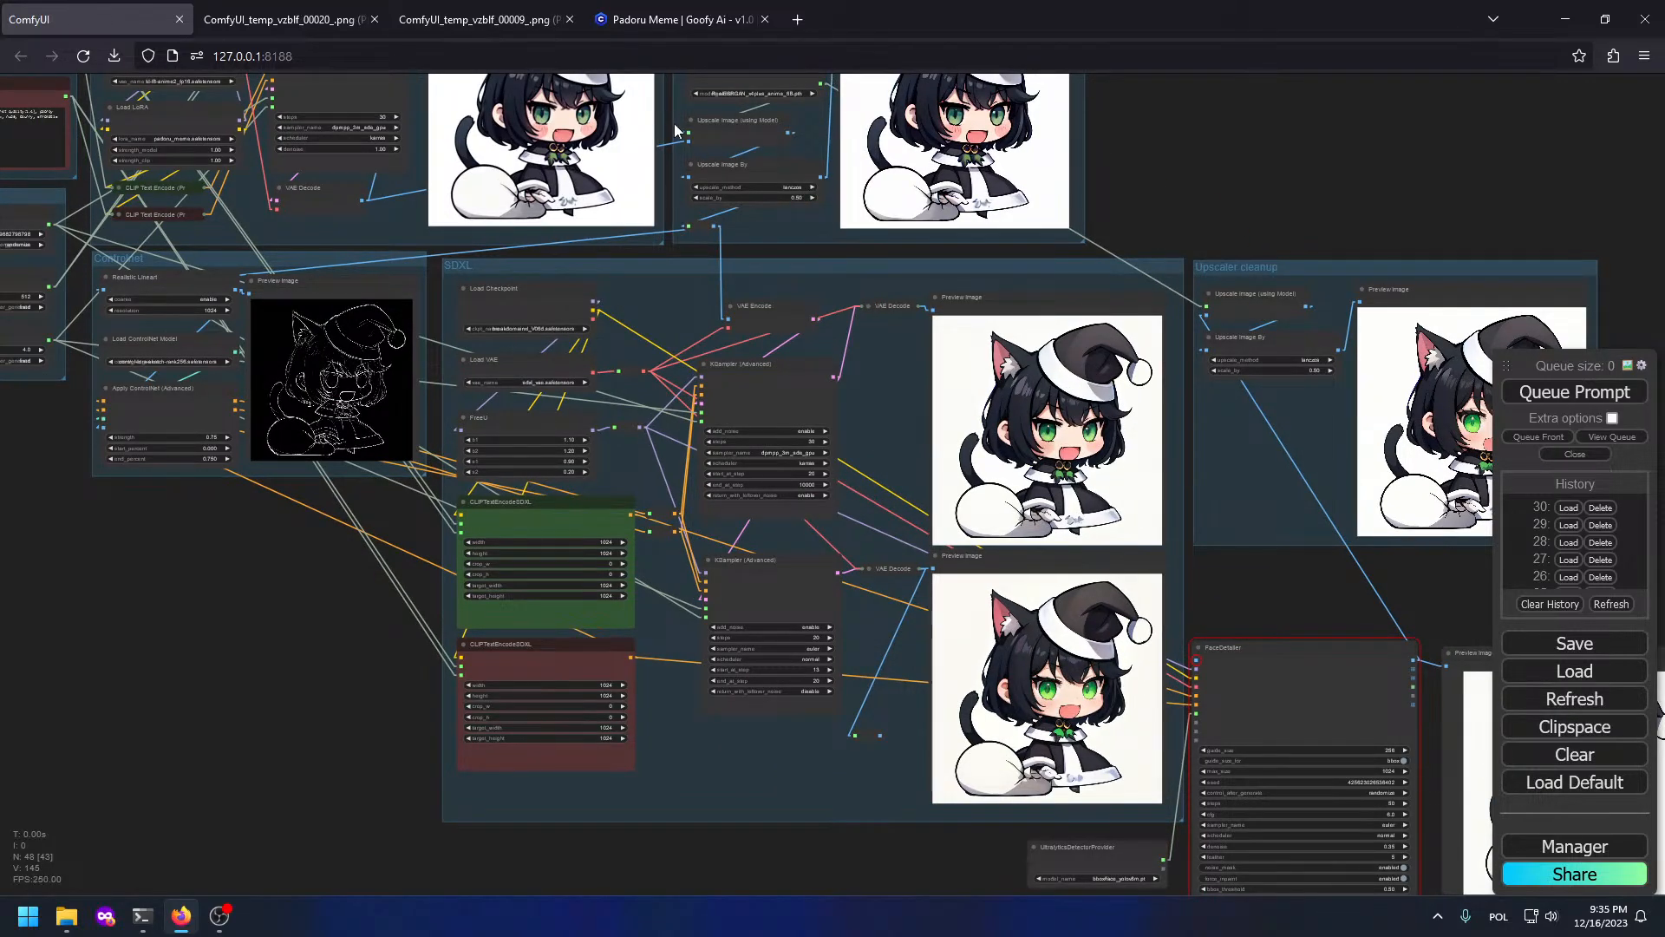
Step: Queue a new generation and check the Upscaler cleanup preview
{"action": "left_click_drag", "start_coordinate": [364, 146], "coordinate": [753, 396]}
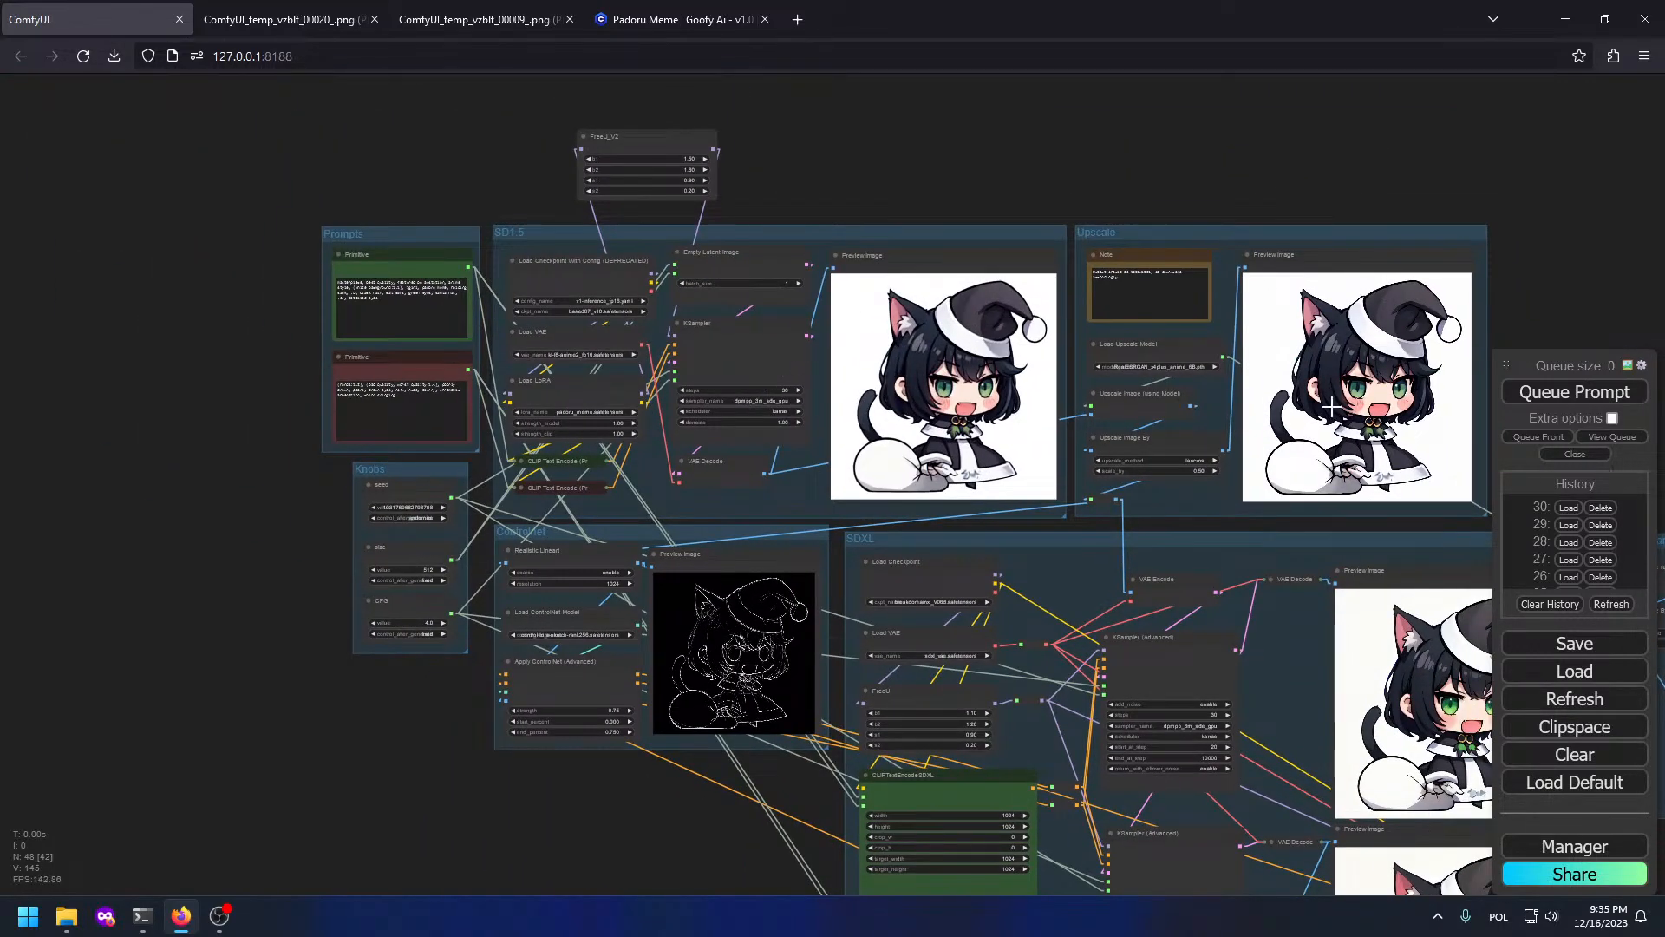
{"action": "left_click_drag", "start_coordinate": [1332, 406], "coordinate": [1086, 270]}
{"action": "left_click", "coordinate": [1553, 395]}
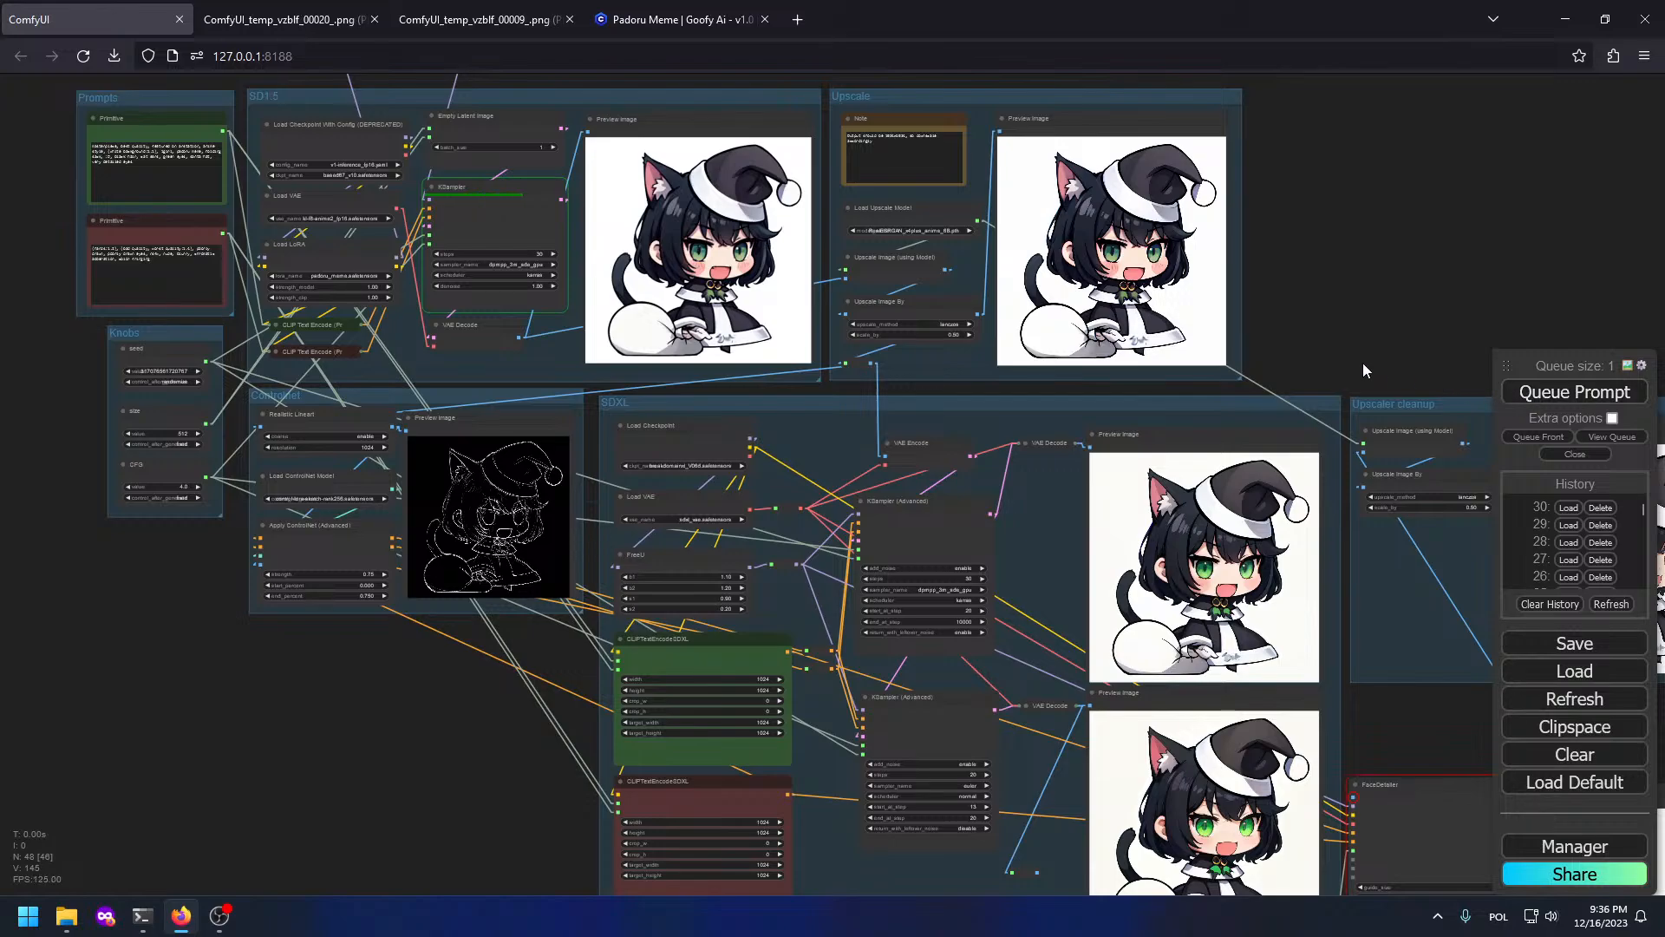
{"action": "scroll", "coordinate": [1079, 226], "scroll_direction": "up", "scroll_amount": 2}
{"action": "scroll", "coordinate": [1171, 247], "scroll_direction": "up", "scroll_amount": 5}
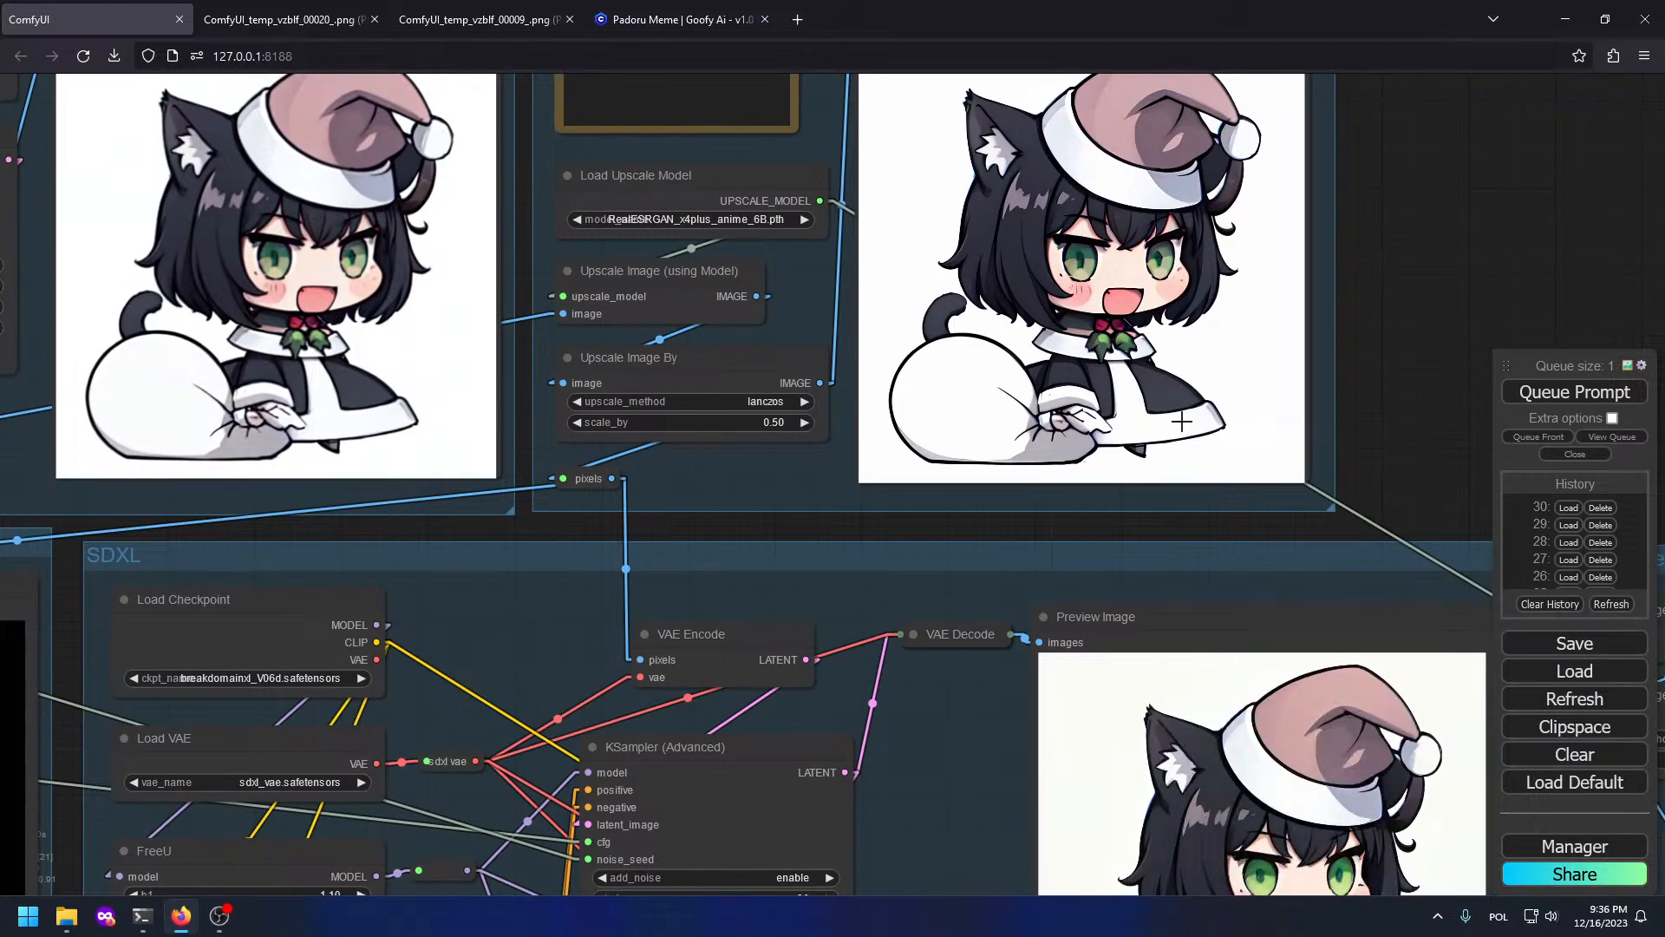
{"action": "left_click_drag", "start_coordinate": [1353, 525], "coordinate": [985, 160]}
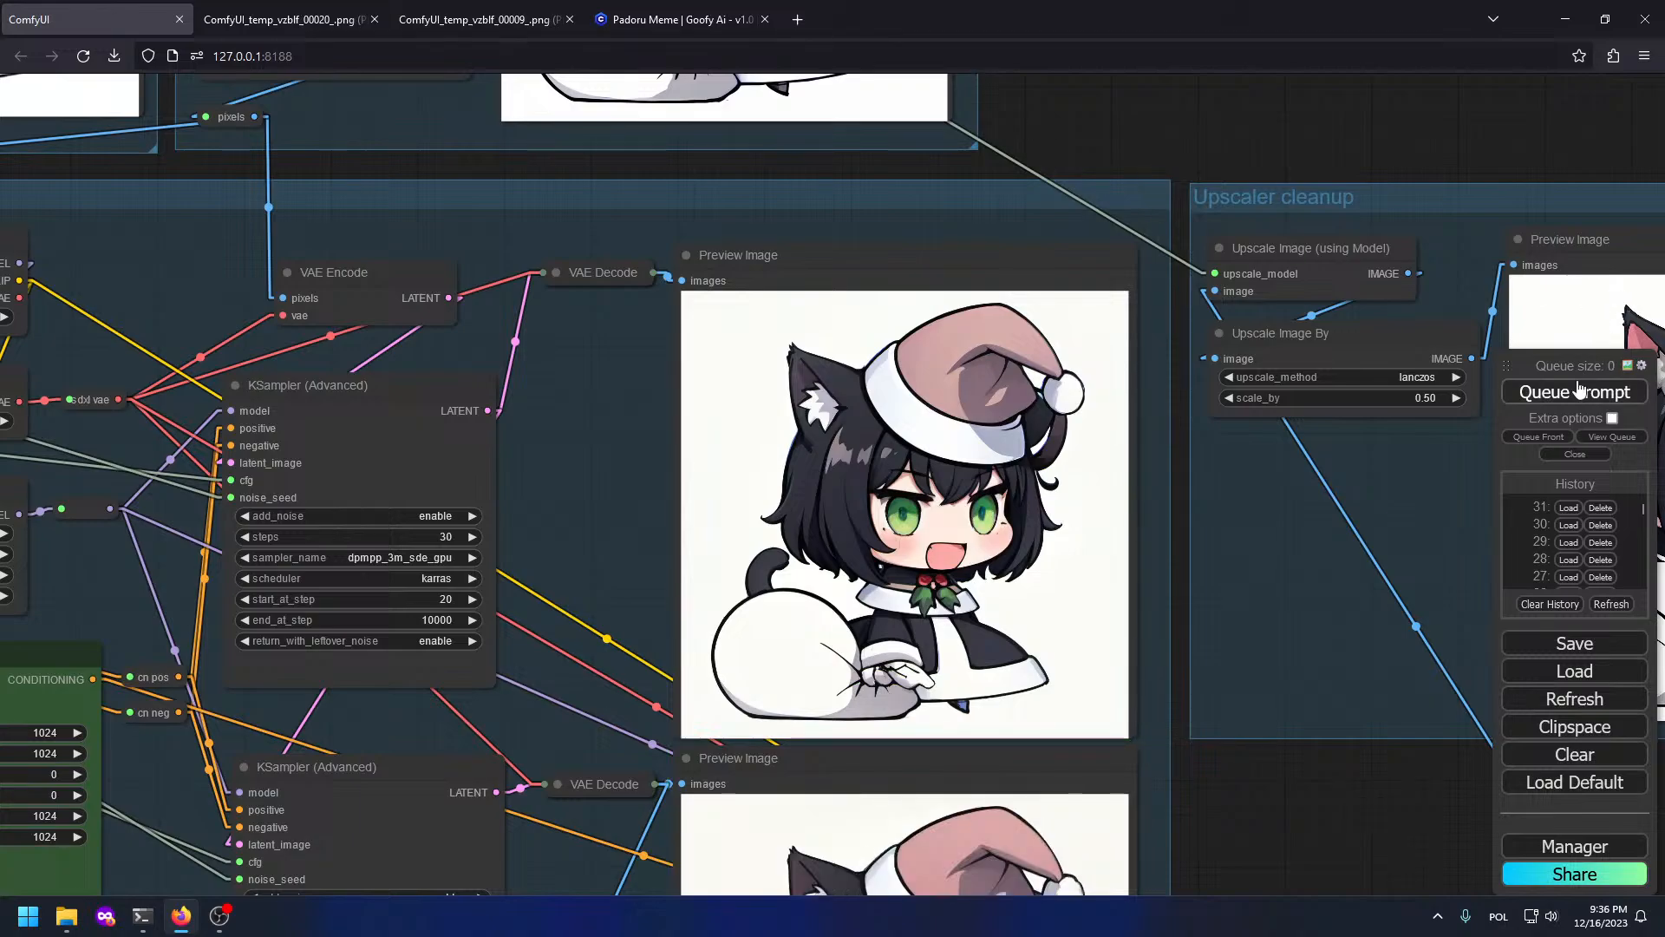
{"action": "left_click_drag", "start_coordinate": [1353, 468], "coordinate": [1214, 270]}
Step: Queue one more generation and return to the KSampler and preview nodes
{"action": "left_click", "coordinate": [1592, 397]}
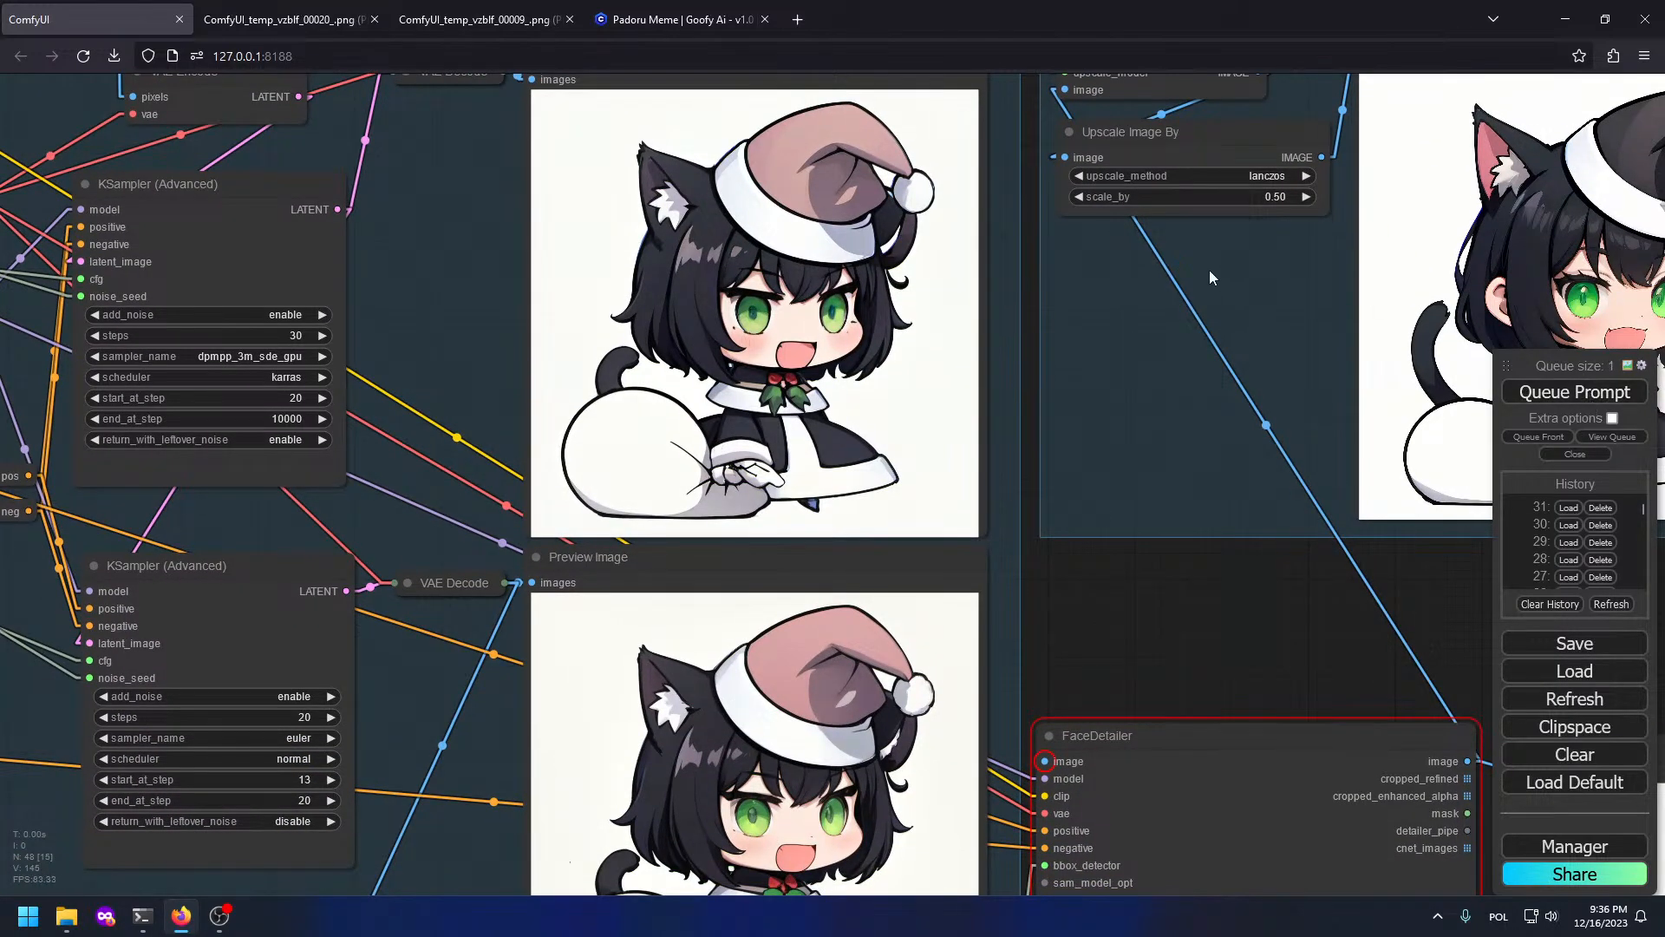
{"action": "scroll", "coordinate": [1180, 253], "scroll_direction": "down", "scroll_amount": 5}
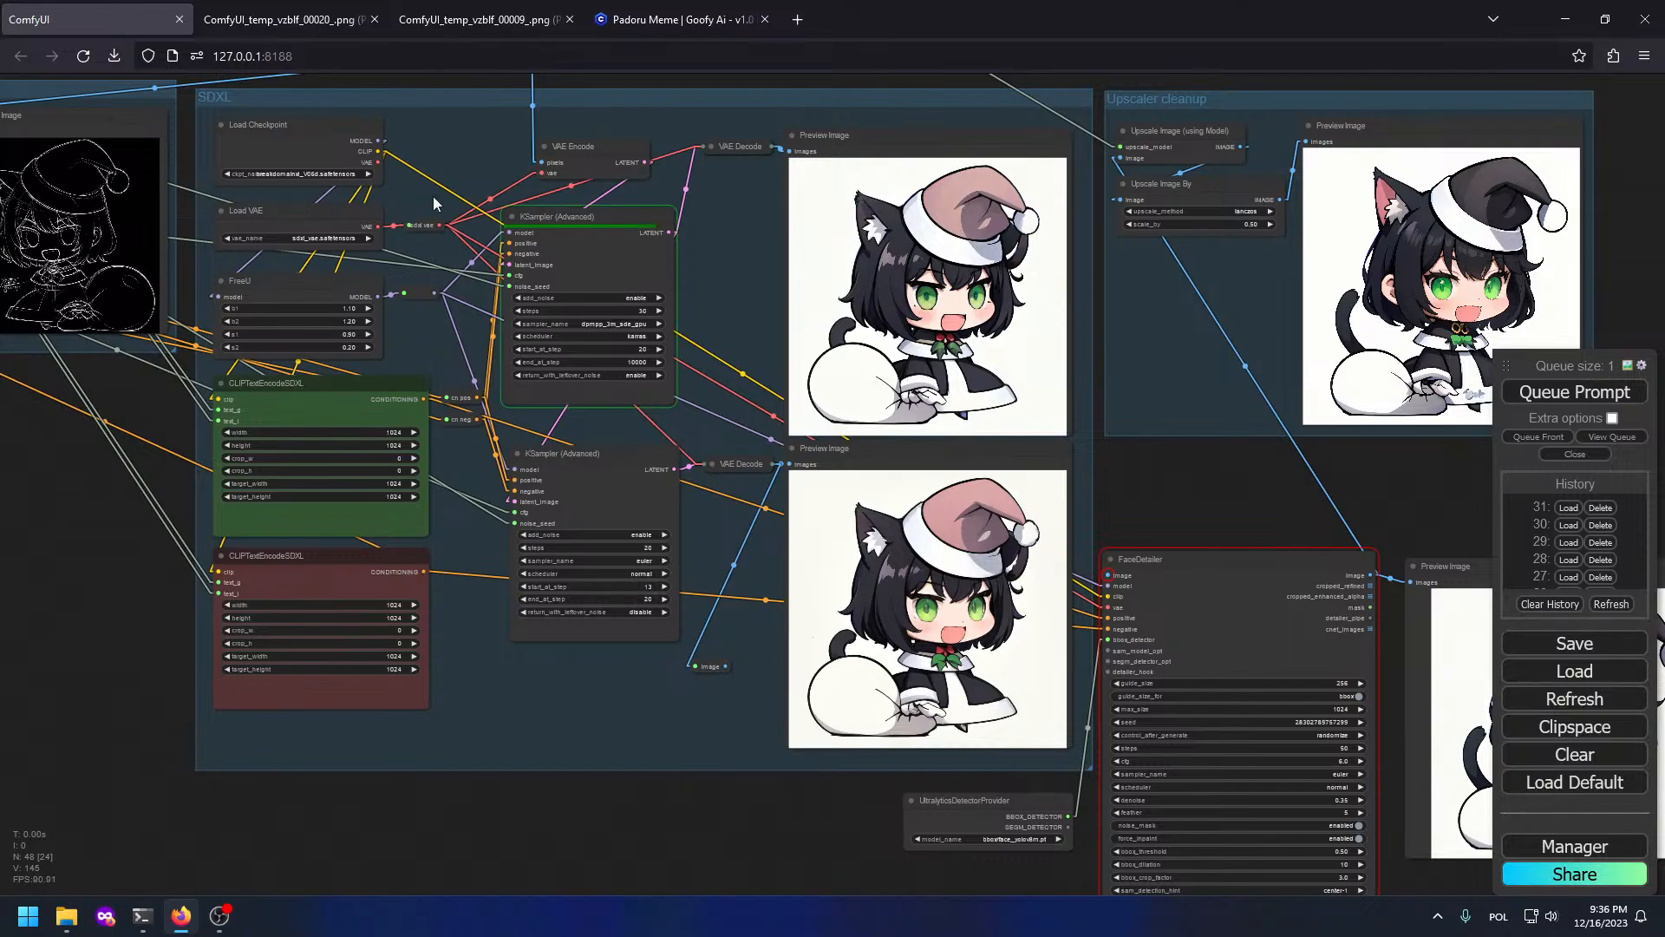
{"action": "scroll", "coordinate": [893, 299], "scroll_direction": "up", "scroll_amount": 10}
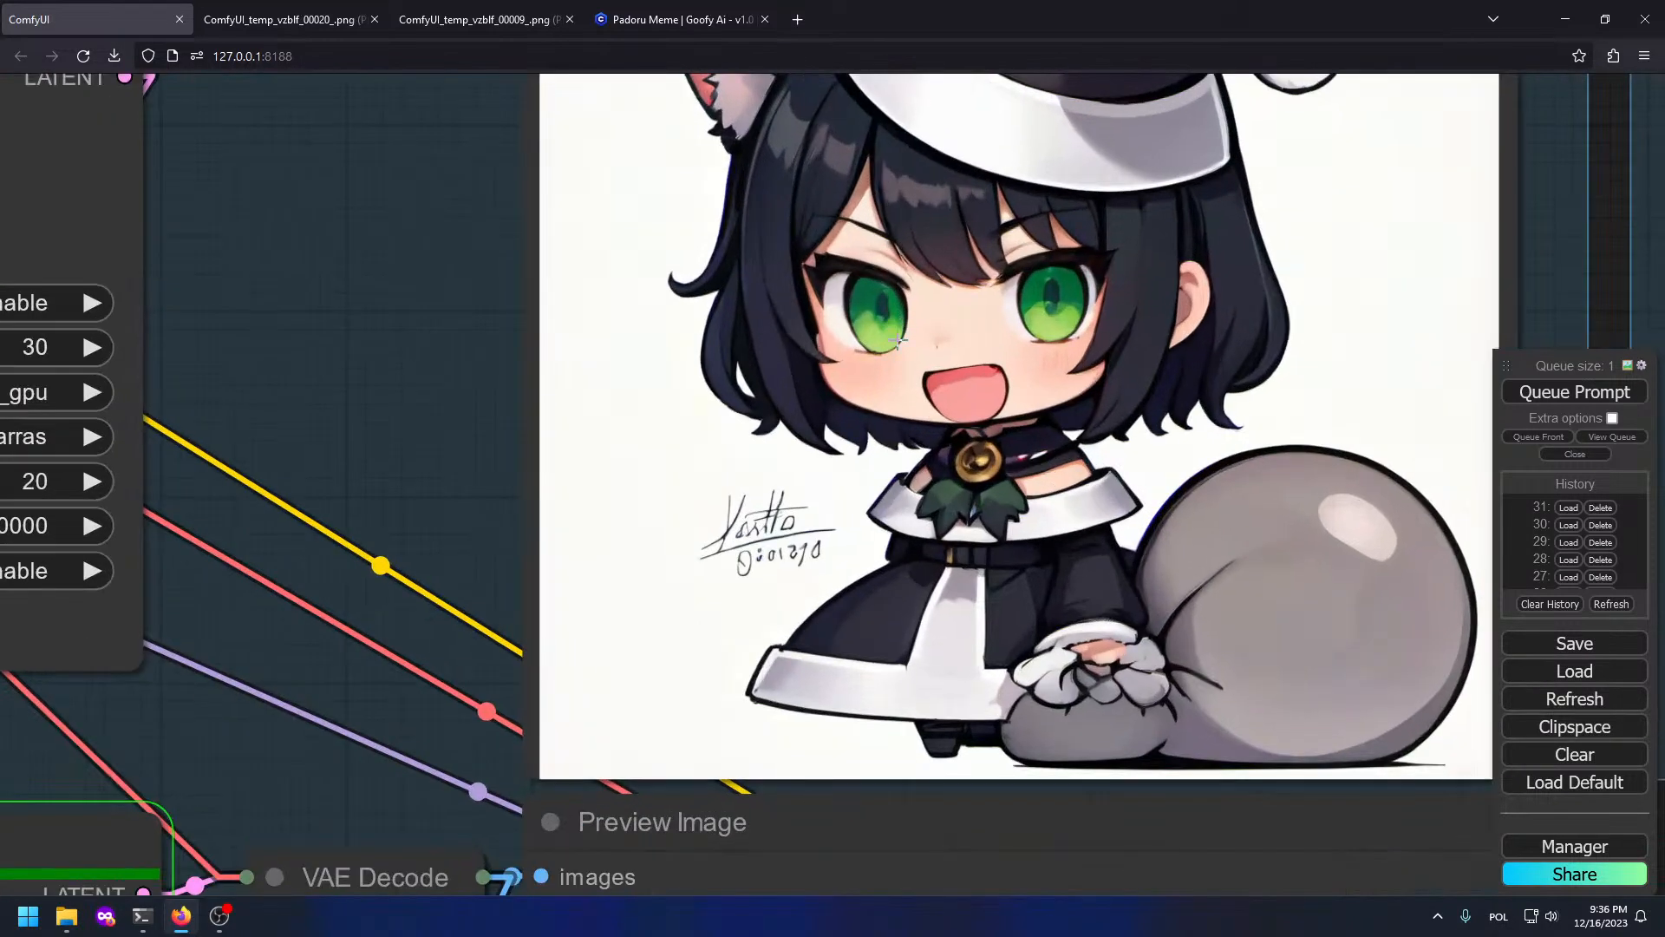
{"action": "scroll", "coordinate": [718, 537], "scroll_direction": "up", "scroll_amount": 5}
{"action": "scroll", "coordinate": [724, 537], "scroll_direction": "down", "scroll_amount": 11}
{"action": "left_click_drag", "start_coordinate": [595, 417], "coordinate": [658, 862]}
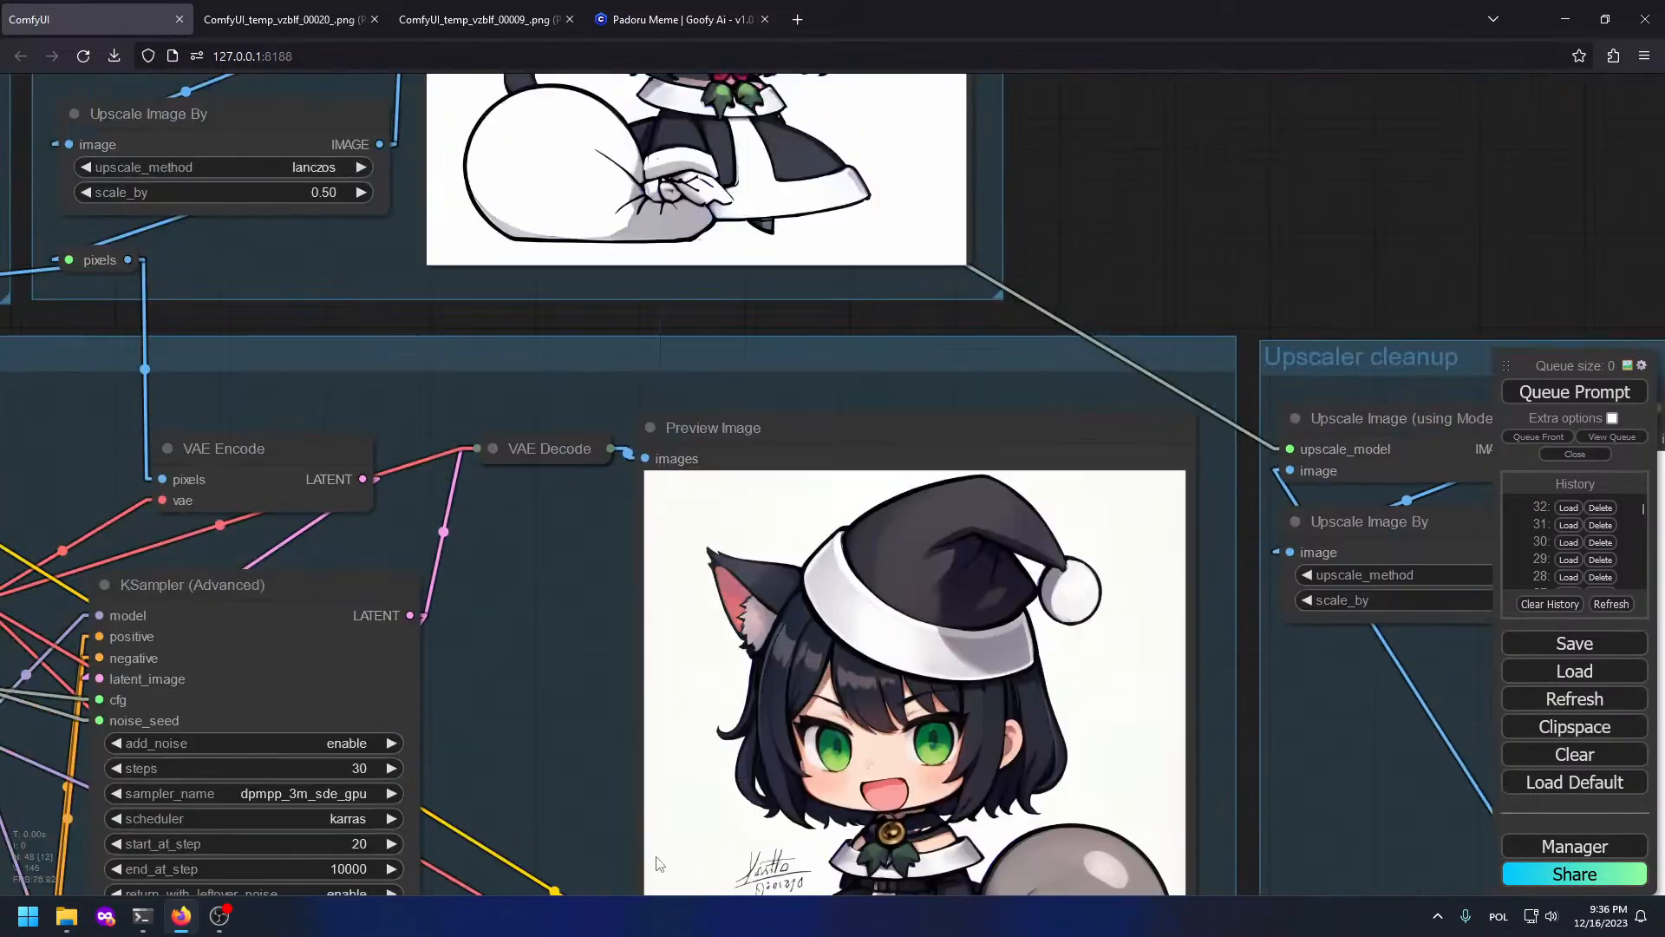
{"action": "left_click_drag", "start_coordinate": [553, 227], "coordinate": [713, 479]}
{"action": "left_click_drag", "start_coordinate": [764, 759], "coordinate": [627, 179]}
{"action": "scroll", "coordinate": [738, 417], "scroll_direction": "up", "scroll_amount": 5}
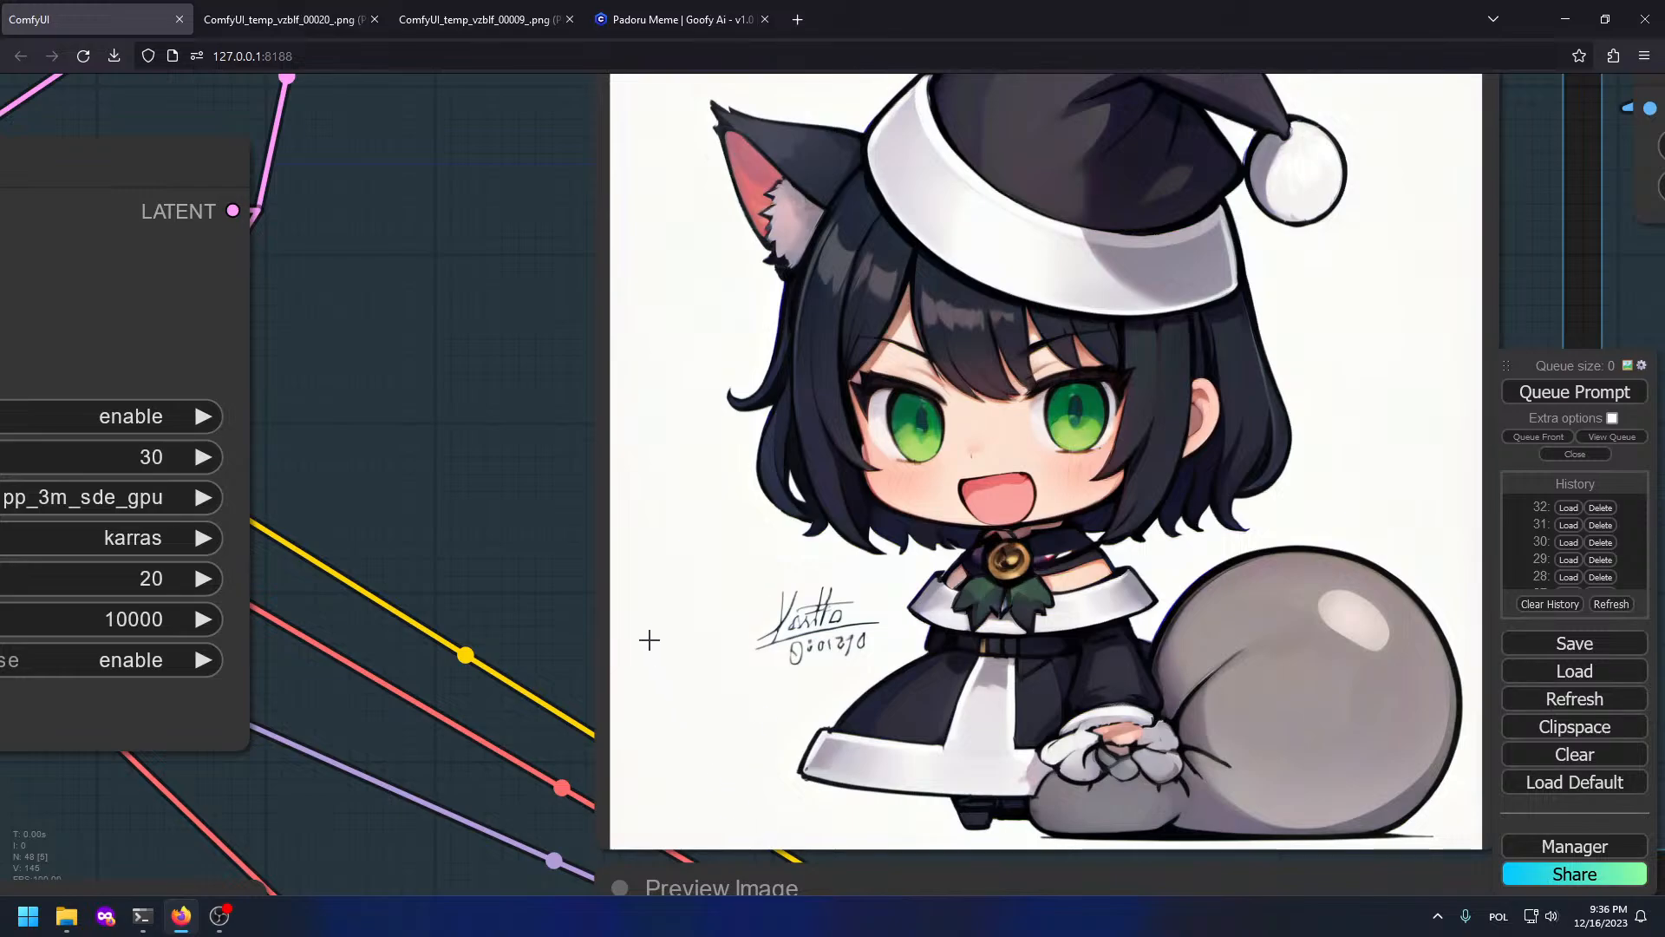
Step: Zoom into the upper and lower previews to inspect the catgirl holding a grey sack
{"action": "left_click_drag", "start_coordinate": [566, 466], "coordinate": [101, 8]}
{"action": "scroll", "coordinate": [717, 623], "scroll_direction": "down", "scroll_amount": 3}
{"action": "scroll", "coordinate": [717, 623], "scroll_direction": "down", "scroll_amount": 1}
{"action": "left_click_drag", "start_coordinate": [1008, 681], "coordinate": [1140, 288]}
{"action": "scroll", "coordinate": [695, 325], "scroll_direction": "up", "scroll_amount": 3}
{"action": "scroll", "coordinate": [689, 326], "scroll_direction": "up", "scroll_amount": 5}
{"action": "scroll", "coordinate": [677, 326], "scroll_direction": "down", "scroll_amount": 5}
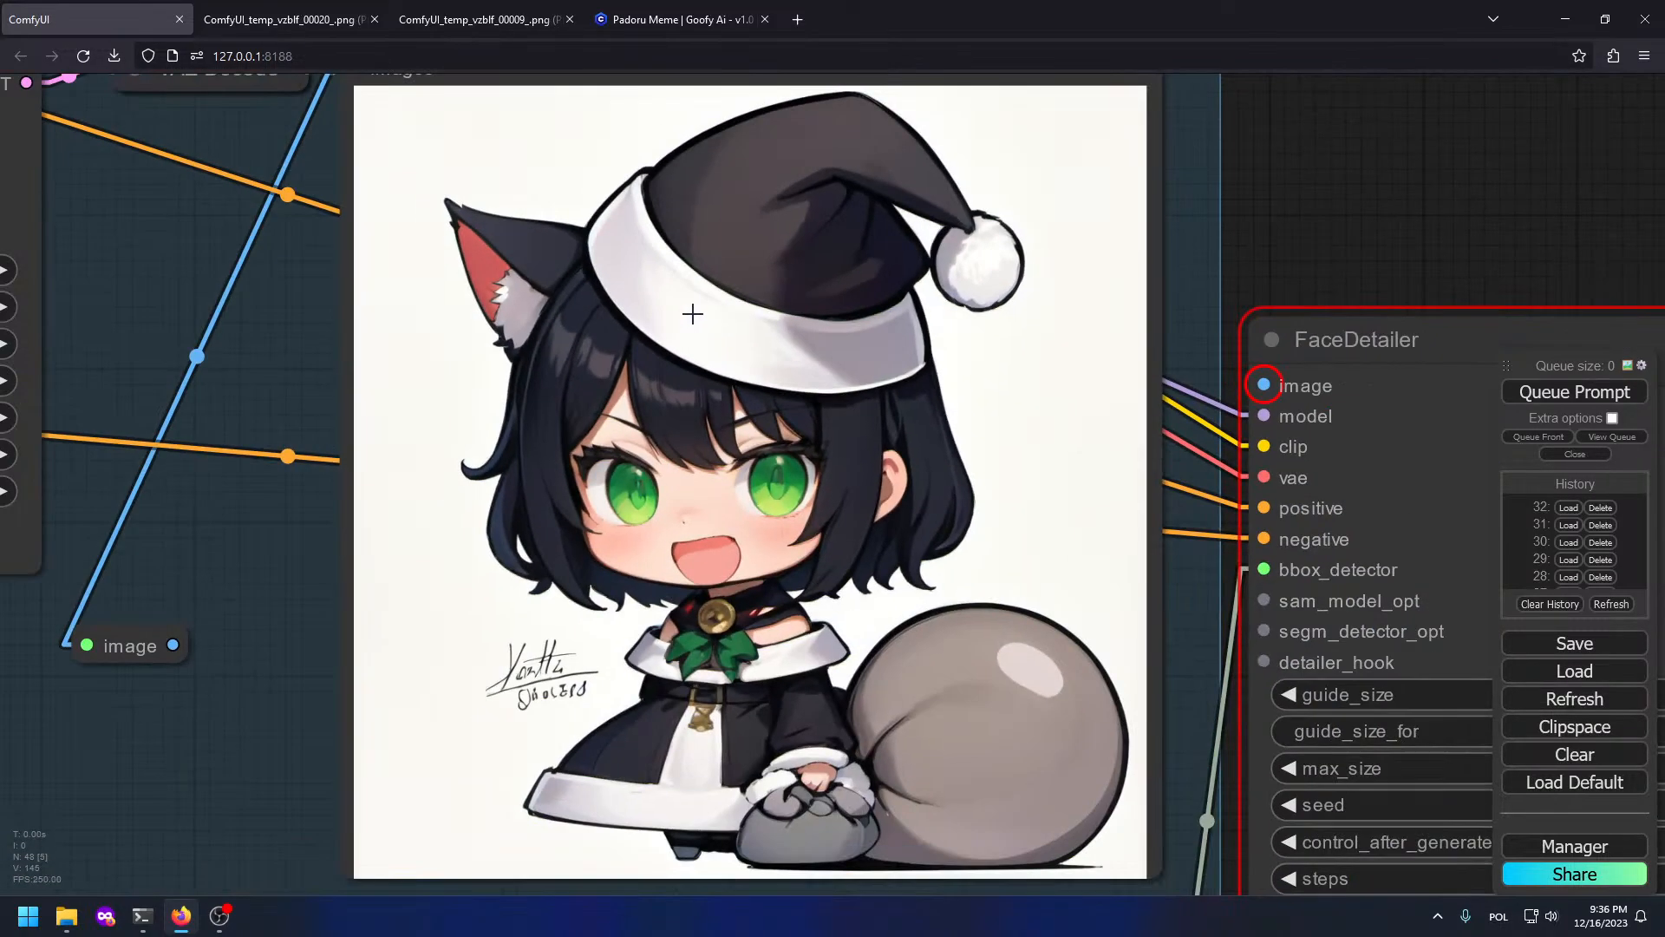
{"action": "left_click_drag", "start_coordinate": [746, 208], "coordinate": [772, 803]}
{"action": "left_click_drag", "start_coordinate": [903, 464], "coordinate": [887, 1]}
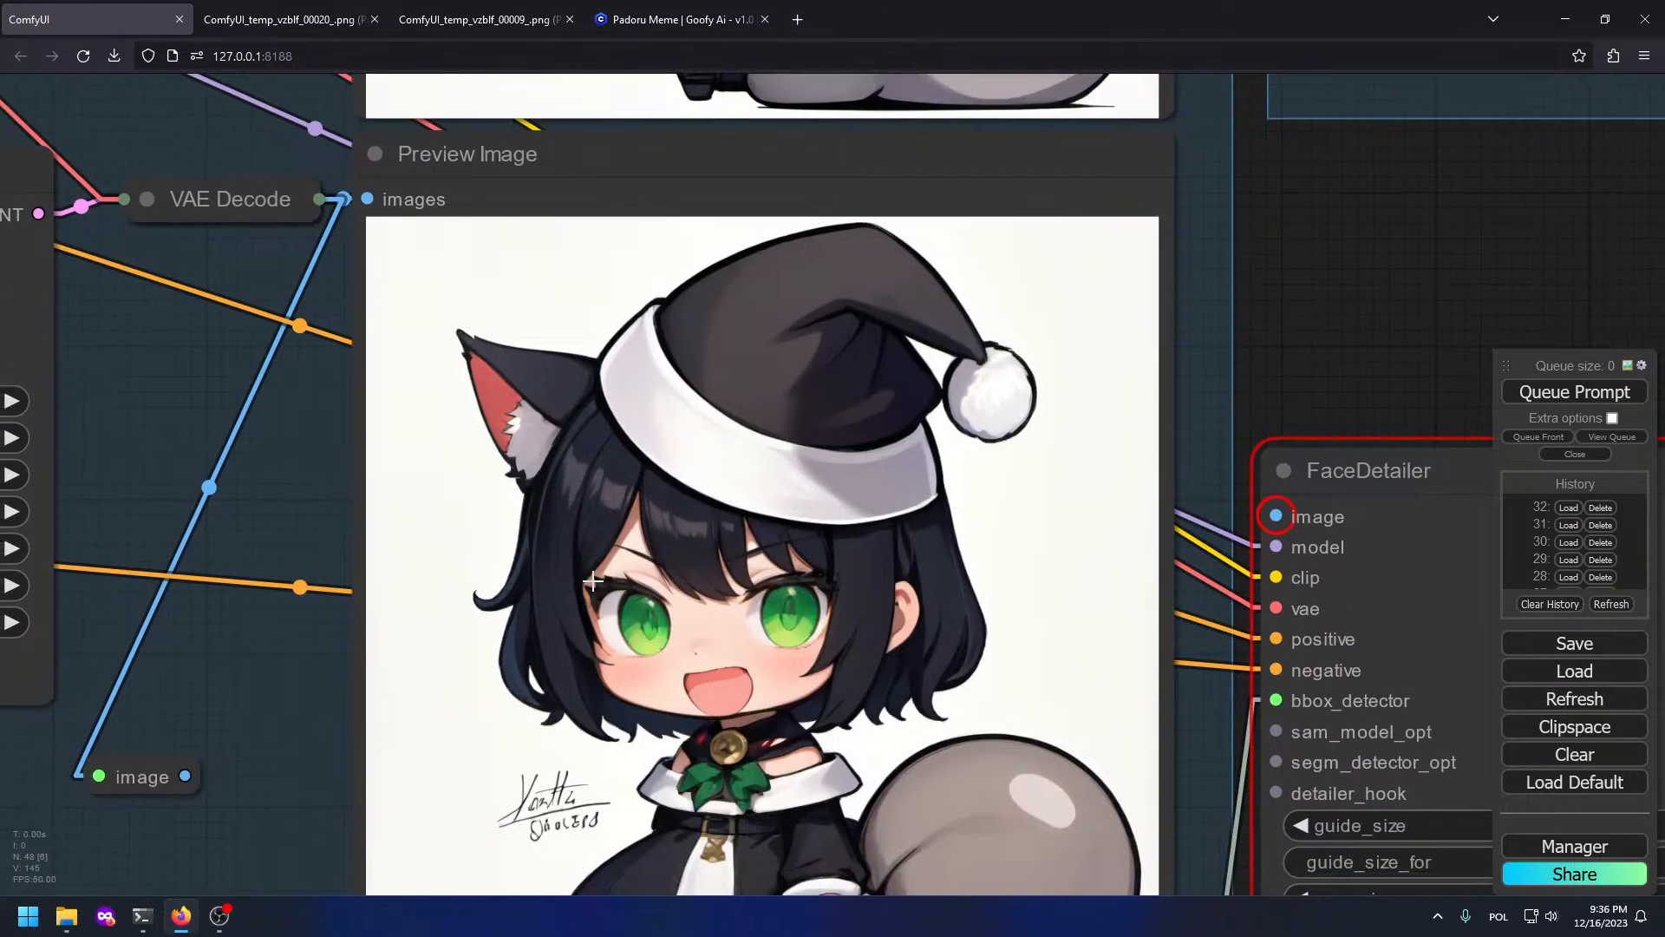
{"action": "scroll", "coordinate": [512, 599], "scroll_direction": "down", "scroll_amount": 4}
{"action": "left_click_drag", "start_coordinate": [1140, 291], "coordinate": [1129, 655]}
{"action": "scroll", "coordinate": [1230, 752], "scroll_direction": "down", "scroll_amount": 4}
{"action": "scroll", "coordinate": [832, 503], "scroll_direction": "up", "scroll_amount": 5}
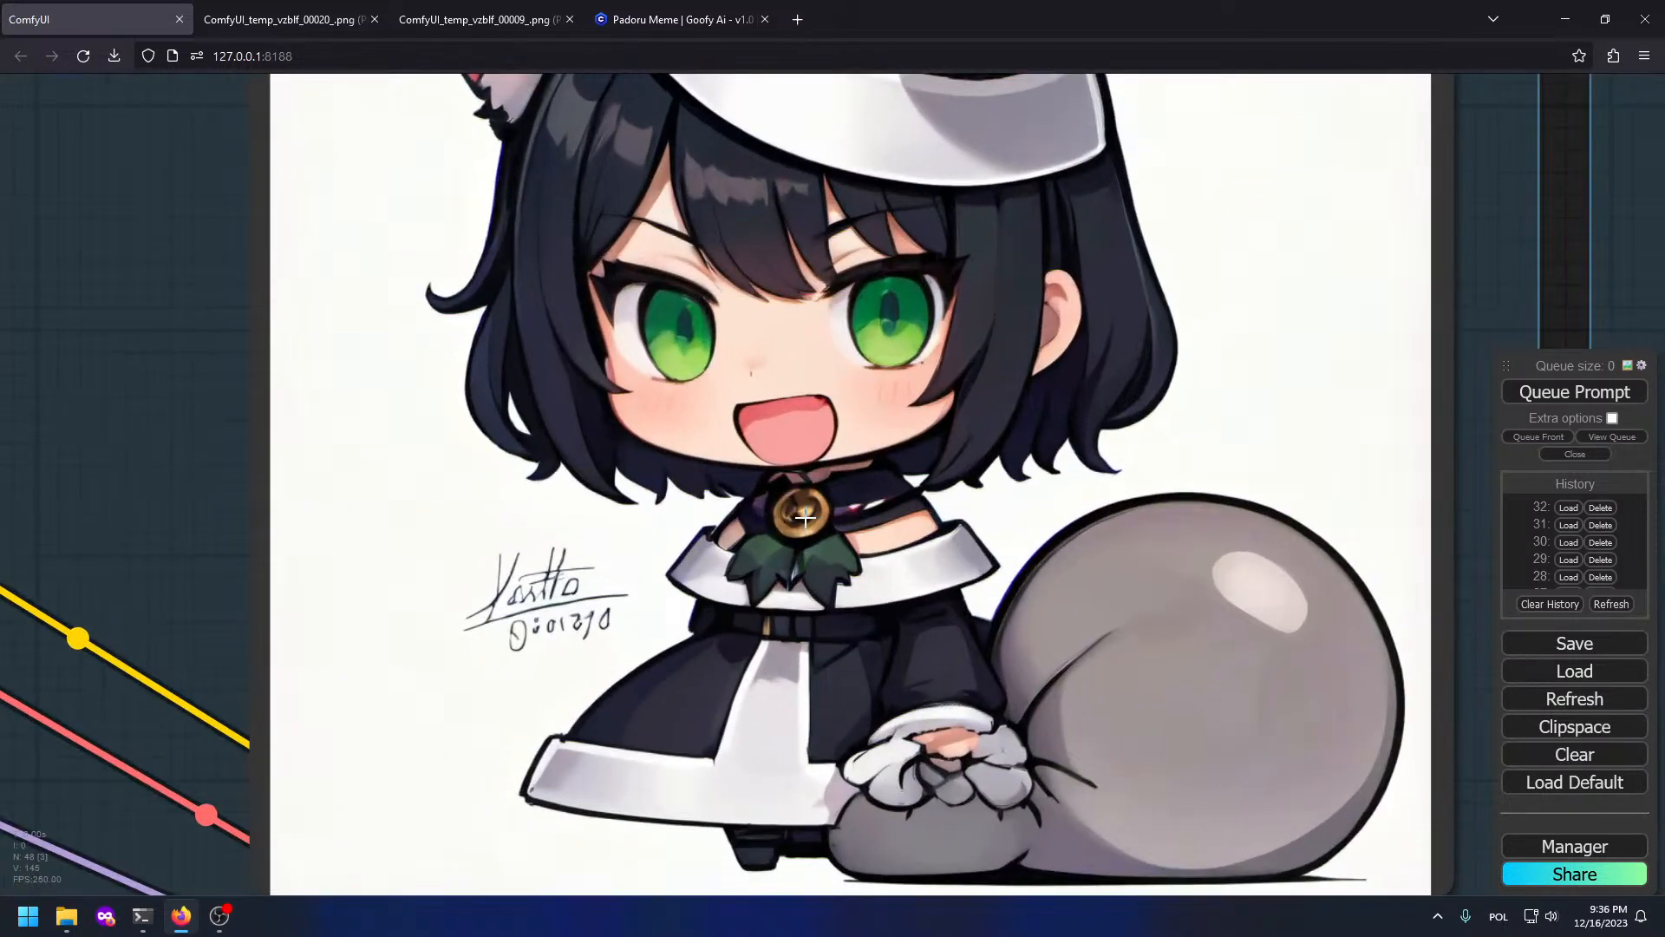
{"action": "scroll", "coordinate": [846, 373], "scroll_direction": "down", "scroll_amount": 5}
Step: Copy the upper preview image to clipspace and paste it into a new Load Image node
{"action": "scroll", "coordinate": [846, 370], "scroll_direction": "up", "scroll_amount": 1}
{"action": "right_click", "coordinate": [824, 343]}
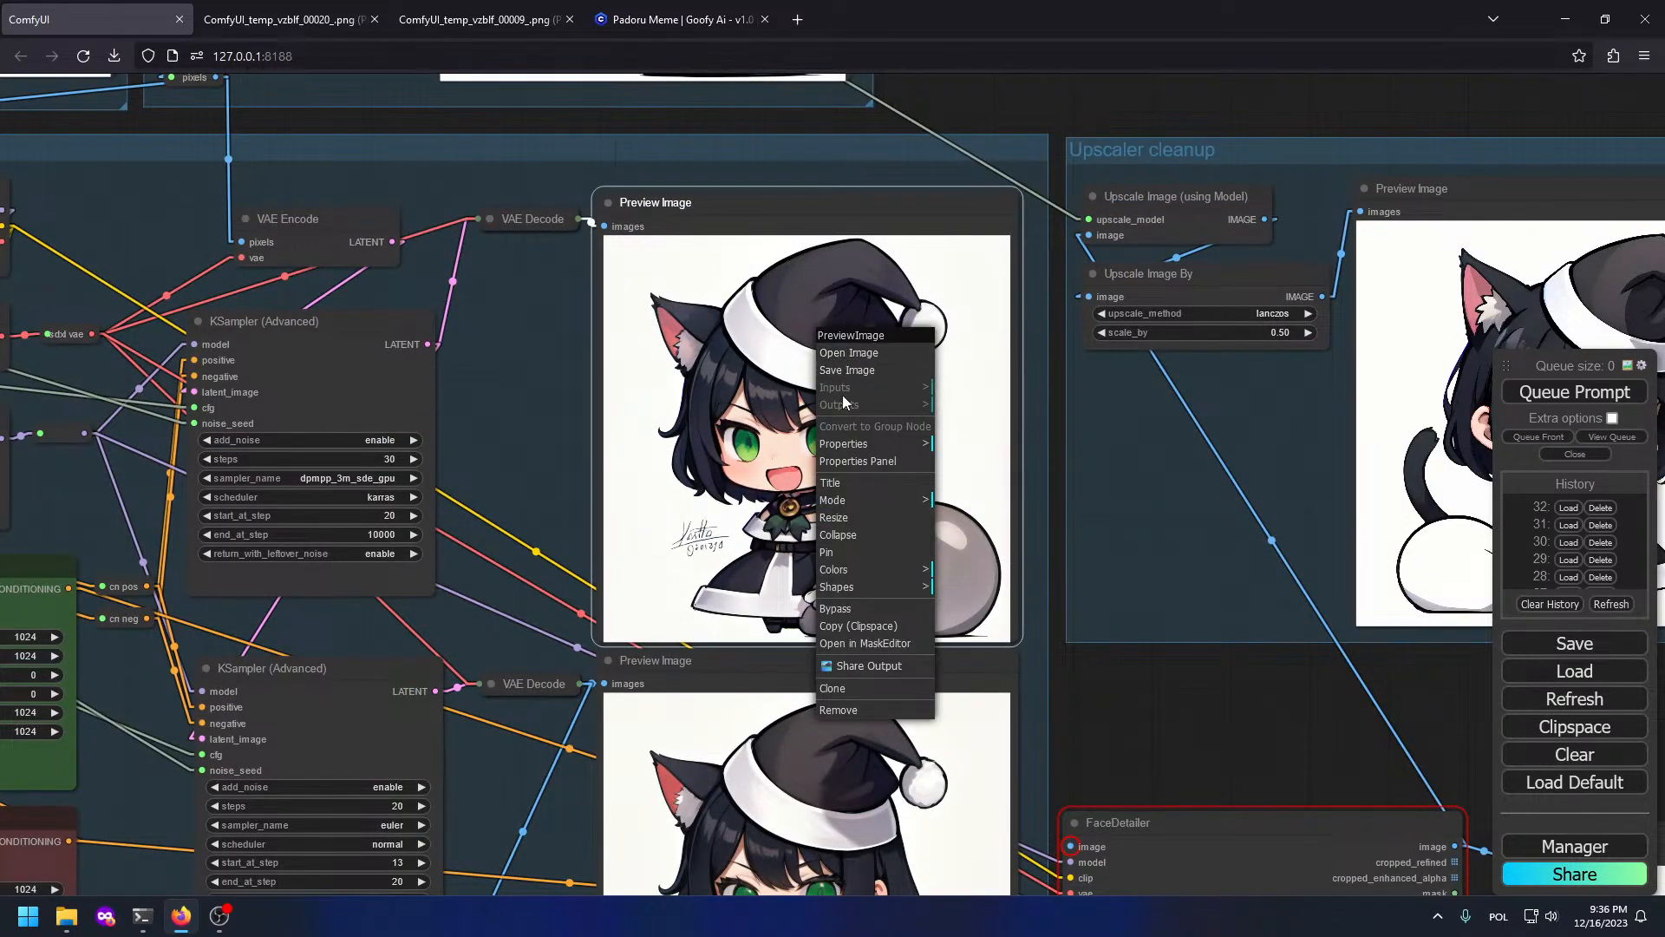
{"action": "left_click", "coordinate": [874, 625]}
{"action": "scroll", "coordinate": [1200, 600], "scroll_direction": "down", "scroll_amount": 5}
{"action": "left_click_drag", "start_coordinate": [1200, 600], "coordinate": [737, 741]}
{"action": "double_click", "coordinate": [749, 304]}
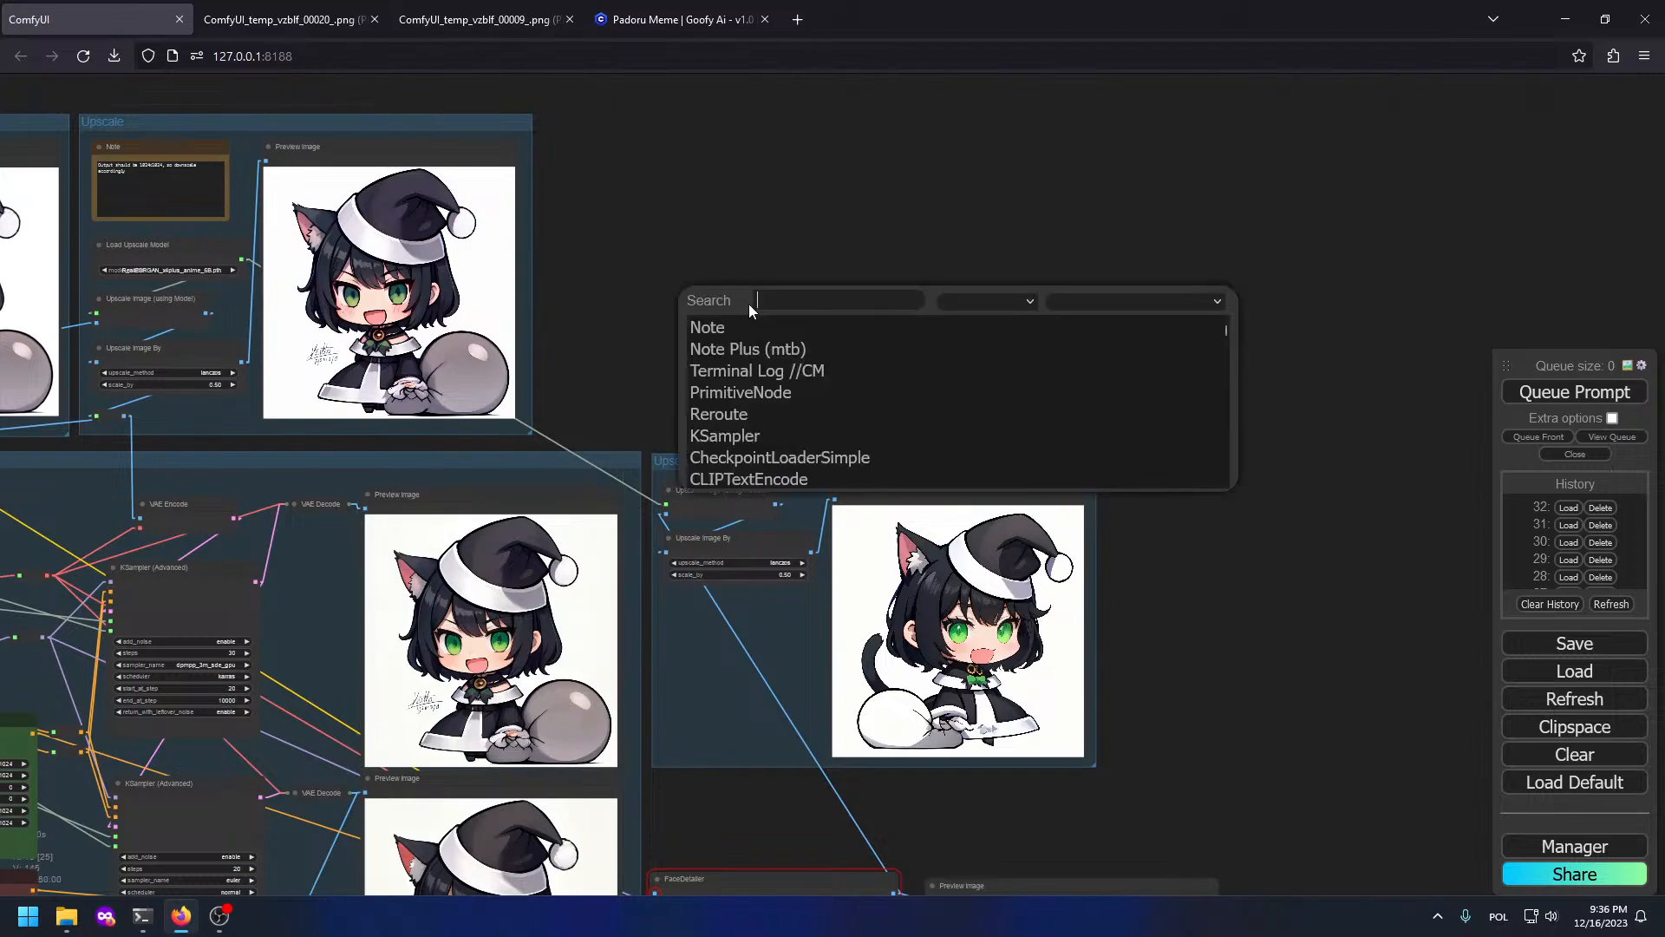
{"action": "type", "text": "loadimage"}
{"action": "key", "text": "Return"}
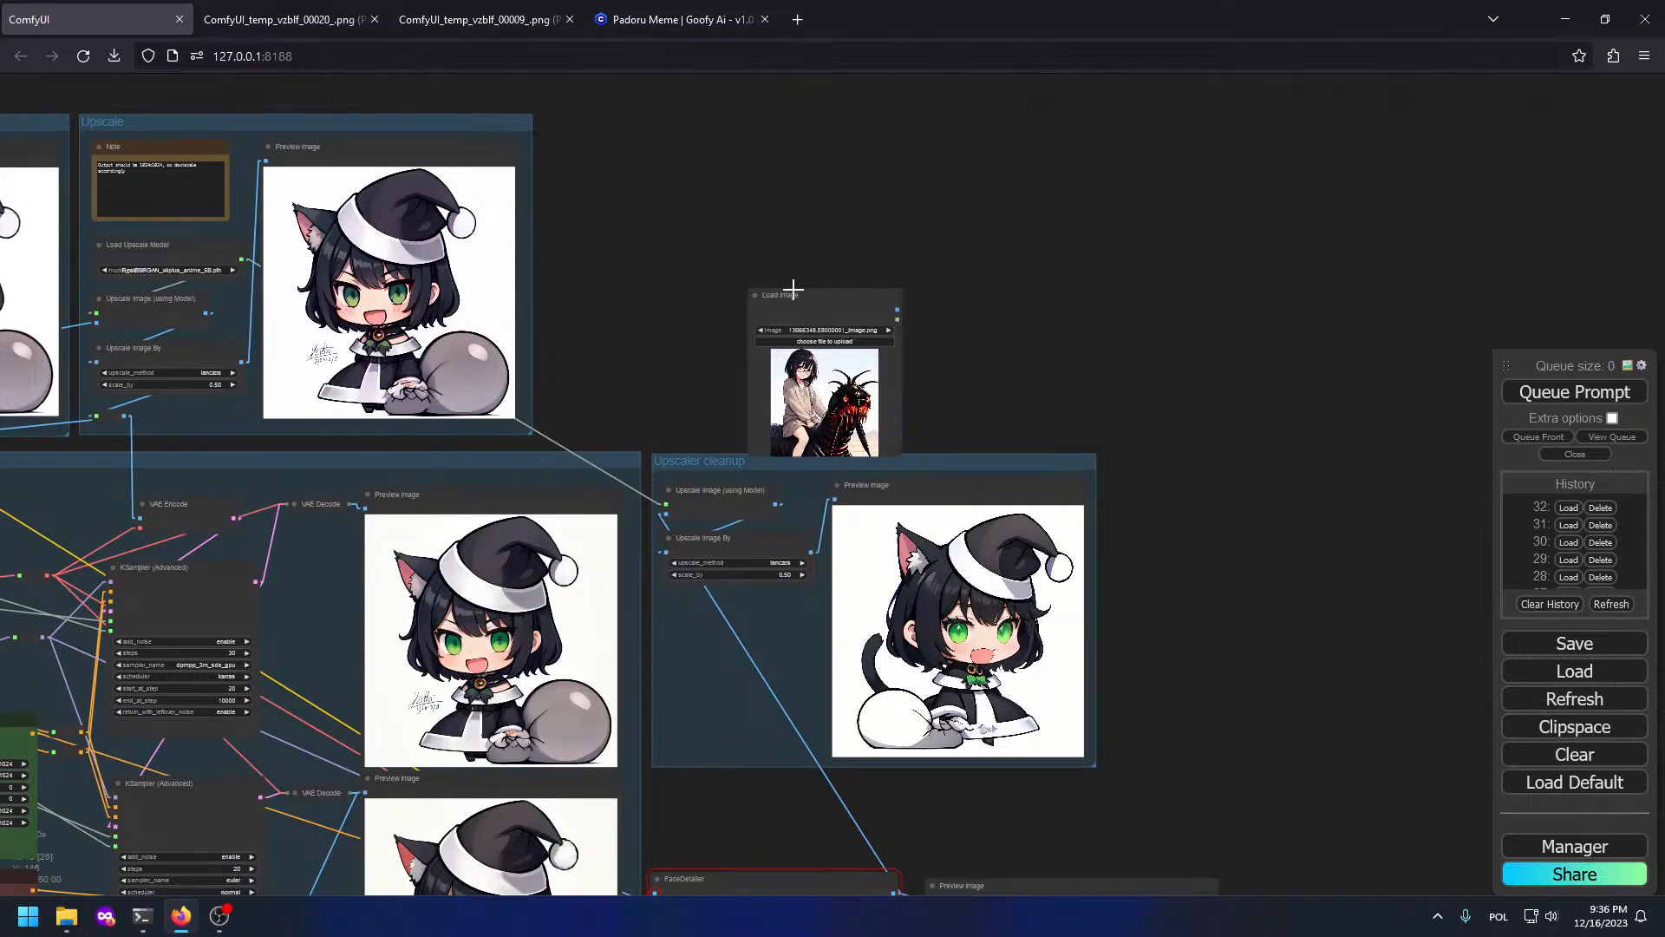
{"action": "scroll", "coordinate": [694, 128], "scroll_direction": "up", "scroll_amount": 4}
{"action": "right_click", "coordinate": [872, 473]}
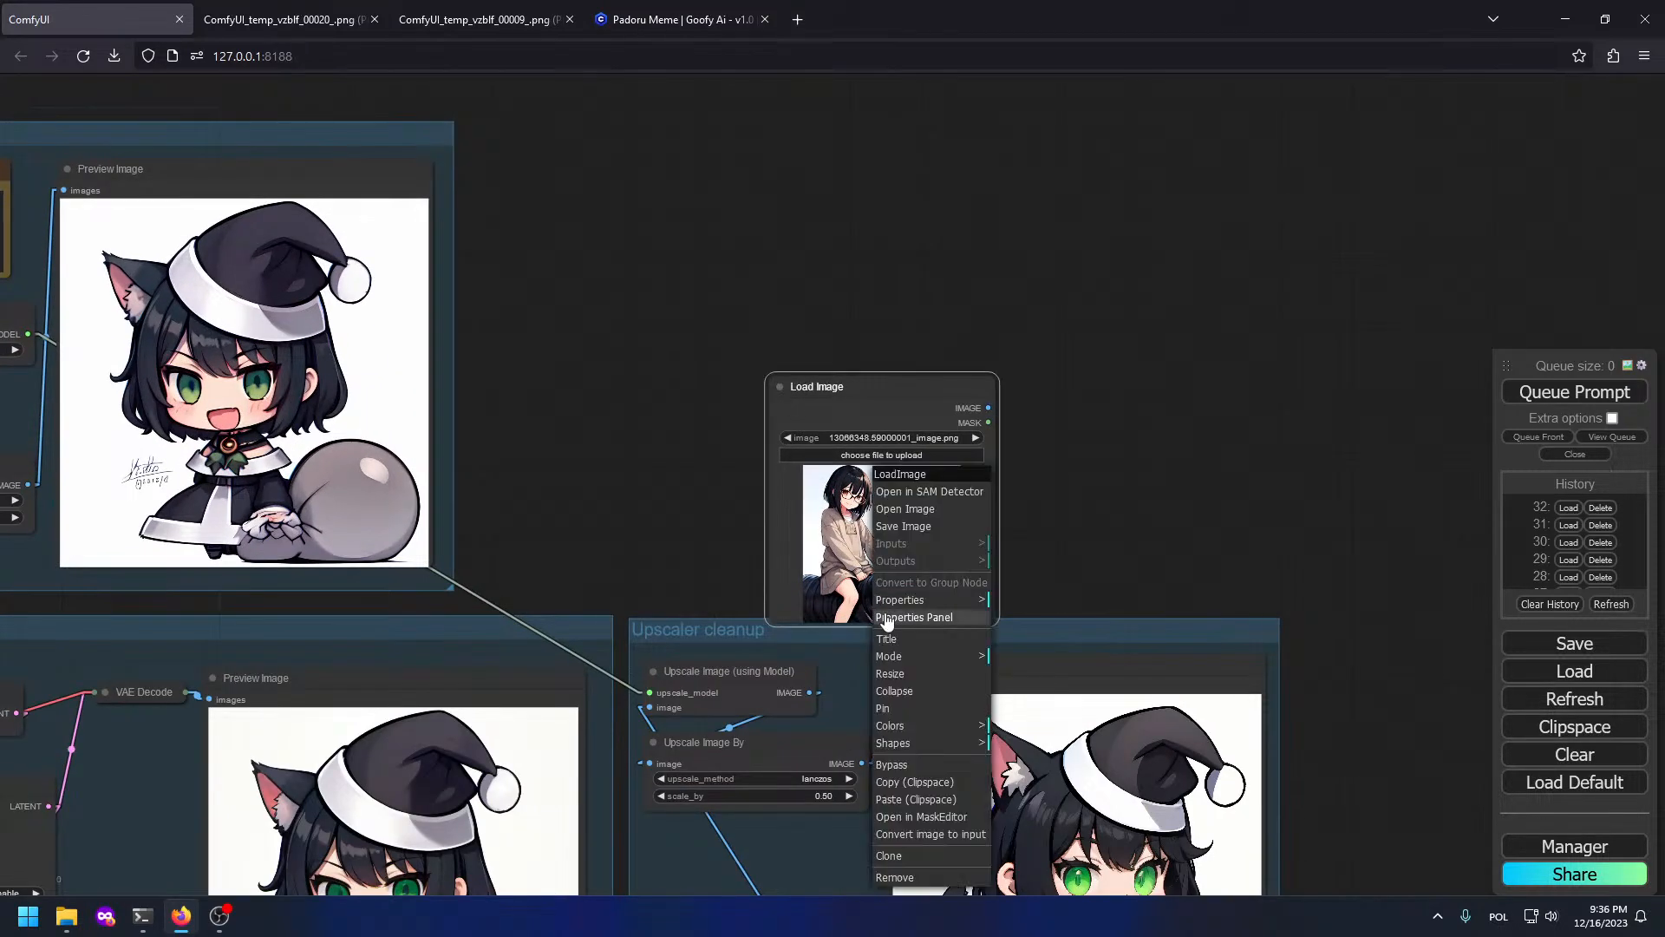
{"action": "left_click", "coordinate": [902, 799]}
Step: Wire Load Image's IMAGE into Upscale Image and queue the run
{"action": "left_click_drag", "start_coordinate": [972, 393], "coordinate": [706, 692]}
{"action": "left_click", "coordinate": [961, 458]}
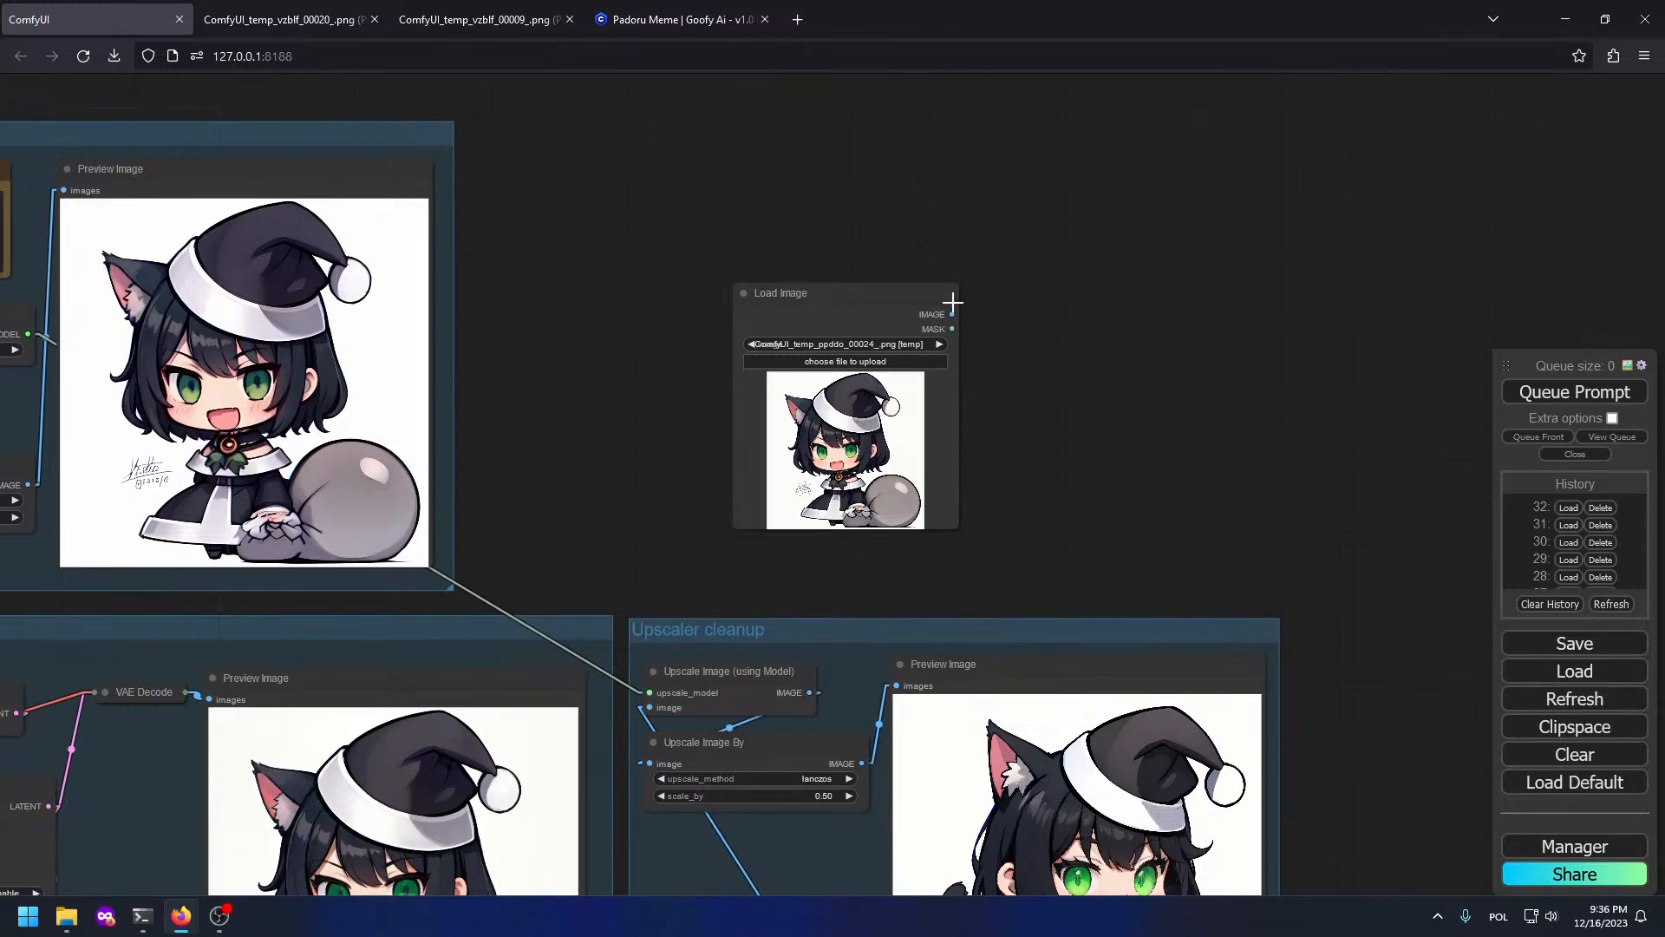
{"action": "left_click_drag", "start_coordinate": [953, 302], "coordinate": [649, 707]}
{"action": "left_click", "coordinate": [1544, 401]}
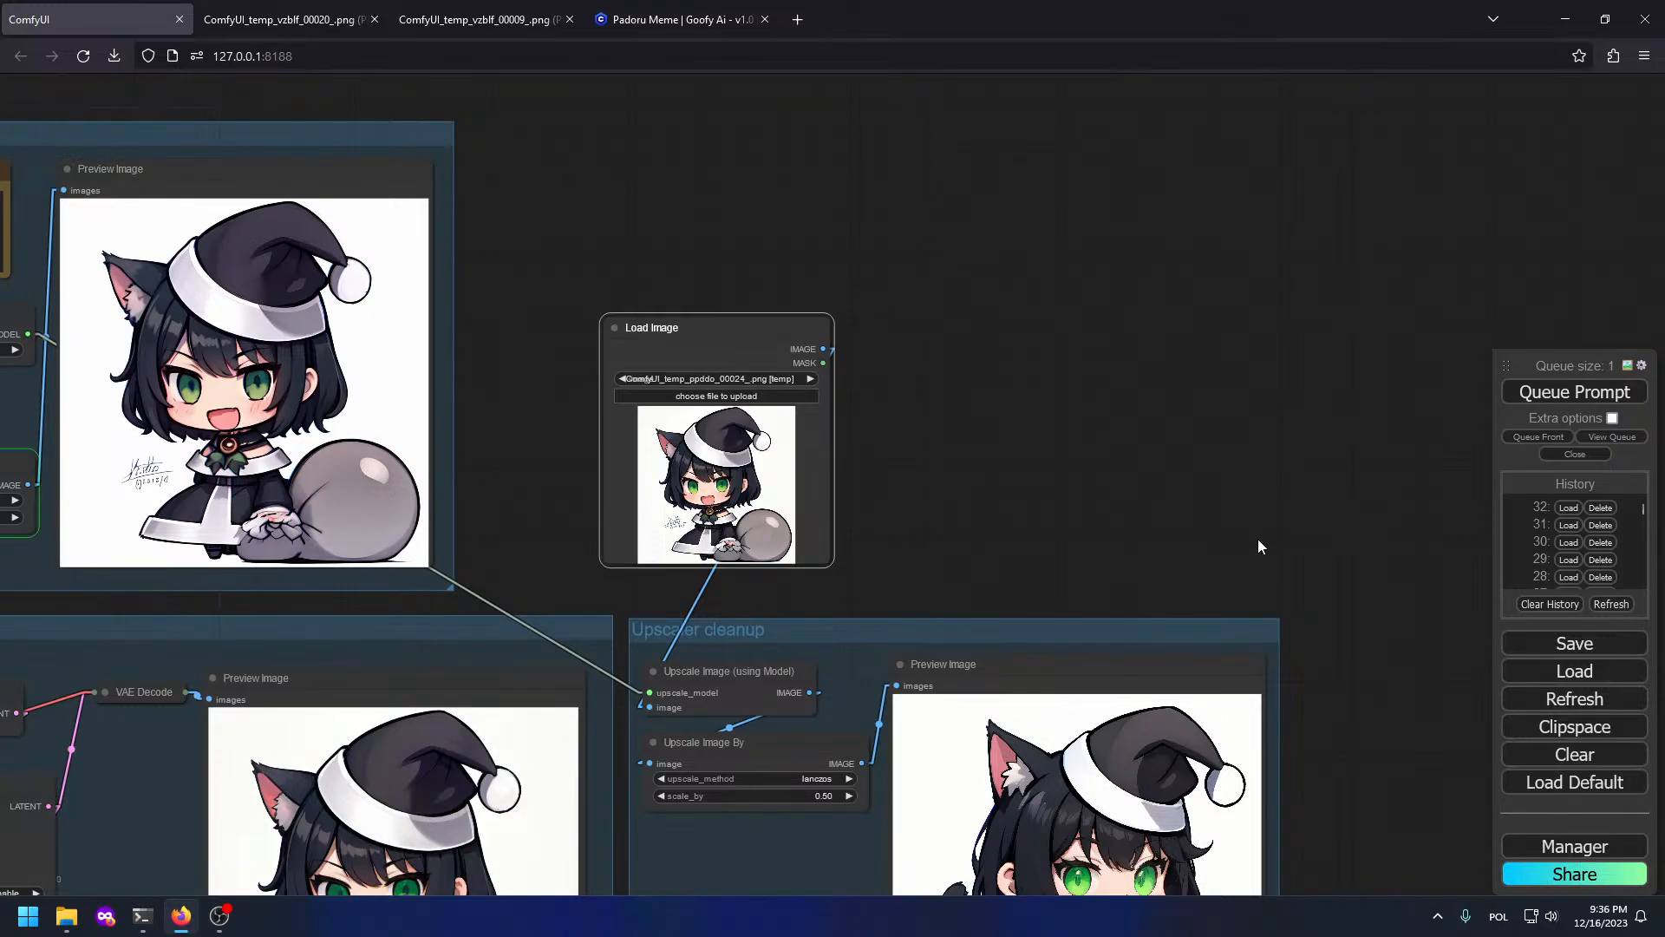
Step: Open the 2048×2048 upscaled preview on its own and copy the image
{"action": "left_click_drag", "start_coordinate": [1239, 590], "coordinate": [1163, 69]}
{"action": "right_click", "coordinate": [1094, 423]}
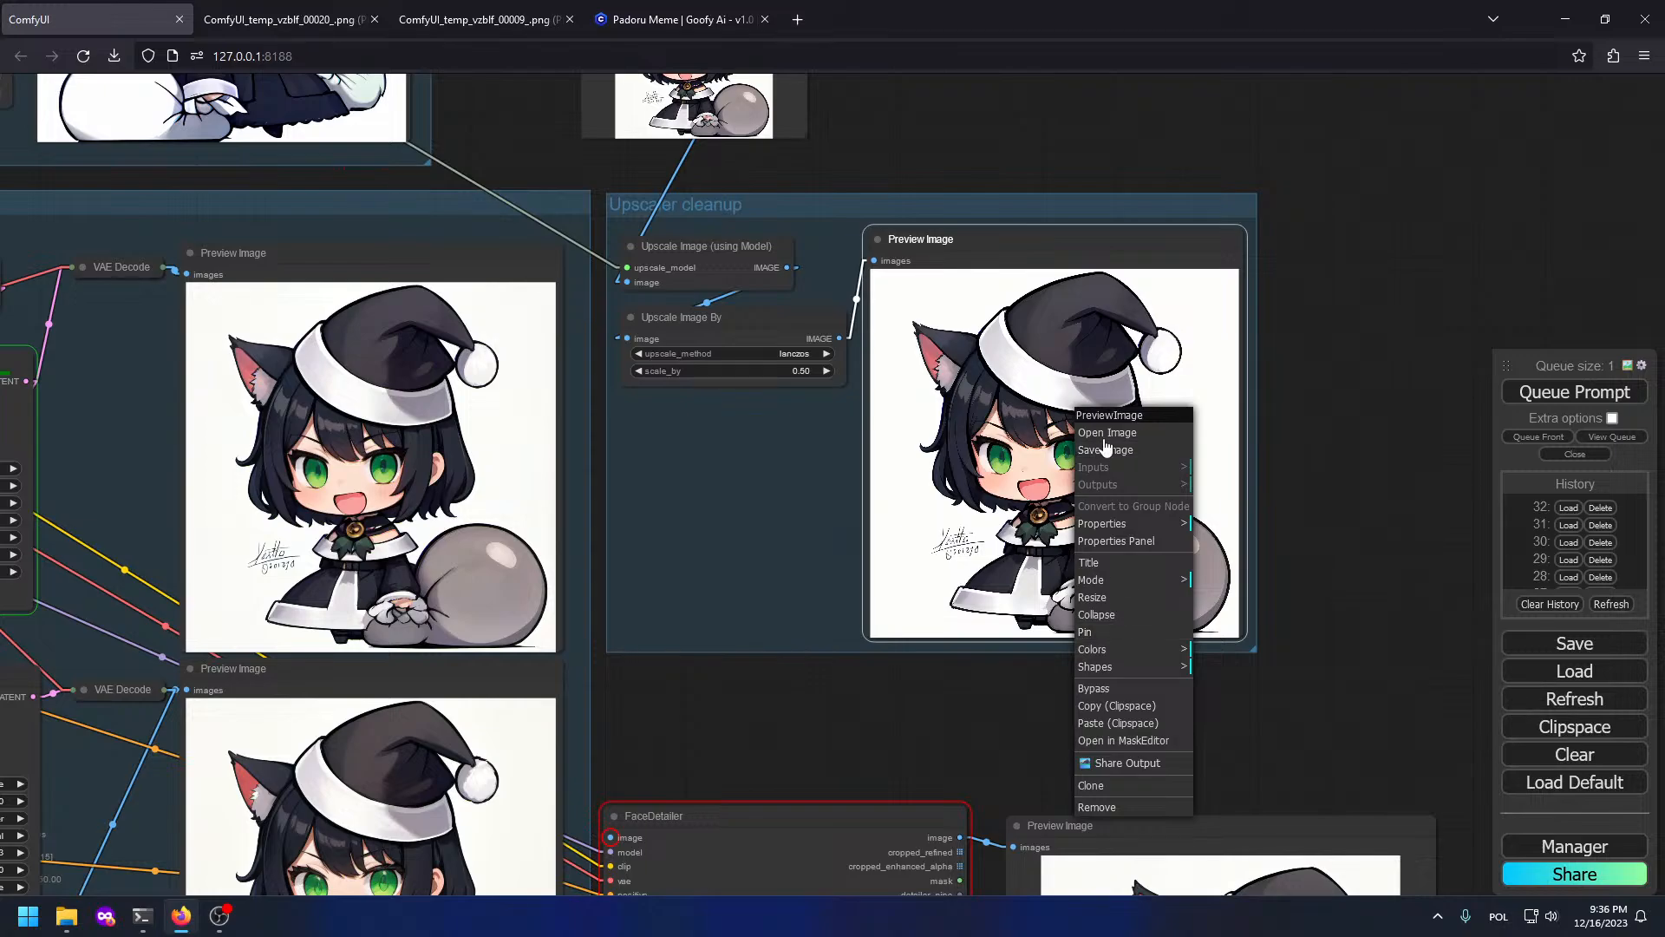
{"action": "left_click", "coordinate": [1108, 432]}
{"action": "right_click", "coordinate": [647, 323]}
{"action": "left_click", "coordinate": [748, 366]}
Step: Switch to the virtual desktop where GIMP is running
{"action": "key", "text": "alt+Tab"}
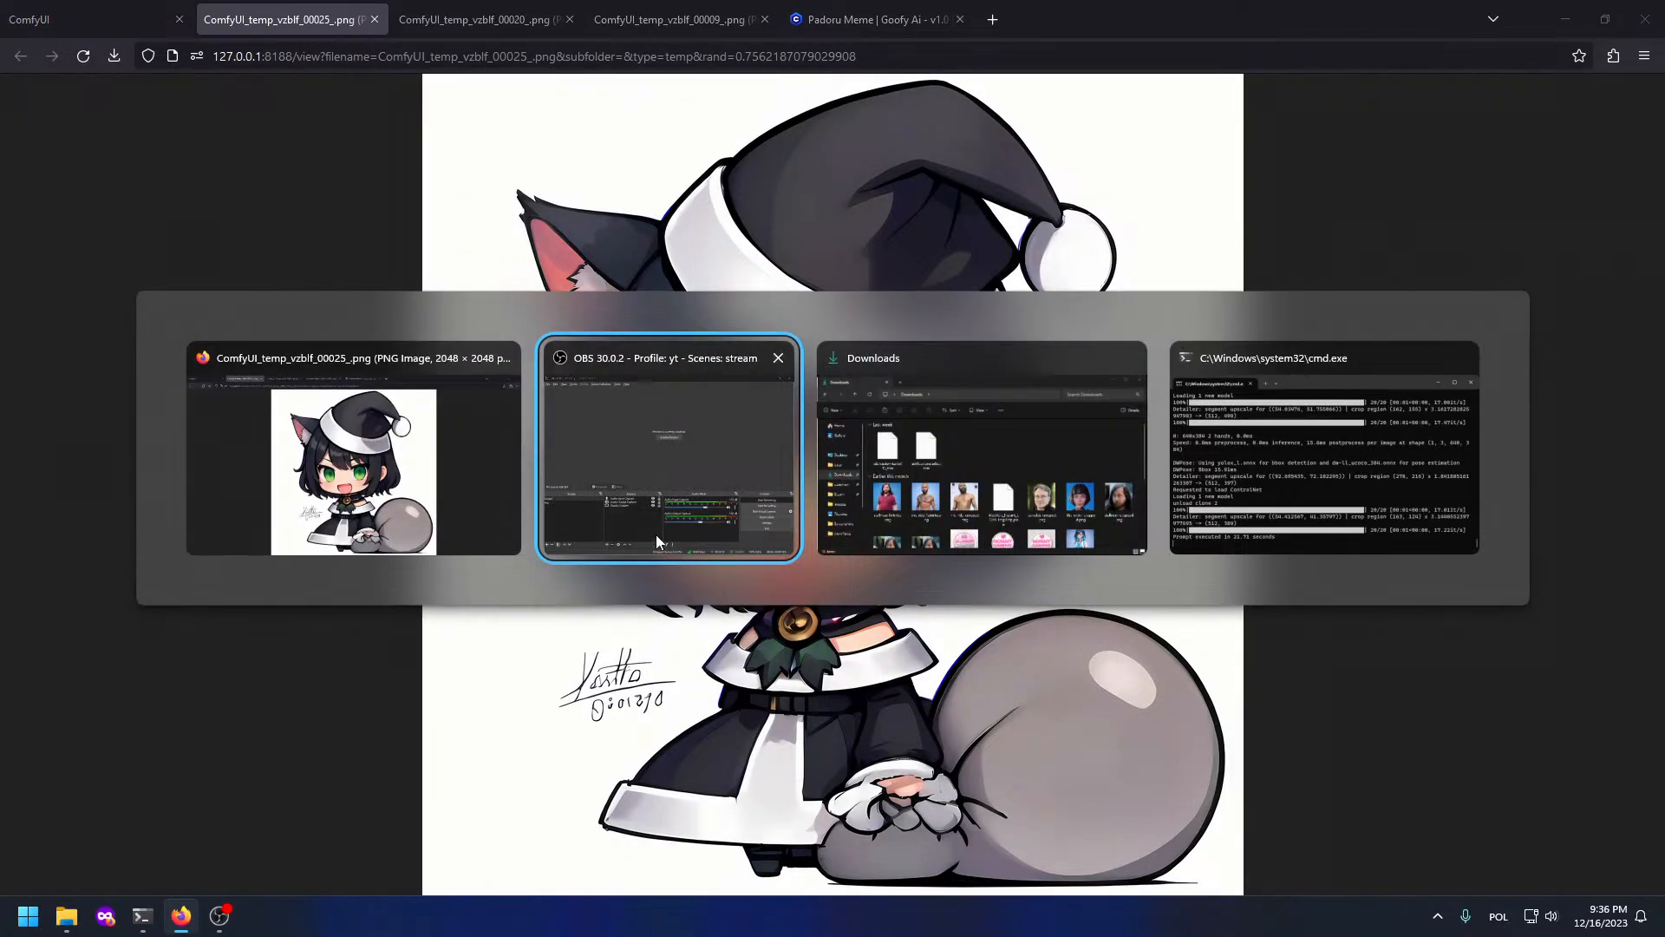
{"action": "key", "text": "alt+Tab"}
{"action": "key", "text": "super+Tab"}
{"action": "left_click", "coordinate": [1001, 837]}
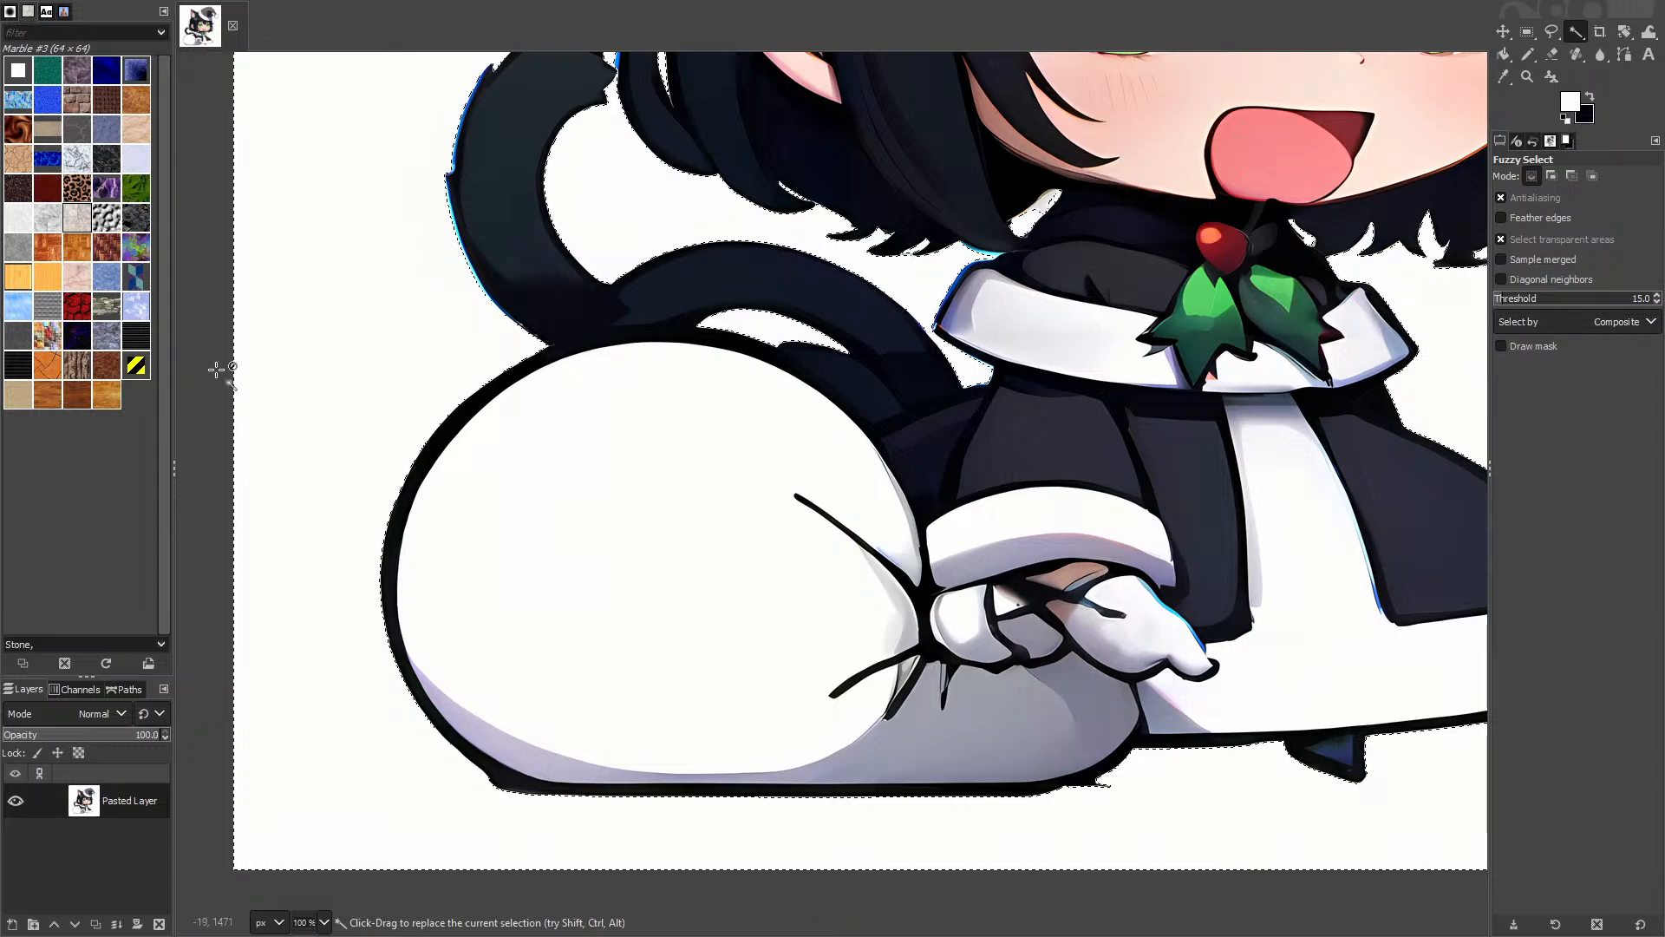
Step: Paste the copied upscaled catgirl into GIMP as a new image
{"action": "key", "text": "ctrl+shift+v"}
{"action": "scroll", "coordinate": [704, 356], "scroll_direction": "up", "scroll_amount": 4}
{"action": "scroll", "coordinate": [518, 388], "scroll_direction": "down", "scroll_amount": 3}
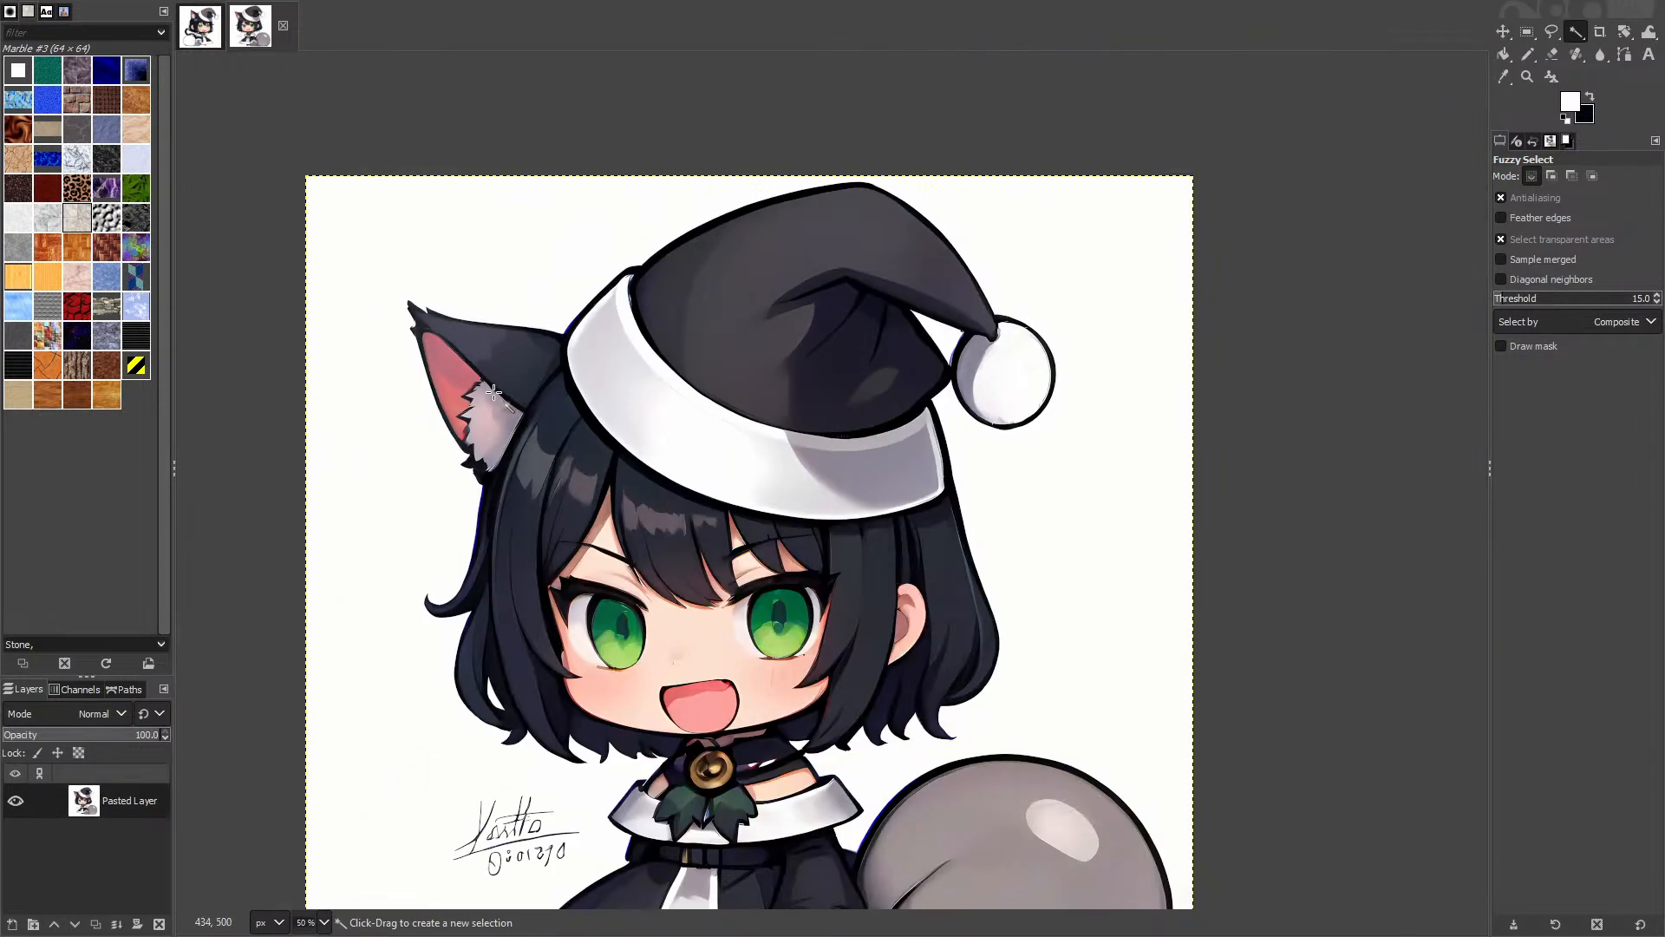
{"action": "scroll", "coordinate": [588, 484], "scroll_direction": "down", "scroll_amount": 2}
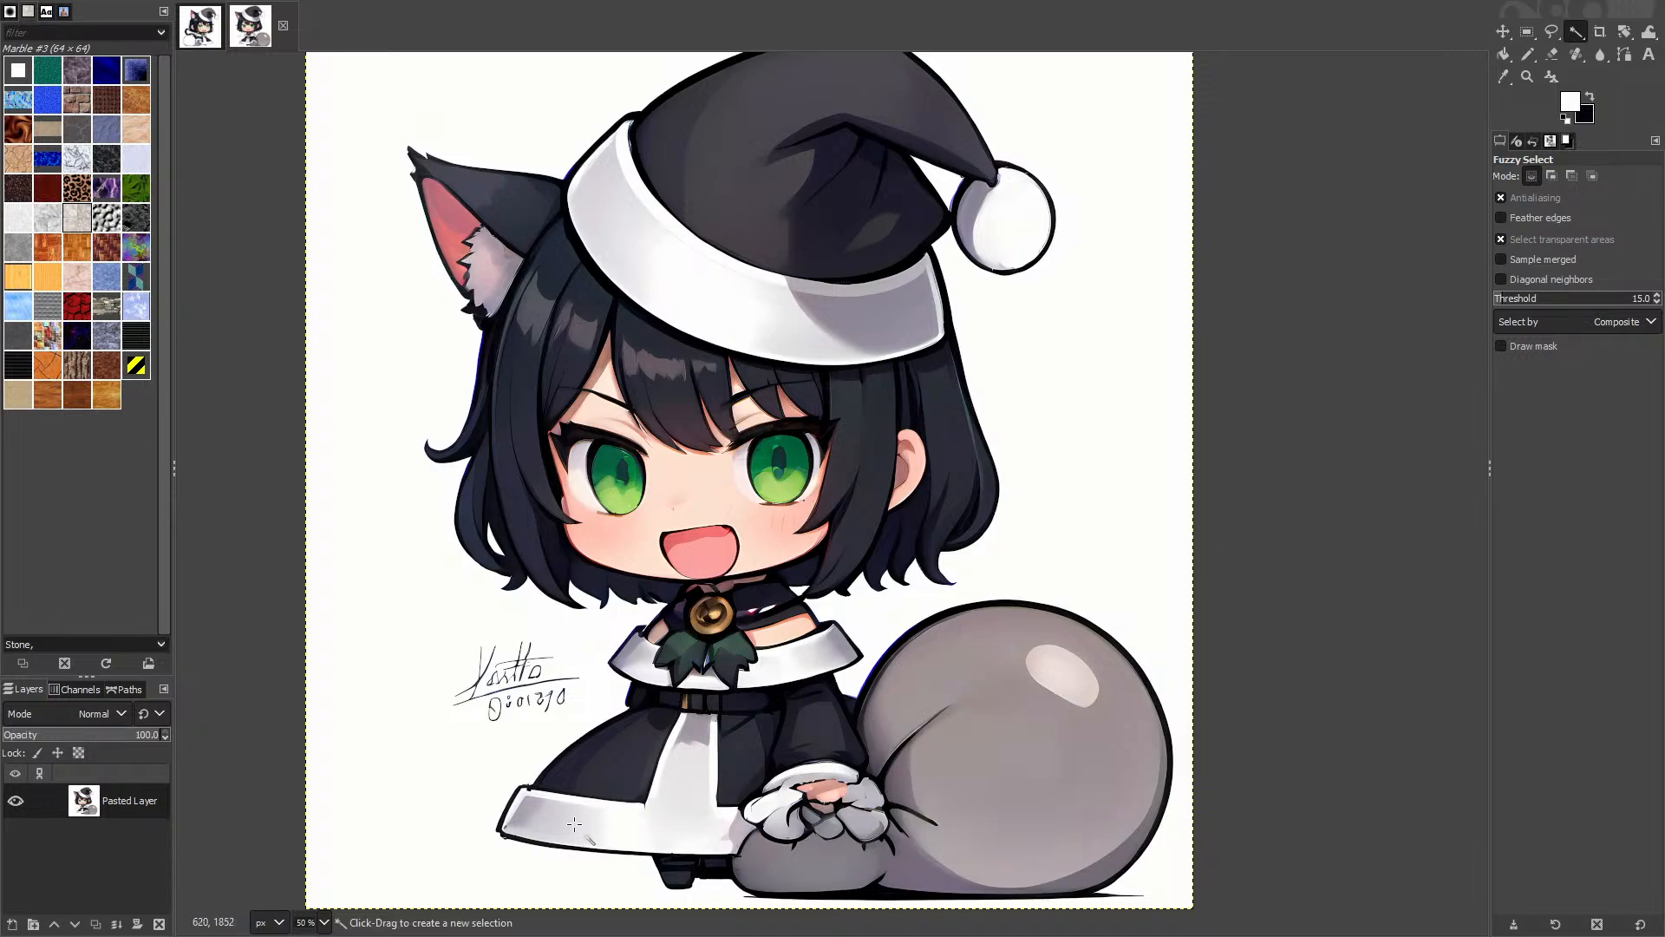
Step: Fuzzy-select the white background and add the white gap in the hair
{"action": "left_click", "coordinate": [385, 600]}
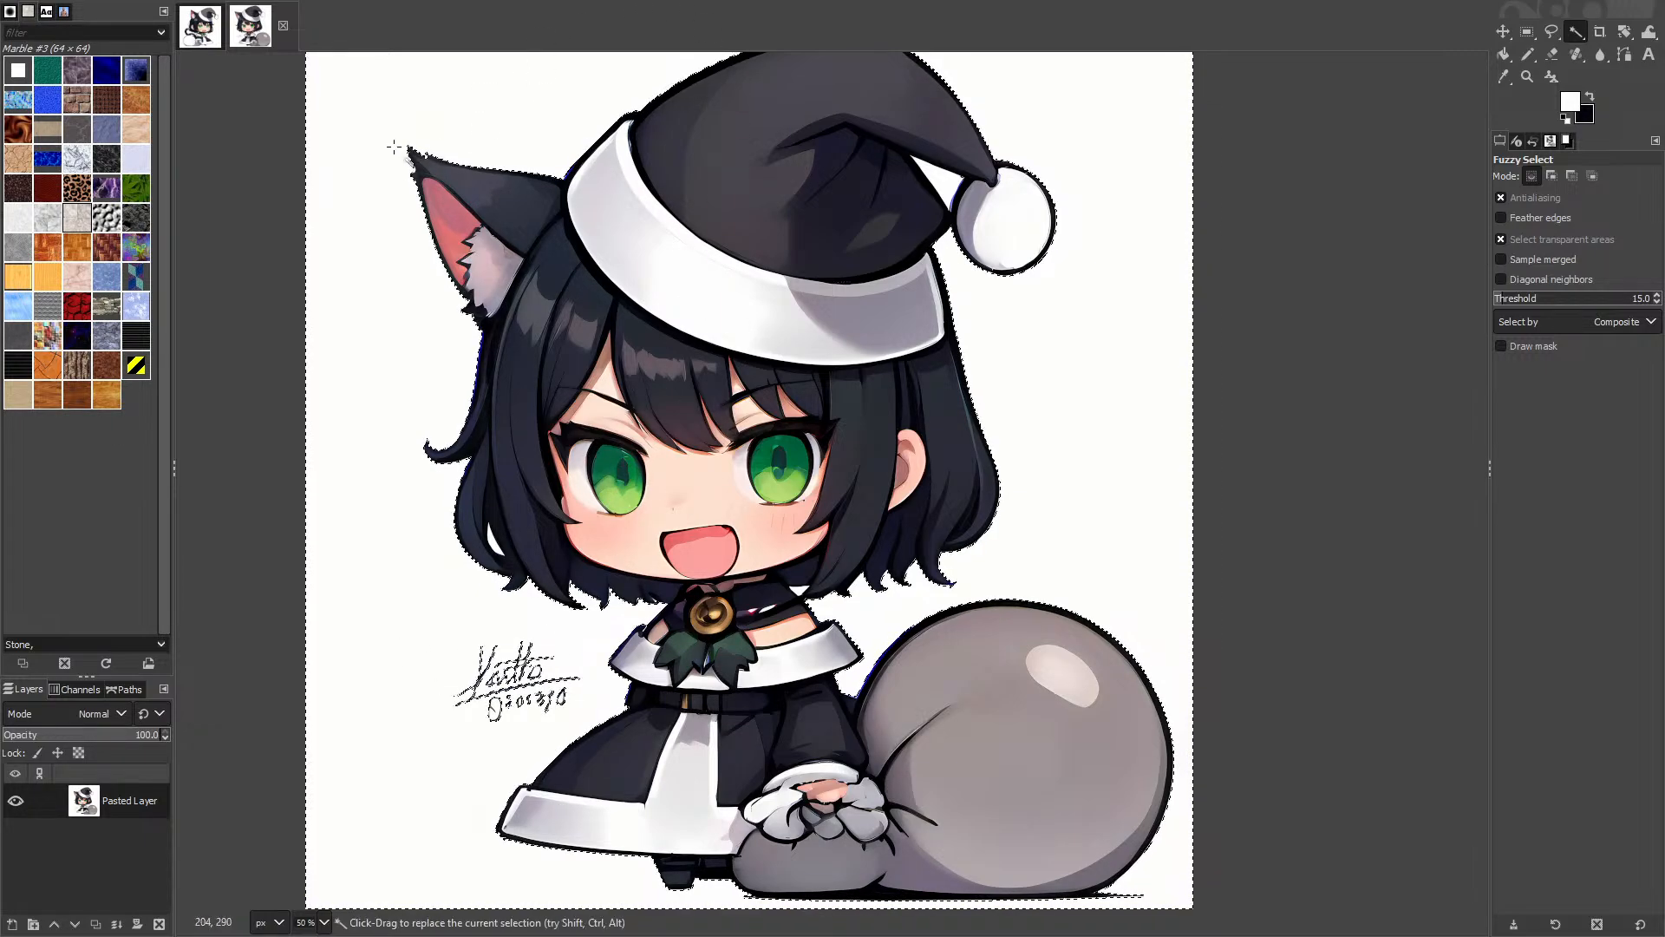
{"action": "scroll", "coordinate": [548, 633], "scroll_direction": "up", "scroll_amount": 4}
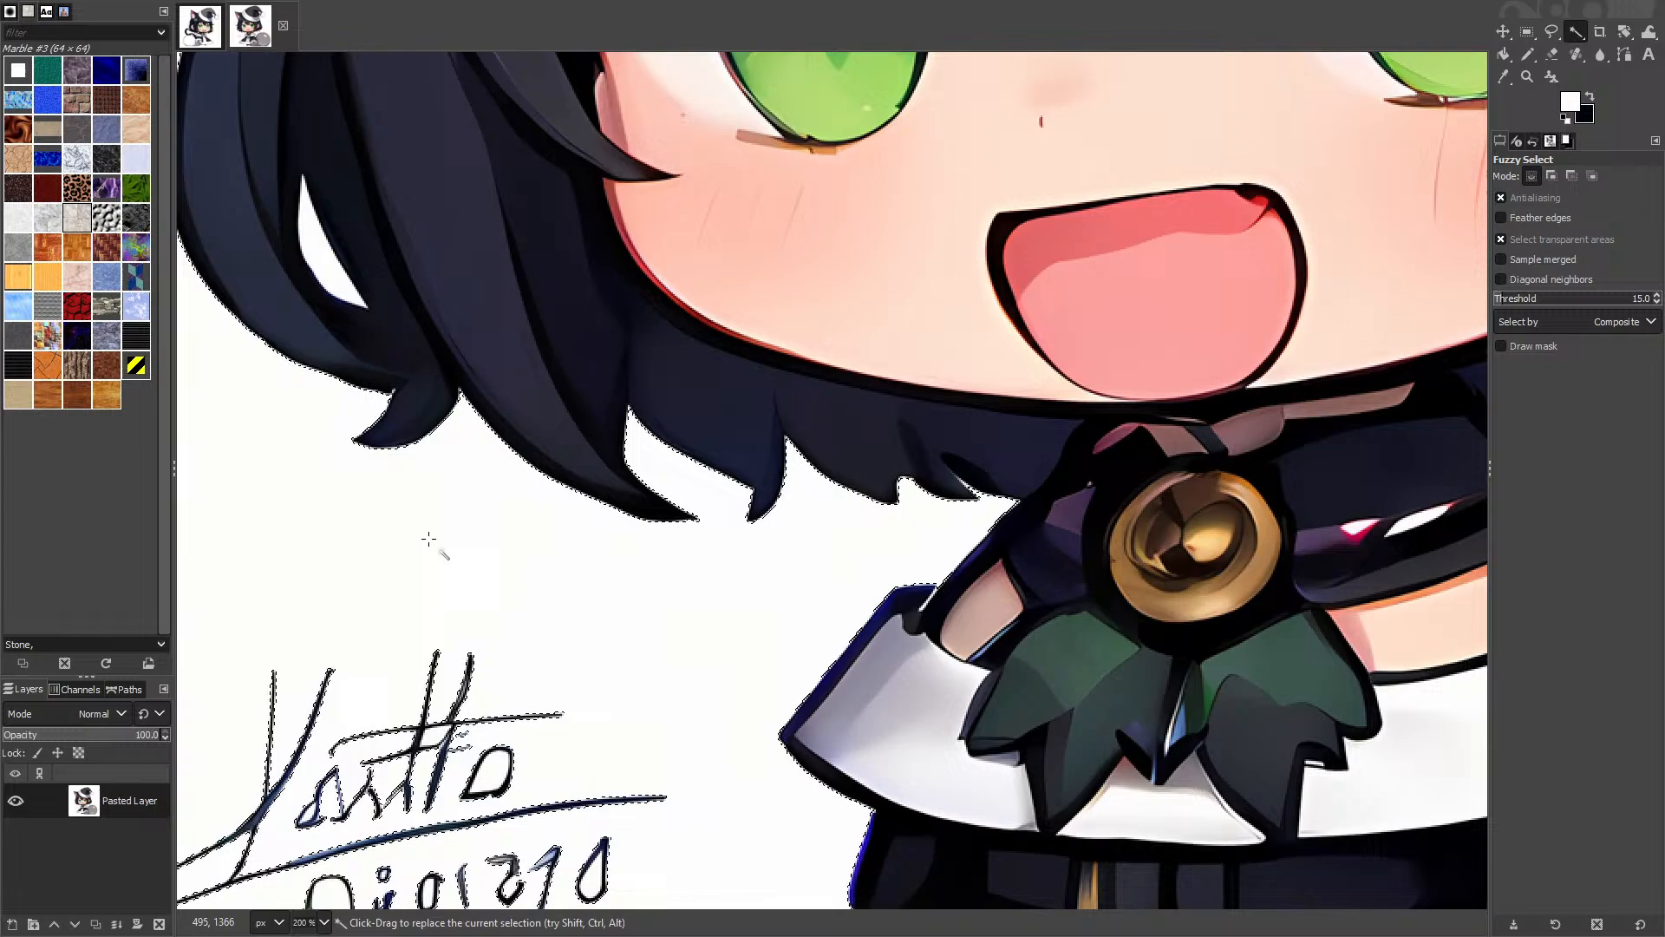
{"action": "left_click", "coordinate": [330, 273], "text": "shift"}
{"action": "scroll", "coordinate": [539, 565], "scroll_direction": "down", "scroll_amount": 4}
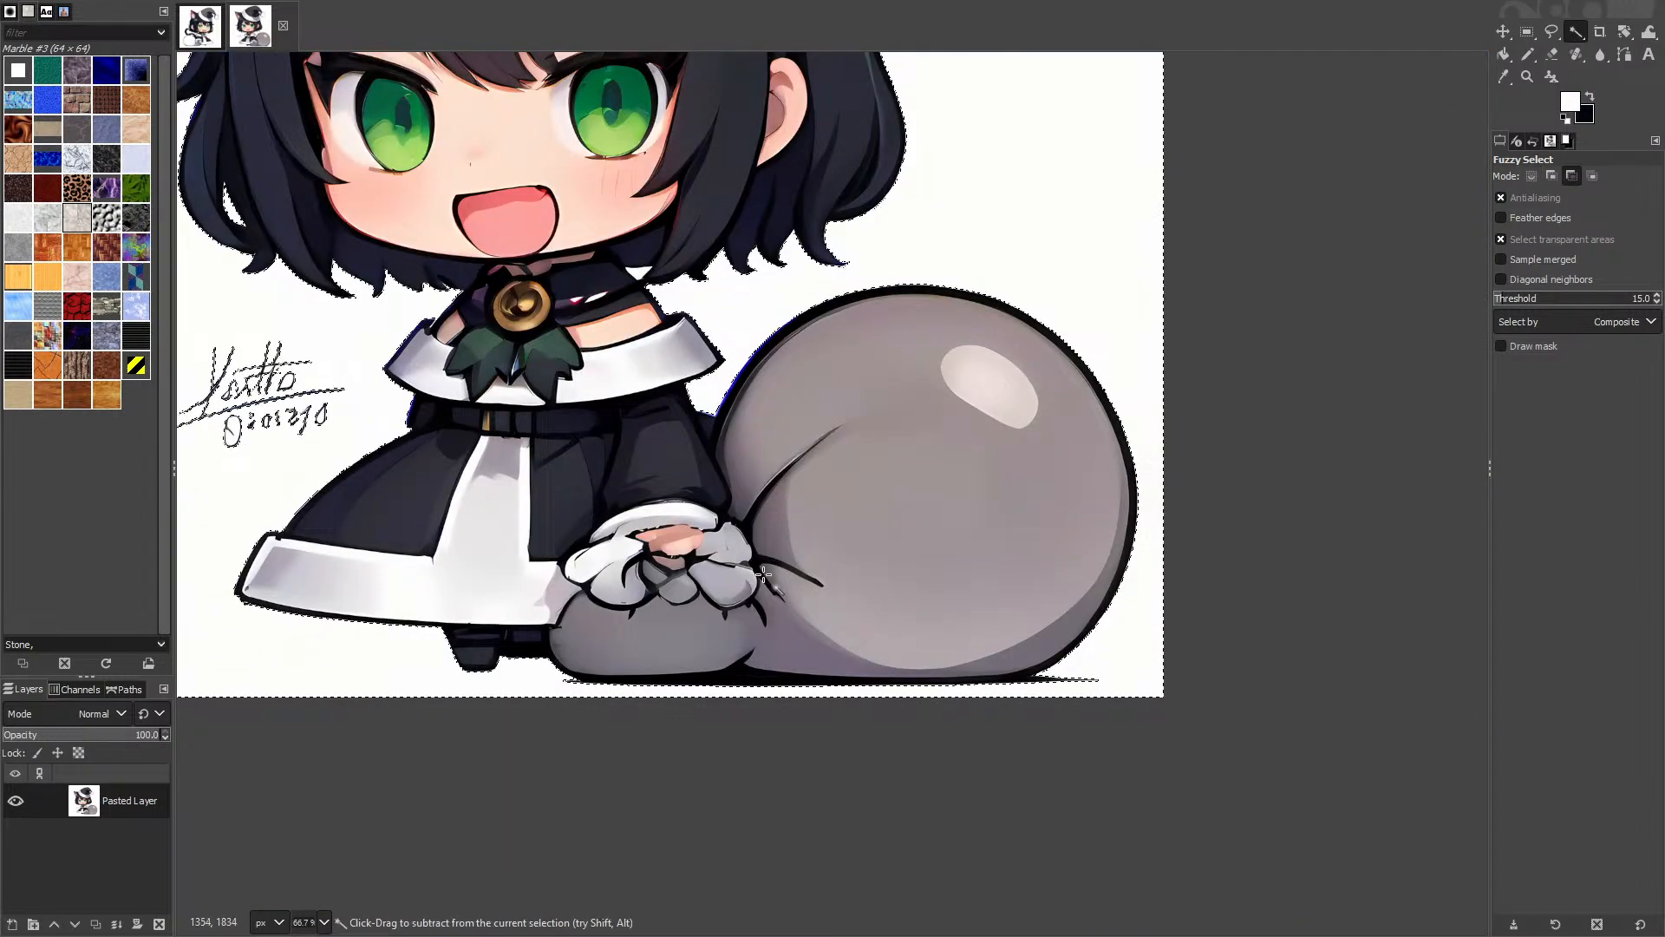
{"action": "scroll", "coordinate": [981, 761], "scroll_direction": "up", "scroll_amount": 3}
Step: Inspect the selection around the sack and dress, then switch to Rectangle Select
{"action": "left_click_drag", "start_coordinate": [879, 662], "coordinate": [450, 777]}
{"action": "left_click_drag", "start_coordinate": [615, 594], "coordinate": [919, 906]}
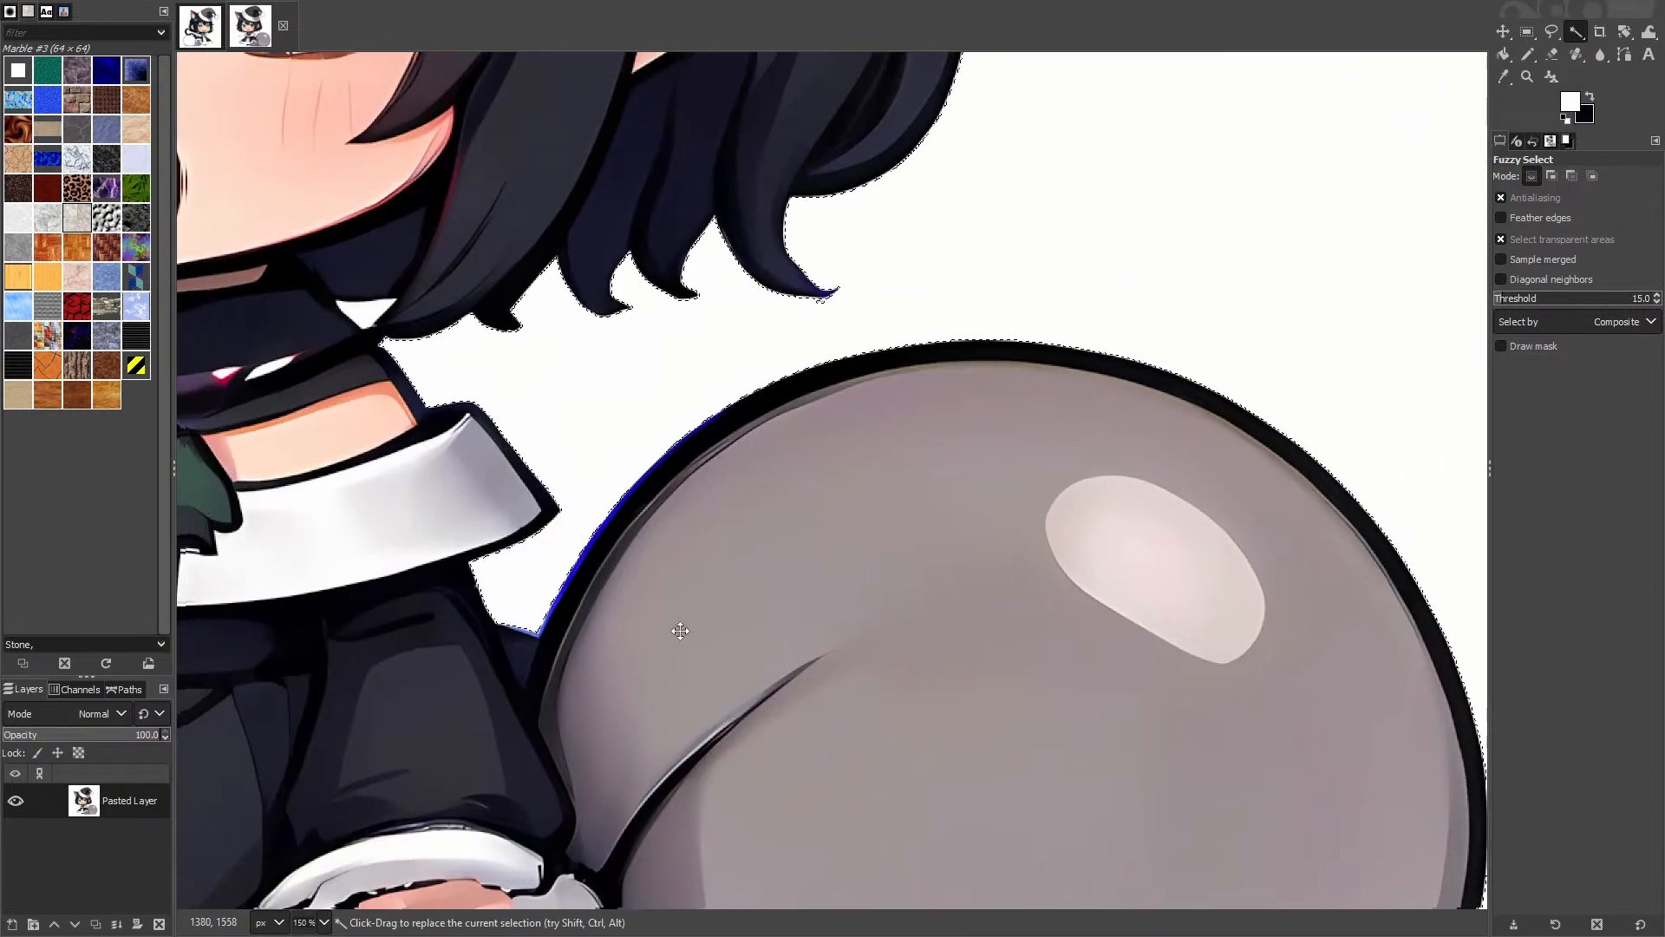
{"action": "left_click_drag", "start_coordinate": [629, 680], "coordinate": [988, 320]}
{"action": "scroll", "coordinate": [988, 320], "scroll_direction": "down", "scroll_amount": 3}
{"action": "scroll", "coordinate": [881, 373], "scroll_direction": "up", "scroll_amount": 3}
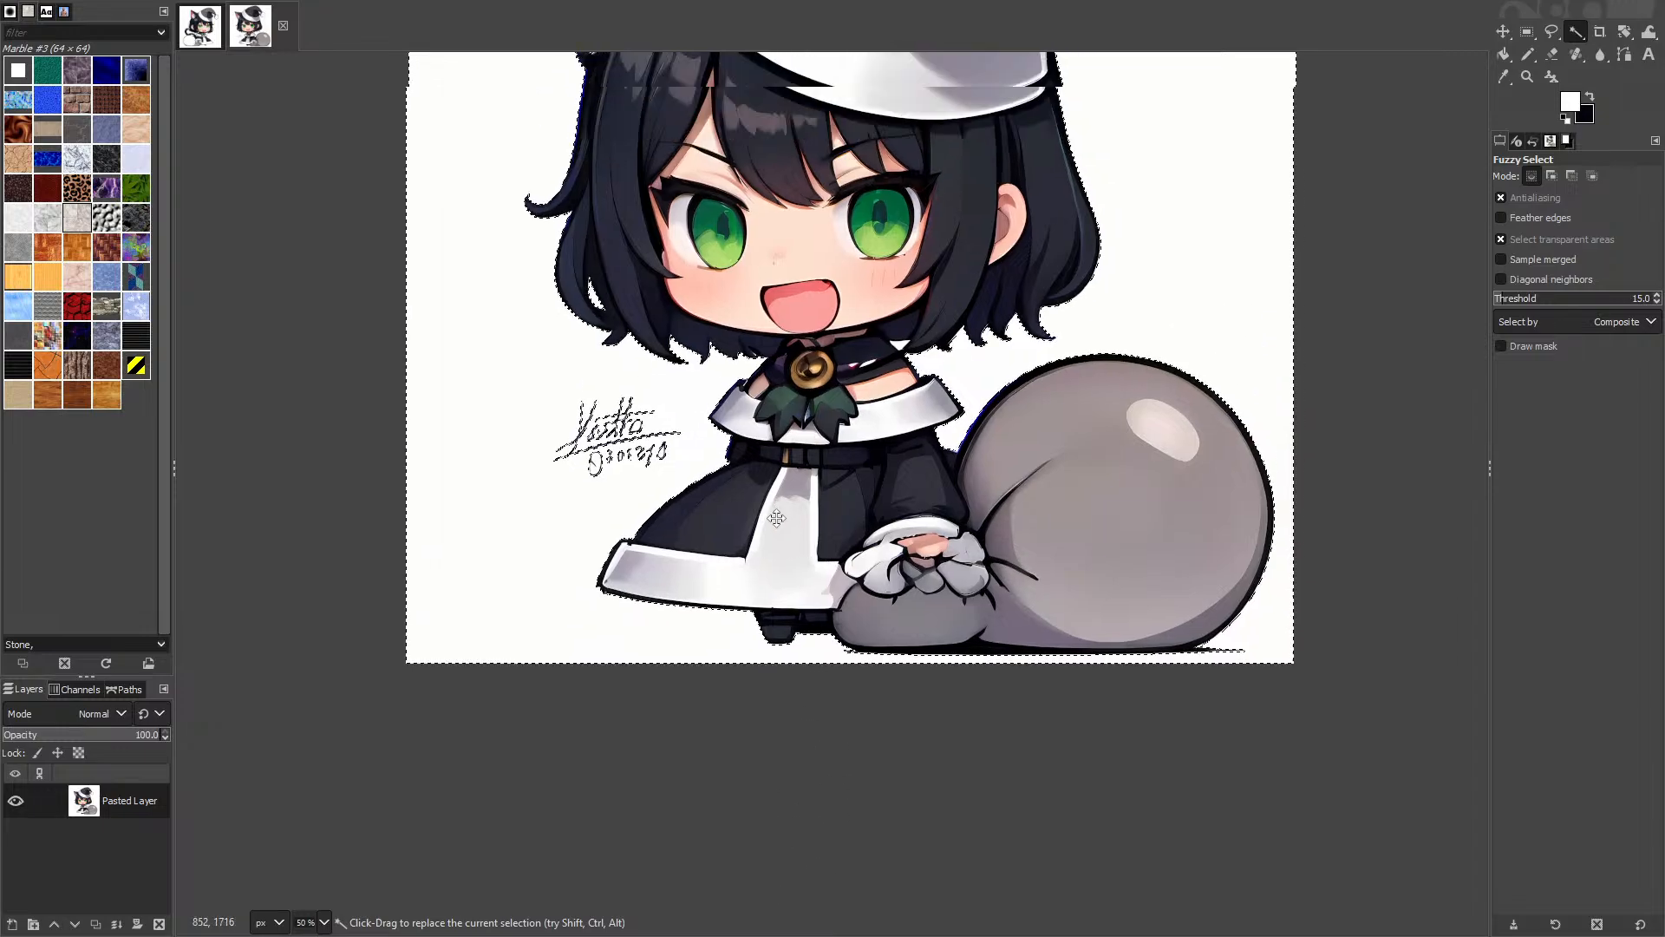
{"action": "scroll", "coordinate": [882, 373], "scroll_direction": "down", "scroll_amount": 2}
{"action": "scroll", "coordinate": [992, 602], "scroll_direction": "up", "scroll_amount": 2}
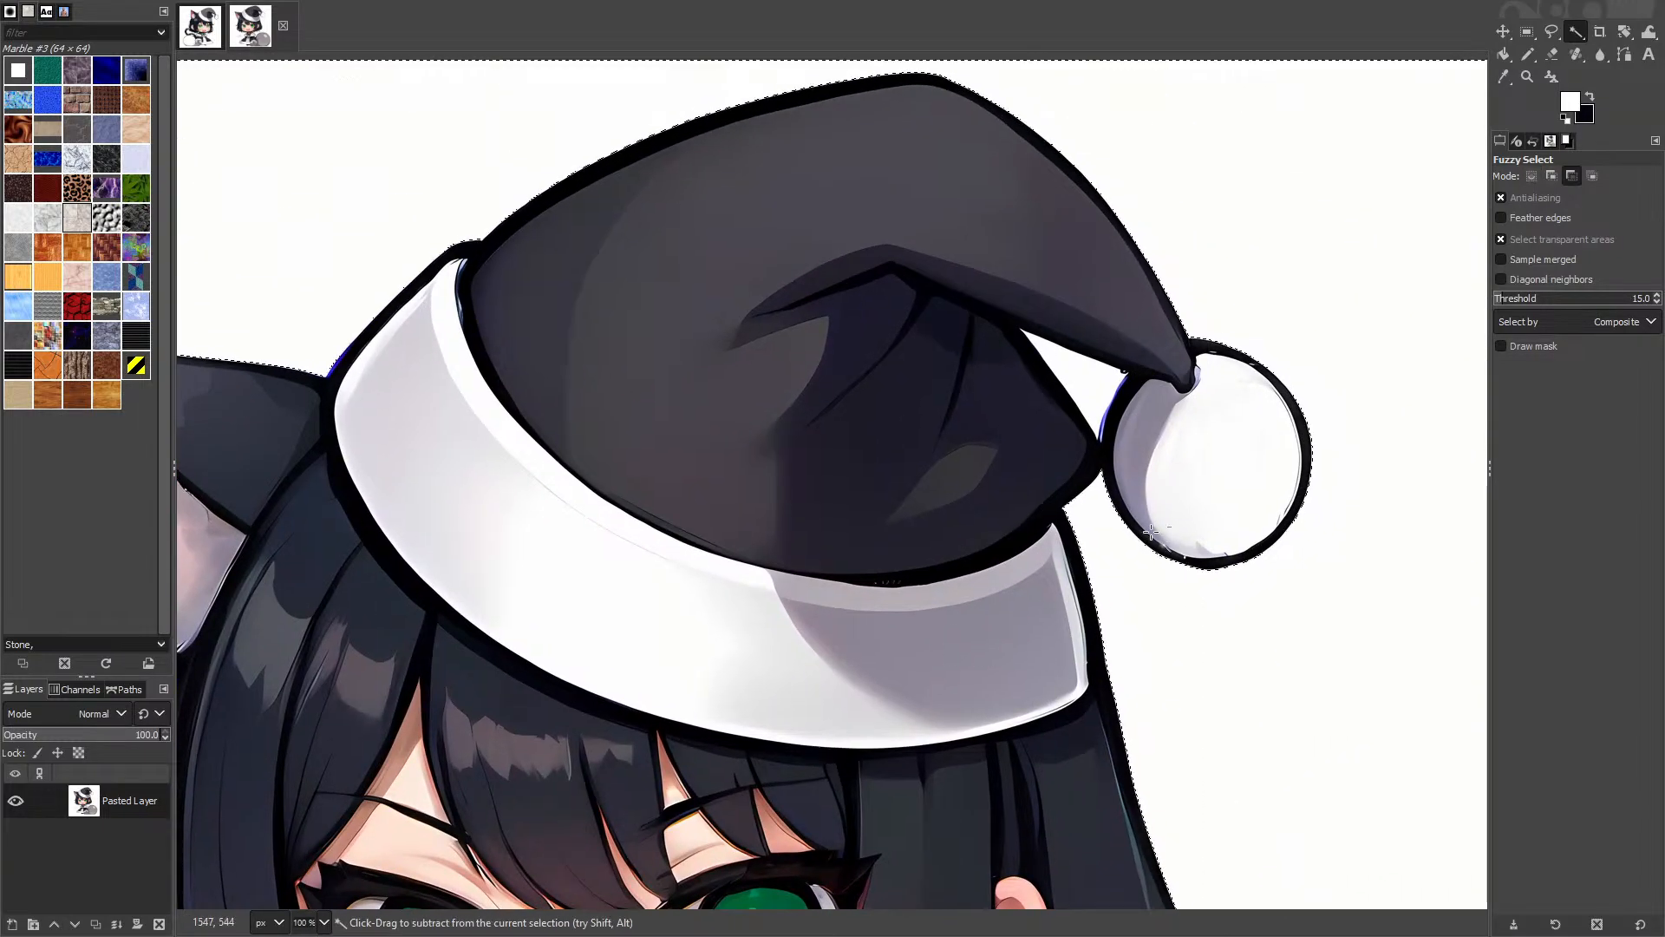
{"action": "scroll", "coordinate": [1097, 400], "scroll_direction": "up", "scroll_amount": 4}
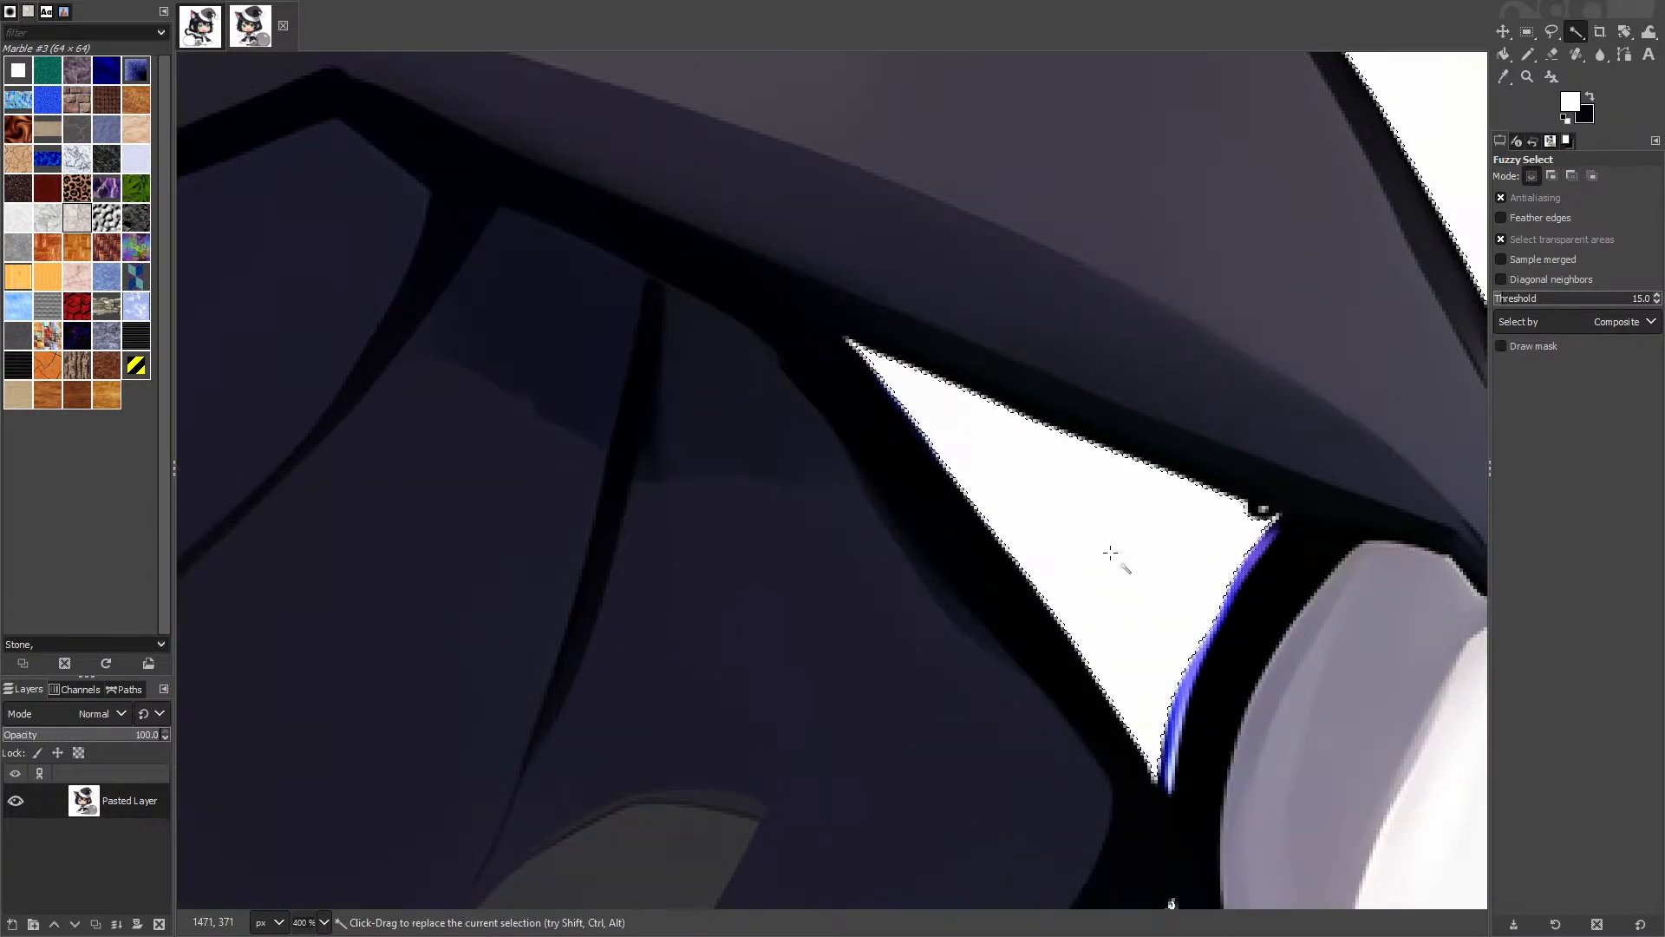
{"action": "scroll", "coordinate": [1132, 529], "scroll_direction": "down", "scroll_amount": 5}
{"action": "scroll", "coordinate": [472, 688], "scroll_direction": "down", "scroll_amount": 5}
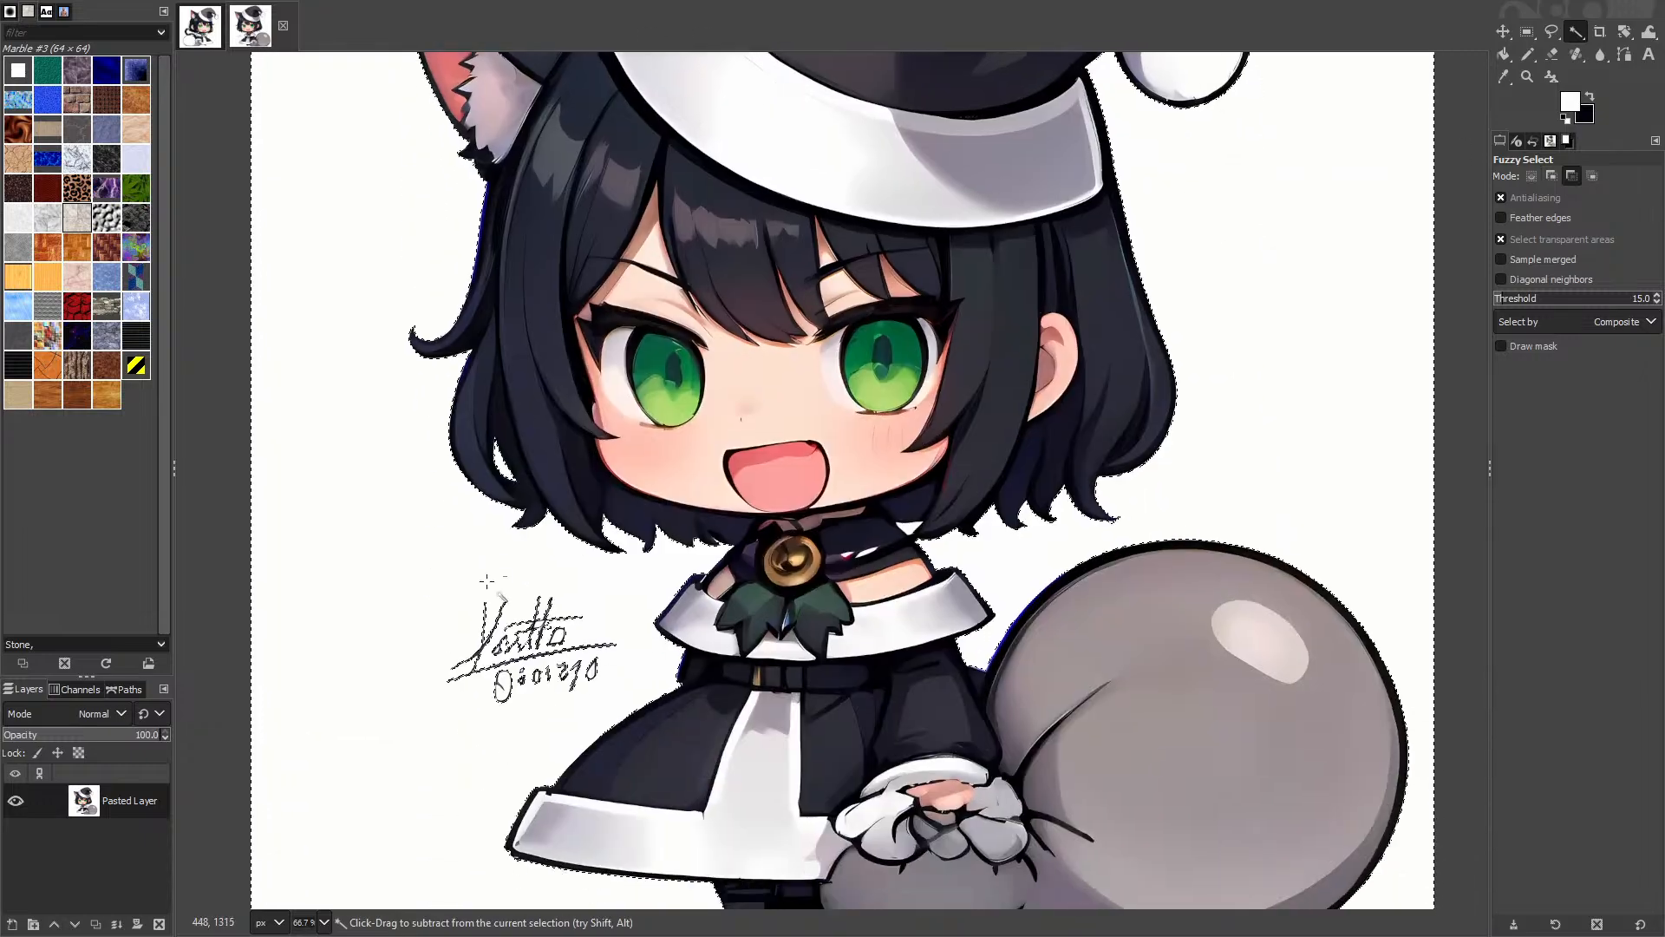
{"action": "key", "text": "r"}
{"action": "scroll", "coordinate": [472, 688], "scroll_direction": "up", "scroll_amount": 2}
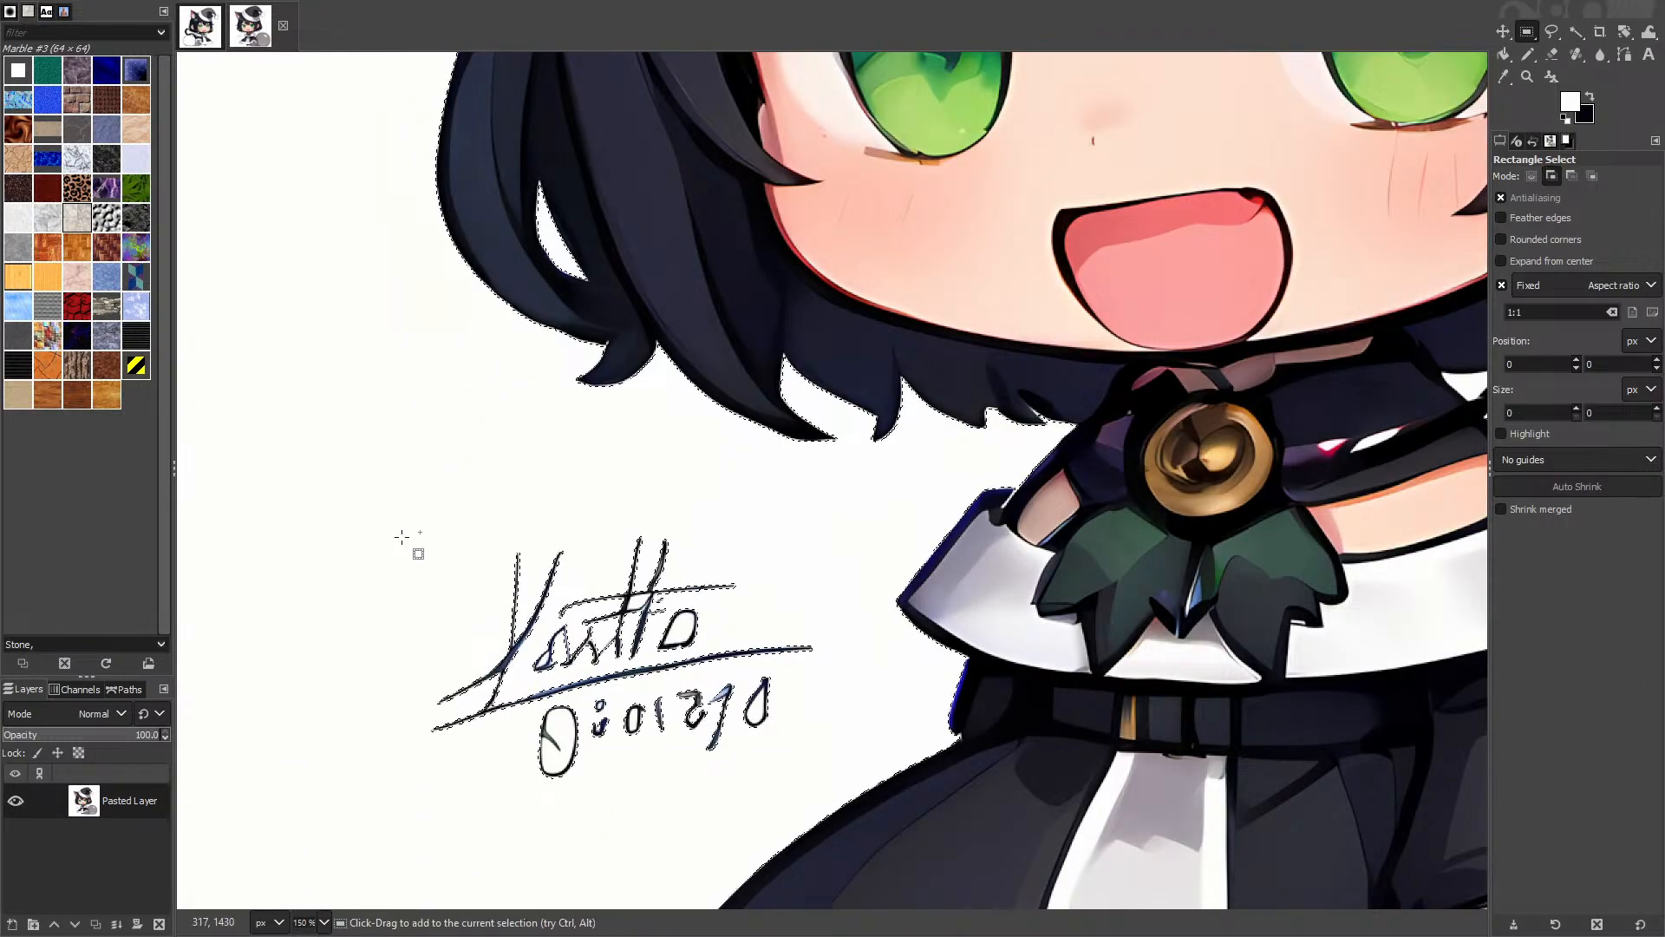
Step: Add a free-proportion rectangle around the signature to the background selection
{"action": "mouse_move", "coordinate": [397, 518]}
{"action": "left_mouse_down"}
{"action": "mouse_move", "coordinate": [743, 857]}
{"action": "mouse_move", "coordinate": [503, 710]}
{"action": "mouse_move", "coordinate": [622, 744]}
{"action": "left_mouse_up"}
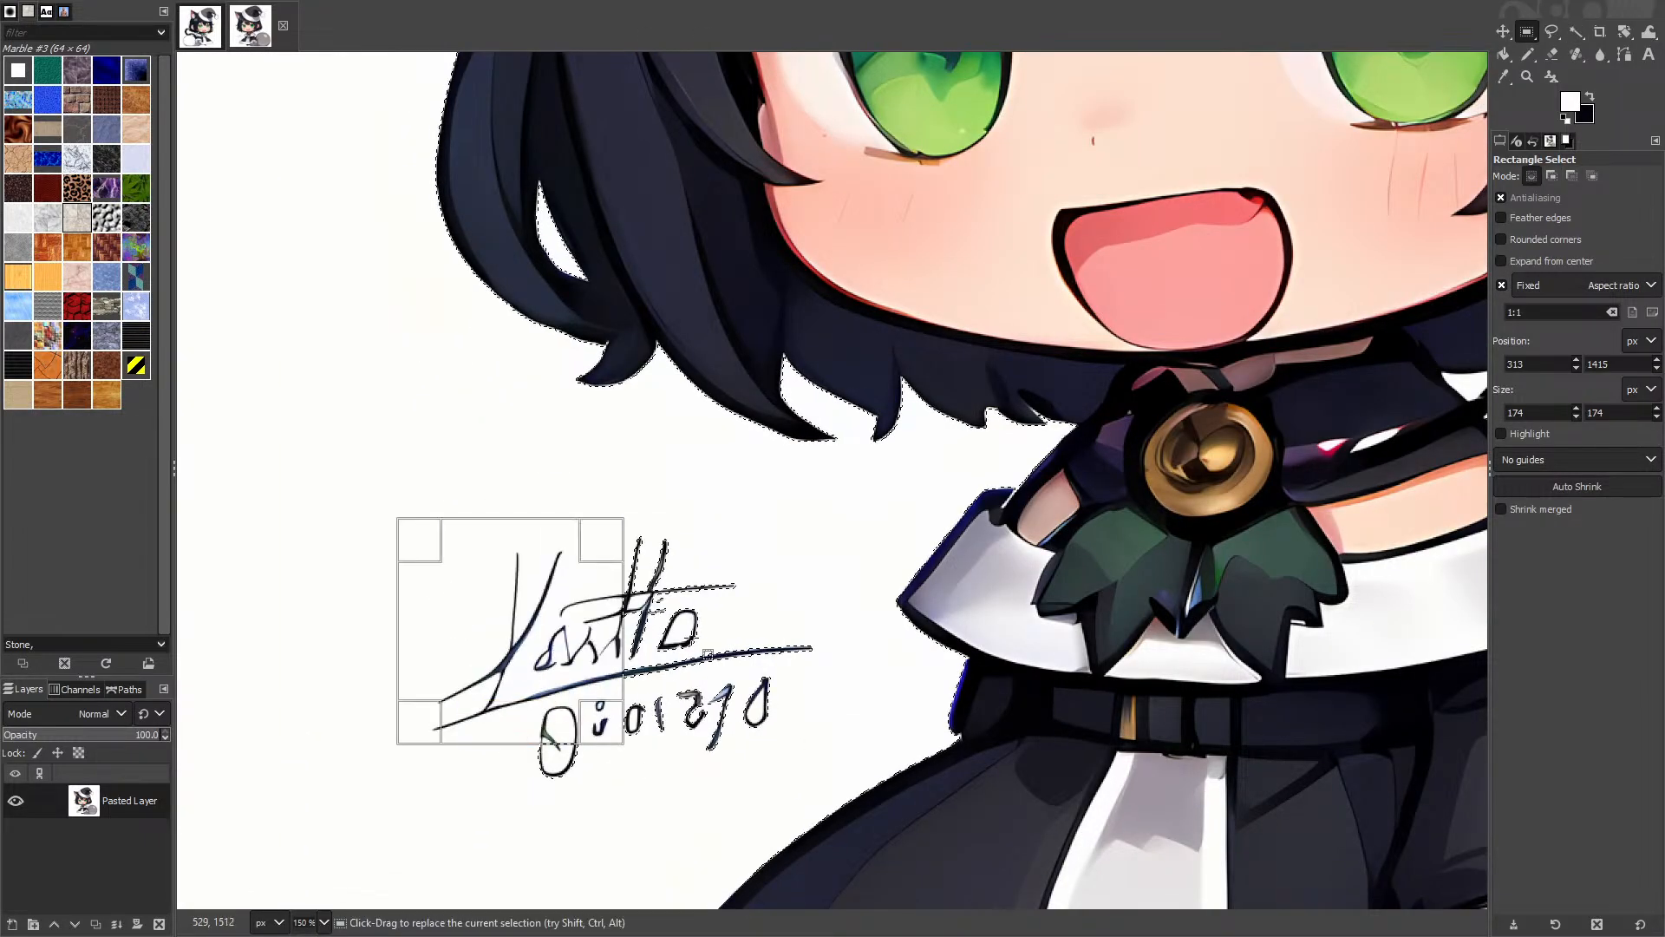
{"action": "left_click", "coordinate": [1502, 285]}
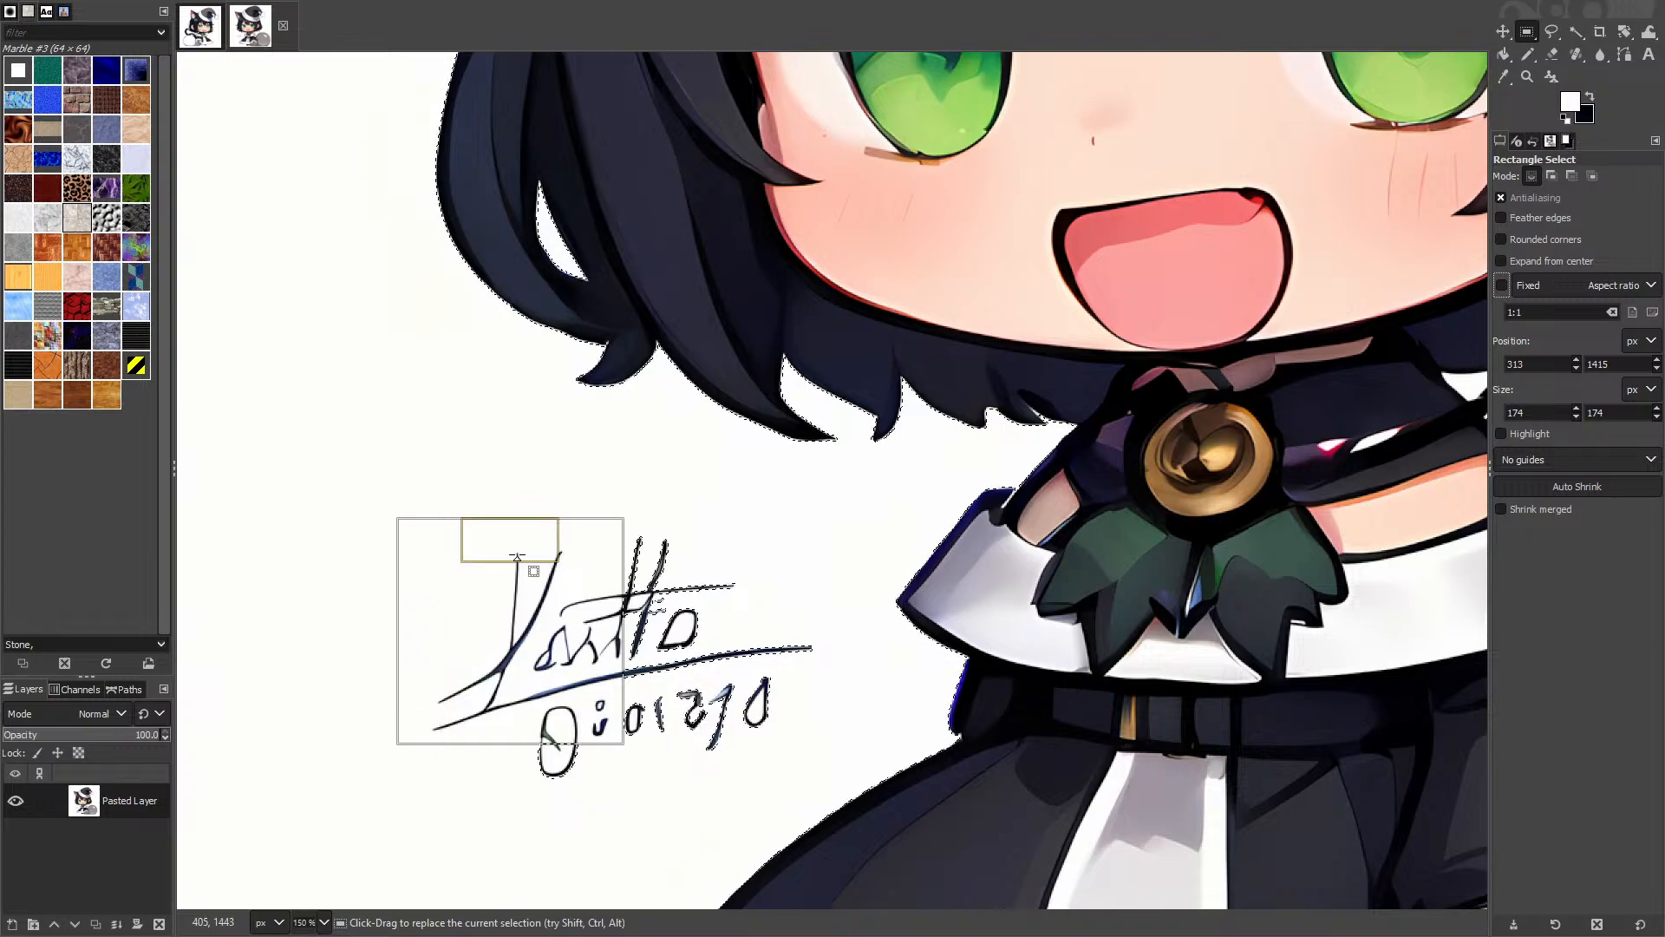
{"action": "mouse_move", "coordinate": [428, 503]}
{"action": "left_mouse_down"}
{"action": "mouse_move", "coordinate": [716, 796]}
{"action": "mouse_move", "coordinate": [857, 753]}
{"action": "mouse_move", "coordinate": [860, 785]}
{"action": "left_mouse_up"}
Step: Grow the selection by 2 px
{"action": "scroll", "coordinate": [867, 807], "scroll_direction": "down", "scroll_amount": 4}
{"action": "right_click", "coordinate": [560, 476]}
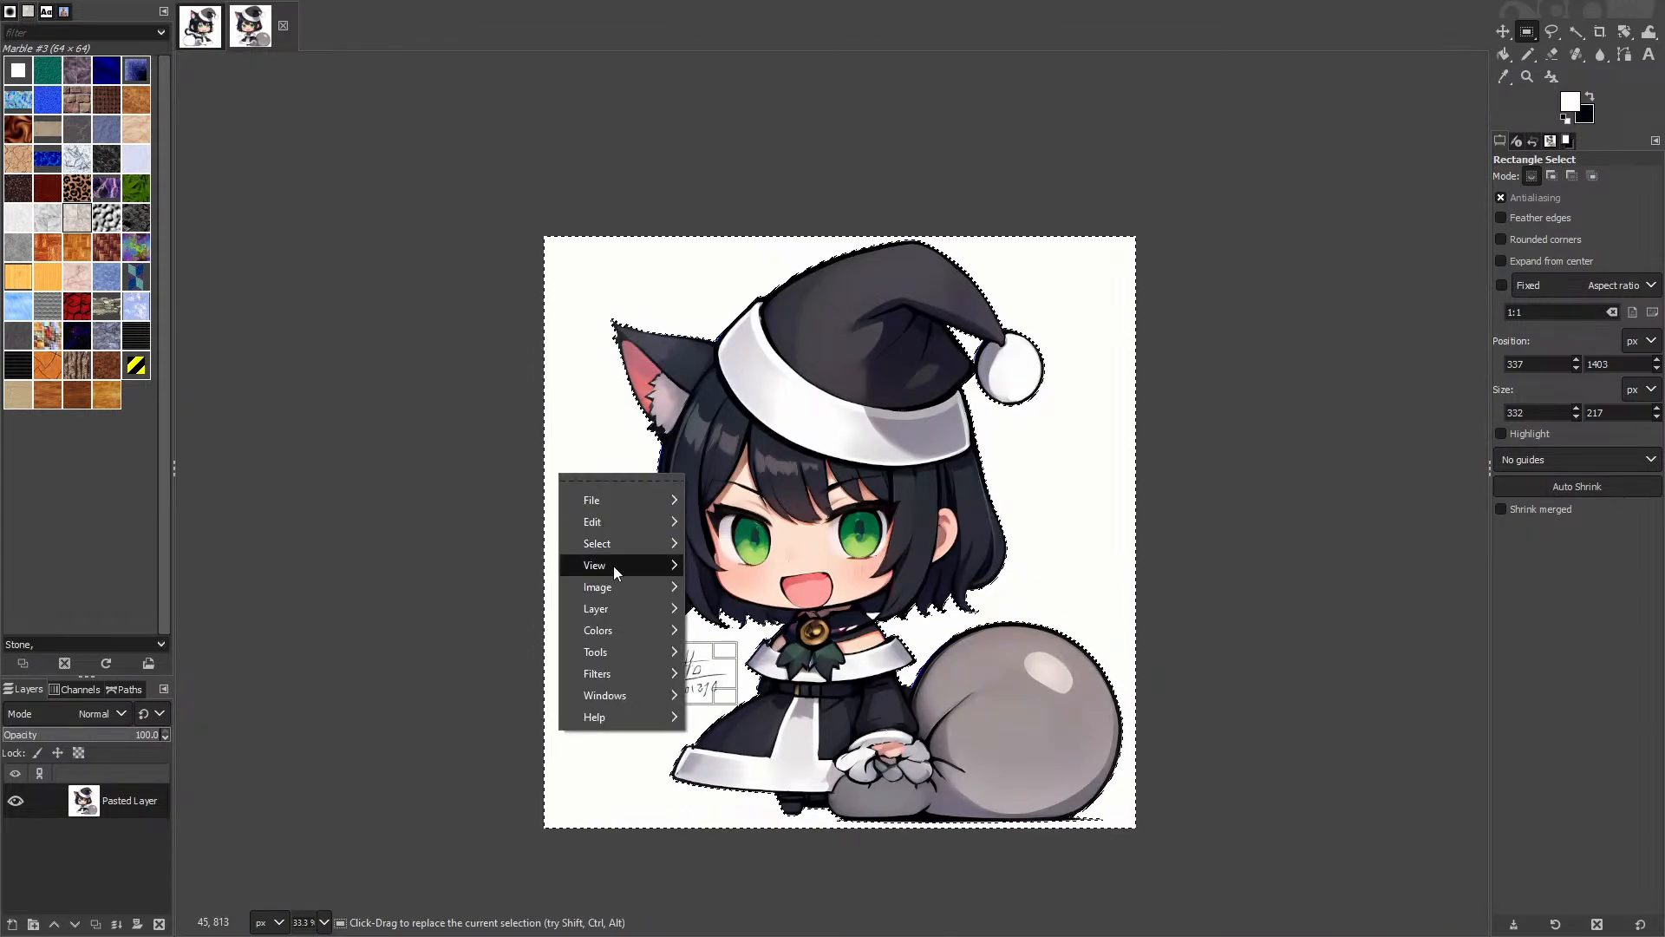
{"action": "mouse_move", "coordinate": [607, 543]}
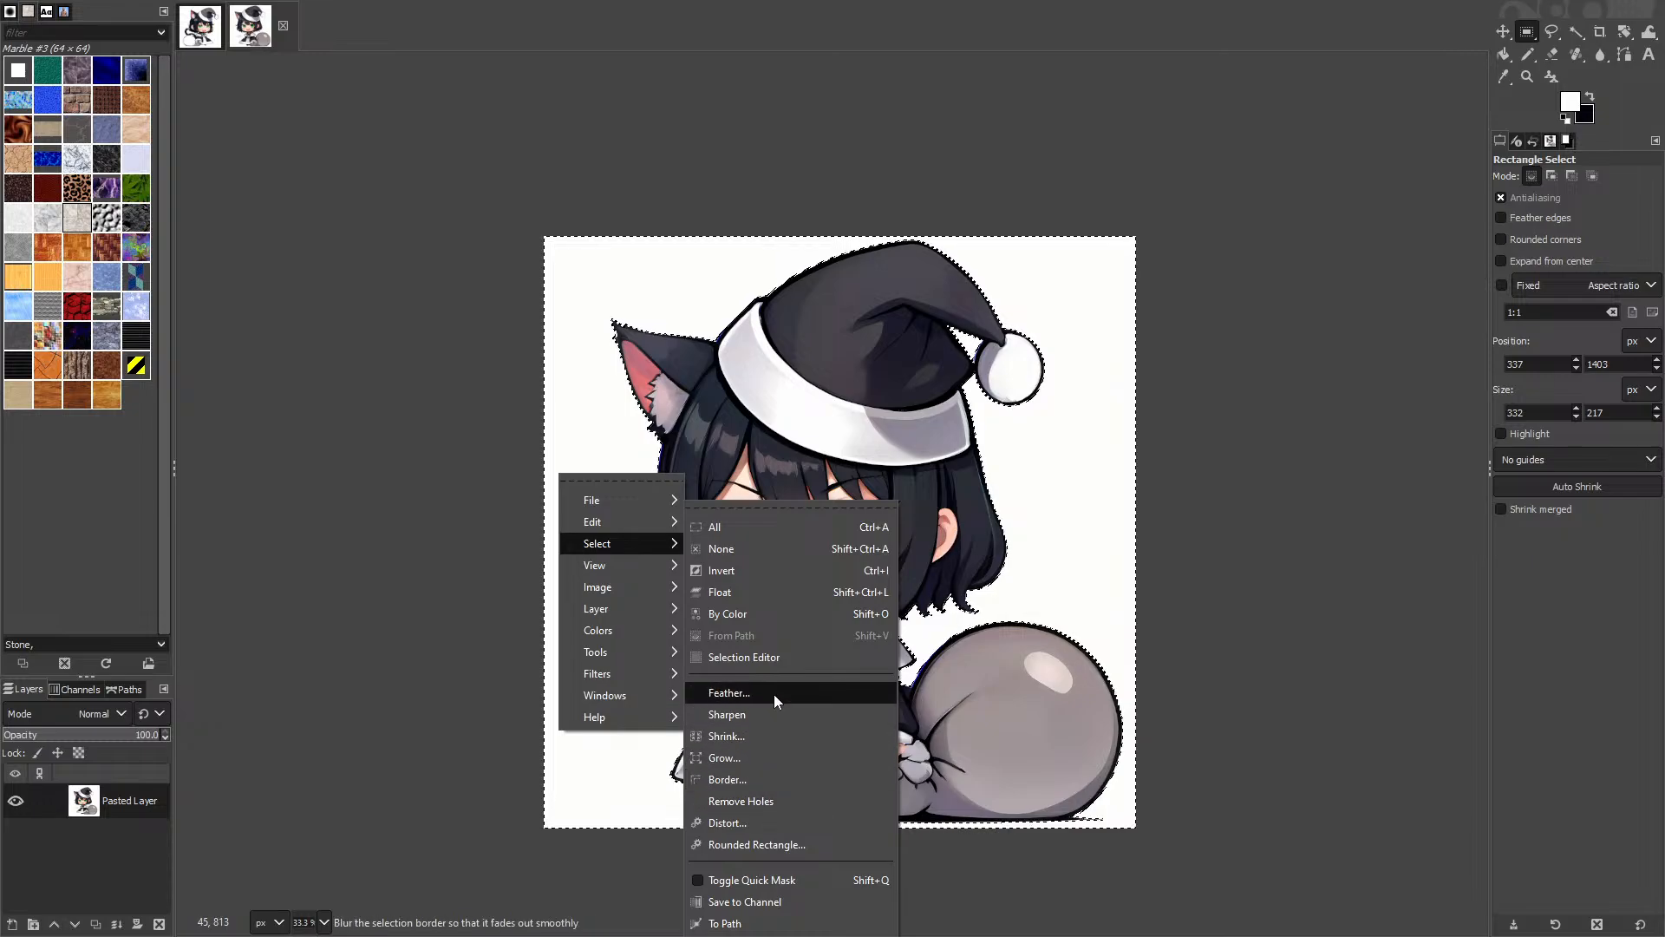
{"action": "left_click", "coordinate": [743, 757]}
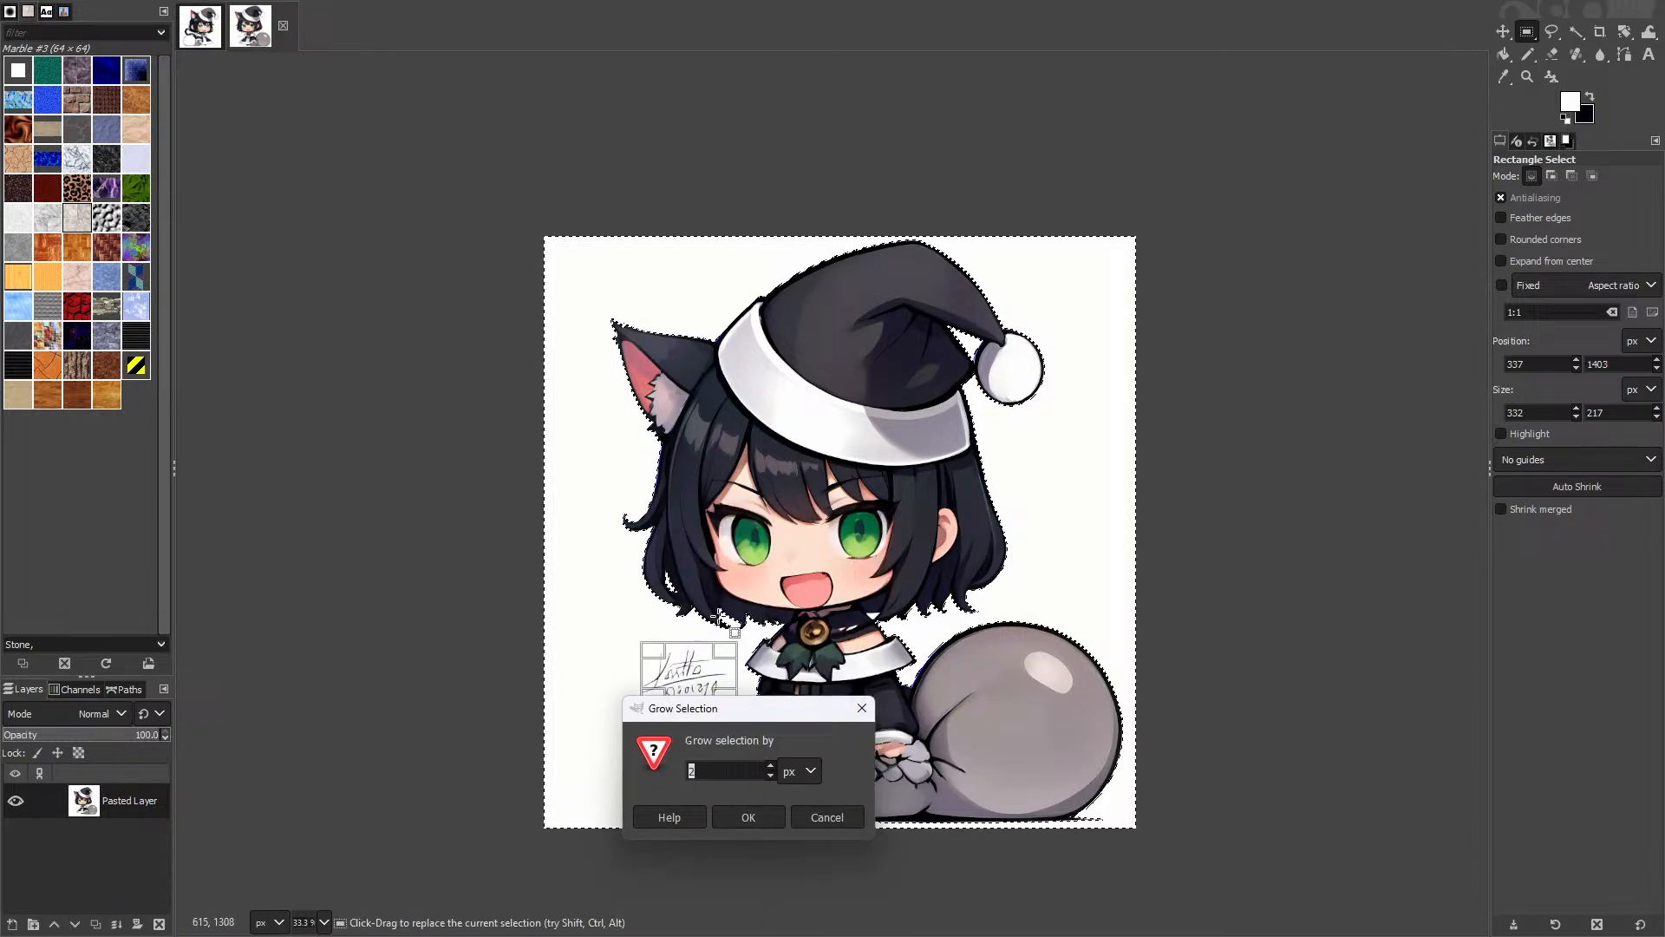
{"action": "left_click", "coordinate": [749, 803]}
Step: Delete the selected white background, inspect the hat edges, then undo the deletion
{"action": "key", "text": "4"}
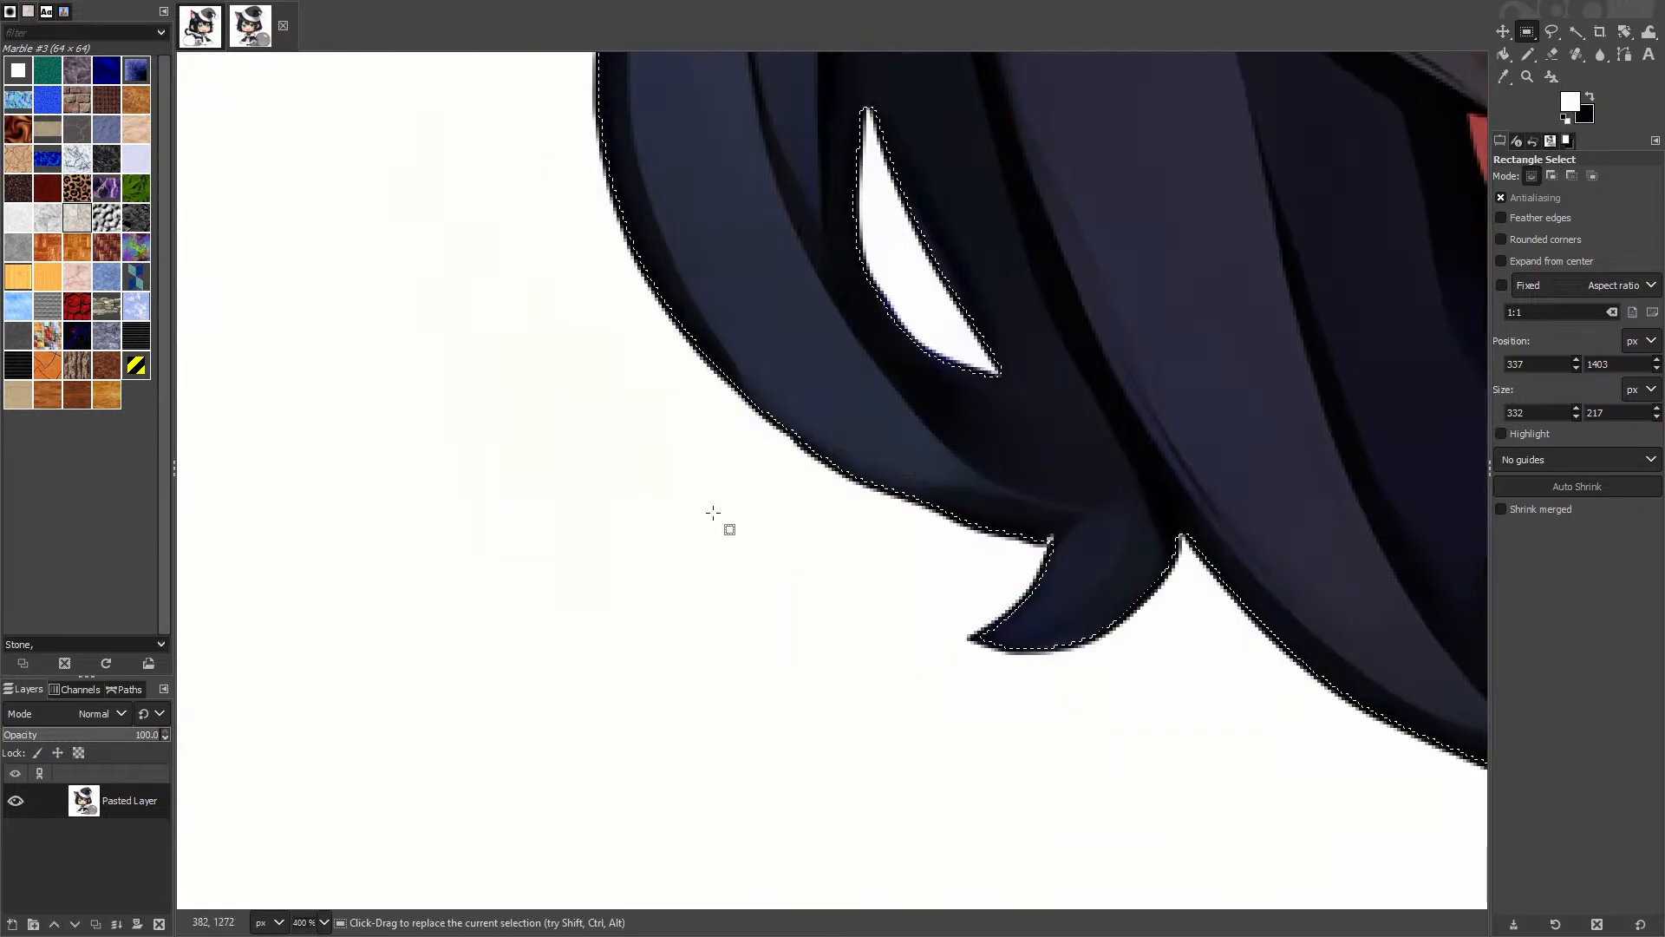
{"action": "key", "text": "Delete"}
{"action": "scroll", "coordinate": [882, 432], "scroll_direction": "down", "scroll_amount": 4}
{"action": "left_click_drag", "start_coordinate": [882, 431], "coordinate": [400, 773]}
{"action": "left_click_drag", "start_coordinate": [907, 260], "coordinate": [572, 446]}
{"action": "key", "text": "ctrl+z"}
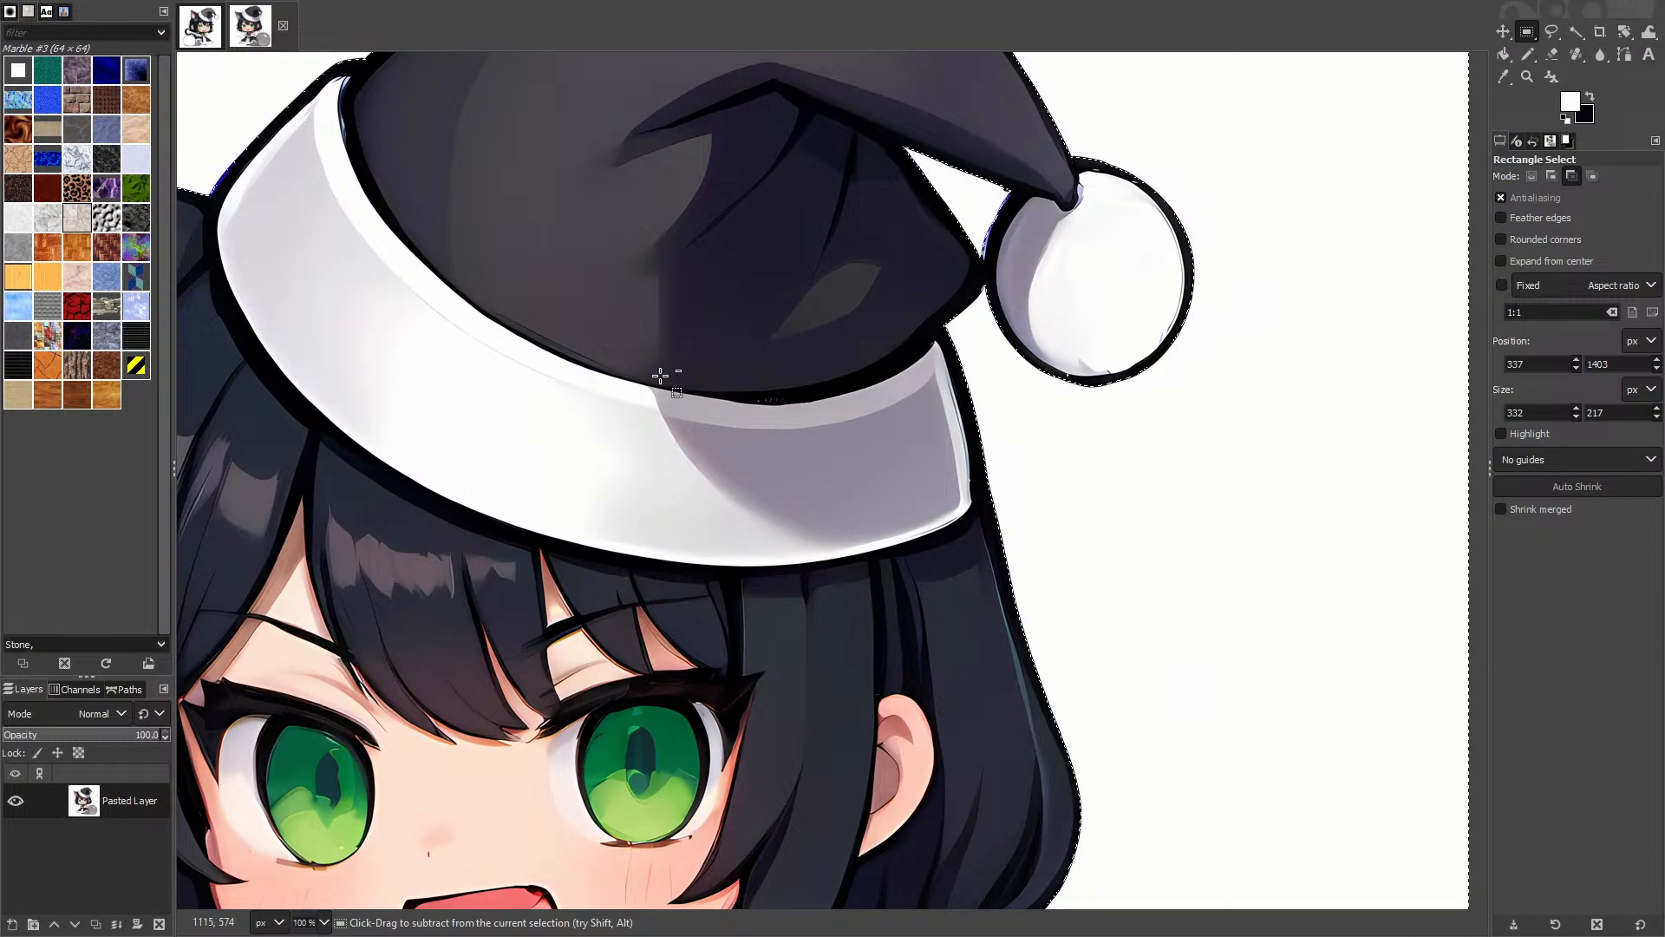
{"action": "right_click", "coordinate": [679, 410]}
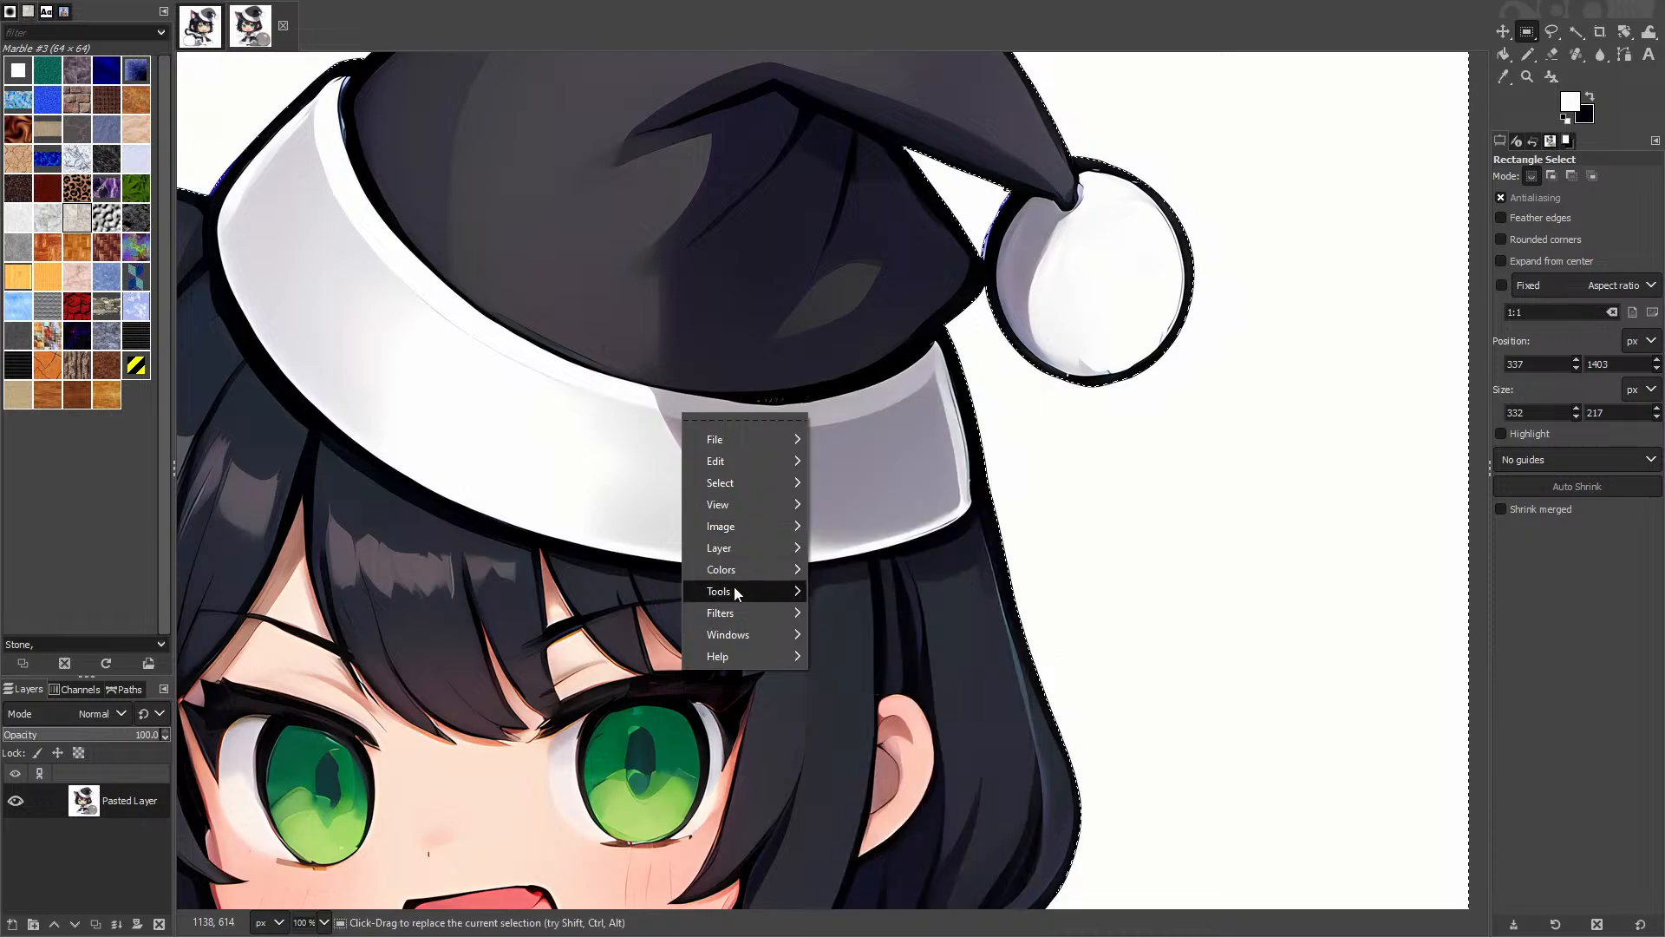
Step: Feather the catgirl selection edge by 2 px in GIMP
{"action": "mouse_move", "coordinate": [713, 483]}
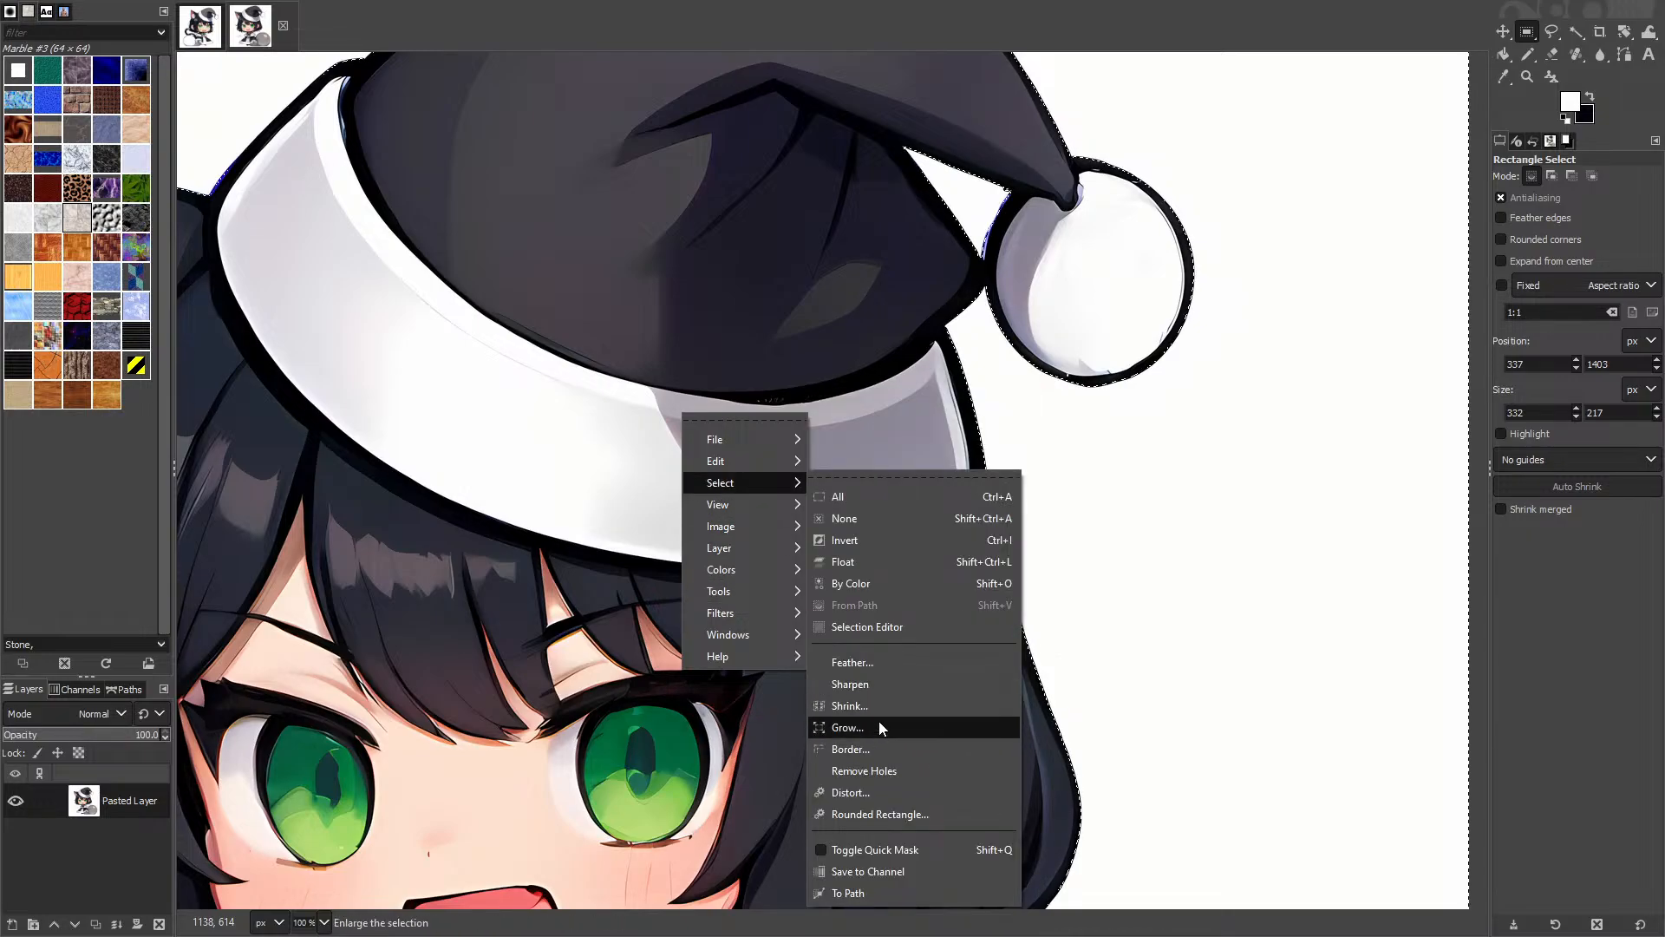
{"action": "left_click", "coordinate": [862, 664]}
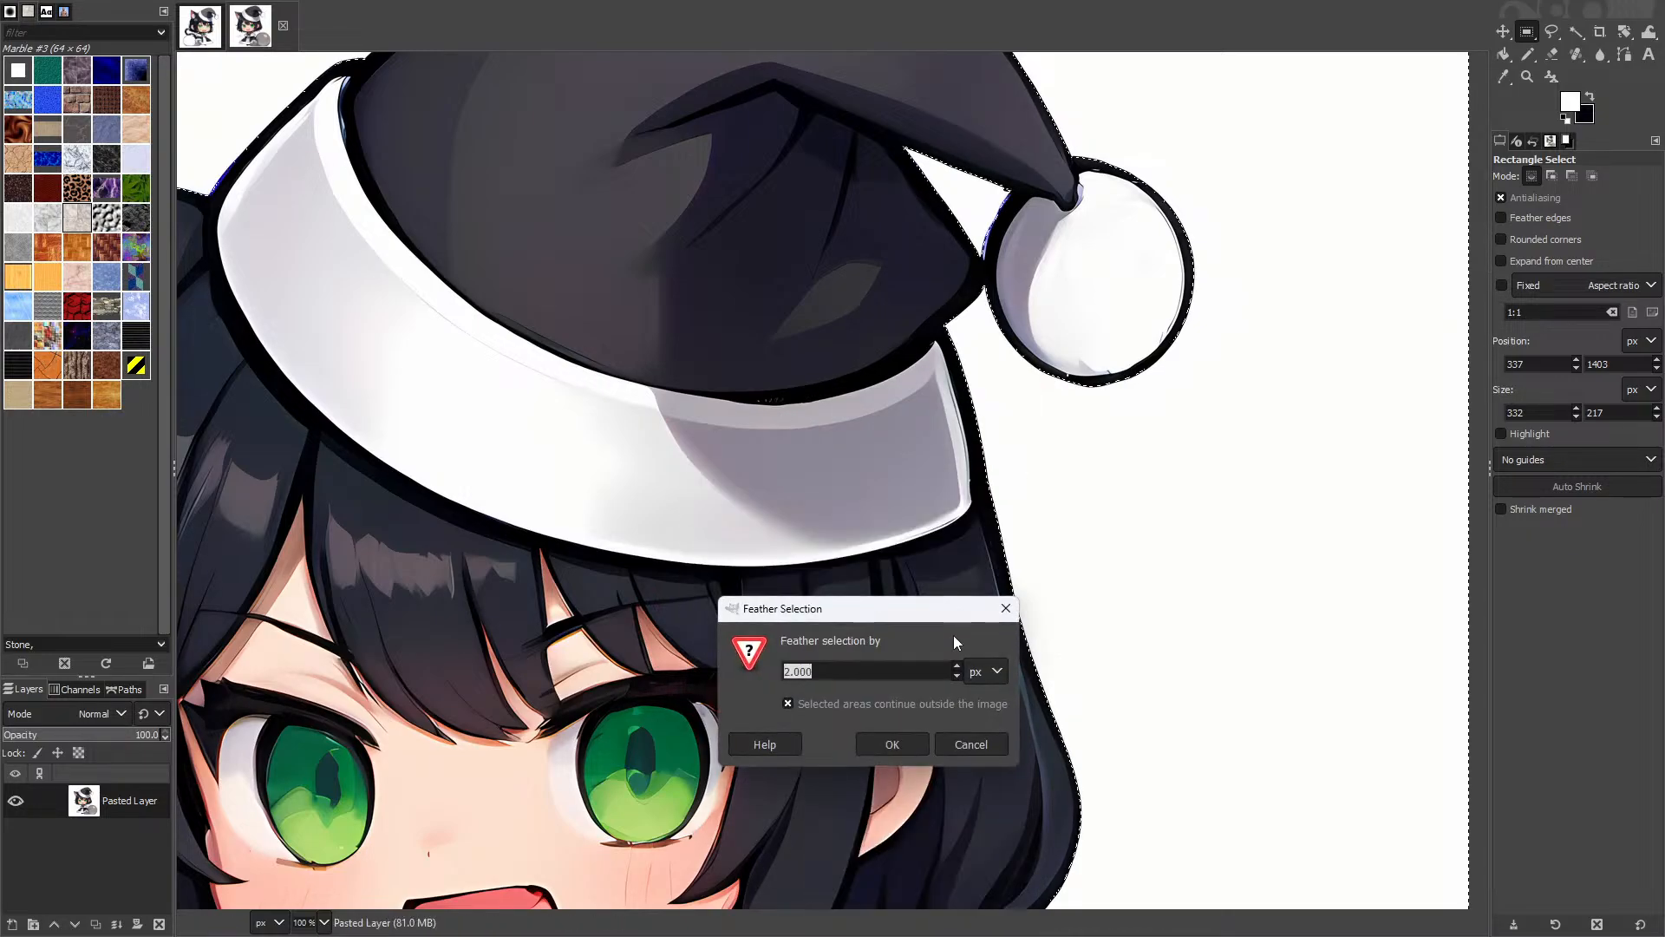
{"action": "left_click", "coordinate": [908, 743]}
Step: Look over the cleared catgirl image, then bring up the virtual-desktop overview
{"action": "scroll", "coordinate": [911, 582], "scroll_direction": "down", "scroll_amount": 4}
{"action": "scroll", "coordinate": [967, 366], "scroll_direction": "up", "scroll_amount": 8}
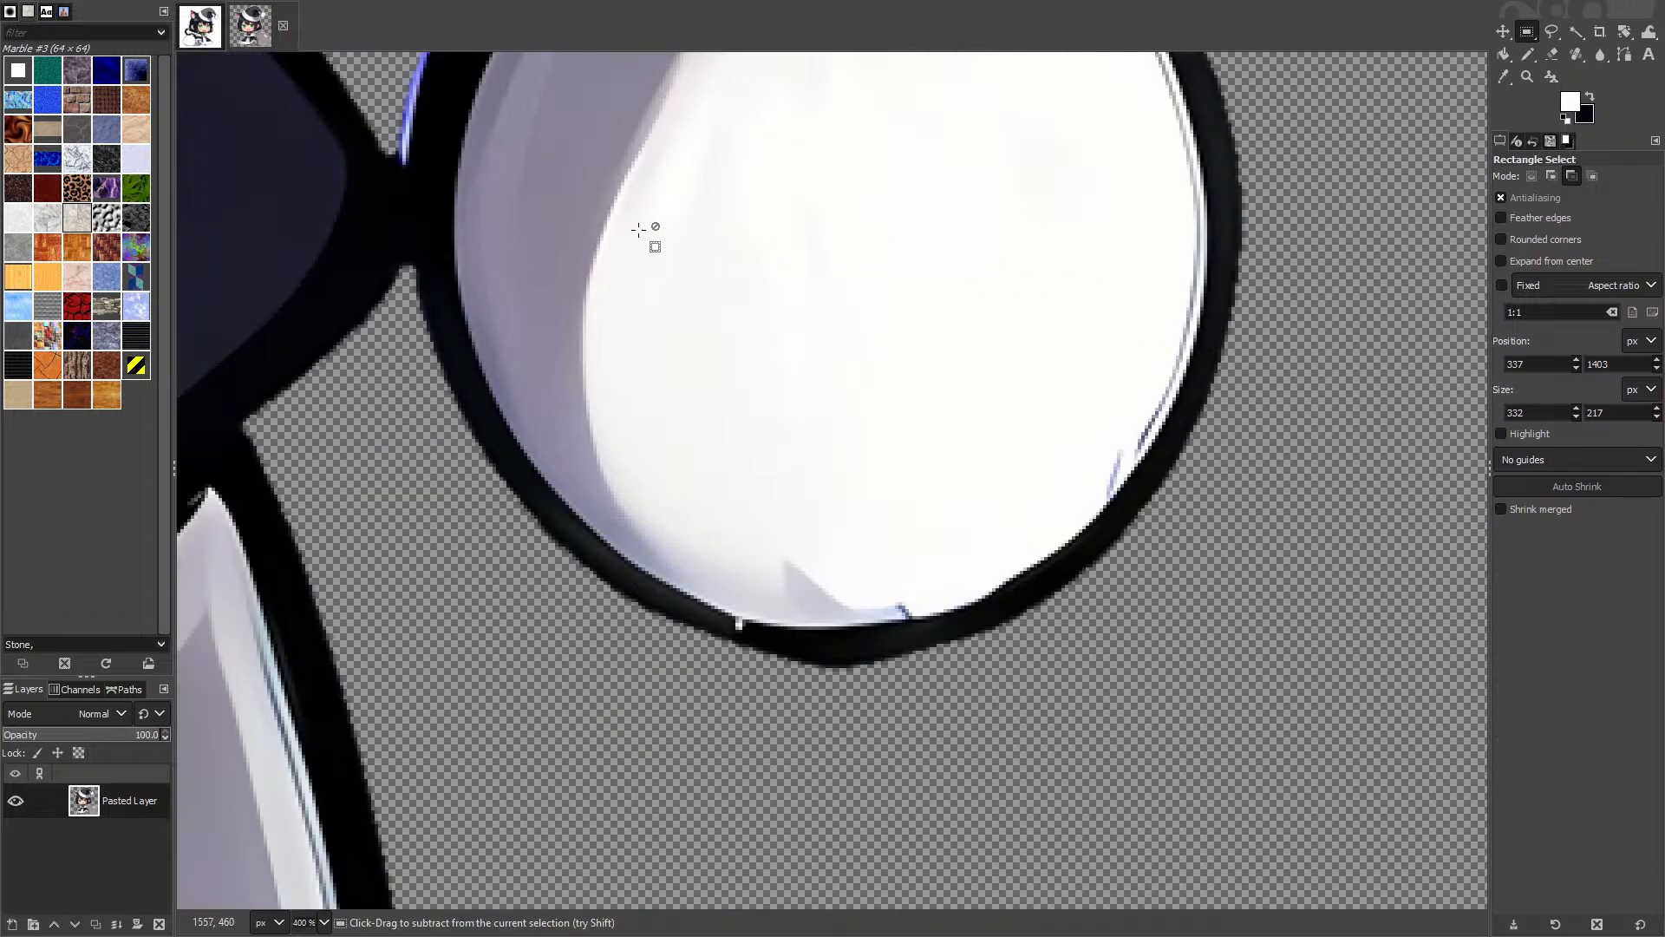
{"action": "scroll", "coordinate": [656, 469], "scroll_direction": "down", "scroll_amount": 8}
{"action": "scroll", "coordinate": [869, 551], "scroll_direction": "up", "scroll_amount": 3}
{"action": "scroll", "coordinate": [868, 552], "scroll_direction": "down", "scroll_amount": 1}
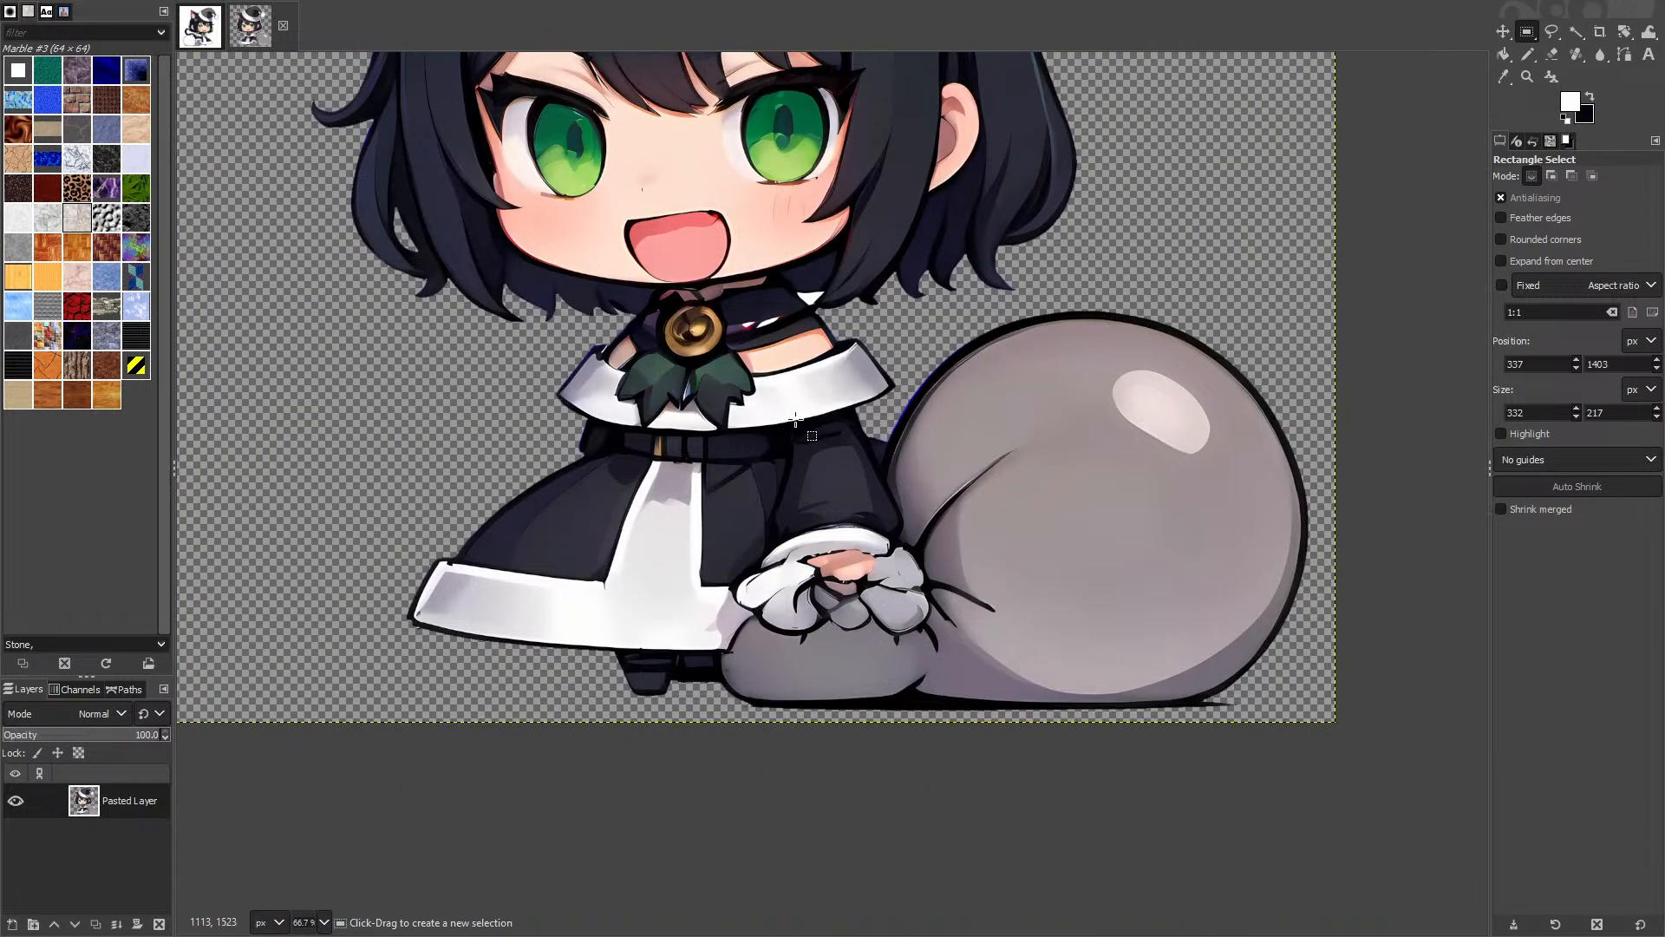
{"action": "scroll", "coordinate": [833, 573], "scroll_direction": "up", "scroll_amount": 1}
{"action": "scroll", "coordinate": [794, 586], "scroll_direction": "up", "scroll_amount": 5}
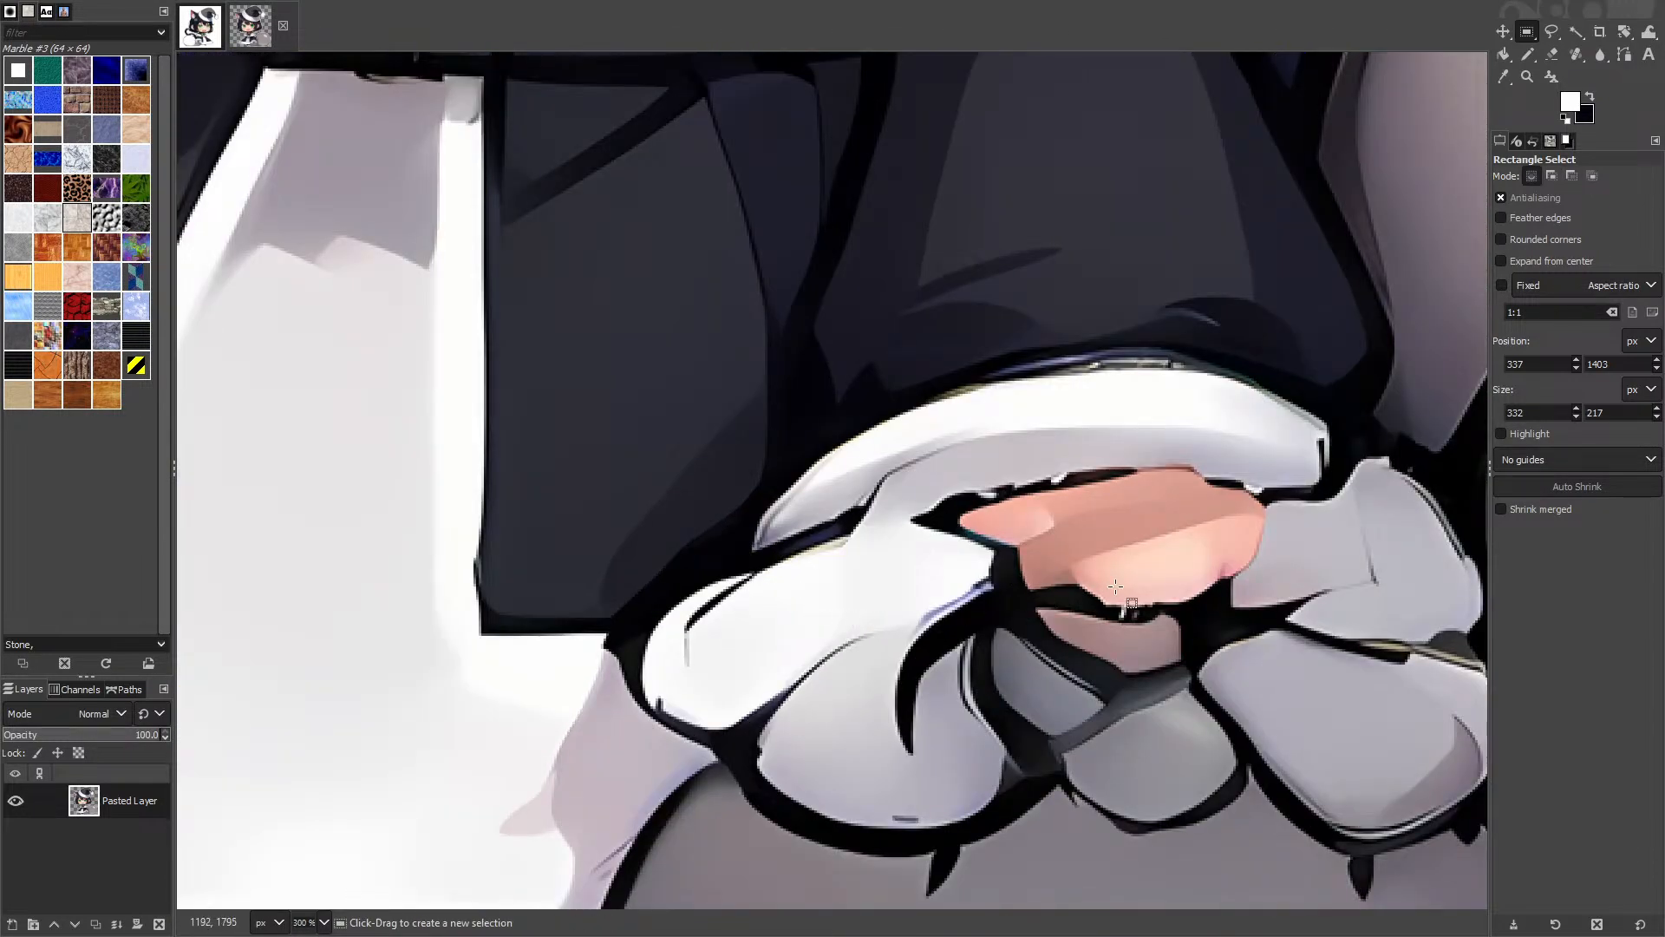
{"action": "scroll", "coordinate": [1318, 475], "scroll_direction": "down", "scroll_amount": 6}
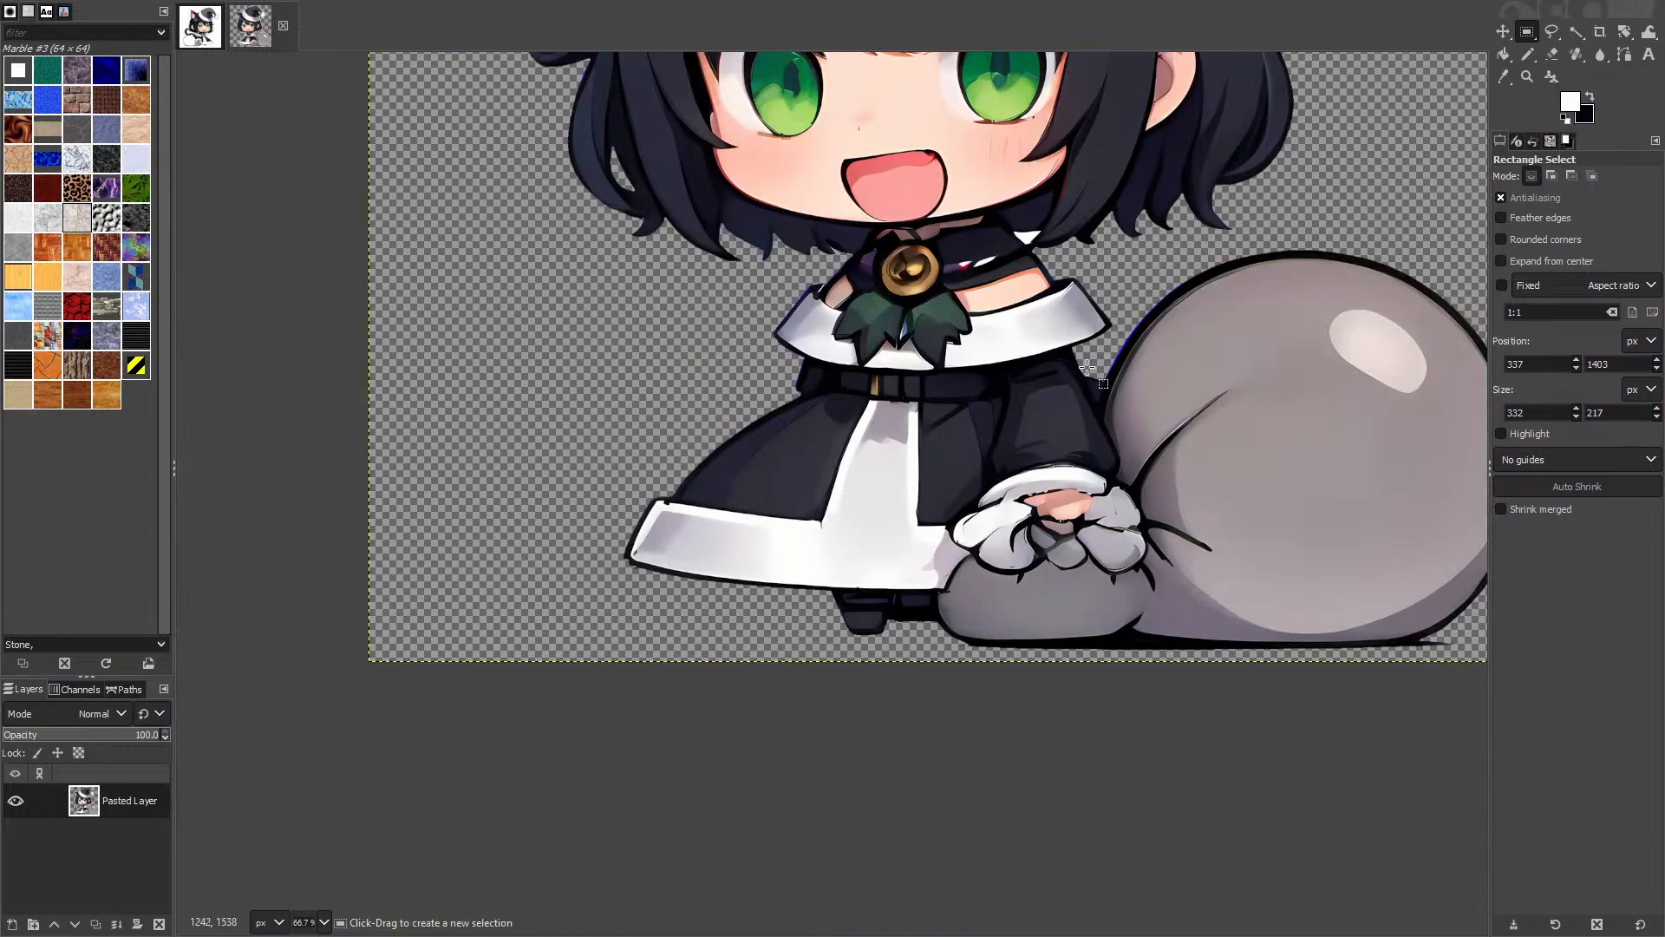
{"action": "scroll", "coordinate": [829, 610], "scroll_direction": "up", "scroll_amount": 2}
{"action": "key", "text": "super+Tab"}
Step: Return to the browser desktop and inspect ComfyUI's preview images and the loaded picture
{"action": "left_click", "coordinate": [538, 767]}
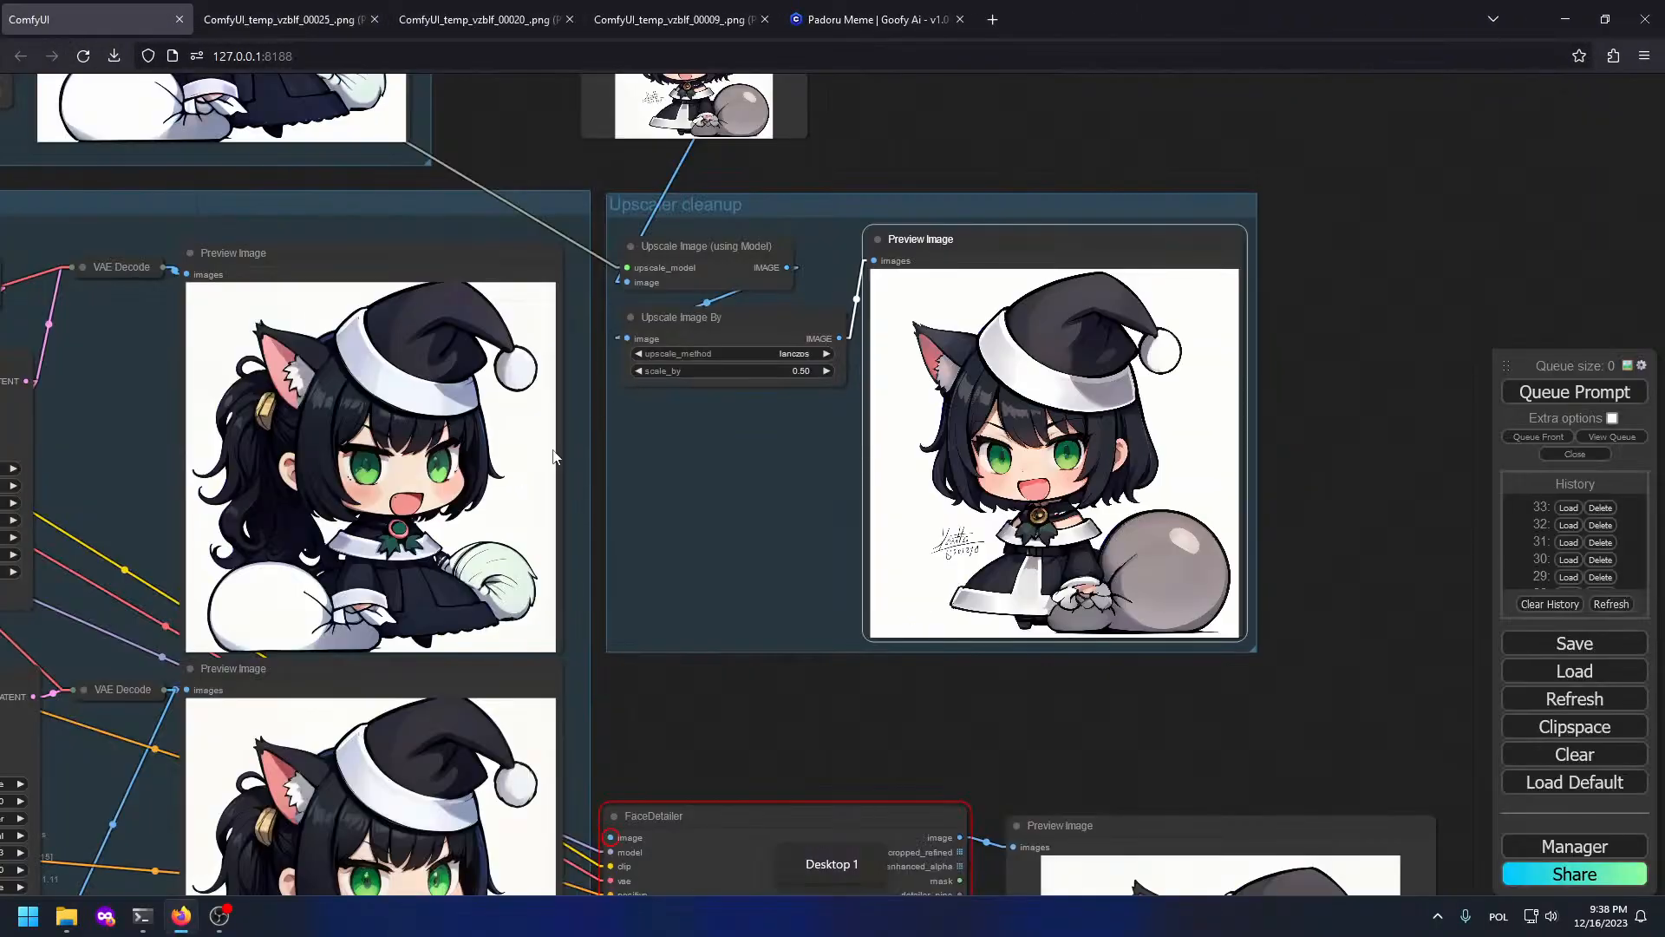
{"action": "left_click_drag", "start_coordinate": [291, 799], "coordinate": [648, 320]}
{"action": "scroll", "coordinate": [776, 321], "scroll_direction": "up", "scroll_amount": 3}
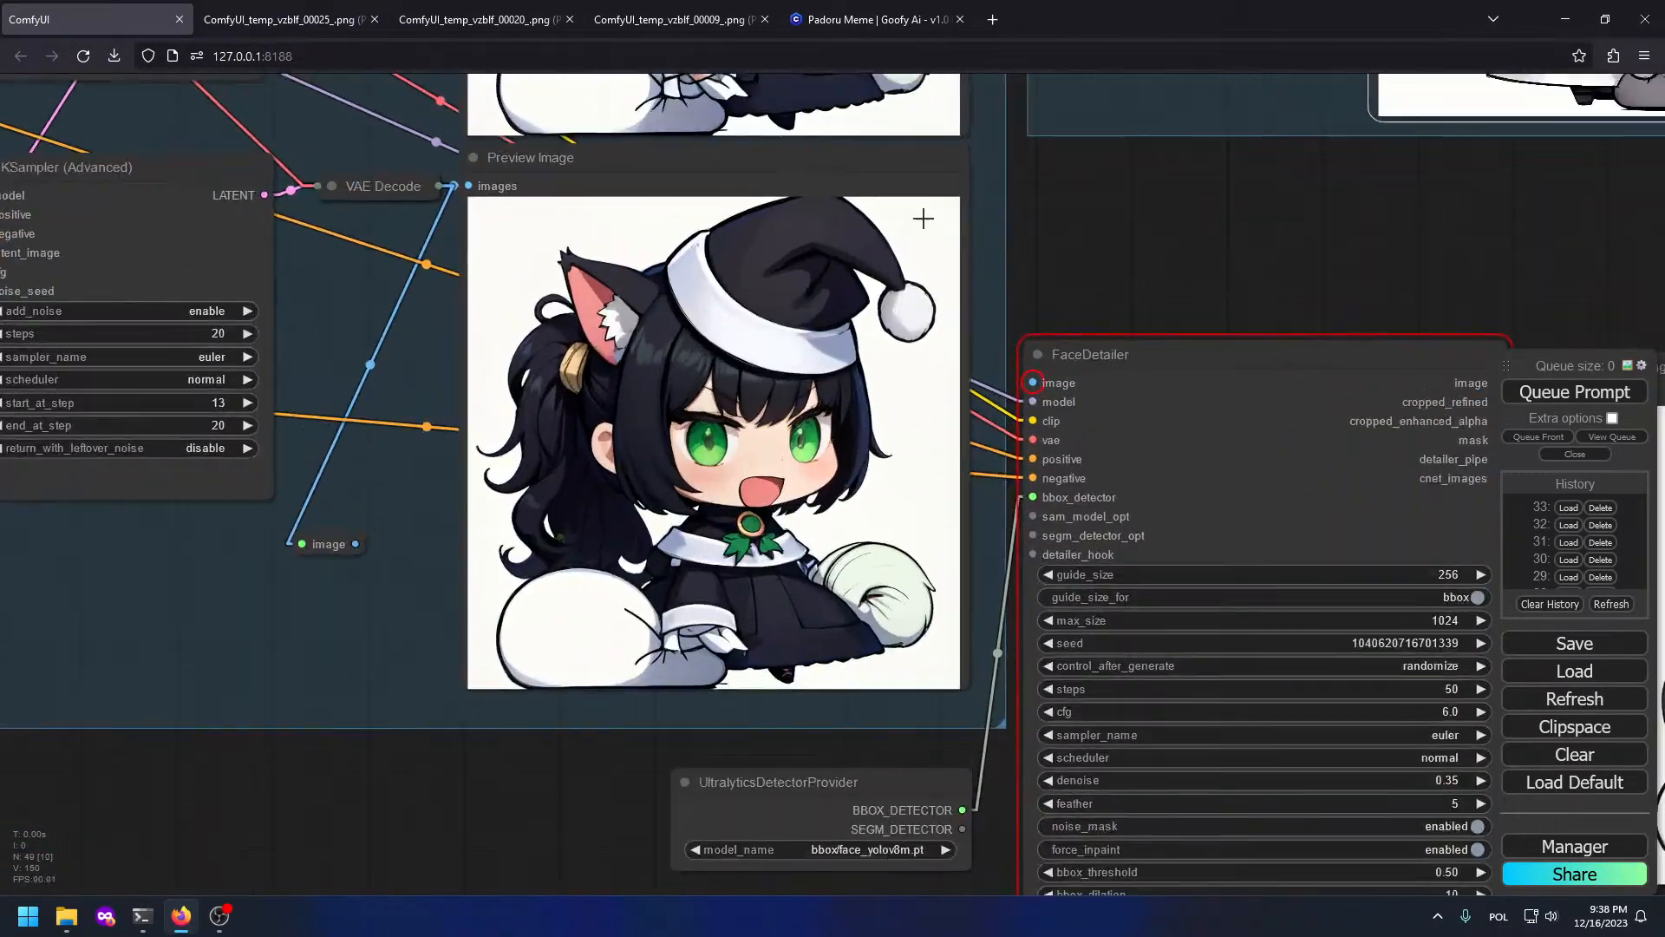
{"action": "left_click_drag", "start_coordinate": [925, 216], "coordinate": [888, 691]}
{"action": "scroll", "coordinate": [666, 752], "scroll_direction": "up", "scroll_amount": 4}
{"action": "left_click_drag", "start_coordinate": [1026, 770], "coordinate": [833, 382]}
{"action": "scroll", "coordinate": [831, 383], "scroll_direction": "down", "scroll_amount": 9}
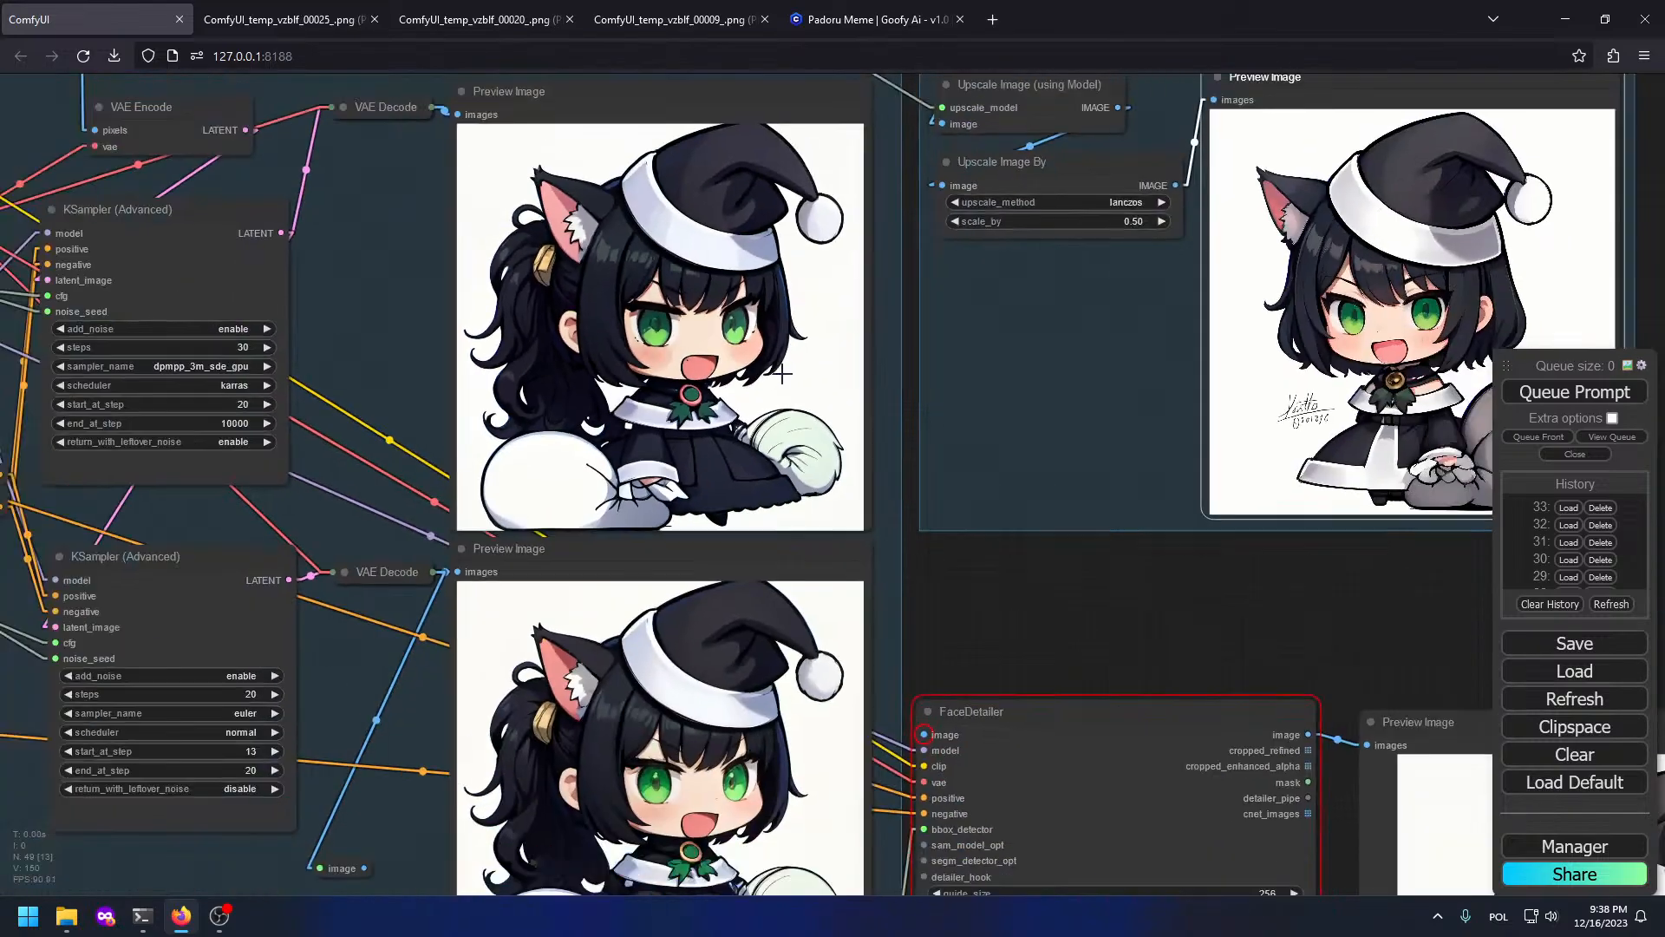
{"action": "left_click_drag", "start_coordinate": [1040, 342], "coordinate": [929, 743]}
{"action": "scroll", "coordinate": [889, 295], "scroll_direction": "up", "scroll_amount": 4}
{"action": "scroll", "coordinate": [800, 454], "scroll_direction": "up", "scroll_amount": 8}
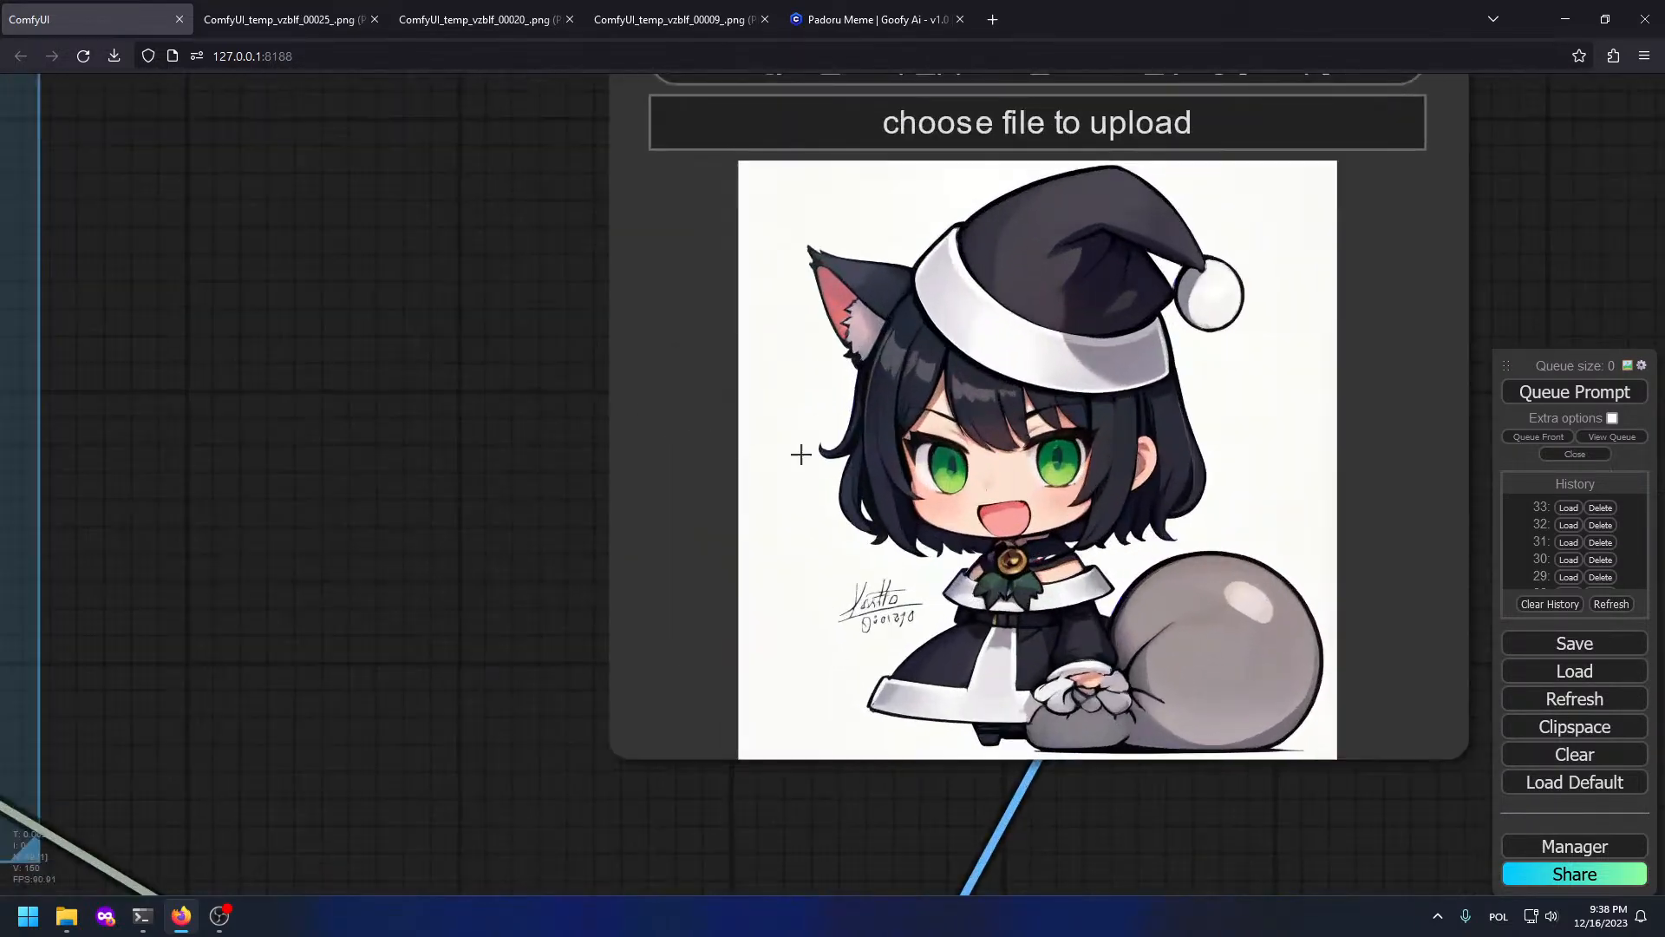
{"action": "scroll", "coordinate": [911, 505], "scroll_direction": "up", "scroll_amount": 8}
{"action": "left_click_drag", "start_coordinate": [1105, 602], "coordinate": [626, 370]}
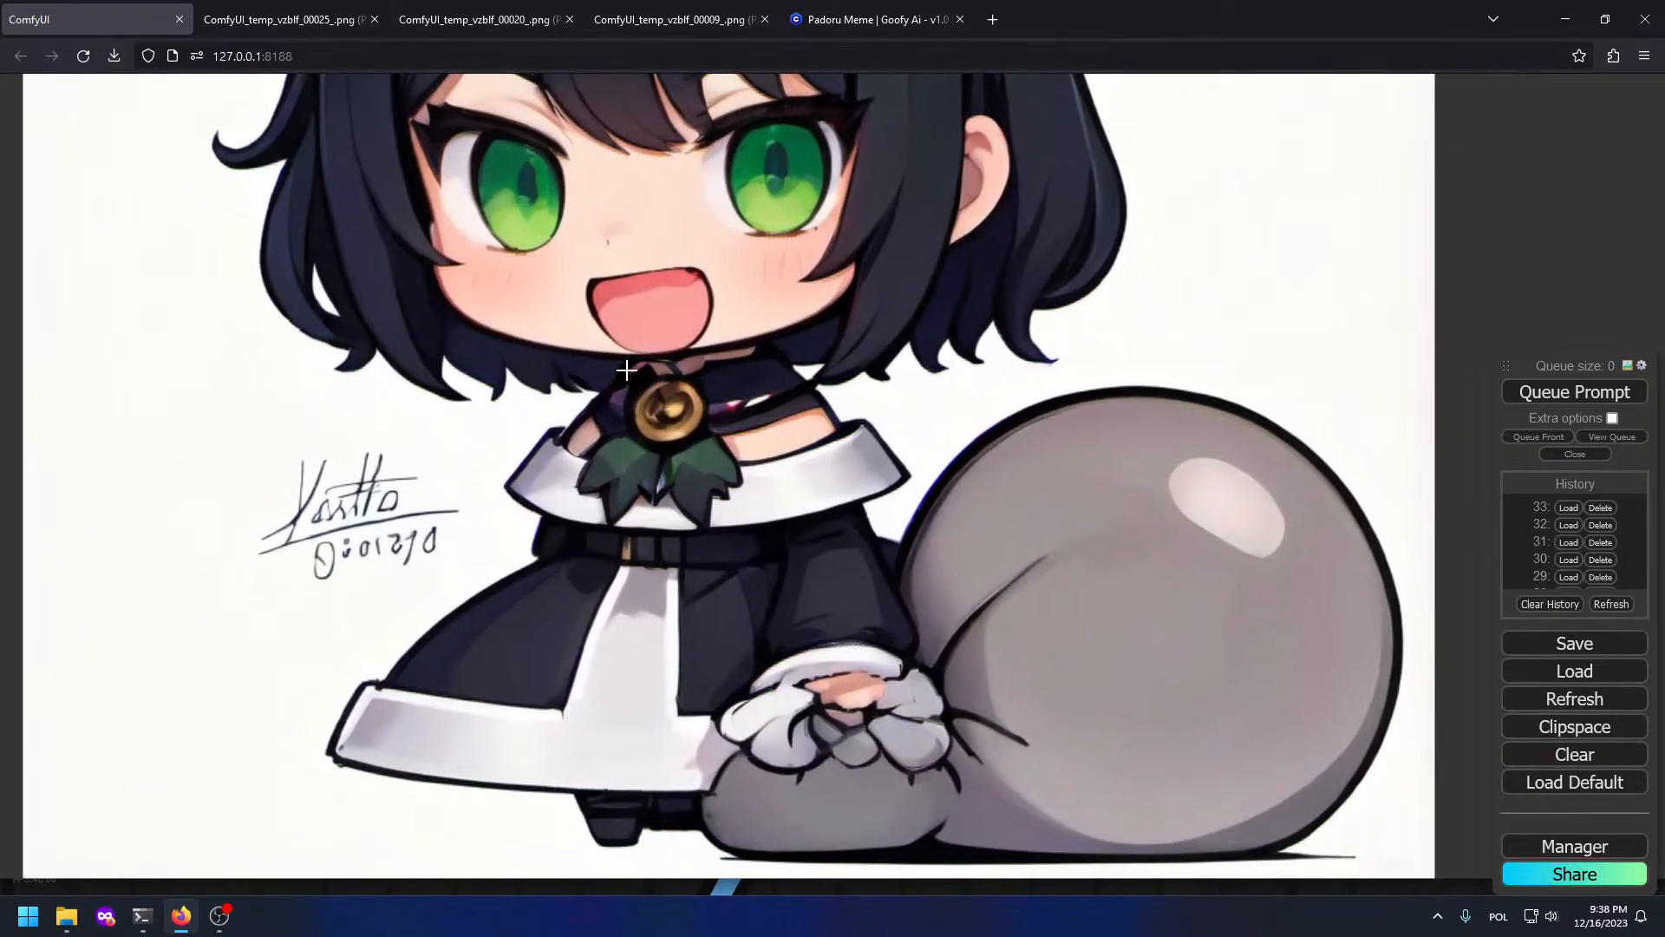
{"action": "scroll", "coordinate": [627, 370], "scroll_direction": "down", "scroll_amount": 8}
{"action": "scroll", "coordinate": [590, 368], "scroll_direction": "up", "scroll_amount": 8}
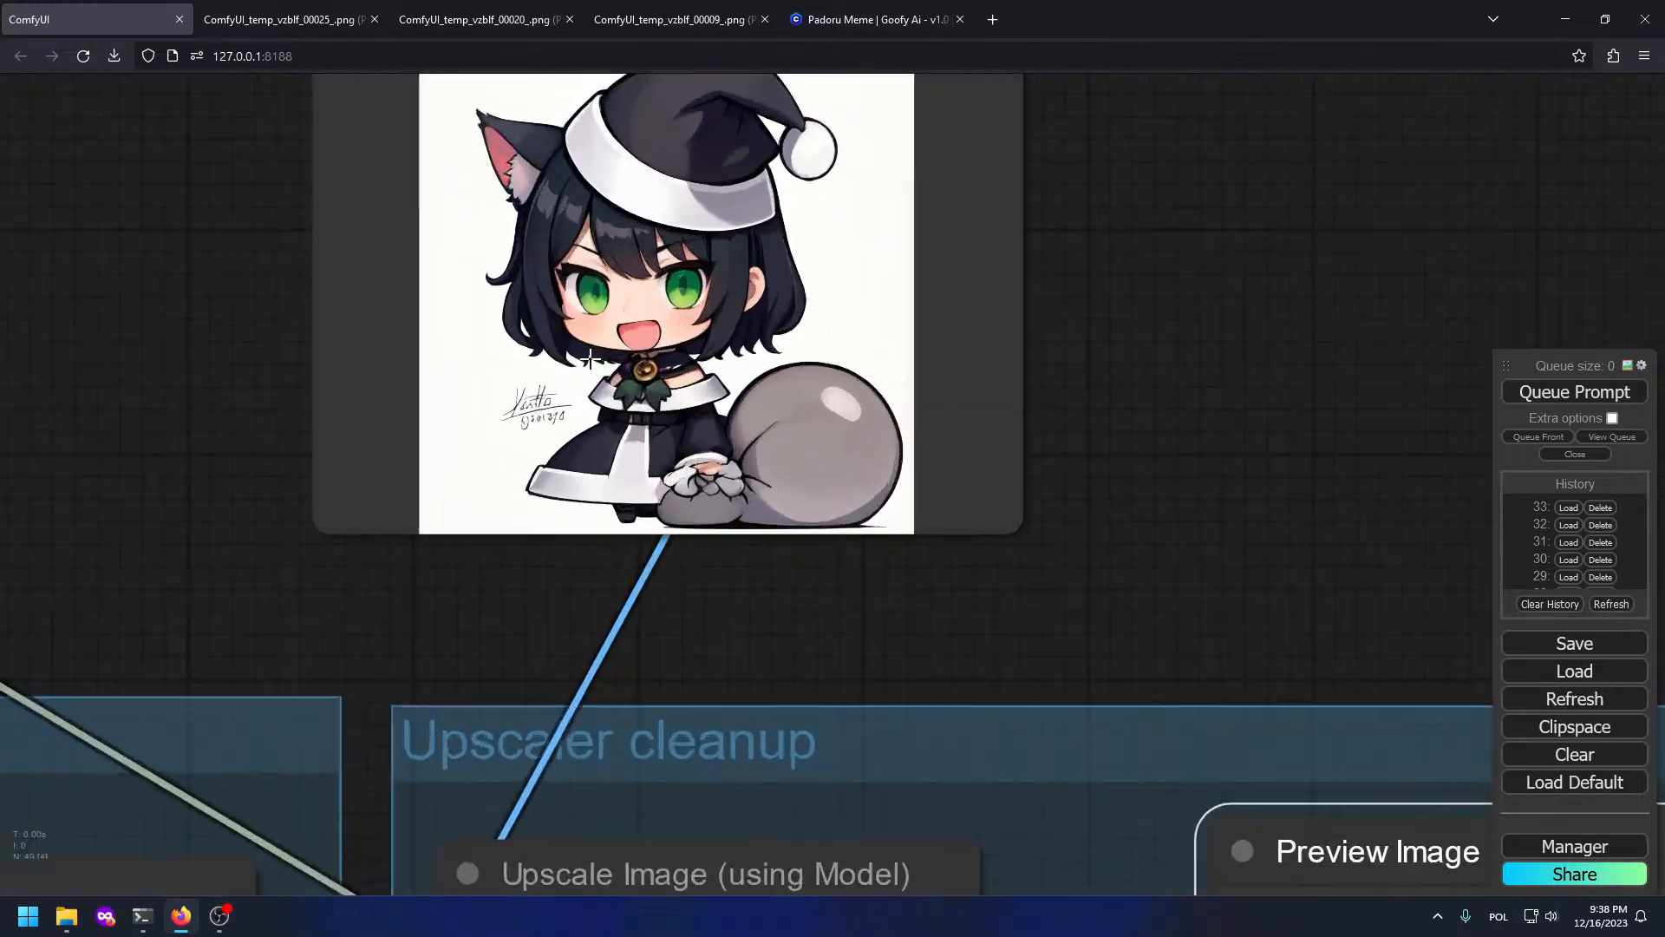
{"action": "scroll", "coordinate": [468, 363], "scroll_direction": "down", "scroll_amount": 11}
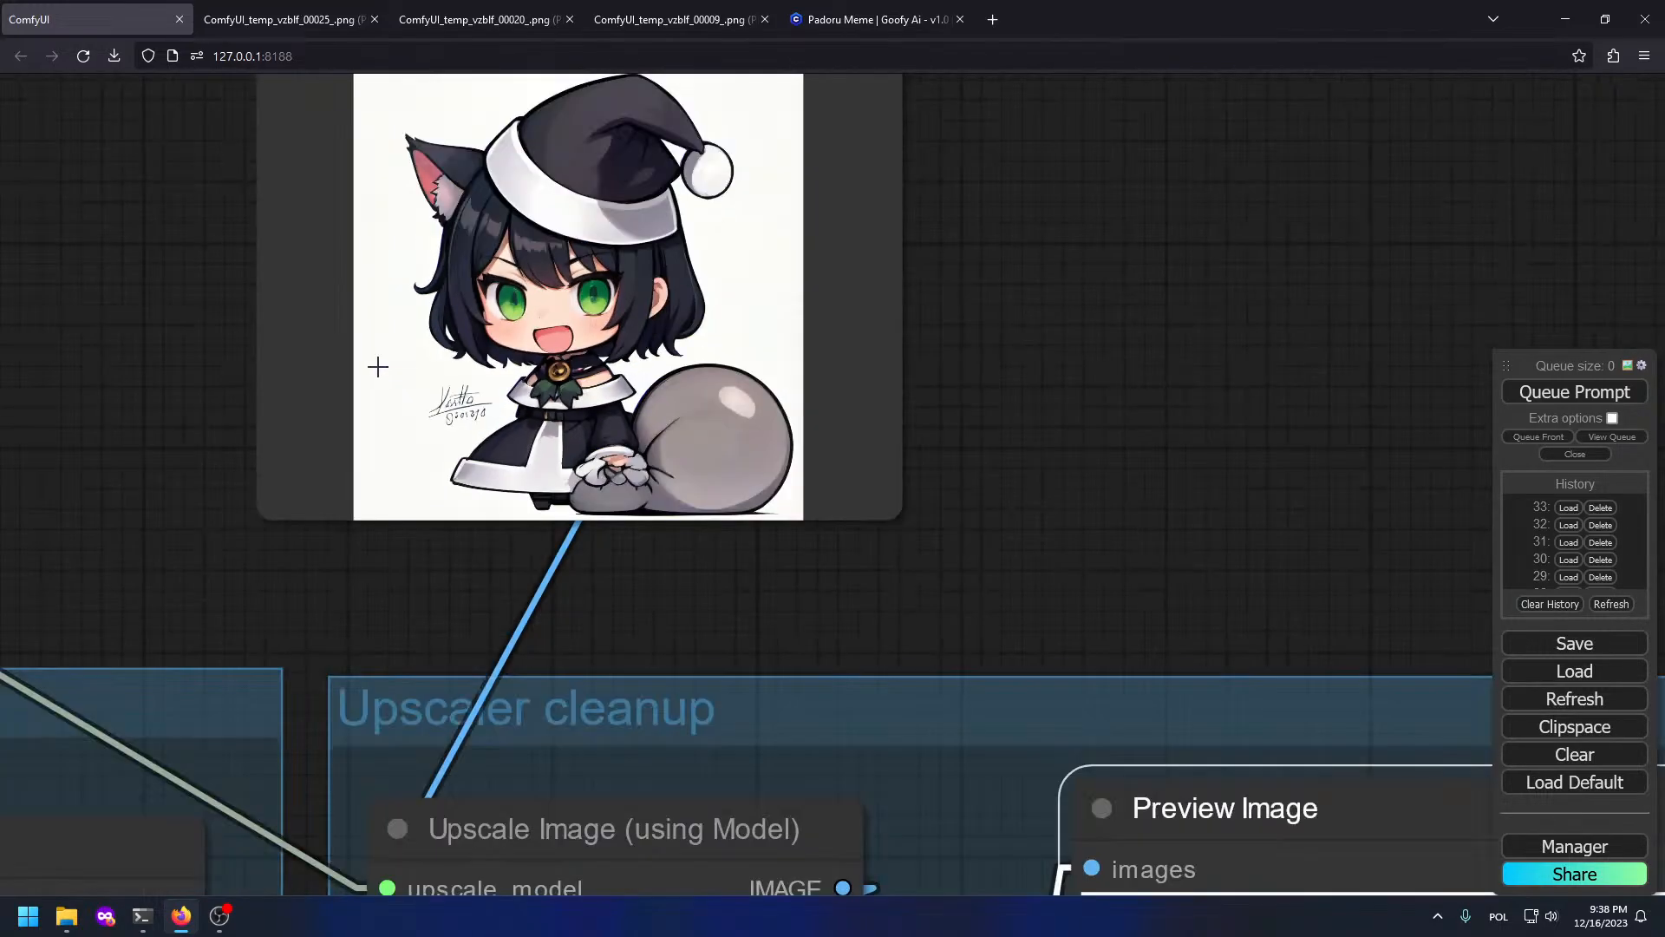
Step: Lower the Apply ControlNet (Advanced) strength to 0.6 and queue a new generation
{"action": "left_click_drag", "start_coordinate": [377, 365], "coordinate": [1051, 381]}
{"action": "scroll", "coordinate": [694, 434], "scroll_direction": "down", "scroll_amount": 4}
{"action": "left_click_drag", "start_coordinate": [430, 482], "coordinate": [1330, 304]}
{"action": "scroll", "coordinate": [1111, 330], "scroll_direction": "down", "scroll_amount": 3}
{"action": "left_click_drag", "start_coordinate": [473, 376], "coordinate": [1304, 266]}
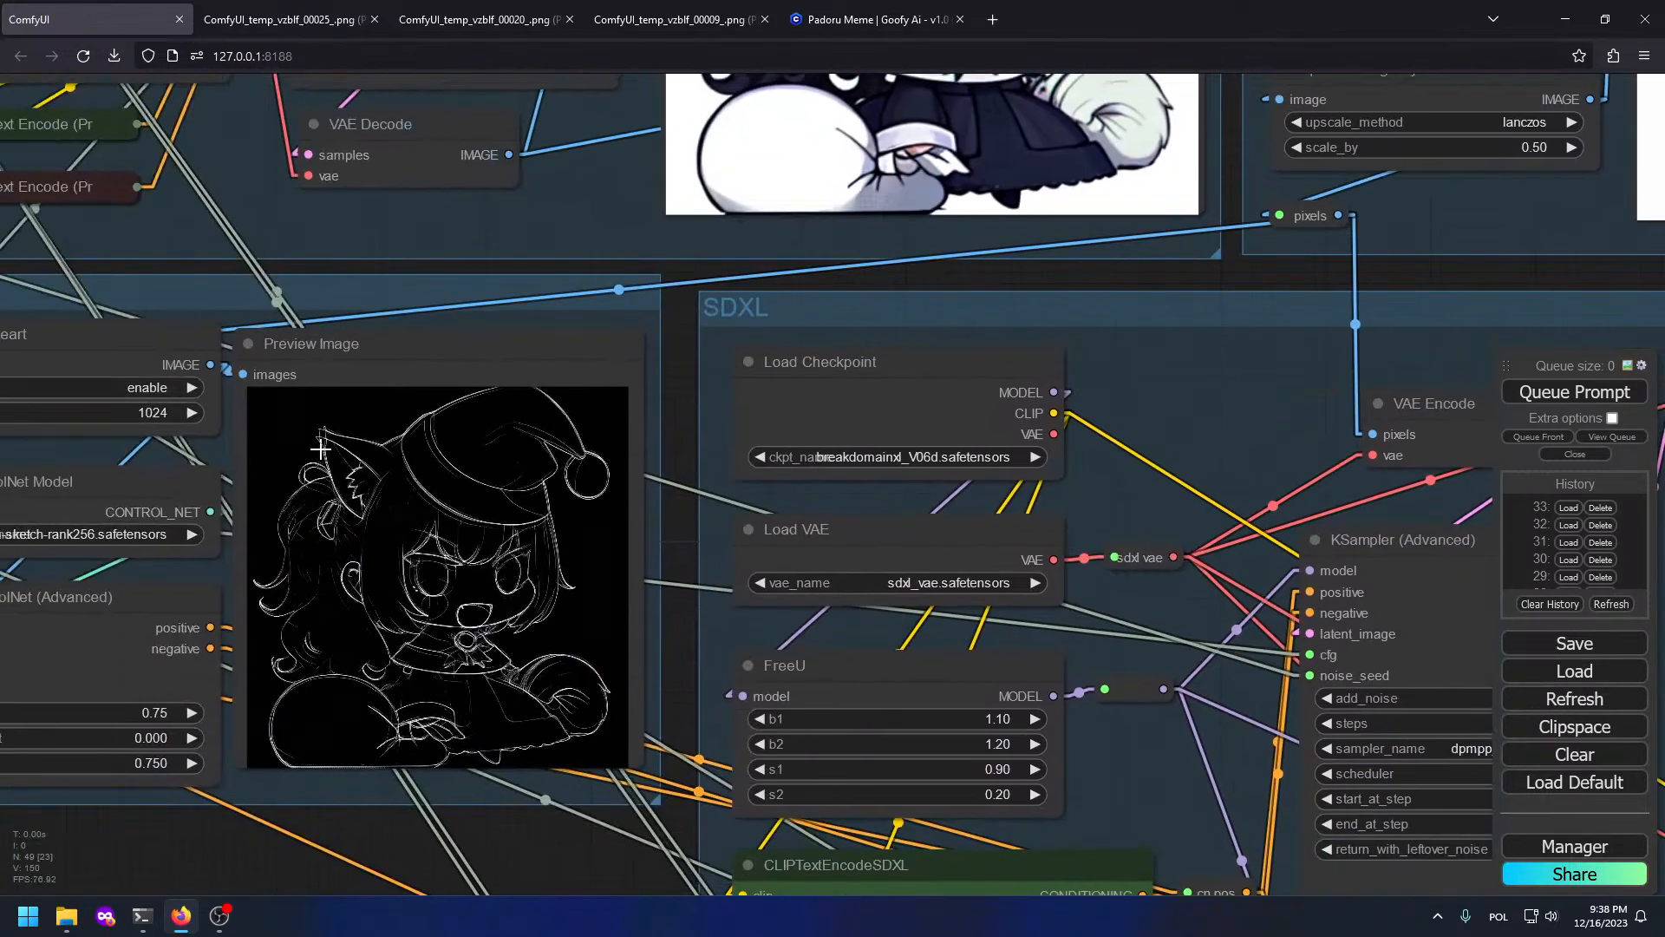
{"action": "scroll", "coordinate": [232, 651], "scroll_direction": "up", "scroll_amount": 8}
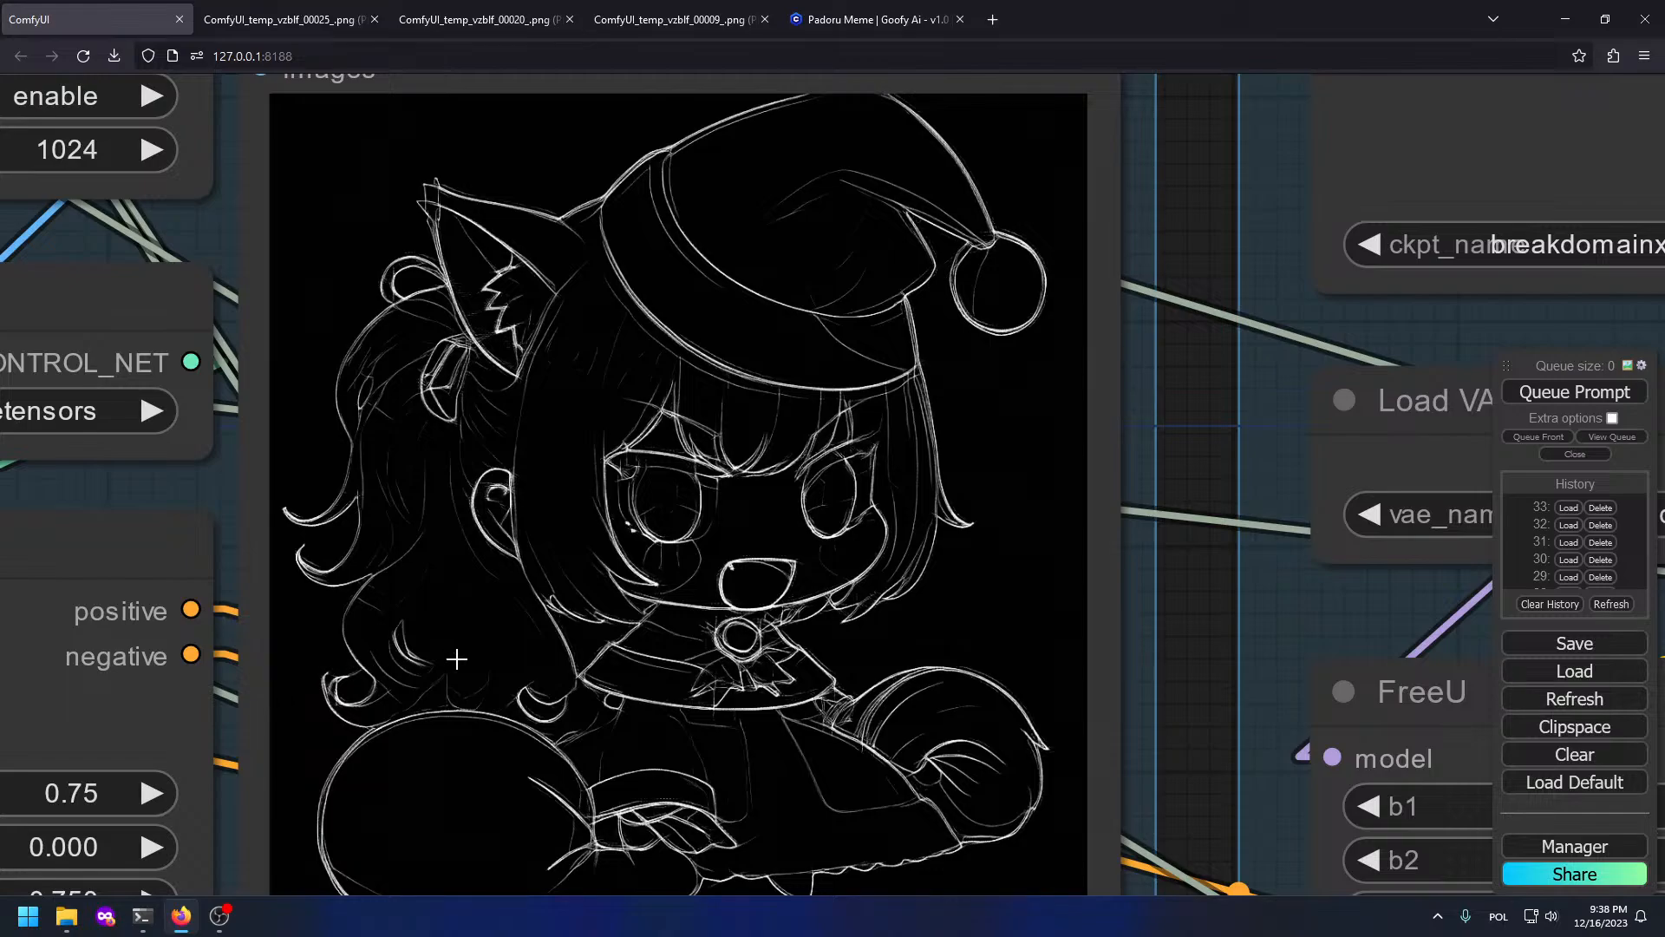
{"action": "left_click_drag", "start_coordinate": [453, 656], "coordinate": [699, 576]}
{"action": "left_click", "coordinate": [573, 639]}
{"action": "key", "text": "BackSpace"}
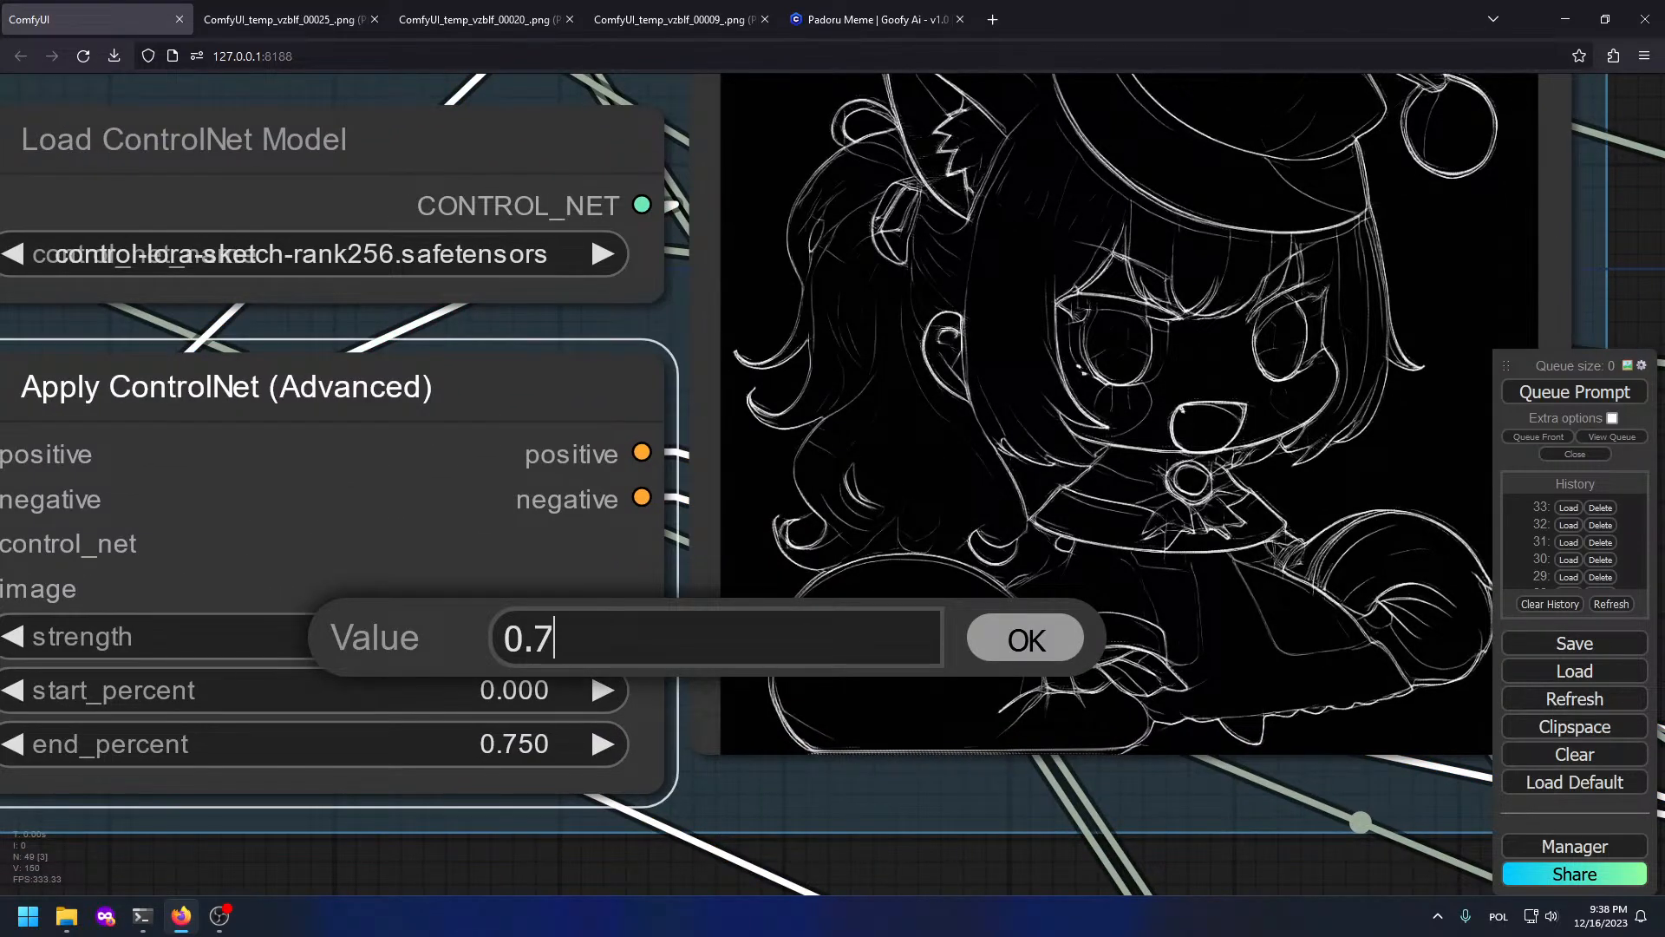
{"action": "key", "text": "BackSpace"}
{"action": "type", "text": "6"}
{"action": "key", "text": "Return"}
{"action": "scroll", "coordinate": [1065, 539], "scroll_direction": "down", "scroll_amount": 10}
{"action": "scroll", "coordinate": [1064, 538], "scroll_direction": "down", "scroll_amount": 10}
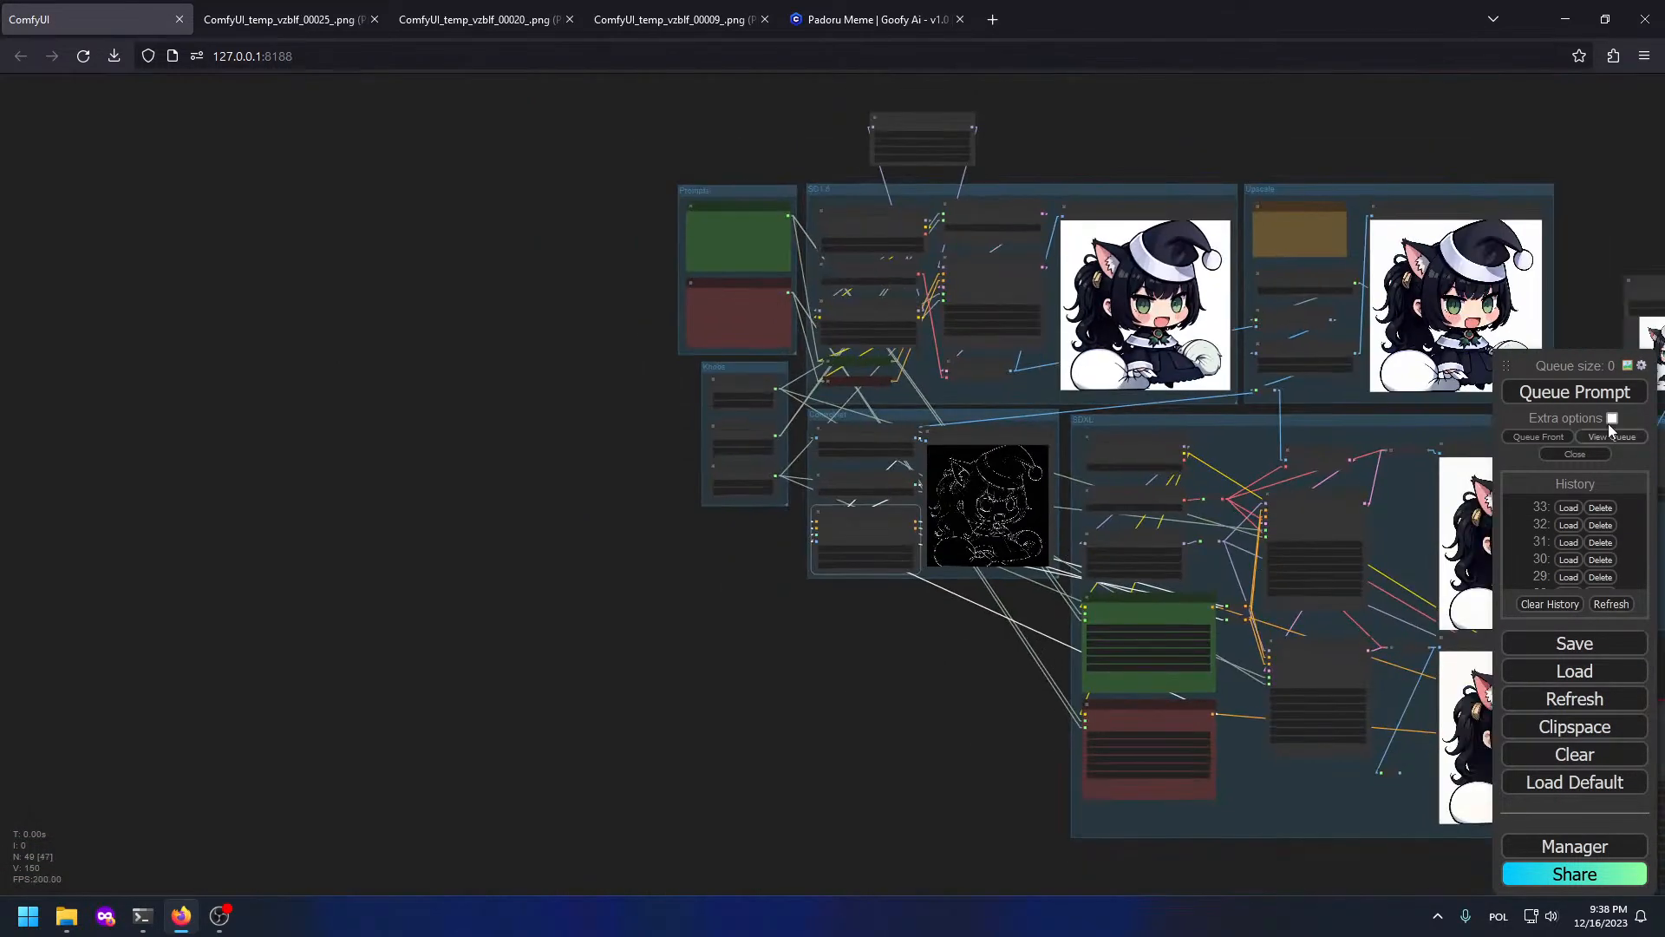
{"action": "left_click", "coordinate": [1561, 393]}
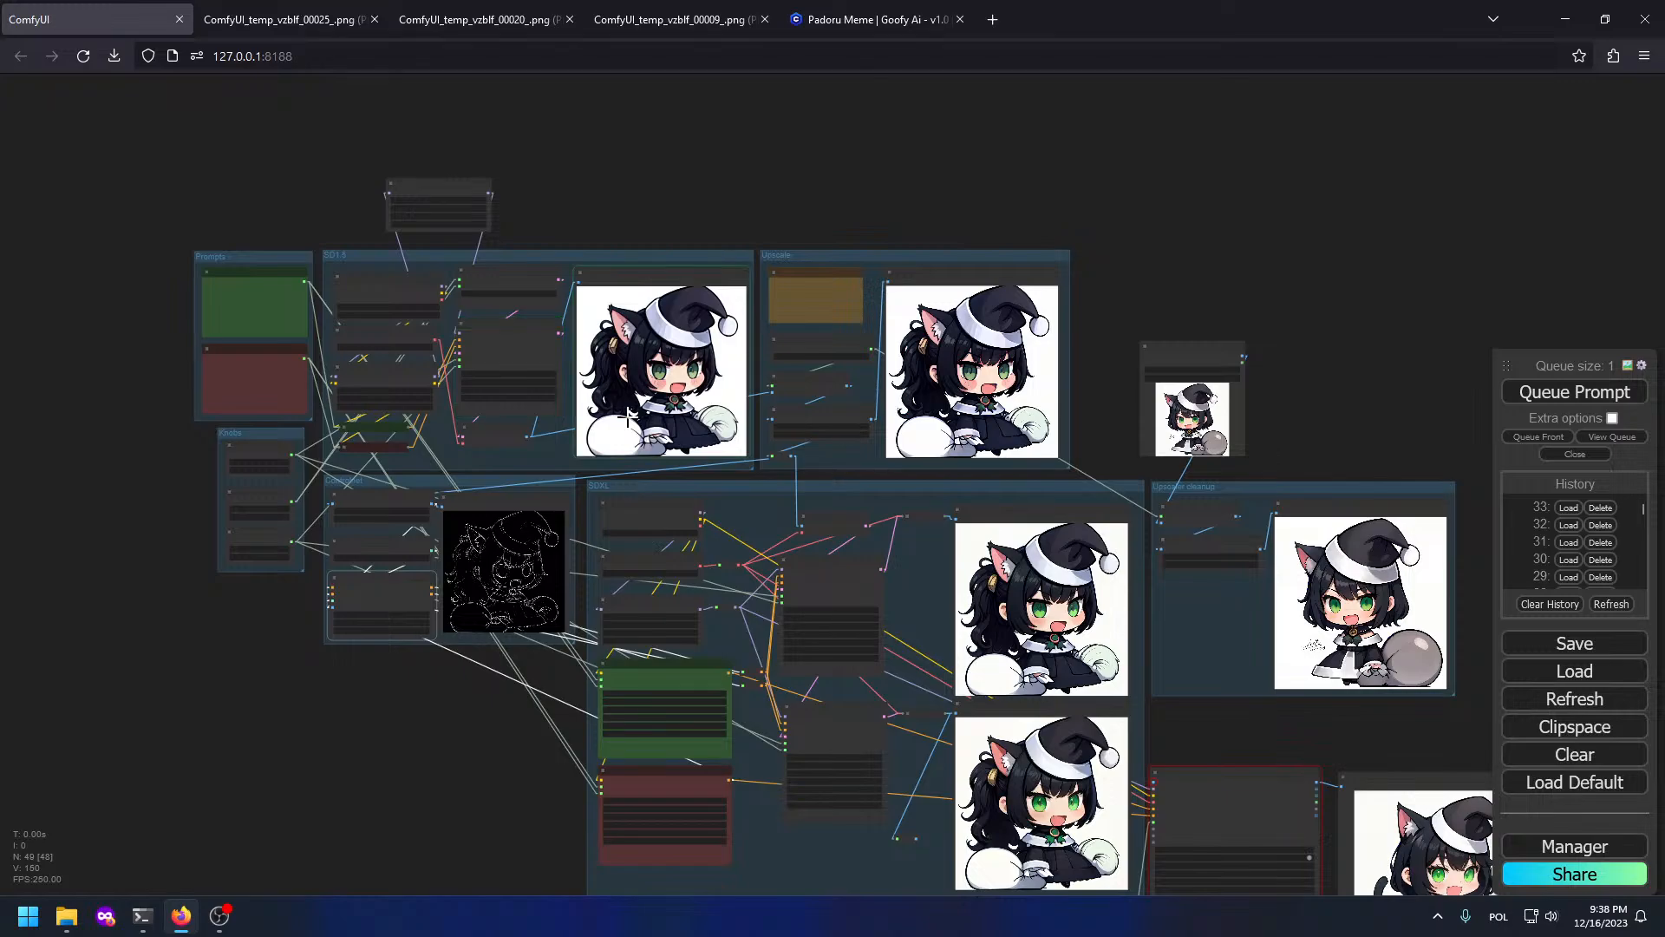
Step: Wait for the run to finish while viewing the SDXL preview
{"action": "scroll", "coordinate": [764, 361], "scroll_direction": "up", "scroll_amount": 5}
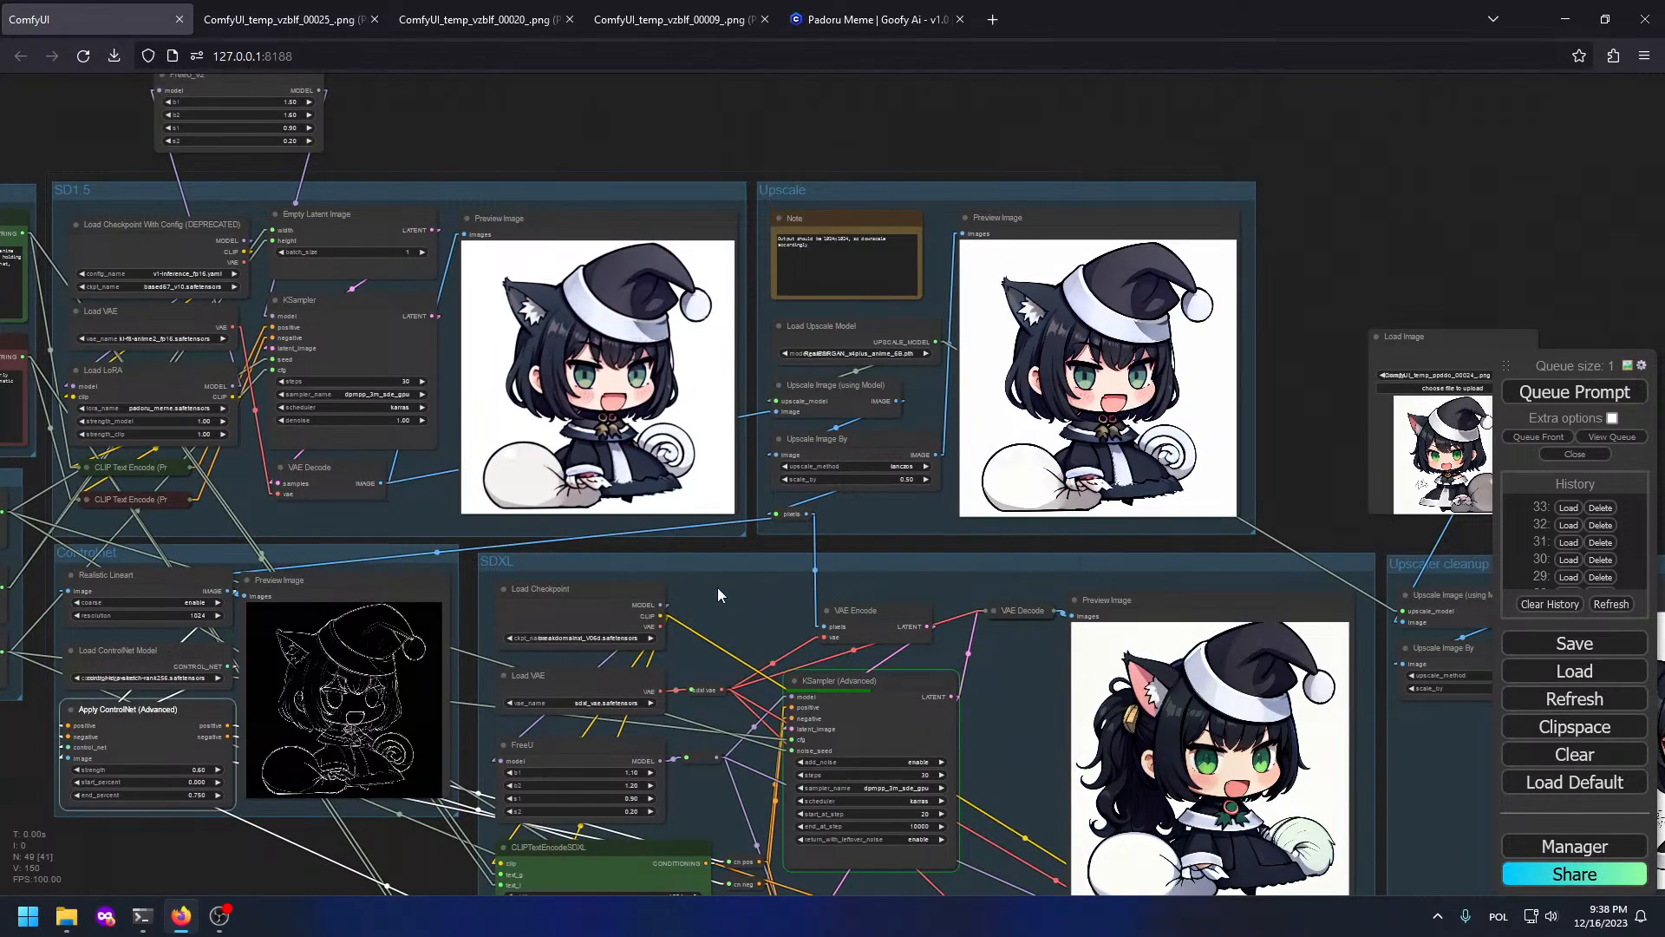
{"action": "scroll", "coordinate": [1175, 580], "scroll_direction": "up", "scroll_amount": 8}
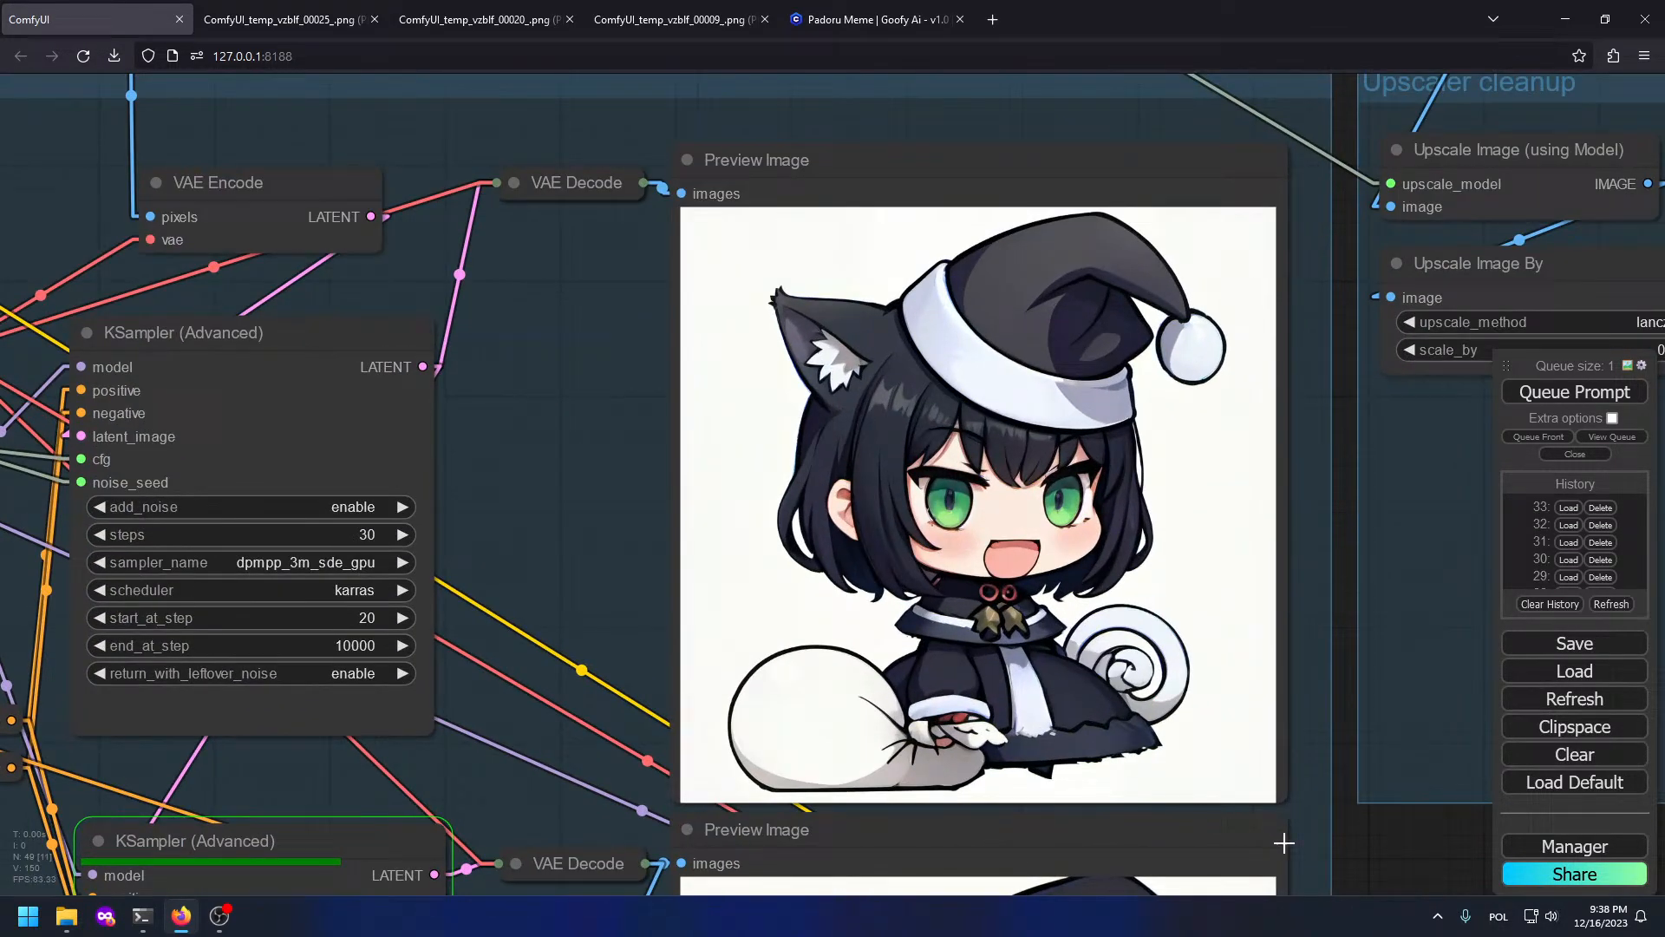
{"action": "scroll", "coordinate": [1284, 842], "scroll_direction": "up", "scroll_amount": 1}
{"action": "left_click_drag", "start_coordinate": [1267, 808], "coordinate": [1122, 732]}
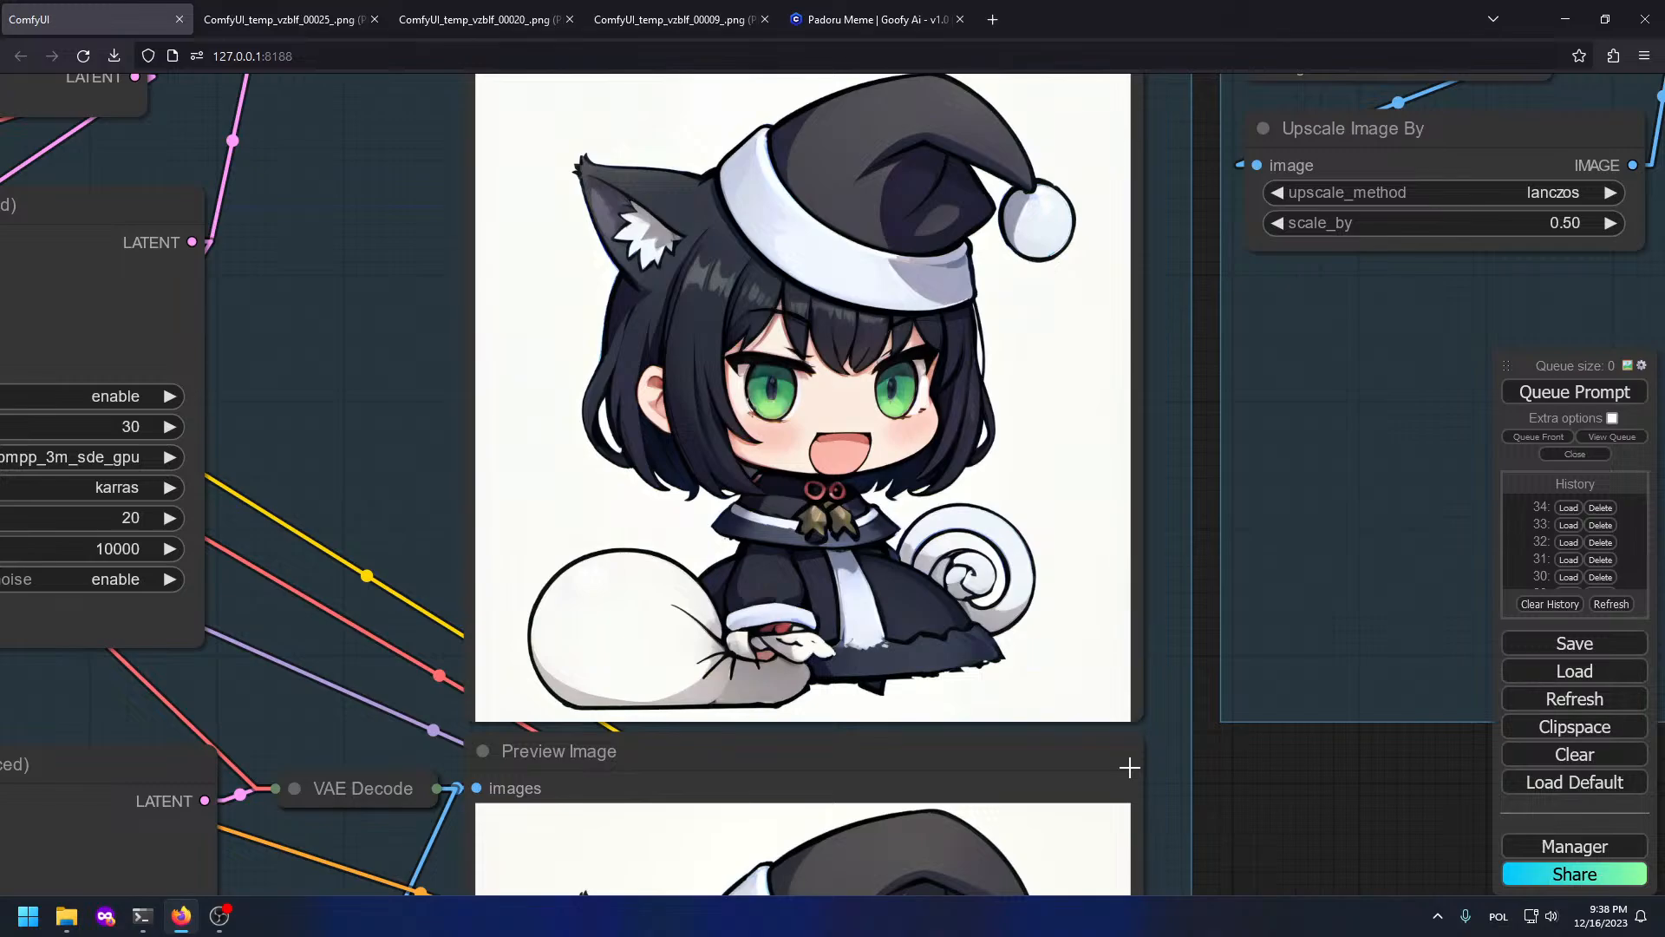
{"action": "scroll", "coordinate": [1251, 670], "scroll_direction": "down", "scroll_amount": 6}
Step: Pan past FaceDetailer and Upscaler cleanup to the Prompts and SD1.5 groups
{"action": "left_click_drag", "start_coordinate": [1158, 625], "coordinate": [893, 196]}
{"action": "scroll", "coordinate": [1075, 363], "scroll_direction": "down", "scroll_amount": 1}
{"action": "left_click_drag", "start_coordinate": [1075, 363], "coordinate": [1160, 775]}
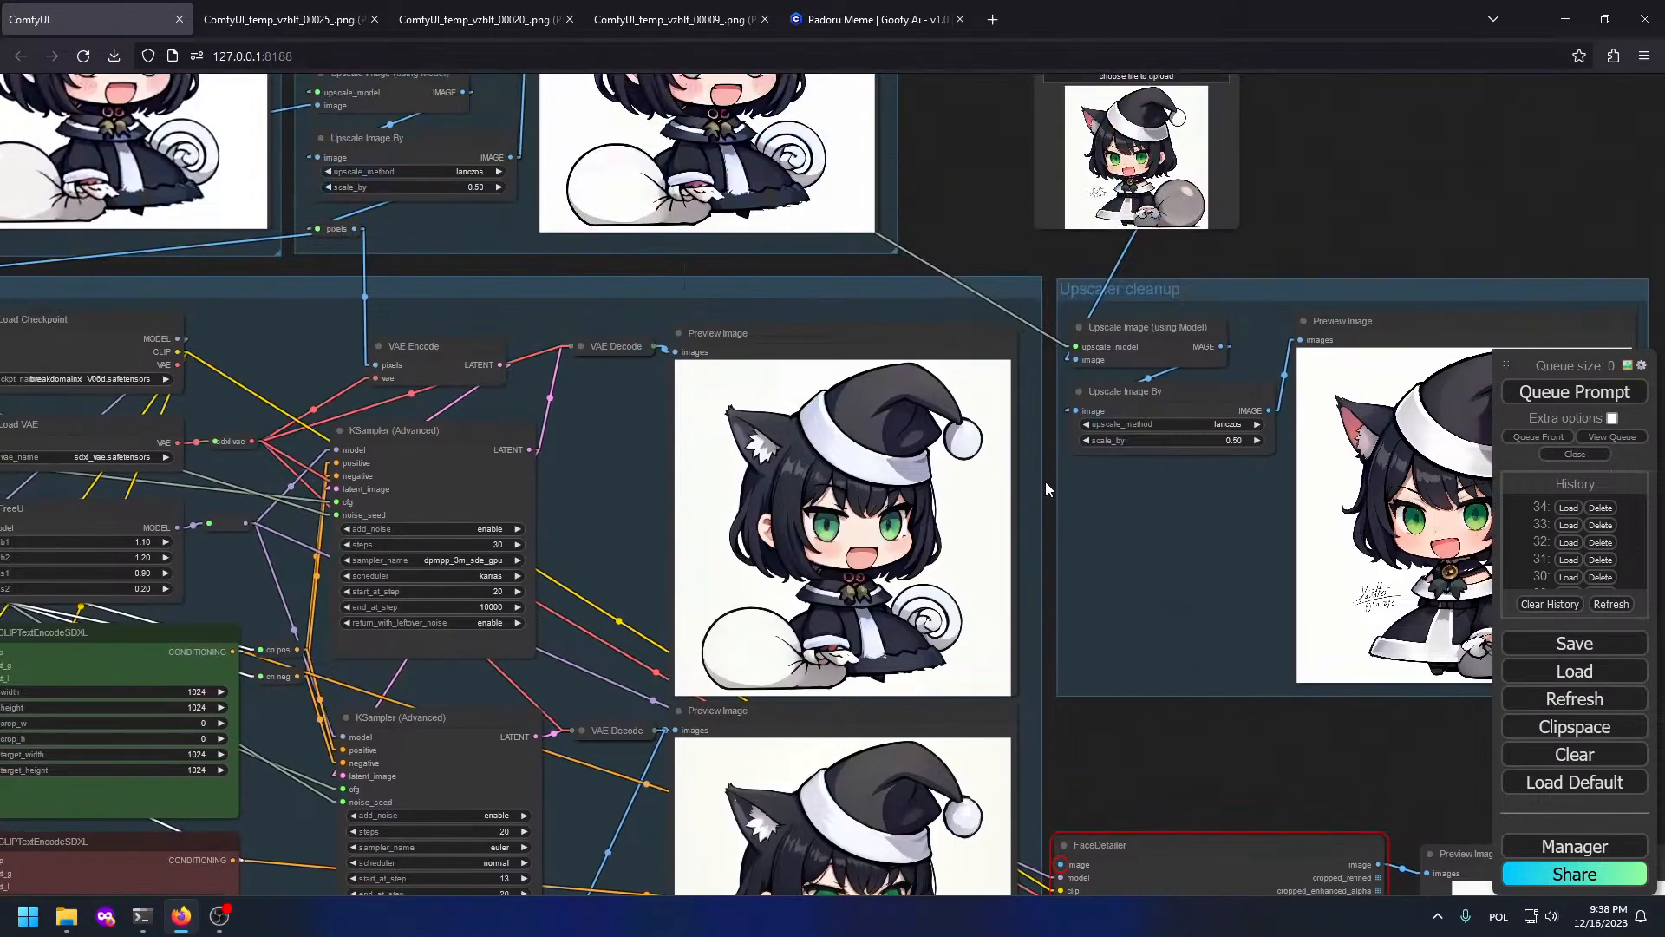
{"action": "left_click_drag", "start_coordinate": [1222, 675], "coordinate": [1083, 699]}
{"action": "scroll", "coordinate": [735, 524], "scroll_direction": "up", "scroll_amount": 3}
{"action": "left_click_drag", "start_coordinate": [381, 442], "coordinate": [1214, 675]}
{"action": "left_click_drag", "start_coordinate": [309, 431], "coordinate": [1205, 602]}
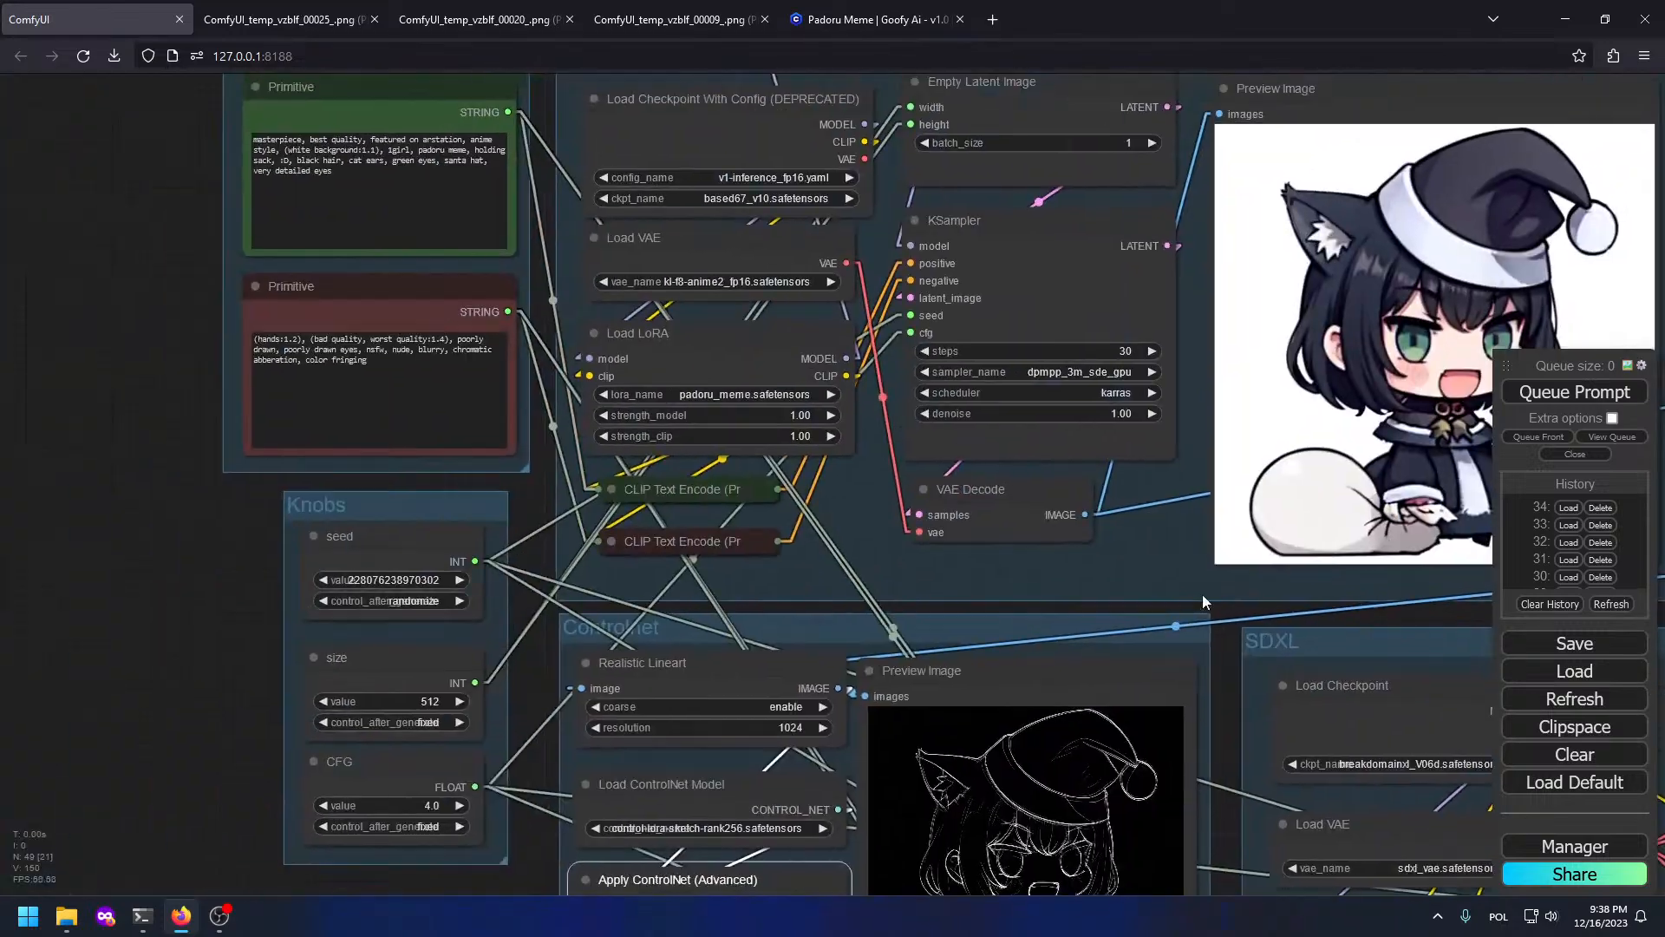
{"action": "left_click_drag", "start_coordinate": [112, 294], "coordinate": [418, 532]}
{"action": "scroll", "coordinate": [418, 532], "scroll_direction": "up", "scroll_amount": 4}
Step: Insert 'pink ear fluff,' after 'cat ears,' in the positive prompt
{"action": "left_click", "coordinate": [680, 377]}
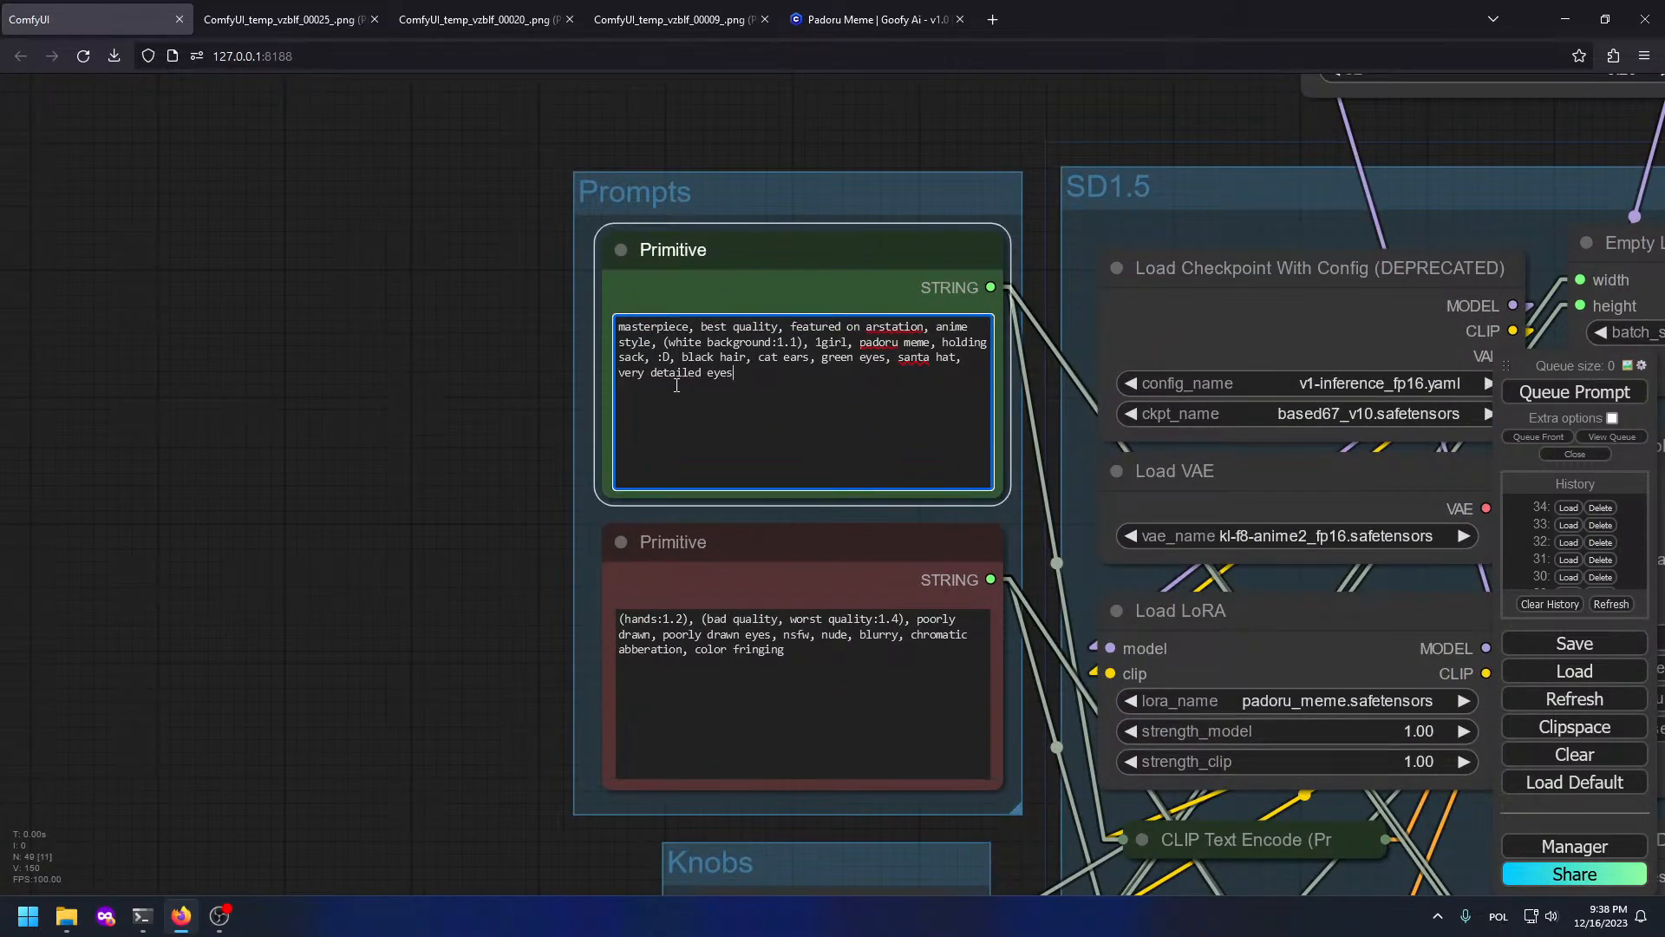
{"action": "left_click_drag", "start_coordinate": [1043, 517], "coordinate": [636, 450]}
{"action": "left_click_drag", "start_coordinate": [1137, 538], "coordinate": [461, 423]}
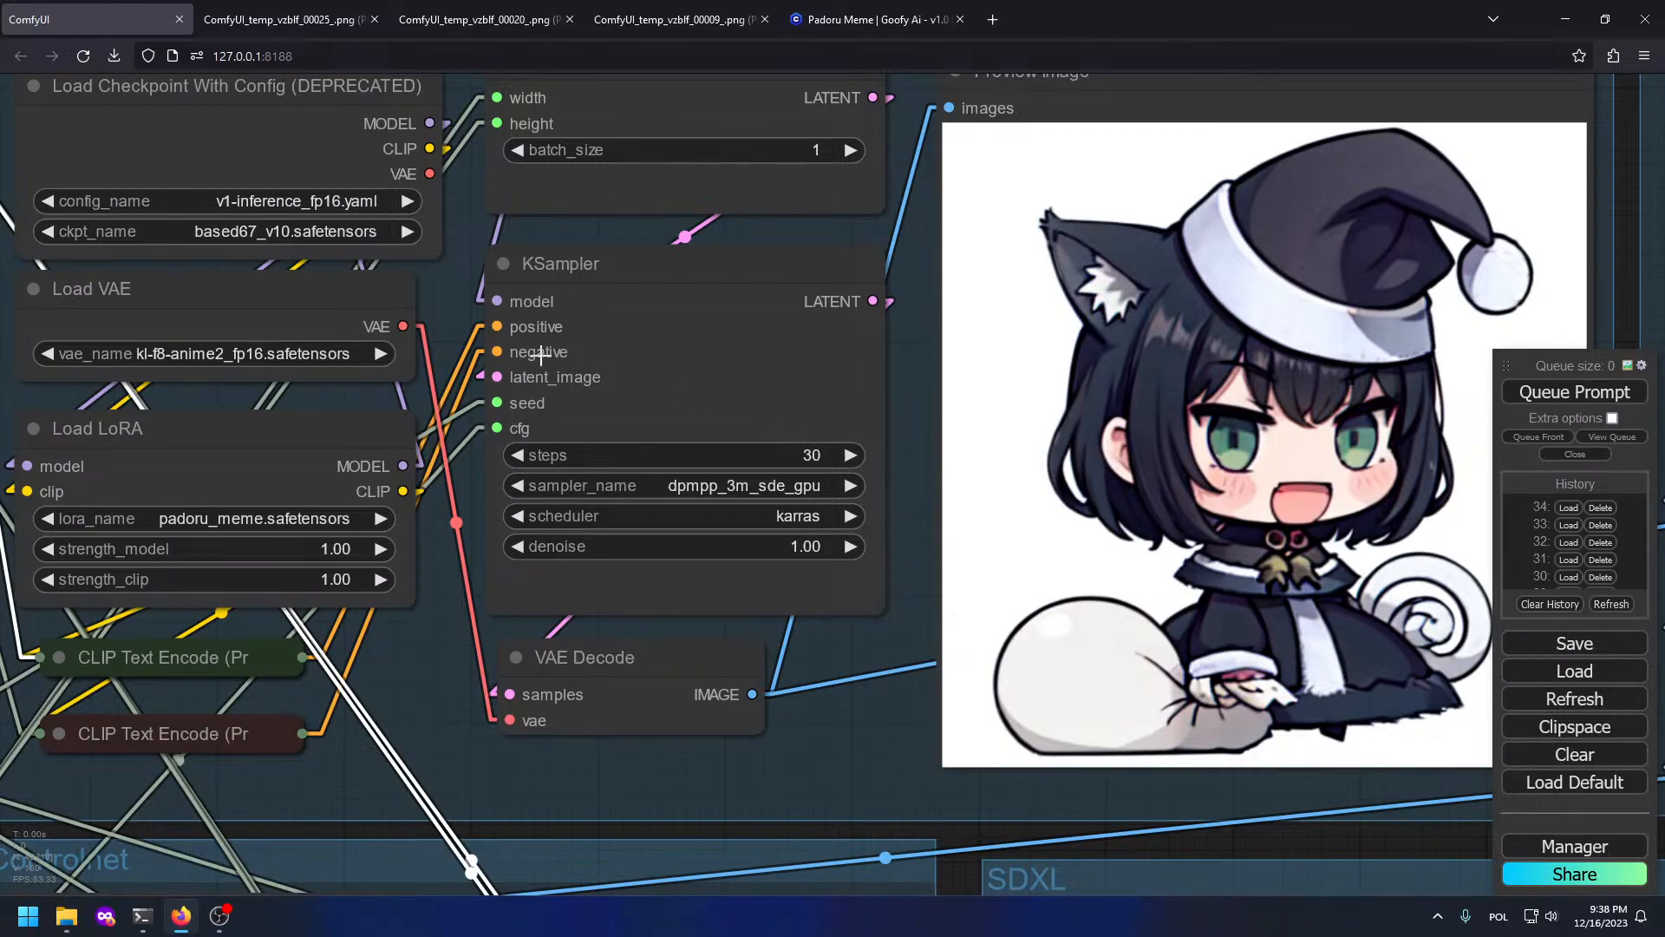
{"action": "left_click_drag", "start_coordinate": [431, 333], "coordinate": [1622, 626]}
{"action": "left_click", "coordinate": [1008, 509]}
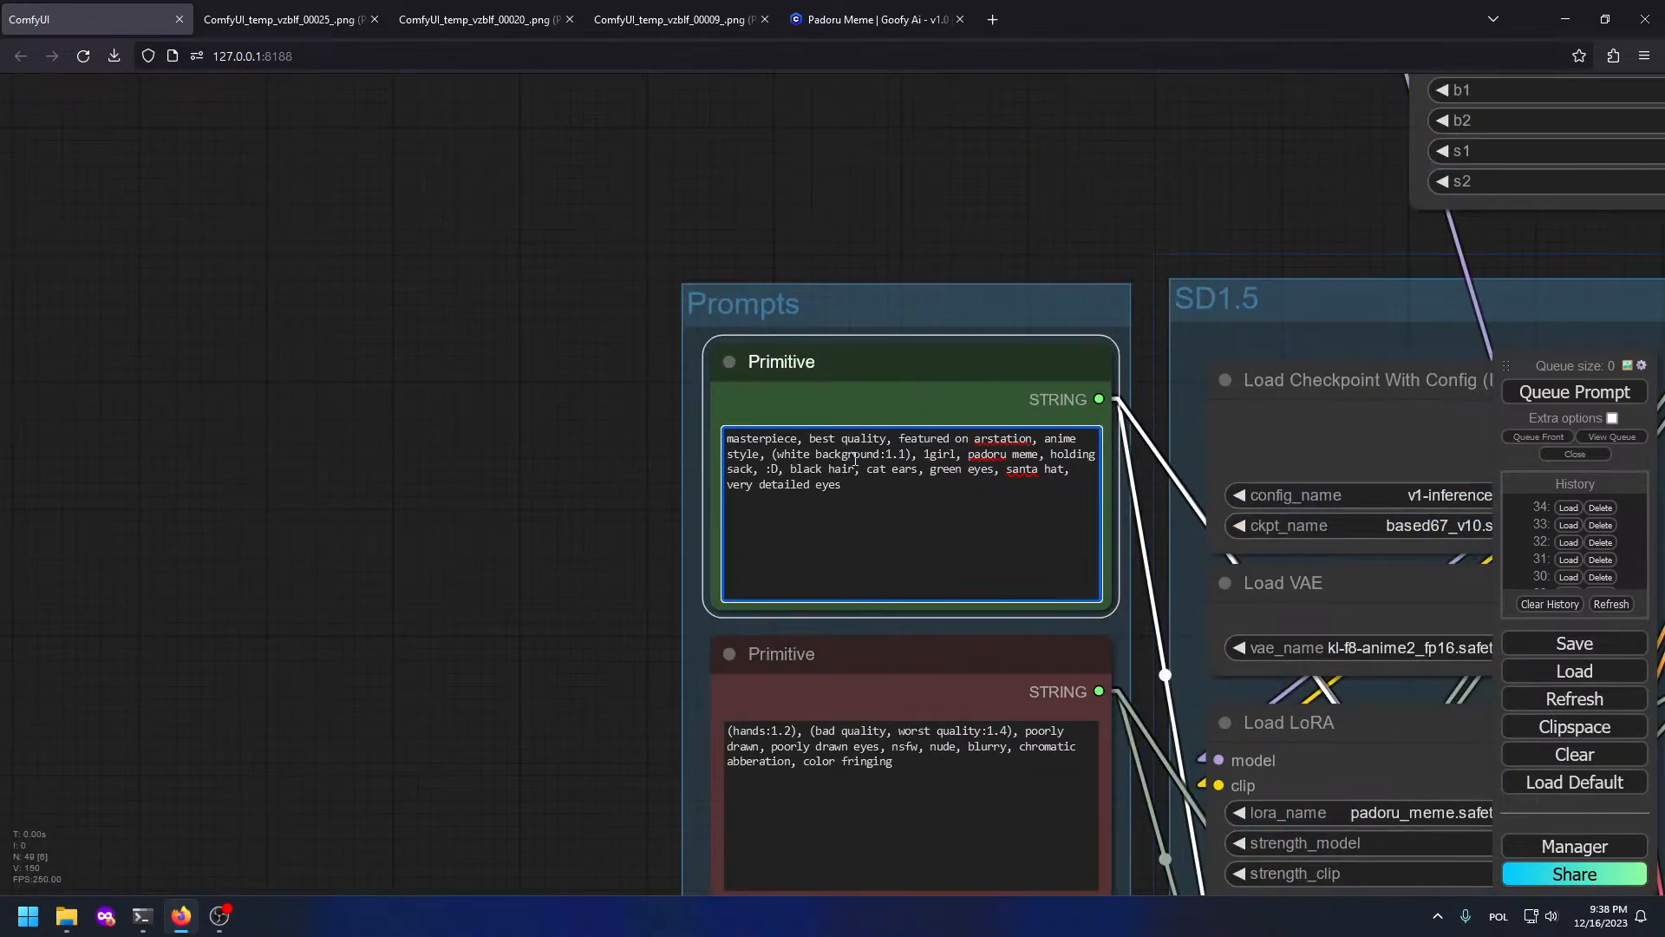
{"action": "left_click", "coordinate": [920, 467]}
{"action": "type", "text": "pink ear f, "}
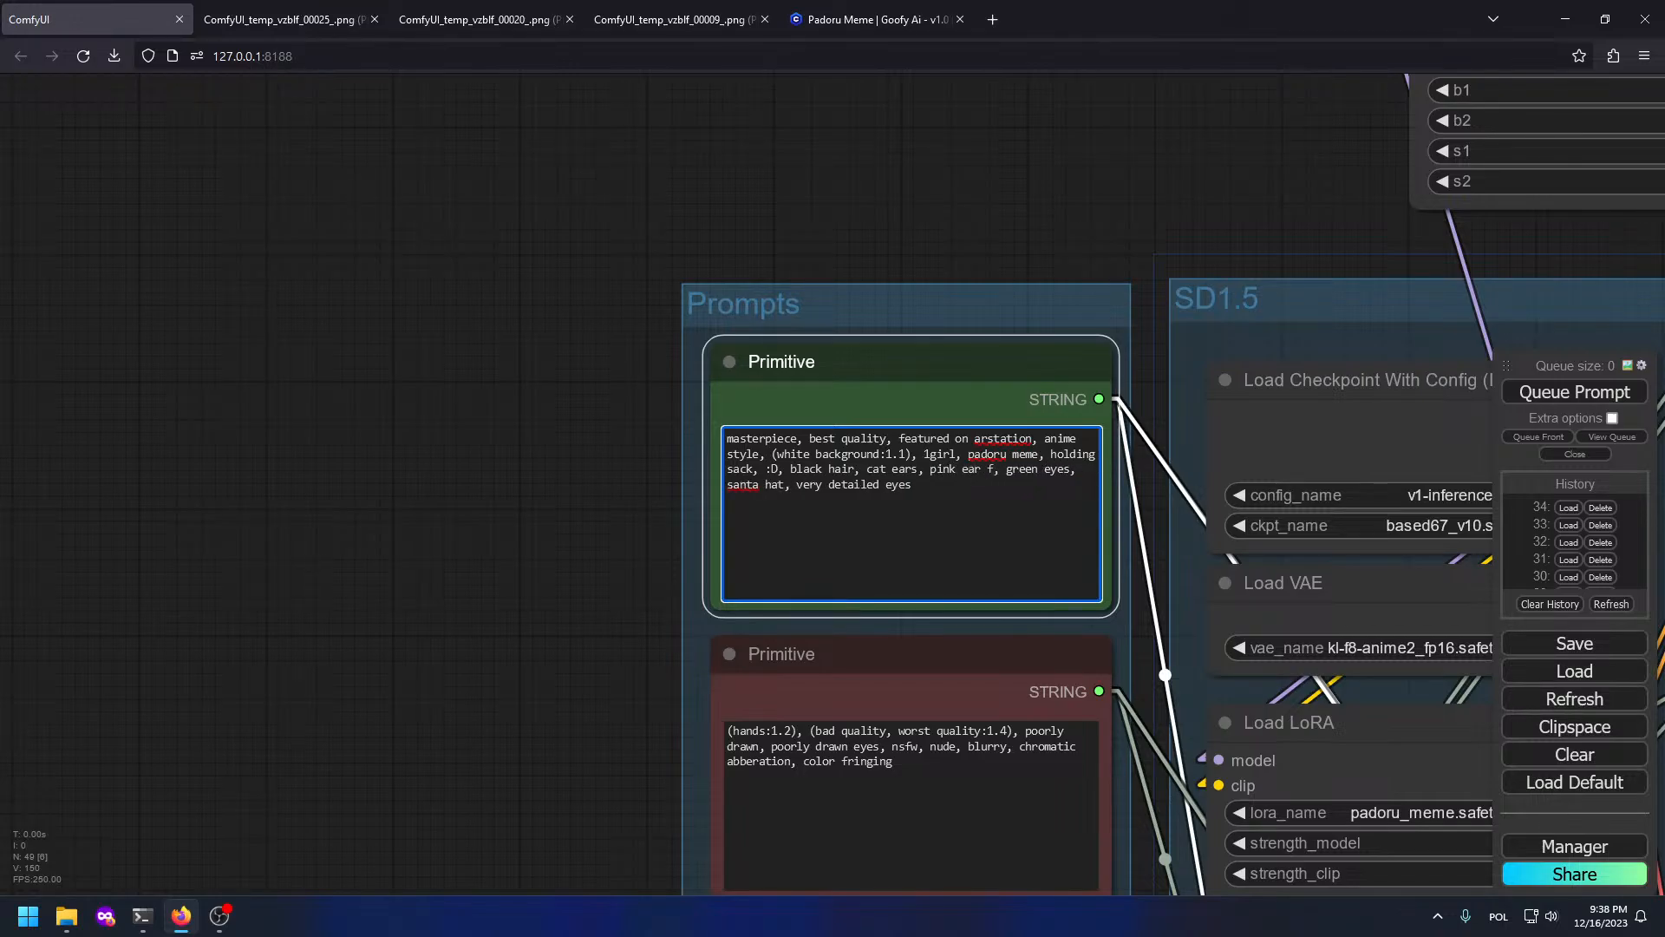
{"action": "type", "text": "luff"}
Step: Inspect the new pink-outfitted previews across the SDXL and upscale groups
{"action": "scroll", "coordinate": [1407, 355], "scroll_direction": "down", "scroll_amount": 5}
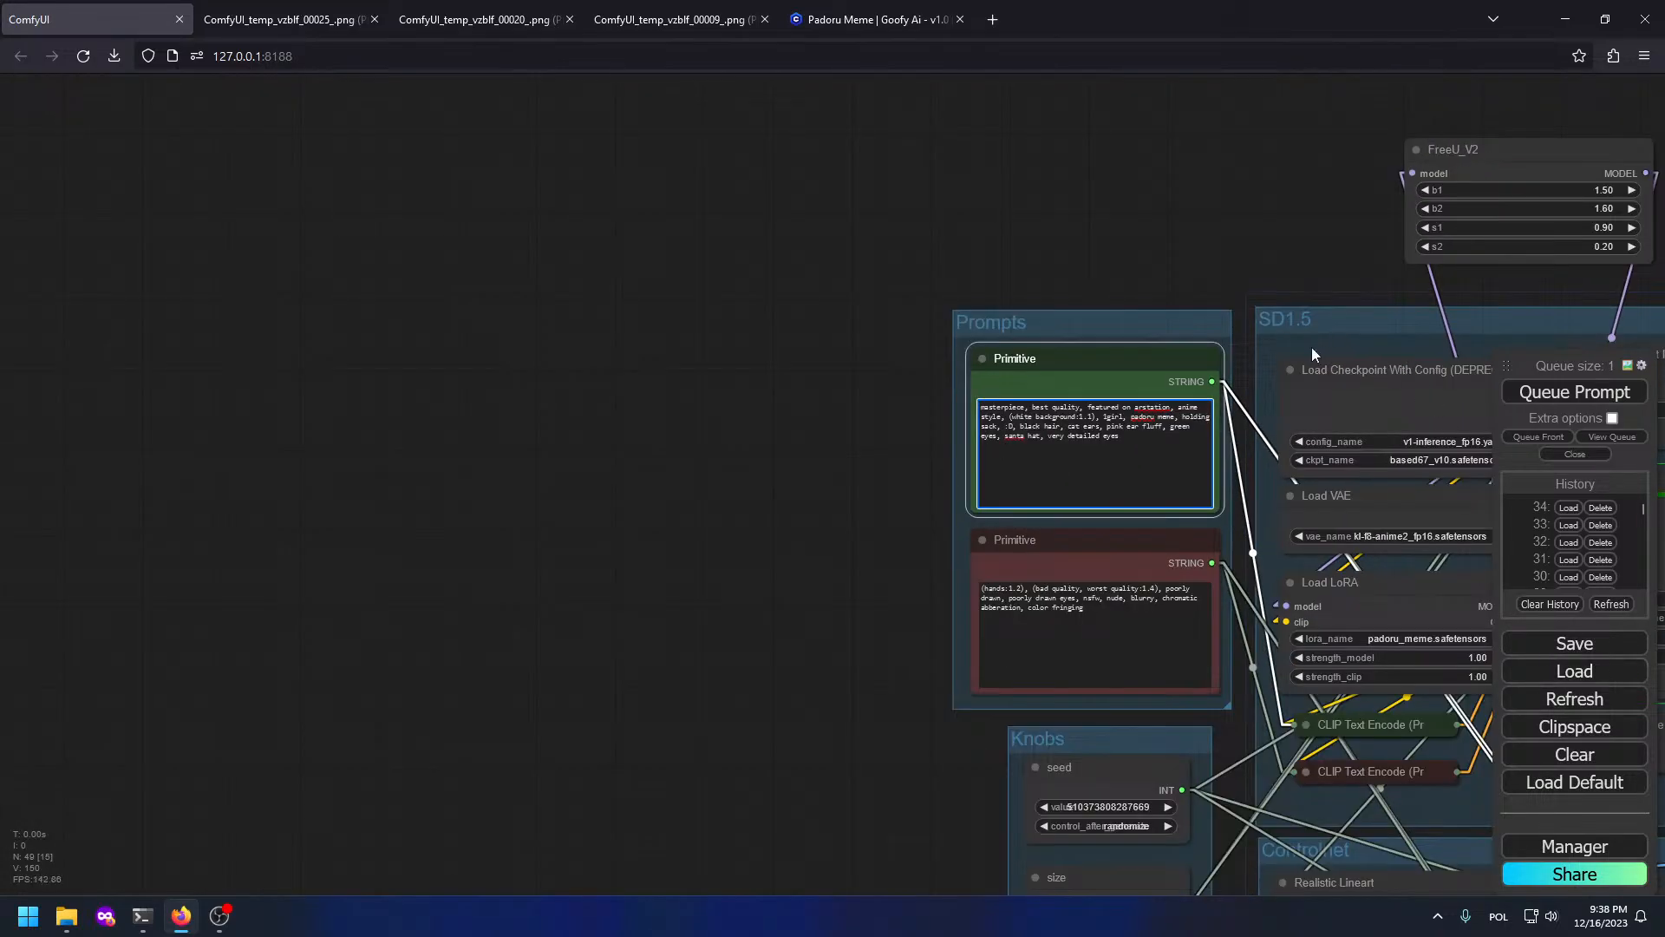
{"action": "left_click_drag", "start_coordinate": [1312, 349], "coordinate": [700, 232]}
{"action": "left_click_drag", "start_coordinate": [878, 437], "coordinate": [268, 447]}
{"action": "left_click_drag", "start_coordinate": [1022, 752], "coordinate": [585, 631]}
{"action": "left_click_drag", "start_coordinate": [611, 779], "coordinate": [874, 777]}
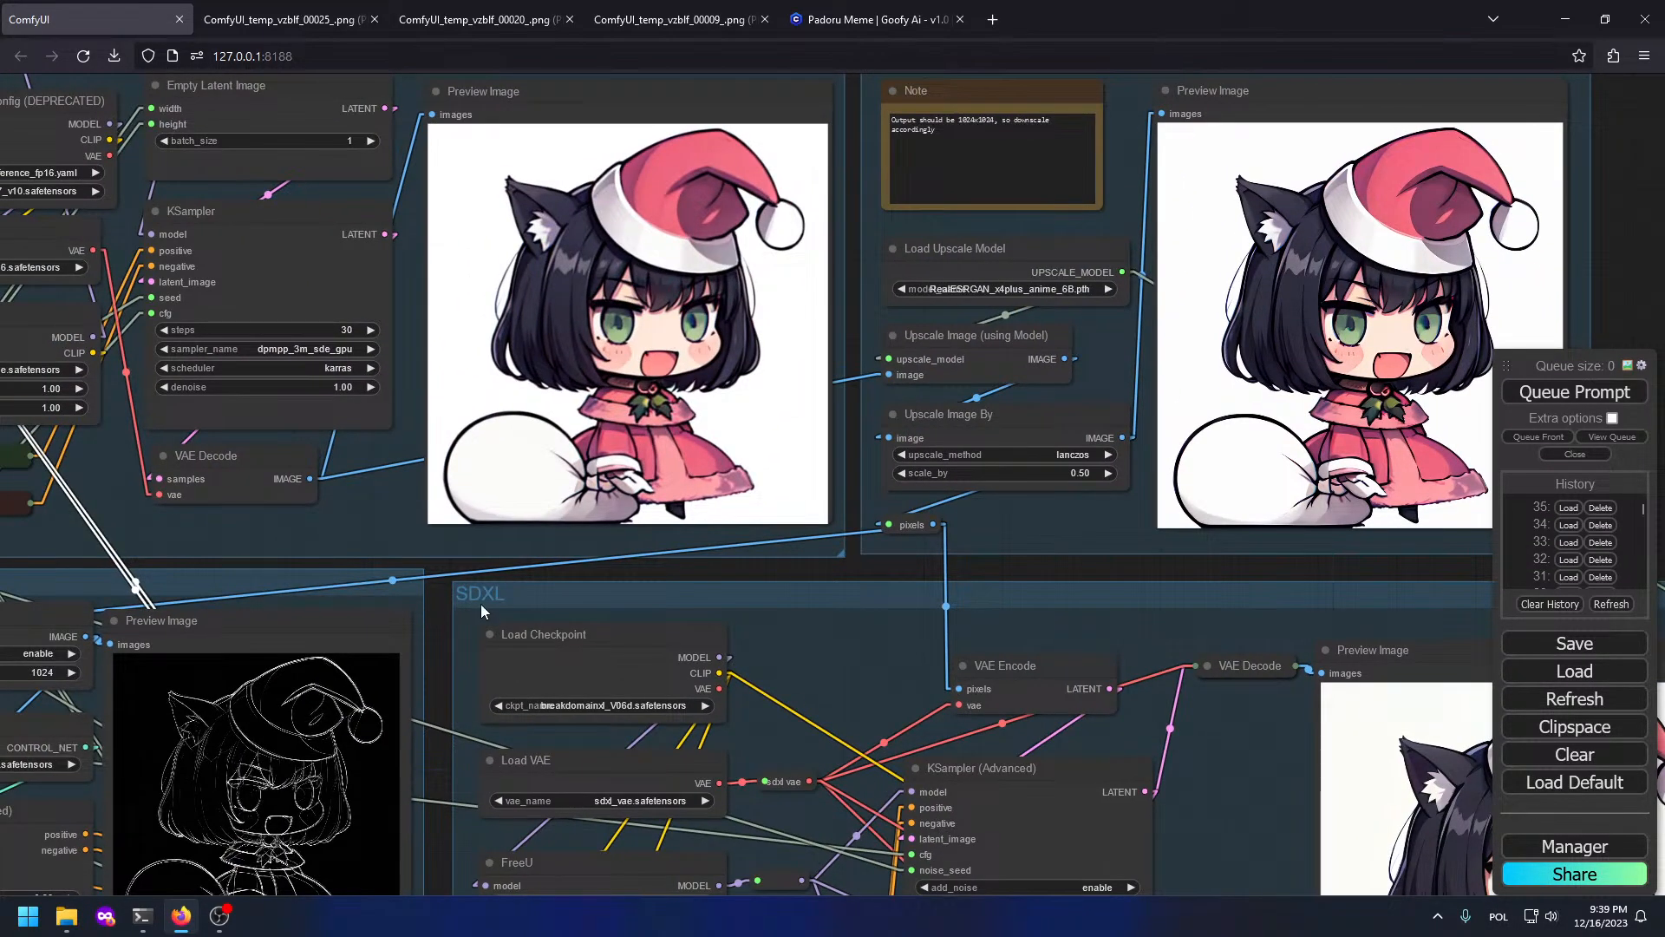
{"action": "left_click_drag", "start_coordinate": [1117, 555], "coordinate": [728, 650]}
{"action": "scroll", "coordinate": [950, 468], "scroll_direction": "up", "scroll_amount": 4}
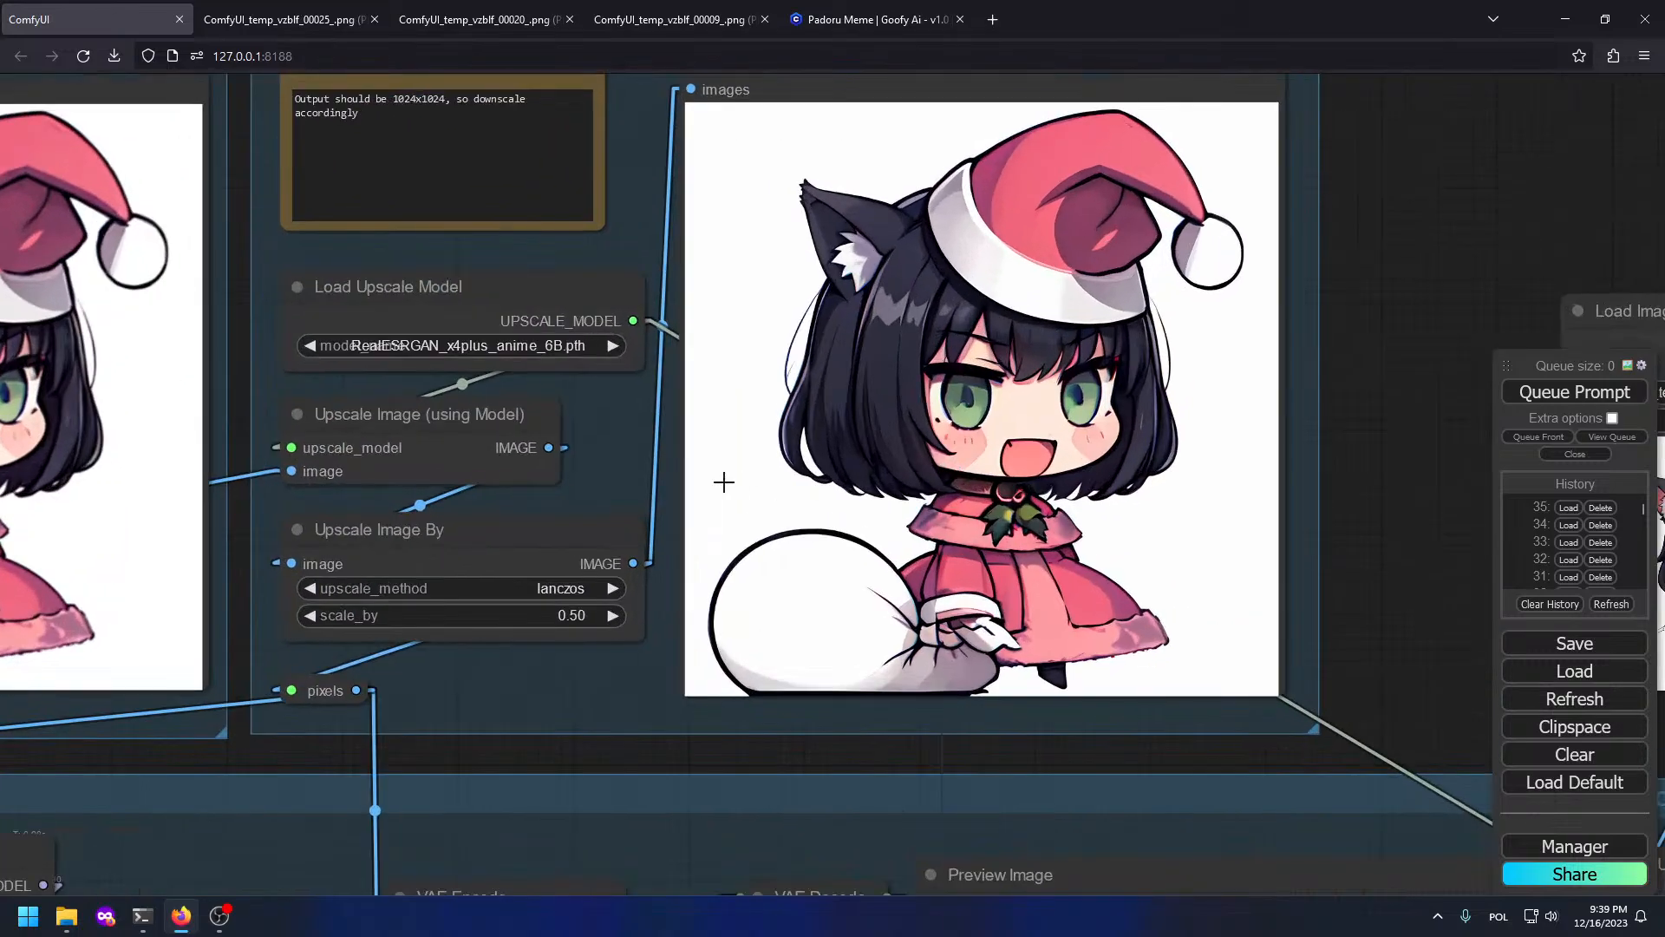
{"action": "left_click_drag", "start_coordinate": [283, 371], "coordinate": [956, 518]}
{"action": "left_click_drag", "start_coordinate": [246, 412], "coordinate": [1287, 551]}
{"action": "scroll", "coordinate": [97, 349], "scroll_direction": "up", "scroll_amount": 7}
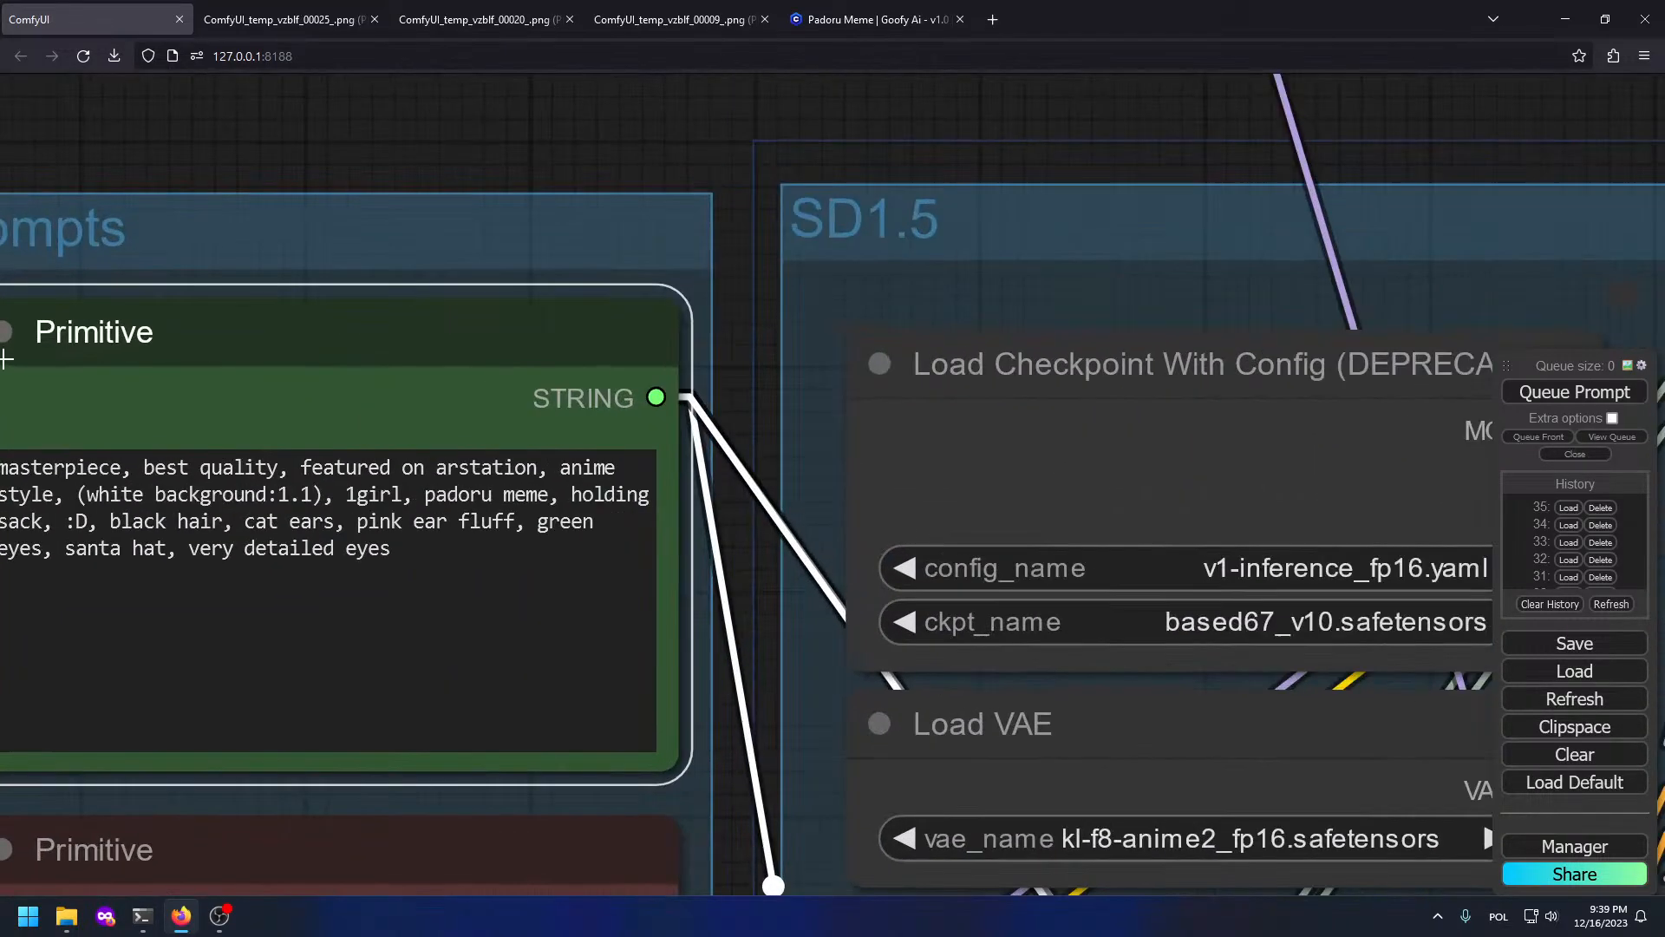
{"action": "left_click_drag", "start_coordinate": [391, 531], "coordinate": [467, 533]}
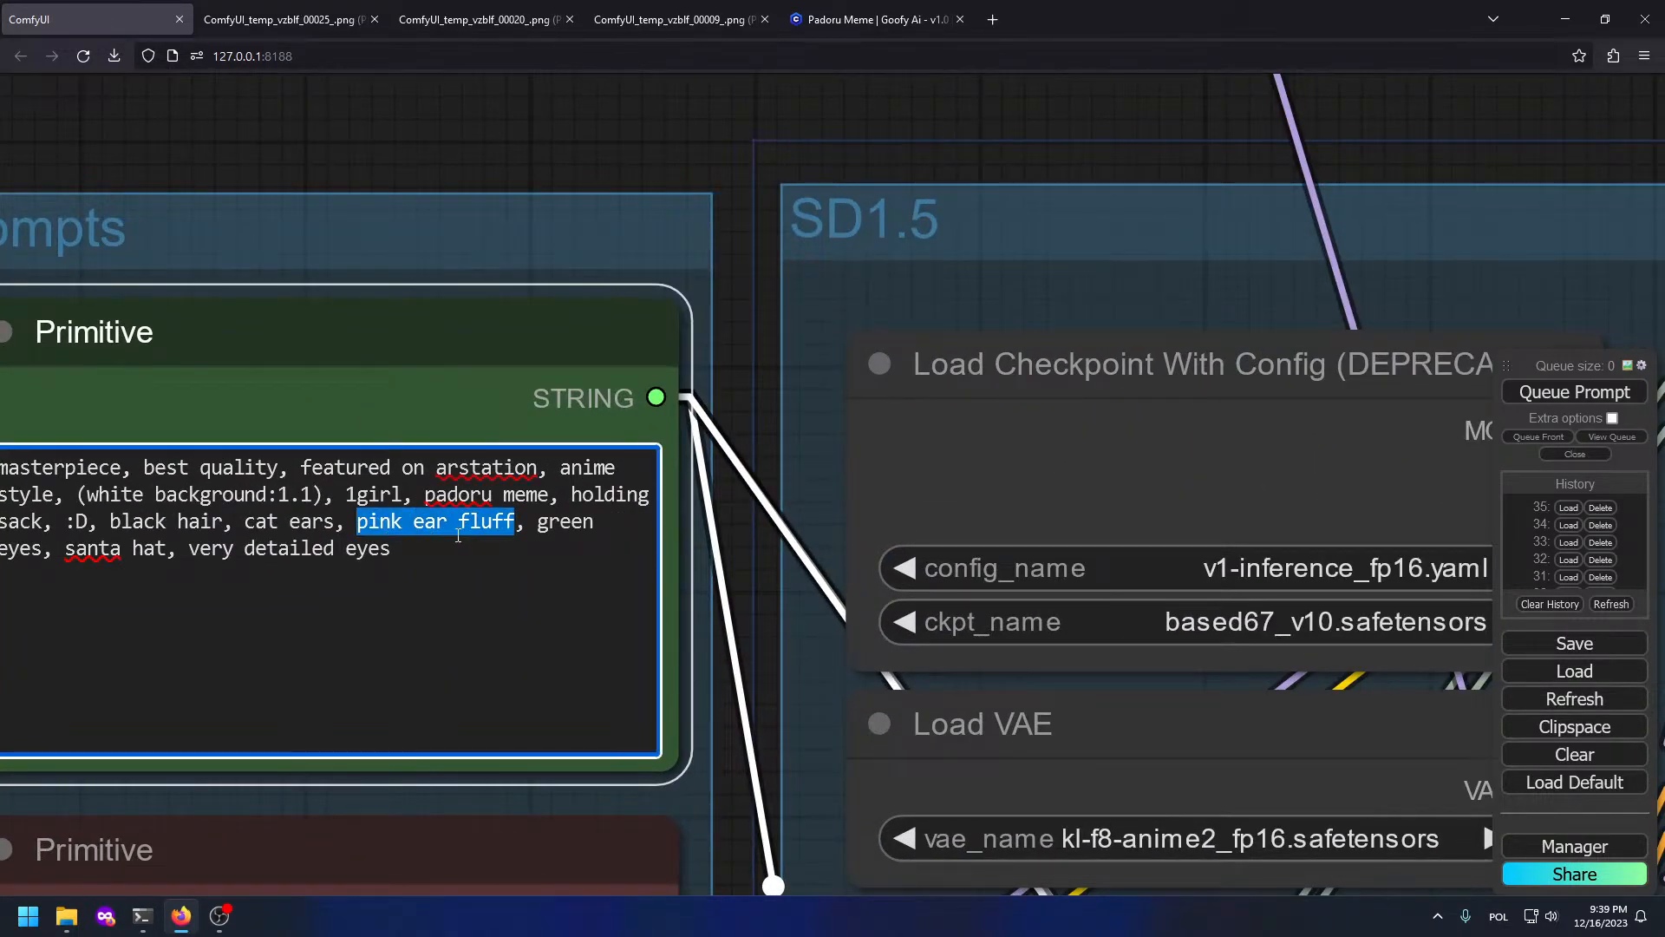
{"action": "key", "text": "BackSpace"}
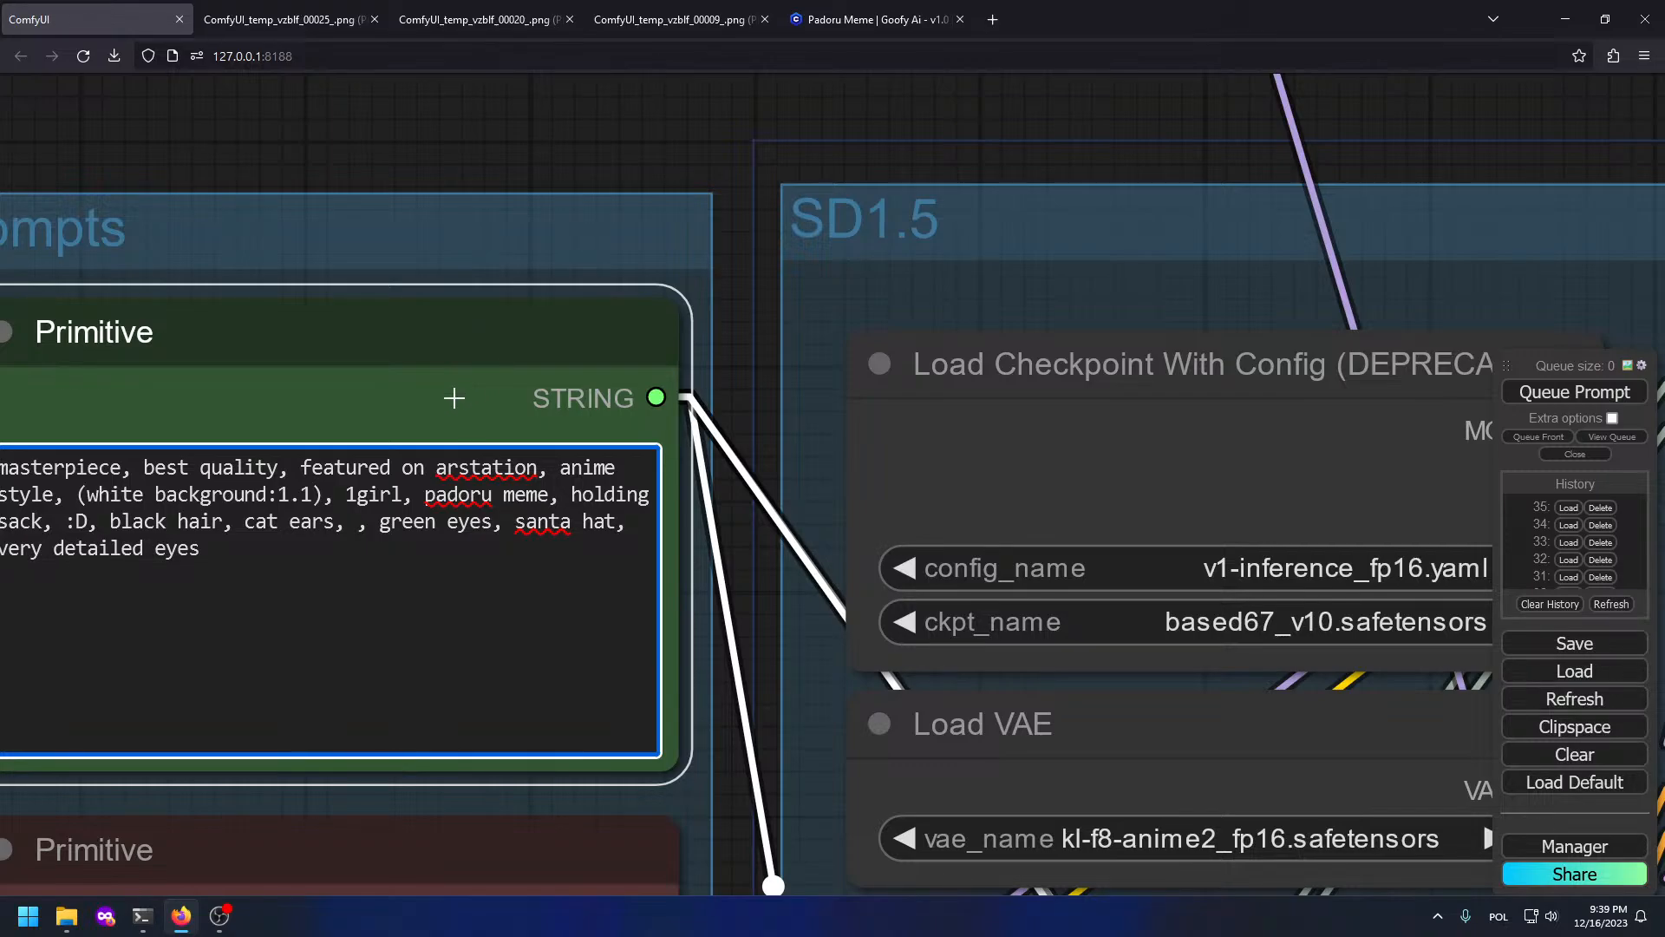
{"action": "key", "text": "BackSpace"}
{"action": "key", "text": "BackSpace"}
{"action": "double_click", "coordinate": [138, 524]}
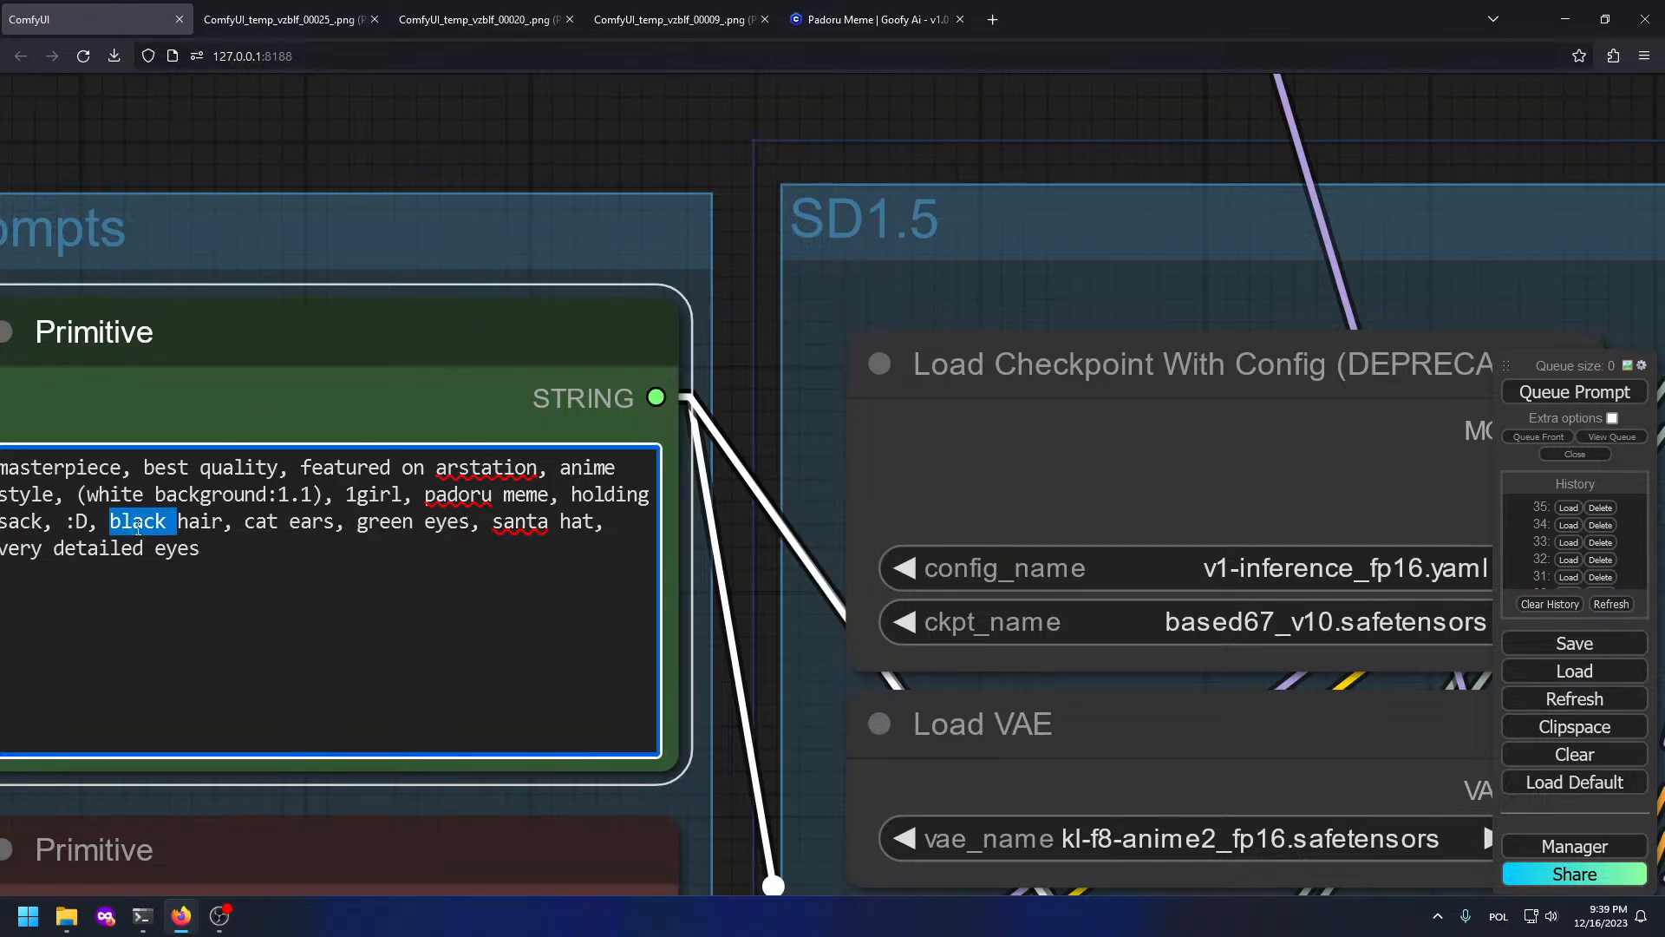
{"action": "type", "text": "purpe"}
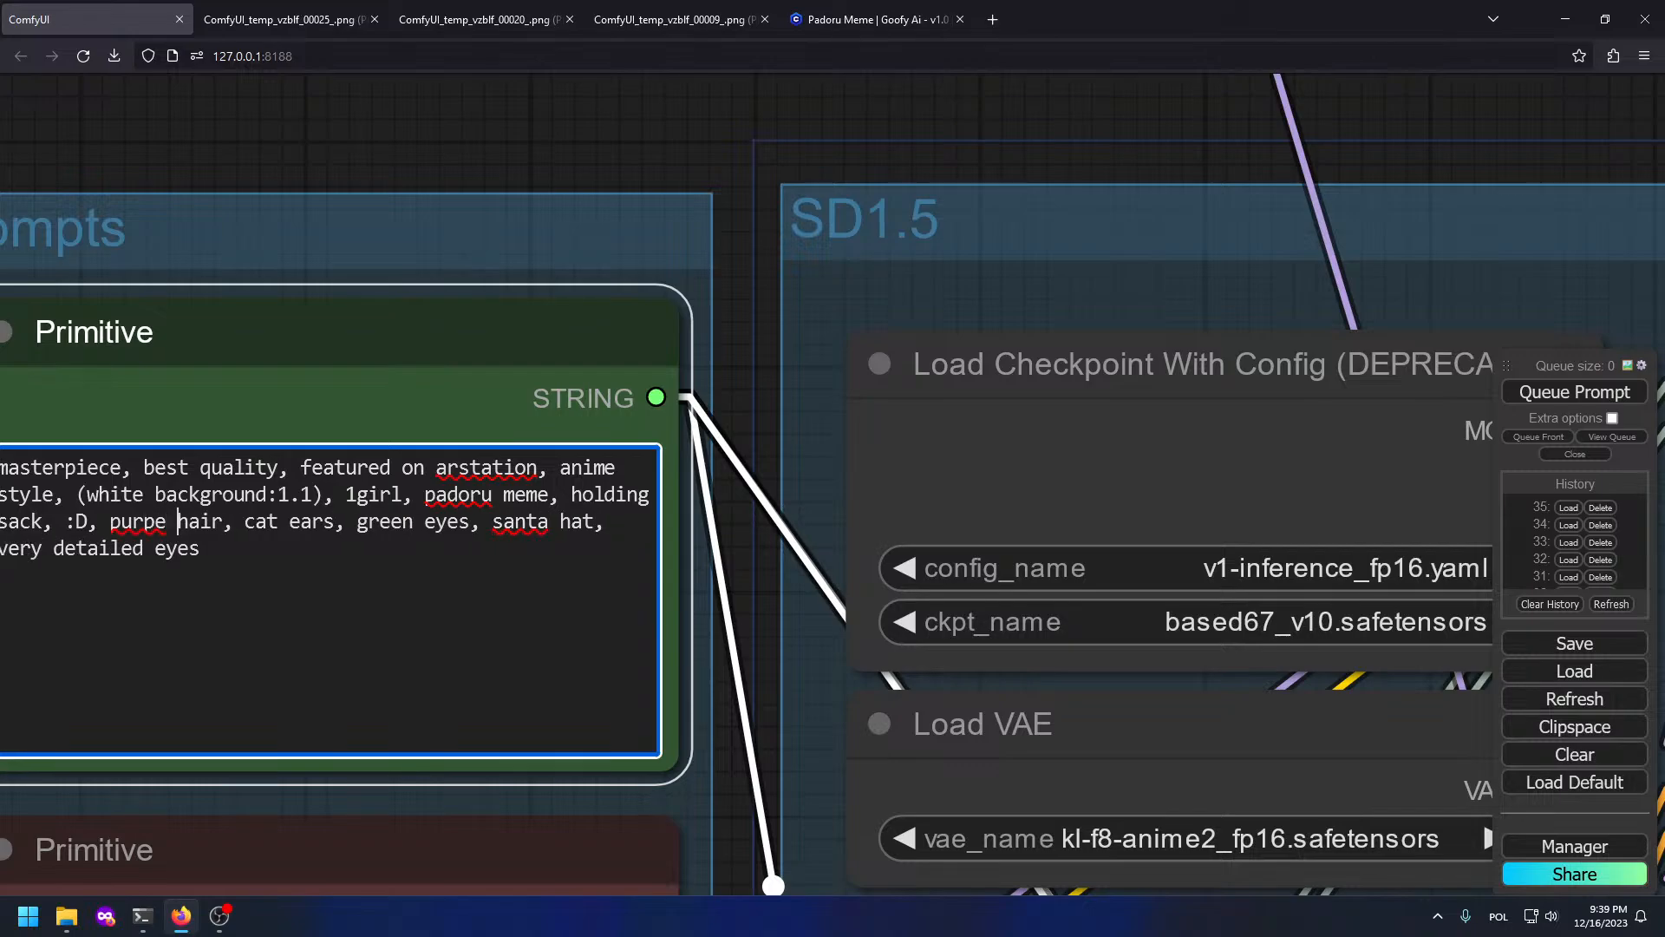
{"action": "key", "text": "BackSpace"}
{"action": "key", "text": "BackSpace"}
{"action": "type", "text": "le"}
{"action": "key", "text": "ctrl+Return"}
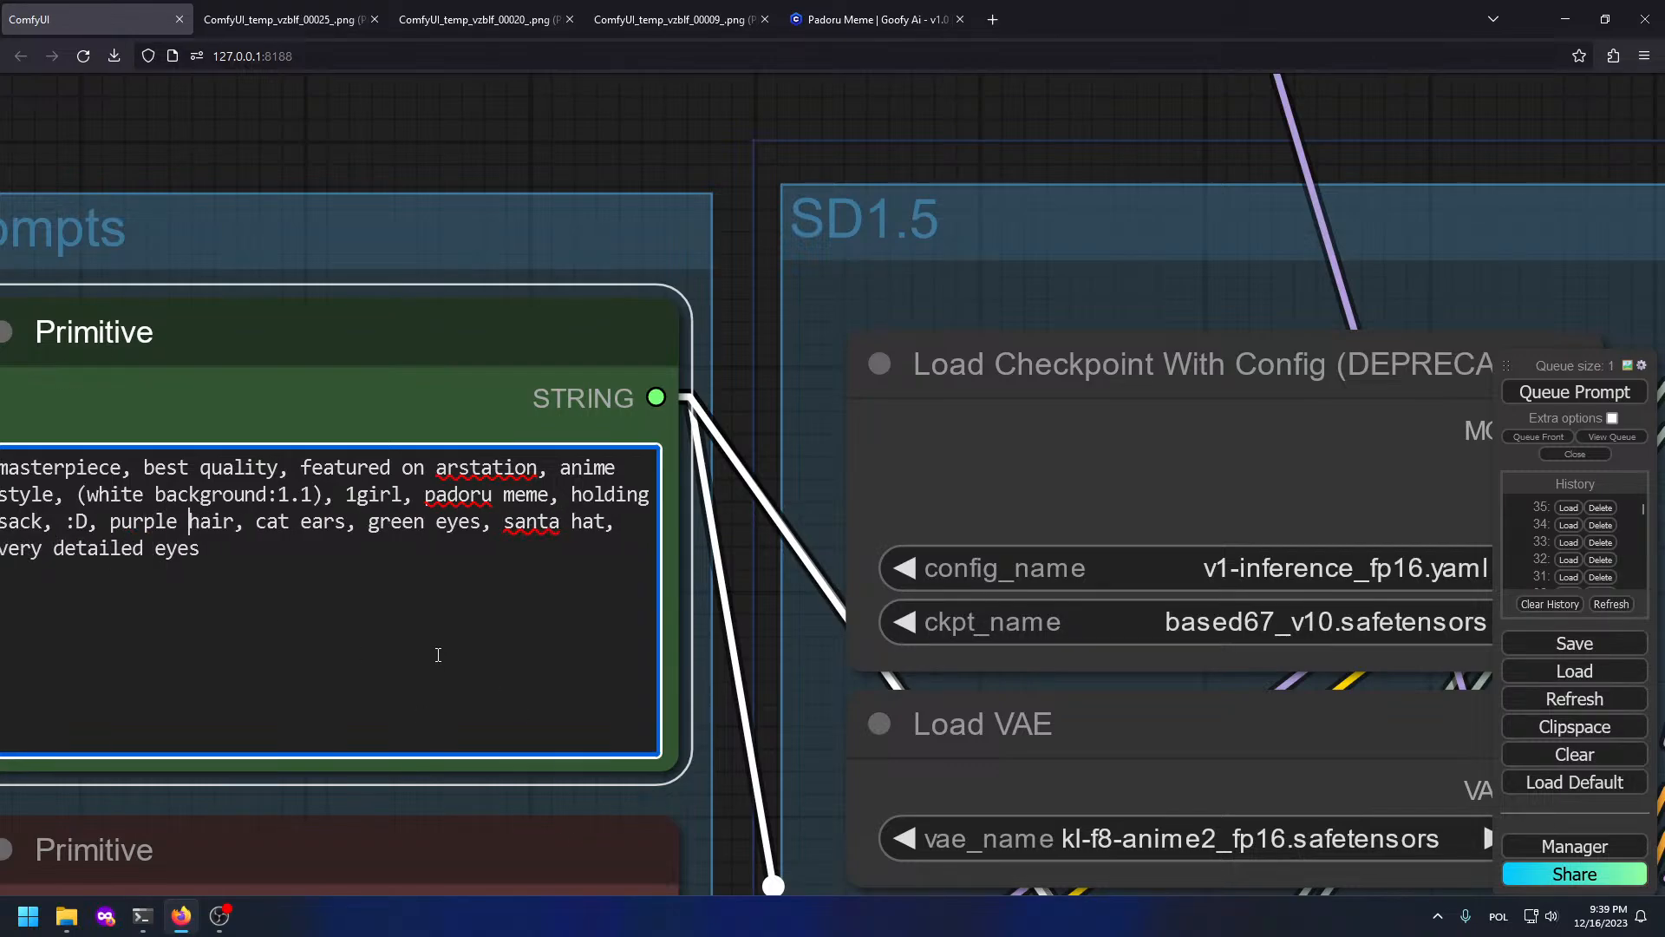
{"action": "scroll", "coordinate": [765, 645], "scroll_direction": "down", "scroll_amount": 8}
{"action": "left_click_drag", "start_coordinate": [941, 715], "coordinate": [78, 499]}
{"action": "left_click_drag", "start_coordinate": [1084, 694], "coordinate": [479, 430]}
{"action": "left_click_drag", "start_coordinate": [903, 656], "coordinate": [358, 465]}
{"action": "scroll", "coordinate": [233, 465], "scroll_direction": "down", "scroll_amount": 4}
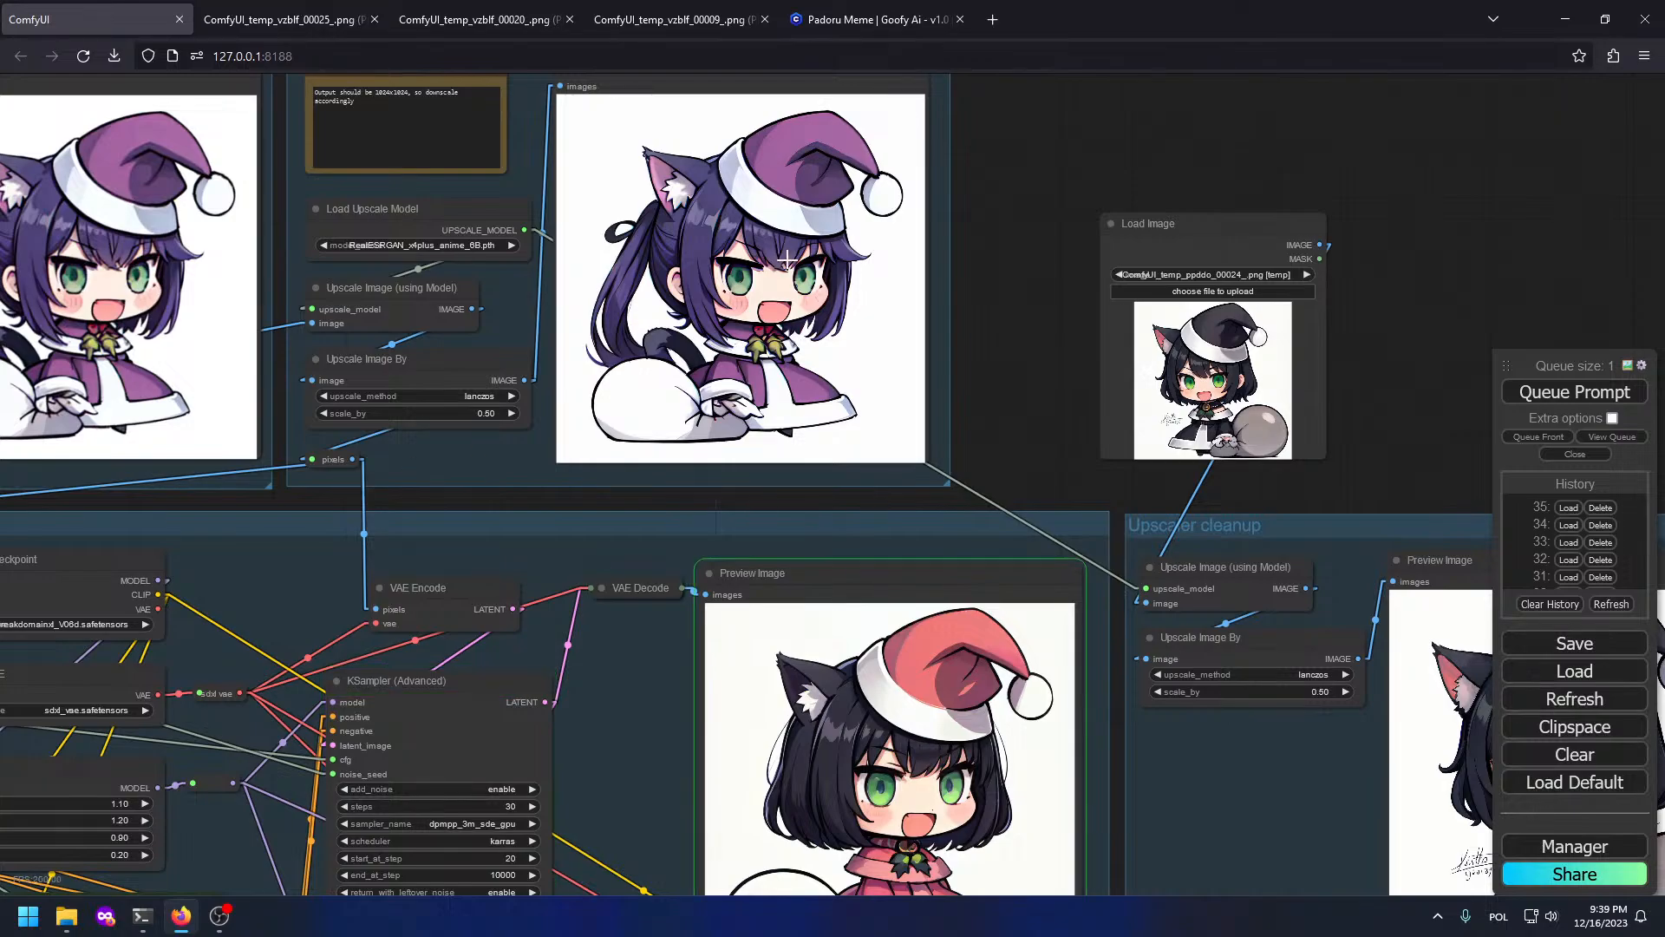
{"action": "left_click_drag", "start_coordinate": [955, 861], "coordinate": [760, 450]}
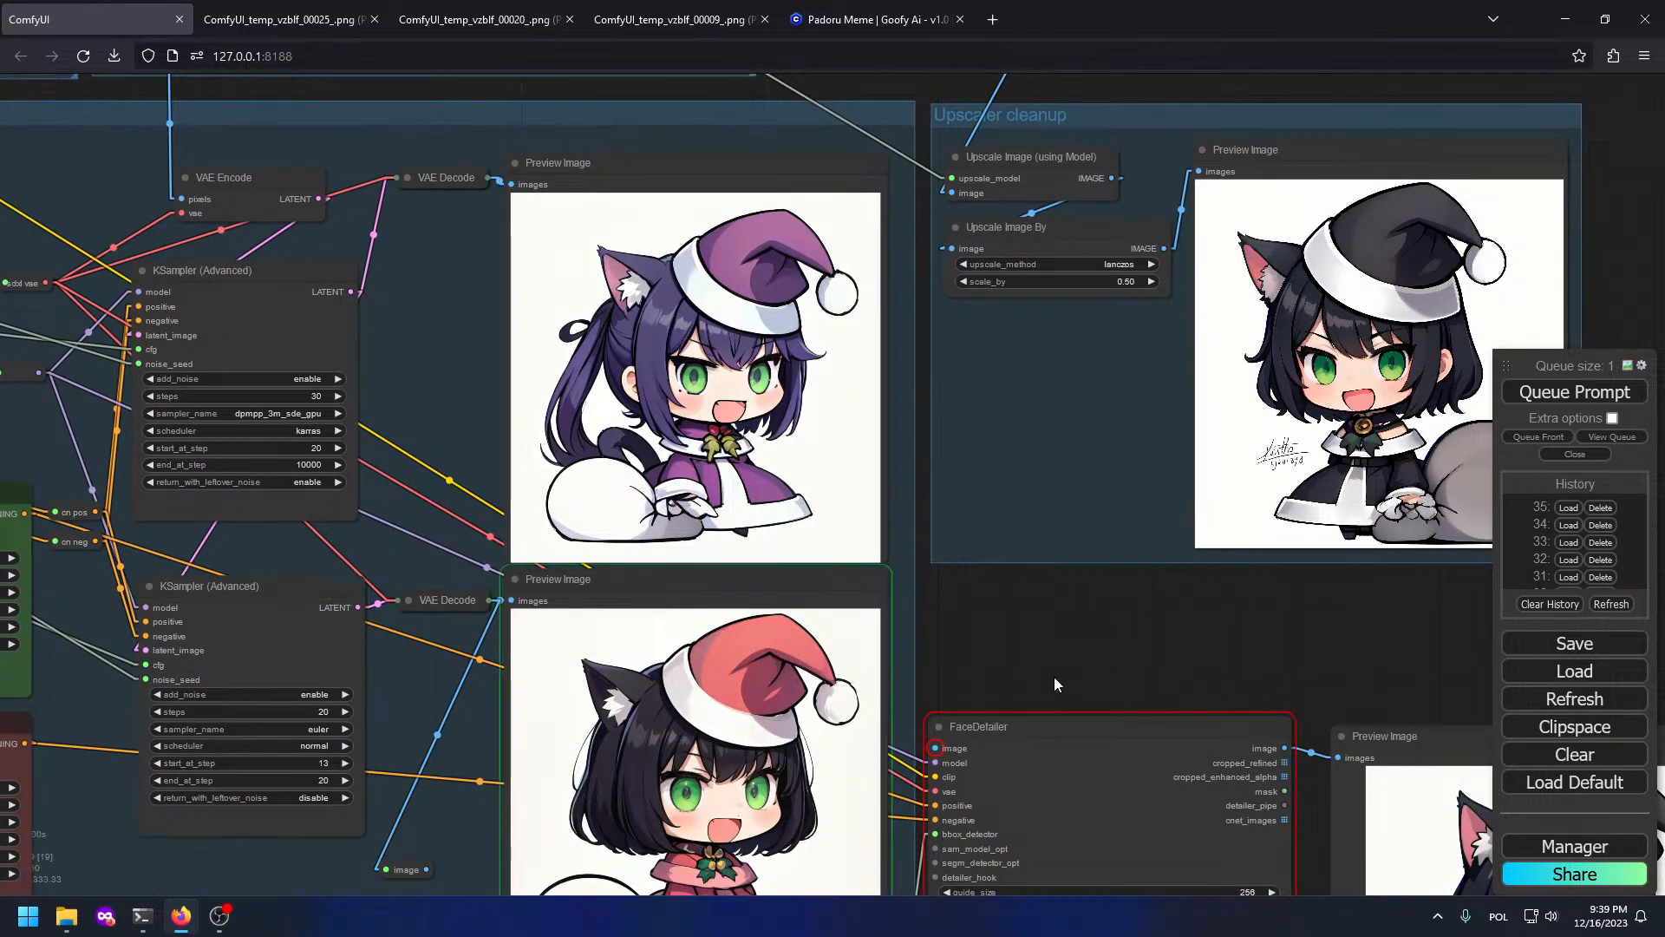
{"action": "left_click_drag", "start_coordinate": [1034, 564], "coordinate": [1128, 300]}
{"action": "left_click_drag", "start_coordinate": [263, 211], "coordinate": [1449, 590]}
{"action": "left_click_drag", "start_coordinate": [322, 372], "coordinate": [724, 833]}
{"action": "scroll", "coordinate": [380, 294], "scroll_direction": "up", "scroll_amount": 4}
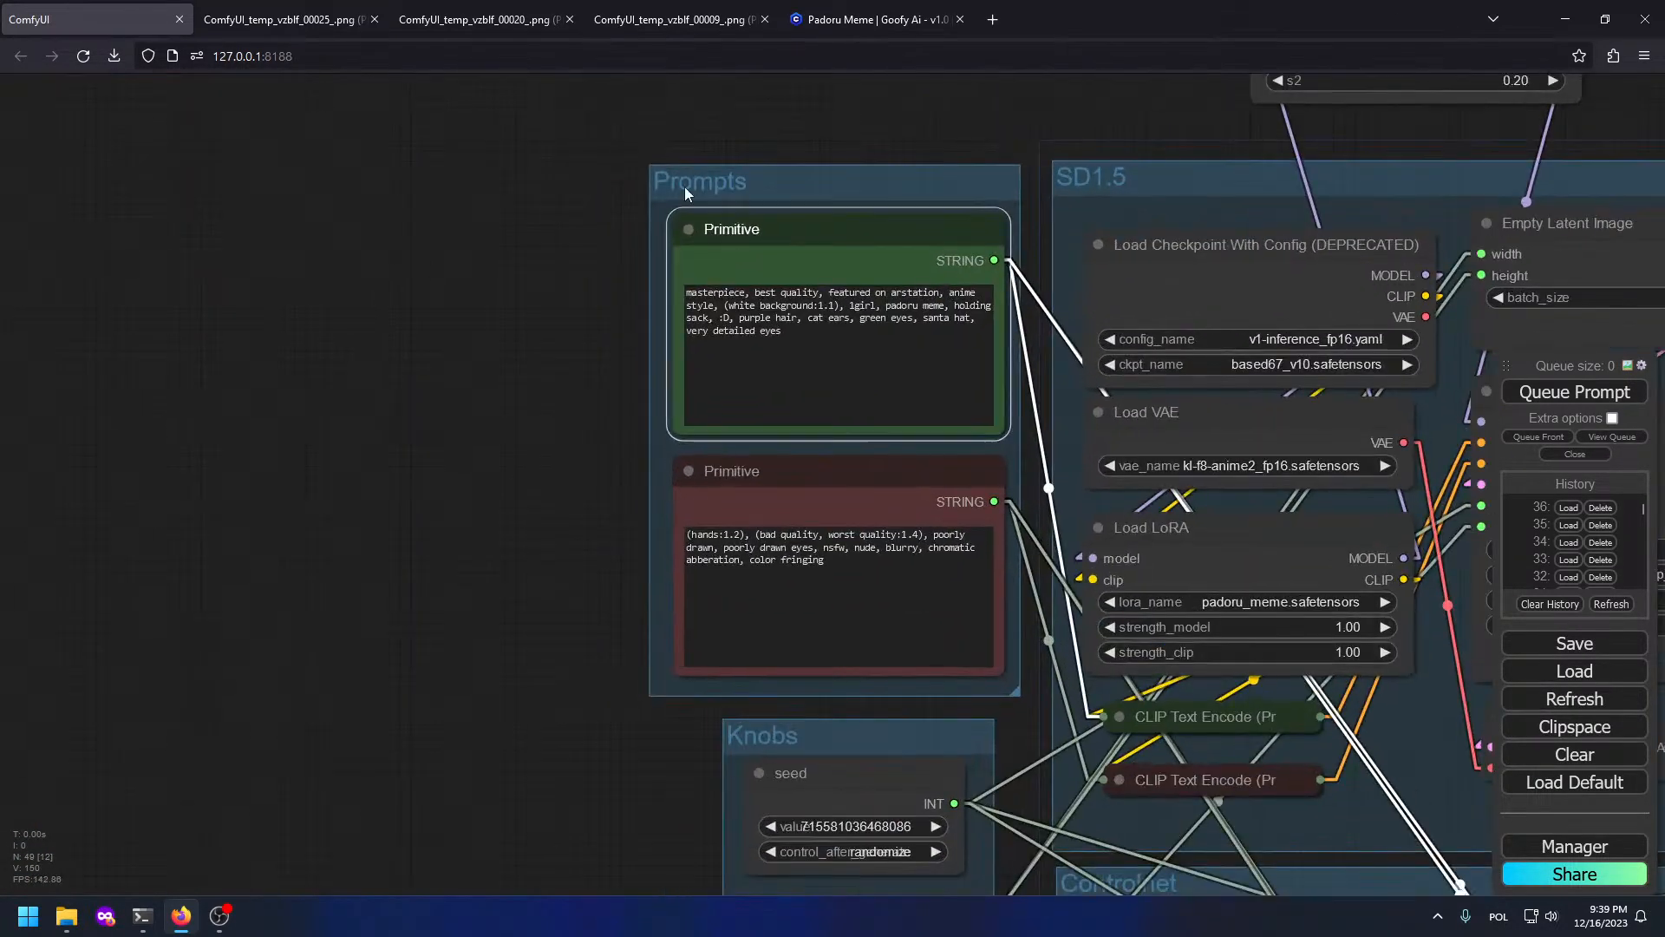
{"action": "scroll", "coordinate": [753, 180], "scroll_direction": "up", "scroll_amount": 8}
{"action": "scroll", "coordinate": [689, 371], "scroll_direction": "down", "scroll_amount": 2}
{"action": "scroll", "coordinate": [607, 763], "scroll_direction": "down", "scroll_amount": 6}
{"action": "left_click_drag", "start_coordinate": [607, 833], "coordinate": [26, 277]}
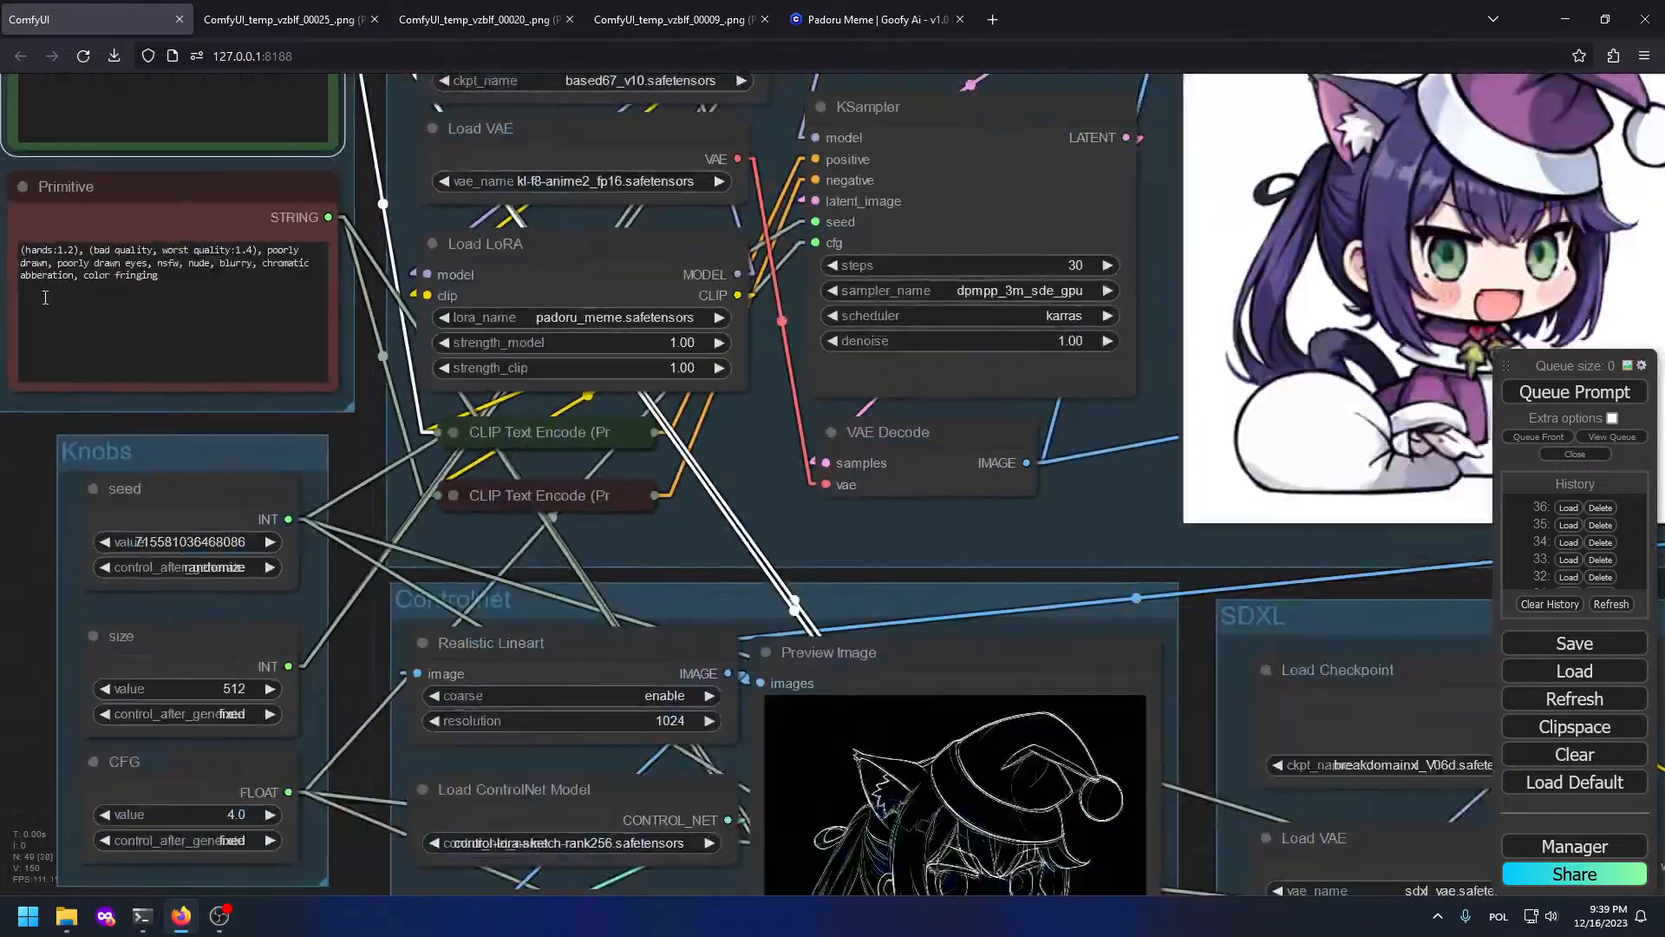
{"action": "scroll", "coordinate": [253, 525], "scroll_direction": "down", "scroll_amount": 4}
Step: Try a 'canny' node search in the ControlNet group, then dismiss it
{"action": "left_click_drag", "start_coordinate": [48, 855], "coordinate": [163, 559]}
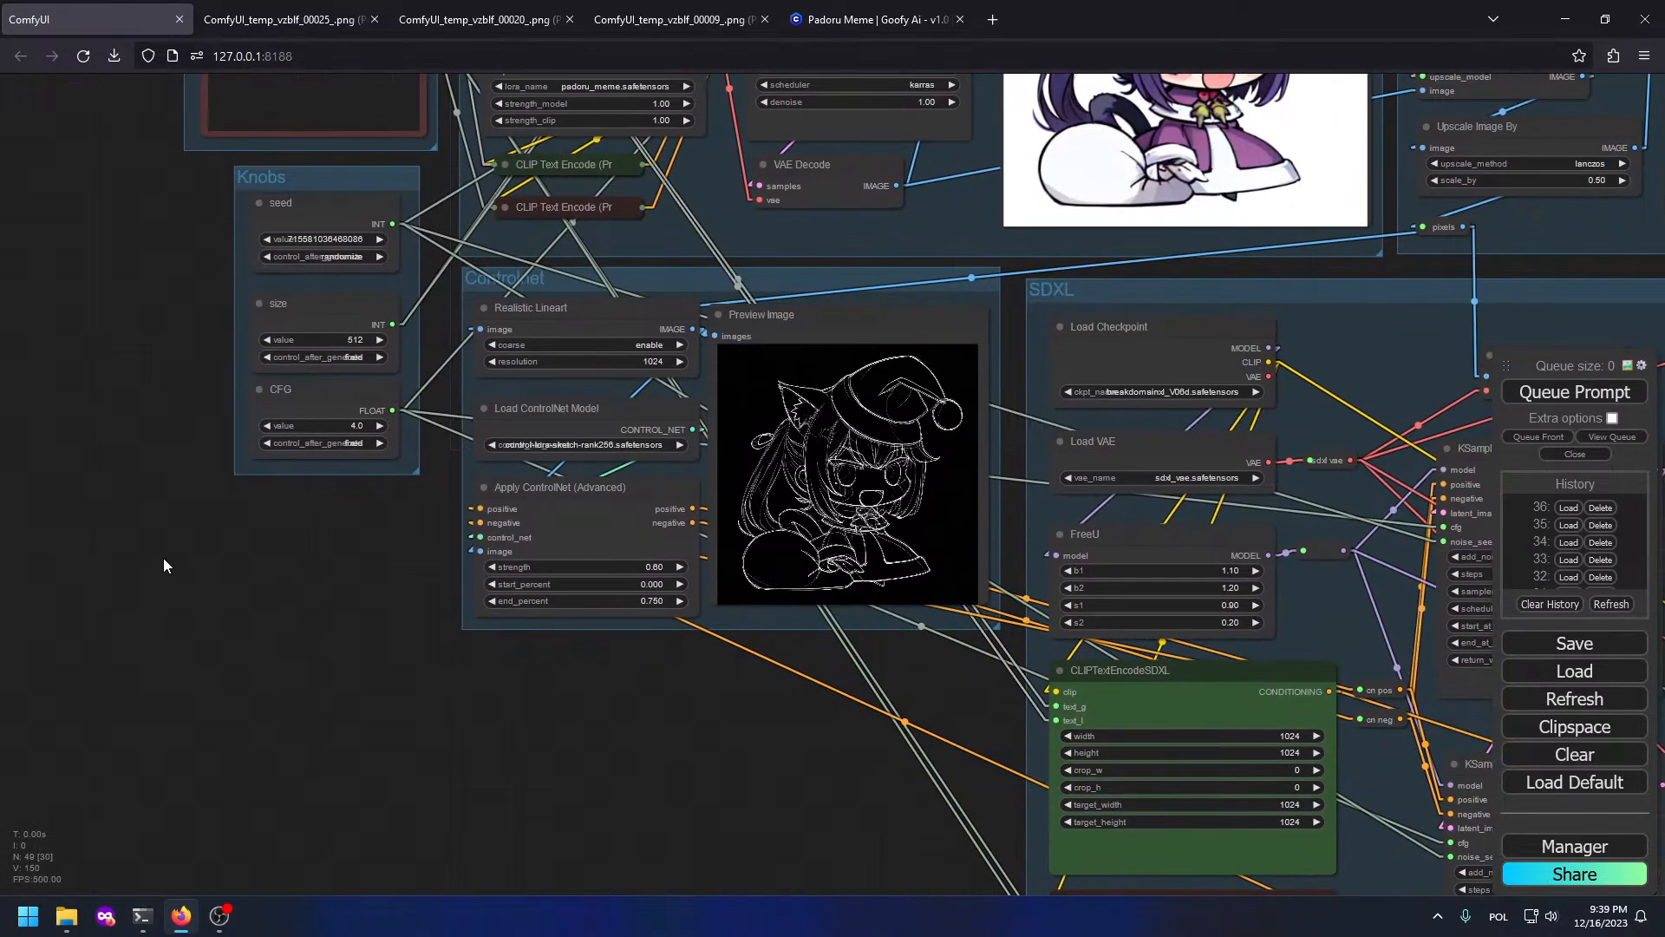
{"action": "double_click", "coordinate": [163, 558]}
{"action": "type", "text": "canny"}
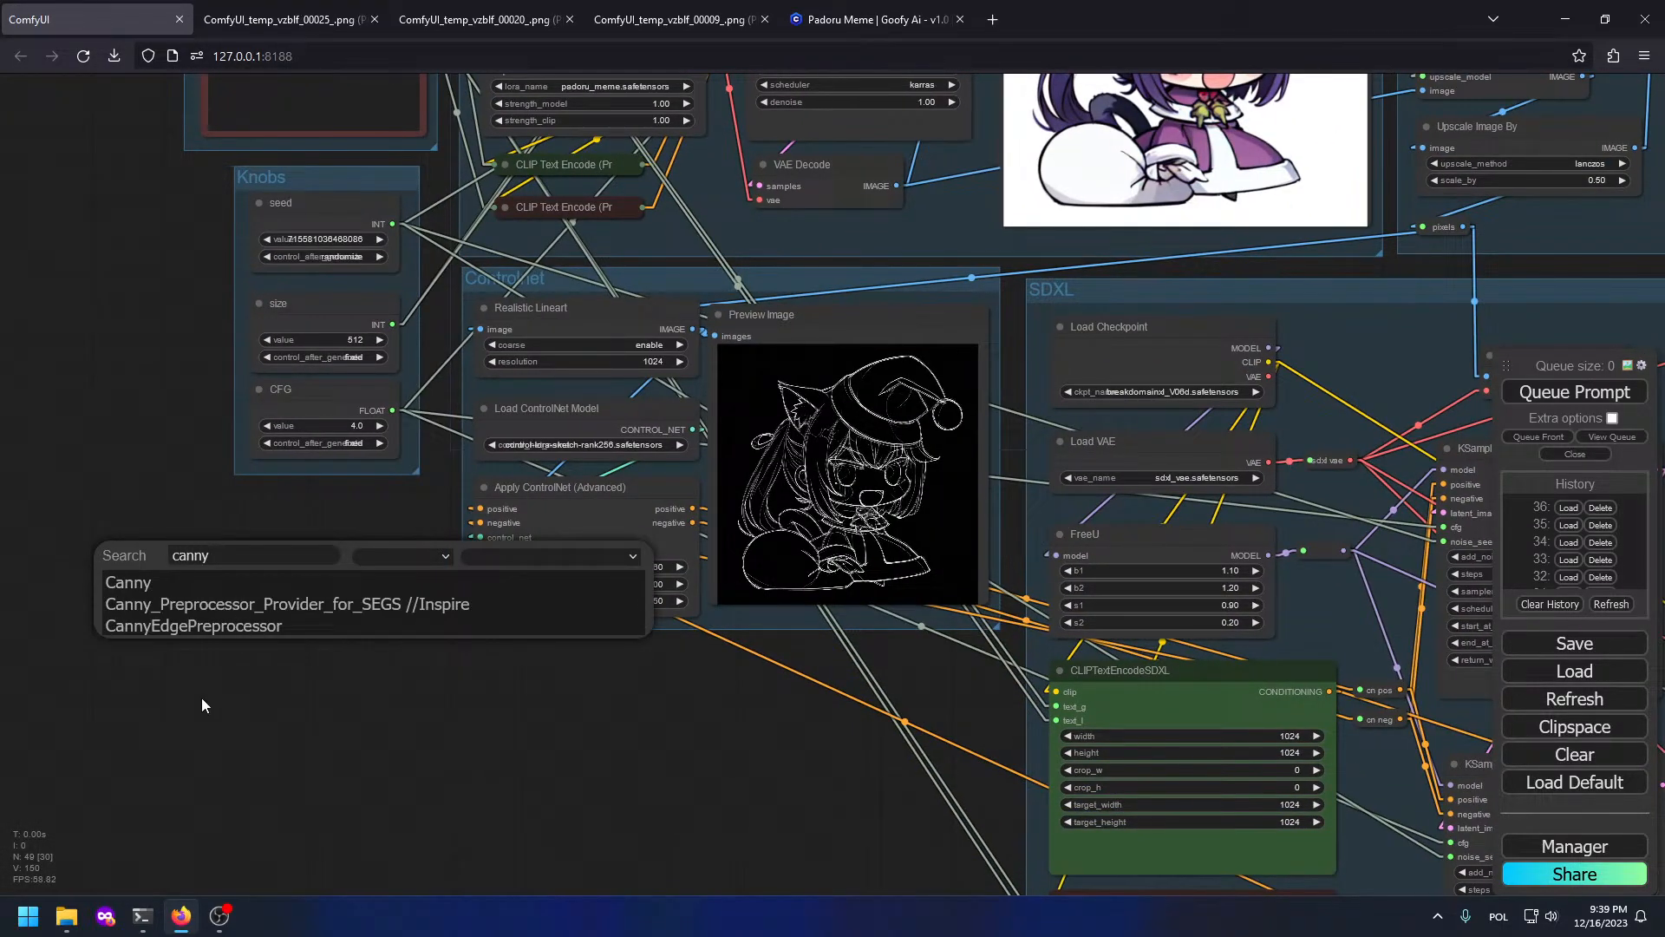
{"action": "double_click", "coordinate": [189, 581]}
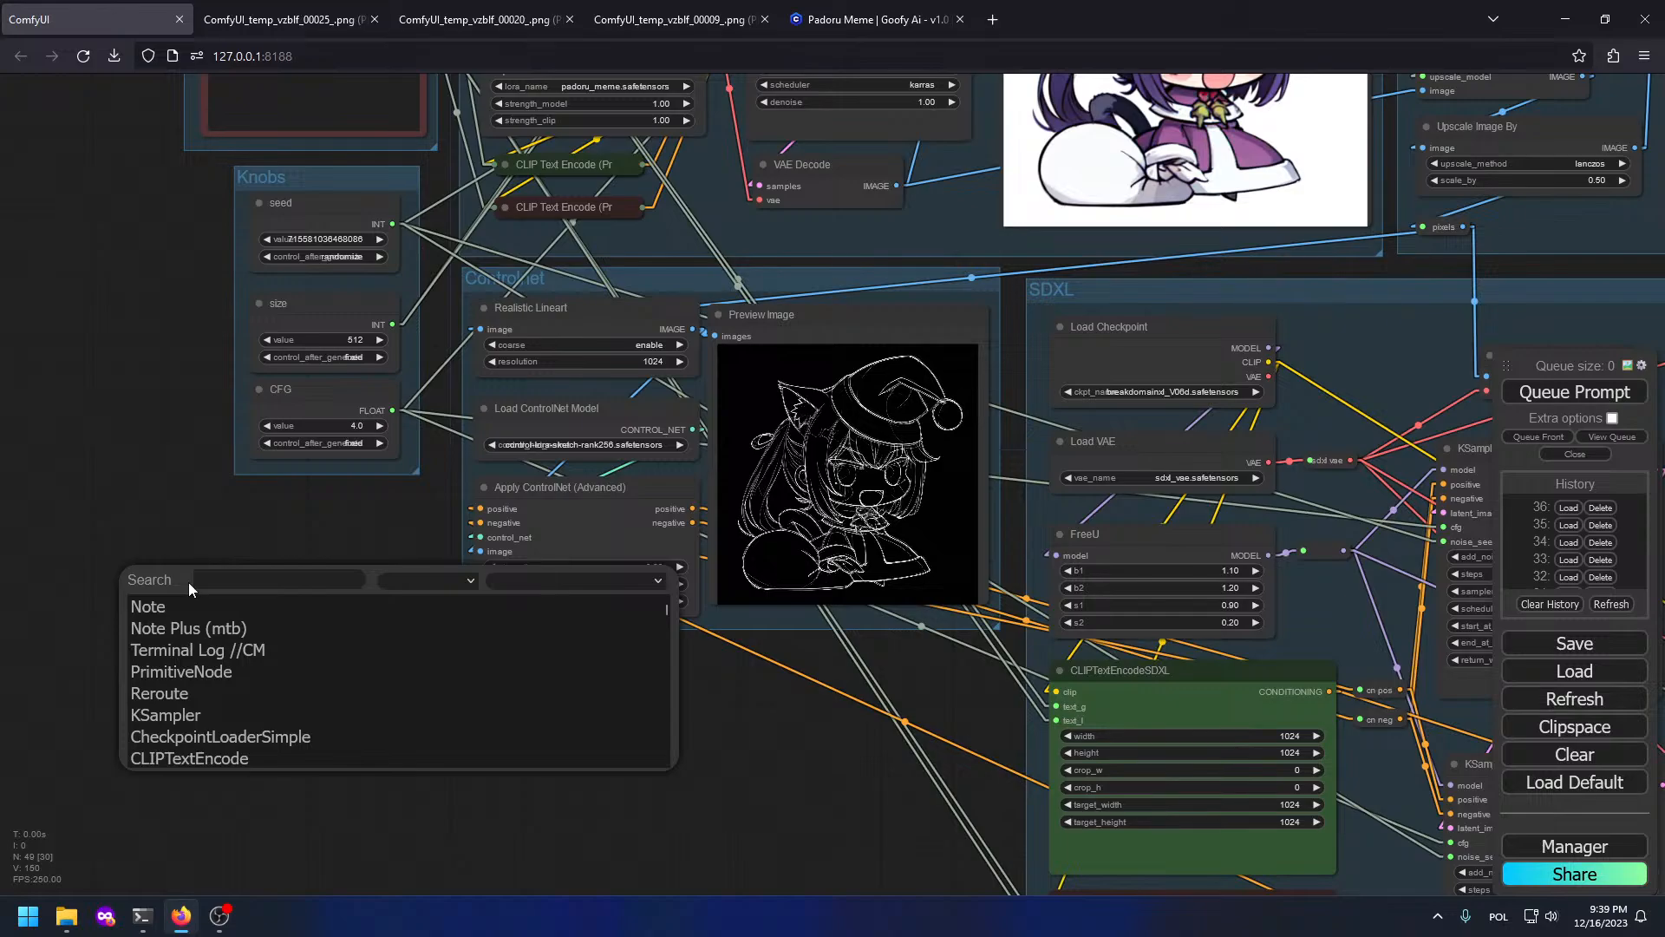
{"action": "key", "text": "Escape"}
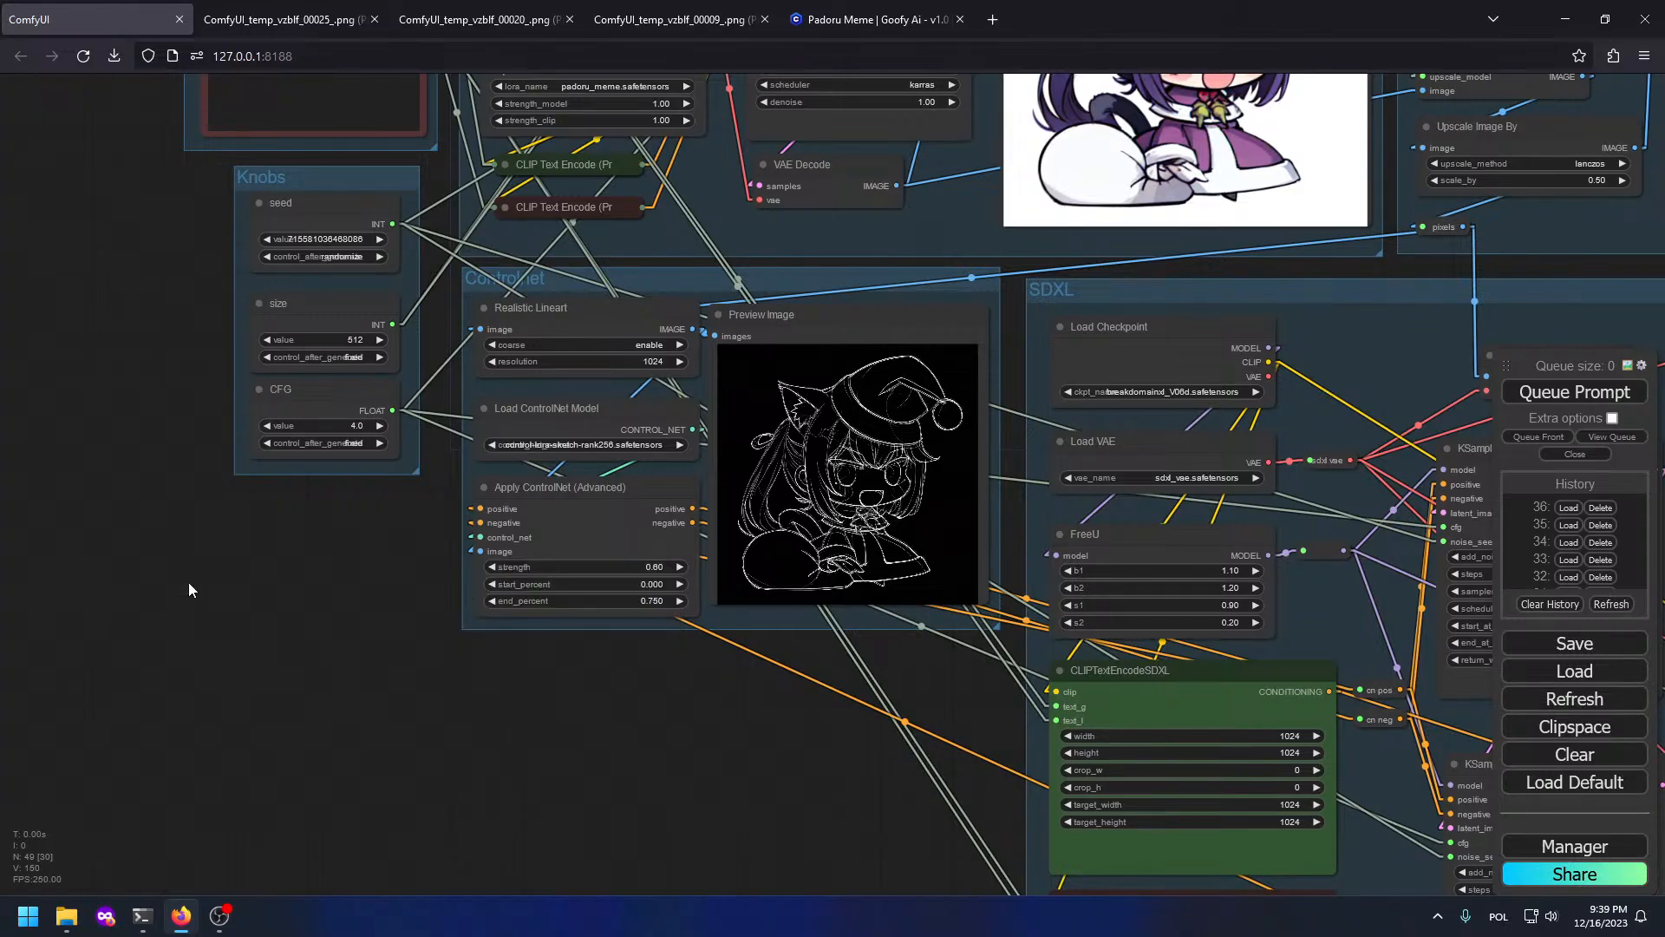
Step: Add an Anime Lineart preprocessor from Line Extractors with resolution 1024
{"action": "right_click", "coordinate": [189, 581]}
{"action": "left_click", "coordinate": [187, 588]}
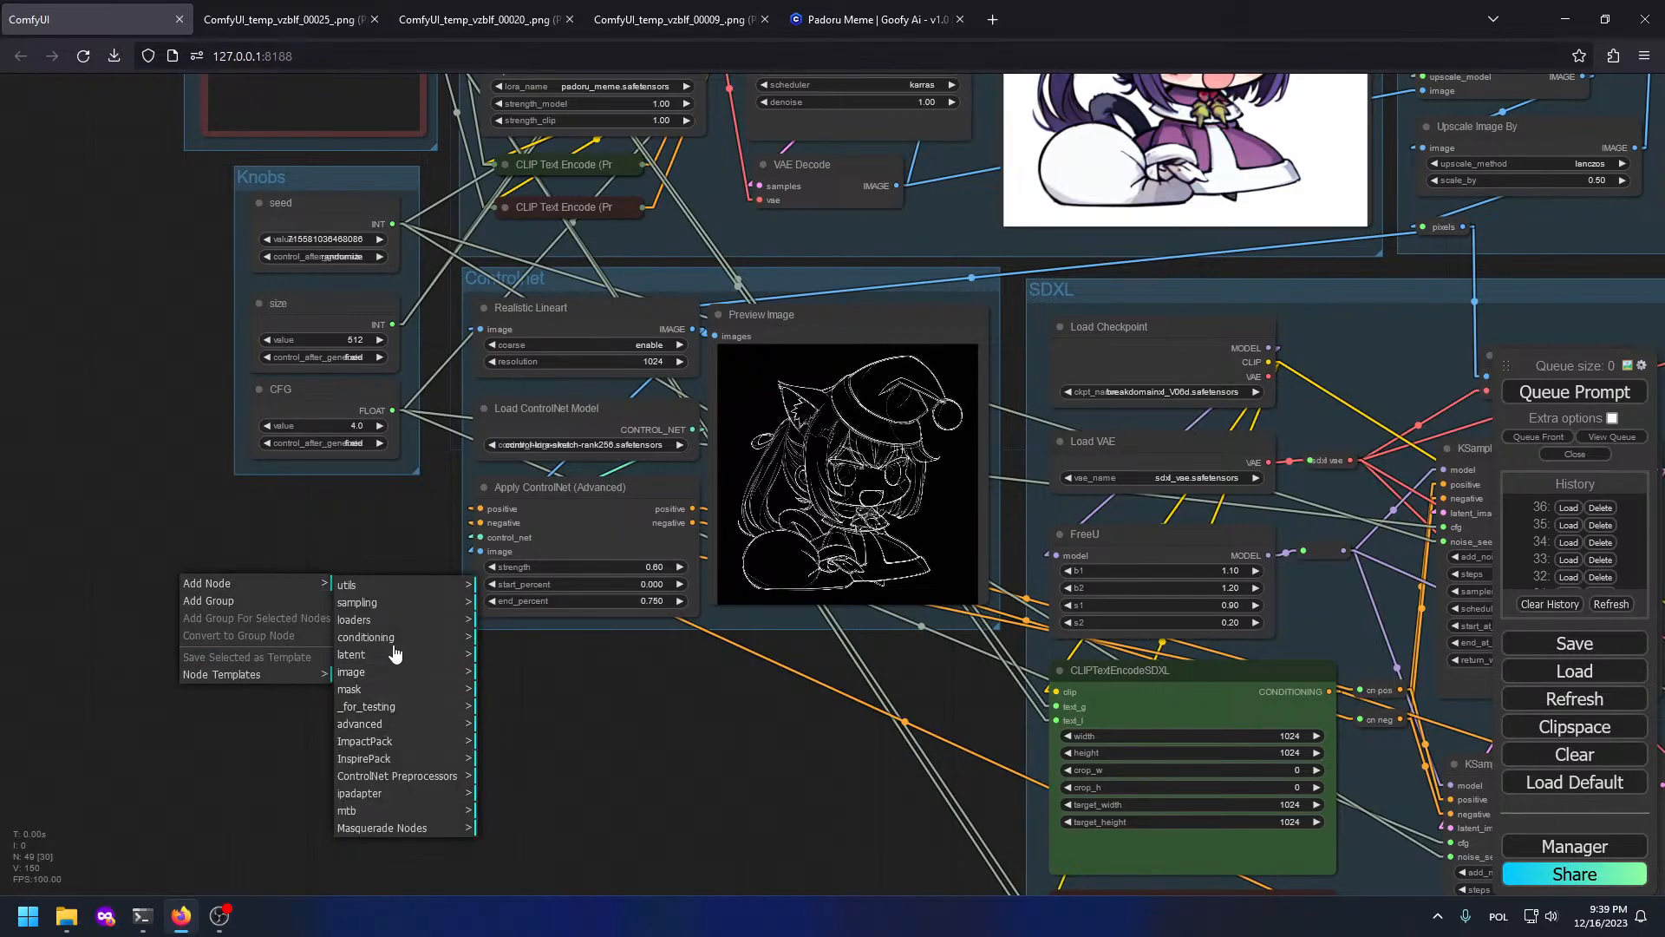
{"action": "left_click", "coordinate": [403, 777]}
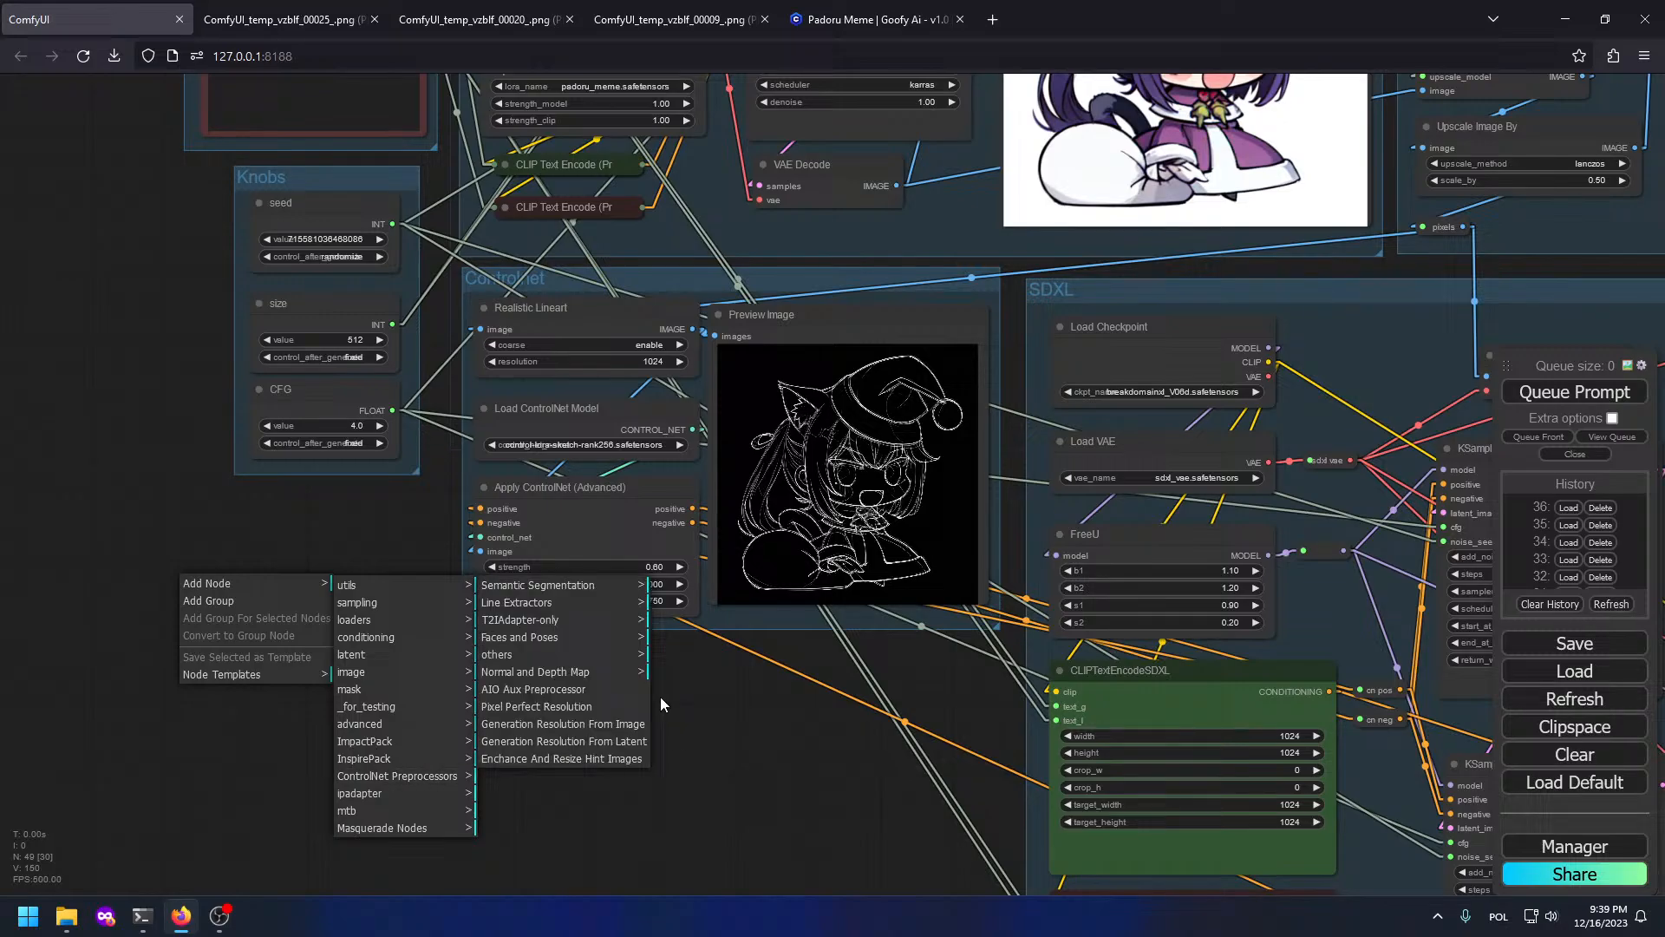
{"action": "left_click", "coordinate": [560, 603]}
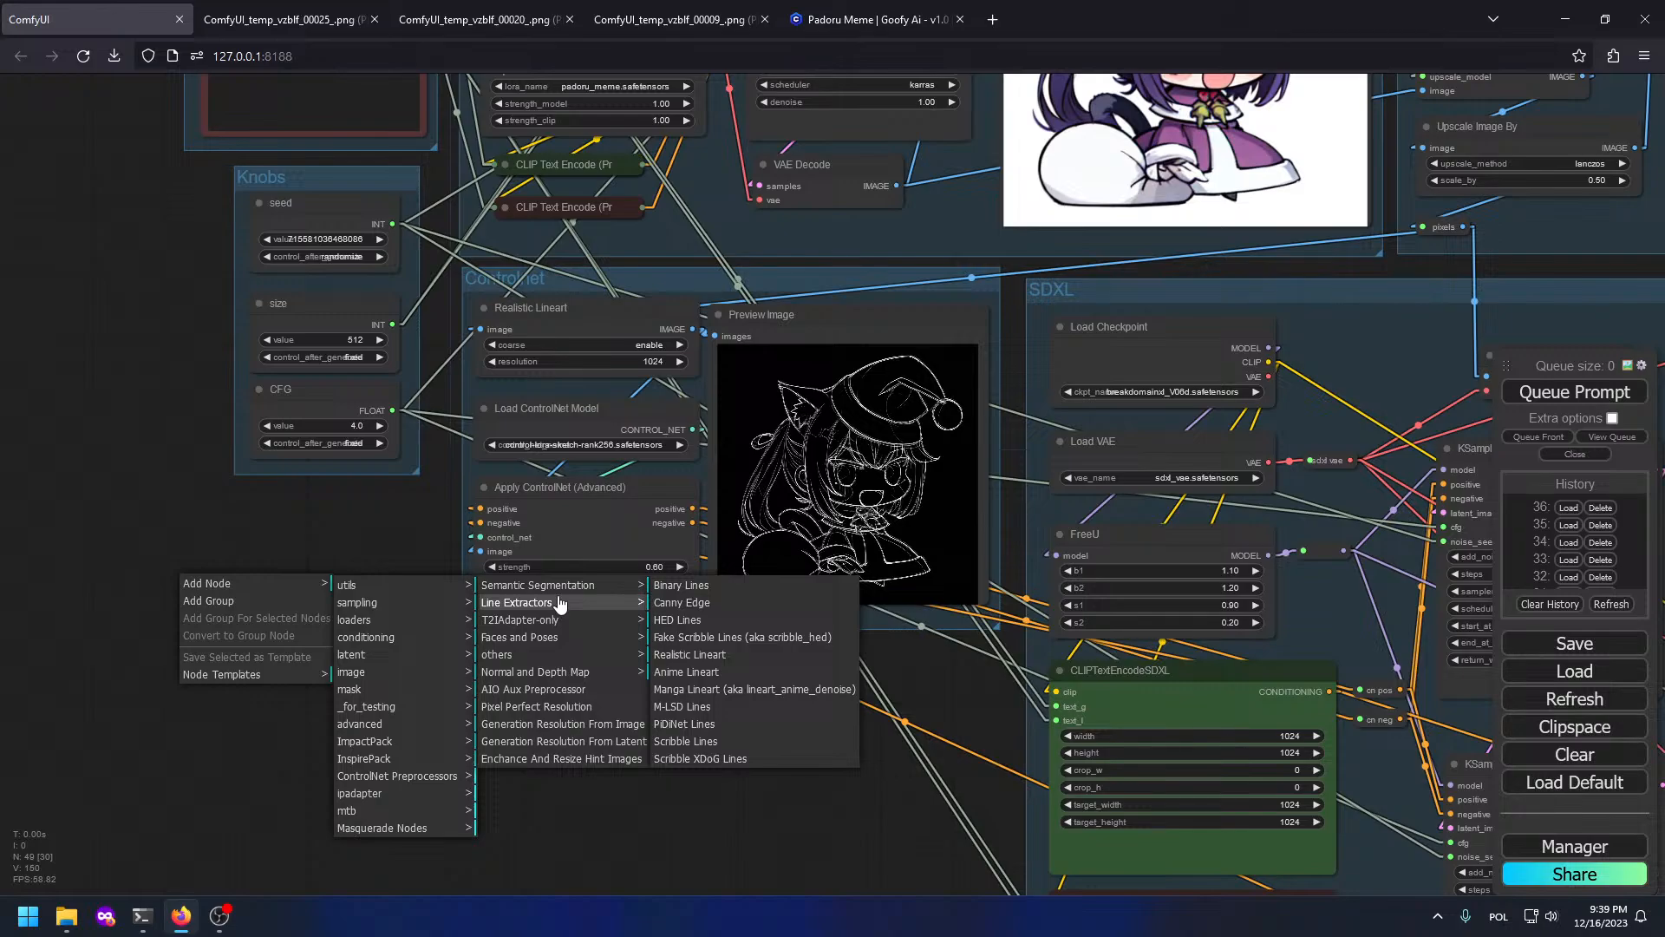
{"action": "left_click", "coordinate": [686, 672]}
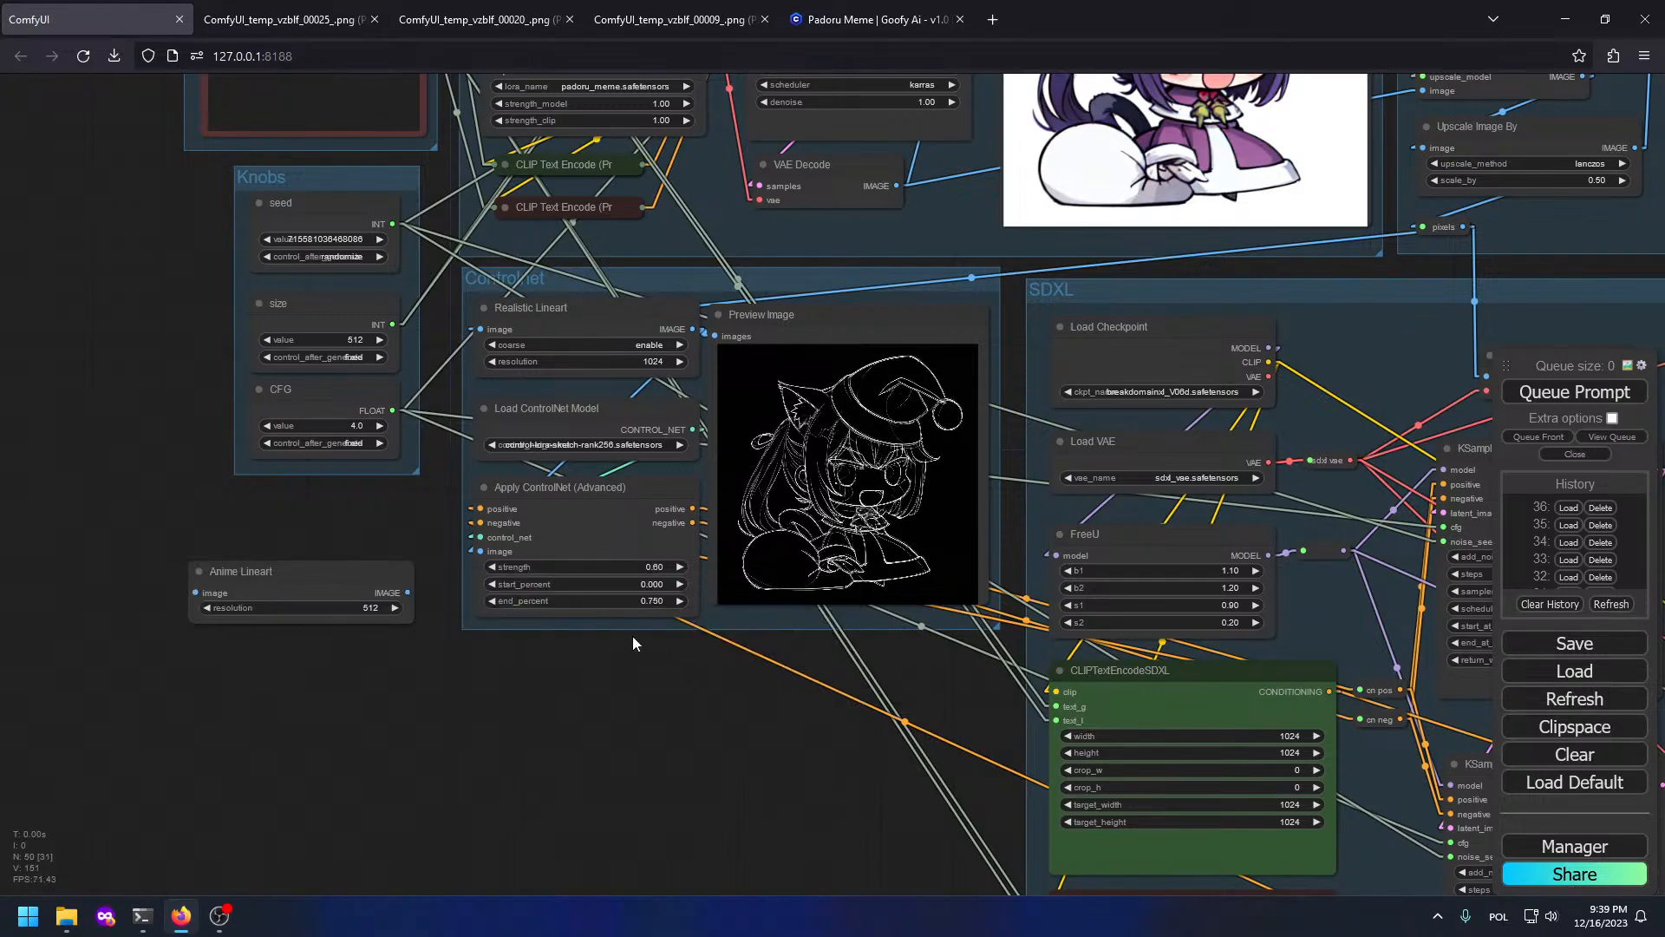
{"action": "left_click", "coordinate": [382, 607]}
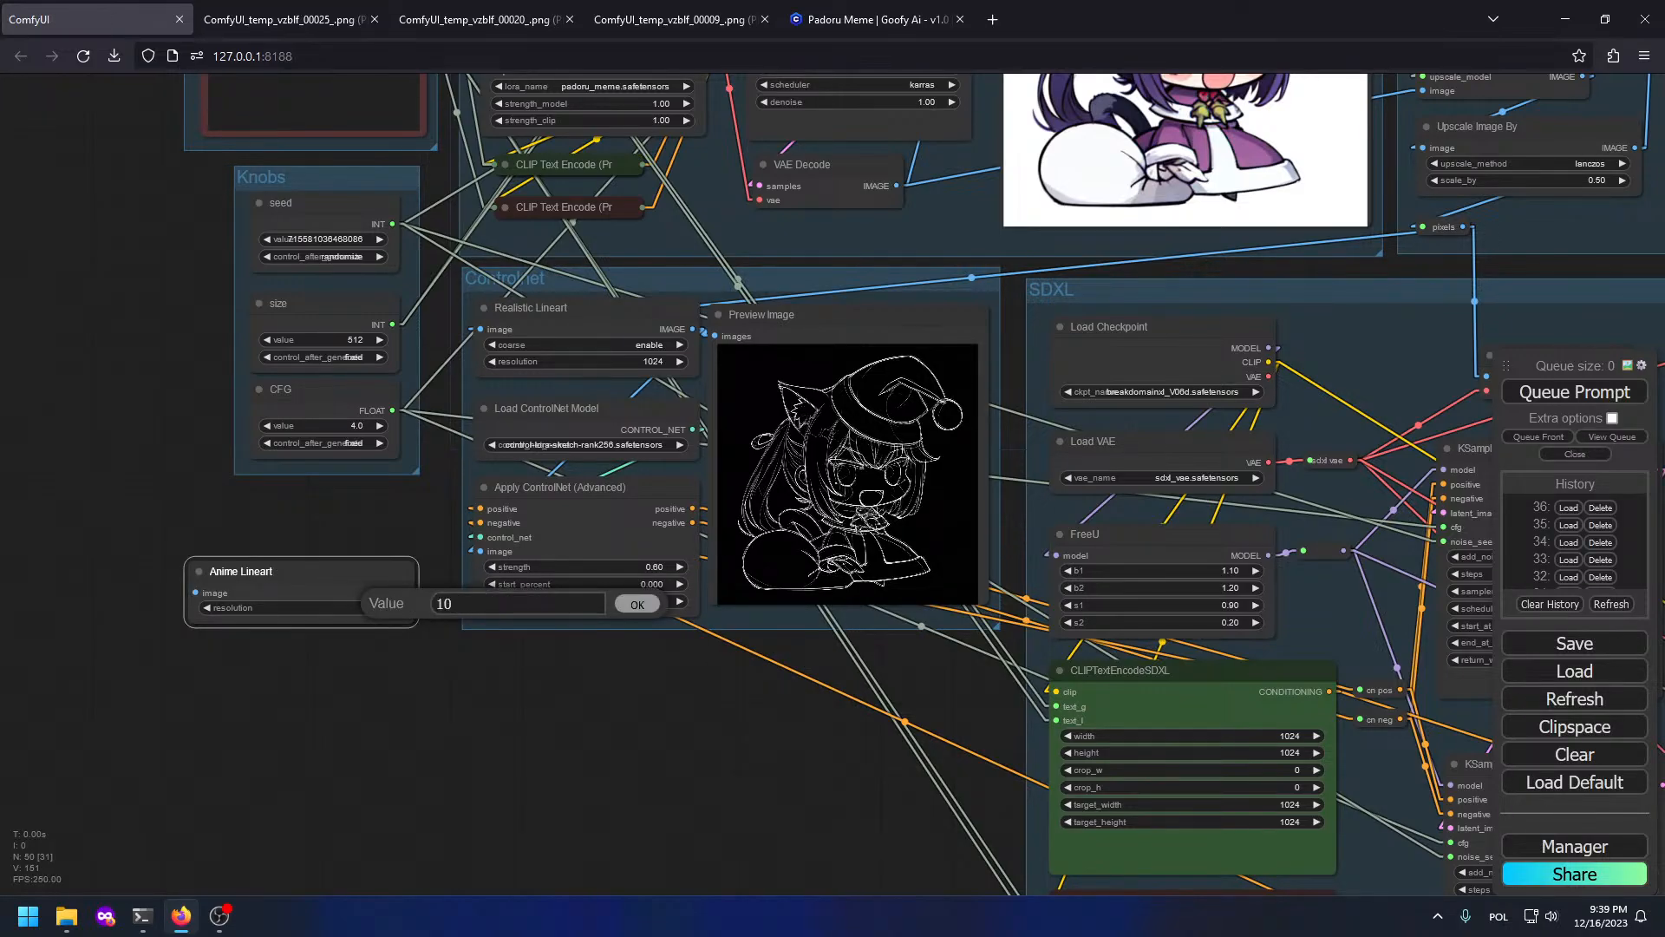
{"action": "key", "text": "Return"}
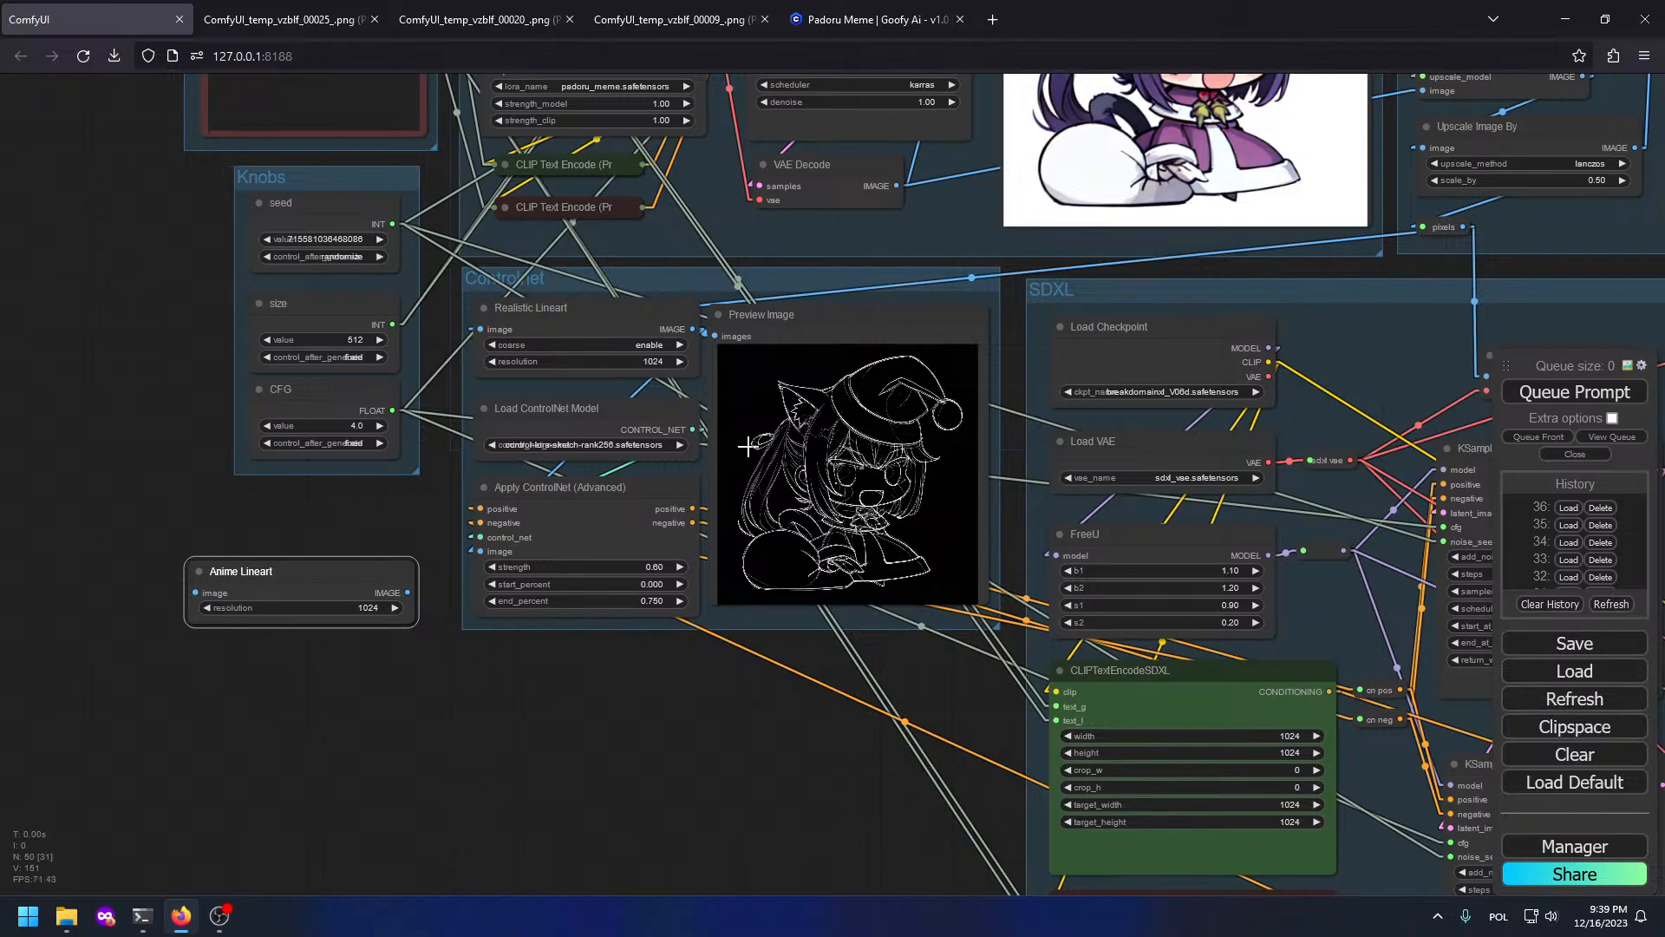
Step: Feed the source image into Anime Lineart and attach a resized Preview Image node
{"action": "scroll", "coordinate": [755, 442], "scroll_direction": "down", "scroll_amount": 2}
{"action": "left_click_drag", "start_coordinate": [811, 341], "coordinate": [584, 513]}
{"action": "left_click_drag", "start_coordinate": [1118, 436], "coordinate": [92, 739]}
{"action": "left_click_drag", "start_coordinate": [262, 702], "coordinate": [304, 642]}
{"action": "left_click", "coordinate": [334, 755]}
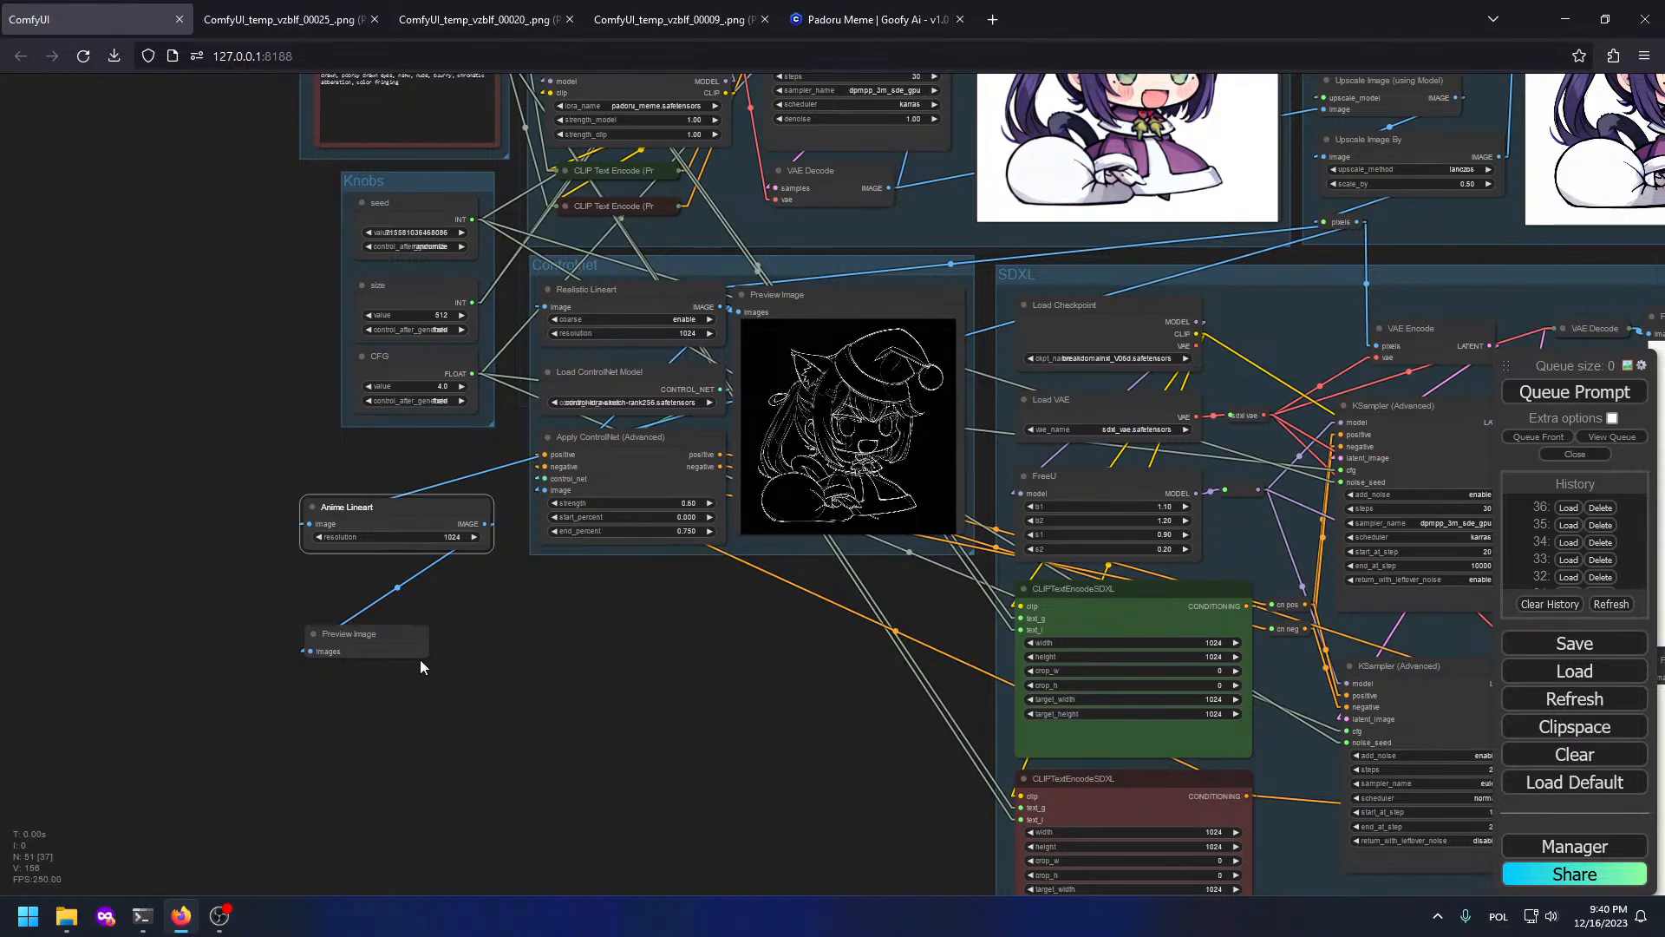
{"action": "left_click_drag", "start_coordinate": [427, 657], "coordinate": [652, 896]}
{"action": "left_click_drag", "start_coordinate": [482, 643], "coordinate": [801, 589]}
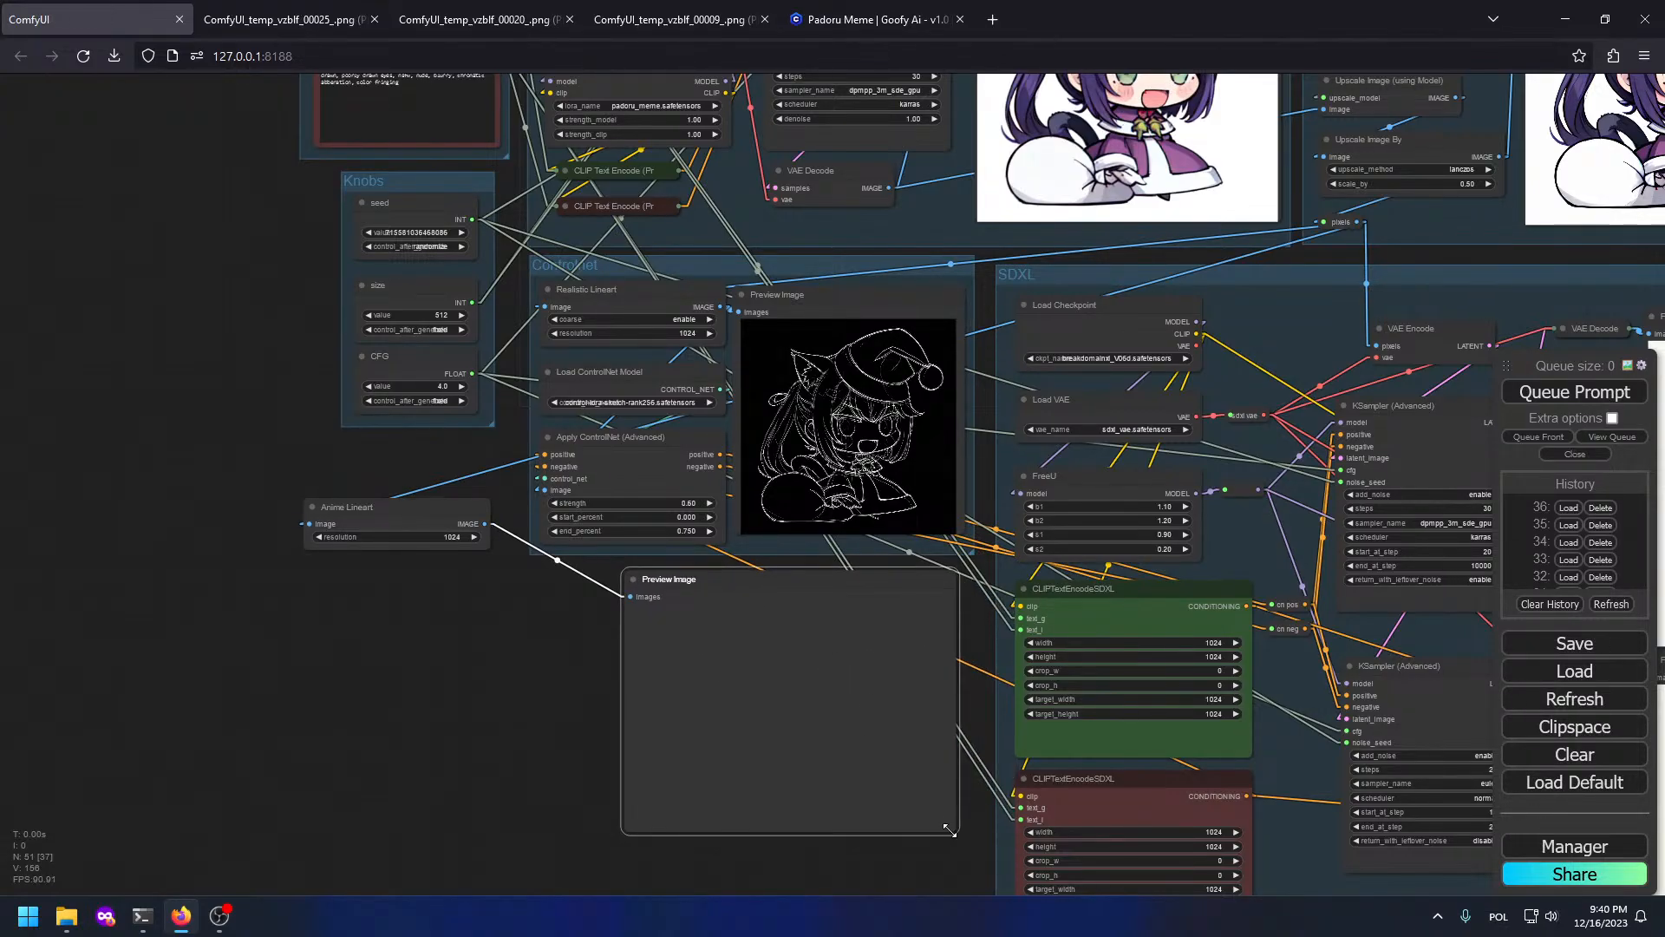
{"action": "left_click_drag", "start_coordinate": [955, 835], "coordinate": [893, 860]}
Step: Run the workflow and view the generated lineart preview
{"action": "left_click", "coordinate": [1574, 391]}
{"action": "scroll", "coordinate": [918, 460], "scroll_direction": "down", "scroll_amount": 3}
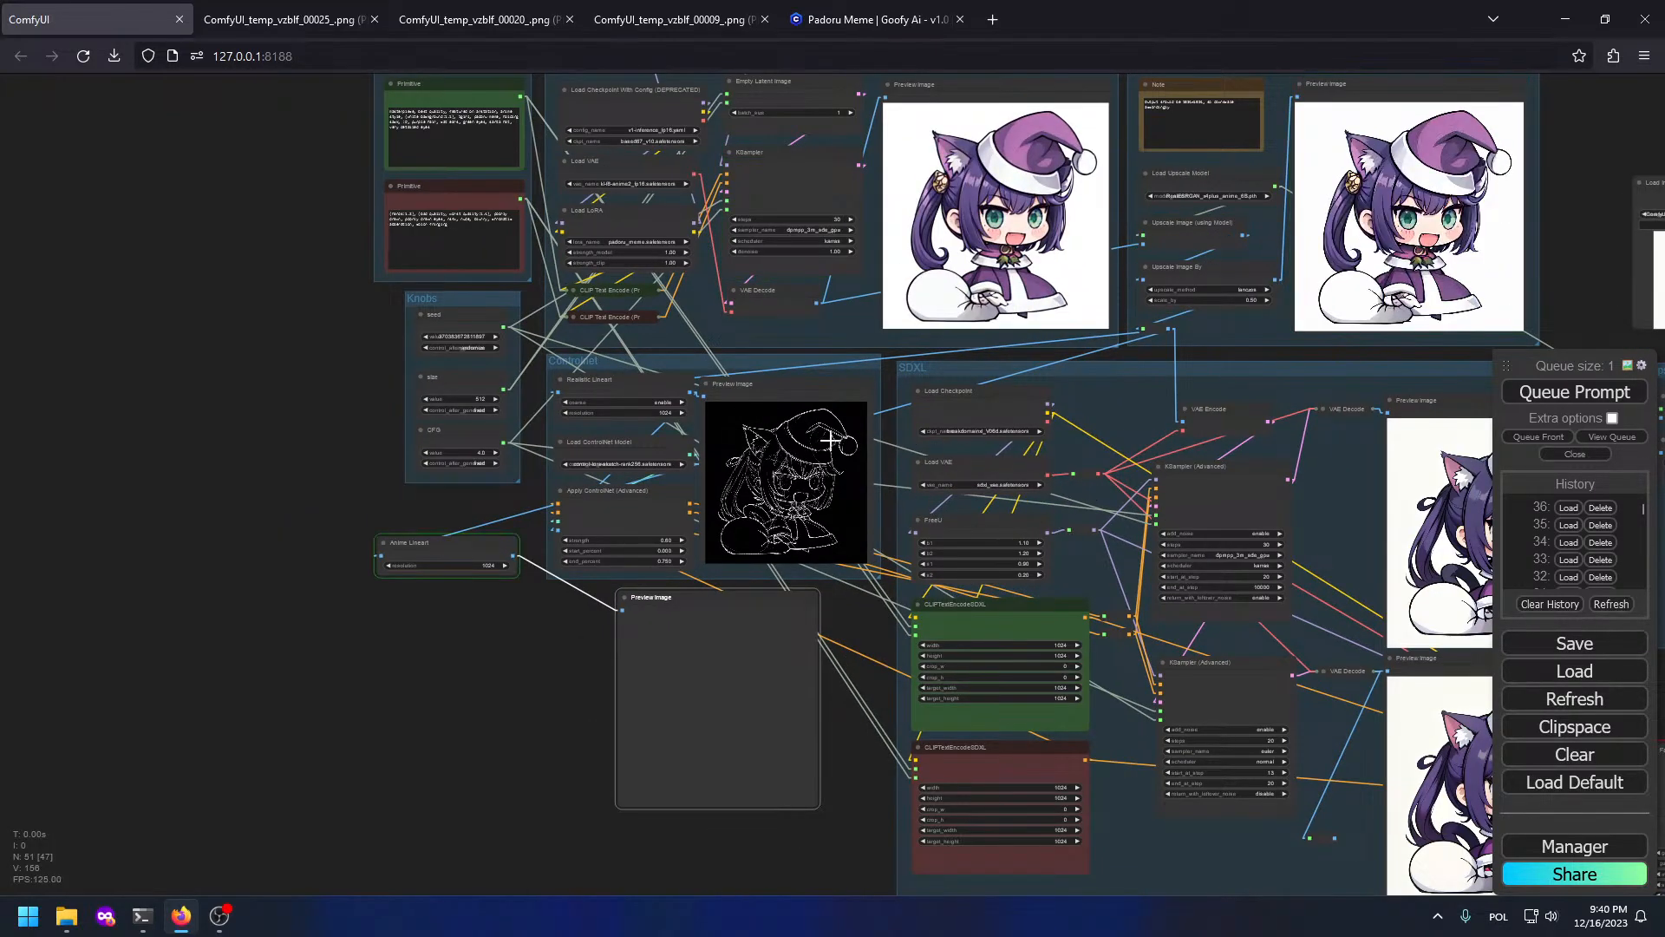
{"action": "scroll", "coordinate": [918, 460], "scroll_direction": "up", "scroll_amount": 2}
{"action": "scroll", "coordinate": [759, 438], "scroll_direction": "up", "scroll_amount": 2}
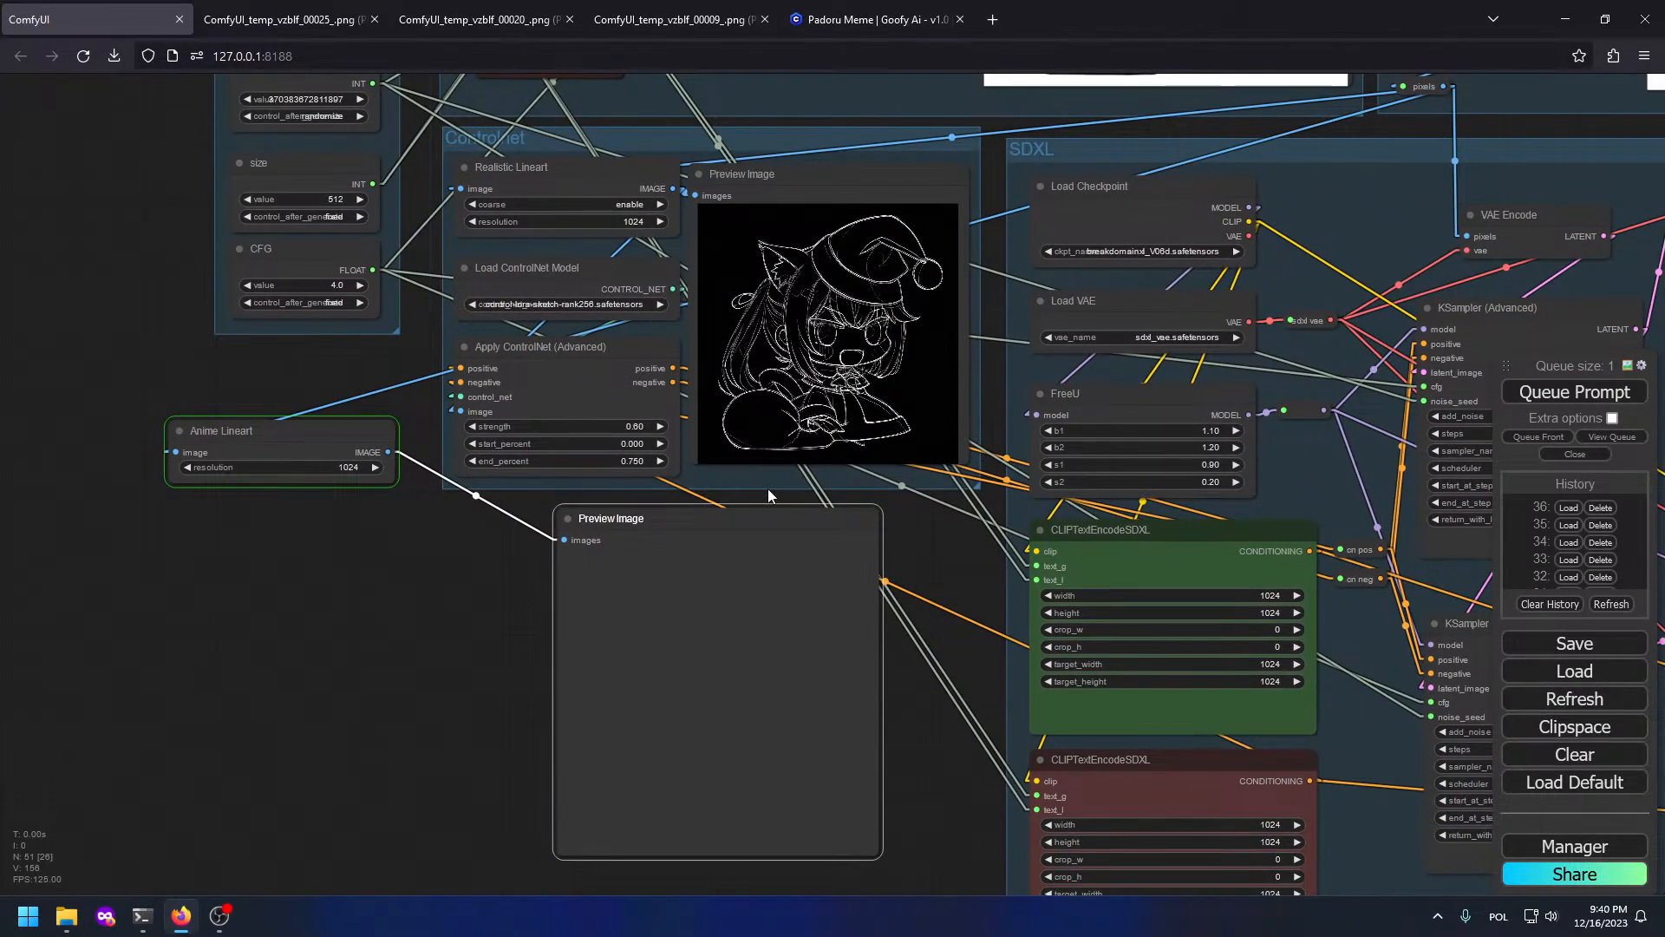
{"action": "scroll", "coordinate": [767, 496], "scroll_direction": "up", "scroll_amount": 3}
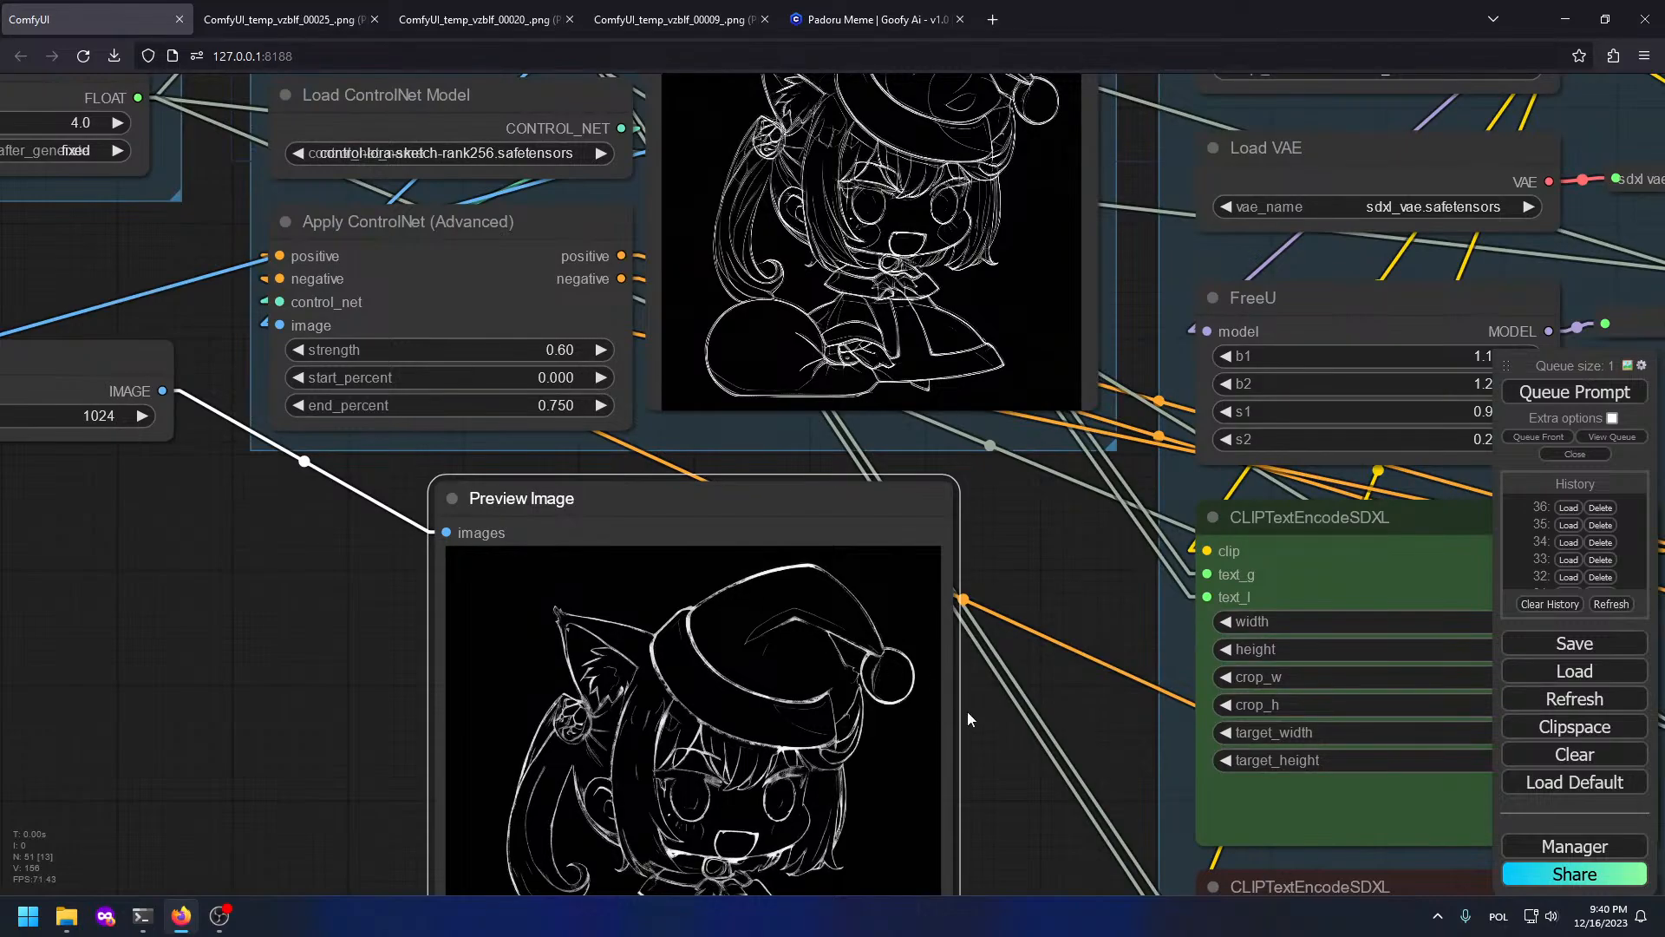
{"action": "left_click_drag", "start_coordinate": [1008, 520], "coordinate": [1019, 331]}
Step: Connect the Anime Lineart output to Apply ControlNet's image input
{"action": "left_click_drag", "start_coordinate": [768, 305], "coordinate": [1033, 468]}
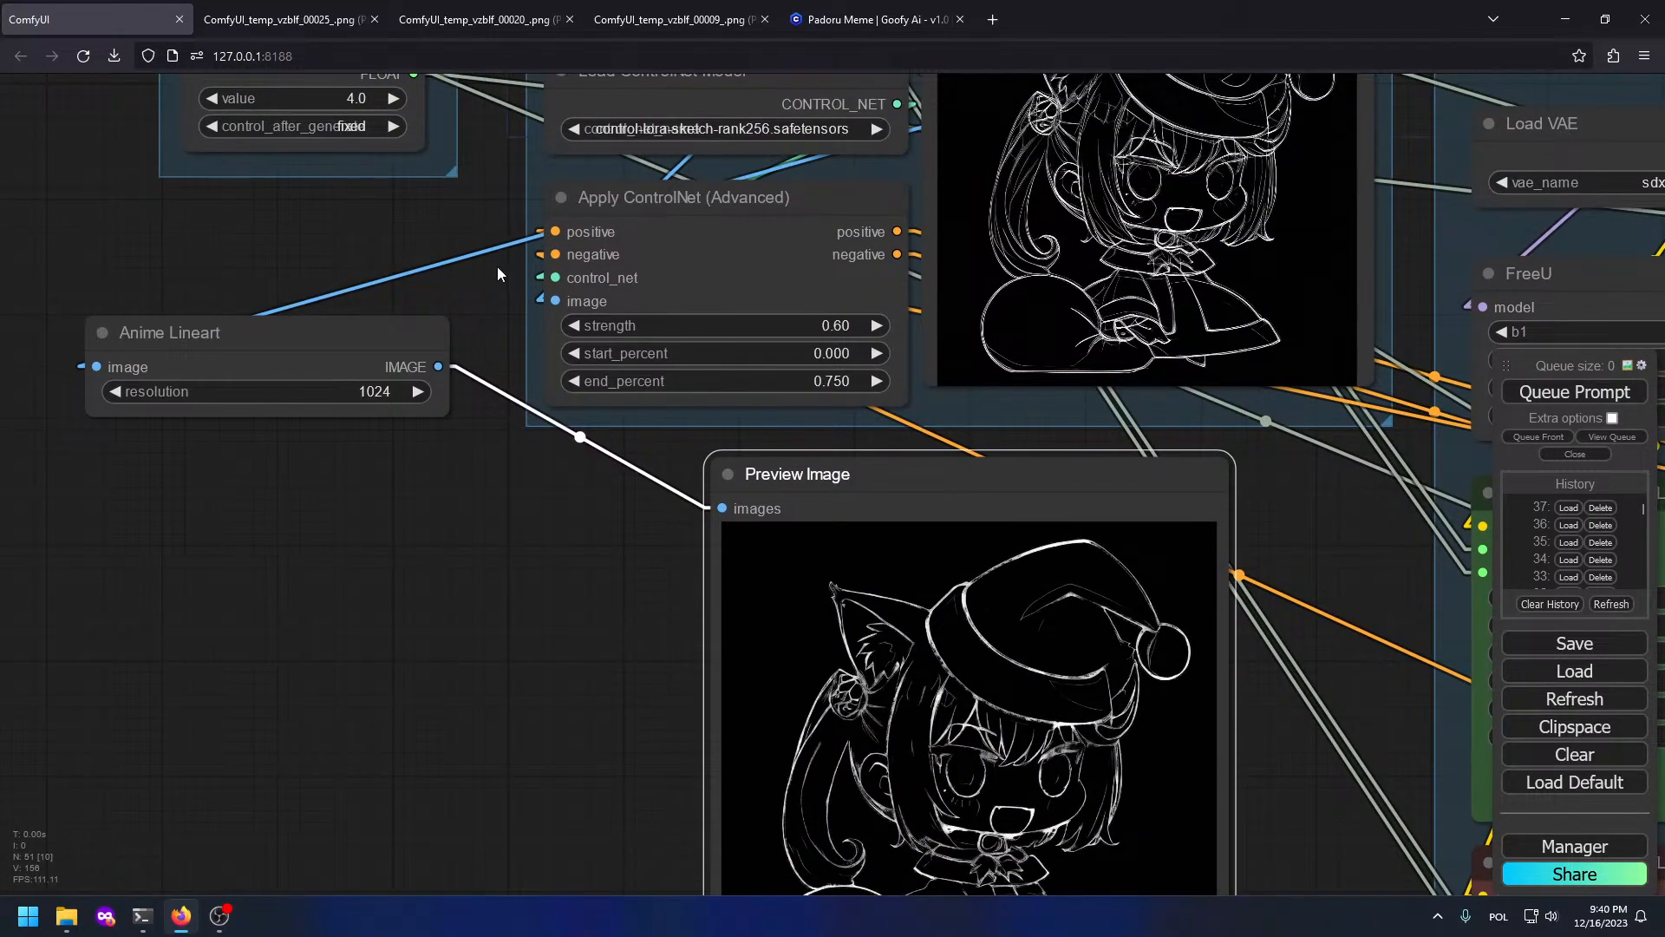
{"action": "left_click_drag", "start_coordinate": [496, 305], "coordinate": [410, 464]}
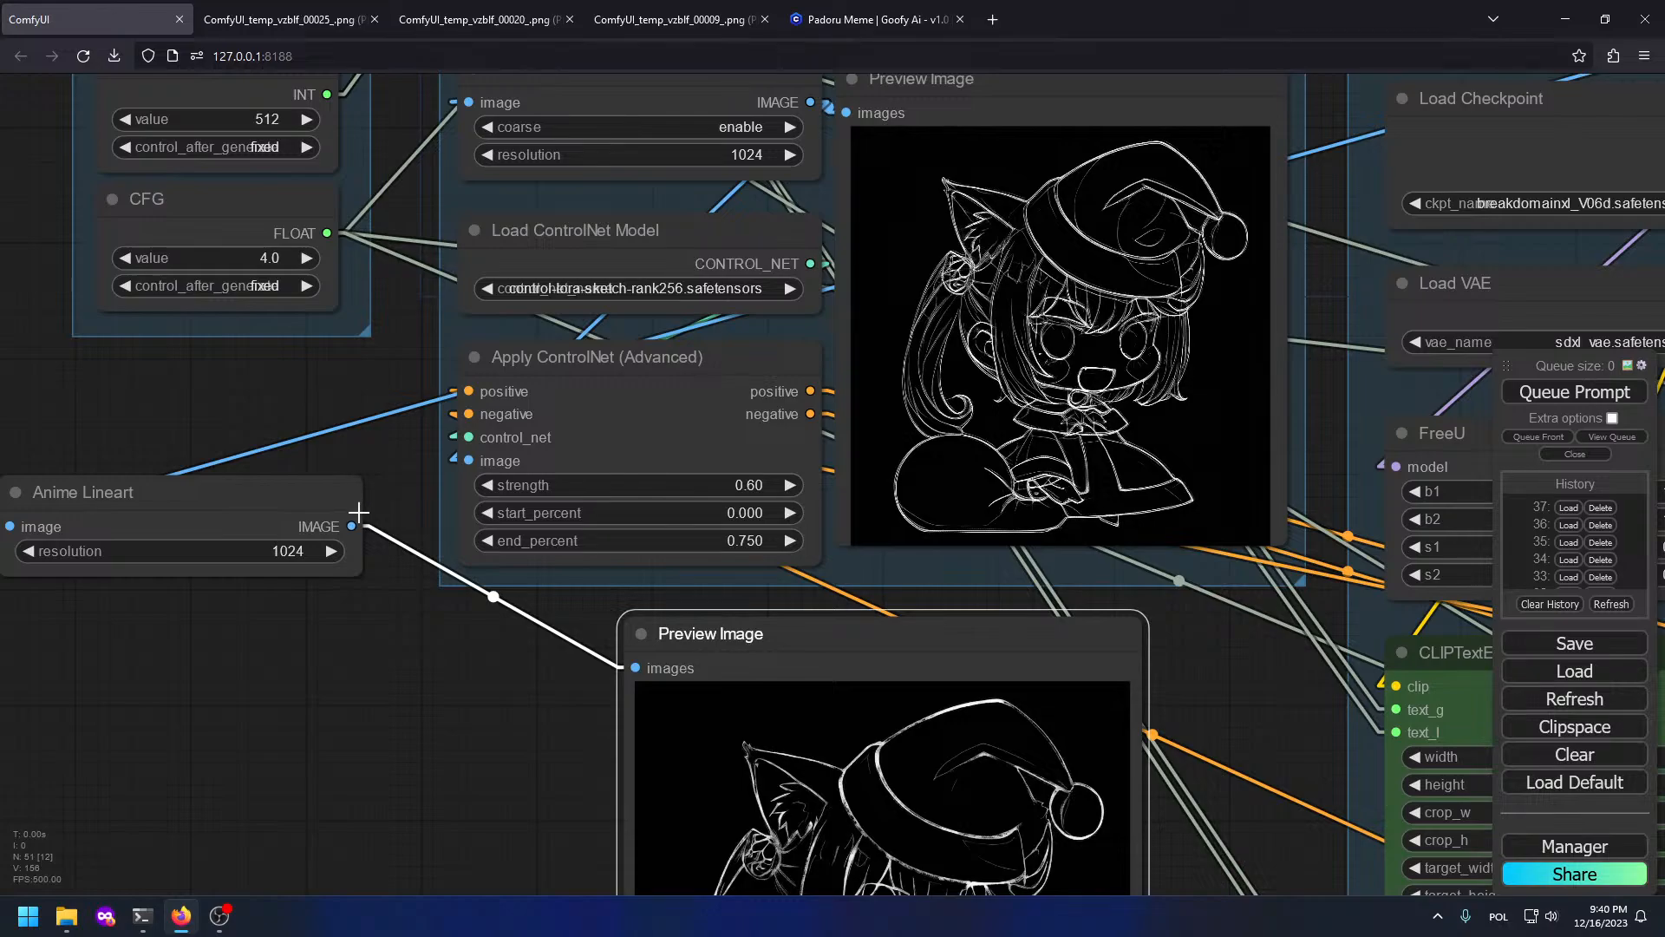
{"action": "left_click_drag", "start_coordinate": [358, 512], "coordinate": [470, 461]}
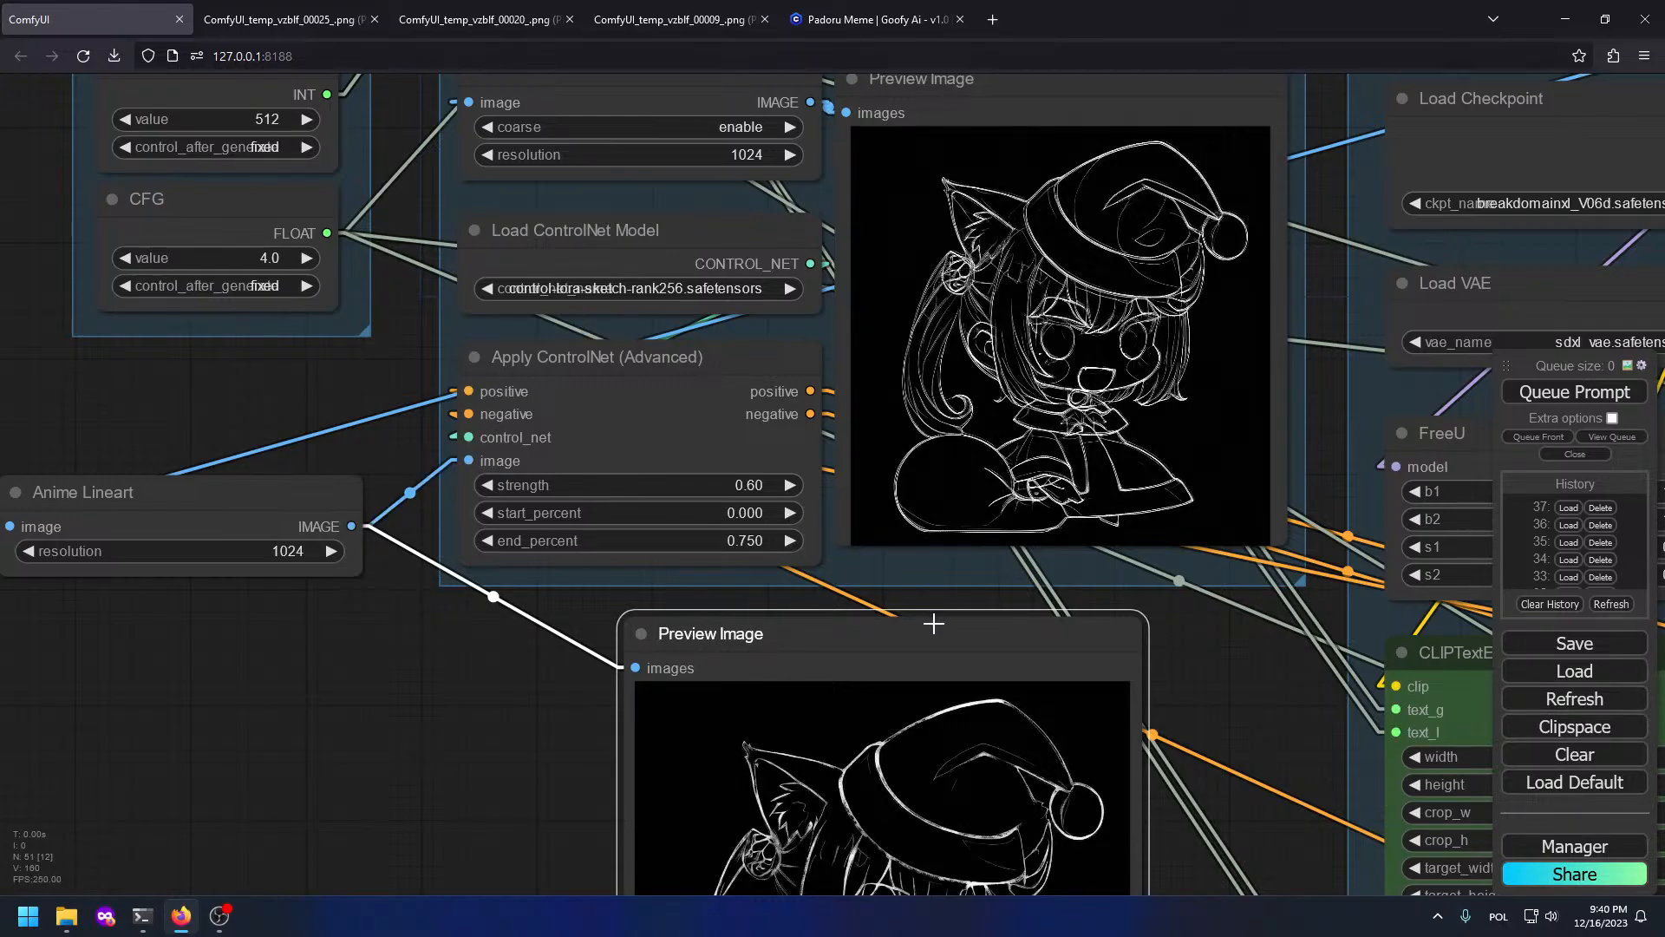
{"action": "key", "text": "Delete"}
{"action": "scroll", "coordinate": [920, 598], "scroll_direction": "down", "scroll_amount": 6}
{"action": "left_click_drag", "start_coordinate": [983, 378], "coordinate": [602, 795]}
Step: Replace 'purple' with 'black' for the hair color in the positive prompt
{"action": "scroll", "coordinate": [387, 462], "scroll_direction": "up", "scroll_amount": 1}
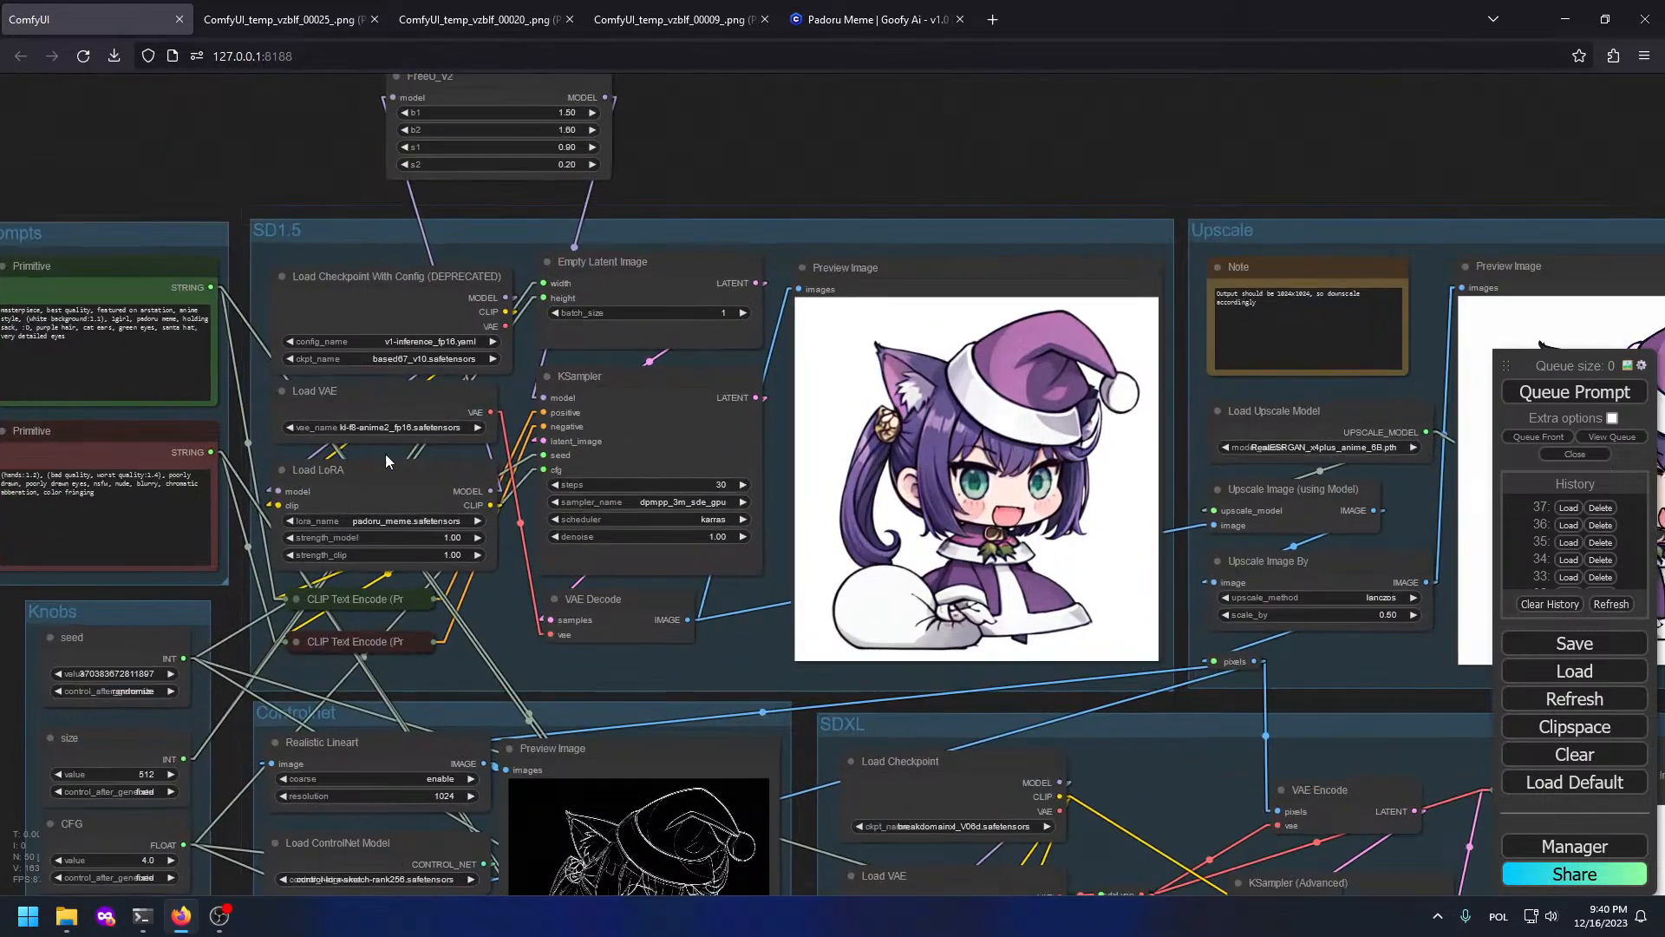
{"action": "left_click_drag", "start_coordinate": [387, 457], "coordinate": [1065, 485]}
{"action": "scroll", "coordinate": [513, 223], "scroll_direction": "up", "scroll_amount": 5}
{"action": "double_click", "coordinate": [860, 442]}
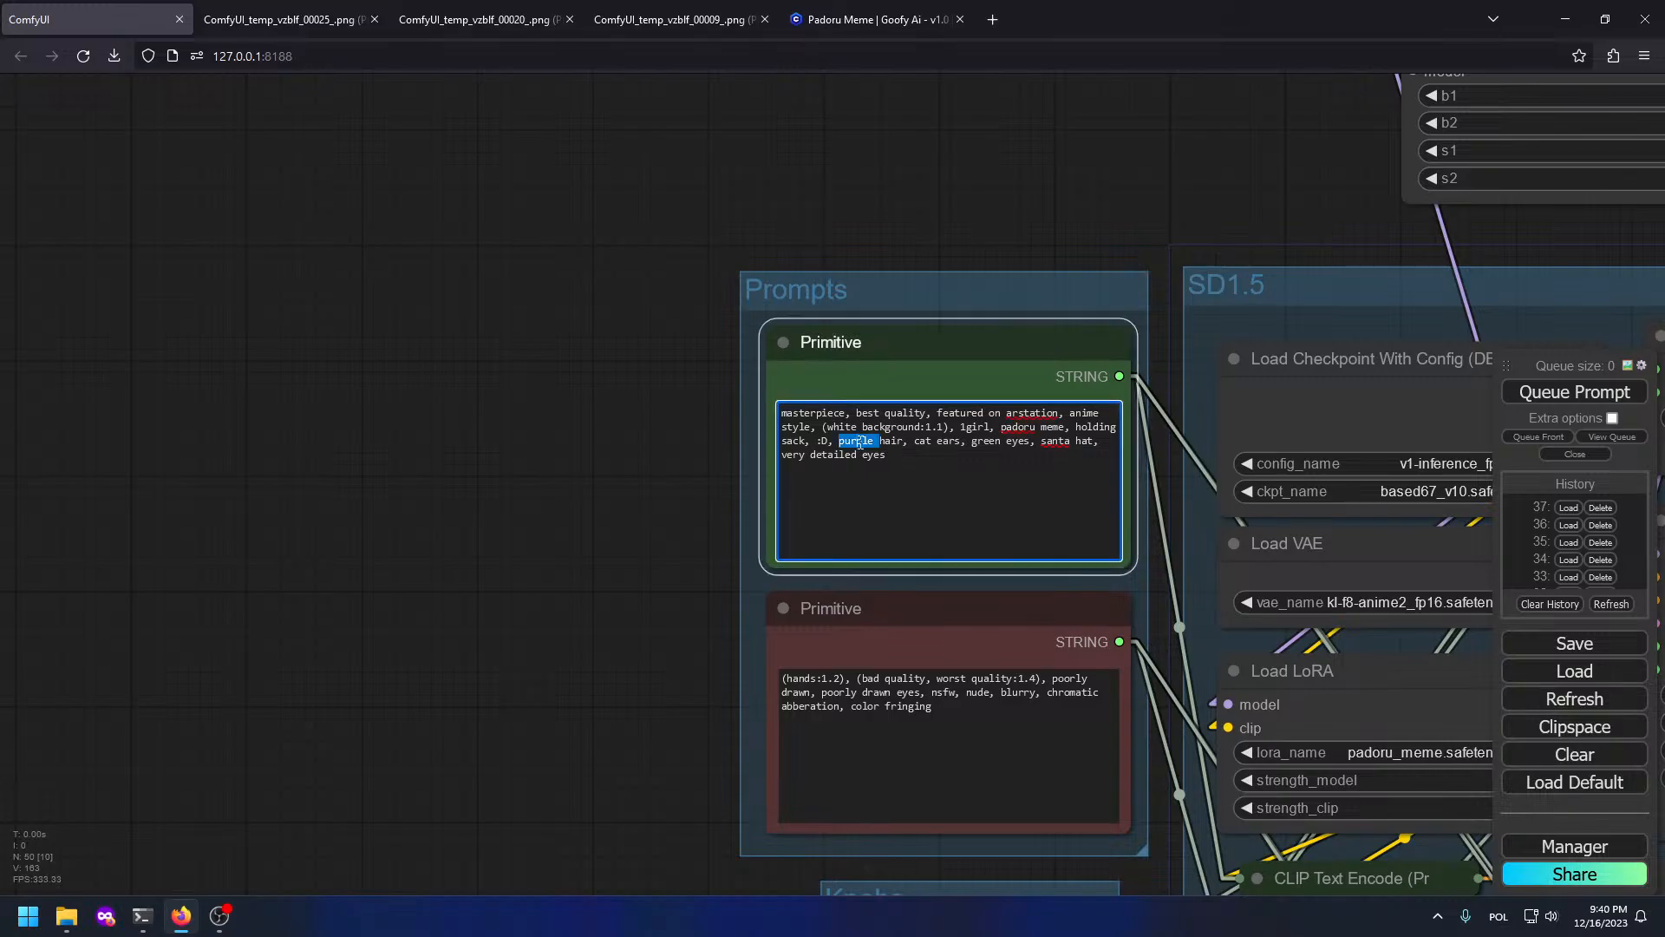
{"action": "type", "text": "black"}
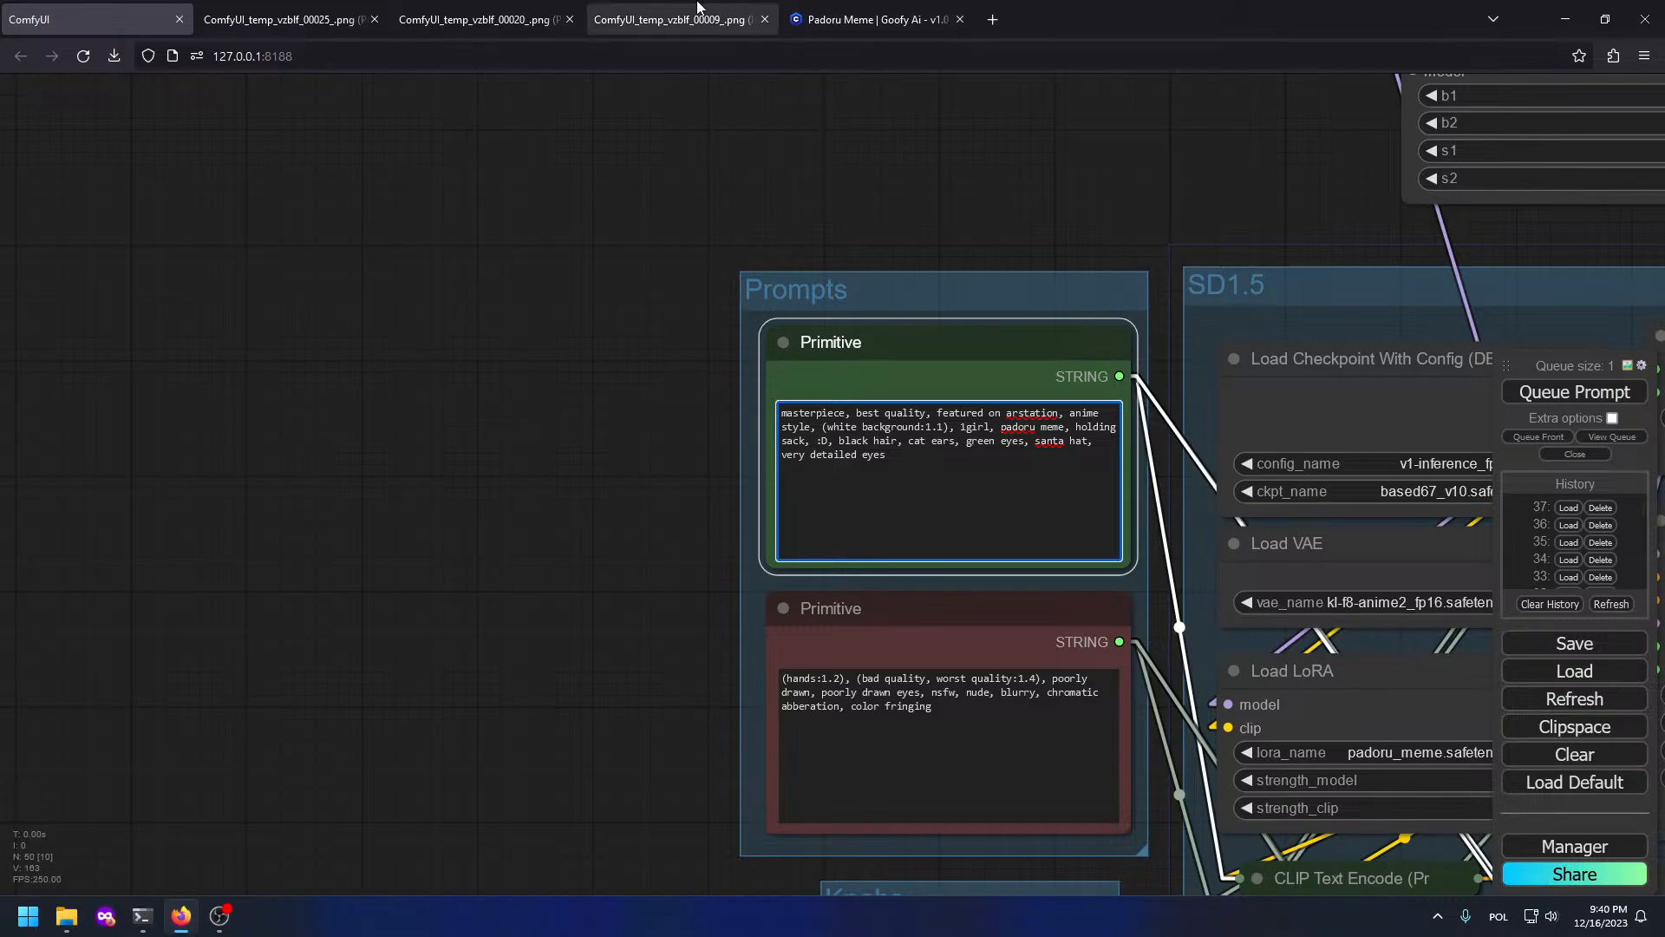
{"action": "left_click", "coordinate": [919, 21]}
Step: Browse the Civitai bounties listing
{"action": "left_click", "coordinate": [1010, 26]}
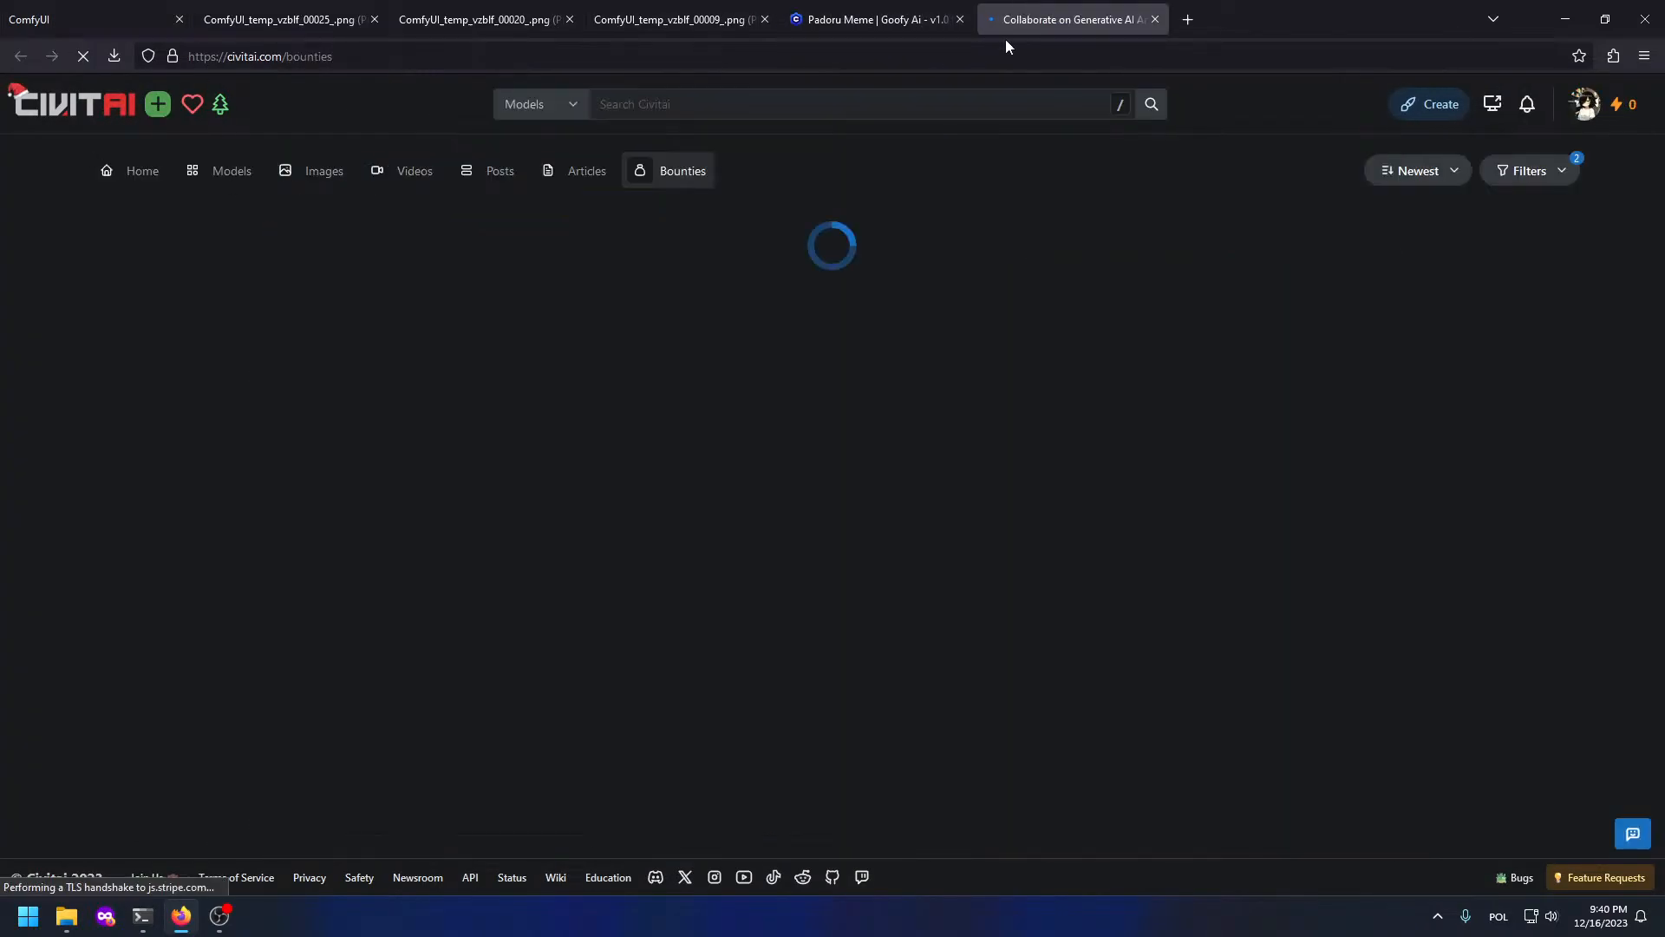
{"action": "scroll", "coordinate": [297, 298], "scroll_direction": "down", "scroll_amount": 10}
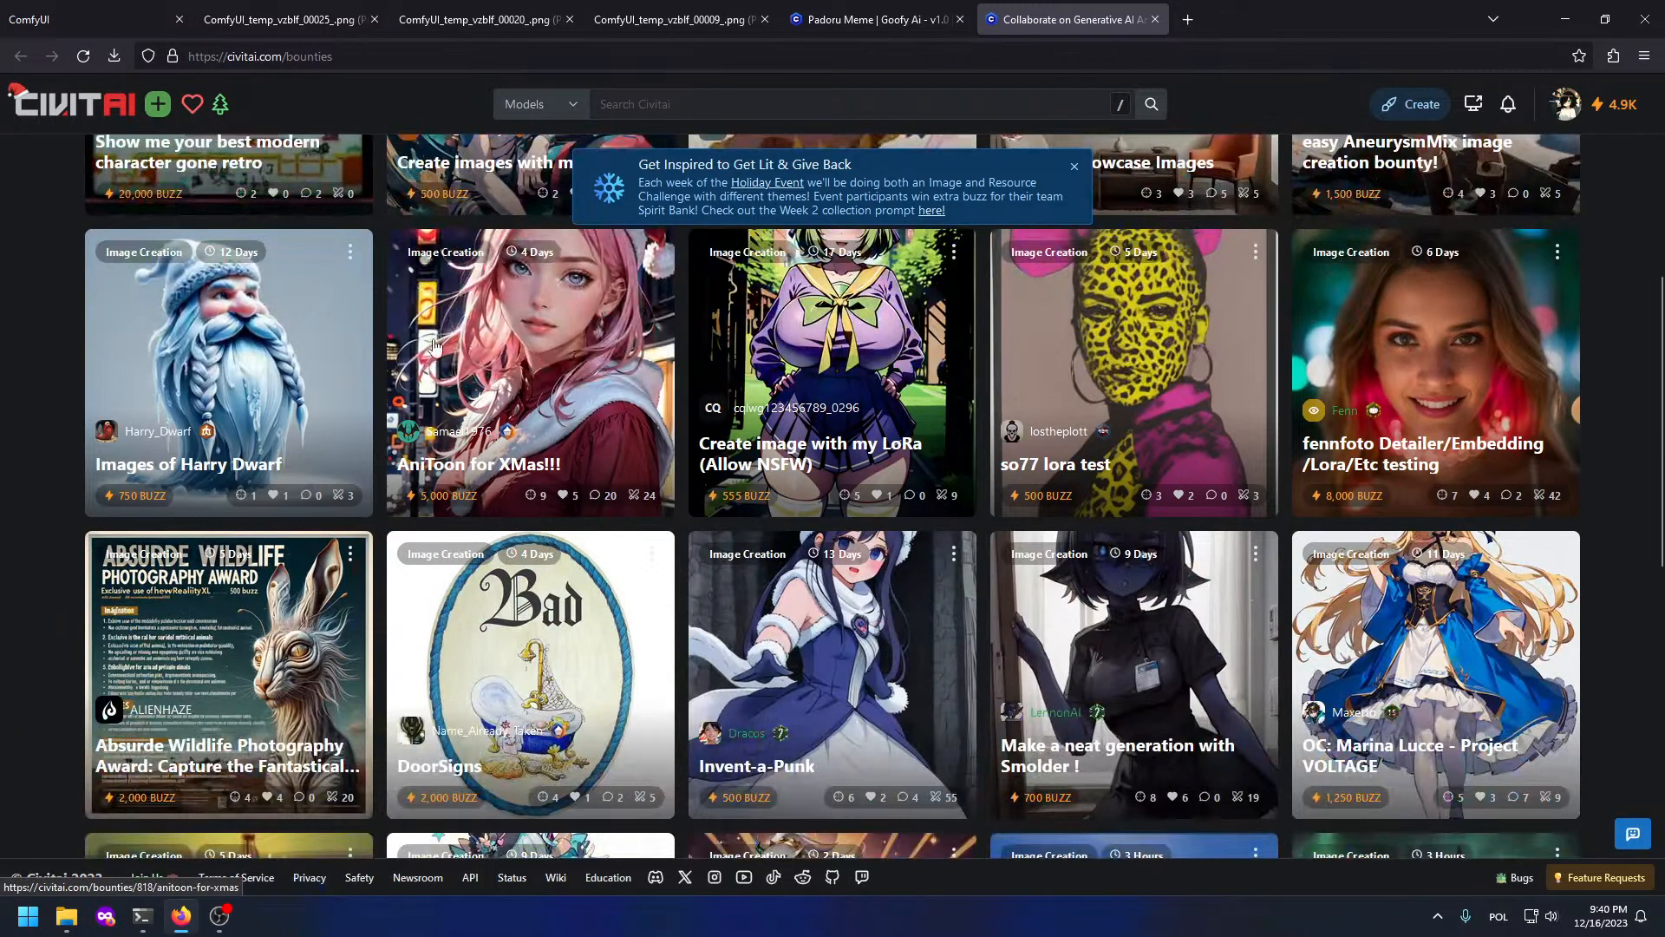
{"action": "scroll", "coordinate": [981, 419], "scroll_direction": "up", "scroll_amount": 11}
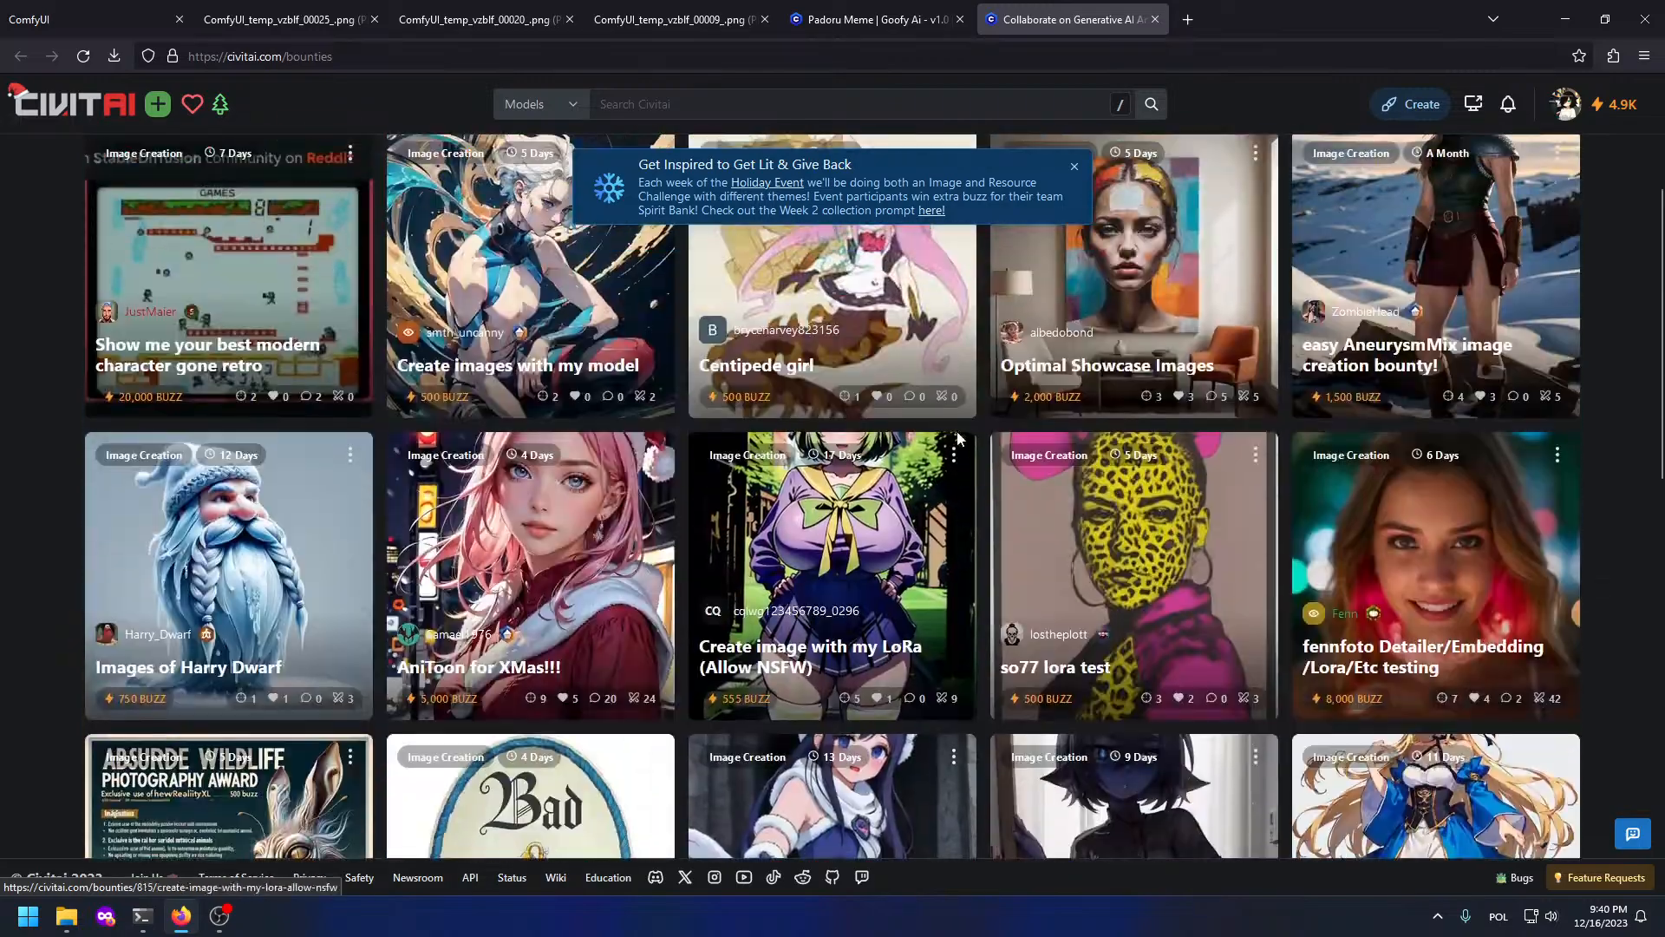
{"action": "scroll", "coordinate": [868, 418], "scroll_direction": "down", "scroll_amount": 6}
Step: Look at the Invent-a-Punk bounty, close it, and pick the DoorSigns bounty
{"action": "left_click", "coordinate": [853, 419]}
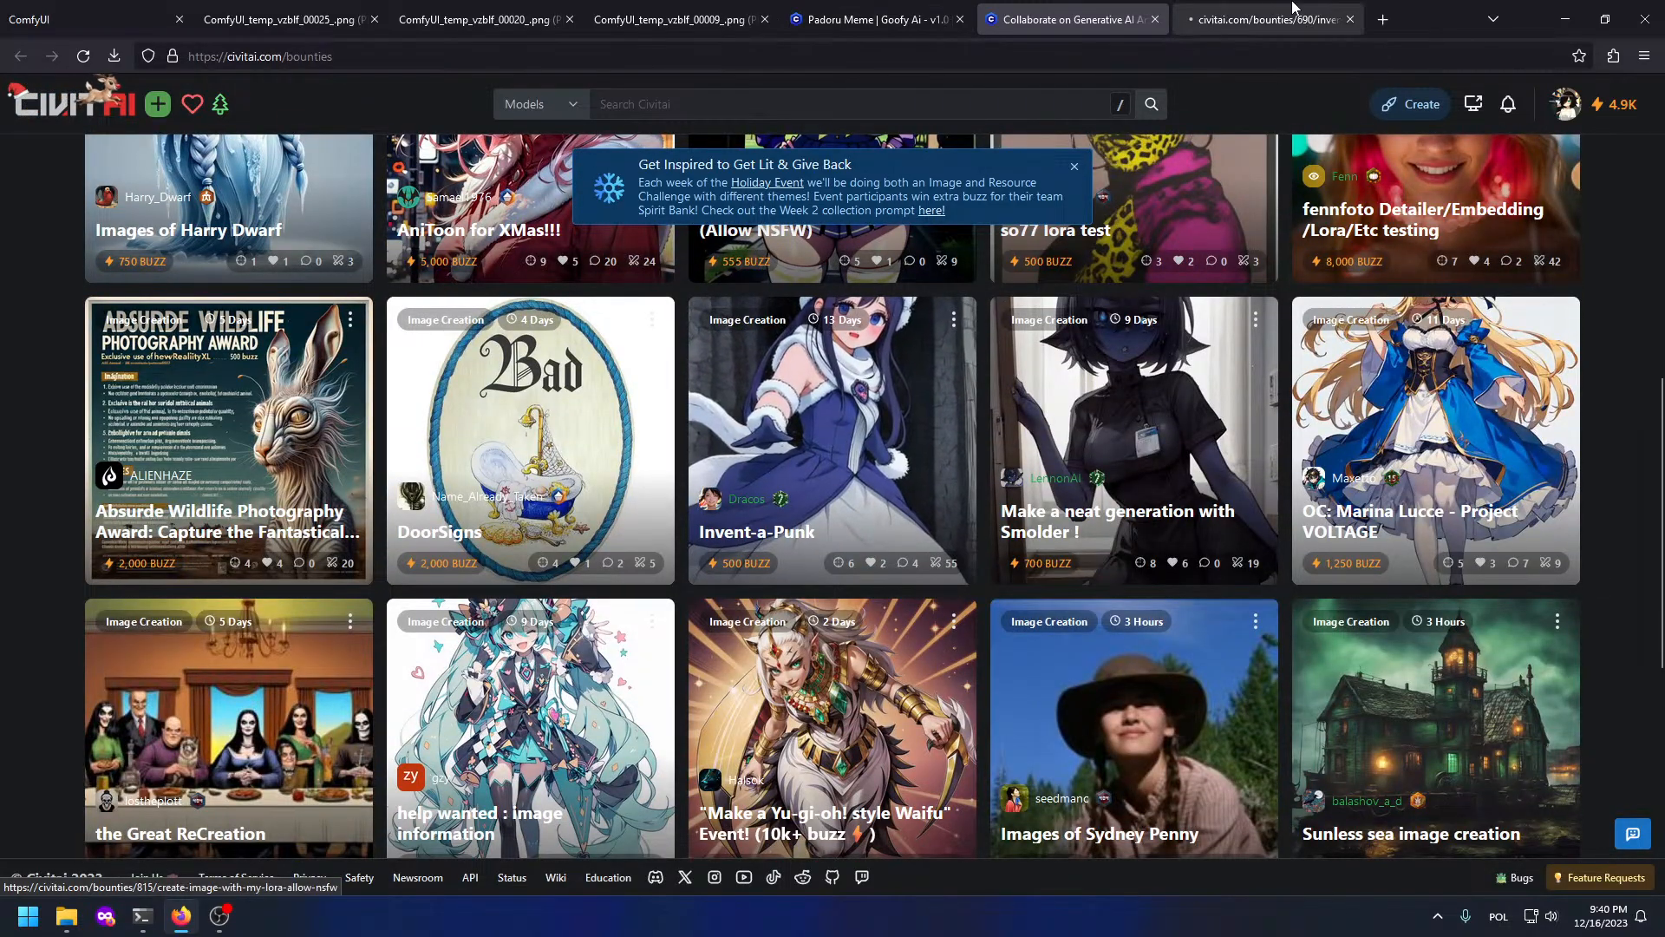
{"action": "scroll", "coordinate": [847, 562], "scroll_direction": "down", "scroll_amount": 4}
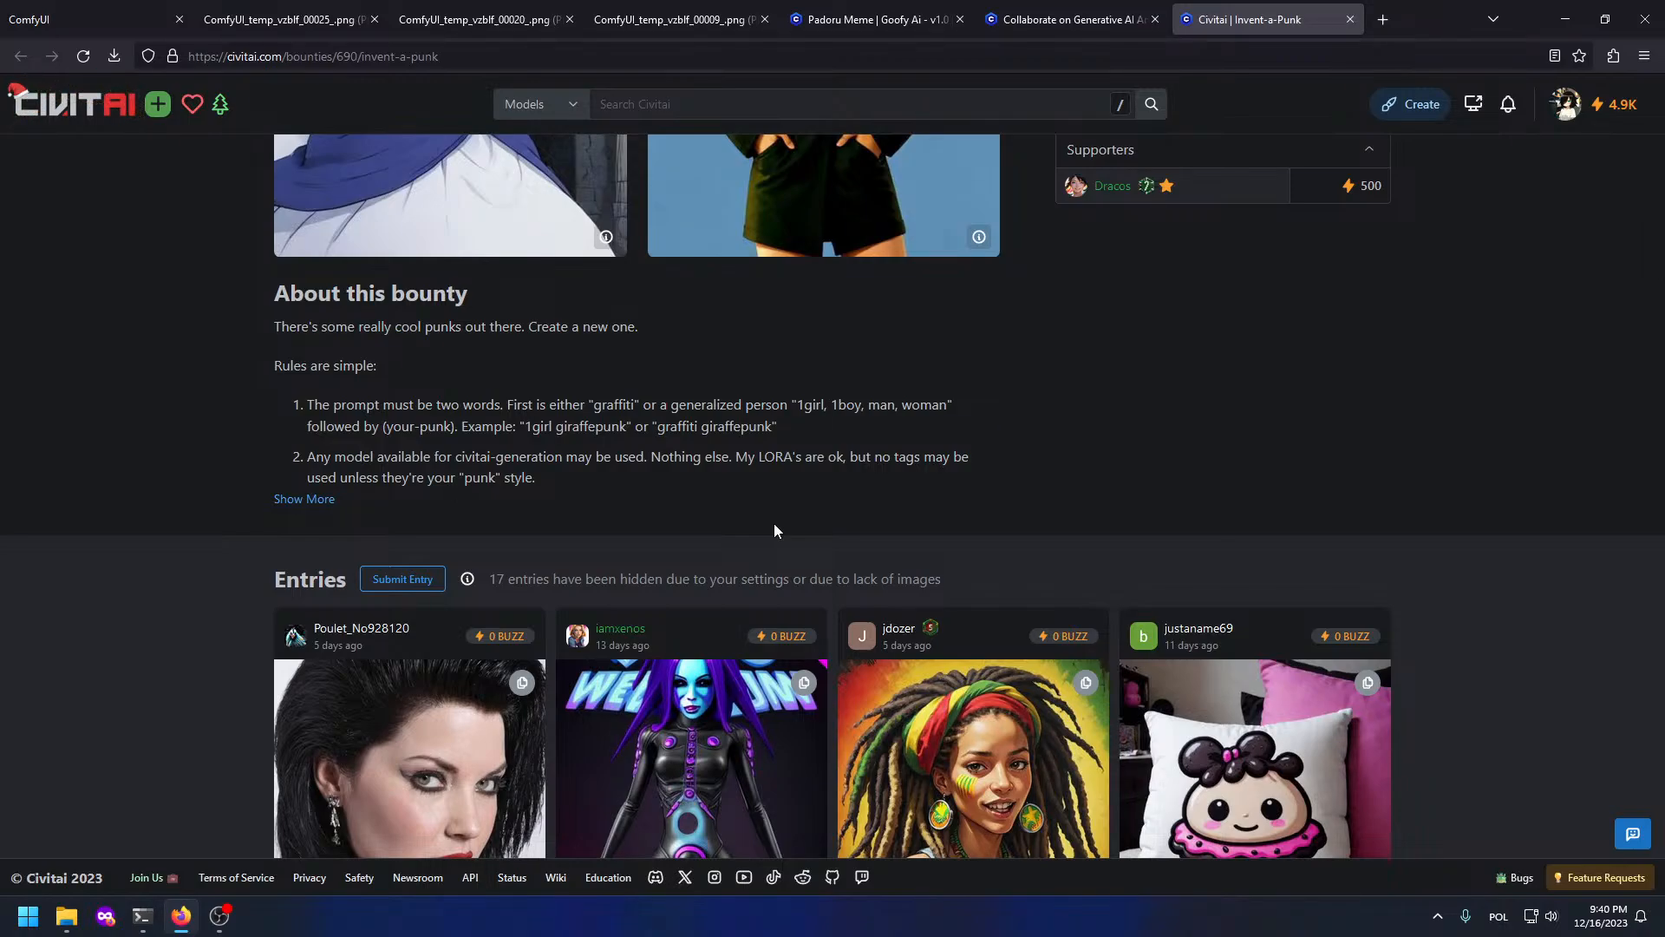
{"action": "scroll", "coordinate": [773, 531], "scroll_direction": "down", "scroll_amount": 5}
{"action": "scroll", "coordinate": [765, 529], "scroll_direction": "down", "scroll_amount": 9}
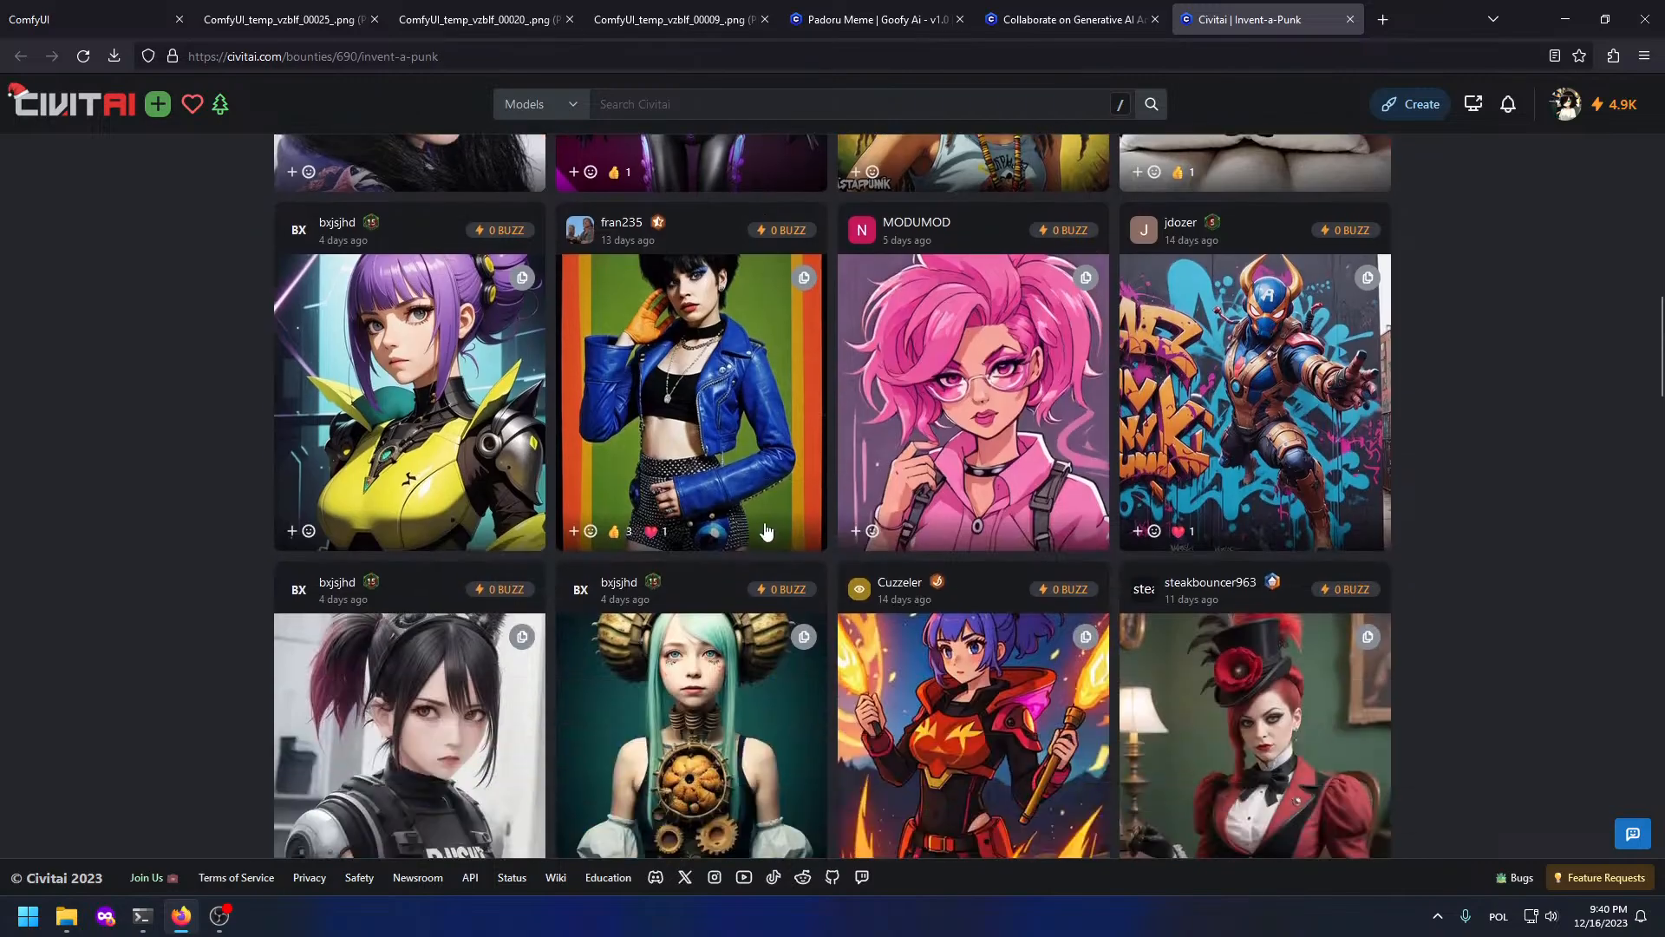
{"action": "middle_click", "coordinate": [1285, 9]}
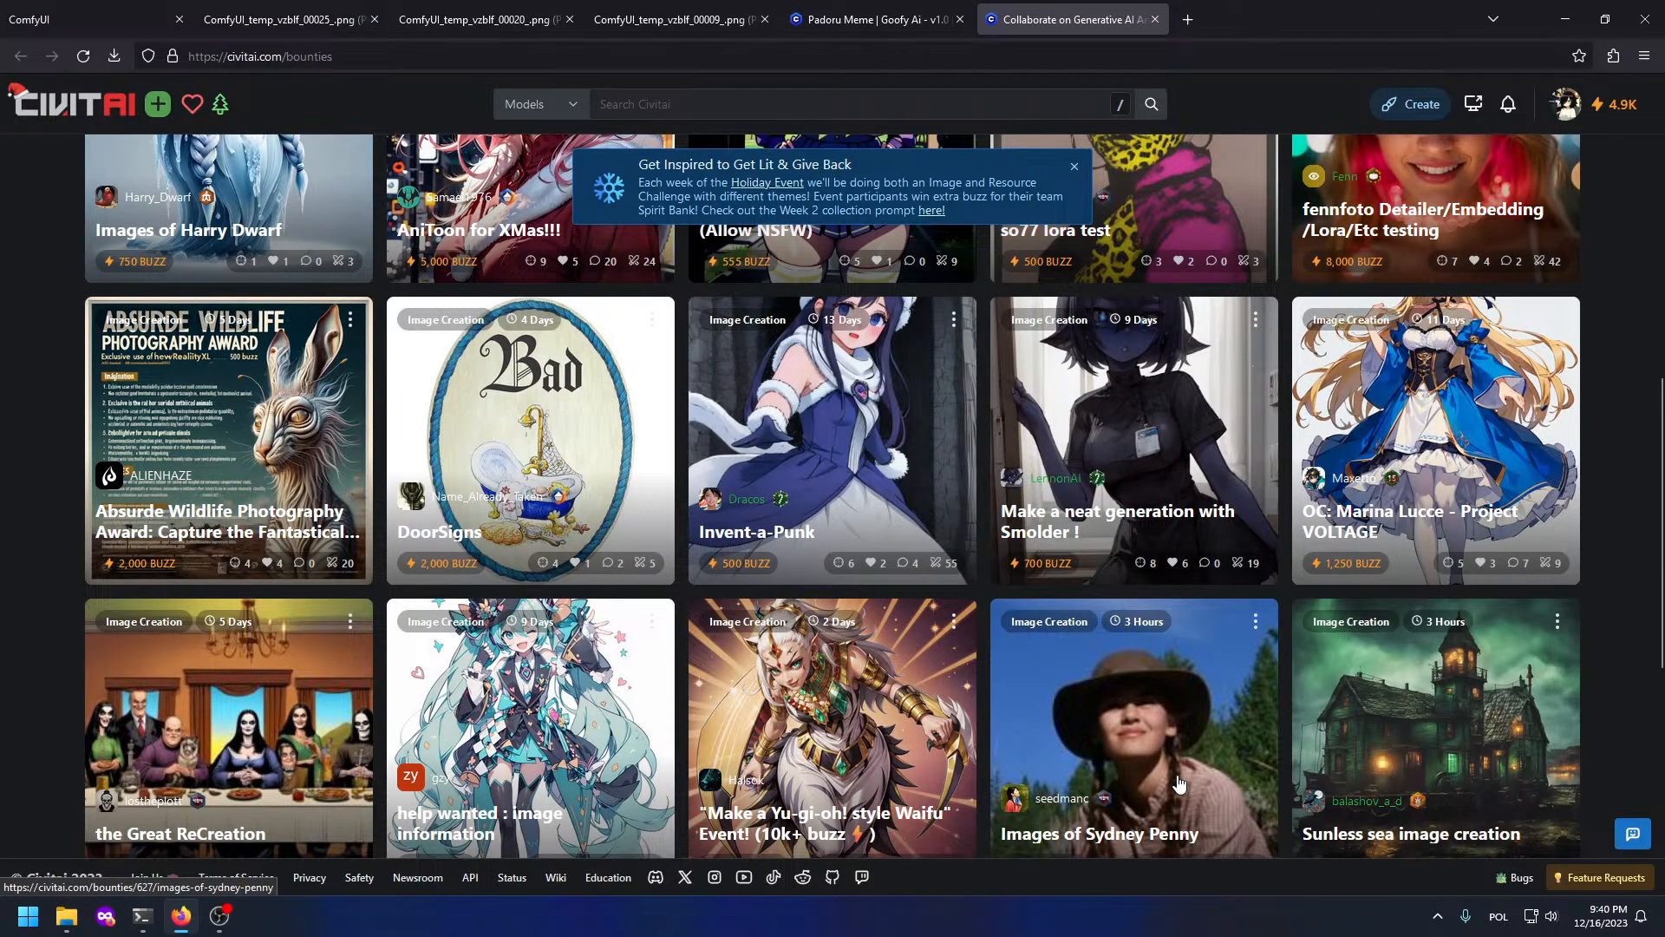
{"action": "left_click", "coordinate": [529, 451]}
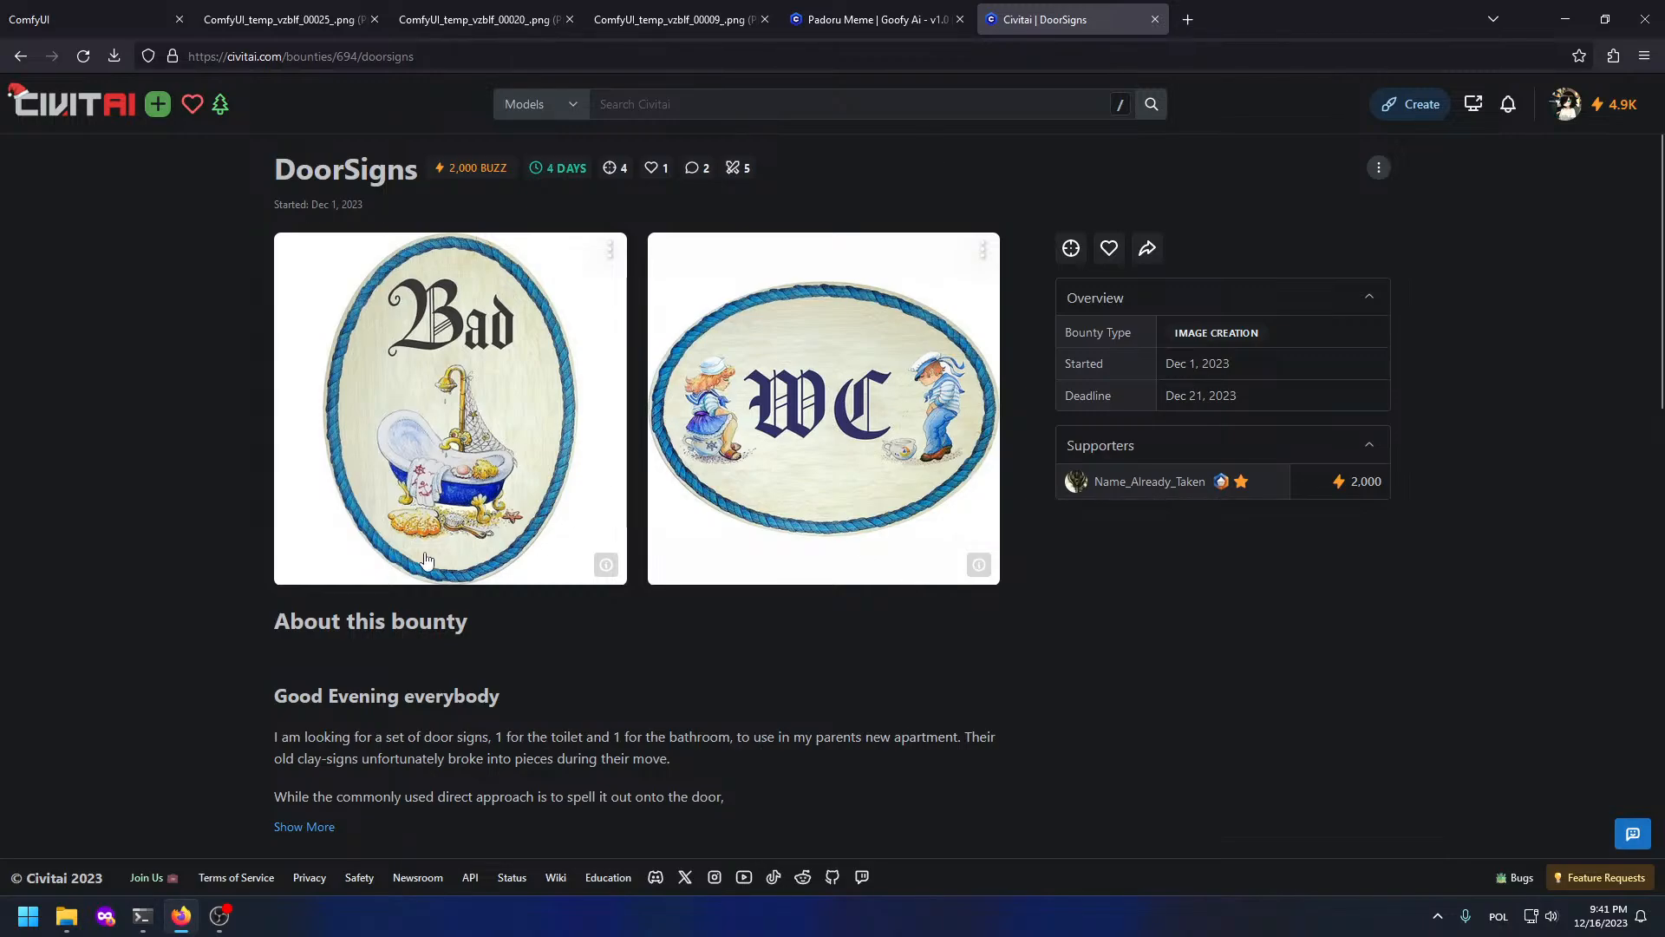
Step: Expand the DoorSigns description and scroll through its entries
{"action": "scroll", "coordinate": [347, 607], "scroll_direction": "down", "scroll_amount": 3}
{"action": "left_click", "coordinate": [304, 607]}
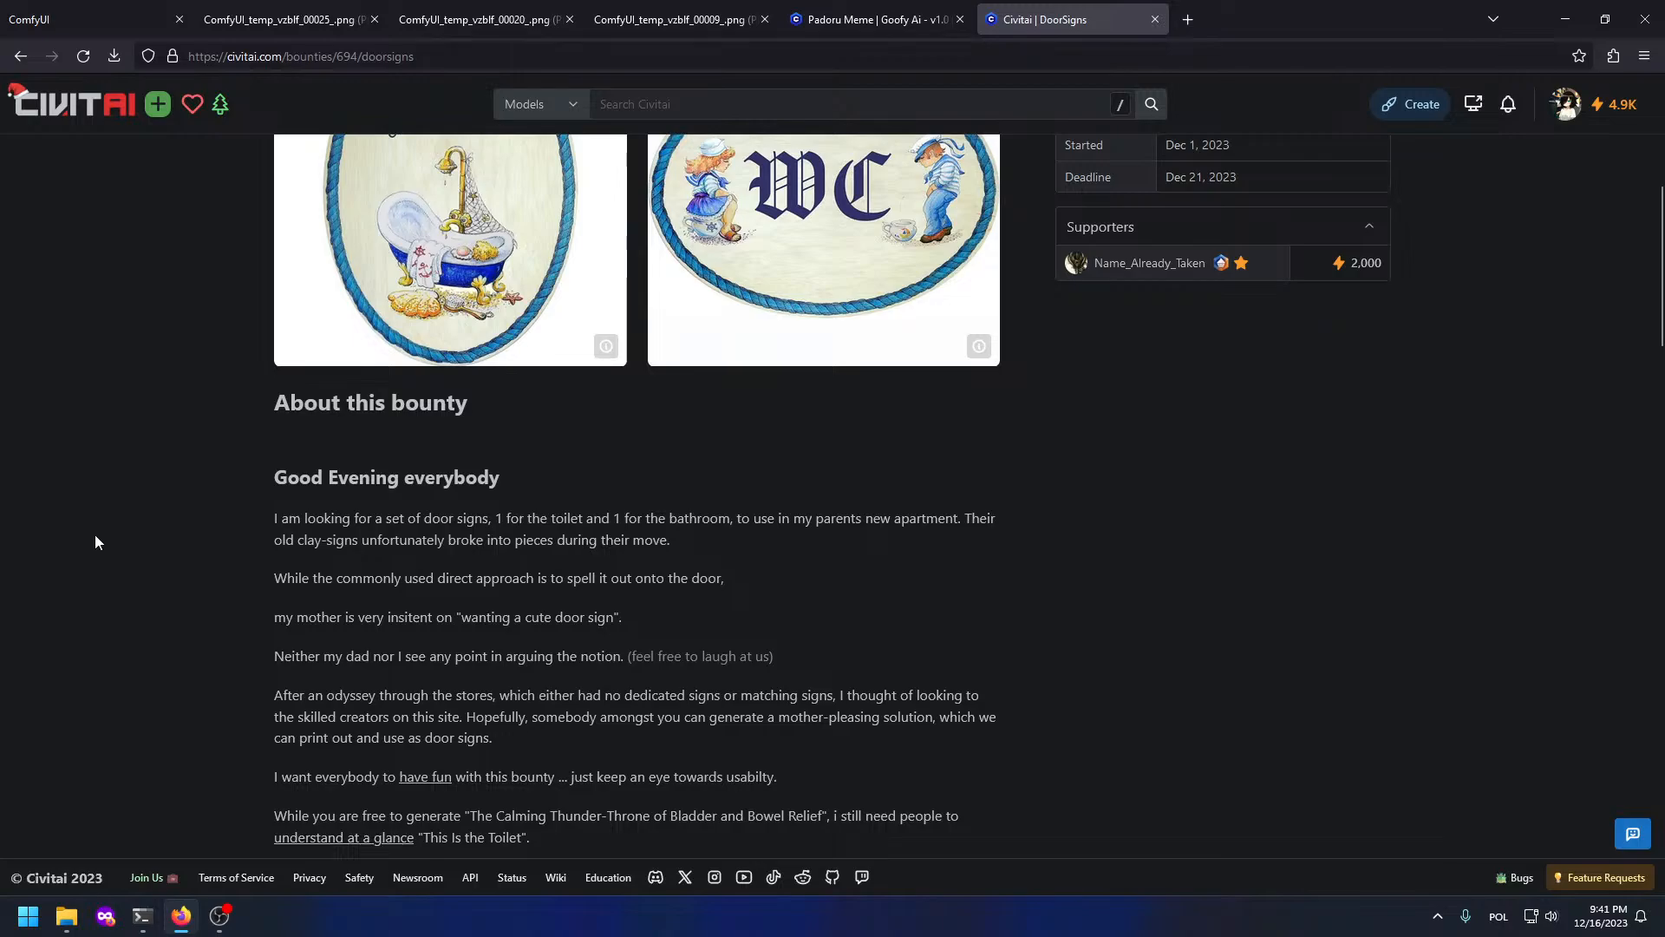
{"action": "scroll", "coordinate": [79, 542], "scroll_direction": "down", "scroll_amount": 4}
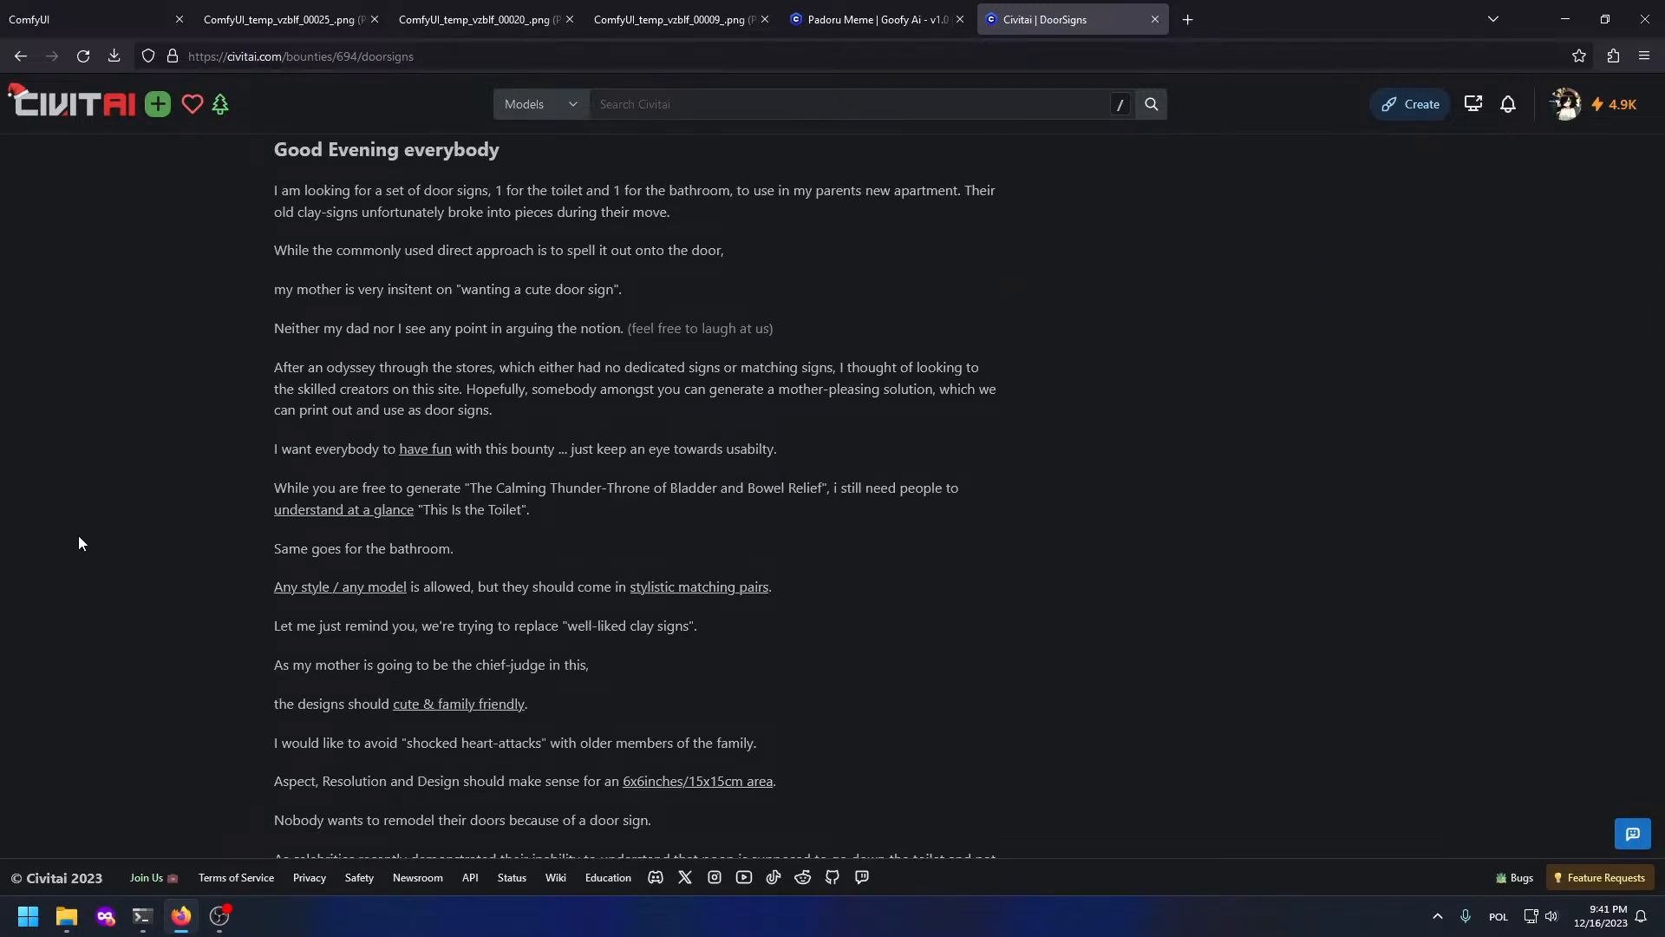
{"action": "scroll", "coordinate": [78, 534], "scroll_direction": "down", "scroll_amount": 12}
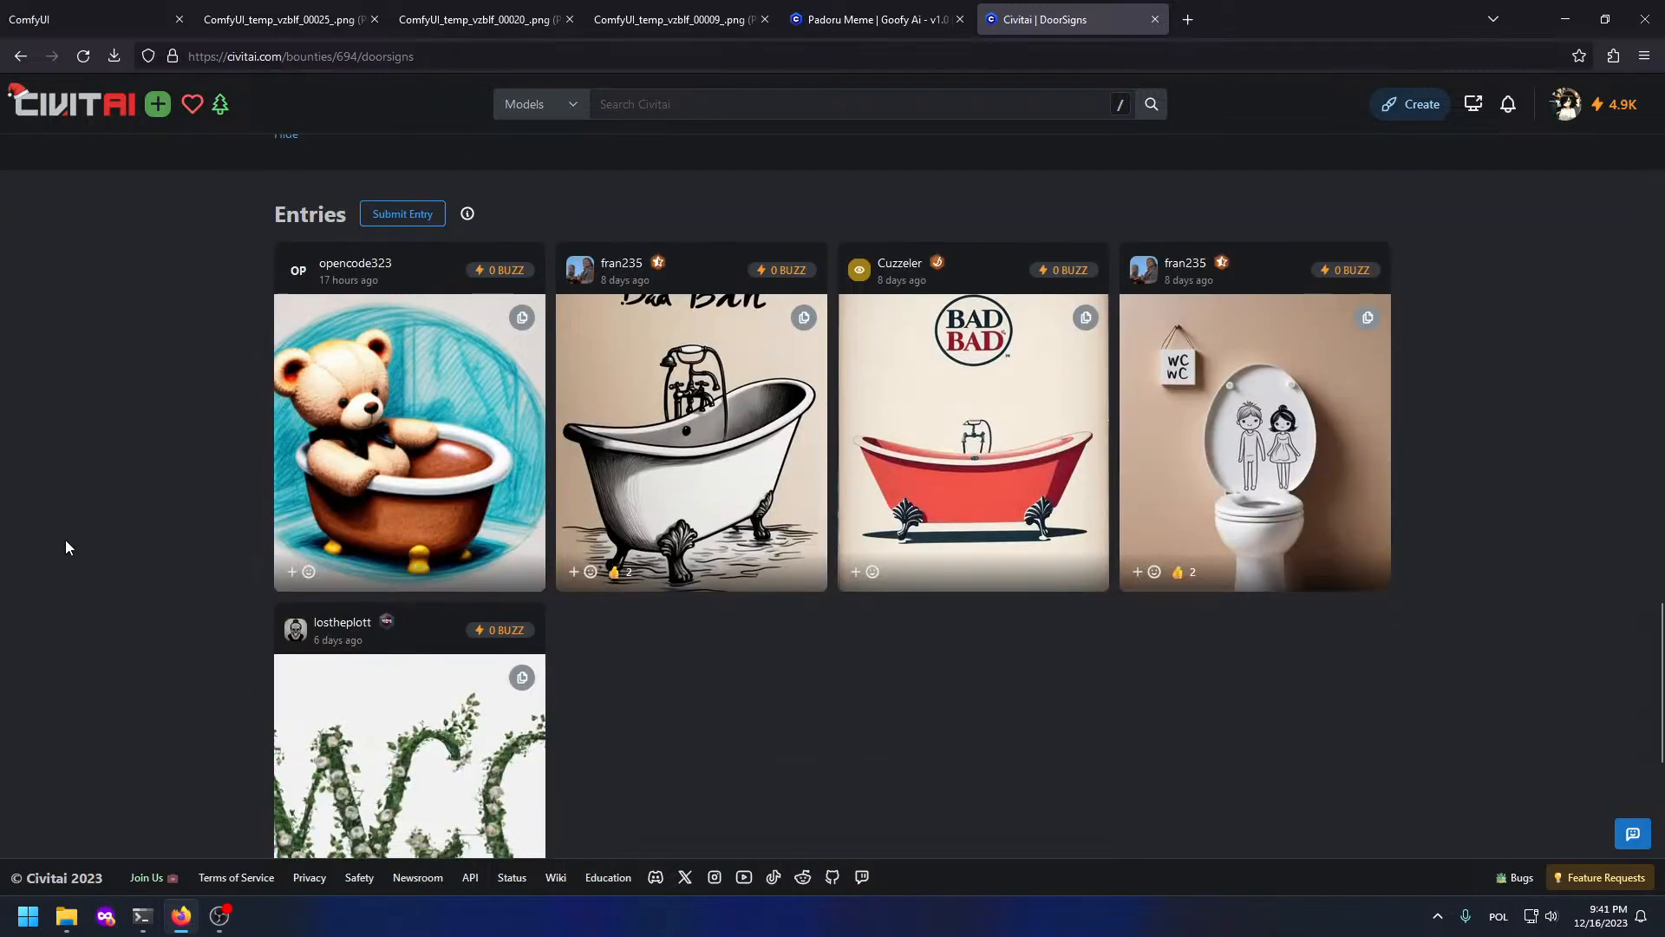
{"action": "scroll", "coordinate": [66, 541], "scroll_direction": "down", "scroll_amount": 1}
{"action": "scroll", "coordinate": [741, 541], "scroll_direction": "up", "scroll_amount": 15}
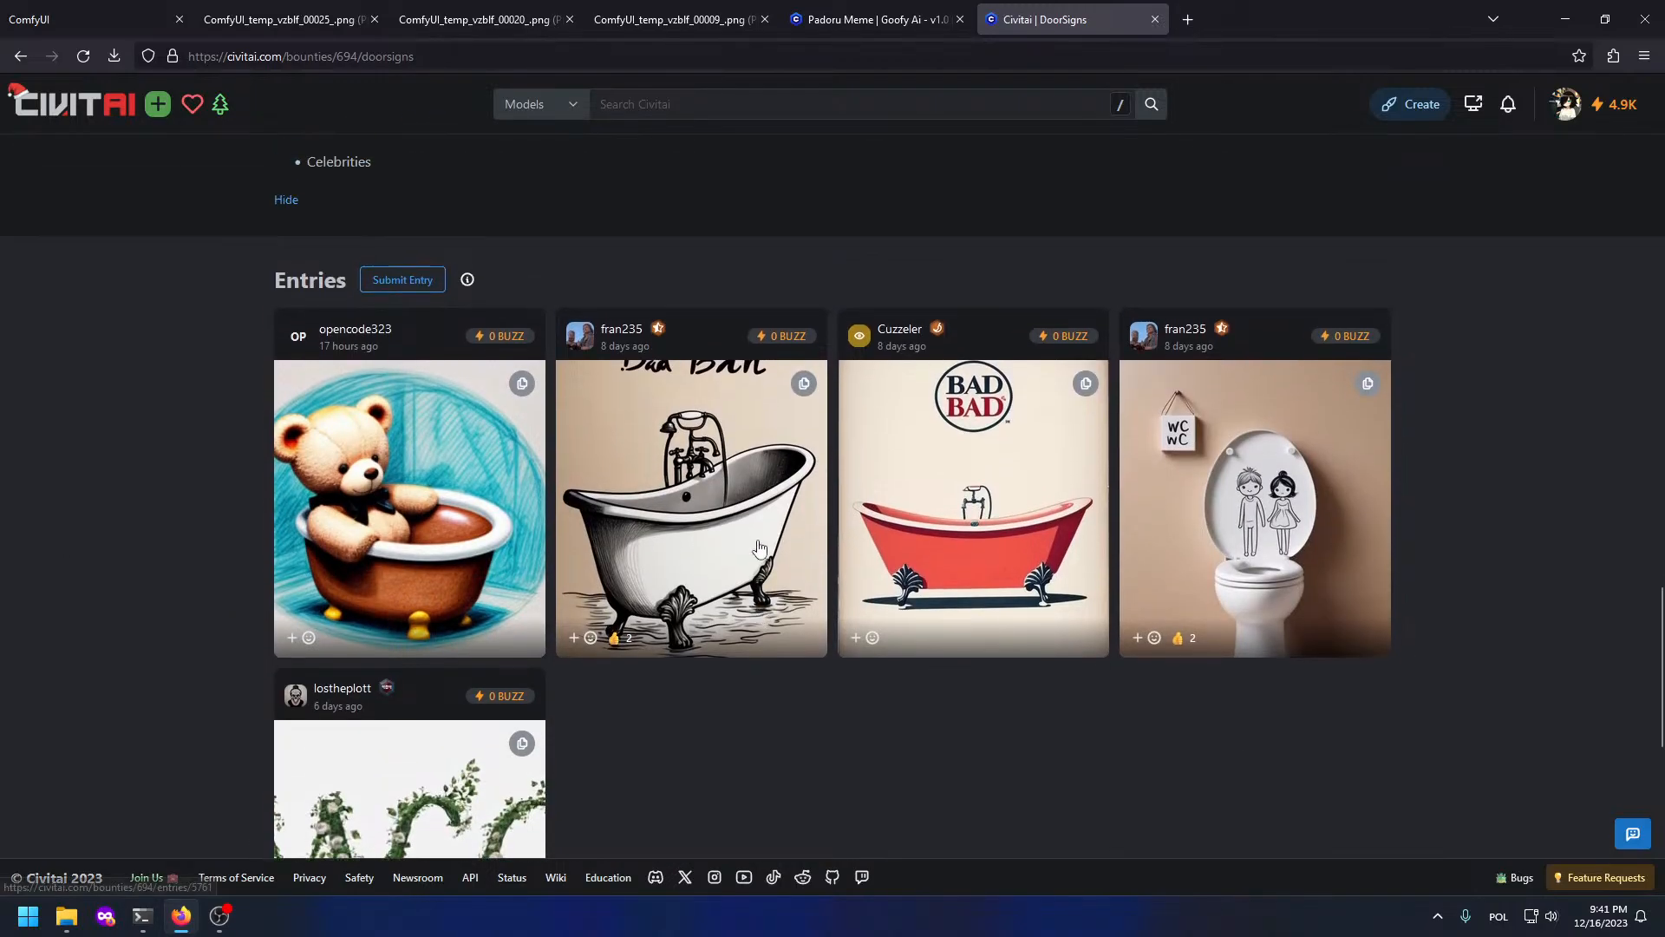
{"action": "scroll", "coordinate": [729, 552], "scroll_direction": "down", "scroll_amount": 3}
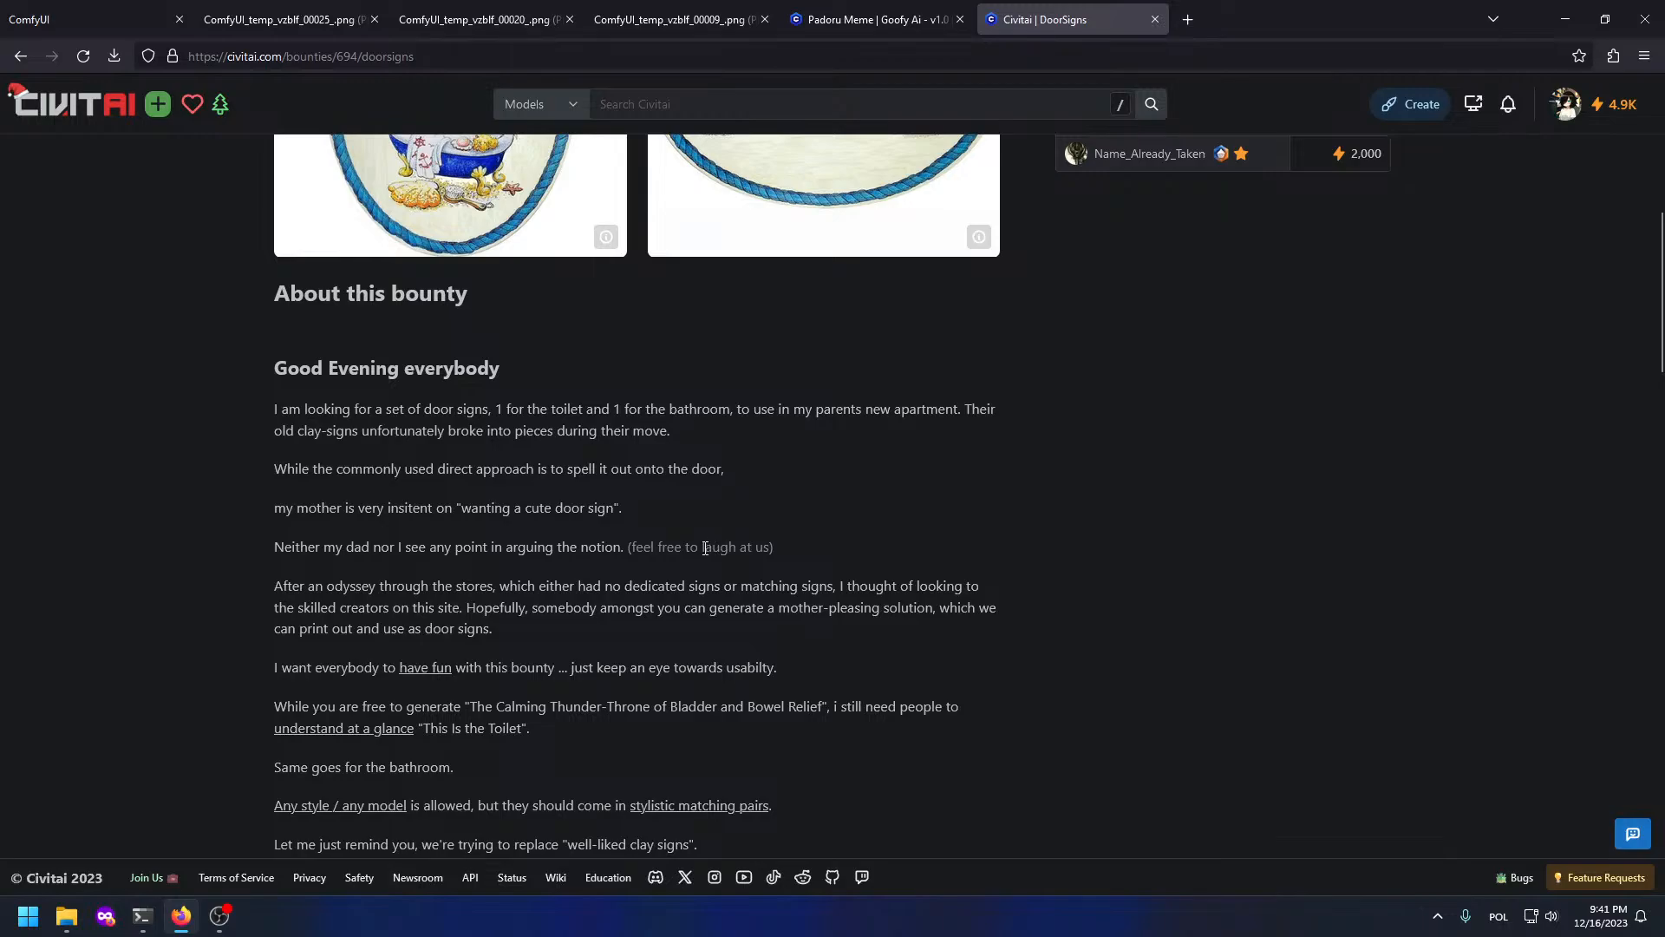
{"action": "scroll", "coordinate": [701, 547], "scroll_direction": "down", "scroll_amount": 10}
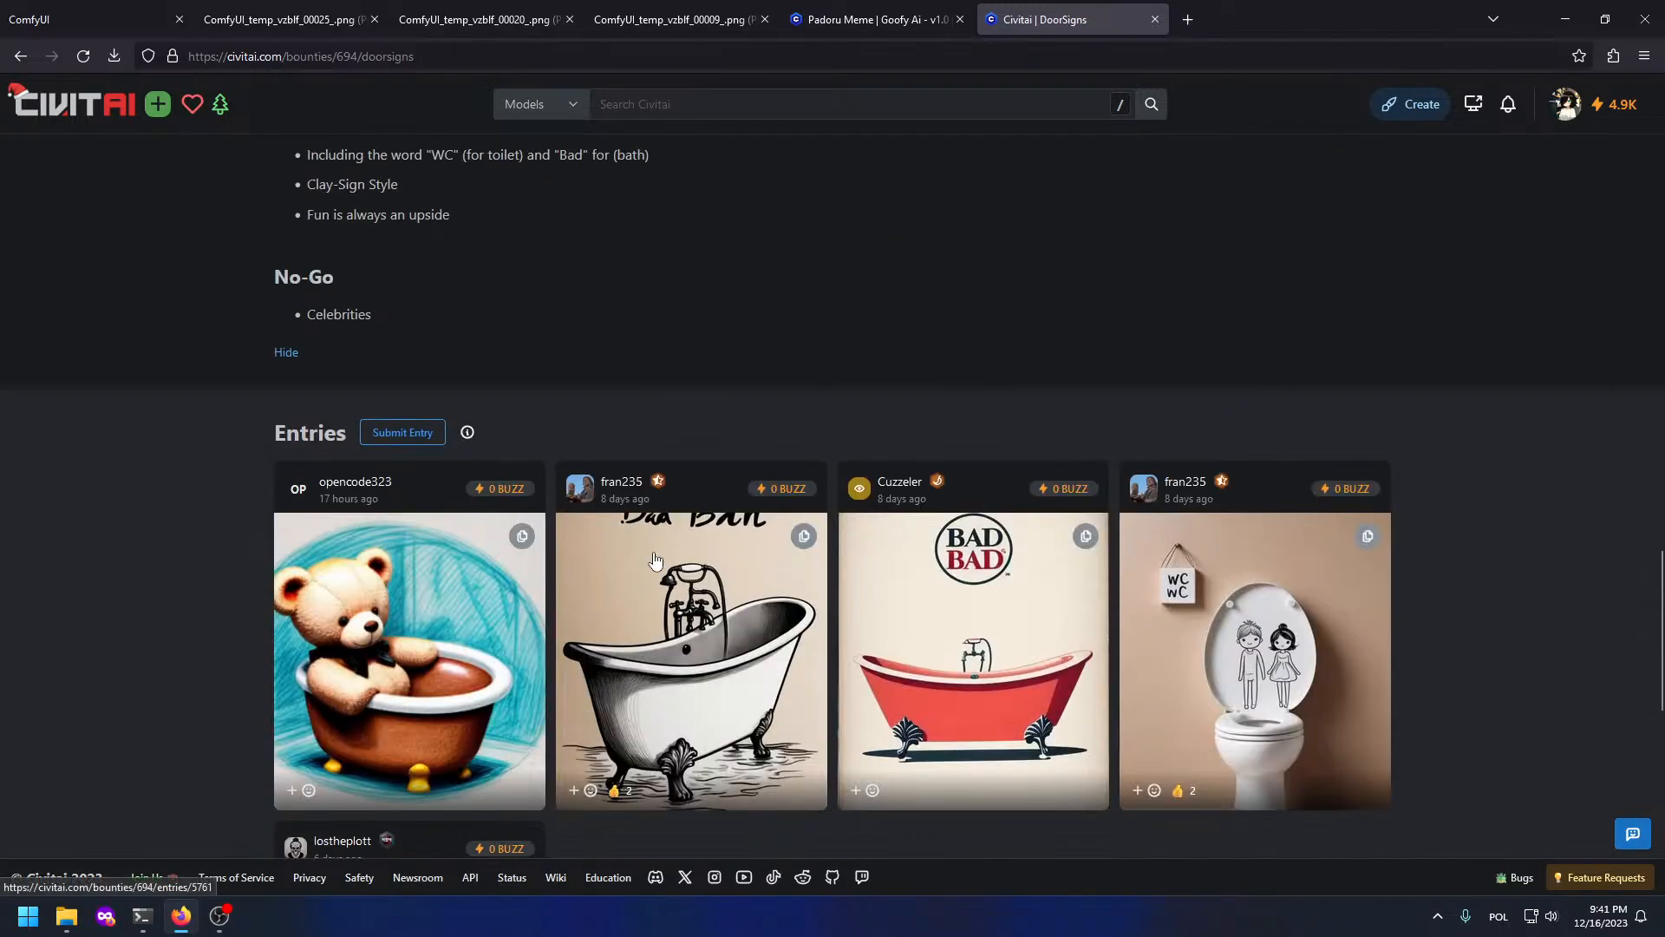
Step: View the Bad Bath bathtub entry and WC door-sign image, then close the bounty tab
{"action": "left_click", "coordinate": [749, 617]}
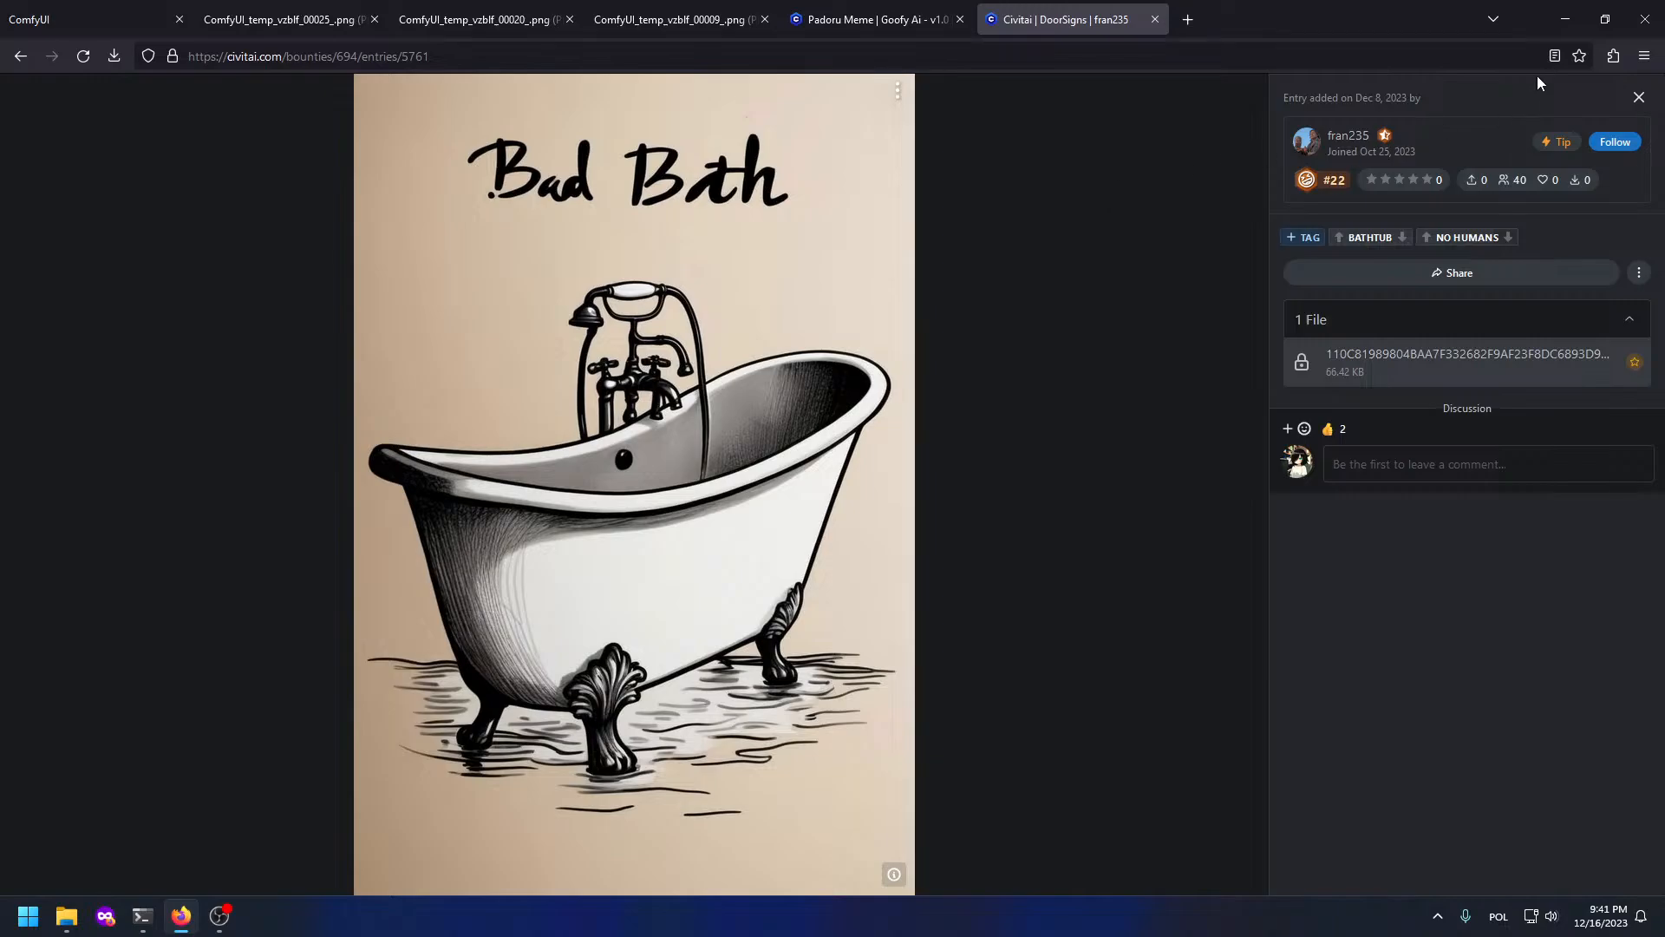
{"action": "left_click", "coordinate": [1639, 97]}
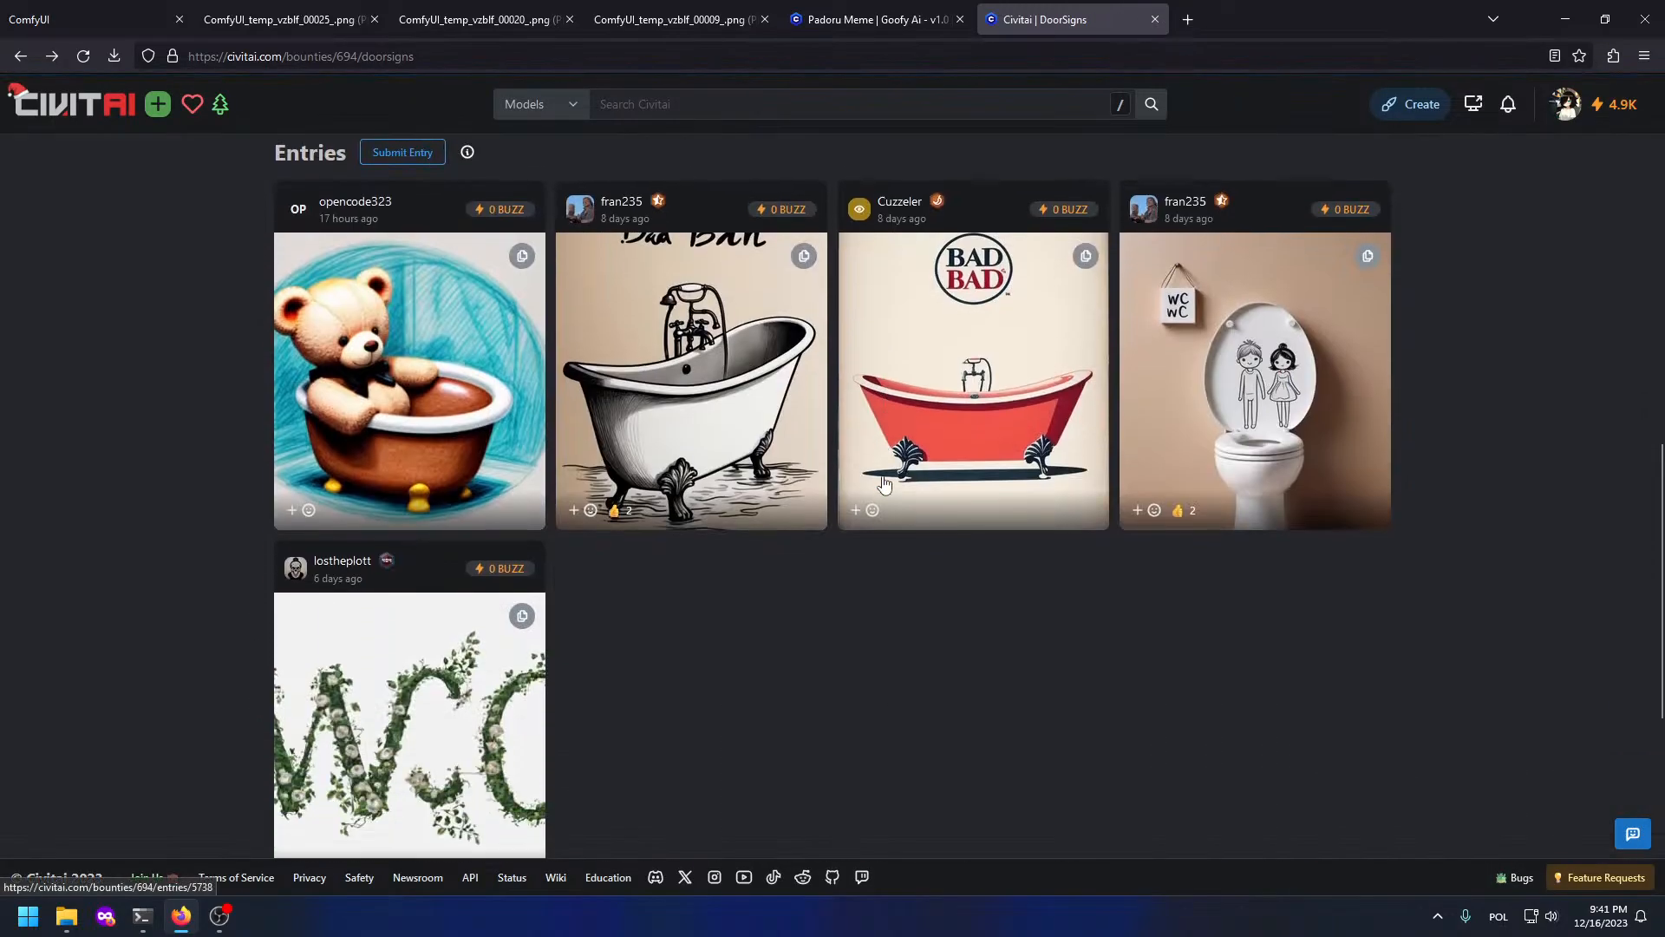
{"action": "scroll", "coordinate": [884, 483], "scroll_direction": "up", "scroll_amount": 10}
{"action": "left_click", "coordinate": [857, 475]}
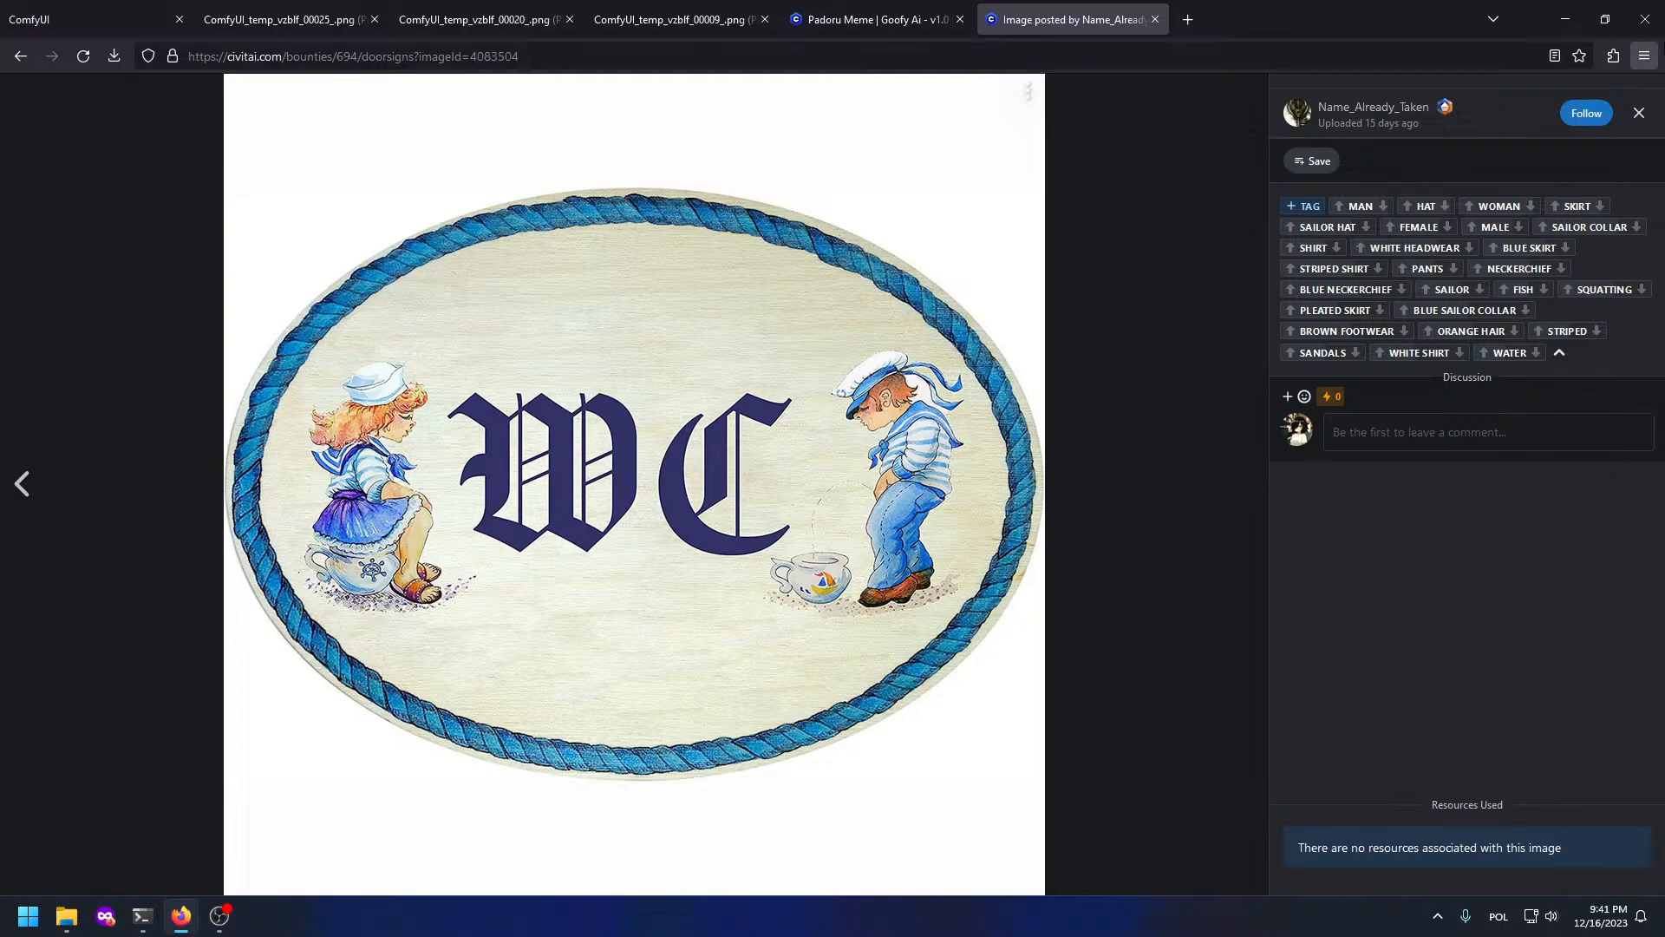
{"action": "left_click", "coordinate": [1639, 113]}
{"action": "key", "text": "ctrl+w"}
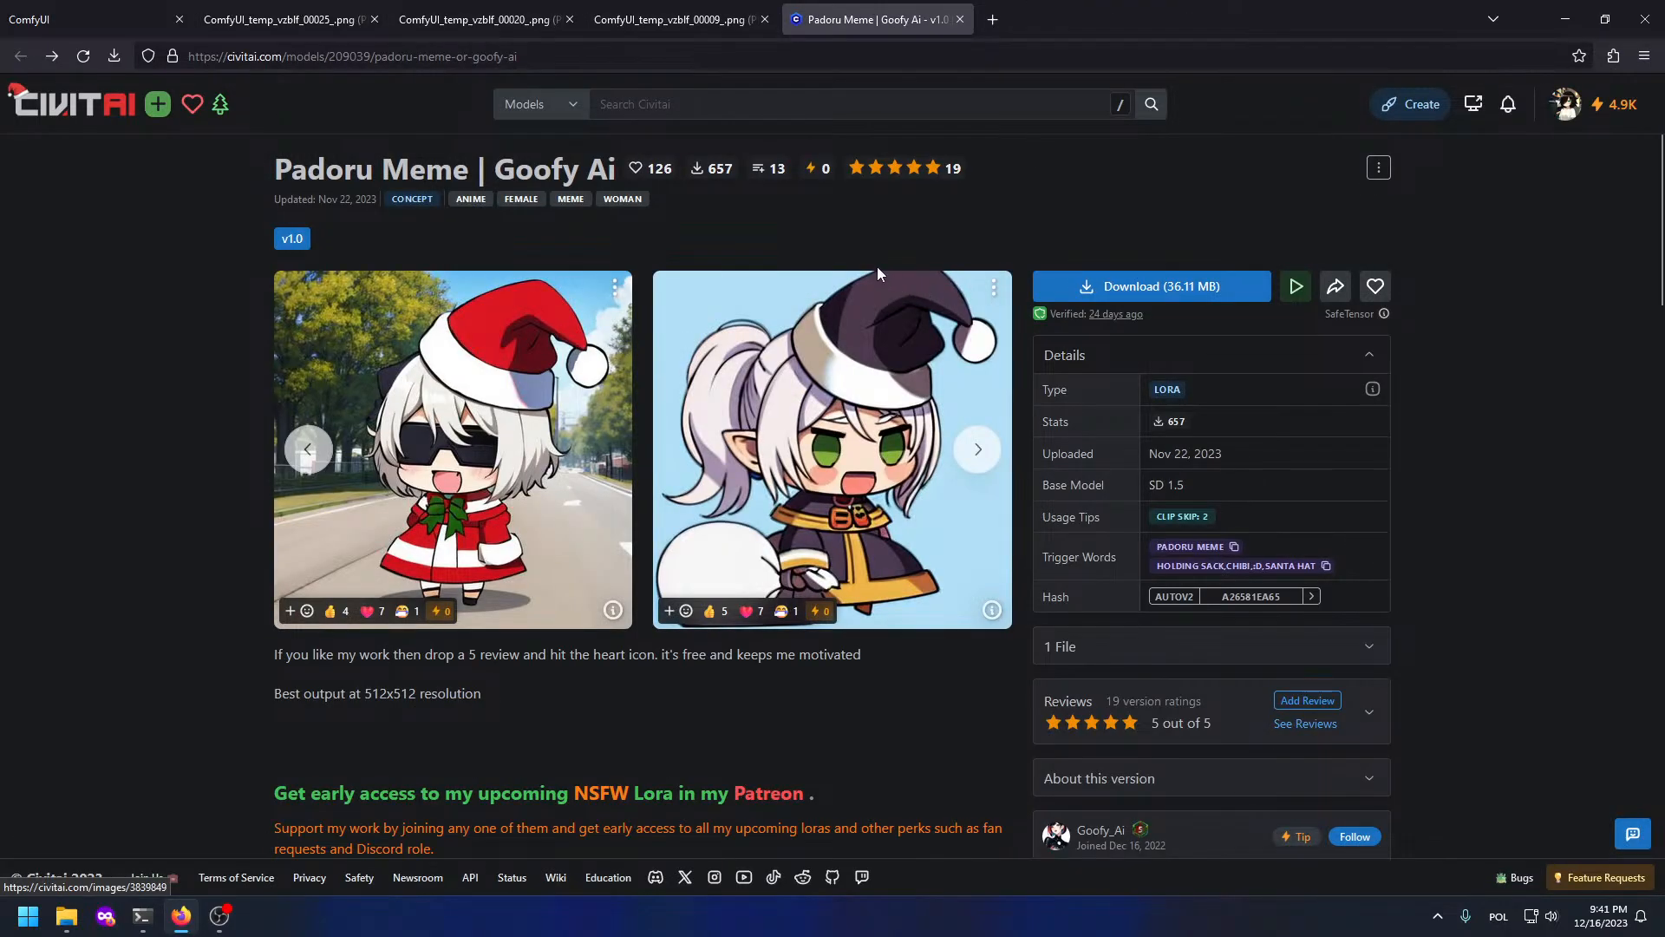
Step: Back in ComfyUI's Controlnet group, connect Anime Lineart's IMAGE output to Preview Image
{"action": "left_click", "coordinate": [52, 19]}
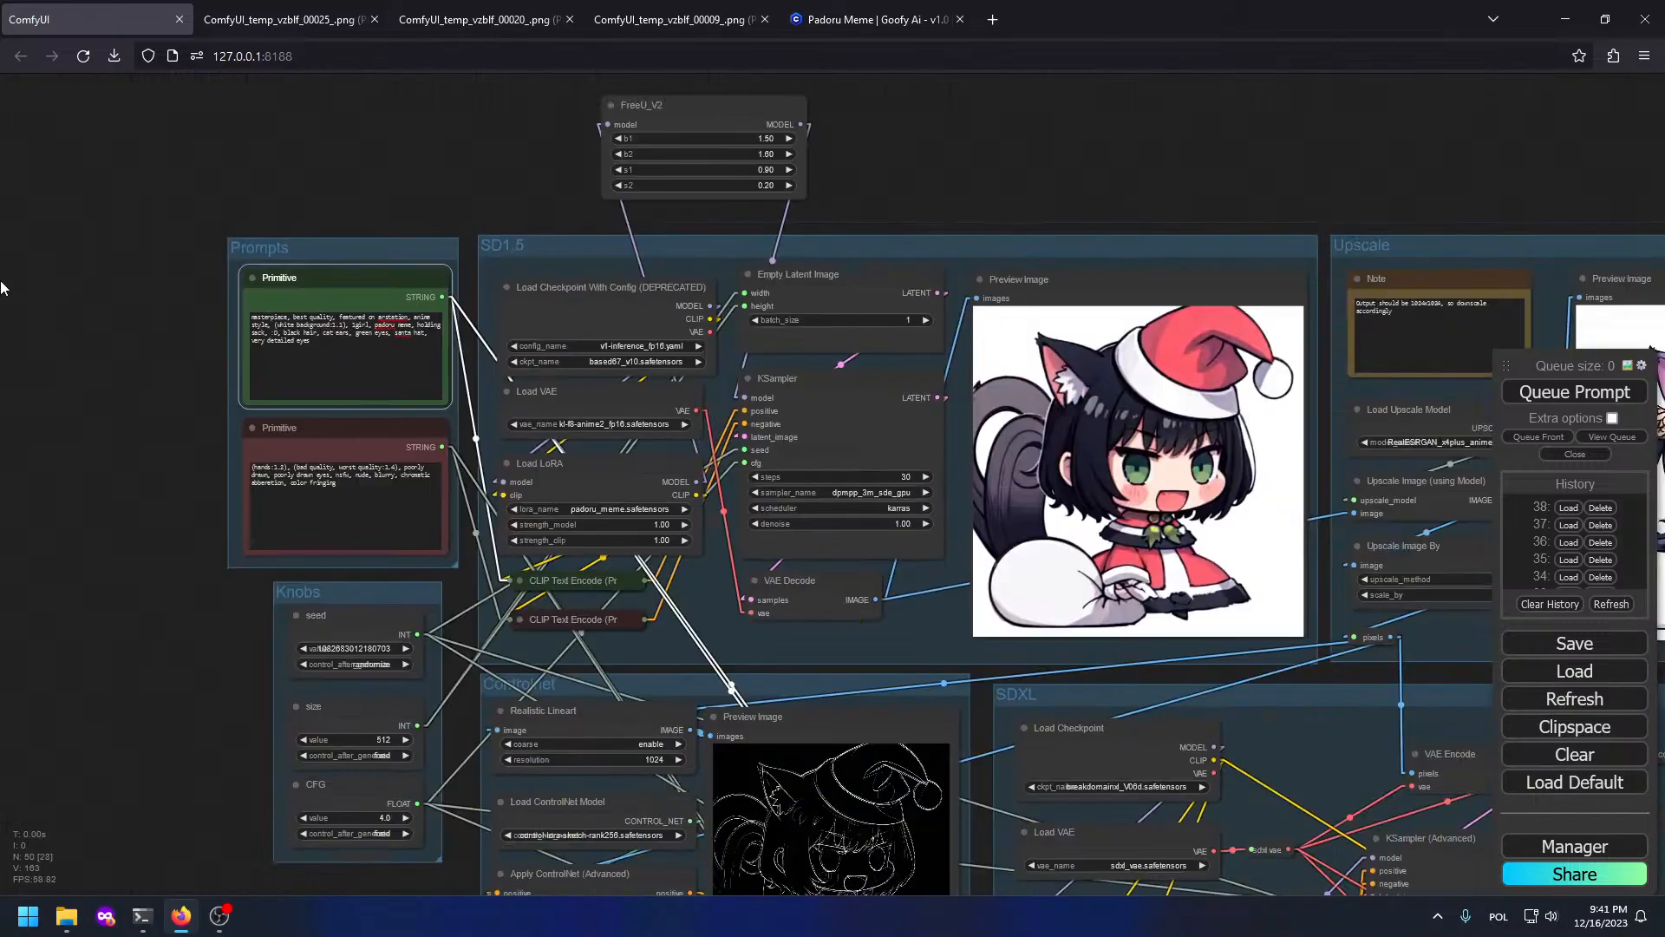
{"action": "left_click_drag", "start_coordinate": [571, 526], "coordinate": [488, 396]}
{"action": "left_click_drag", "start_coordinate": [983, 726], "coordinate": [147, 282]}
{"action": "scroll", "coordinate": [981, 314], "scroll_direction": "up", "scroll_amount": 7}
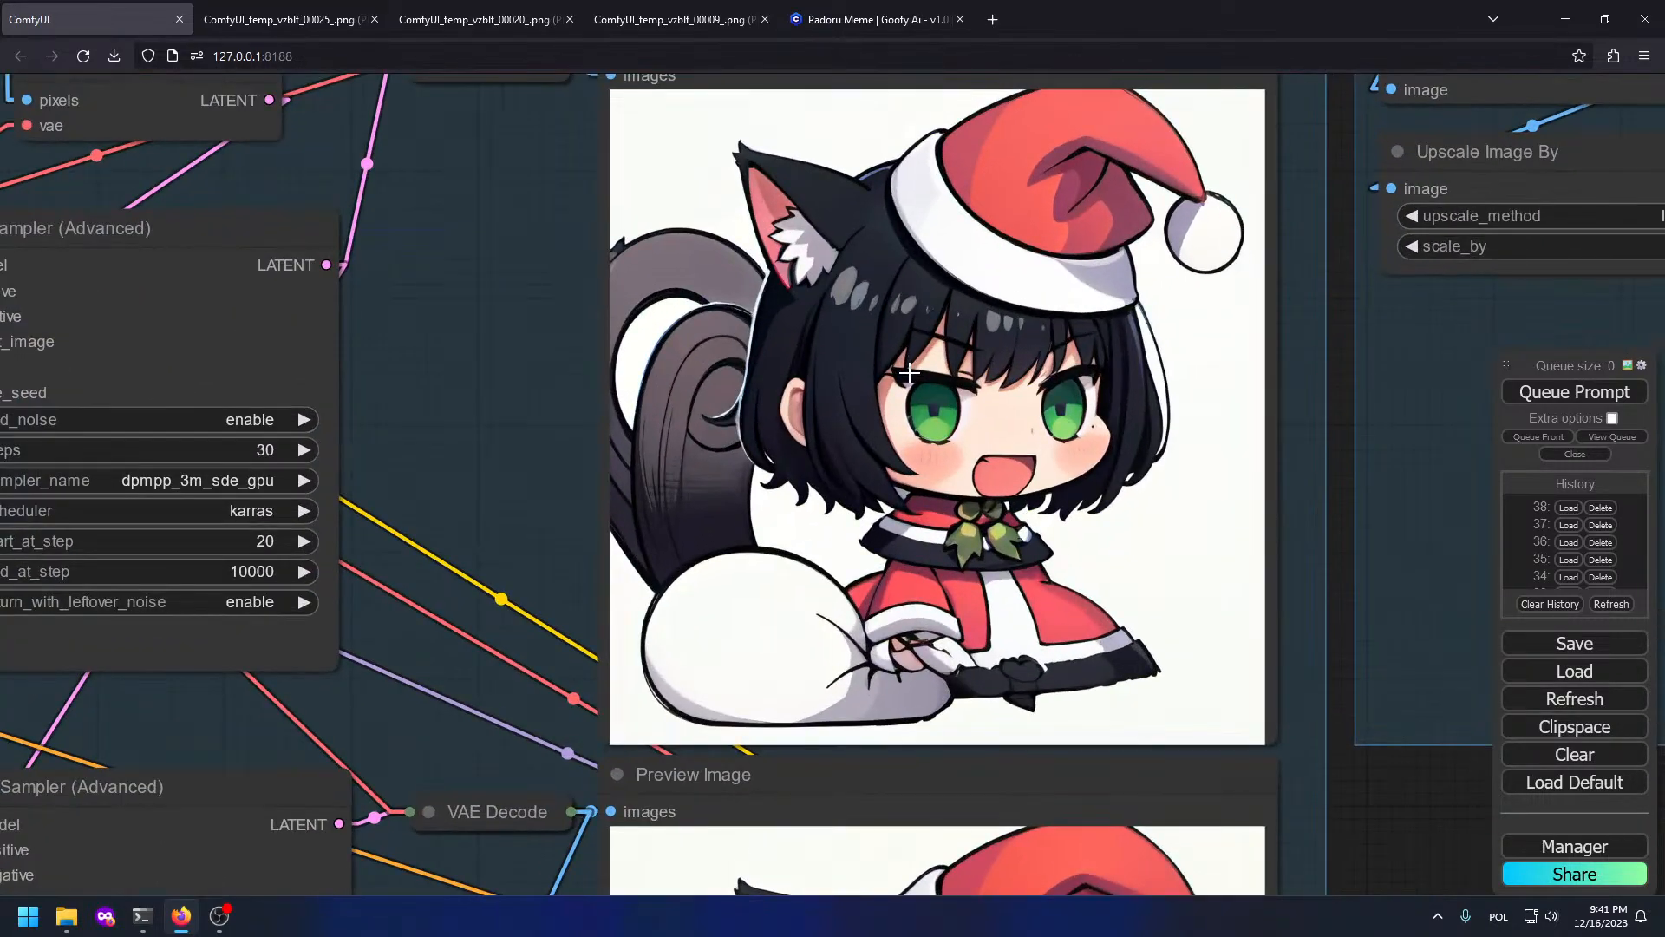
{"action": "scroll", "coordinate": [909, 375], "scroll_direction": "down", "scroll_amount": 5}
{"action": "scroll", "coordinate": [894, 341], "scroll_direction": "up", "scroll_amount": 9}
{"action": "scroll", "coordinate": [893, 341], "scroll_direction": "down", "scroll_amount": 6}
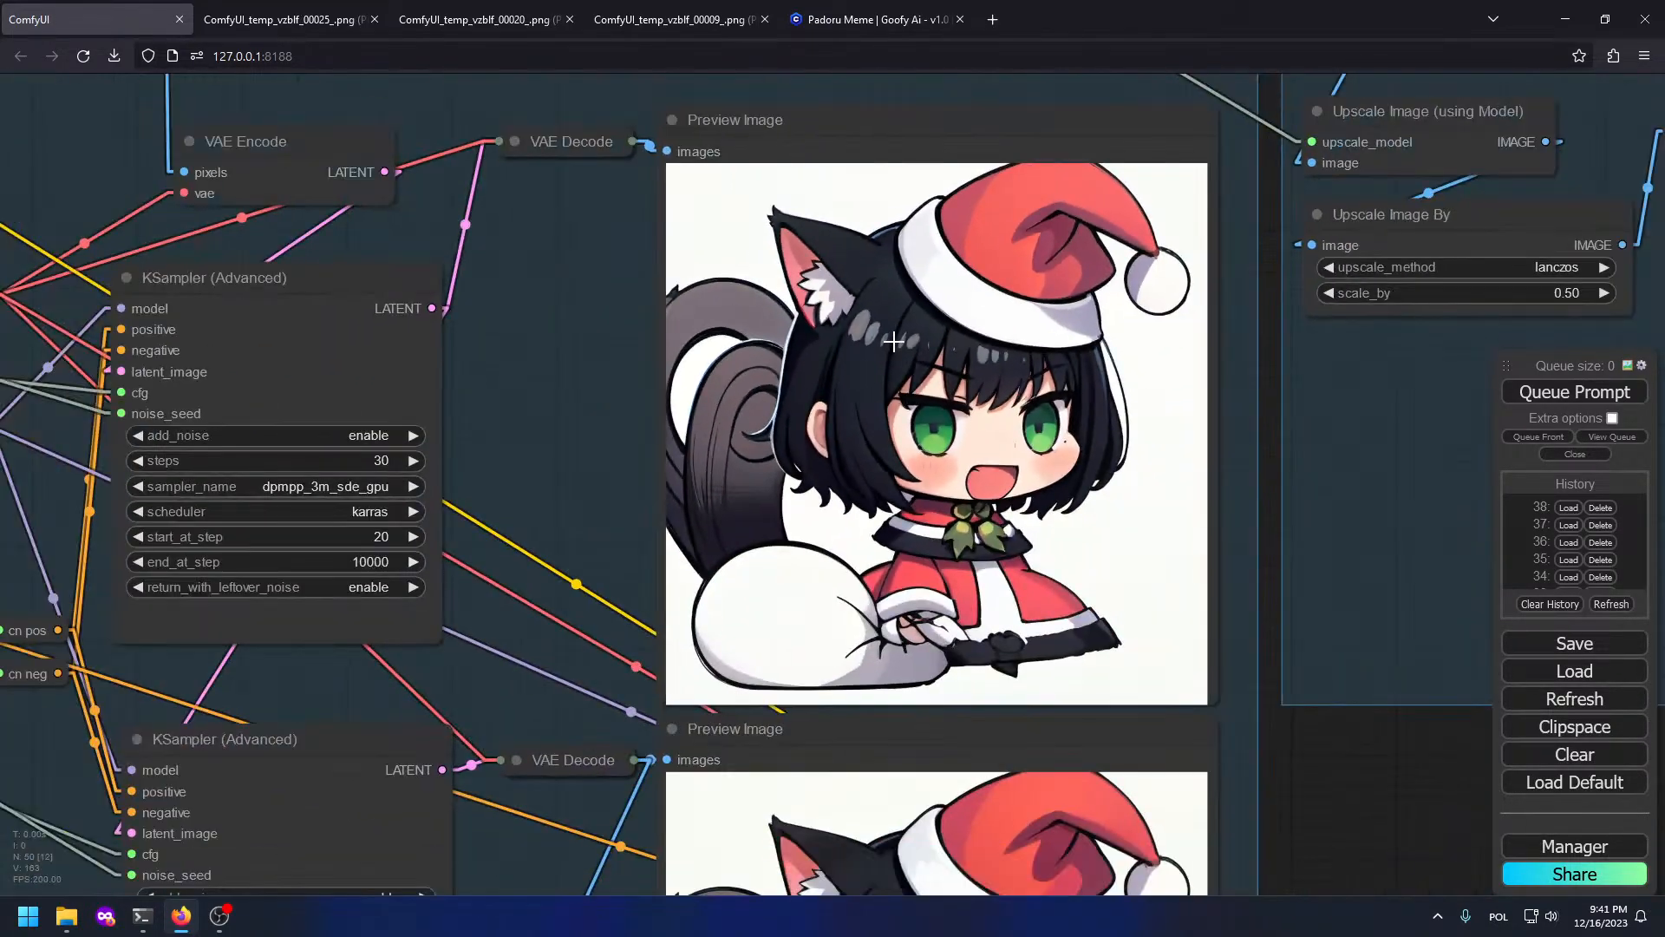
{"action": "scroll", "coordinate": [893, 340], "scroll_direction": "down", "scroll_amount": 5}
{"action": "left_click_drag", "start_coordinate": [953, 624], "coordinate": [1231, 557]}
{"action": "left_click_drag", "start_coordinate": [560, 515], "coordinate": [1213, 699]}
{"action": "scroll", "coordinate": [495, 464], "scroll_direction": "up", "scroll_amount": 4}
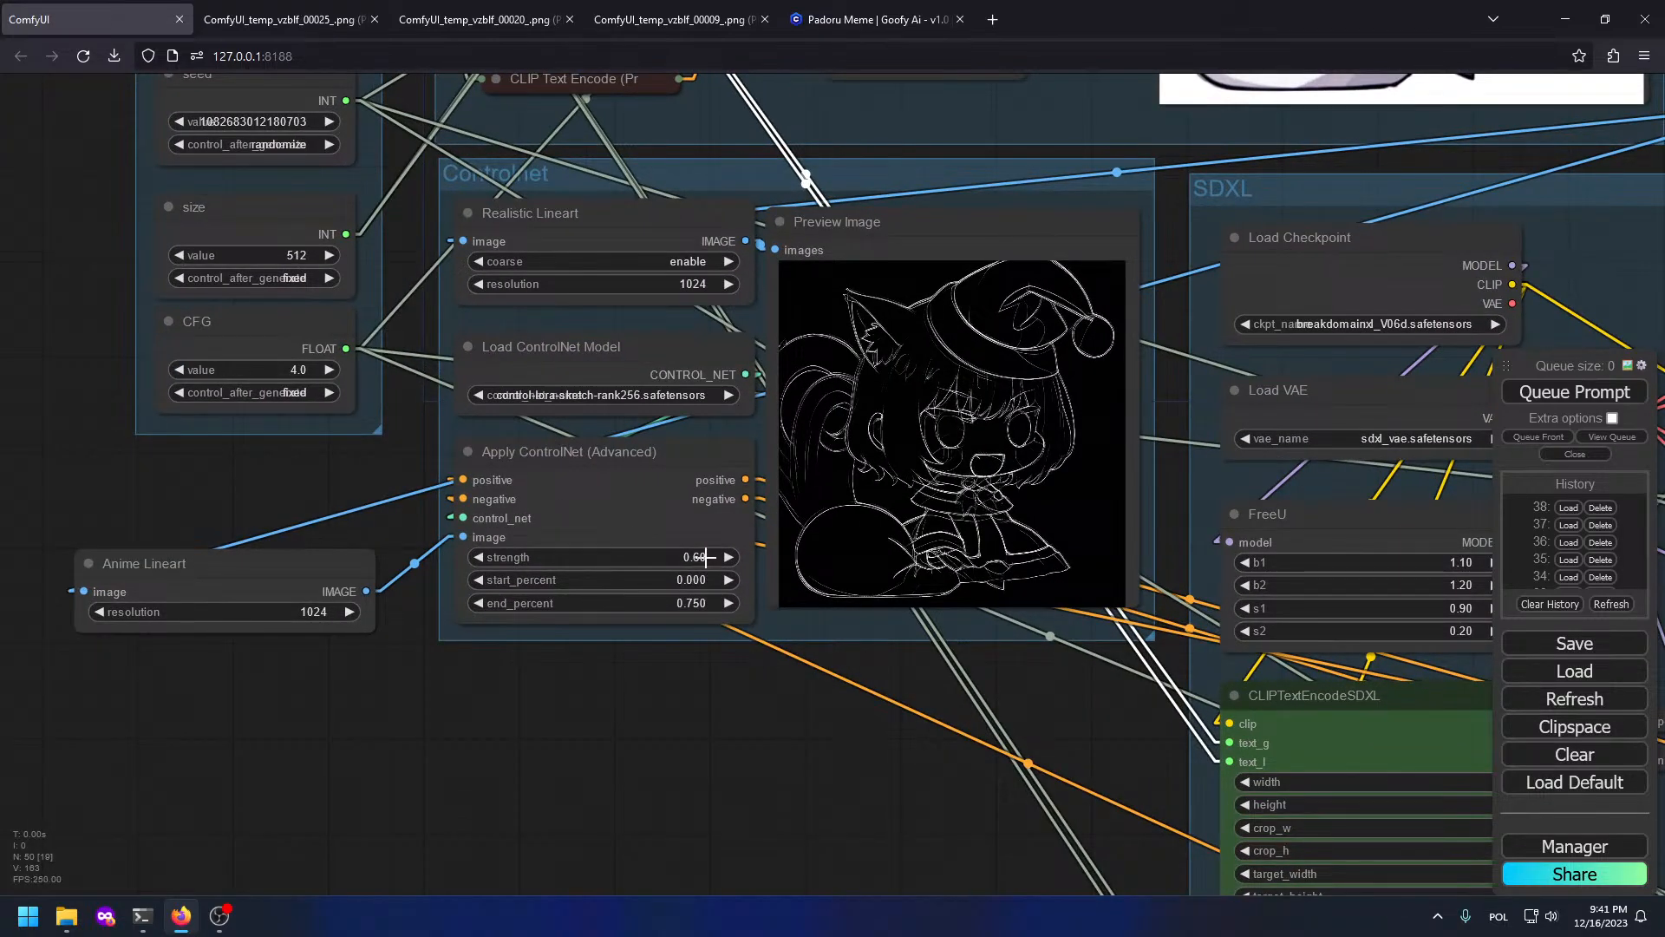
{"action": "scroll", "coordinate": [706, 557], "scroll_direction": "up", "scroll_amount": 1}
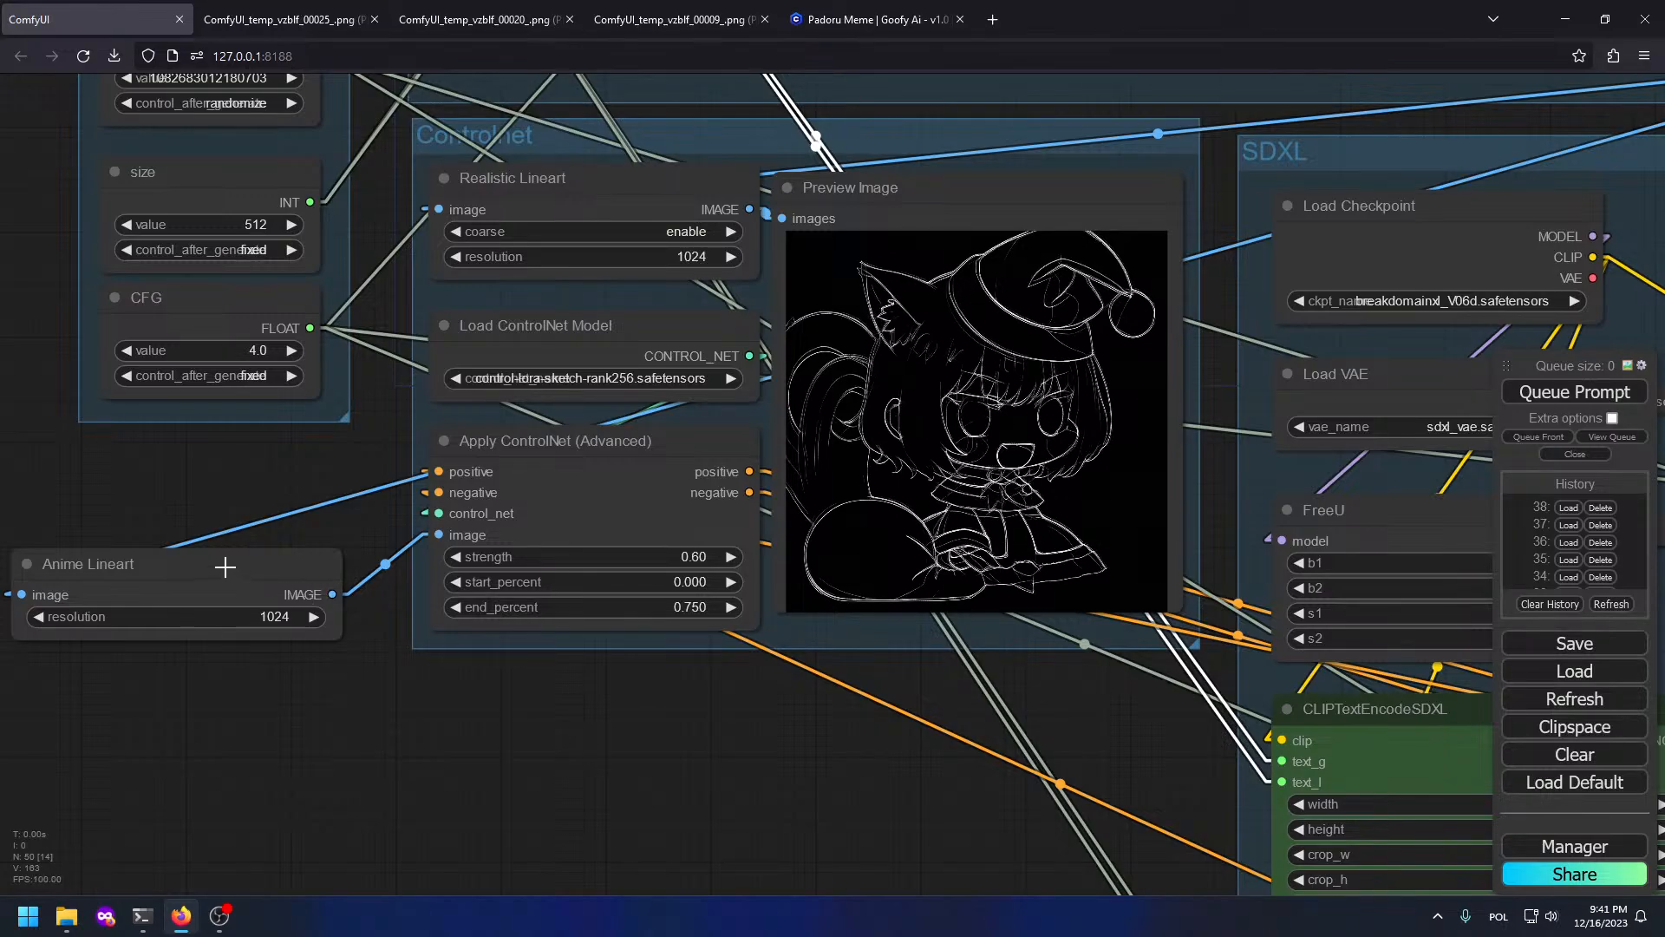
{"action": "left_click_drag", "start_coordinate": [225, 567], "coordinate": [228, 516]}
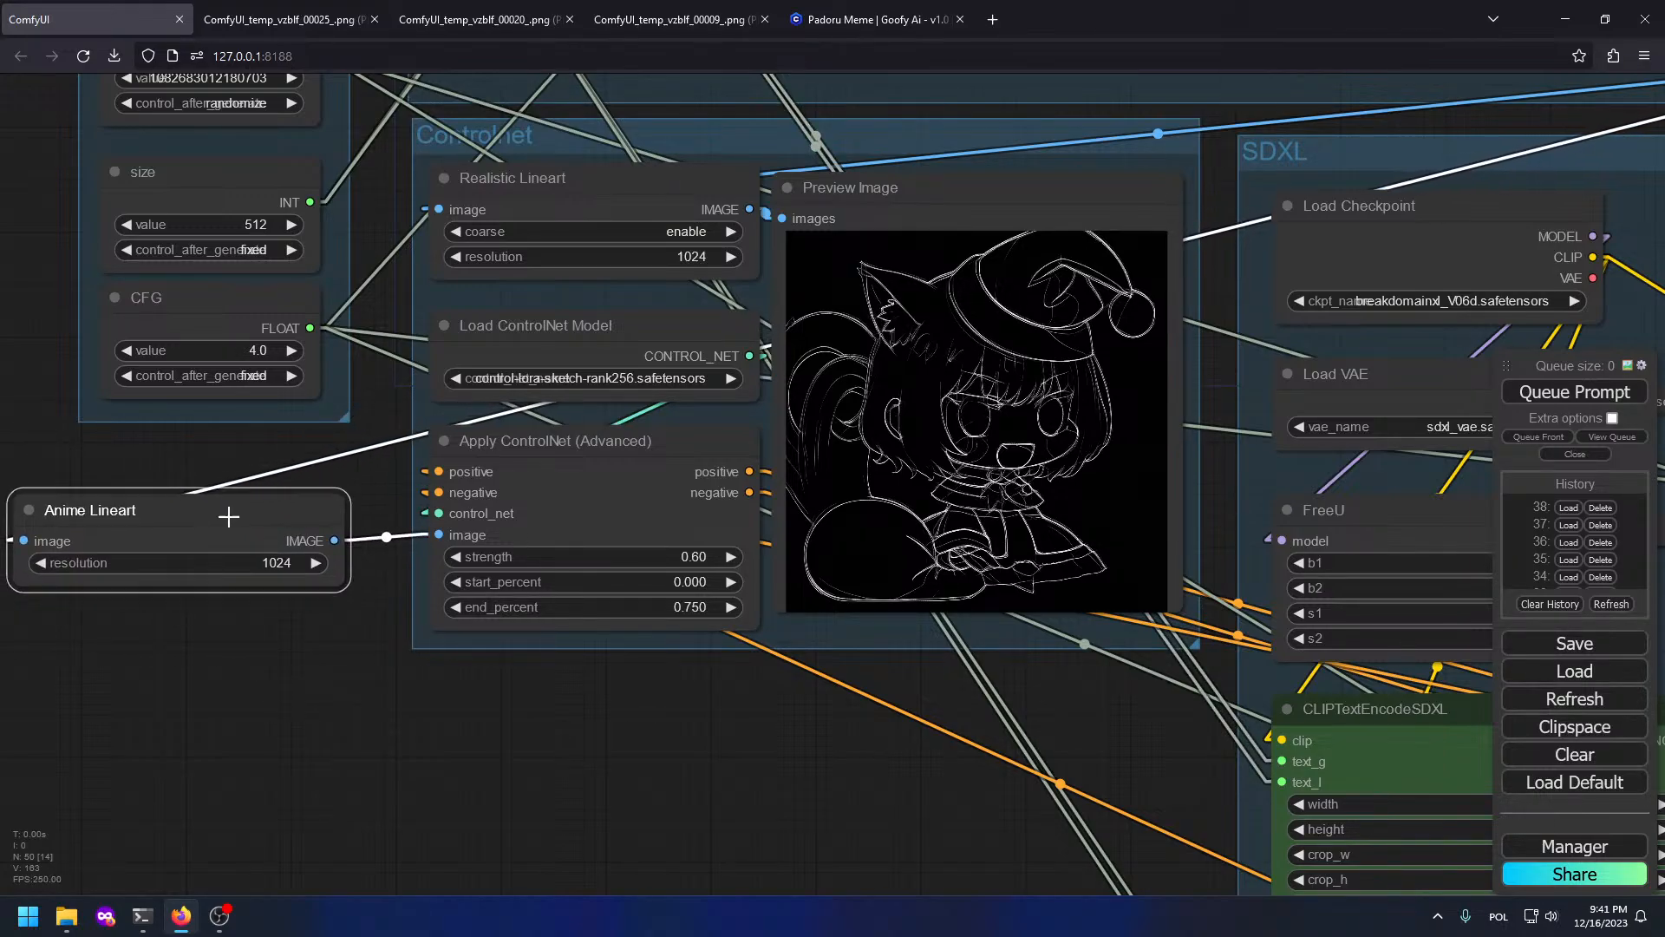
{"action": "left_click_drag", "start_coordinate": [335, 542], "coordinate": [783, 218]}
Step: Delete Realistic Lineart and move Anime Lineart above Load ControlNet Model
{"action": "left_click", "coordinate": [591, 205]}
{"action": "key", "text": "Delete"}
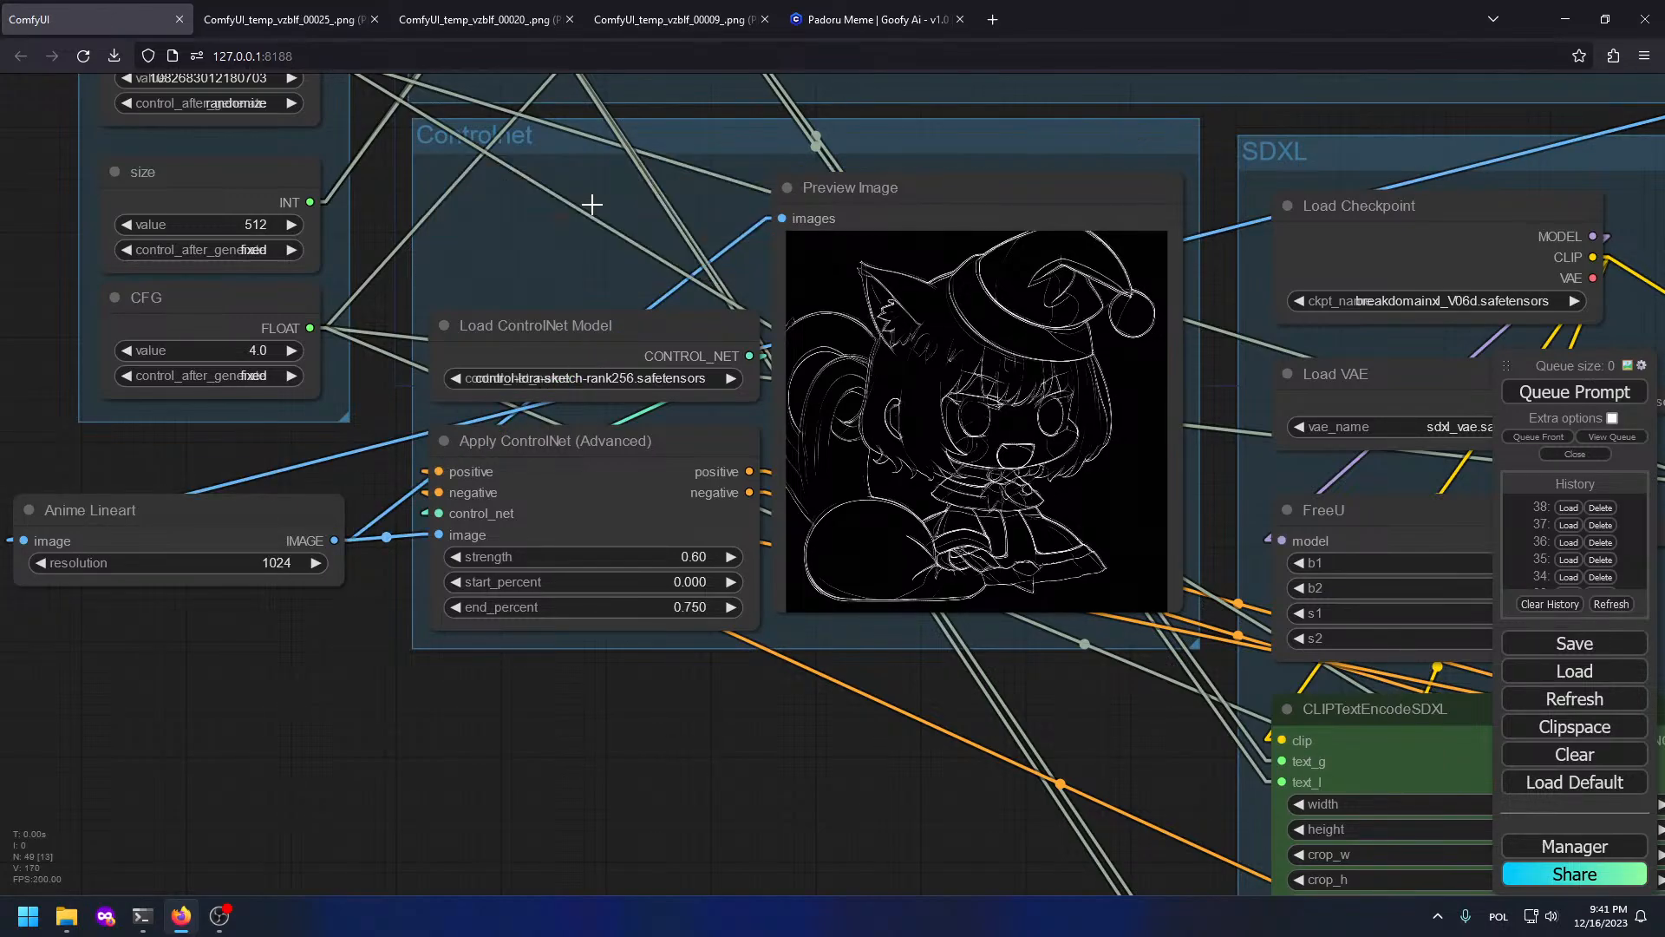
{"action": "left_click_drag", "start_coordinate": [209, 519], "coordinate": [622, 226]}
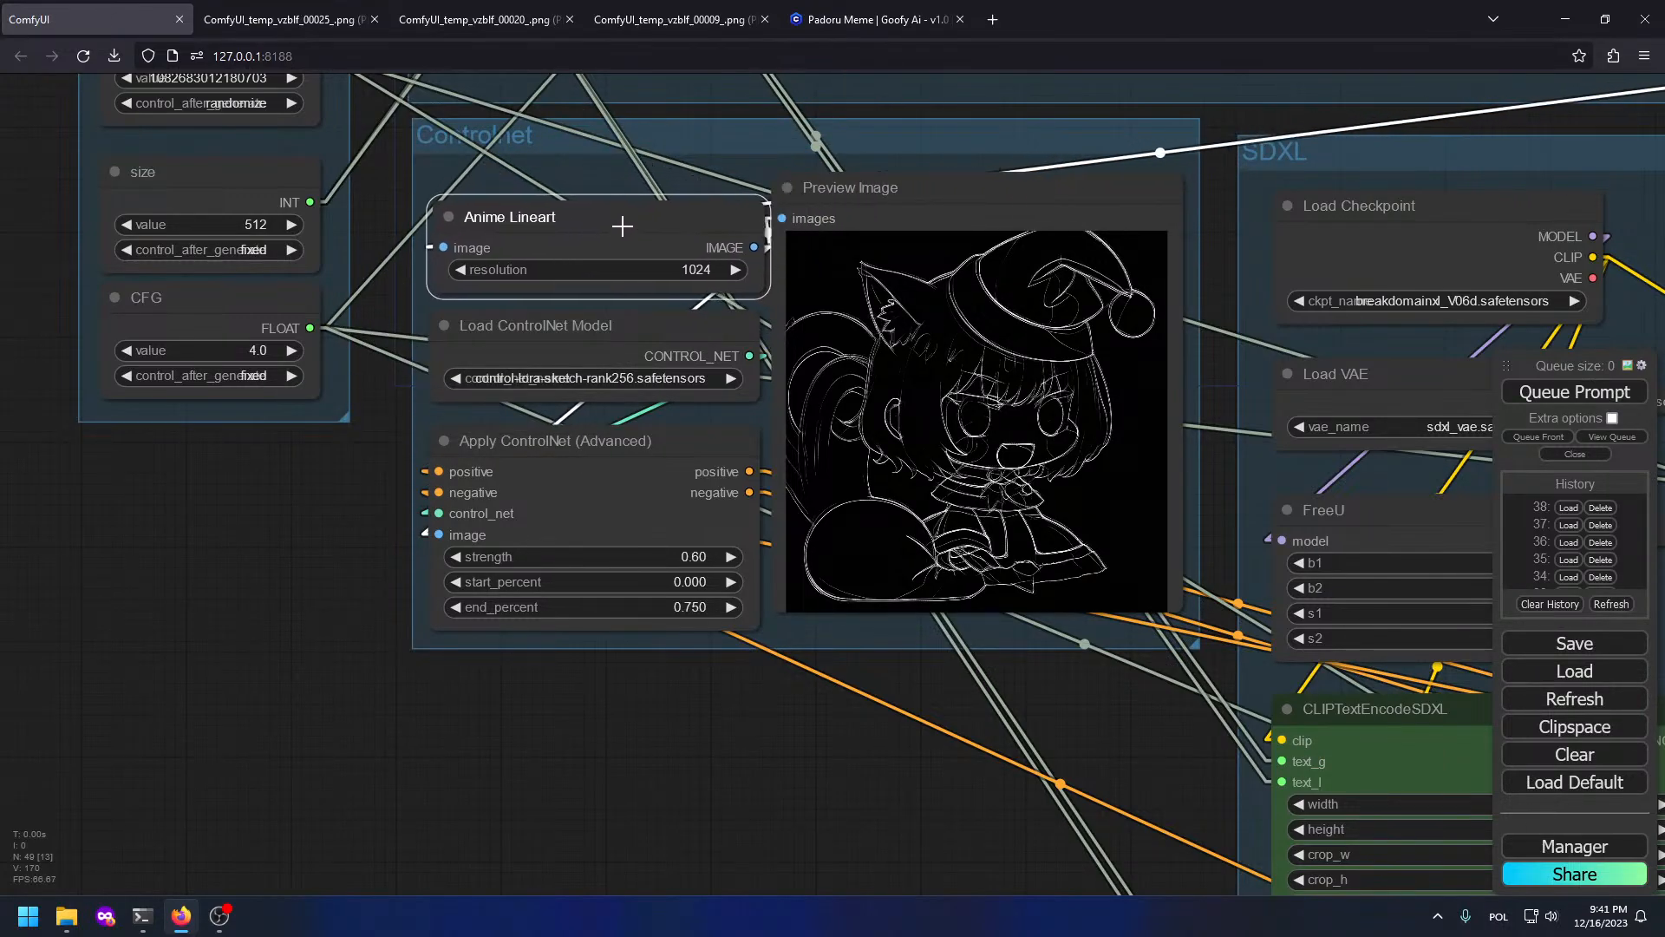
Step: Queue a generation with Anime Lineart and inspect the Upscale and SDXL previews
{"action": "left_click", "coordinate": [1544, 391]}
{"action": "scroll", "coordinate": [1162, 684], "scroll_direction": "down", "scroll_amount": 8}
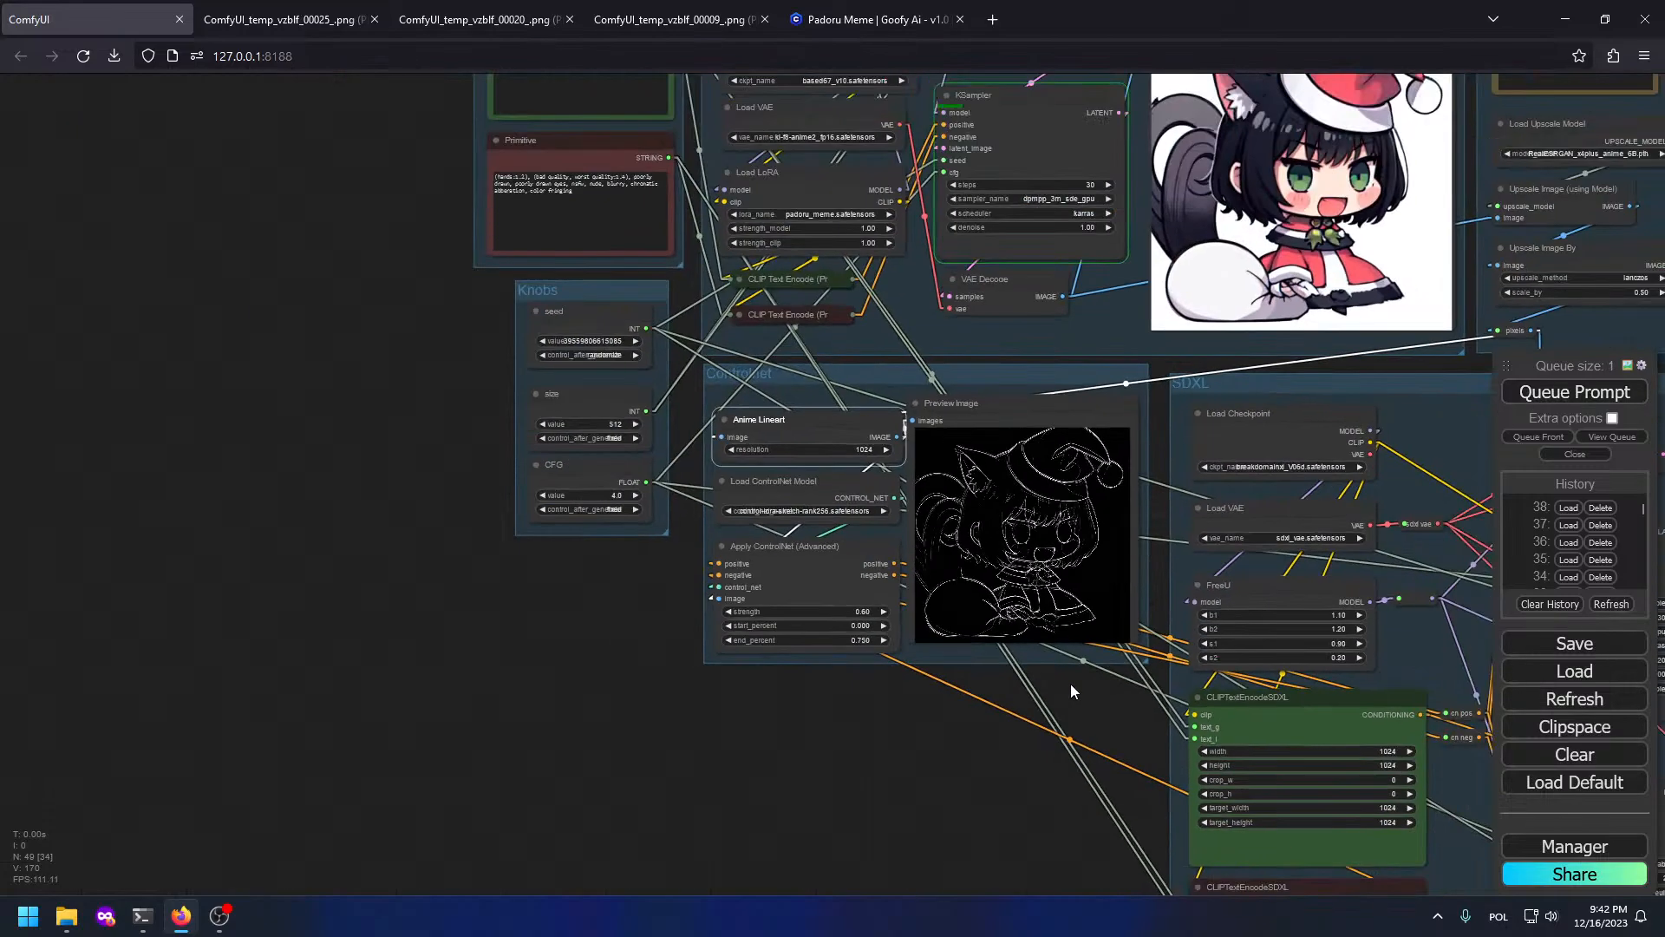
{"action": "left_click_drag", "start_coordinate": [1024, 687], "coordinate": [432, 693]}
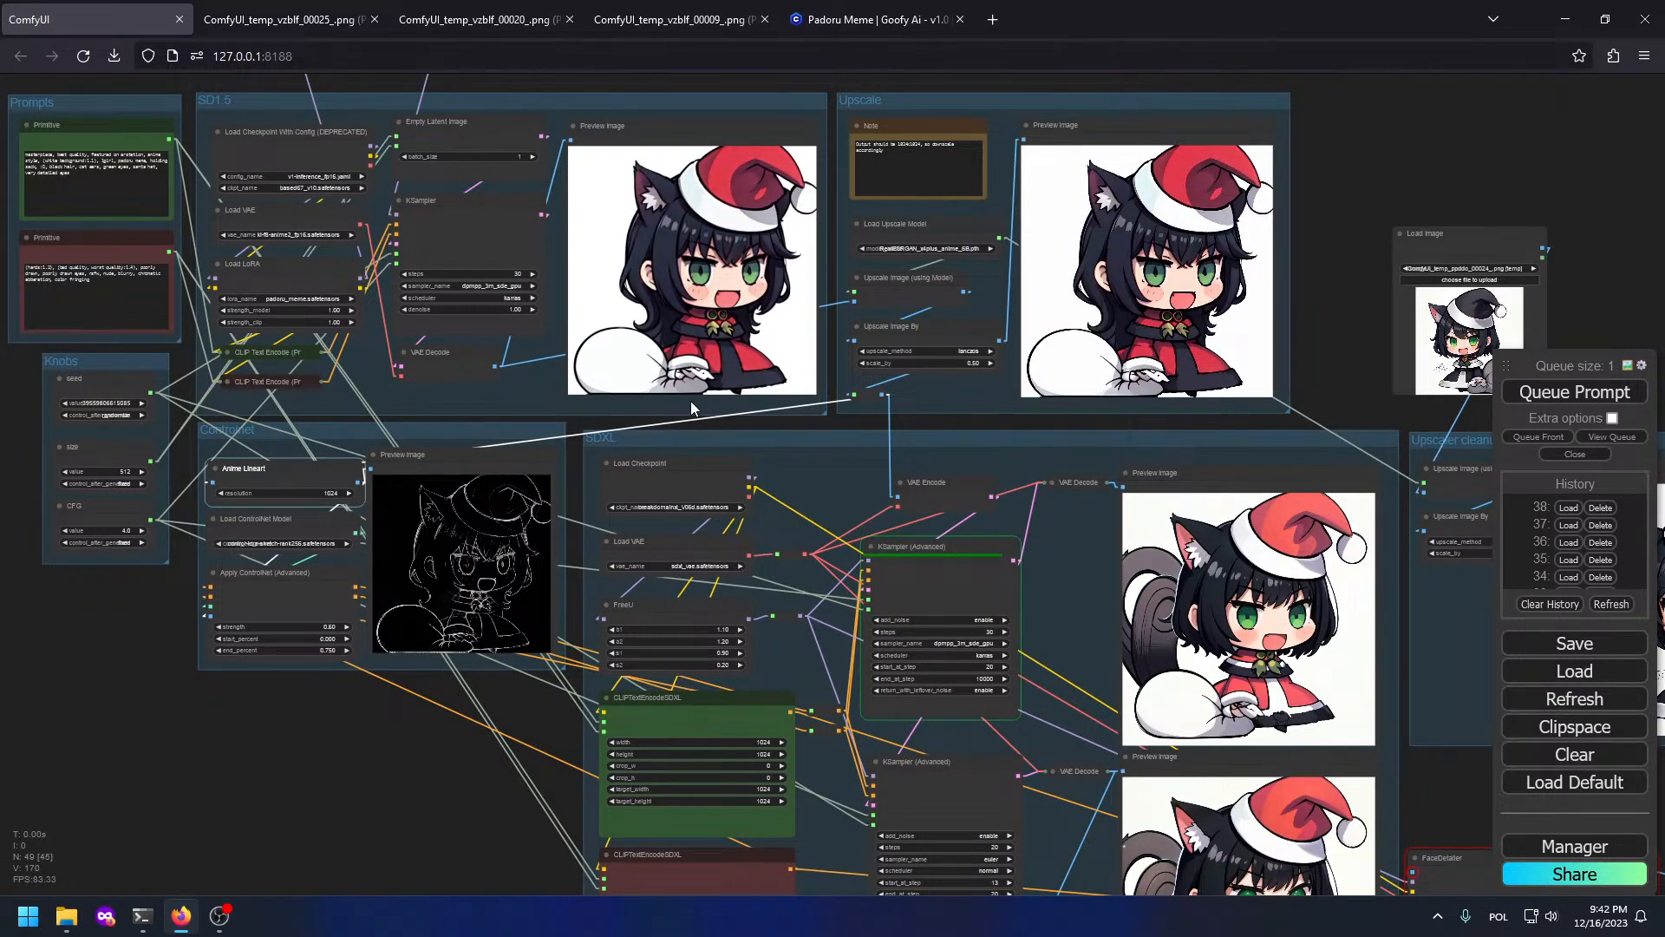
{"action": "left_click_drag", "start_coordinate": [1198, 430], "coordinate": [840, 305]}
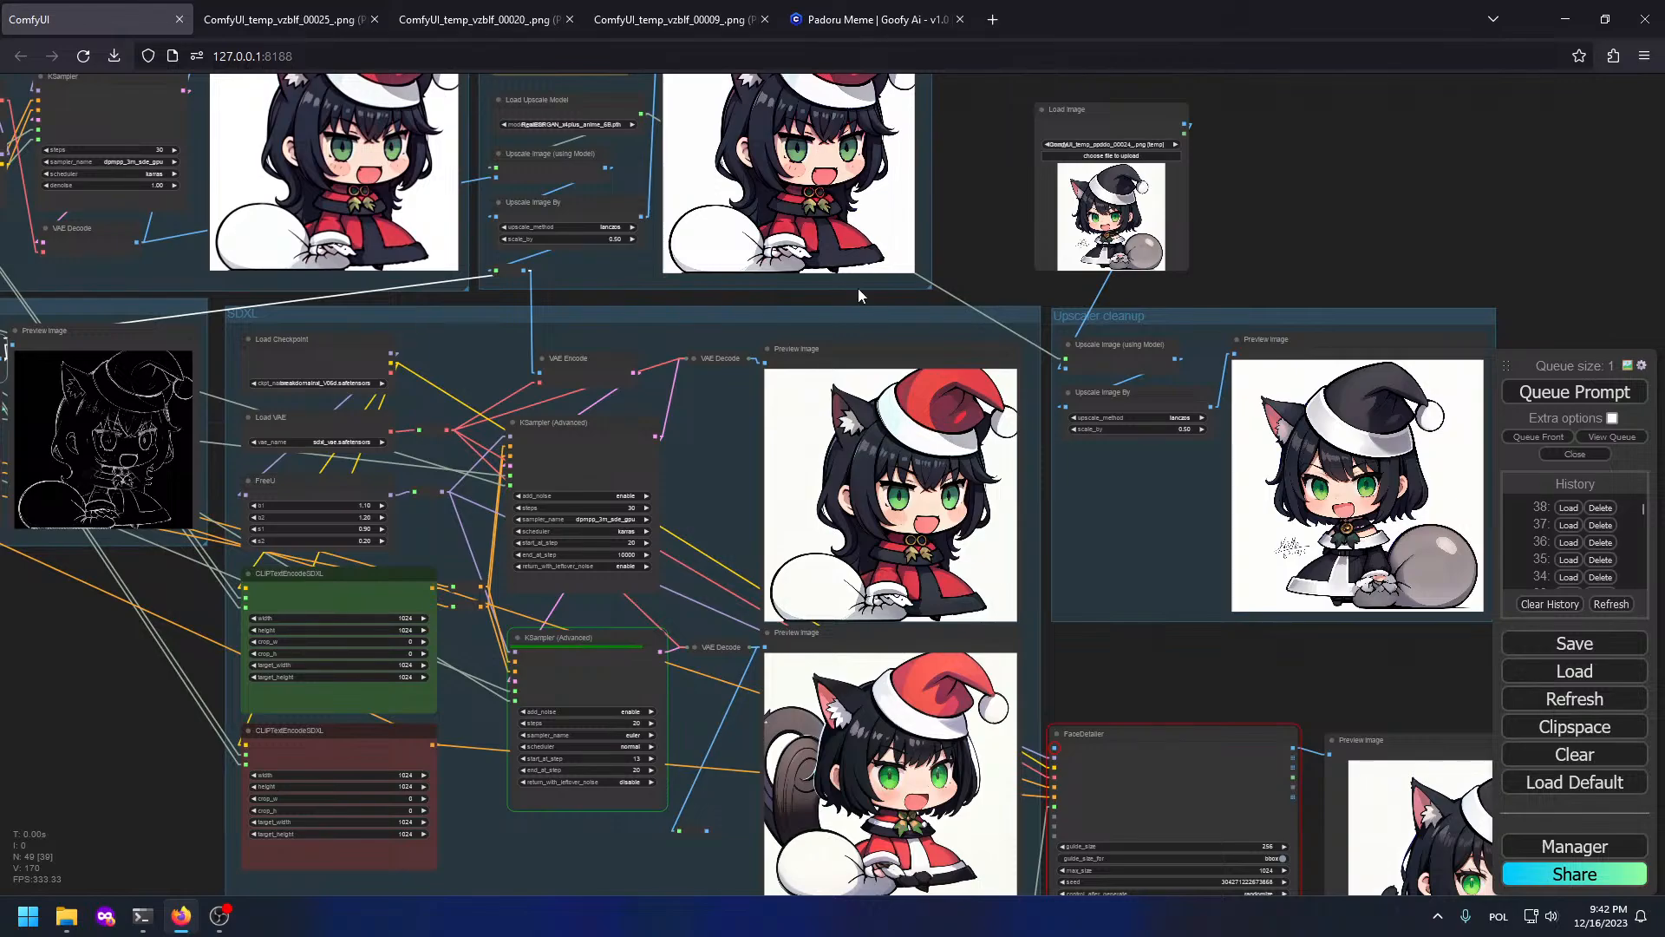
{"action": "left_click_drag", "start_coordinate": [1009, 184], "coordinate": [1035, 359]}
{"action": "left_click_drag", "start_coordinate": [1173, 260], "coordinate": [1181, 185]}
{"action": "scroll", "coordinate": [941, 525], "scroll_direction": "up", "scroll_amount": 8}
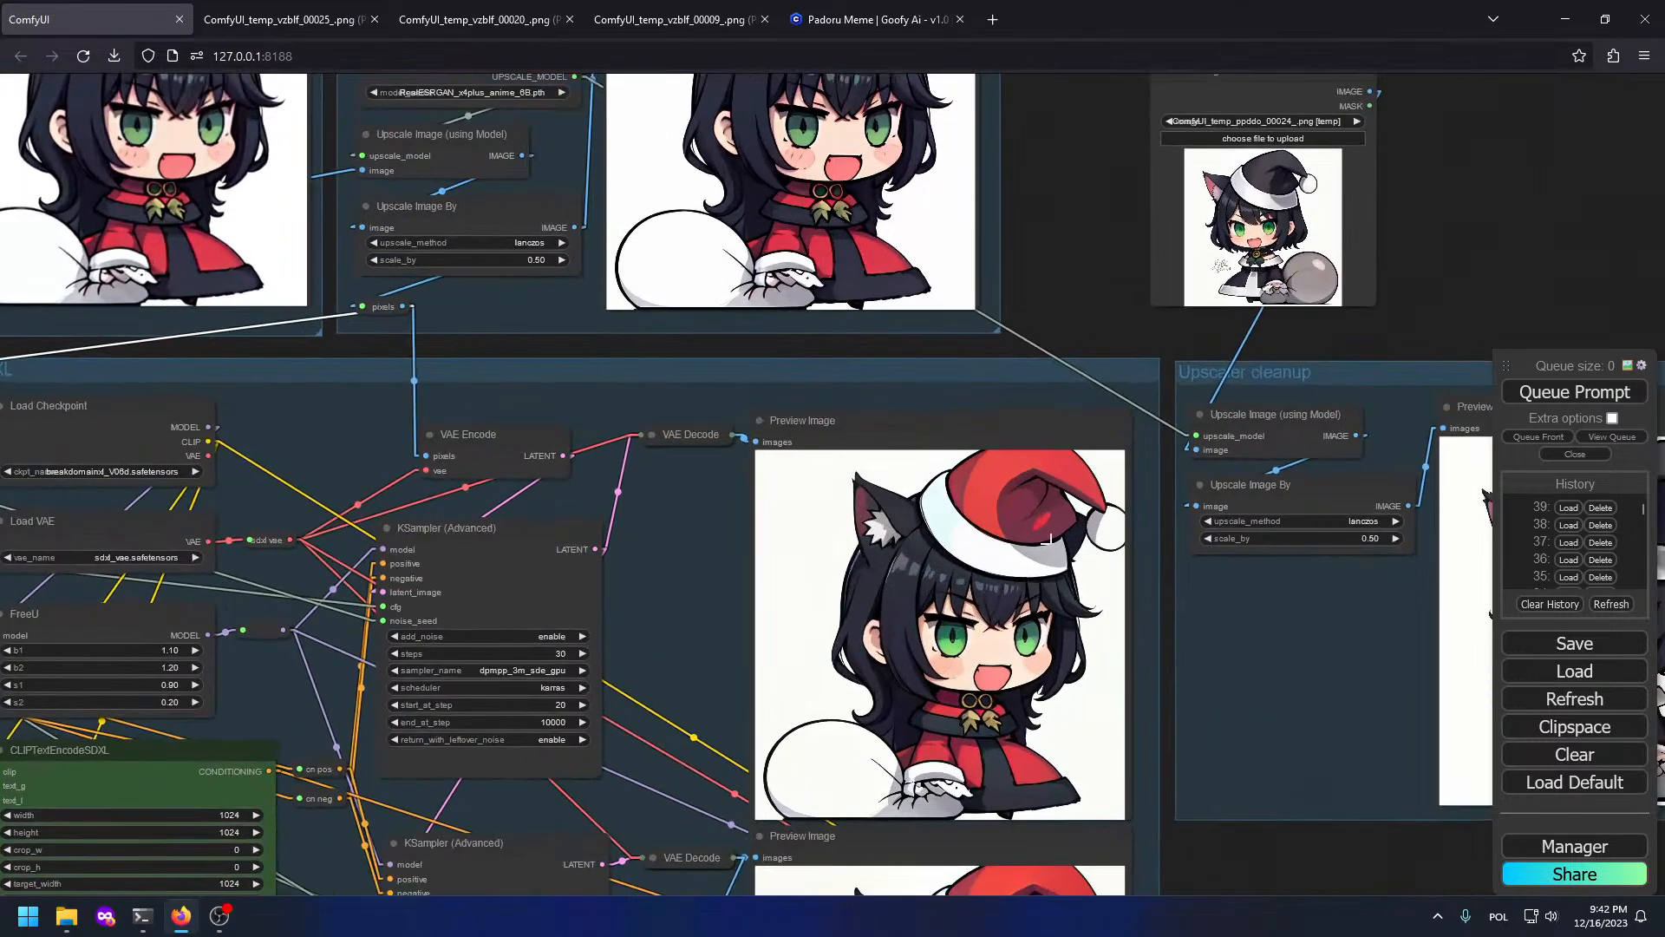
{"action": "scroll", "coordinate": [1305, 606], "scroll_direction": "down", "scroll_amount": 5}
{"action": "left_click_drag", "start_coordinate": [1387, 685], "coordinate": [791, 309]}
Step: Queue two more runs, checking the SD1.5 and SDXL previews, then open File Explorer
{"action": "left_click", "coordinate": [1562, 392]}
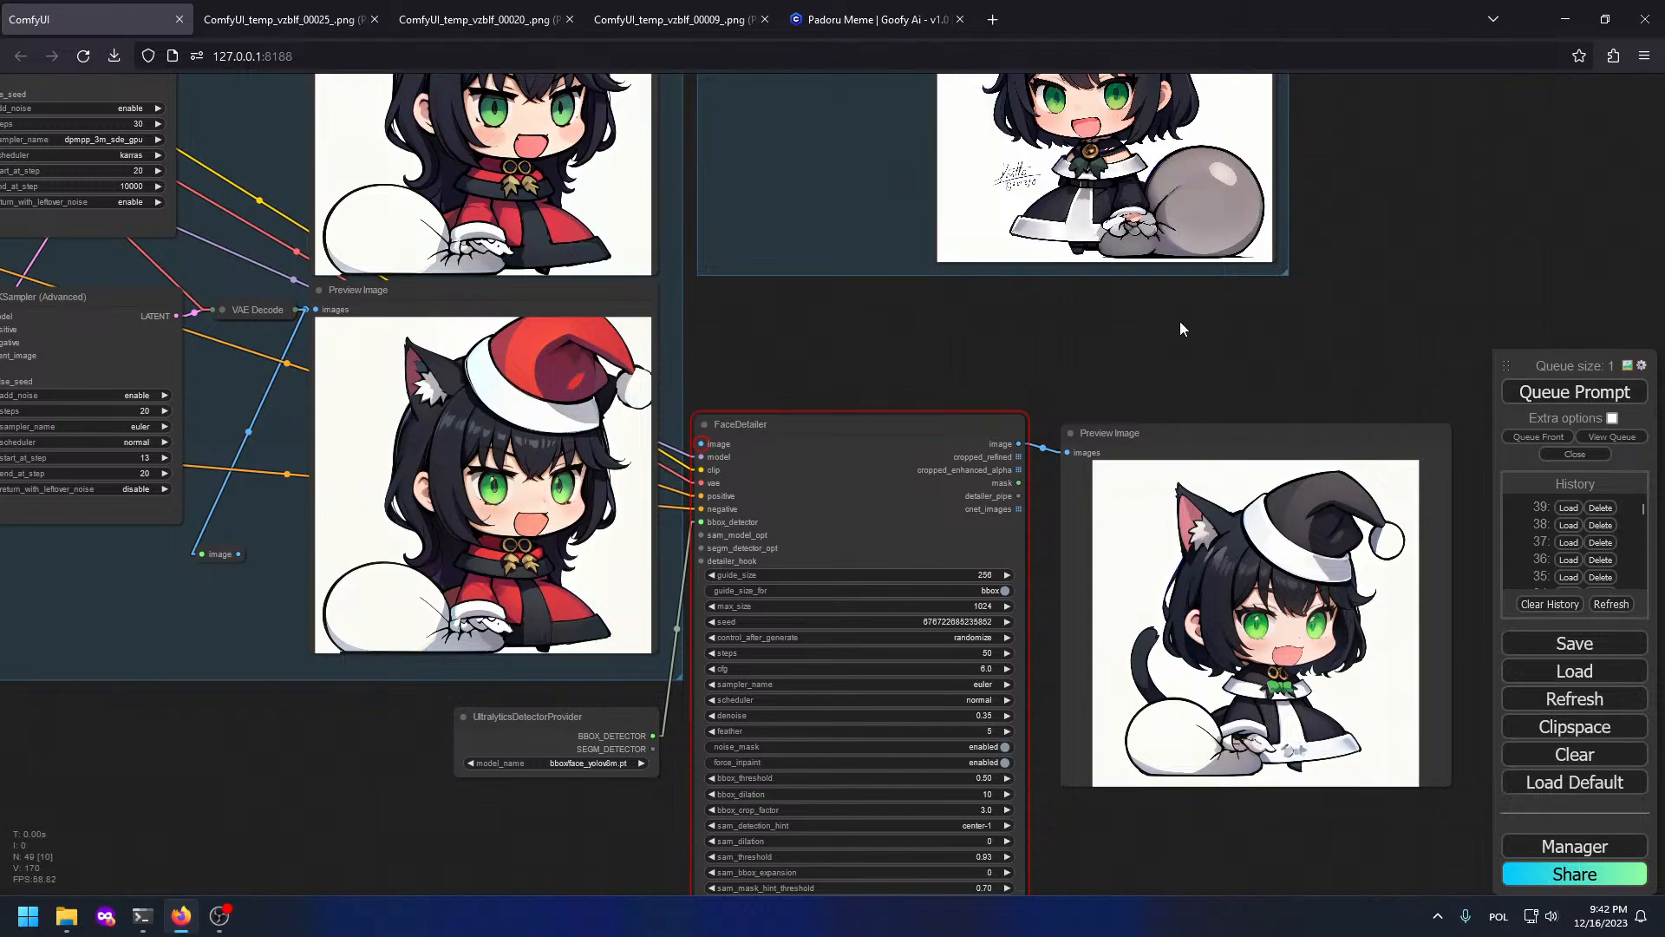
{"action": "scroll", "coordinate": [970, 245], "scroll_direction": "down", "scroll_amount": 4}
{"action": "left_click_drag", "start_coordinate": [970, 244], "coordinate": [1379, 704]}
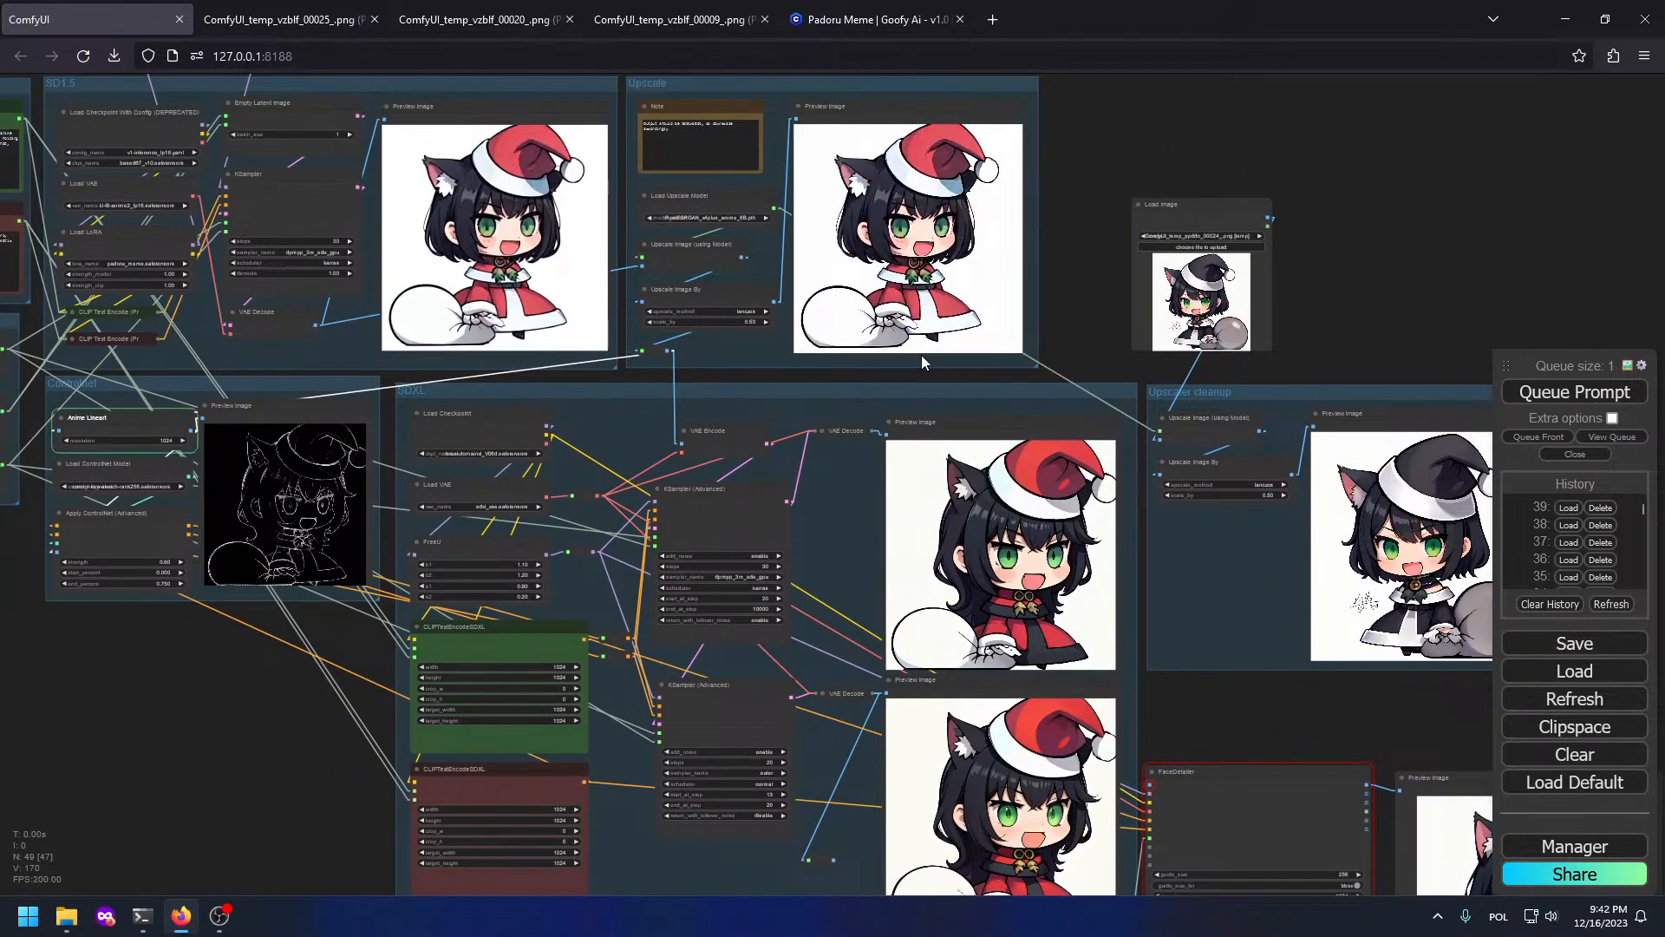
{"action": "scroll", "coordinate": [985, 113], "scroll_direction": "up", "scroll_amount": 5}
{"action": "scroll", "coordinate": [860, 149], "scroll_direction": "up", "scroll_amount": 6}
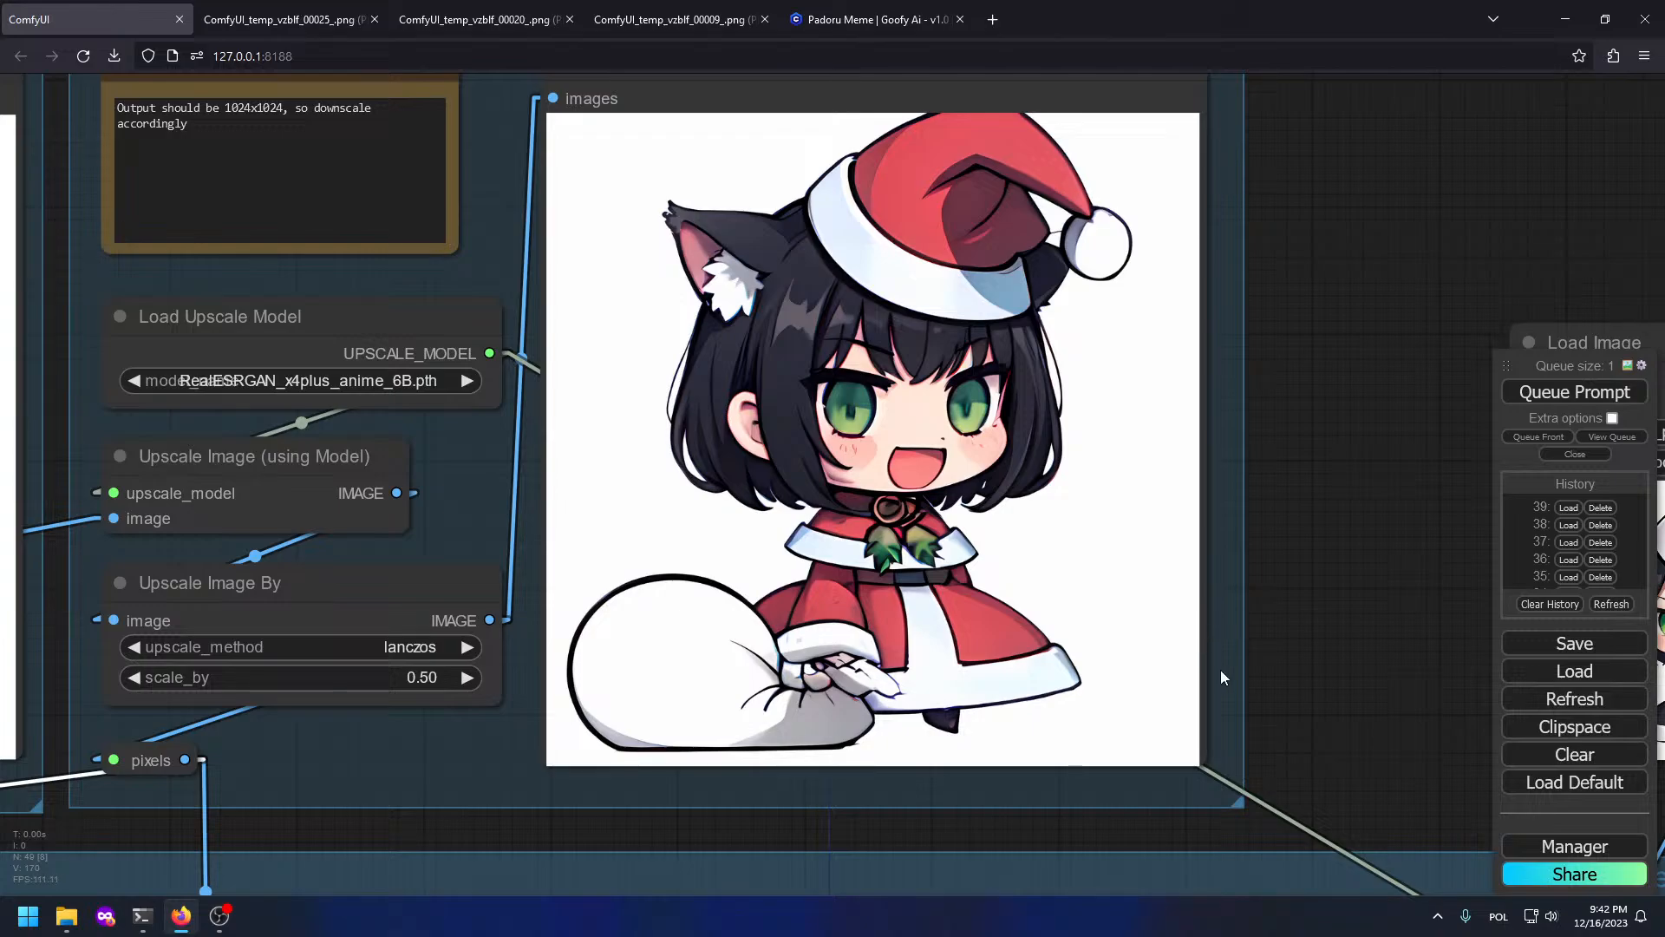
{"action": "left_click_drag", "start_coordinate": [1256, 713], "coordinate": [921, 284]}
{"action": "scroll", "coordinate": [1186, 629], "scroll_direction": "down", "scroll_amount": 9}
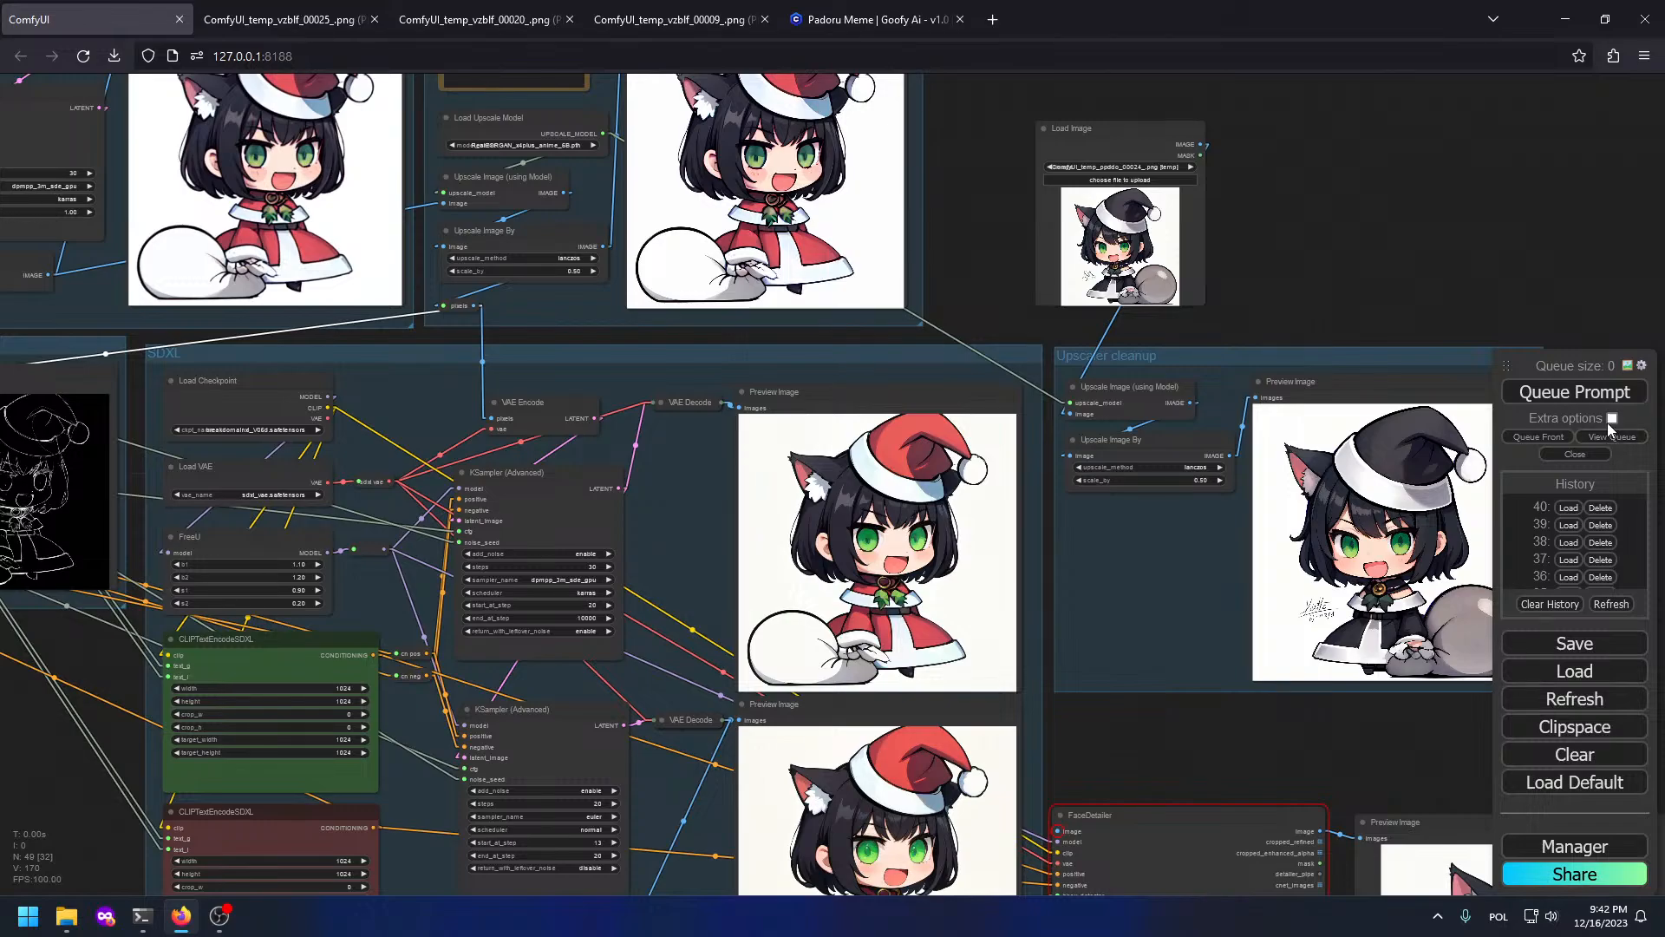
{"action": "left_click", "coordinate": [1589, 398]}
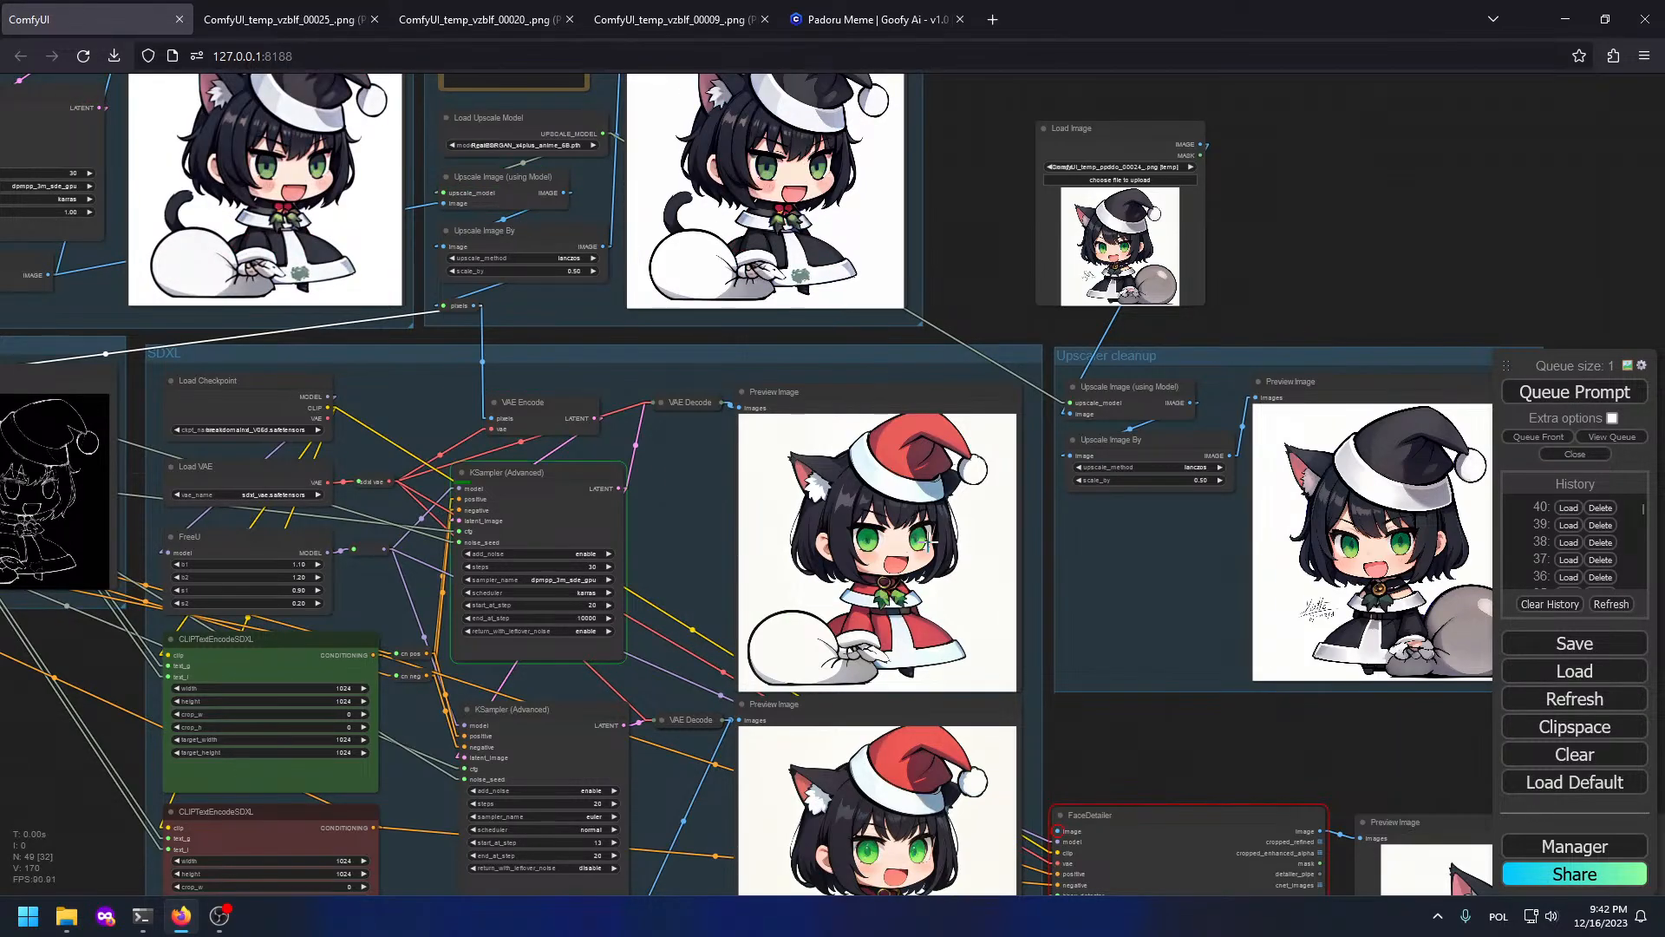
{"action": "key", "text": "super+e"}
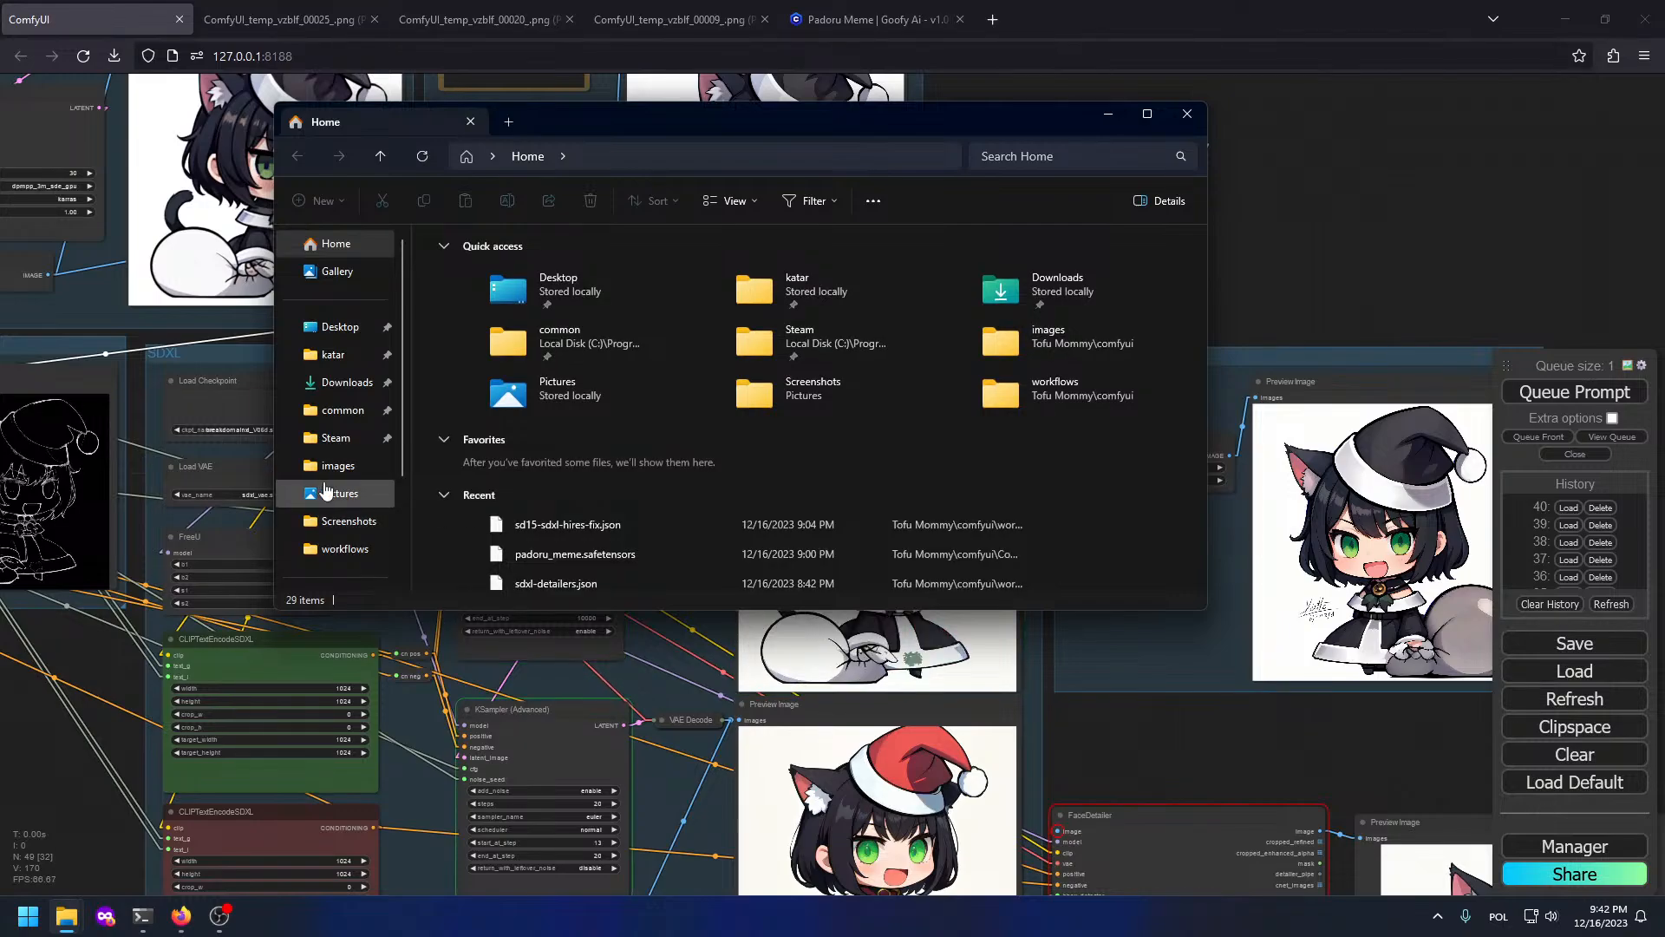
Step: Go to the comfyui images folder and open jsr-catgirl-raw.png in Photos
{"action": "left_click", "coordinate": [338, 466]}
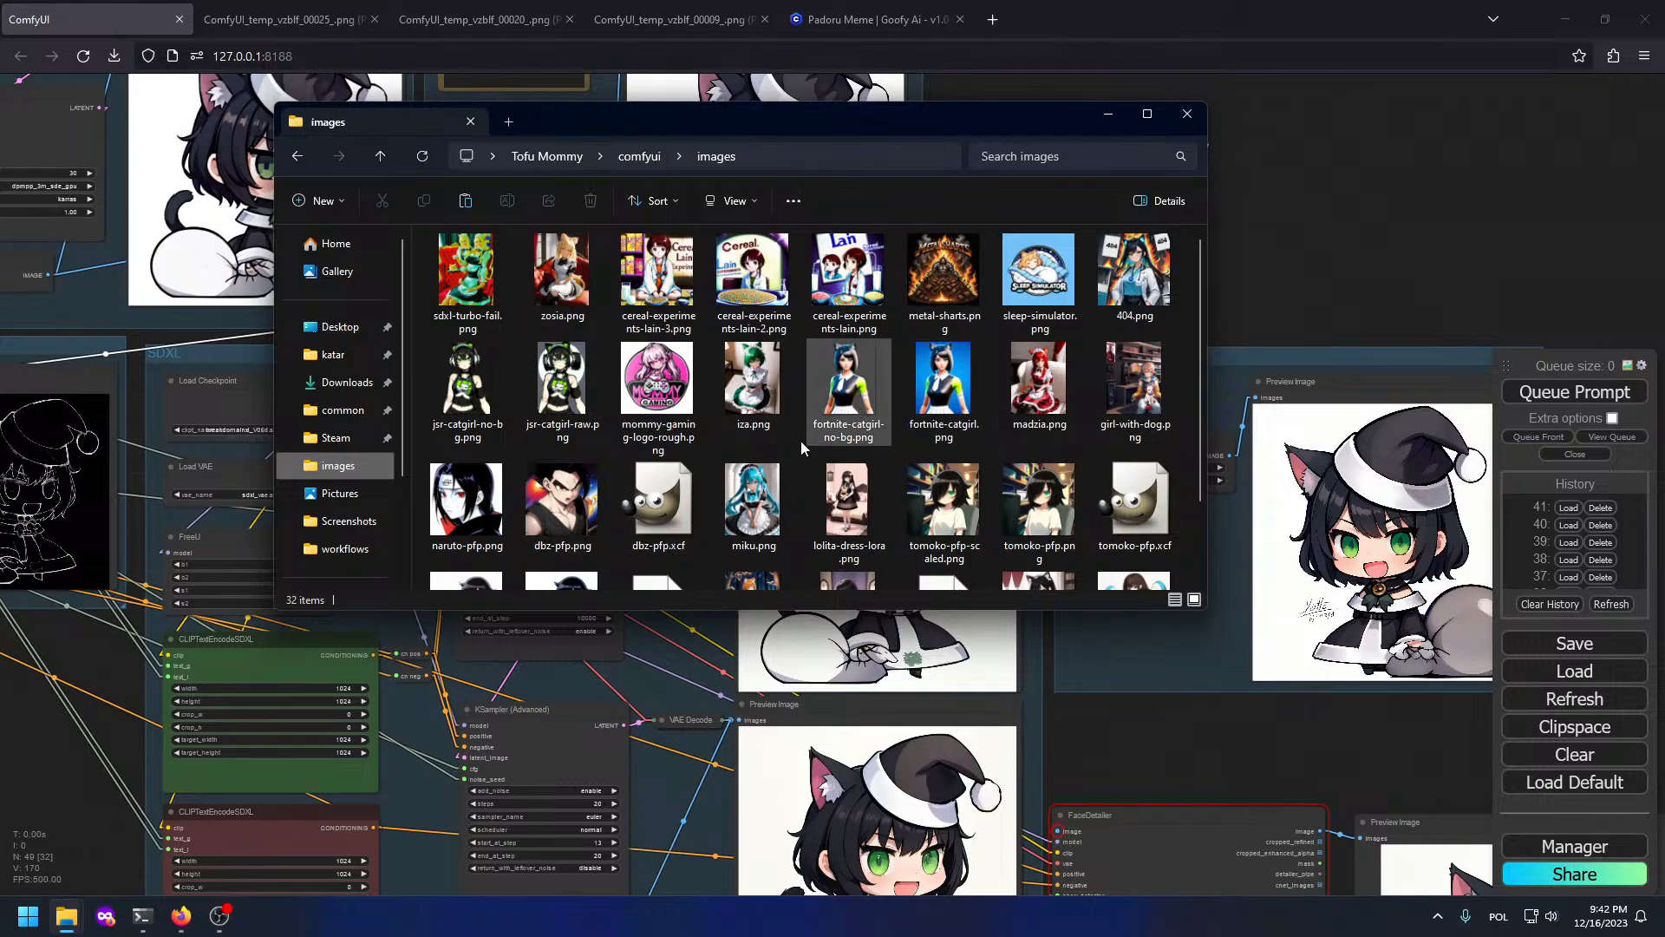
{"action": "double_click", "coordinate": [538, 399]}
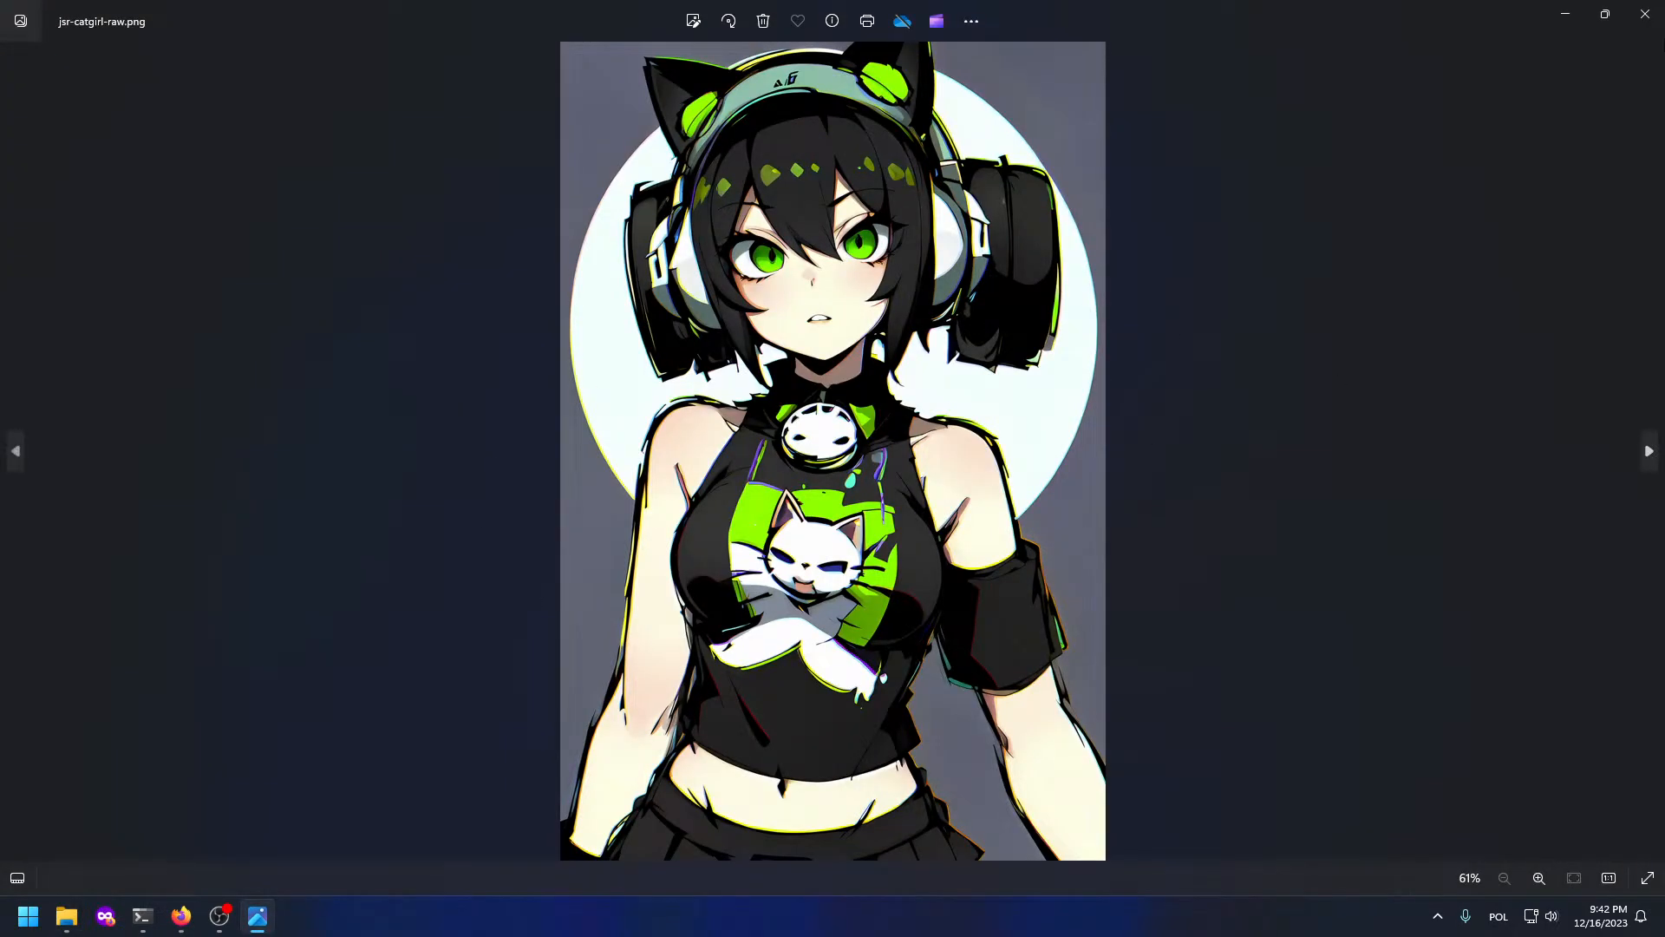
Step: Close Photos, view jsr-catgirl-no-bg.png, and close it again
{"action": "left_click", "coordinate": [1645, 14]}
{"action": "double_click", "coordinate": [489, 358]}
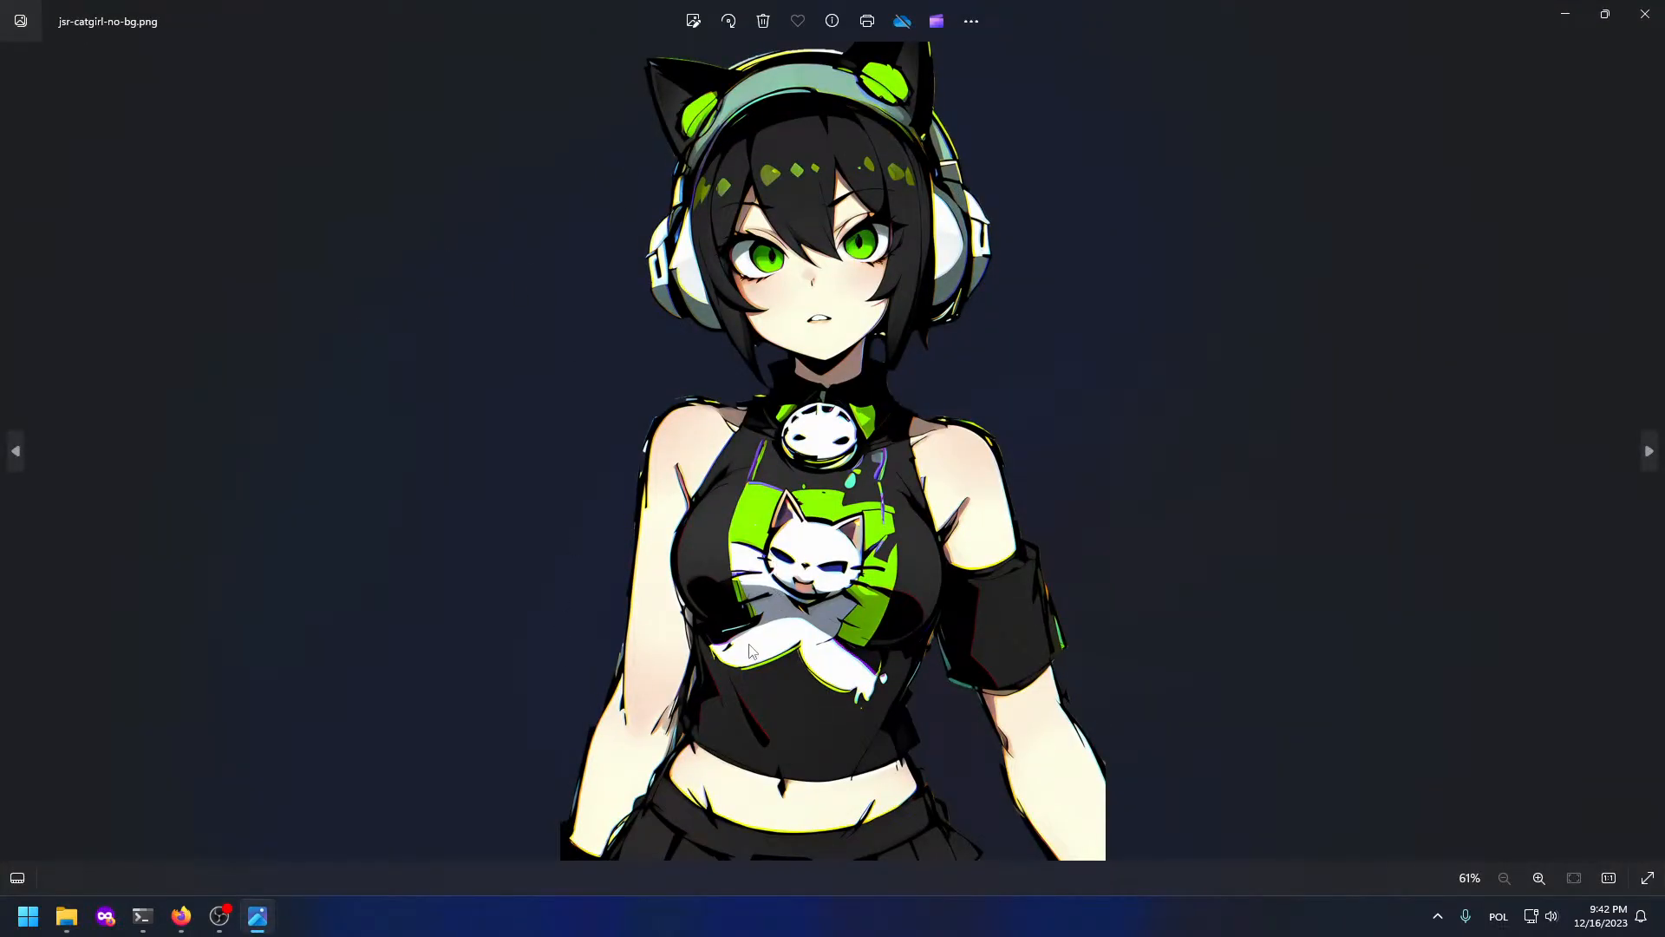
{"action": "left_click", "coordinate": [1645, 14]}
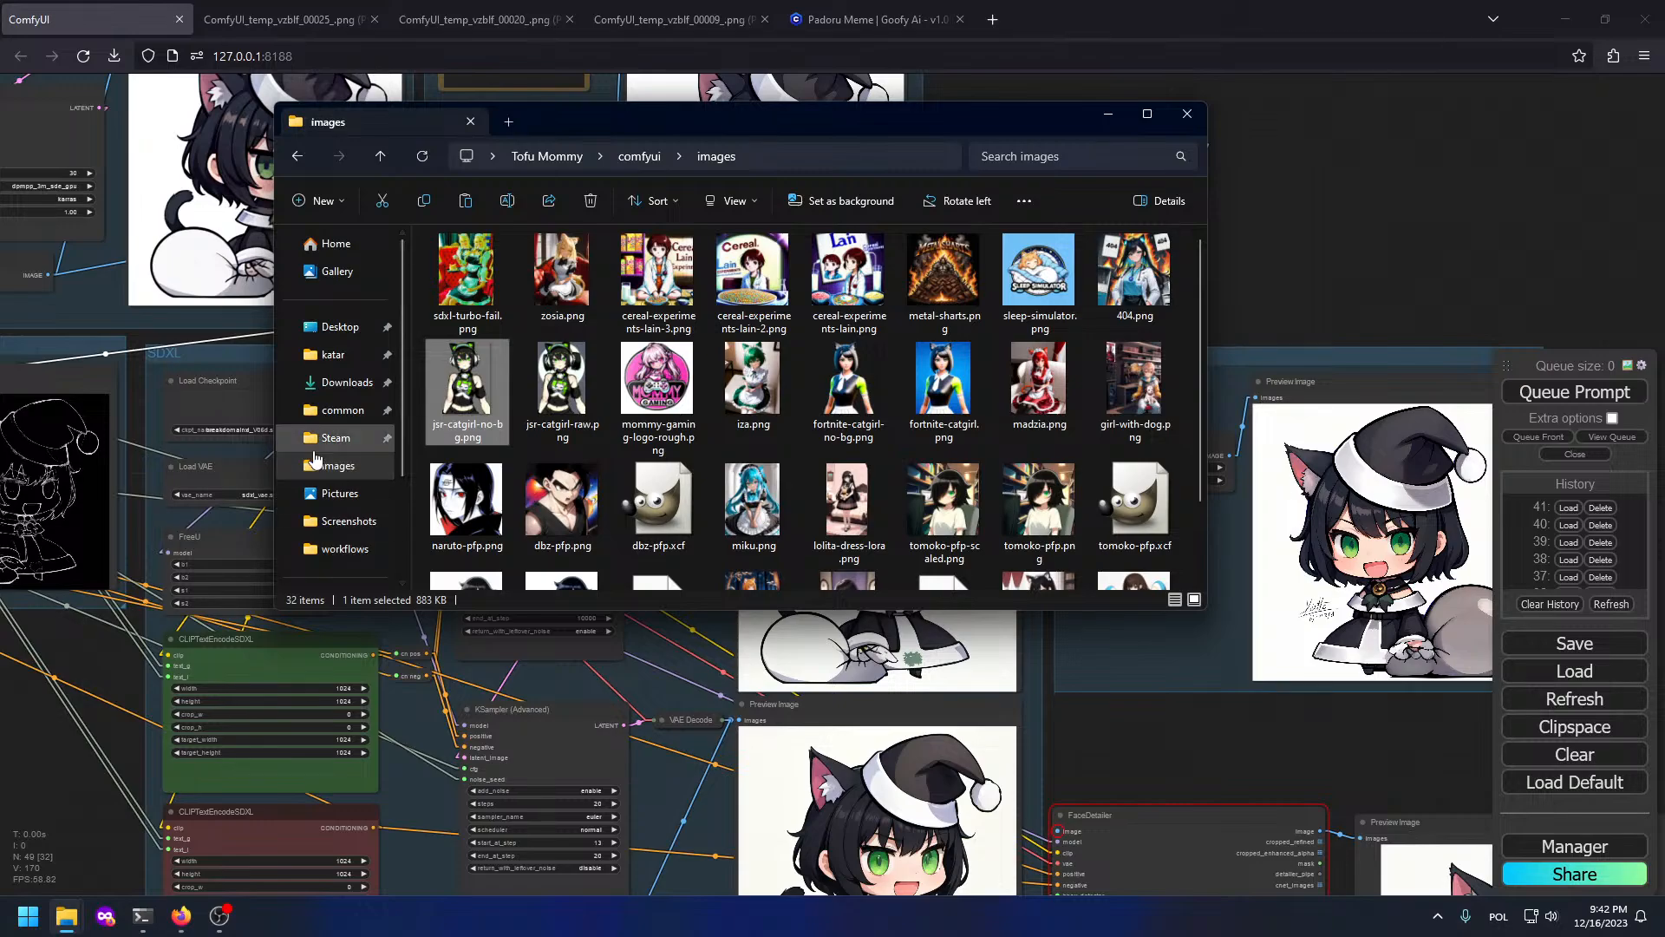
Step: Open BRC-thumbnail from the Pictures stream folder, then close the viewer
{"action": "left_click", "coordinate": [338, 492]}
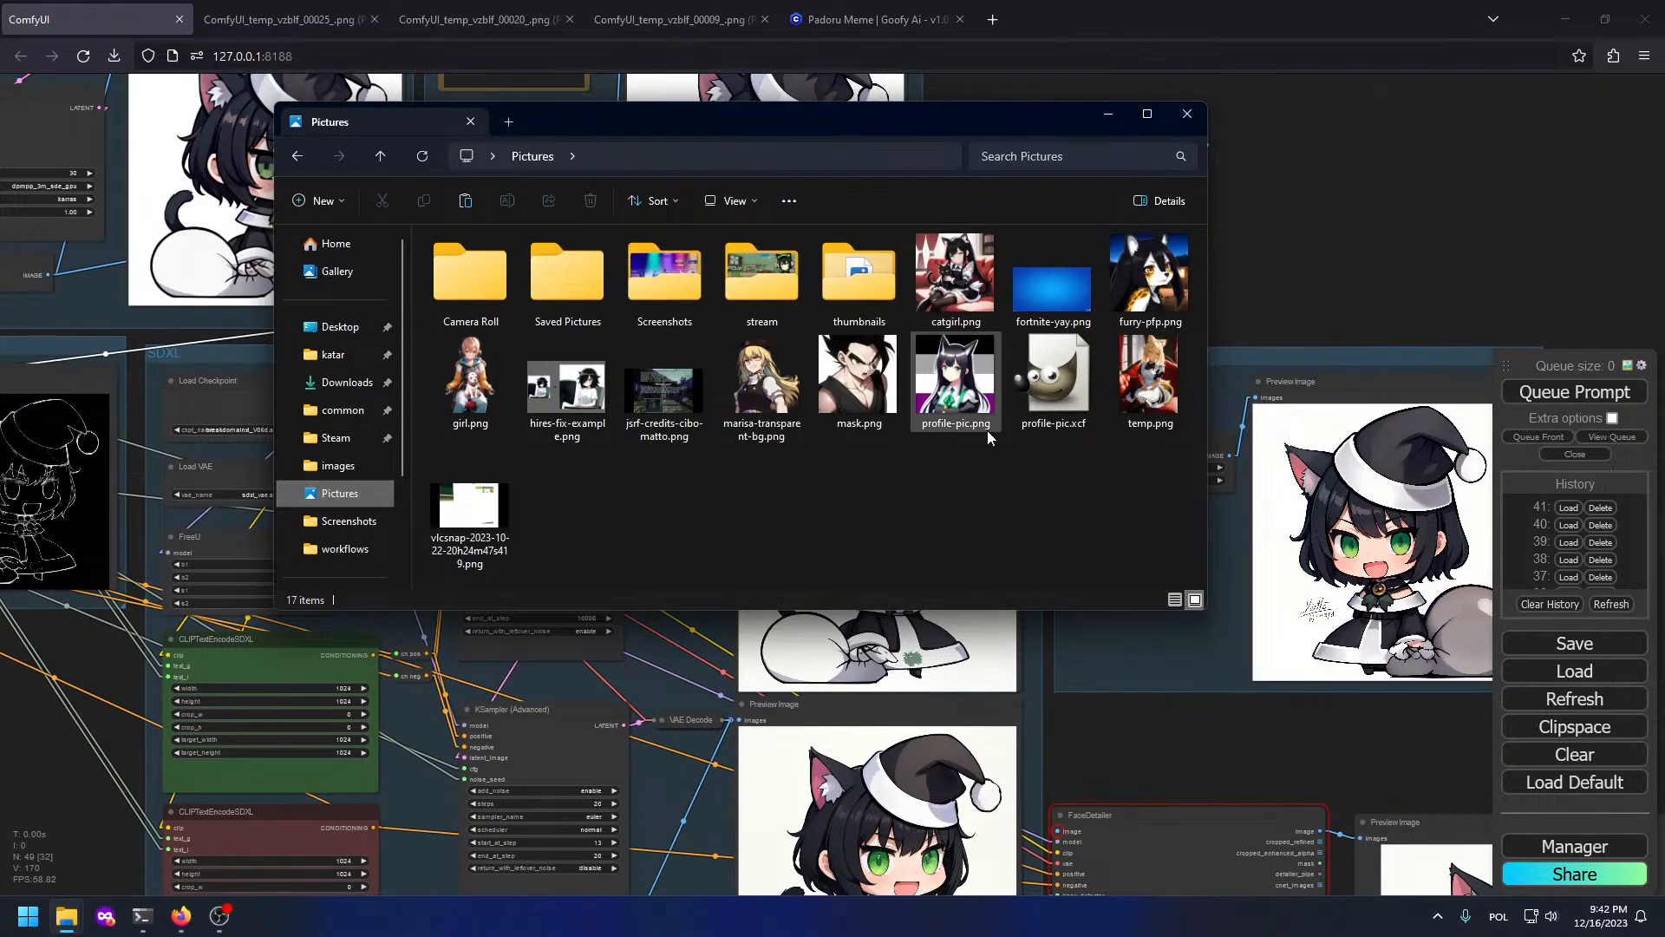
{"action": "left_click", "coordinate": [764, 304]}
{"action": "double_click", "coordinate": [765, 306]}
{"action": "double_click", "coordinate": [569, 278]}
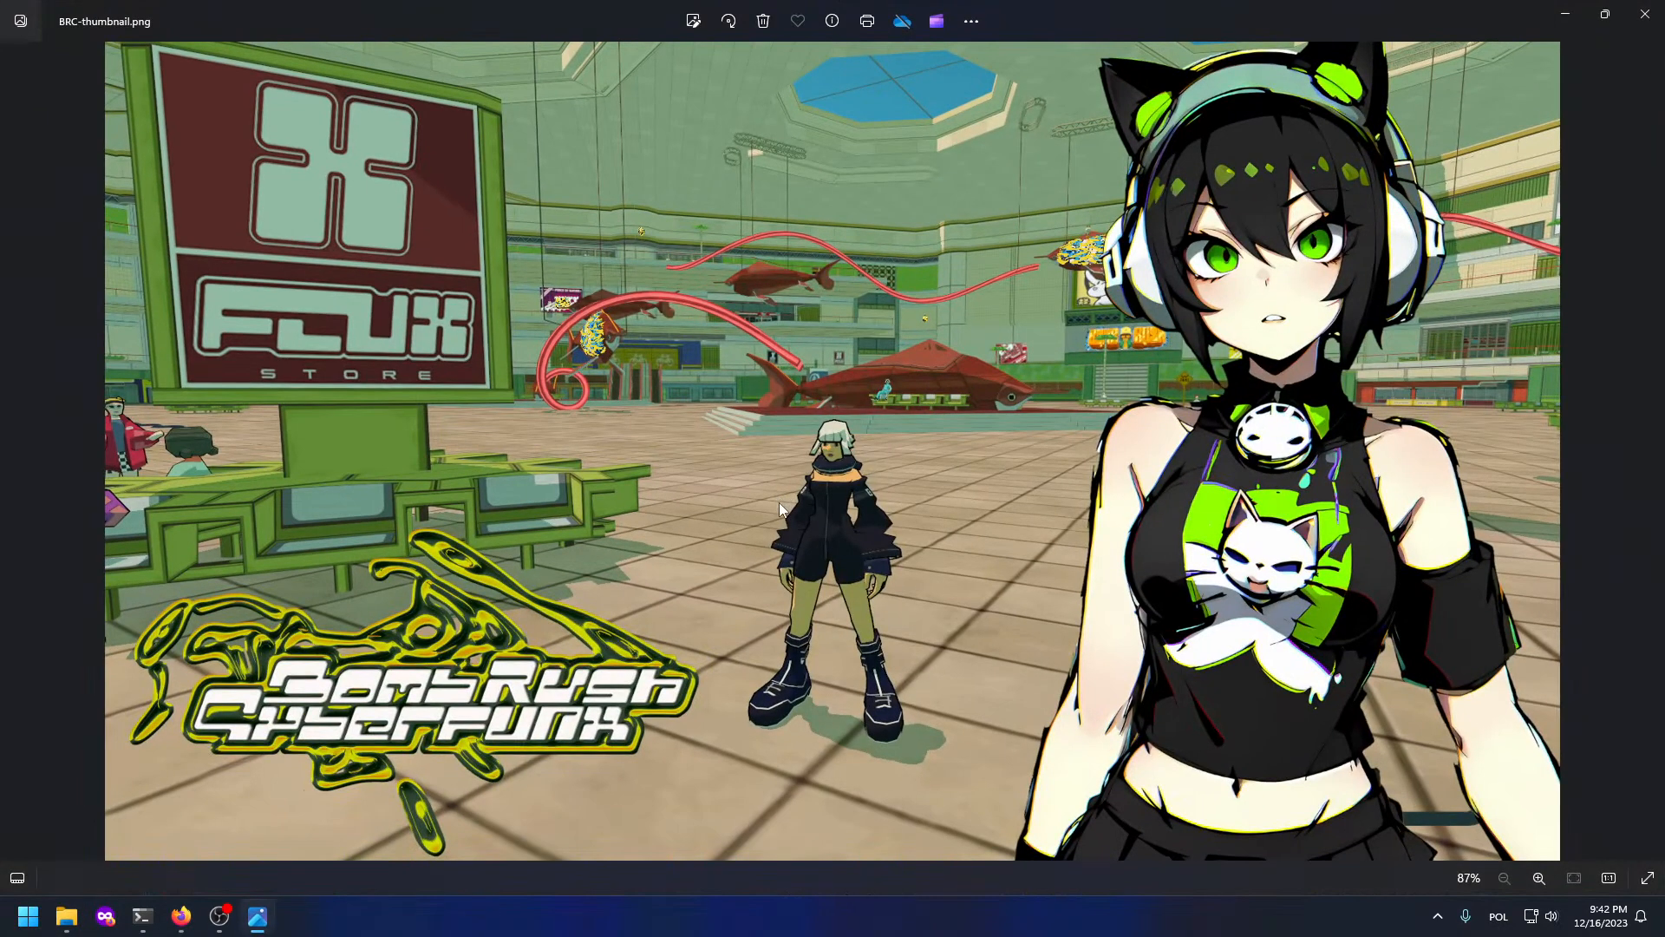
{"action": "left_click", "coordinate": [1645, 14]}
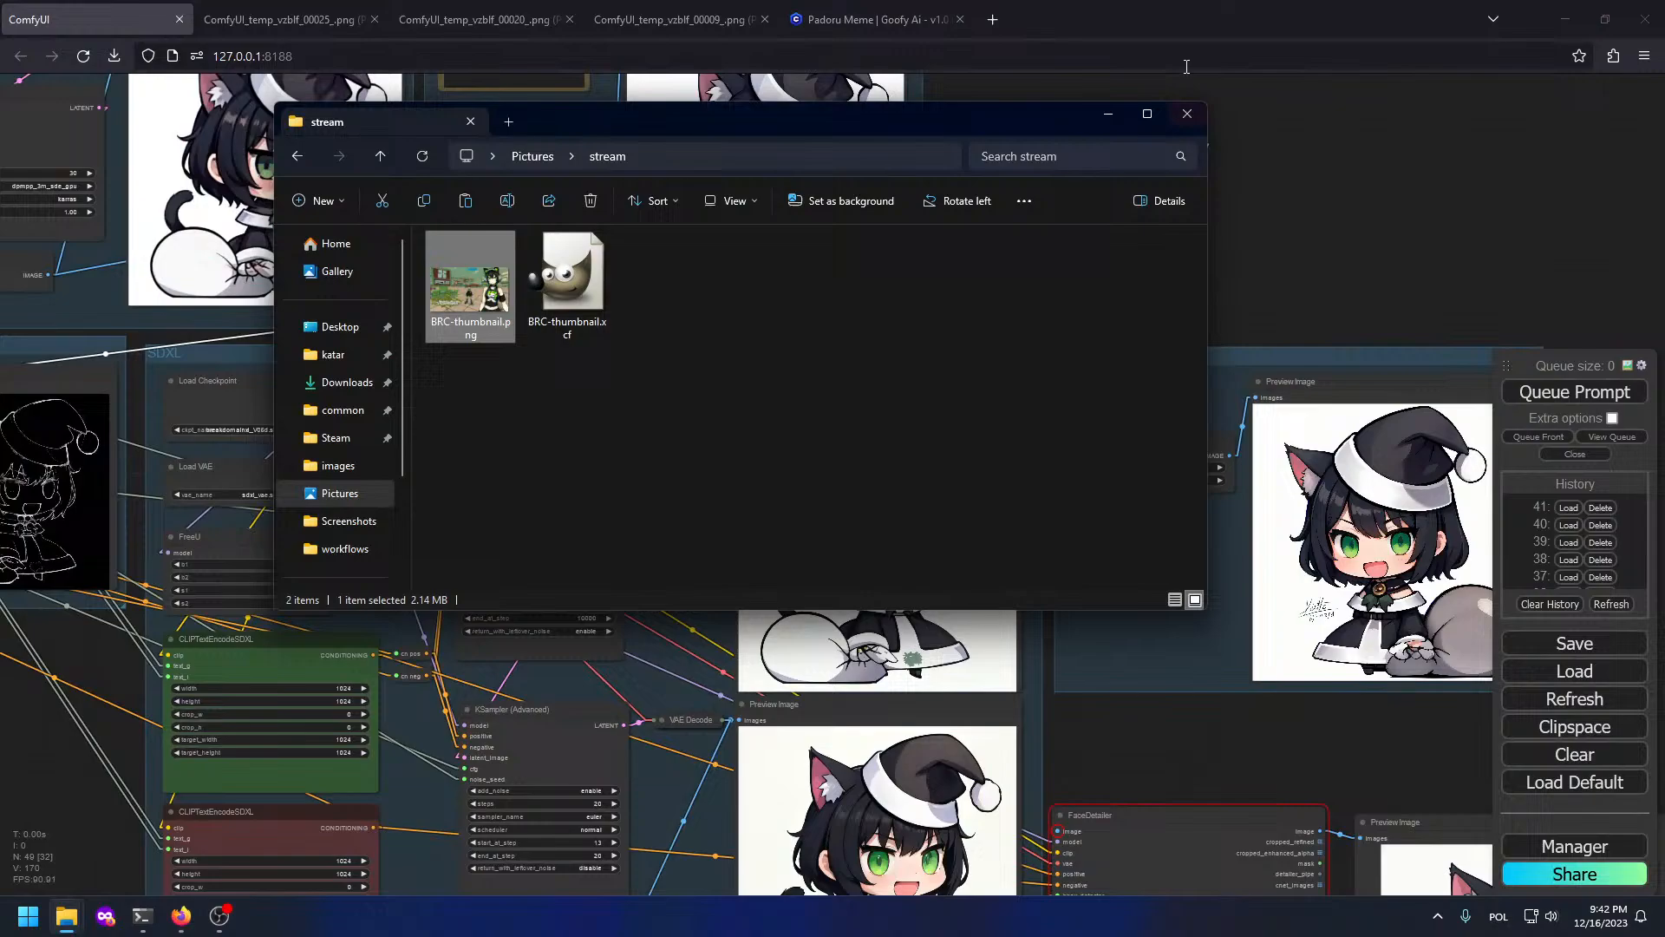
Step: Close Explorer and look over both samplers and their preview images in ComfyUI
{"action": "left_click", "coordinate": [1197, 120]}
{"action": "left_click_drag", "start_coordinate": [1031, 588], "coordinate": [756, 397]}
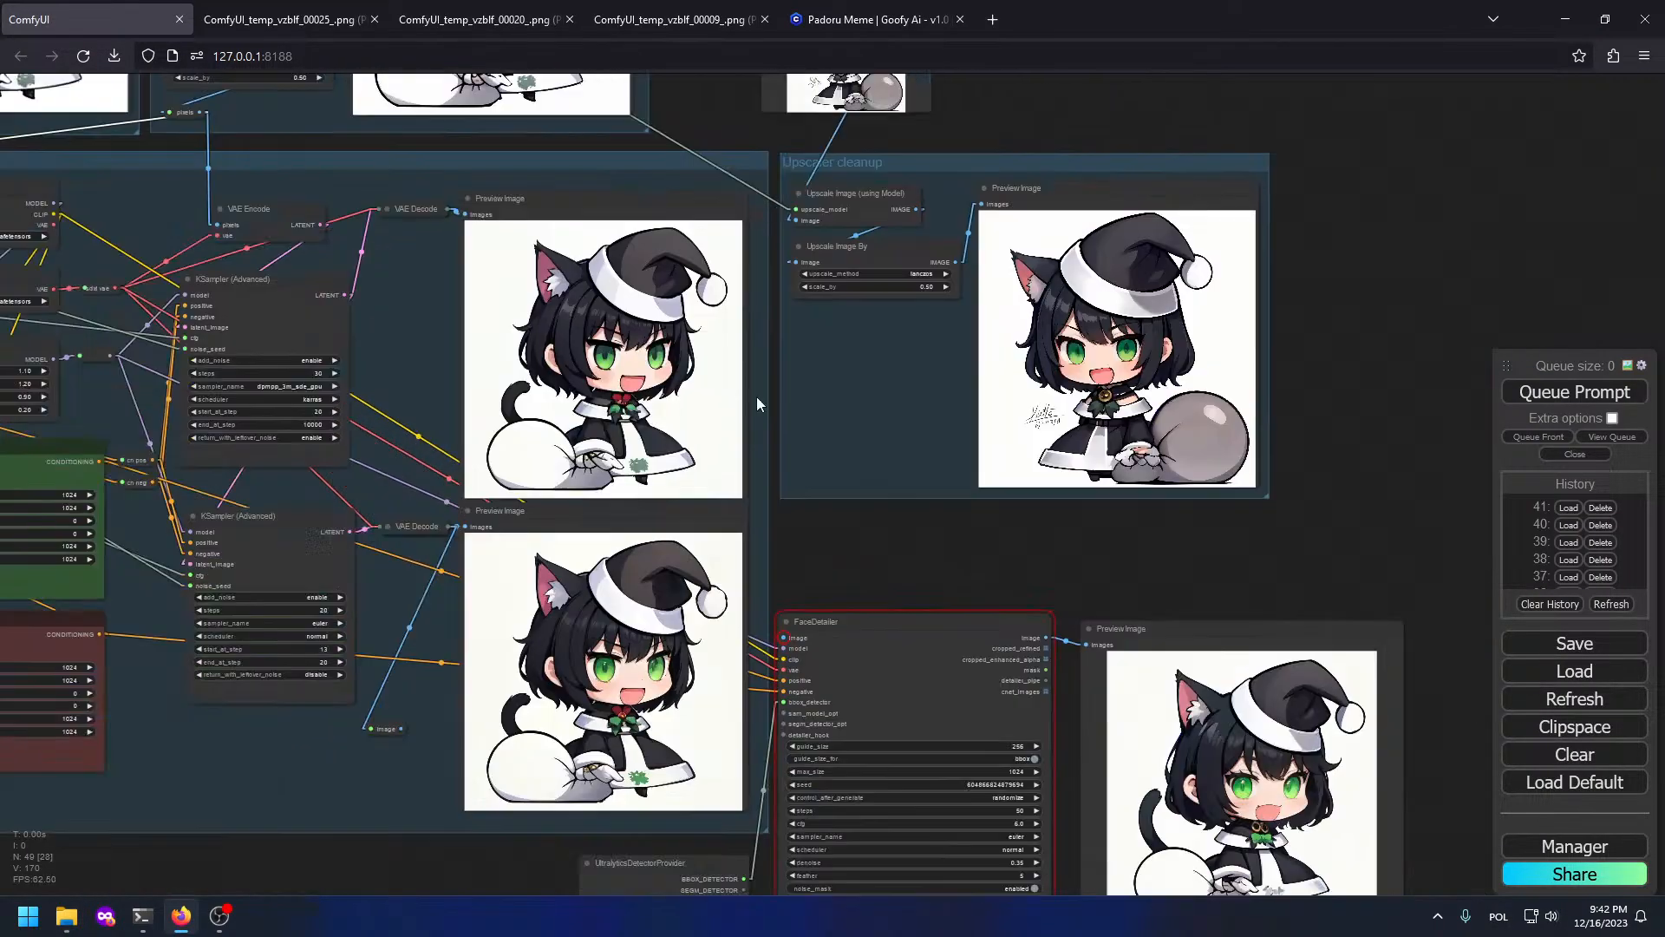
{"action": "left_click_drag", "start_coordinate": [950, 573], "coordinate": [945, 351]}
{"action": "scroll", "coordinate": [486, 385], "scroll_direction": "up", "scroll_amount": 5}
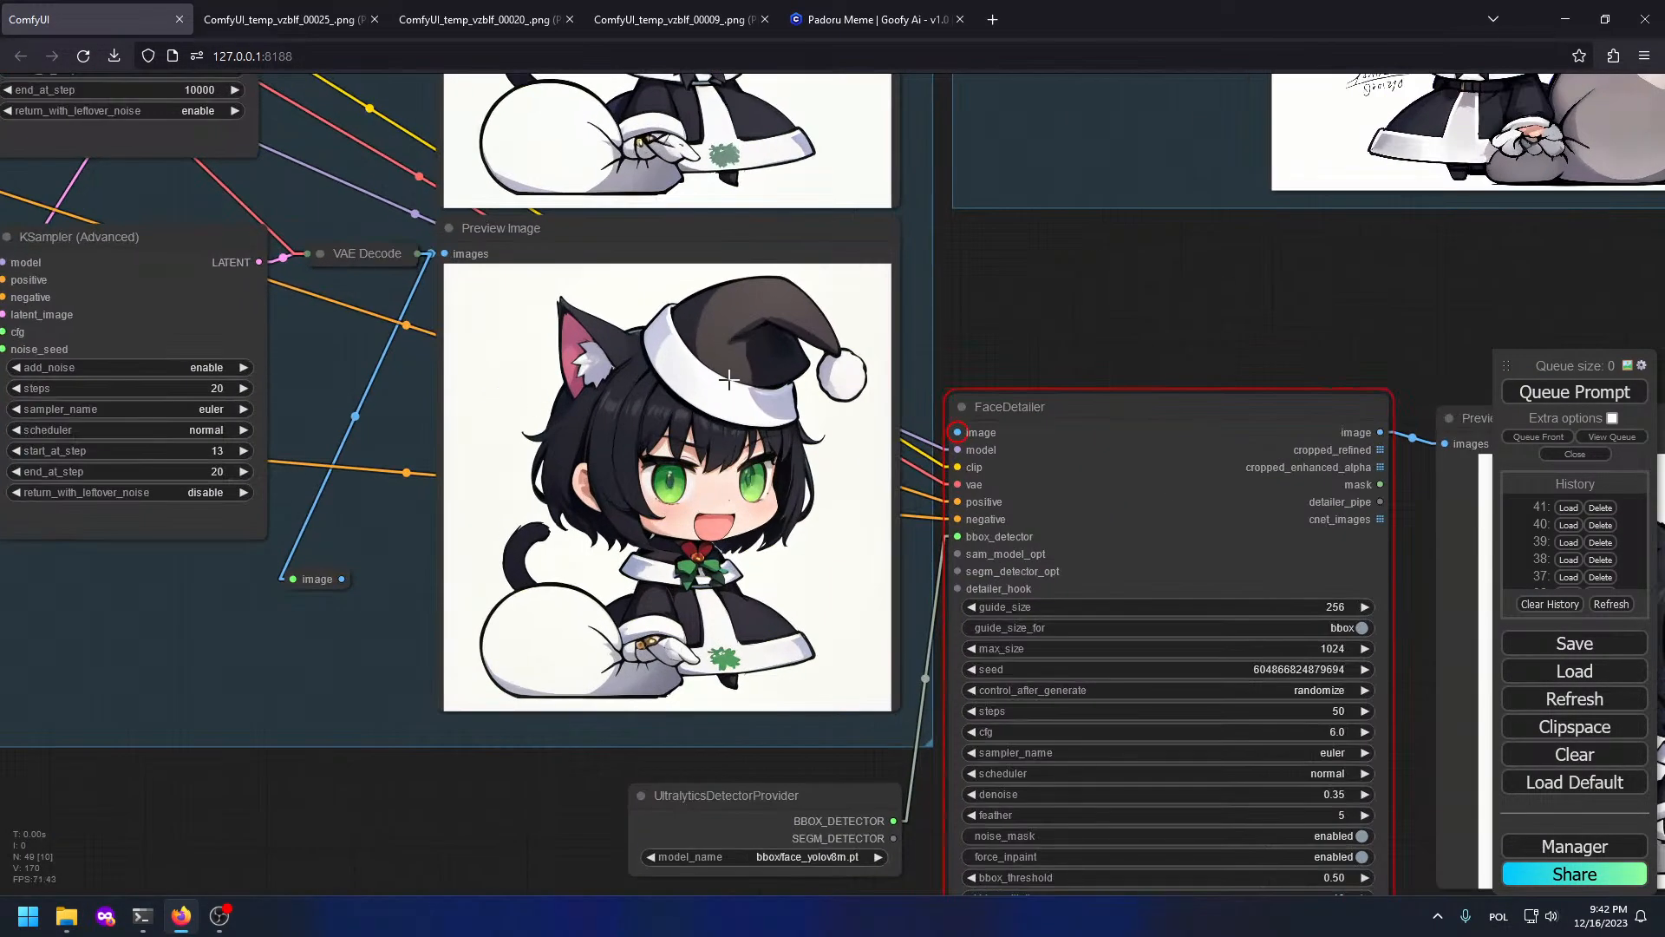
{"action": "left_click_drag", "start_coordinate": [811, 176], "coordinate": [1012, 322]}
{"action": "scroll", "coordinate": [946, 628], "scroll_direction": "up", "scroll_amount": 3}
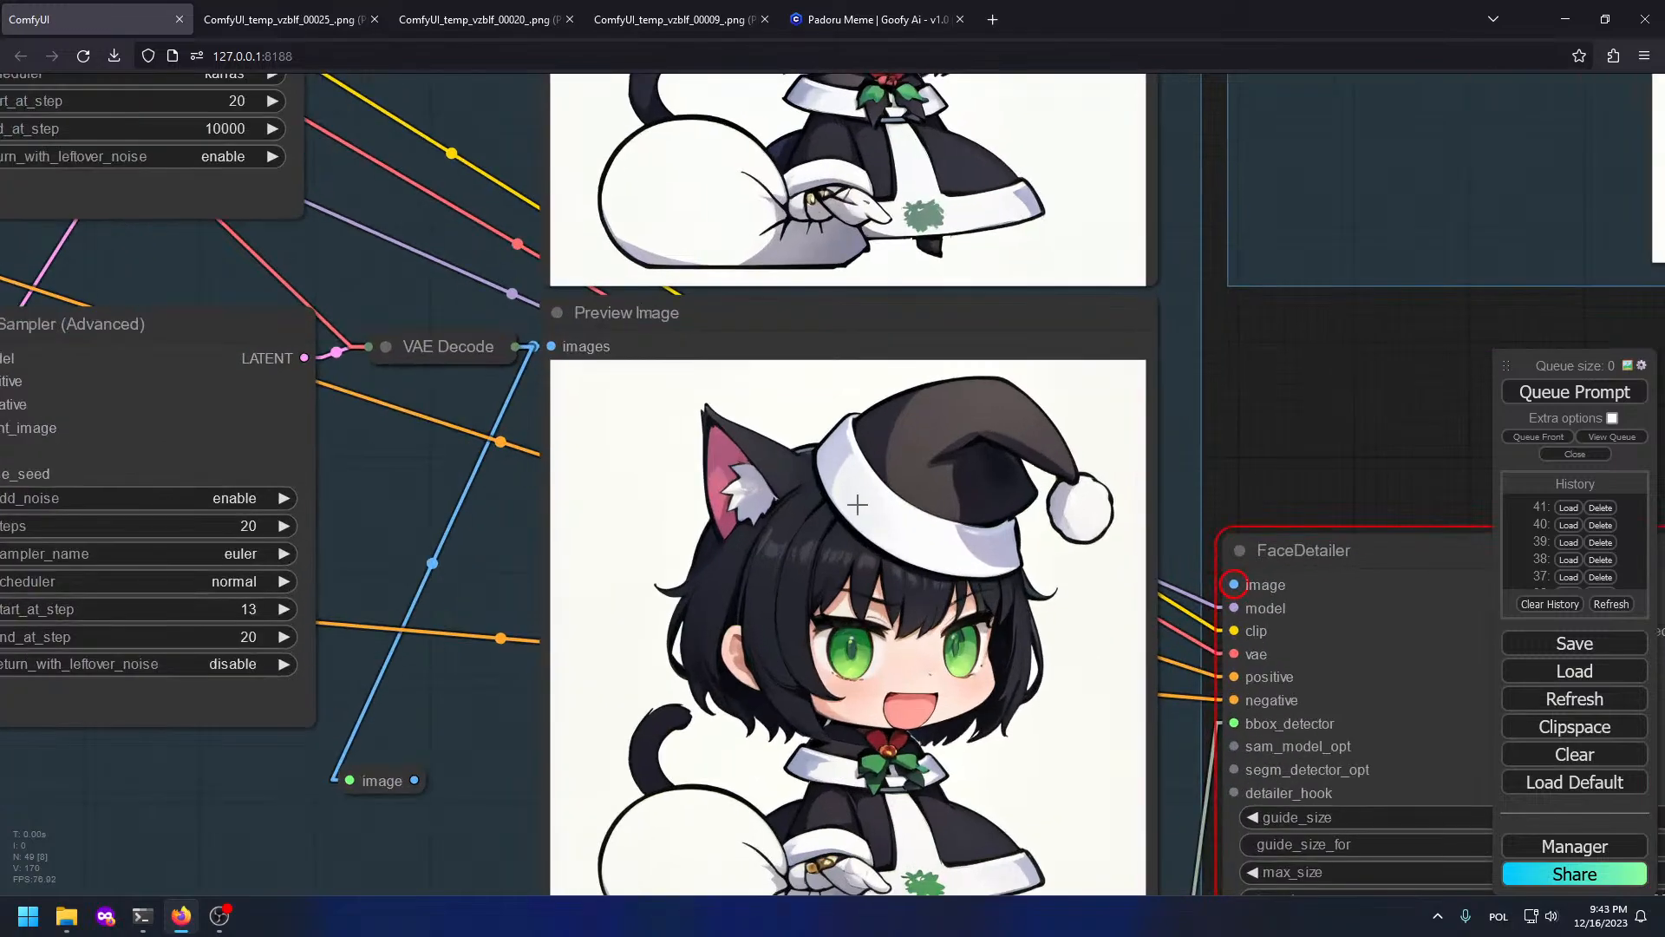
{"action": "left_click_drag", "start_coordinate": [1024, 406], "coordinate": [1016, 326]}
{"action": "left_click_drag", "start_coordinate": [898, 757], "coordinate": [896, 454]}
{"action": "scroll", "coordinate": [896, 453], "scroll_direction": "up", "scroll_amount": 10}
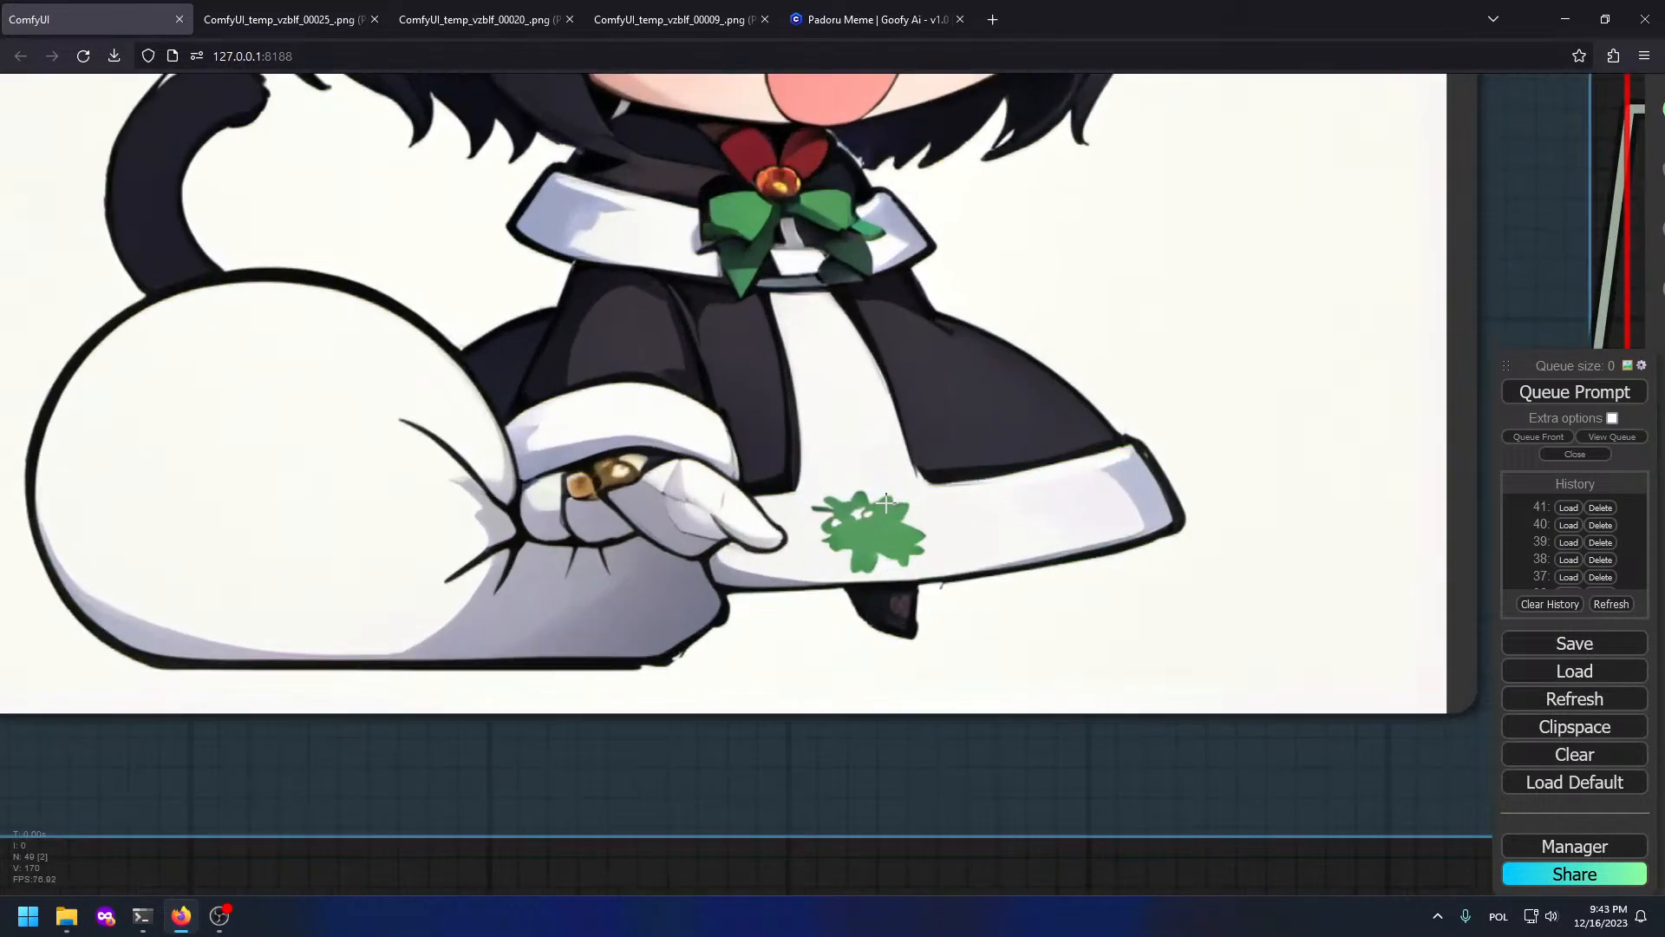
{"action": "scroll", "coordinate": [871, 527], "scroll_direction": "down", "scroll_amount": 11}
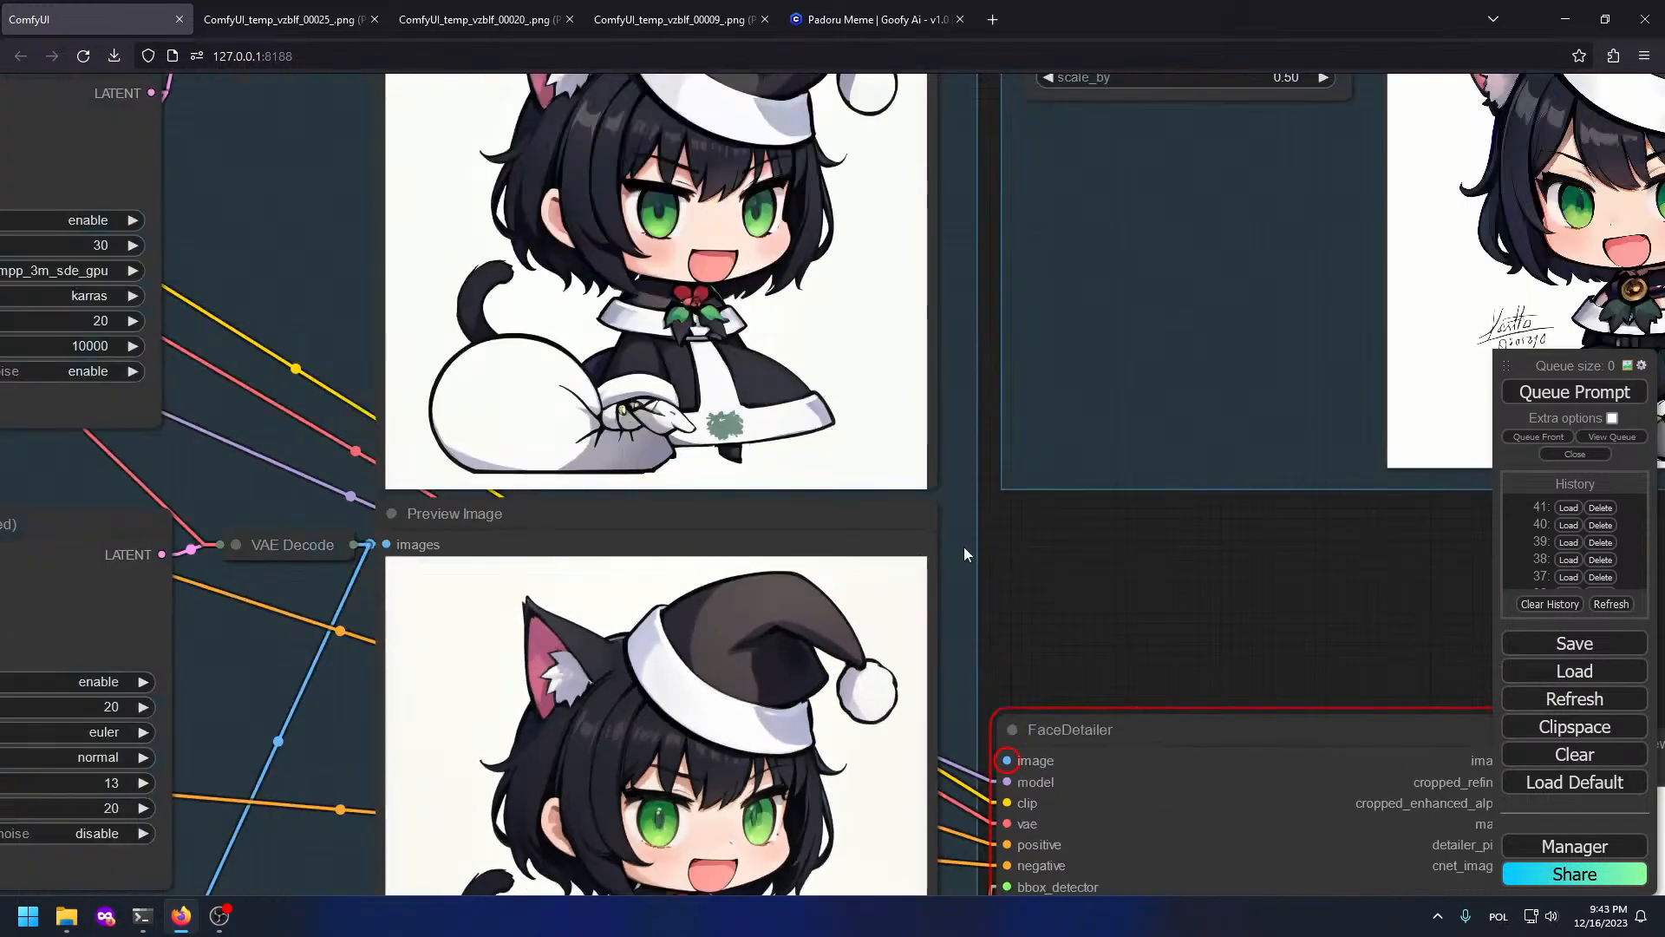
{"action": "left_click_drag", "start_coordinate": [892, 631], "coordinate": [1001, 338]}
{"action": "left_click_drag", "start_coordinate": [895, 351], "coordinate": [998, 936]}
{"action": "scroll", "coordinate": [955, 850], "scroll_direction": "down", "scroll_amount": 4}
{"action": "left_click_drag", "start_coordinate": [928, 769], "coordinate": [1002, 399]}
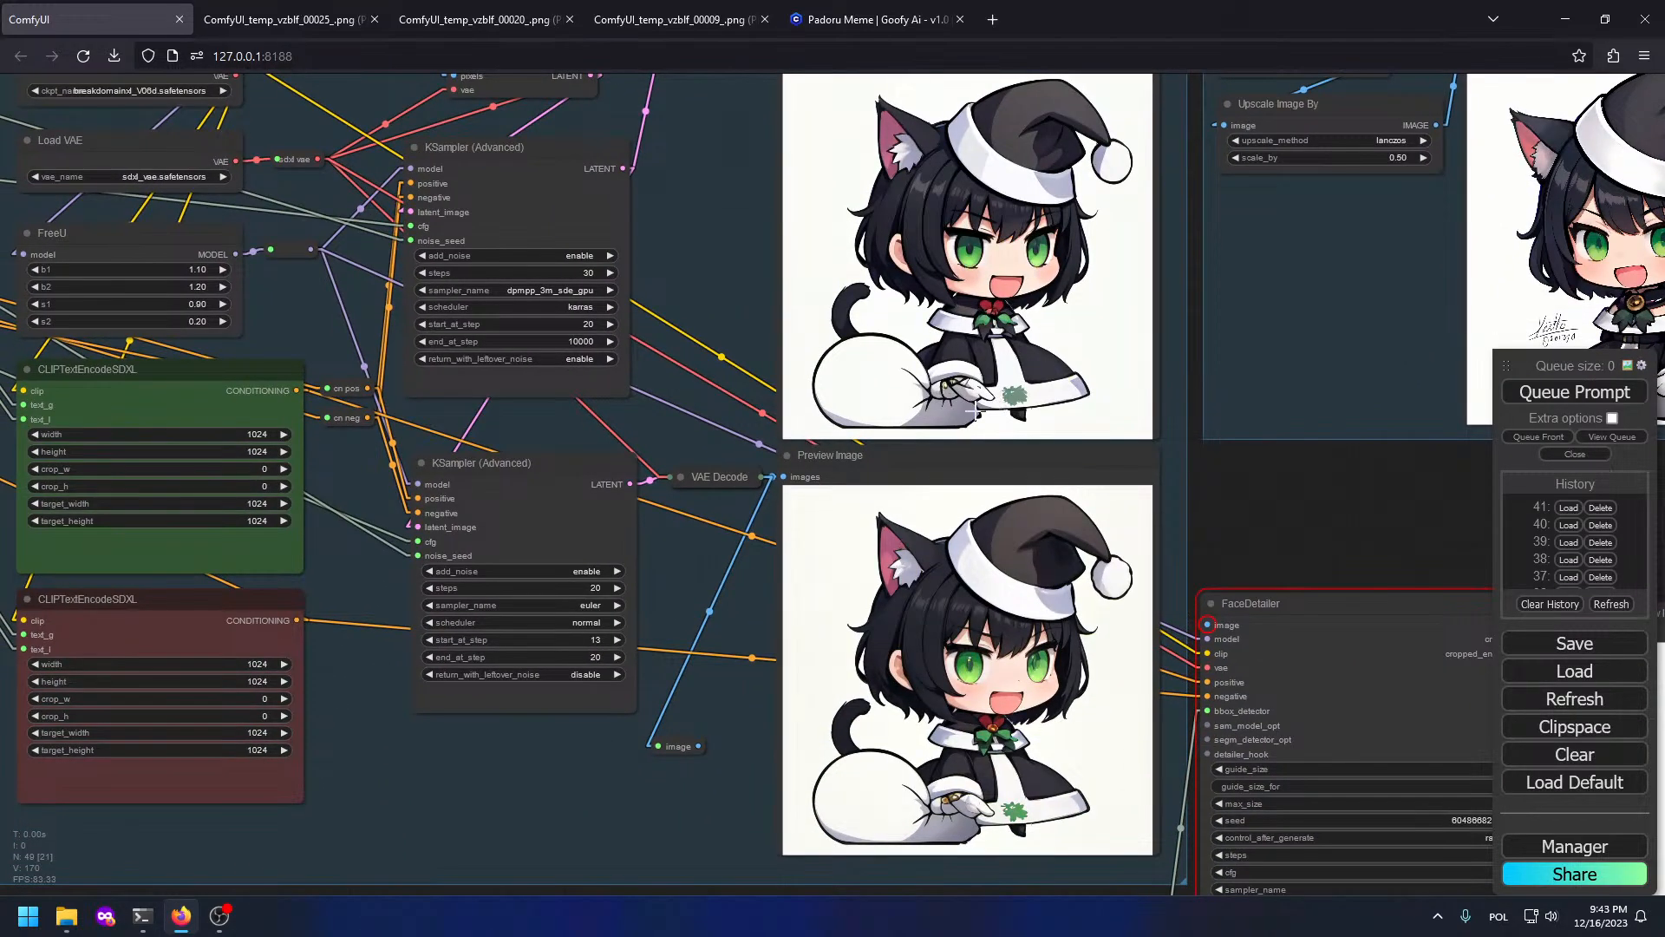
{"action": "scroll", "coordinate": [576, 588], "scroll_direction": "up", "scroll_amount": 2}
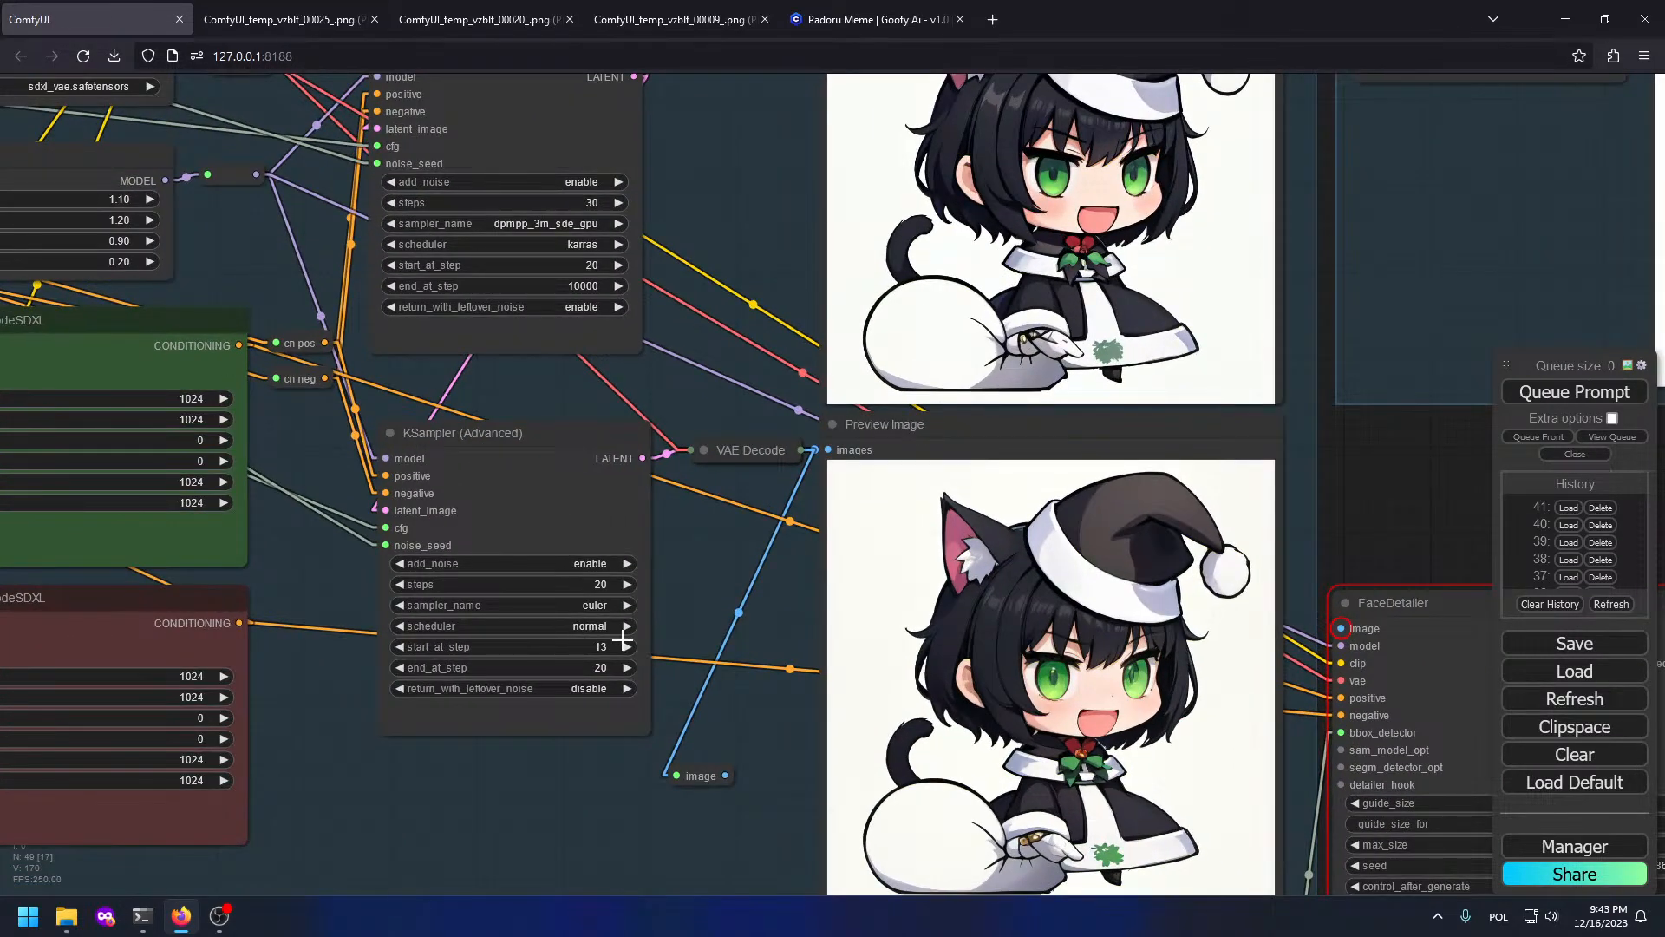
{"action": "scroll", "coordinate": [623, 640], "scroll_direction": "up", "scroll_amount": 3}
Step: Set the second KSampler (Advanced) start_at_step to 18 and queue a new run
{"action": "left_click", "coordinate": [430, 648]}
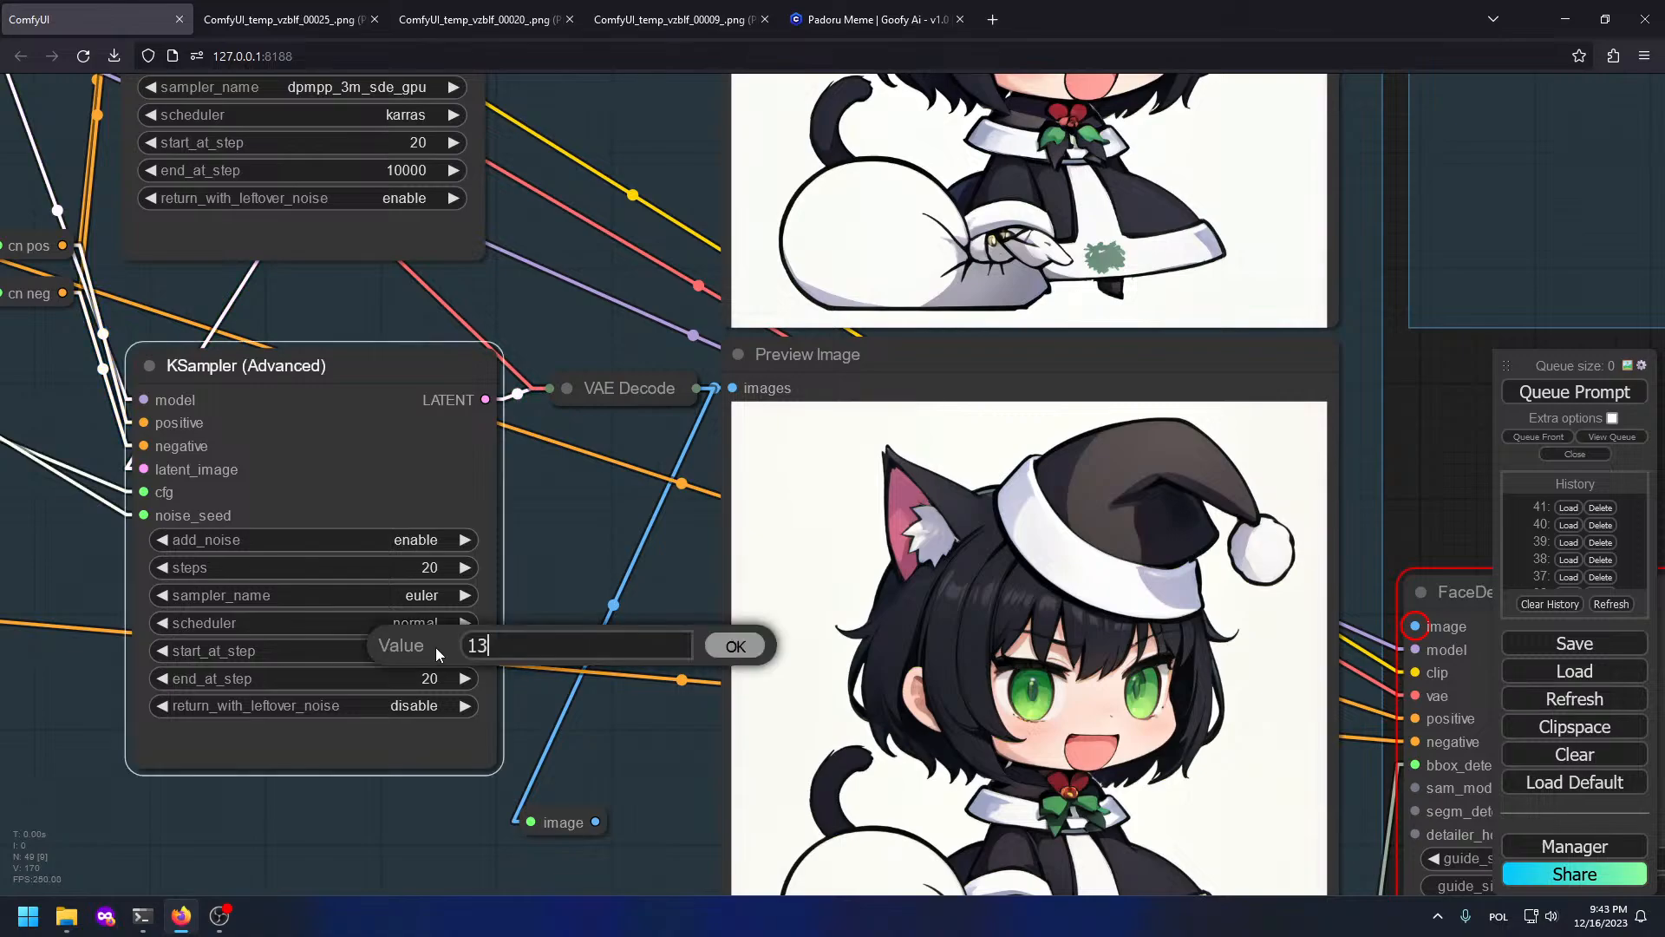
{"action": "type", "text": "18"}
{"action": "key", "text": "Return"}
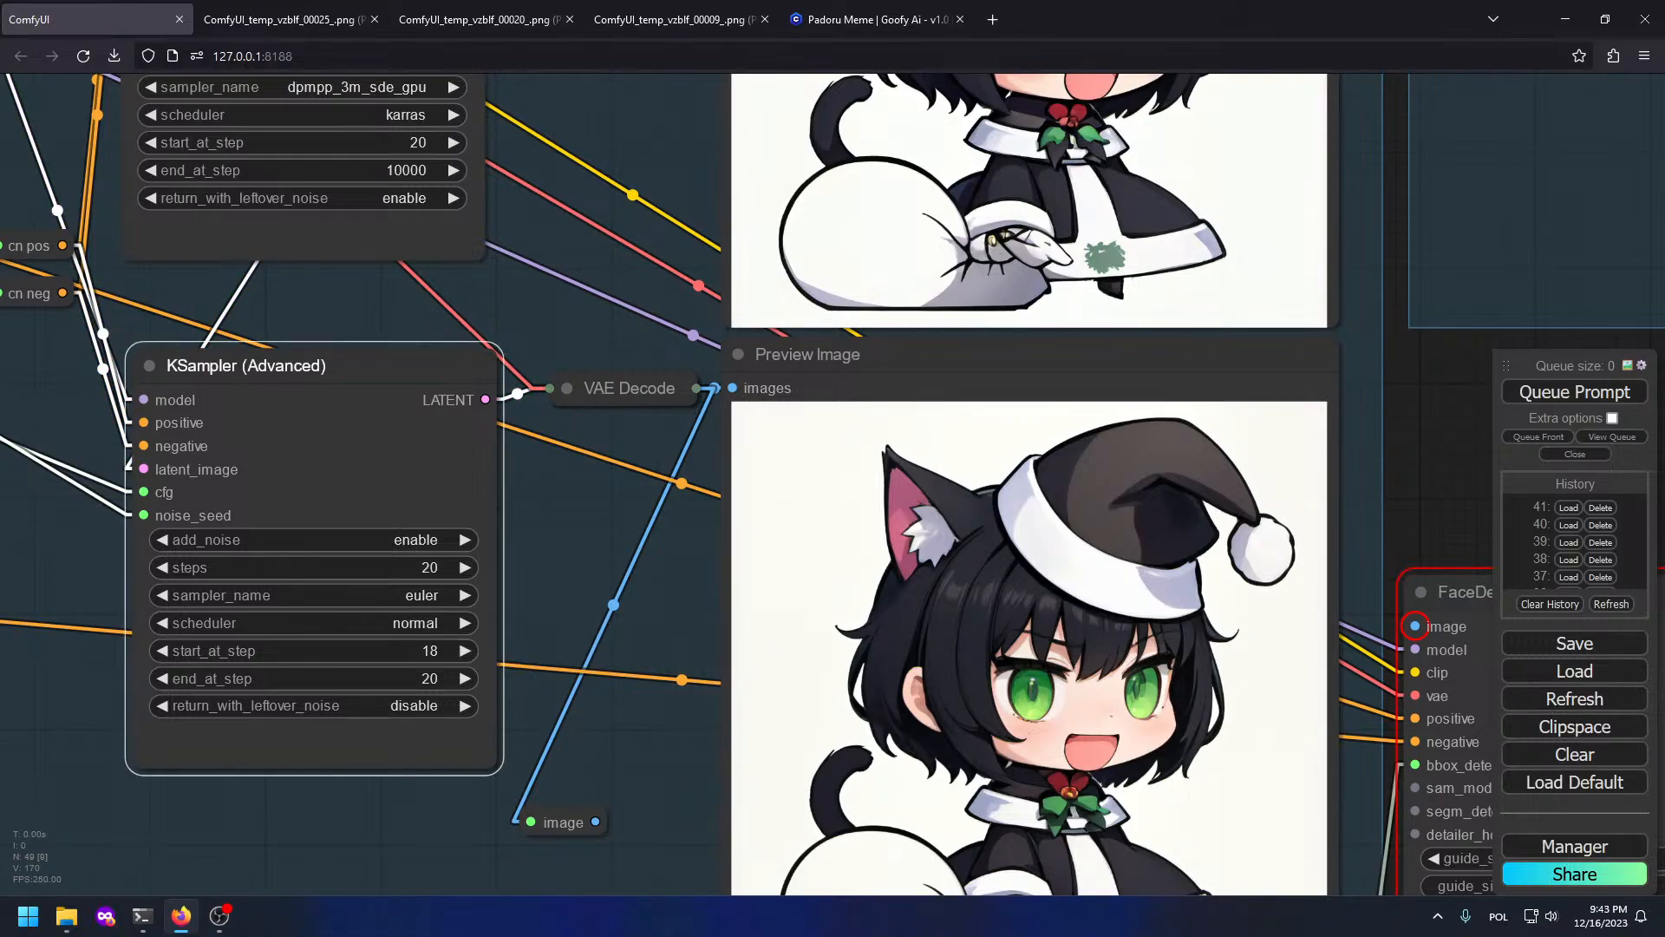
{"action": "scroll", "coordinate": [573, 156], "scroll_direction": "down", "scroll_amount": 3}
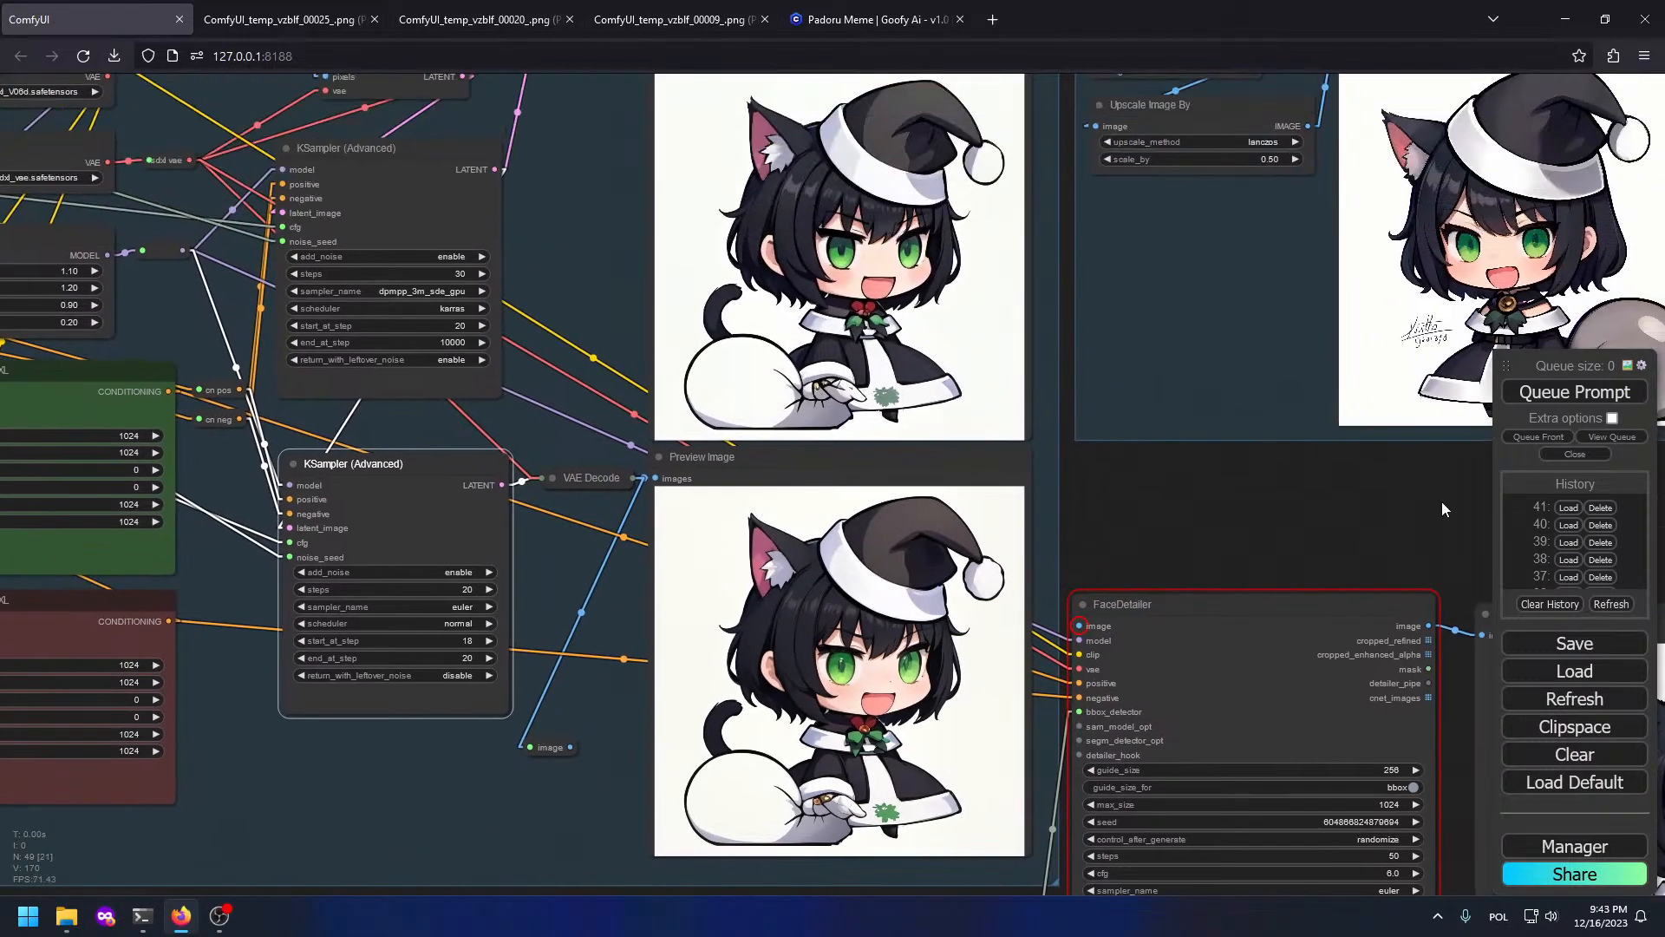
{"action": "left_click", "coordinate": [1587, 393]}
{"action": "scroll", "coordinate": [1211, 494], "scroll_direction": "down", "scroll_amount": 3}
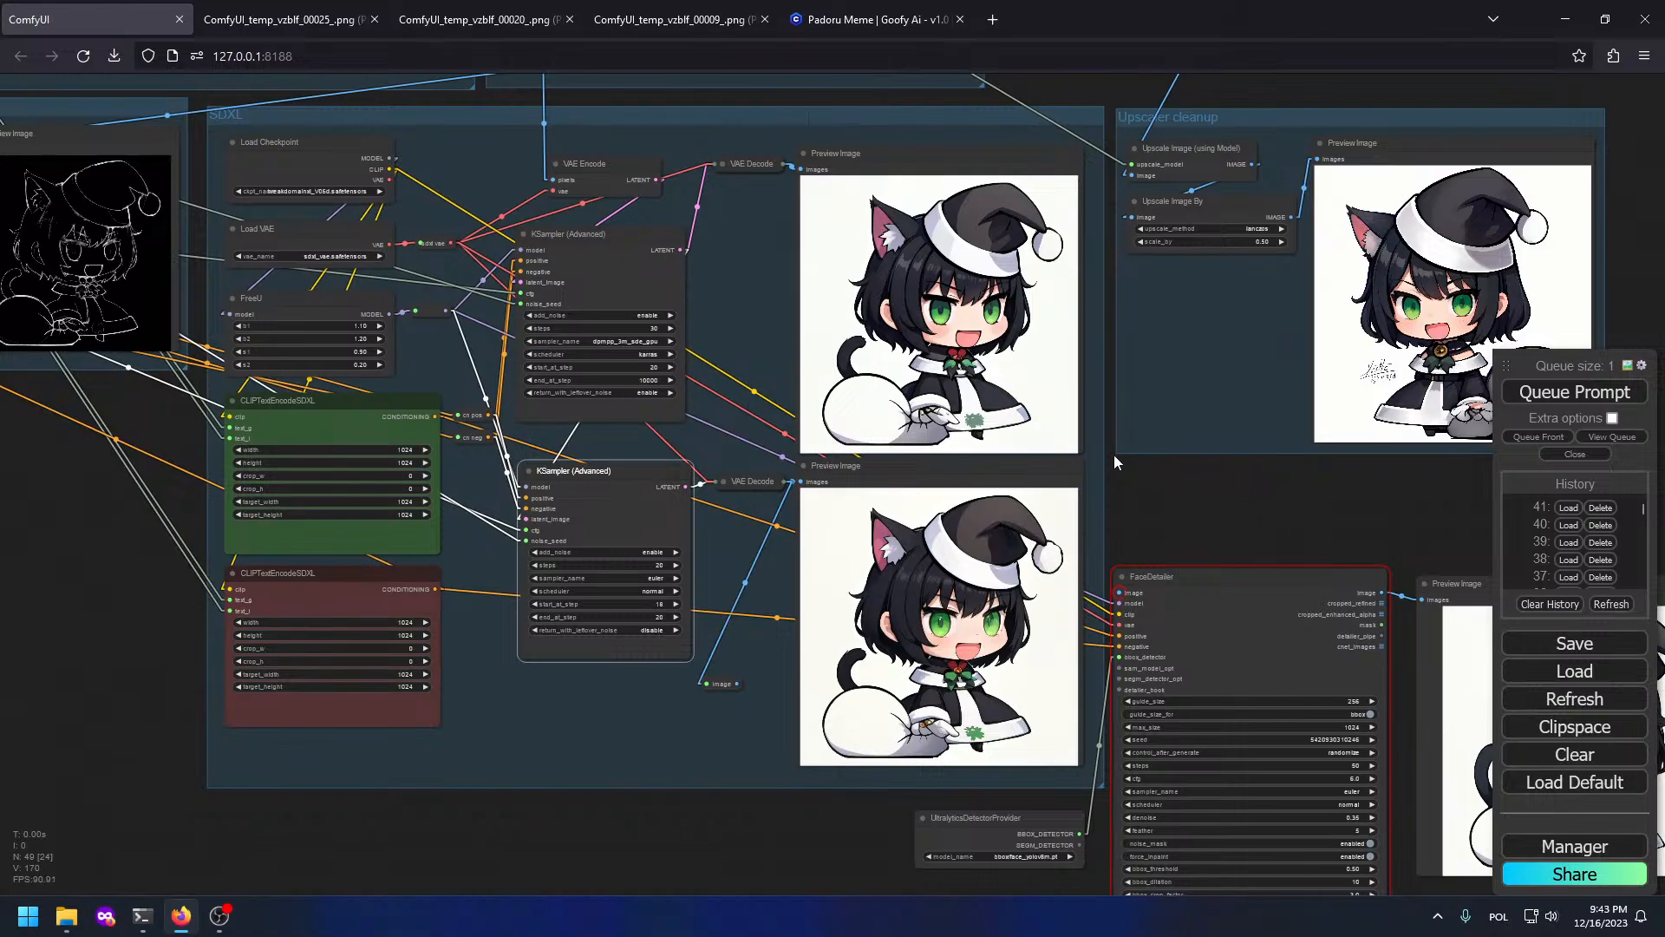
Step: Inspect the start-step-18 result across the samplers, previews and FaceDetailer
{"action": "scroll", "coordinate": [915, 334], "scroll_direction": "up", "scroll_amount": 4}
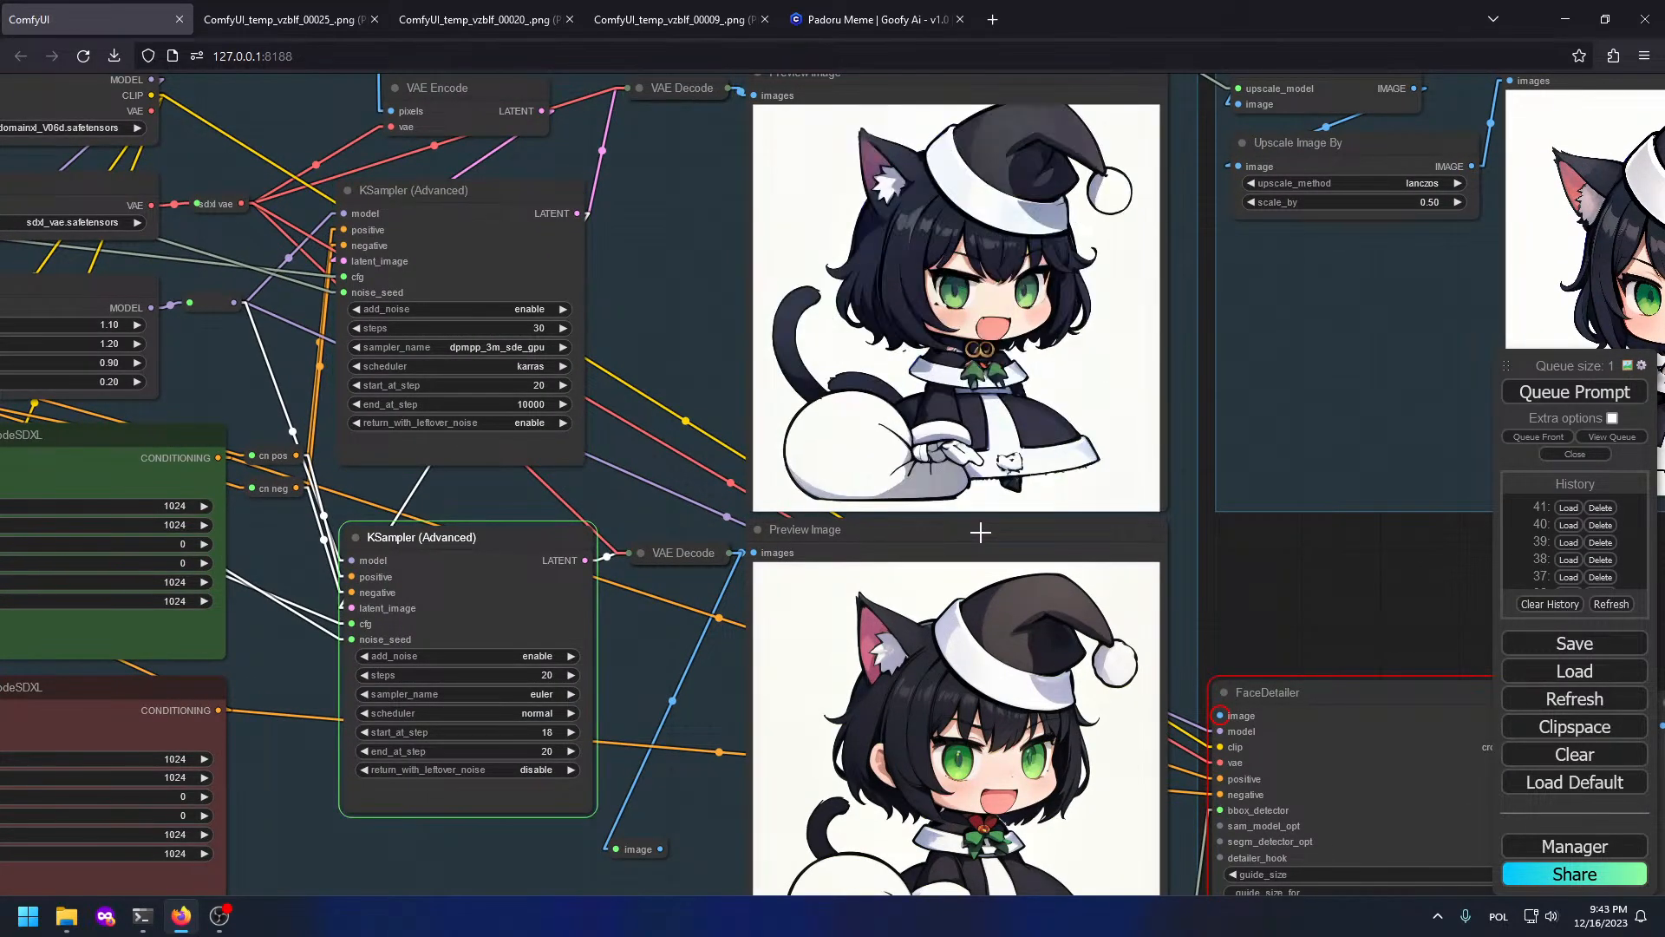
{"action": "scroll", "coordinate": [1221, 713], "scroll_direction": "up", "scroll_amount": 5}
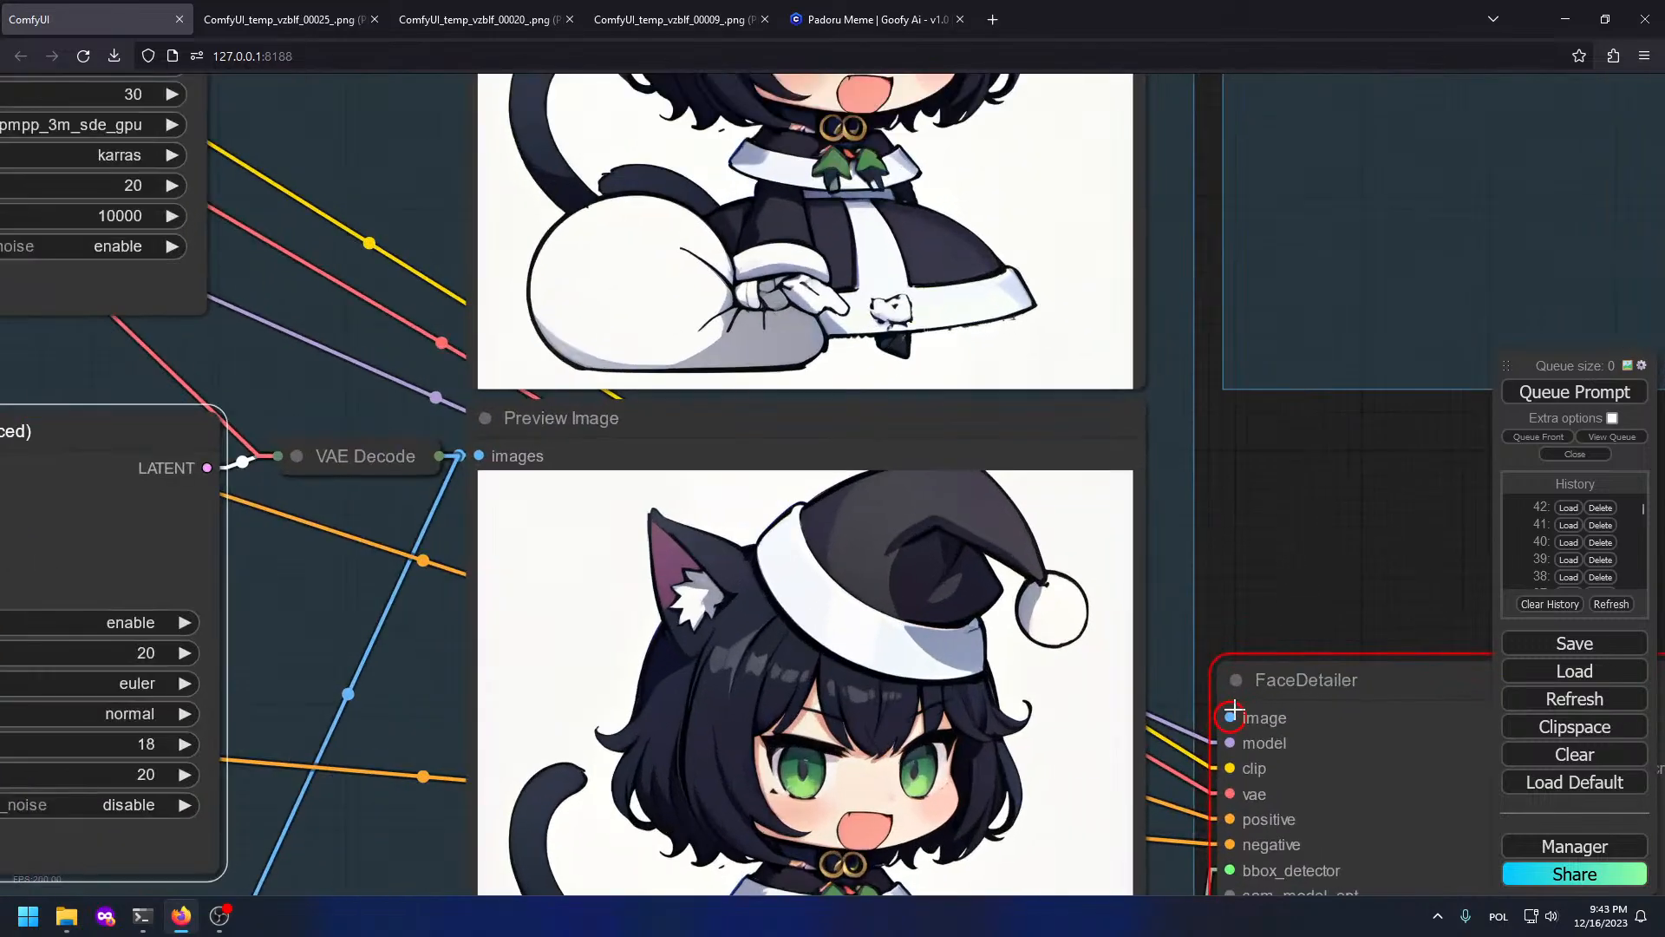
{"action": "left_click_drag", "start_coordinate": [1160, 416], "coordinate": [1107, 179]}
{"action": "left_click_drag", "start_coordinate": [405, 536], "coordinate": [830, 594]}
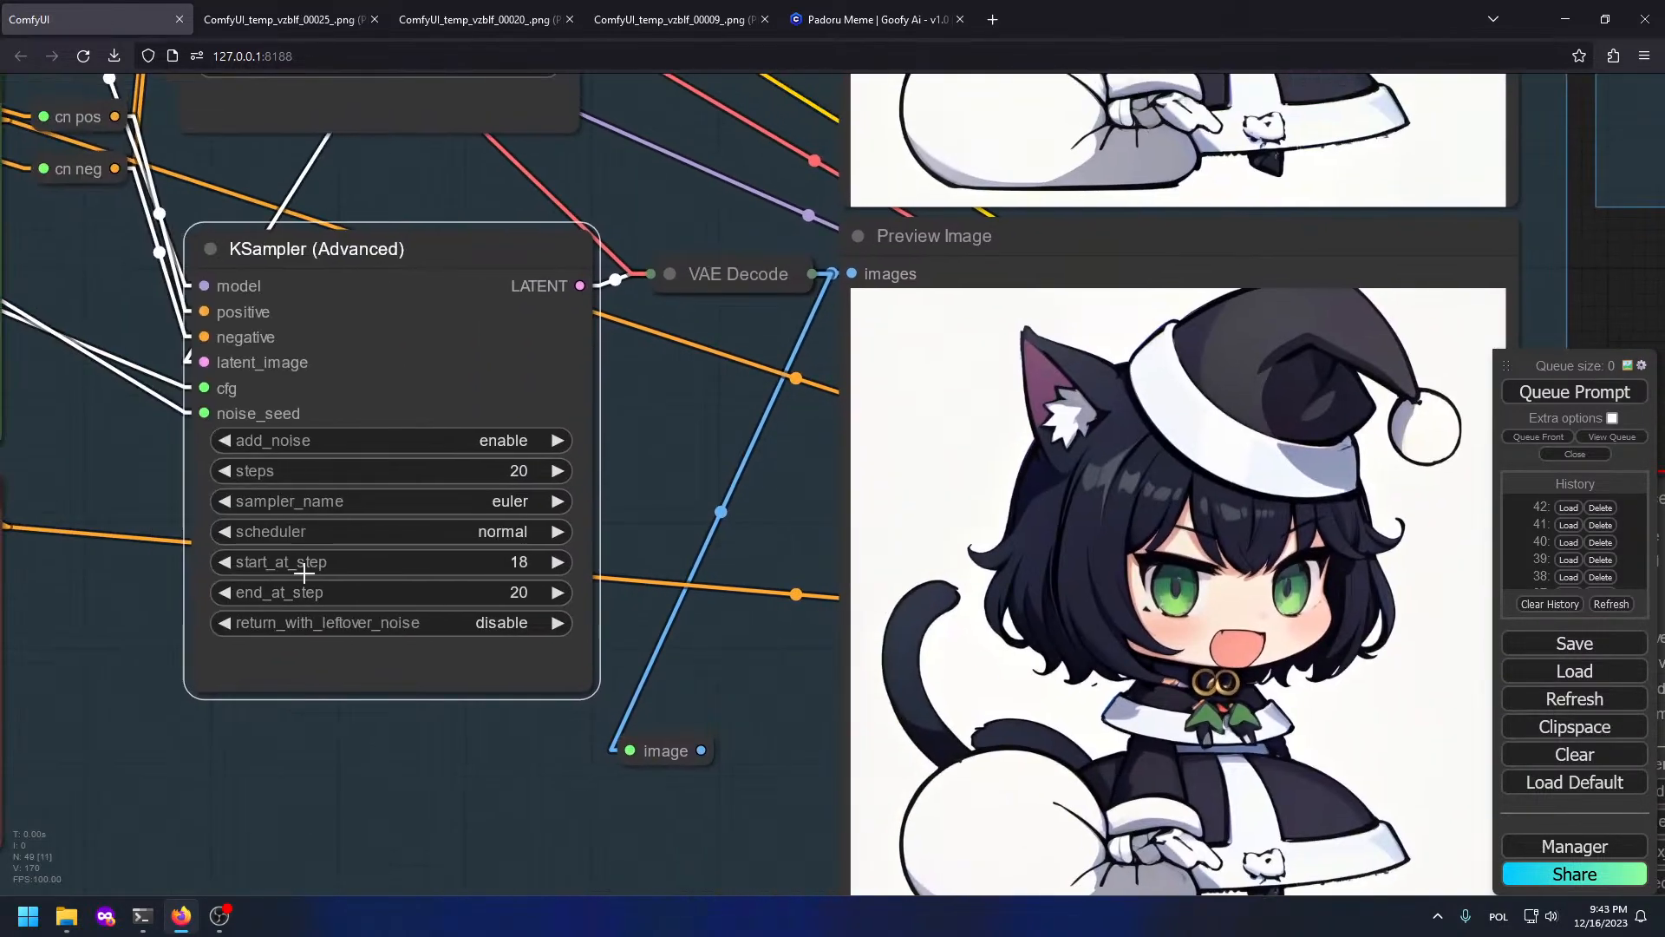
{"action": "left_click_drag", "start_coordinate": [1032, 466], "coordinate": [776, 325]}
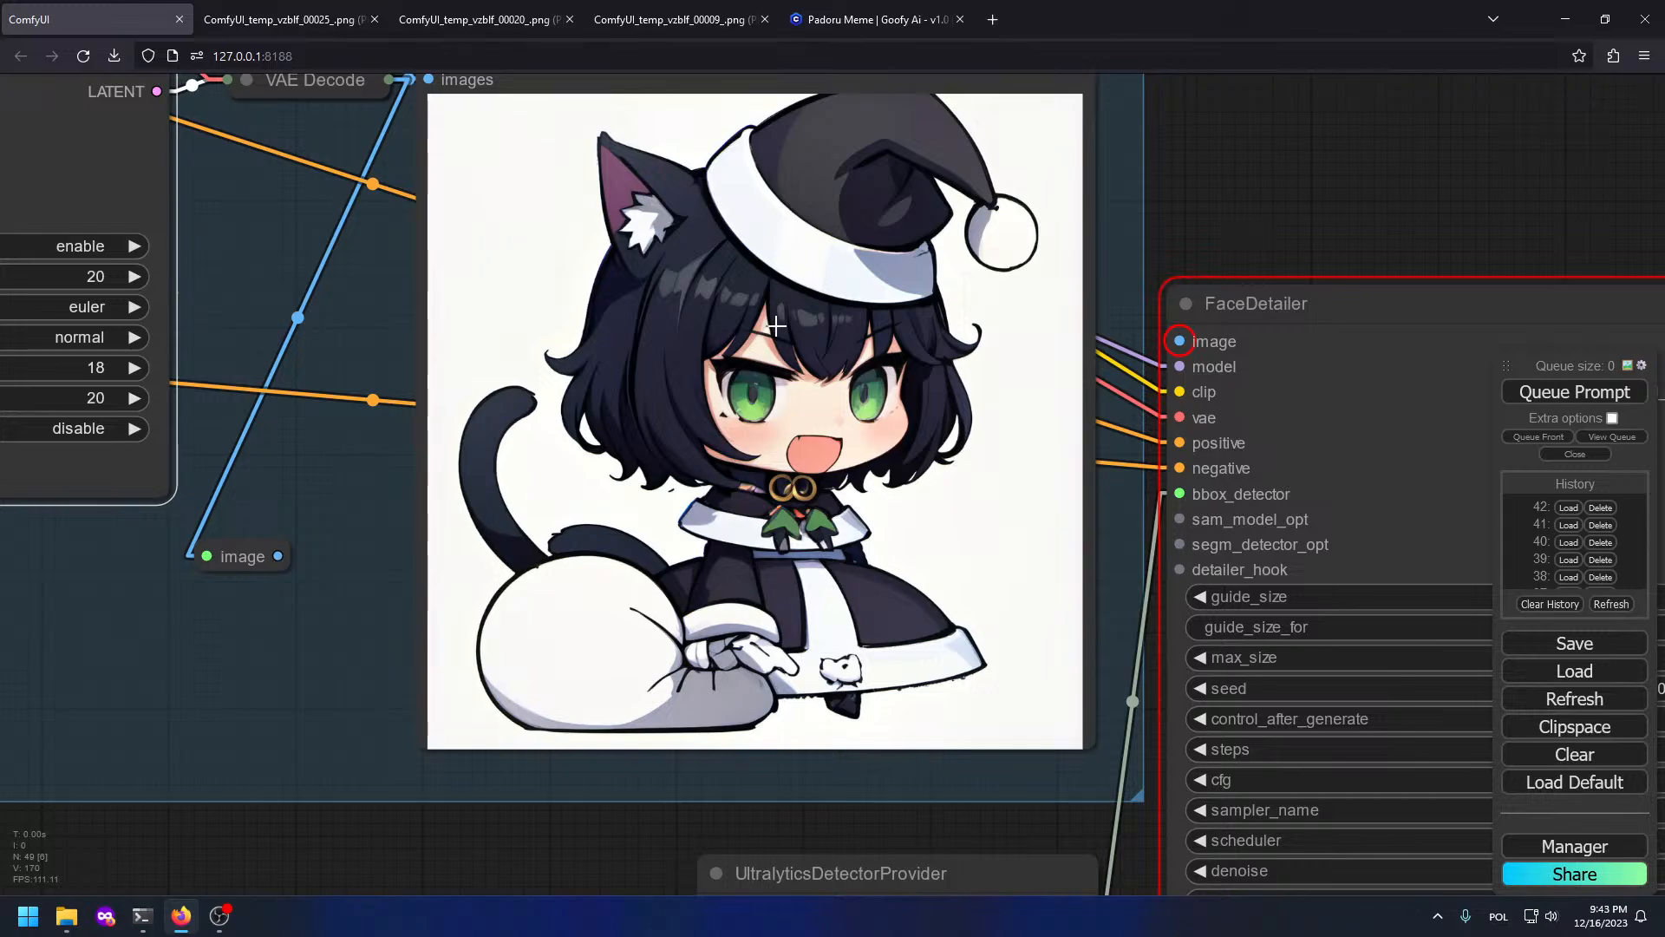
{"action": "scroll", "coordinate": [643, 279], "scroll_direction": "down", "scroll_amount": 1}
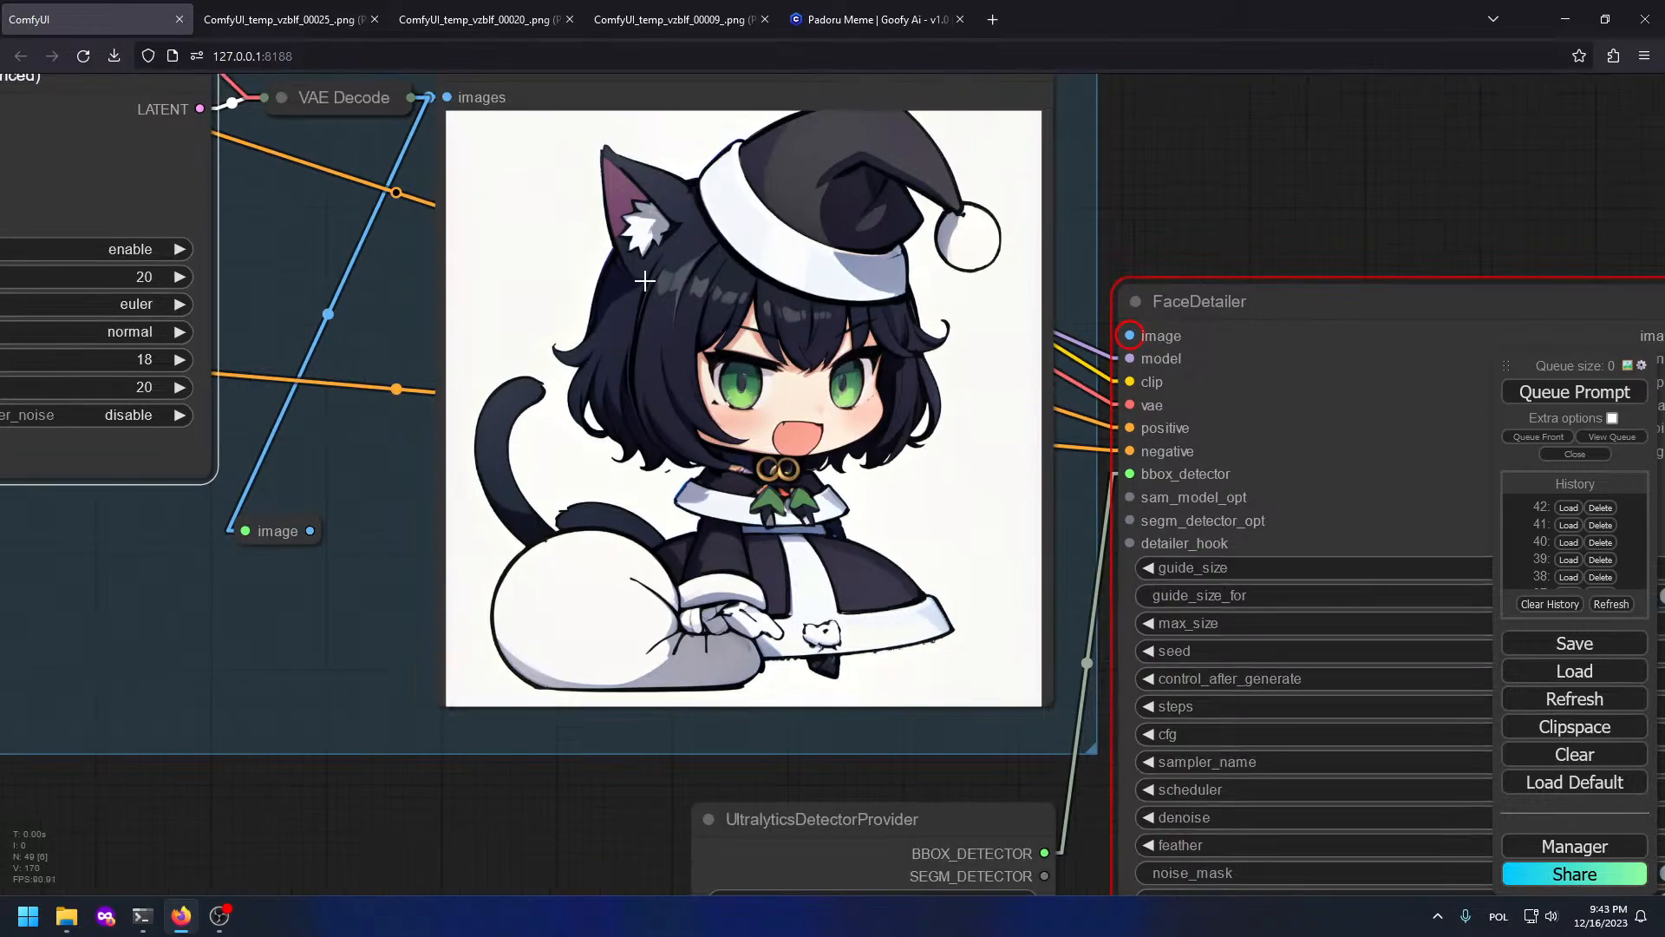
{"action": "left_click_drag", "start_coordinate": [643, 279], "coordinate": [798, 461]}
{"action": "left_click_drag", "start_coordinate": [787, 161], "coordinate": [787, 646]}
{"action": "left_click_drag", "start_coordinate": [1214, 781], "coordinate": [1097, 420]}
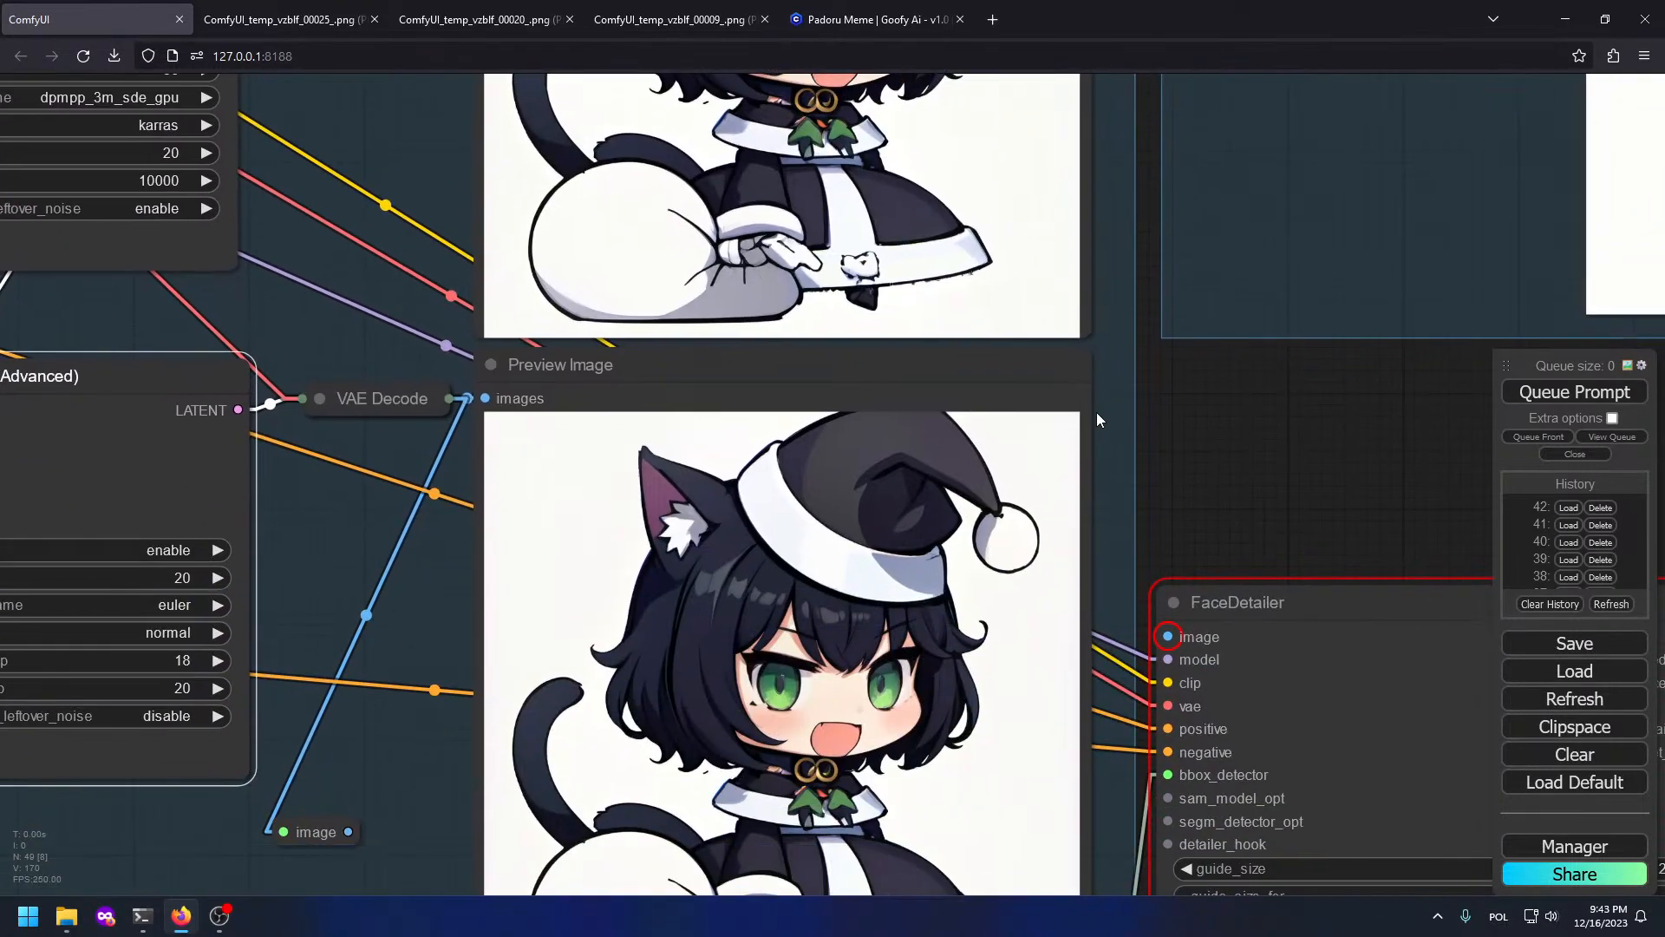
{"action": "left_click_drag", "start_coordinate": [1072, 484], "coordinate": [953, 422]}
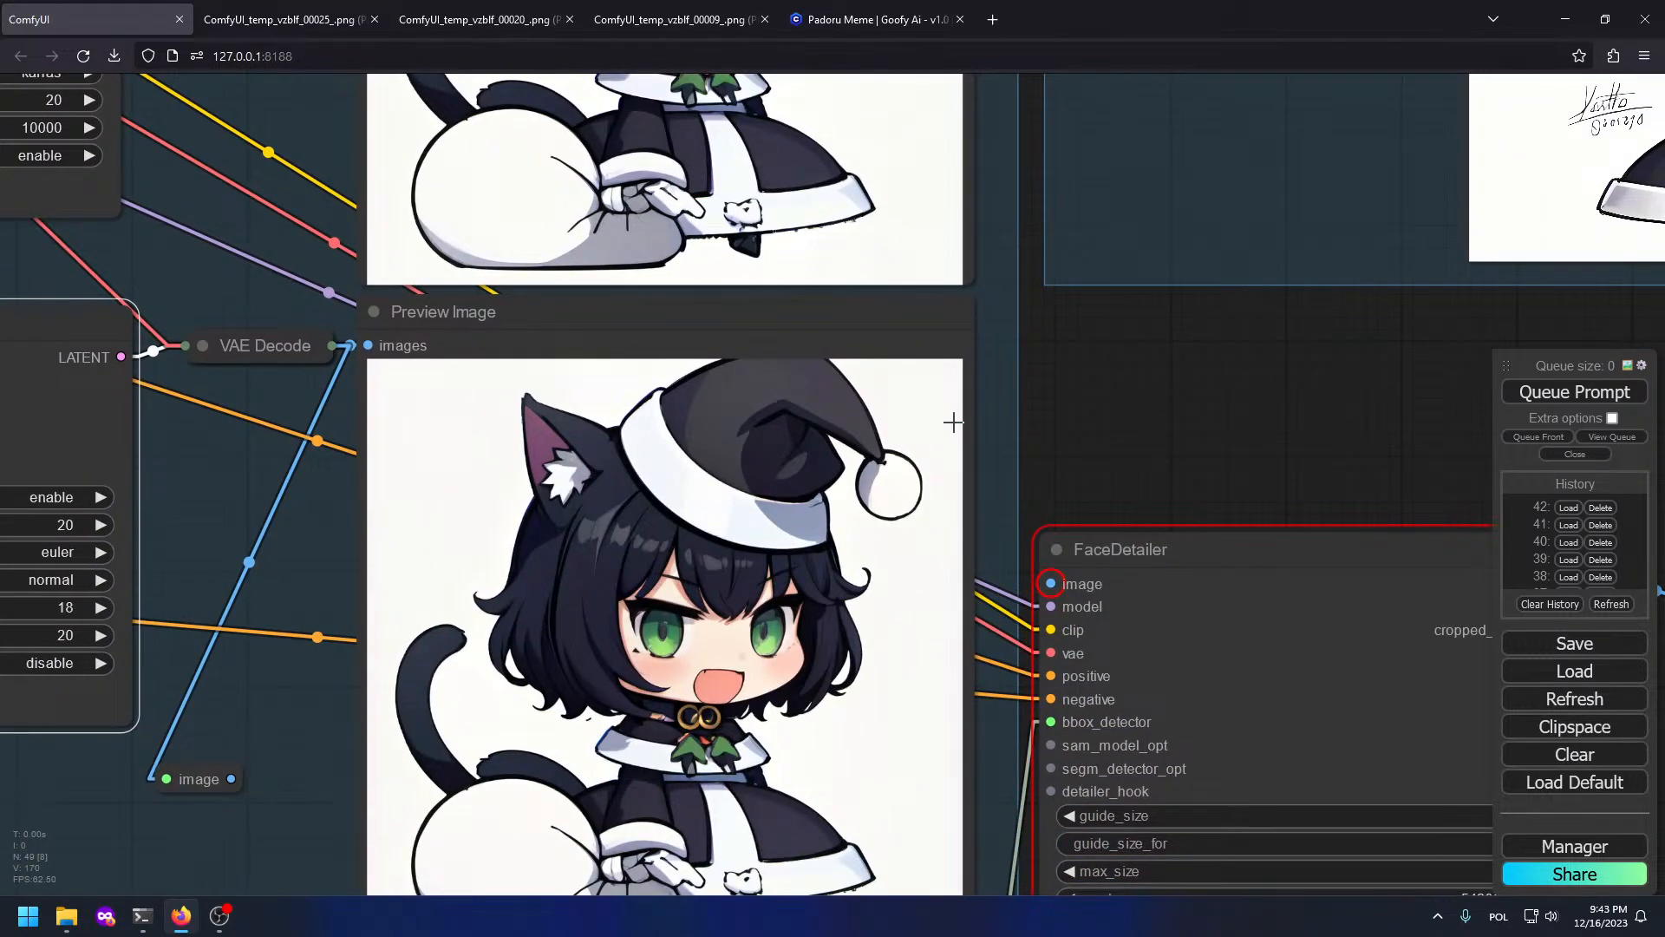
{"action": "scroll", "coordinate": [953, 422], "scroll_direction": "down", "scroll_amount": 6}
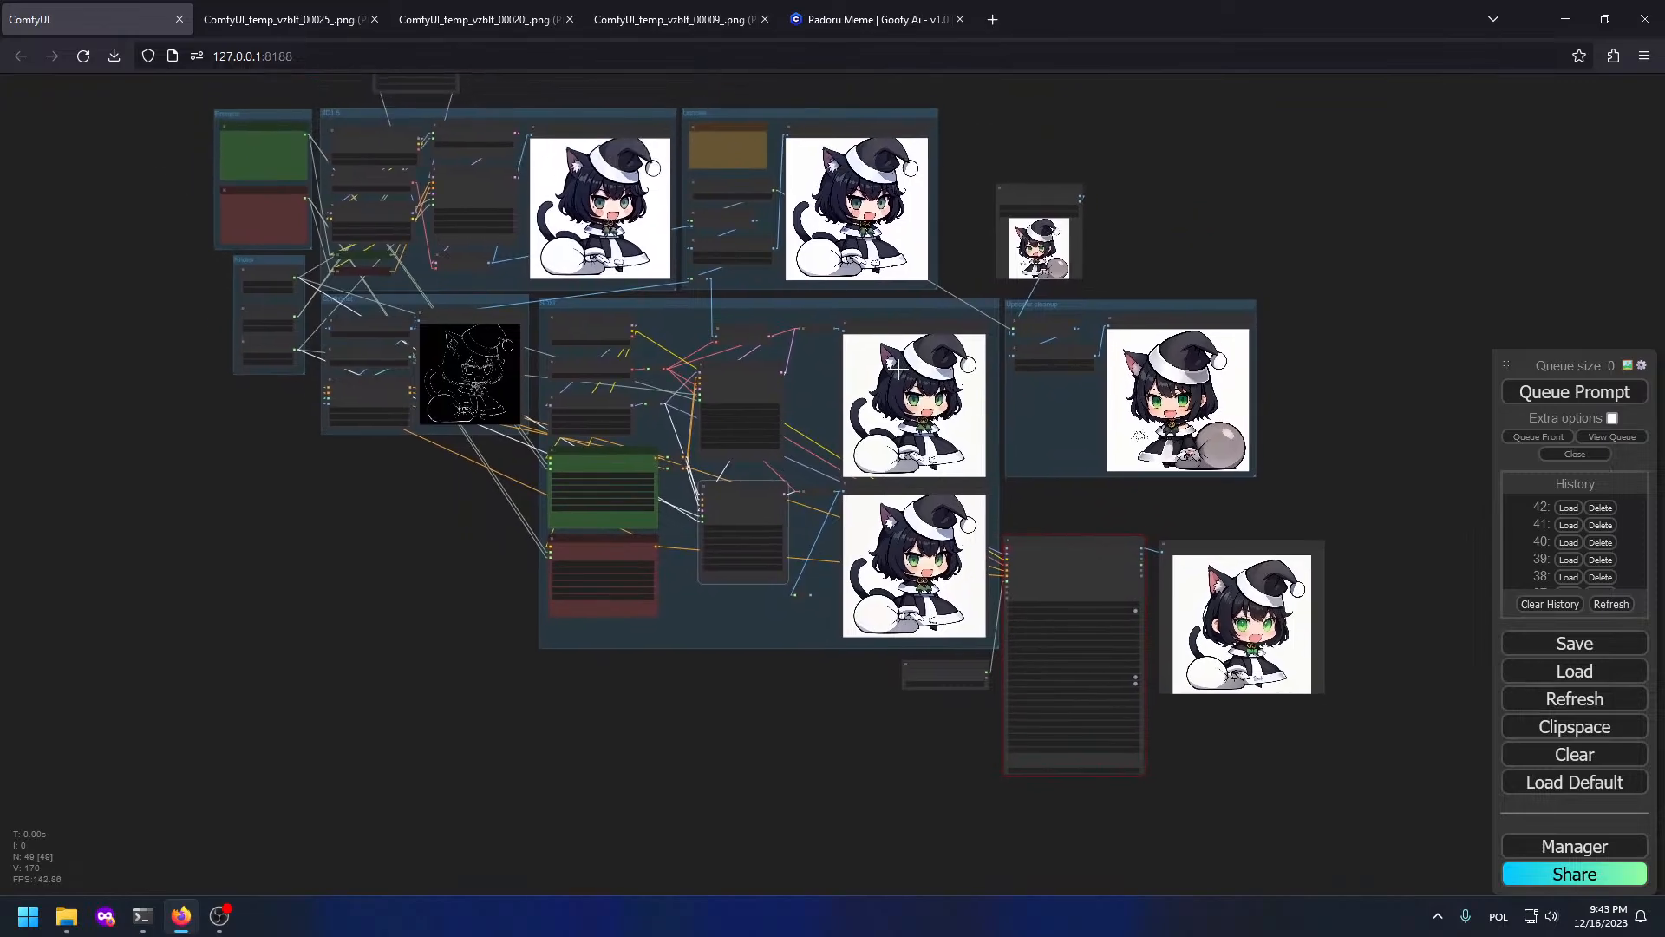
{"action": "left_click_drag", "start_coordinate": [898, 370], "coordinate": [874, 390]}
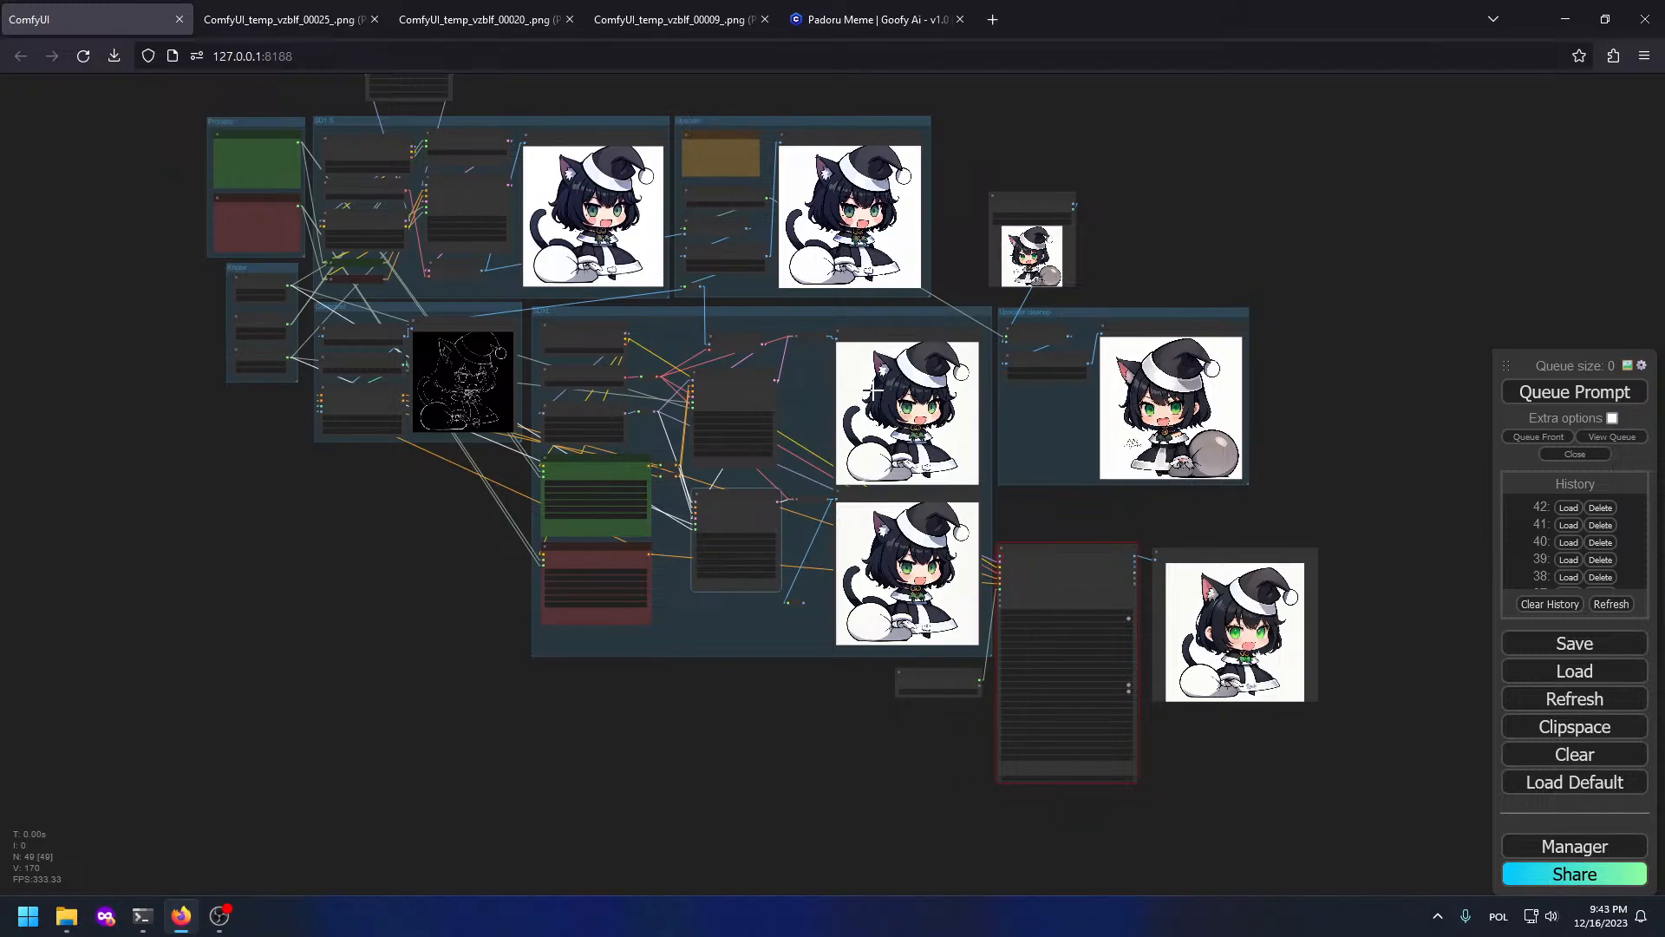
{"action": "scroll", "coordinate": [732, 601], "scroll_direction": "up", "scroll_amount": 4}
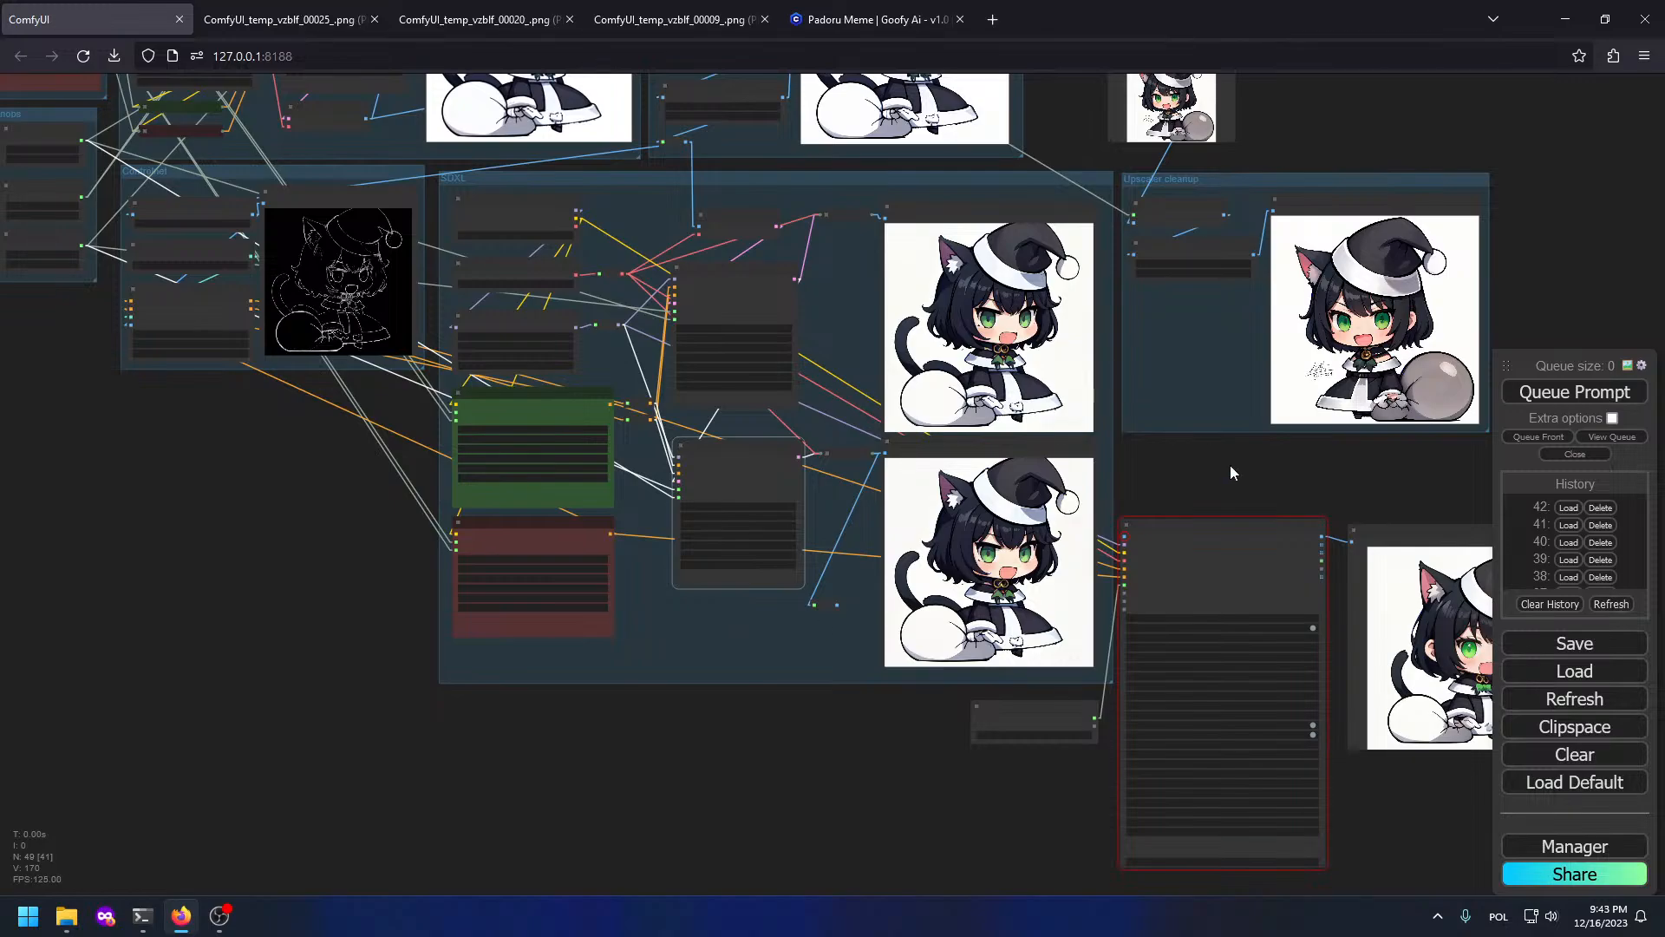
Step: Box-select the FaceDetailer, detector and preview nodes and move them right onto empty canvas
{"action": "left_click_drag", "start_coordinate": [1230, 464], "coordinate": [1041, 296]}
{"action": "left_click", "coordinate": [1041, 296]}
{"action": "left_click_drag", "start_coordinate": [820, 647], "coordinate": [1272, 476]}
{"action": "left_click_drag", "start_coordinate": [1289, 785], "coordinate": [1183, 708]}
{"action": "left_click_drag", "start_coordinate": [1064, 368], "coordinate": [1511, 478]}
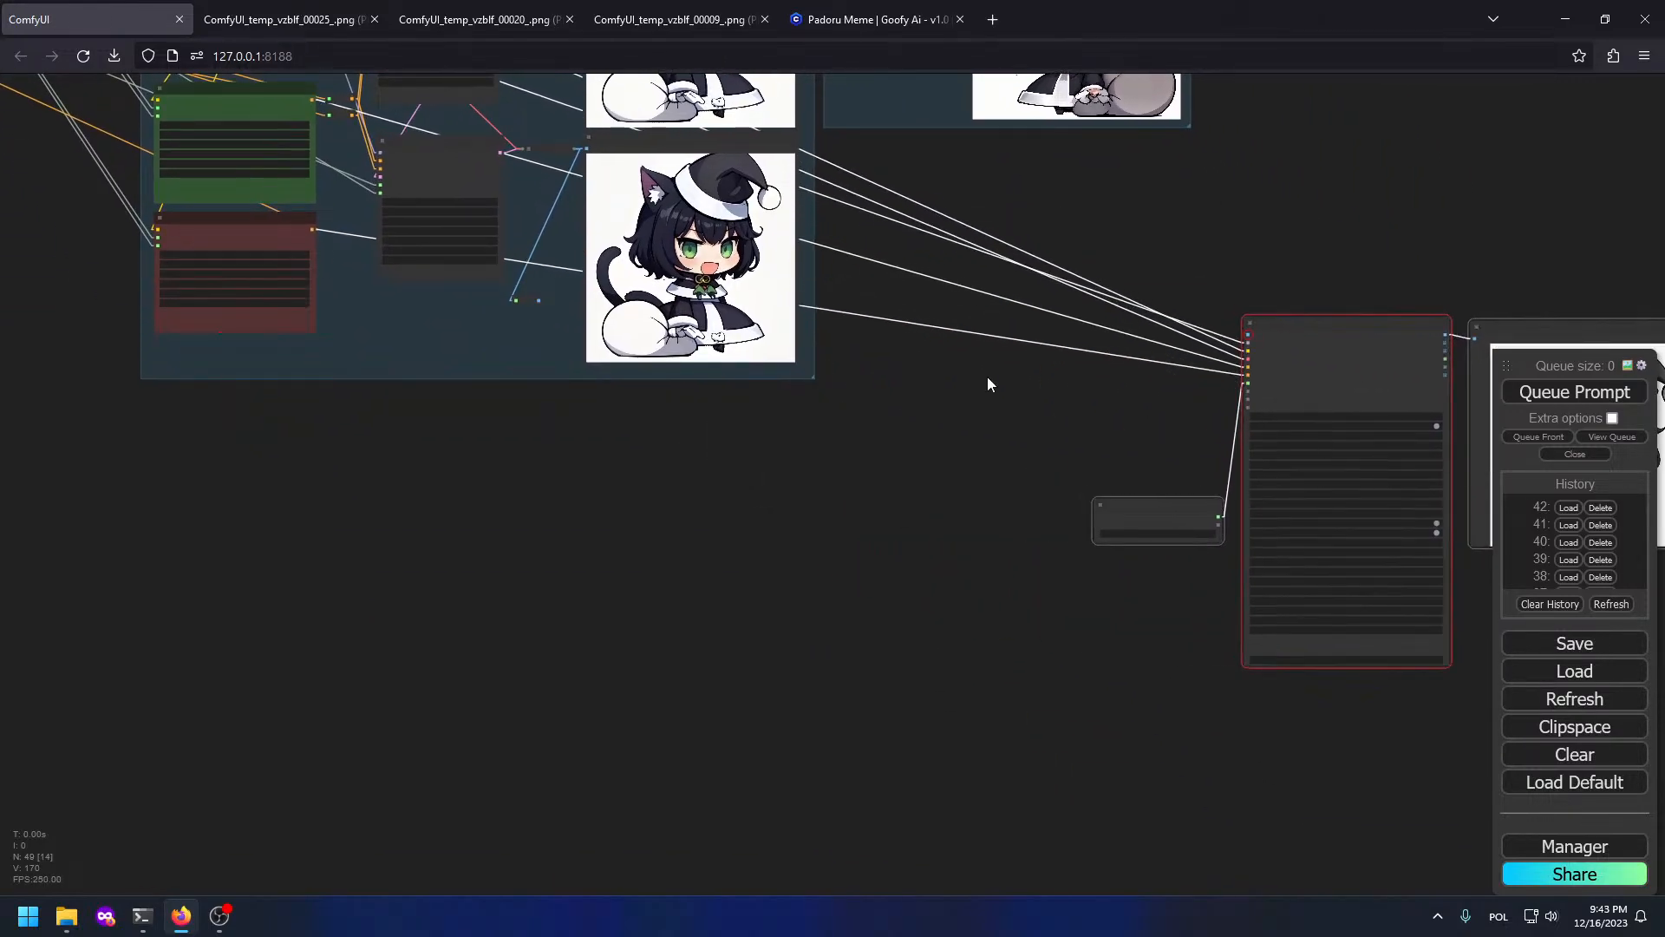
Step: Add a LoadImage node and wire its IMAGE into FaceDetailer's image input
{"action": "double_click", "coordinate": [934, 497]}
{"action": "type", "text": "loadima"}
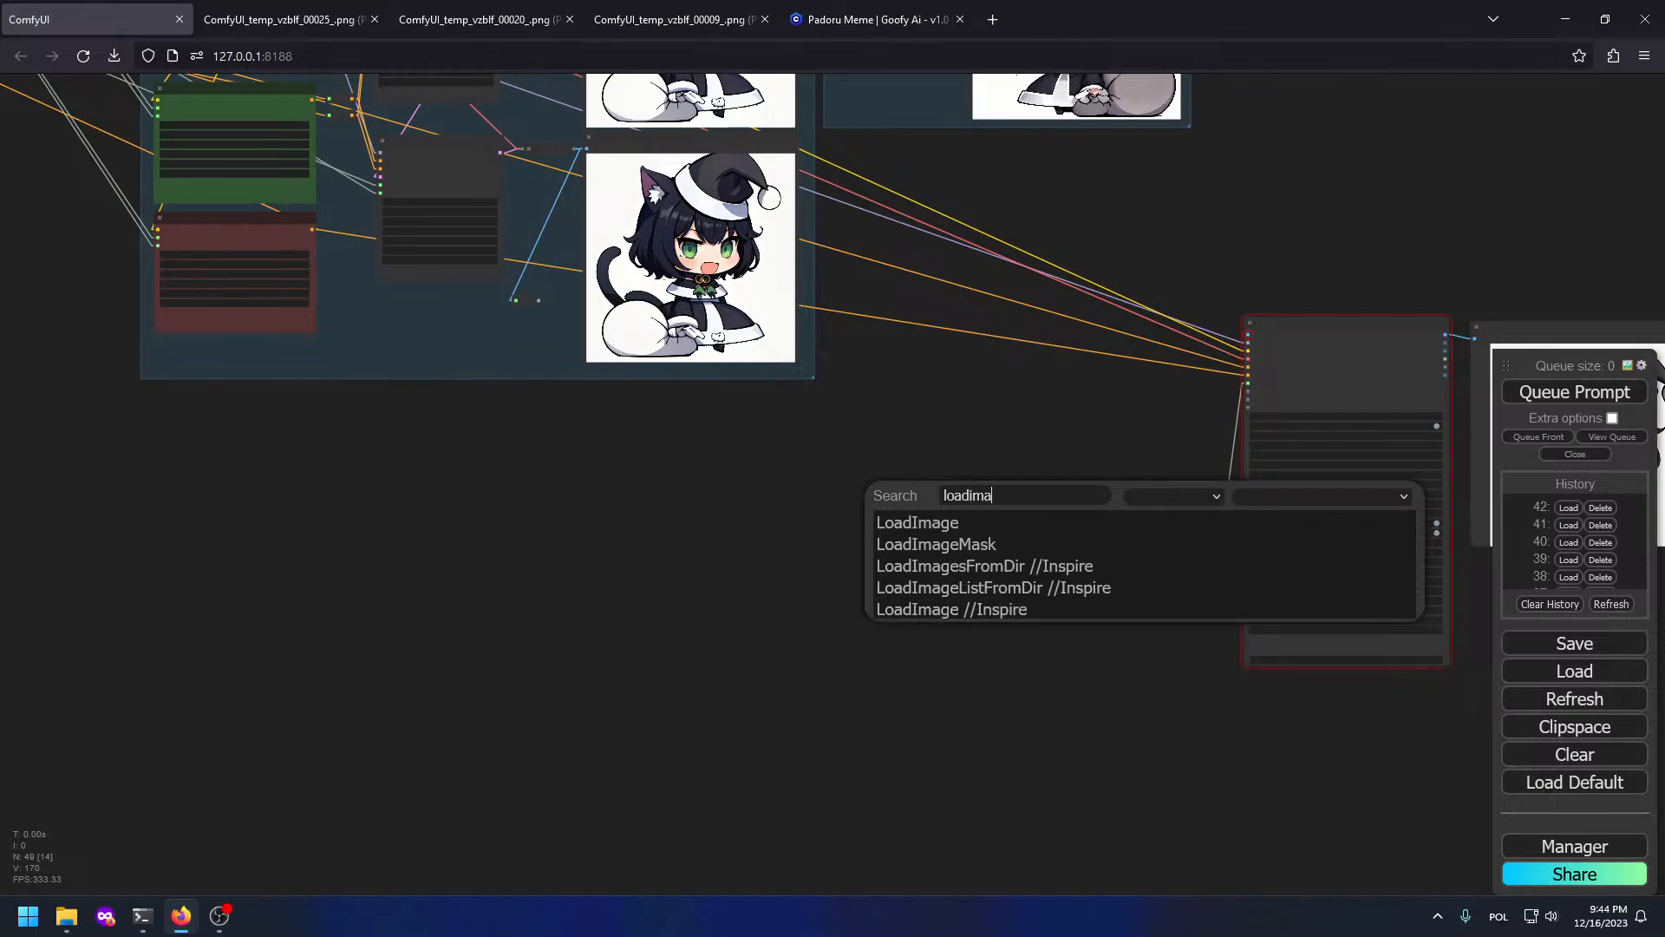
{"action": "key", "text": "Return"}
{"action": "left_click_drag", "start_coordinate": [1004, 486], "coordinate": [1104, 544]}
{"action": "scroll", "coordinate": [1211, 208], "scroll_direction": "up", "scroll_amount": 6}
{"action": "left_click_drag", "start_coordinate": [1058, 374], "coordinate": [1173, 381]}
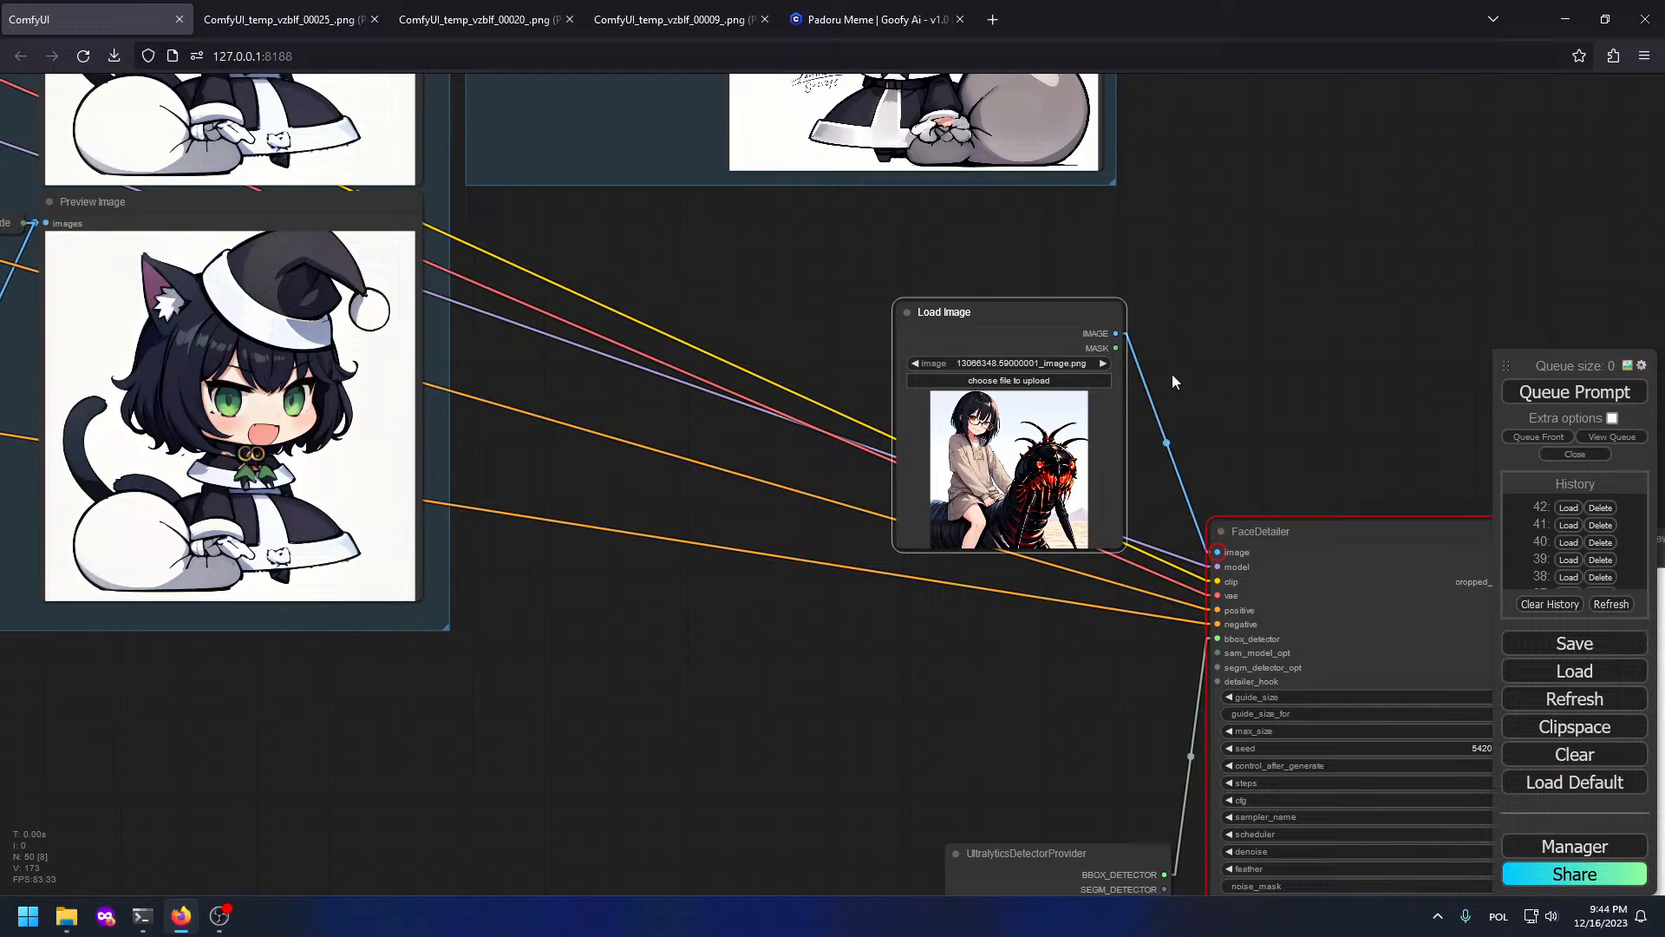
Step: Copy the cat-girl preview to the Clipspace and paste it into Load Image
{"action": "right_click", "coordinate": [366, 344]}
{"action": "left_click", "coordinate": [402, 642]}
{"action": "right_click", "coordinate": [943, 454]}
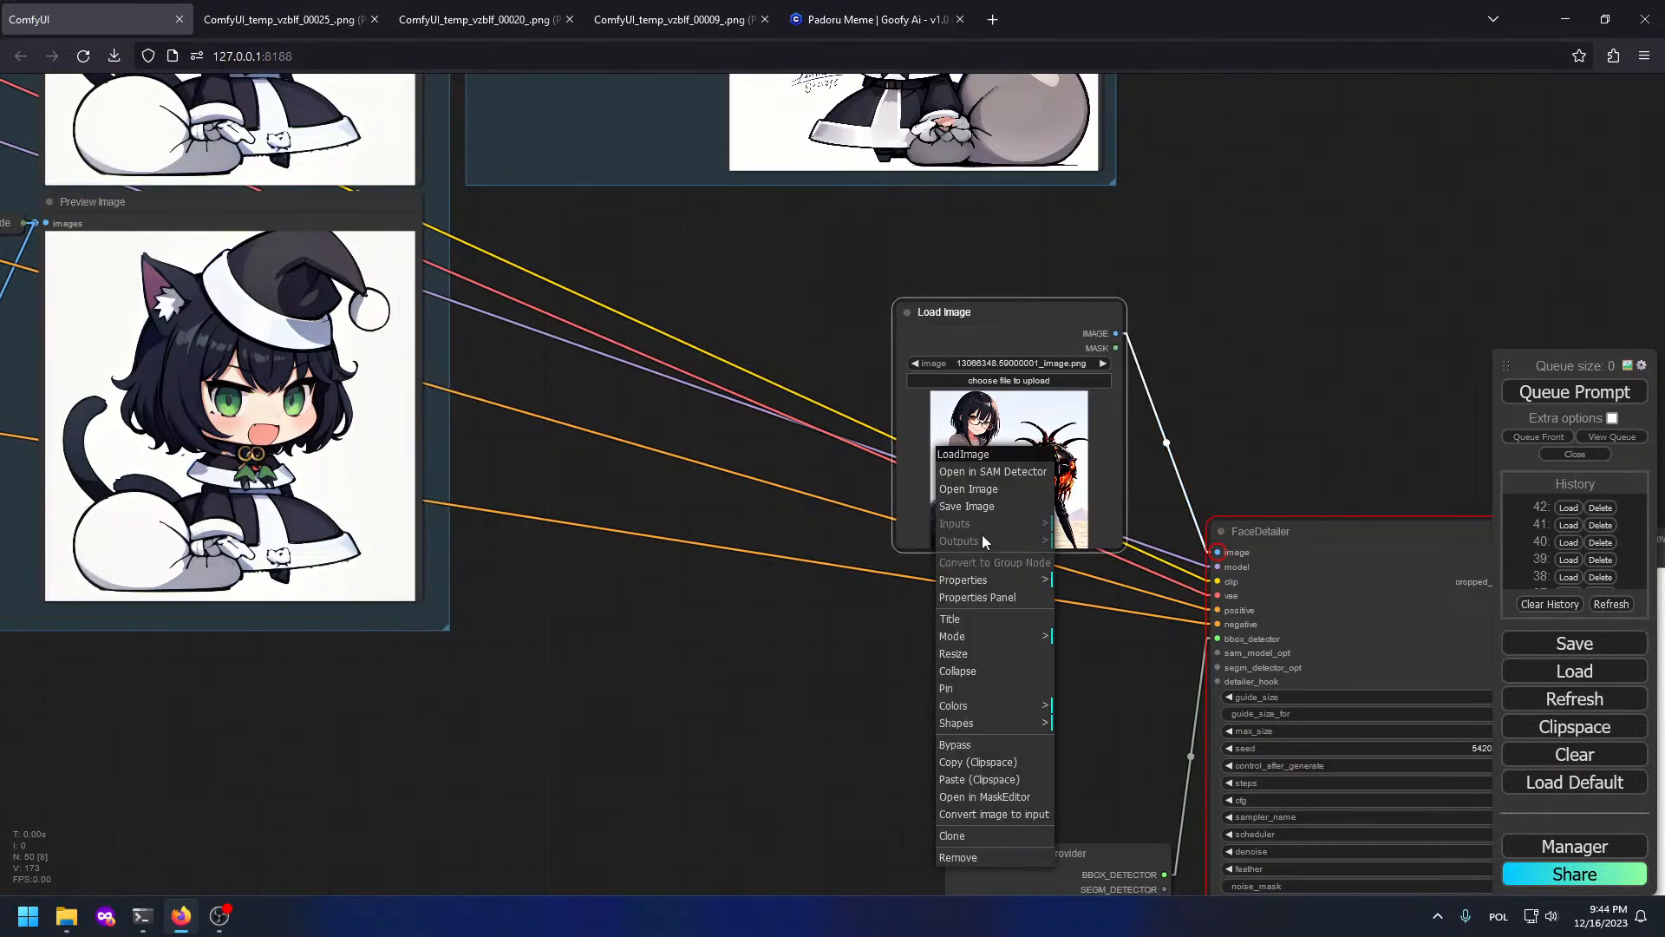
{"action": "left_click", "coordinate": [982, 782]}
Step: Set FaceDetailer's control_after_generate to fixed and queue the run
{"action": "left_click_drag", "start_coordinate": [827, 638], "coordinate": [330, 418]}
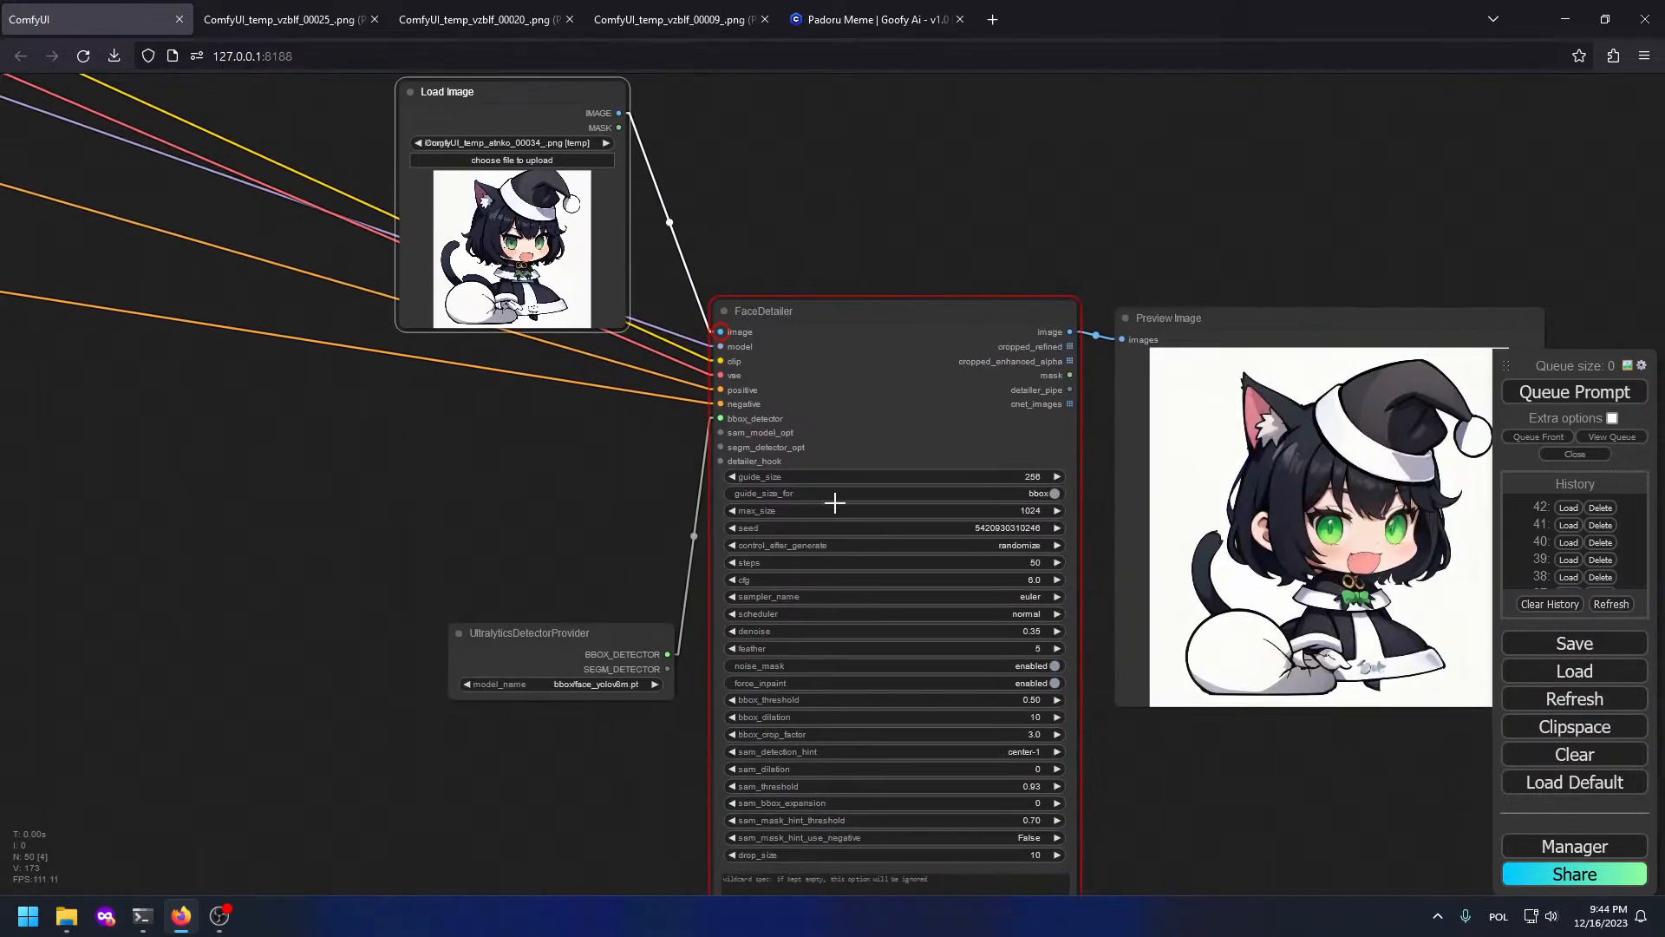
{"action": "scroll", "coordinate": [893, 572], "scroll_direction": "up", "scroll_amount": 4}
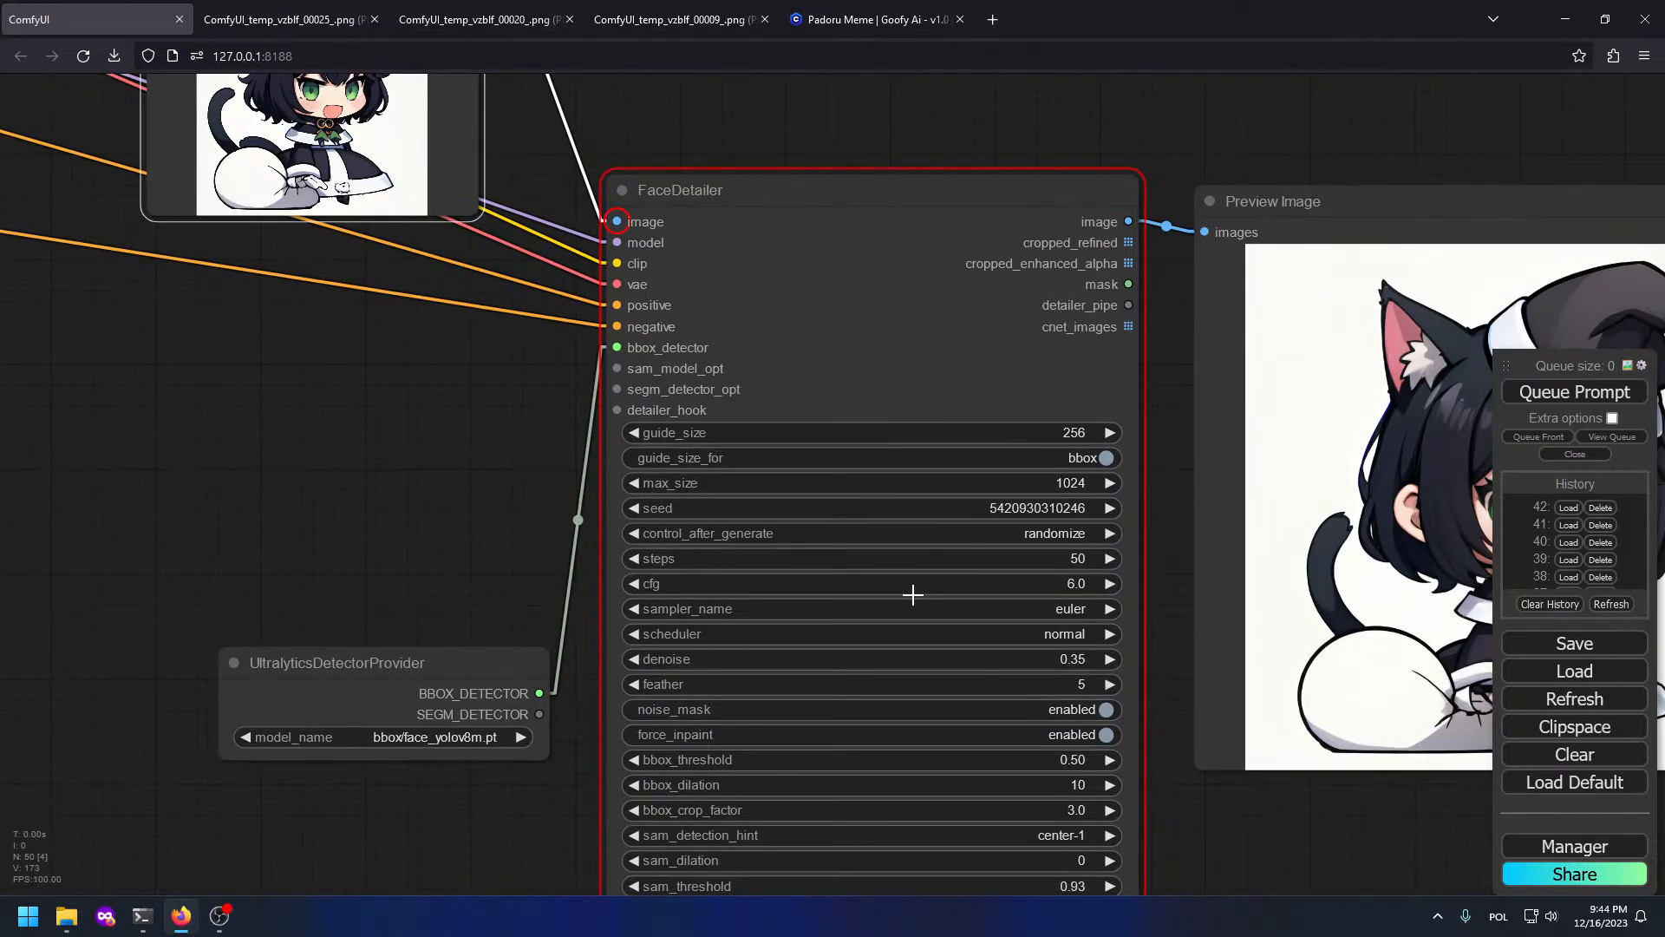
{"action": "left_click", "coordinate": [942, 532]}
{"action": "left_click", "coordinate": [963, 529]}
{"action": "key", "text": "ctrl+Return"}
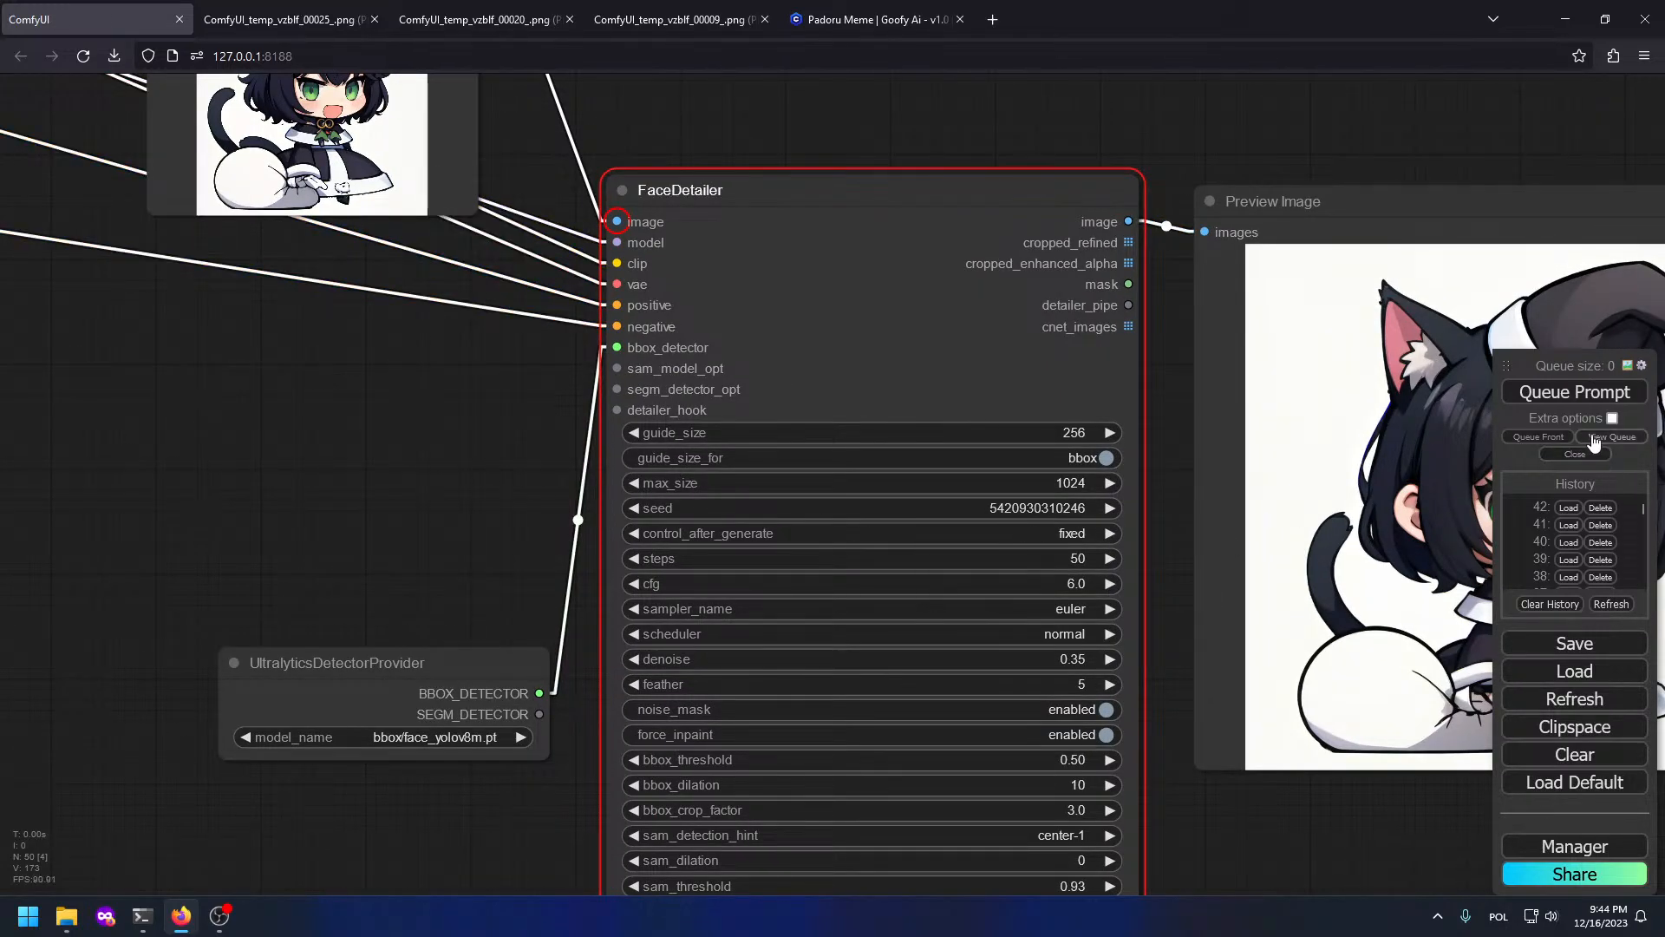
{"action": "scroll", "coordinate": [804, 411], "scroll_direction": "down", "scroll_amount": 7}
{"action": "left_click_drag", "start_coordinate": [262, 439], "coordinate": [1366, 770]}
{"action": "left_click_drag", "start_coordinate": [1100, 536], "coordinate": [1126, 930]}
{"action": "scroll", "coordinate": [1180, 852], "scroll_direction": "down", "scroll_amount": 1}
{"action": "left_click_drag", "start_coordinate": [1166, 852], "coordinate": [899, 746]}
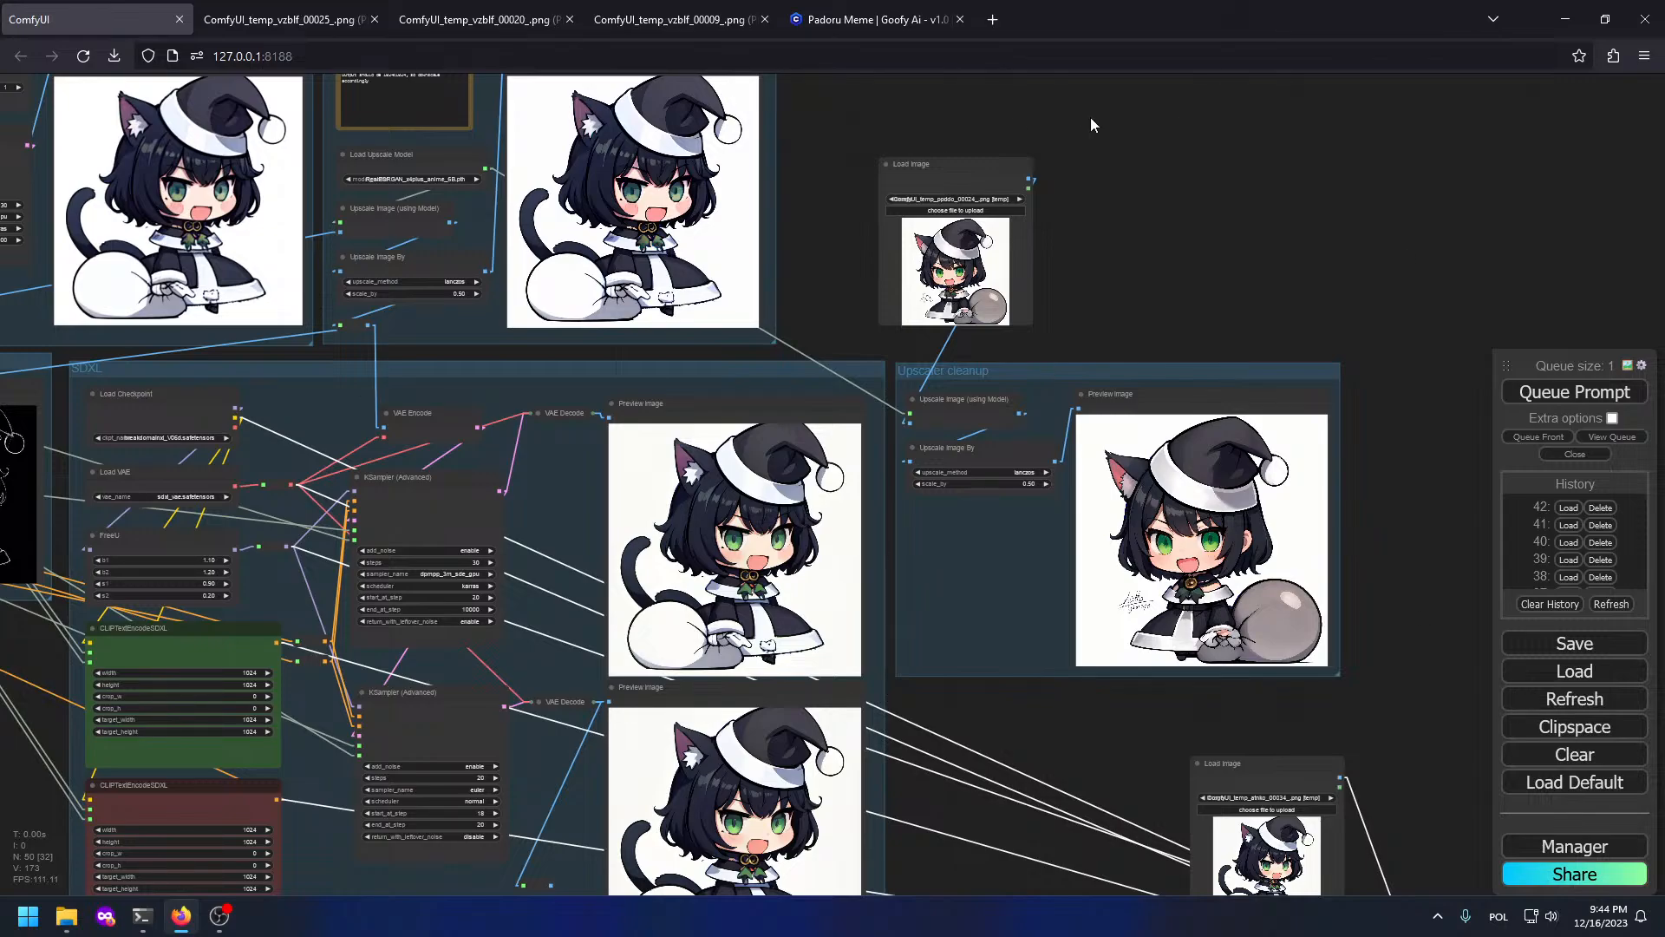
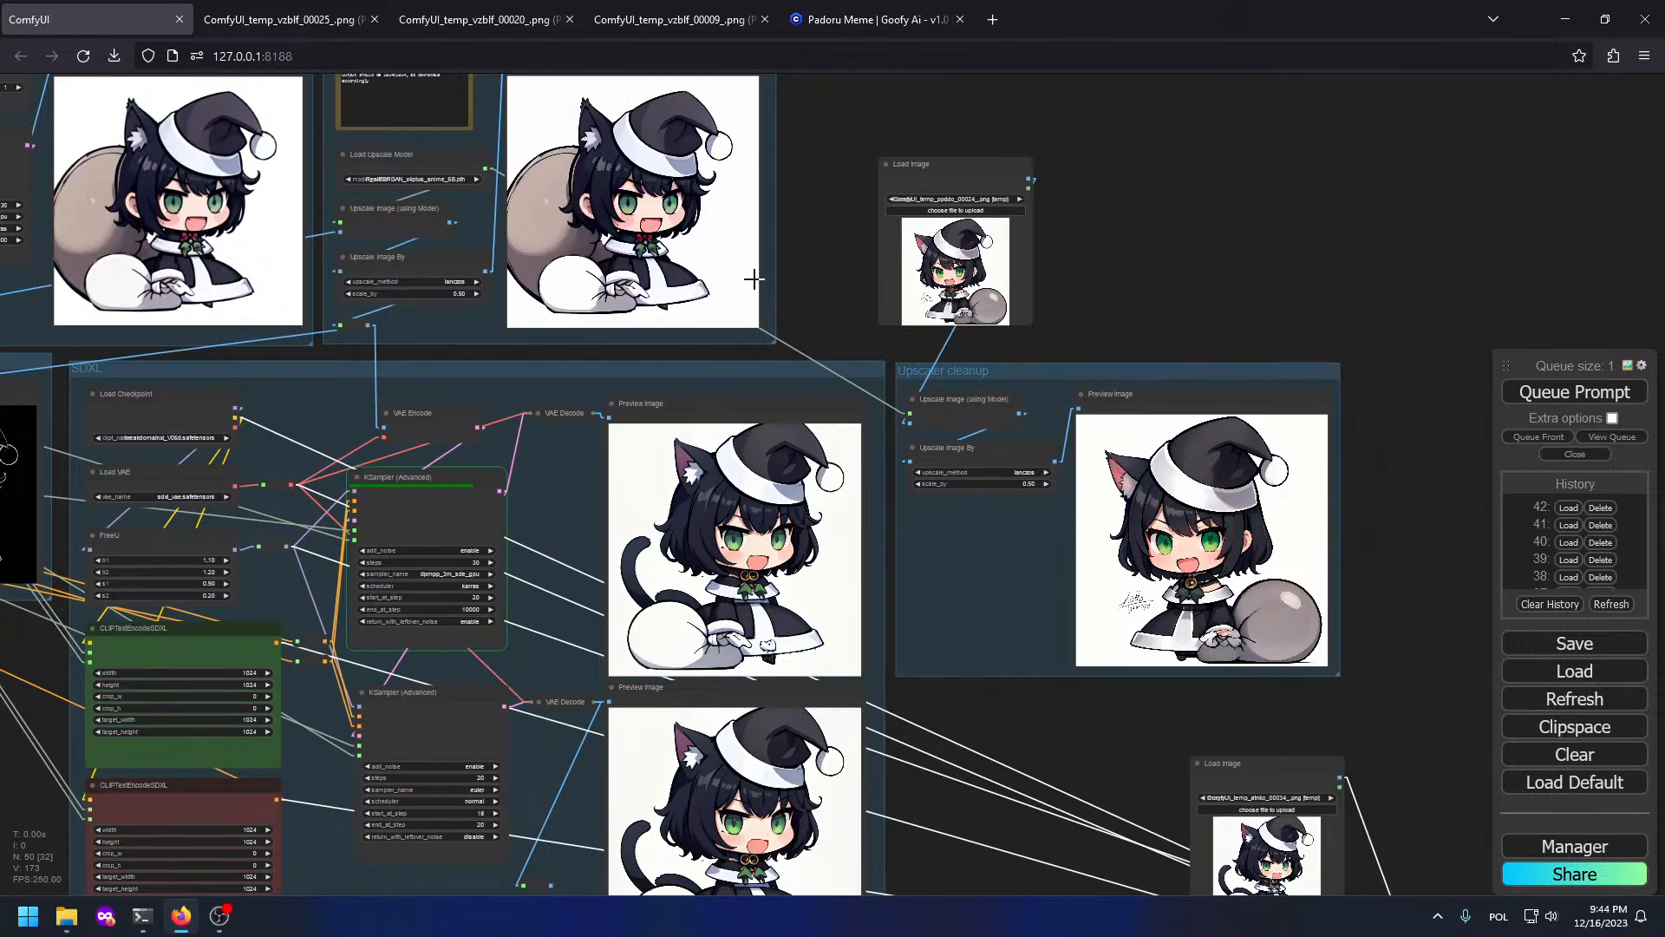
Step: Open the lower SDXL preview image in its own browser tab
{"action": "scroll", "coordinate": [716, 524], "scroll_direction": "up", "scroll_amount": 5}
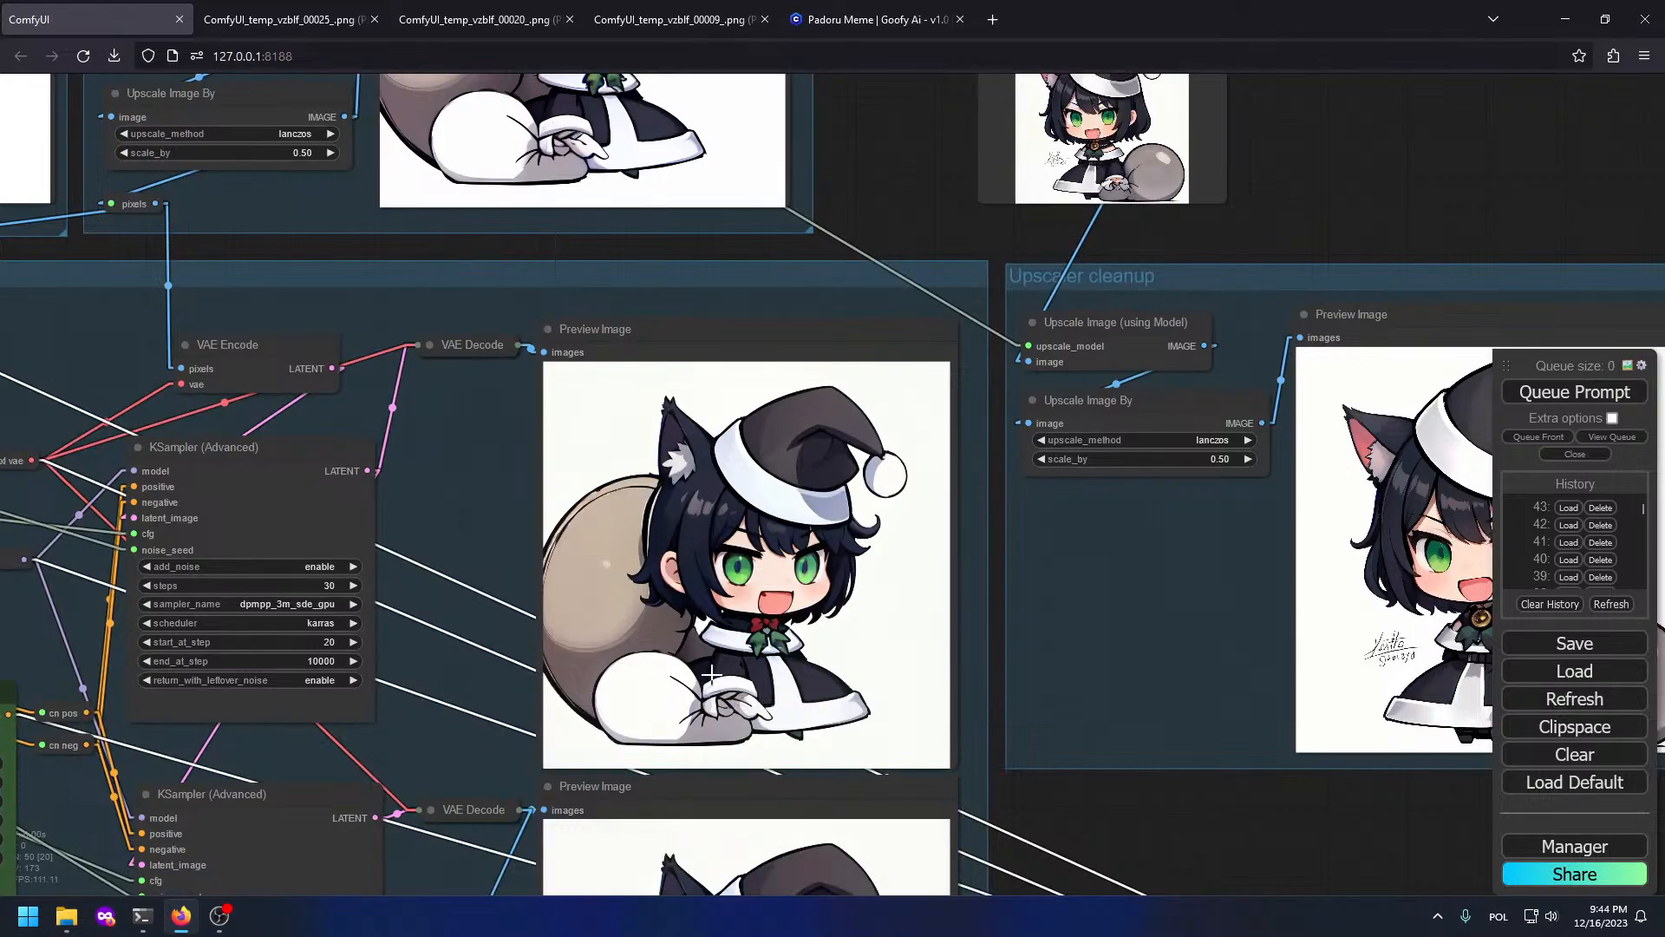
{"action": "left_click_drag", "start_coordinate": [856, 685], "coordinate": [661, 9]}
{"action": "left_click_drag", "start_coordinate": [862, 208], "coordinate": [1086, 544]}
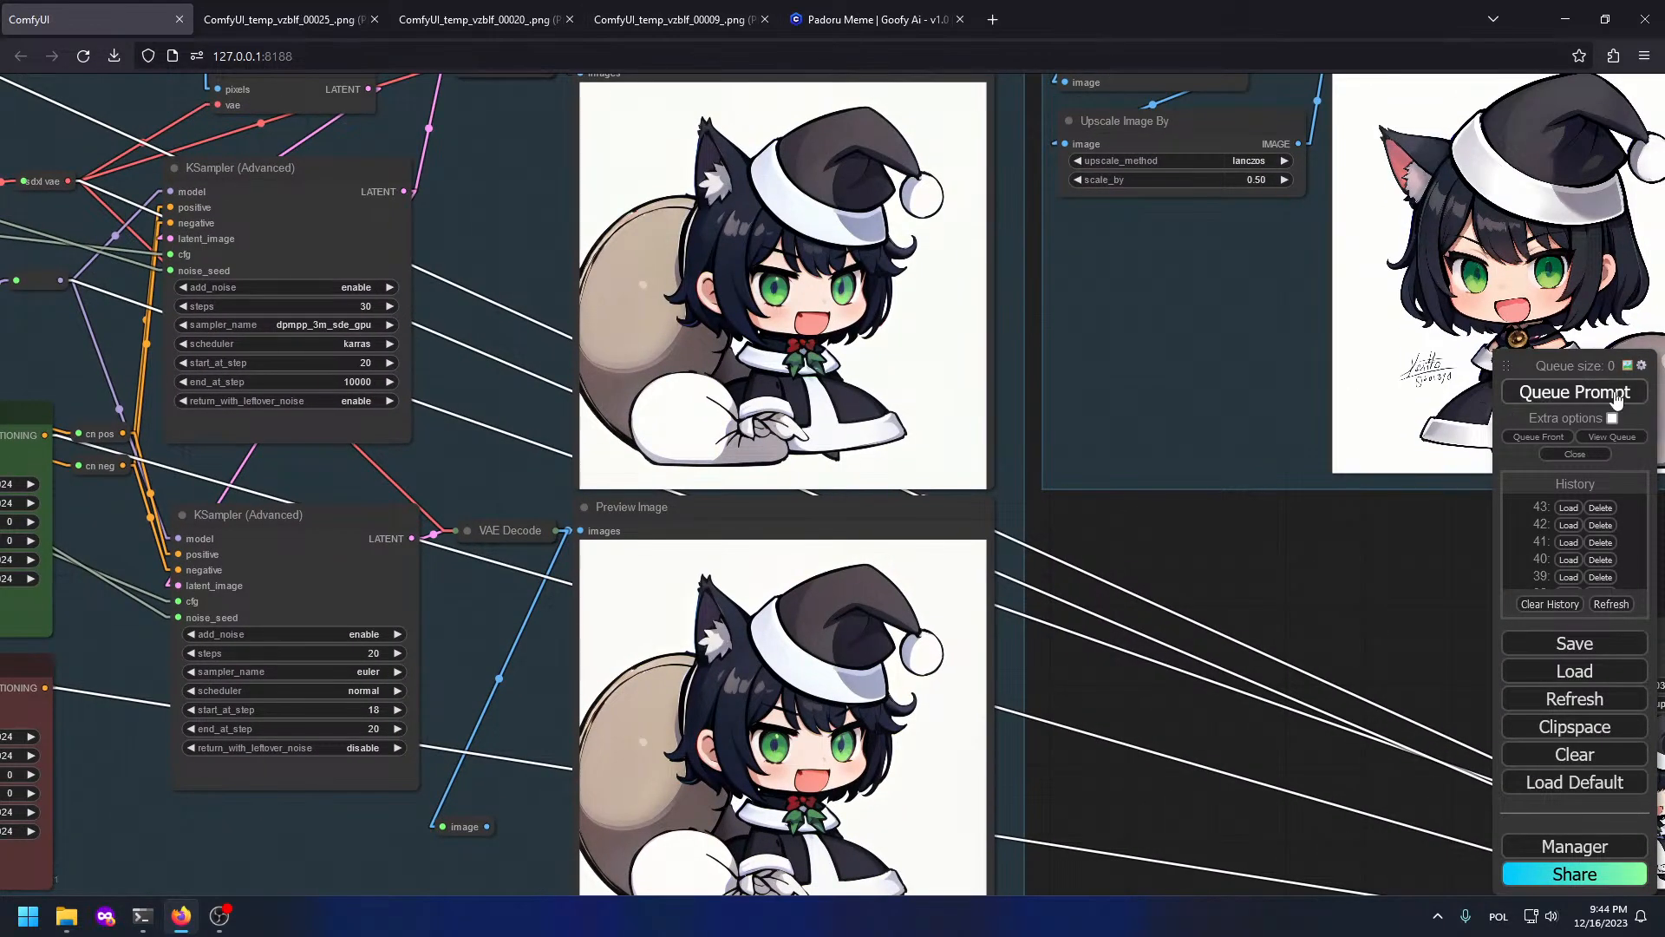
{"action": "scroll", "coordinate": [1219, 490], "scroll_direction": "down", "scroll_amount": 5}
{"action": "left_click_drag", "start_coordinate": [1144, 474], "coordinate": [1244, 690]}
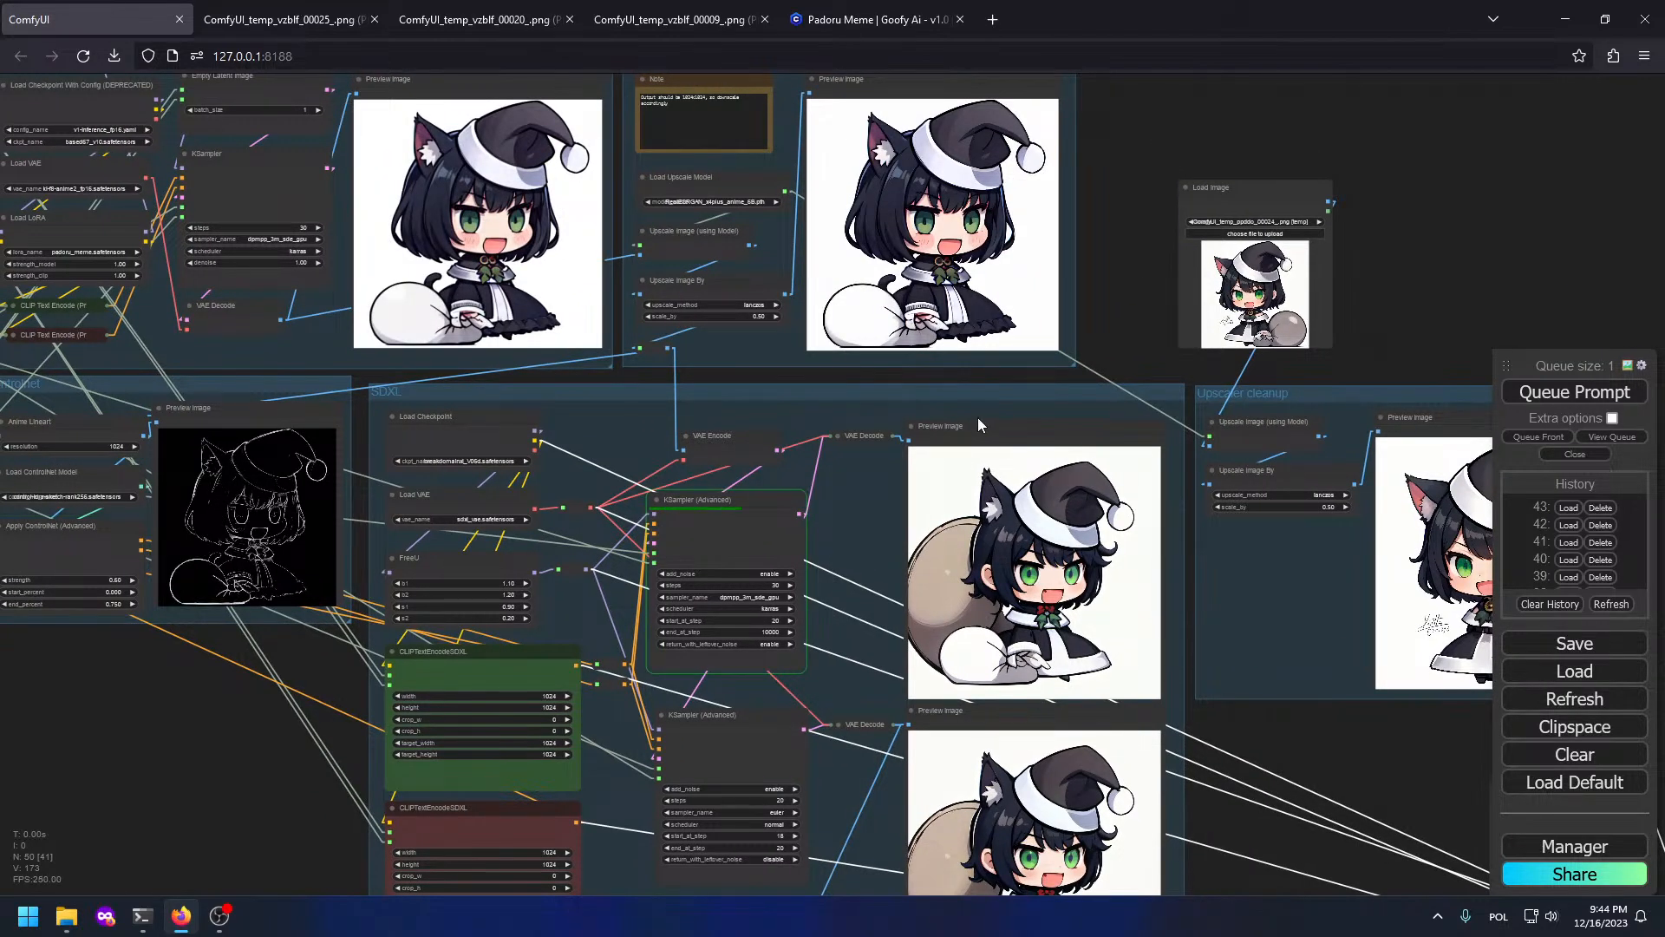
{"action": "scroll", "coordinate": [1171, 703], "scroll_direction": "down", "scroll_amount": 1}
{"action": "scroll", "coordinate": [1171, 702], "scroll_direction": "up", "scroll_amount": 6}
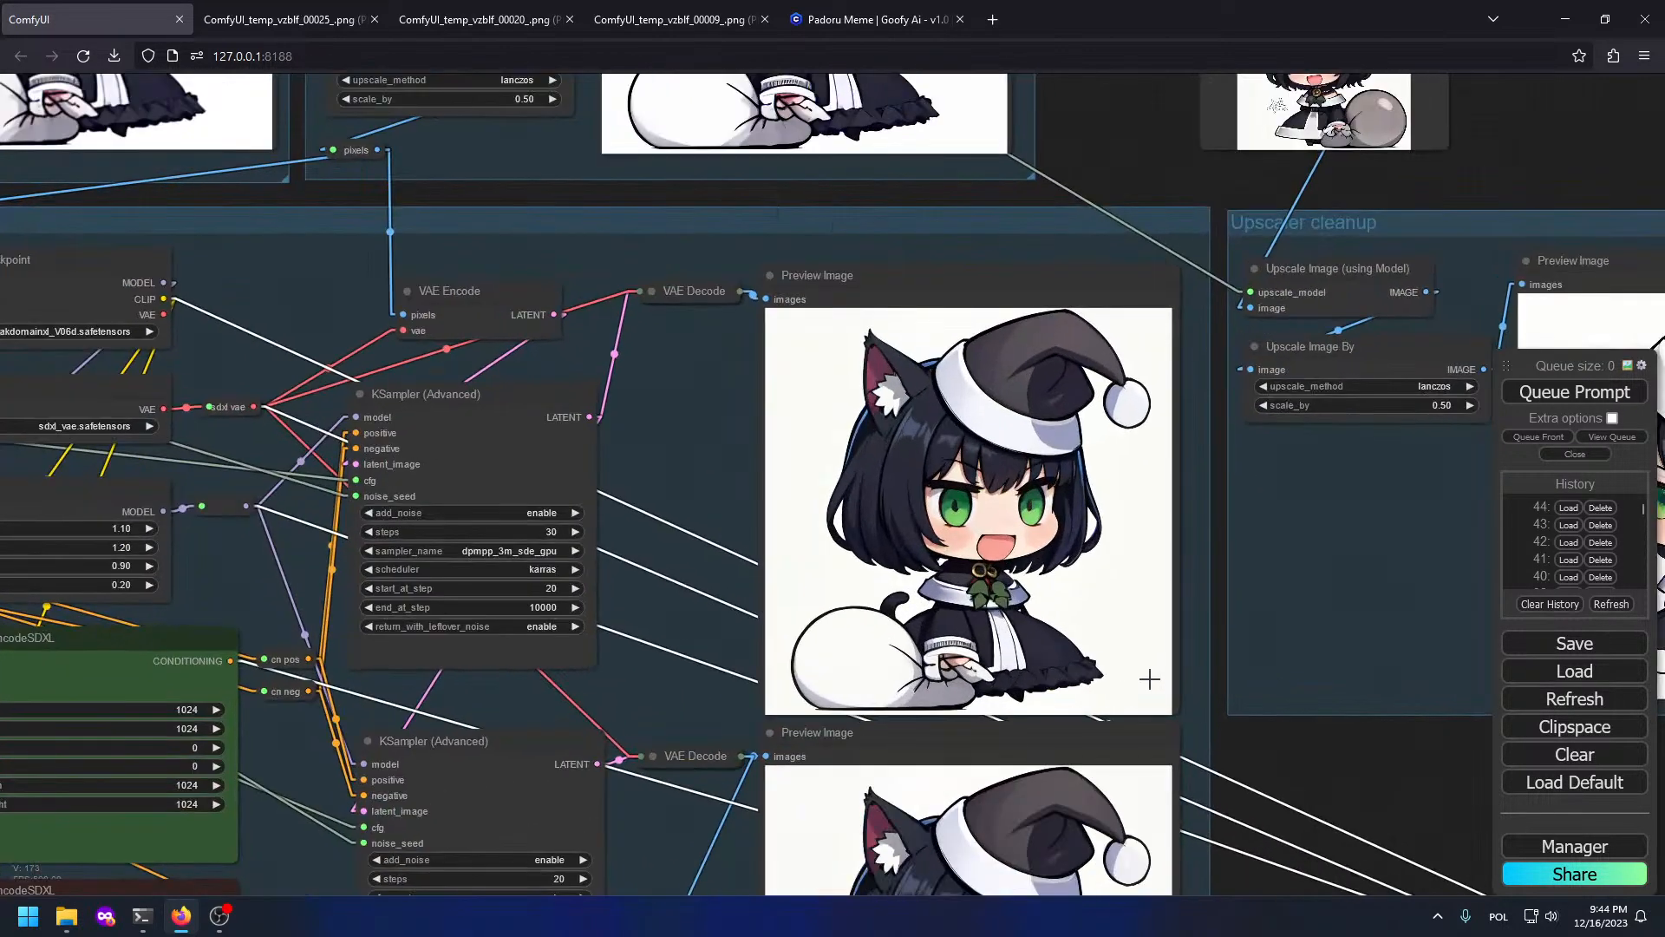
{"action": "scroll", "coordinate": [1141, 684], "scroll_direction": "up", "scroll_amount": 8}
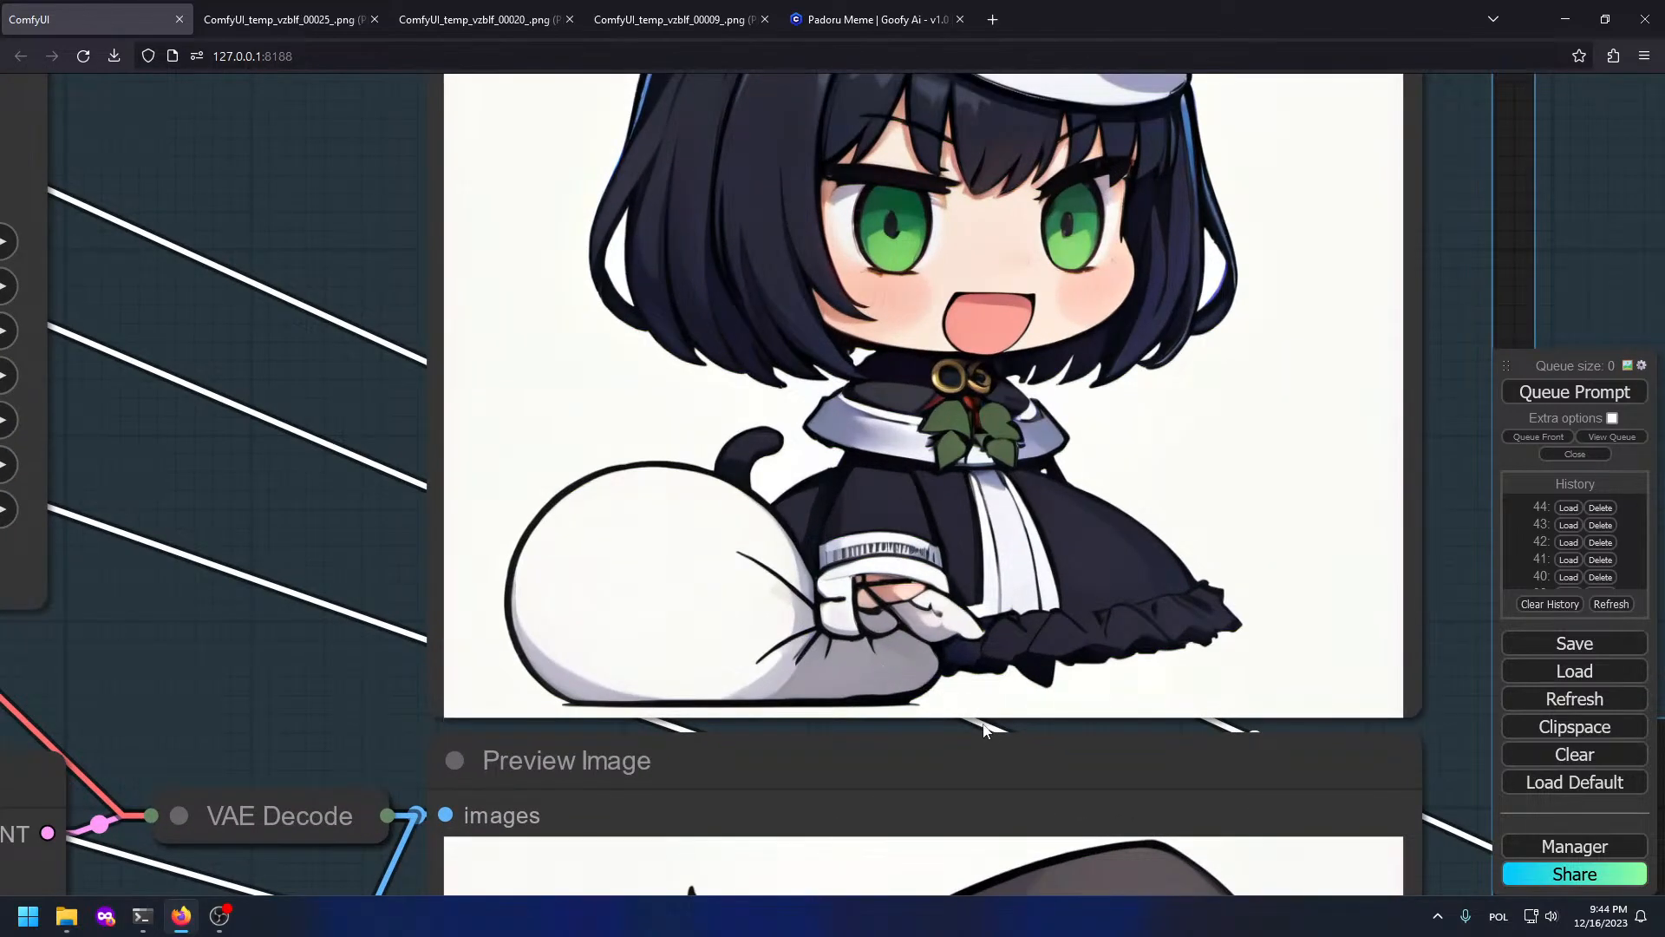
{"action": "left_click_drag", "start_coordinate": [983, 731], "coordinate": [692, 130]}
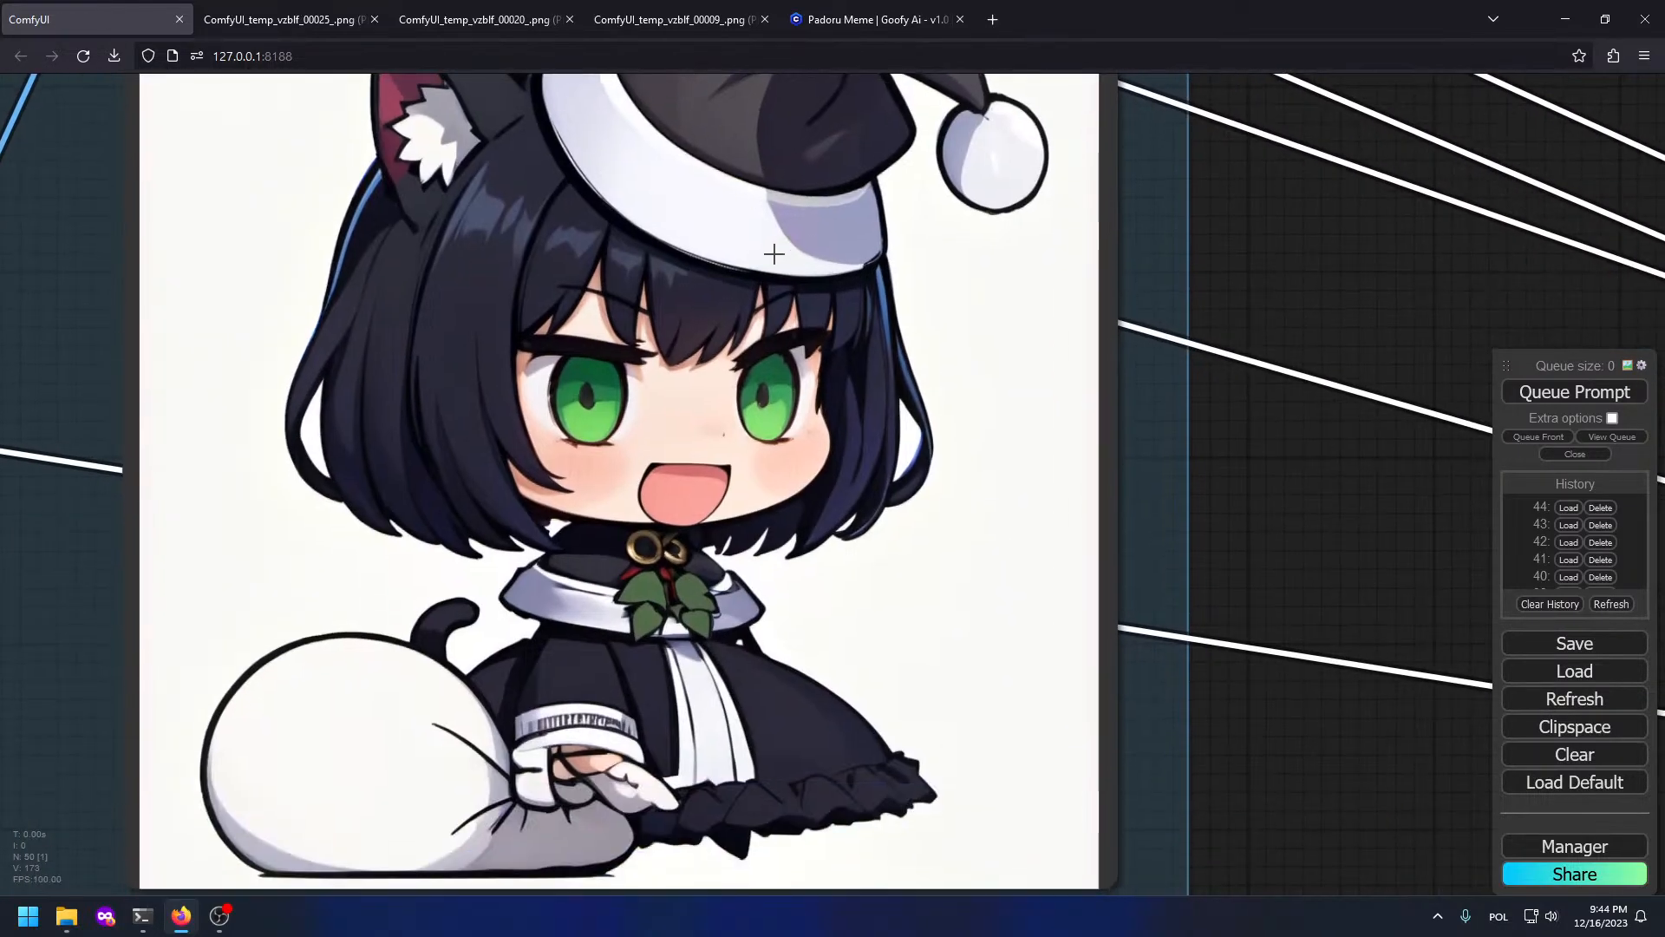
{"action": "scroll", "coordinate": [717, 257], "scroll_direction": "down", "scroll_amount": 1}
{"action": "scroll", "coordinate": [700, 261], "scroll_direction": "up", "scroll_amount": 3}
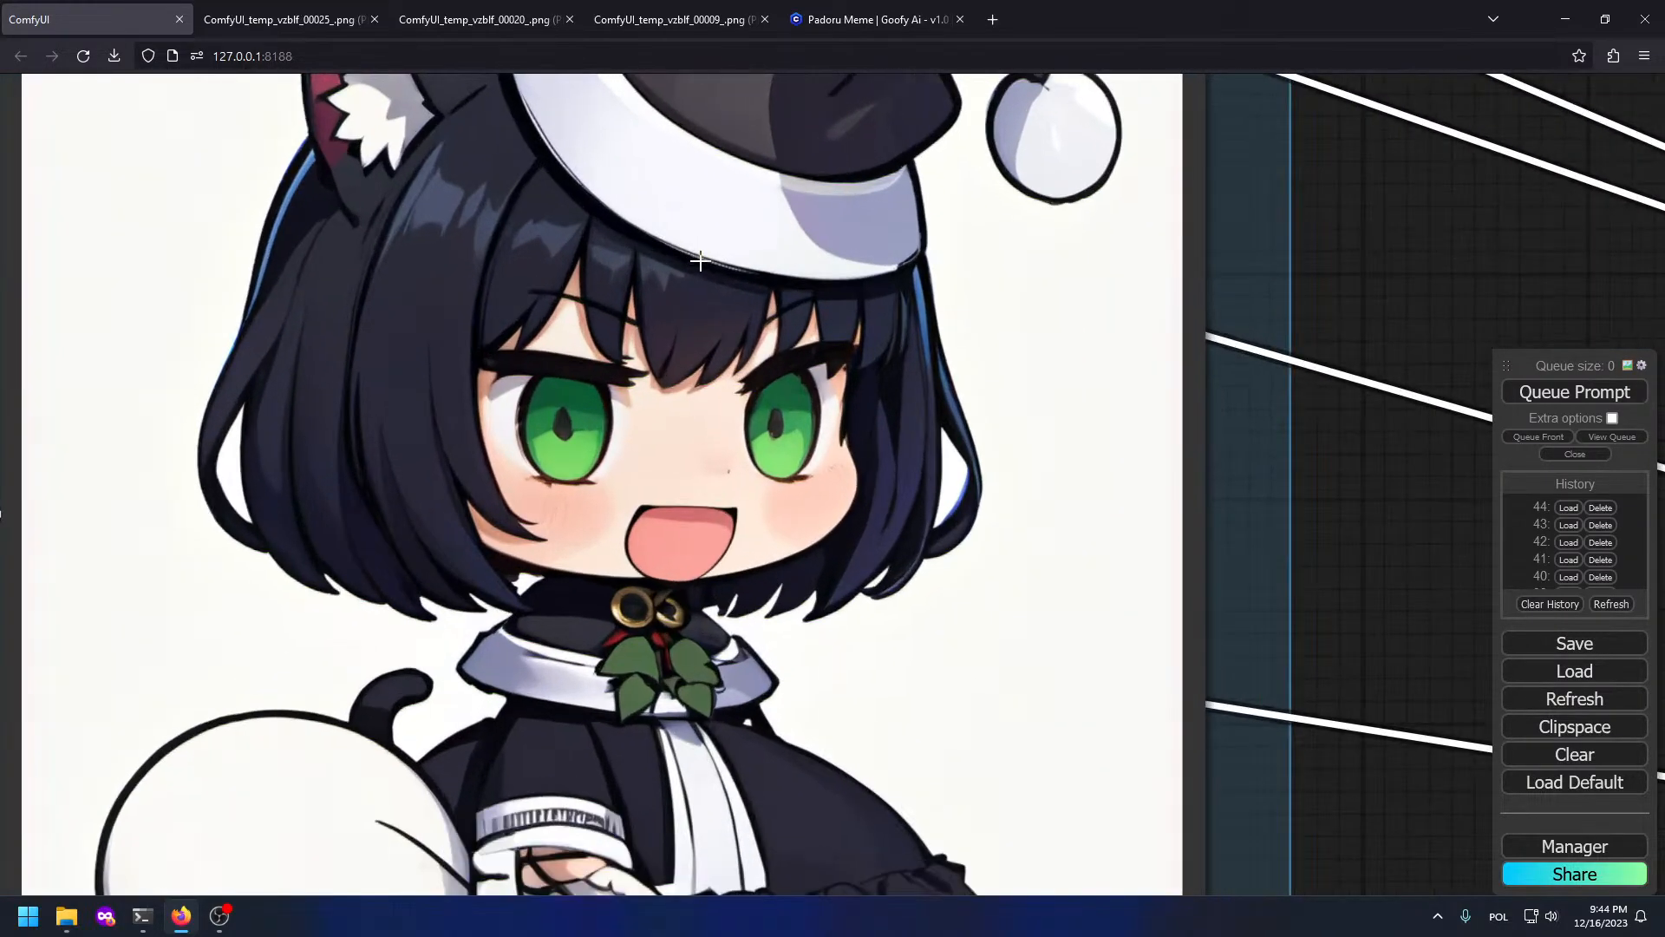
{"action": "scroll", "coordinate": [700, 261], "scroll_direction": "down", "scroll_amount": 5}
{"action": "left_click_drag", "start_coordinate": [869, 300], "coordinate": [924, 540]}
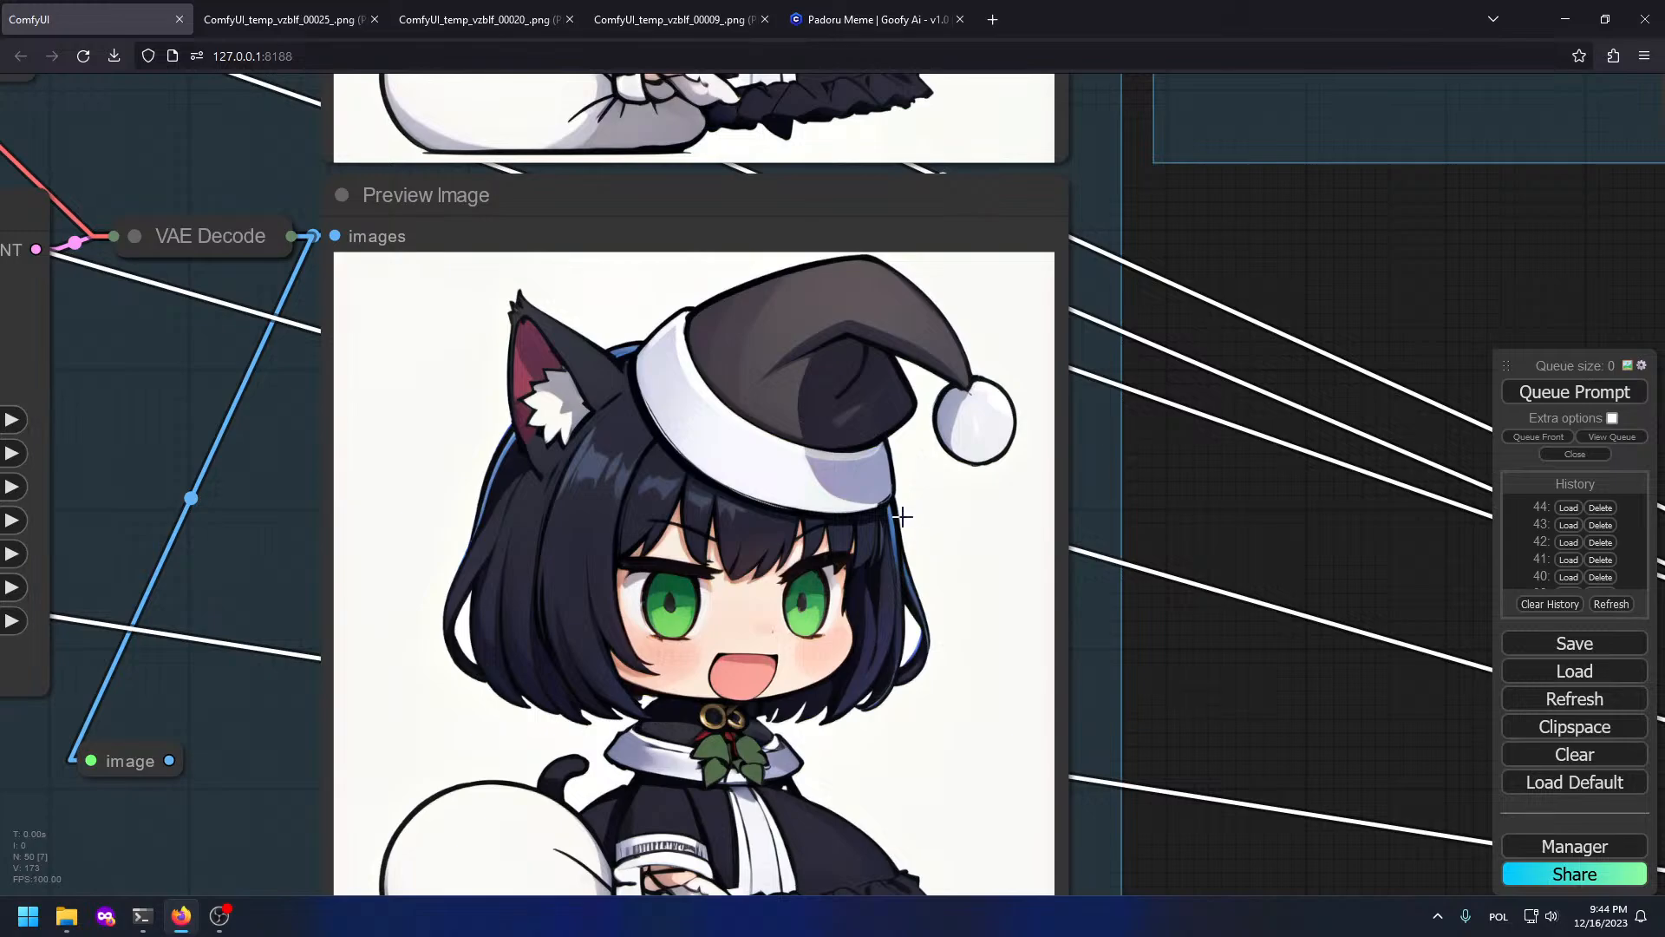
{"action": "scroll", "coordinate": [1006, 415], "scroll_direction": "down", "scroll_amount": 3}
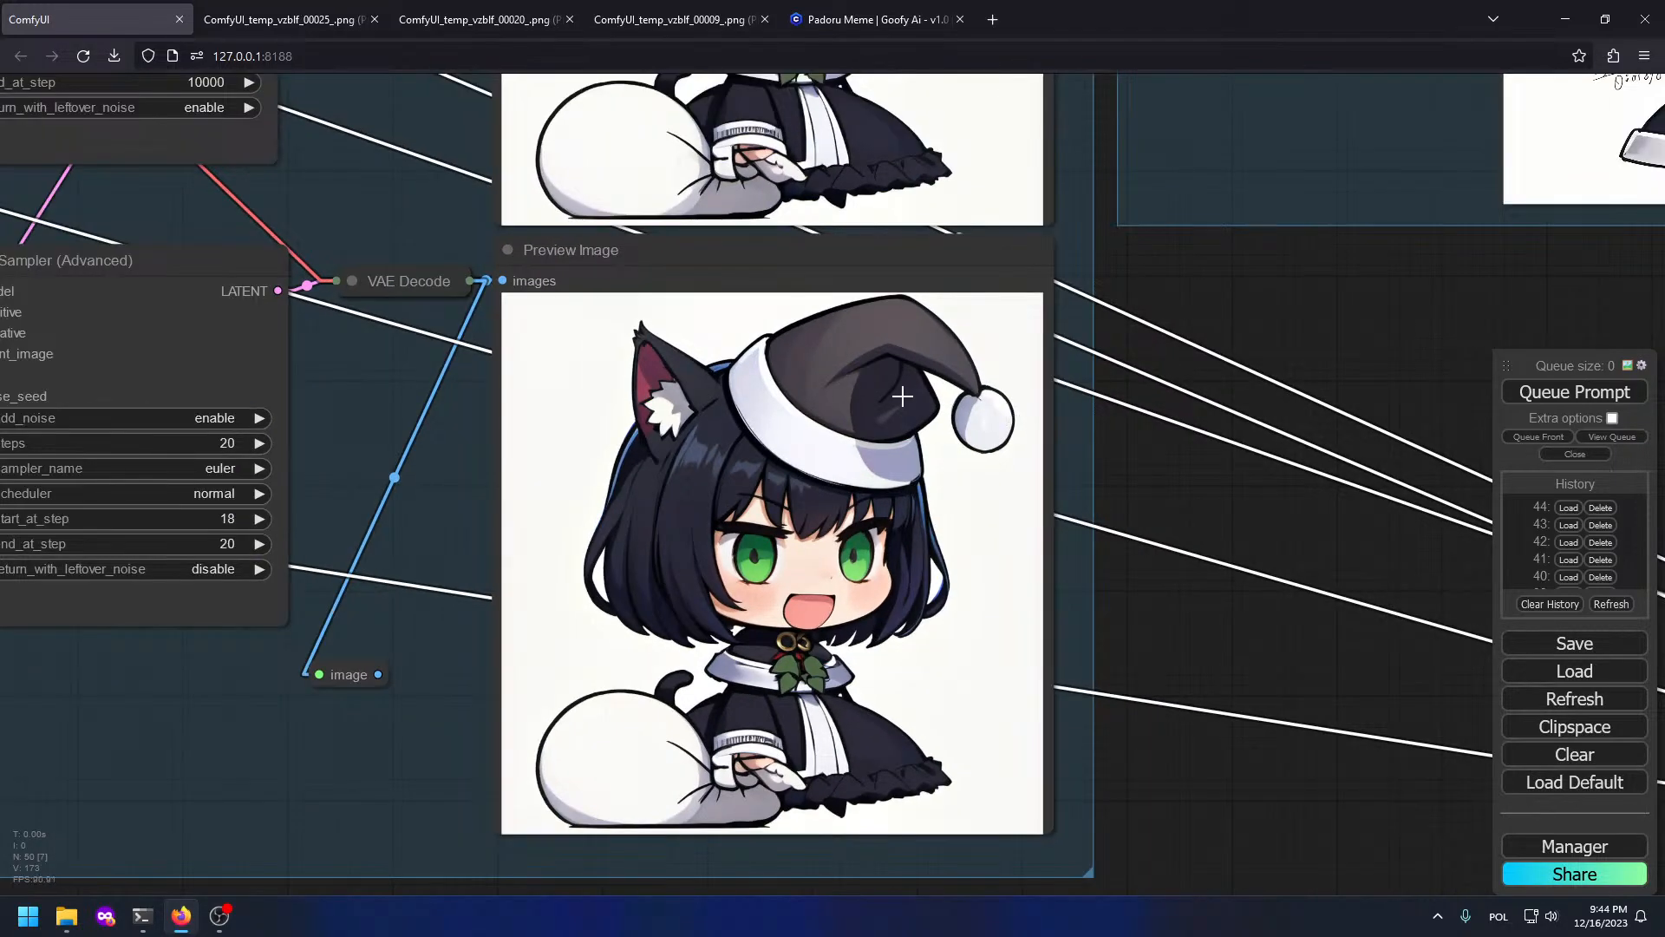
{"action": "scroll", "coordinate": [720, 374], "scroll_direction": "up", "scroll_amount": 8}
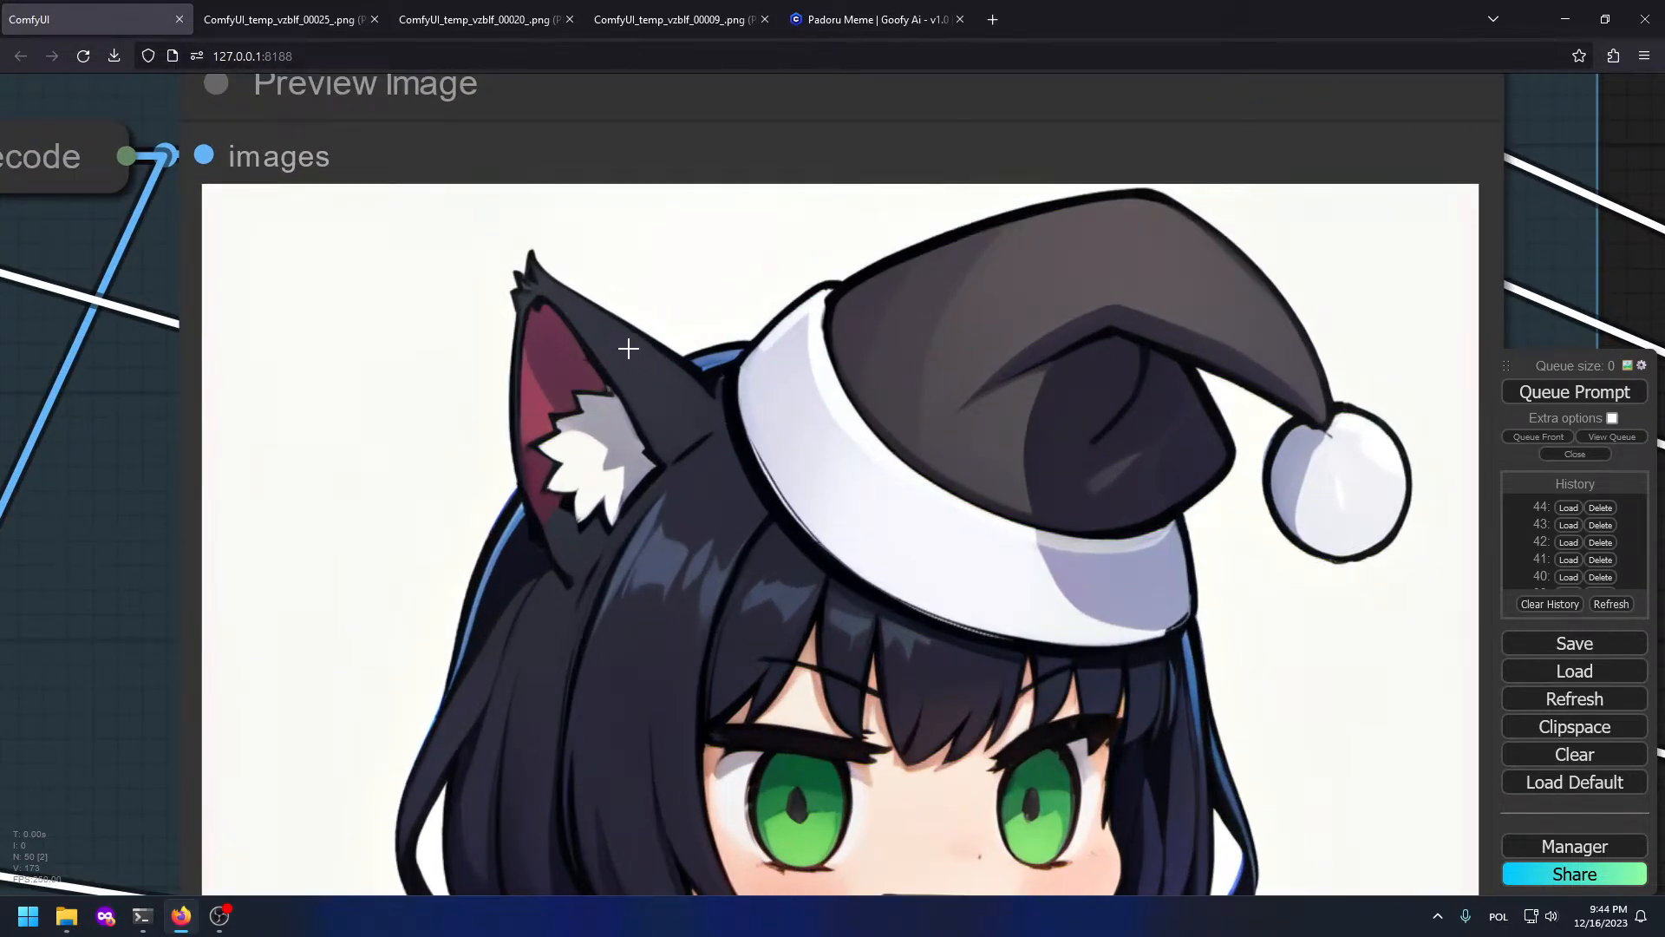
{"action": "scroll", "coordinate": [628, 349], "scroll_direction": "down", "scroll_amount": 7}
{"action": "scroll", "coordinate": [607, 339], "scroll_direction": "up", "scroll_amount": 3}
{"action": "scroll", "coordinate": [607, 347], "scroll_direction": "down", "scroll_amount": 7}
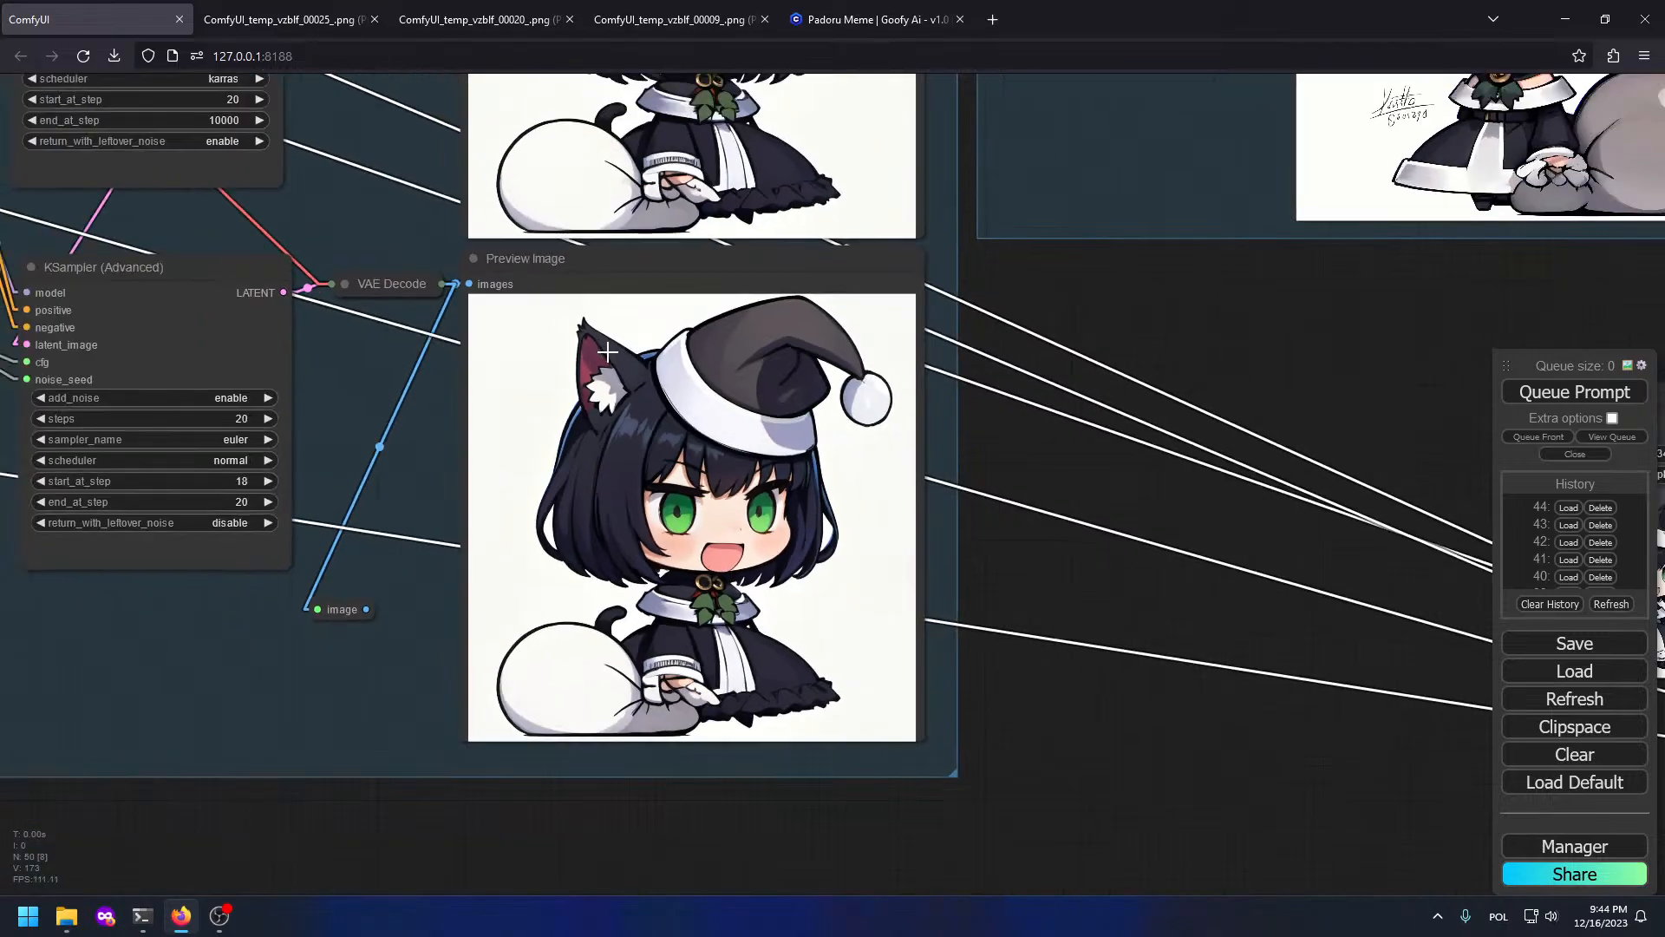
{"action": "left_click_drag", "start_coordinate": [987, 326], "coordinate": [1048, 565]}
{"action": "left_click_drag", "start_coordinate": [933, 433], "coordinate": [831, 558]}
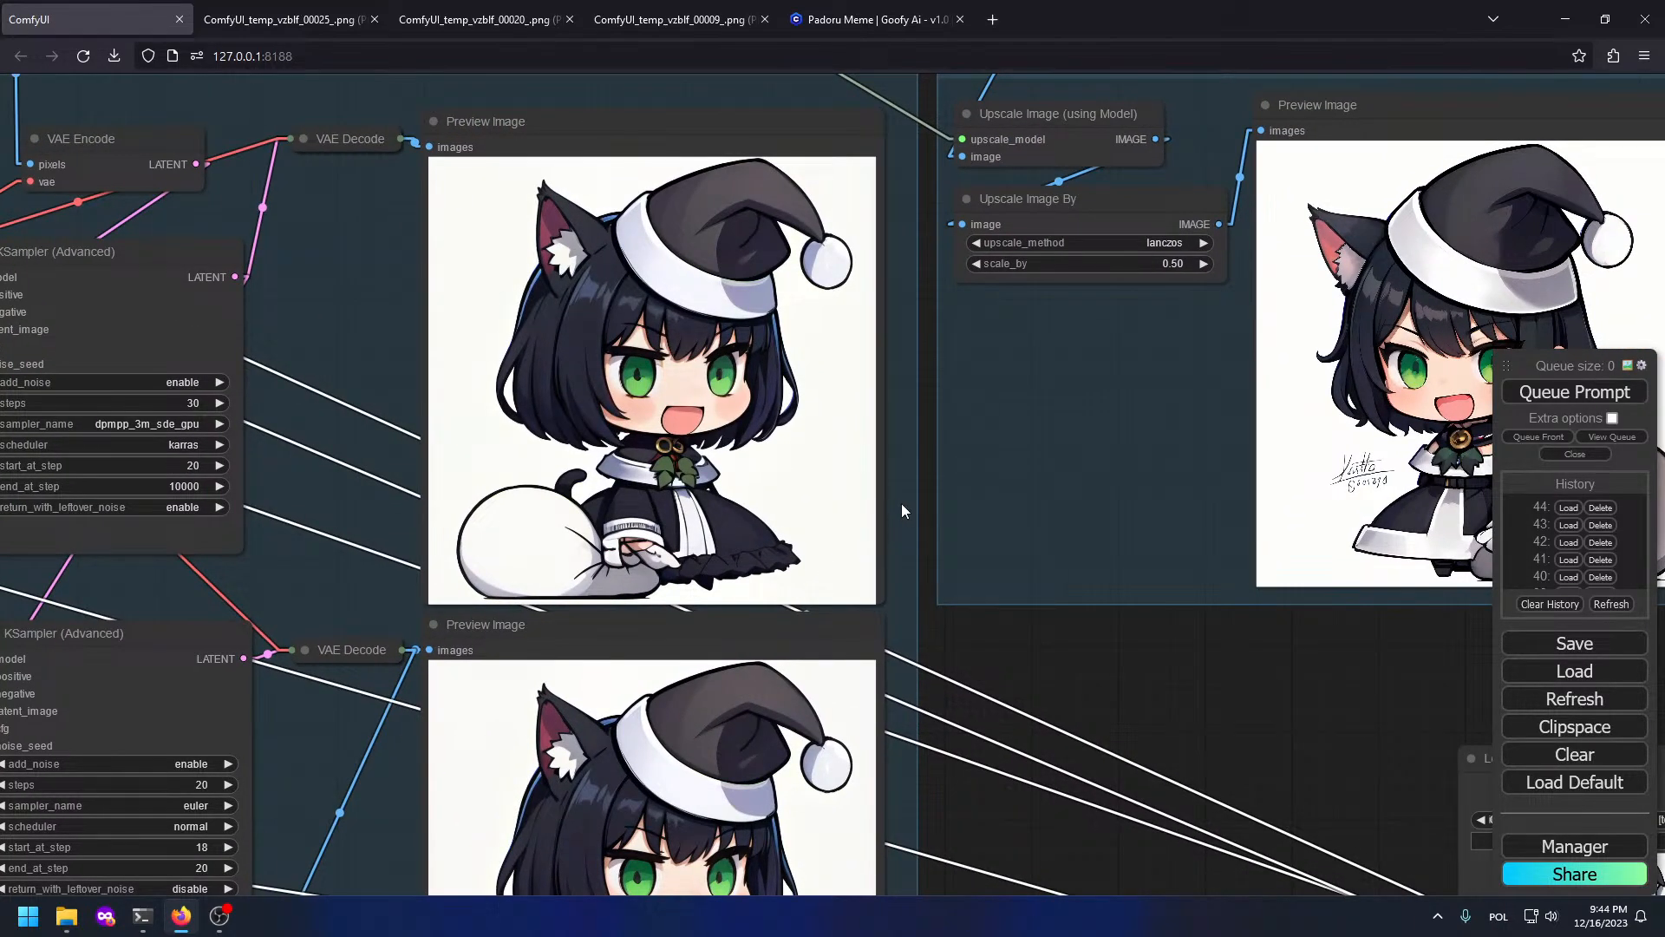
{"action": "left_click_drag", "start_coordinate": [897, 535], "coordinate": [792, 277]}
{"action": "scroll", "coordinate": [492, 286], "scroll_direction": "up", "scroll_amount": 3}
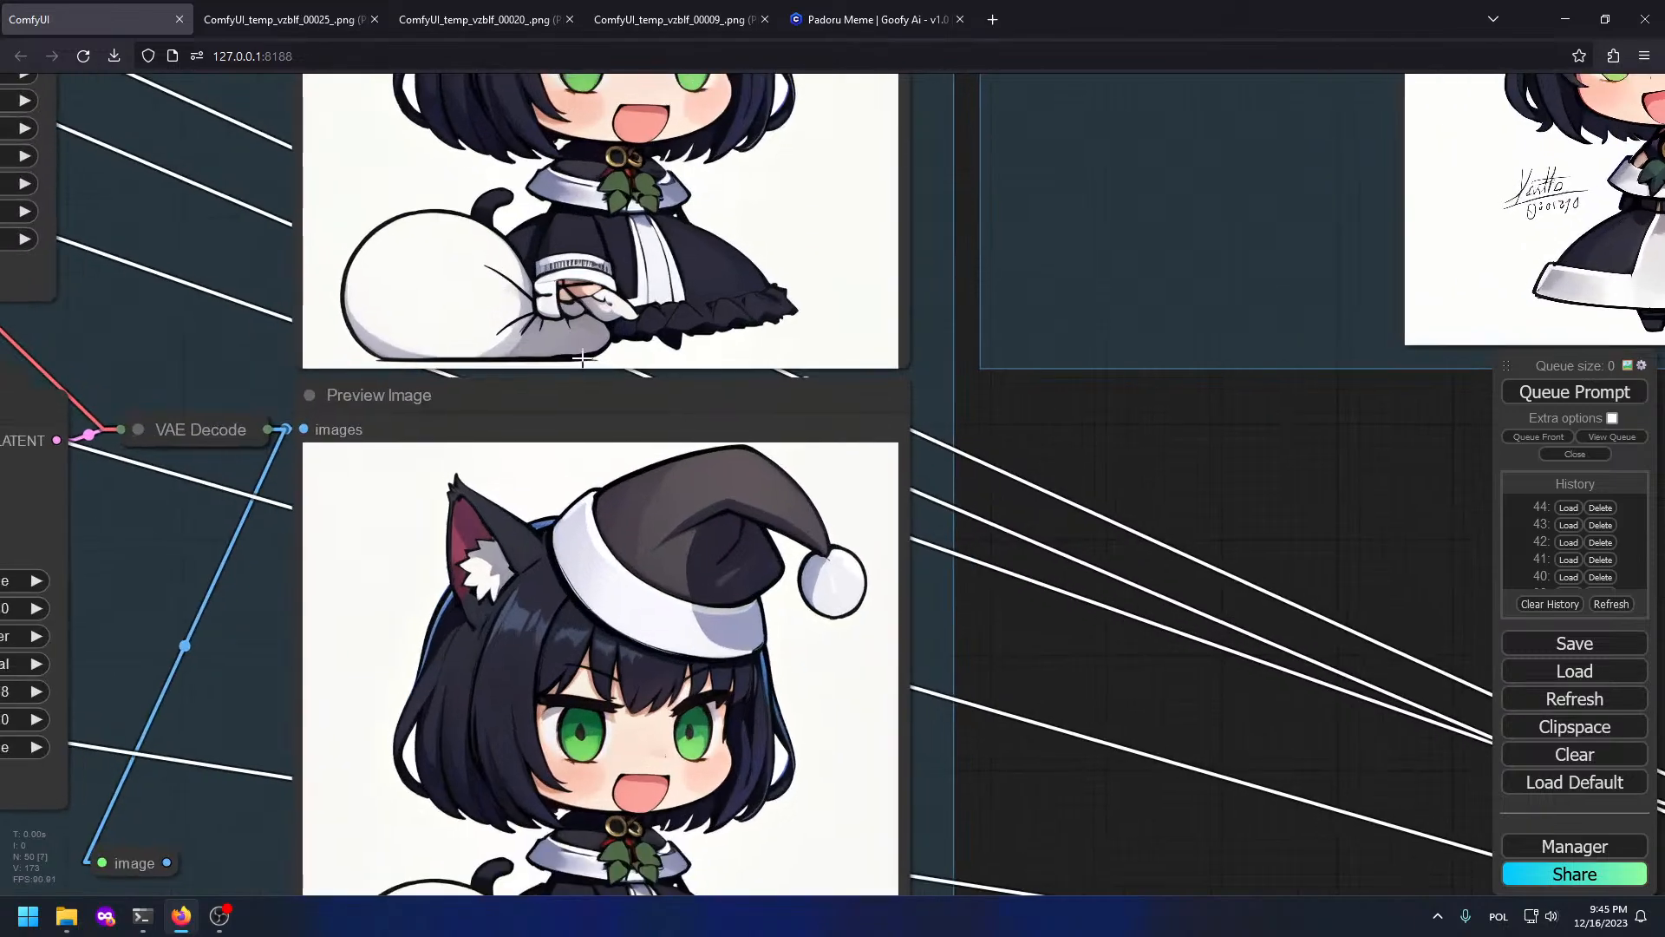
{"action": "left_click_drag", "start_coordinate": [523, 445], "coordinate": [513, 160]}
{"action": "scroll", "coordinate": [503, 252], "scroll_direction": "up", "scroll_amount": 2}
{"action": "right_click", "coordinate": [601, 340]}
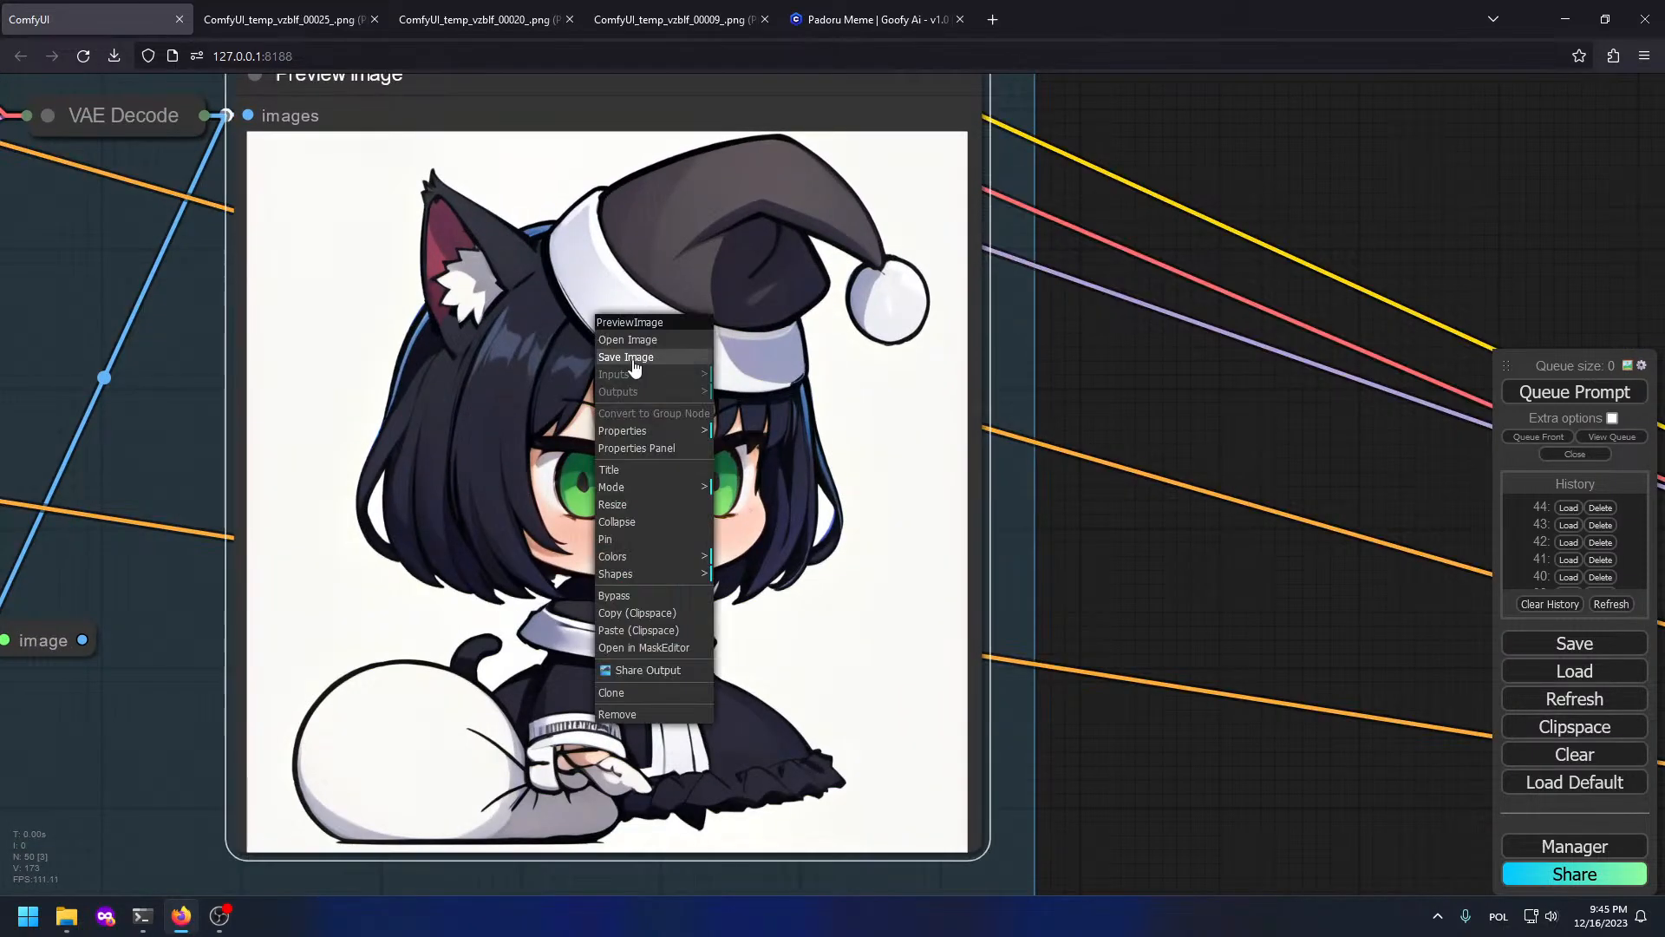
{"action": "left_click", "coordinate": [633, 340]}
Step: Copy the picture and paste it into GIMP as a new 1024x1024 image
{"action": "right_click", "coordinate": [1142, 293]}
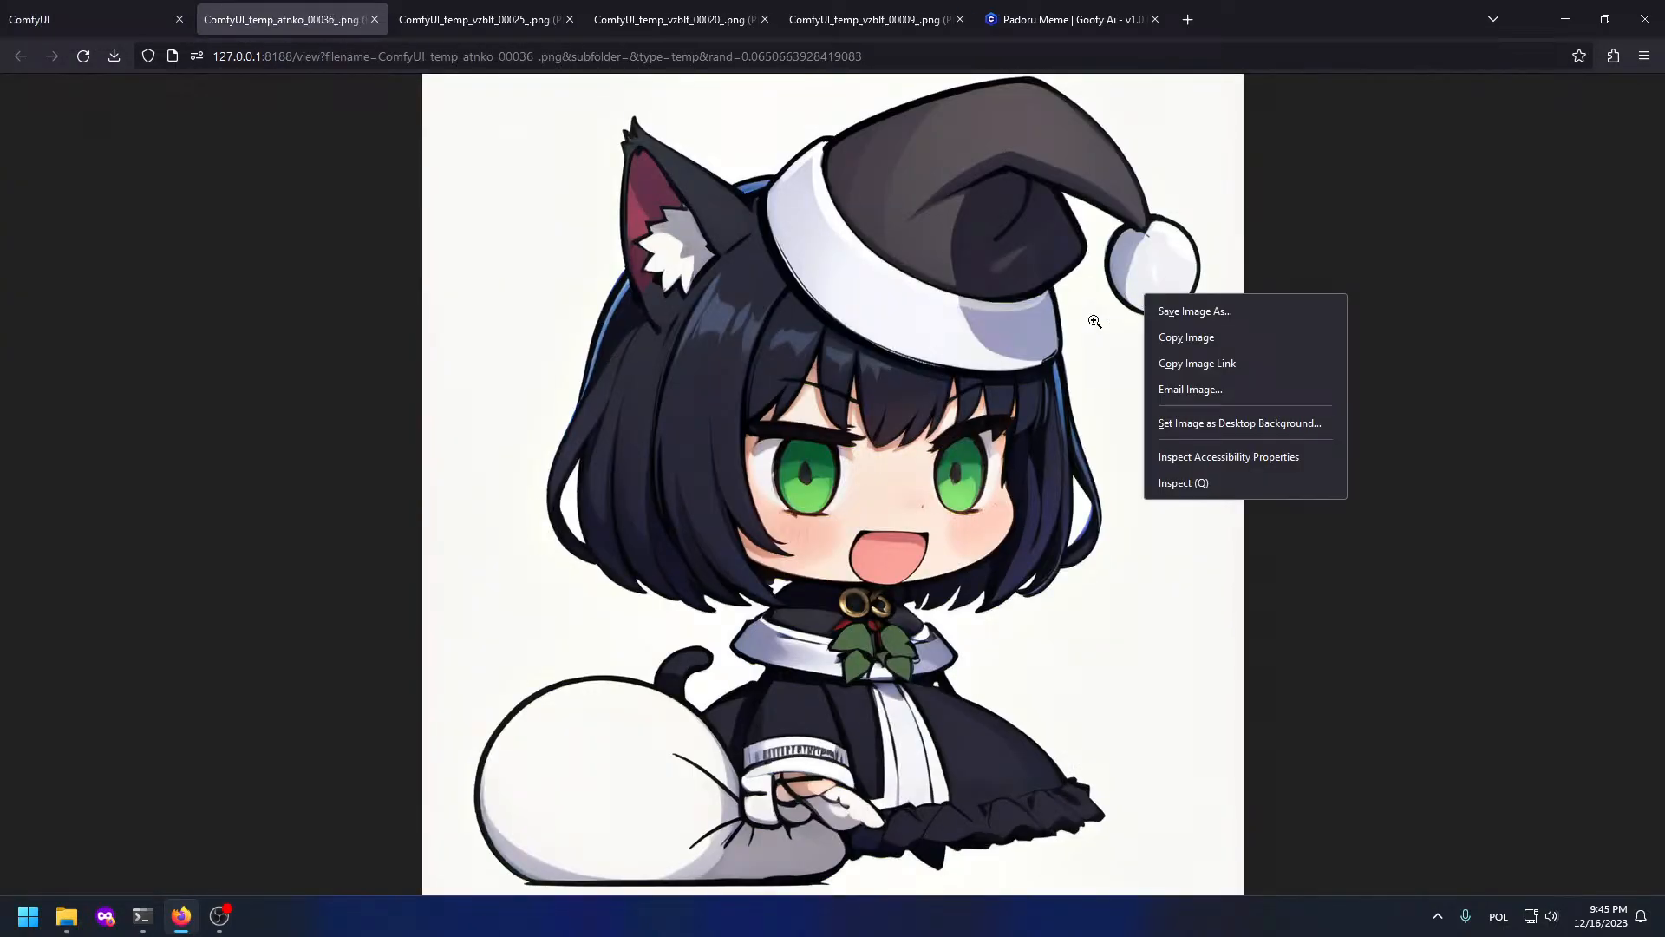
{"action": "left_click", "coordinate": [1167, 337]}
{"action": "key", "text": "super+Tab"}
{"action": "left_click", "coordinate": [925, 816]}
{"action": "key", "text": "ctrl+shift+v"}
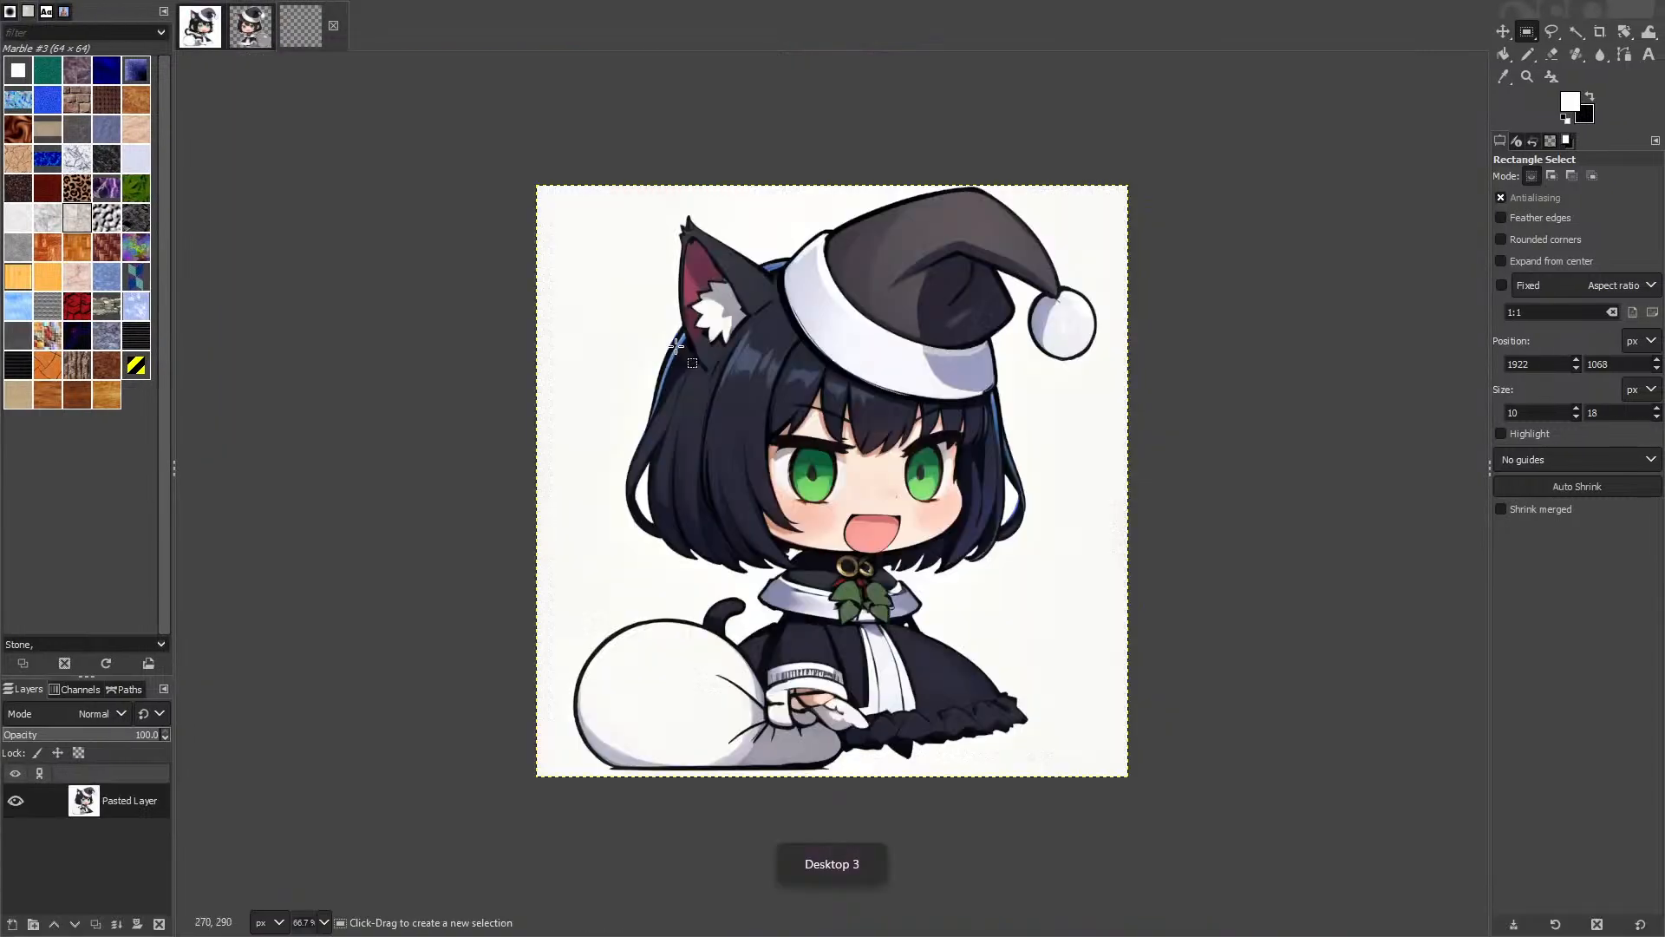
Step: Fuzzy-select the white background around the chibi cat-girl, then go back to the browser desktop
{"action": "scroll", "coordinate": [700, 313], "scroll_direction": "up", "scroll_amount": 1}
{"action": "scroll", "coordinate": [693, 312], "scroll_direction": "up", "scroll_amount": 1}
{"action": "key", "text": "u"}
{"action": "left_click", "coordinate": [431, 305]}
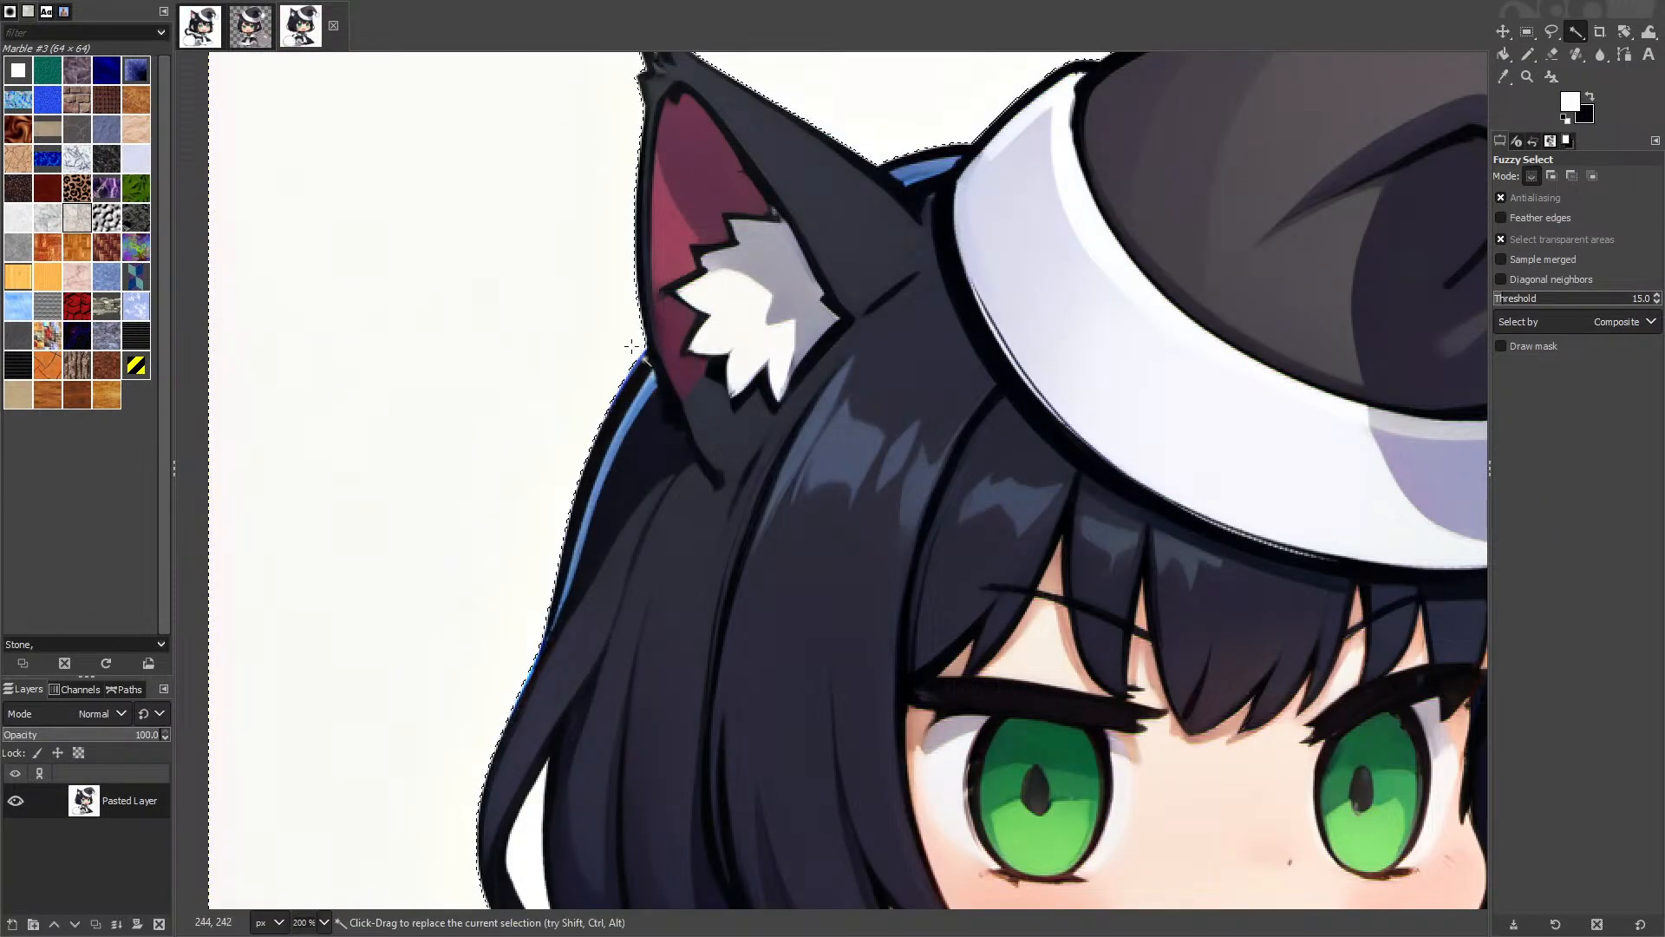
{"action": "scroll", "coordinate": [855, 108], "scroll_direction": "down", "scroll_amount": 4}
{"action": "scroll", "coordinate": [1010, 130], "scroll_direction": "up", "scroll_amount": 4}
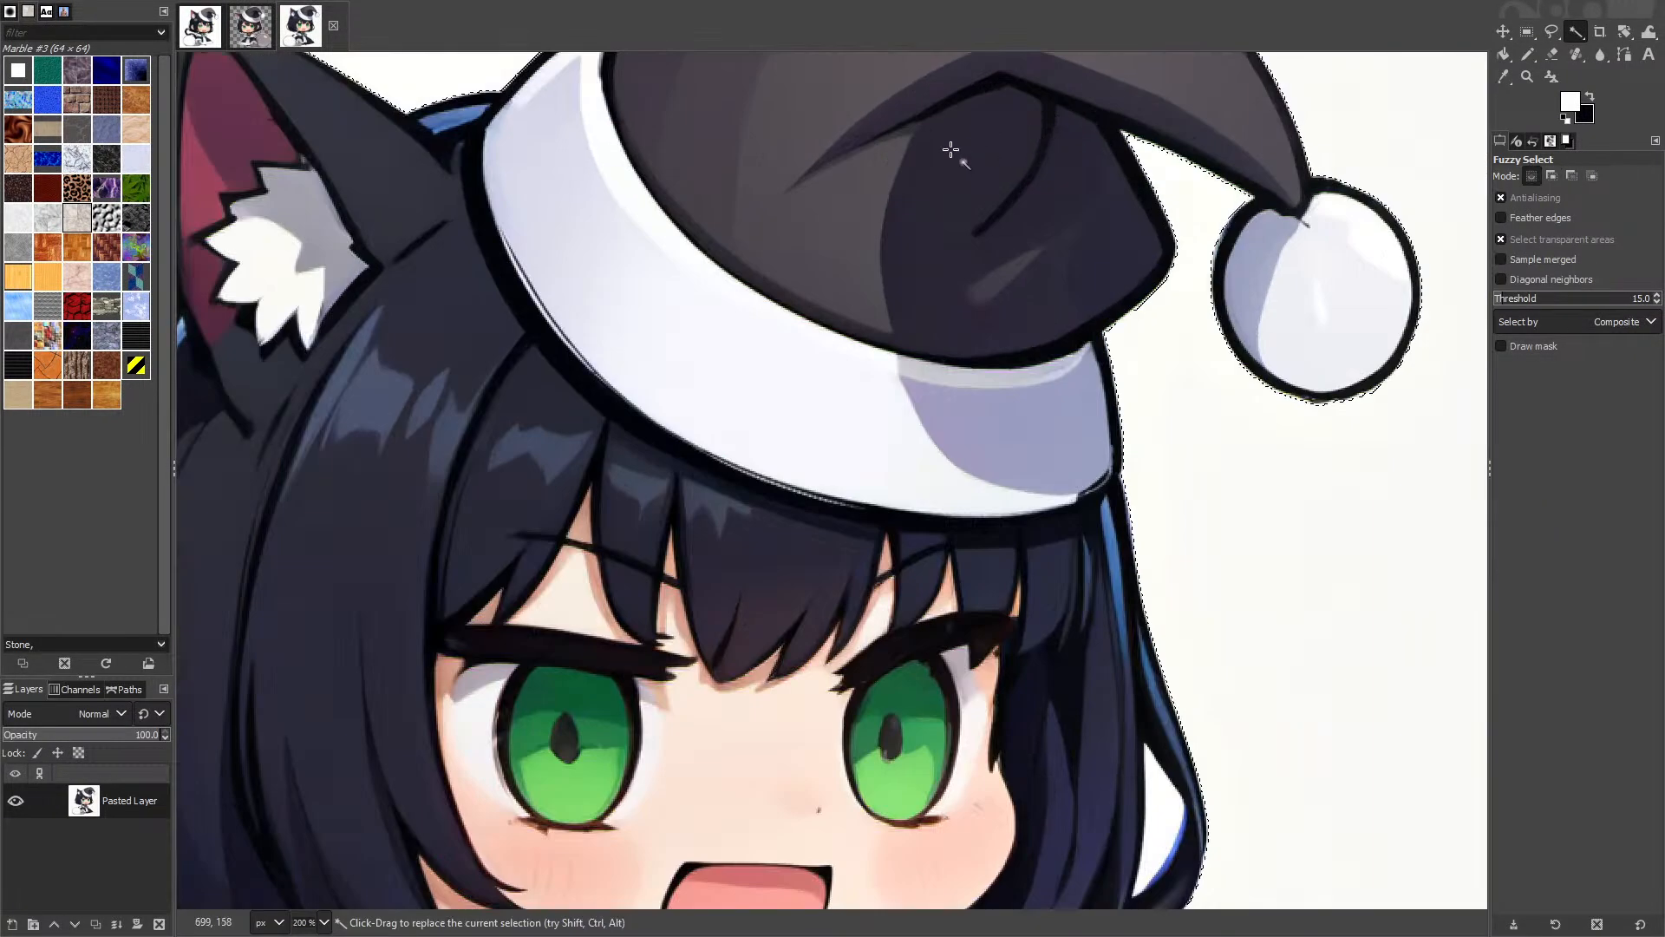
{"action": "scroll", "coordinate": [758, 417], "scroll_direction": "down", "scroll_amount": 3}
{"action": "key", "text": "super+Tab"}
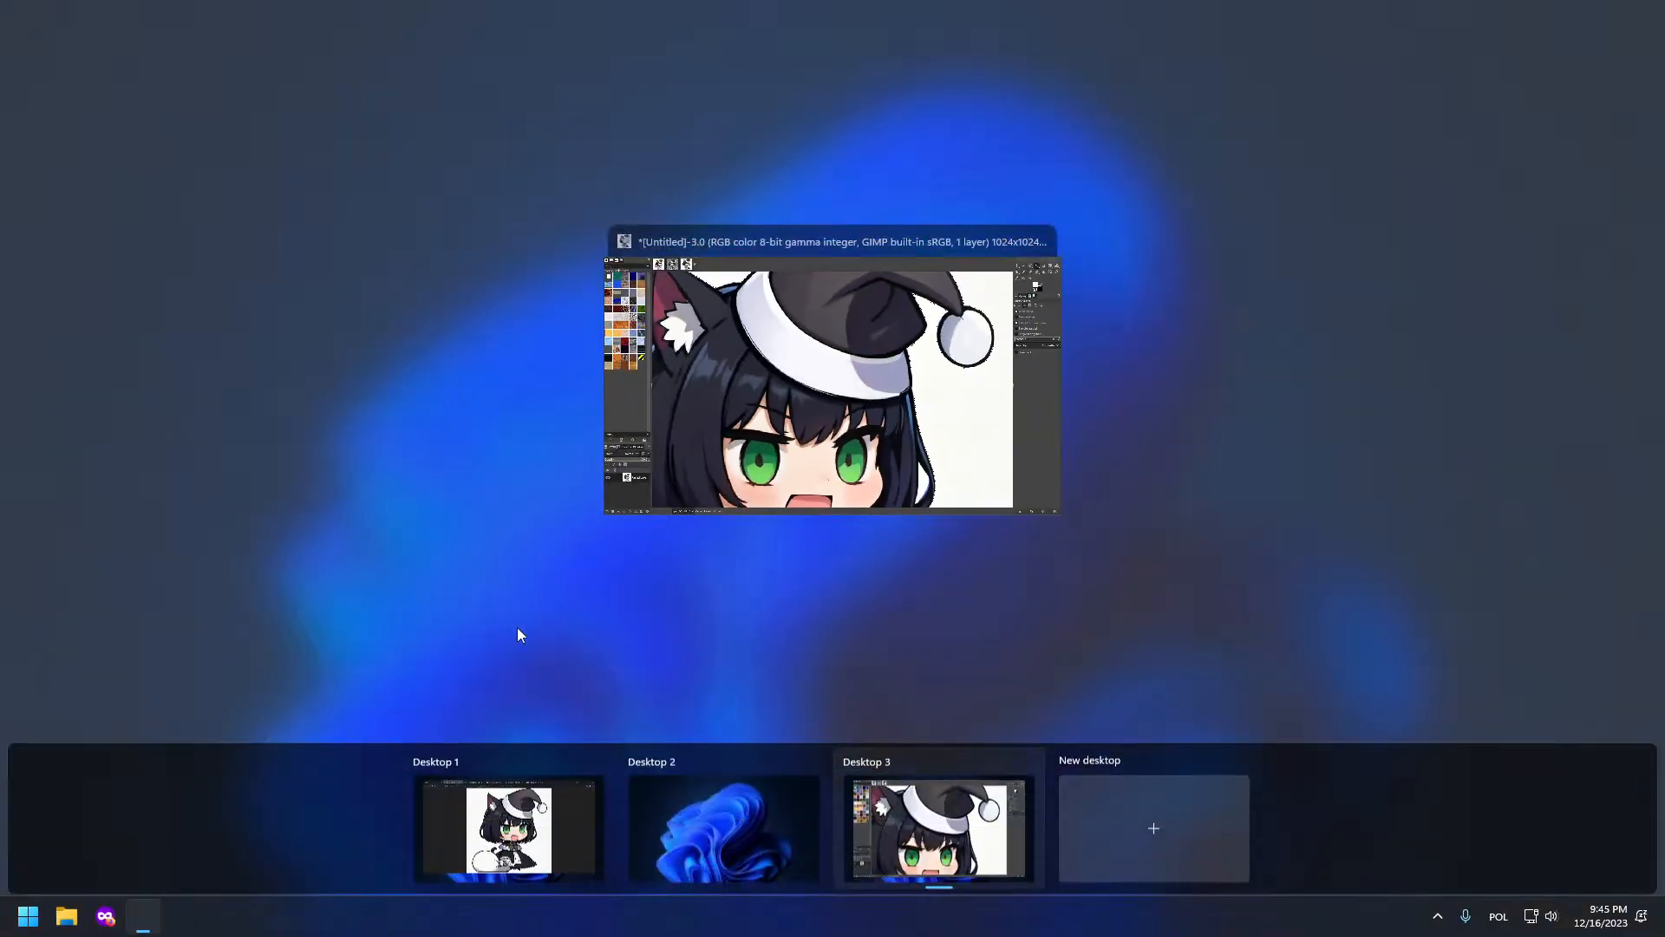
{"action": "left_click", "coordinate": [506, 825]}
Step: Paste the copied cat-girl image into Load Image from the Clipspace and queue the workflow
{"action": "left_click", "coordinate": [86, 19]}
{"action": "scroll", "coordinate": [328, 326], "scroll_direction": "down", "scroll_amount": 5}
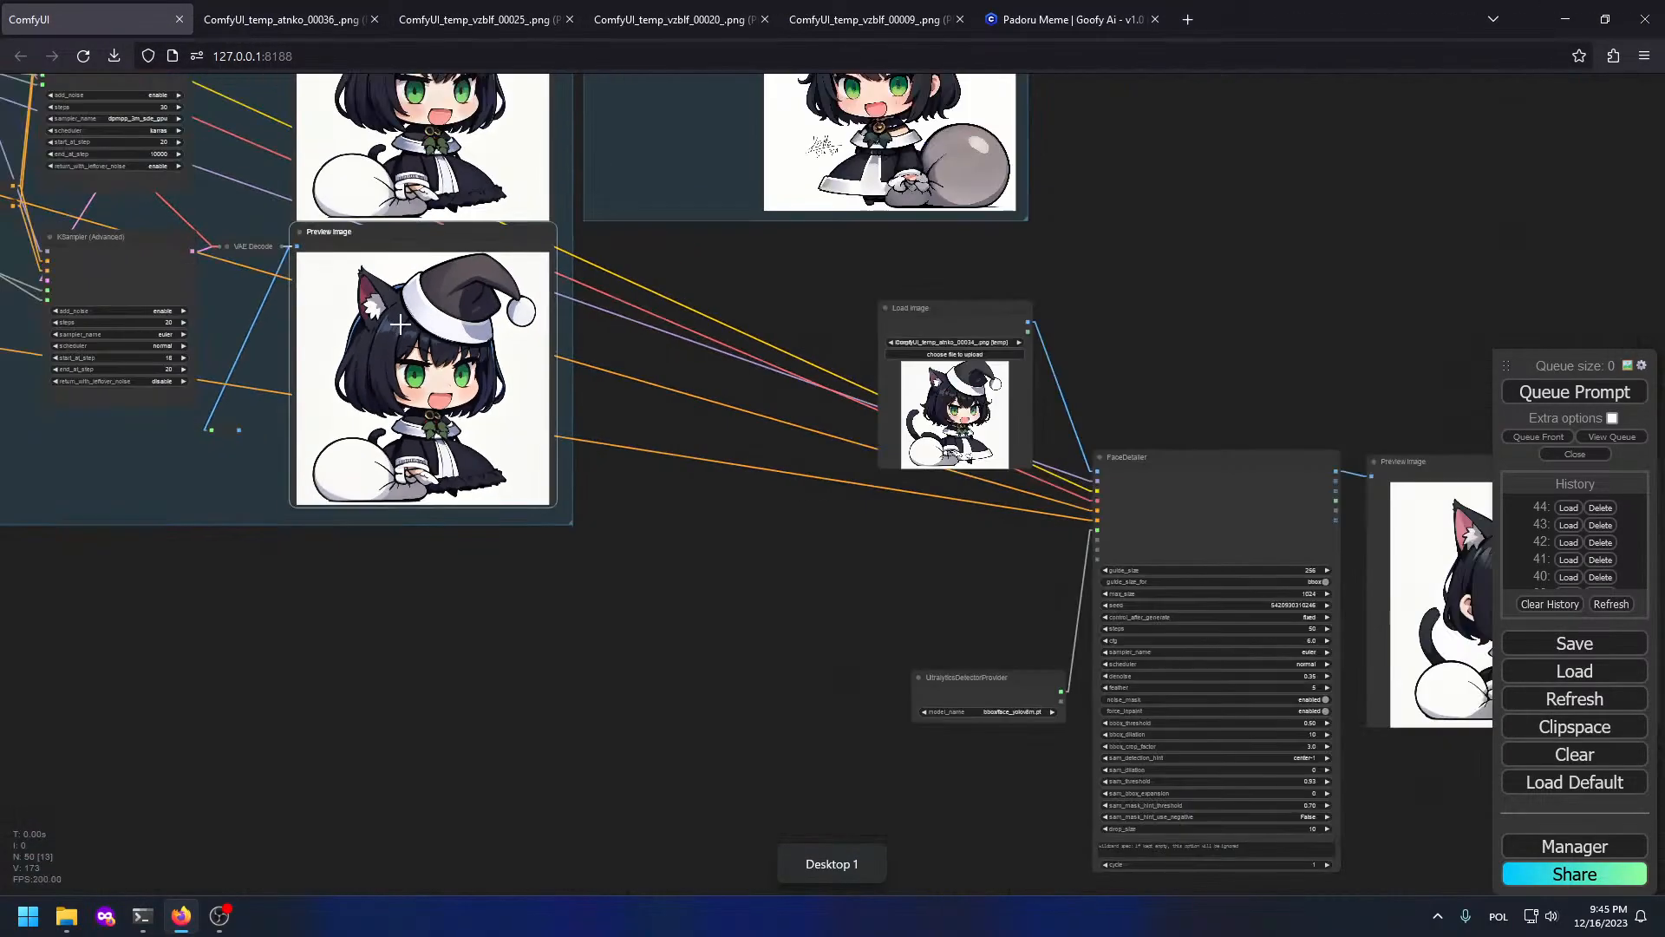
{"action": "right_click", "coordinate": [414, 298]}
{"action": "left_click_drag", "start_coordinate": [810, 353], "coordinate": [776, 933]}
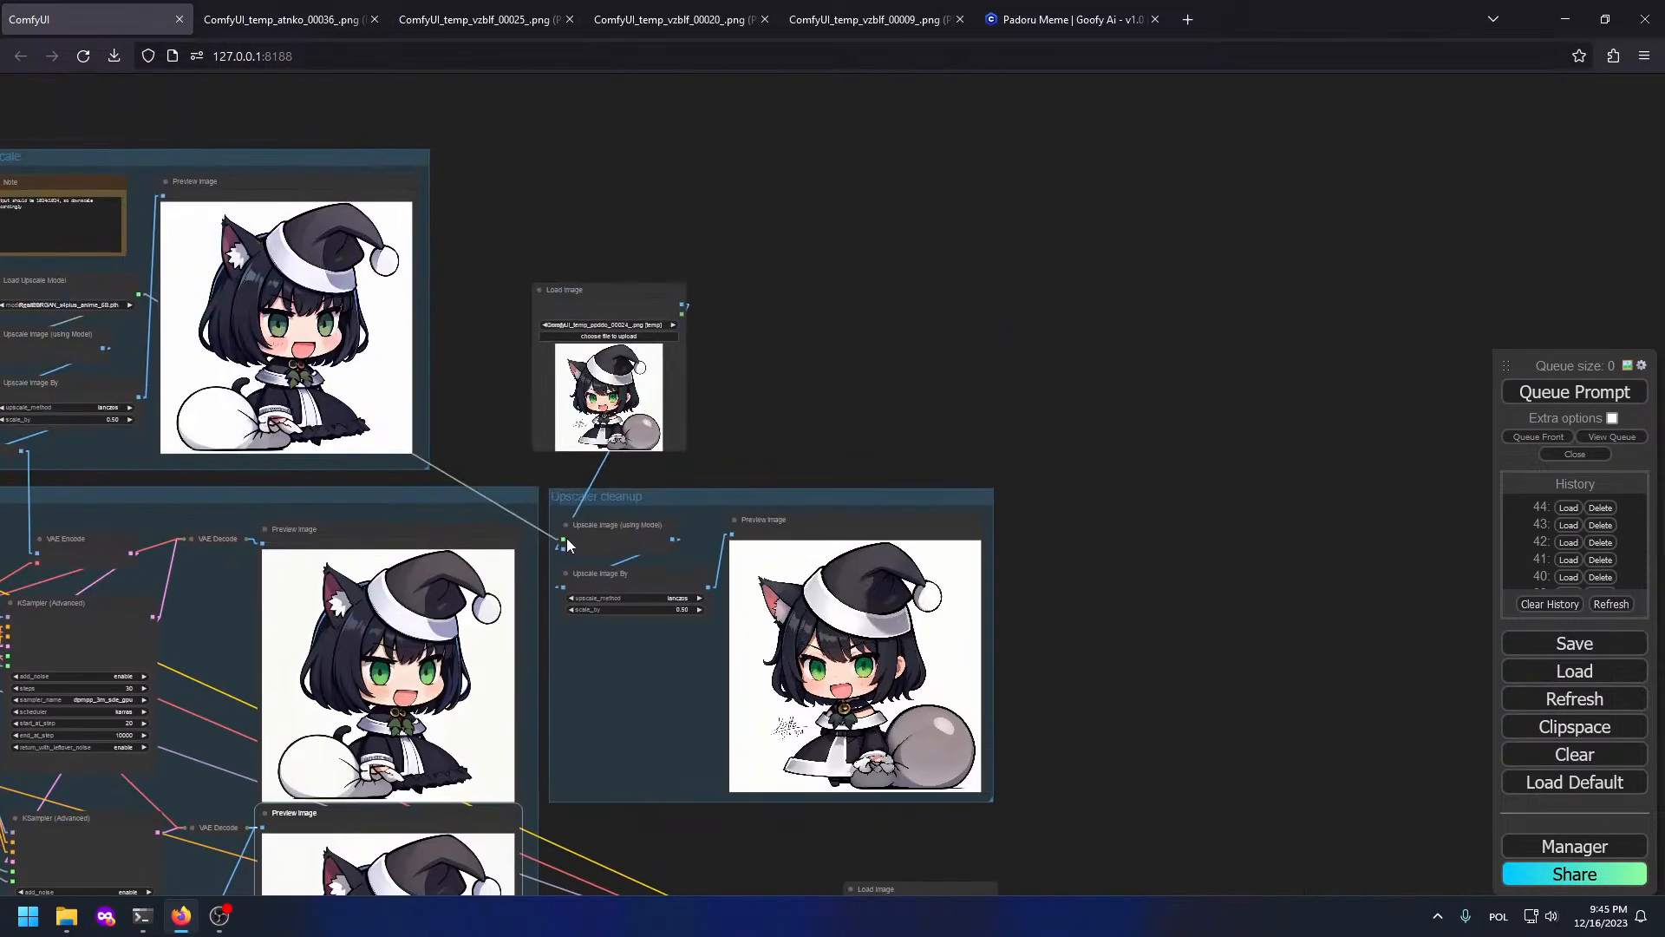
{"action": "right_click", "coordinate": [600, 384]}
{"action": "left_click", "coordinate": [667, 714]}
{"action": "left_click", "coordinate": [1574, 391]}
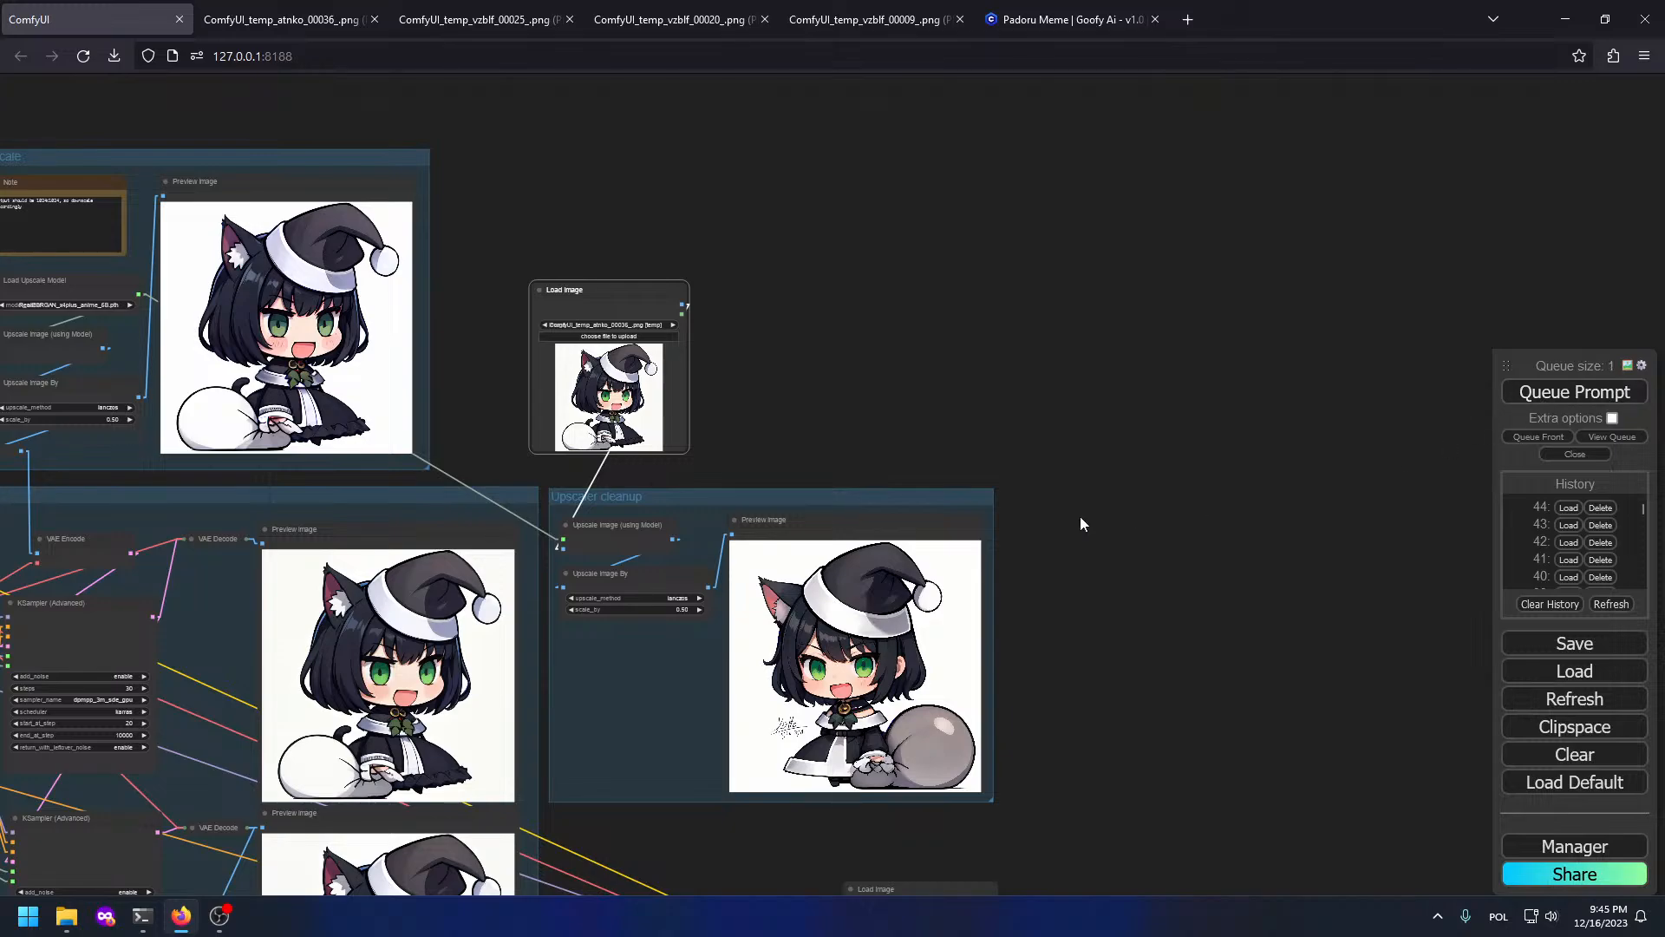
Step: Open the Upscaler cleanup preview result in its own browser tab
{"action": "left_click_drag", "start_coordinate": [144, 248], "coordinate": [1069, 269]}
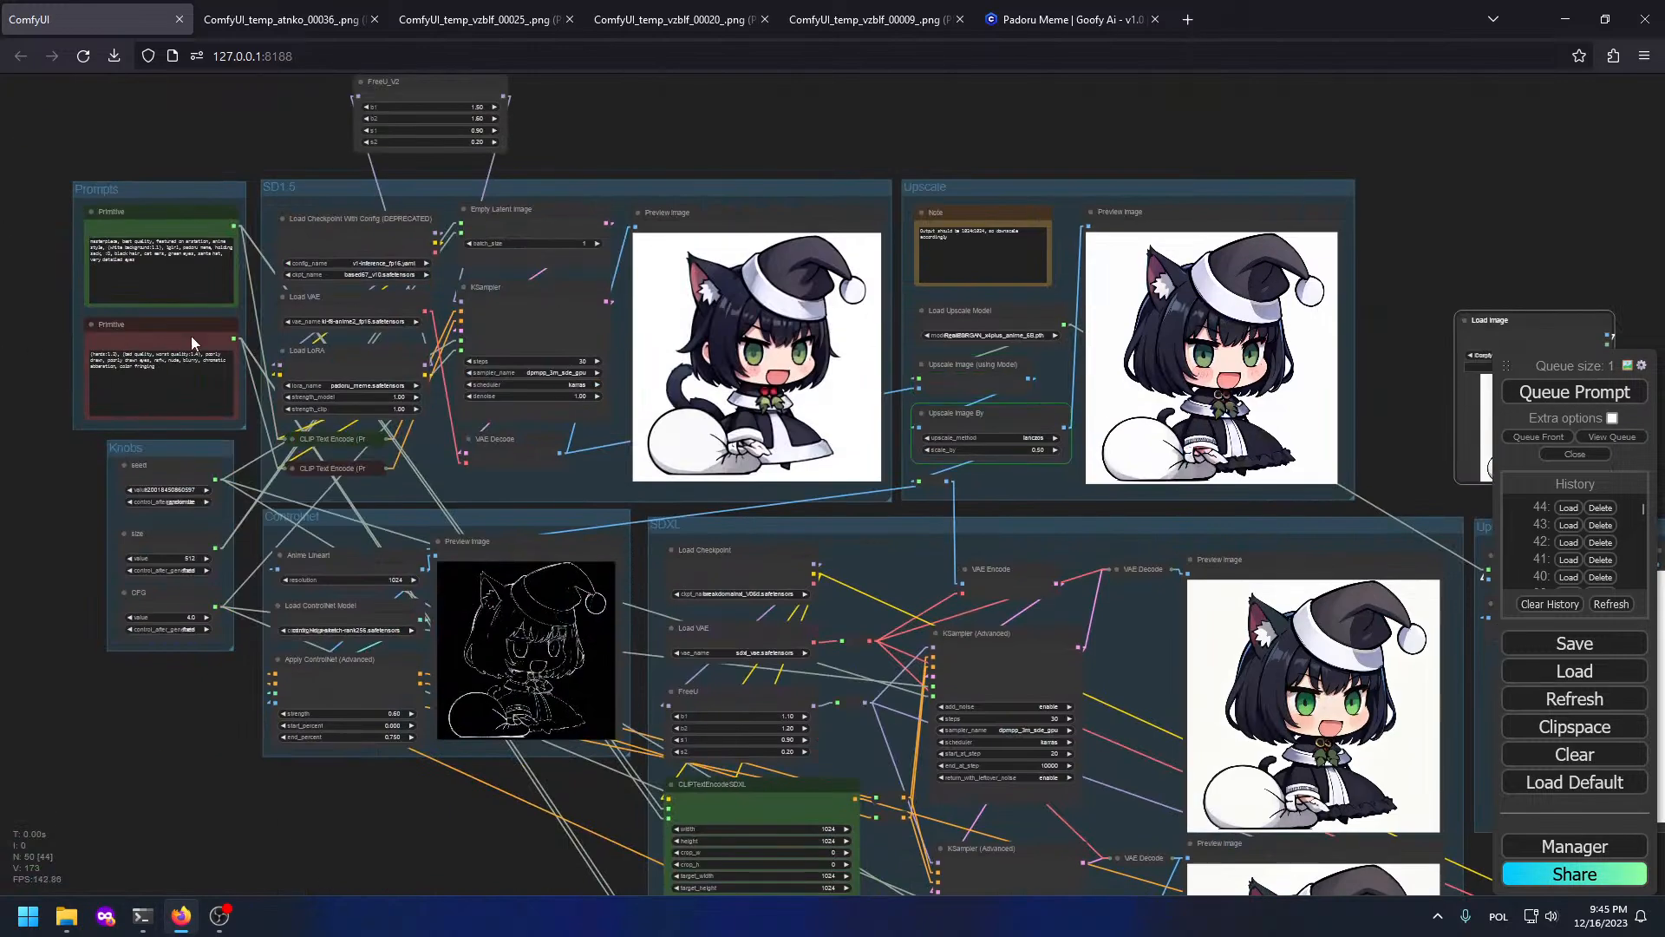
{"action": "left_click_drag", "start_coordinate": [1355, 502], "coordinate": [719, 420]}
{"action": "scroll", "coordinate": [412, 176], "scroll_direction": "up", "scroll_amount": 4}
{"action": "scroll", "coordinate": [412, 176], "scroll_direction": "up", "scroll_amount": 1}
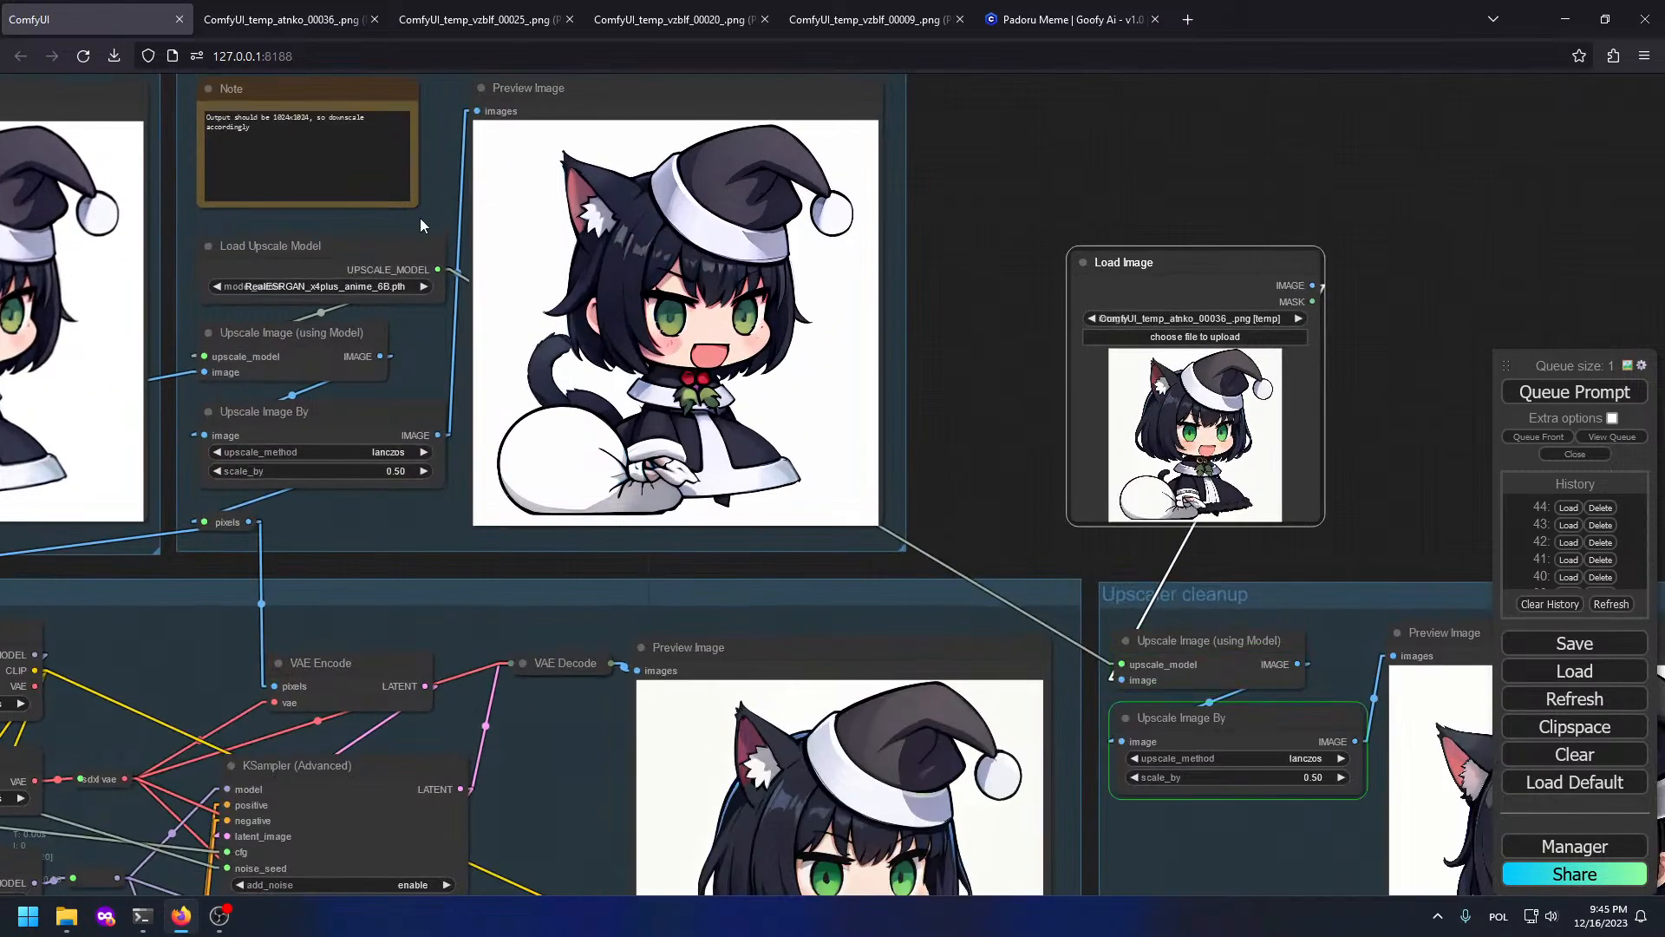
{"action": "left_click_drag", "start_coordinate": [1080, 509], "coordinate": [487, 315]}
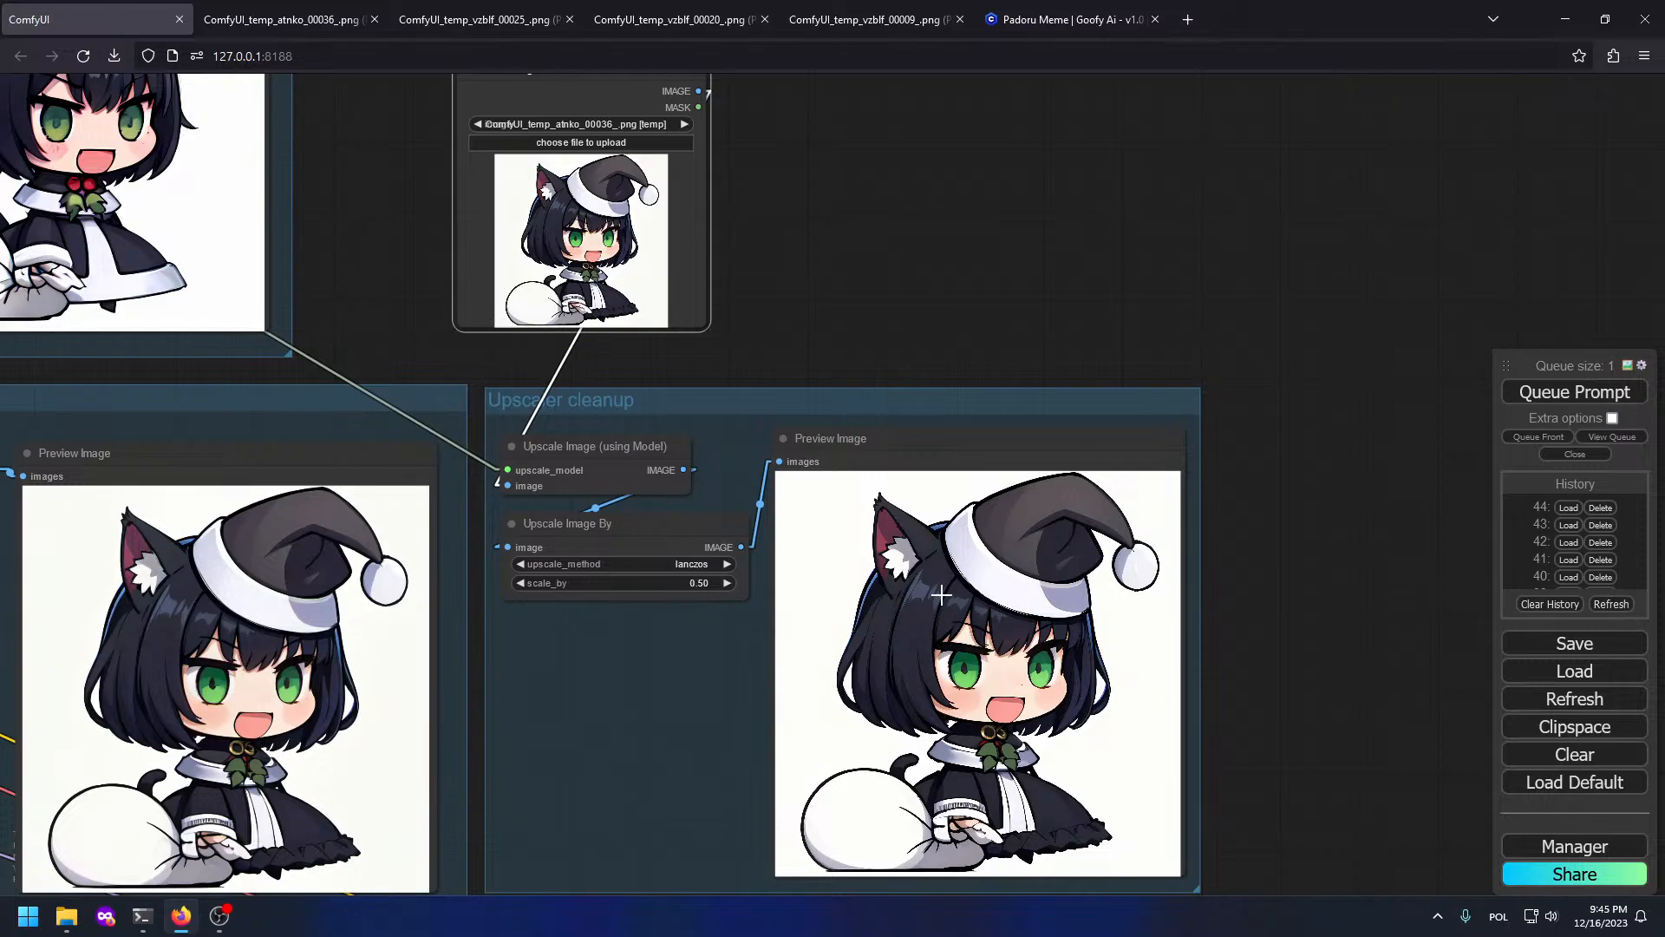
{"action": "left_click_drag", "start_coordinate": [757, 440], "coordinate": [1223, 302]}
{"action": "left_click_drag", "start_coordinate": [1047, 686], "coordinate": [1097, 319]}
{"action": "scroll", "coordinate": [770, 620], "scroll_direction": "up", "scroll_amount": 3}
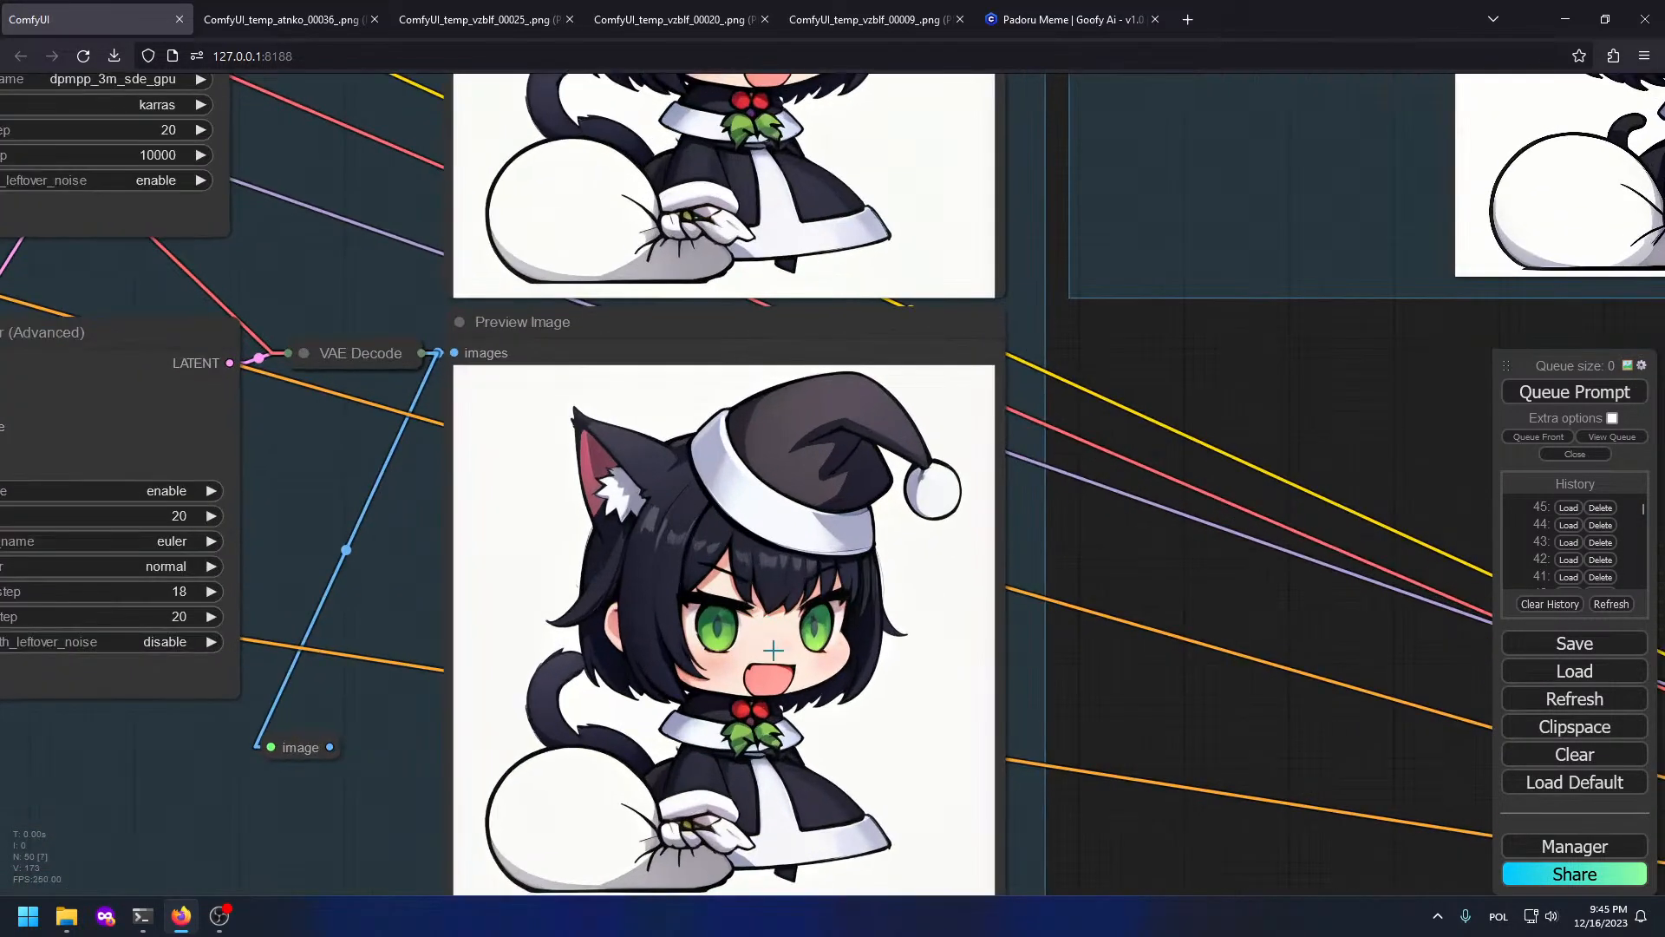
{"action": "left_click_drag", "start_coordinate": [1067, 744], "coordinate": [1085, 585]}
{"action": "scroll", "coordinate": [643, 473], "scroll_direction": "up", "scroll_amount": 2}
{"action": "scroll", "coordinate": [644, 472], "scroll_direction": "down", "scroll_amount": 4}
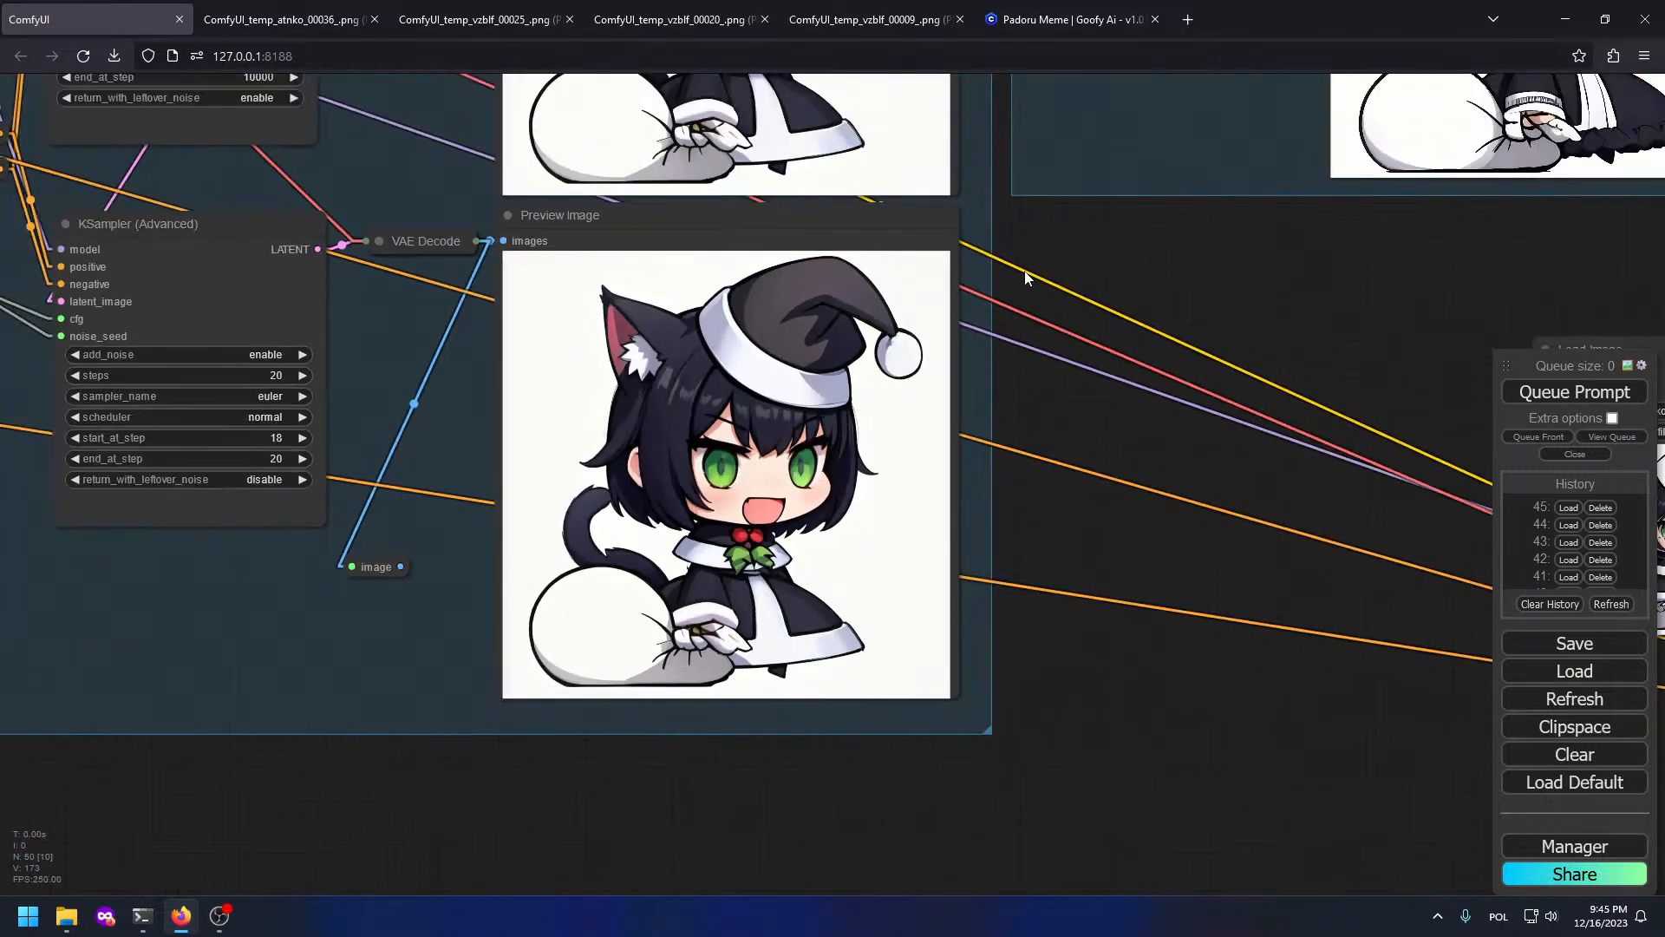
{"action": "left_click_drag", "start_coordinate": [1096, 416], "coordinate": [1459, 602]}
{"action": "right_click", "coordinate": [1146, 477]}
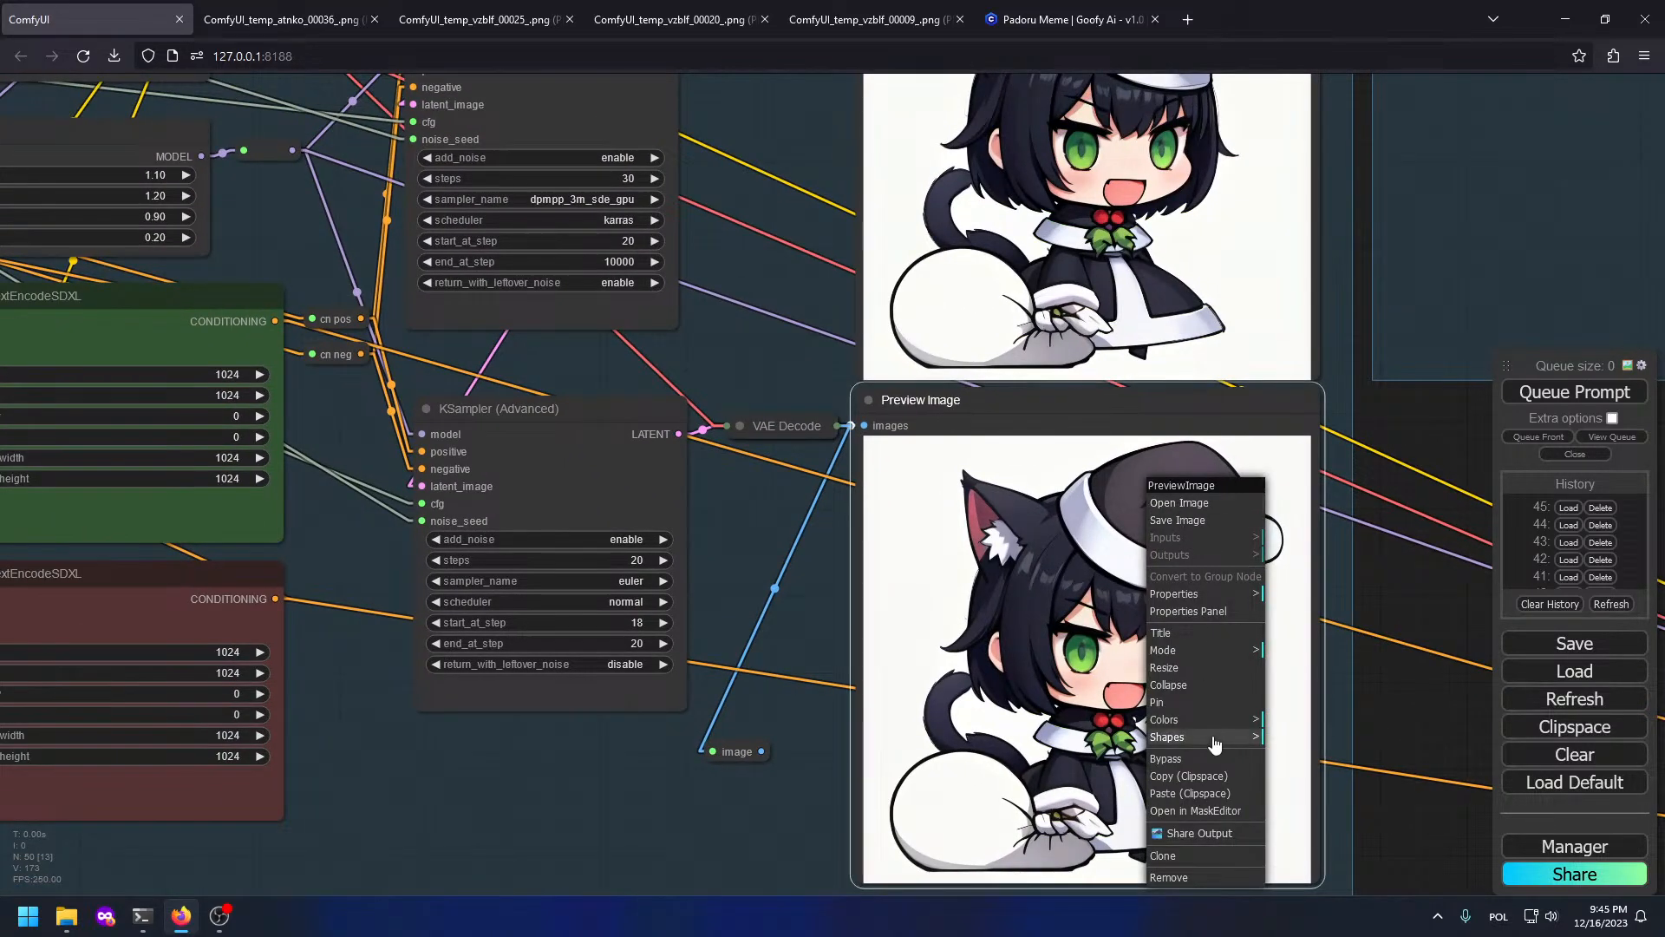
{"action": "left_click_drag", "start_coordinate": [1485, 283], "coordinate": [534, 552]}
{"action": "right_click", "coordinate": [938, 362]}
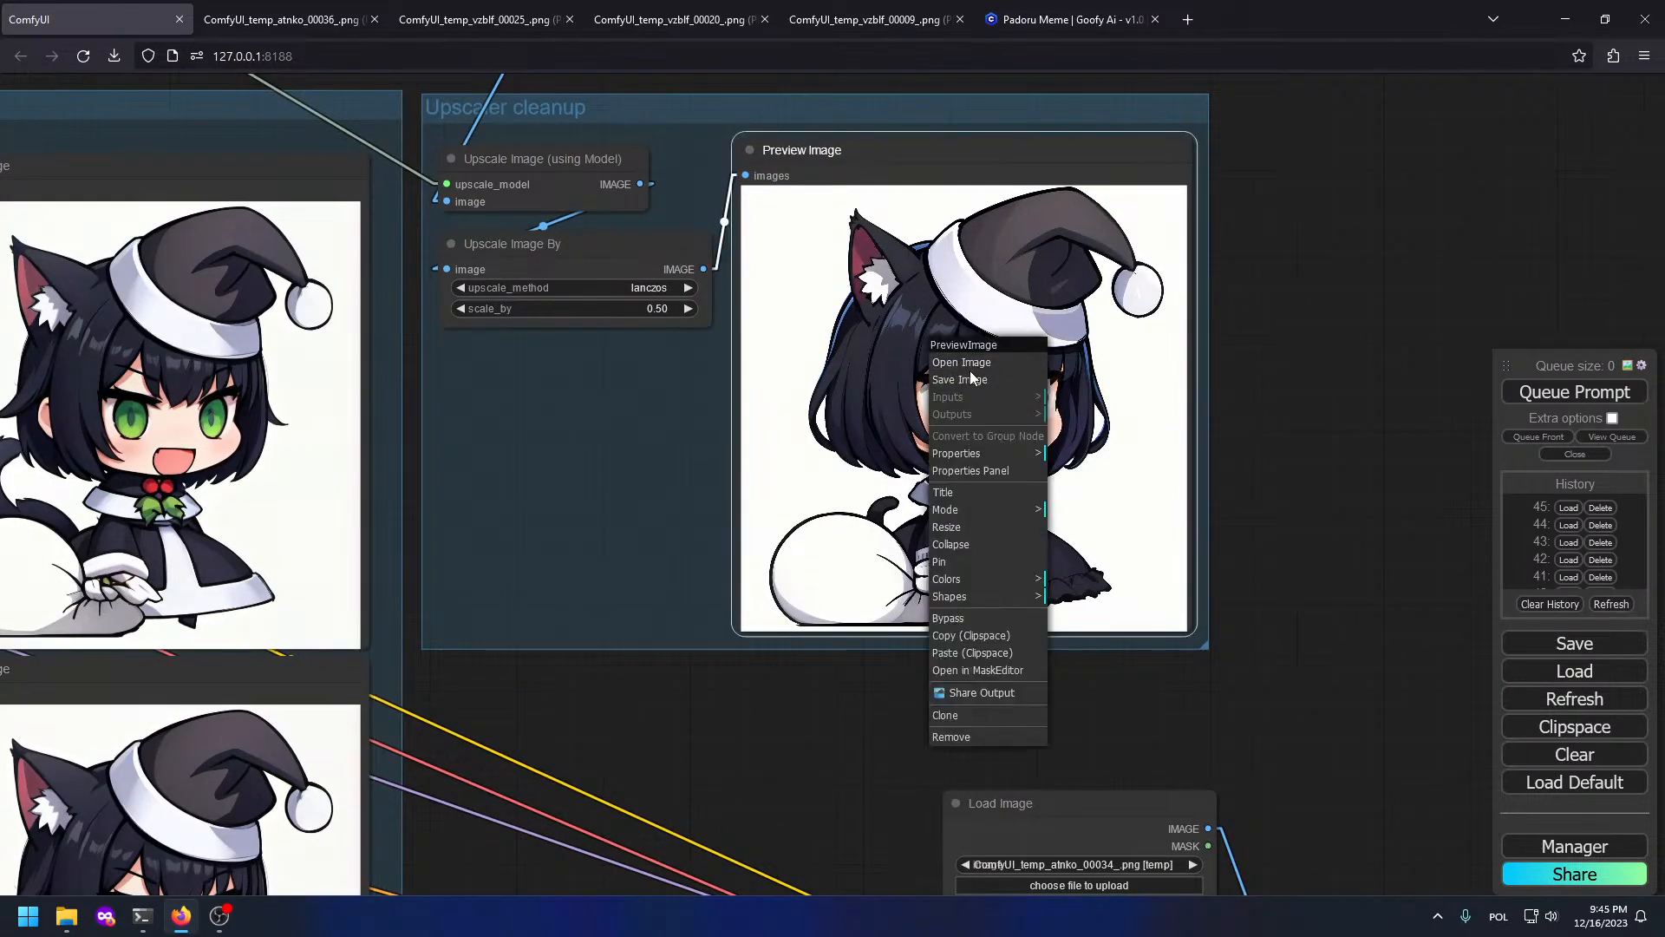
{"action": "left_click", "coordinate": [969, 369]}
Step: Load ComfyUI_temp_atnko_00037_.png into Load Image, queue again, and view ComfyUI_temp_vzblf_00026_.png
{"action": "left_click", "coordinate": [112, 19]}
{"action": "left_click_drag", "start_coordinate": [650, 212], "coordinate": [763, 694]}
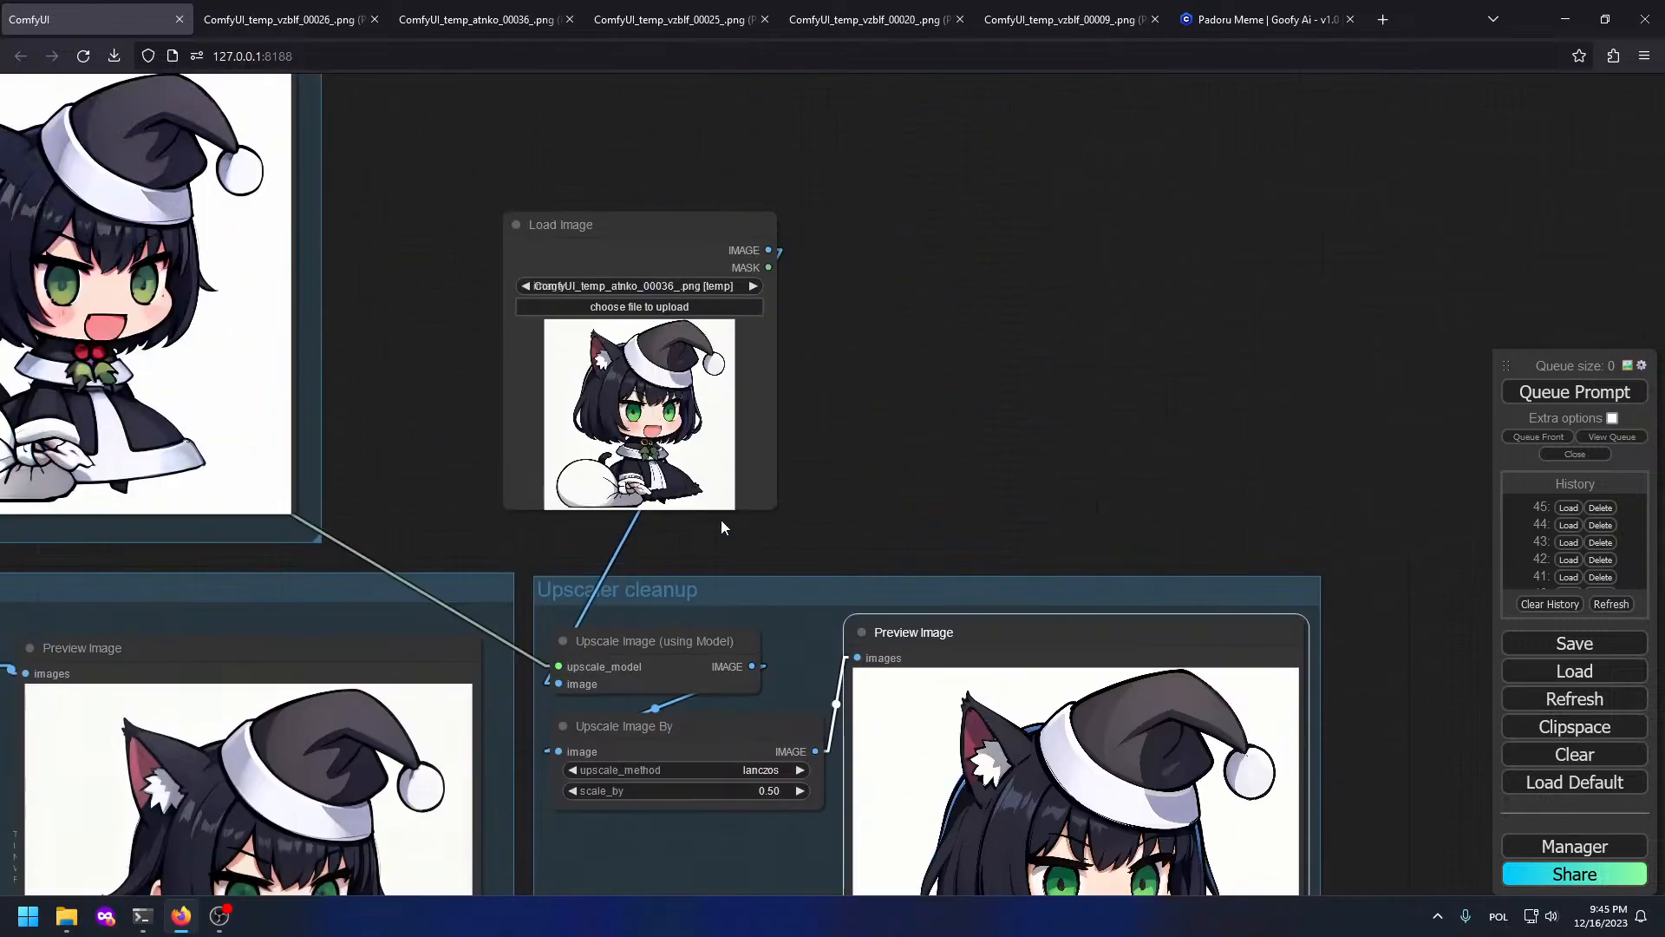
{"action": "right_click", "coordinate": [709, 519]}
{"action": "right_click", "coordinate": [629, 433]}
{"action": "right_click", "coordinate": [640, 469]}
{"action": "right_click", "coordinate": [635, 431]}
{"action": "left_click", "coordinate": [689, 735]}
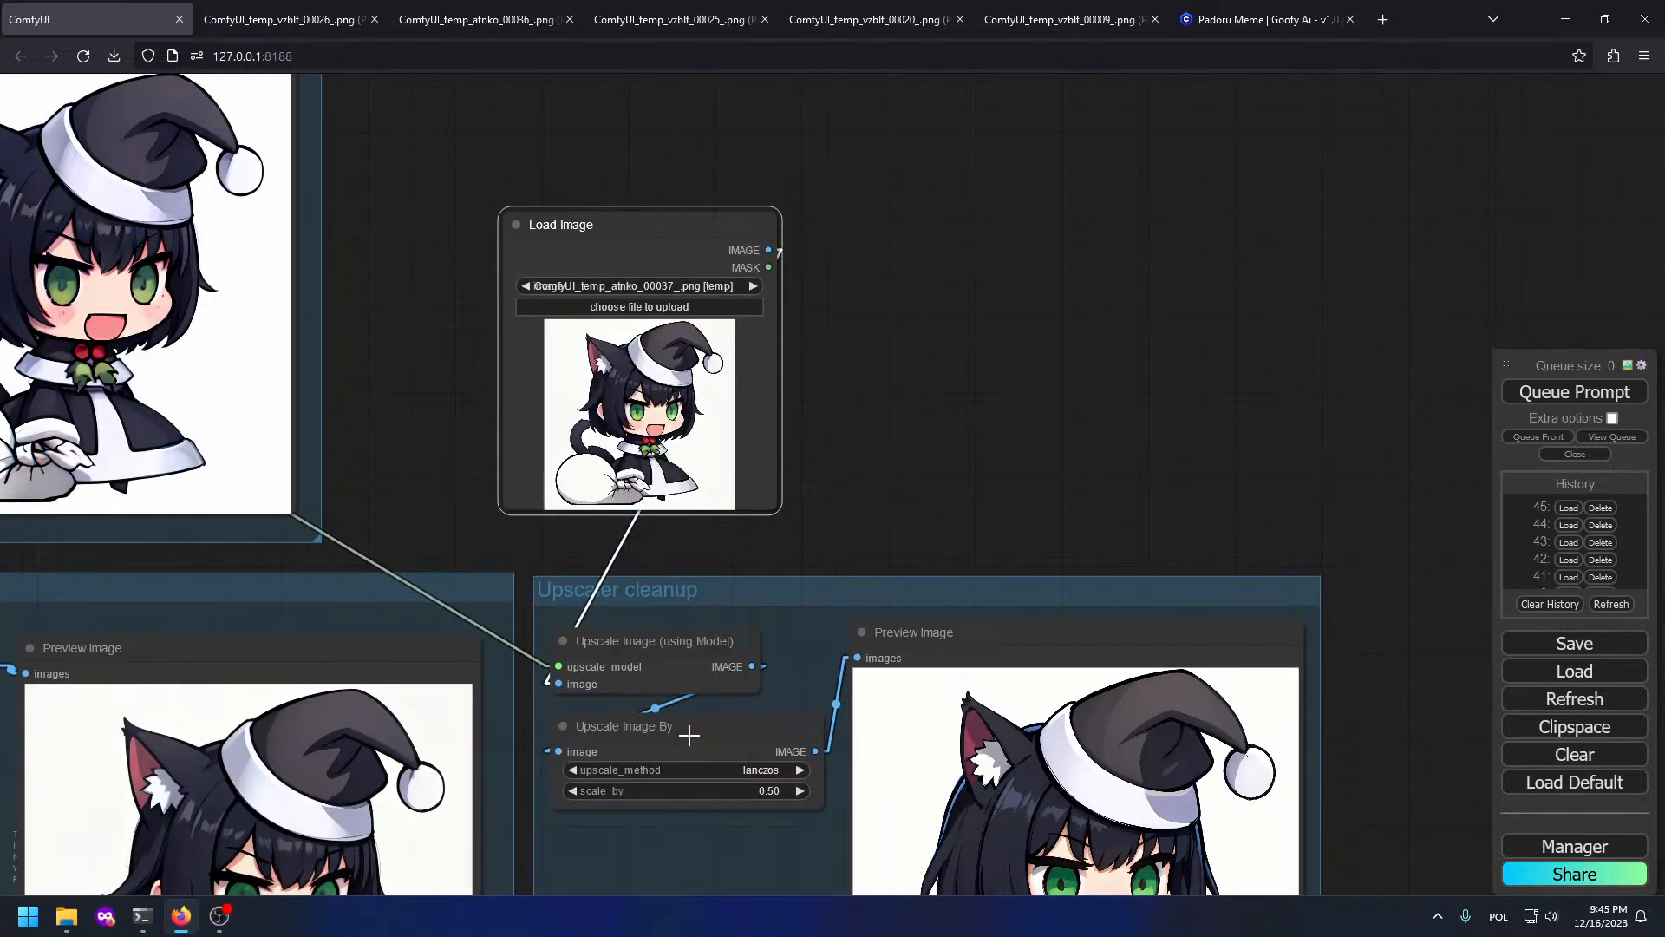
{"action": "left_click", "coordinate": [1570, 394]}
{"action": "left_click_drag", "start_coordinate": [1229, 473], "coordinate": [1148, 314]}
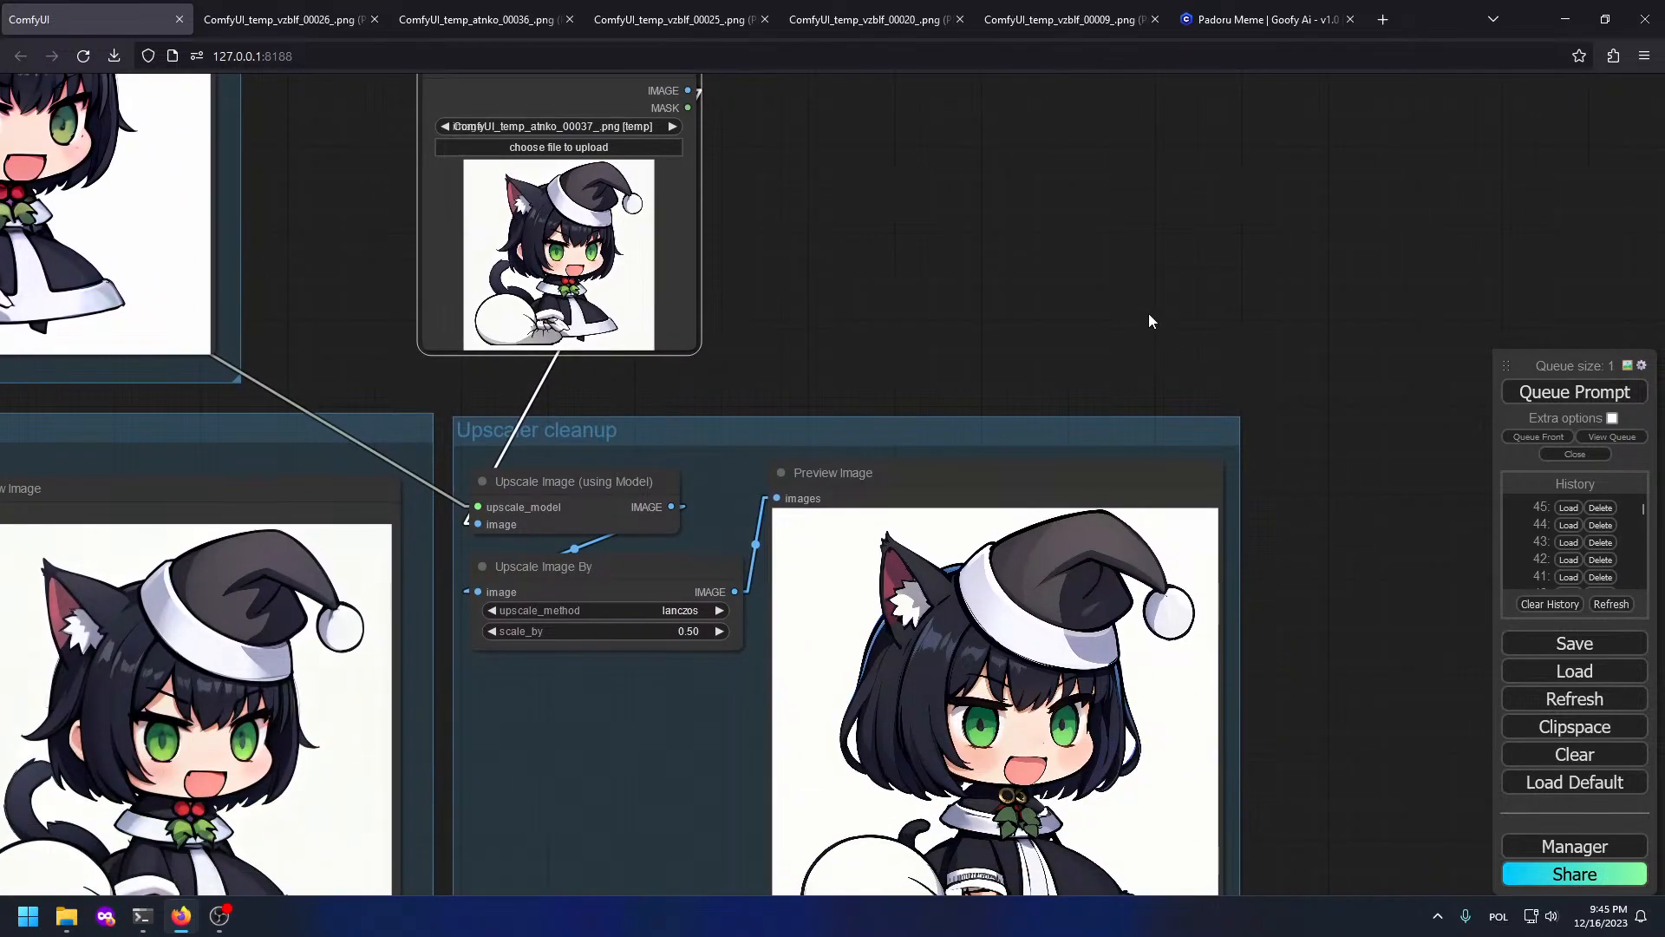
{"action": "left_click", "coordinate": [281, 19]}
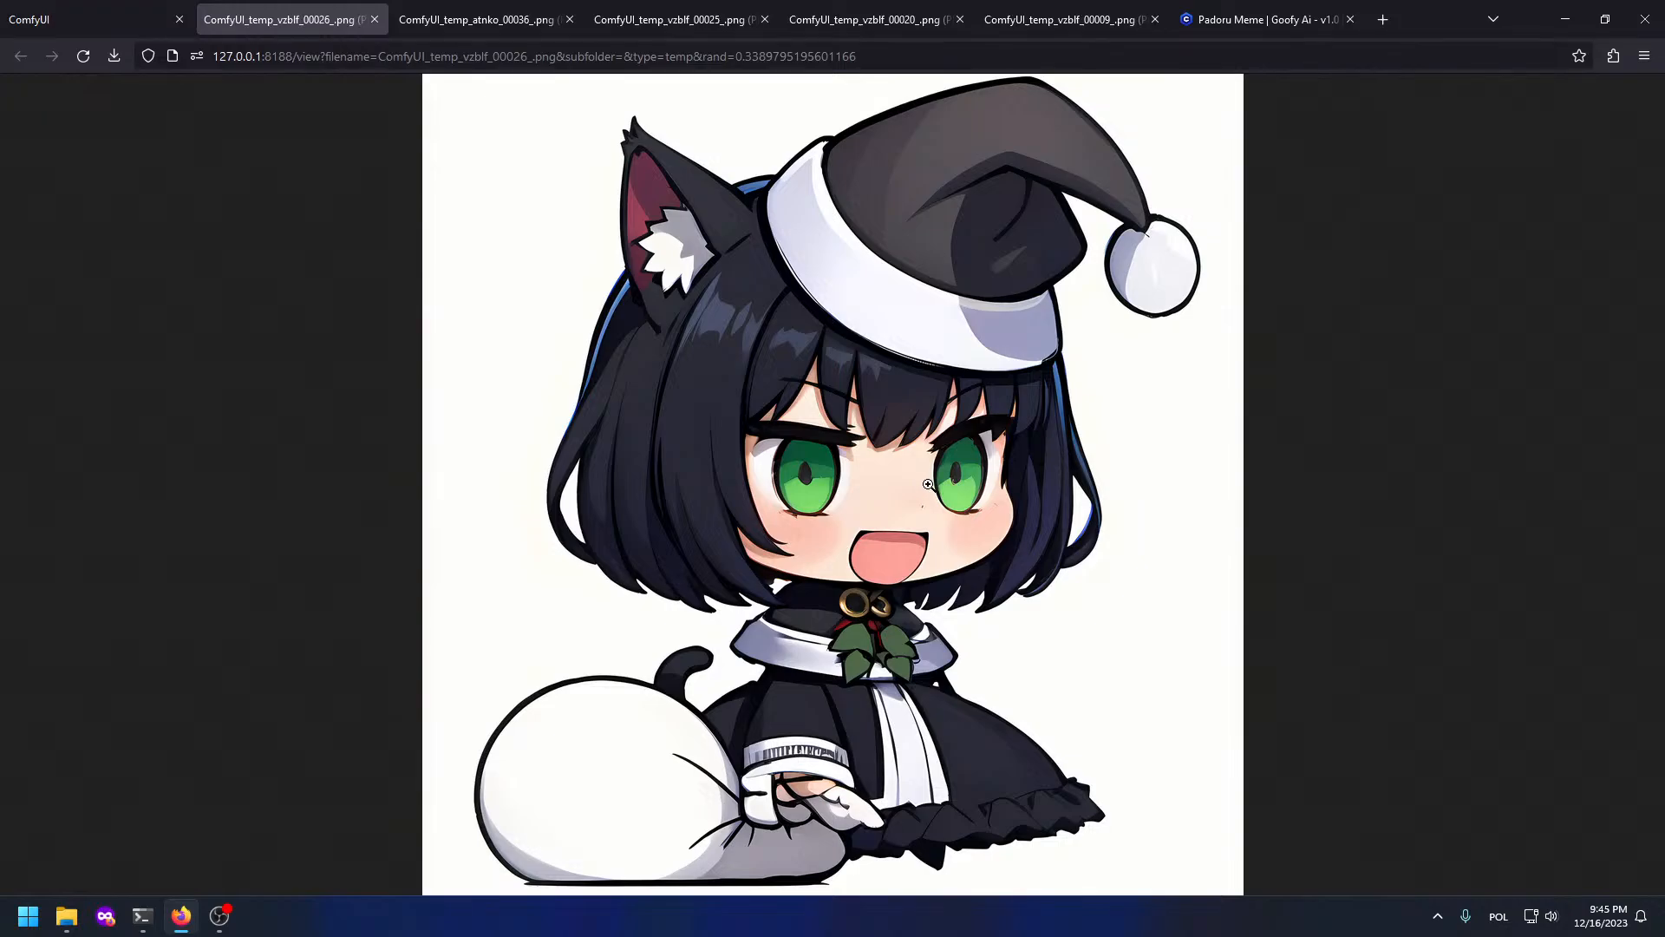
Step: Inspect the upscaled image at full size and back to fit, checking the node graph between views
{"action": "left_click", "coordinate": [925, 479]}
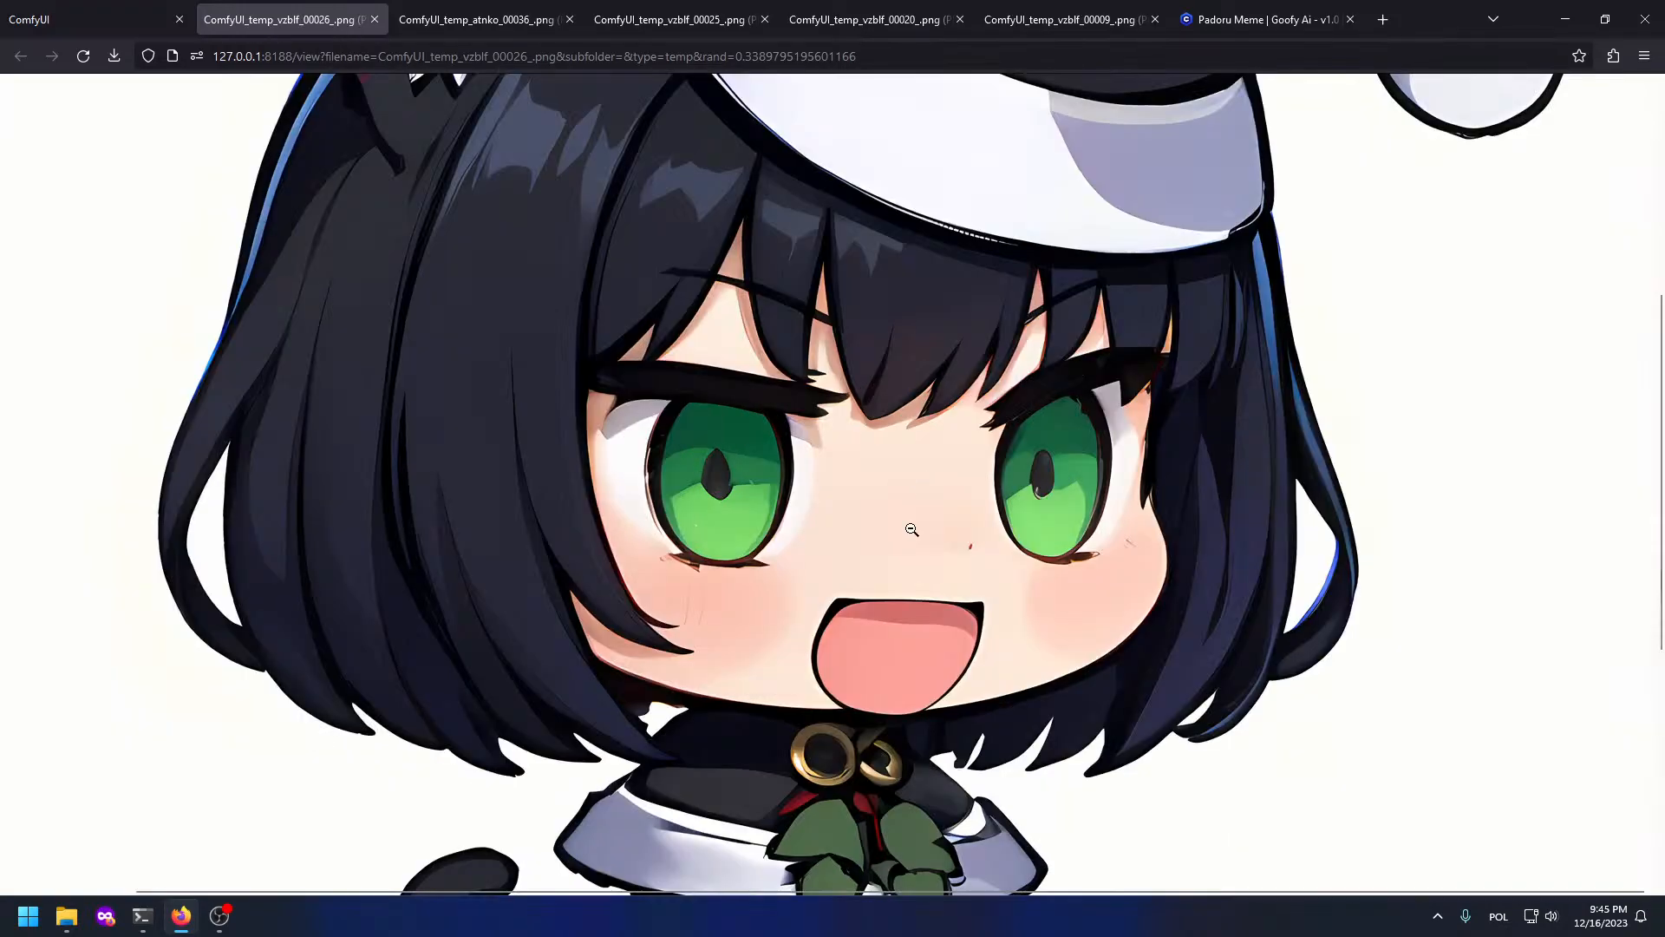
{"action": "left_click", "coordinate": [1010, 380]}
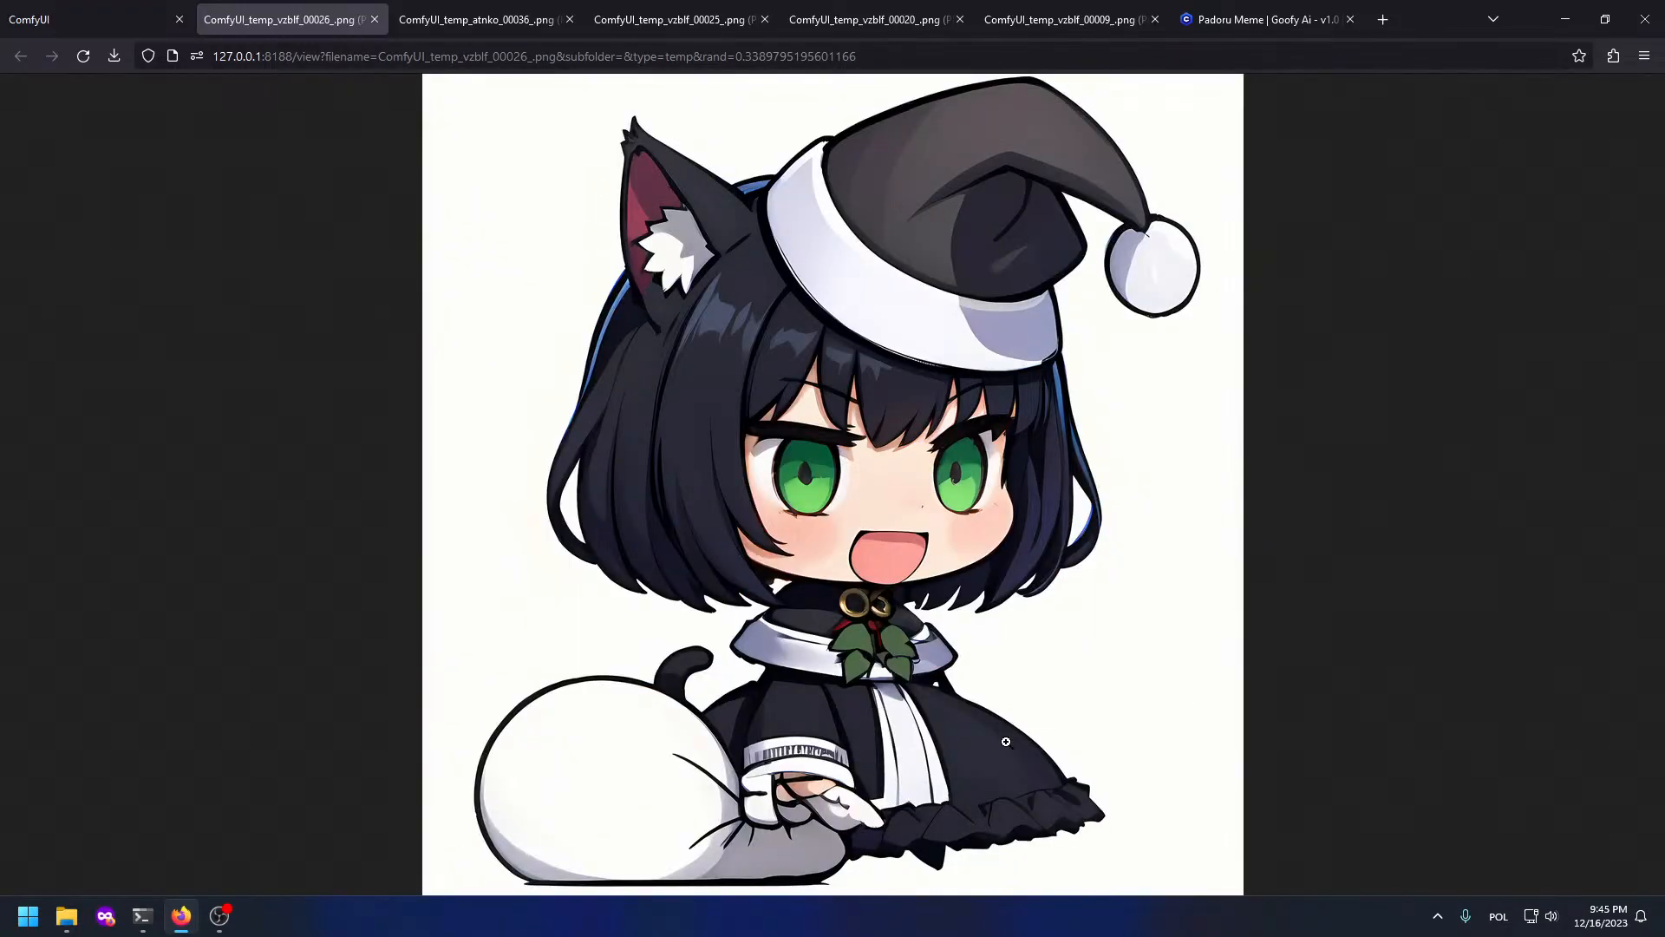
{"action": "left_click", "coordinate": [45, 14]}
{"action": "left_click_drag", "start_coordinate": [729, 316], "coordinate": [814, 3]}
{"action": "left_click_drag", "start_coordinate": [772, 720], "coordinate": [743, 664]}
{"action": "scroll", "coordinate": [743, 665], "scroll_direction": "up", "scroll_amount": 10}
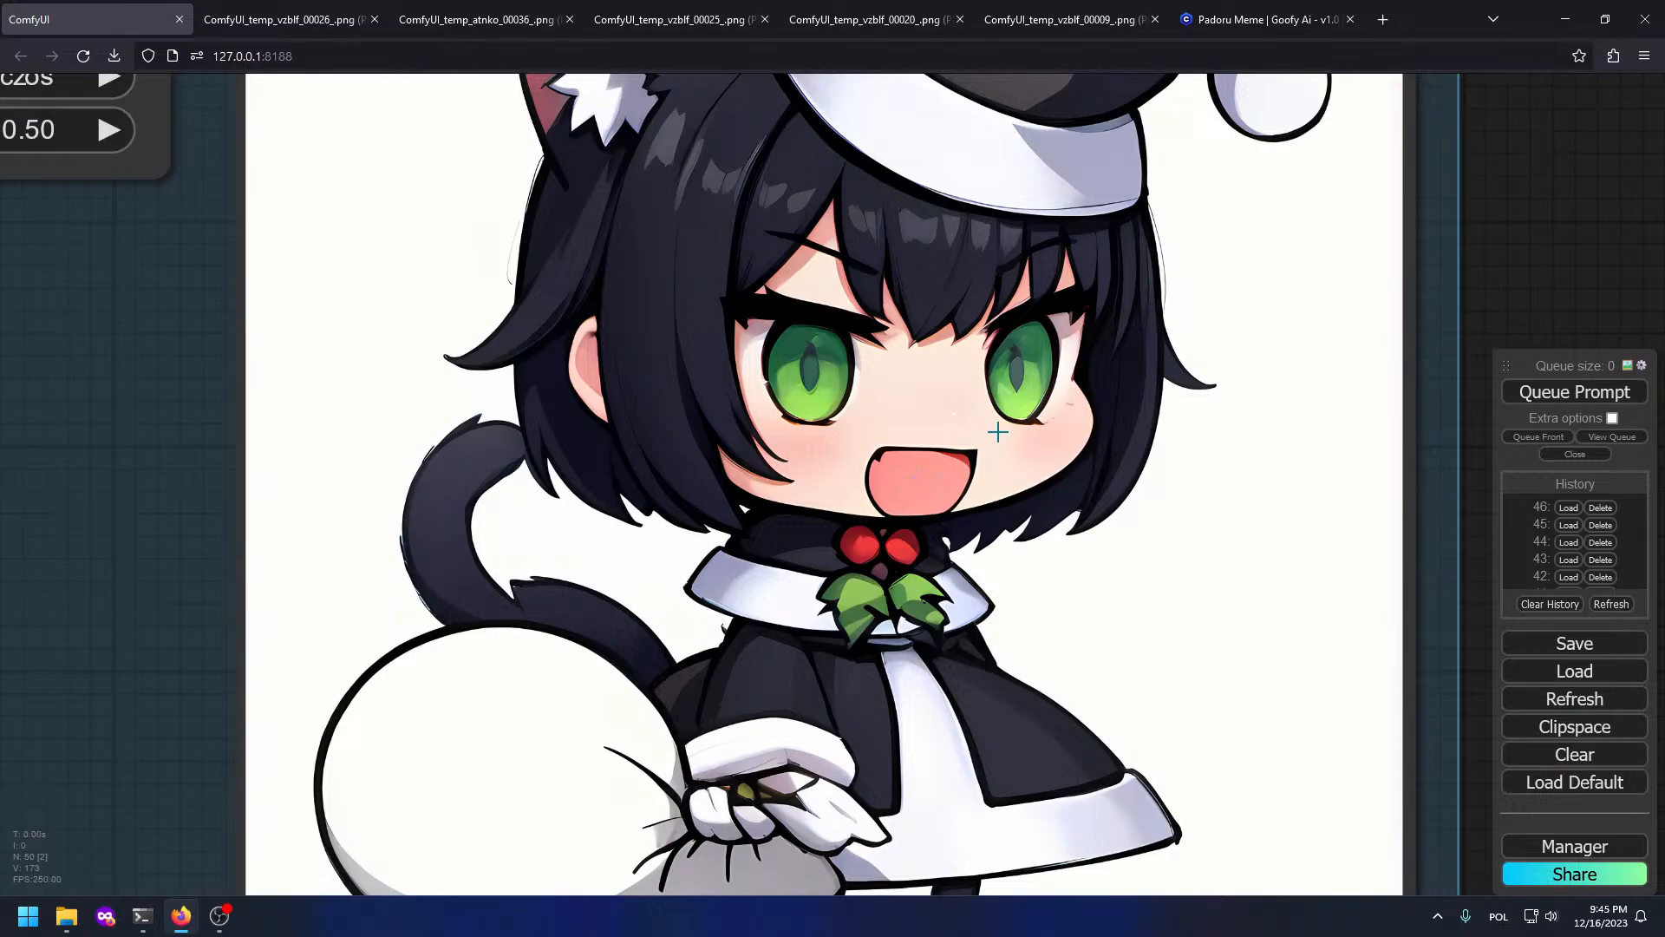
{"action": "left_click_drag", "start_coordinate": [997, 431], "coordinate": [961, 586]}
{"action": "left_click", "coordinate": [269, 19]}
{"action": "left_click", "coordinate": [170, 9]}
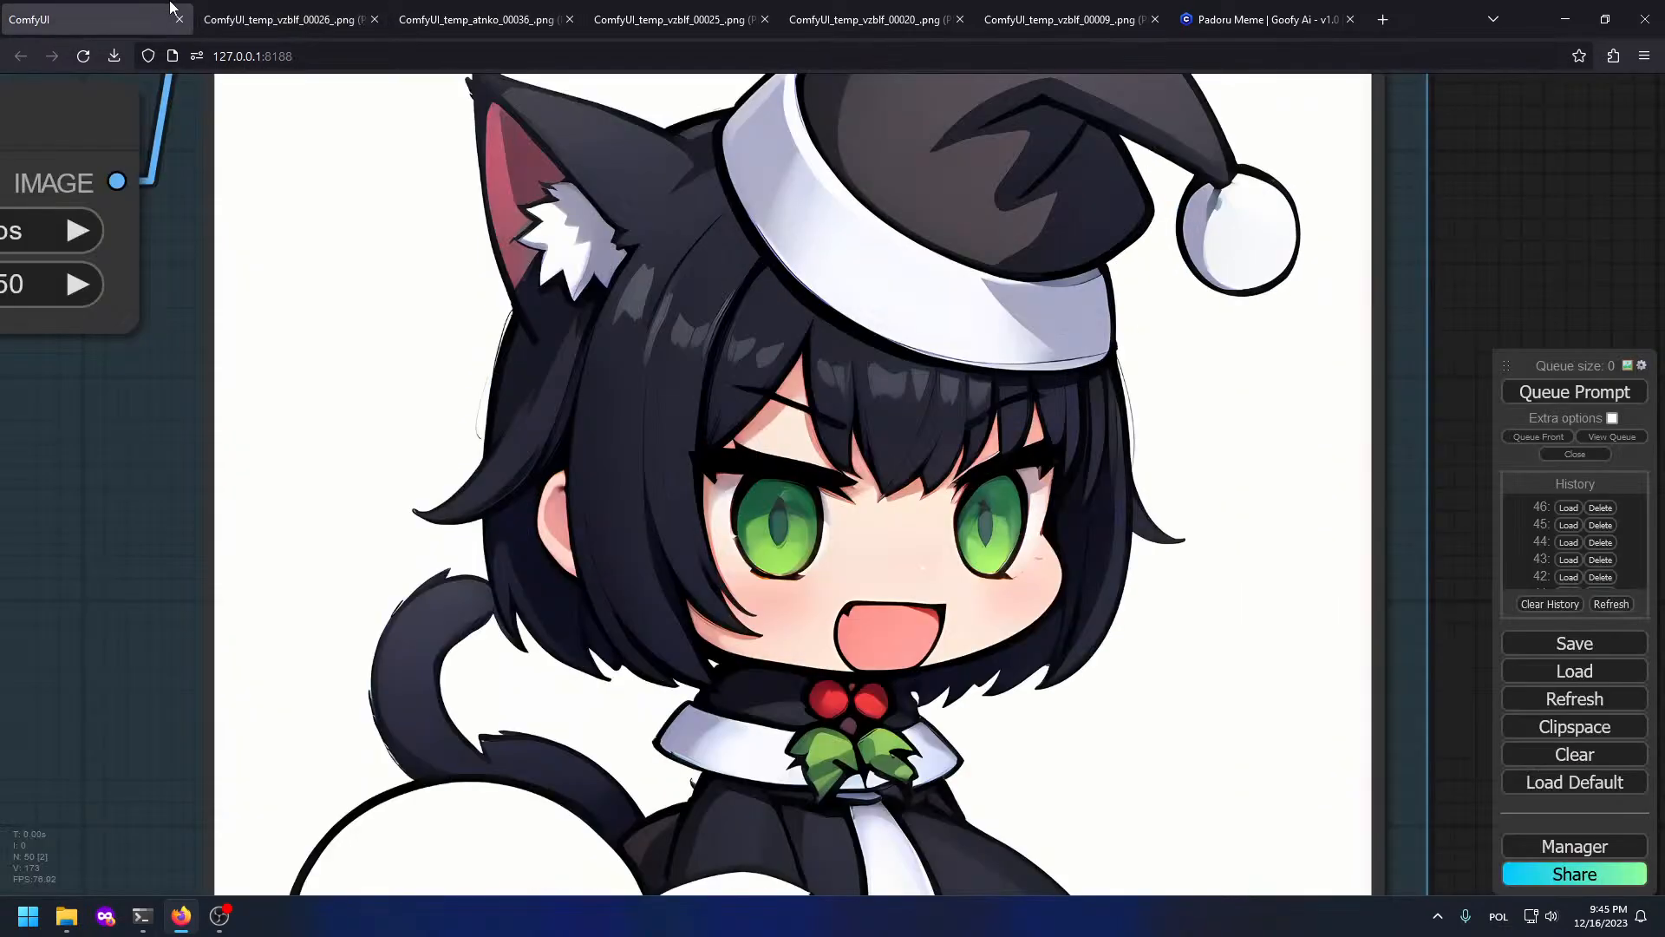
{"action": "scroll", "coordinate": [527, 276], "scroll_direction": "down", "scroll_amount": 6}
{"action": "left_click", "coordinate": [278, 19]}
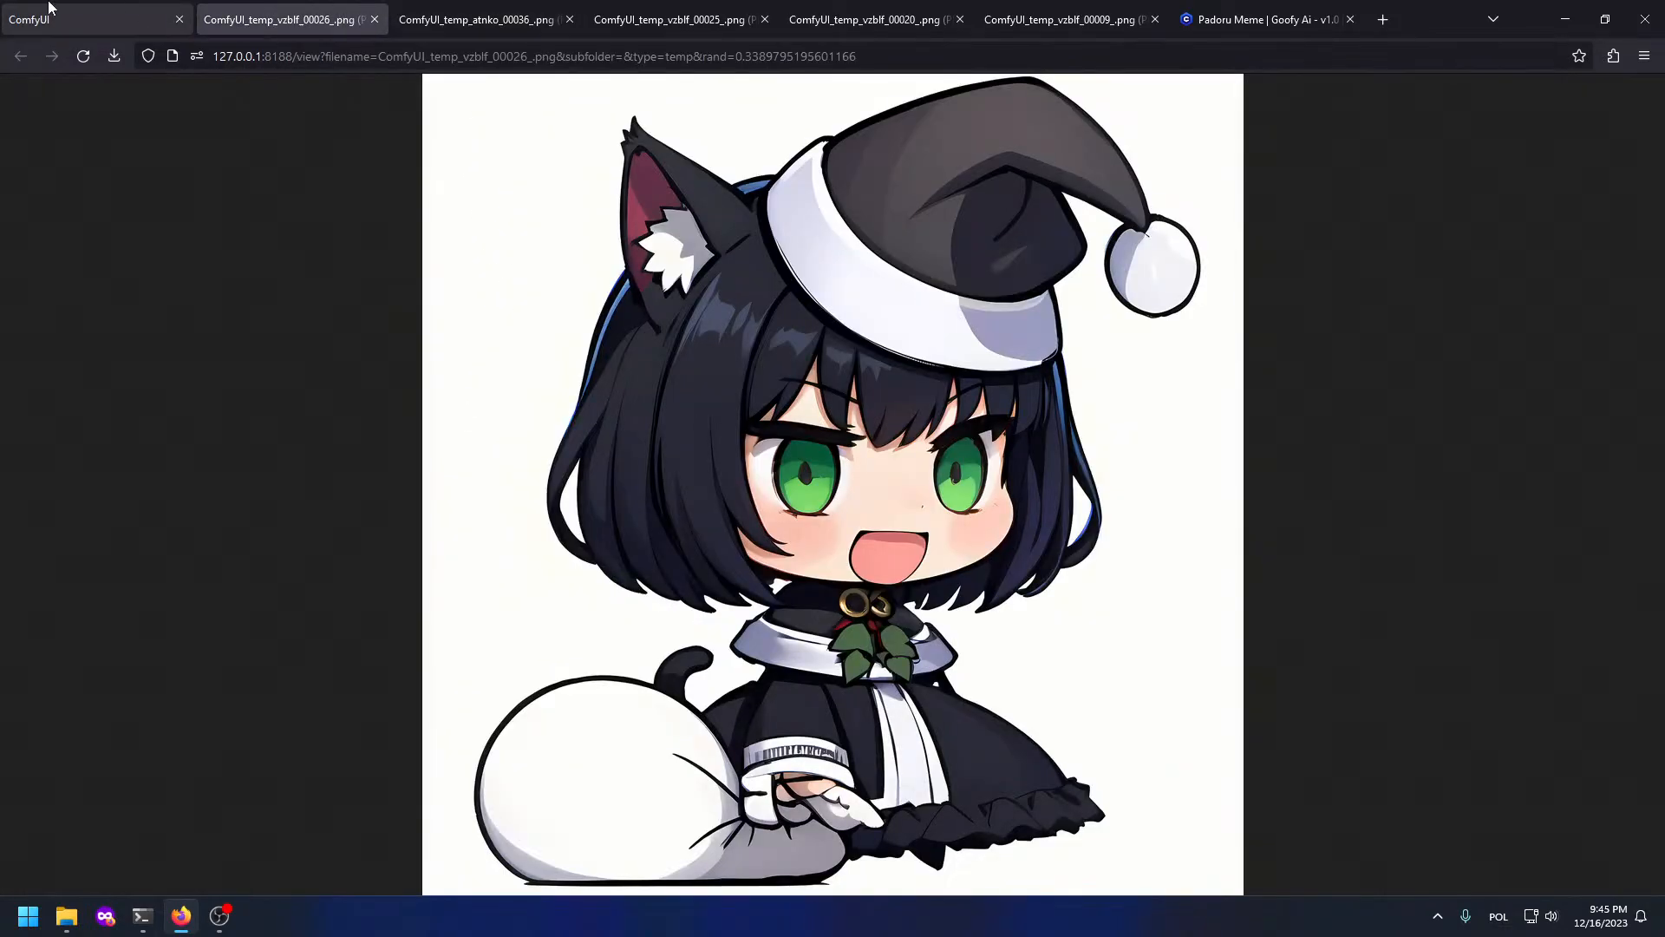
{"action": "left_click", "coordinate": [49, 7]}
Step: Open the newest upscale ComfyUI_temp_vzblf_00027_.png in its own tab and copy it
{"action": "right_click", "coordinate": [544, 277]}
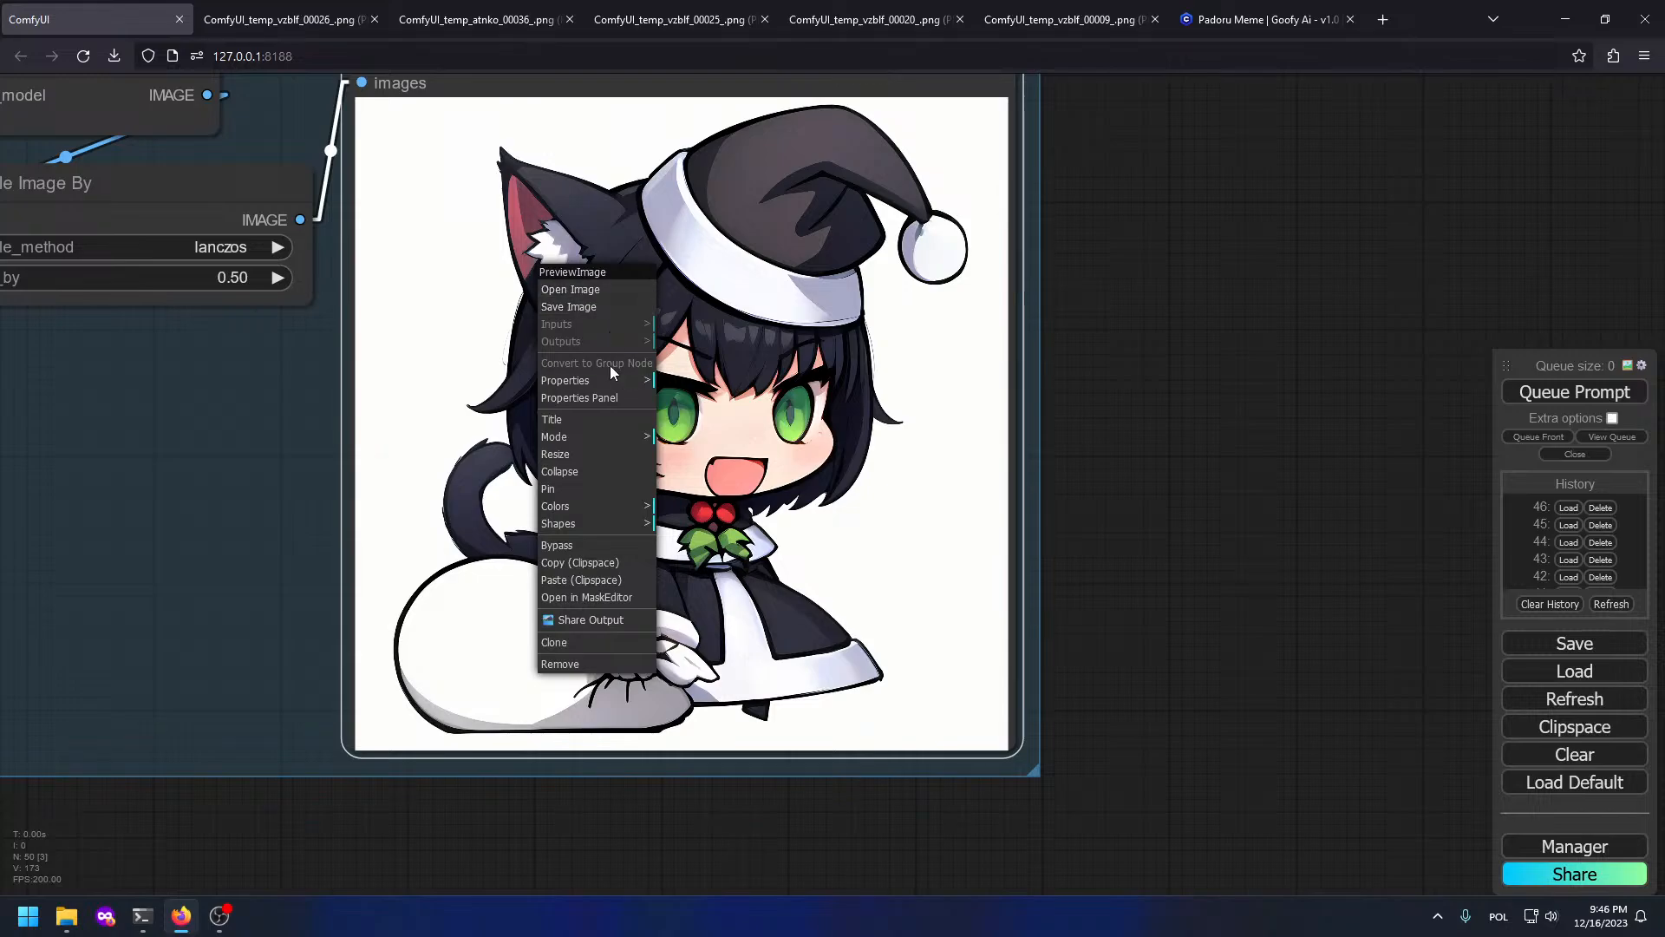
{"action": "left_click", "coordinate": [553, 295]}
{"action": "right_click", "coordinate": [565, 268]}
{"action": "left_click", "coordinate": [680, 320]}
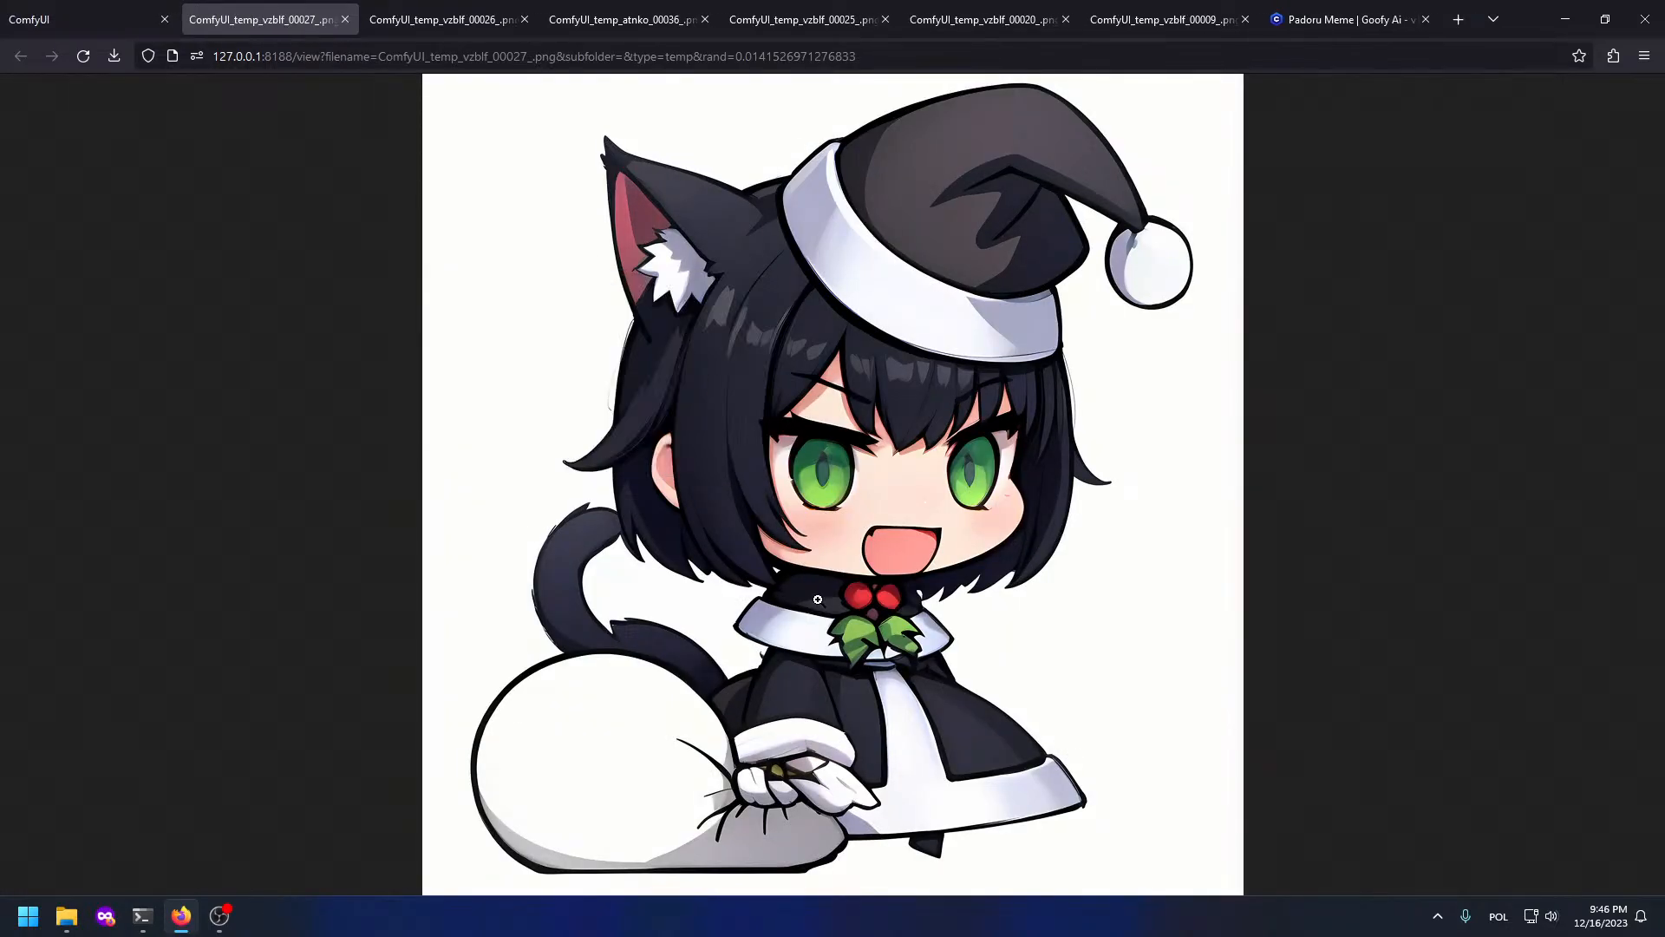
Step: Switch to Desktop 3 where GIMP is running
{"action": "key", "text": "super+Tab"}
{"action": "left_click", "coordinate": [939, 828]}
{"action": "scroll", "coordinate": [459, 476], "scroll_direction": "down", "scroll_amount": 5}
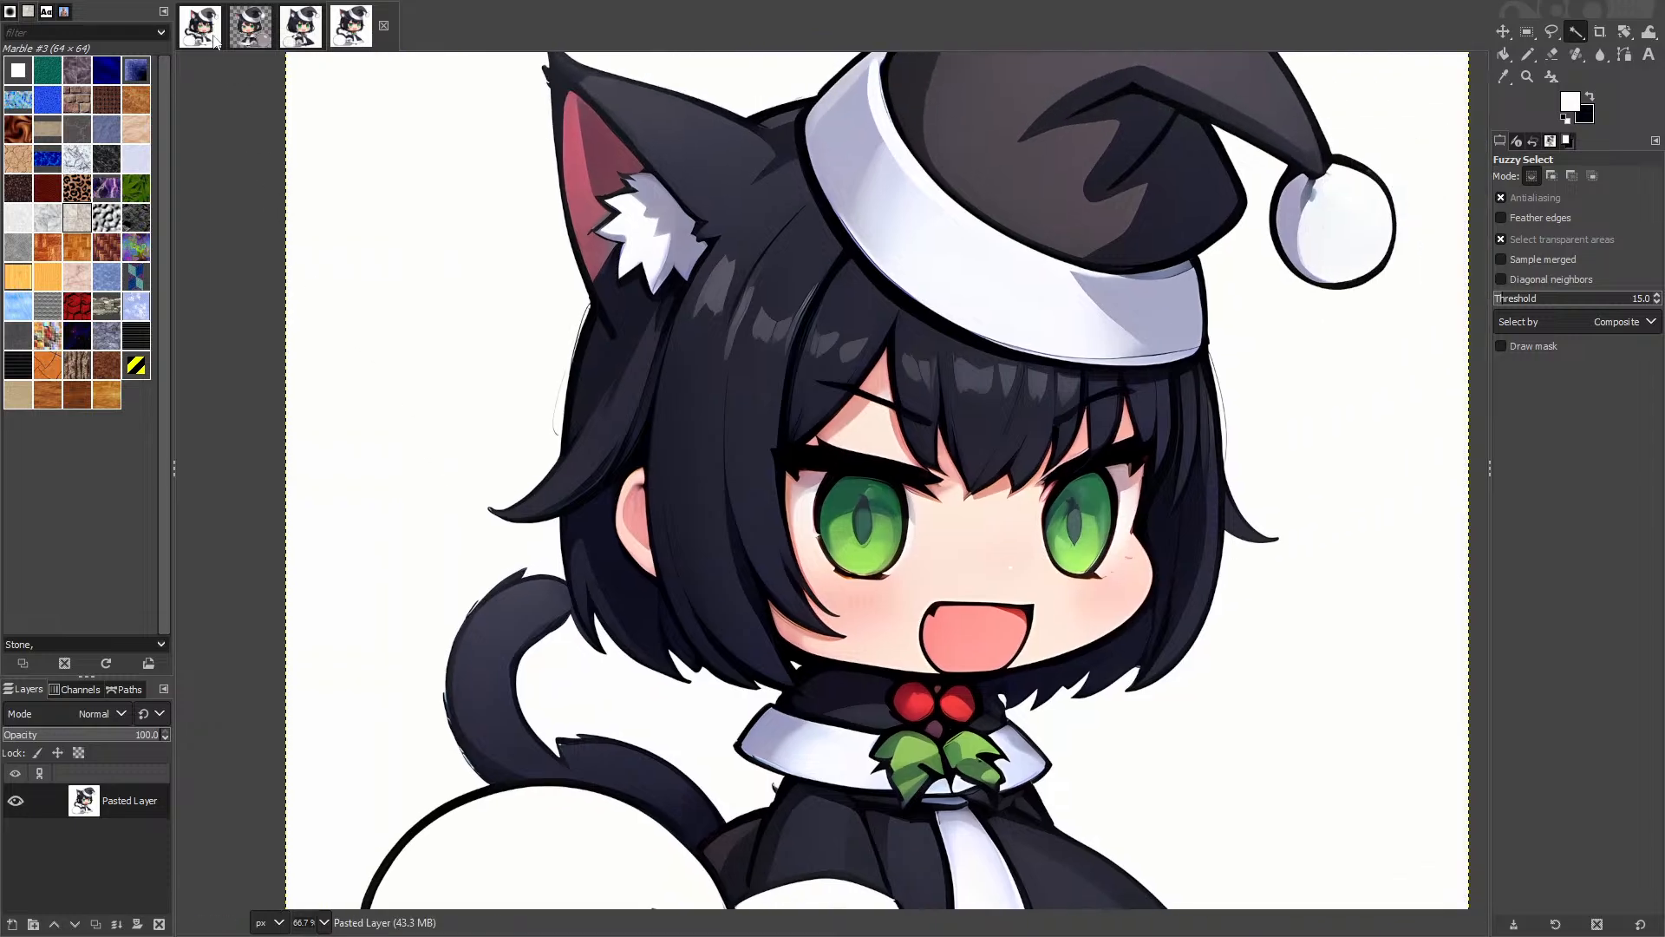
Step: Paste the upscale as a new GIMP image and fuzzy-select its white background plus the tail gap
{"action": "left_click", "coordinate": [293, 25]}
{"action": "left_click", "coordinate": [355, 25]}
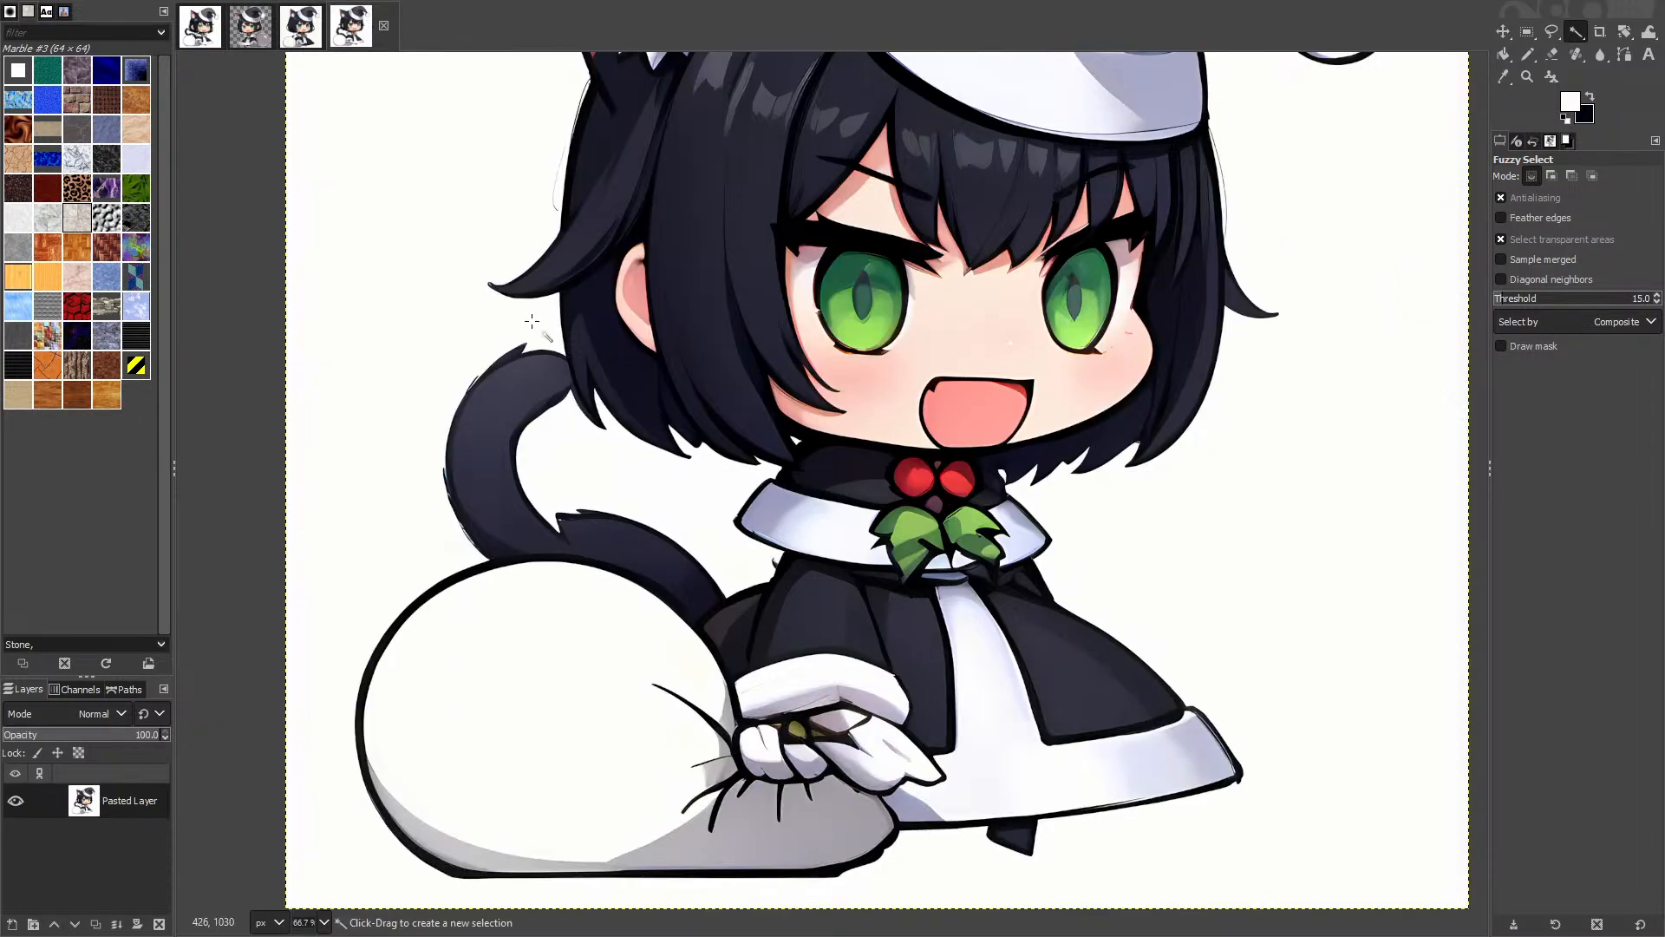
{"action": "scroll", "coordinate": [564, 403], "scroll_direction": "down", "scroll_amount": 2}
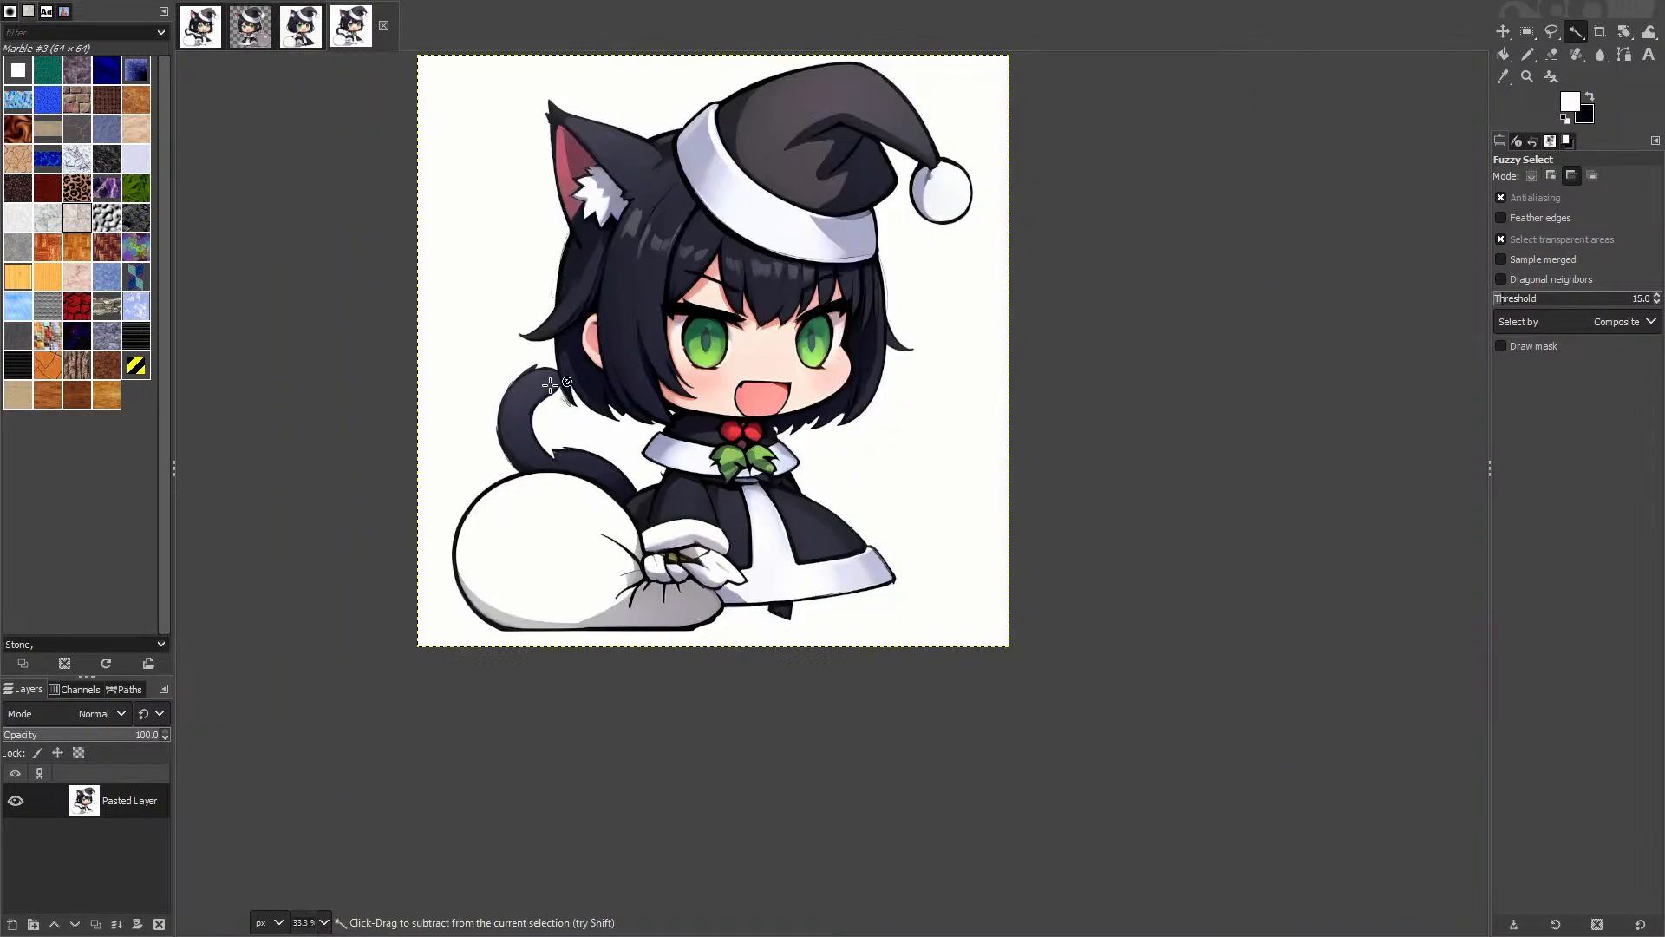
{"action": "left_click", "coordinate": [495, 290]}
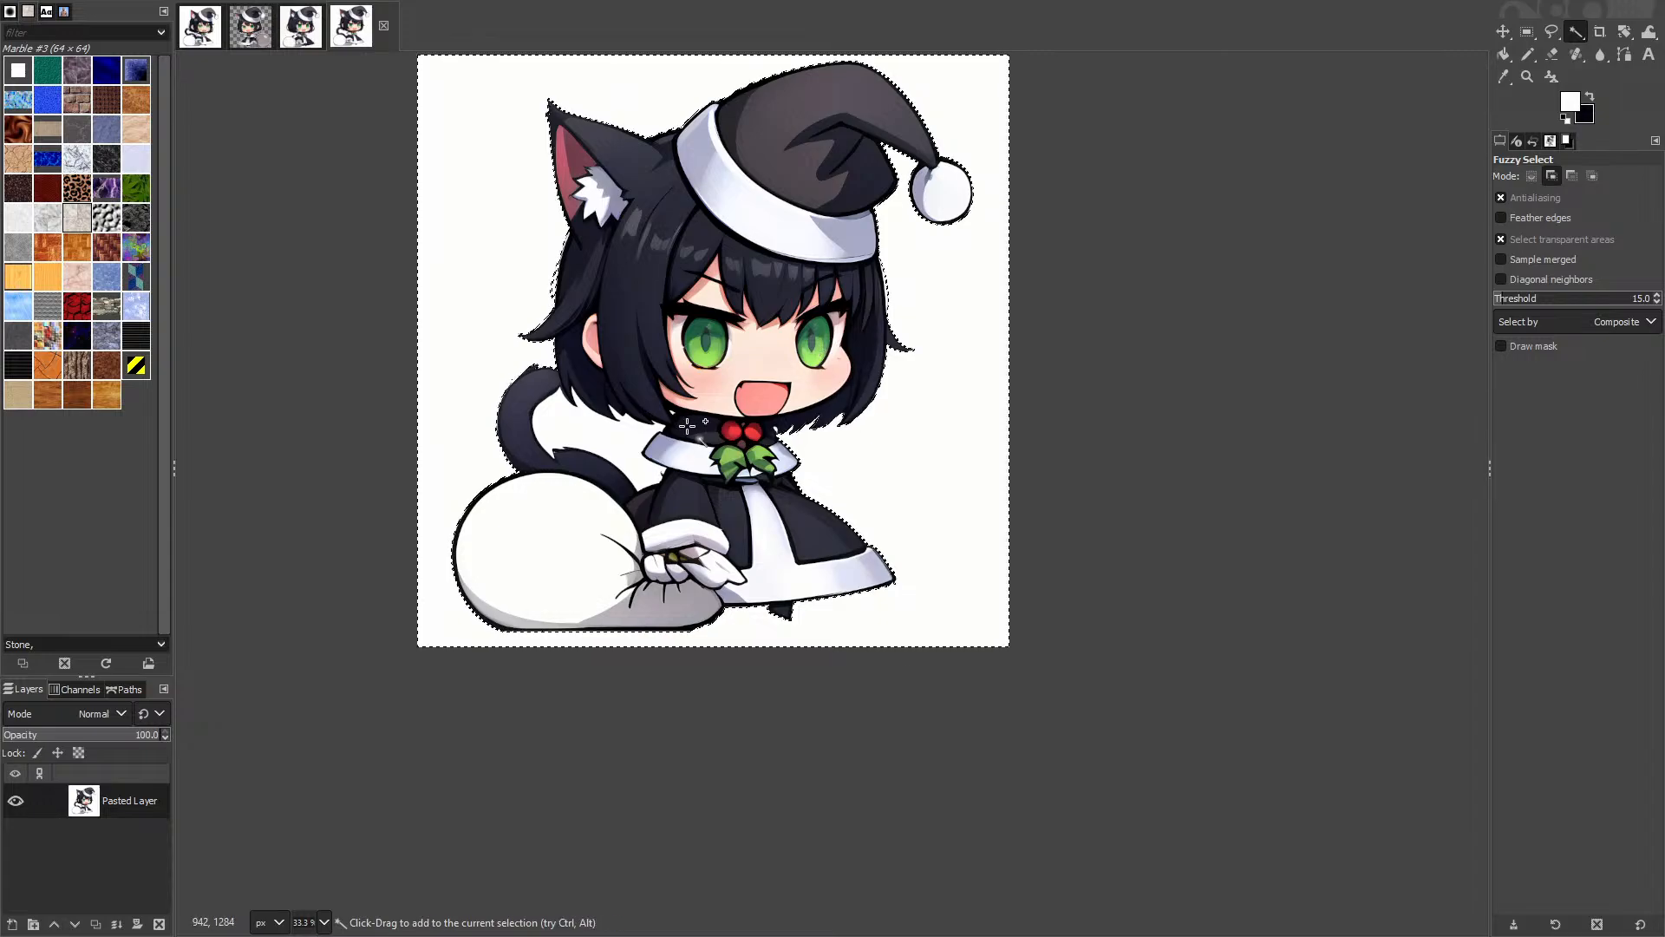
{"action": "left_click", "coordinate": [586, 426], "text": "shift"}
Step: Check the selection edges around the hair, hat, ears, tail and sleeve
{"action": "scroll", "coordinate": [563, 401], "scroll_direction": "up", "scroll_amount": 3}
{"action": "scroll", "coordinate": [914, 406], "scroll_direction": "up", "scroll_amount": 2}
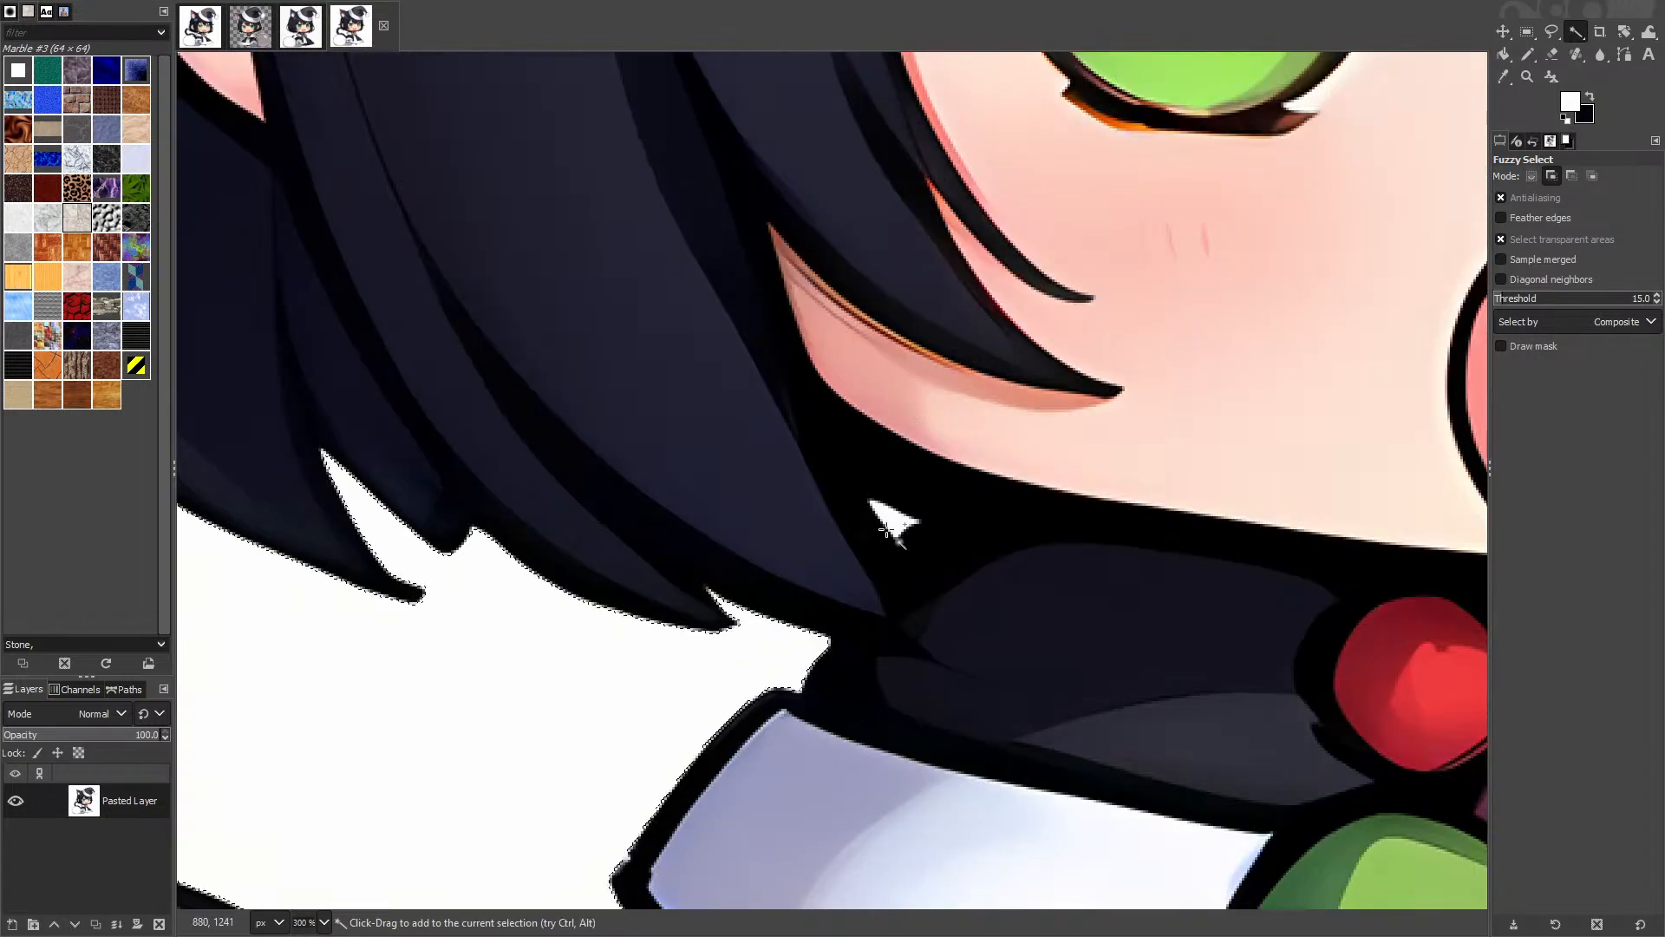
{"action": "scroll", "coordinate": [1079, 576], "scroll_direction": "down", "scroll_amount": 4}
{"action": "left_click_drag", "start_coordinate": [1079, 576], "coordinate": [650, 479]}
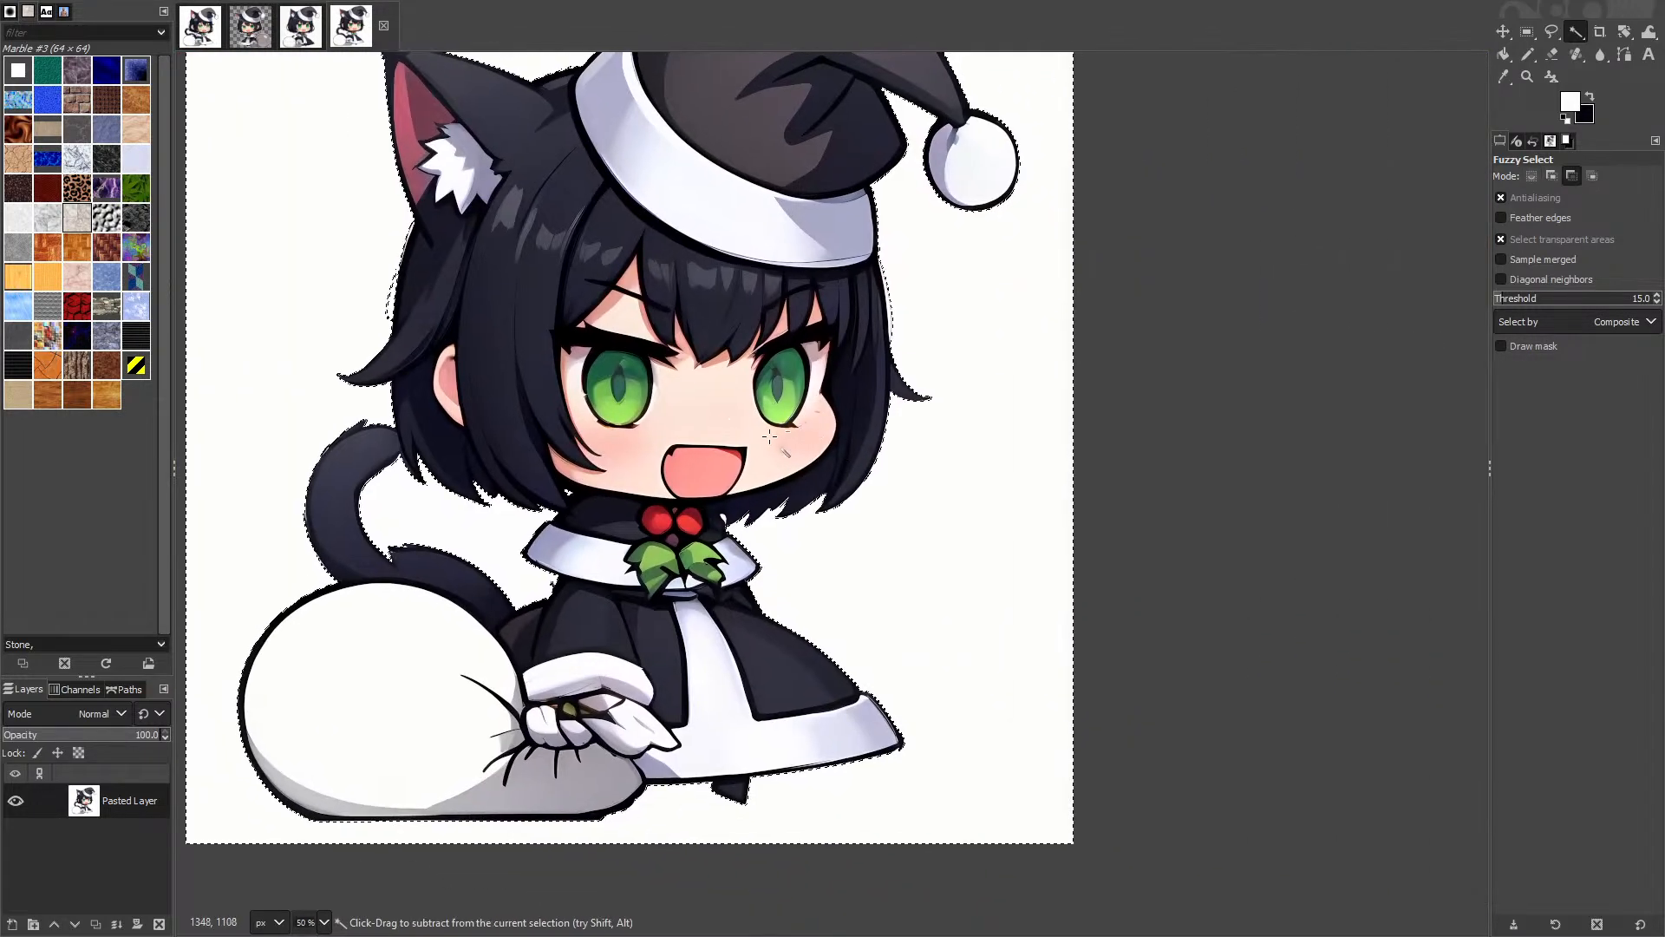
{"action": "scroll", "coordinate": [458, 614], "scroll_direction": "up", "scroll_amount": 4}
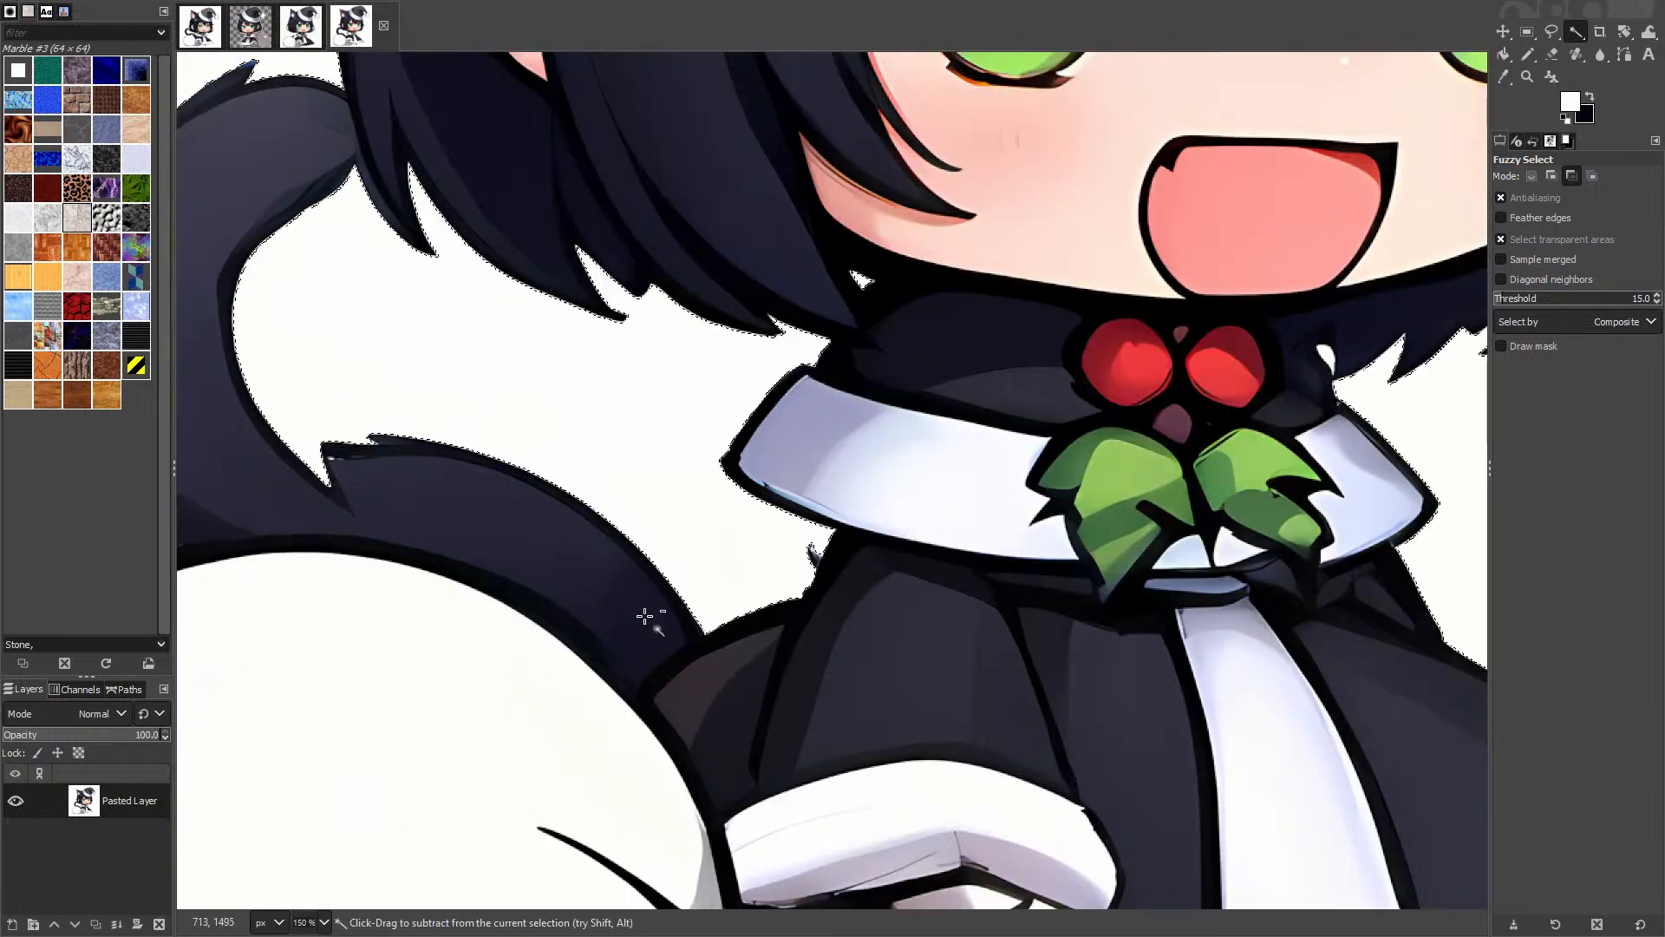
{"action": "scroll", "coordinate": [717, 595], "scroll_direction": "down", "scroll_amount": 5}
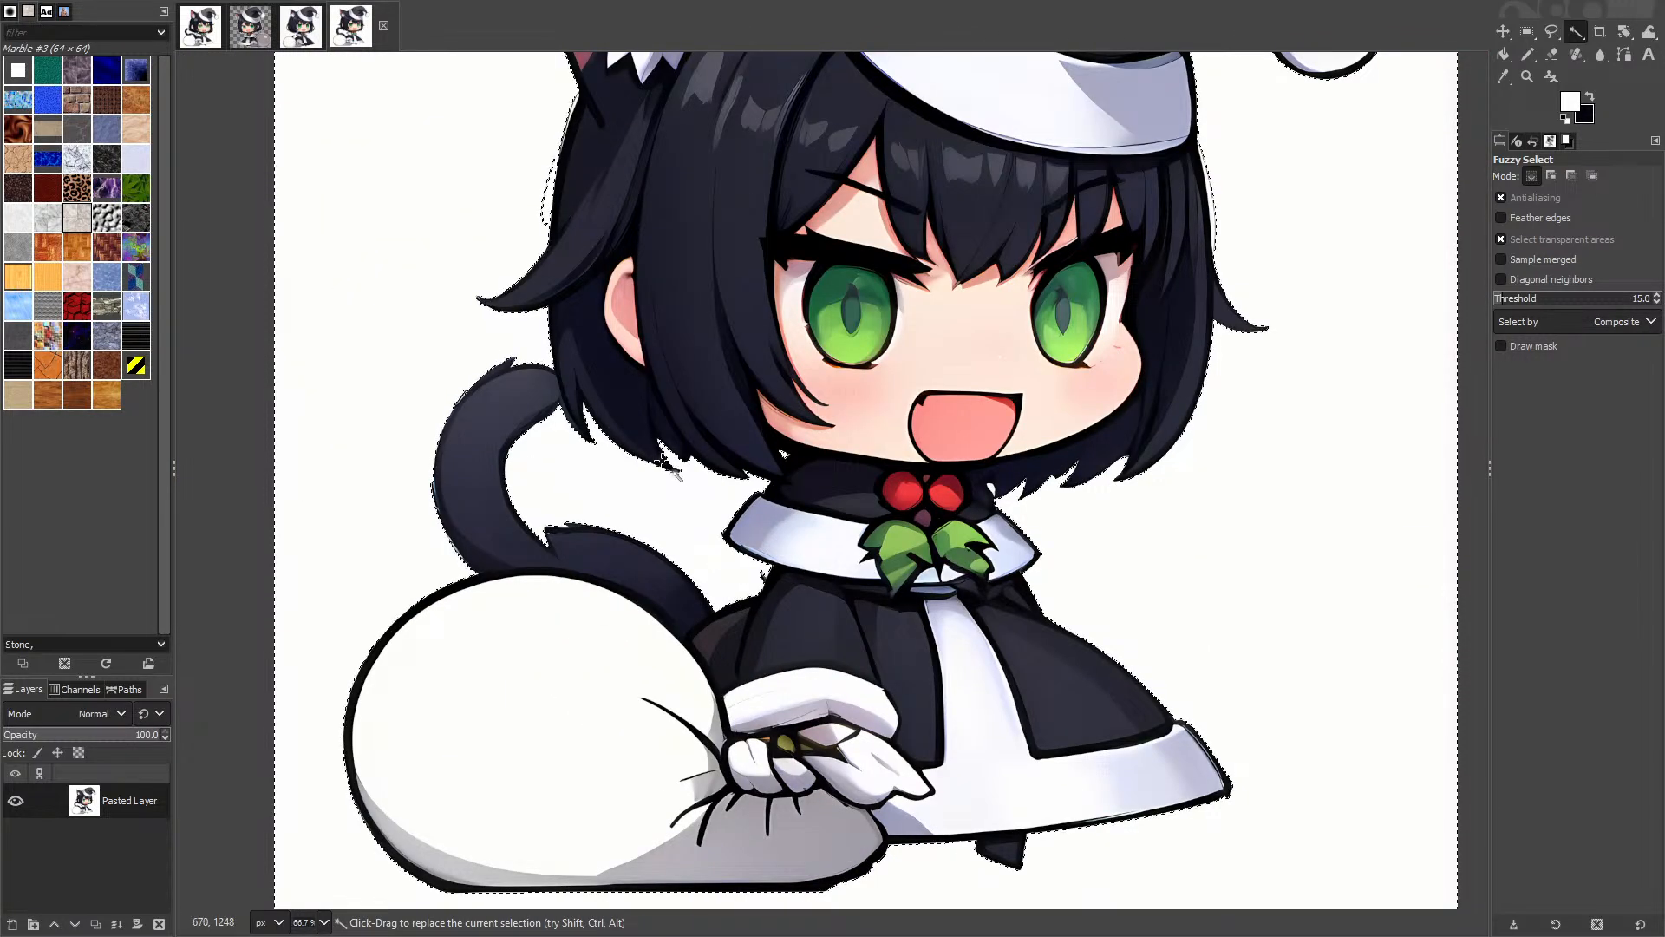
{"action": "left_click_drag", "start_coordinate": [1254, 104], "coordinate": [1182, 431]}
{"action": "scroll", "coordinate": [1304, 456], "scroll_direction": "up", "scroll_amount": 3}
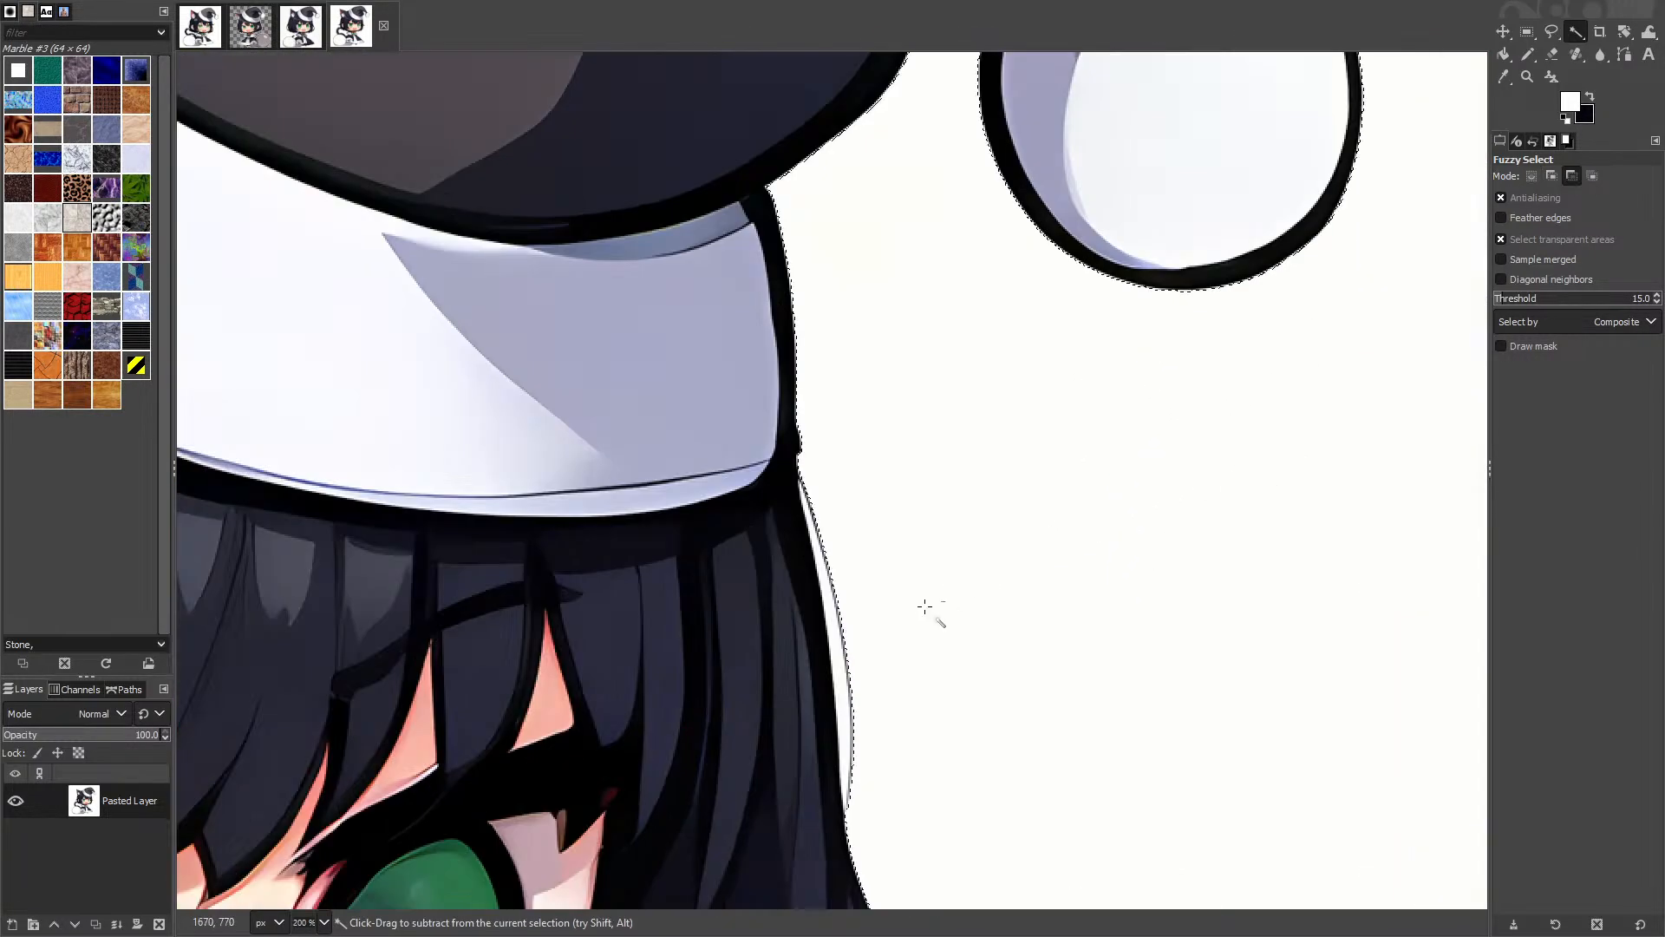
{"action": "scroll", "coordinate": [929, 614], "scroll_direction": "up", "scroll_amount": 2}
{"action": "scroll", "coordinate": [743, 588], "scroll_direction": "down", "scroll_amount": 4}
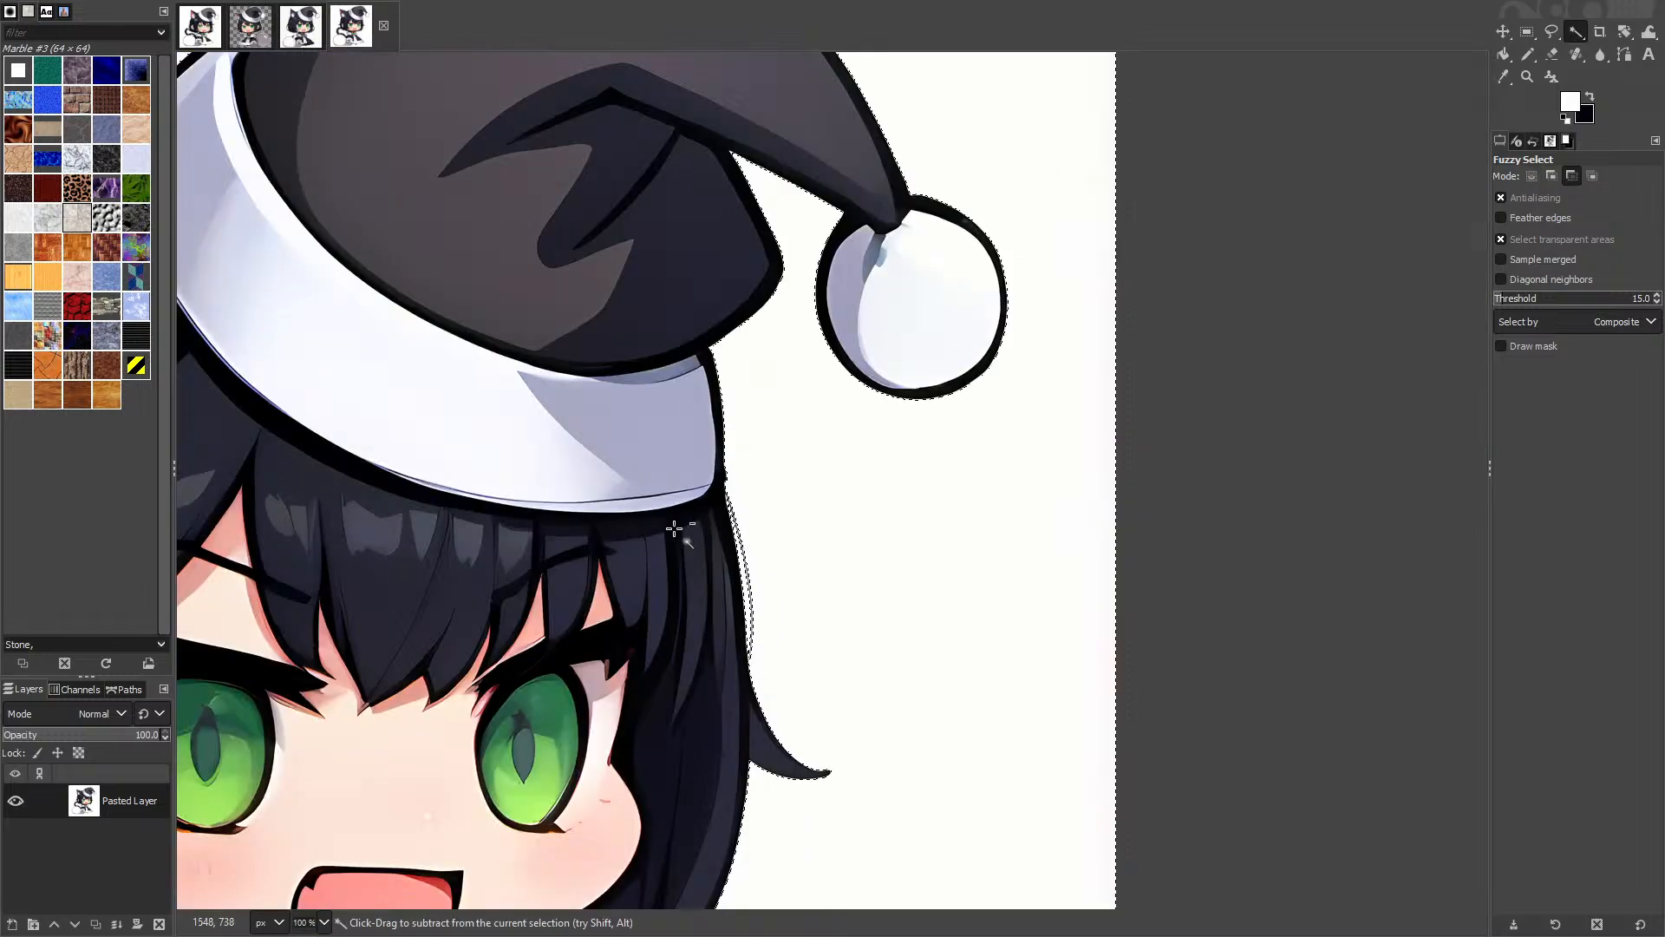
{"action": "left_click_drag", "start_coordinate": [680, 531], "coordinate": [1587, 532]}
{"action": "scroll", "coordinate": [624, 739], "scroll_direction": "up", "scroll_amount": 2}
{"action": "left_click_drag", "start_coordinate": [605, 717], "coordinate": [751, 53]}
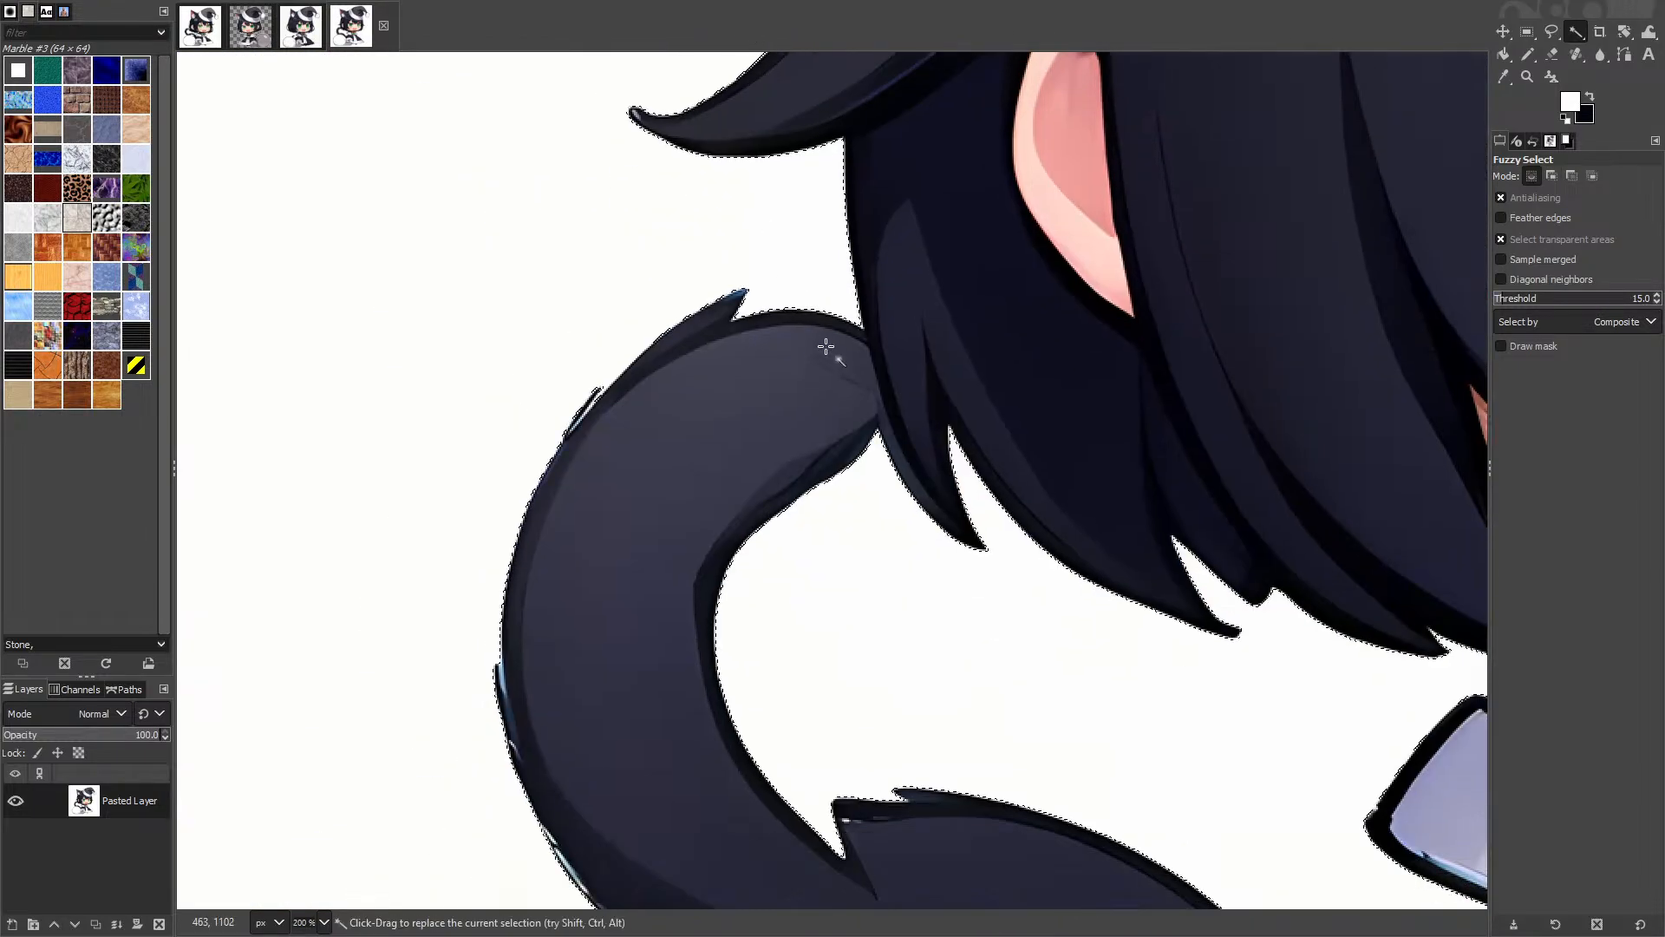
{"action": "left_click_drag", "start_coordinate": [784, 736], "coordinate": [552, 160]}
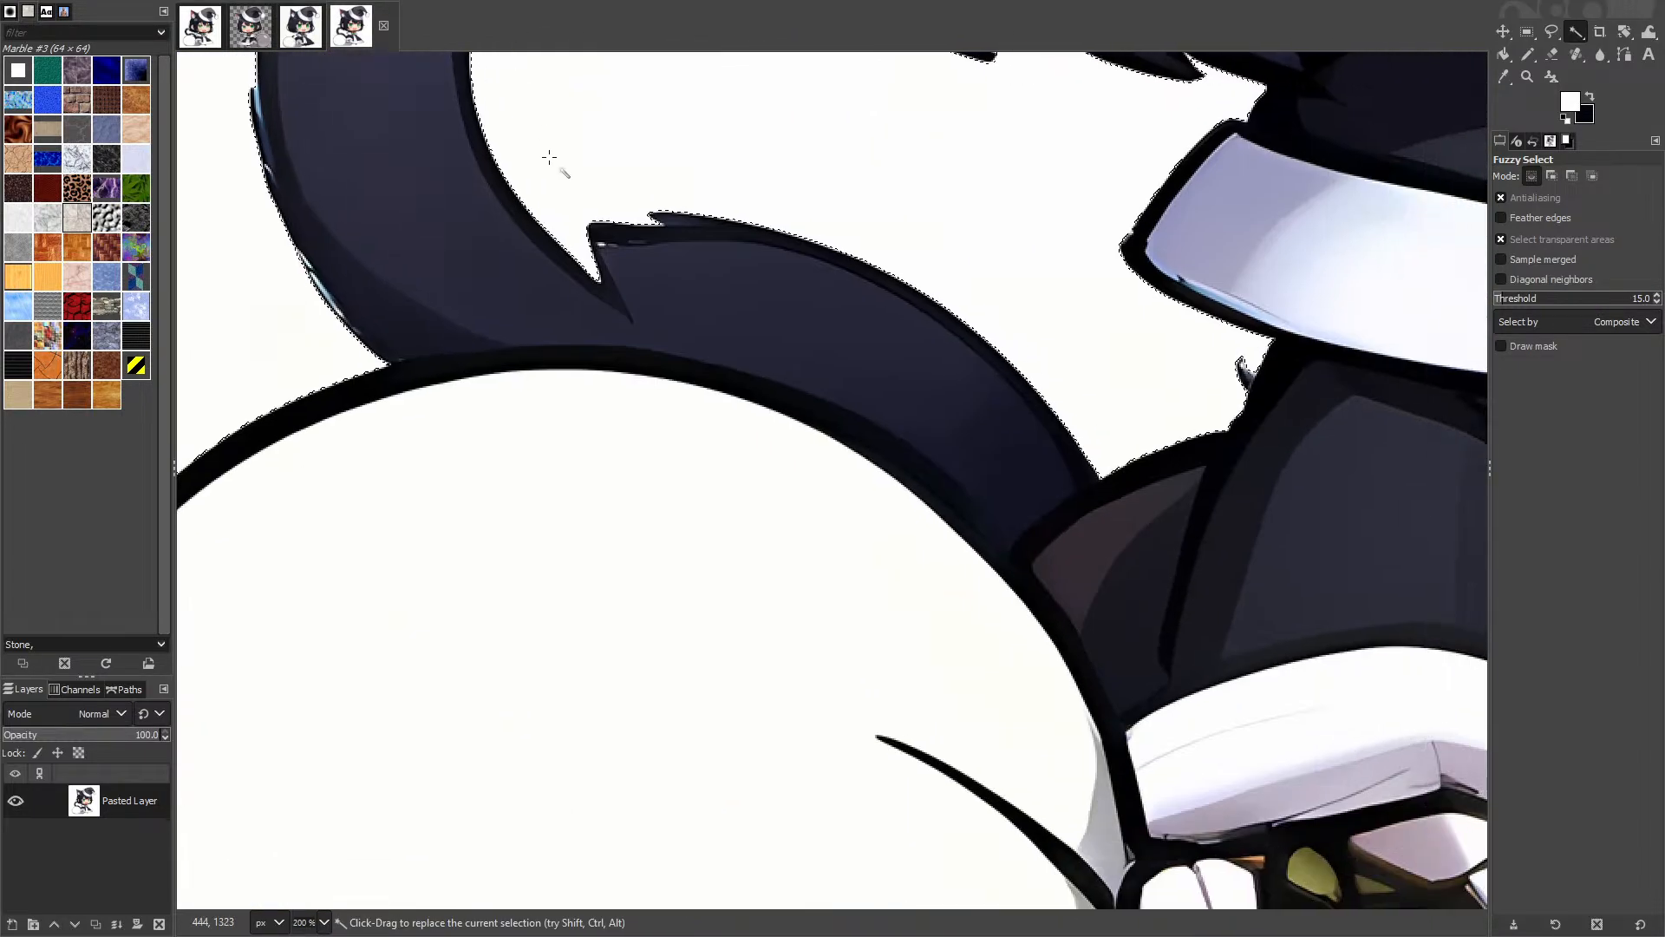
{"action": "left_click_drag", "start_coordinate": [787, 333], "coordinate": [531, 635]}
{"action": "scroll", "coordinate": [996, 343], "scroll_direction": "up", "scroll_amount": 4}
{"action": "scroll", "coordinate": [945, 475], "scroll_direction": "down", "scroll_amount": 4}
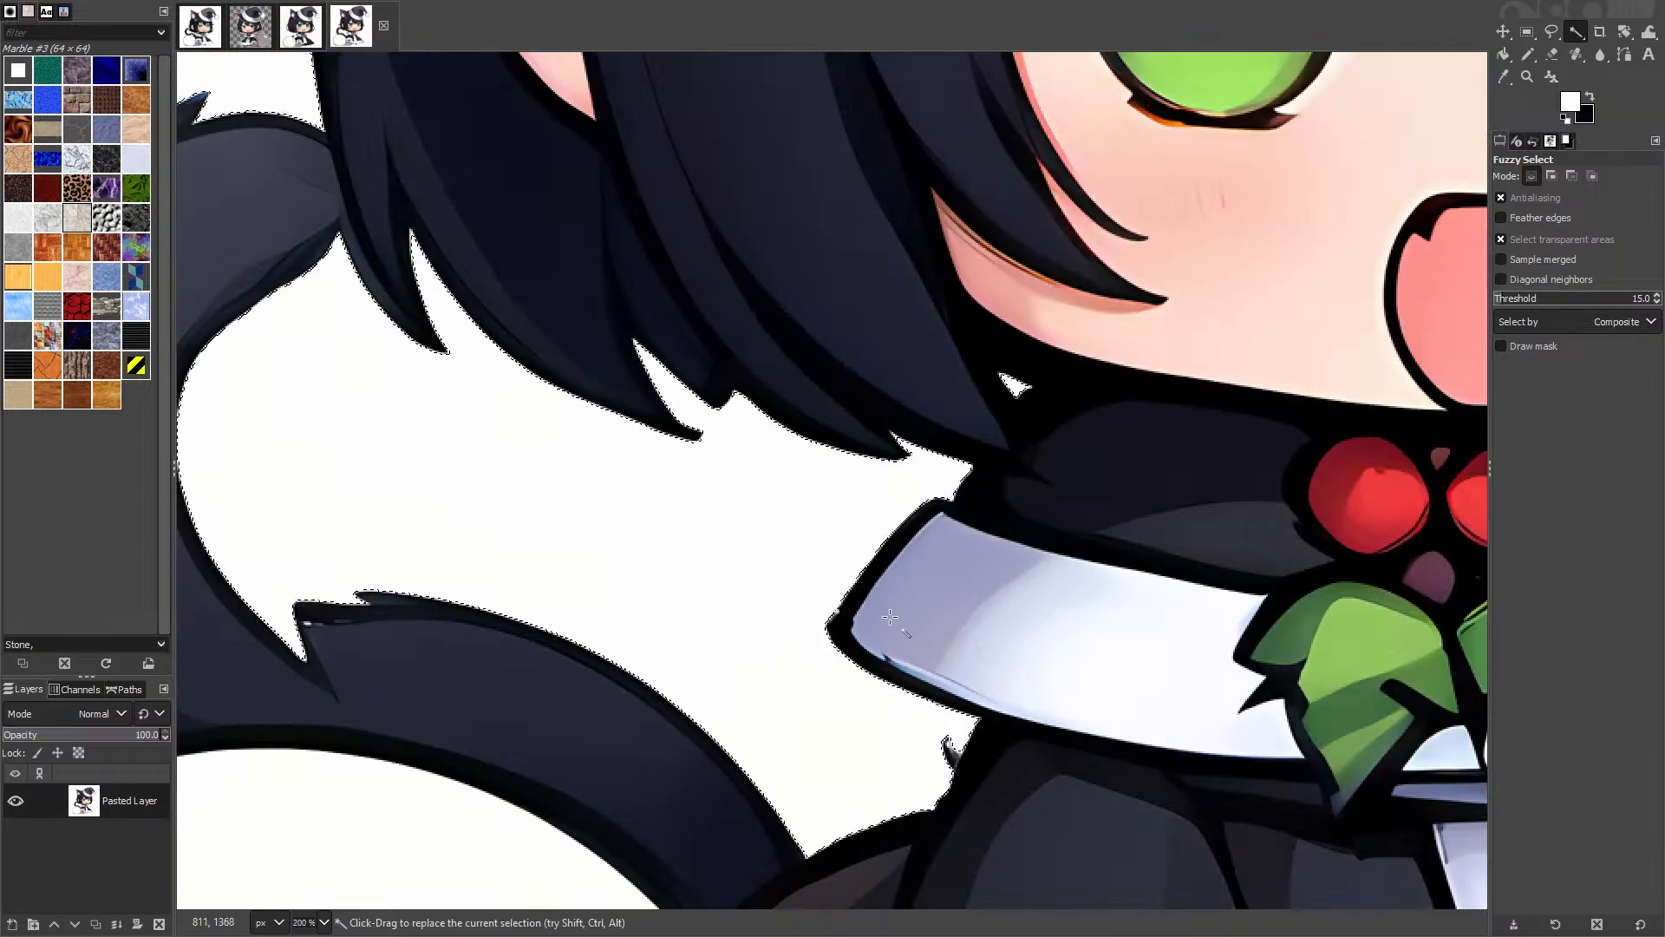
{"action": "left_click_drag", "start_coordinate": [832, 738], "coordinate": [809, 133]}
{"action": "scroll", "coordinate": [772, 516], "scroll_direction": "down", "scroll_amount": 3}
{"action": "scroll", "coordinate": [770, 562], "scroll_direction": "up", "scroll_amount": 1}
Step: Grow the background selection by 2 px and feather it by 2 px
{"action": "right_click", "coordinate": [758, 476]}
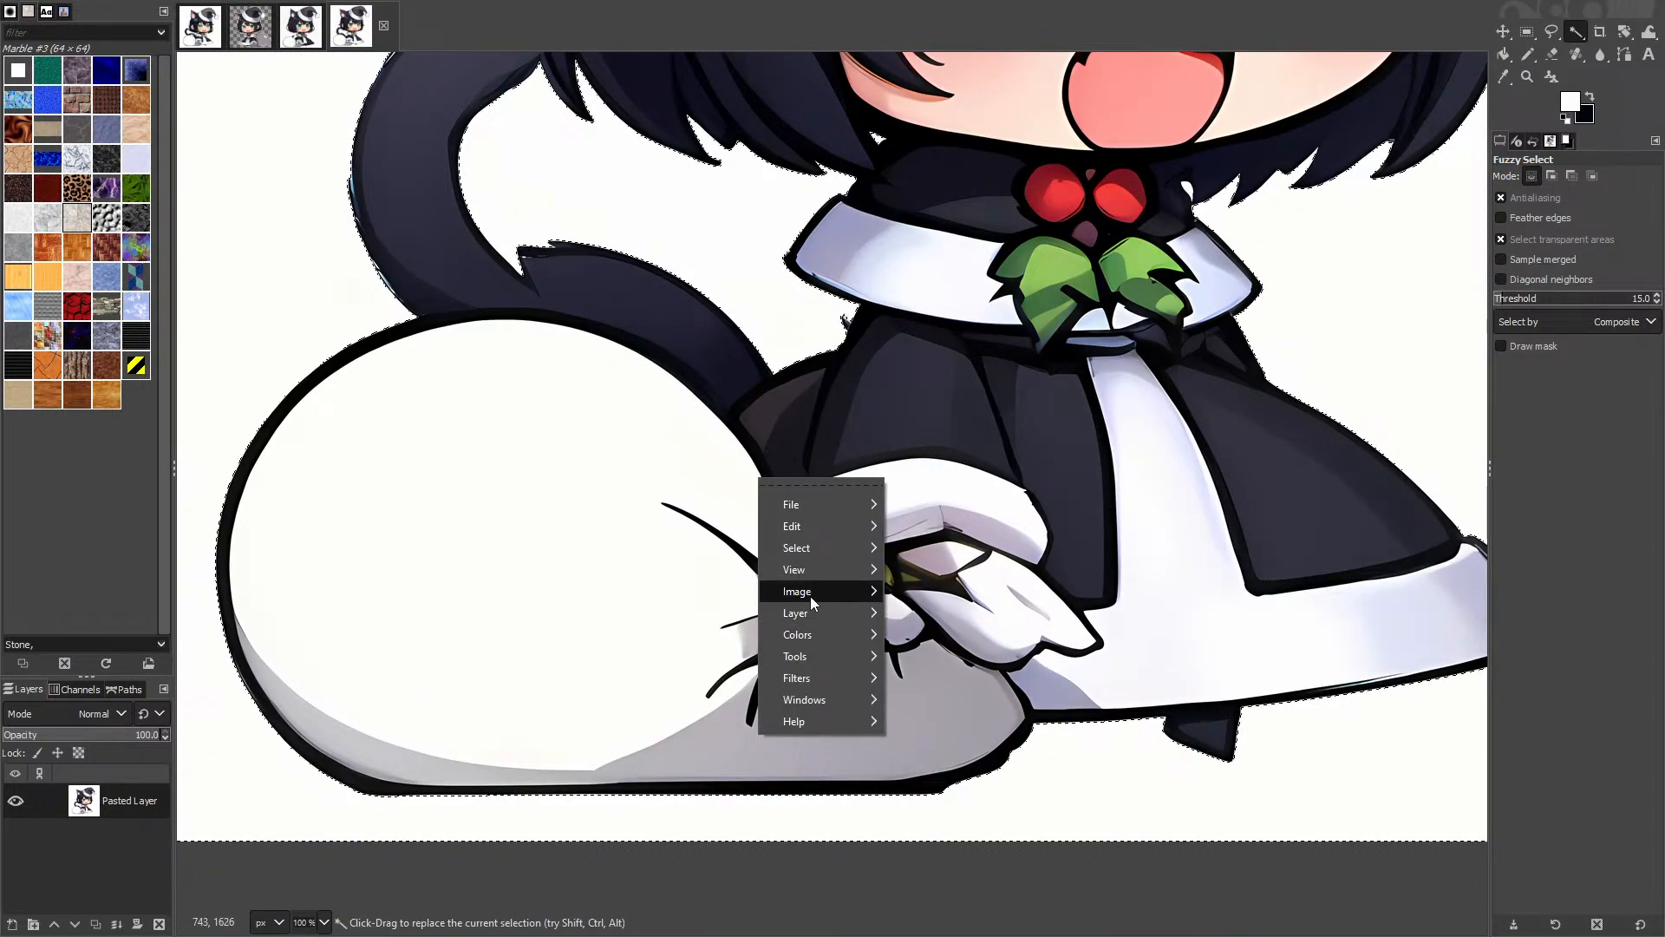
{"action": "mouse_move", "coordinate": [799, 550]}
{"action": "left_click", "coordinate": [961, 736]}
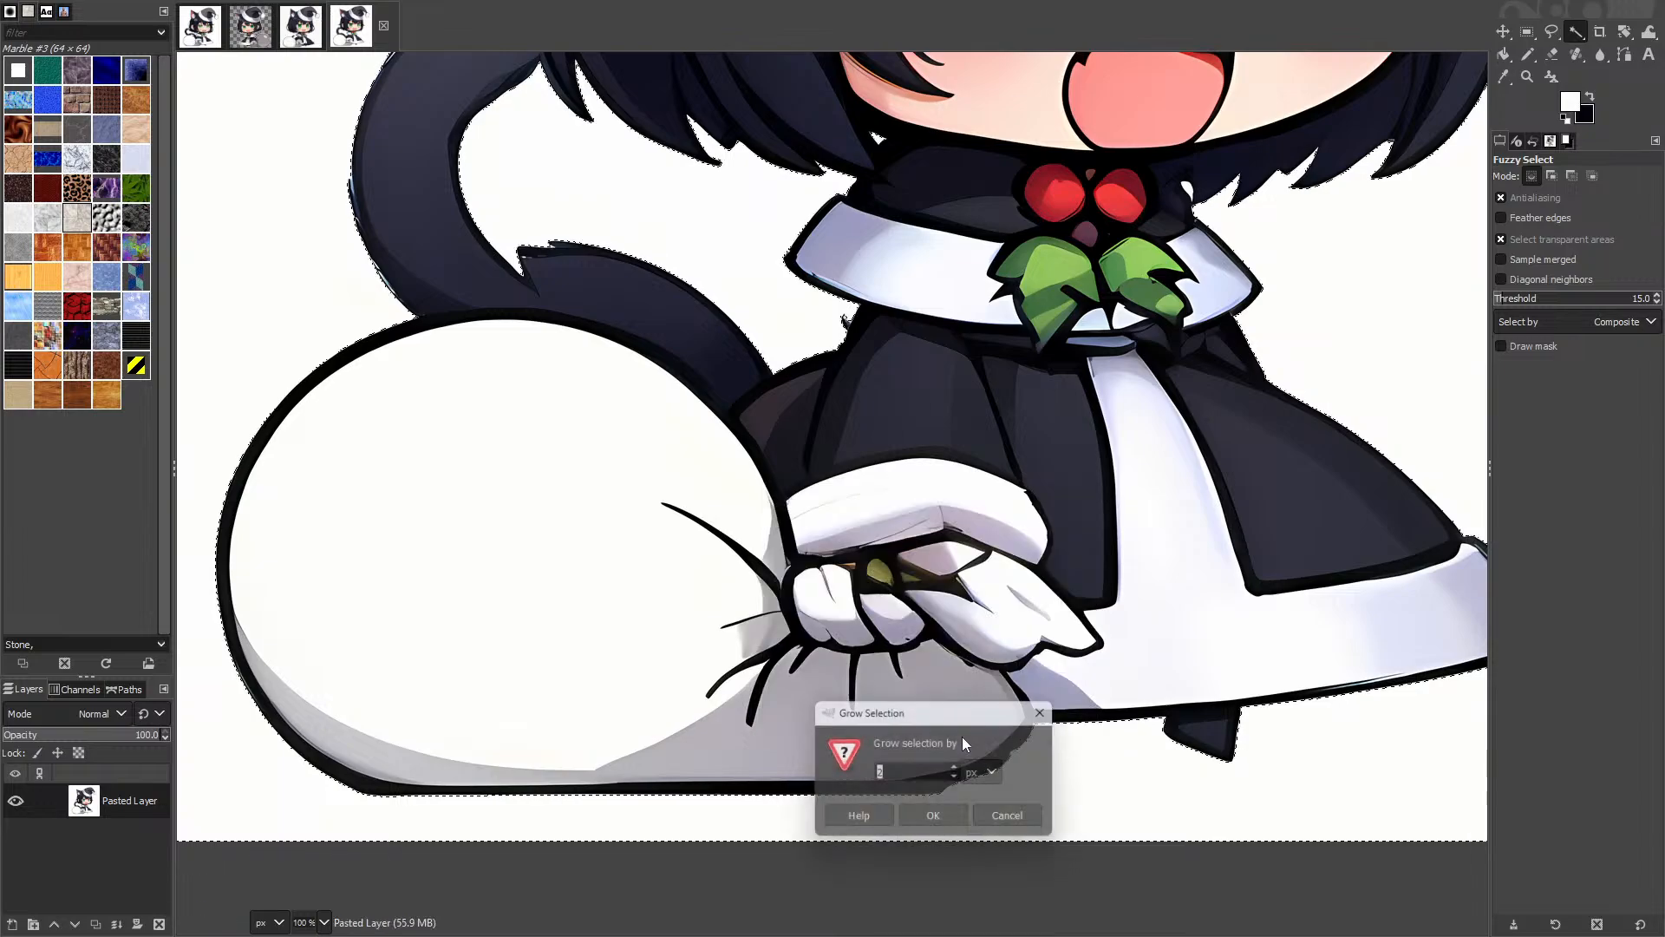
{"action": "left_click", "coordinate": [933, 815]}
{"action": "right_click", "coordinate": [829, 570]}
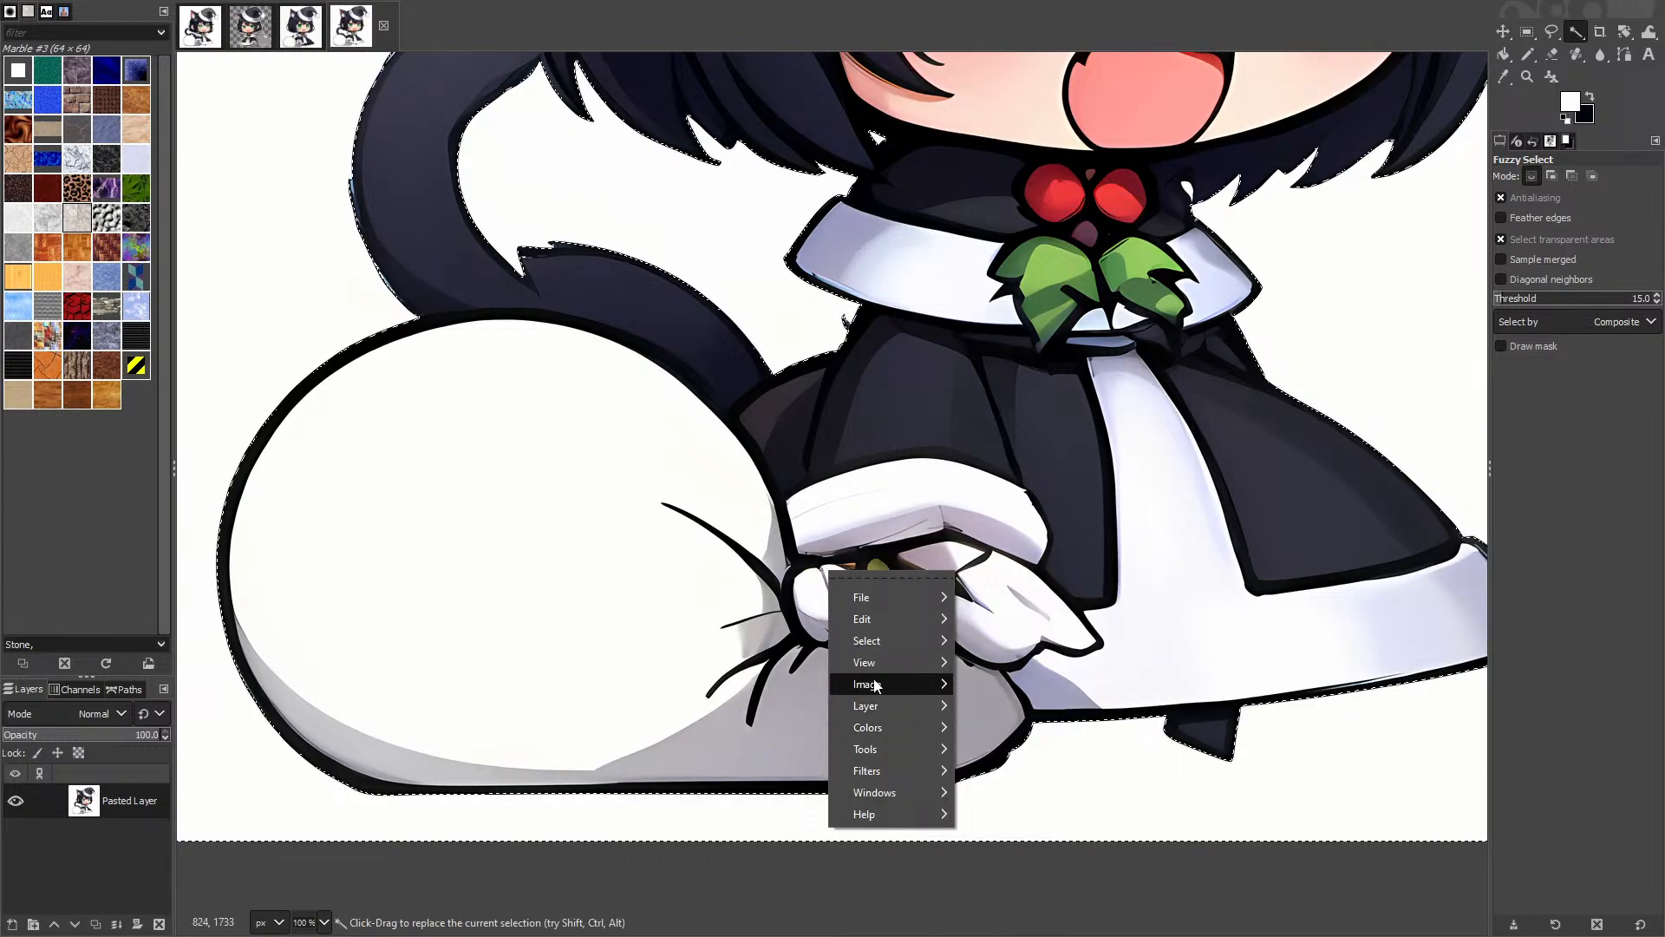
{"action": "mouse_move", "coordinate": [919, 641]}
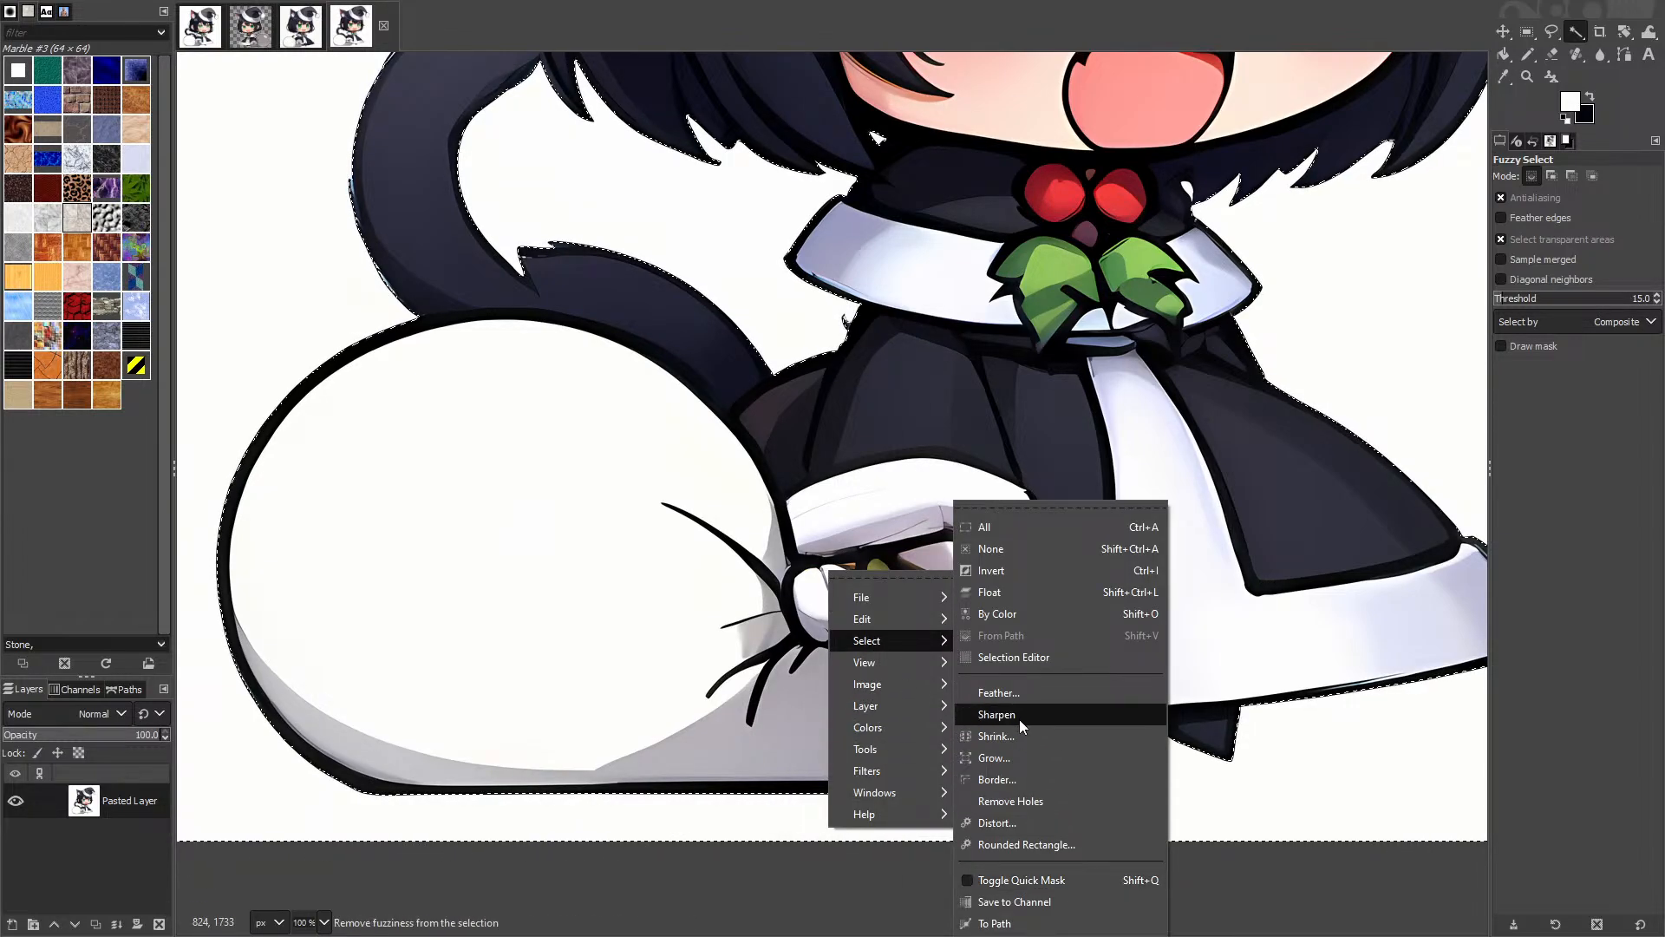
{"action": "left_click", "coordinate": [1006, 692]}
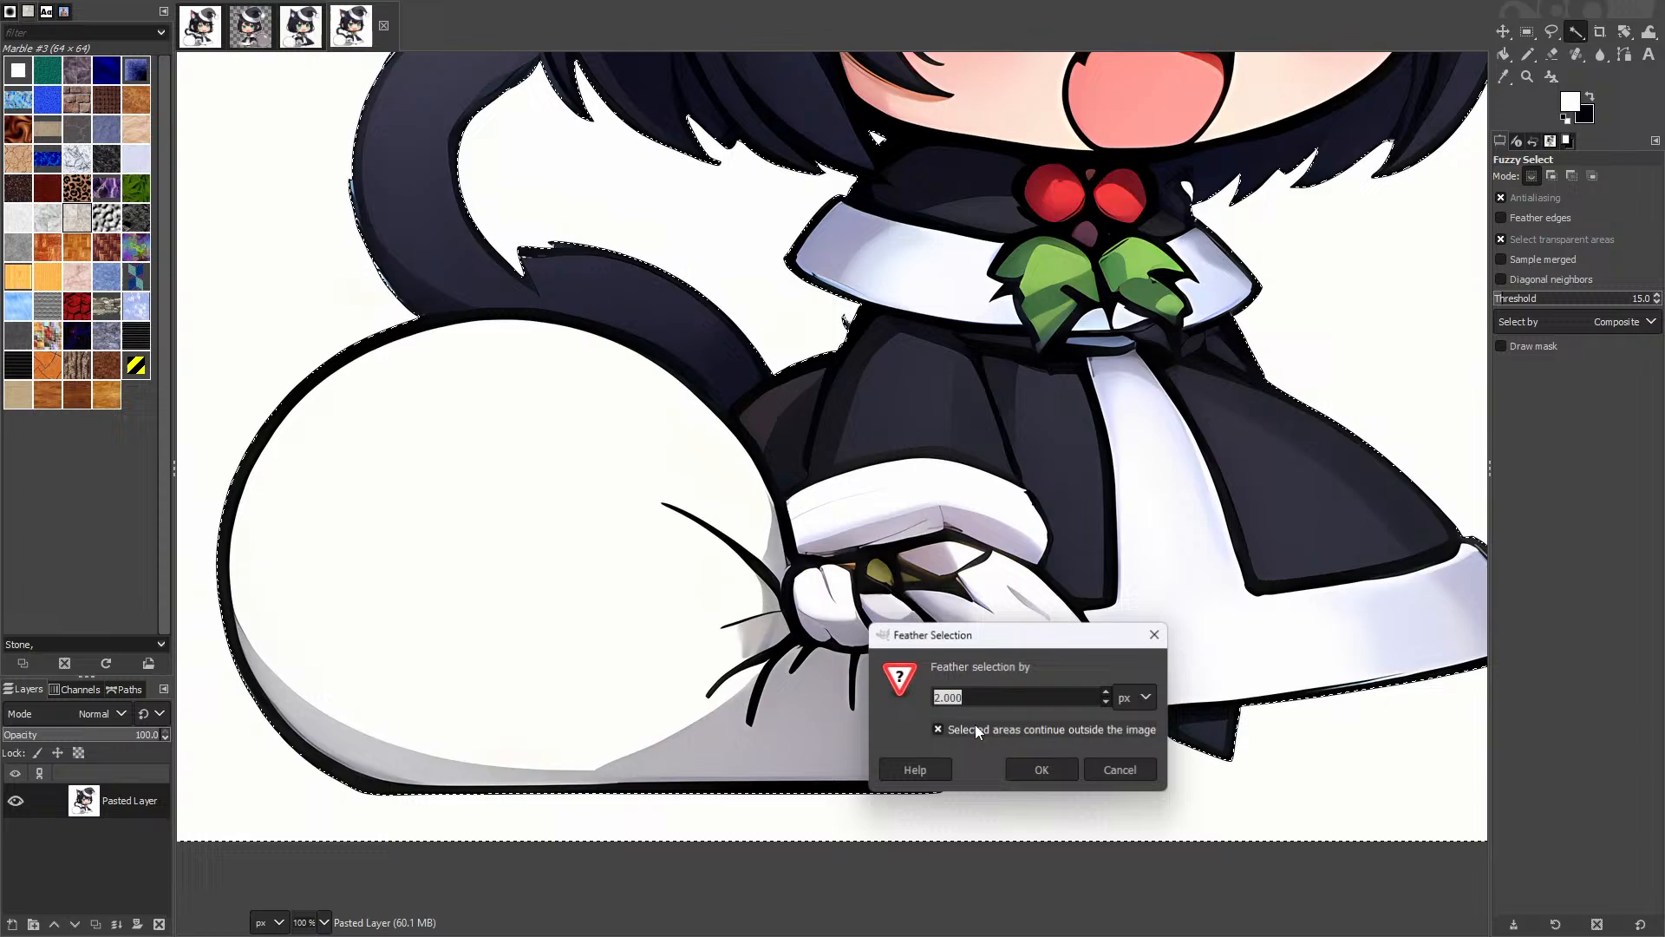
{"action": "left_click", "coordinate": [1039, 769]}
Step: Delete the white background and clear the selection
{"action": "key", "text": "Delete"}
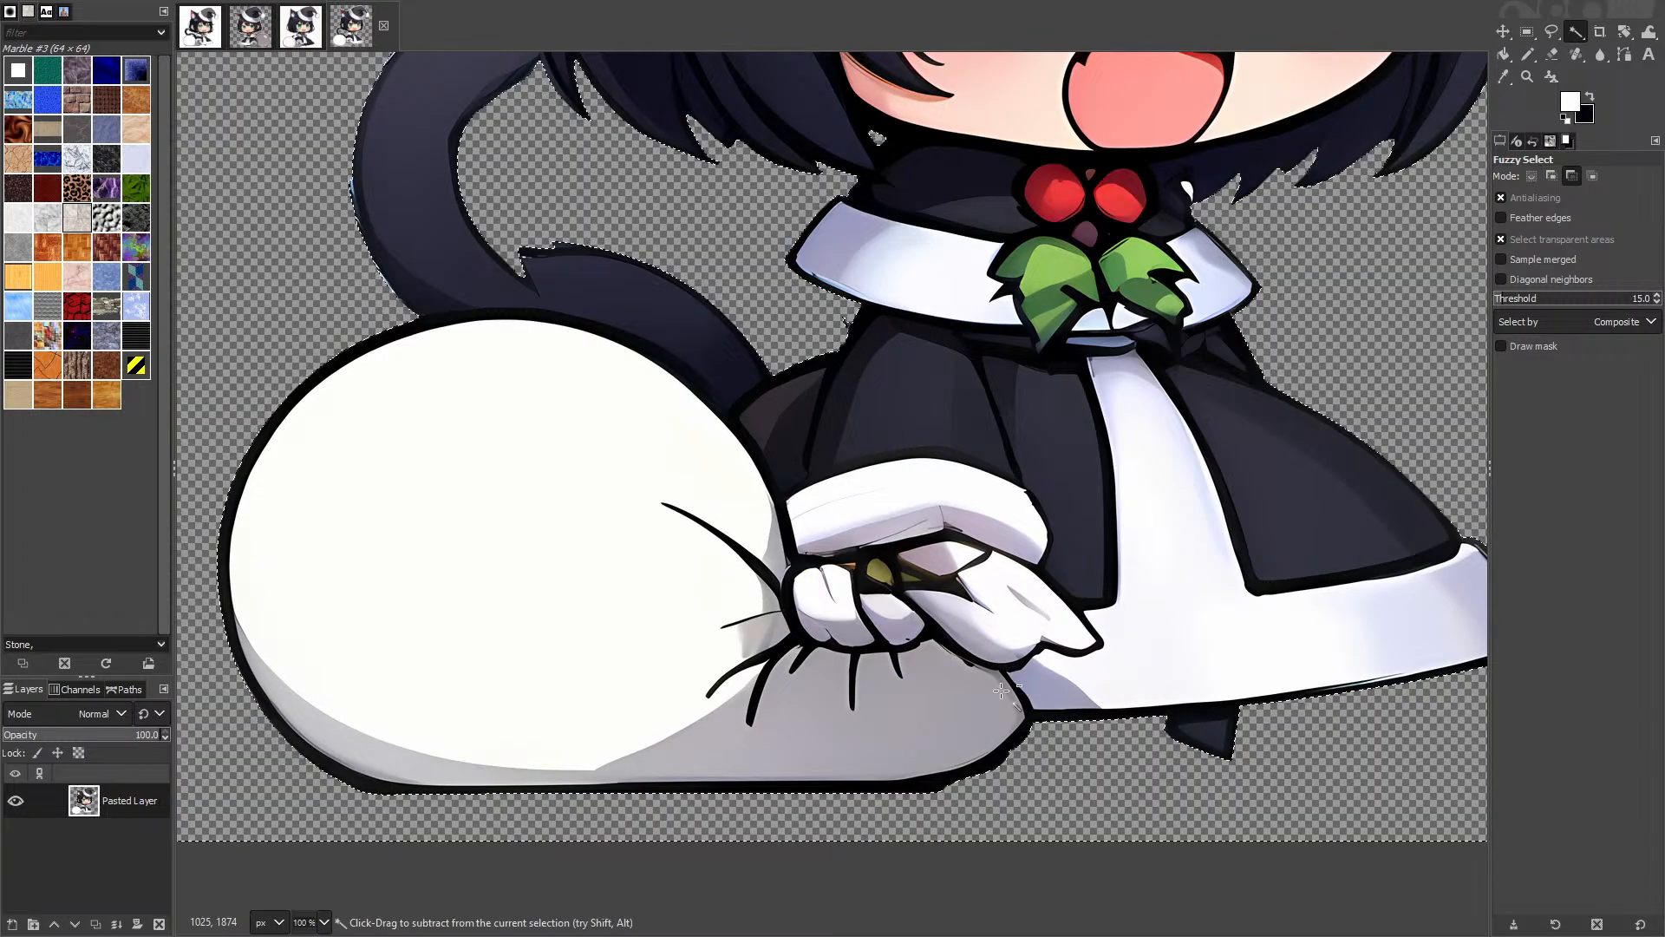
{"action": "key", "text": "ctrl+shift+a"}
{"action": "scroll", "coordinate": [639, 436], "scroll_direction": "up", "scroll_amount": 6}
Step: Scale the image to 1024 × 1024 pixels with the chain linked, then zoom back
{"action": "scroll", "coordinate": [638, 436], "scroll_direction": "up", "scroll_amount": 2}
{"action": "scroll", "coordinate": [638, 435], "scroll_direction": "right", "scroll_amount": 2}
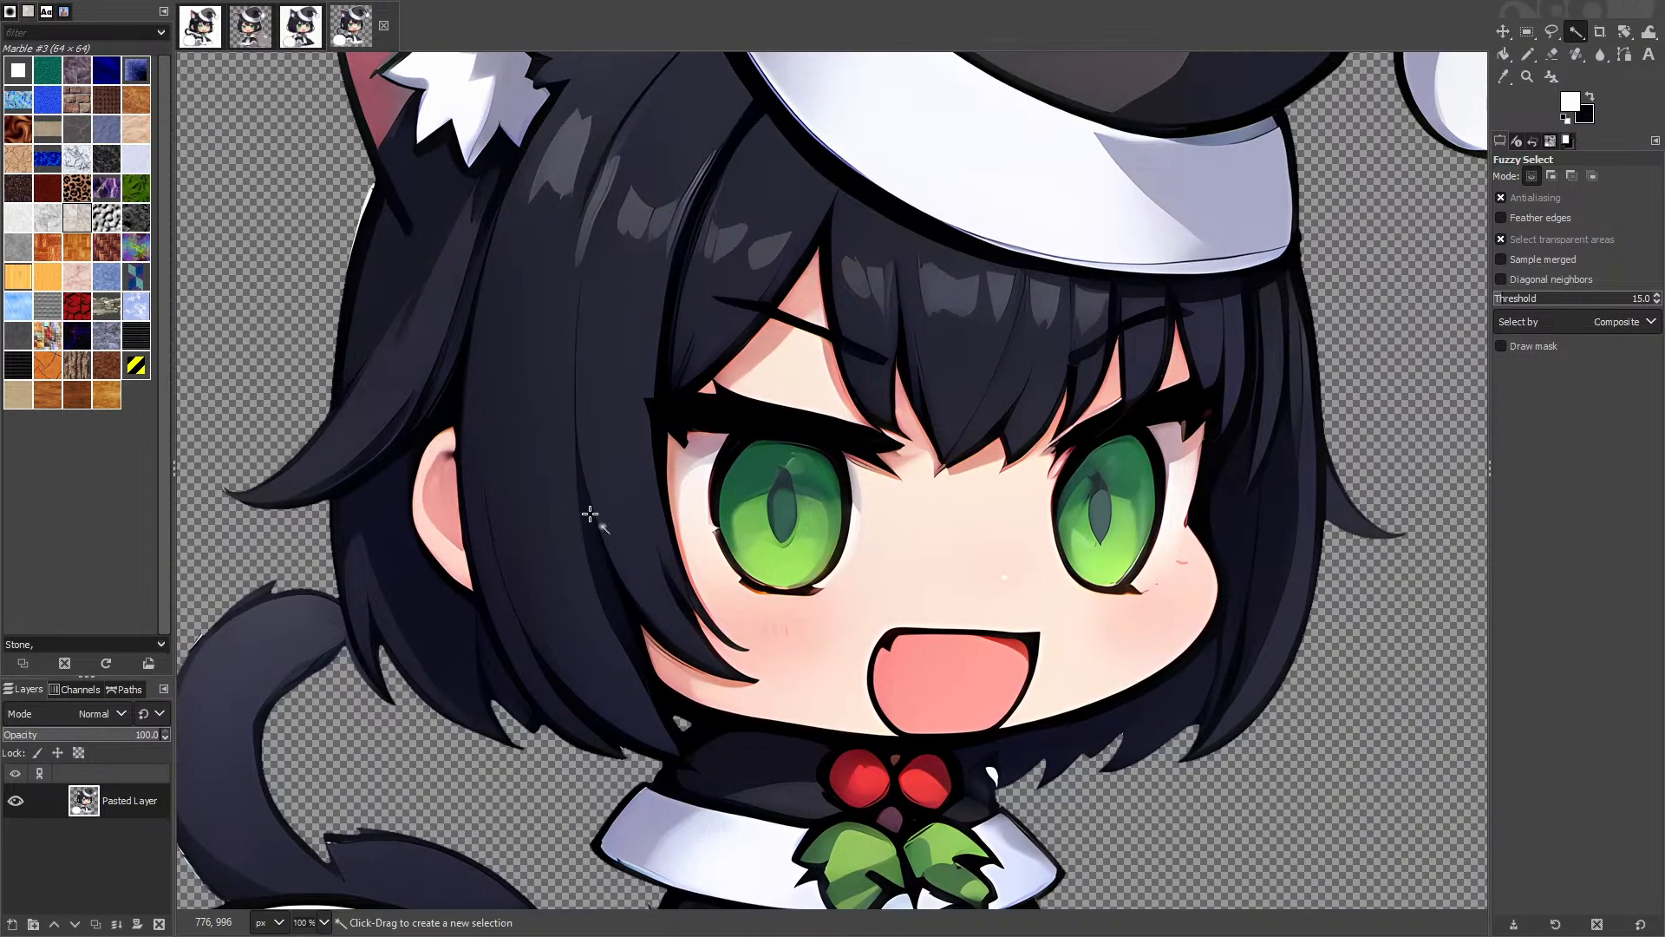
{"action": "right_click", "coordinate": [593, 518]}
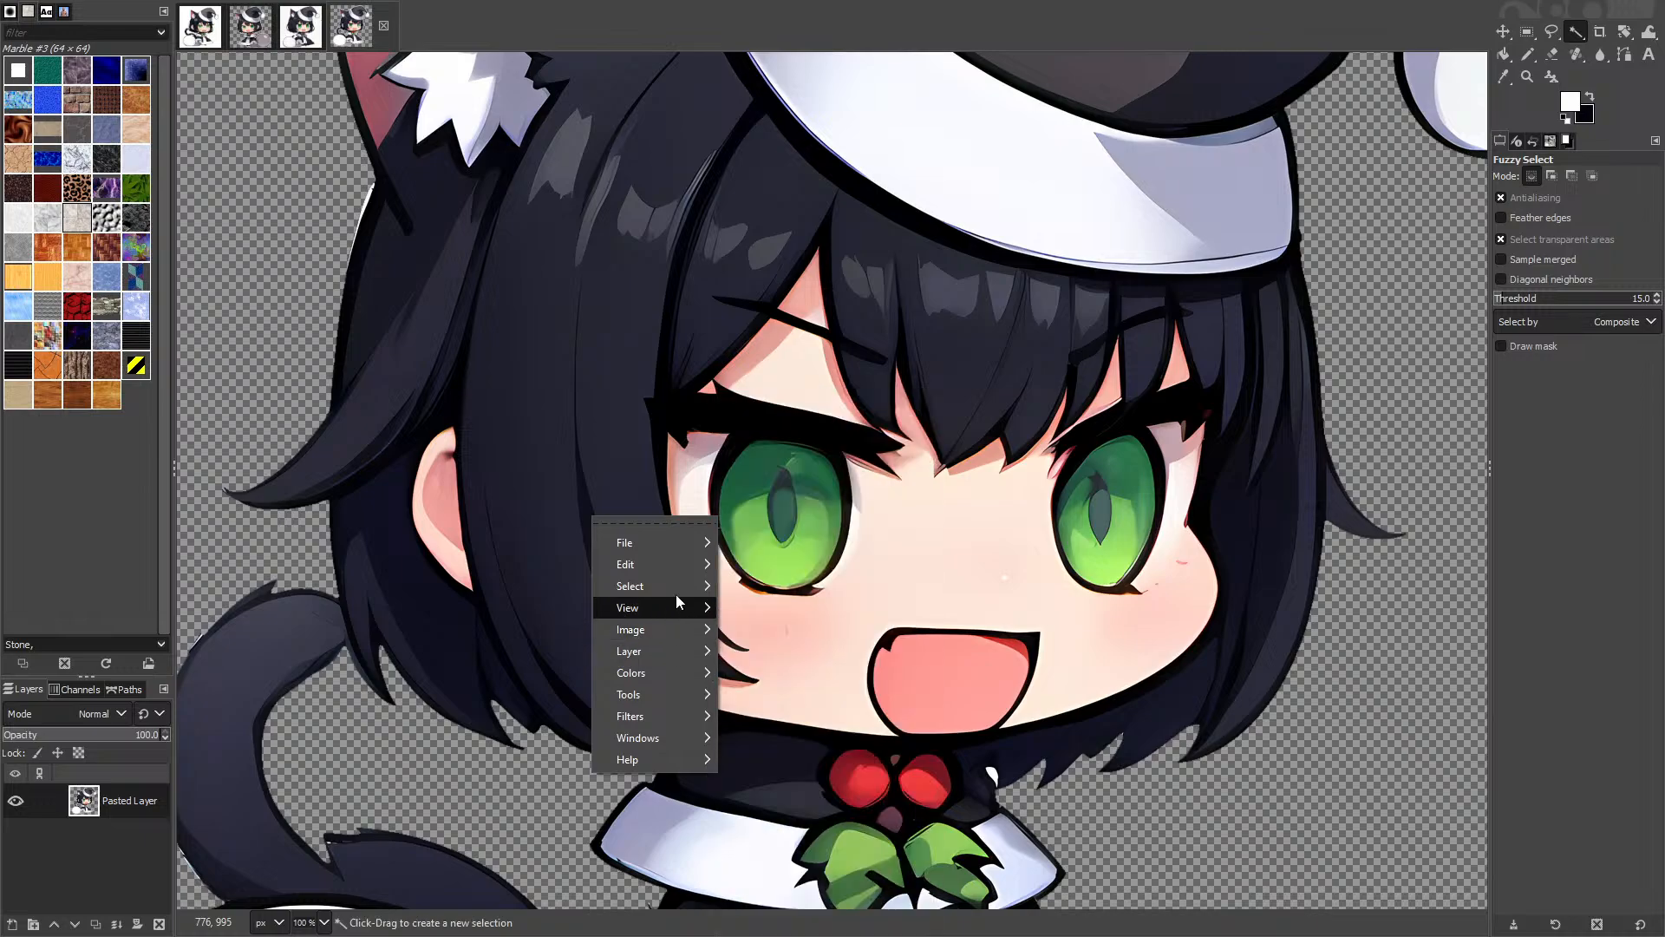
{"action": "mouse_move", "coordinate": [654, 633]}
{"action": "left_click", "coordinate": [755, 628]}
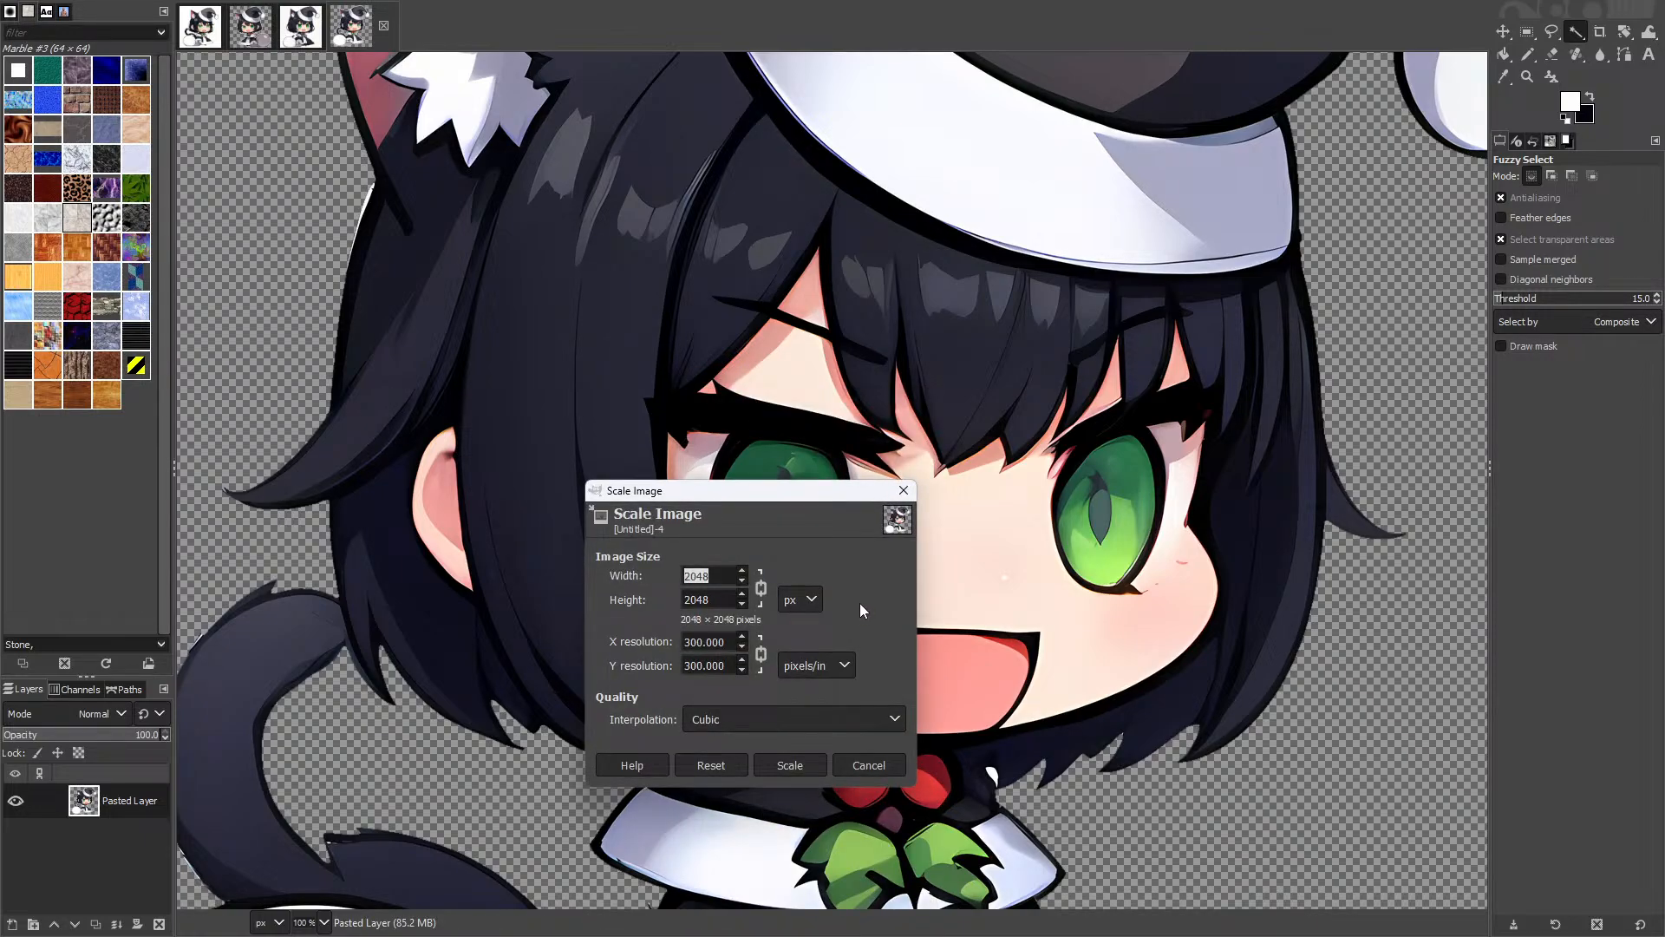
{"action": "type", "text": "1024"}
{"action": "key", "text": "Tab"}
{"action": "left_click", "coordinate": [791, 767]}
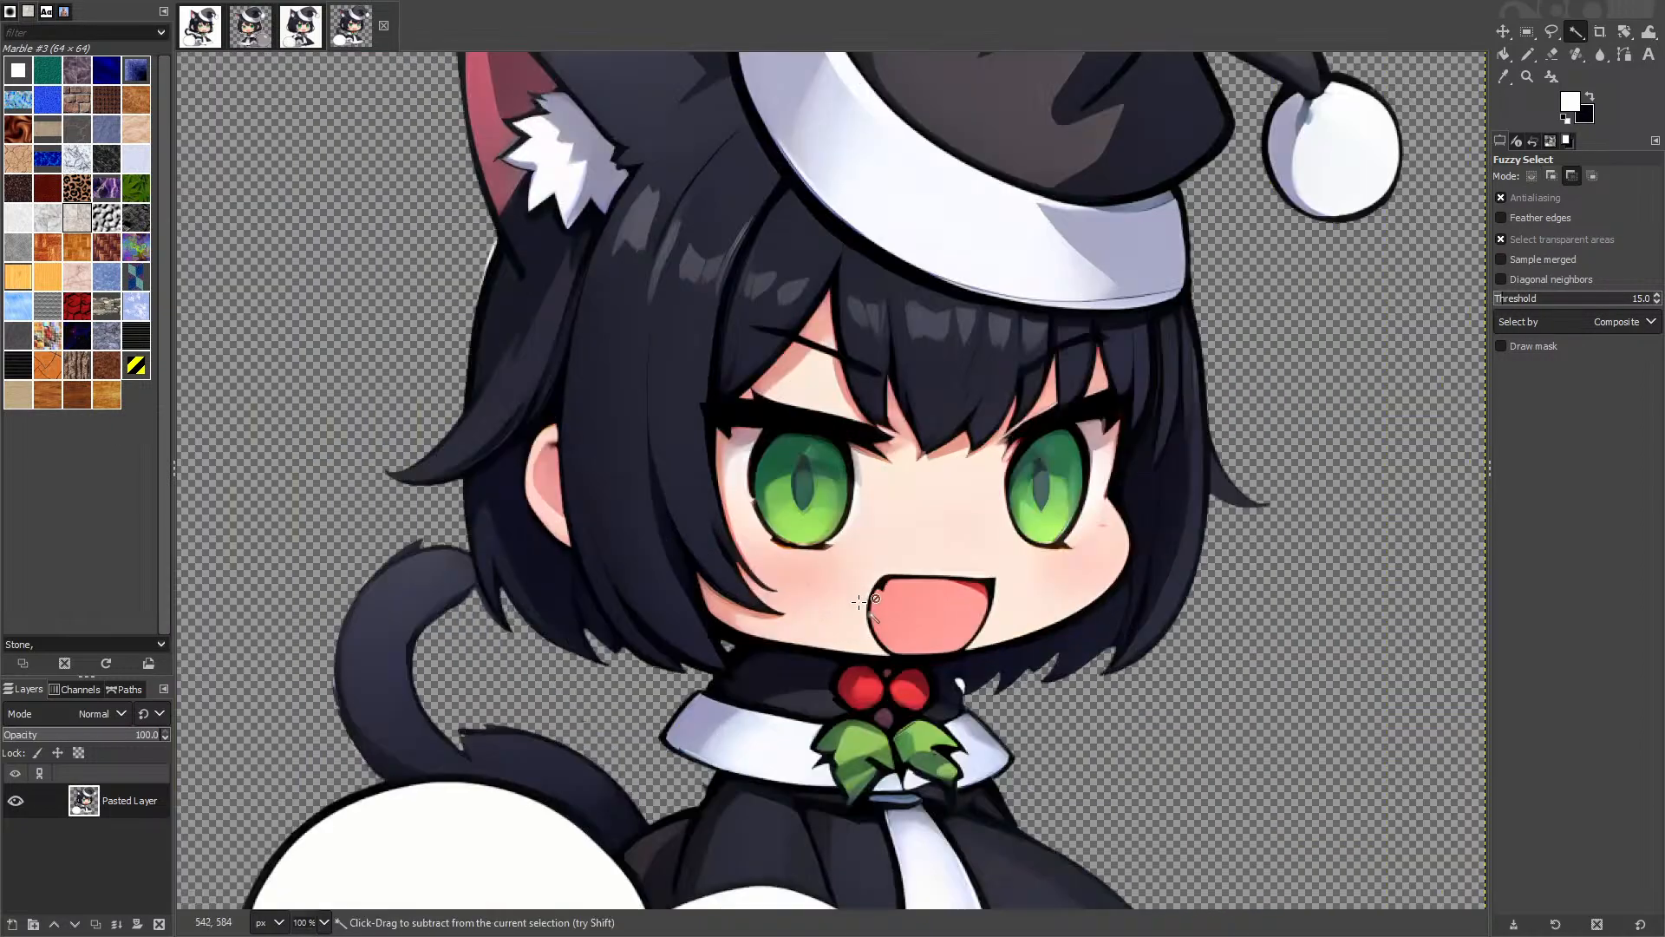
{"action": "scroll", "coordinate": [970, 542], "scroll_direction": "up", "scroll_amount": 3}
{"action": "scroll", "coordinate": [971, 542], "scroll_direction": "down", "scroll_amount": 3}
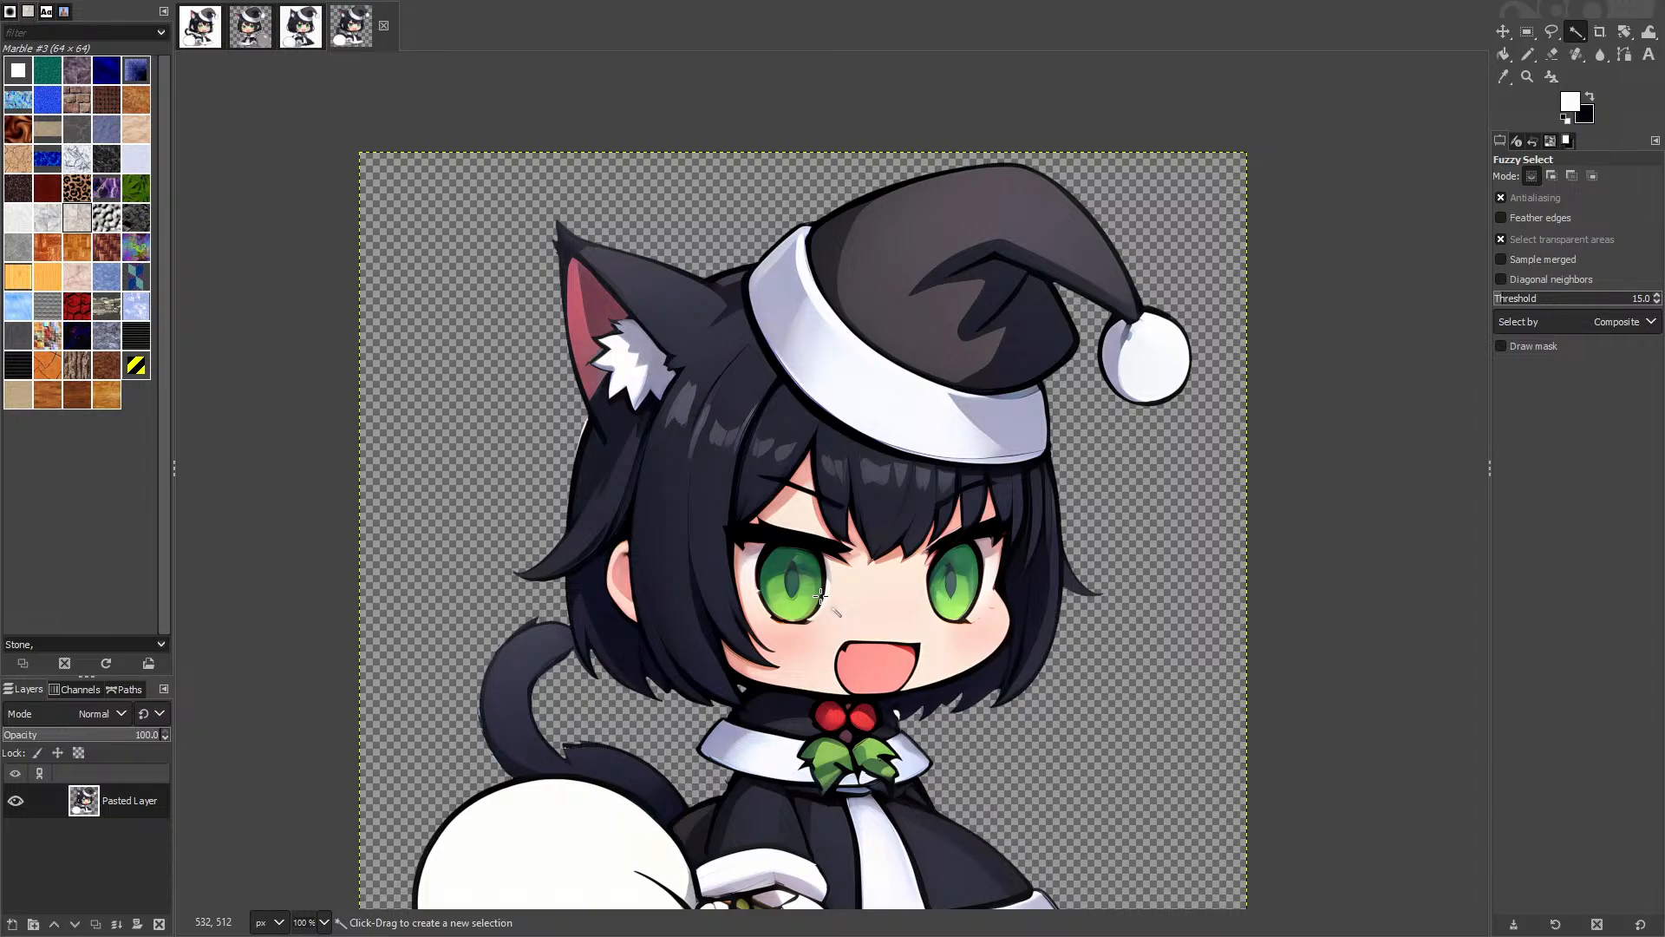
Step: On Desktop 1, search '!gi fortnite chapter 5' from a new Firefox private window
{"action": "key", "text": "super+Tab"}
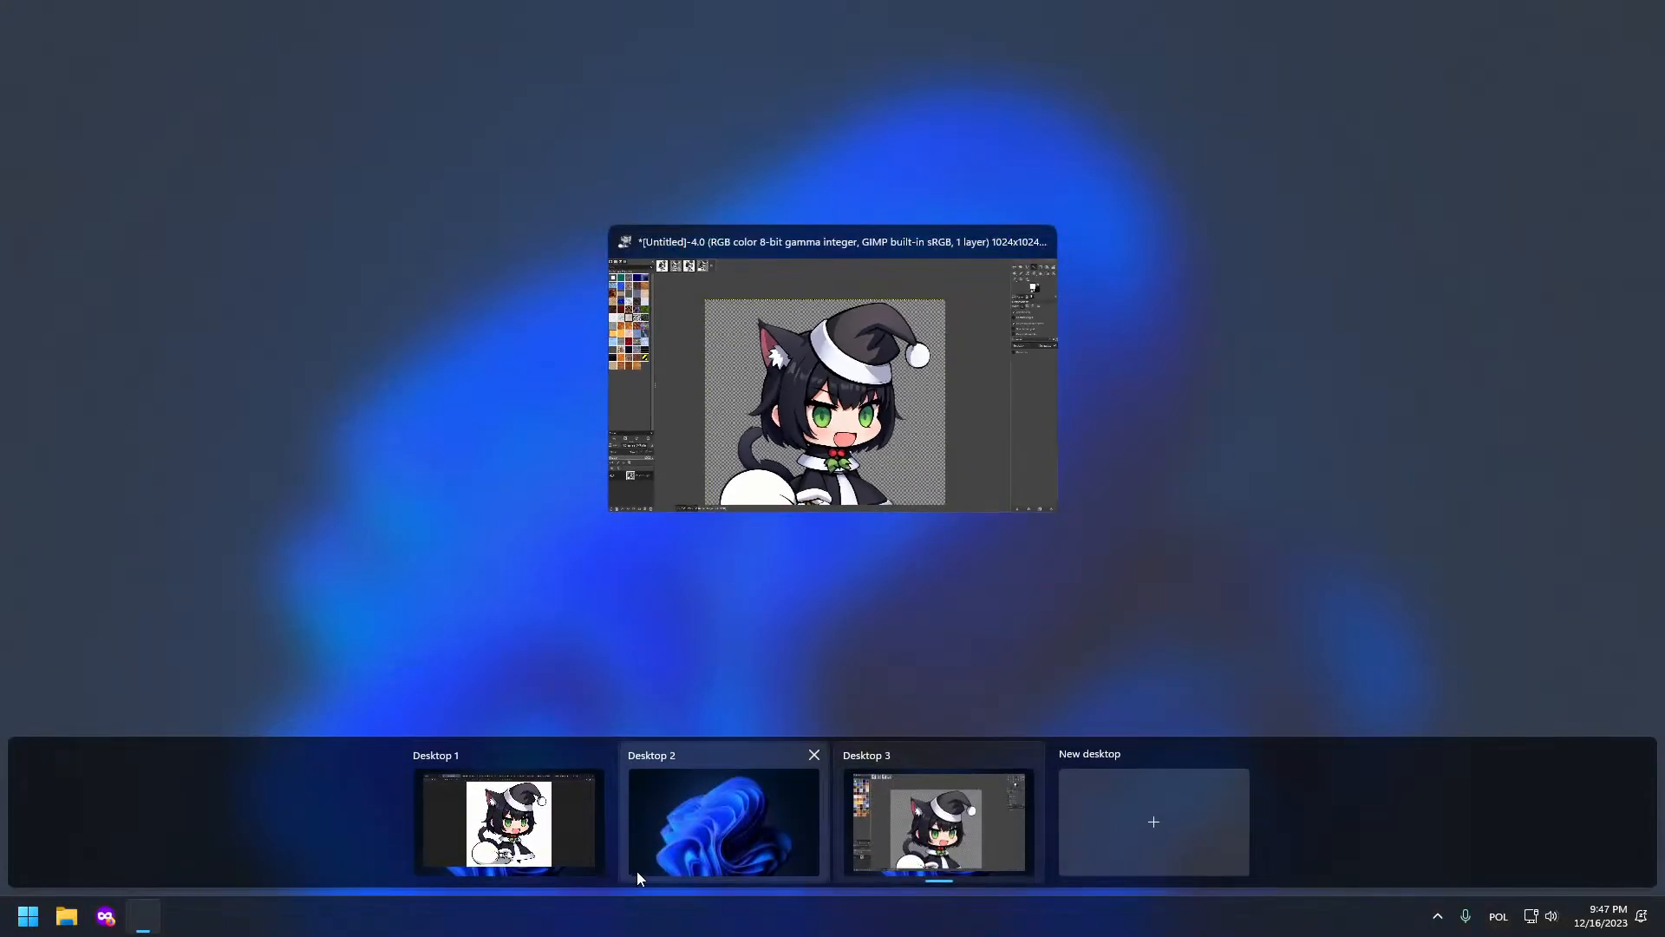
{"action": "left_click", "coordinate": [539, 828]}
{"action": "key", "text": "ctrl+shift+p"}
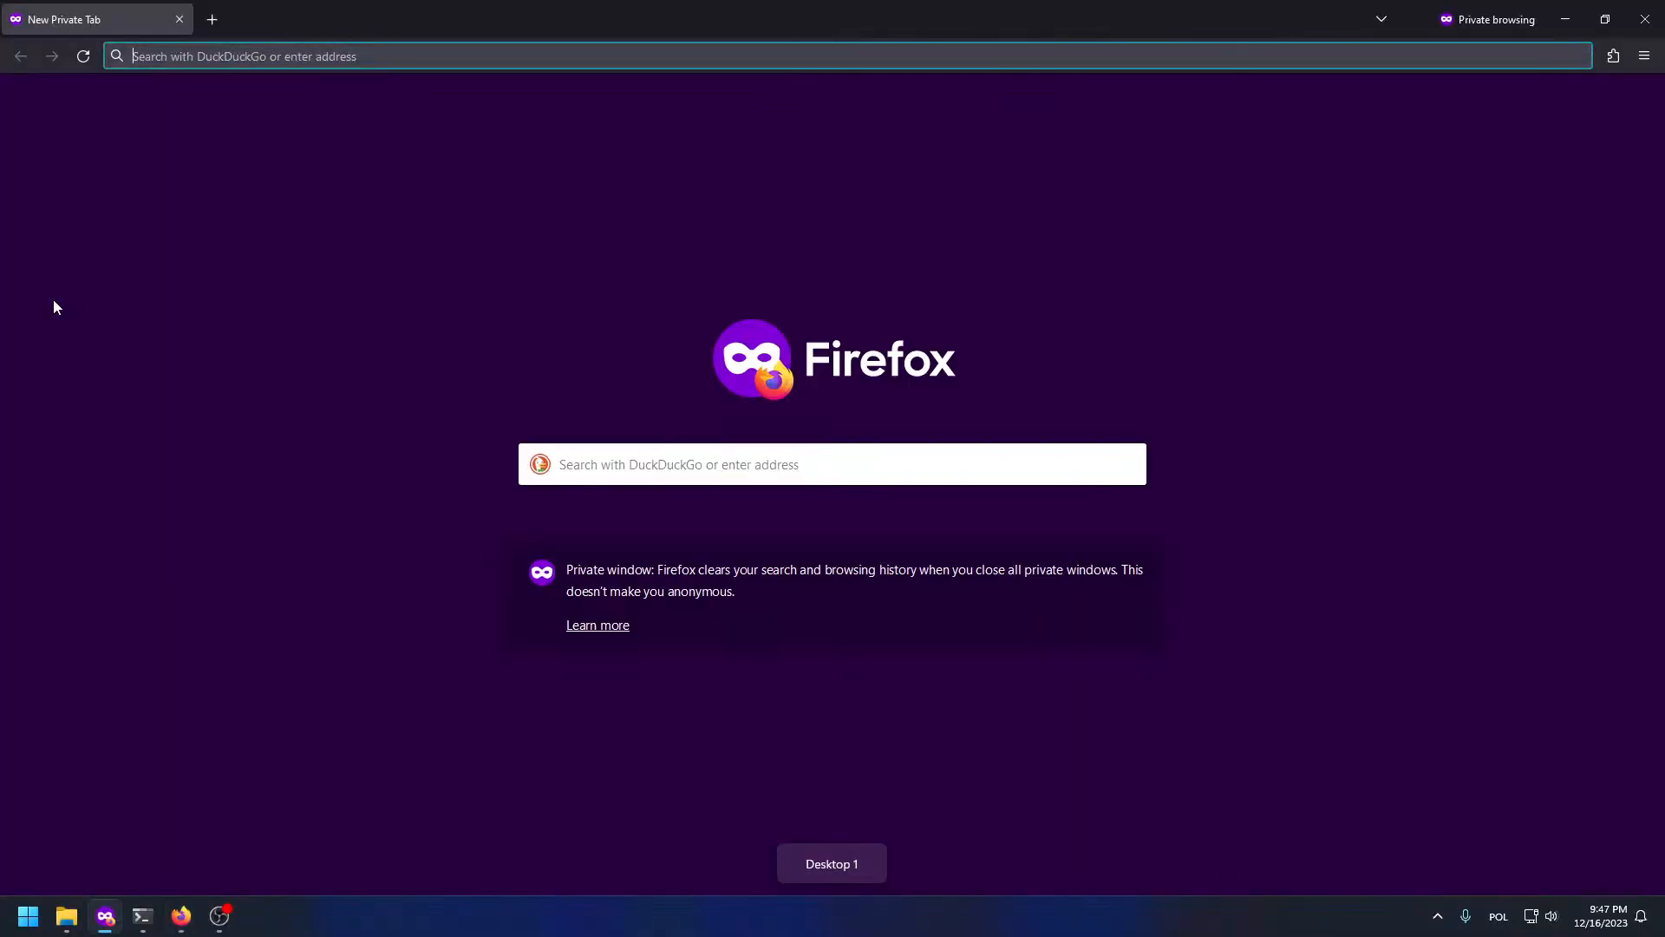
{"action": "key", "text": "ctrl+l"}
{"action": "type", "text": "!gi "}
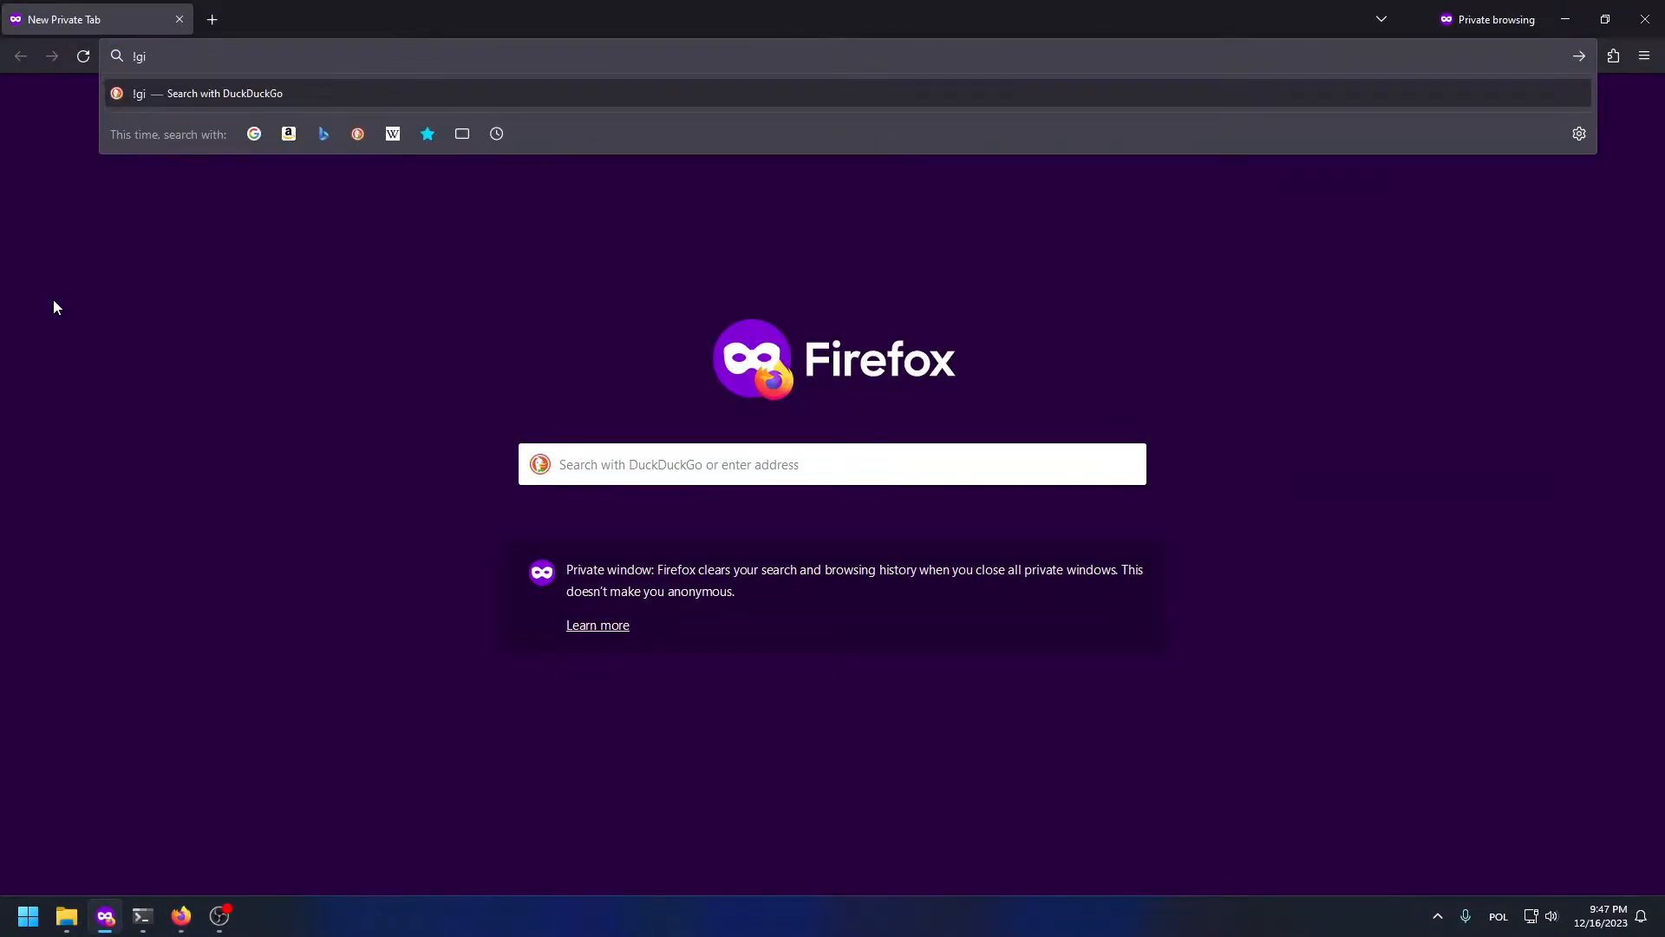
{"action": "type", "text": "fortnite c"}
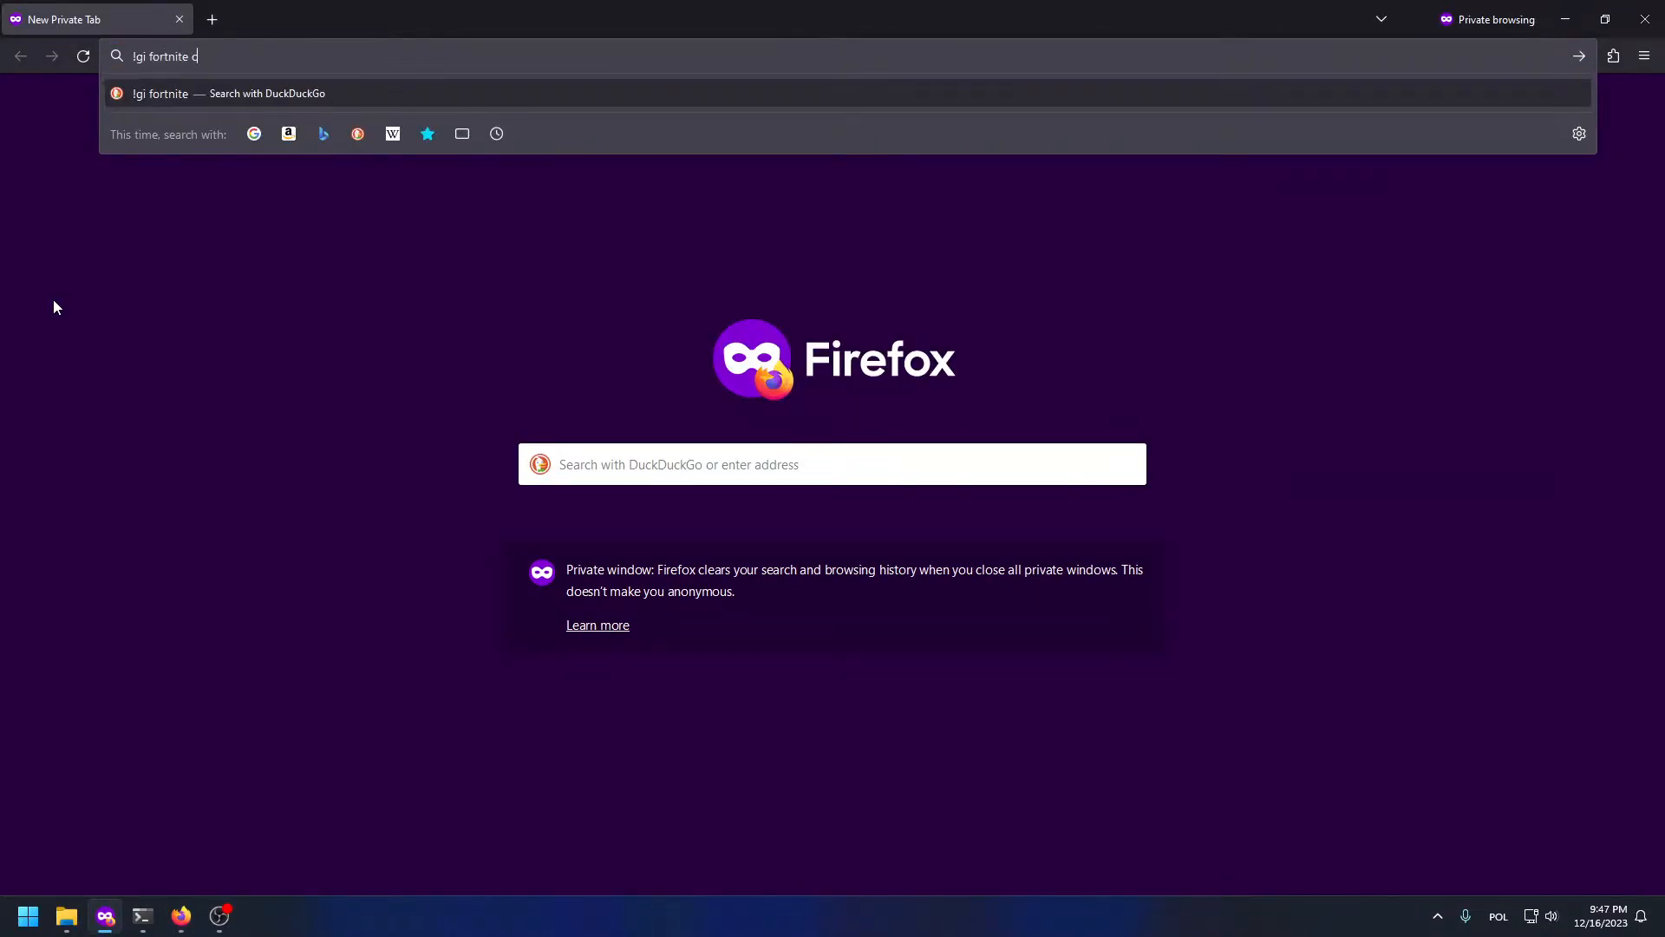
{"action": "type", "text": "hapter 5"}
{"action": "key", "text": "Return"}
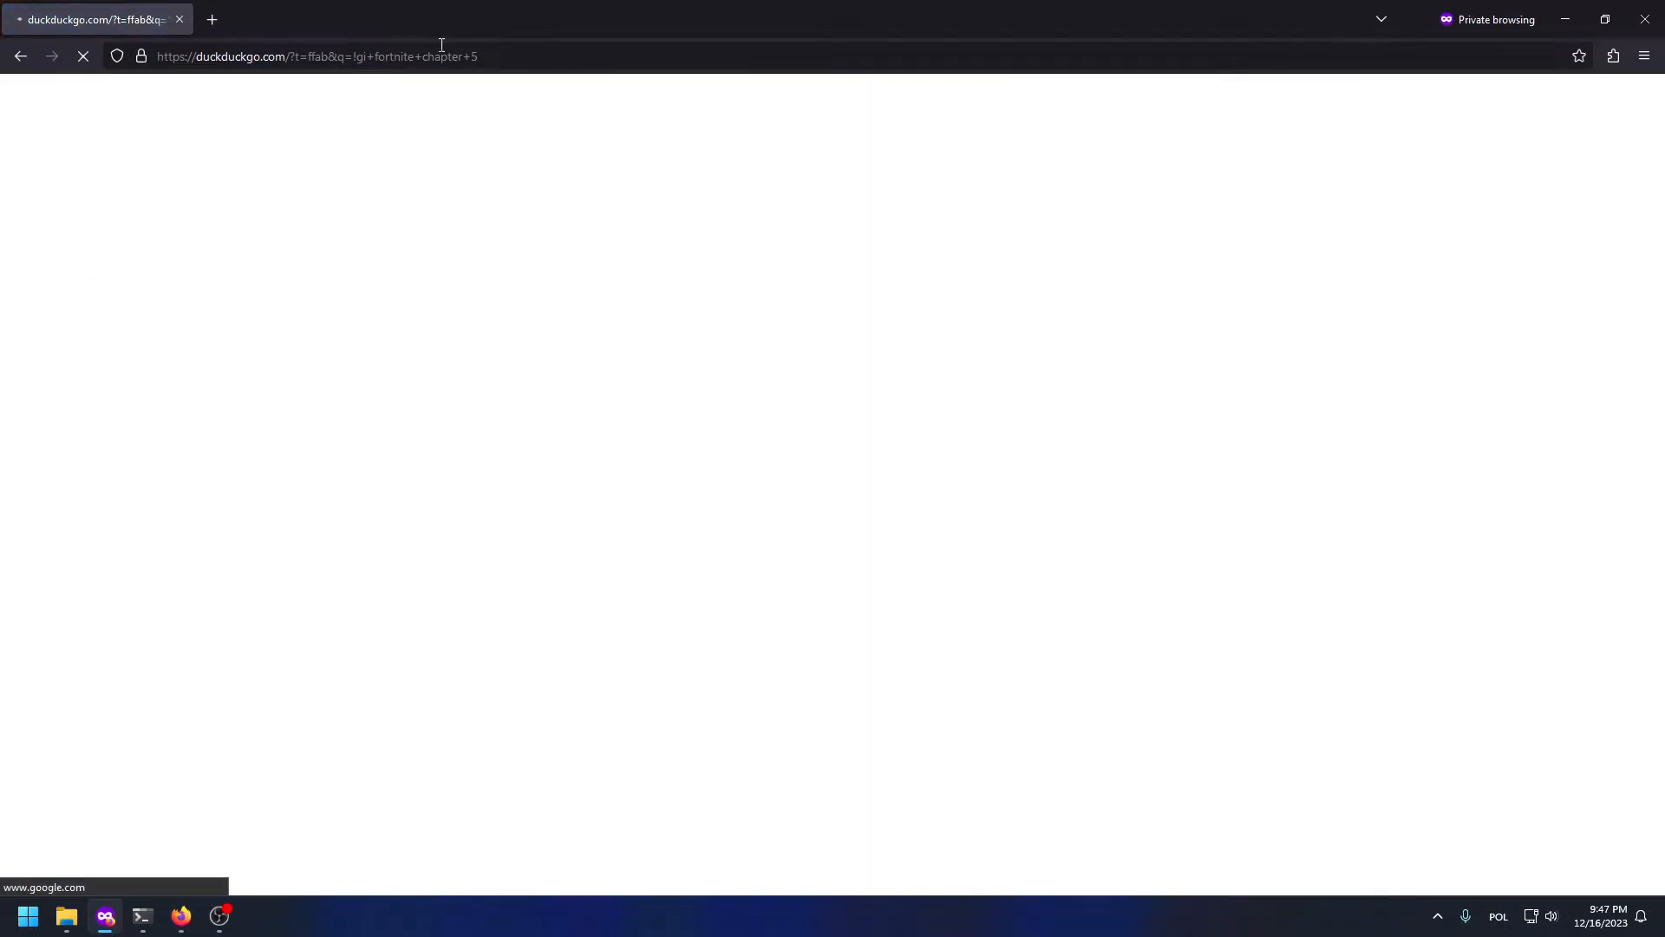
Step: Reject cookies and open the GameLeap Fortnite Chapter 5 image full-size in a new tab
{"action": "left_click", "coordinate": [707, 774]}
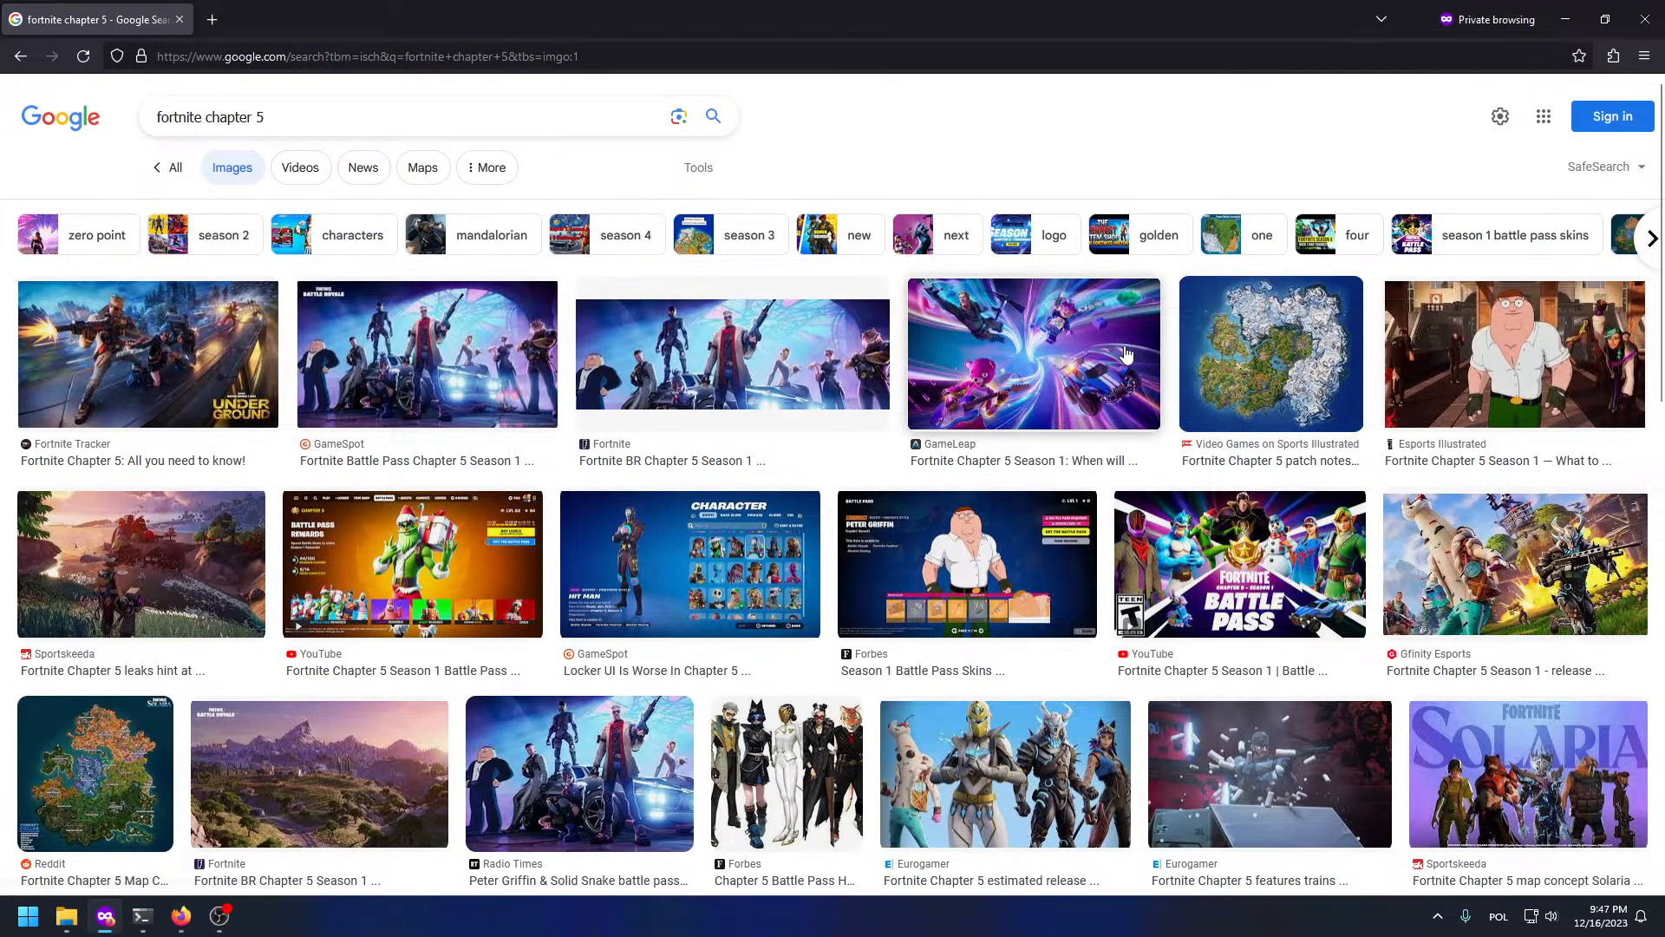
{"action": "left_click", "coordinate": [1121, 356]}
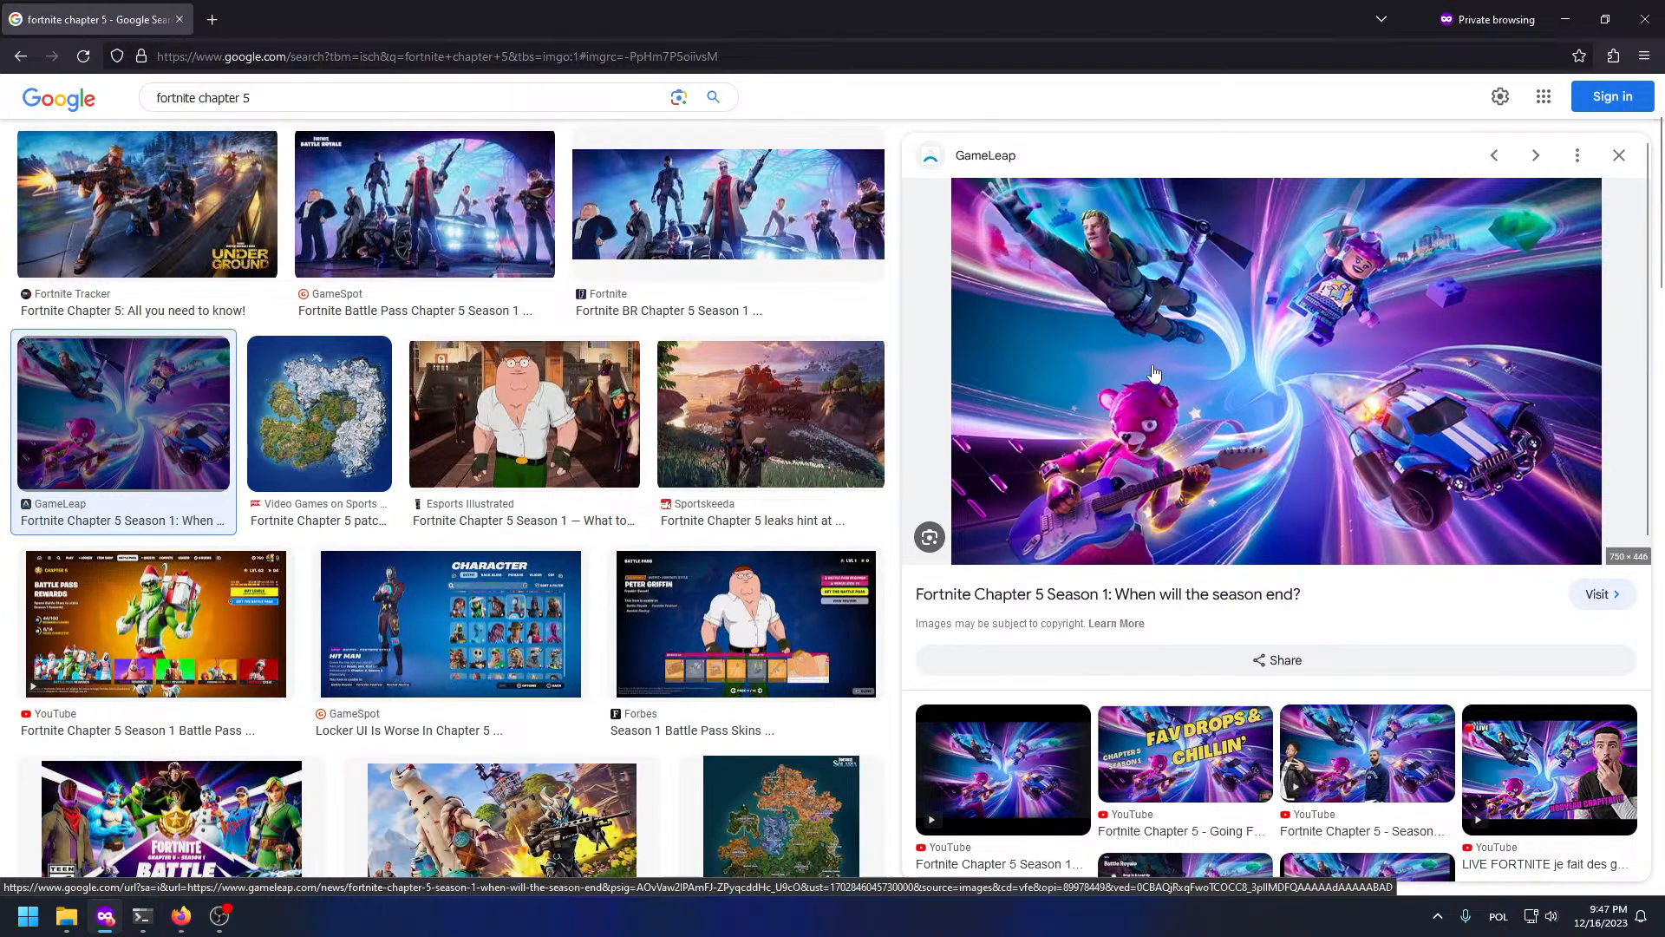
{"action": "right_click", "coordinate": [1156, 370]}
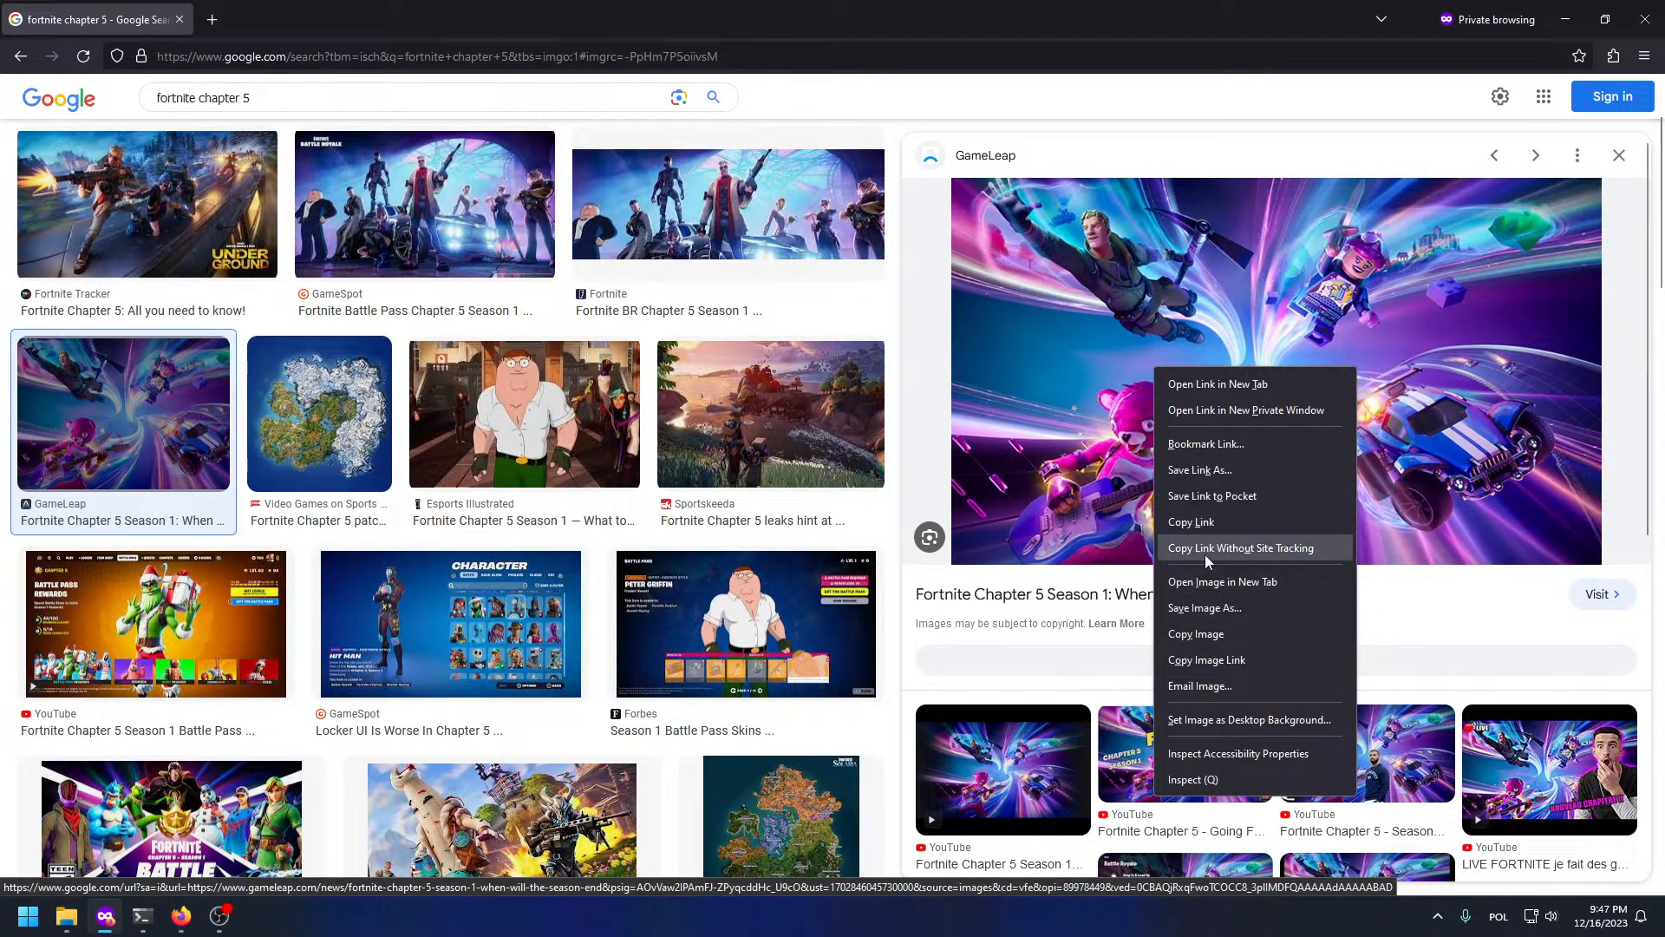
{"action": "left_click", "coordinate": [1214, 582]}
Step: Copy the full-size Fortnite artwork, then open the Google Lens search box back on the results
{"action": "left_click", "coordinate": [356, 19]}
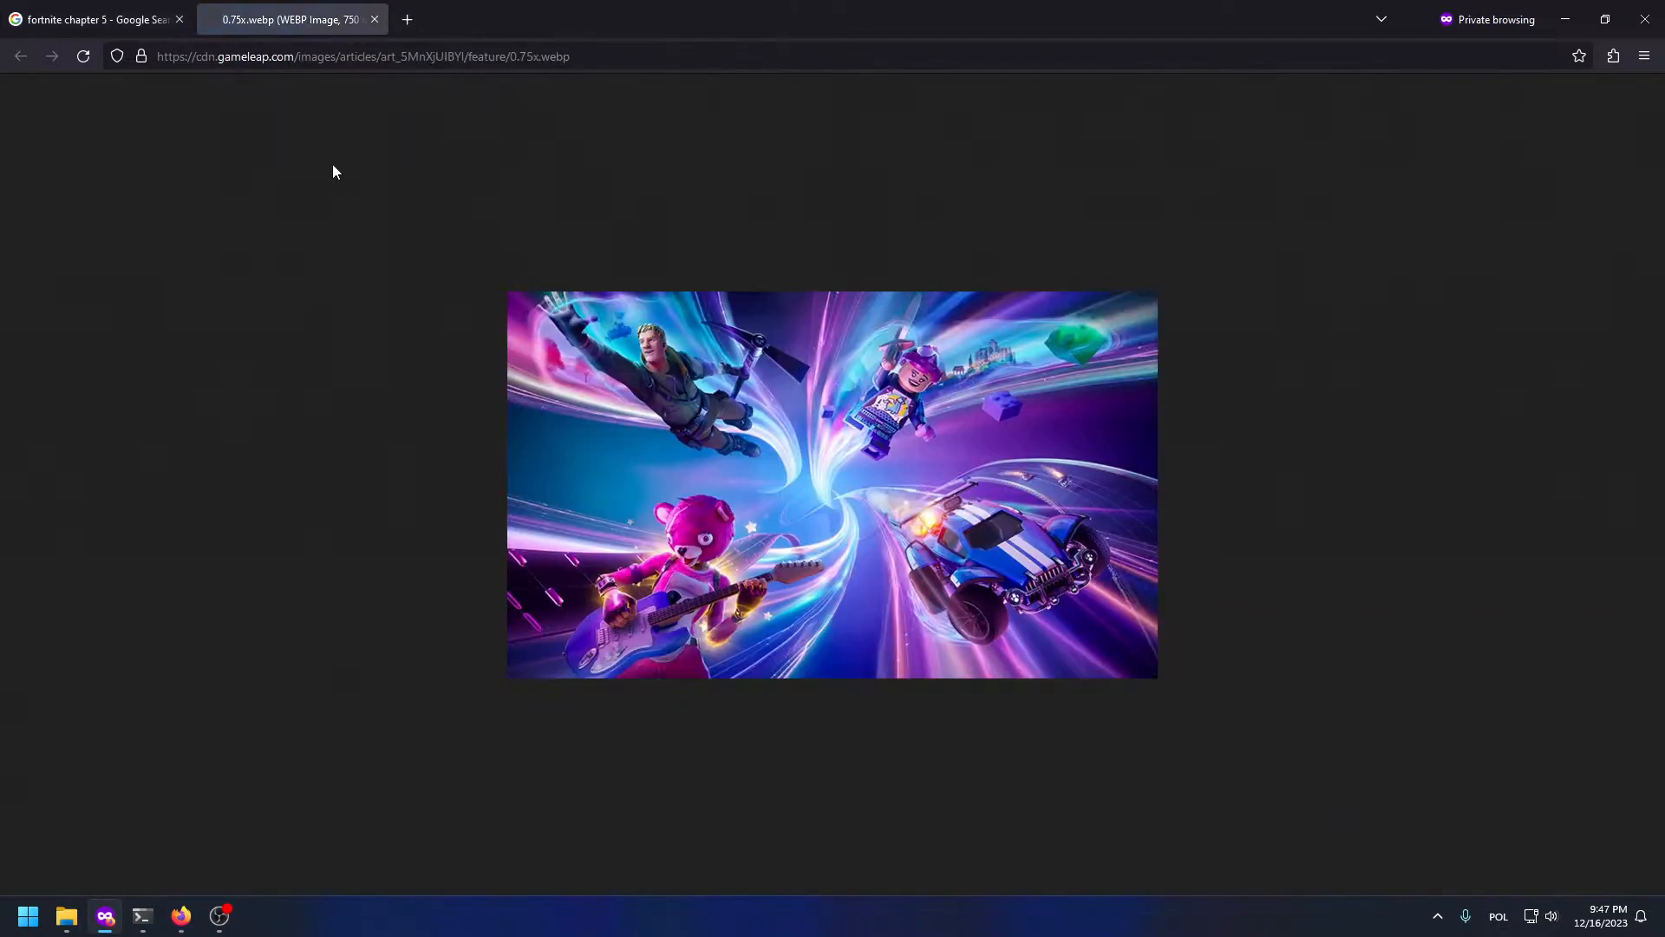
{"action": "right_click", "coordinate": [836, 437]}
{"action": "left_click", "coordinate": [876, 468]}
{"action": "left_click", "coordinate": [95, 20]}
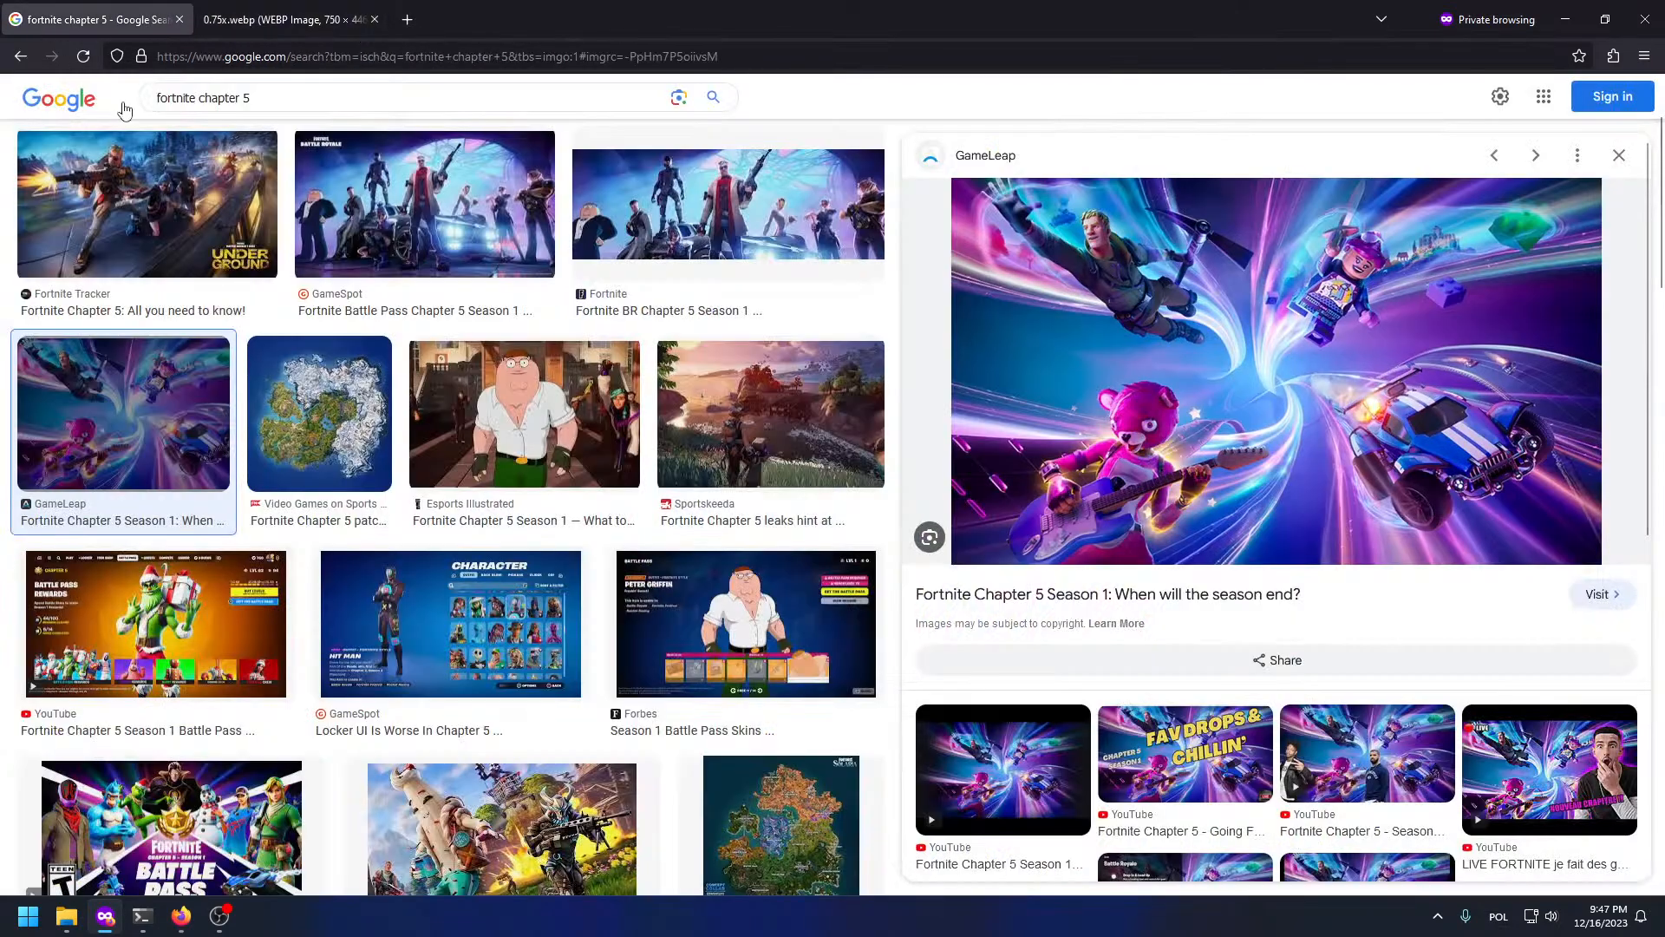
{"action": "left_click", "coordinate": [678, 97]}
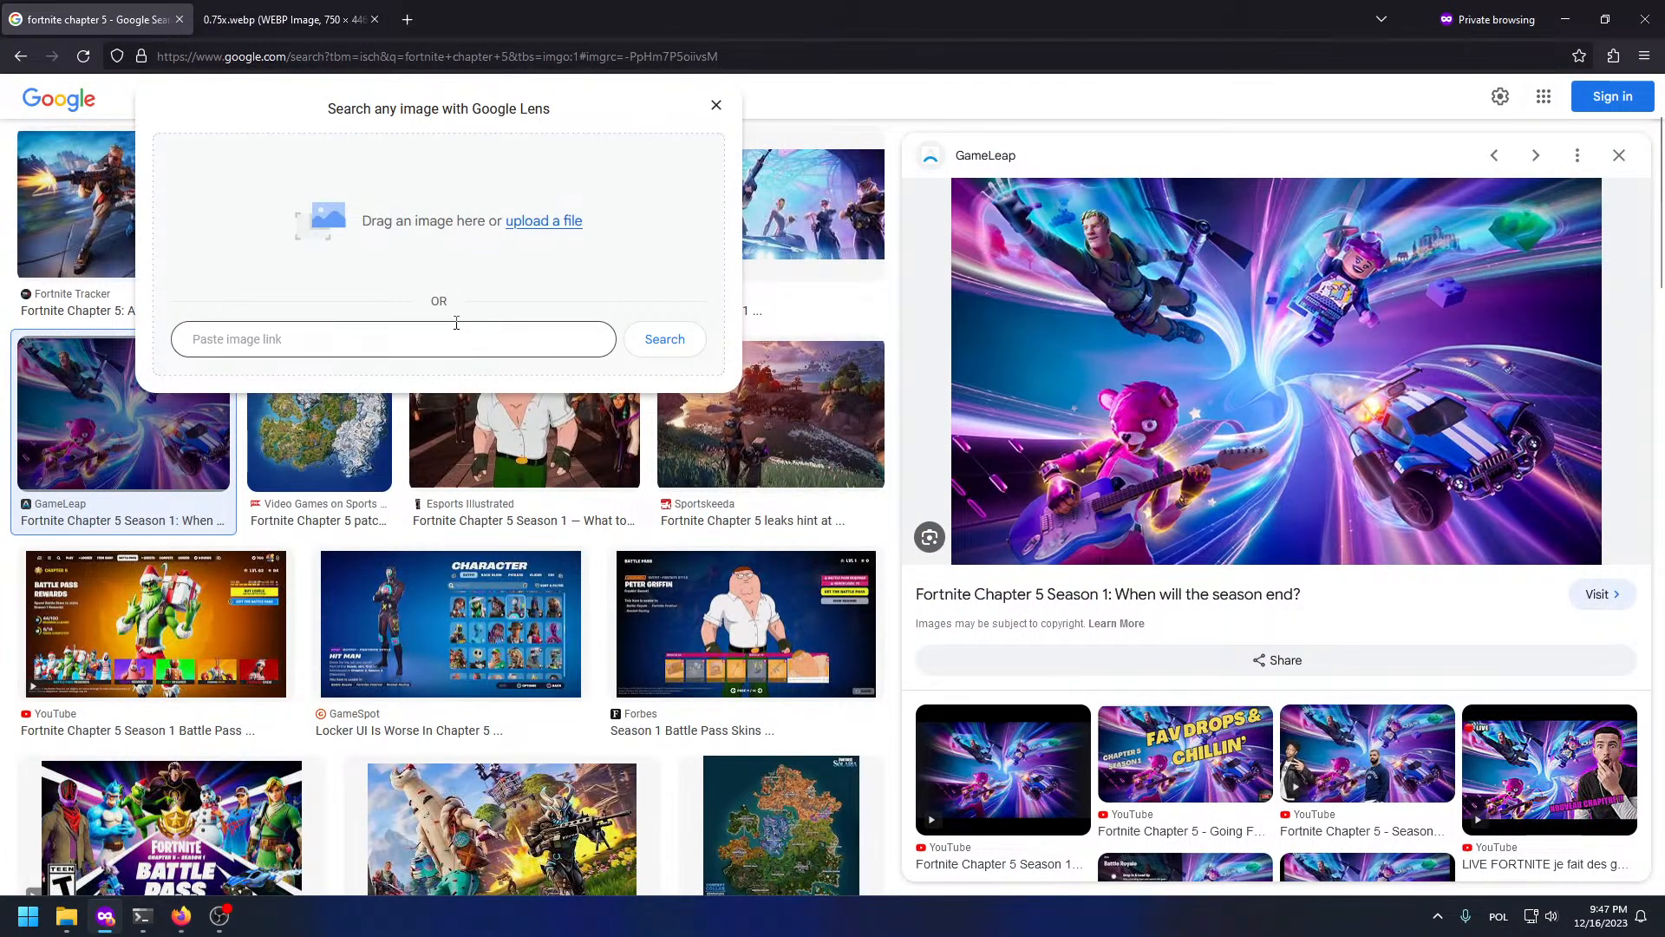
Step: Paste the copied artwork into Google Lens and browse its exact-match image sources
{"action": "key", "text": "ctrl+v"}
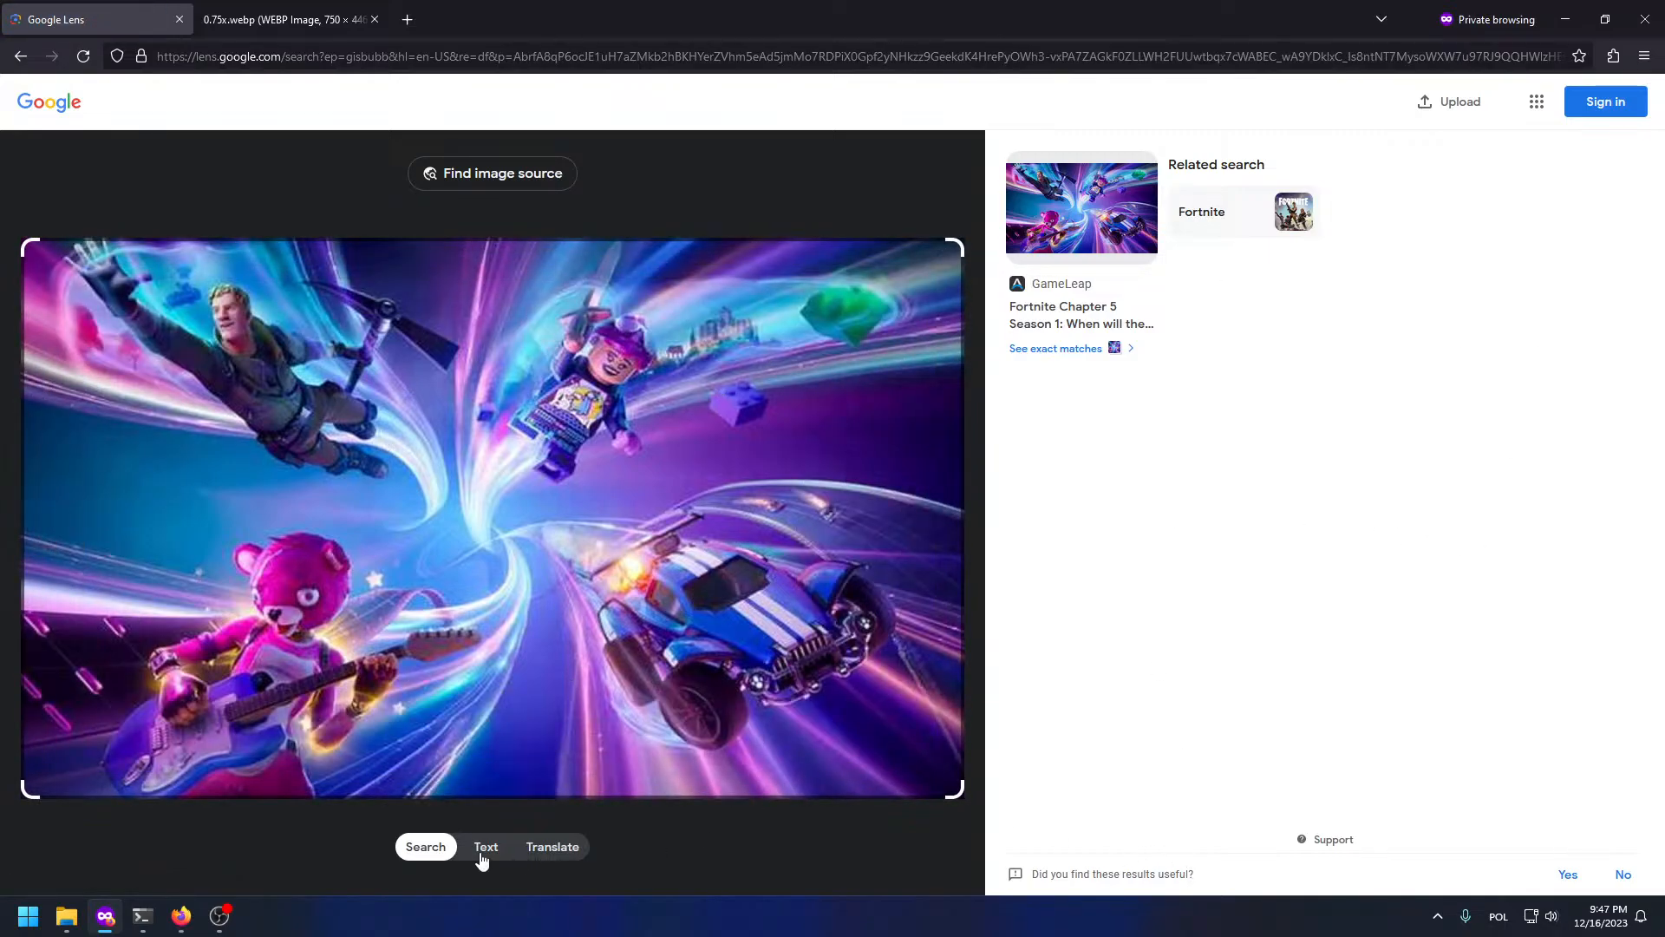
{"action": "left_click", "coordinate": [501, 177]}
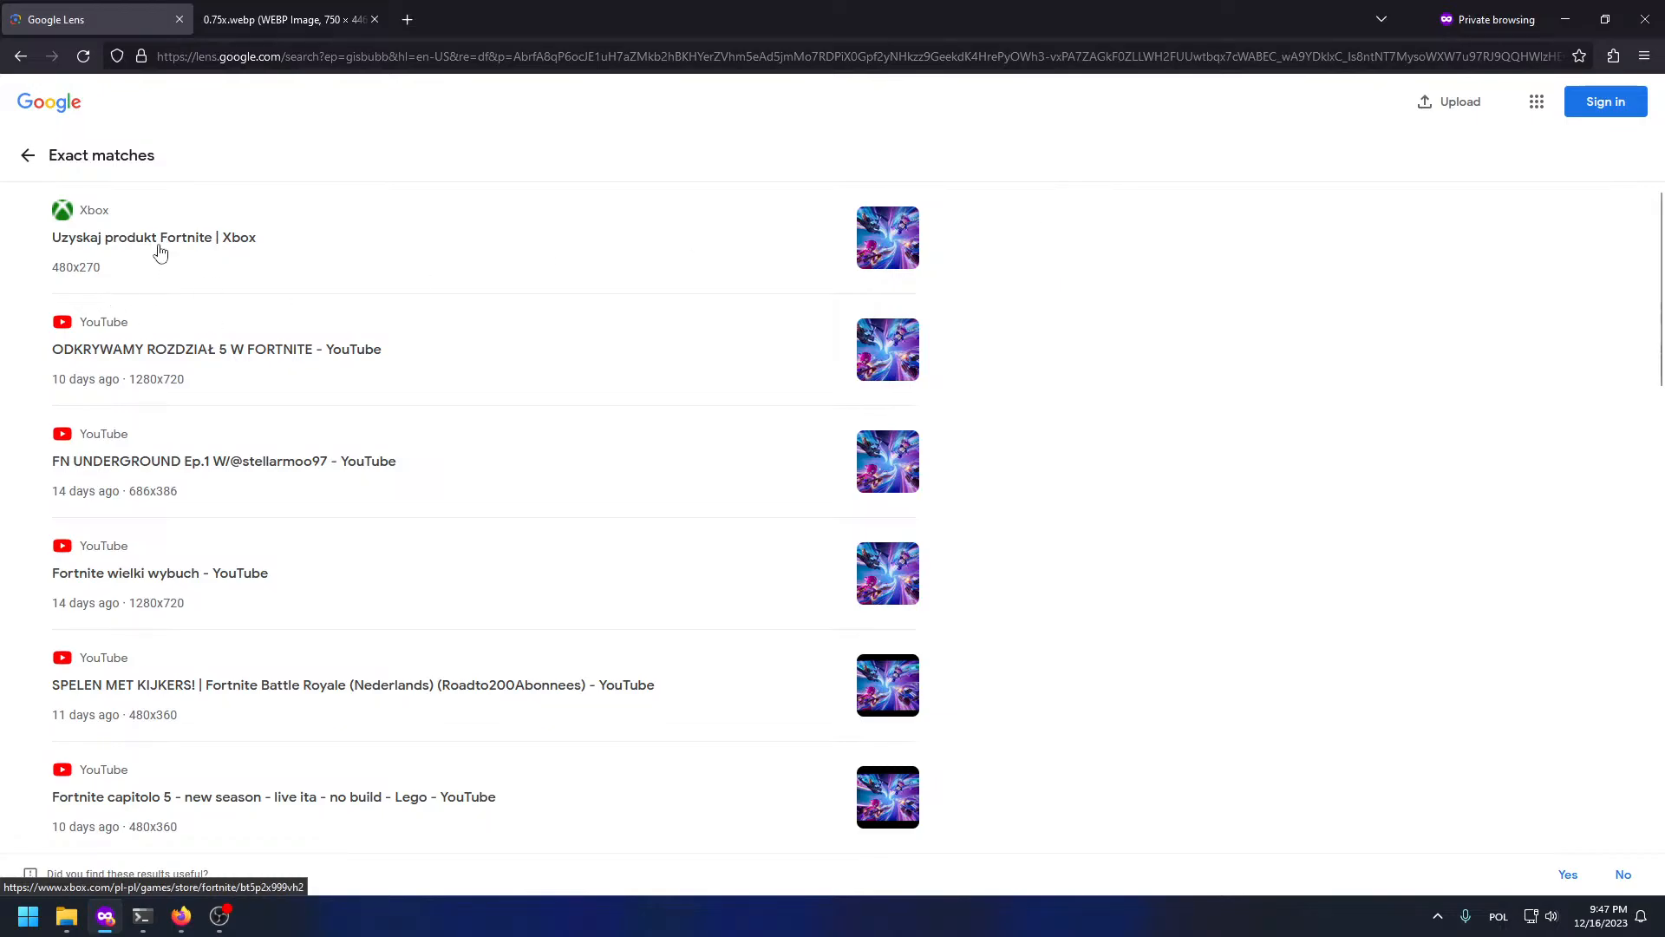
{"action": "scroll", "coordinate": [217, 238], "scroll_direction": "down", "scroll_amount": 4}
{"action": "scroll", "coordinate": [282, 295], "scroll_direction": "up", "scroll_amount": 2}
{"action": "scroll", "coordinate": [287, 358], "scroll_direction": "down", "scroll_amount": 7}
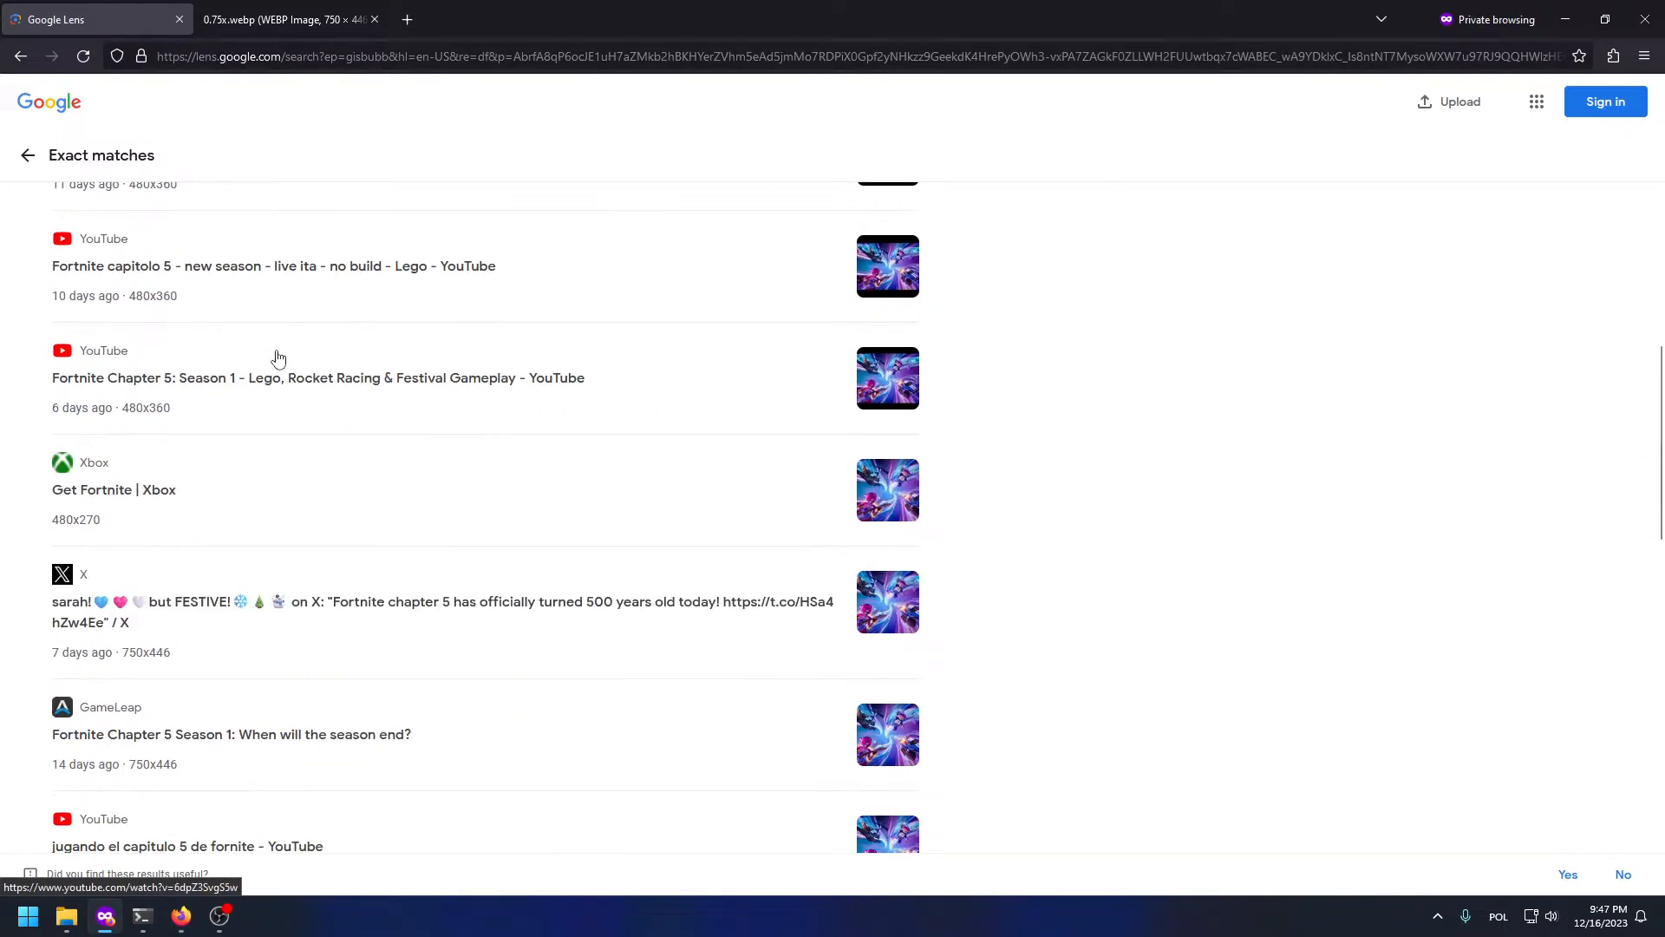
{"action": "scroll", "coordinate": [278, 359], "scroll_direction": "down", "scroll_amount": 5}
{"action": "scroll", "coordinate": [278, 358], "scroll_direction": "down", "scroll_amount": 4}
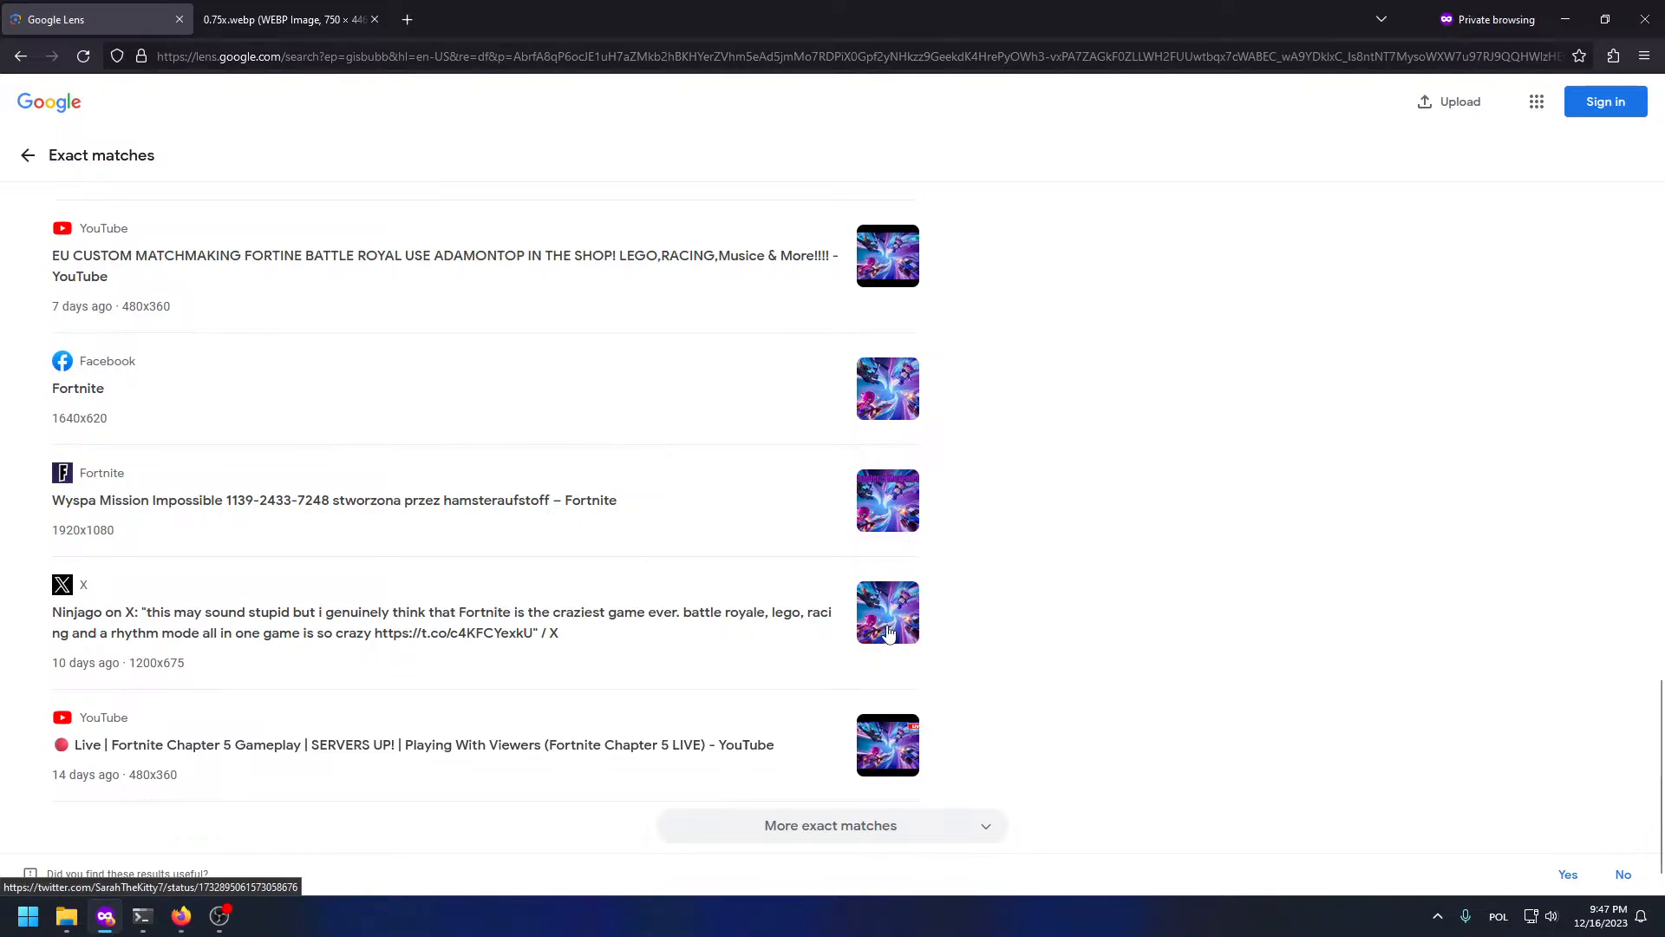
{"action": "scroll", "coordinate": [889, 633], "scroll_direction": "up", "scroll_amount": 15}
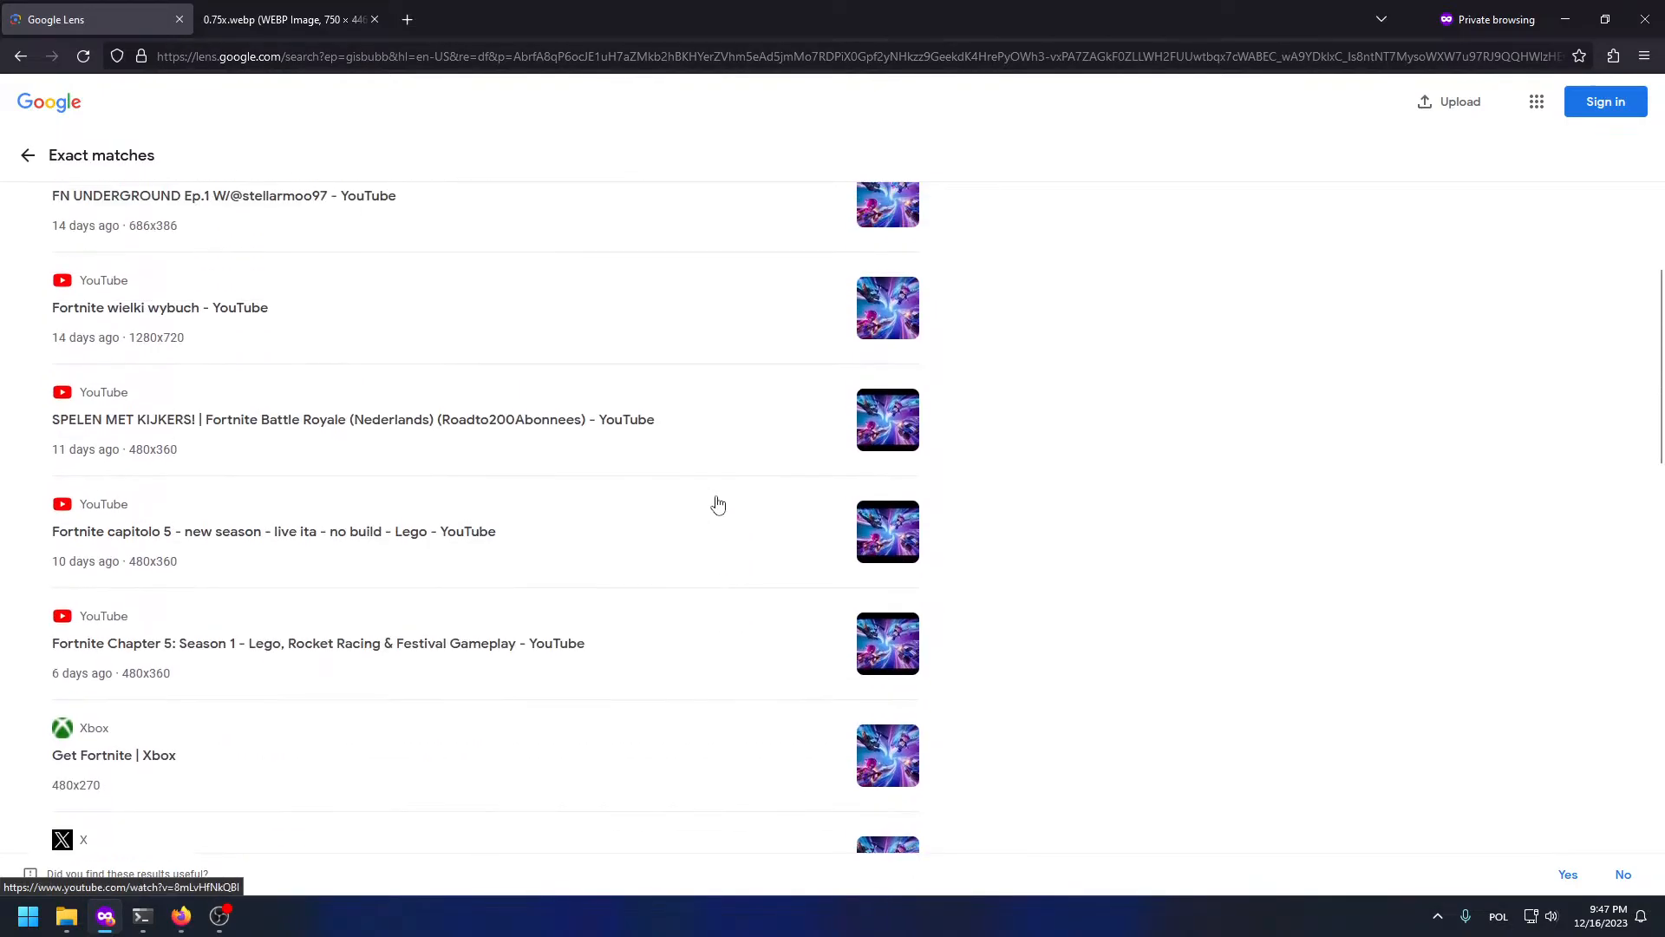
{"action": "scroll", "coordinate": [707, 503], "scroll_direction": "up", "scroll_amount": 3}
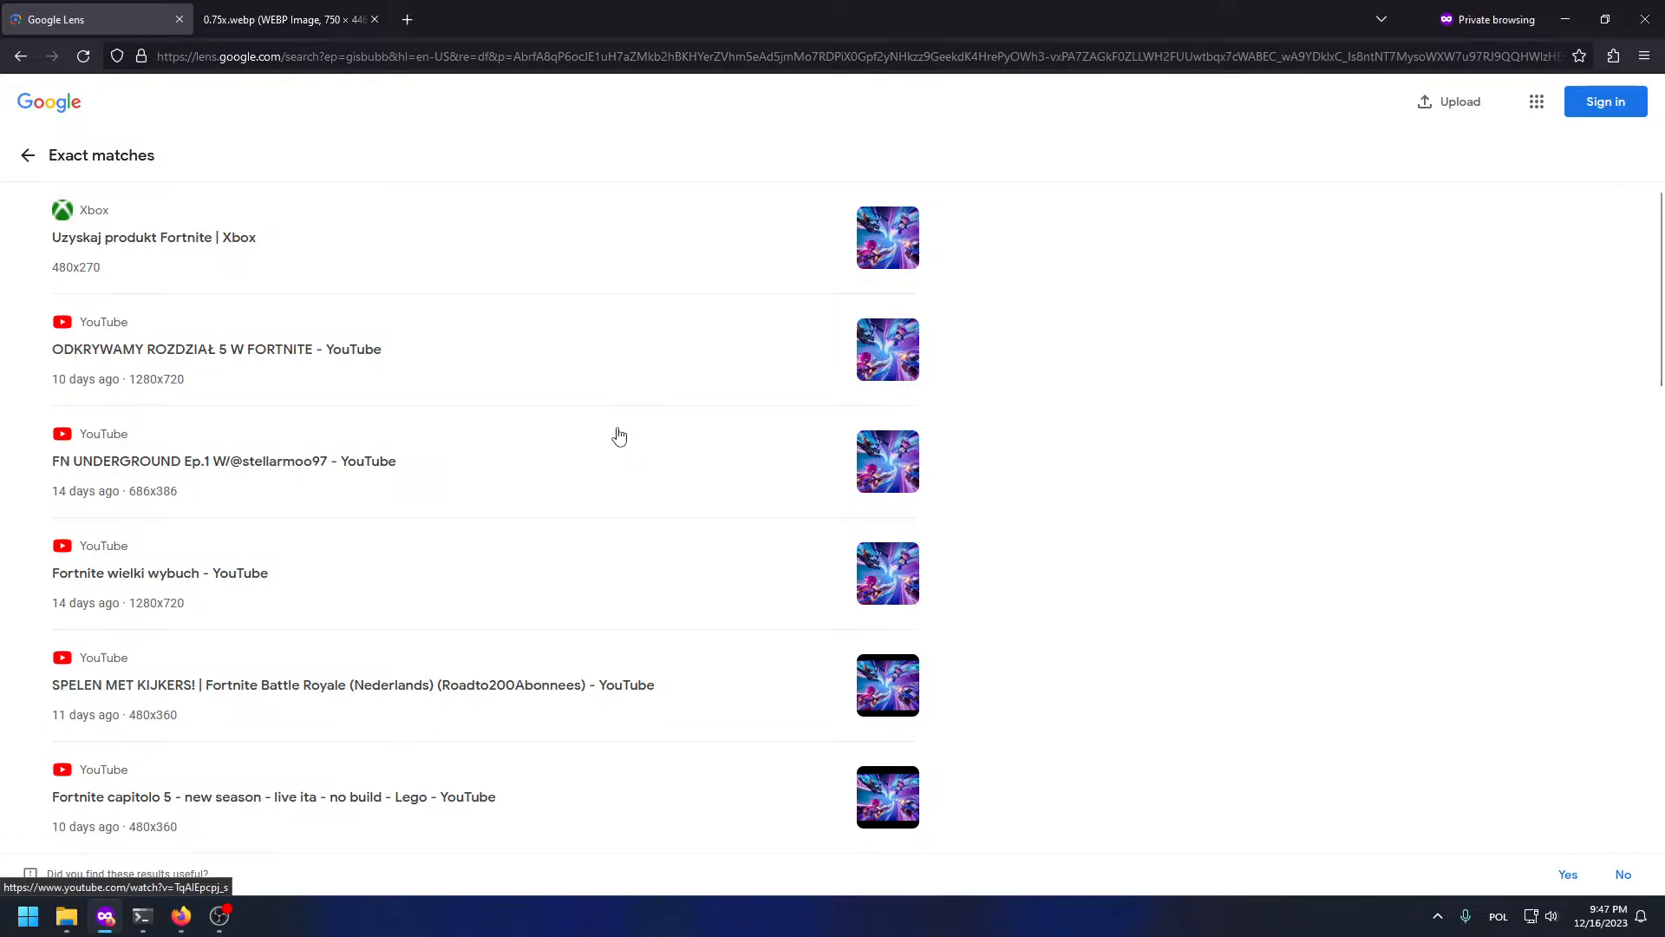
Step: Load fortnite.com in a new private tab
{"action": "key", "text": "ctrl+t"}
{"action": "type", "text": "fortnite.com"}
{"action": "key", "text": "Return"}
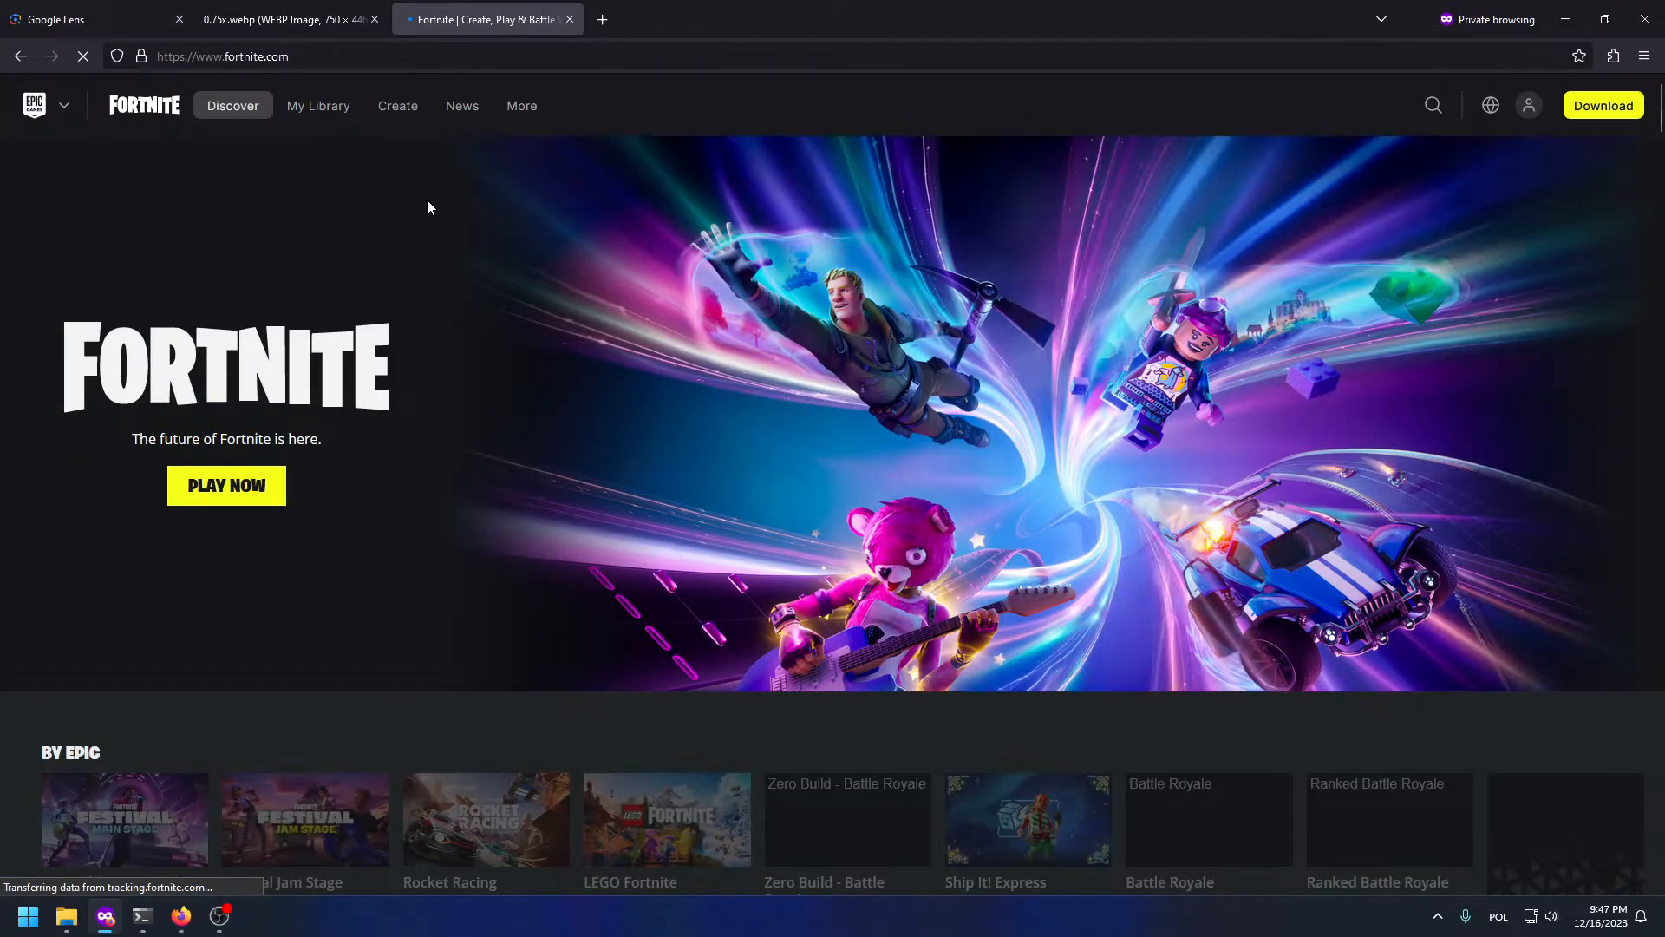
Step: Inspect the Fortnite hero banner's elements down to the div._14fb3ld4 banner
{"action": "right_click", "coordinate": [965, 280]}
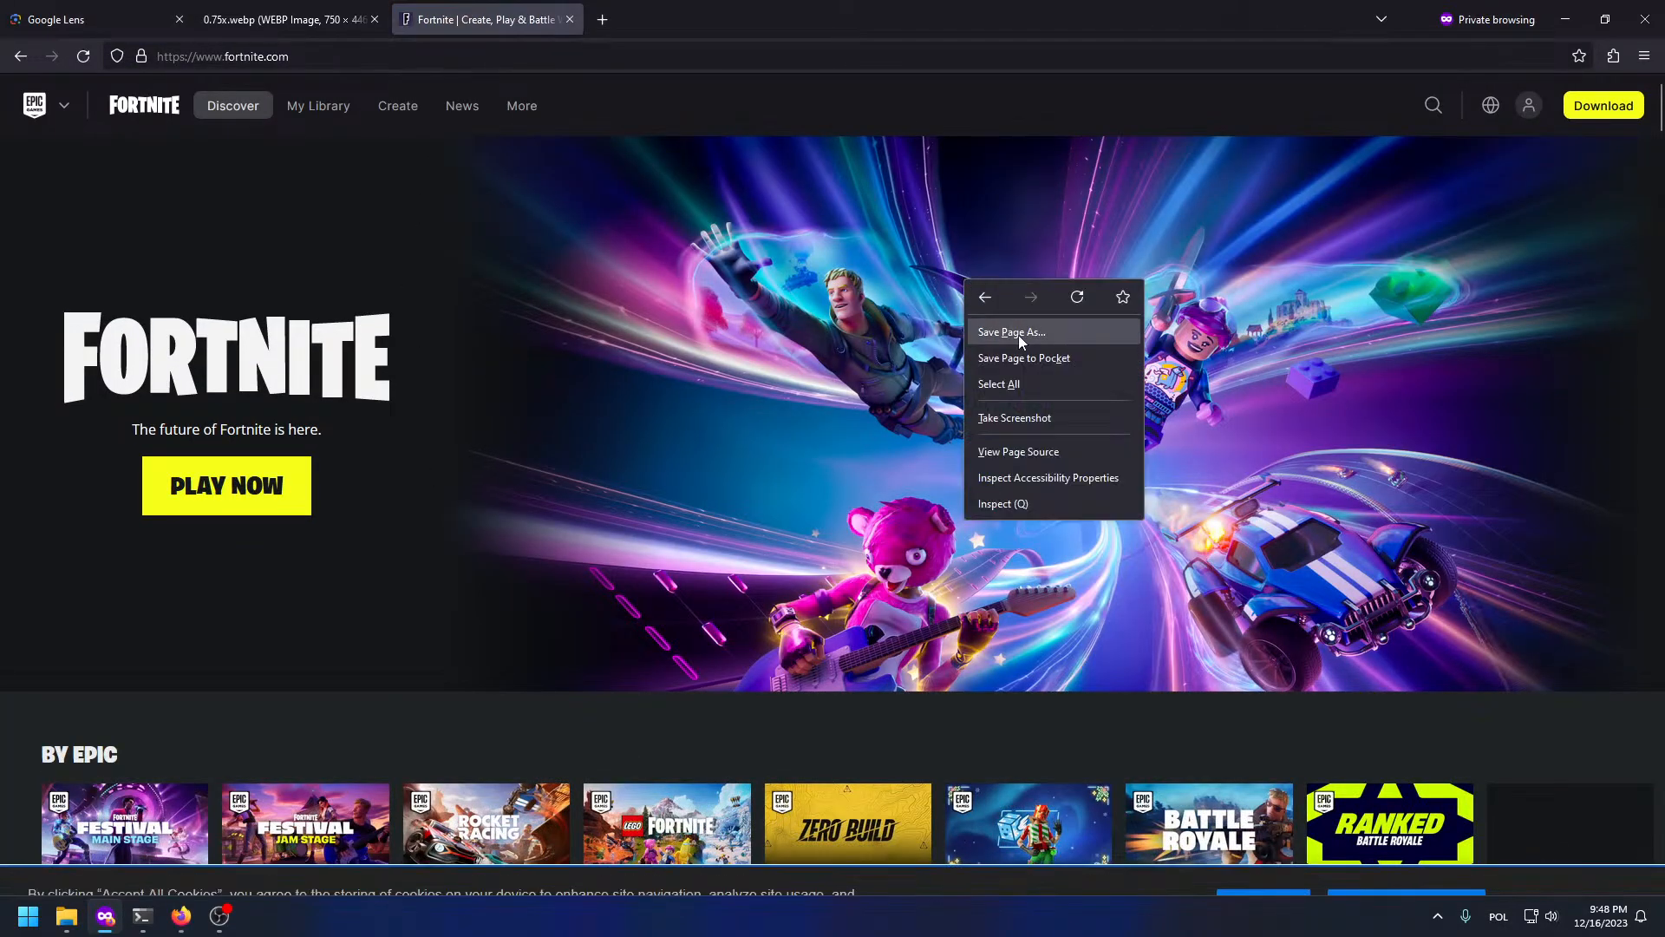
{"action": "left_click", "coordinate": [914, 389]}
{"action": "key", "text": "F12"}
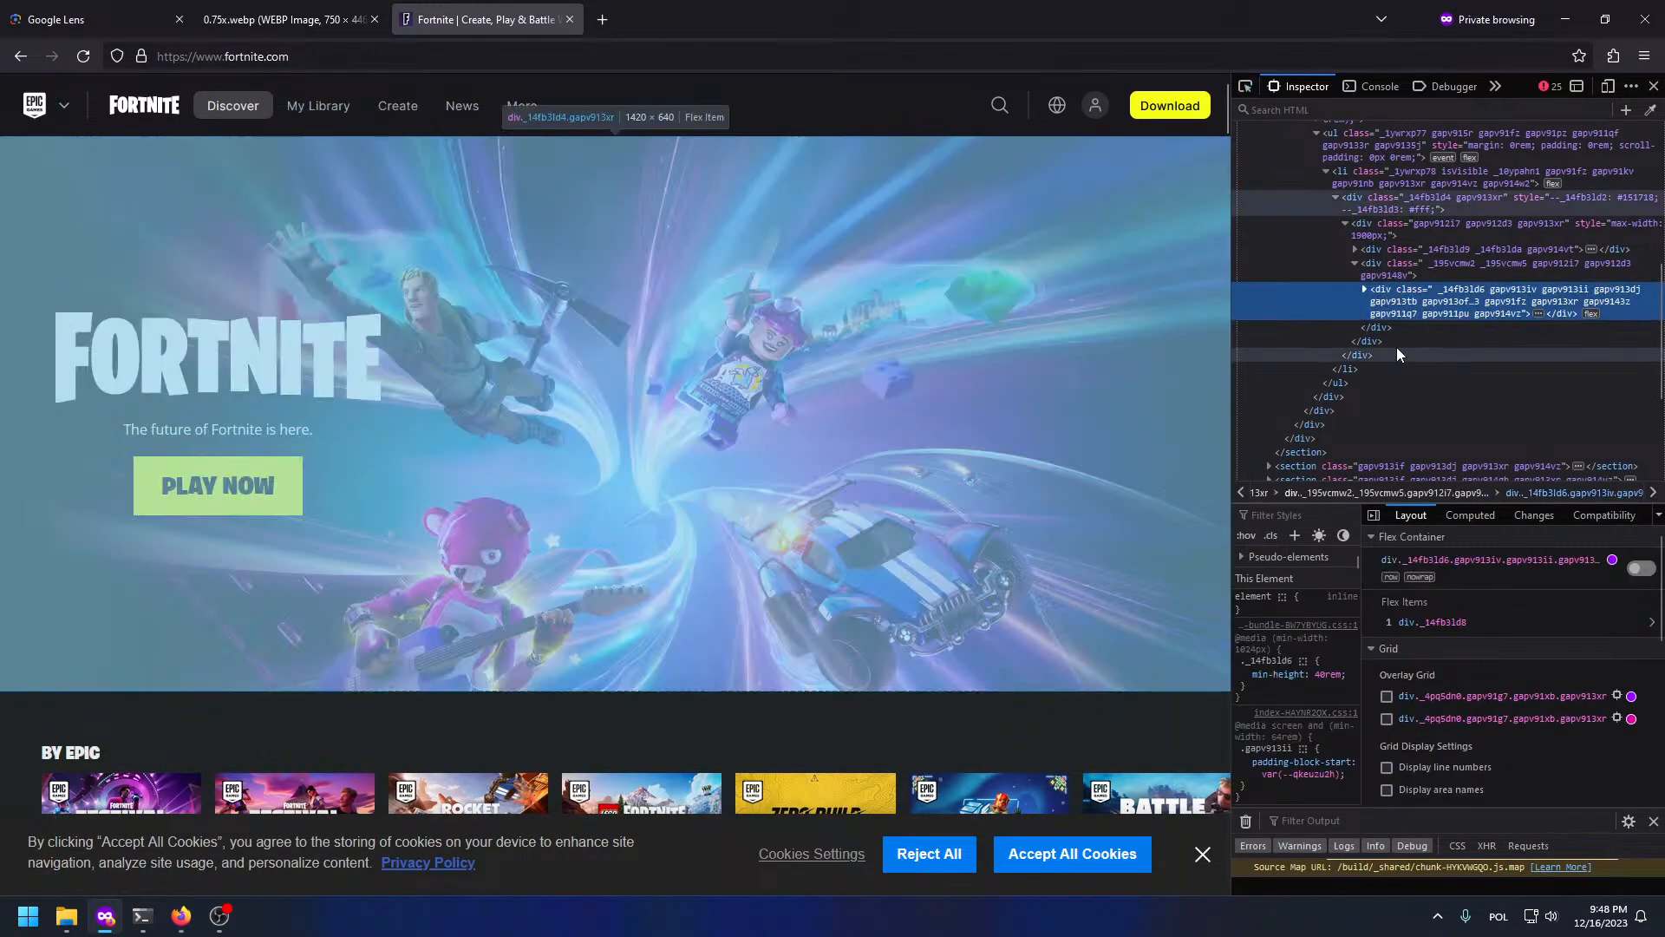
{"action": "left_click", "coordinate": [1388, 268]}
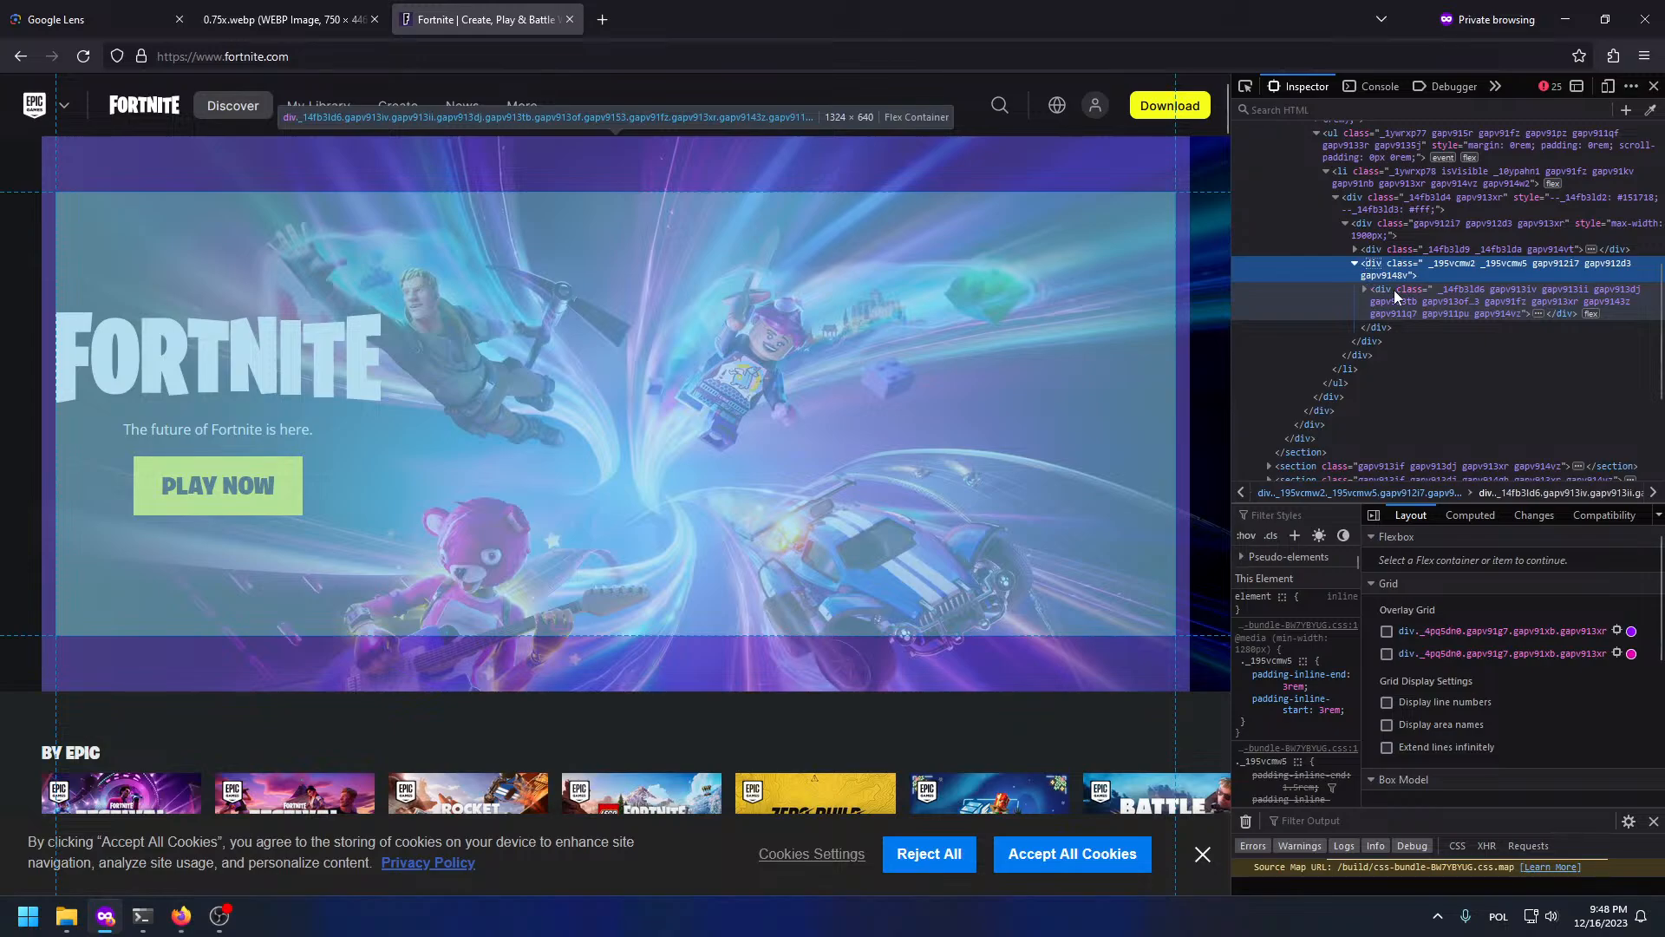
{"action": "left_click", "coordinate": [1361, 296]}
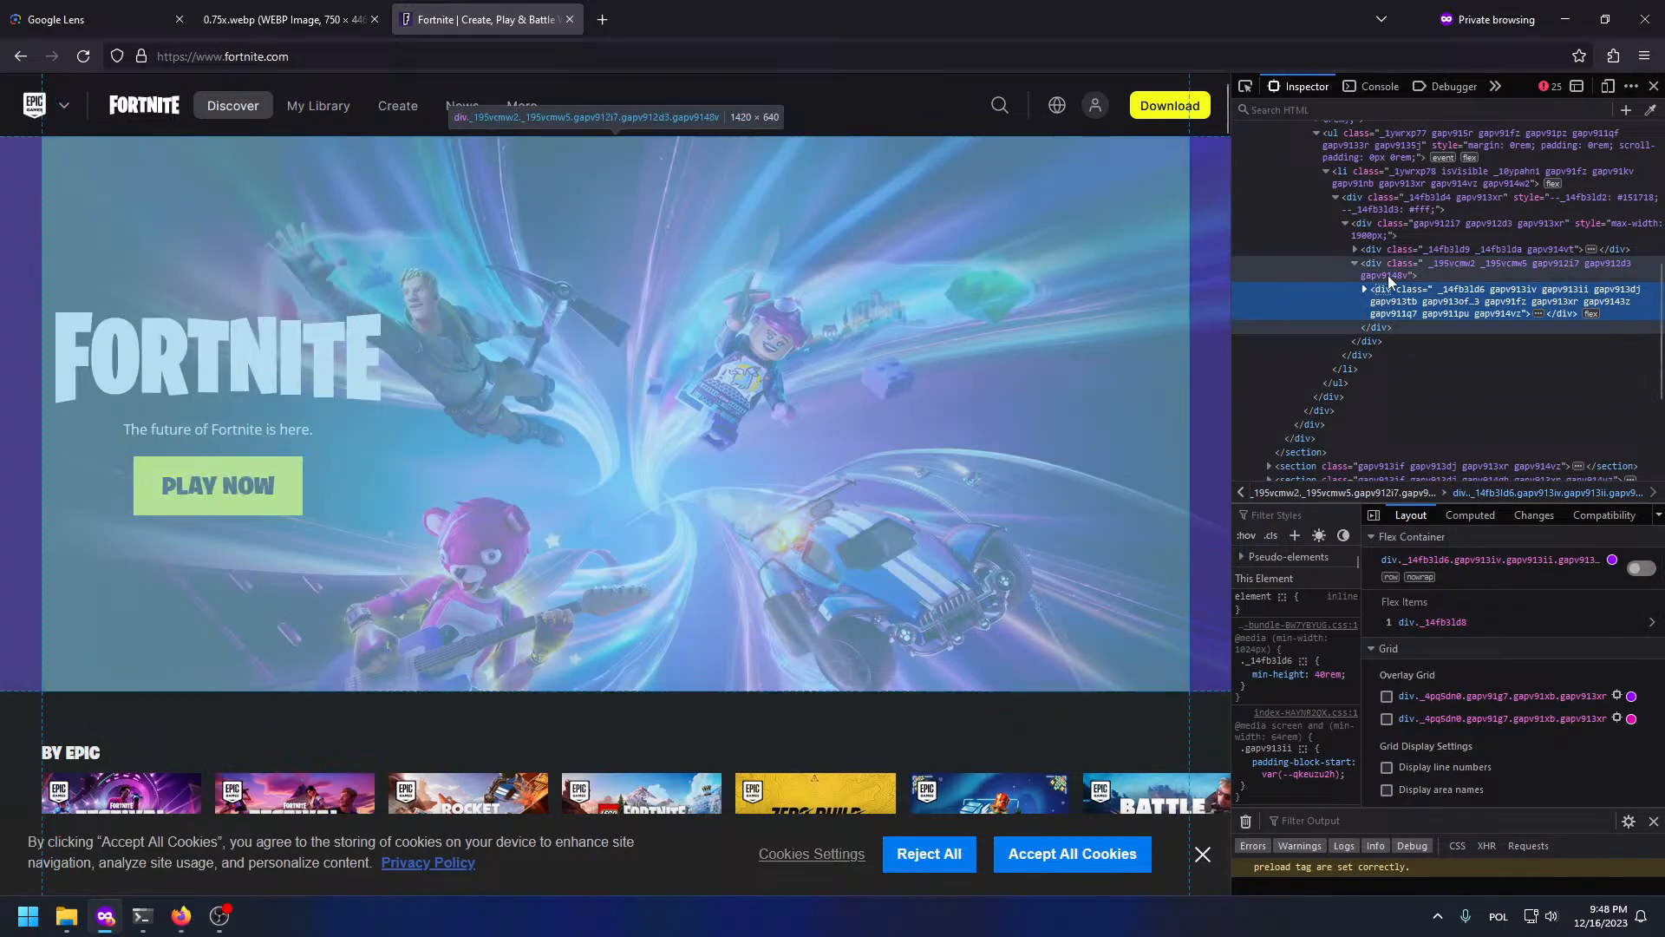
{"action": "left_click", "coordinate": [1365, 293]}
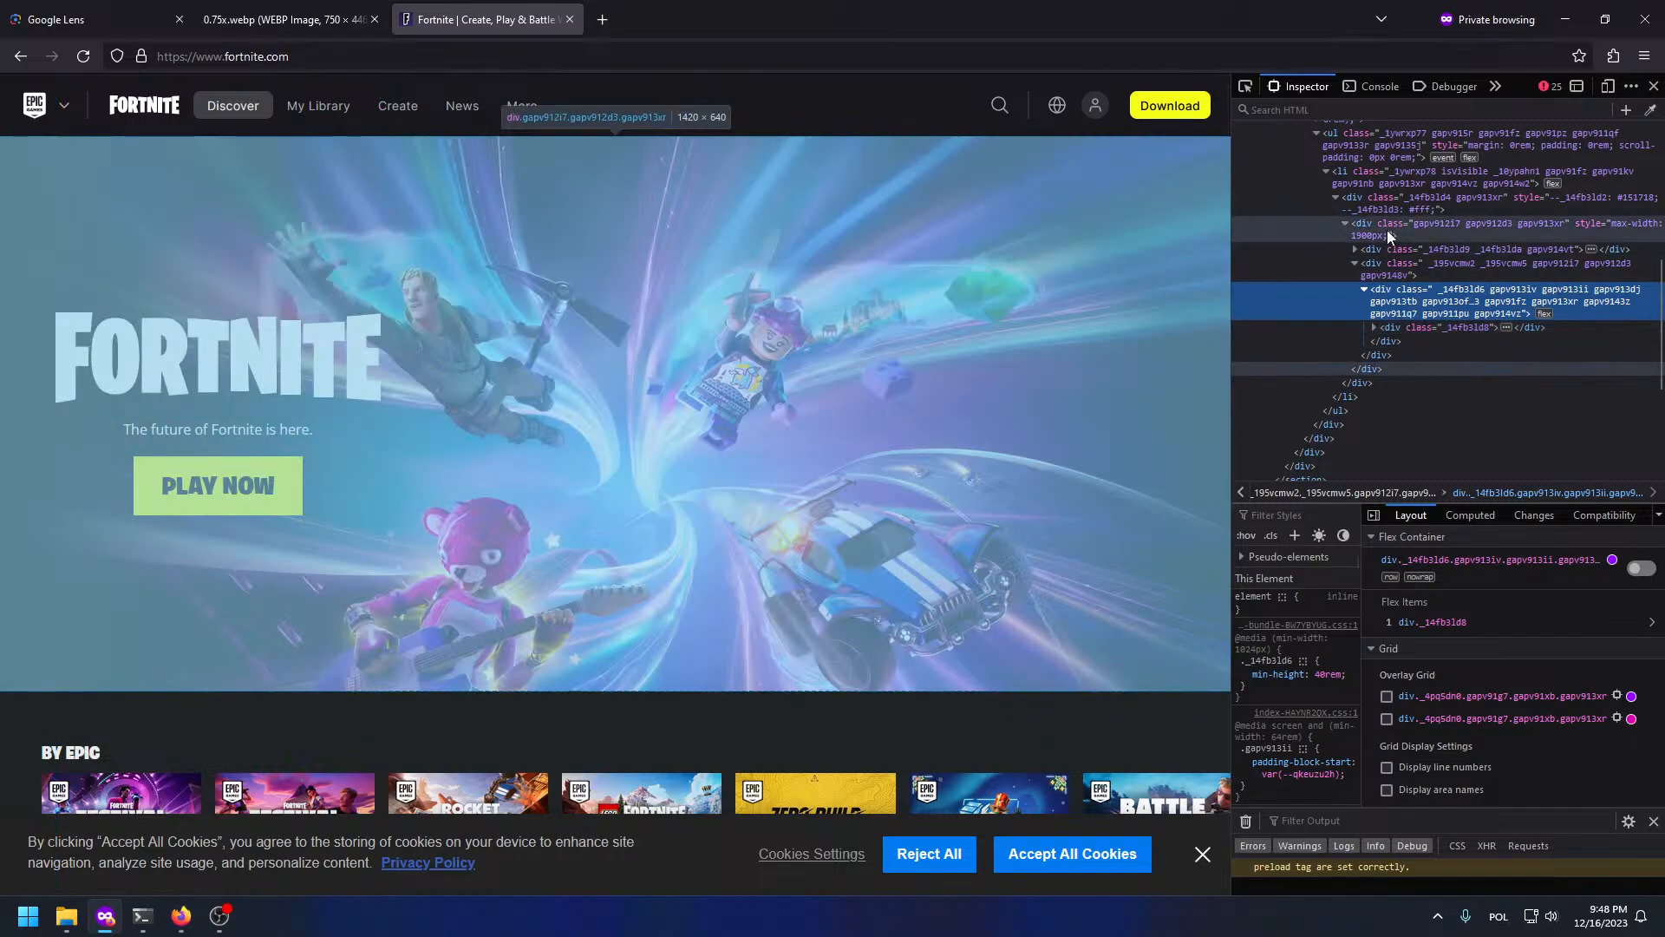
{"action": "left_click", "coordinate": [1381, 207]}
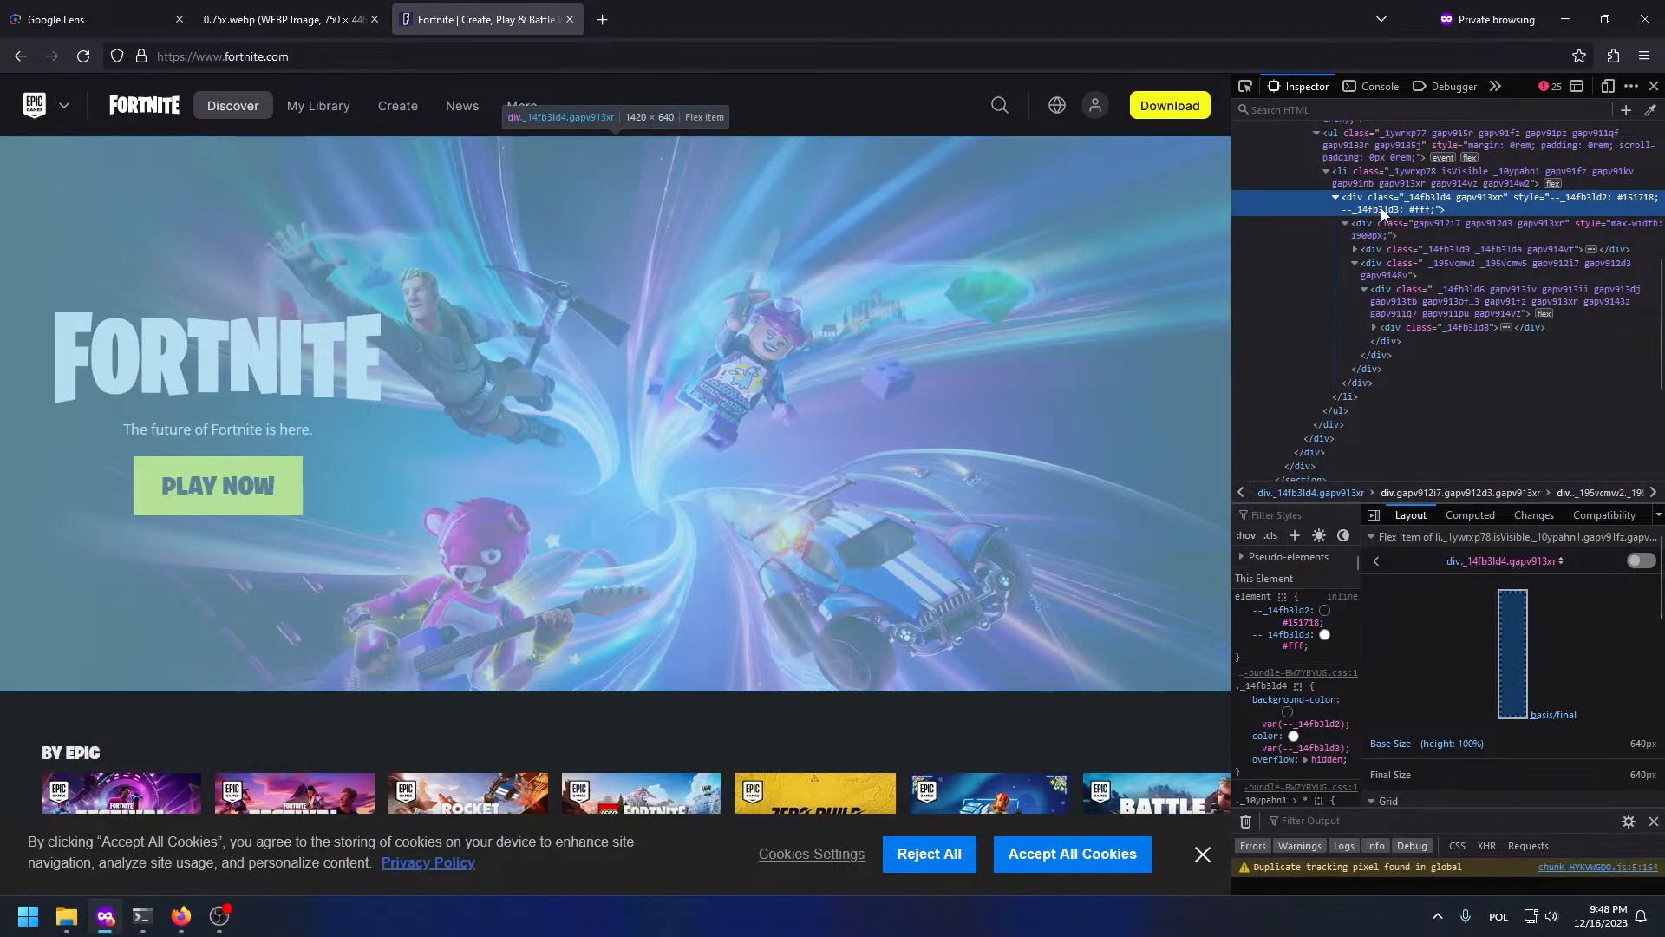
Step: Select the li._1ywrxp78 slide and the jazz-slider slides wrapper in the Inspector
{"action": "scroll", "coordinate": [1406, 312], "scroll_direction": "up", "scroll_amount": 2}
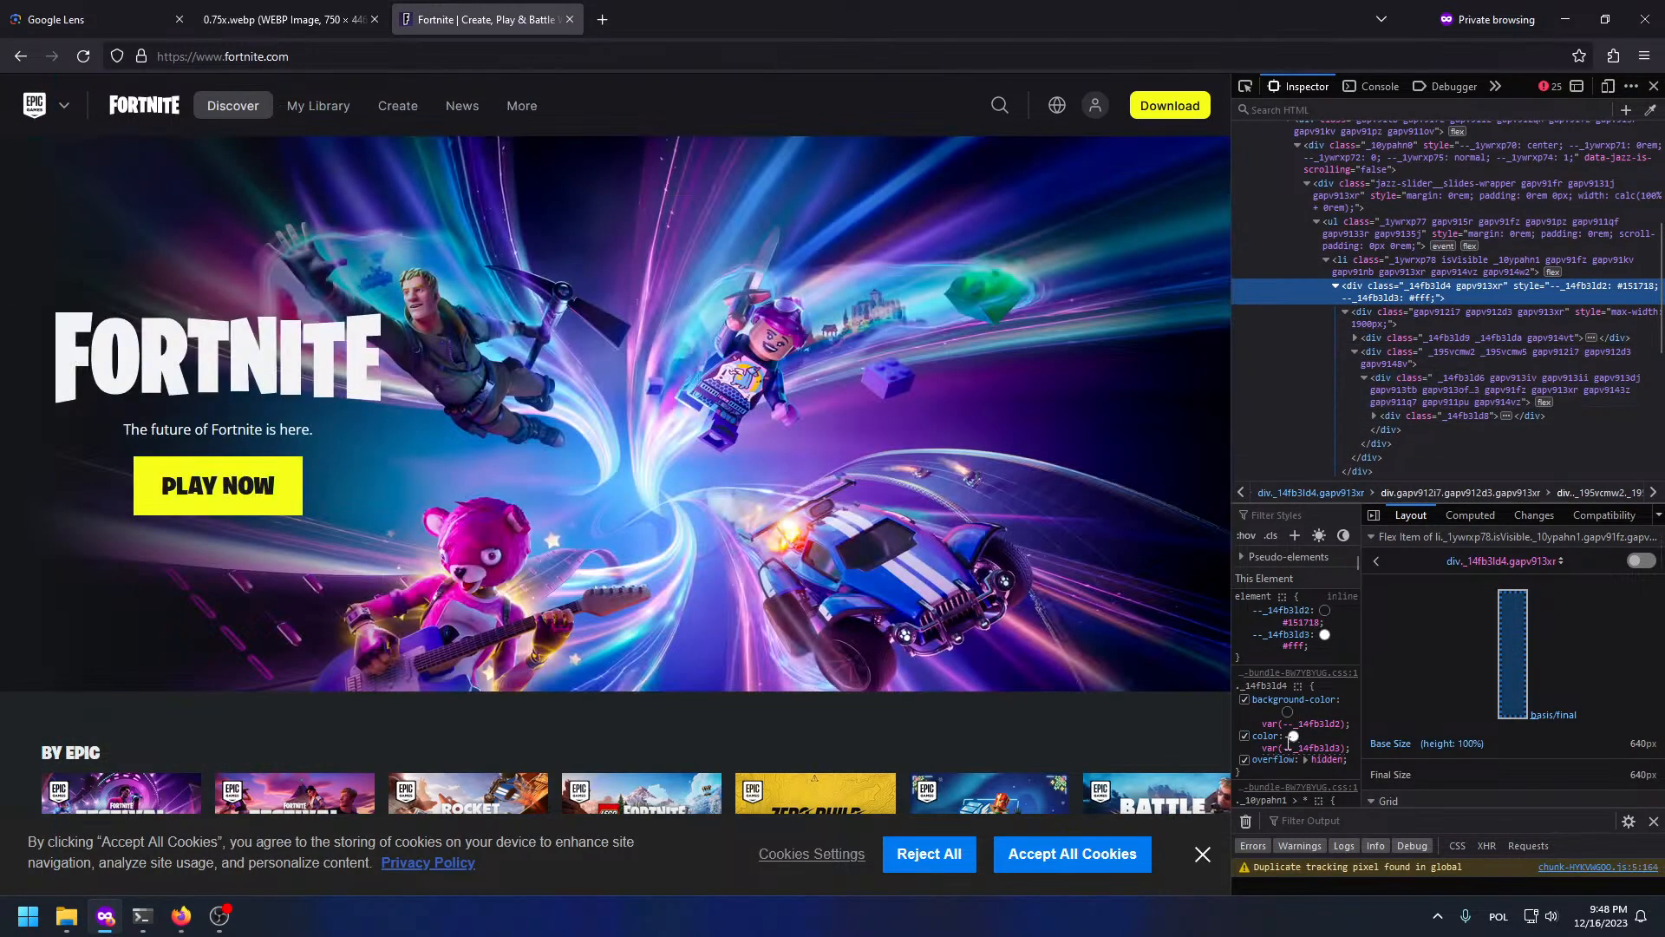
{"action": "scroll", "coordinate": [1409, 315], "scroll_direction": "up", "scroll_amount": 2}
{"action": "left_click", "coordinate": [1391, 362]}
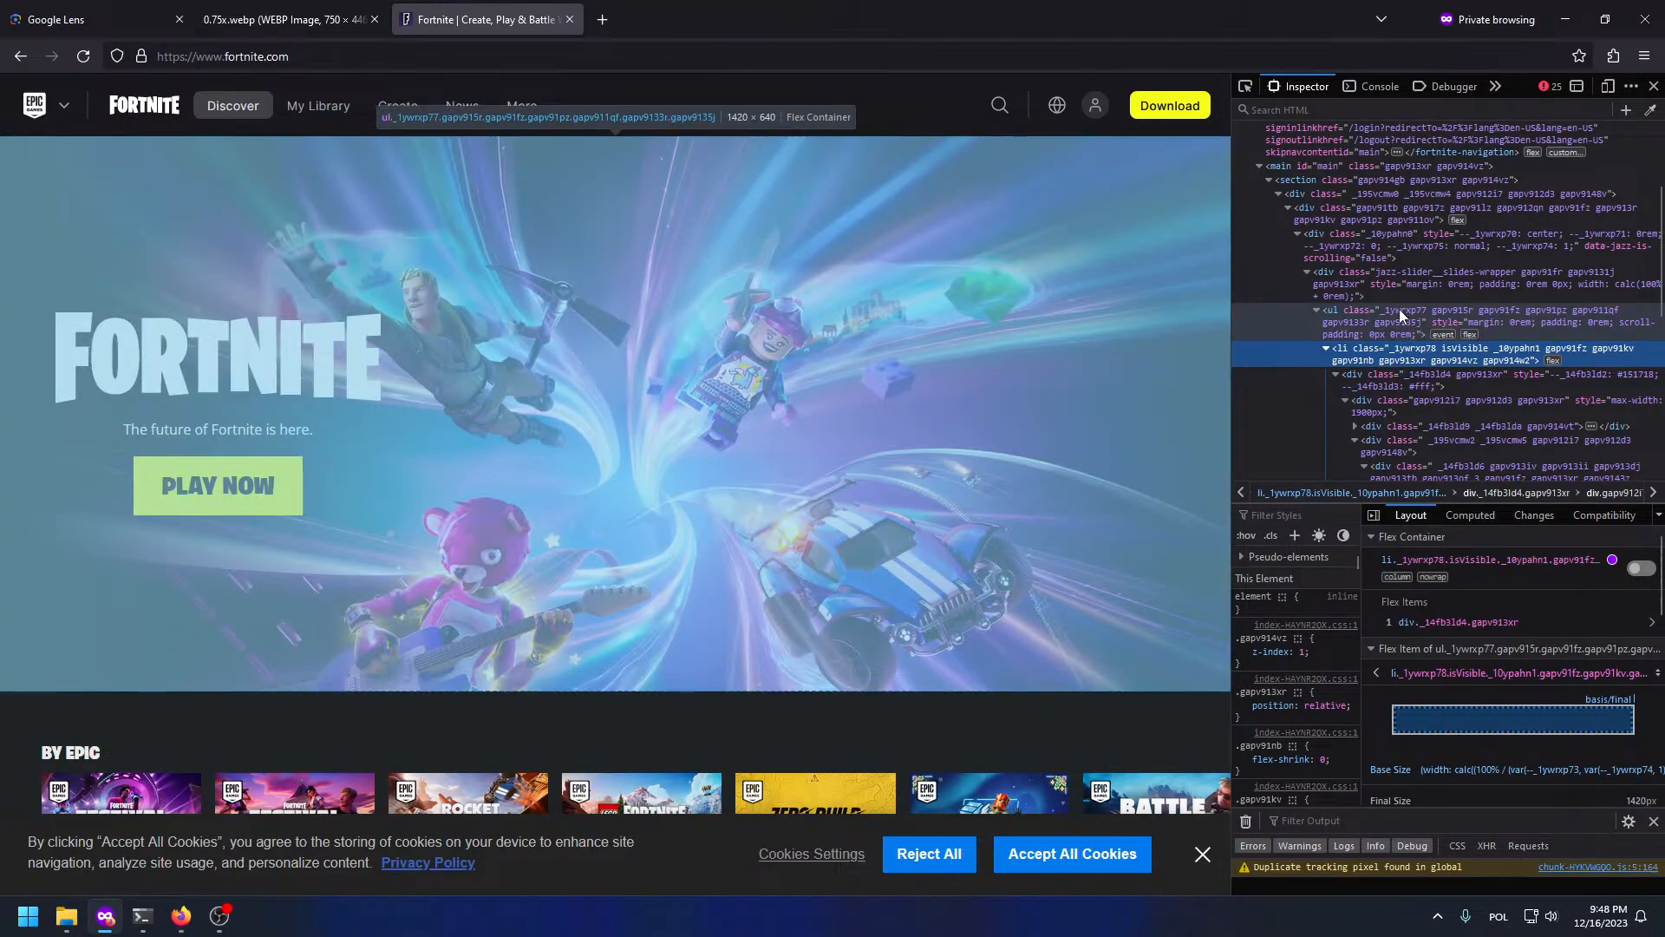
{"action": "left_click", "coordinate": [1390, 288]}
{"action": "scroll", "coordinate": [1184, 361], "scroll_direction": "down", "scroll_amount": 3}
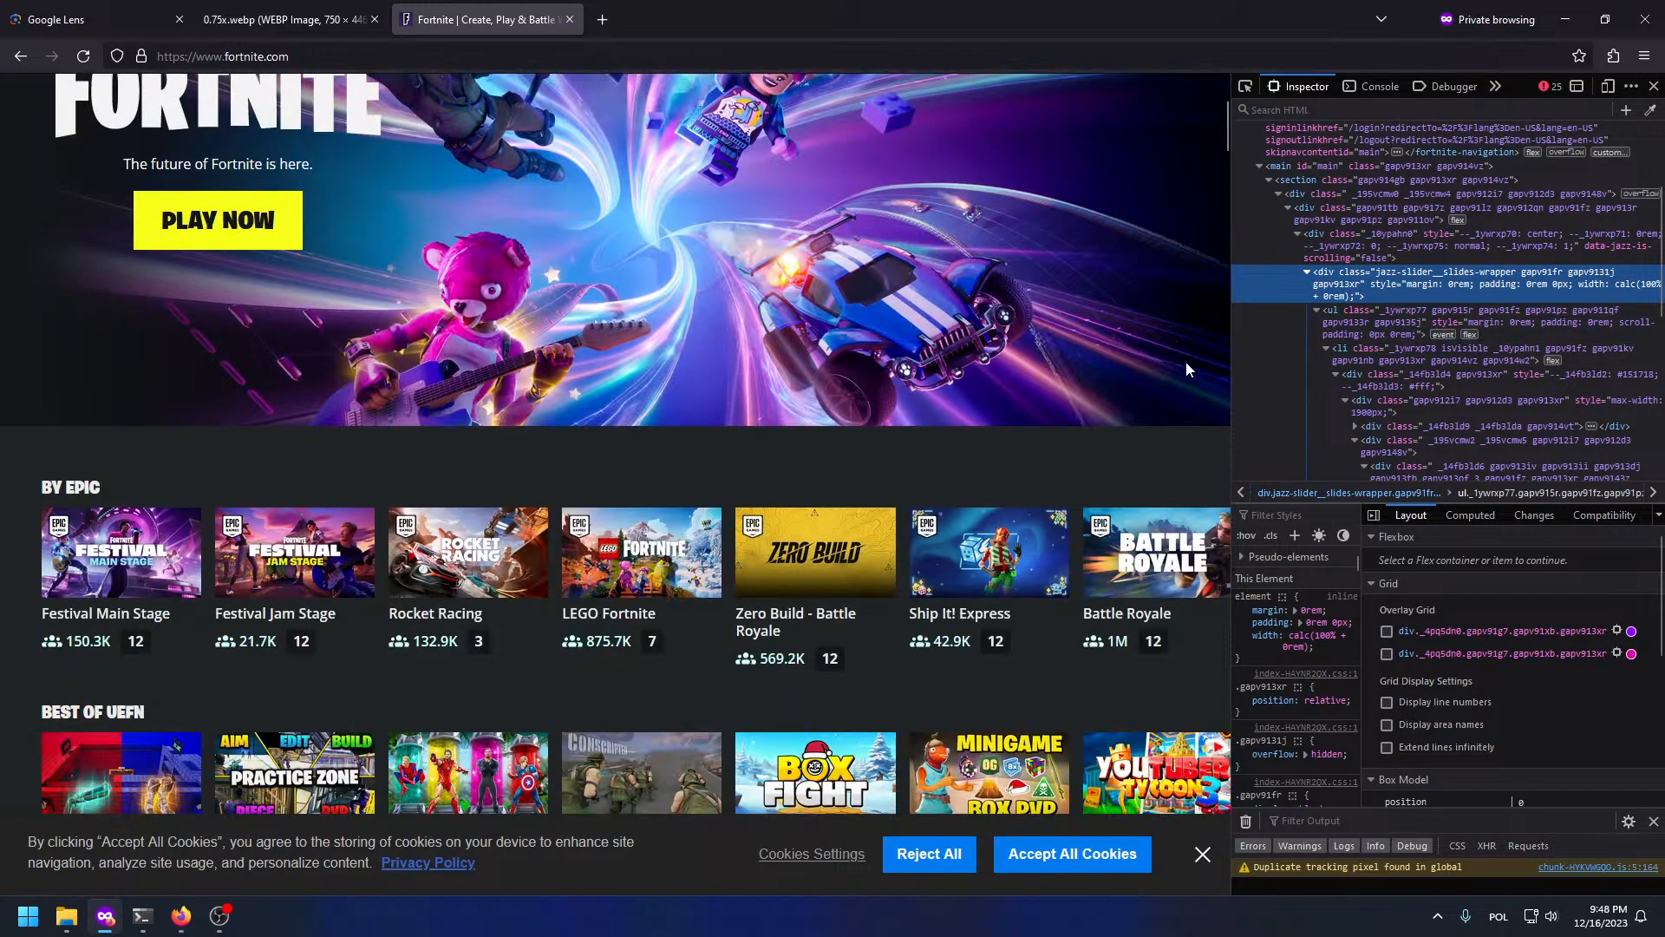
{"action": "scroll", "coordinate": [1215, 373], "scroll_direction": "up", "scroll_amount": 3}
{"action": "scroll", "coordinate": [1459, 434], "scroll_direction": "down", "scroll_amount": 5}
{"action": "scroll", "coordinate": [1339, 252], "scroll_direction": "up", "scroll_amount": 6}
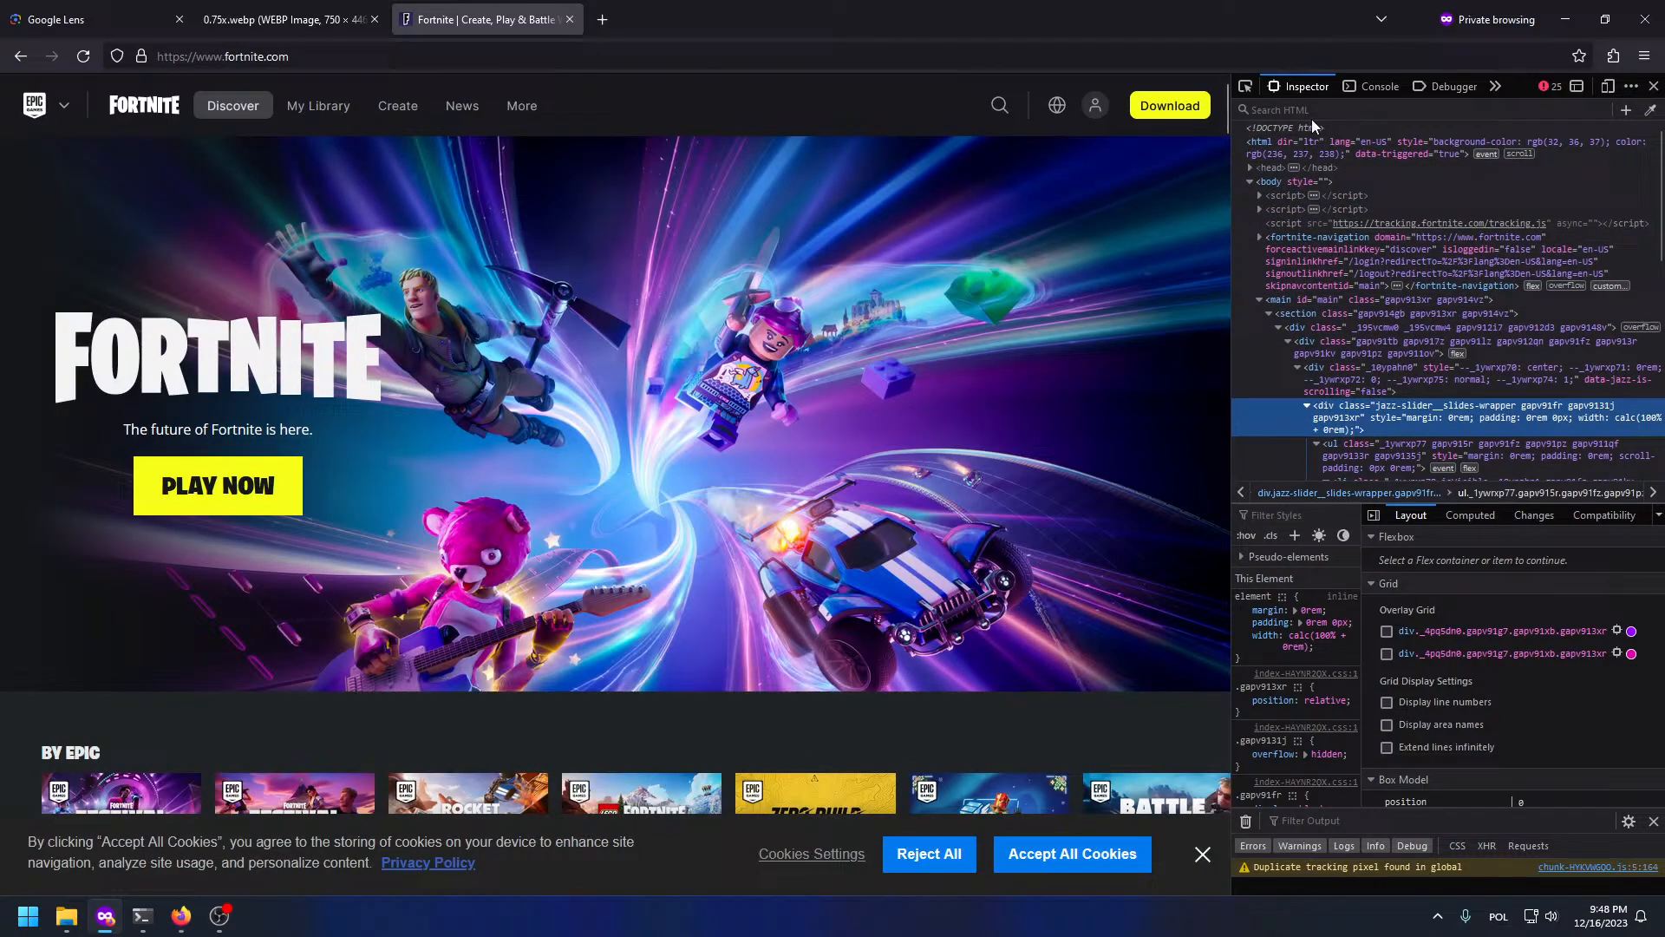
Step: Search the page markup for 'img[sr' to locate images with a source URL
{"action": "left_click", "coordinate": [1310, 110]}
{"action": "type", "text": "img"}
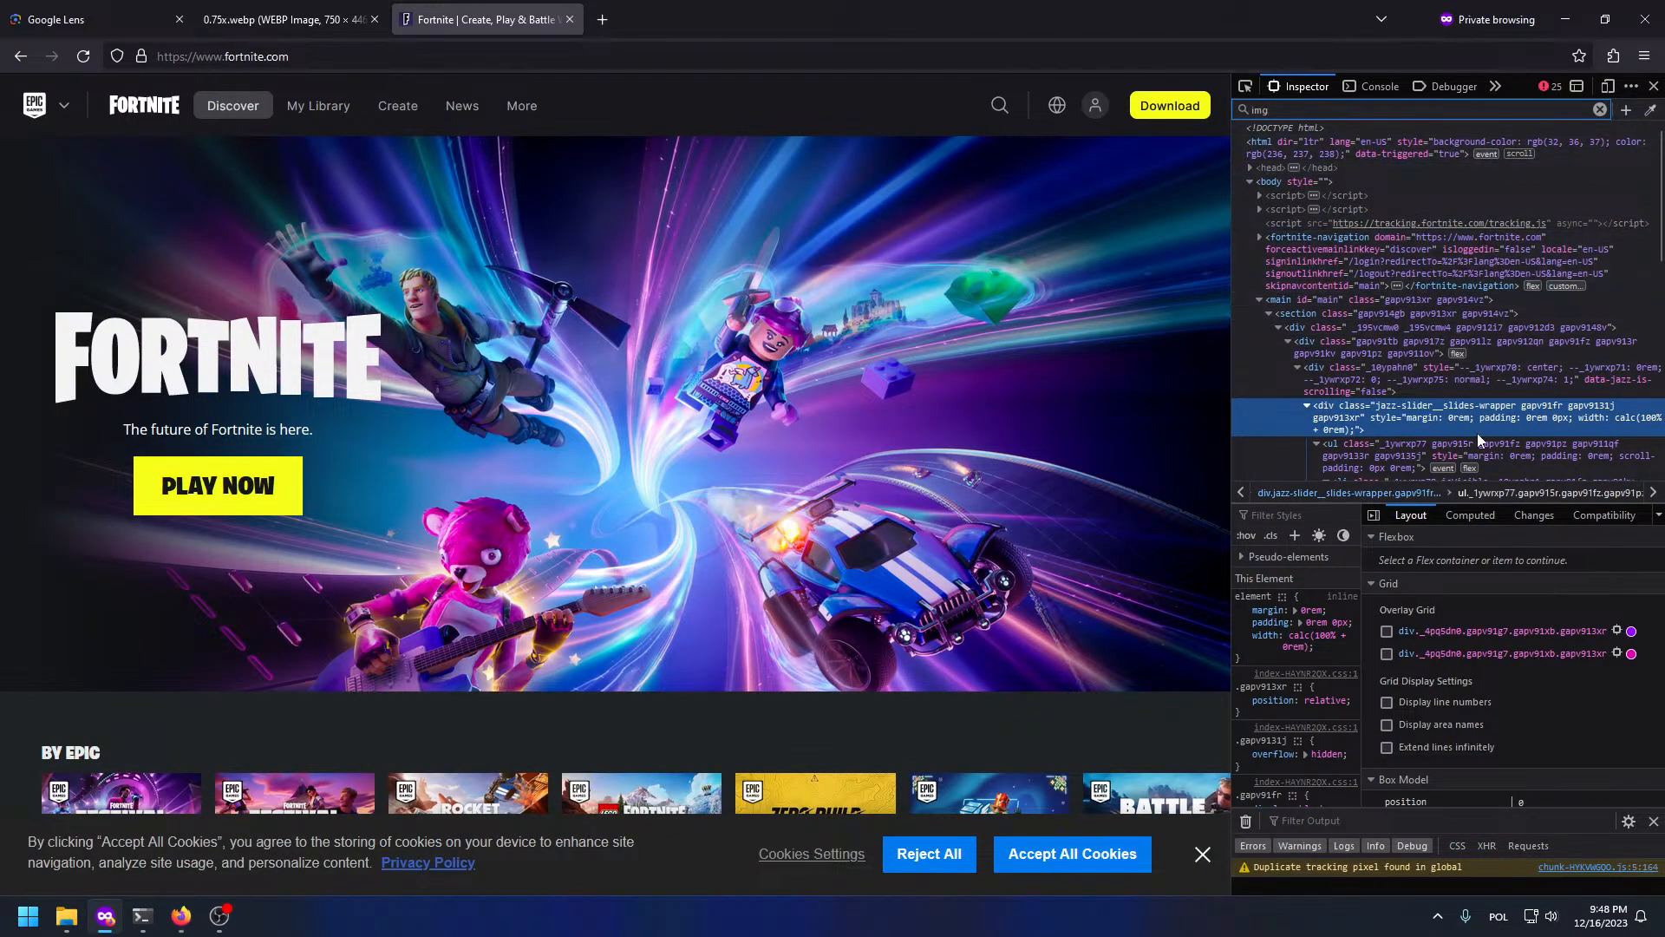
{"action": "key", "text": "Return"}
{"action": "scroll", "coordinate": [1362, 260], "scroll_direction": "up", "scroll_amount": 10}
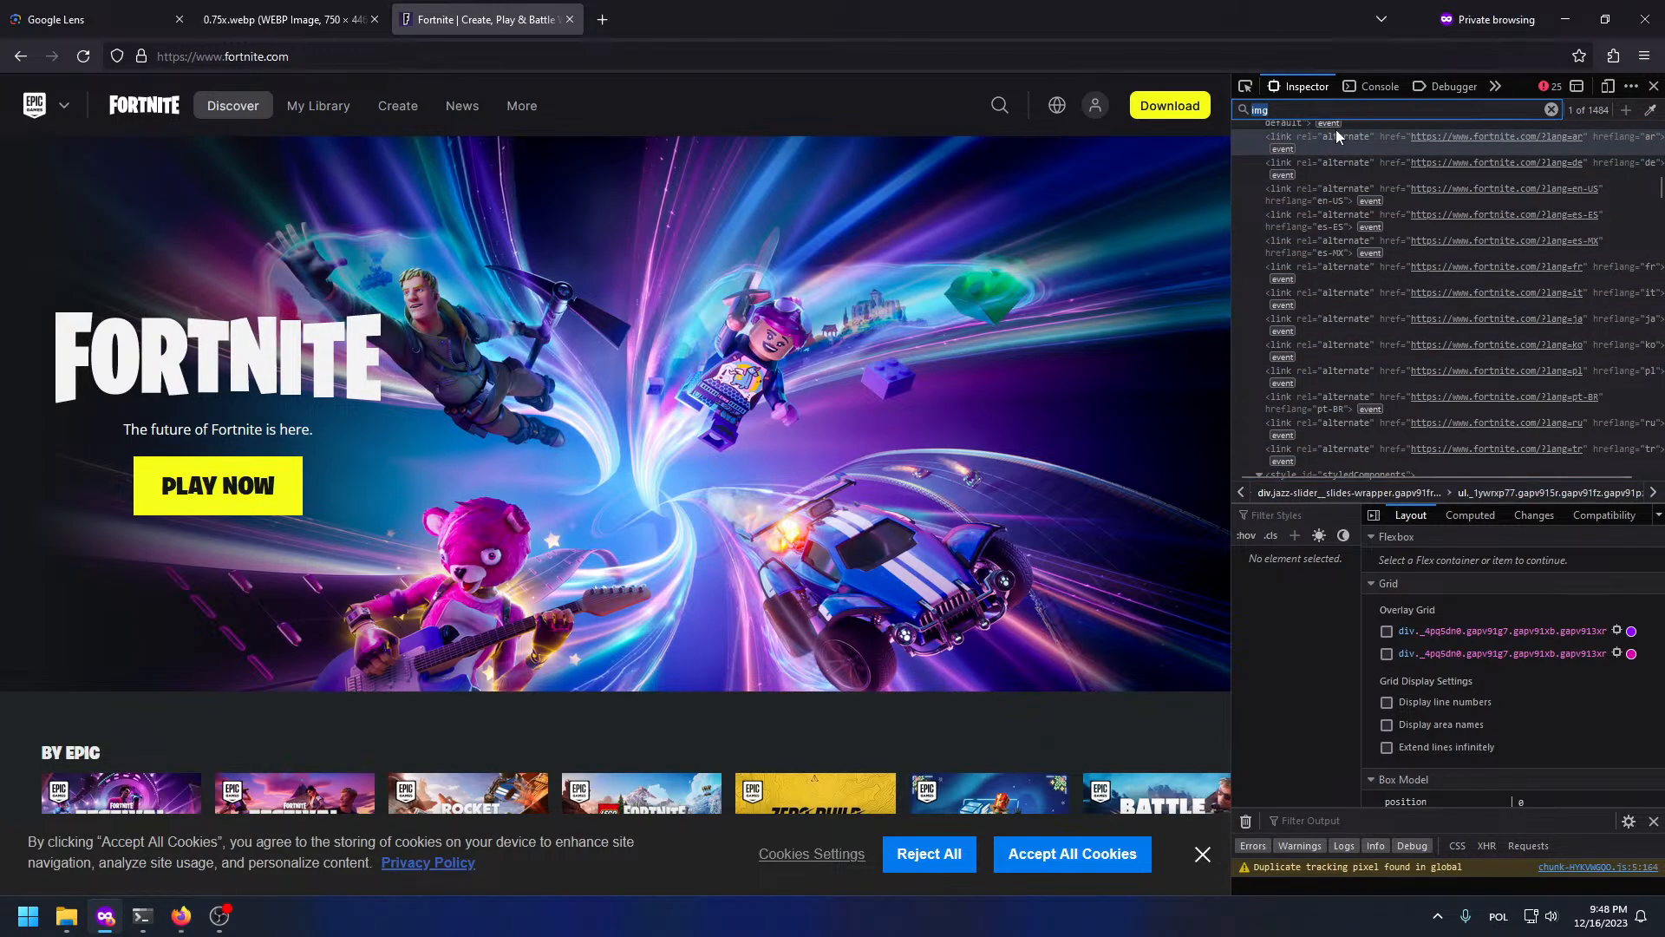
{"action": "key", "text": "End"}
{"action": "type", "text": "[sr"}
{"action": "key", "text": "Return"}
{"action": "scroll", "coordinate": [1414, 434], "scroll_direction": "down", "scroll_amount": 2}
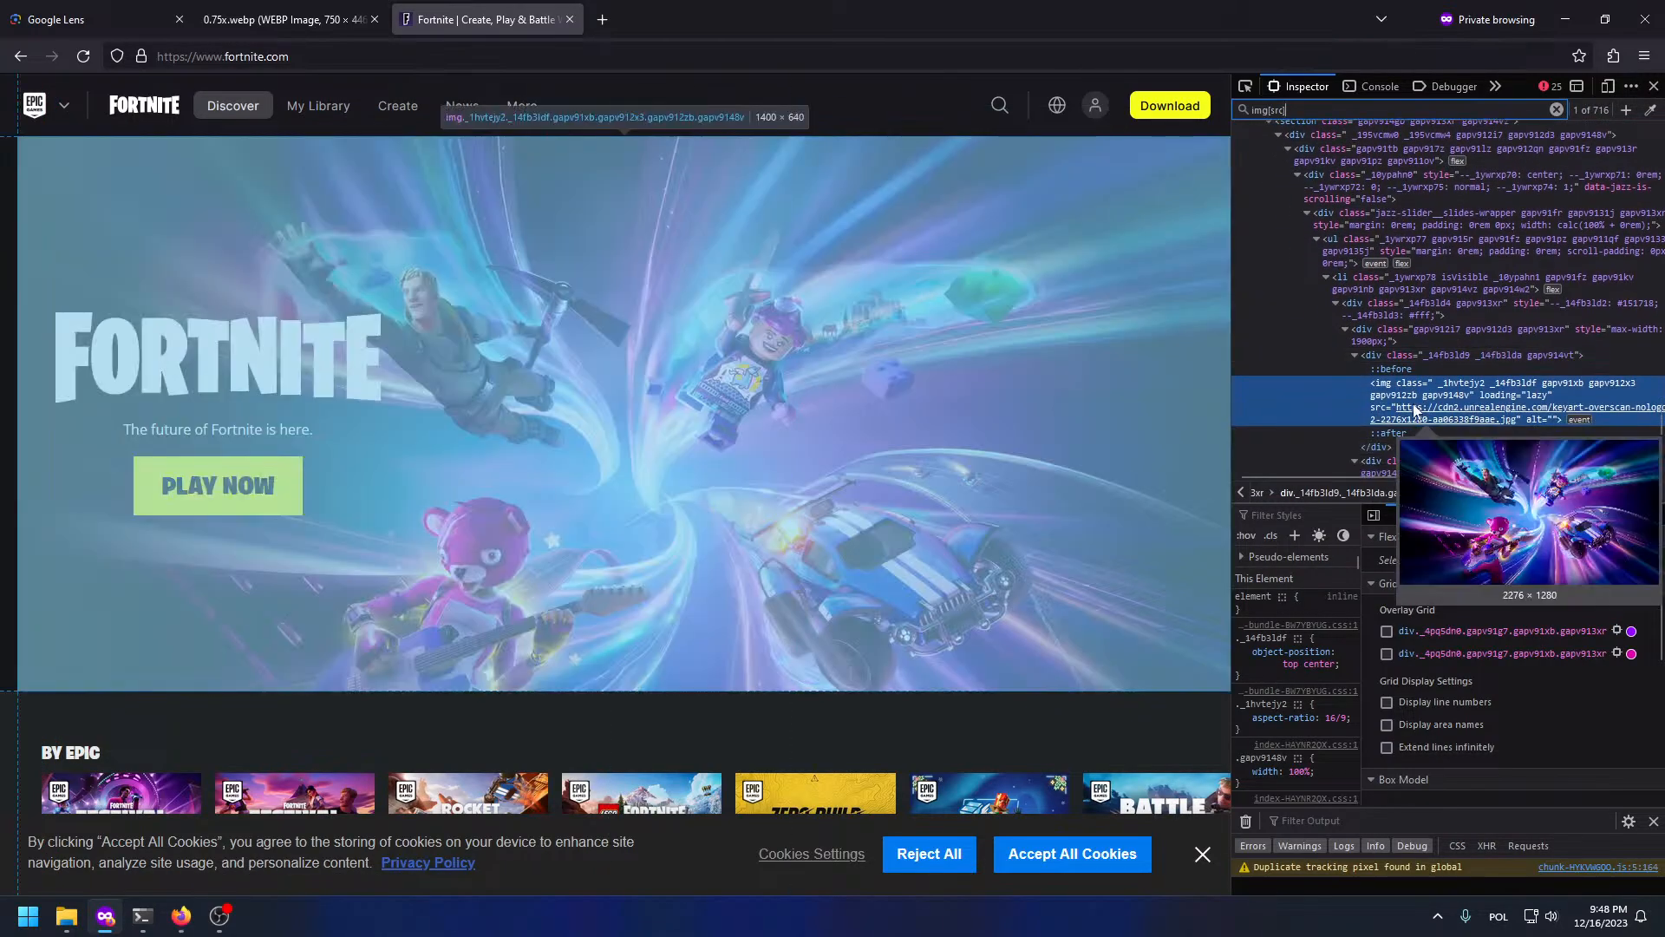
Step: Copy the key art's img src URL and load it in a new private tab
{"action": "right_click", "coordinate": [1416, 410]}
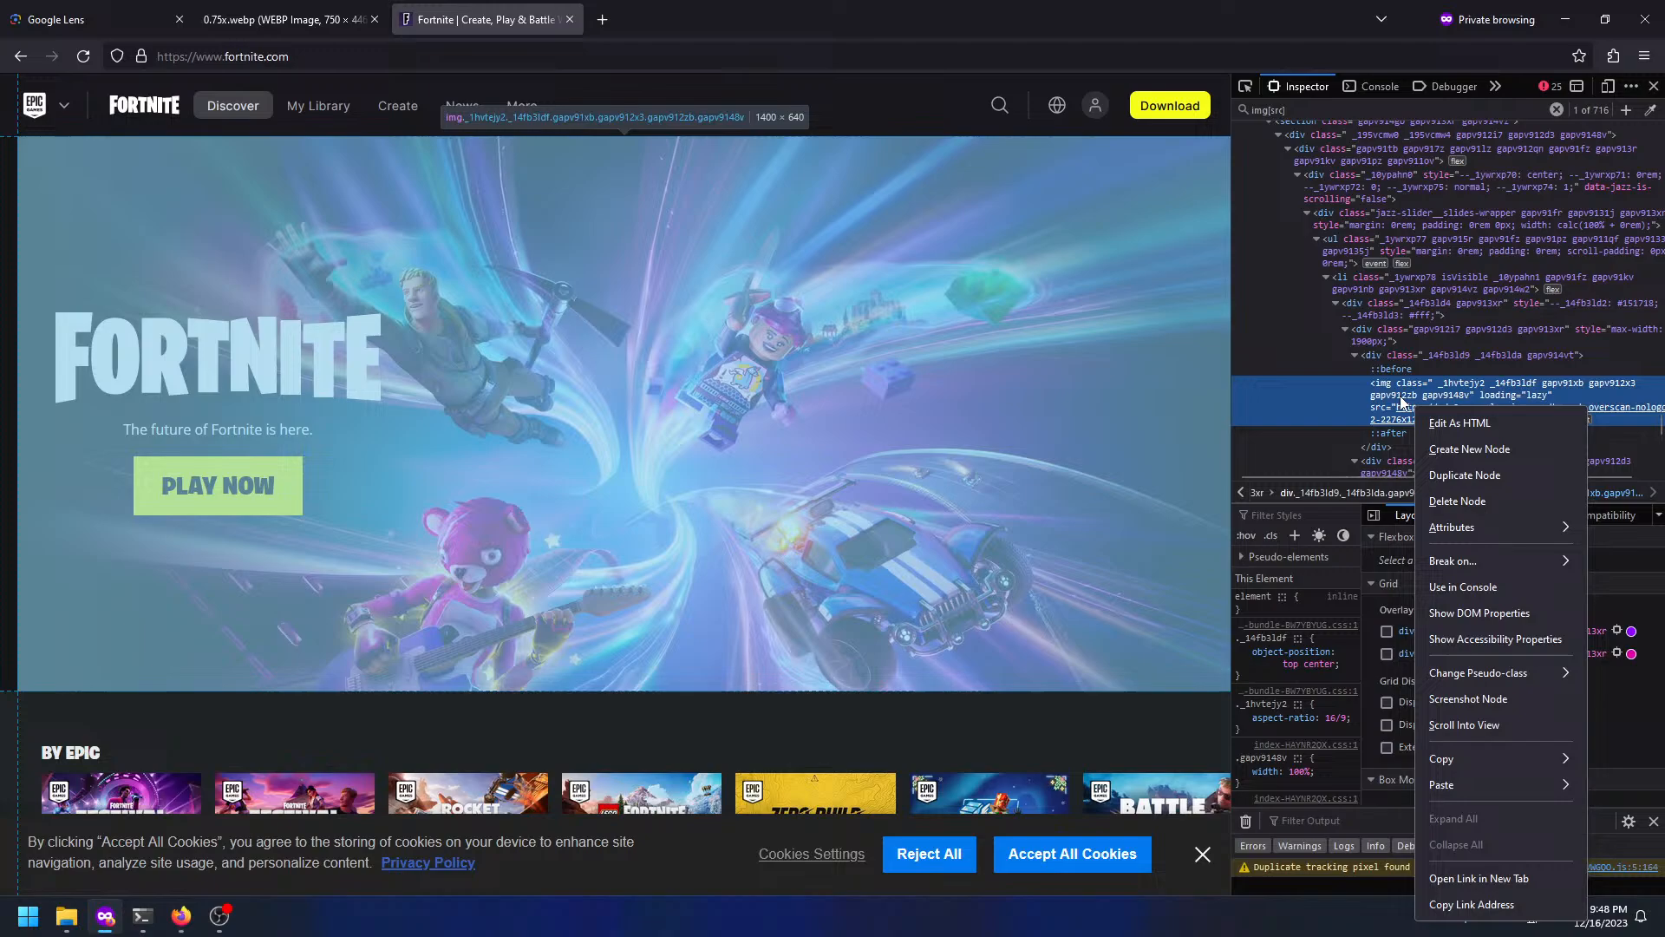
{"action": "left_click", "coordinate": [1403, 399]}
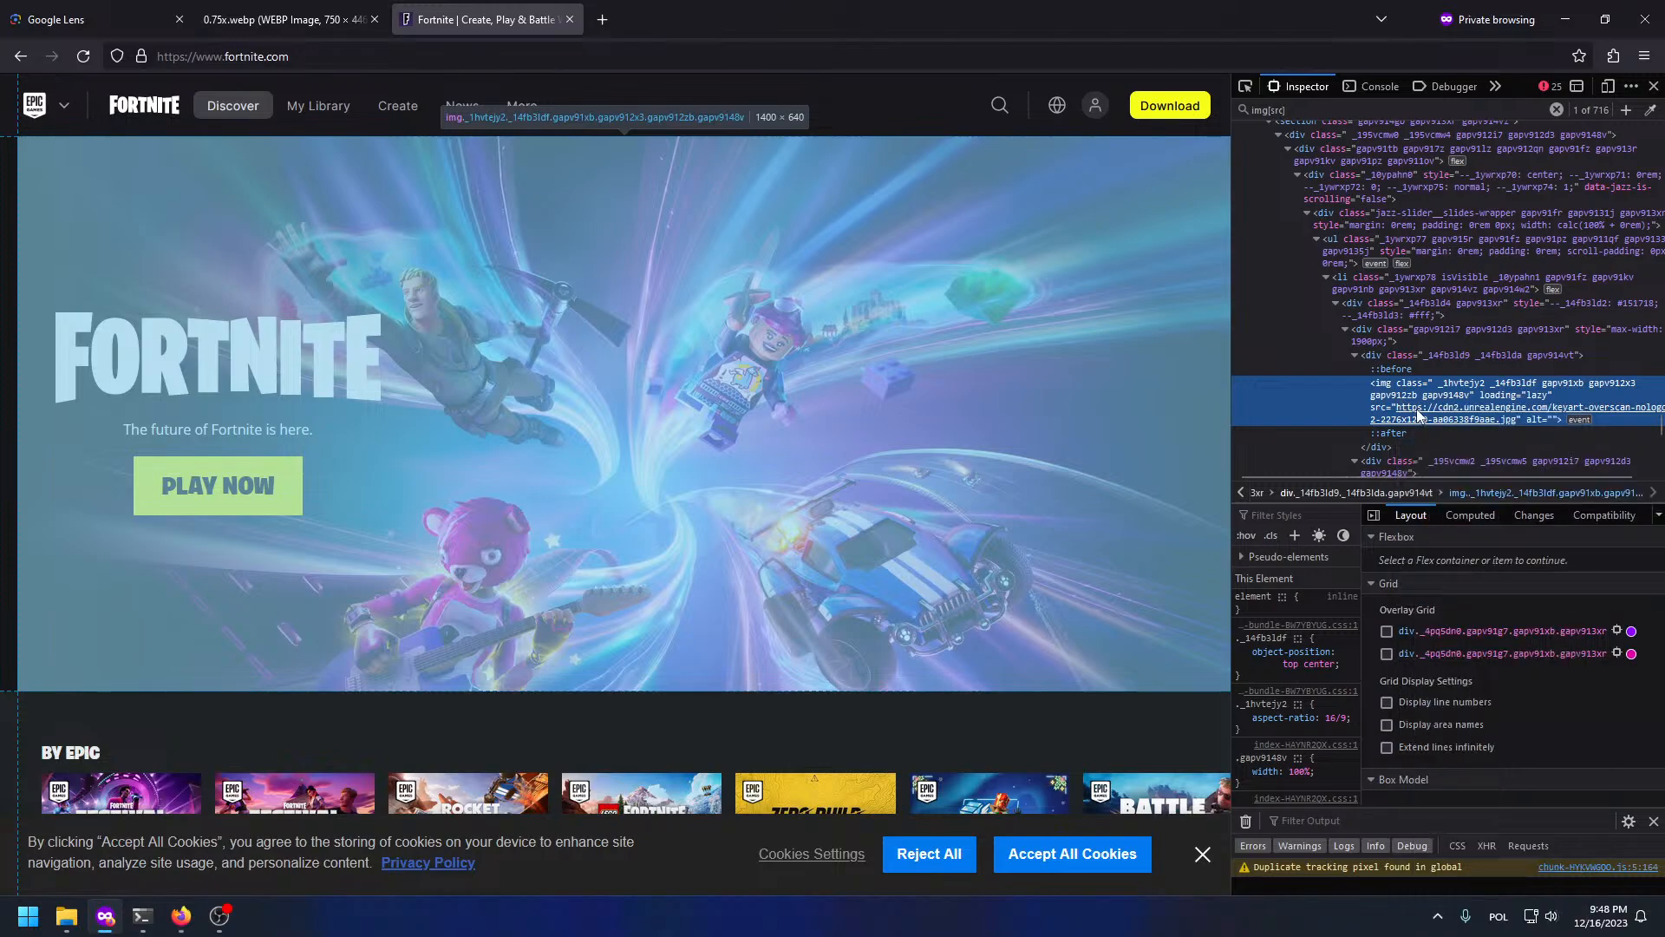
{"action": "double_click", "coordinate": [1418, 411]}
{"action": "key", "text": "ctrl+t"}
{"action": "type", "text": "https://cdn2.unrealengine.com/keyart-overscan-nologo-2-2276x1280-aa06338f9aae.jpg"}
{"action": "key", "text": "Return"}
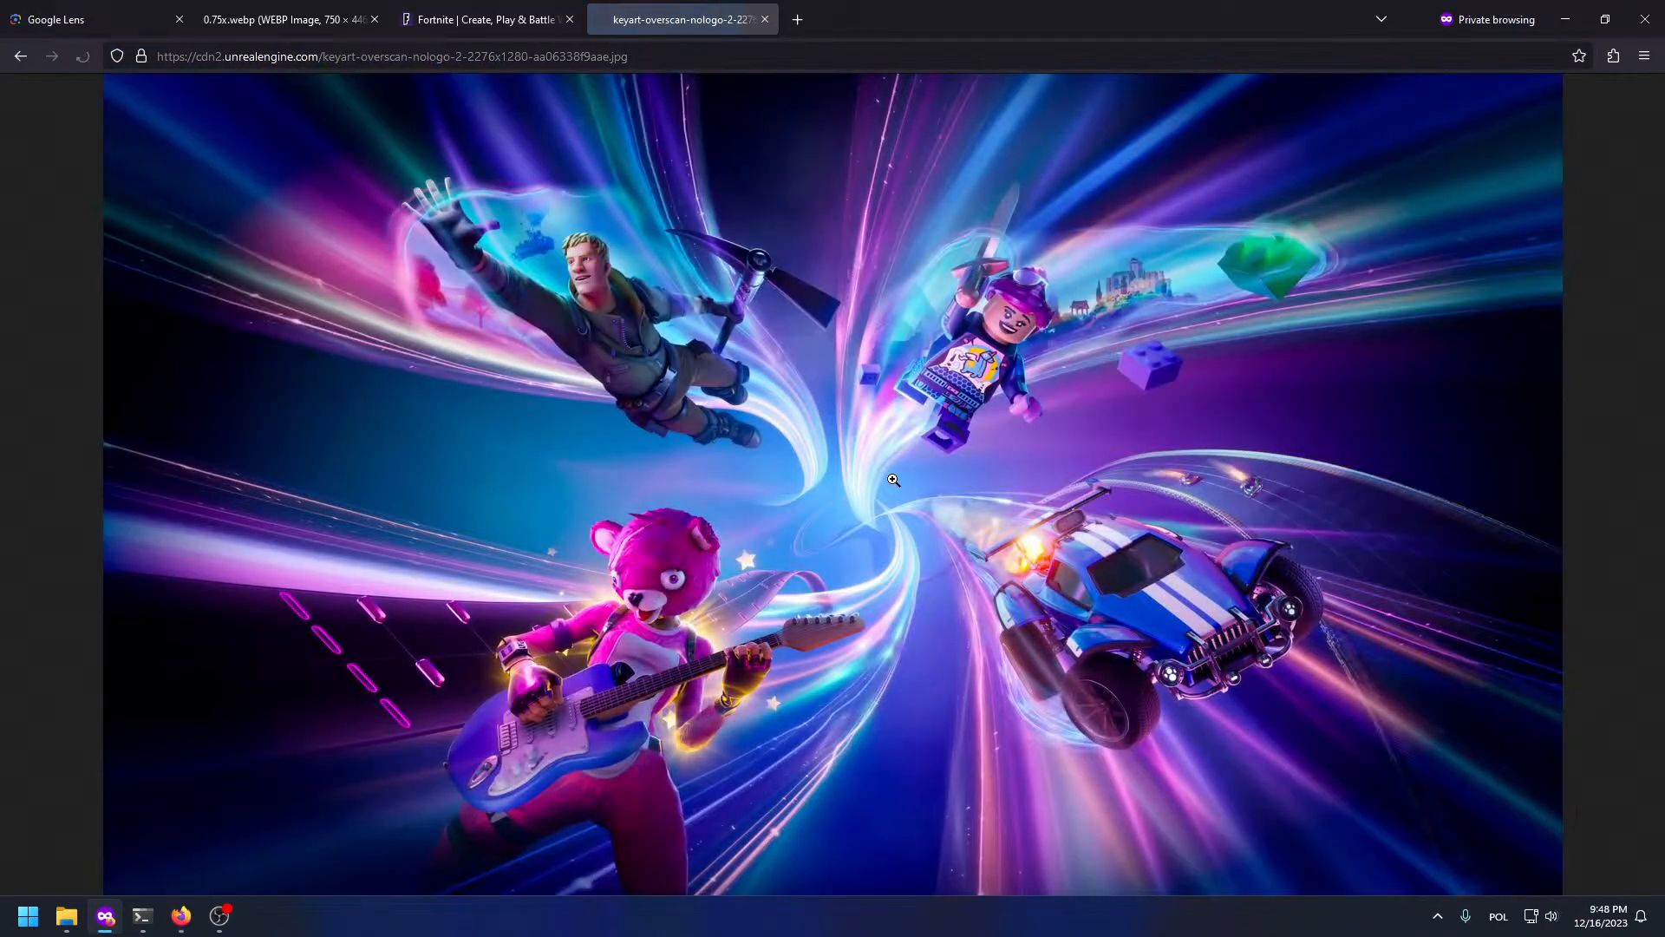
Step: Copy the full-size 2276×1280 Fortnite key art and return to the GIMP desktop
{"action": "right_click", "coordinate": [890, 475]}
{"action": "left_click", "coordinate": [920, 516]}
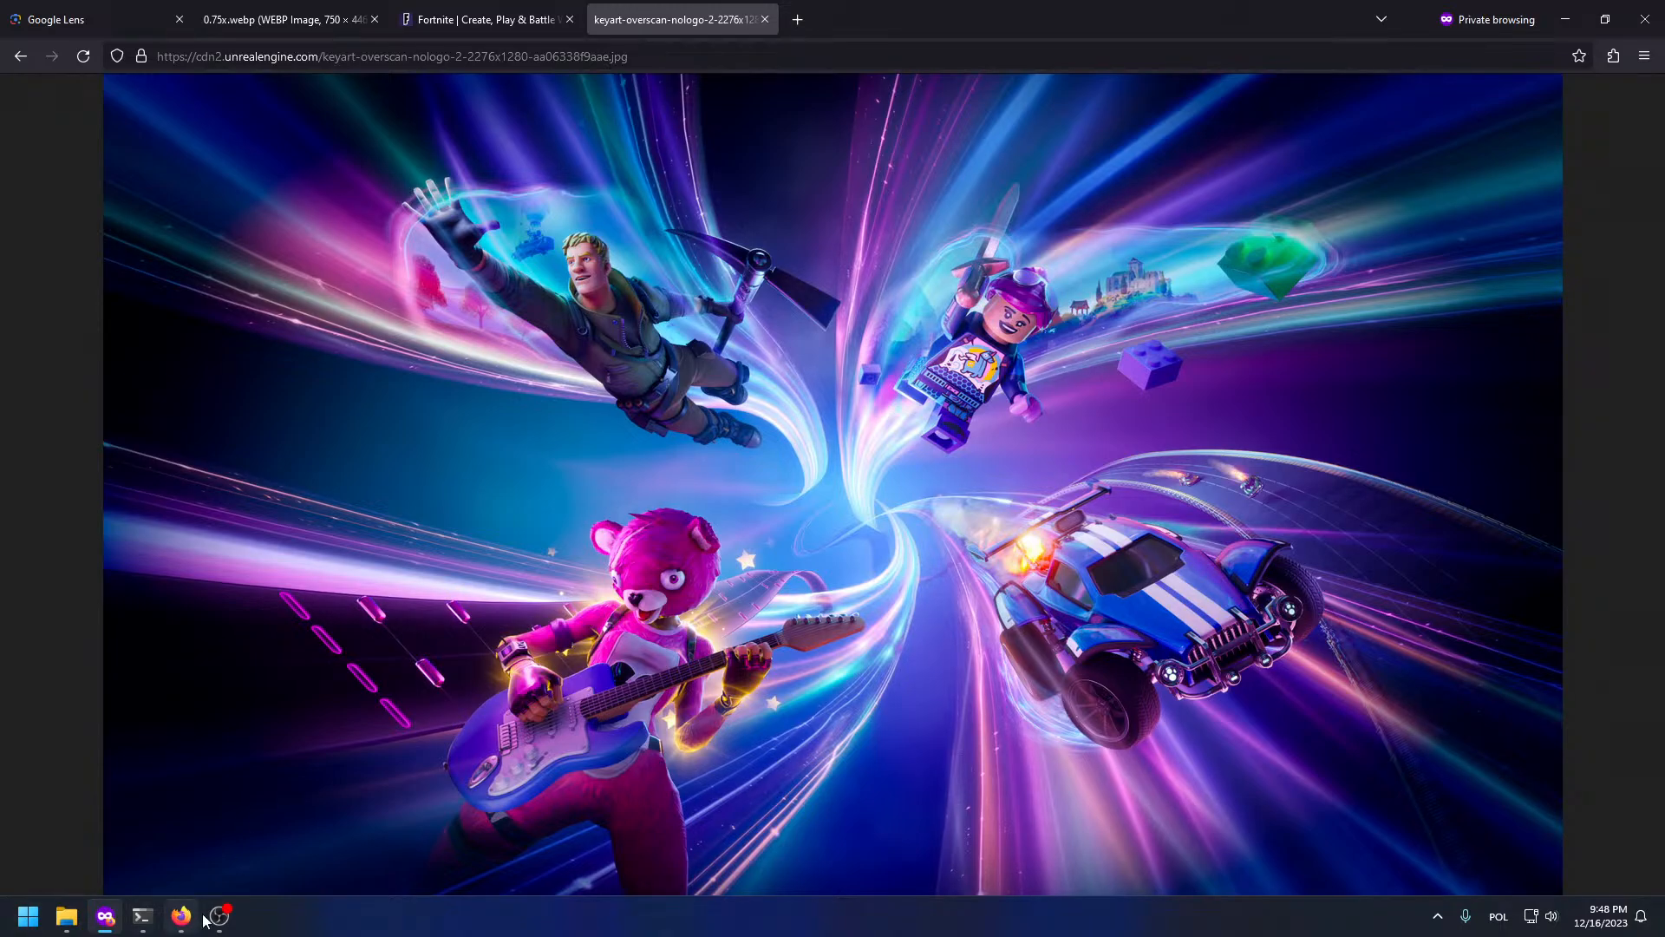
{"action": "key", "text": "super+Tab"}
{"action": "left_click", "coordinate": [914, 885]}
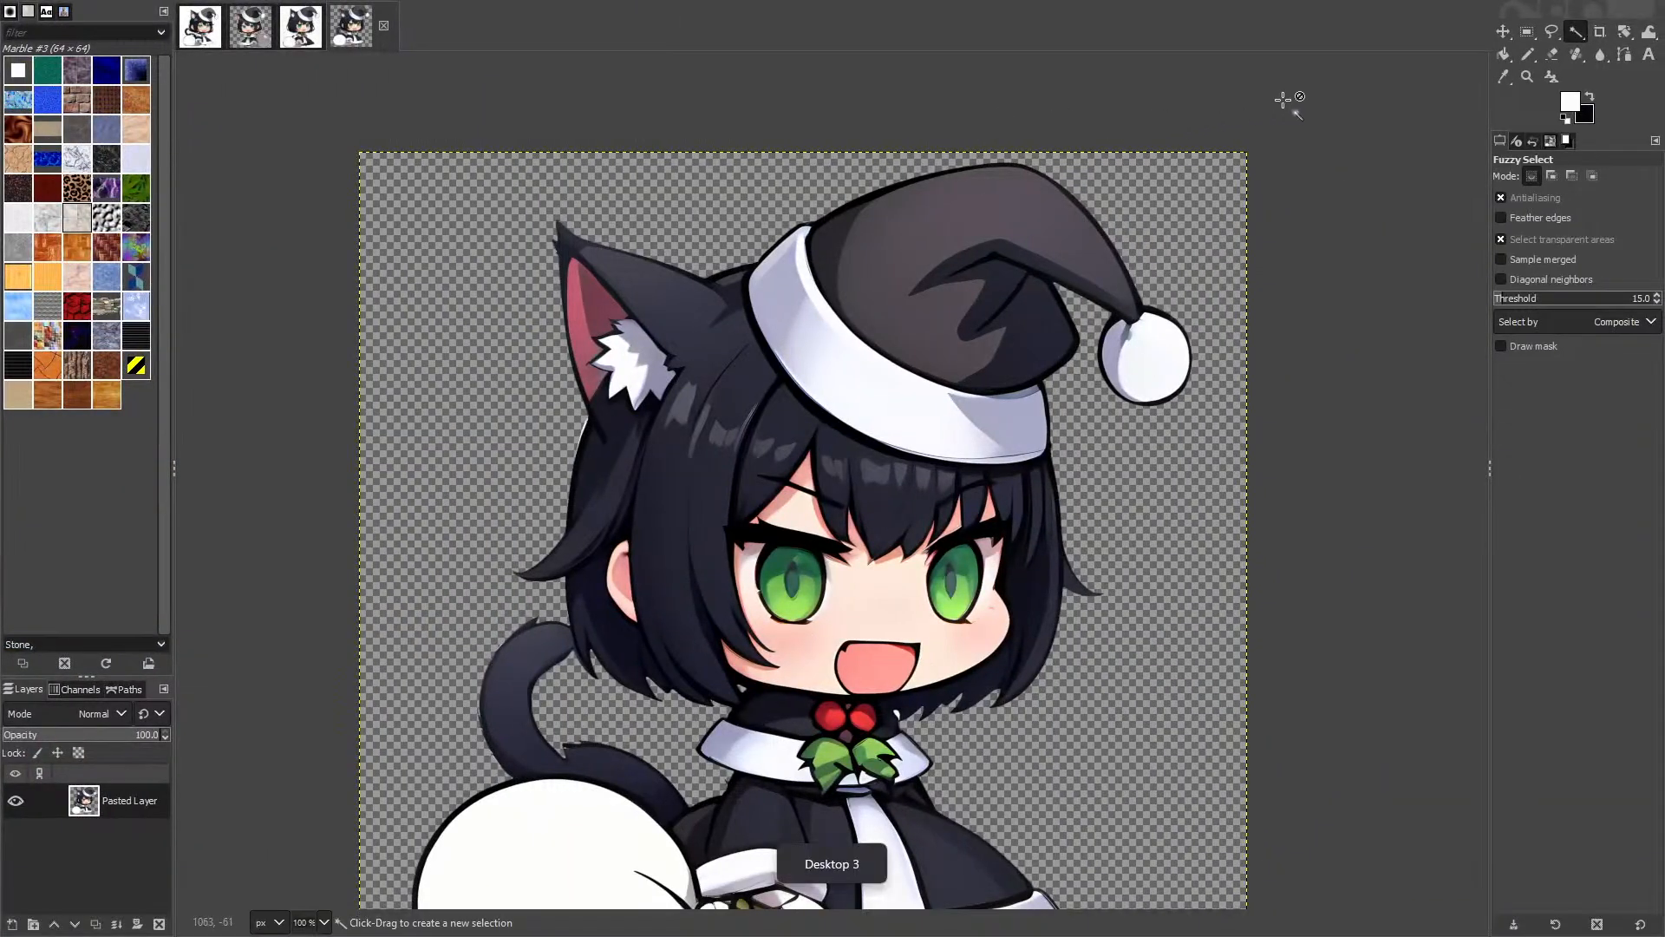
Step: Paste the Fortnite picture as a new image and scale it to 1920 pixels wide
{"action": "key", "text": "ctrl+shift+v"}
{"action": "right_click", "coordinate": [739, 295]}
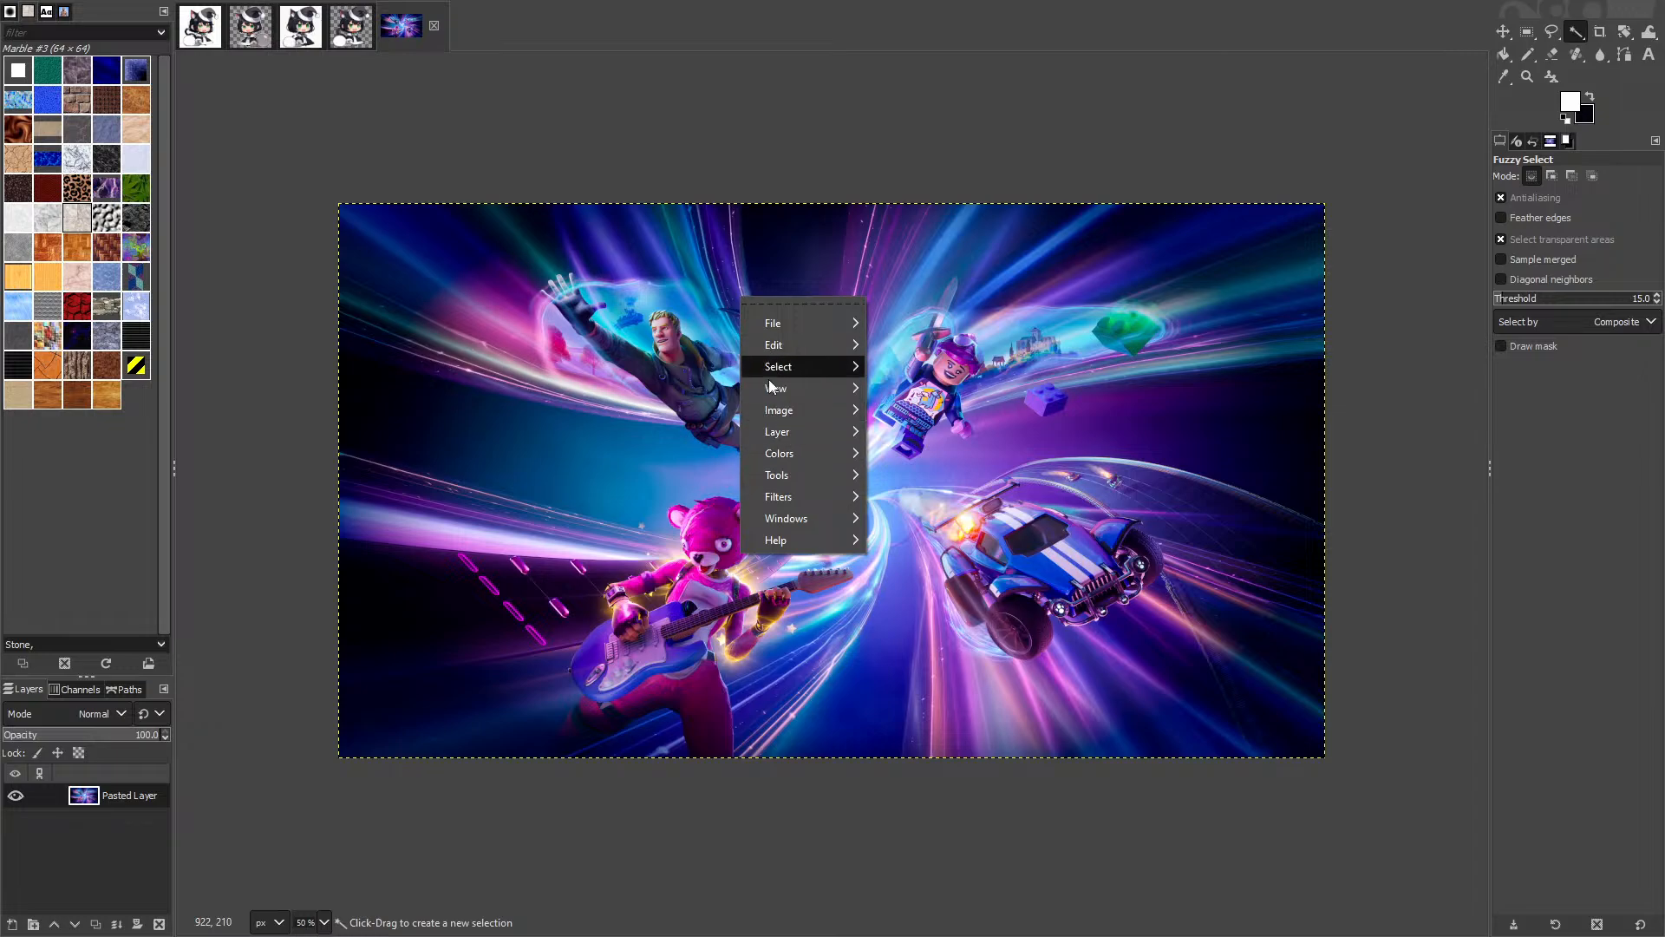
{"action": "mouse_move", "coordinate": [786, 422]}
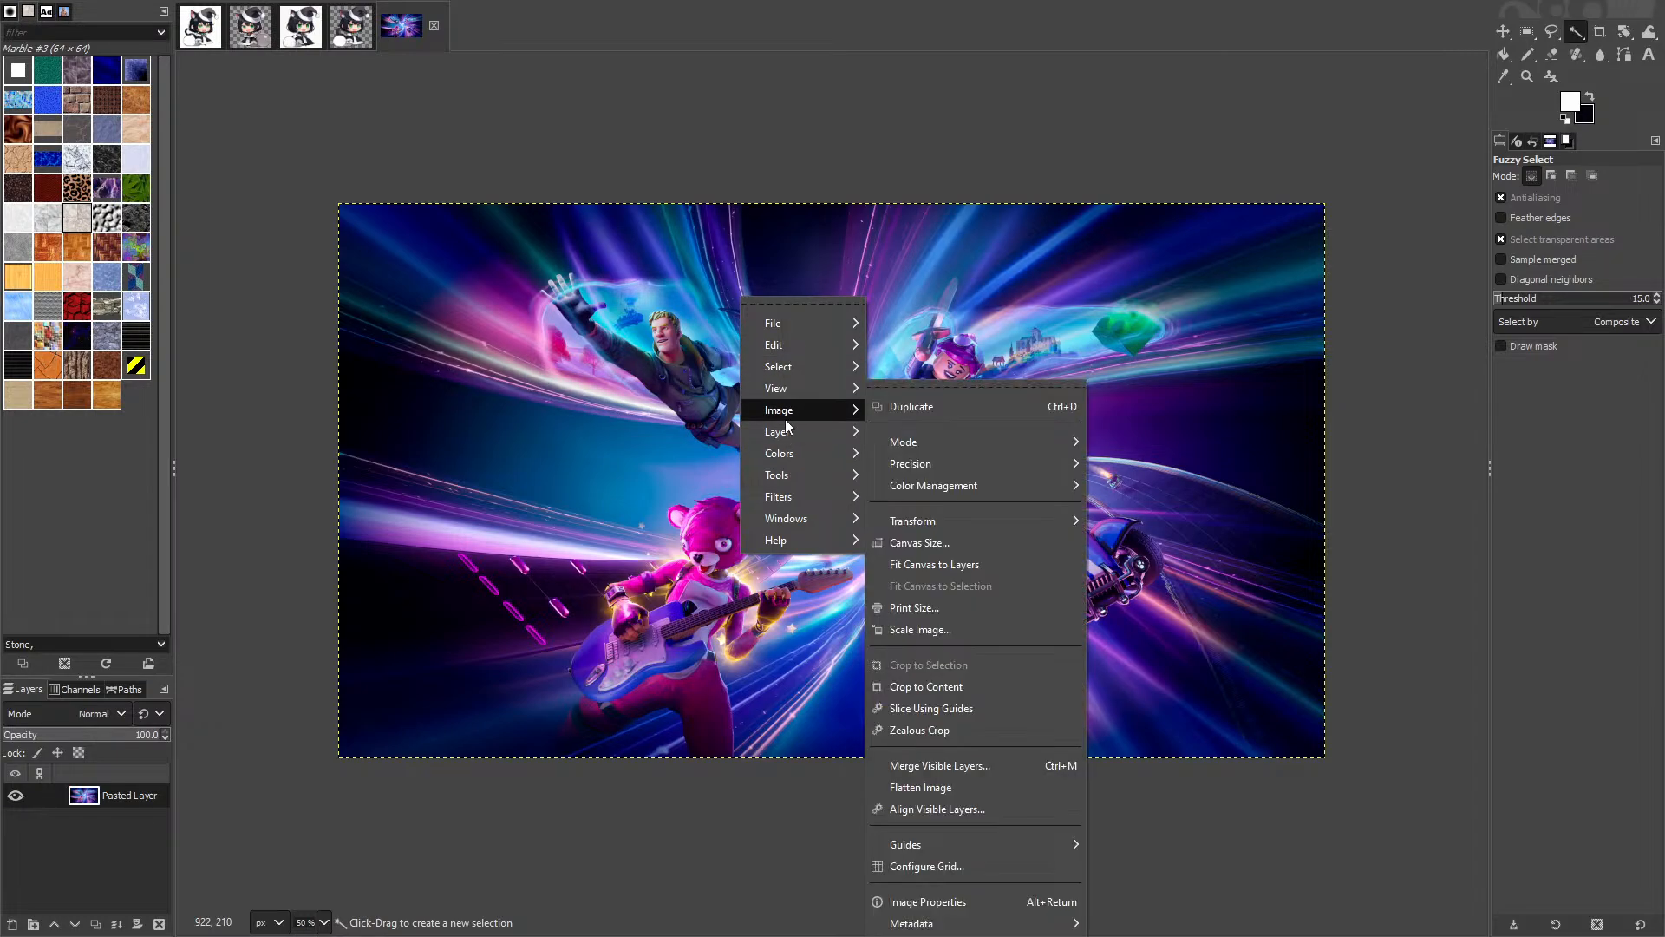
{"action": "left_click", "coordinate": [947, 636]}
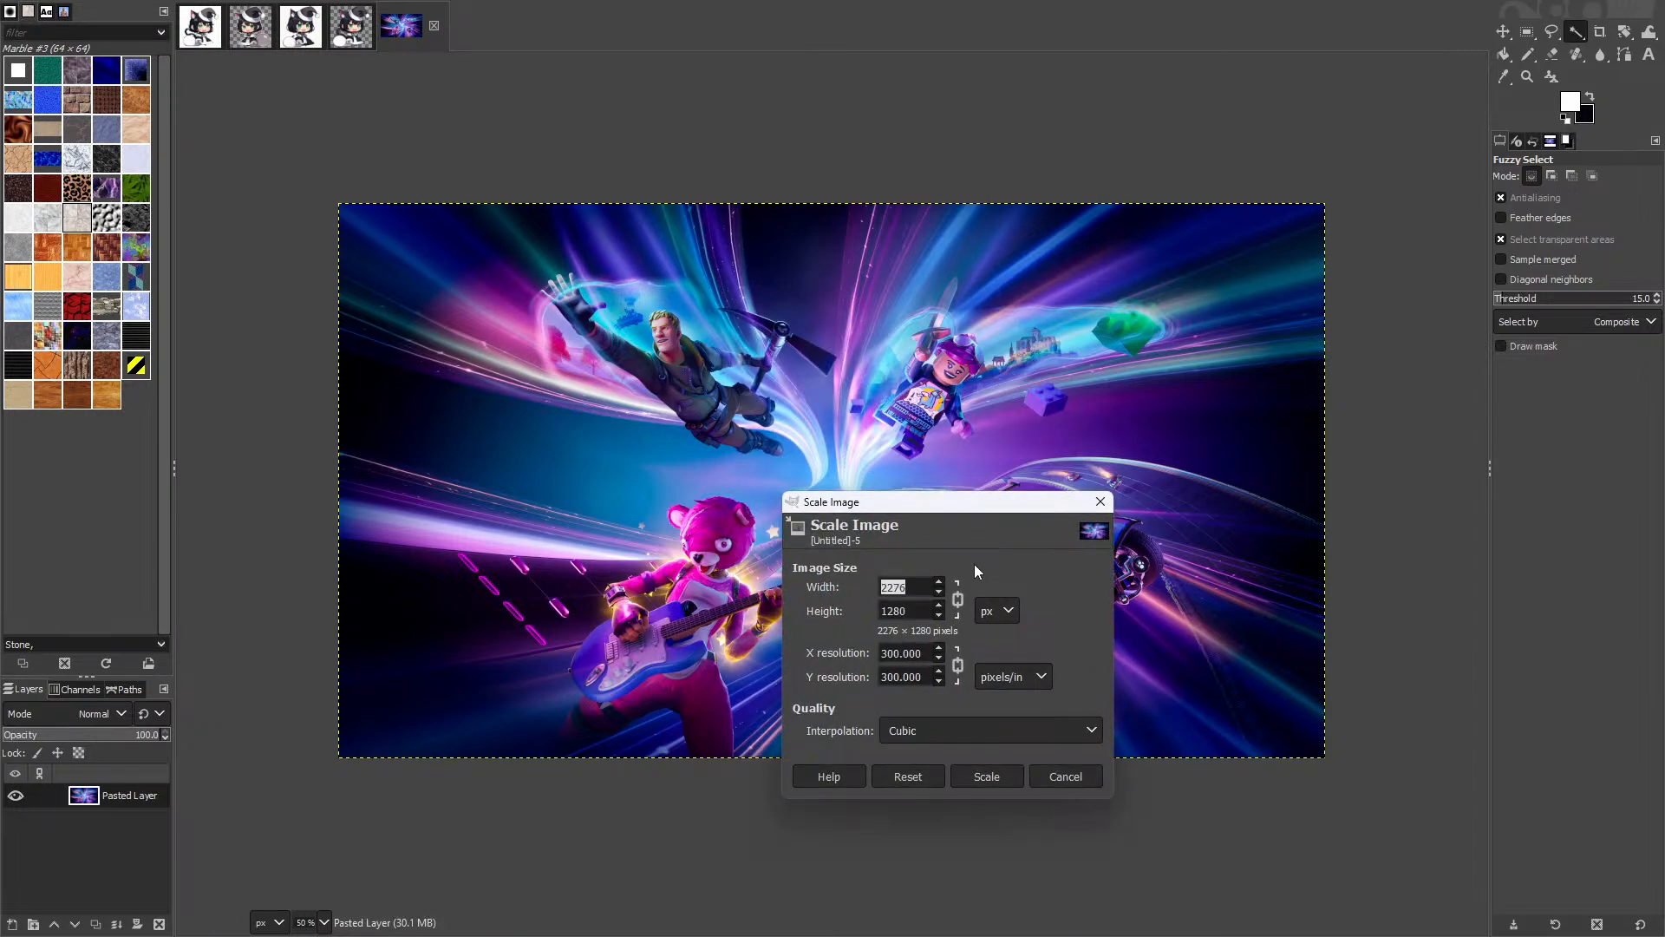
{"action": "type", "text": "1920"}
{"action": "left_click", "coordinate": [996, 781]}
{"action": "scroll", "coordinate": [791, 599], "scroll_direction": "up", "scroll_amount": 3}
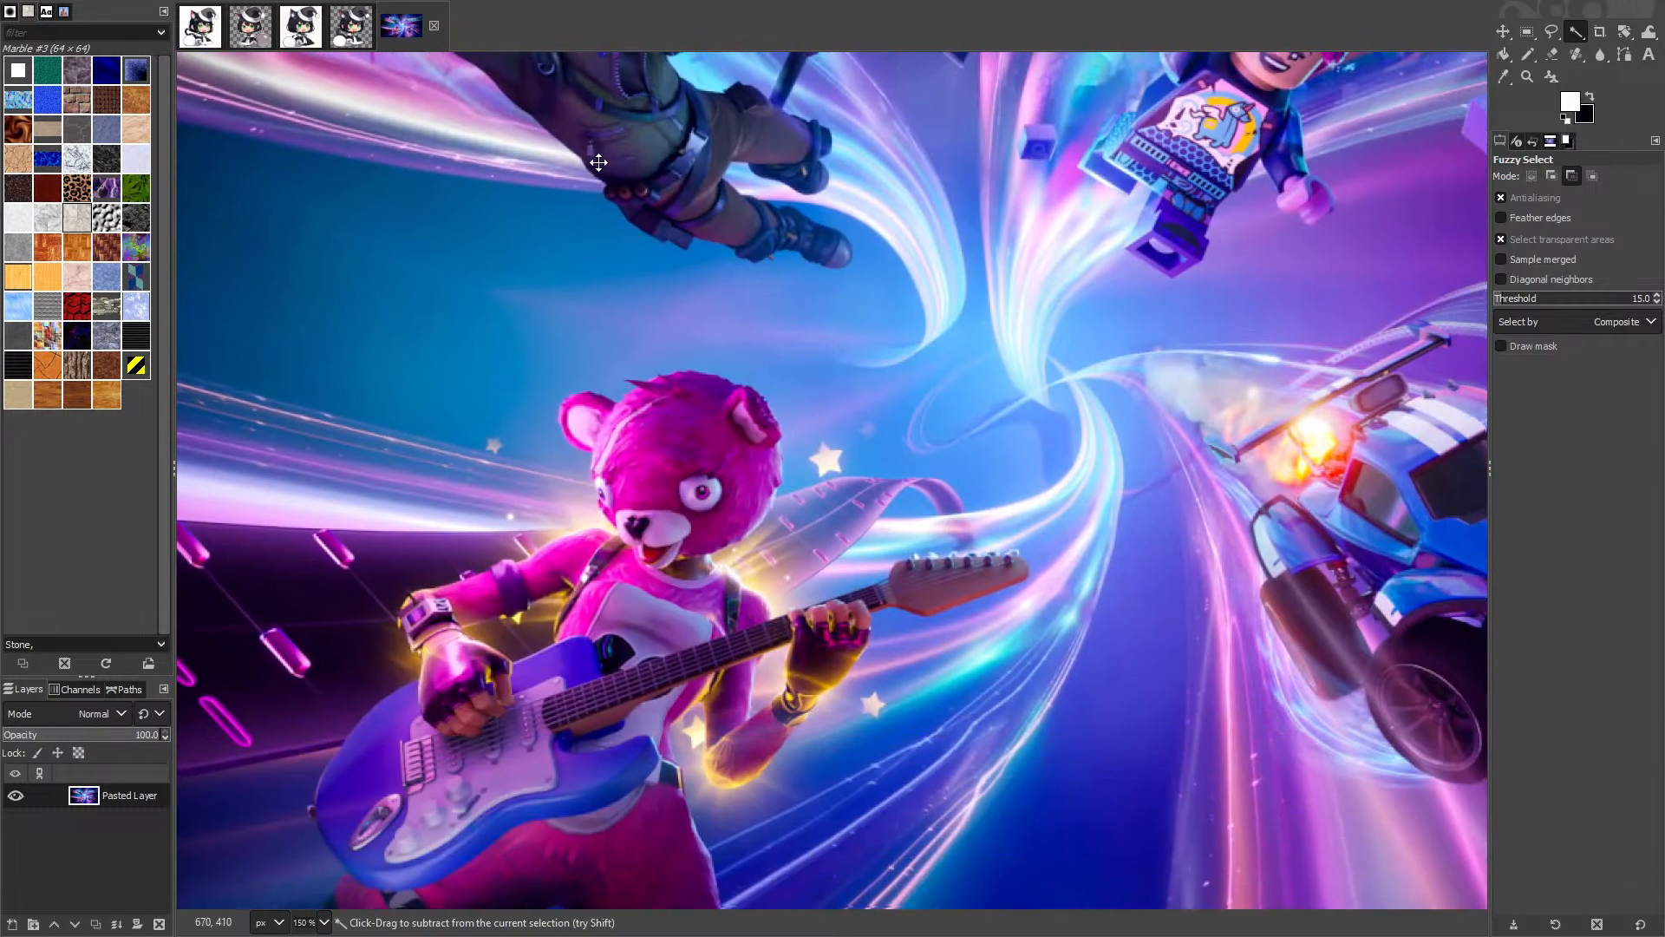
{"action": "scroll", "coordinate": [601, 247], "scroll_direction": "down", "scroll_amount": 2}
Step: Export the transparent cat-girl as padoru-oc.png into the comfyui images folder
{"action": "left_click", "coordinate": [350, 26]}
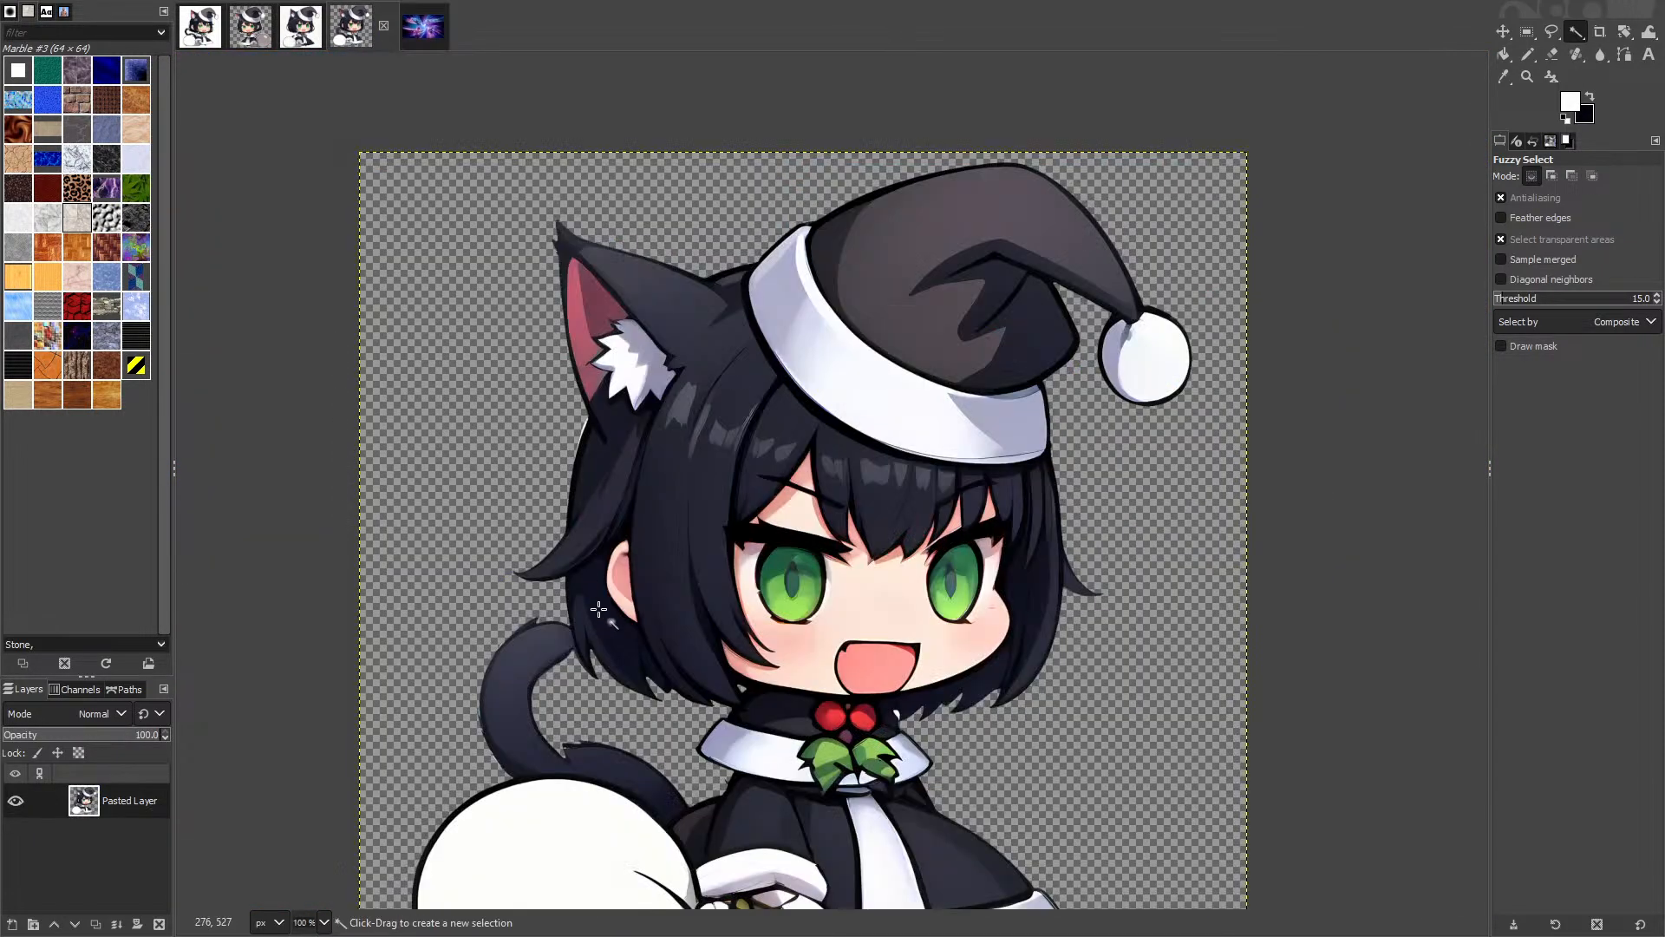
{"action": "scroll", "coordinate": [704, 568], "scroll_direction": "down", "scroll_amount": 2}
{"action": "left_click", "coordinate": [437, 40]}
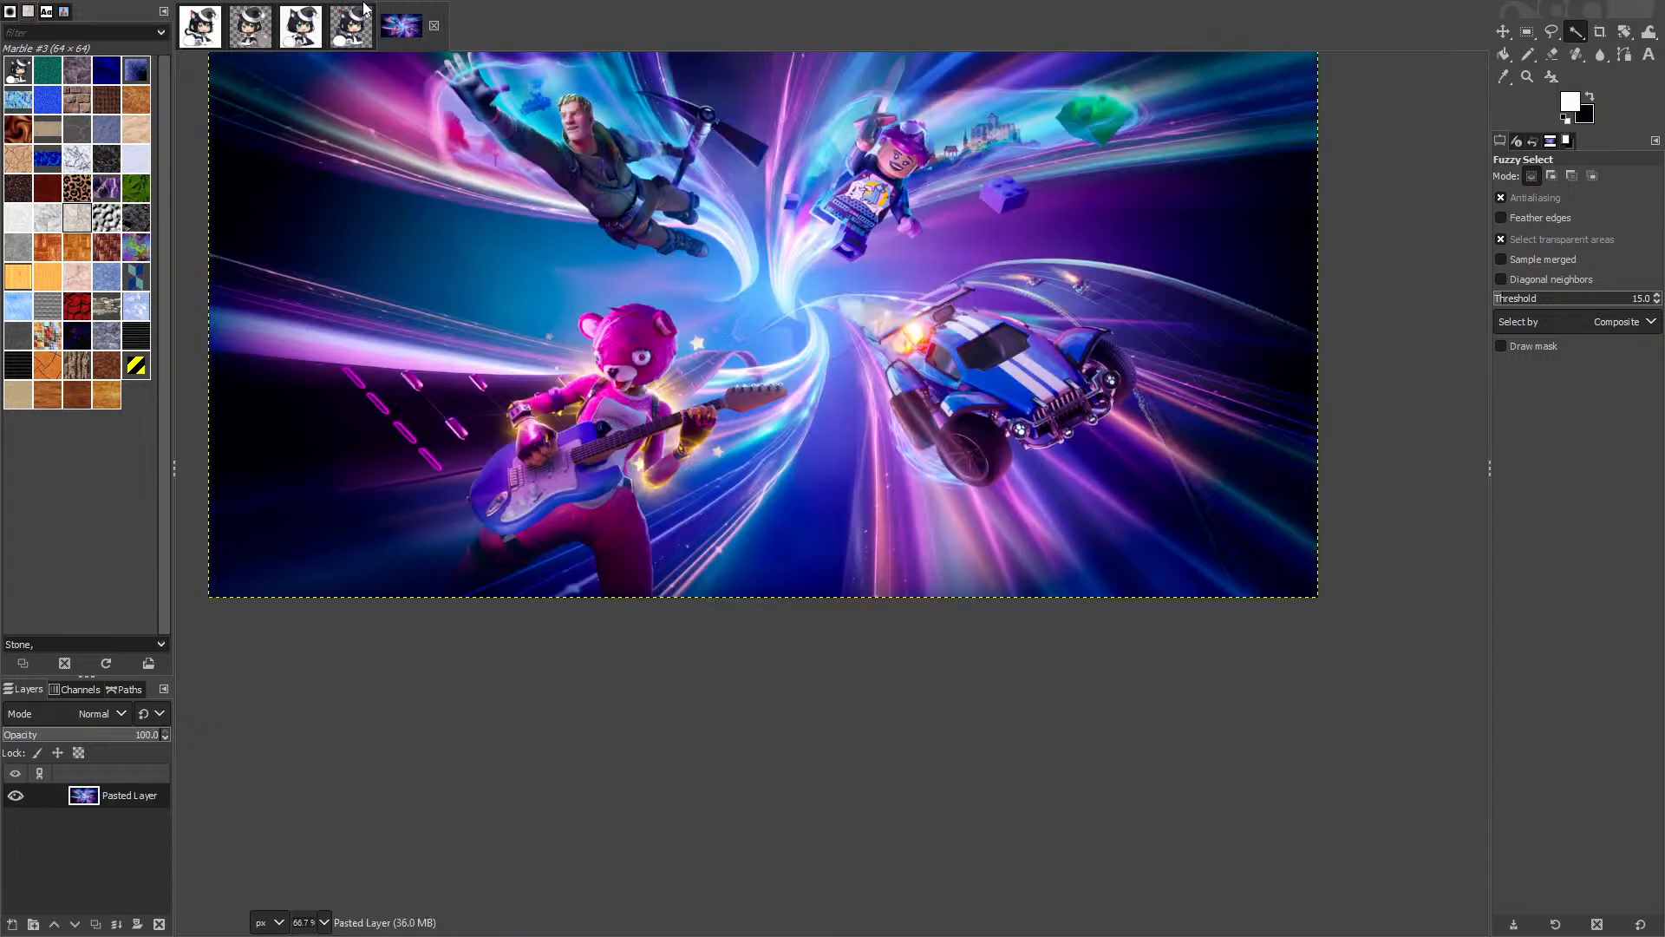
{"action": "left_click", "coordinate": [361, 39]}
{"action": "key", "text": "ctrl+shift+e"}
{"action": "type", "text": "pa"}
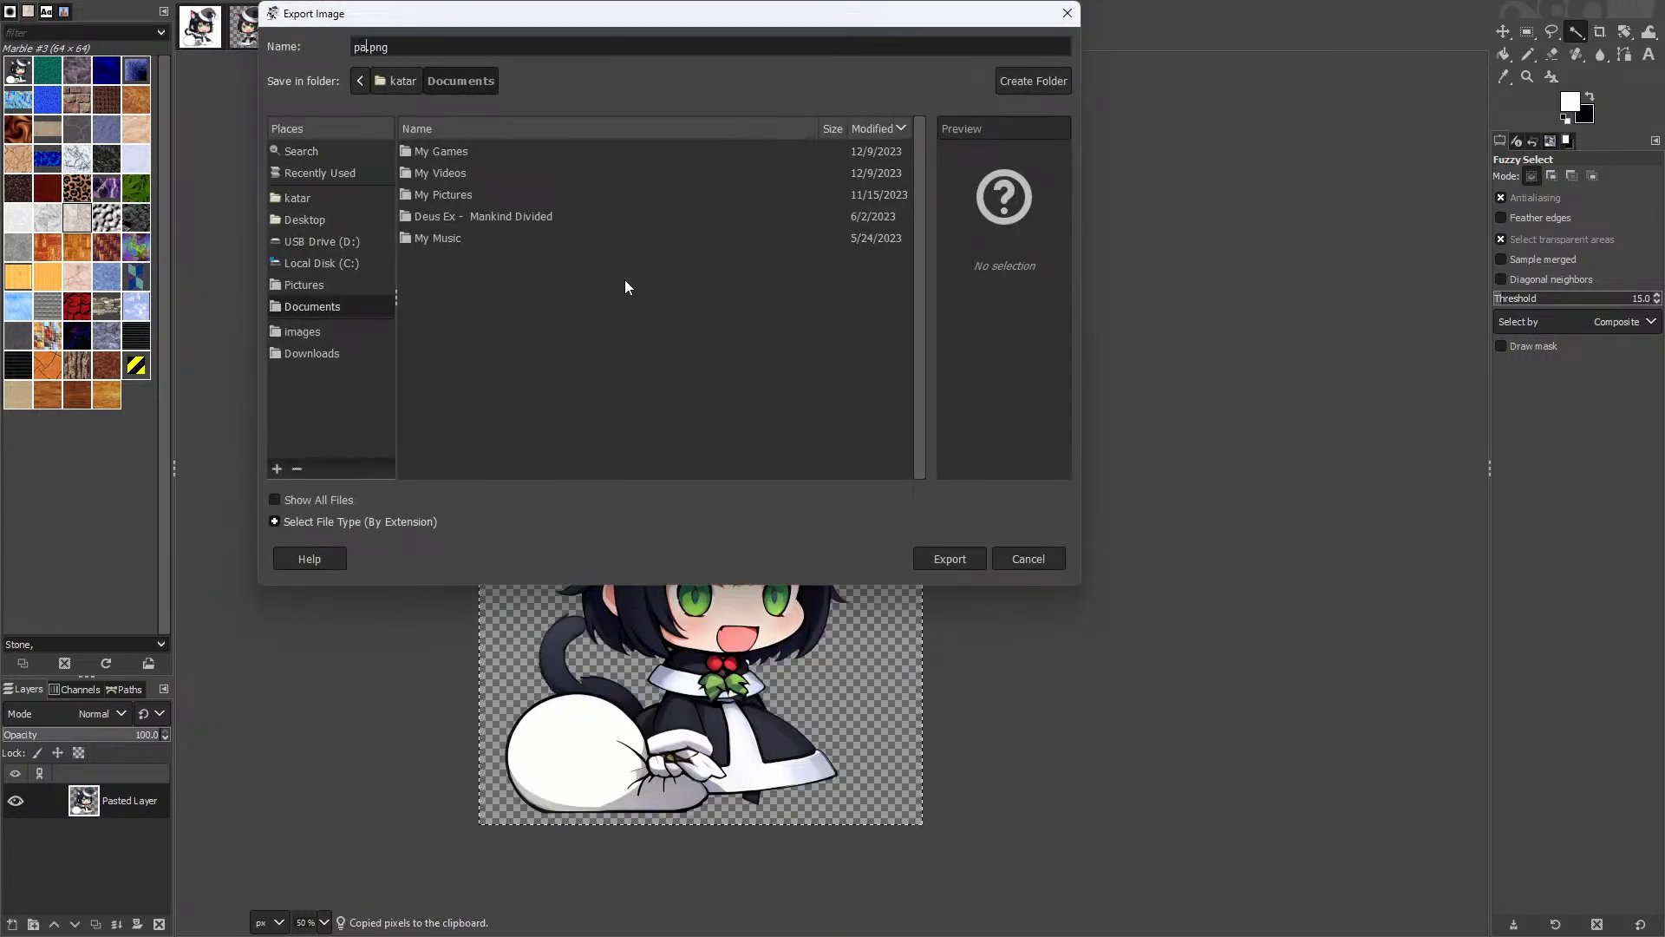
{"action": "type", "text": "doru-co"}
{"action": "left_click", "coordinate": [303, 332]}
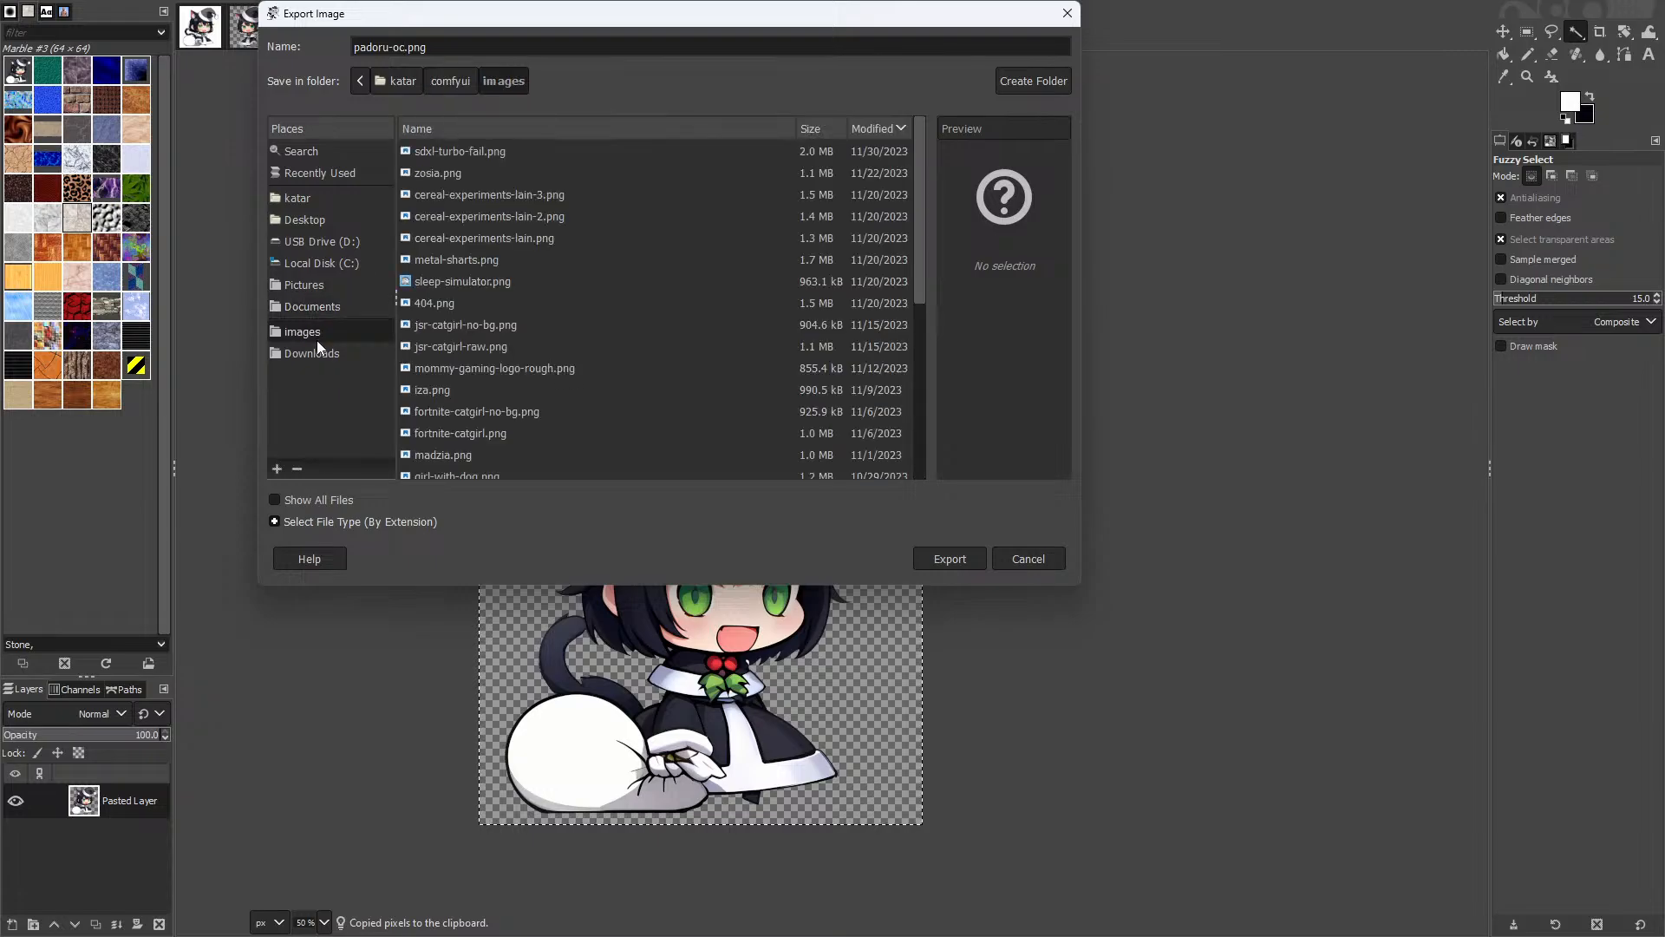
{"action": "left_click", "coordinate": [941, 566]}
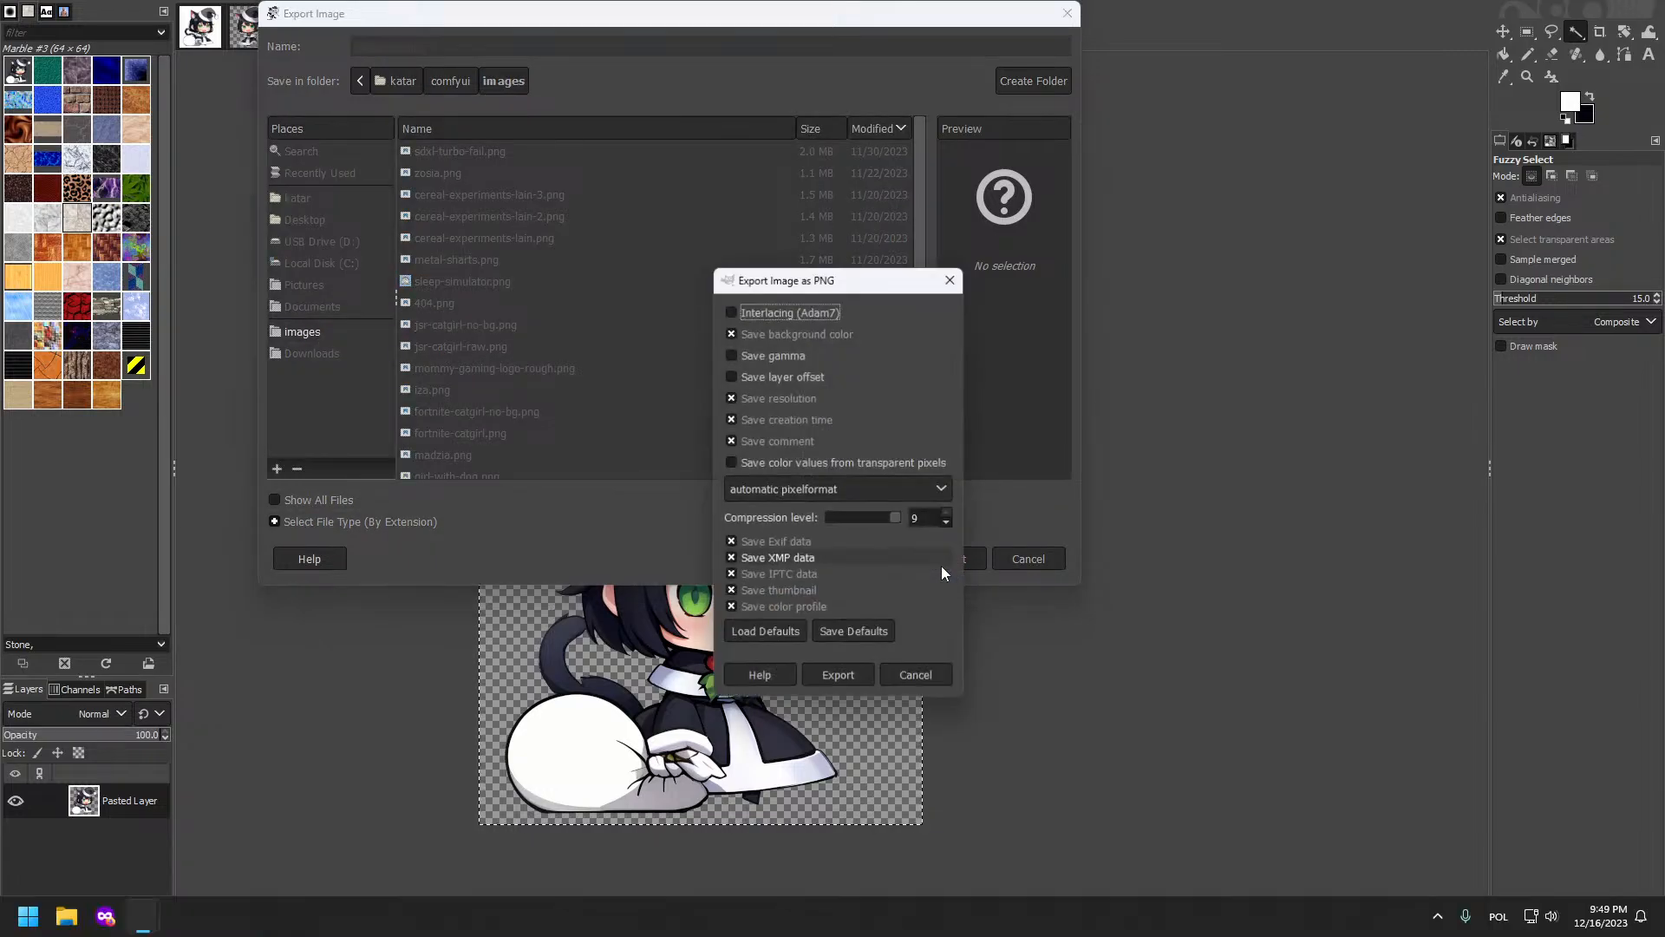
{"action": "left_click", "coordinate": [839, 678]}
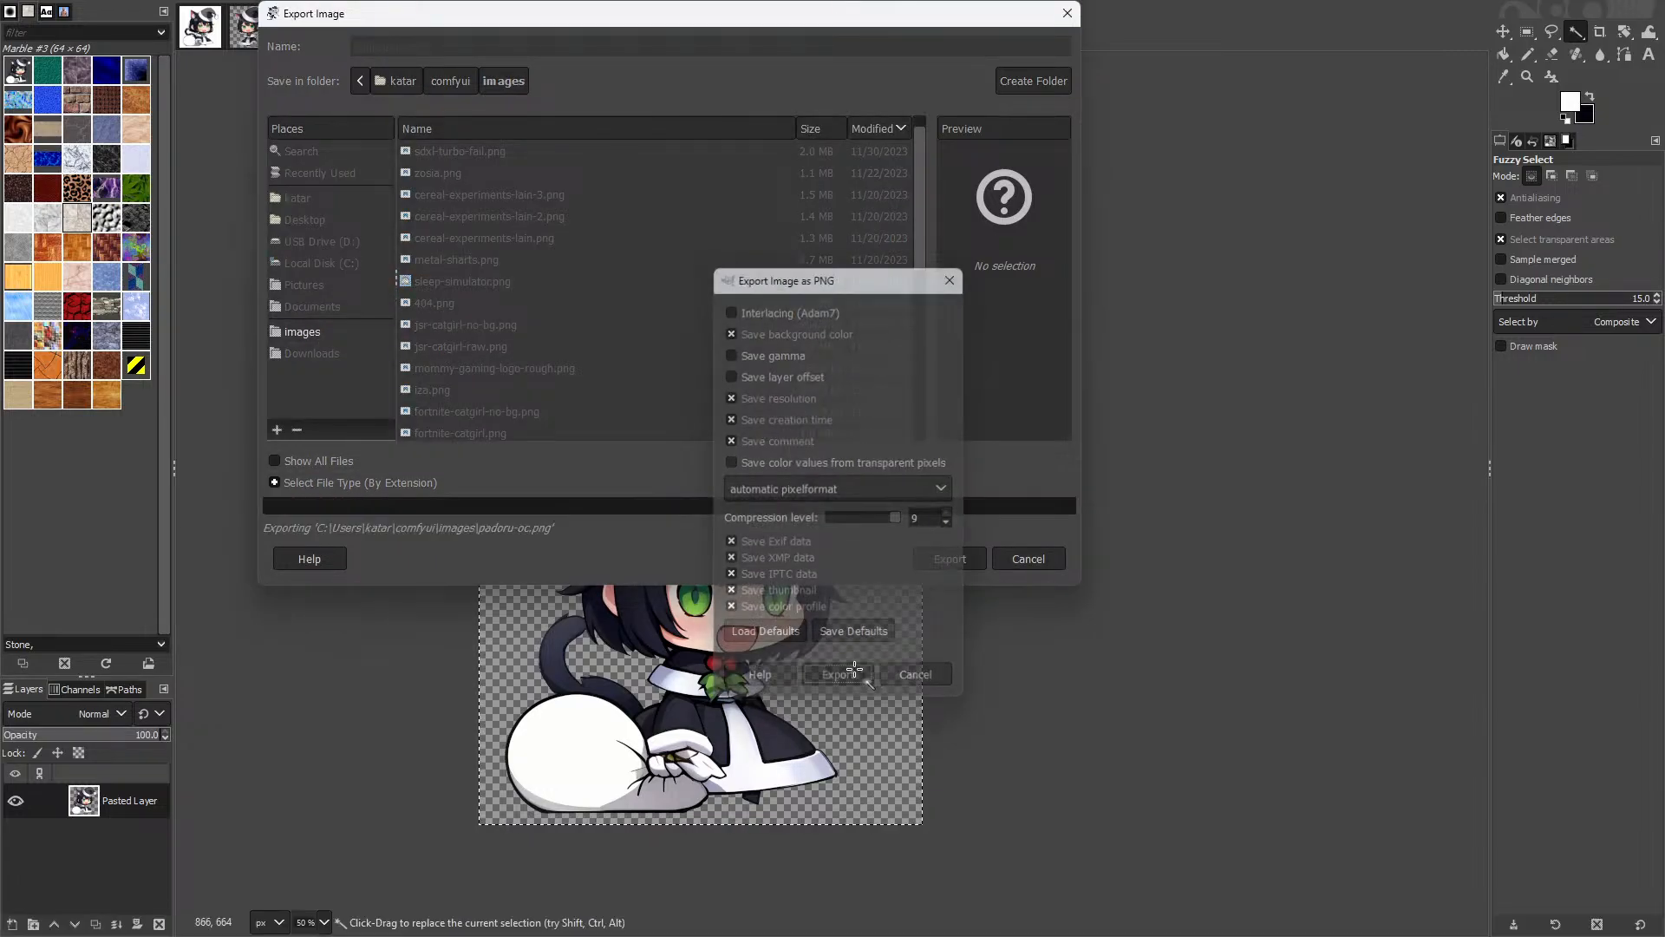
Step: Compare with the white-background version, then clear the selection on the transparent cat-girl
{"action": "left_click", "coordinate": [312, 14]}
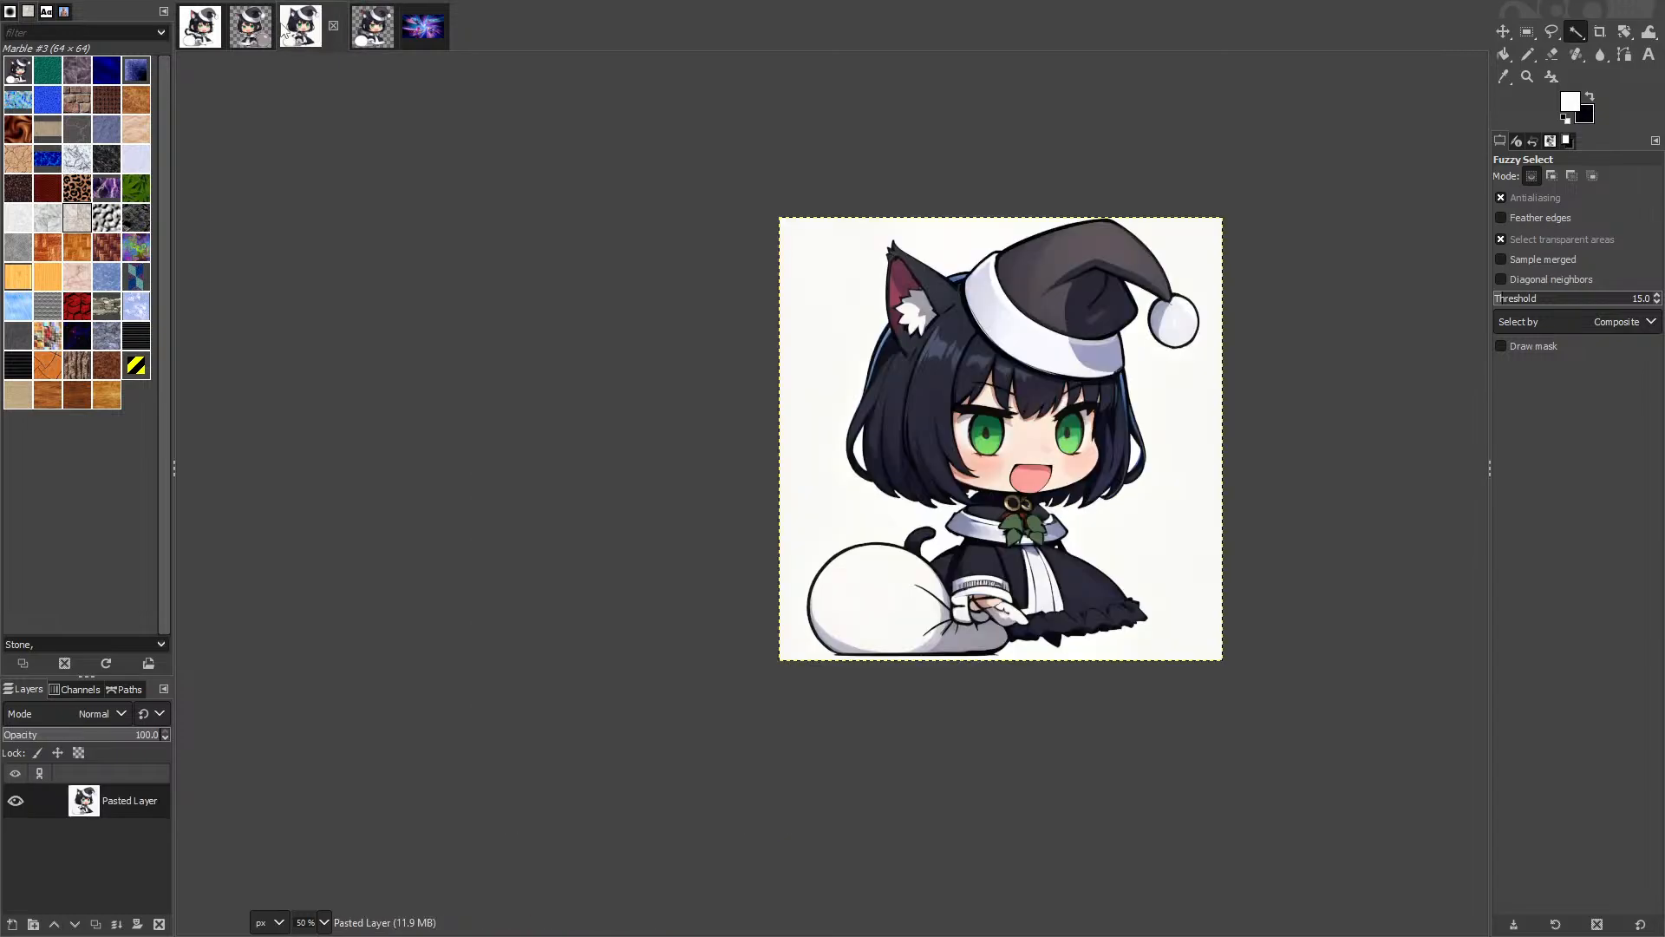
{"action": "left_click", "coordinate": [372, 33]}
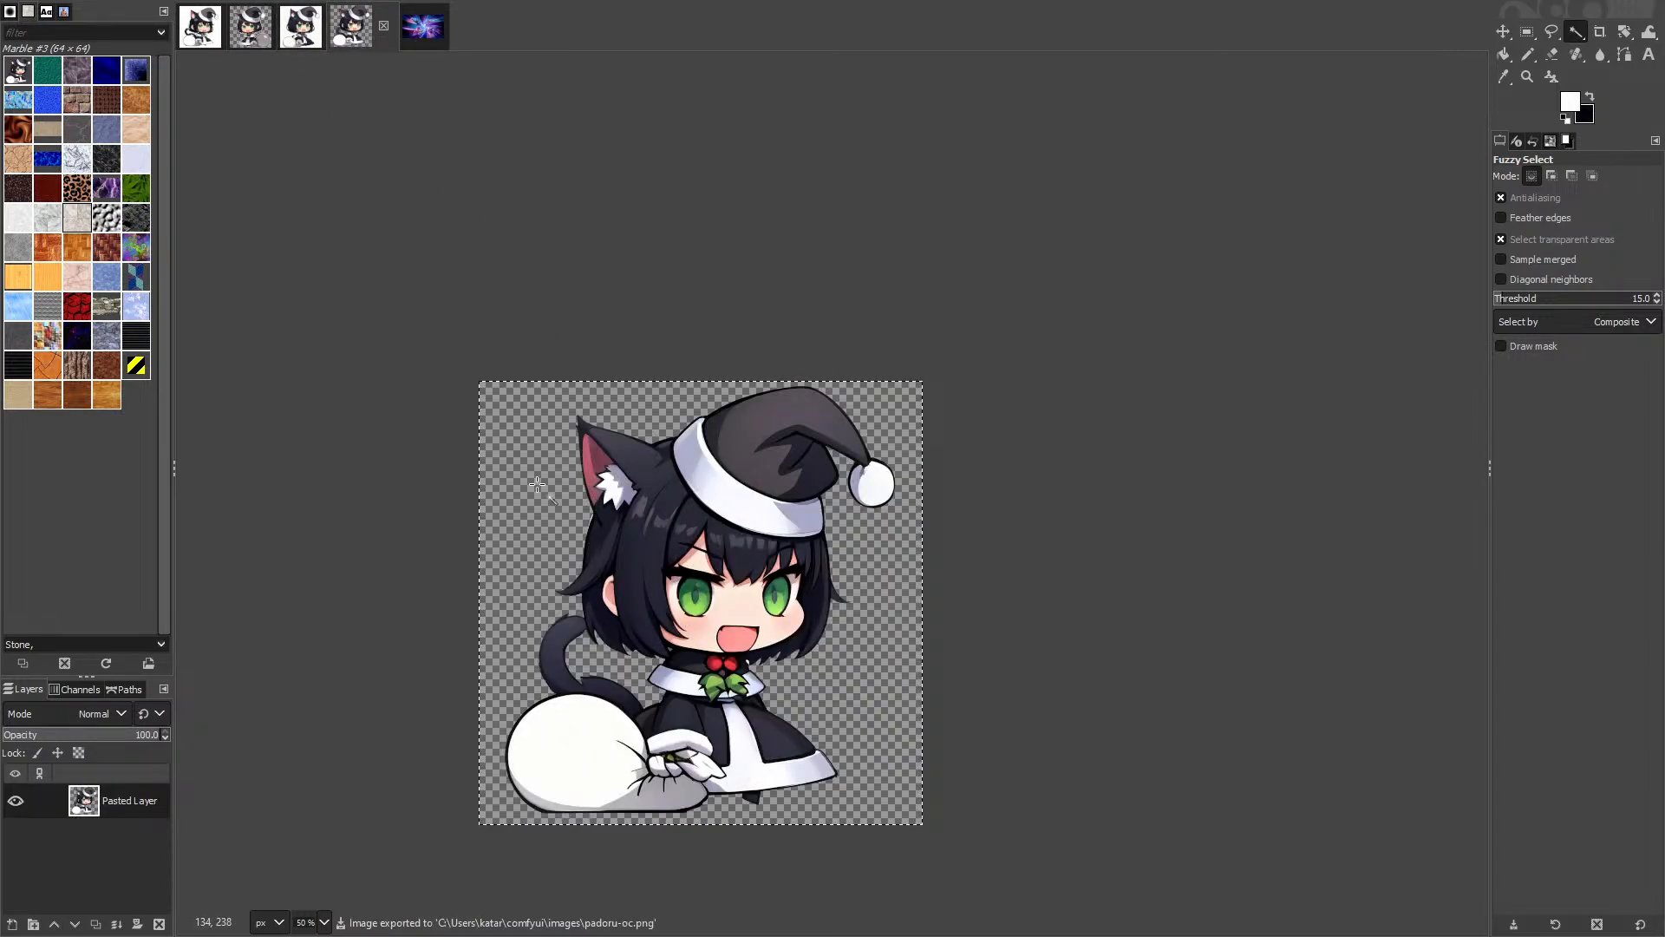
{"action": "left_click", "coordinate": [347, 397]}
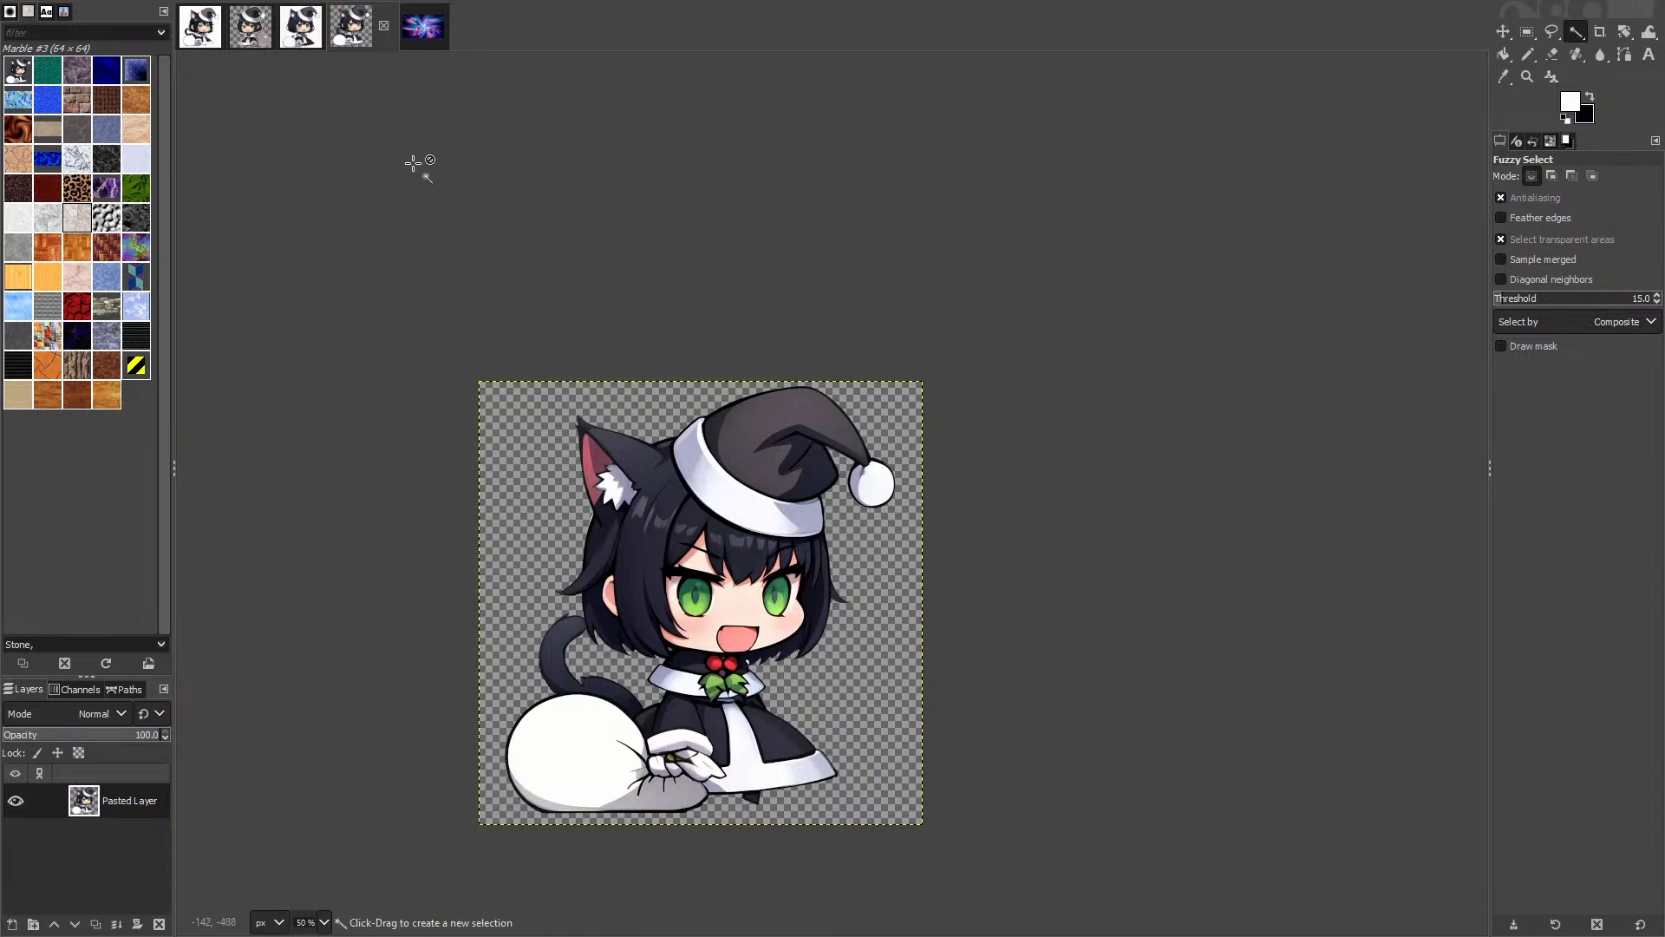
Step: Create a new image from the cat-girl copy and add an empty transparent layer
{"action": "key", "text": "ctrl+d"}
{"action": "right_click", "coordinate": [101, 840]}
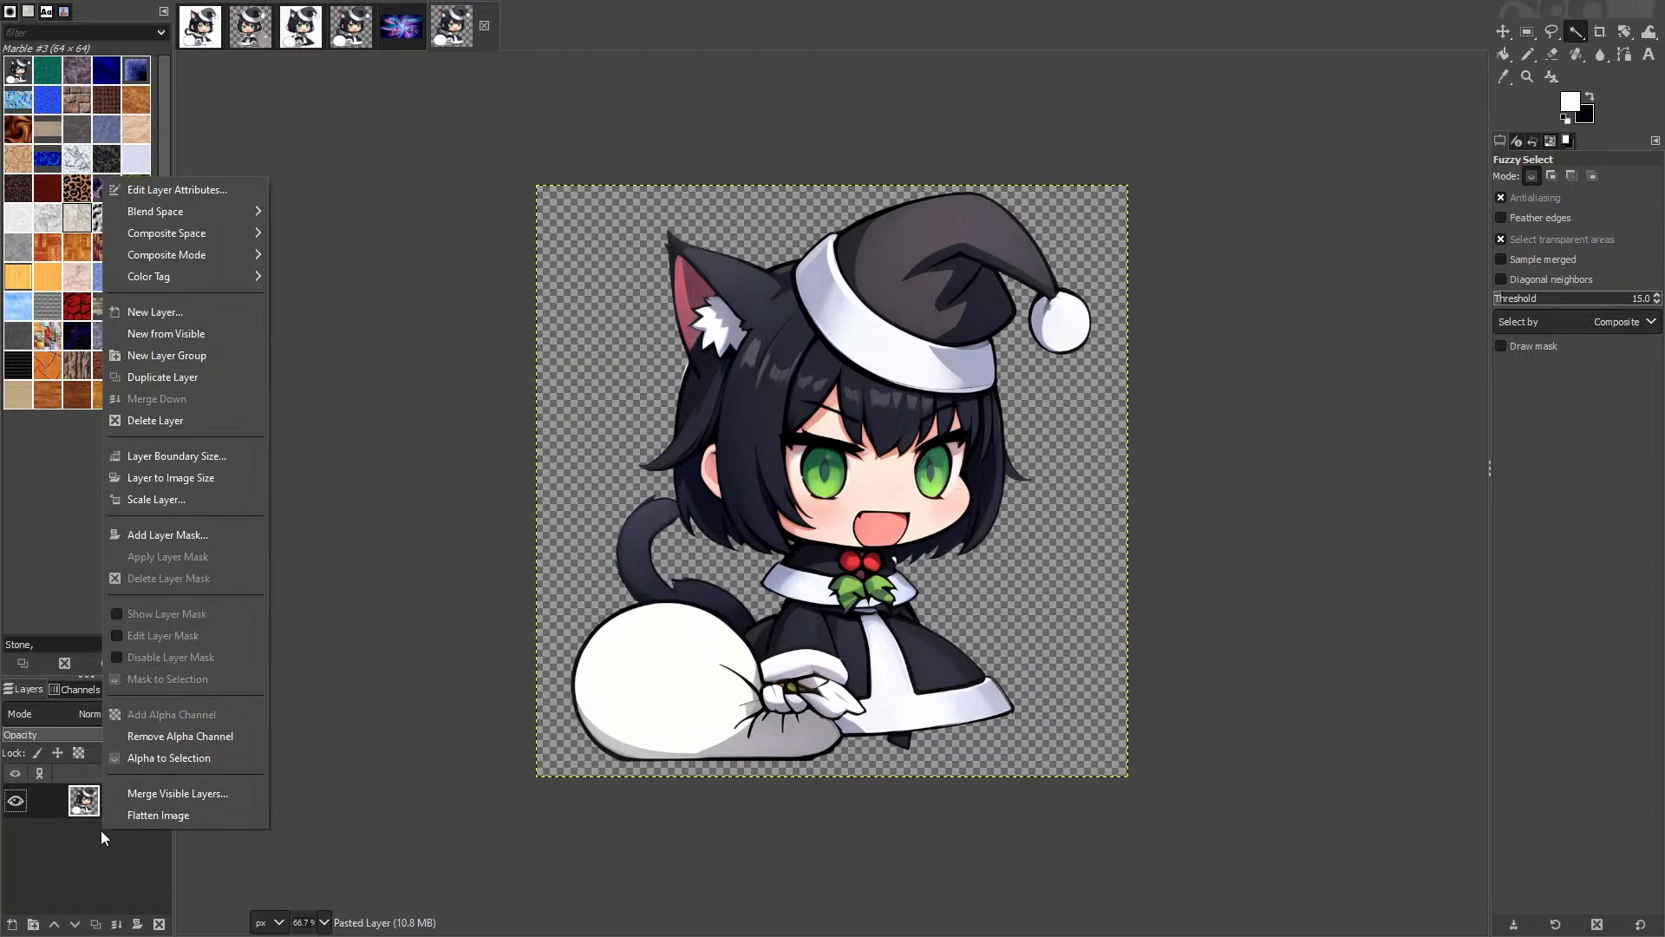
{"action": "left_click", "coordinate": [130, 311]}
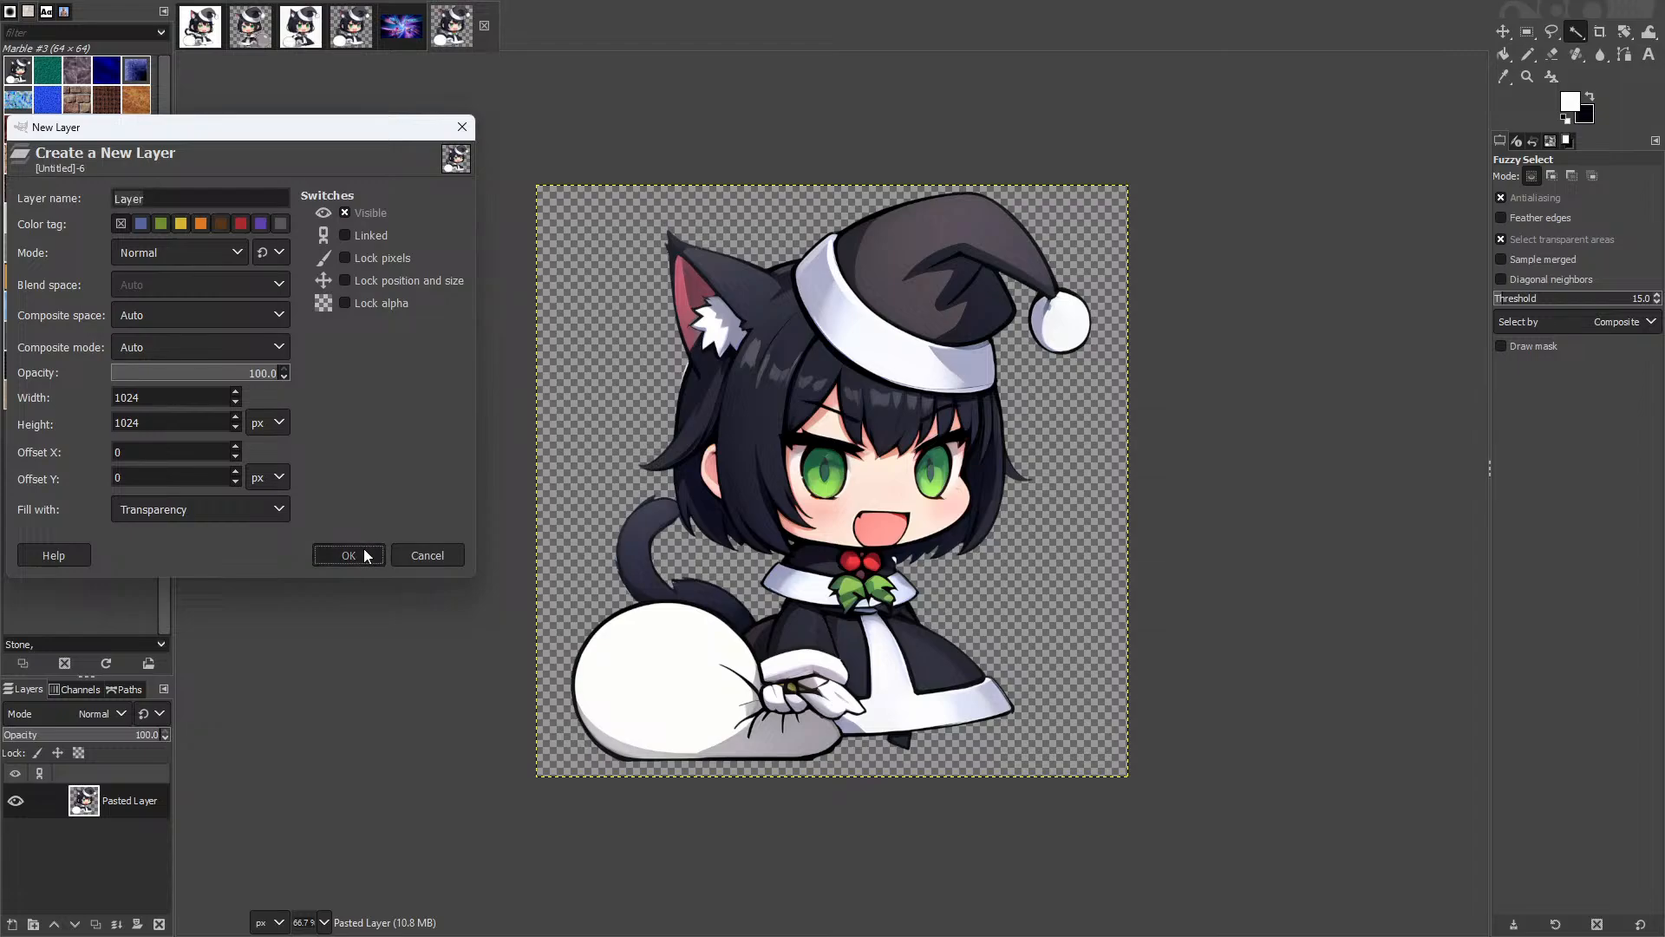
{"action": "left_click", "coordinate": [347, 555]}
Step: Bucket-fill the new layer with pure white #ffffff and move it beneath the cat-girl
{"action": "key", "text": "shift+b"}
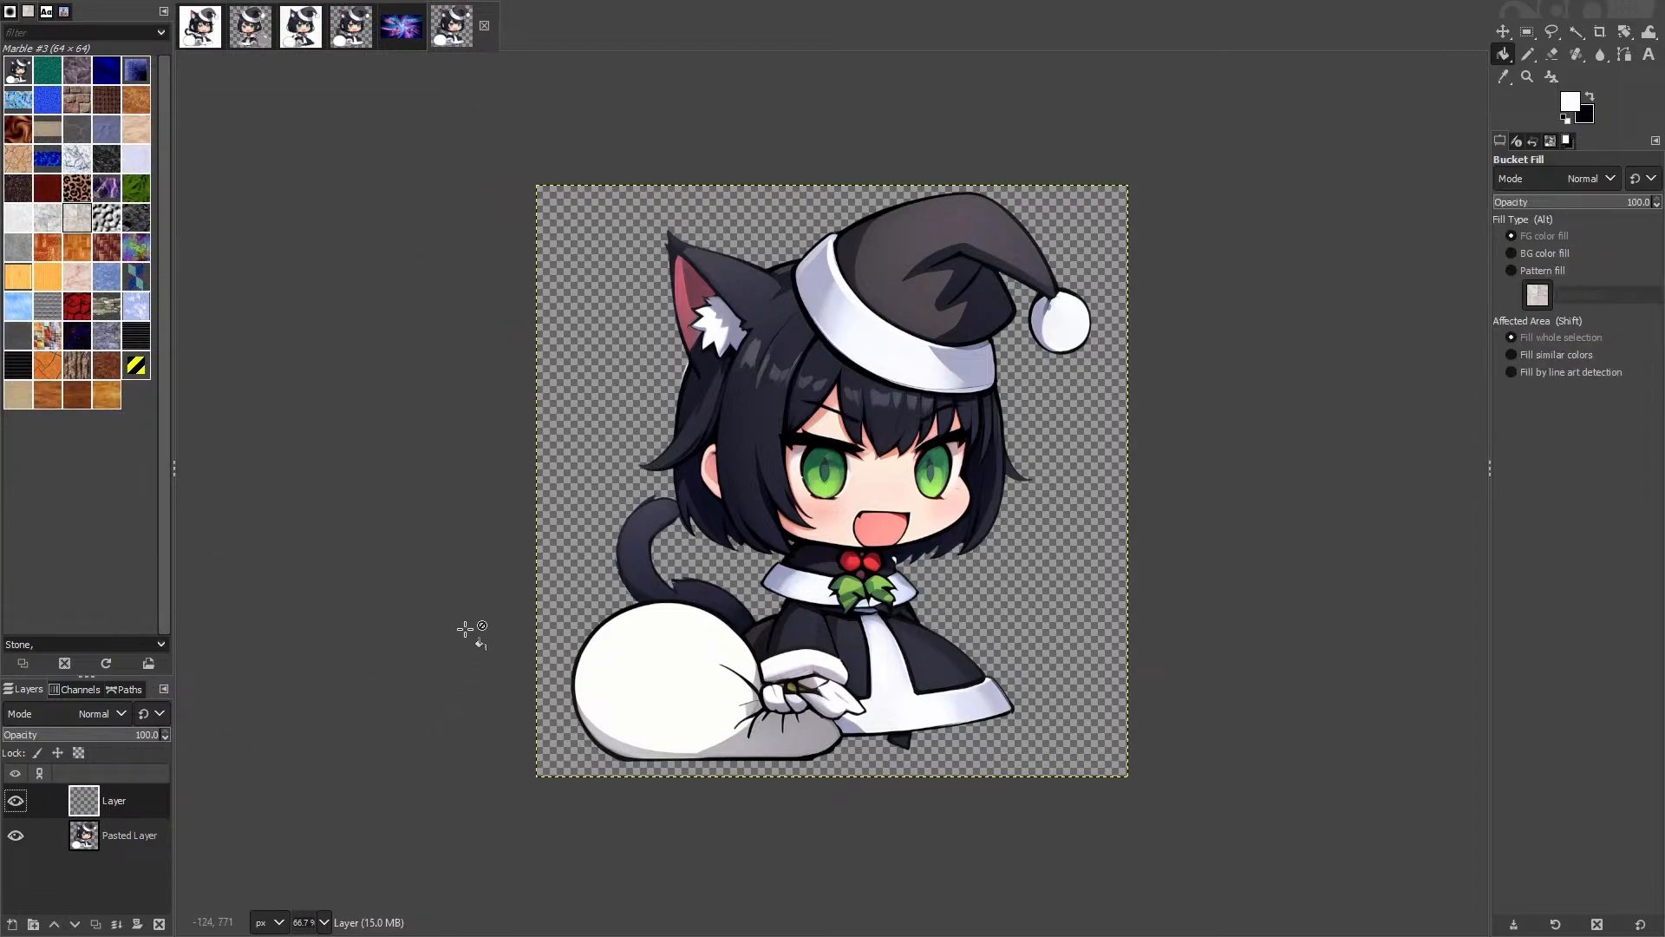
{"action": "left_click", "coordinate": [839, 325]}
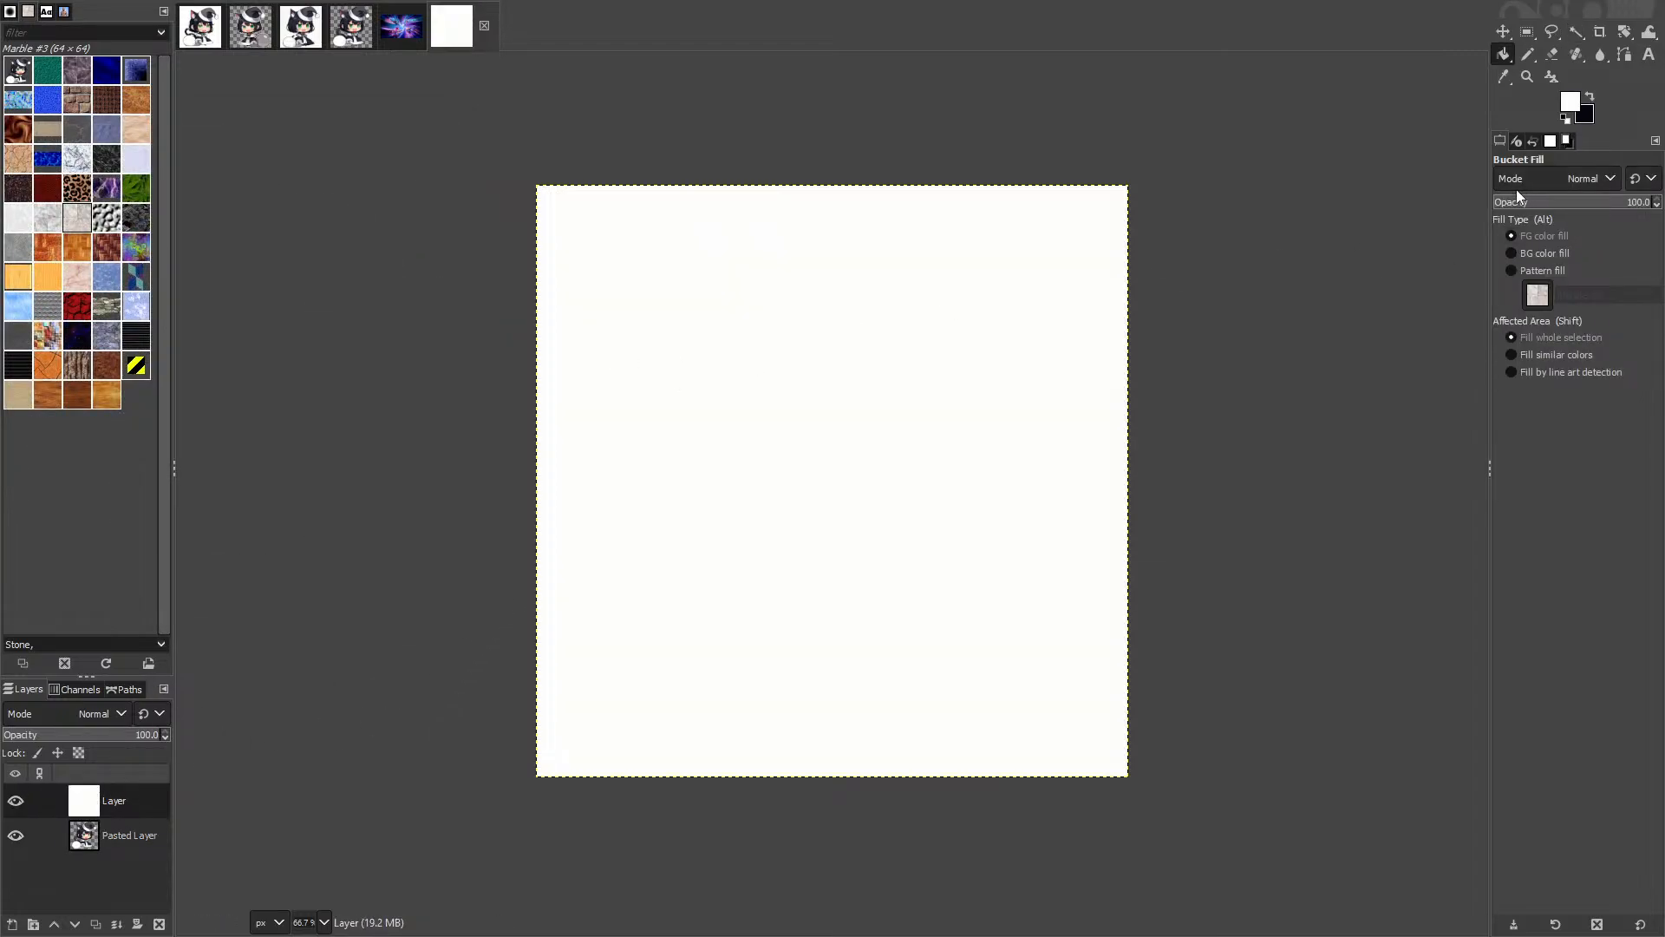
{"action": "left_click", "coordinate": [1550, 141]}
{"action": "left_click", "coordinate": [1567, 140]}
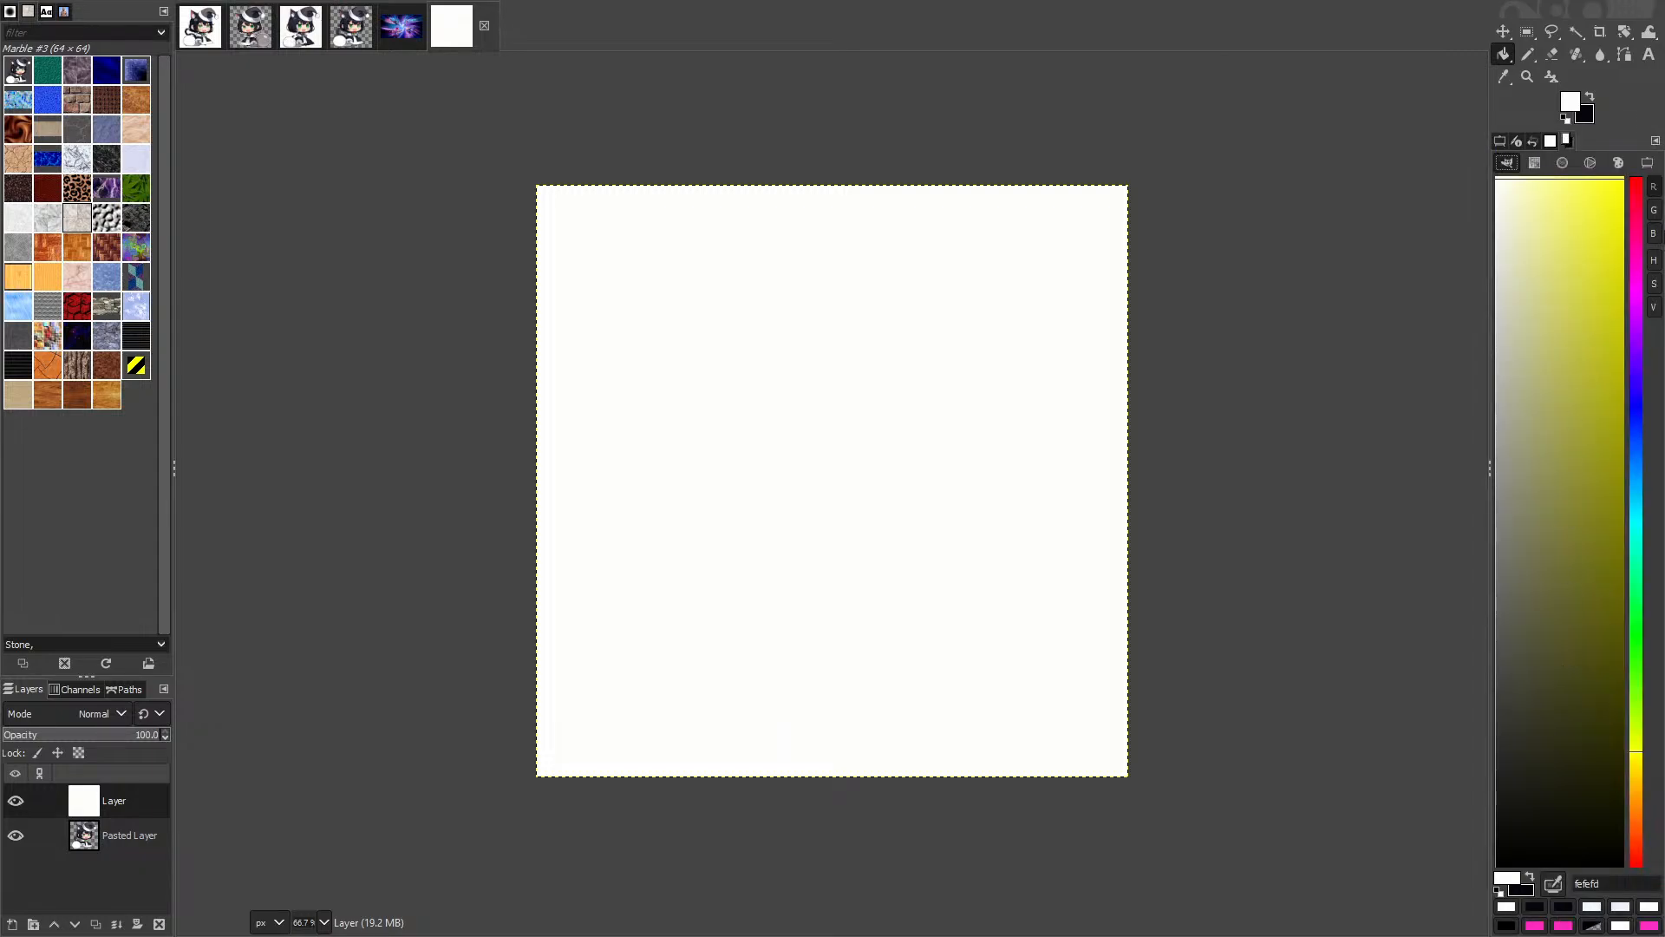
{"action": "left_click_drag", "start_coordinate": [1516, 815], "coordinate": [1037, 8]}
{"action": "left_click", "coordinate": [646, 580]}
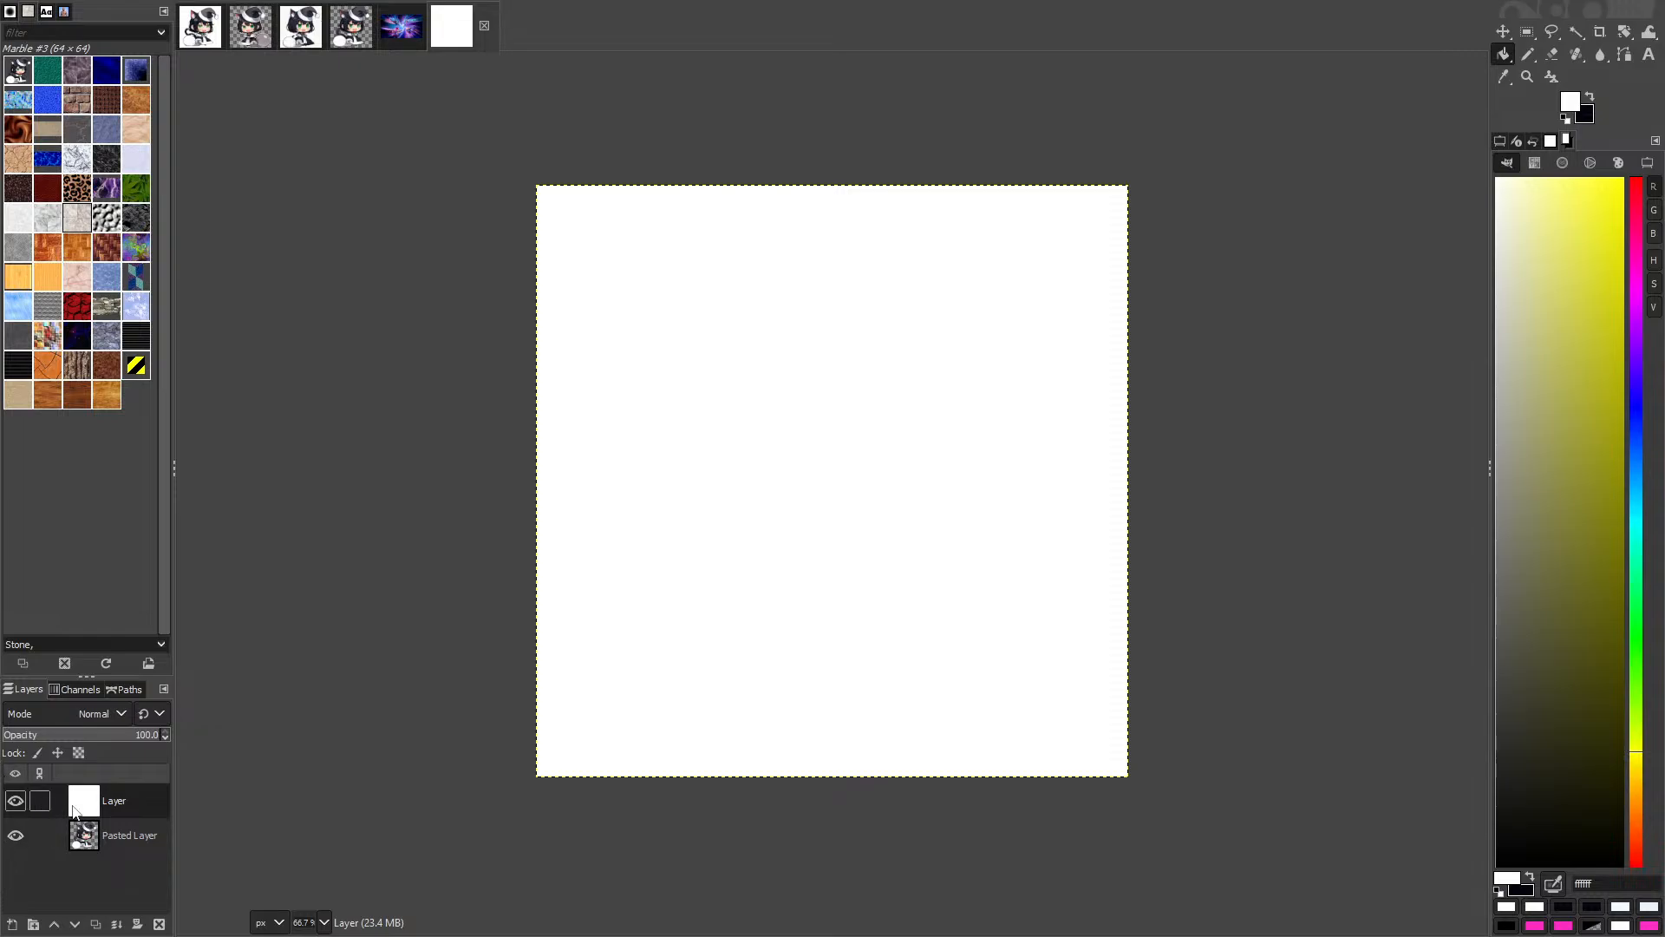
{"action": "left_click_drag", "start_coordinate": [74, 811], "coordinate": [78, 846]}
Step: Export the result as padoru-oc-bg.png and return to the browser desktop
{"action": "key", "text": "ctrl+shift+e"}
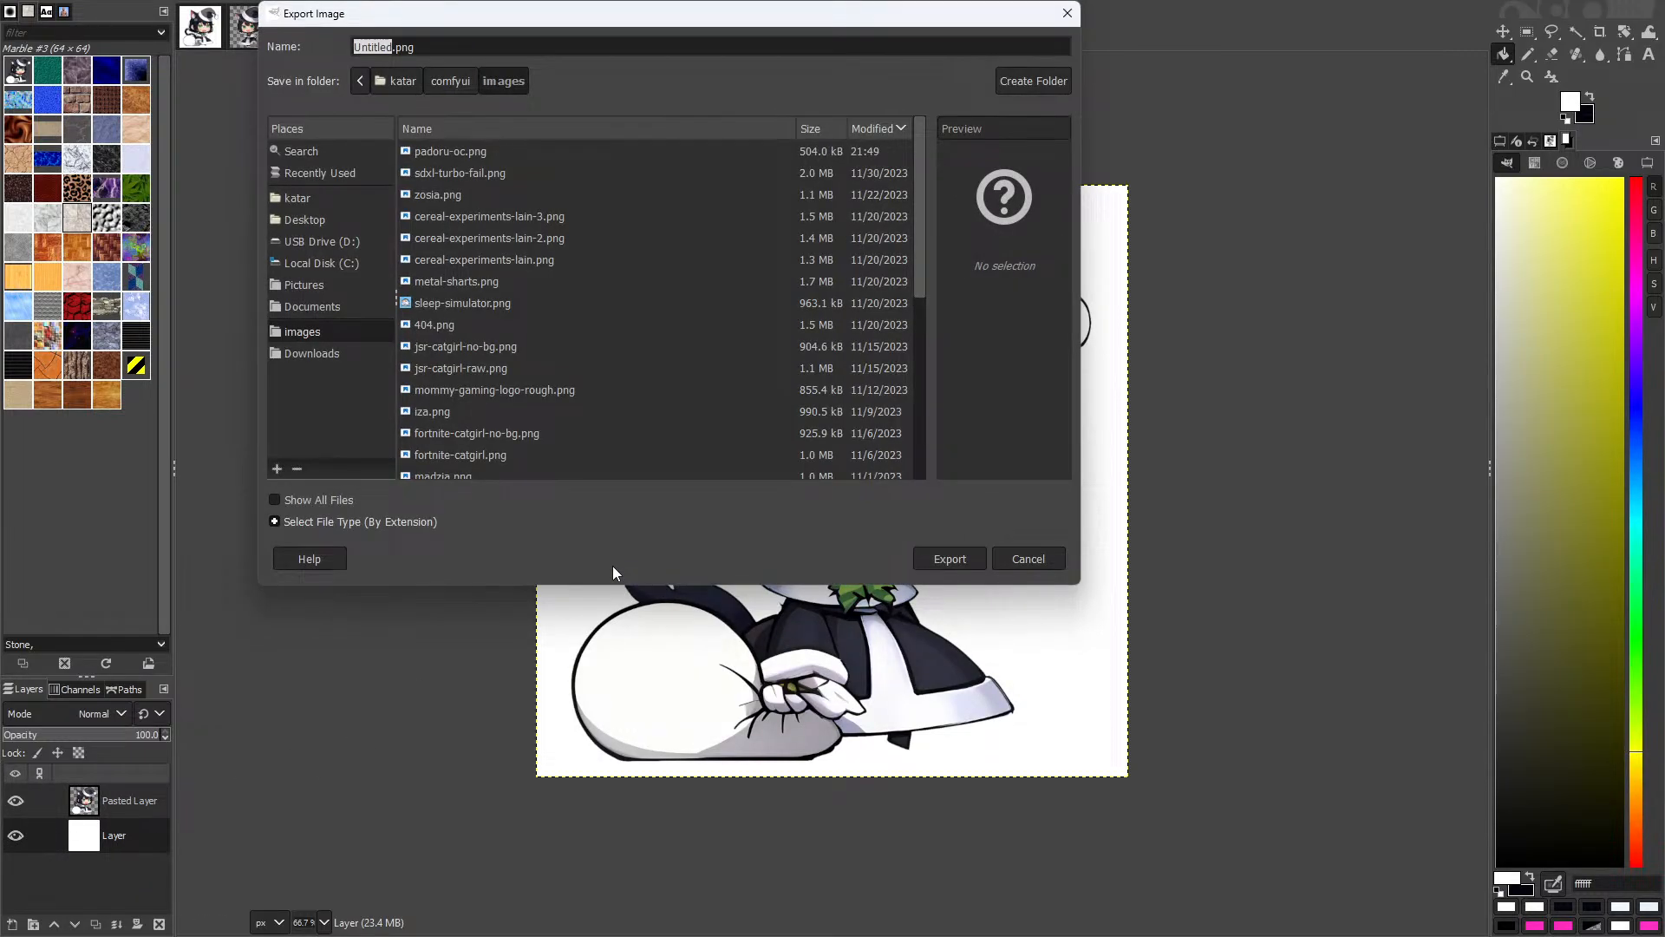
{"action": "type", "text": "padoru-oc-bg"}
{"action": "key", "text": "Return"}
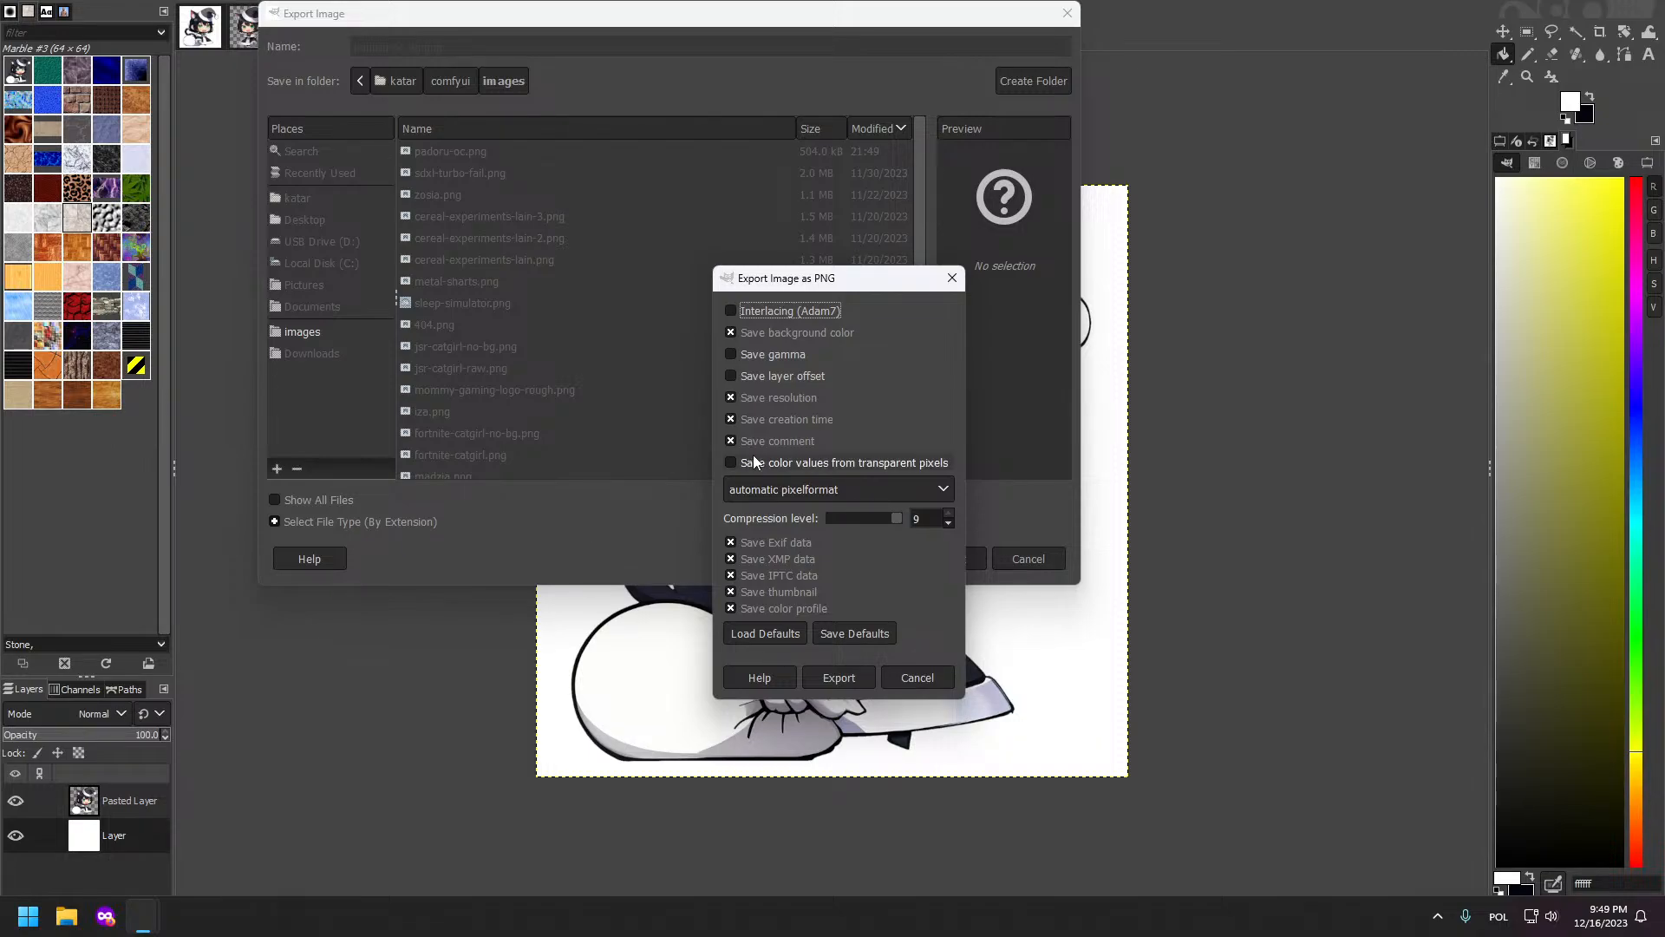
{"action": "key", "text": "Return"}
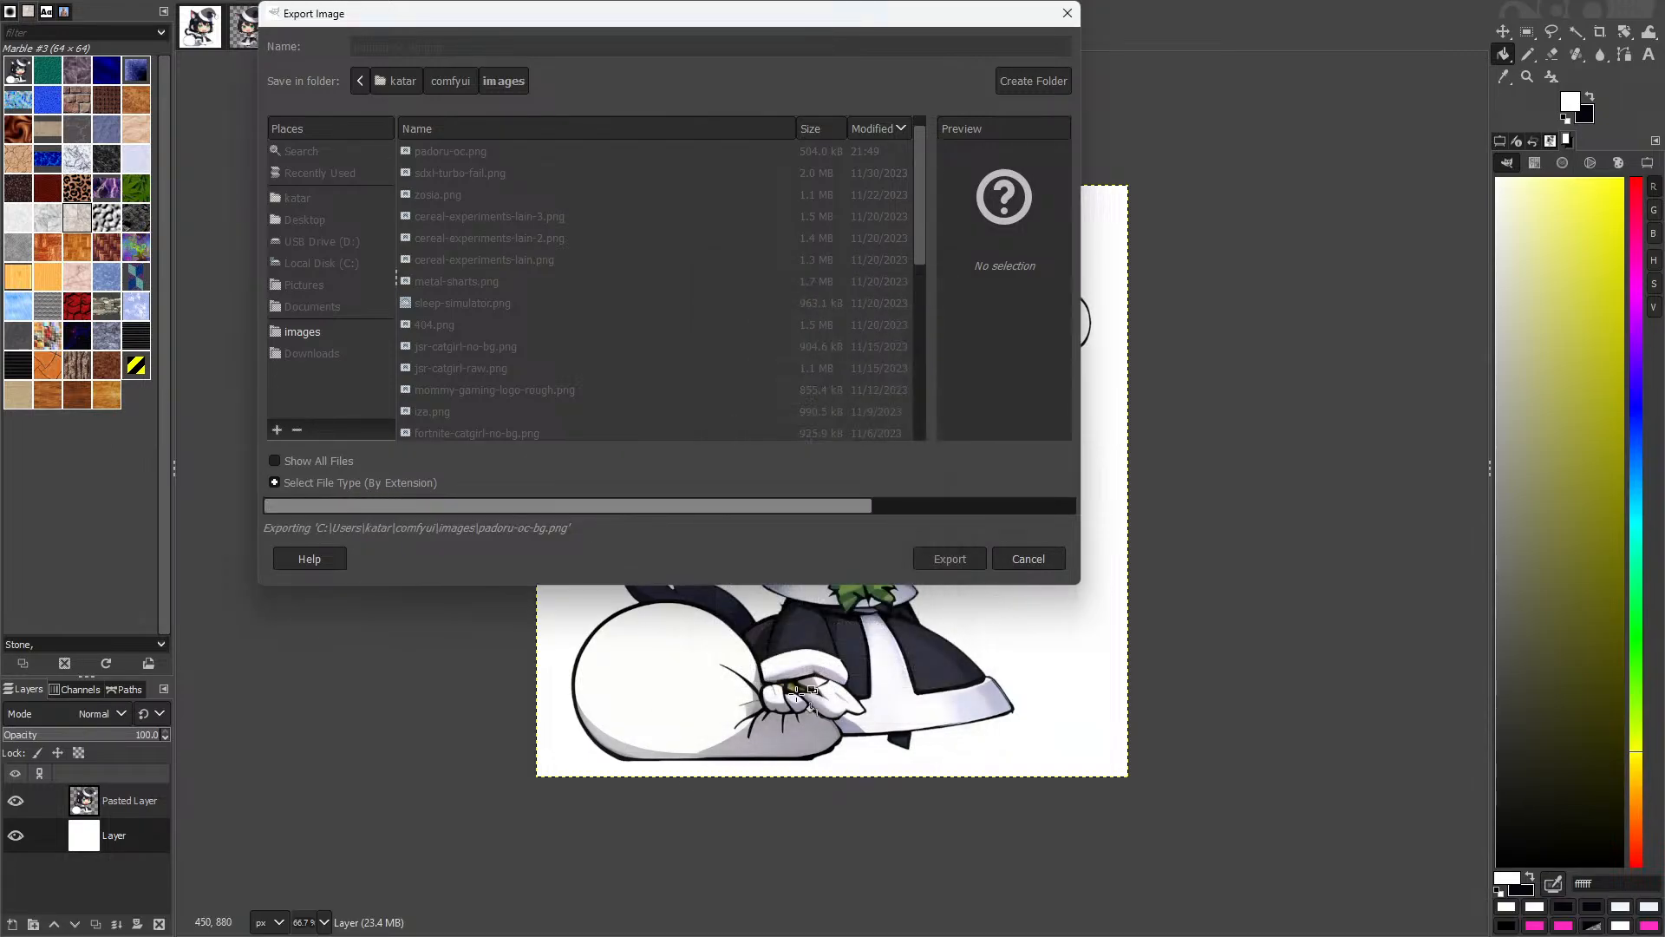
{"action": "key", "text": "super+Tab"}
{"action": "left_click", "coordinate": [465, 830]}
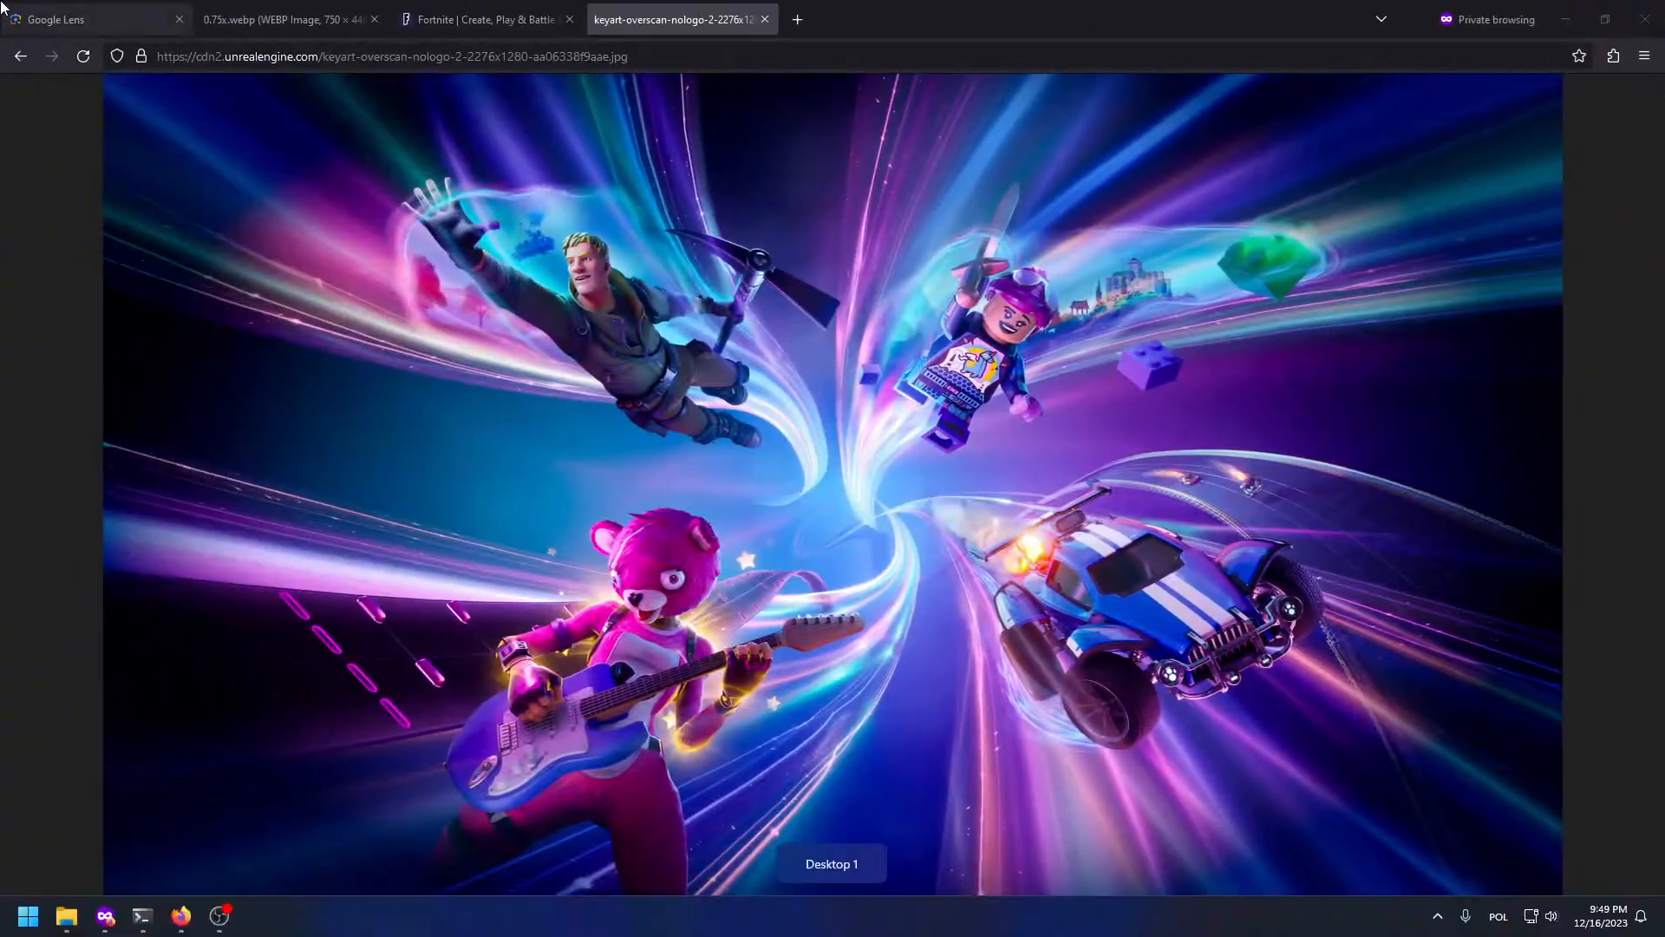
Step: Start a review on the Padoru Meme | Goofy Ai LoRA page and give it five stars
{"action": "left_click", "coordinate": [26, 8]}
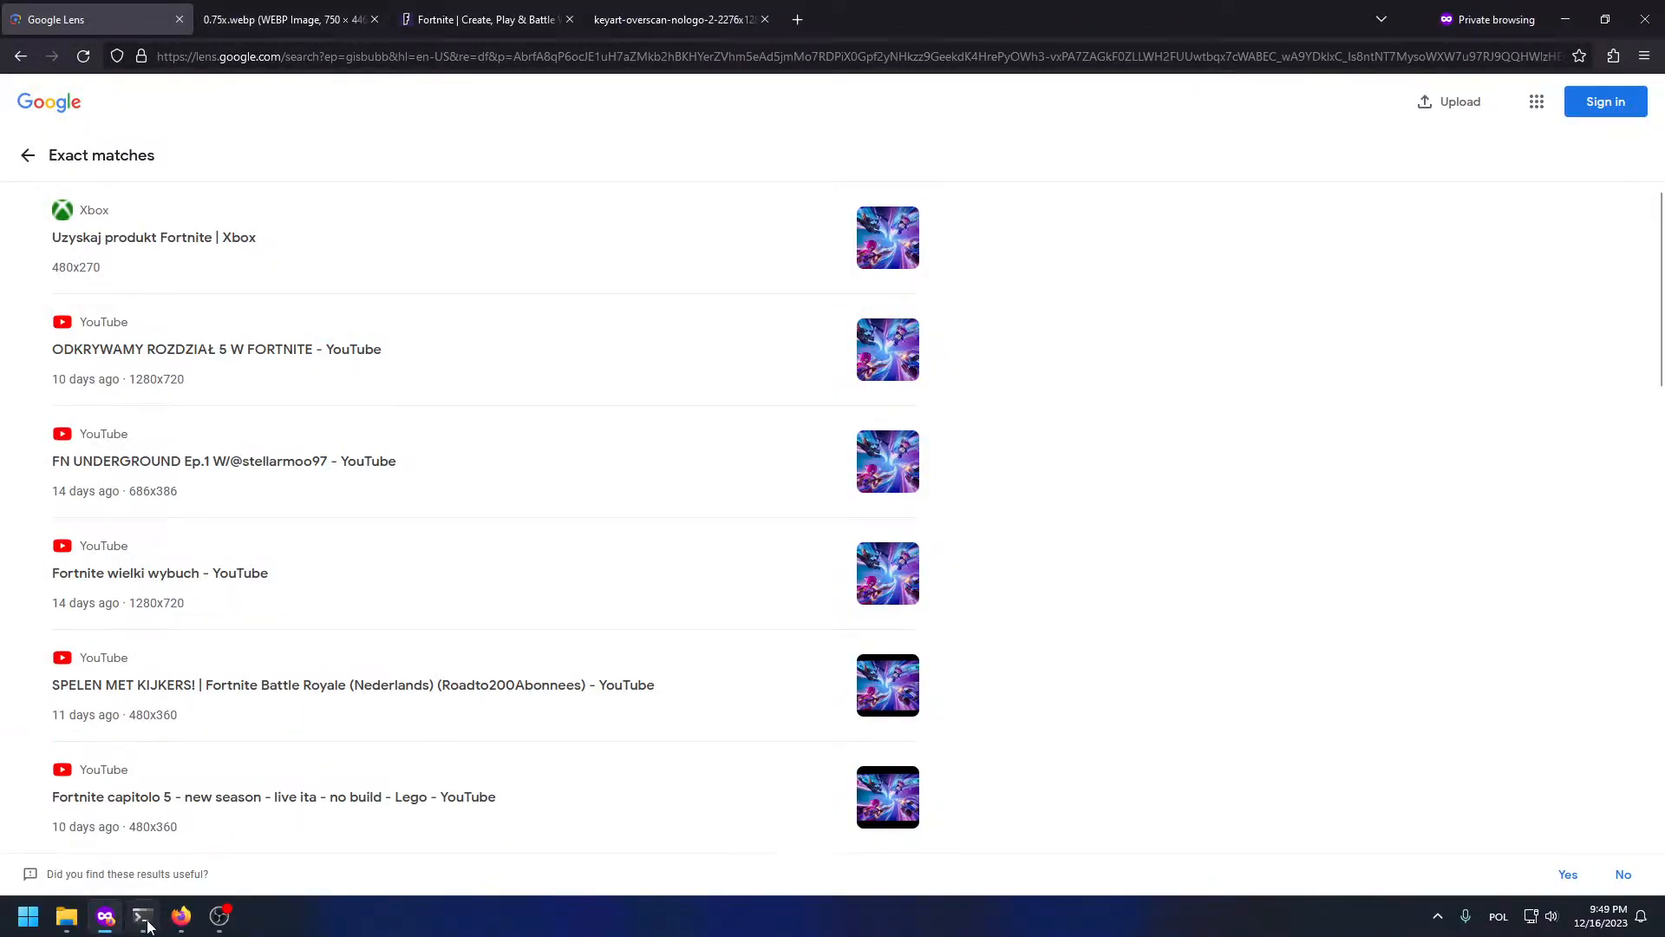
{"action": "left_click", "coordinate": [181, 916]}
{"action": "left_click", "coordinate": [3, 7]}
{"action": "scroll", "coordinate": [665, 383], "scroll_direction": "down", "scroll_amount": 7}
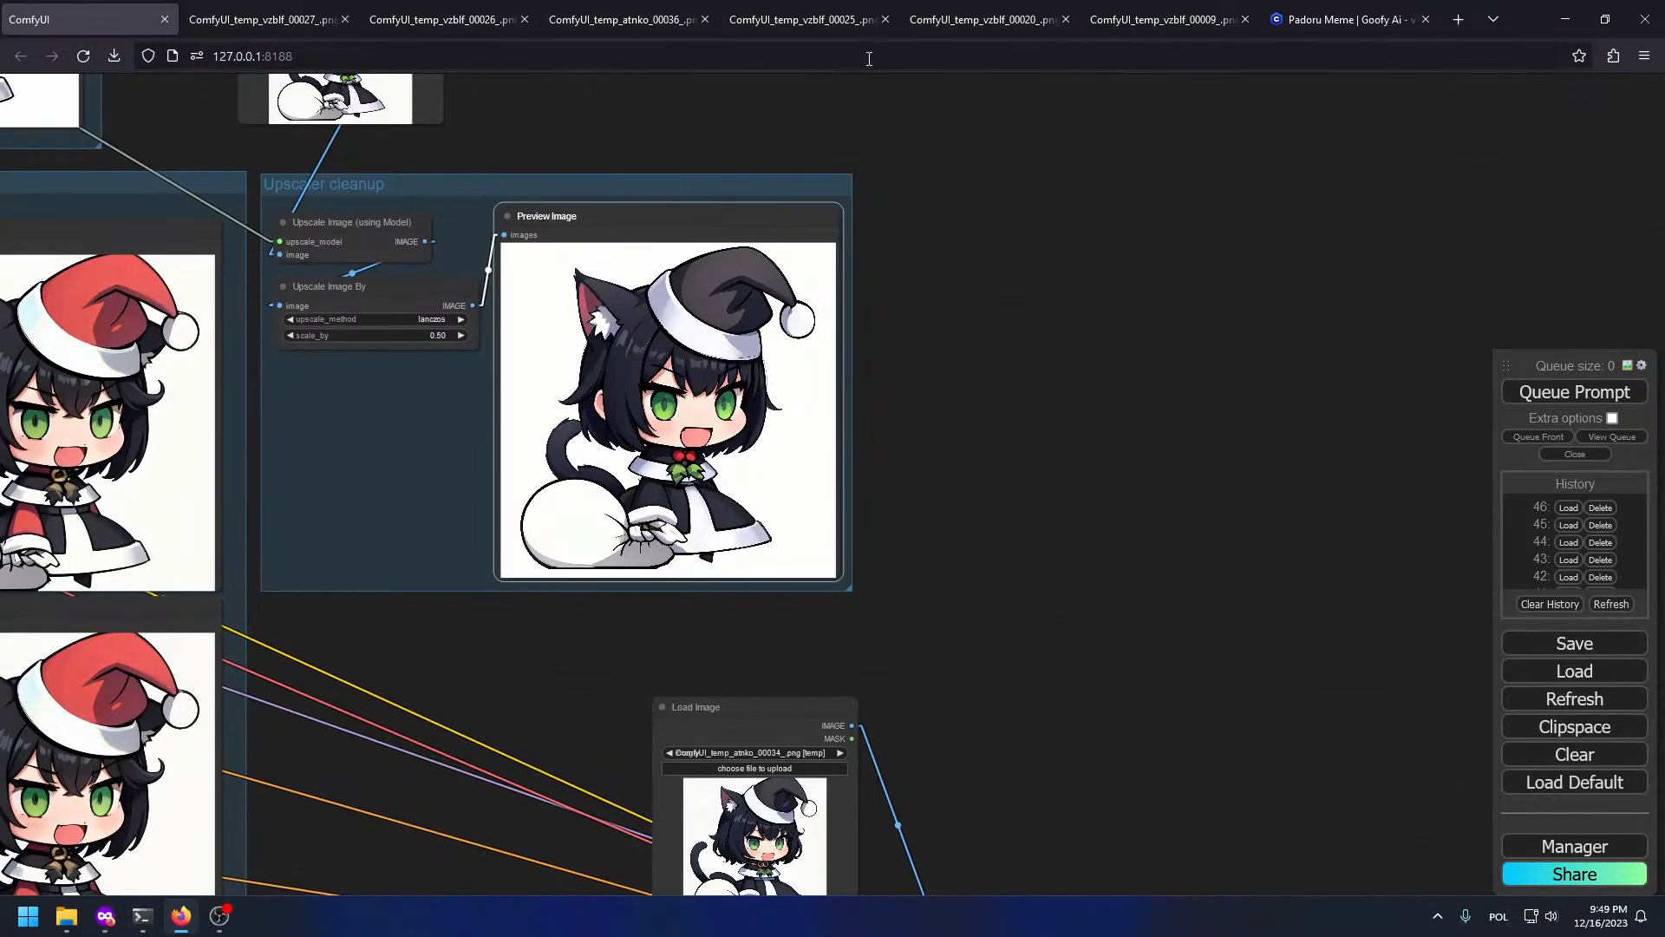
{"action": "left_click", "coordinate": [1336, 18]}
{"action": "scroll", "coordinate": [1249, 520], "scroll_direction": "down", "scroll_amount": 6}
{"action": "scroll", "coordinate": [1250, 524], "scroll_direction": "up", "scroll_amount": 6}
{"action": "scroll", "coordinate": [1255, 629], "scroll_direction": "down", "scroll_amount": 2}
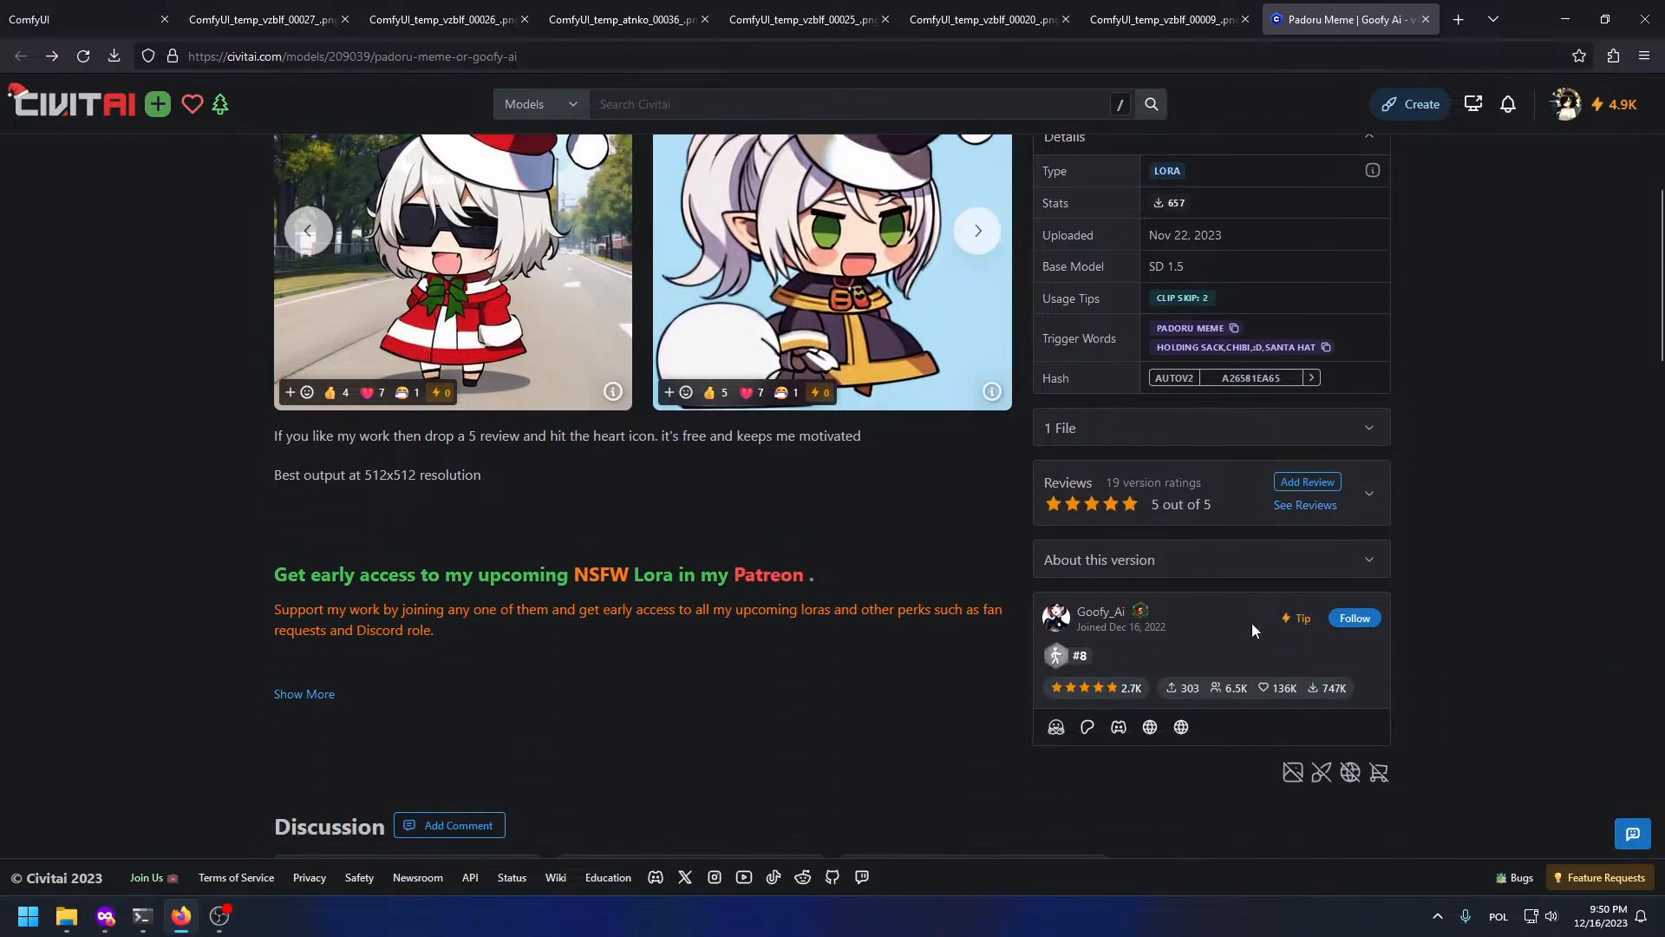
{"action": "left_click", "coordinate": [1307, 482]}
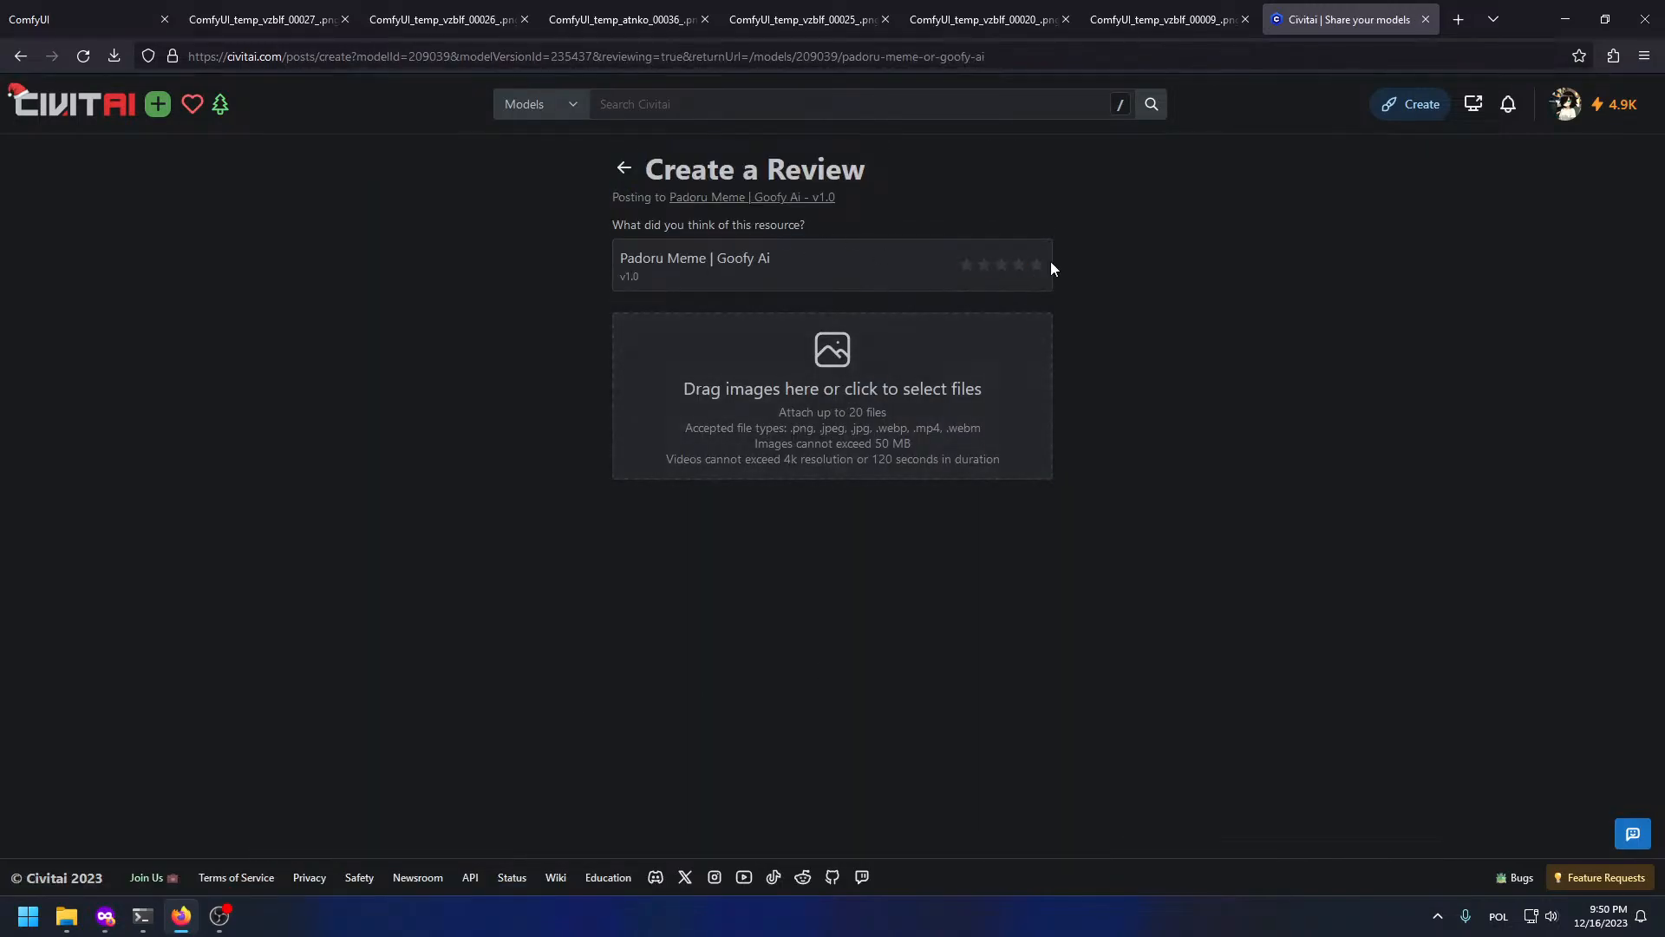
{"action": "left_click", "coordinate": [1037, 265]}
Step: Drag padoru-oc-bg.png from the images folder into the review's upload area
{"action": "left_click", "coordinate": [939, 441]}
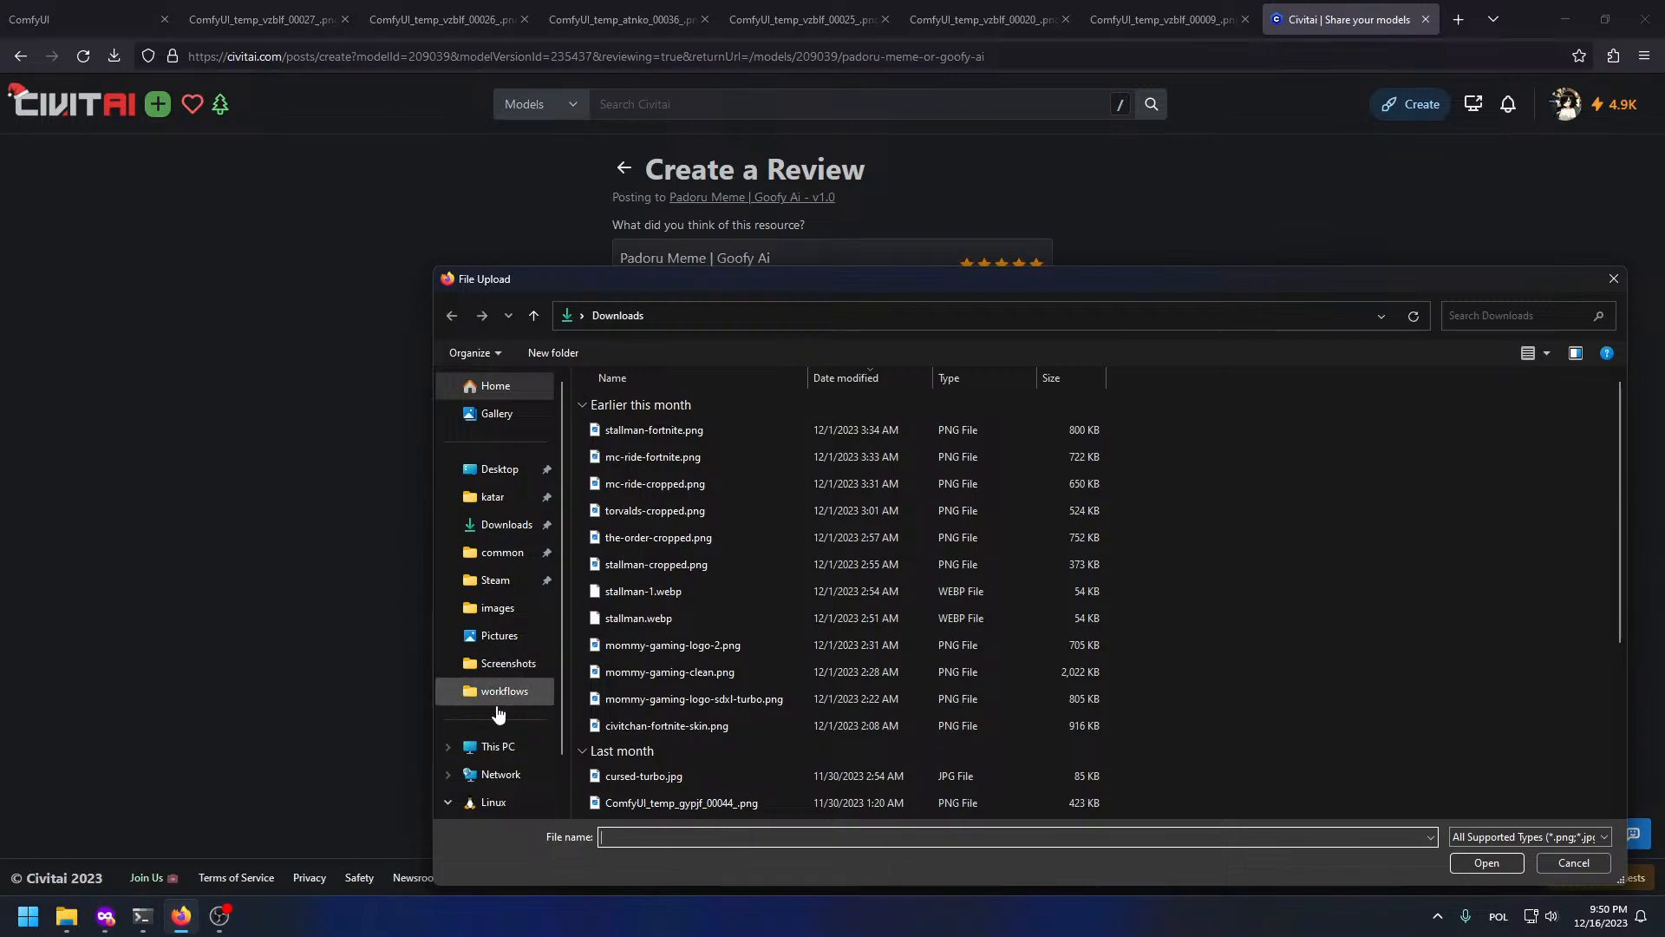
{"action": "left_click", "coordinate": [497, 607]}
{"action": "left_click_drag", "start_coordinate": [639, 408], "coordinate": [720, 358]}
{"action": "key", "text": "alt+Tab"}
{"action": "key", "text": "alt+Tab"}
{"action": "left_click_drag", "start_coordinate": [875, 287], "coordinate": [588, 285]}
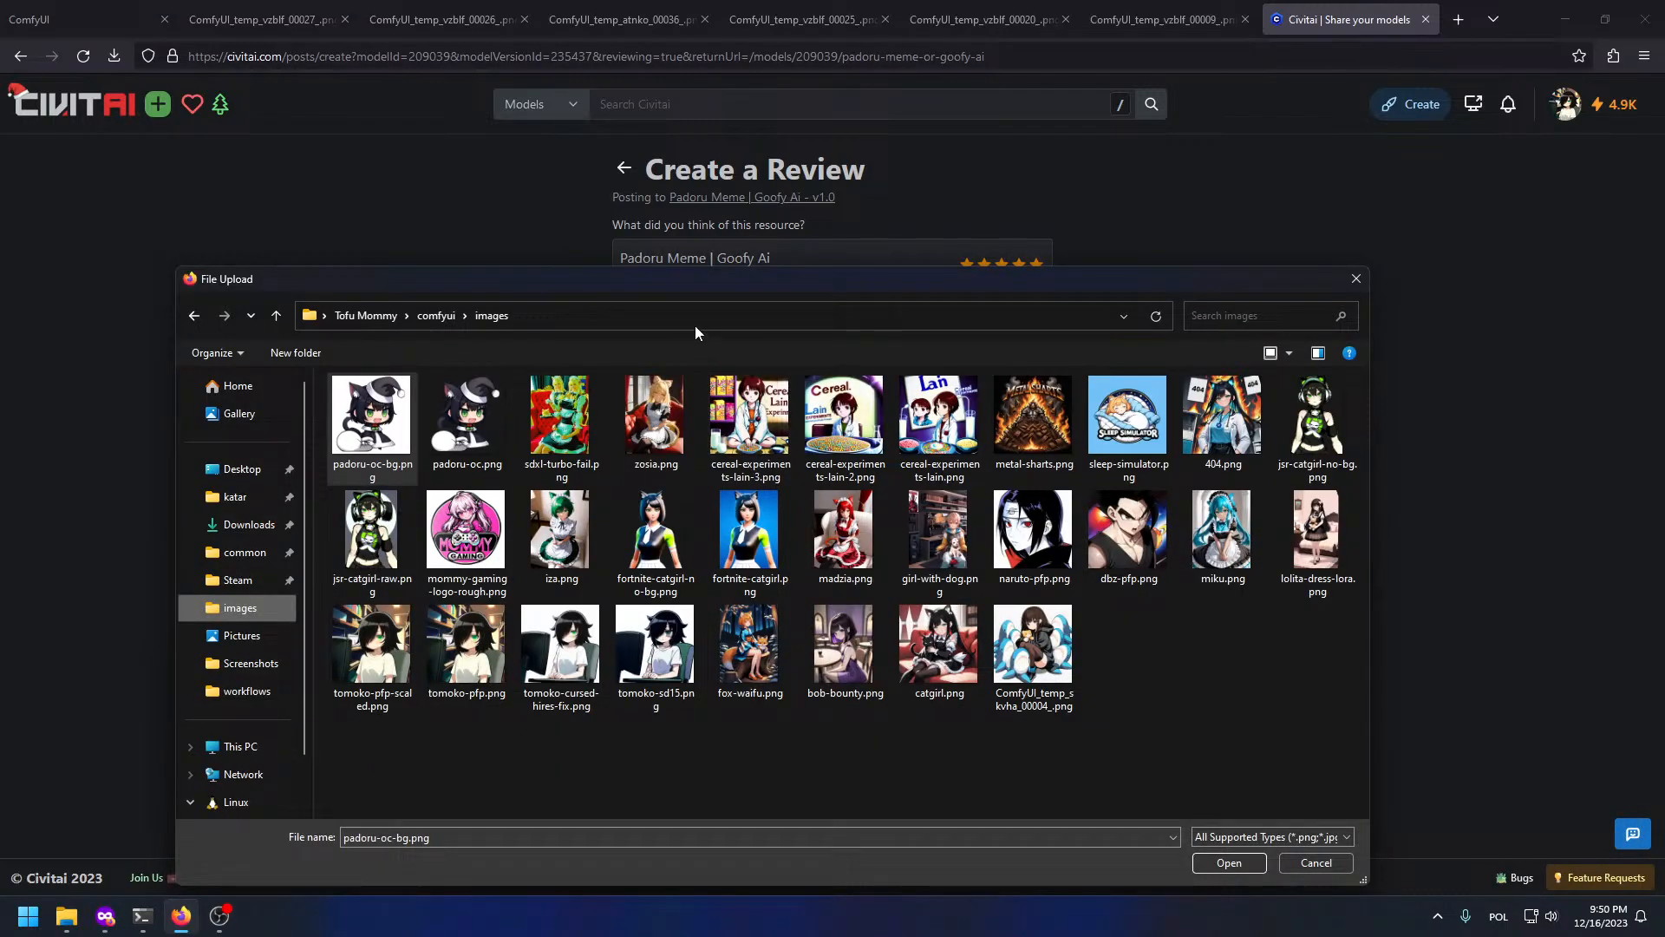
{"action": "left_click_drag", "start_coordinate": [689, 279], "coordinate": [835, 278]}
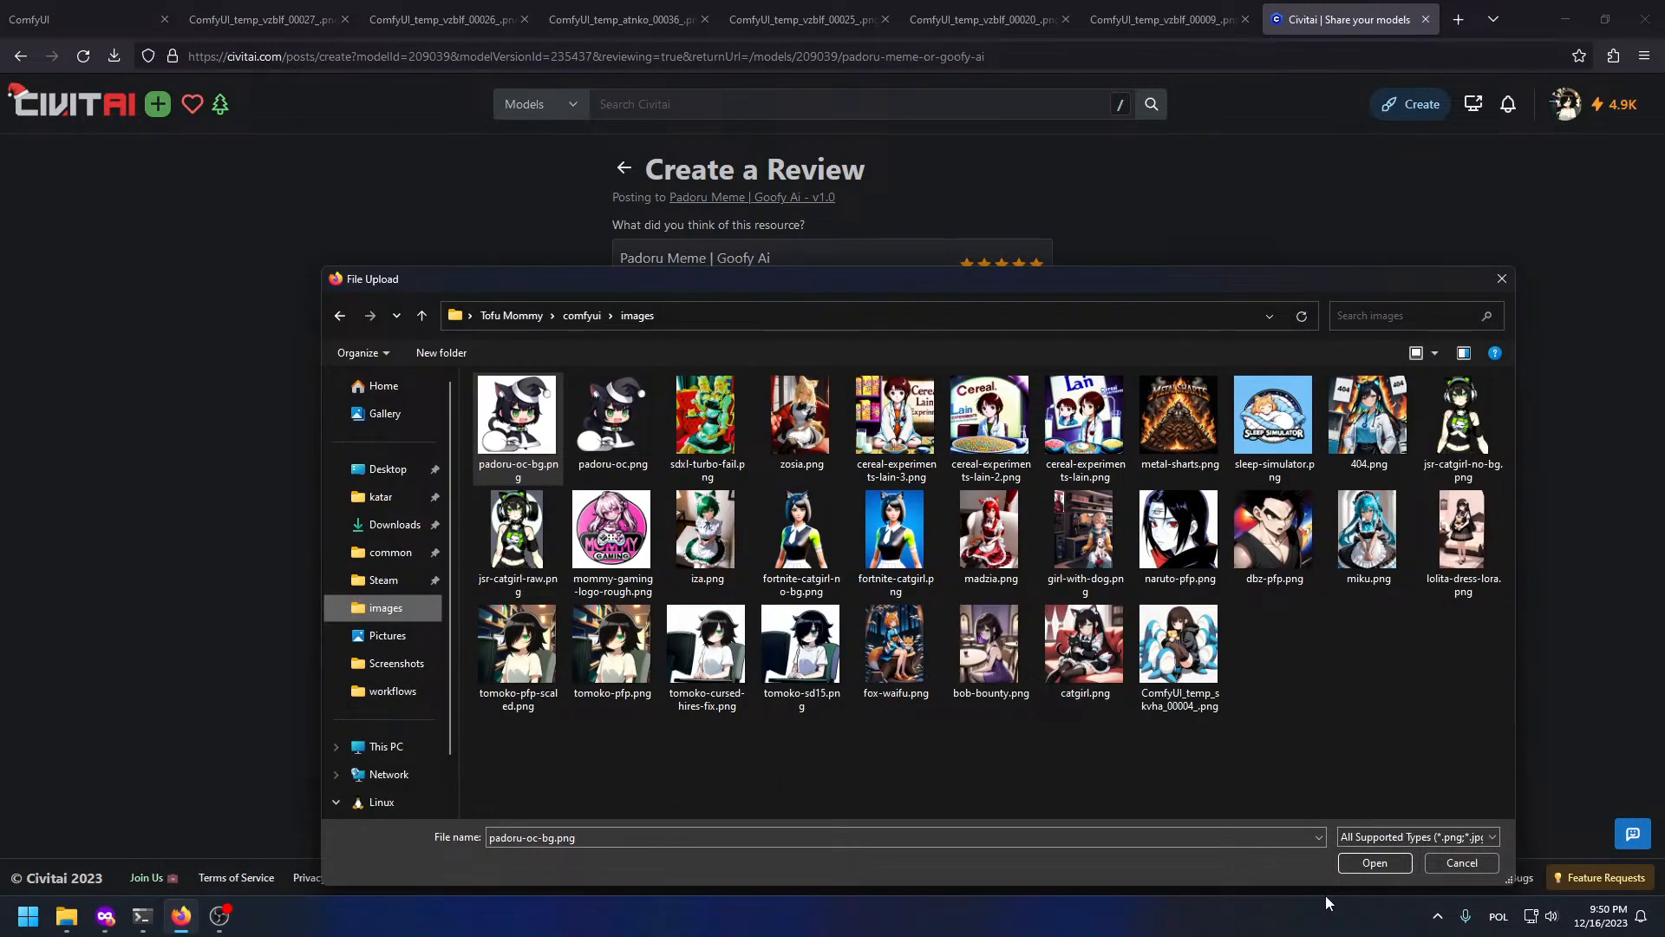
{"action": "left_click_drag", "start_coordinate": [1507, 880], "coordinate": [844, 817]}
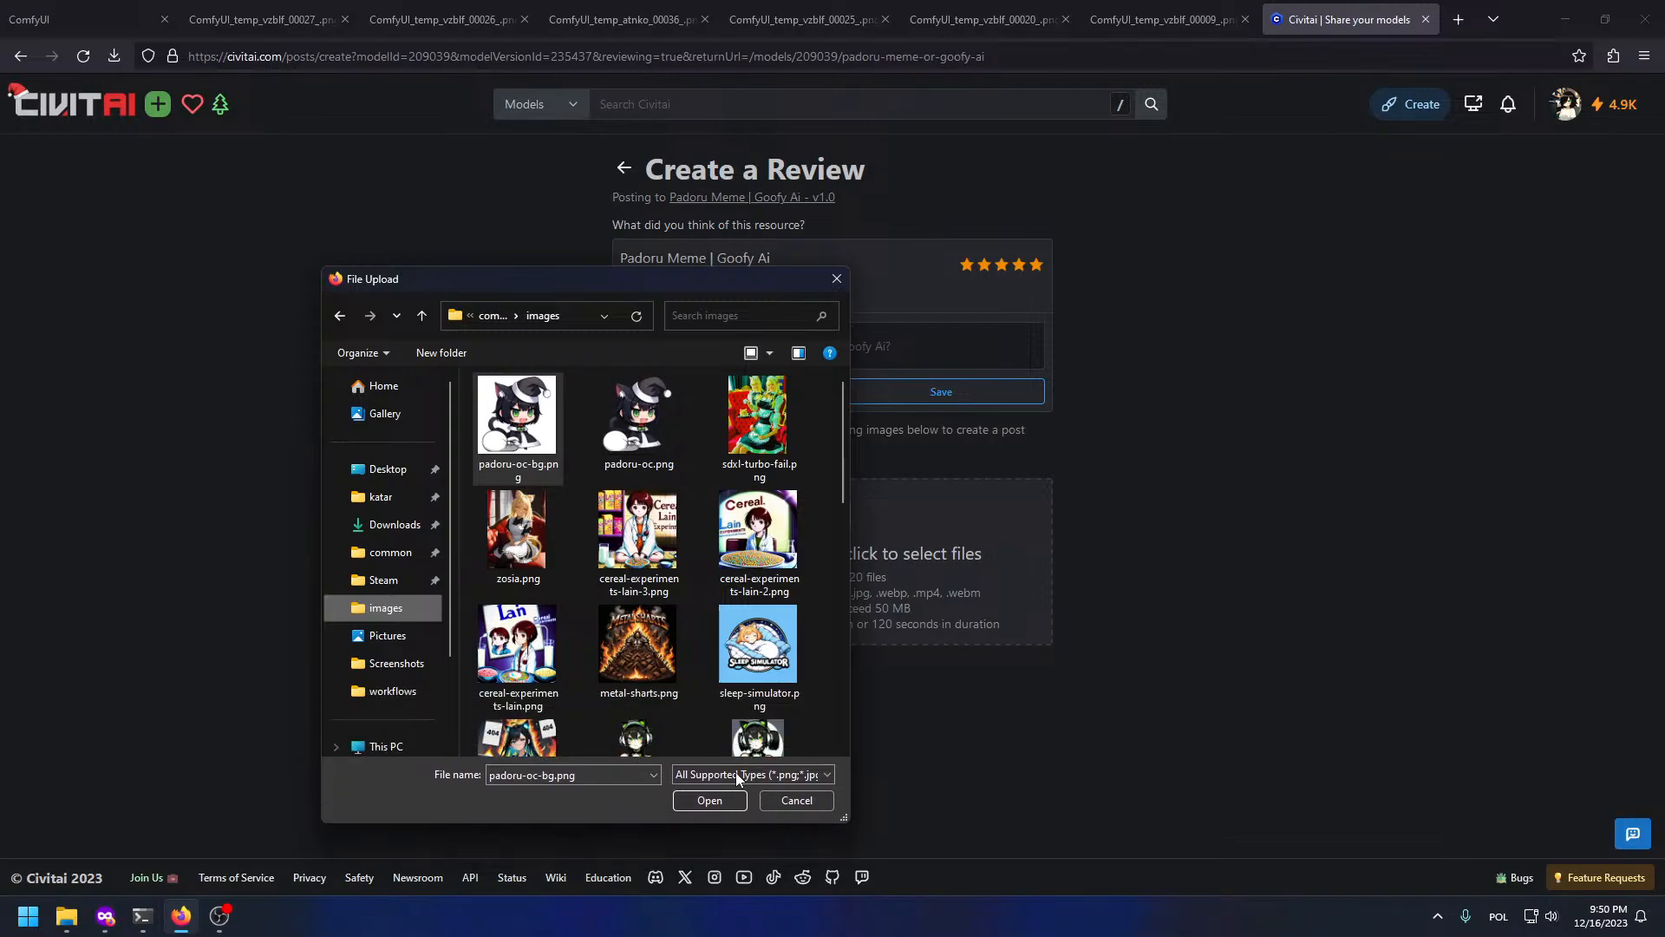
{"action": "left_click_drag", "start_coordinate": [601, 293], "coordinate": [374, 176]}
{"action": "left_click_drag", "start_coordinate": [288, 297], "coordinate": [833, 555]}
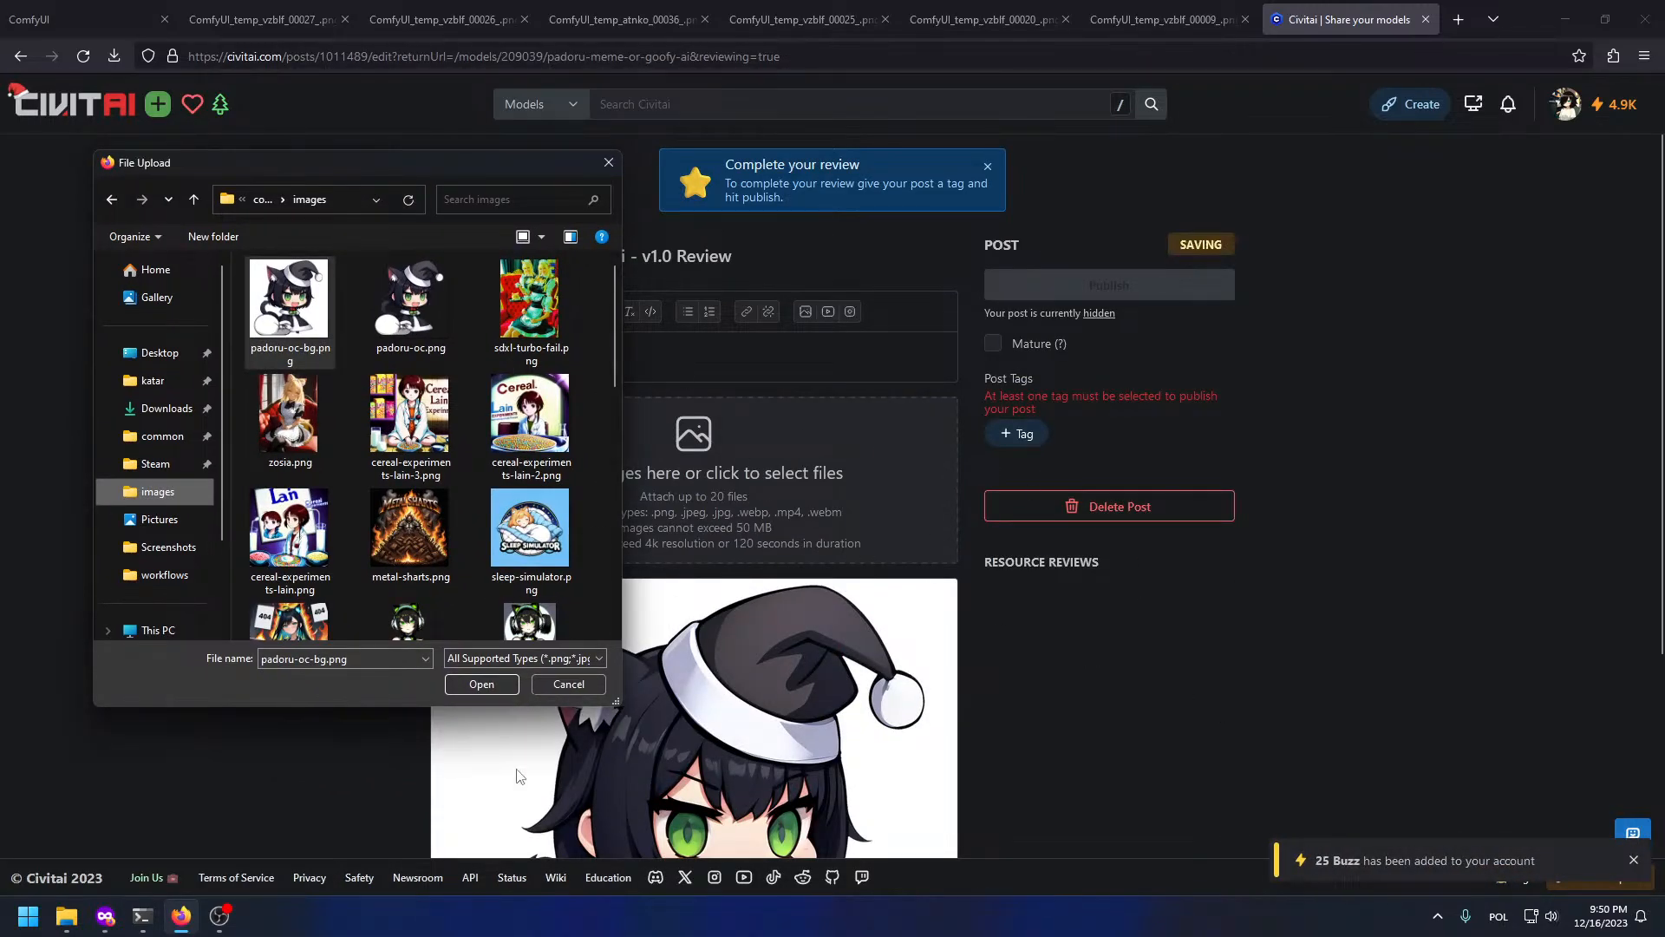
{"action": "left_click", "coordinate": [587, 687]}
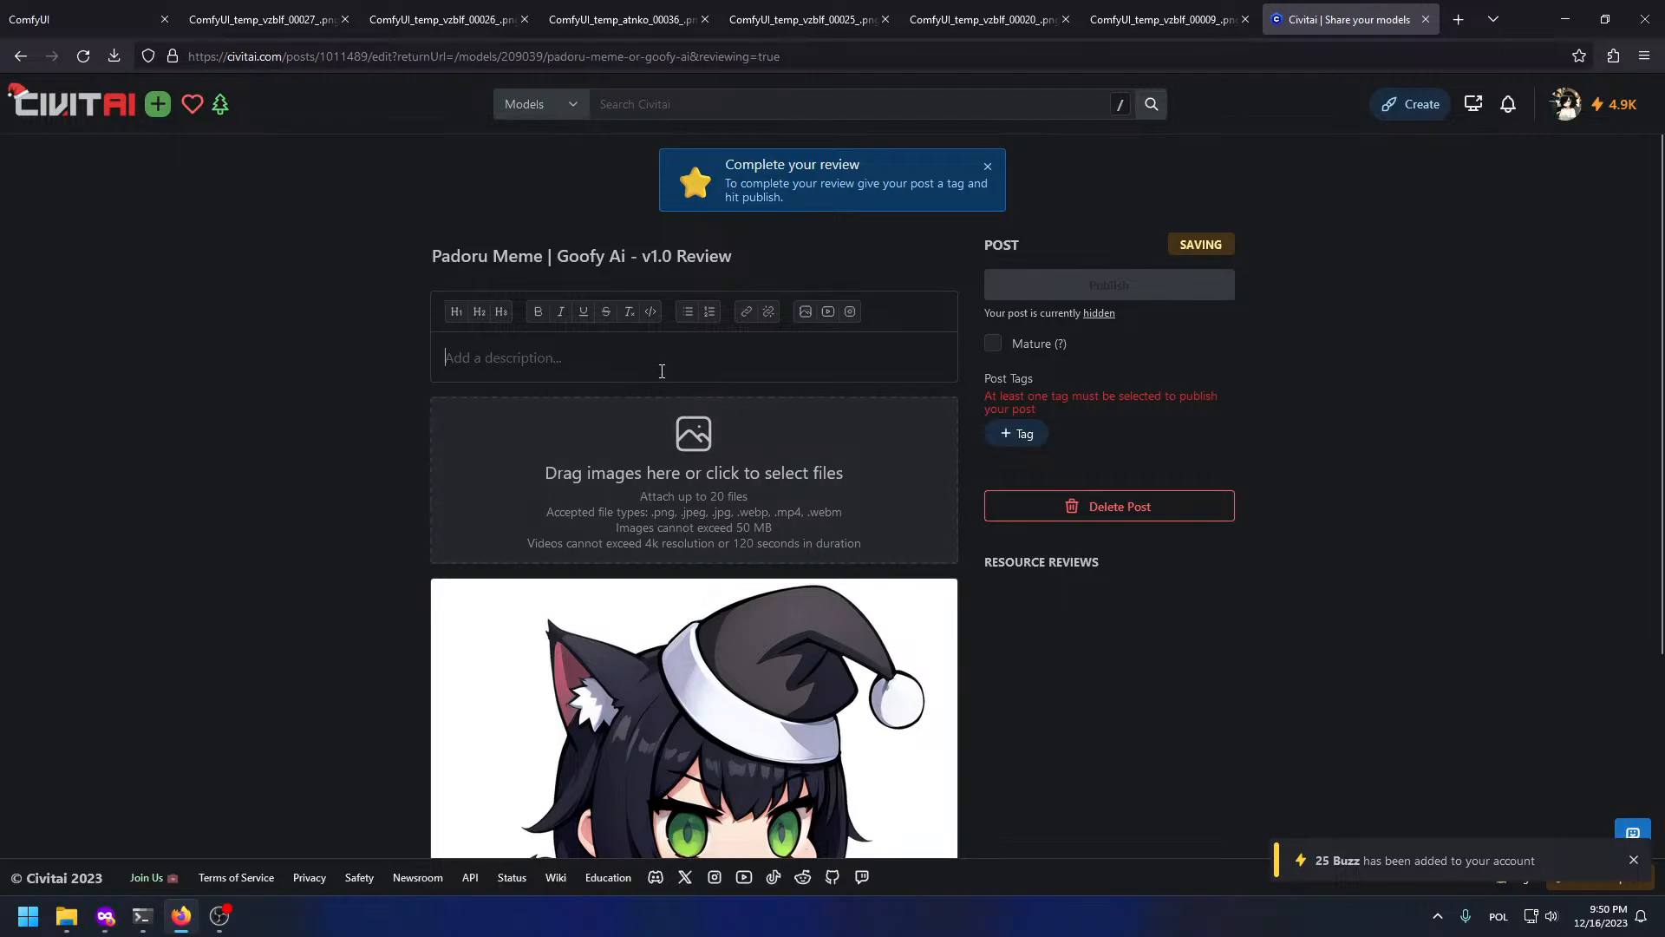
Step: Write a review comment praising the LoRA's flawless results and easy character customising
{"action": "key", "text": "alt+Left"}
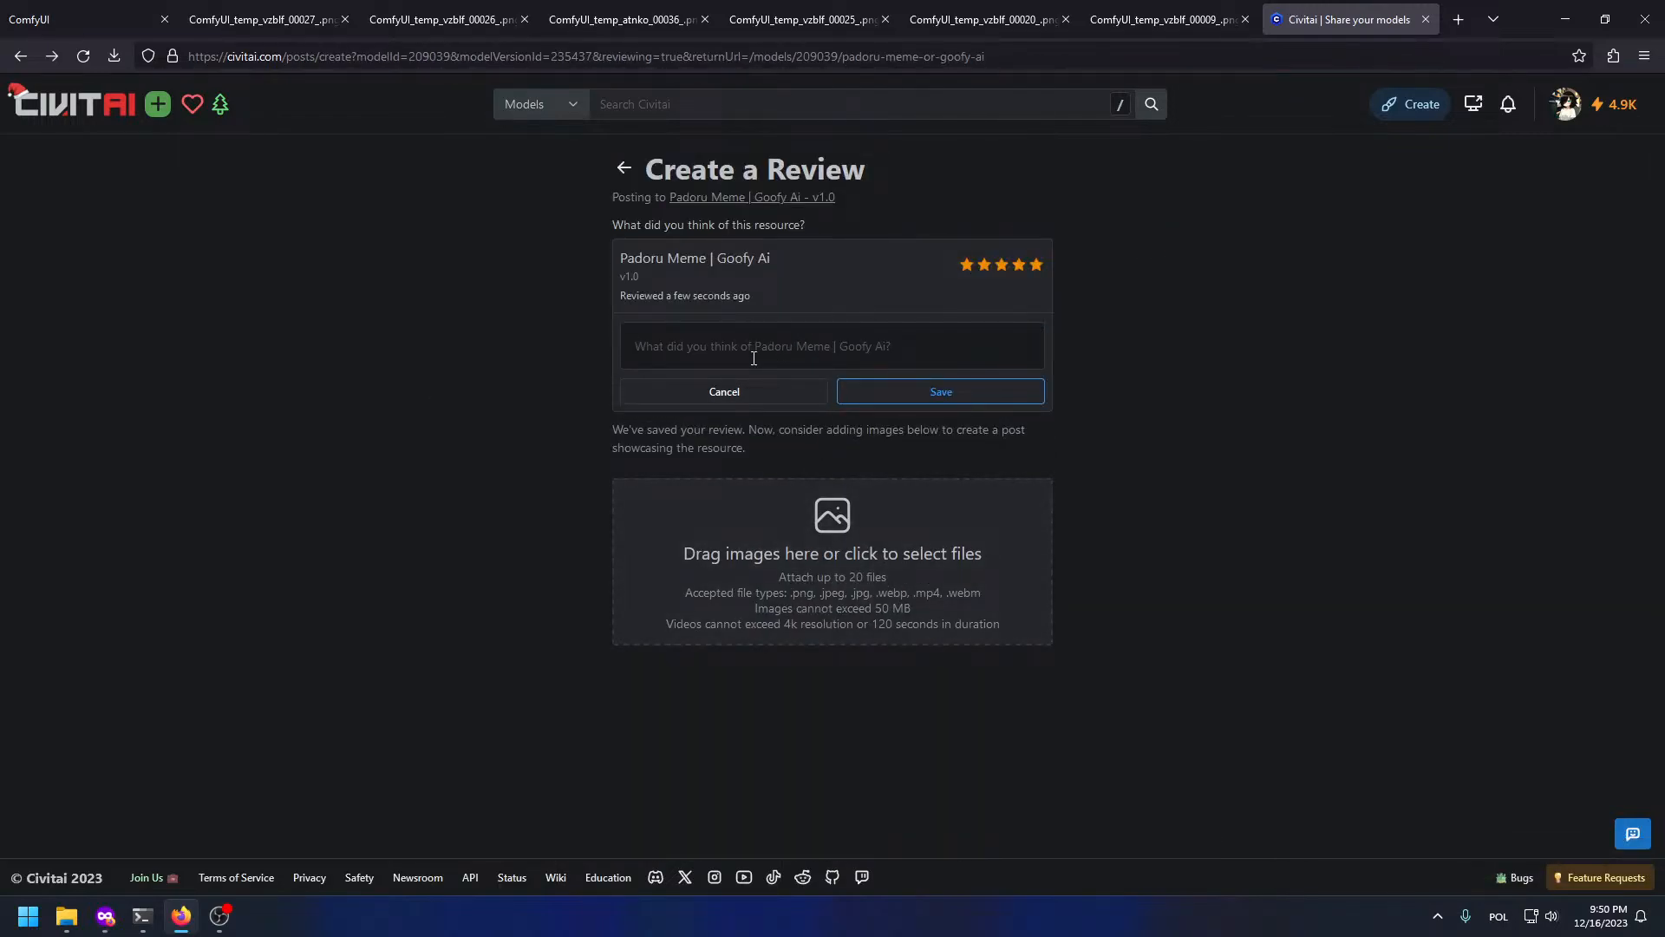
{"action": "left_click", "coordinate": [753, 358]}
{"action": "type", "text": "EW"}
{"action": "key", "text": "BackSpace"}
{"action": "type", "text": "Wo"}
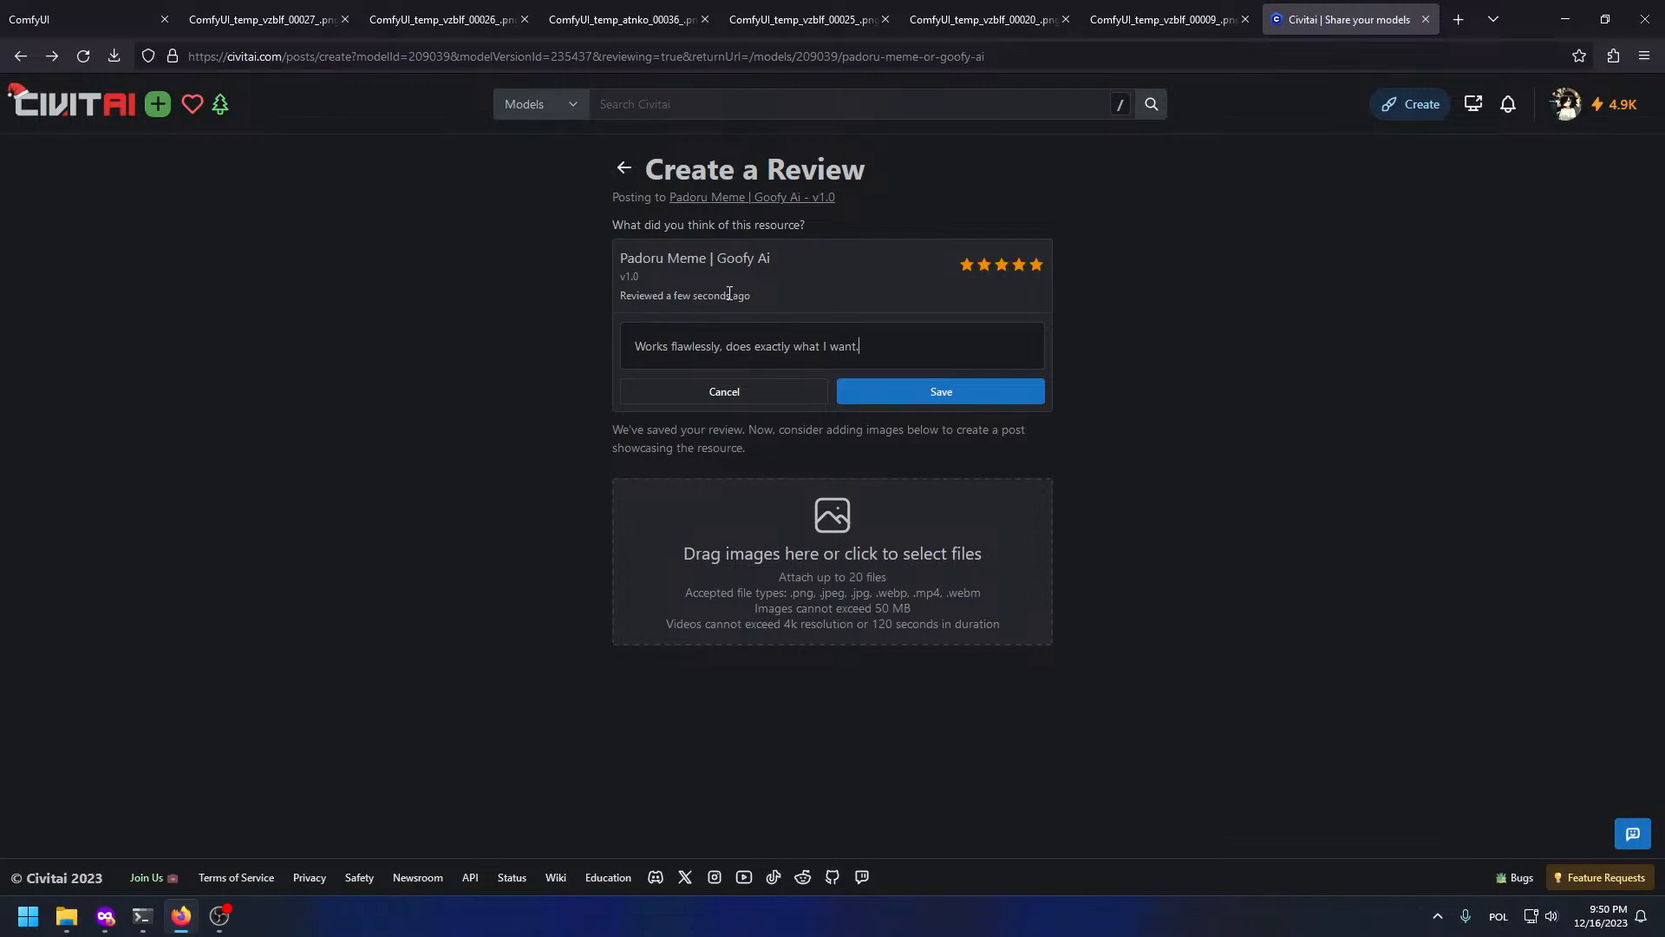
{"action": "key", "text": "BackSpace"}
{"action": "type", "text": "fairly easy"}
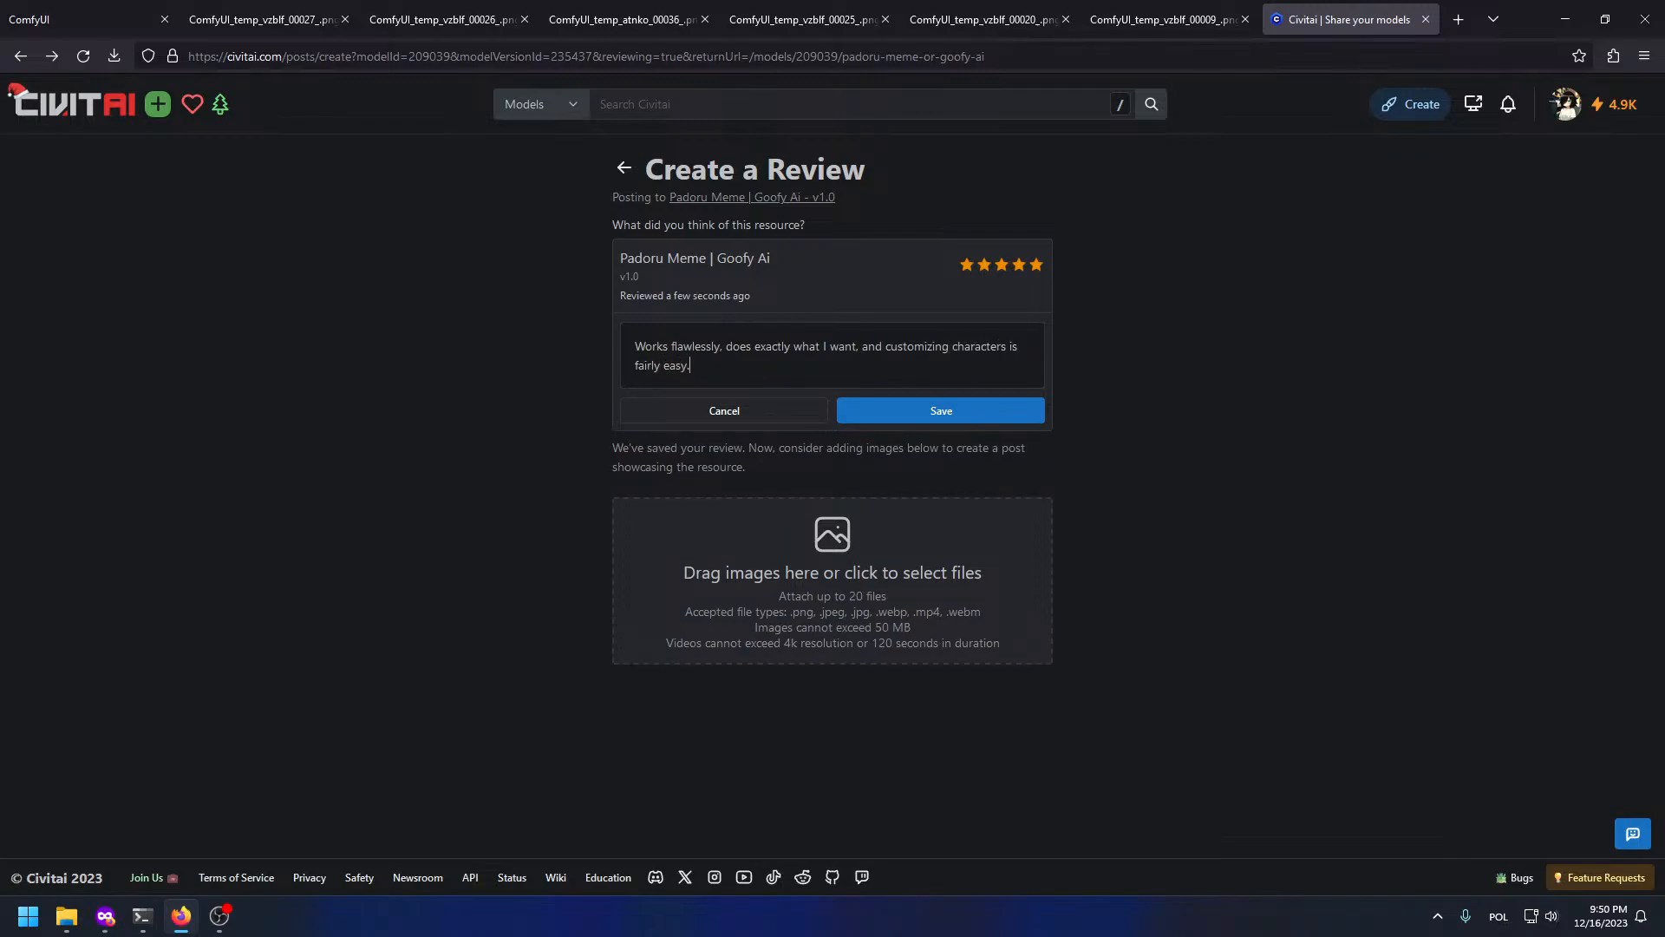
Step: Attach padoru-oc-bg.png from the images folder to the review post
{"action": "left_click", "coordinate": [941, 566]}
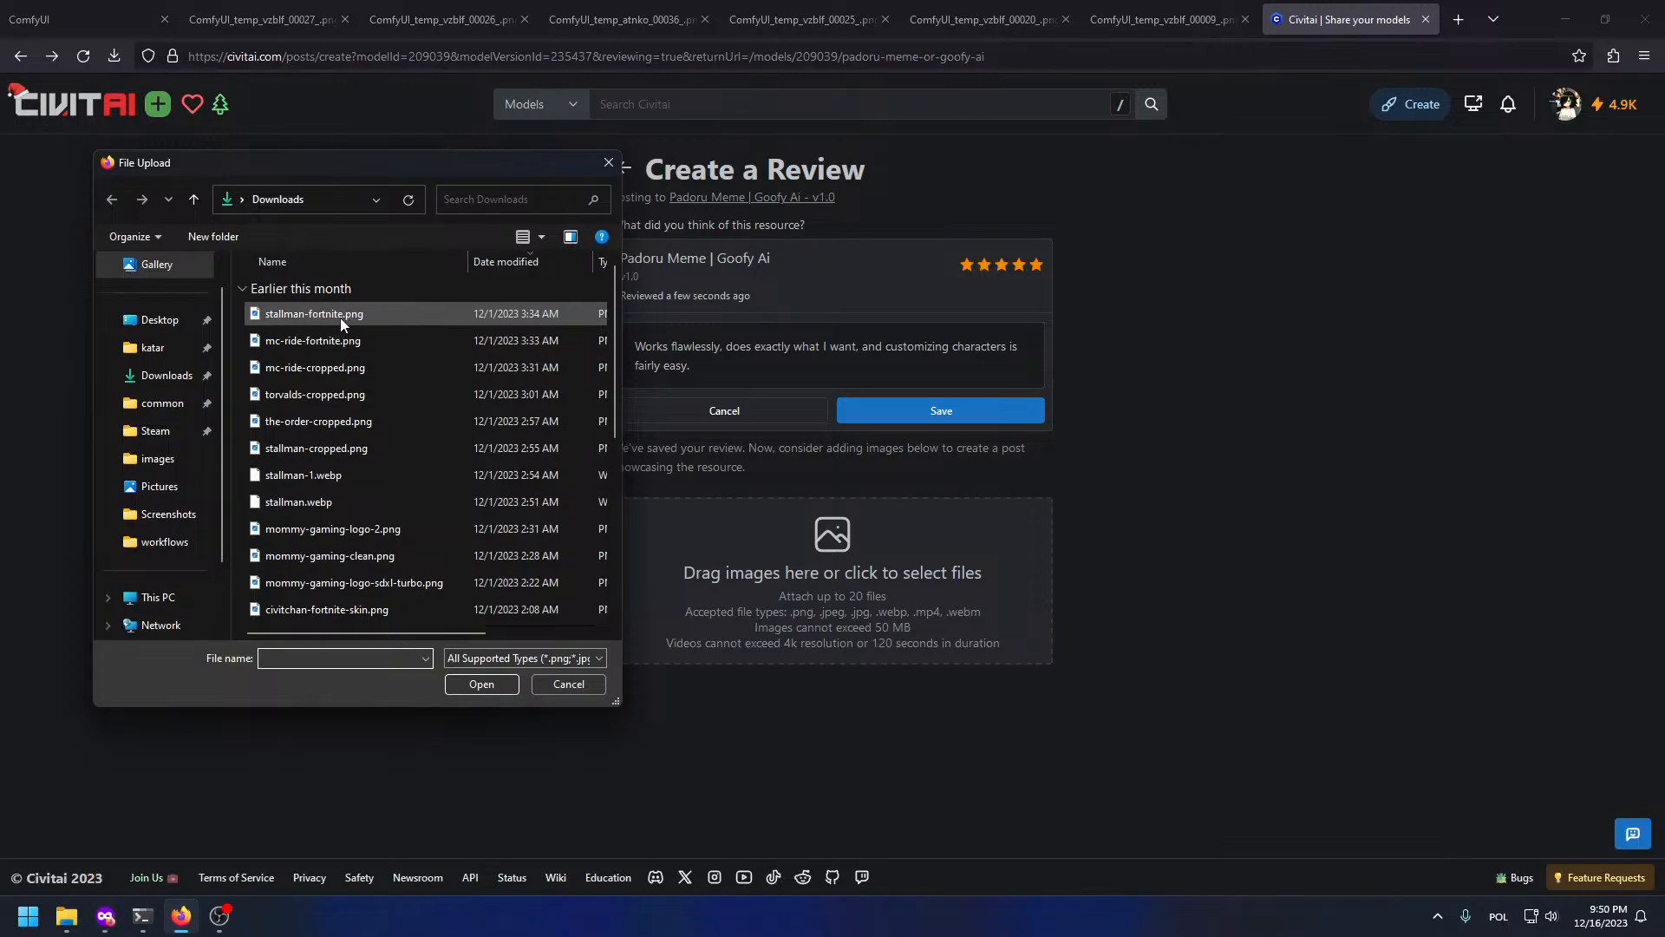
{"action": "left_click", "coordinate": [158, 458]}
{"action": "left_click", "coordinate": [286, 326]}
{"action": "double_click", "coordinate": [288, 322]}
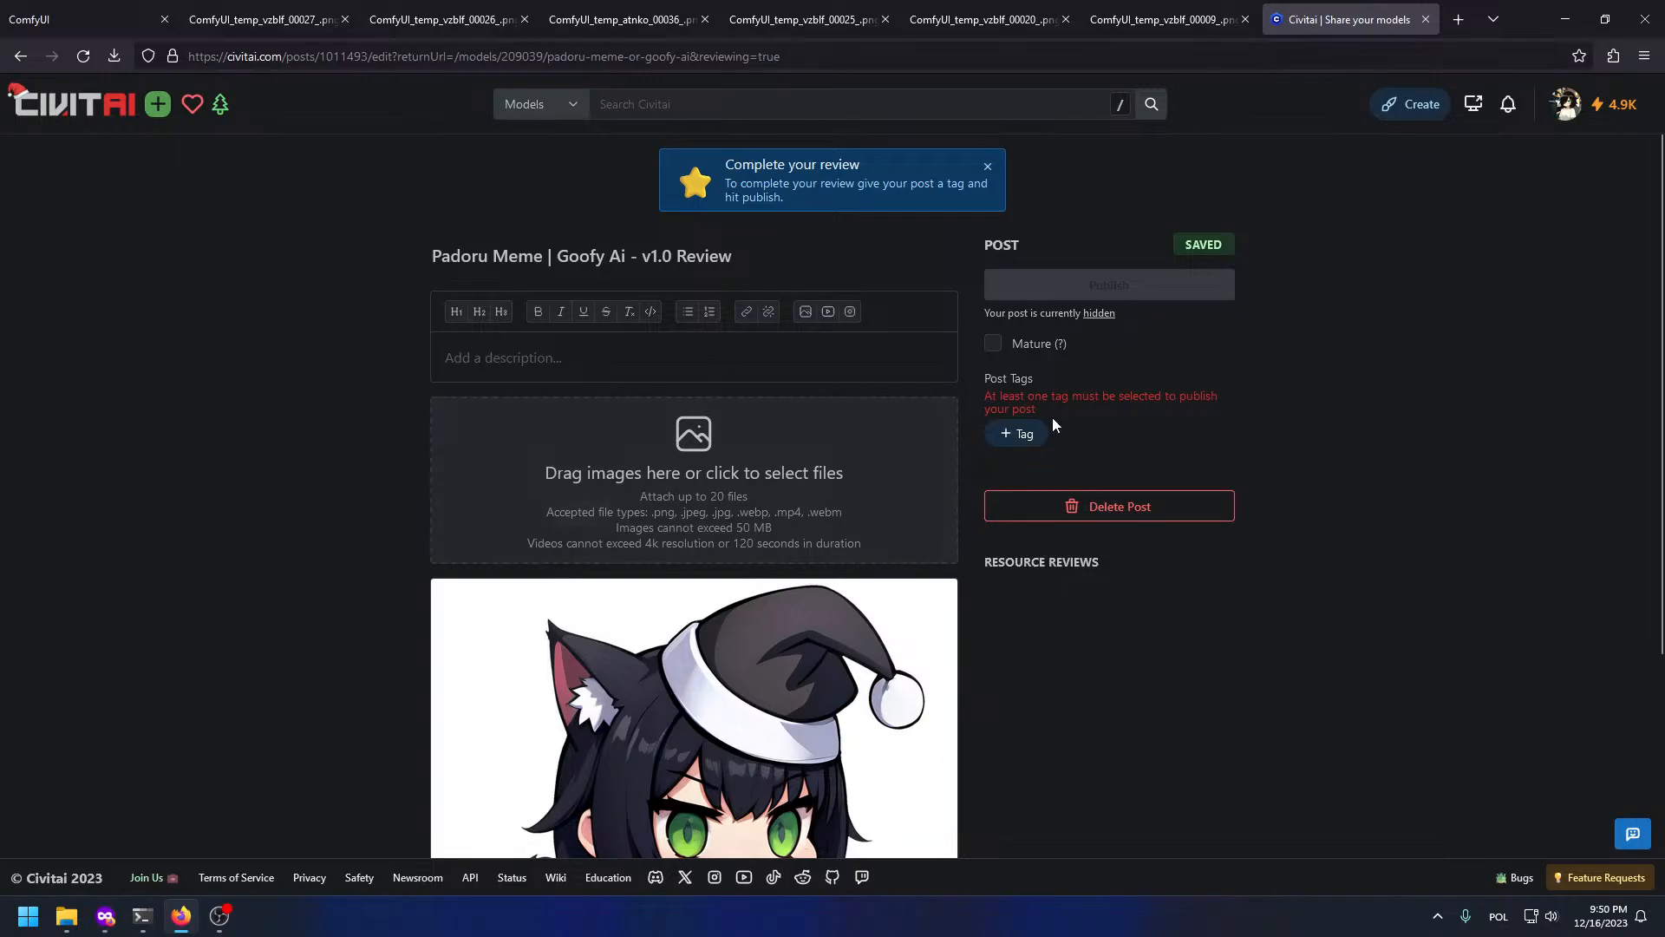
Step: Tag the post anime, catgirl and padoru, then view the ComfyUI_temp_vzblf_00027 image
{"action": "scroll", "coordinate": [1055, 424], "scroll_direction": "down", "scroll_amount": 2}
{"action": "left_click", "coordinate": [1045, 332]}
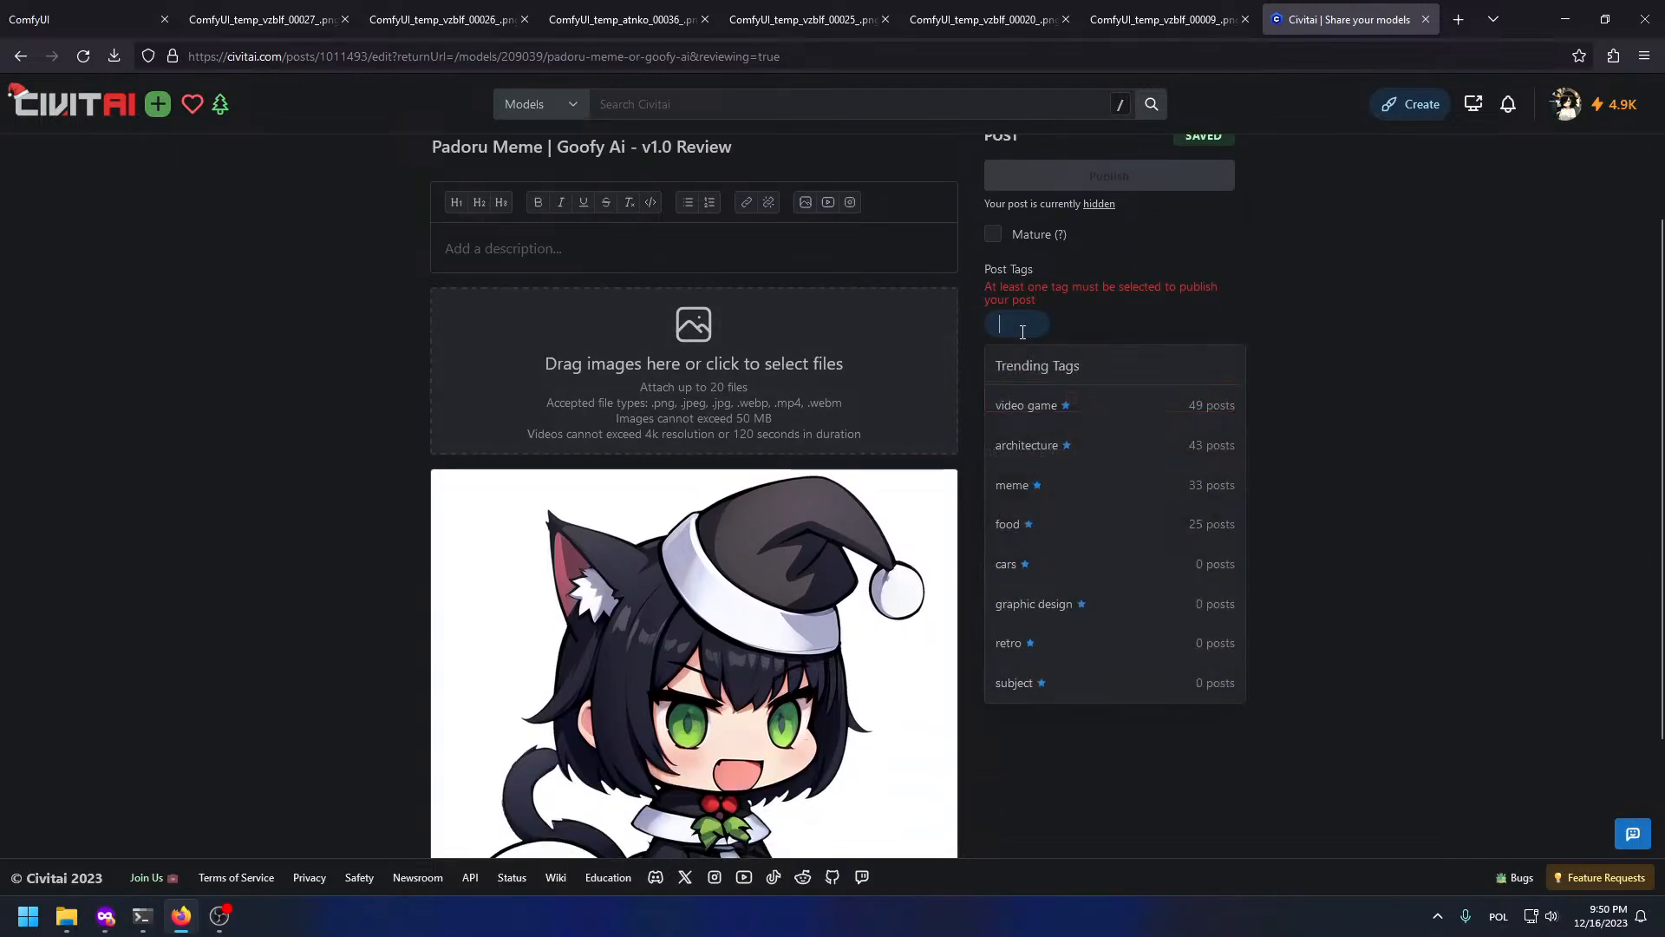
{"action": "type", "text": "anime"}
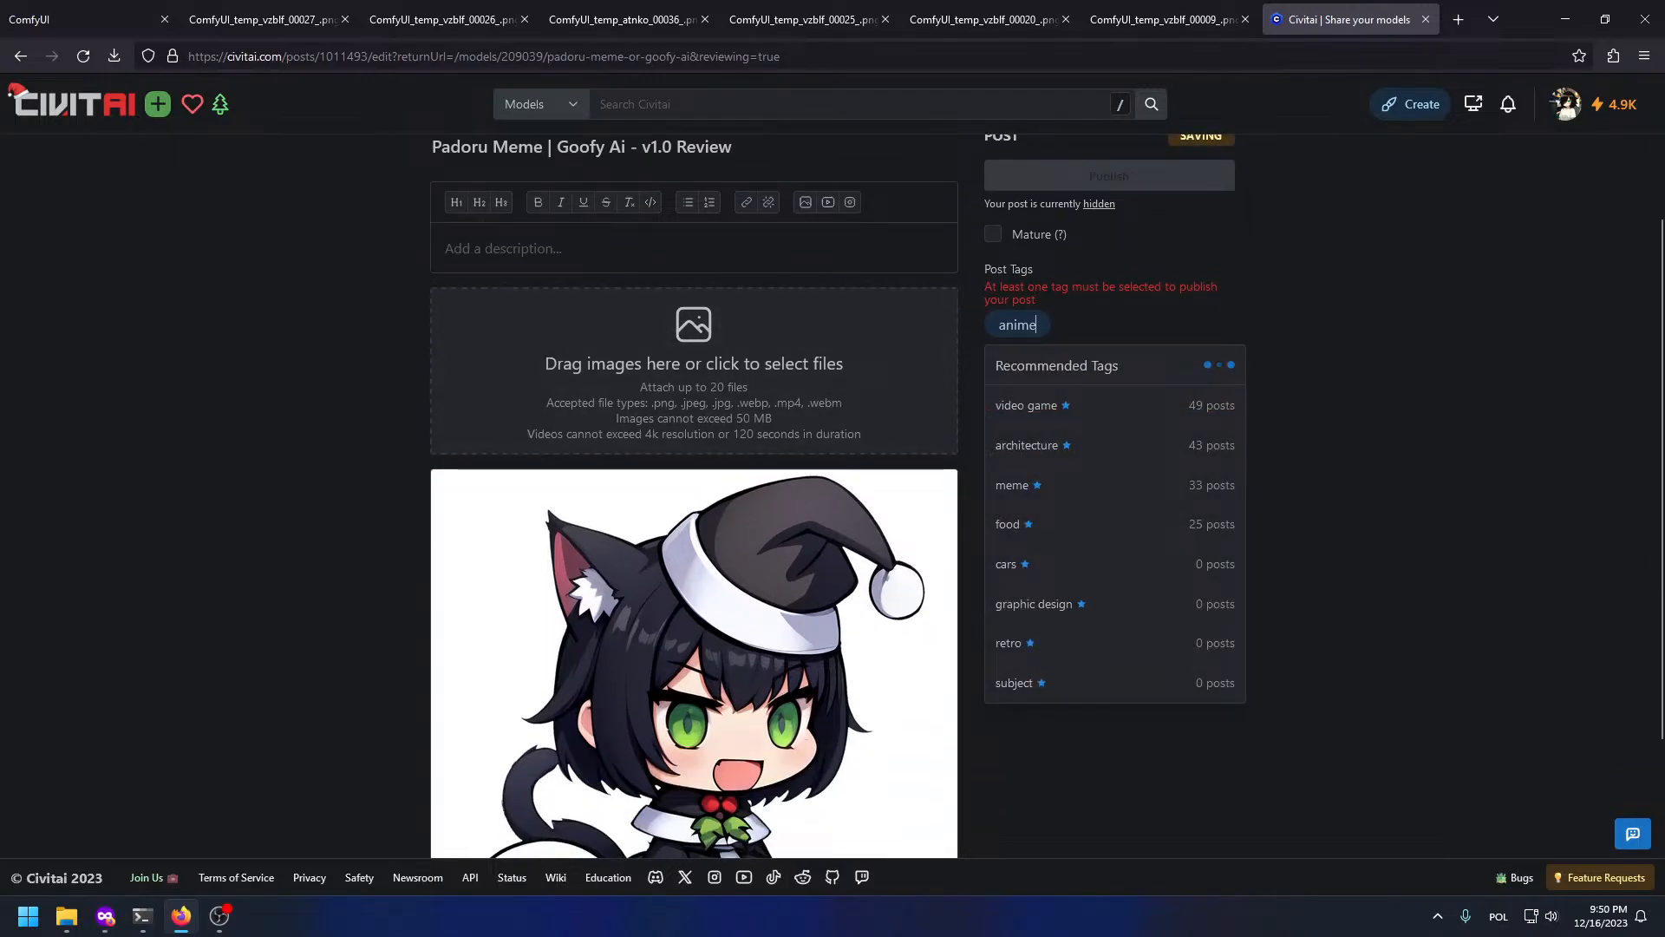
{"action": "key", "text": "Return"}
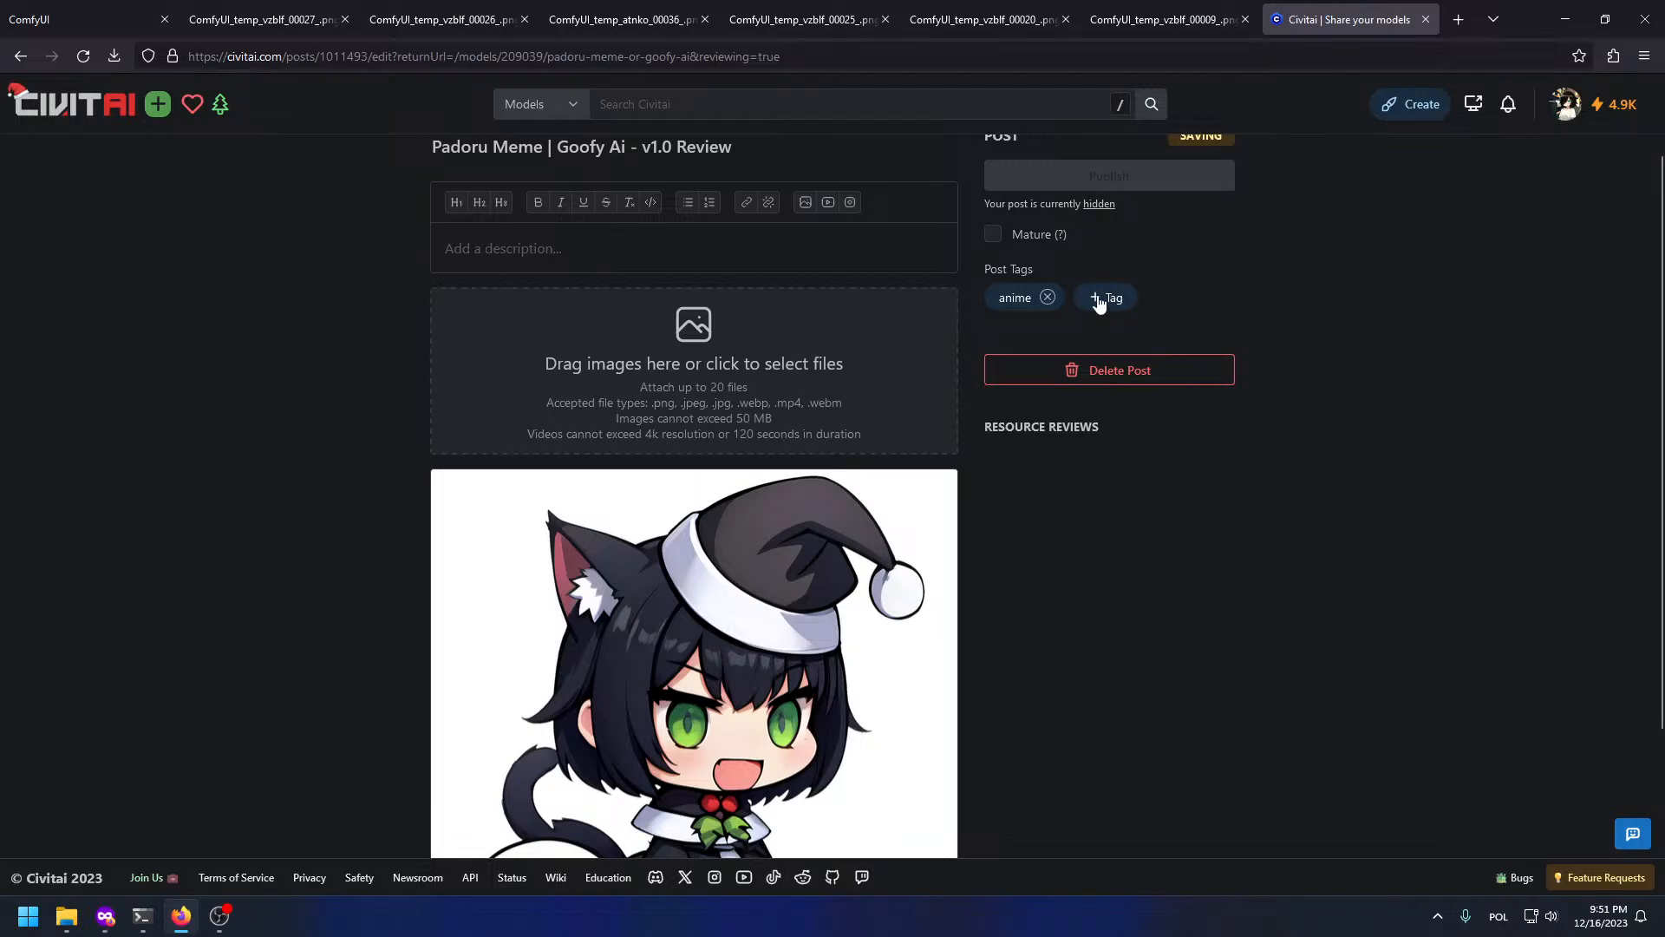
{"action": "left_click", "coordinate": [1098, 300]}
{"action": "type", "text": "catg"}
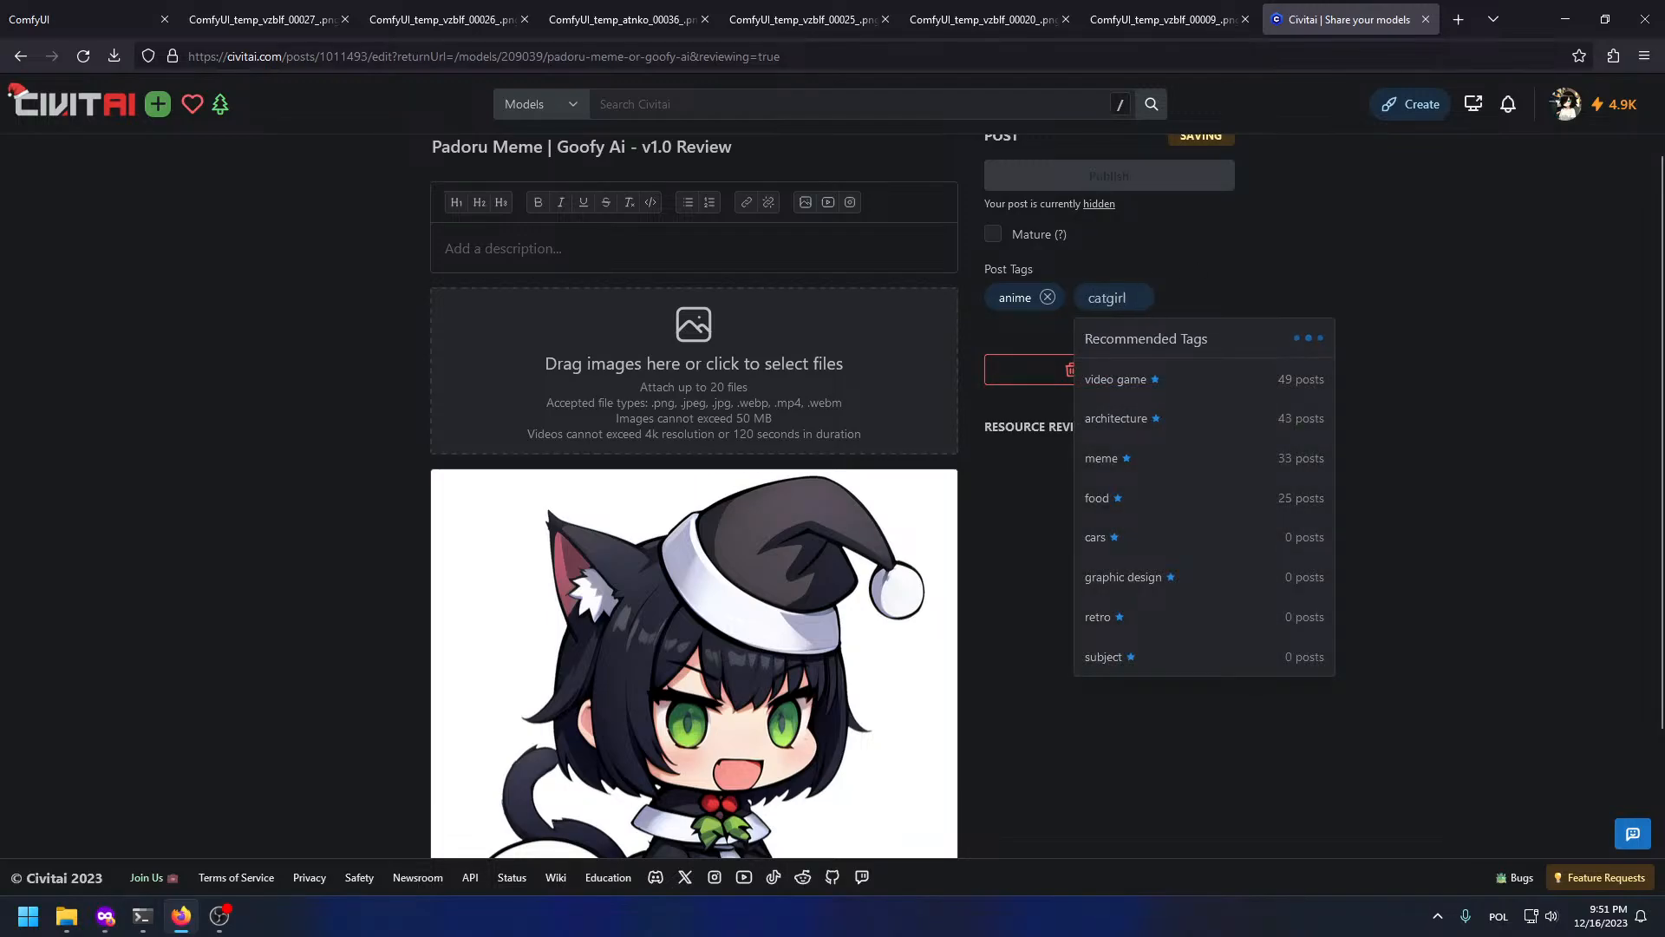
{"action": "type", "text": "irl"}
{"action": "key", "text": "Return"}
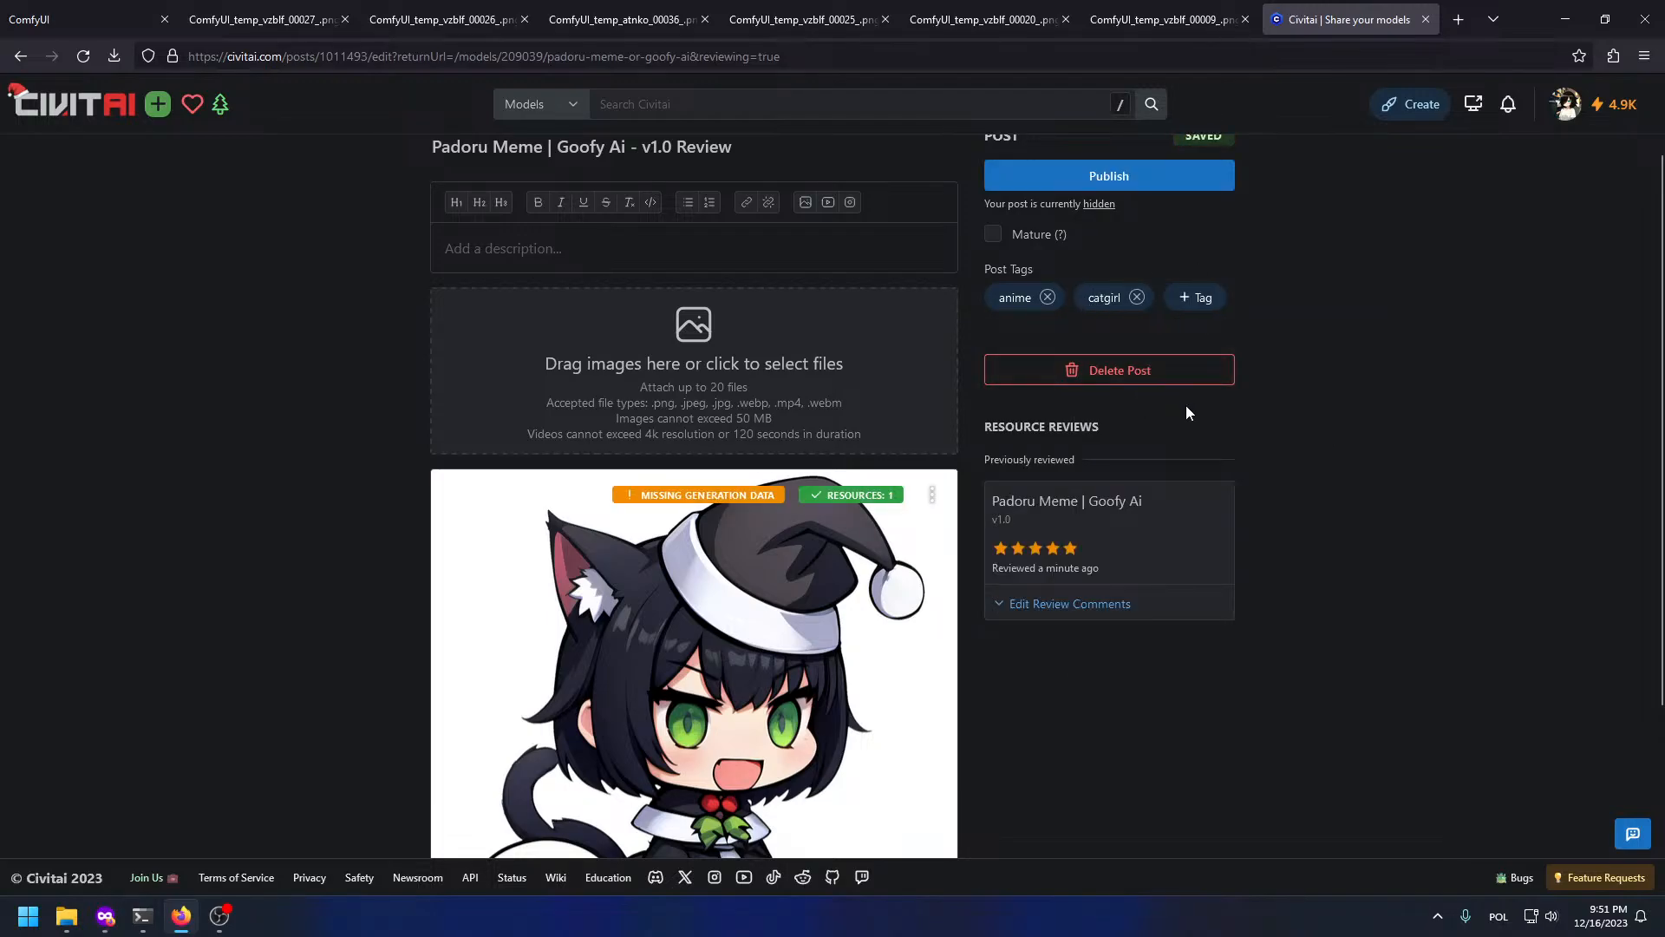
{"action": "left_click", "coordinate": [1201, 299]}
{"action": "type", "text": "padoru"}
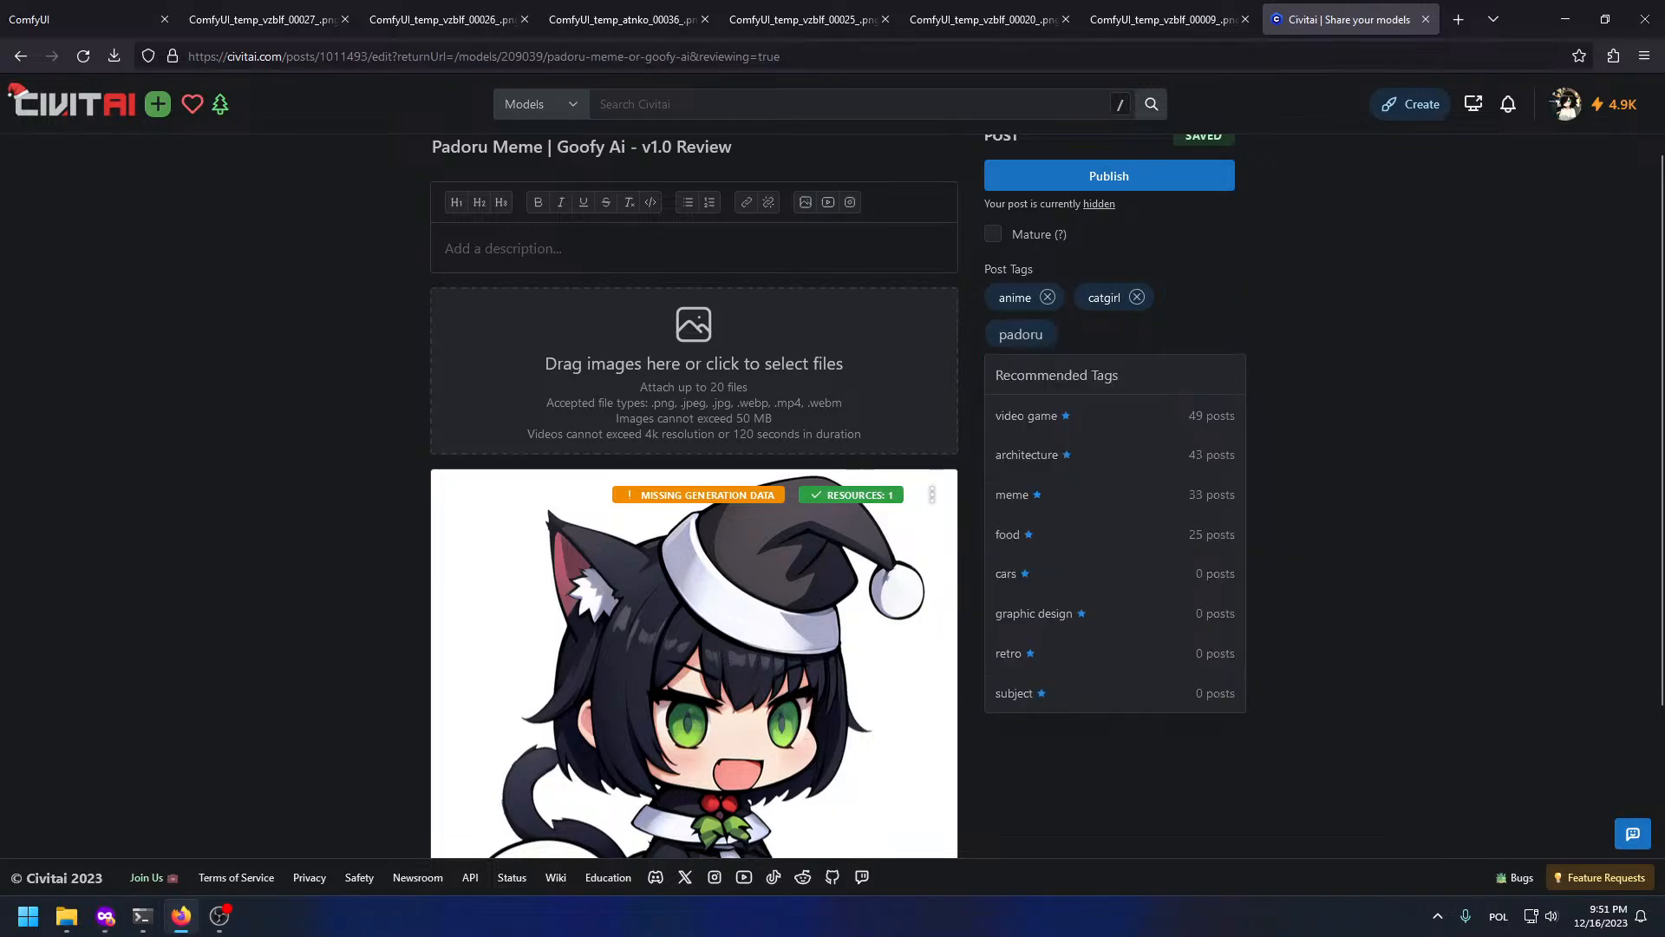
{"action": "left_click", "coordinate": [1053, 422]}
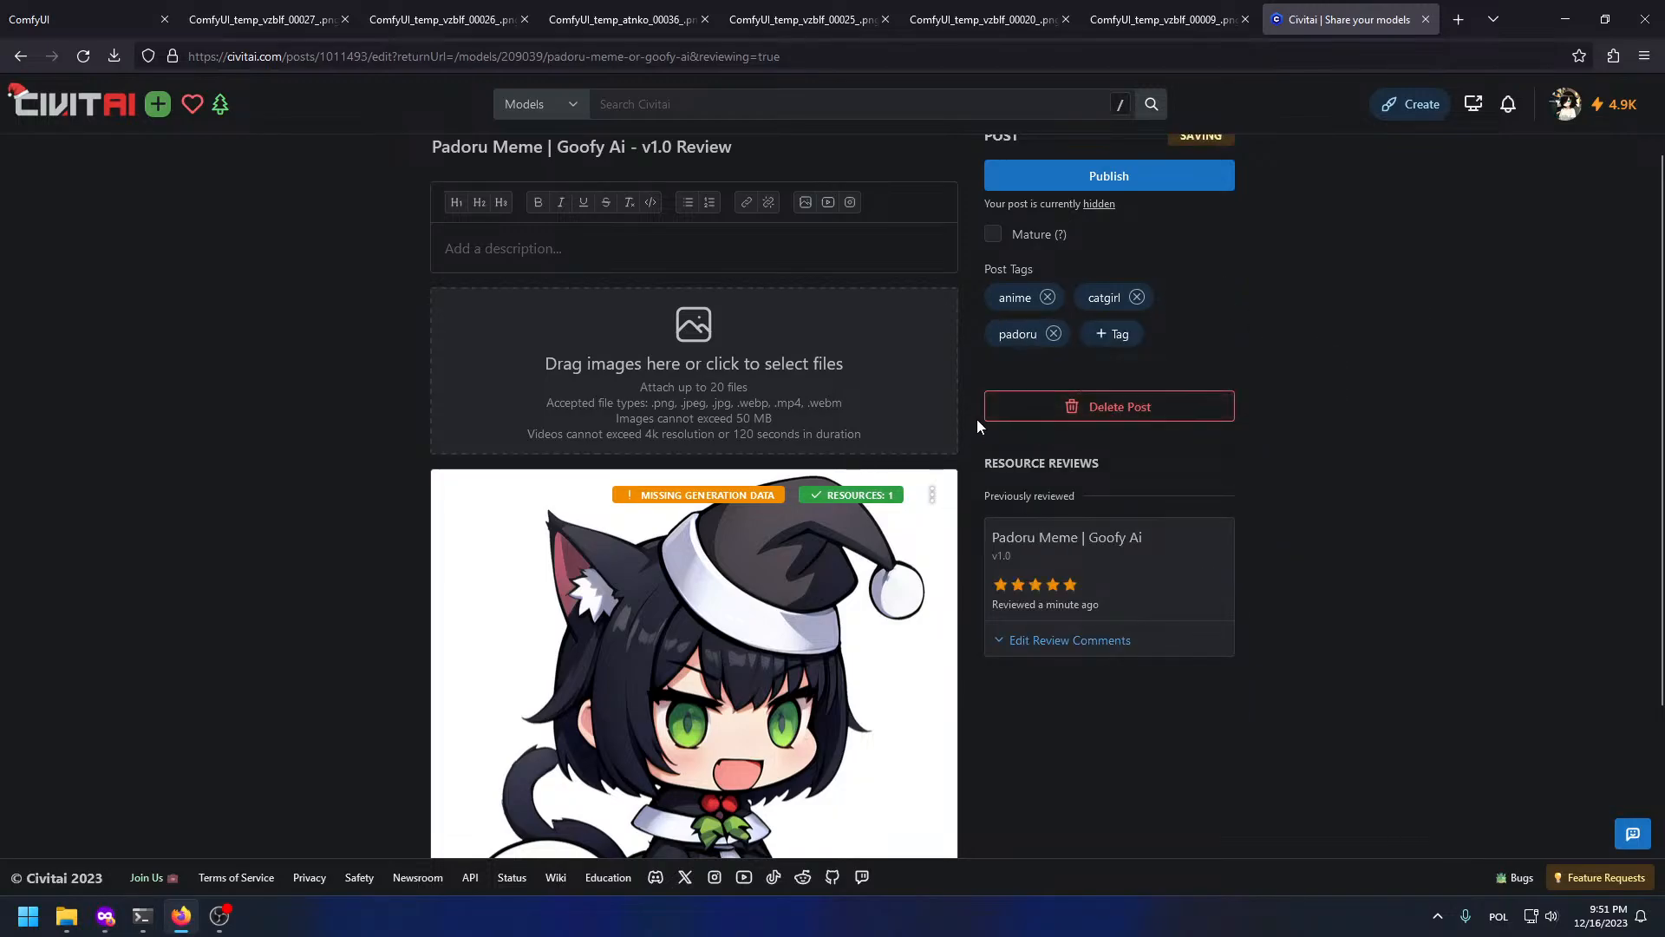
{"action": "left_click", "coordinate": [323, 10]}
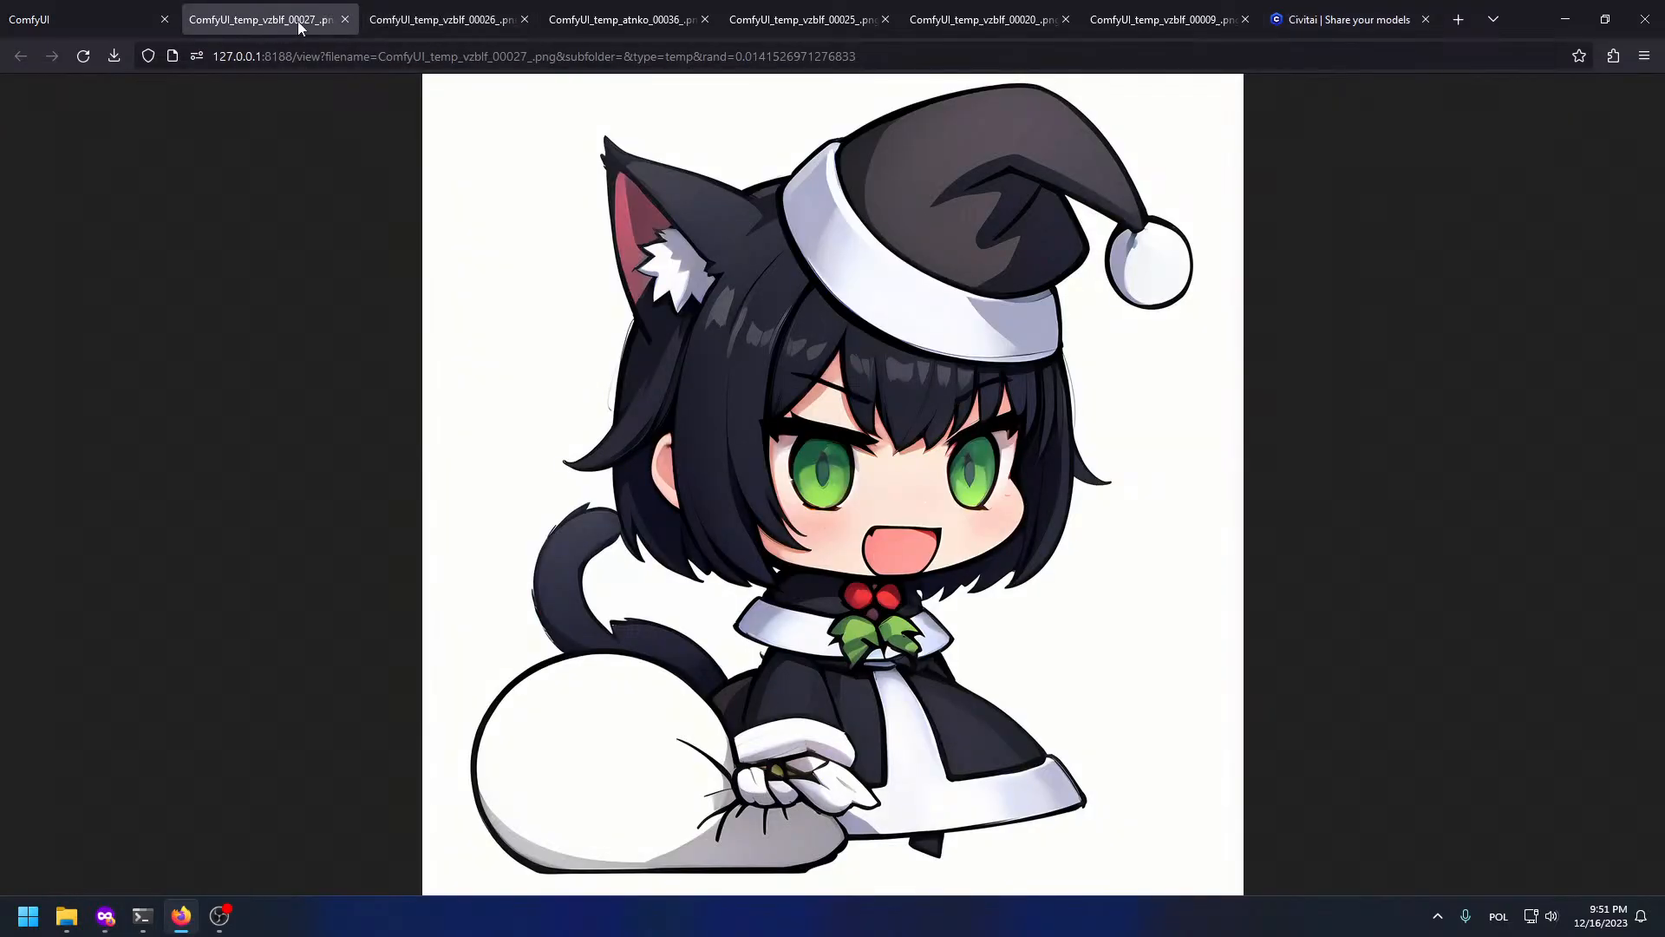
Step: Load history entry 45 in ComfyUI to restore the earlier cat-girl workflow
{"action": "right_click", "coordinate": [716, 247]}
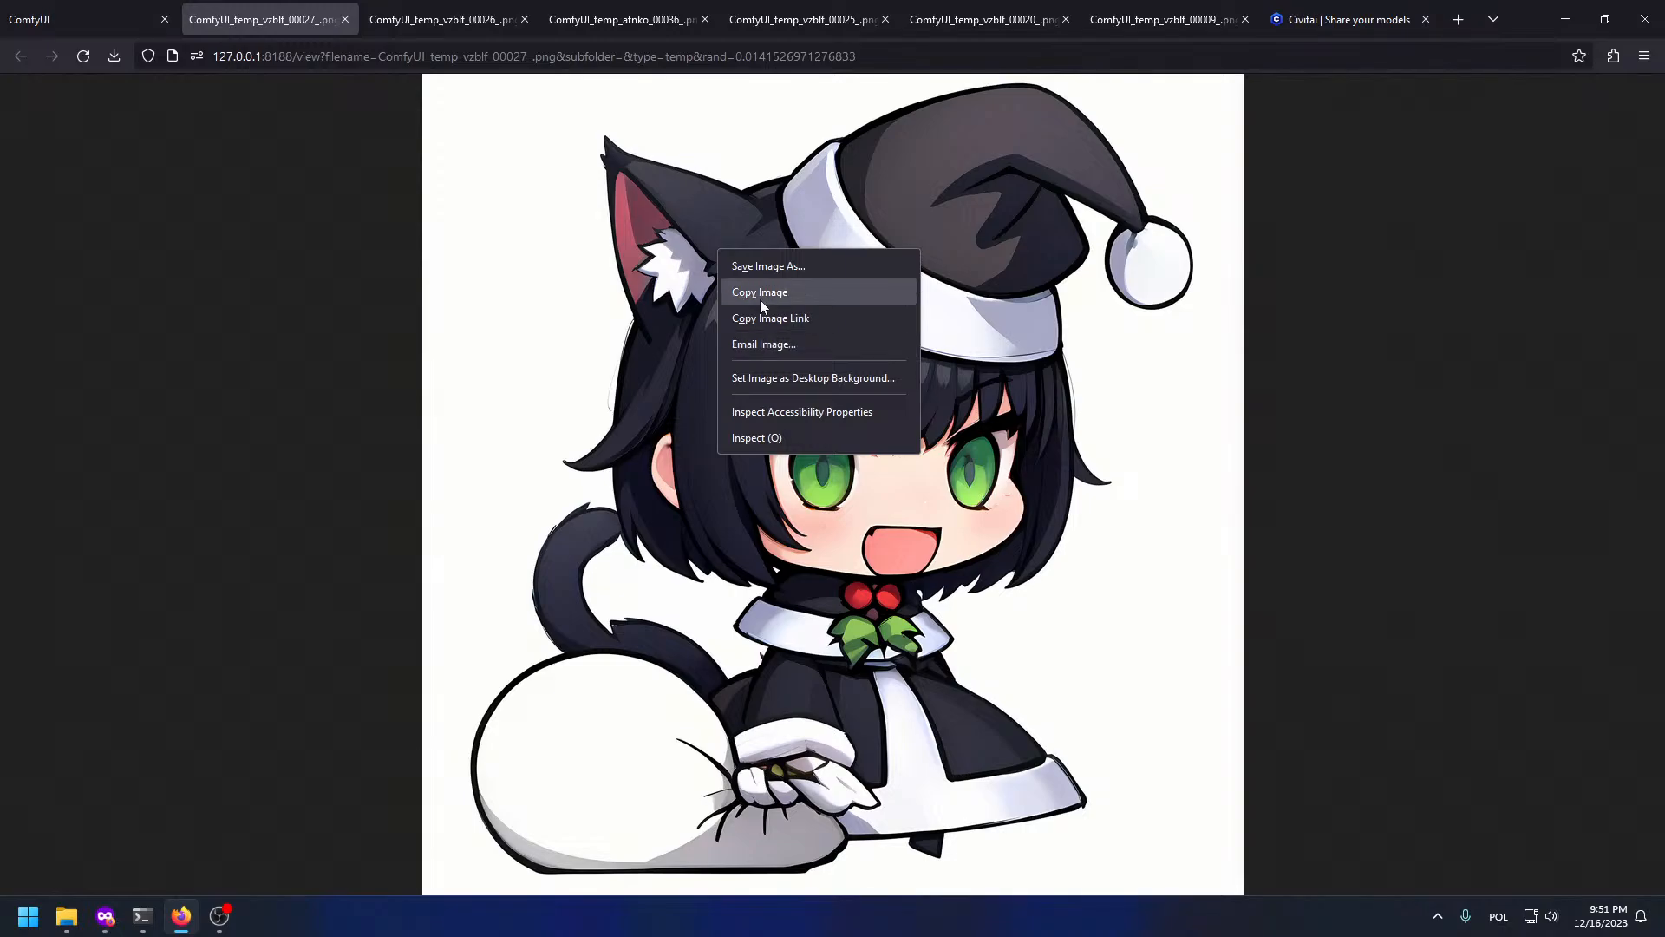
{"action": "left_click", "coordinate": [383, 204]}
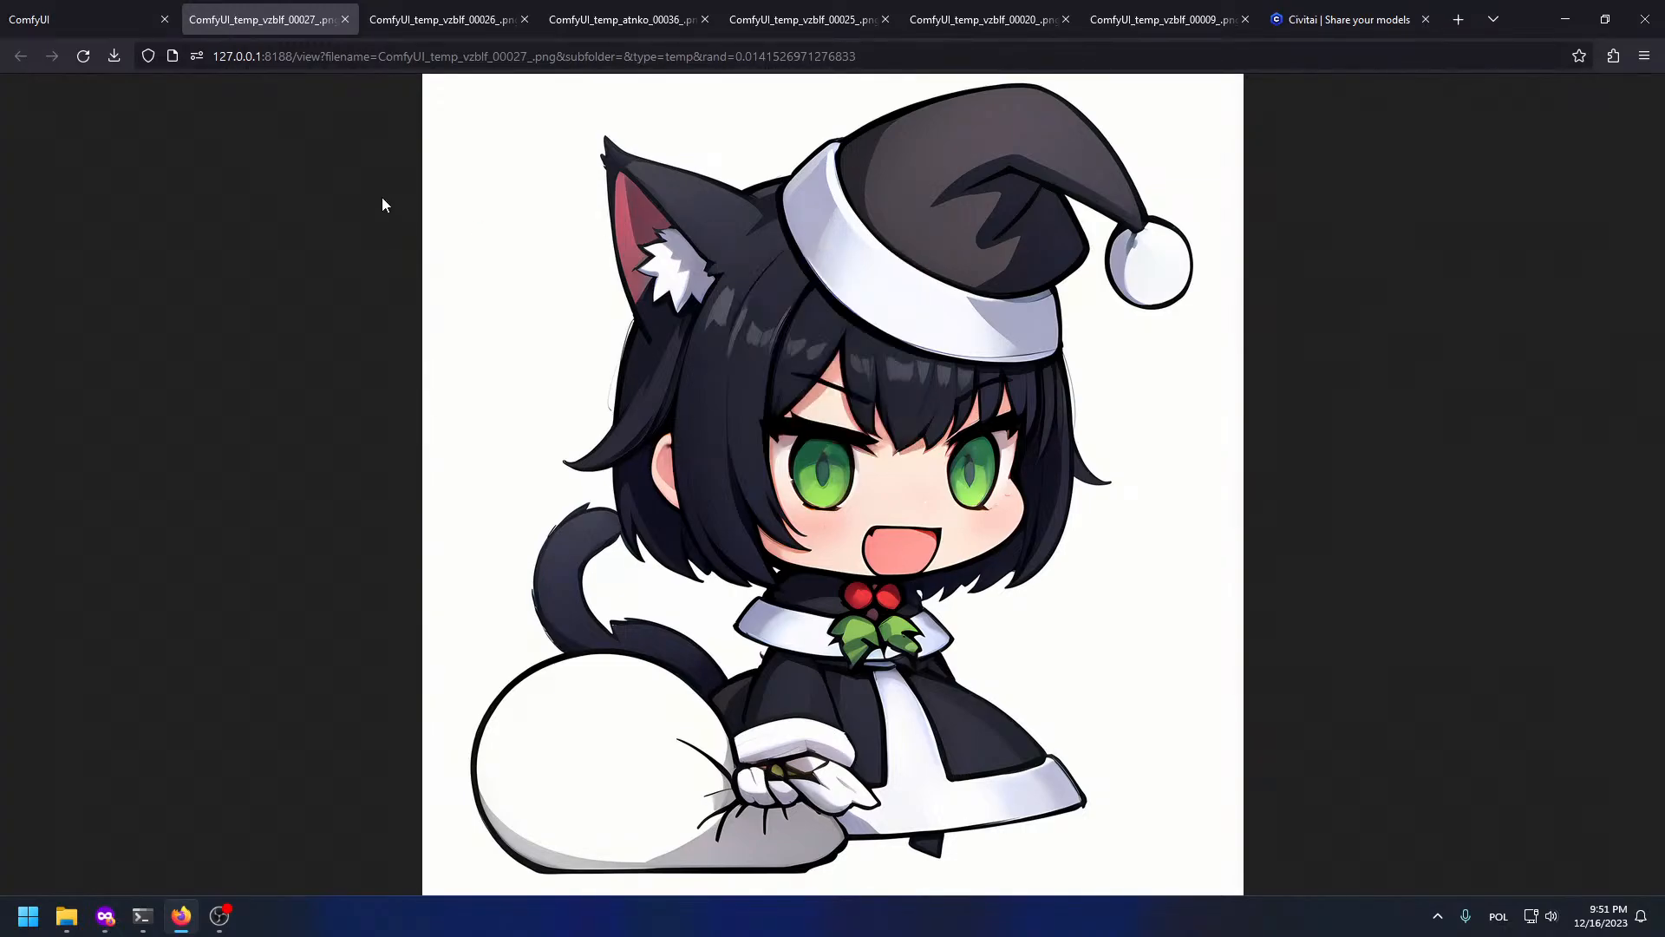
{"action": "left_click", "coordinate": [15, 7]}
{"action": "left_click_drag", "start_coordinate": [964, 444], "coordinate": [1178, 453]}
{"action": "left_click_drag", "start_coordinate": [903, 422], "coordinate": [1096, 798]}
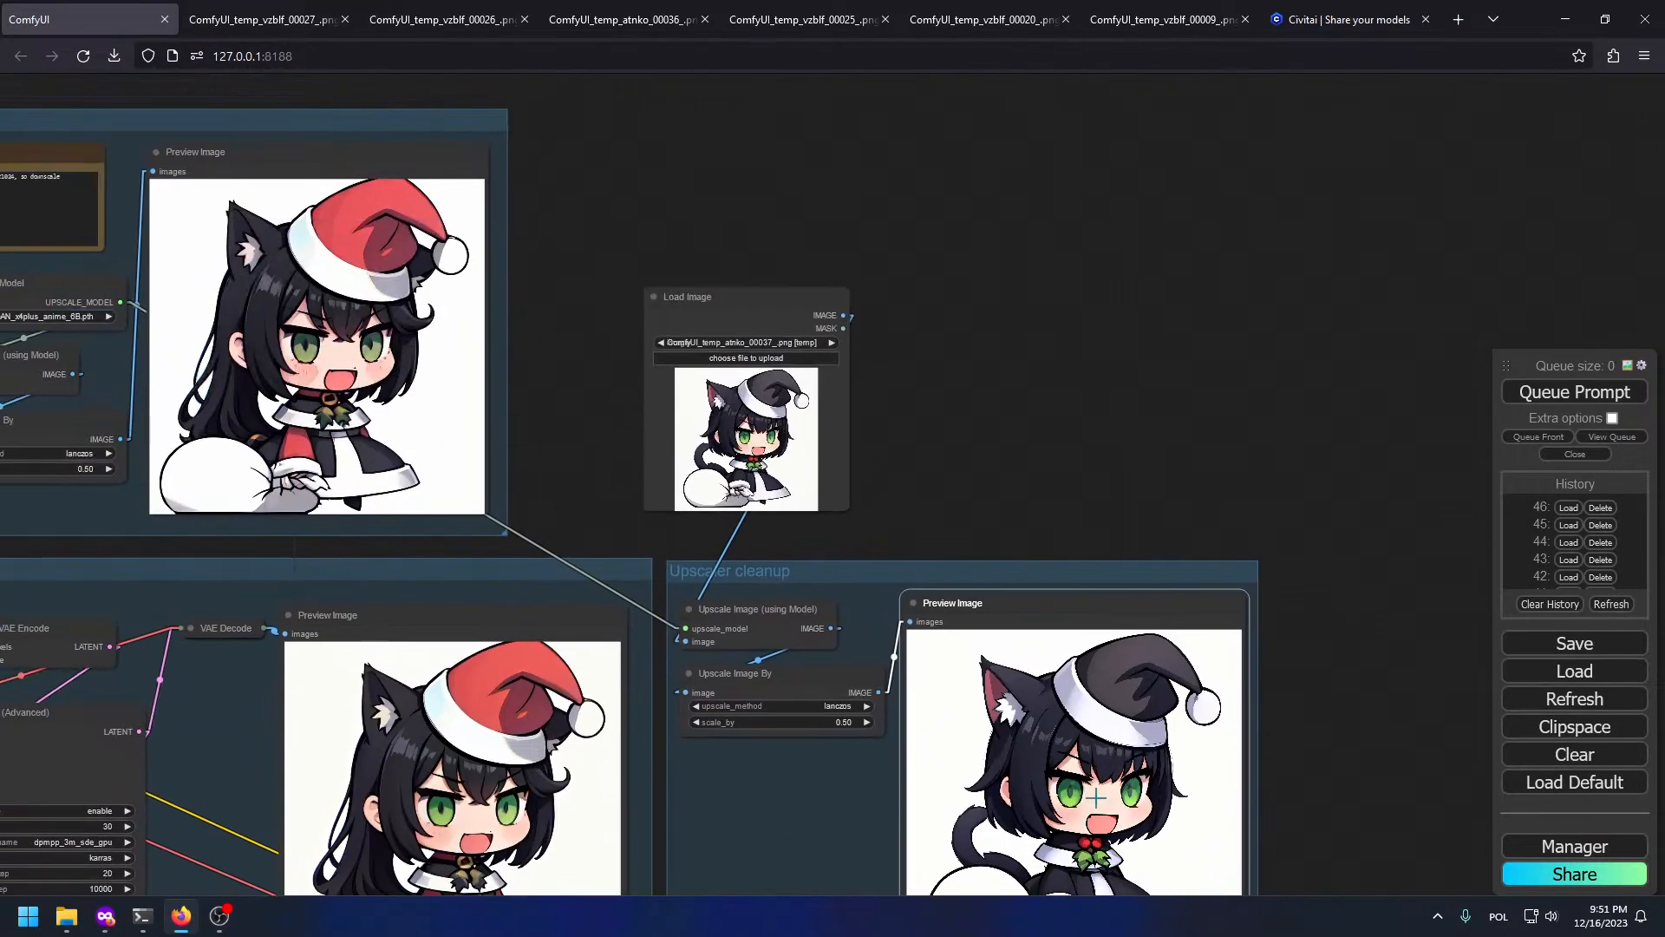
{"action": "left_click_drag", "start_coordinate": [978, 366], "coordinate": [1005, 249]}
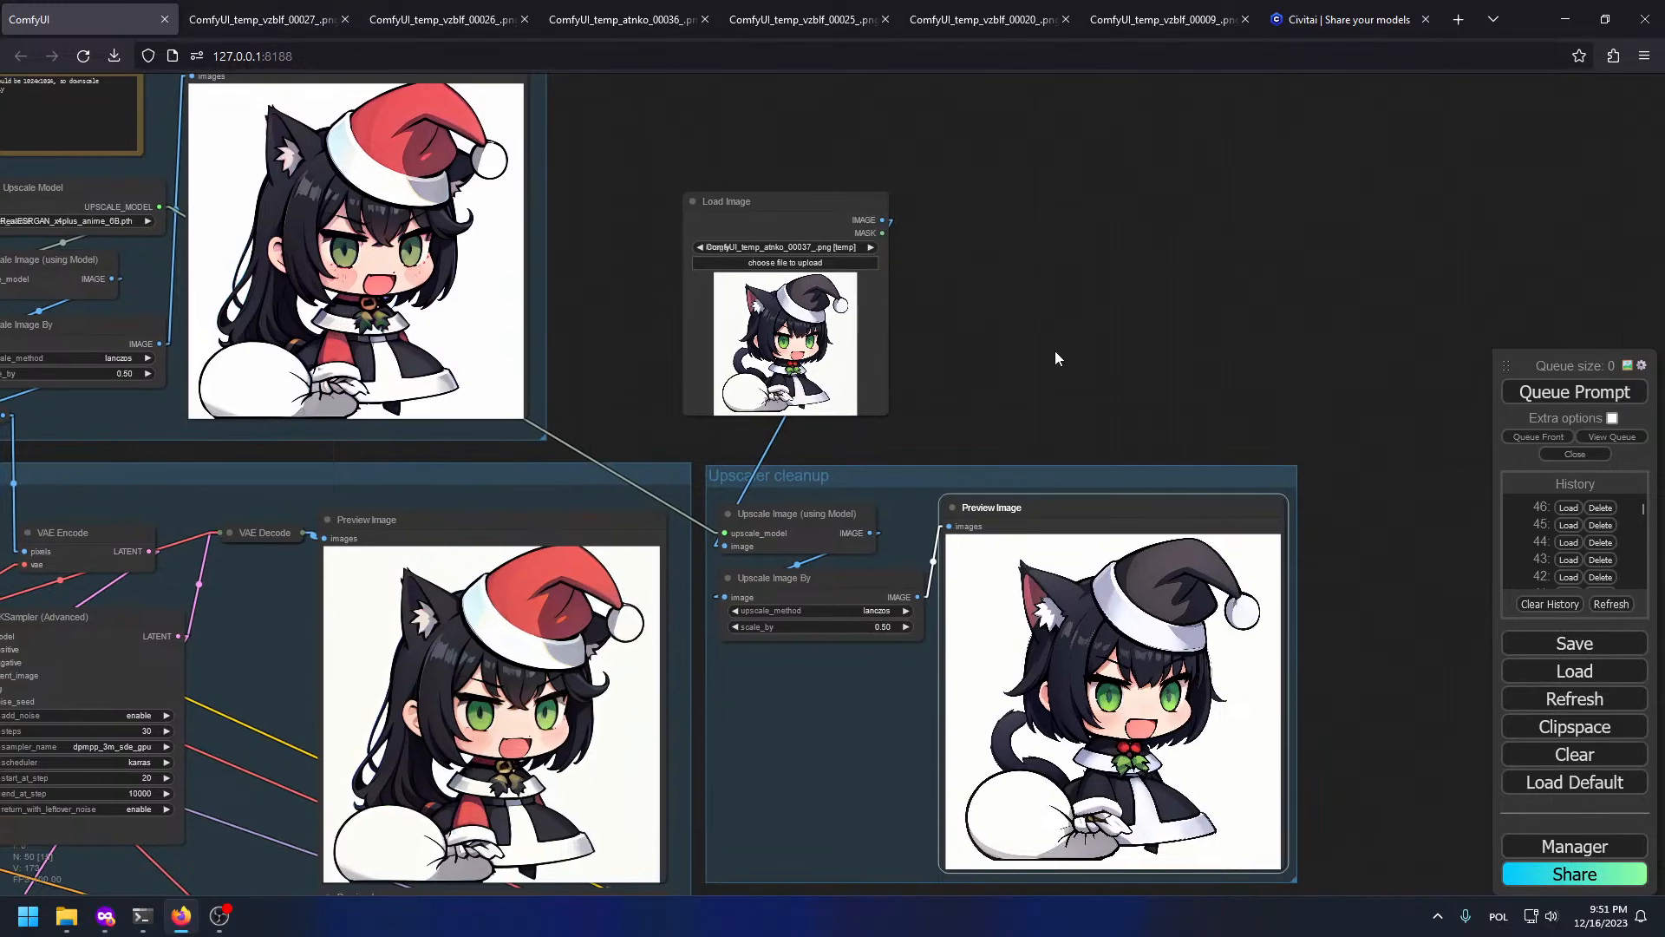
{"action": "left_click", "coordinate": [1569, 525]}
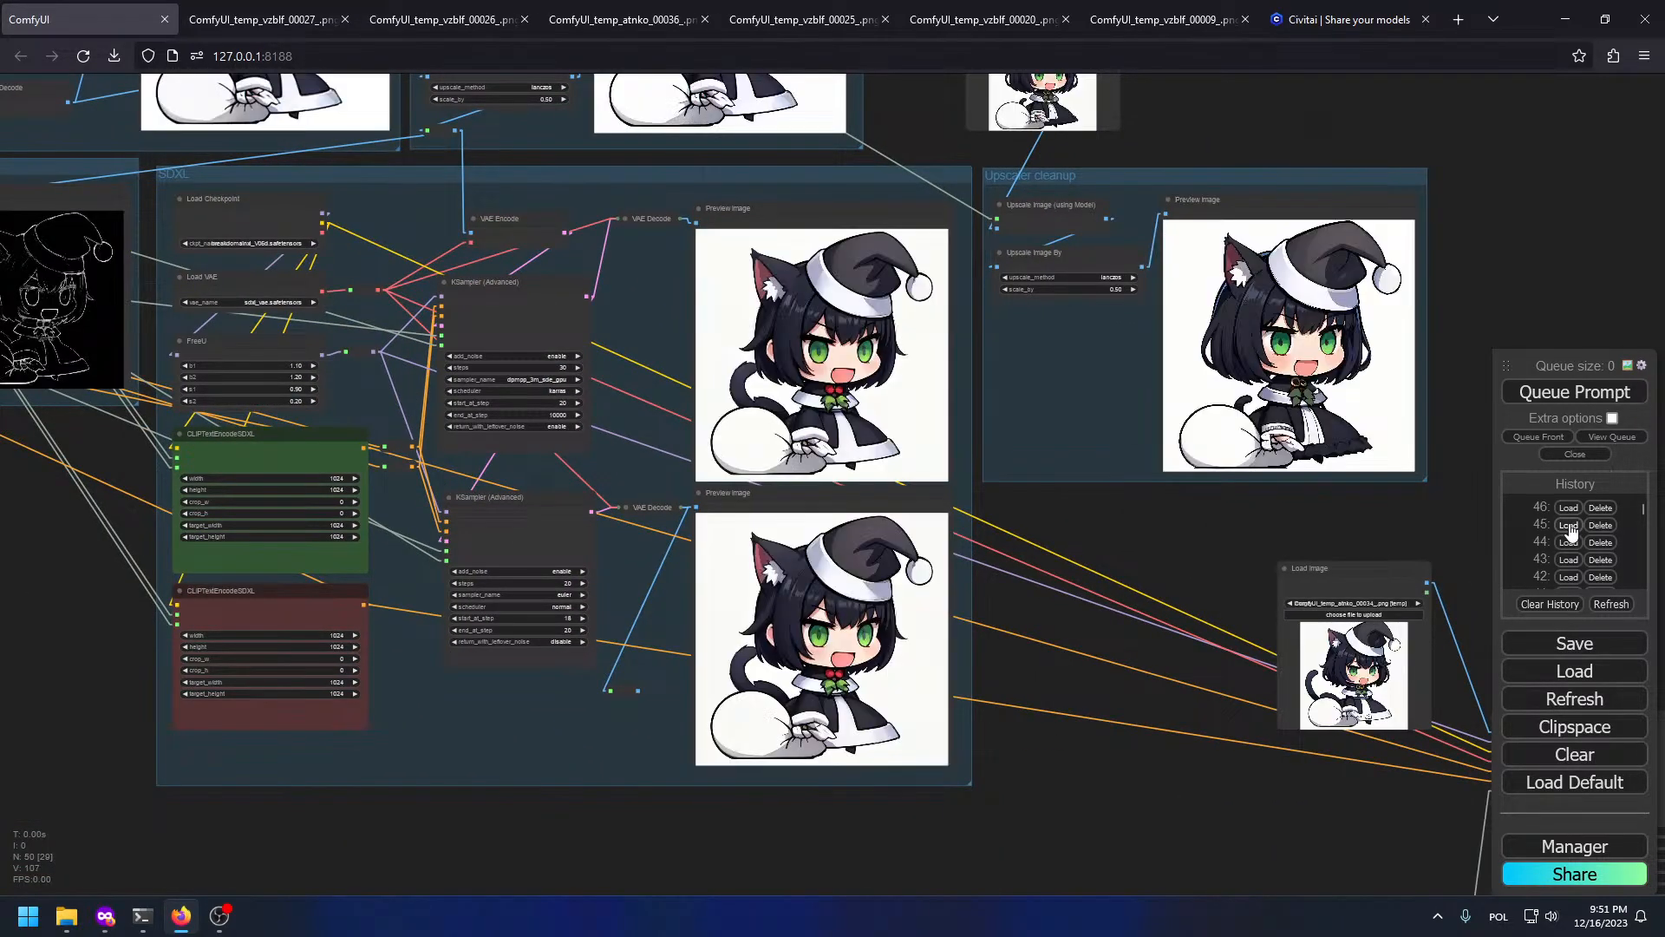
Step: Select and copy the positive prompt text from the top Primitive prompt node
{"action": "left_click", "coordinate": [260, 19]}
{"action": "left_click", "coordinate": [90, 7]}
{"action": "left_click_drag", "start_coordinate": [190, 305], "coordinate": [987, 625]}
{"action": "scroll", "coordinate": [317, 233], "scroll_direction": "up", "scroll_amount": 3}
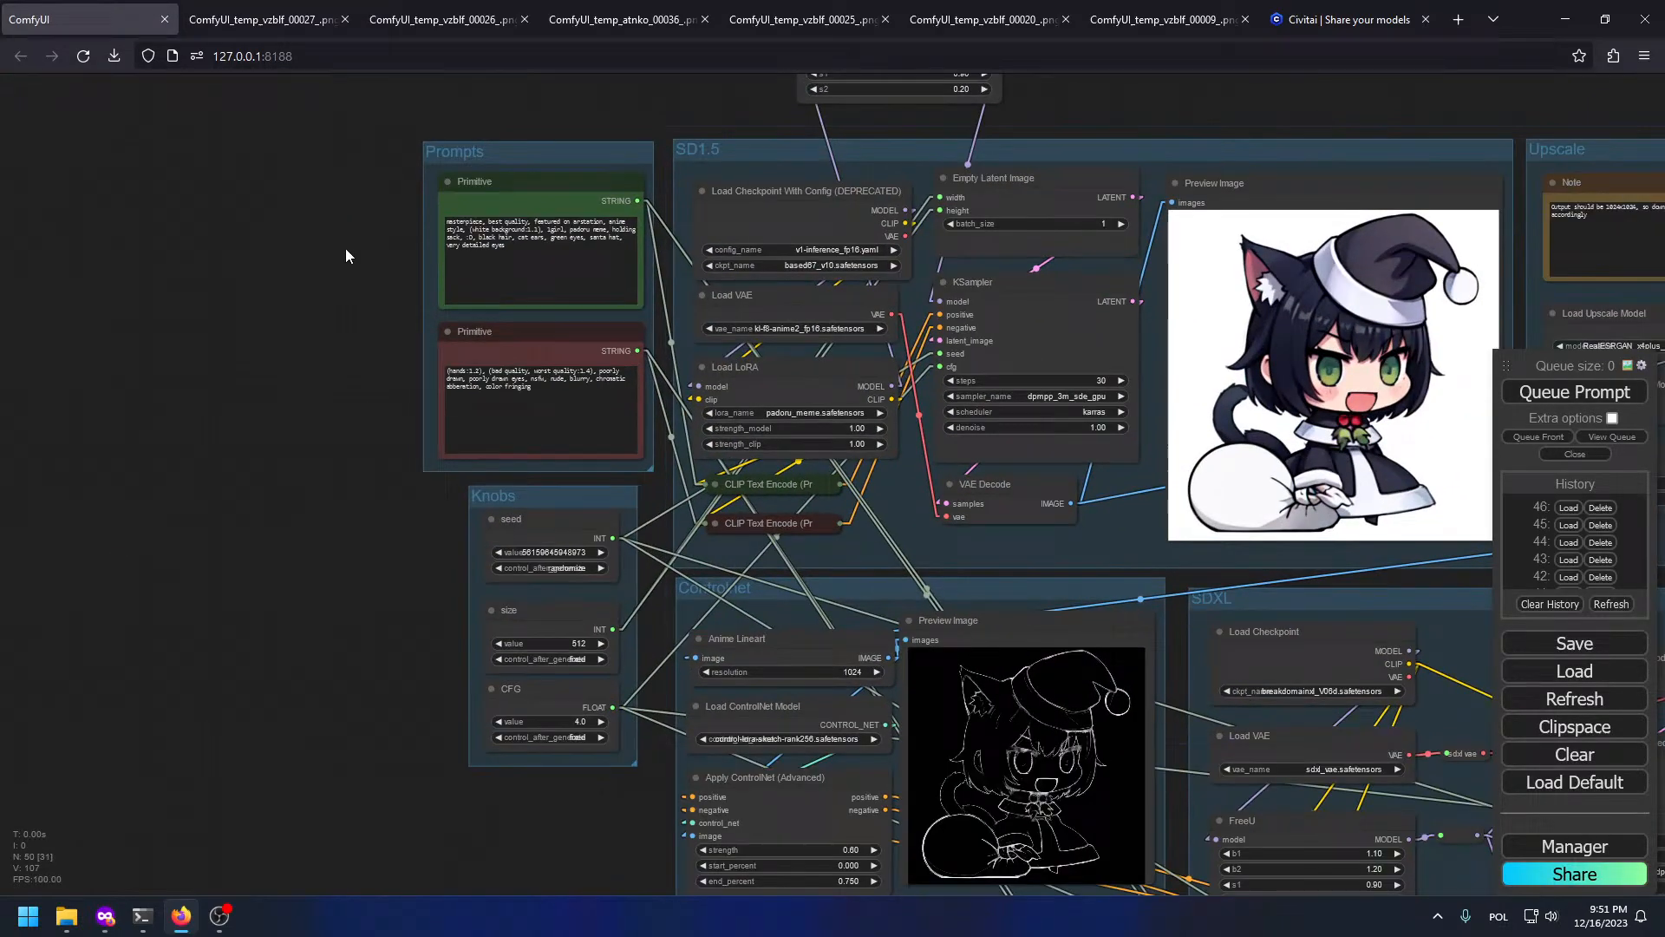
{"action": "left_click", "coordinate": [540, 270]}
{"action": "key", "text": "ctrl+a"}
{"action": "key", "text": "ctrl+c"}
Step: Open the image's generation details and paste the ComfyUI prompt and negative prompt
{"action": "left_click", "coordinate": [1301, 19]}
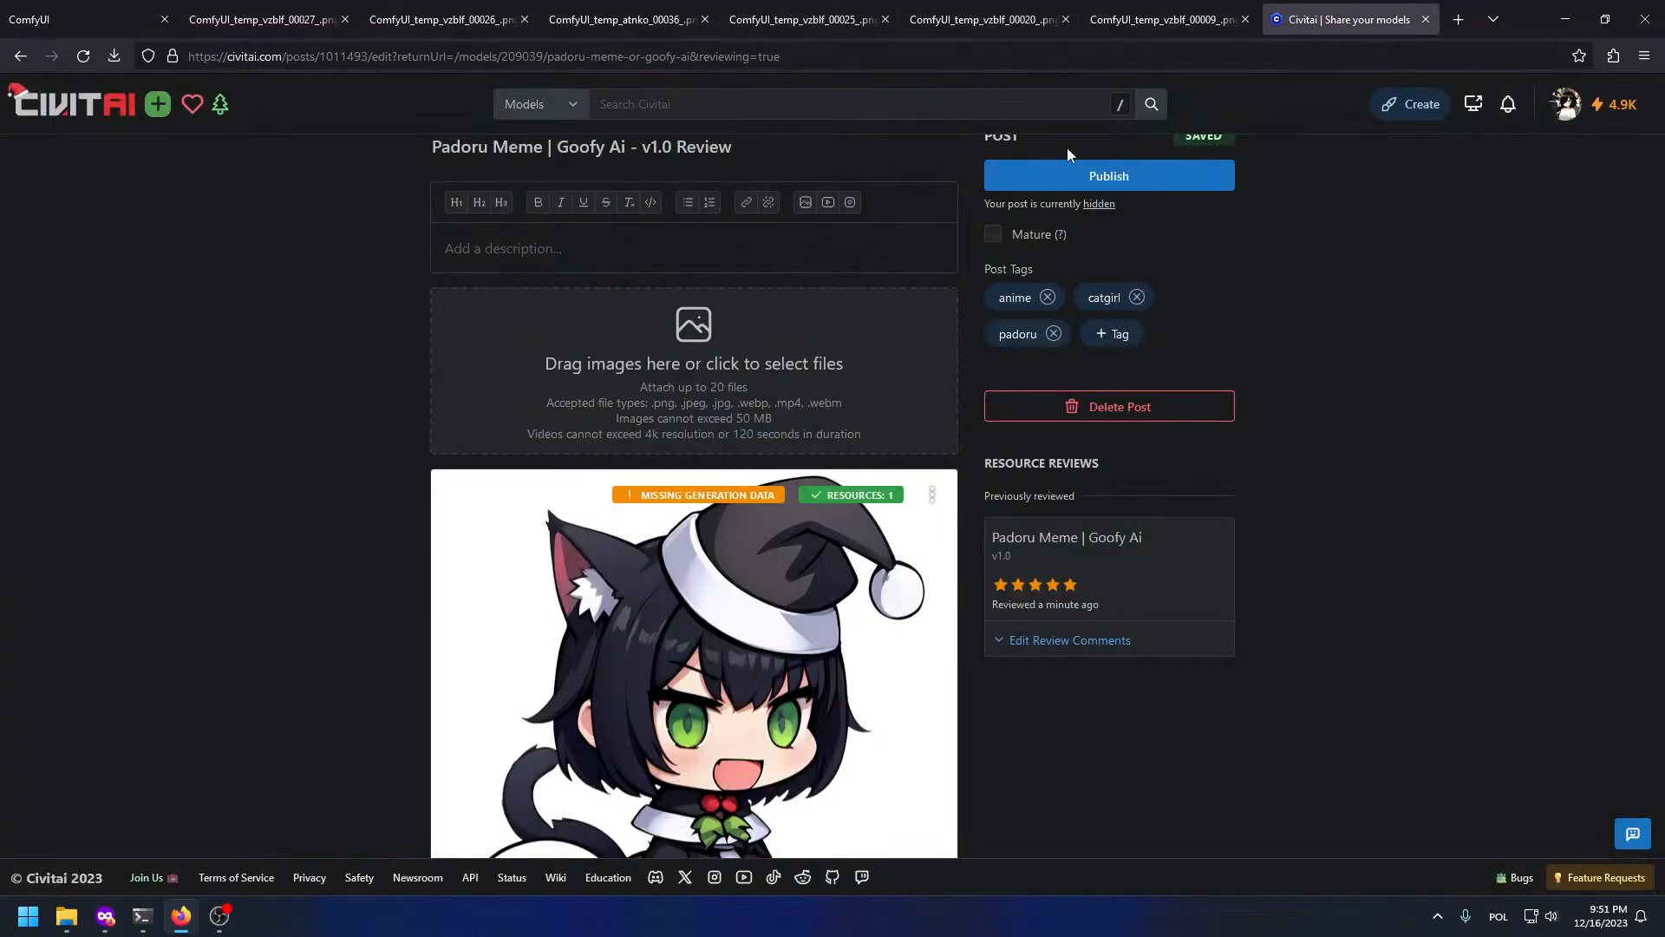
{"action": "scroll", "coordinate": [959, 664], "scroll_direction": "down", "scroll_amount": 3}
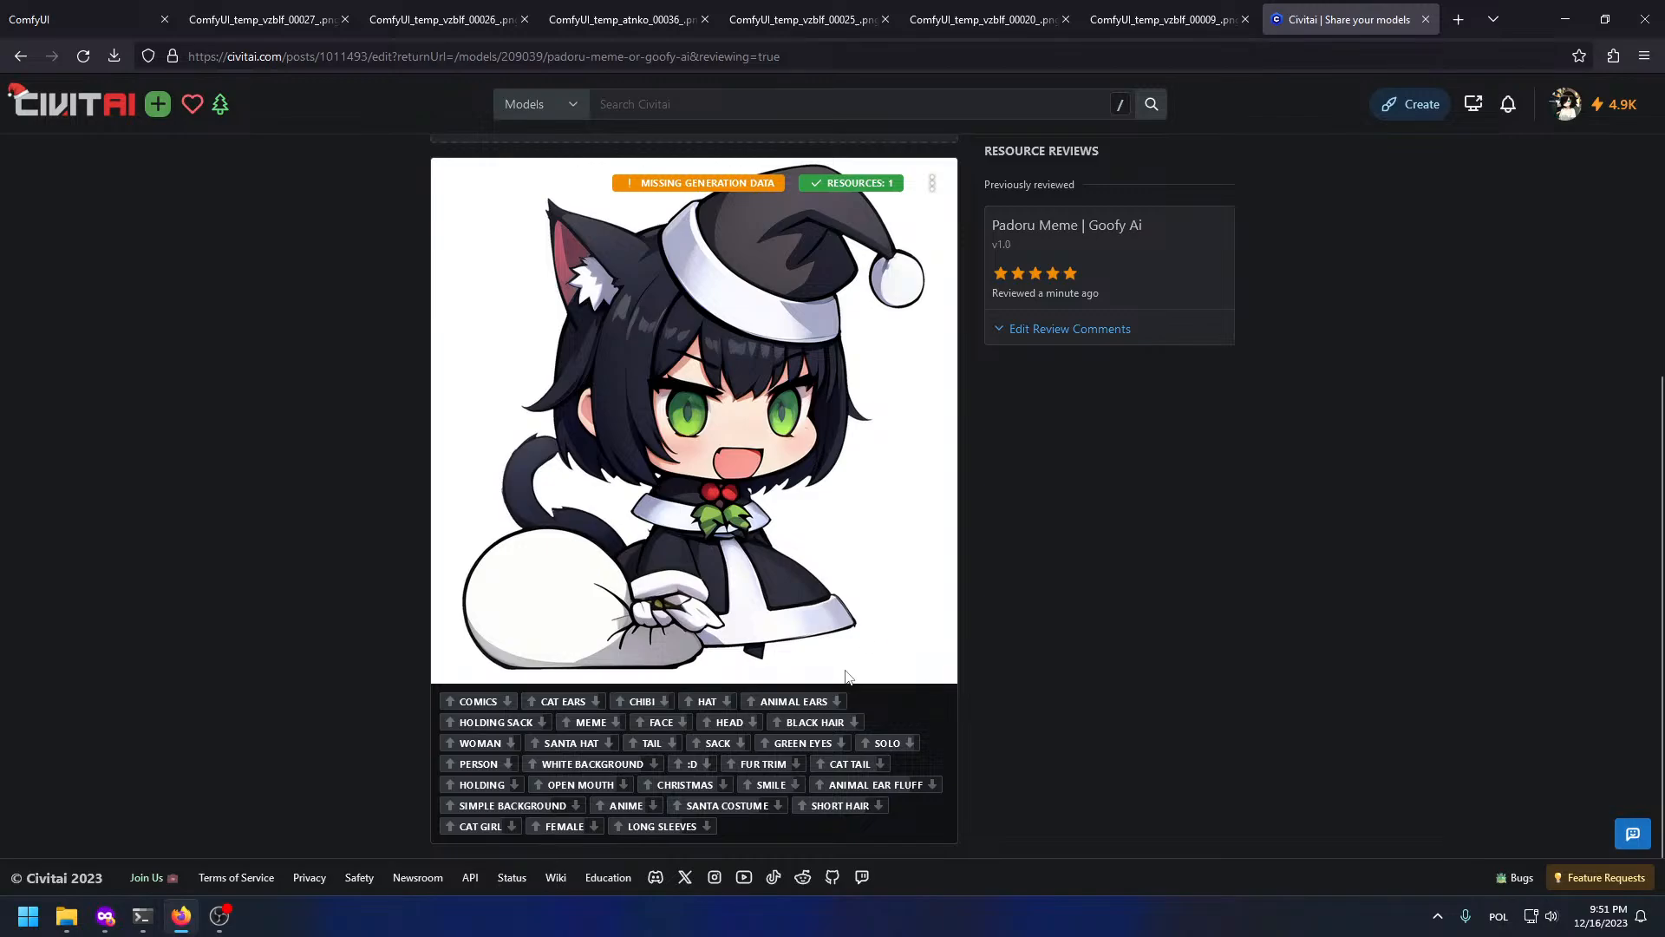
{"action": "scroll", "coordinate": [846, 676], "scroll_direction": "up", "scroll_amount": 3}
{"action": "left_click", "coordinate": [692, 504]}
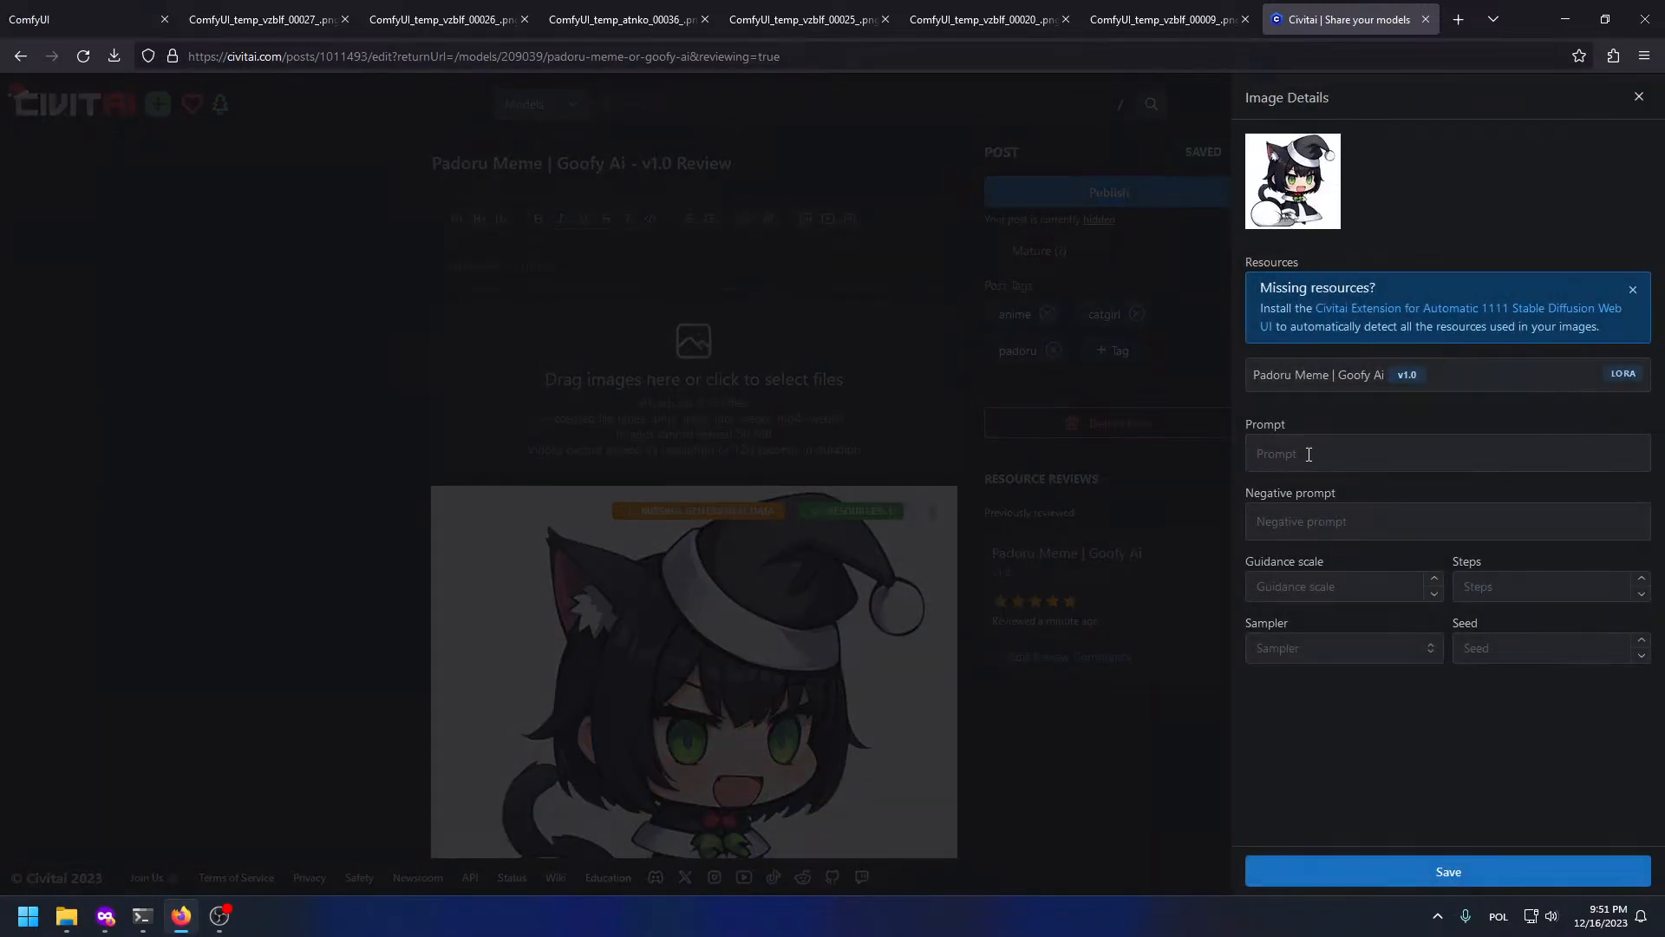
{"action": "left_click", "coordinate": [1309, 455]}
{"action": "key", "text": "ctrl+v"}
{"action": "left_click", "coordinate": [13, 11]}
{"action": "left_click", "coordinate": [540, 395]}
{"action": "key", "text": "ctrl+a"}
{"action": "left_click", "coordinate": [1328, 17]}
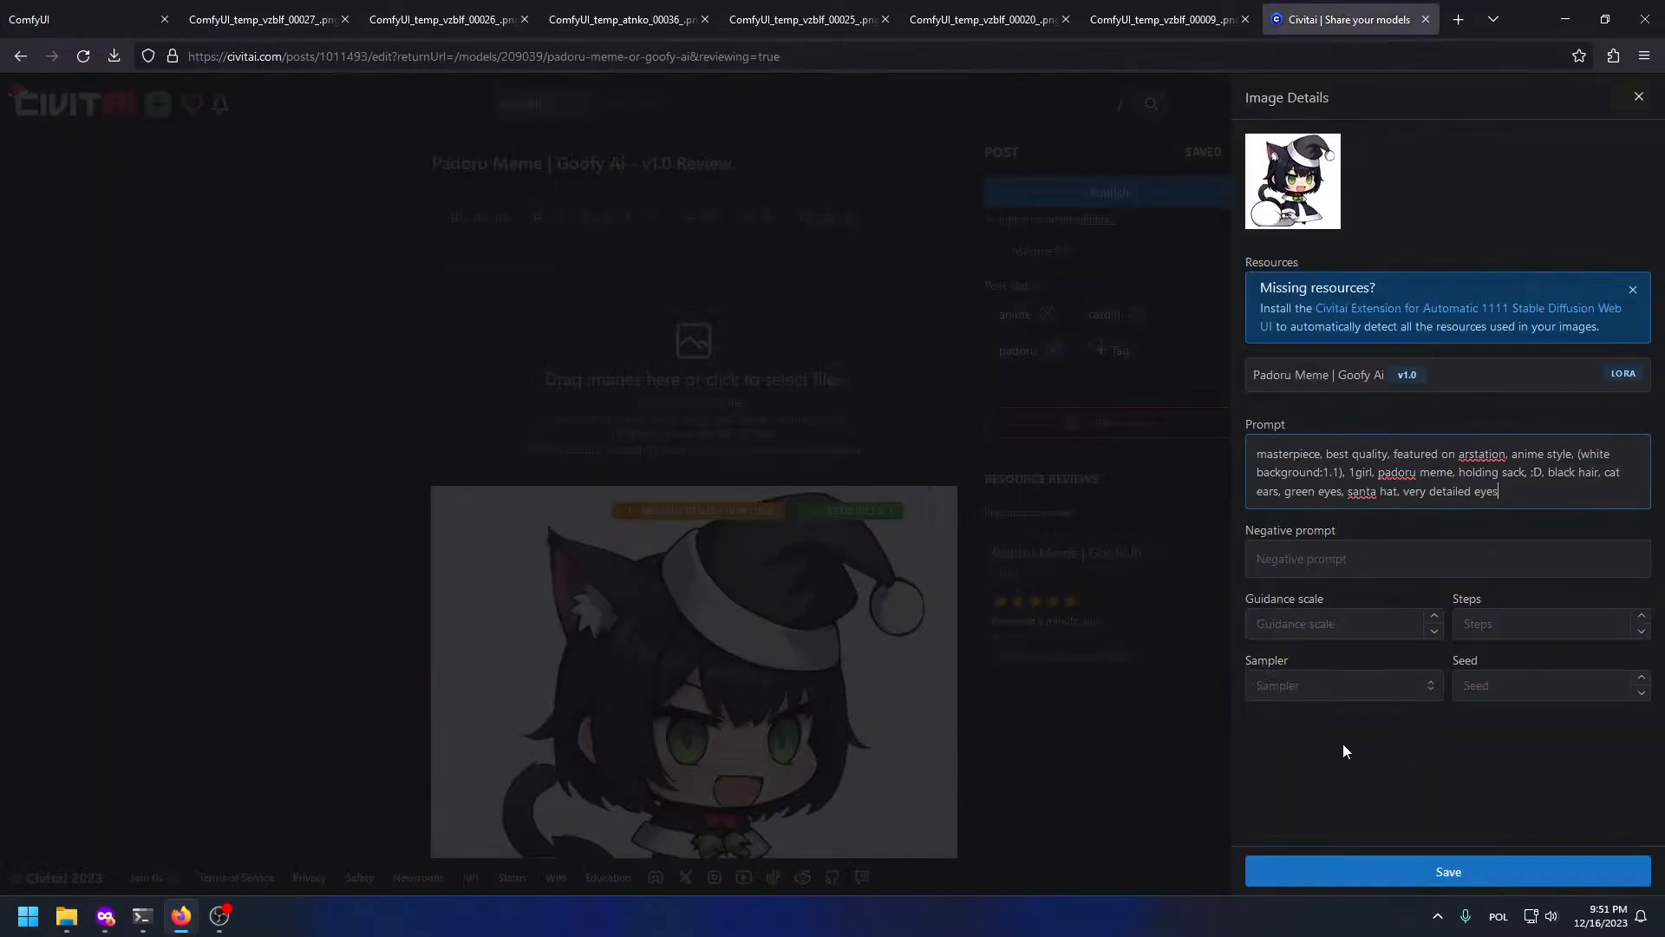
{"action": "left_click", "coordinate": [1319, 556]}
{"action": "type", "text": "(hands:1.2), (bad quality, worst quality:1.4), poorly drawn, poorly drawn eyes, nsfw, nude, blurry, chromatic aberration, color fringing"}
Step: Set Guidance to 4 and Steps to 30, matching the ComfyUI settings
{"action": "left_click", "coordinate": [52, 19]}
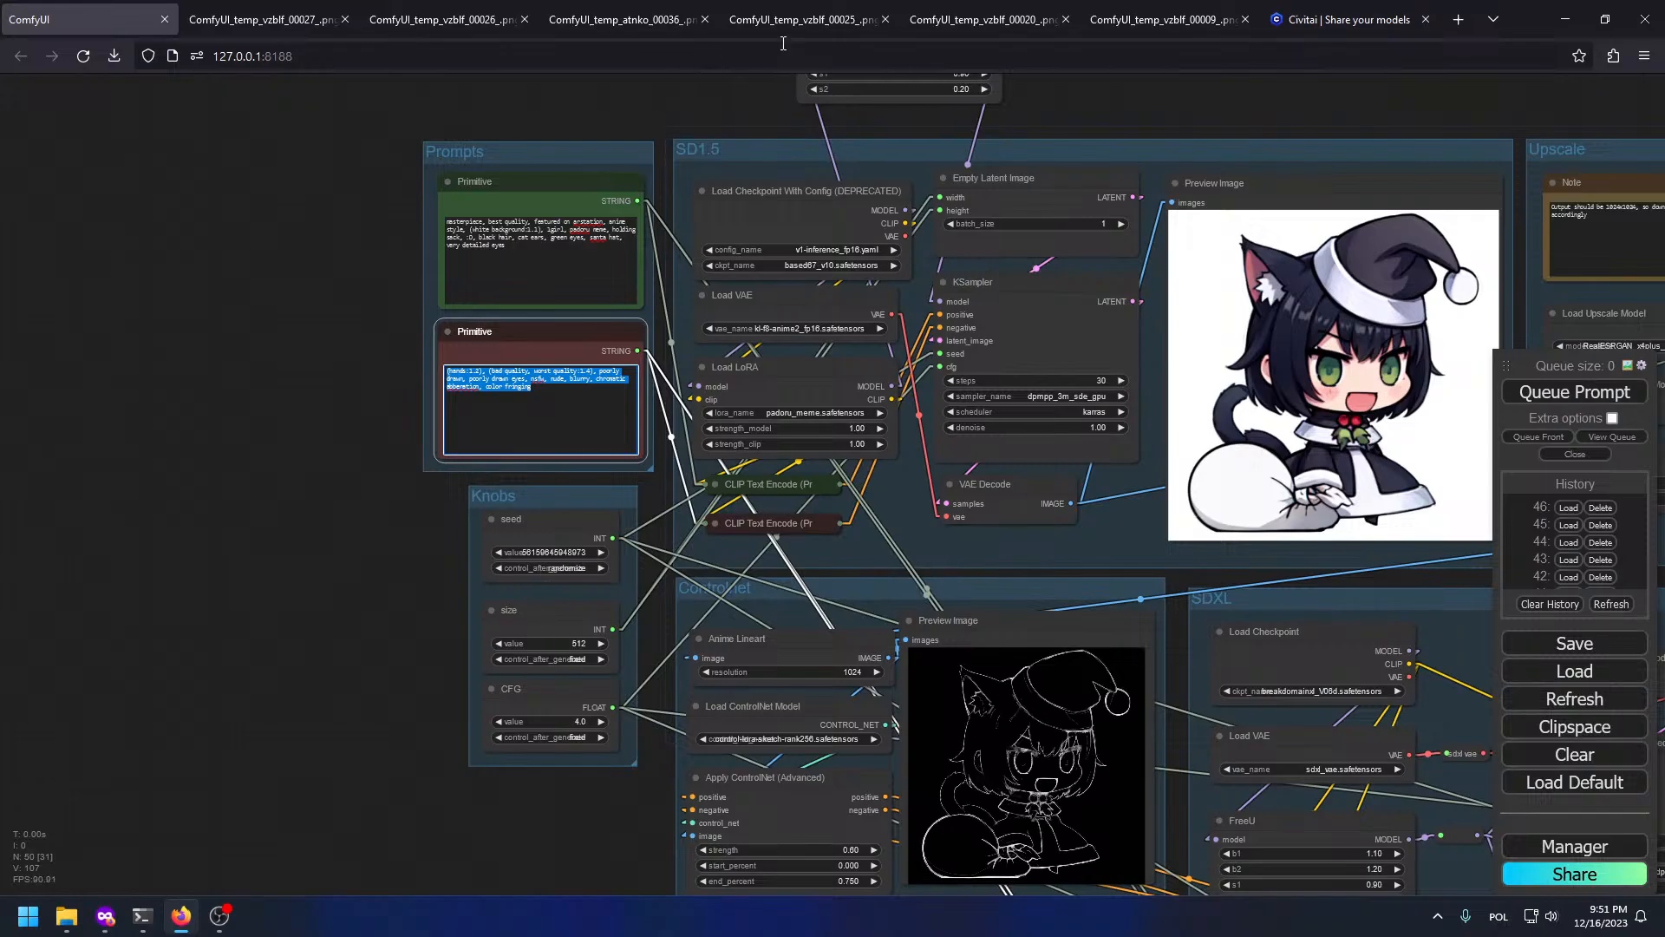
{"action": "left_click", "coordinate": [1190, 16]}
{"action": "left_click", "coordinate": [1327, 20]}
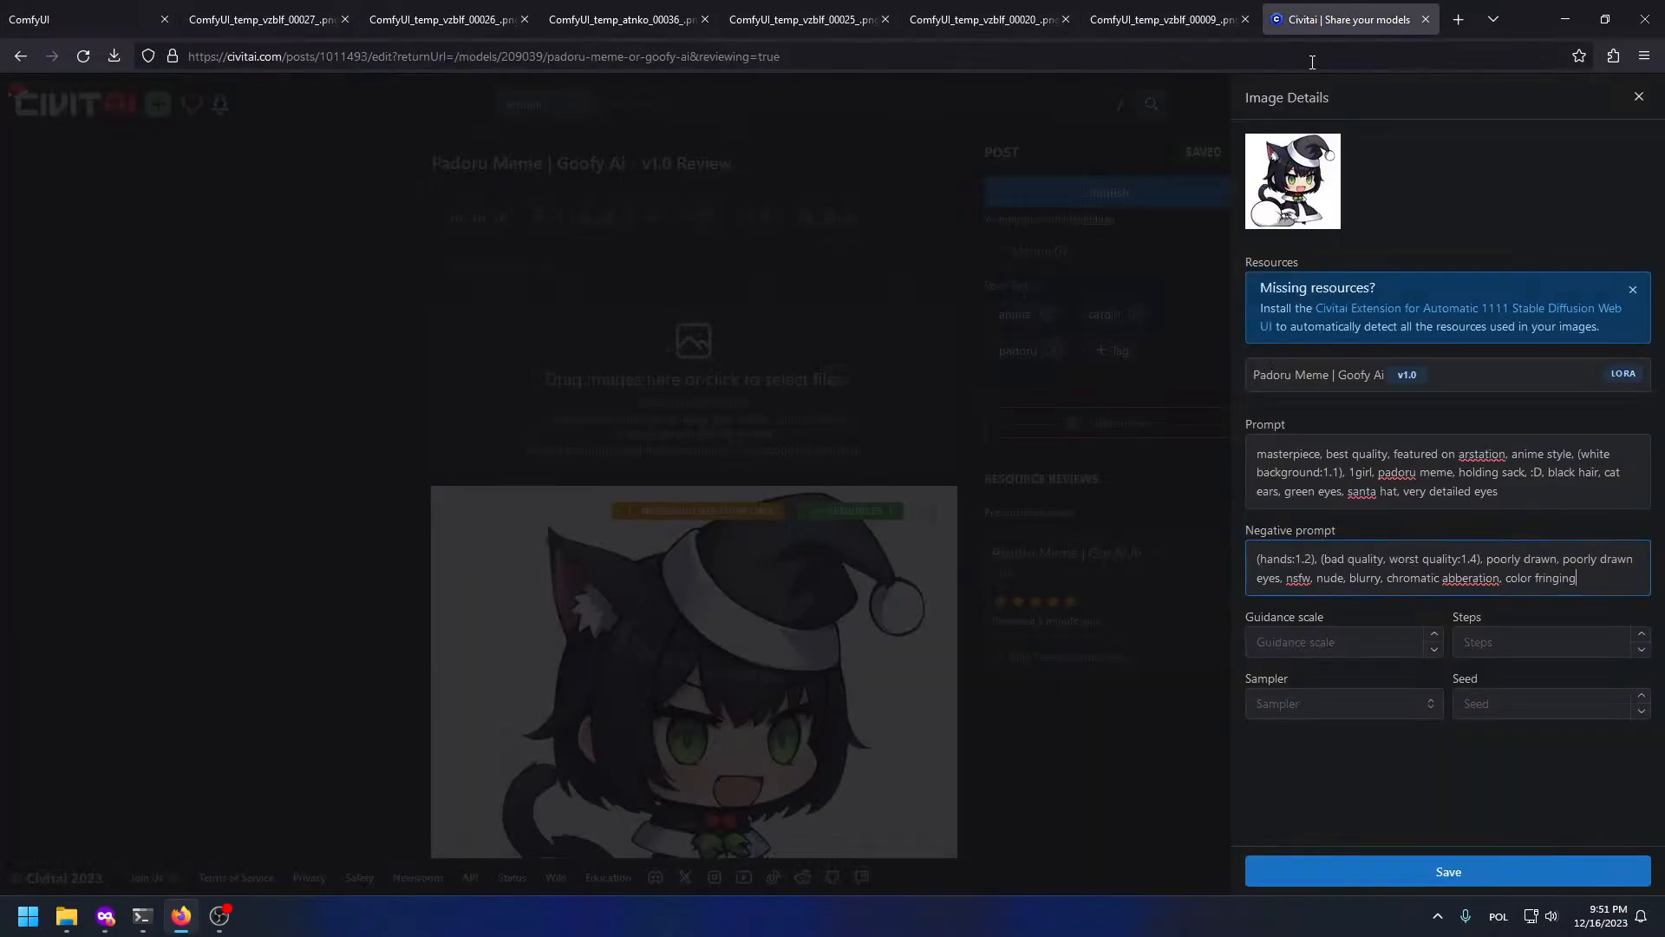
{"action": "left_click", "coordinate": [1360, 641]}
{"action": "type", "text": "4"}
{"action": "key", "text": "Tab"}
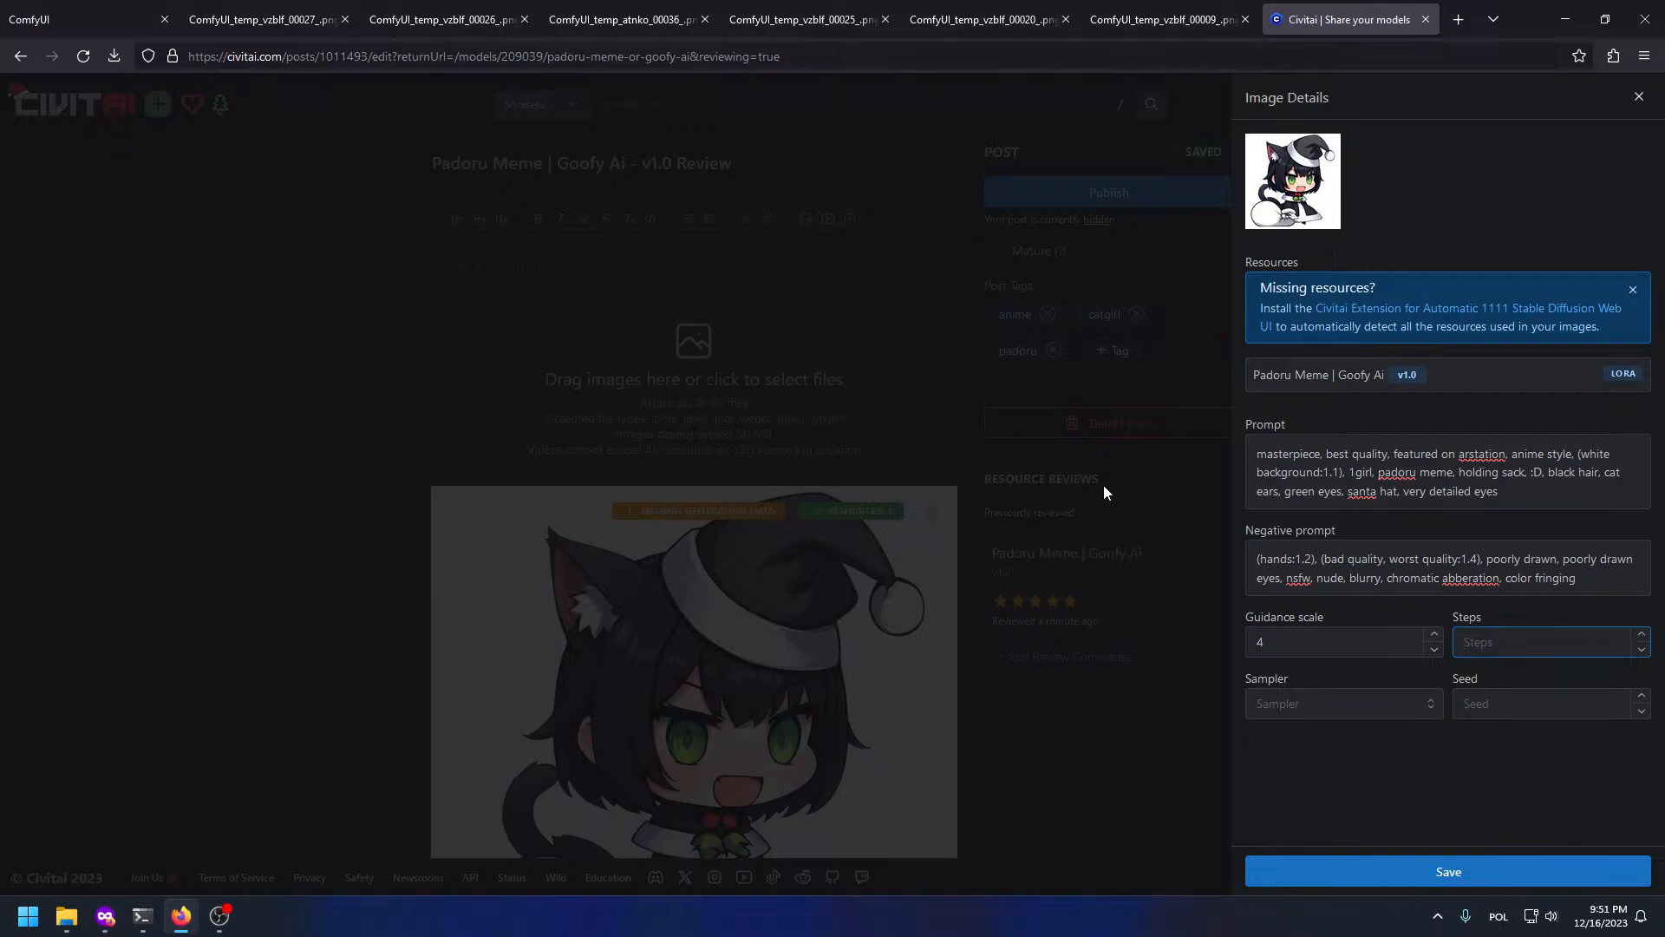
{"action": "left_click", "coordinate": [69, 19]}
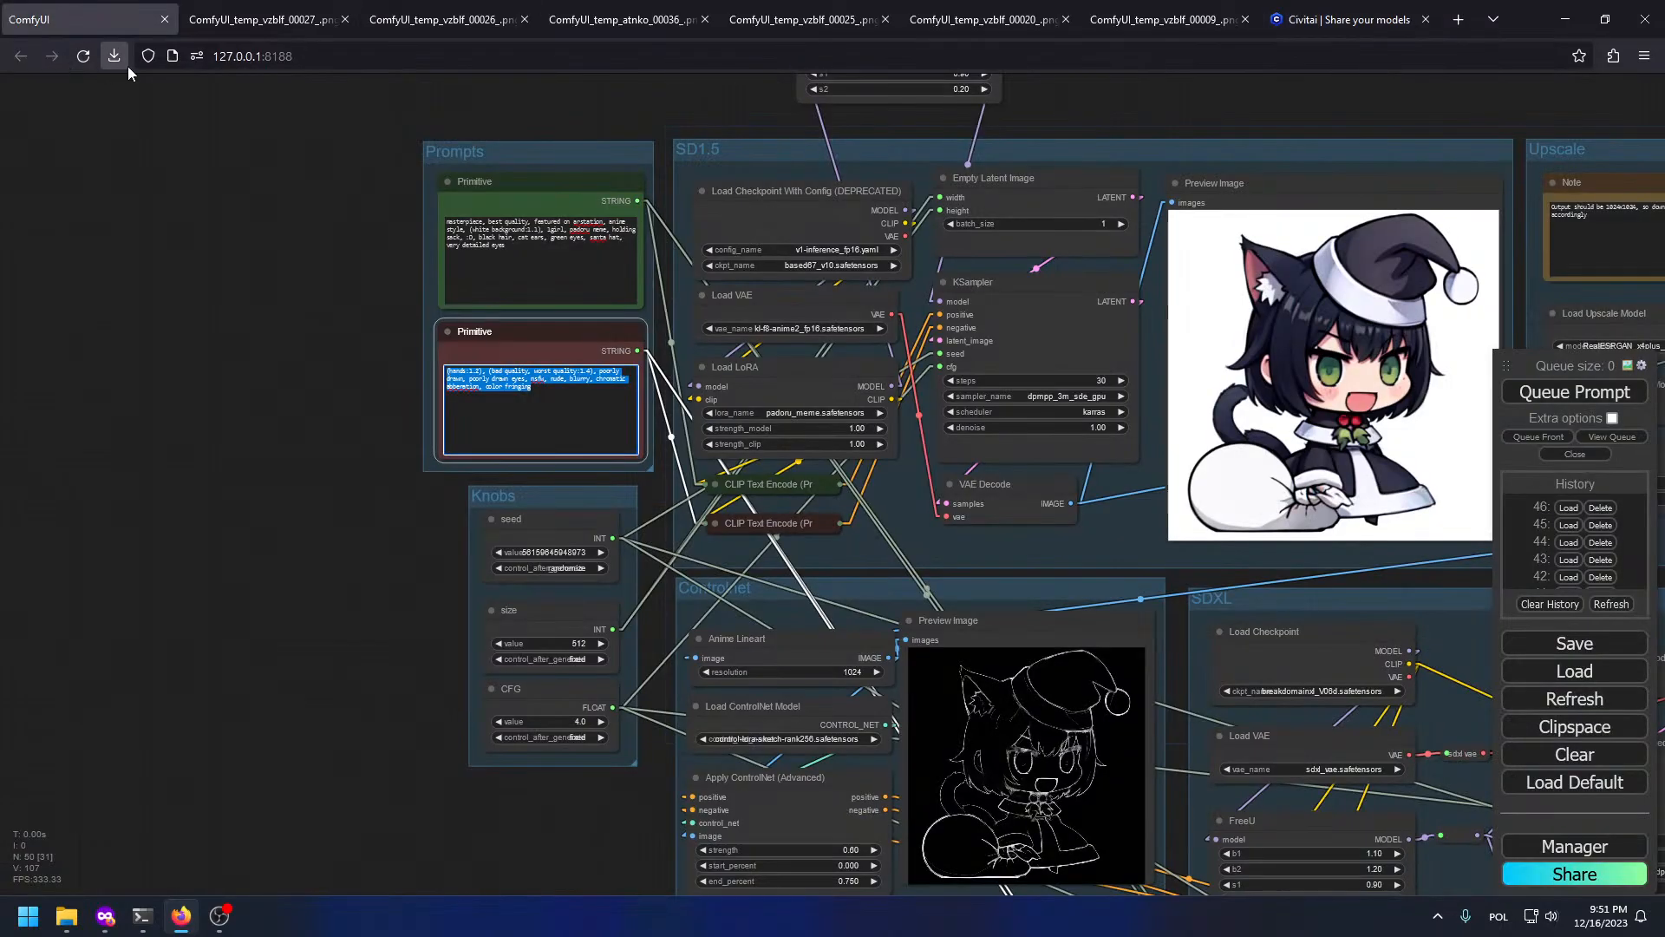
{"action": "left_click", "coordinate": [1366, 17]}
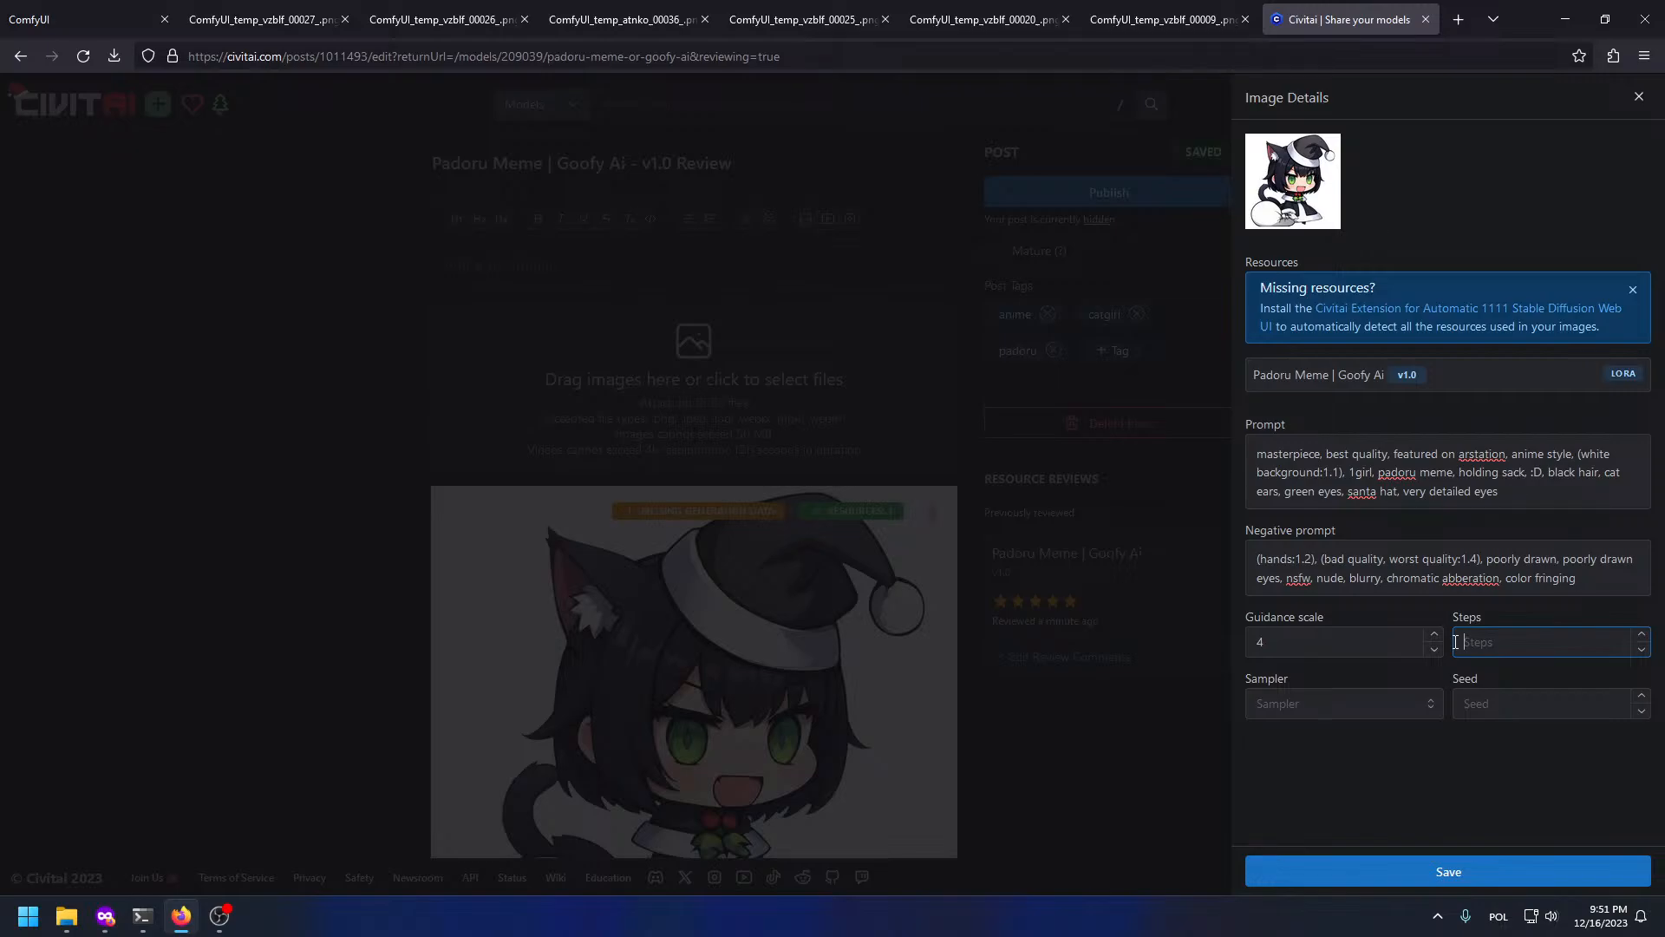
{"action": "type", "text": "30"}
Step: Choose DPM++ 2M SDE Karras as the sampler
{"action": "left_click", "coordinate": [1249, 707]}
{"action": "left_click", "coordinate": [78, 19]}
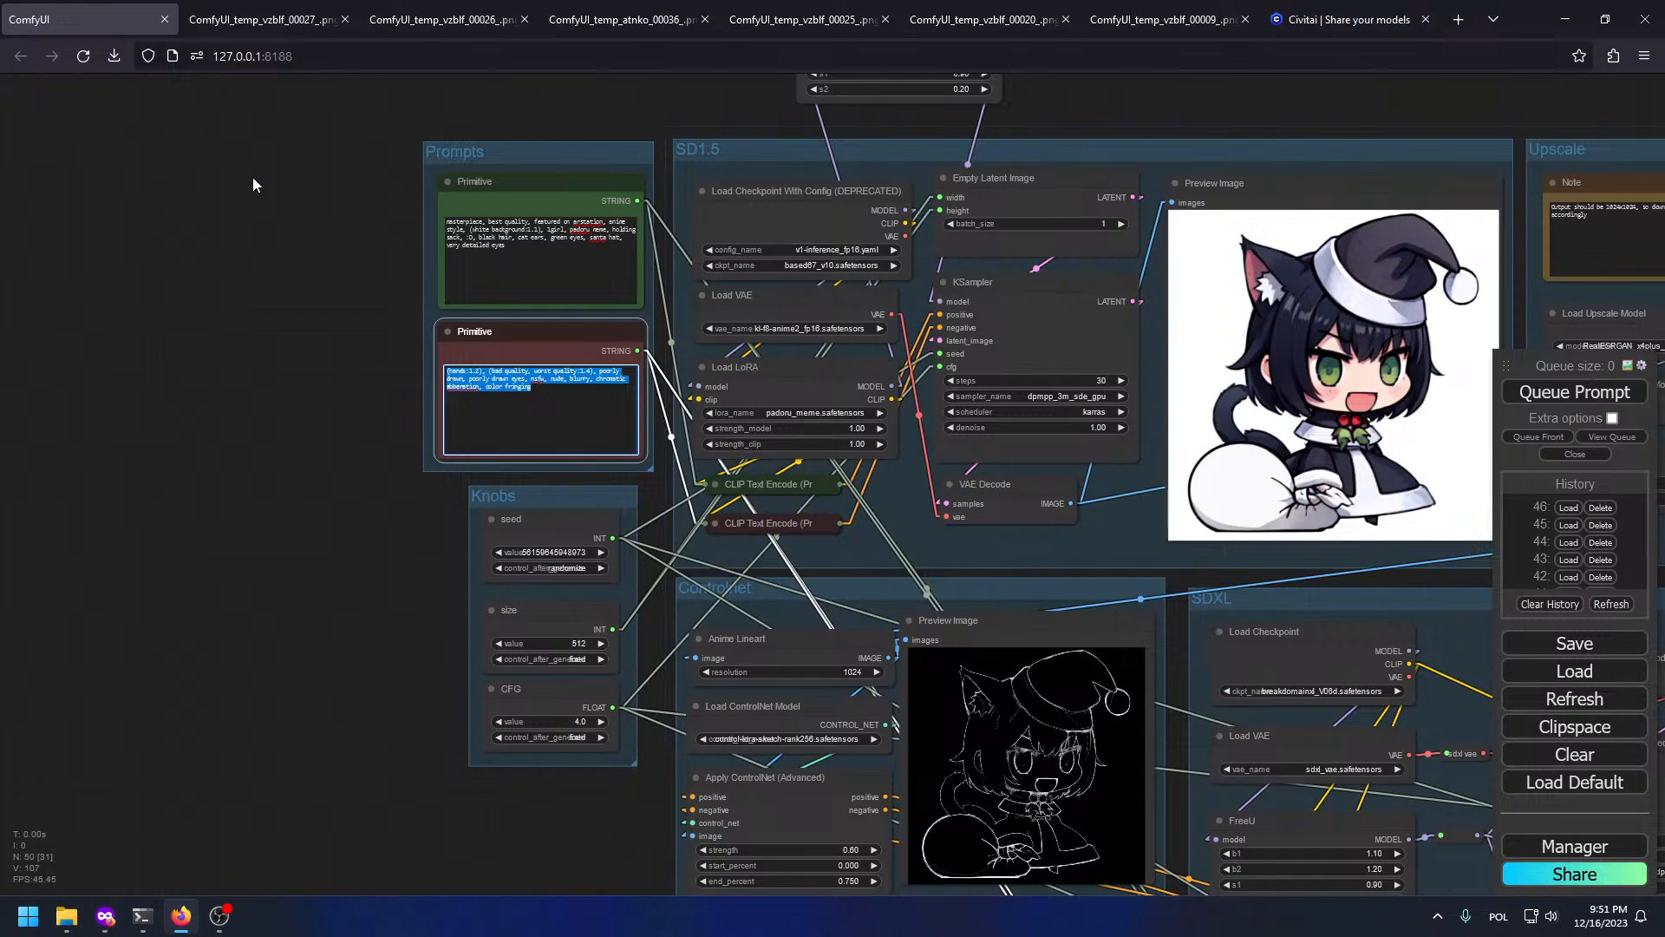
{"action": "left_click", "coordinate": [1311, 11]}
{"action": "scroll", "coordinate": [1357, 642], "scroll_direction": "down", "scroll_amount": 5}
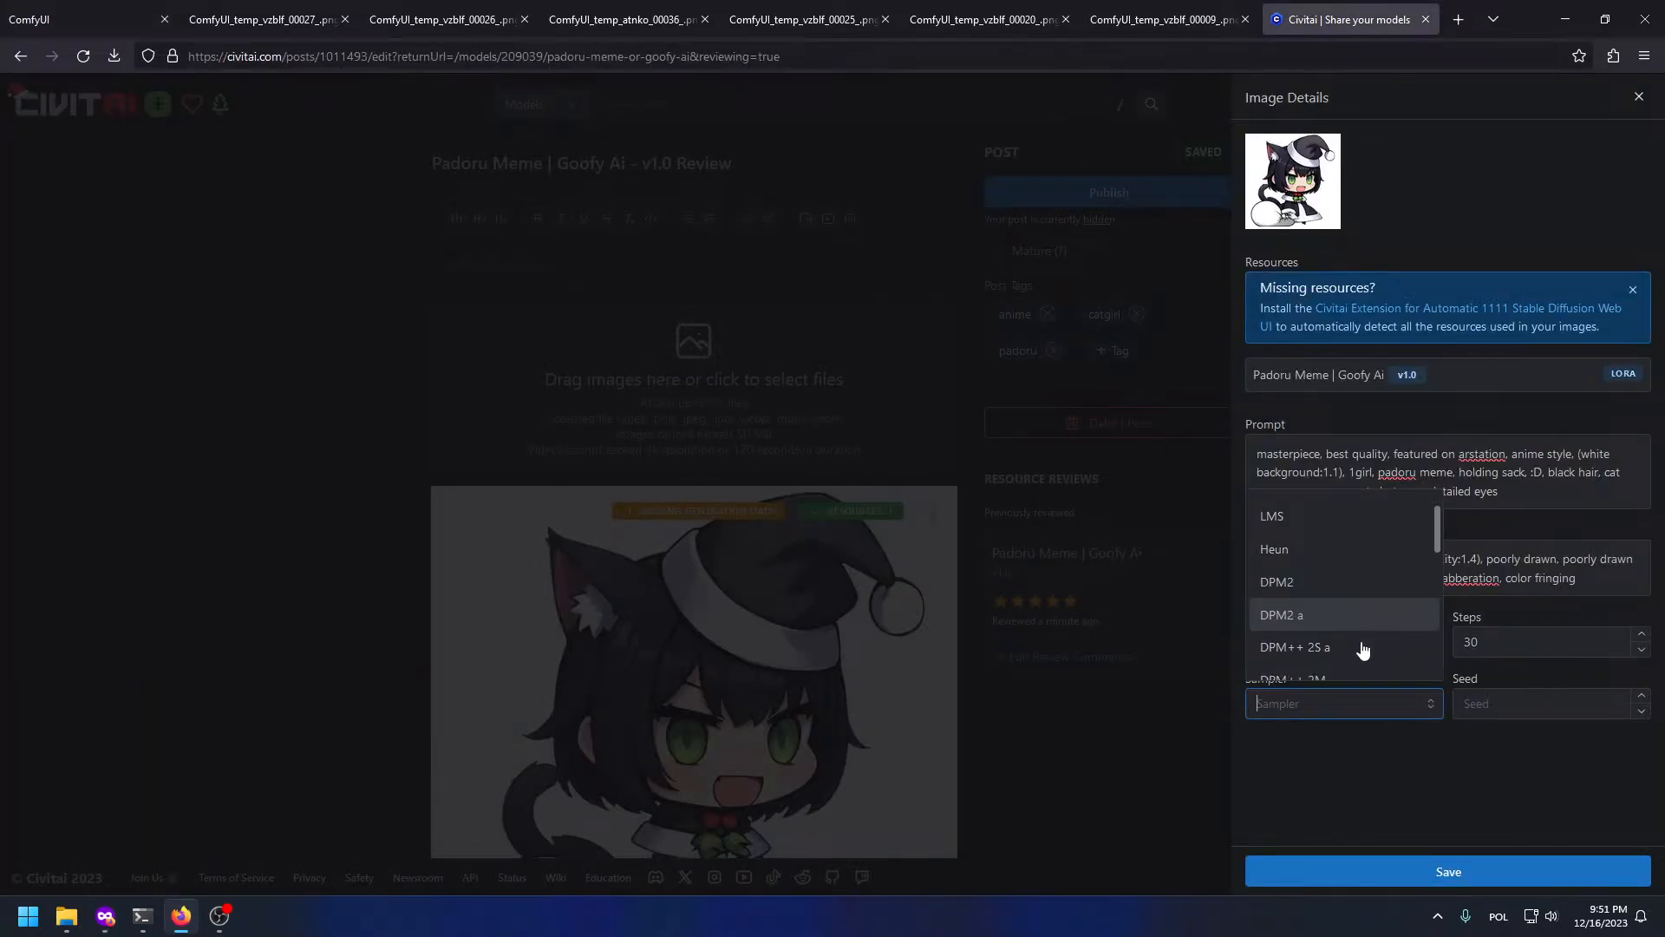
{"action": "left_click", "coordinate": [1355, 562]}
Step: Paste the seed from ComfyUI into the Seed field and save the details
{"action": "left_click", "coordinate": [95, 19]}
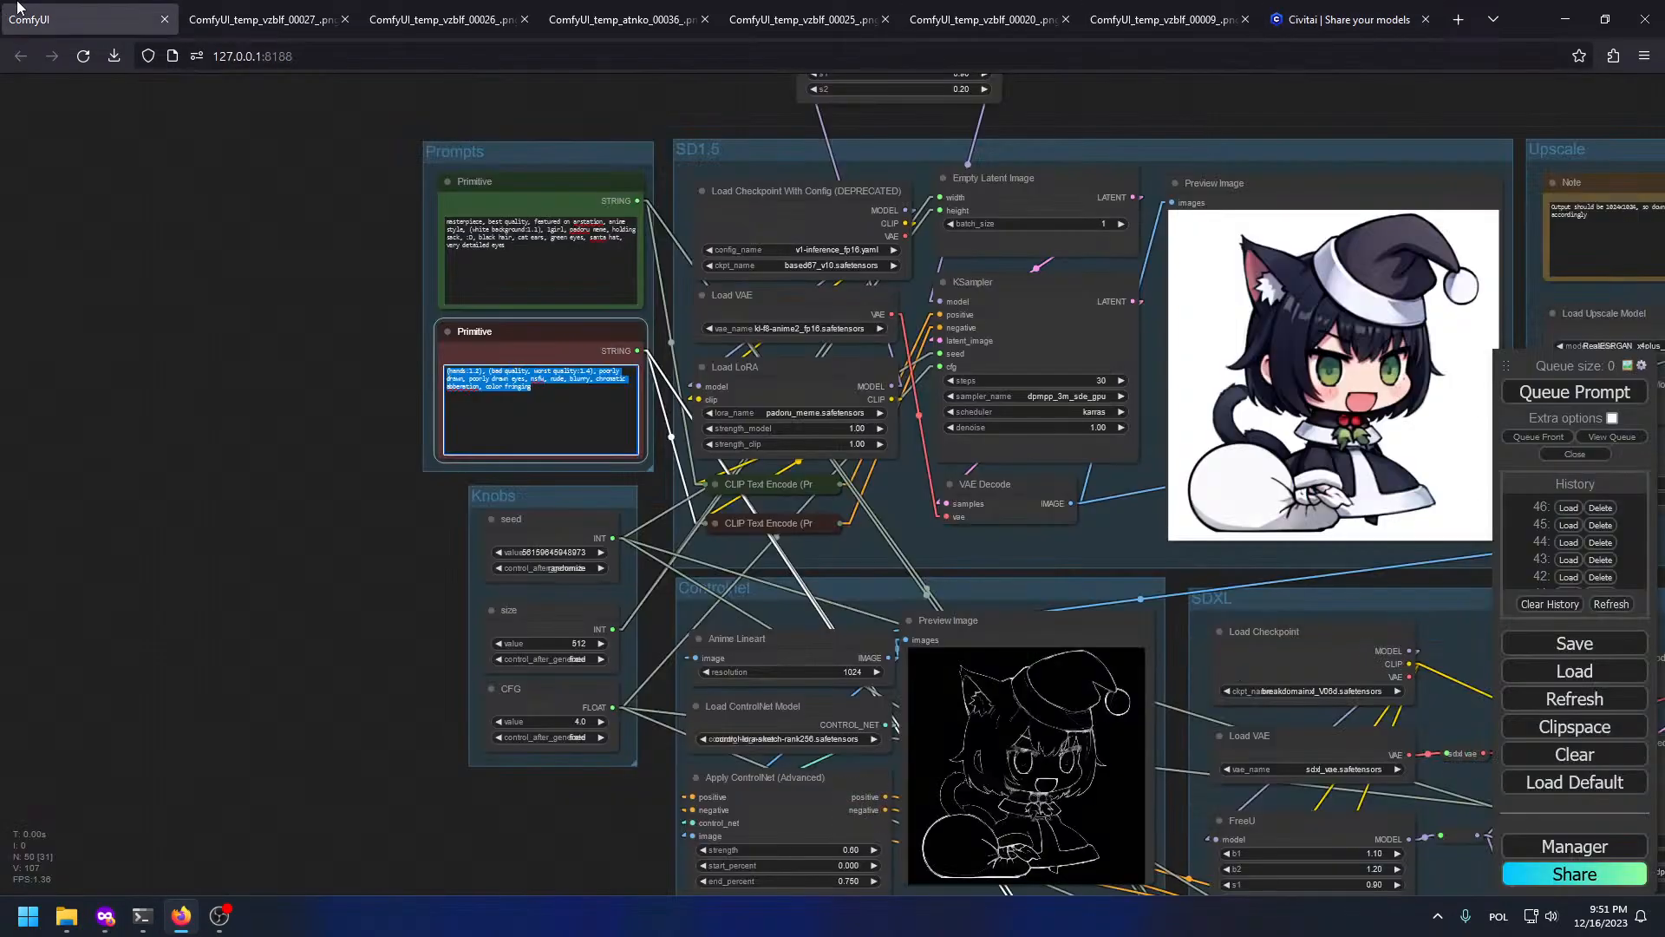
{"action": "left_click", "coordinate": [559, 553]}
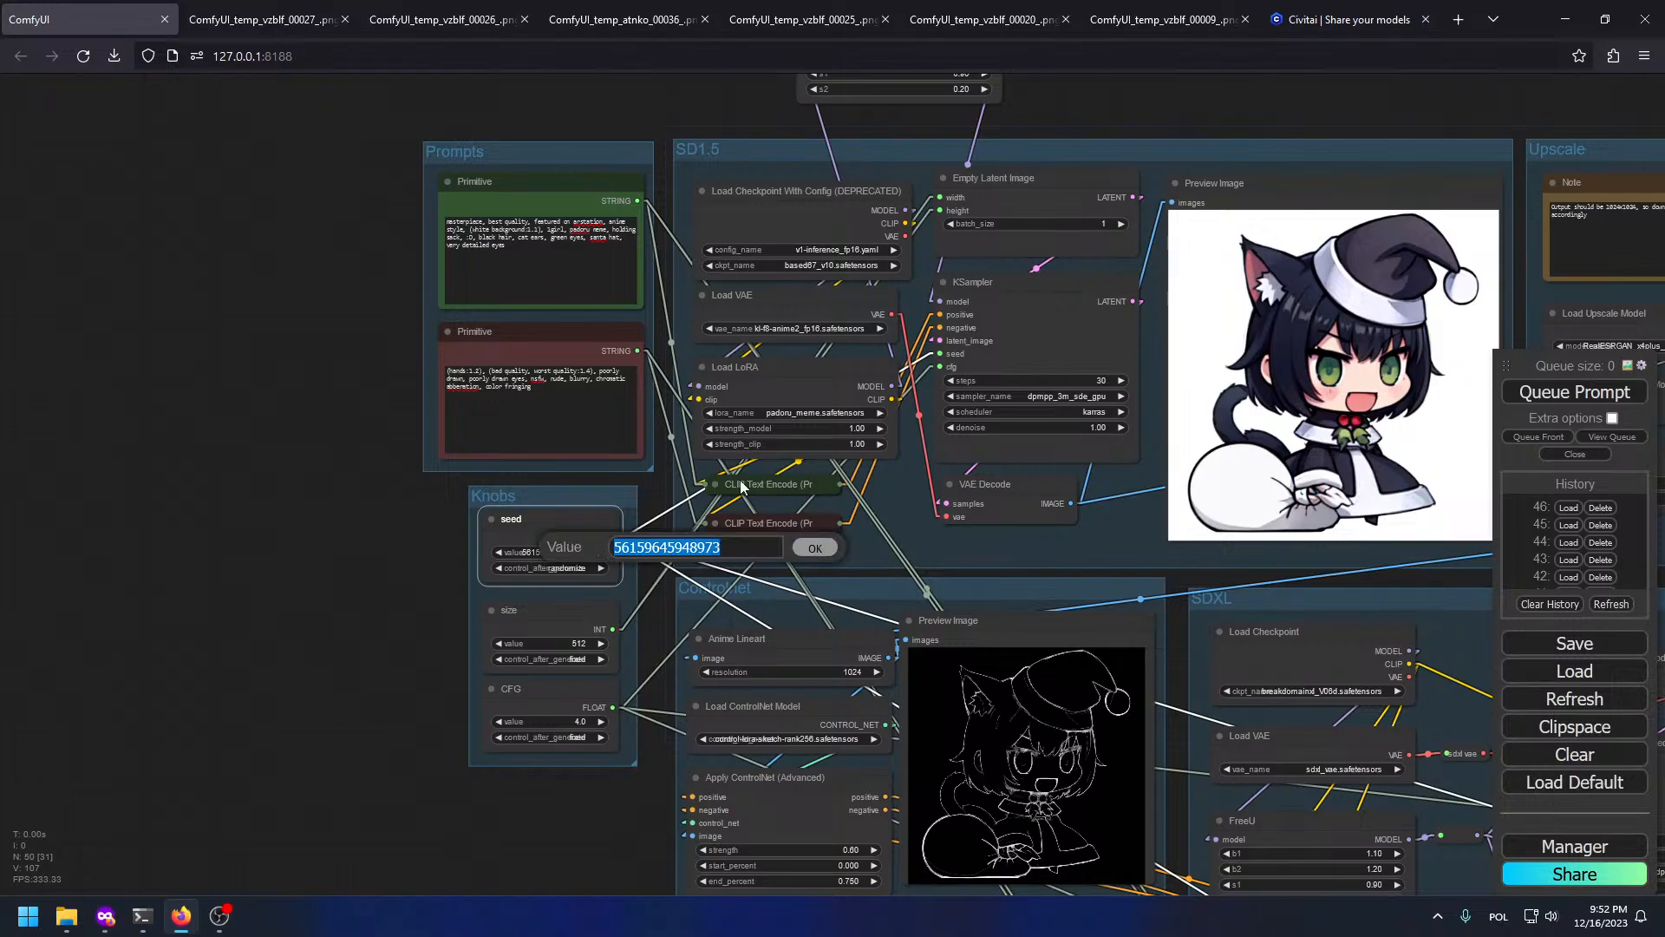
{"action": "left_click", "coordinate": [1178, 8]}
{"action": "key", "text": "ctrl+c"}
{"action": "key", "text": "ctrl+Tab"}
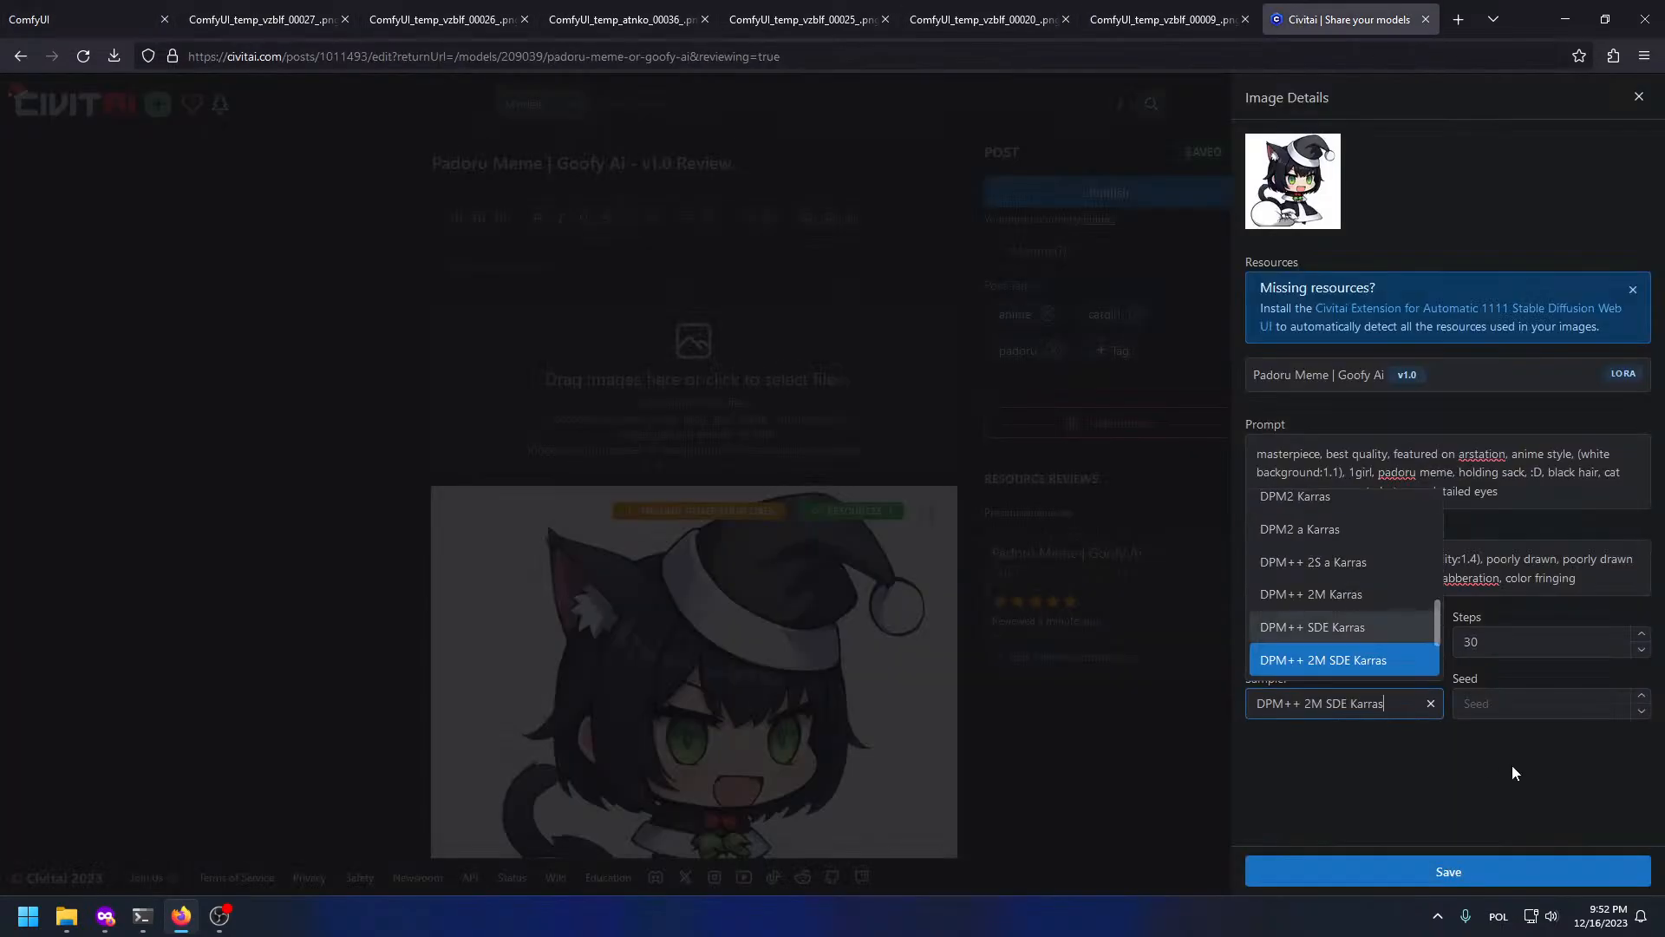
{"action": "left_click", "coordinate": [1527, 702]}
{"action": "key", "text": "ctrl+v"}
{"action": "left_click", "coordinate": [1571, 871]}
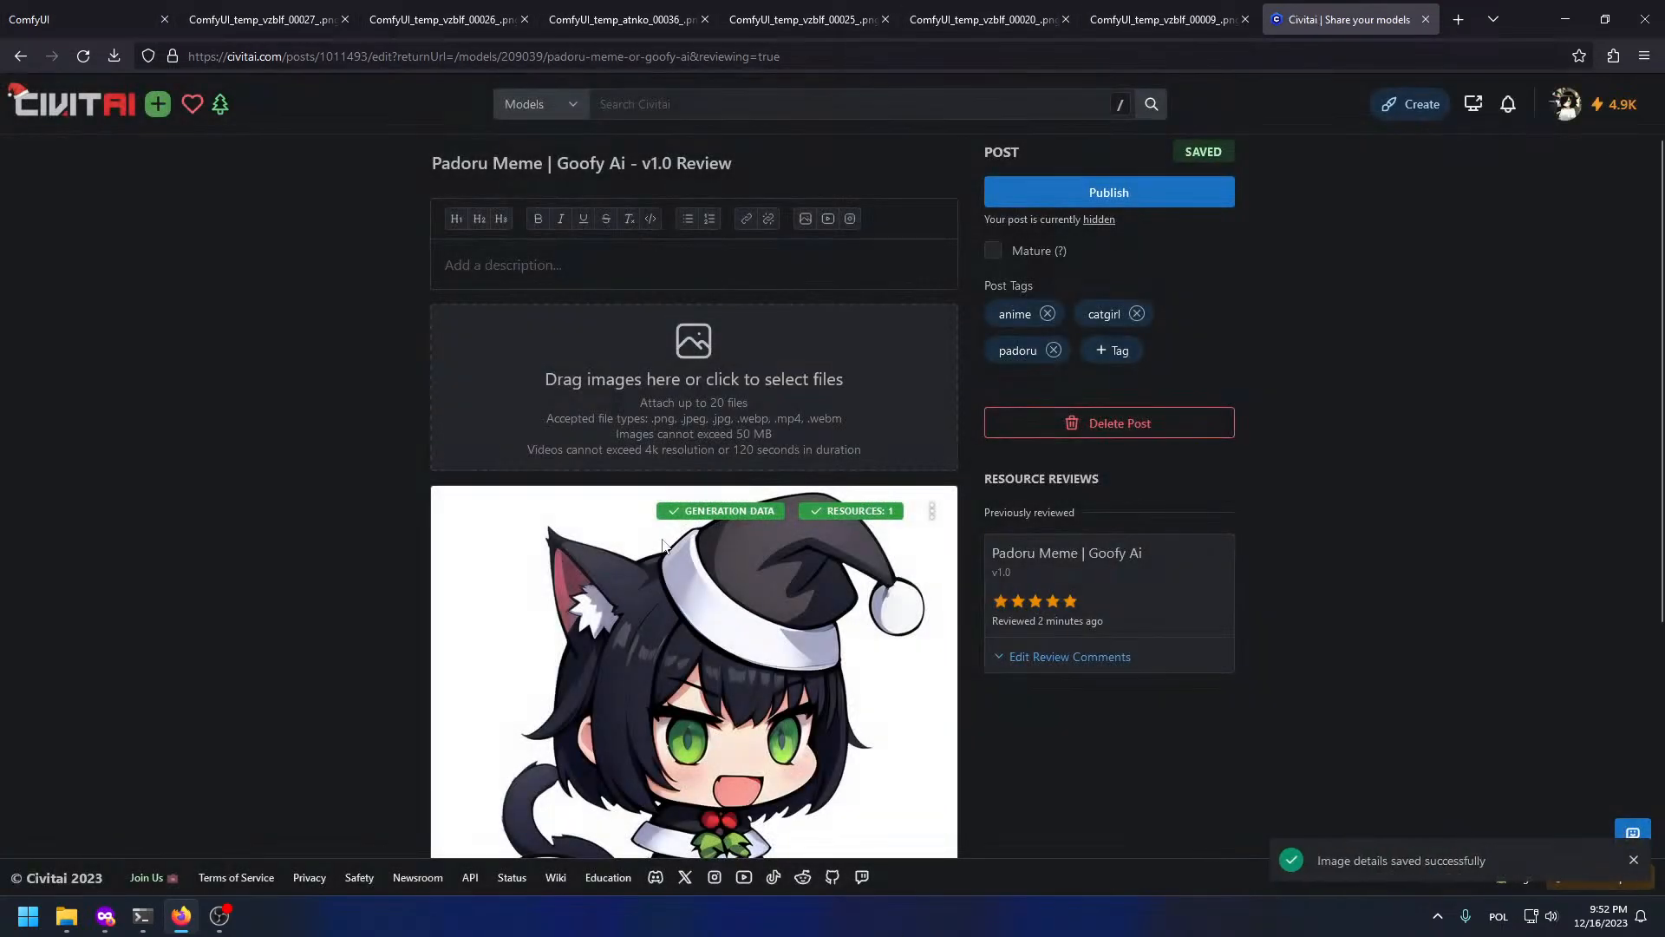
Step: Look over the cat-girl review post, then publish it
{"action": "scroll", "coordinate": [955, 616], "scroll_direction": "down", "scroll_amount": 3}
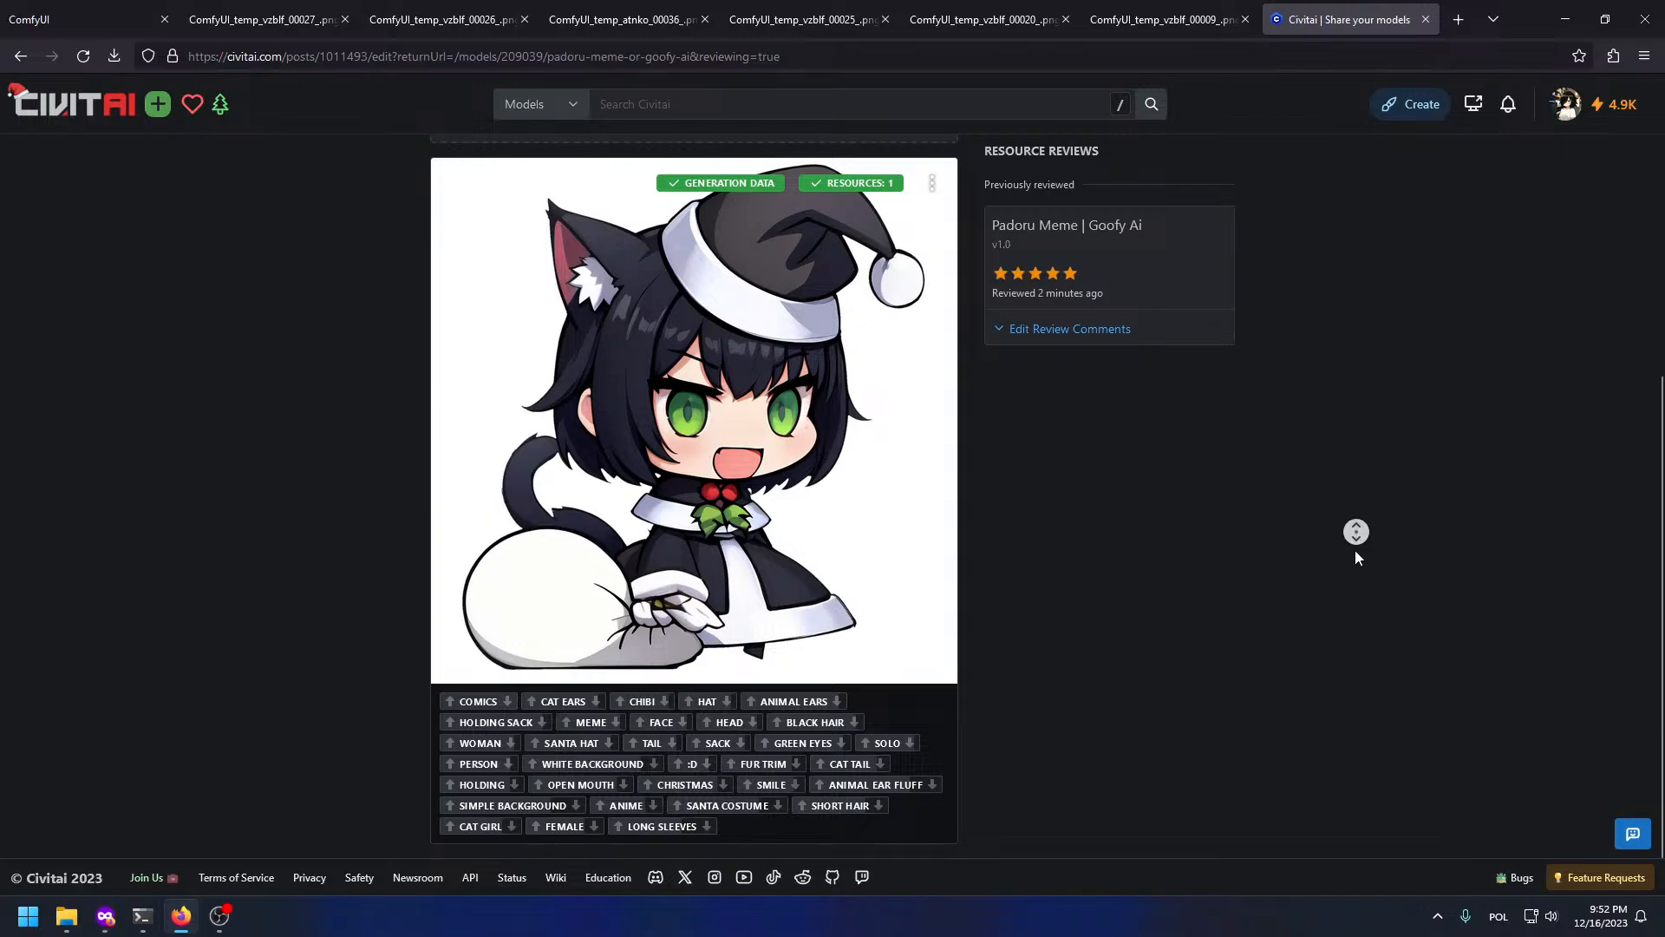
{"action": "scroll", "coordinate": [1017, 550], "scroll_direction": "up", "scroll_amount": 4}
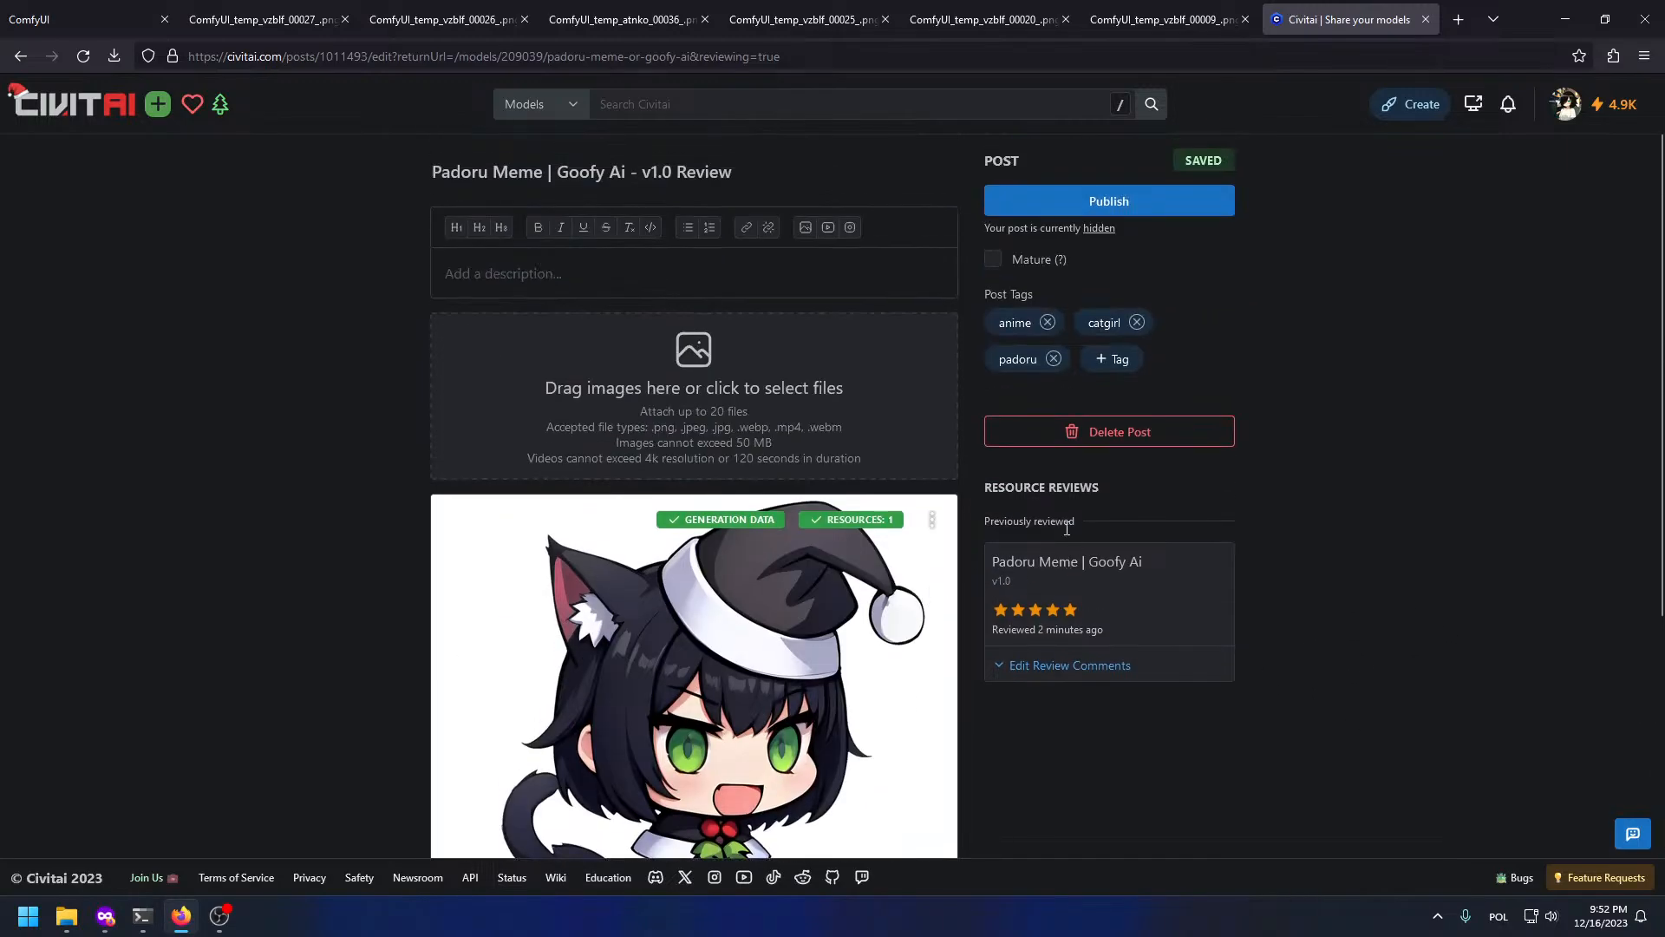
{"action": "scroll", "coordinate": [1174, 378], "scroll_direction": "down", "scroll_amount": 3}
{"action": "scroll", "coordinate": [1170, 382], "scroll_direction": "up", "scroll_amount": 3}
{"action": "scroll", "coordinate": [1112, 379], "scroll_direction": "down", "scroll_amount": 3}
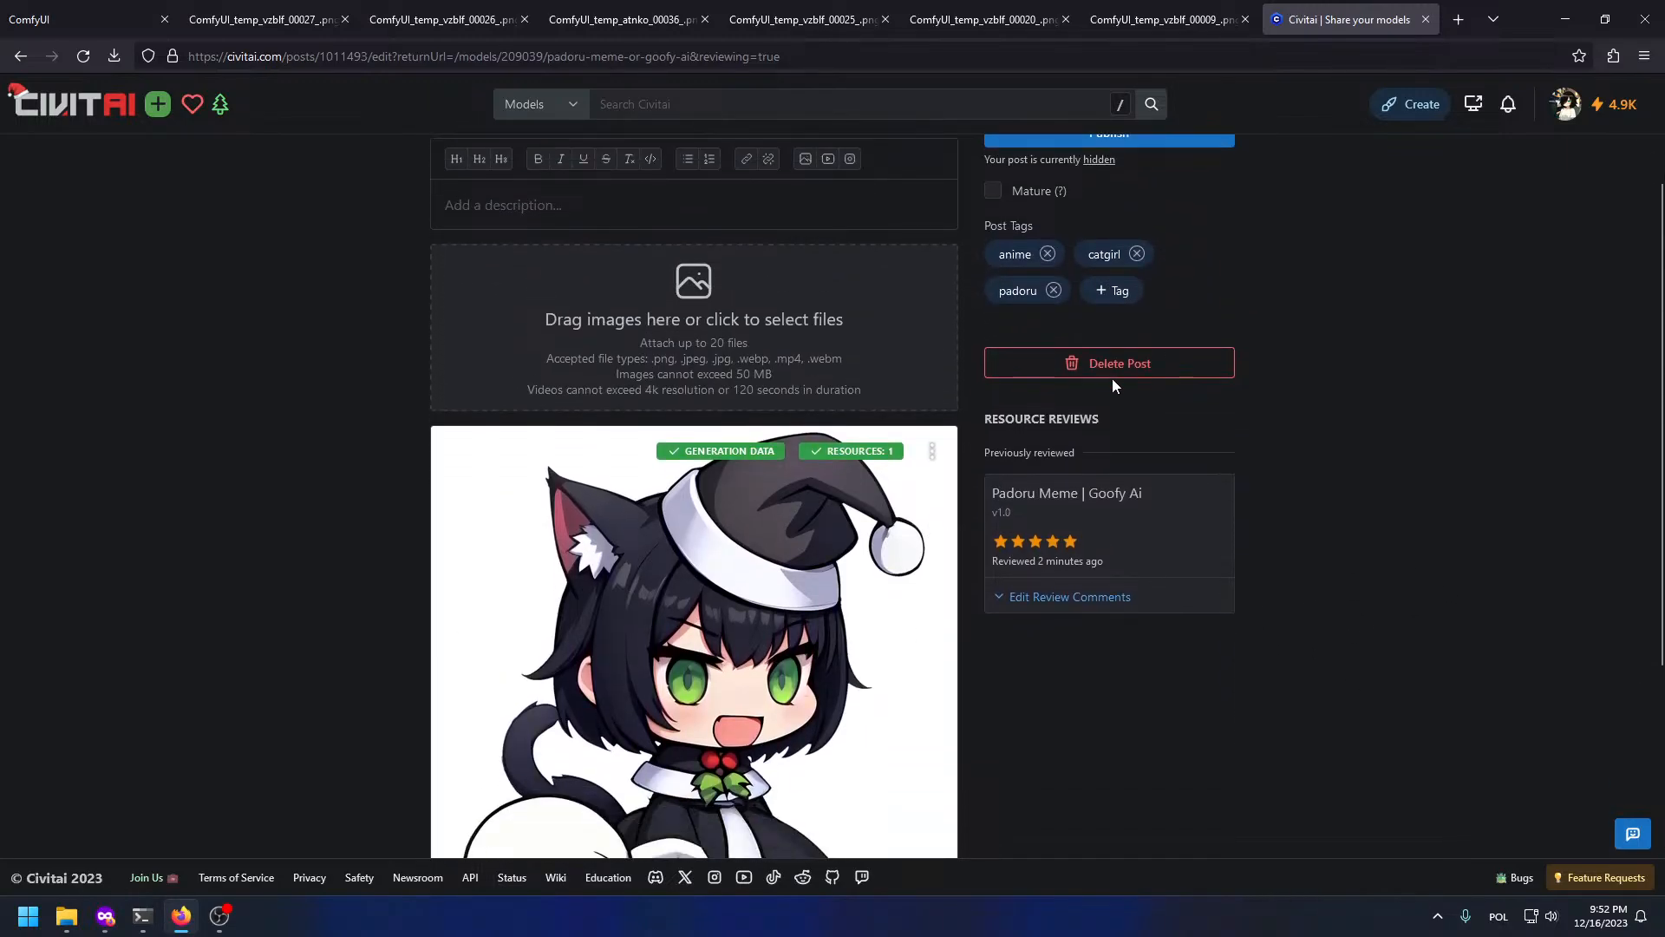
{"action": "scroll", "coordinate": [1114, 386], "scroll_direction": "down", "scroll_amount": 2}
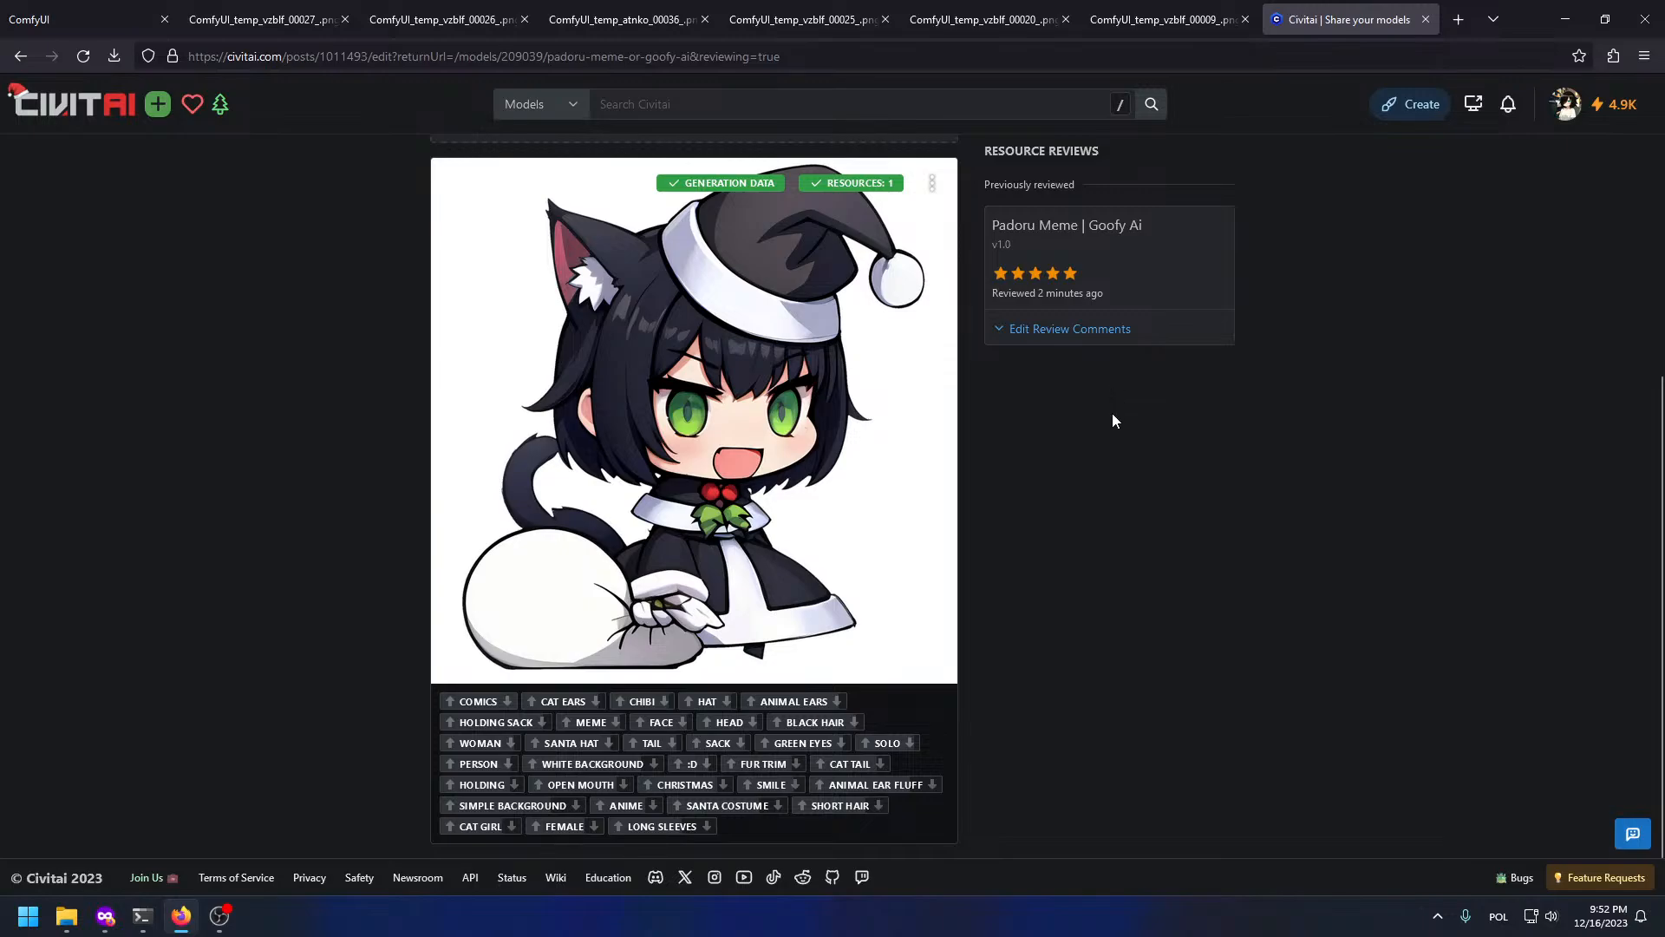
{"action": "scroll", "coordinate": [1063, 661], "scroll_direction": "up", "scroll_amount": 4}
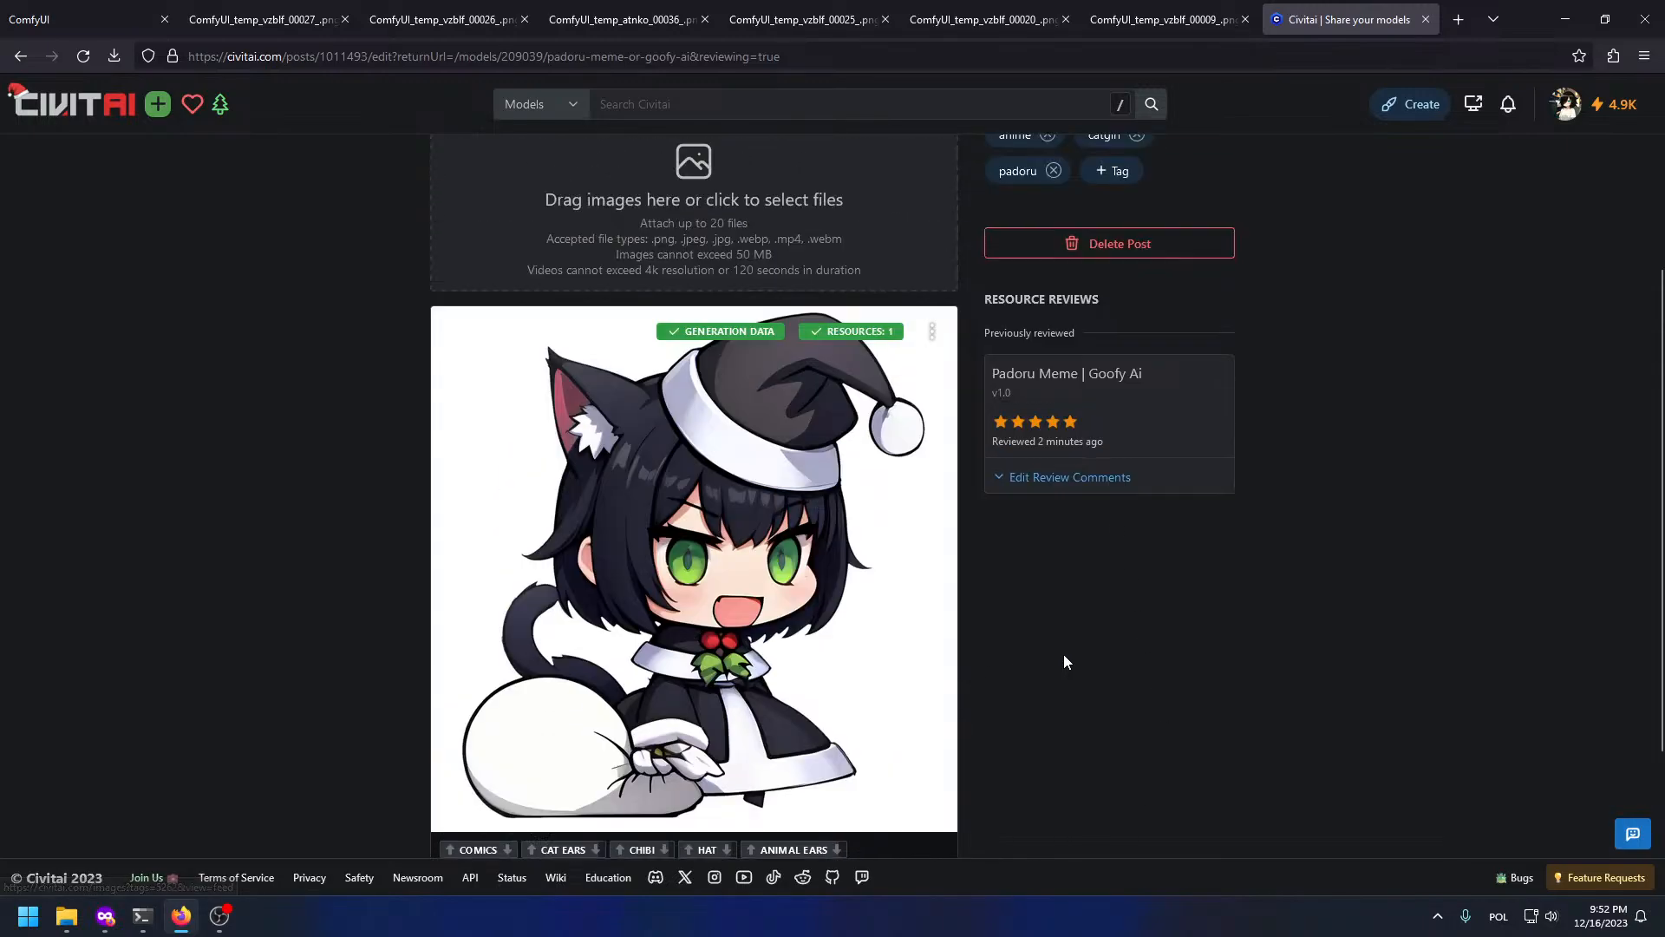
{"action": "left_click", "coordinate": [1091, 208]}
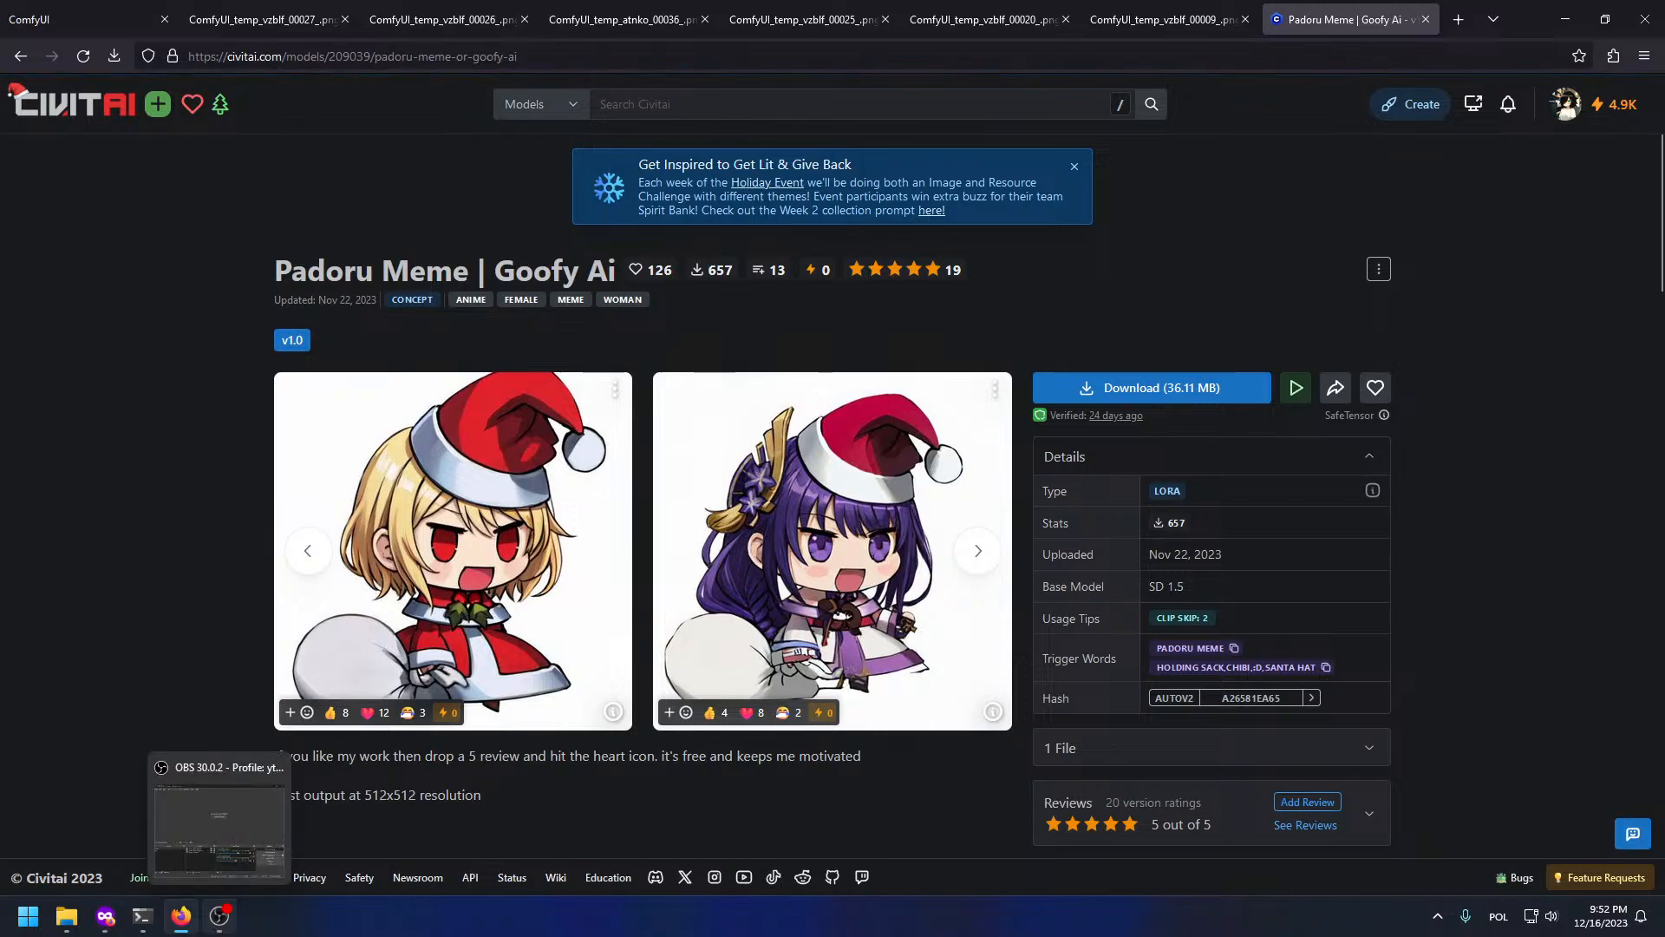
Step: Copy the chibi cat and paste it onto the Fortnite background as a new layer
{"action": "key", "text": "super+Tab"}
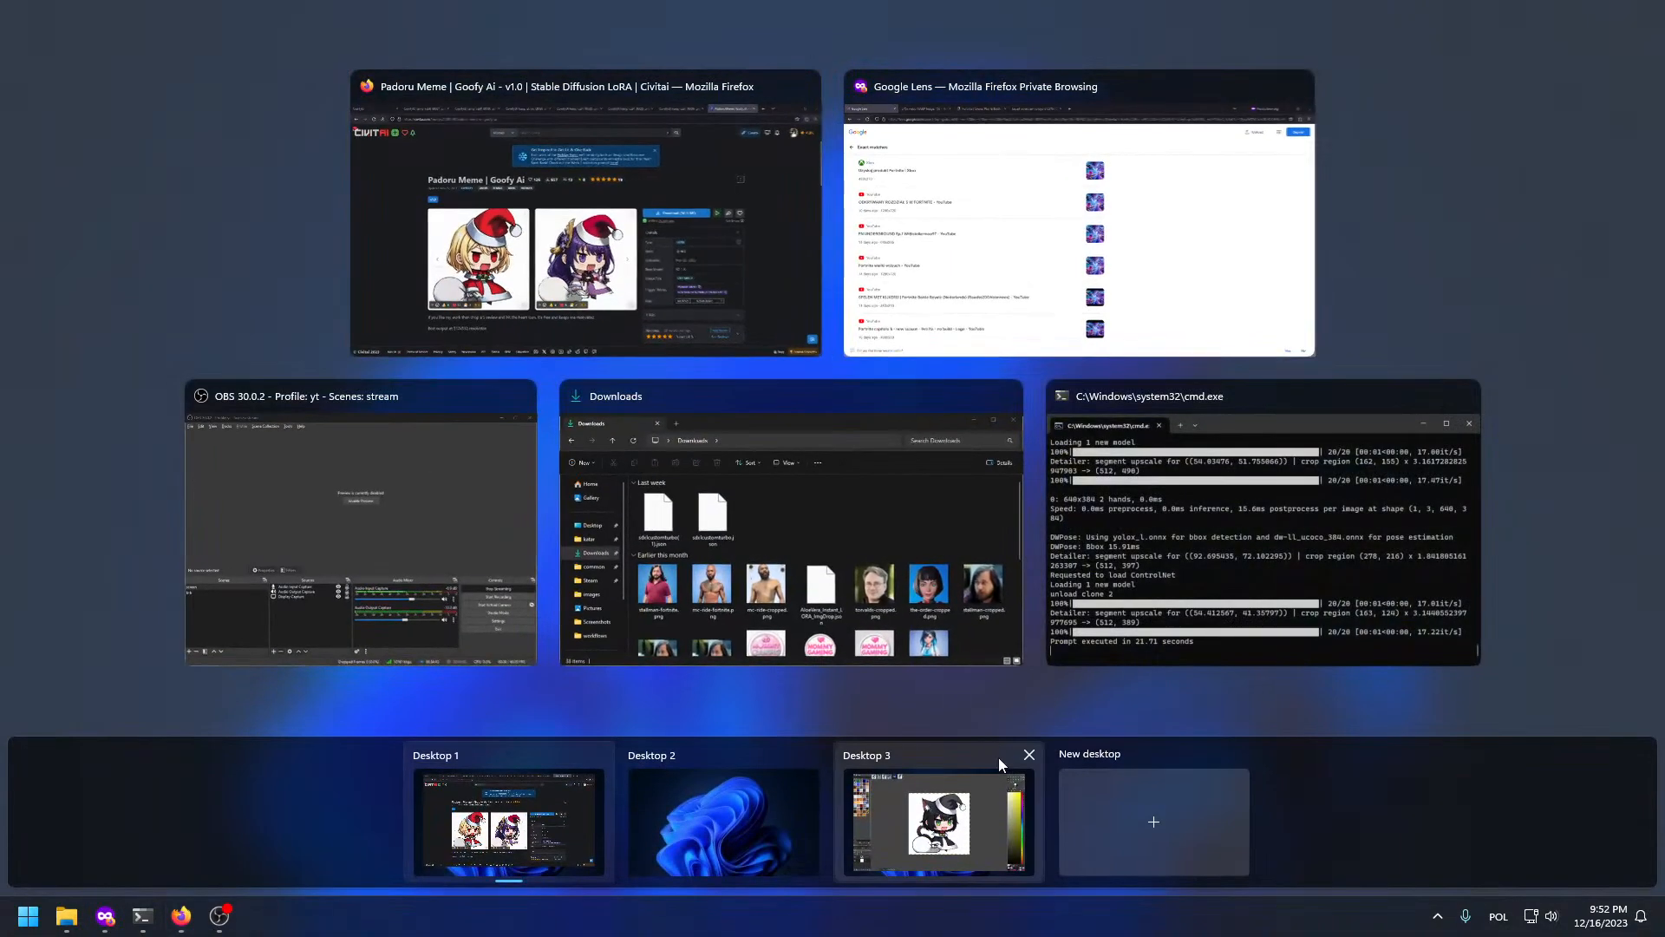
{"action": "left_click", "coordinate": [998, 764]}
{"action": "left_click", "coordinate": [347, 31]}
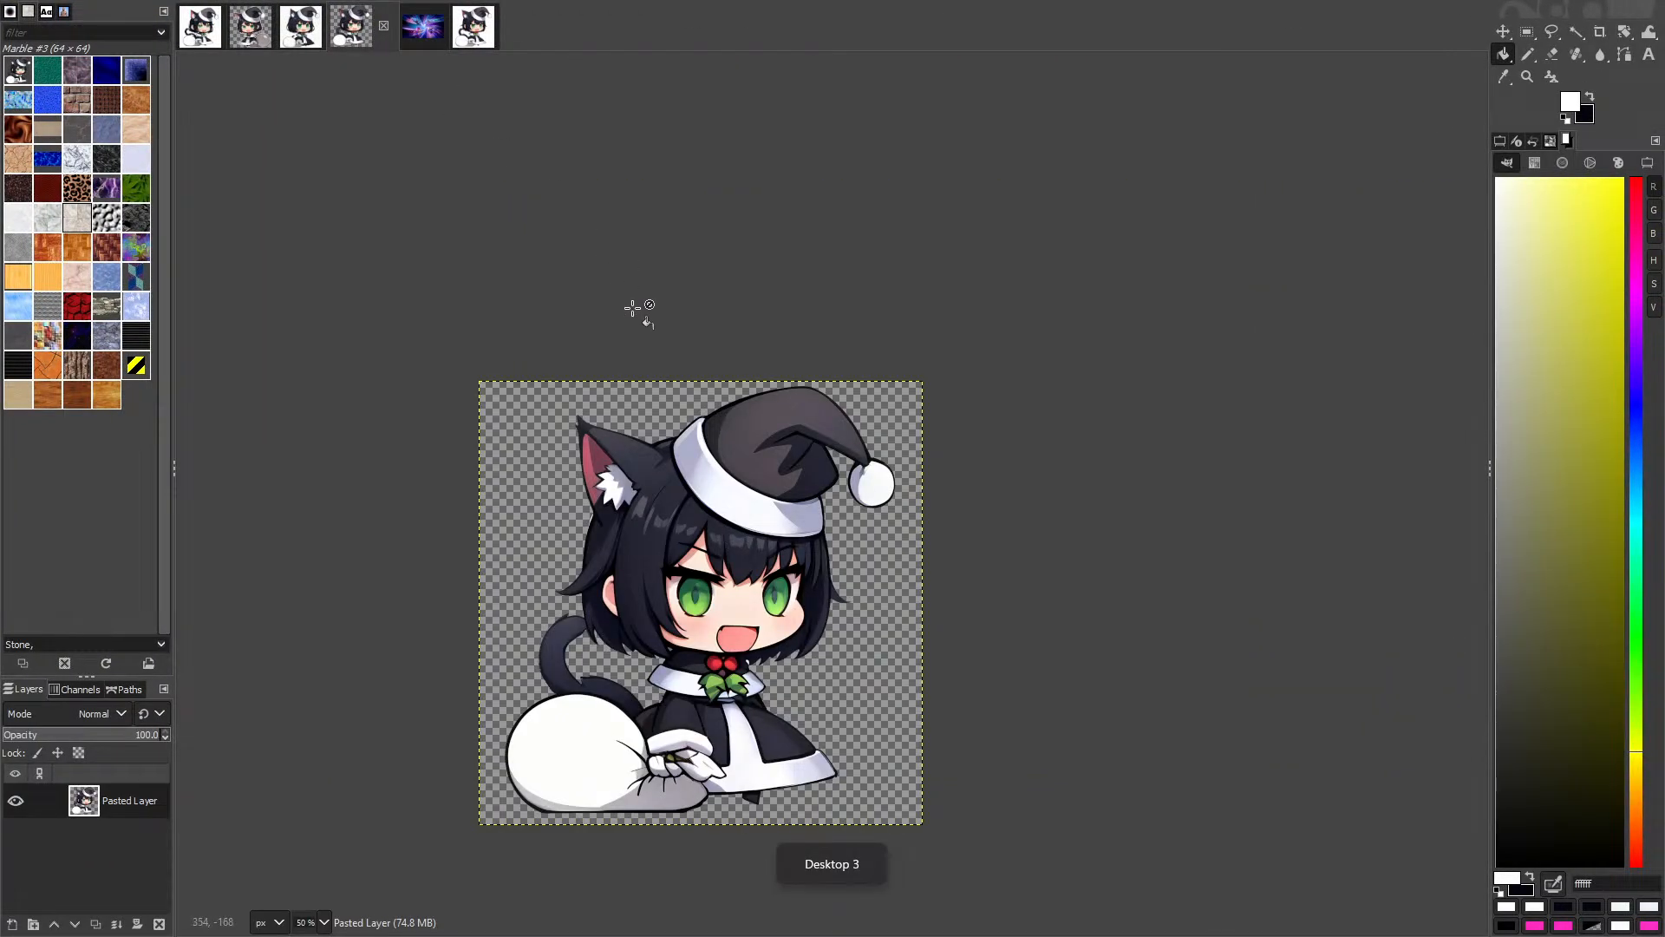
{"action": "key", "text": "ctrl+c"}
{"action": "left_click", "coordinate": [430, 31]}
{"action": "key", "text": "ctrl+v"}
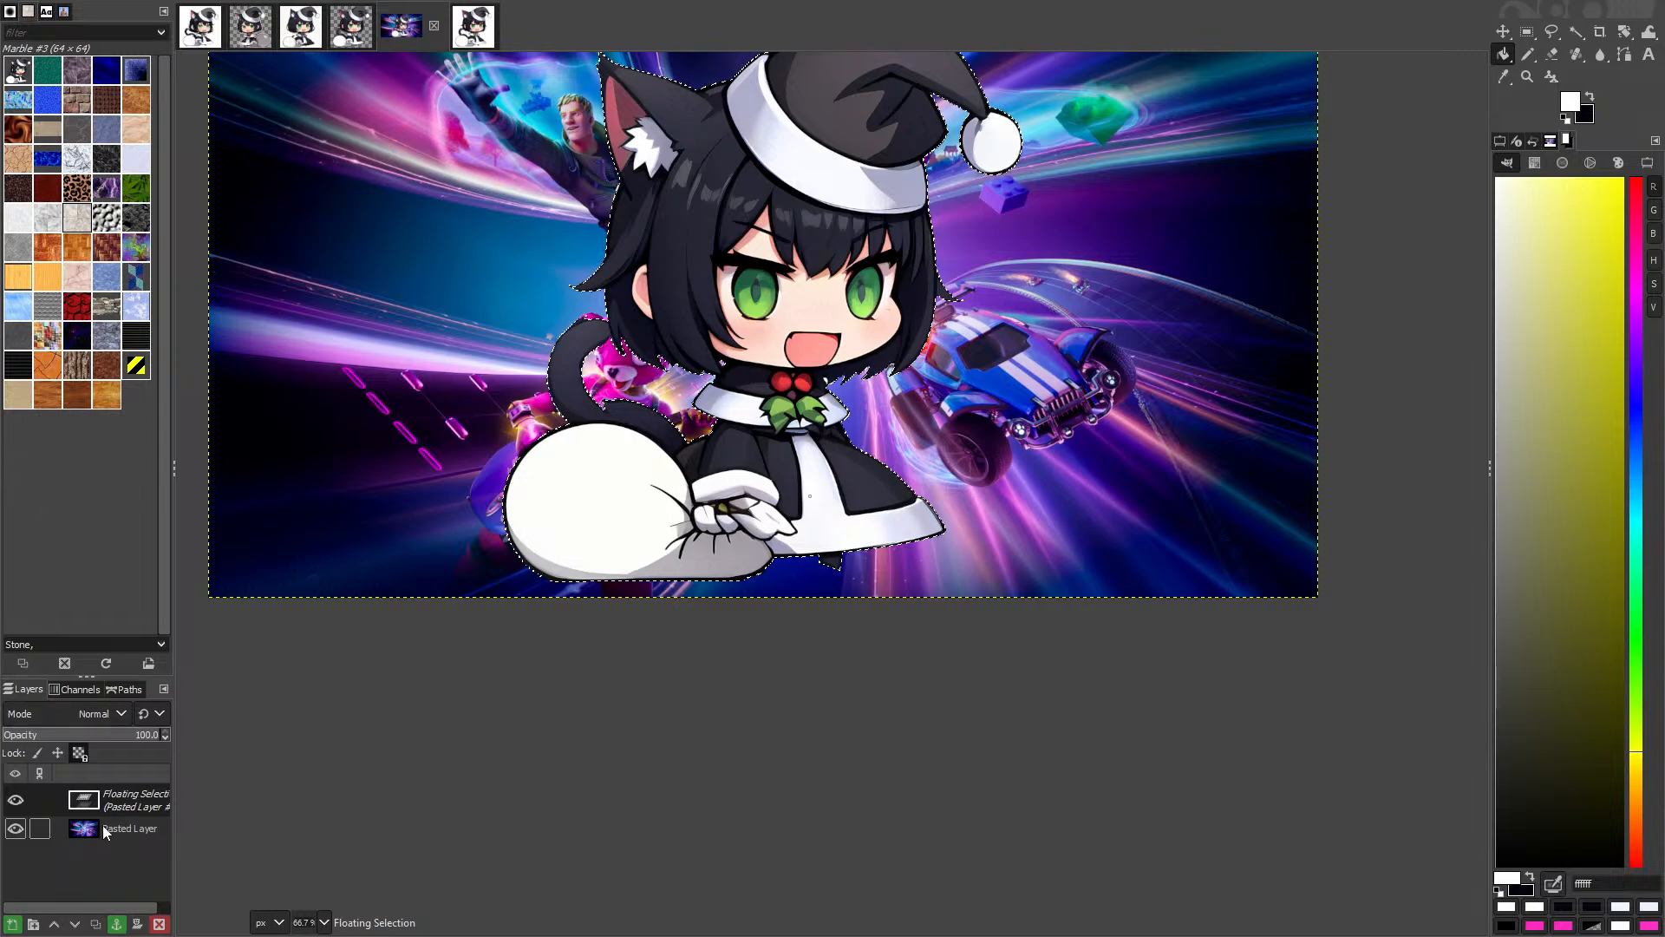
{"action": "right_click", "coordinate": [98, 798]}
{"action": "left_click", "coordinate": [151, 278]}
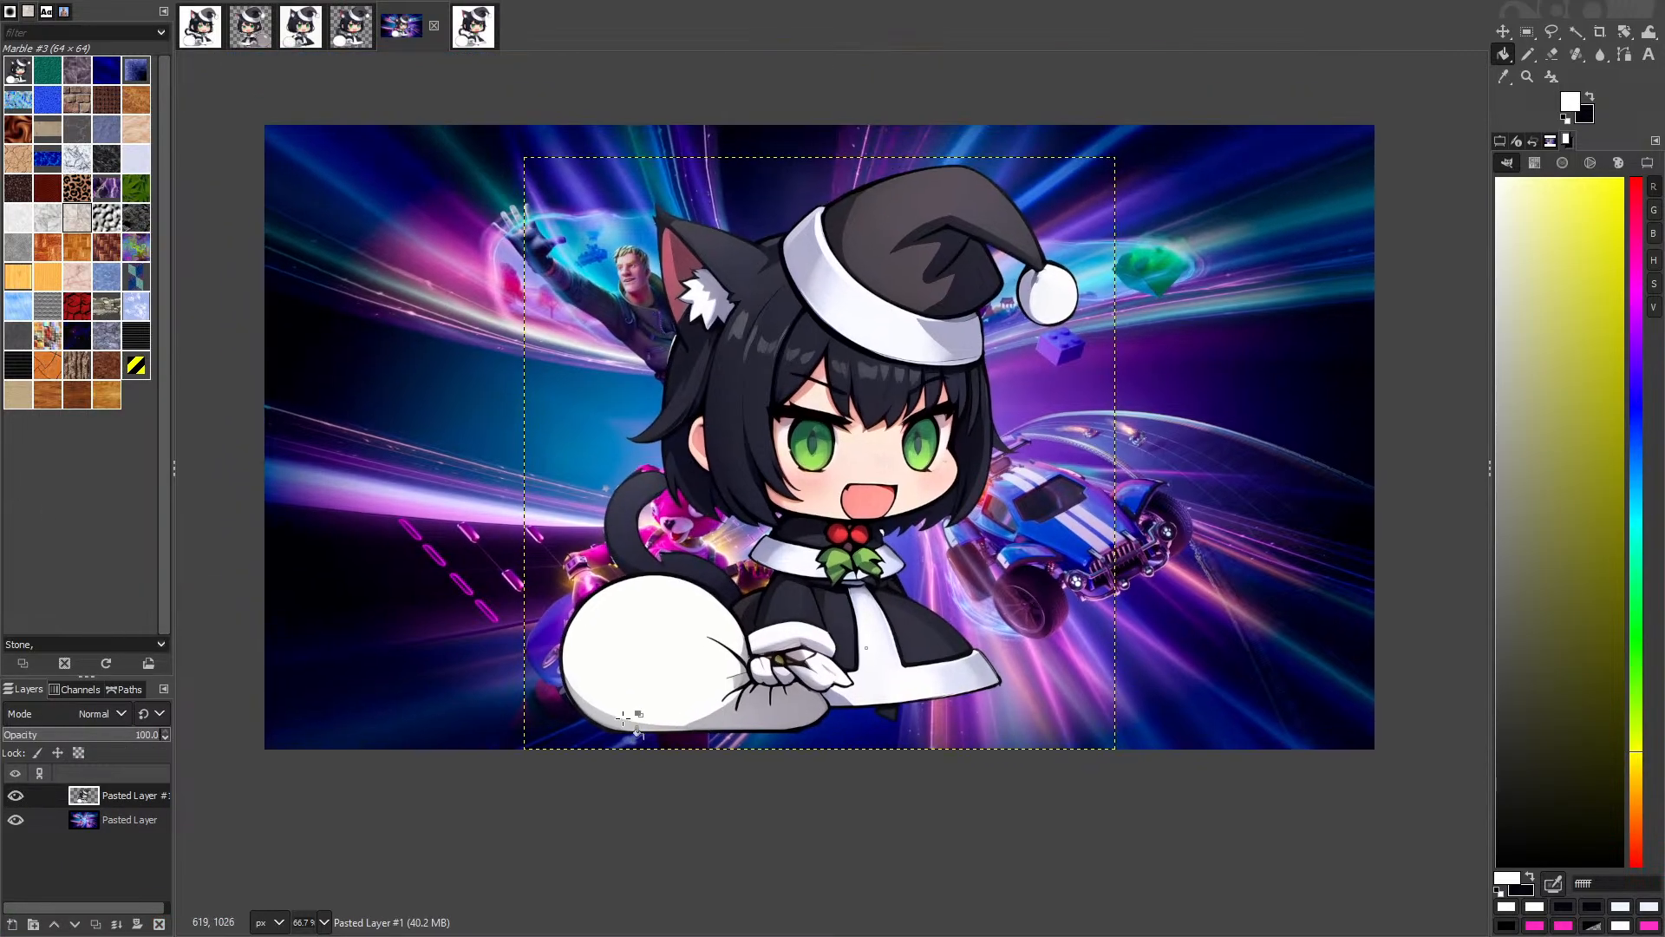
Step: Scale the cat layer to about 577 px and place it near the centre
{"action": "key", "text": "shift+j"}
{"action": "key", "text": "shift+s"}
{"action": "left_click", "coordinate": [1100, 513]}
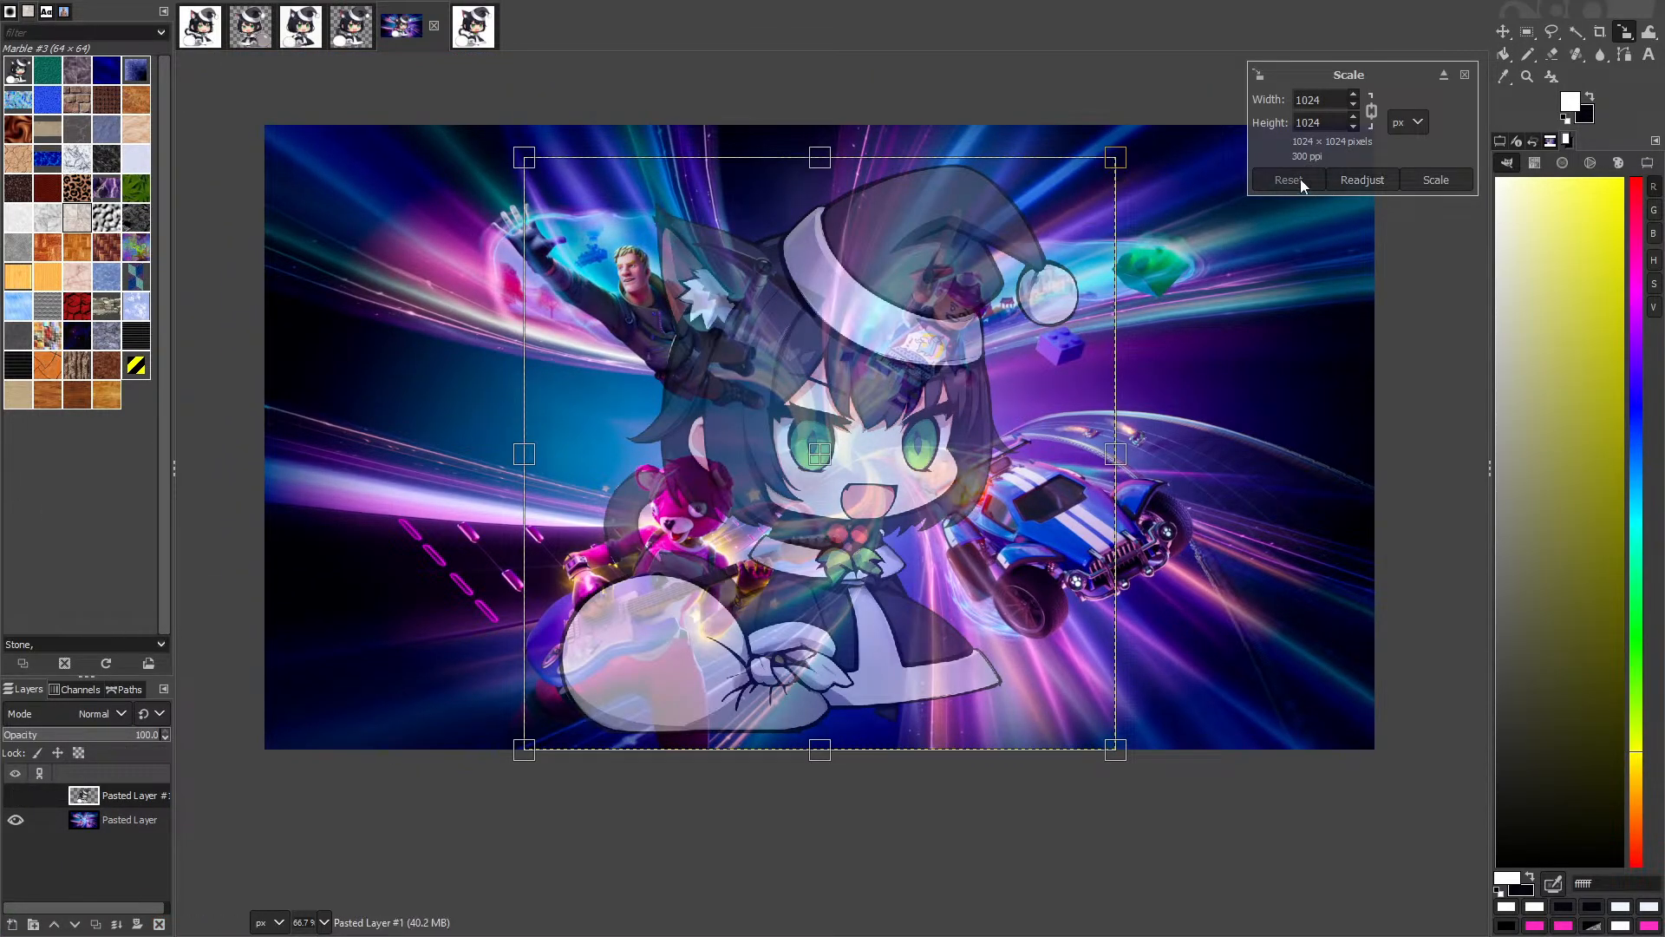
{"action": "left_click_drag", "start_coordinate": [1113, 162], "coordinate": [838, 434]}
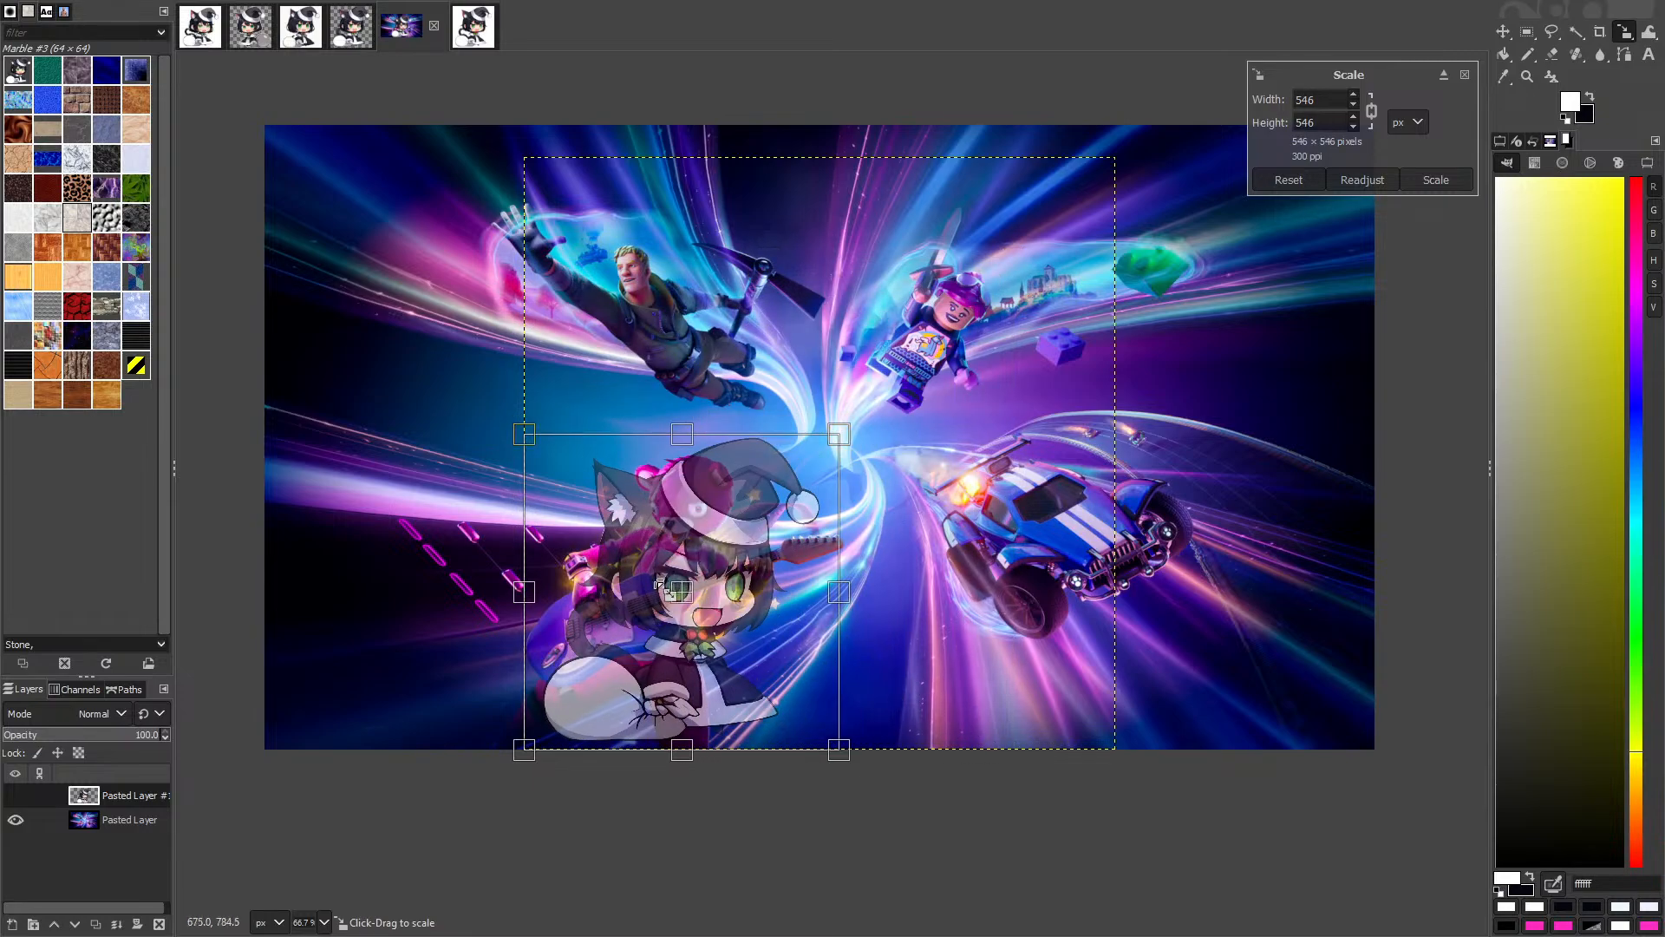
{"action": "left_click_drag", "start_coordinate": [692, 607], "coordinate": [859, 434]}
{"action": "left_click_drag", "start_coordinate": [1005, 260], "coordinate": [929, 337]}
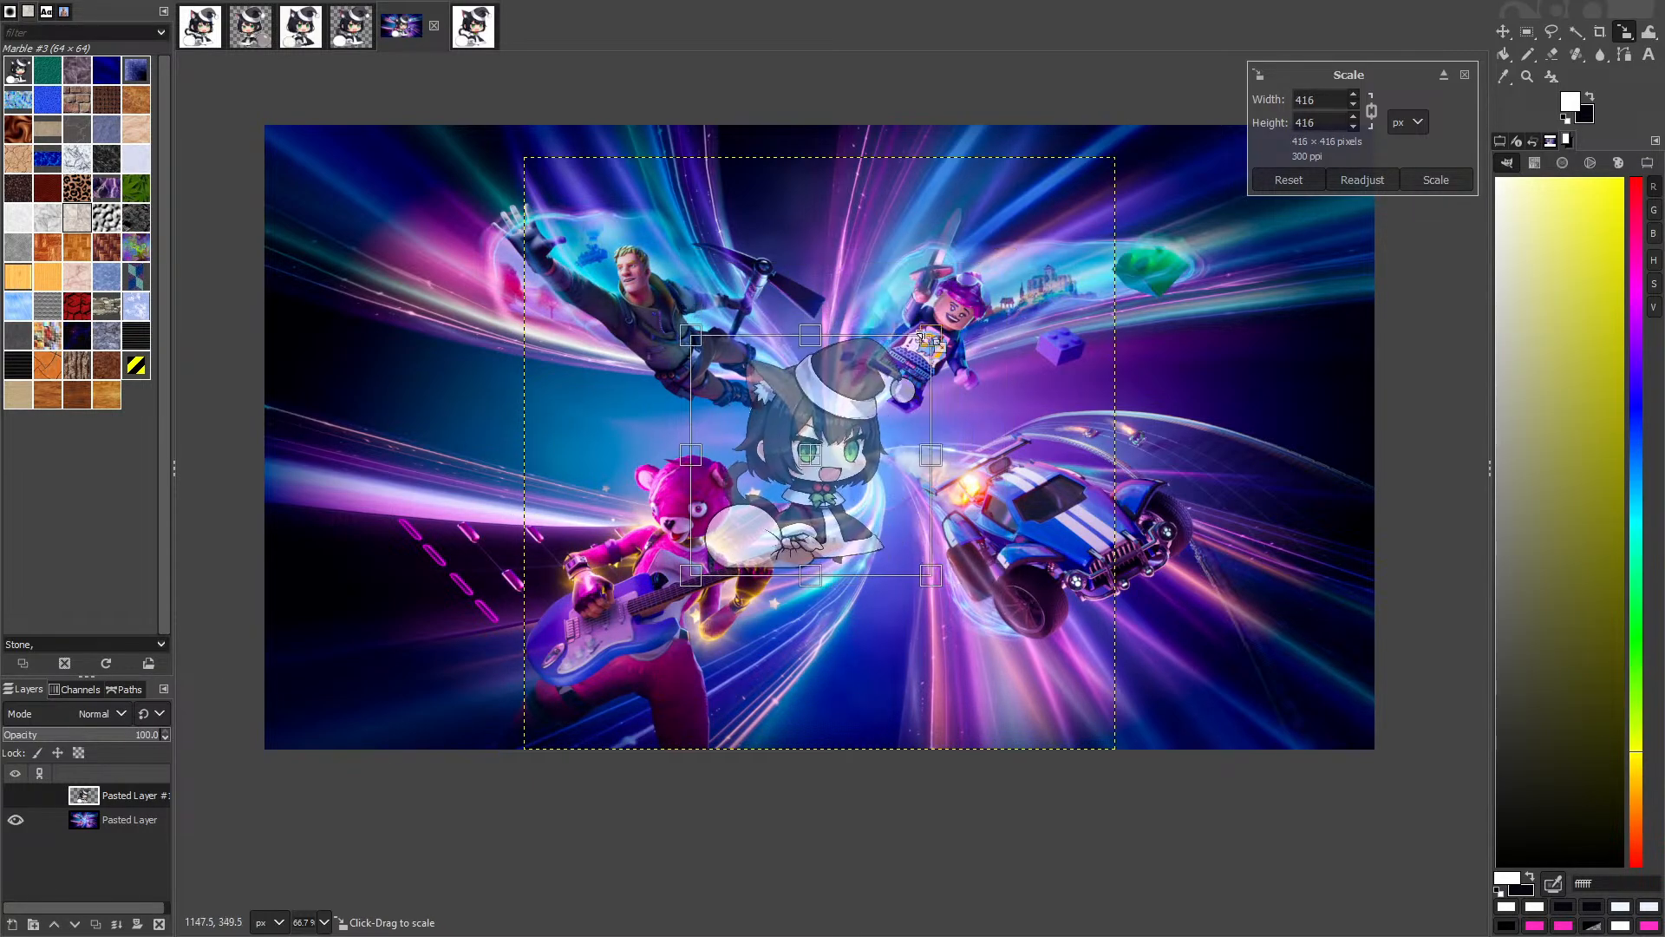
{"action": "left_click_drag", "start_coordinate": [820, 470], "coordinate": [844, 422]}
{"action": "left_click_drag", "start_coordinate": [950, 288], "coordinate": [1046, 197]}
{"action": "left_click_drag", "start_coordinate": [887, 355], "coordinate": [857, 428]}
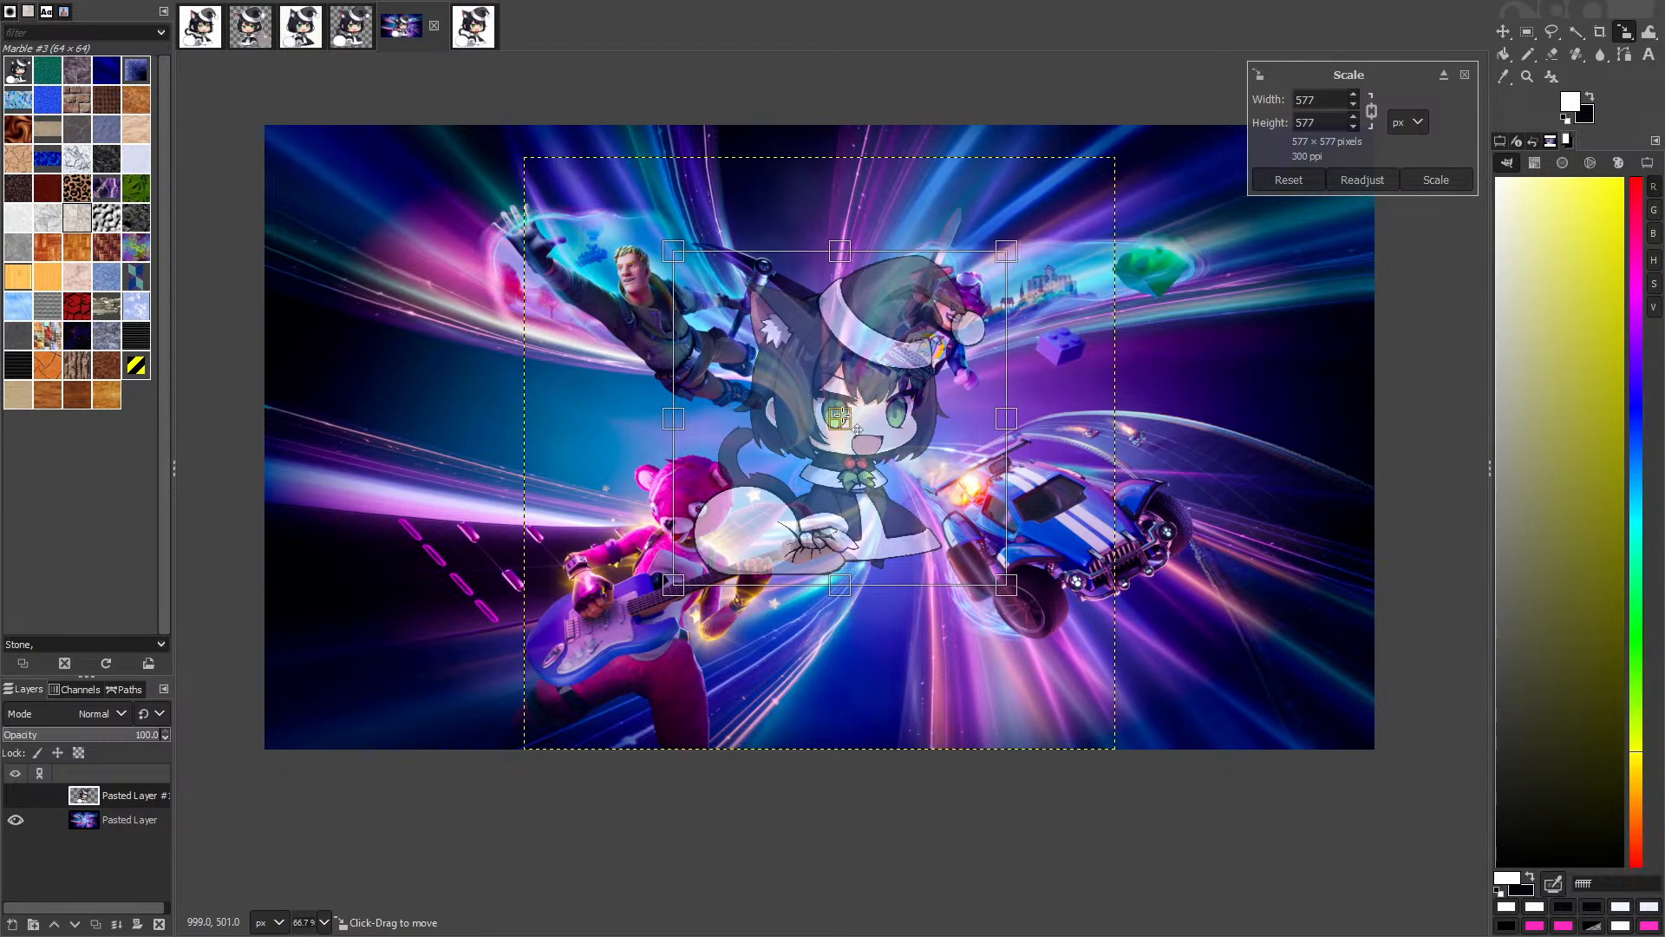
{"action": "left_click", "coordinate": [1428, 183]}
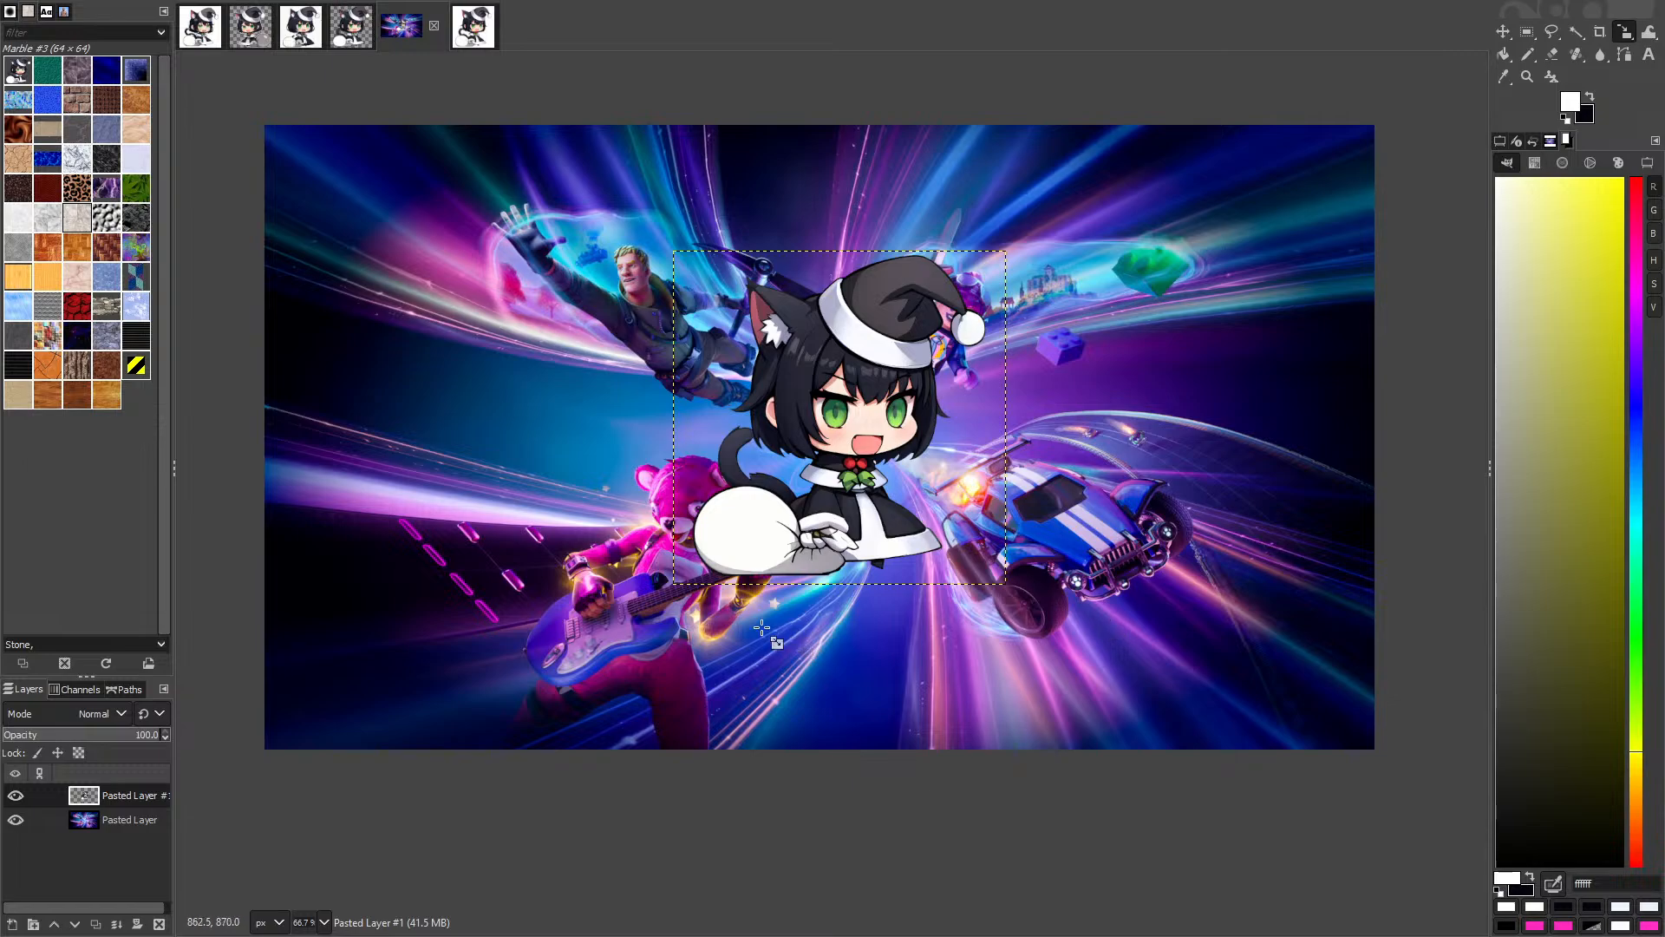
Step: Start a second resize, cancel it, and pan around to inspect the composite
{"action": "left_click", "coordinate": [768, 810]}
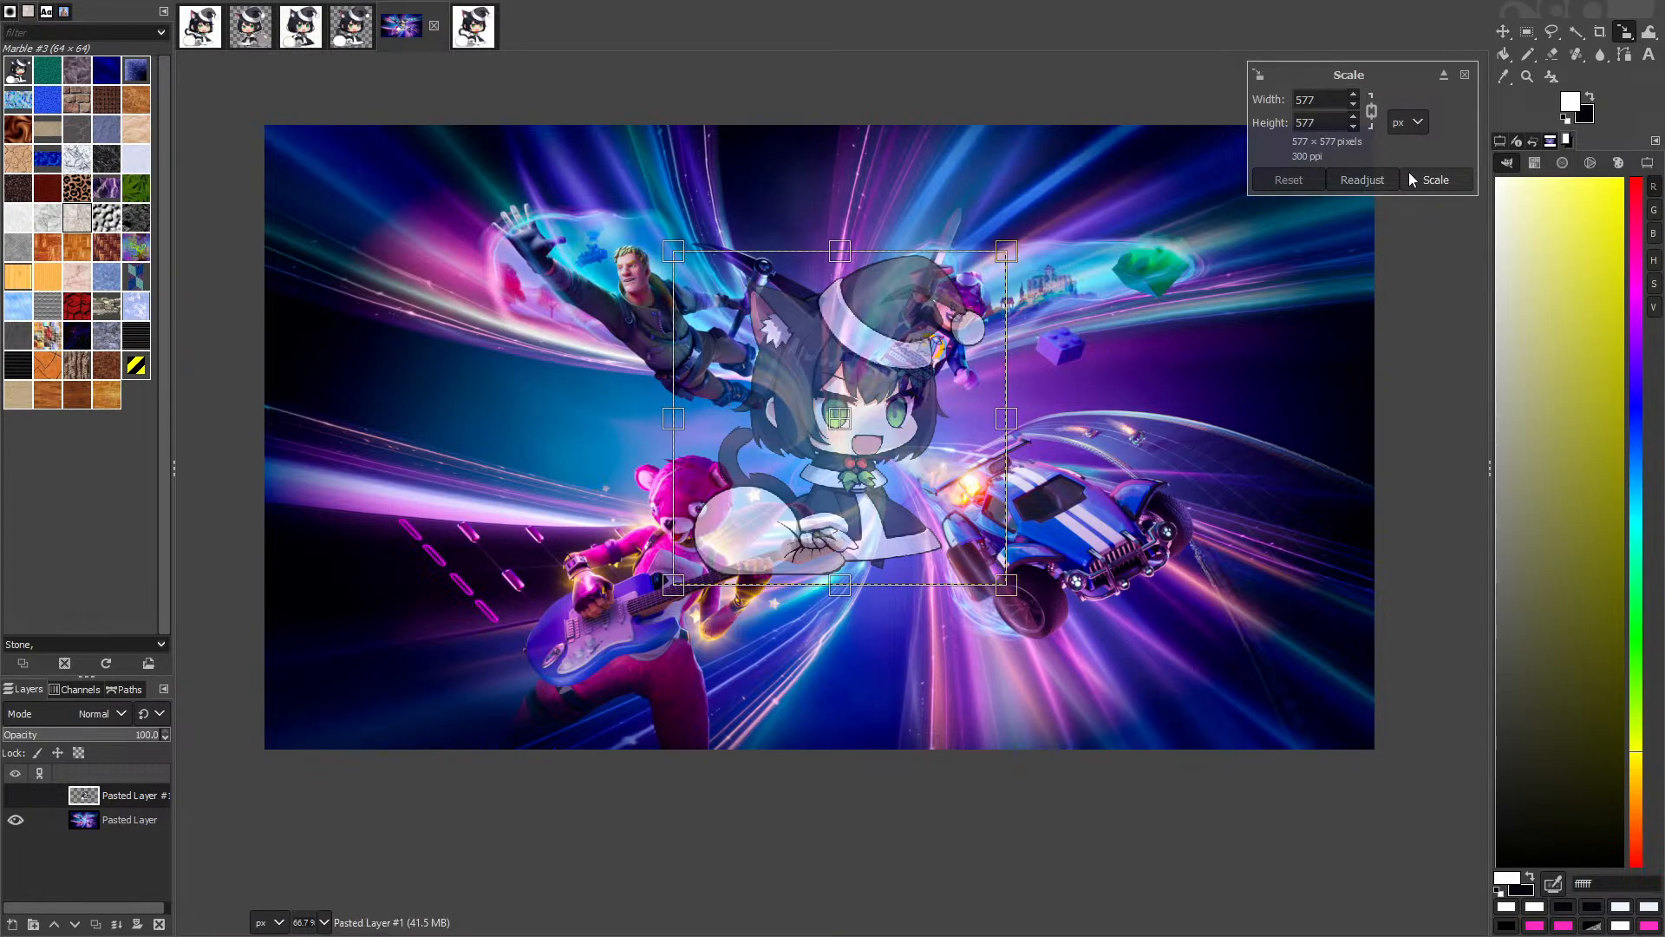
{"action": "left_click", "coordinate": [1466, 75]}
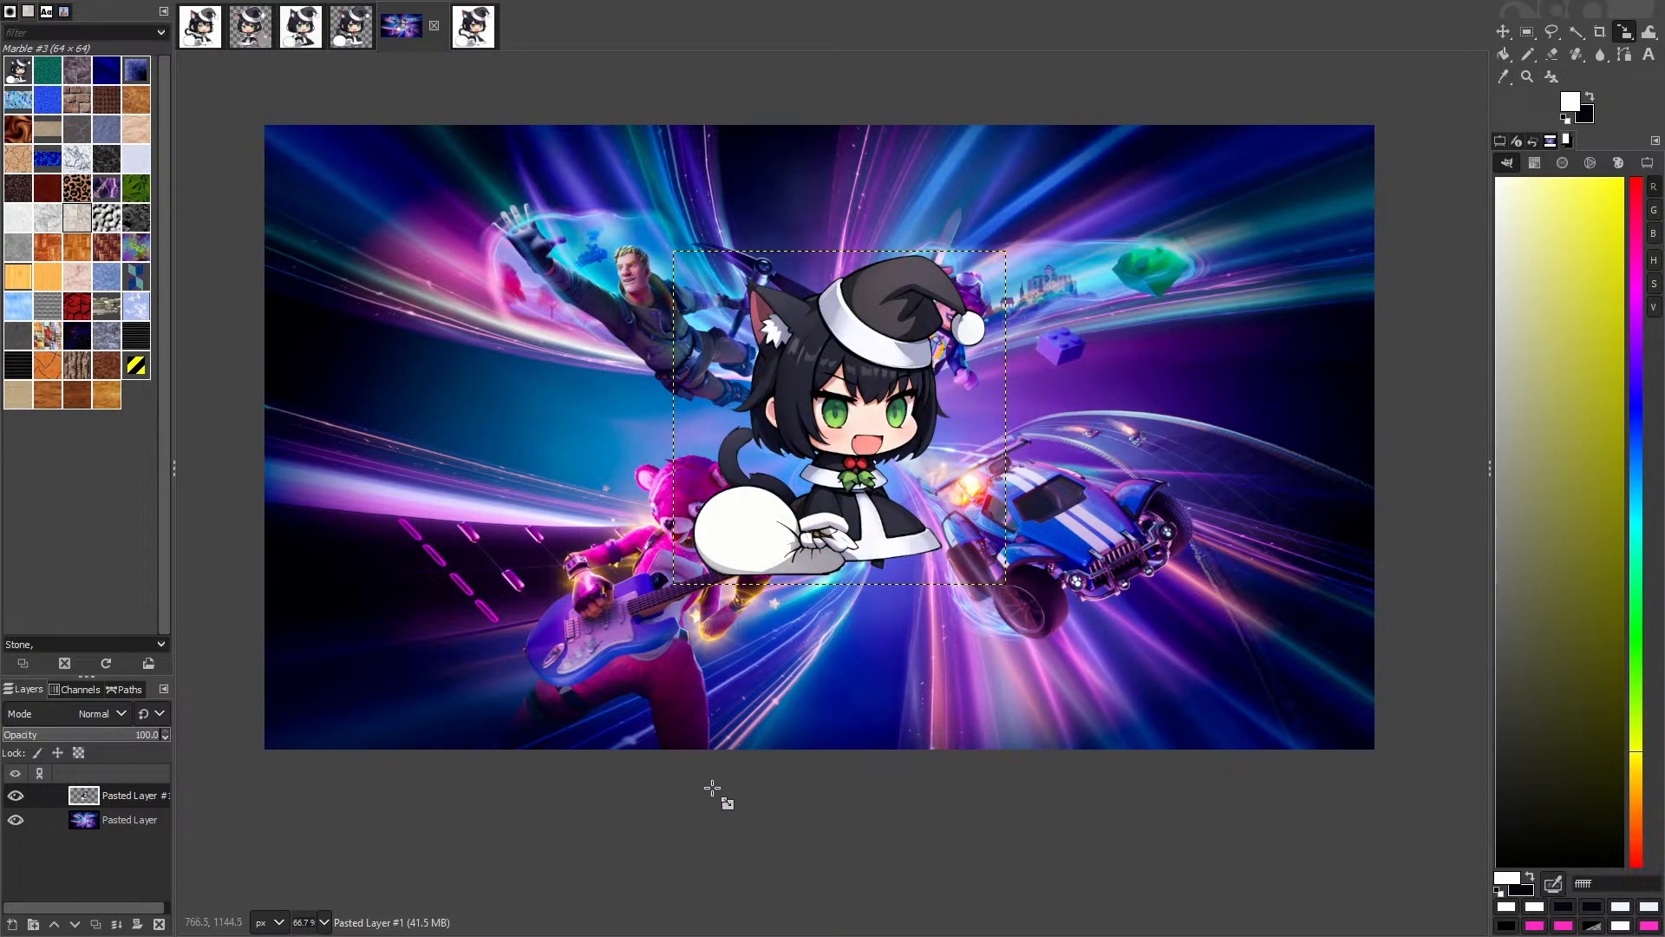
{"action": "left_click_drag", "start_coordinate": [721, 796], "coordinate": [553, 789]}
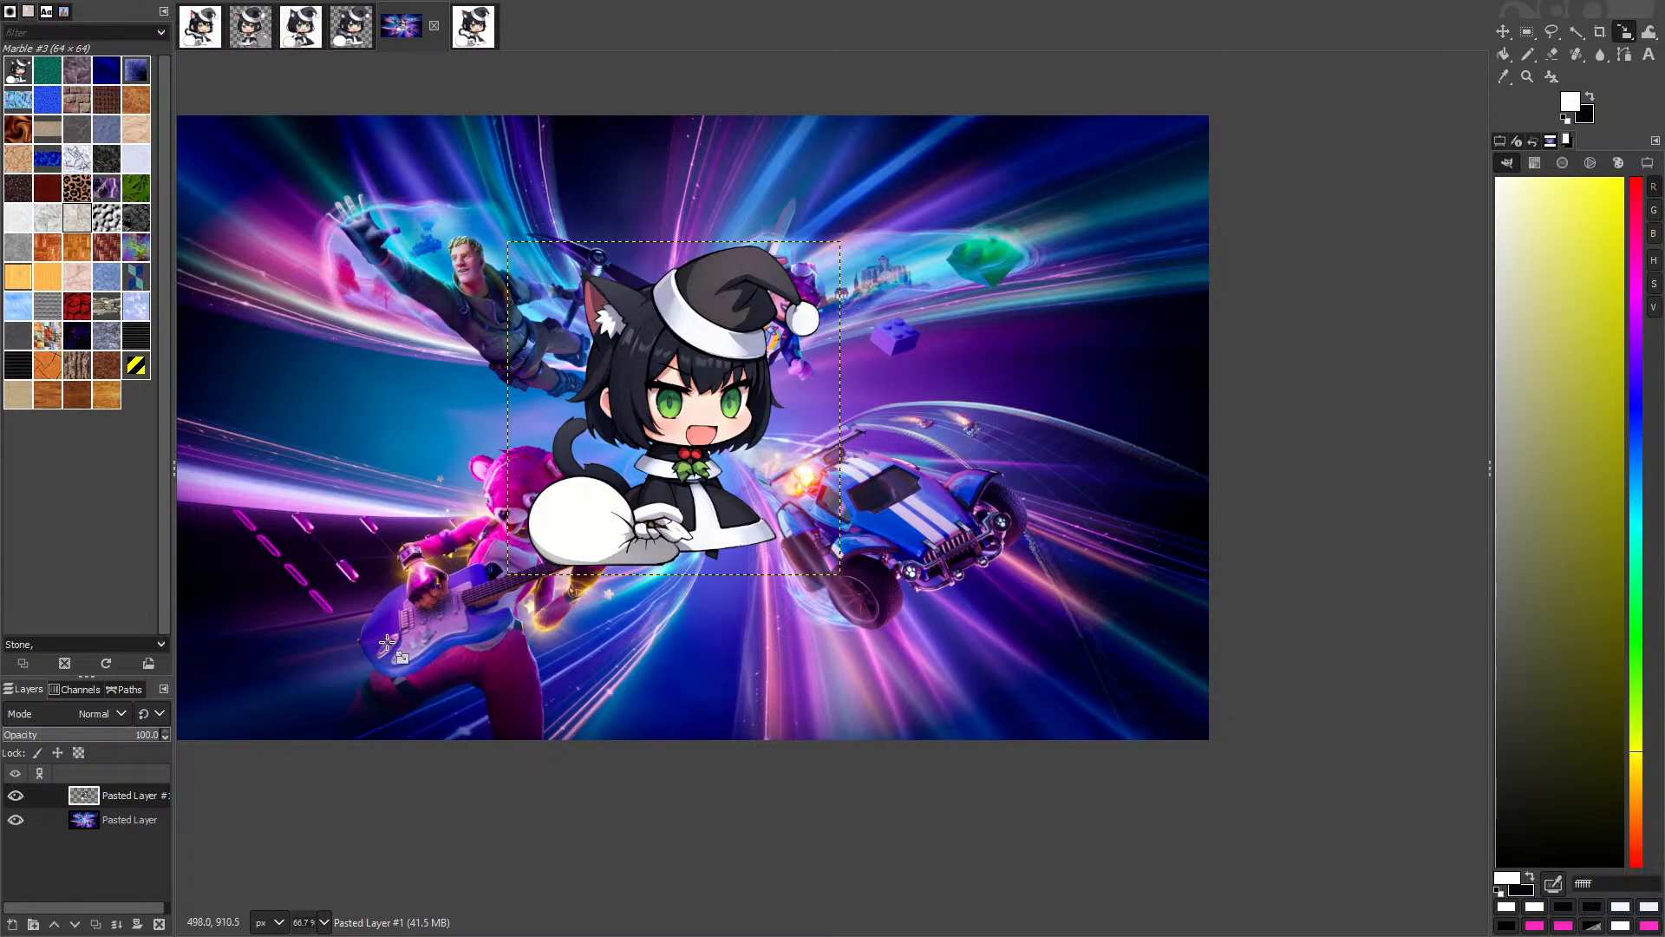
{"action": "left_click_drag", "start_coordinate": [473, 842], "coordinate": [641, 810]}
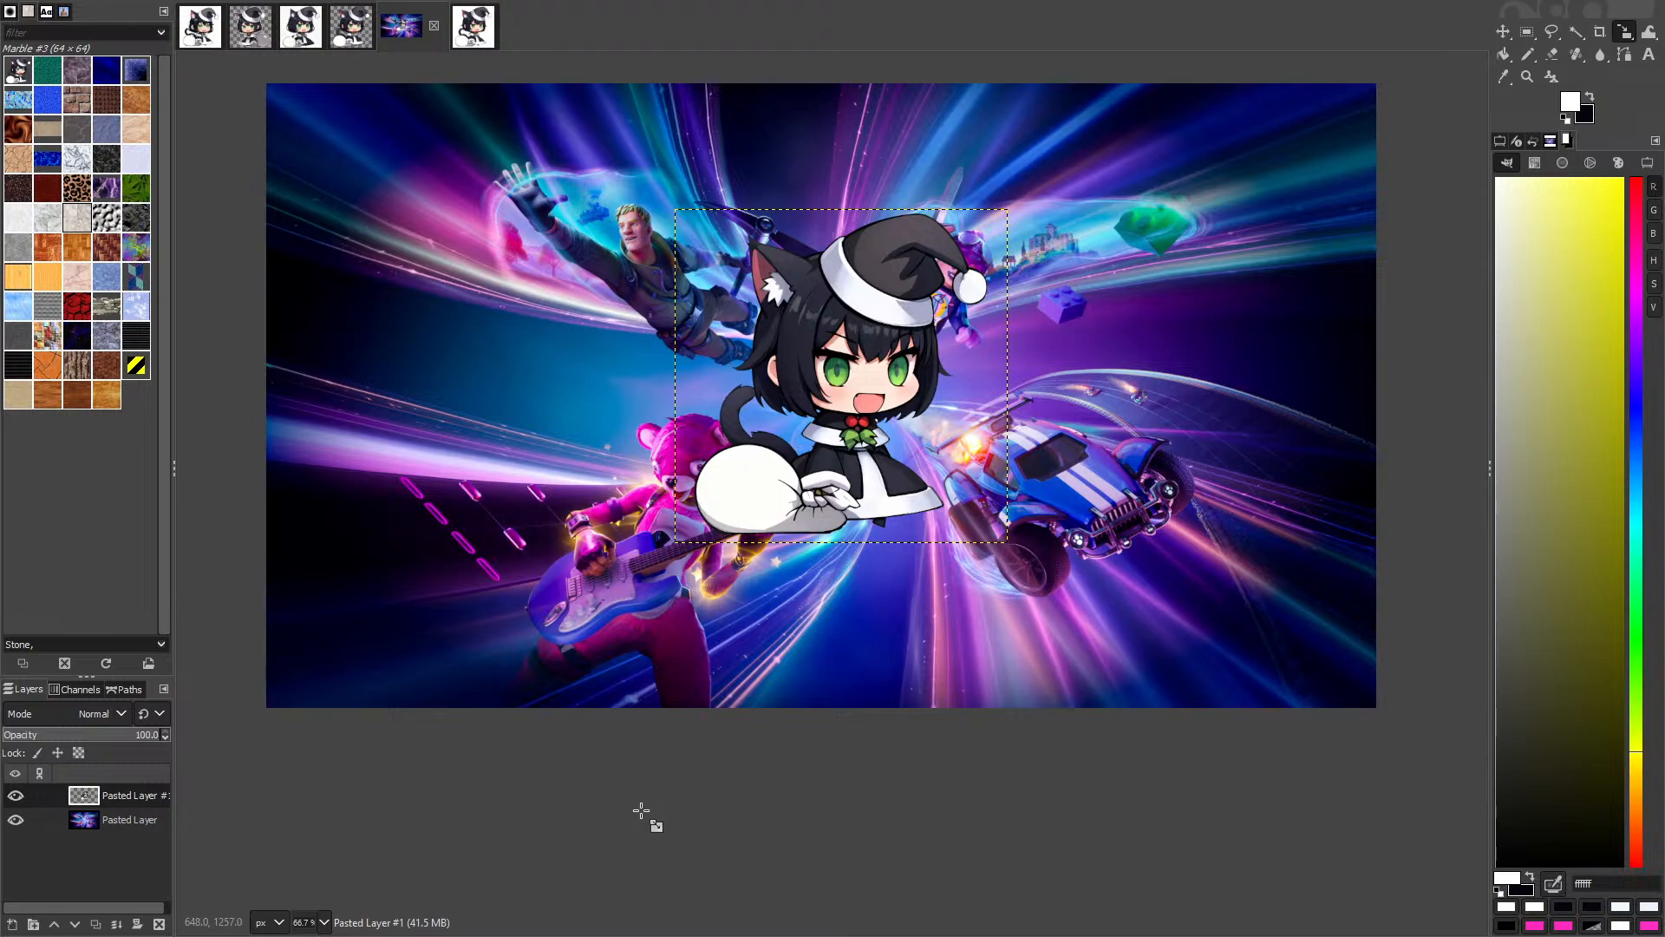
Step: Export the composite as padoru-fortnite-chapter-5.png into Pictures/stream, then reopen Export As for a JPEG copy
{"action": "key", "text": "ctrl+shift+e"}
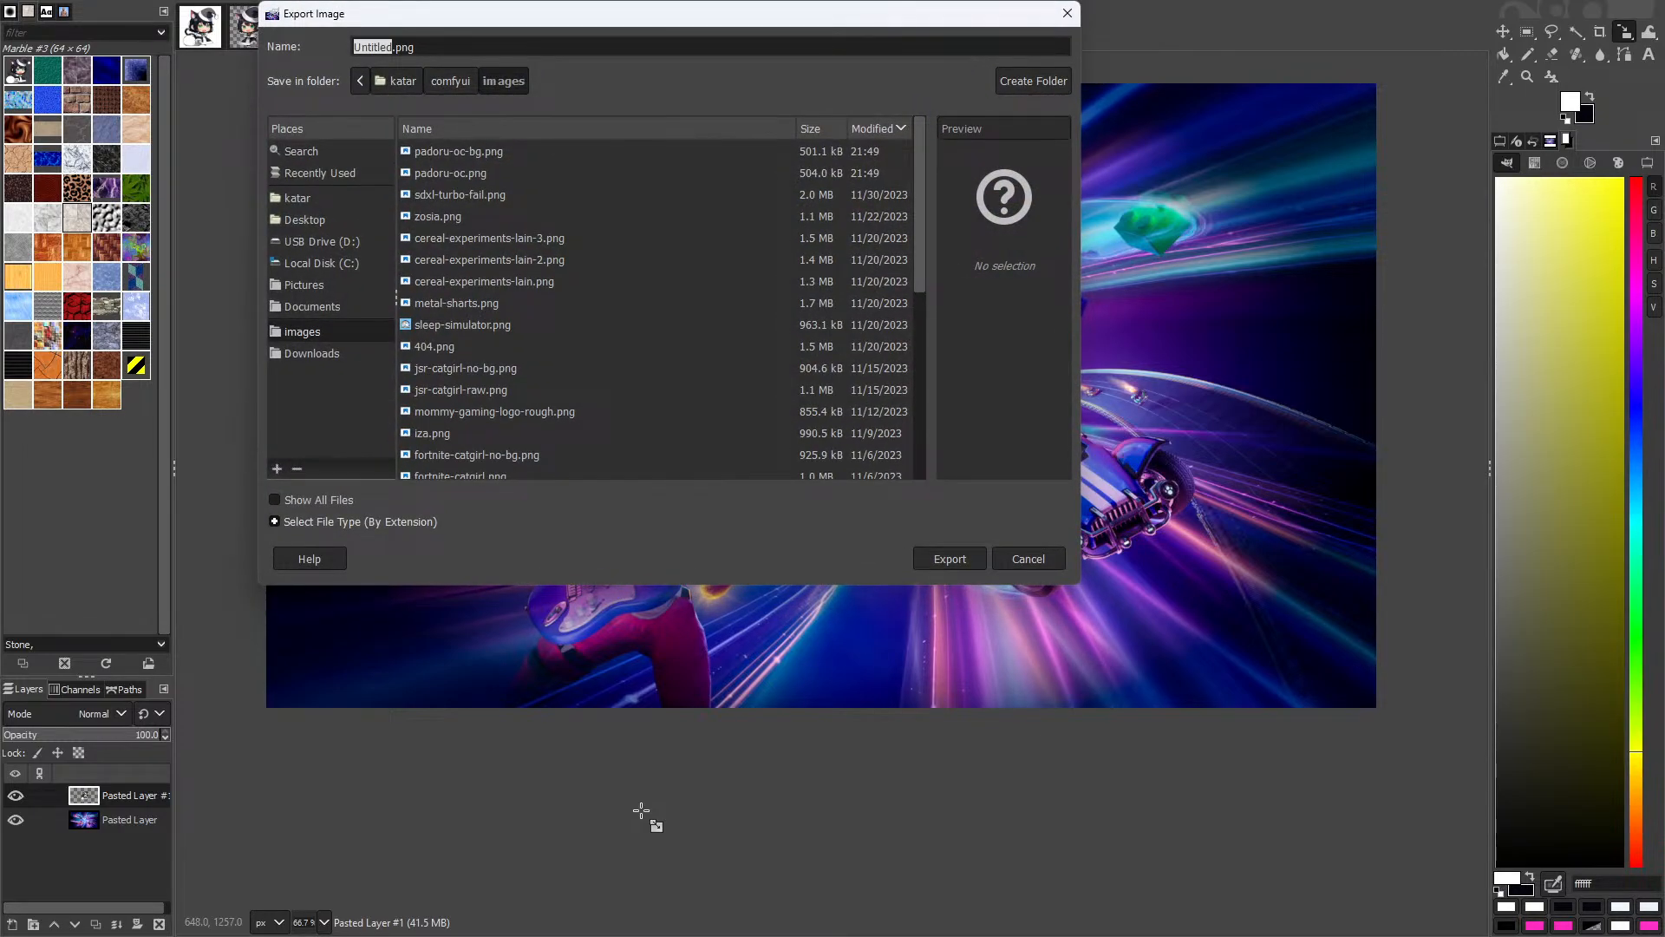
{"action": "type", "text": "padoru-"}
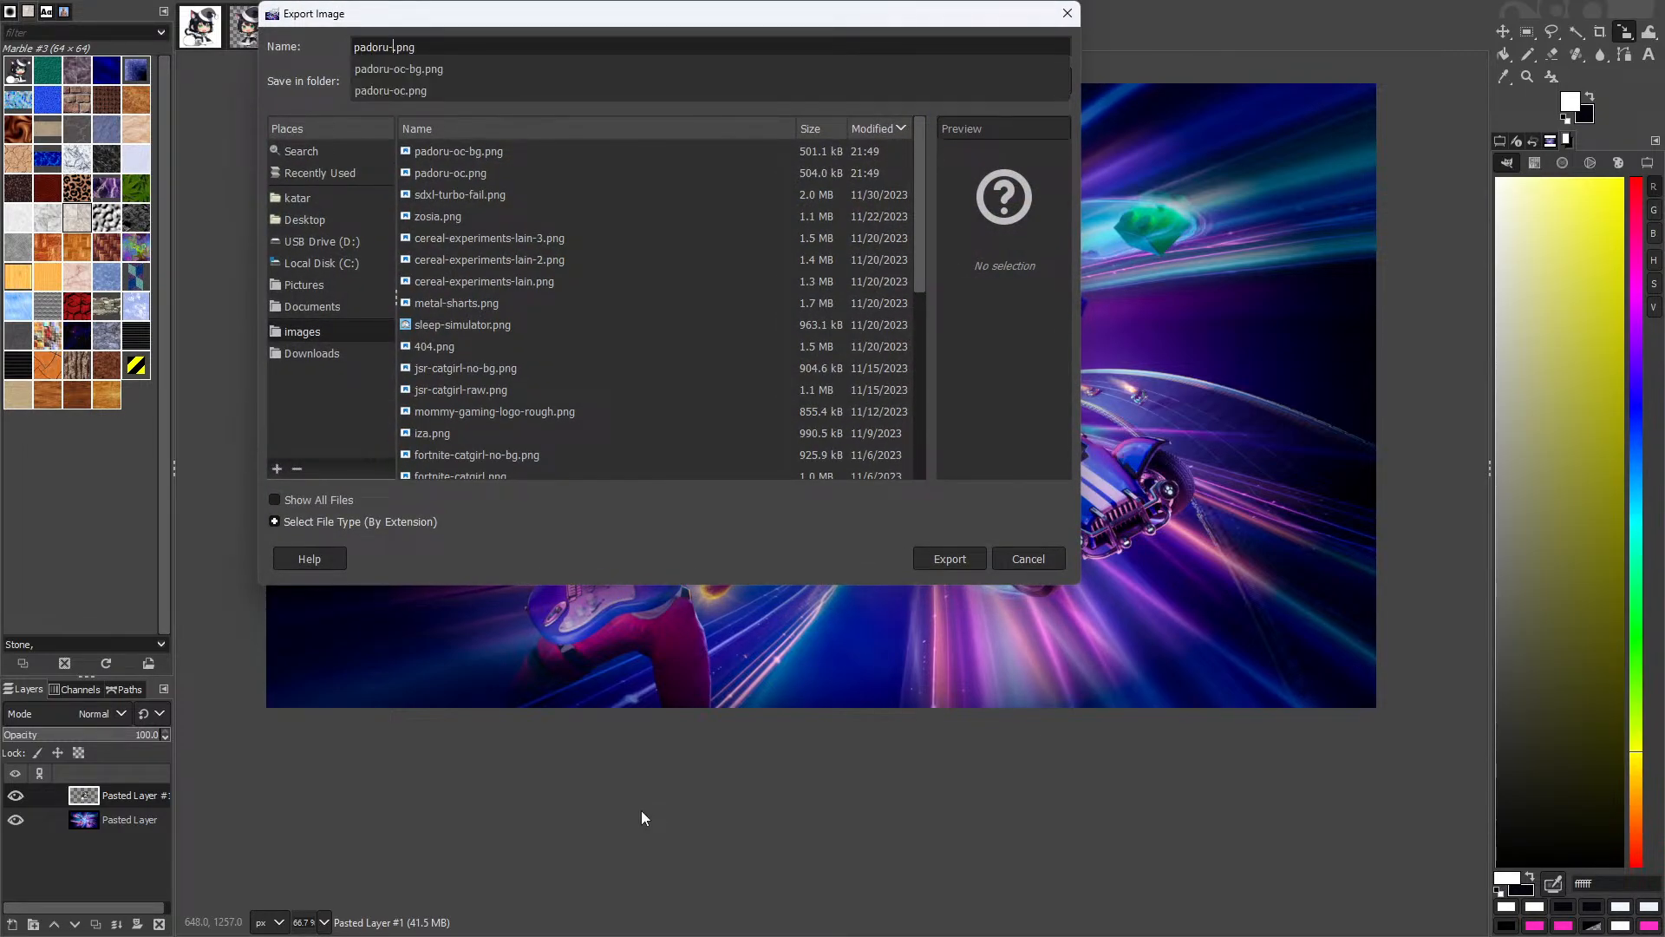
{"action": "type", "text": "bg"}
{"action": "key", "text": "BackSpace"}
{"action": "key", "text": "BackSpace"}
{"action": "type", "text": "fortnite-"}
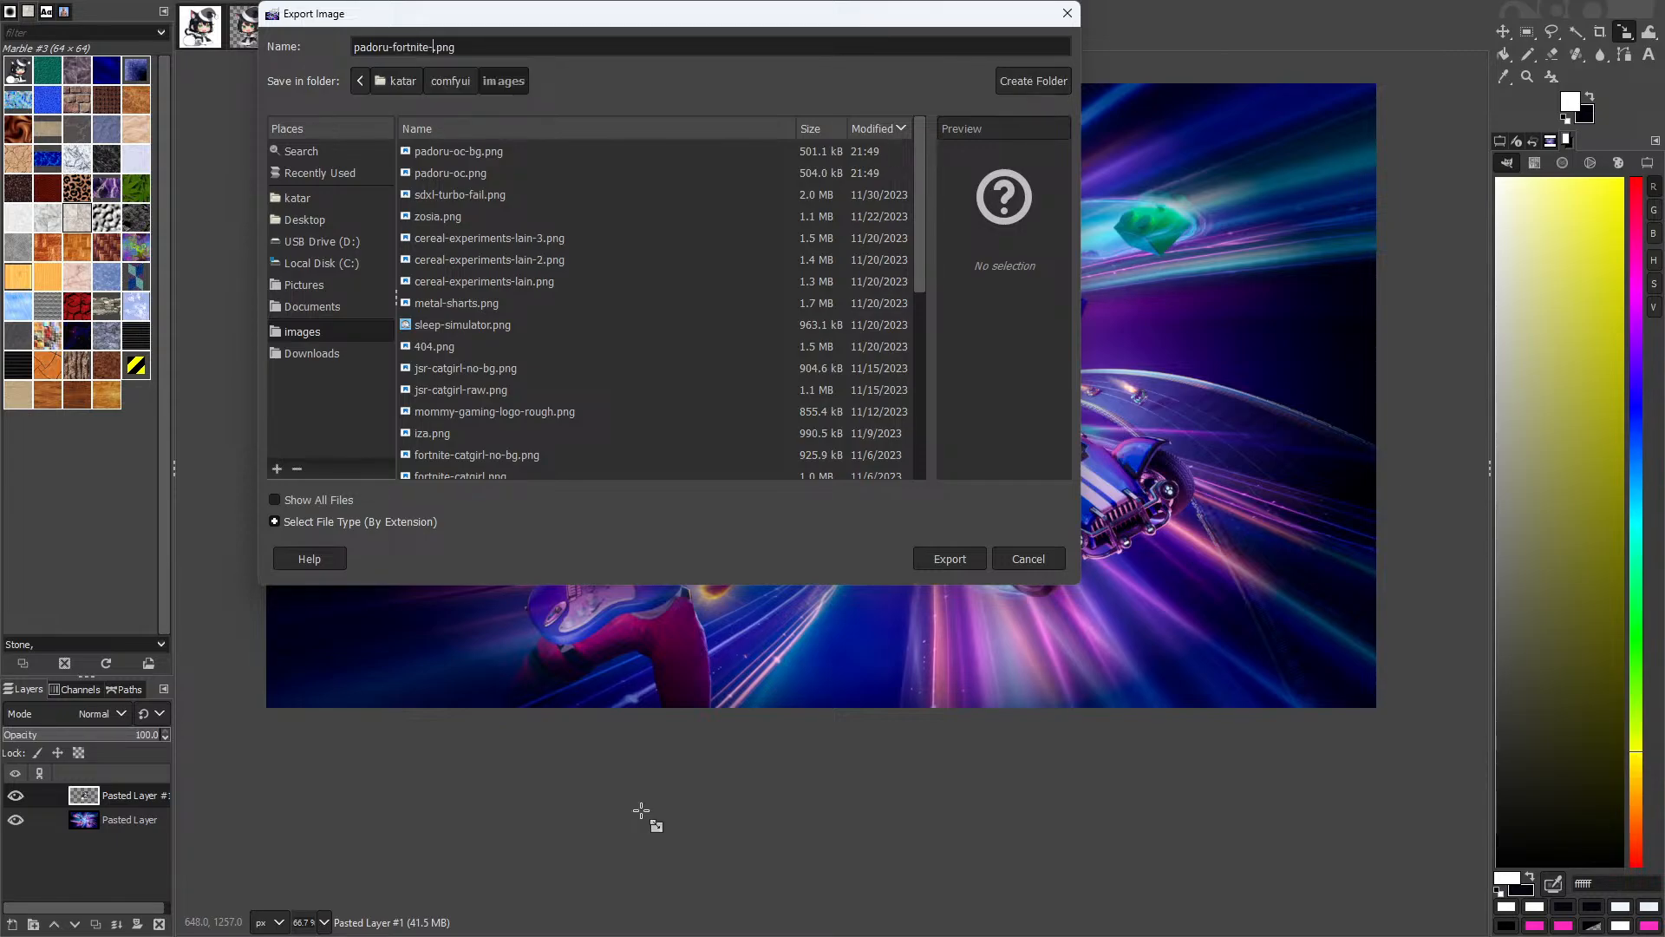
{"action": "type", "text": "chapter-5"}
{"action": "left_click", "coordinate": [304, 284]}
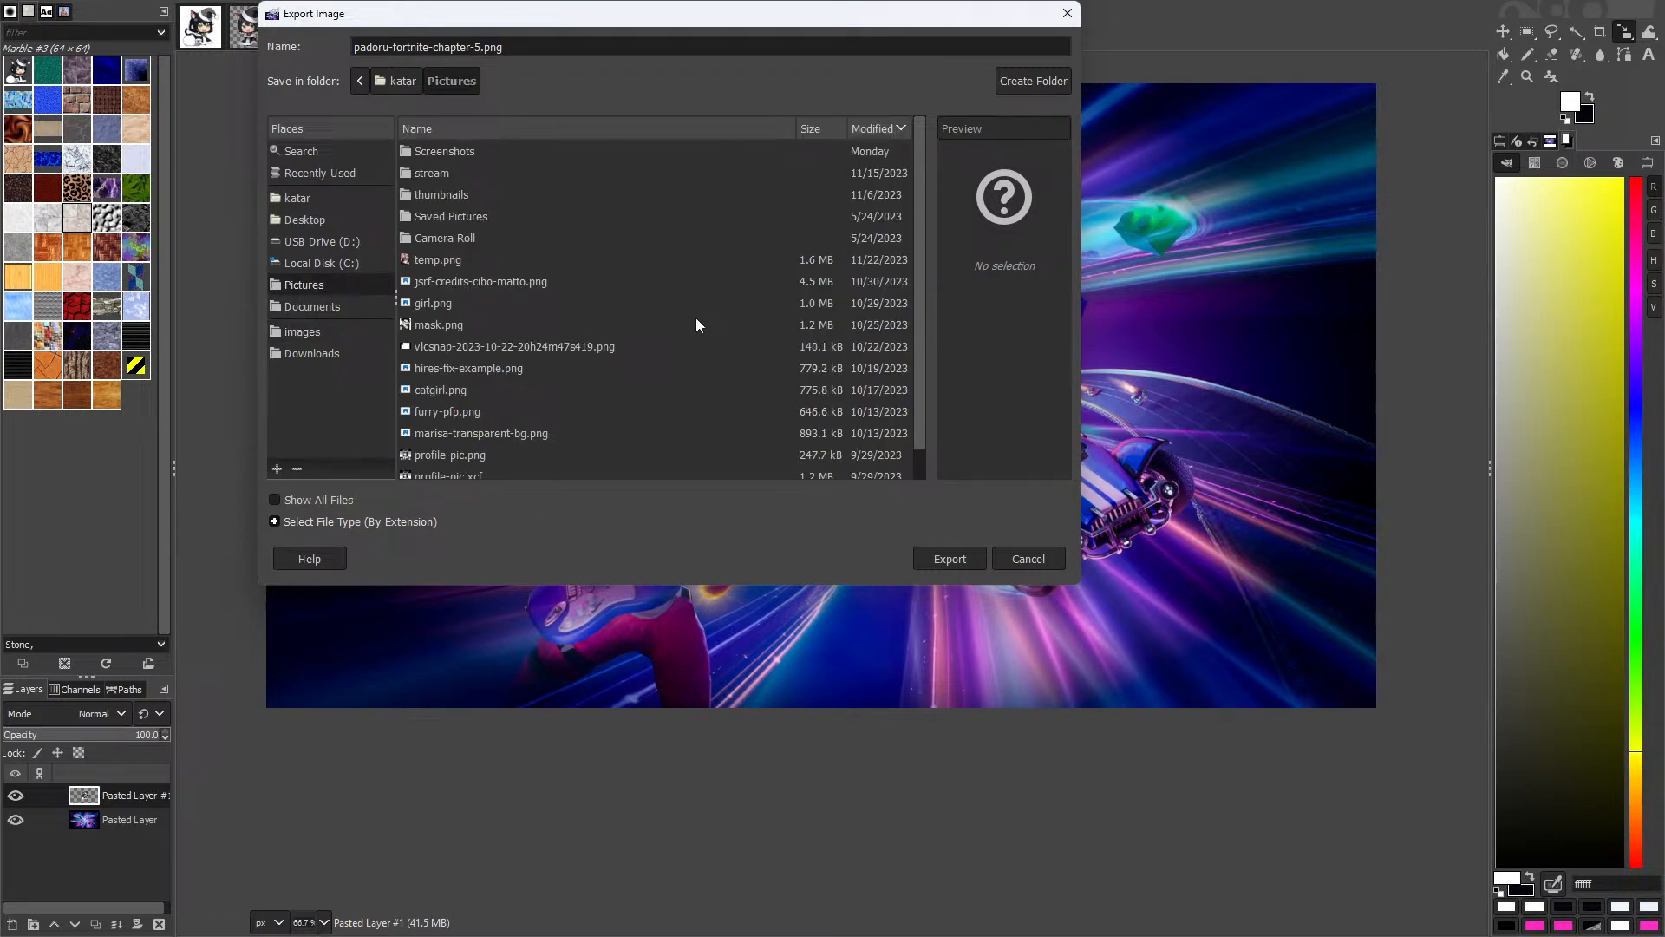
{"action": "double_click", "coordinate": [466, 179]}
{"action": "left_click", "coordinate": [947, 560]}
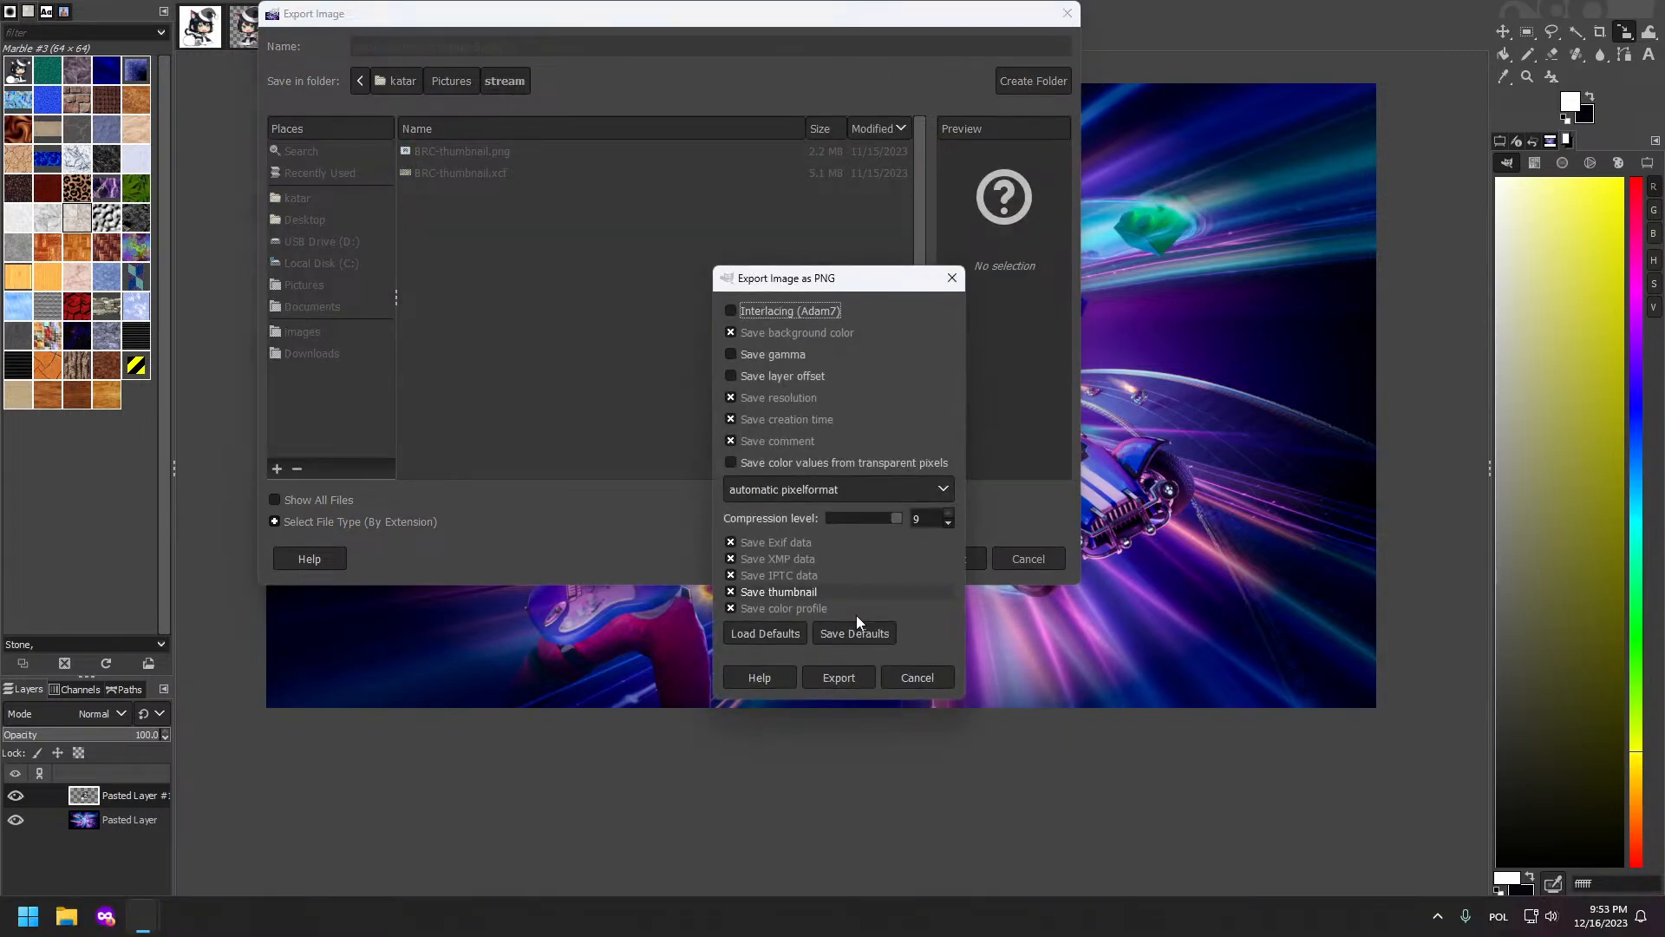
{"action": "left_click", "coordinate": [838, 677]}
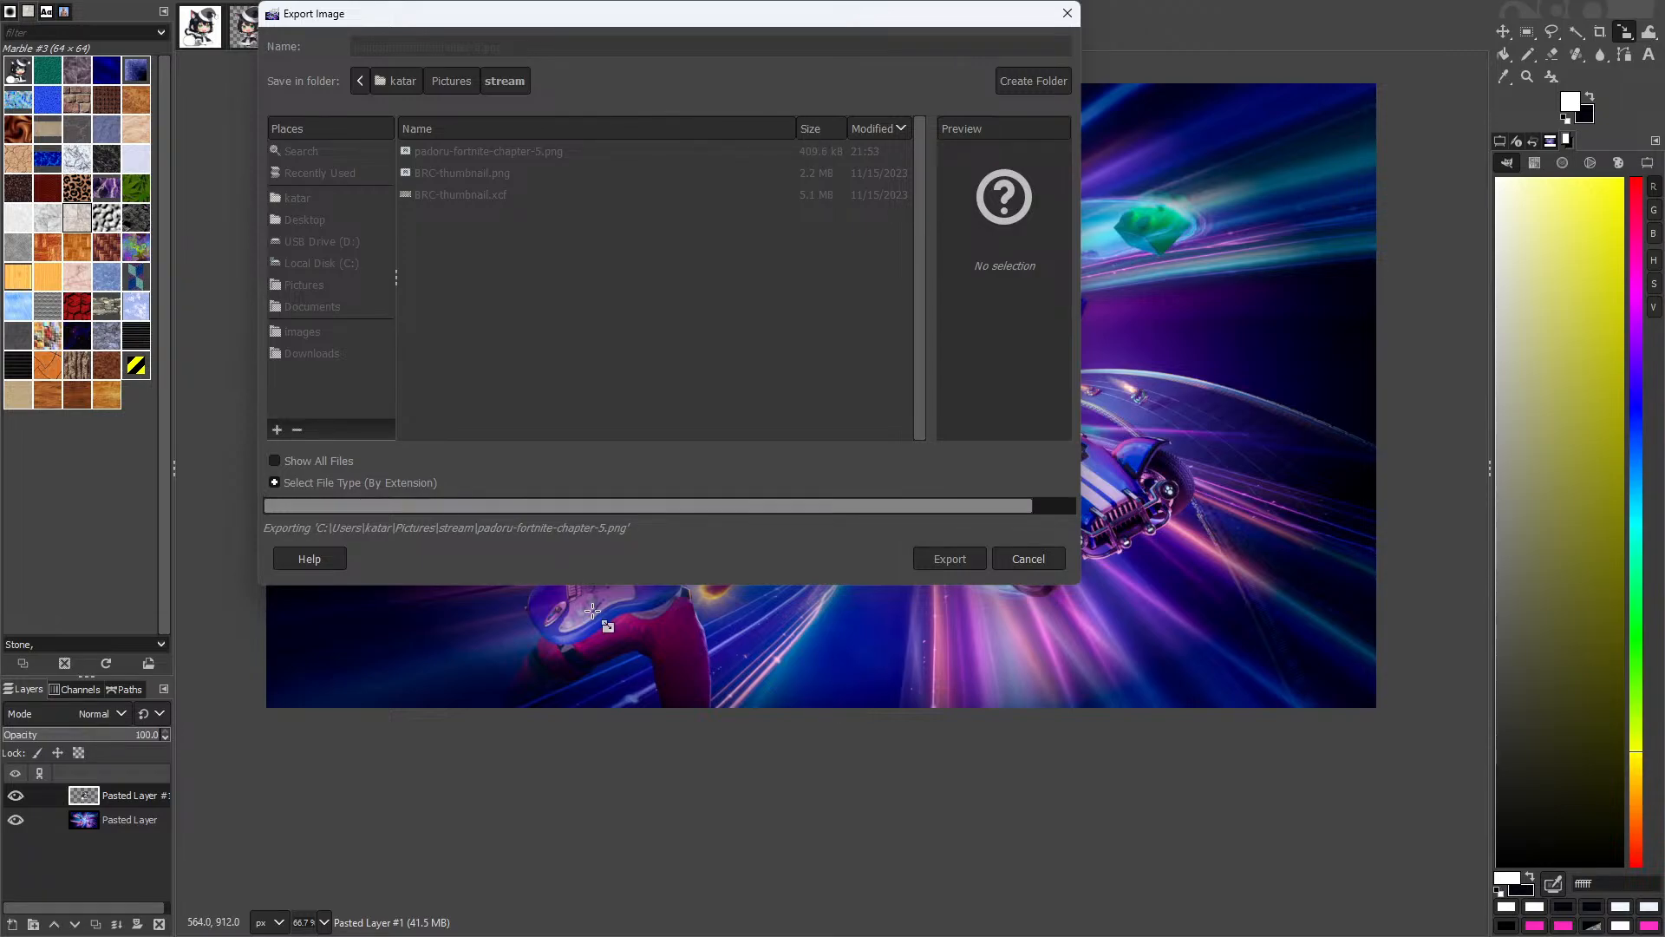
{"action": "key", "text": "ctrl+shift+e"}
{"action": "left_click", "coordinate": [546, 47]}
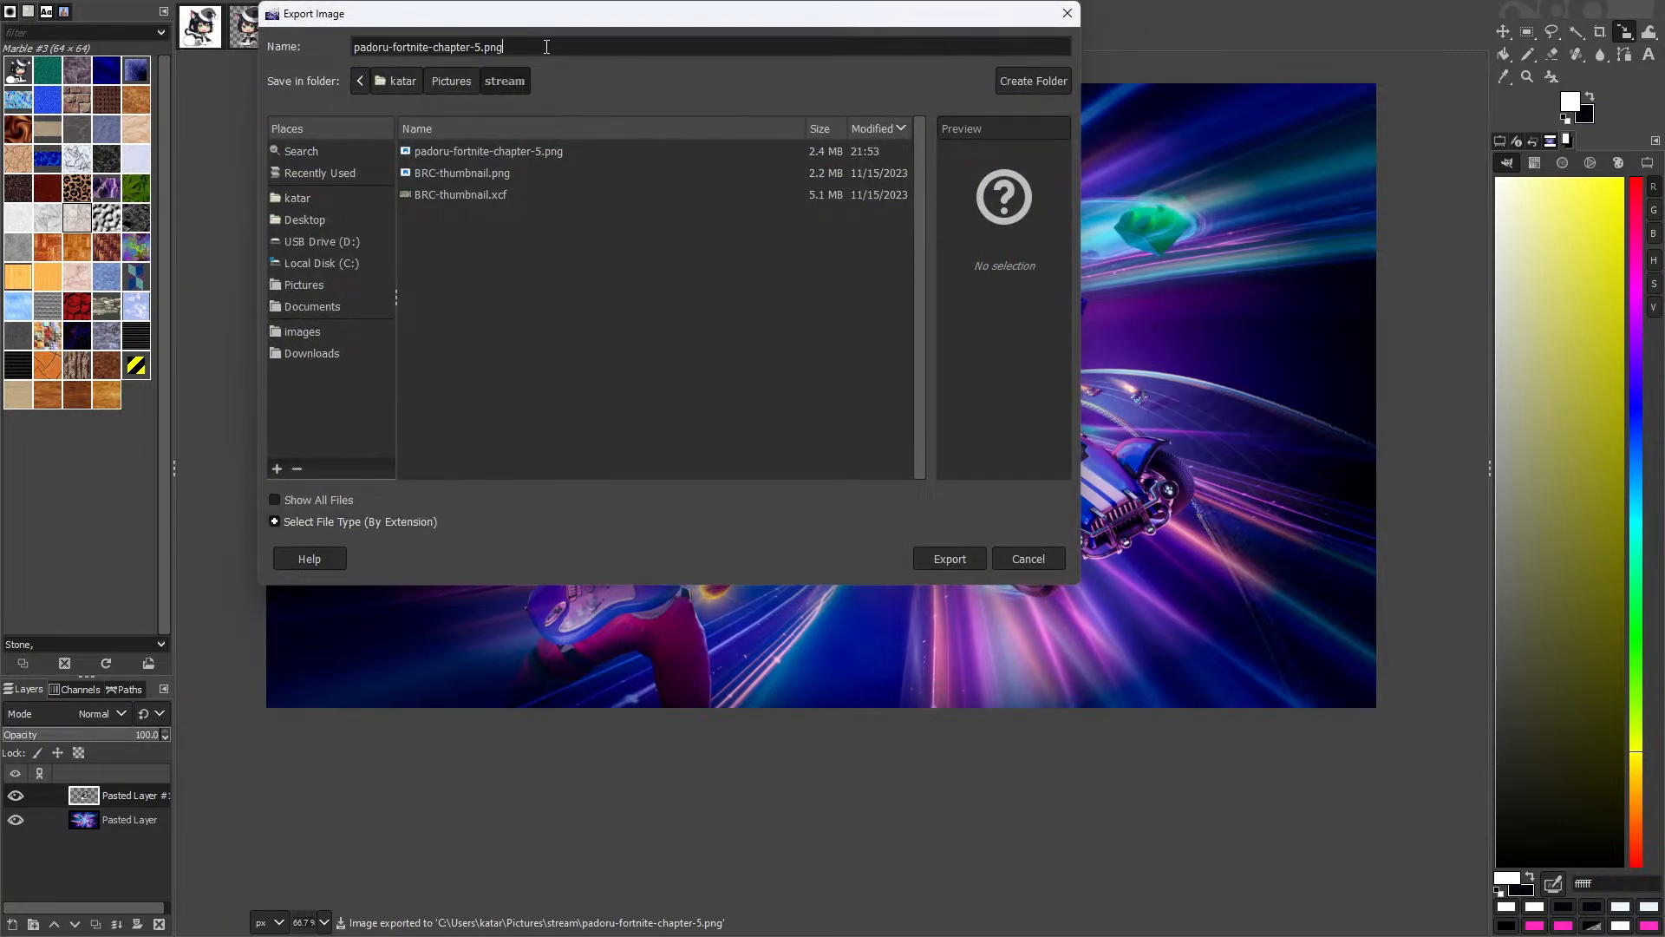
Step: Change the extension to .jpeg and set the JPEG quality to 98
{"action": "type", "text": "jpeg"}
{"action": "key", "text": "Return"}
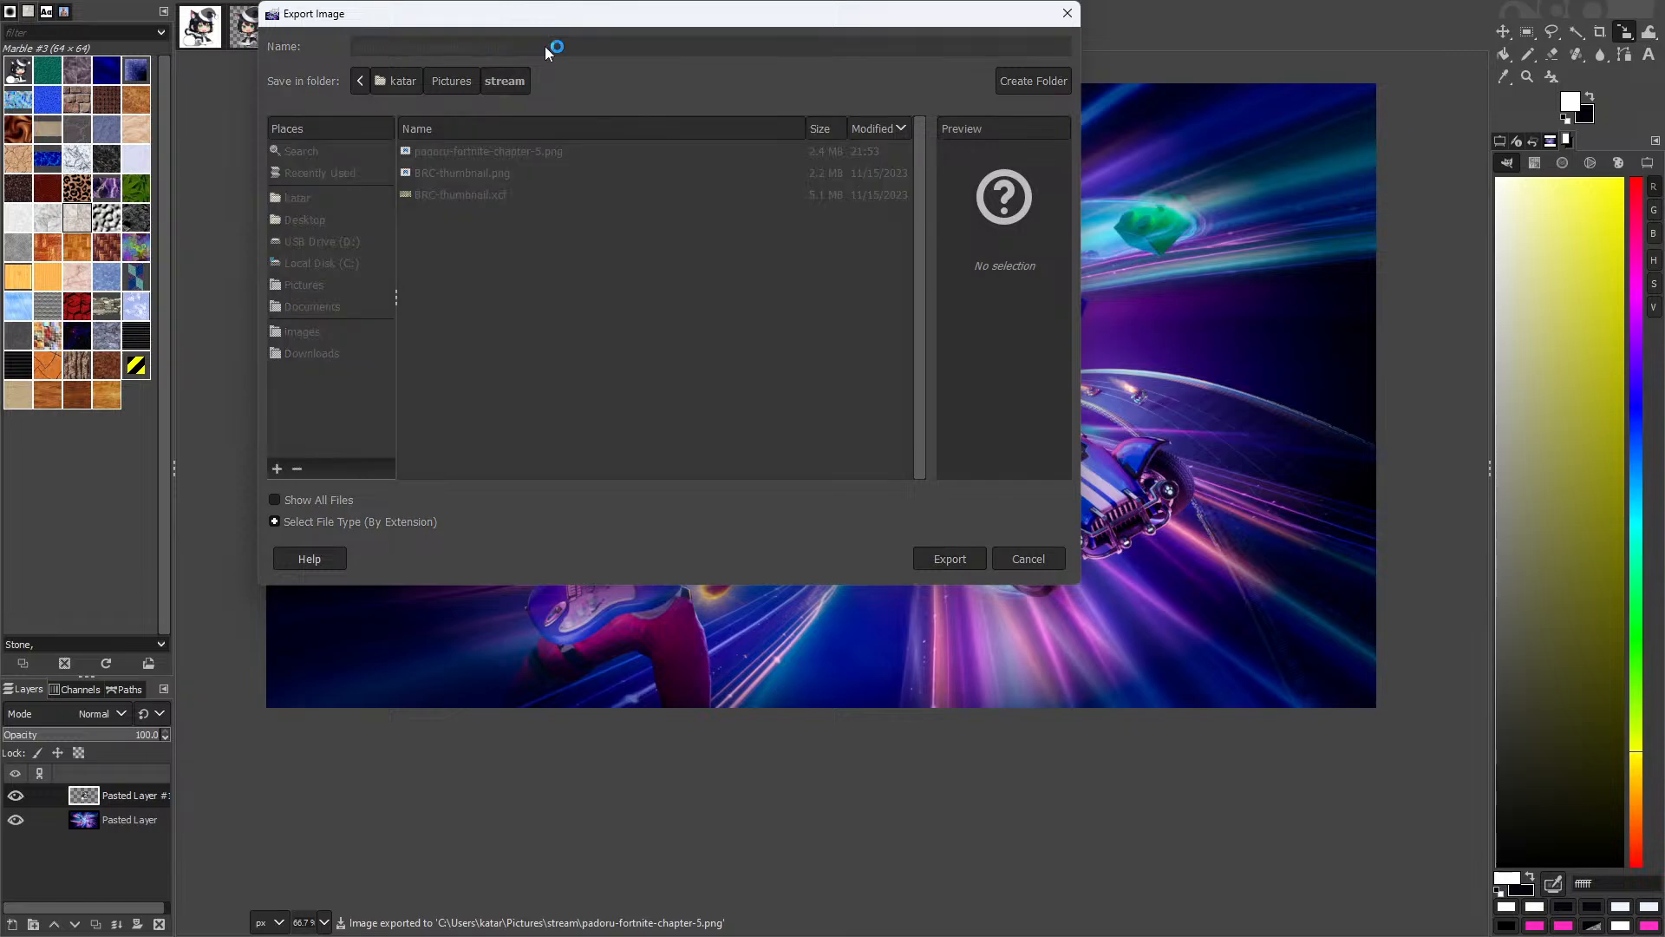
{"action": "left_click", "coordinate": [776, 381]}
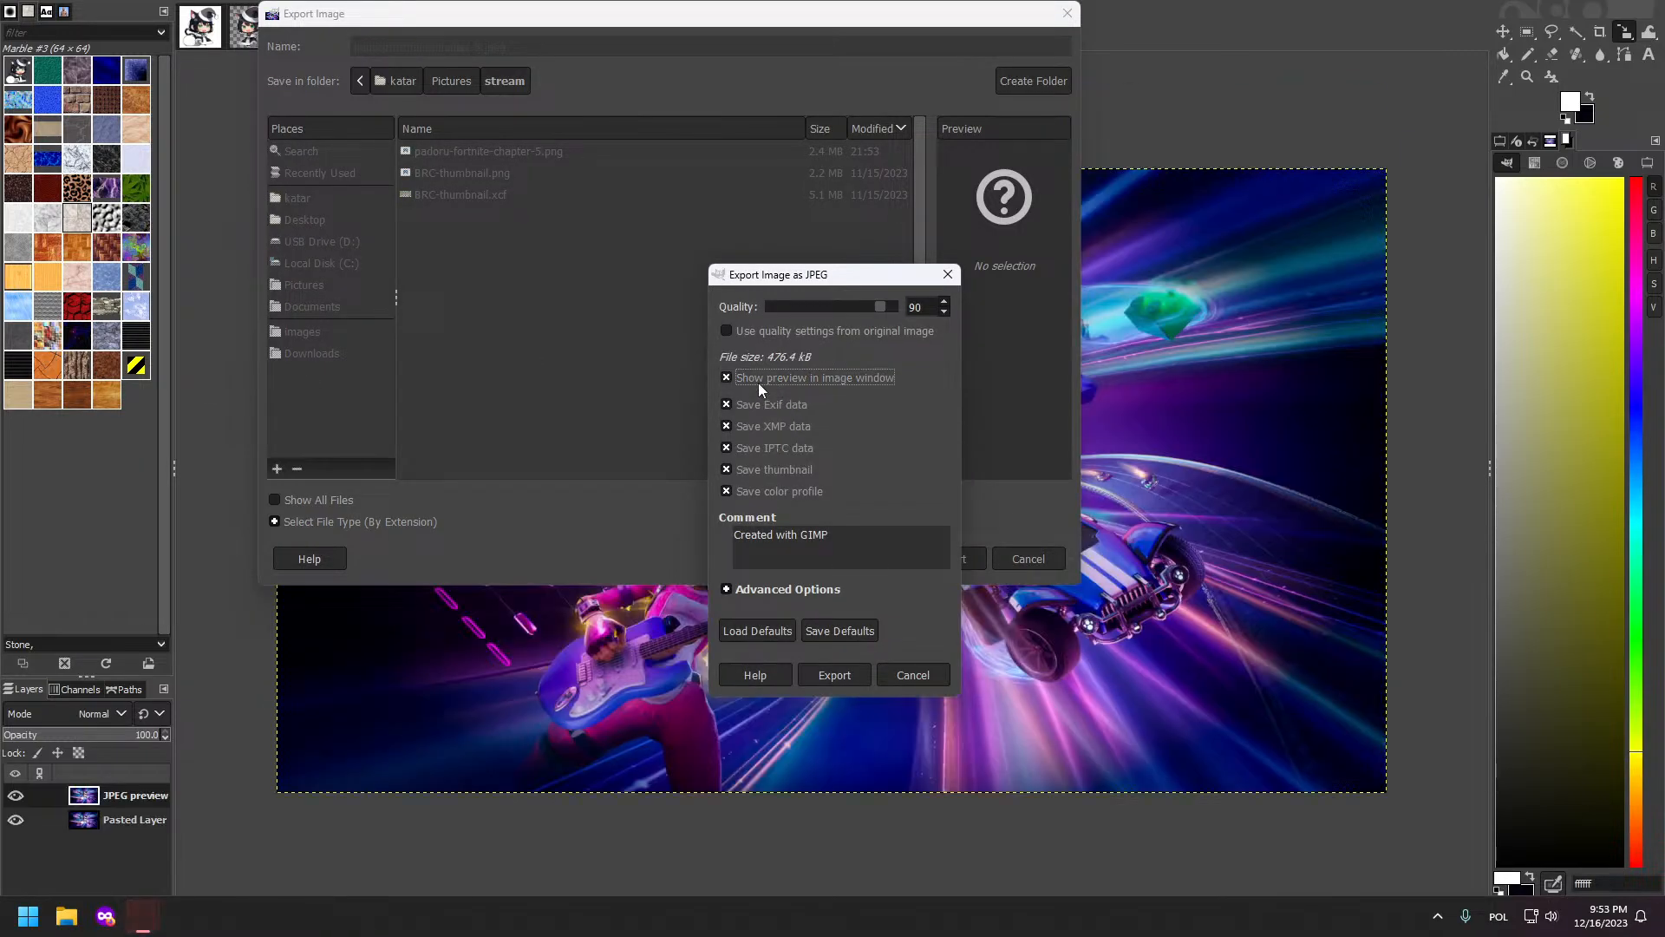
{"action": "left_click", "coordinate": [945, 303]}
{"action": "left_click", "coordinate": [945, 302]}
{"action": "left_click", "coordinate": [946, 302]}
{"action": "left_click", "coordinate": [945, 303]}
{"action": "left_click", "coordinate": [945, 303]}
{"action": "left_click", "coordinate": [946, 303]}
{"action": "left_click", "coordinate": [945, 302]}
{"action": "left_click", "coordinate": [945, 303]}
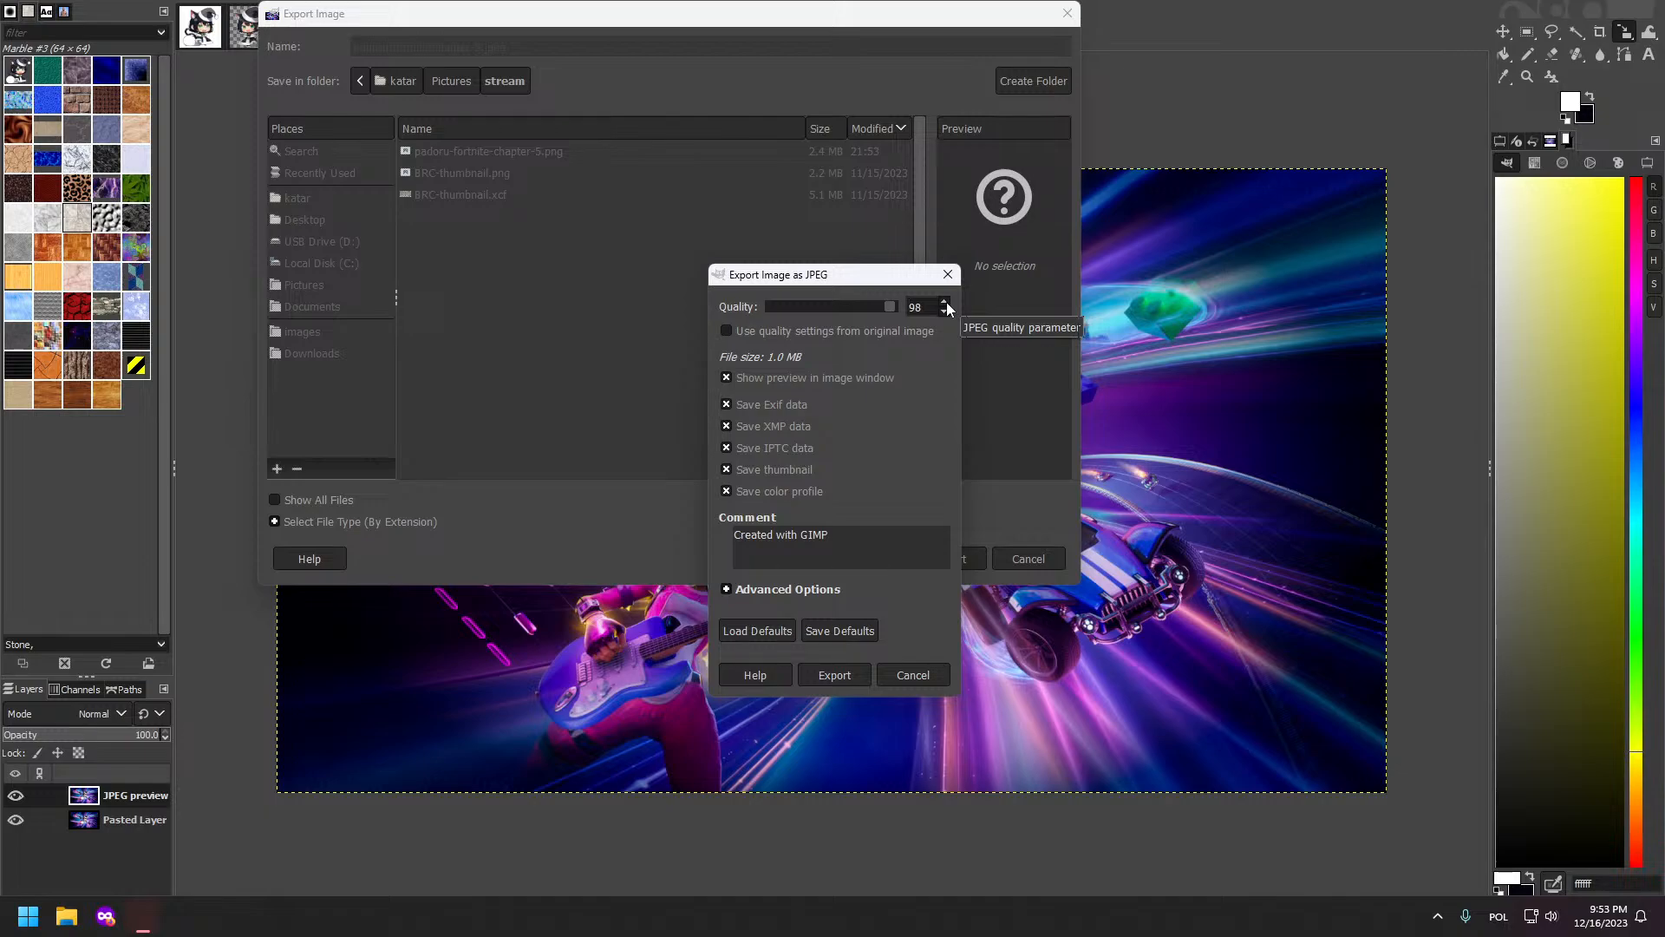
{"action": "left_click", "coordinate": [945, 302]}
{"action": "left_click", "coordinate": [944, 311]}
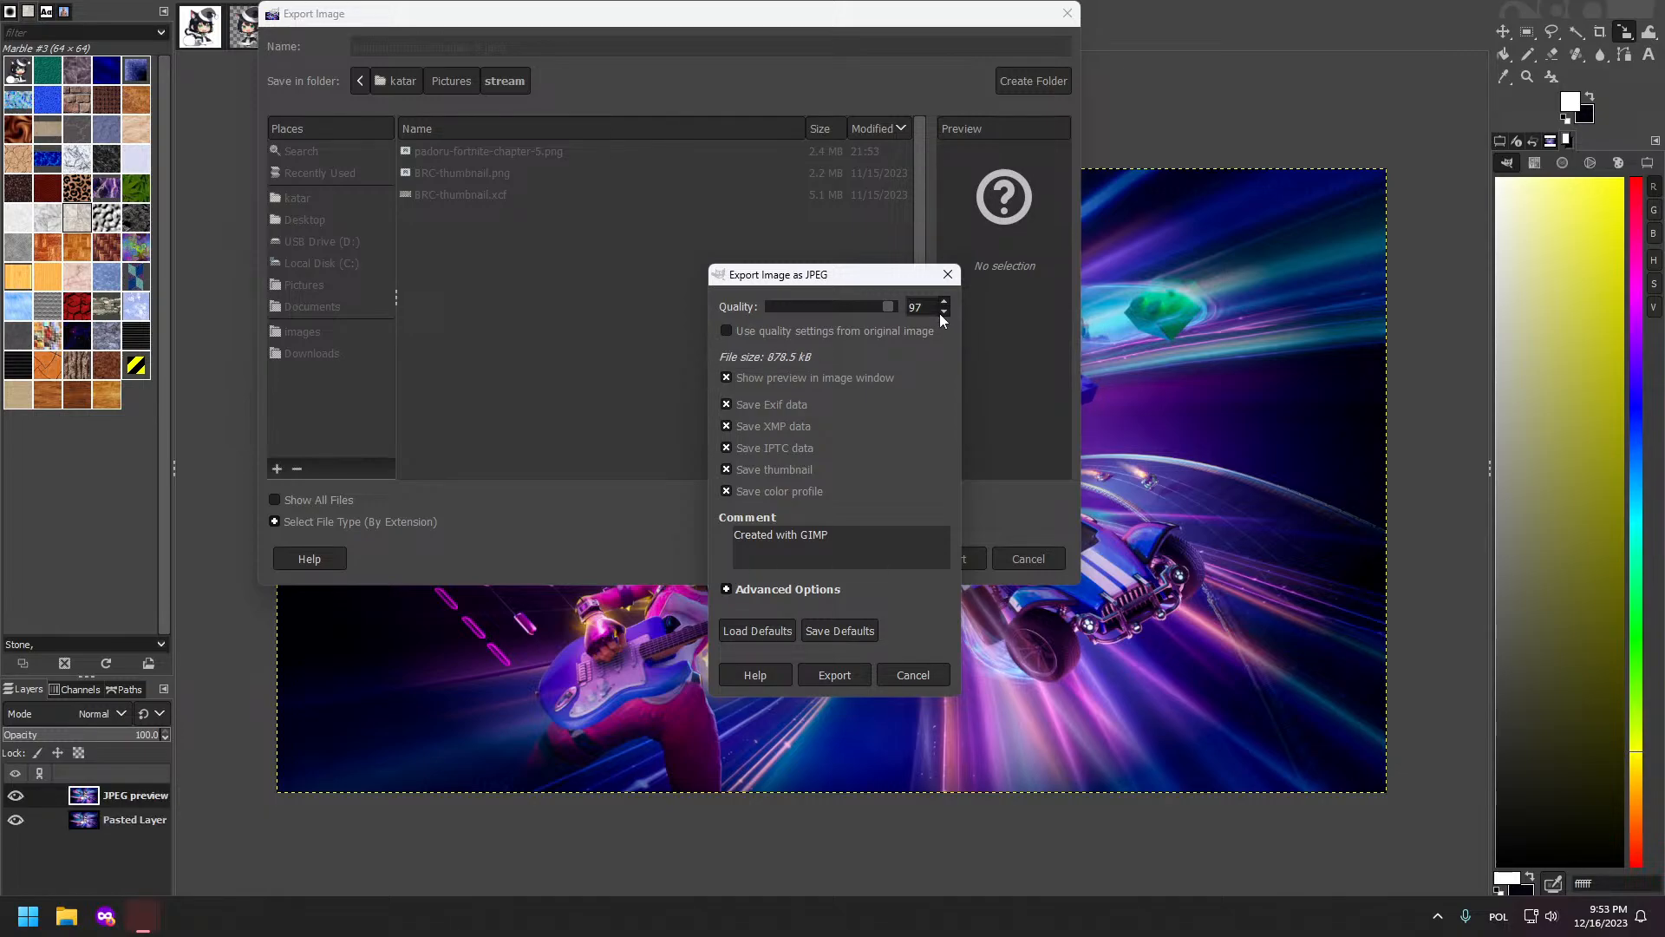
{"action": "left_click", "coordinate": [944, 302]}
Step: Turn off color profile, thumbnail, IPTC, XMP and Exif, and delete the 'Created with GIMP' comment
{"action": "left_click", "coordinate": [727, 491]}
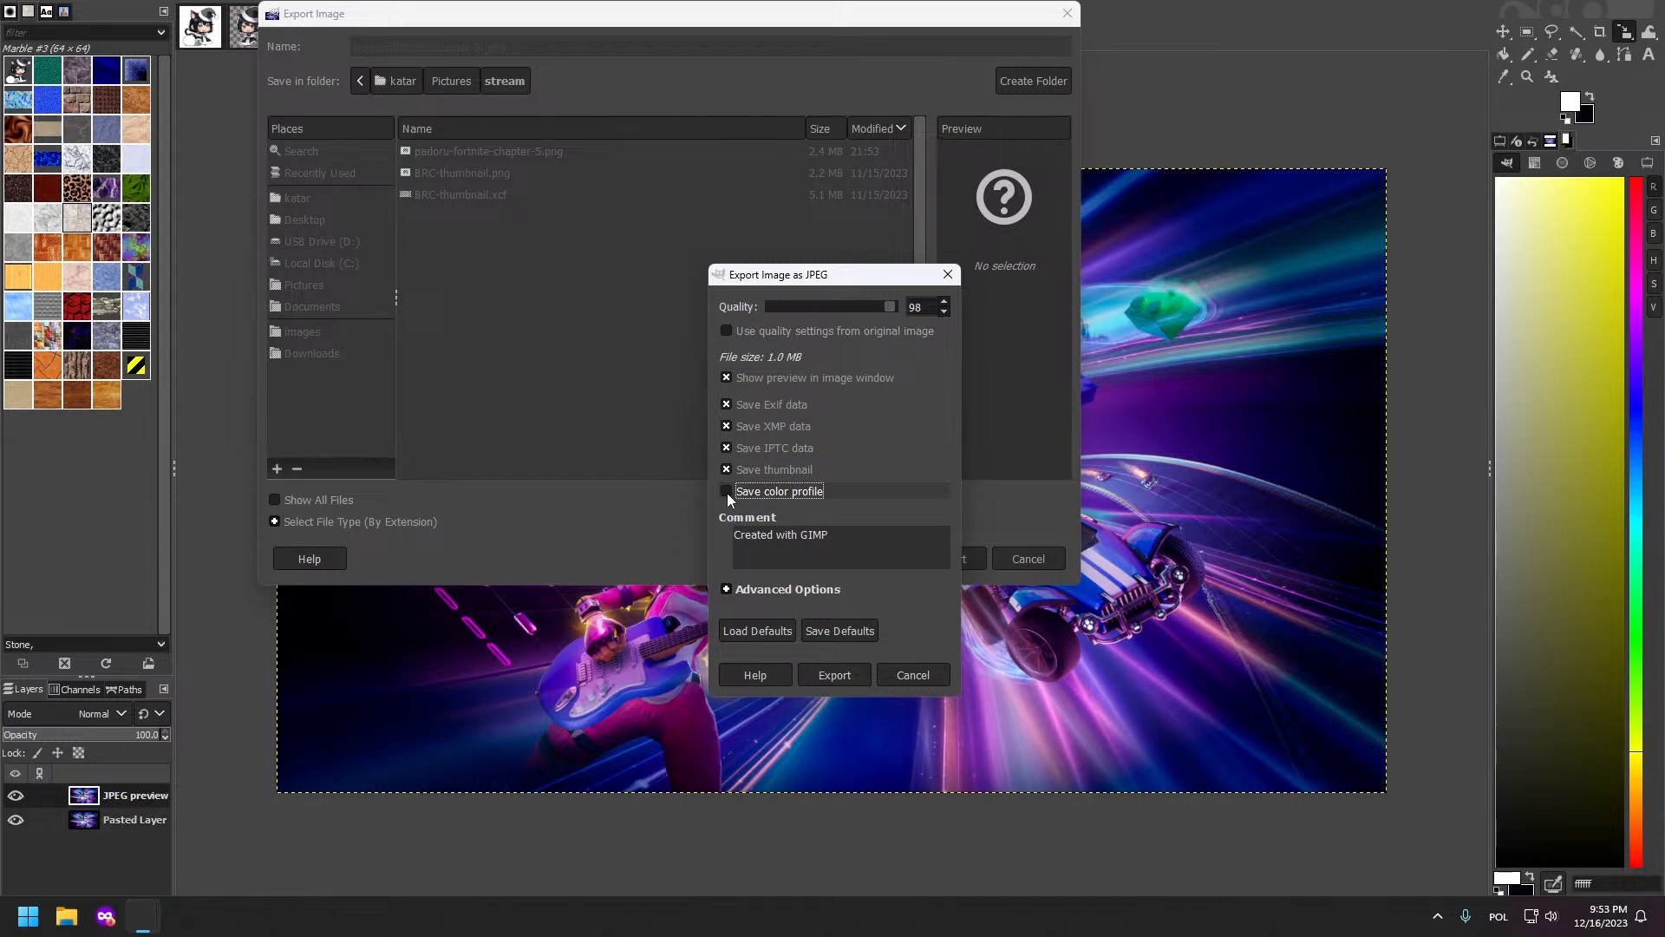
{"action": "left_click", "coordinate": [727, 471]}
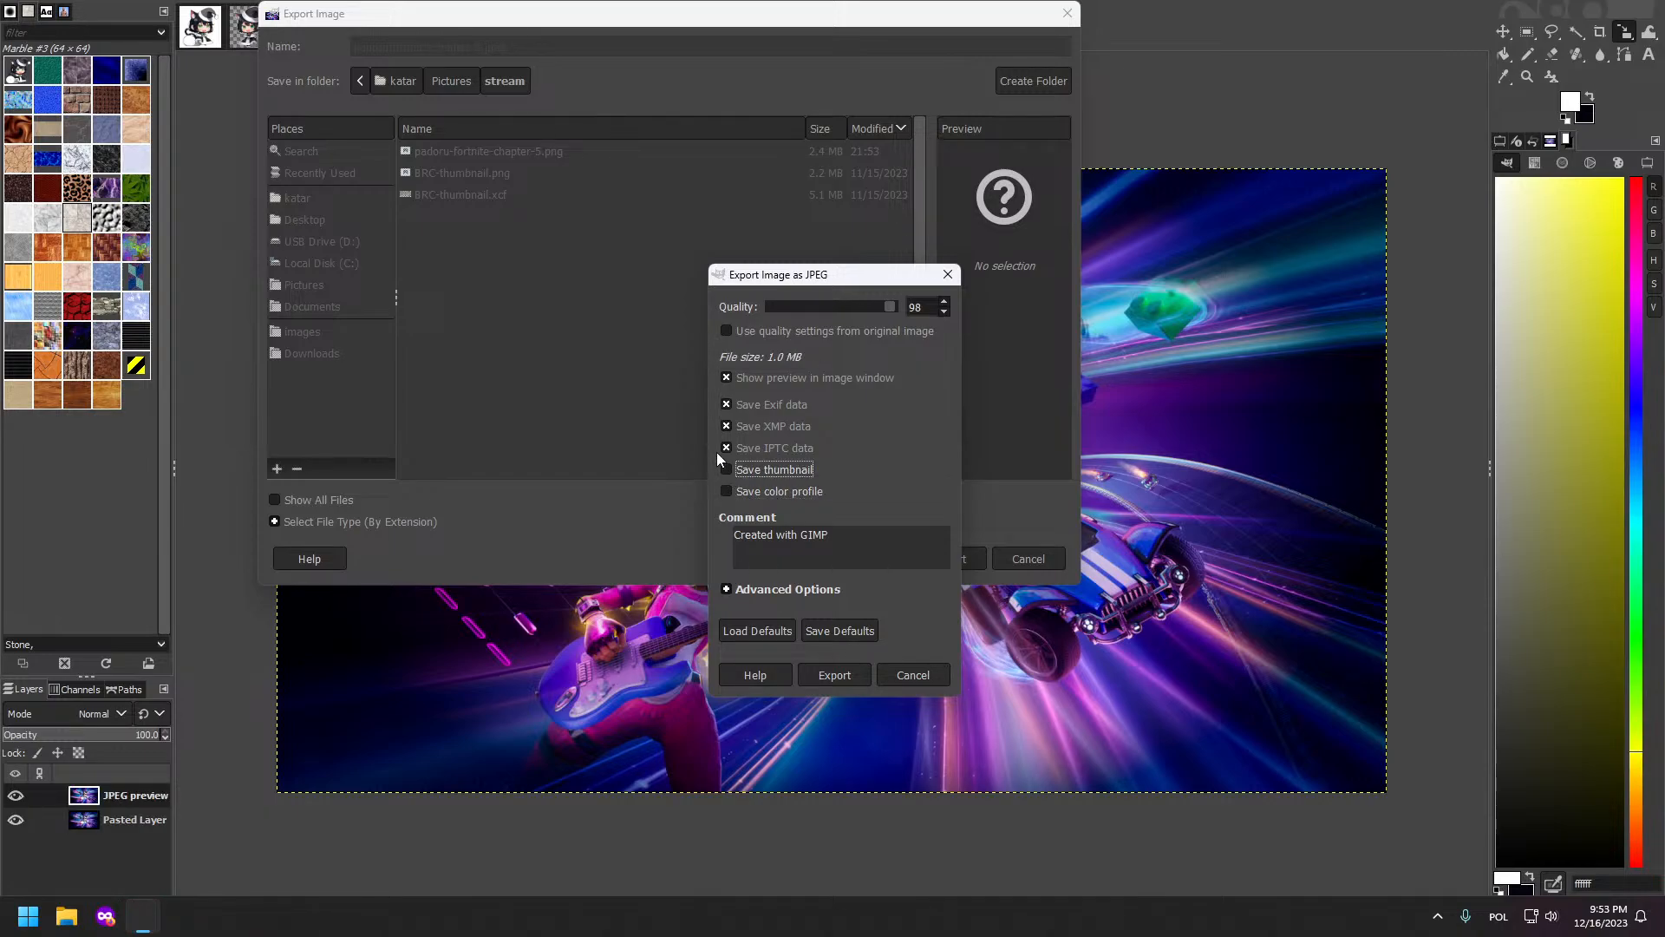
{"action": "left_click", "coordinate": [725, 448]}
{"action": "left_click", "coordinate": [723, 429]}
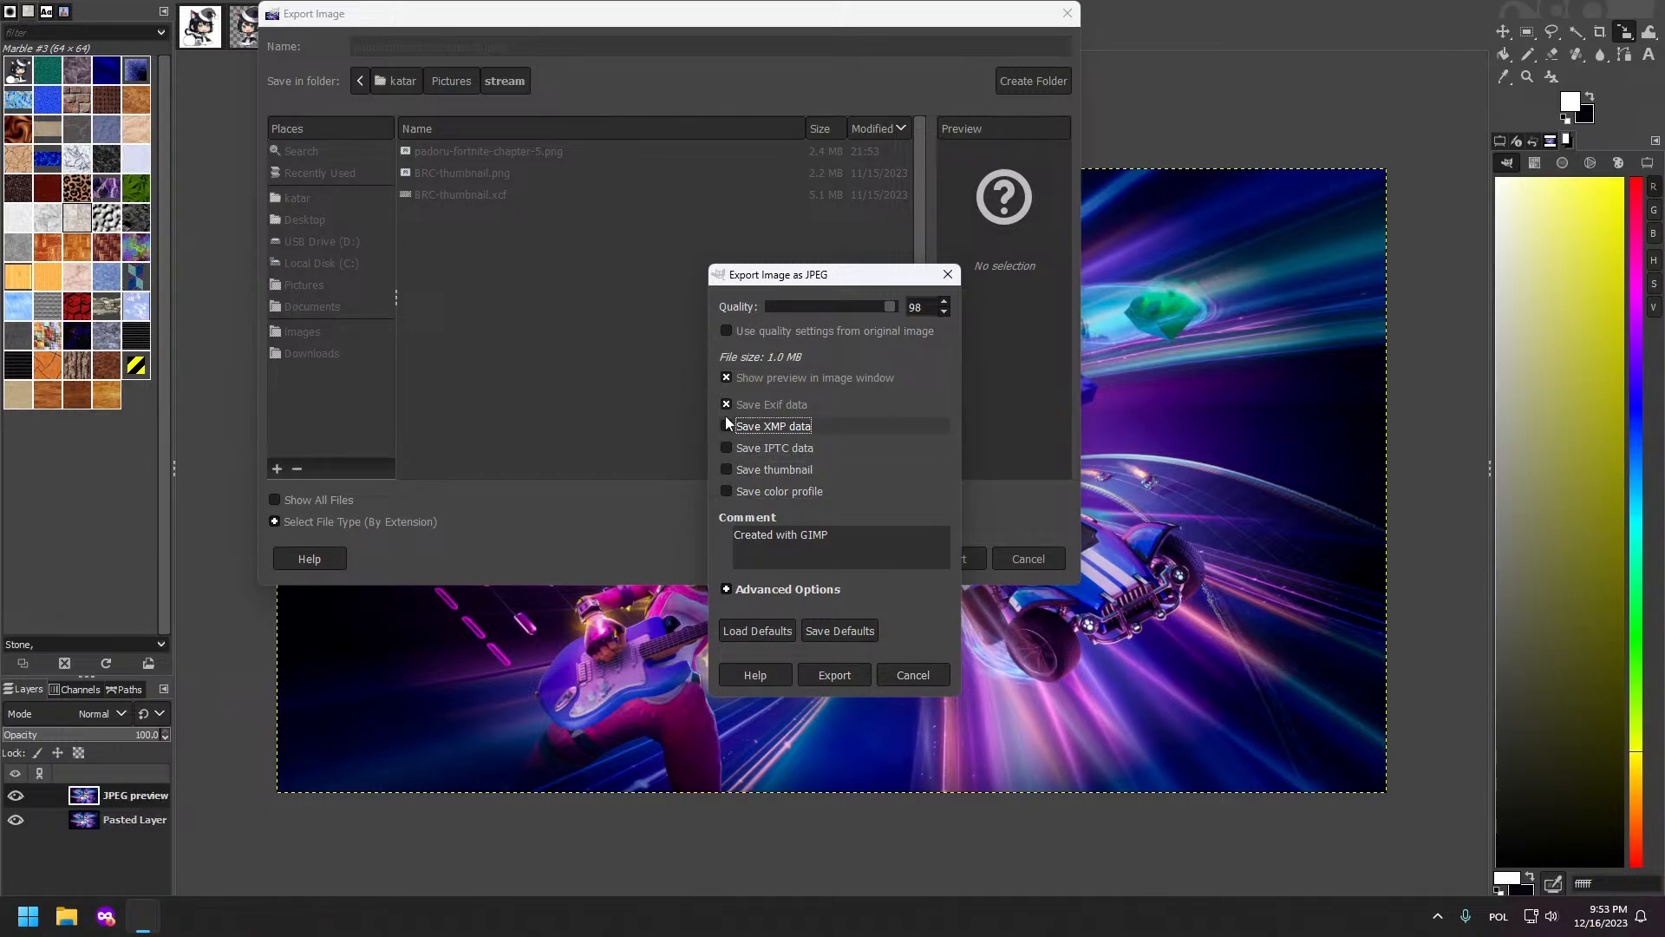
{"action": "left_click", "coordinate": [728, 409]}
{"action": "left_click", "coordinate": [727, 589]}
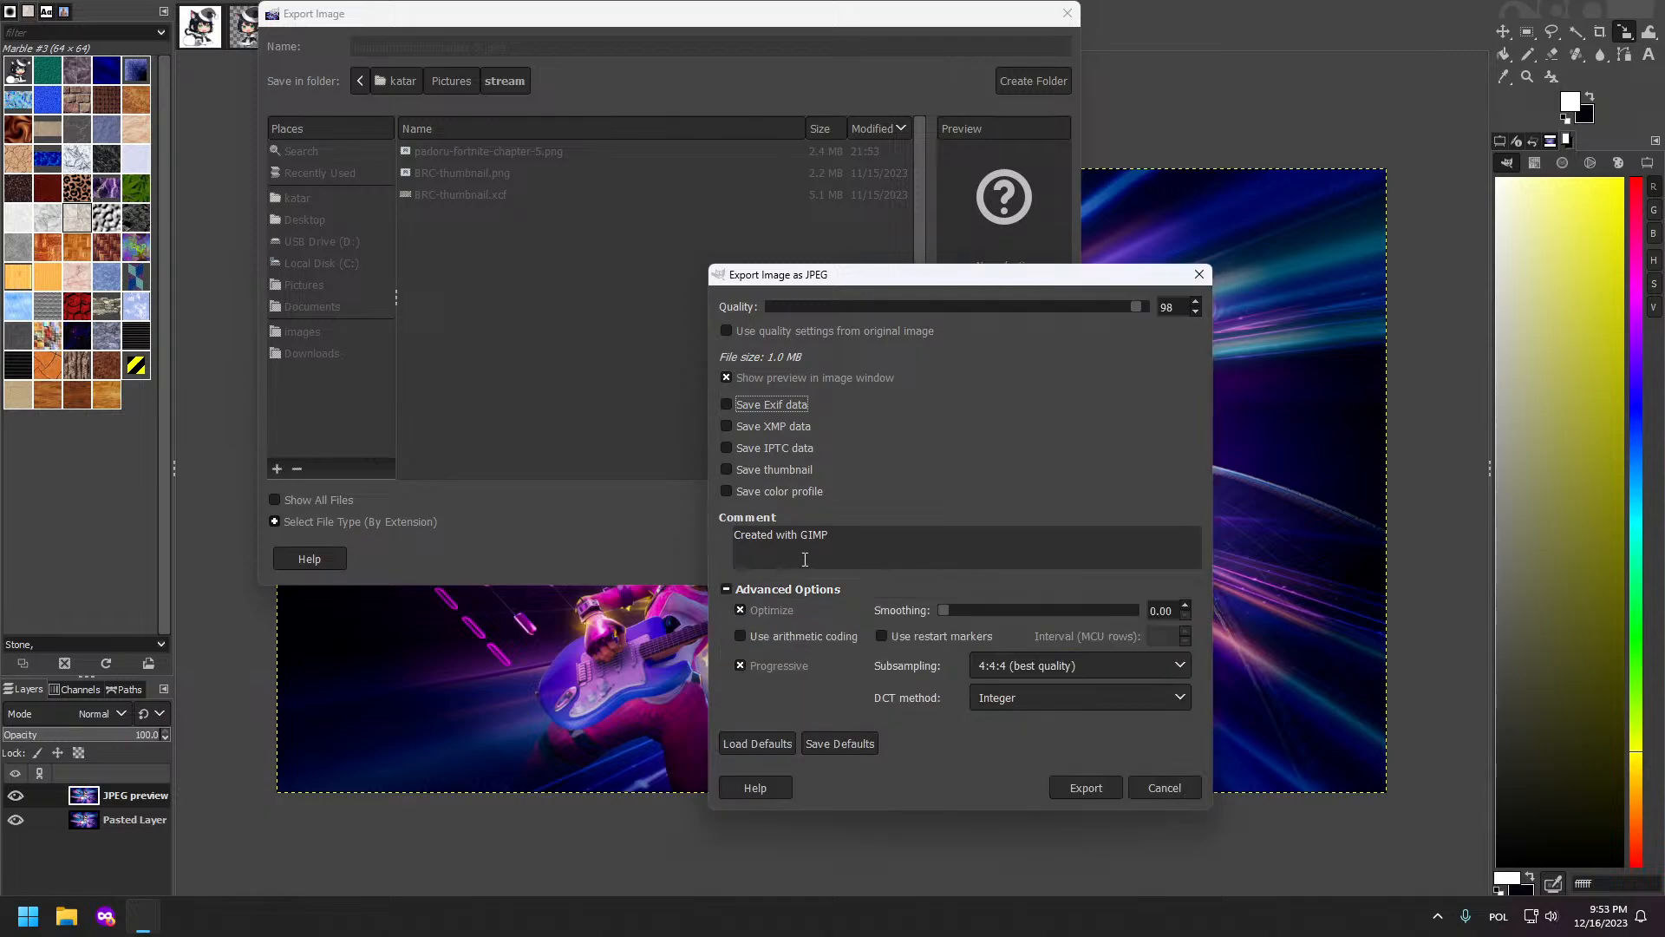
{"action": "left_click_drag", "start_coordinate": [734, 535], "coordinate": [825, 553]}
{"action": "key", "text": "BackSpace"}
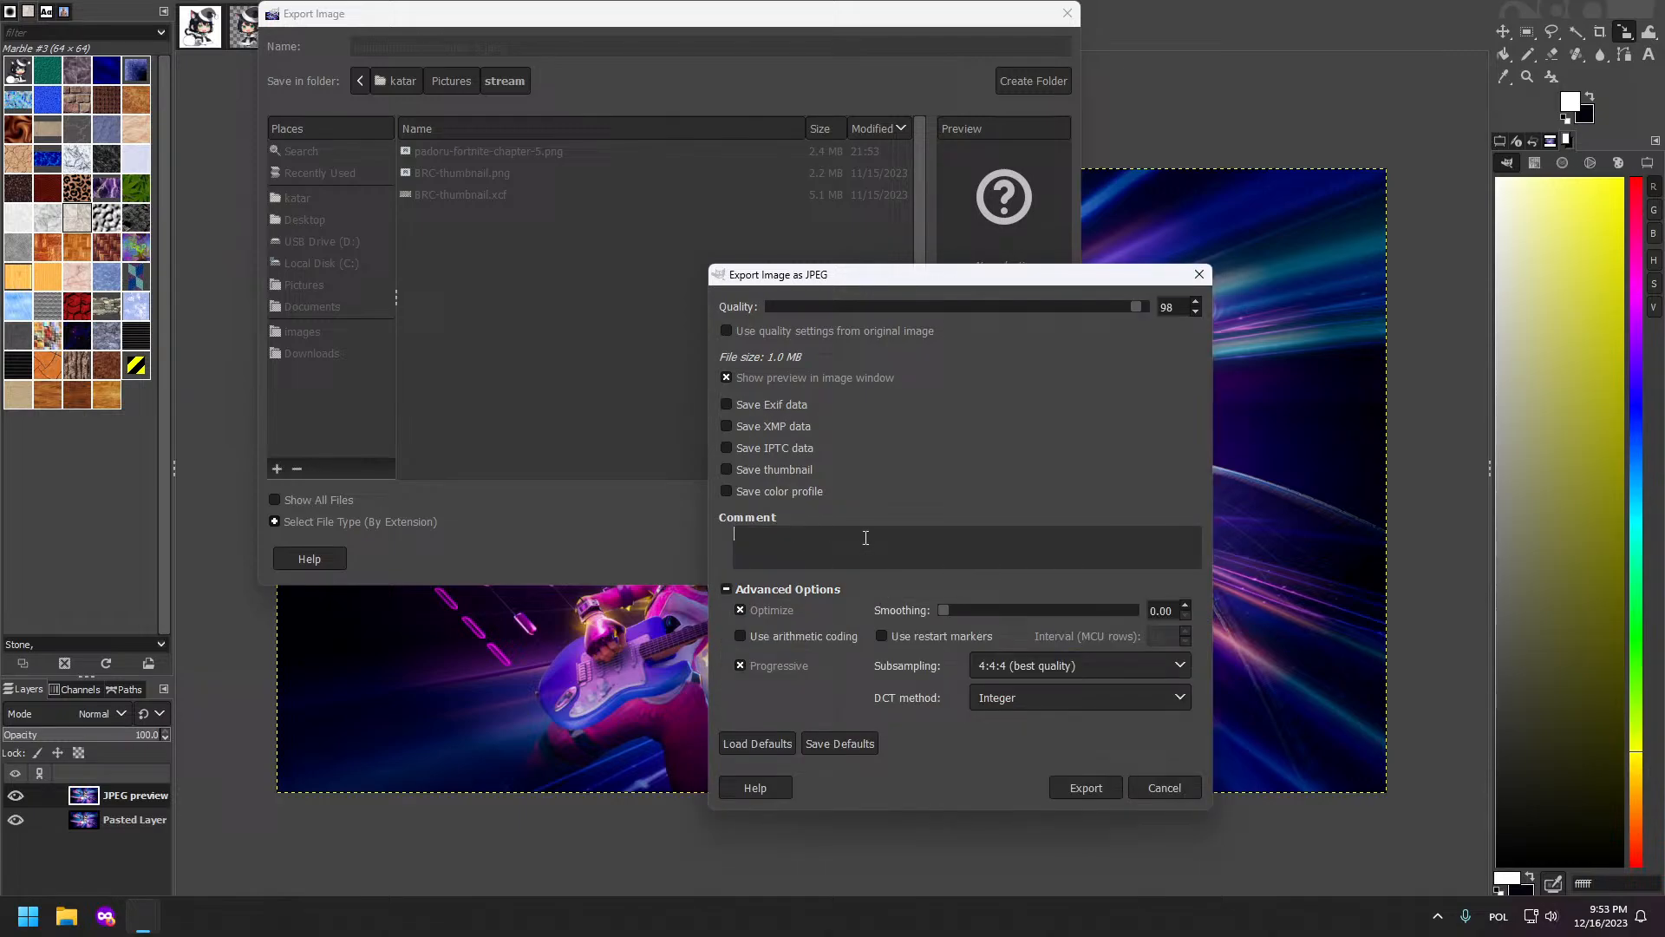
Step: Keep quality at 98 and return smoothing to zero after adjusting it
{"action": "left_click", "coordinate": [1196, 303]}
{"action": "left_click", "coordinate": [1196, 311]}
{"action": "left_click", "coordinate": [1195, 313]}
{"action": "left_click", "coordinate": [1196, 301]}
{"action": "left_click", "coordinate": [1185, 605]}
{"action": "left_click", "coordinate": [1185, 606]}
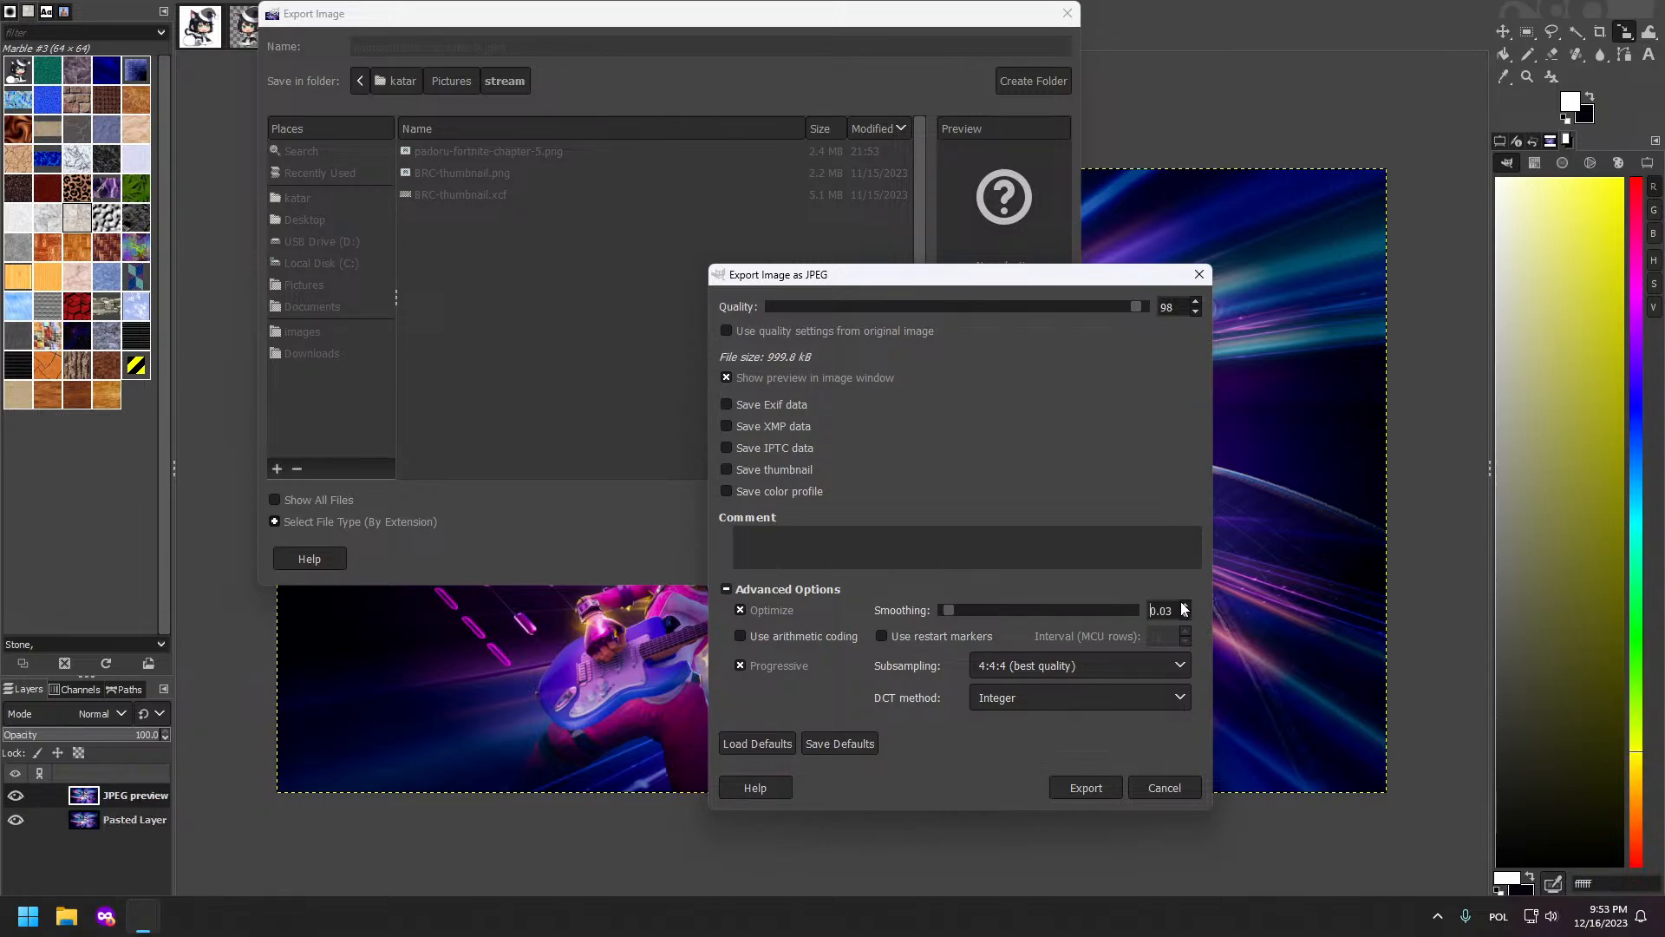
{"action": "left_click", "coordinate": [1185, 616]}
{"action": "left_click", "coordinate": [1185, 617]}
{"action": "left_click", "coordinate": [1185, 605]}
{"action": "left_click", "coordinate": [1185, 617]}
{"action": "left_click", "coordinate": [1185, 616]}
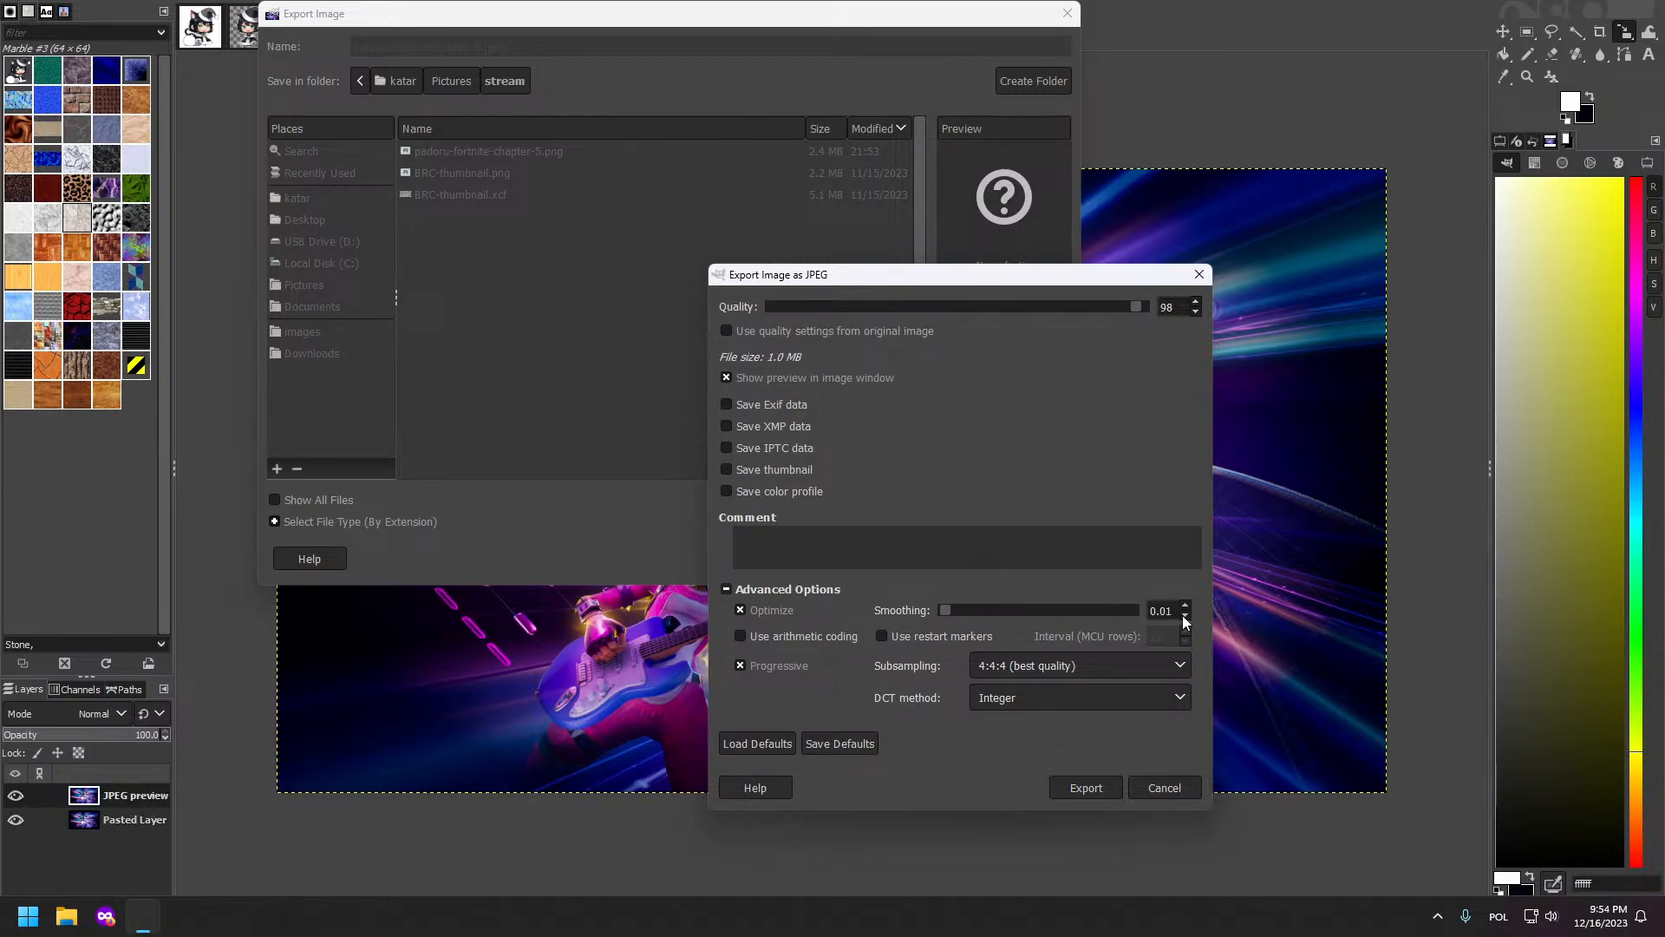
Step: Enable arithmetic coding, choose Floating-Point DCT, and export the JPEG
{"action": "left_click", "coordinate": [756, 640]}
{"action": "left_click", "coordinate": [1058, 705]}
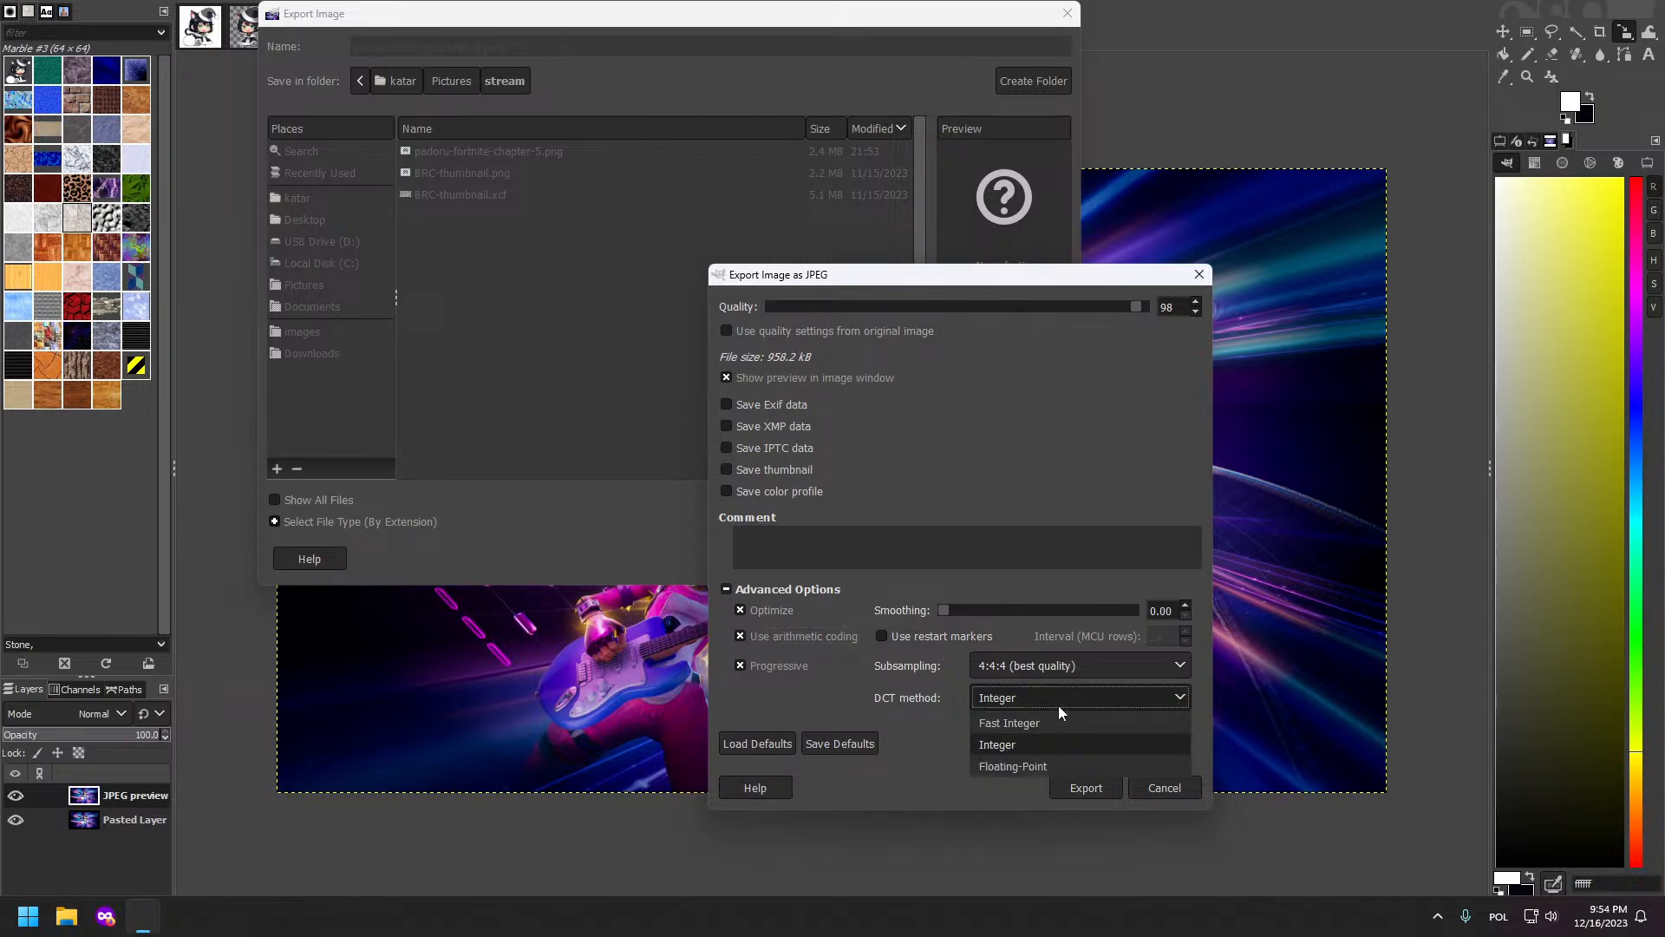
{"action": "left_click", "coordinate": [1039, 764]}
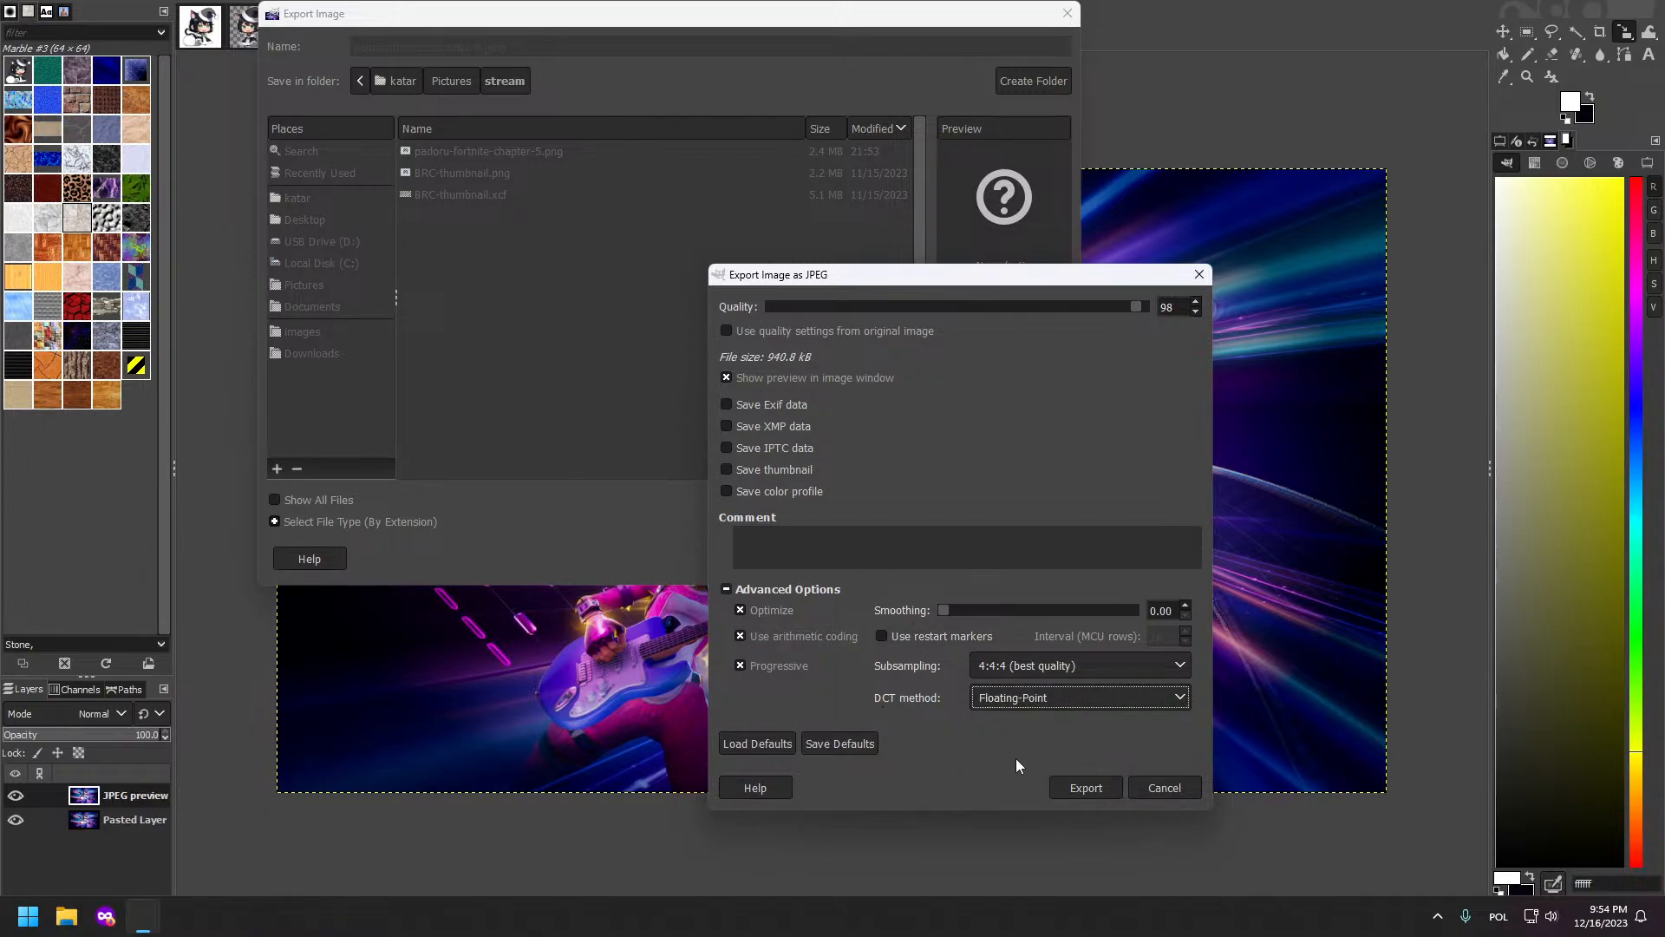
{"action": "left_click", "coordinate": [1086, 788]}
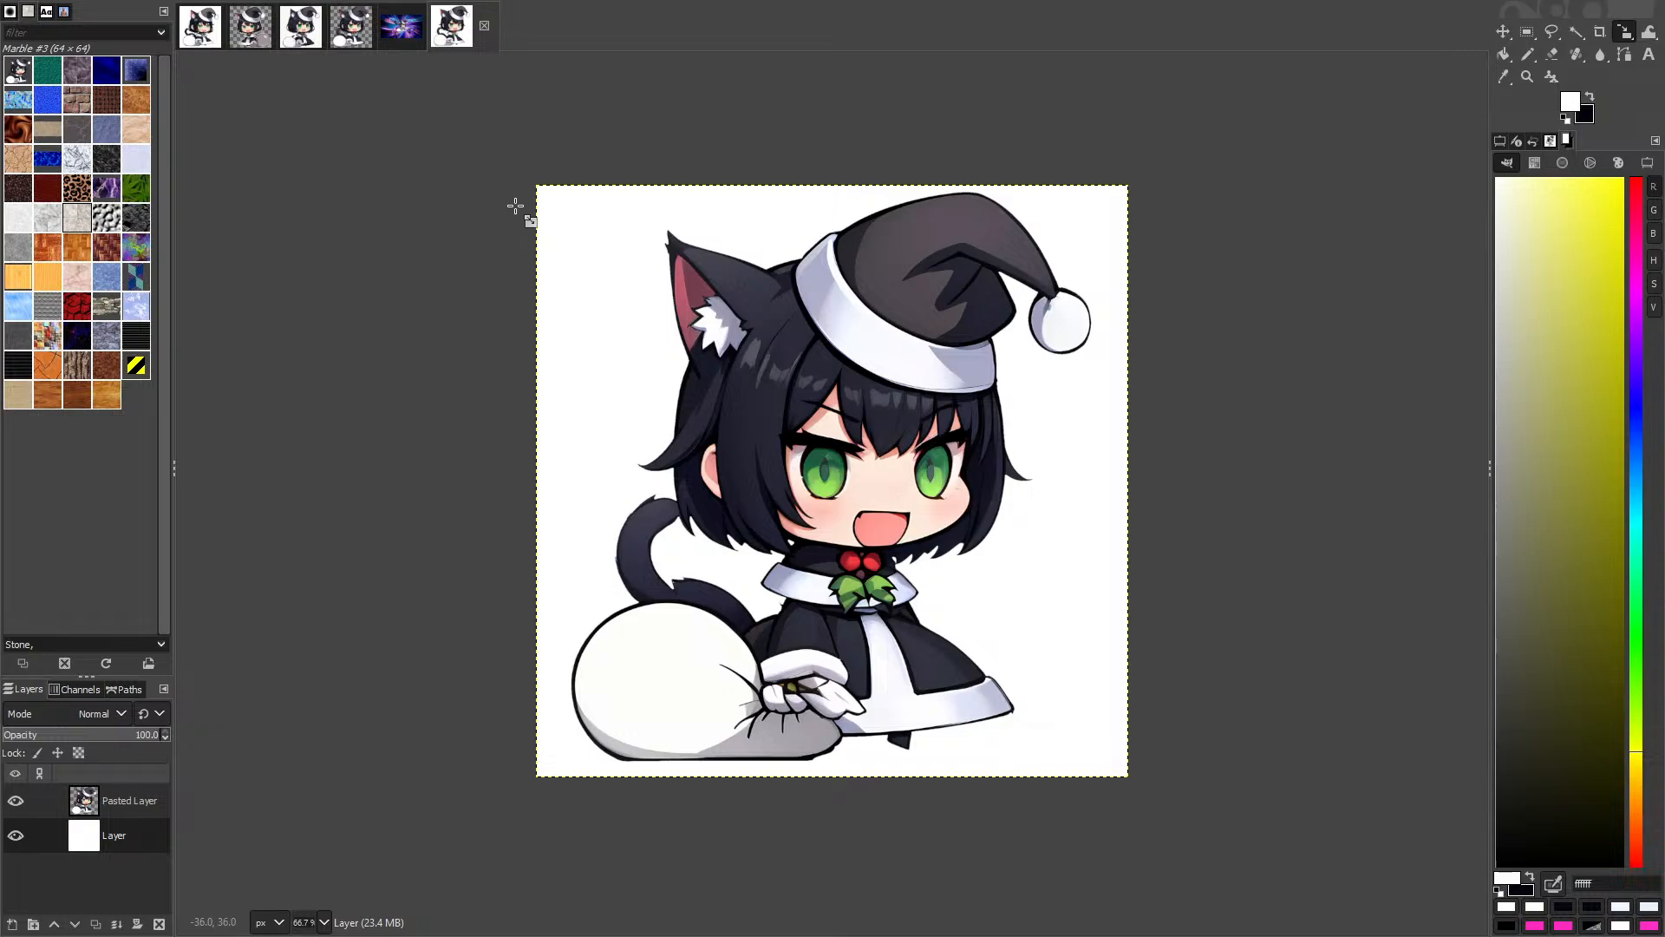
Step: Return to the browser and bring up the Padoru Meme model page gallery
{"action": "key", "text": "super+Tab"}
{"action": "left_click", "coordinate": [414, 860]}
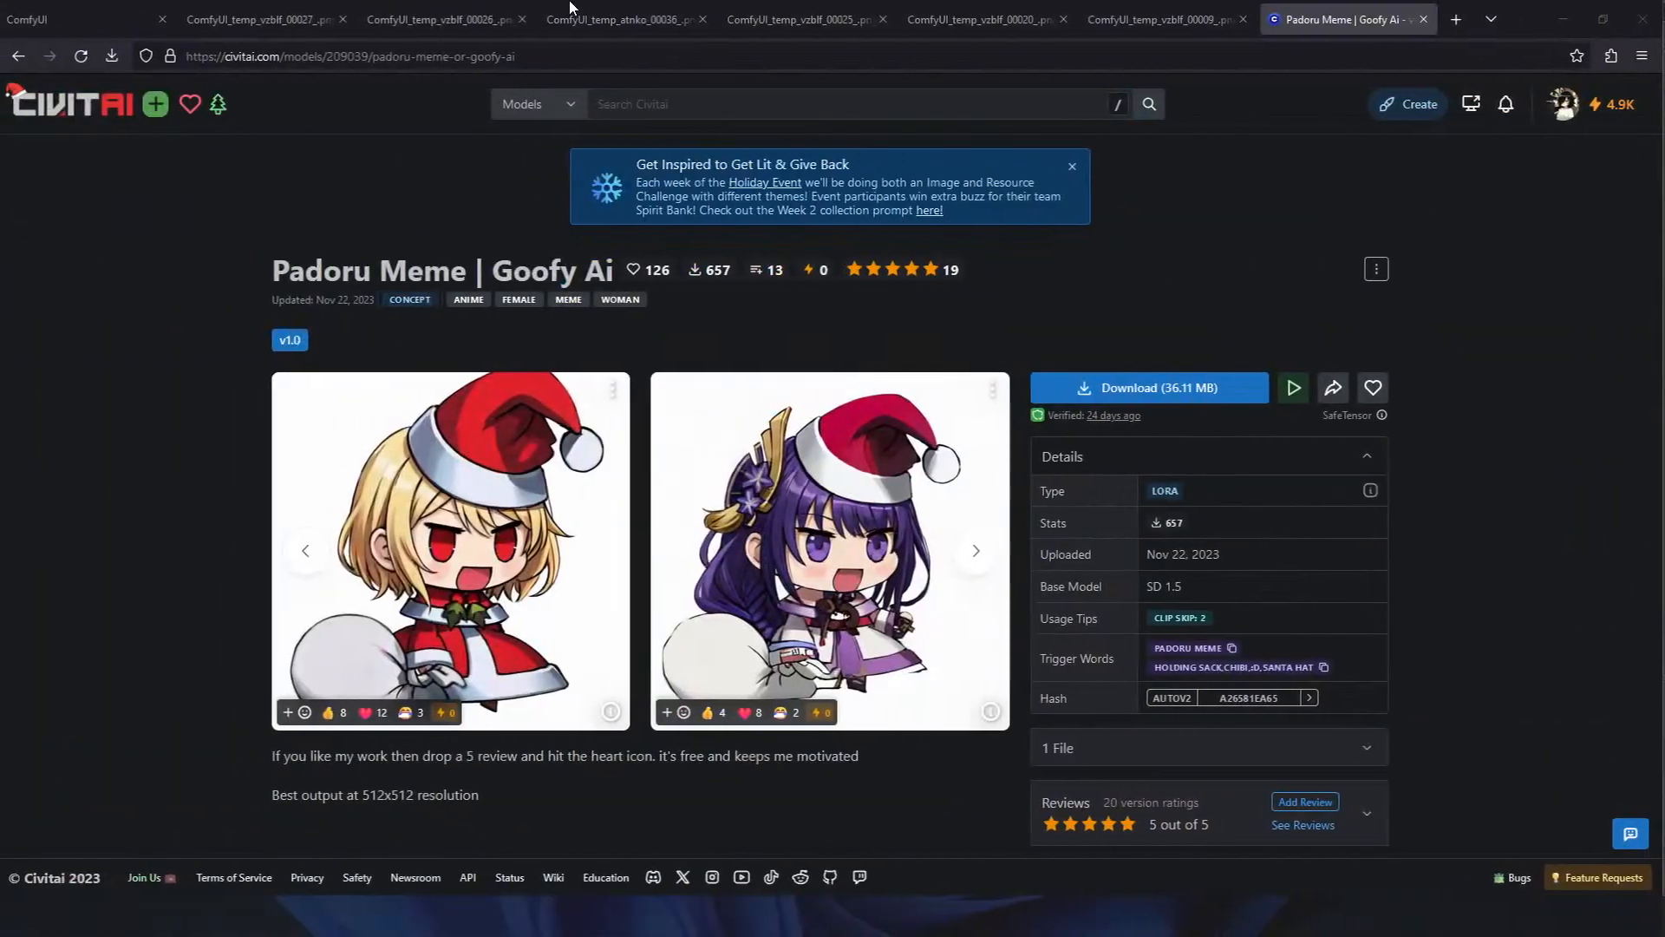
{"action": "left_click", "coordinate": [1076, 5]}
{"action": "left_click", "coordinate": [576, 4]}
{"action": "left_click", "coordinate": [262, 6]}
{"action": "left_click", "coordinate": [115, 17]}
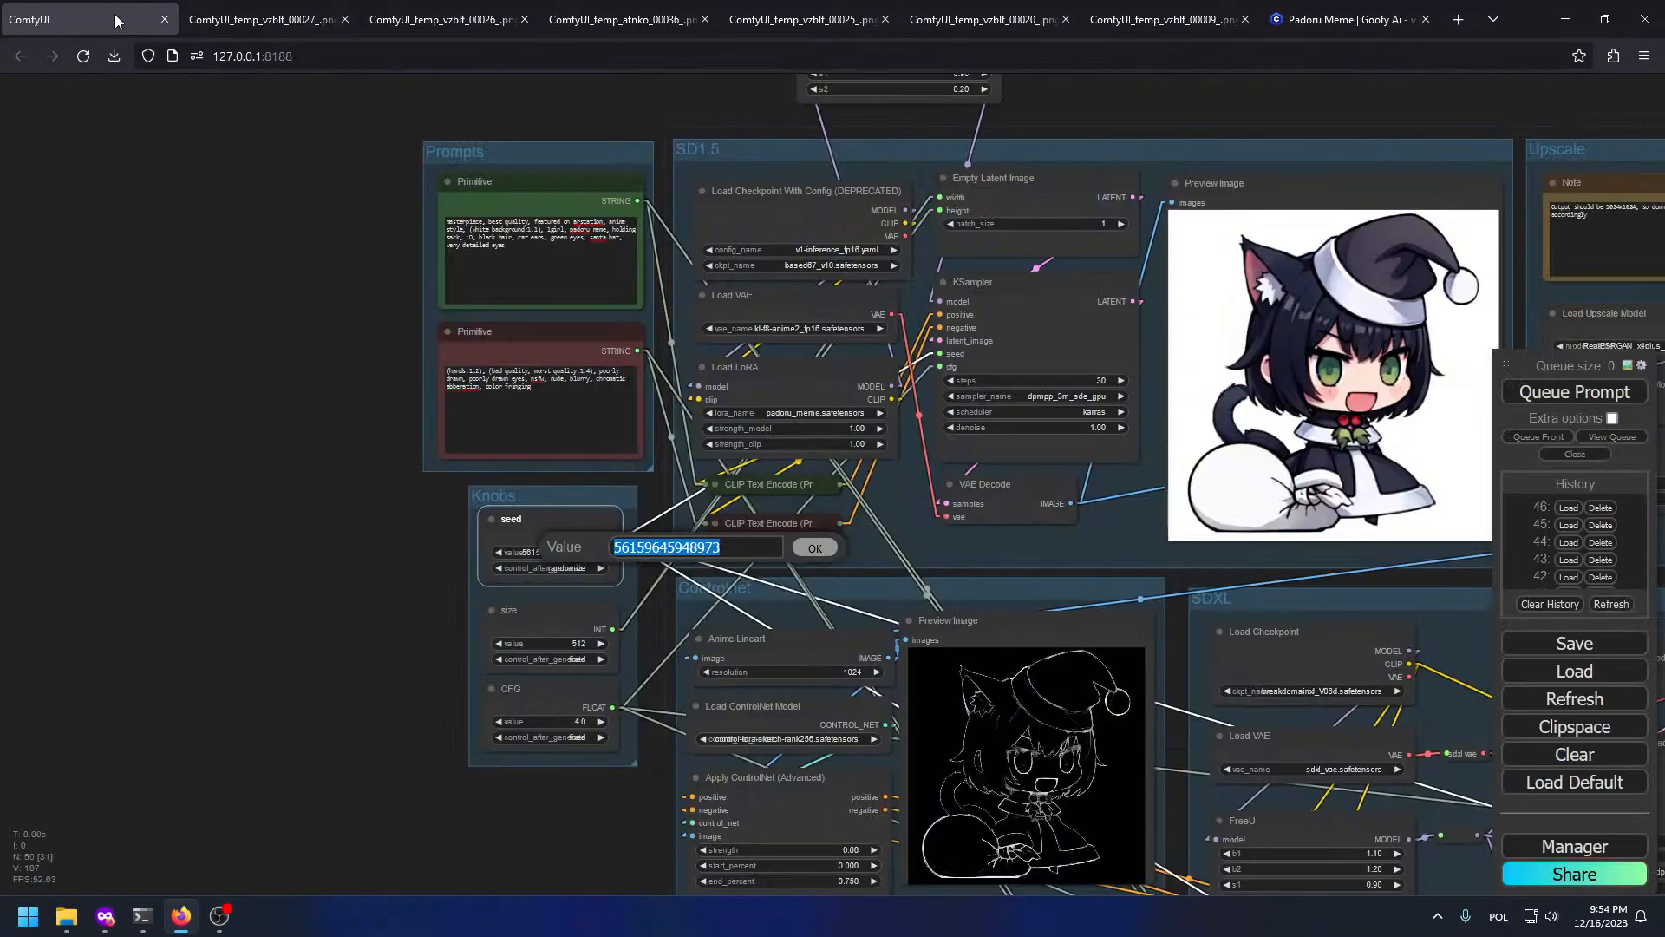
{"action": "left_click", "coordinate": [1351, 16]}
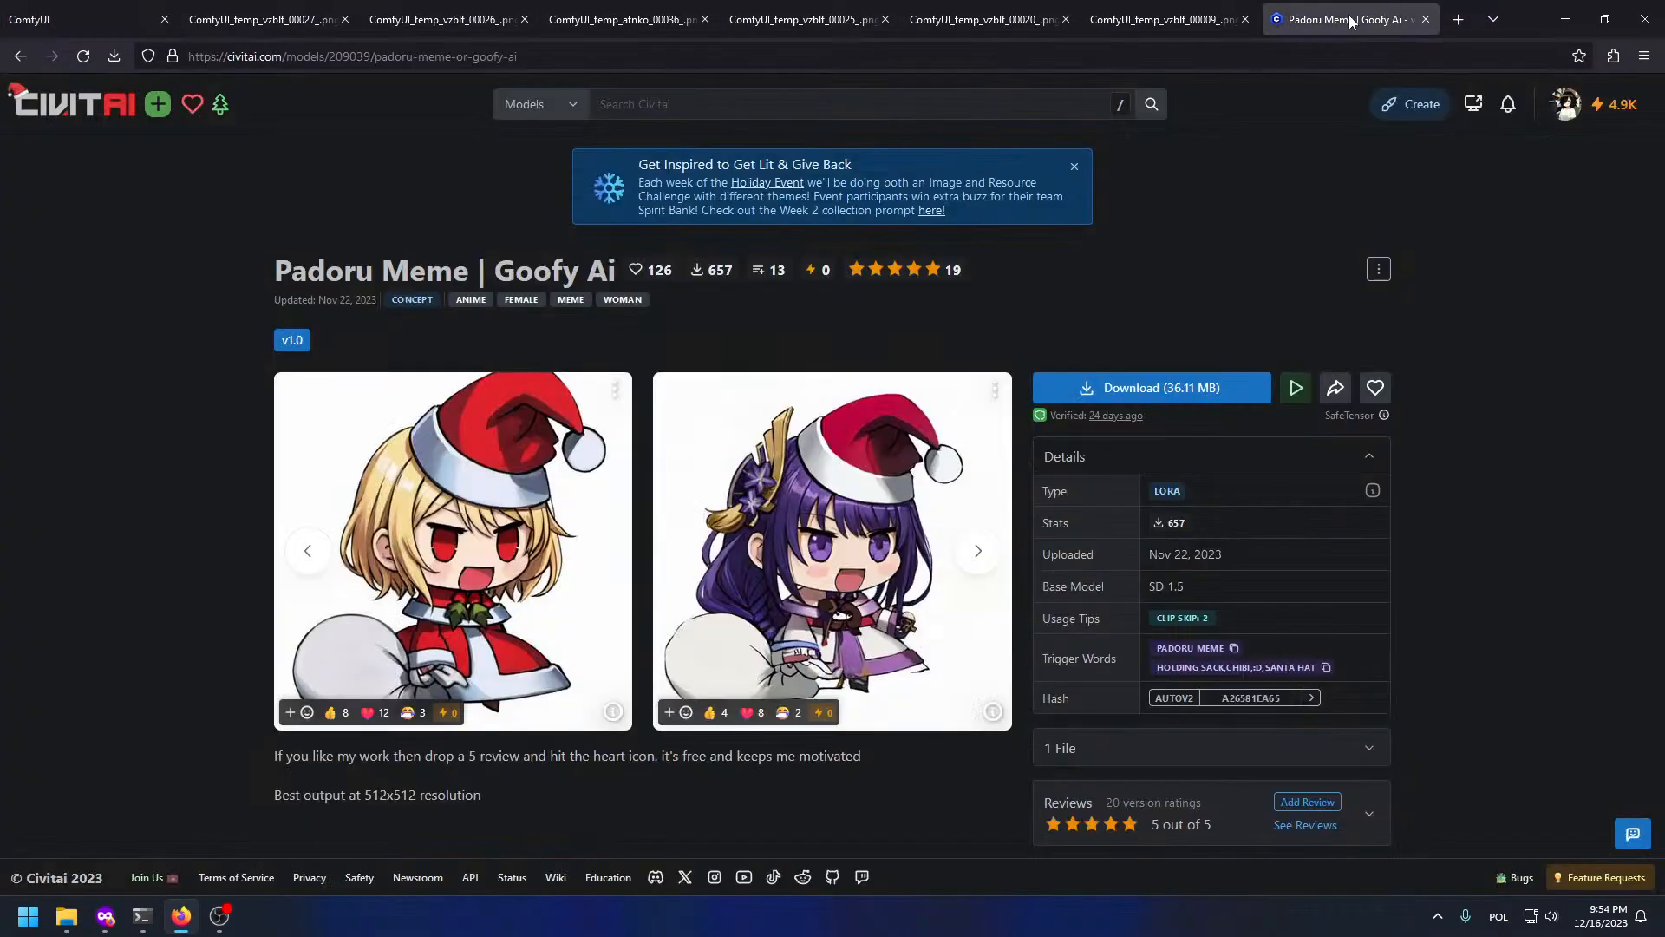
{"action": "left_click", "coordinate": [73, 106]}
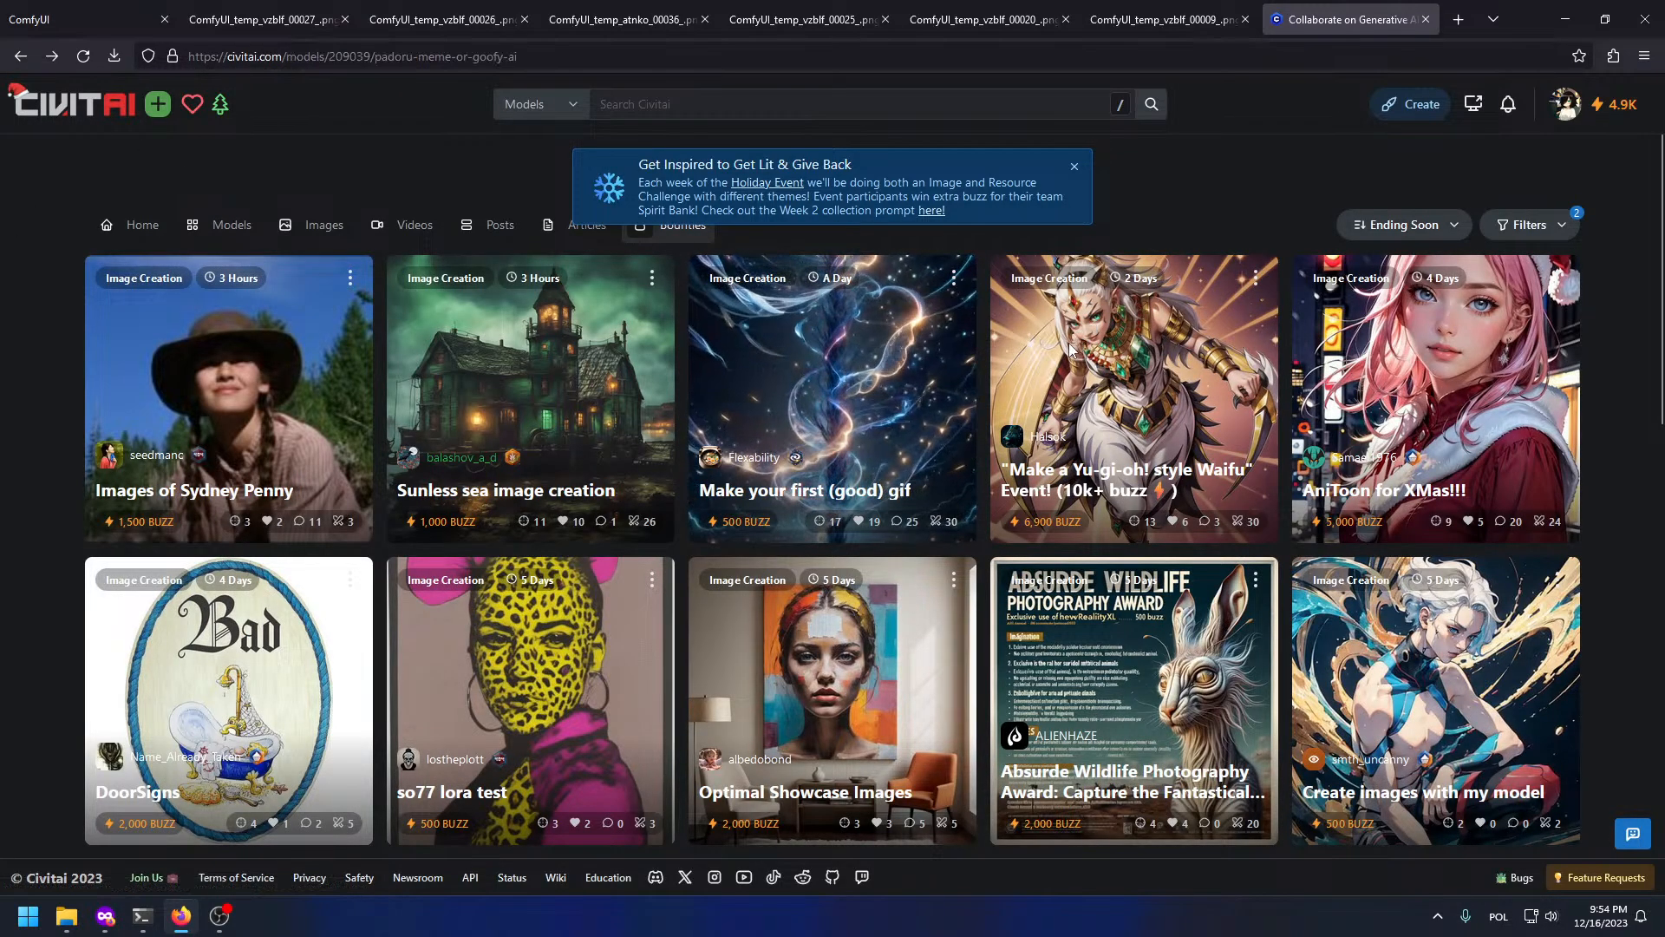
{"action": "key", "text": "alt+Left"}
{"action": "scroll", "coordinate": [1055, 366], "scroll_direction": "down", "scroll_amount": 10}
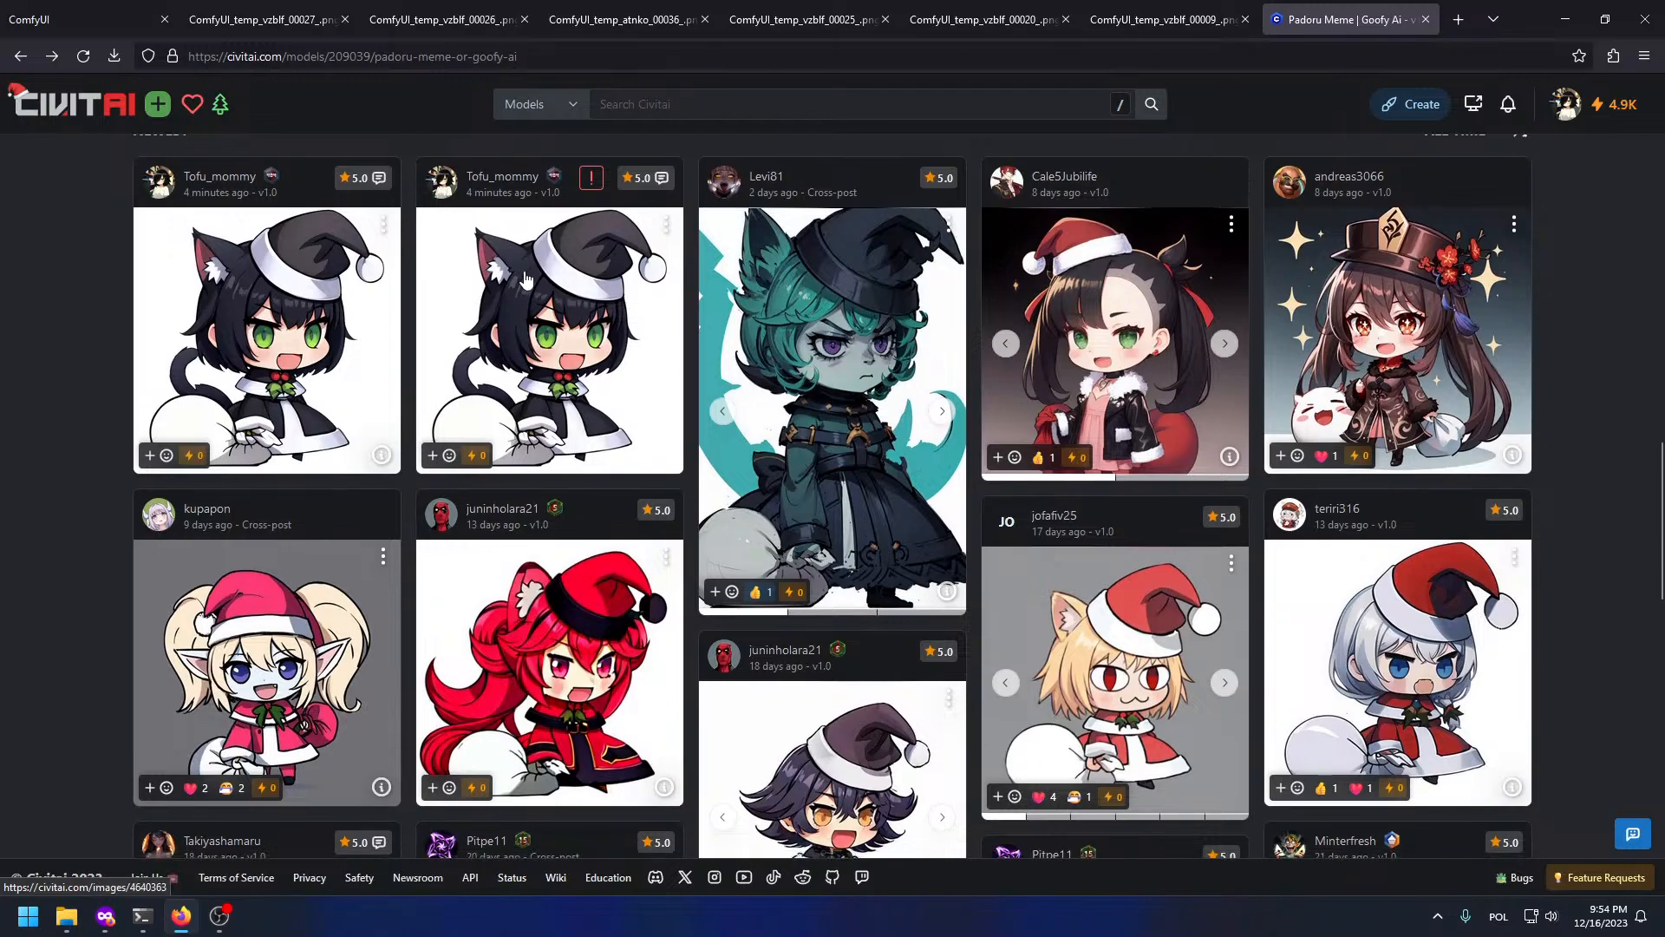
Step: Open the flagged cat-girl post's edit page and delete the post, confirming the deletion
{"action": "left_click", "coordinate": [612, 227]}
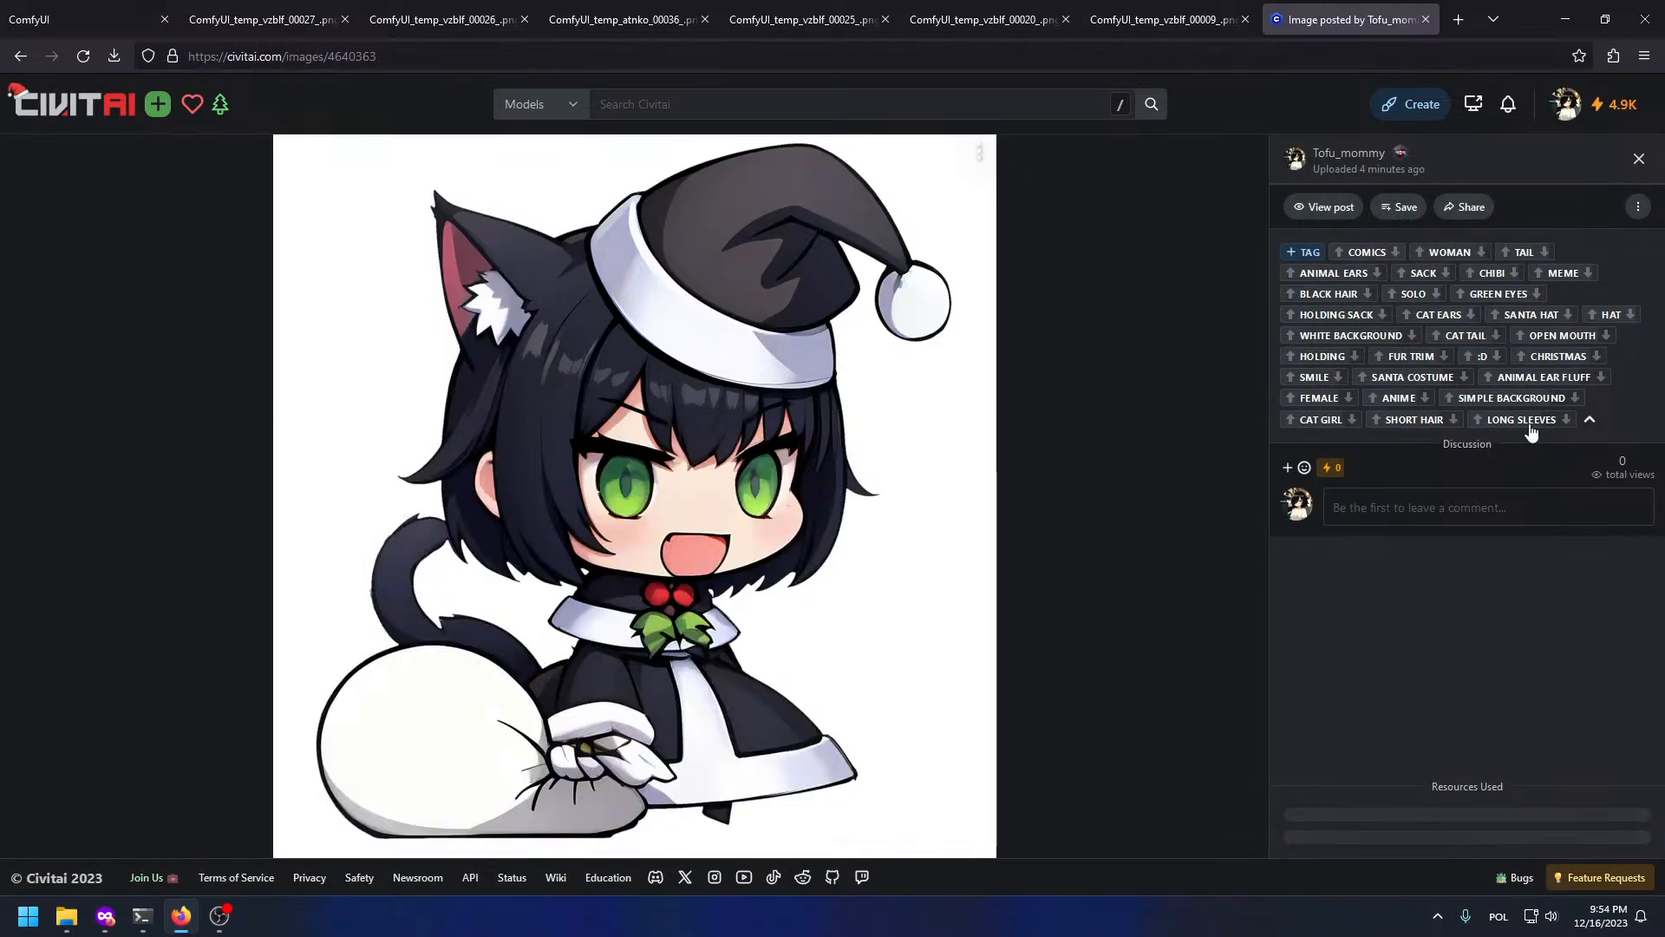
{"action": "left_click", "coordinate": [1638, 159]}
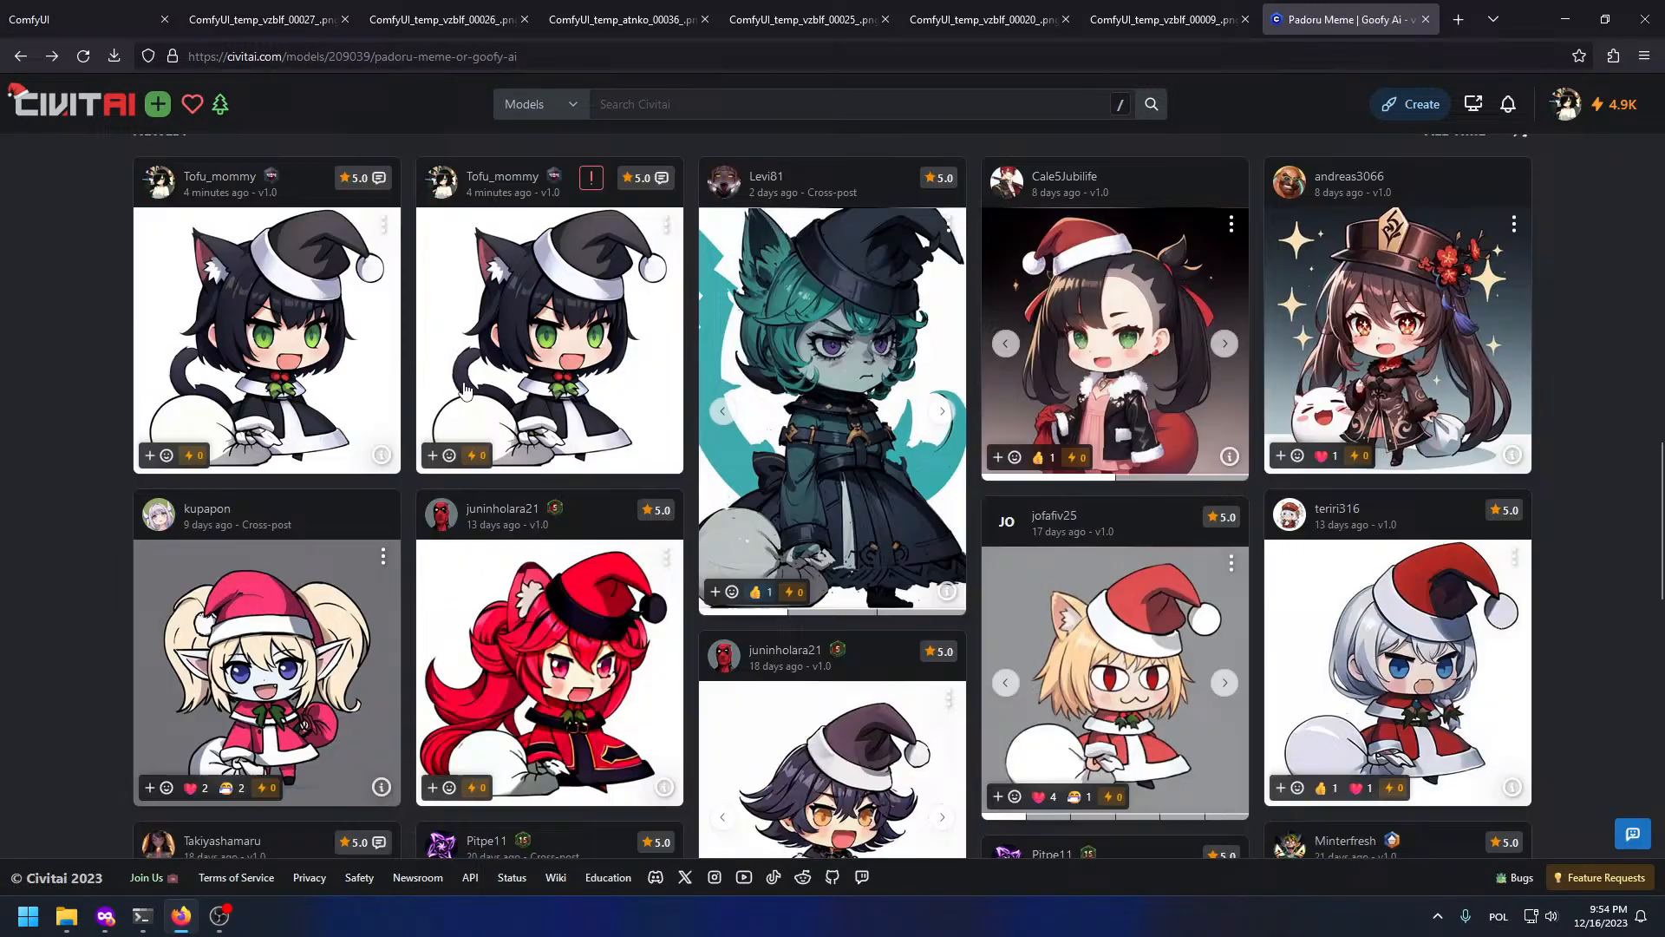
{"action": "left_click", "coordinate": [593, 179]}
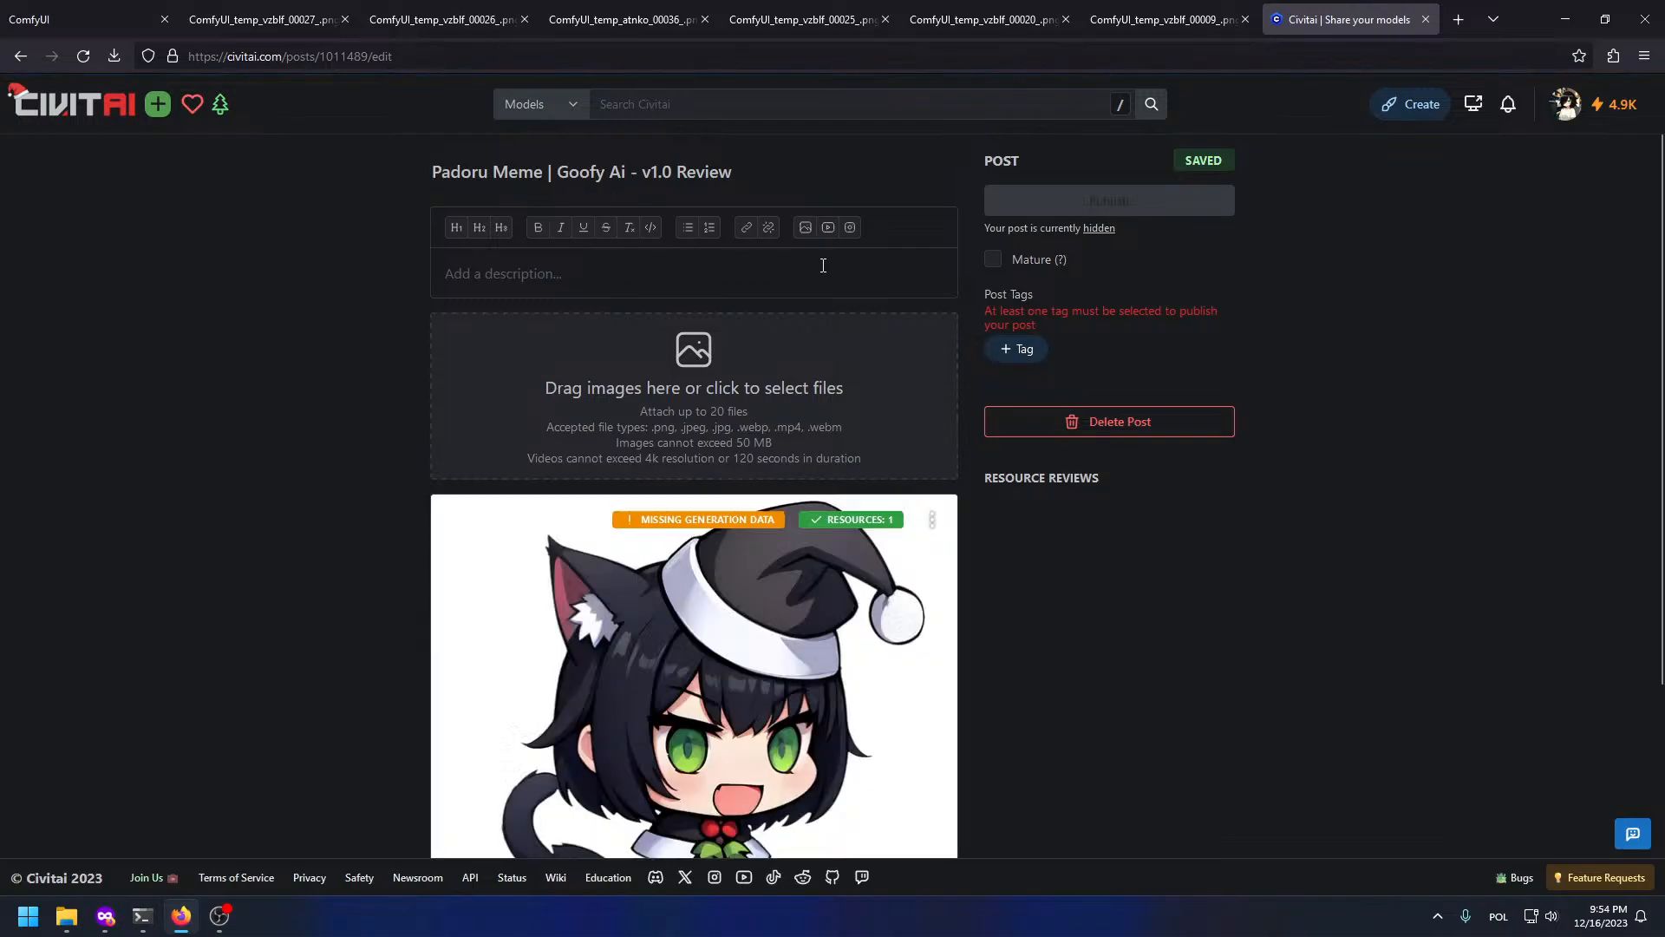
{"action": "left_click", "coordinate": [1133, 432]}
{"action": "left_click", "coordinate": [957, 532]}
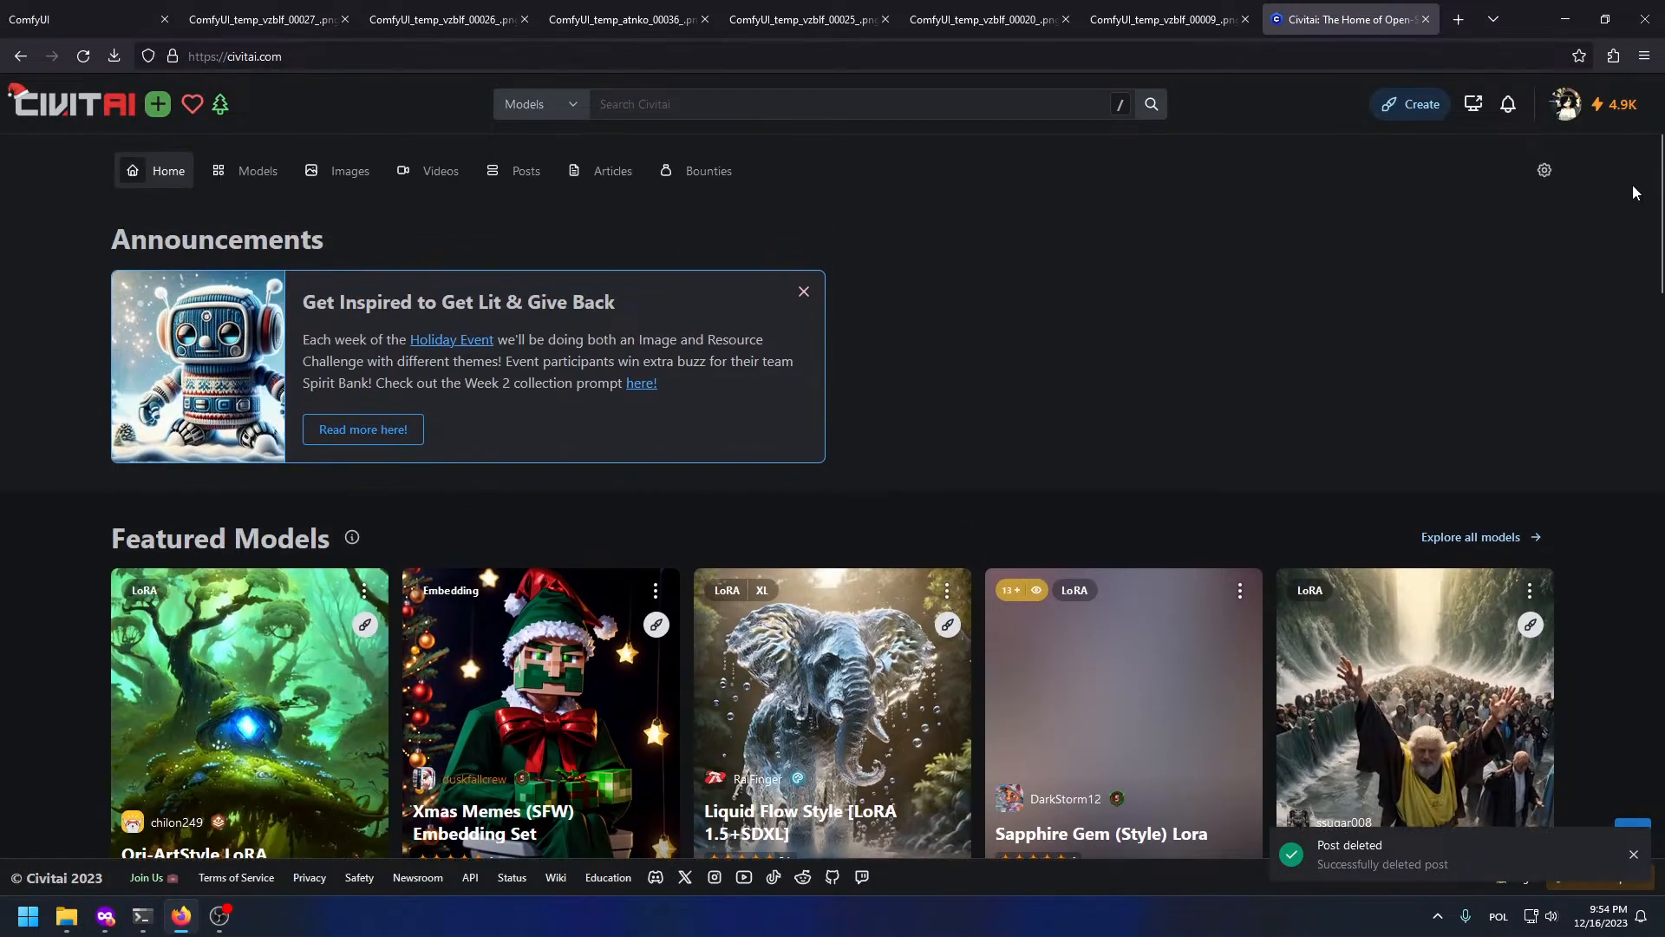
{"action": "left_click", "coordinate": [1566, 104]}
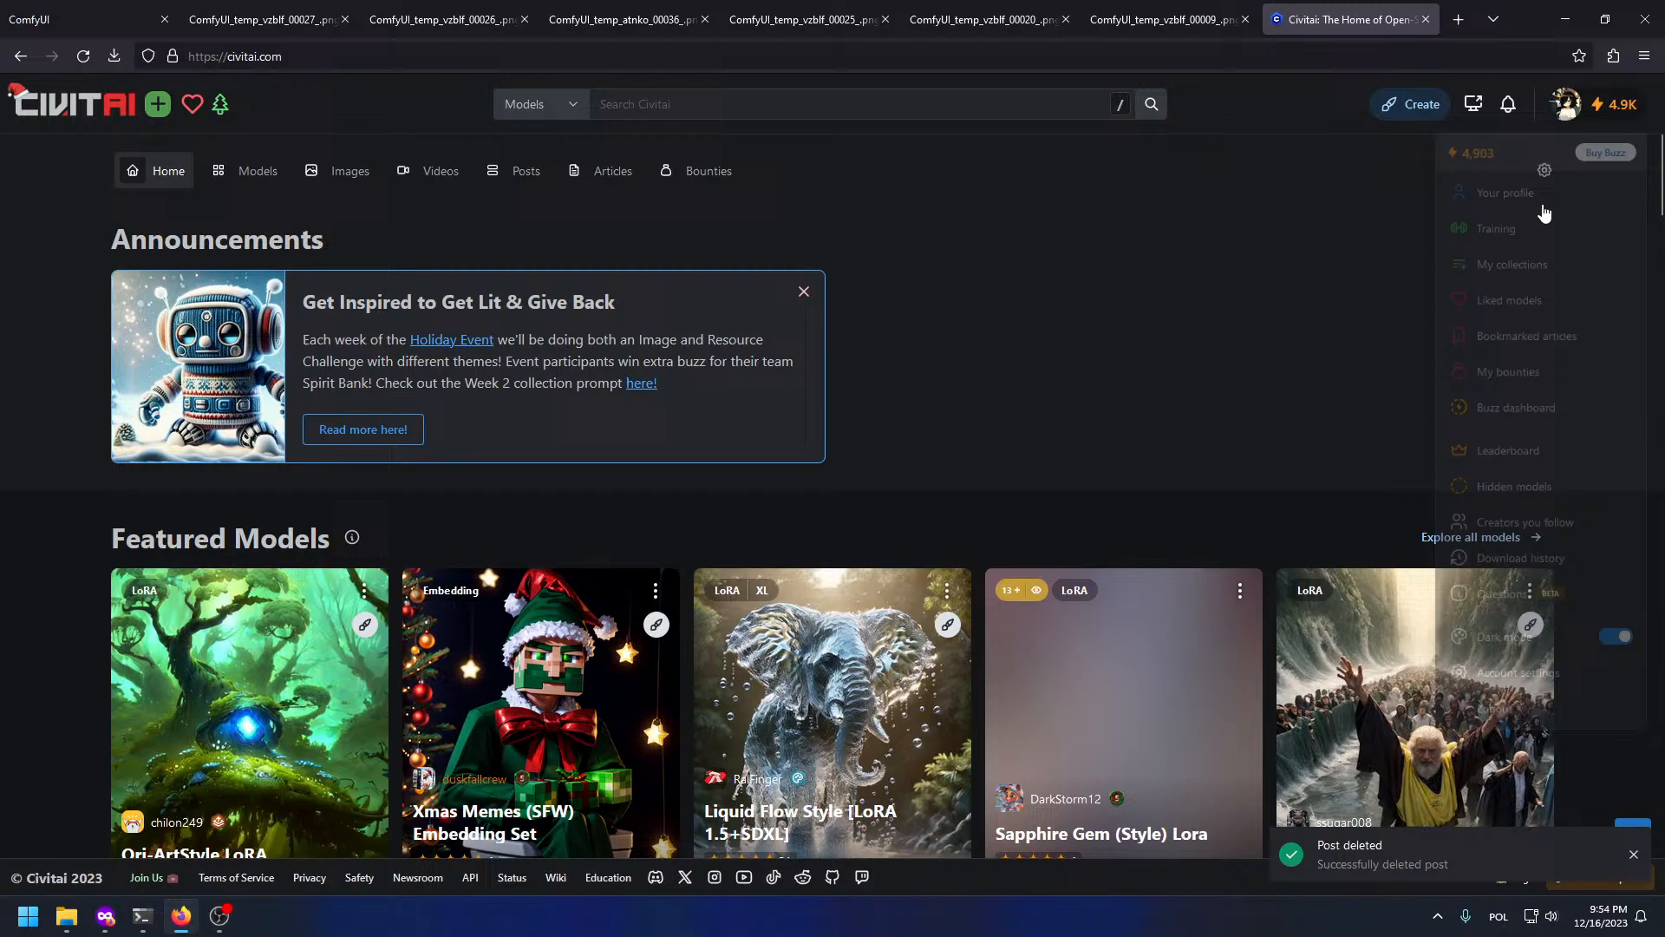
Step: Go to your own Civitai profile and scroll down to its posted images
{"action": "left_click", "coordinate": [1485, 186]}
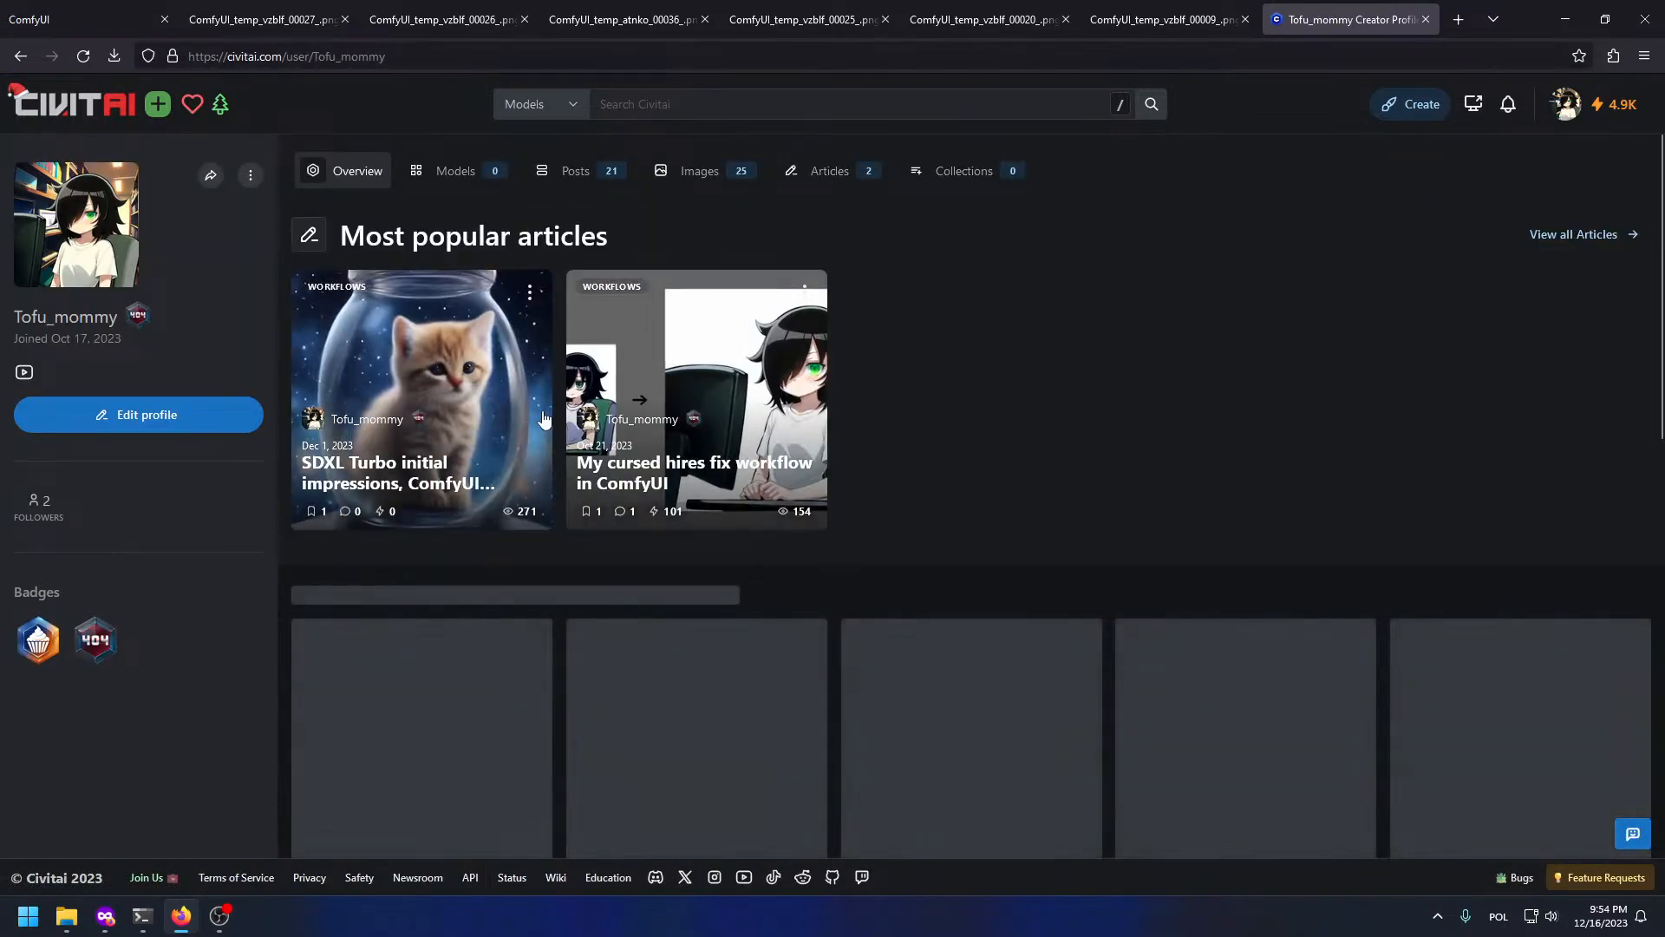
{"action": "scroll", "coordinate": [486, 543], "scroll_direction": "down", "scroll_amount": 3}
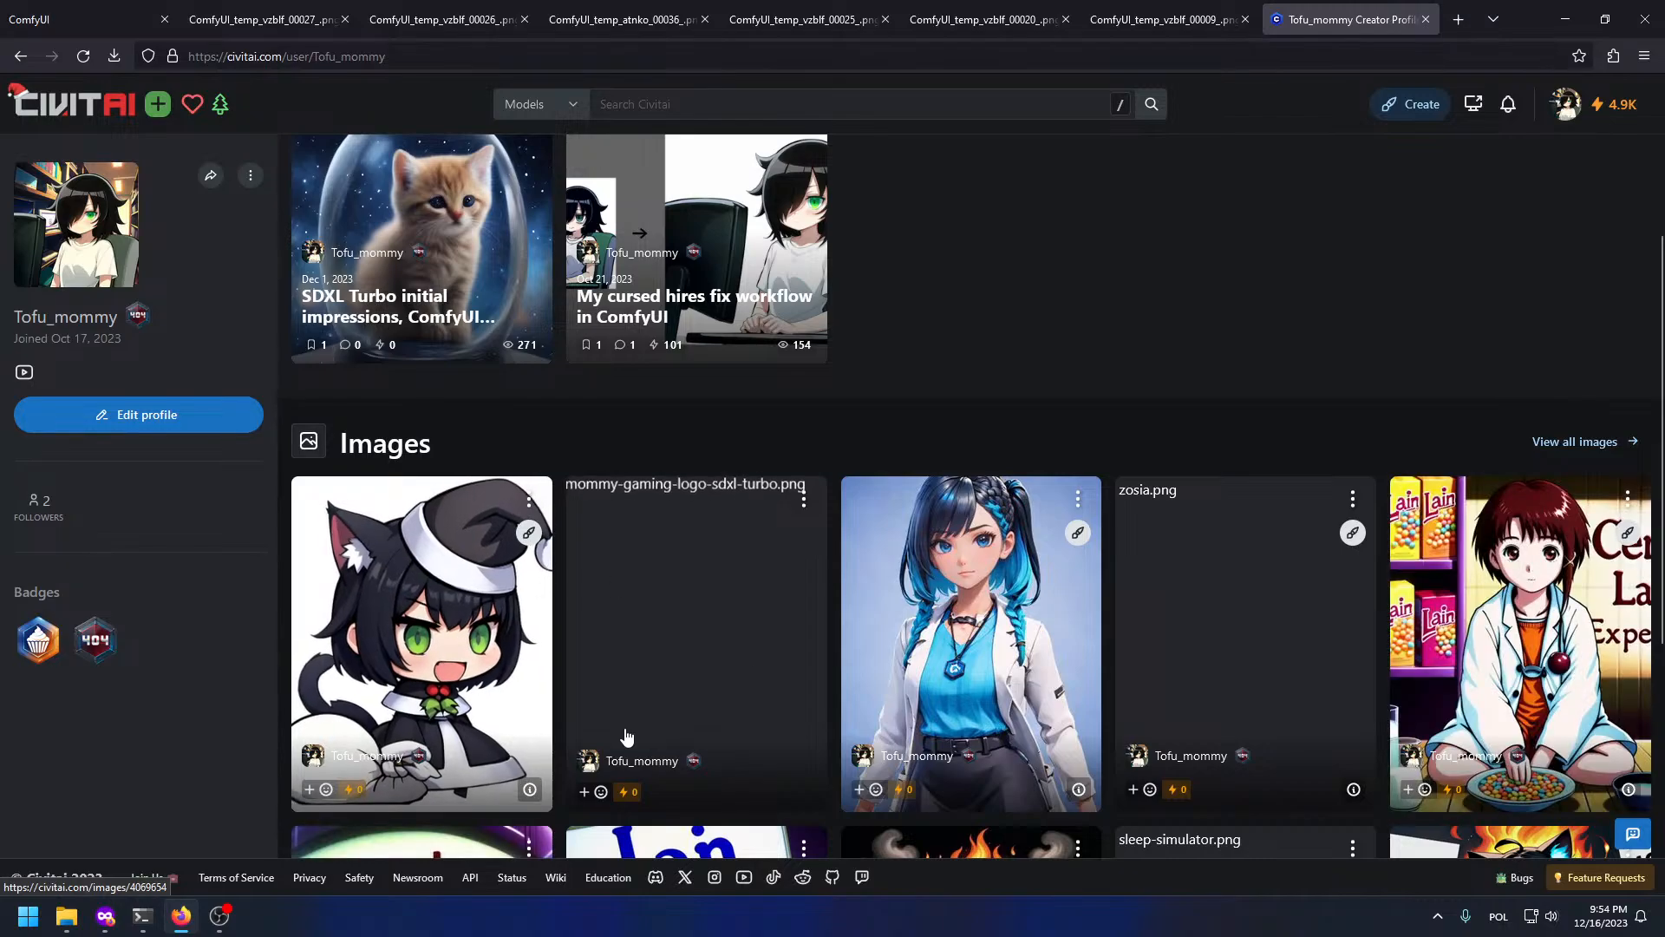
{"action": "scroll", "coordinate": [881, 602], "scroll_direction": "down", "scroll_amount": 3}
Step: View the blue-haired girl post's details, close them, and return to the ComfyUI workflow
{"action": "left_click", "coordinate": [1029, 325]}
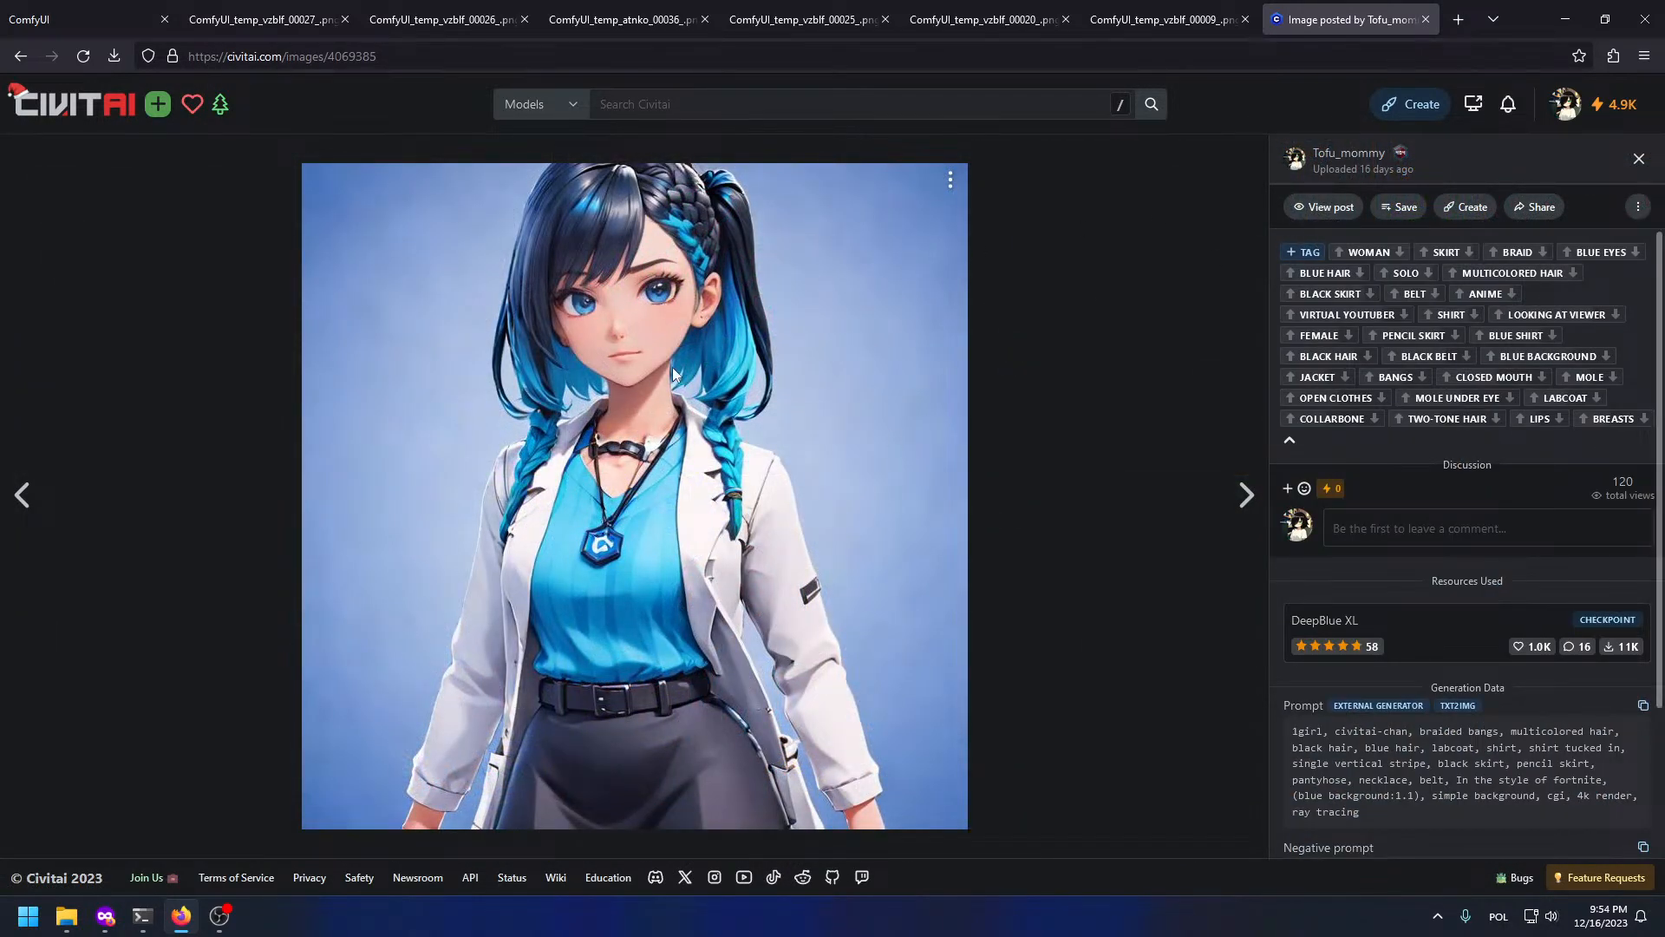
{"action": "left_click", "coordinate": [1636, 161]}
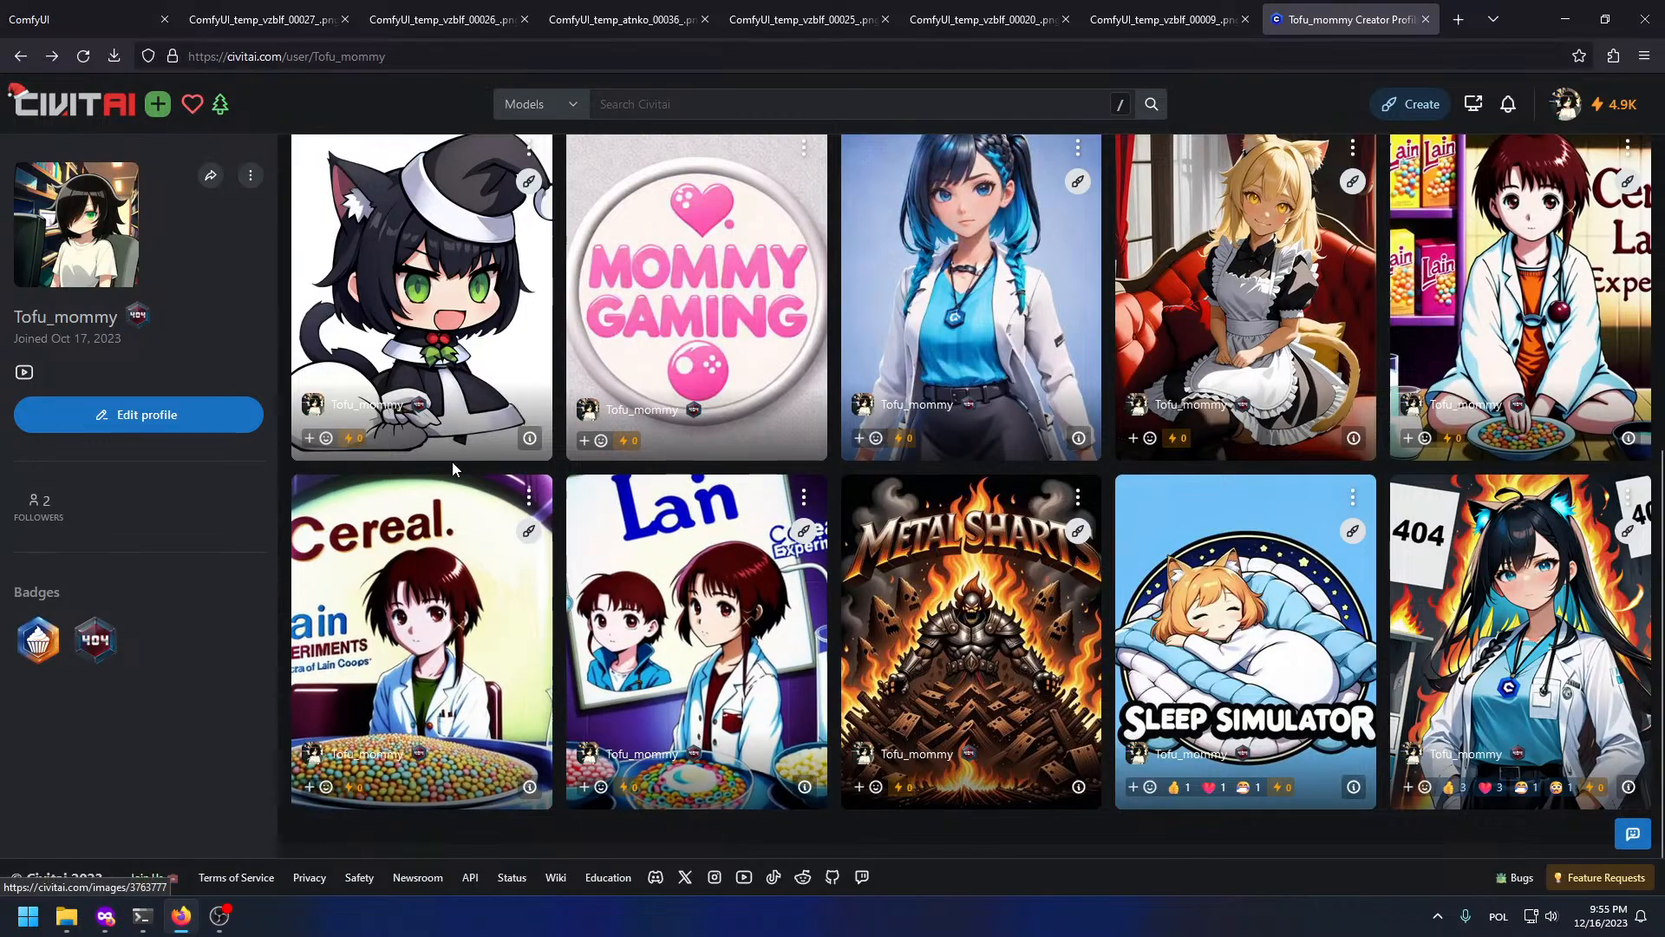
{"action": "scroll", "coordinate": [1109, 468], "scroll_direction": "up", "scroll_amount": 3}
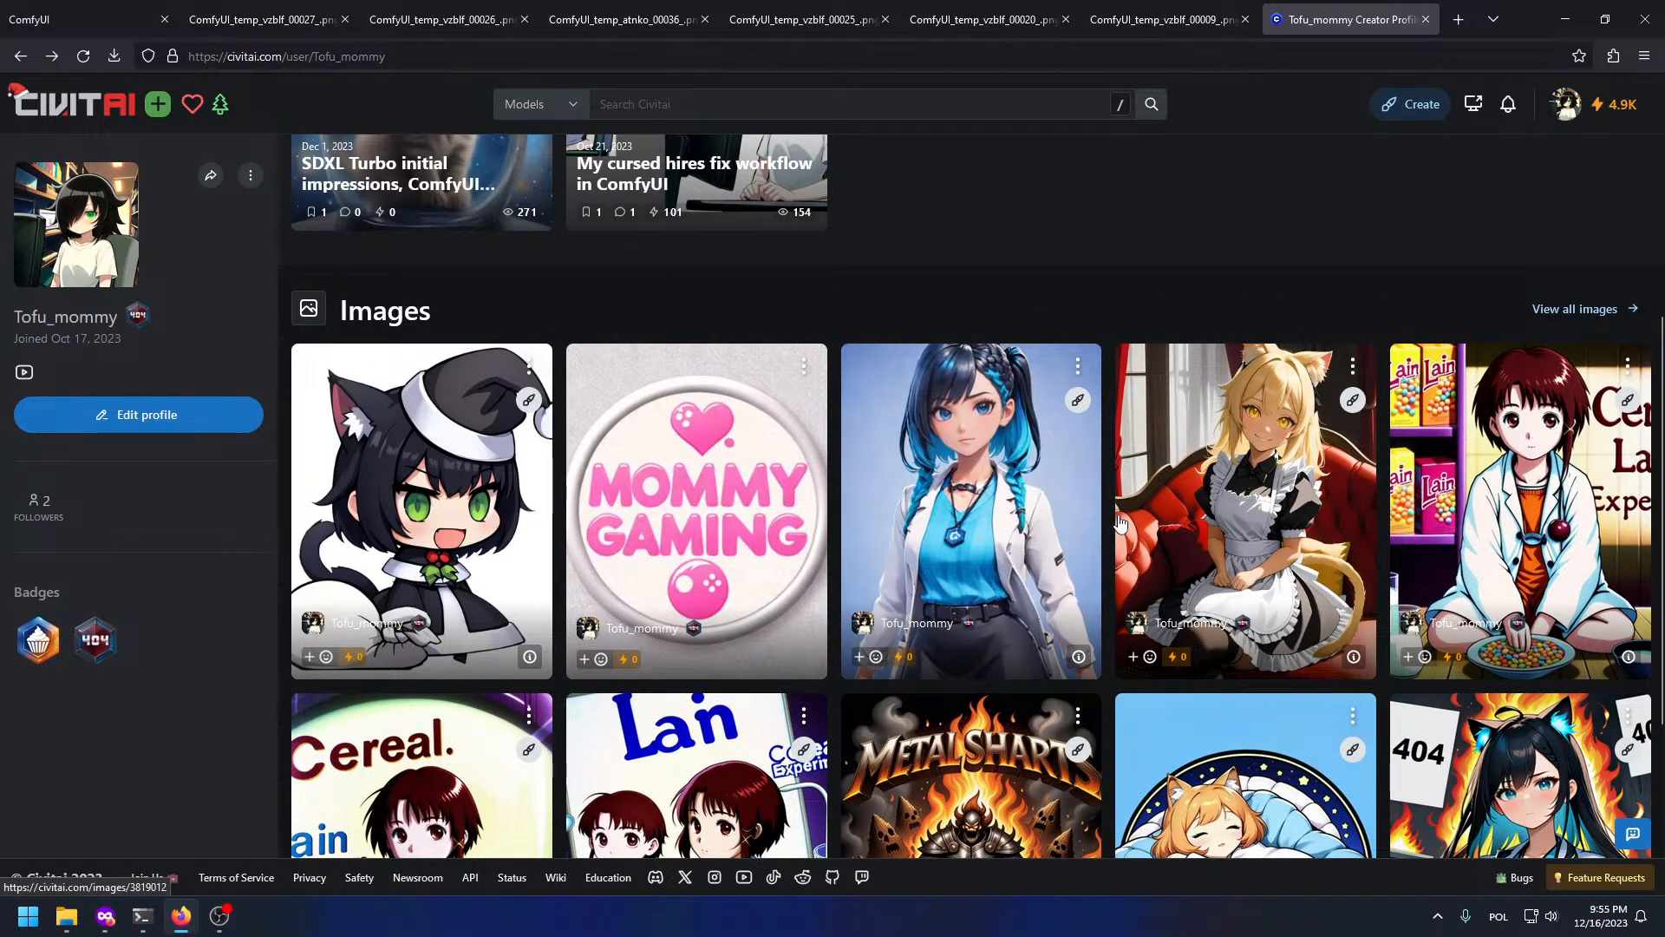
{"action": "left_click", "coordinate": [86, 19]}
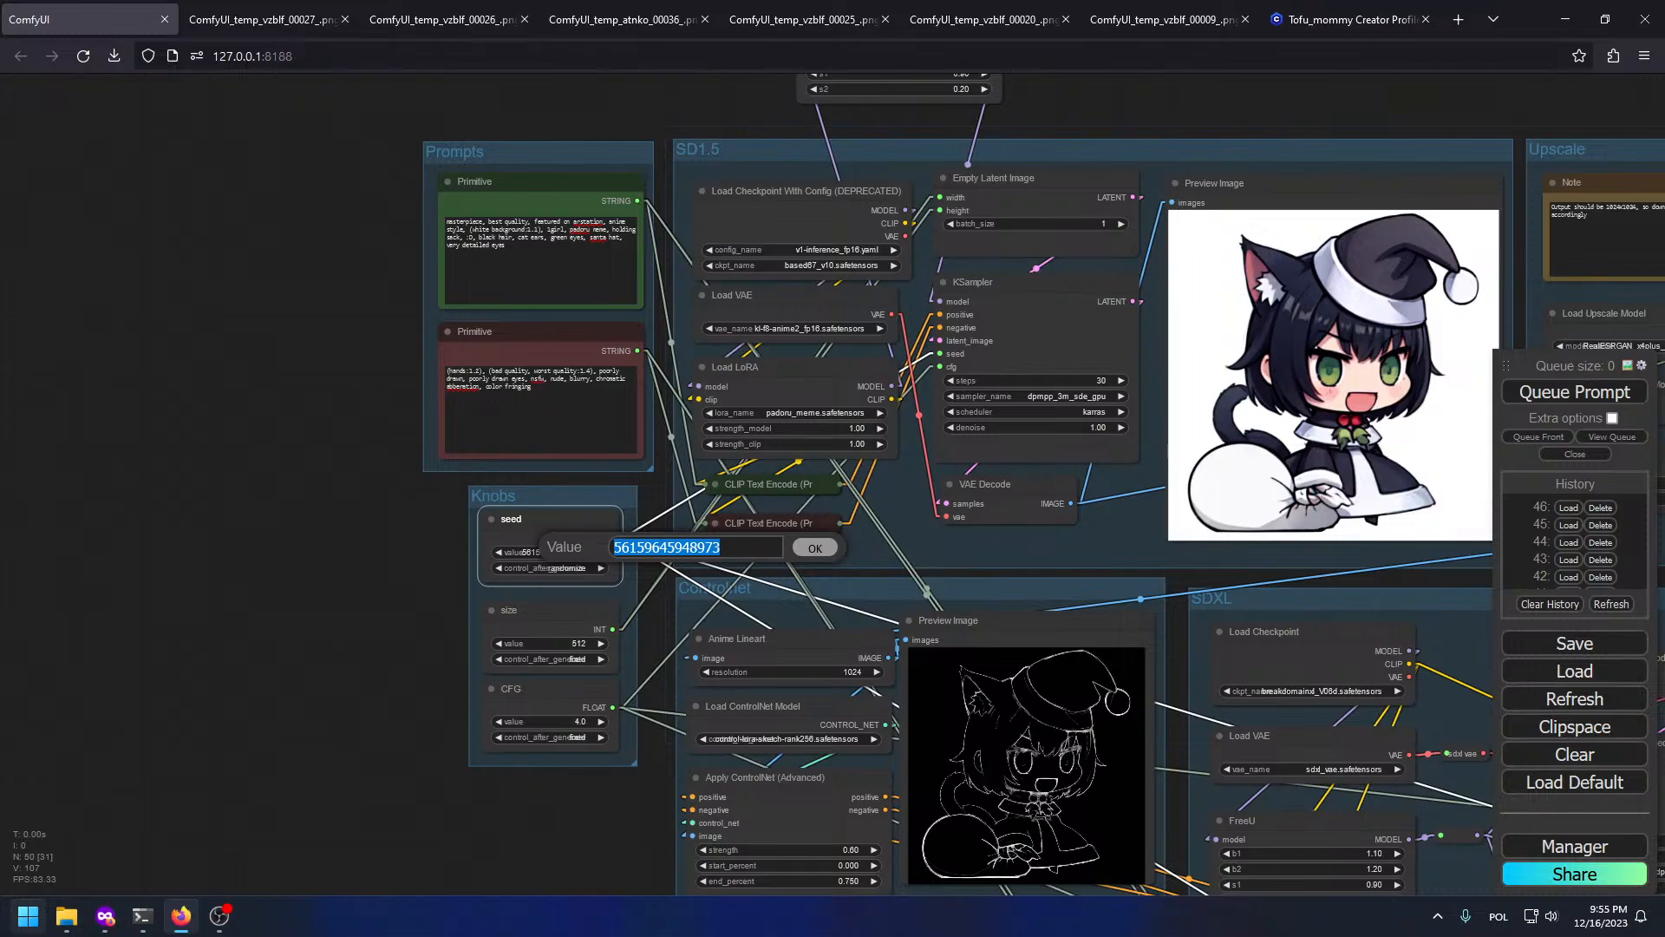
Step: Launch Steam from the Windows search
{"action": "left_click", "coordinate": [2, 935]}
{"action": "type", "text": "steam"}
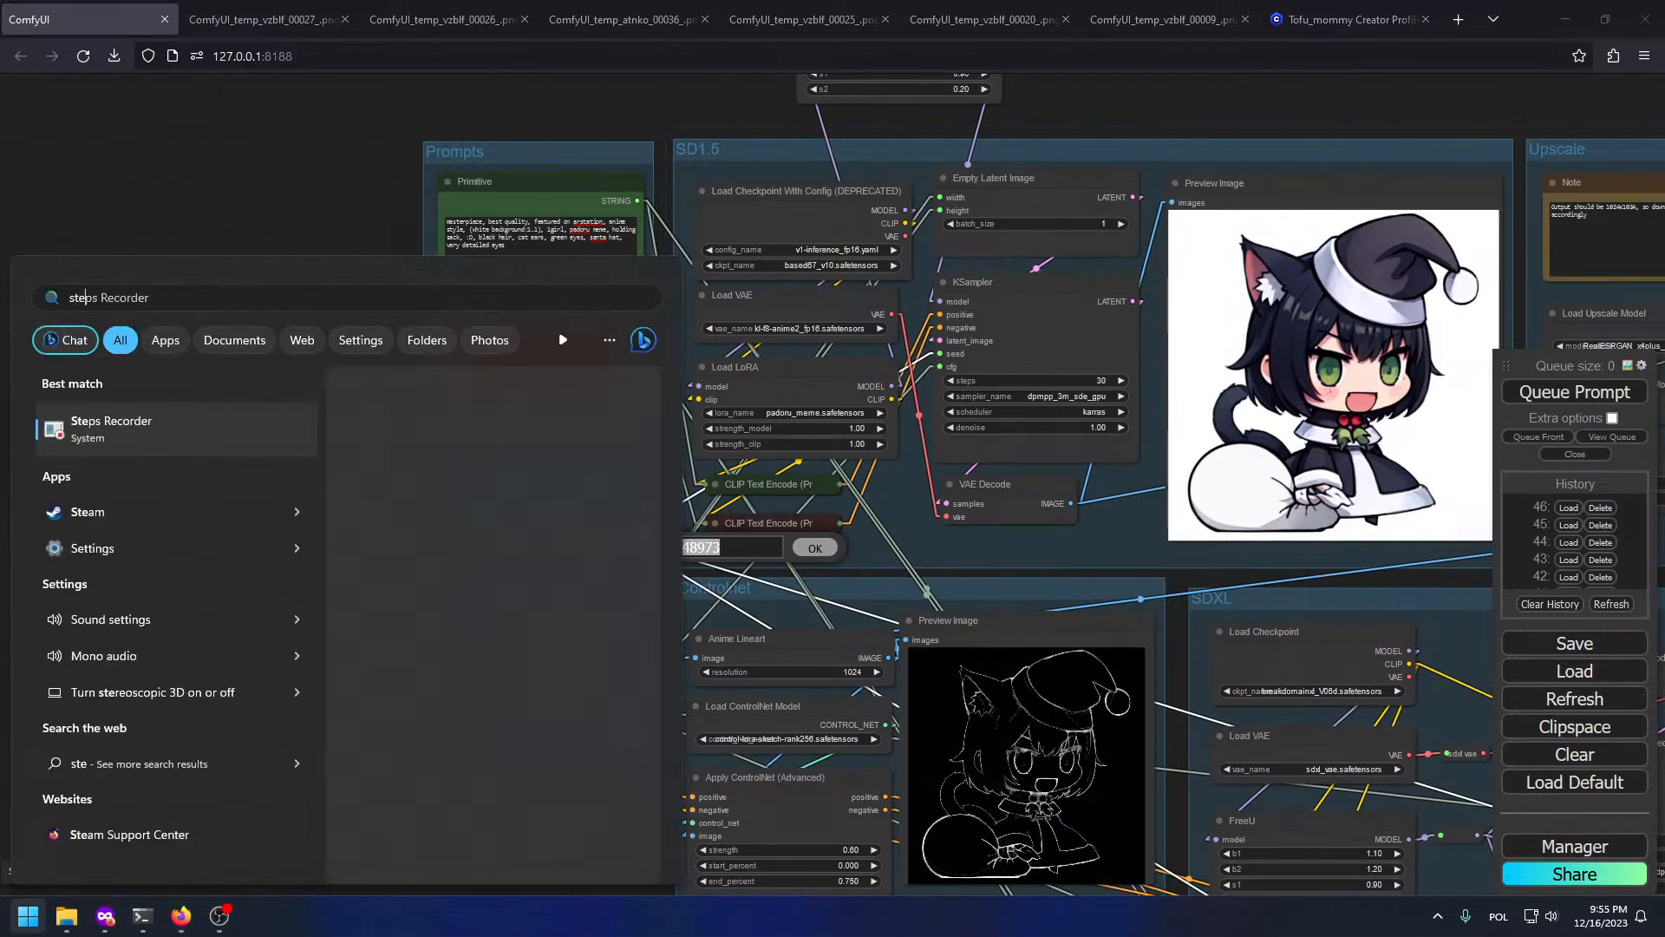
{"action": "key", "text": "Return"}
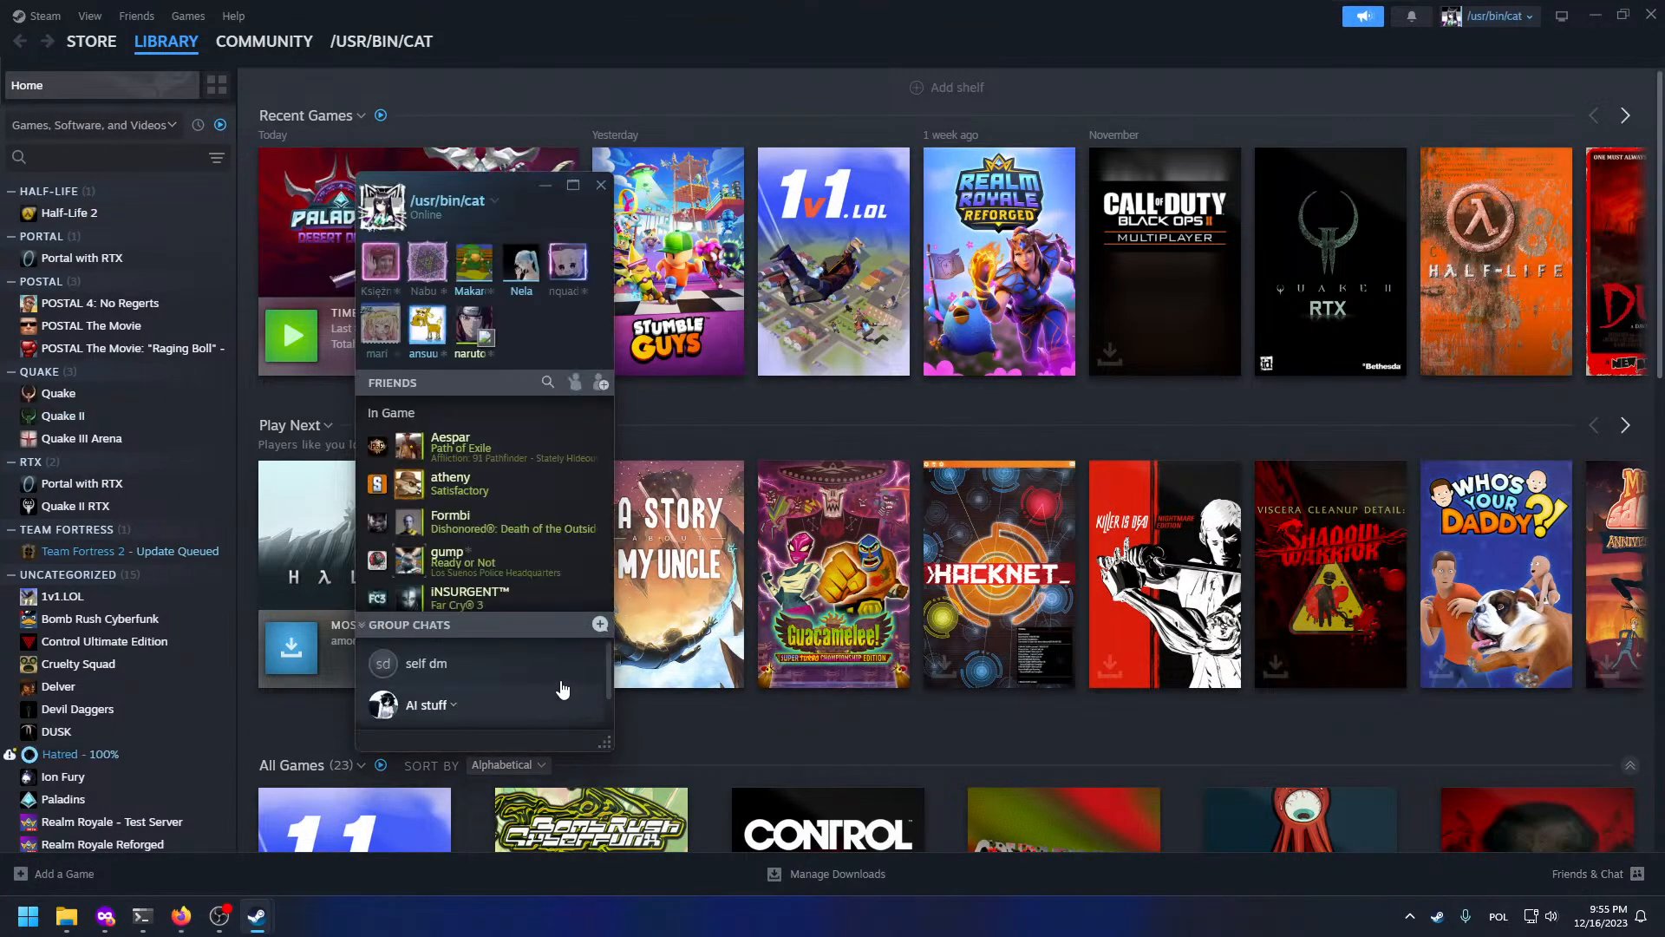
Step: Open the 'self dm' group chat as a smaller window and close the Friends list and Library
{"action": "left_click", "coordinate": [520, 664]}
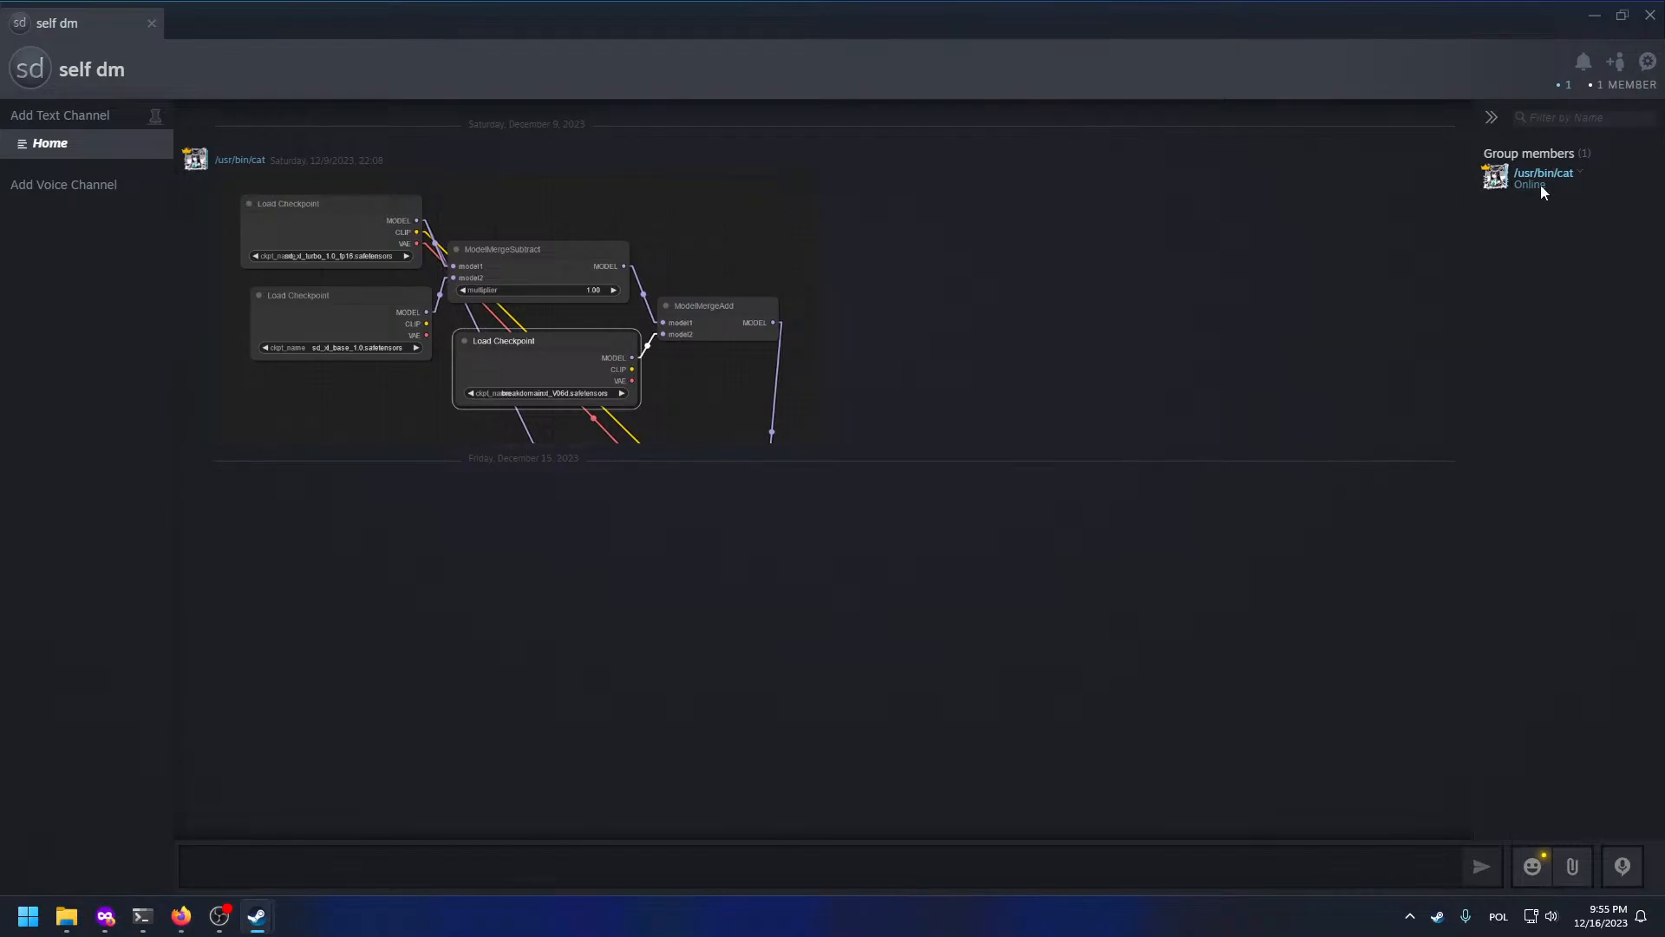
{"action": "left_click_drag", "start_coordinate": [1579, 30], "coordinate": [1086, 276]}
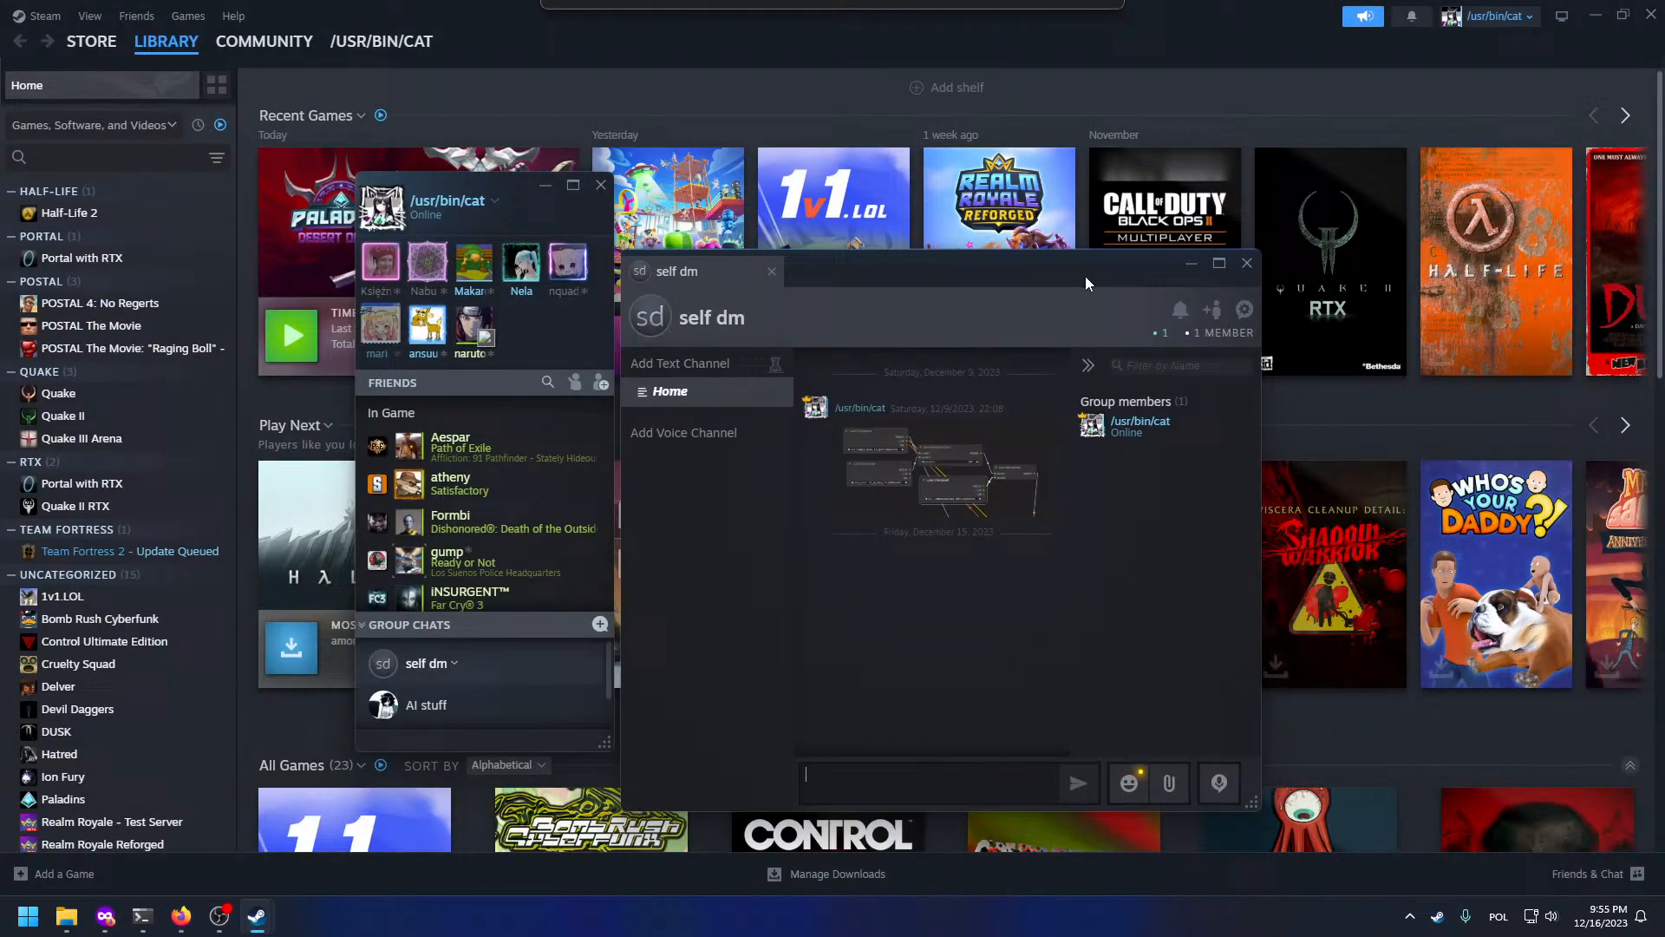
{"action": "left_click", "coordinate": [600, 185]}
{"action": "left_click", "coordinate": [1652, 14]}
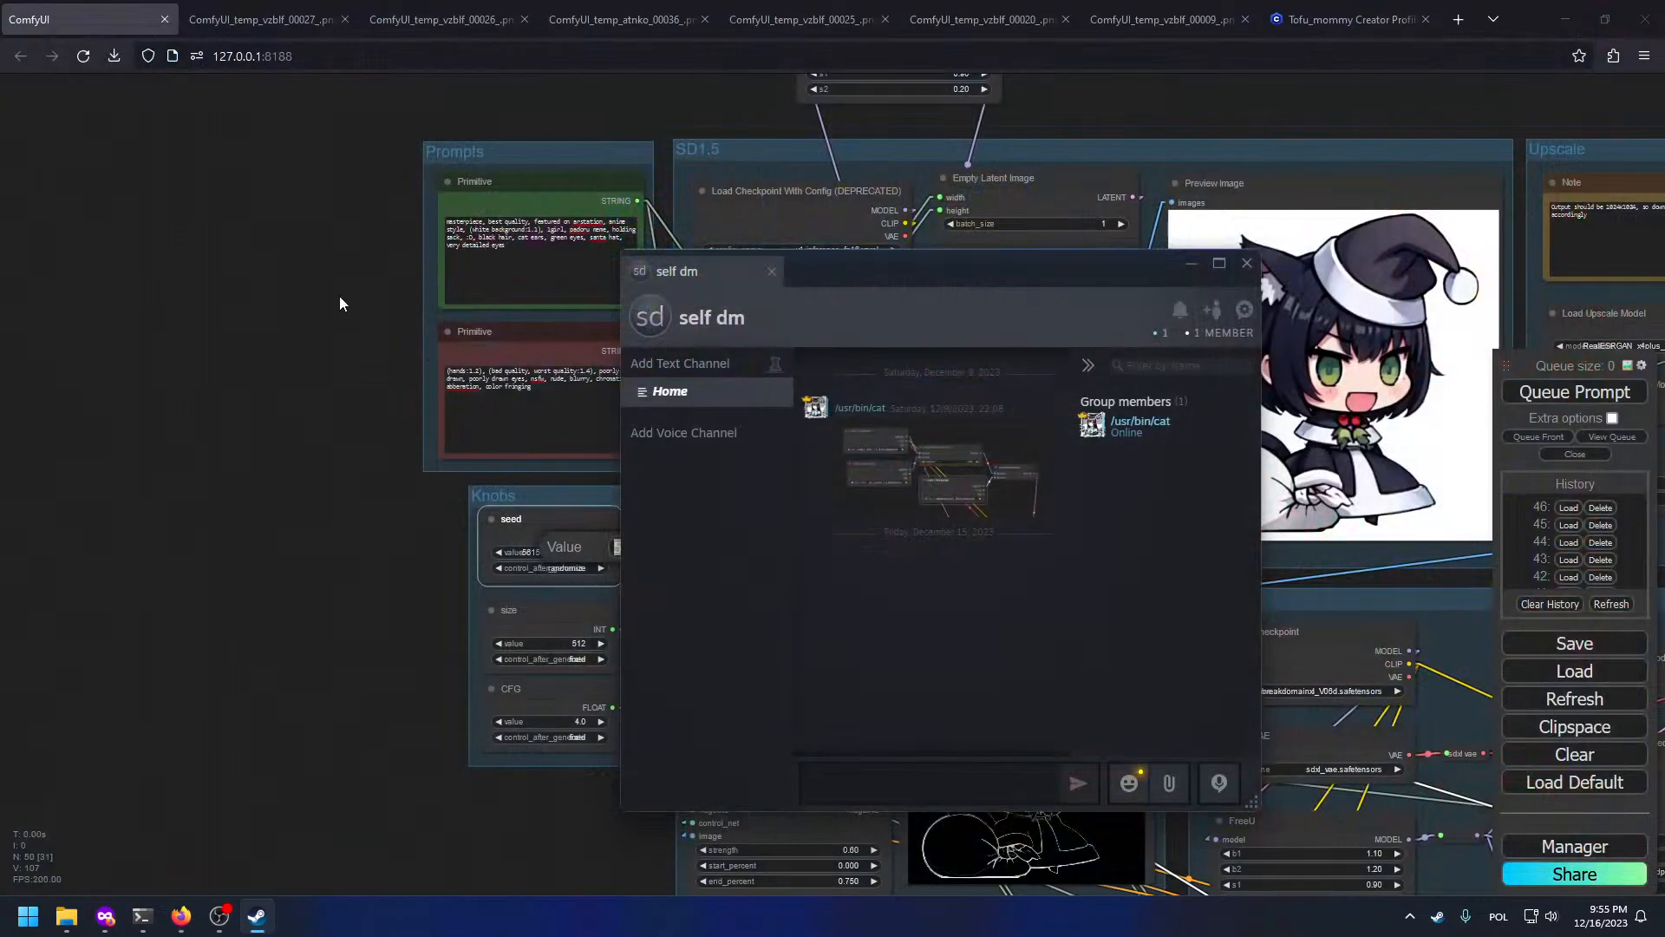
Step: Move the Steam chat window left and confirm the seed value prompt with OK
{"action": "left_click_drag", "start_coordinate": [1006, 282], "coordinate": [786, 279]}
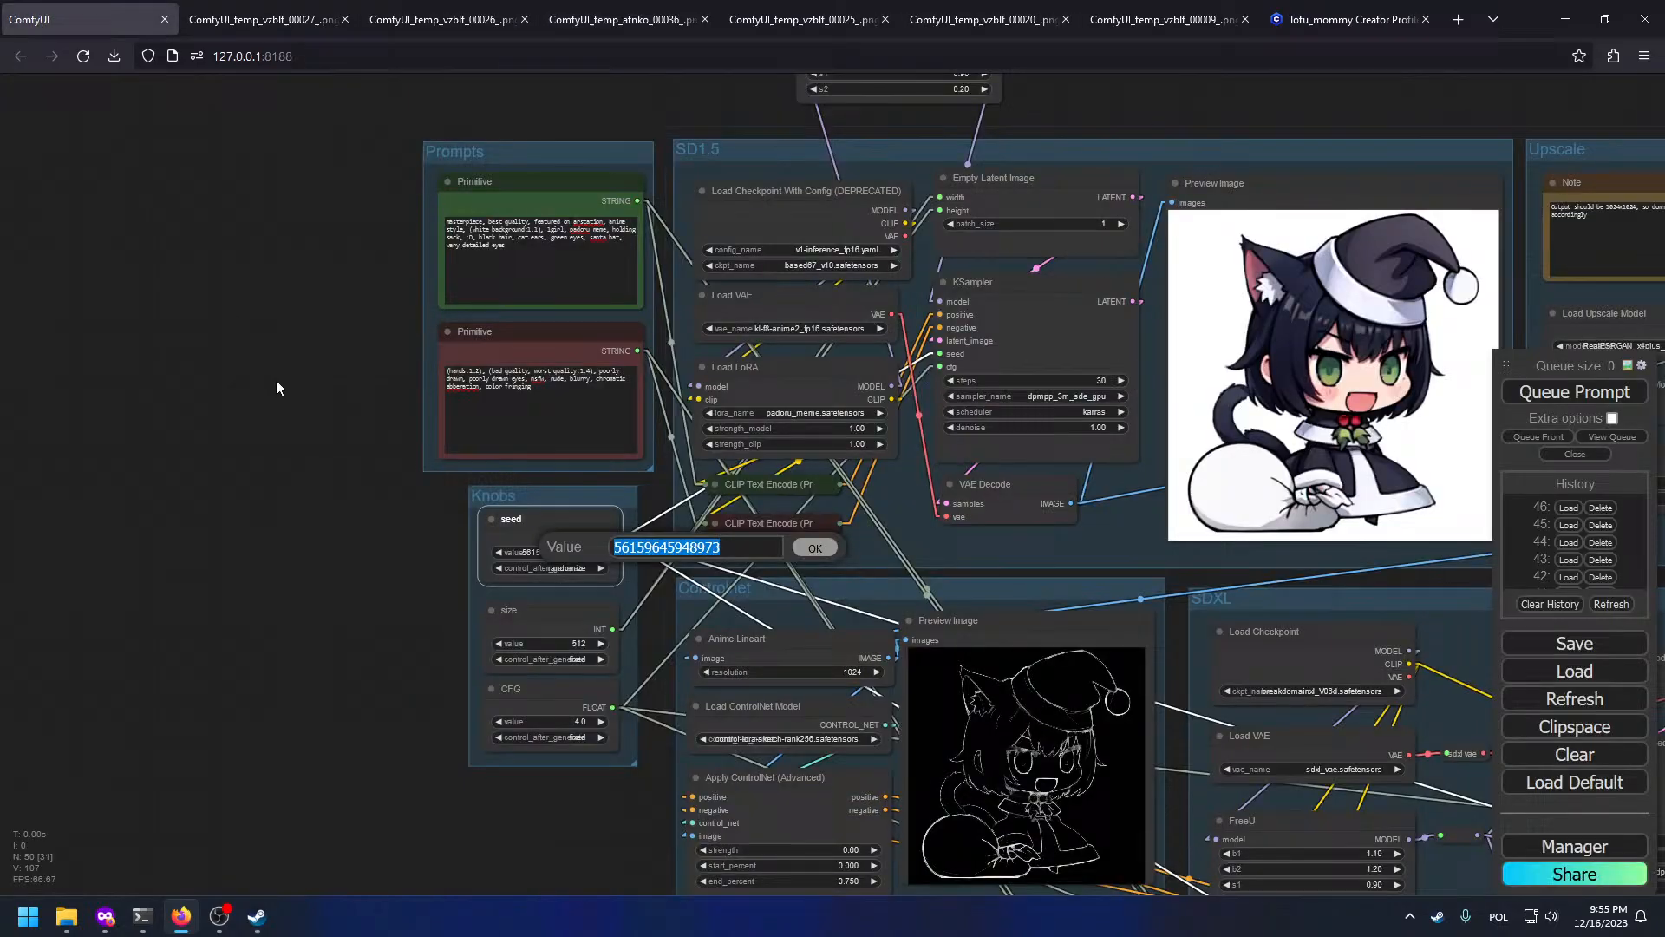
{"action": "scroll", "coordinate": [276, 387], "scroll_direction": "down", "scroll_amount": 4}
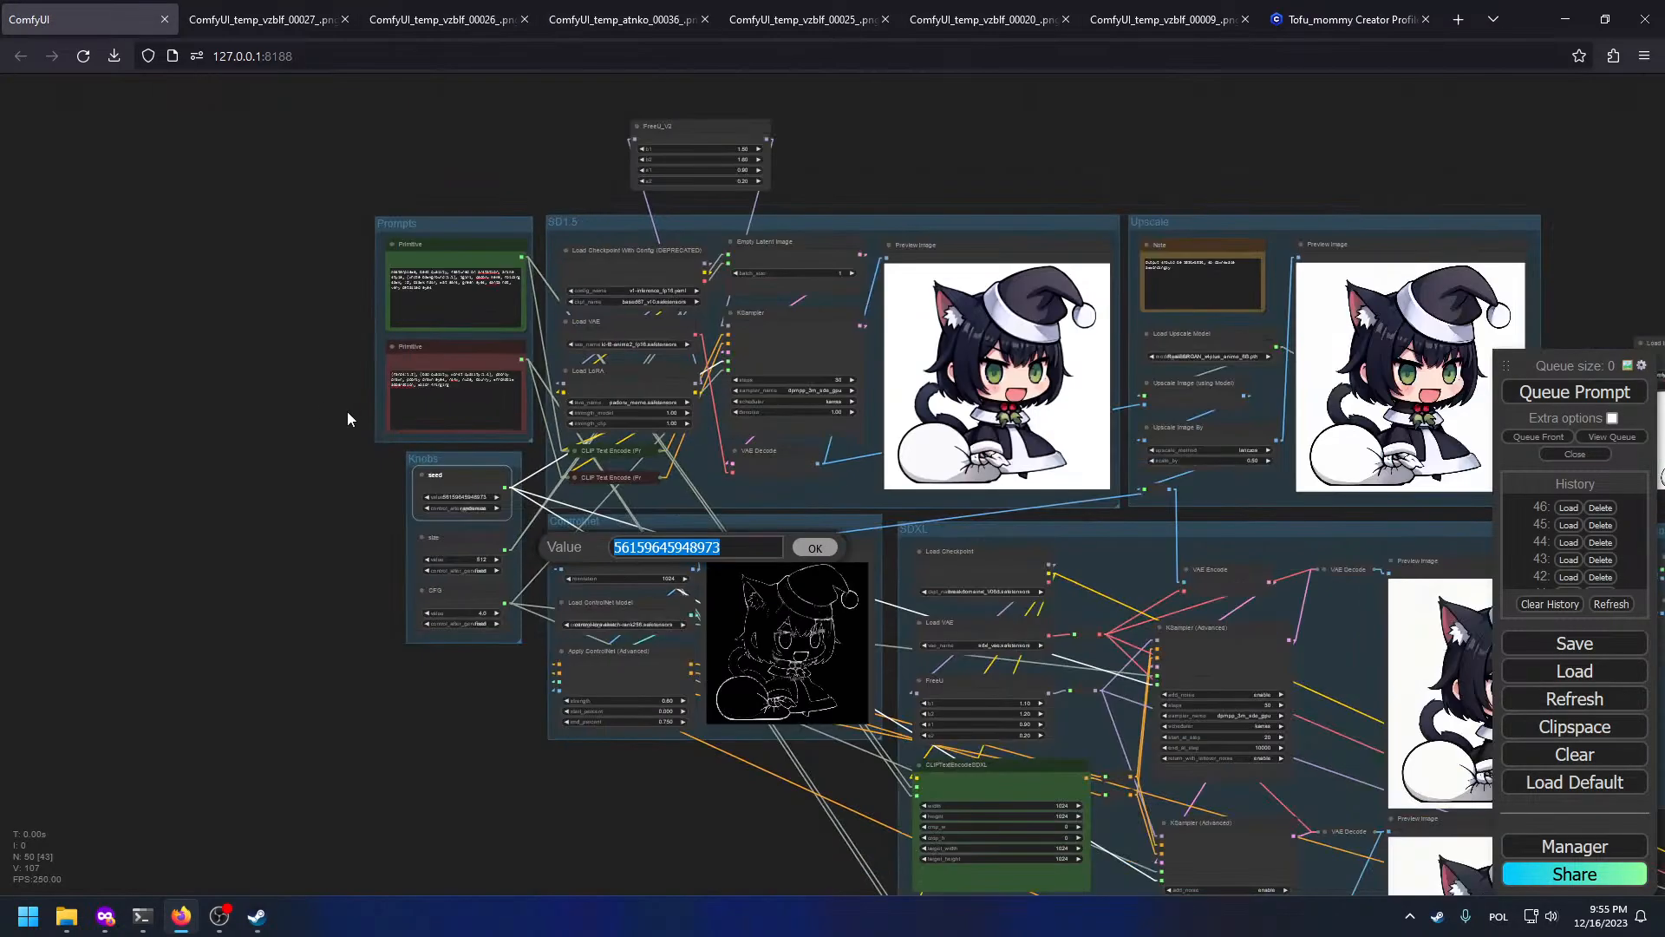
{"action": "left_click", "coordinate": [815, 547]}
Step: Pan the canvas across the Upscaler cleanup, SD1.5 and SDXL preview groups
{"action": "left_click_drag", "start_coordinate": [906, 593], "coordinate": [494, 403]}
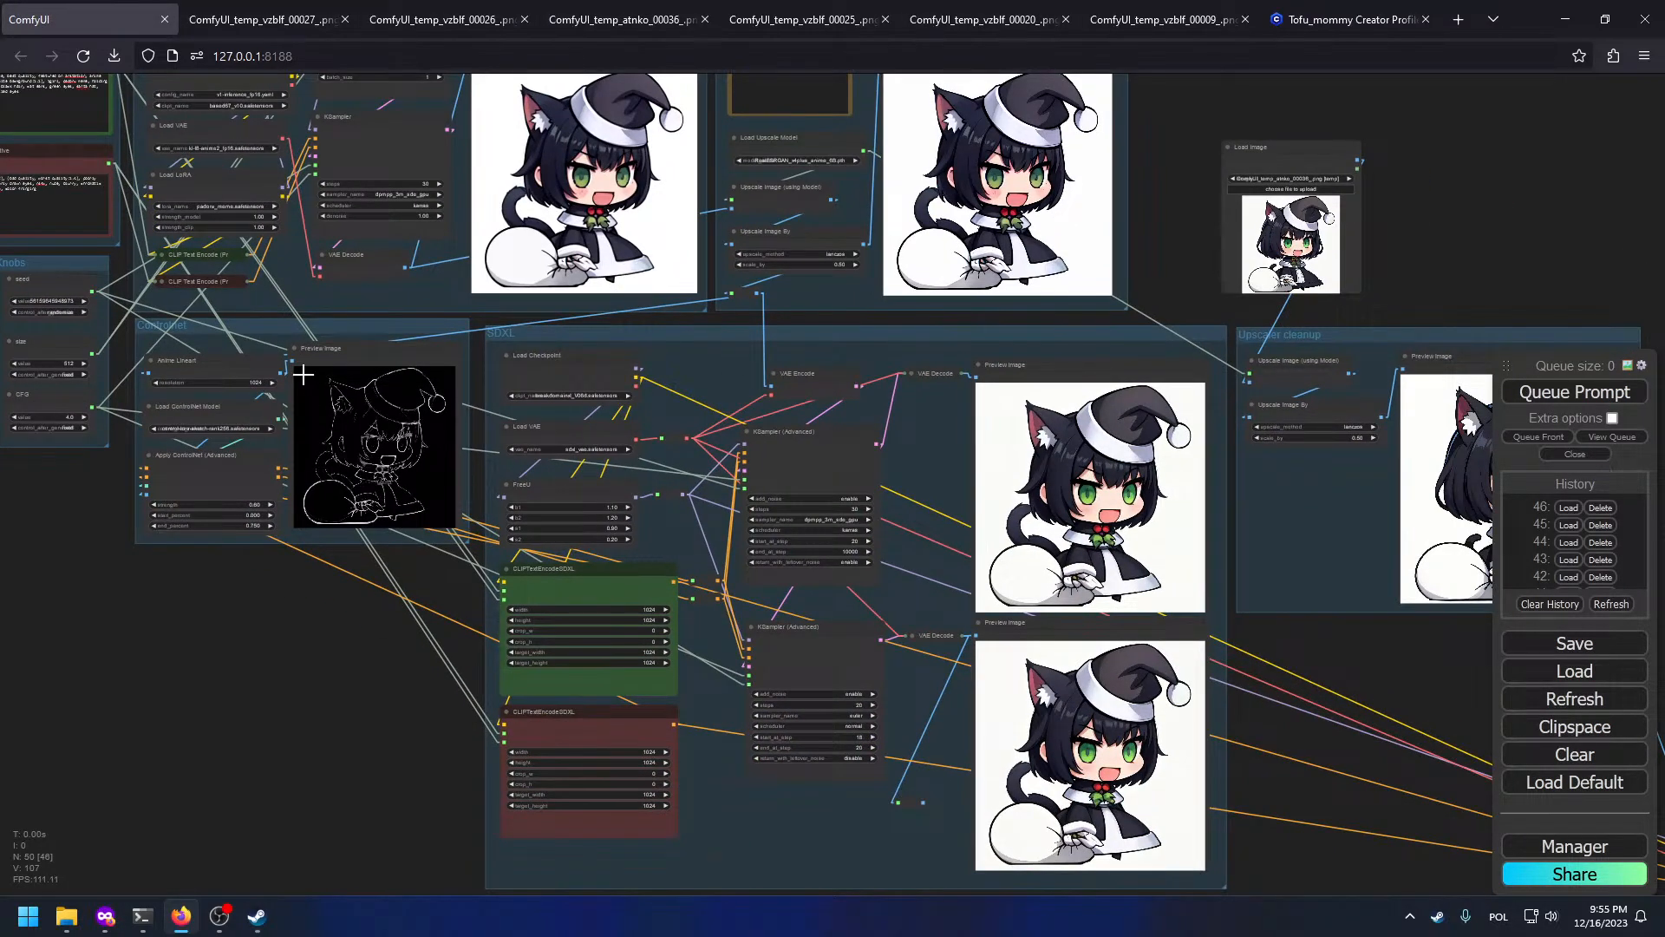
{"action": "left_click_drag", "start_coordinate": [347, 359], "coordinate": [603, 450]}
{"action": "scroll", "coordinate": [717, 321], "scroll_direction": "up", "scroll_amount": 6}
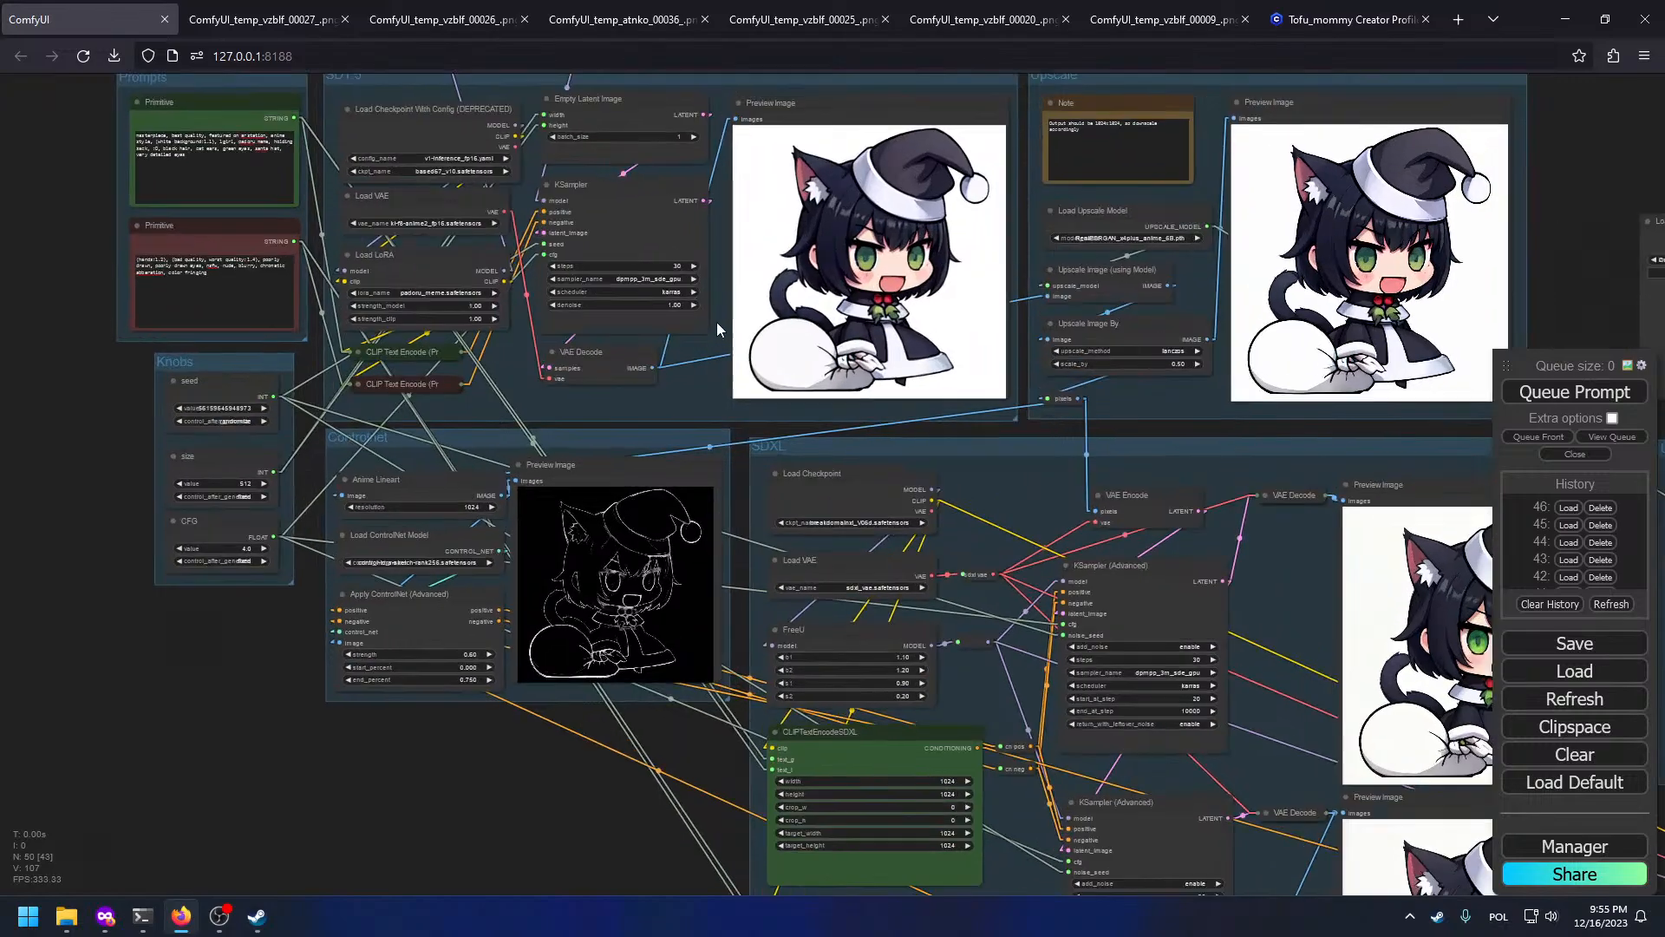
{"action": "left_click_drag", "start_coordinate": [1126, 540], "coordinate": [670, 490]}
{"action": "left_click_drag", "start_coordinate": [1294, 453], "coordinate": [580, 148]}
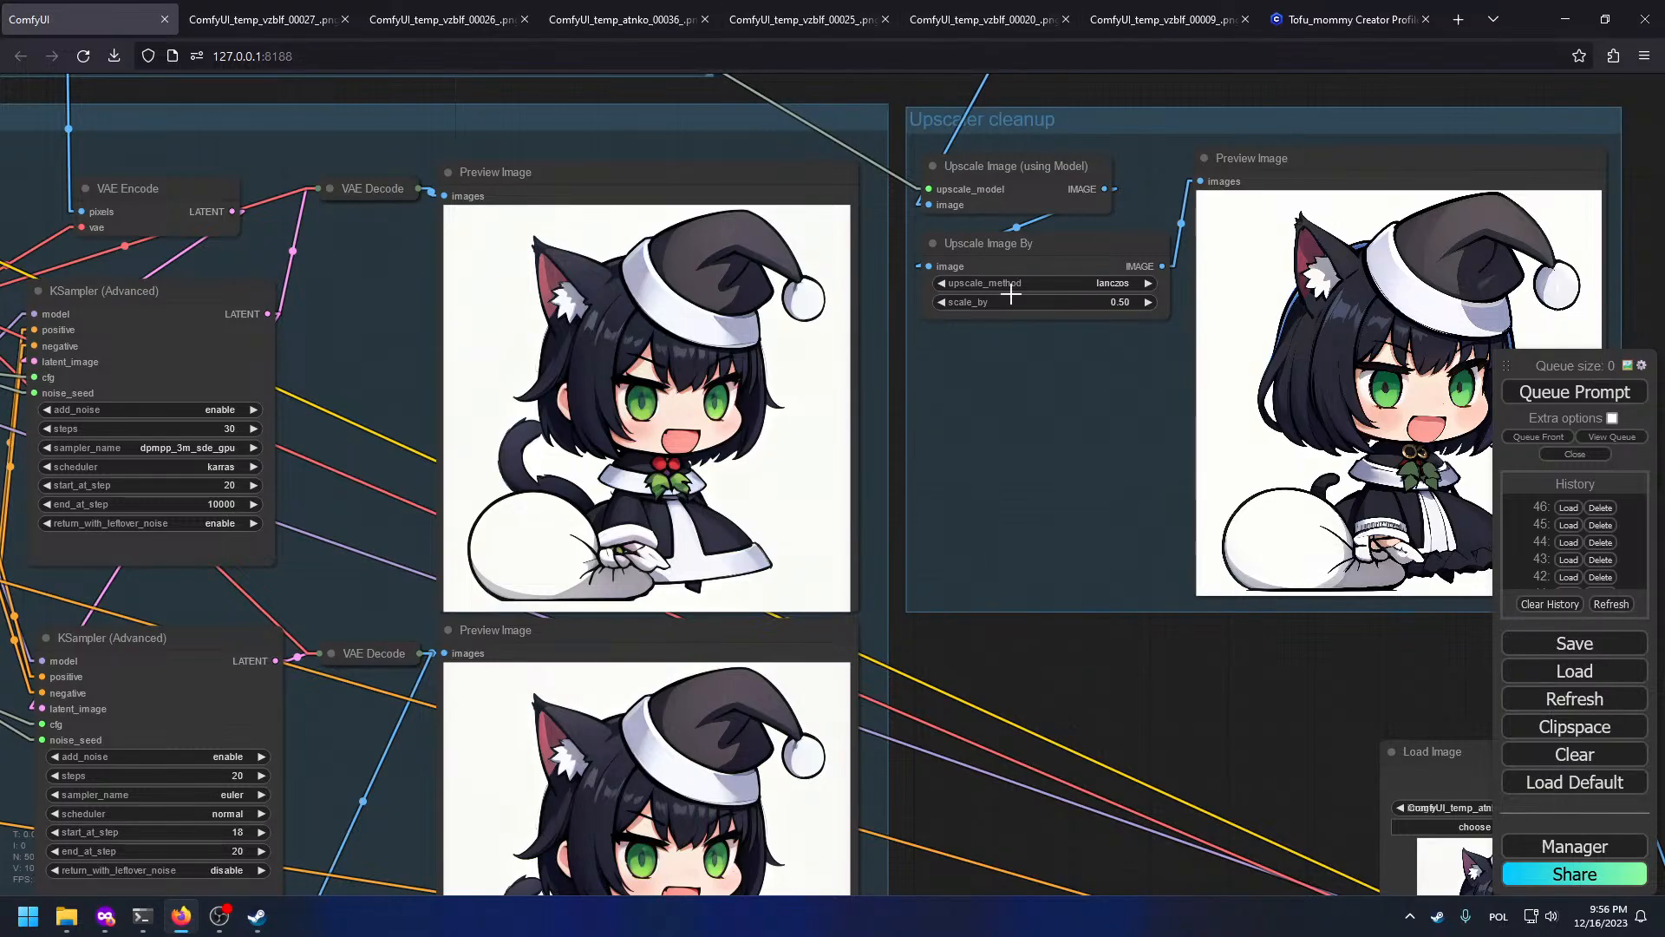
{"action": "scroll", "coordinate": [1018, 326], "scroll_direction": "down", "scroll_amount": 5}
Step: Inspect the detailer section, then frame the SD1.5 and Upscale groups' previews
{"action": "left_click_drag", "start_coordinate": [1474, 703], "coordinate": [478, 394]}
{"action": "scroll", "coordinate": [911, 585], "scroll_direction": "up", "scroll_amount": 8}
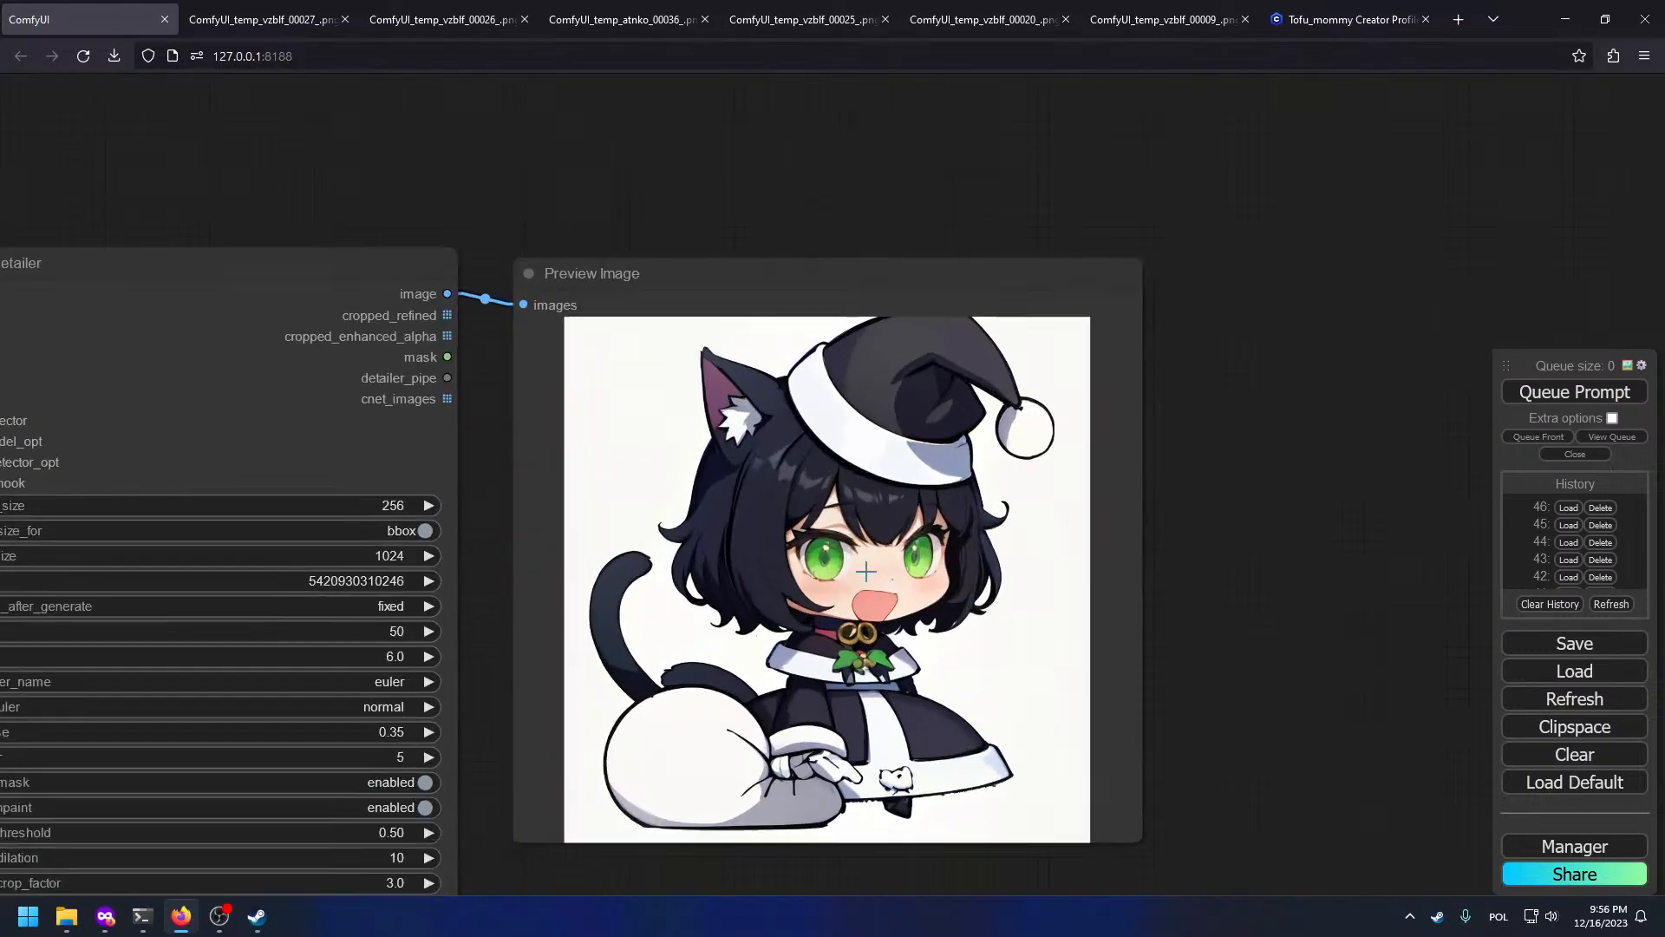
{"action": "scroll", "coordinate": [867, 571], "scroll_direction": "up", "scroll_amount": 5}
{"action": "scroll", "coordinate": [832, 546], "scroll_direction": "down", "scroll_amount": 12}
{"action": "left_click_drag", "start_coordinate": [201, 202], "coordinate": [1365, 751]}
{"action": "left_click_drag", "start_coordinate": [446, 173], "coordinate": [836, 328]}
{"action": "left_click_drag", "start_coordinate": [674, 128], "coordinate": [920, 395]}
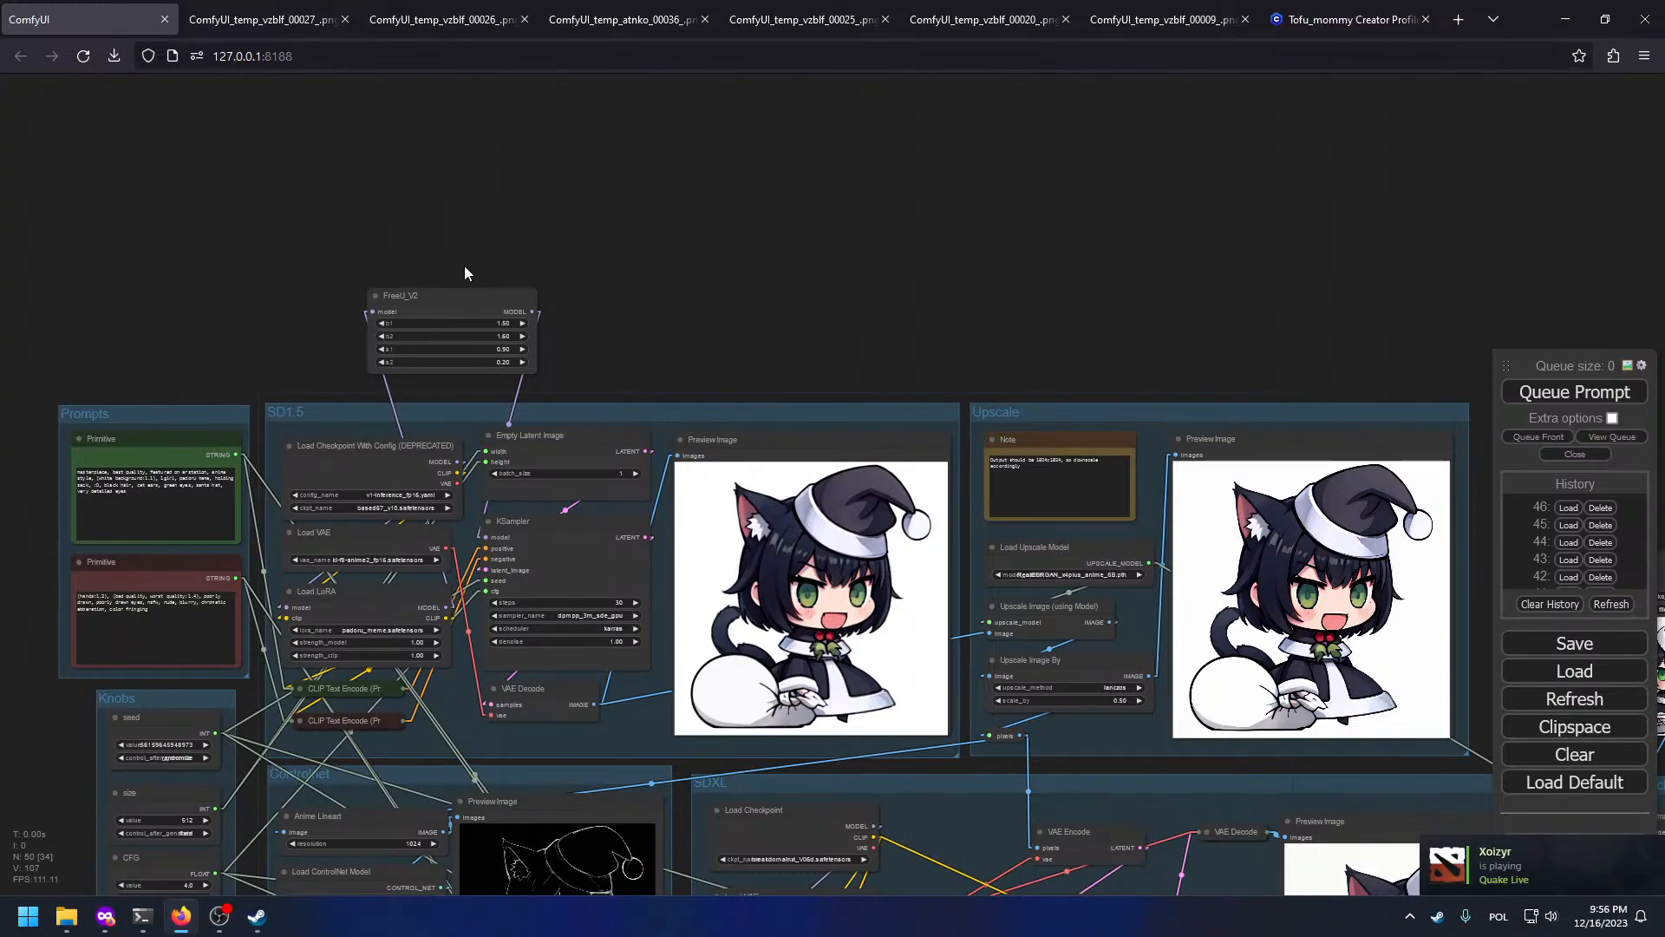
{"action": "mouse_move", "coordinate": [260, 916]}
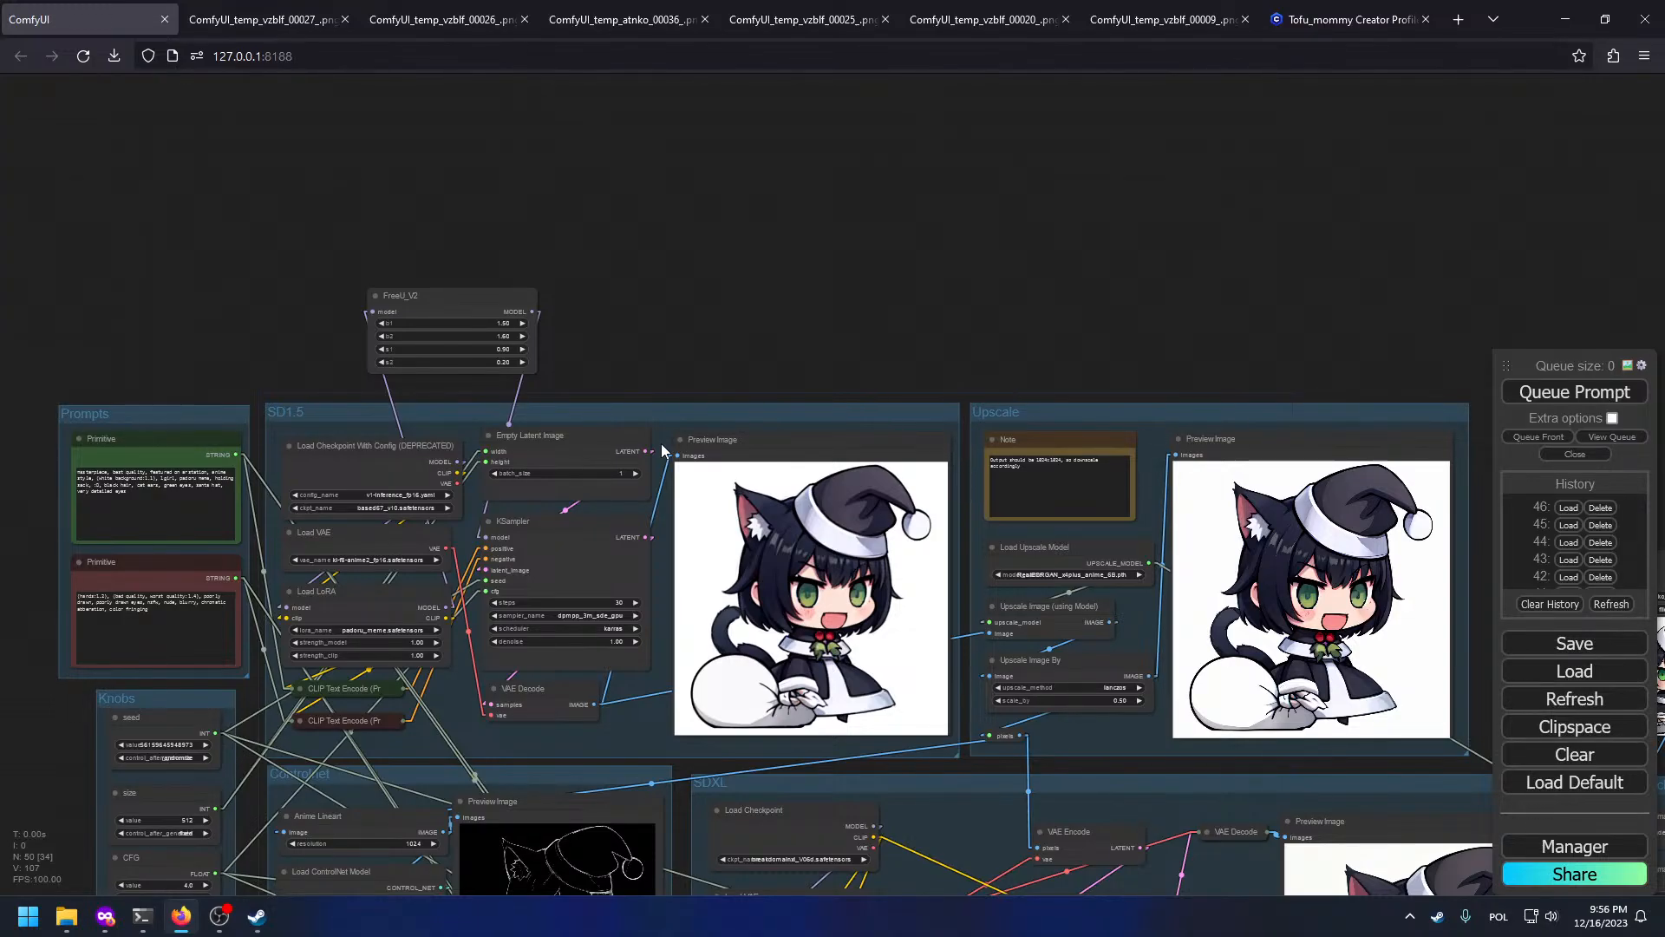
{"action": "scroll", "coordinate": [950, 420], "scroll_direction": "down", "scroll_amount": 9}
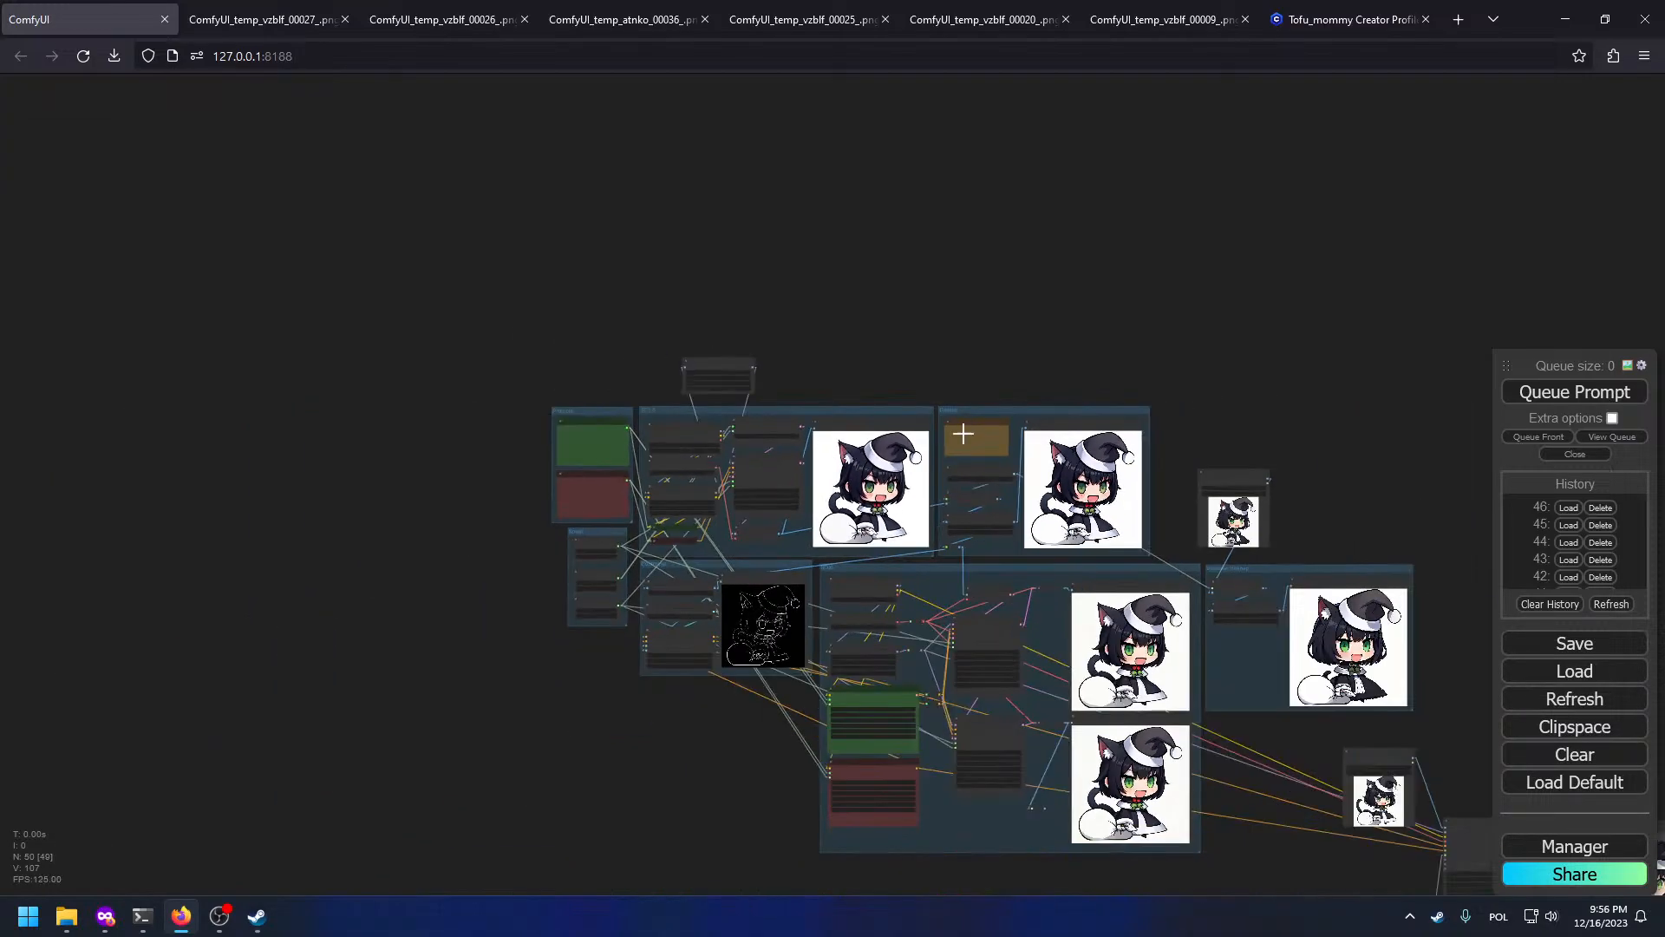
Step: Go to the Civitai models listing and dismiss the holiday event banner
{"action": "left_click_drag", "start_coordinate": [1216, 484], "coordinate": [902, 201]}
{"action": "left_click", "coordinate": [1386, 11]}
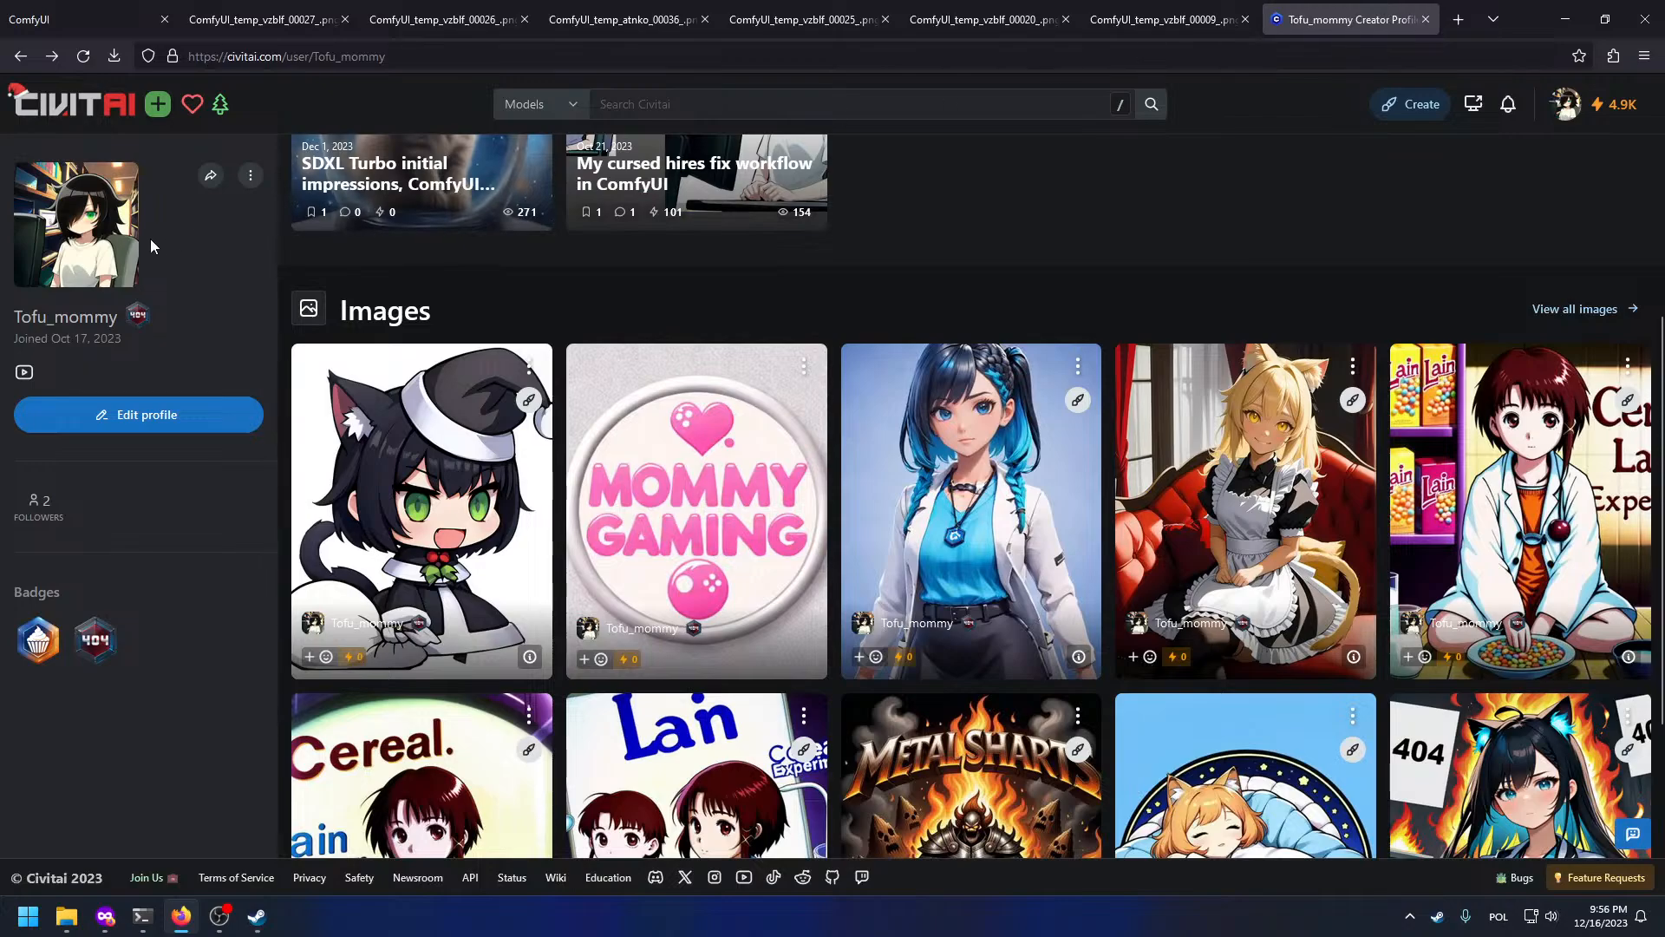
{"action": "left_click", "coordinate": [112, 112]}
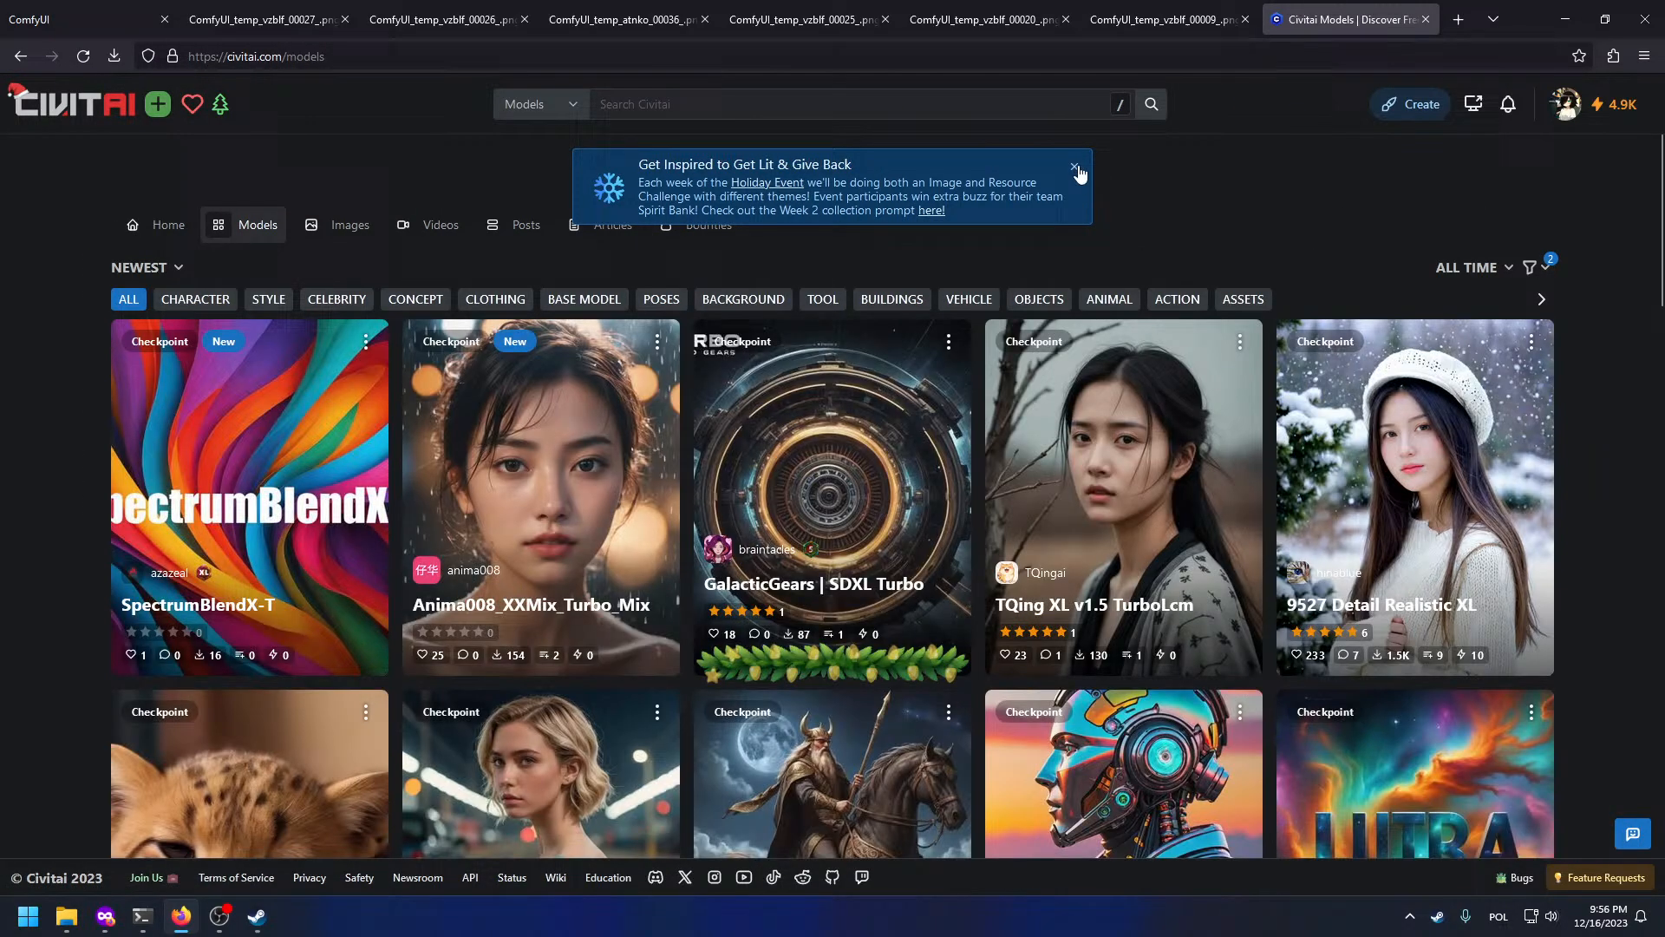
{"action": "left_click", "coordinate": [1077, 169]}
Step: Filter the checkpoint models to add the SDXL 1.0 base model
{"action": "scroll", "coordinate": [846, 300], "scroll_direction": "down", "scroll_amount": 6}
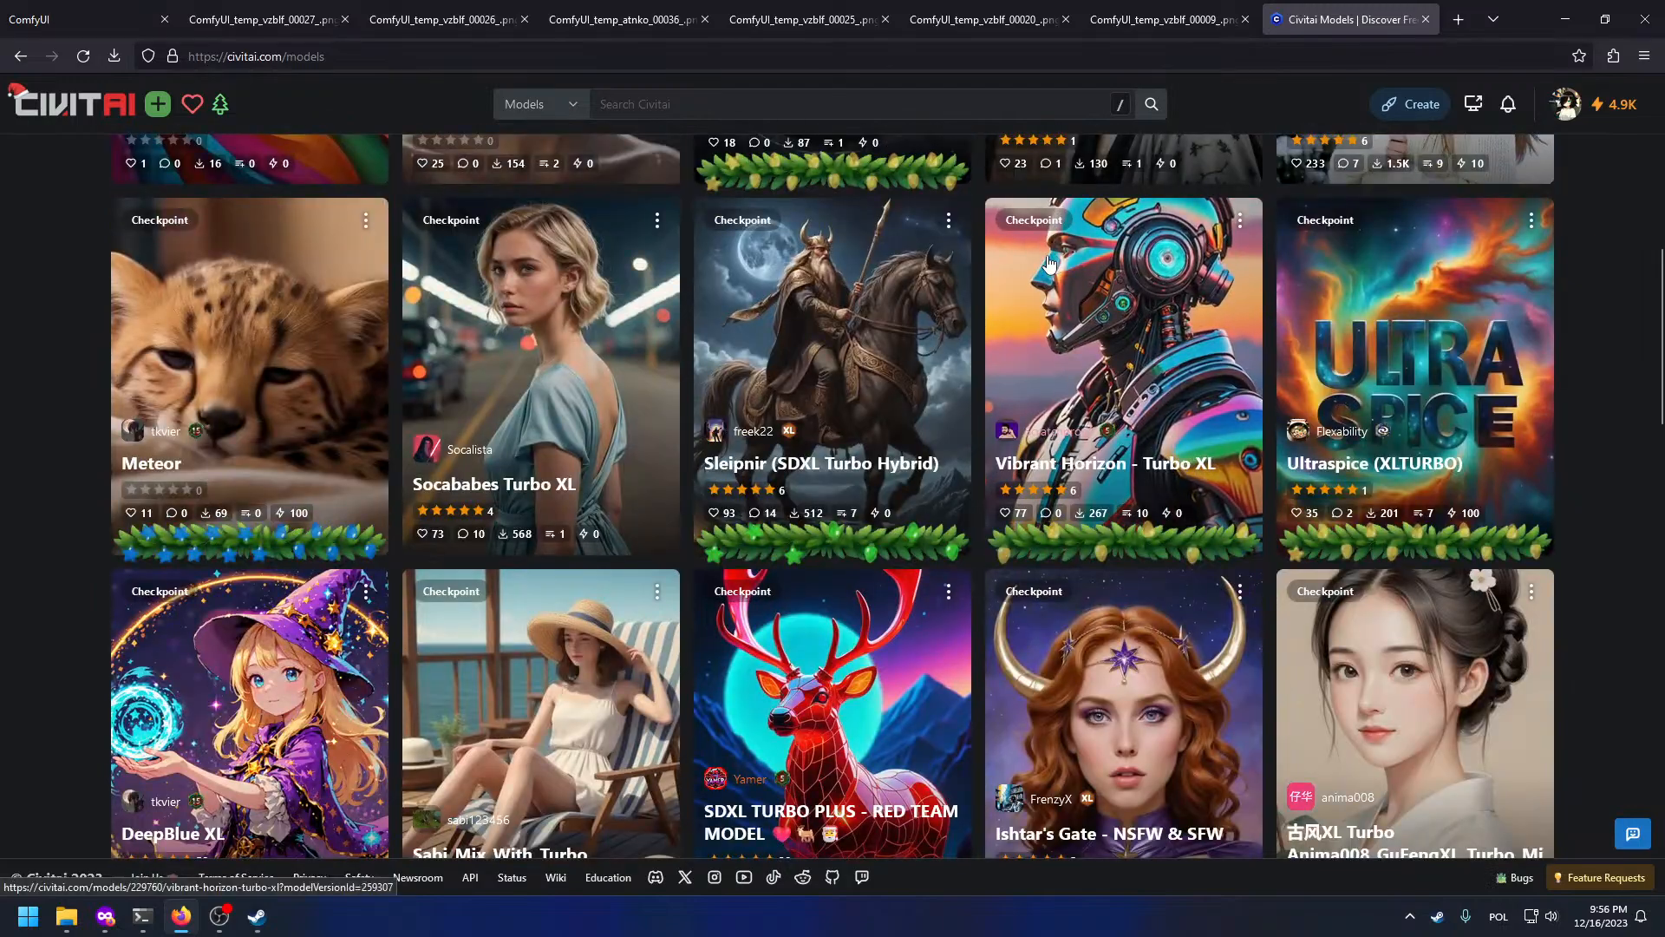
{"action": "scroll", "coordinate": [846, 299], "scroll_direction": "up", "scroll_amount": 6}
{"action": "left_click", "coordinate": [1531, 213]}
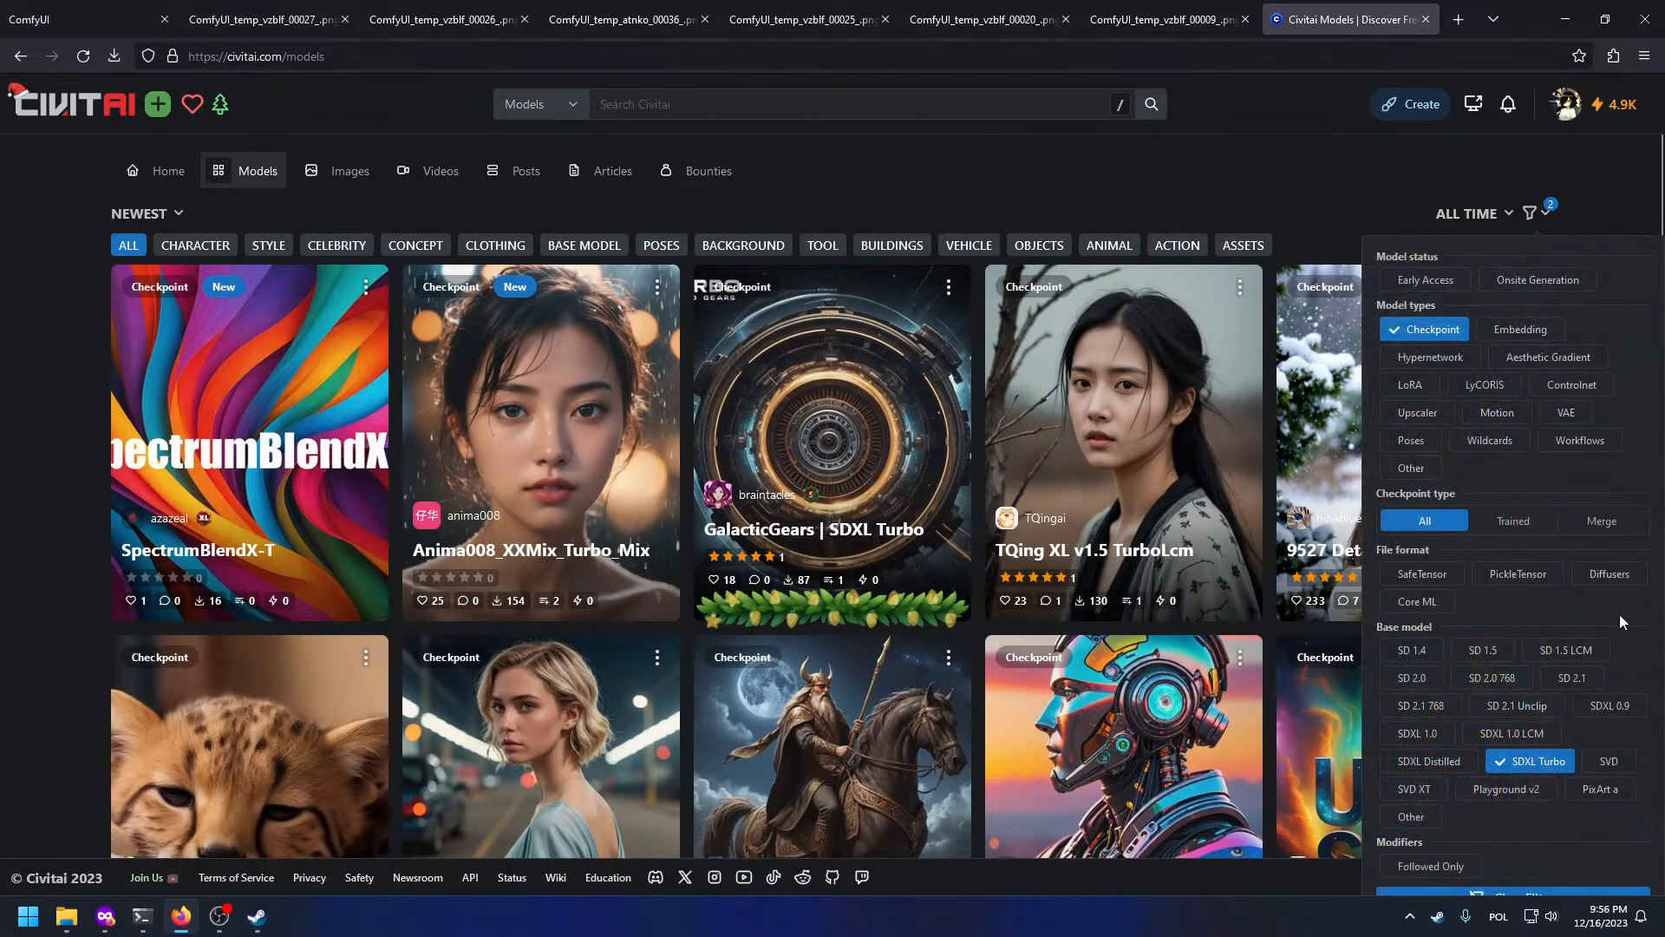
{"action": "left_click", "coordinate": [1440, 735]}
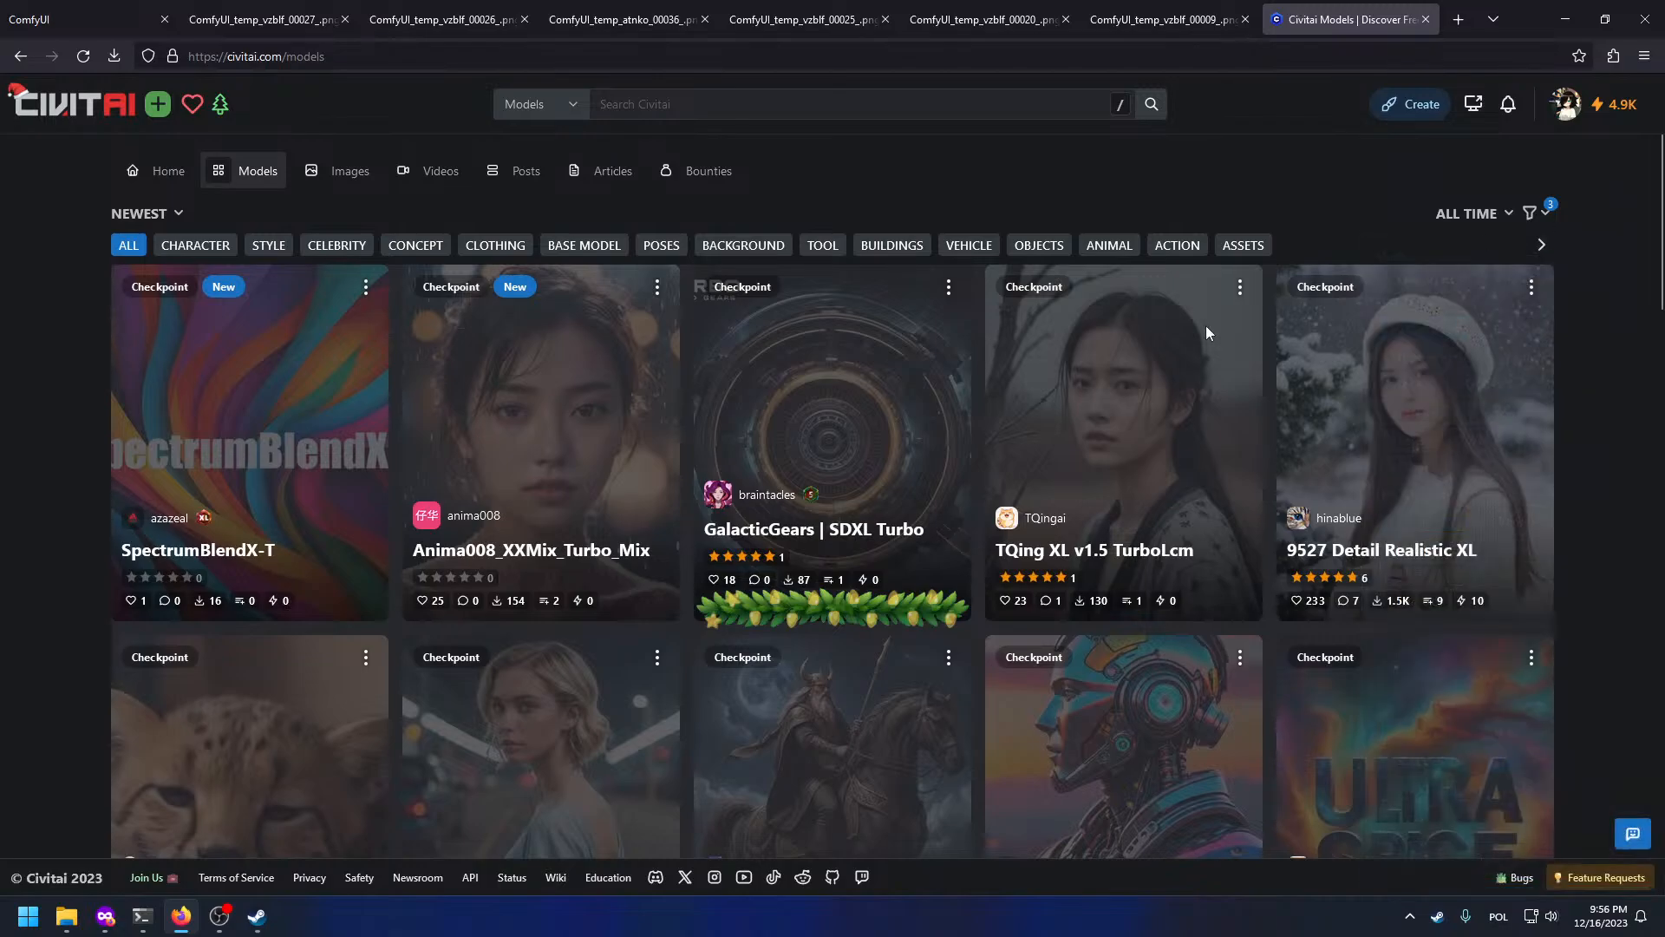
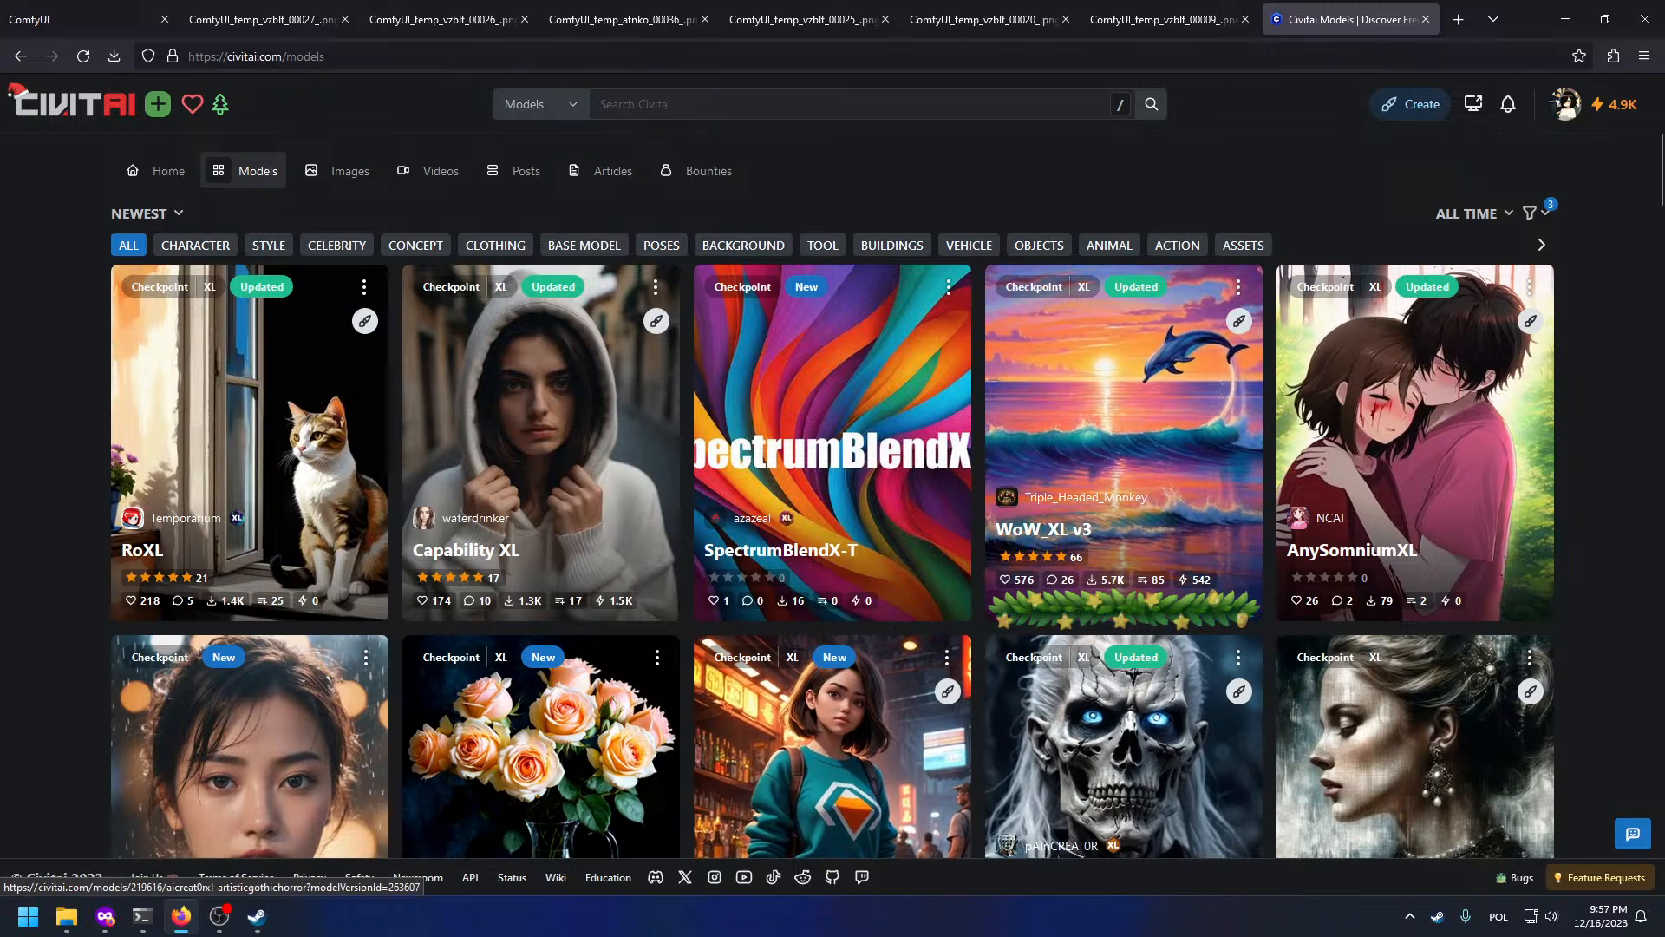
Step: Open the blonde-girl portrait shared in the self-DM chat at full size in the browser
{"action": "left_click", "coordinate": [257, 916]}
{"action": "left_click", "coordinate": [694, 615]}
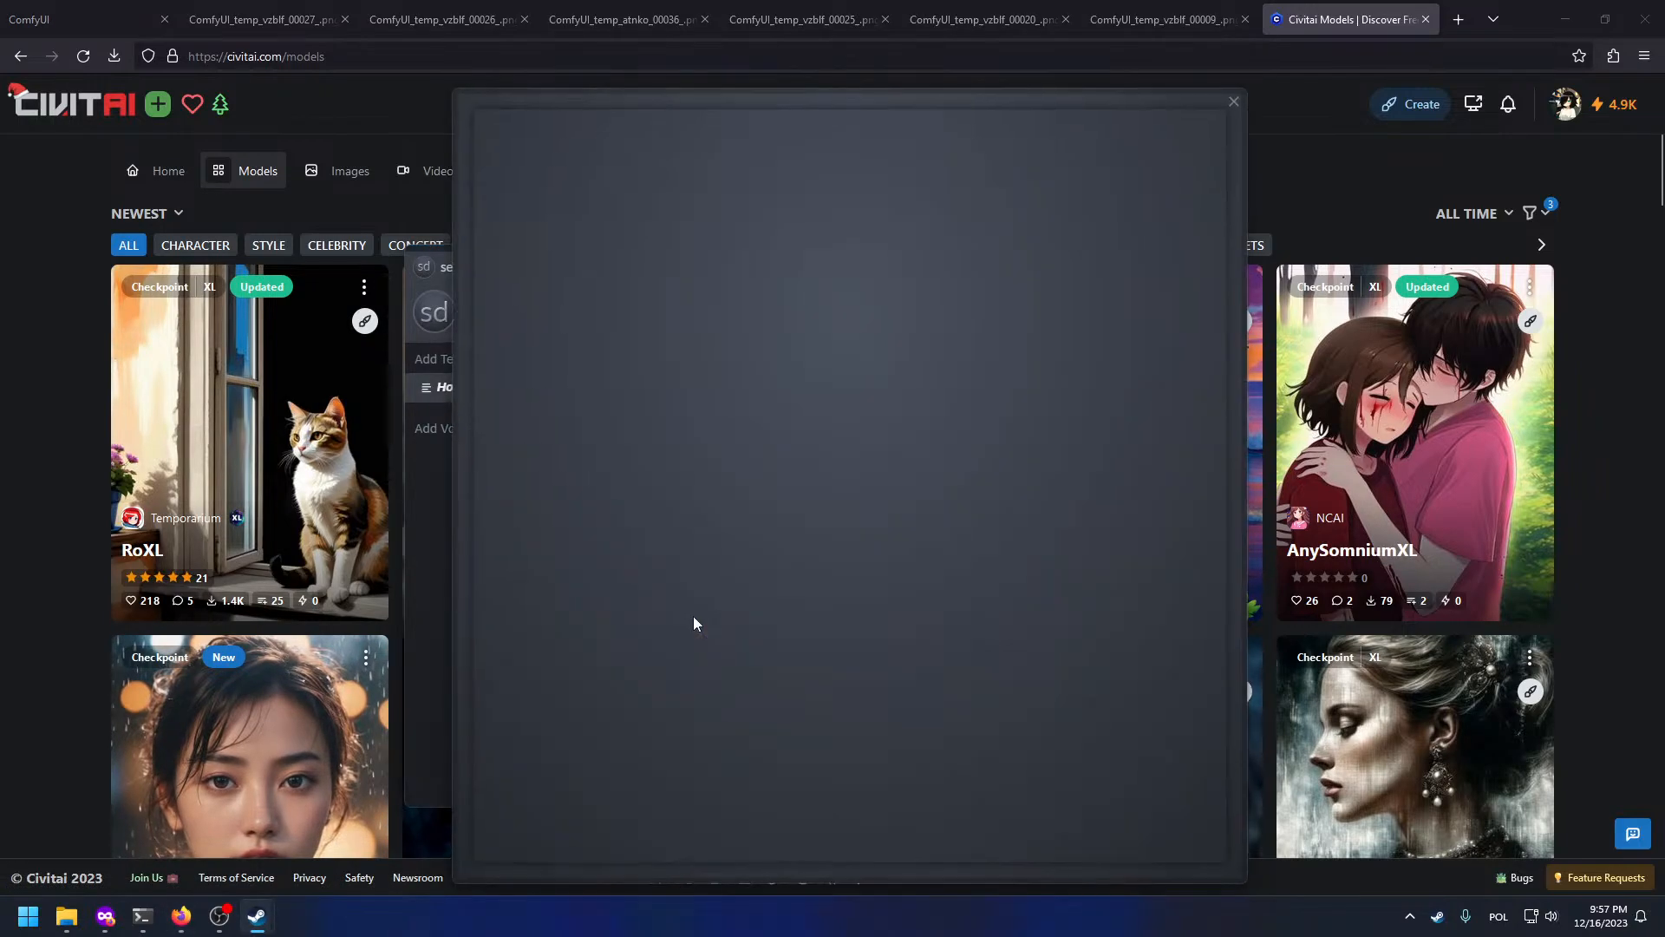
{"action": "right_click", "coordinate": [921, 466]}
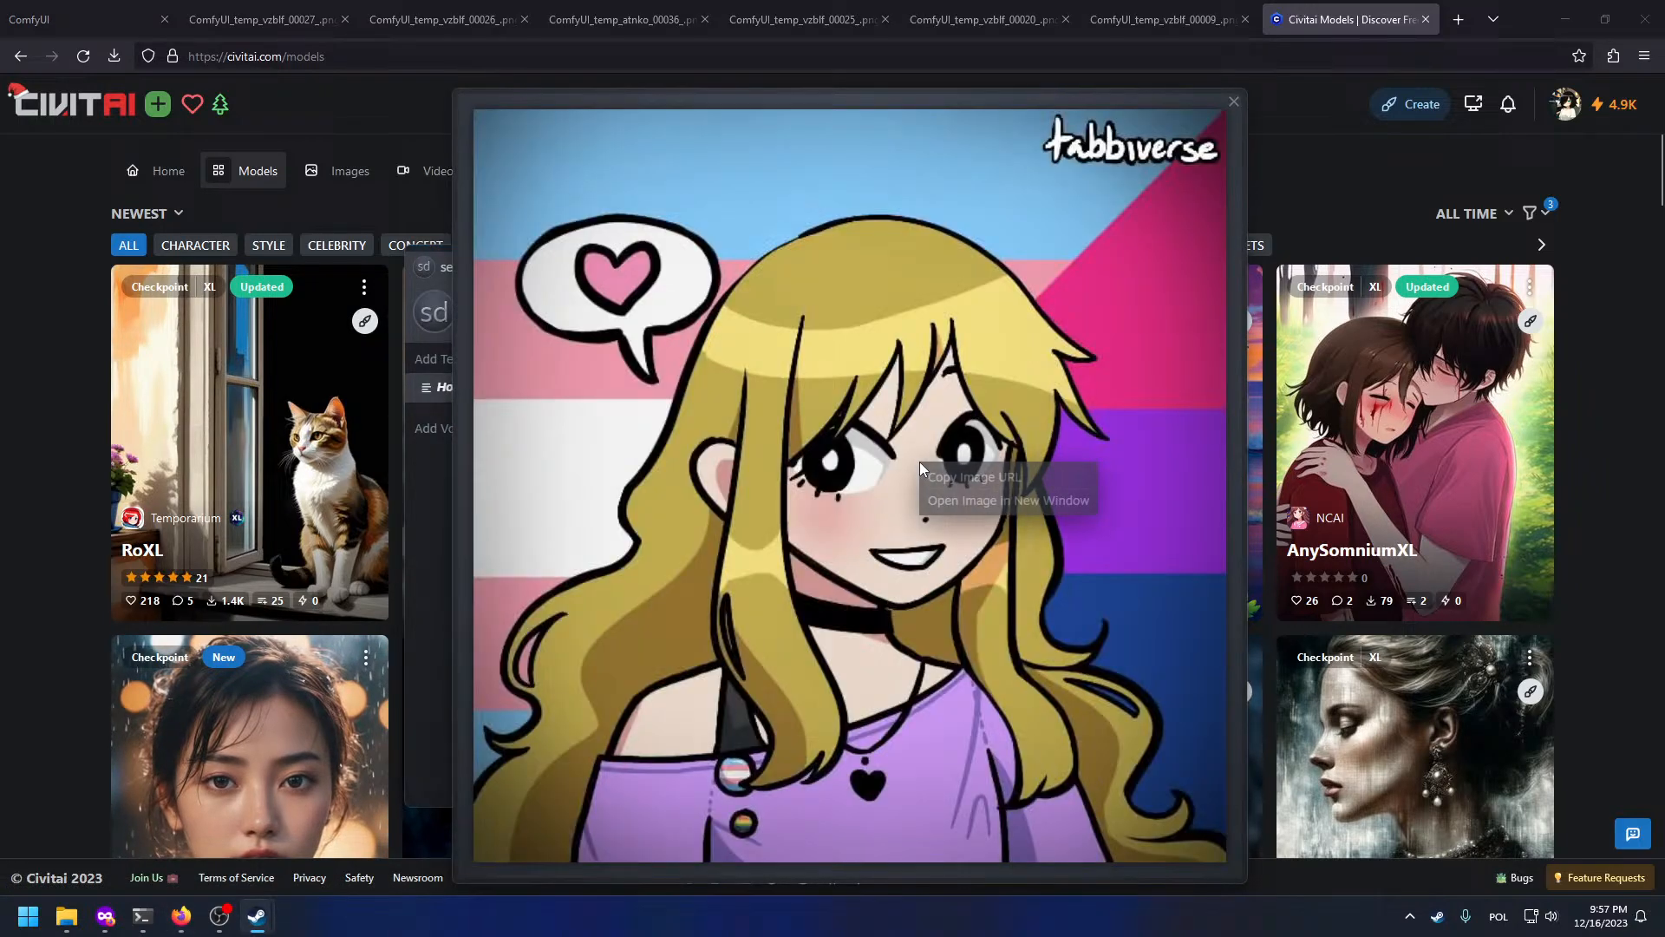
{"action": "left_click", "coordinate": [955, 499]}
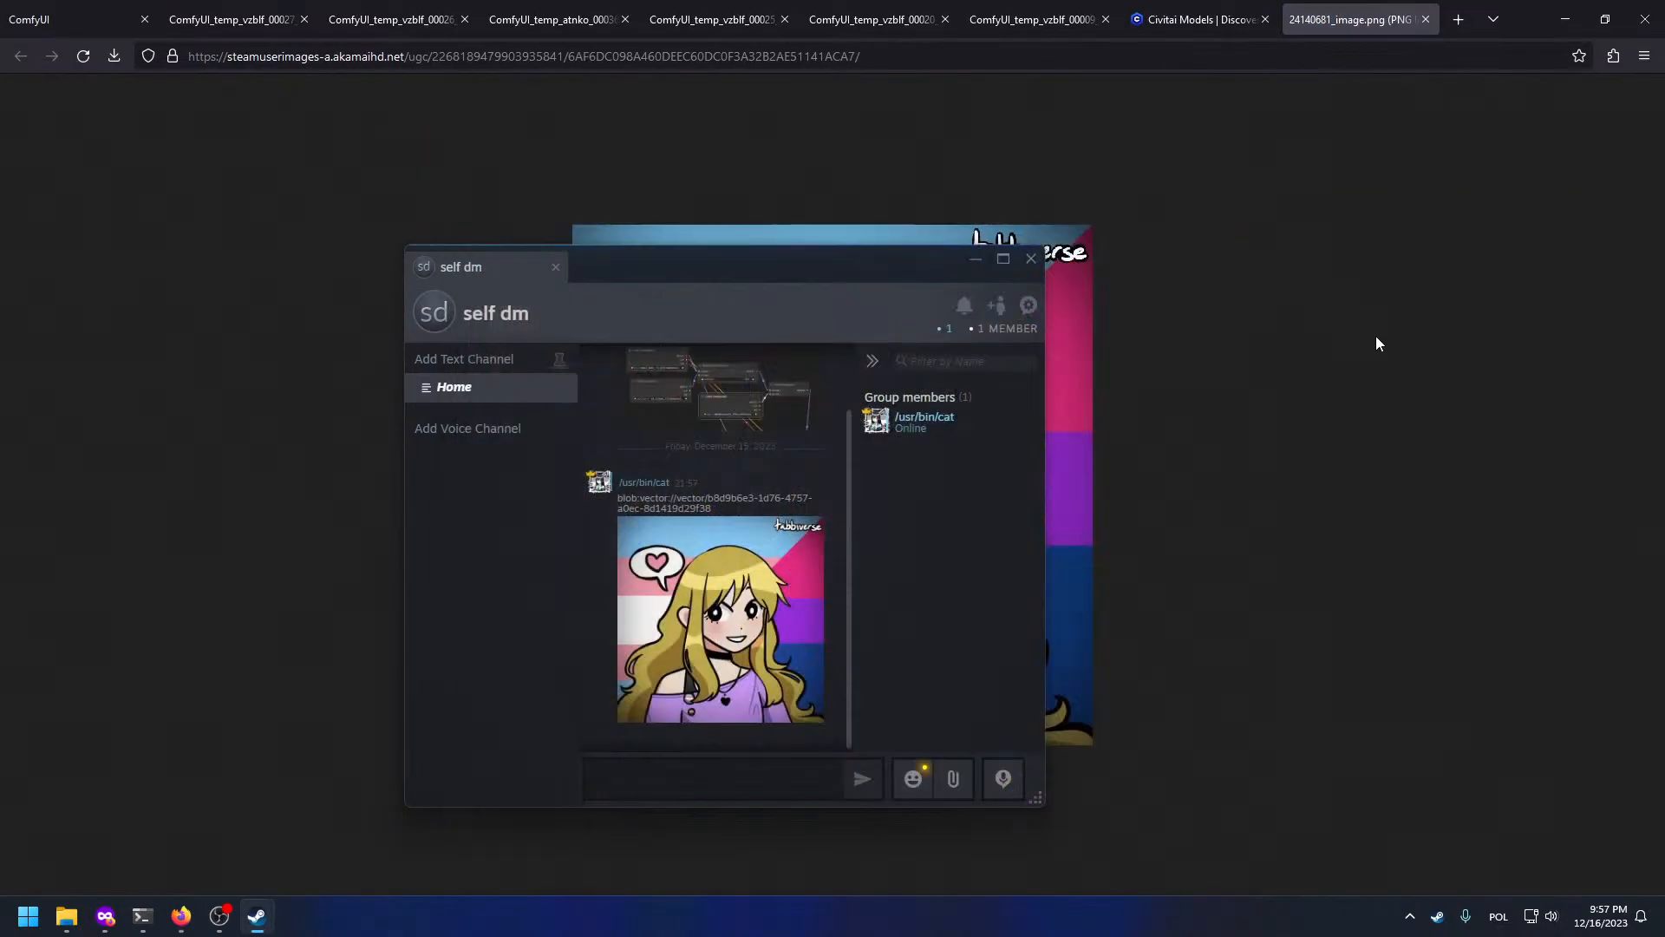
{"action": "left_click", "coordinate": [976, 259]}
Step: Save the full-size portrait to disk under a 'tabb…' file name, then return to ComfyUI
{"action": "right_click", "coordinate": [945, 264]}
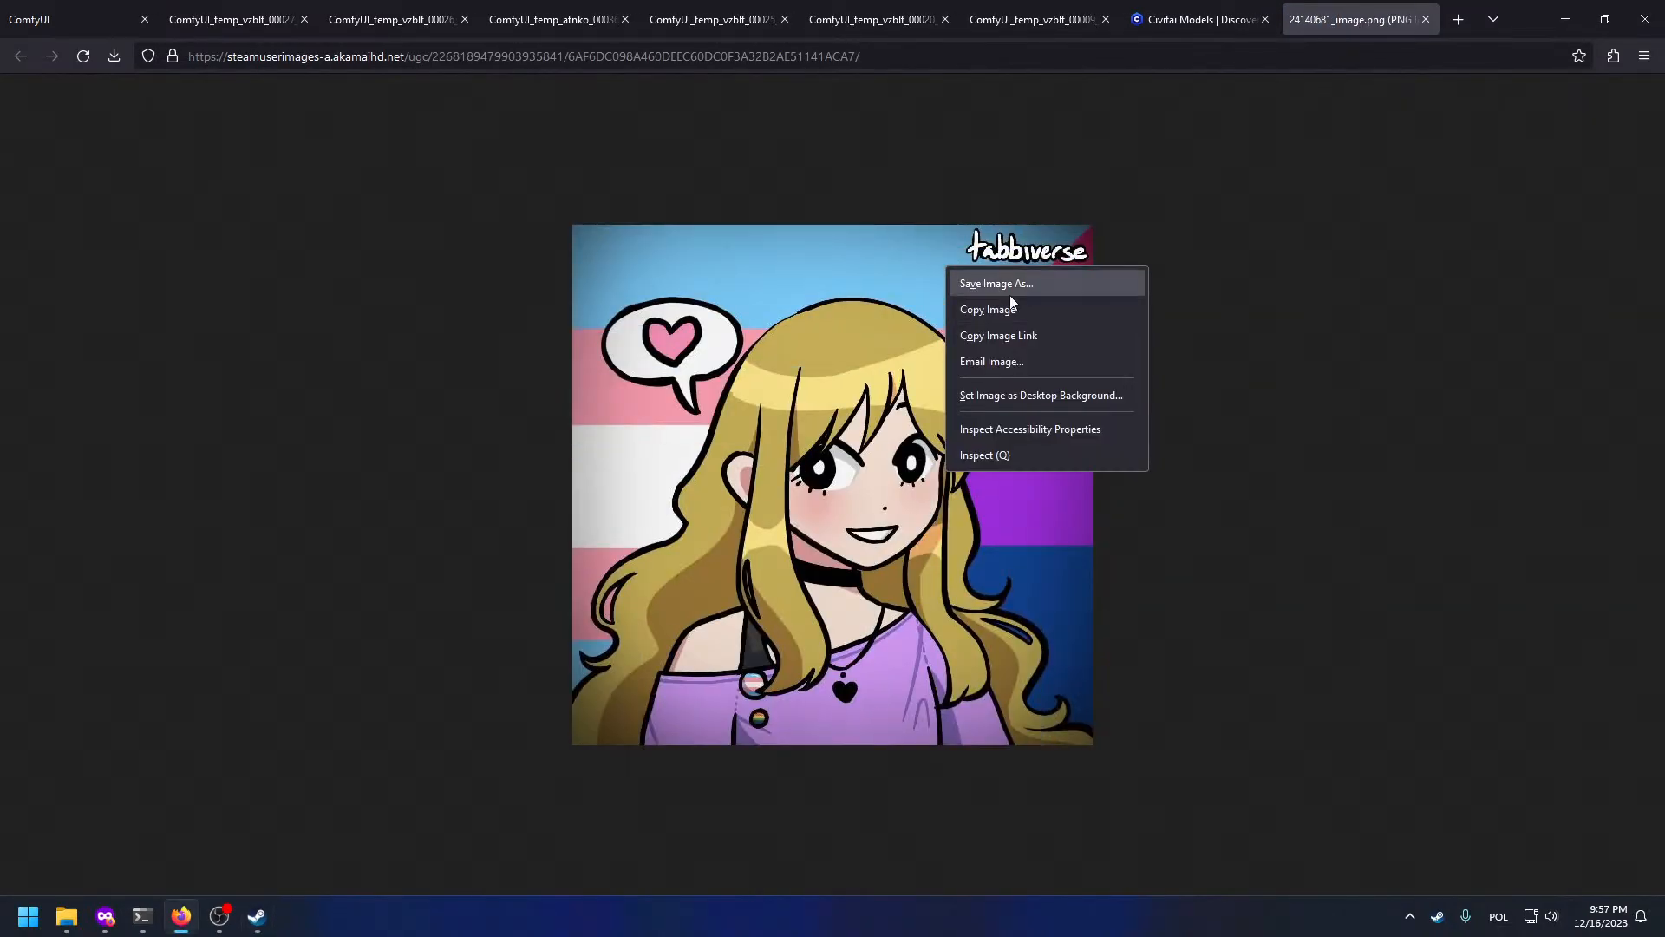
{"action": "left_click", "coordinate": [991, 283]}
{"action": "type", "text": "tabb"}
{"action": "key", "text": "Return"}
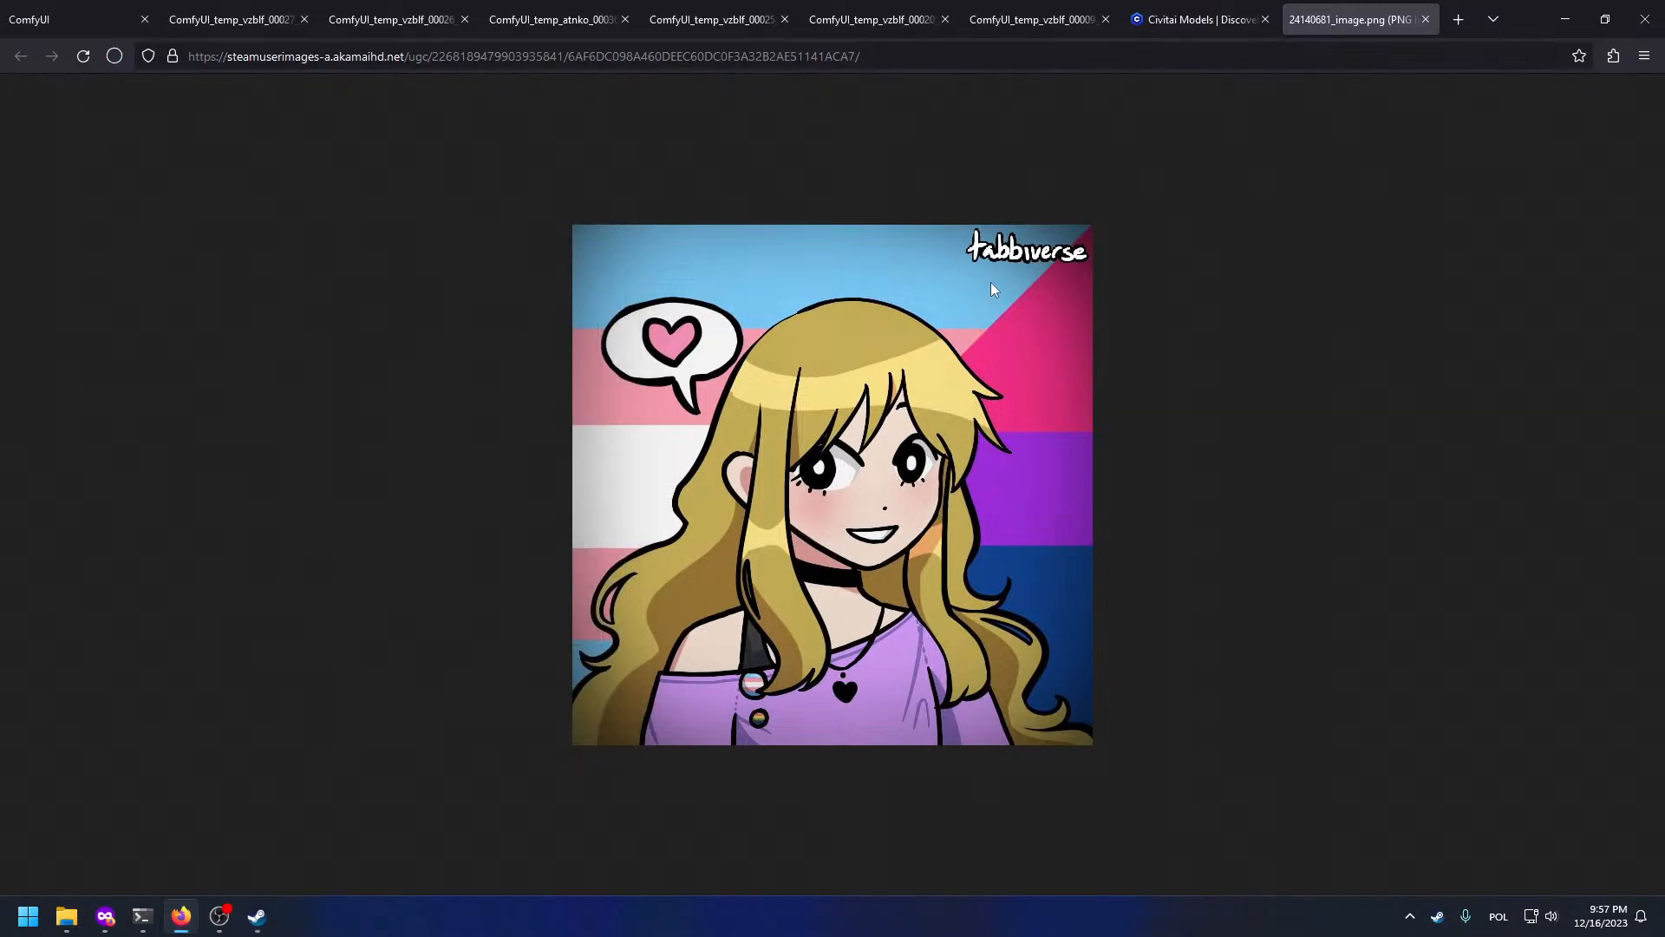
{"action": "left_click", "coordinate": [127, 5]}
{"action": "left_click_drag", "start_coordinate": [227, 258], "coordinate": [520, 596]}
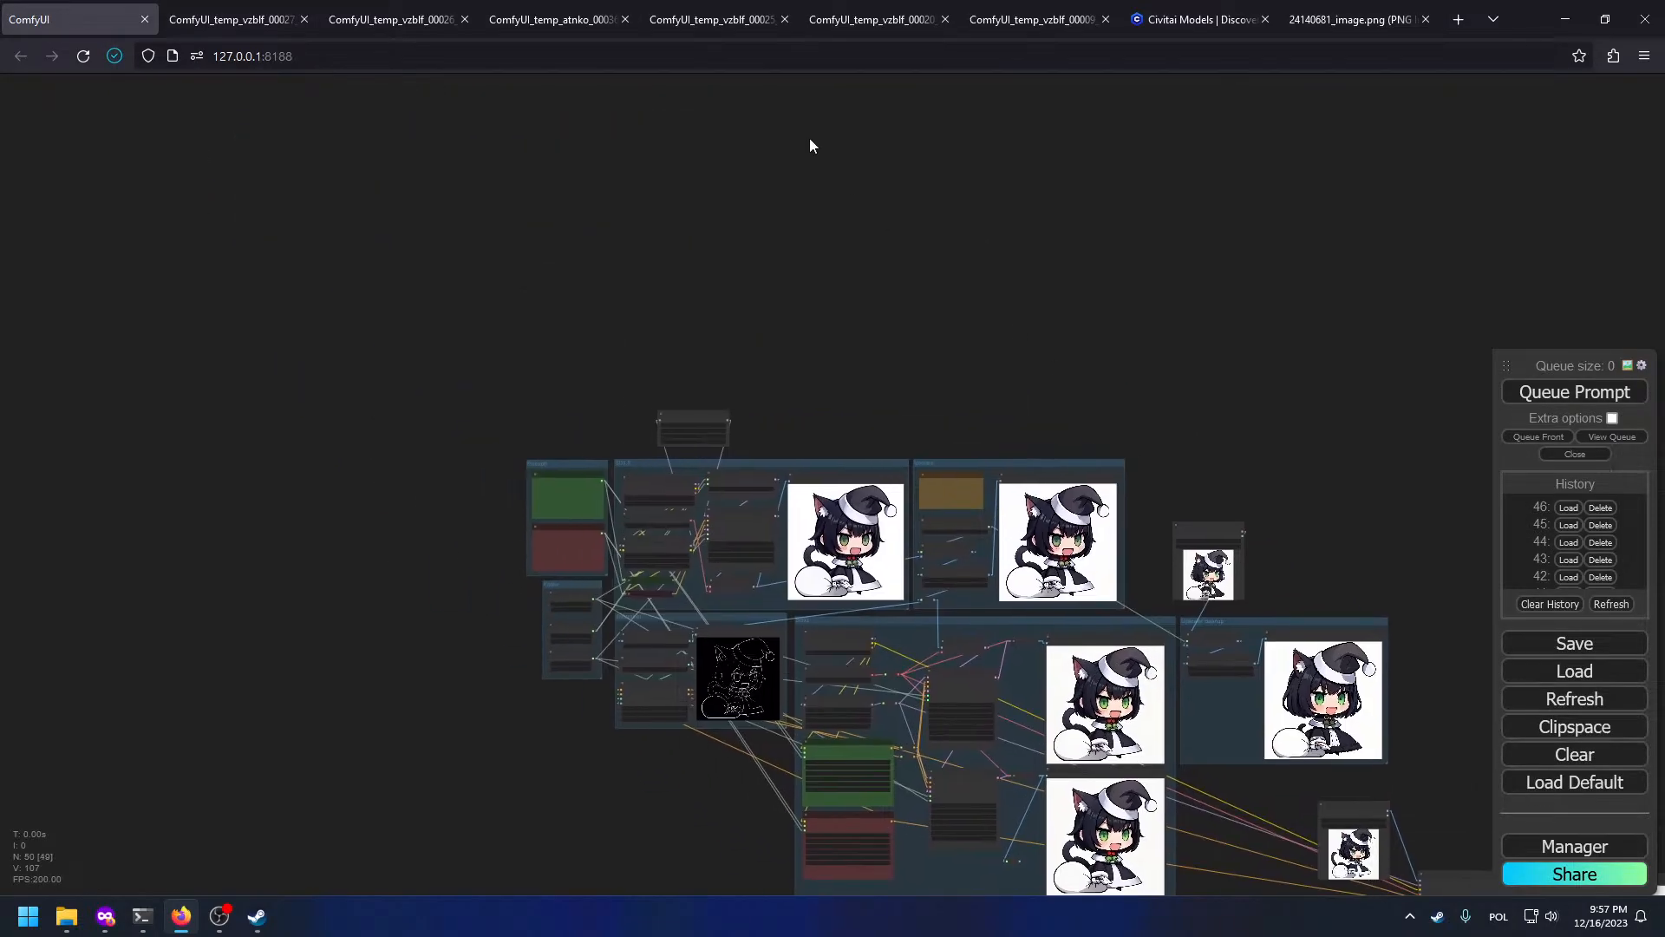
Step: Glance at the saved portrait, then centre the ComfyUI canvas on the Load Image node
{"action": "left_click", "coordinate": [1358, 19]}
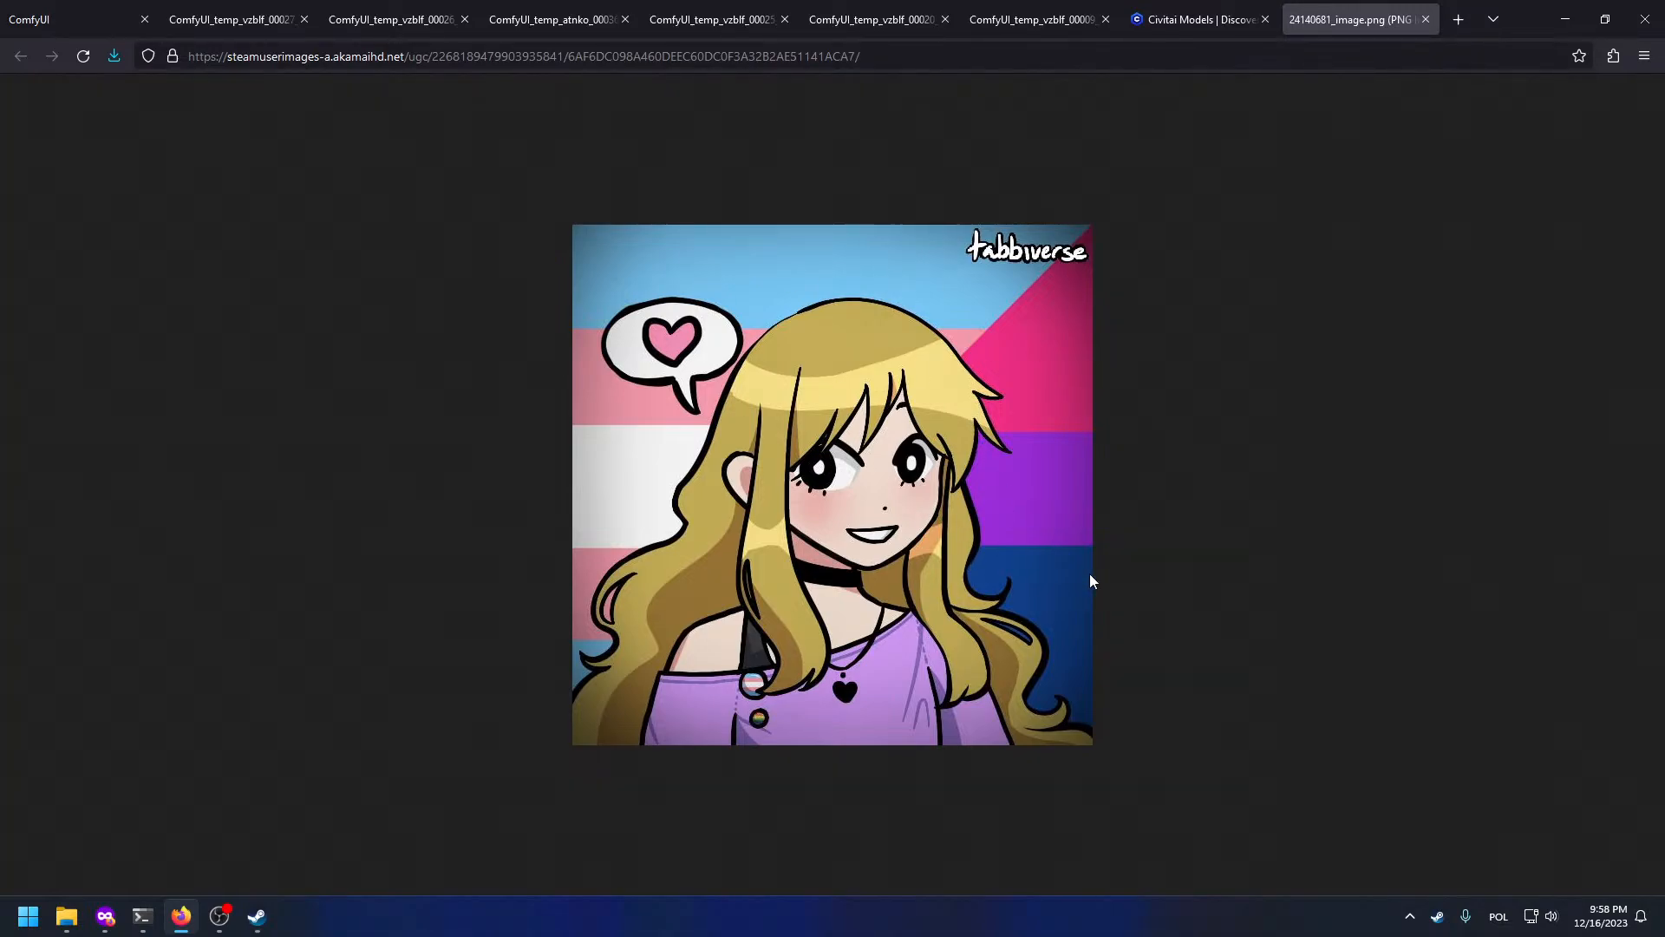
{"action": "left_click", "coordinate": [110, 6]}
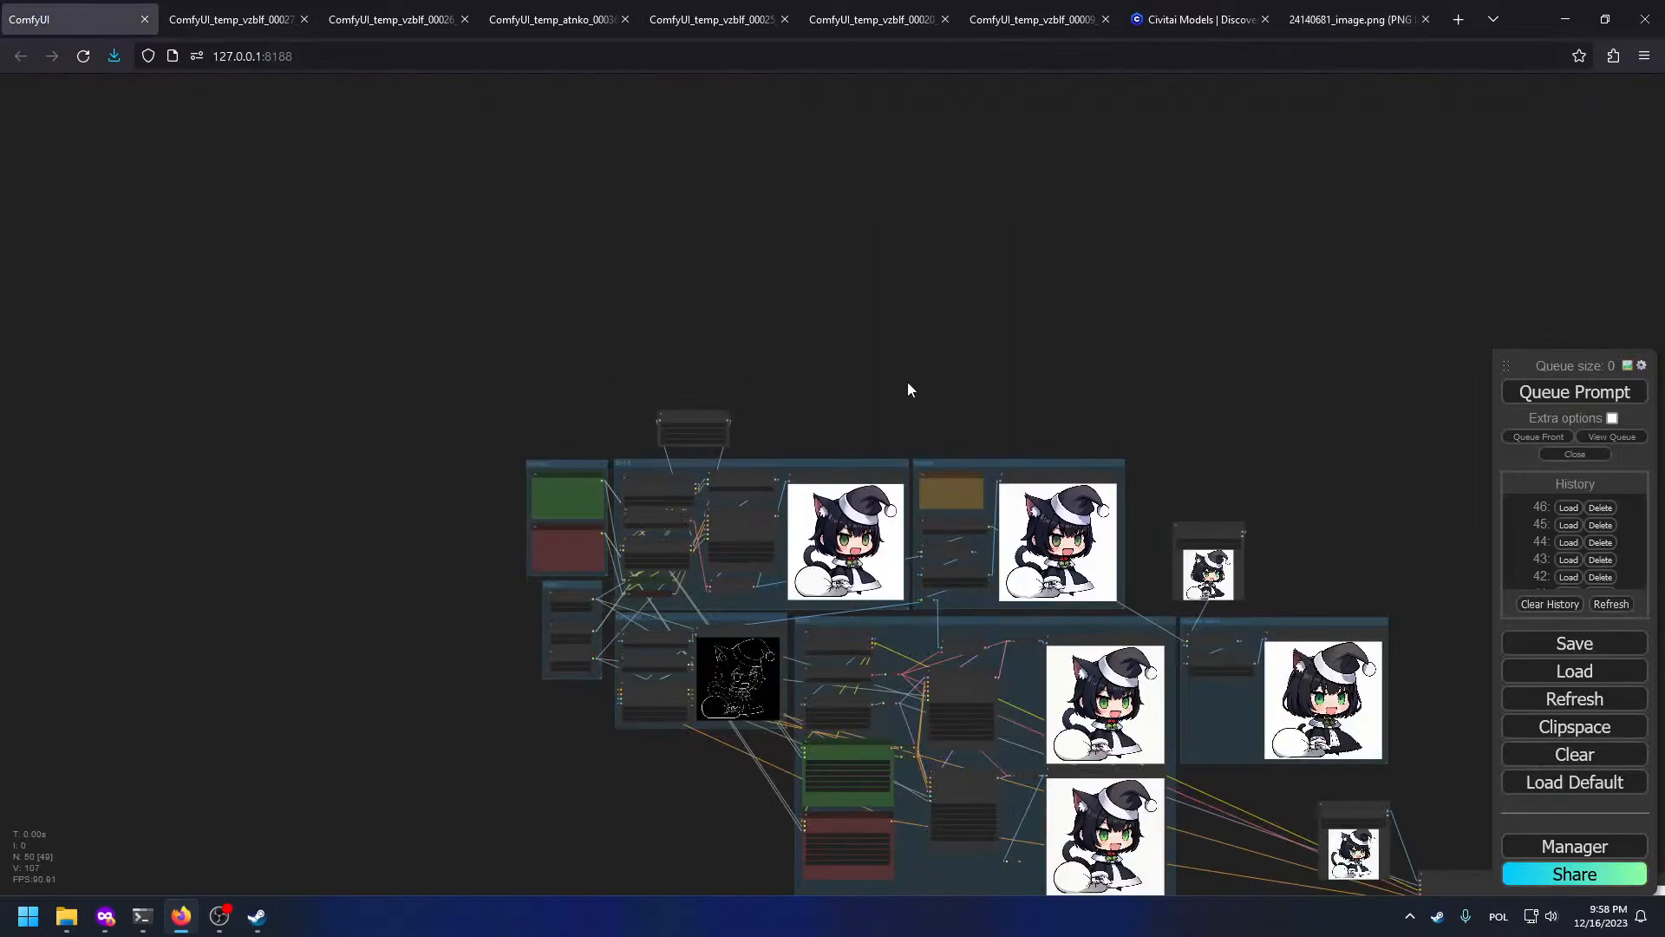
{"action": "scroll", "coordinate": [907, 381], "scroll_direction": "down", "scroll_amount": 6}
{"action": "left_click_drag", "start_coordinate": [1333, 454], "coordinate": [1270, 403]}
{"action": "scroll", "coordinate": [1270, 409], "scroll_direction": "up", "scroll_amount": 10}
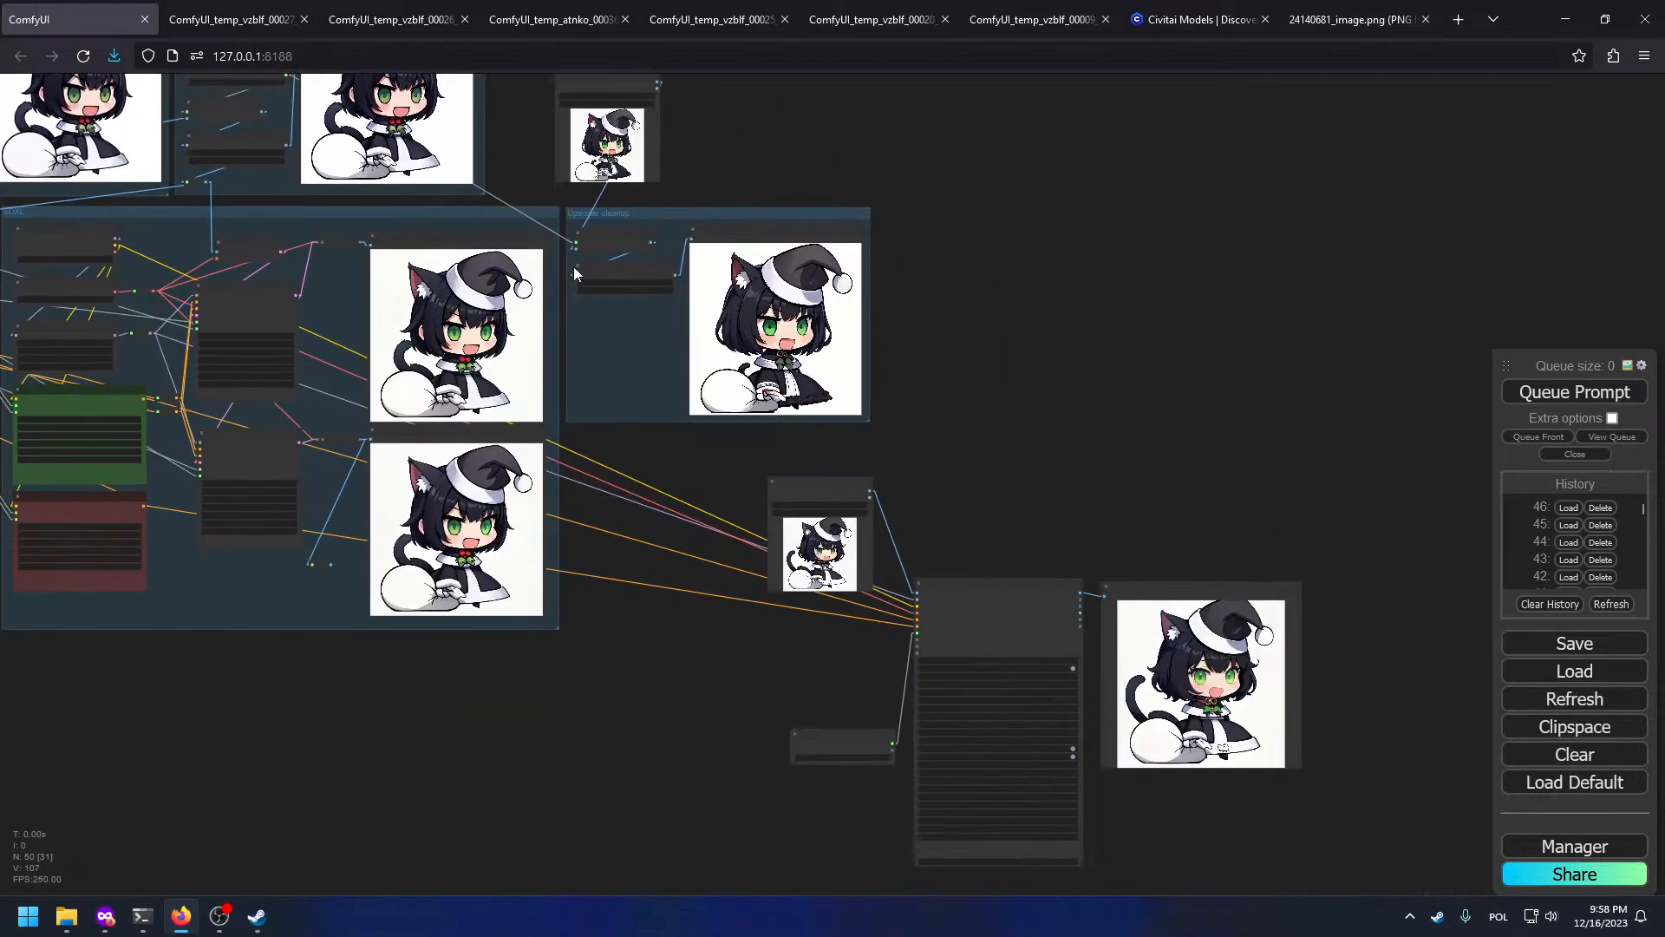
{"action": "scroll", "coordinate": [904, 520], "scroll_direction": "up", "scroll_amount": 1}
{"action": "left_click_drag", "start_coordinate": [904, 520], "coordinate": [850, 319]}
{"action": "left_click_drag", "start_coordinate": [937, 147], "coordinate": [1231, 676]}
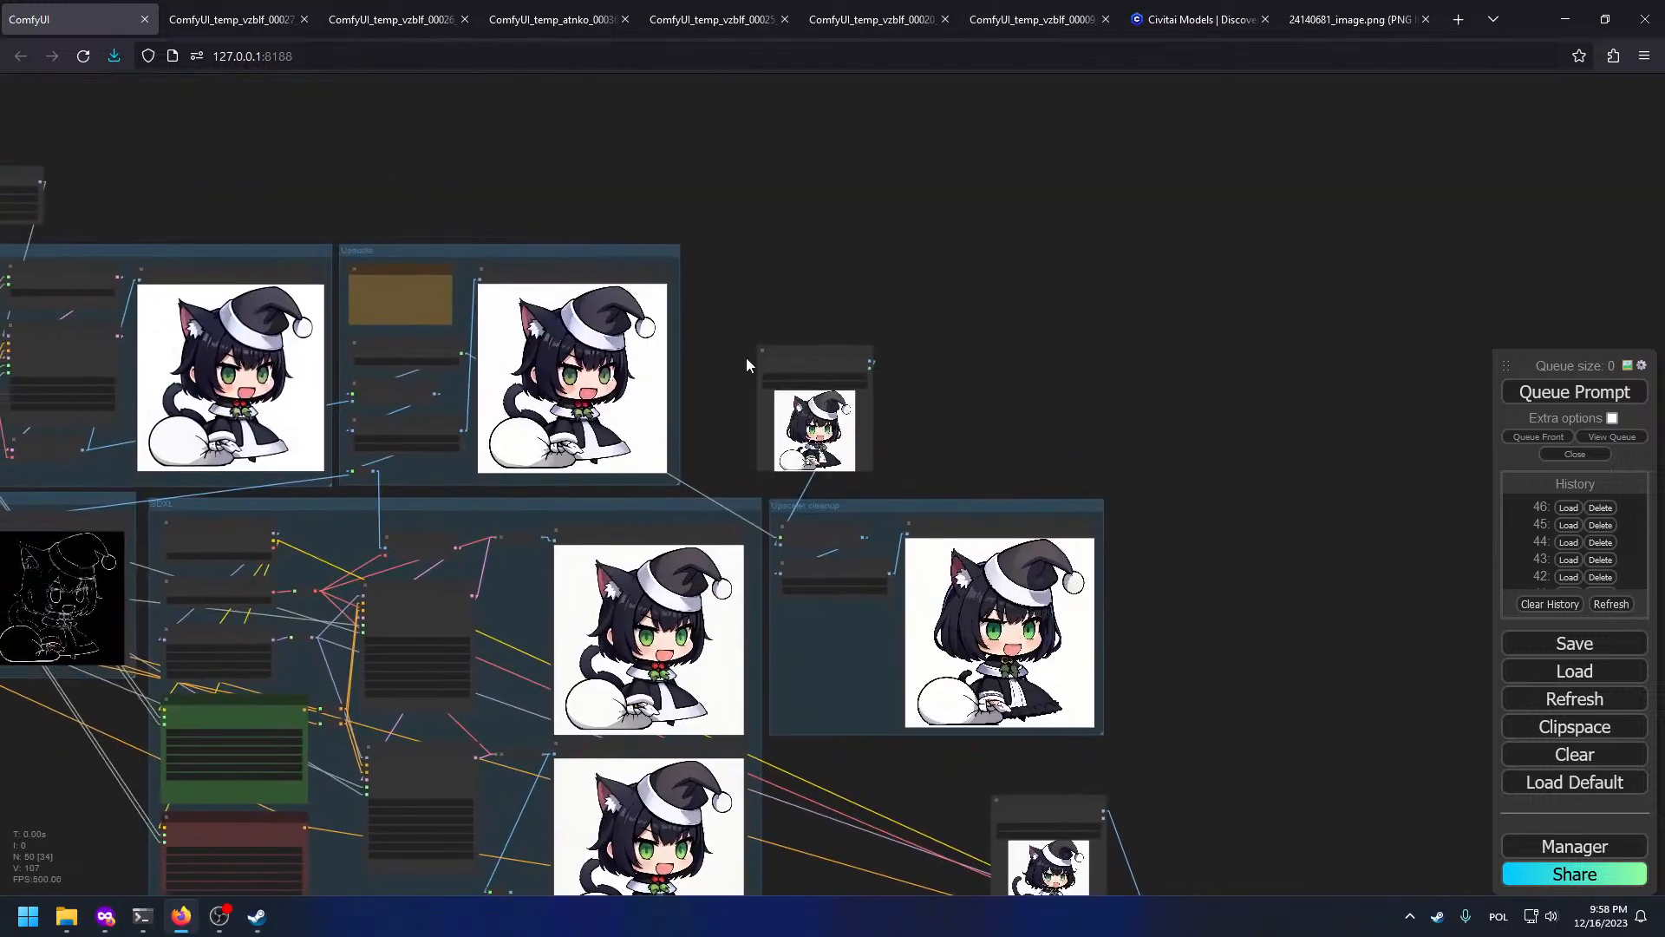
{"action": "scroll", "coordinate": [763, 369], "scroll_direction": "up", "scroll_amount": 3}
Step: Load tmep.png from Downloads into the Load Image node and queue the workflow
{"action": "left_click", "coordinate": [811, 384]}
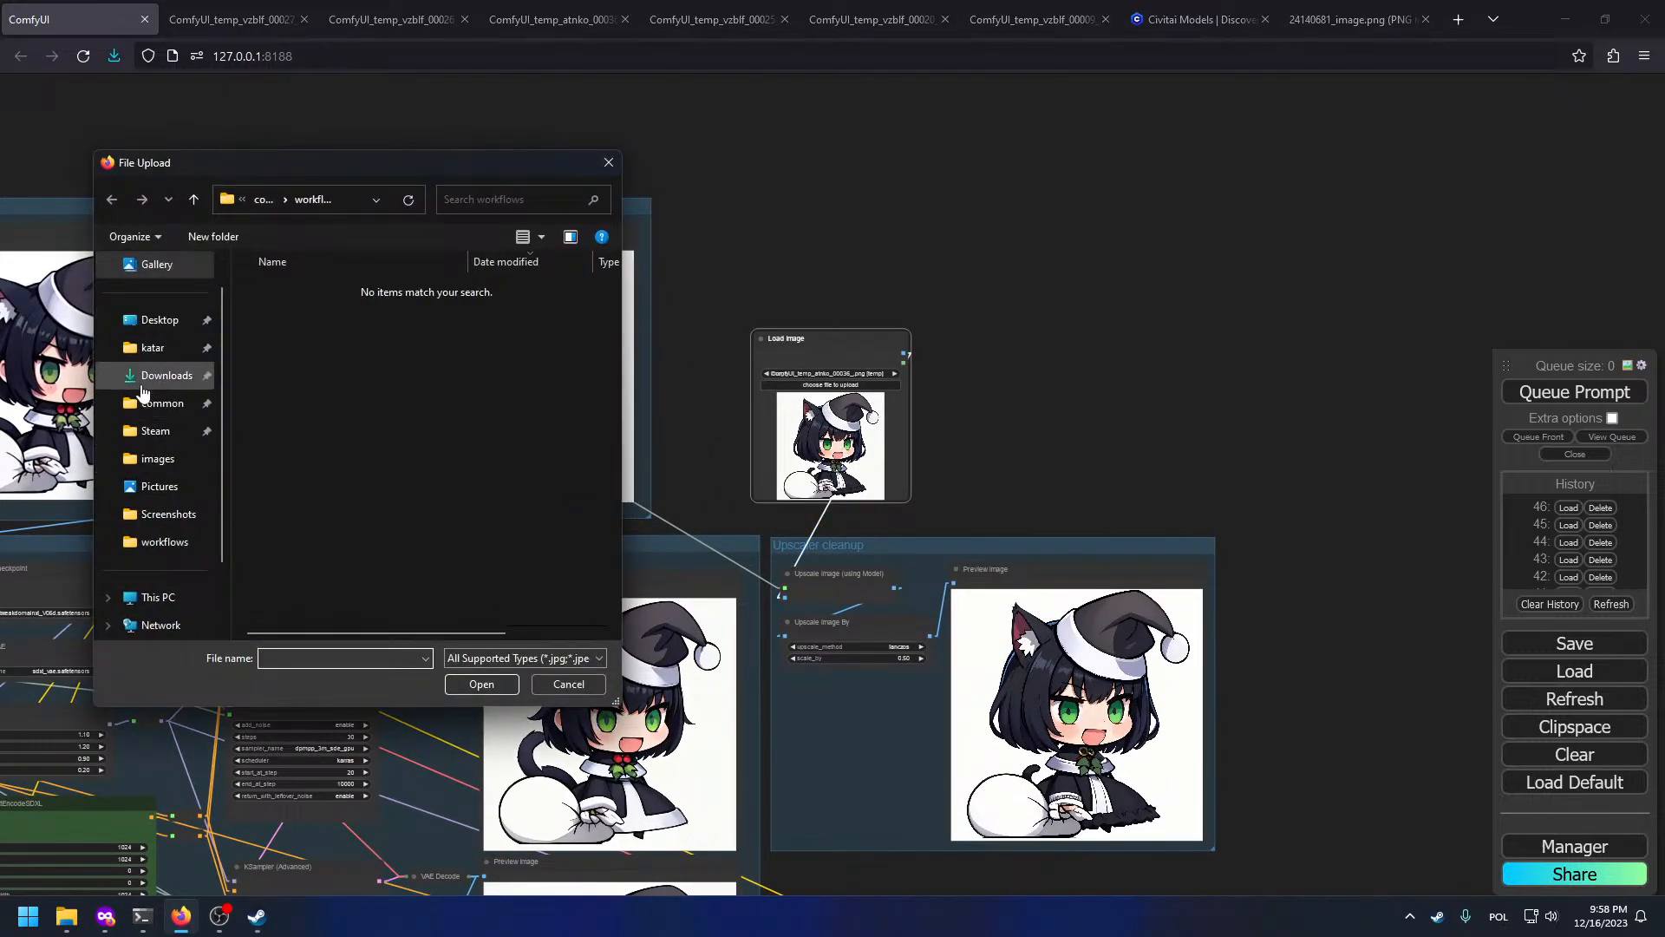
{"action": "left_click", "coordinate": [151, 376]}
{"action": "double_click", "coordinate": [287, 313]}
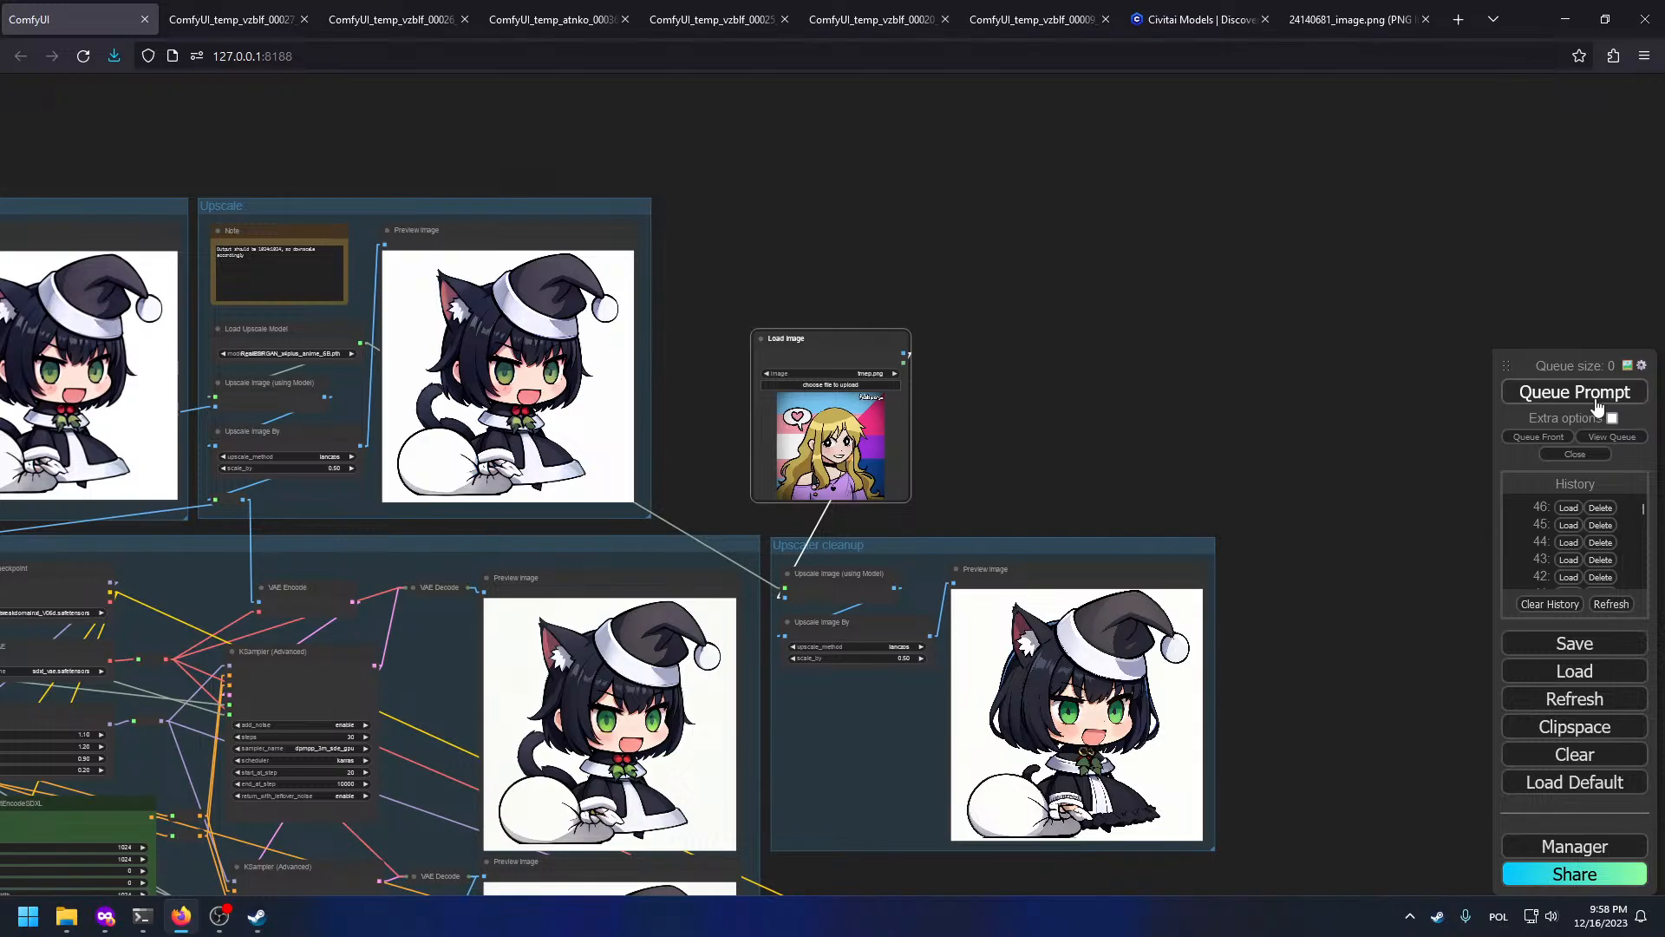
{"action": "left_click", "coordinate": [1588, 393]}
{"action": "left_click_drag", "start_coordinate": [1144, 456], "coordinate": [1142, 281]}
Step: Bring the Upscaler cleanup group's large Preview Image into view to see the new result
{"action": "scroll", "coordinate": [1043, 617], "scroll_direction": "up", "scroll_amount": 10}
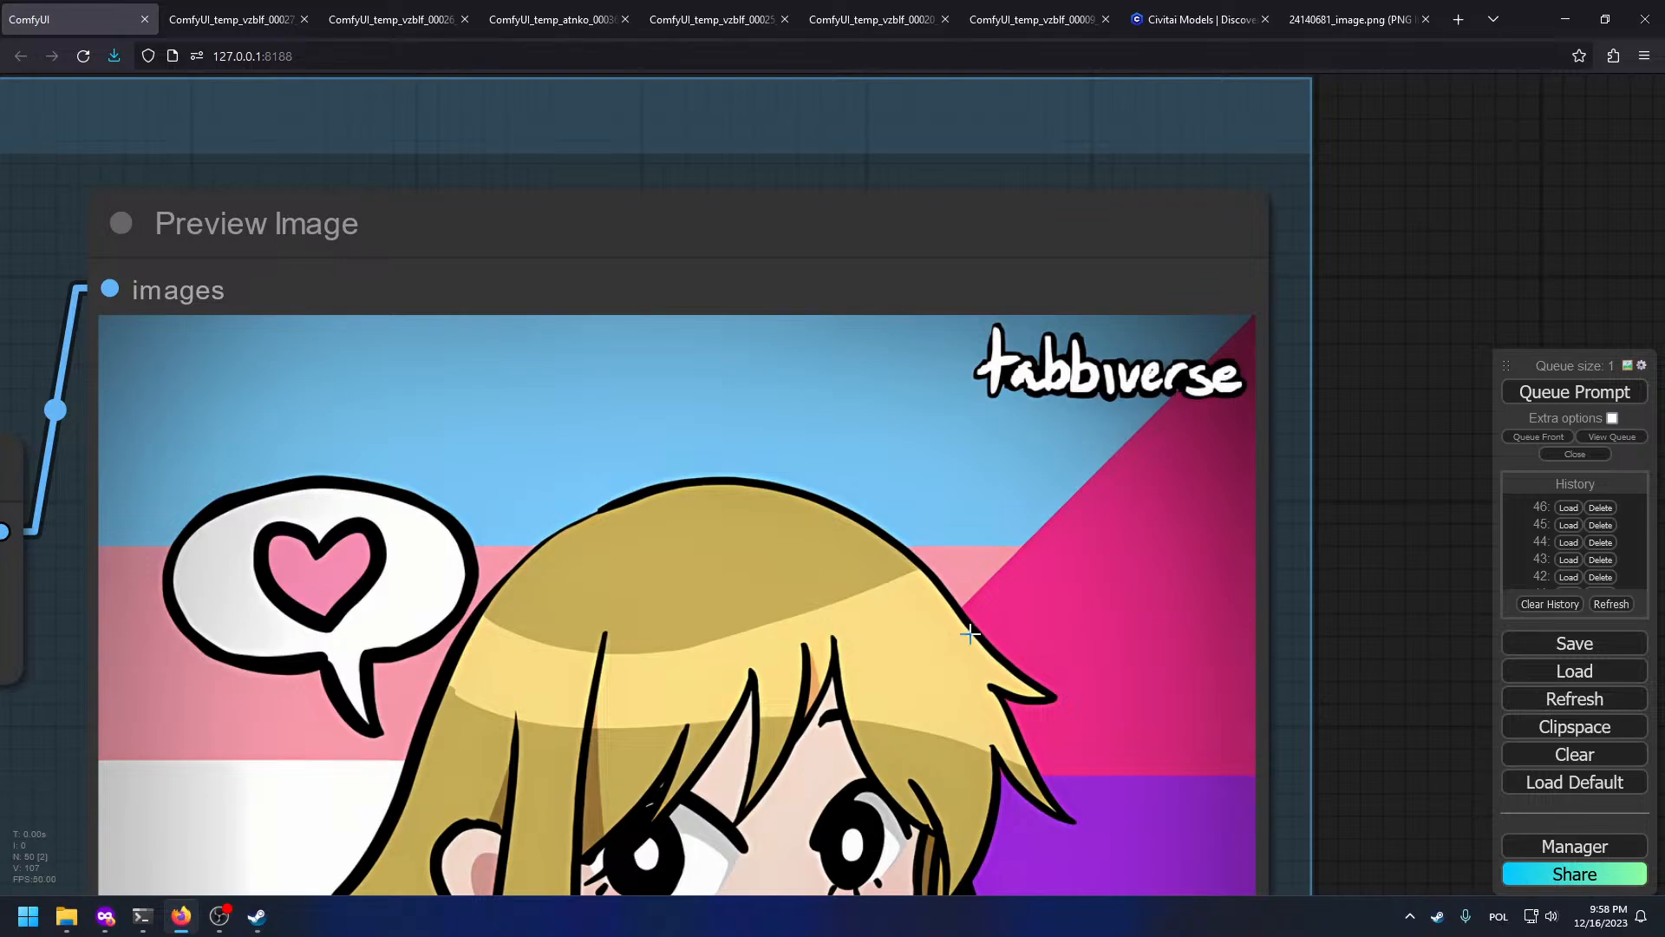
{"action": "left_click_drag", "start_coordinate": [945, 699], "coordinate": [995, 154]}
{"action": "scroll", "coordinate": [980, 200], "scroll_direction": "down", "scroll_amount": 4}
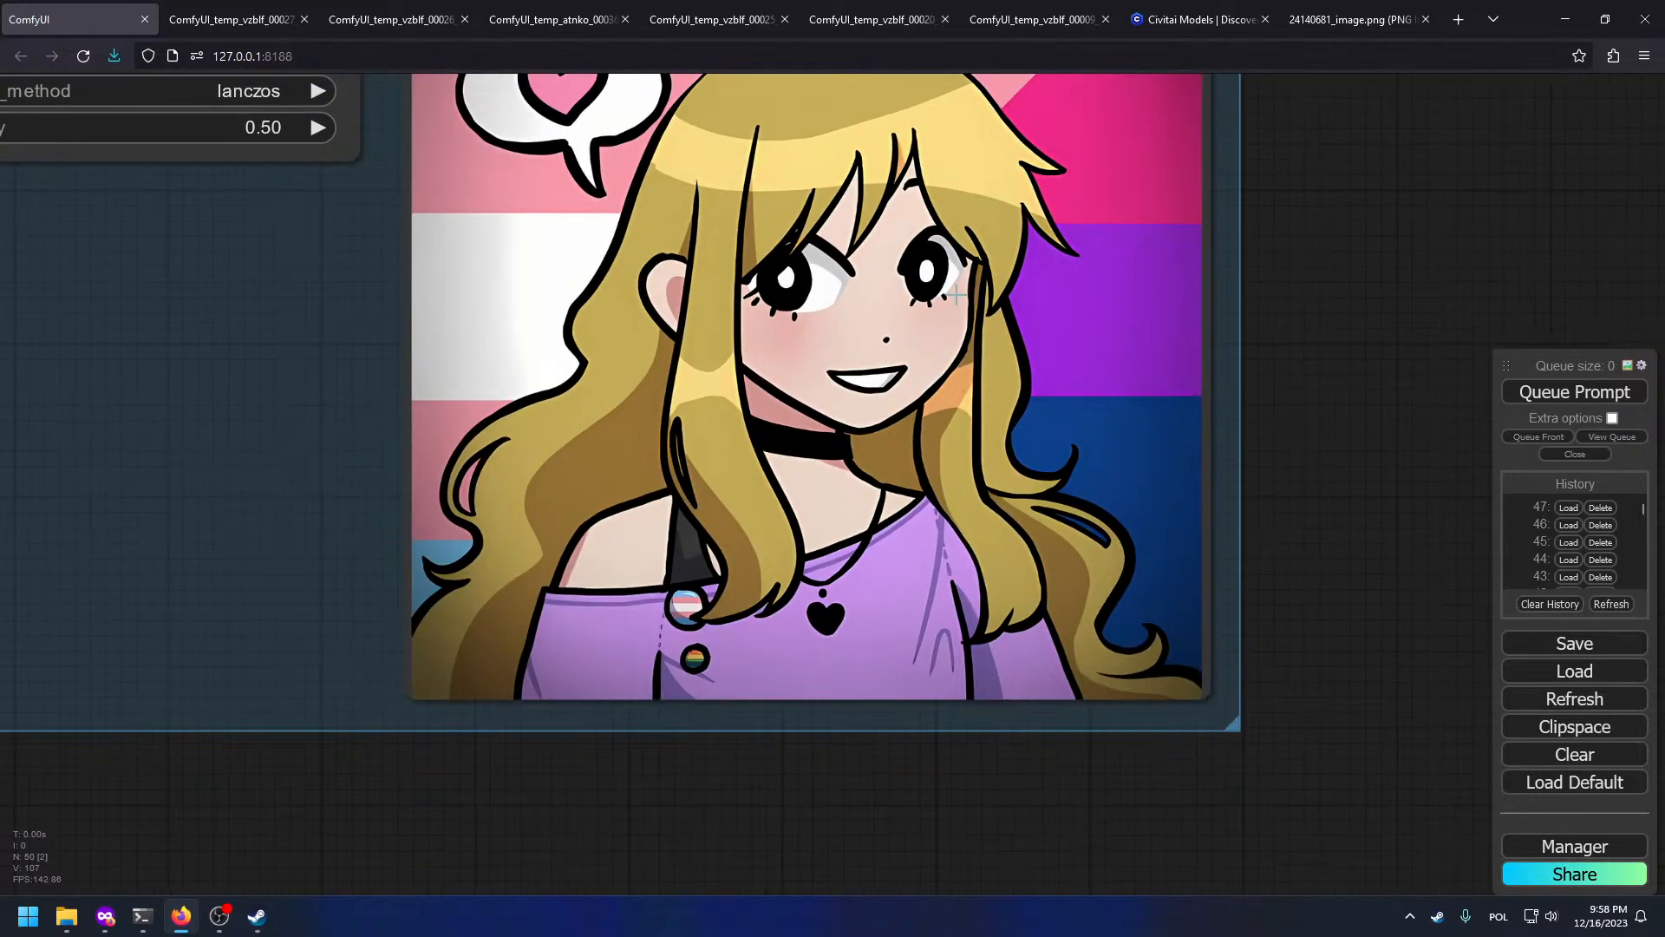
{"action": "left_click_drag", "start_coordinate": [521, 249], "coordinate": [962, 803]}
{"action": "left_click_drag", "start_coordinate": [906, 614], "coordinate": [666, 49]}
{"action": "left_click_drag", "start_coordinate": [1139, 371], "coordinate": [724, 404]}
Step: Zoom and pan between the source Load Image node and the upscaled Preview Image to compare them
{"action": "left_click_drag", "start_coordinate": [555, 199], "coordinate": [1320, 628]}
{"action": "left_click_drag", "start_coordinate": [883, 301], "coordinate": [993, 550]}
{"action": "scroll", "coordinate": [993, 550], "scroll_direction": "up", "scroll_amount": 5}
{"action": "left_click_drag", "start_coordinate": [1046, 141], "coordinate": [1070, 524]}
{"action": "scroll", "coordinate": [1070, 524], "scroll_direction": "up", "scroll_amount": 9}
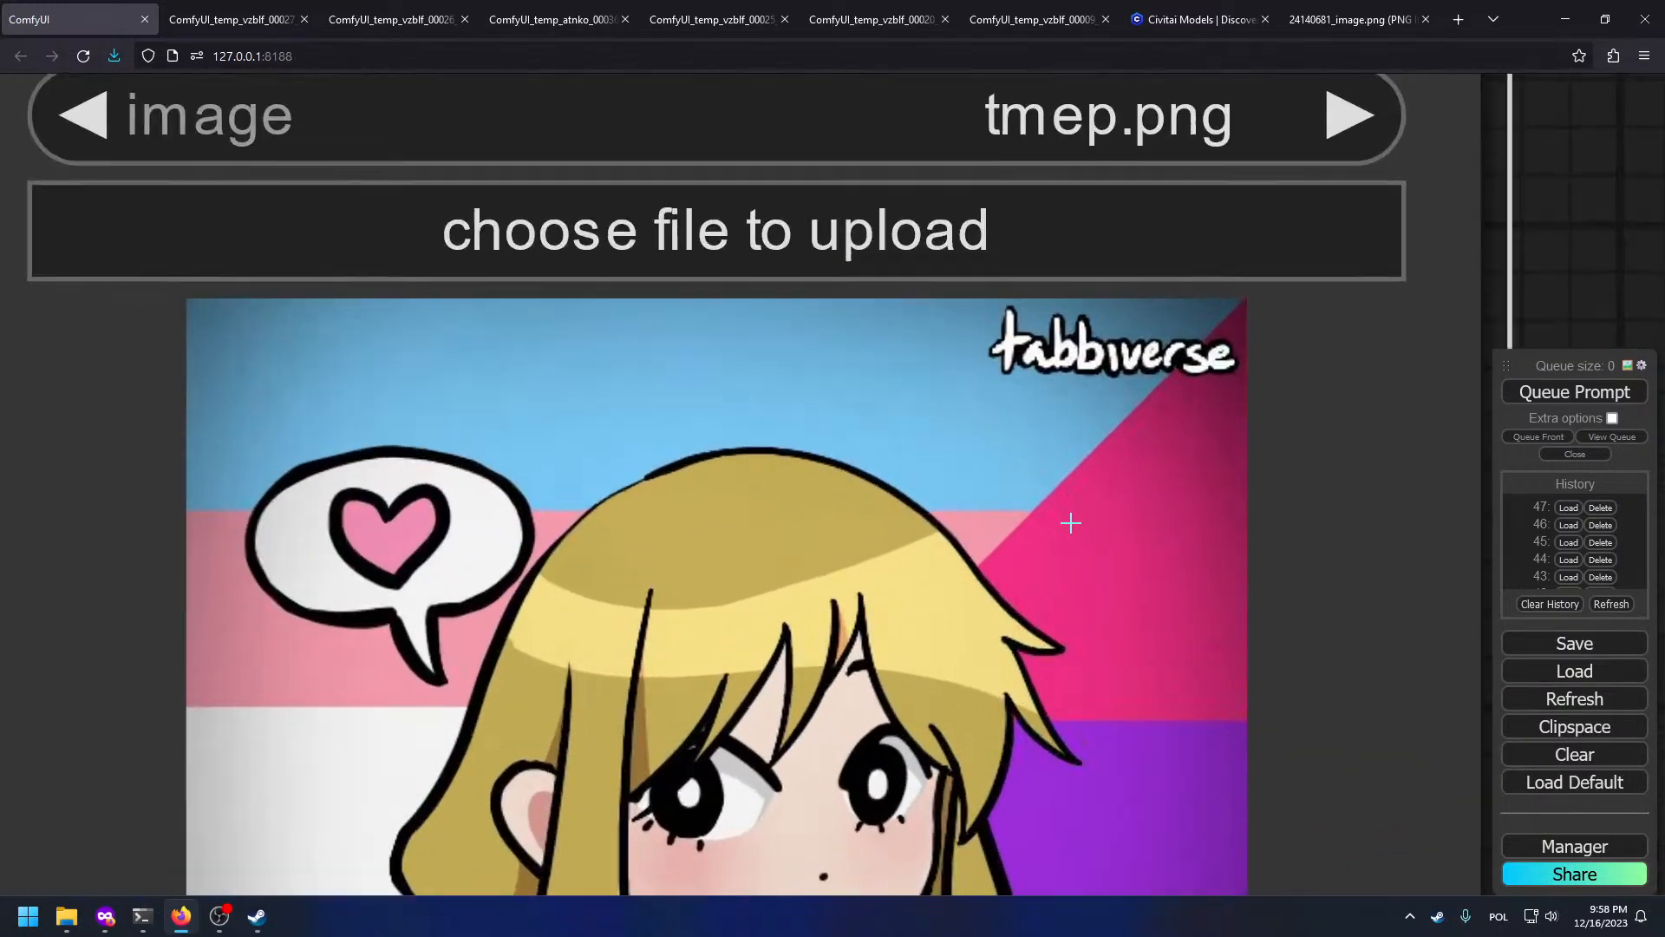
{"action": "scroll", "coordinate": [879, 414], "scroll_direction": "down", "scroll_amount": 3}
{"action": "scroll", "coordinate": [1114, 361], "scroll_direction": "up", "scroll_amount": 3}
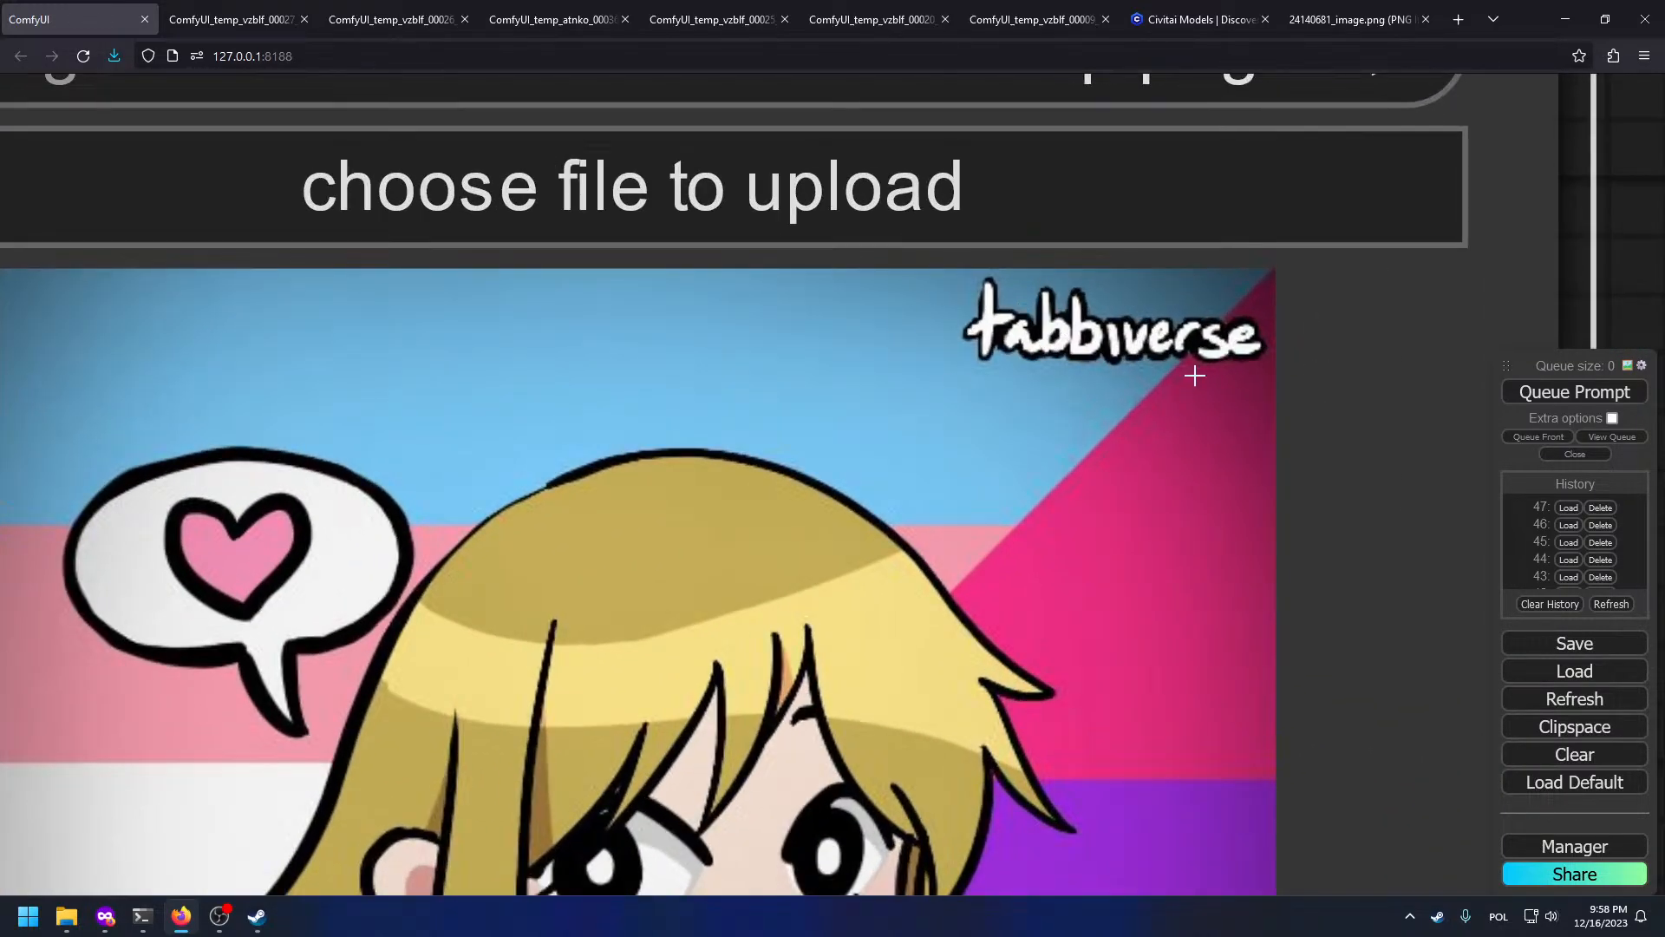
{"action": "scroll", "coordinate": [1066, 366], "scroll_direction": "up", "scroll_amount": 1}
{"action": "scroll", "coordinate": [1011, 364], "scroll_direction": "up", "scroll_amount": 3}
{"action": "scroll", "coordinate": [1136, 468], "scroll_direction": "down", "scroll_amount": 6}
{"action": "left_click_drag", "start_coordinate": [1161, 523], "coordinate": [548, 17]}
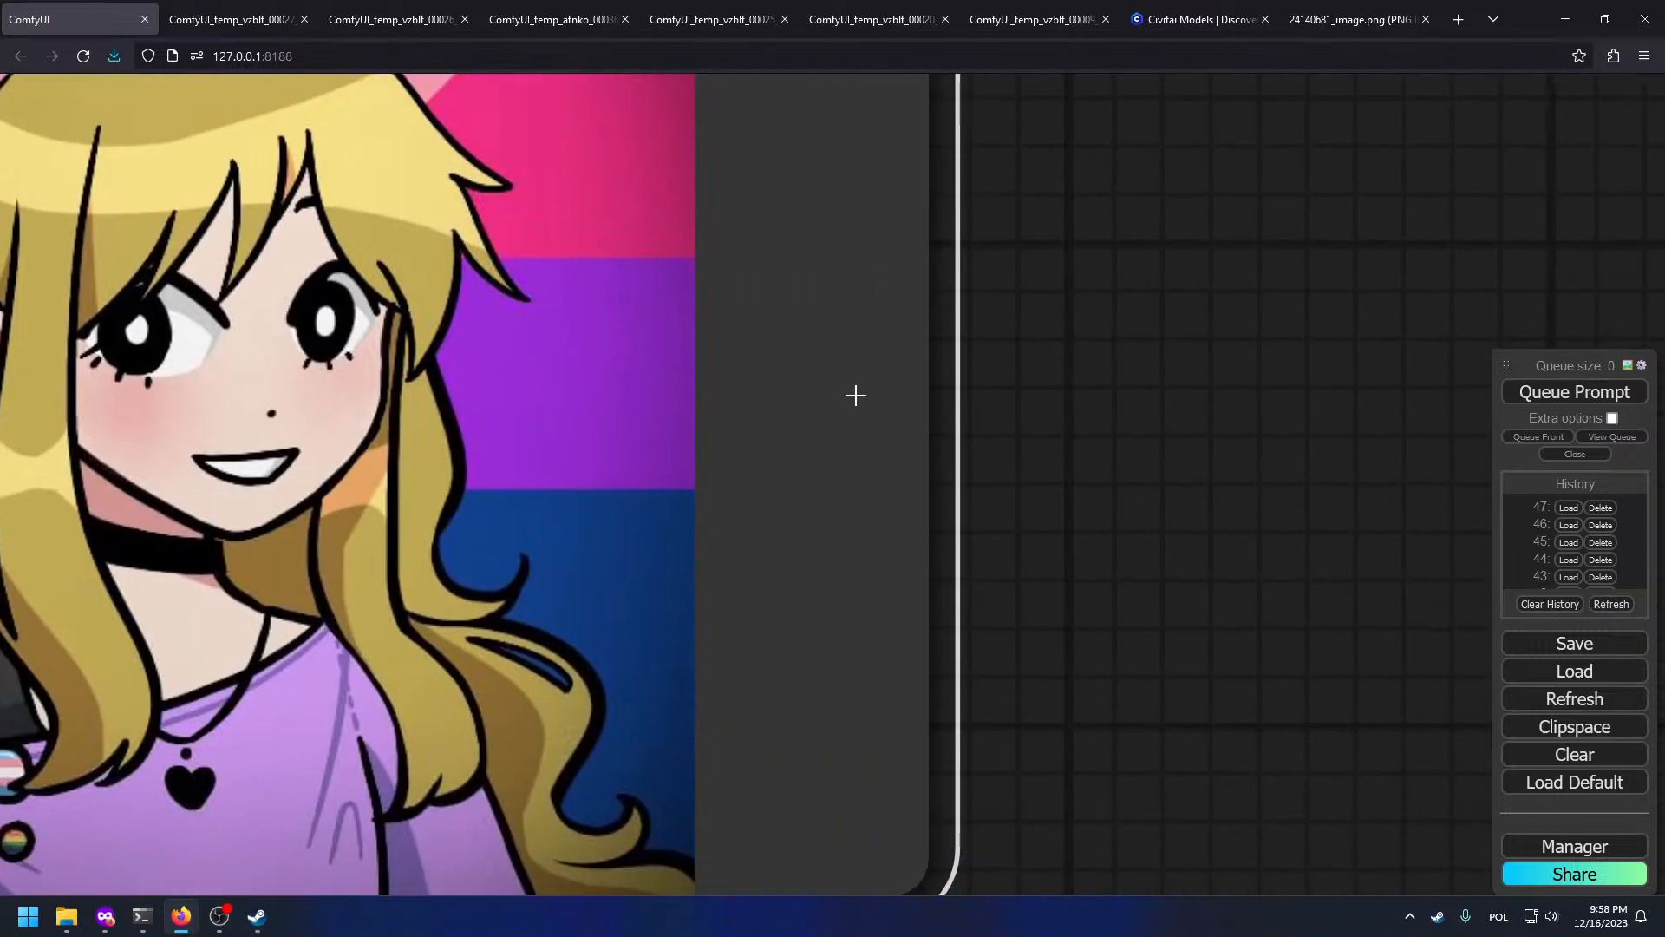
{"action": "left_click_drag", "start_coordinate": [854, 397], "coordinate": [433, 24]}
{"action": "scroll", "coordinate": [520, 226], "scroll_direction": "down", "scroll_amount": 3}
{"action": "scroll", "coordinate": [626, 425], "scroll_direction": "down", "scroll_amount": 3}
{"action": "left_click_drag", "start_coordinate": [590, 620], "coordinate": [495, 11]}
{"action": "left_click_drag", "start_coordinate": [1355, 652], "coordinate": [955, 206]}
{"action": "scroll", "coordinate": [1132, 287], "scroll_direction": "down", "scroll_amount": 4}
{"action": "left_click_drag", "start_coordinate": [1146, 302], "coordinate": [1094, 392]}
{"action": "scroll", "coordinate": [1093, 385], "scroll_direction": "down", "scroll_amount": 1}
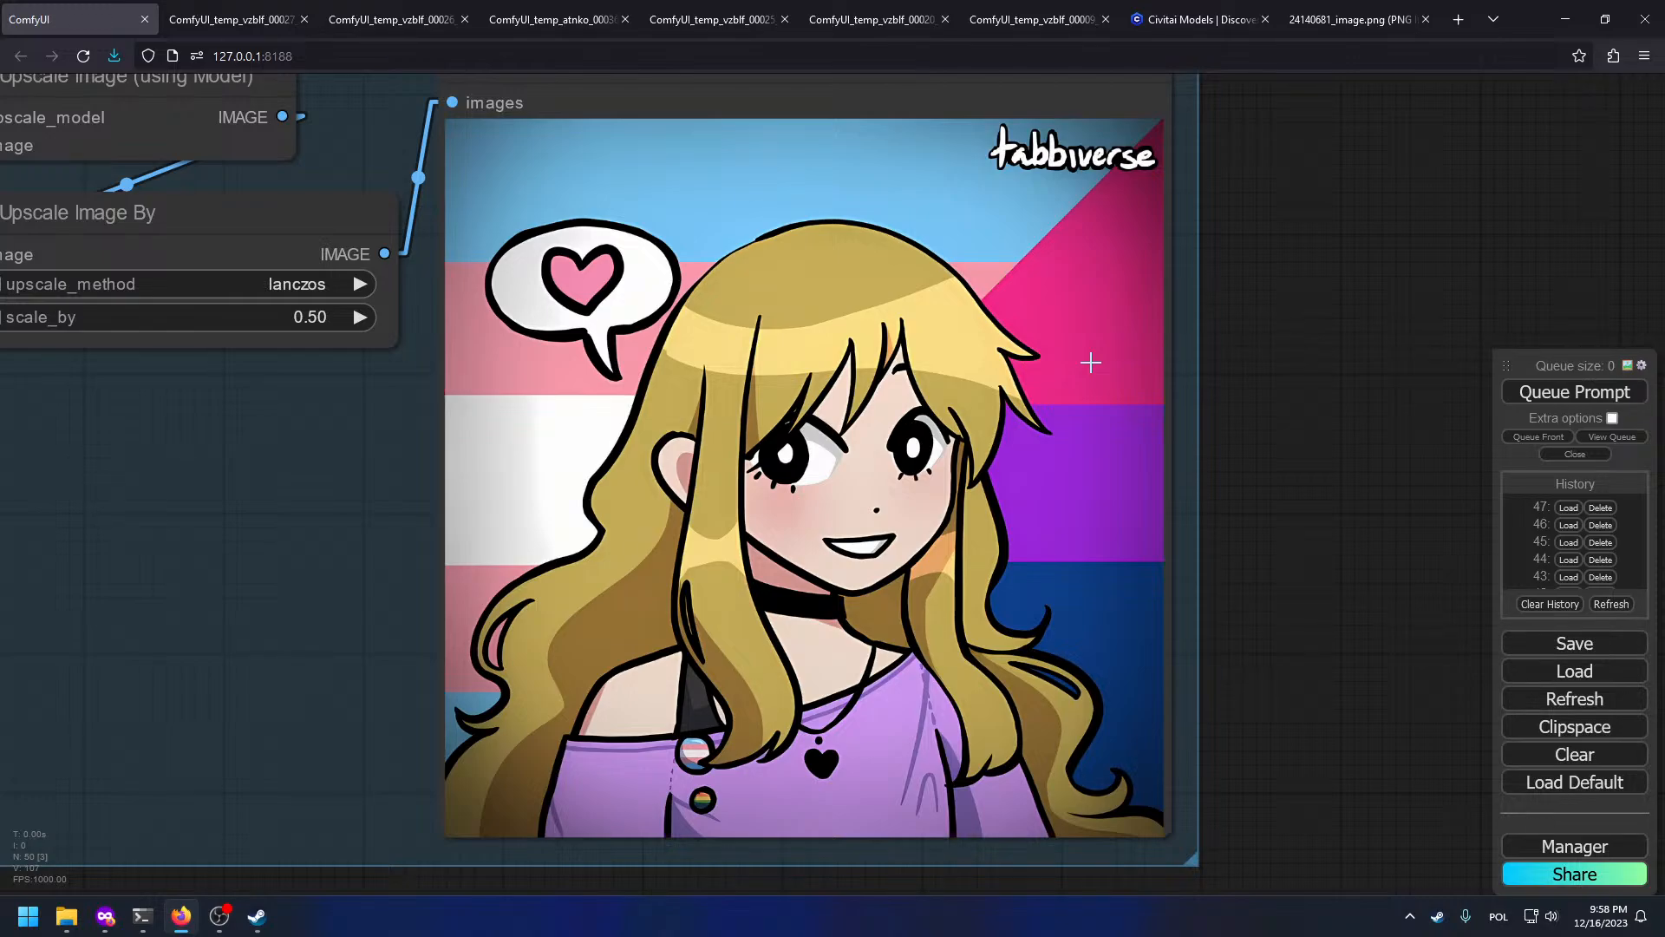
{"action": "scroll", "coordinate": [1128, 416], "scroll_direction": "down", "scroll_amount": 4}
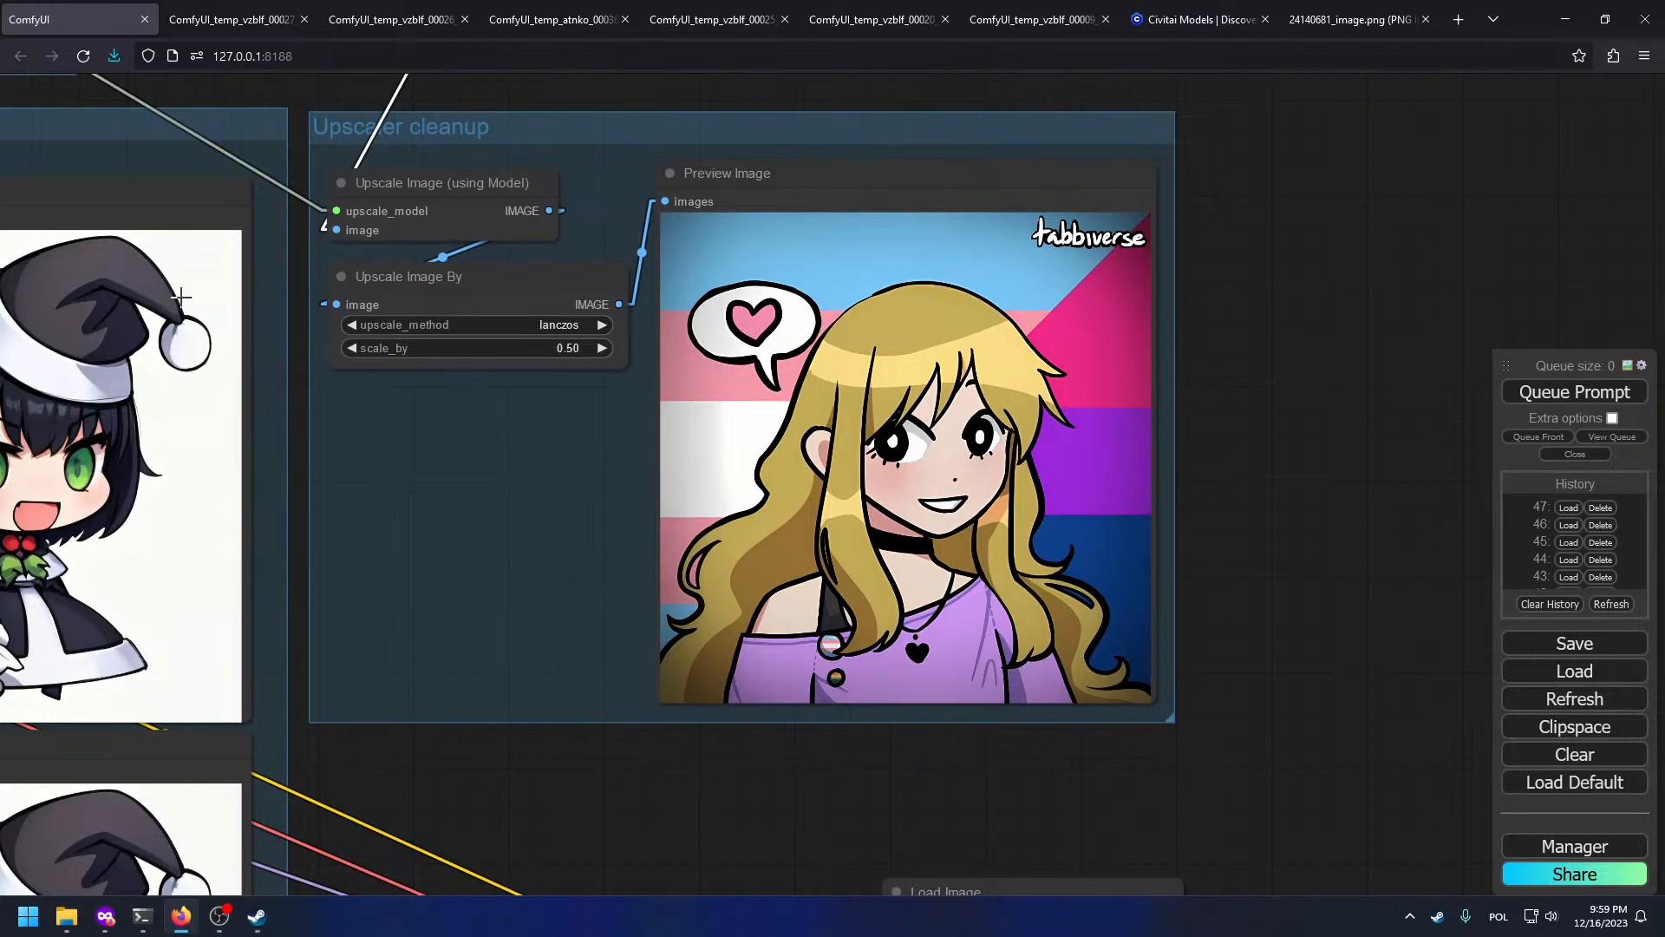
Step: Pan across the SDXL, Upscaler cleanup and Prompts groups, reviewing the positive prompt text
{"action": "left_click_drag", "start_coordinate": [607, 590], "coordinate": [1306, 731]}
{"action": "left_click_drag", "start_coordinate": [104, 347], "coordinate": [721, 524]}
{"action": "left_click_drag", "start_coordinate": [538, 538], "coordinate": [411, 456]}
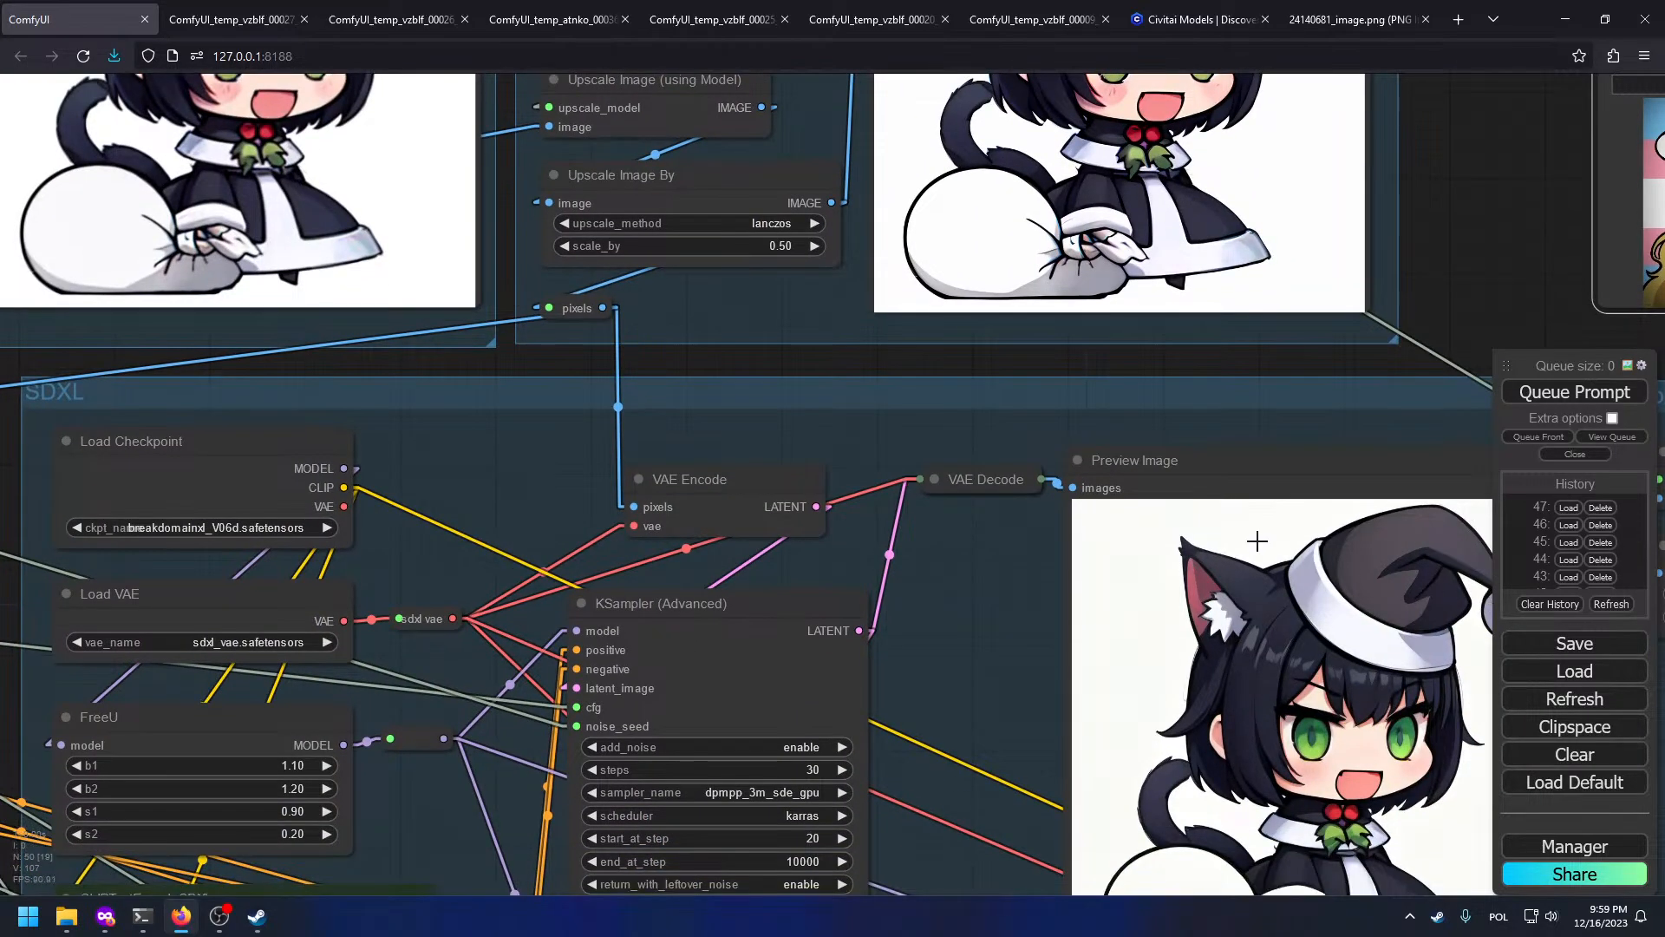
{"action": "left_click_drag", "start_coordinate": [661, 255], "coordinate": [523, 488]}
{"action": "left_click_drag", "start_coordinate": [353, 375], "coordinate": [1301, 563]}
{"action": "left_click_drag", "start_coordinate": [217, 373], "coordinate": [1214, 564]}
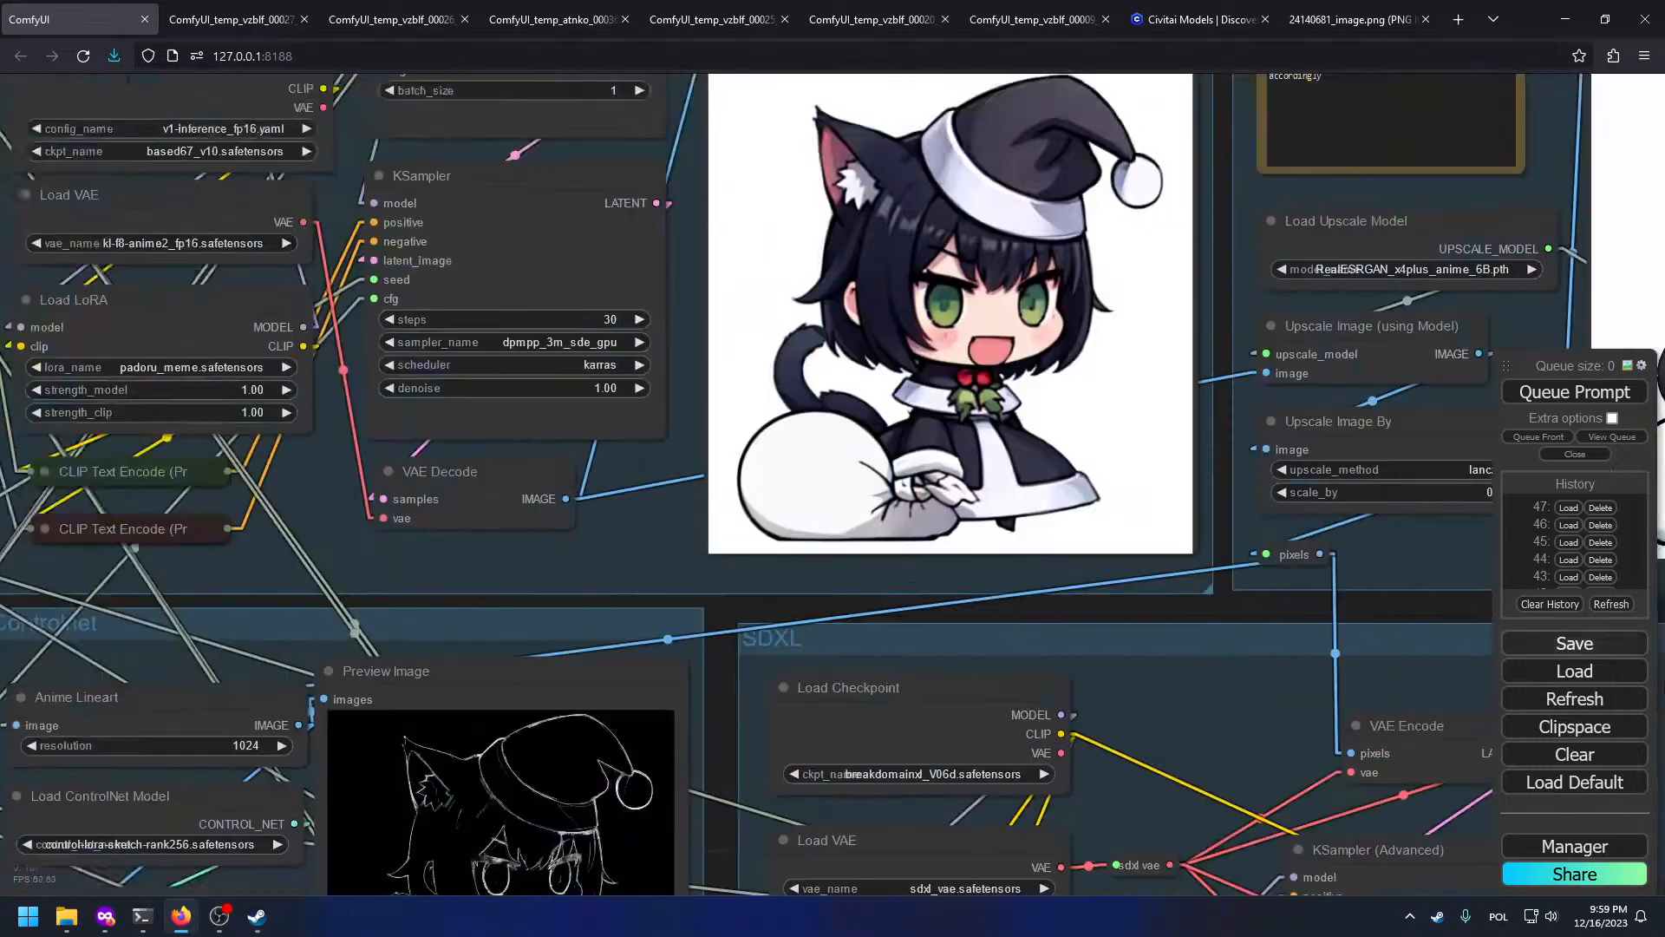
{"action": "left_click_drag", "start_coordinate": [168, 351], "coordinate": [974, 629]}
{"action": "scroll", "coordinate": [974, 629], "scroll_direction": "down", "scroll_amount": 5}
{"action": "scroll", "coordinate": [564, 434], "scroll_direction": "up", "scroll_amount": 6}
{"action": "scroll", "coordinate": [713, 491], "scroll_direction": "up", "scroll_amount": 4}
{"action": "left_click_drag", "start_coordinate": [566, 550], "coordinate": [229, 531]}
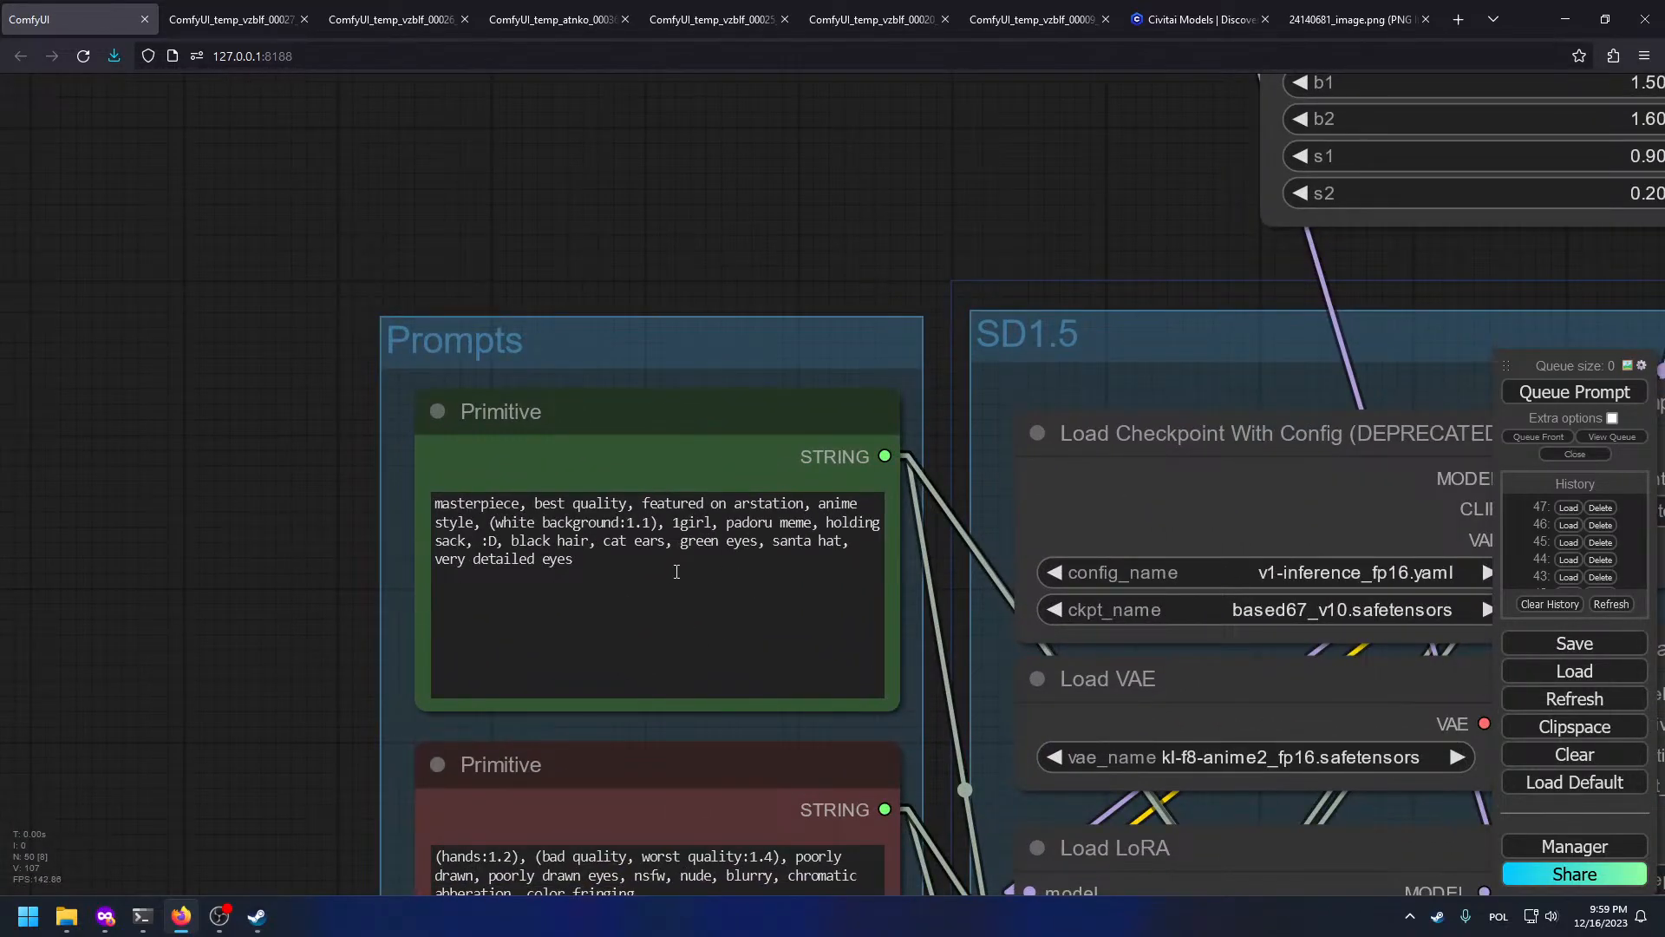
{"action": "left_click_drag", "start_coordinate": [696, 544], "coordinate": [699, 569]}
{"action": "left_click_drag", "start_coordinate": [848, 251], "coordinate": [62, 154]}
{"action": "scroll", "coordinate": [61, 154], "scroll_direction": "down", "scroll_amount": 3}
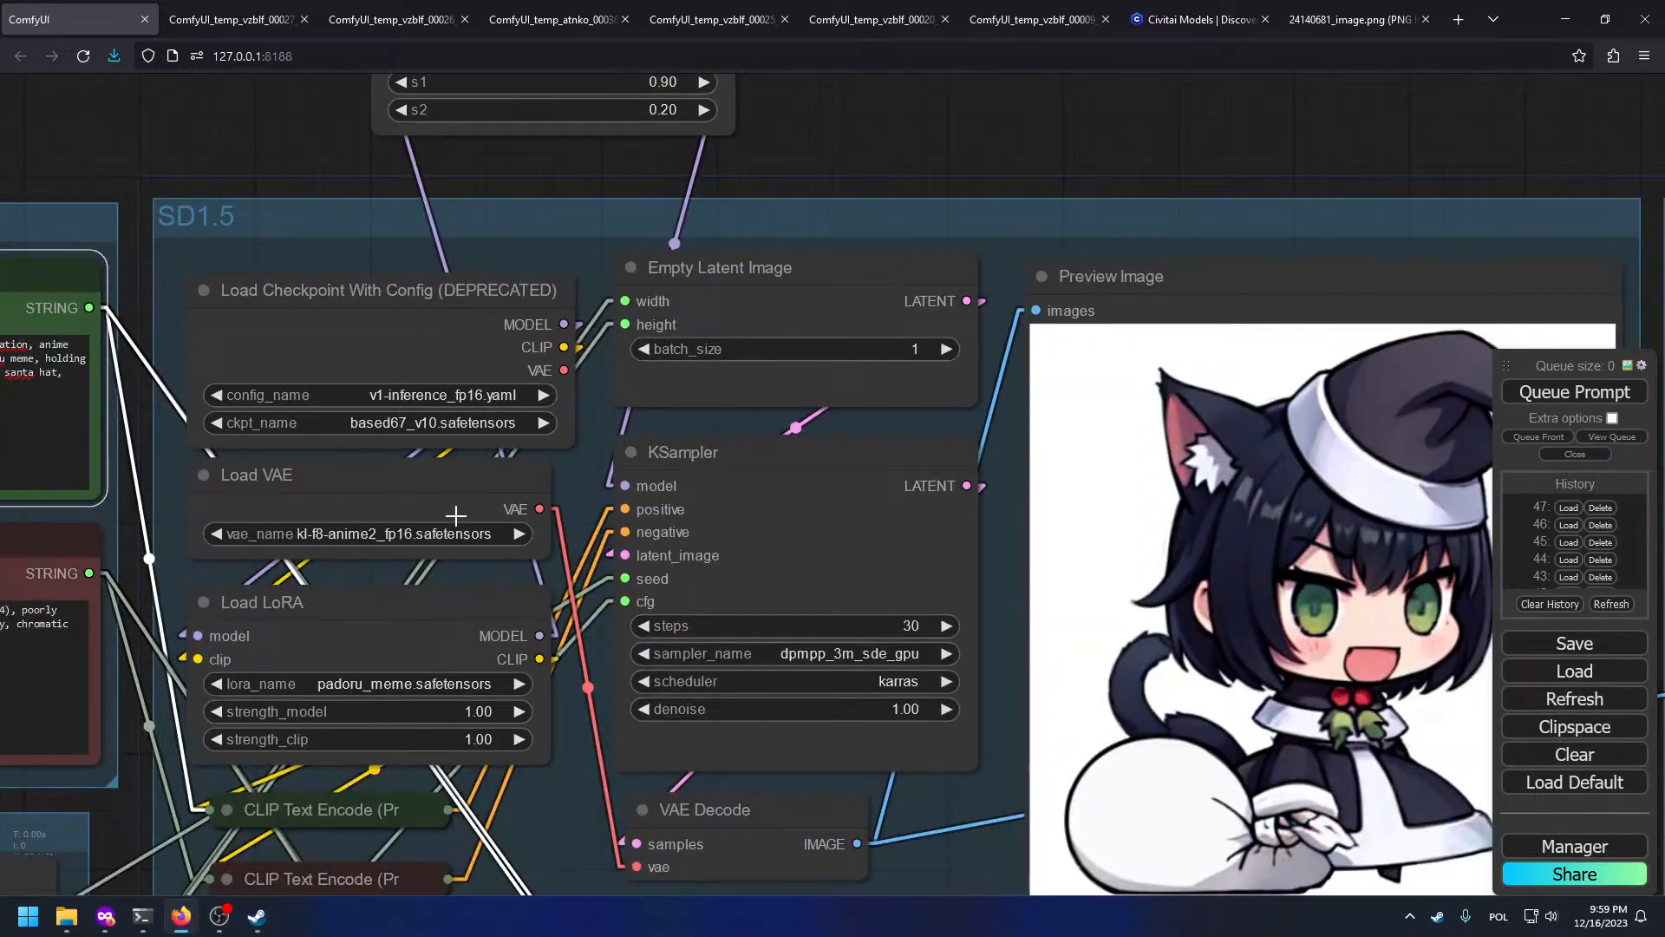
Step: Delete the Load LoRA node and wire Load Checkpoint's CLIP into the upper CLIP Text Encode
{"action": "left_click", "coordinate": [283, 613]}
{"action": "key", "text": "Delete"}
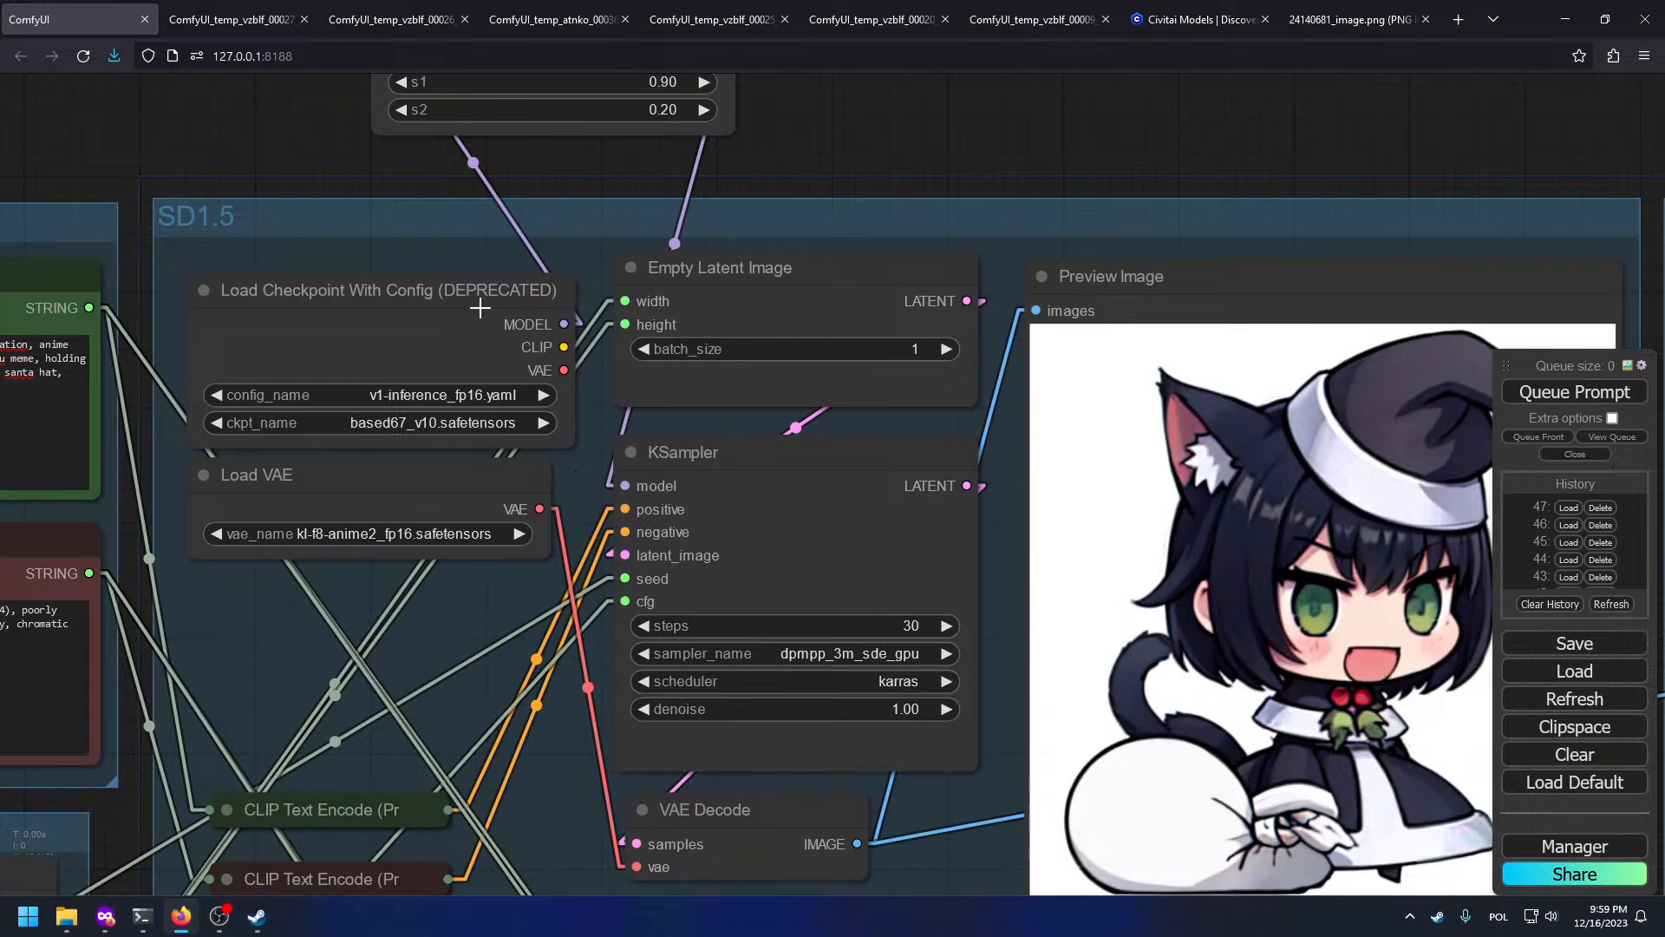
{"action": "left_click_drag", "start_coordinate": [473, 267], "coordinate": [478, 512]}
{"action": "left_click_drag", "start_coordinate": [585, 678], "coordinate": [703, 382]}
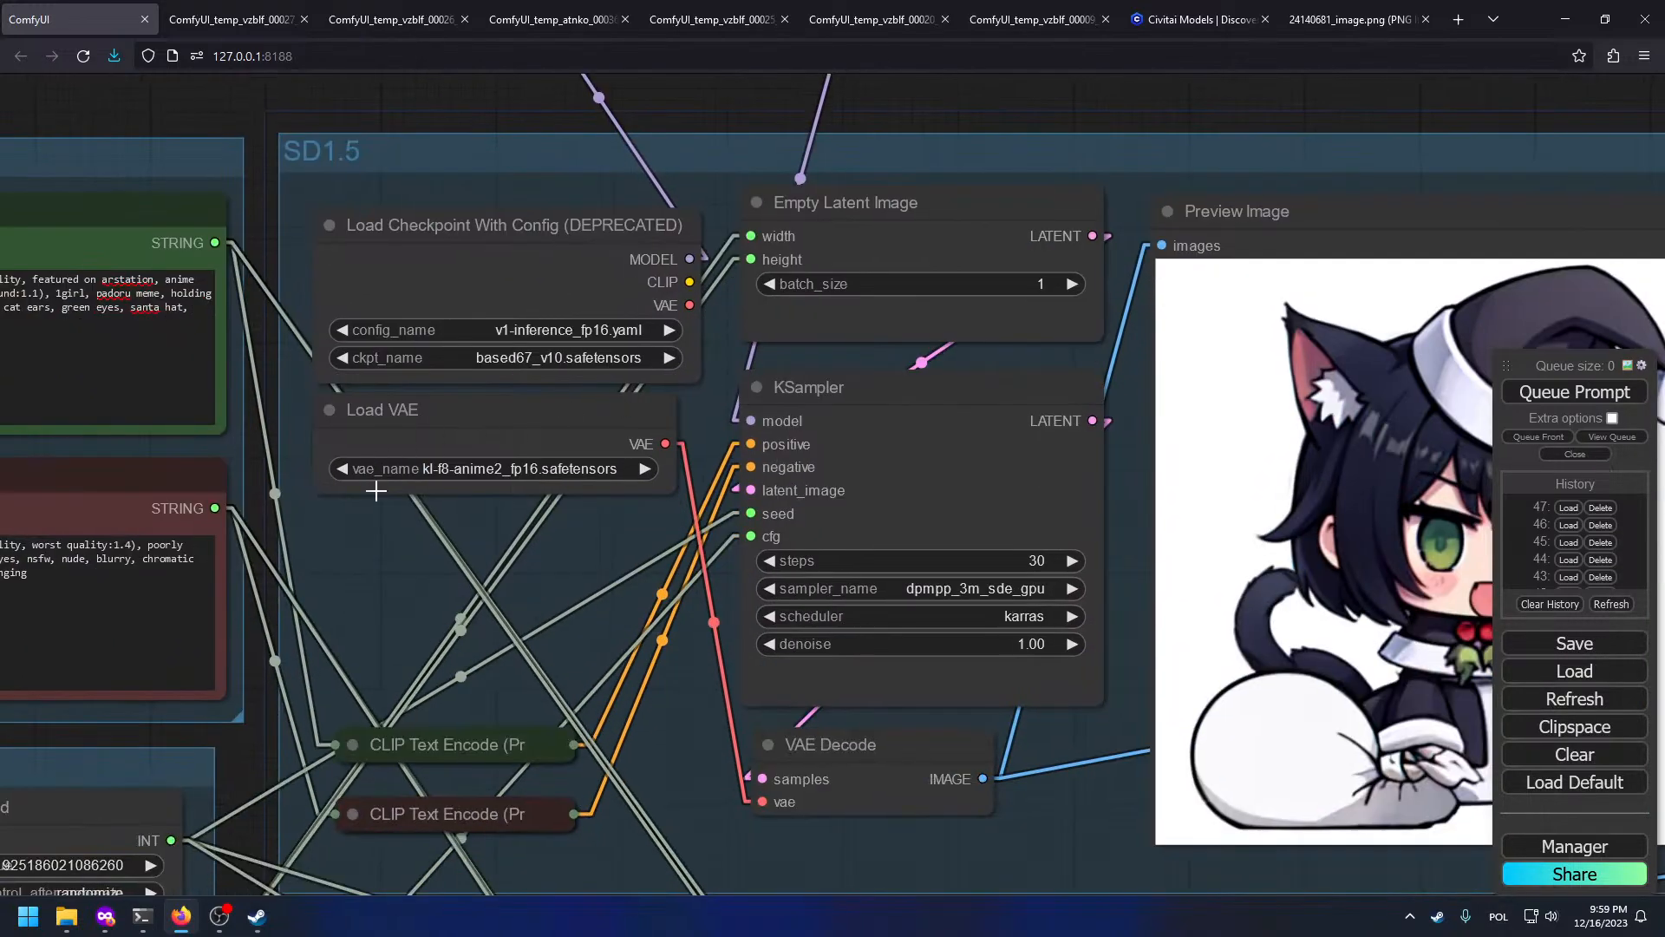
{"action": "scroll", "coordinate": [729, 560], "scroll_direction": "down", "scroll_amount": 4}
{"action": "scroll", "coordinate": [691, 350], "scroll_direction": "down", "scroll_amount": 3}
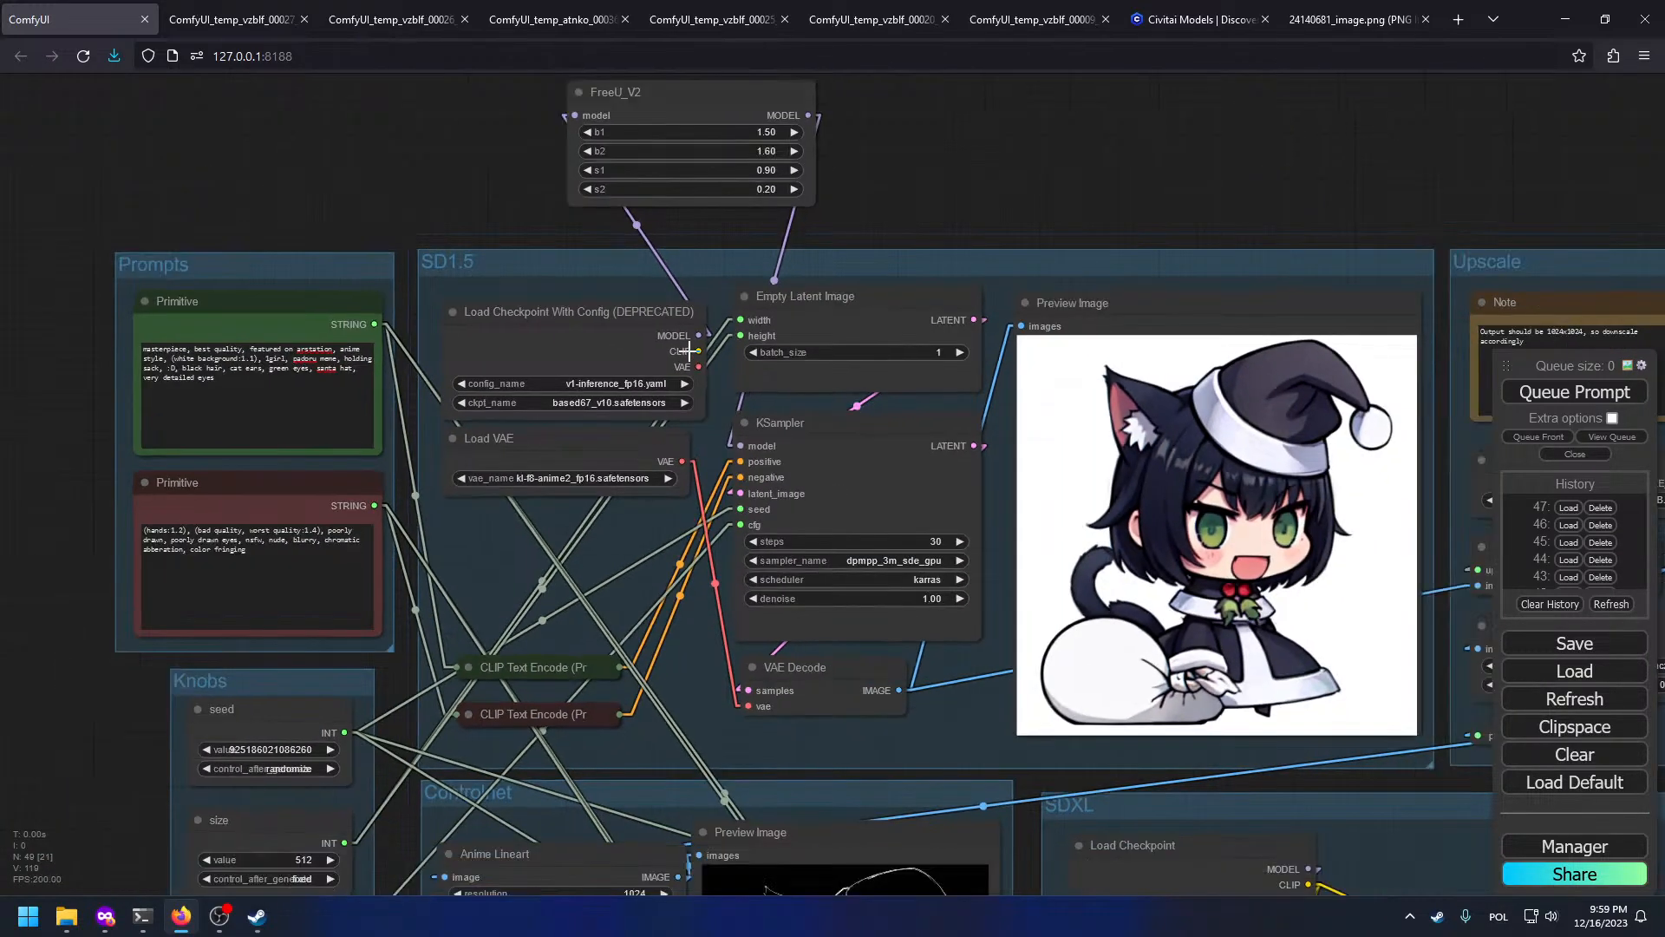
{"action": "left_click_drag", "start_coordinate": [691, 351], "coordinate": [586, 578]}
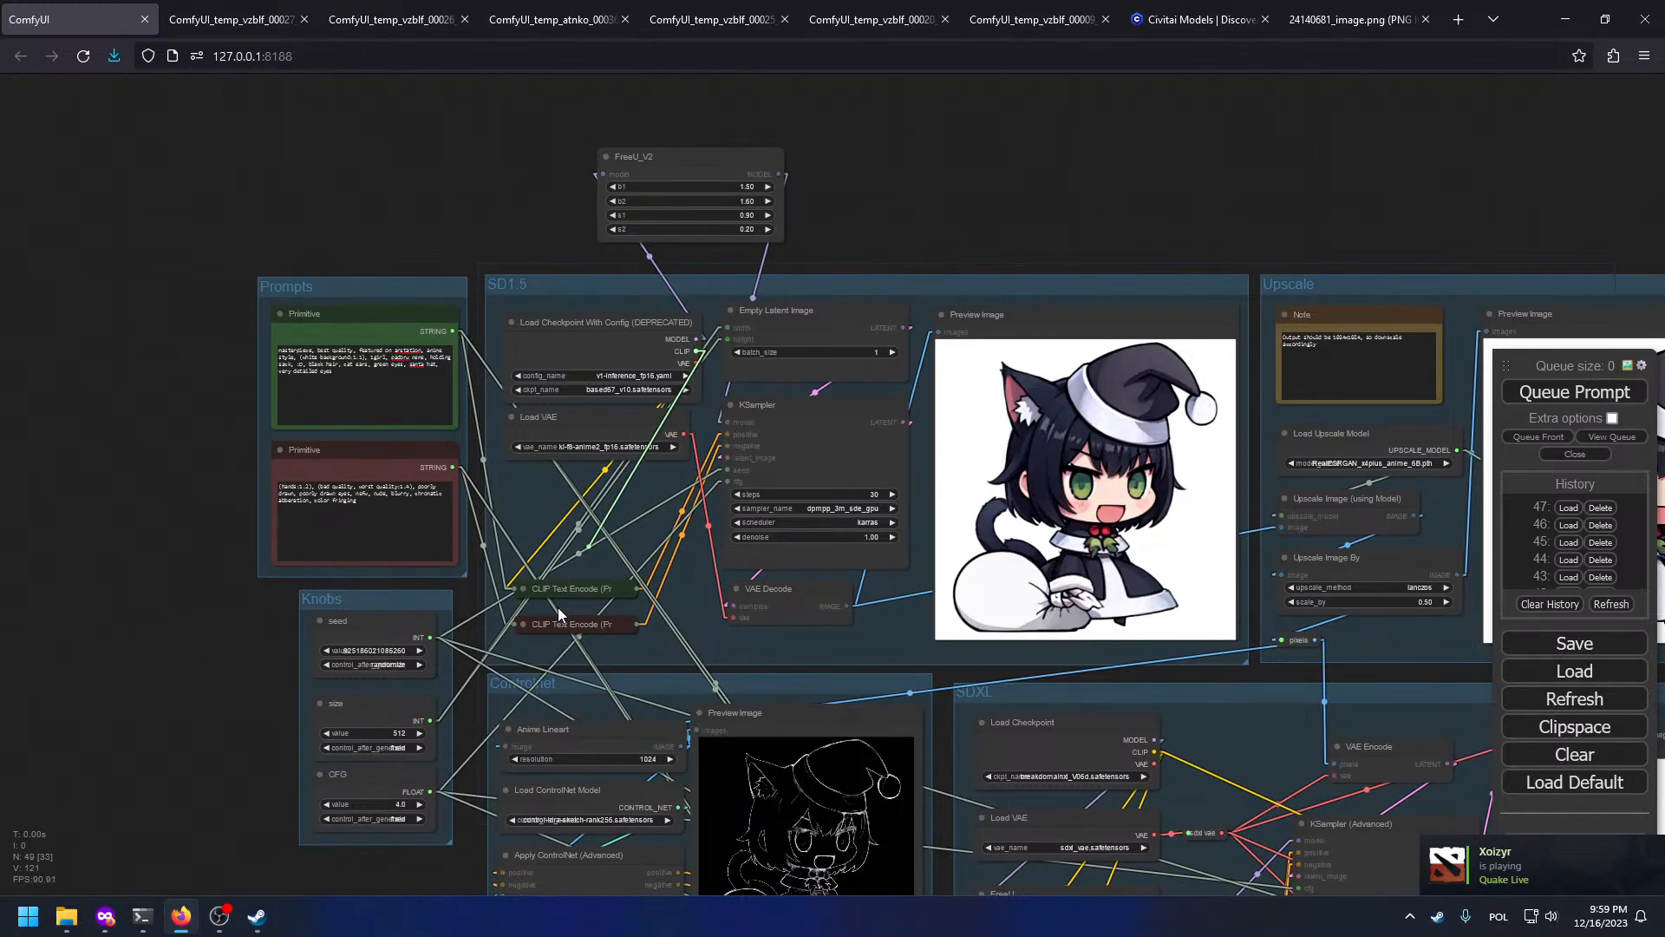
{"action": "scroll", "coordinate": [52, 312], "scroll_direction": "up", "scroll_amount": 5}
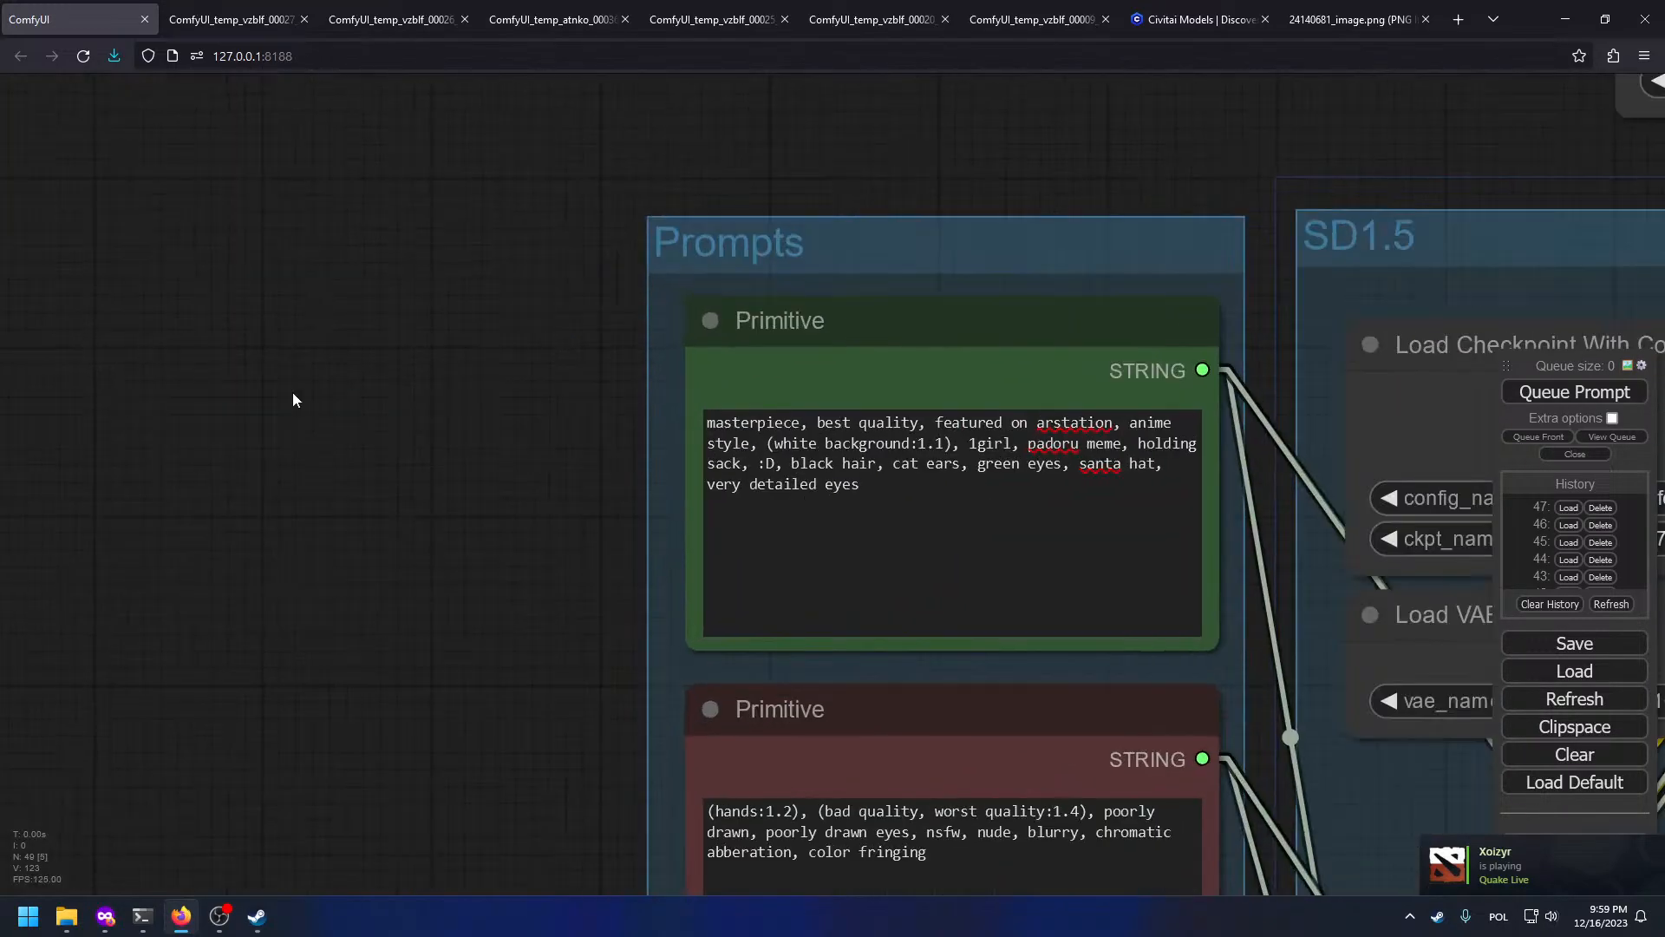
Step: Replace the padoru wording in the positive prompt with 'blonde hair, long hair' and add 'shirt', checking the reference
{"action": "left_click_drag", "start_coordinate": [995, 444], "coordinate": [1031, 446]}
{"action": "type", "text": "blo"}
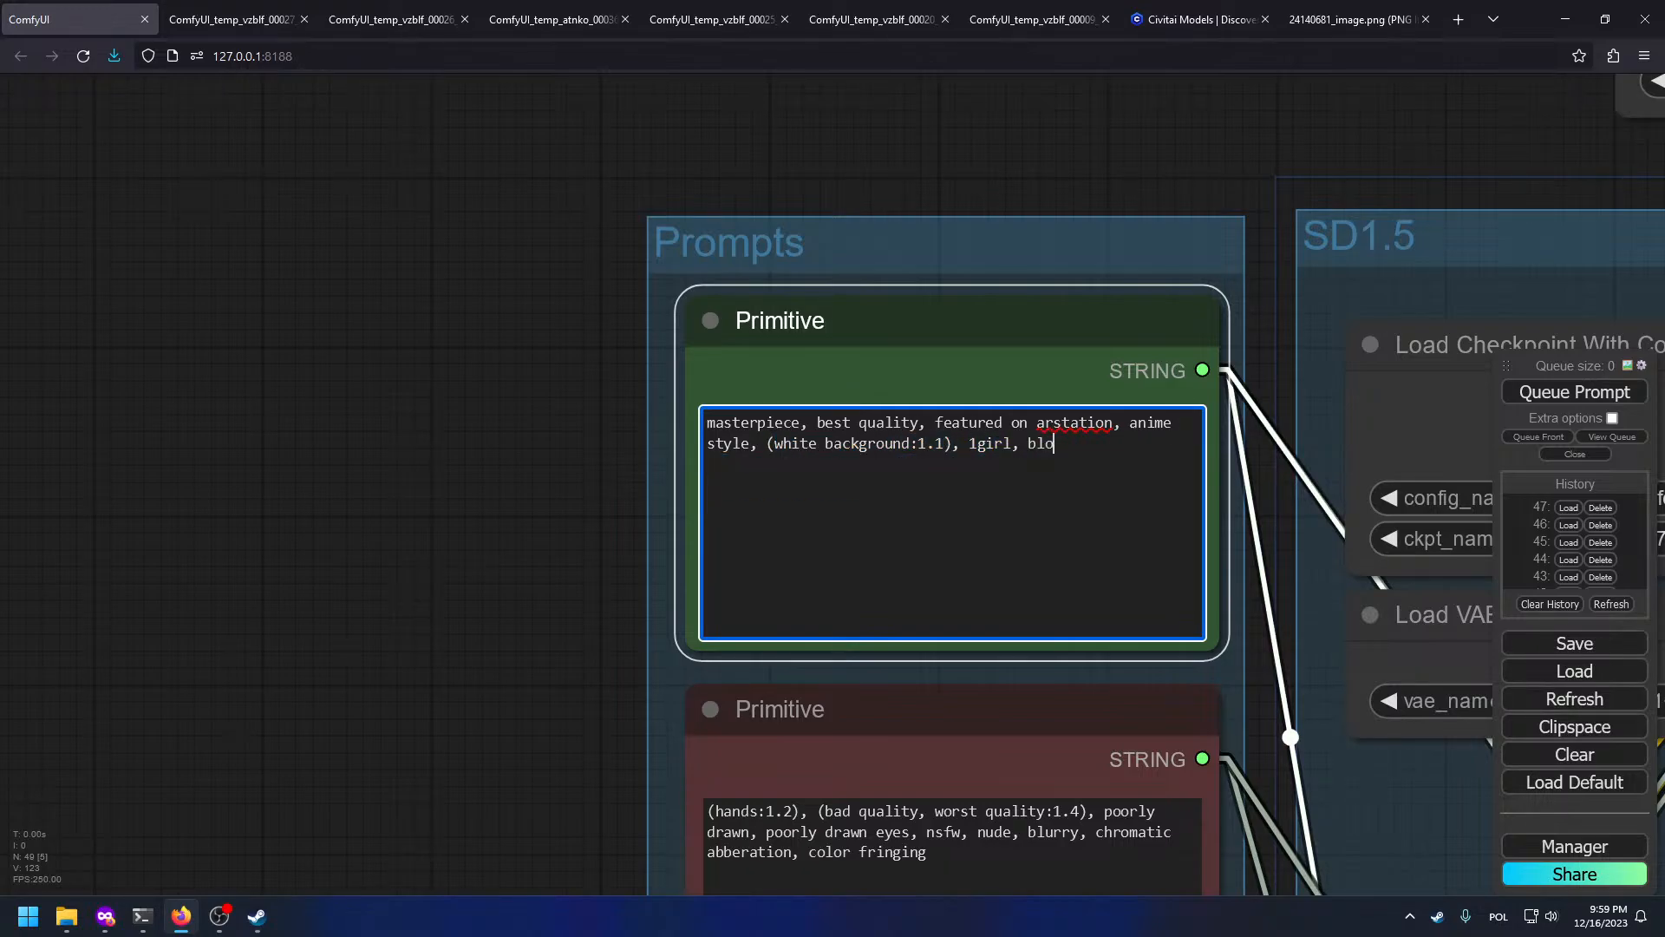
{"action": "type", "text": "nde hair, long hair"}
{"action": "left_click", "coordinate": [1350, 10]}
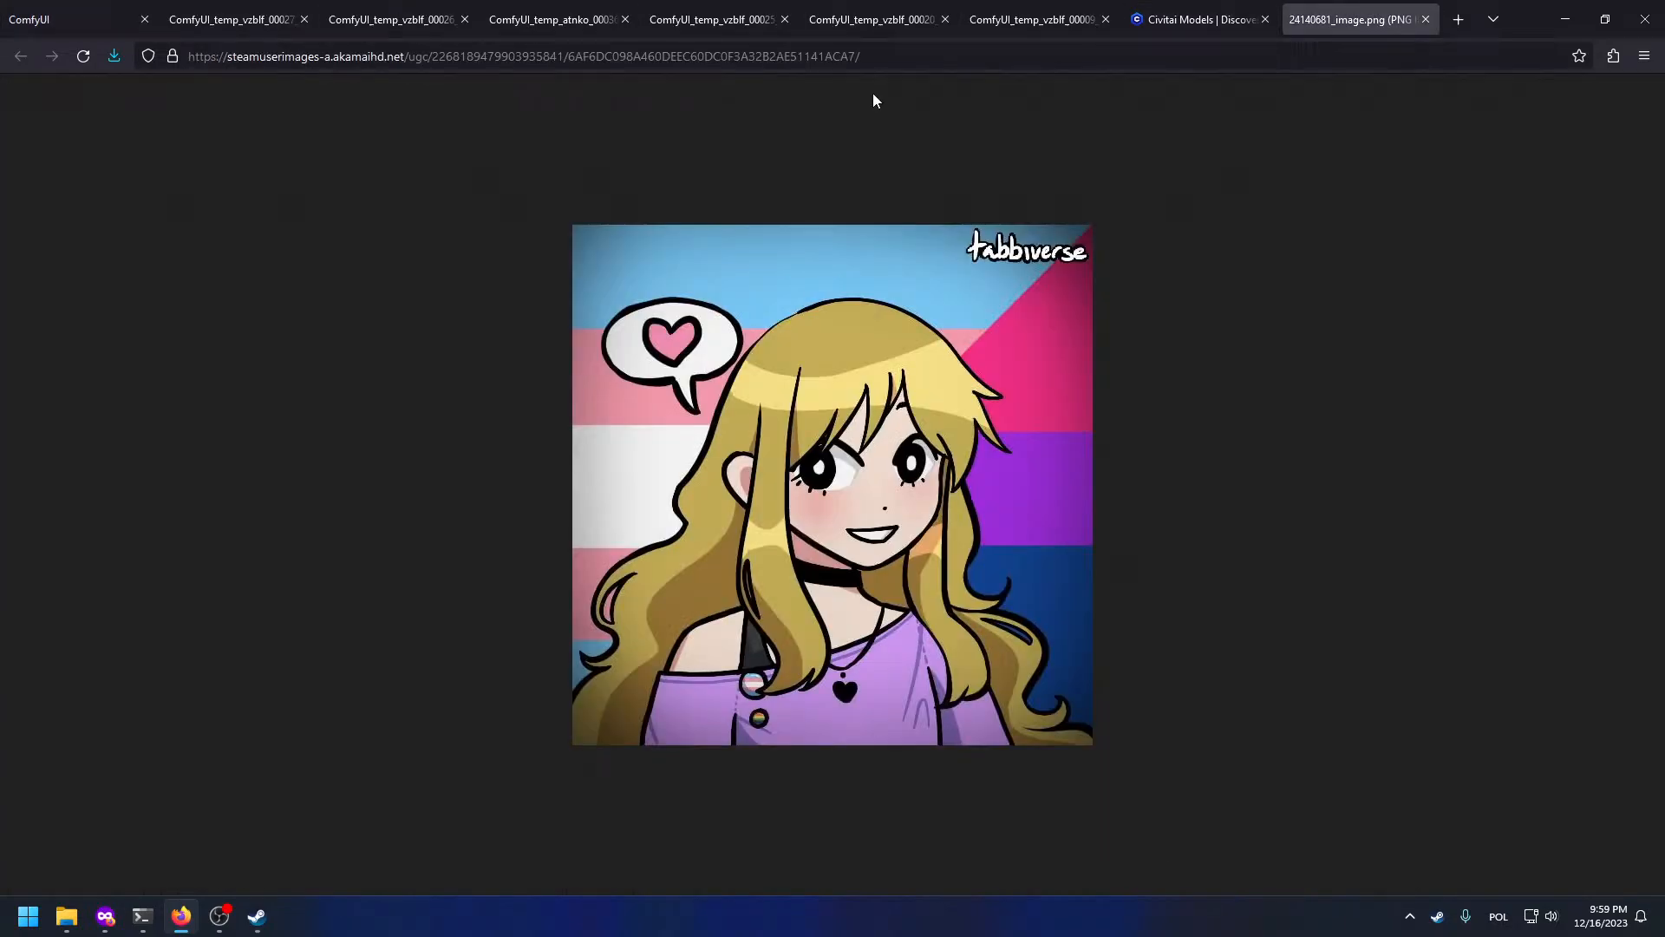
{"action": "left_click", "coordinate": [7, 7]}
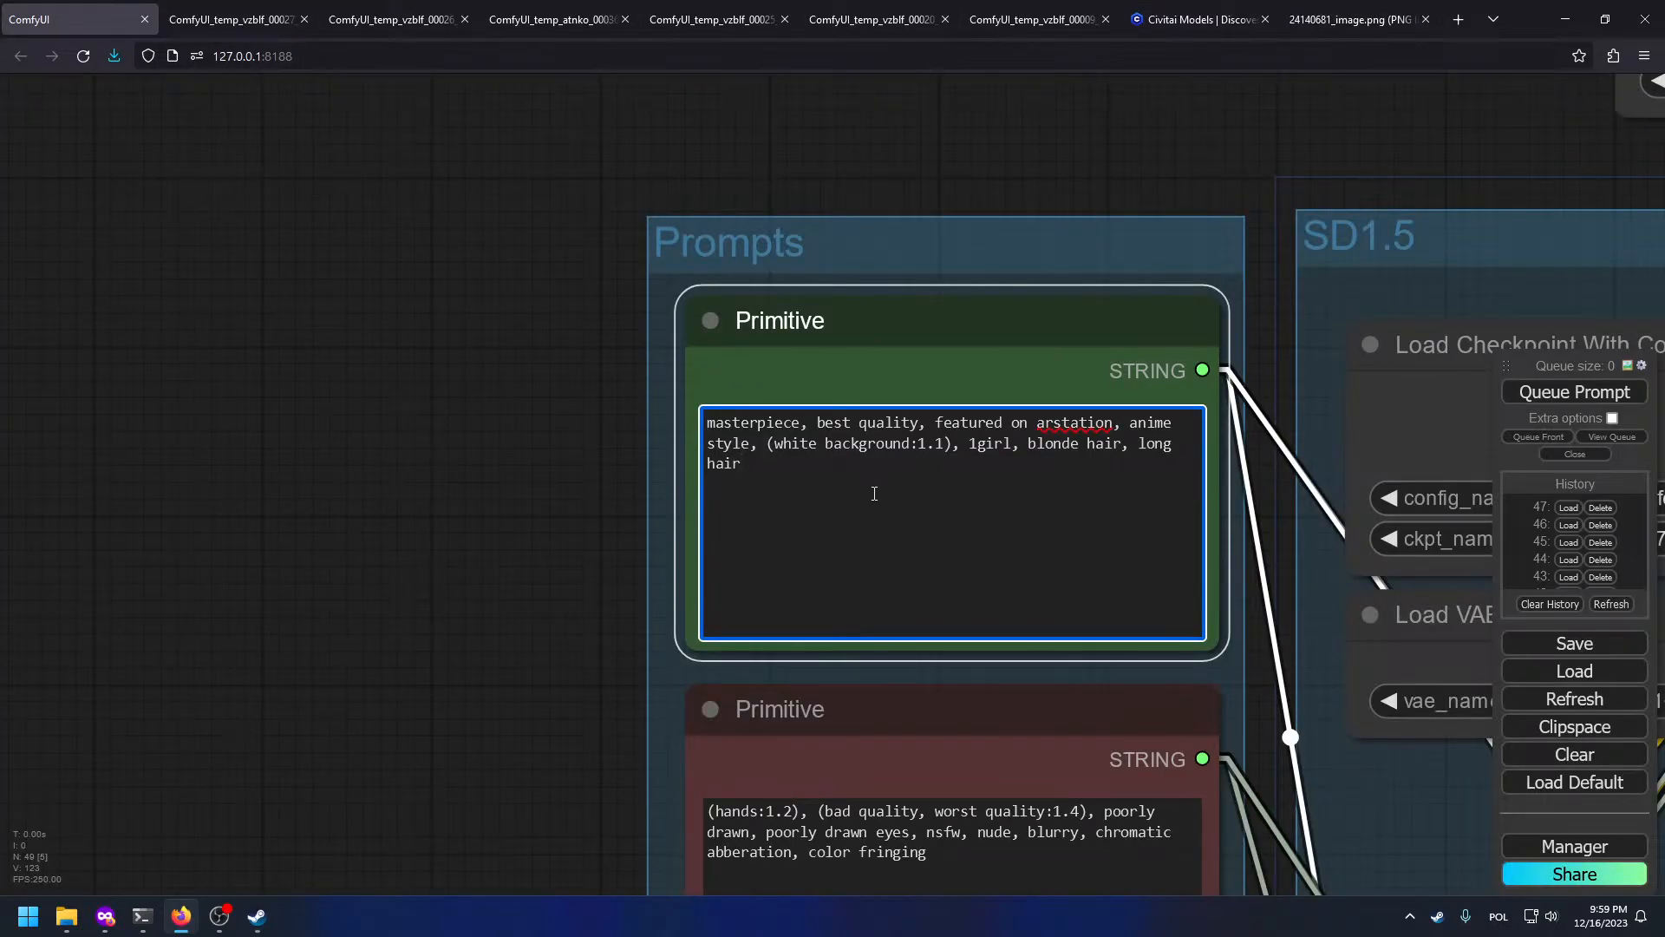
{"action": "left_click", "coordinate": [1318, 18]}
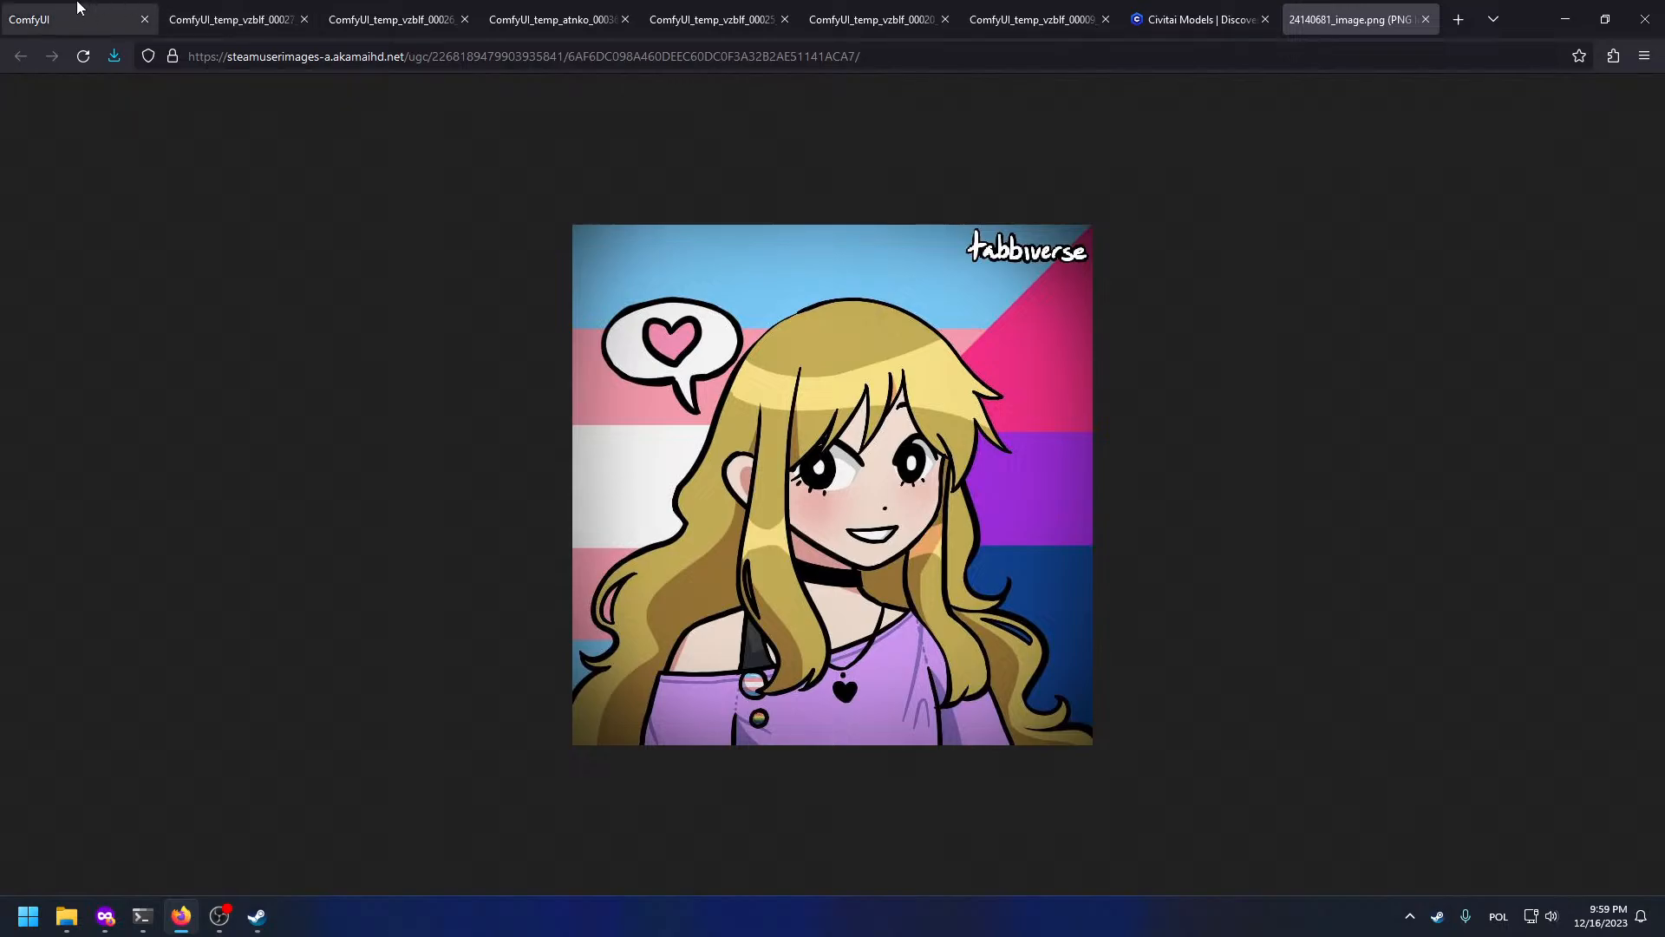
{"action": "left_click", "coordinate": [4, 7]}
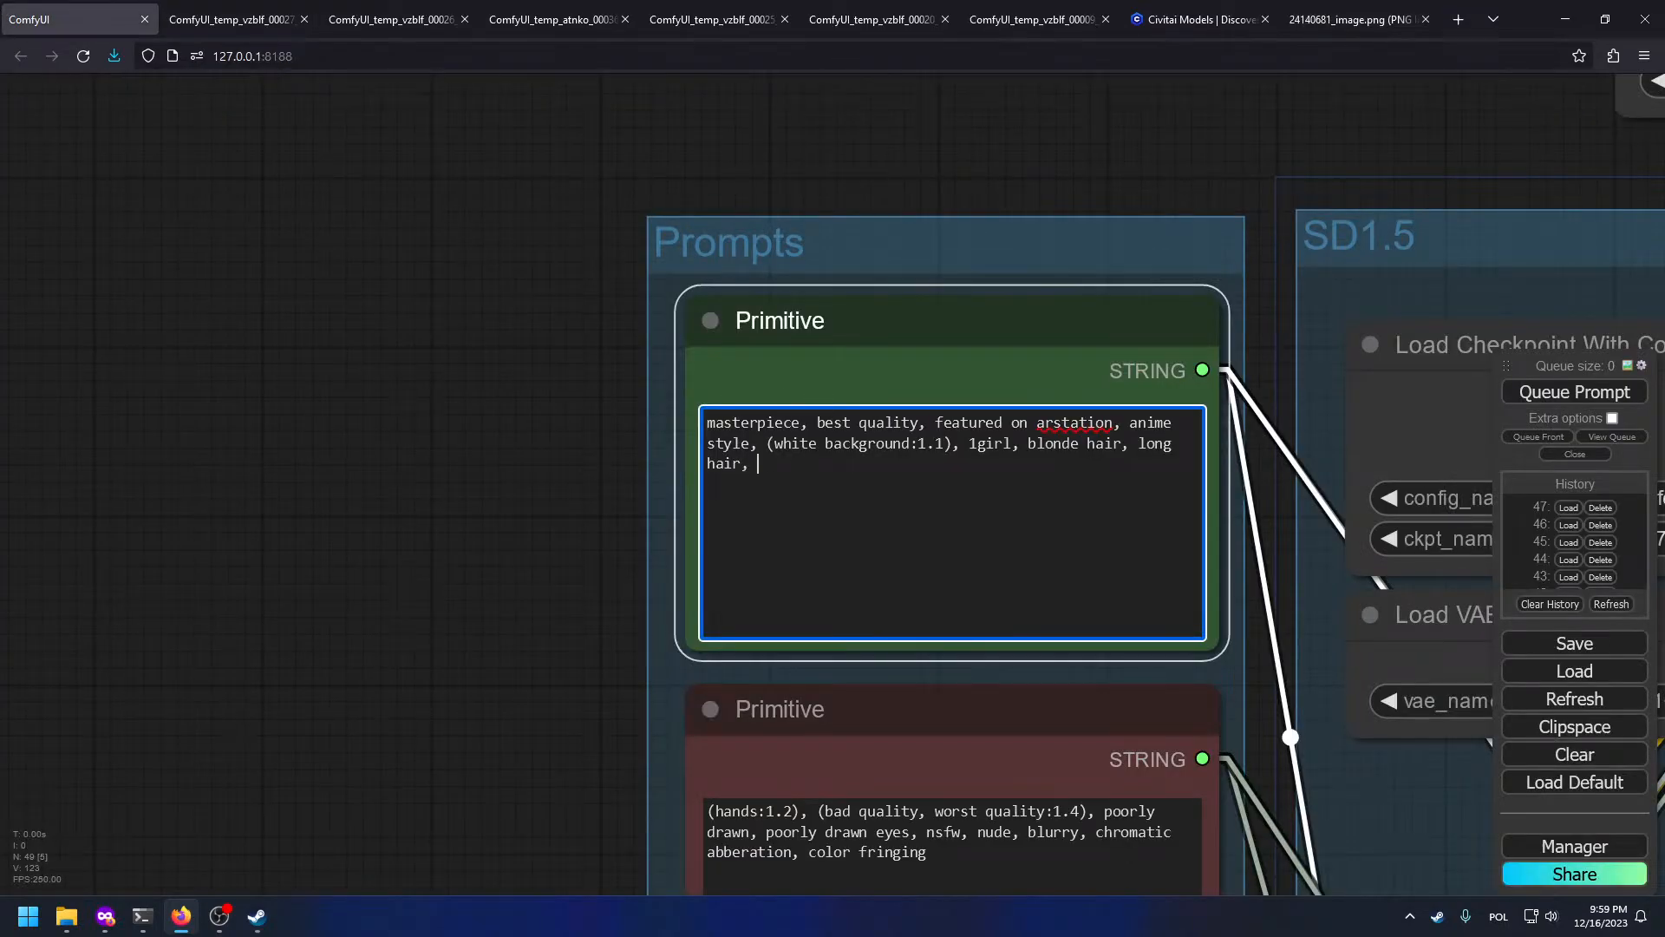
{"action": "type", "text": "shirt, smiling, bust"}
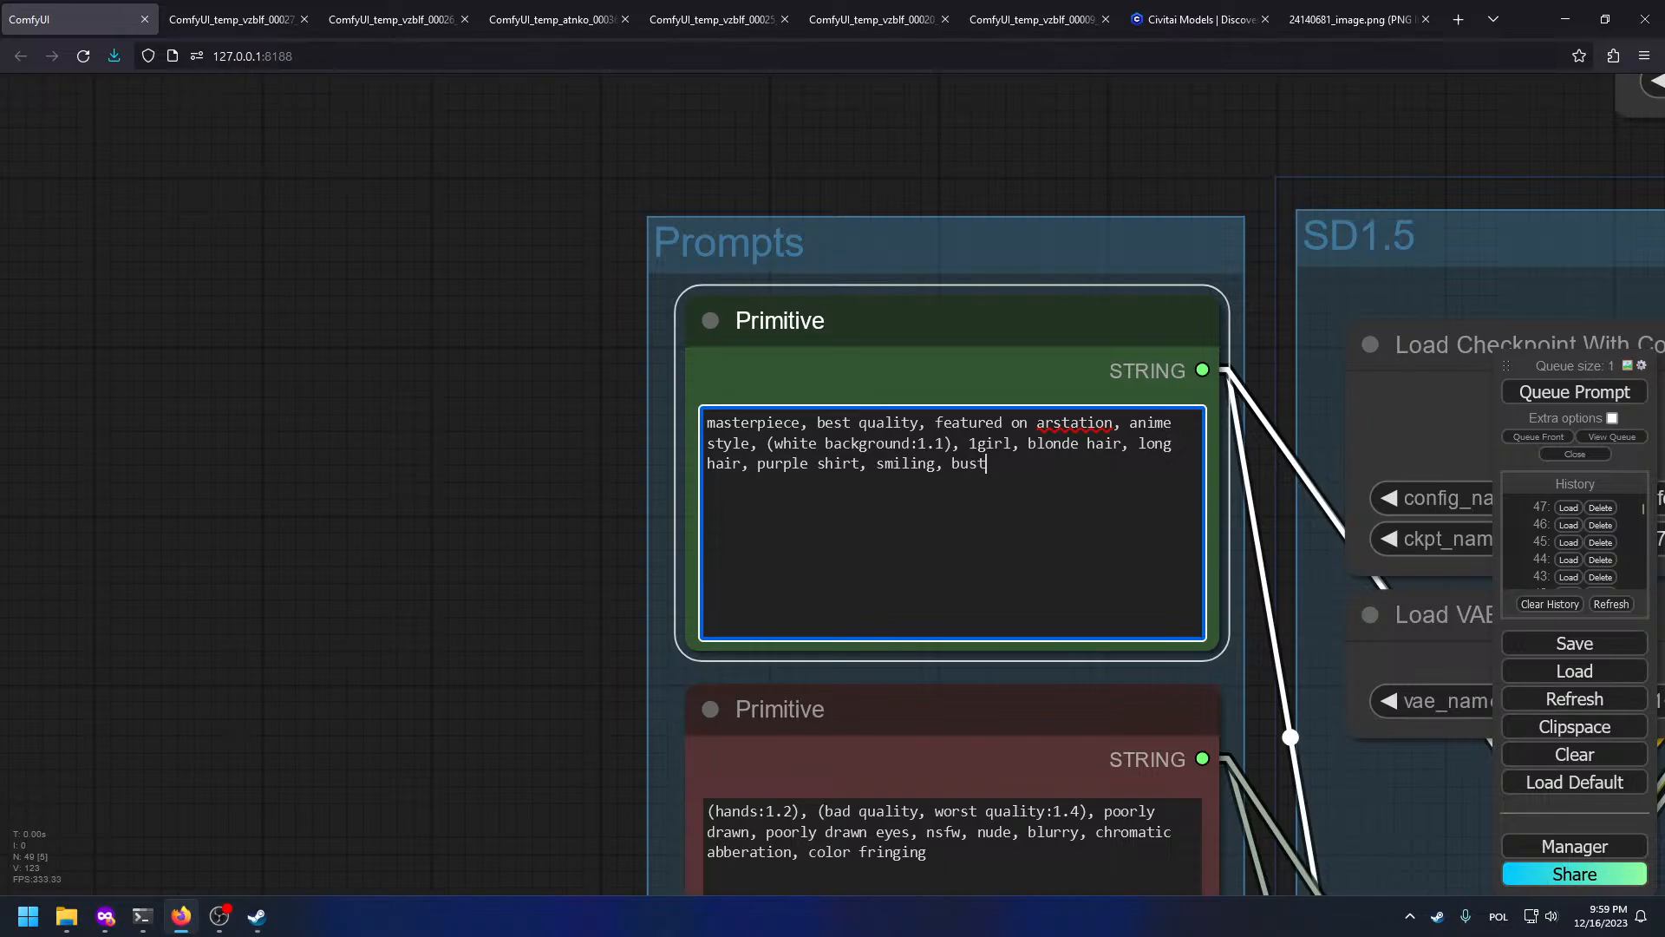
{"action": "left_click_drag", "start_coordinate": [526, 329], "coordinate": [4, 262]}
{"action": "scroll", "coordinate": [4, 262], "scroll_direction": "down", "scroll_amount": 6}
{"action": "left_click_drag", "start_coordinate": [1113, 631], "coordinate": [732, 555]}
Step: Box-select the Load Image, FaceDetailer, UltralyticsDetectorProvider and Preview Image nodes and delete them
{"action": "scroll", "coordinate": [598, 533], "scroll_direction": "down", "scroll_amount": 3}
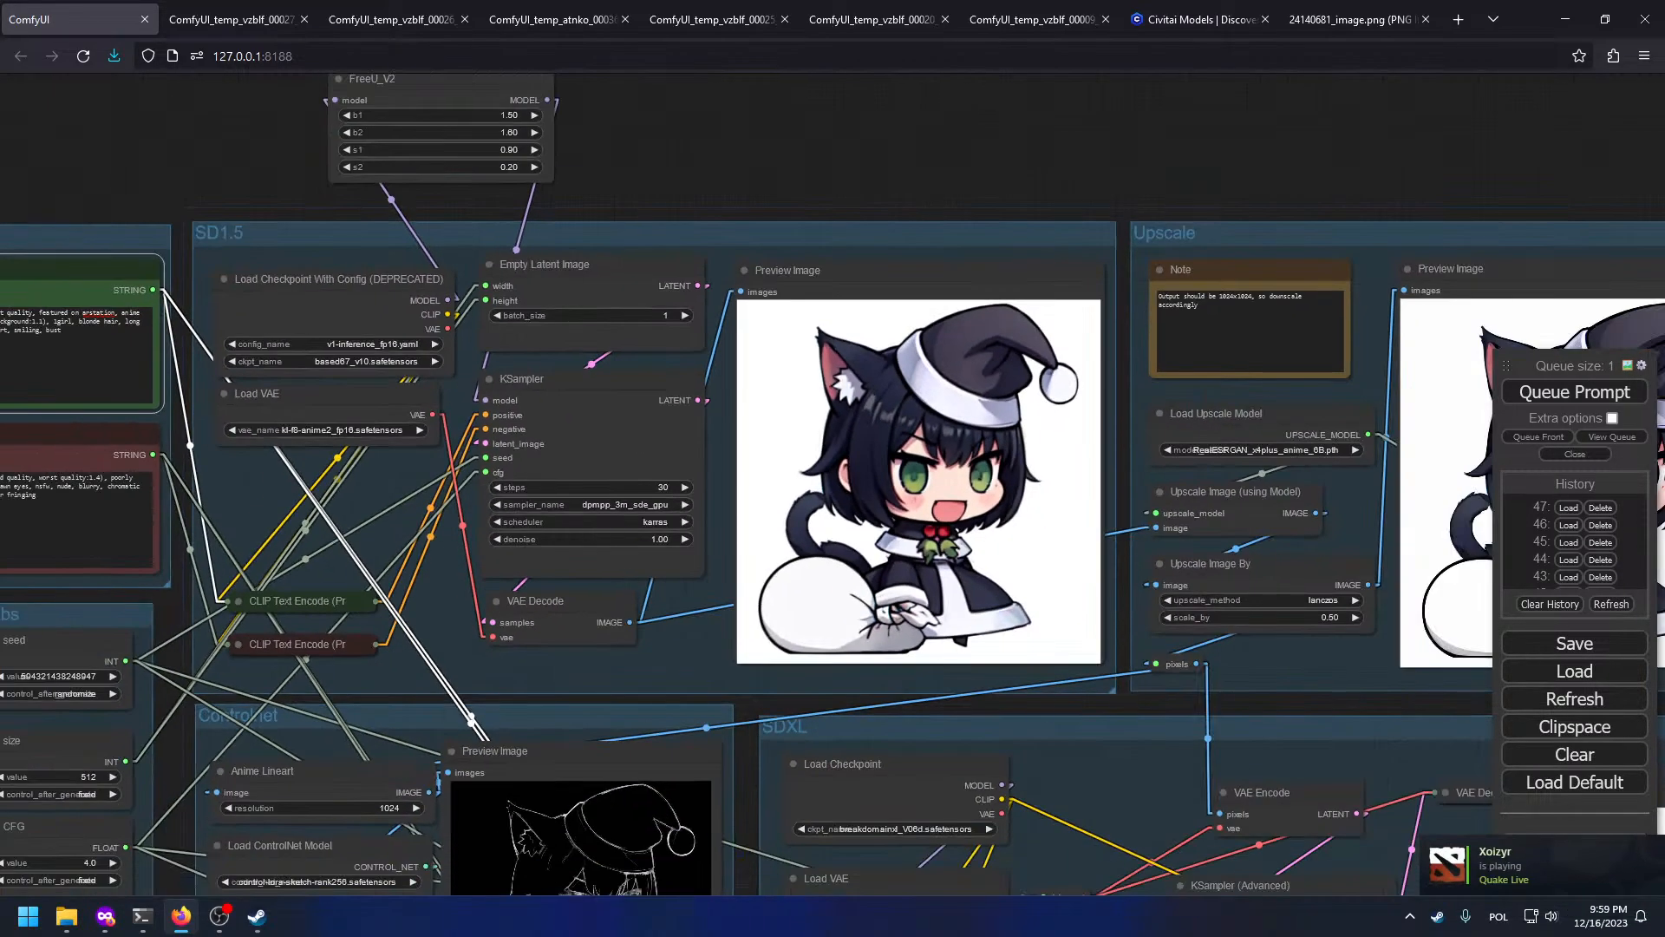
{"action": "scroll", "coordinate": [233, 836], "scroll_direction": "down", "scroll_amount": 5}
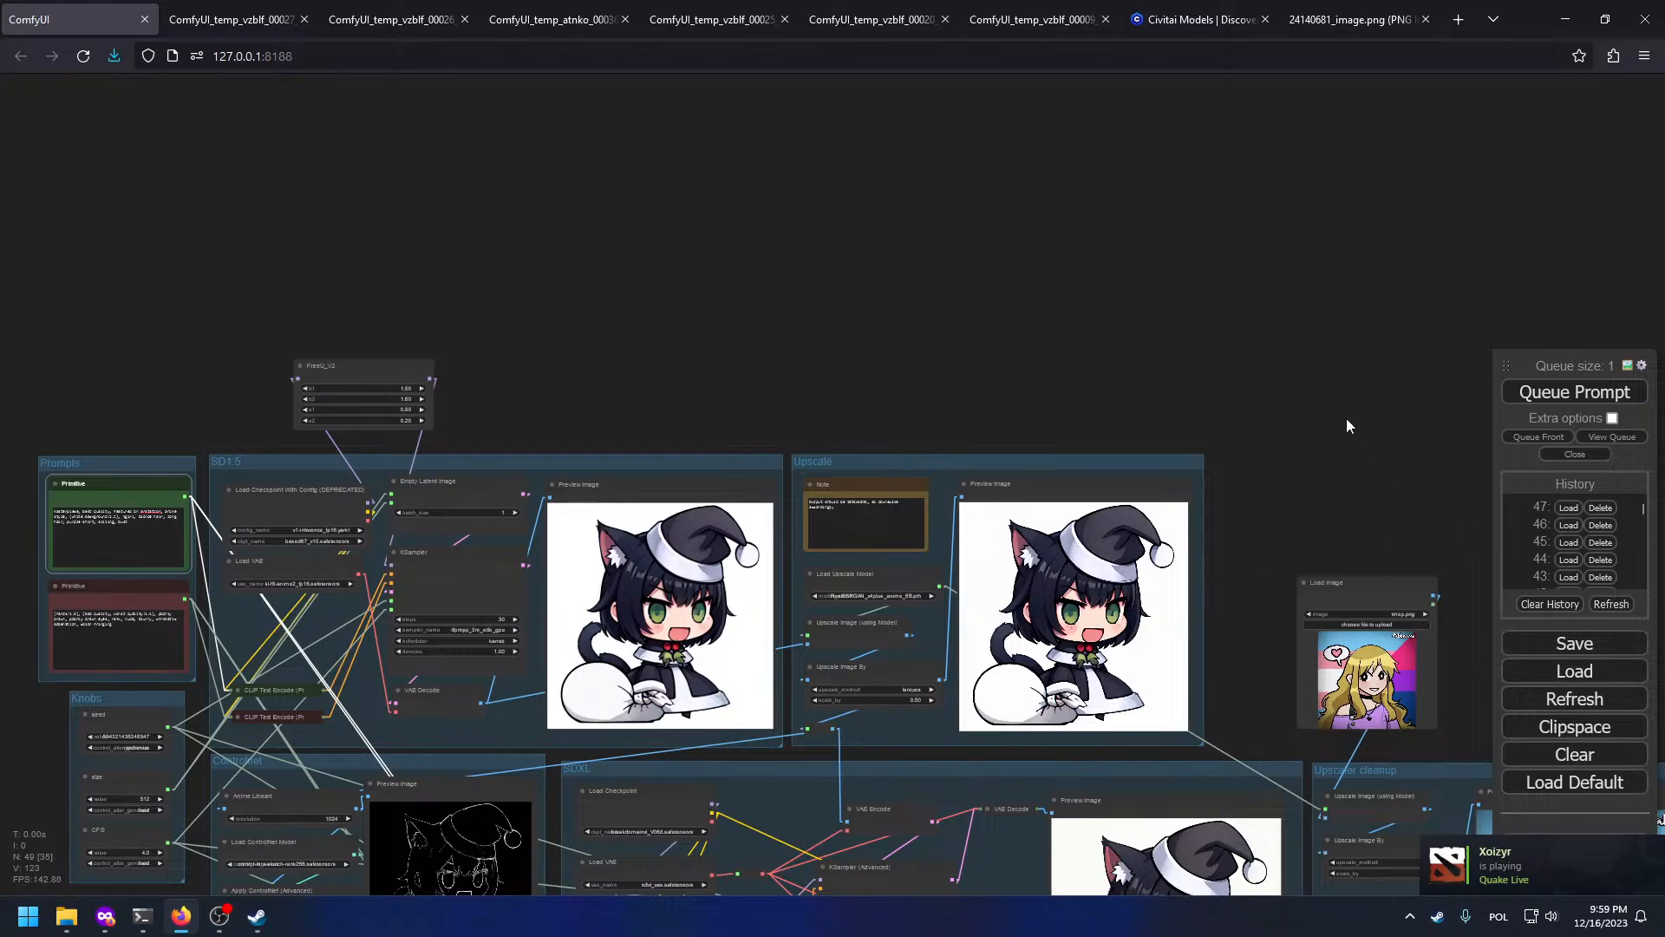
{"action": "left_click_drag", "start_coordinate": [737, 673], "coordinate": [387, 272]}
{"action": "left_click_drag", "start_coordinate": [1279, 258], "coordinate": [1647, 439]}
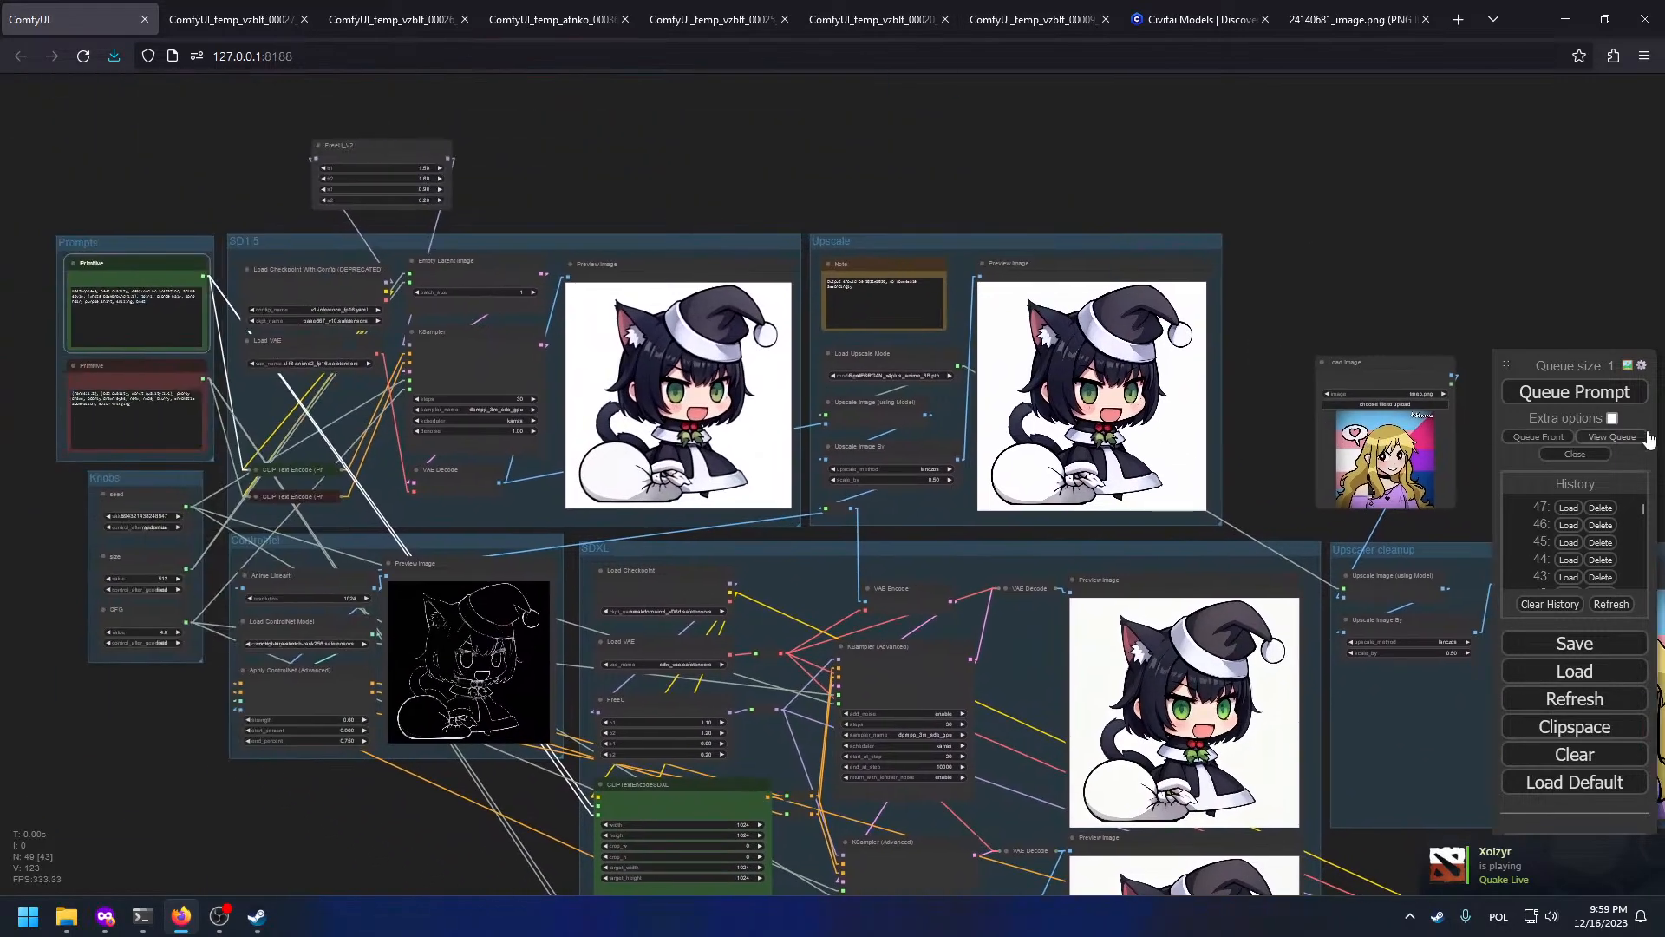
{"action": "left_click_drag", "start_coordinate": [1318, 298], "coordinate": [792, 63]}
{"action": "left_click_drag", "start_coordinate": [1067, 390], "coordinate": [749, 75]}
{"action": "scroll", "coordinate": [936, 364], "scroll_direction": "up", "scroll_amount": 4}
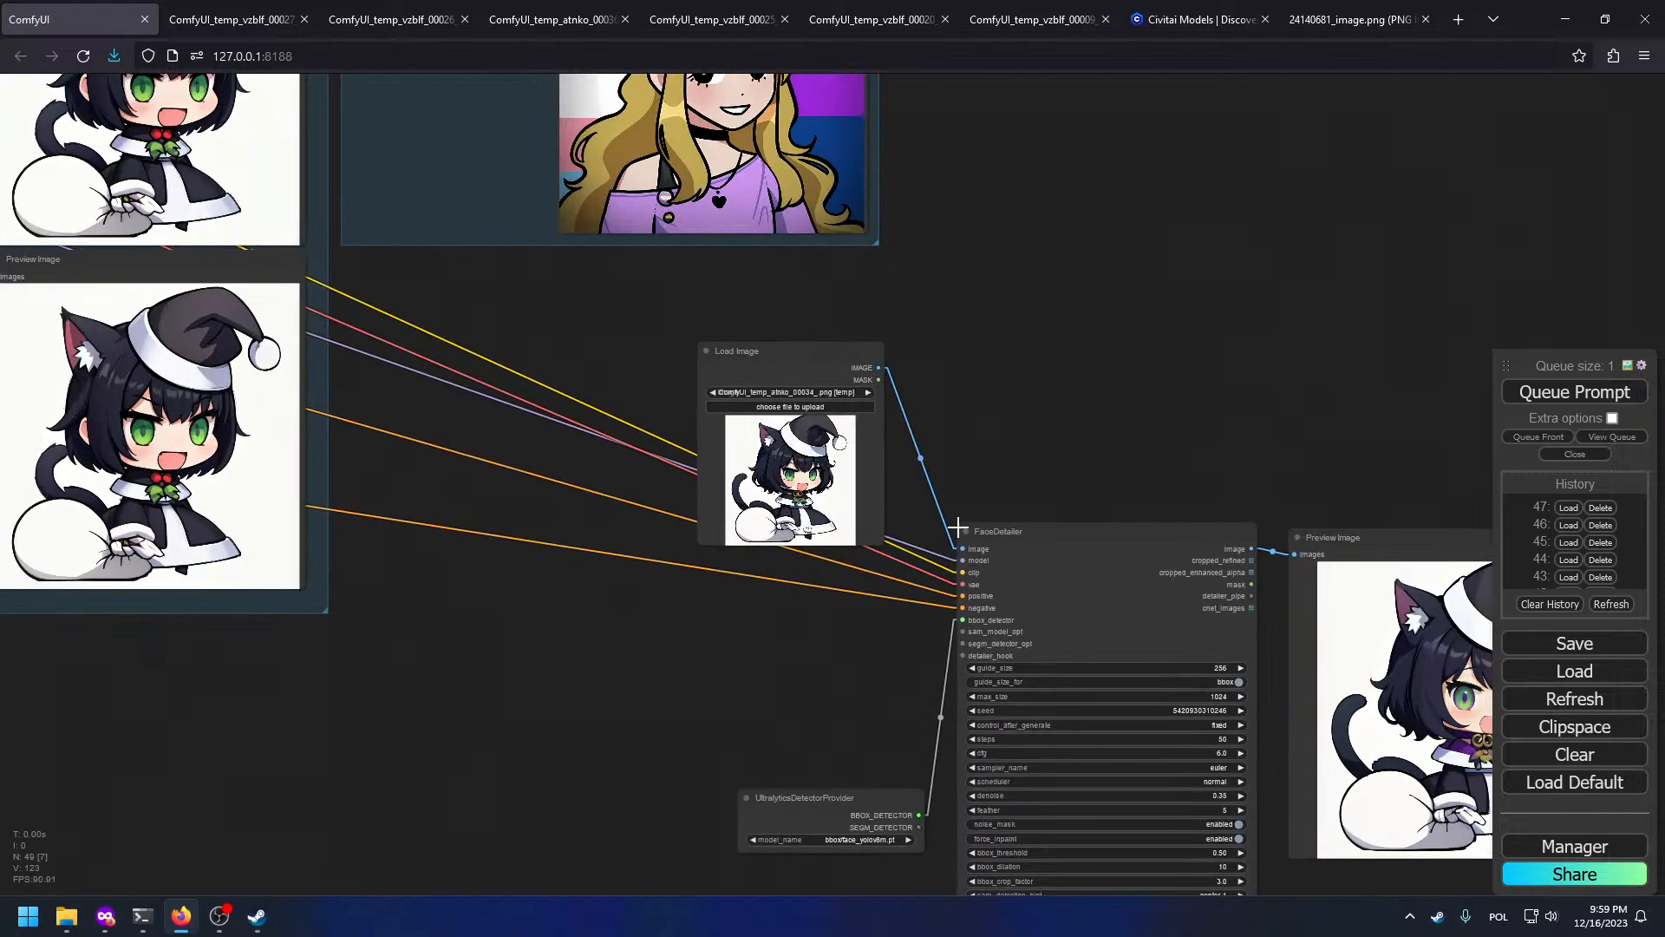
{"action": "scroll", "coordinate": [921, 448], "scroll_direction": "down", "scroll_amount": 6}
{"action": "left_click_drag", "start_coordinate": [926, 400], "coordinate": [762, 368]}
{"action": "scroll", "coordinate": [637, 475], "scroll_direction": "up", "scroll_amount": 4}
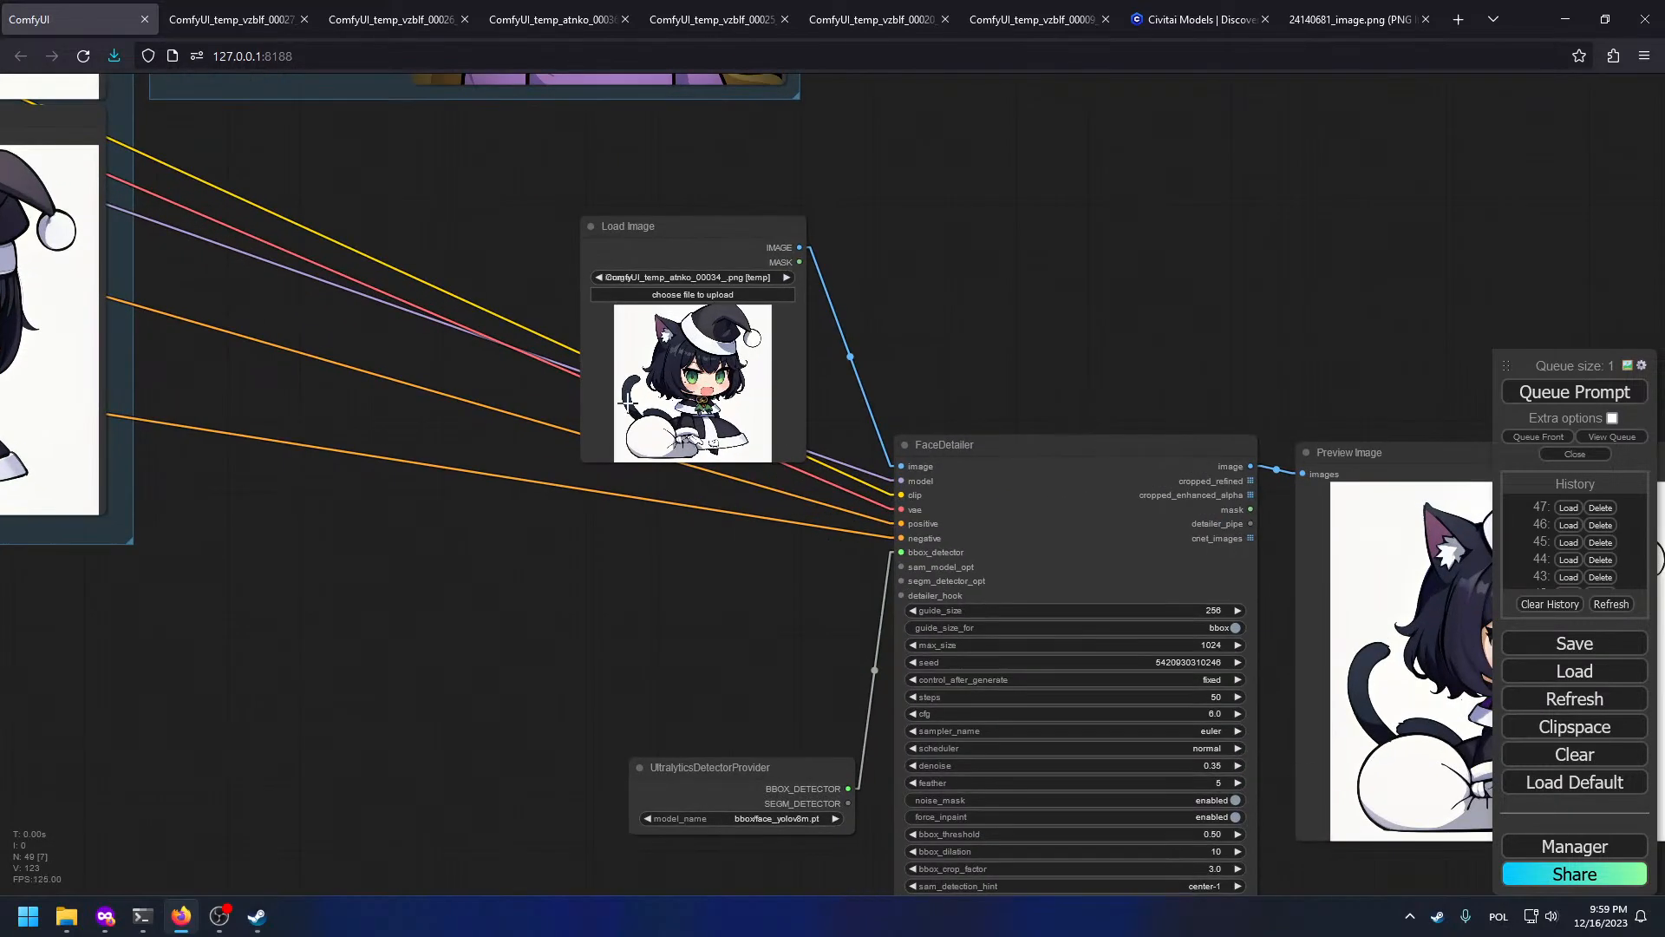
{"action": "scroll", "coordinate": [589, 763], "scroll_direction": "down", "scroll_amount": 4}
{"action": "left_click_drag", "start_coordinate": [574, 789], "coordinate": [1093, 352]}
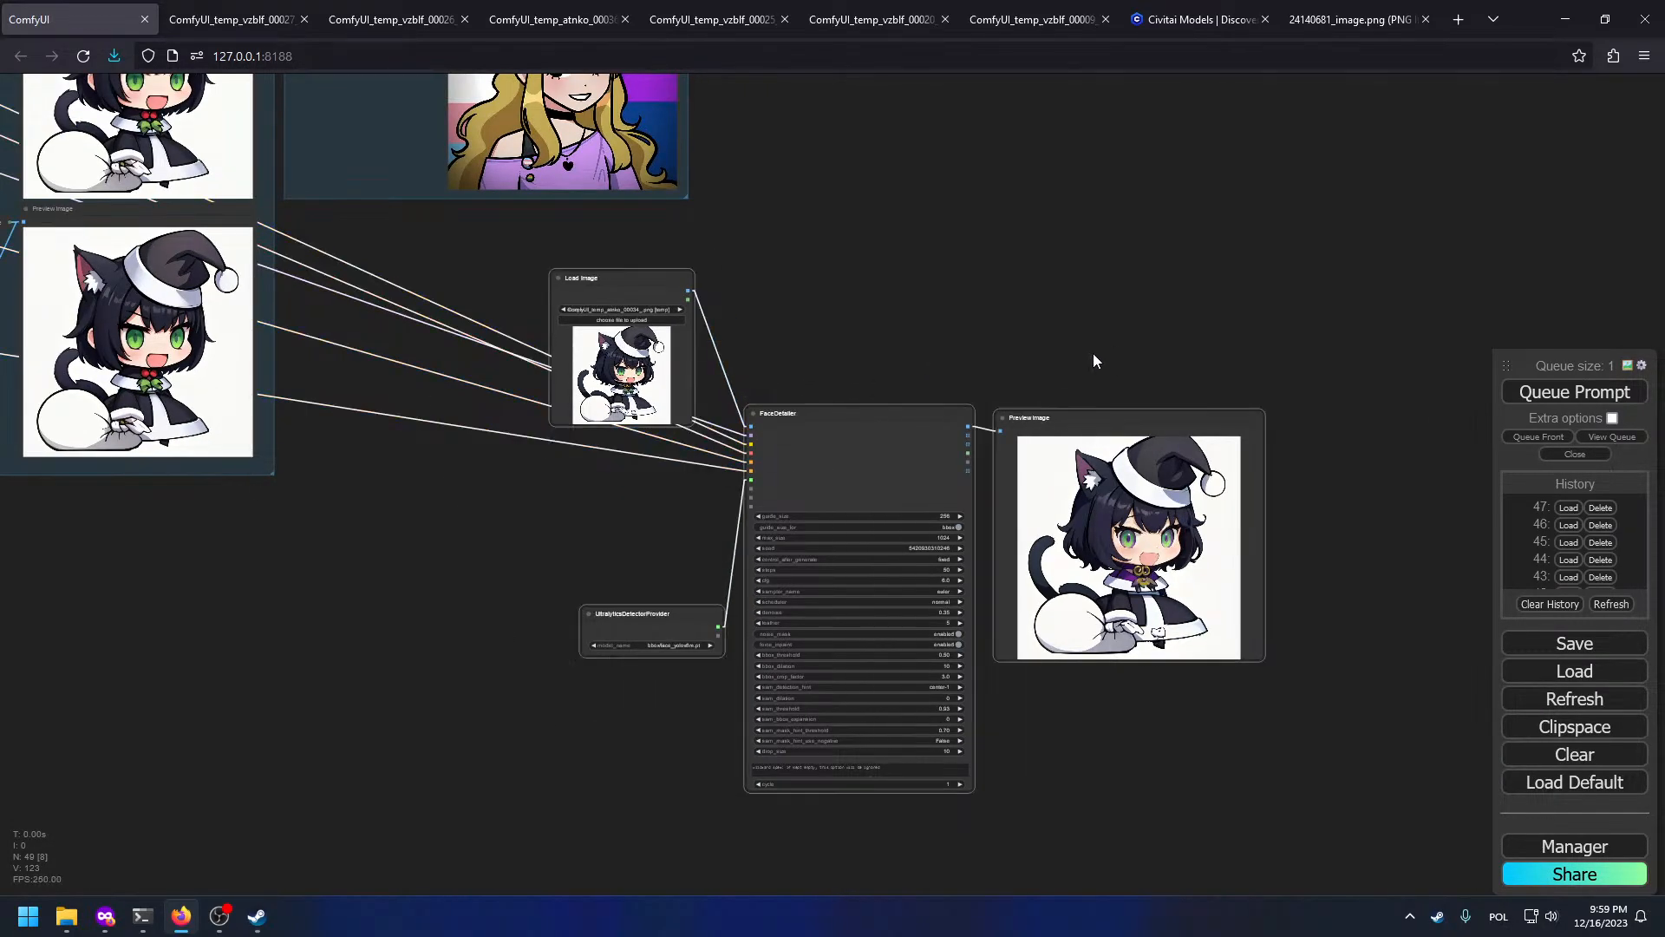
{"action": "key", "text": "Delete"}
Step: Survey the whole workflow, checking the new render and the Load Image reference node
{"action": "left_click_drag", "start_coordinate": [364, 279], "coordinate": [1148, 531]}
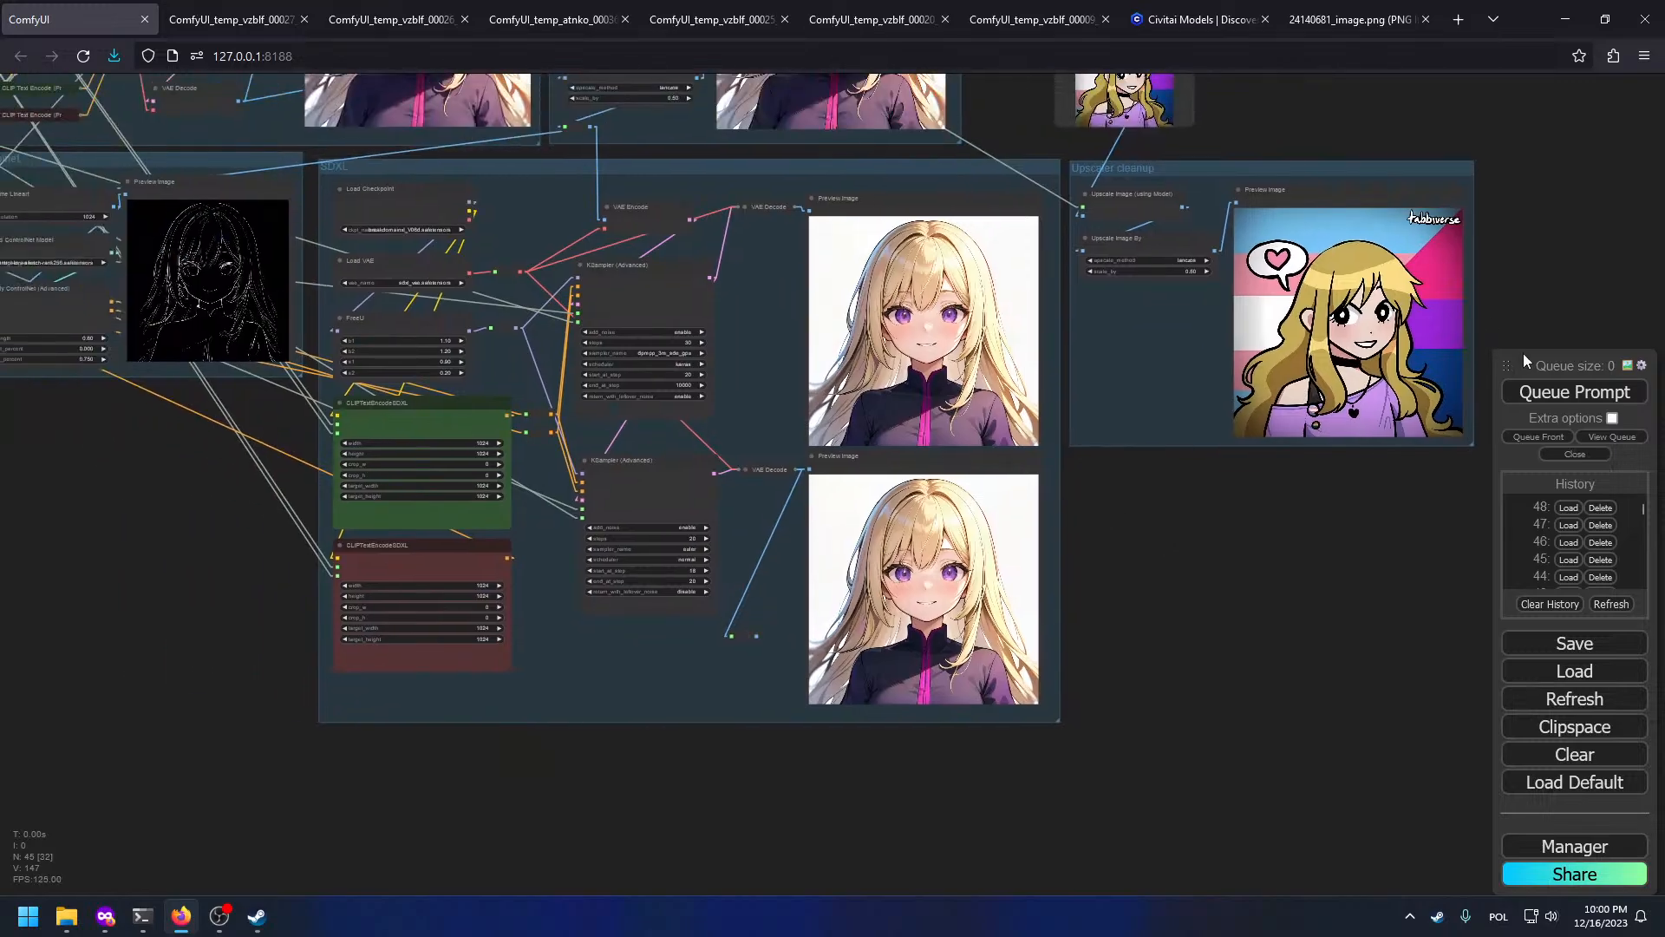
{"action": "left_click_drag", "start_coordinate": [1462, 234], "coordinate": [1598, 512]}
{"action": "scroll", "coordinate": [520, 199], "scroll_direction": "up", "scroll_amount": 7}
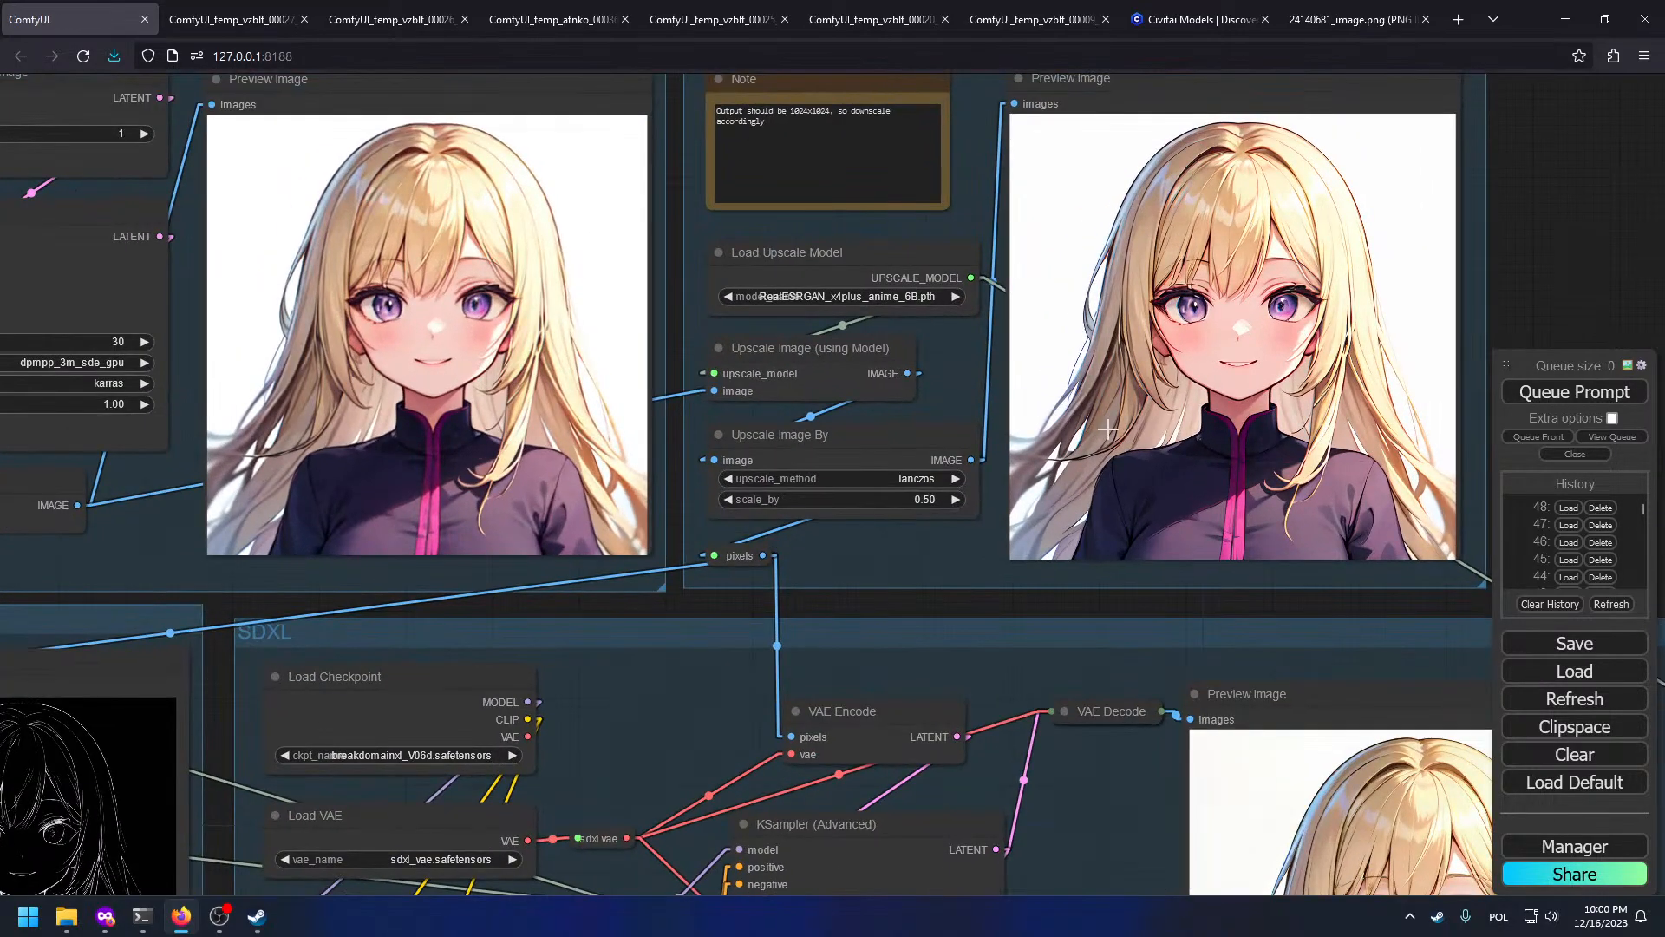
{"action": "left_click_drag", "start_coordinate": [1406, 451], "coordinate": [373, 436]}
{"action": "scroll", "coordinate": [815, 399], "scroll_direction": "up", "scroll_amount": 5}
{"action": "left_click_drag", "start_coordinate": [566, 382], "coordinate": [842, 395]}
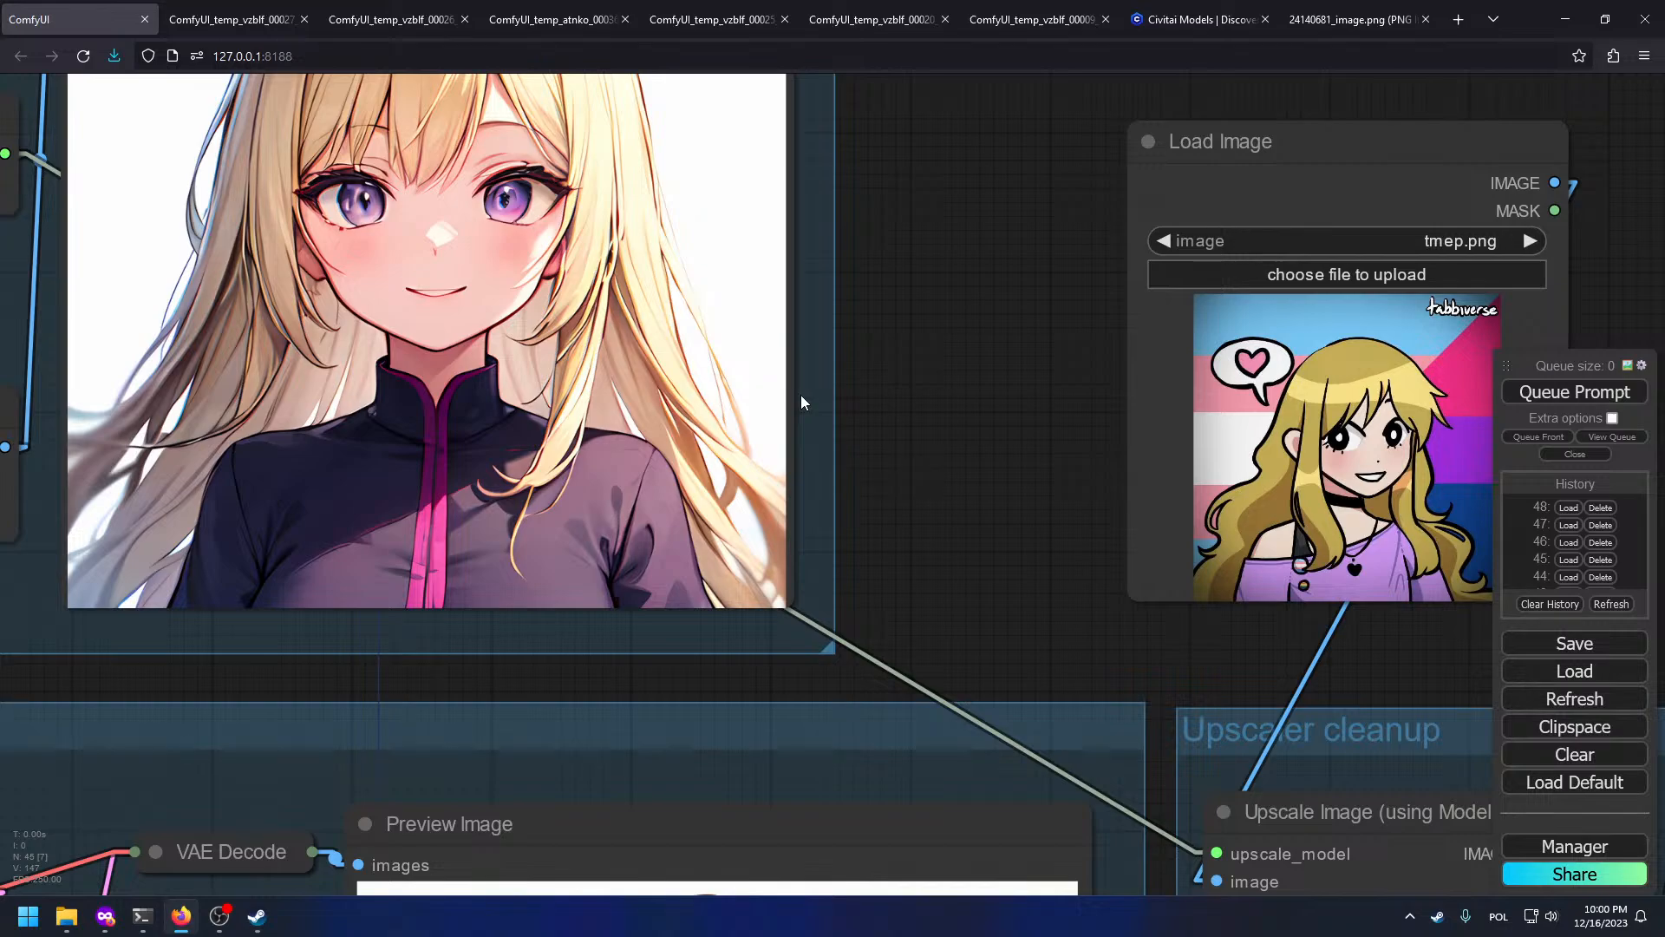
{"action": "scroll", "coordinate": [1163, 536], "scroll_direction": "up", "scroll_amount": 4}
{"action": "scroll", "coordinate": [962, 469], "scroll_direction": "down", "scroll_amount": 2}
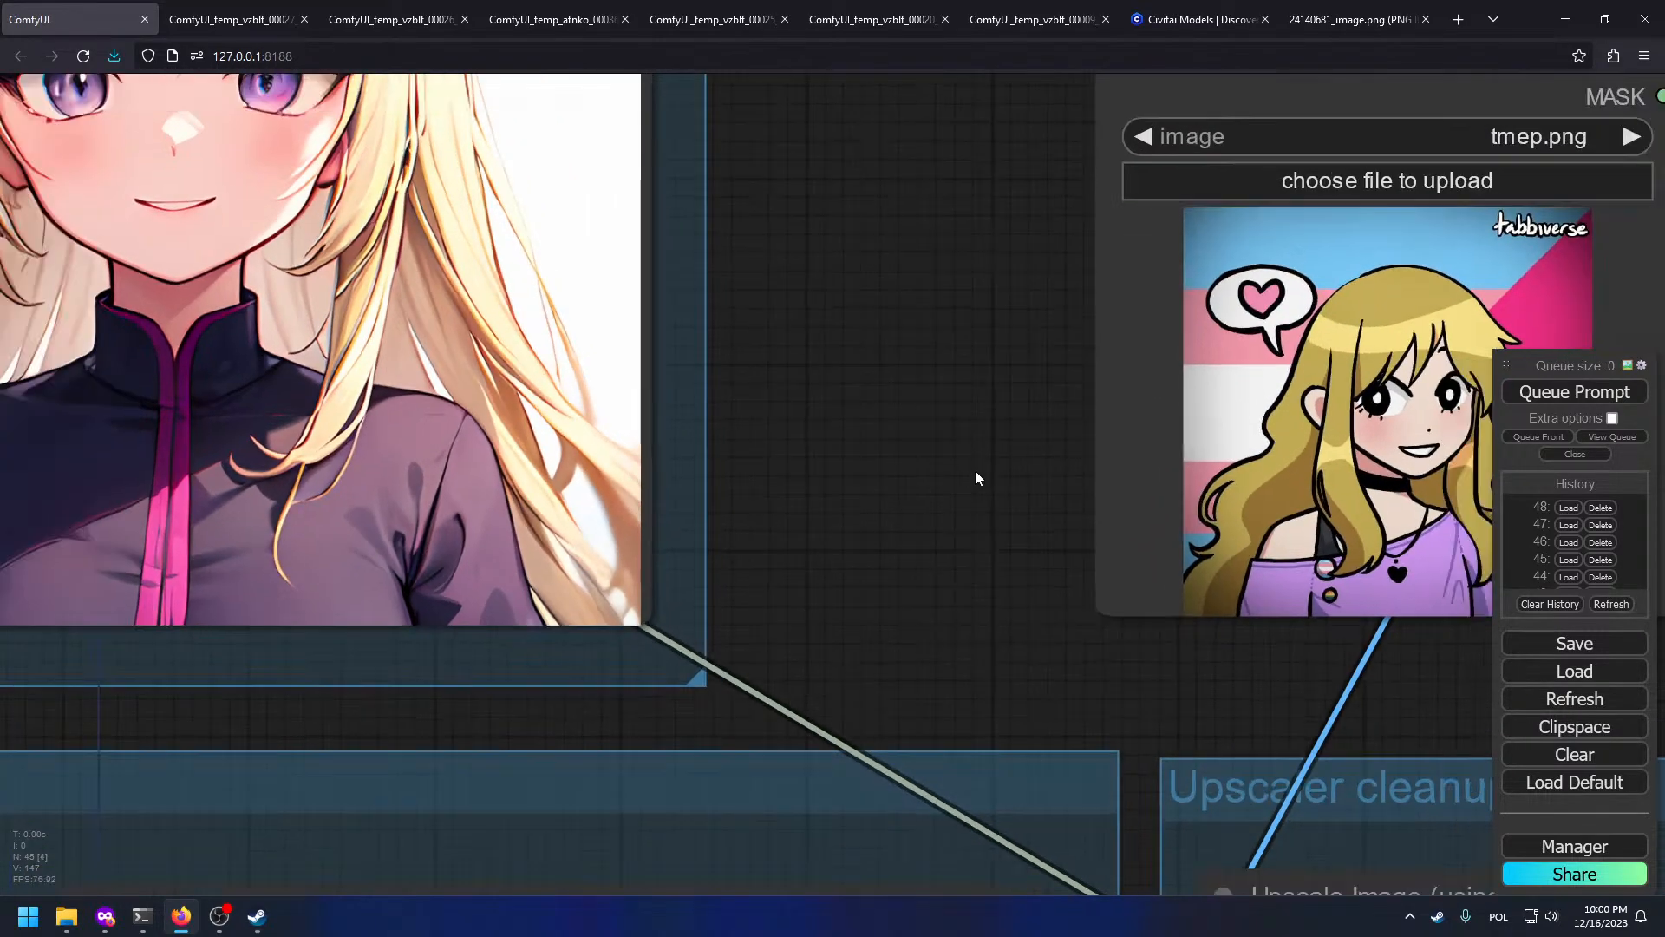
{"action": "scroll", "coordinate": [945, 469], "scroll_direction": "down", "scroll_amount": 6}
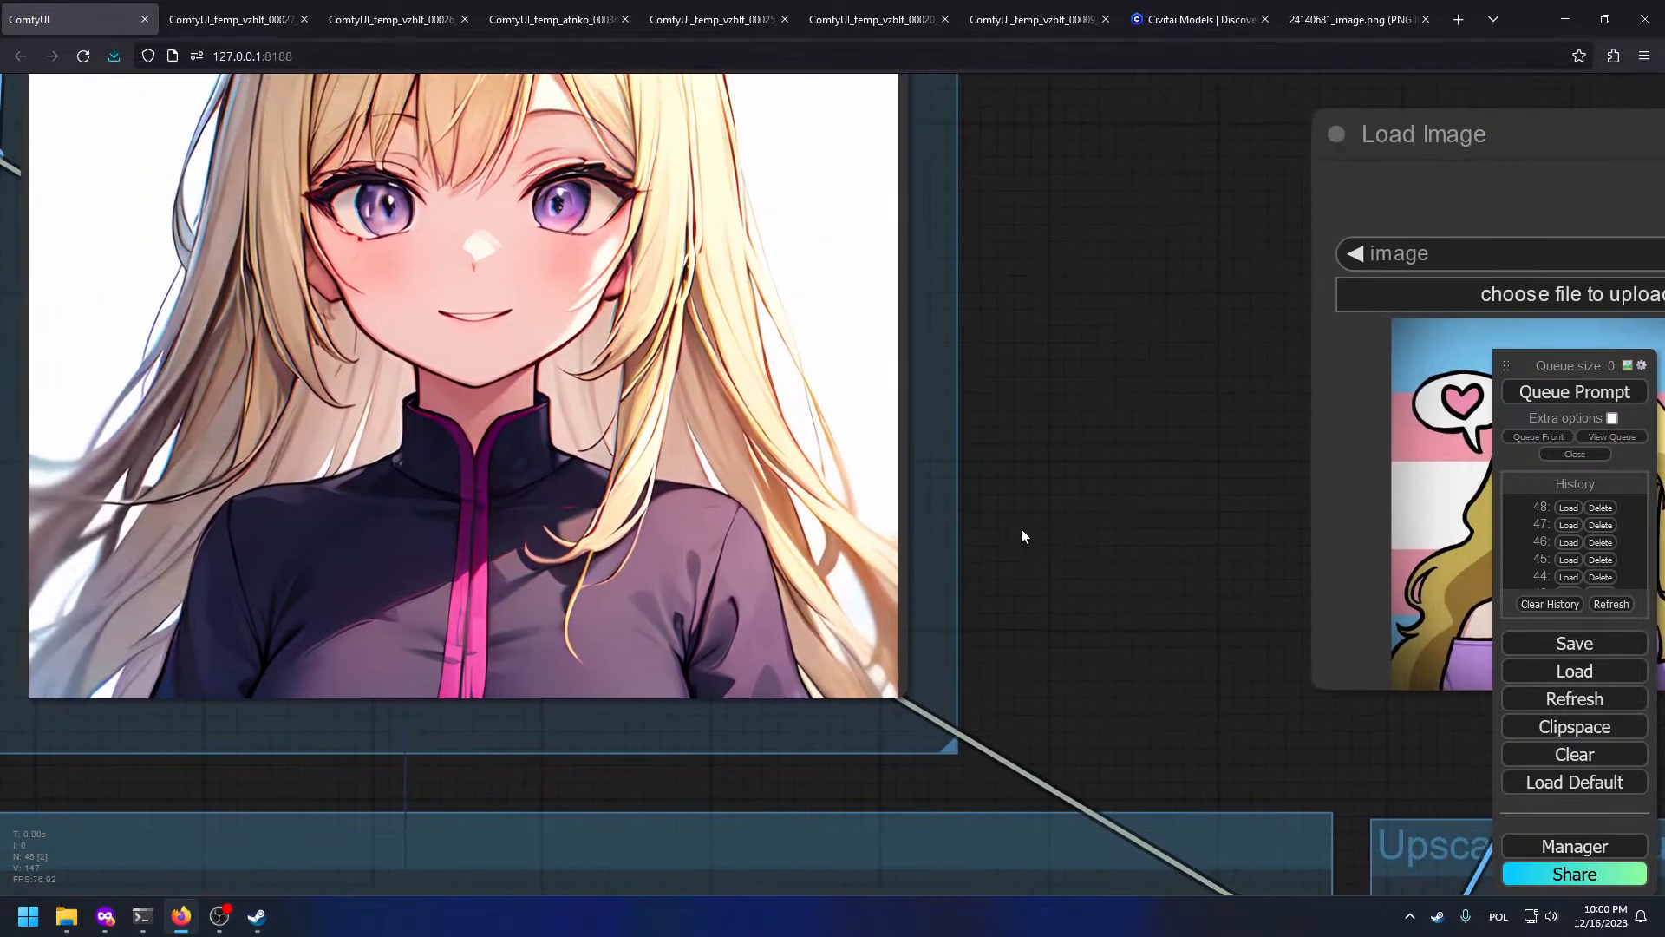
{"action": "scroll", "coordinate": [754, 472], "scroll_direction": "up", "scroll_amount": 4}
{"action": "left_click_drag", "start_coordinate": [747, 467], "coordinate": [909, 498]}
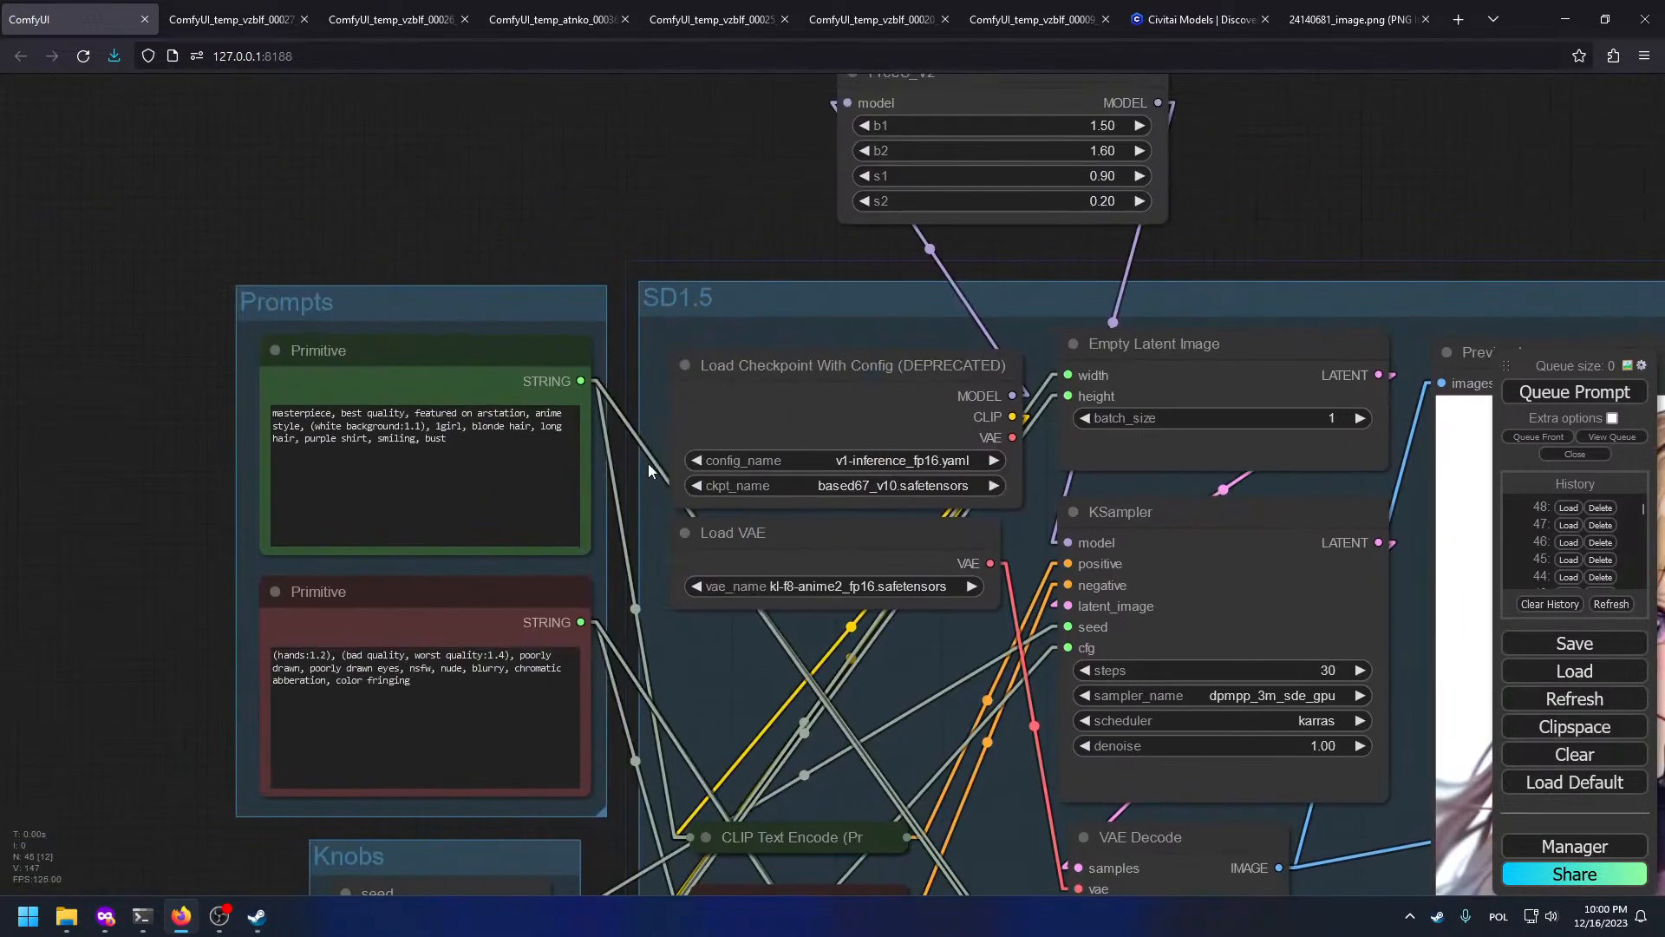
Step: Queue a render with the edited positive prompt and compare the Upscale result with the reference picture
{"action": "left_click", "coordinate": [428, 479]}
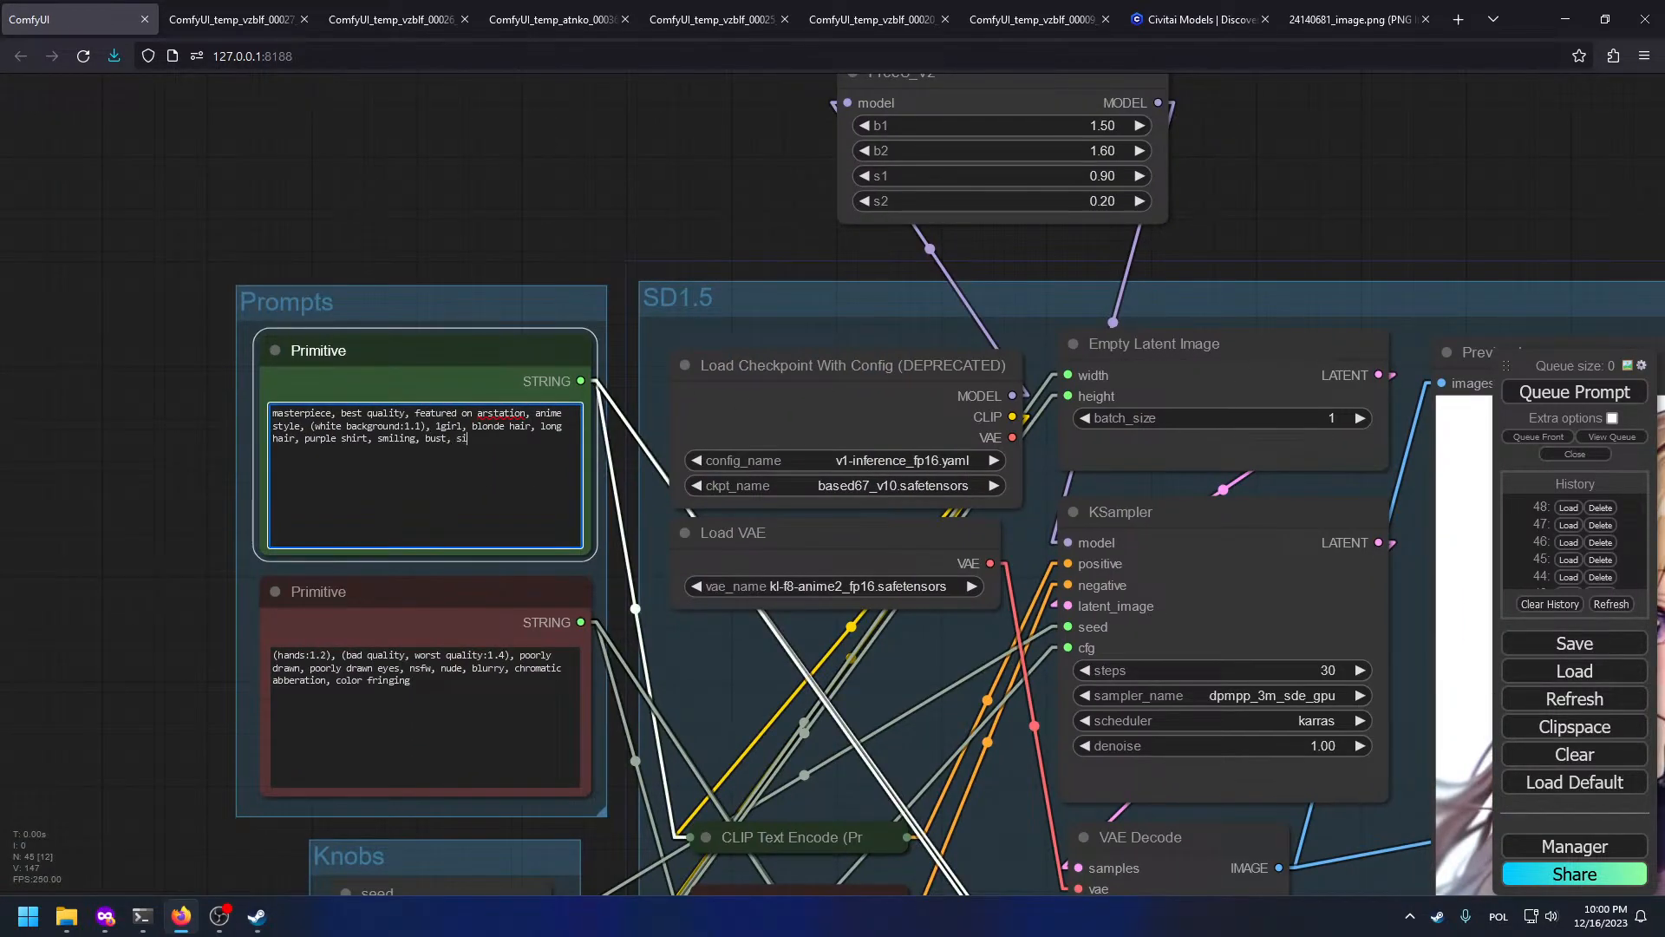
{"action": "key", "text": "ctrl+Return"}
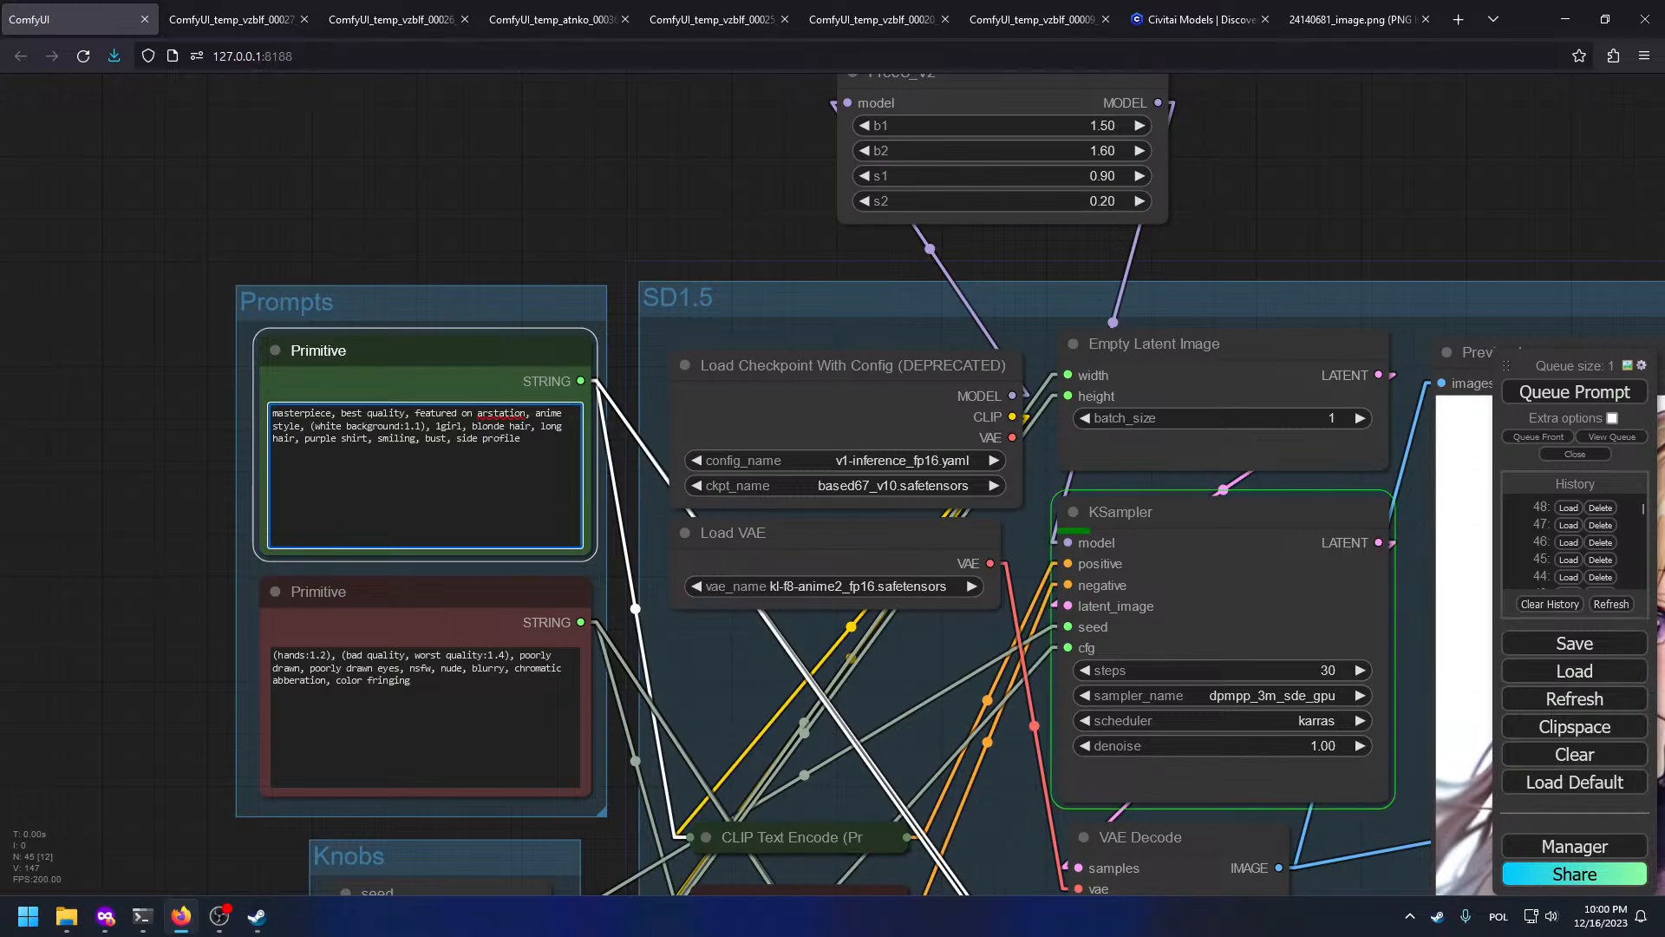
{"action": "scroll", "coordinate": [442, 369], "scroll_direction": "down", "scroll_amount": 3}
{"action": "left_click_drag", "start_coordinate": [1171, 521], "coordinate": [585, 401]}
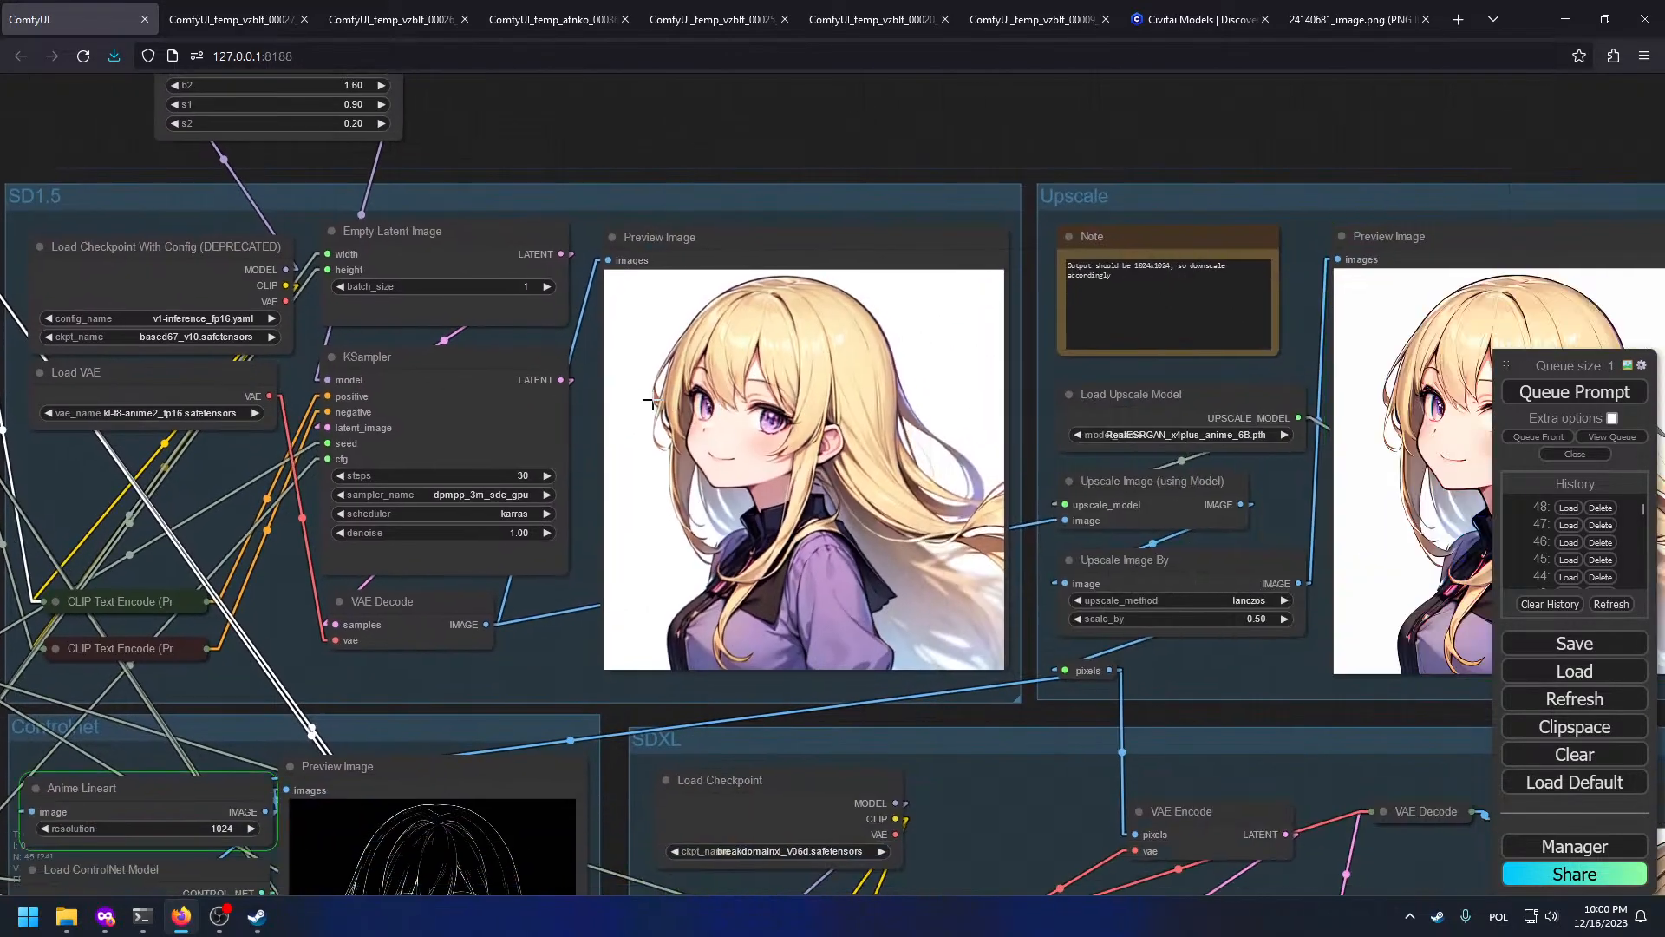
{"action": "left_click_drag", "start_coordinate": [1043, 548], "coordinate": [525, 487]}
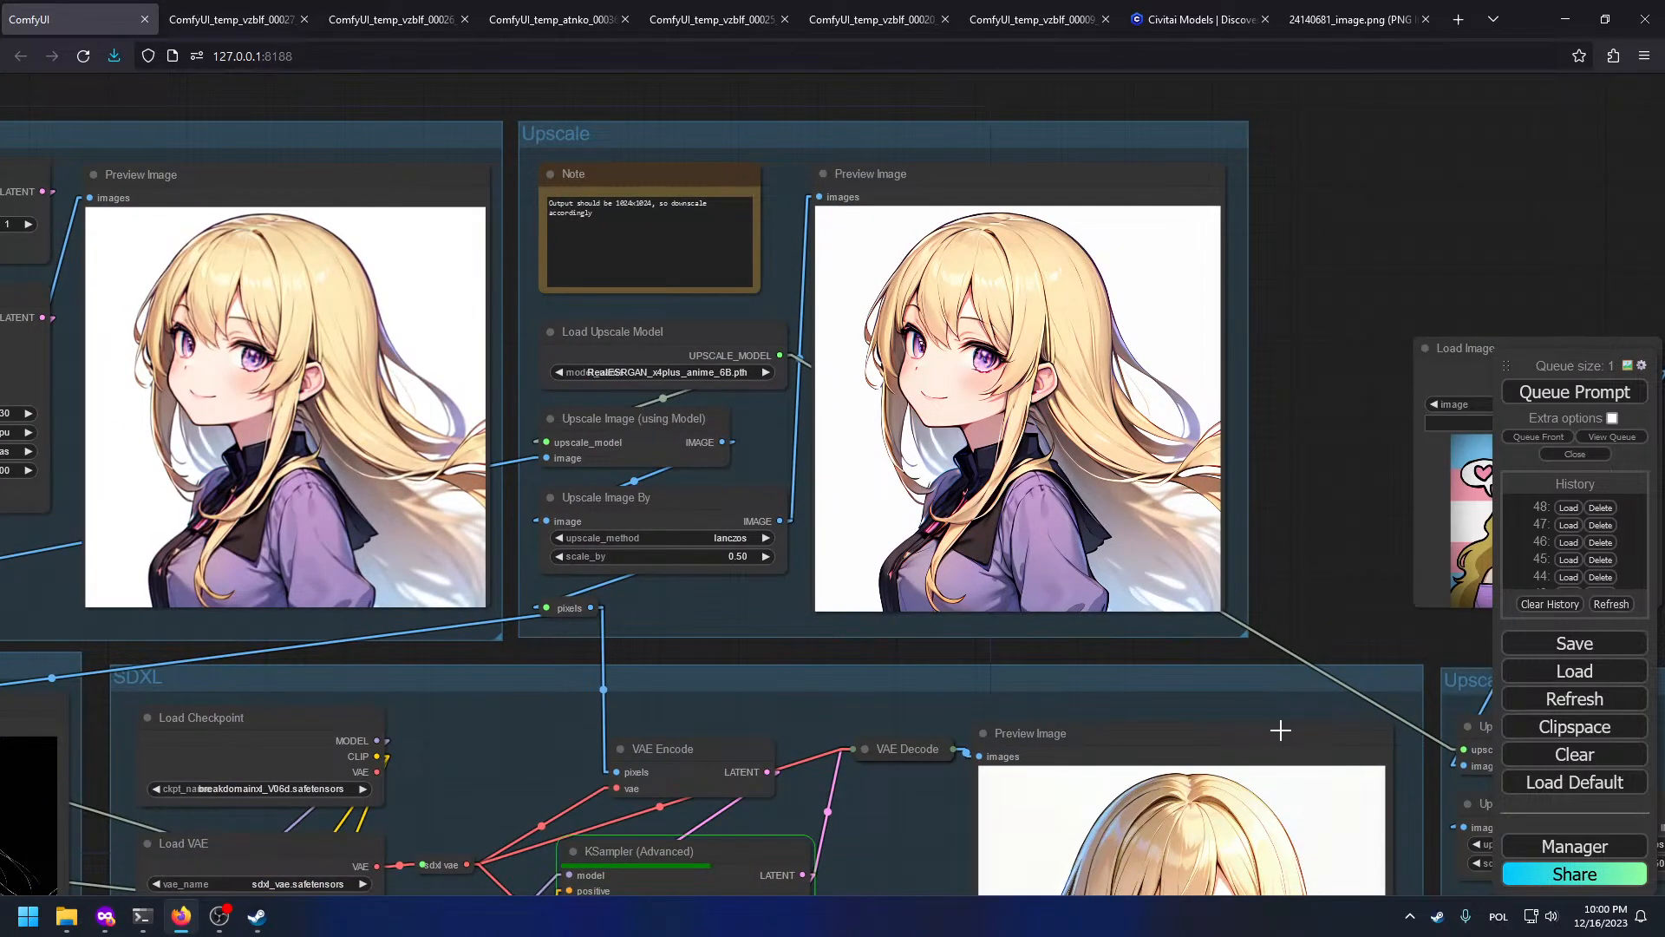
{"action": "left_click_drag", "start_coordinate": [1030, 667], "coordinate": [165, 586]}
{"action": "scroll", "coordinate": [452, 505], "scroll_direction": "up", "scroll_amount": 8}
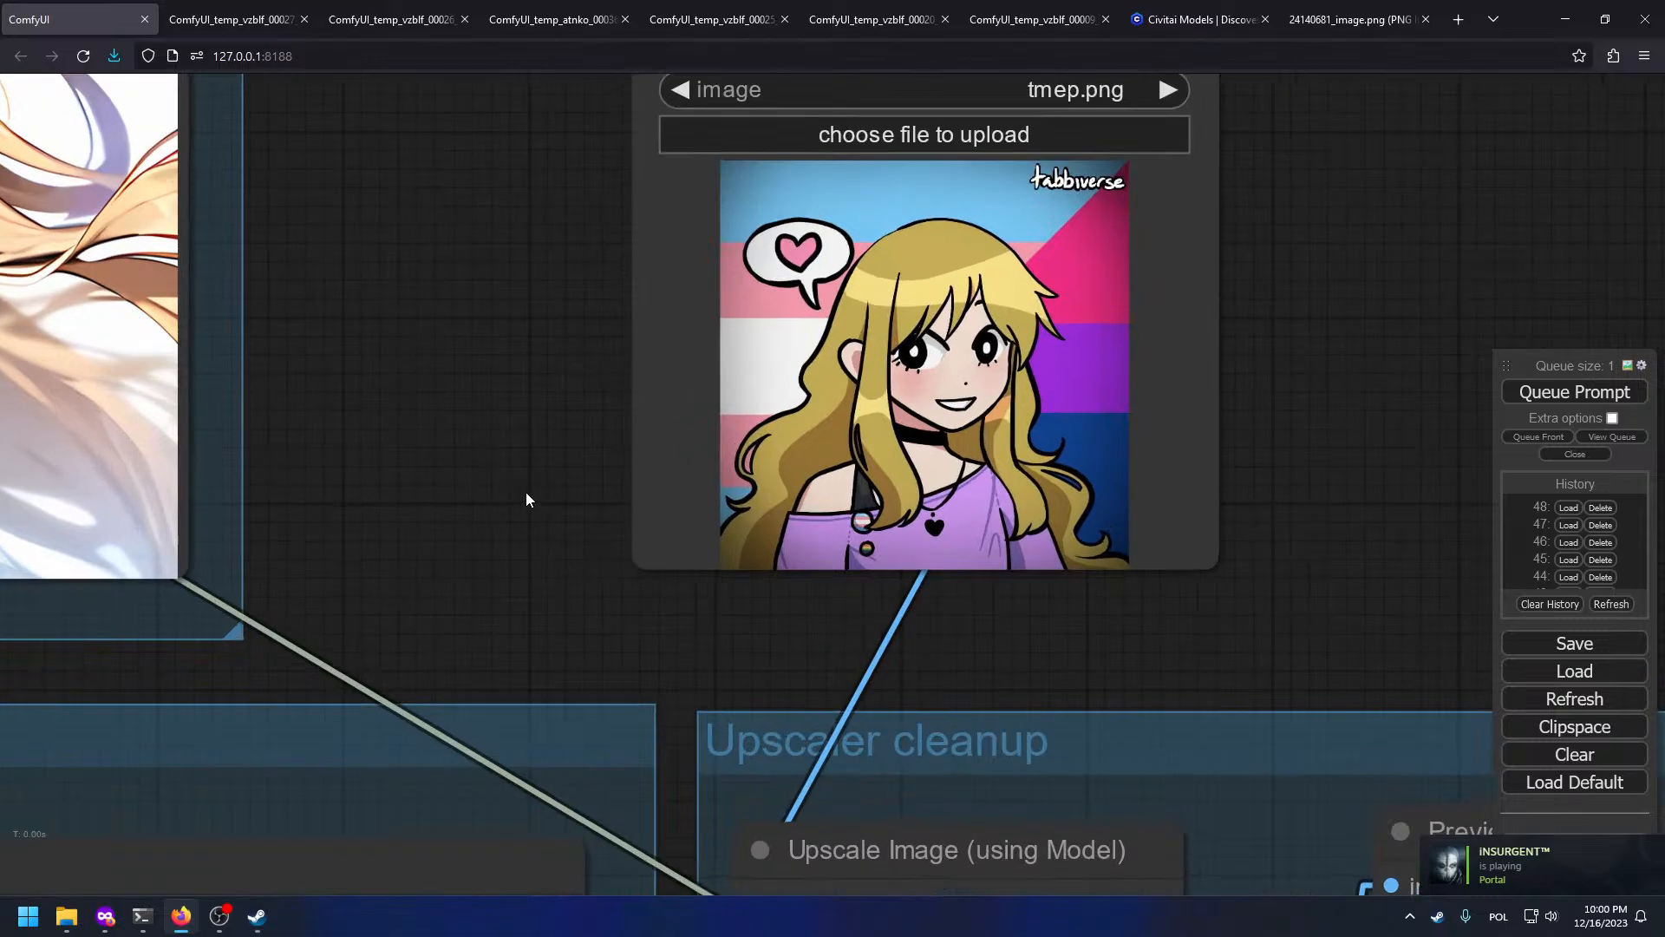
{"action": "scroll", "coordinate": [526, 499], "scroll_direction": "up", "scroll_amount": 1}
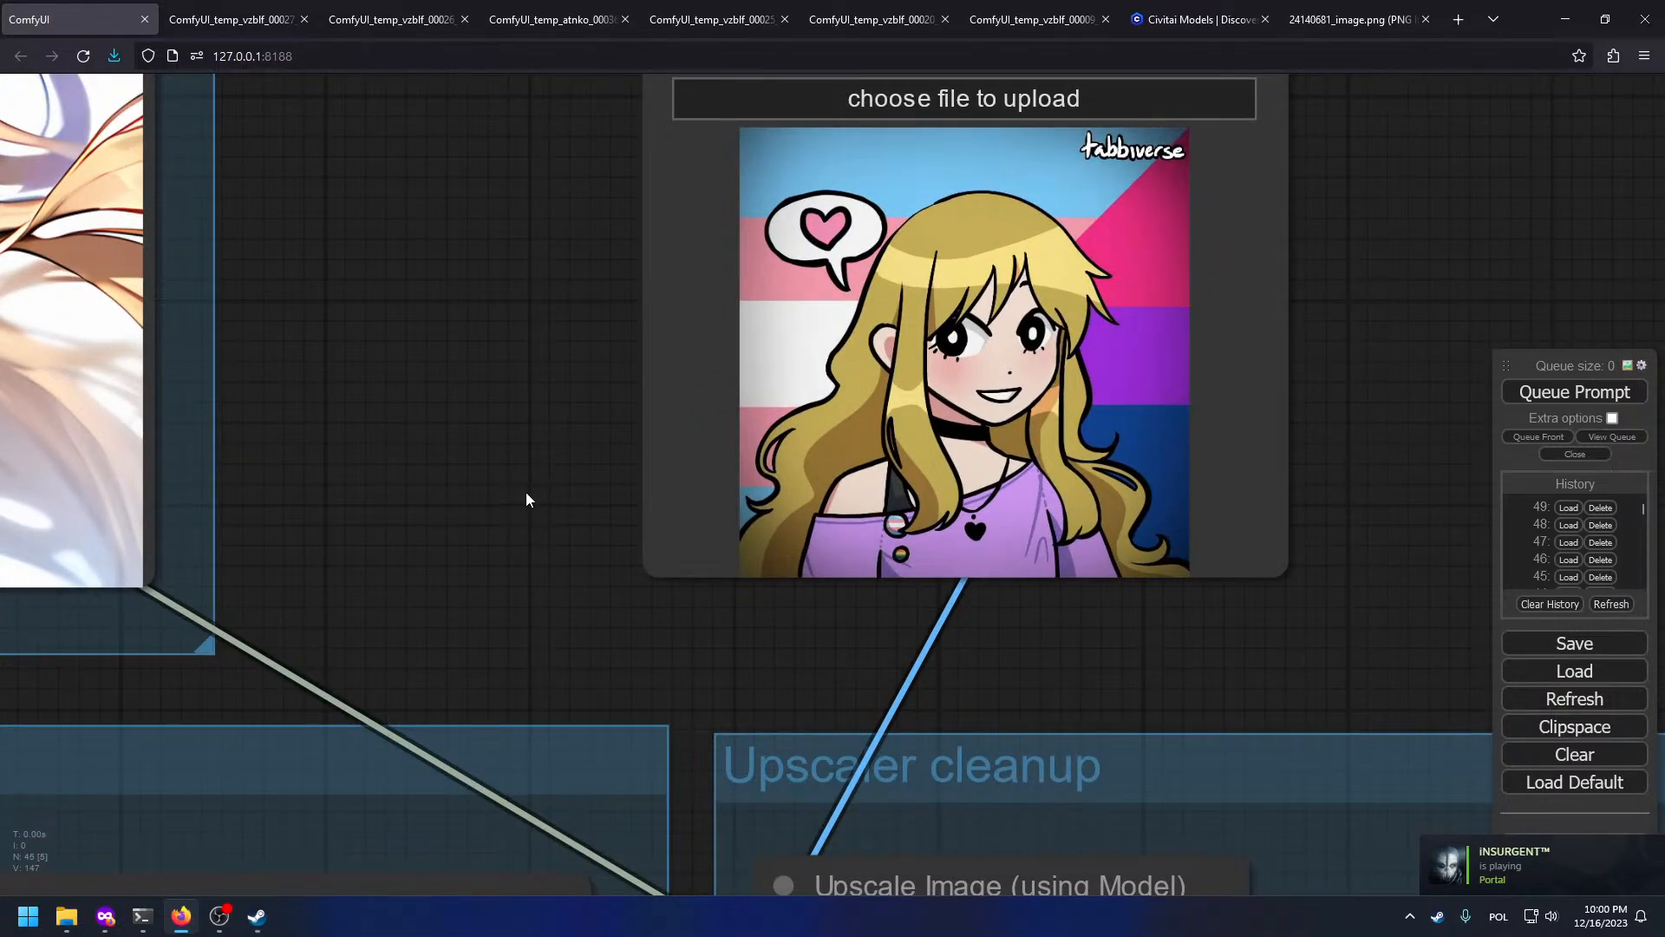
{"action": "scroll", "coordinate": [335, 312], "scroll_direction": "down", "scroll_amount": 4}
{"action": "scroll", "coordinate": [550, 334], "scroll_direction": "up", "scroll_amount": 3}
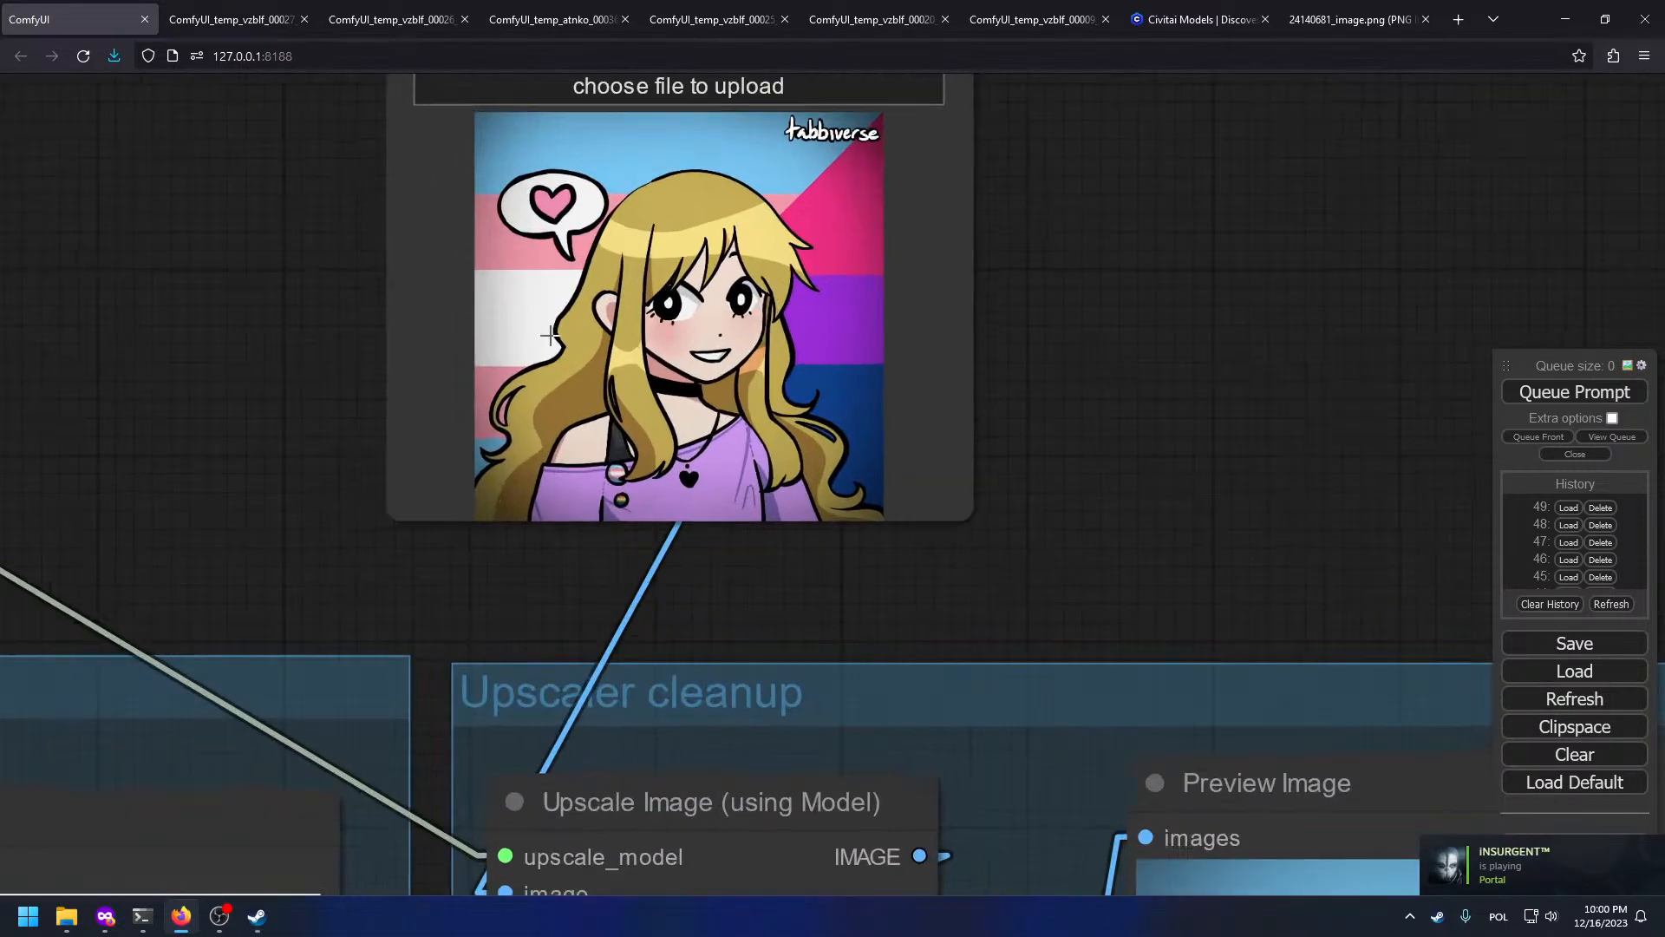
{"action": "scroll", "coordinate": [550, 334], "scroll_direction": "up", "scroll_amount": 1}
{"action": "scroll", "coordinate": [550, 334], "scroll_direction": "down", "scroll_amount": 6}
Step: Add 'blue eyes,' to the positive prompt and queue another render
{"action": "left_click_drag", "start_coordinate": [253, 247], "coordinate": [1079, 560]}
{"action": "left_click_drag", "start_coordinate": [286, 300], "coordinate": [1219, 478]}
{"action": "left_click_drag", "start_coordinate": [82, 425], "coordinate": [1540, 491]}
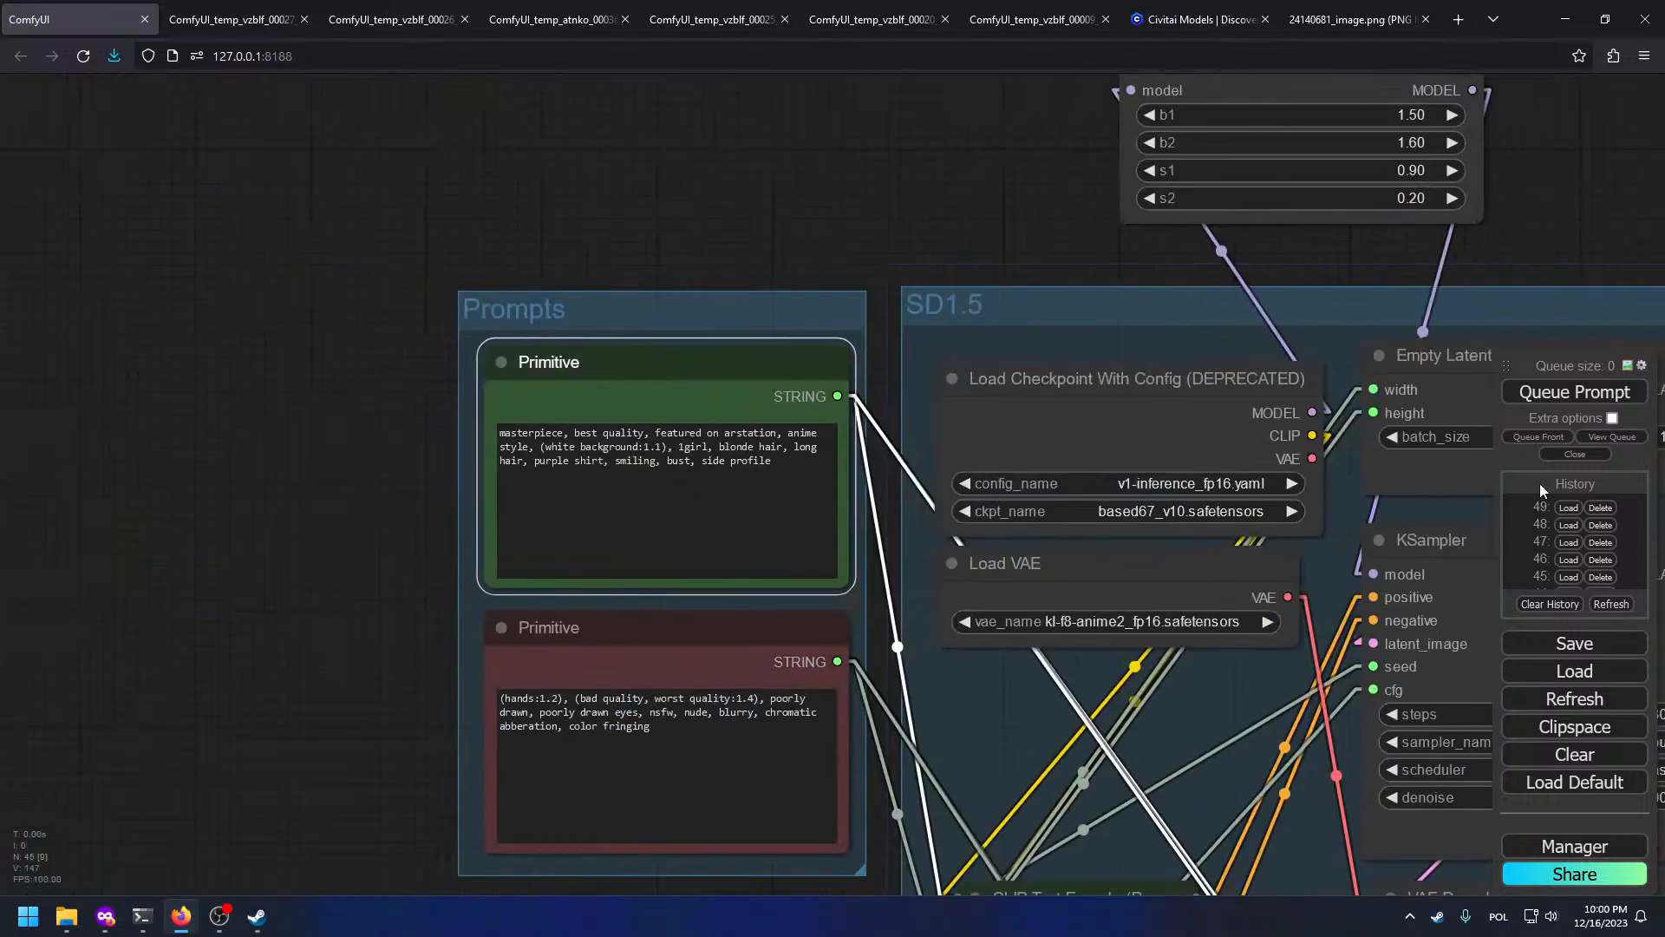
{"action": "left_click", "coordinate": [815, 479]}
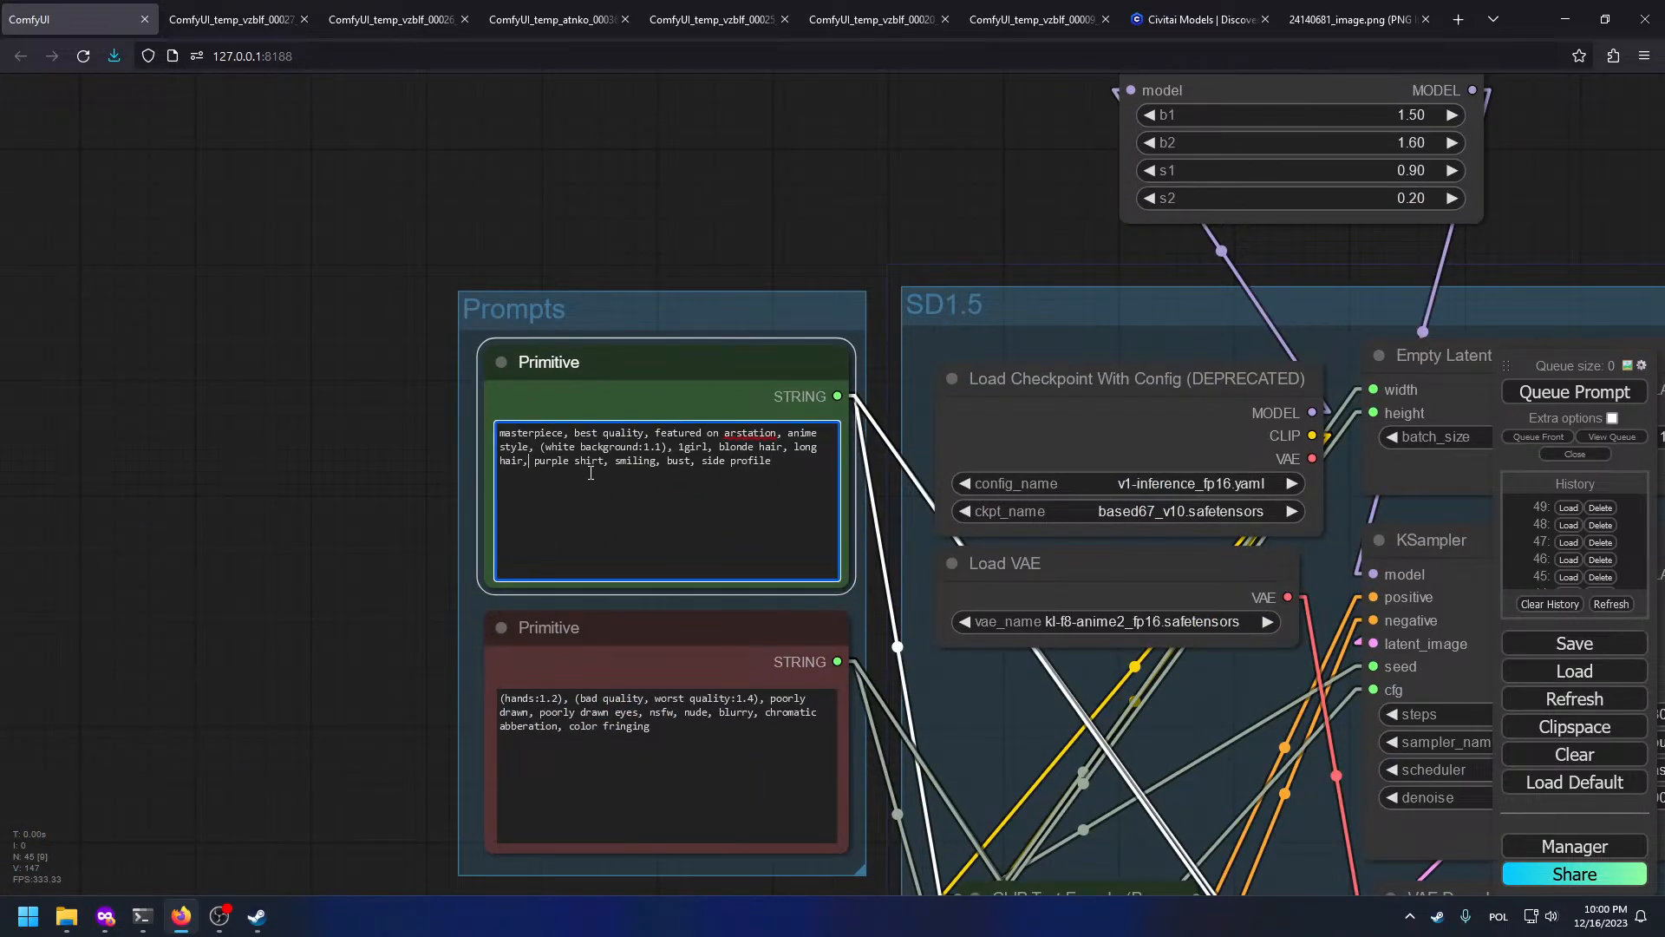
{"action": "type", "text": "blue eyes"}
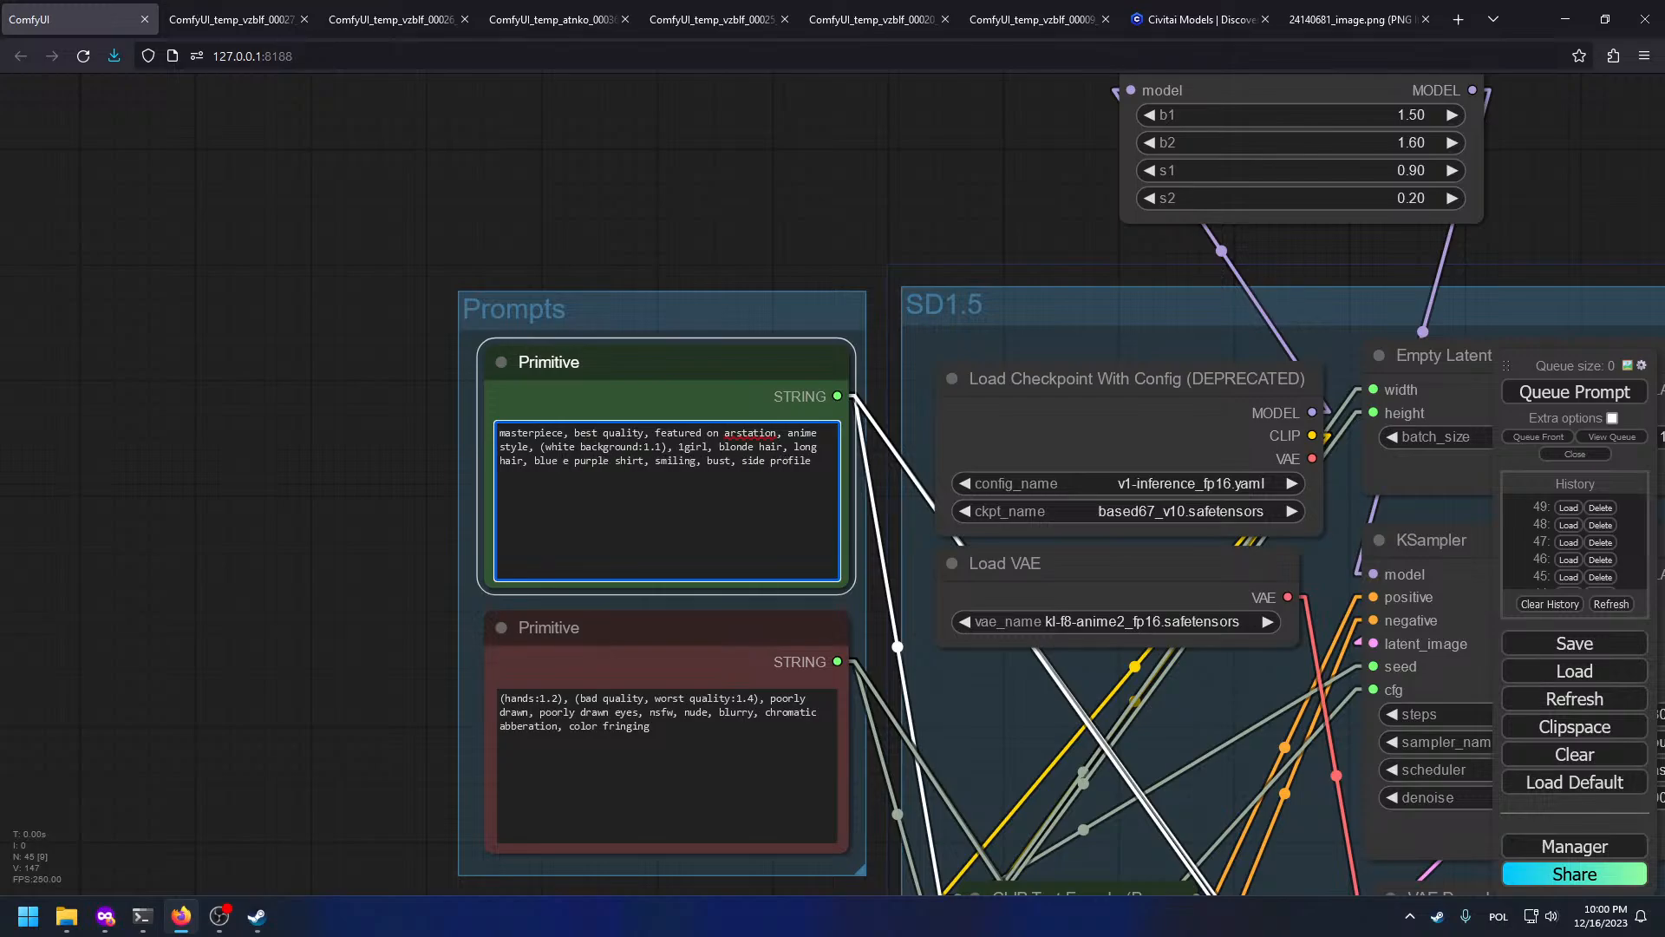
{"action": "type", "text": ","}
{"action": "key", "text": "ctrl+Return"}
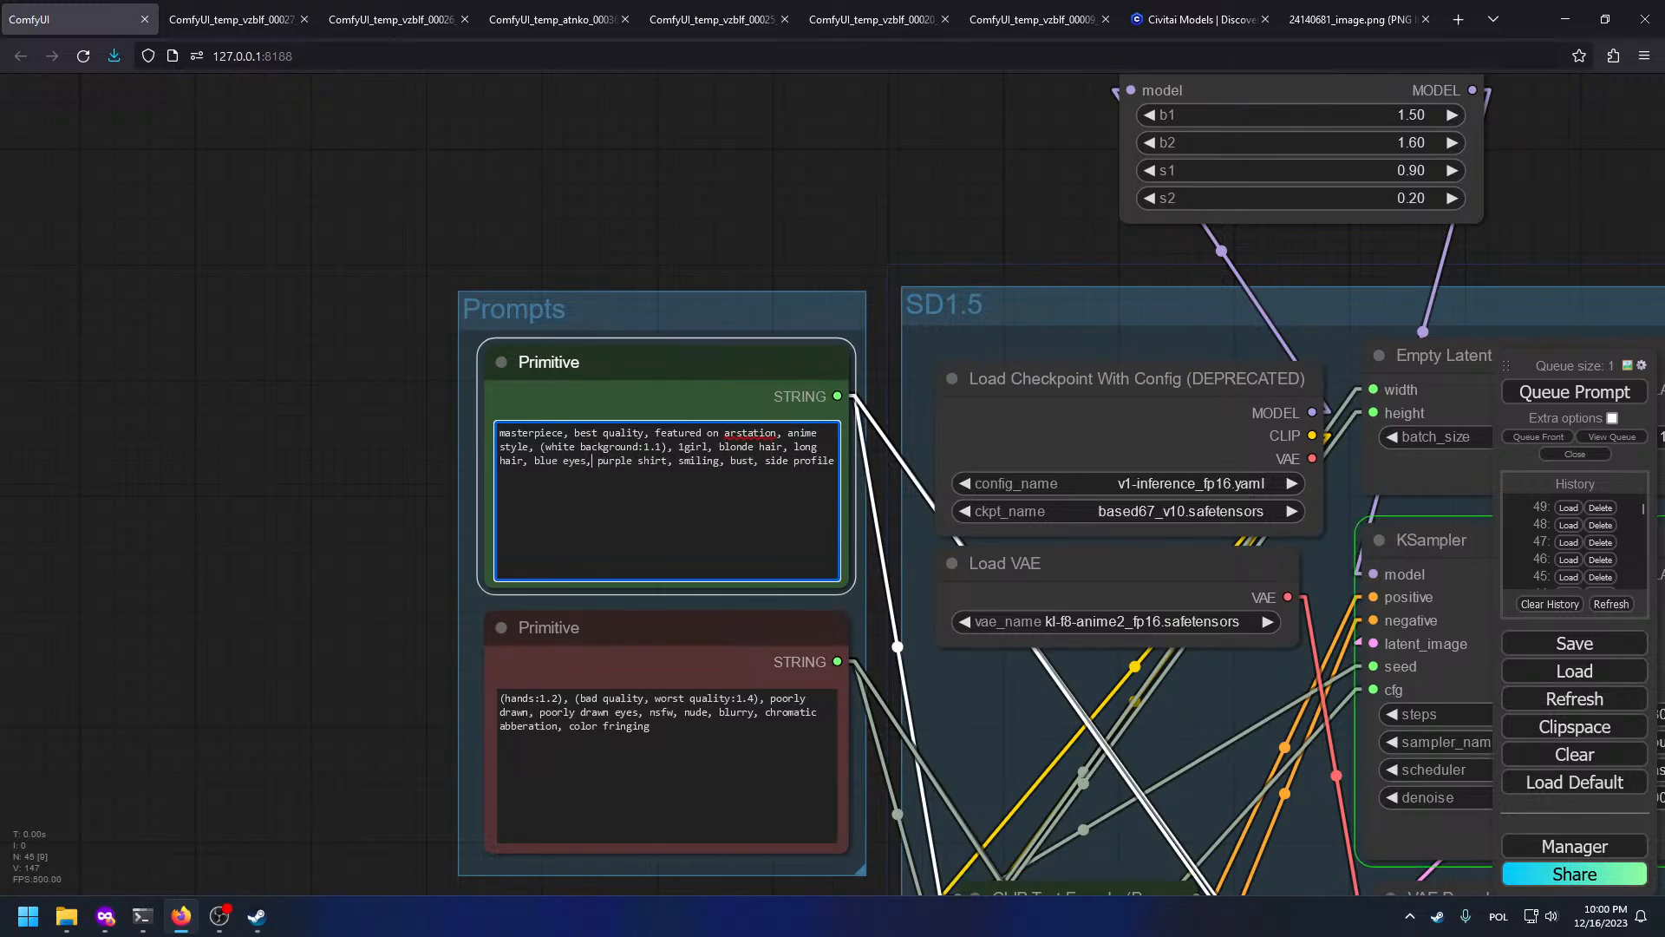
Step: Inspect the blue-eyed result in the Upscale and sampler previews, ending on the SD1.5 prompt nodes
{"action": "left_click_drag", "start_coordinate": [880, 607], "coordinate": [206, 546]}
{"action": "left_click_drag", "start_coordinate": [708, 549], "coordinate": [495, 458]}
{"action": "scroll", "coordinate": [870, 582], "scroll_direction": "down", "scroll_amount": 2}
{"action": "left_click_drag", "start_coordinate": [869, 581], "coordinate": [353, 487]}
{"action": "mouse_move", "coordinate": [933, 584]}
{"action": "left_mouse_down"}
{"action": "mouse_move", "coordinate": [480, 454]}
{"action": "mouse_move", "coordinate": [347, 128]}
{"action": "mouse_move", "coordinate": [866, 336]}
{"action": "left_mouse_up"}
{"action": "scroll", "coordinate": [865, 336], "scroll_direction": "down", "scroll_amount": 4}
{"action": "left_click_drag", "start_coordinate": [1358, 797], "coordinate": [1101, 595]}
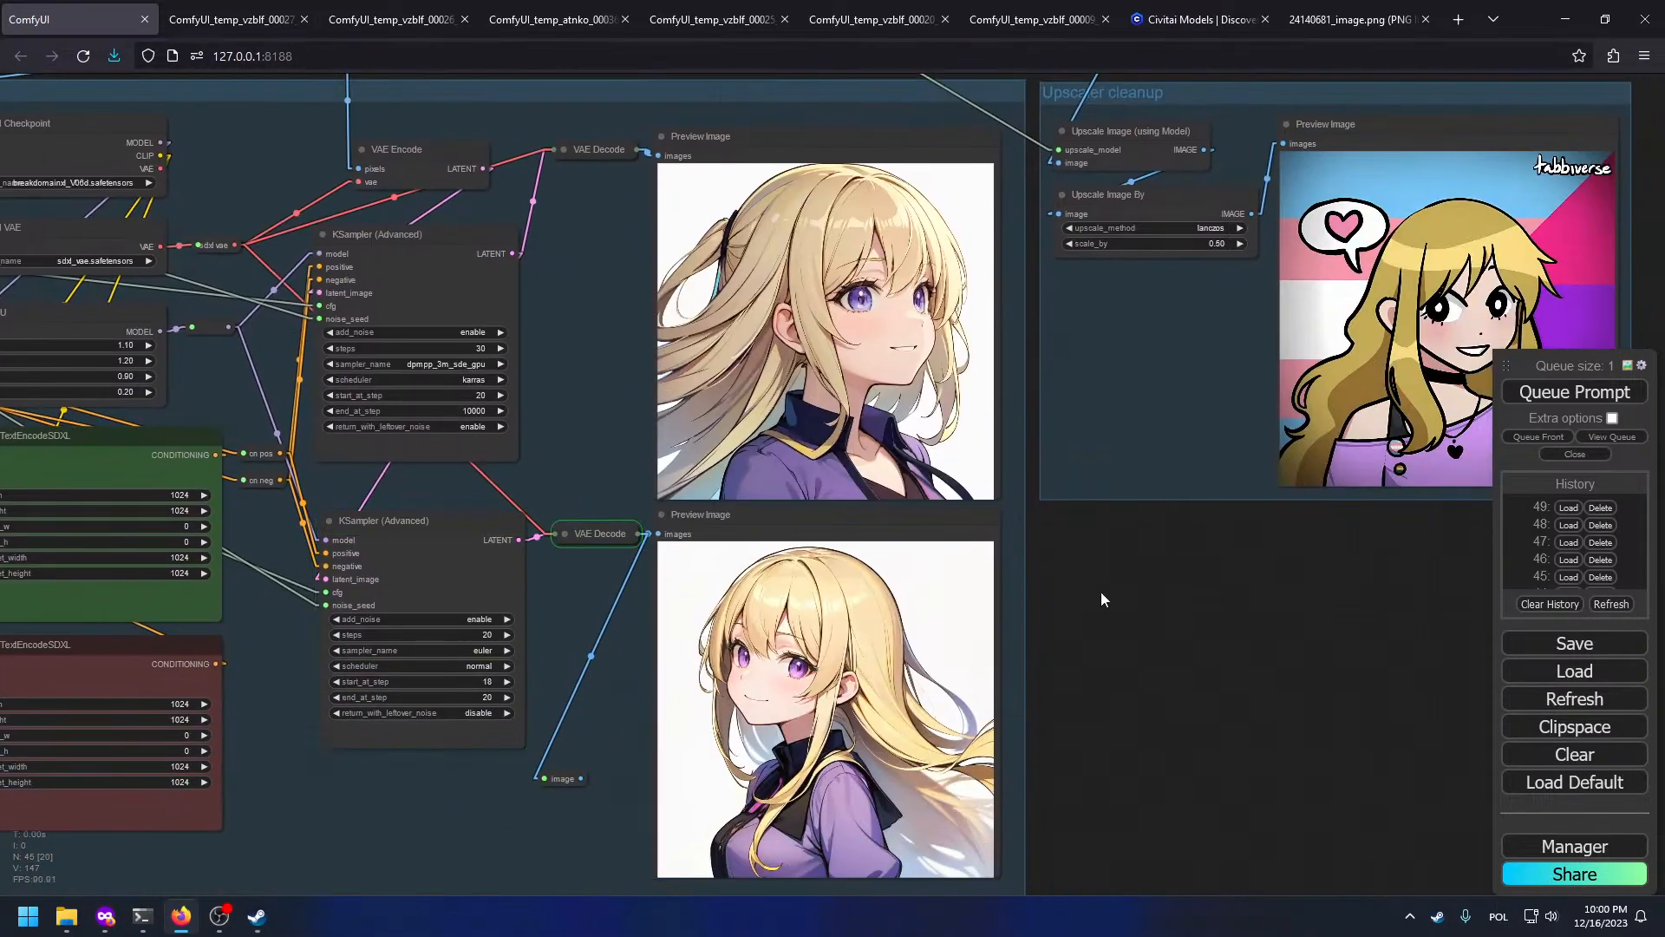
{"action": "scroll", "coordinate": [951, 550], "scroll_direction": "up", "scroll_amount": 4}
{"action": "scroll", "coordinate": [906, 482], "scroll_direction": "down", "scroll_amount": 2}
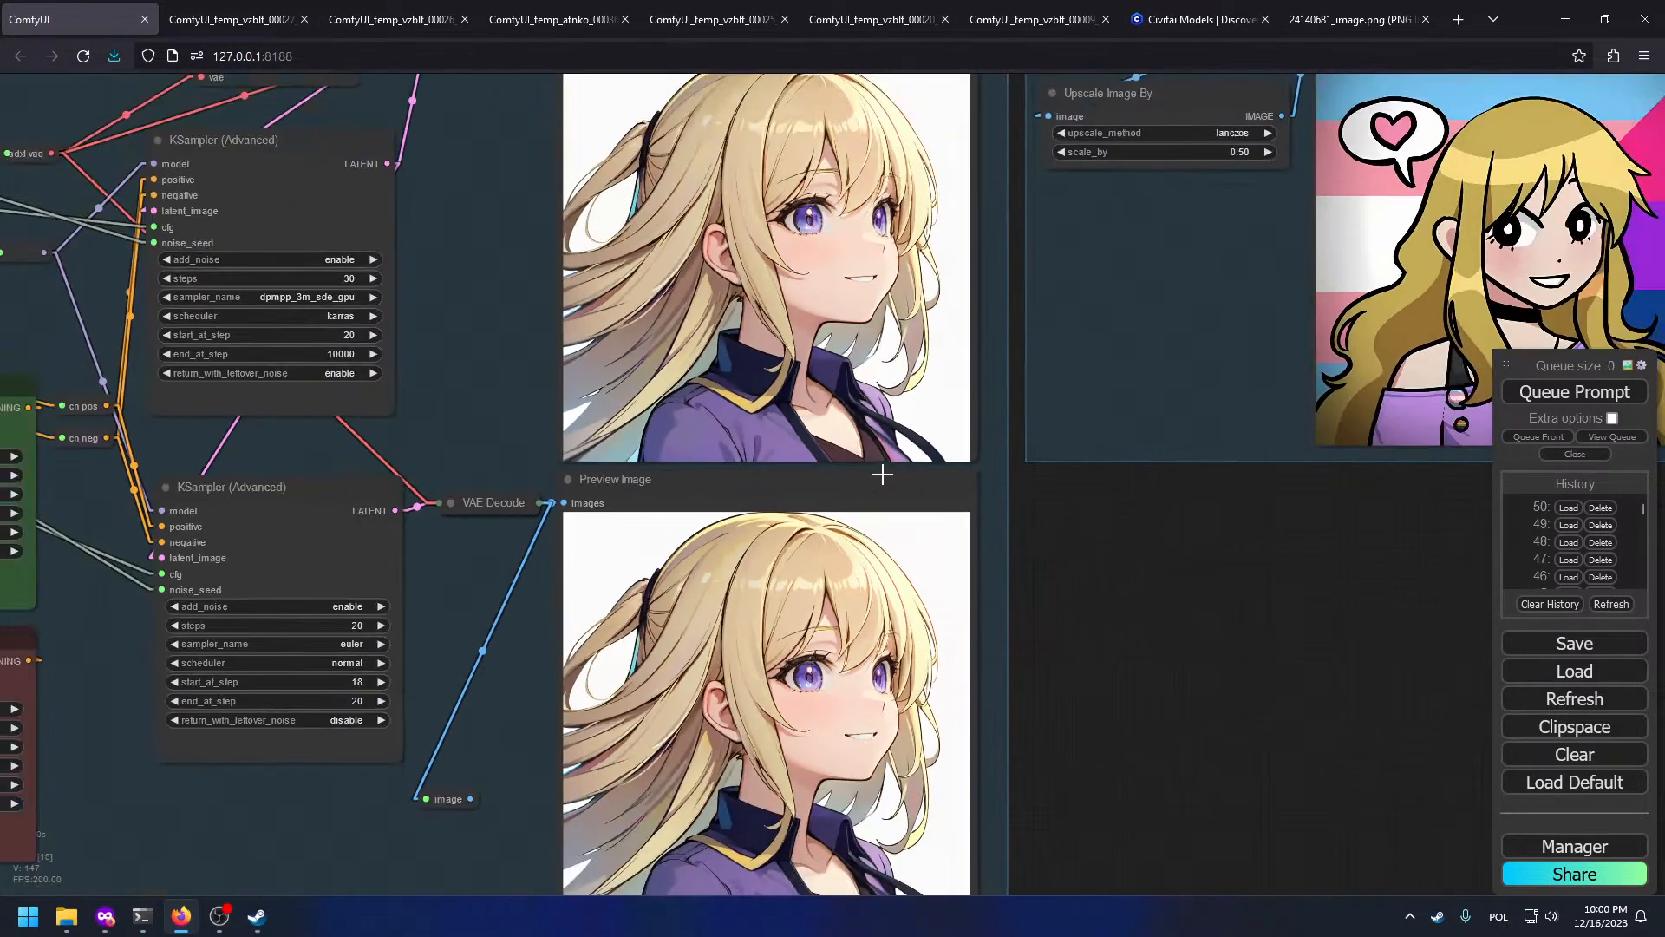
{"action": "mouse_move", "coordinate": [390, 252]}
{"action": "left_mouse_down"}
{"action": "mouse_move", "coordinate": [1301, 609]}
{"action": "mouse_move", "coordinate": [1255, 626]}
{"action": "left_mouse_up"}
{"action": "left_click_drag", "start_coordinate": [1045, 399], "coordinate": [679, 499]}
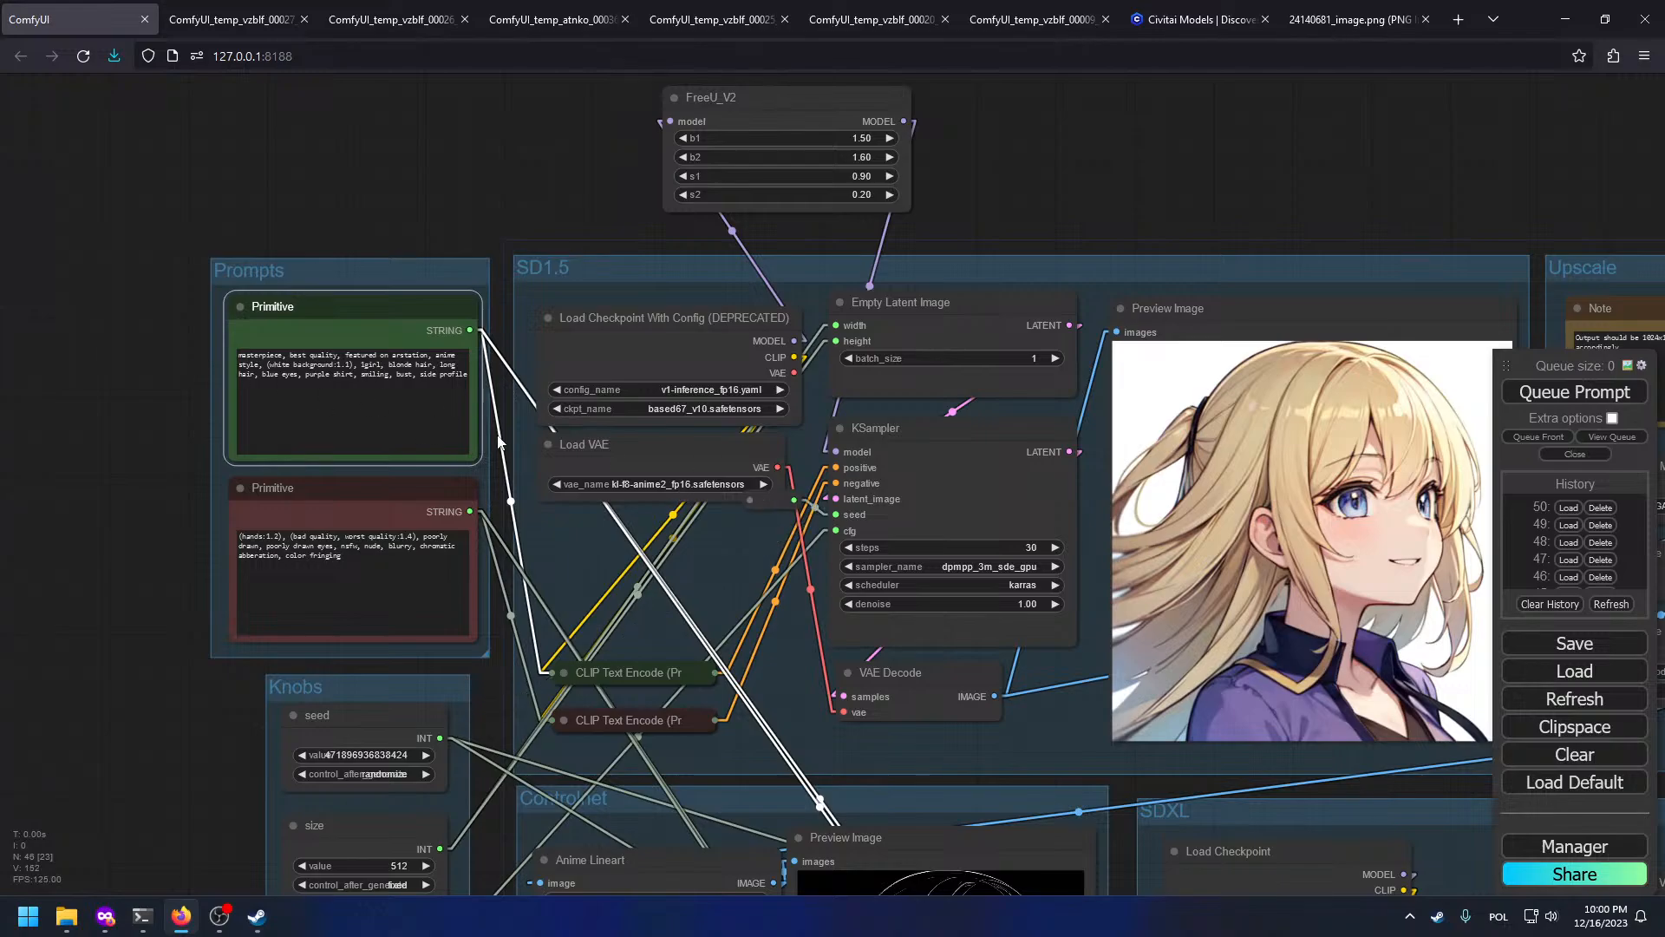
{"action": "scroll", "coordinate": [10, 299], "scroll_direction": "up", "scroll_amount": 6}
Step: Append ', purple eyes' to the negative Primitive prompt
{"action": "left_click", "coordinate": [706, 838]}
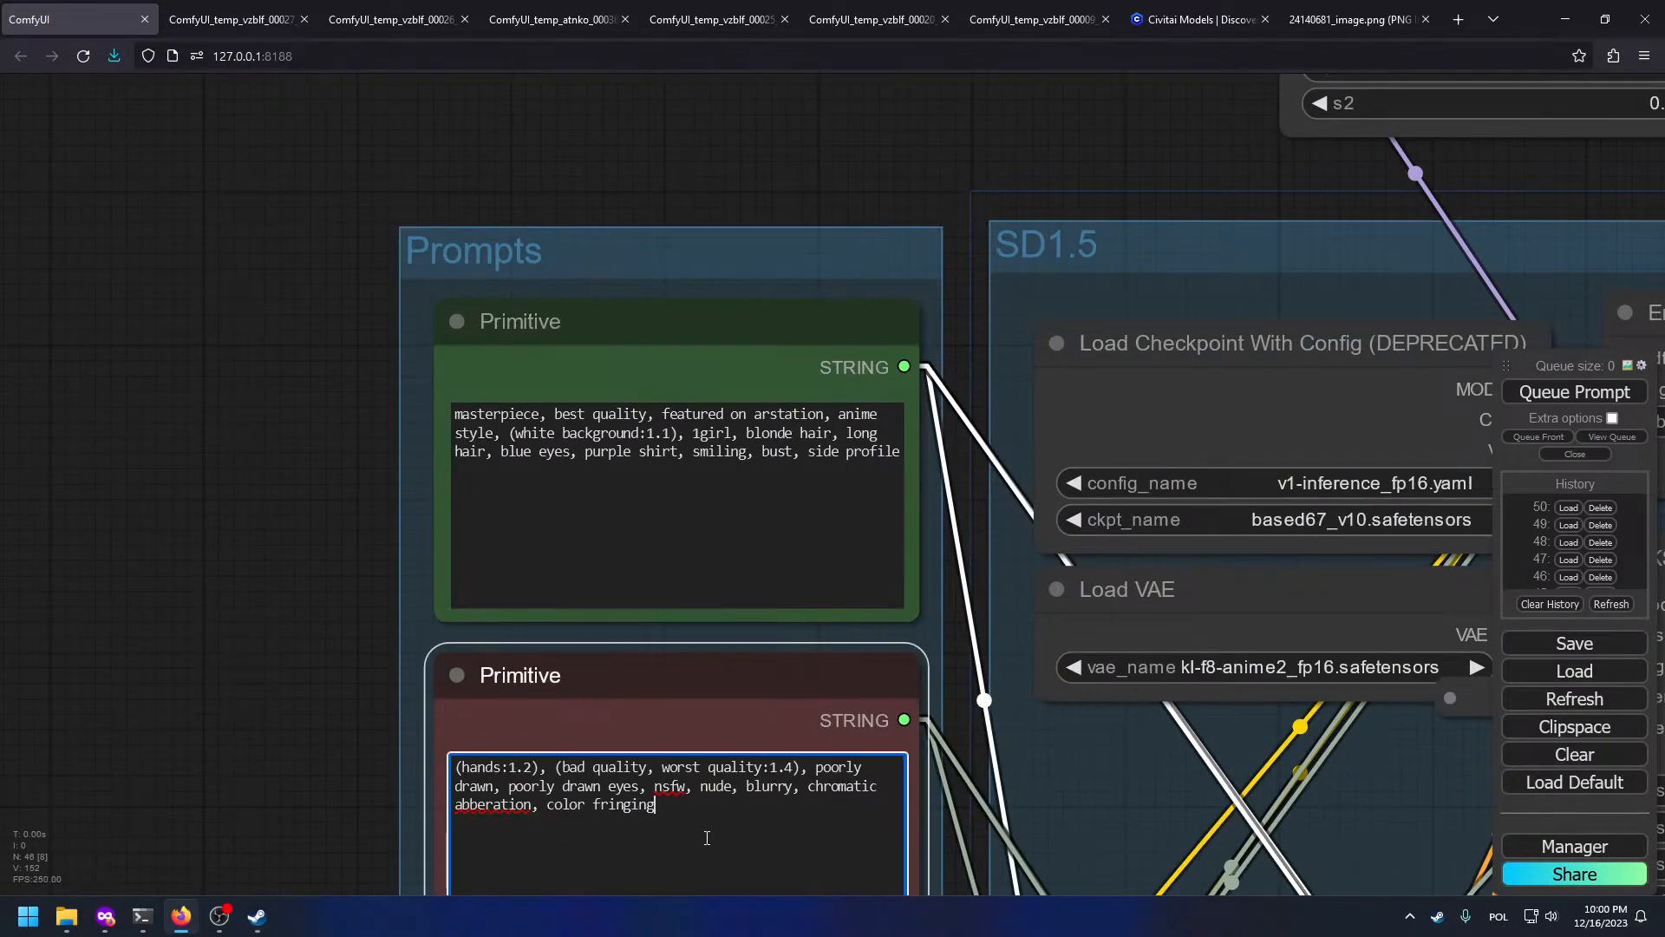
{"action": "type", "text": ", purple"}
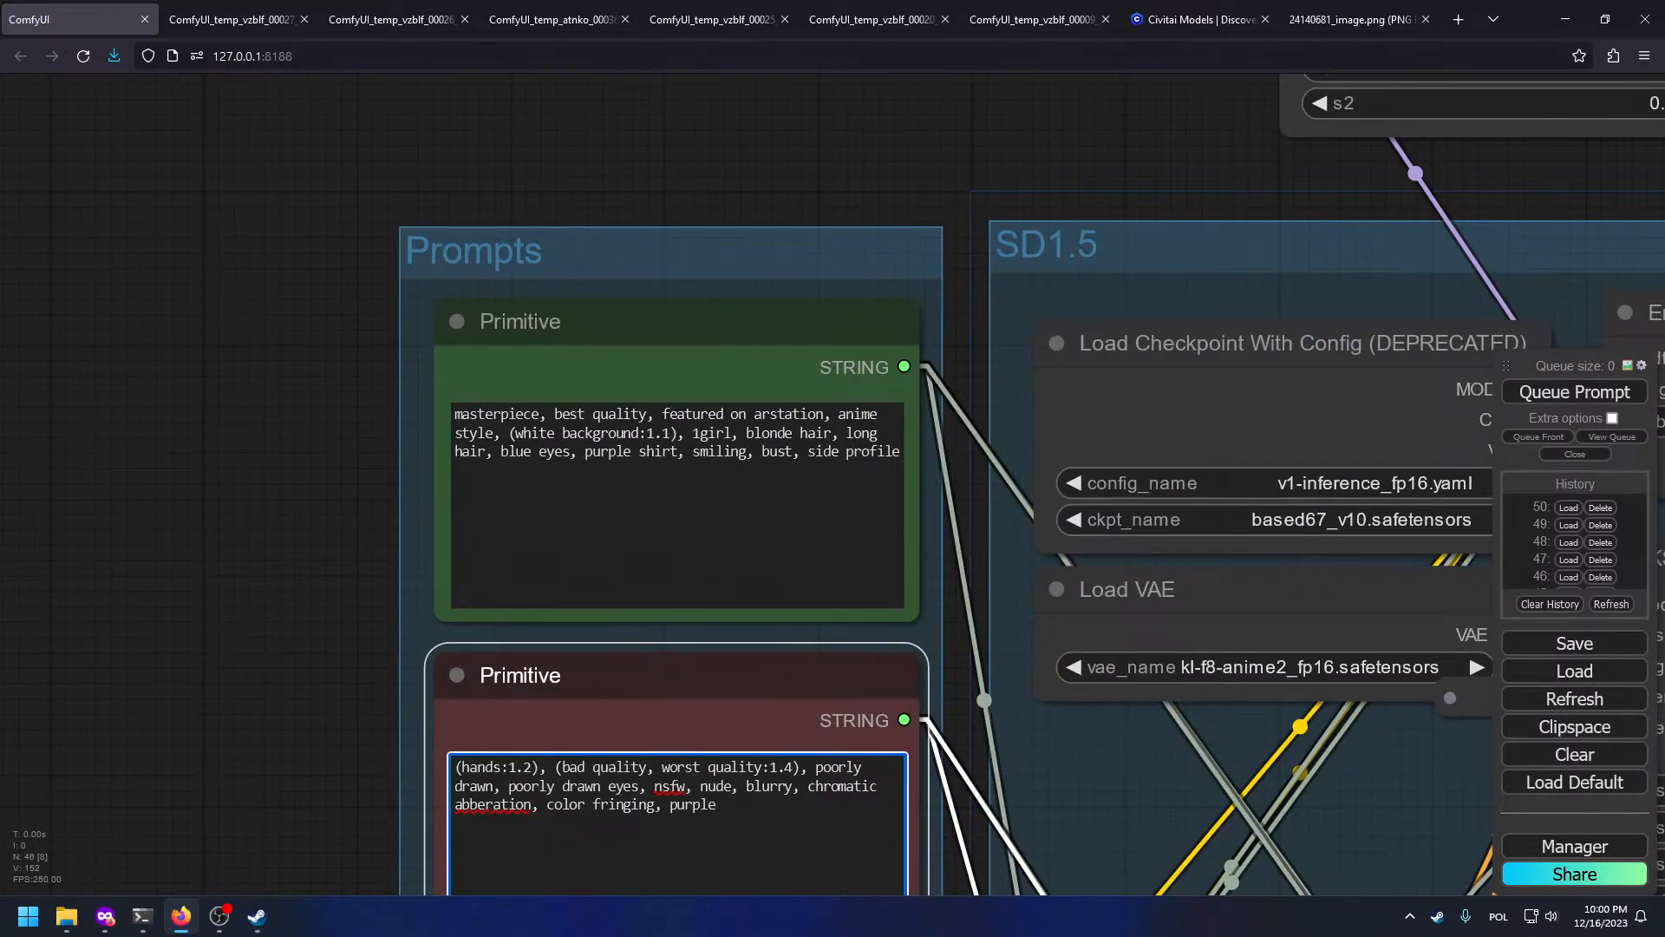
{"action": "type", "text": " eyes"}
{"action": "scroll", "coordinate": [291, 591], "scroll_direction": "down", "scroll_amount": 8}
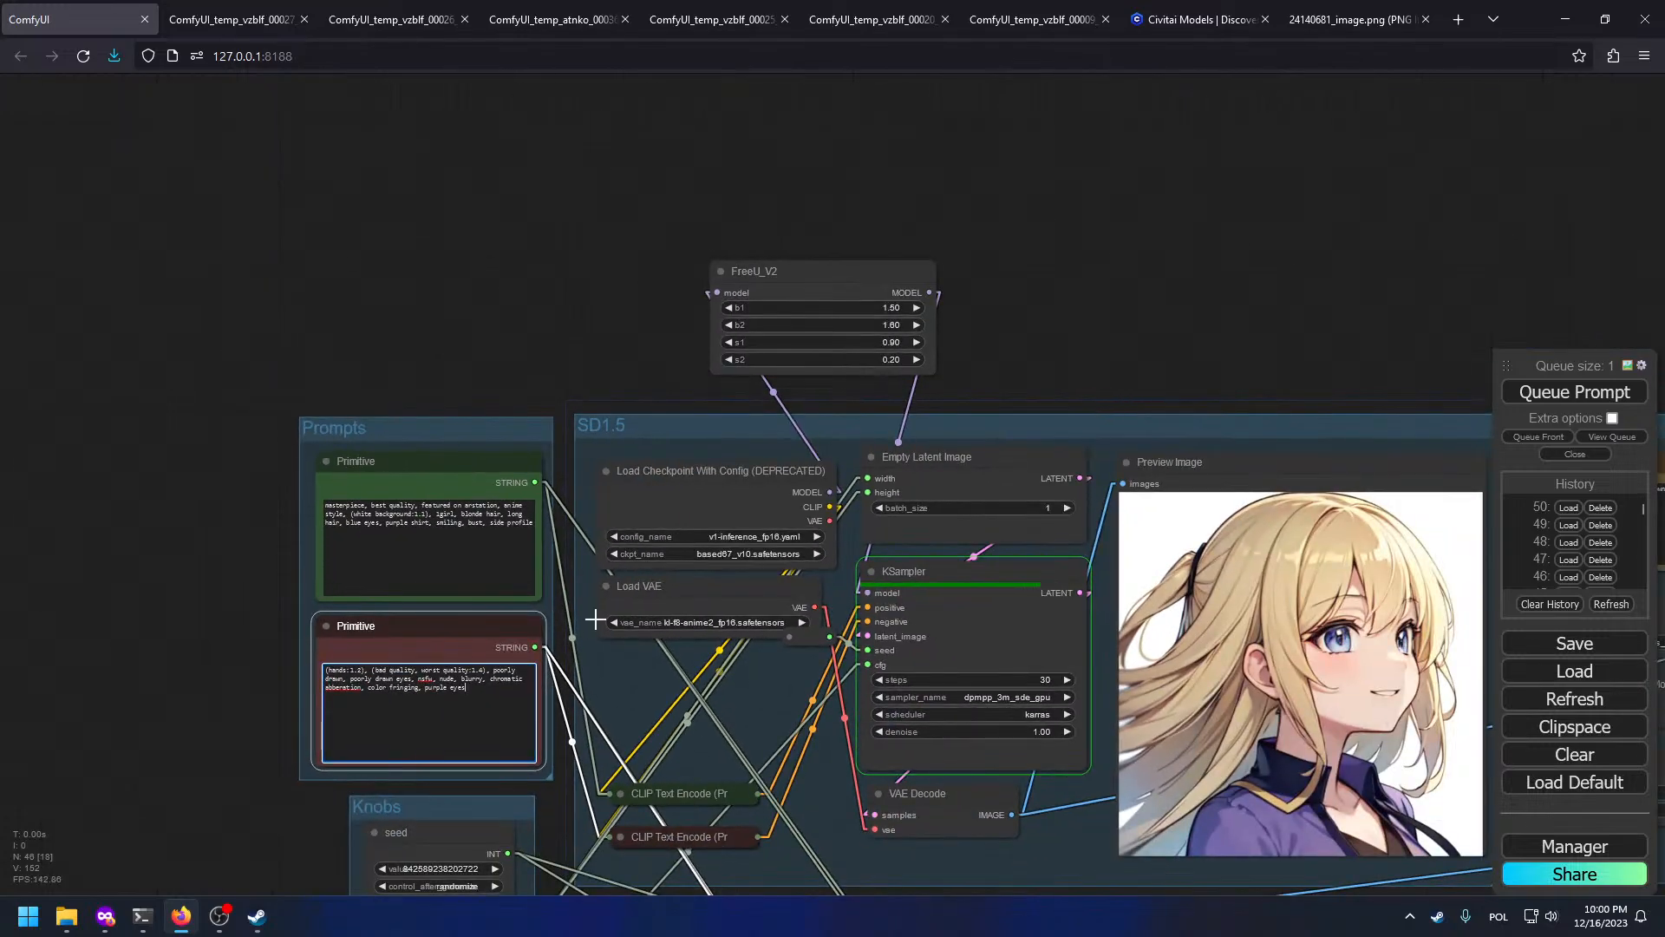
{"action": "scroll", "coordinate": [483, 592], "scroll_direction": "up", "scroll_amount": 5}
Step: Pan through the new SDXL previews and center the Upscaler cleanup group
{"action": "left_click_drag", "start_coordinate": [717, 662], "coordinate": [65, 465]}
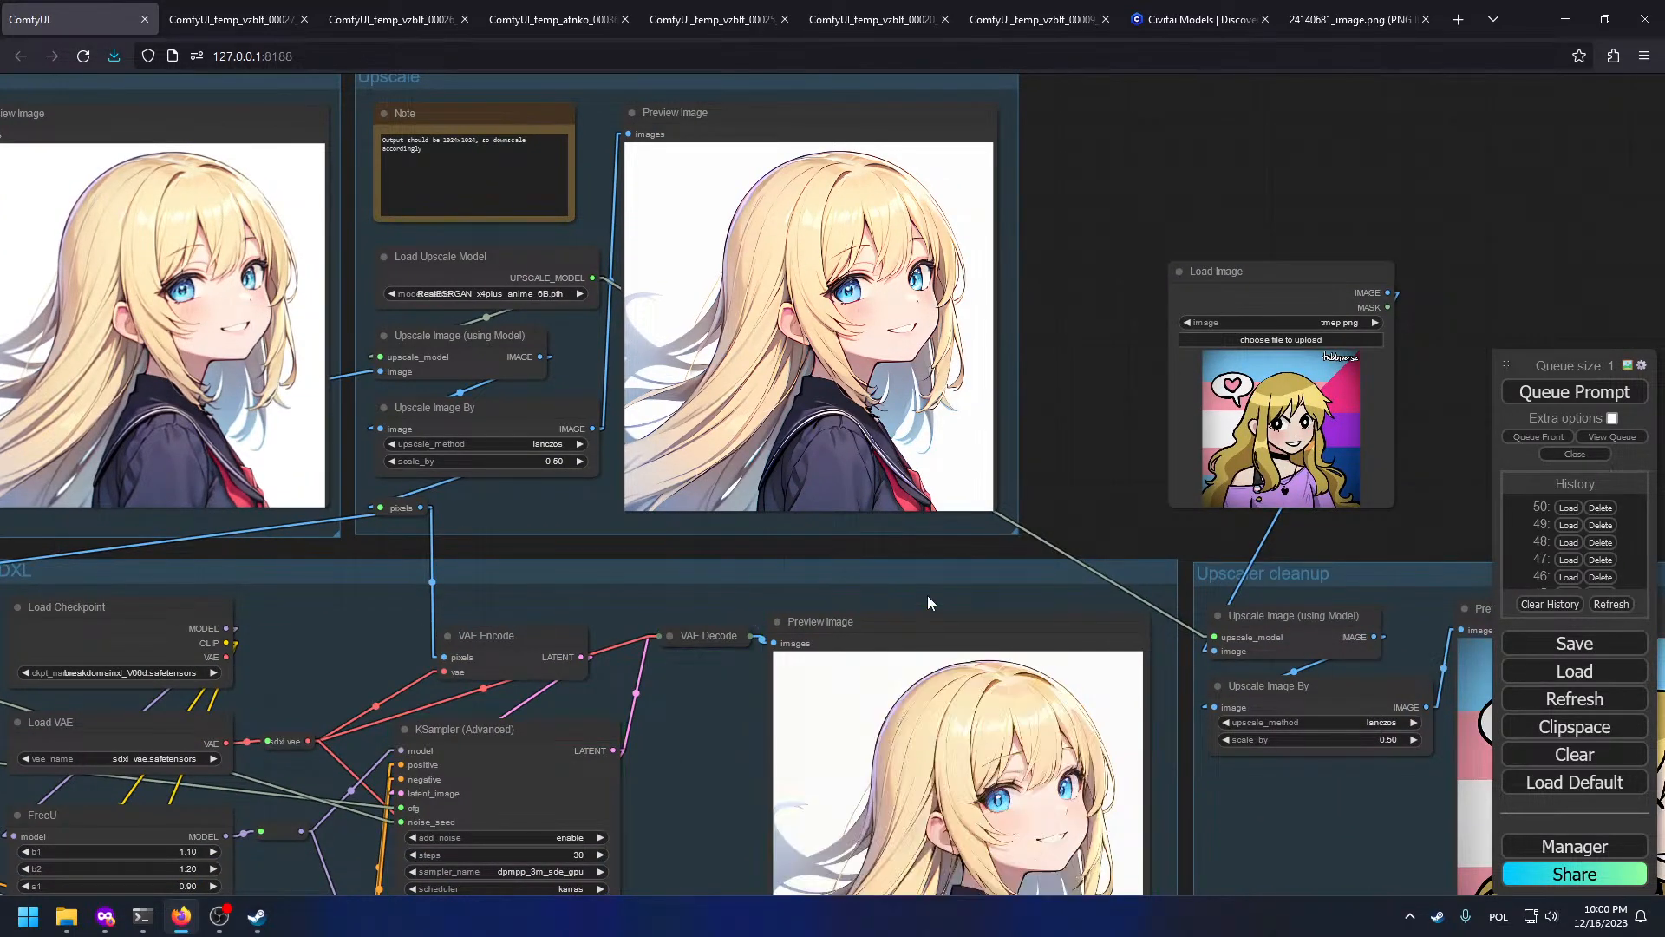
{"action": "left_click_drag", "start_coordinate": [928, 595], "coordinate": [886, 288]}
{"action": "left_click_drag", "start_coordinate": [1315, 722], "coordinate": [1160, 462]}
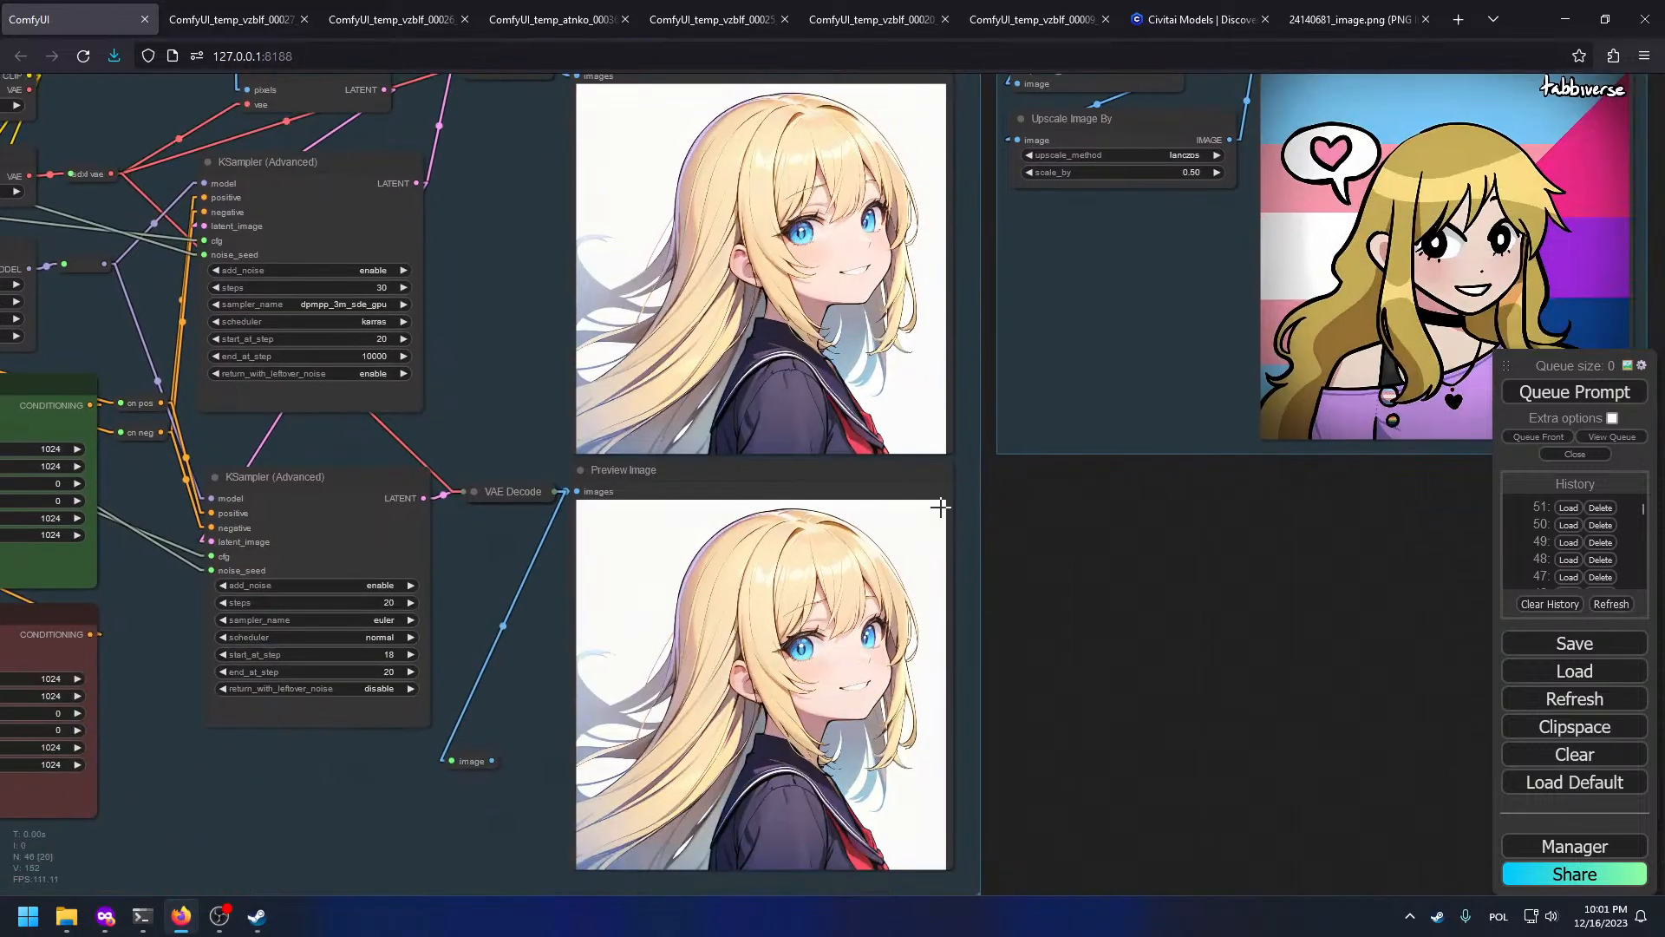
{"action": "scroll", "coordinate": [1128, 624], "scroll_direction": "up", "scroll_amount": 3}
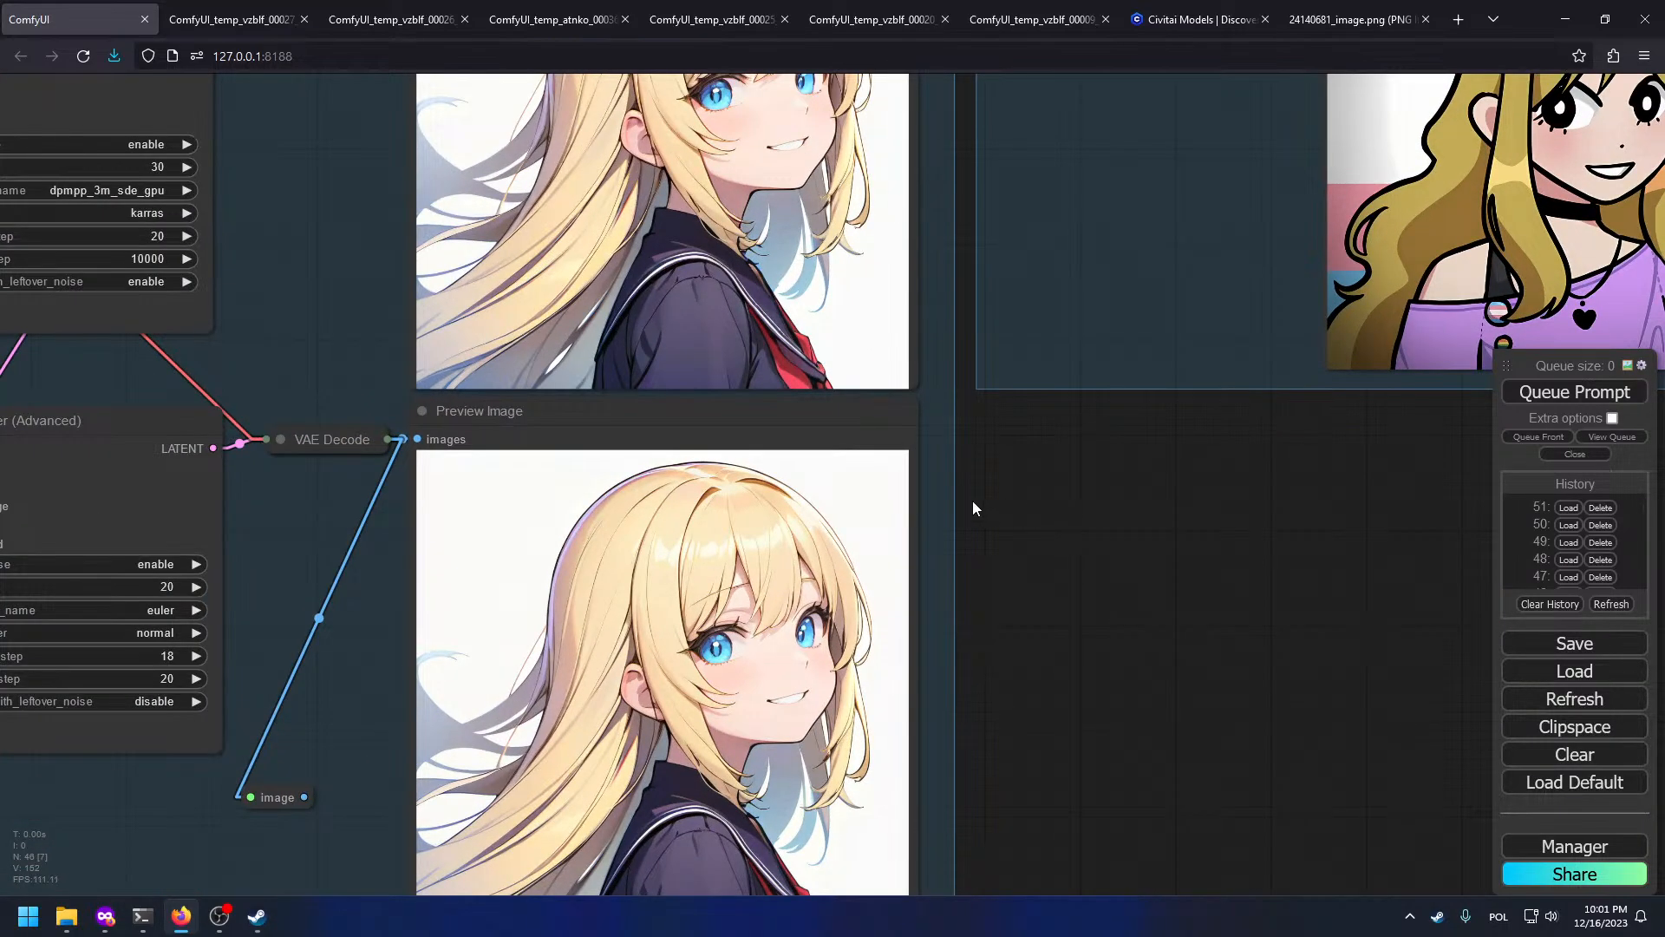
{"action": "left_click_drag", "start_coordinate": [974, 508], "coordinate": [968, 379]}
{"action": "left_click_drag", "start_coordinate": [1090, 408], "coordinate": [1291, 891]}
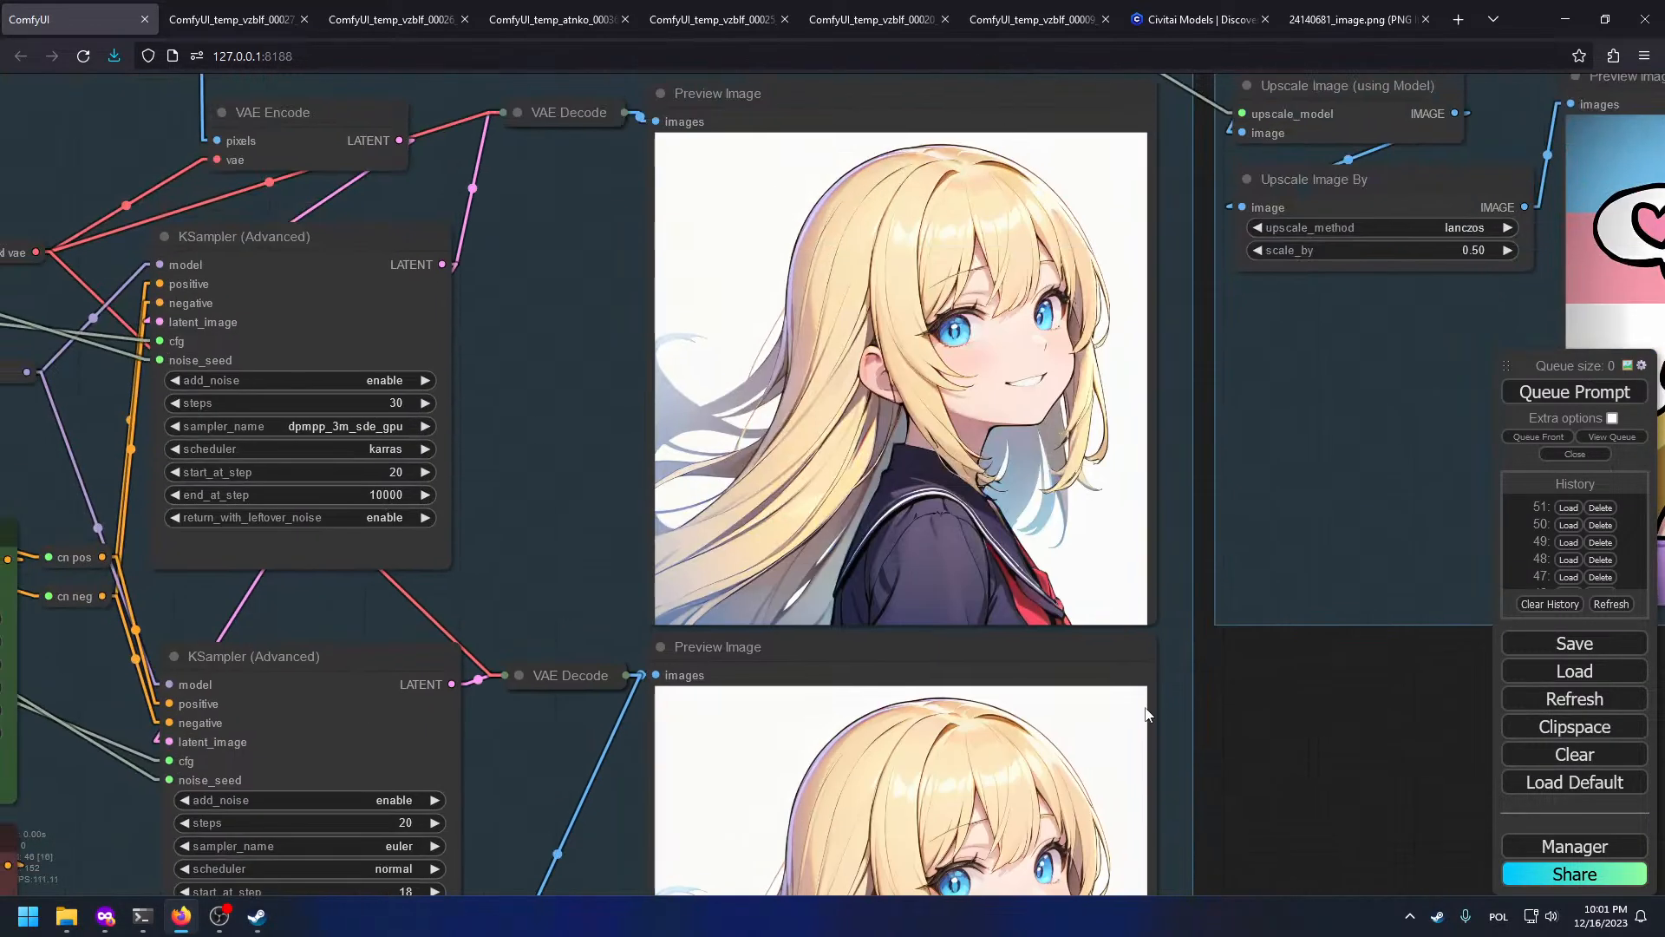
{"action": "left_click_drag", "start_coordinate": [1072, 543], "coordinate": [1068, 703]}
{"action": "scroll", "coordinate": [981, 408], "scroll_direction": "up", "scroll_amount": 2}
{"action": "scroll", "coordinate": [929, 420], "scroll_direction": "down", "scroll_amount": 4}
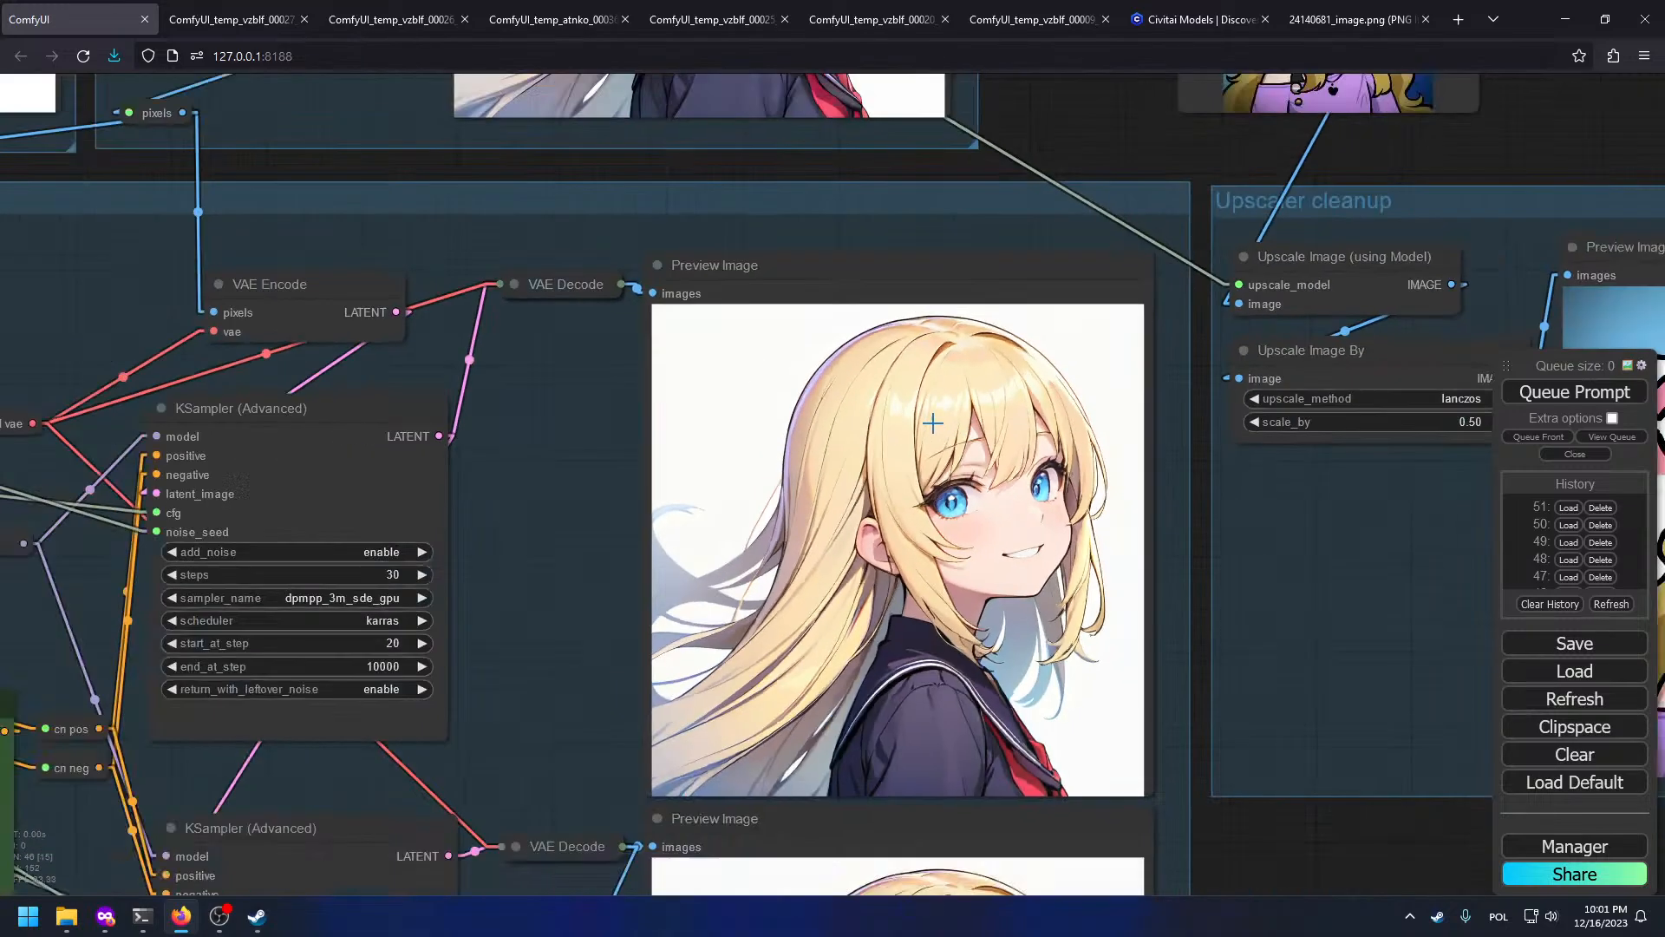
{"action": "left_click_drag", "start_coordinate": [1120, 440], "coordinate": [576, 388]}
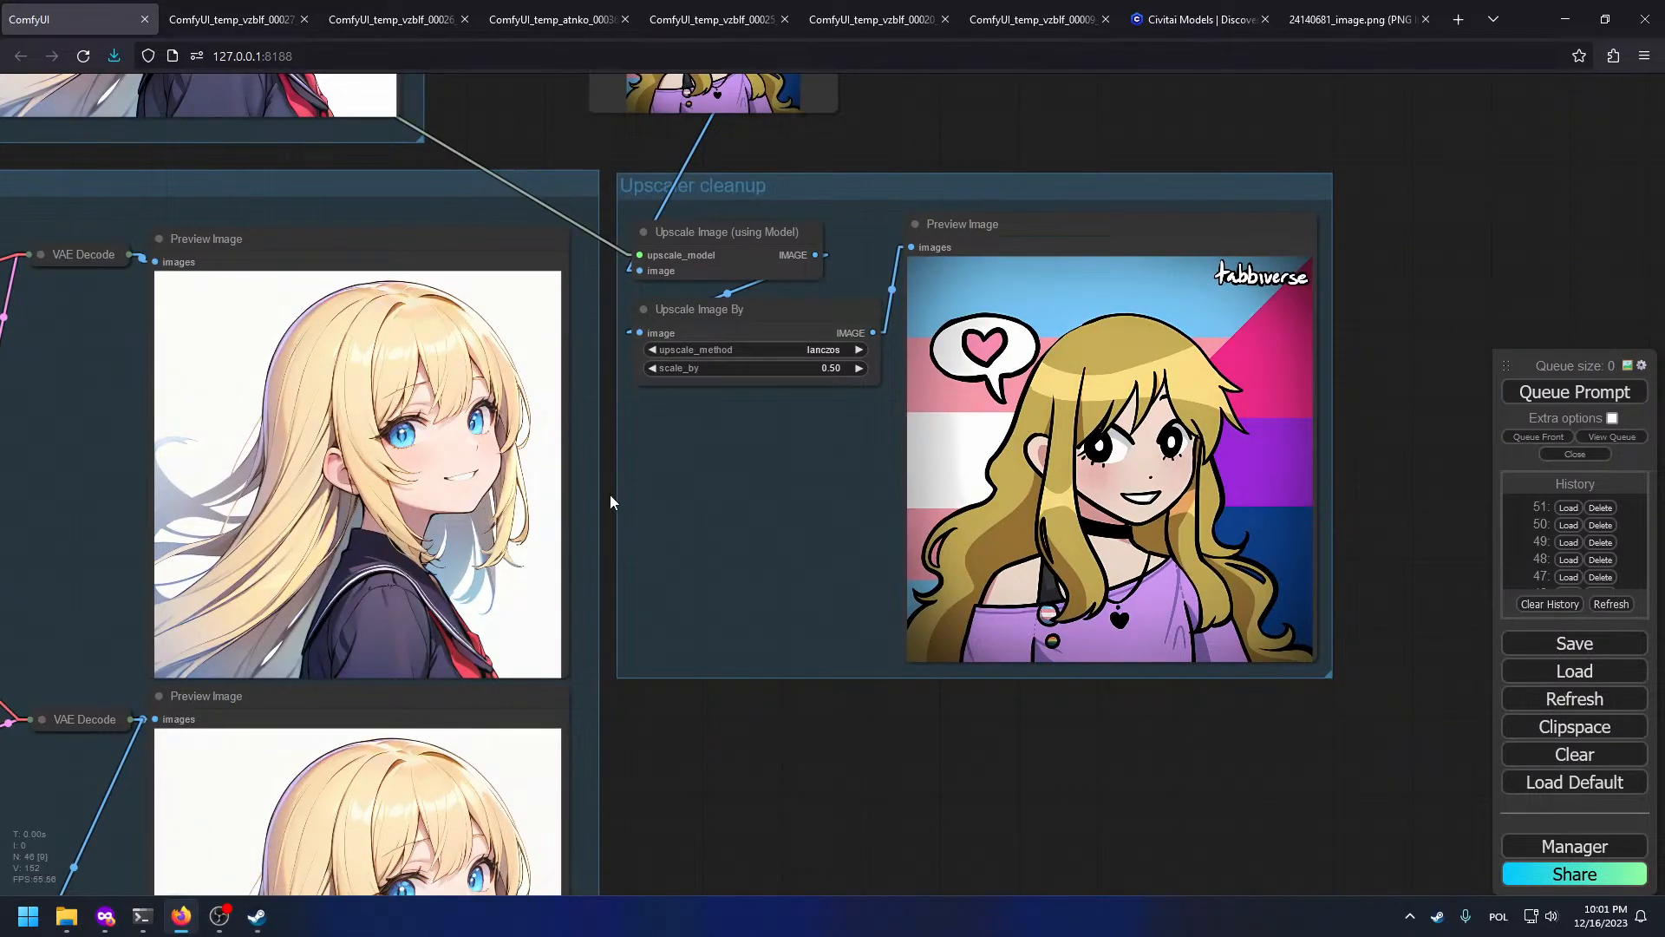
{"action": "left_click_drag", "start_coordinate": [674, 748], "coordinate": [867, 607]}
{"action": "left_click_drag", "start_coordinate": [1317, 559], "coordinate": [1358, 481]}
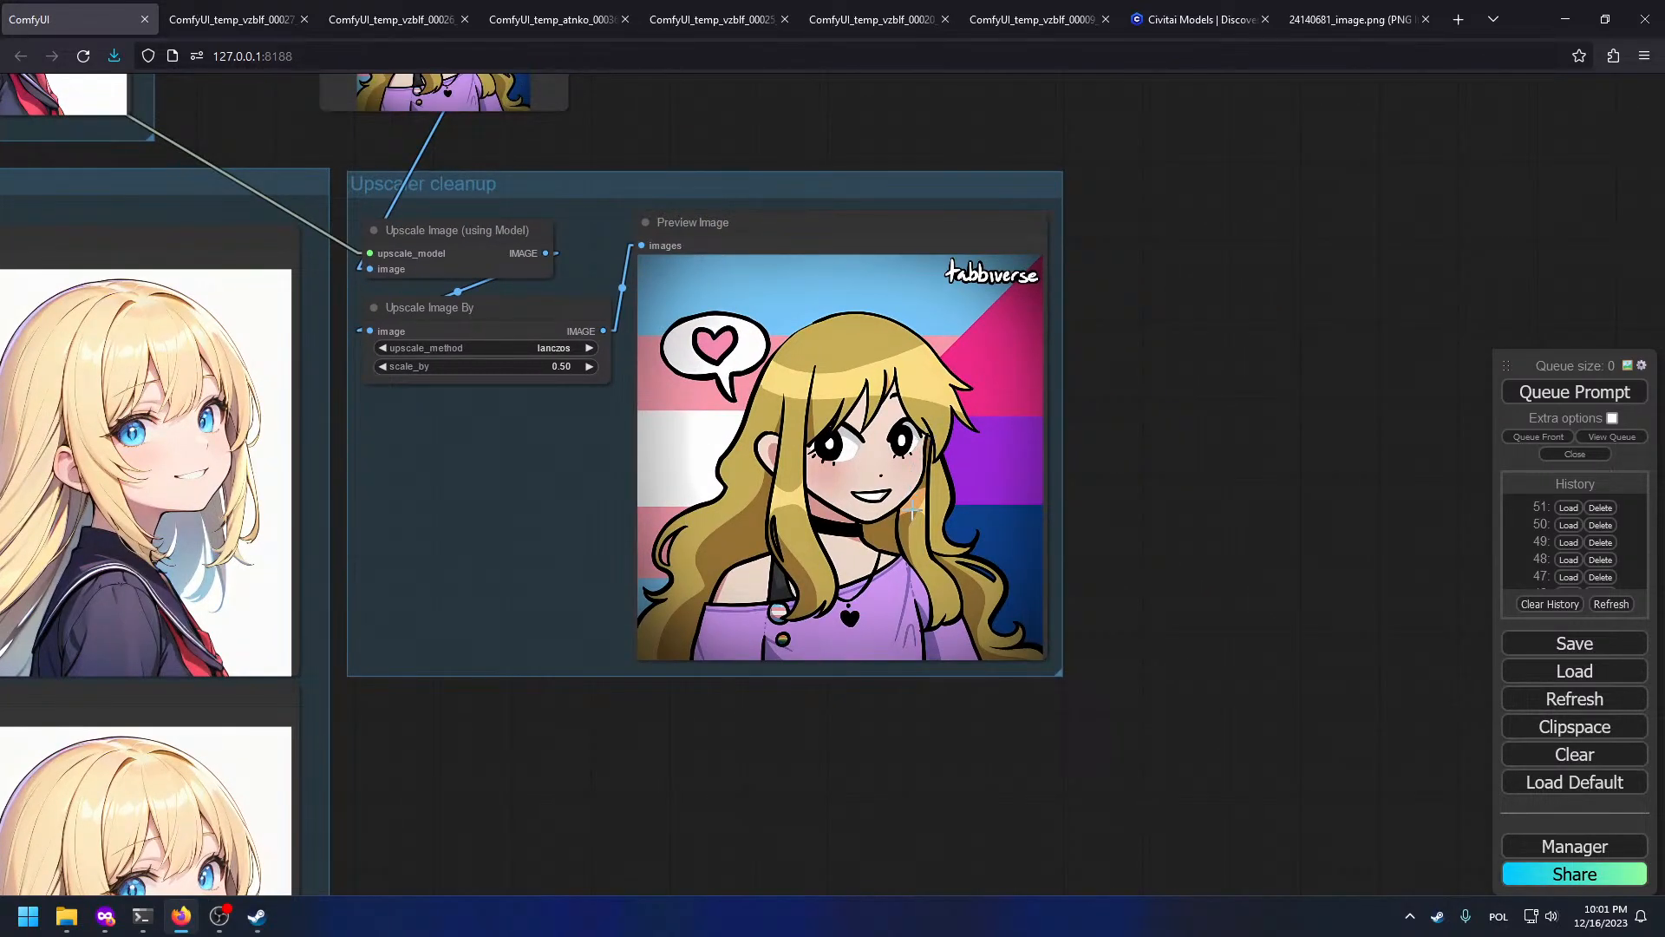
{"action": "left_click_drag", "start_coordinate": [1260, 198], "coordinate": [986, 253]}
{"action": "double_click", "coordinate": [1002, 226]}
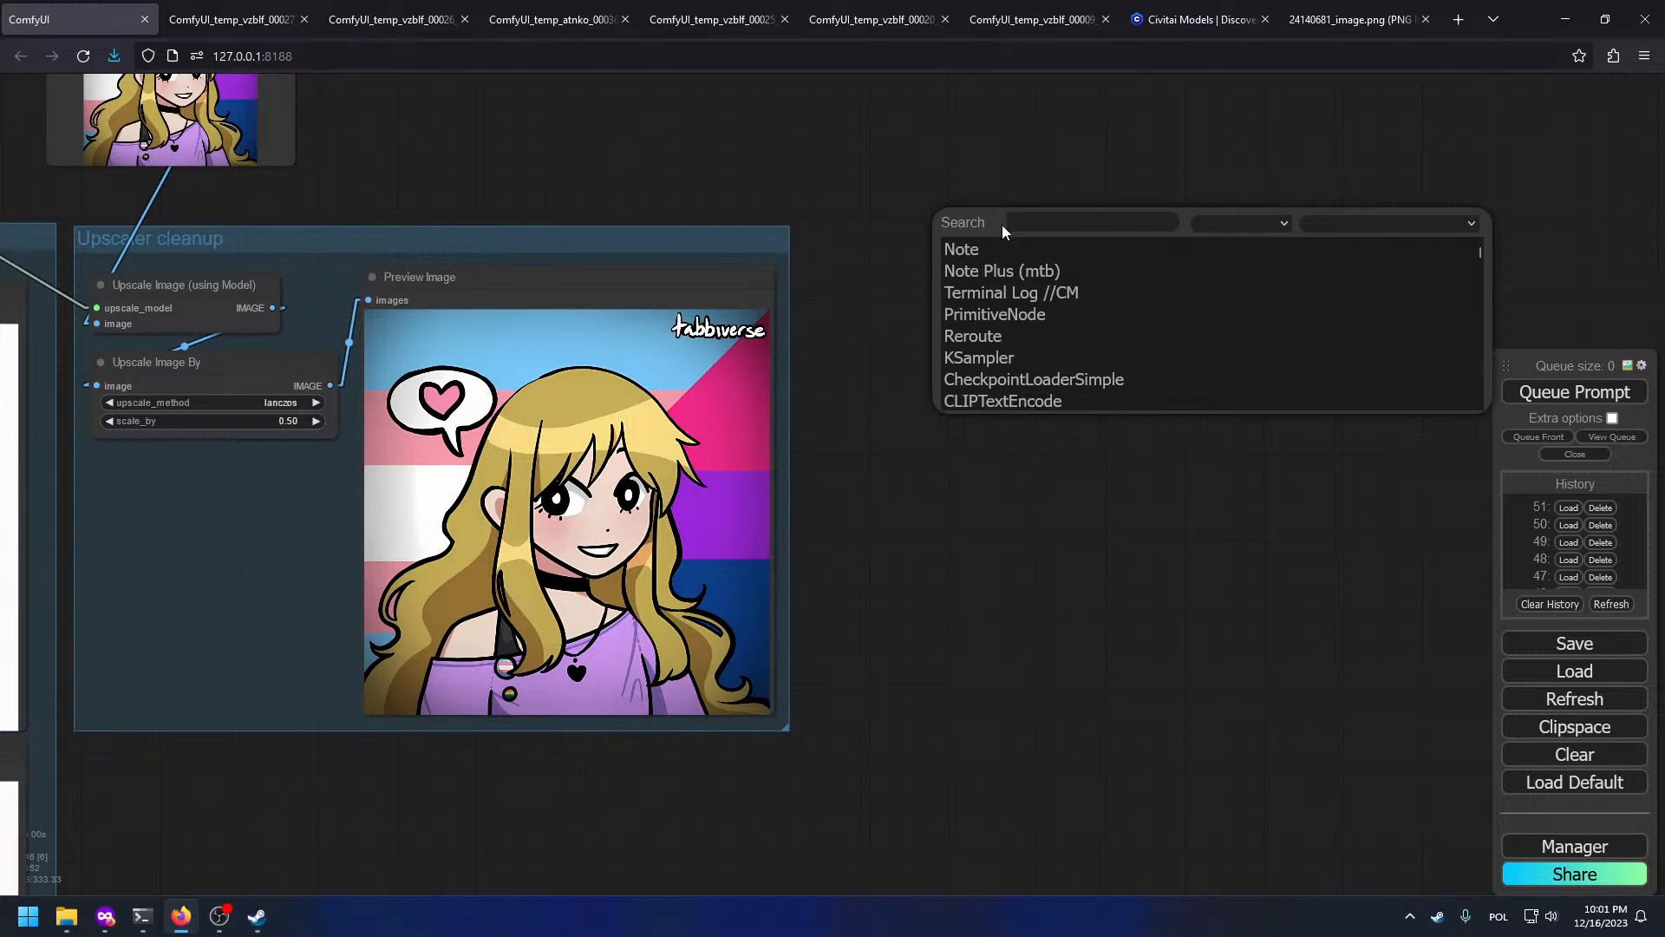
{"action": "type", "text": "dwpre"}
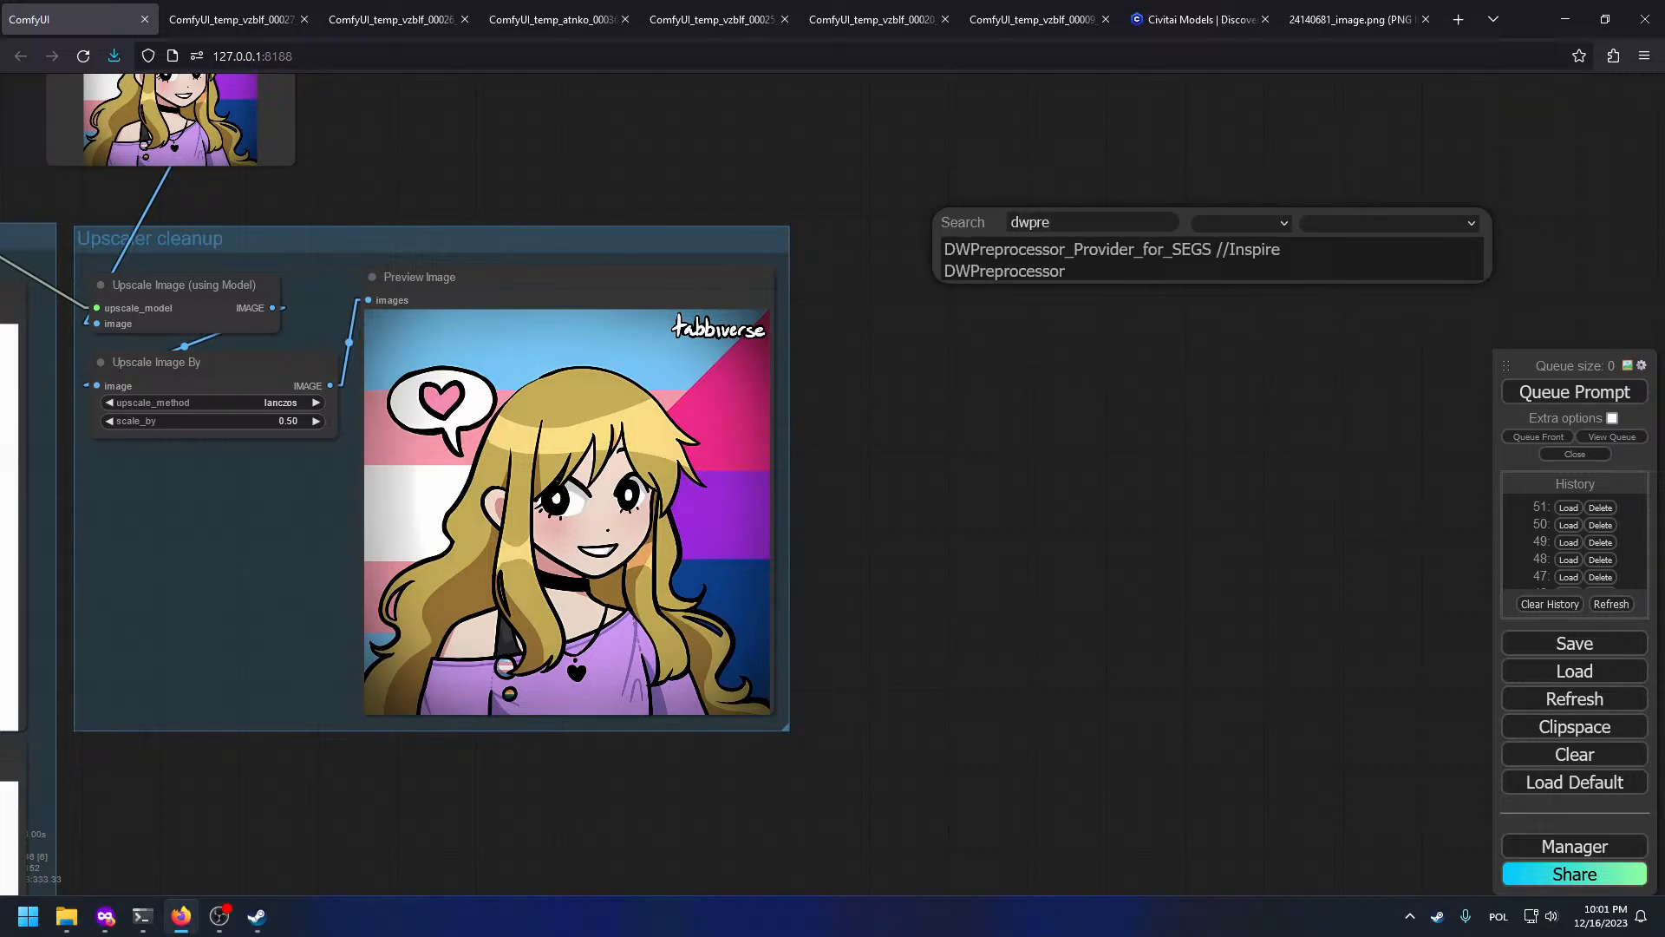
{"action": "key", "text": "Return"}
{"action": "left_click_drag", "start_coordinate": [452, 150], "coordinate": [427, 320]}
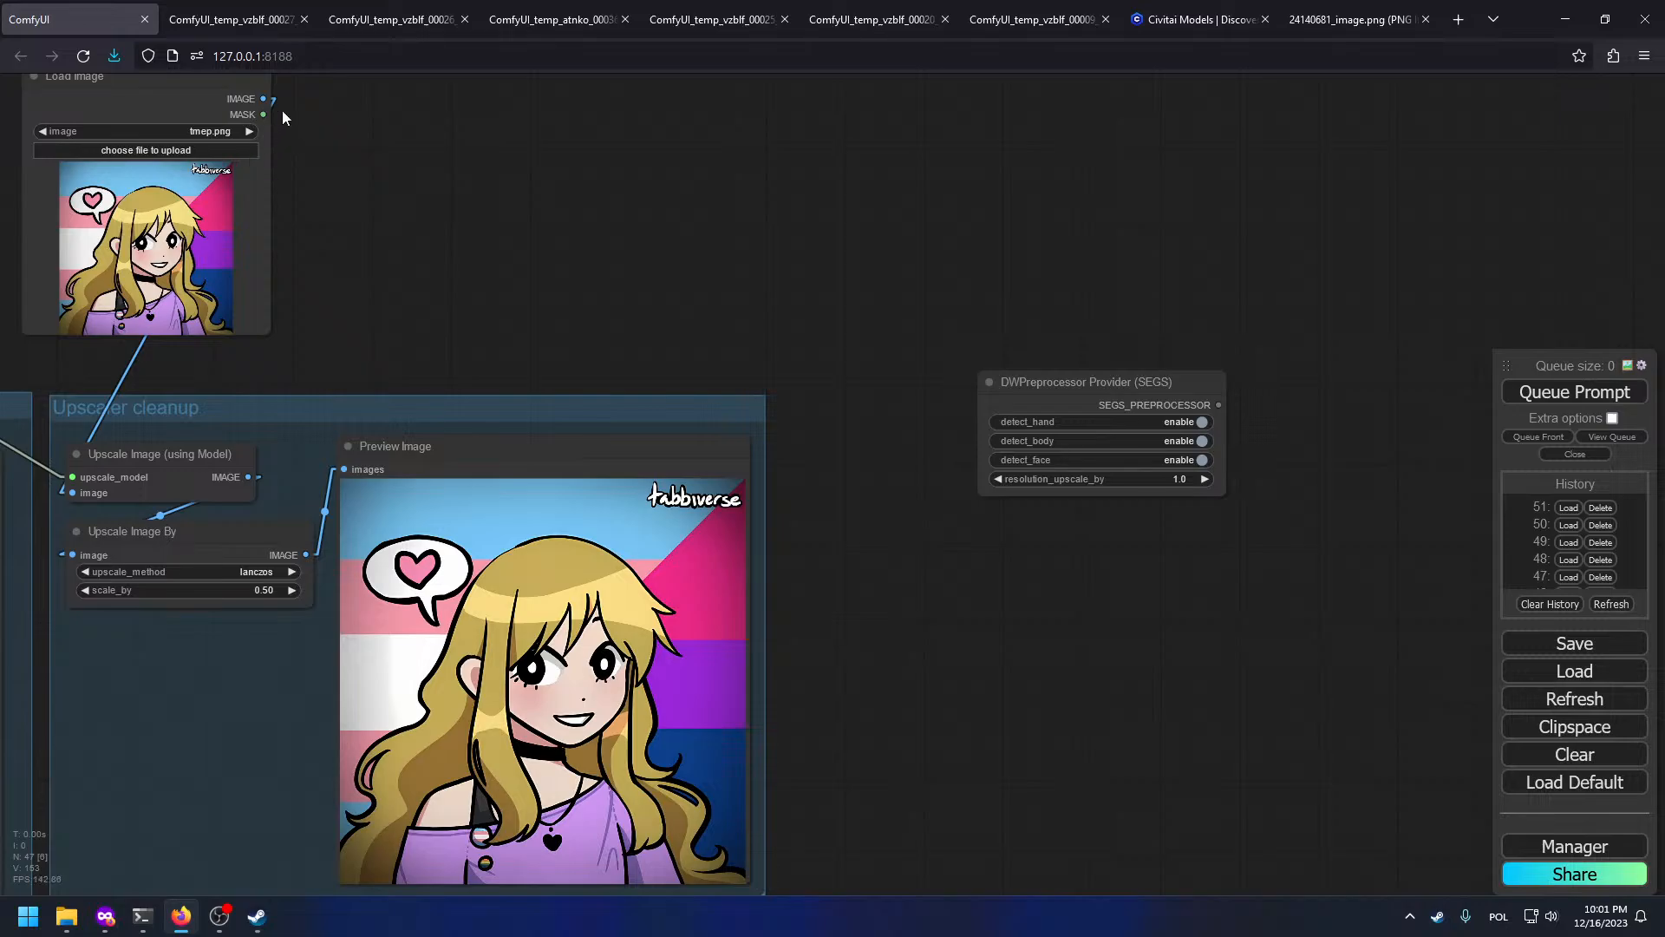
{"action": "left_click_drag", "start_coordinate": [263, 98], "coordinate": [543, 217]}
{"action": "left_click", "coordinate": [1029, 373]}
{"action": "key", "text": "Delete"}
{"action": "double_click", "coordinate": [992, 364]}
{"action": "type", "text": "dwpr"}
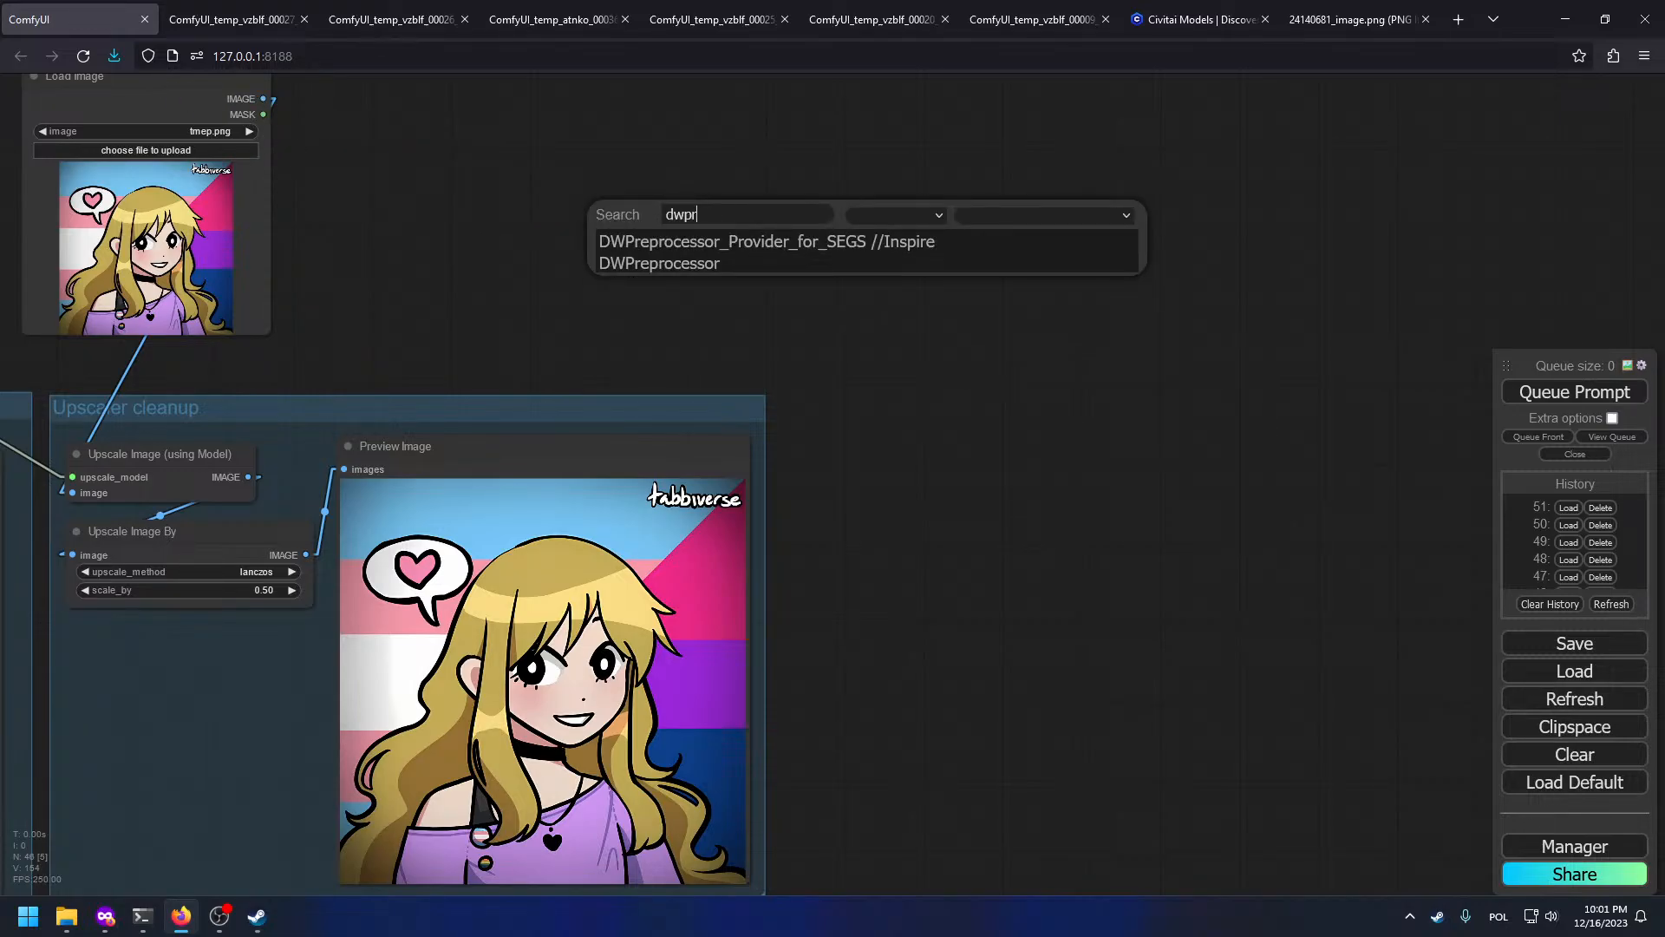
{"action": "left_click", "coordinate": [639, 267]}
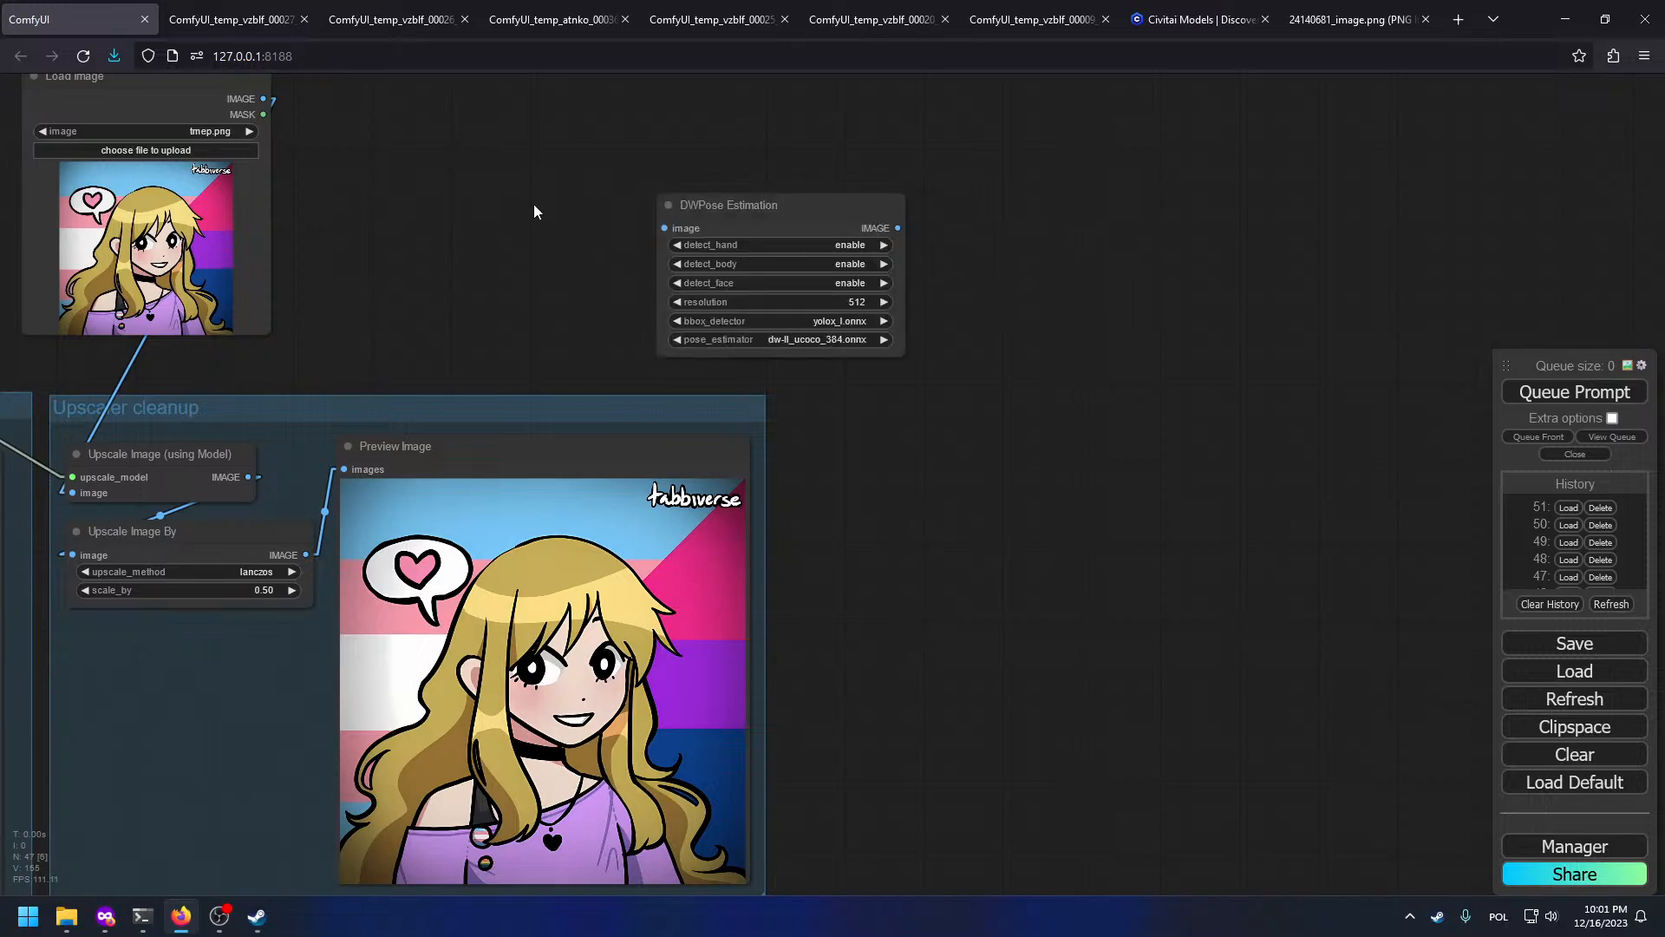
{"action": "left_click_drag", "start_coordinate": [536, 211], "coordinate": [757, 459]}
{"action": "left_click_drag", "start_coordinate": [876, 470], "coordinate": [484, 347]}
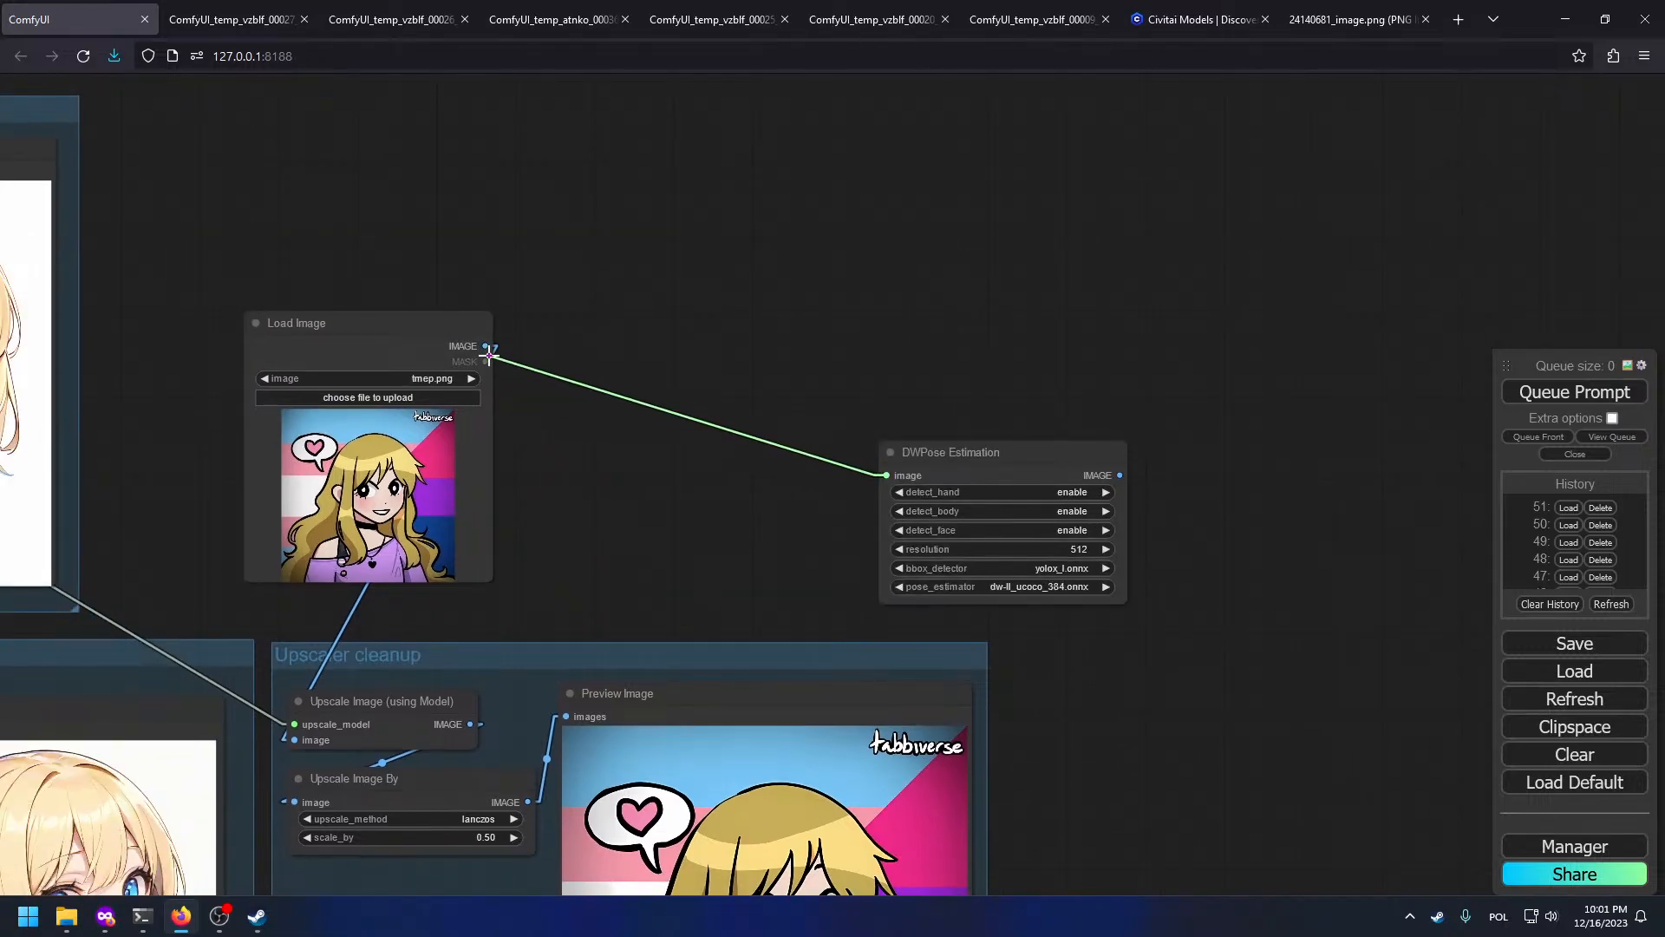
{"action": "scroll", "coordinate": [832, 451], "scroll_direction": "up", "scroll_amount": 4}
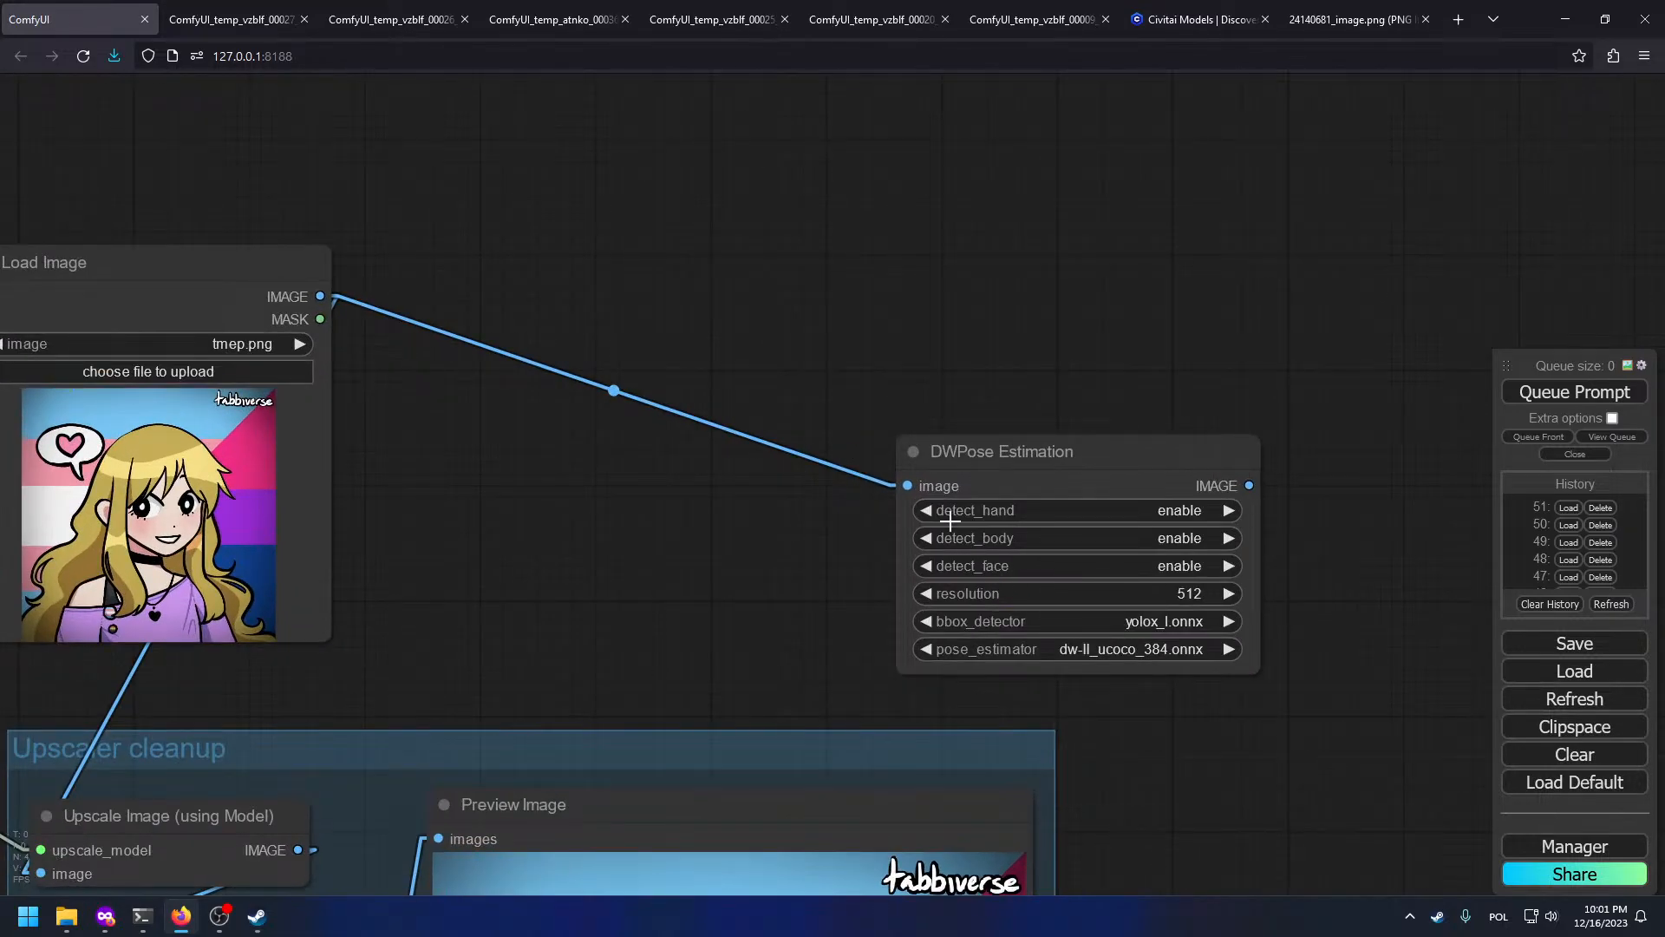
{"action": "left_click", "coordinate": [926, 512]}
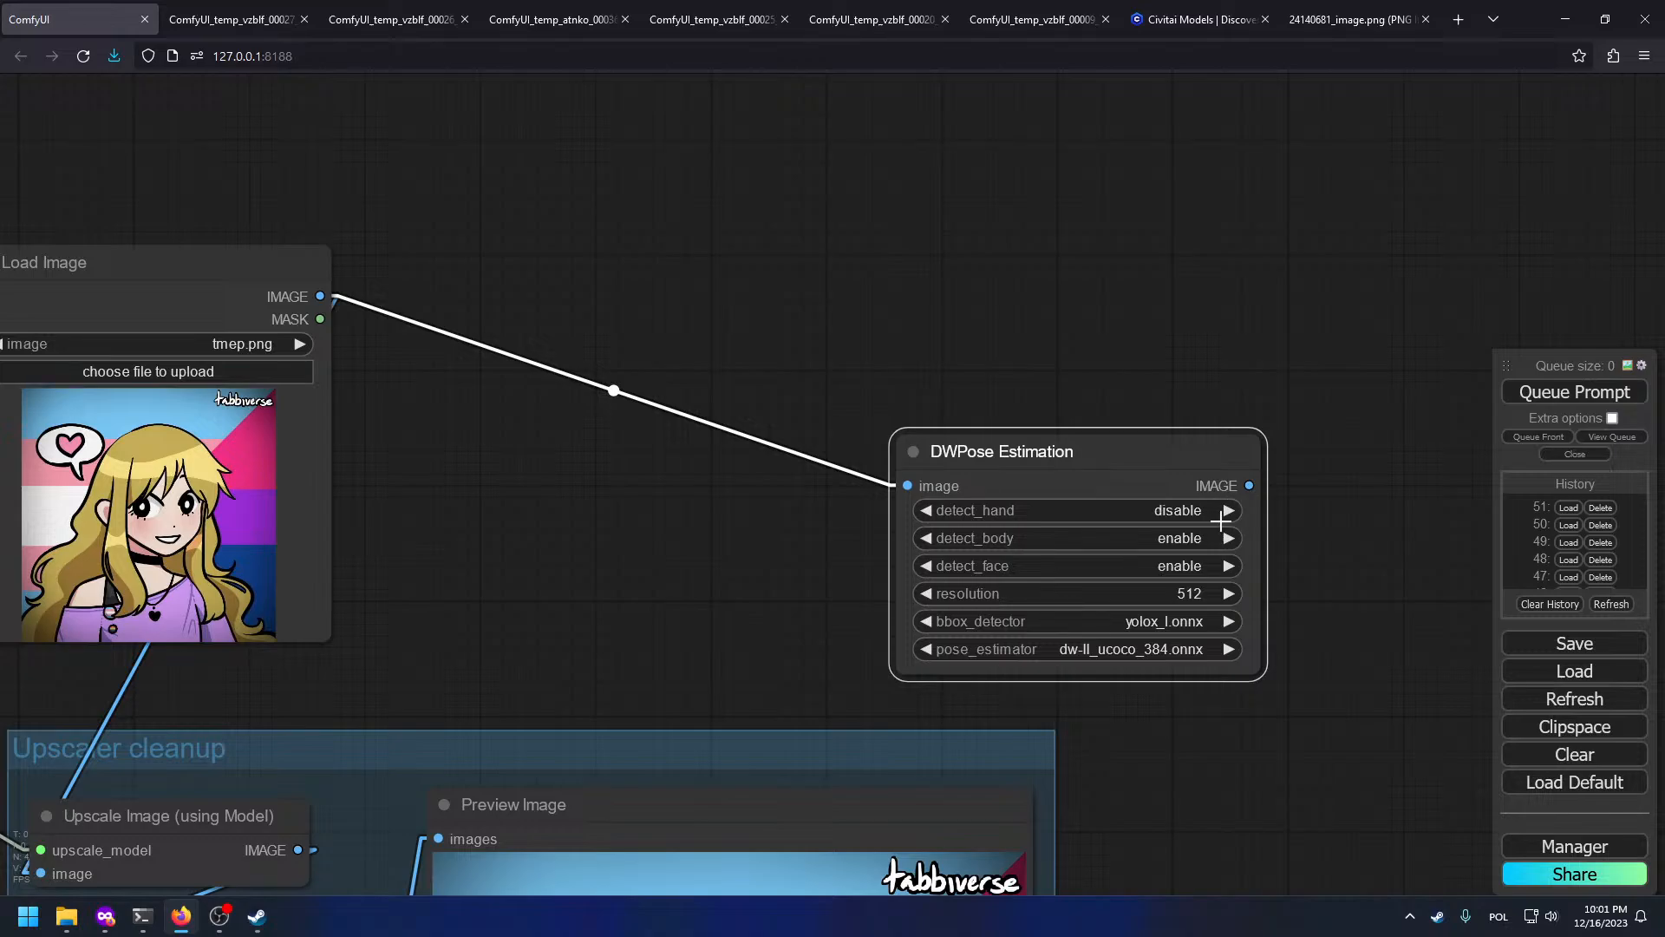
{"action": "left_click", "coordinate": [1192, 593]}
{"action": "left_click_drag", "start_coordinate": [1235, 382], "coordinate": [982, 381]}
{"action": "left_click_drag", "start_coordinate": [996, 482], "coordinate": [1180, 416]}
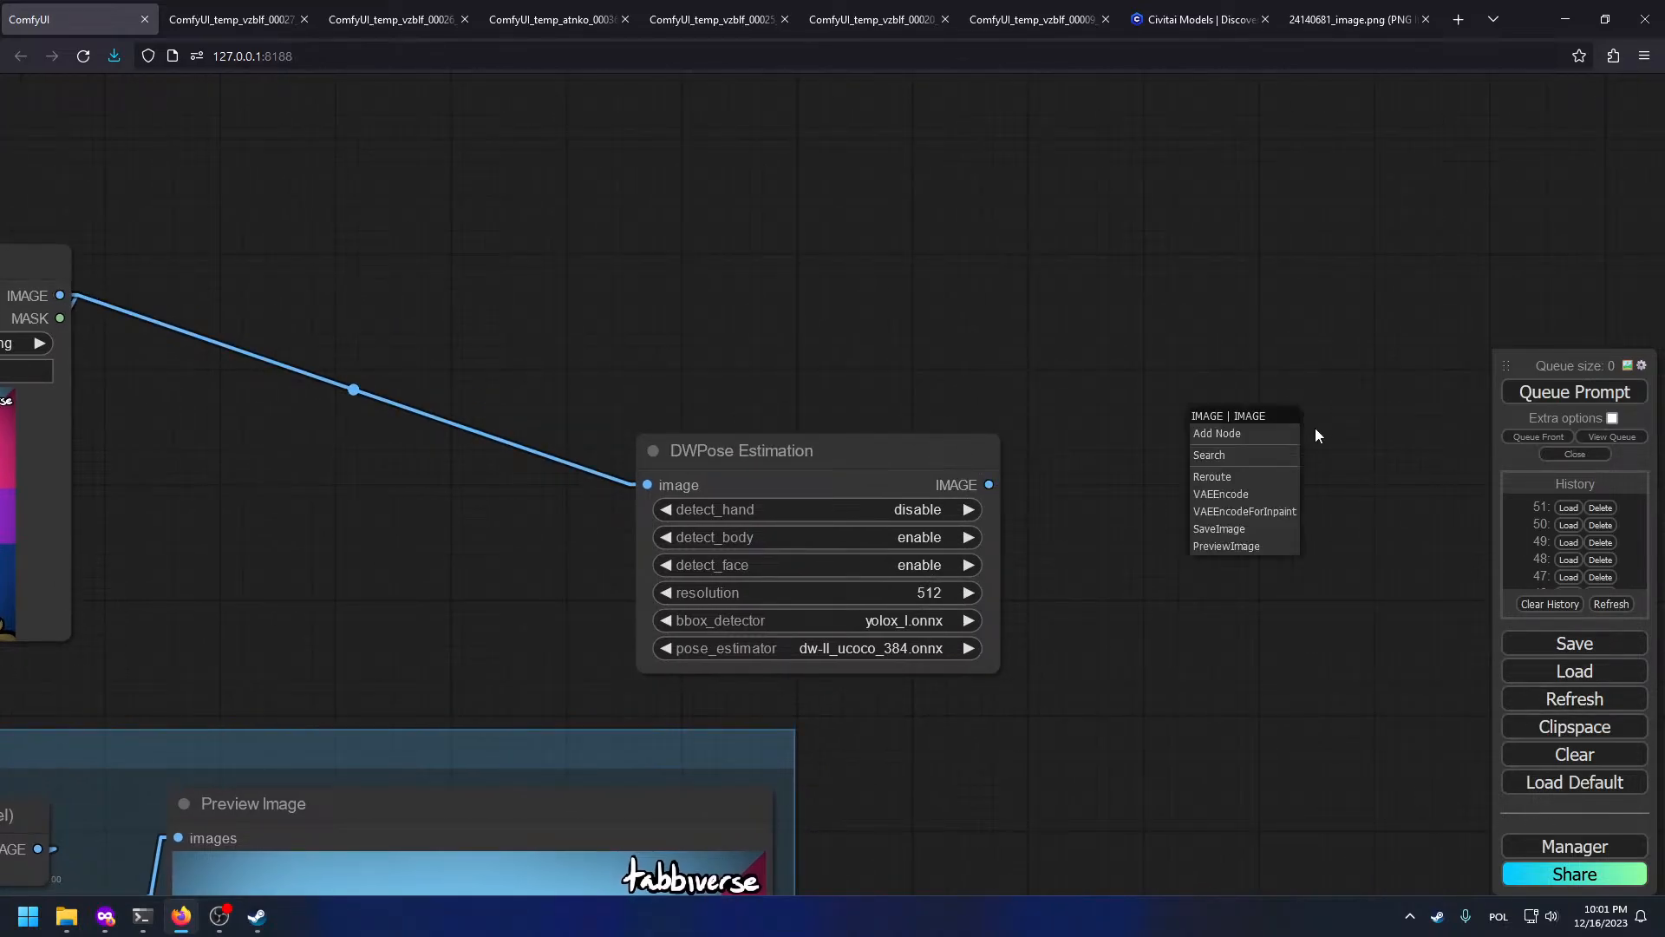
{"action": "left_click", "coordinate": [1223, 545]}
{"action": "key", "text": "ctrl+Return"}
{"action": "scroll", "coordinate": [1121, 430], "scroll_direction": "down", "scroll_amount": 3}
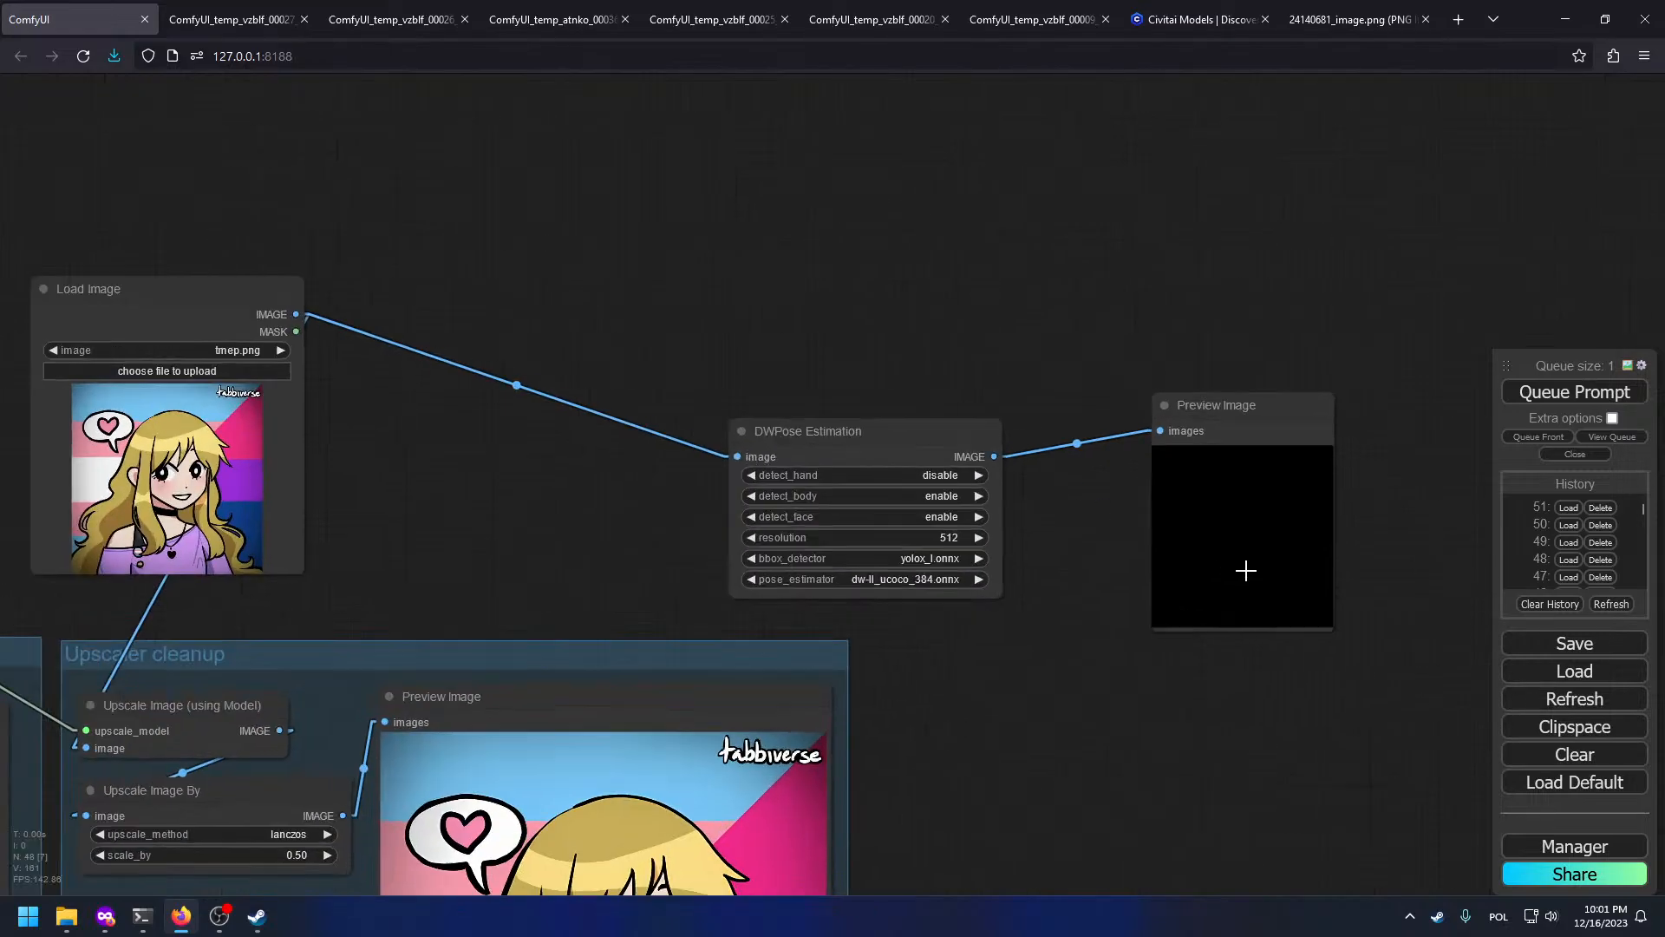
{"action": "scroll", "coordinate": [1214, 553], "scroll_direction": "up", "scroll_amount": 9}
{"action": "scroll", "coordinate": [201, 488], "scroll_direction": "down", "scroll_amount": 6}
{"action": "left_click_drag", "start_coordinate": [850, 521], "coordinate": [273, 498]}
{"action": "left_click_drag", "start_coordinate": [486, 476], "coordinate": [1000, 560]}
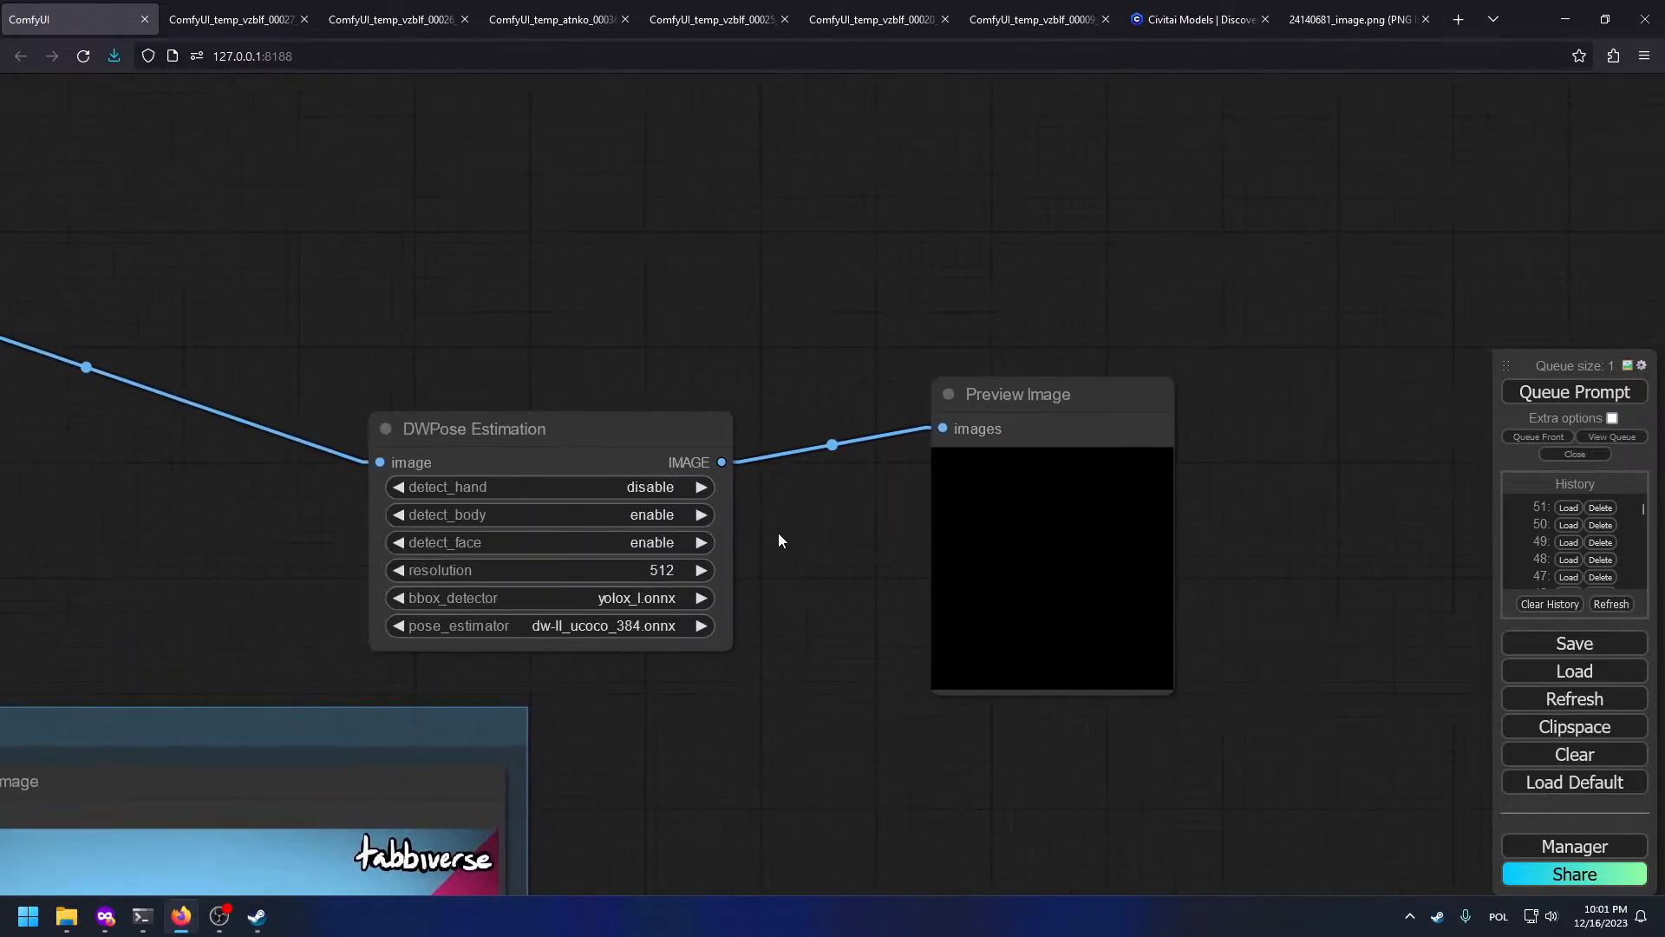
{"action": "left_click_drag", "start_coordinate": [408, 507], "coordinate": [1165, 585]}
{"action": "left_click_drag", "start_coordinate": [1478, 560], "coordinate": [914, 496]}
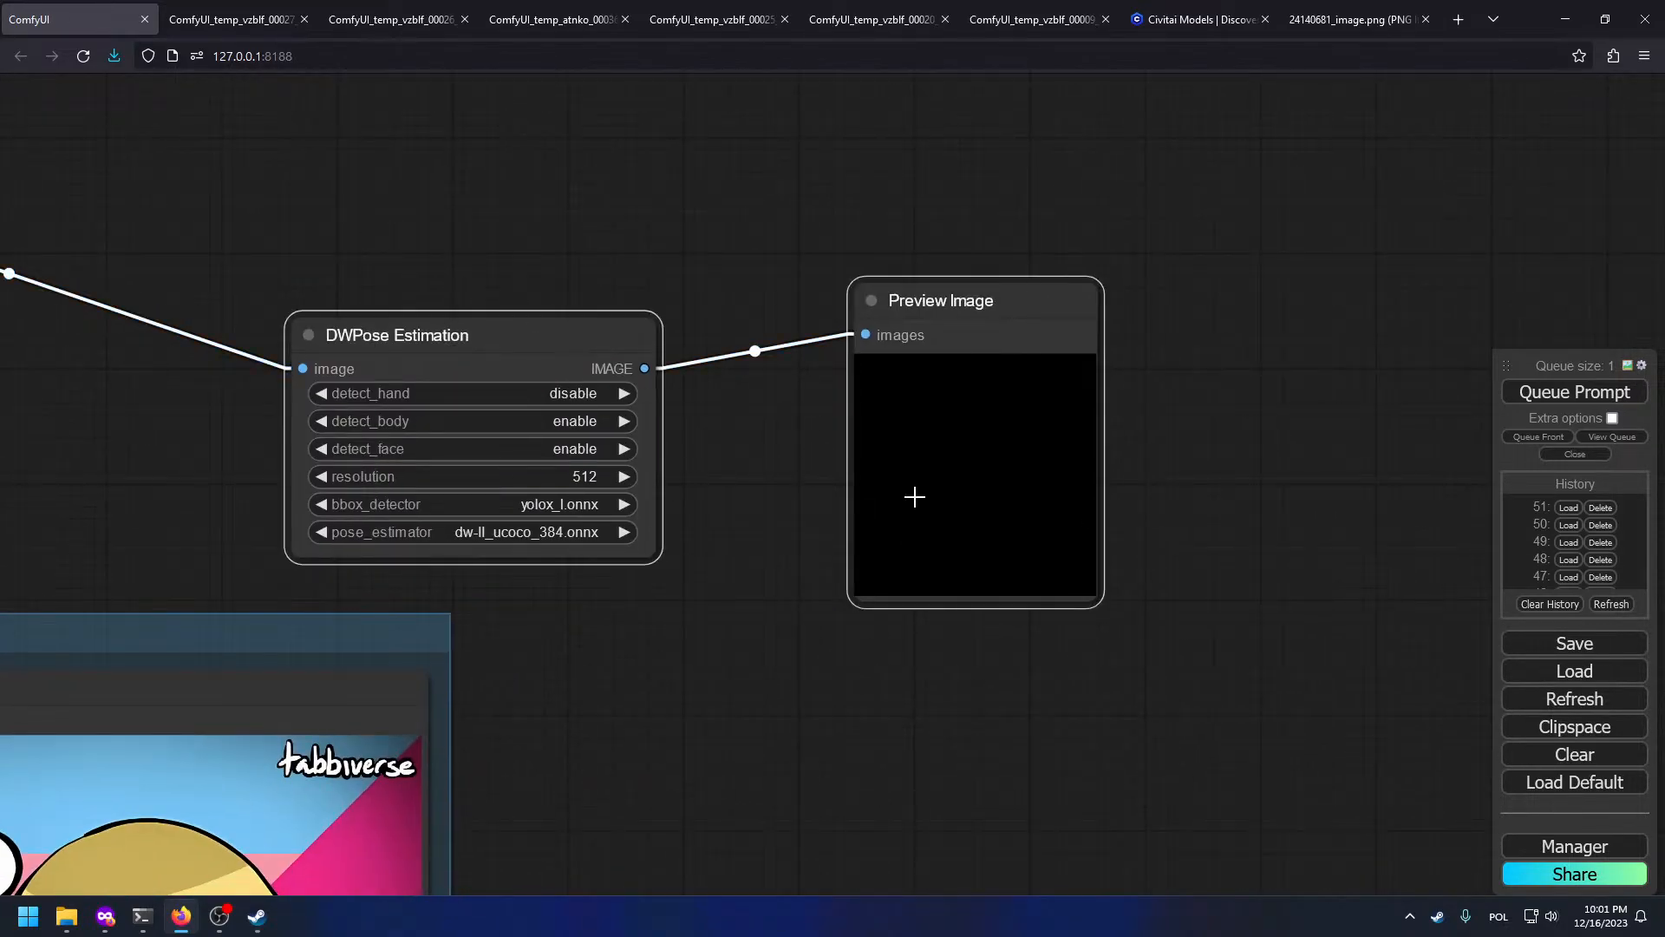
{"action": "key", "text": "Delete"}
{"action": "left_click_drag", "start_coordinate": [452, 423], "coordinate": [1370, 489]}
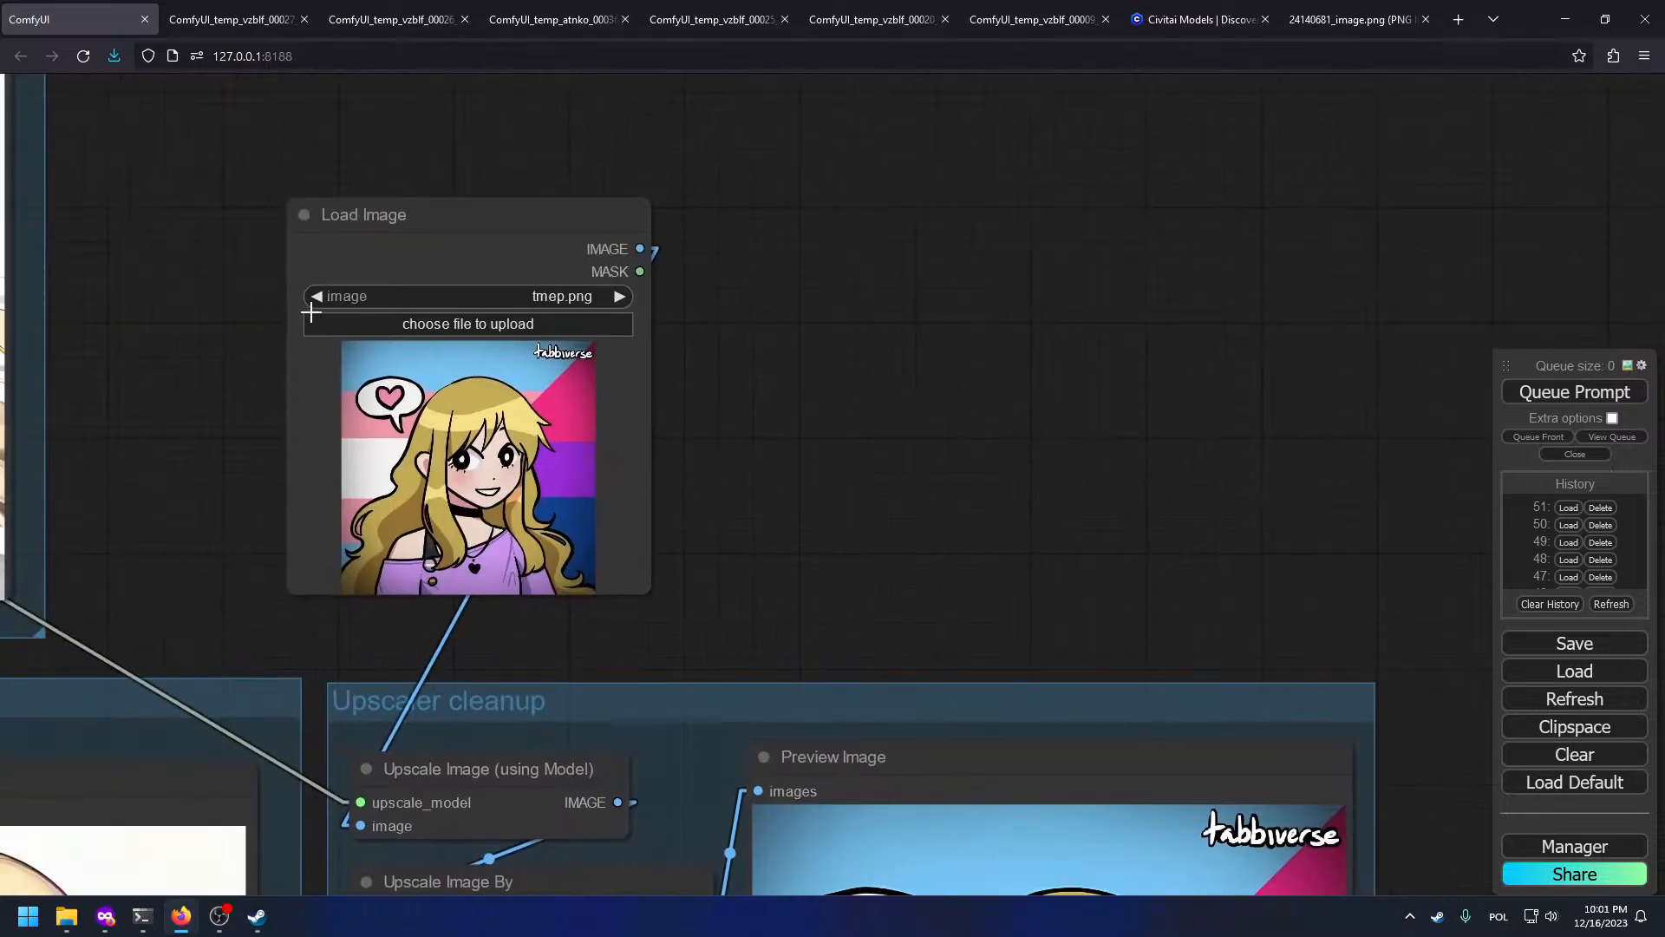
{"action": "scroll", "coordinate": [386, 334], "scroll_direction": "up", "scroll_amount": 8}
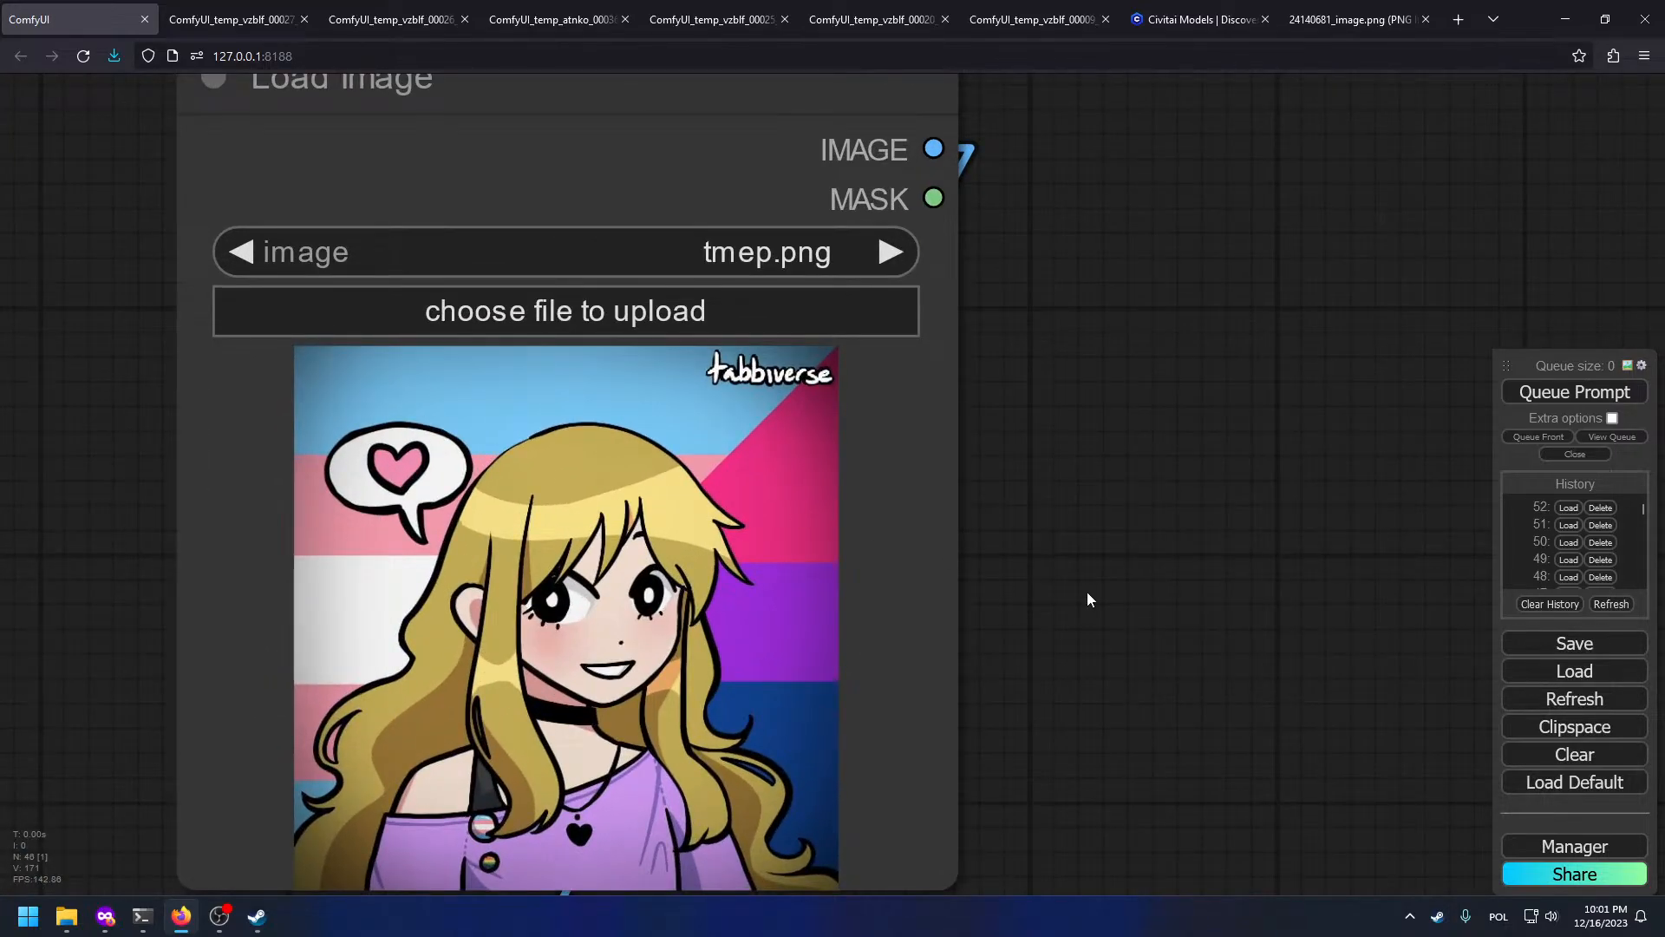
{"action": "scroll", "coordinate": [1086, 591], "scroll_direction": "down", "scroll_amount": 8}
{"action": "scroll", "coordinate": [1069, 586], "scroll_direction": "up", "scroll_amount": 2}
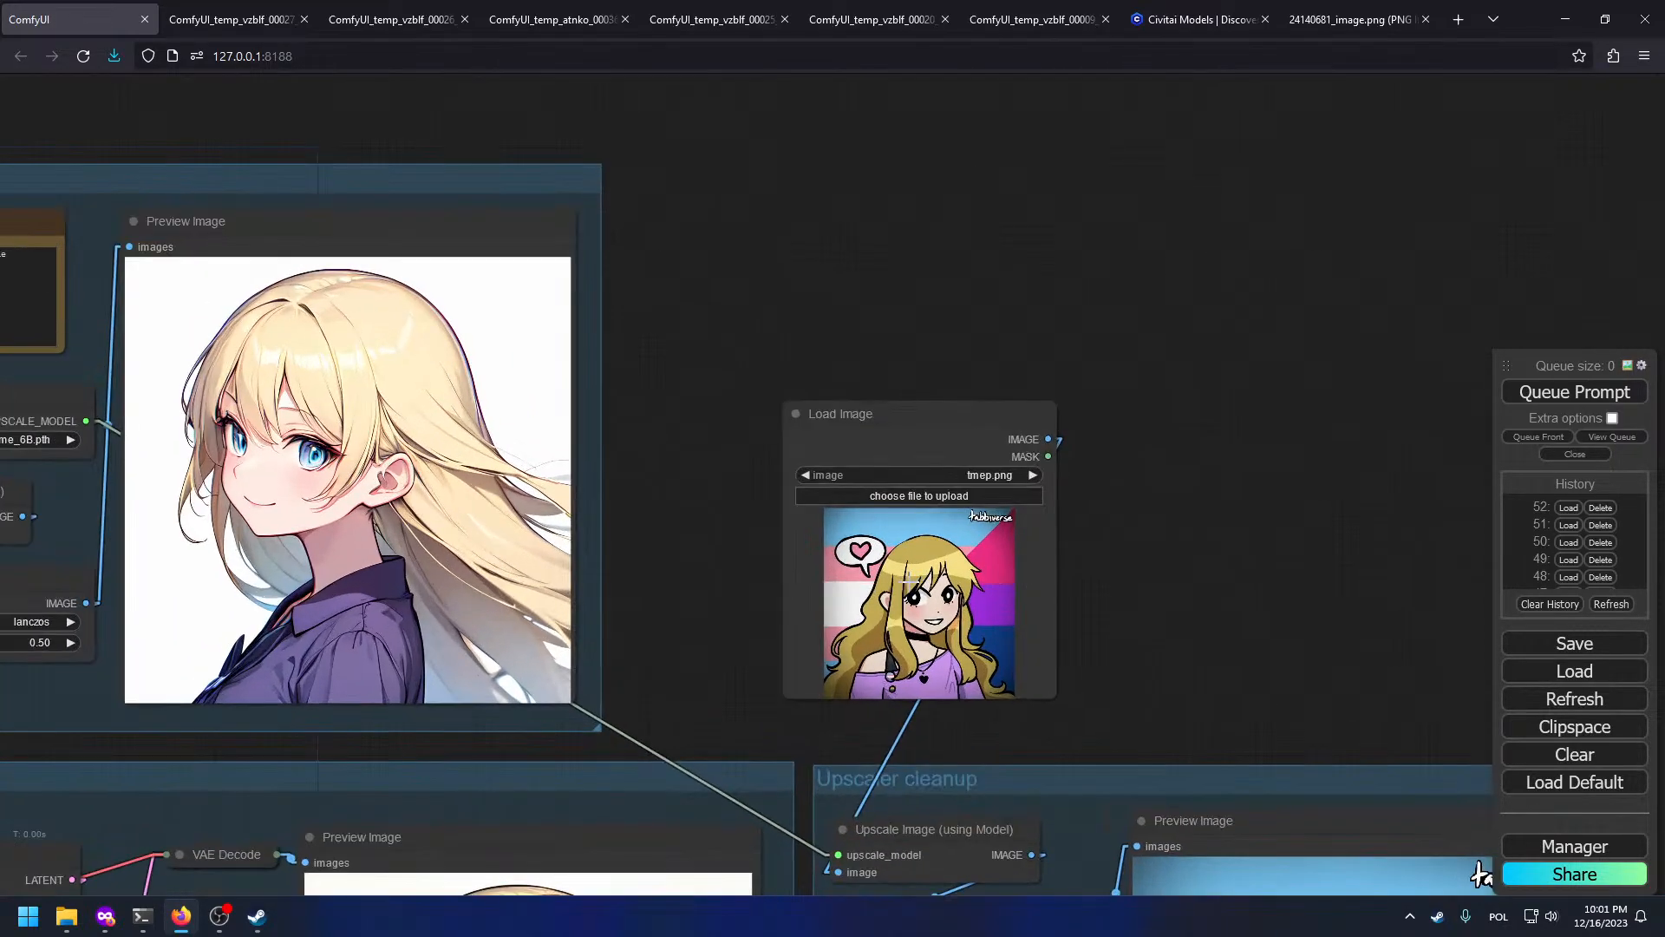
{"action": "scroll", "coordinate": [909, 579], "scroll_direction": "up", "scroll_amount": 15}
{"action": "scroll", "coordinate": [1046, 542], "scroll_direction": "down", "scroll_amount": 11}
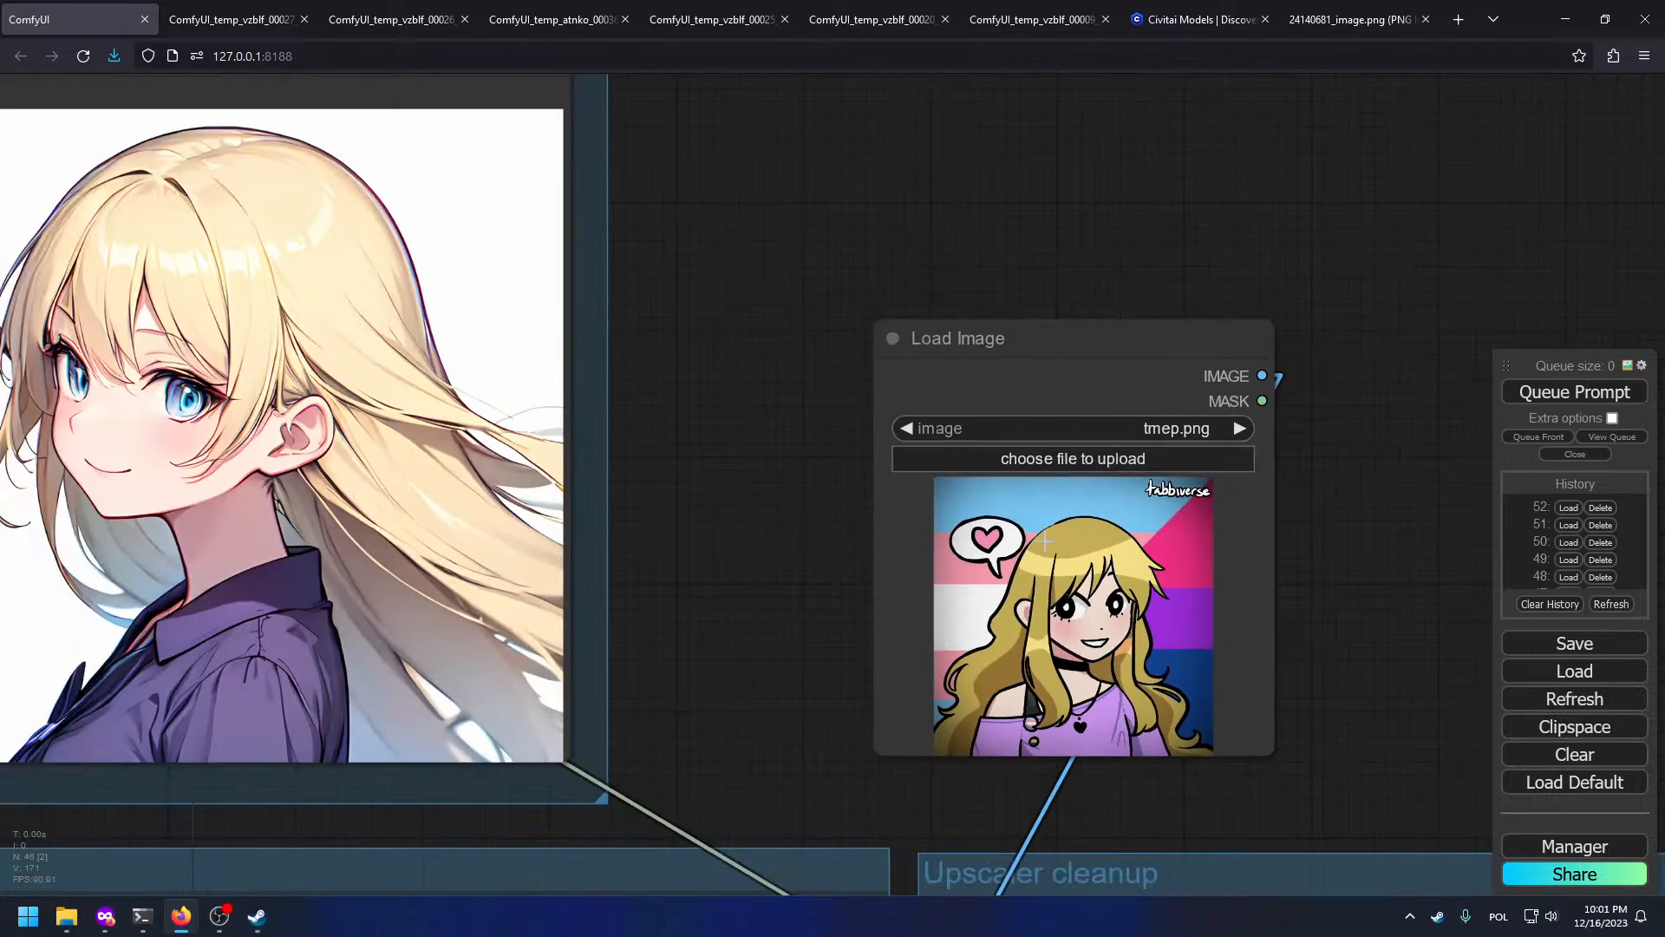
Step: Open the SD1.5 preview image full-size in a new tab
{"action": "left_click_drag", "start_coordinate": [1422, 764], "coordinate": [413, 346]}
{"action": "right_click", "coordinate": [534, 557]}
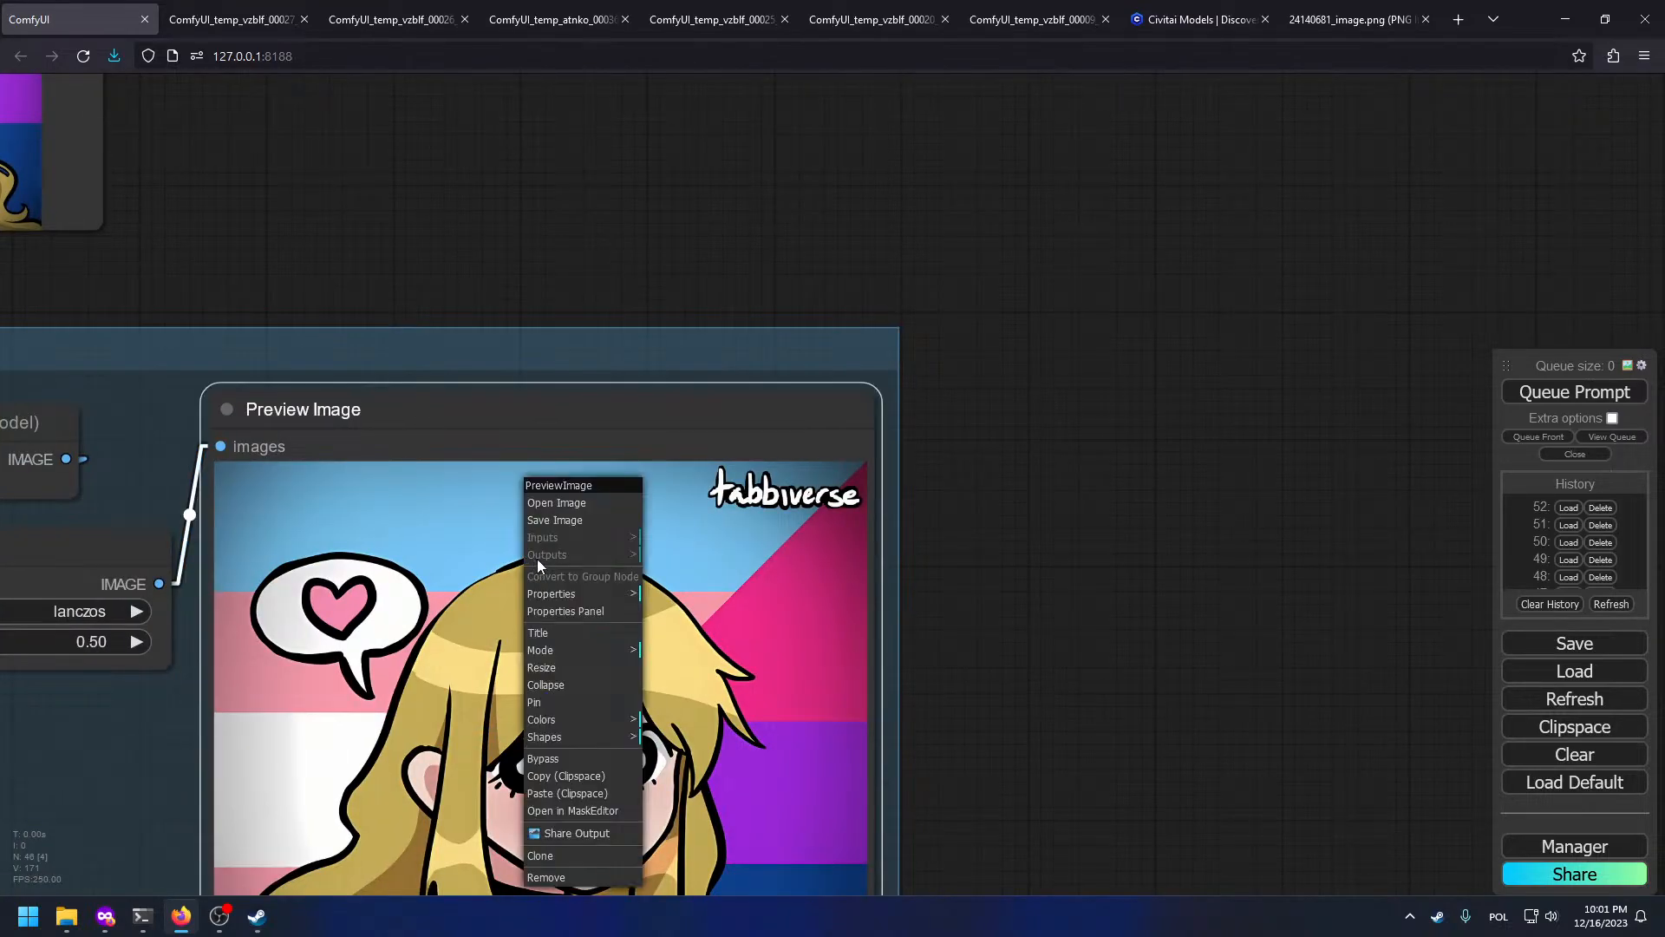
{"action": "left_click", "coordinate": [555, 504]}
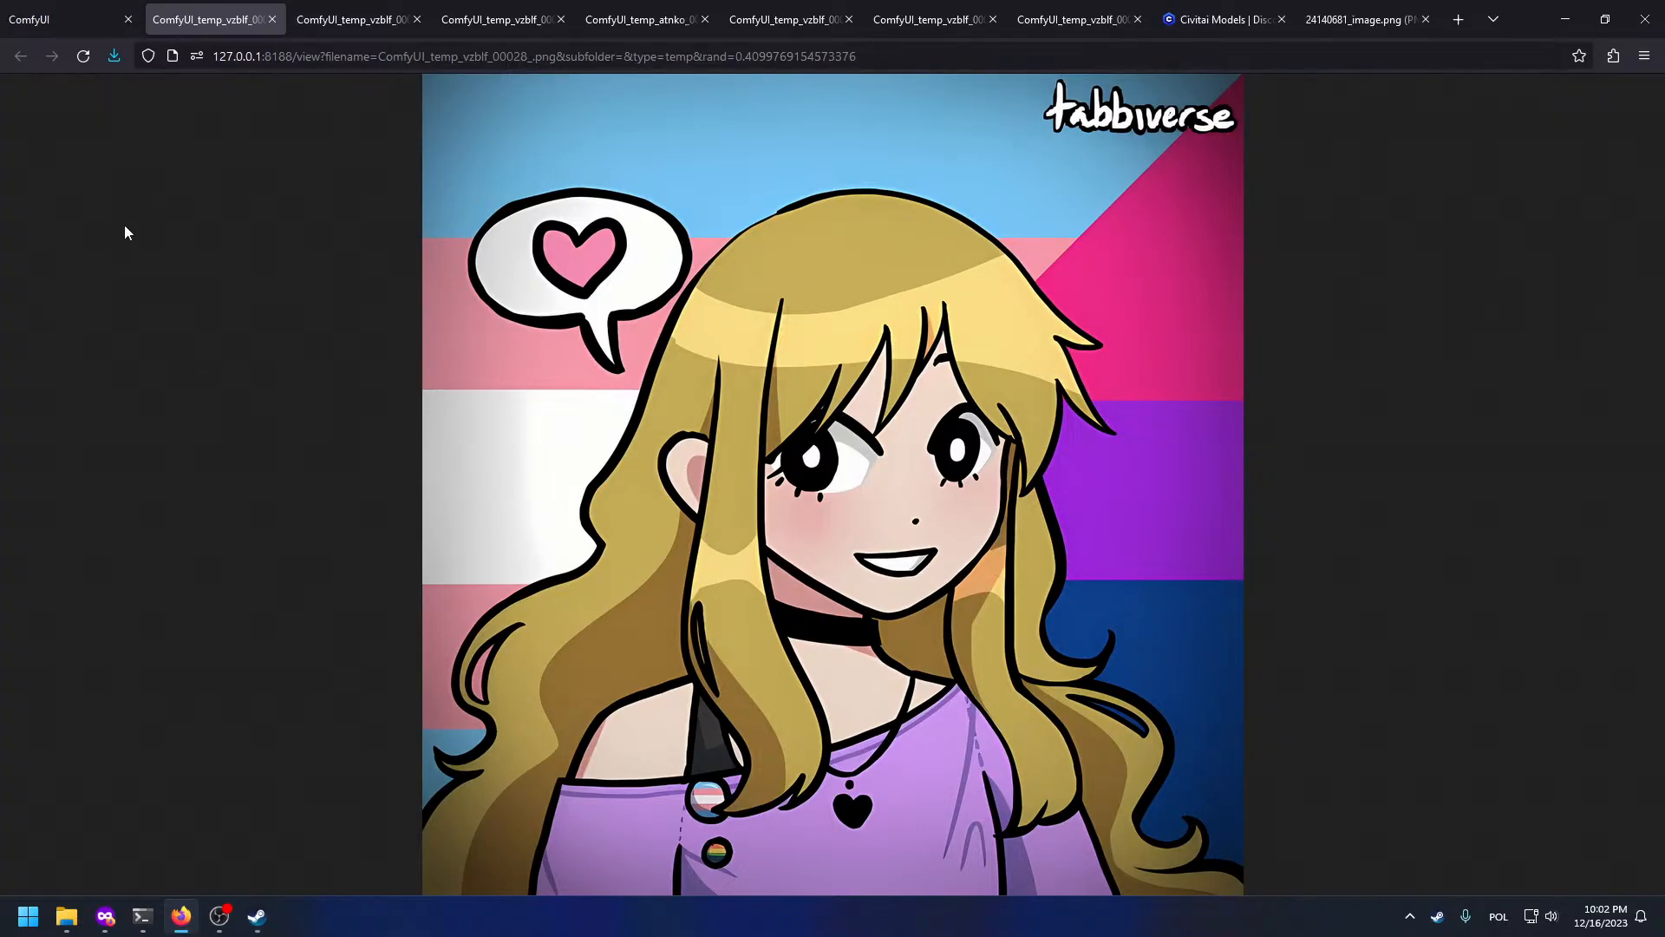
Step: Return to the ComfyUI workflow and bring the prompt nodes into view
{"action": "left_click", "coordinate": [5, 5]}
{"action": "scroll", "coordinate": [95, 564], "scroll_direction": "down", "scroll_amount": 6}
{"action": "left_click_drag", "start_coordinate": [95, 563], "coordinate": [1056, 468]}
{"action": "left_click_drag", "start_coordinate": [221, 476], "coordinate": [582, 581]}
{"action": "left_click_drag", "start_coordinate": [274, 512], "coordinate": [1574, 738]}
{"action": "scroll", "coordinate": [622, 340], "scroll_direction": "up", "scroll_amount": 5}
Step: Append ', heart necklace' to the positive prompt and queue a new generation with Ctrl+Enter
{"action": "left_click", "coordinate": [609, 267]}
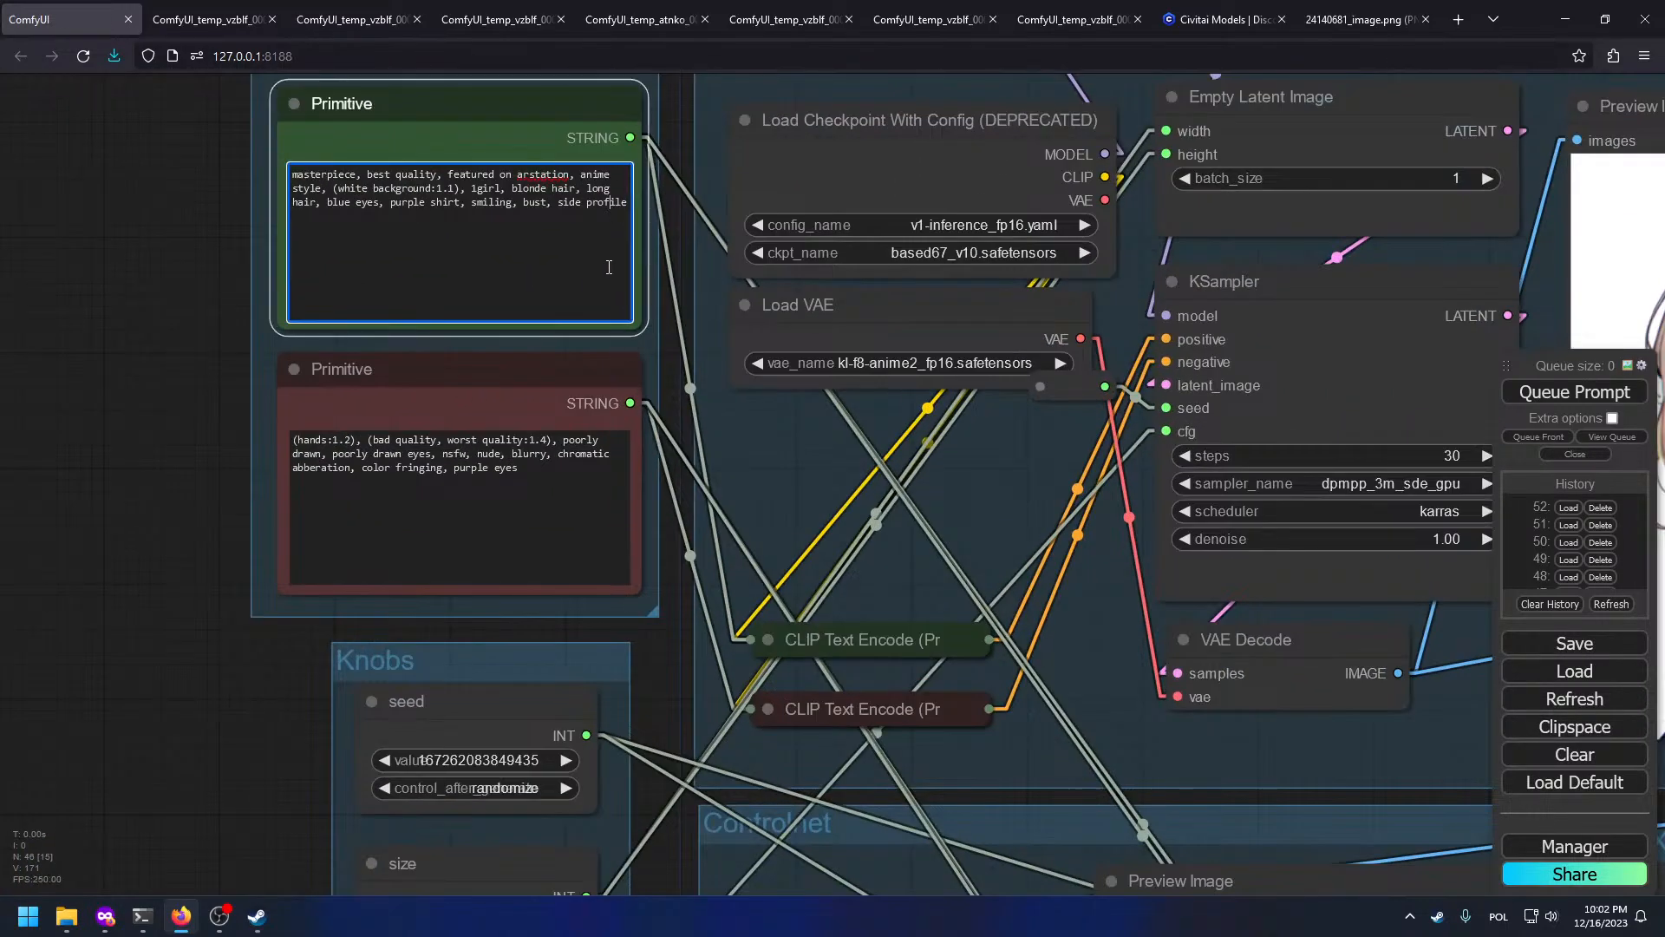
{"action": "type", "text": ", ea"}
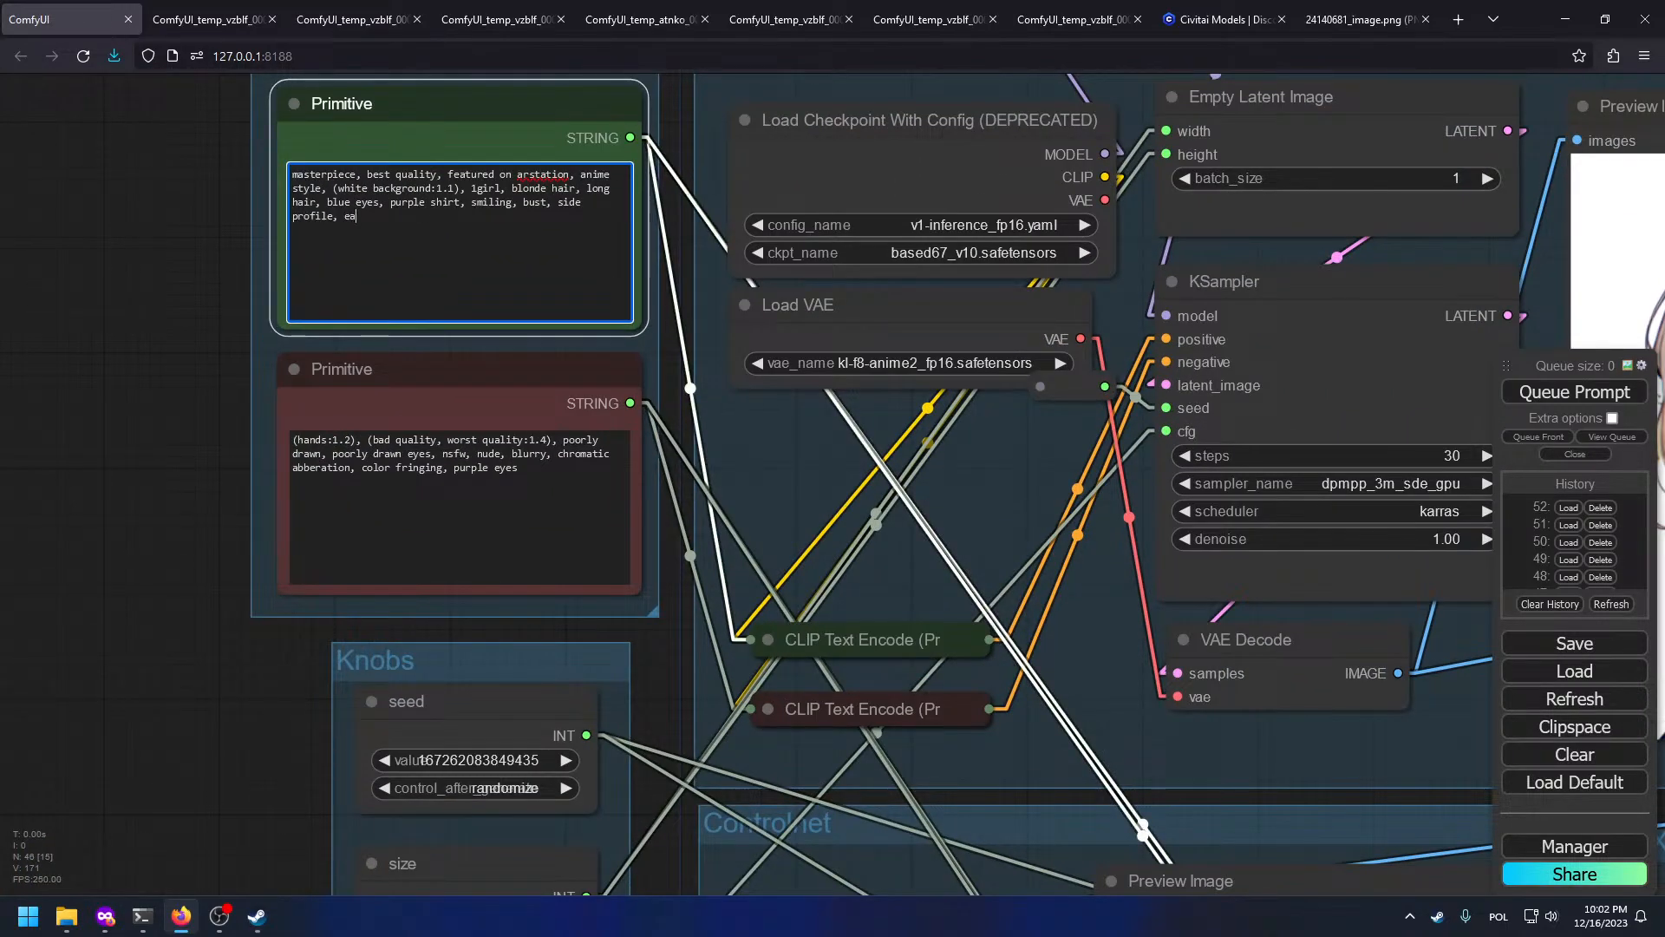
{"action": "type", "text": " fea"}
{"action": "key", "text": "BackSpace"}
{"action": "key", "text": "BackSpace"}
{"action": "type", "text": "heart necklace"}
{"action": "key", "text": "ctrl+Return"}
Step: Pan and zoom across the workflow to inspect both new SD1.5 preview images
{"action": "scroll", "coordinate": [888, 689], "scroll_direction": "down", "scroll_amount": 5}
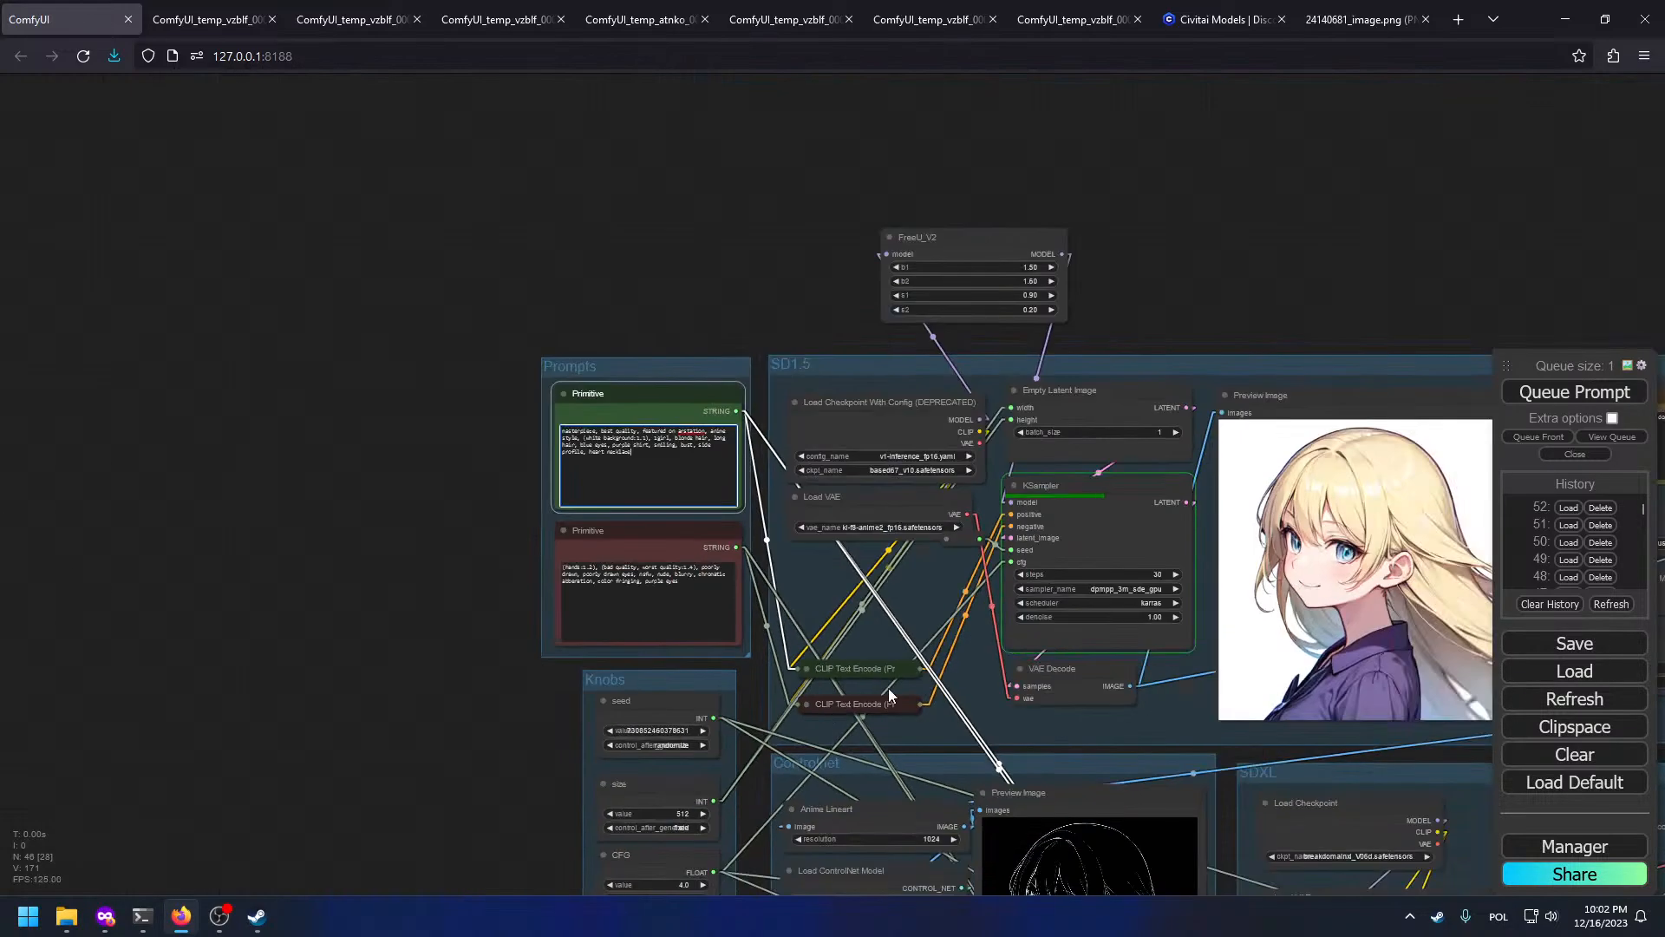
{"action": "left_click_drag", "start_coordinate": [997, 643], "coordinate": [787, 436]}
{"action": "left_click_drag", "start_coordinate": [1405, 510], "coordinate": [1055, 480]}
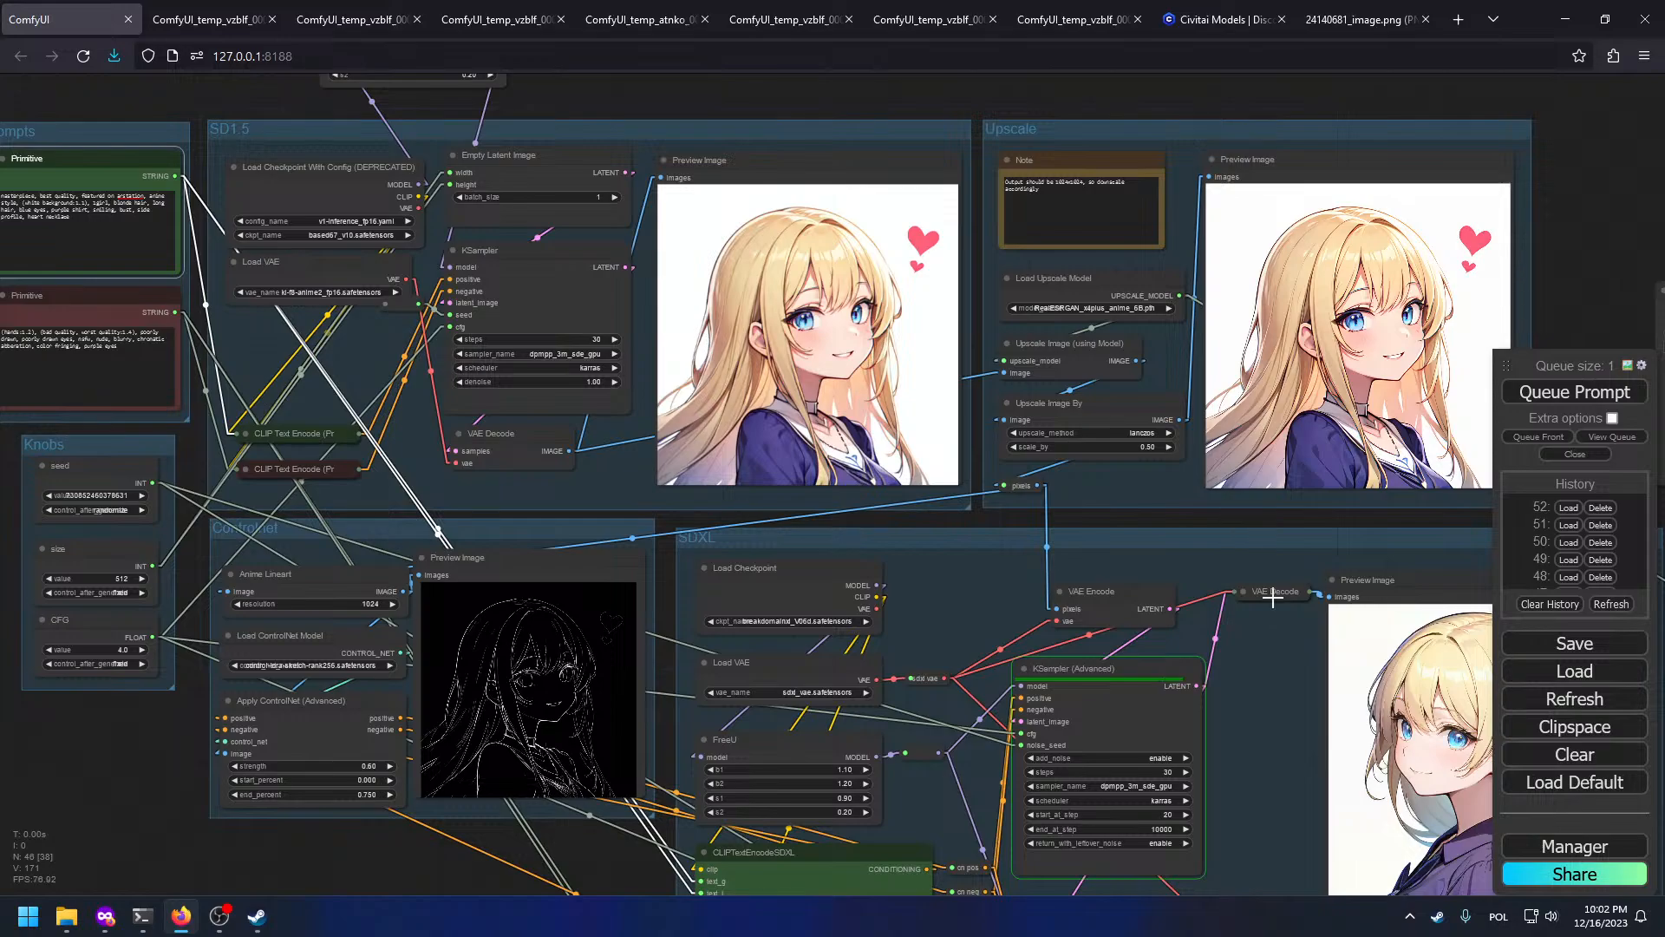
{"action": "left_click_drag", "start_coordinate": [1291, 587], "coordinate": [774, 434]}
{"action": "scroll", "coordinate": [1197, 542], "scroll_direction": "up", "scroll_amount": 2}
{"action": "left_click_drag", "start_coordinate": [1311, 710], "coordinate": [1066, 307]}
{"action": "scroll", "coordinate": [833, 574], "scroll_direction": "up", "scroll_amount": 6}
{"action": "scroll", "coordinate": [926, 699], "scroll_direction": "down", "scroll_amount": 1}
{"action": "left_click_drag", "start_coordinate": [925, 699], "coordinate": [936, 501]}
{"action": "scroll", "coordinate": [497, 632], "scroll_direction": "up", "scroll_amount": 4}
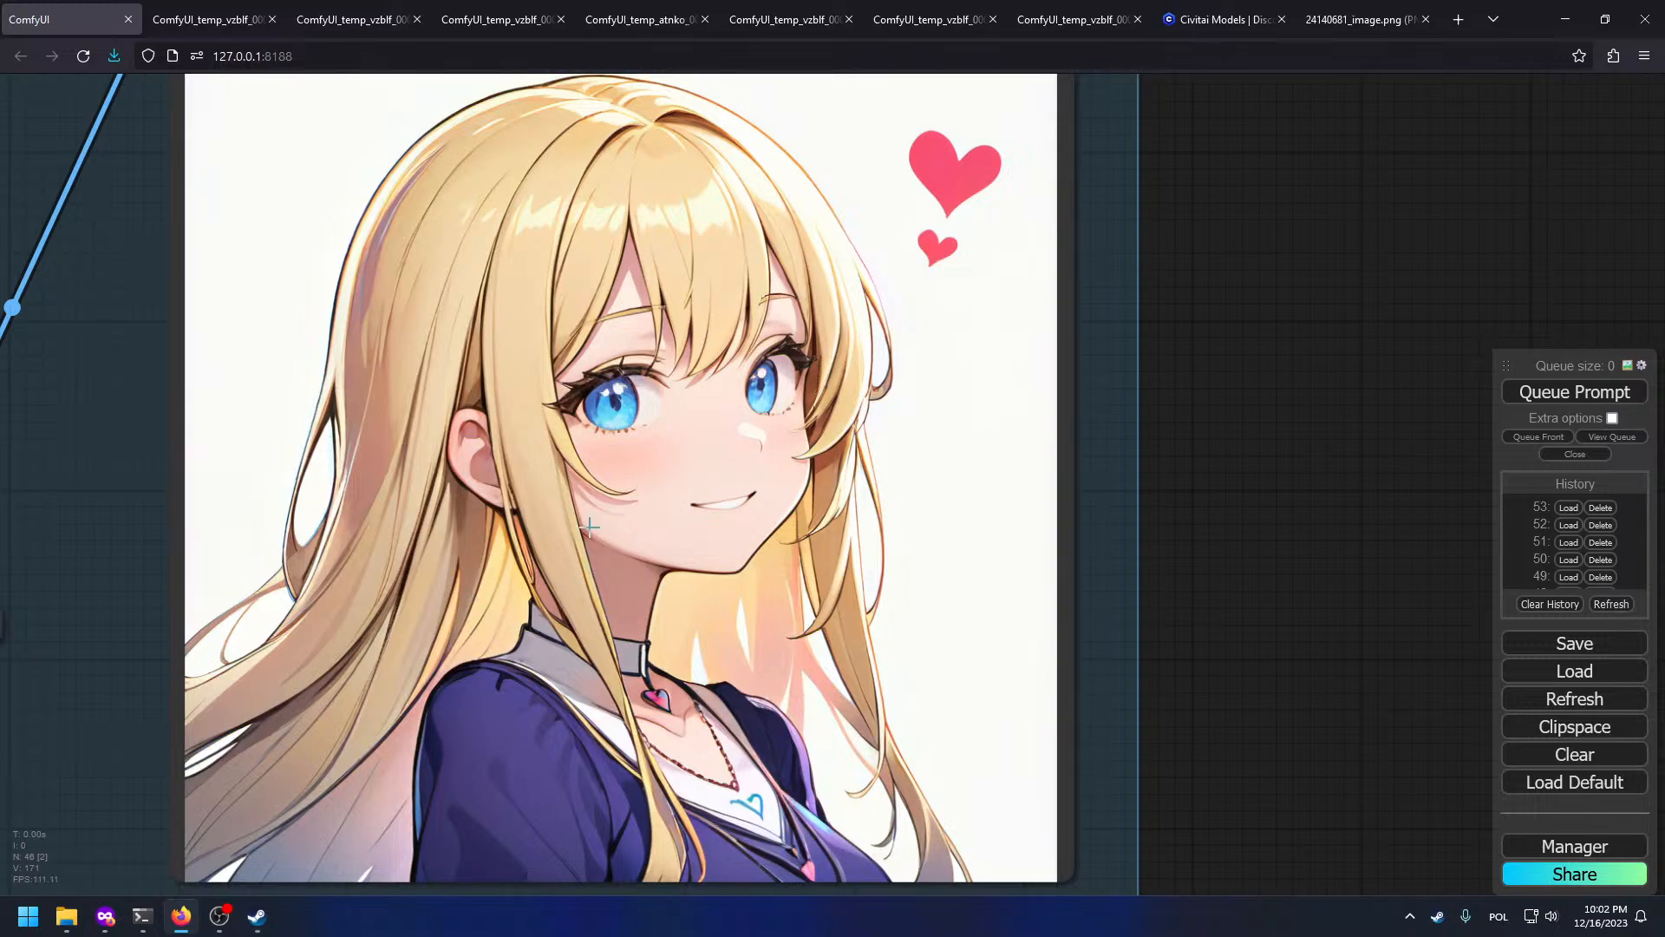
{"action": "scroll", "coordinate": [624, 337], "scroll_direction": "up", "scroll_amount": 10}
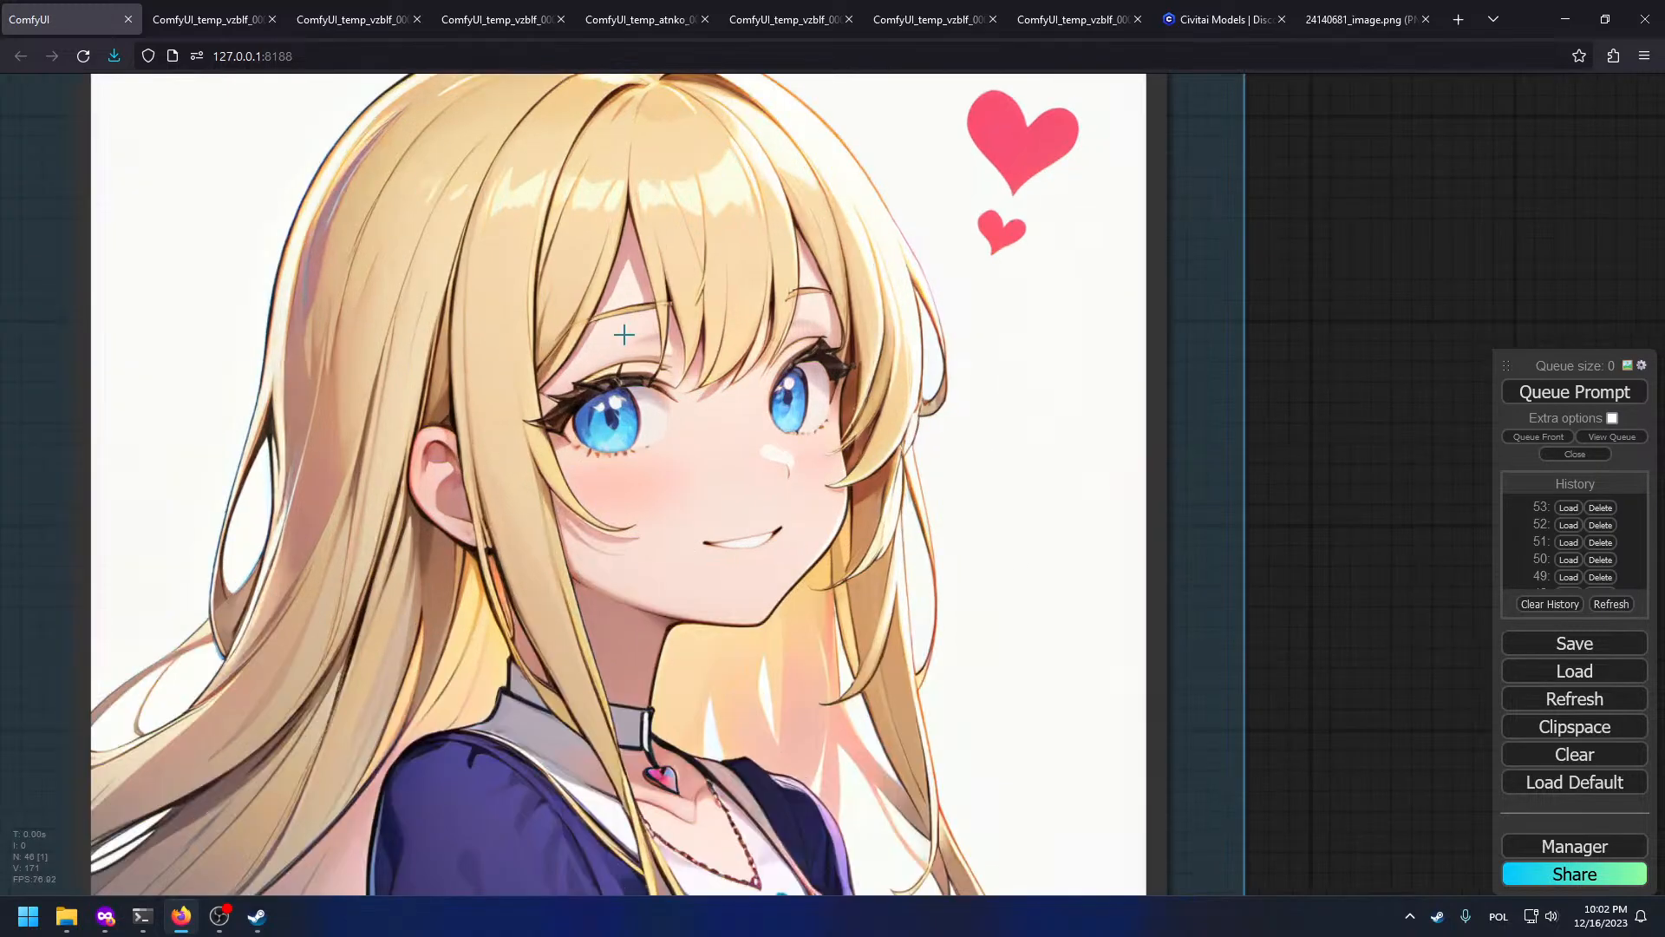
{"action": "scroll", "coordinate": [617, 344], "scroll_direction": "down", "scroll_amount": 17}
{"action": "left_click_drag", "start_coordinate": [927, 235], "coordinate": [1027, 737]}
{"action": "scroll", "coordinate": [710, 295], "scroll_direction": "up", "scroll_amount": 10}
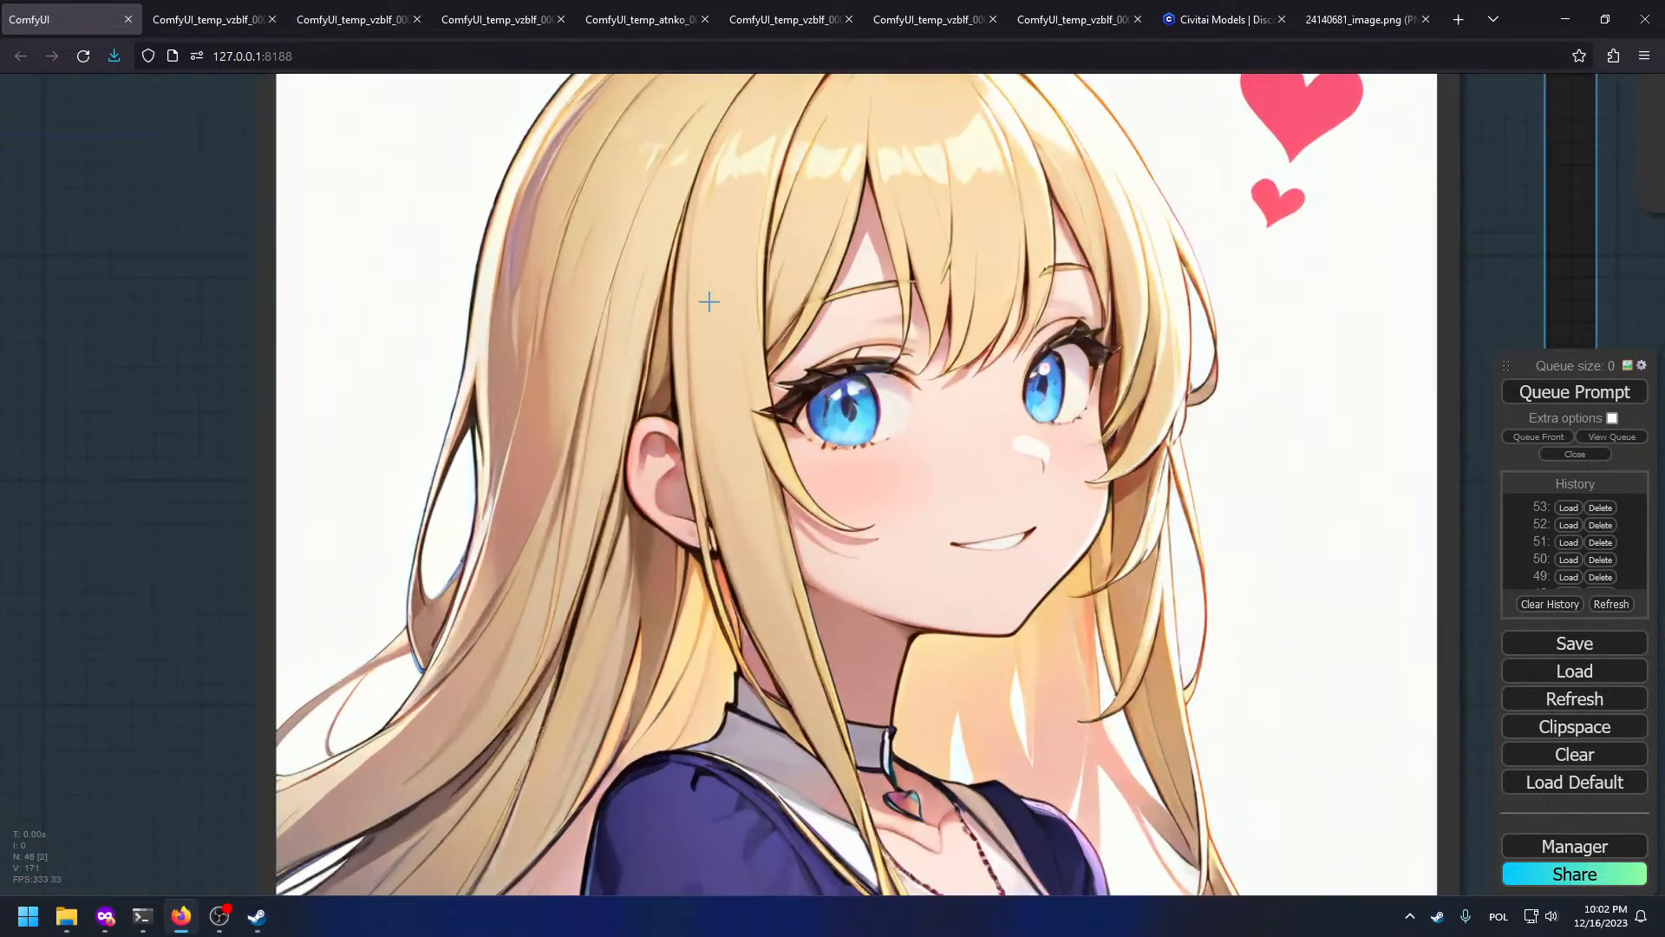
{"action": "scroll", "coordinate": [1131, 576], "scroll_direction": "down", "scroll_amount": 12}
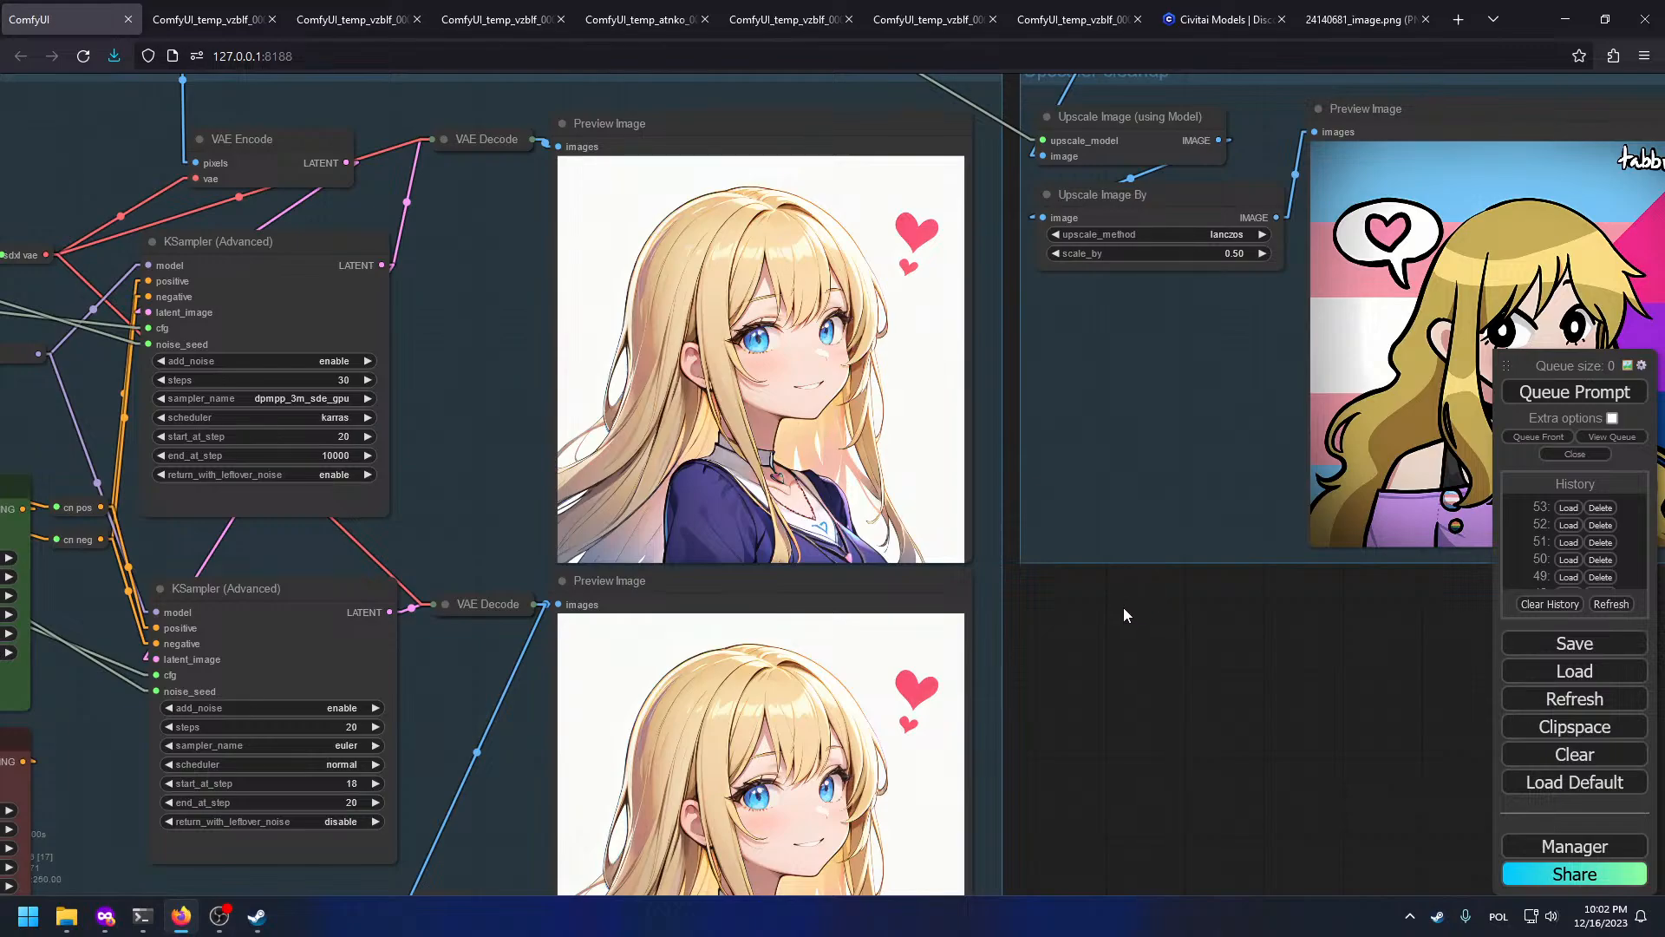
{"action": "scroll", "coordinate": [725, 613], "scroll_direction": "up", "scroll_amount": 15}
{"action": "scroll", "coordinate": [745, 546], "scroll_direction": "down", "scroll_amount": 8}
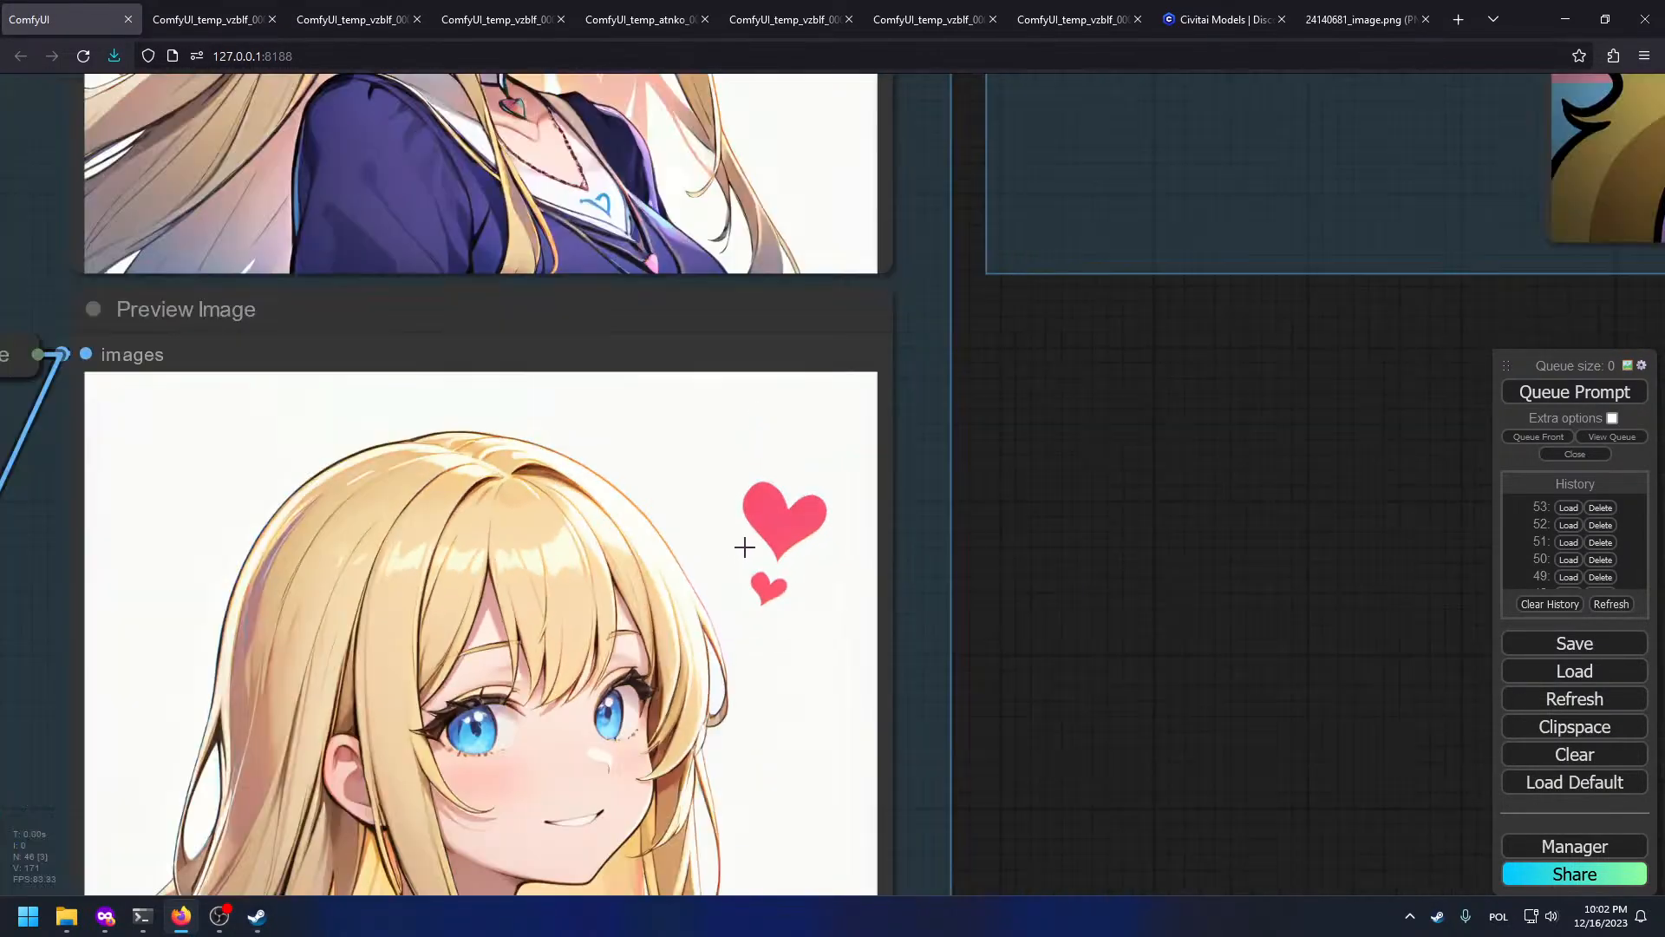
{"action": "scroll", "coordinate": [744, 546], "scroll_direction": "down", "scroll_amount": 9}
{"action": "left_click_drag", "start_coordinate": [1003, 529], "coordinate": [765, 517]}
{"action": "scroll", "coordinate": [765, 517], "scroll_direction": "down", "scroll_amount": 1}
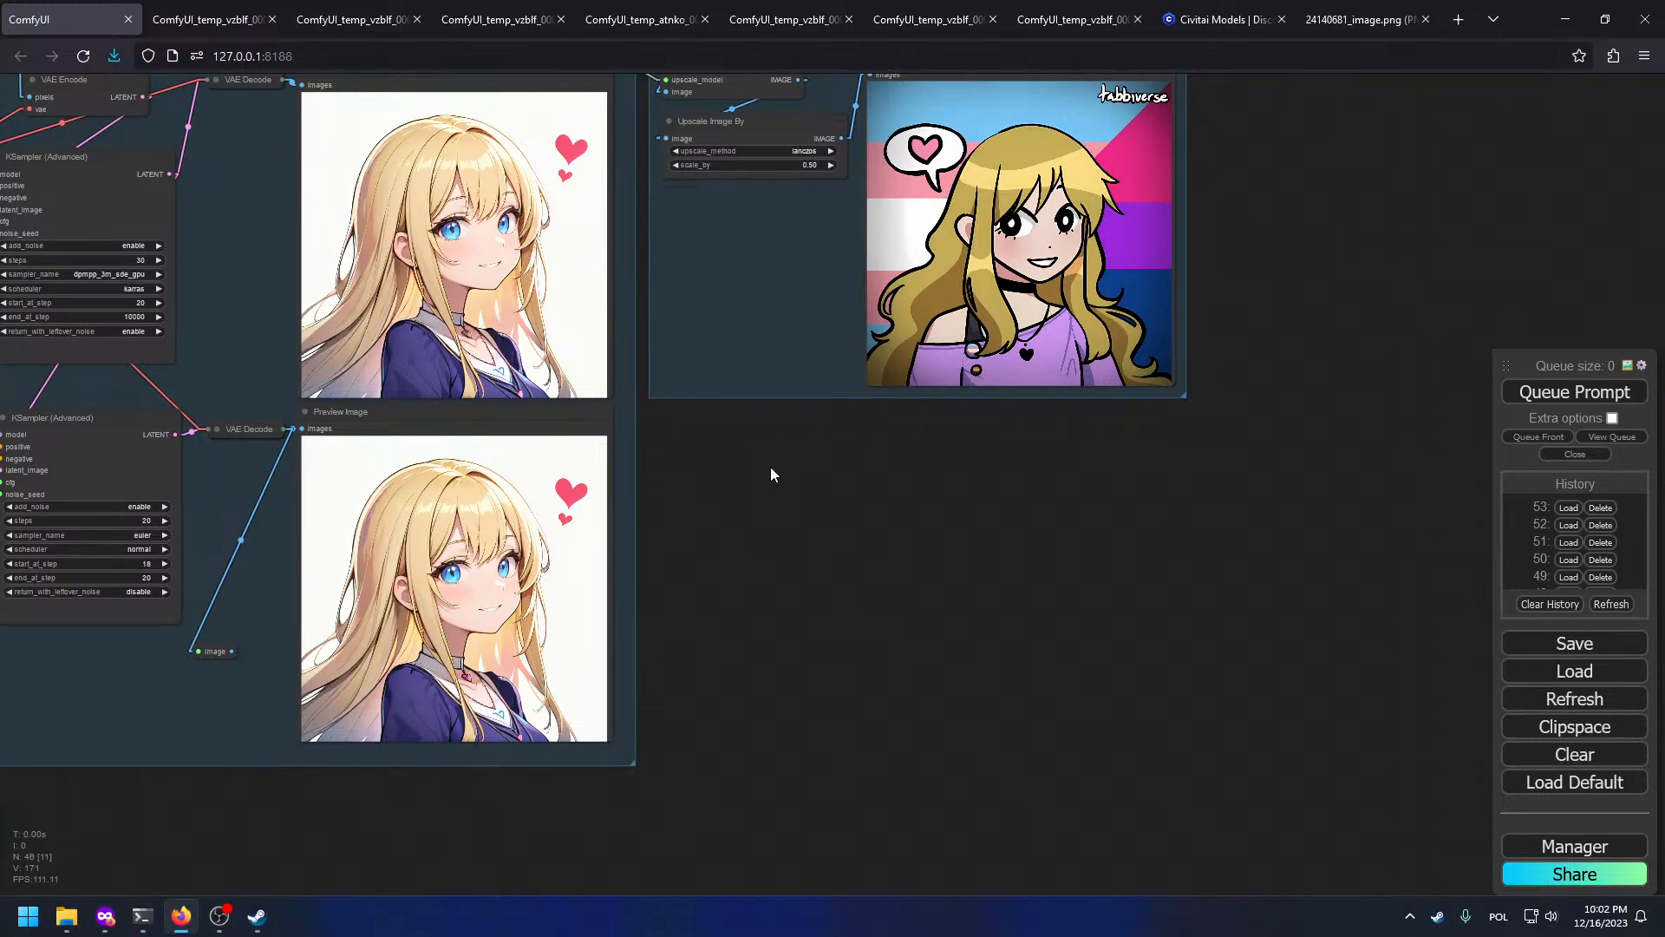
{"action": "scroll", "coordinate": [491, 676], "scroll_direction": "up", "scroll_amount": 1}
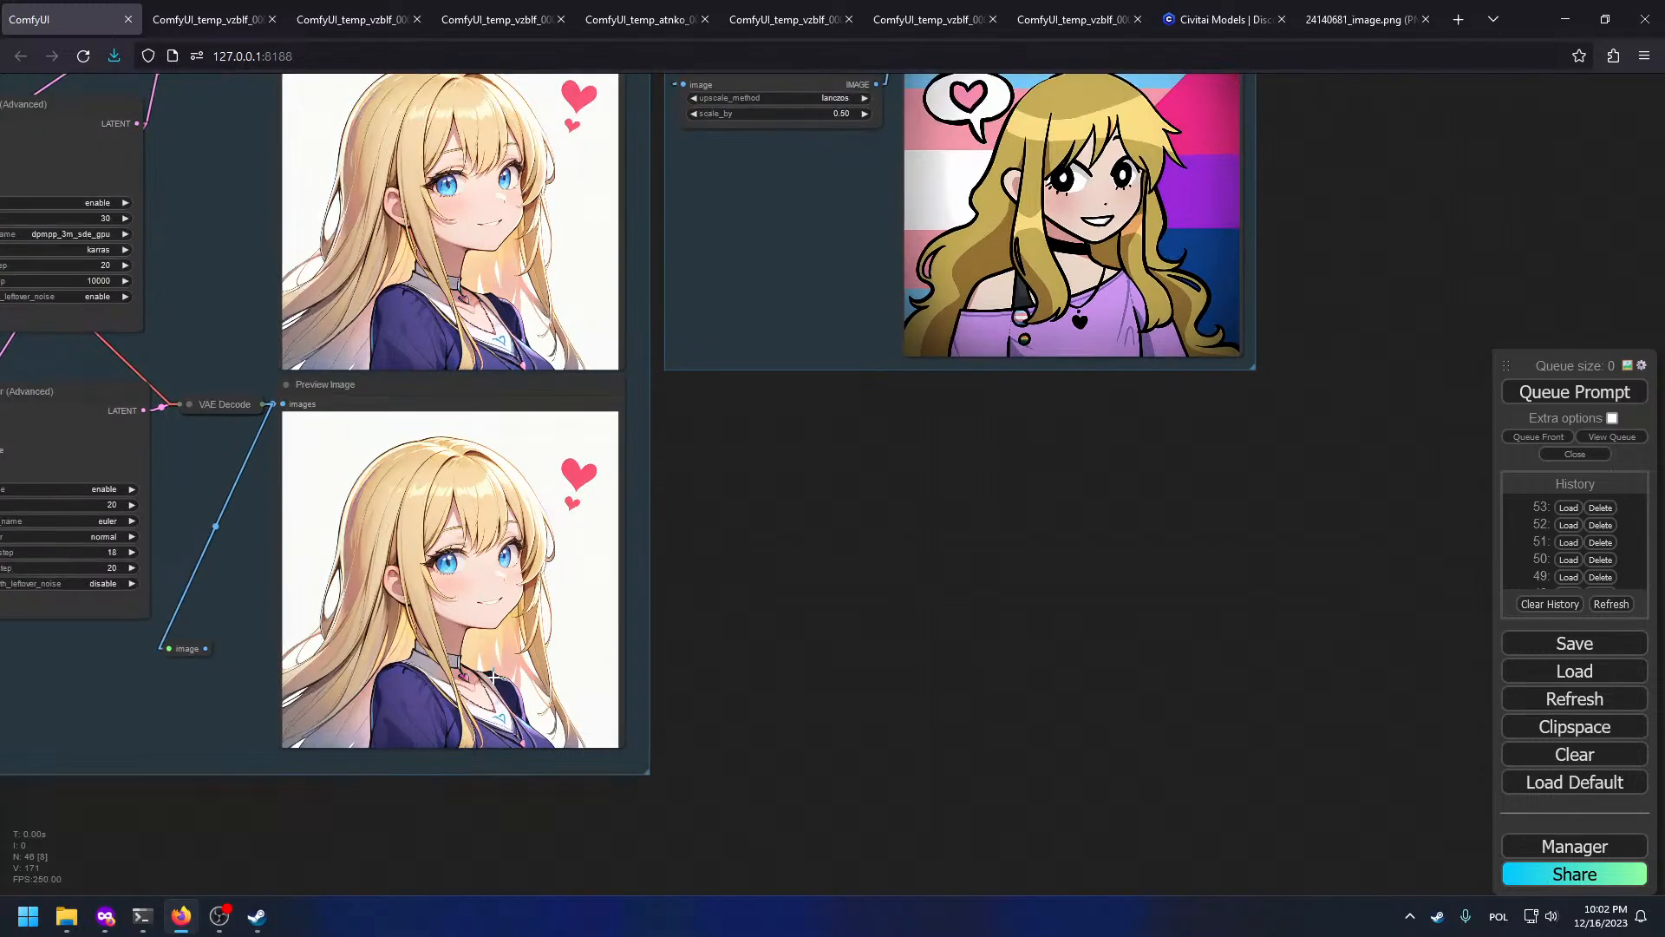
{"action": "scroll", "coordinate": [492, 675], "scroll_direction": "up", "scroll_amount": 3}
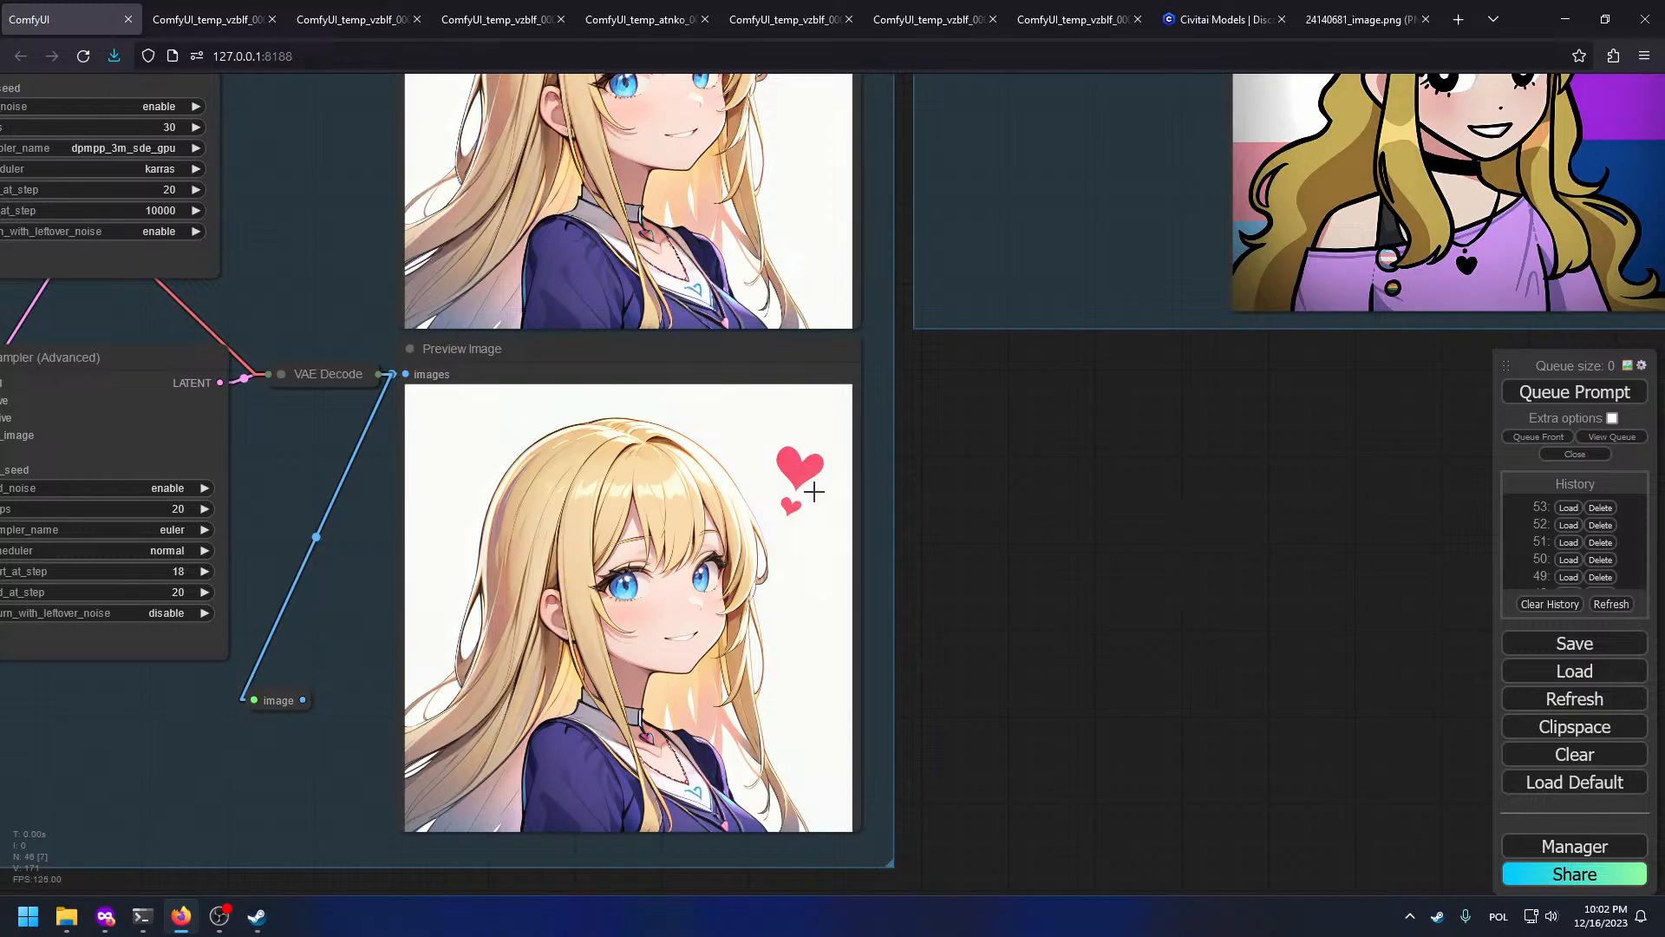
{"action": "scroll", "coordinate": [814, 491], "scroll_direction": "down", "scroll_amount": 5}
Step: Copy the lower preview to Clipspace, paste it into the top image node, and queue the prompt
{"action": "right_click", "coordinate": [778, 651]}
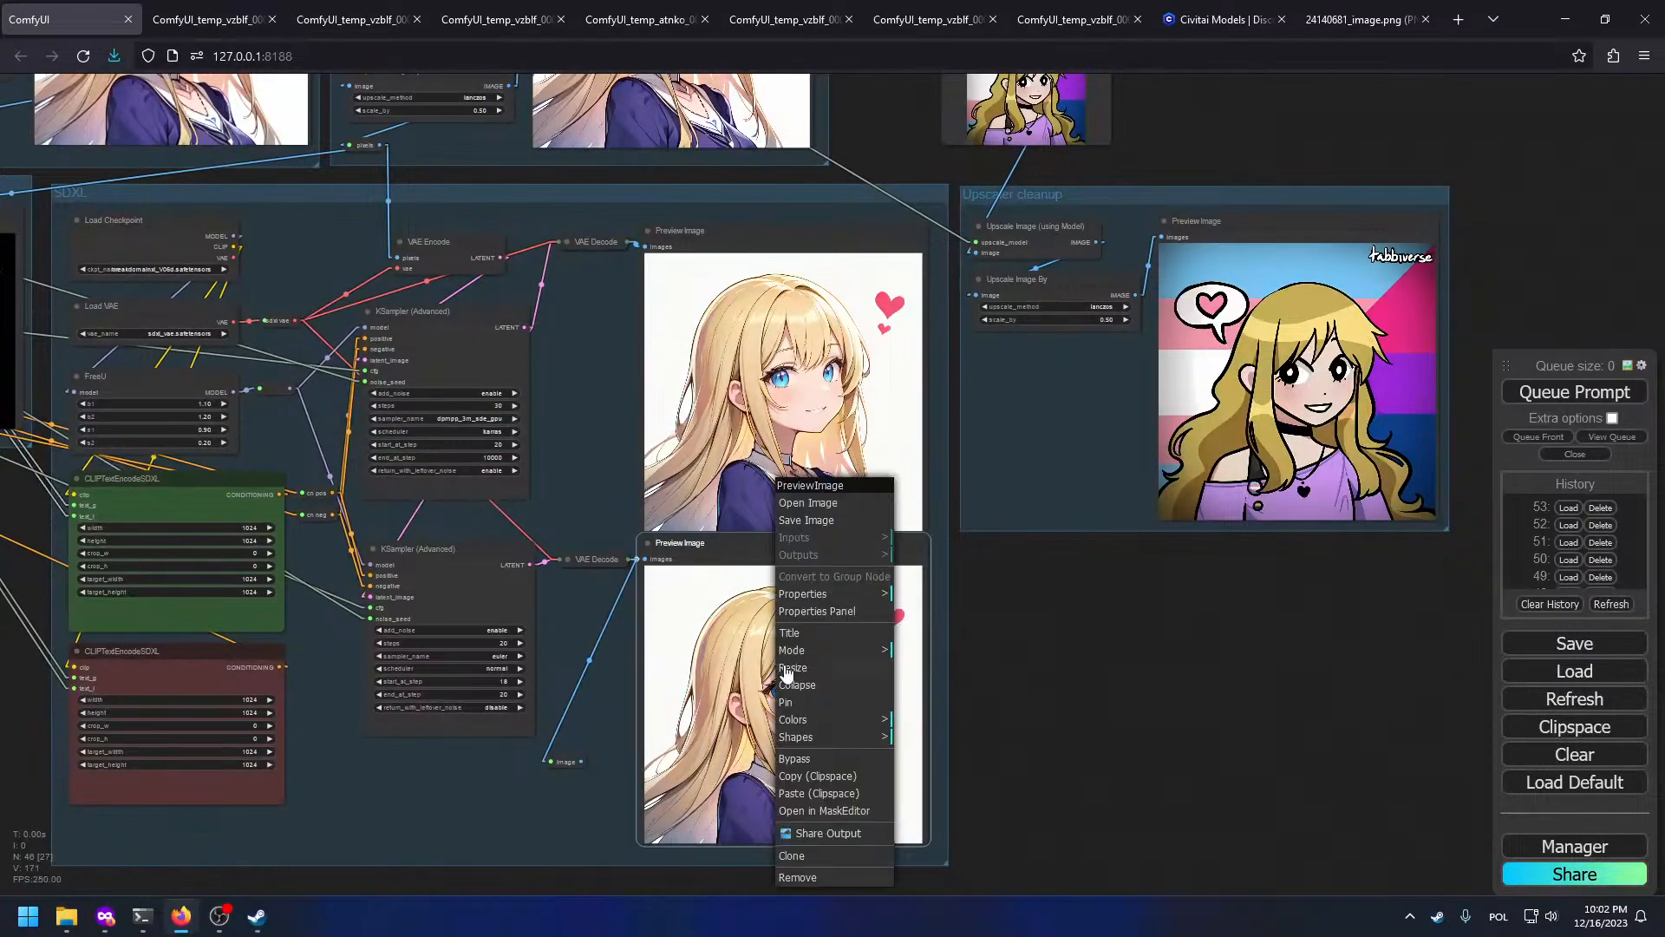
{"action": "left_click", "coordinate": [837, 776]}
{"action": "right_click", "coordinate": [1039, 117]}
{"action": "left_click", "coordinate": [1113, 427]}
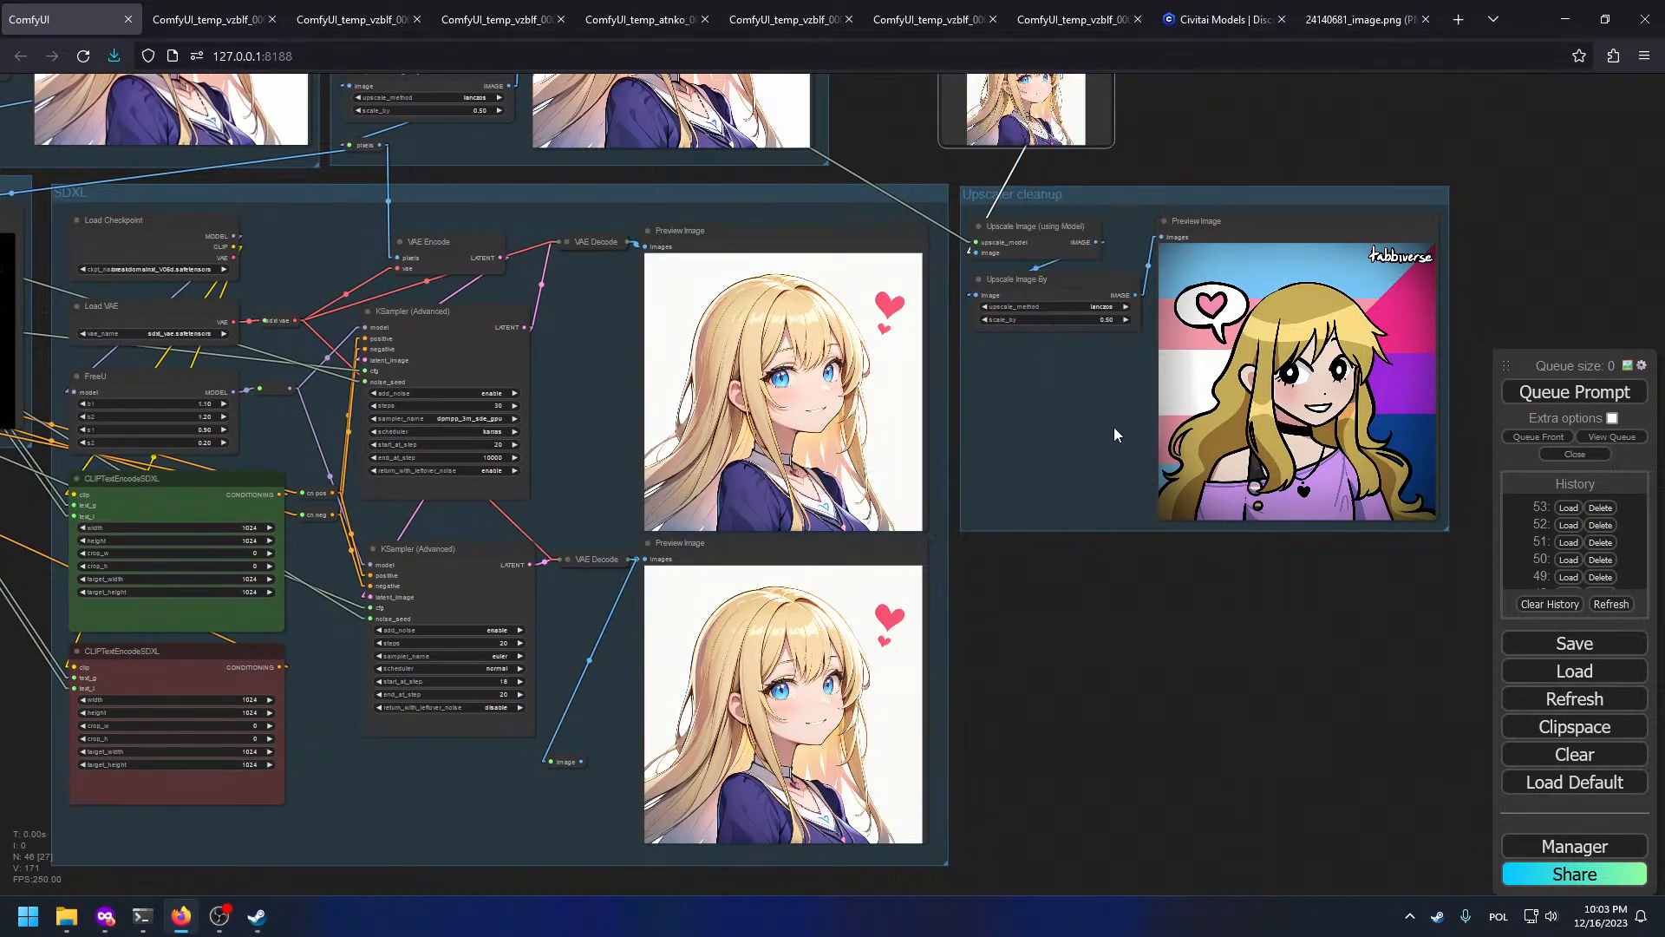
{"action": "left_click", "coordinate": [1635, 394]}
Step: Open the Upscaler cleanup preview result full-size in a new tab
{"action": "left_click_drag", "start_coordinate": [1192, 566], "coordinate": [1142, 696]}
{"action": "left_click_drag", "start_coordinate": [627, 490], "coordinate": [1444, 911]}
{"action": "scroll", "coordinate": [617, 361], "scroll_direction": "up", "scroll_amount": 9}
{"action": "scroll", "coordinate": [1313, 702], "scroll_direction": "down", "scroll_amount": 5}
{"action": "left_click_drag", "start_coordinate": [1161, 686], "coordinate": [0, 284]}
{"action": "left_click_drag", "start_coordinate": [1150, 650], "coordinate": [509, 336]}
{"action": "scroll", "coordinate": [945, 632], "scroll_direction": "up", "scroll_amount": 7}
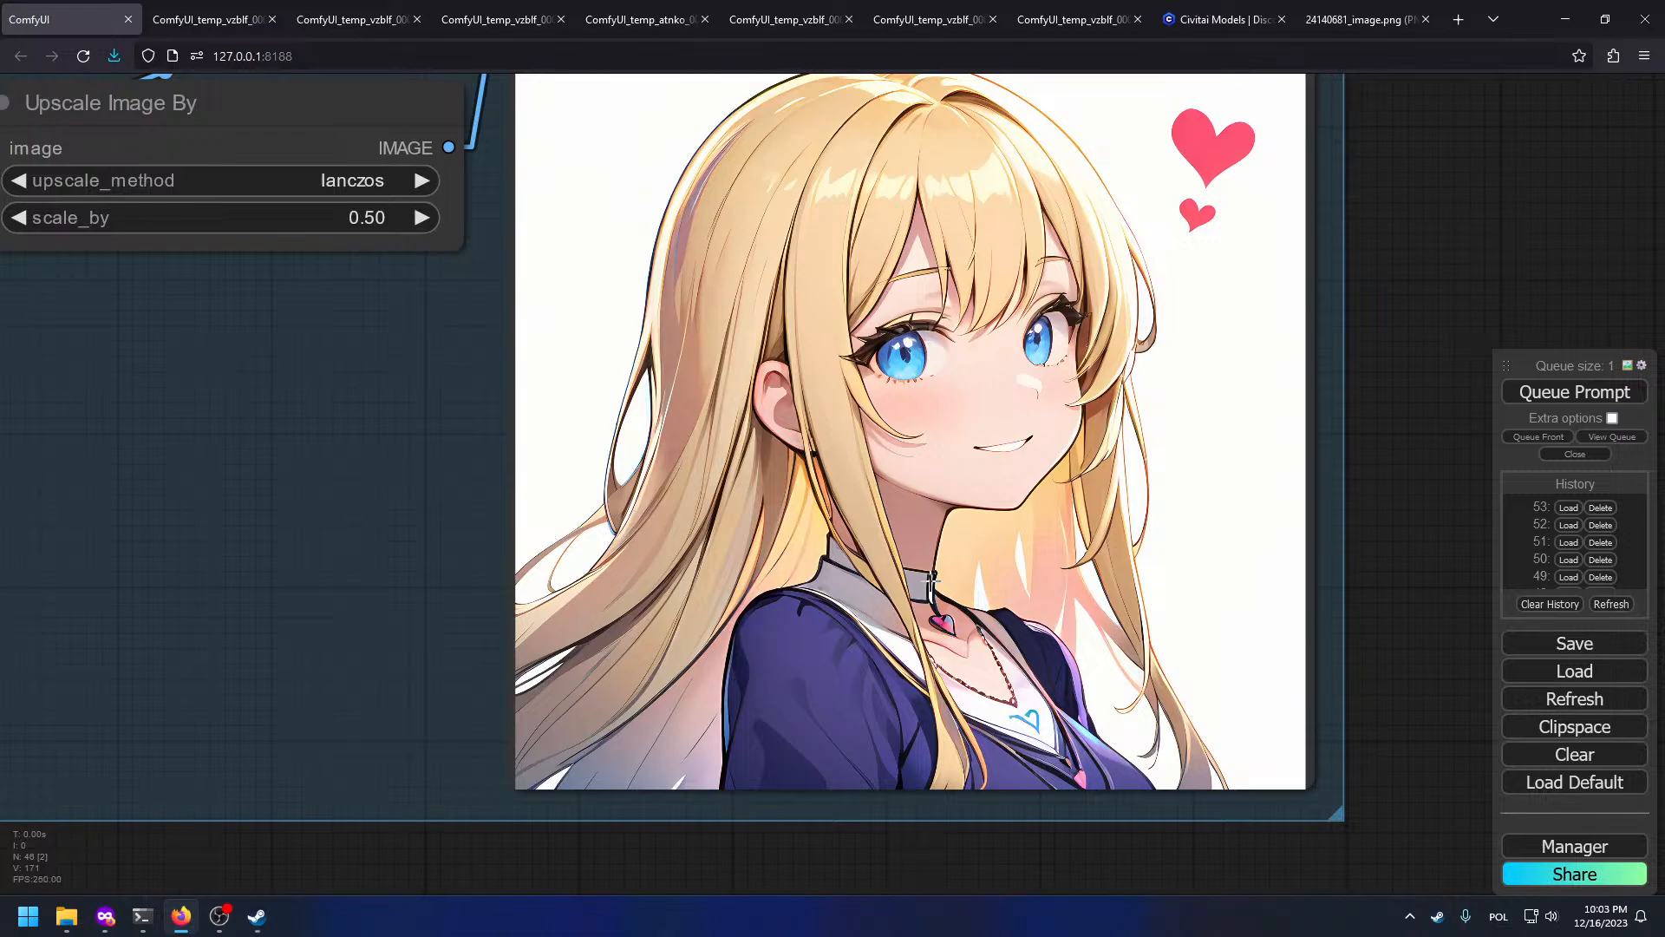
{"action": "left_click_drag", "start_coordinate": [494, 549], "coordinate": [719, 763]}
{"action": "right_click", "coordinate": [1054, 486]}
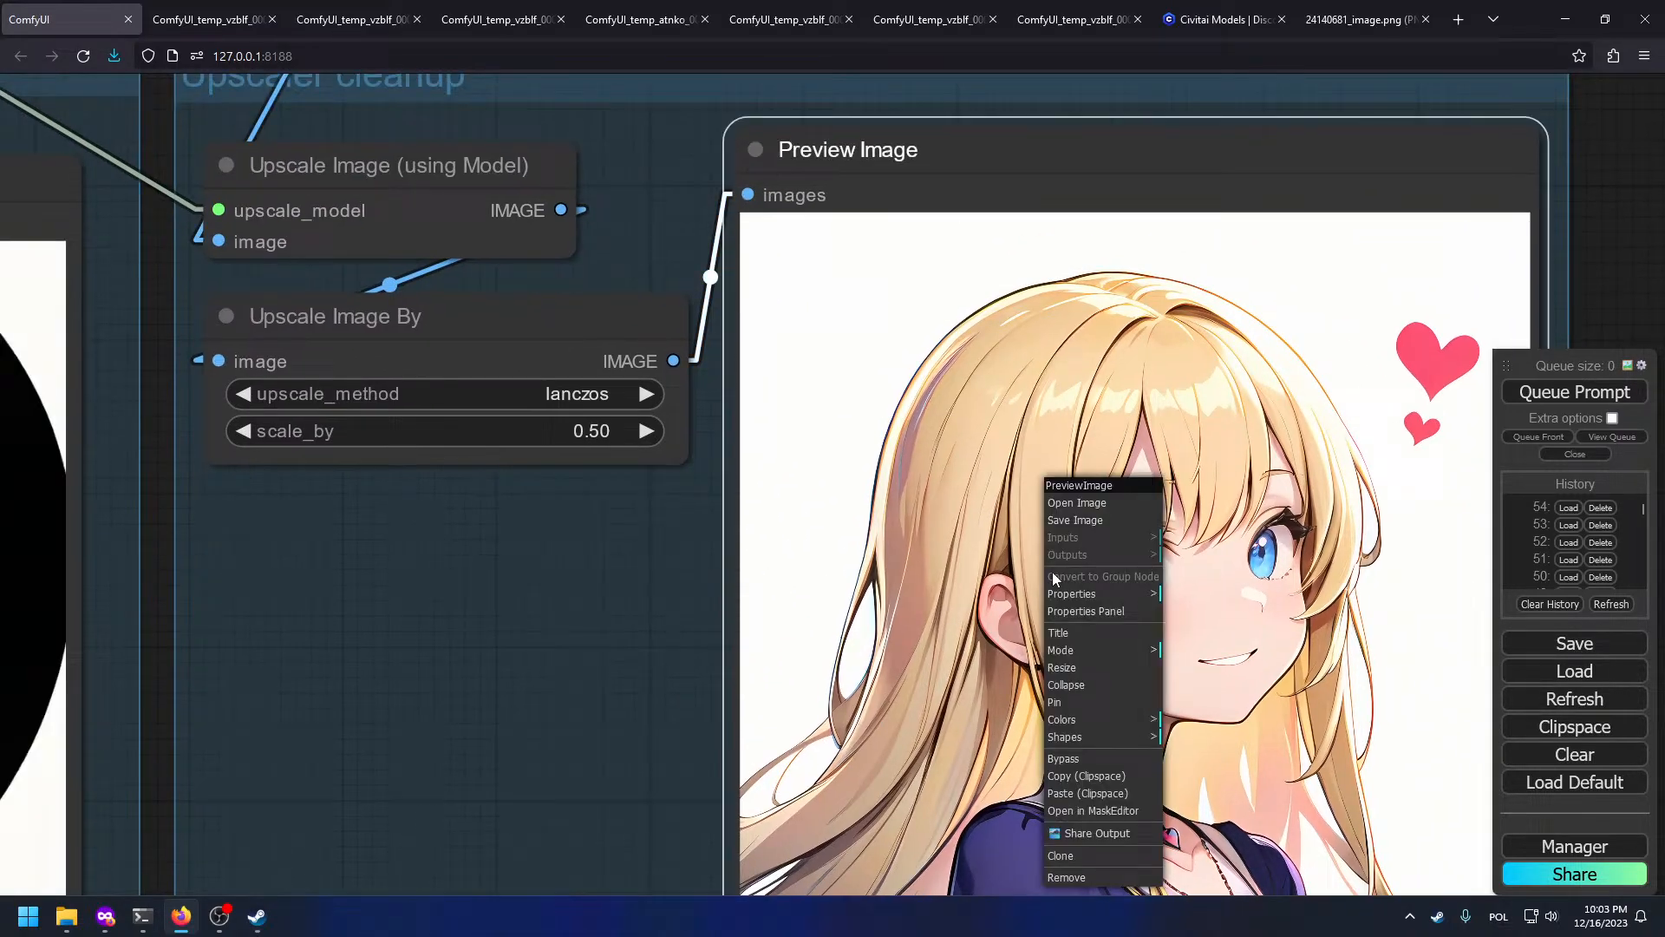
{"action": "left_click", "coordinate": [1077, 503]}
Step: Copy the full-size cleaned portrait and switch to the desktop running GIMP
{"action": "right_click", "coordinate": [541, 300]}
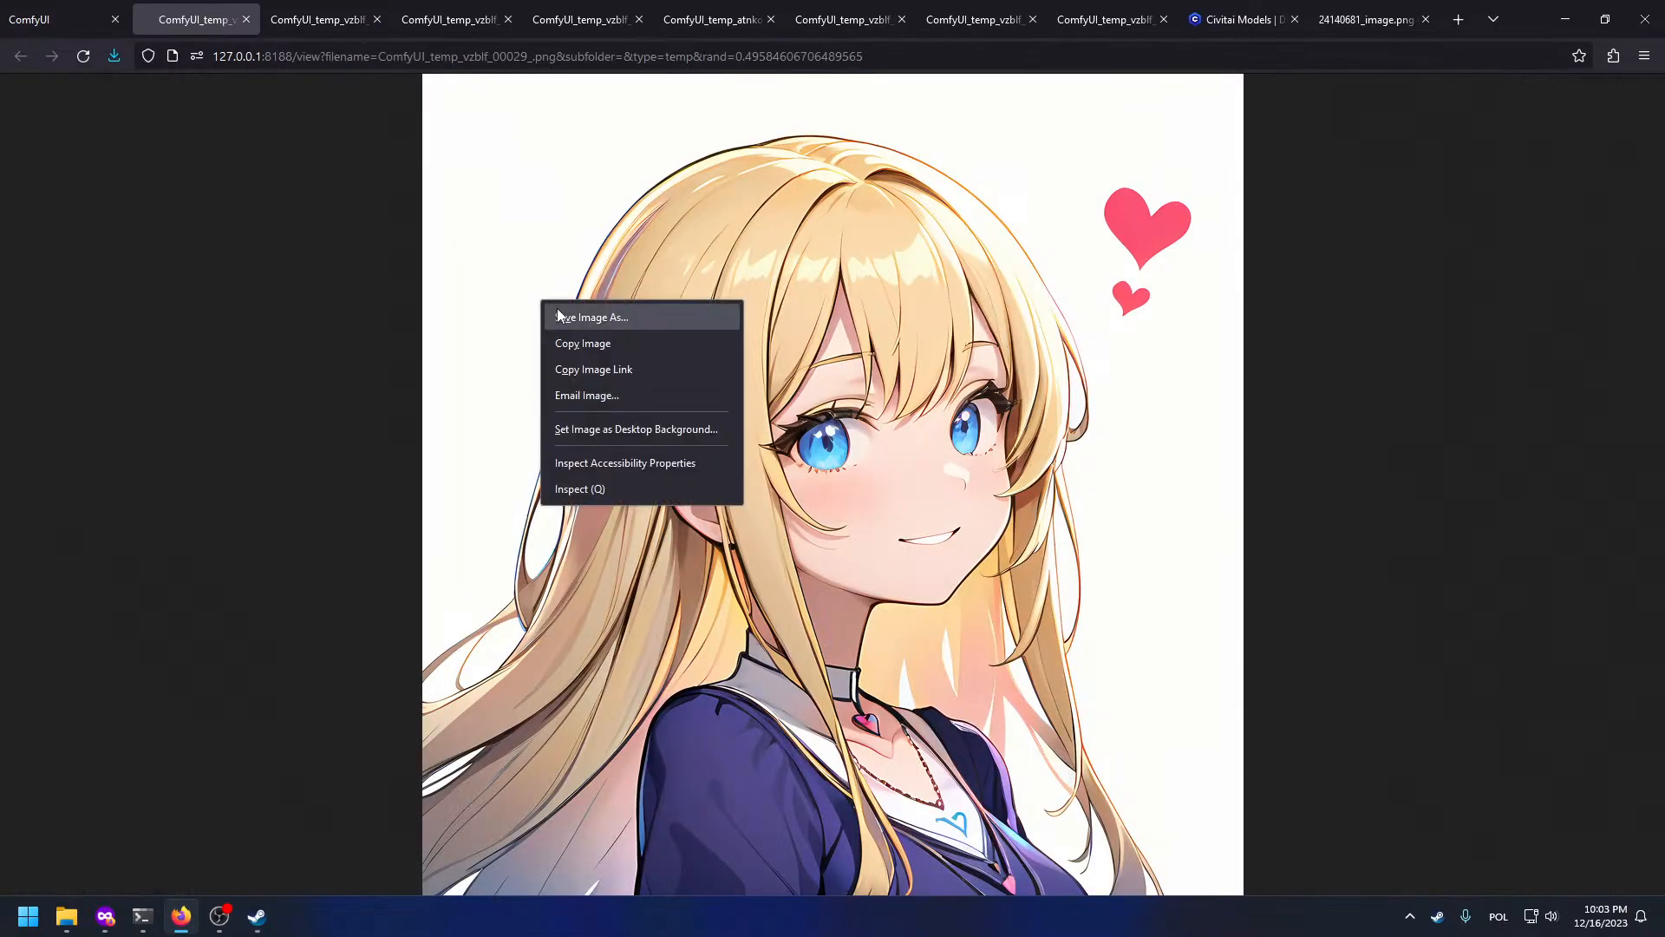
{"action": "left_click", "coordinate": [606, 349]}
{"action": "mouse_move", "coordinate": [249, 929]}
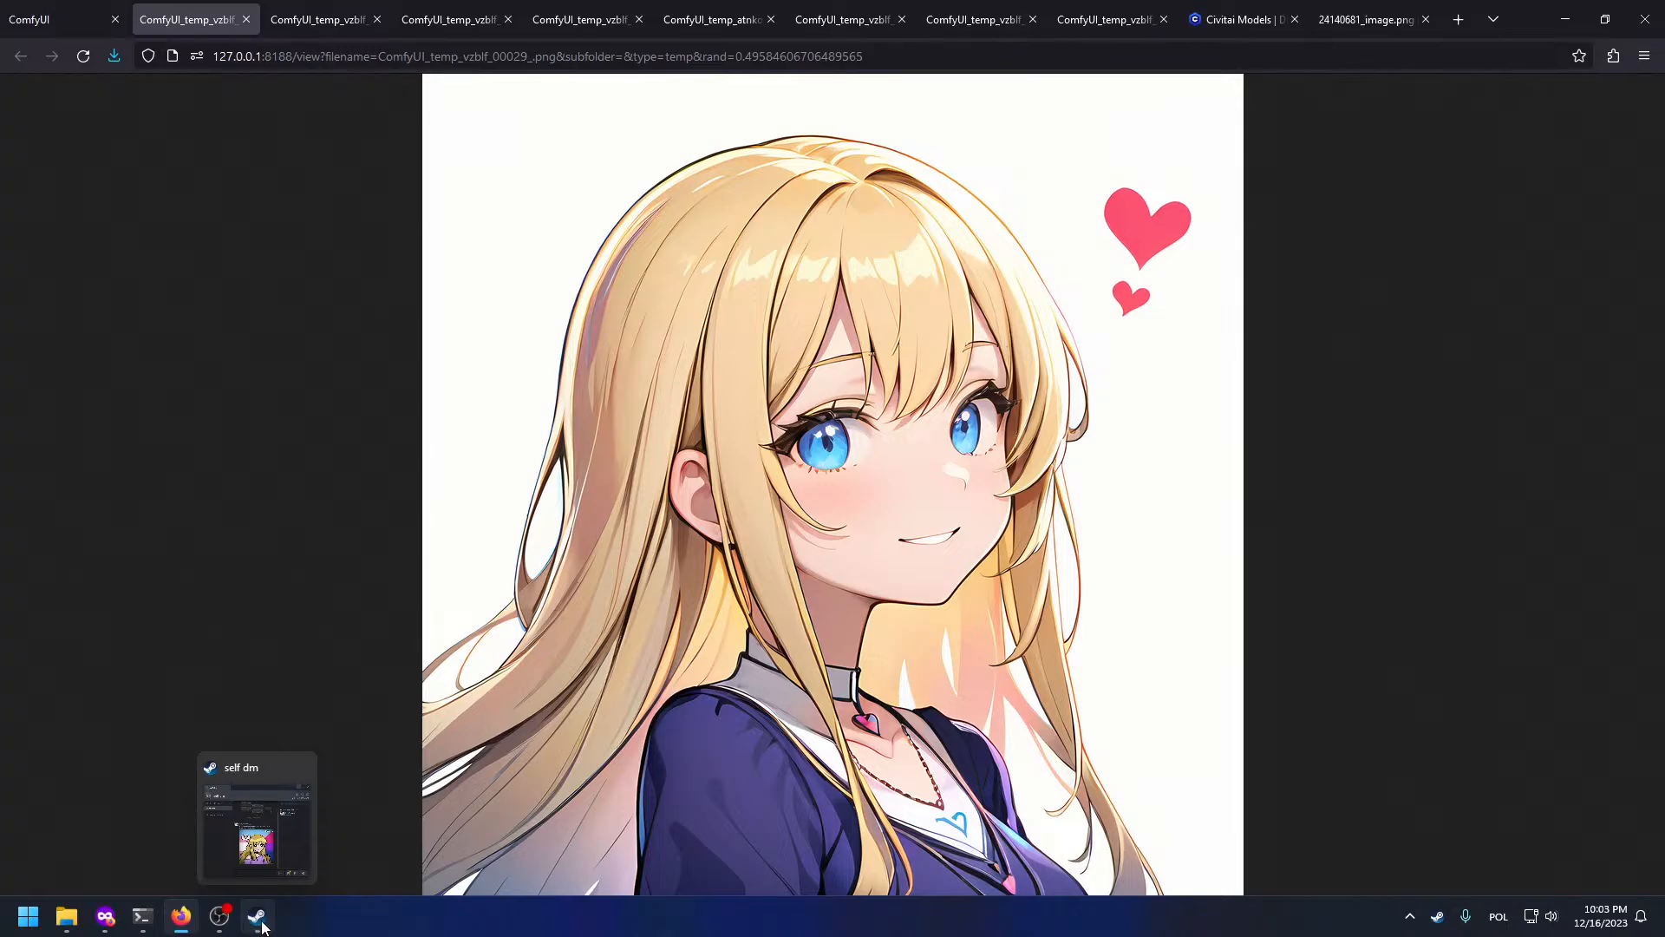
{"action": "key", "text": "super+Tab"}
{"action": "left_click", "coordinate": [893, 821]}
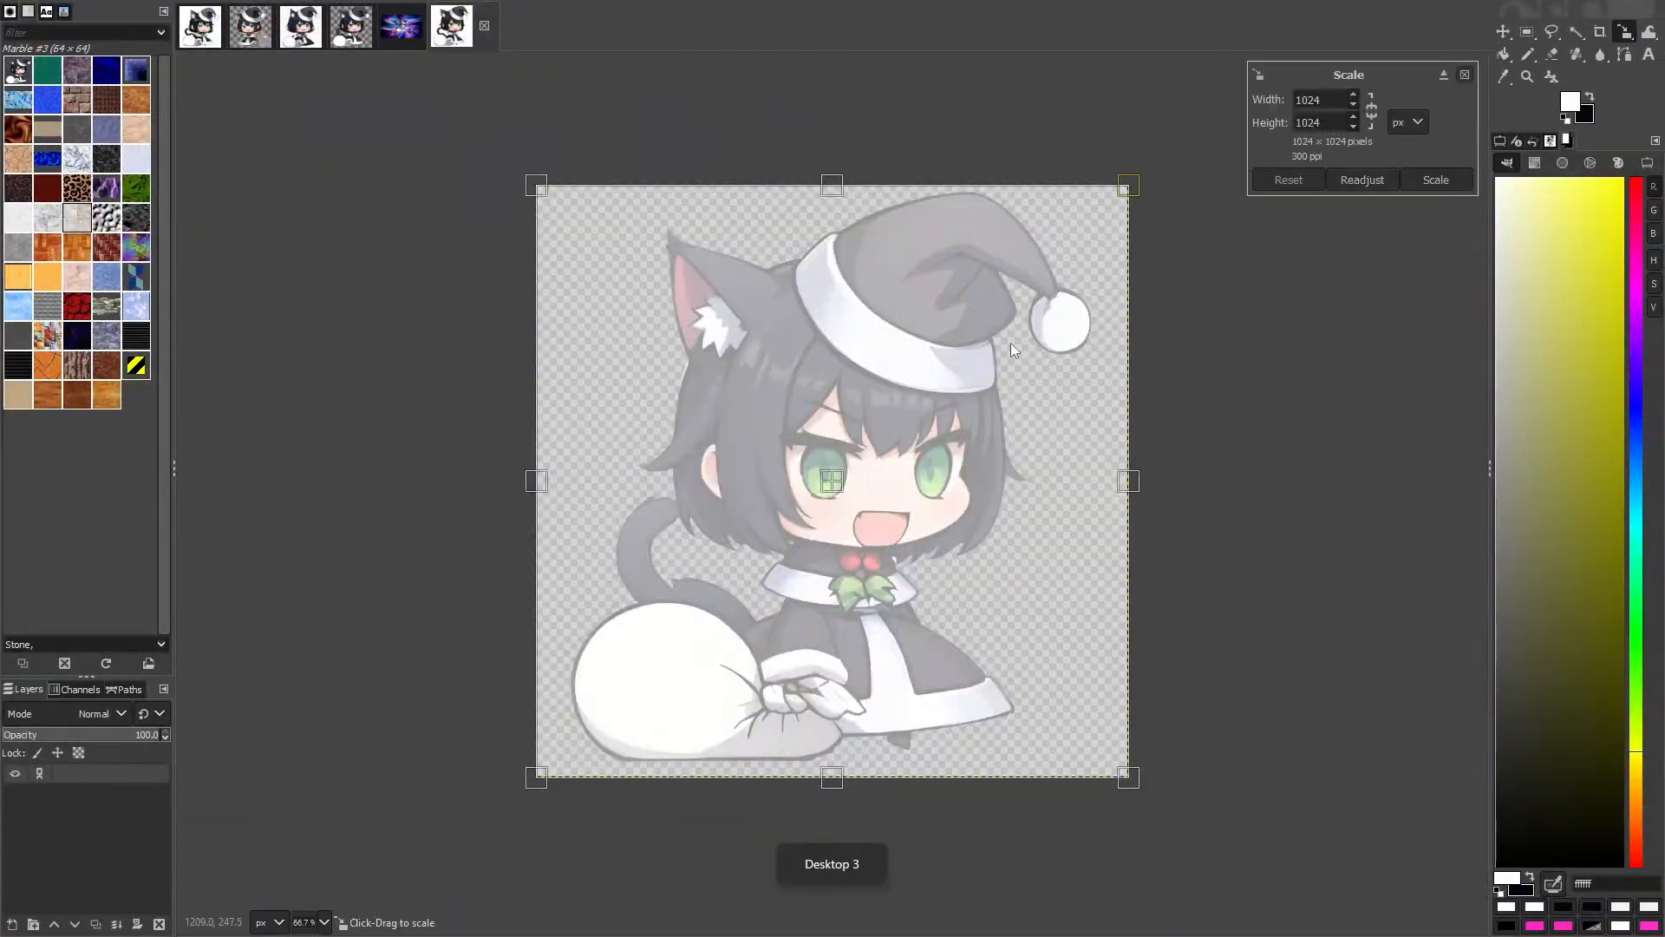
Step: Paste the cleaned heart-necklace portrait as a new image with Ctrl+Shift+V and pan around its edges
{"action": "key", "text": "ctrl+shift+v"}
{"action": "scroll", "coordinate": [940, 307], "scroll_direction": "up", "scroll_amount": 2}
{"action": "left_click_drag", "start_coordinate": [963, 807], "coordinate": [921, 379]}
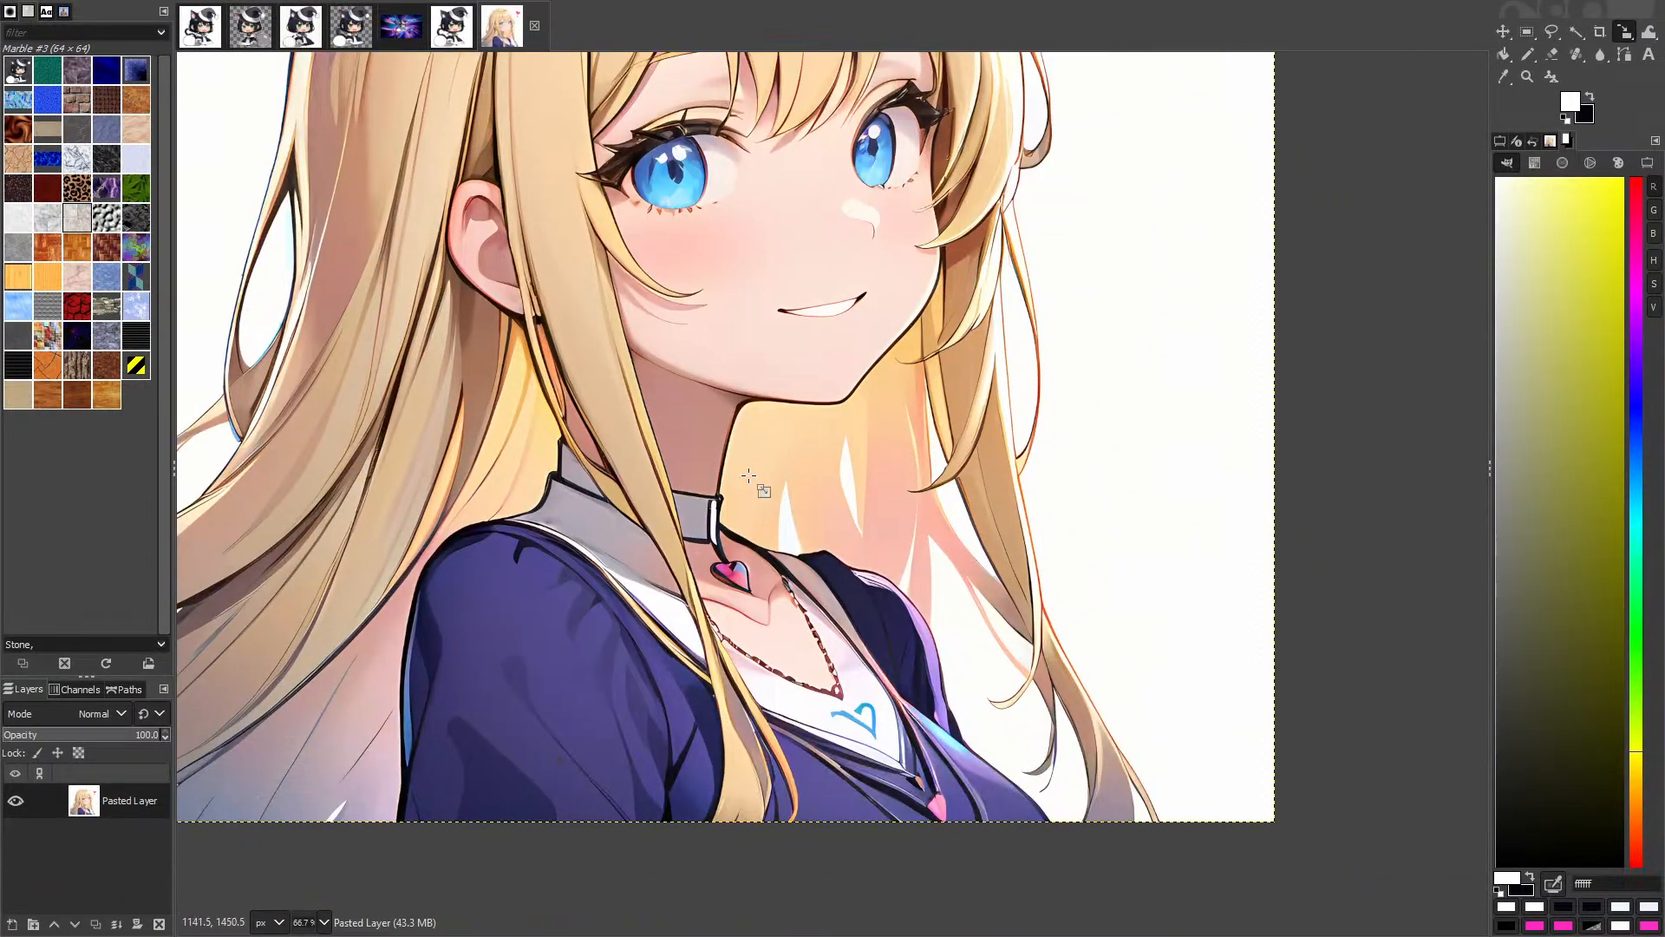
{"action": "left_click_drag", "start_coordinate": [464, 357], "coordinate": [883, 521]}
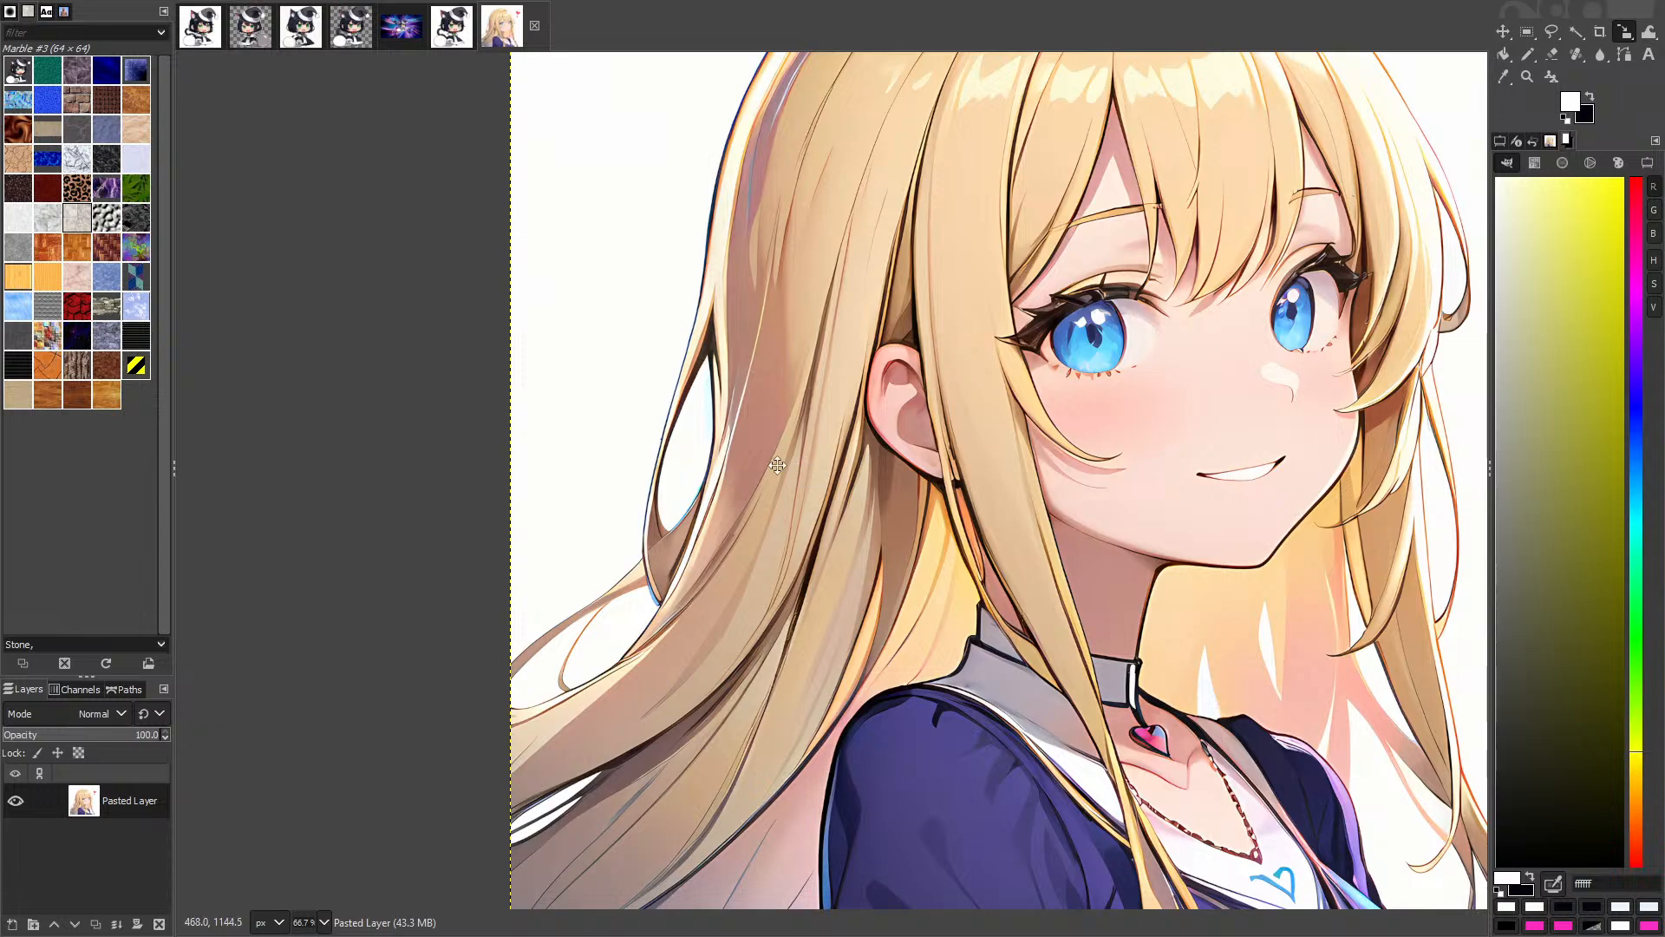
{"action": "left_click_drag", "start_coordinate": [777, 466], "coordinate": [503, 451]}
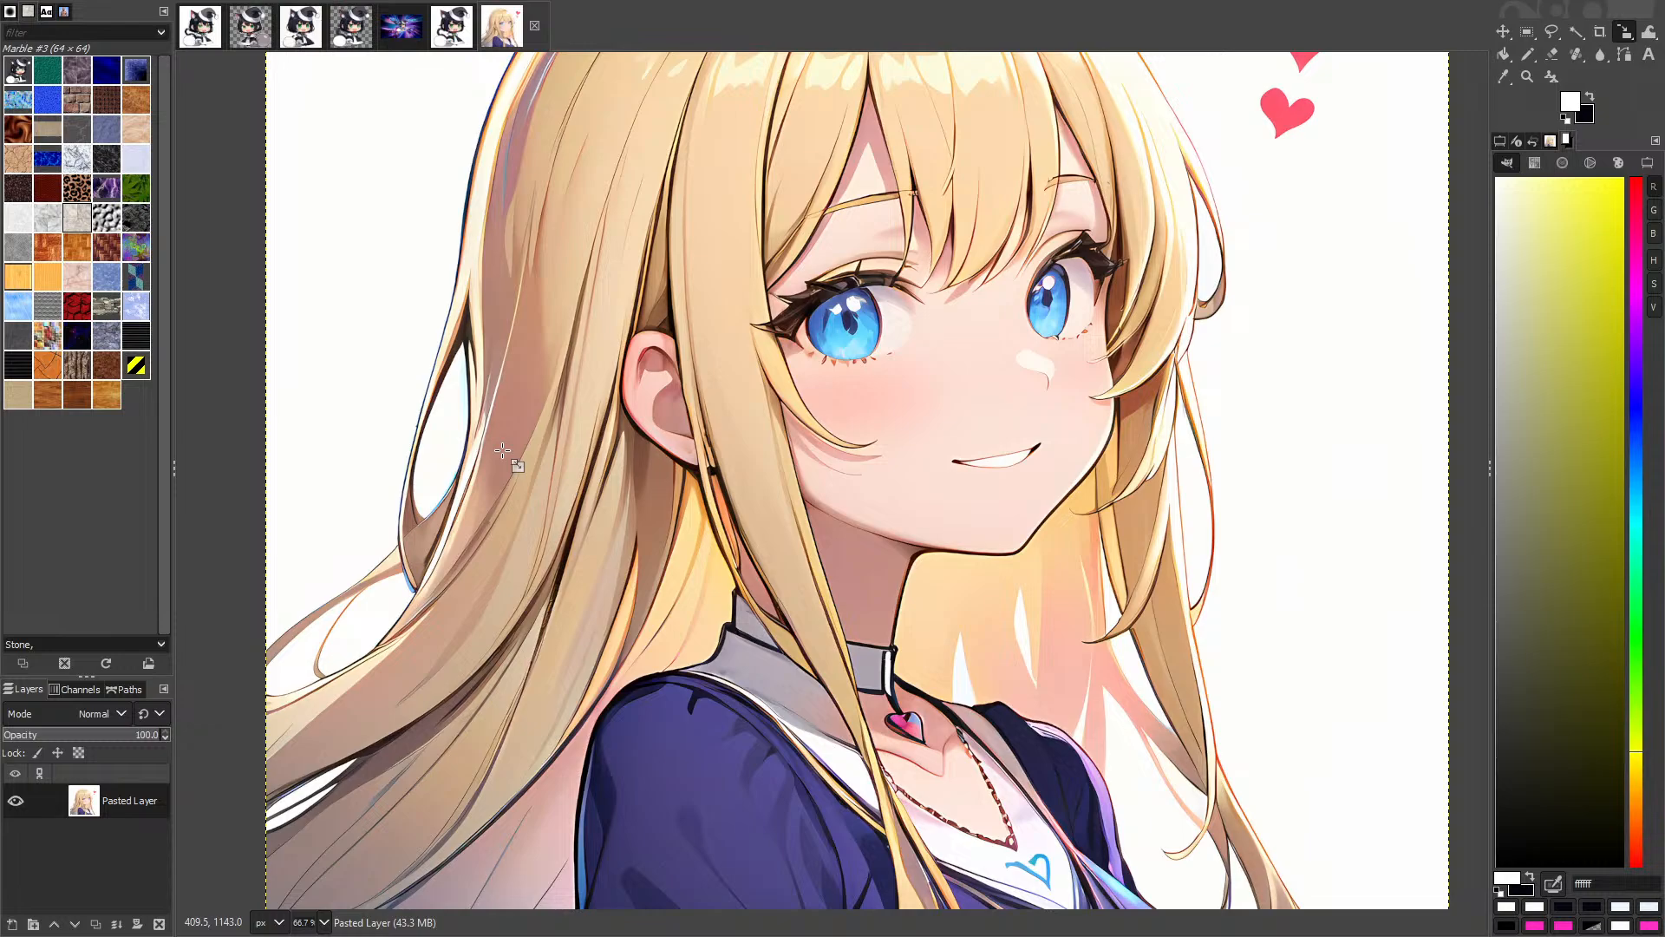
{"action": "scroll", "coordinate": [698, 599], "scroll_direction": "down", "scroll_amount": 1}
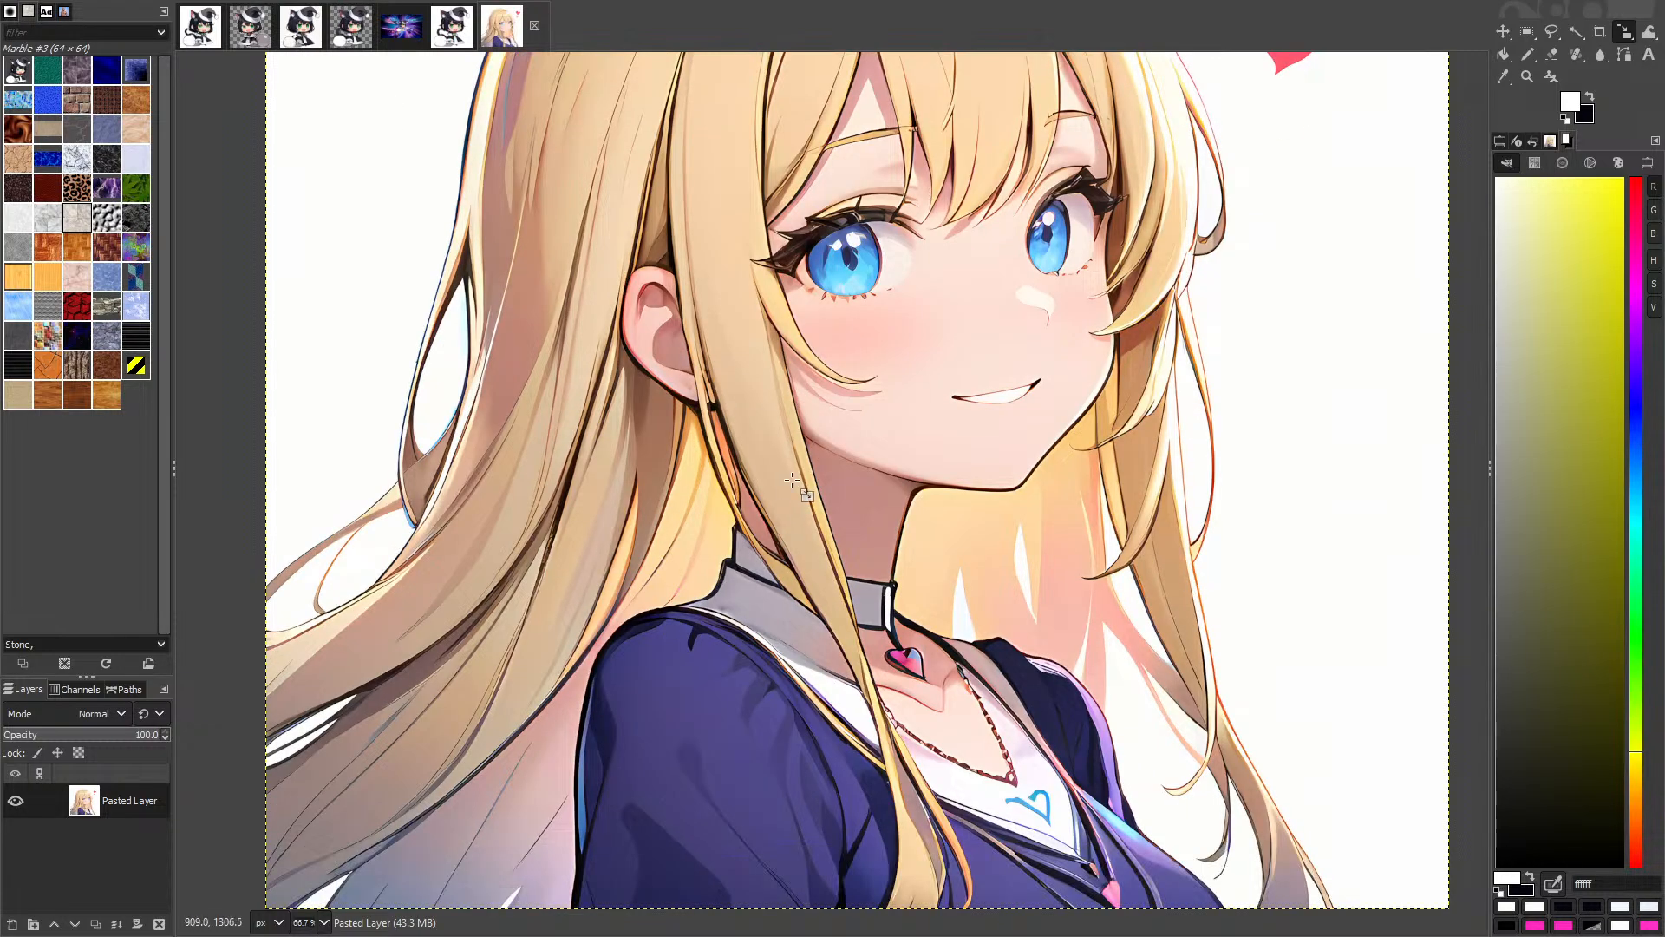
{"action": "scroll", "coordinate": [798, 475], "scroll_direction": "down", "scroll_amount": 3}
{"action": "scroll", "coordinate": [757, 250], "scroll_direction": "up", "scroll_amount": 3}
Step: Fuzzy Select the white background, adding the shoulder gap and upper hair-strand gaps
{"action": "key", "text": "u"}
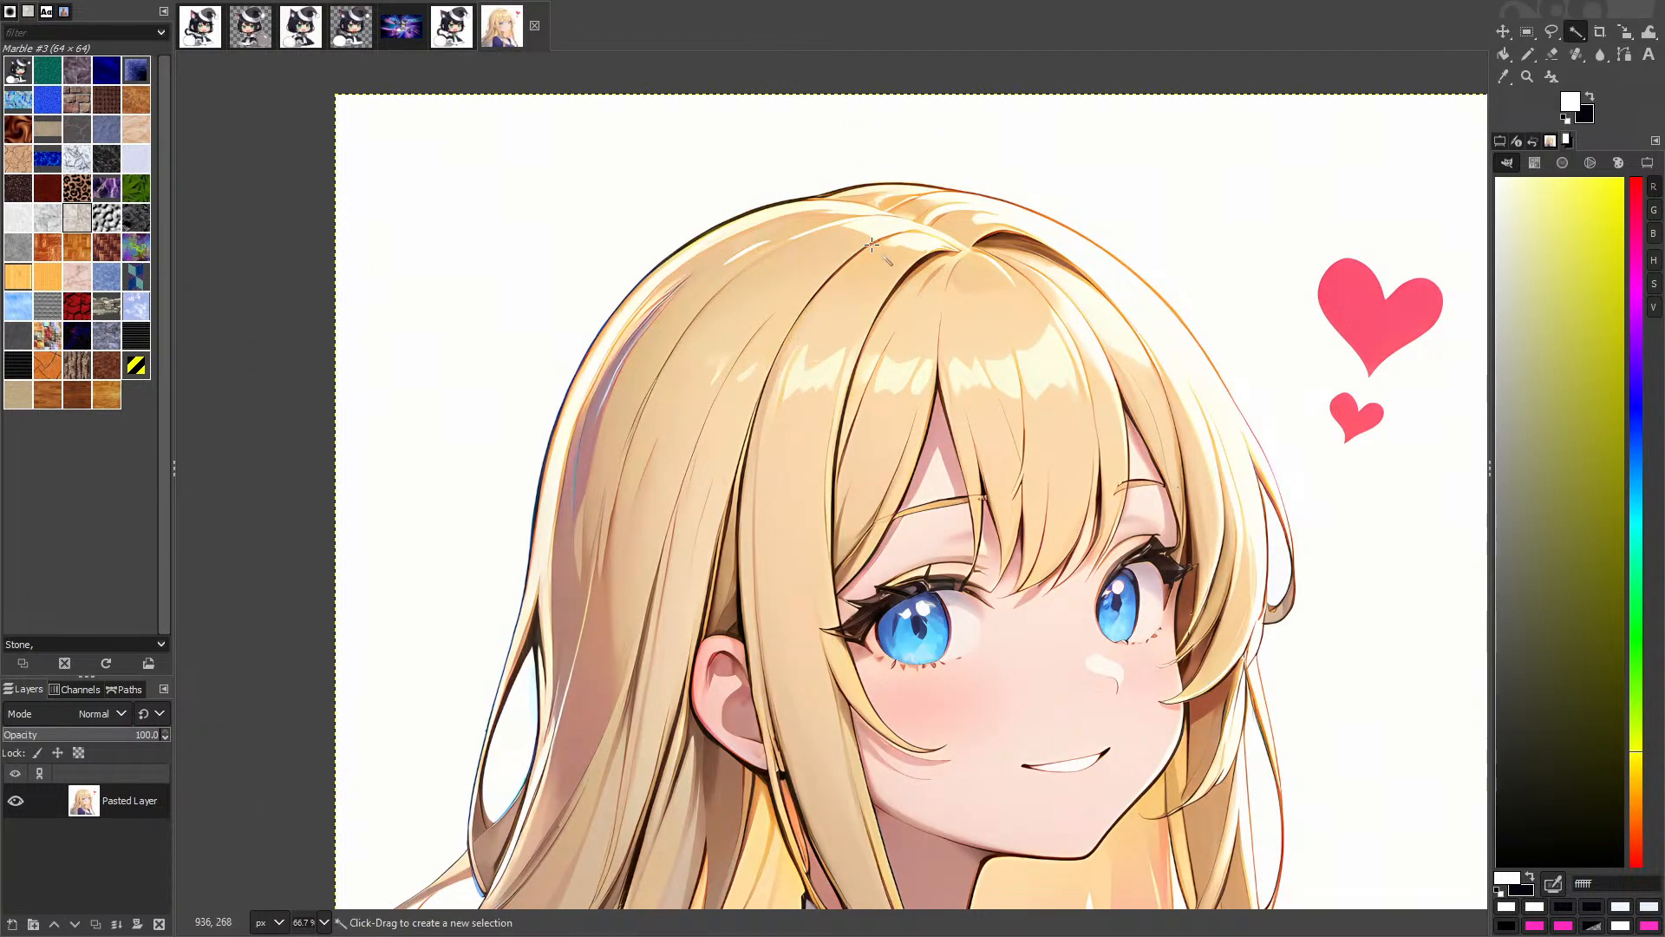
{"action": "left_click", "coordinate": [713, 125]}
{"action": "left_click_drag", "start_coordinate": [1193, 564], "coordinate": [1007, 341]}
{"action": "left_click_drag", "start_coordinate": [1163, 508], "coordinate": [1030, 316]}
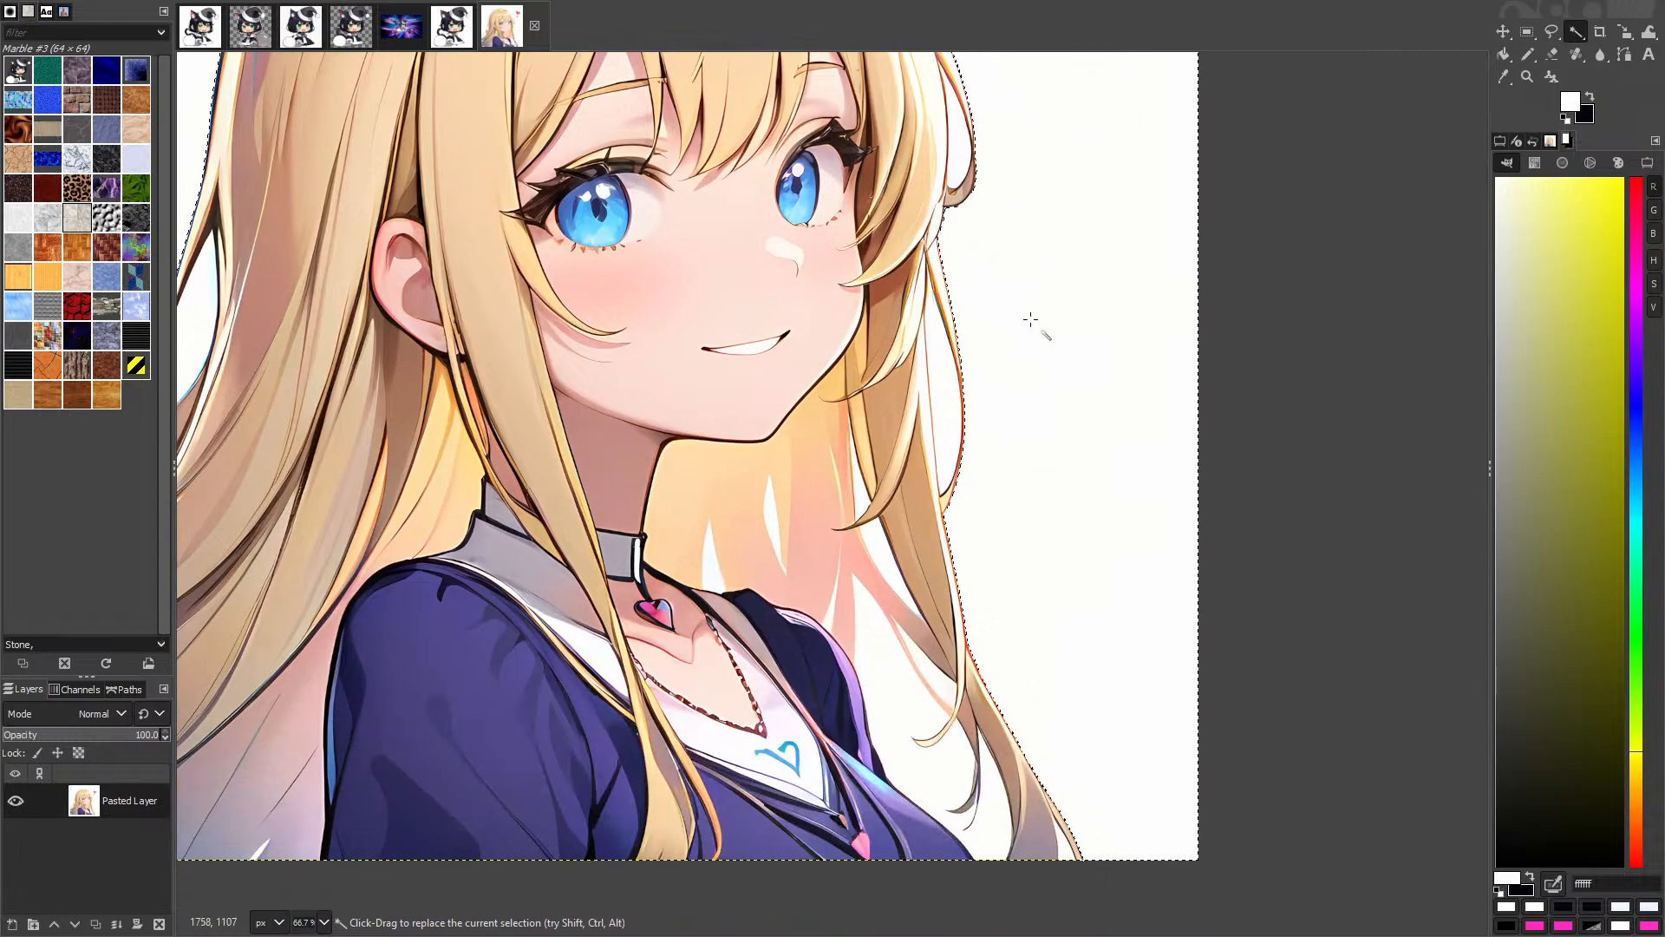
{"action": "left_click", "coordinate": [915, 699], "text": "shift"}
{"action": "scroll", "coordinate": [883, 701], "scroll_direction": "up", "scroll_amount": 2}
{"action": "left_click", "coordinate": [1004, 663], "text": "shift"}
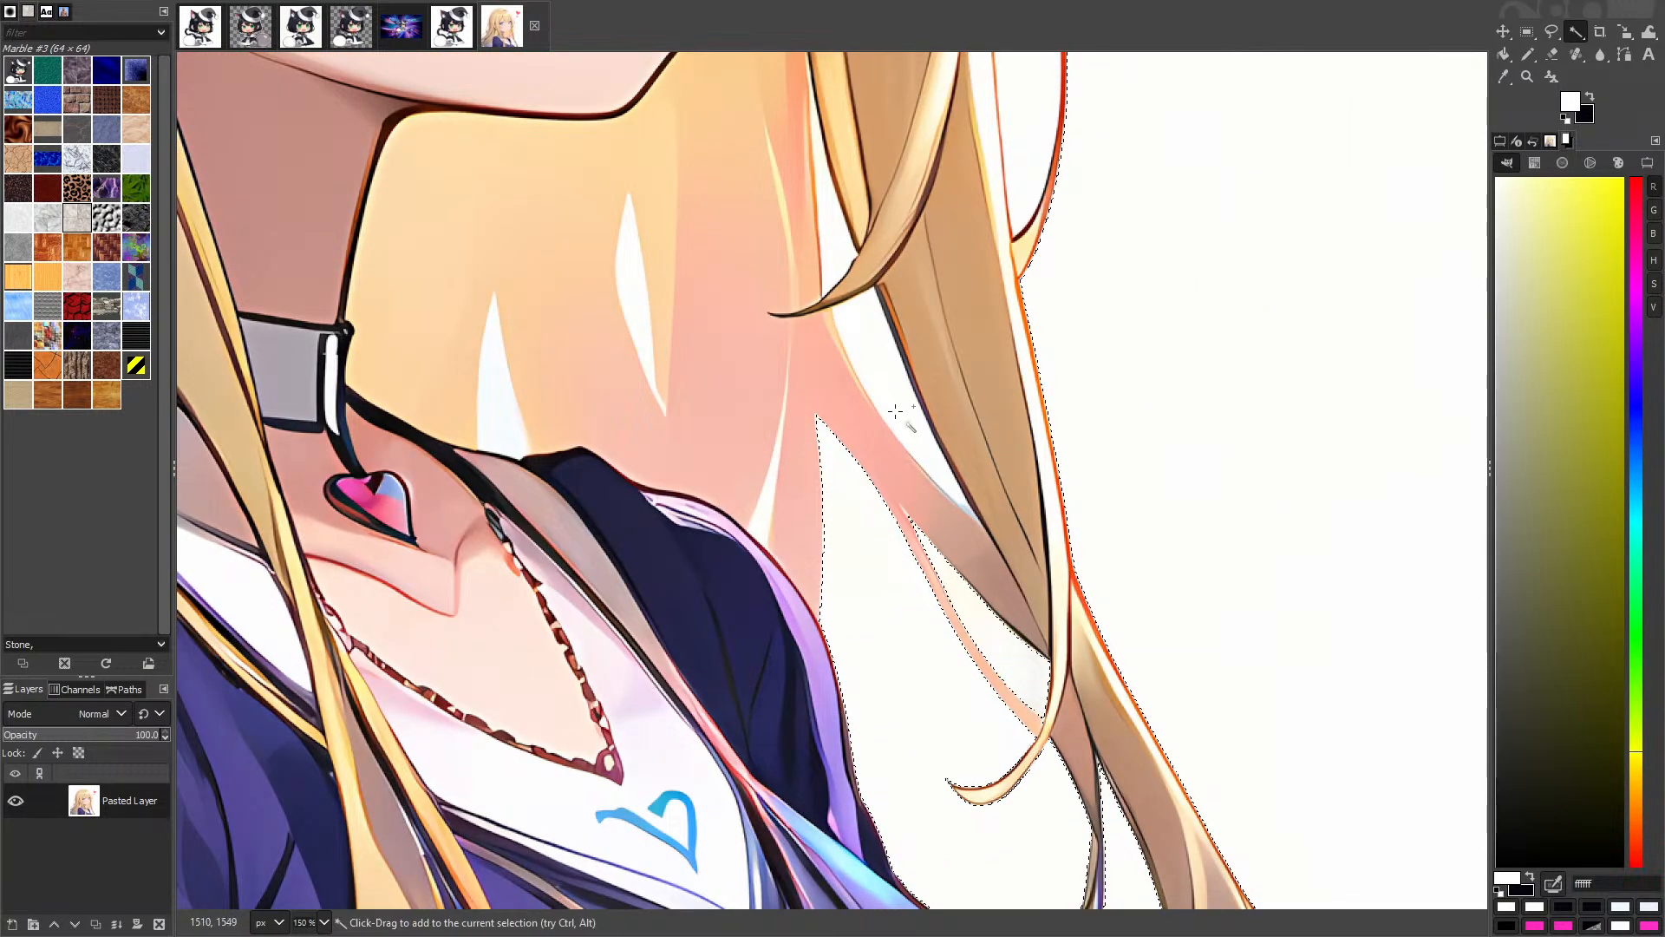
{"action": "left_click", "coordinate": [896, 409], "text": "shift"}
{"action": "scroll", "coordinate": [850, 306], "scroll_direction": "down", "scroll_amount": 3}
{"action": "scroll", "coordinate": [850, 306], "scroll_direction": "up", "scroll_amount": 2}
{"action": "left_click", "coordinate": [666, 309], "text": "shift"}
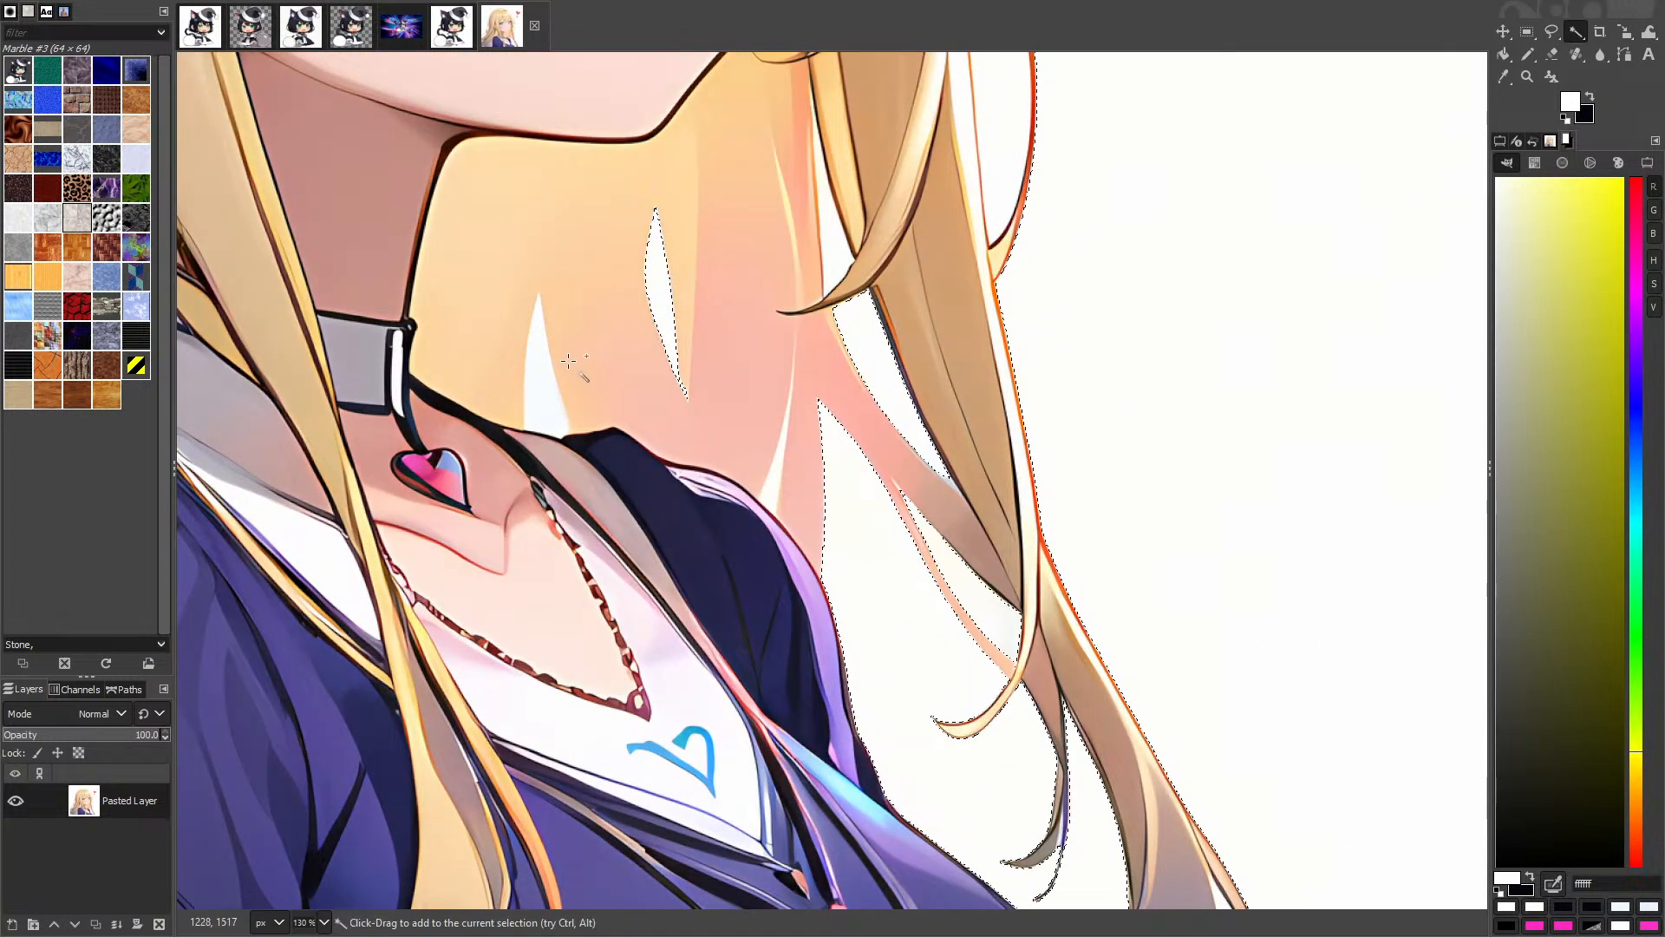
{"action": "left_click", "coordinate": [549, 387], "text": "shift"}
Step: Add the narrow hair gap, white oval, hair-curl gap and left hair-edge gap to the selection
{"action": "left_click_drag", "start_coordinate": [840, 226], "coordinate": [905, 499]}
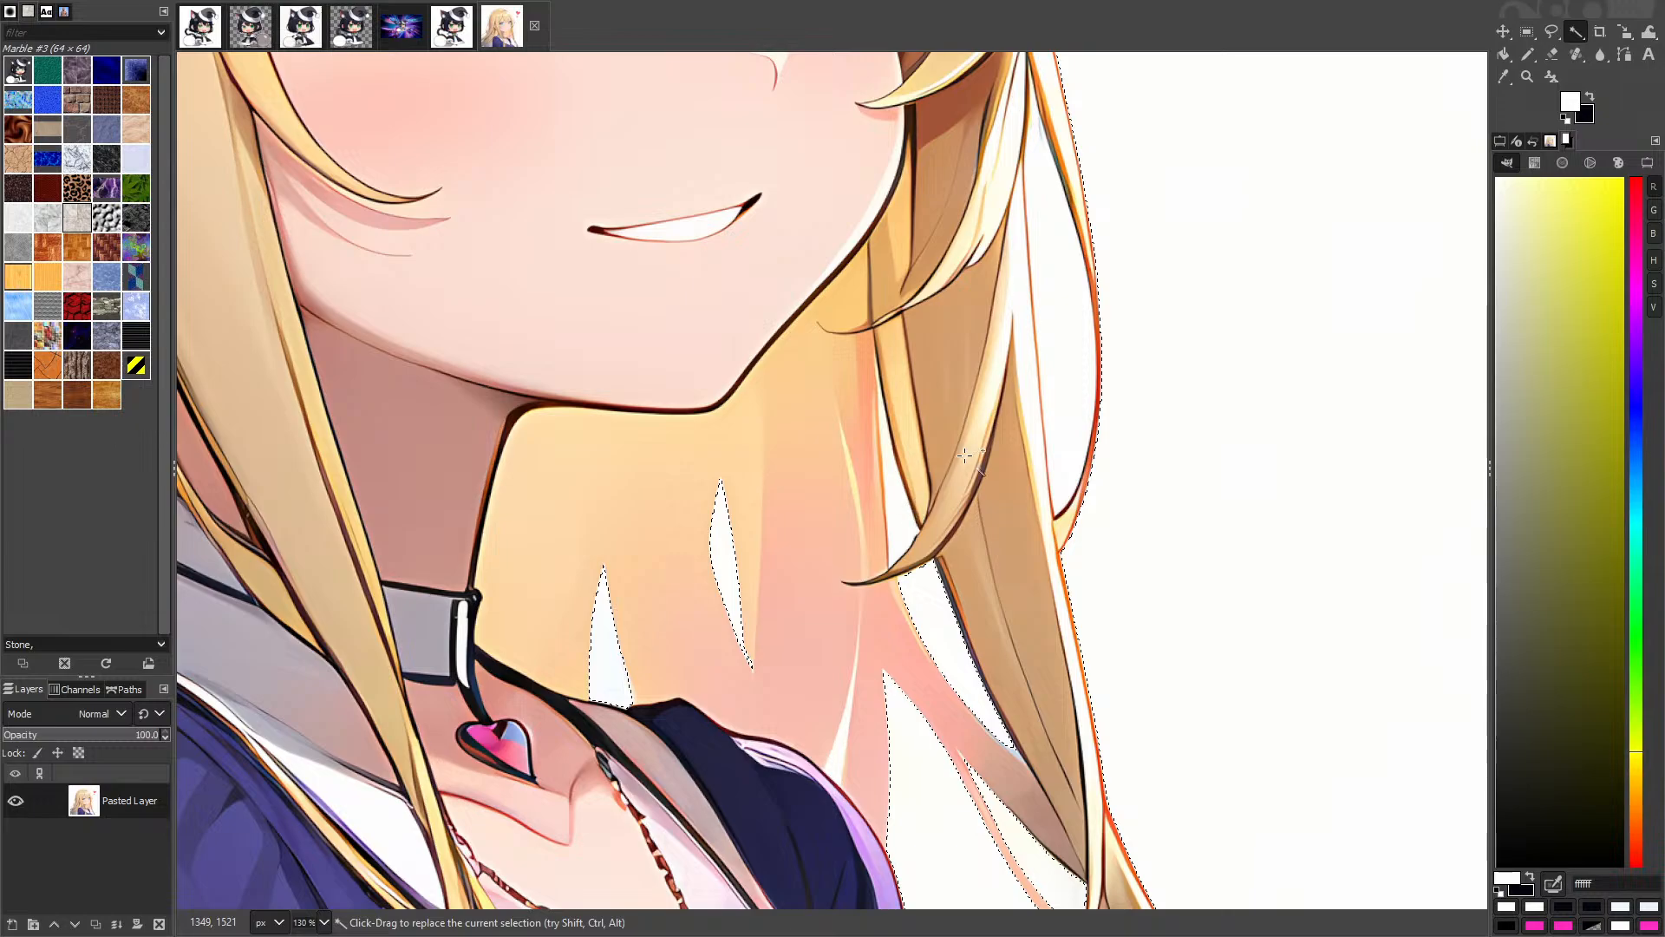
{"action": "scroll", "coordinate": [853, 313], "scroll_direction": "up", "scroll_amount": 2}
{"action": "left_click", "coordinate": [927, 562], "text": "shift"}
{"action": "left_click", "coordinate": [1311, 423], "text": "shift"}
{"action": "scroll", "coordinate": [1309, 422], "scroll_direction": "down", "scroll_amount": 4}
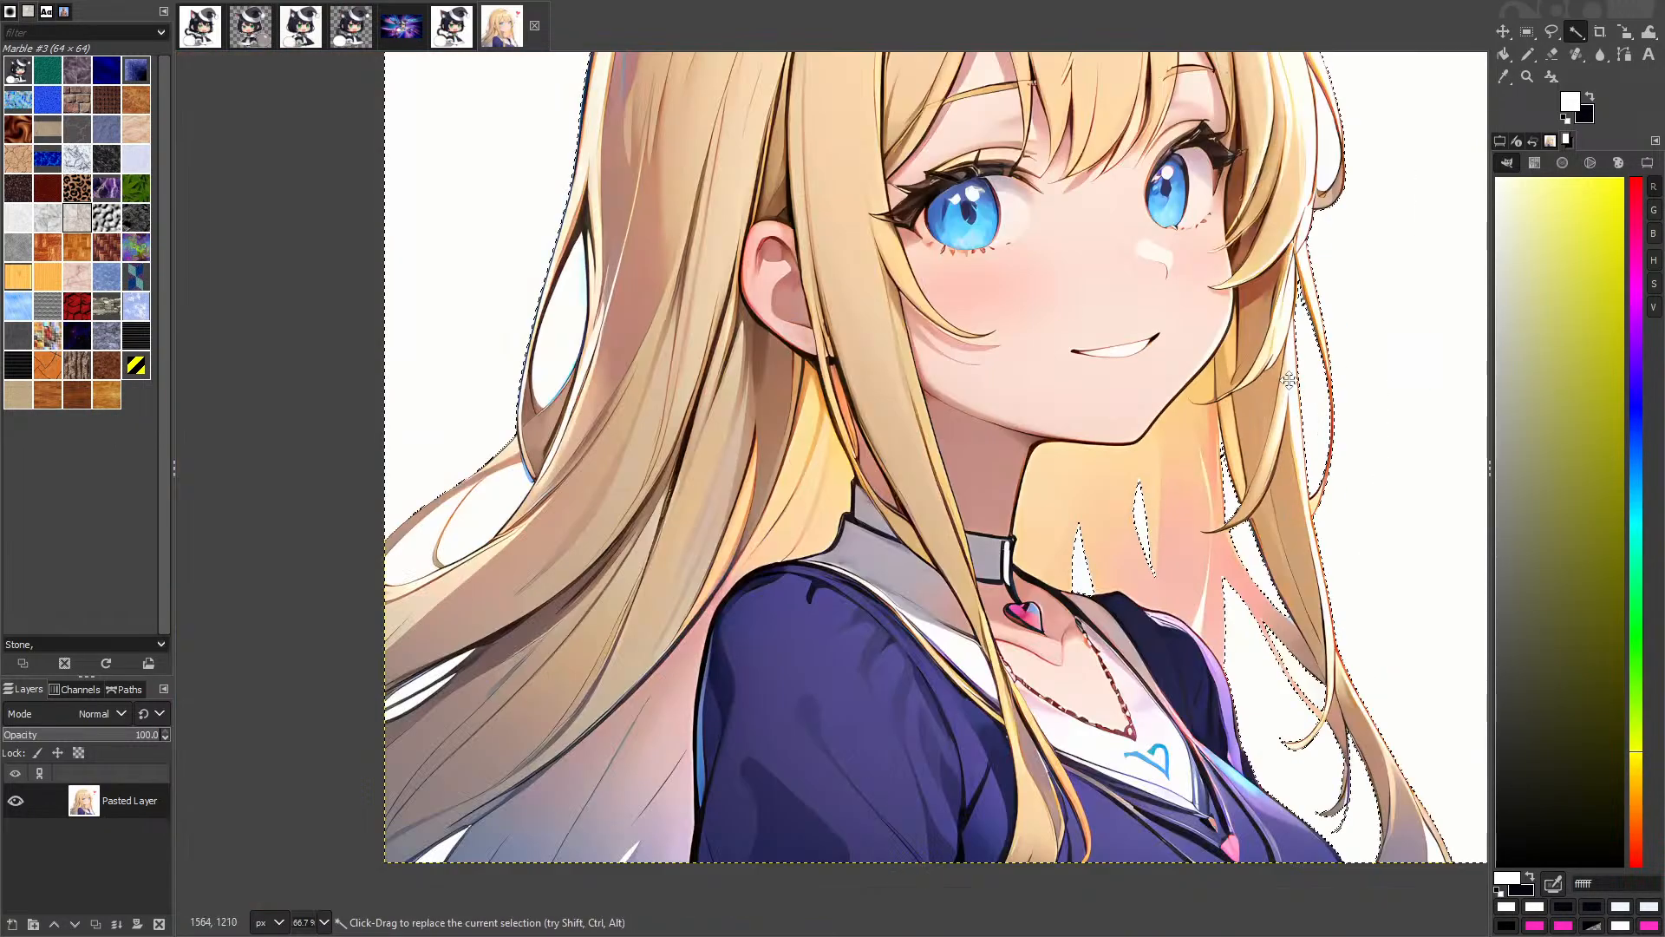
{"action": "left_click_drag", "start_coordinate": [1289, 380], "coordinate": [1150, 576]}
{"action": "scroll", "coordinate": [1223, 348], "scroll_direction": "up", "scroll_amount": 4}
{"action": "left_click", "coordinate": [1096, 373], "text": "shift"}
{"action": "scroll", "coordinate": [1094, 384], "scroll_direction": "down", "scroll_amount": 4}
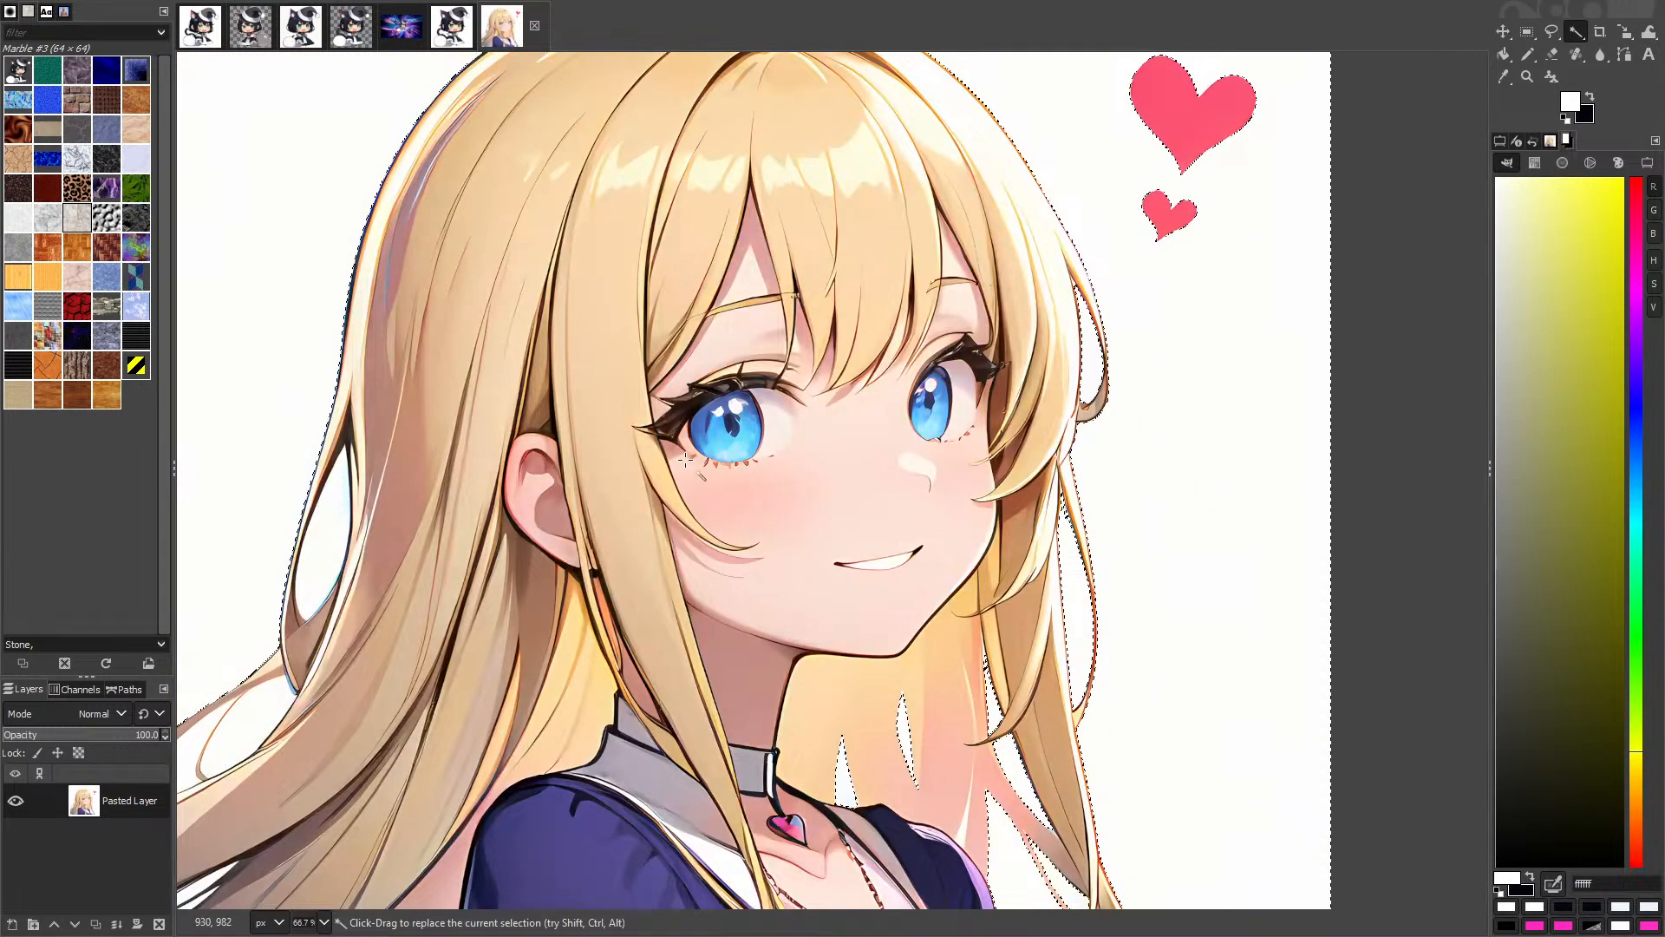
{"action": "scroll", "coordinate": [278, 543], "scroll_direction": "up", "scroll_amount": 2}
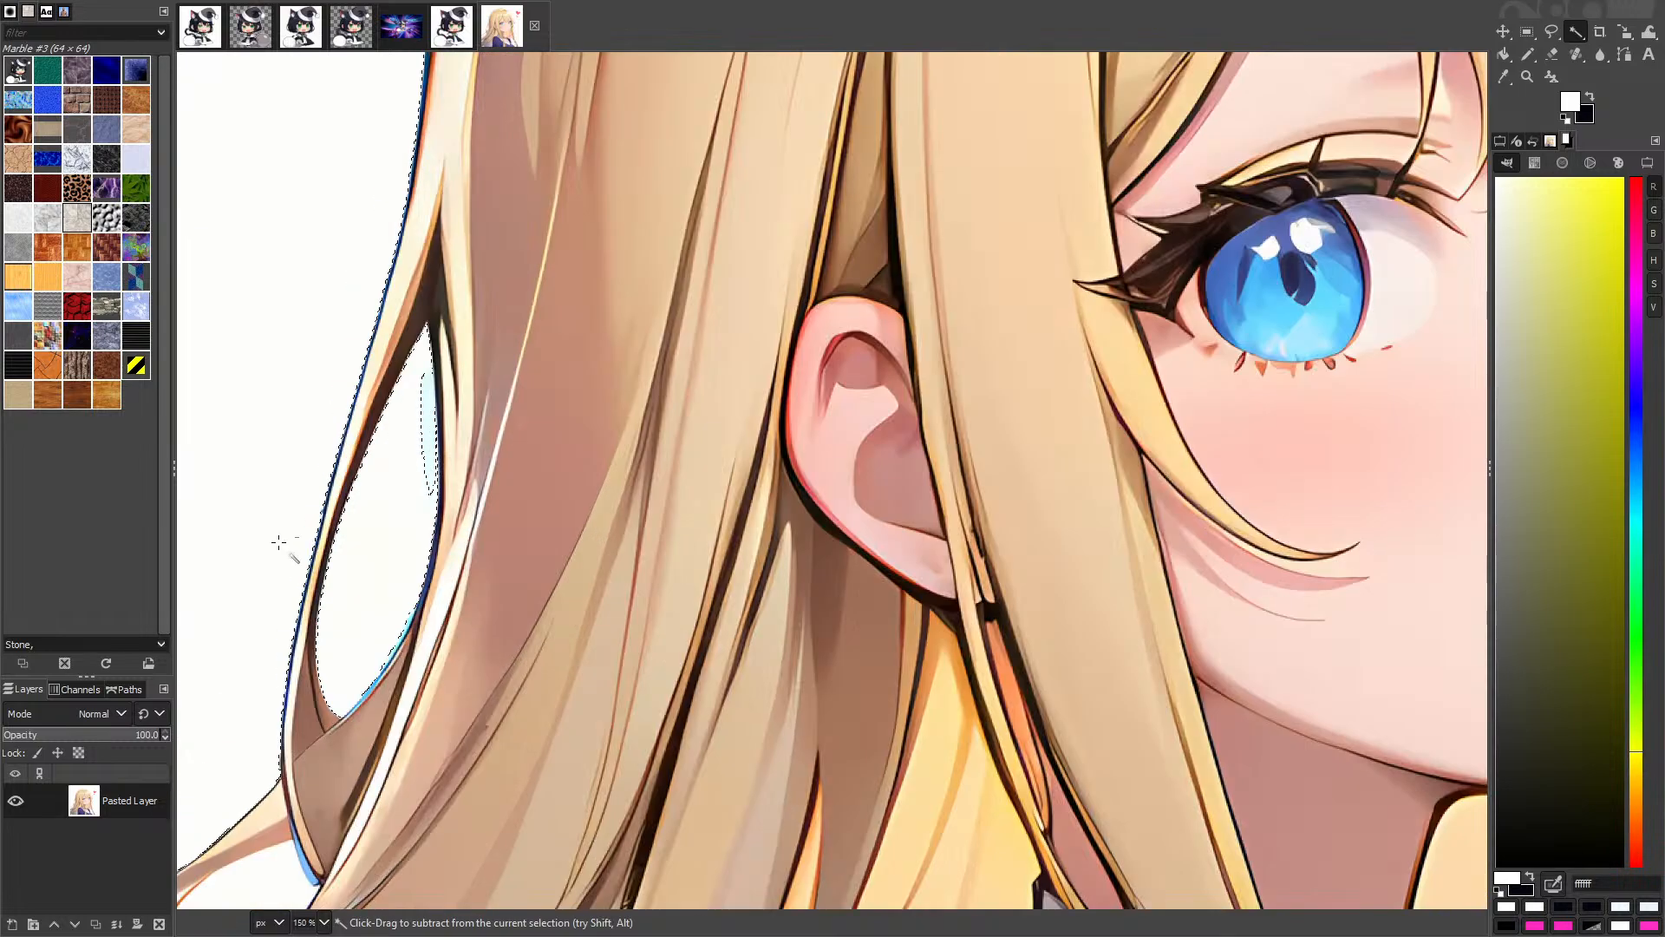
{"action": "scroll", "coordinate": [278, 543], "scroll_direction": "up", "scroll_amount": 3}
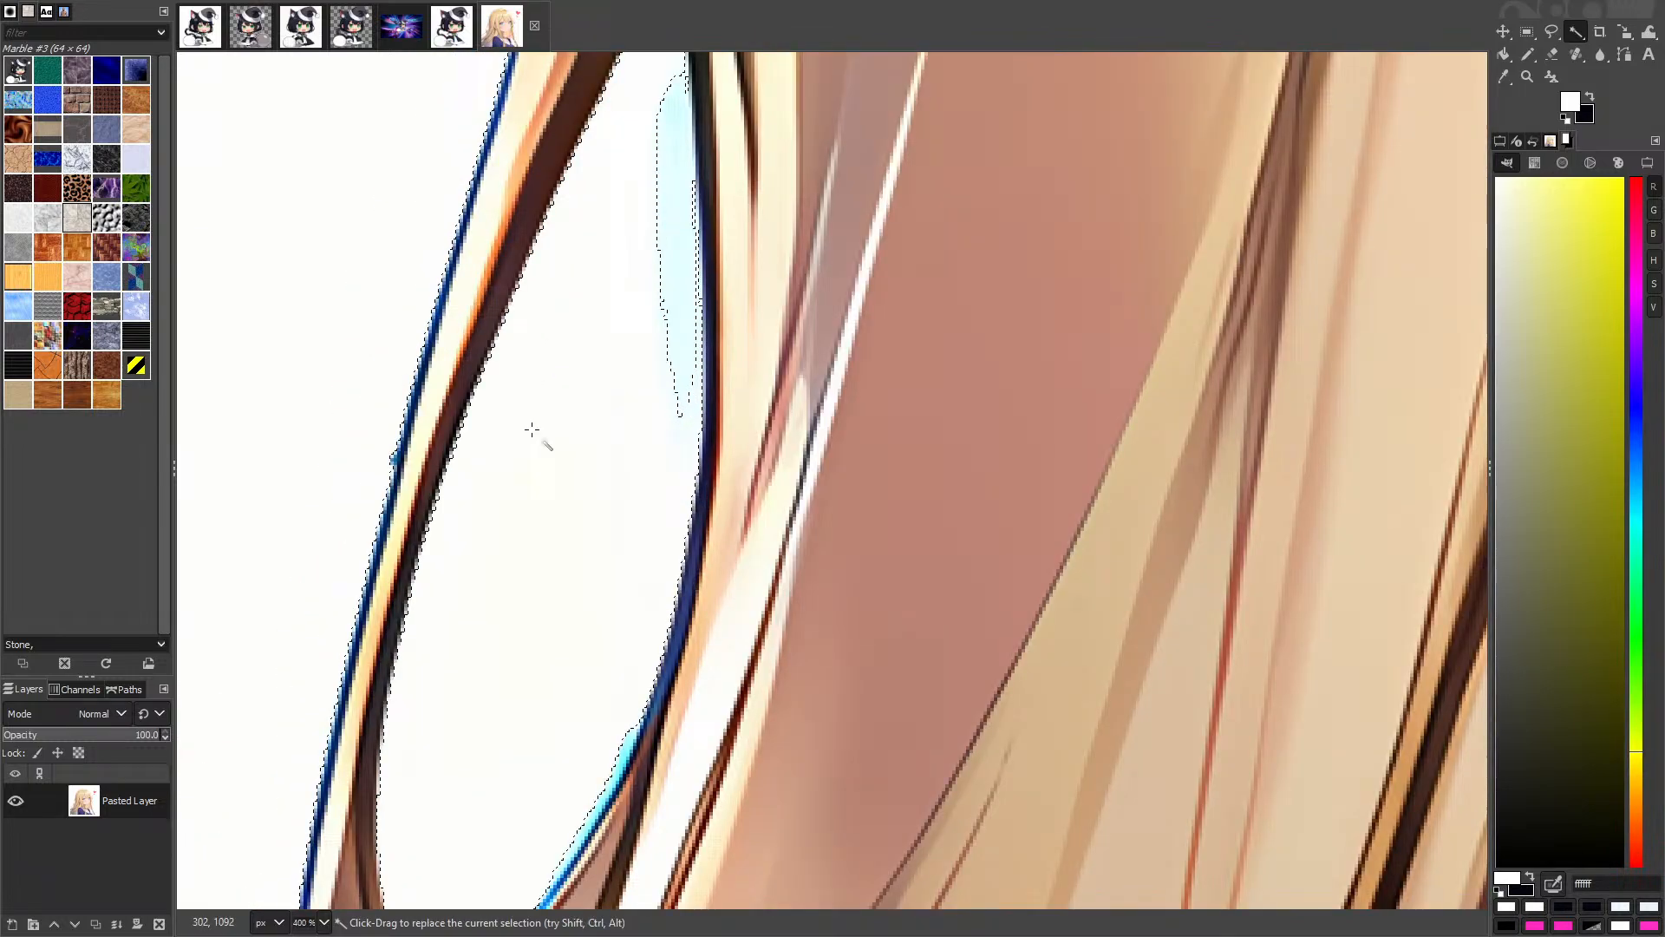
{"action": "left_click", "coordinate": [675, 117], "text": "shift"}
Step: Add the remaining white gaps among the lower hair strands to the selection
{"action": "scroll", "coordinate": [624, 298], "scroll_direction": "down", "scroll_amount": 3}
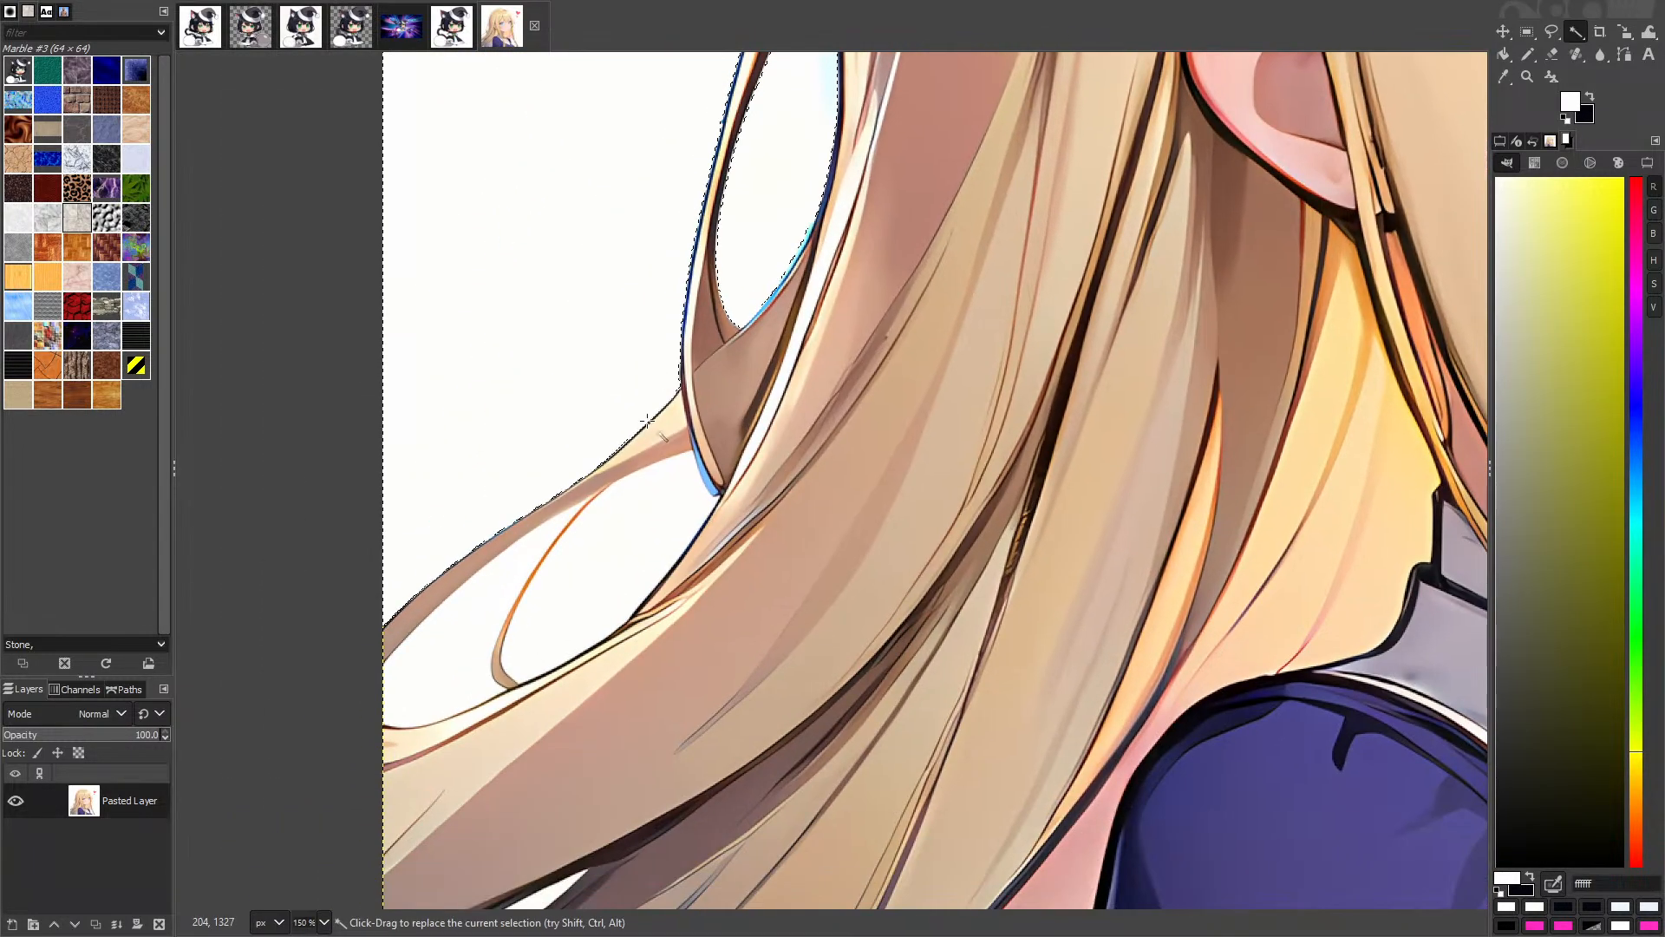
{"action": "scroll", "coordinate": [451, 633], "scroll_direction": "up", "scroll_amount": 3}
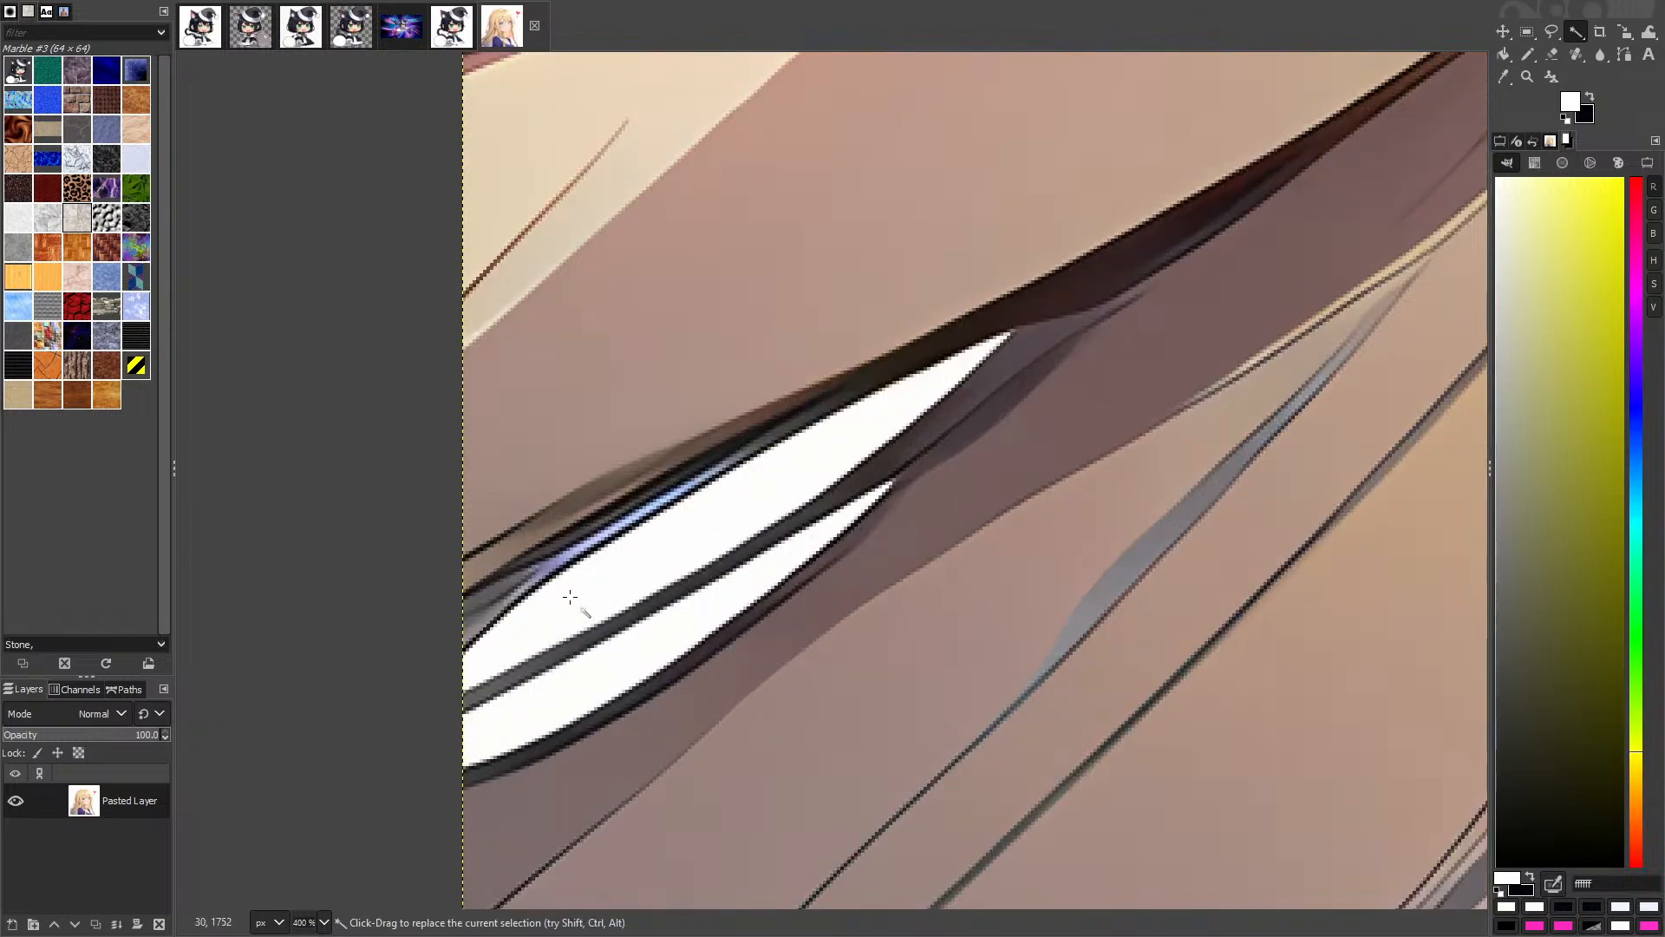
{"action": "left_click", "coordinate": [569, 597], "text": "shift"}
{"action": "left_click", "coordinate": [593, 680], "text": "shift"}
{"action": "scroll", "coordinate": [593, 690], "scroll_direction": "down", "scroll_amount": 5}
{"action": "left_click_drag", "start_coordinate": [628, 775], "coordinate": [606, 543]}
{"action": "scroll", "coordinate": [606, 544], "scroll_direction": "up", "scroll_amount": 5}
{"action": "left_click_drag", "start_coordinate": [646, 742], "coordinate": [752, 531]}
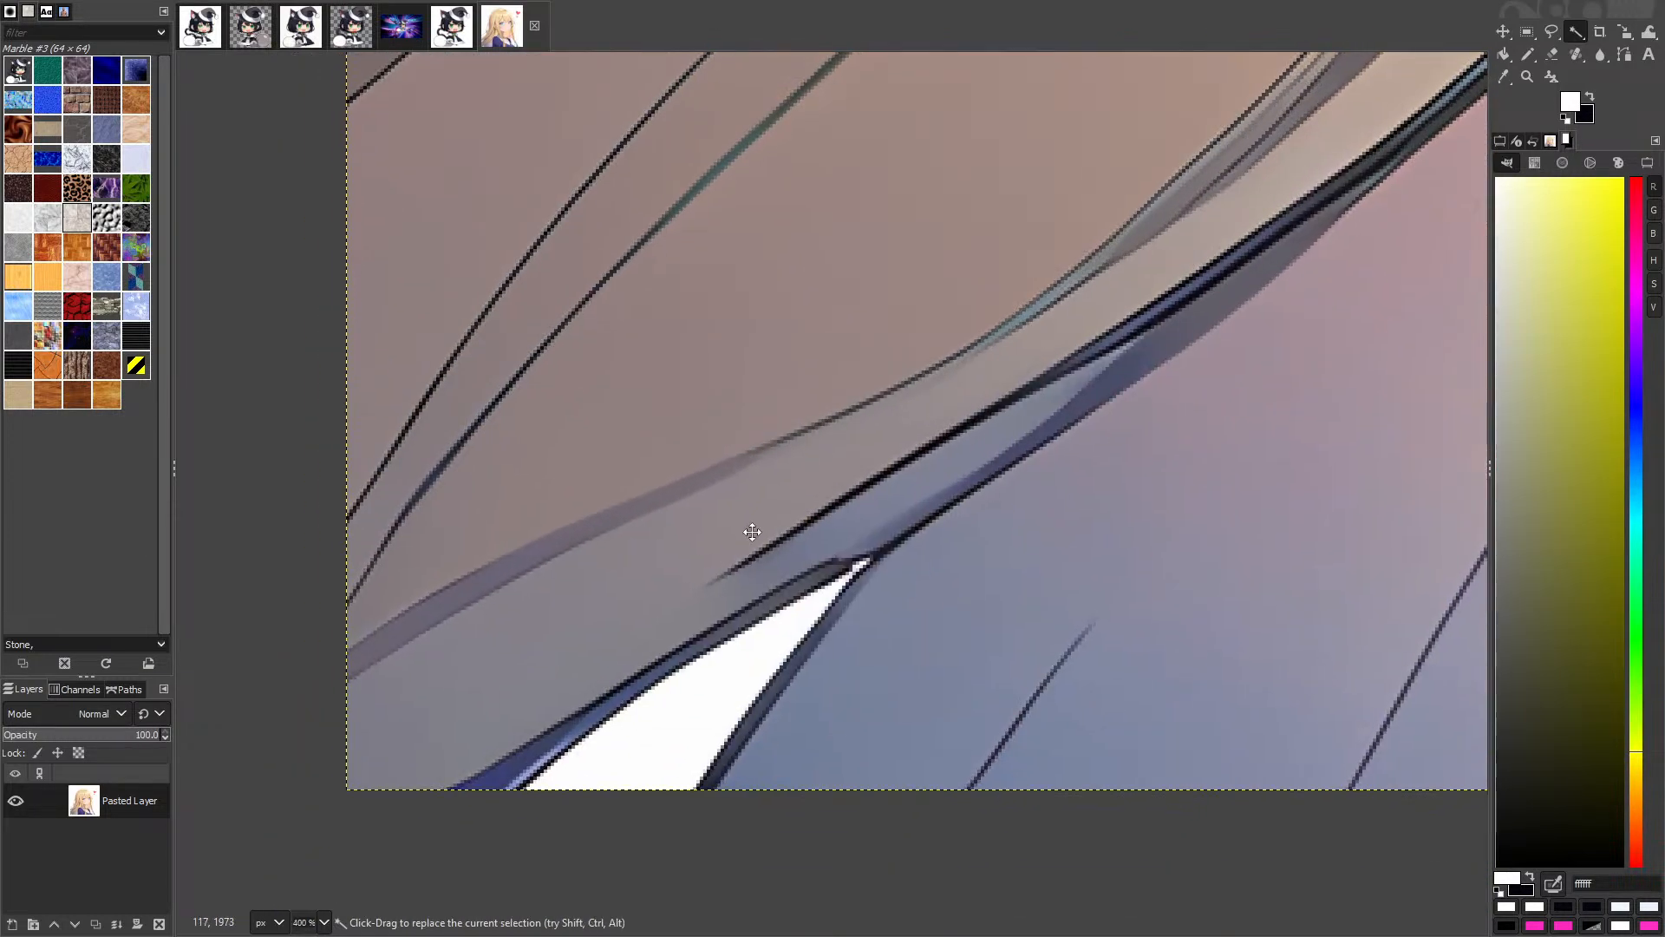
{"action": "left_click", "coordinate": [689, 725], "text": "shift"}
{"action": "left_click_drag", "start_coordinate": [1387, 737], "coordinate": [654, 428]}
{"action": "left_click", "coordinate": [1048, 446], "text": "shift"}
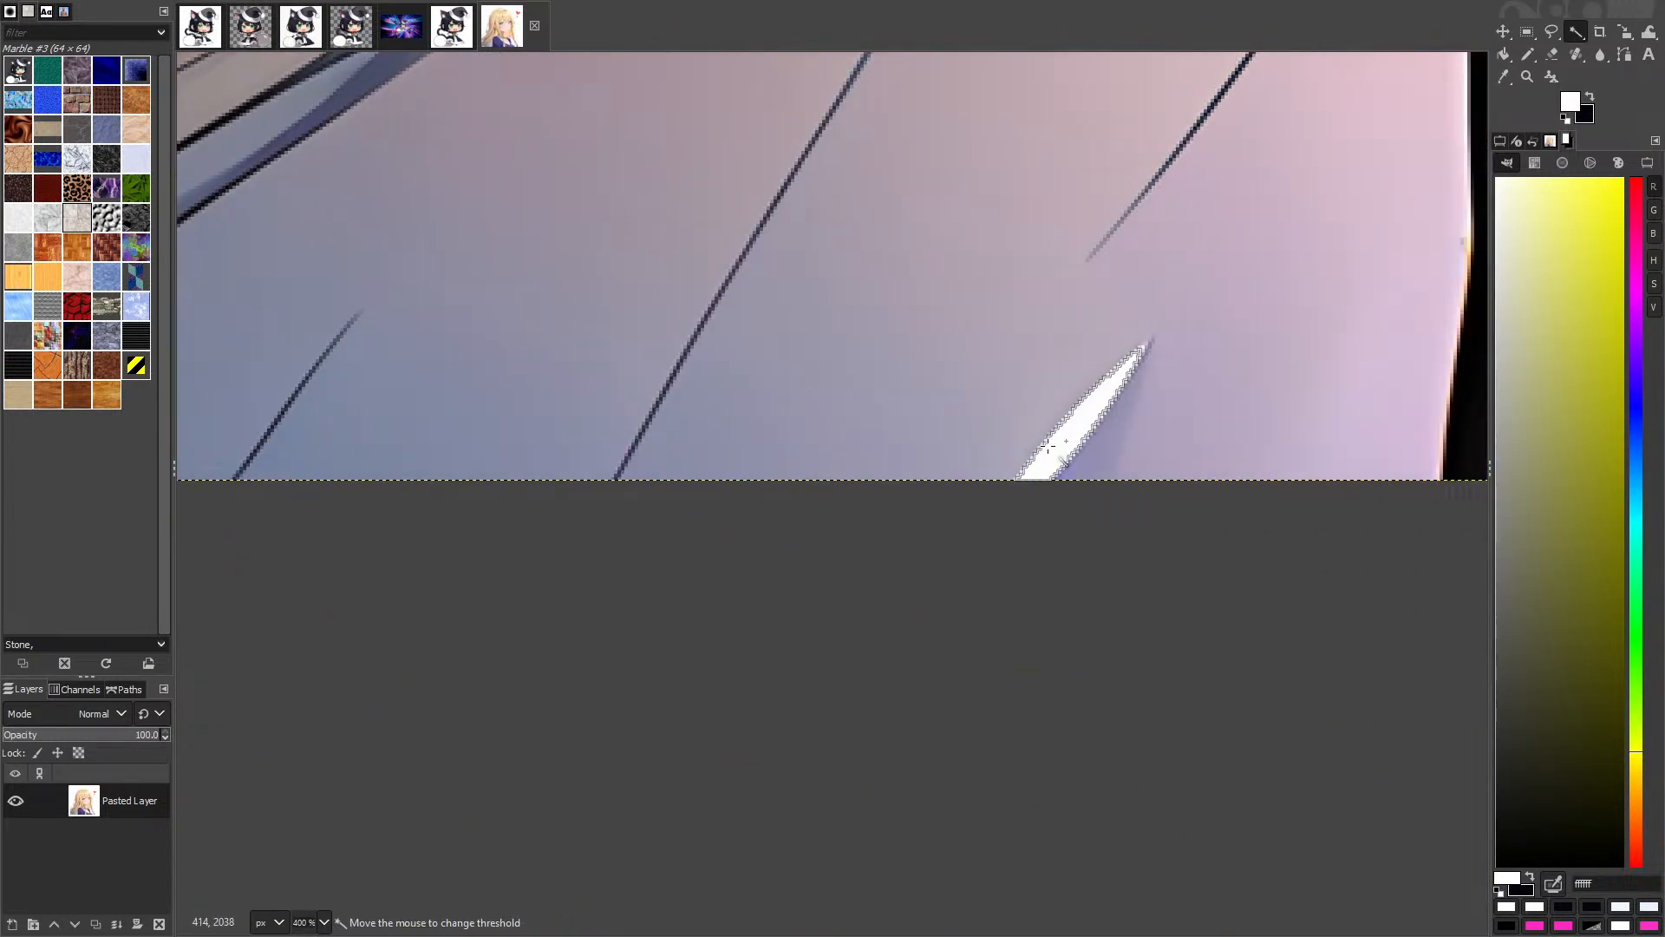
{"action": "scroll", "coordinate": [1085, 476], "scroll_direction": "down", "scroll_amount": 3}
{"action": "left_click_drag", "start_coordinate": [1422, 347], "coordinate": [453, 492]}
{"action": "left_click_drag", "start_coordinate": [1264, 490], "coordinate": [451, 464]}
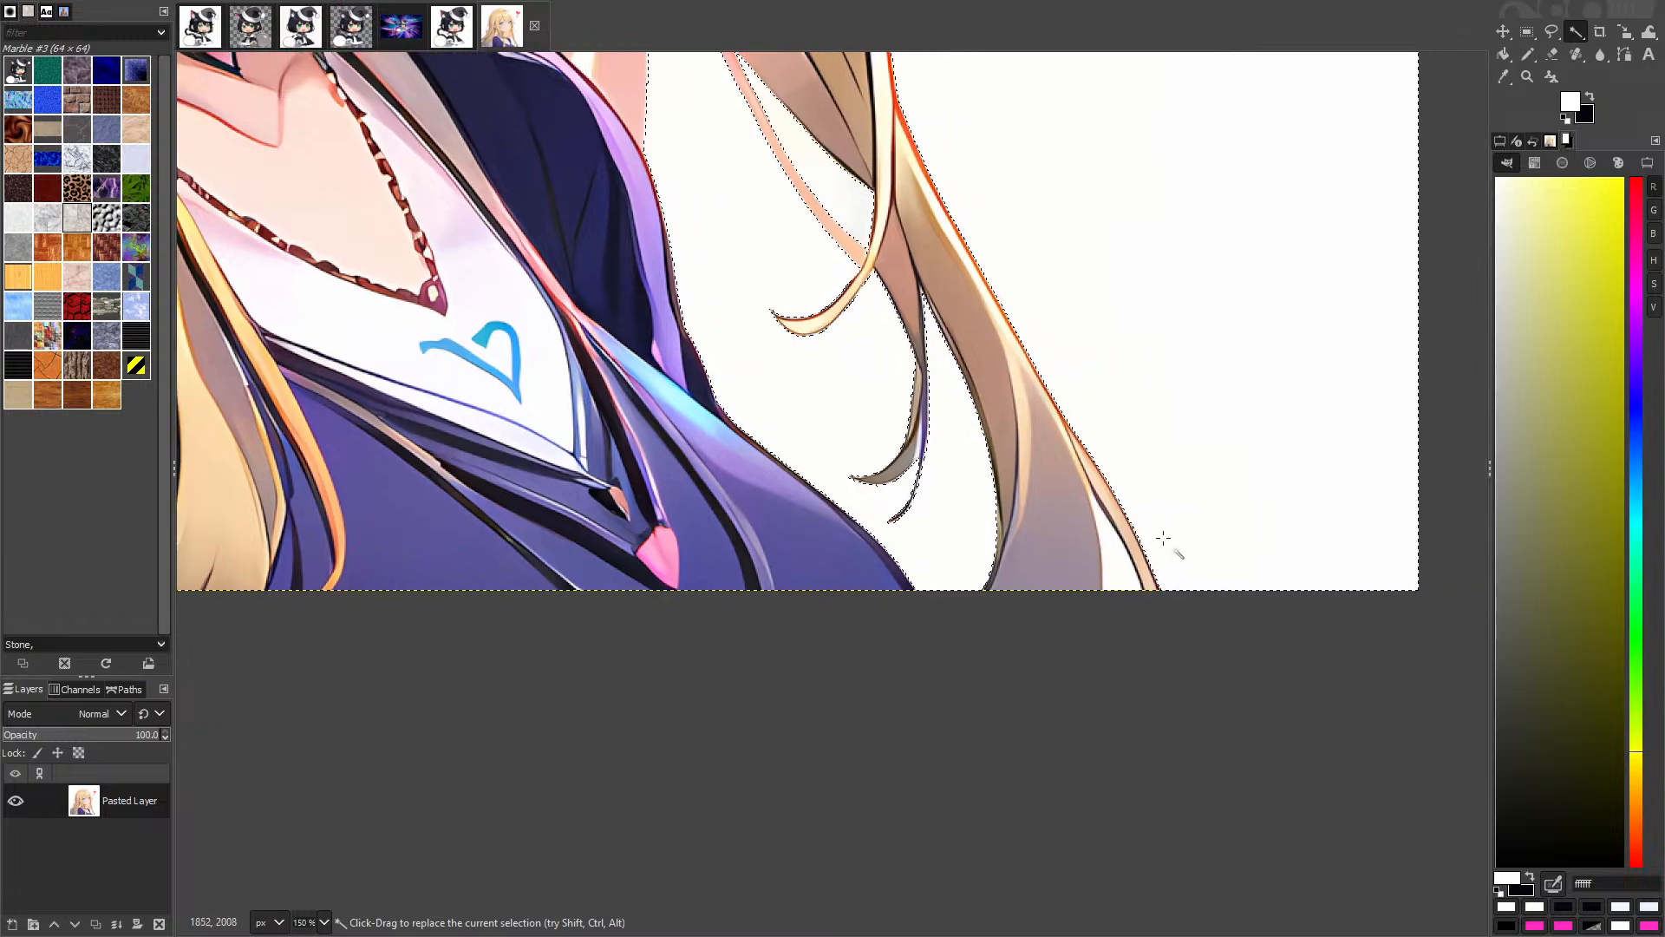
{"action": "left_click", "coordinate": [1119, 564], "text": "shift"}
Step: Enlarge the background selection with Select > Grow and confirm it
{"action": "left_click_drag", "start_coordinate": [826, 96], "coordinate": [859, 569]}
{"action": "scroll", "coordinate": [858, 569], "scroll_direction": "down", "scroll_amount": 2}
{"action": "left_click_drag", "start_coordinate": [831, 206], "coordinate": [991, 634]}
{"action": "scroll", "coordinate": [799, 439], "scroll_direction": "up", "scroll_amount": 2}
{"action": "scroll", "coordinate": [824, 491], "scroll_direction": "down", "scroll_amount": 1}
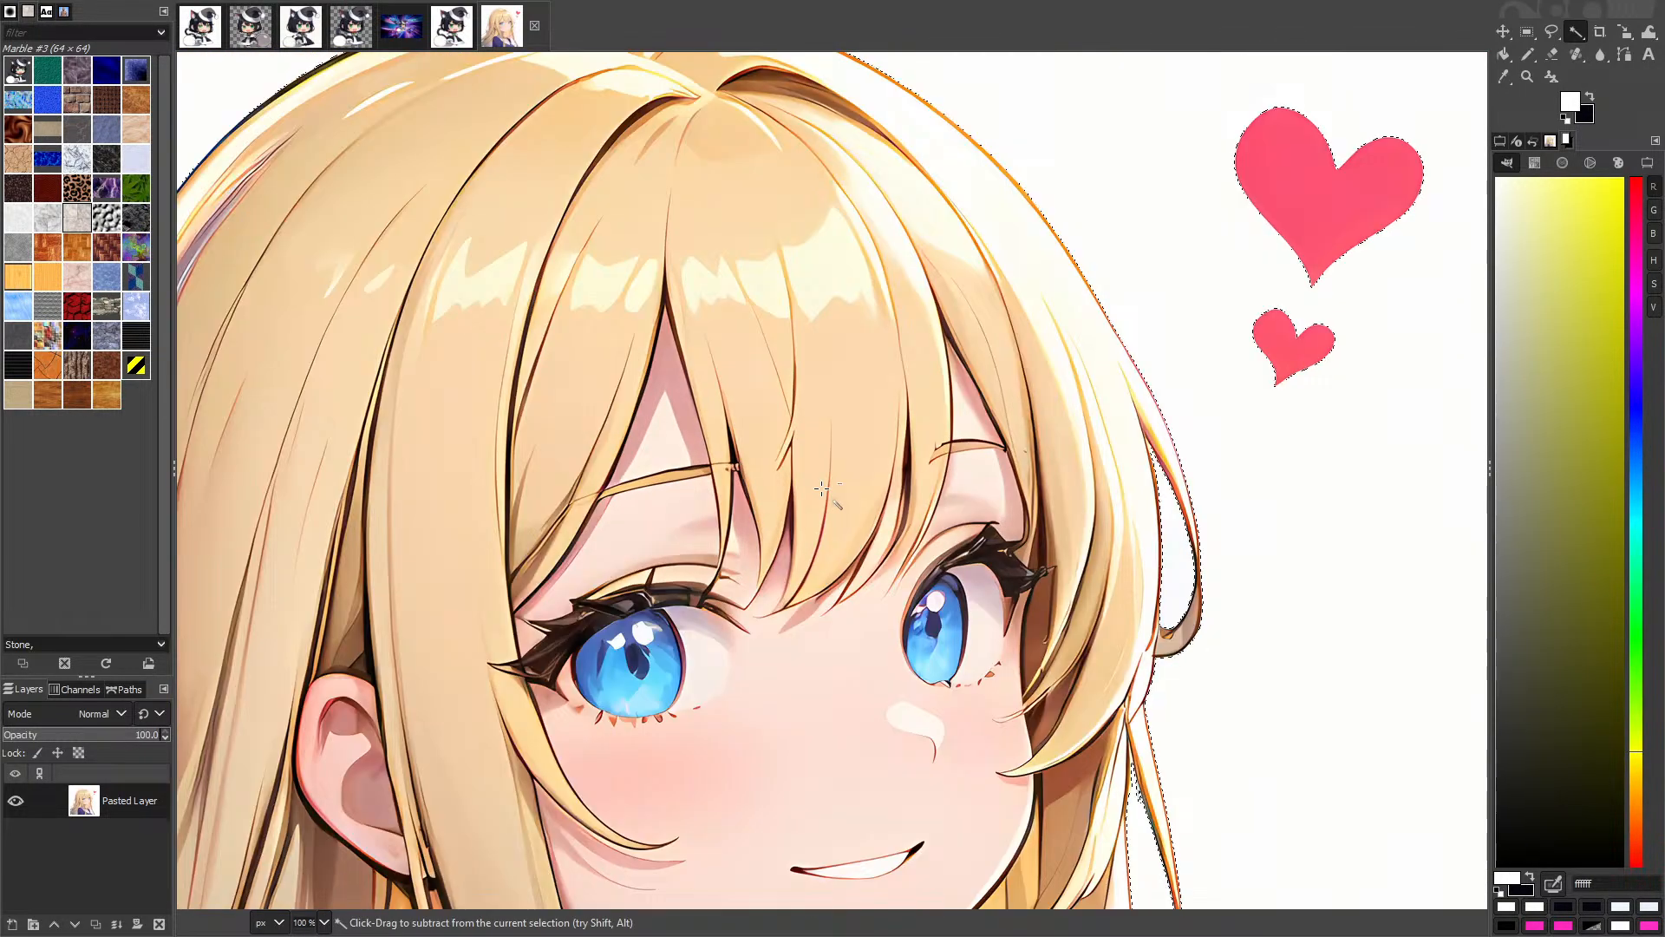
{"action": "scroll", "coordinate": [821, 488], "scroll_direction": "down", "scroll_amount": 1}
{"action": "scroll", "coordinate": [1159, 248], "scroll_direction": "up", "scroll_amount": 5}
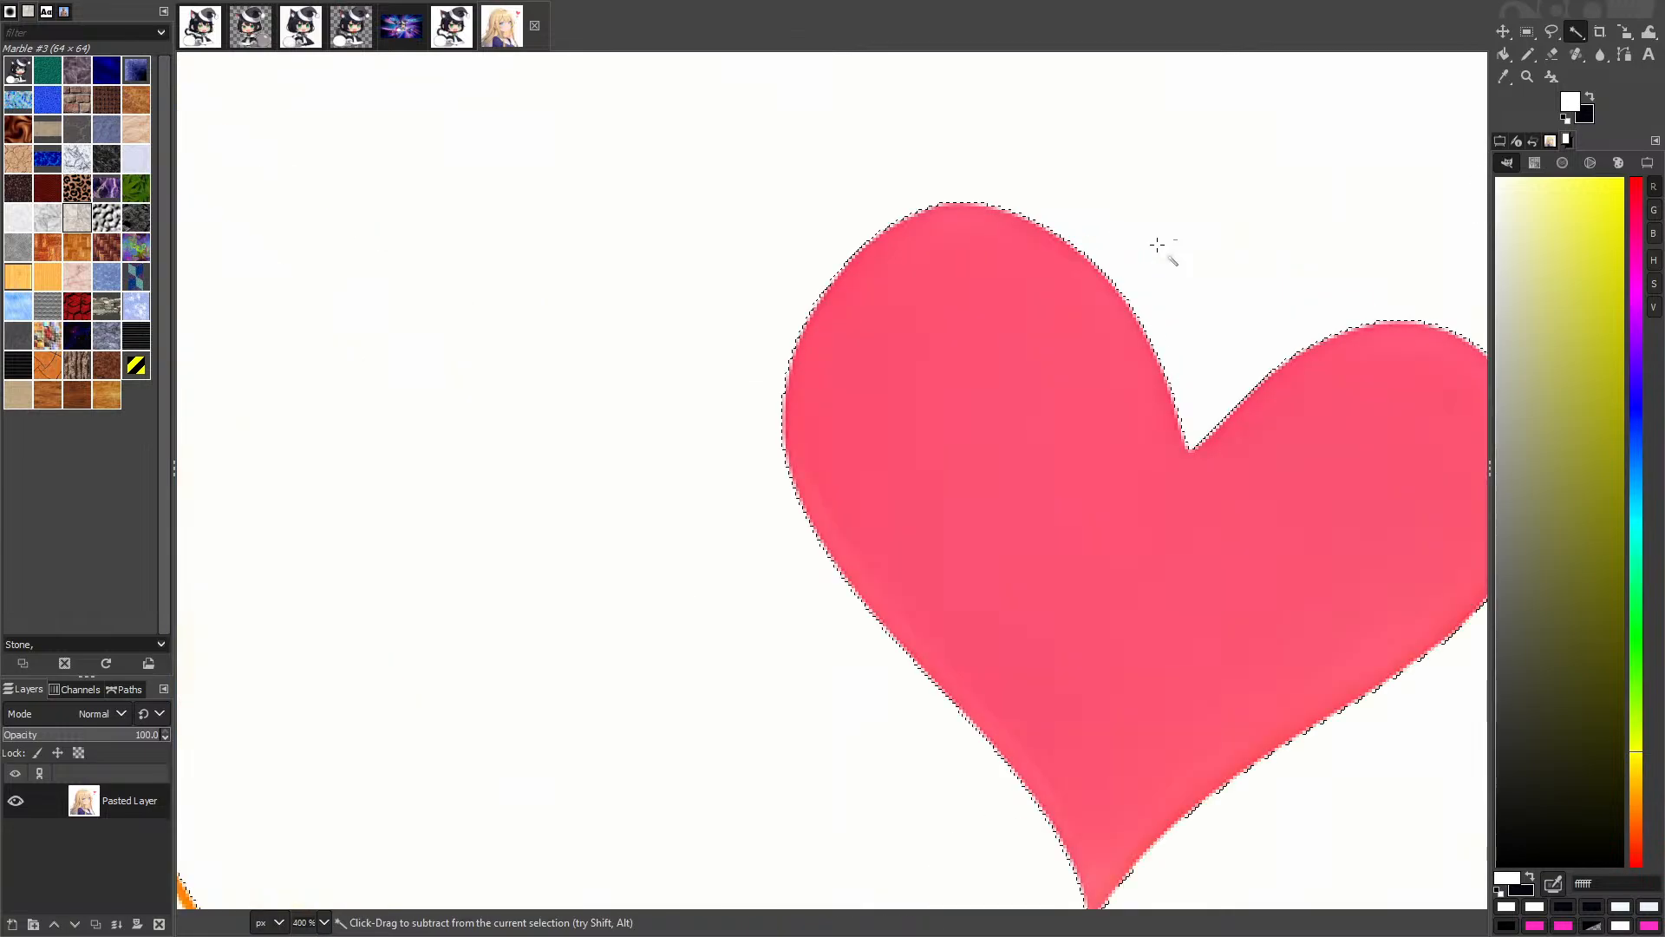
{"action": "scroll", "coordinate": [1159, 247], "scroll_direction": "down", "scroll_amount": 6}
{"action": "right_click", "coordinate": [908, 300]}
{"action": "mouse_move", "coordinate": [961, 413]}
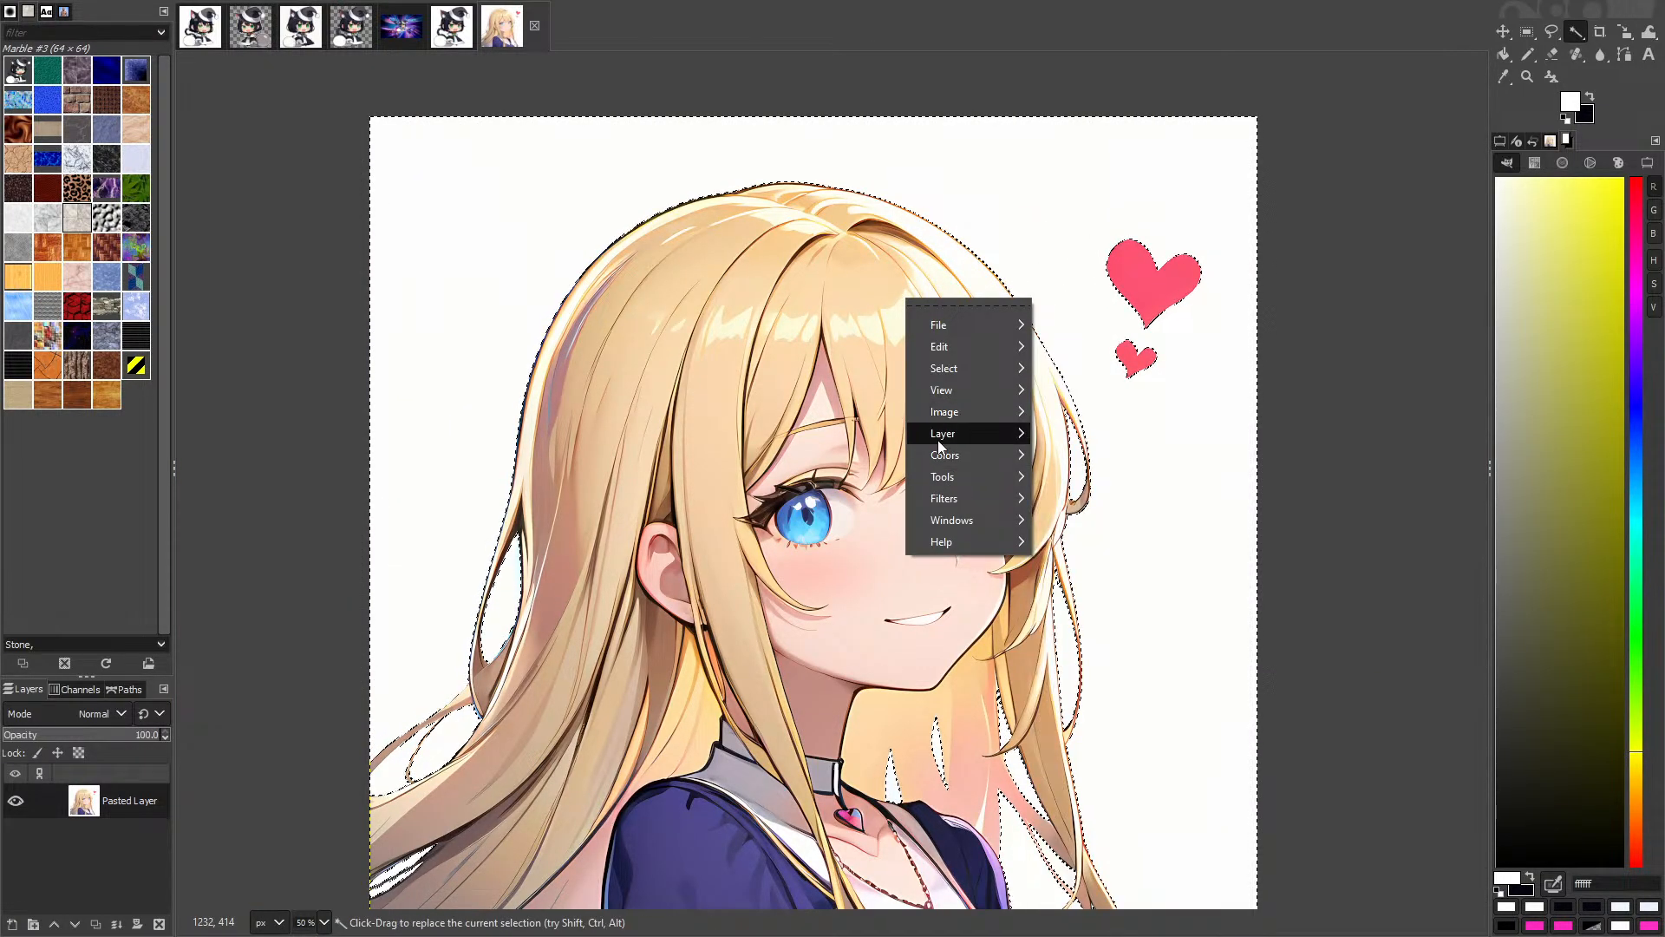
{"action": "mouse_move", "coordinate": [951, 368]}
{"action": "left_click", "coordinate": [1102, 609]}
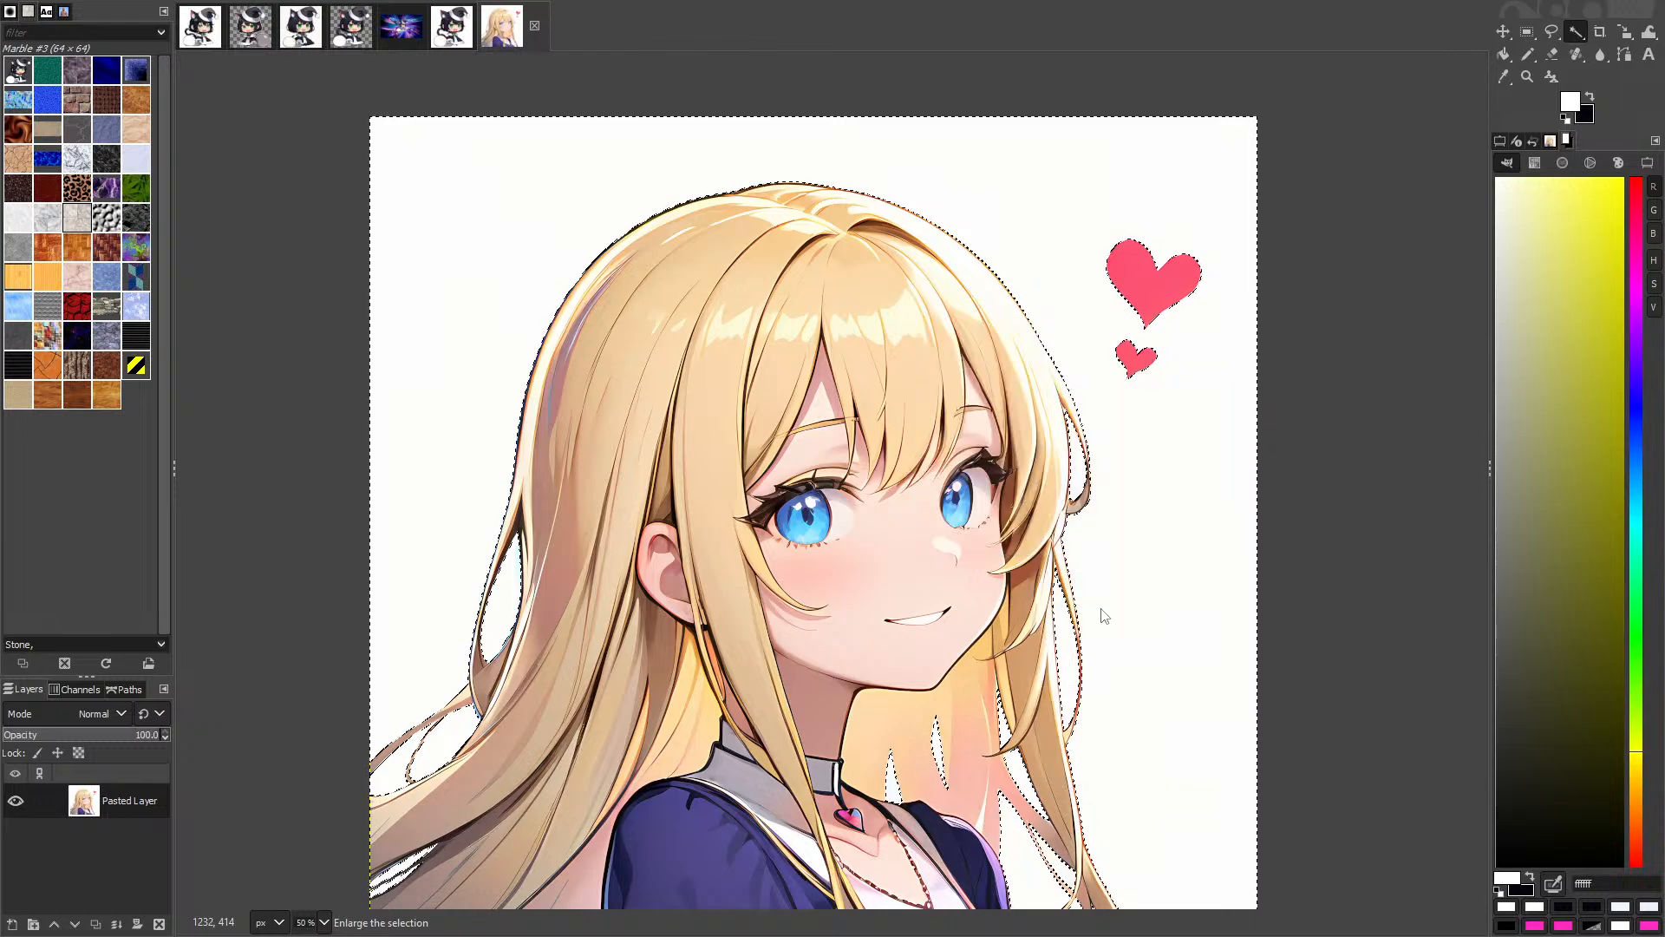
{"action": "key", "text": "Return"}
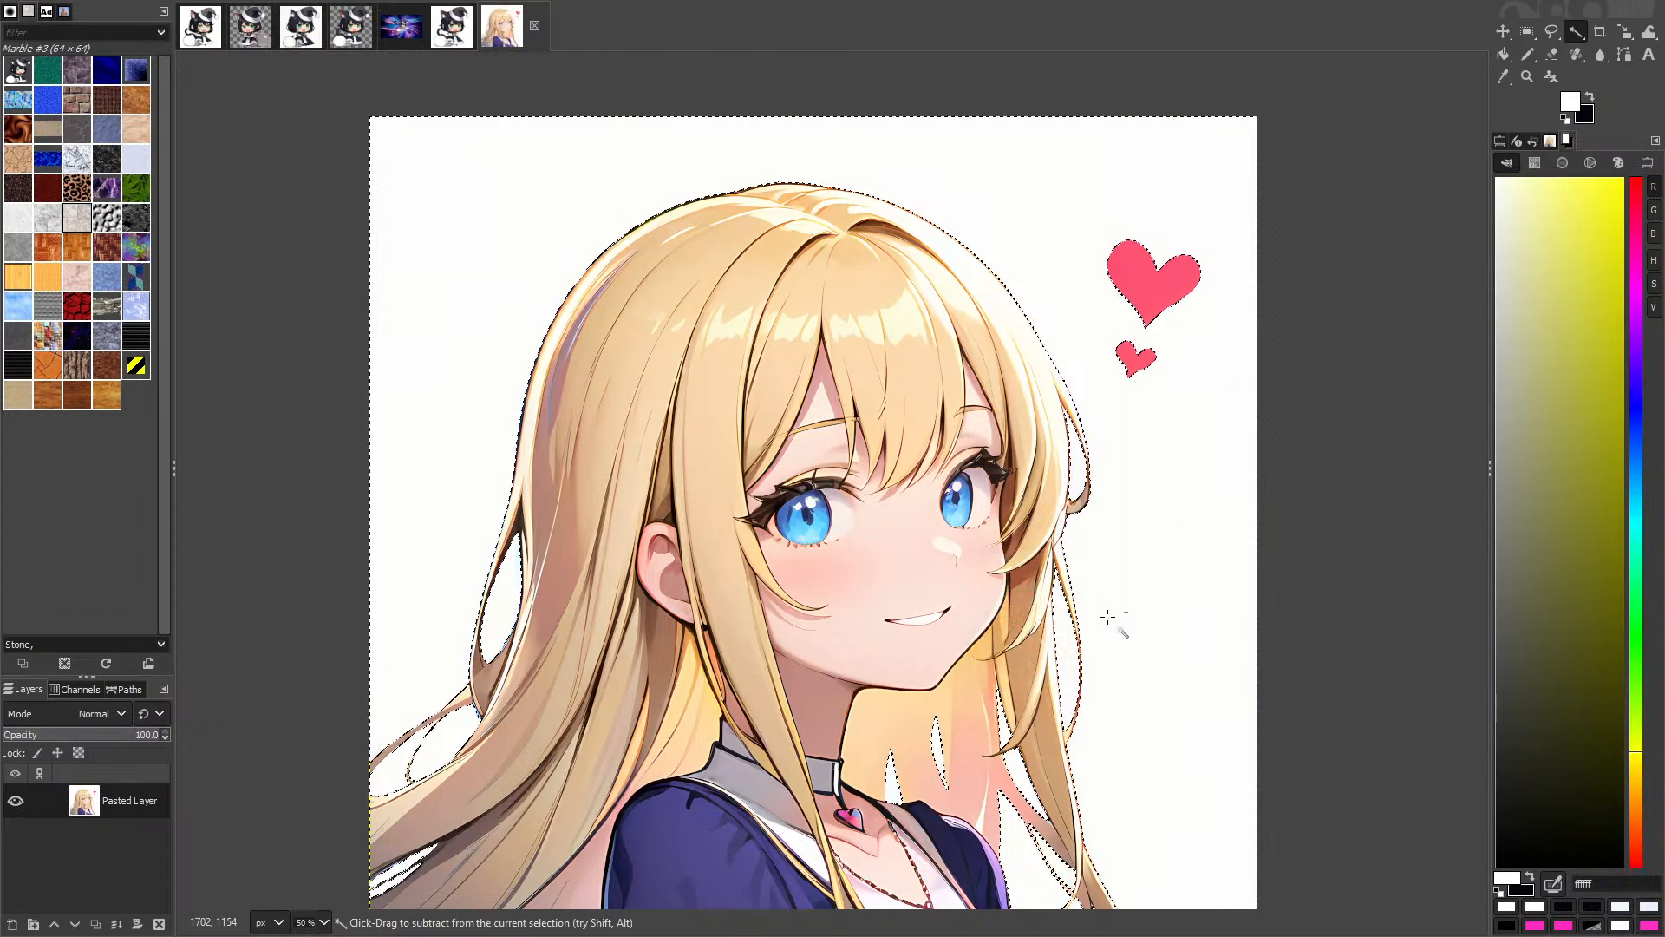
Step: Delete the selected white background so it becomes transparent
{"action": "scroll", "coordinate": [799, 174], "scroll_direction": "up", "scroll_amount": 3}
{"action": "key", "text": "Delete"}
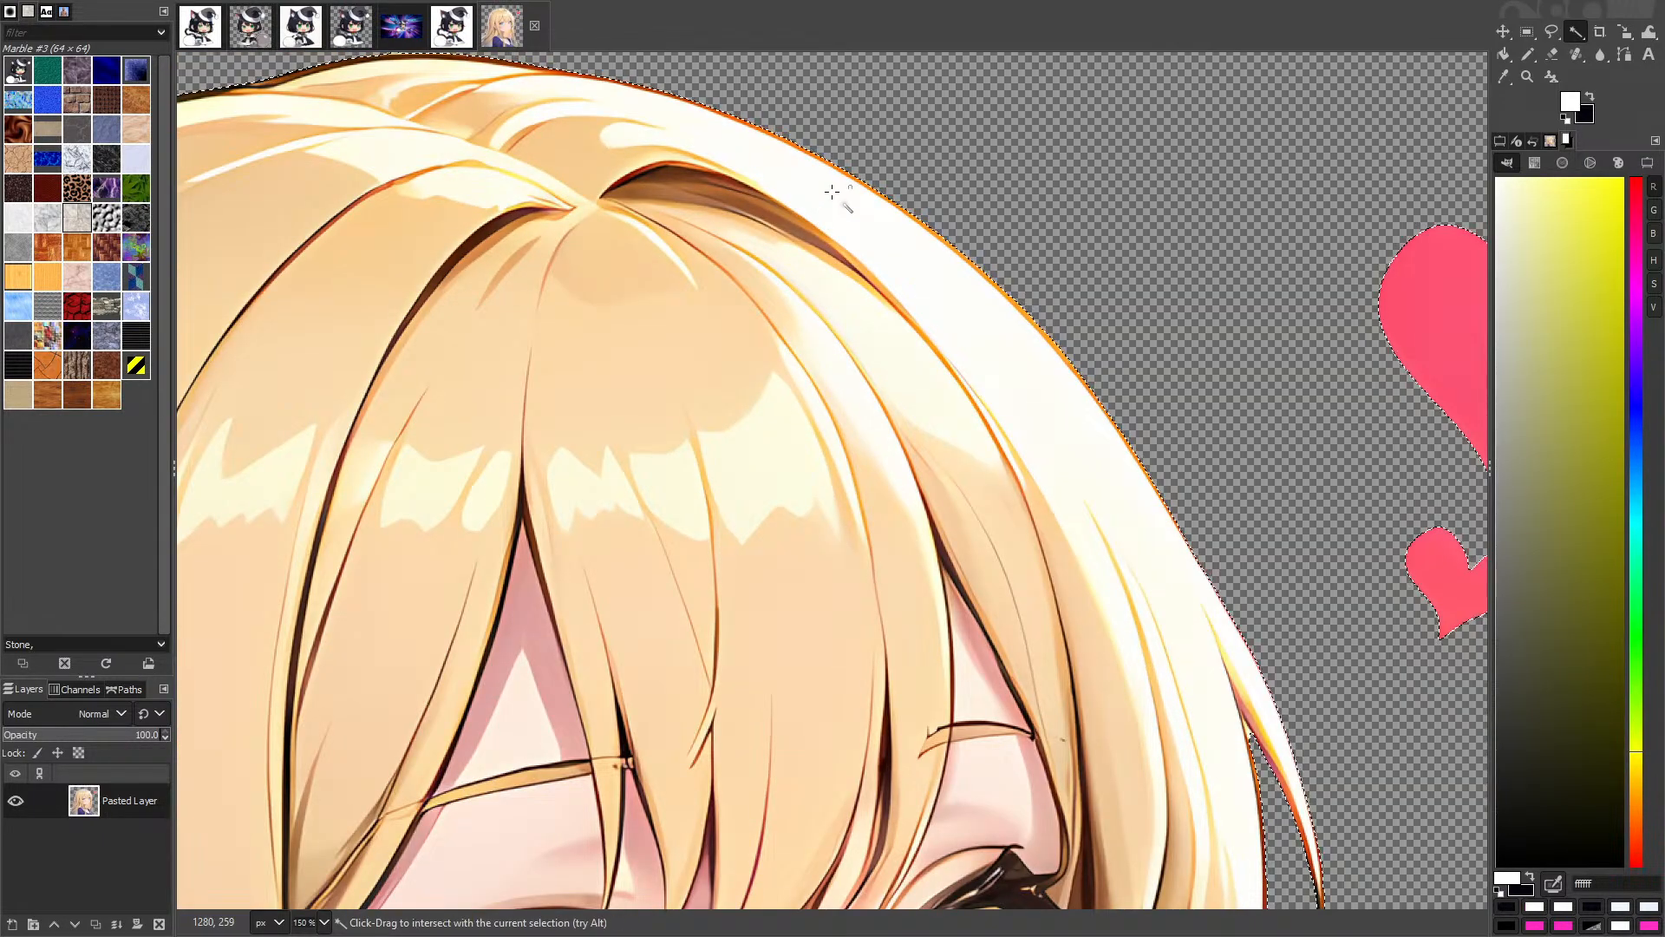
{"action": "scroll", "coordinate": [833, 192], "scroll_direction": "down", "scroll_amount": 5}
{"action": "scroll", "coordinate": [659, 192], "scroll_direction": "up", "scroll_amount": 3}
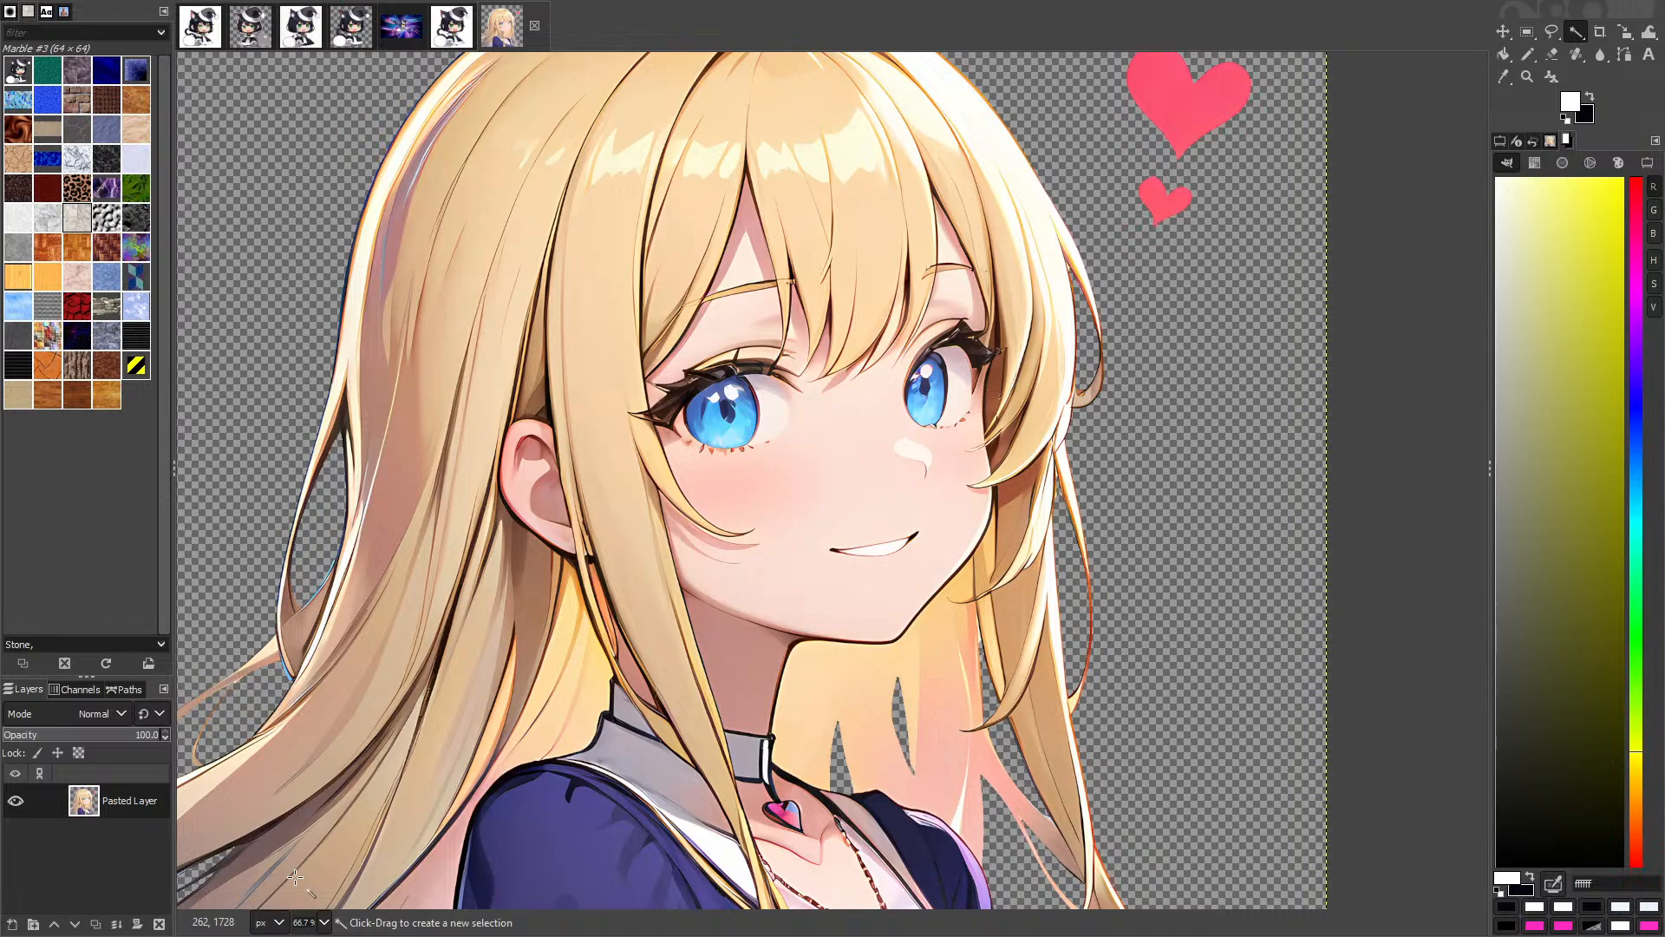
{"action": "scroll", "coordinate": [835, 395], "scroll_direction": "down", "scroll_amount": 3}
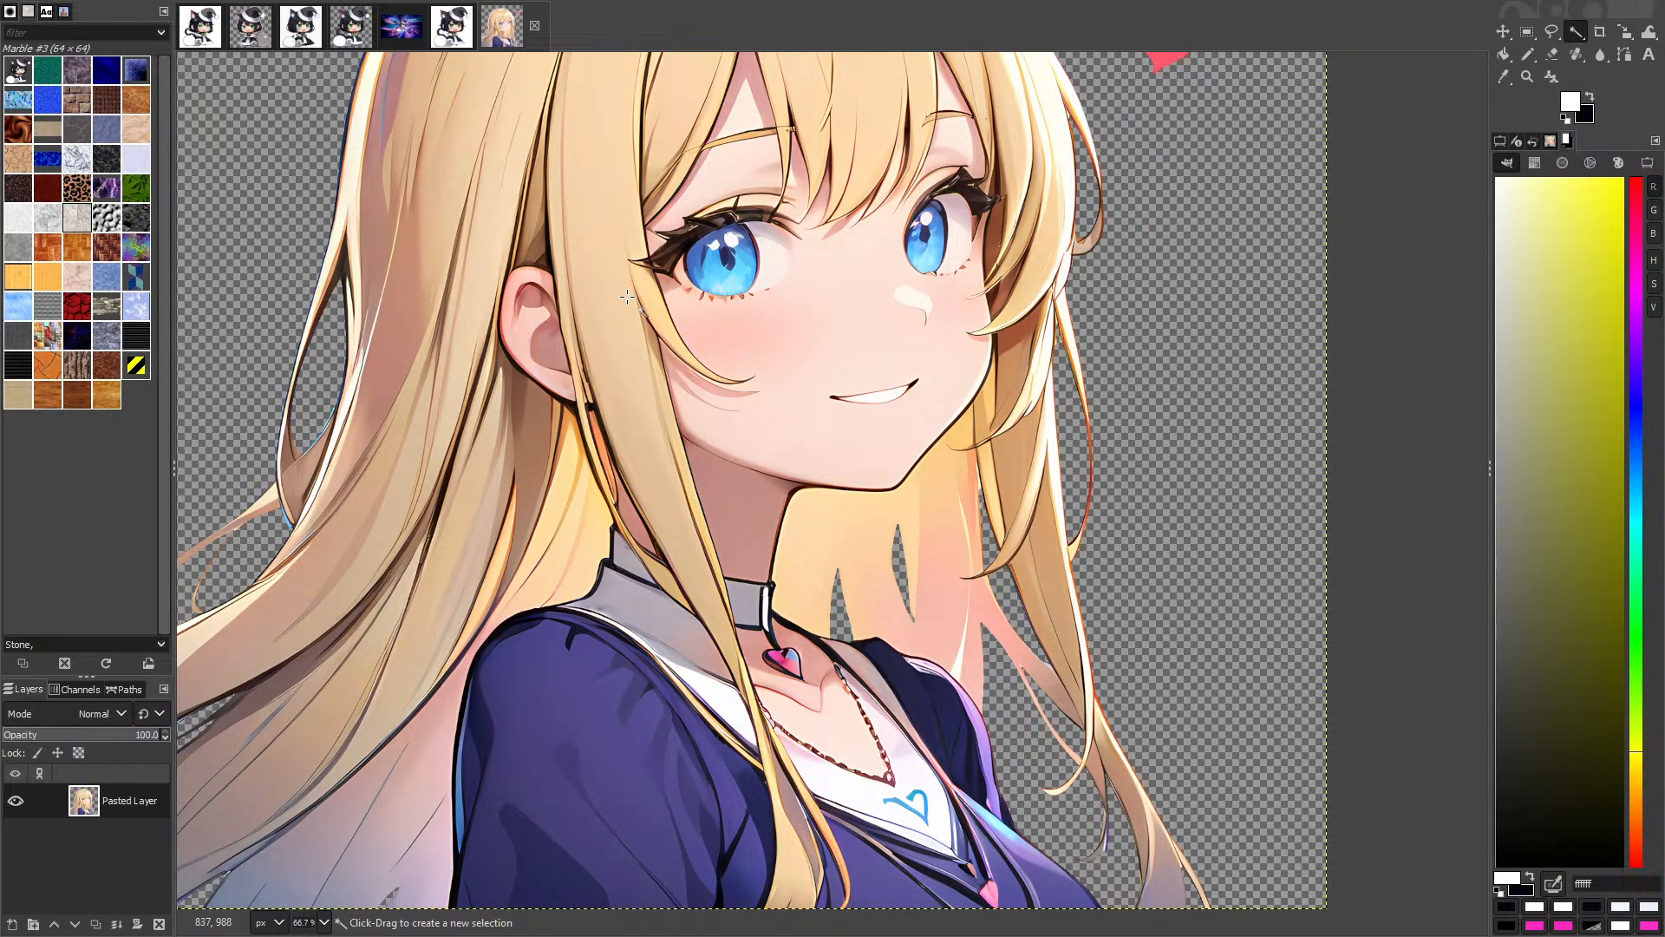
{"action": "key", "text": "super+Tab"}
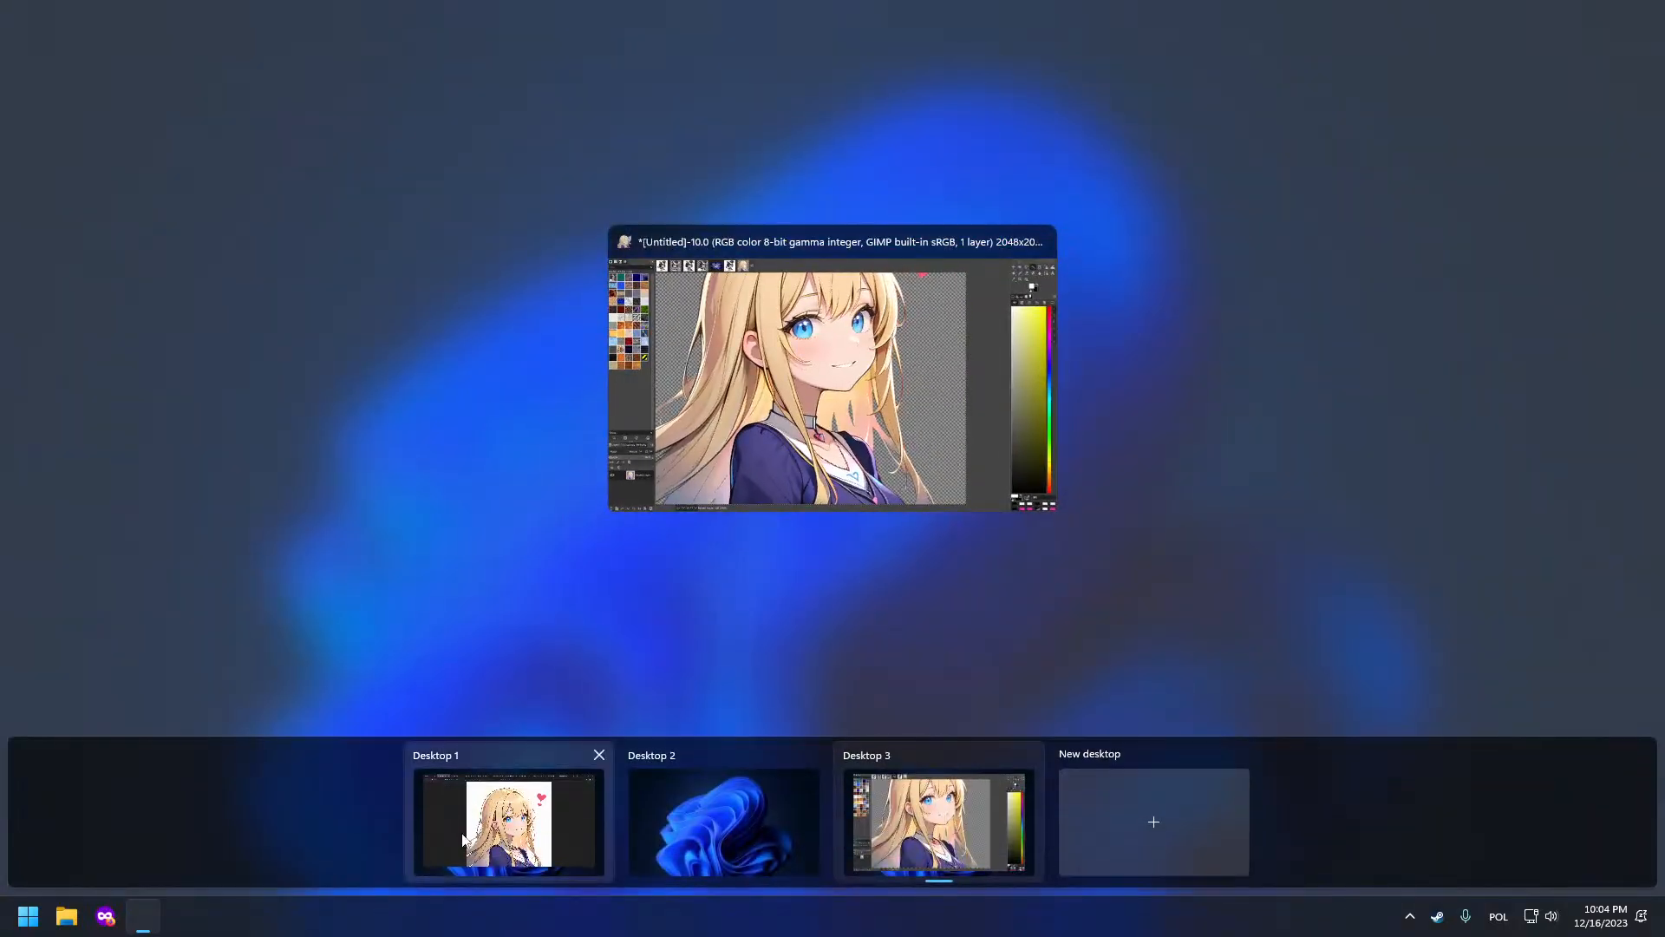
Step: On the browser desktop, look over the ComfyUI upscaler cleanup group, then go to the shared-image tab
{"action": "left_click", "coordinate": [510, 811]}
{"action": "left_click", "coordinate": [60, 10]}
{"action": "scroll", "coordinate": [1188, 384], "scroll_direction": "down", "scroll_amount": 7}
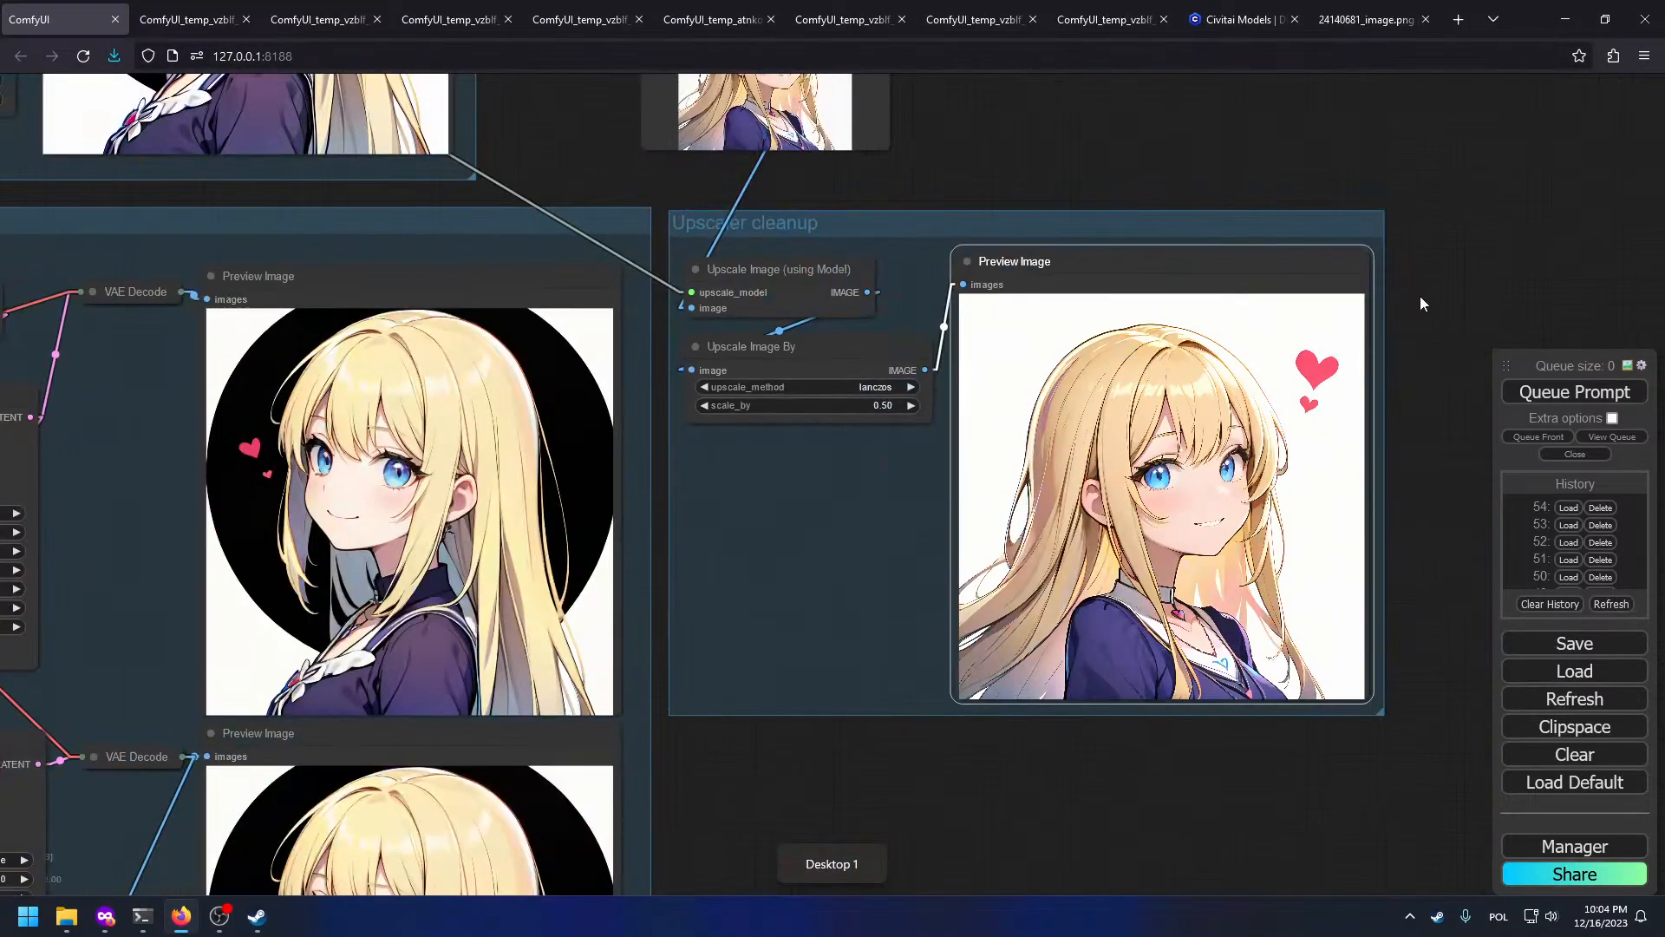
{"action": "left_click_drag", "start_coordinate": [1179, 263], "coordinate": [1483, 682]}
{"action": "left_click", "coordinate": [1375, 19]}
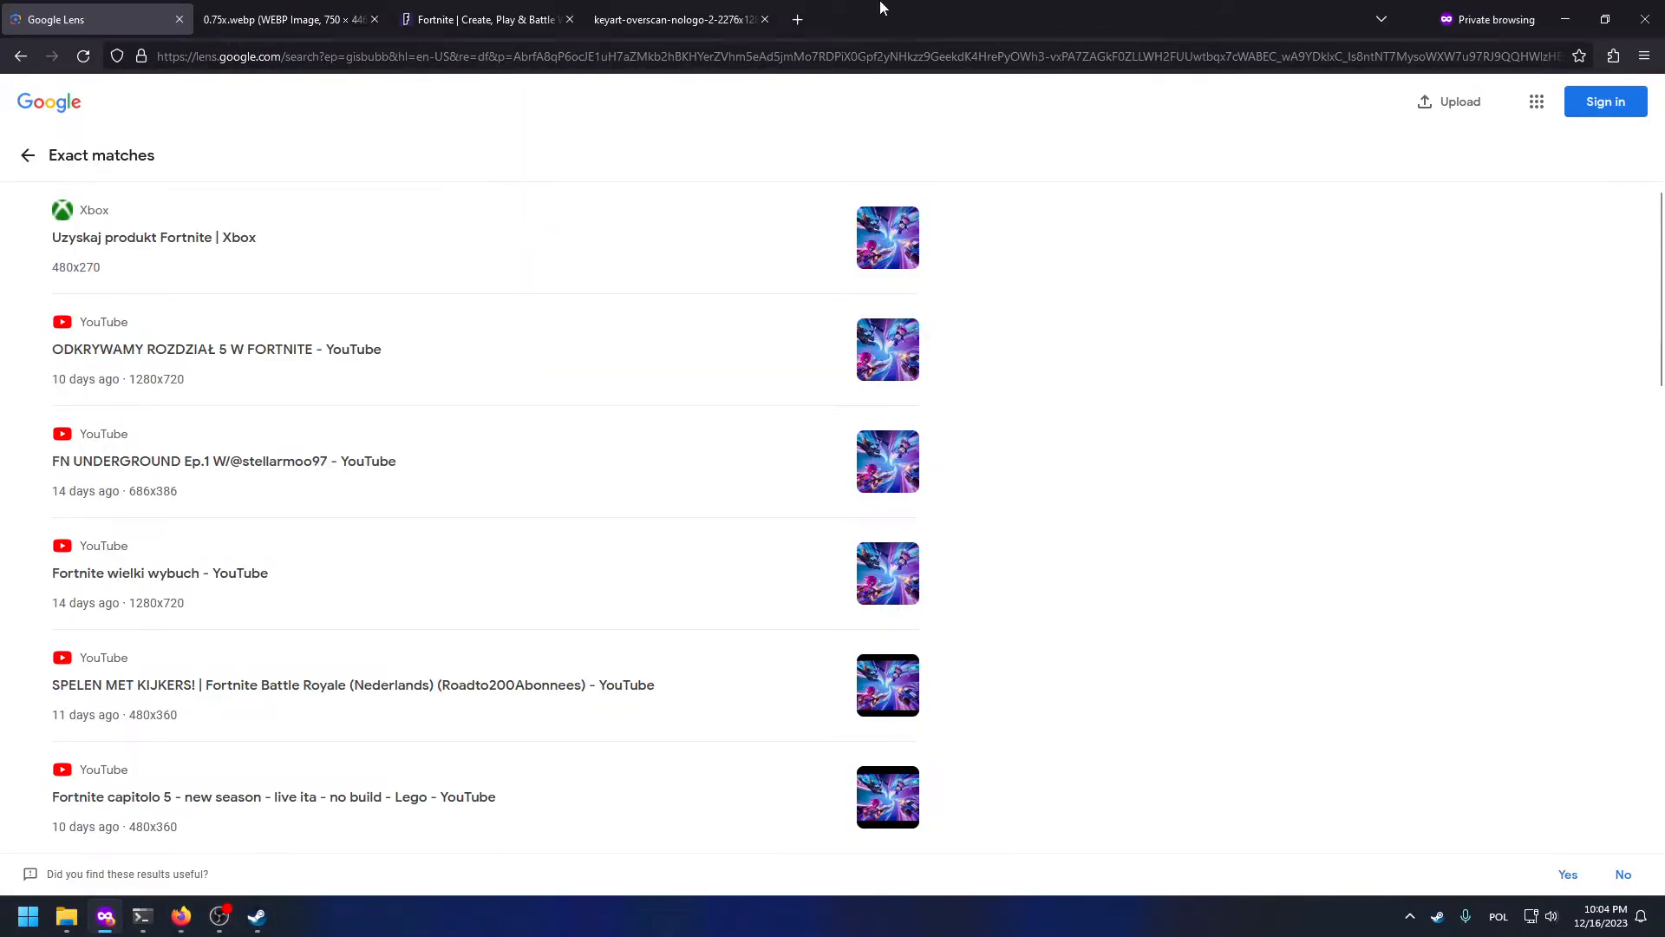
Step: Run '!gi' Google Images searches for the trans pride flag and the bi pride flag in new private tabs
{"action": "key", "text": "ctrl+t"}
{"action": "type", "text": "!gi p"}
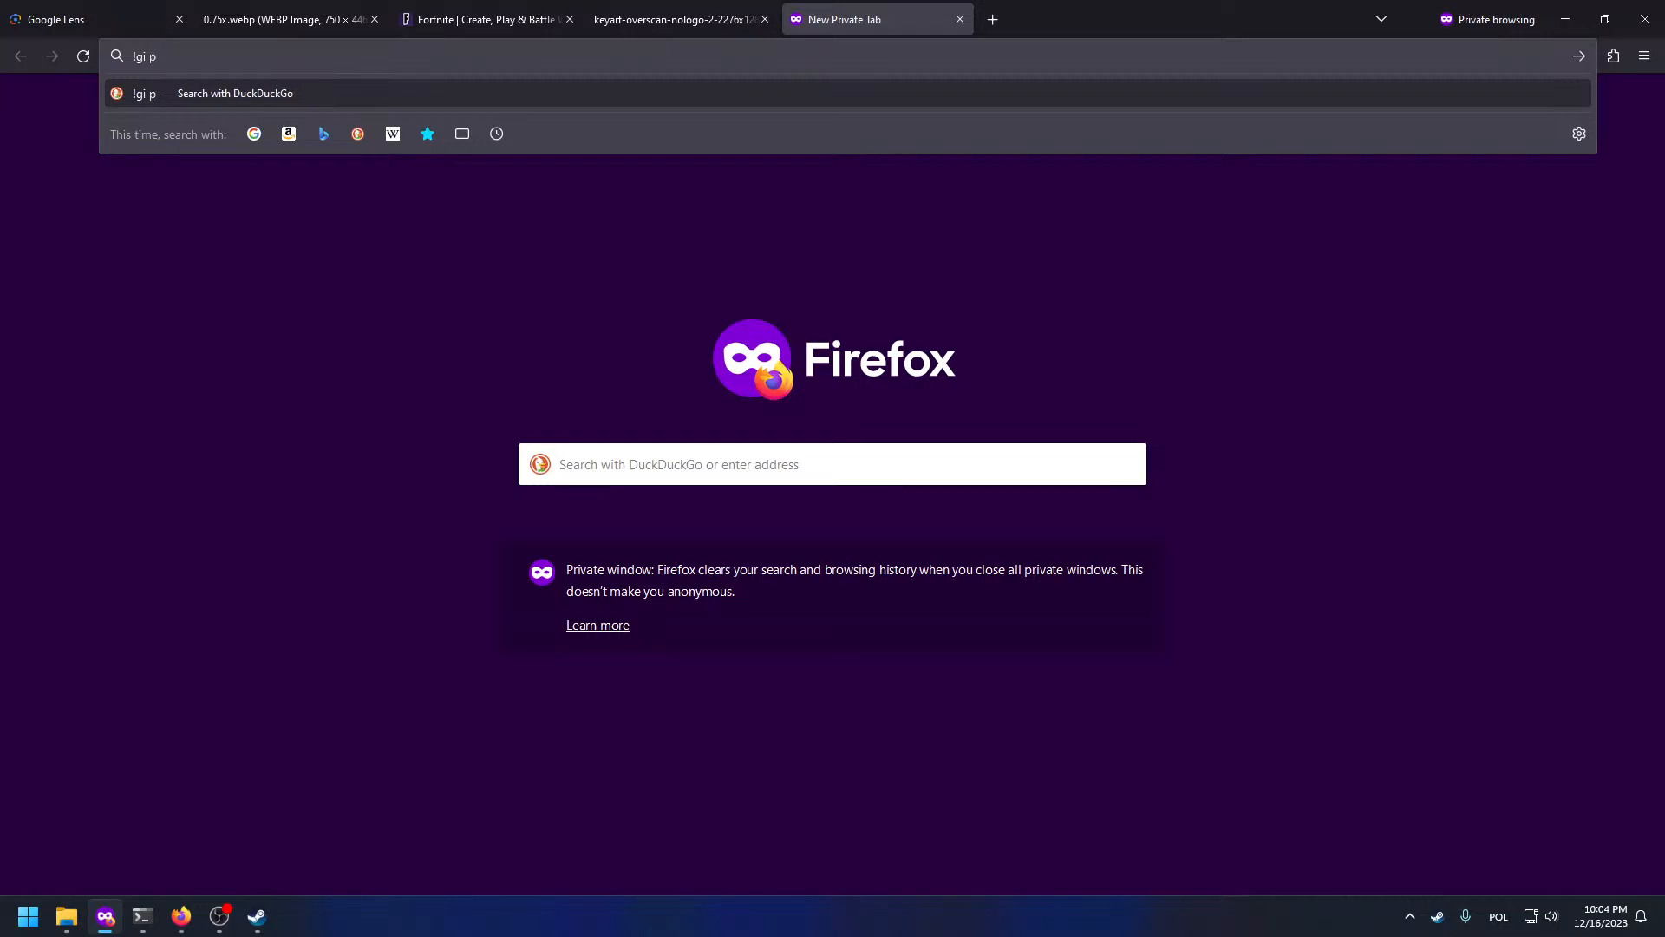
{"action": "type", "text": "rans pride flag"}
{"action": "key", "text": "Return"}
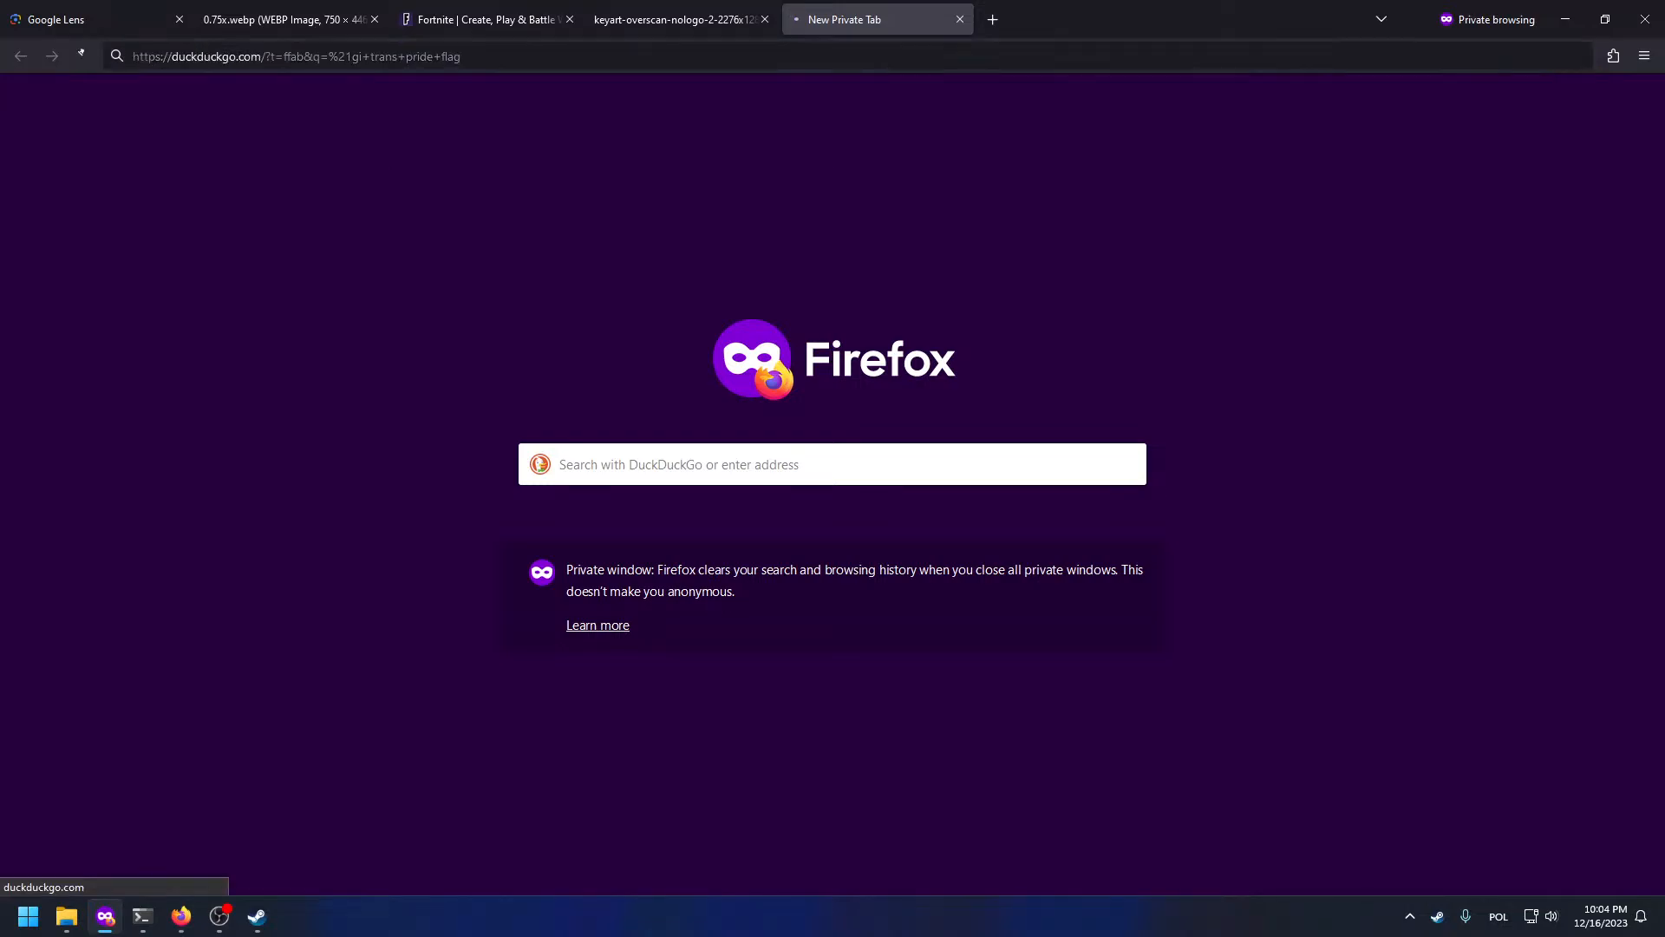
{"action": "key", "text": "ctrl+t"}
{"action": "type", "text": "!gi bi pride flag"}
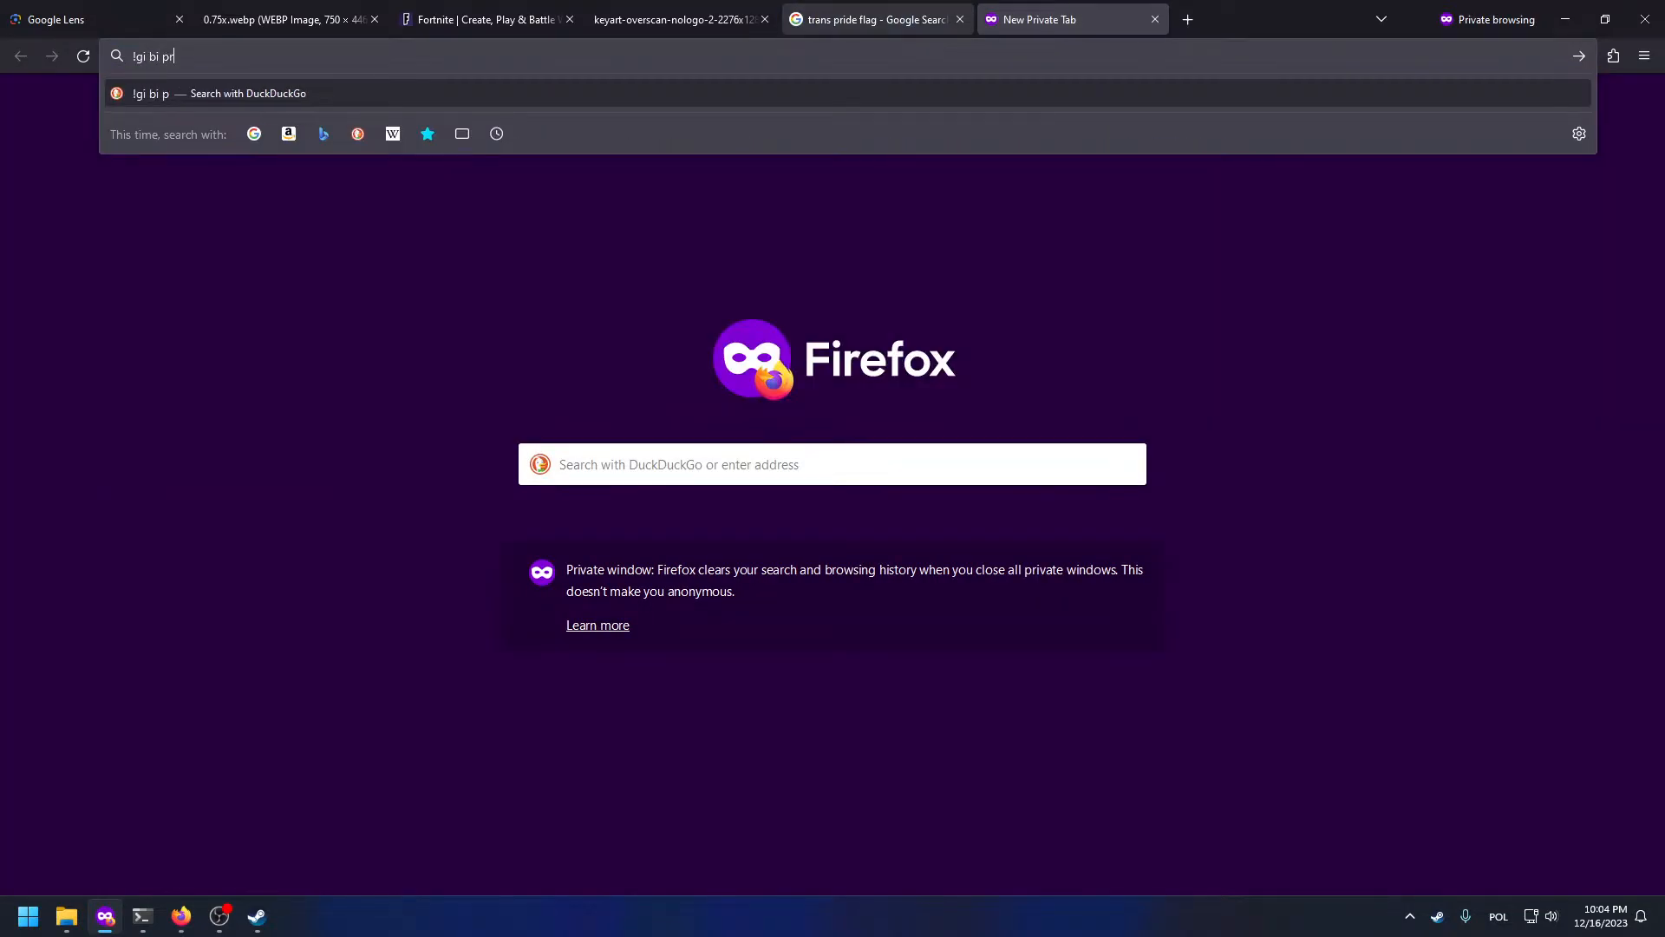
{"action": "key", "text": "Return"}
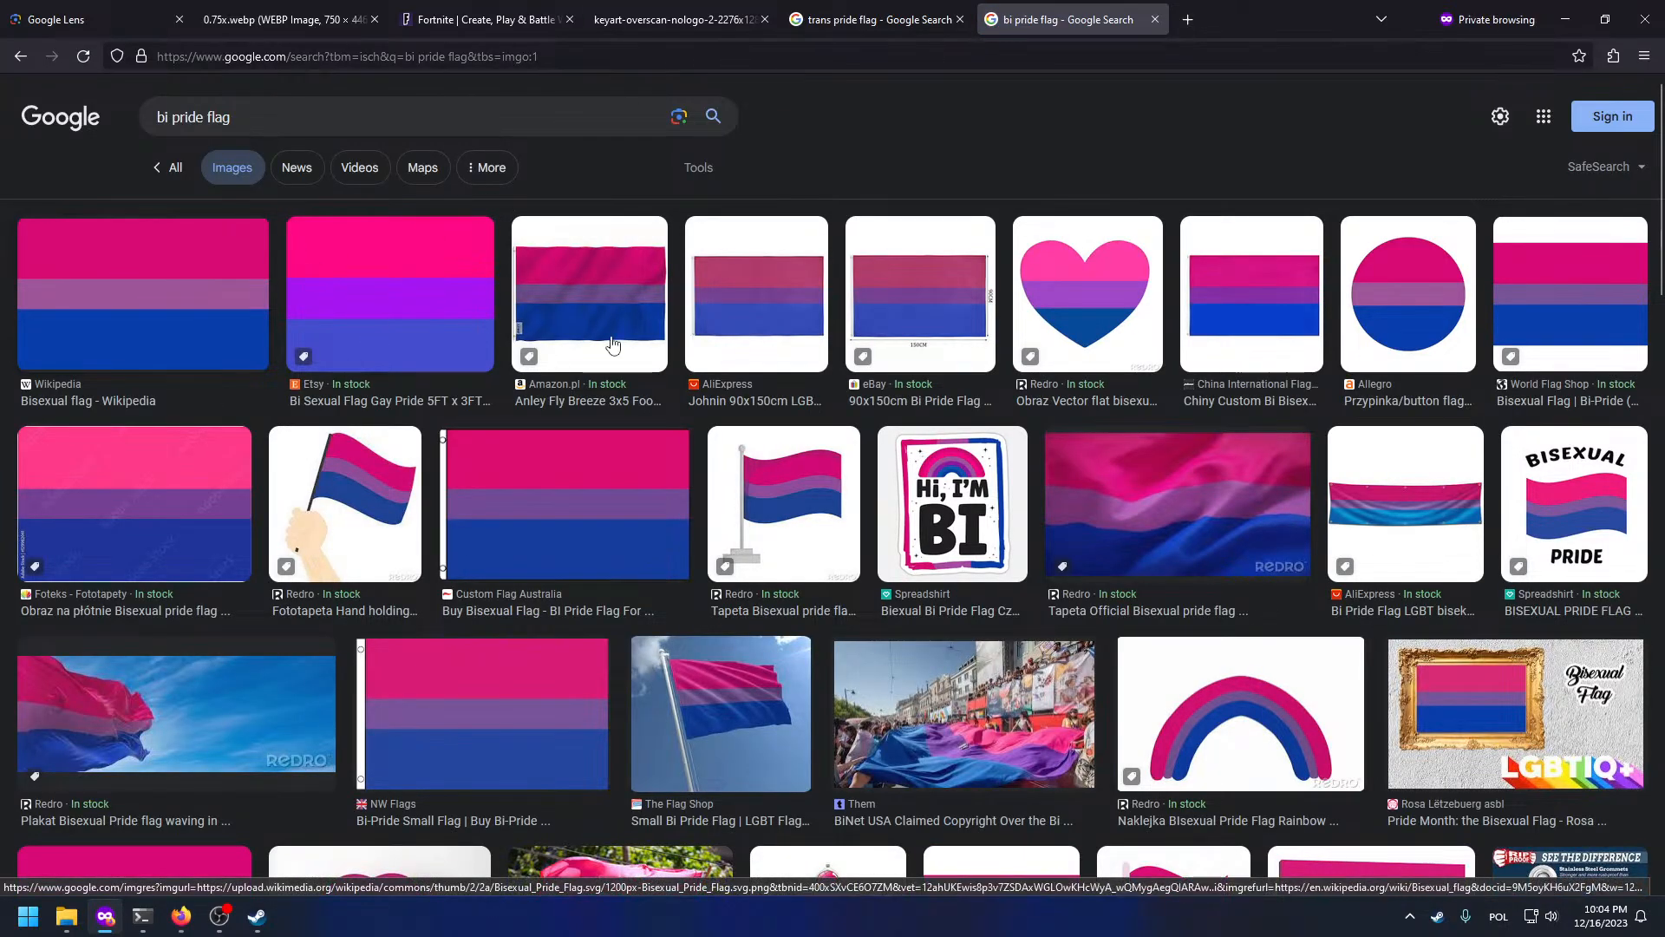
Step: Preview the bi and trans flag image results, briefly opening and closing the trans flag image and article
{"action": "left_click", "coordinate": [178, 282]}
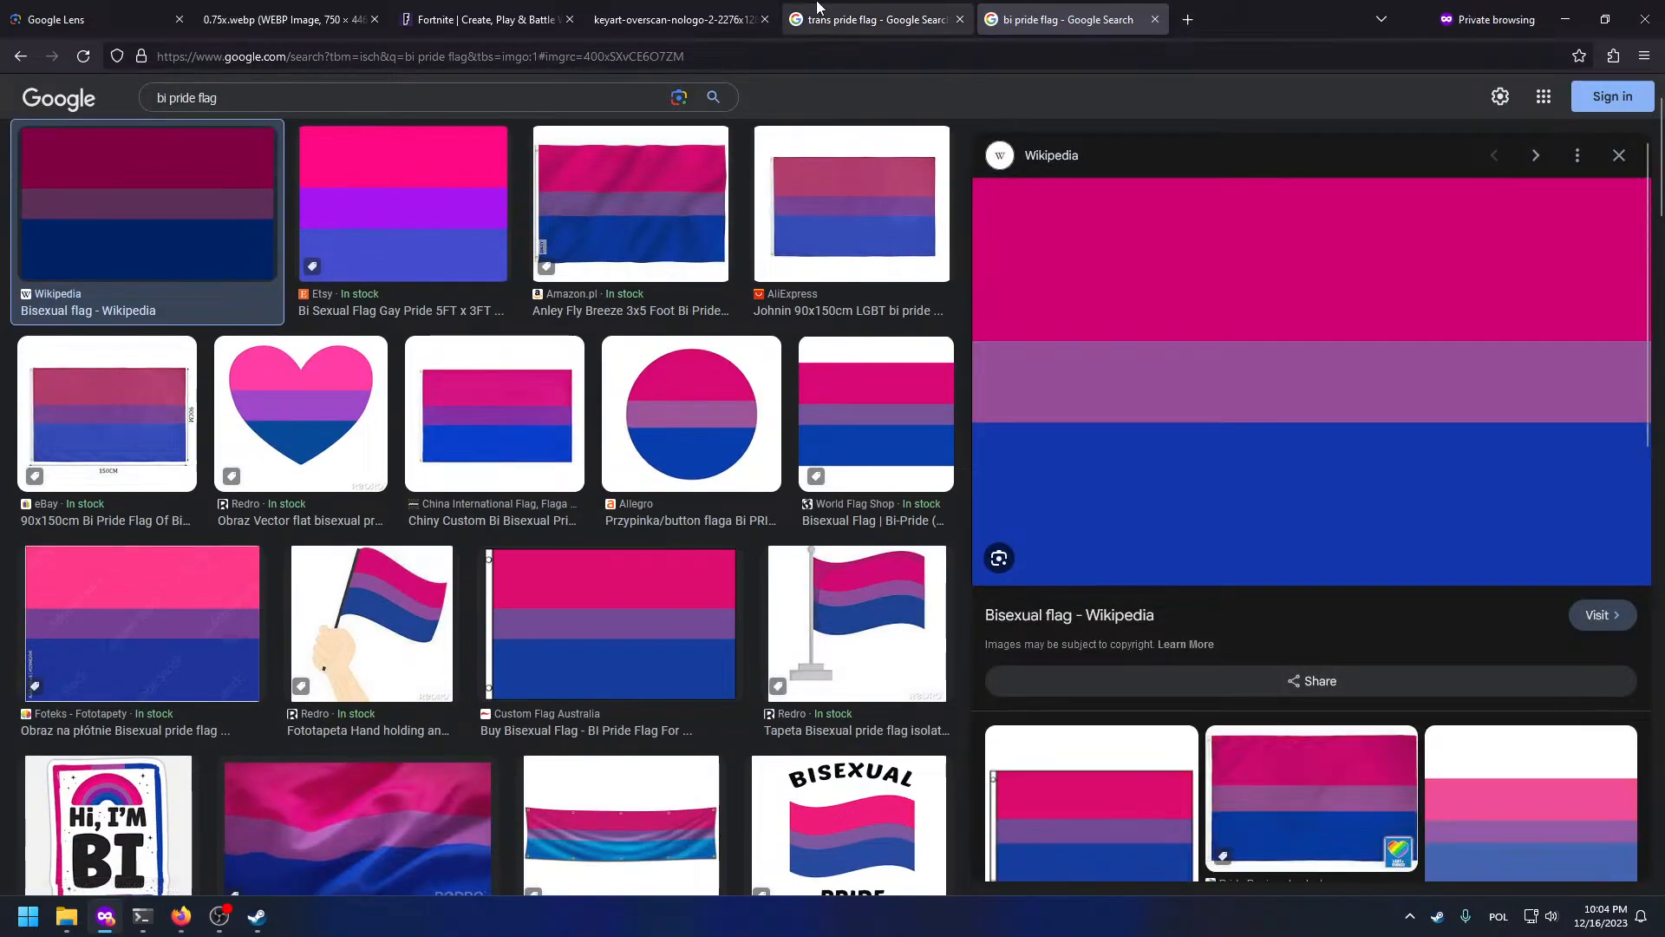
{"action": "key", "text": "ctrl+shift+Tab"}
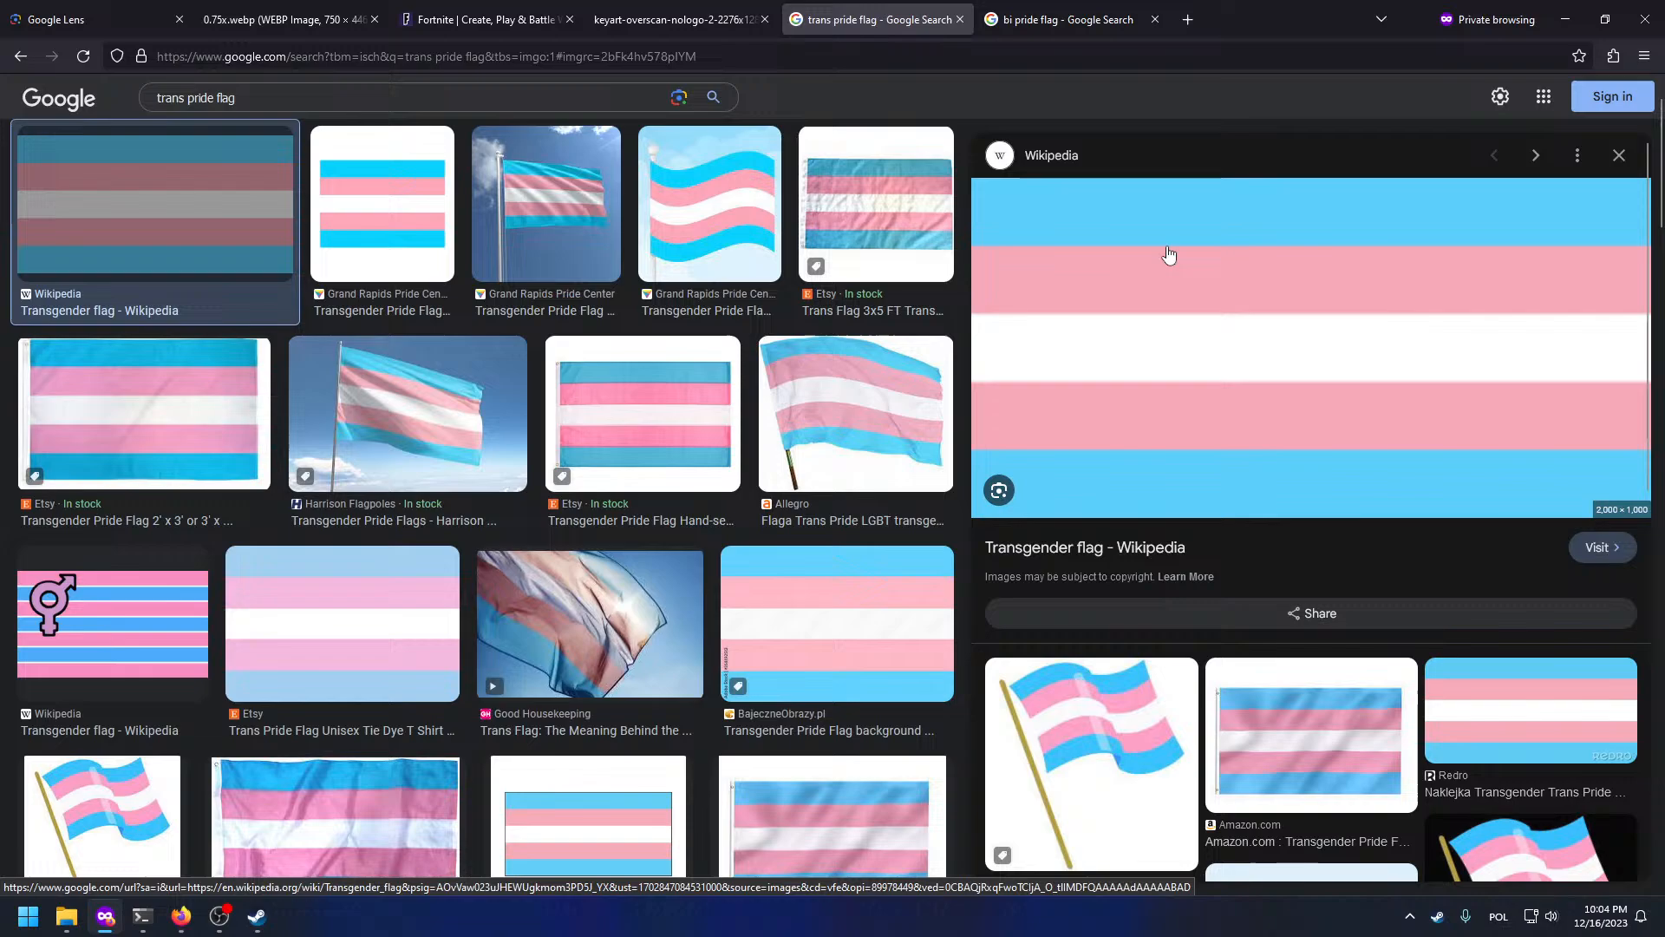
{"action": "right_click", "coordinate": [1176, 243]}
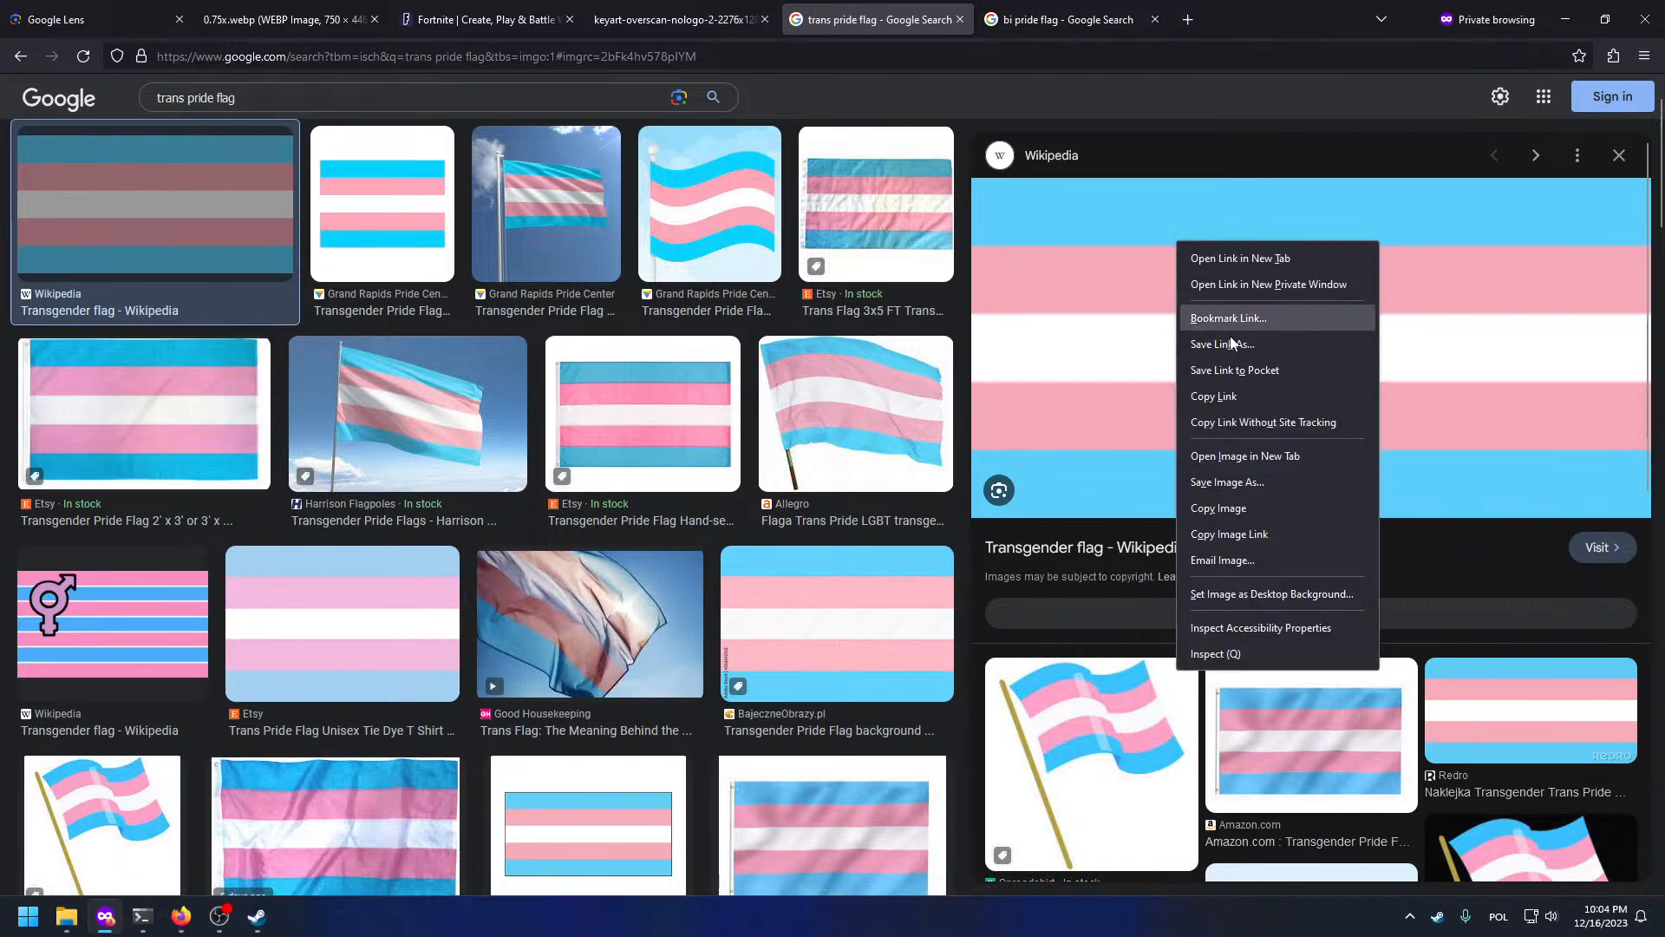
{"action": "left_click", "coordinate": [1215, 458]}
{"action": "left_click", "coordinate": [1023, 9]}
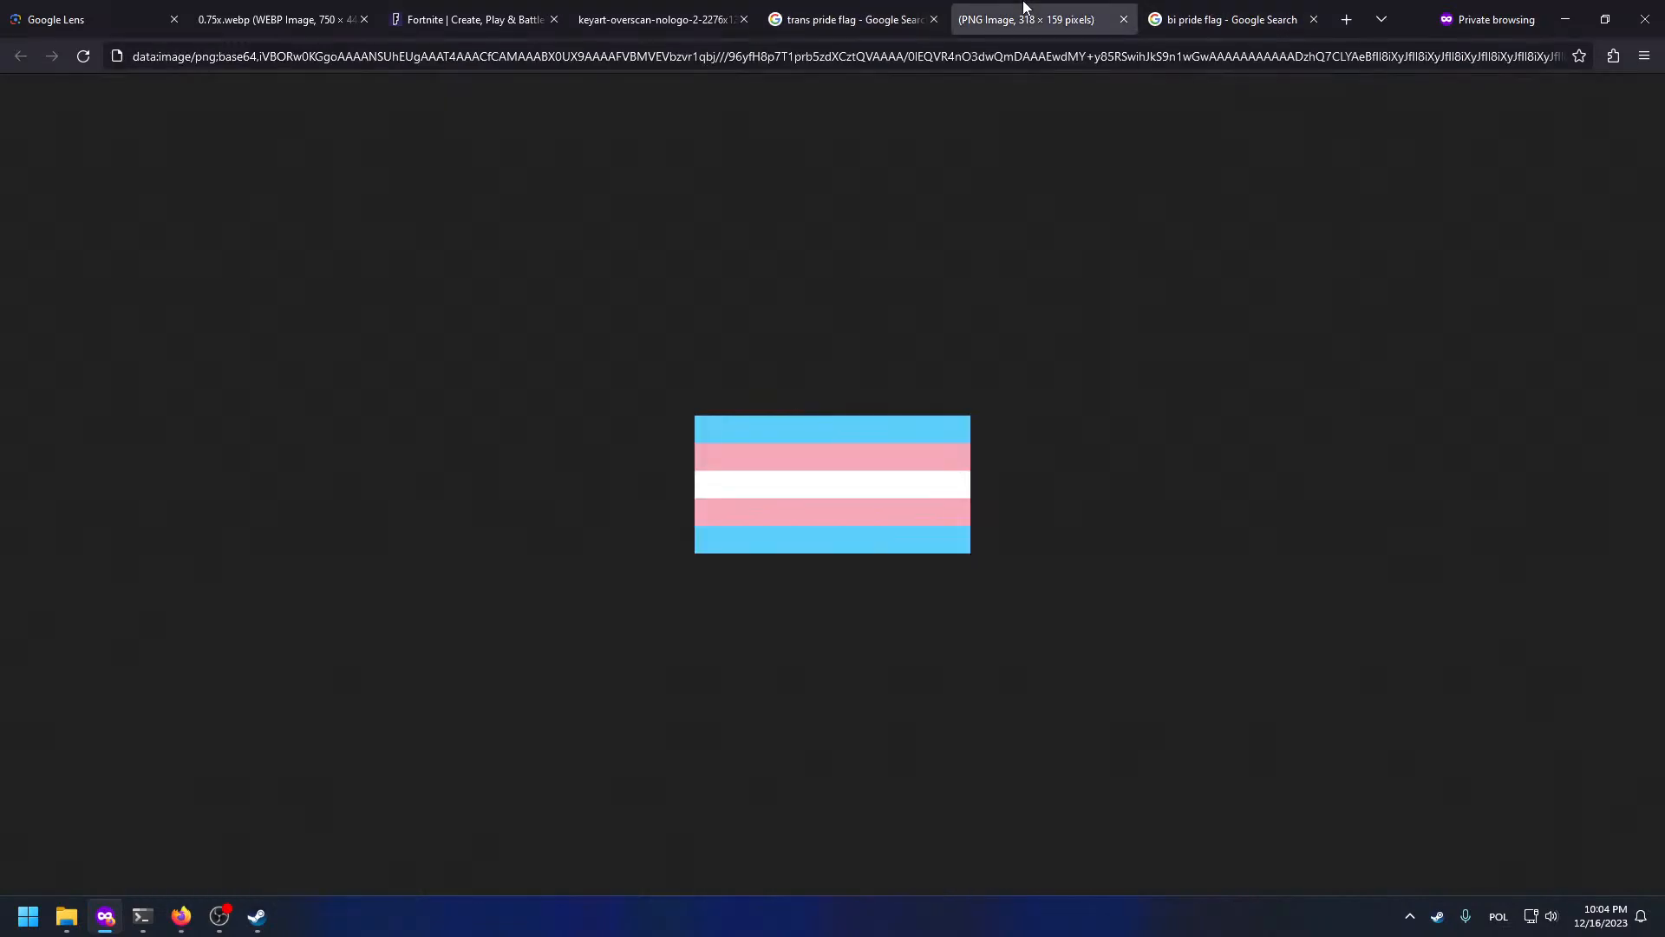
{"action": "middle_click", "coordinate": [1022, 18]}
{"action": "left_click", "coordinate": [1110, 438]}
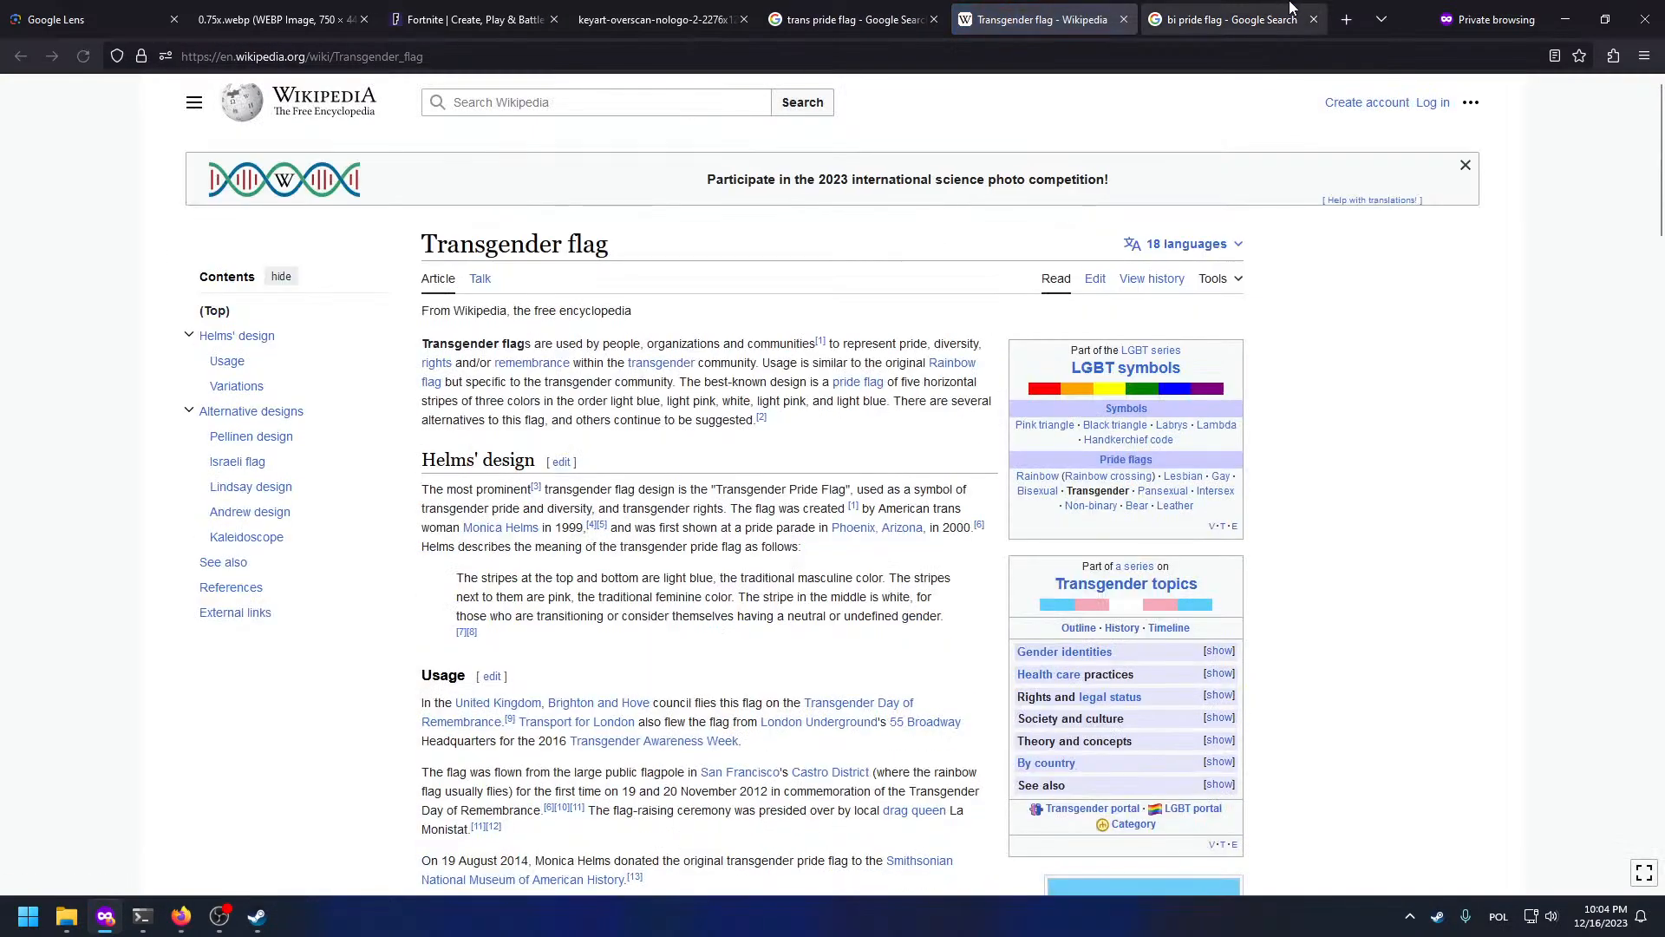
{"action": "key", "text": "ctrl+w"}
Step: Open the Transgender flag Wikipedia image full-size, check its download sizes, and copy the image
{"action": "left_click", "coordinate": [1077, 555]}
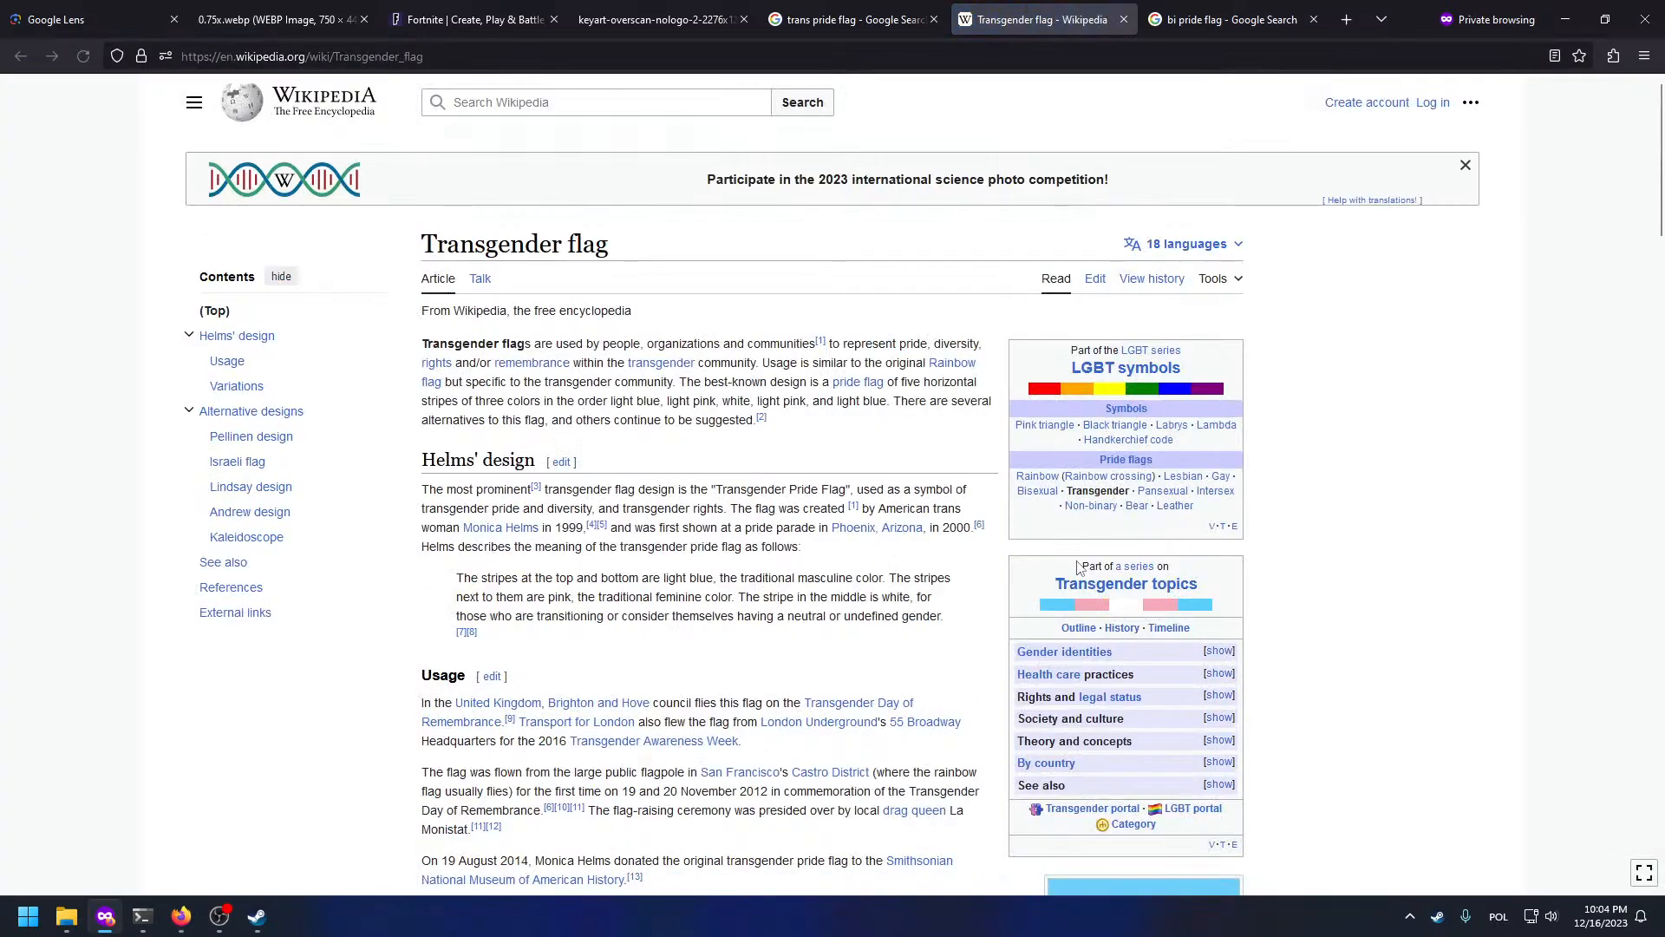
{"action": "scroll", "coordinate": [1097, 555], "scroll_direction": "down", "scroll_amount": 7}
{"action": "scroll", "coordinate": [1097, 556], "scroll_direction": "up", "scroll_amount": 3}
{"action": "left_click", "coordinate": [1097, 556]}
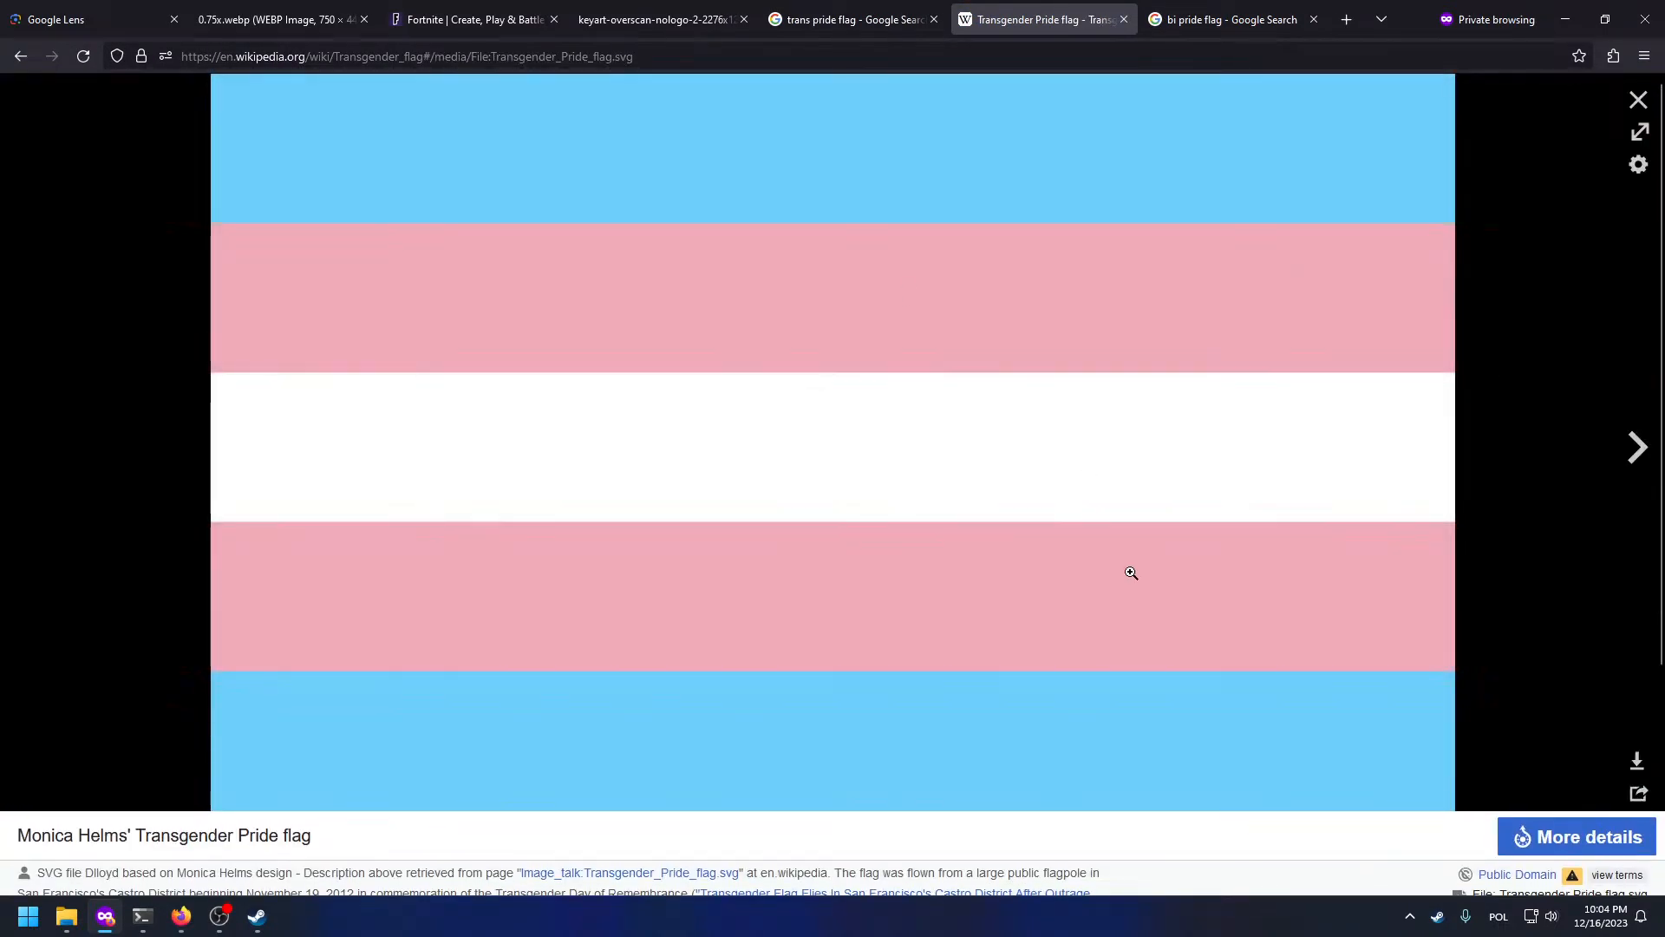
{"action": "left_click", "coordinate": [1637, 763]}
{"action": "left_click", "coordinate": [1420, 618]}
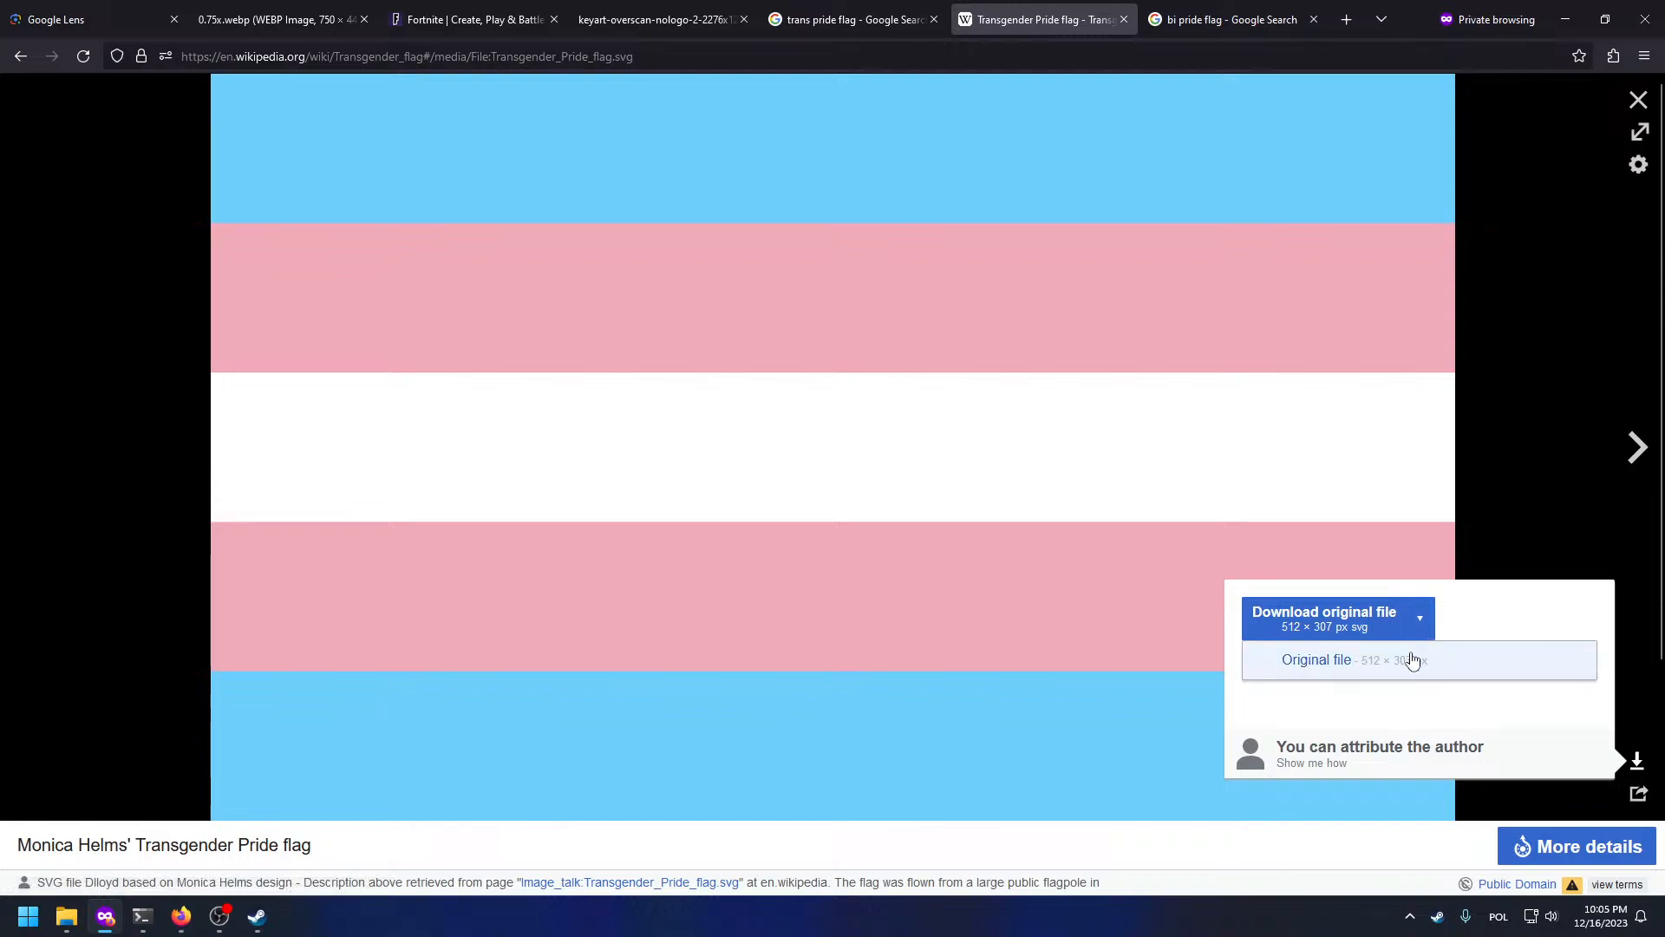
{"action": "left_click", "coordinate": [1376, 517]}
{"action": "right_click", "coordinate": [1089, 444]}
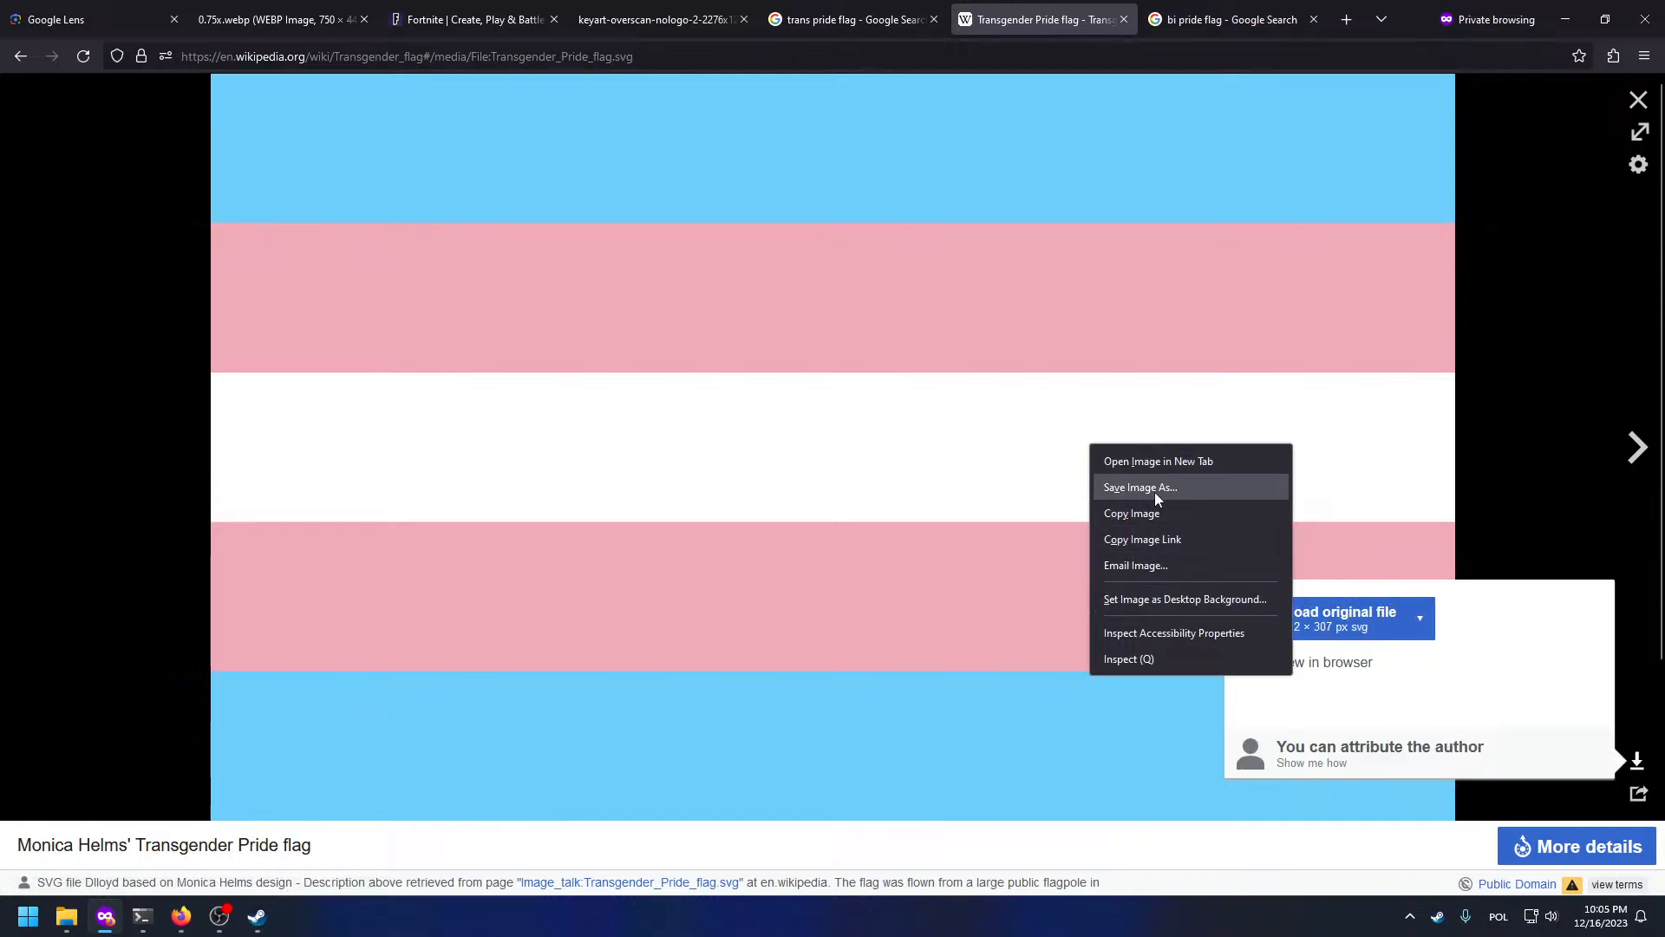
{"action": "left_click", "coordinate": [1043, 512]}
{"action": "key", "text": "super+Tab"}
Step: Back in GIMP, paste the copied trans flag and turn the floating selection into a new layer
{"action": "left_click", "coordinate": [997, 821]}
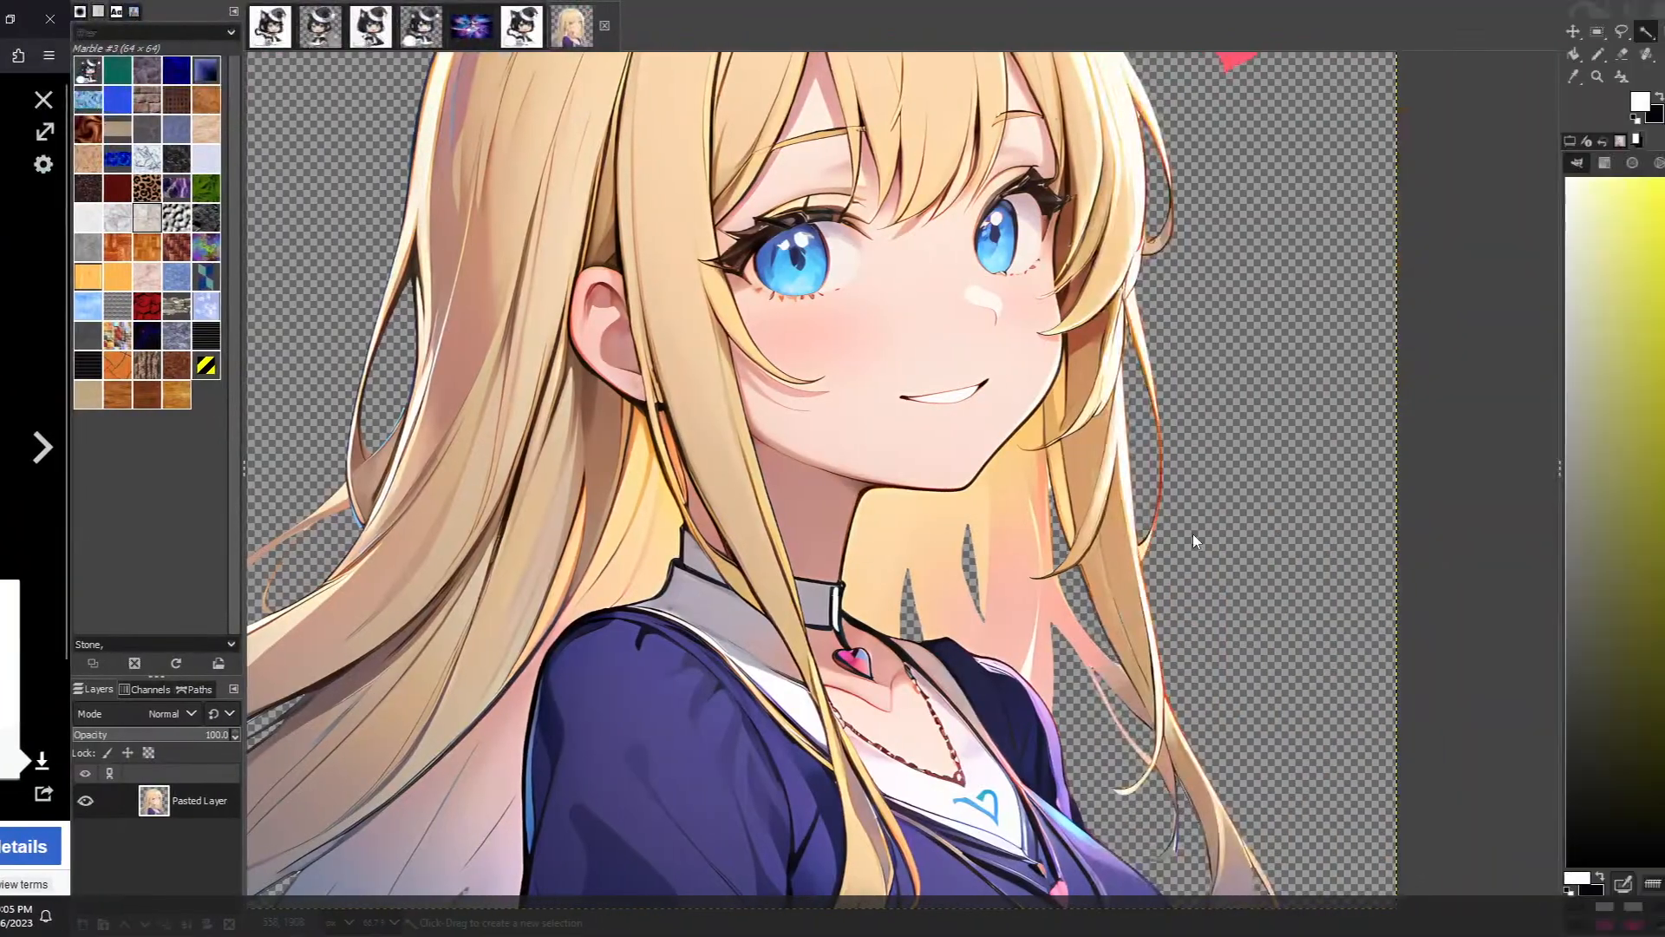
{"action": "scroll", "coordinate": [1193, 534], "scroll_direction": "down", "scroll_amount": 2}
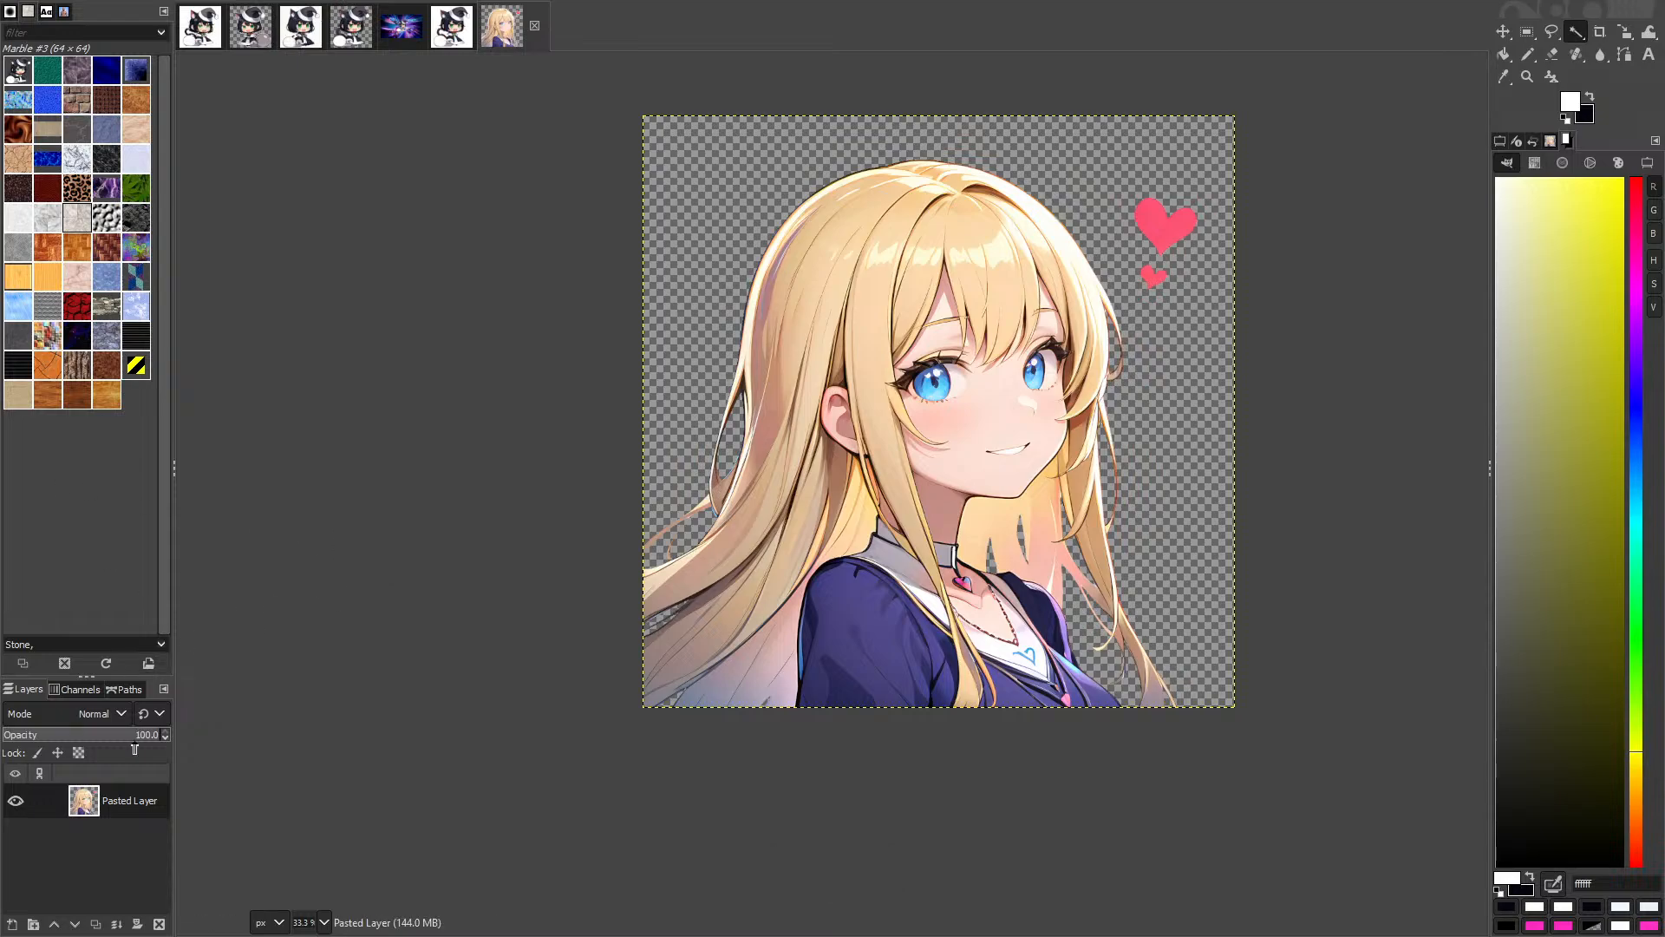
{"action": "key", "text": "ctrl+v"}
{"action": "right_click", "coordinate": [123, 791]}
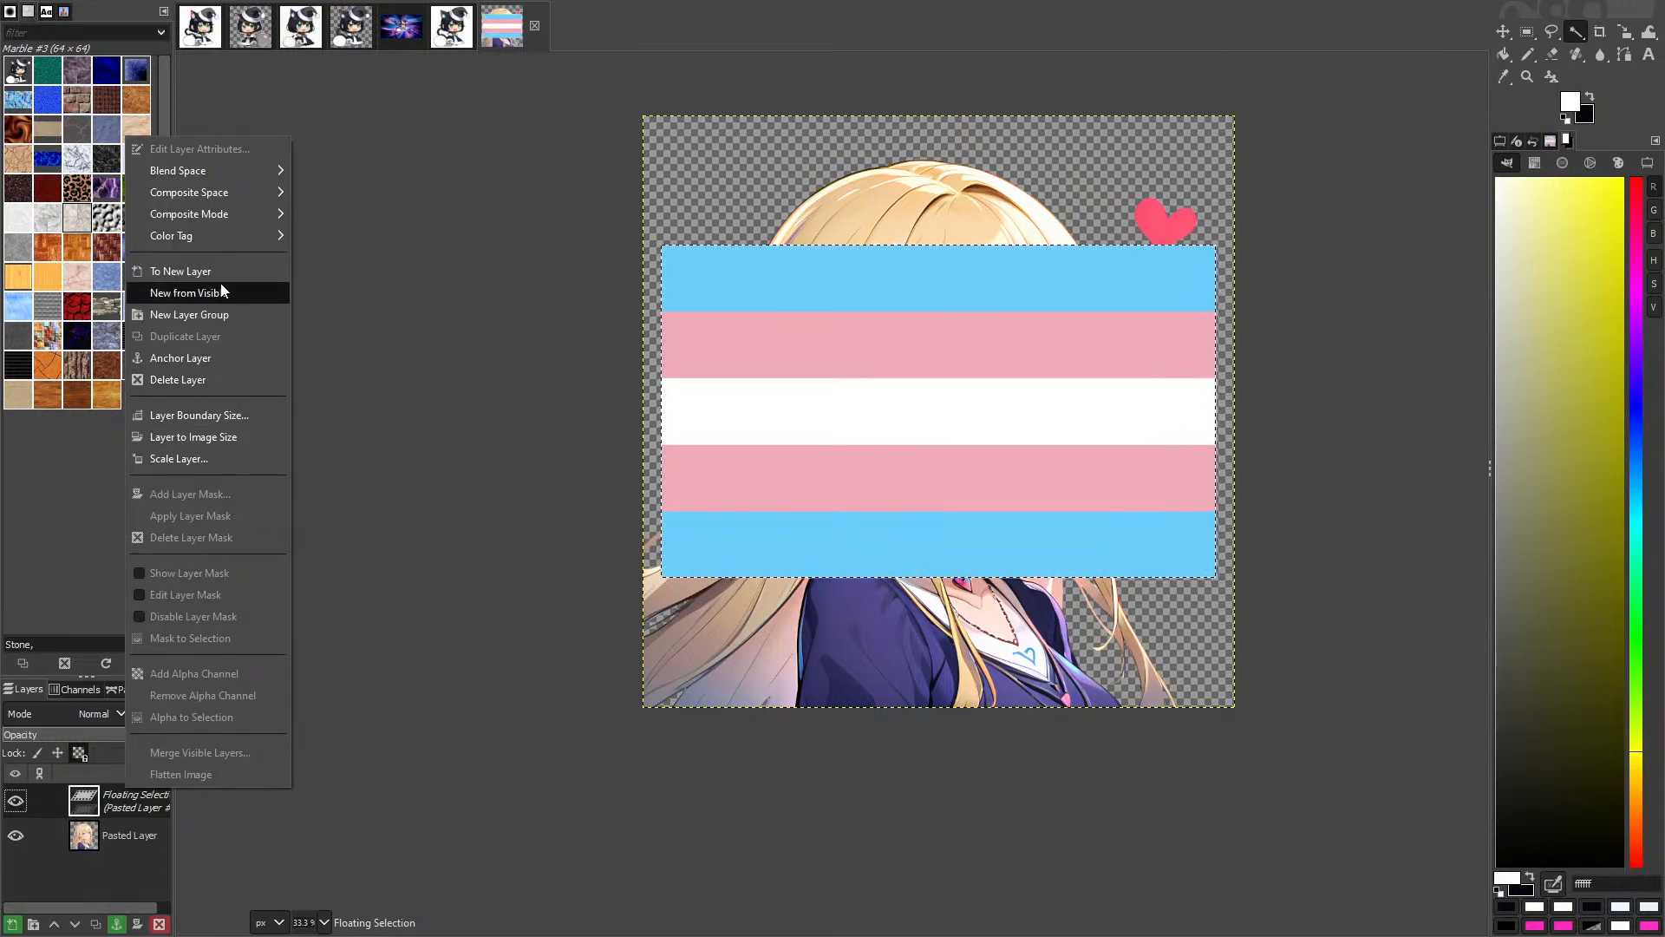
{"action": "left_click", "coordinate": [189, 272]}
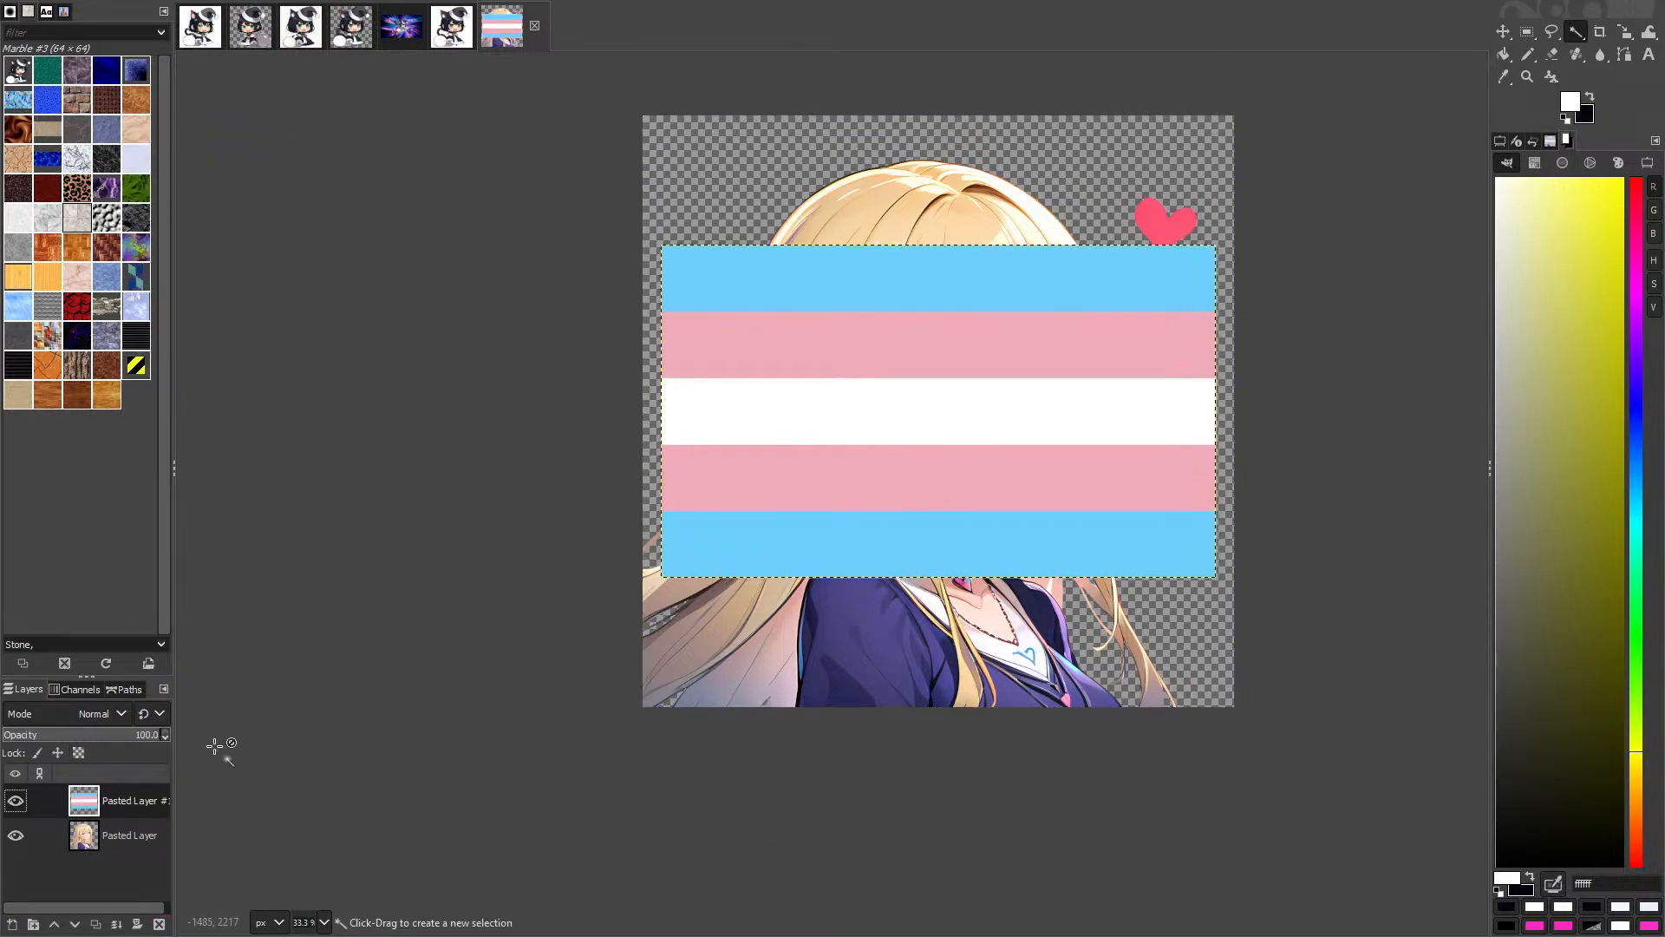
Step: Set the Scale tool's interpolation to None for crisp flag stripes
{"action": "key", "text": "shift+s"}
{"action": "left_click", "coordinate": [862, 379]}
{"action": "key", "text": "Return"}
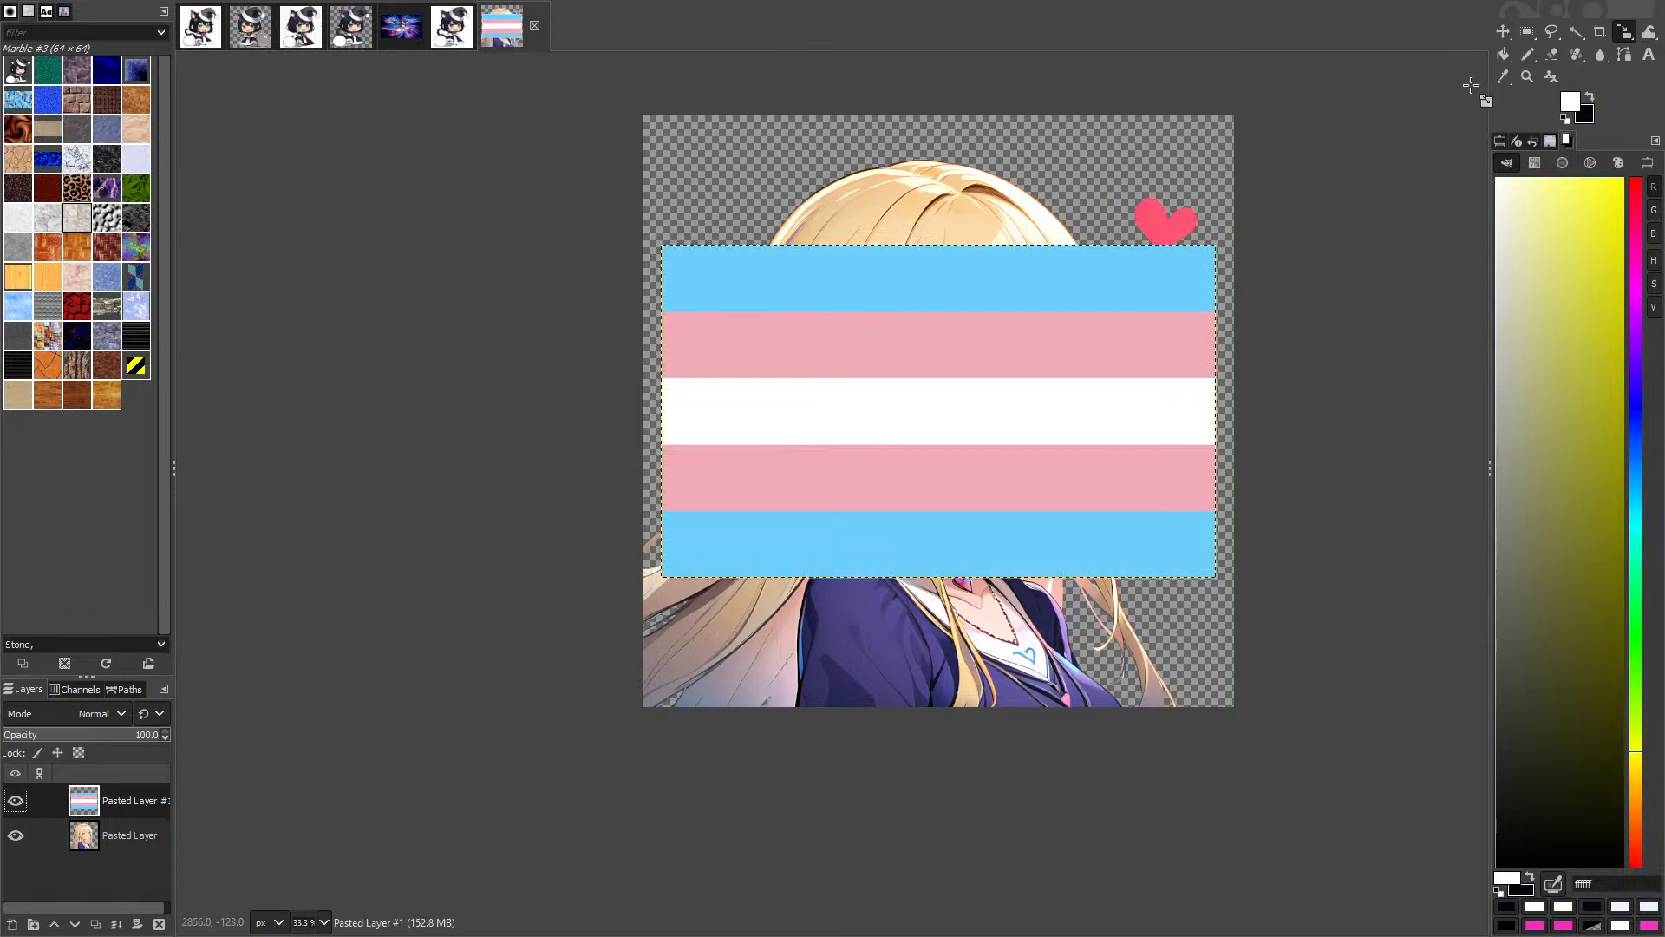
{"action": "left_click", "coordinate": [1500, 140]}
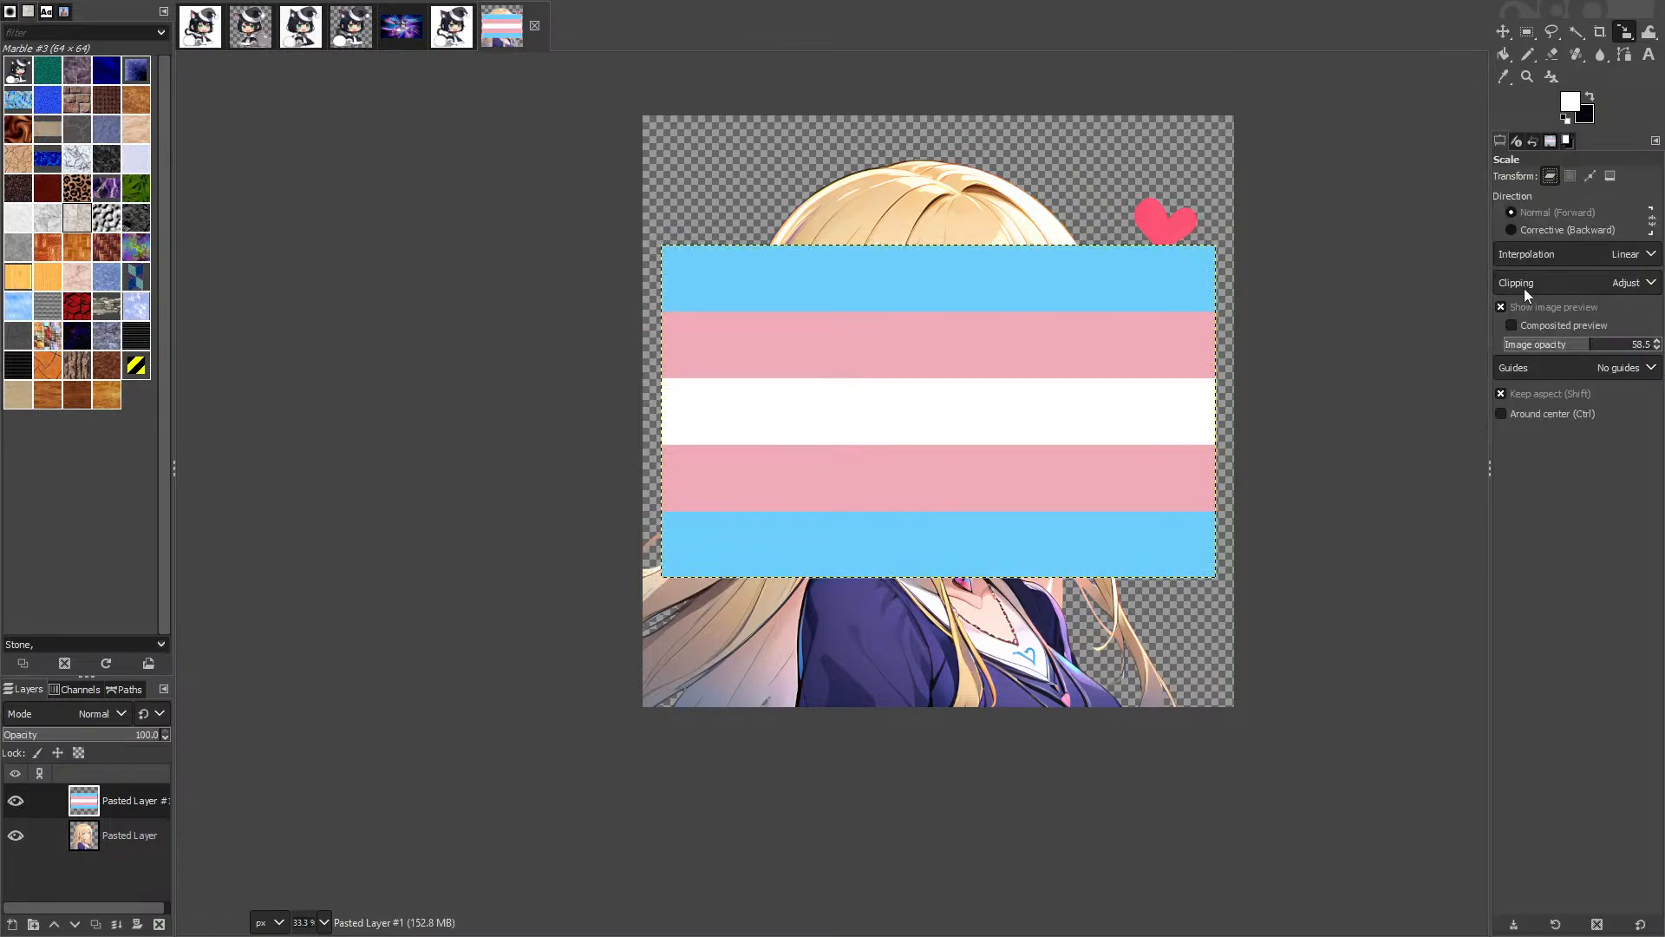
{"action": "left_click", "coordinate": [1592, 255]}
{"action": "left_click", "coordinate": [1579, 281]}
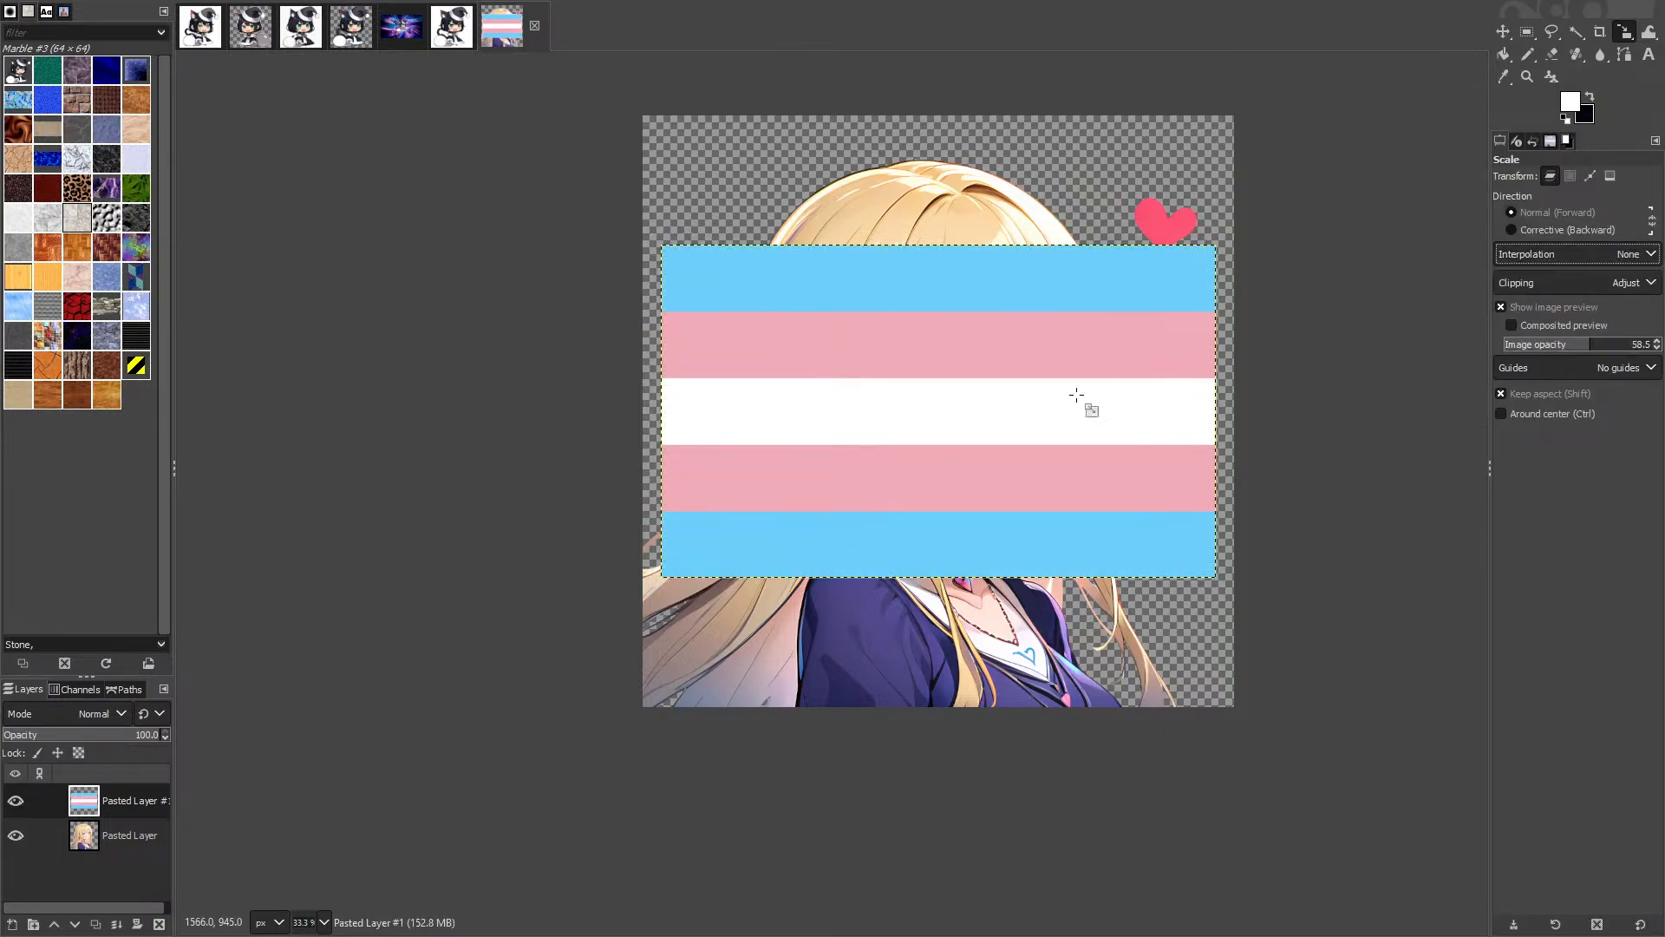
Step: Scale the flag layer to height 2048, giving 3413 × 2048 pixels
{"action": "key", "text": "shift+t"}
{"action": "left_click", "coordinate": [774, 305]}
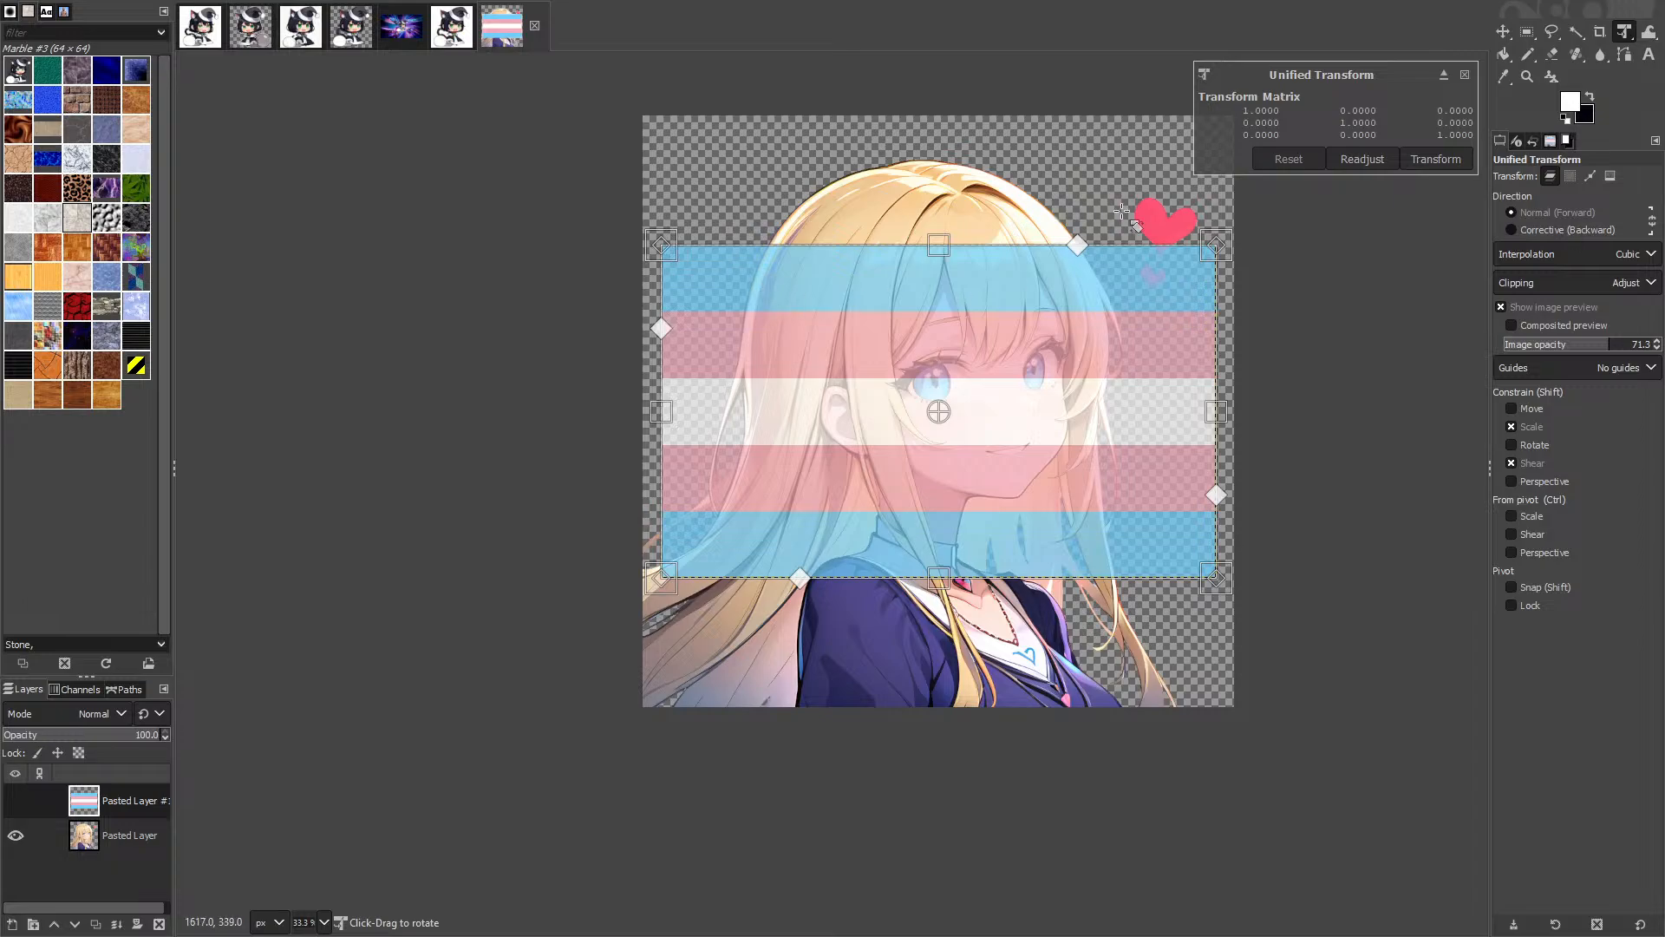
{"action": "key", "text": "shift+s"}
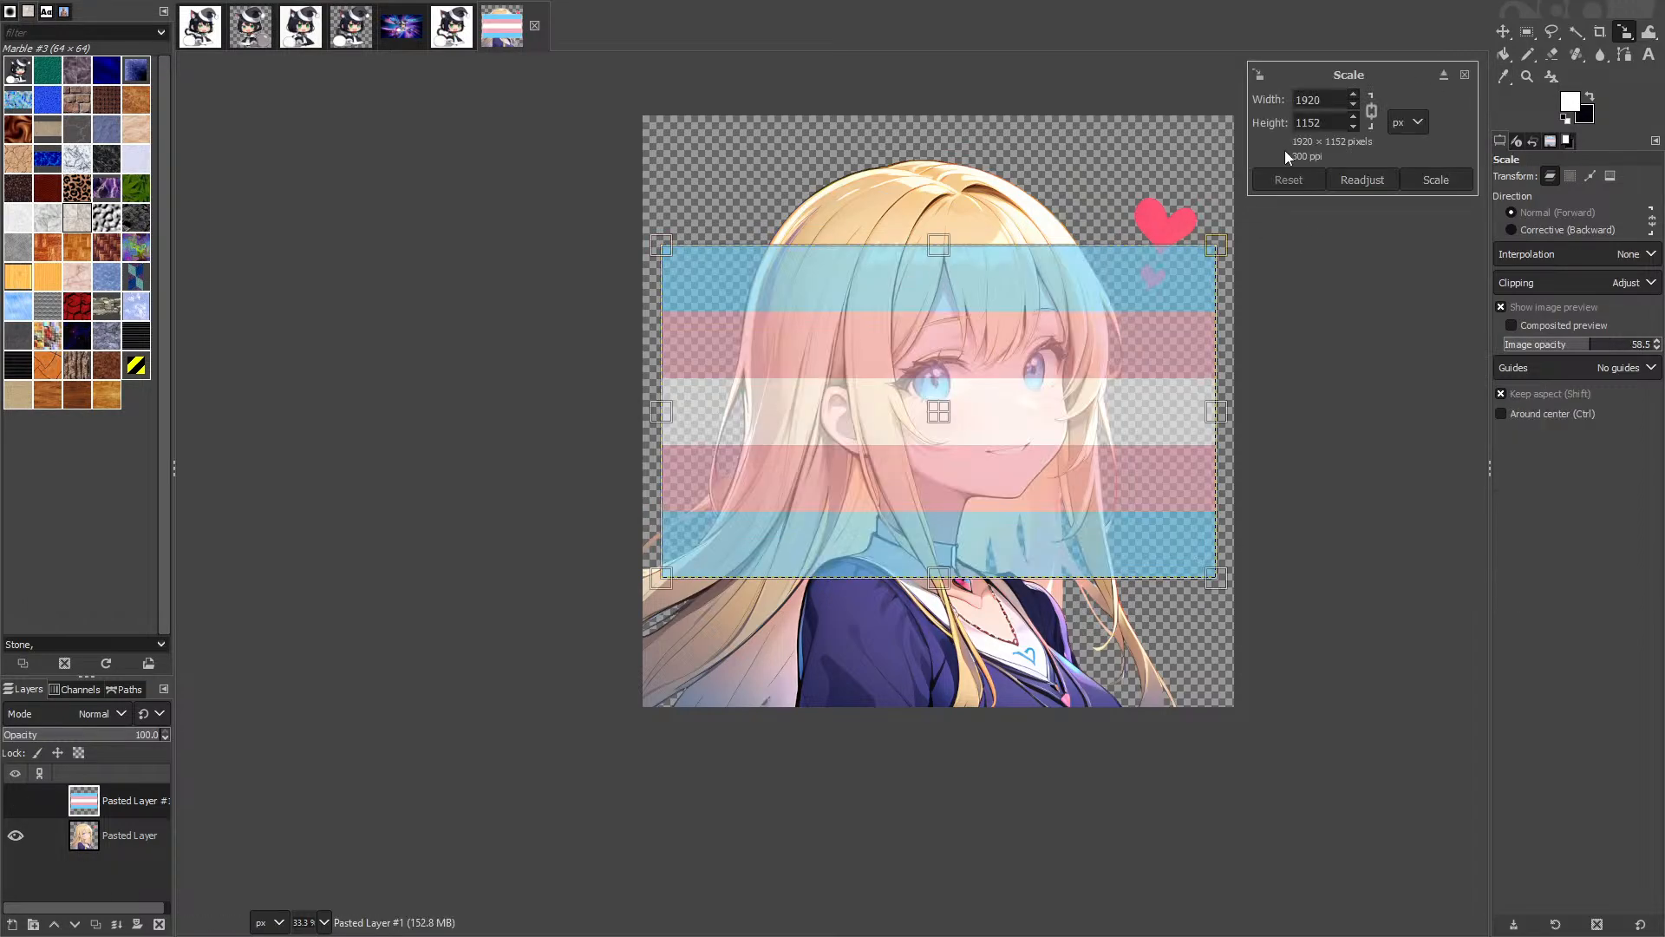
{"action": "left_click_drag", "start_coordinate": [1339, 103], "coordinate": [1045, 121]}
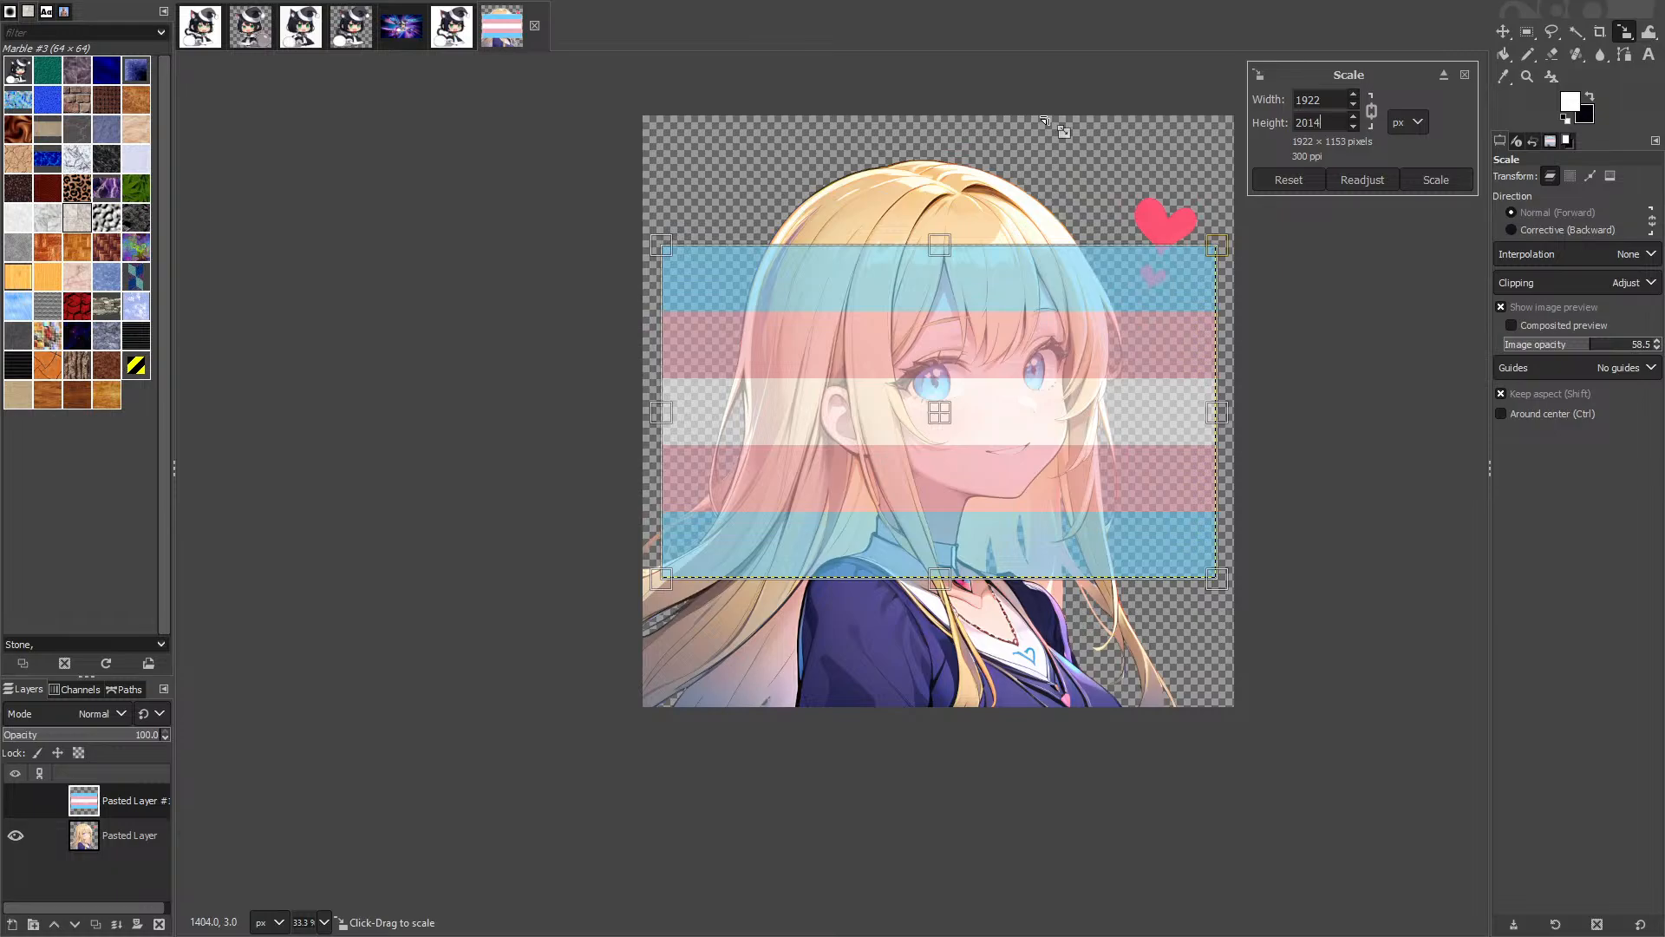
{"action": "type", "text": "2048"}
{"action": "key", "text": "Return"}
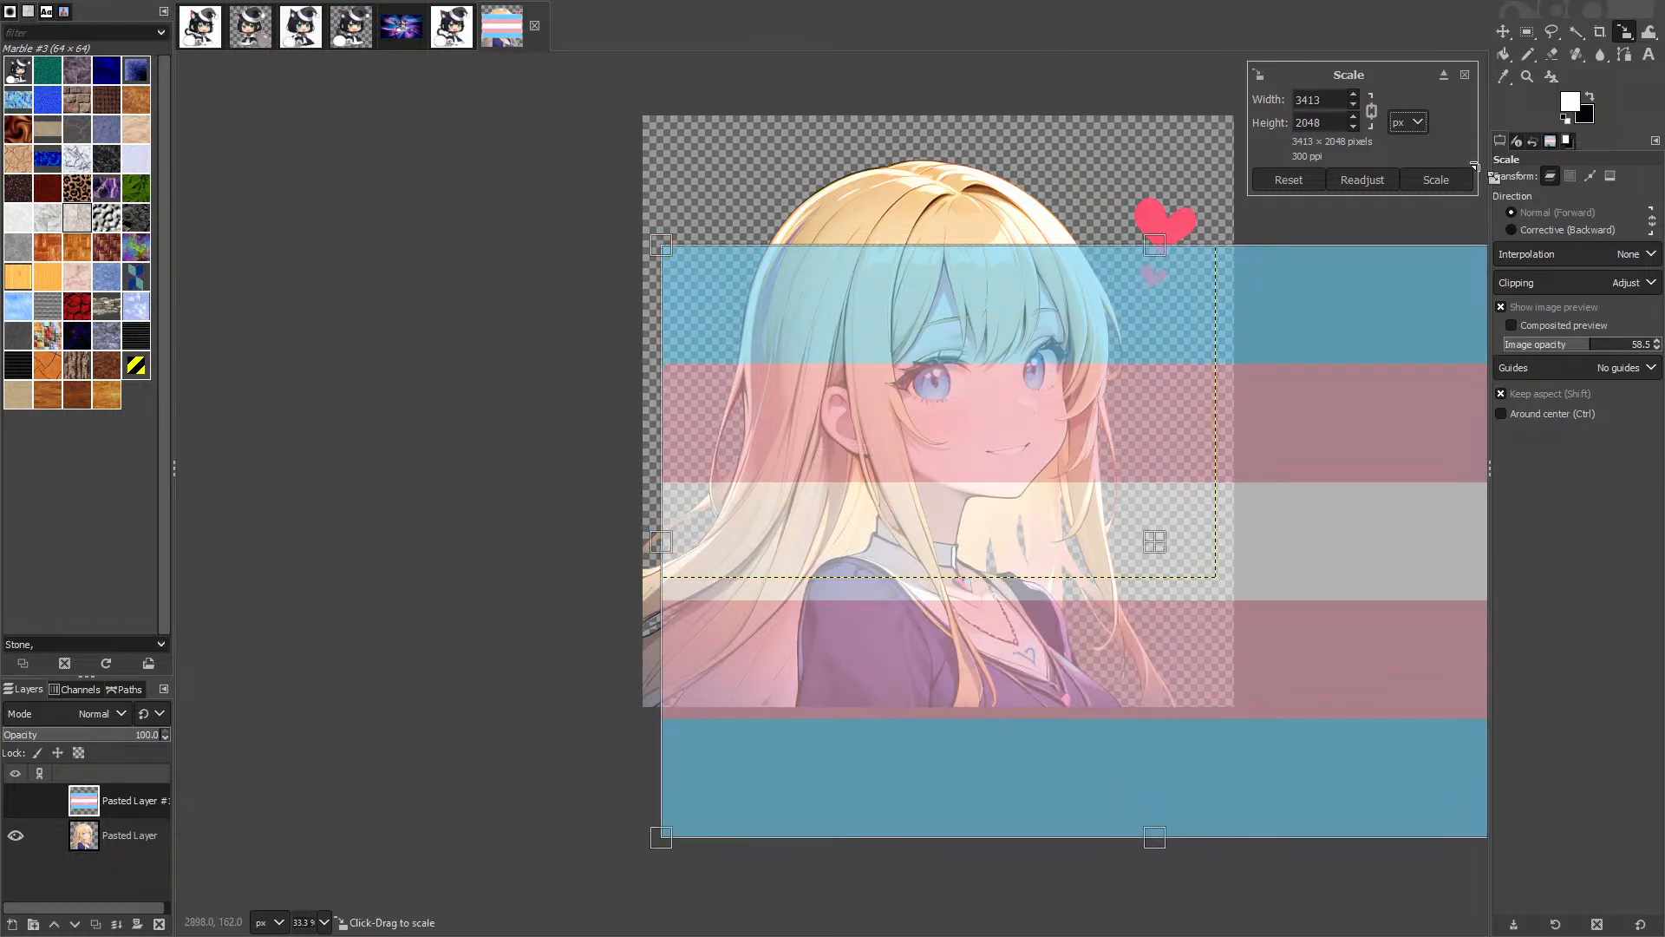
{"action": "left_click", "coordinate": [1403, 175]}
Step: Move the trans flag layer flush with the canvas's top-left corner, covering the transparent left strip
{"action": "key", "text": "m"}
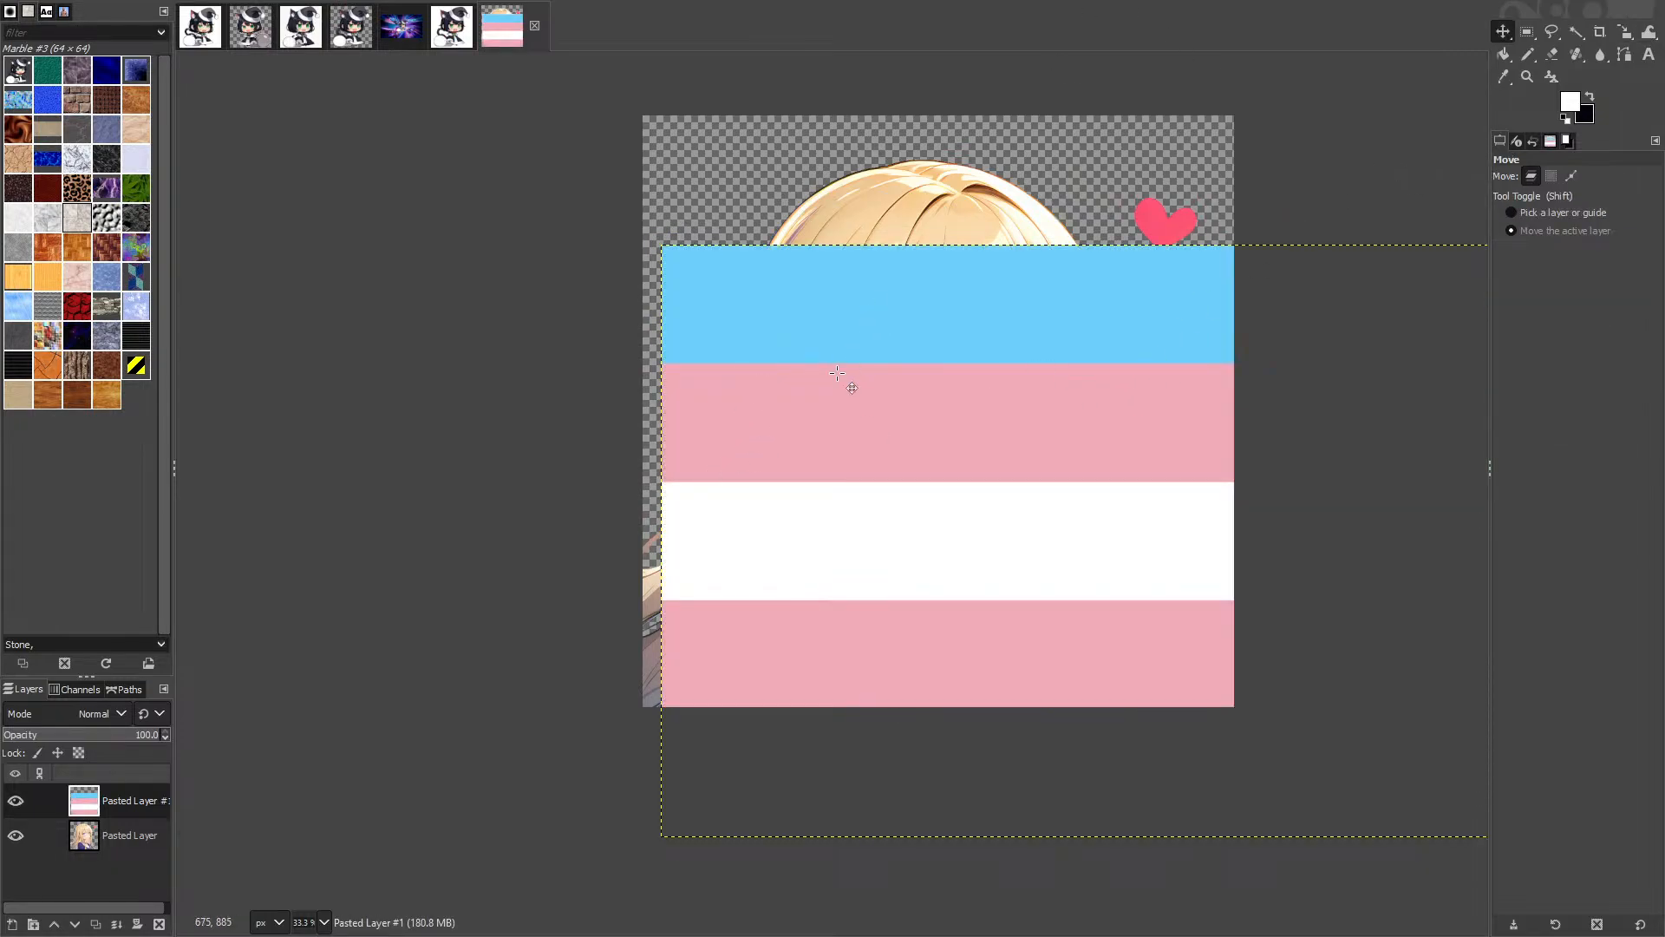
{"action": "left_click_drag", "start_coordinate": [837, 373], "coordinate": [833, 234]}
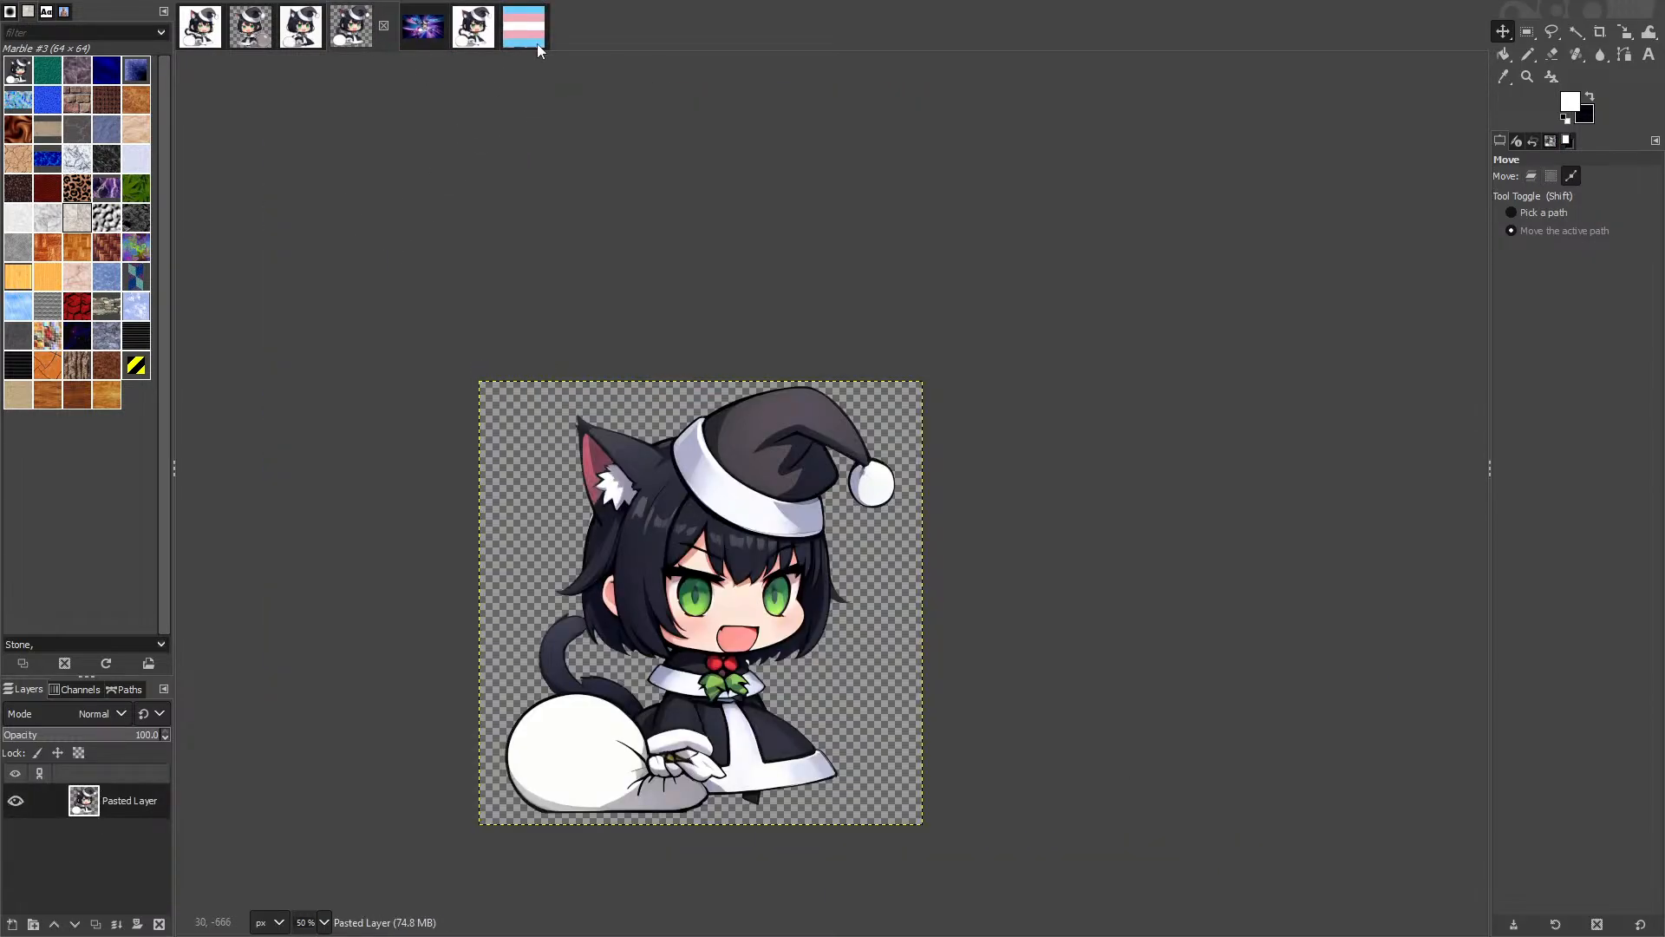
{"action": "left_click", "coordinate": [536, 43]}
{"action": "scroll", "coordinate": [583, 264], "scroll_direction": "up", "scroll_amount": 4, "text": "ctrl"}
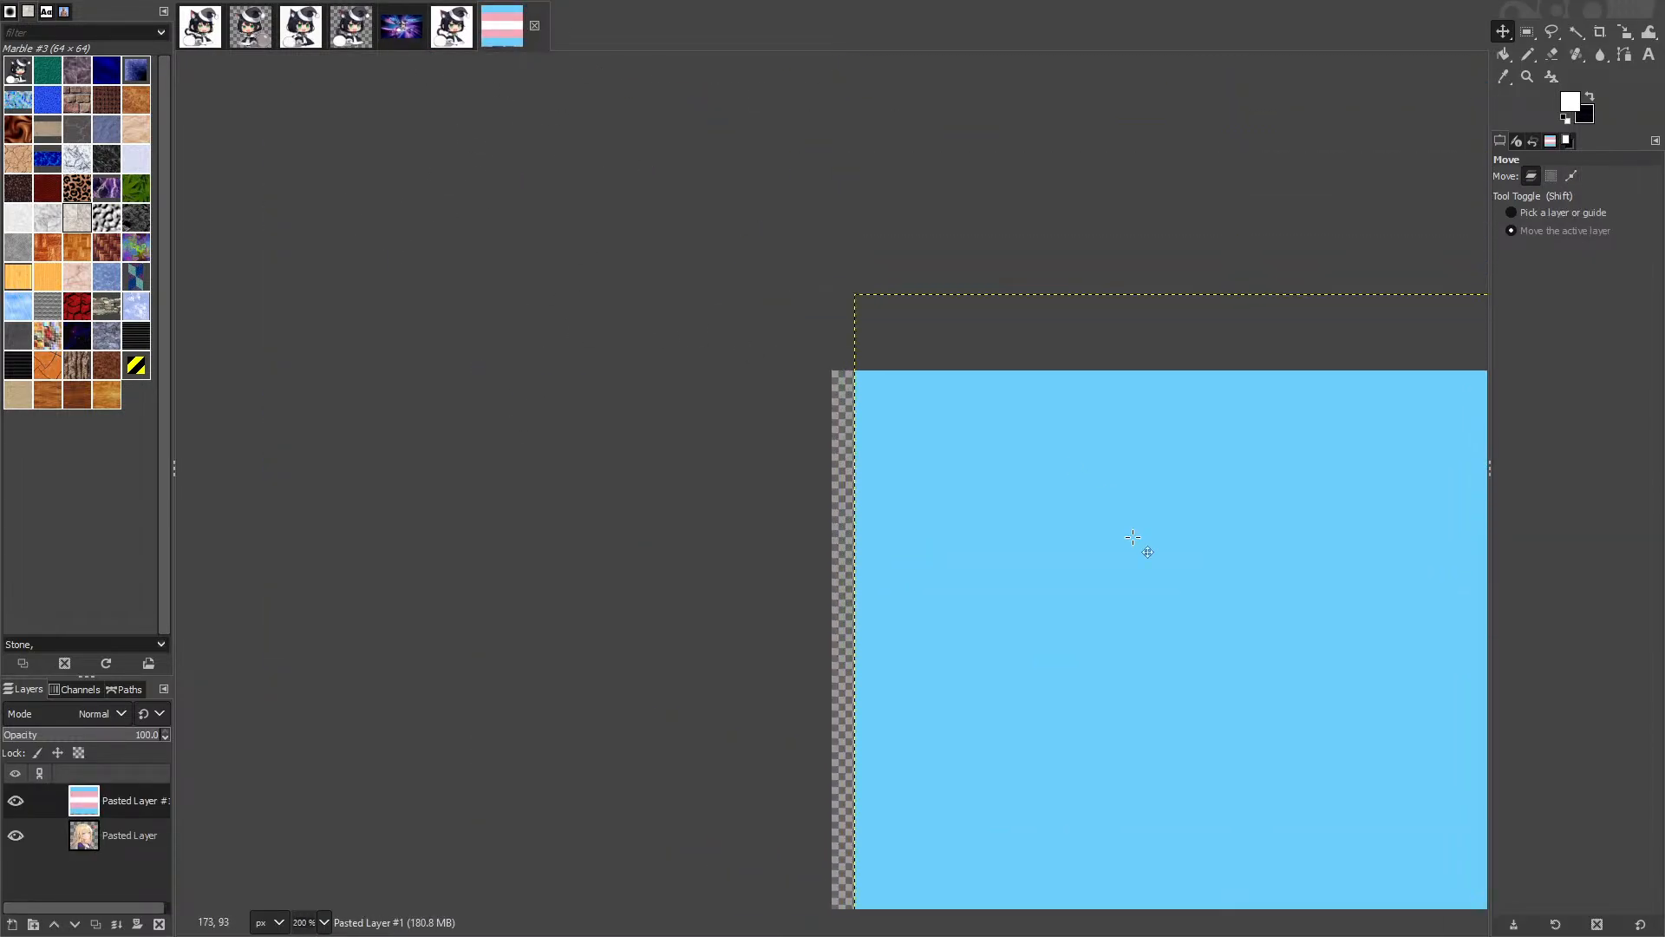
{"action": "left_click_drag", "start_coordinate": [1133, 538], "coordinate": [1031, 633]}
{"action": "scroll", "coordinate": [814, 452], "scroll_direction": "up", "scroll_amount": 4, "text": "ctrl"}
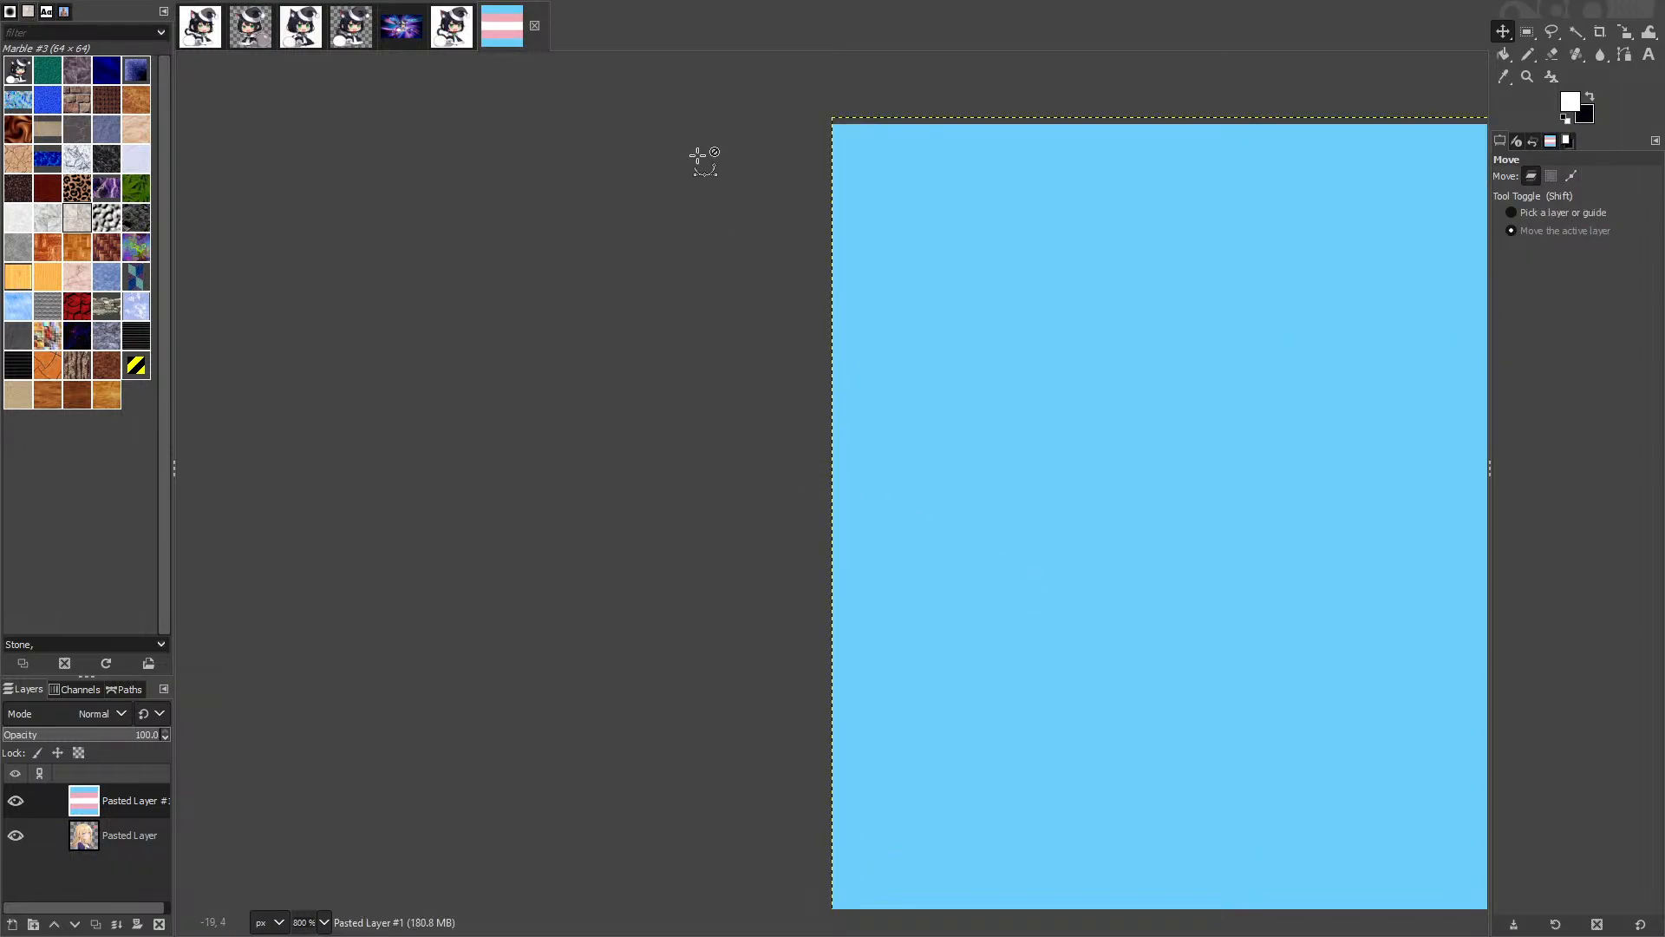
{"action": "scroll", "coordinate": [812, 118], "scroll_direction": "up", "scroll_amount": 2, "text": "ctrl"}
{"action": "left_click_drag", "start_coordinate": [993, 312], "coordinate": [990, 321]}
{"action": "scroll", "coordinate": [933, 361], "scroll_direction": "down", "scroll_amount": 13, "text": "ctrl"}
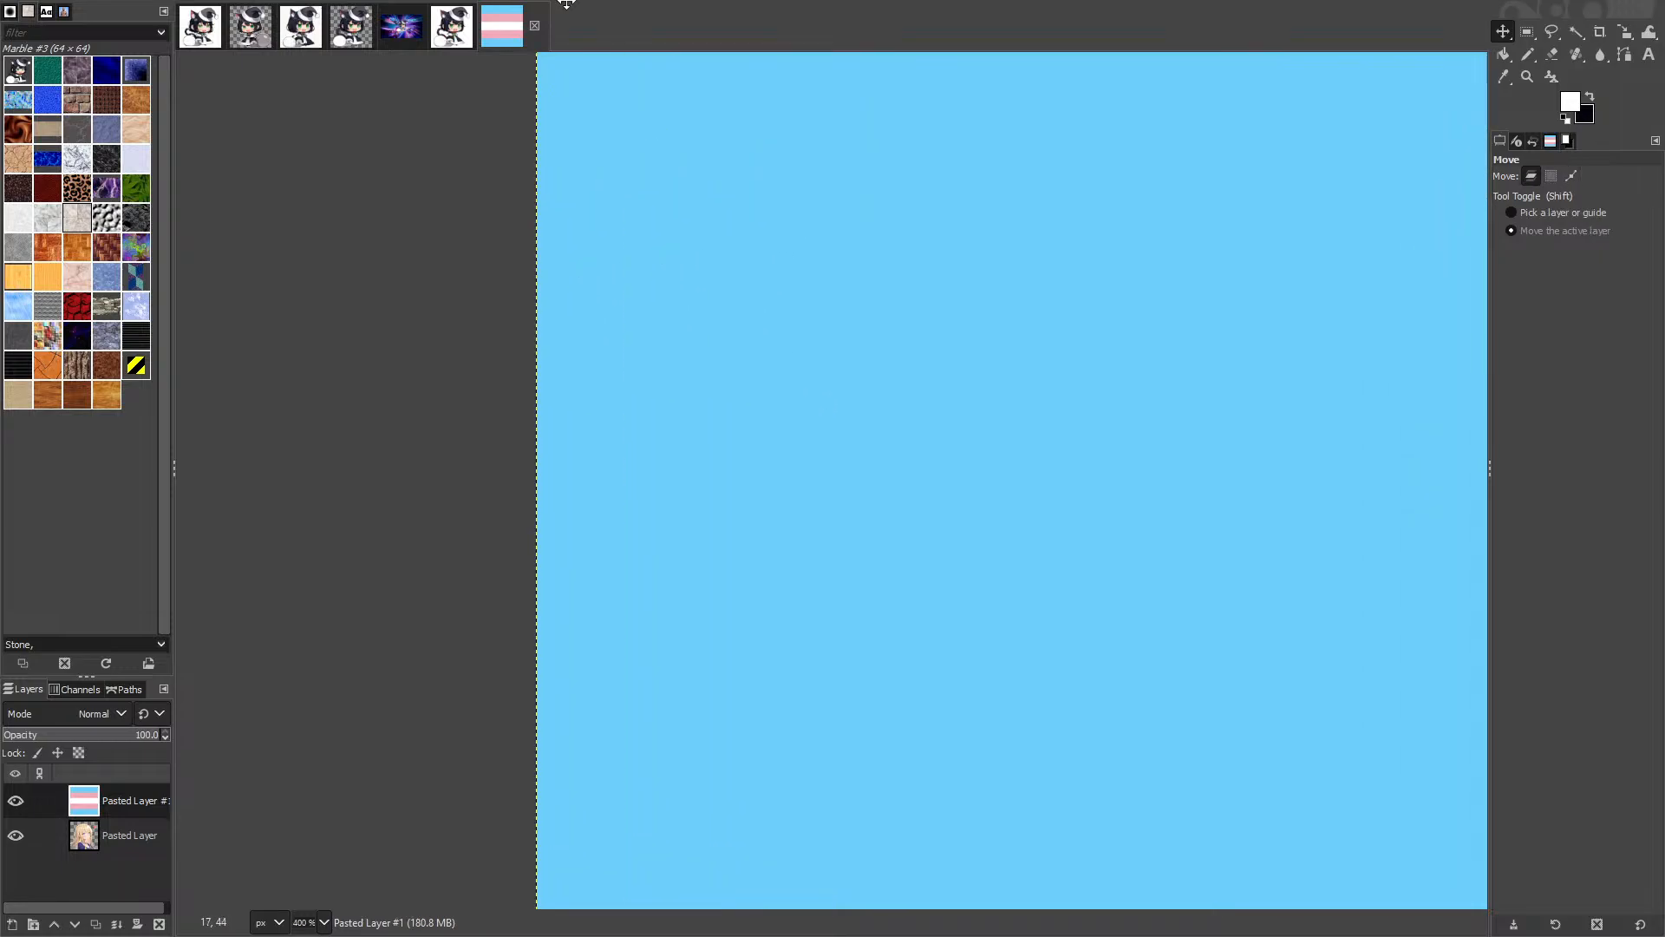
Step: Put the flag layer beneath the anime girl, then show Firefox's bi pride flag results
{"action": "left_click_drag", "start_coordinate": [87, 831], "coordinate": [86, 855]}
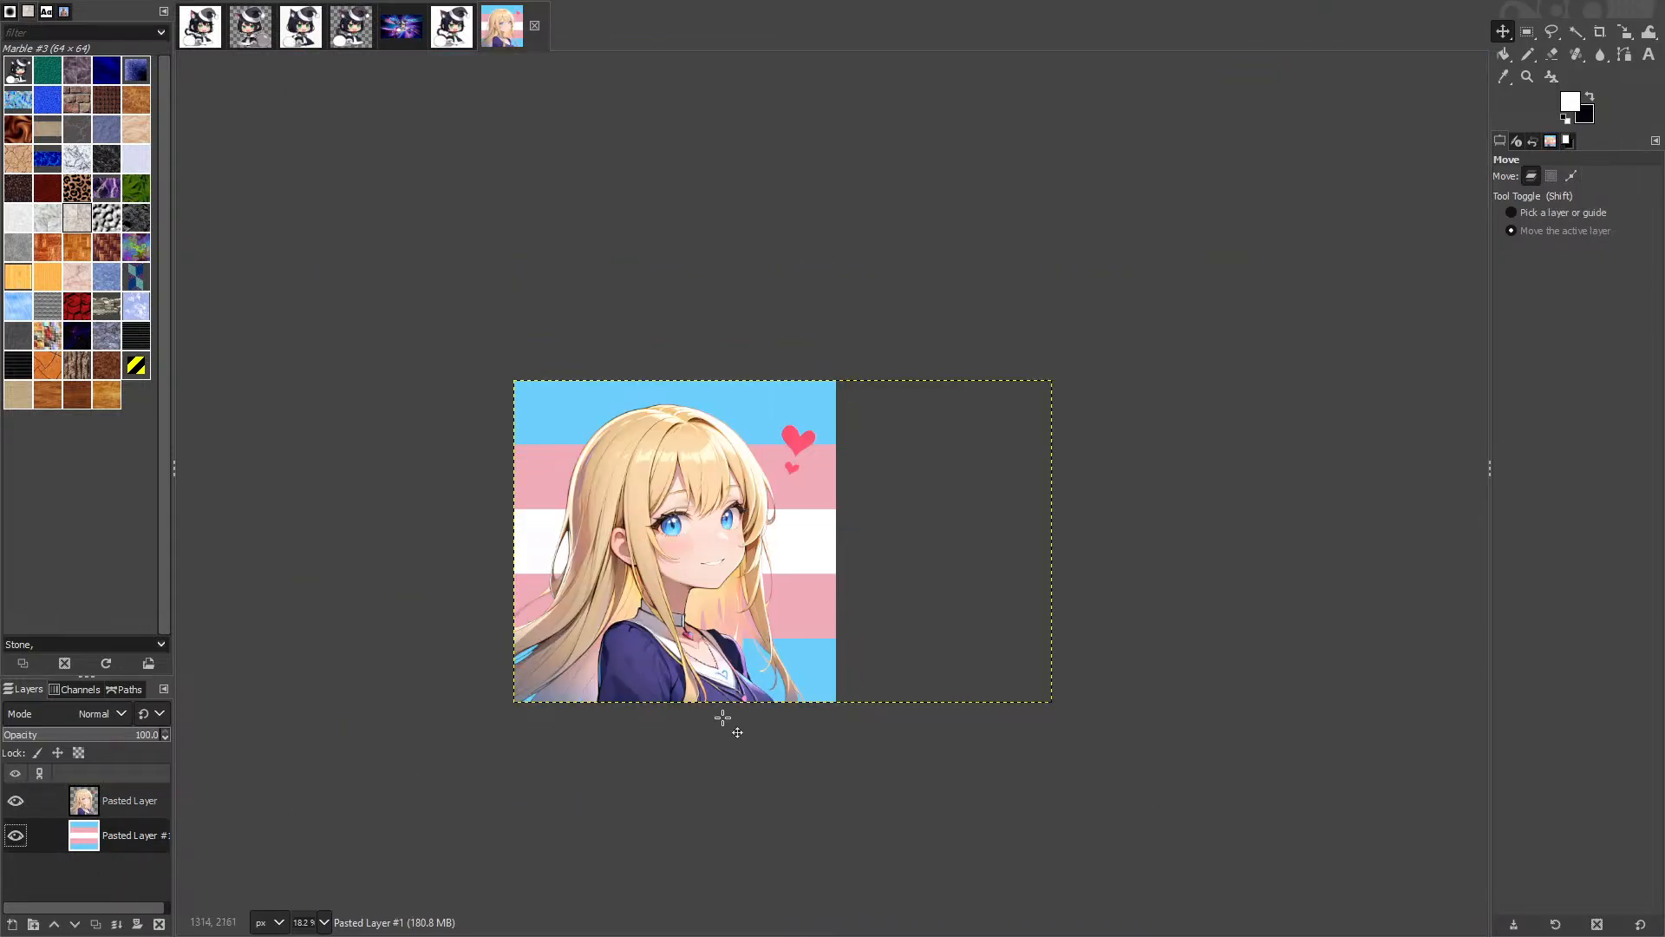
{"action": "scroll", "coordinate": [722, 718], "scroll_direction": "up", "scroll_amount": 2, "text": "ctrl"}
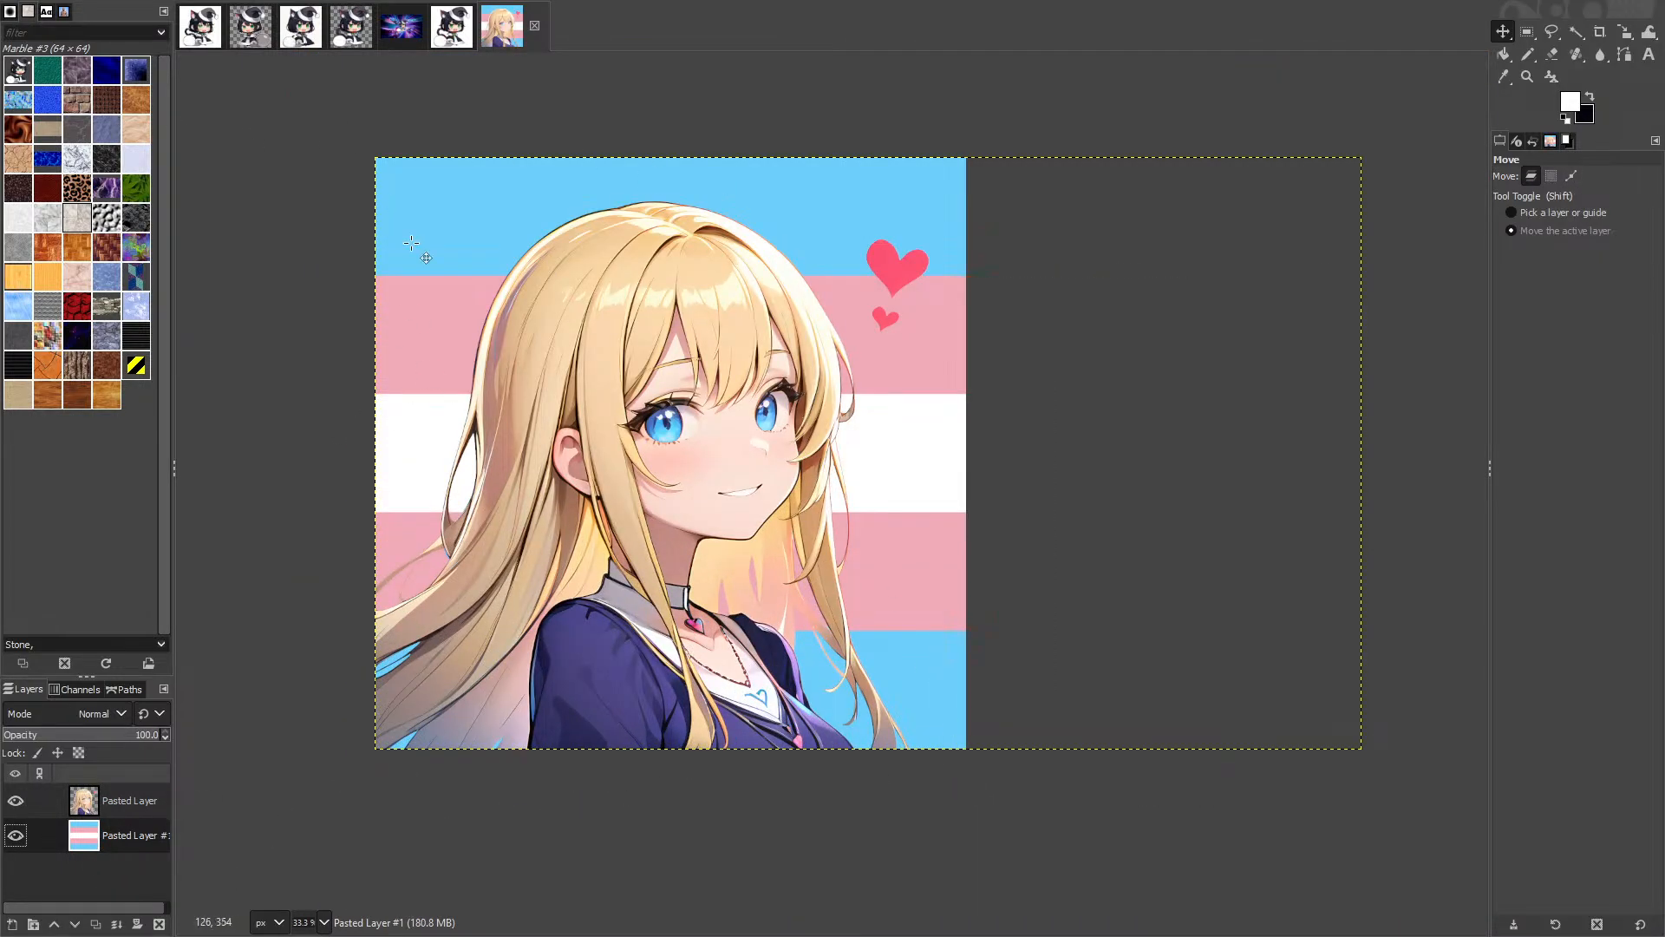
{"action": "key", "text": "super+Tab"}
{"action": "left_click", "coordinate": [525, 755]}
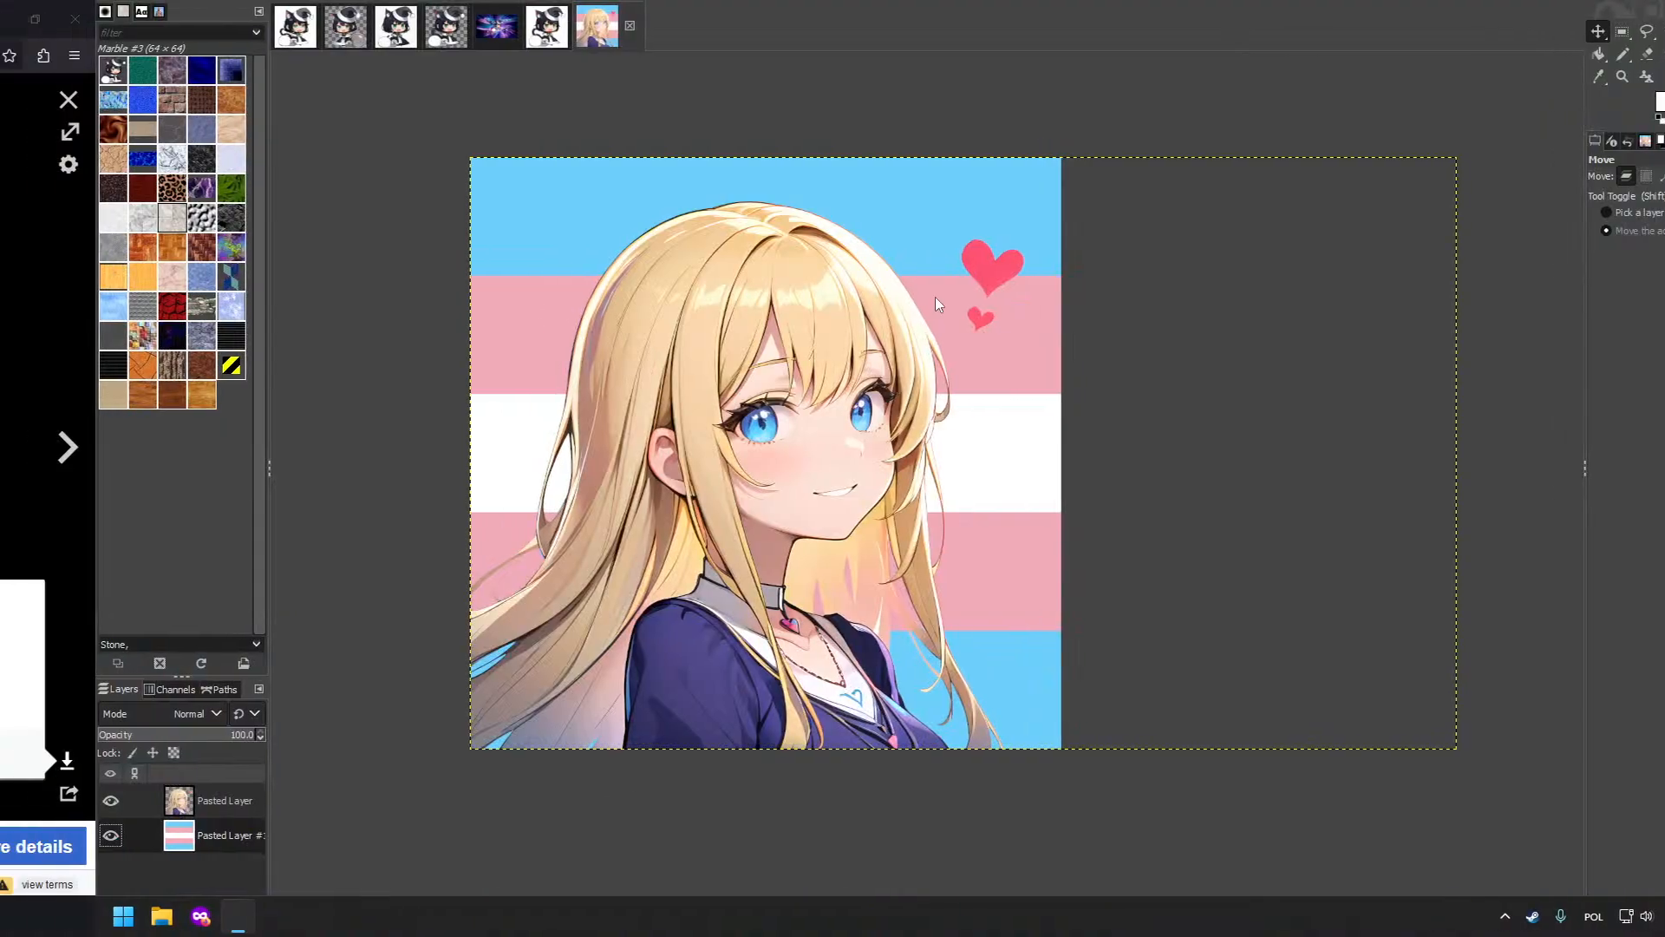
{"action": "left_click", "coordinate": [1287, 35]}
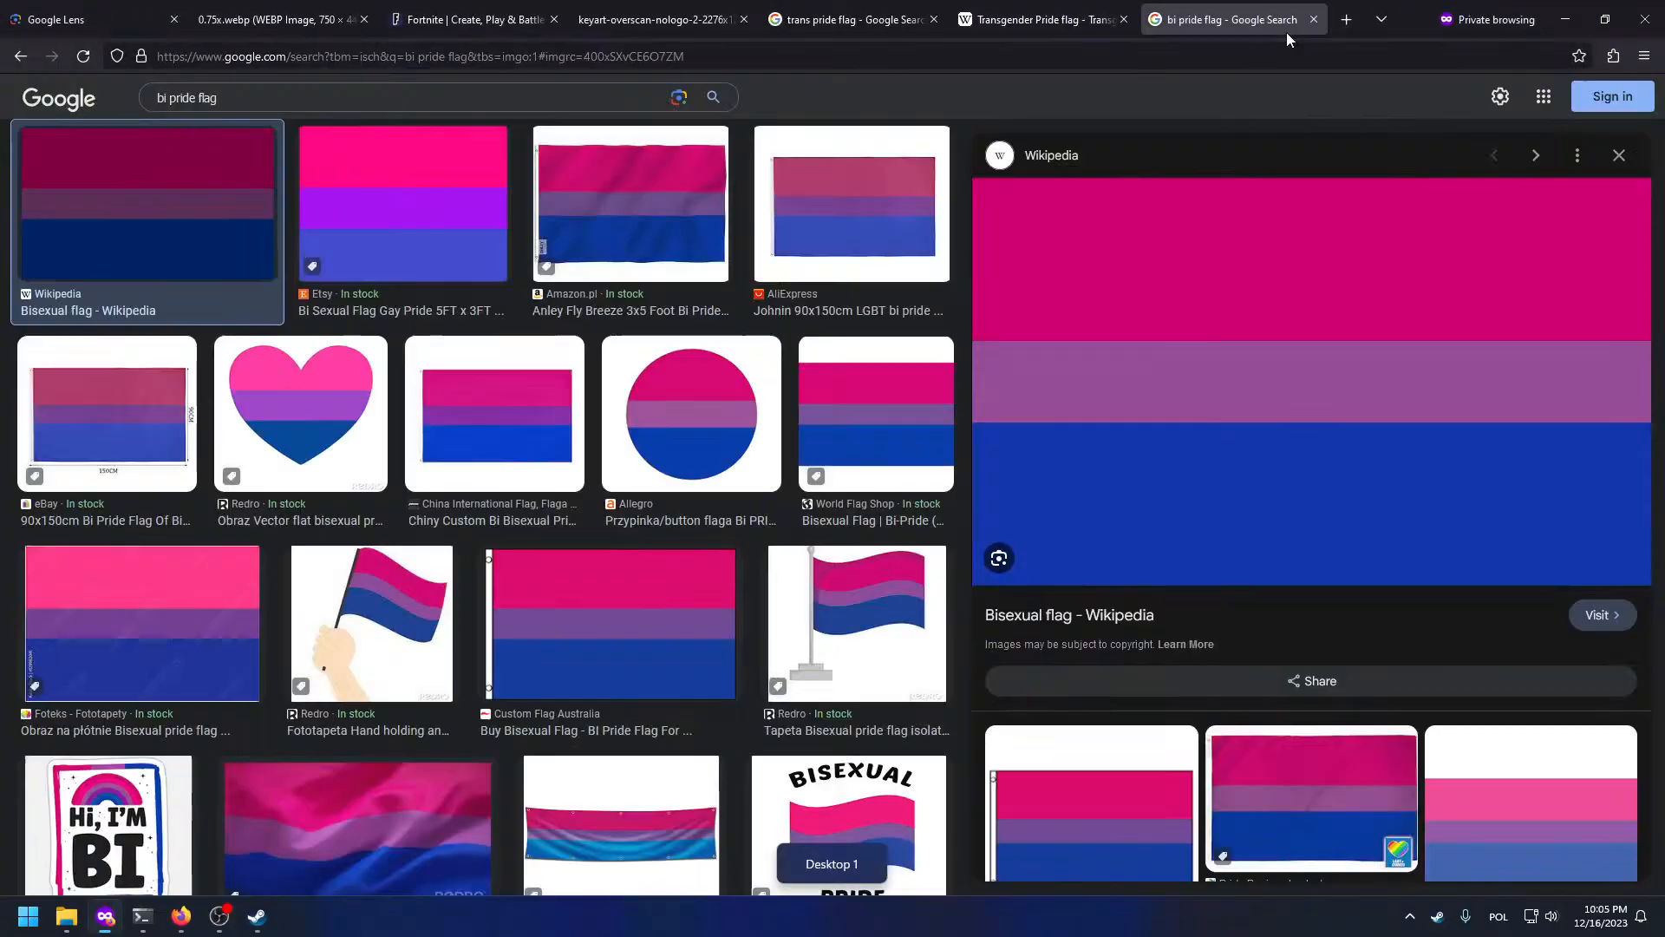
Step: Open the Bisexual flag Wikipedia article and copy its full-size flag image
{"action": "left_click", "coordinate": [1092, 615]}
{"action": "scroll", "coordinate": [1093, 497], "scroll_direction": "down", "scroll_amount": 3}
{"action": "scroll", "coordinate": [1093, 497], "scroll_direction": "up", "scroll_amount": 1}
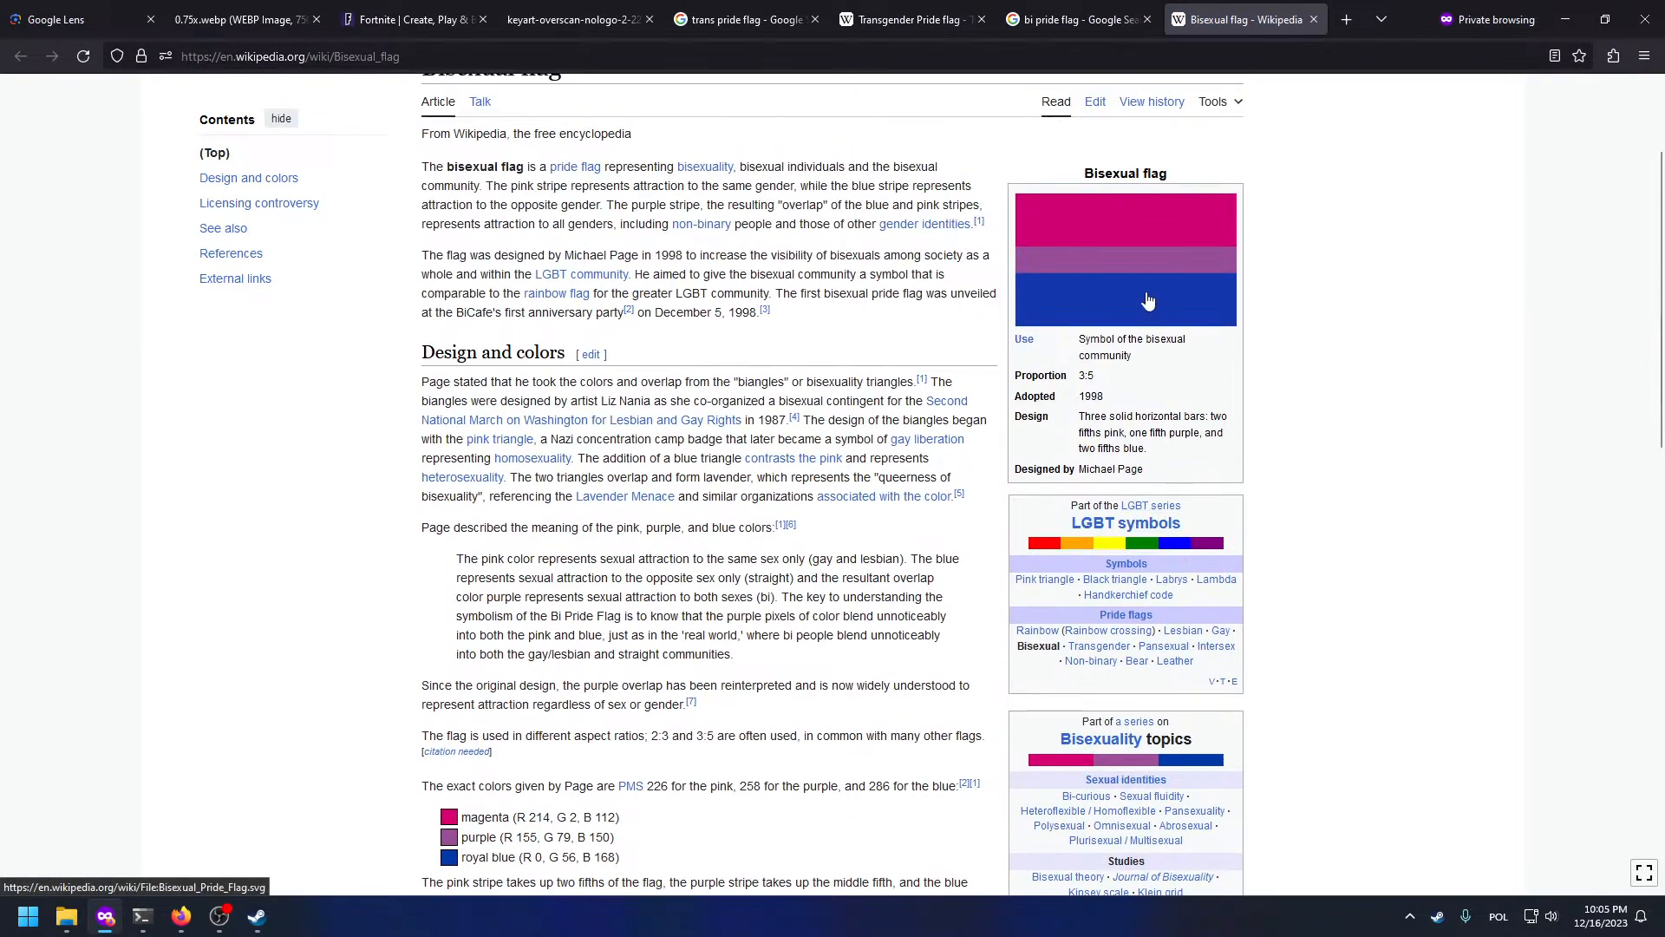
{"action": "left_click", "coordinate": [1128, 304]}
{"action": "right_click", "coordinate": [961, 445]}
{"action": "left_click", "coordinate": [999, 511]}
Step: Return to the GIMP desktop showing the portrait over the trans flag stripes
{"action": "key", "text": "super+Tab"}
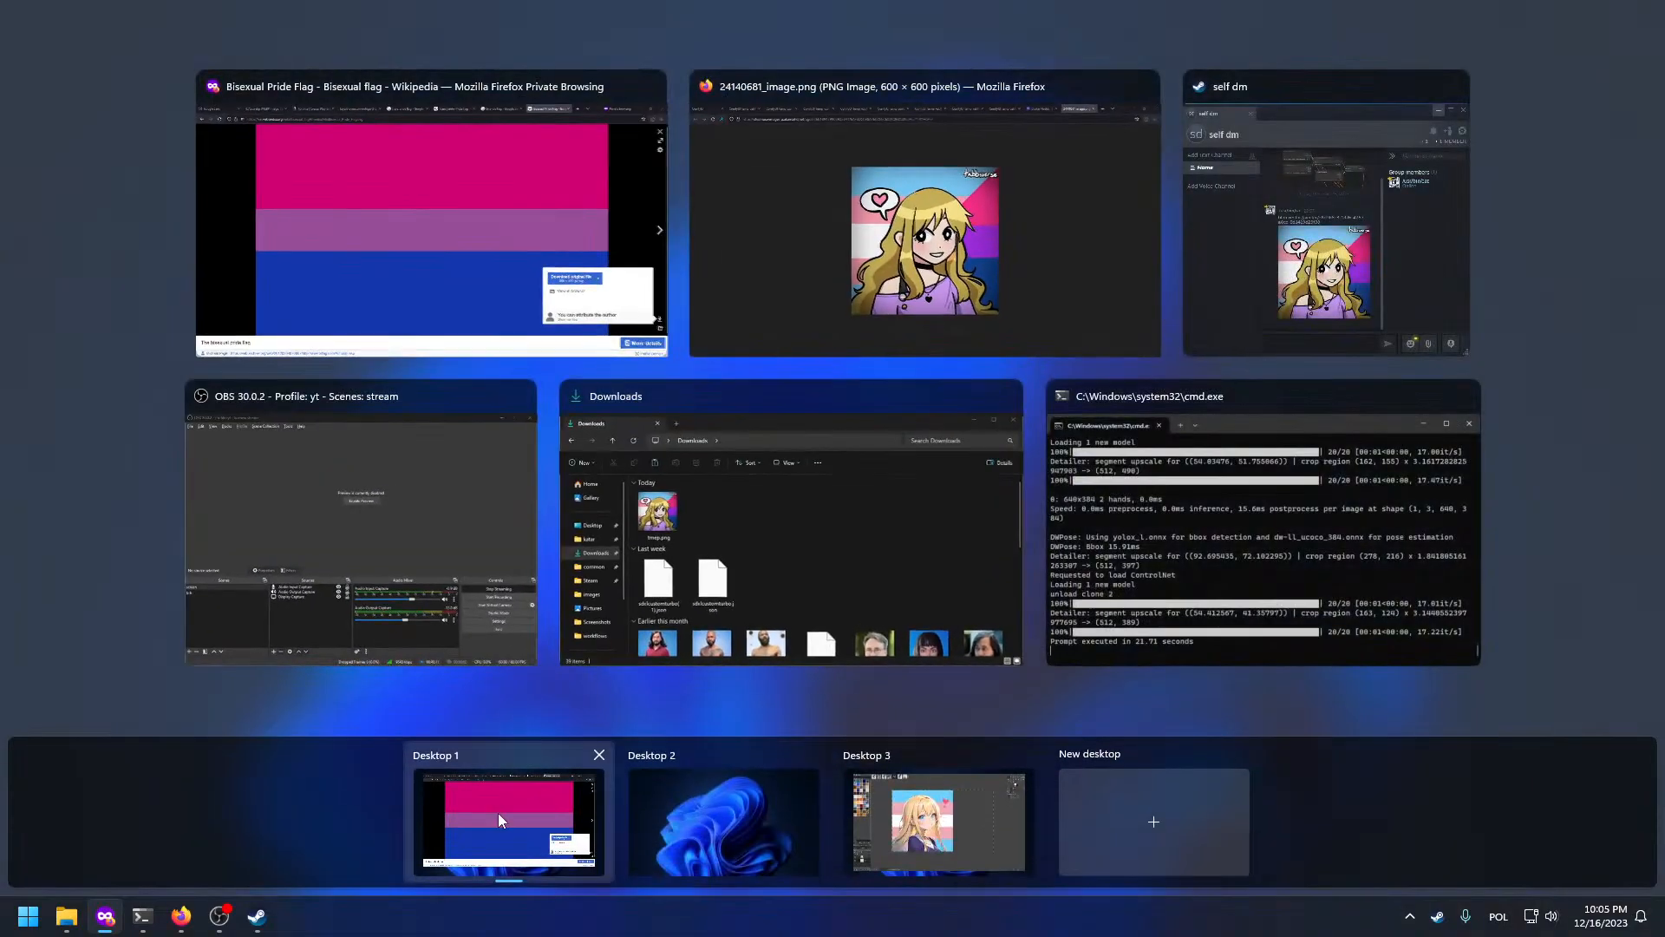
{"action": "left_click", "coordinate": [867, 850]}
{"action": "key", "text": "super+Tab"}
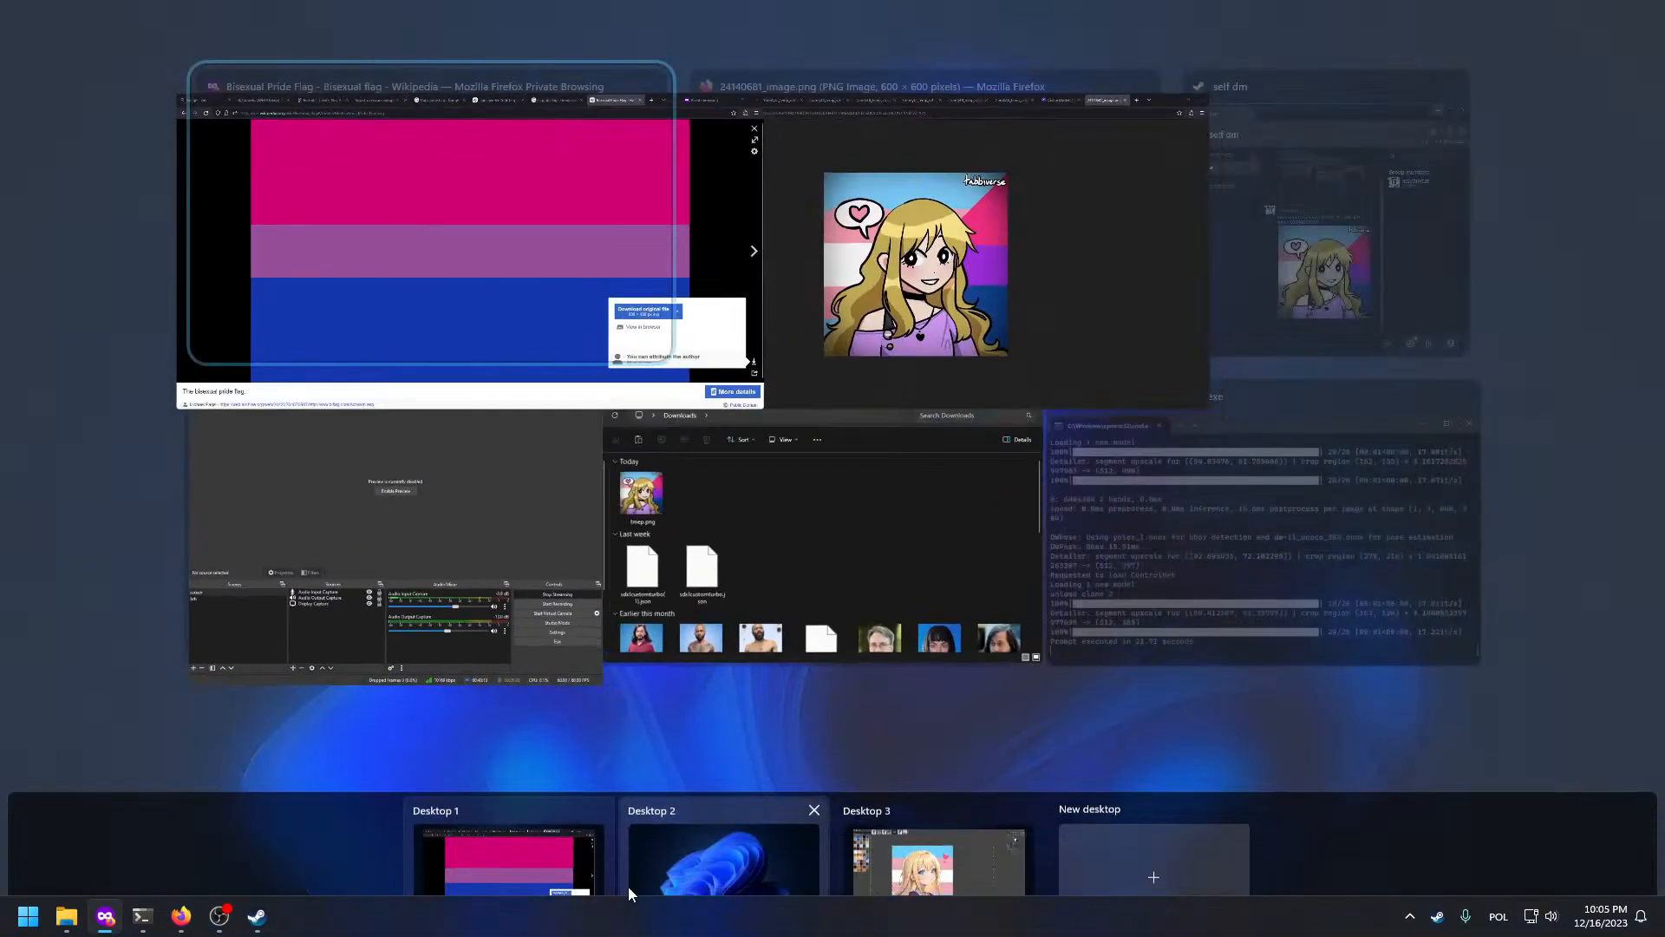
{"action": "left_click", "coordinate": [867, 815]}
{"action": "scroll", "coordinate": [655, 403], "scroll_direction": "up", "scroll_amount": 6}
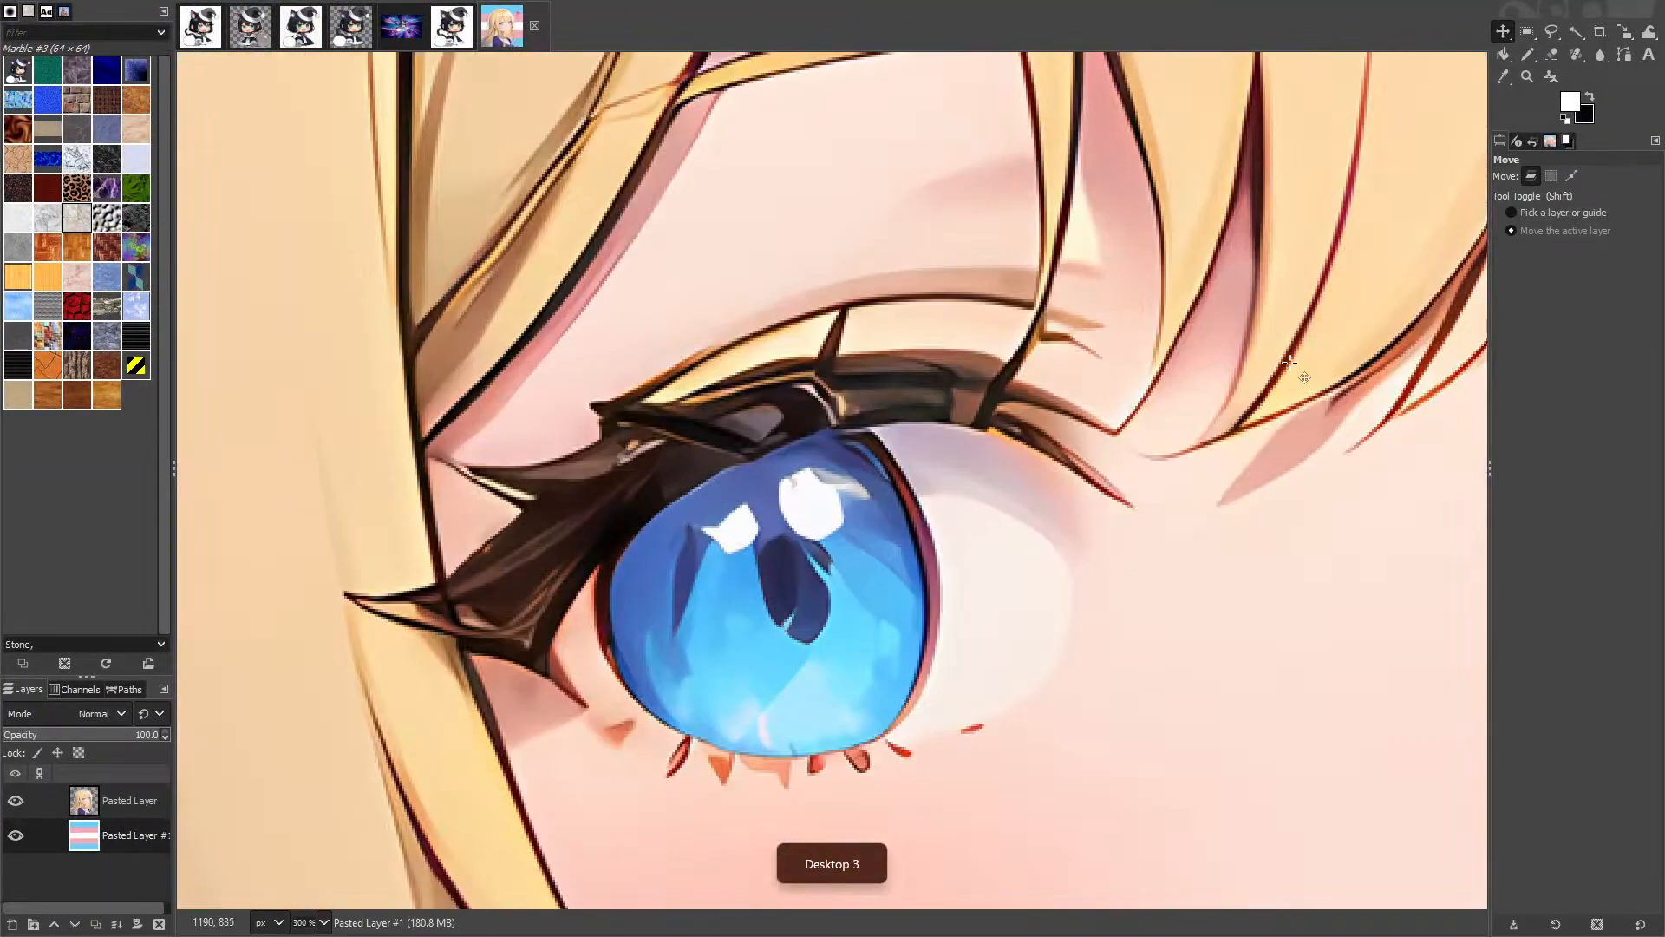
{"action": "scroll", "coordinate": [1066, 485], "scroll_direction": "down", "scroll_amount": 4}
{"action": "scroll", "coordinate": [1218, 469], "scroll_direction": "up", "scroll_amount": 4}
{"action": "scroll", "coordinate": [1304, 497], "scroll_direction": "down", "scroll_amount": 1}
{"action": "scroll", "coordinate": [1304, 497], "scroll_direction": "down", "scroll_amount": 6}
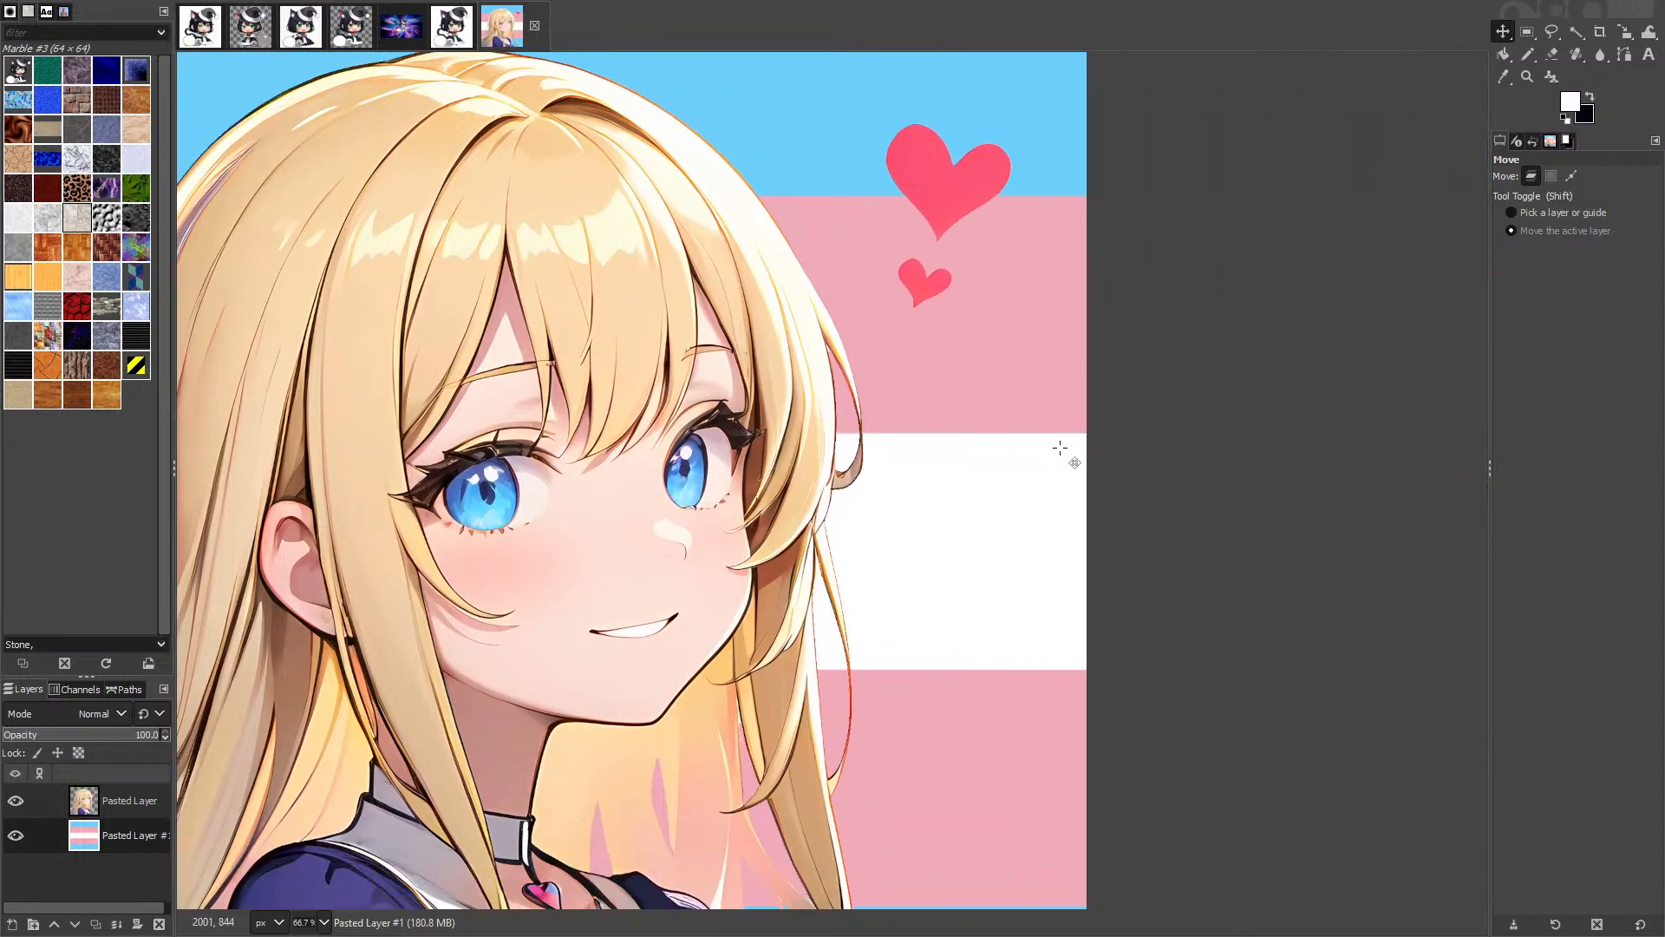
Step: Paste the bi flag as a new layer and scale it to height 2048 (3413 × 2048)
{"action": "key", "text": "ctrl+v"}
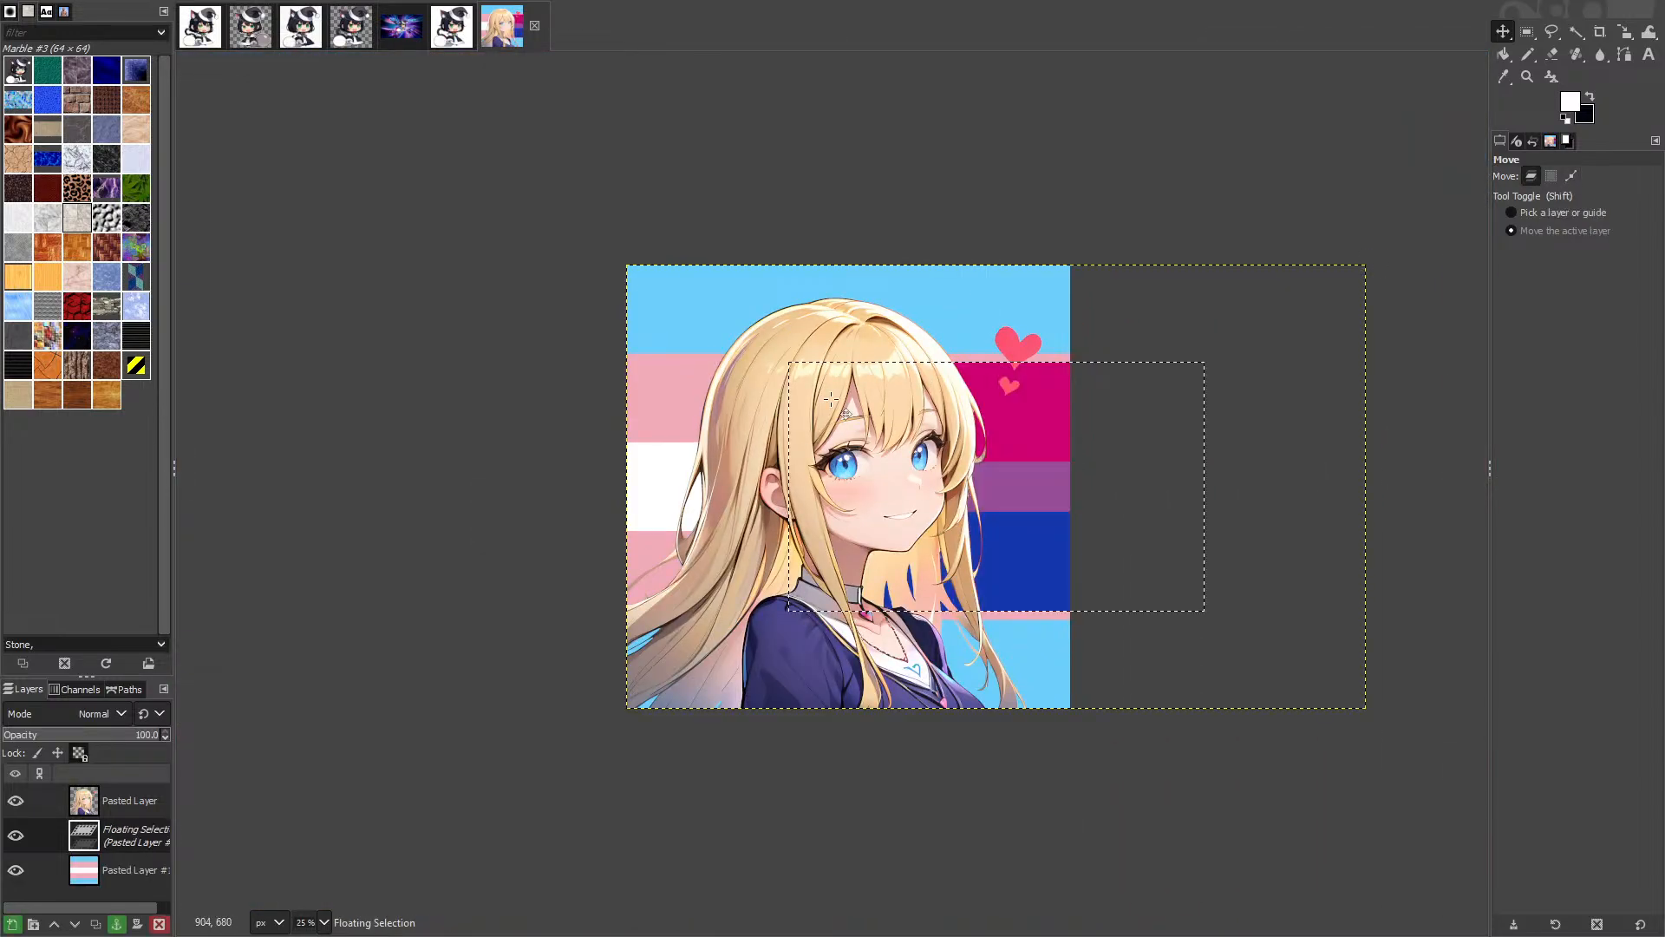
{"action": "right_click", "coordinate": [140, 845]}
{"action": "left_click", "coordinate": [170, 371]}
{"action": "key", "text": "shift+s"}
{"action": "left_click", "coordinate": [1362, 264]}
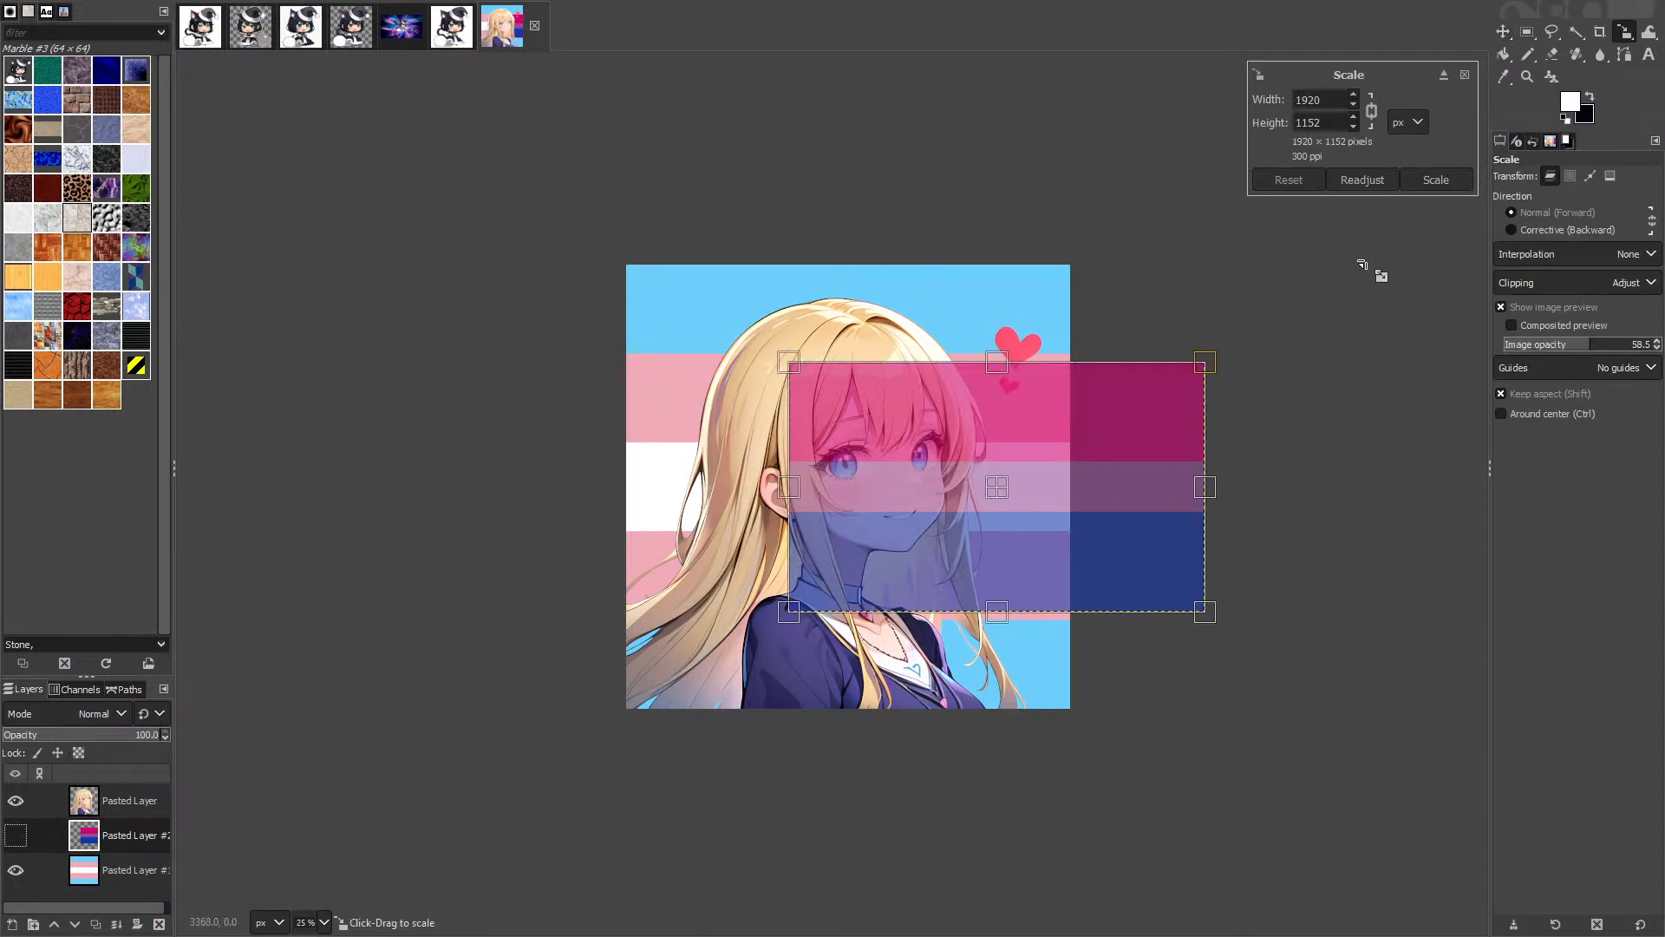
{"action": "left_click_drag", "start_coordinate": [1335, 124], "coordinate": [983, 122]}
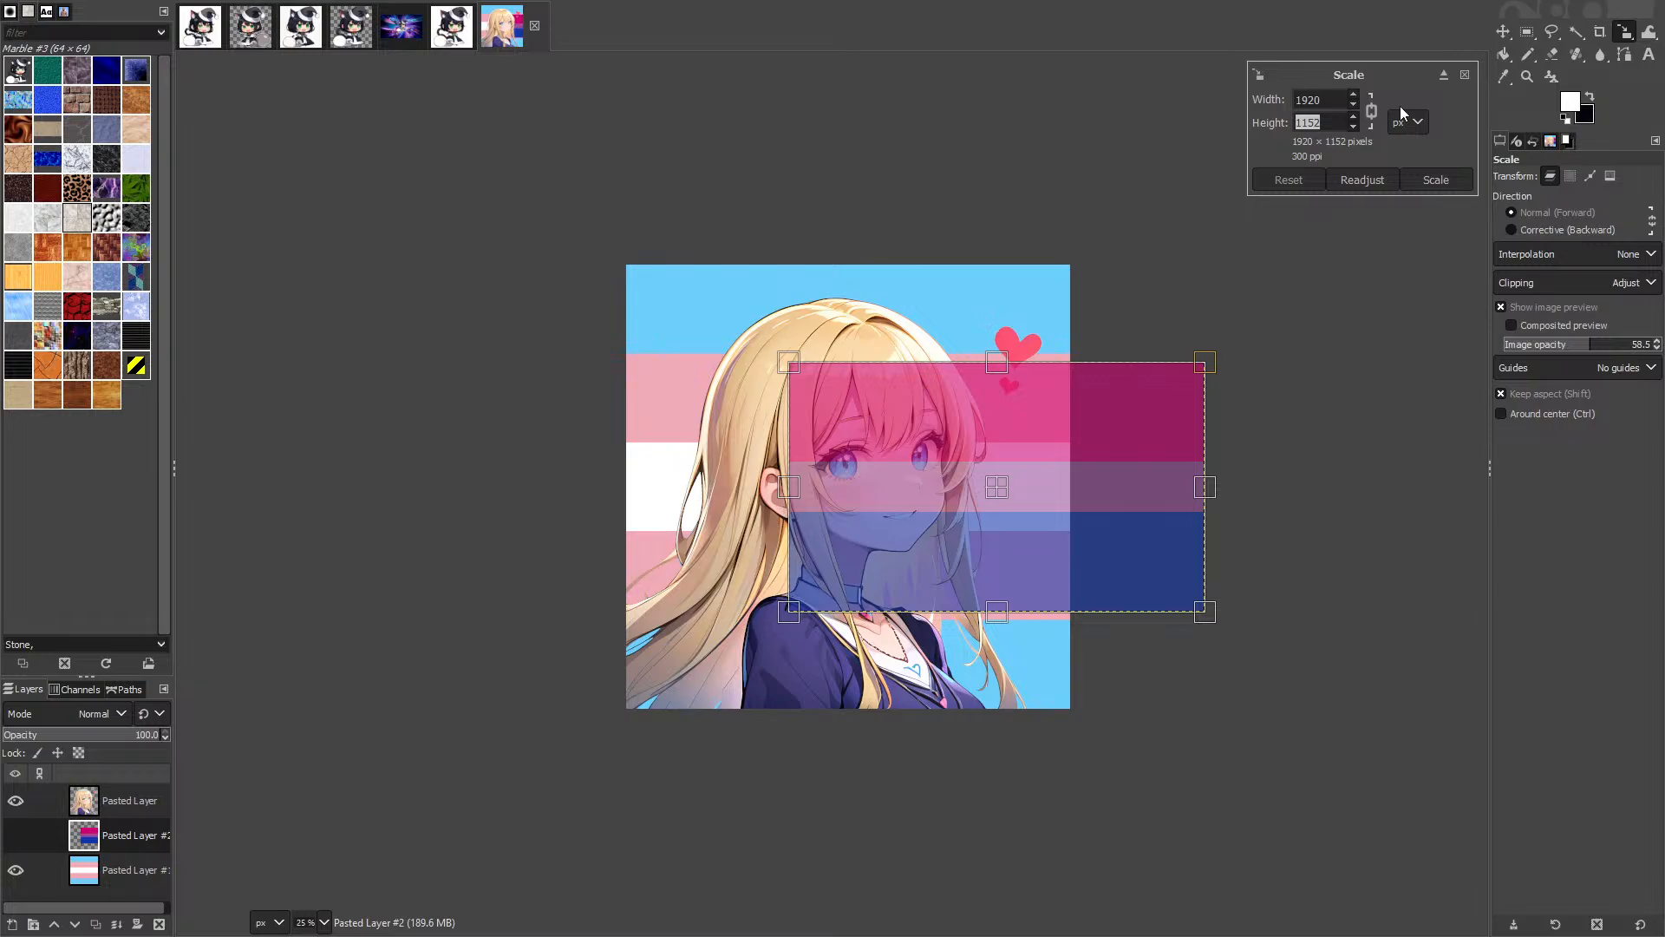
{"action": "type", "text": "2048"}
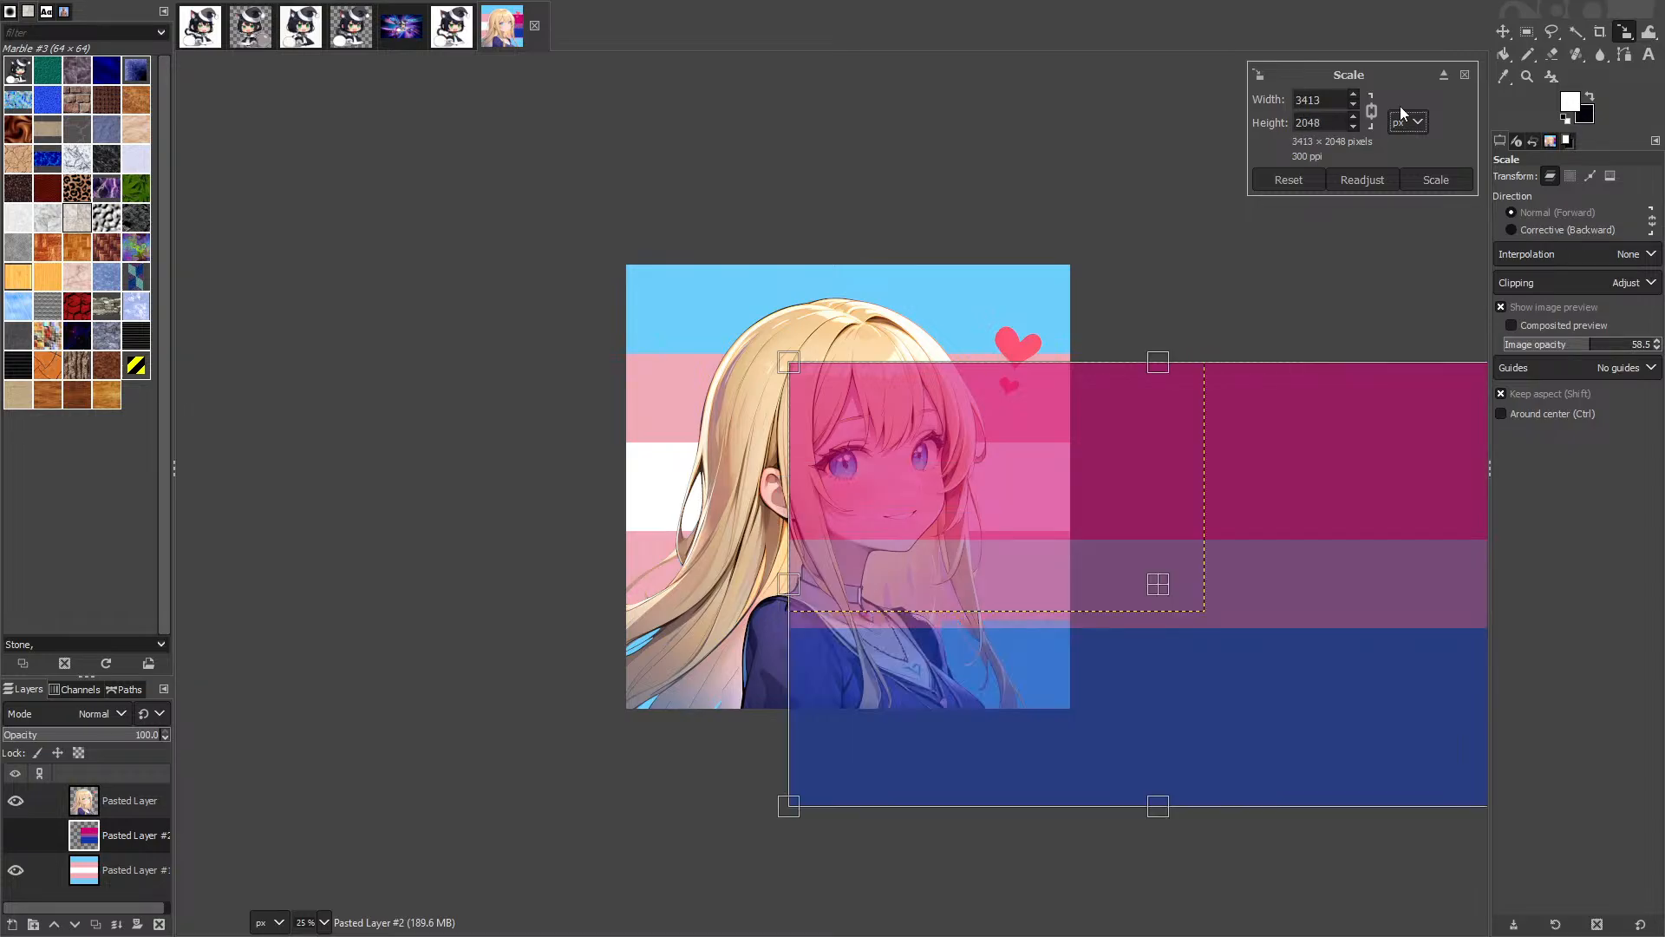
{"action": "left_click", "coordinate": [1435, 179]}
Step: Move the bi flag layer up-left so it fills the canvas behind the girl
{"action": "key", "text": "m"}
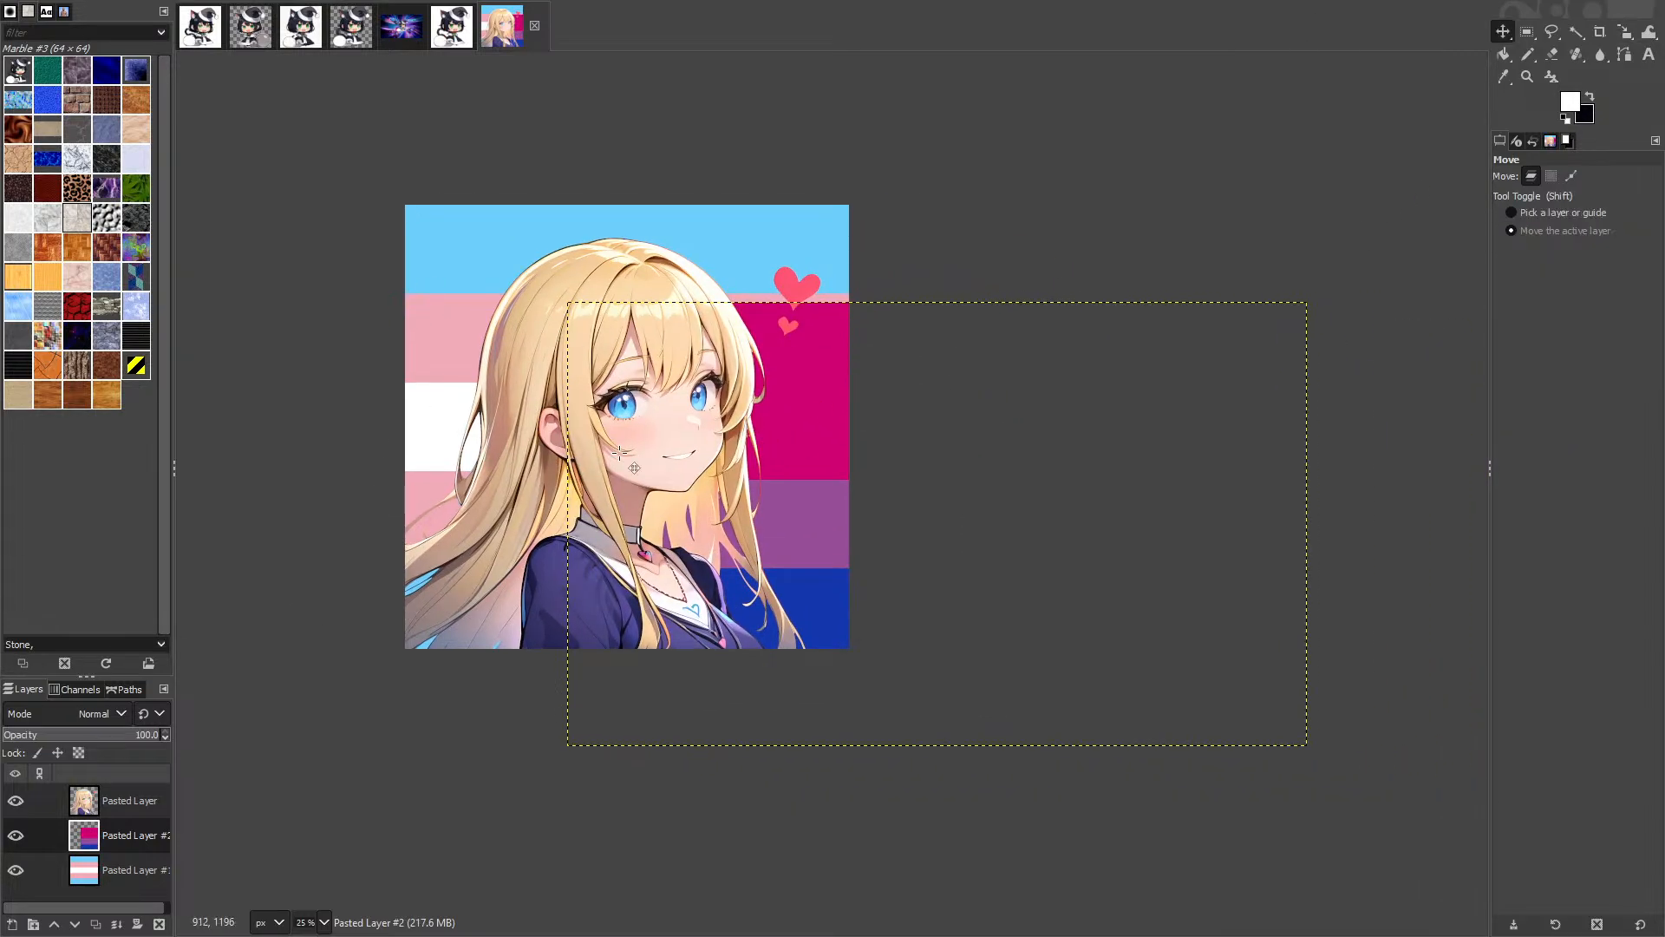
{"action": "scroll", "coordinate": [731, 236], "scroll_direction": "up", "scroll_amount": 2}
{"action": "left_click_drag", "start_coordinate": [852, 477], "coordinate": [595, 326]}
{"action": "left_click_drag", "start_coordinate": [602, 333], "coordinate": [1171, 275]}
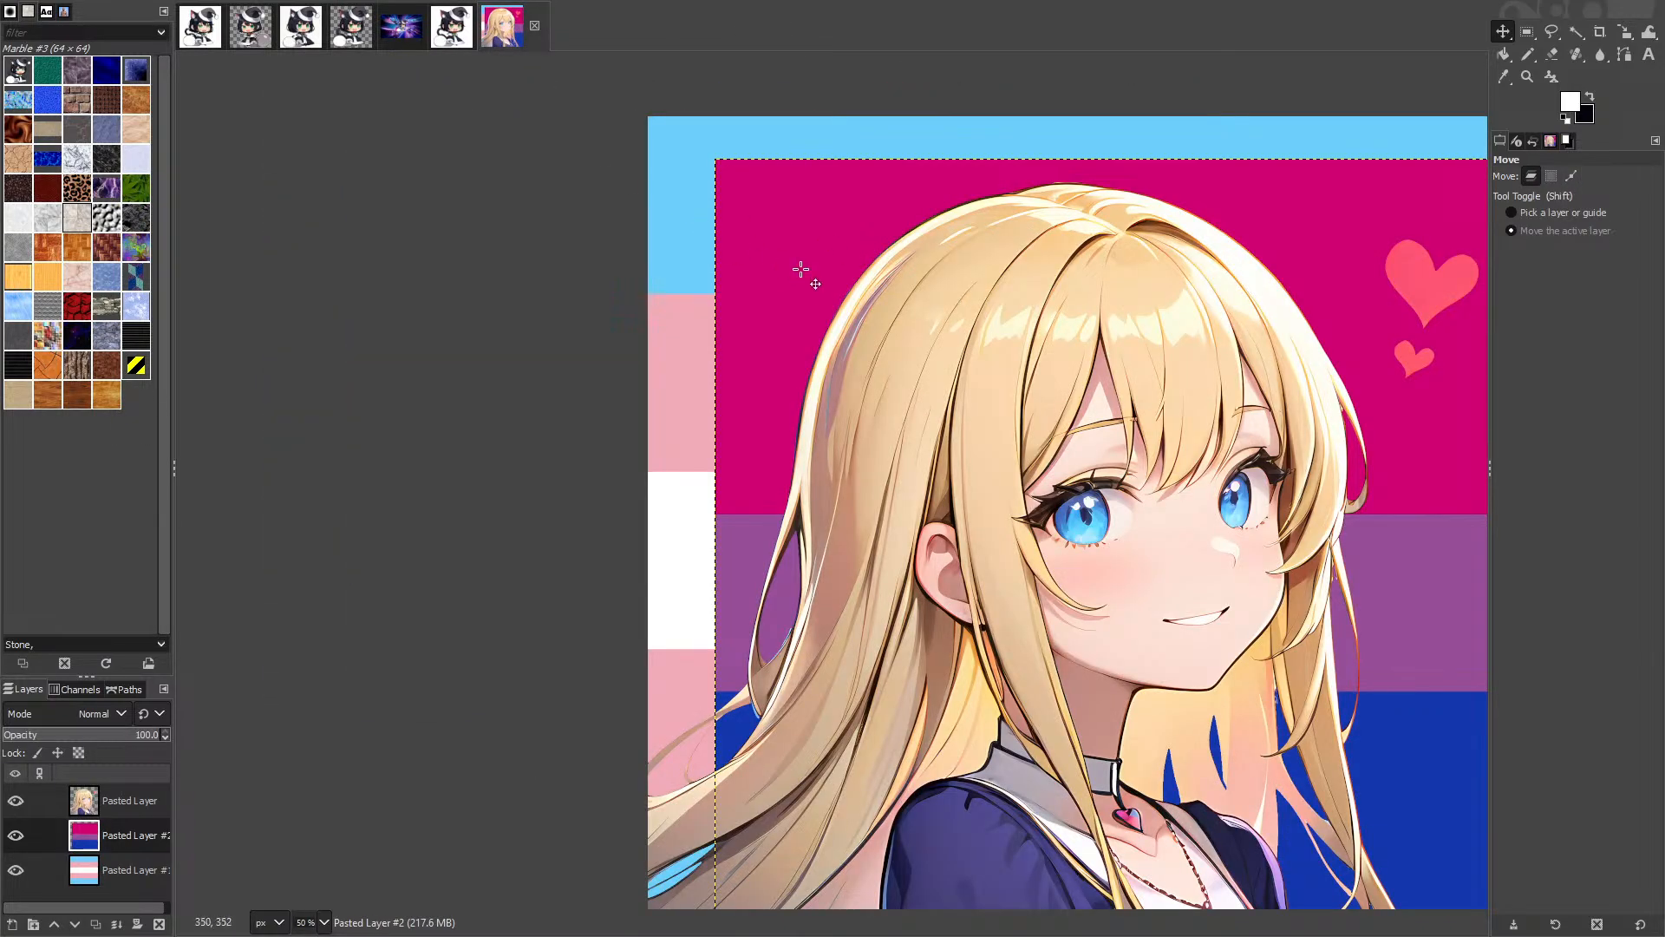
{"action": "left_click_drag", "start_coordinate": [801, 270], "coordinate": [726, 216]}
{"action": "scroll", "coordinate": [715, 216], "scroll_direction": "up", "scroll_amount": 6, "text": "ctrl"}
{"action": "scroll", "coordinate": [933, 450], "scroll_direction": "down", "scroll_amount": 6, "text": "ctrl"}
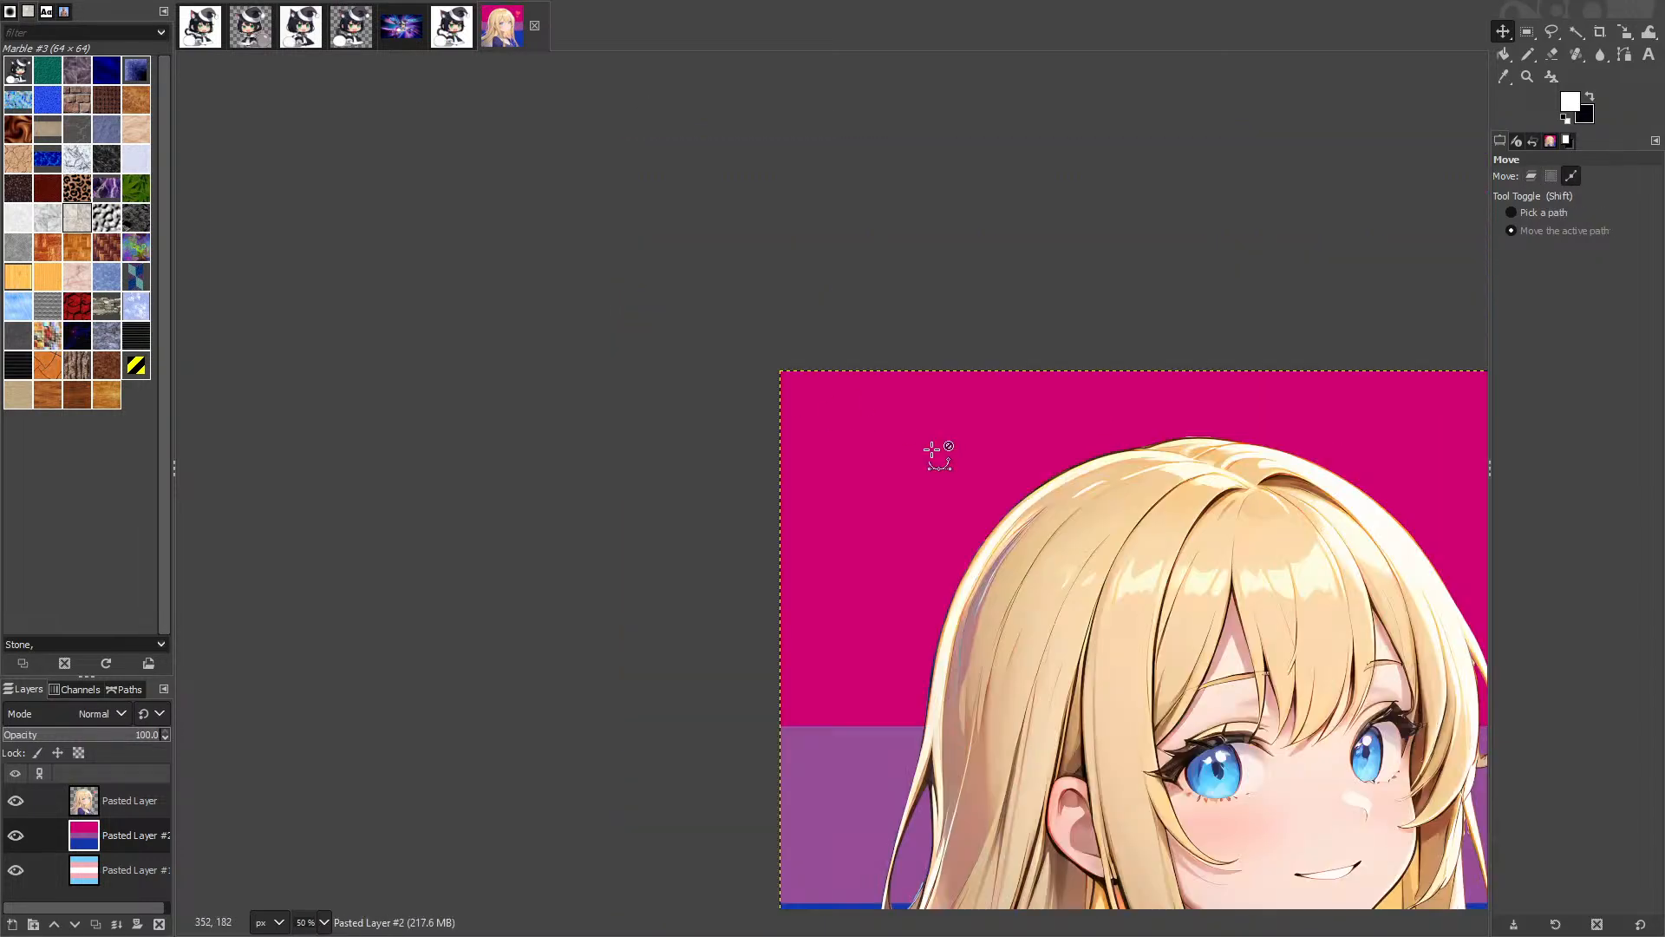
{"action": "scroll", "coordinate": [933, 450], "scroll_direction": "down", "scroll_amount": 3, "text": "ctrl"}
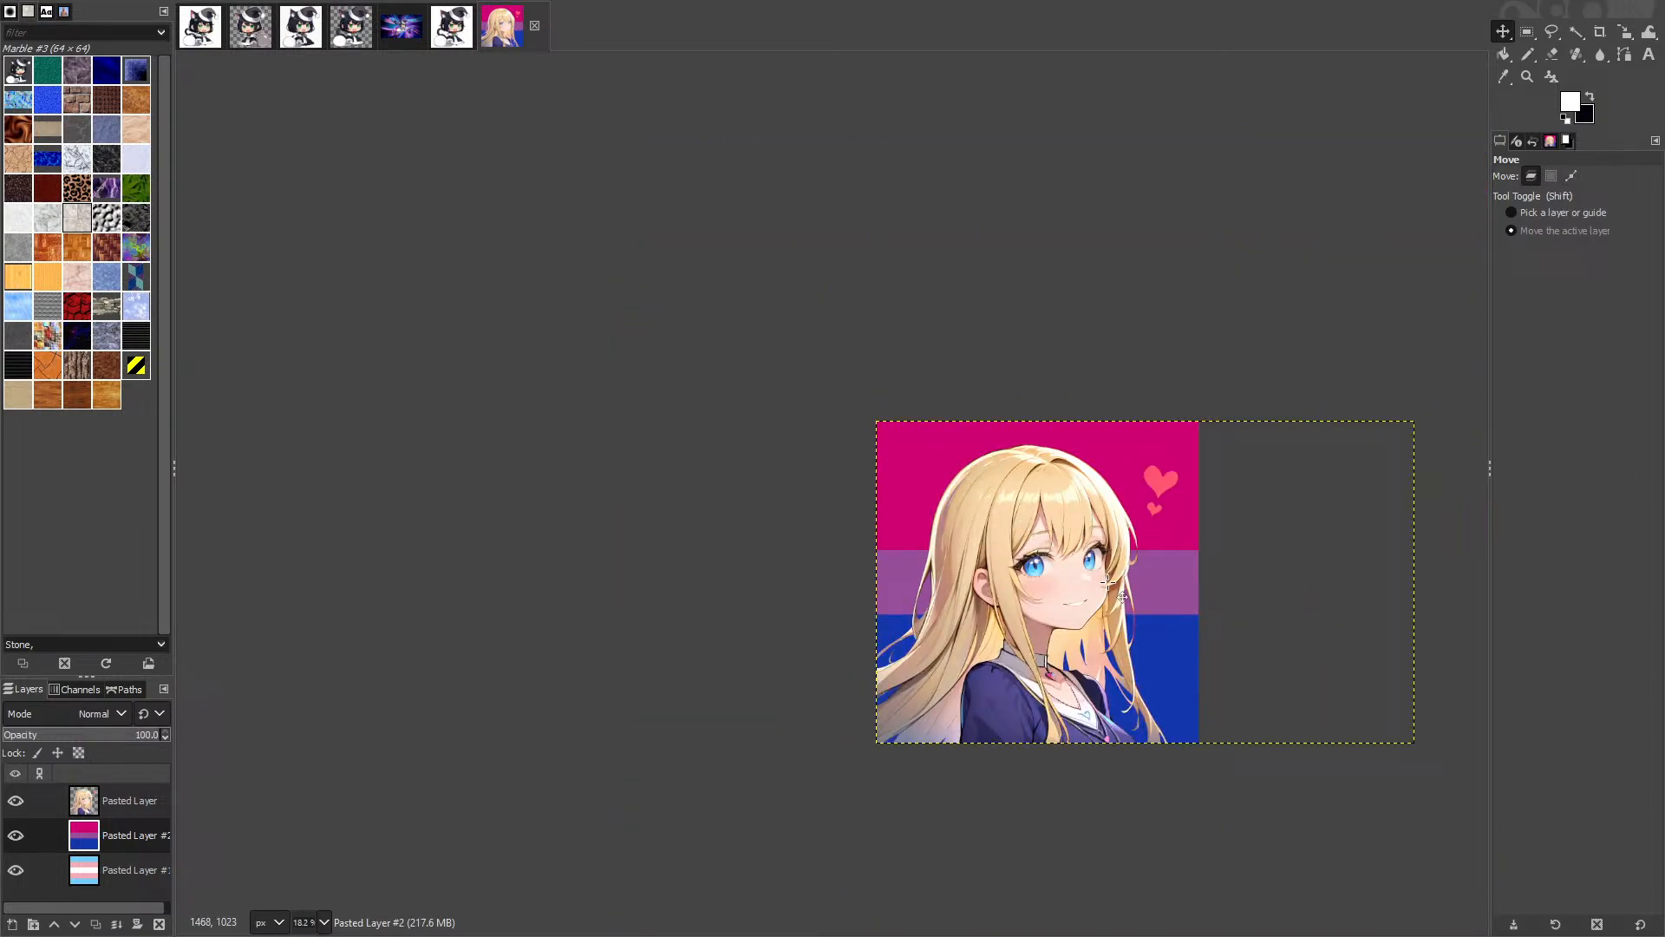
{"action": "left_click", "coordinate": [15, 836]}
{"action": "left_click", "coordinate": [18, 843]}
{"action": "left_click", "coordinate": [16, 838]}
{"action": "left_click", "coordinate": [17, 838]}
{"action": "left_click", "coordinate": [17, 838]}
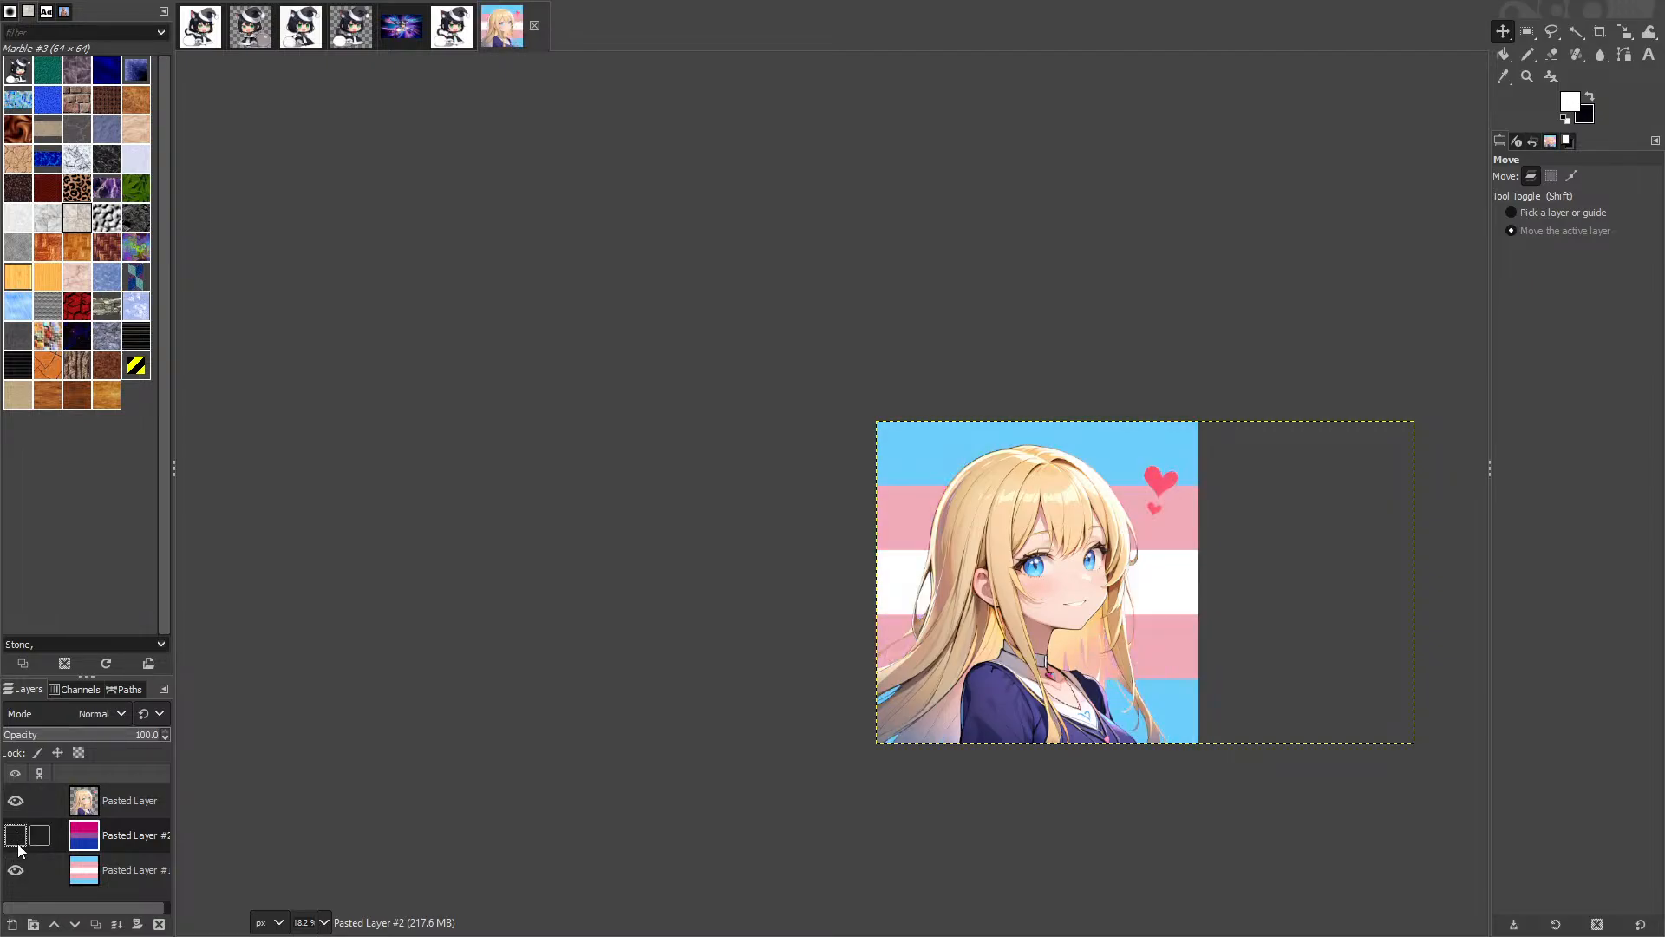
{"action": "left_click", "coordinate": [16, 838]}
{"action": "left_click", "coordinate": [16, 838]}
{"action": "left_click", "coordinate": [18, 846]}
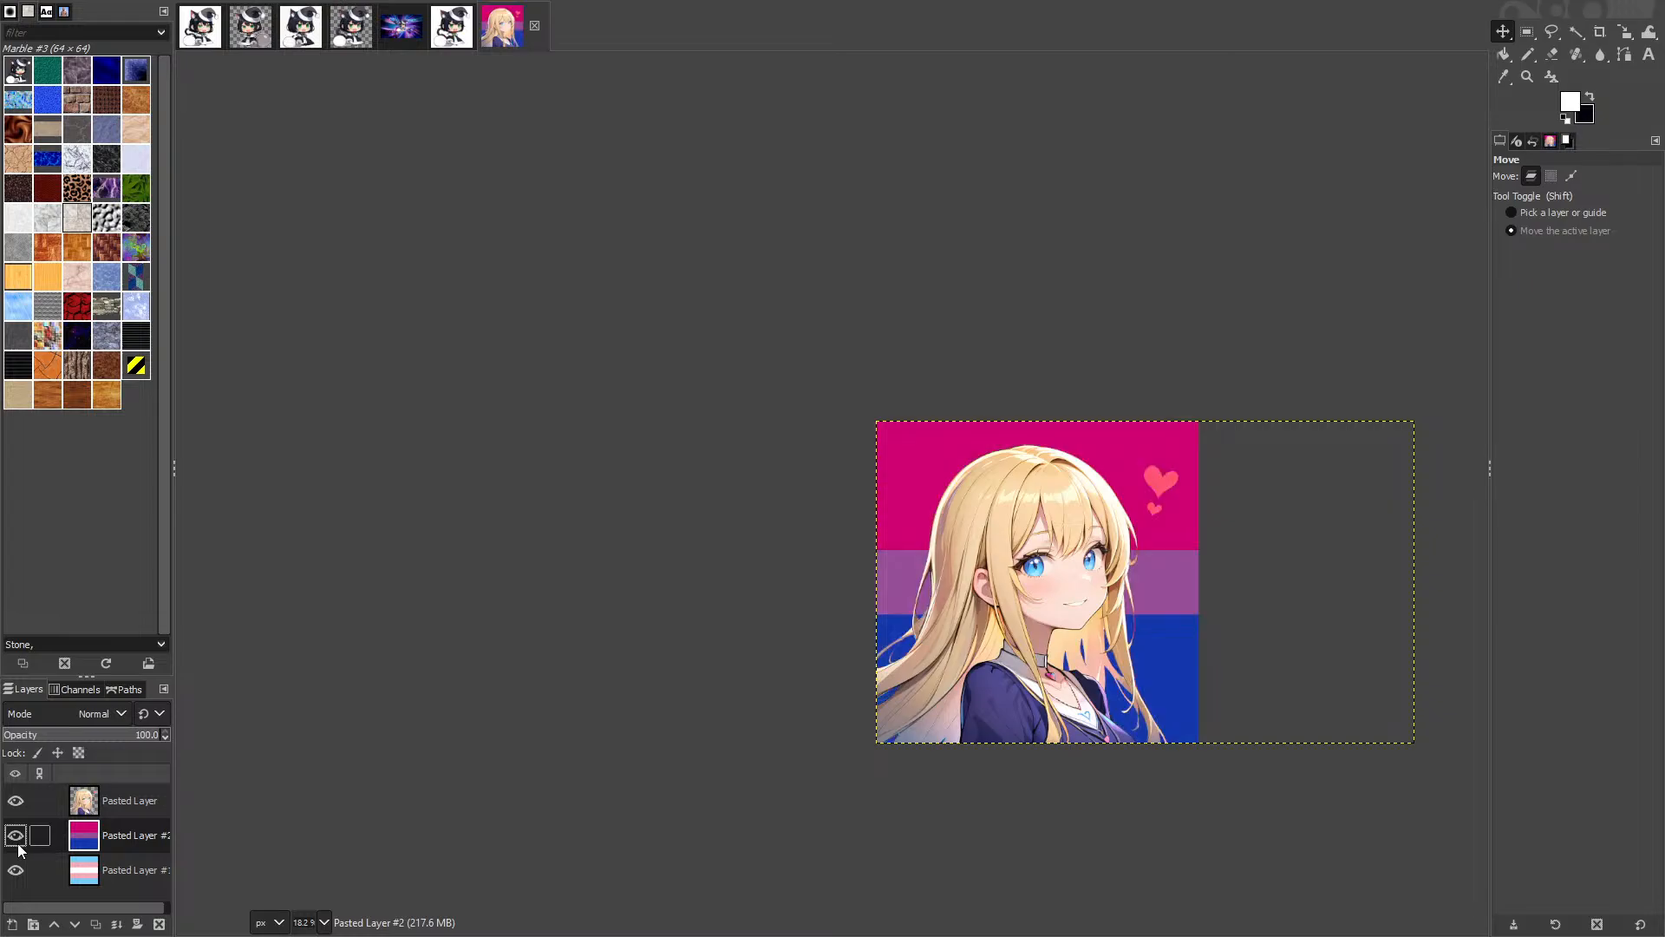
{"action": "left_click", "coordinate": [19, 846]}
{"action": "left_click", "coordinate": [18, 846]}
{"action": "left_click", "coordinate": [15, 835]}
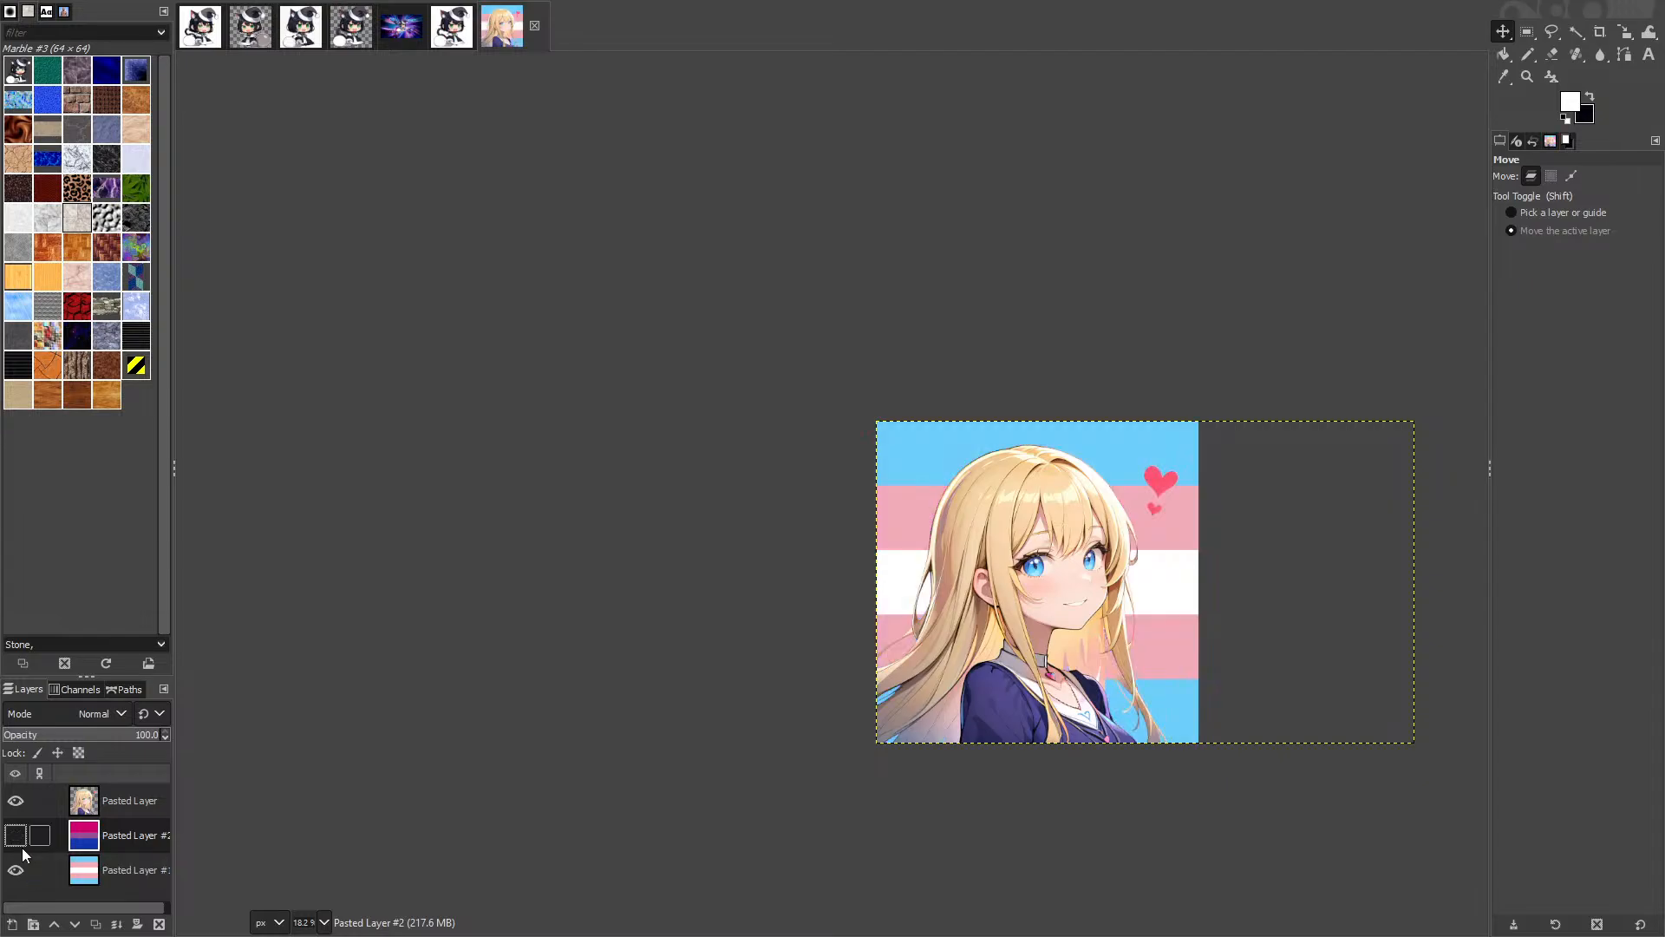
{"action": "left_click", "coordinate": [13, 842]}
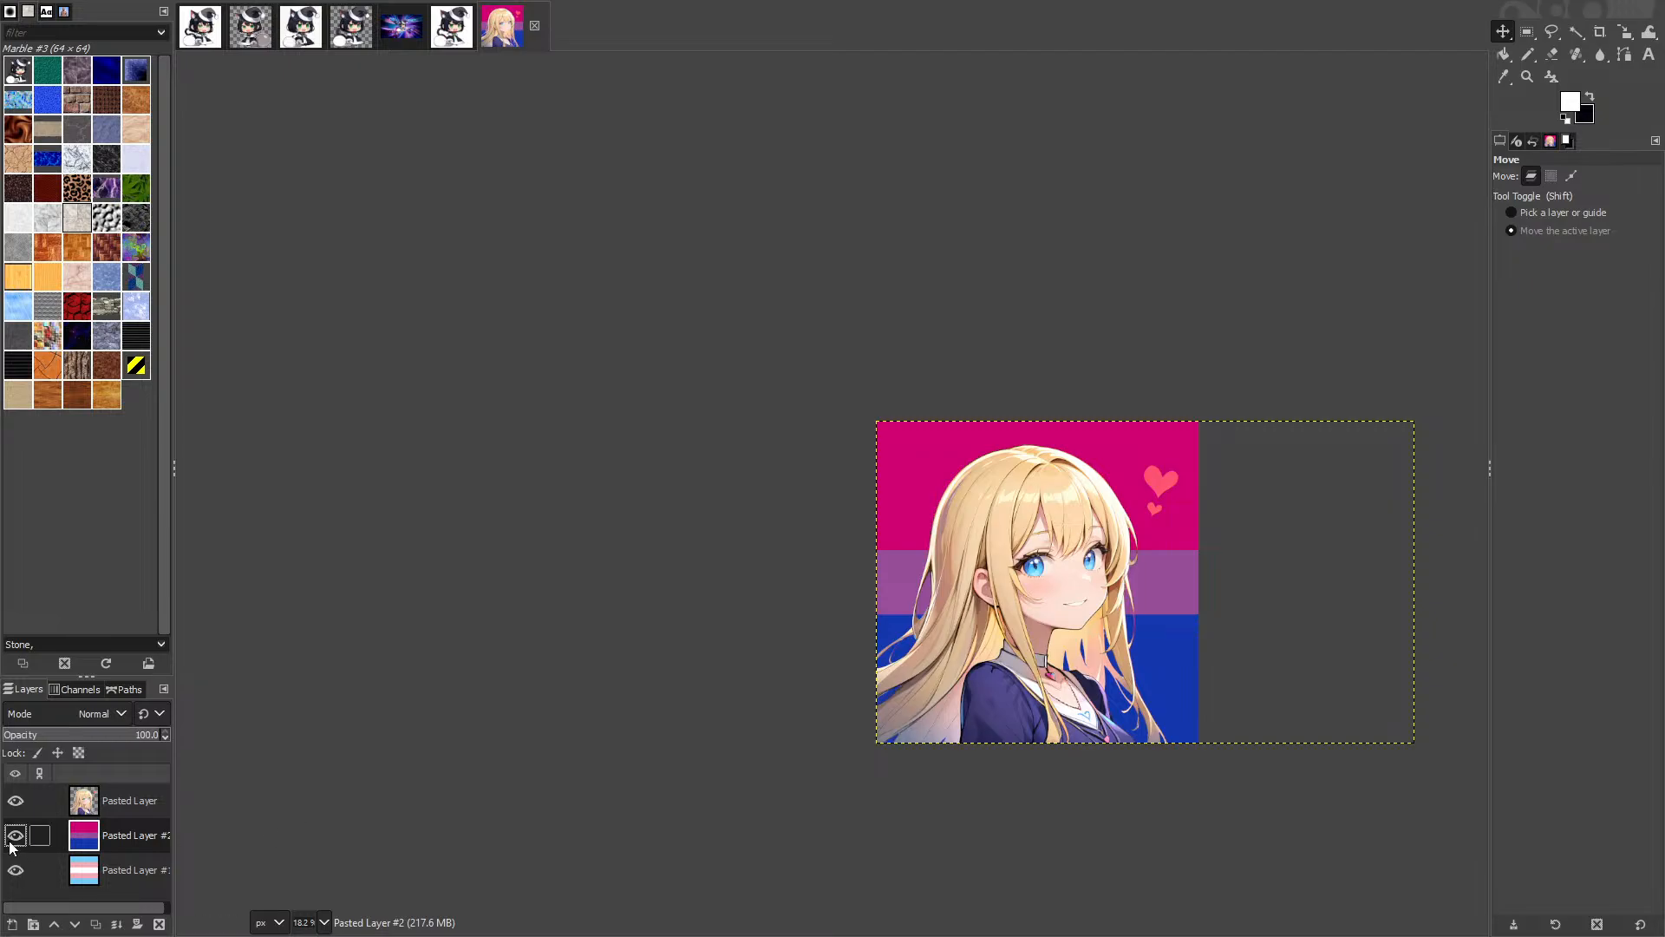
{"action": "key", "text": "super+Tab"}
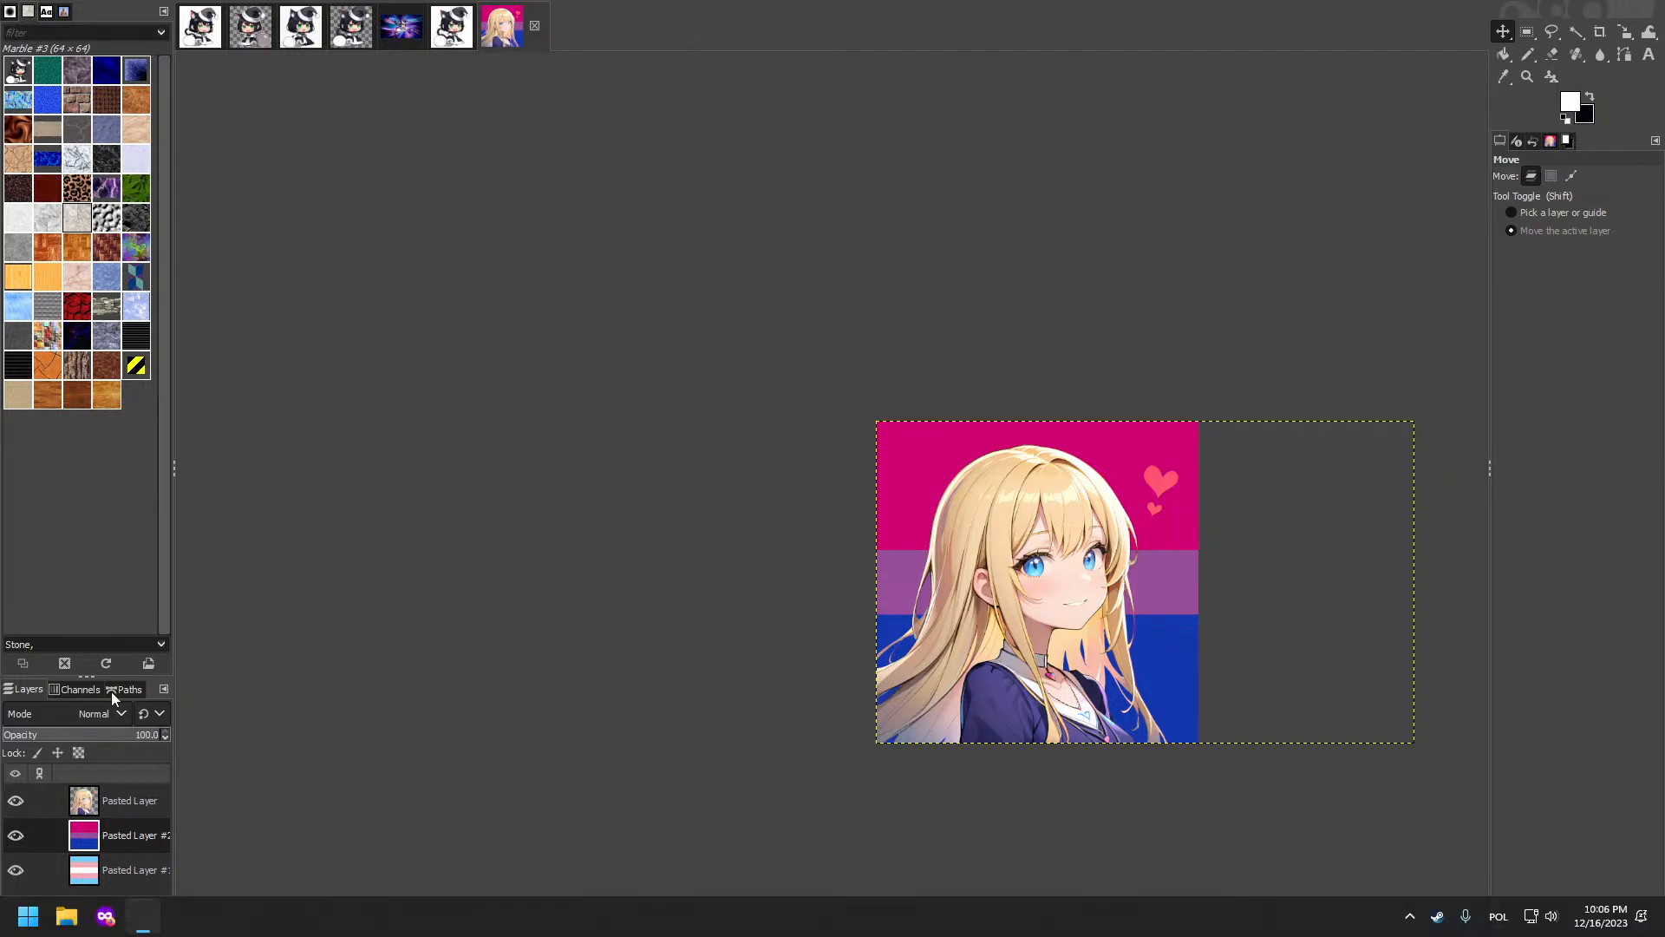
{"action": "left_click", "coordinate": [585, 805]}
{"action": "key", "text": "alt+Tab"}
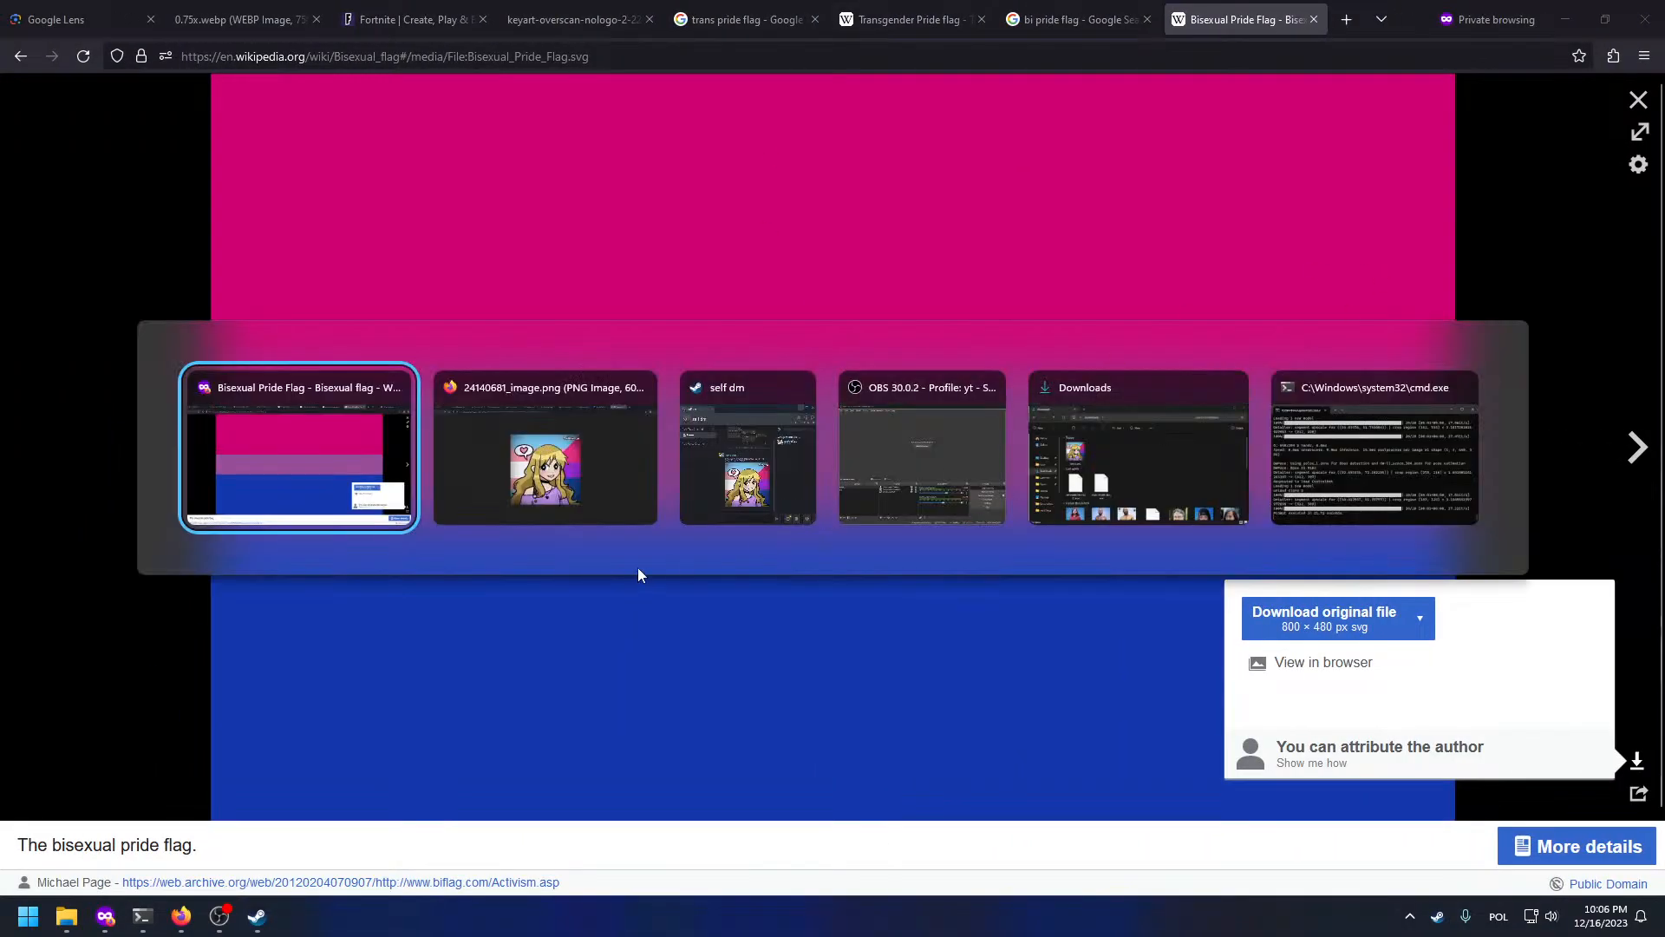
{"action": "left_click", "coordinate": [553, 455]}
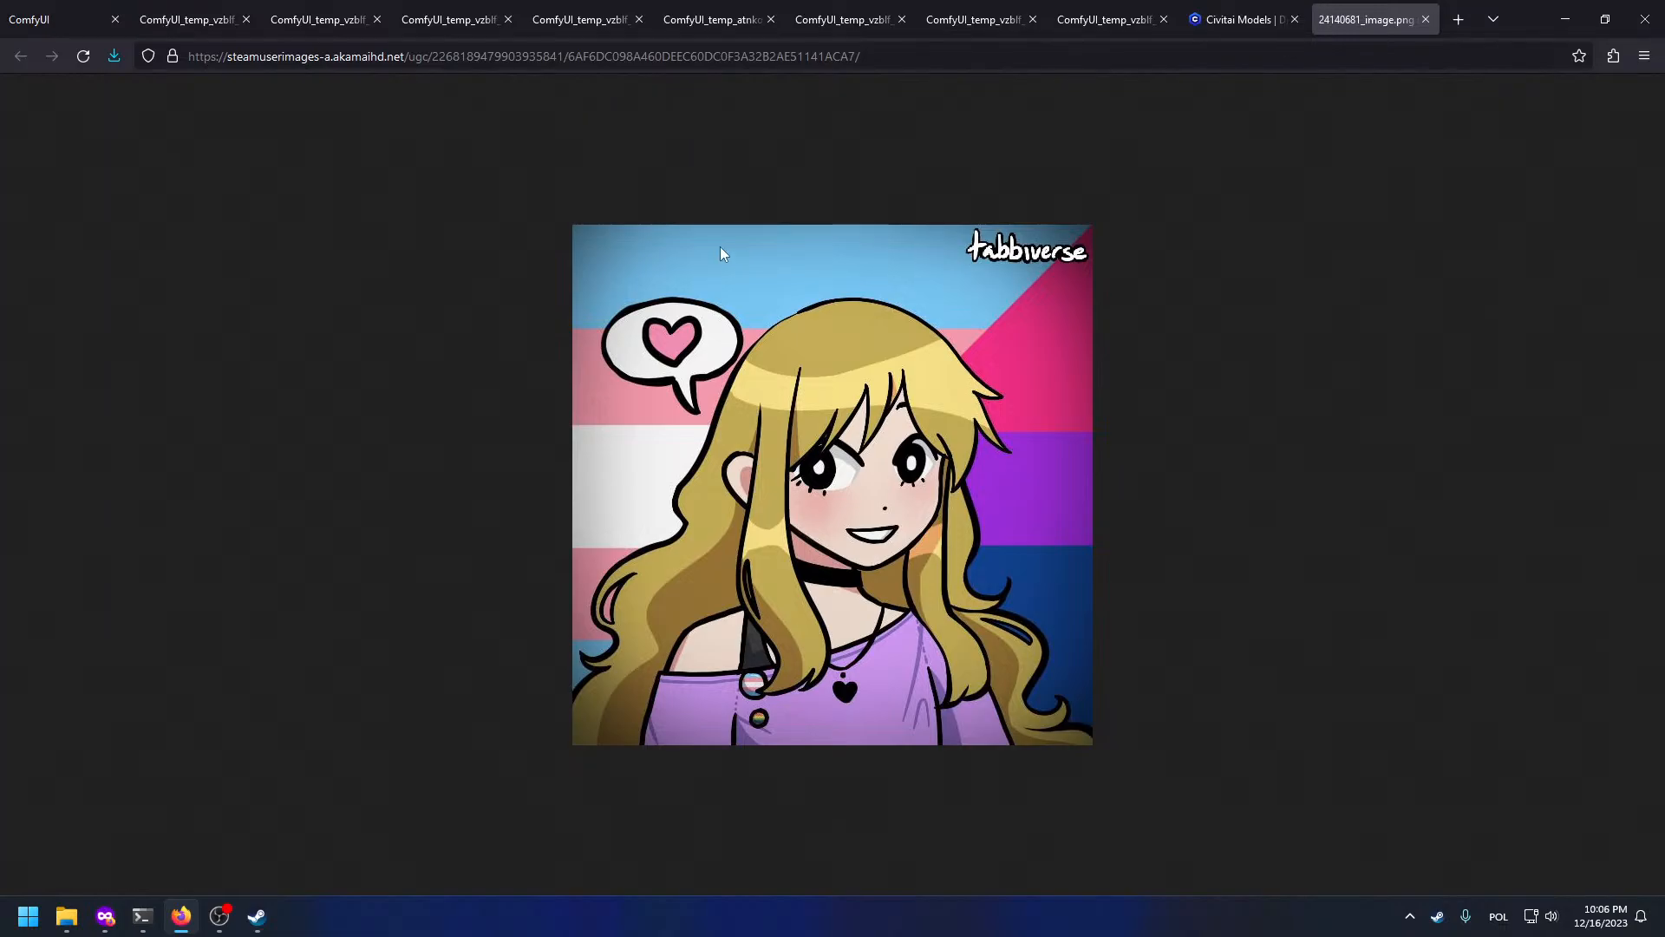
{"action": "key", "text": "super+Tab"}
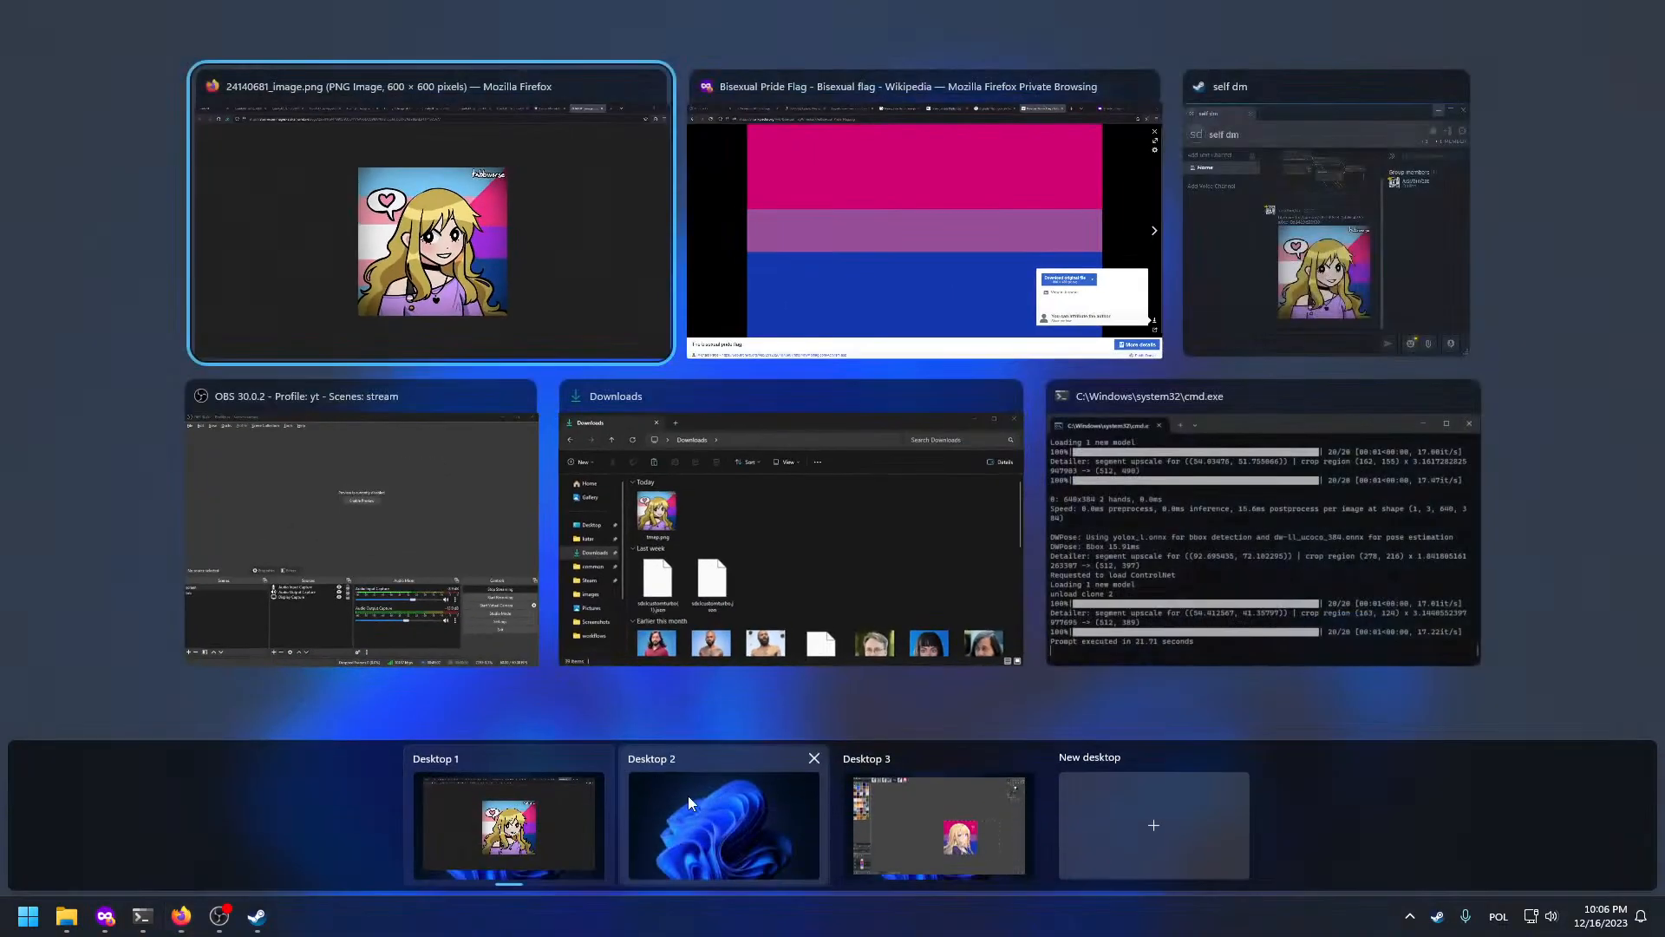
{"action": "left_click", "coordinate": [555, 780]}
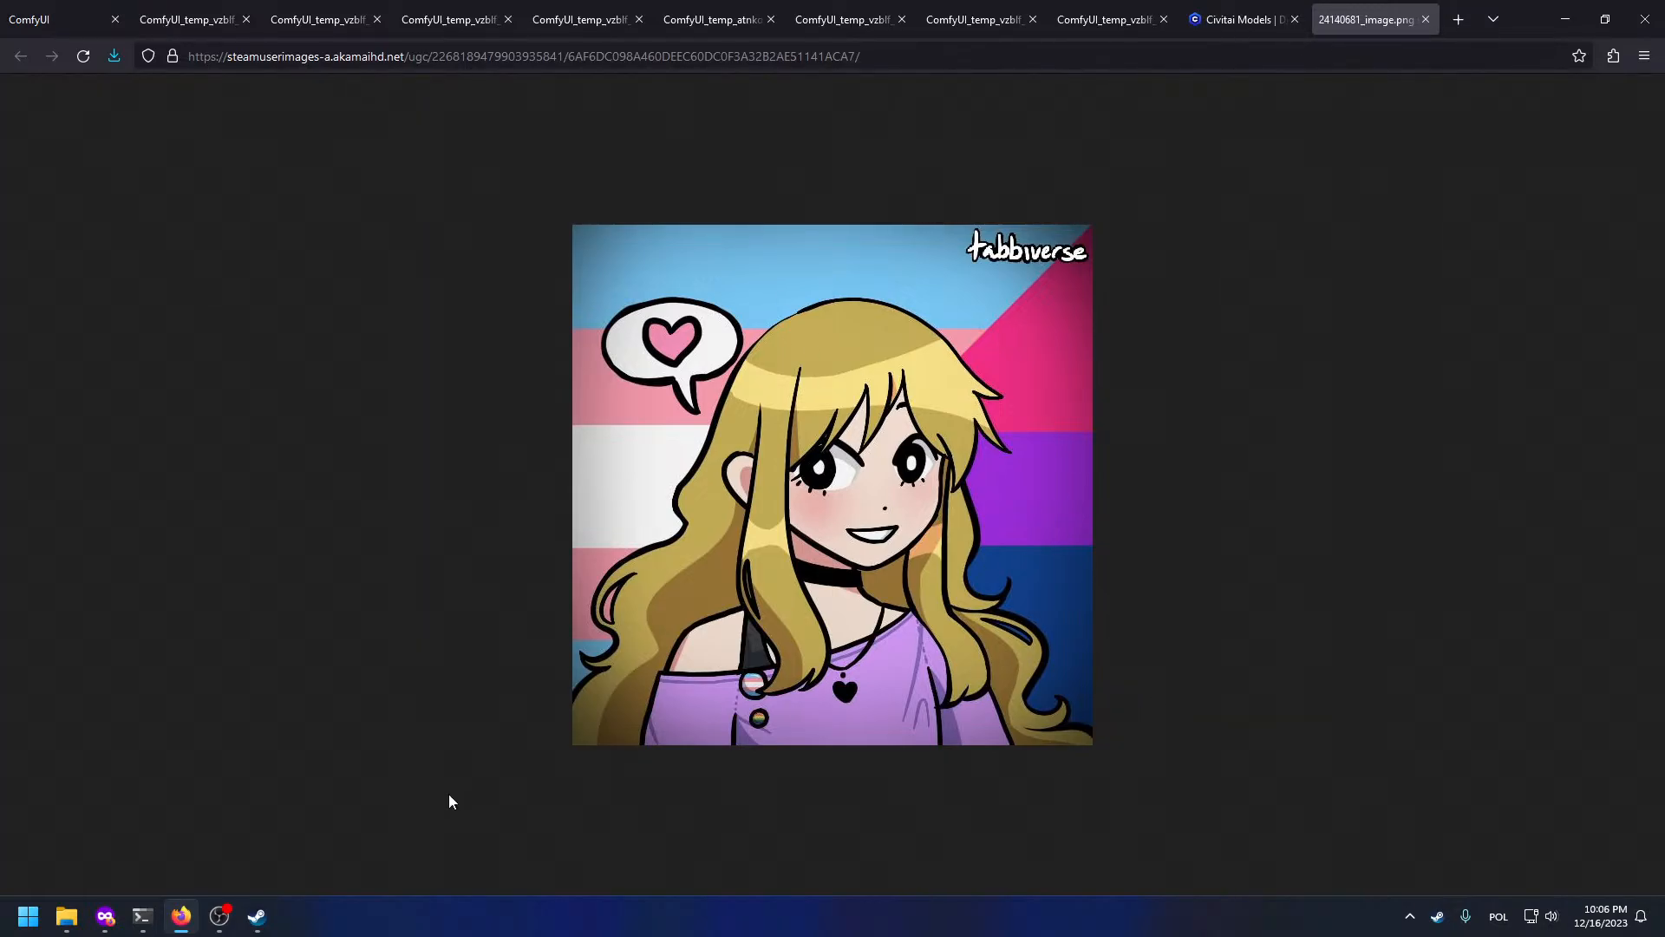
{"action": "key", "text": "super+Tab"}
{"action": "left_click", "coordinate": [930, 851]}
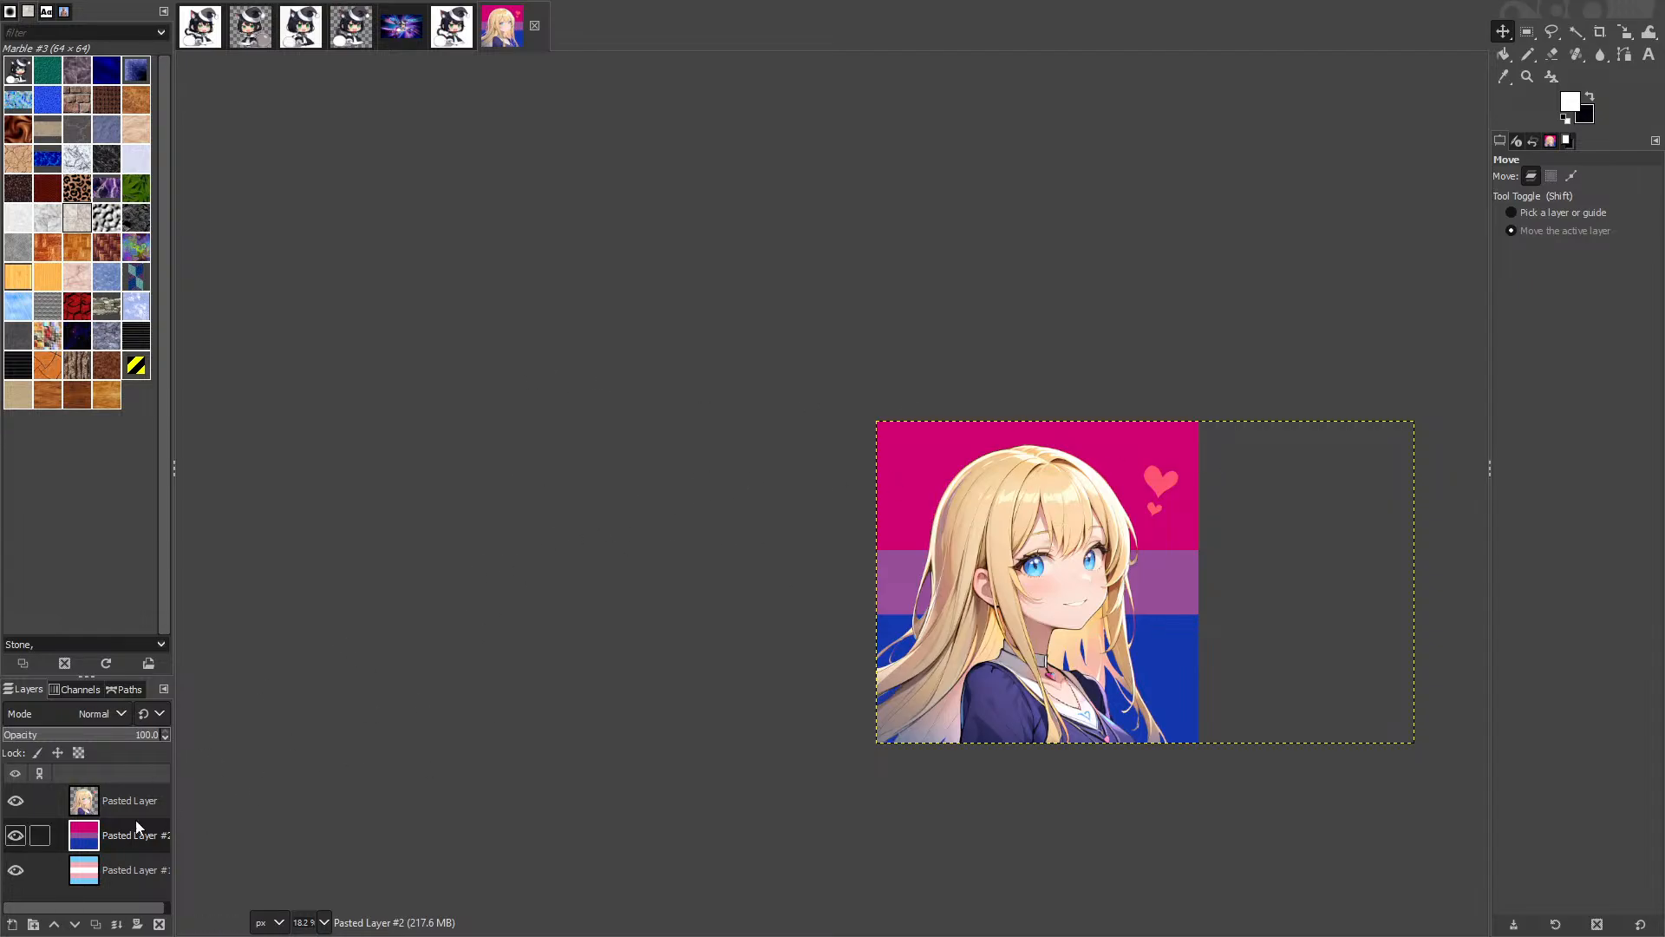
Step: Try reordering the bi flag layer, then duplicate the girl layer and make the original active
{"action": "mouse_move", "coordinate": [72, 841]}
{"action": "left_mouse_down"}
{"action": "mouse_move", "coordinate": [83, 880]}
{"action": "mouse_move", "coordinate": [86, 836]}
{"action": "left_mouse_up"}
{"action": "scroll", "coordinate": [1255, 441], "scroll_direction": "up", "scroll_amount": 4}
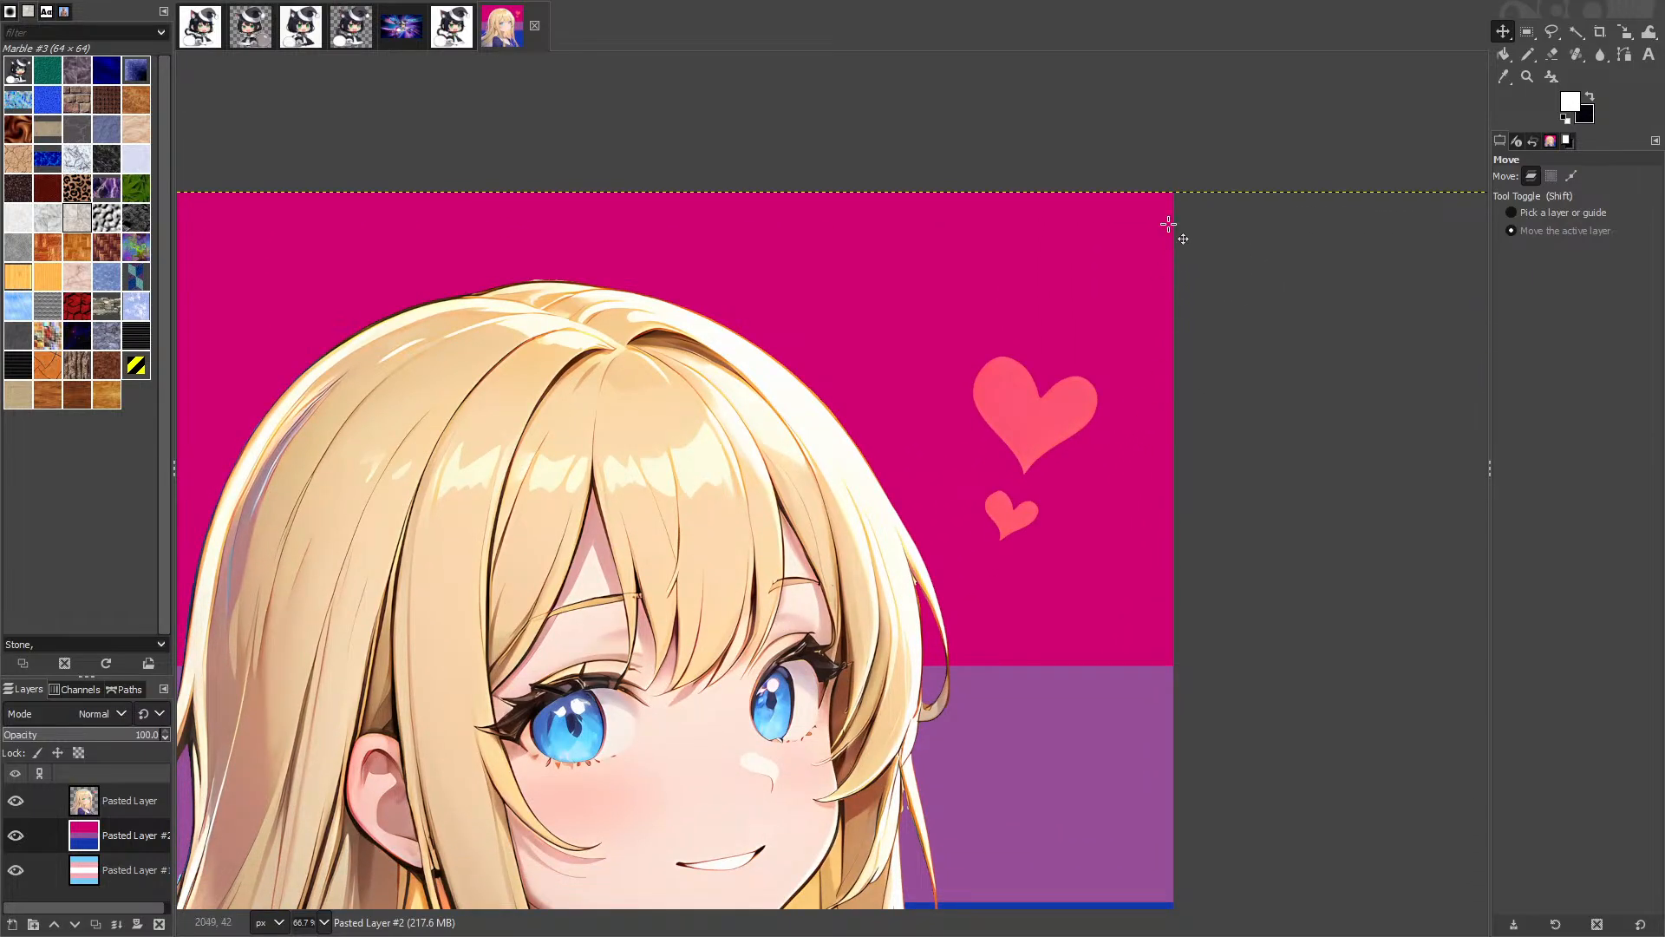
{"action": "scroll", "coordinate": [870, 515], "scroll_direction": "down", "scroll_amount": 3}
{"action": "right_click", "coordinate": [104, 803]}
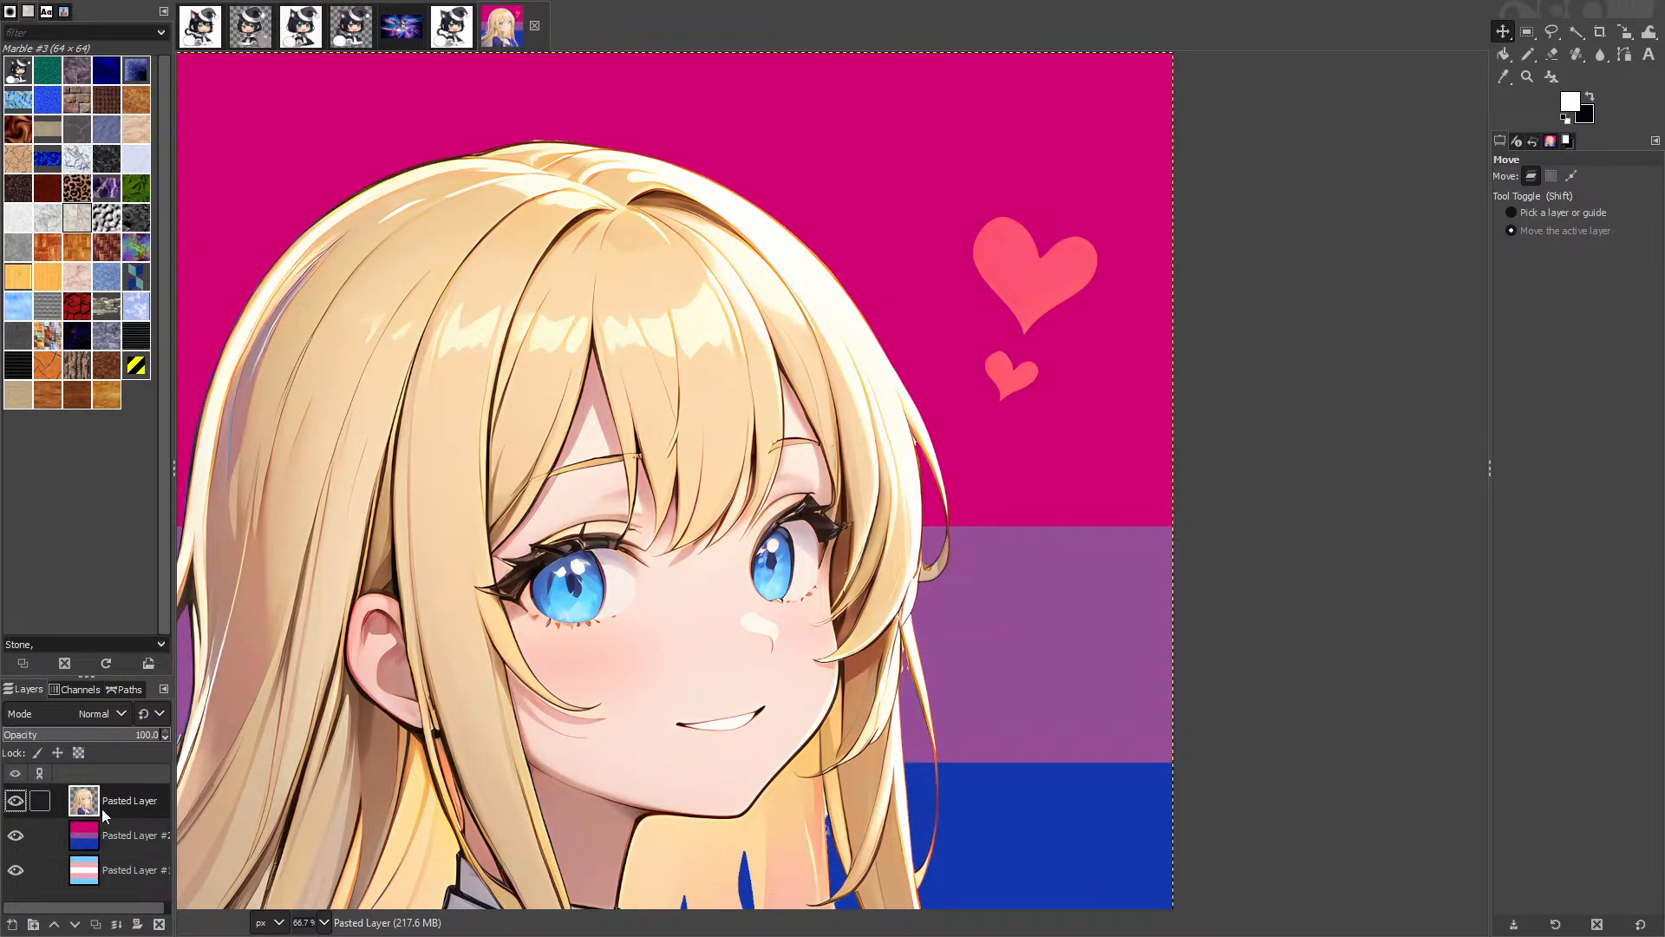
{"action": "left_click", "coordinate": [162, 363]}
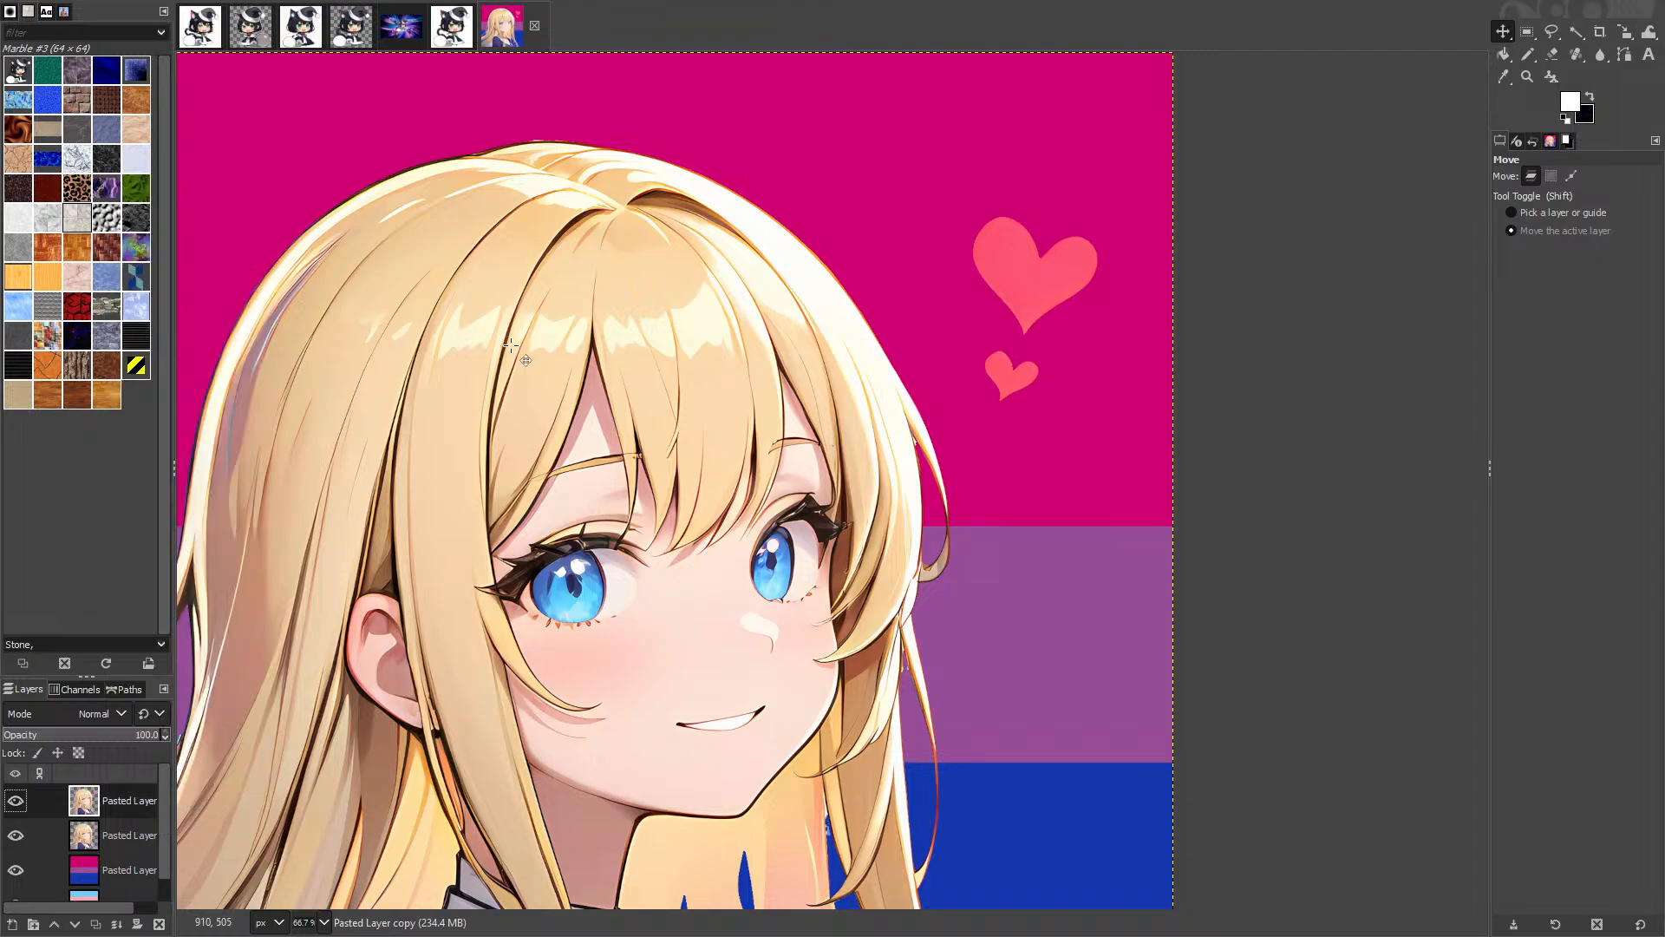
{"action": "left_click", "coordinate": [113, 839]}
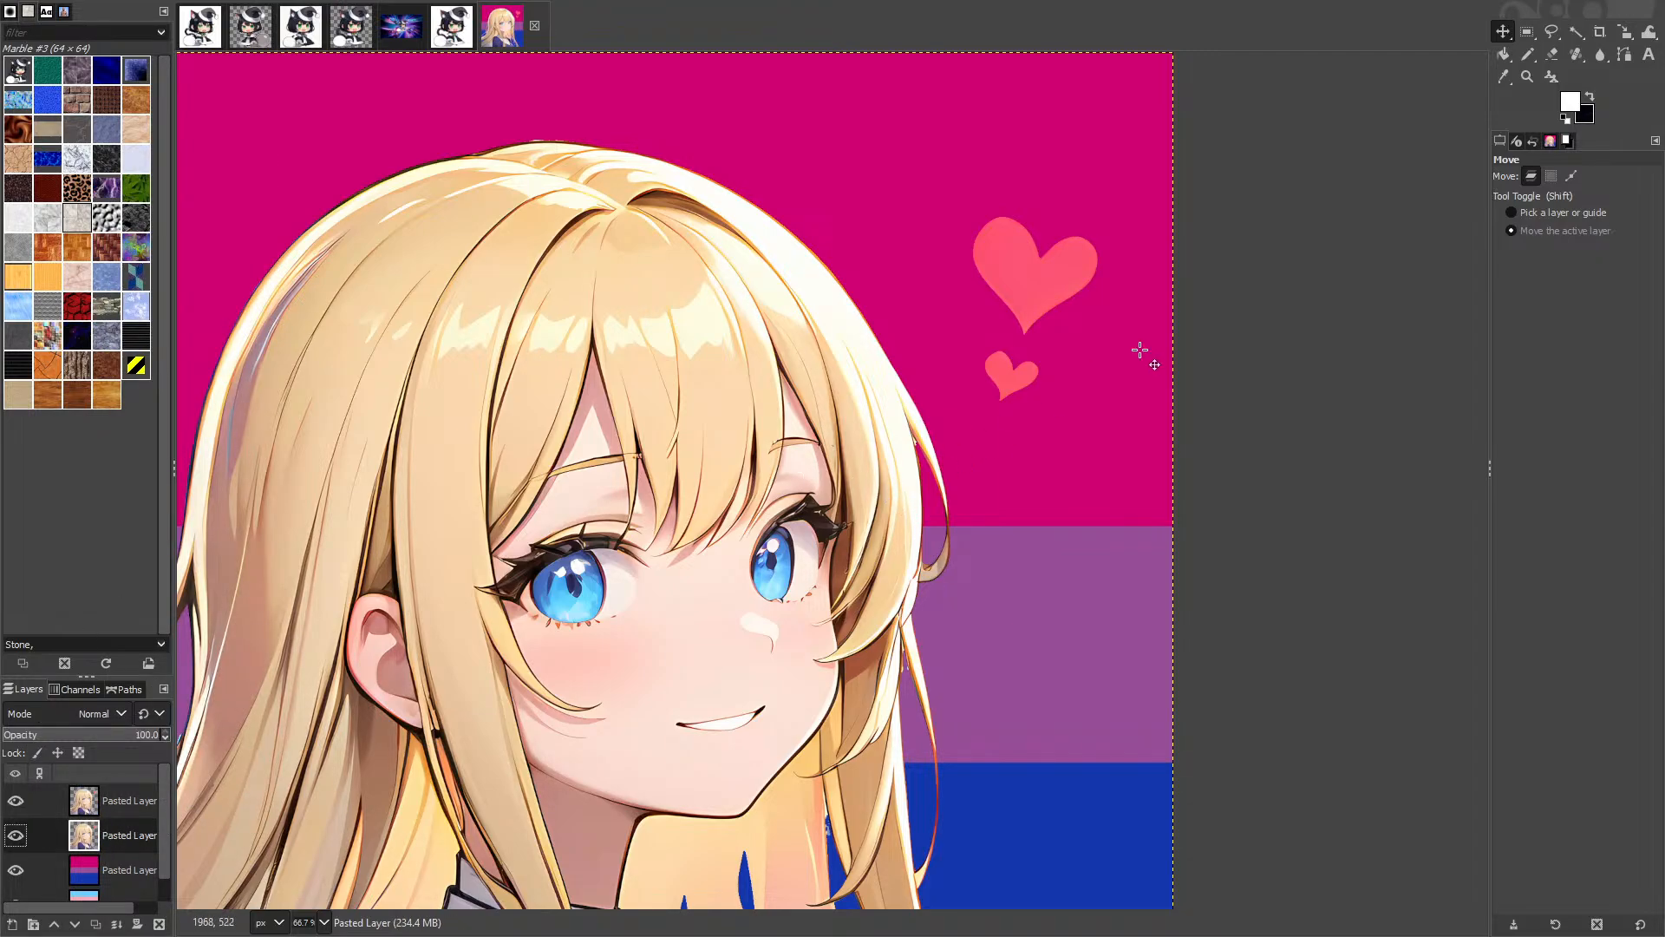
Step: Rectangle-select the two hearts, compare by toggling the copy, then clear the selection and merge it down
{"action": "key", "text": "r"}
{"action": "left_click_drag", "start_coordinate": [934, 191], "coordinate": [1120, 425]}
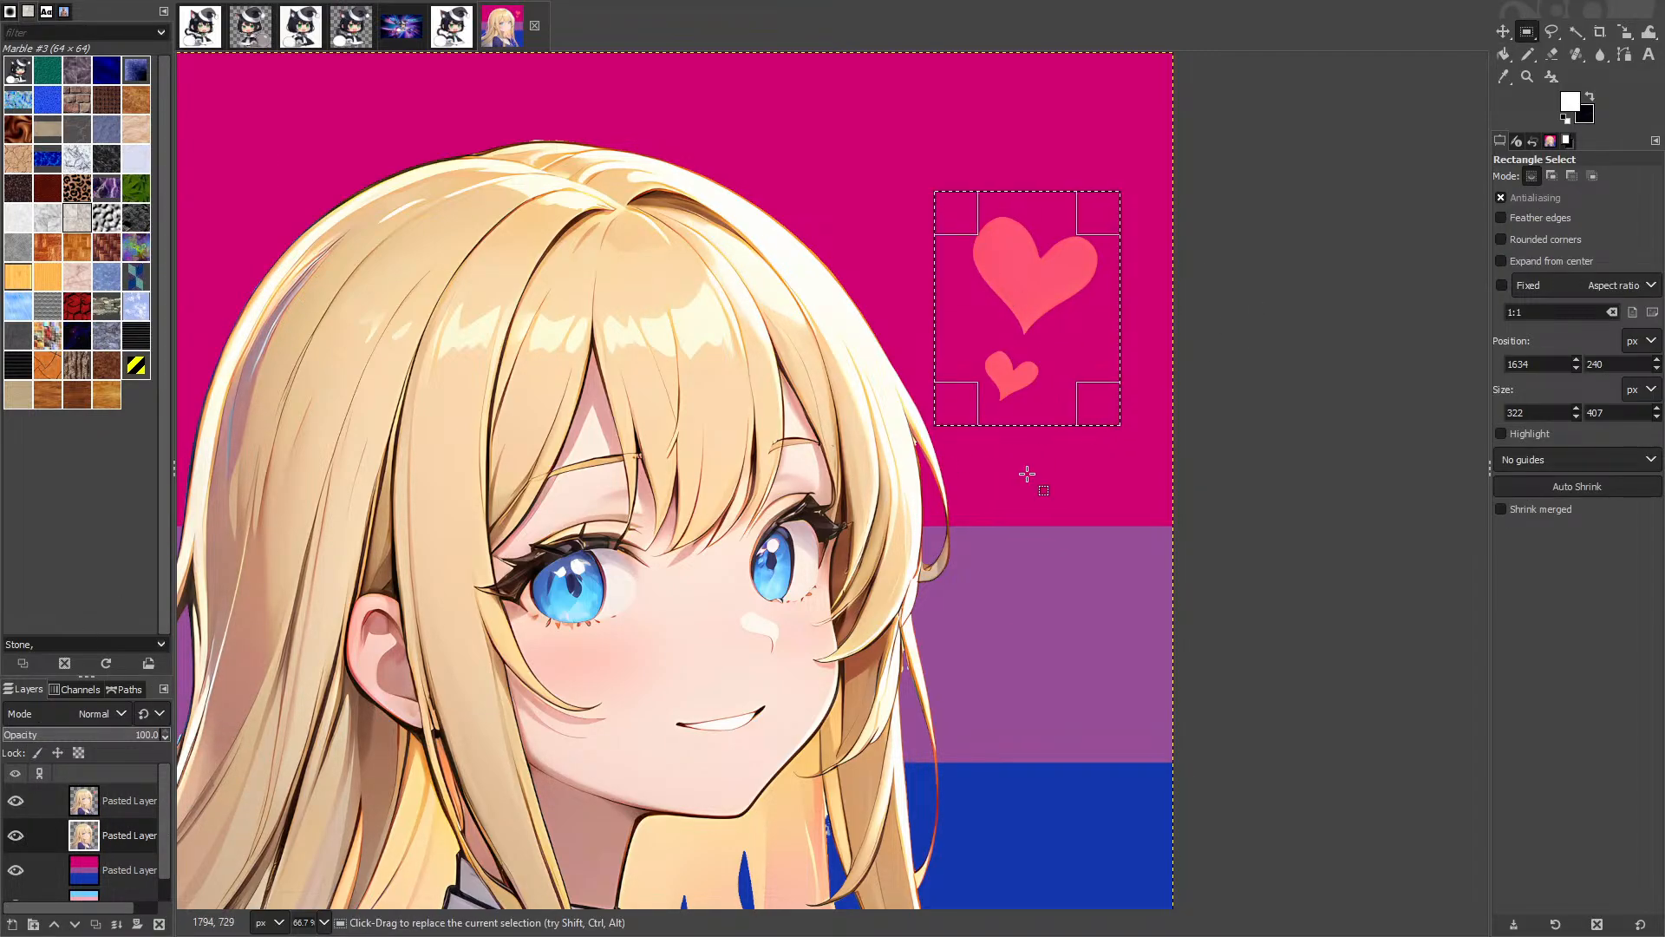
{"action": "left_click", "coordinate": [24, 808]}
{"action": "left_click", "coordinate": [24, 809]}
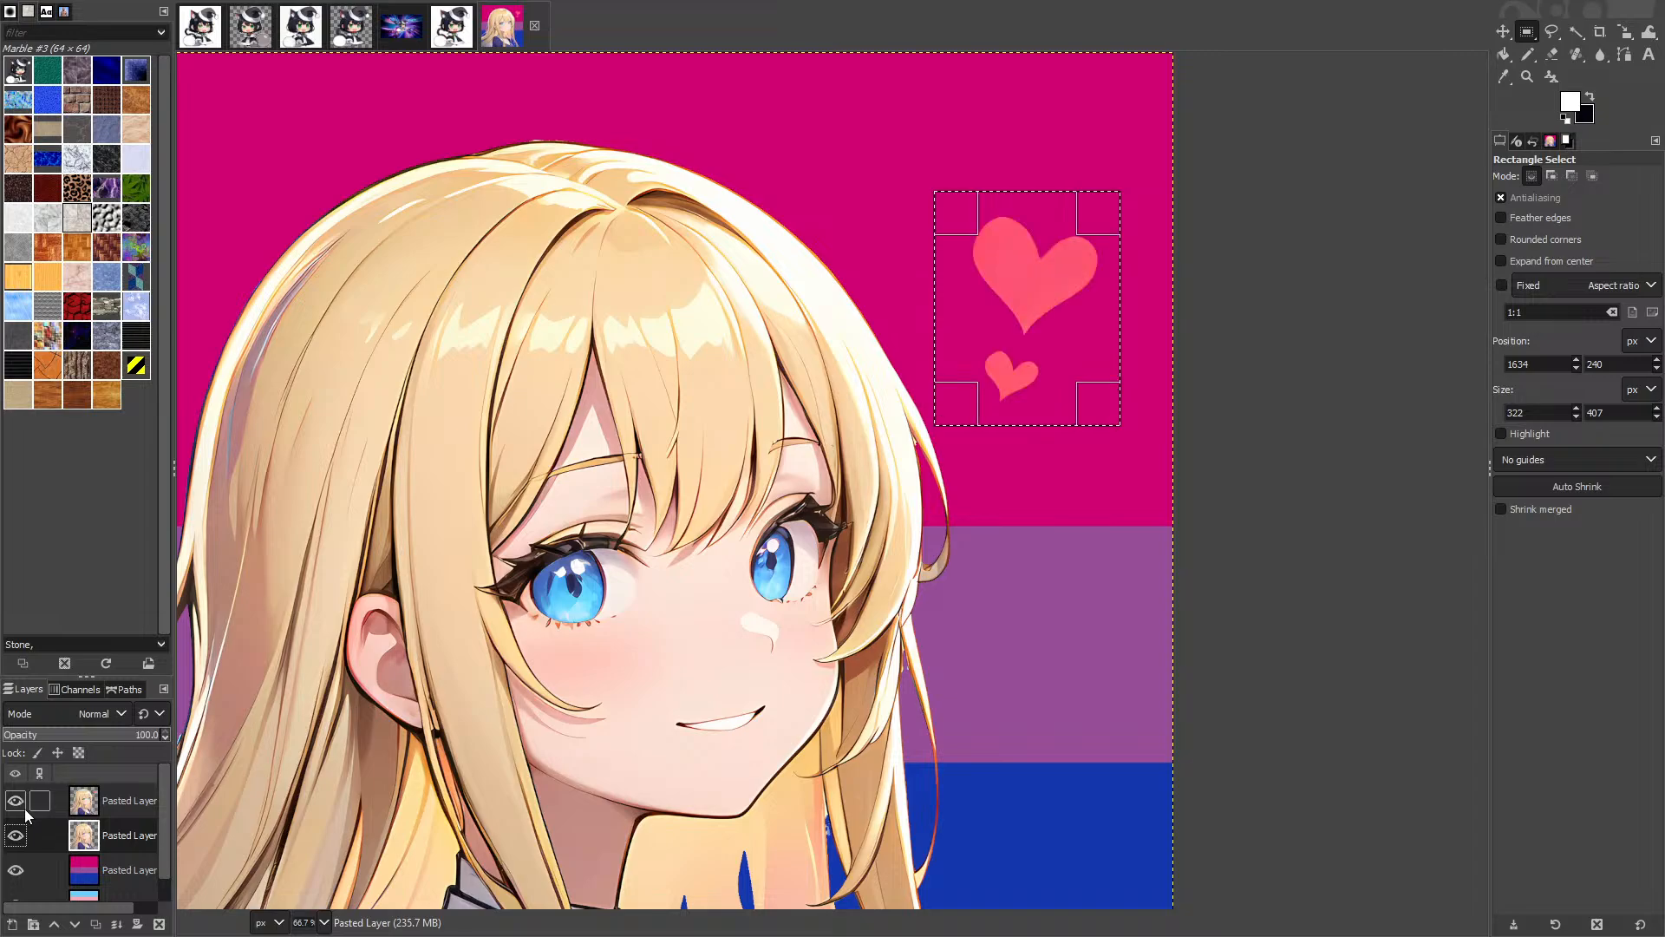
{"action": "left_click", "coordinate": [116, 806]}
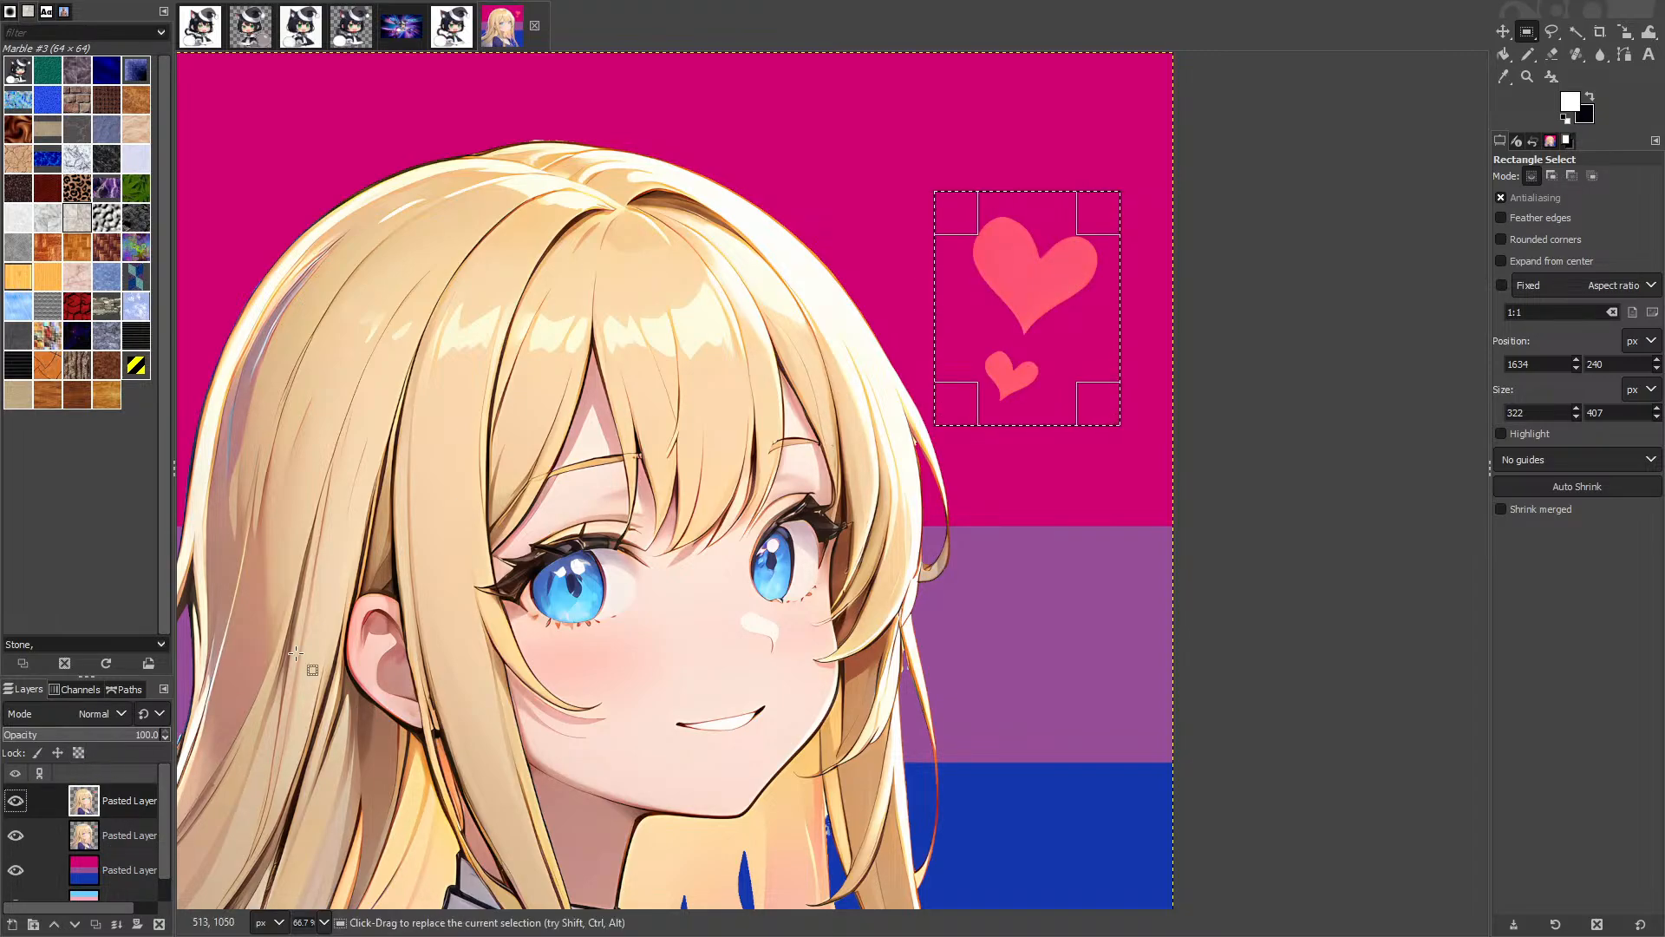
{"action": "right_click", "coordinate": [142, 805]}
{"action": "left_click", "coordinate": [316, 683]}
{"action": "key", "text": "ctrl+shift+a"}
{"action": "left_click", "coordinate": [116, 924]}
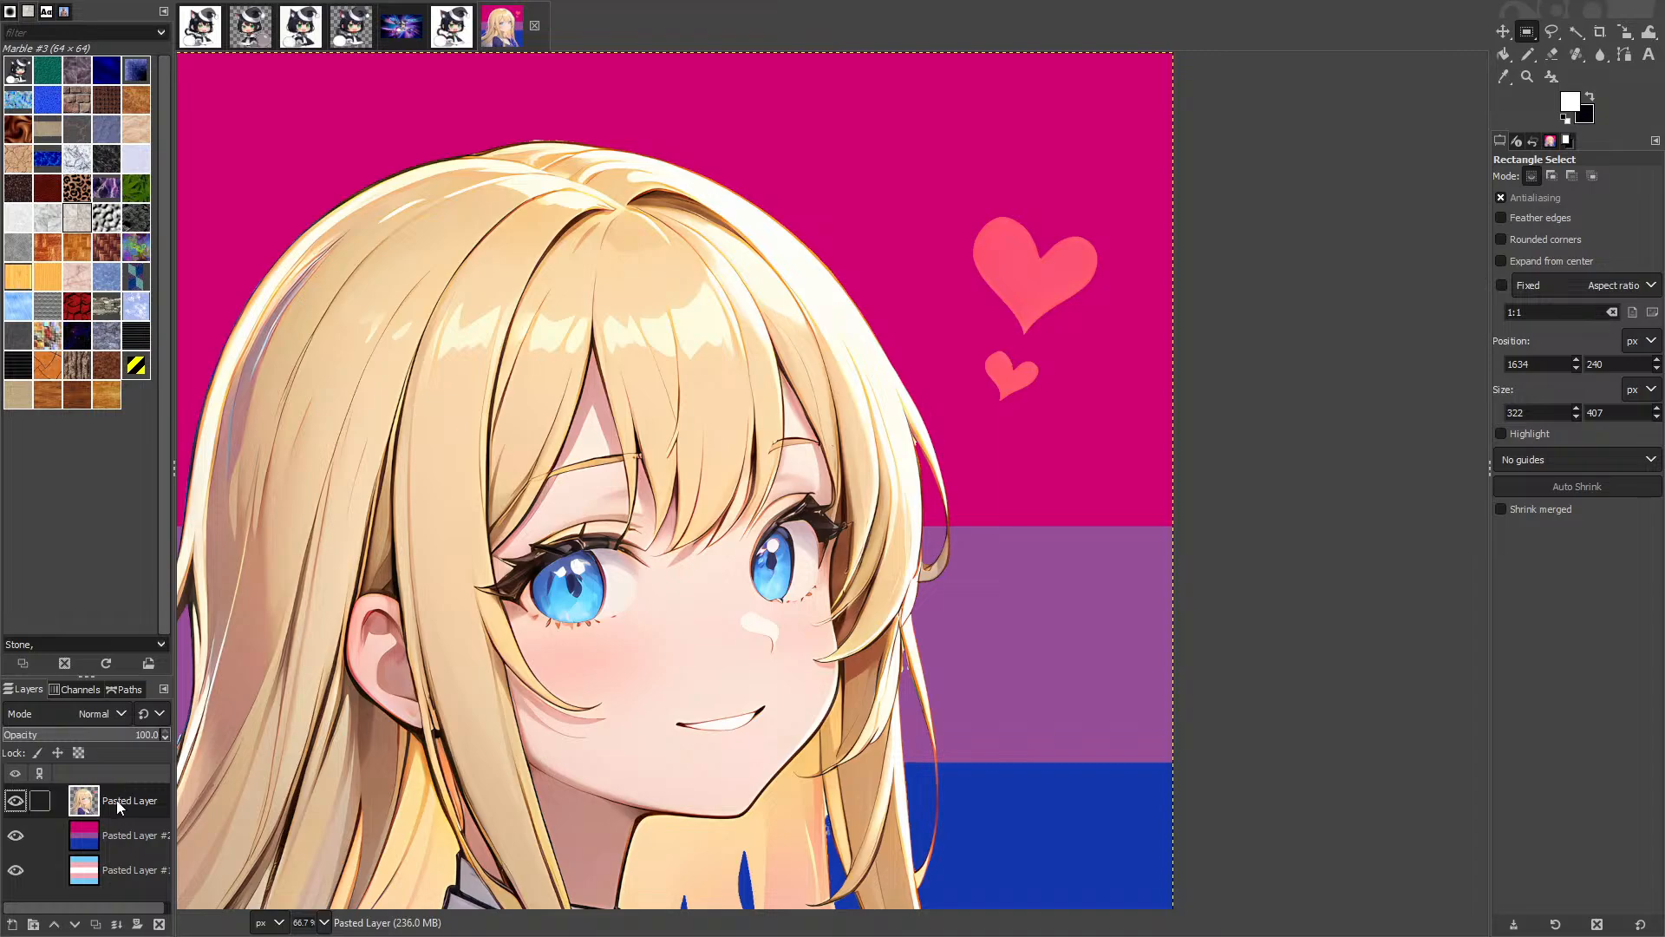
Step: Cut the hearts from the girl layer and paste them onto their own new layer
{"action": "left_click_drag", "start_coordinate": [962, 189], "coordinate": [1117, 420]}
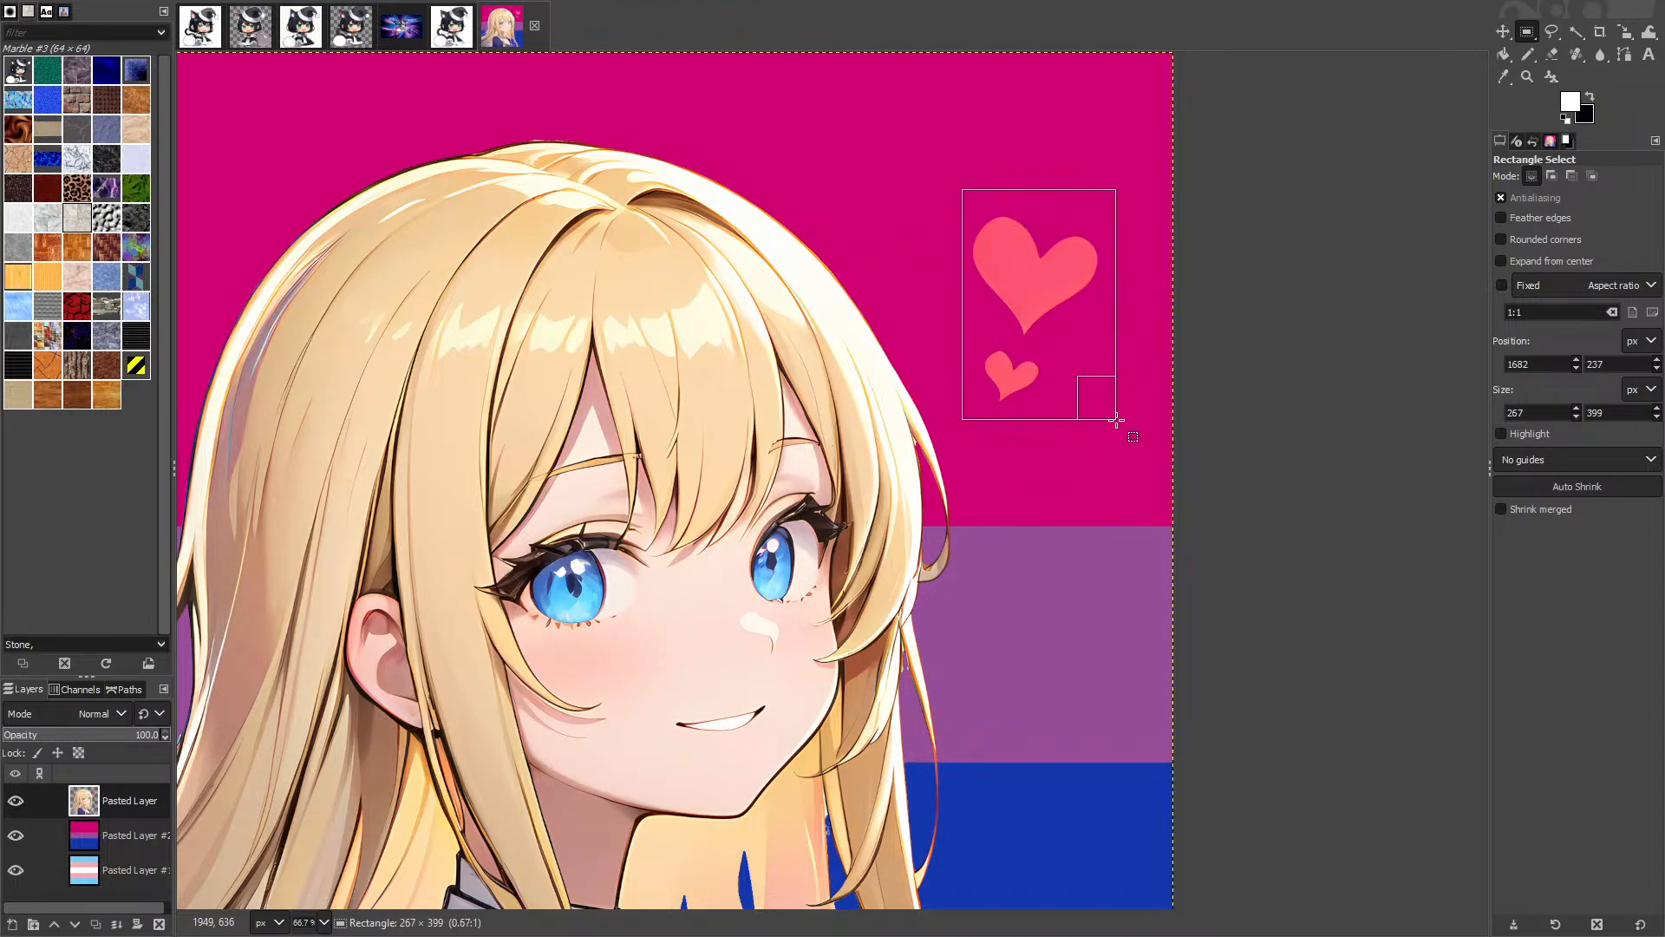
{"action": "key", "text": "ctrl+x"}
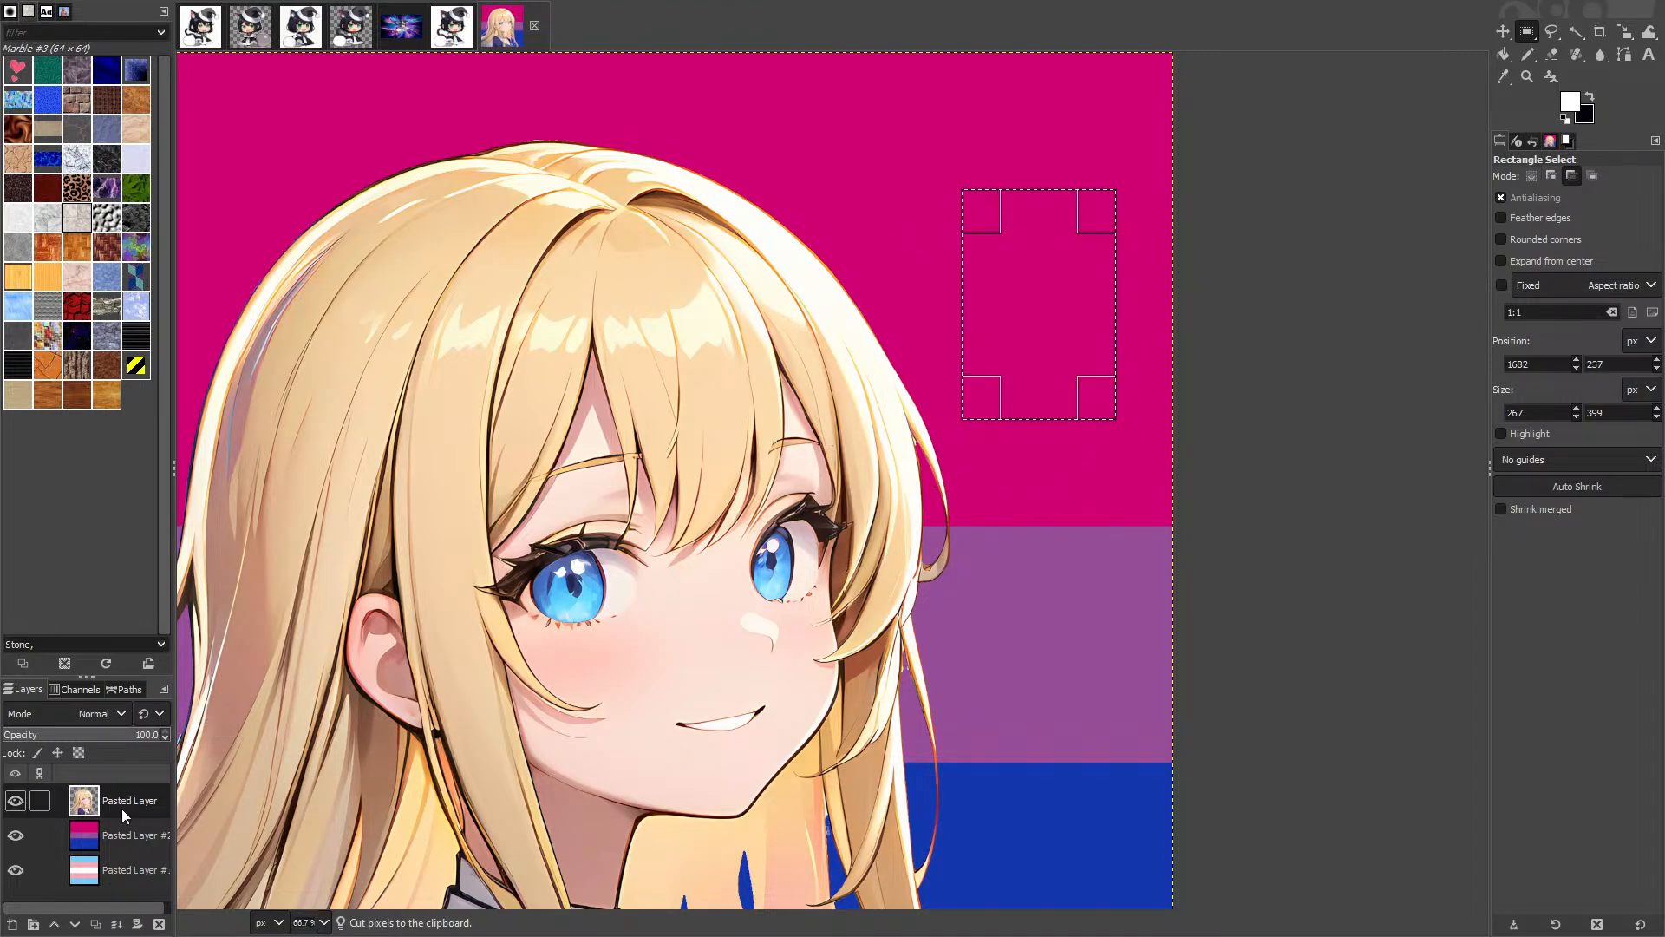
{"action": "key", "text": "ctrl+v"}
{"action": "right_click", "coordinate": [126, 804]}
{"action": "left_click", "coordinate": [182, 284]}
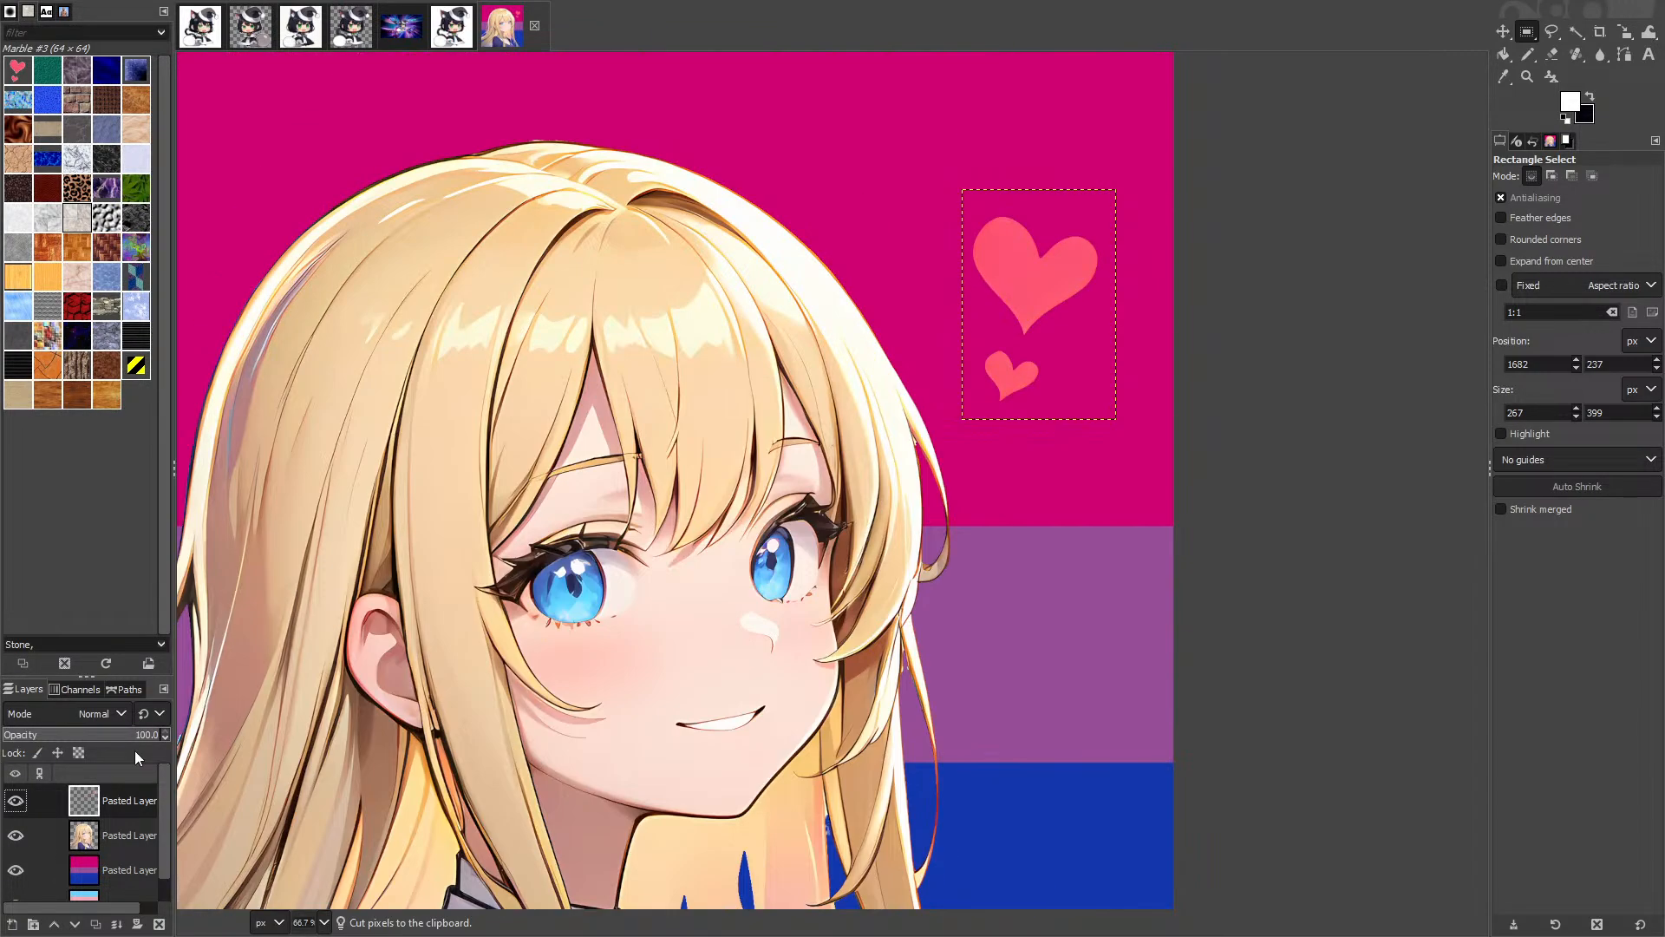
{"action": "left_click", "coordinate": [119, 869]}
Step: Start a Free Select polygon at the image's bottom-left corner and extend it to the top-right corner
{"action": "scroll", "coordinate": [785, 330], "scroll_direction": "down", "scroll_amount": 4}
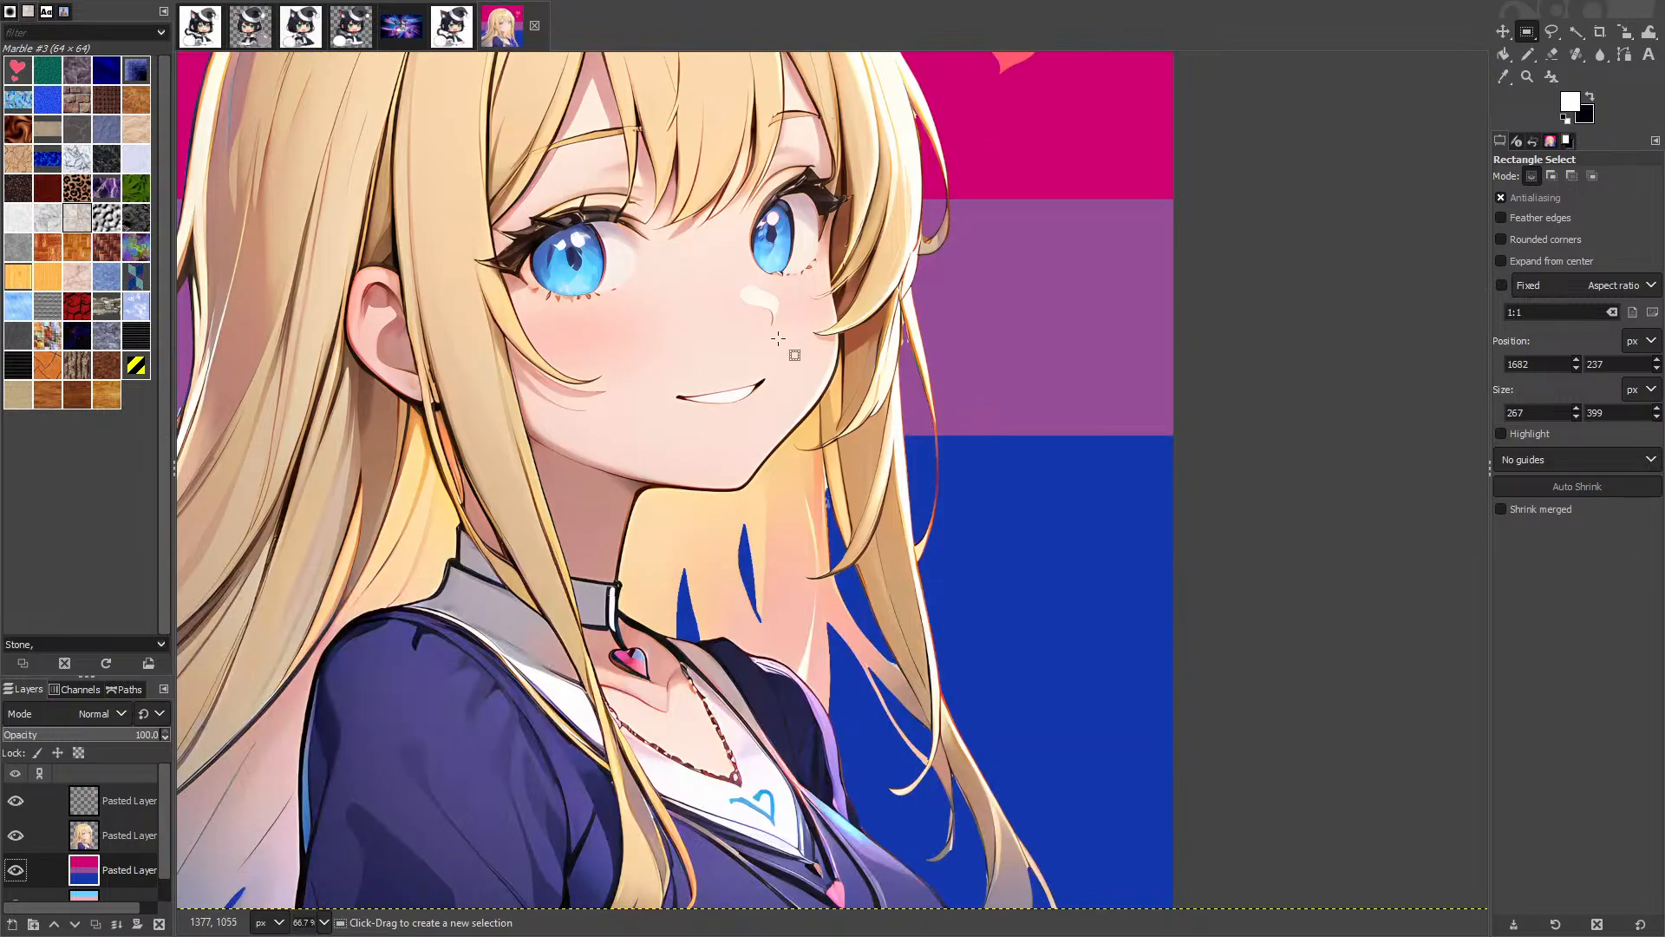
{"action": "scroll", "coordinate": [725, 365], "scroll_direction": "down", "scroll_amount": 3}
{"action": "scroll", "coordinate": [818, 139], "scroll_direction": "up", "scroll_amount": 1}
{"action": "key", "text": "f"}
{"action": "scroll", "coordinate": [847, 137], "scroll_direction": "up", "scroll_amount": 2}
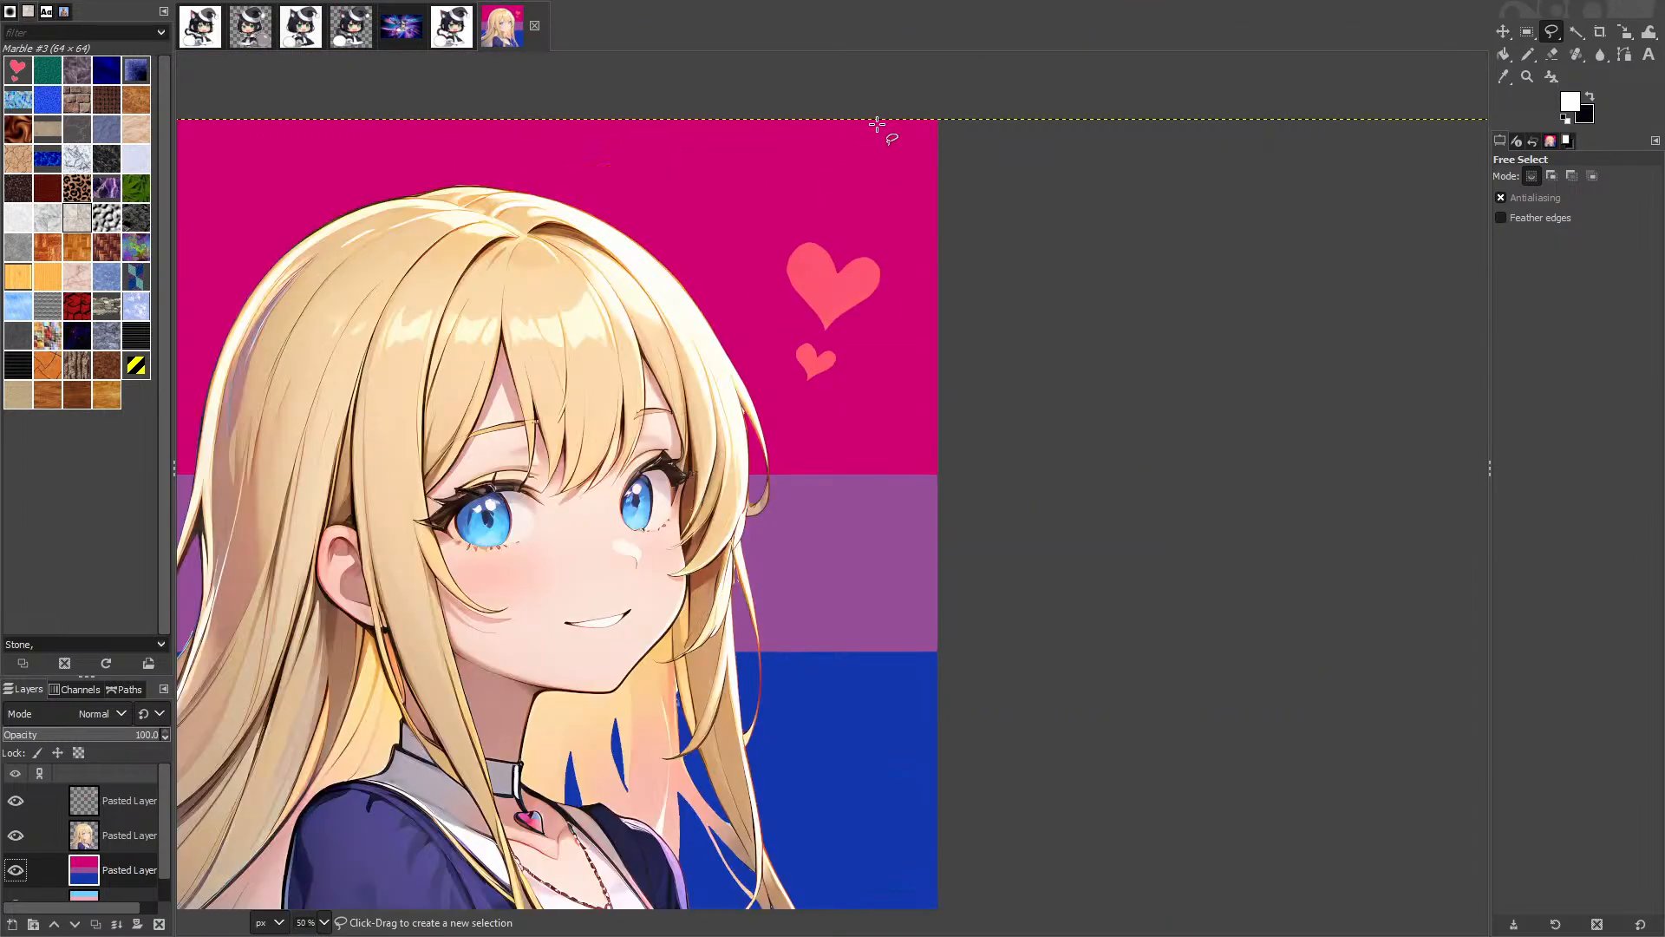
{"action": "scroll", "coordinate": [1097, 521], "scroll_direction": "down", "scroll_amount": 8}
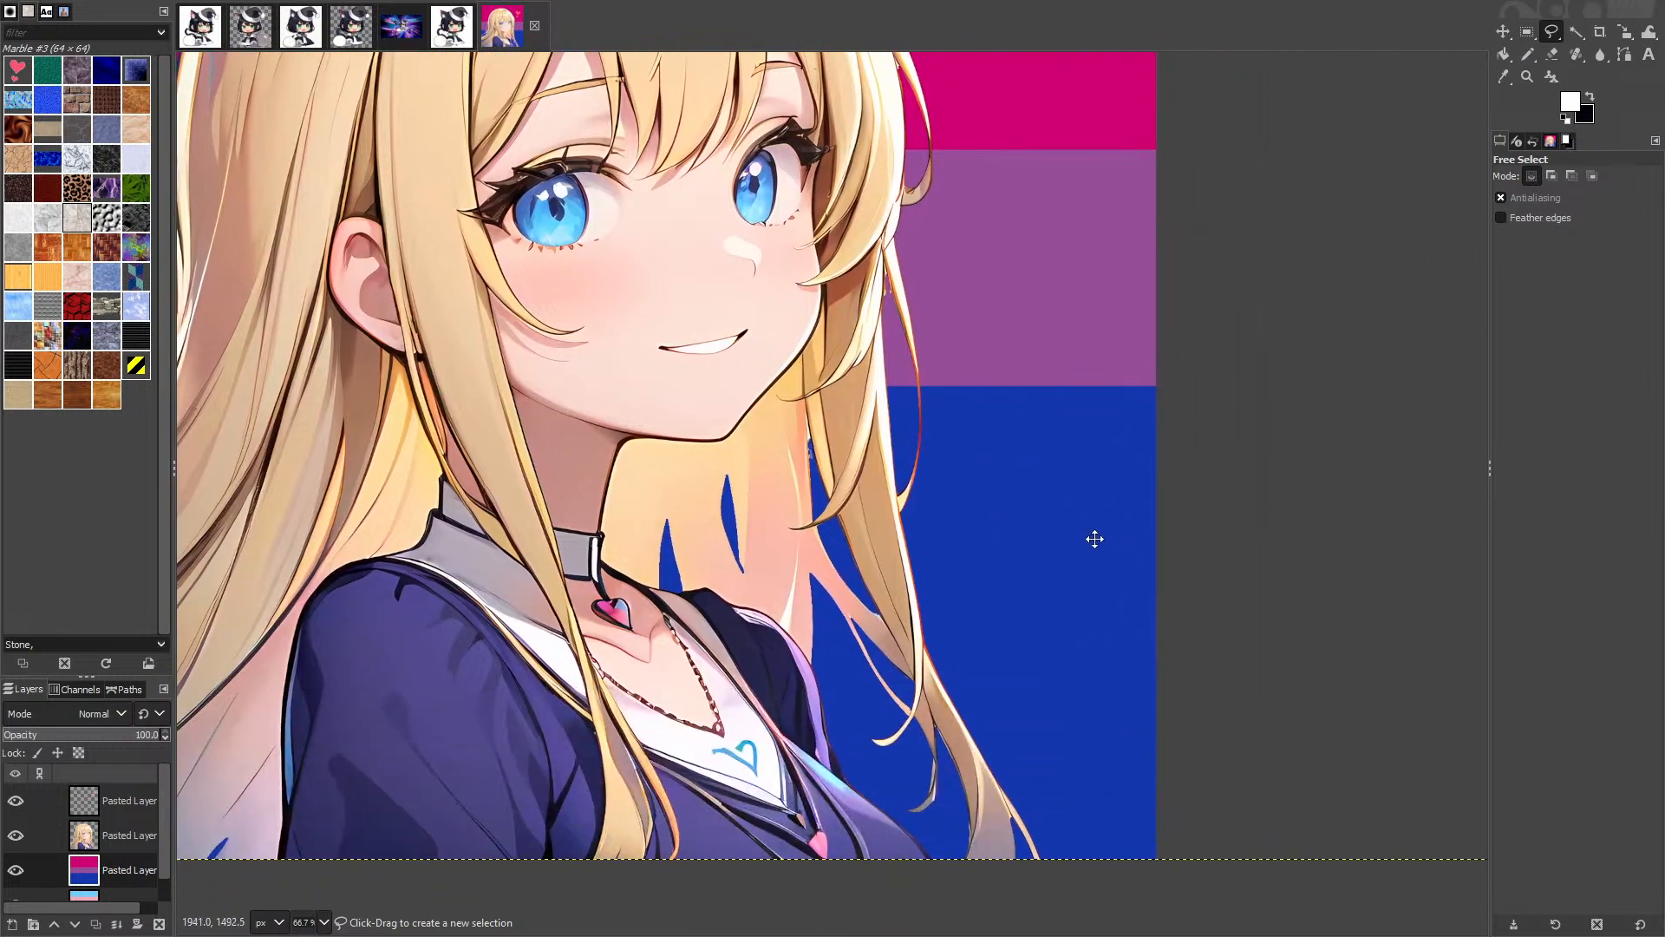
{"action": "scroll", "coordinate": [1019, 729], "scroll_direction": "up", "scroll_amount": 4}
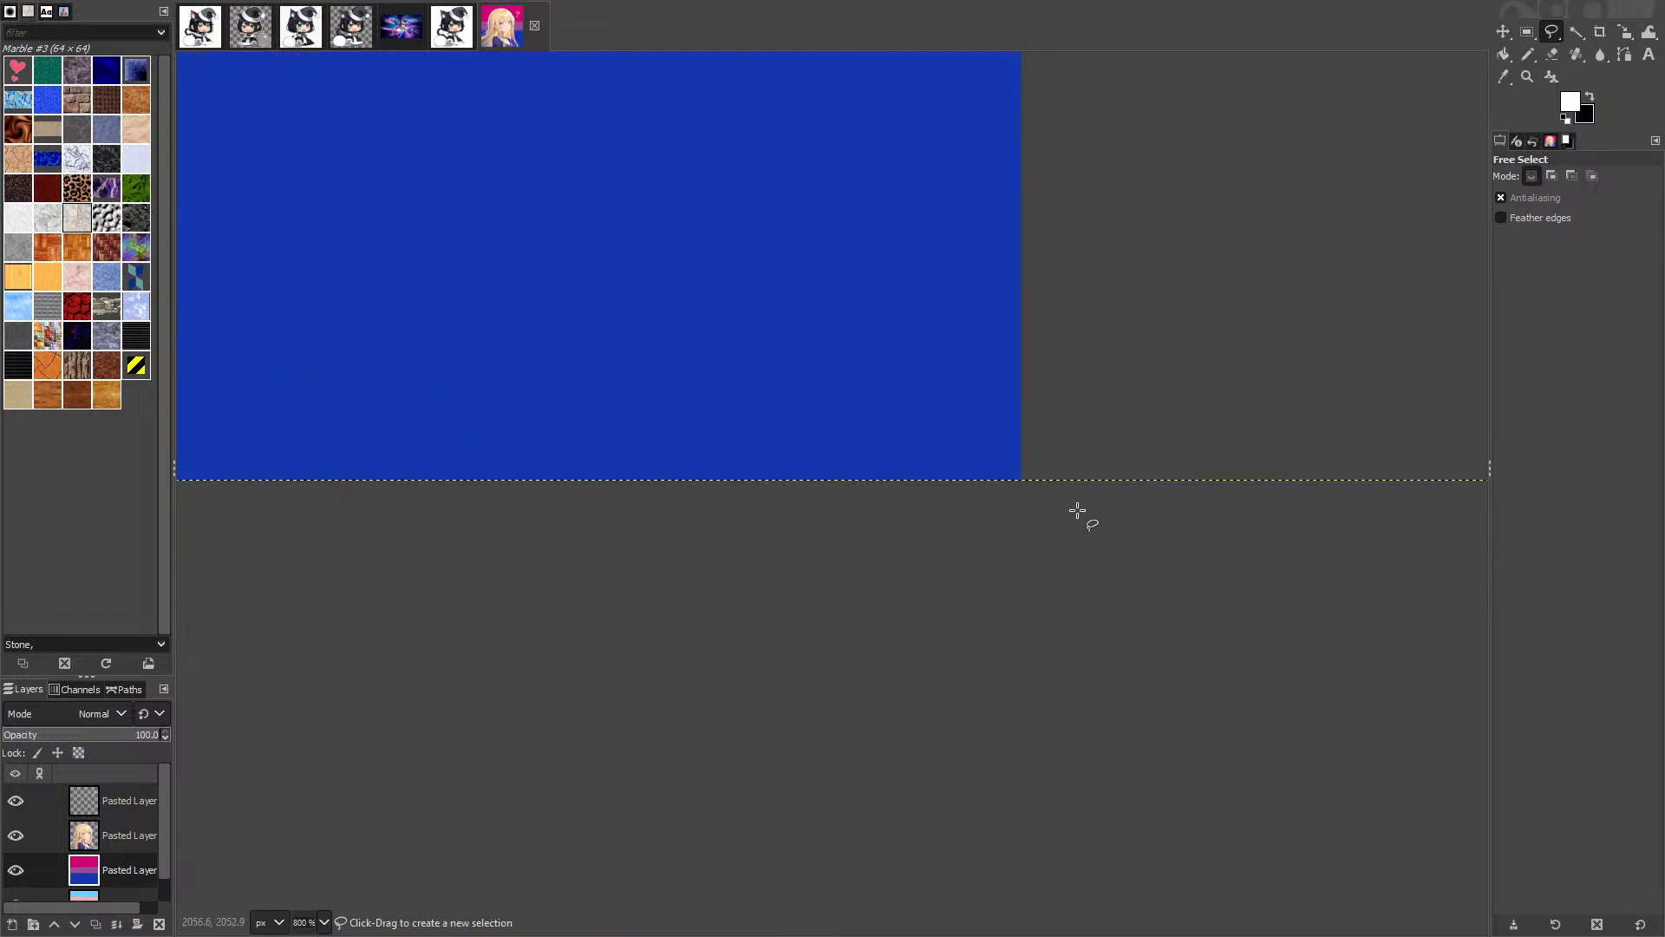
{"action": "left_click", "coordinate": [1019, 480]}
{"action": "mouse_move", "coordinate": [874, 552]}
{"action": "left_mouse_down"}
{"action": "mouse_move", "coordinate": [1104, 587]}
{"action": "mouse_move", "coordinate": [1193, 685]}
{"action": "left_mouse_up"}
{"action": "scroll", "coordinate": [767, 682], "scroll_direction": "down", "scroll_amount": 7}
{"action": "left_click_drag", "start_coordinate": [397, 709], "coordinate": [1551, 647]}
{"action": "scroll", "coordinate": [908, 591], "scroll_direction": "up", "scroll_amount": 3}
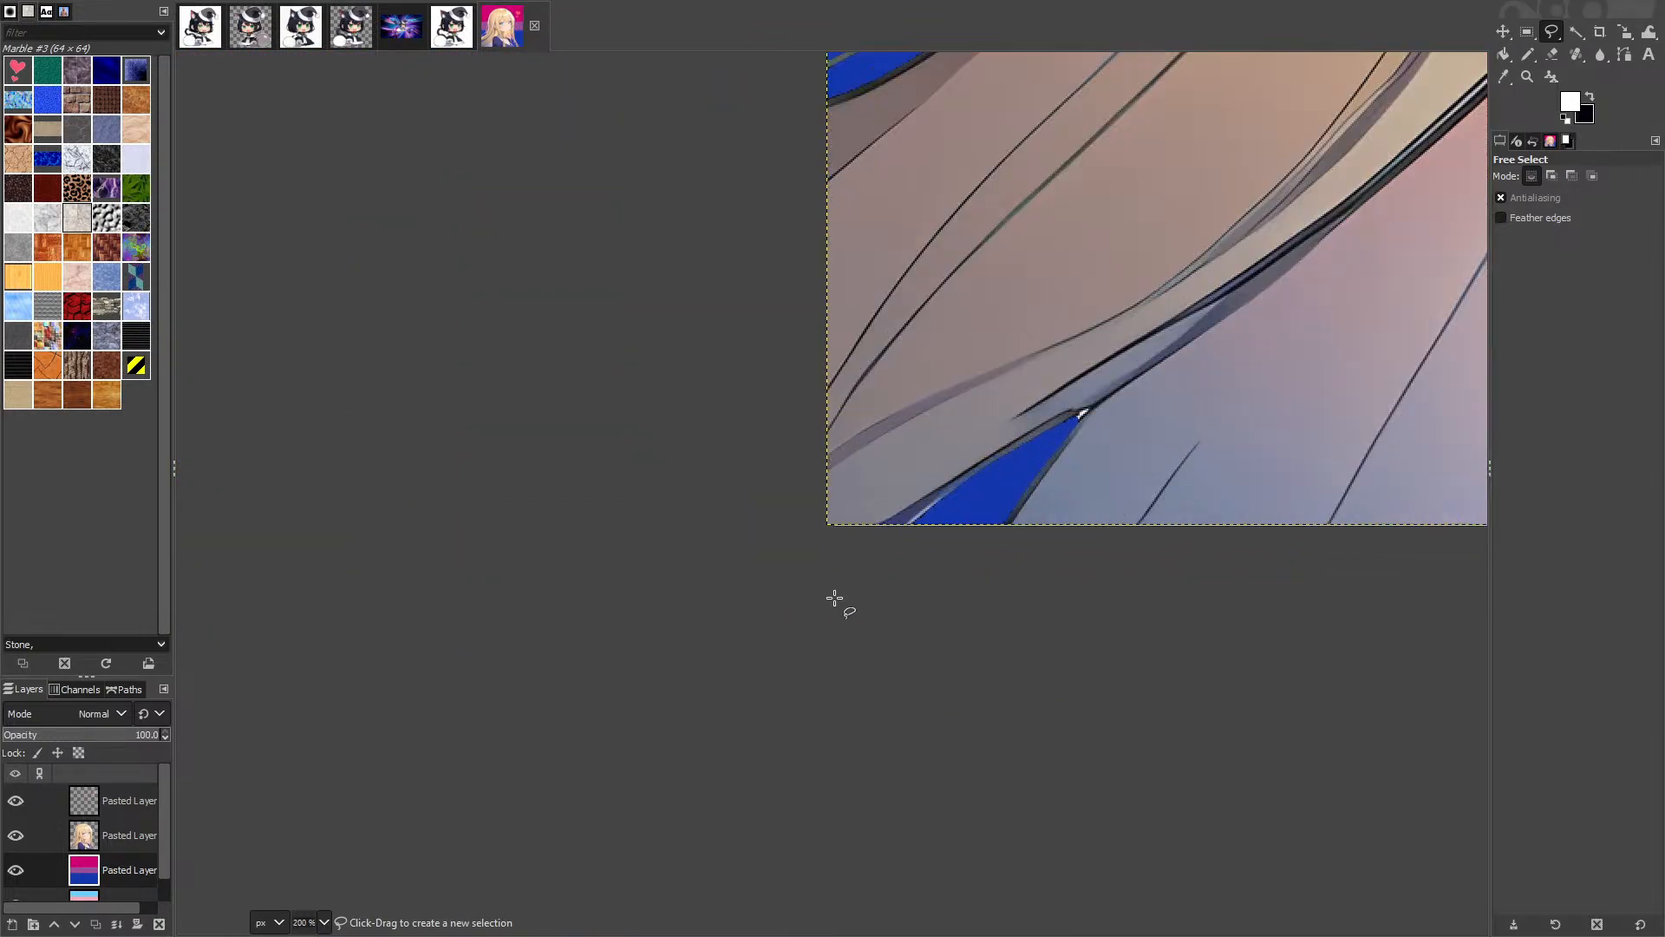
{"action": "scroll", "coordinate": [836, 595], "scroll_direction": "up", "scroll_amount": 1}
{"action": "left_click_drag", "start_coordinate": [1003, 487], "coordinate": [18, 907]}
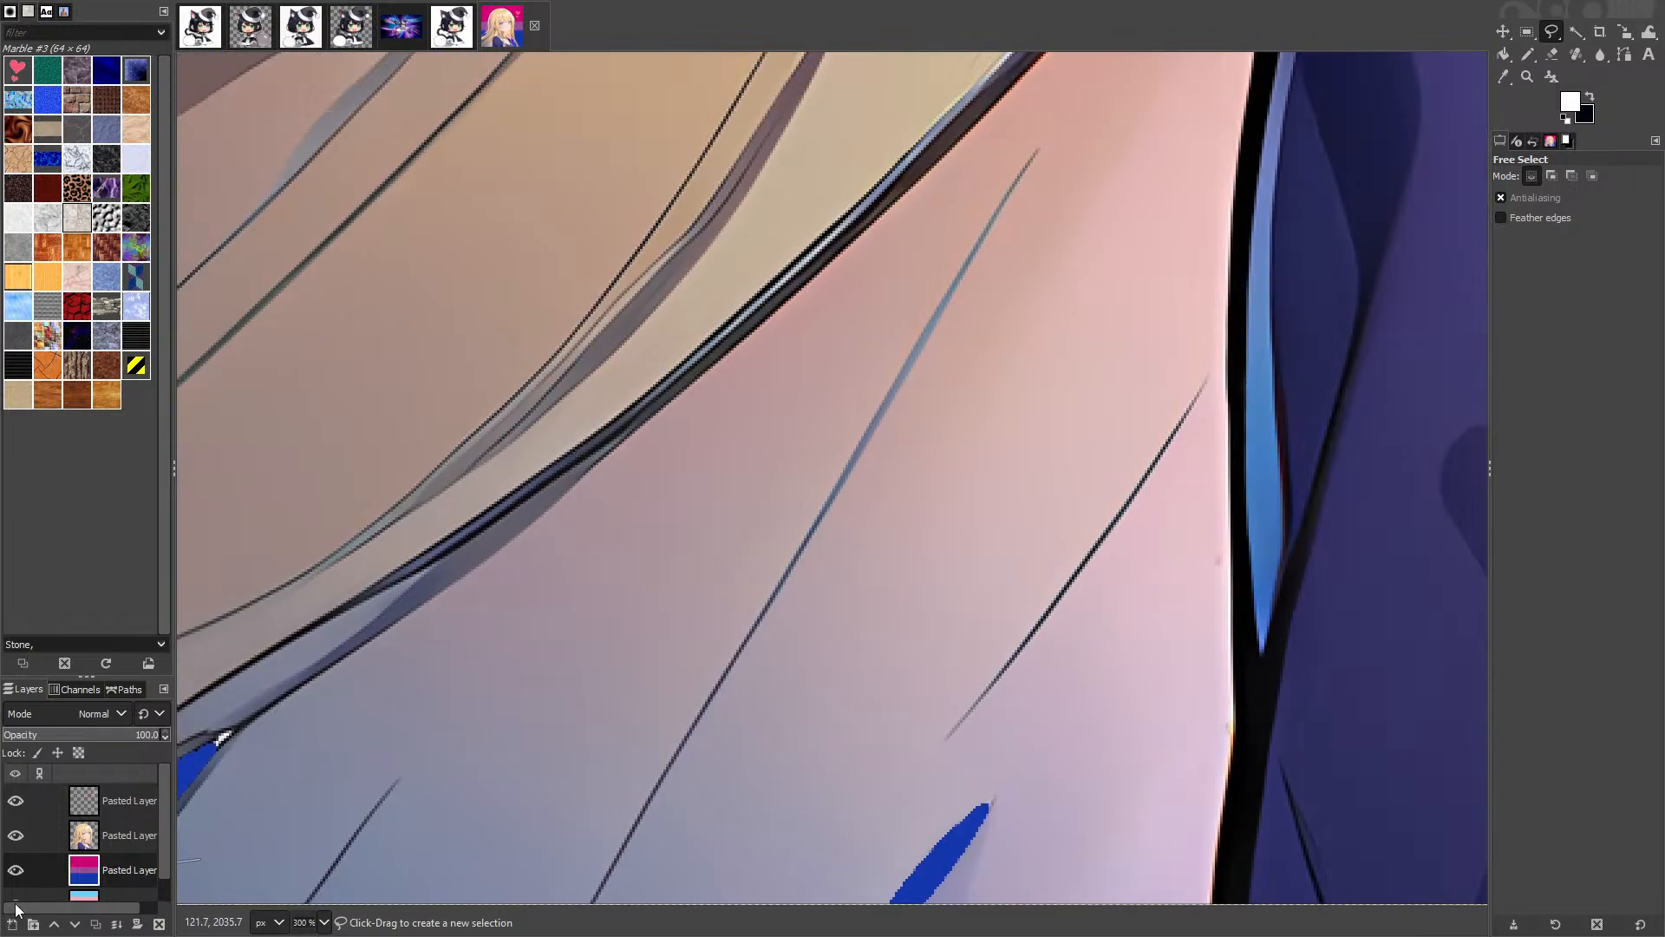
{"action": "scroll", "coordinate": [876, 394], "scroll_direction": "down", "scroll_amount": 5}
{"action": "left_click_drag", "start_coordinate": [1301, 260], "coordinate": [531, 799]}
{"action": "scroll", "coordinate": [814, 104], "scroll_direction": "up", "scroll_amount": 3}
{"action": "scroll", "coordinate": [816, 136], "scroll_direction": "up", "scroll_amount": 6}
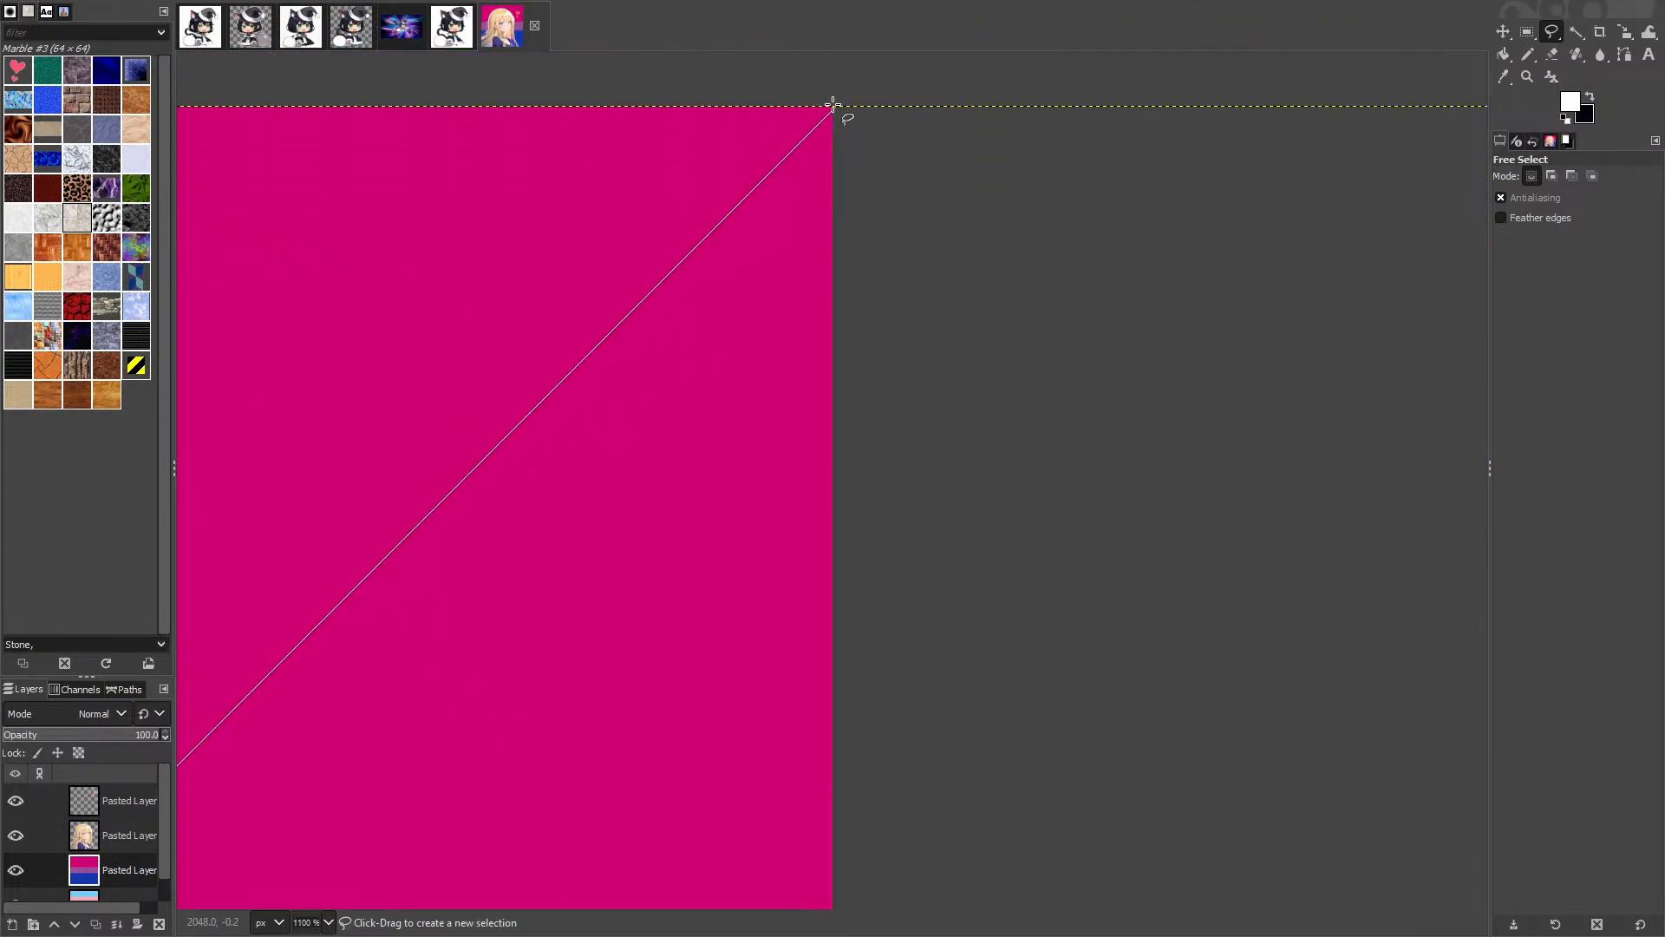
{"action": "left_click", "coordinate": [832, 108]}
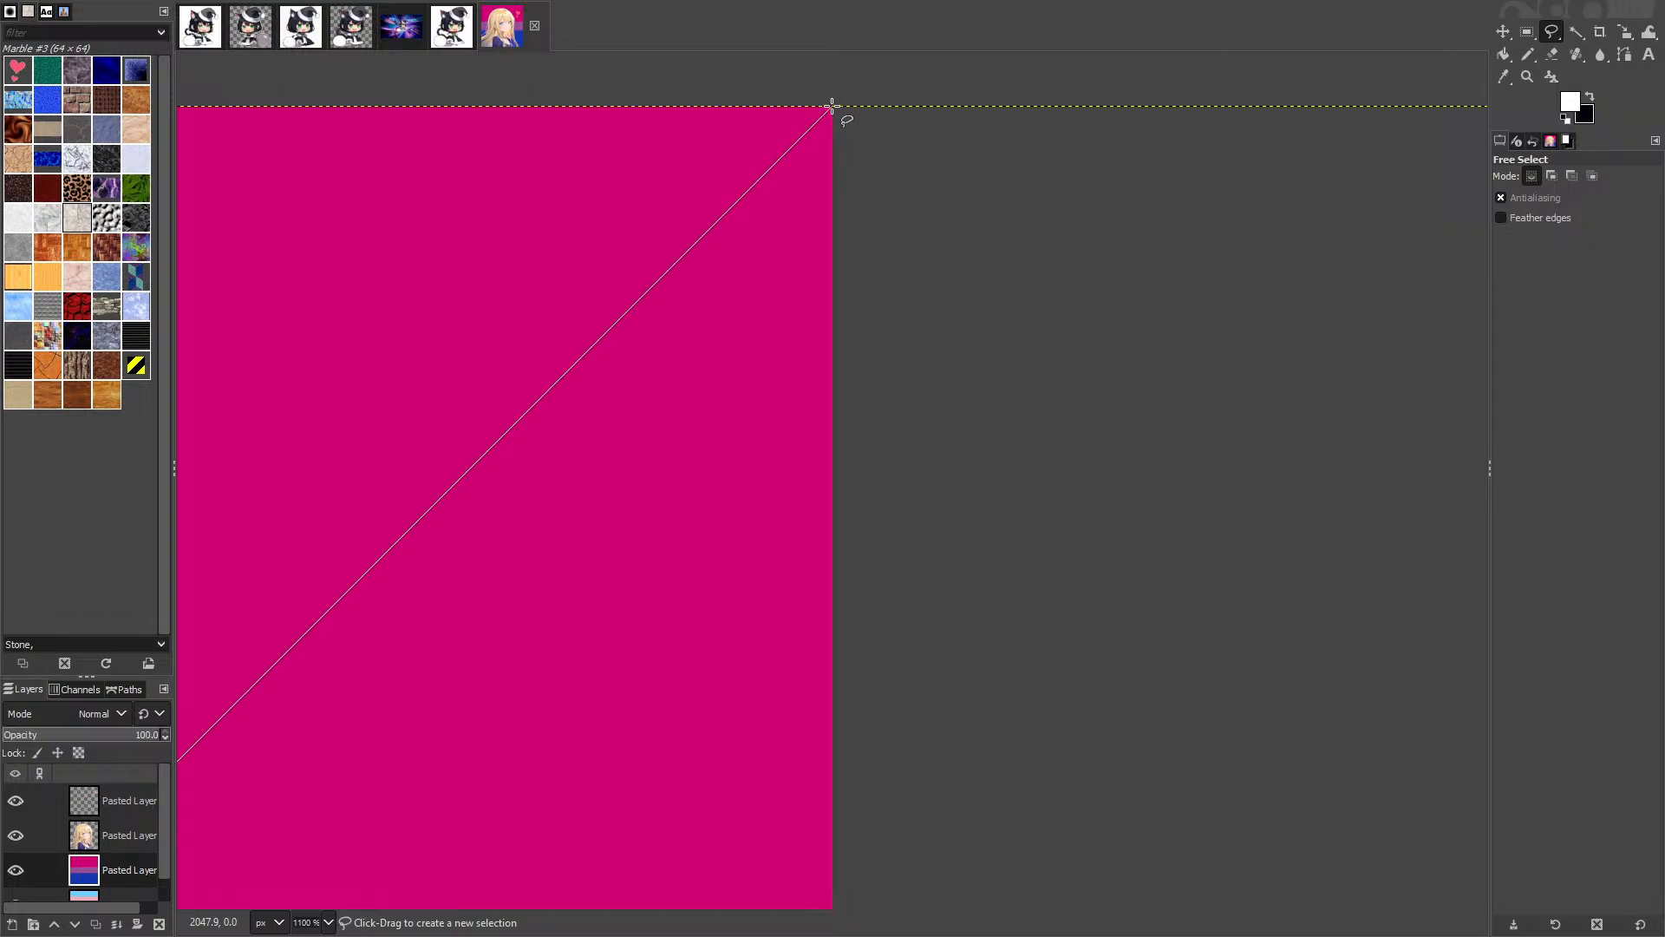
Step: Close the triangle at the bottom-right corner and delete the bi flag inside it
{"action": "scroll", "coordinate": [867, 390], "scroll_direction": "down", "scroll_amount": 4}
{"action": "left_click_drag", "start_coordinate": [972, 652], "coordinate": [1008, 22]}
{"action": "double_click", "coordinate": [1004, 553]}
{"action": "scroll", "coordinate": [1003, 553], "scroll_direction": "down", "scroll_amount": 4}
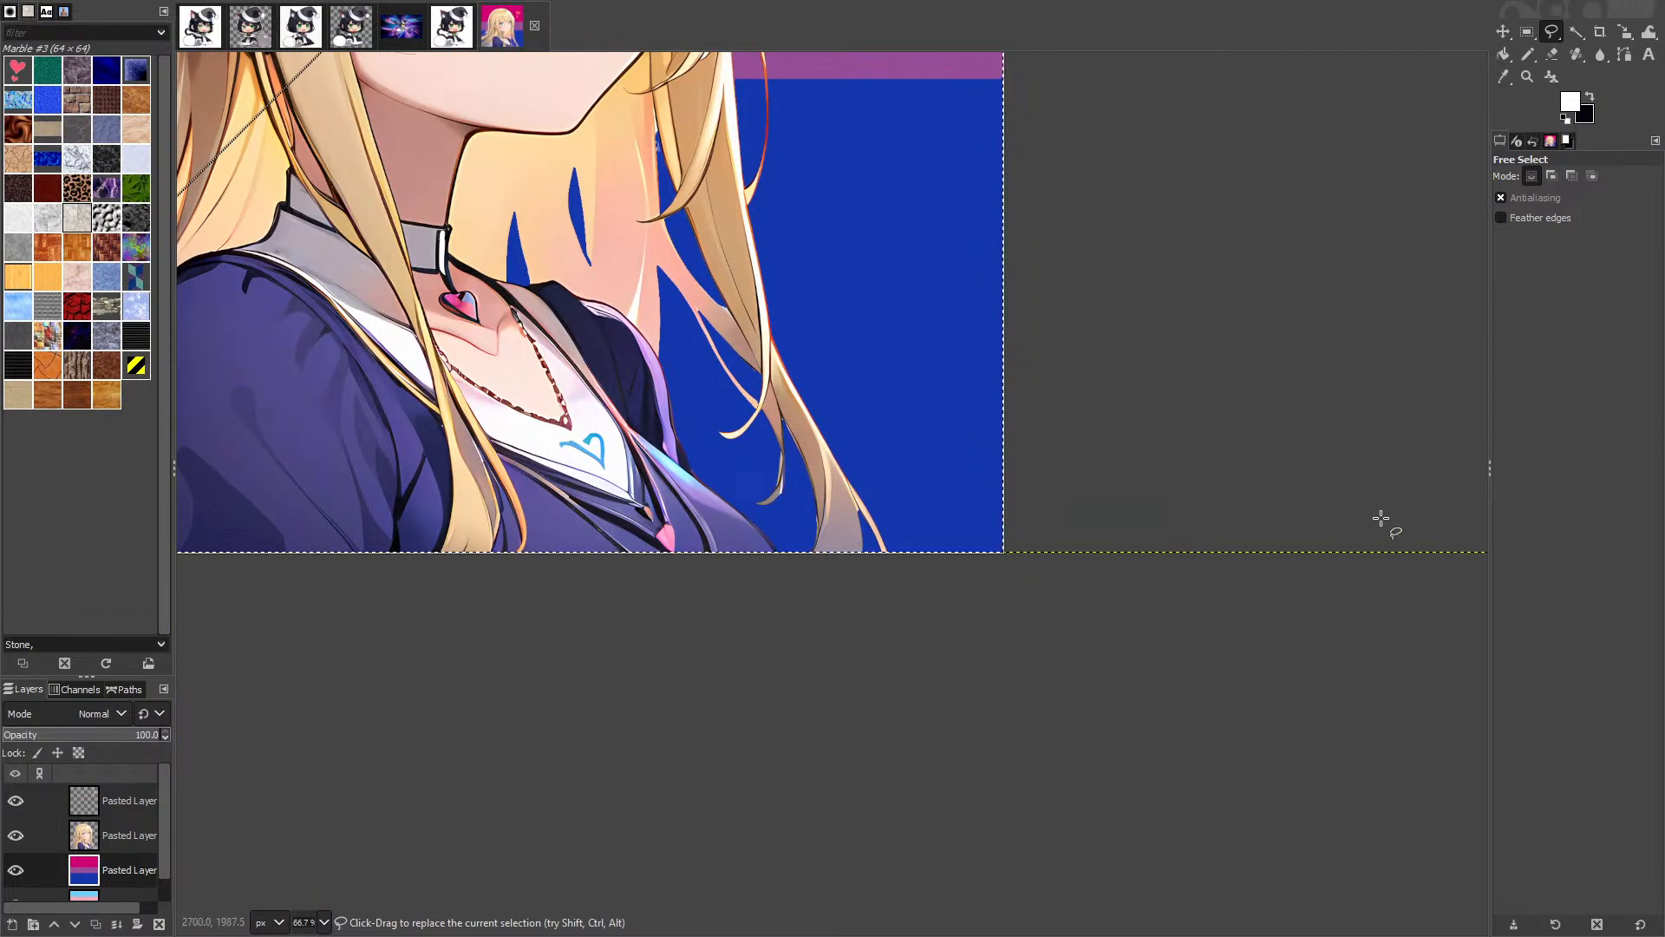
{"action": "key", "text": "Delete"}
{"action": "scroll", "coordinate": [1101, 536], "scroll_direction": "up", "scroll_amount": 10}
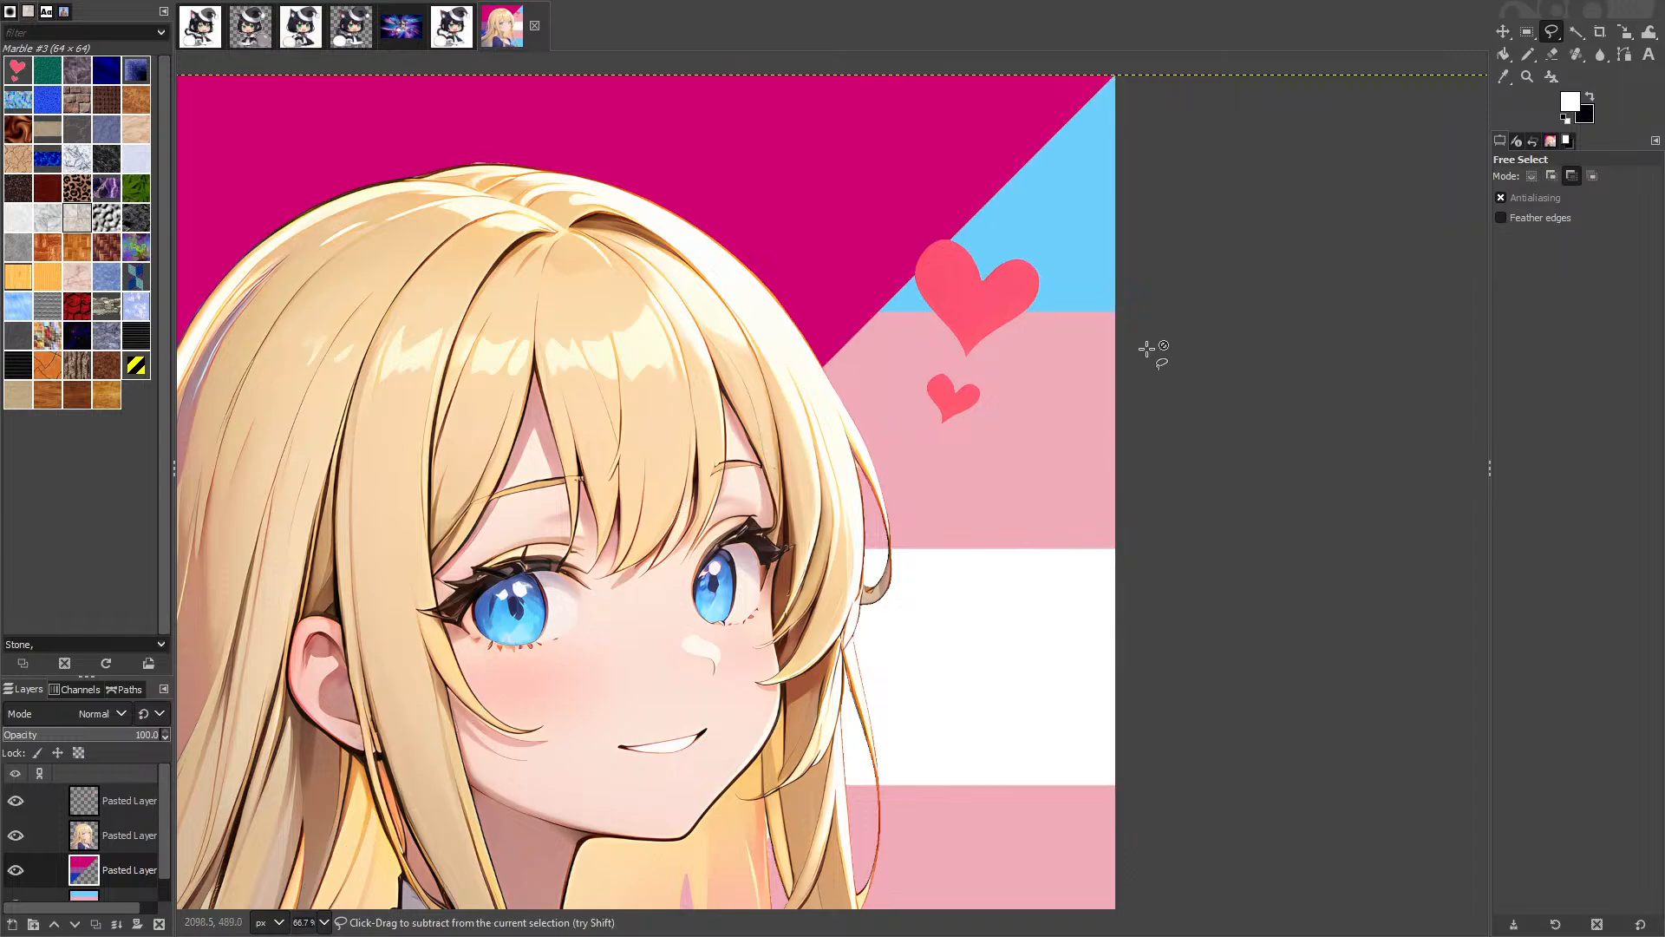
{"action": "scroll", "coordinate": [1032, 206], "scroll_direction": "up", "scroll_amount": 4}
{"action": "scroll", "coordinate": [1019, 213], "scroll_direction": "down", "scroll_amount": 5}
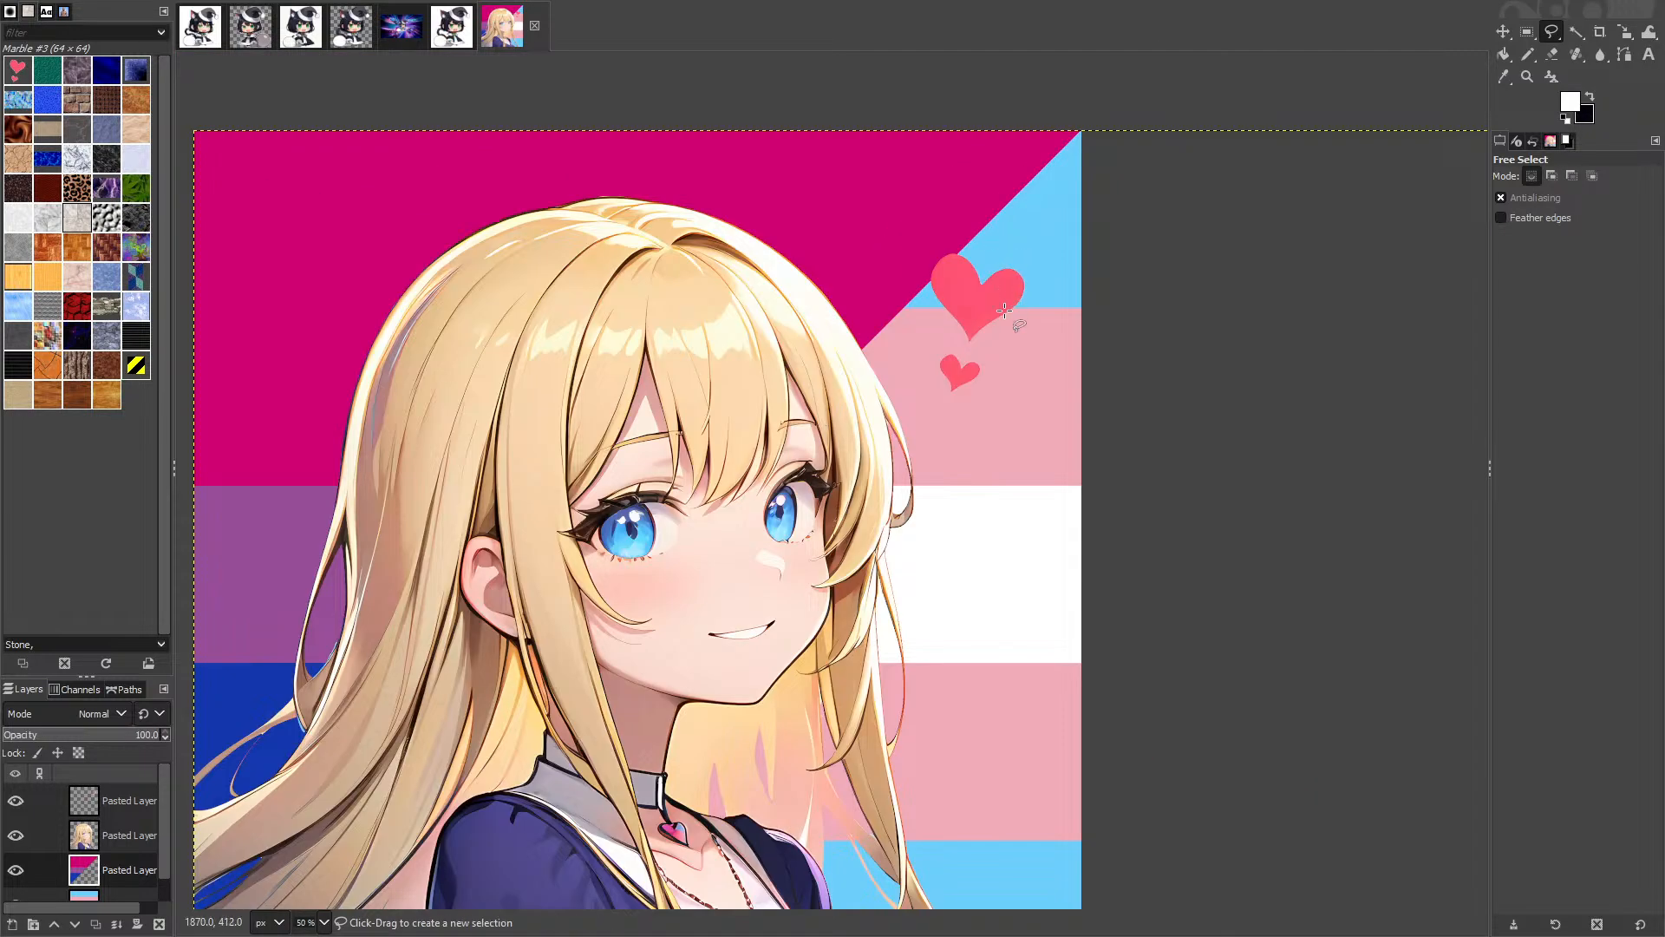
{"action": "scroll", "coordinate": [1002, 303], "scroll_direction": "up", "scroll_amount": 4}
Step: Make the hearts layer active and bring up the image menu over the hearts
{"action": "left_click", "coordinate": [113, 801]}
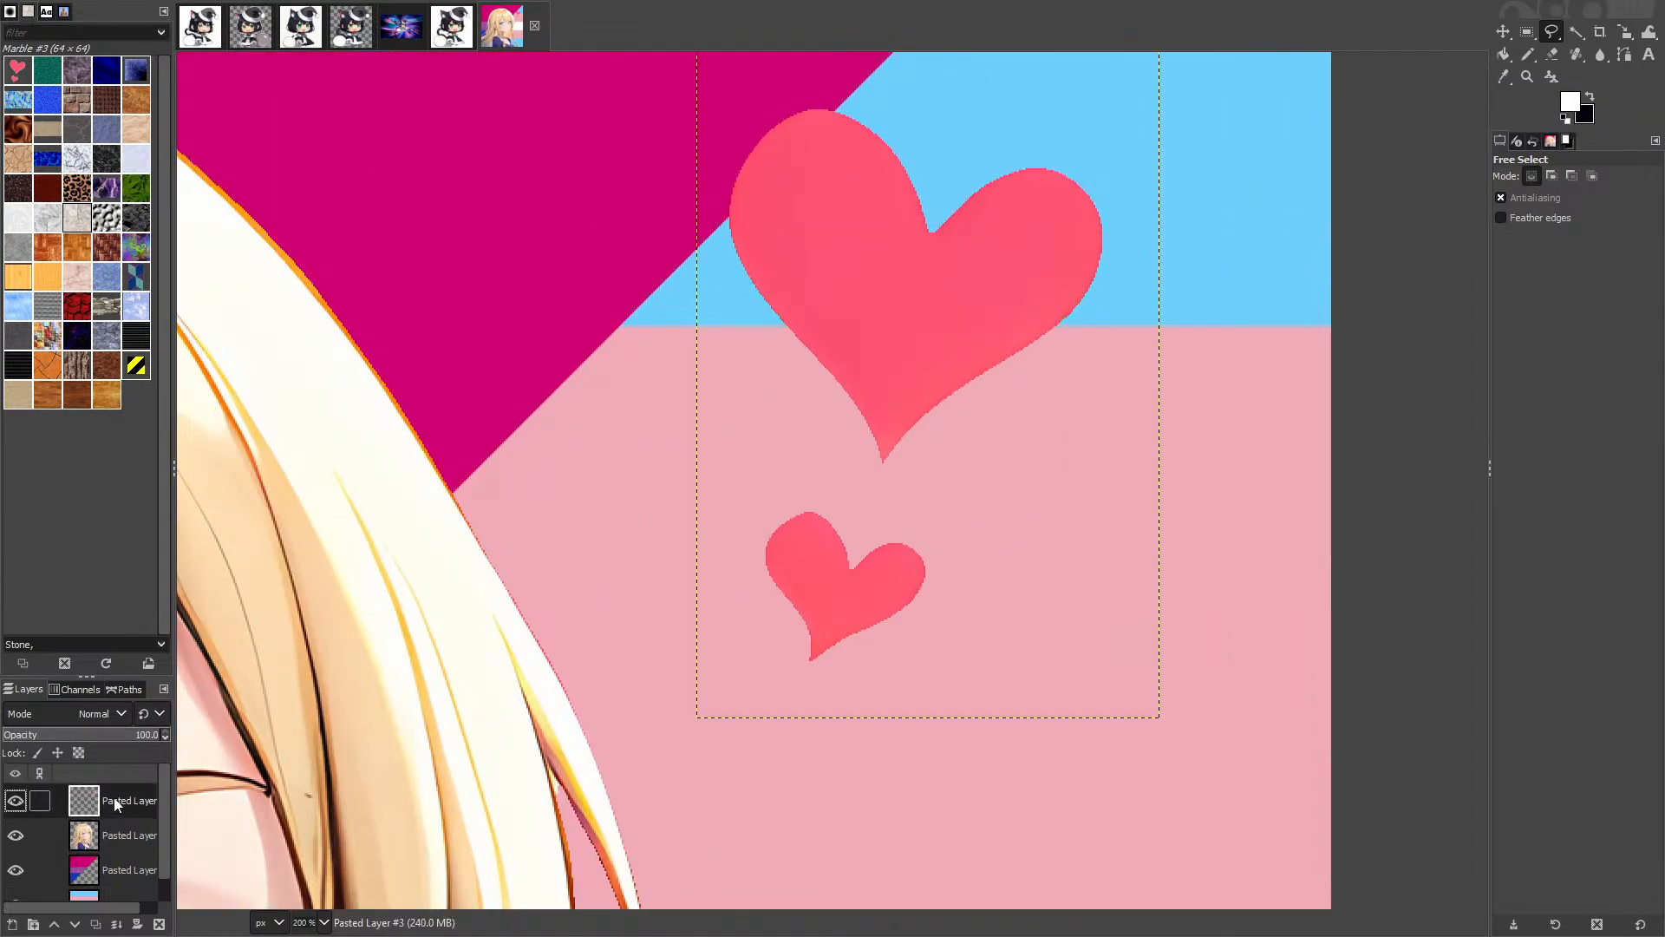
{"action": "right_click", "coordinate": [124, 798]}
{"action": "left_click", "coordinate": [344, 309]}
{"action": "right_click", "coordinate": [779, 302]}
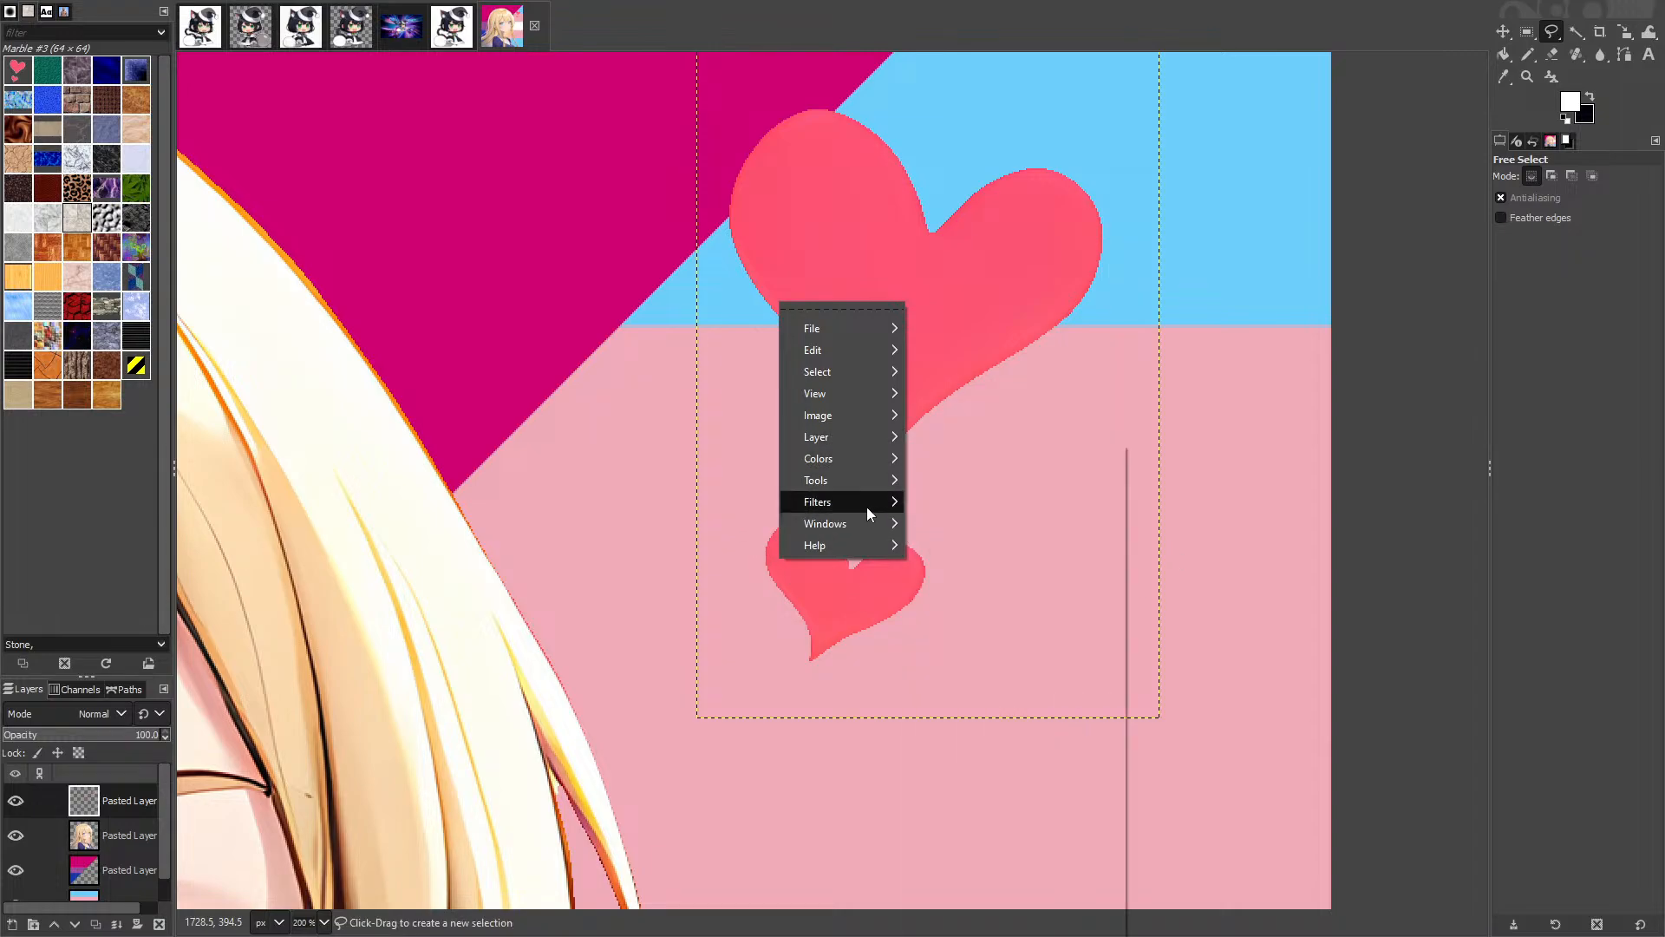
Step: Open Gaussian Blur on the hearts and try blur sizes of 0.10 and 0.50
{"action": "mouse_move", "coordinate": [864, 503]}
{"action": "mouse_move", "coordinate": [980, 553]}
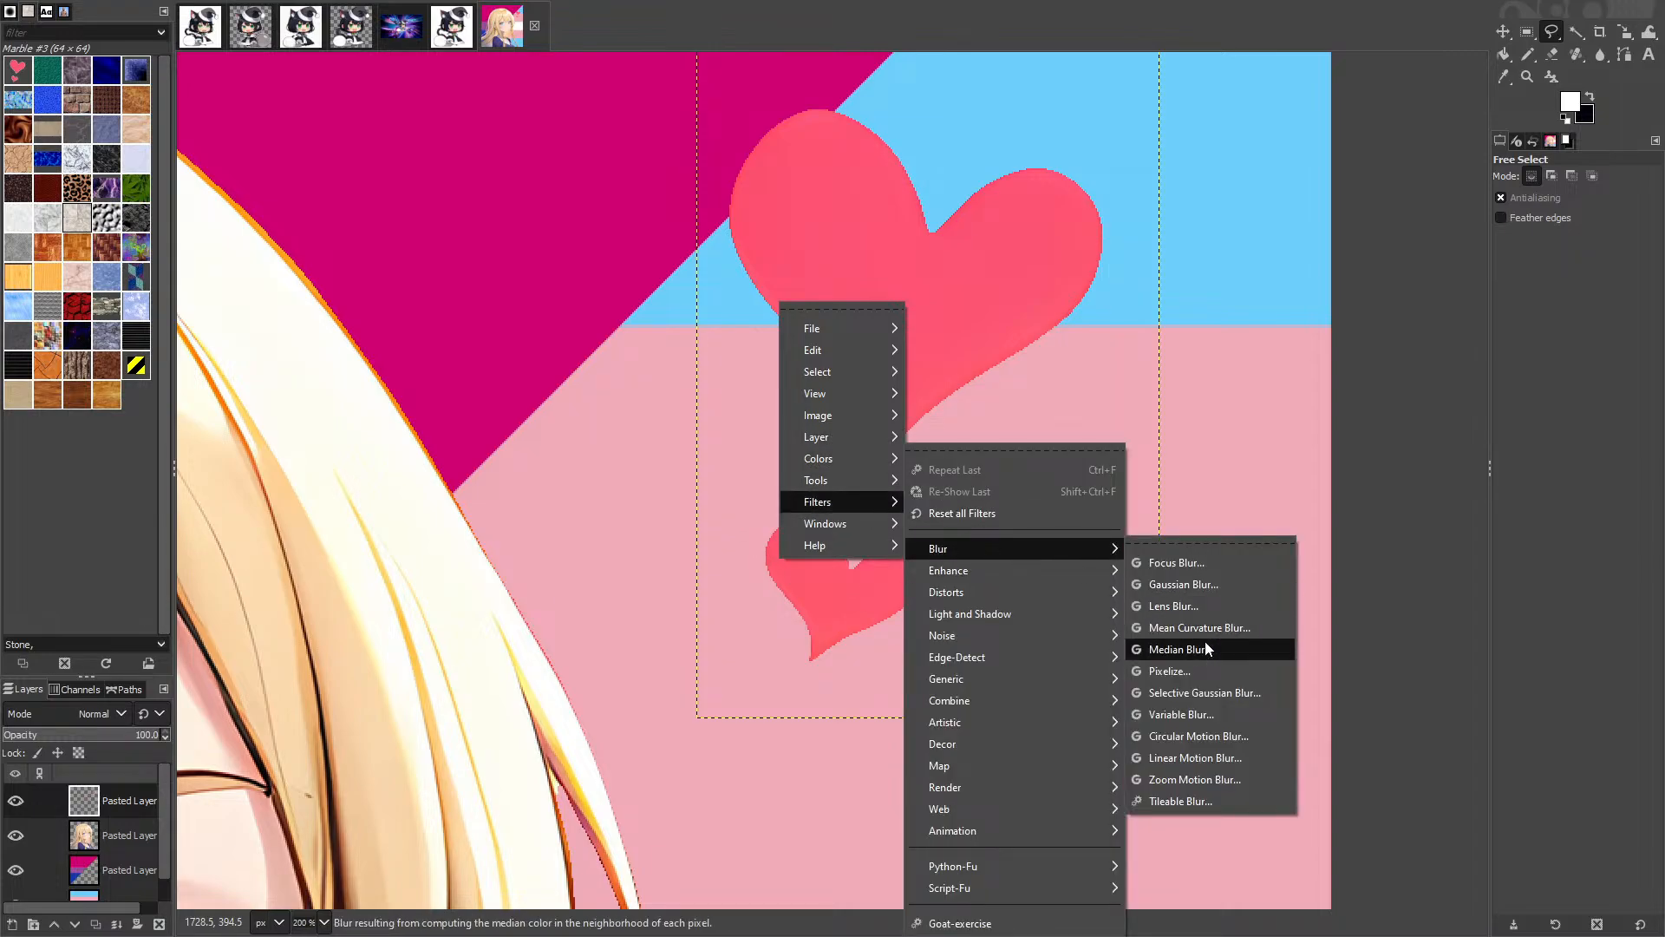
{"action": "left_click", "coordinate": [1197, 587]}
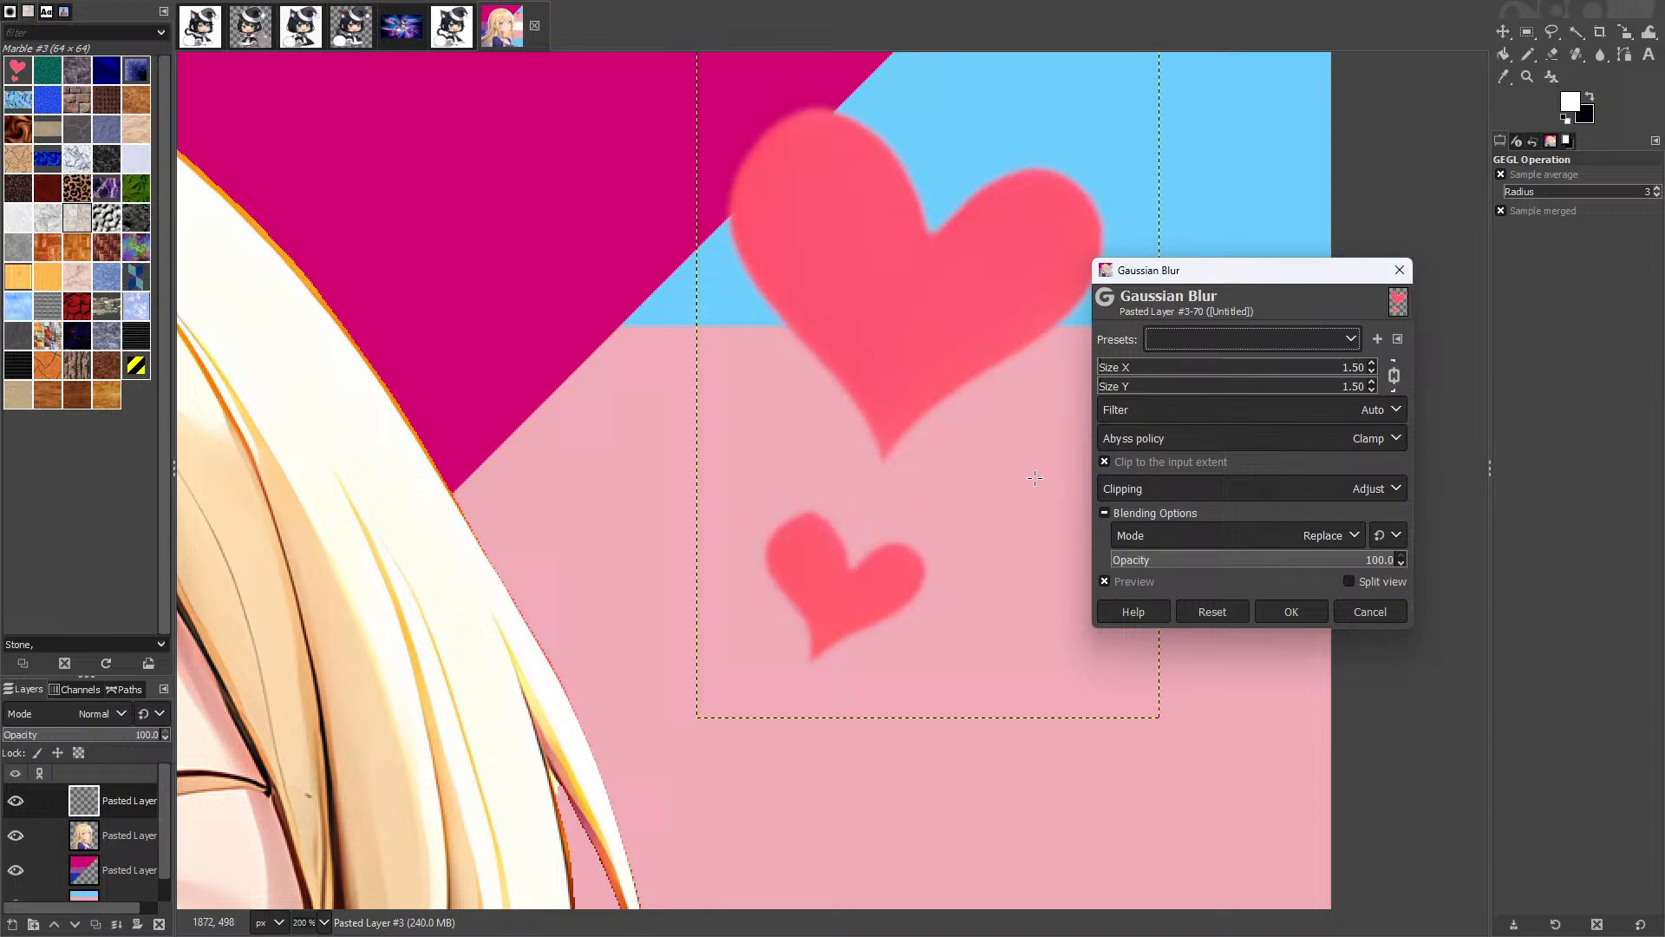
{"action": "left_click", "coordinate": [1327, 368]}
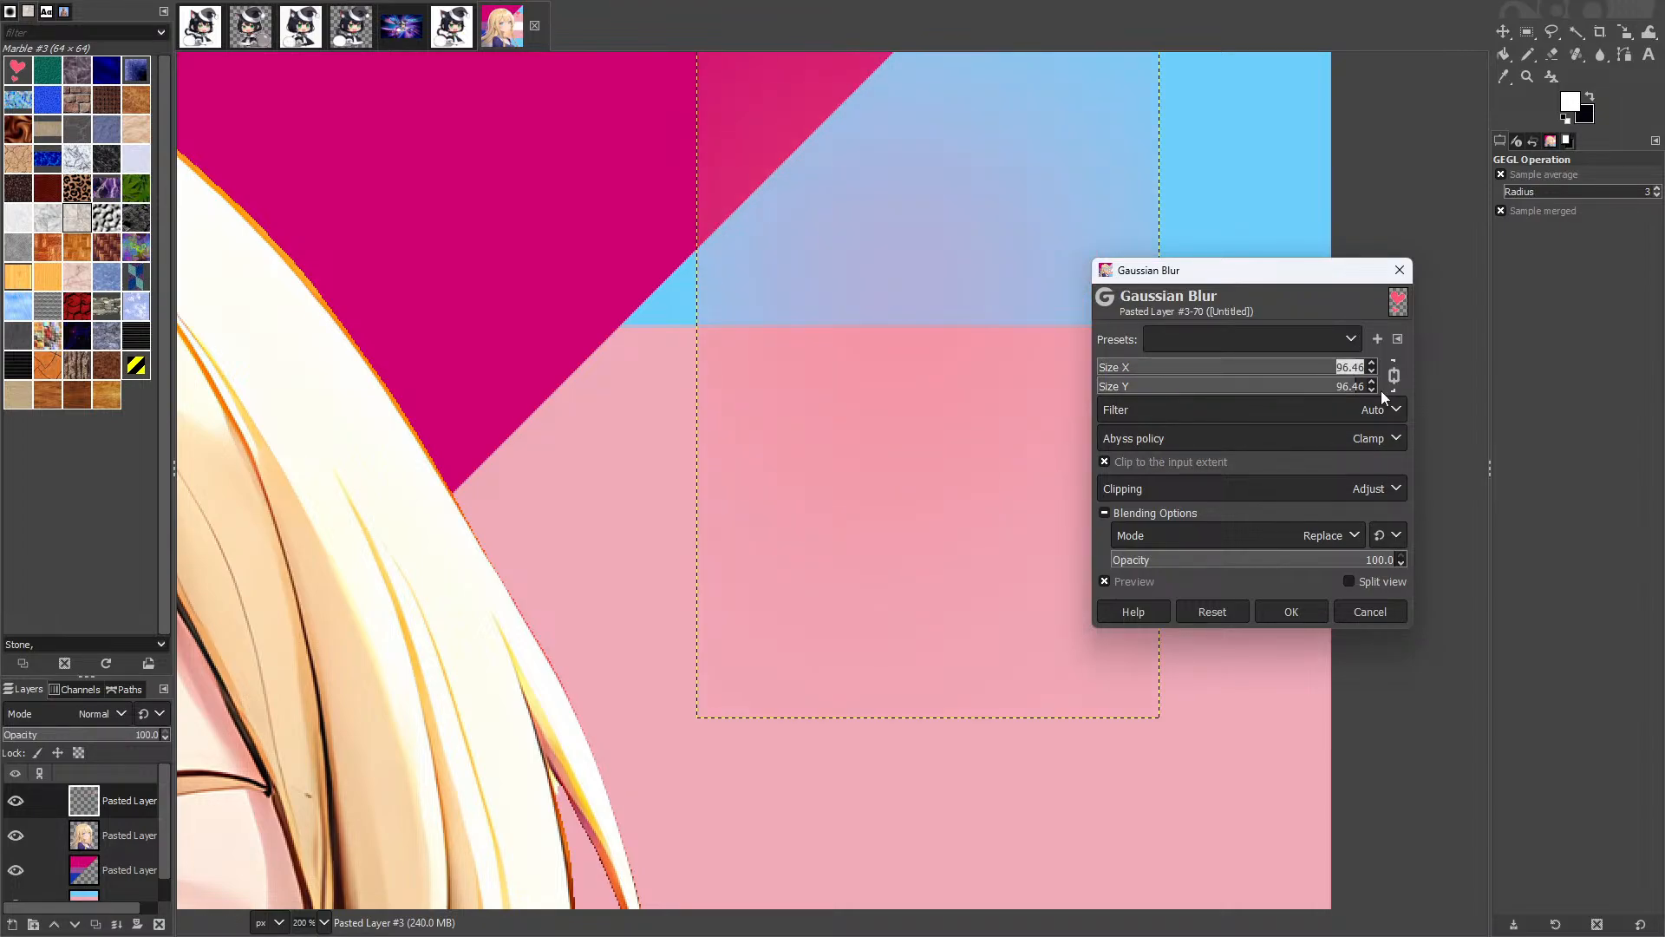
{"action": "type", "text": ".1"}
{"action": "key", "text": "Tab"}
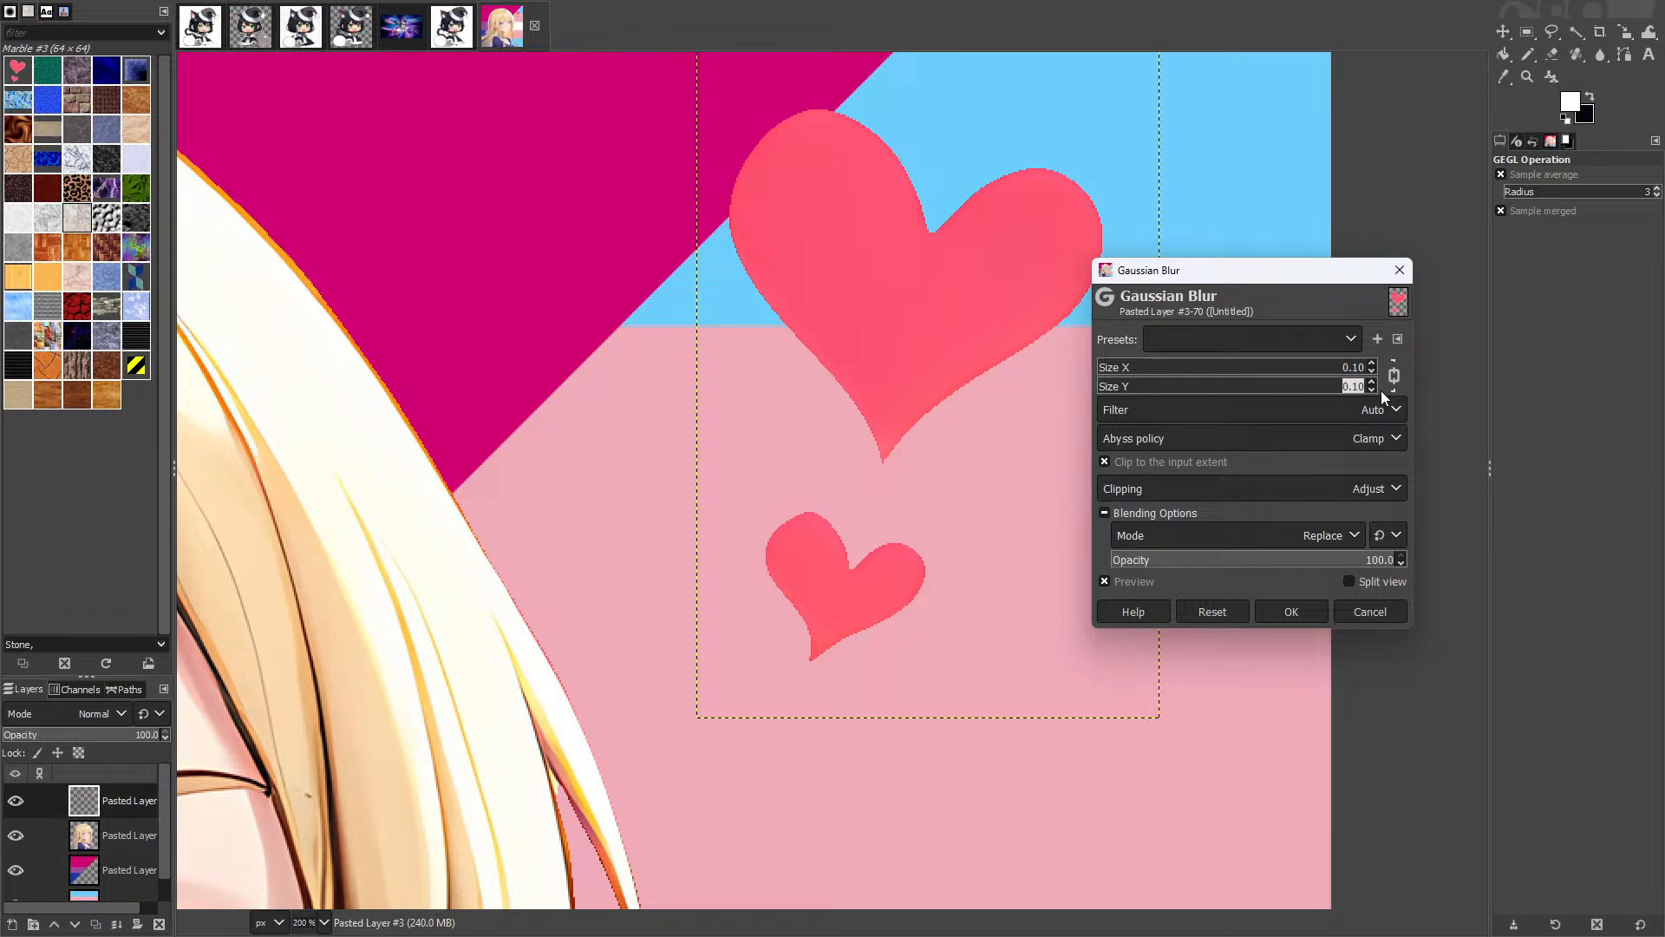
{"action": "left_click", "coordinate": [1363, 368]}
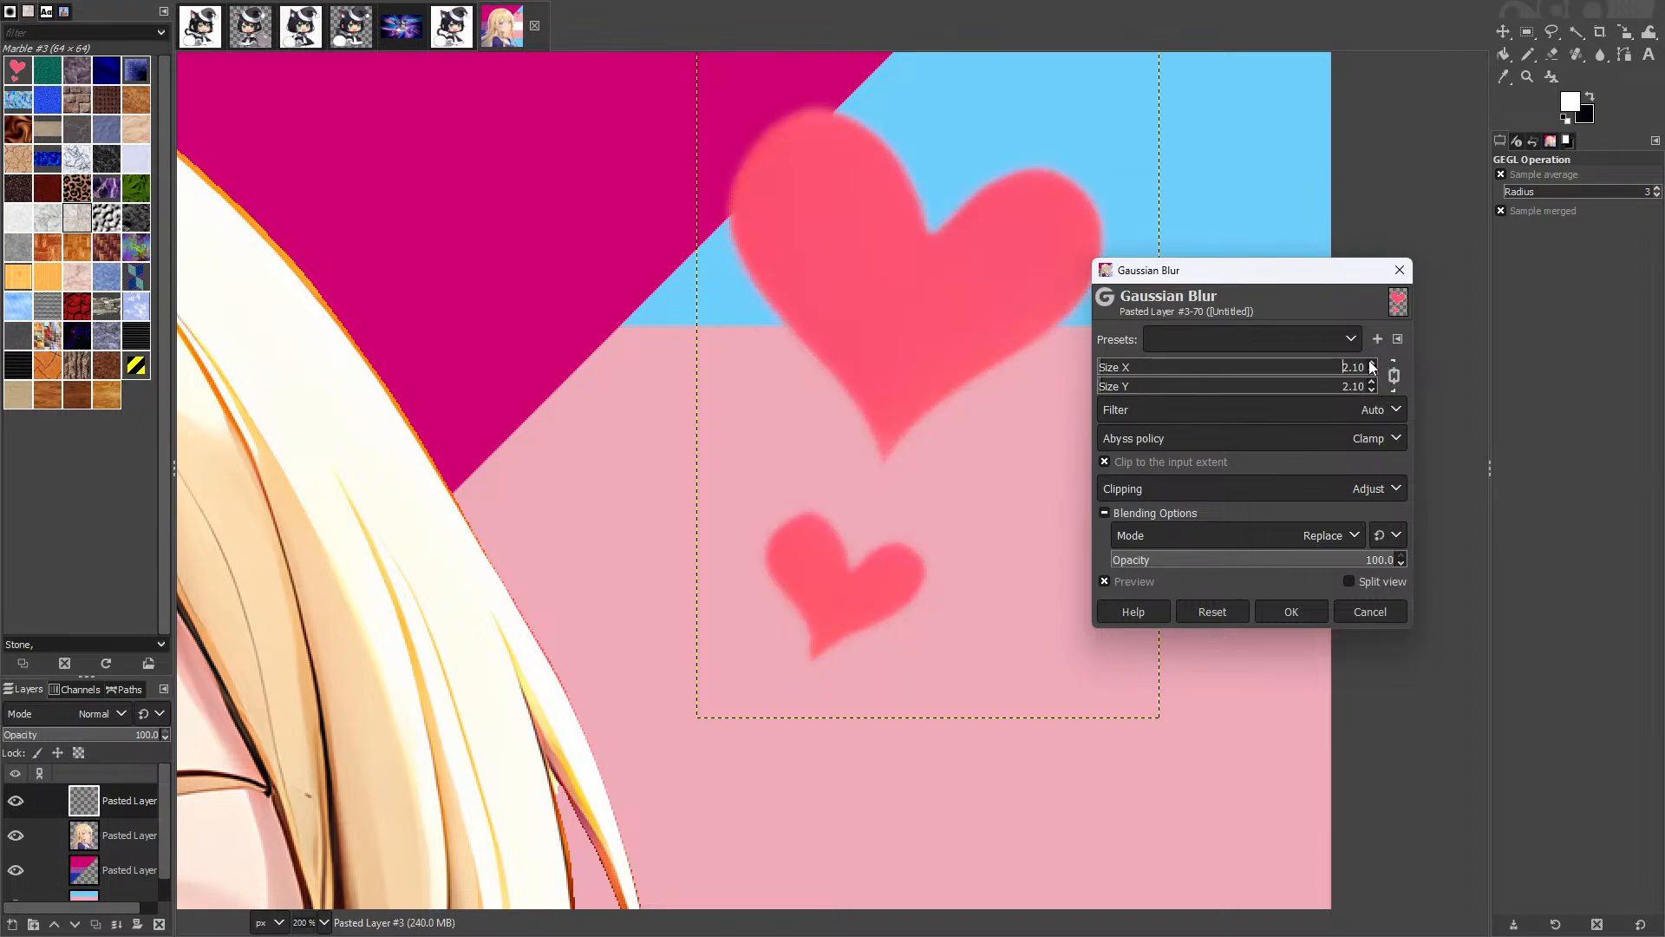
{"action": "type", "text": ".5"}
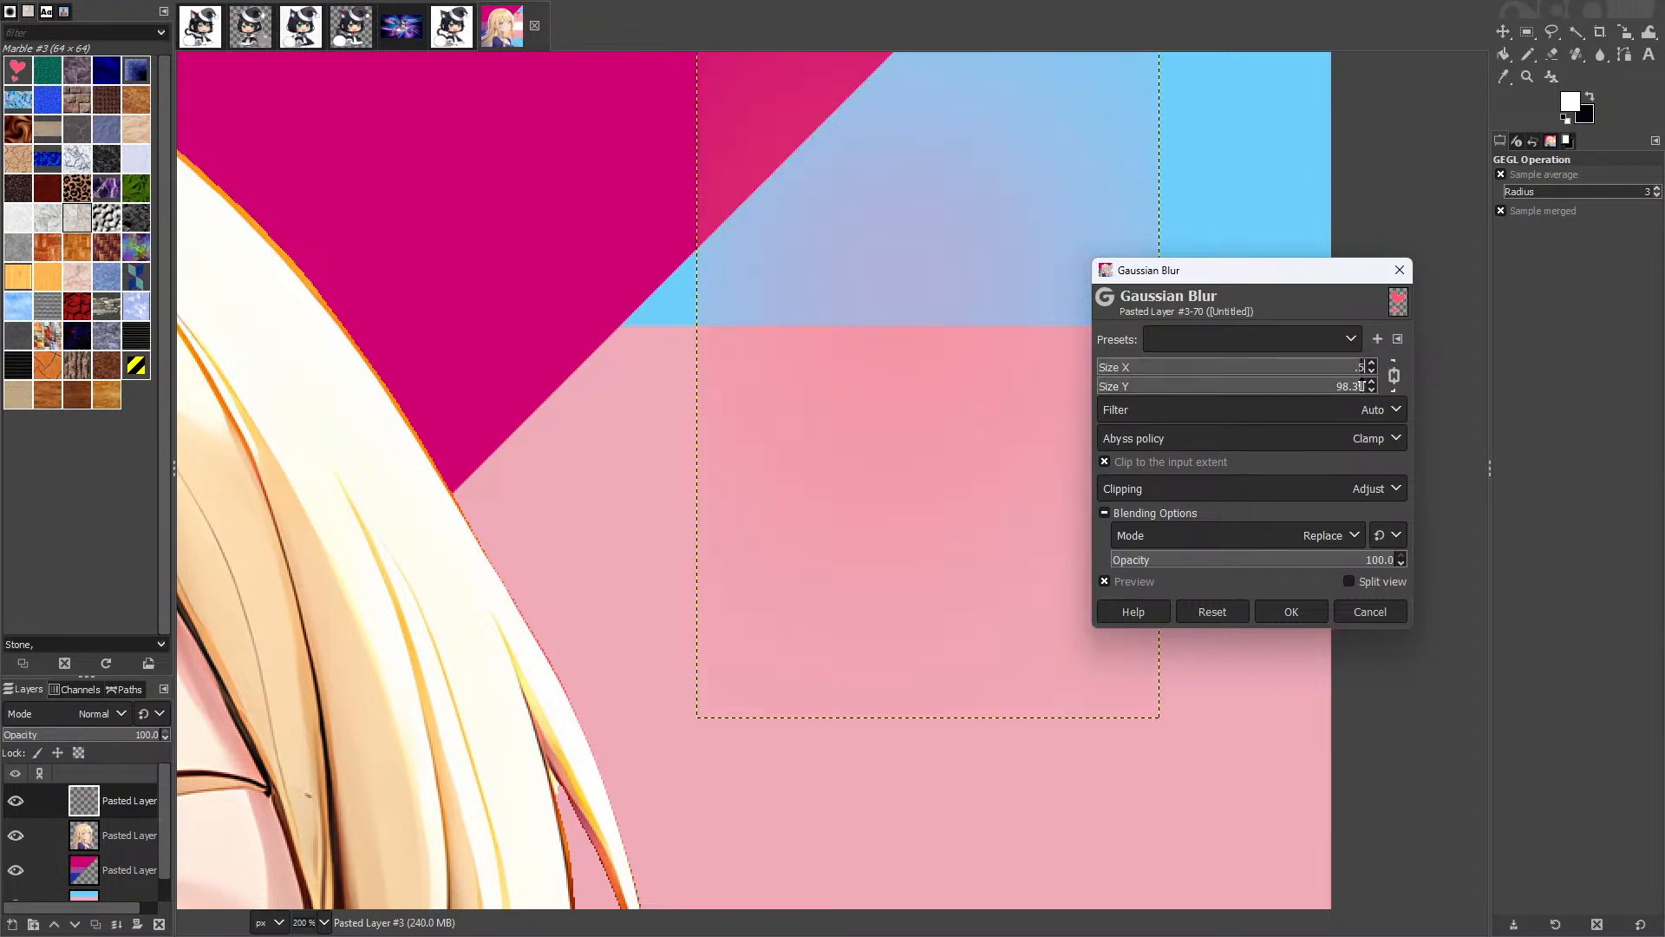
{"action": "key", "text": "Tab"}
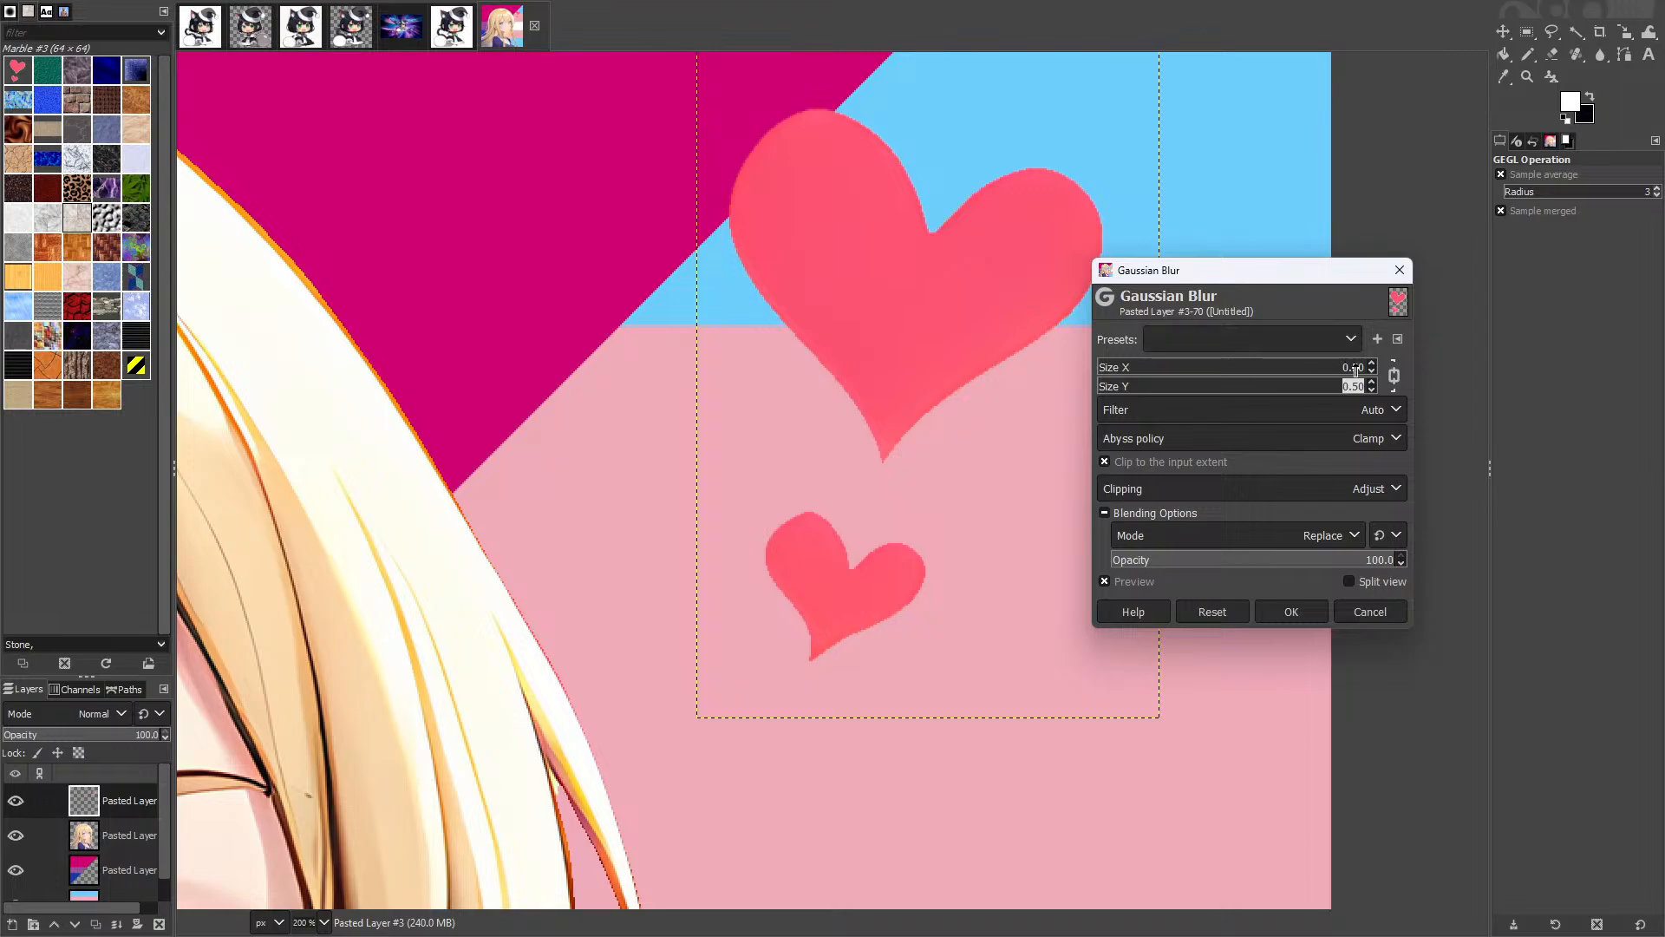
Step: Try a blur size of 1.00, then settle on 0.80 and apply the blur
{"action": "left_click", "coordinate": [1362, 368]}
{"action": "type", "text": "1"}
{"action": "key", "text": "Tab"}
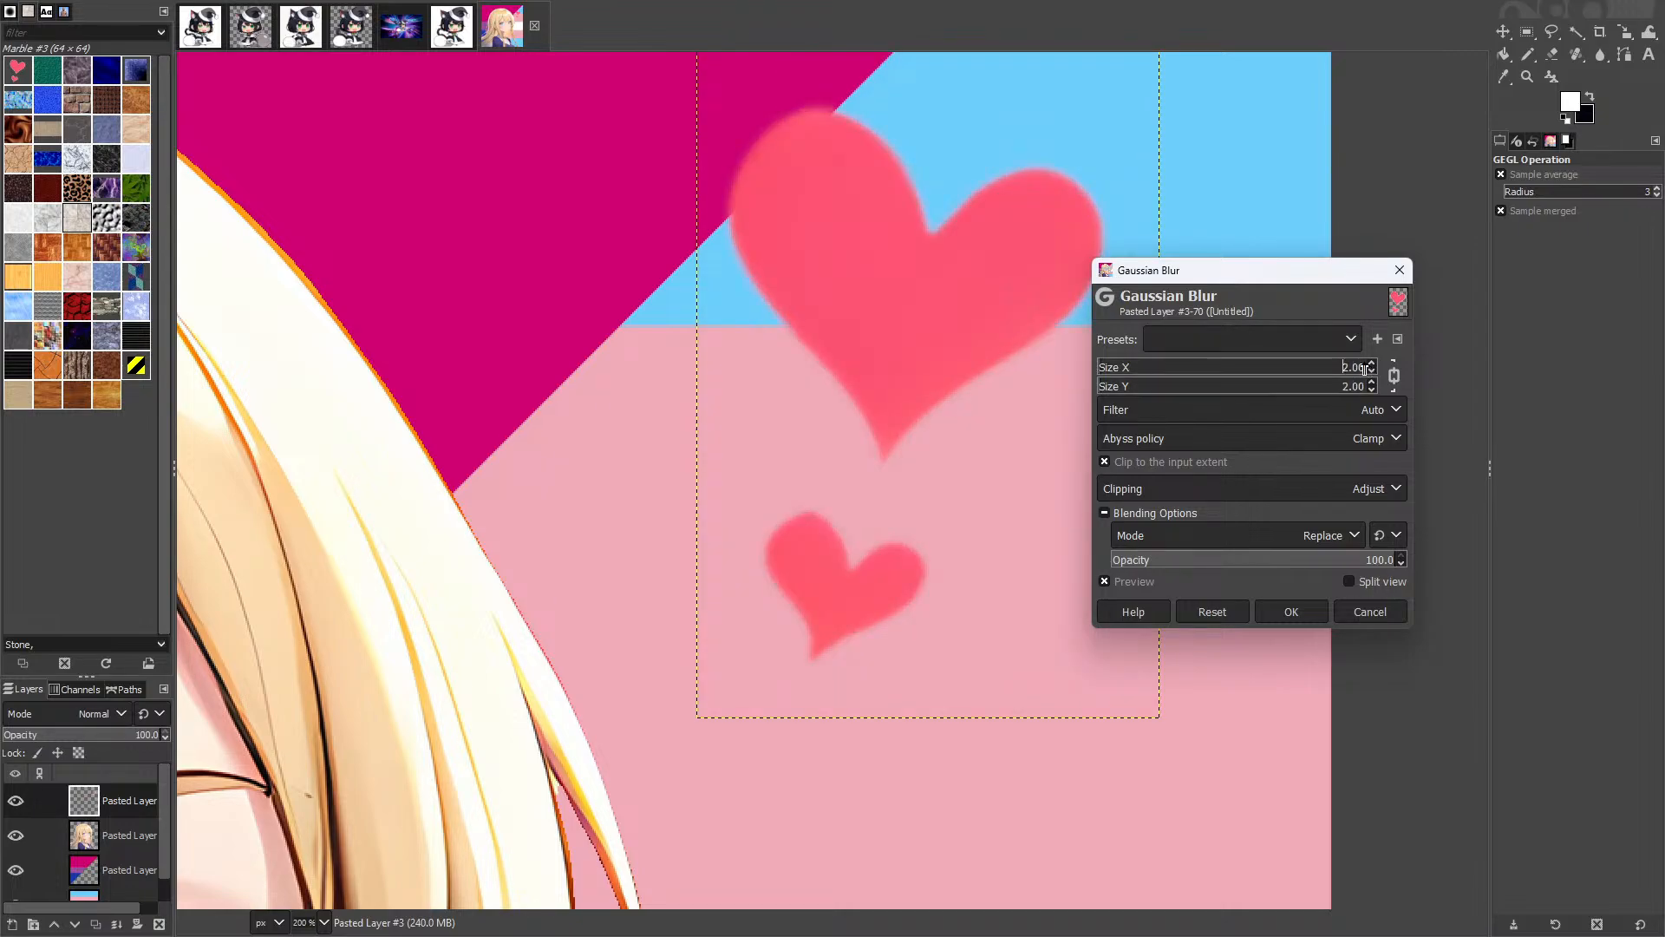
{"action": "left_click", "coordinate": [1375, 373]}
{"action": "type", "text": "0.8"}
{"action": "key", "text": "Tab"}
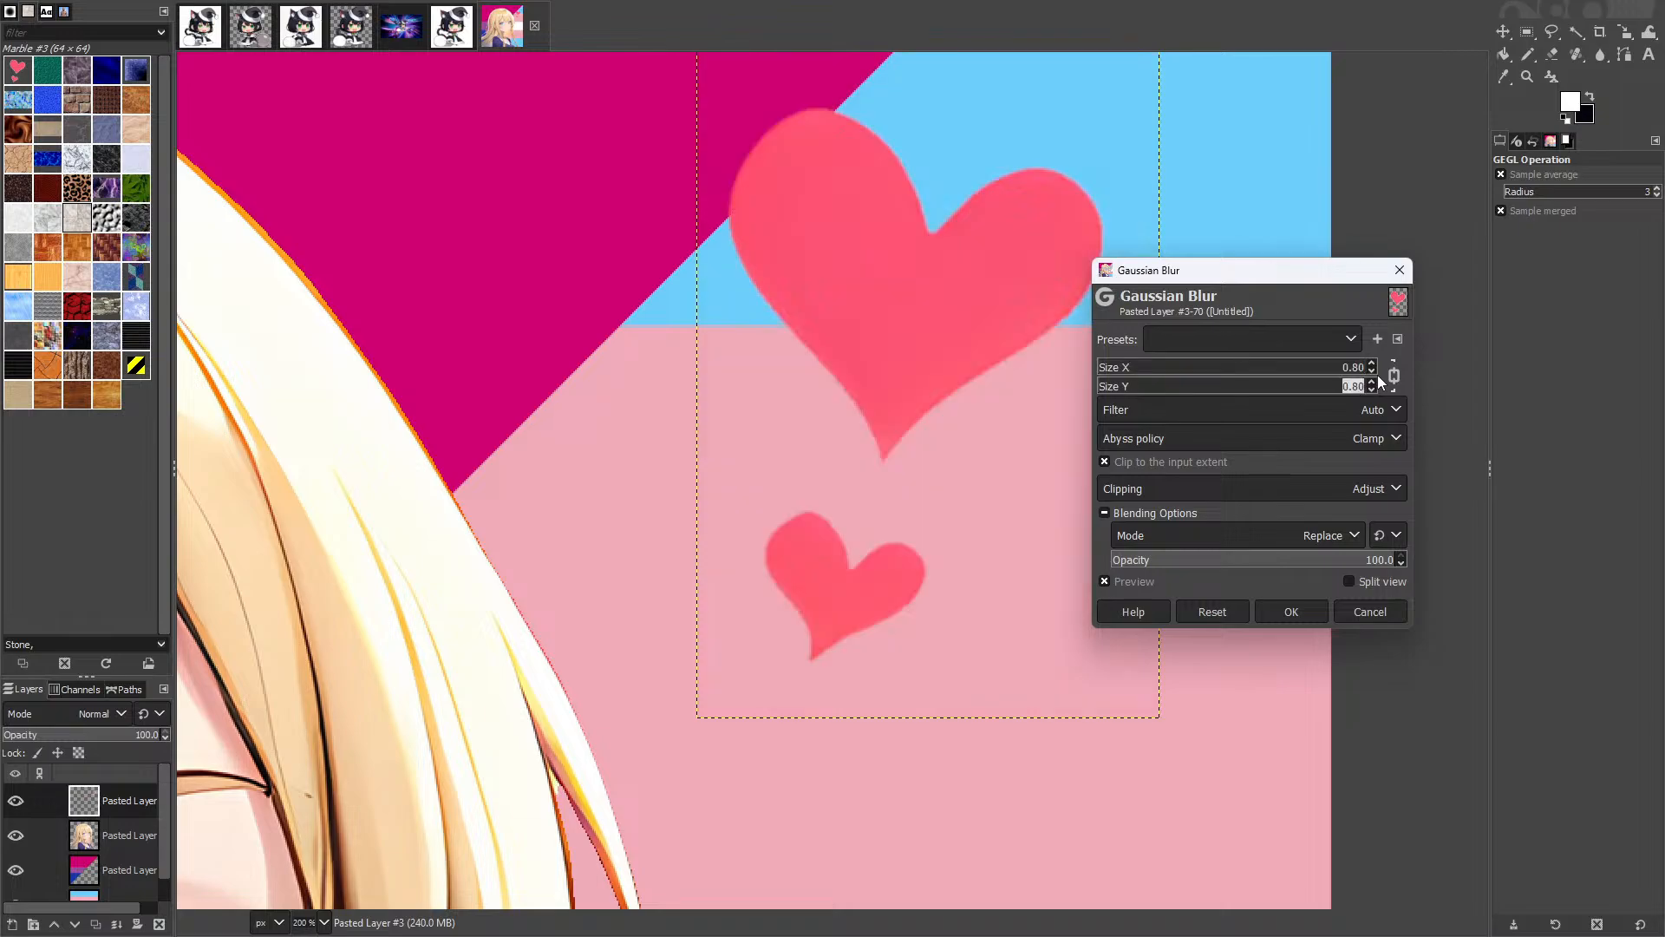
{"action": "left_click", "coordinate": [1289, 607]}
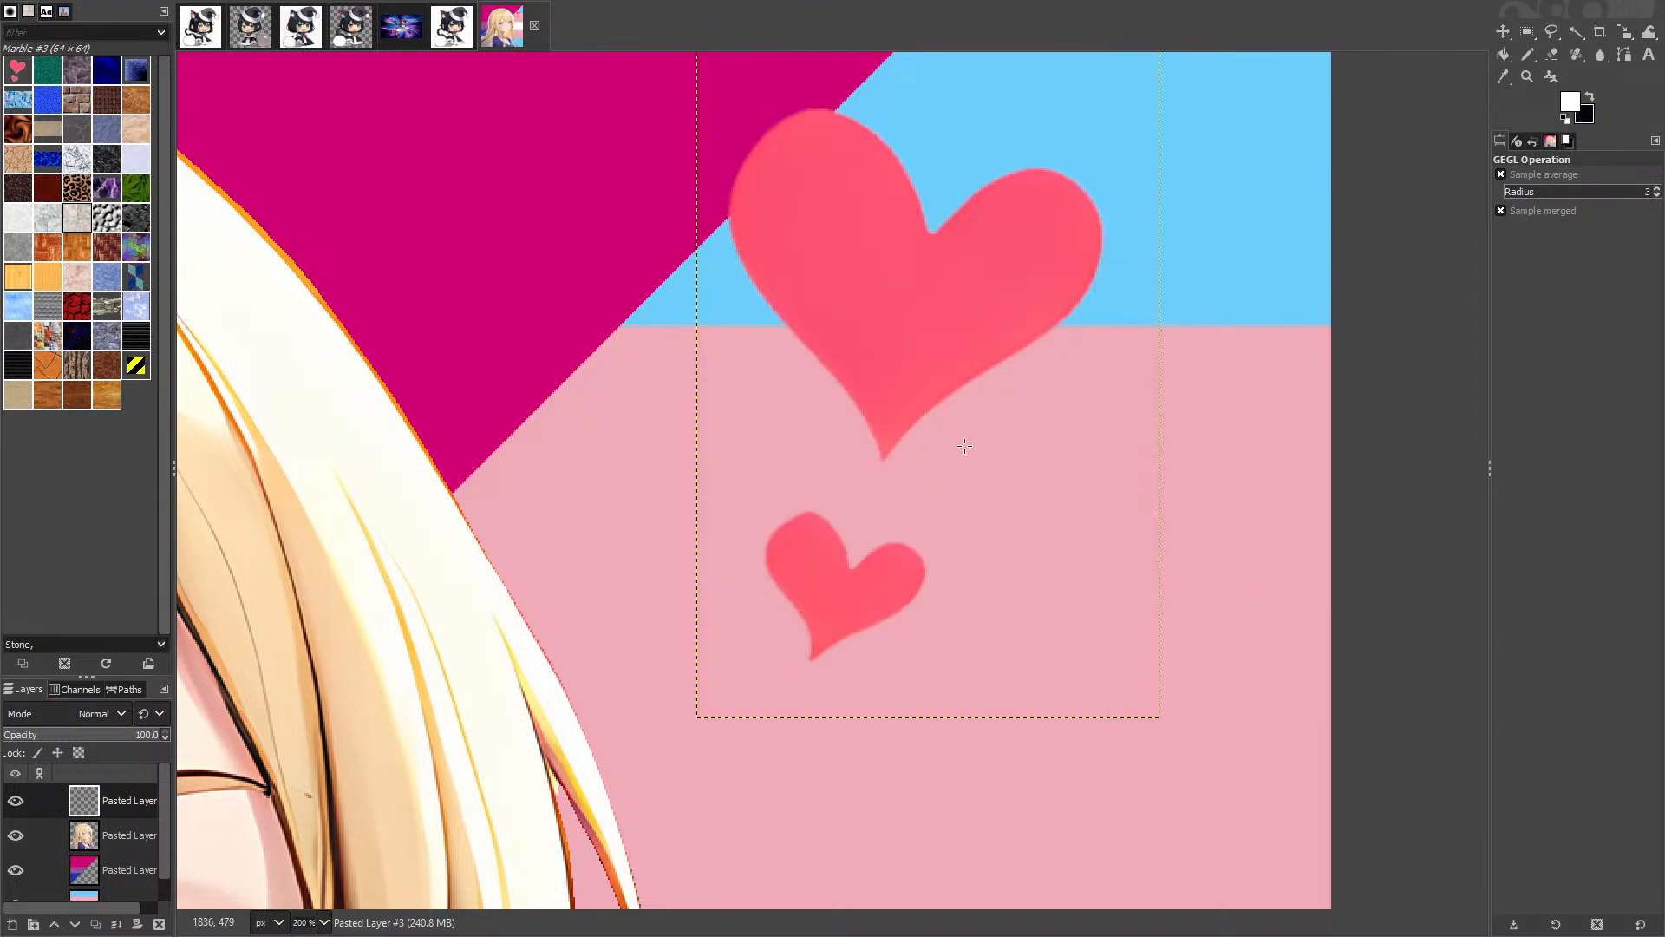
{"action": "scroll", "coordinate": [954, 438], "scroll_direction": "down", "scroll_amount": 4}
Step: Rename the top three layers to 'hearts', 'character' and 'bi flag'
{"action": "scroll", "coordinate": [963, 416], "scroll_direction": "up", "scroll_amount": 5}
{"action": "scroll", "coordinate": [670, 325], "scroll_direction": "down", "scroll_amount": 7}
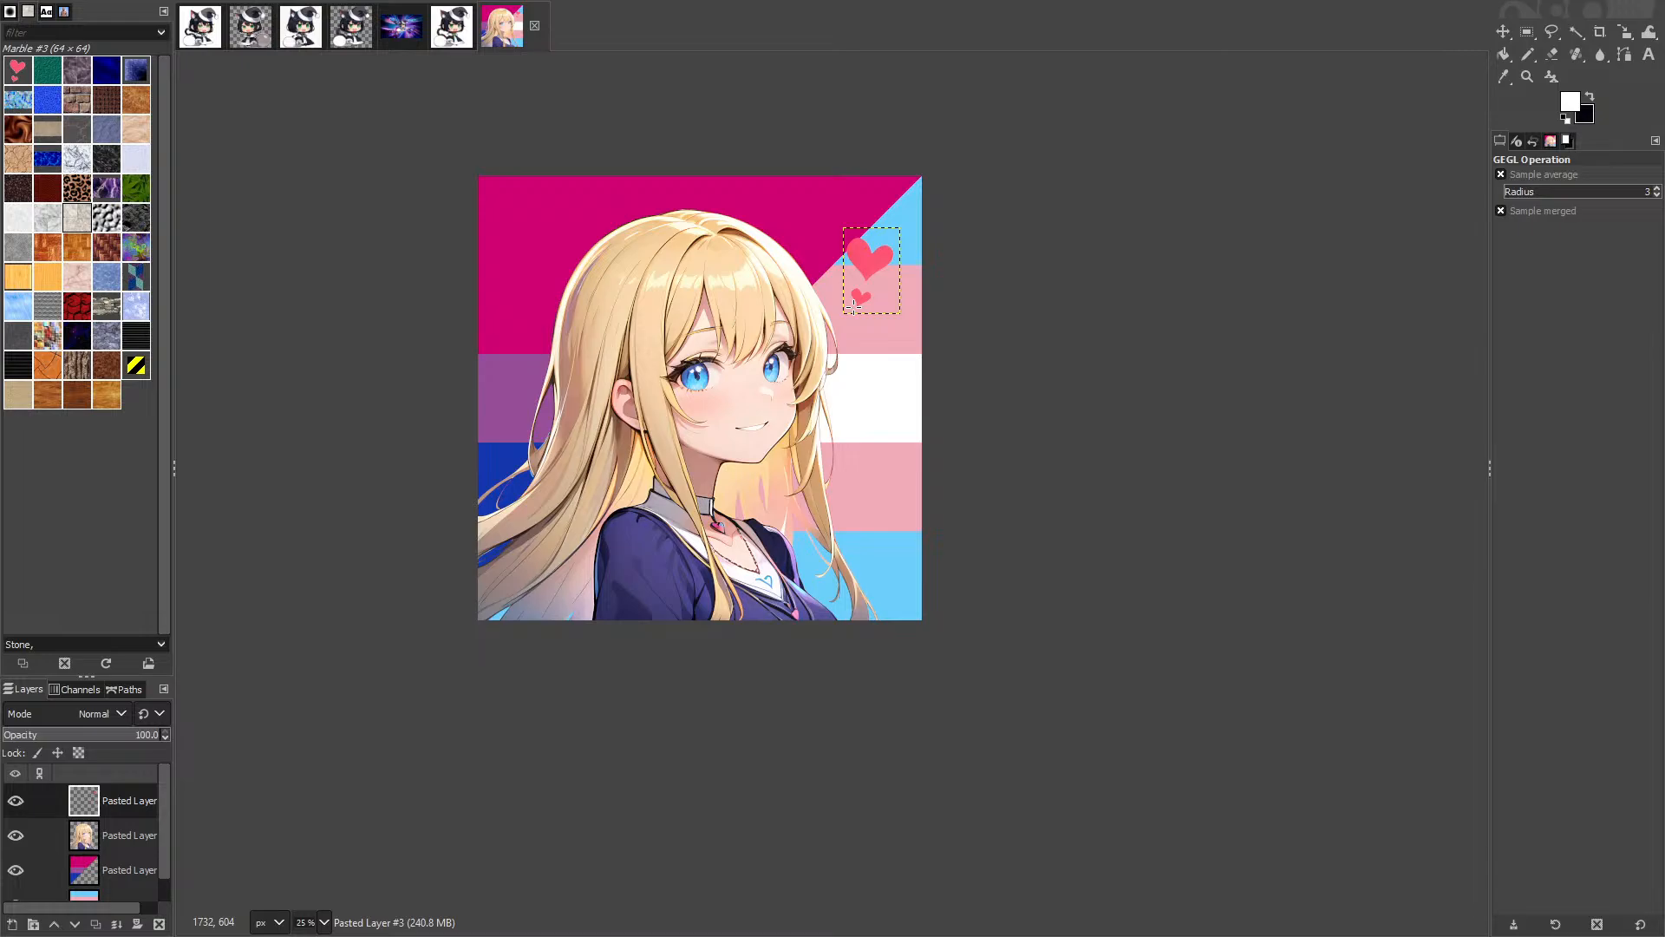
{"action": "left_click_drag", "start_coordinate": [340, 806], "coordinate": [728, 638]}
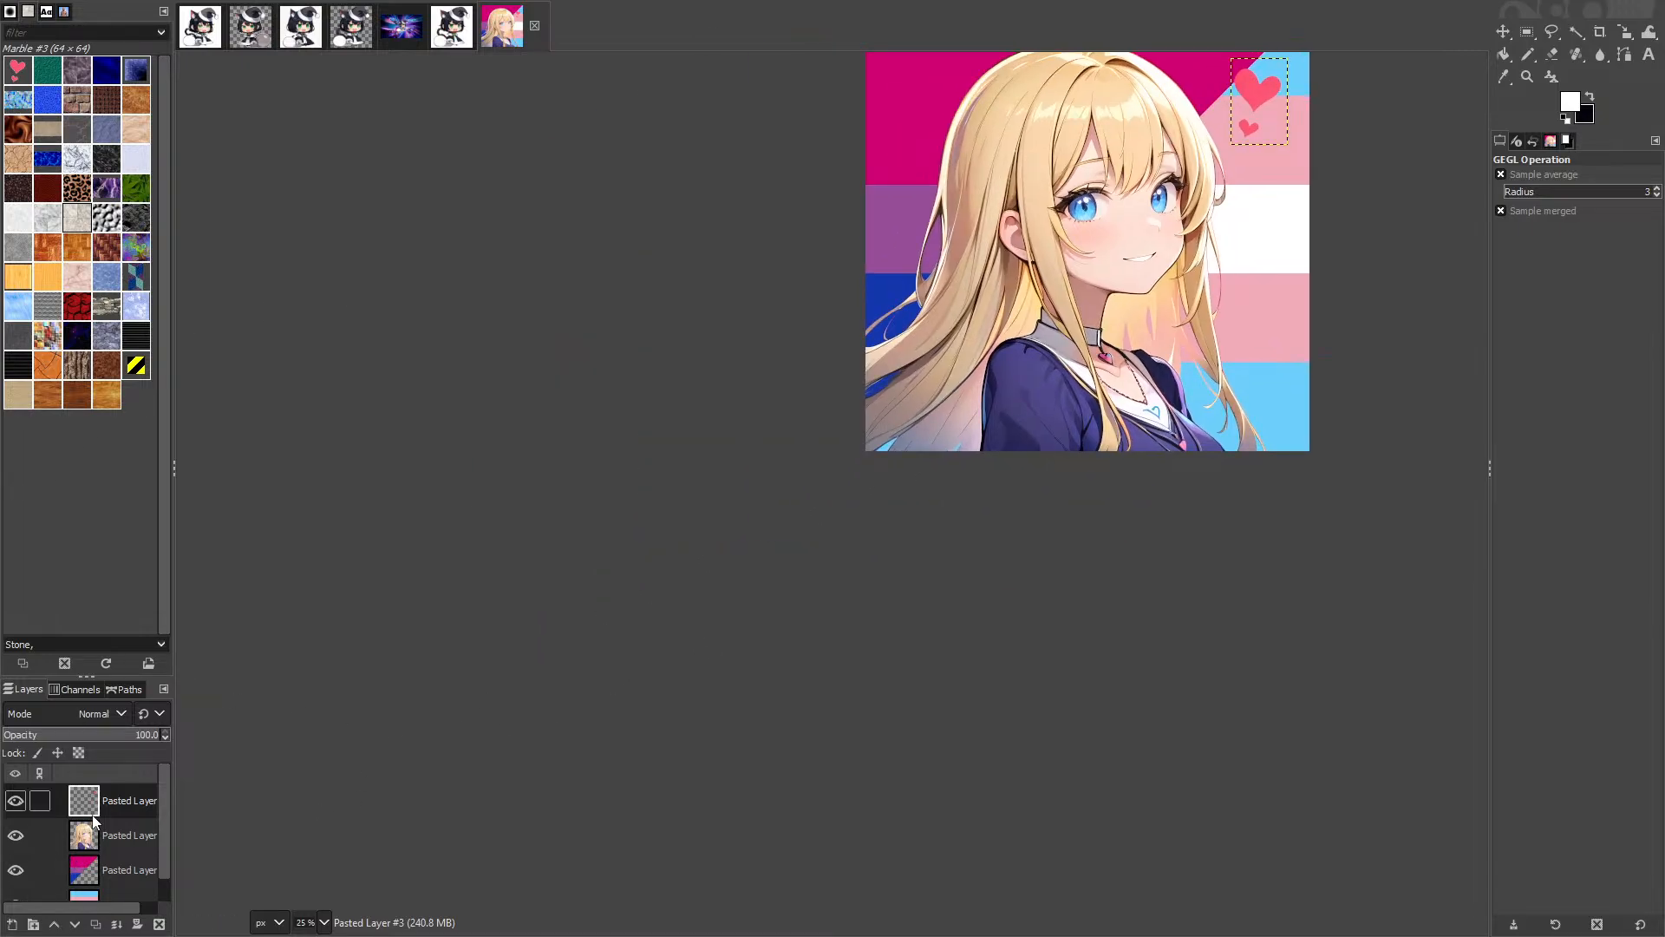
{"action": "right_click", "coordinate": [93, 820]}
{"action": "left_click", "coordinate": [188, 172]}
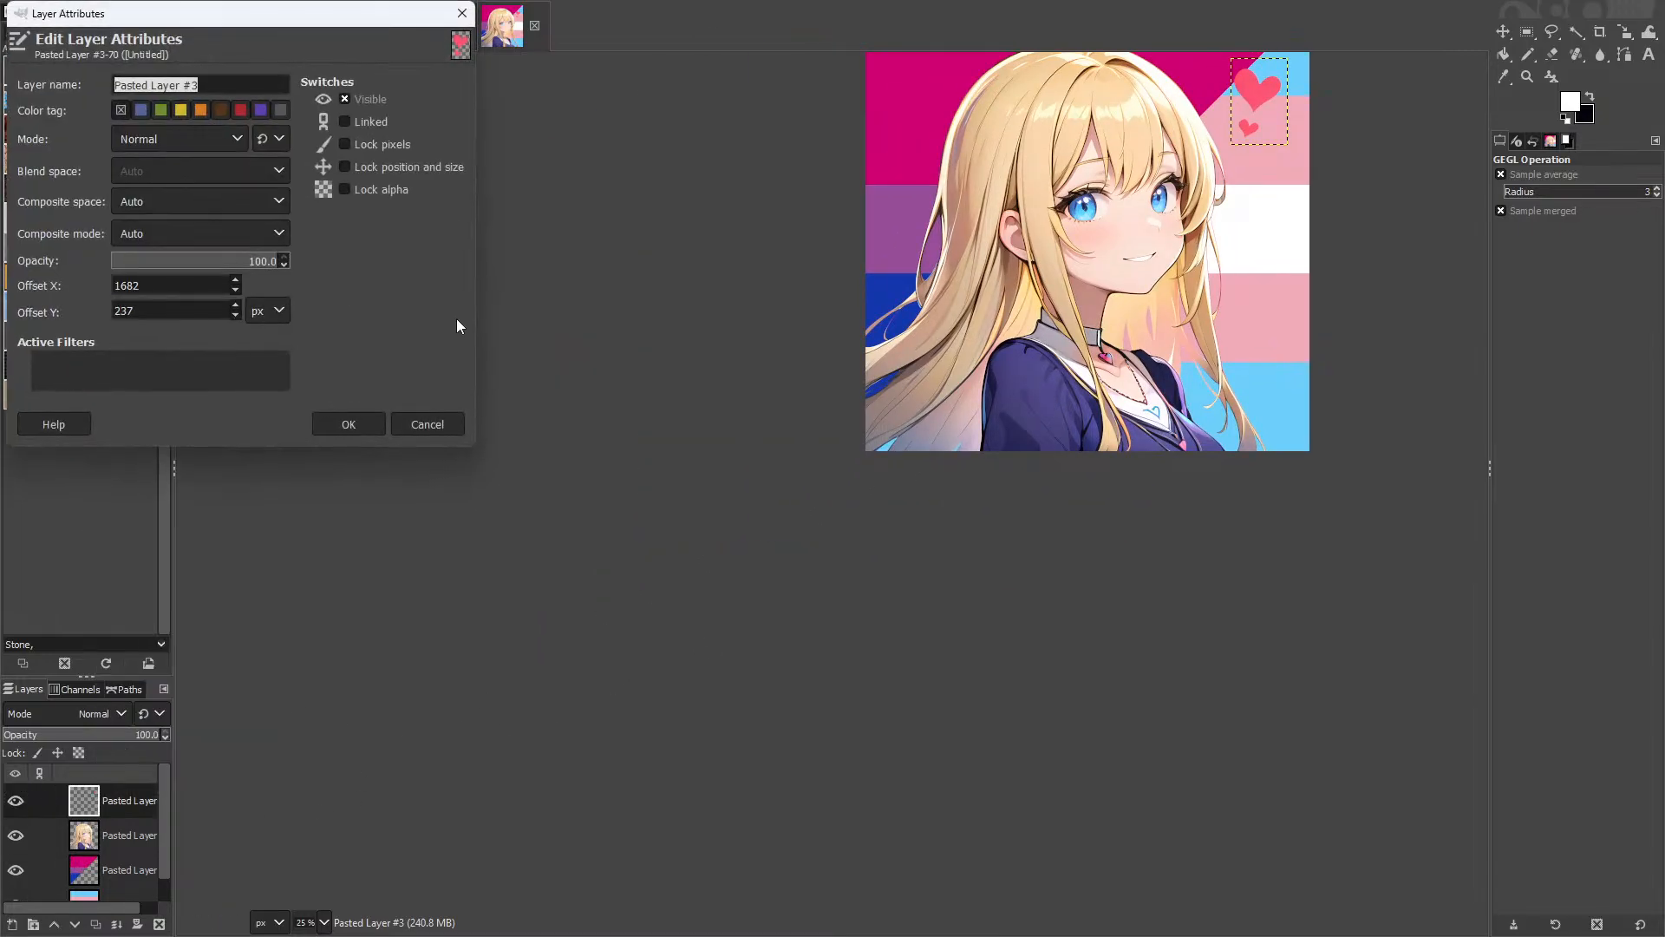
{"action": "key", "text": "Return"}
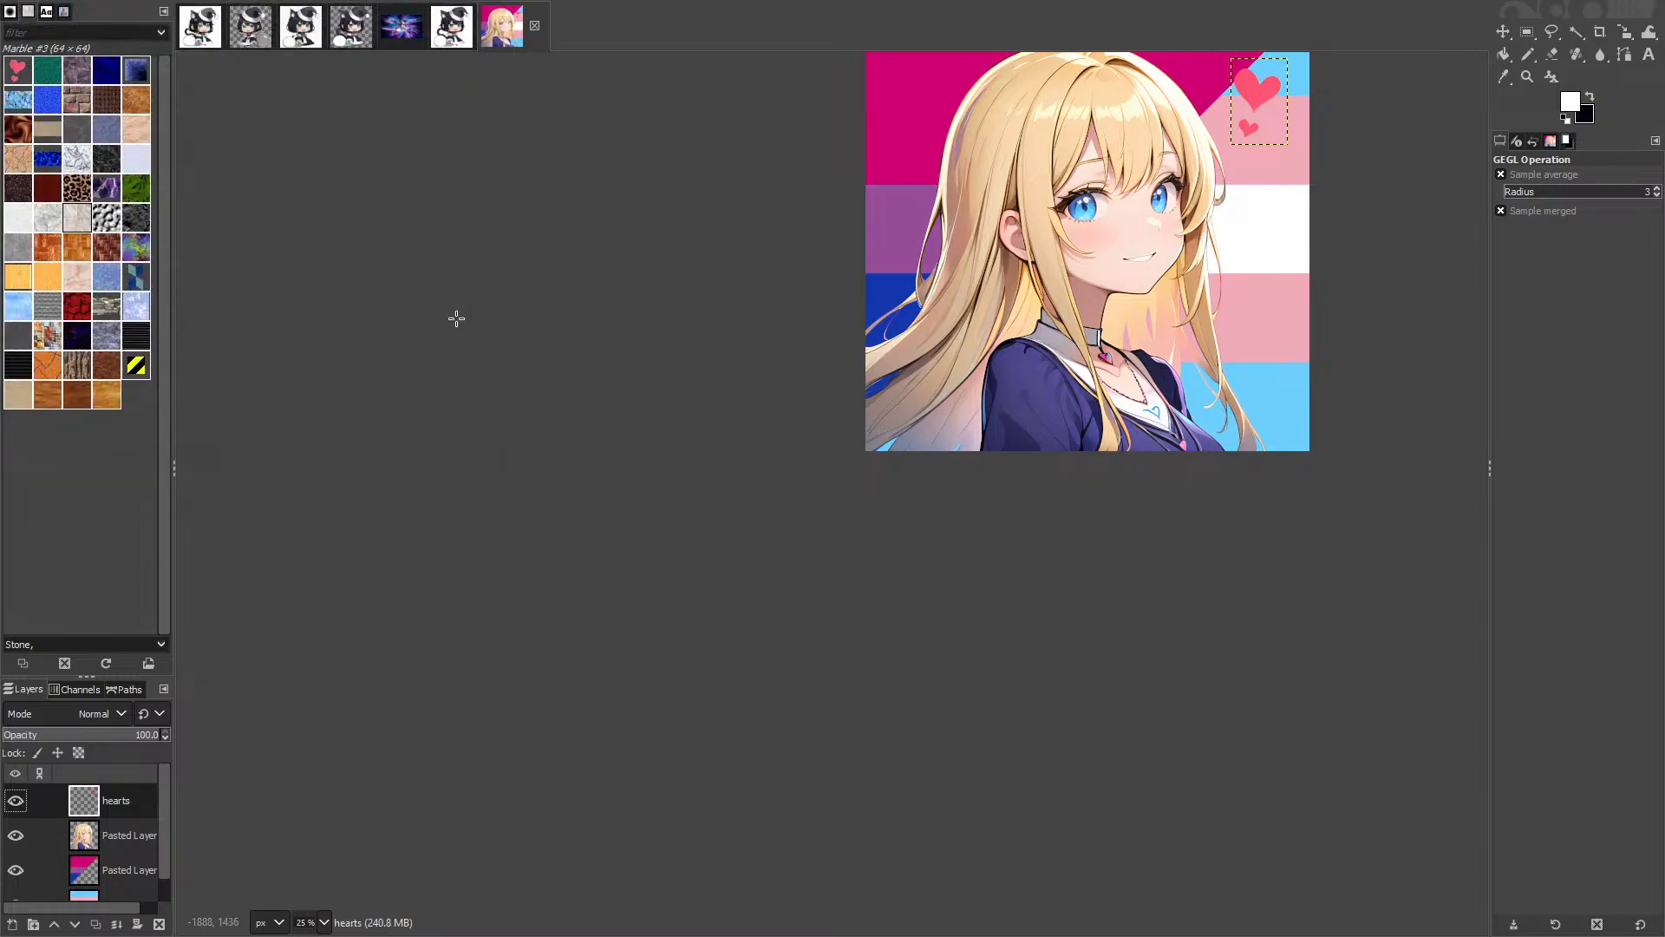
{"action": "right_click", "coordinate": [86, 837]}
{"action": "left_click", "coordinate": [161, 197]}
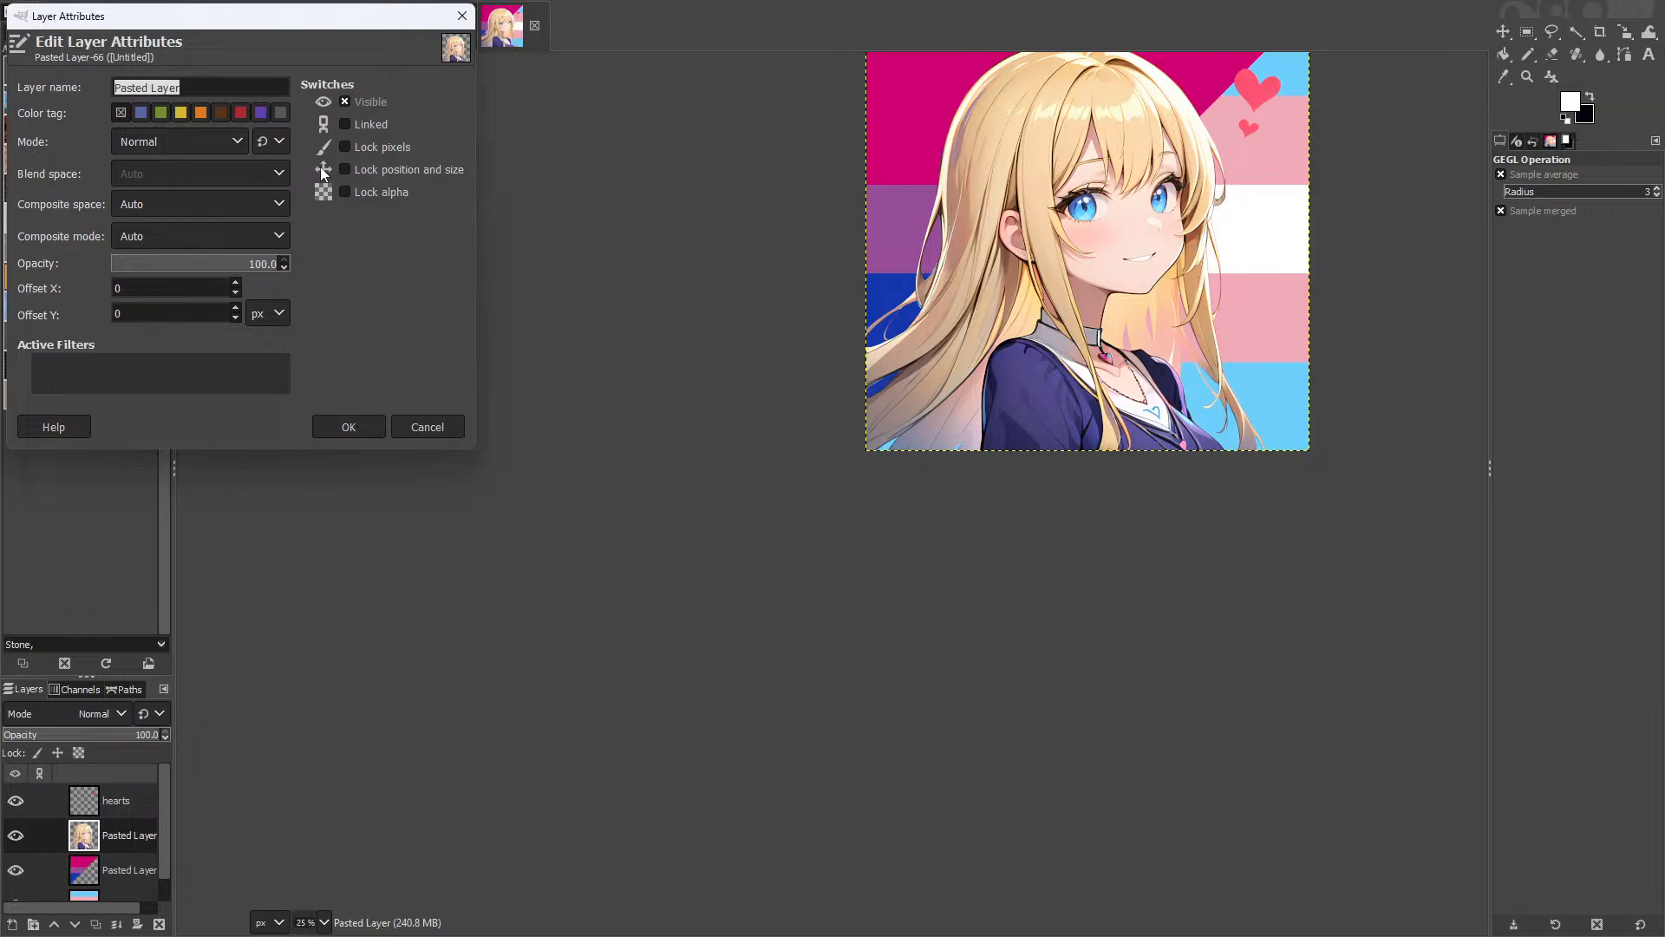
{"action": "type", "text": "character"}
{"action": "key", "text": "Return"}
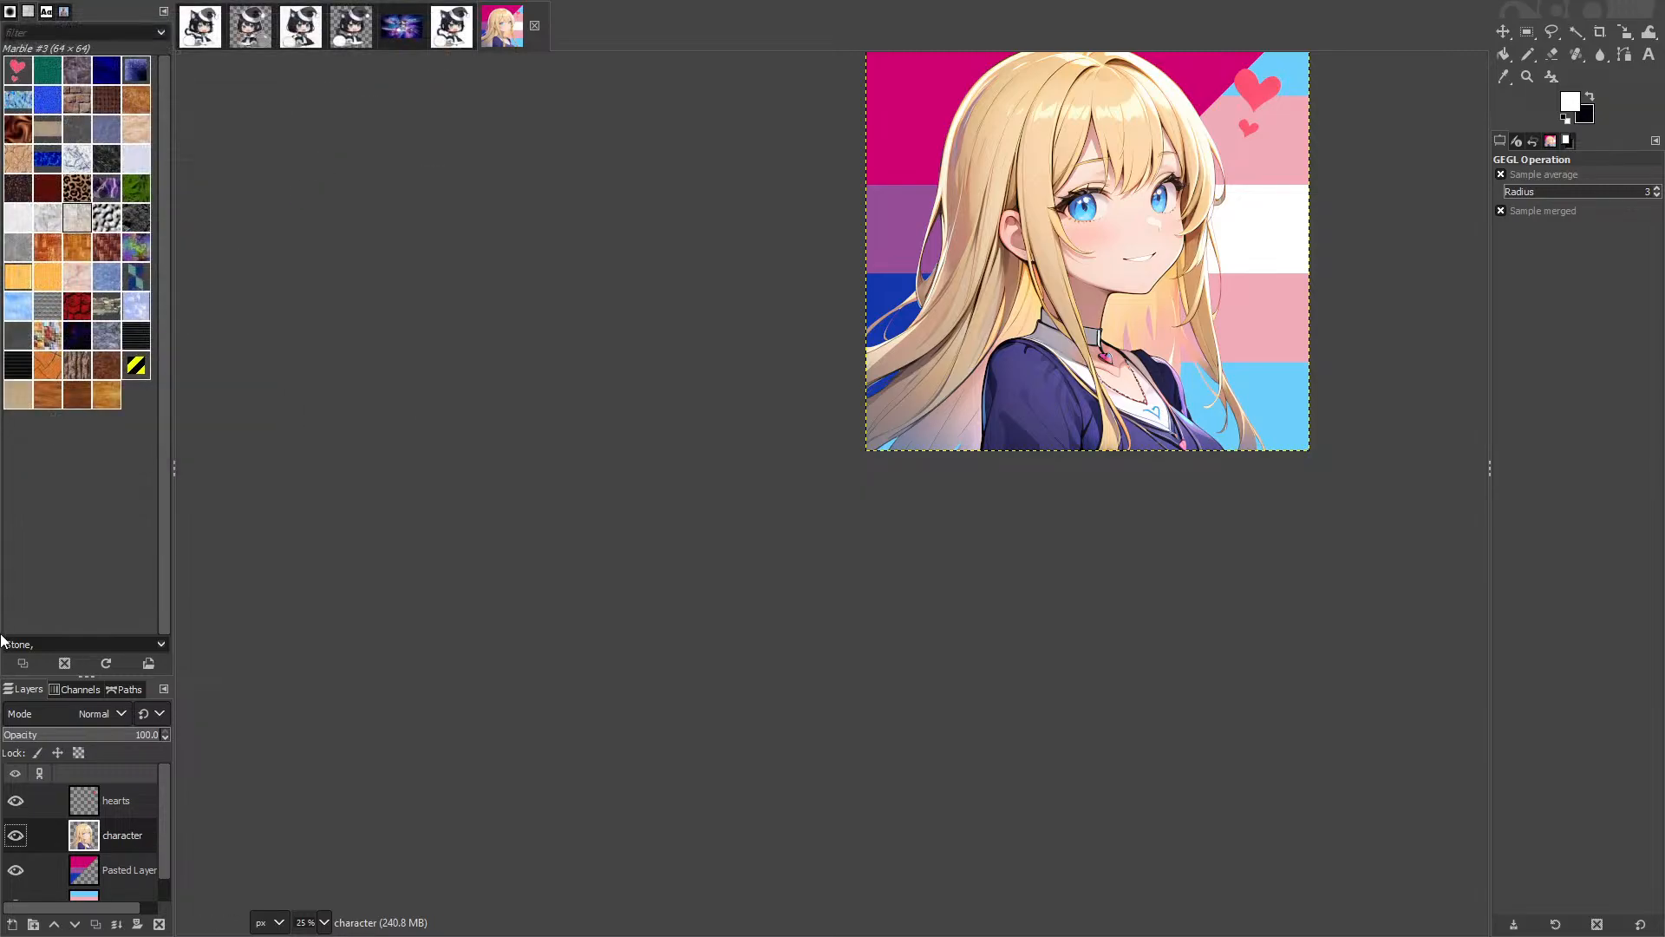
{"action": "right_click", "coordinate": [117, 874]}
{"action": "left_click", "coordinate": [167, 221]}
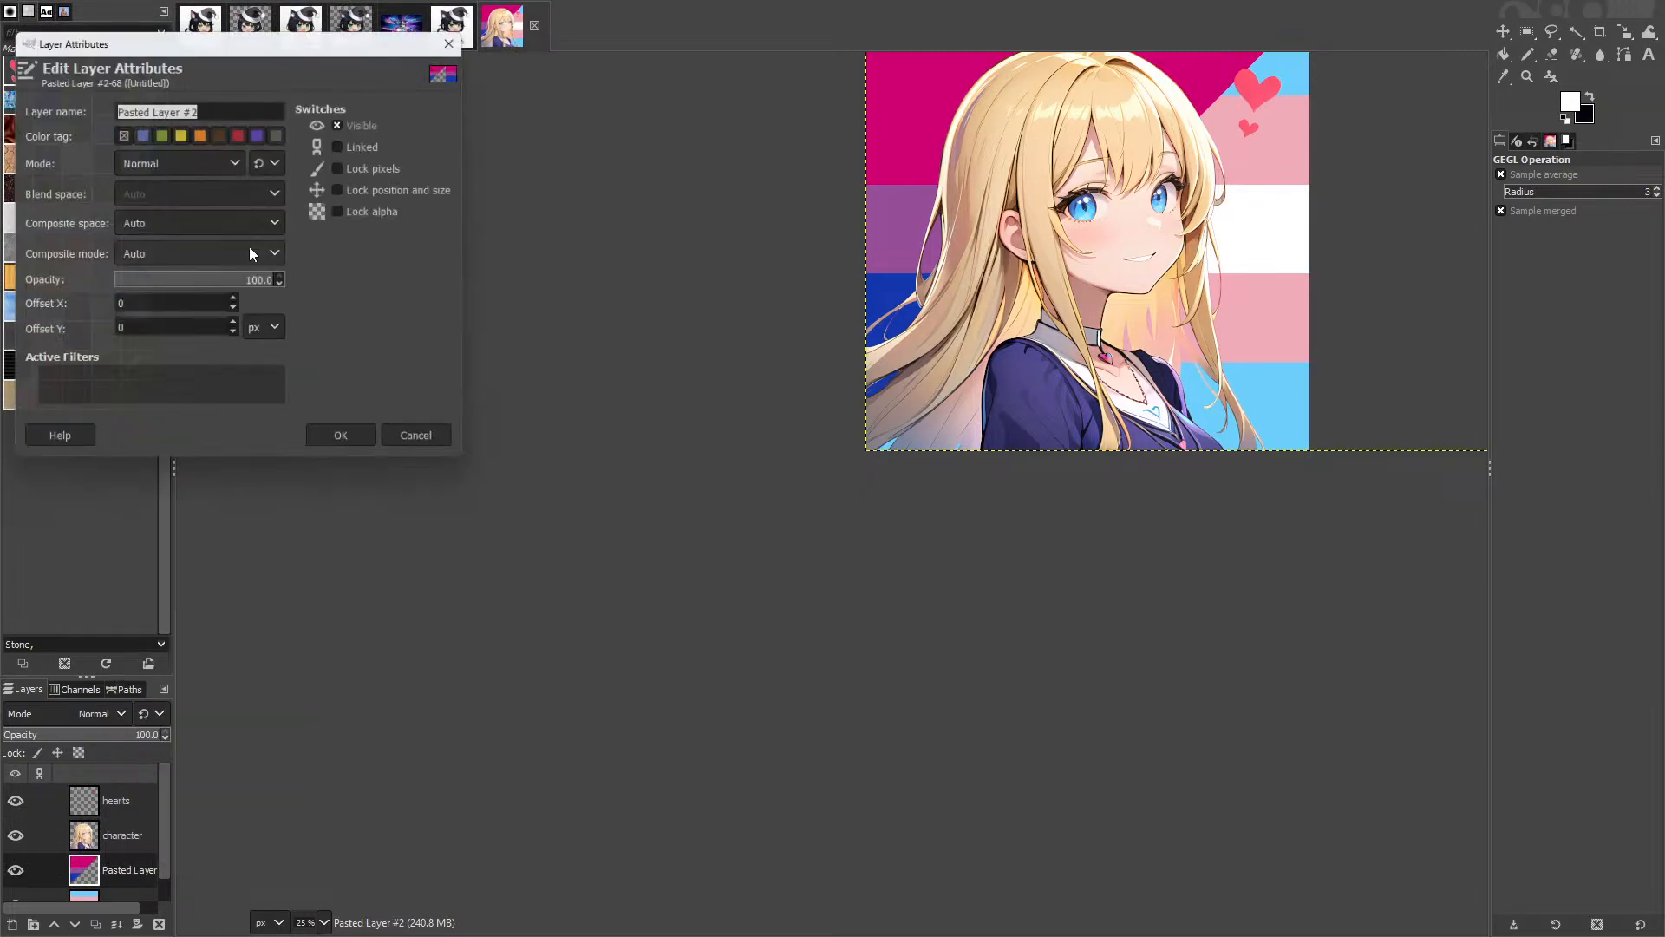
{"action": "type", "text": "bi flag"}
{"action": "key", "text": "Return"}
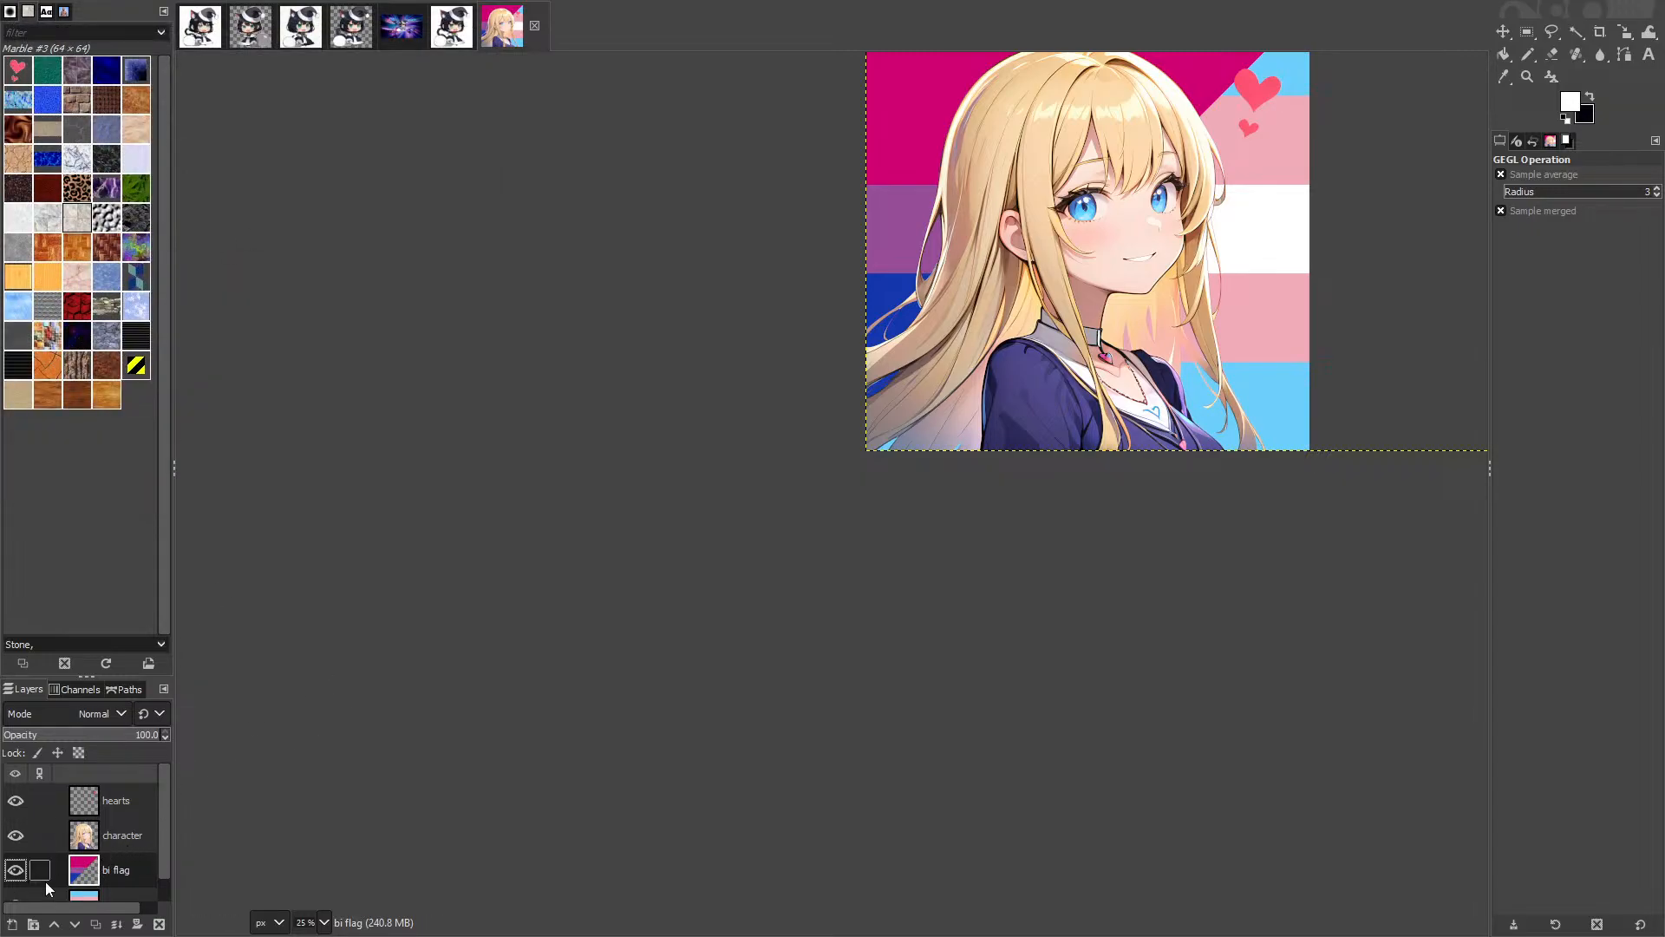
Step: Apply Layer to Image Size to both the bi flag layer and Pasted Layer
{"action": "scroll", "coordinate": [87, 876], "scroll_direction": "down", "scroll_amount": 1}
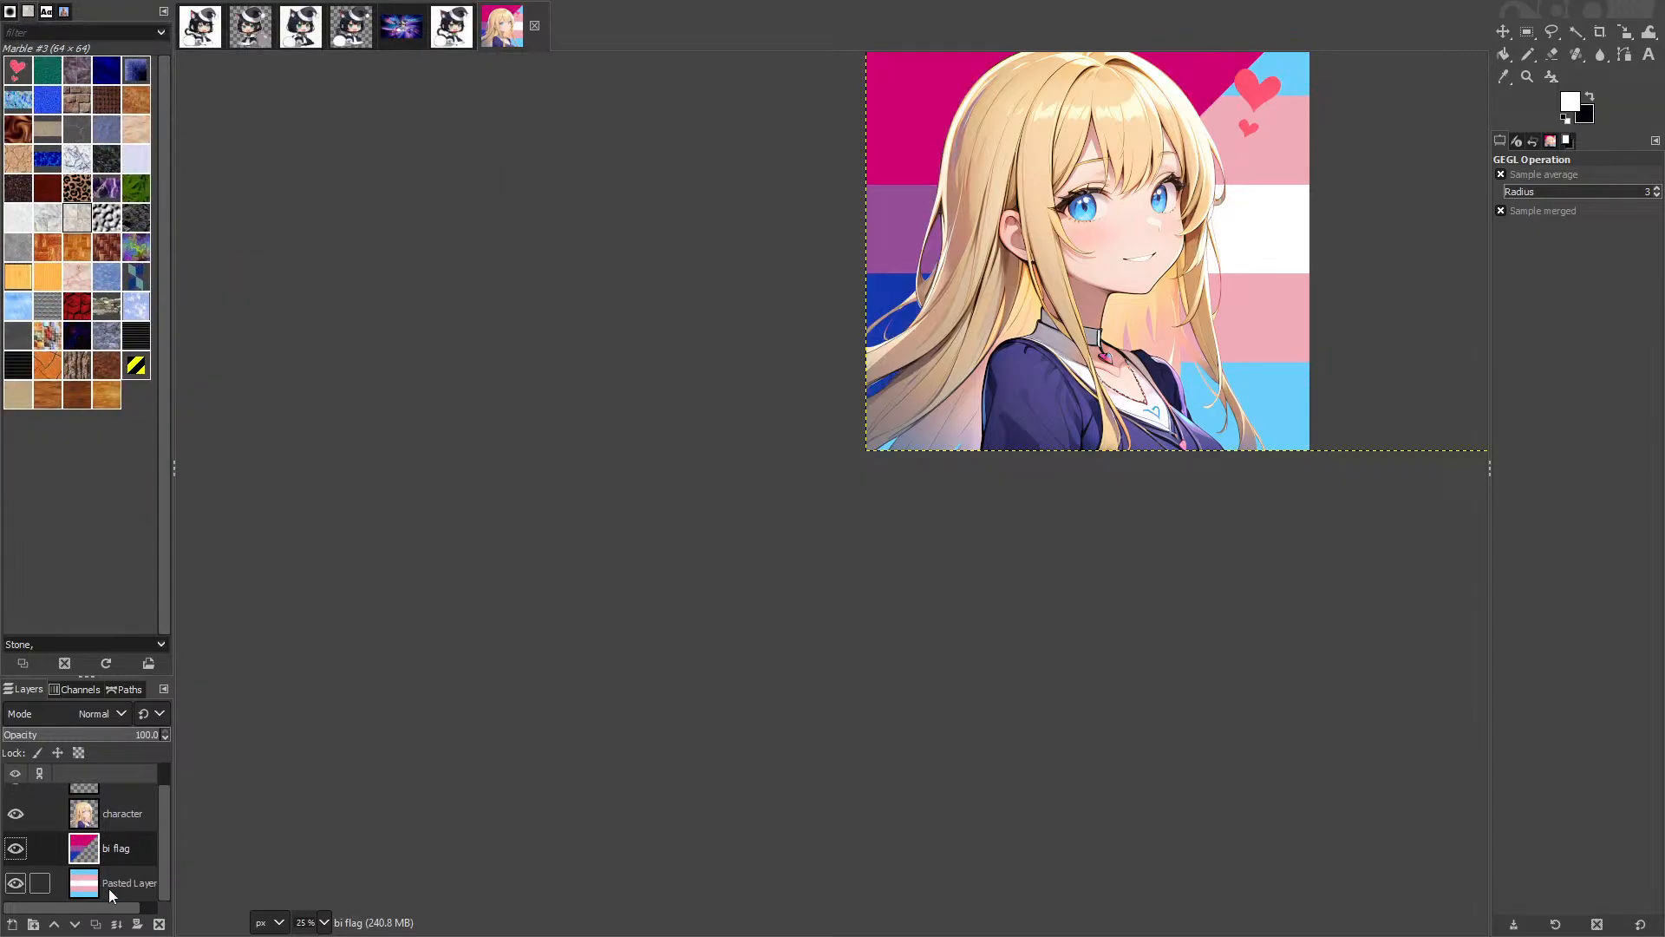
{"action": "right_click", "coordinate": [114, 857]}
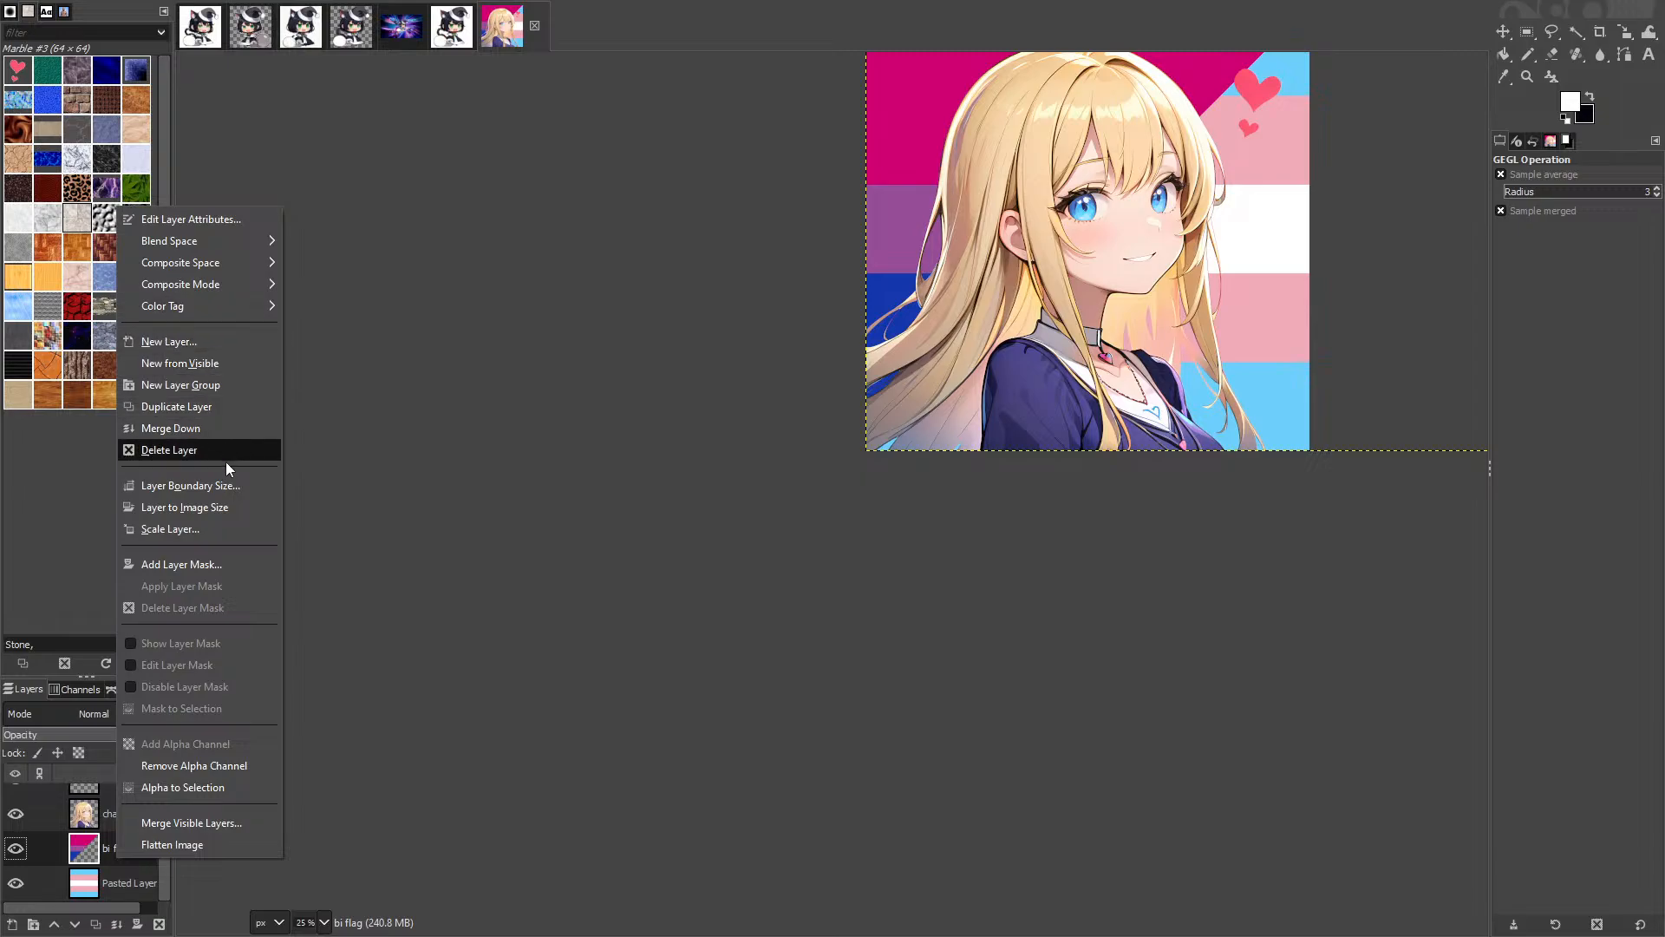
{"action": "left_click", "coordinate": [215, 508]}
{"action": "right_click", "coordinate": [76, 893]}
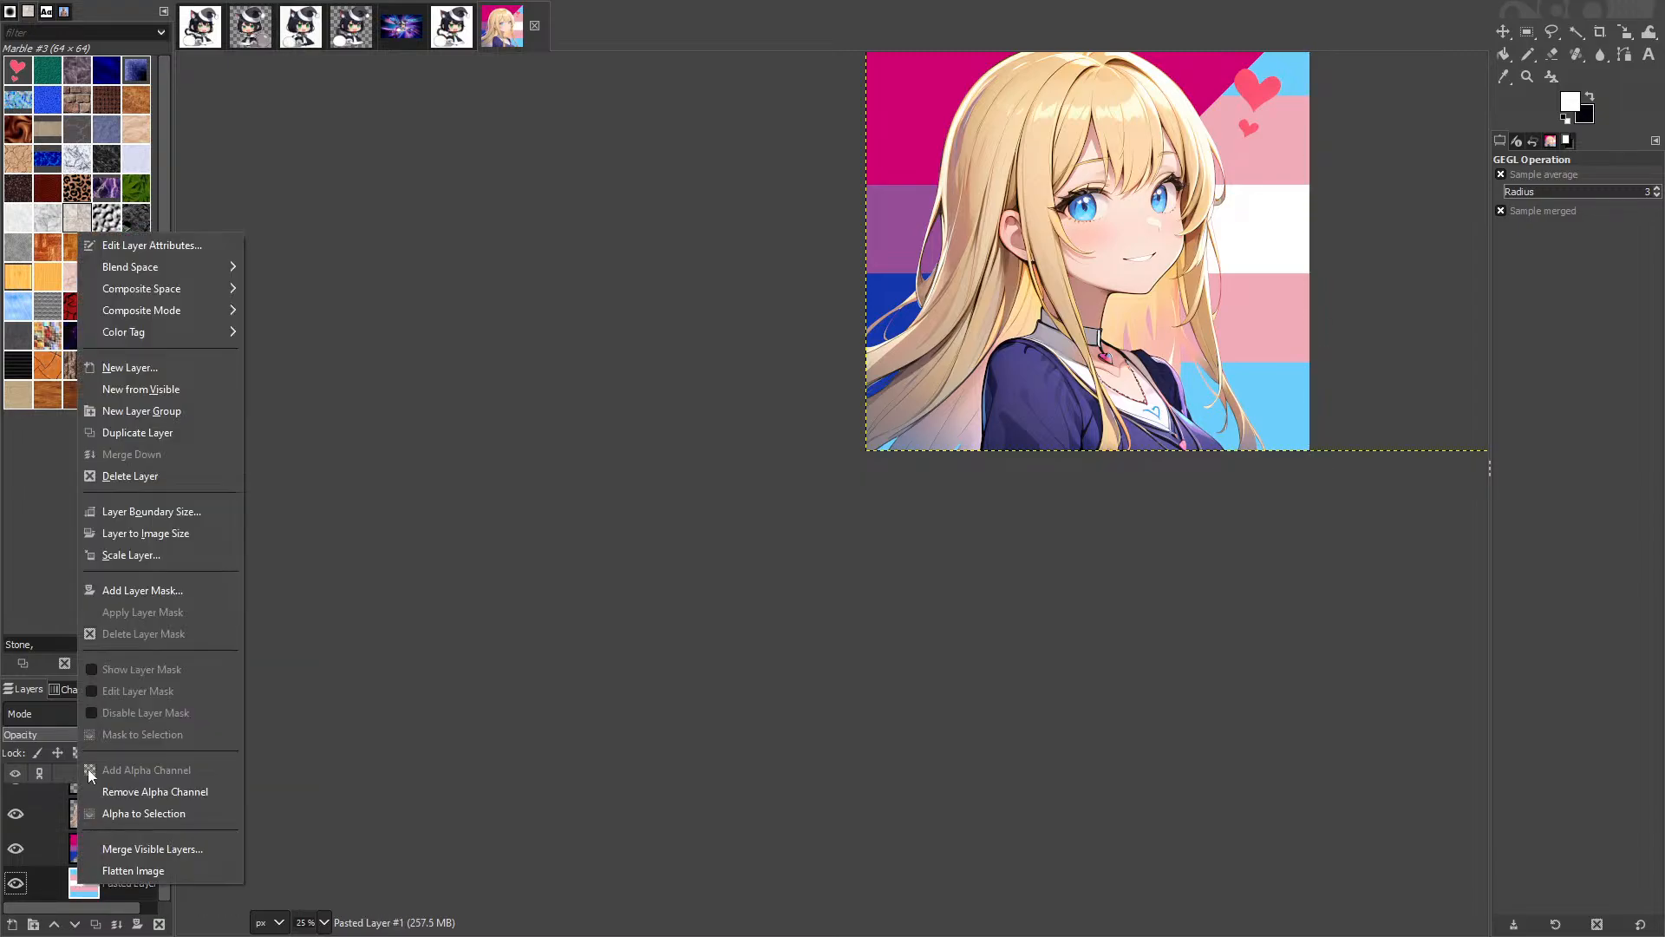
{"action": "left_click", "coordinate": [120, 531]}
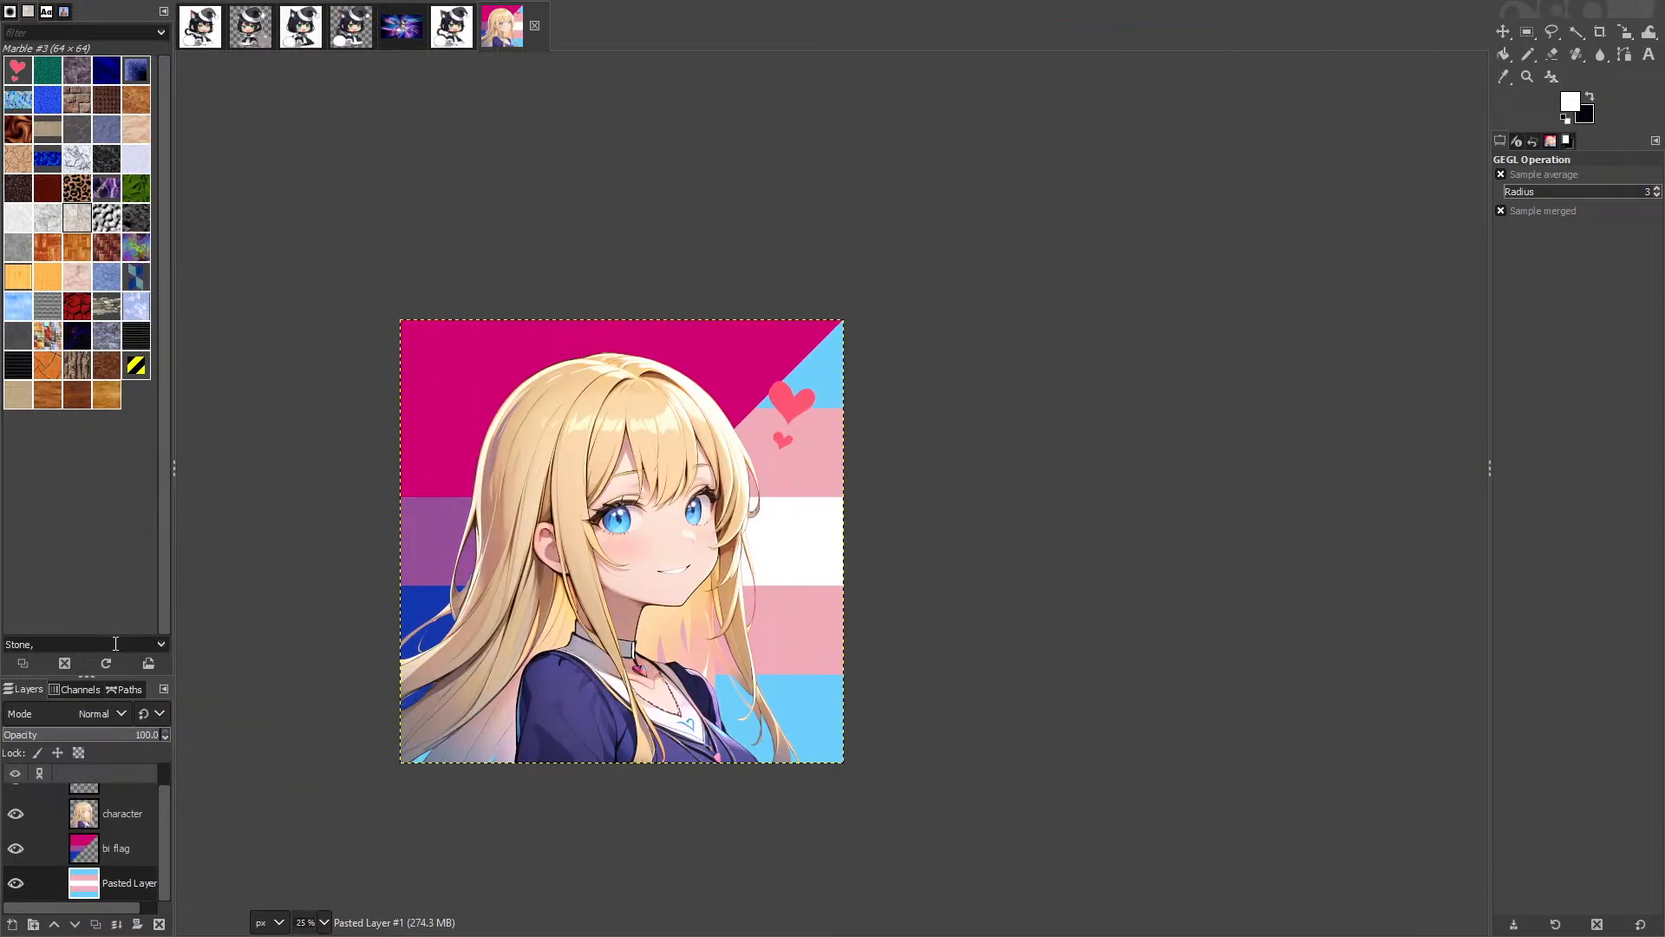
{"action": "scroll", "coordinate": [116, 825], "scroll_direction": "up", "scroll_amount": 1}
{"action": "scroll", "coordinate": [687, 401], "scroll_direction": "up", "scroll_amount": 1}
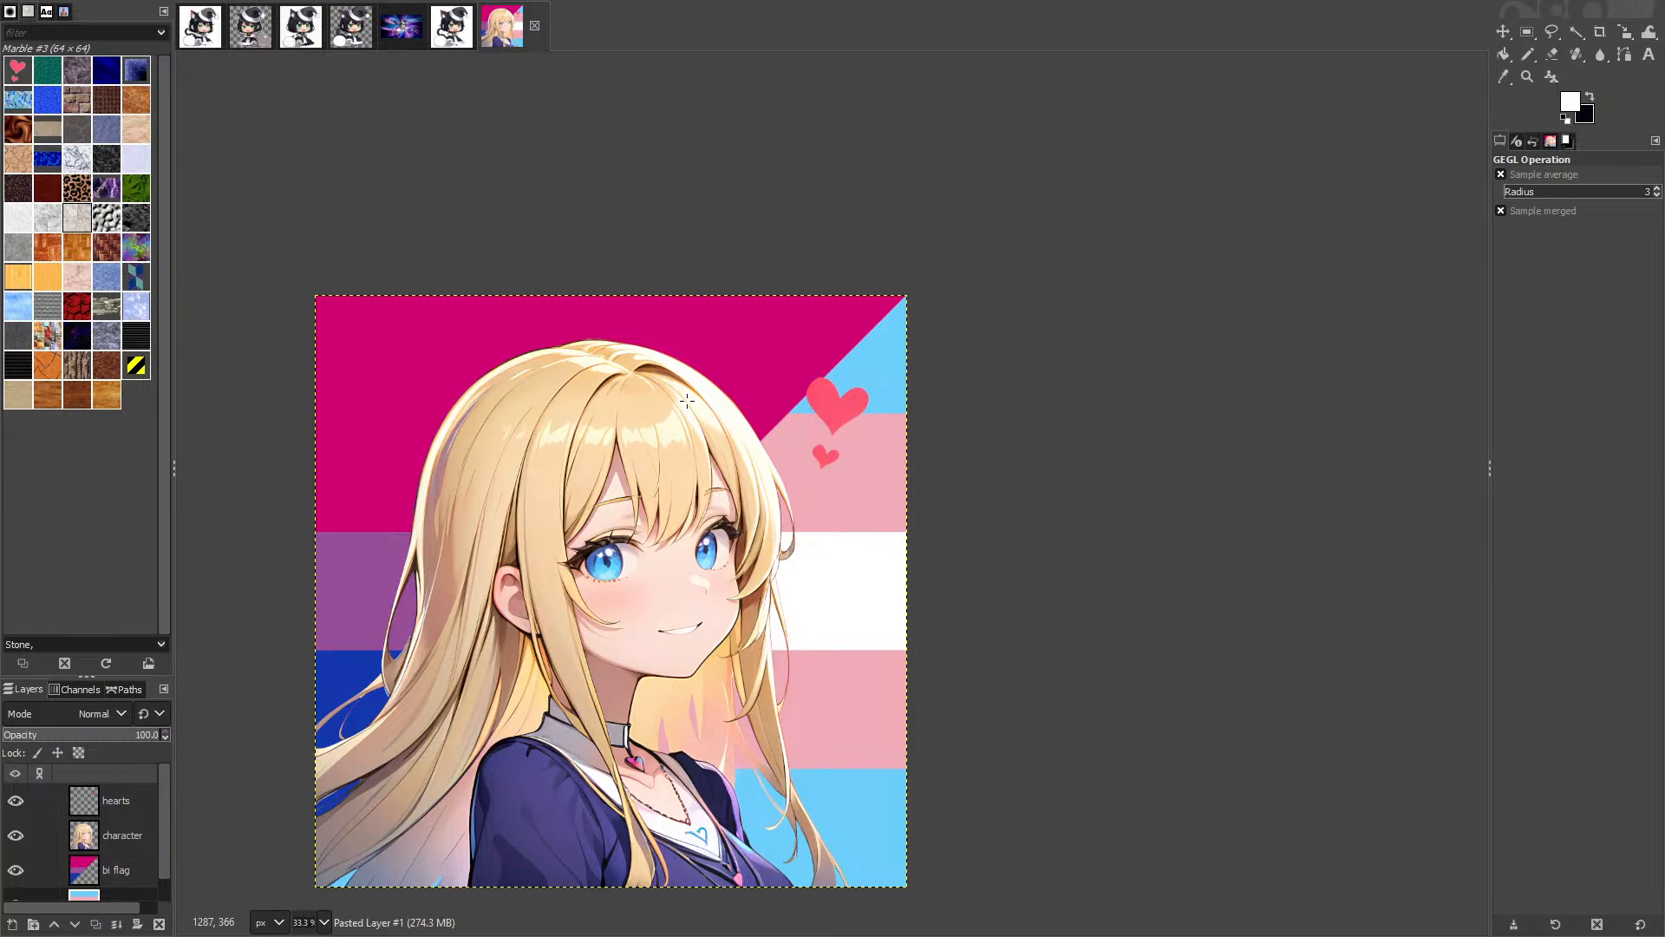
Step: Save the project as aria-pfp.xcf in the Downloads folder
{"action": "key", "text": "ctrl+s"}
{"action": "type", "text": "aria-pfp.xcf"}
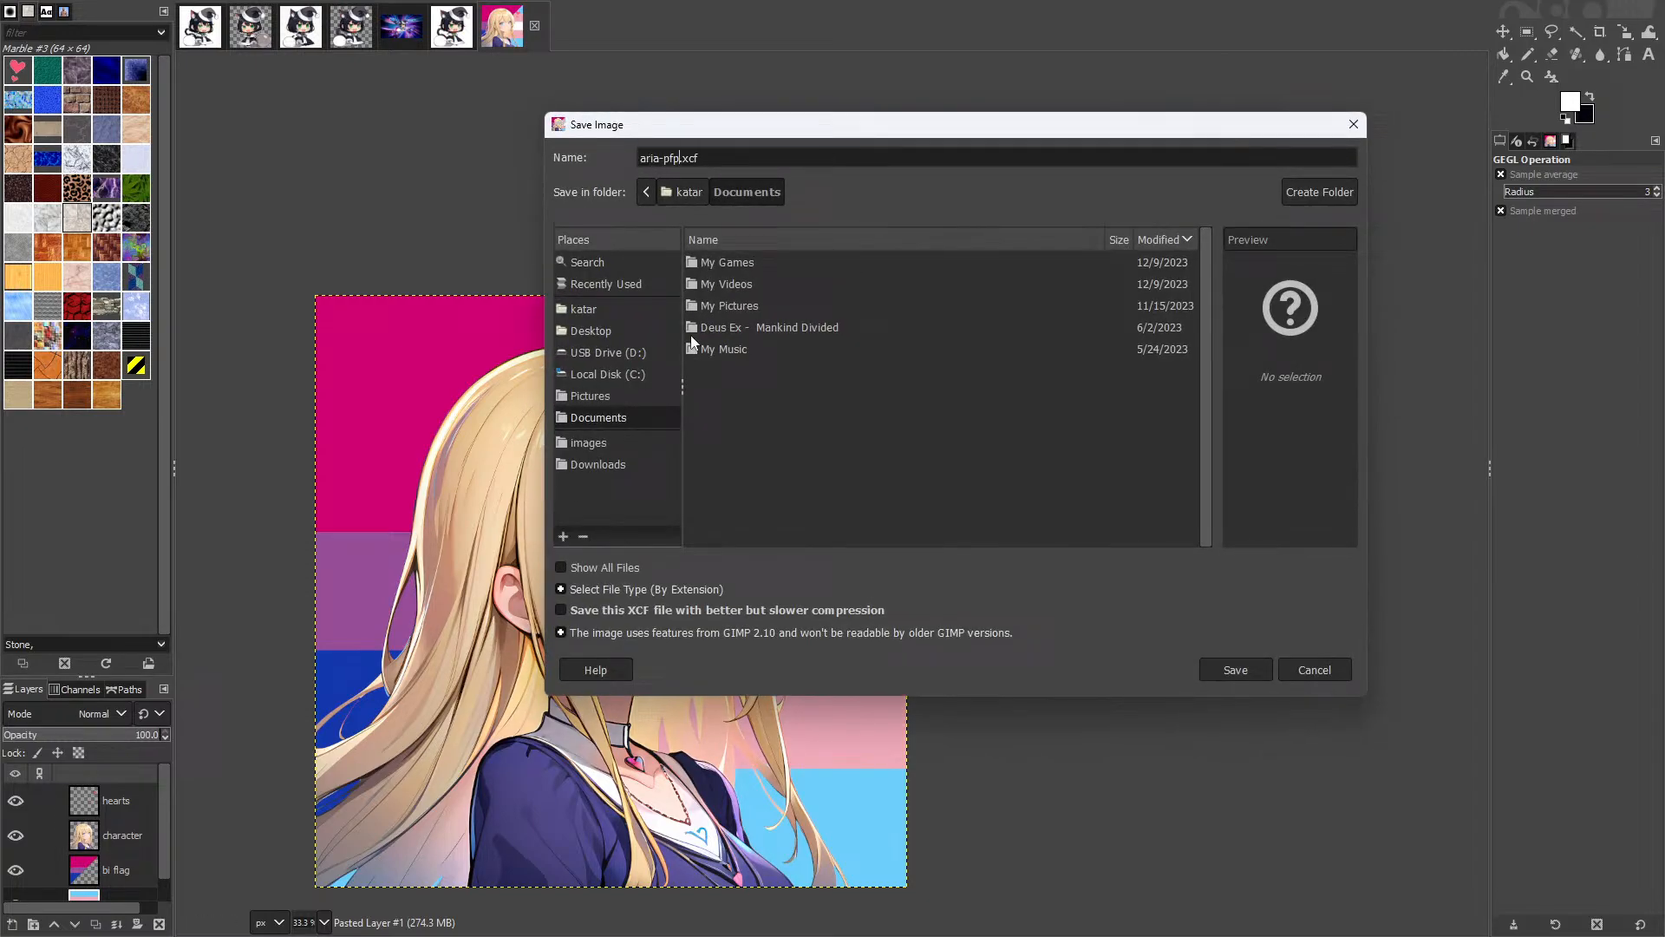
{"action": "left_click", "coordinate": [598, 466]}
{"action": "key", "text": "Return"}
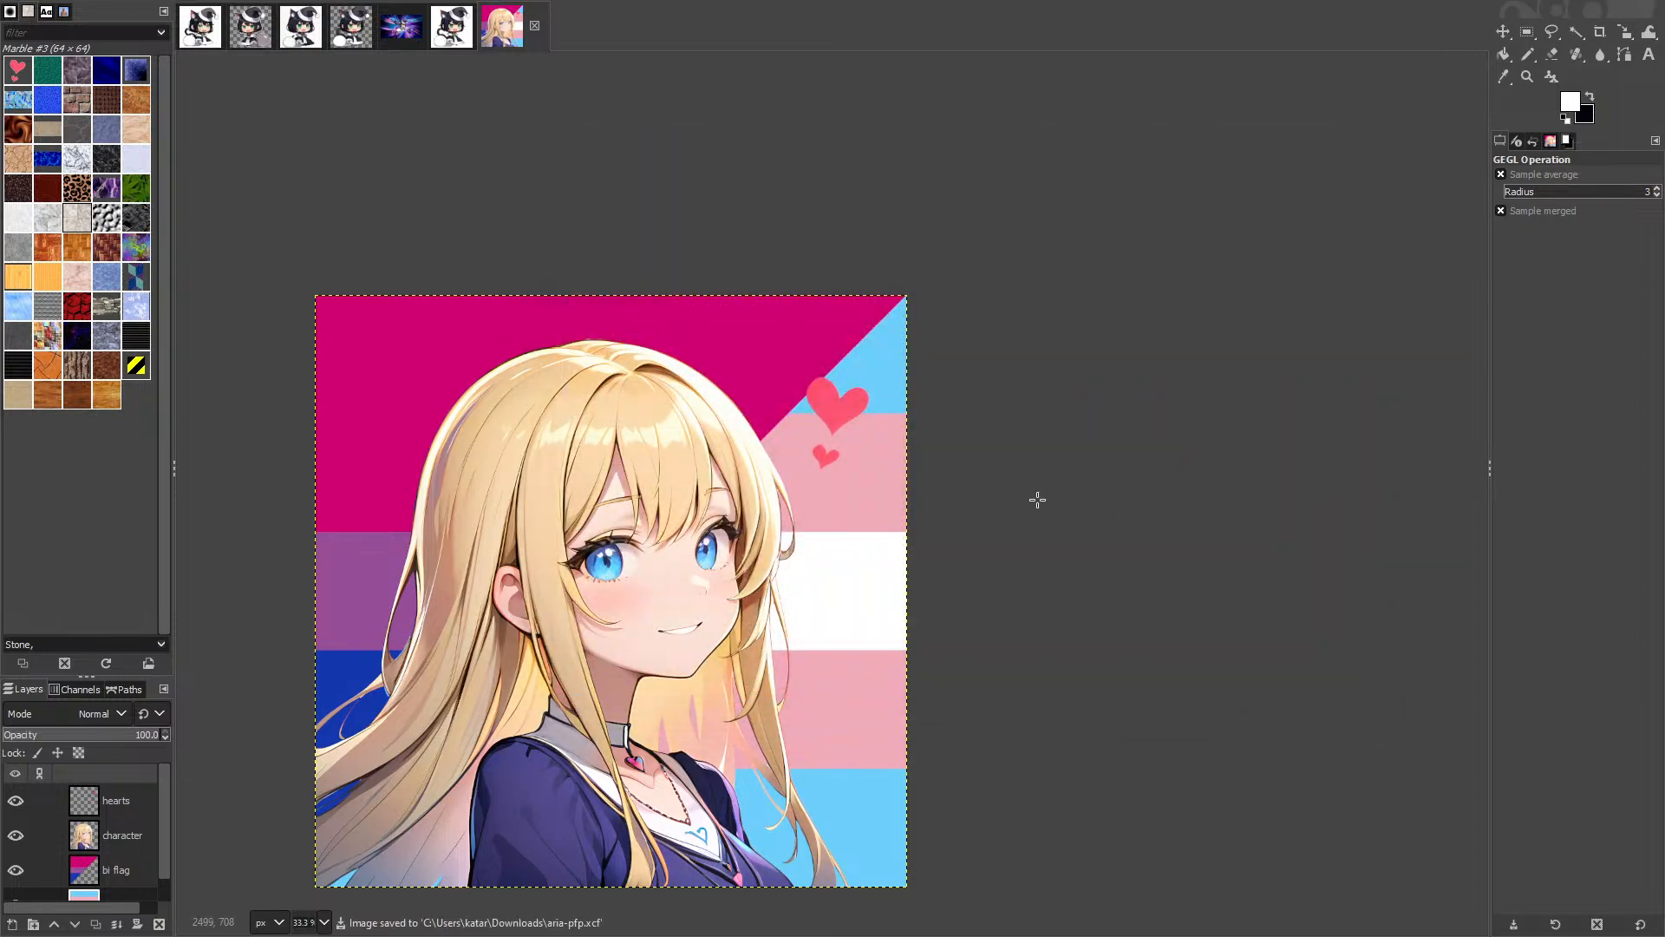
Step: Export the image to Downloads as aria-pfp.png, accepting the PNG export settings
{"action": "key", "text": "ctrl+shift+e"}
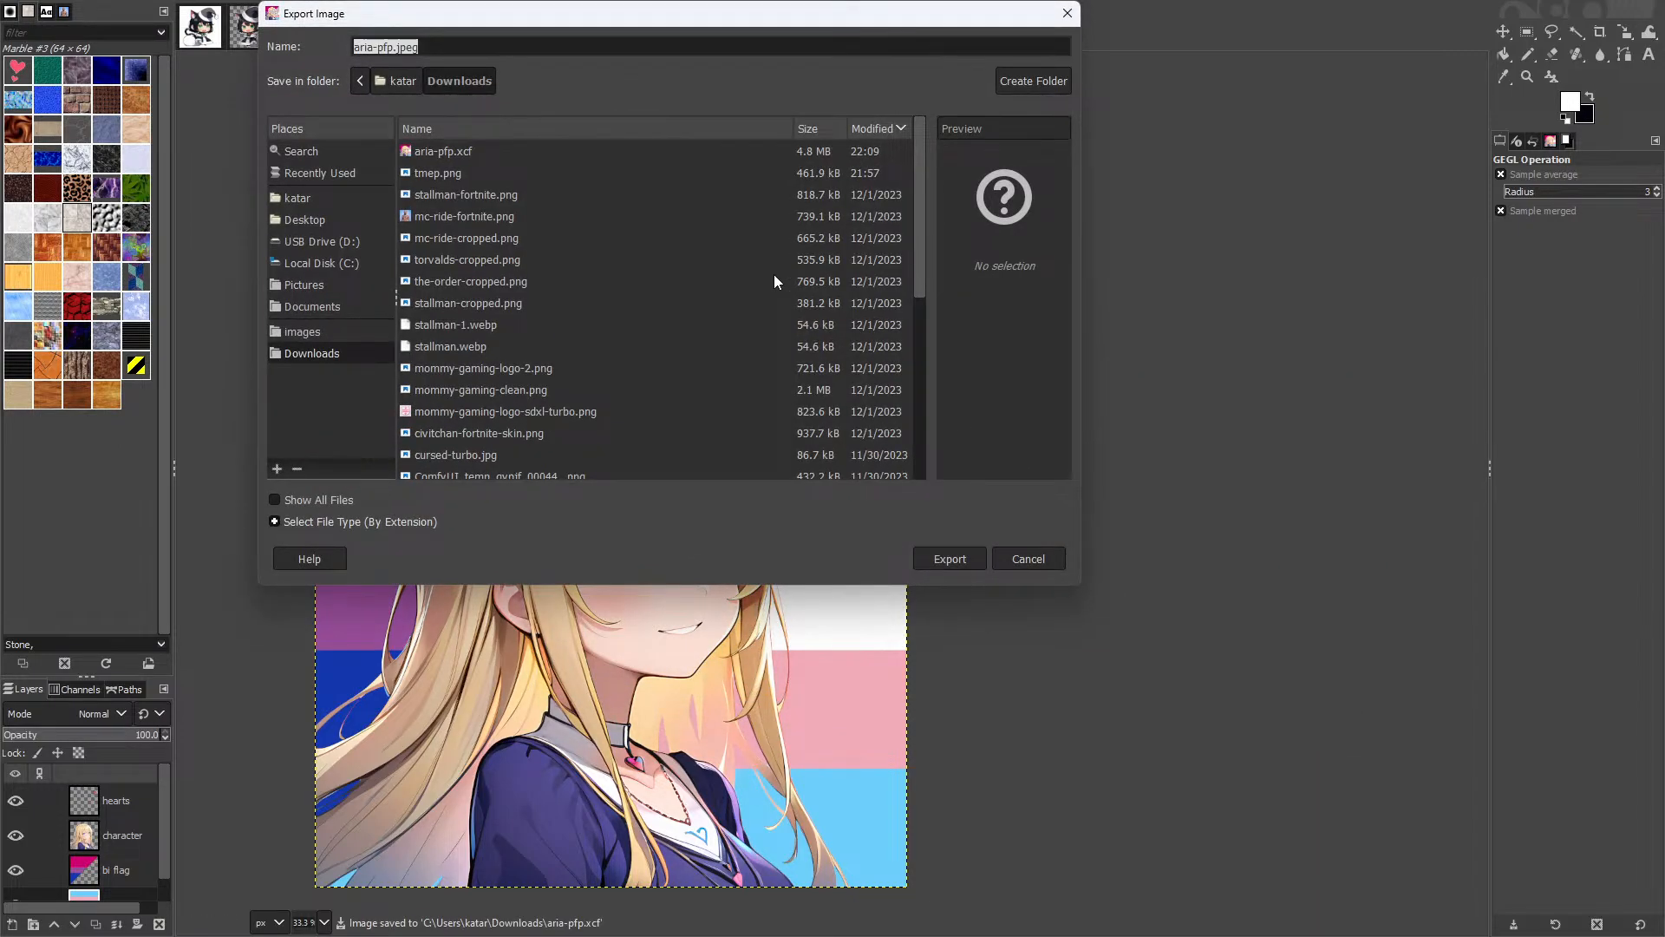
{"action": "type", "text": "aria-pfp"}
{"action": "type", "text": ".jpe"}
{"action": "type", "text": "ng"}
{"action": "key", "text": "Return"}
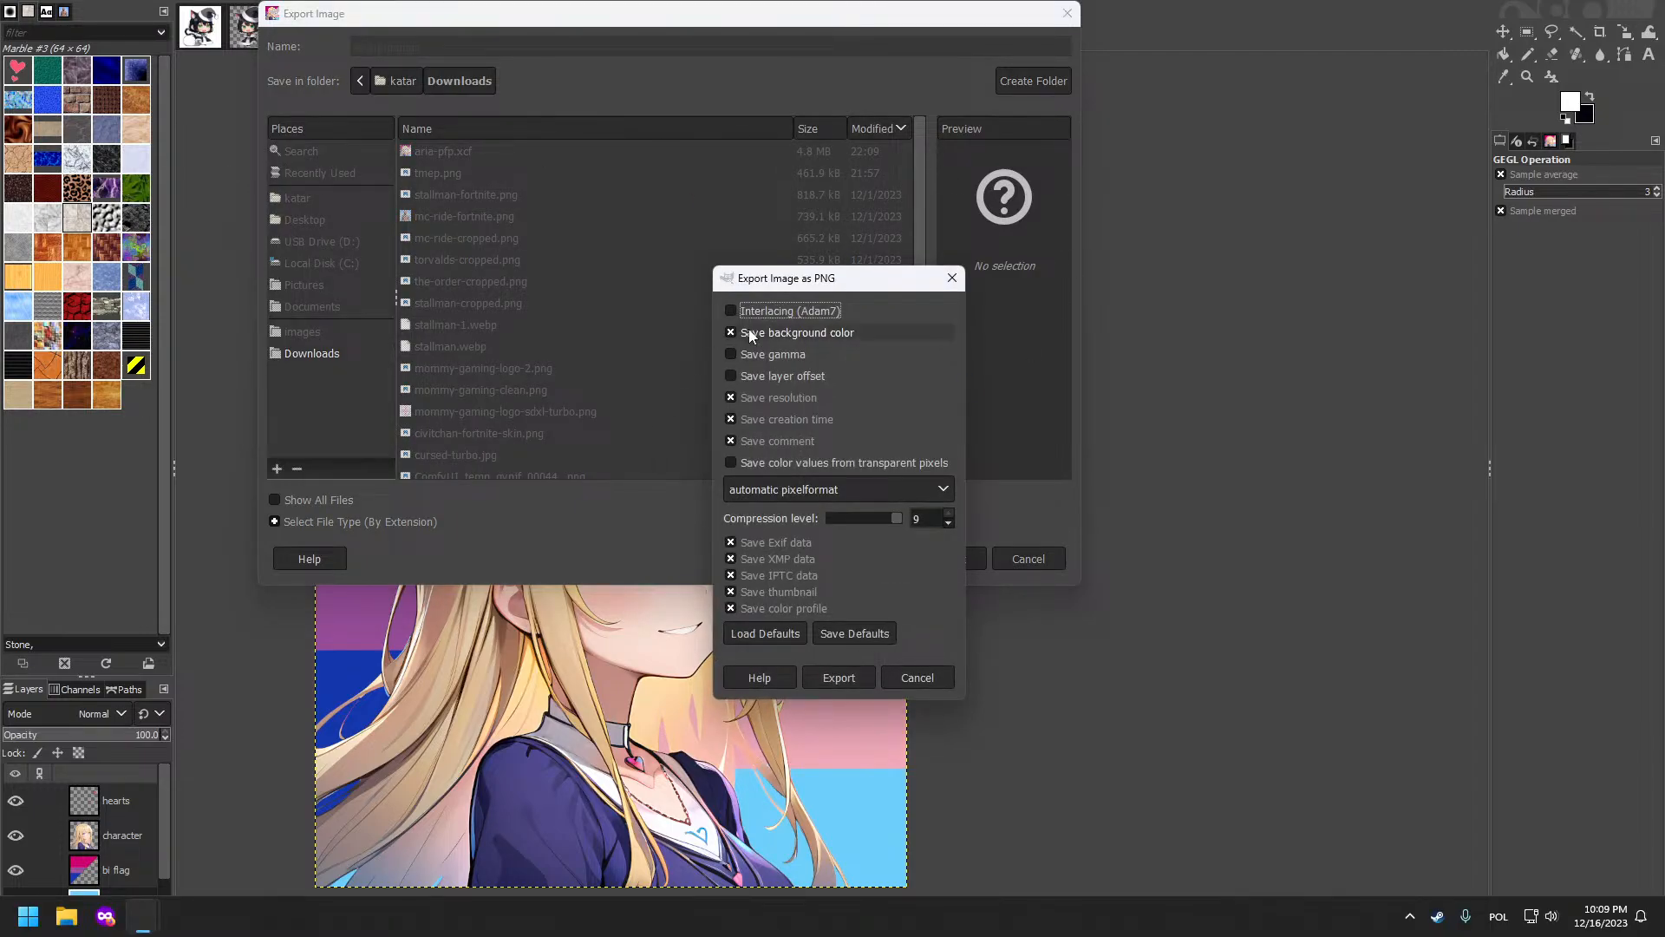
{"action": "left_click", "coordinate": [851, 684]}
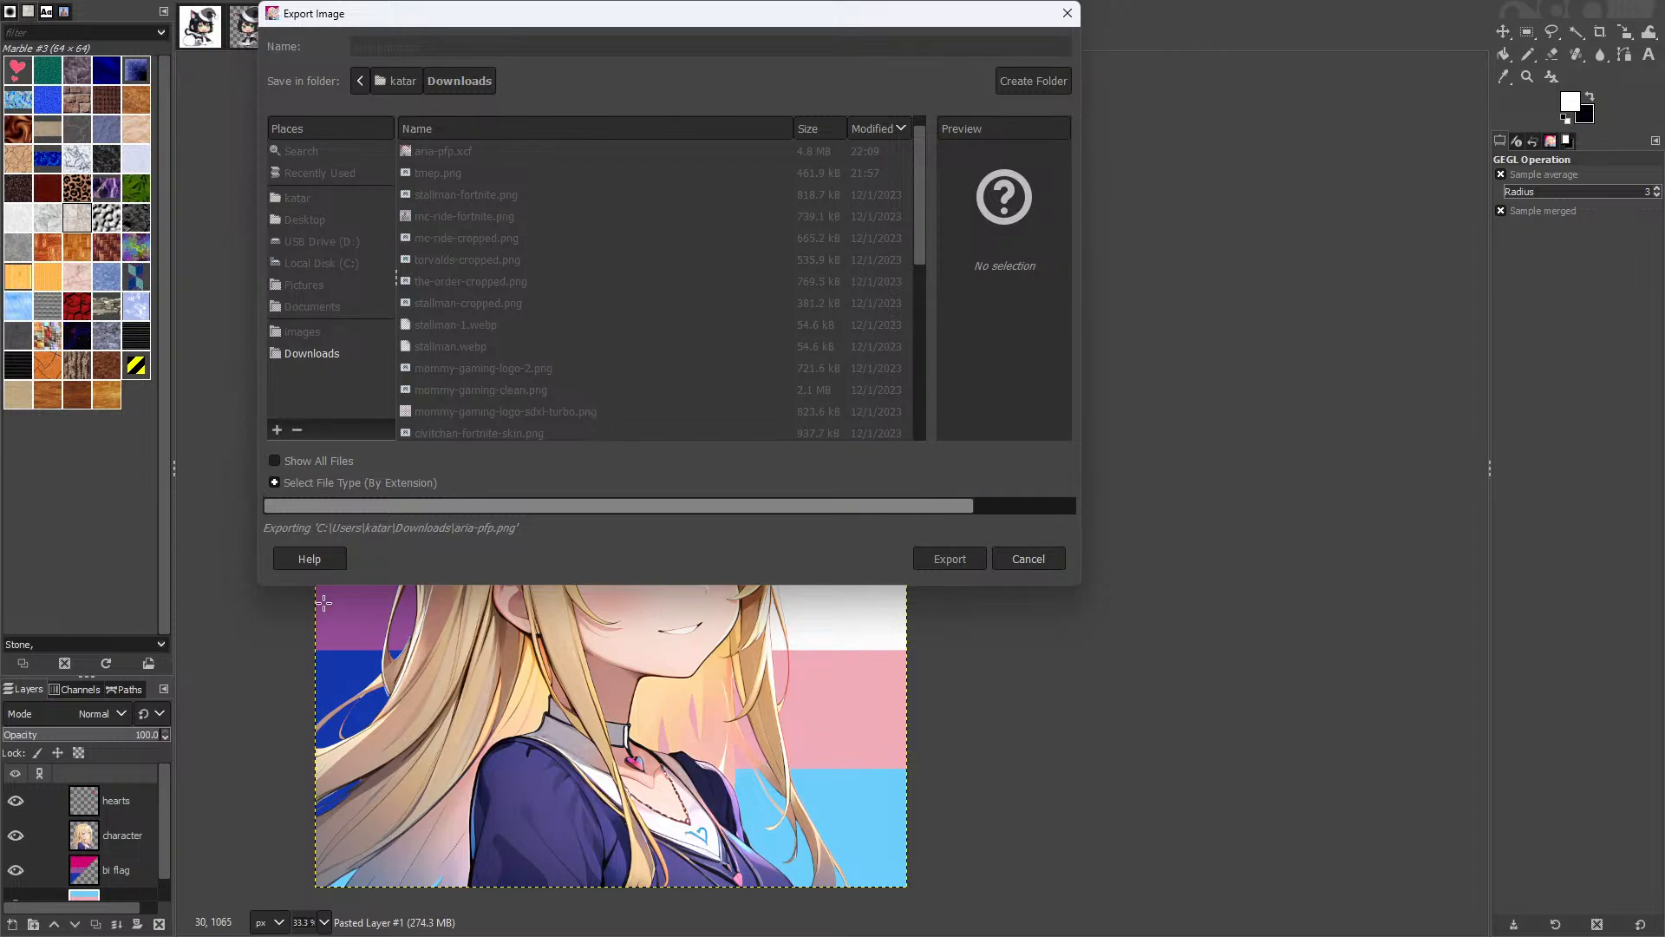
{"action": "key", "text": "super+Tab"}
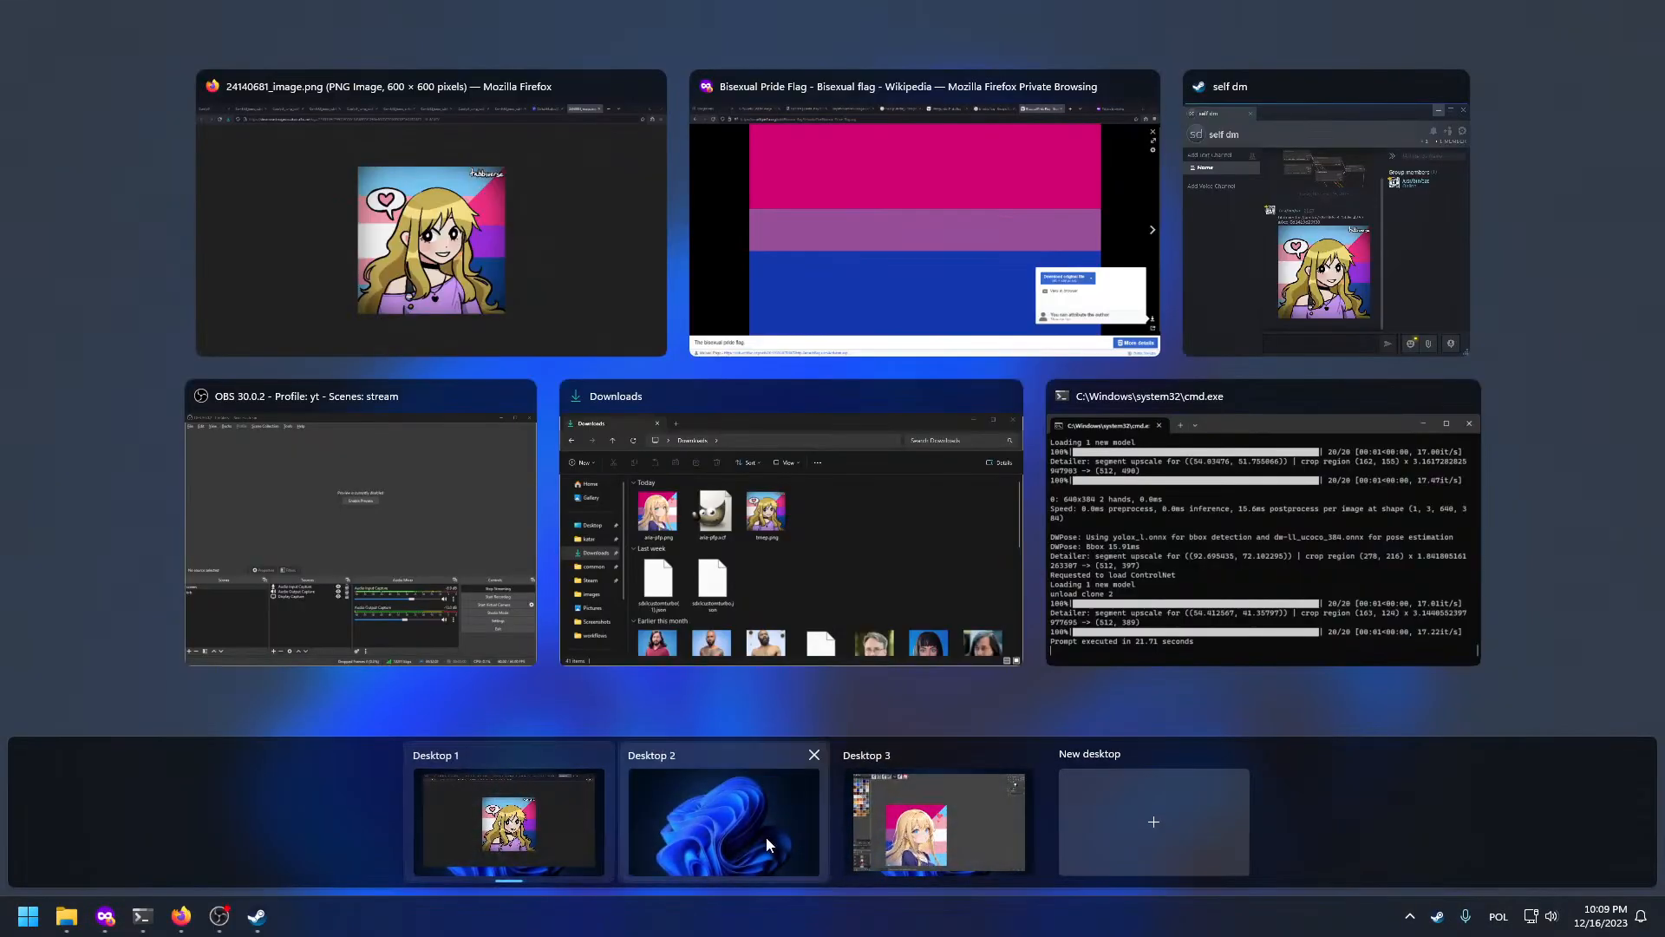
Step: Open File Explorer on the Downloads folder beside the self dm chat
{"action": "left_click", "coordinate": [1355, 319]}
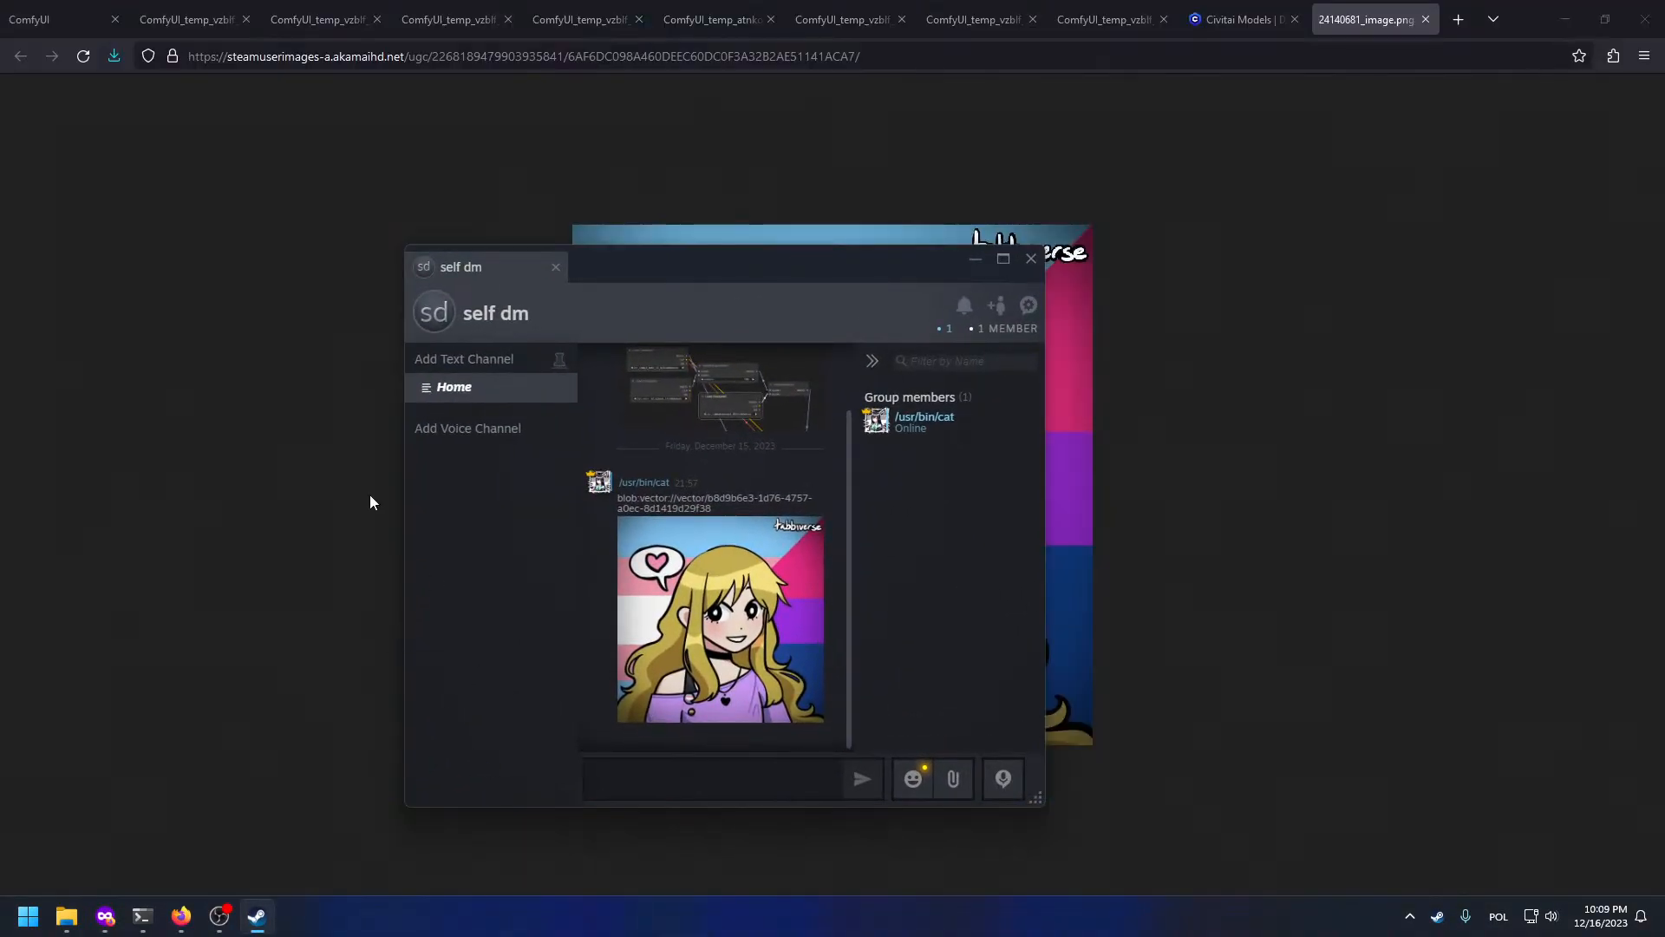
{"action": "key", "text": "super+e"}
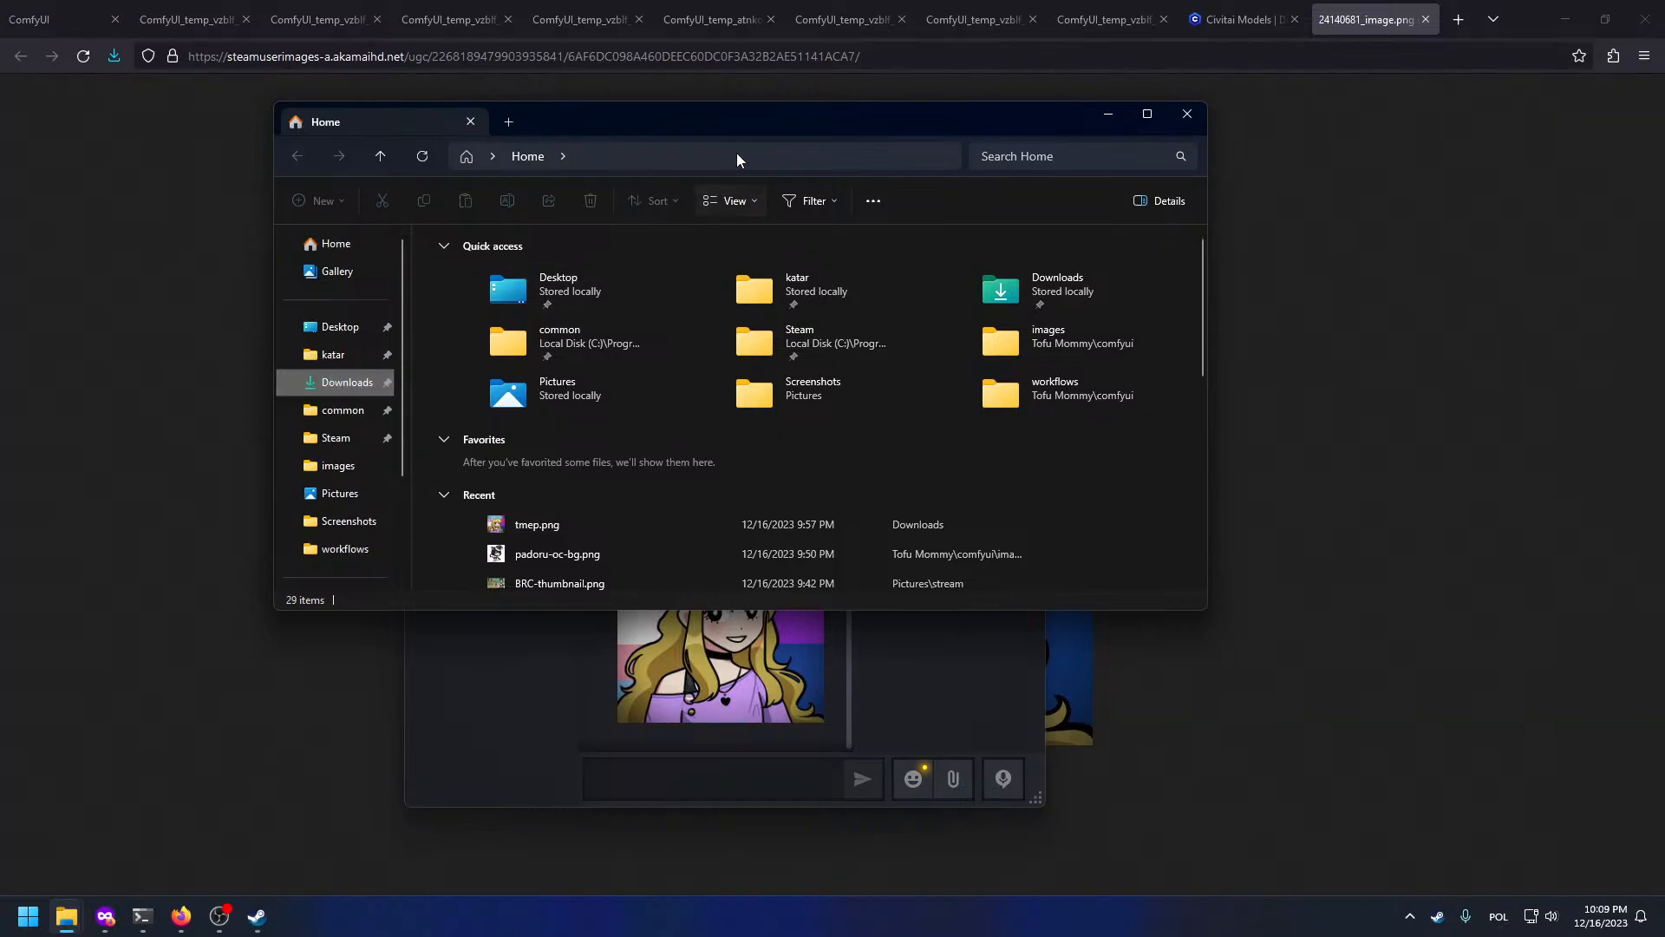
{"action": "left_click_drag", "start_coordinate": [736, 120], "coordinate": [1383, 137]}
{"action": "left_click", "coordinate": [988, 427]}
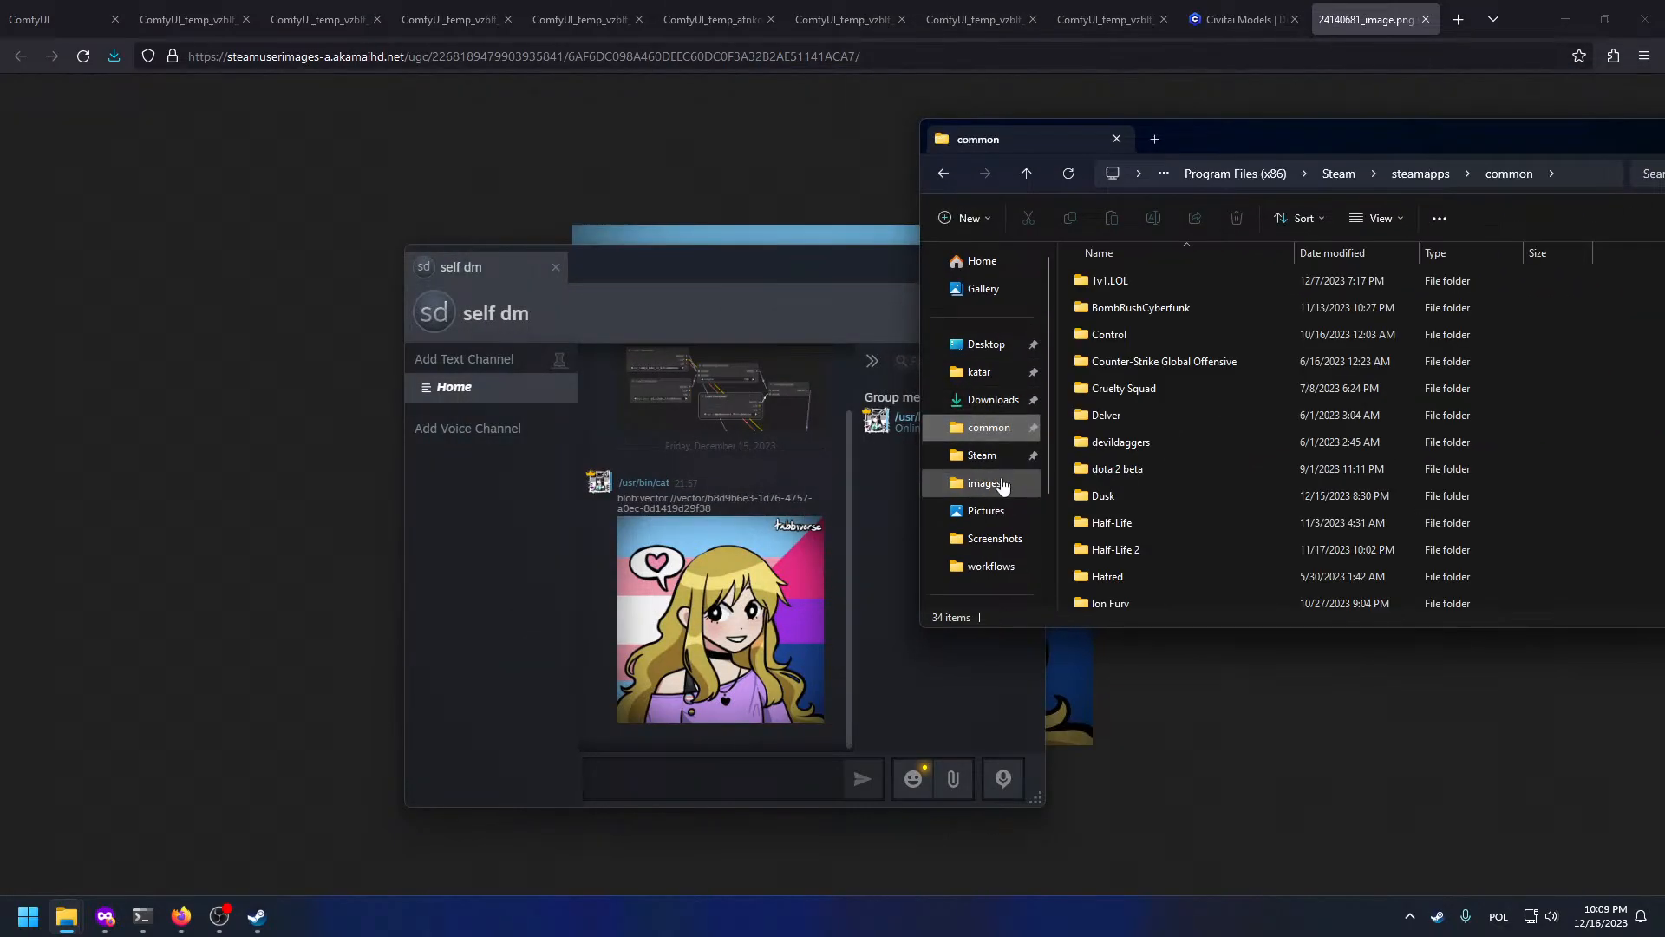
{"action": "left_click", "coordinate": [994, 399]}
Step: After a rejected aria-pfp.xcf drop, drag aria-pfp.png into the self dm chat and upload it
{"action": "left_click_drag", "start_coordinate": [1236, 321], "coordinate": [723, 792]}
{"action": "left_click", "coordinate": [739, 730]}
{"action": "left_click_drag", "start_coordinate": [1174, 334], "coordinate": [1075, 533]}
{"action": "scroll", "coordinate": [1054, 520], "scroll_direction": "down", "scroll_amount": 10}
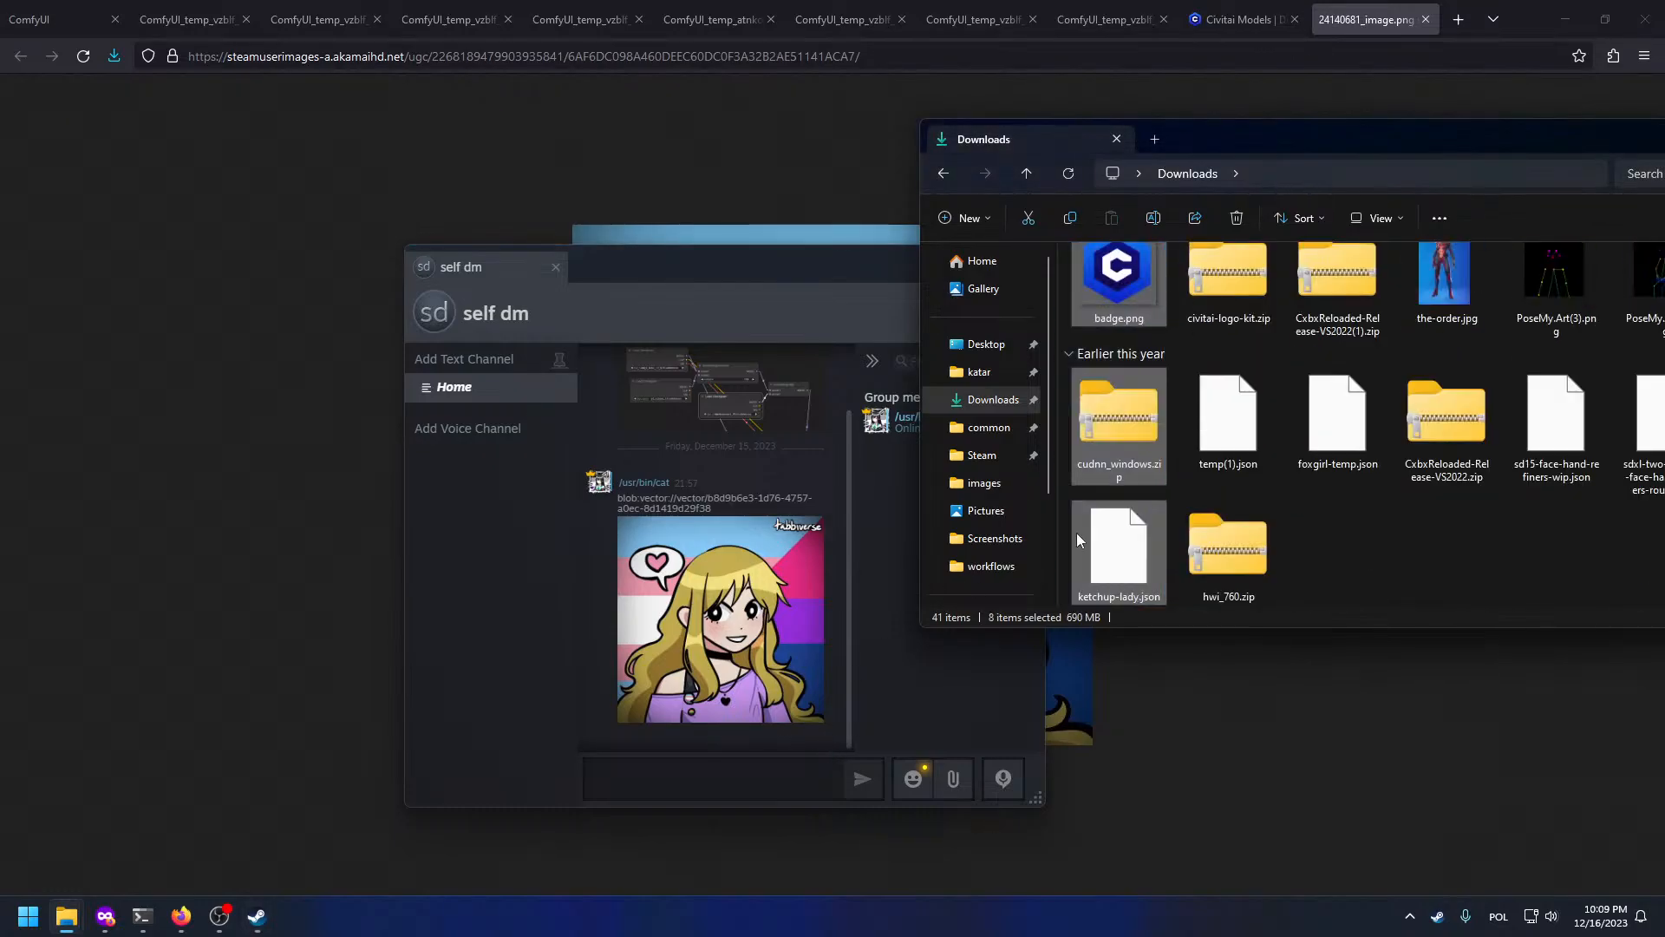
{"action": "scroll", "coordinate": [1257, 535], "scroll_direction": "up", "scroll_amount": 10}
{"action": "left_click", "coordinate": [1119, 317]}
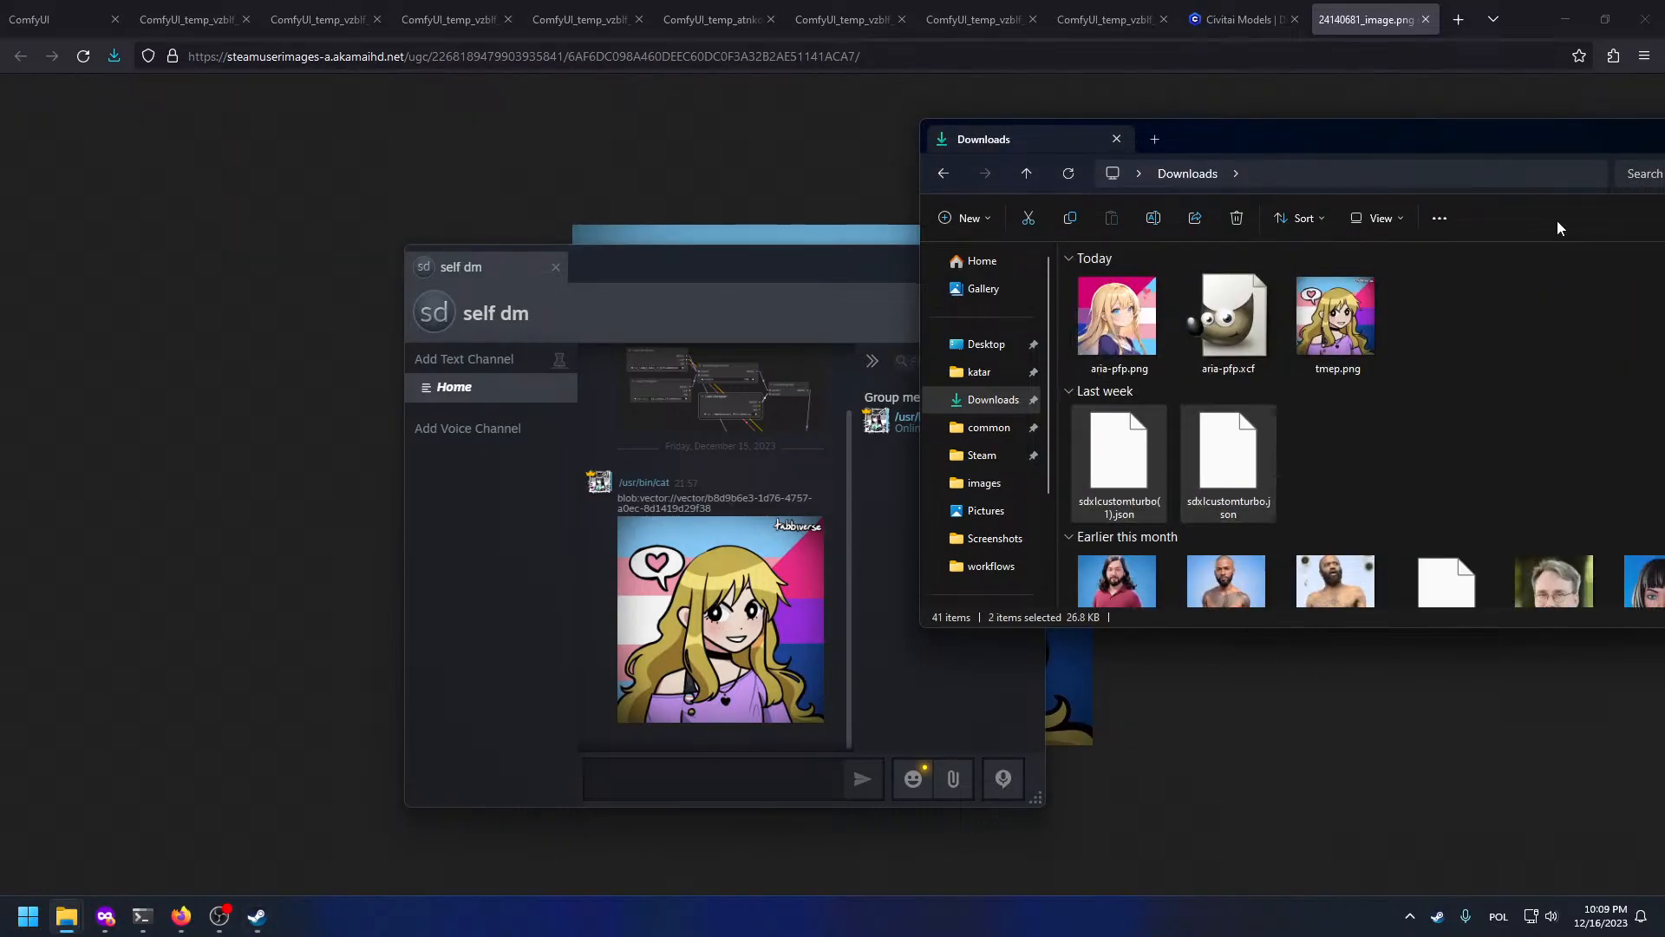
{"action": "left_click_drag", "start_coordinate": [1119, 316], "coordinate": [780, 677]}
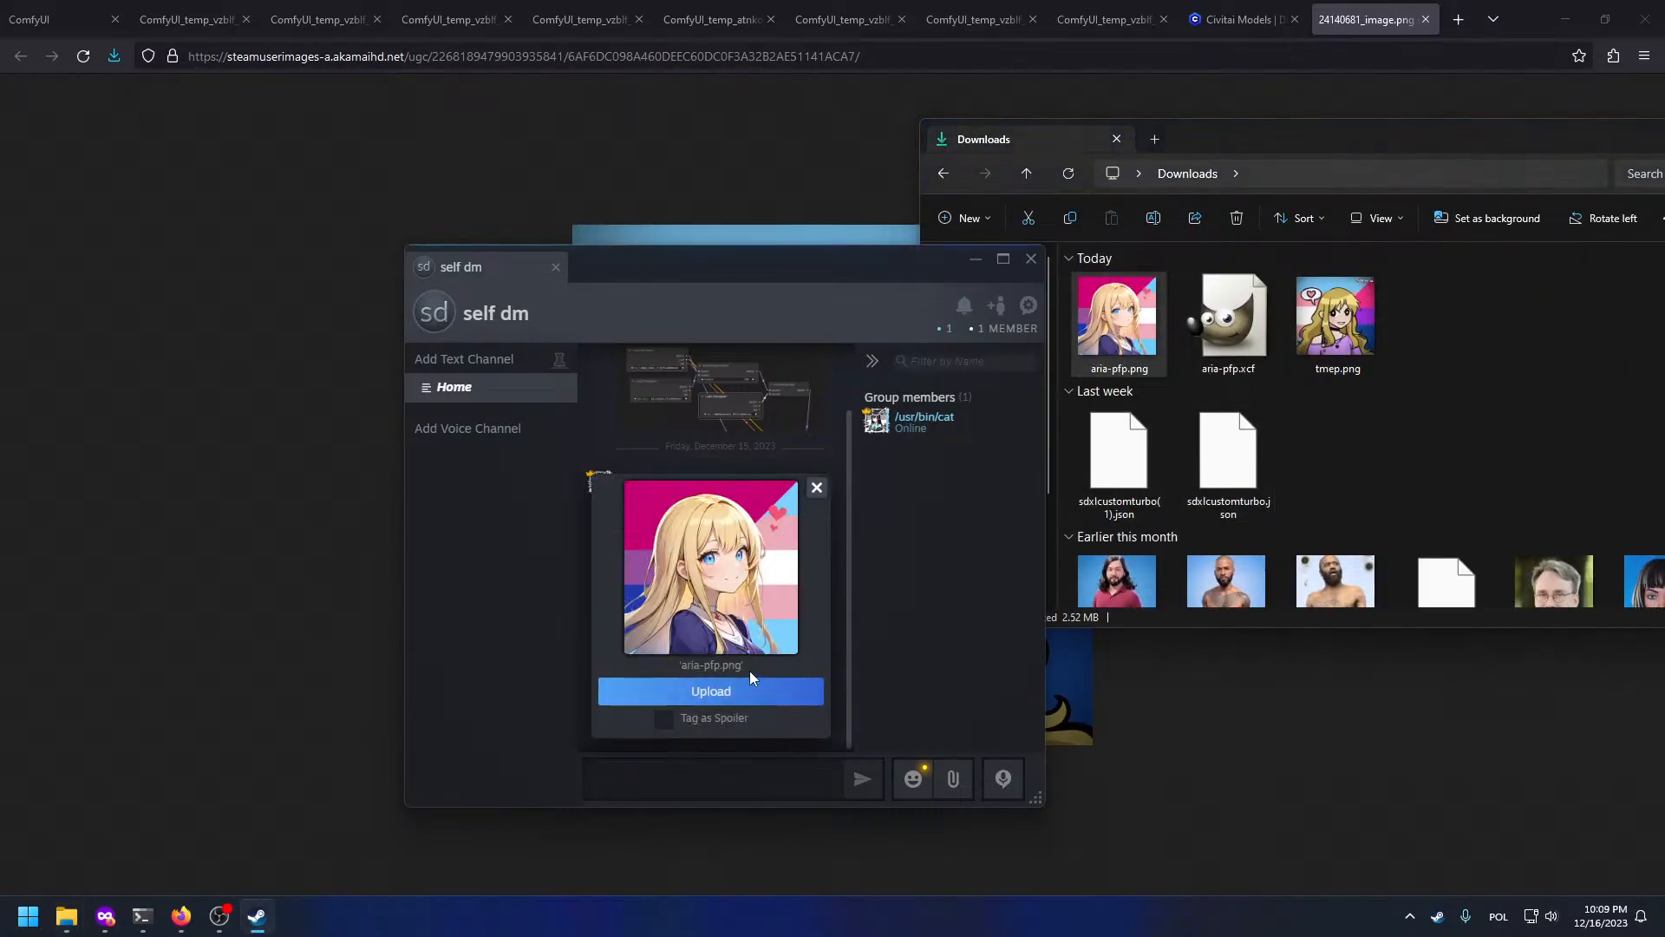
{"action": "left_click", "coordinate": [750, 684]}
{"action": "left_click", "coordinate": [237, 386]}
Step: Open catbox.moe in a new private Firefox tab
{"action": "key", "text": "ctrl+t"}
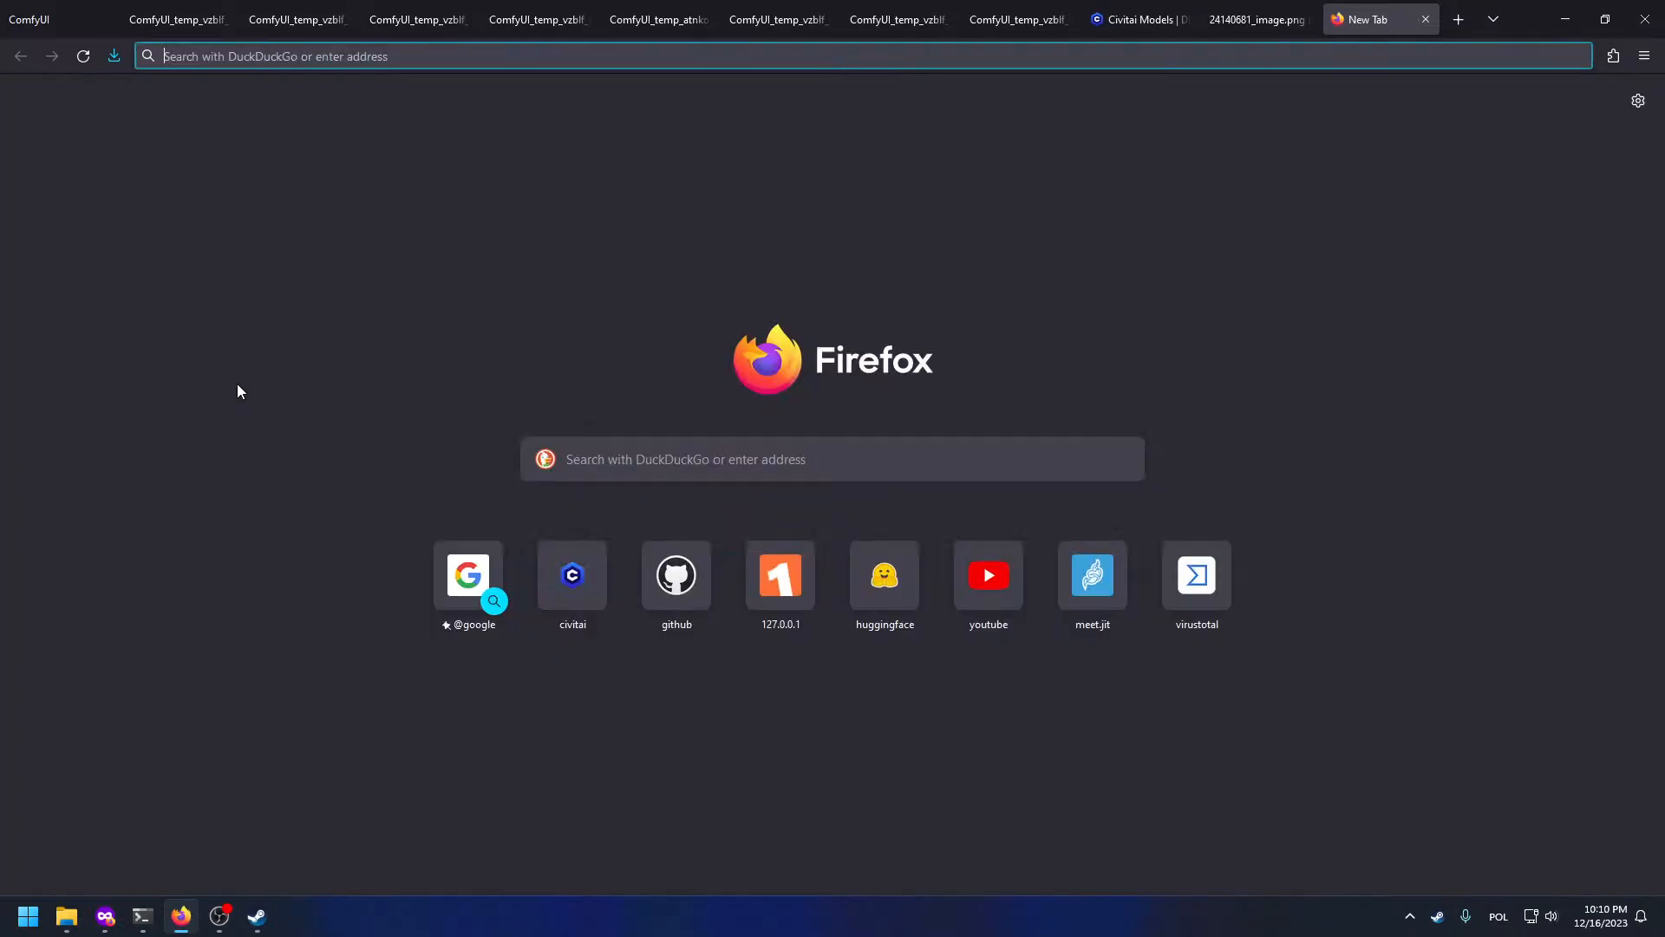
{"action": "key", "text": "ctrl+w"}
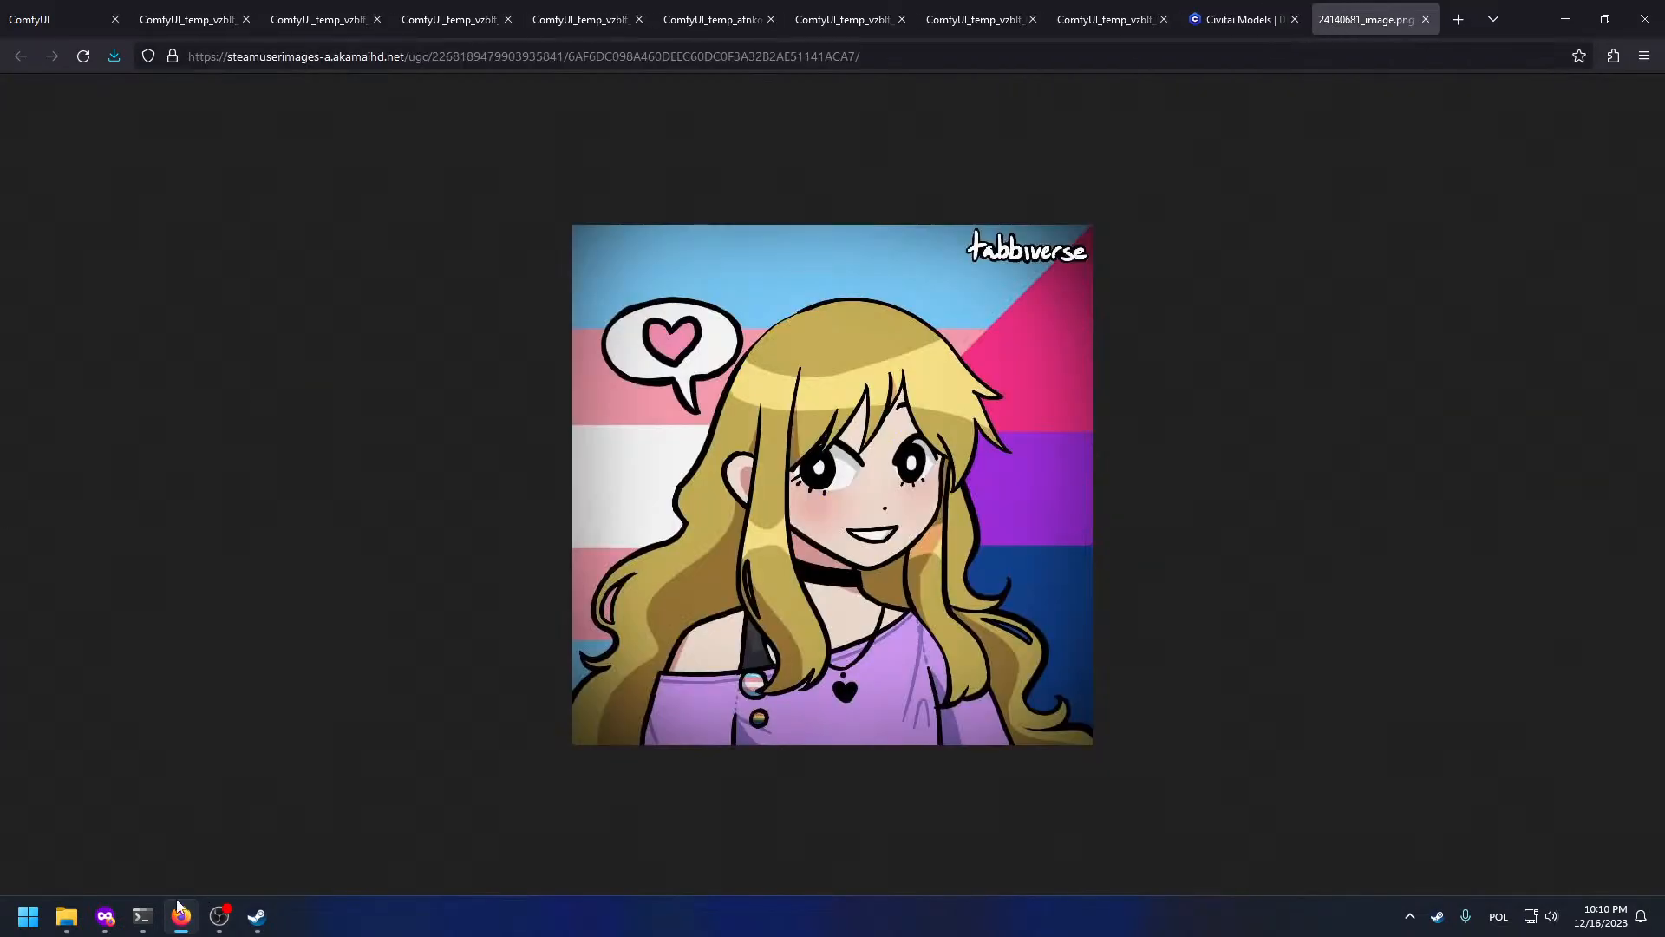
{"action": "left_click", "coordinate": [105, 916]}
{"action": "key", "text": "ctrl+t"}
{"action": "type", "text": "catbox"}
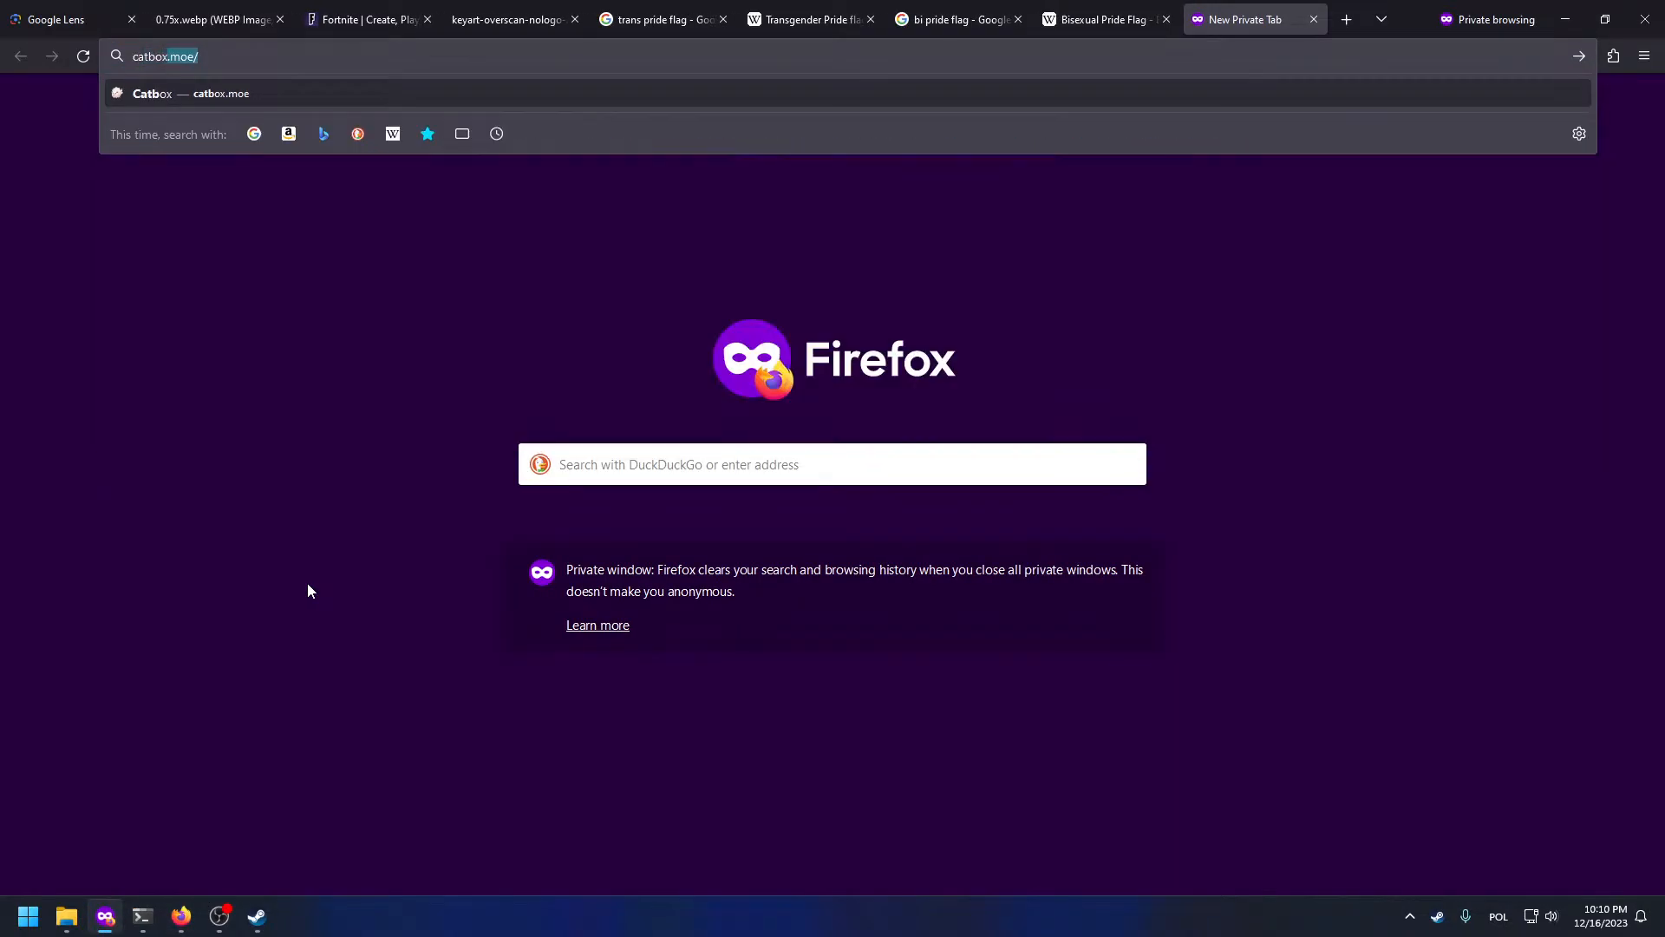
{"action": "key", "text": "Return"}
Step: Drag aria-pfp.xcf from Downloads onto Catbox and copy the resulting file link
{"action": "left_click", "coordinate": [76, 925]}
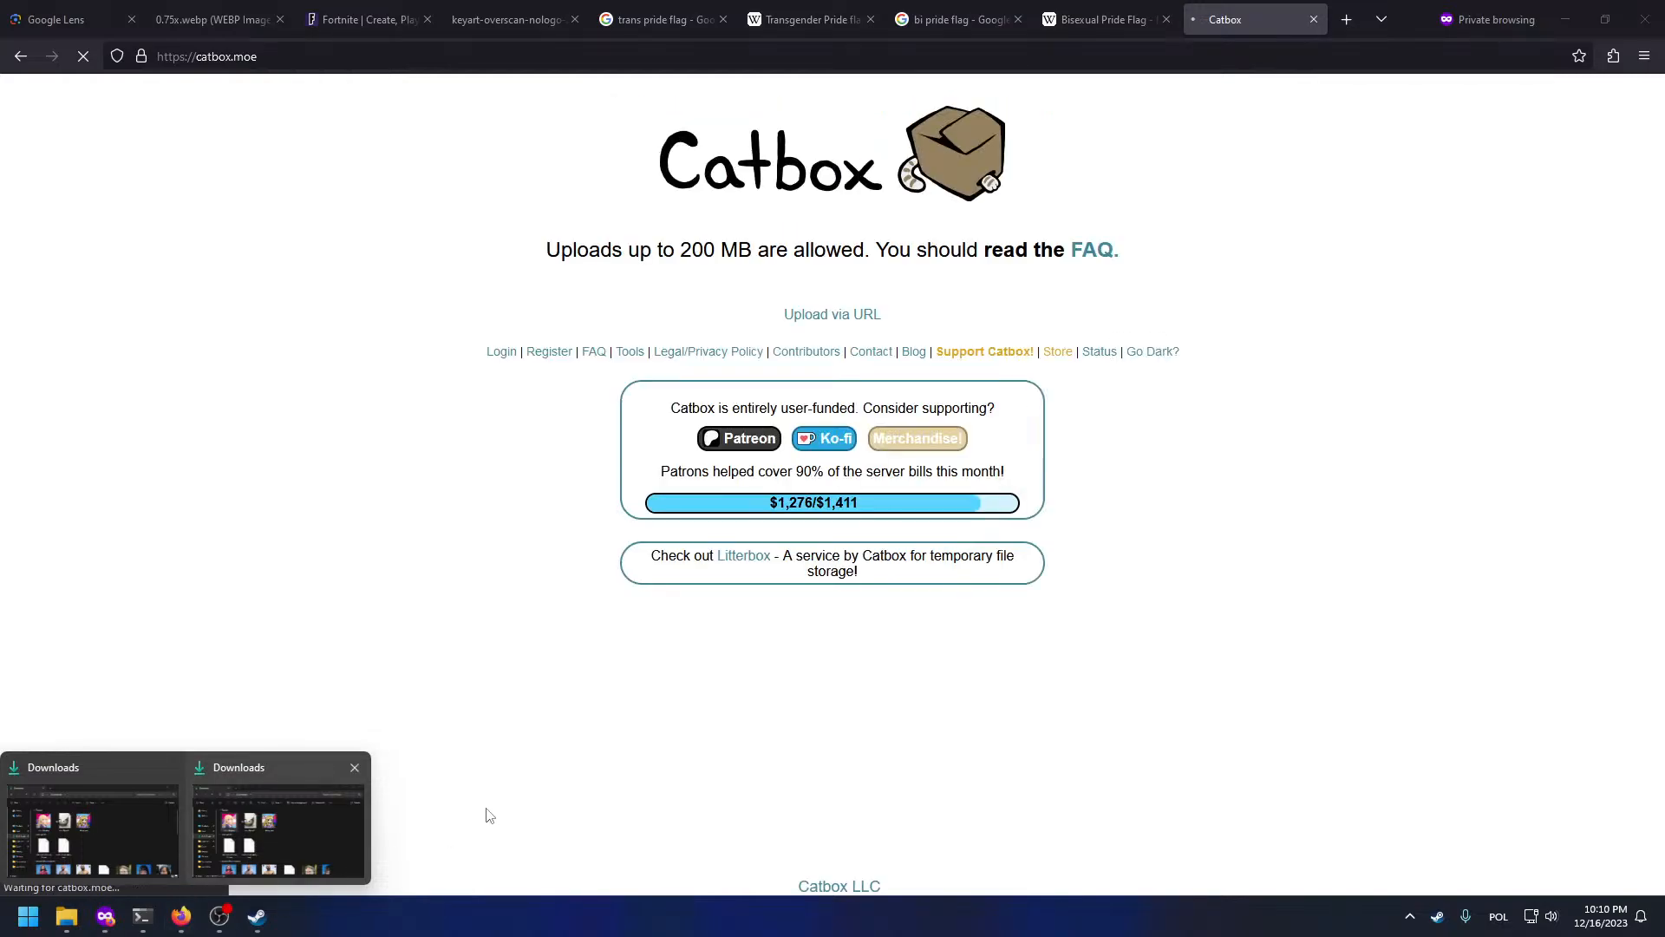
{"action": "left_click", "coordinate": [299, 828]}
{"action": "left_click", "coordinate": [1221, 315]}
{"action": "left_click_drag", "start_coordinate": [1221, 315], "coordinate": [763, 339]}
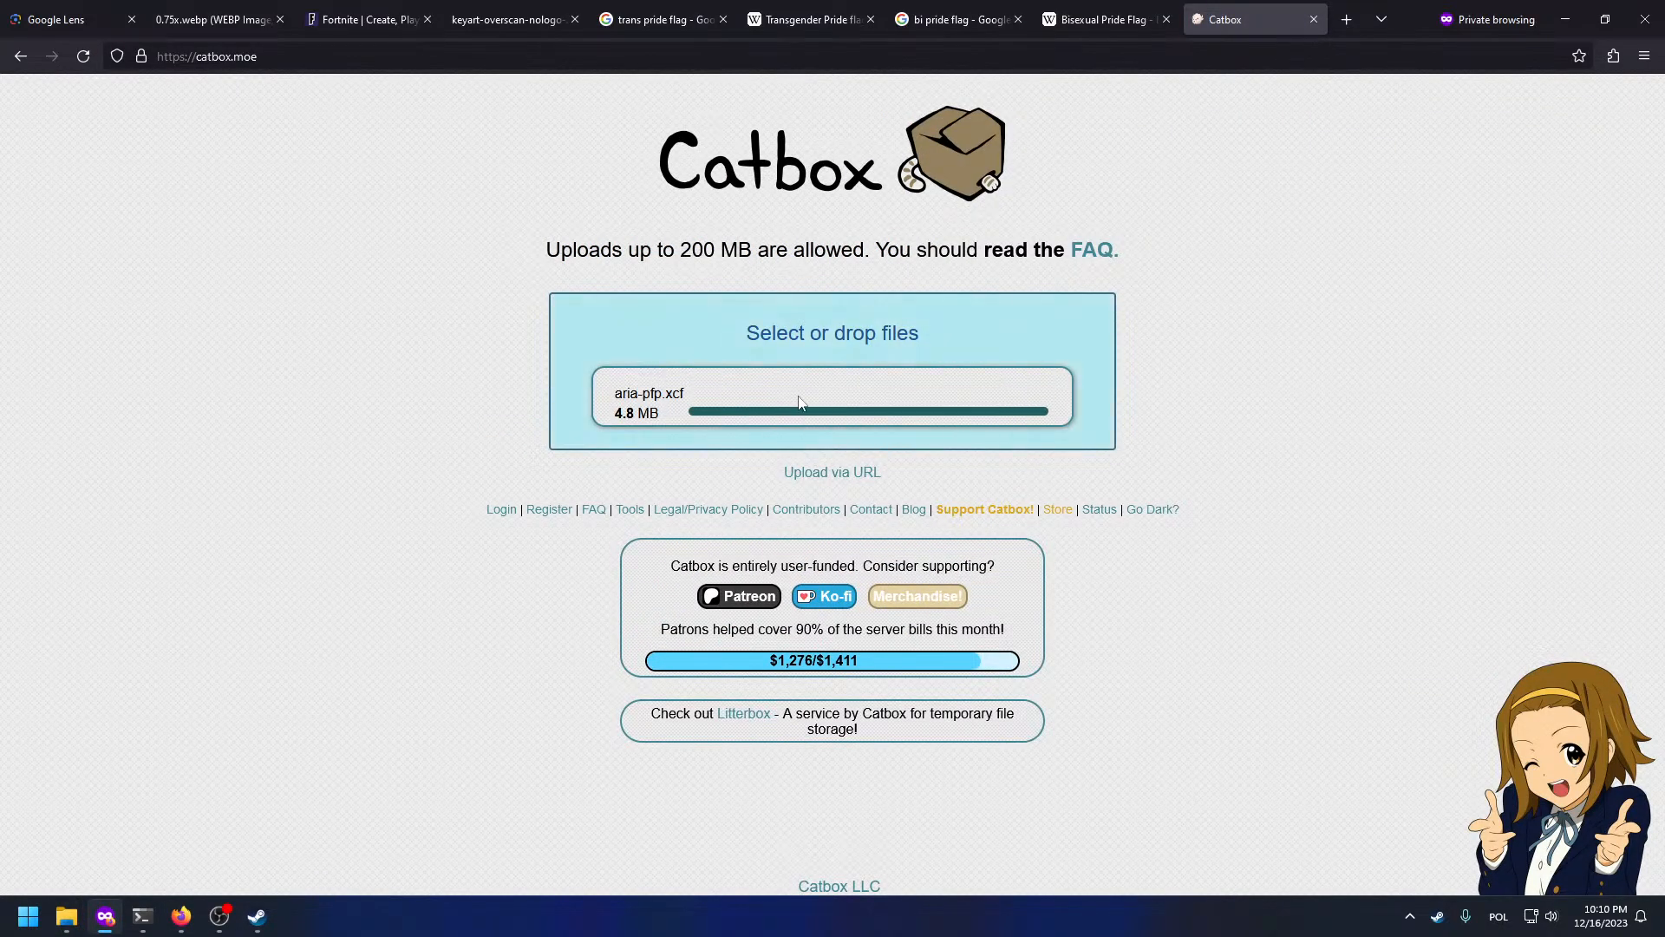
{"action": "left_click", "coordinate": [816, 438]}
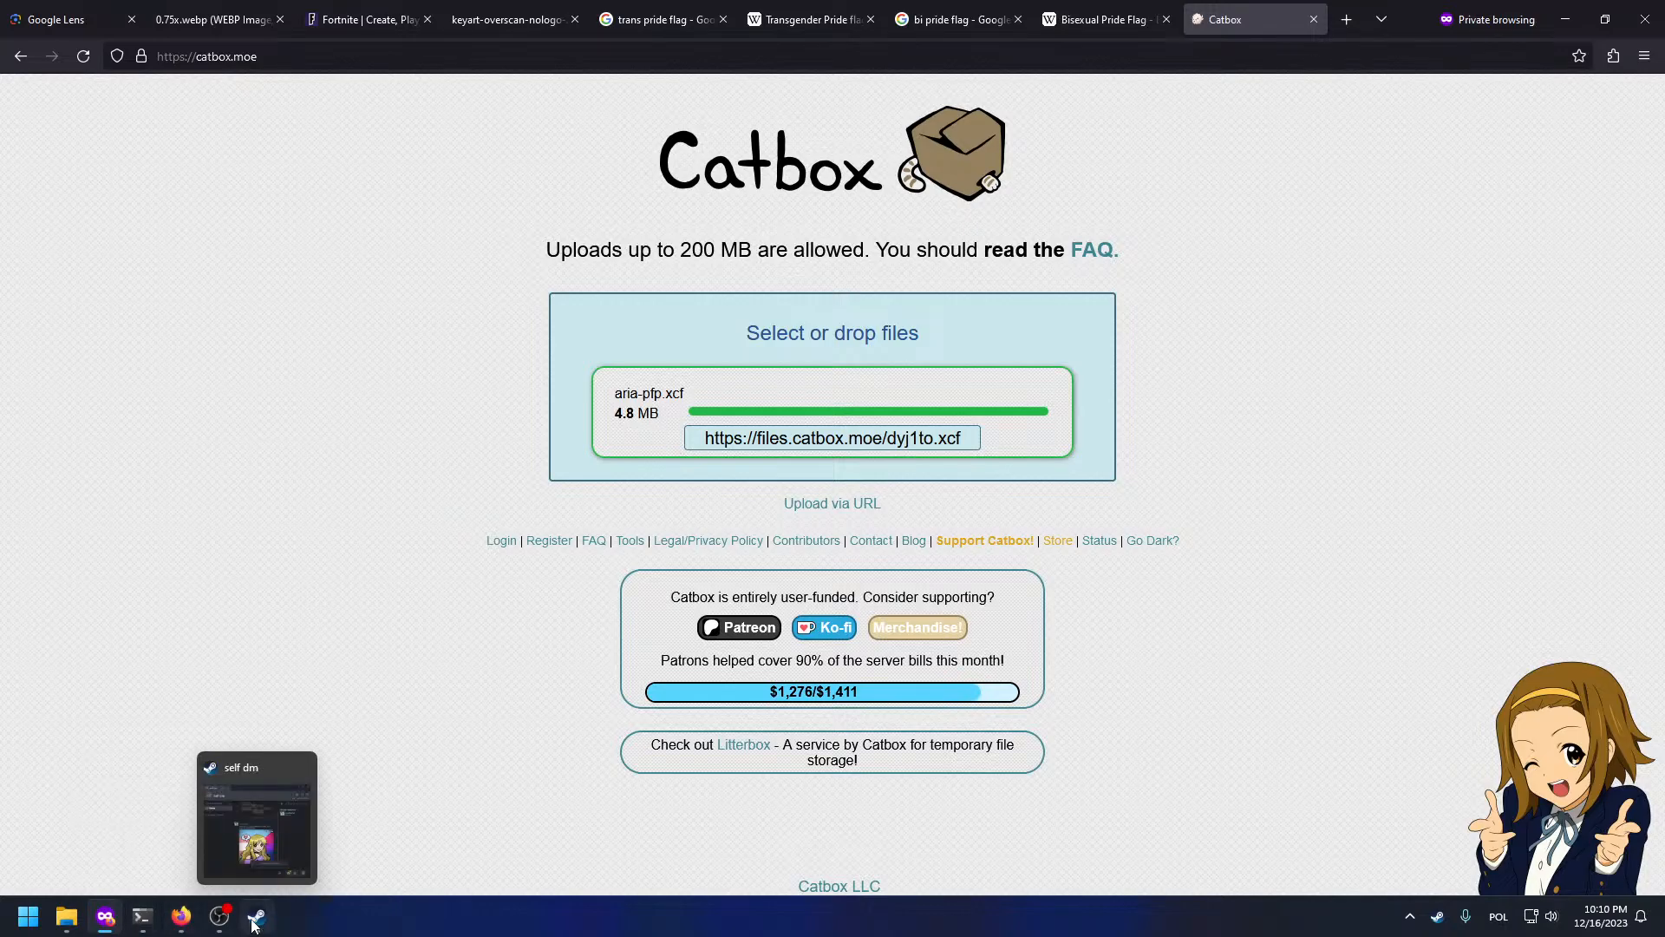
{"action": "left_click", "coordinate": [257, 916]}
{"action": "left_click", "coordinate": [648, 796]}
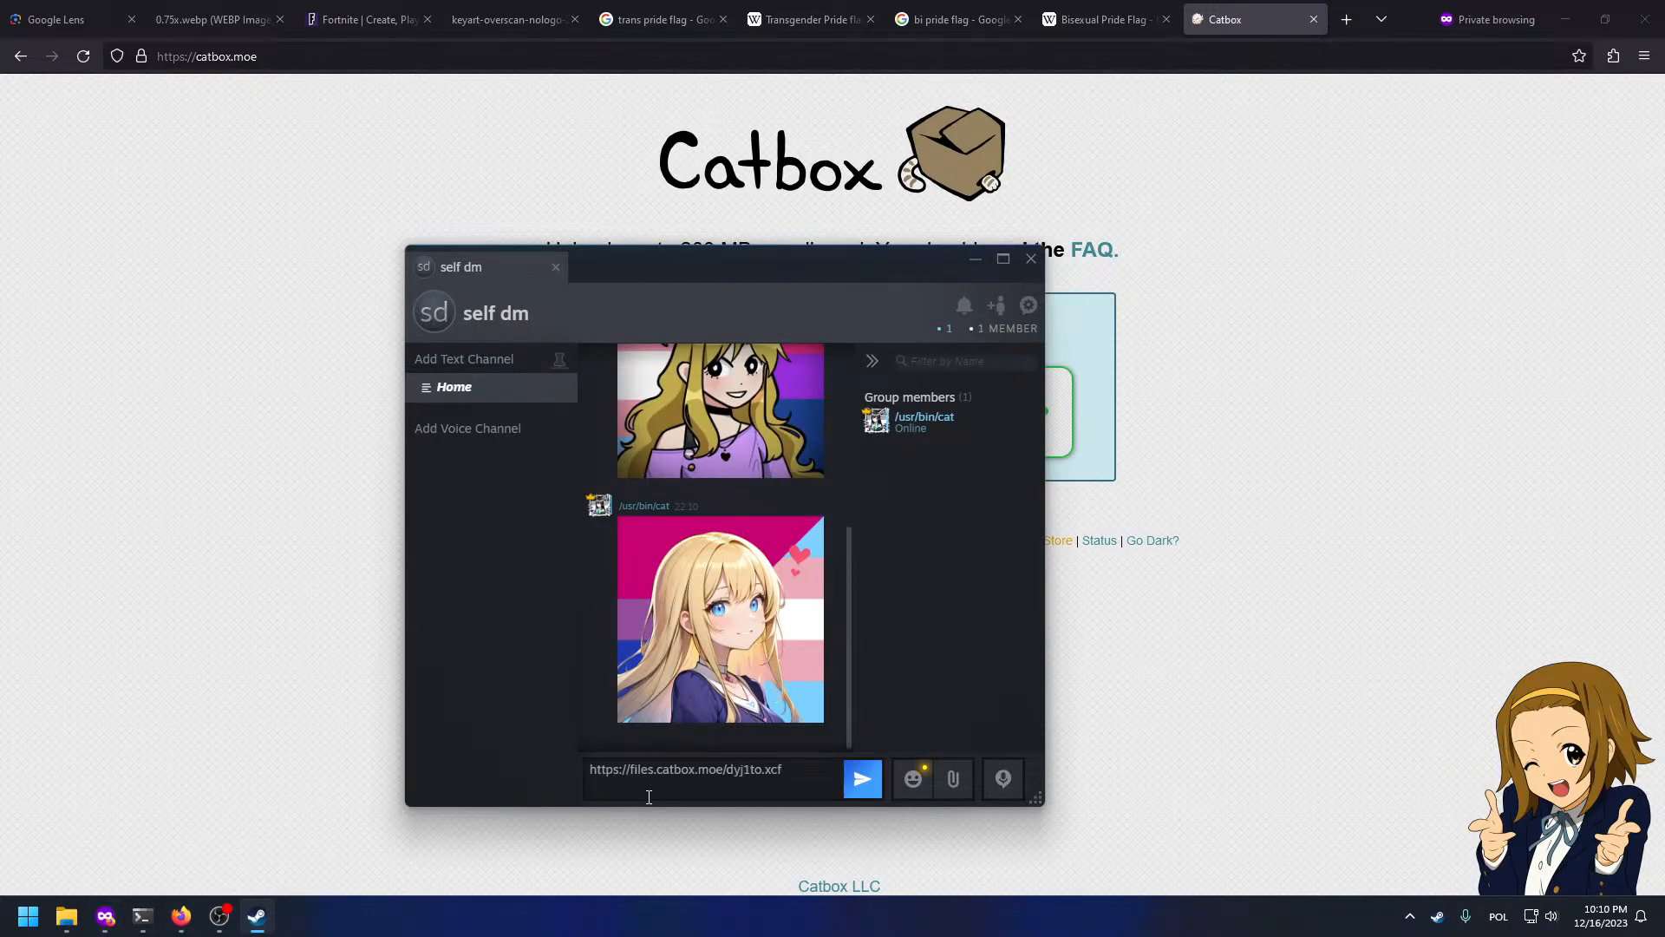
{"action": "key", "text": "Return"}
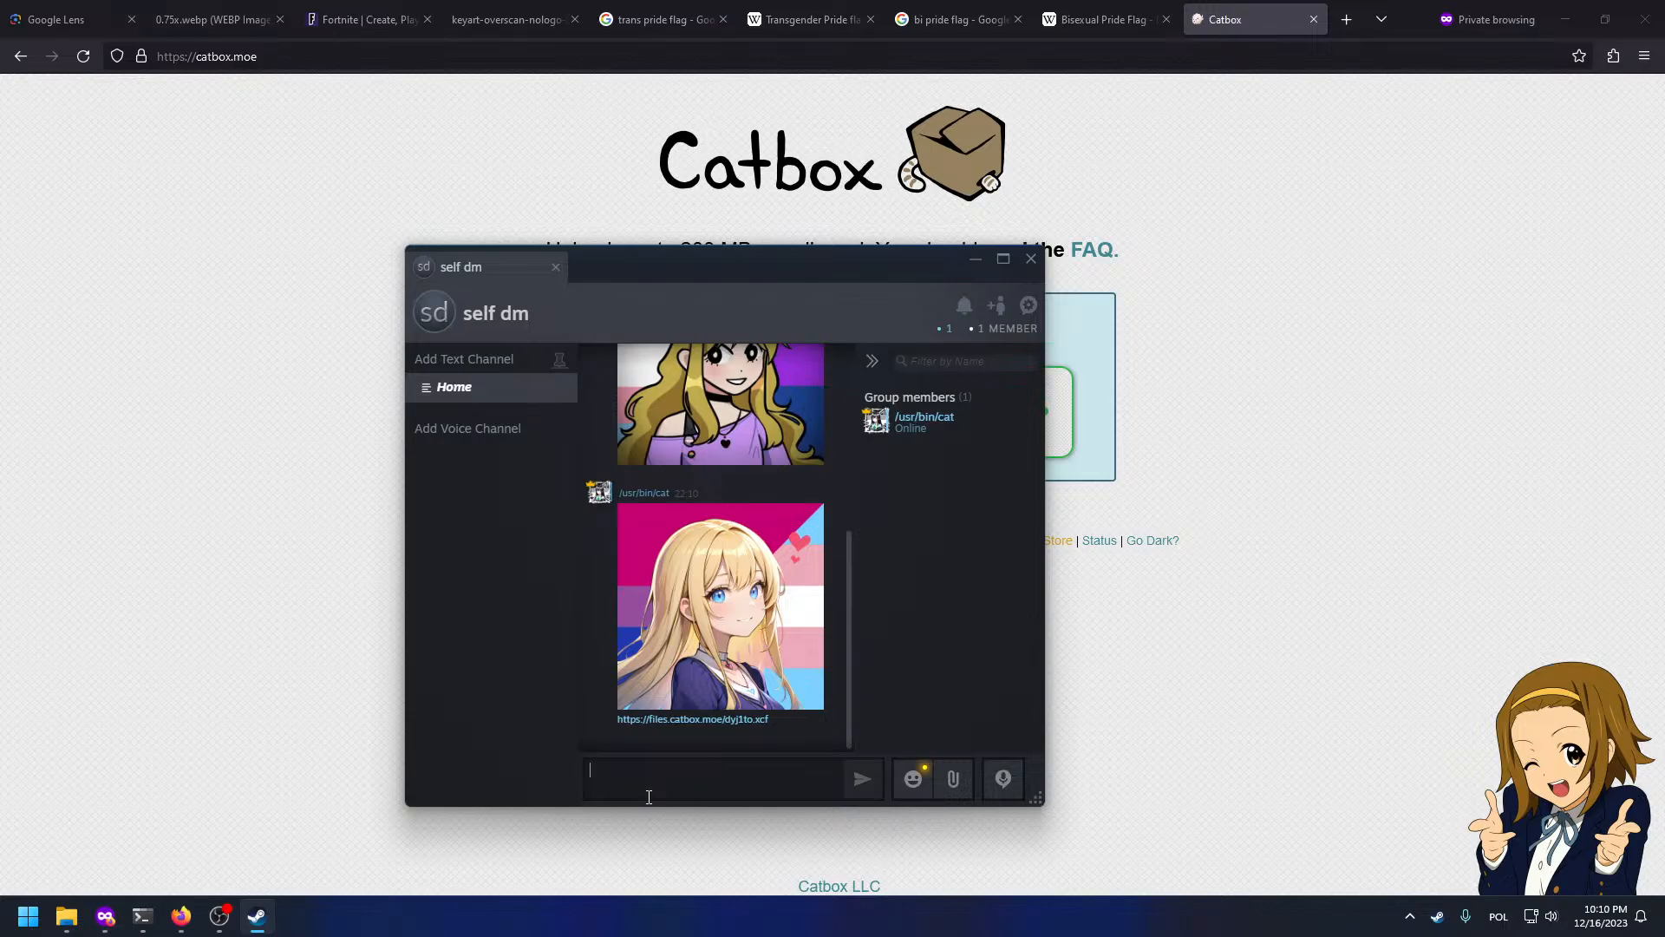
Step: Switch to Desktop 3 and centre the flag-background portrait on GIMP's canvas
{"action": "key", "text": "super+Tab"}
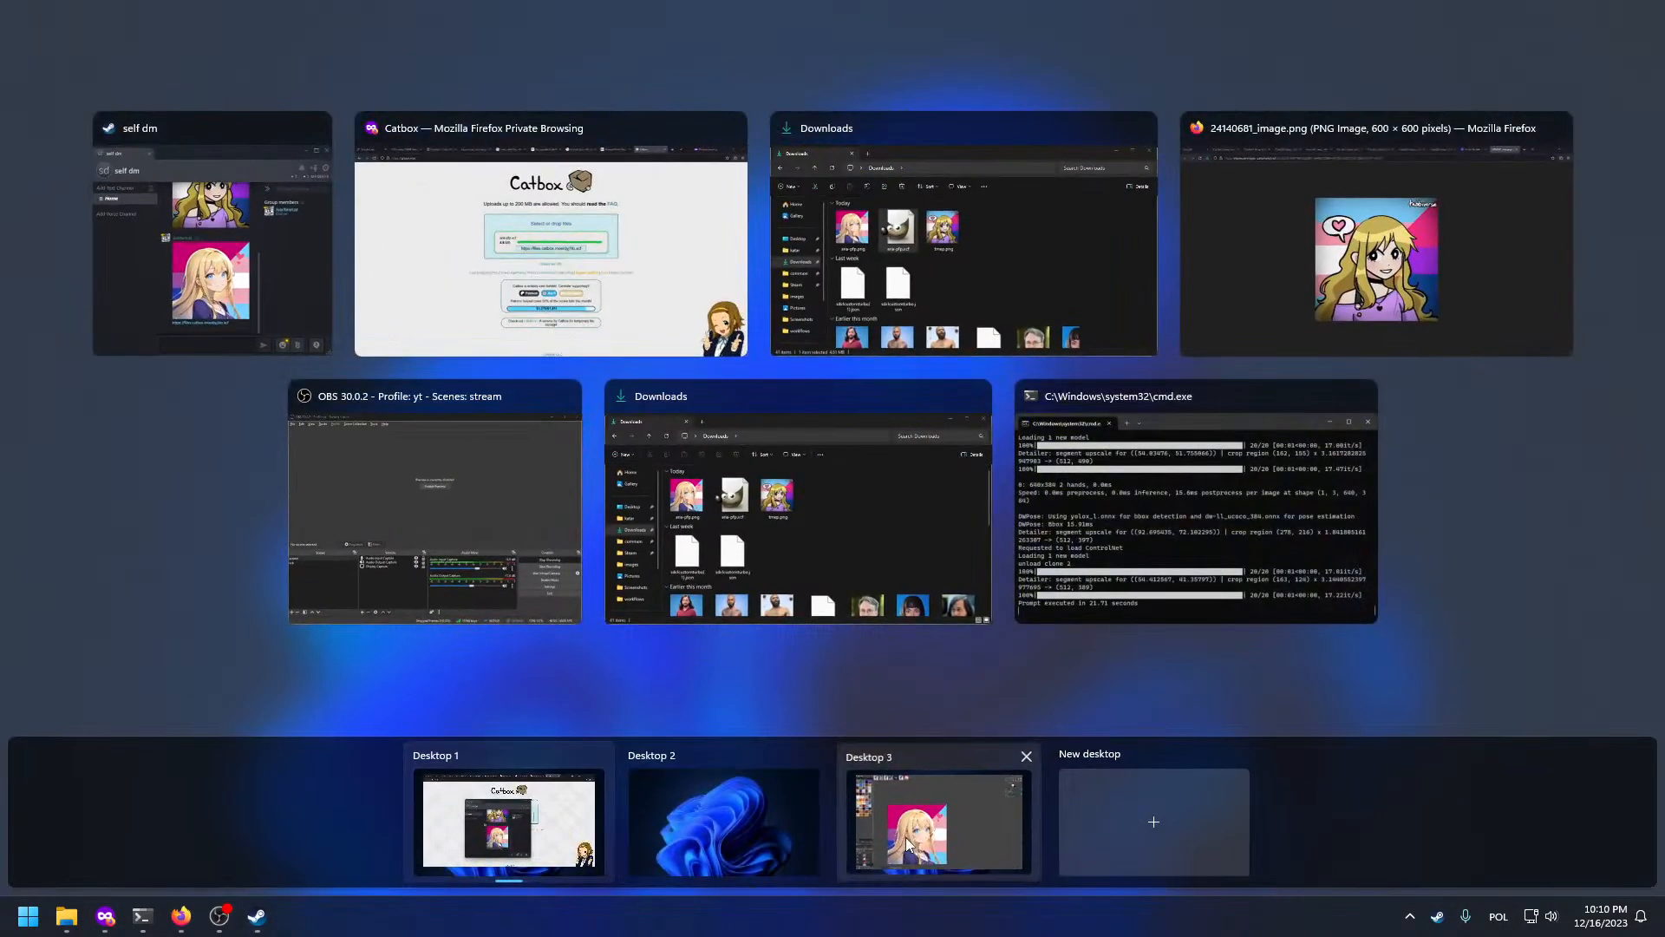
{"action": "left_click", "coordinate": [938, 826]}
{"action": "left_click_drag", "start_coordinate": [257, 854], "coordinate": [301, 669]}
{"action": "left_click", "coordinate": [95, 871]}
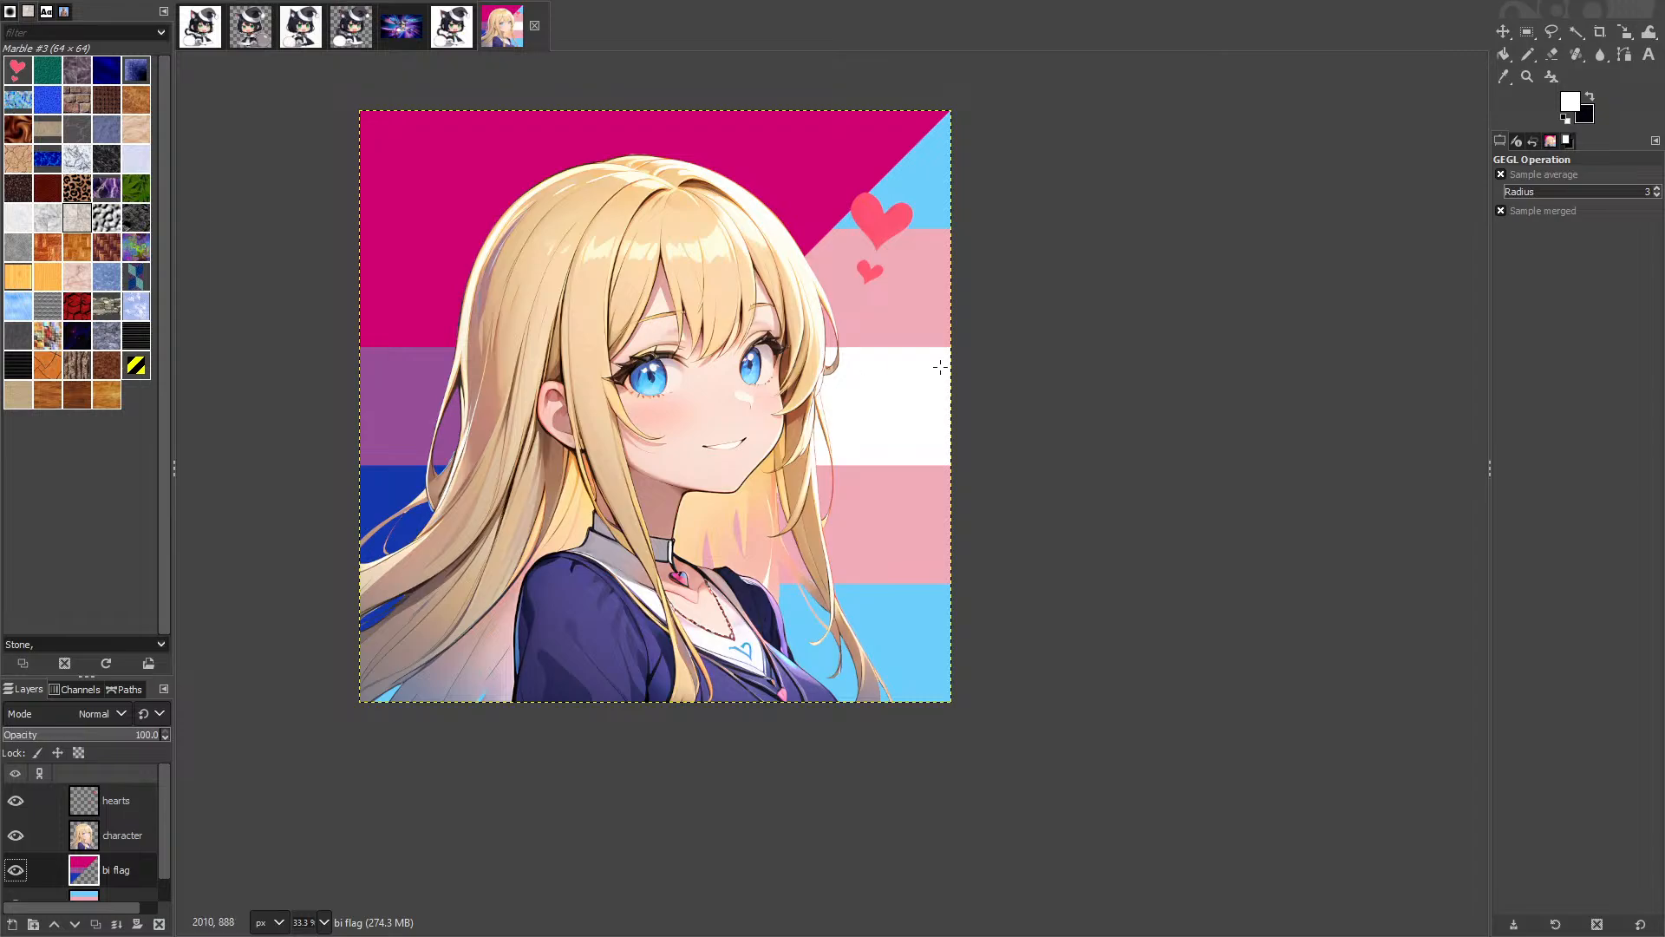
{"action": "key", "text": "shift+f"}
{"action": "left_click", "coordinate": [755, 181]}
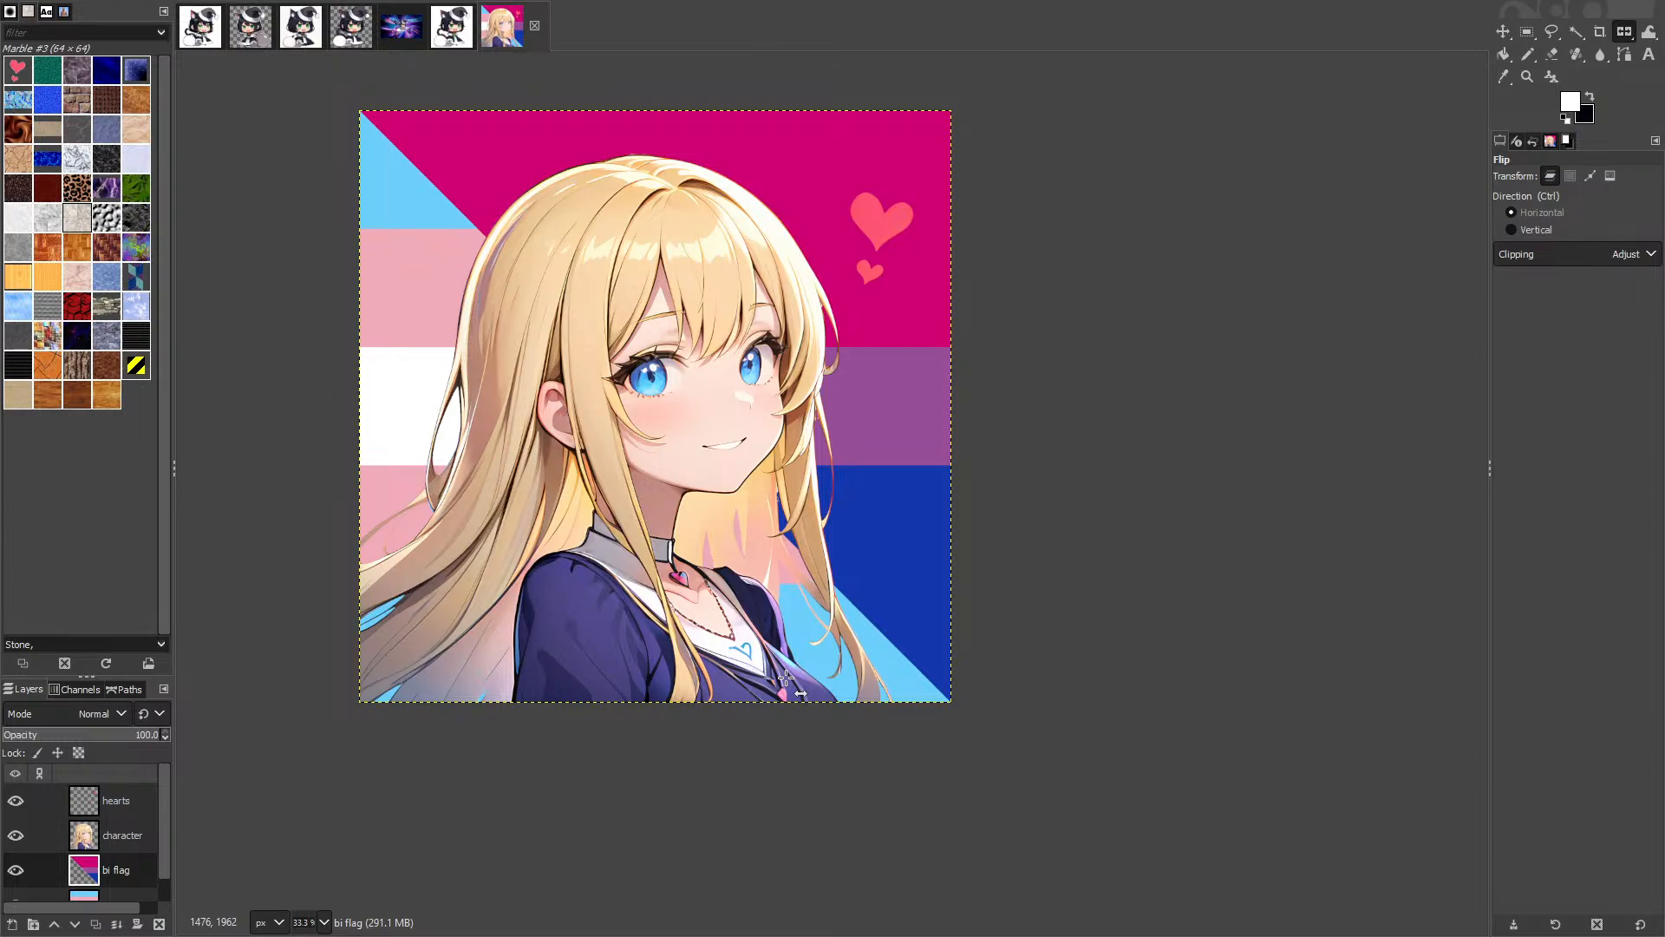
{"action": "left_click", "coordinate": [1162, 107]}
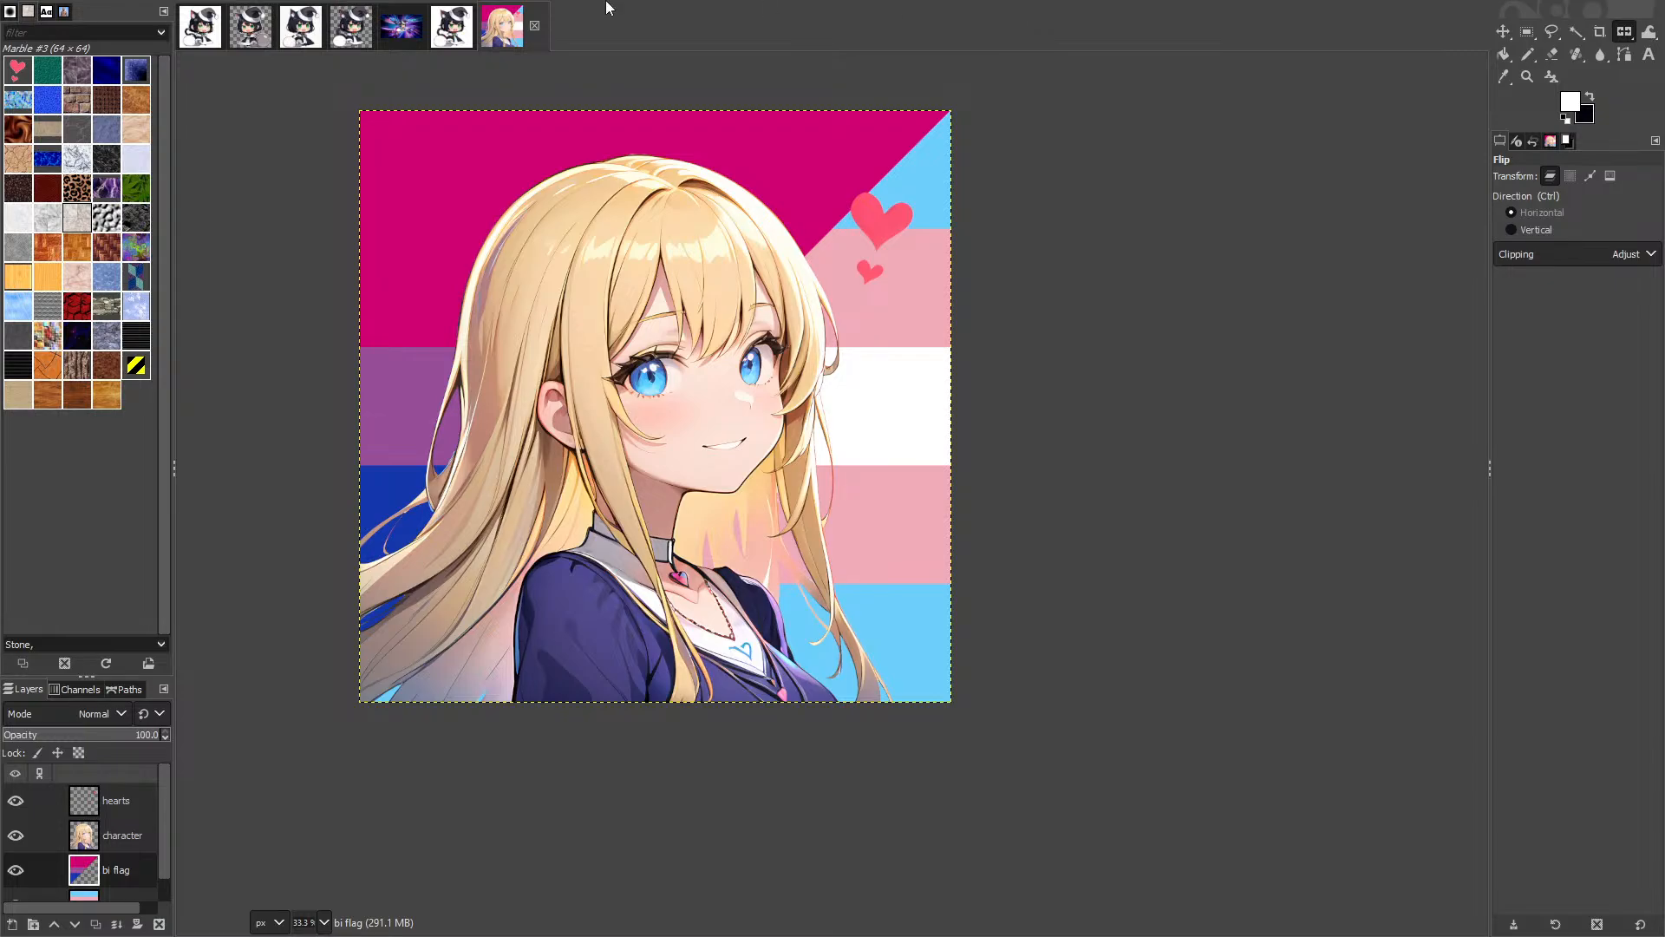
{"action": "left_click", "coordinate": [116, 836]}
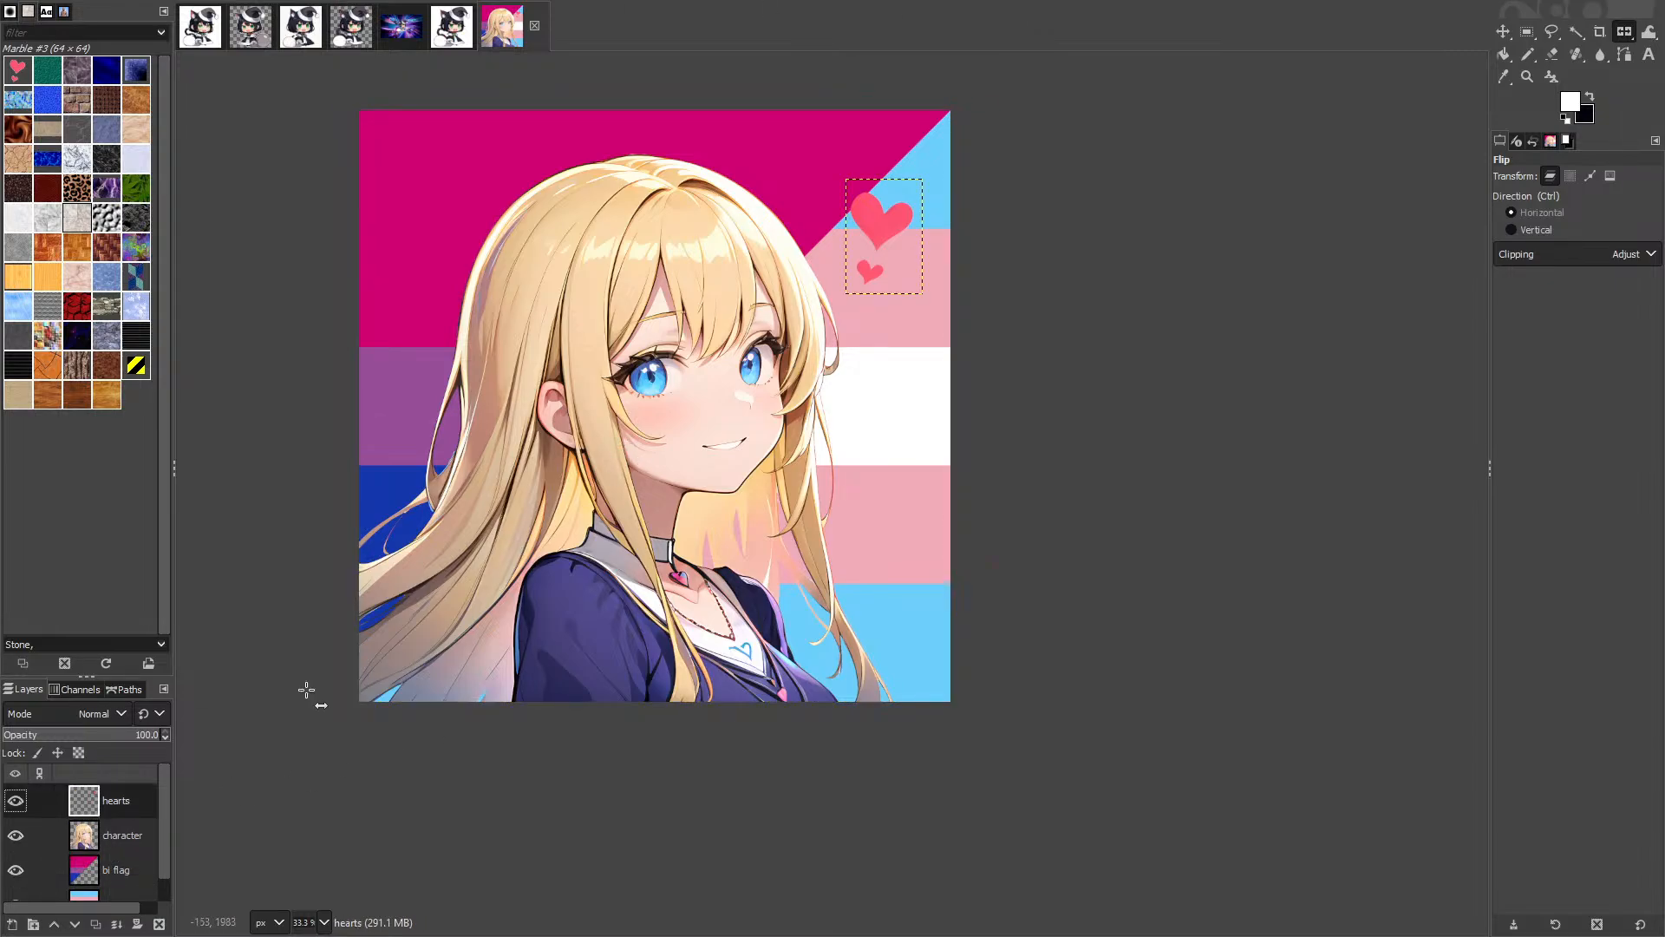
{"action": "left_click", "coordinate": [485, 451]}
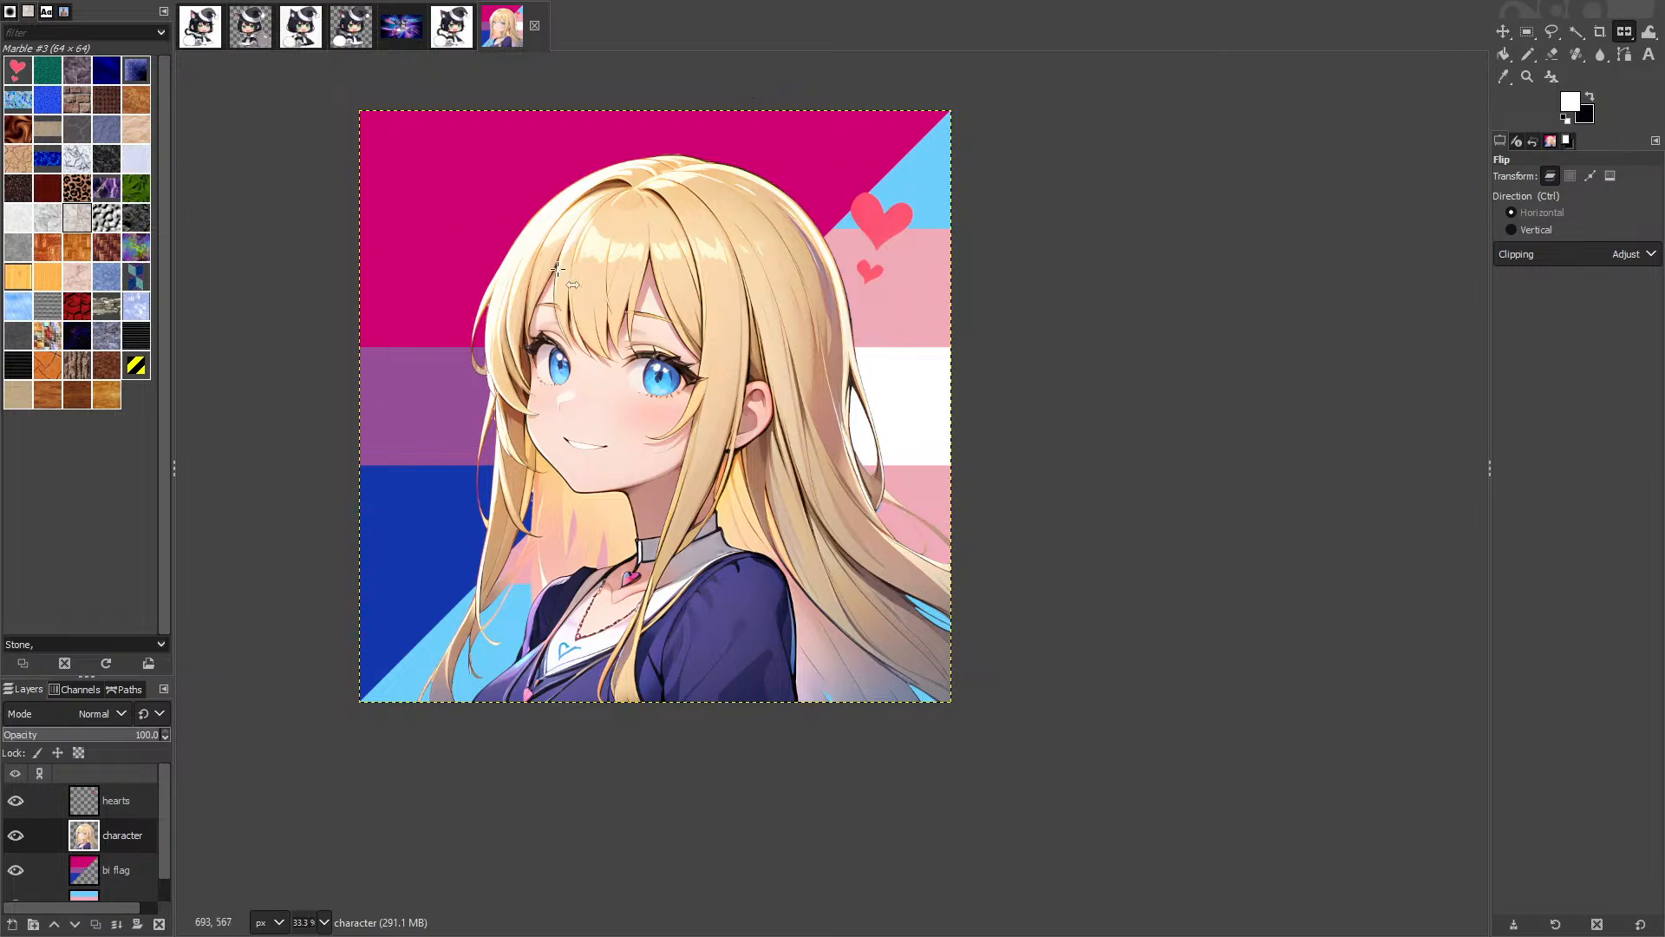
{"action": "left_click", "coordinate": [594, 479]}
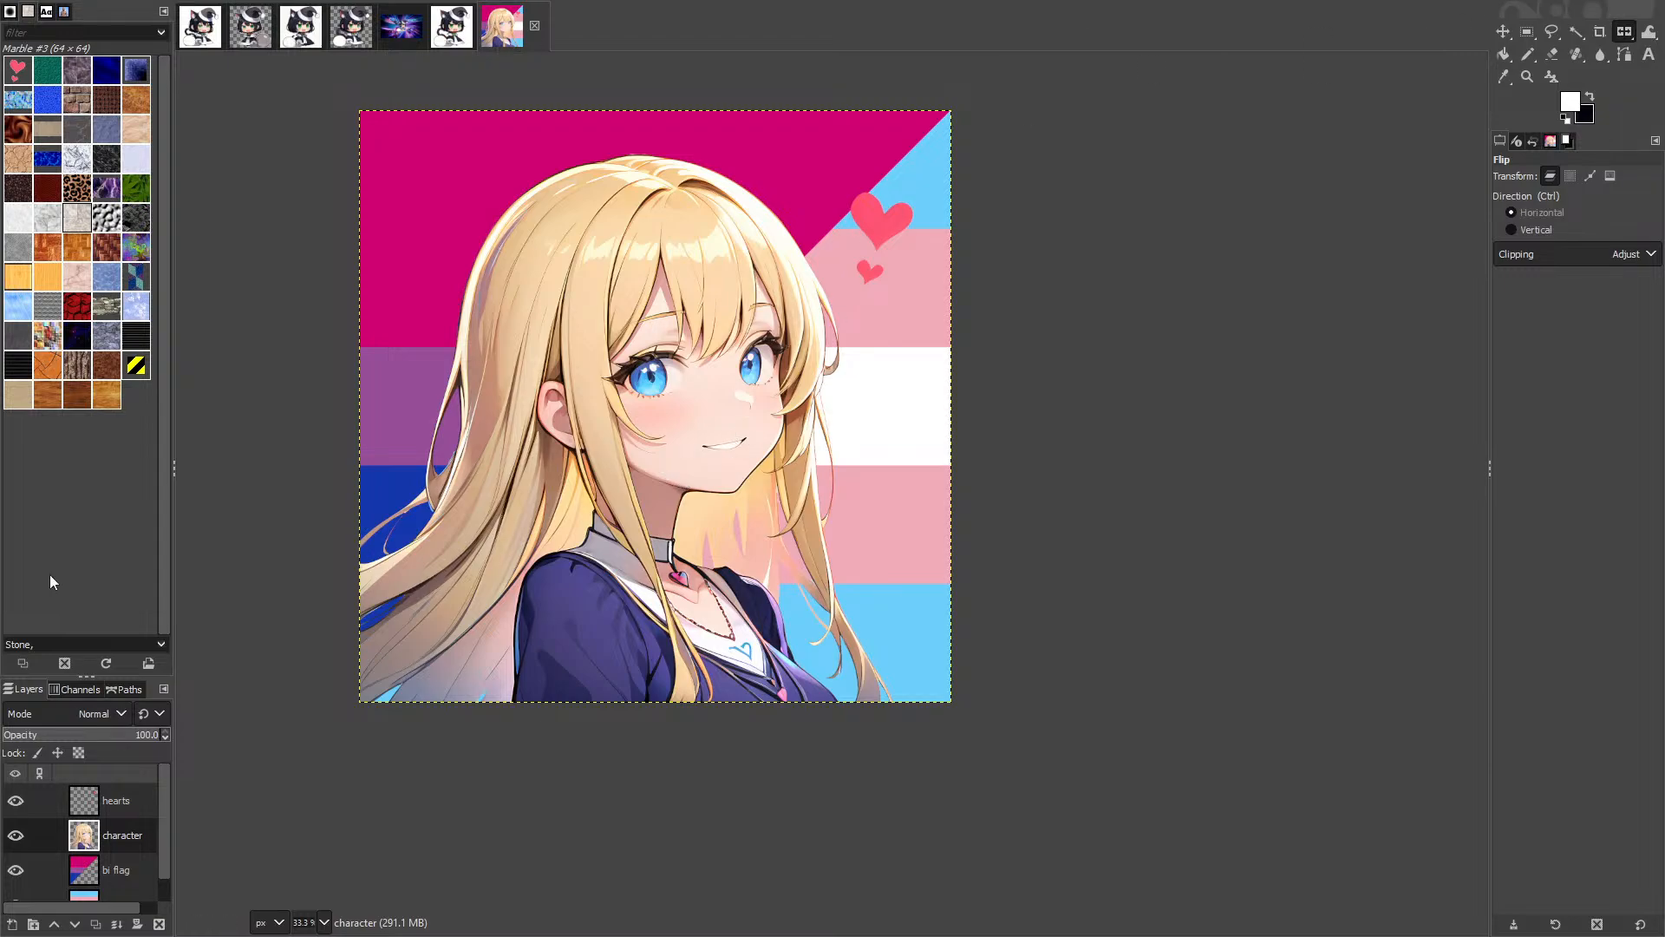
{"action": "key", "text": "super+Tab"}
Step: Delete today's aria-pfp.png, aria-pfp.xcf and tmep.png from the Downloads folder
{"action": "left_click", "coordinate": [530, 863]}
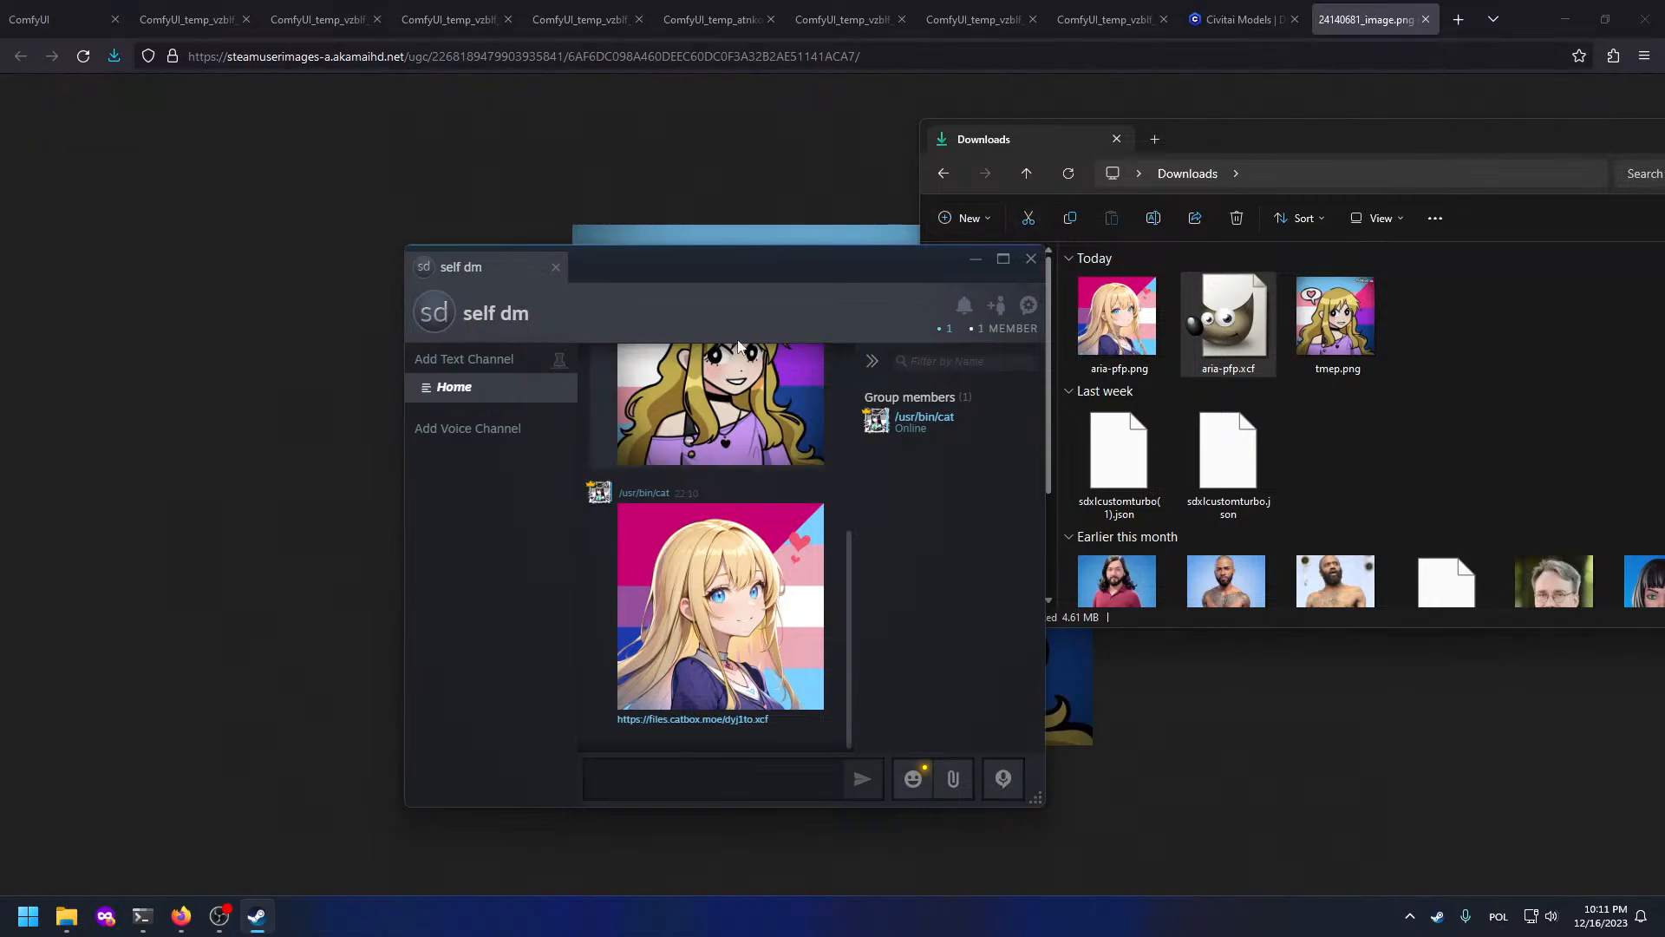
{"action": "left_click", "coordinate": [1029, 258]}
{"action": "left_click_drag", "start_coordinate": [1357, 158], "coordinate": [1047, 193]}
{"action": "left_click_drag", "start_coordinate": [1165, 375], "coordinate": [710, 323]}
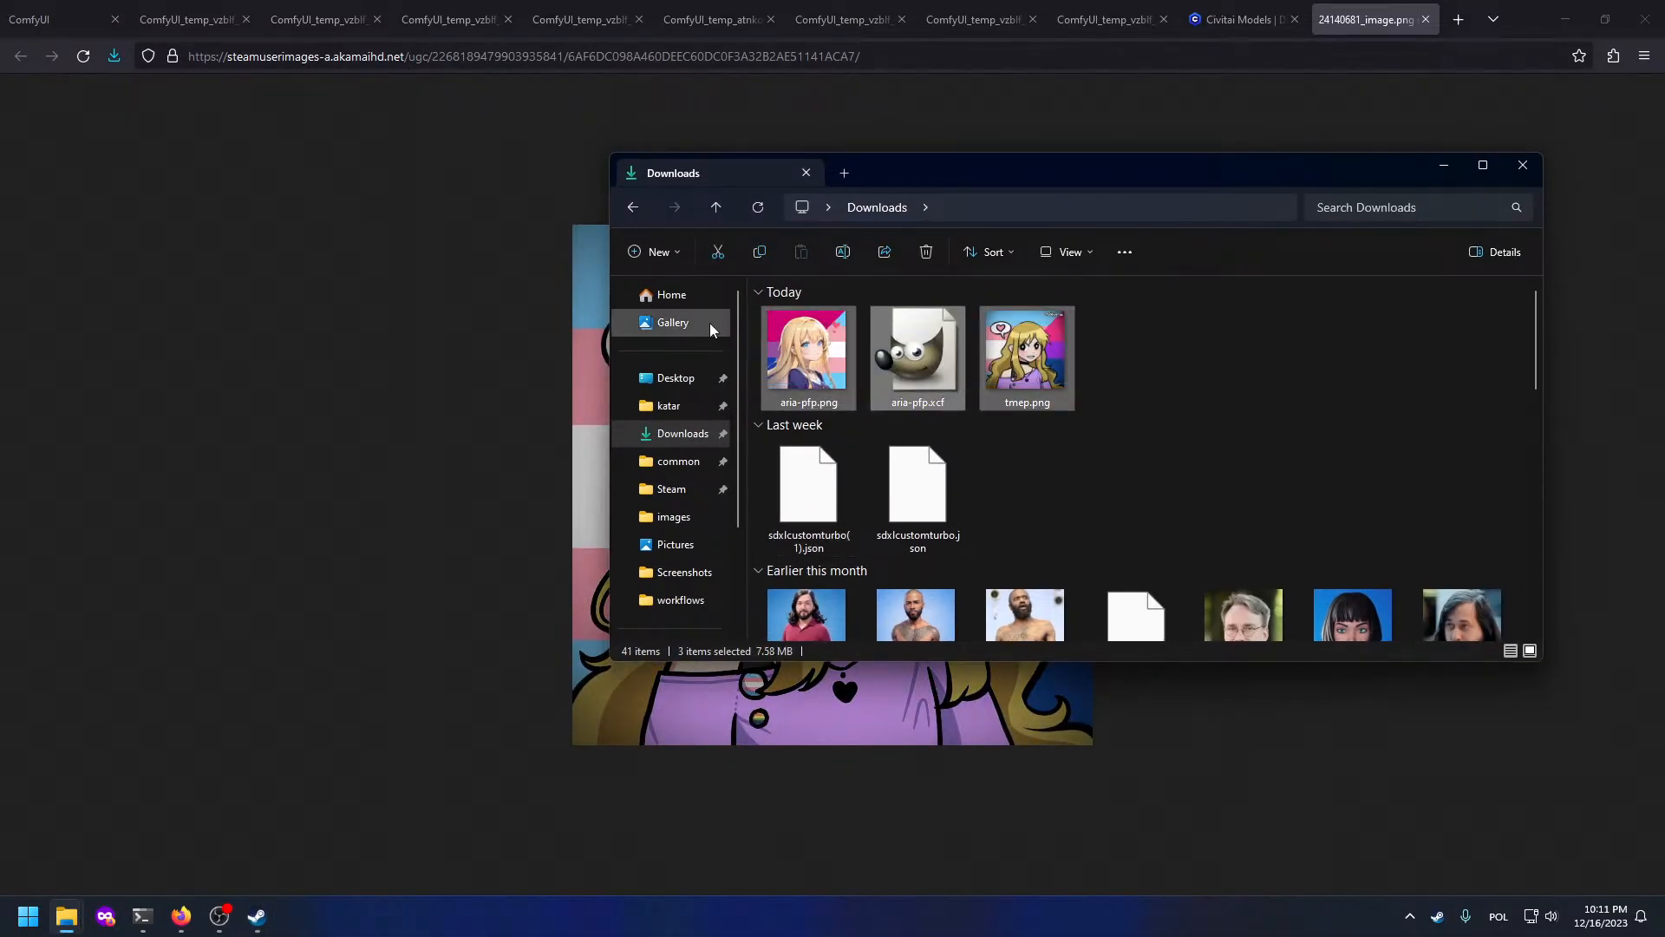
{"action": "key", "text": "Delete"}
Step: Quit GIMP on Desktop 3 and return to the browser desktop
{"action": "key", "text": "super+Tab"}
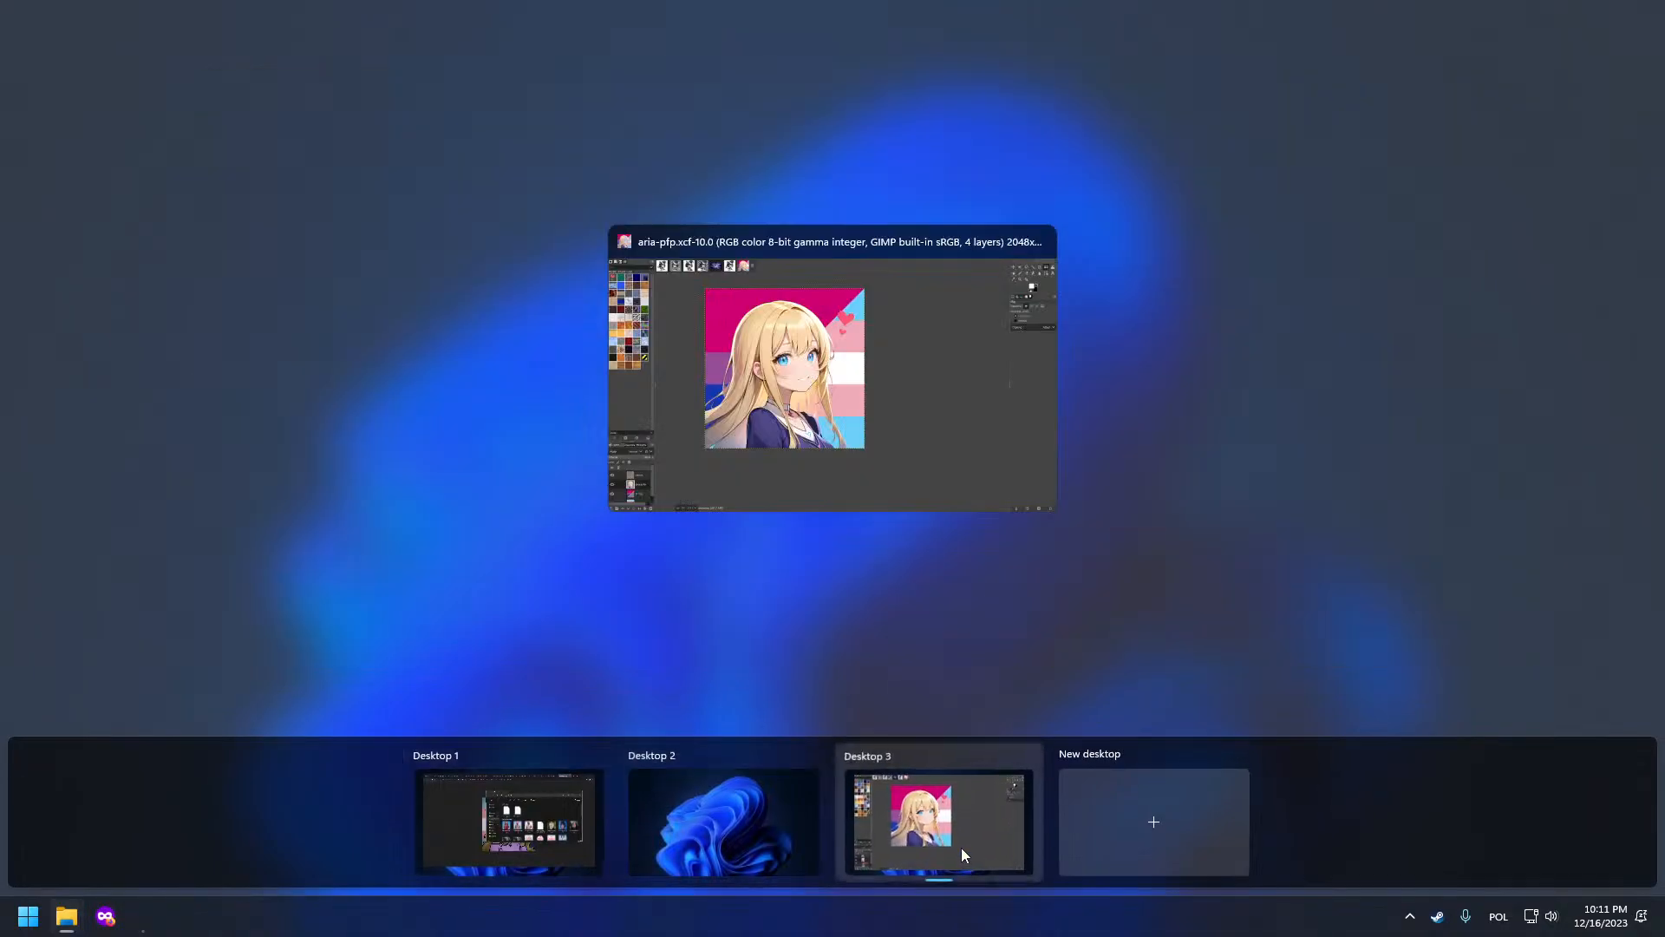
{"action": "left_click", "coordinate": [962, 847]}
{"action": "key", "text": "ctrl+q"}
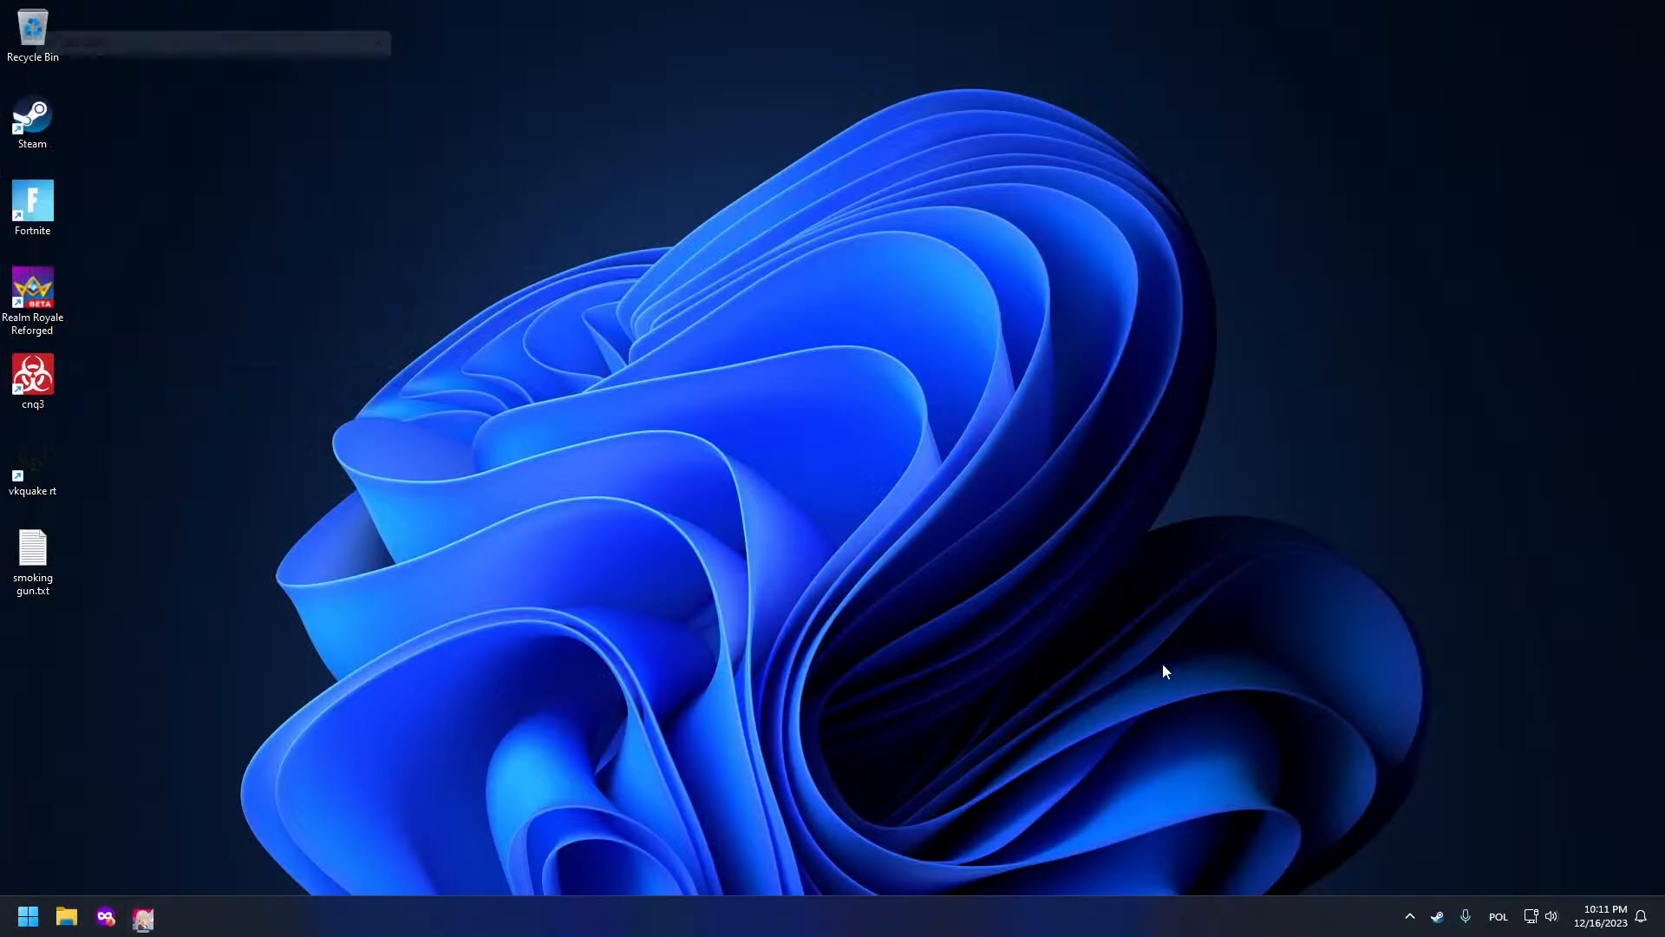
{"action": "key", "text": "super+Tab"}
{"action": "left_click", "coordinate": [528, 824]}
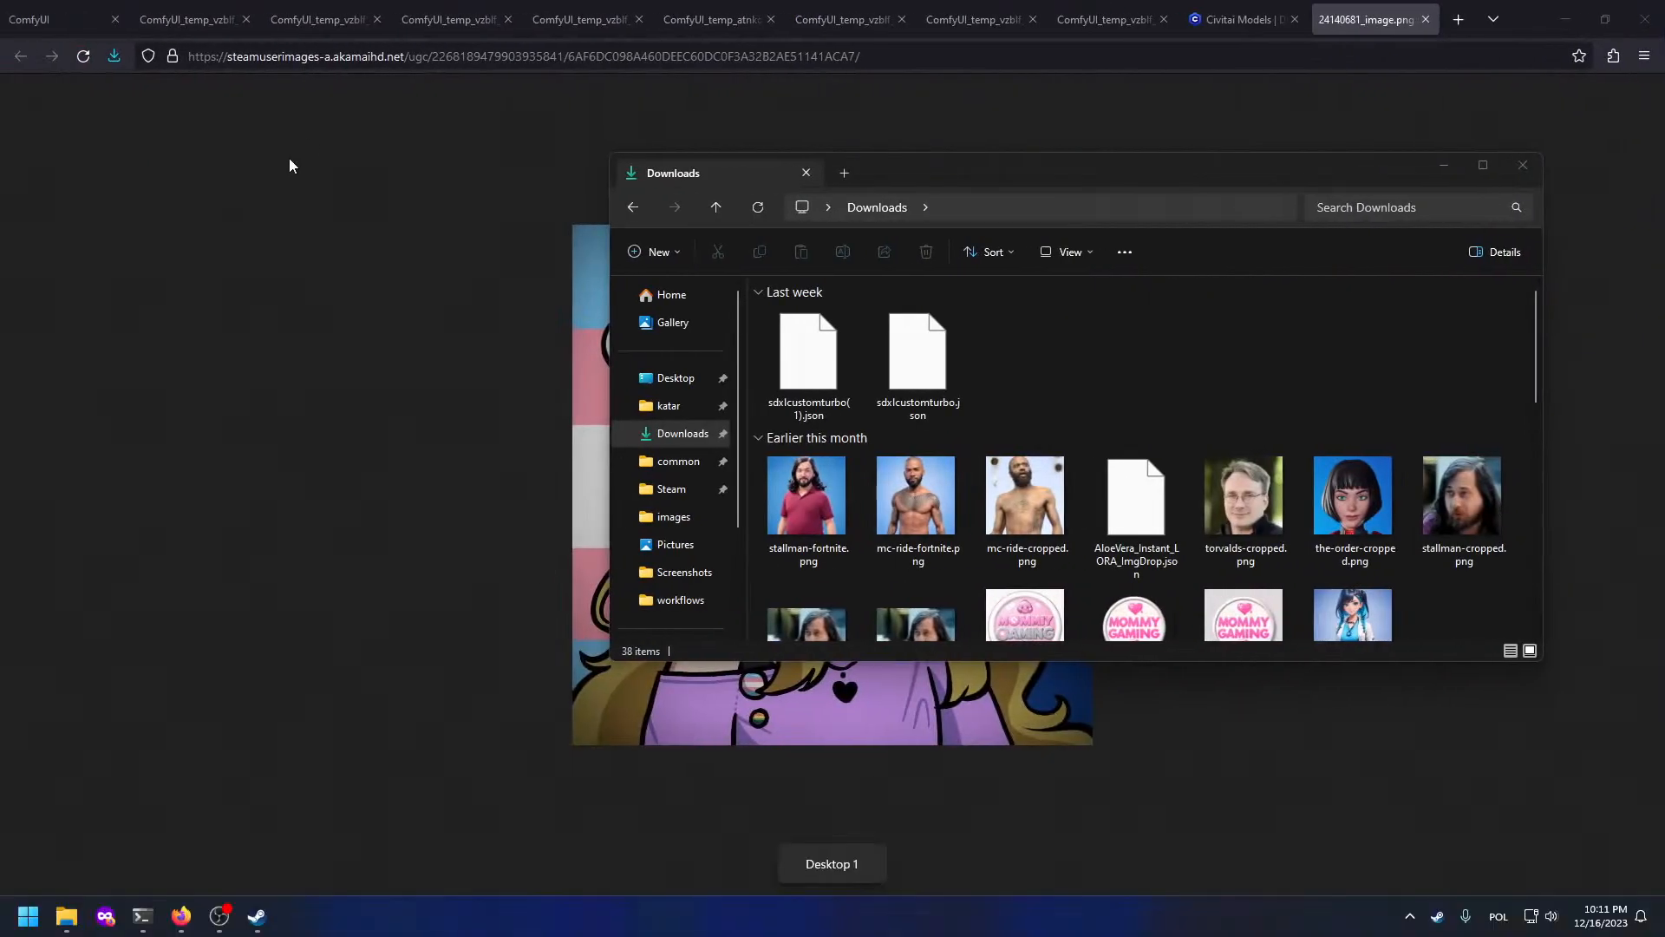
Step: Close the full-size image tab and return to the Civitai models page
{"action": "left_click", "coordinate": [1425, 19]}
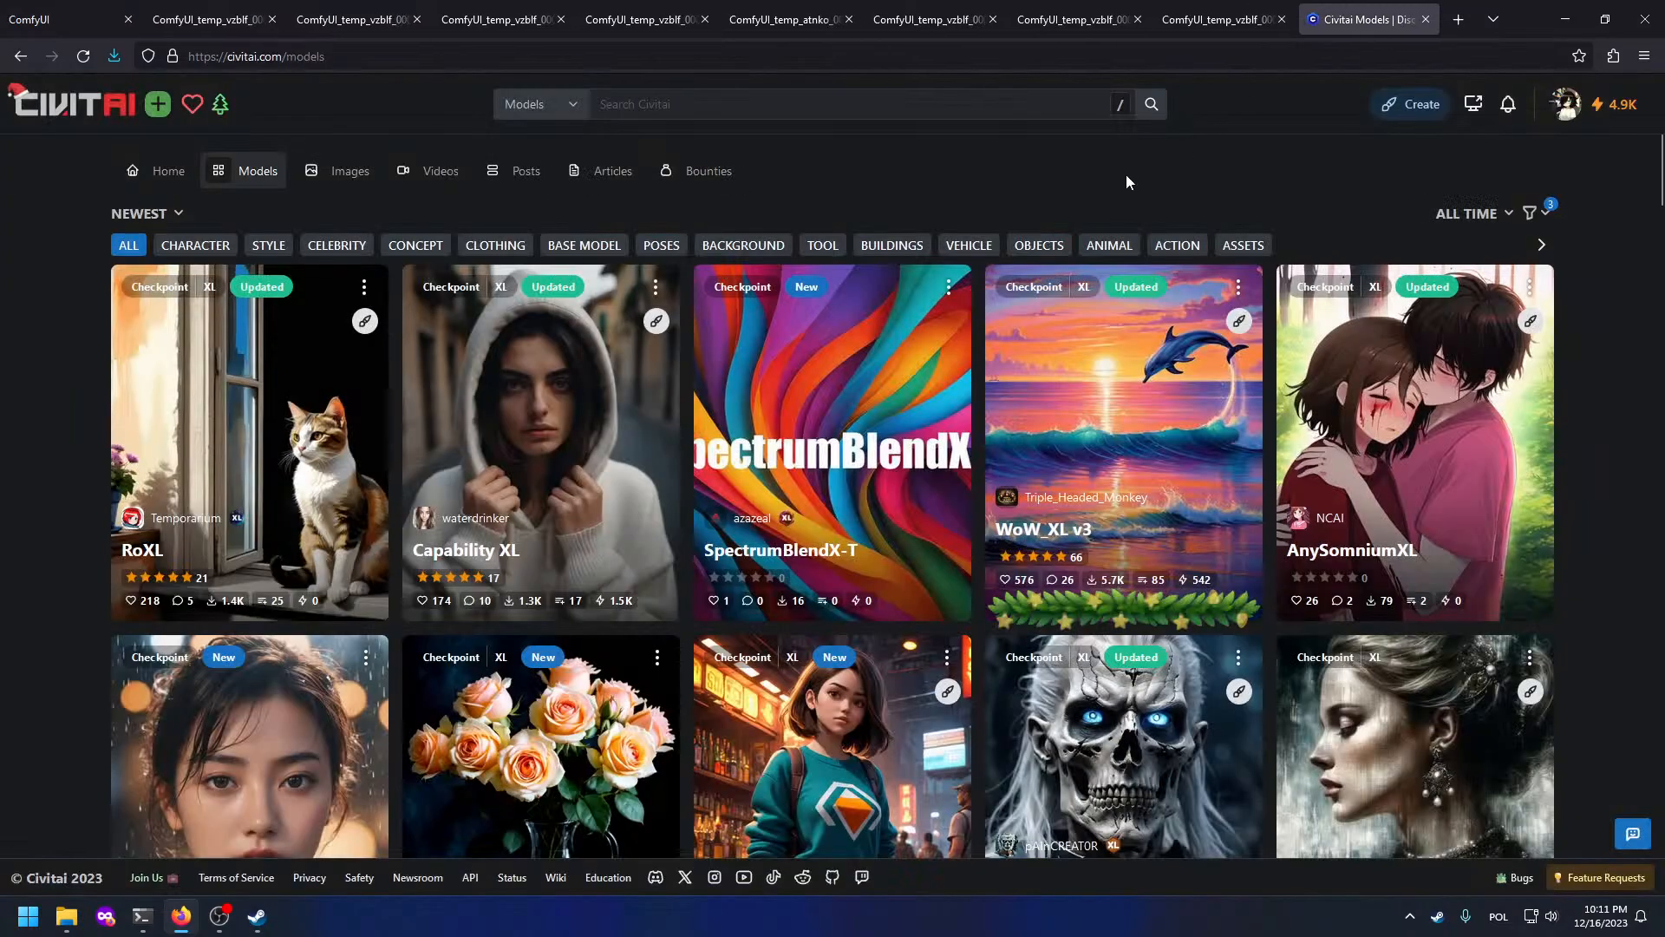
{"action": "scroll", "coordinate": [867, 336], "scroll_direction": "down", "scroll_amount": 5}
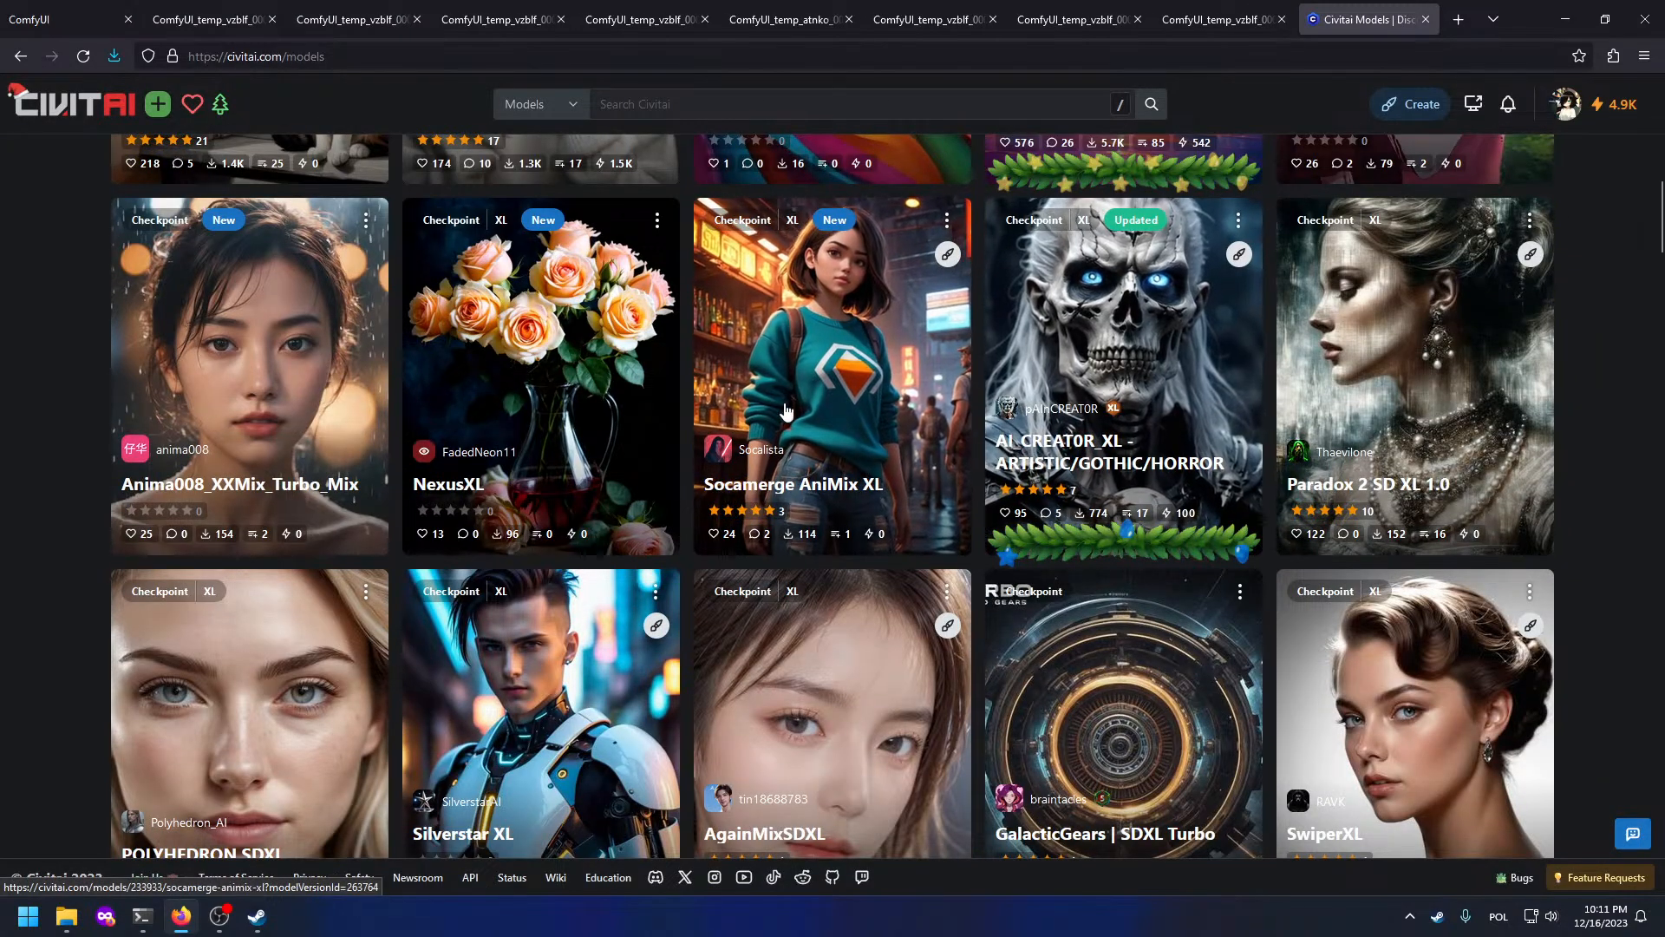
{"action": "scroll", "coordinate": [859, 286], "scroll_direction": "up", "scroll_amount": 5}
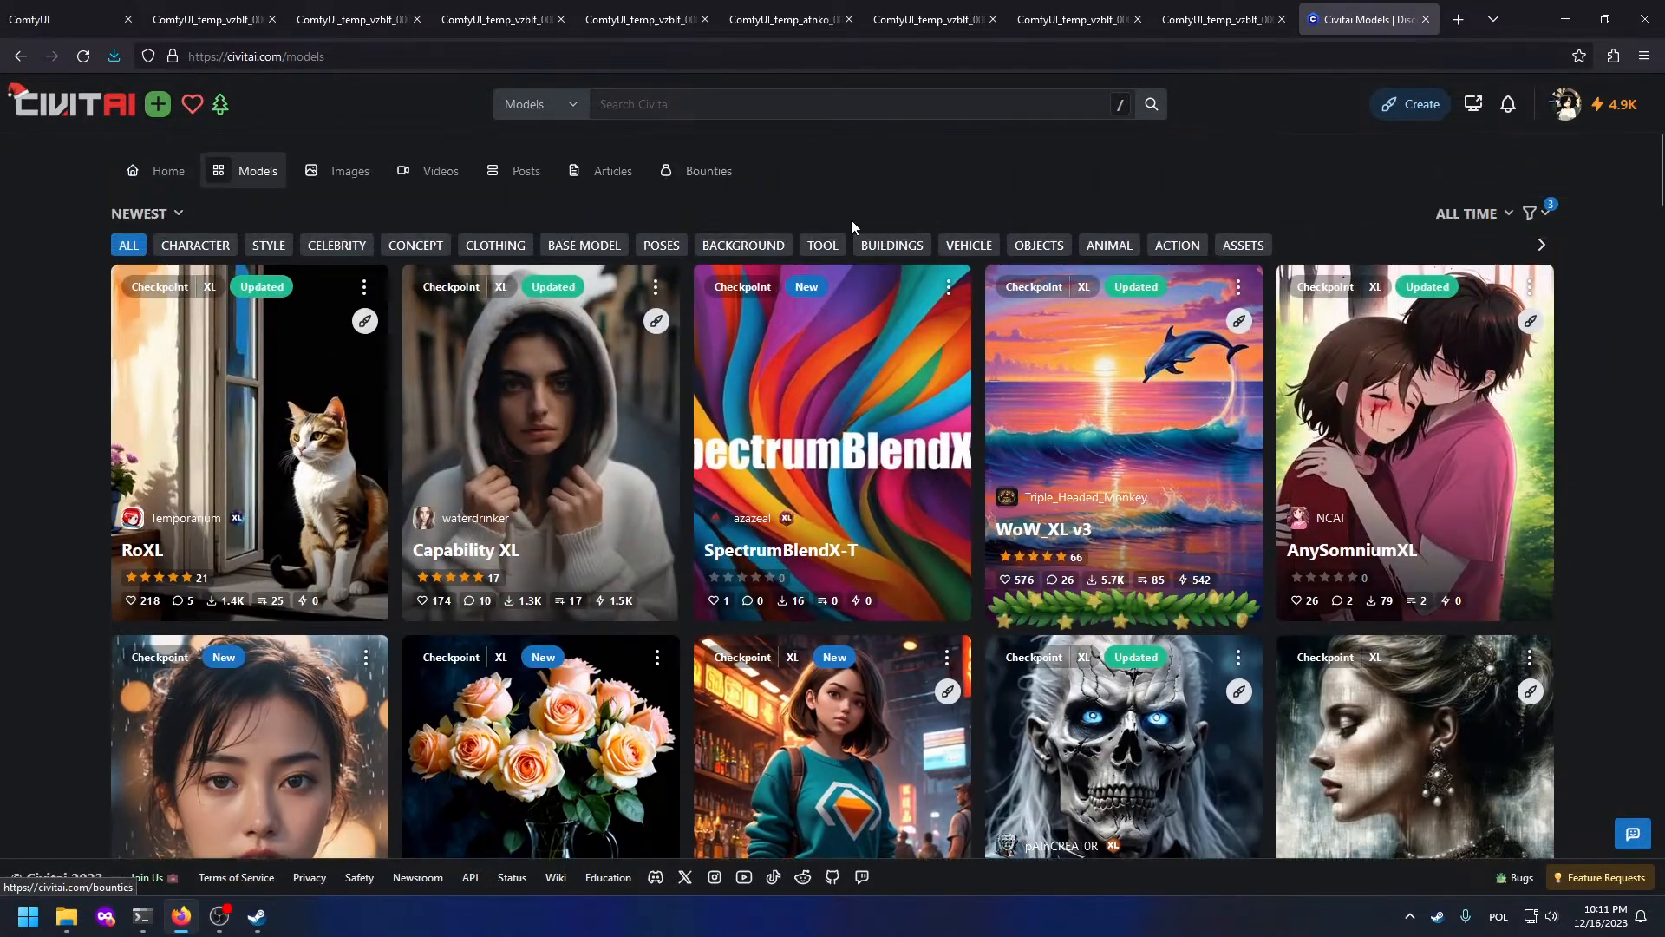
{"action": "left_click", "coordinate": [1192, 14]}
{"action": "left_click", "coordinate": [1354, 19]}
Step: Browse the Civitai bounties listing and open the Centipede girl bounty
{"action": "left_click", "coordinate": [727, 171]}
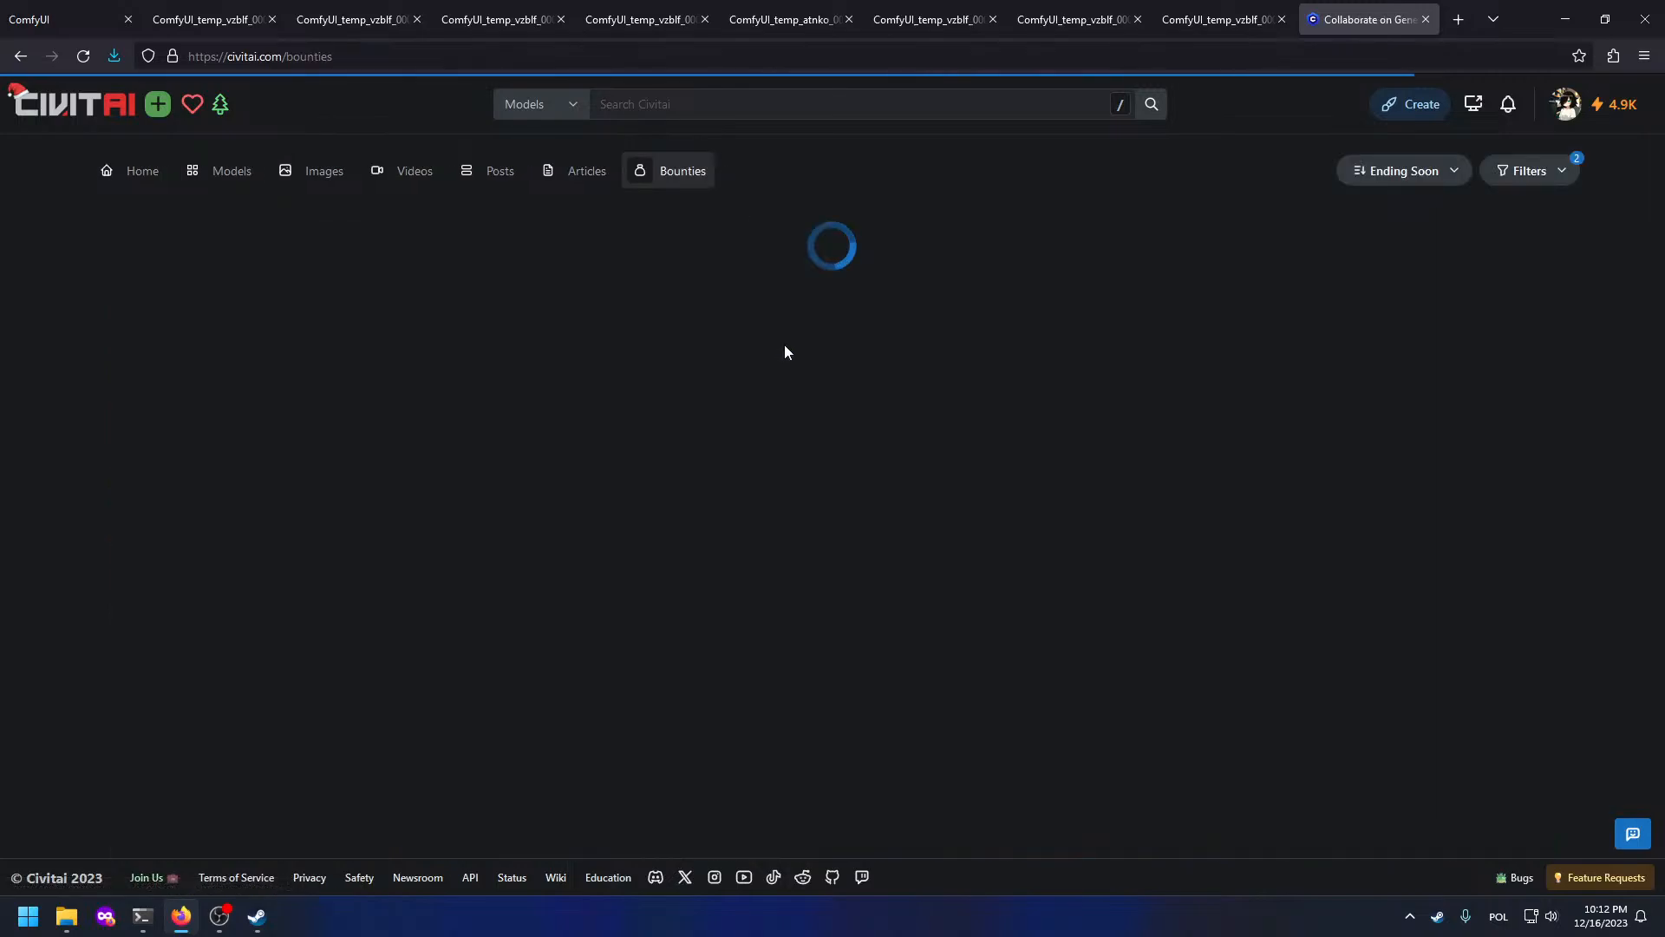
{"action": "scroll", "coordinate": [777, 361], "scroll_direction": "down", "scroll_amount": 4}
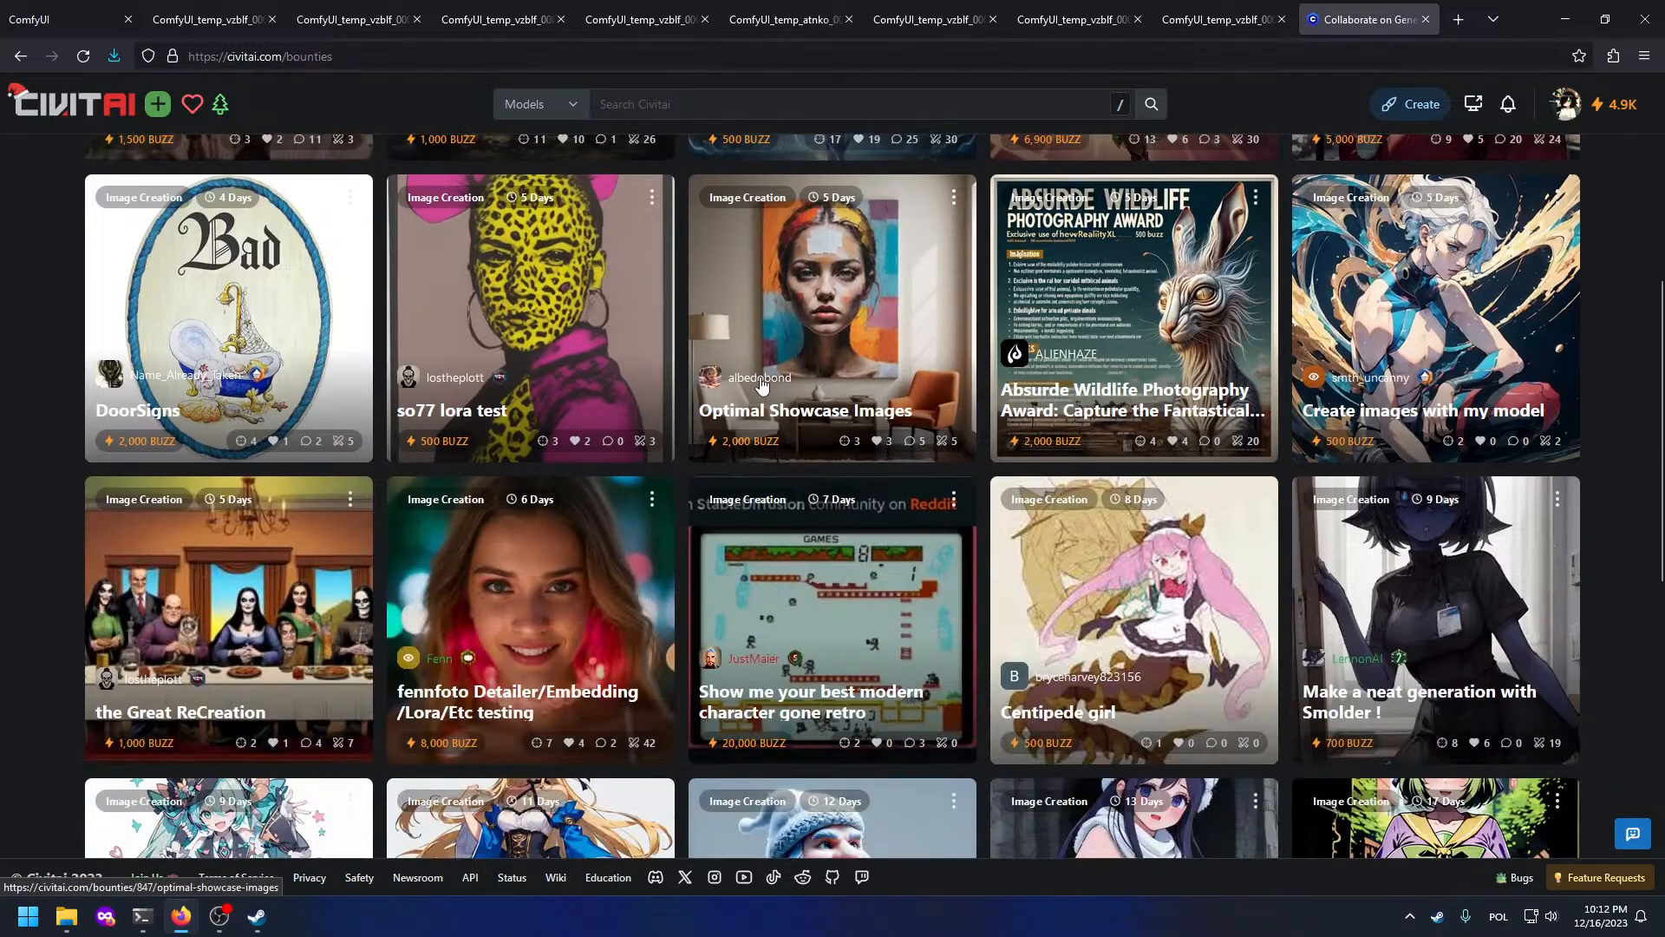
{"action": "scroll", "coordinate": [775, 399], "scroll_direction": "up", "scroll_amount": 4}
{"action": "scroll", "coordinate": [772, 439], "scroll_direction": "down", "scroll_amount": 6}
{"action": "scroll", "coordinate": [776, 445], "scroll_direction": "down", "scroll_amount": 1}
{"action": "scroll", "coordinate": [778, 447], "scroll_direction": "up", "scroll_amount": 1}
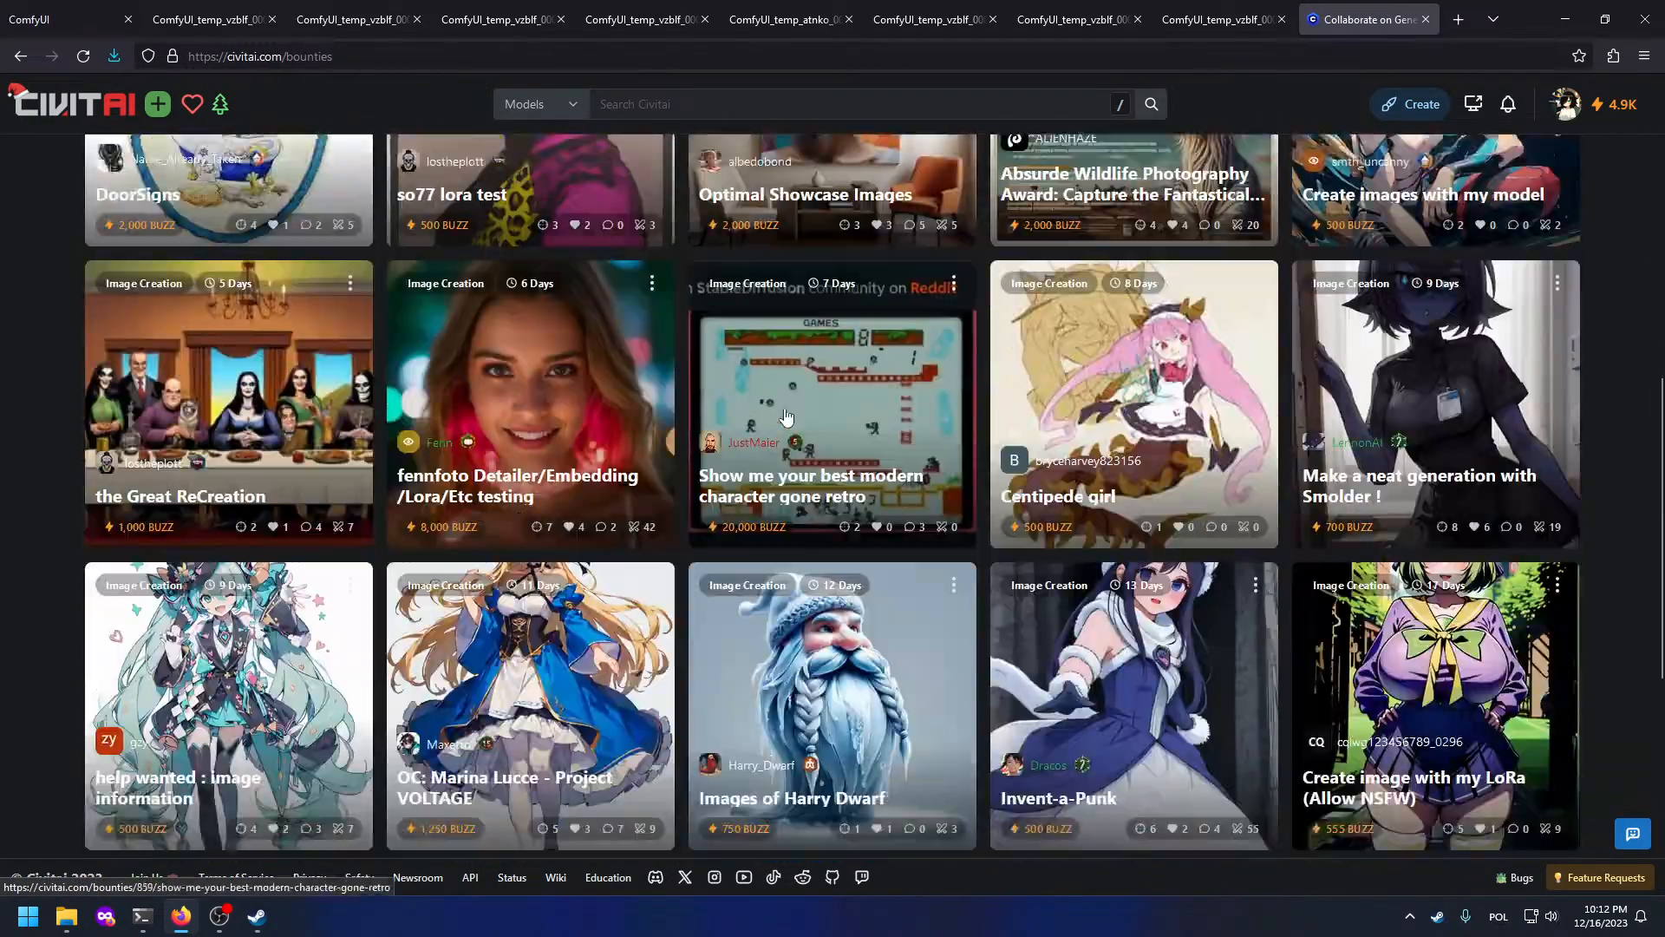
{"action": "scroll", "coordinate": [868, 417], "scroll_direction": "down", "scroll_amount": 1}
{"action": "left_click", "coordinate": [1027, 345]}
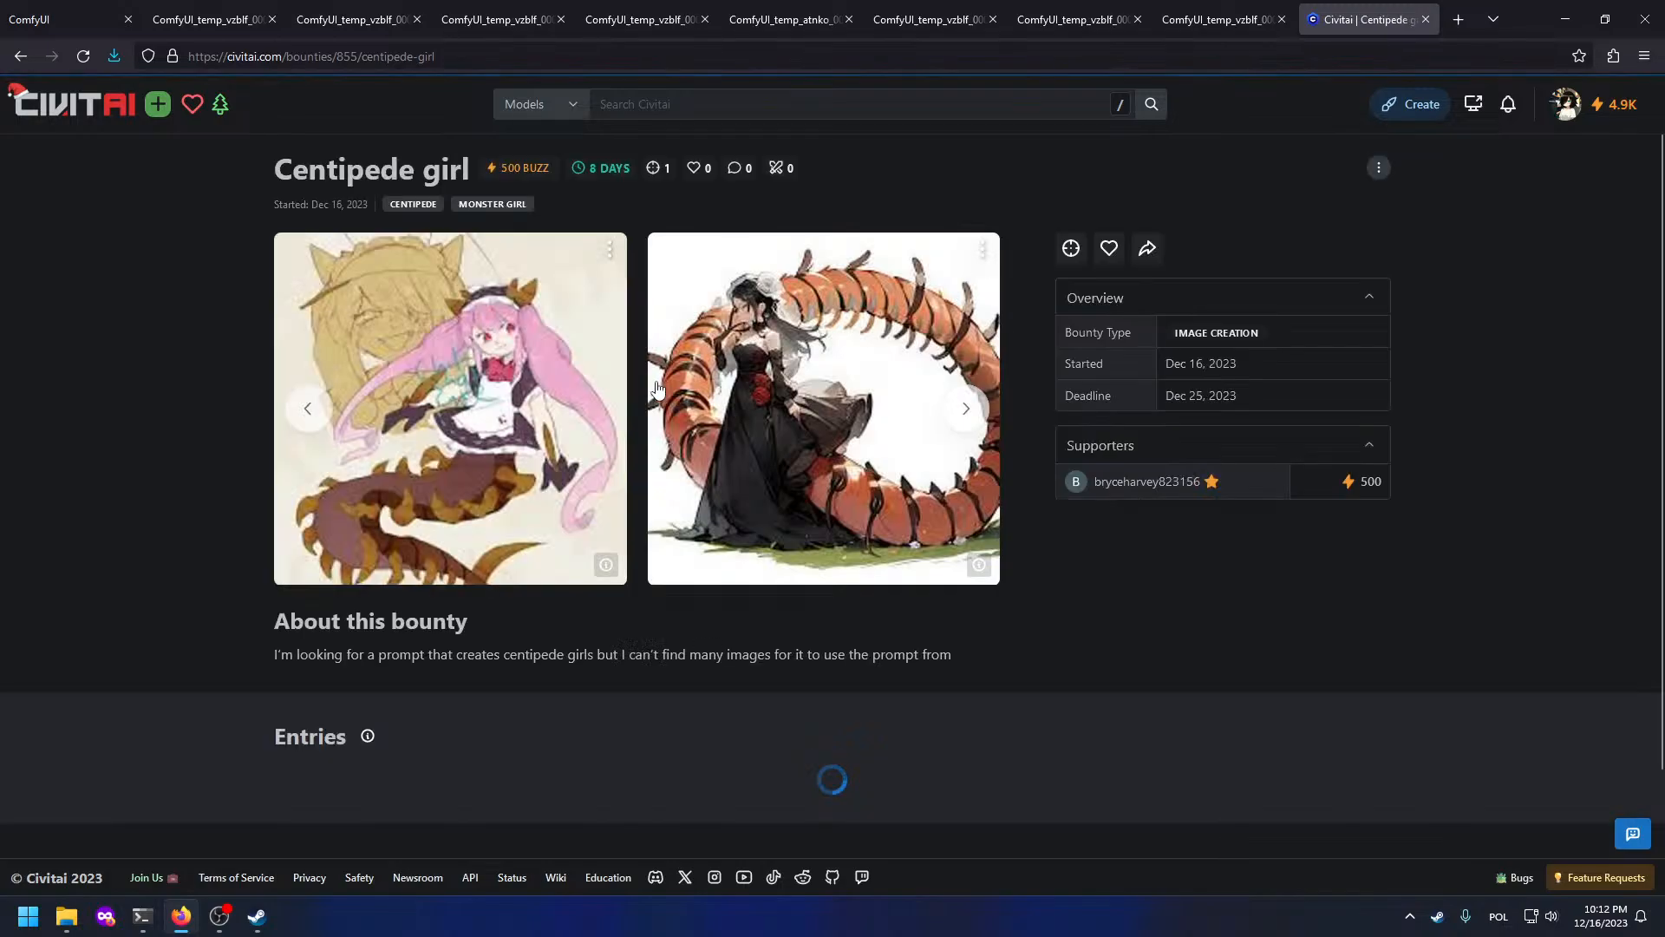
Step: View the bounty's centipede example images and their generation data, then return to ComfyUI
{"action": "scroll", "coordinate": [615, 417], "scroll_direction": "down", "scroll_amount": 1}
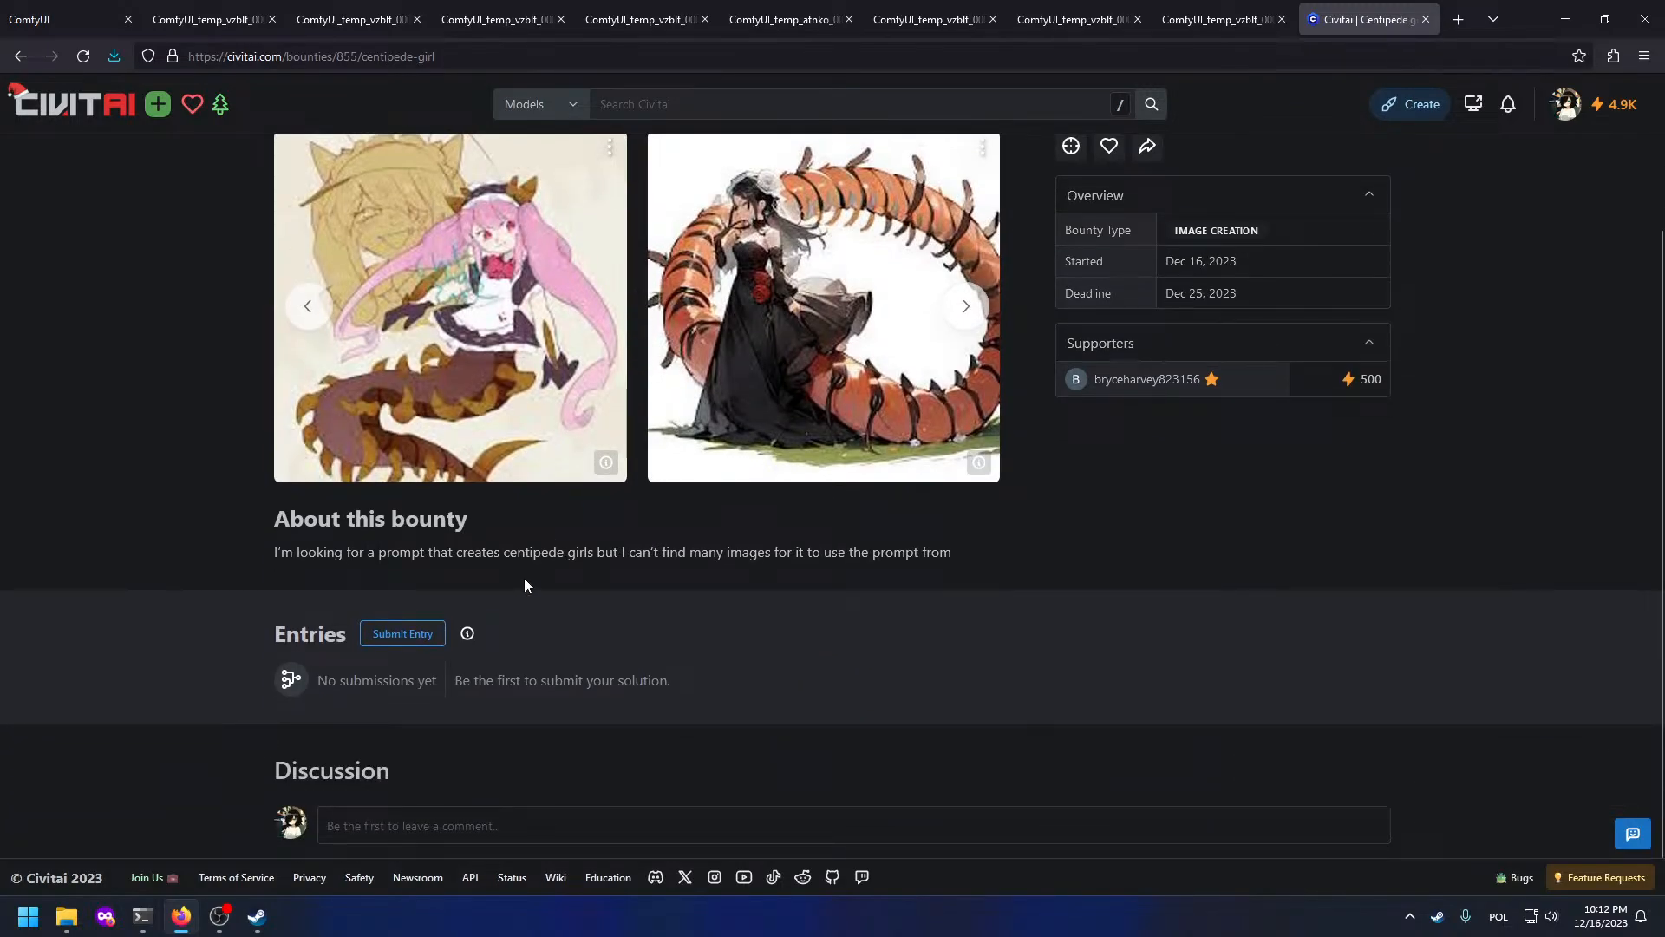
{"action": "left_click", "coordinate": [619, 465]}
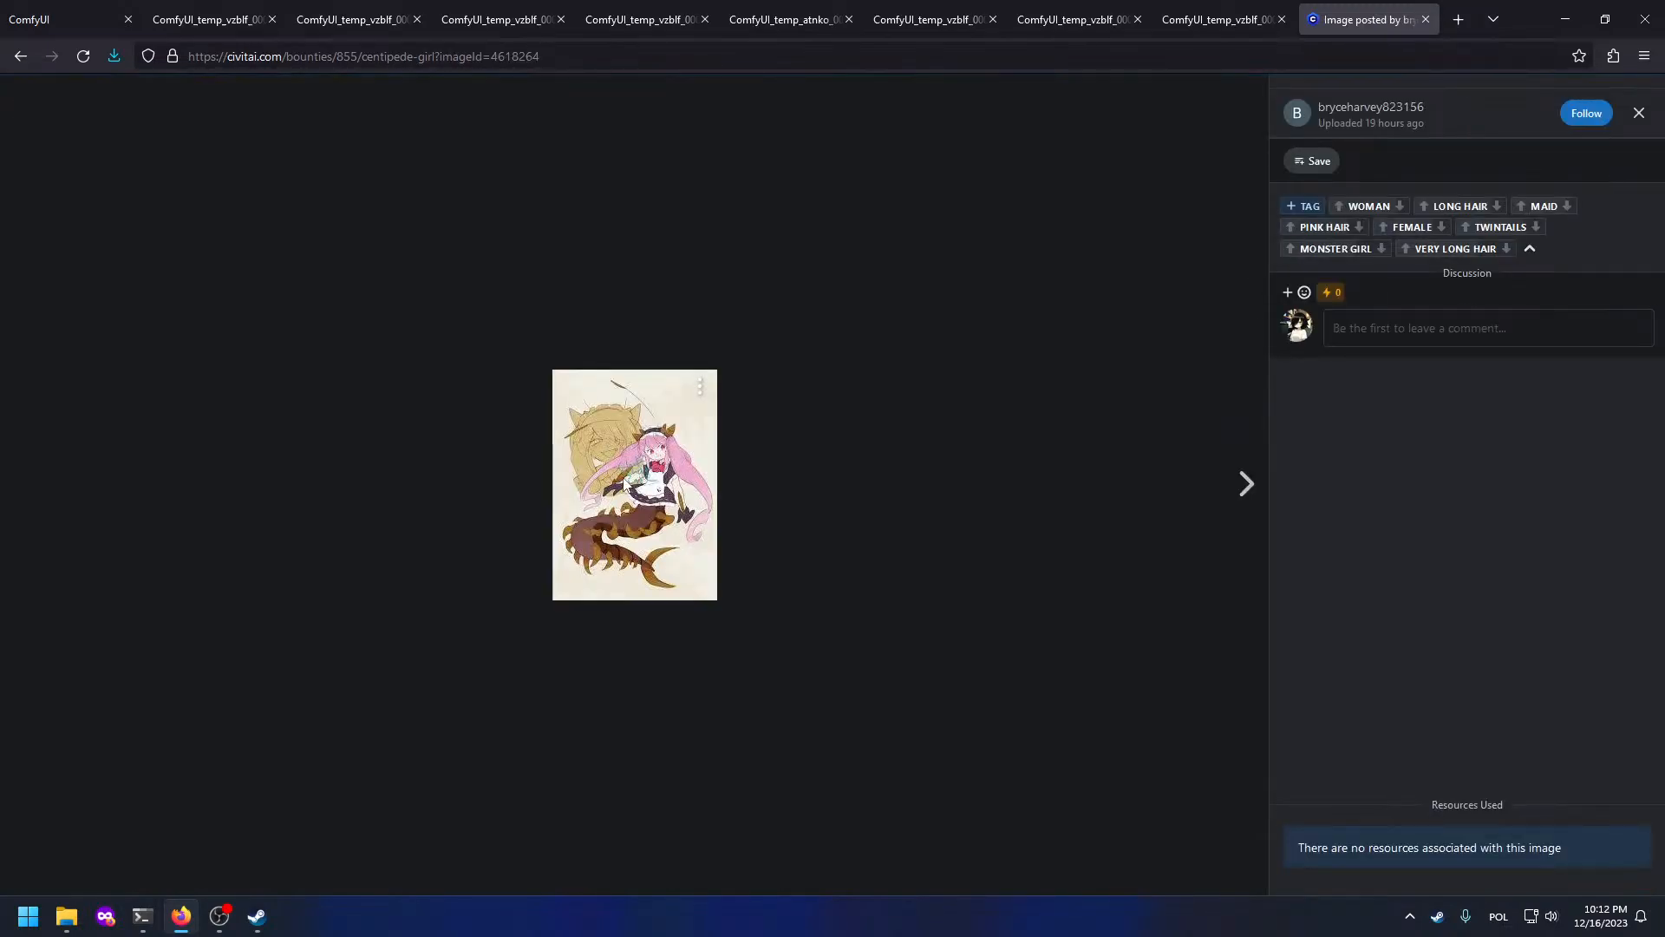
{"action": "left_click", "coordinate": [732, 450]}
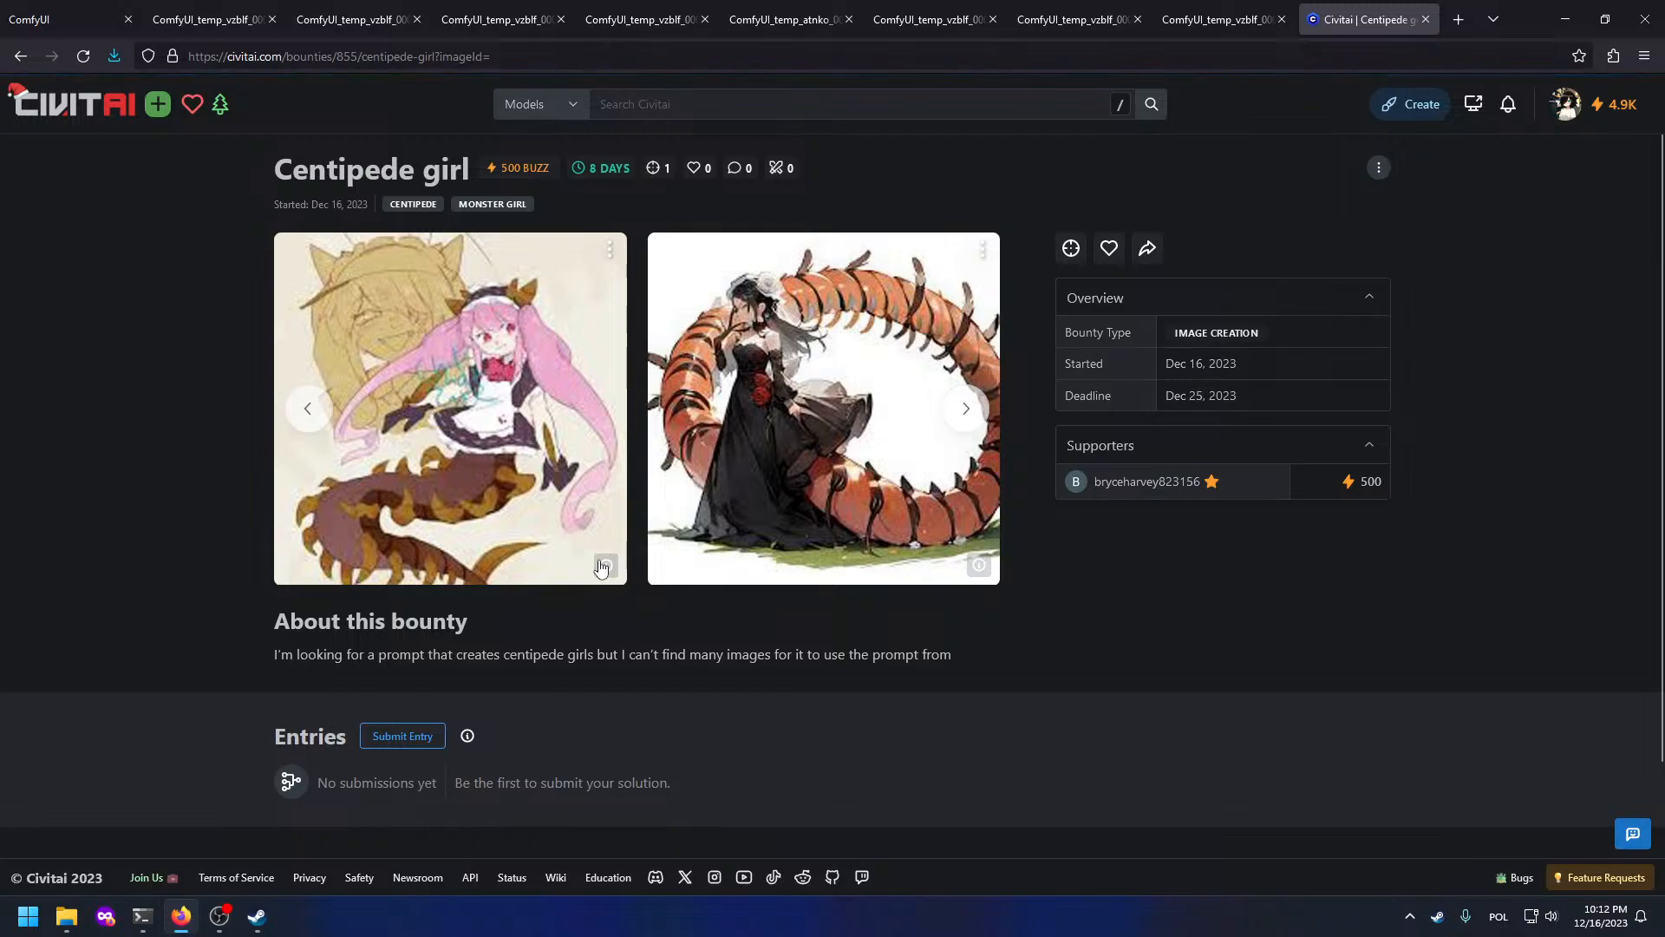
{"action": "left_click", "coordinate": [968, 414]}
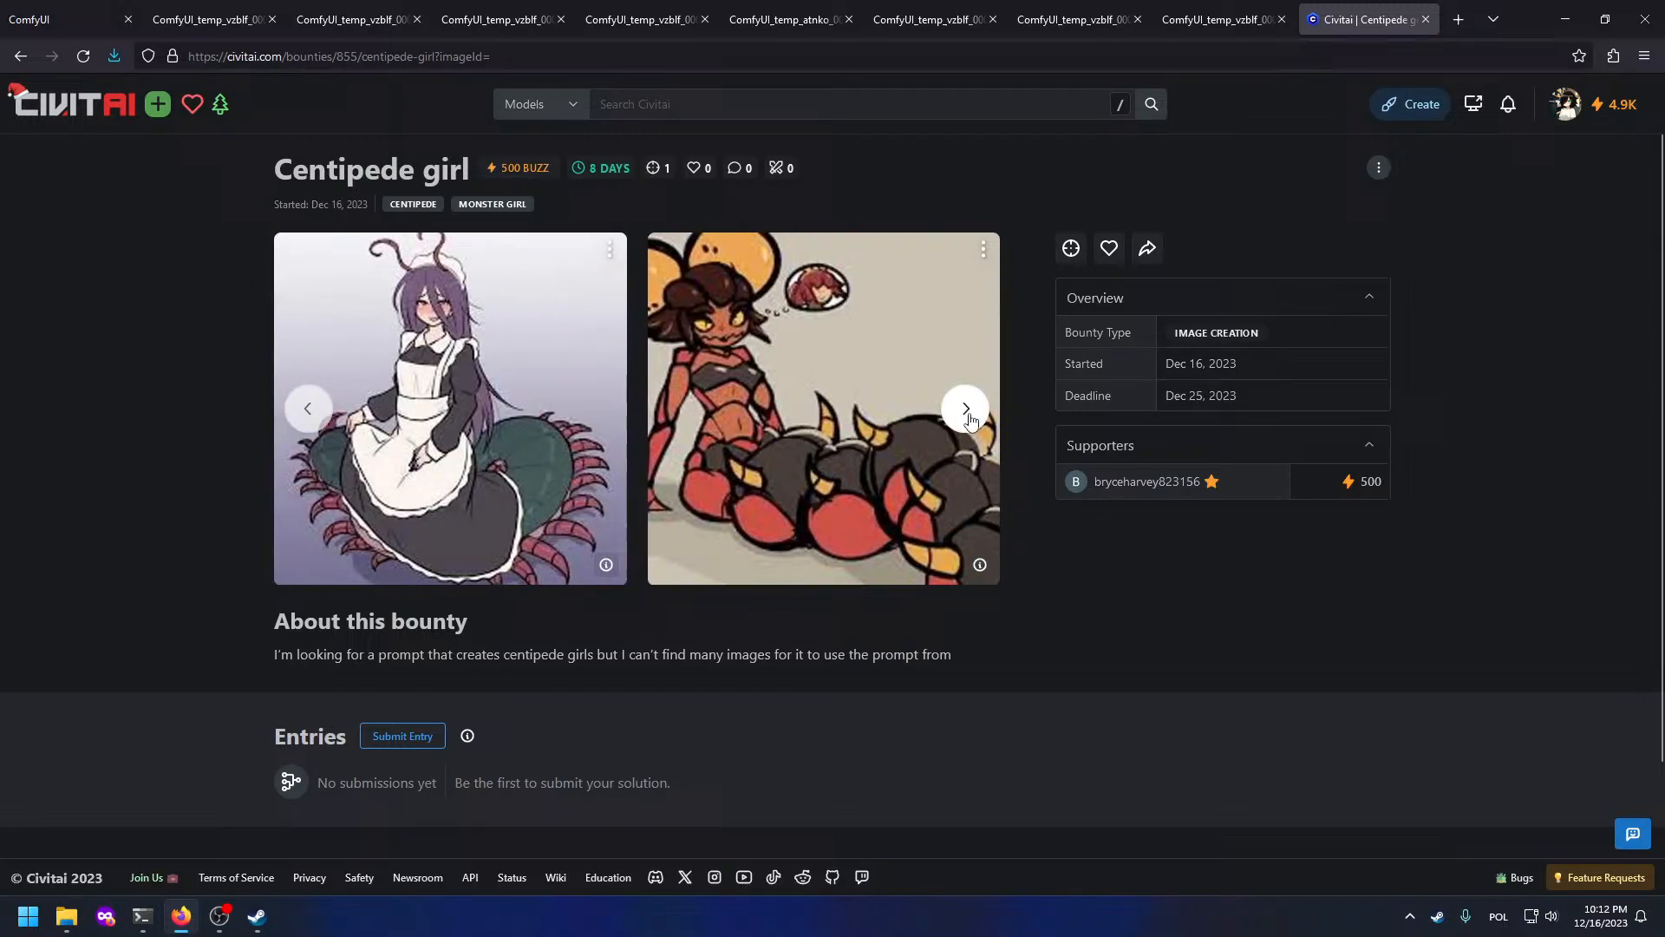
{"action": "left_click", "coordinate": [978, 565]}
{"action": "left_click", "coordinate": [76, 21]}
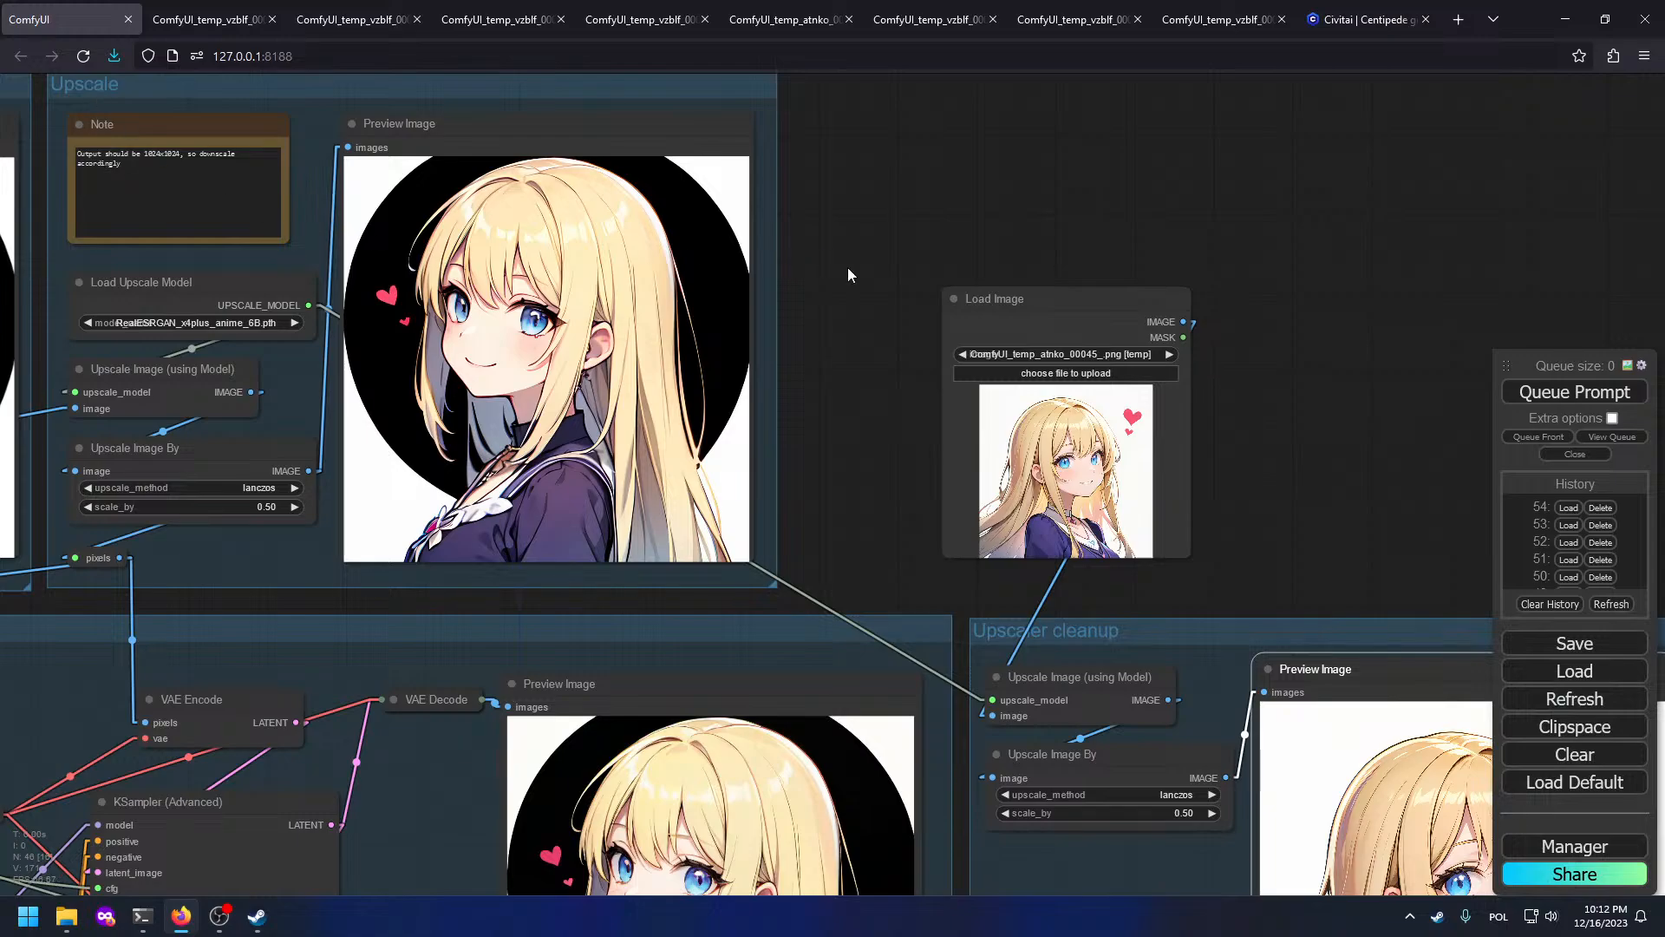
Step: Replace the prompt's hair and outfit descriptors with 'centipede girl' and queue a generation
{"action": "left_click_drag", "start_coordinate": [847, 270], "coordinate": [1478, 380]}
{"action": "left_click_drag", "start_coordinate": [760, 163], "coordinate": [1664, 232]}
{"action": "scroll", "coordinate": [328, 271], "scroll_direction": "up", "scroll_amount": 7}
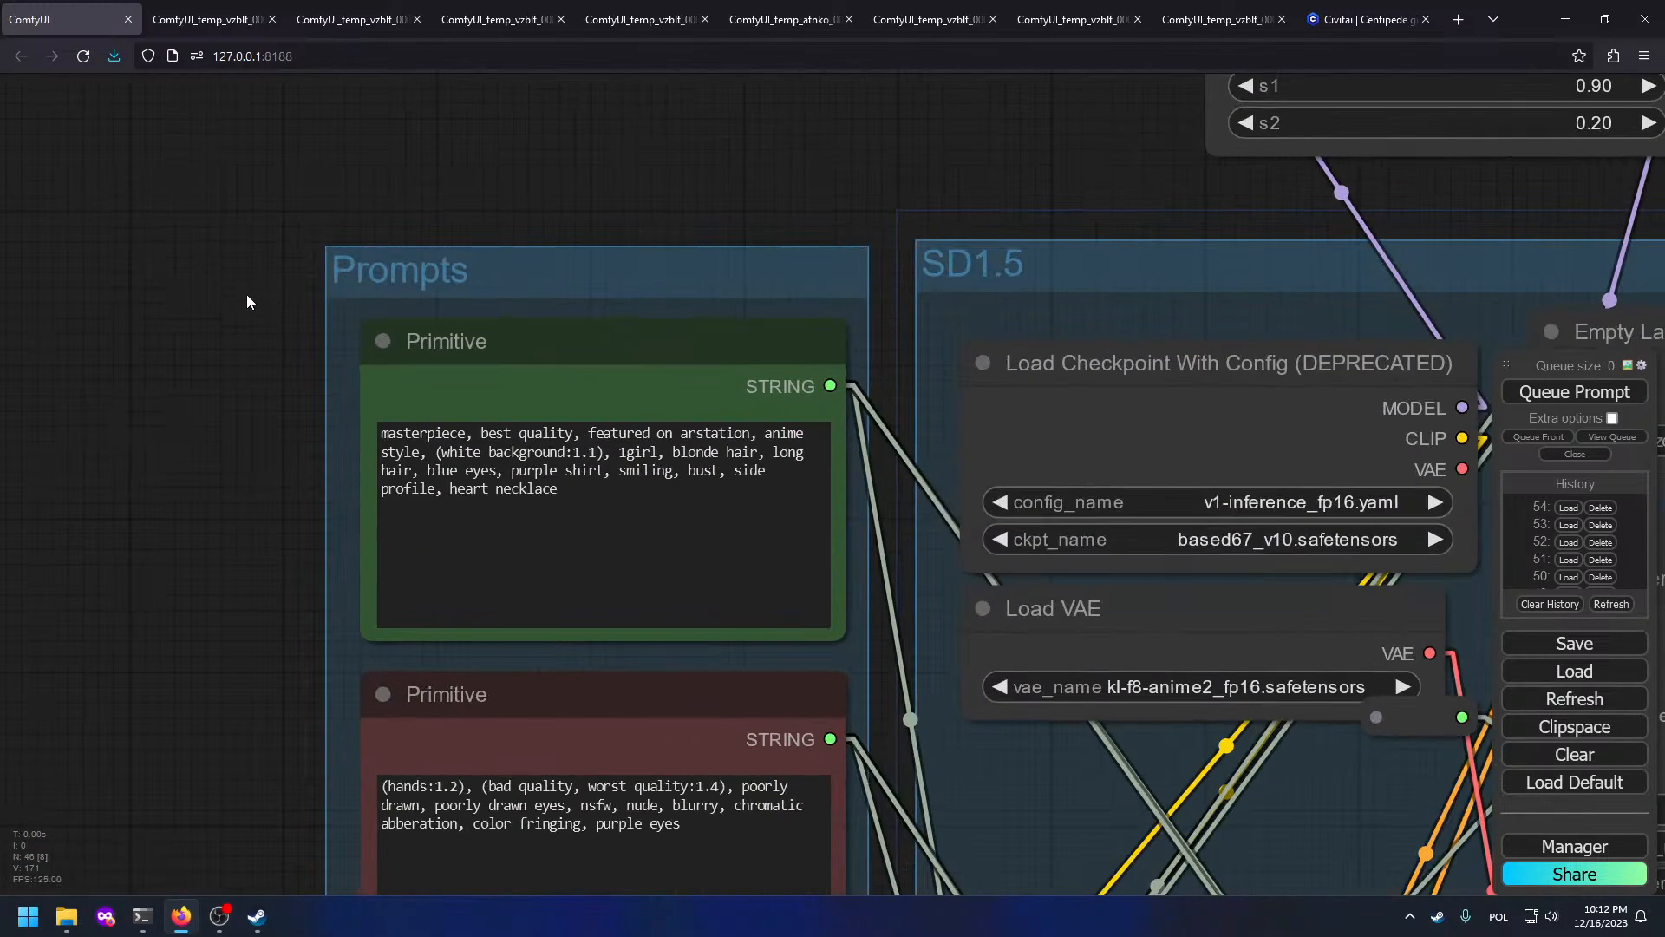
{"action": "left_click_drag", "start_coordinate": [693, 531], "coordinate": [675, 446]}
{"action": "type", "text": "centipede girl"}
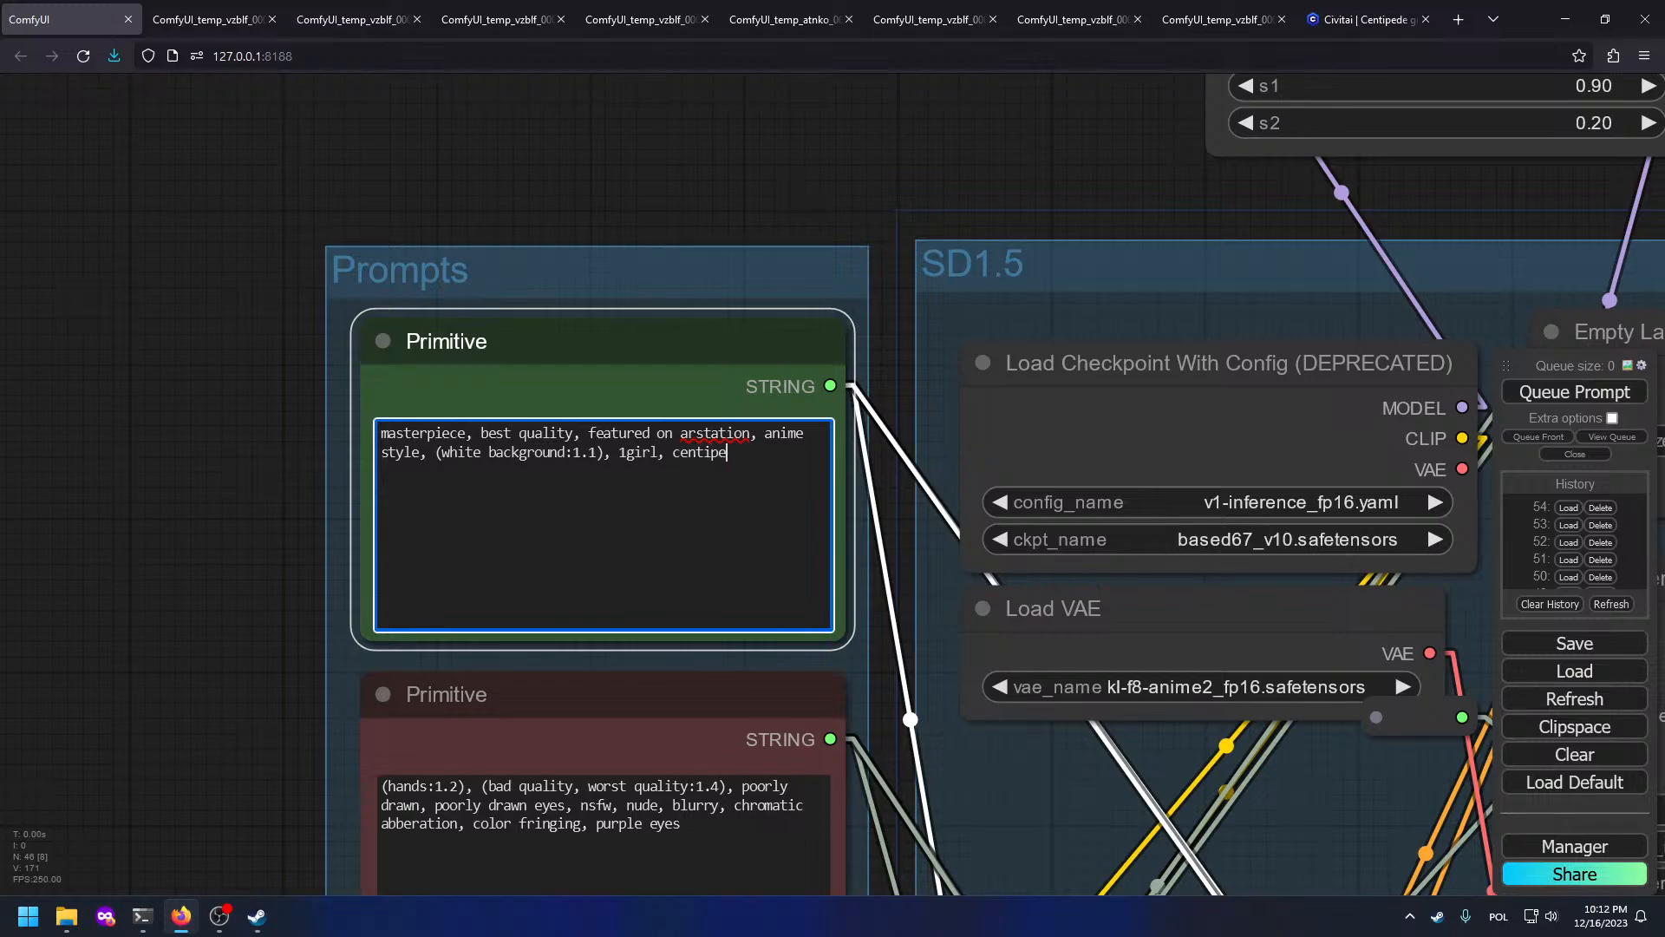
{"action": "key", "text": "ctrl+Return"}
Step: Change 'centipede girl' to 'monster girl, centipede body' in the positive prompt and queue it
{"action": "scroll", "coordinate": [752, 323], "scroll_direction": "down", "scroll_amount": 5}
{"action": "left_click_drag", "start_coordinate": [871, 448], "coordinate": [286, 351]}
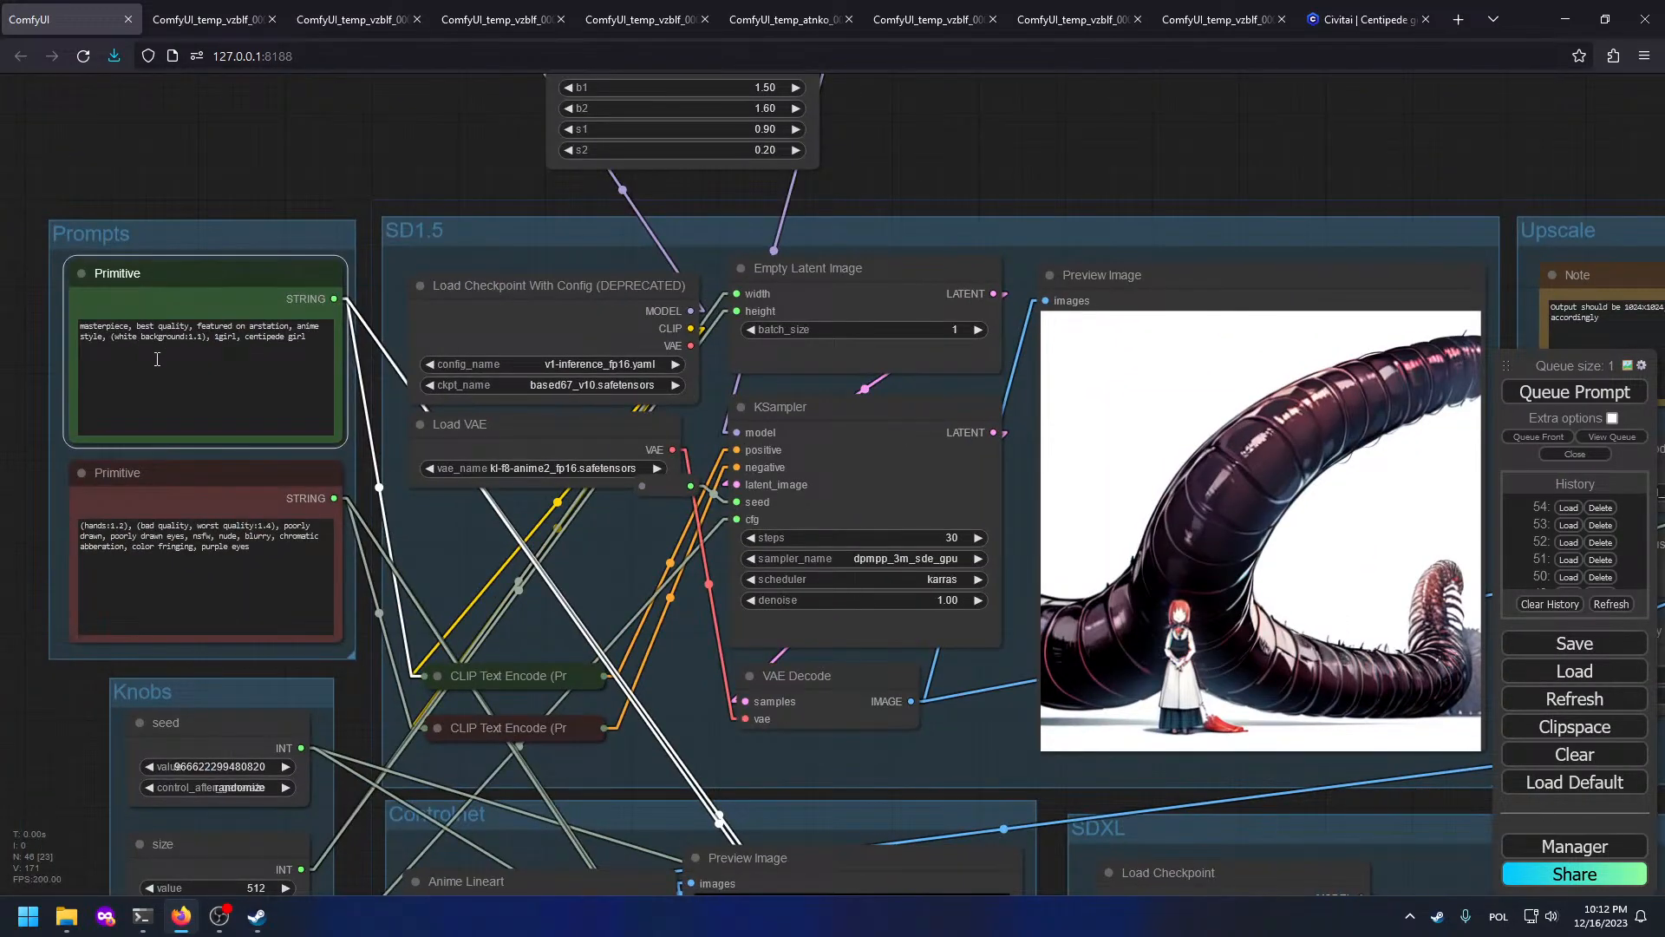
{"action": "left_click", "coordinate": [157, 359]}
{"action": "key", "text": "ctrl+BackSpace"}
{"action": "key", "text": "ctrl+BackSpace"}
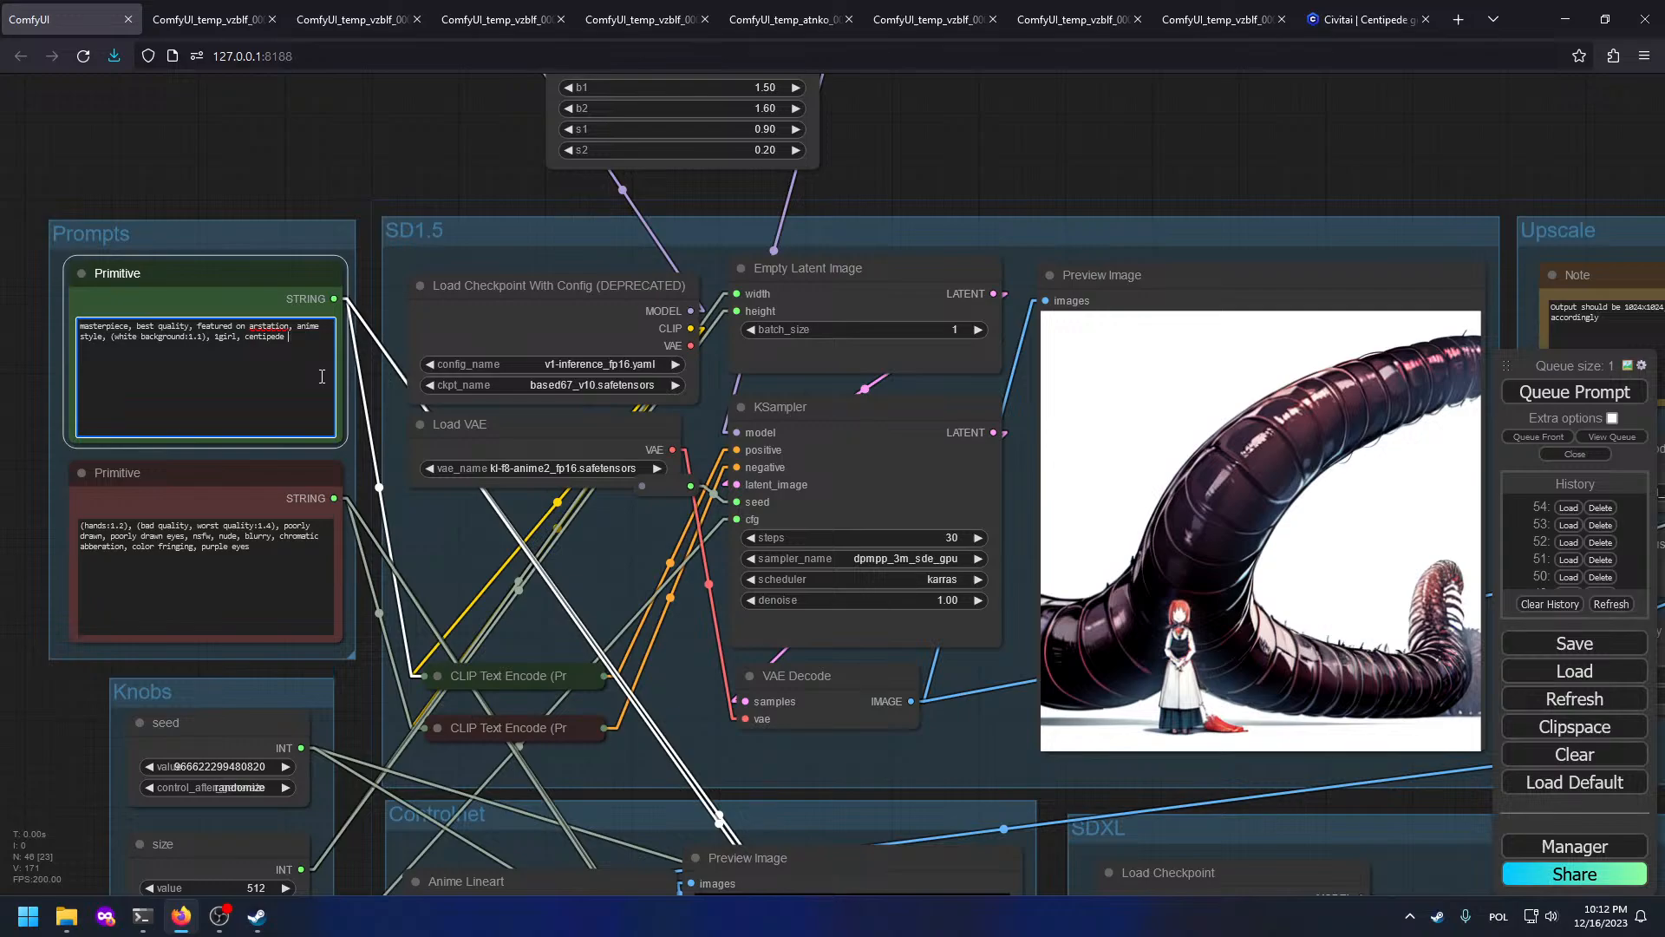
{"action": "type", "text": "gir"}
{"action": "key", "text": "BackSpace"}
{"action": "key", "text": "BackSpace"}
{"action": "key", "text": "BackSpace"}
{"action": "type", "text": "monster girl, centipede body"}
{"action": "key", "text": "ctrl+Return"}
Step: Review the new results in the Upscale and SDXL preview nodes
{"action": "scroll", "coordinate": [1353, 473], "scroll_direction": "up", "scroll_amount": 4}
{"action": "left_click_drag", "start_coordinate": [1398, 470], "coordinate": [750, 483]}
{"action": "scroll", "coordinate": [751, 482], "scroll_direction": "down", "scroll_amount": 5}
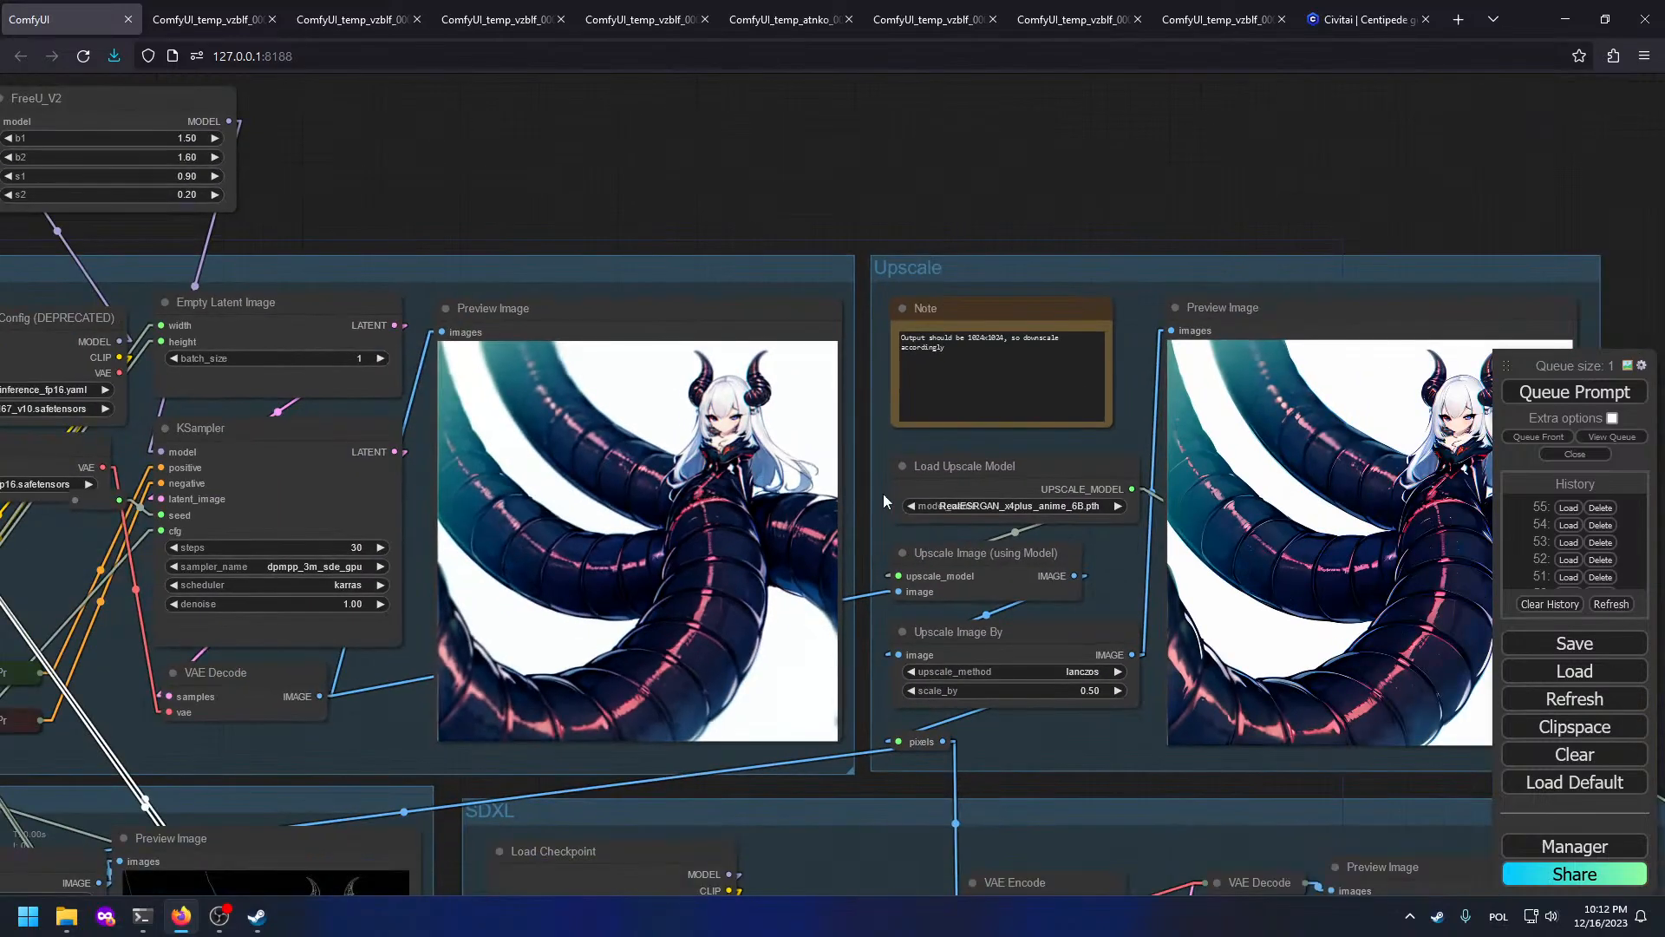
{"action": "left_click_drag", "start_coordinate": [1201, 564], "coordinate": [729, 569]}
{"action": "left_click_drag", "start_coordinate": [1034, 572], "coordinate": [787, 225]}
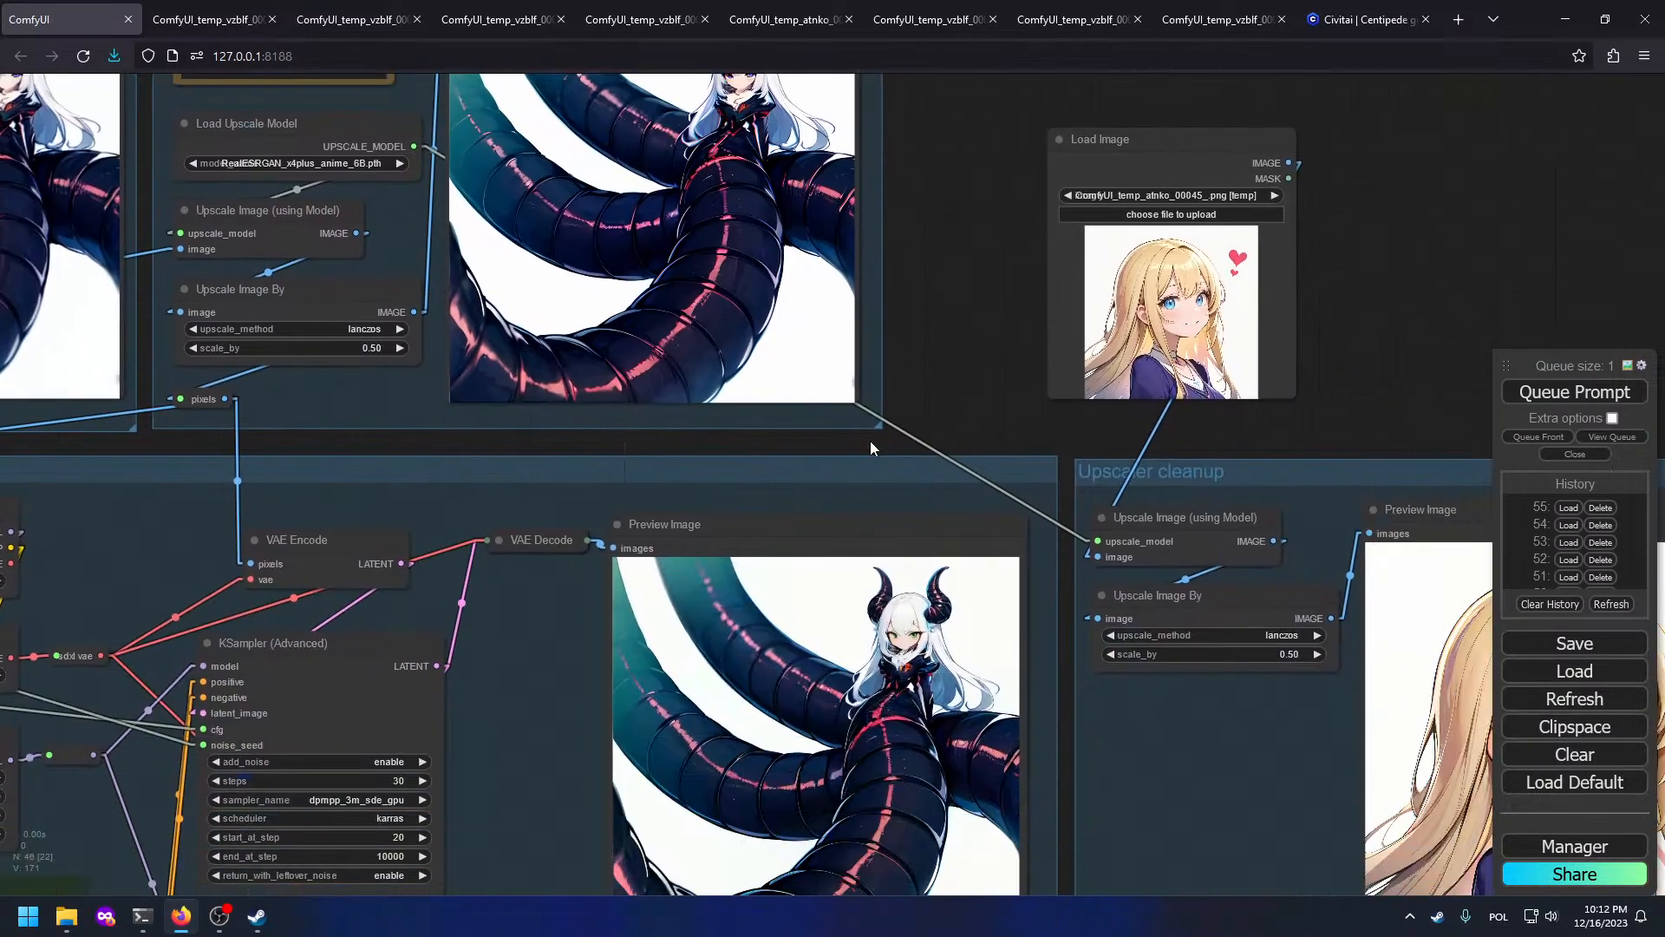
{"action": "left_click_drag", "start_coordinate": [1034, 795], "coordinate": [975, 409]}
{"action": "scroll", "coordinate": [854, 553], "scroll_direction": "up", "scroll_amount": 10}
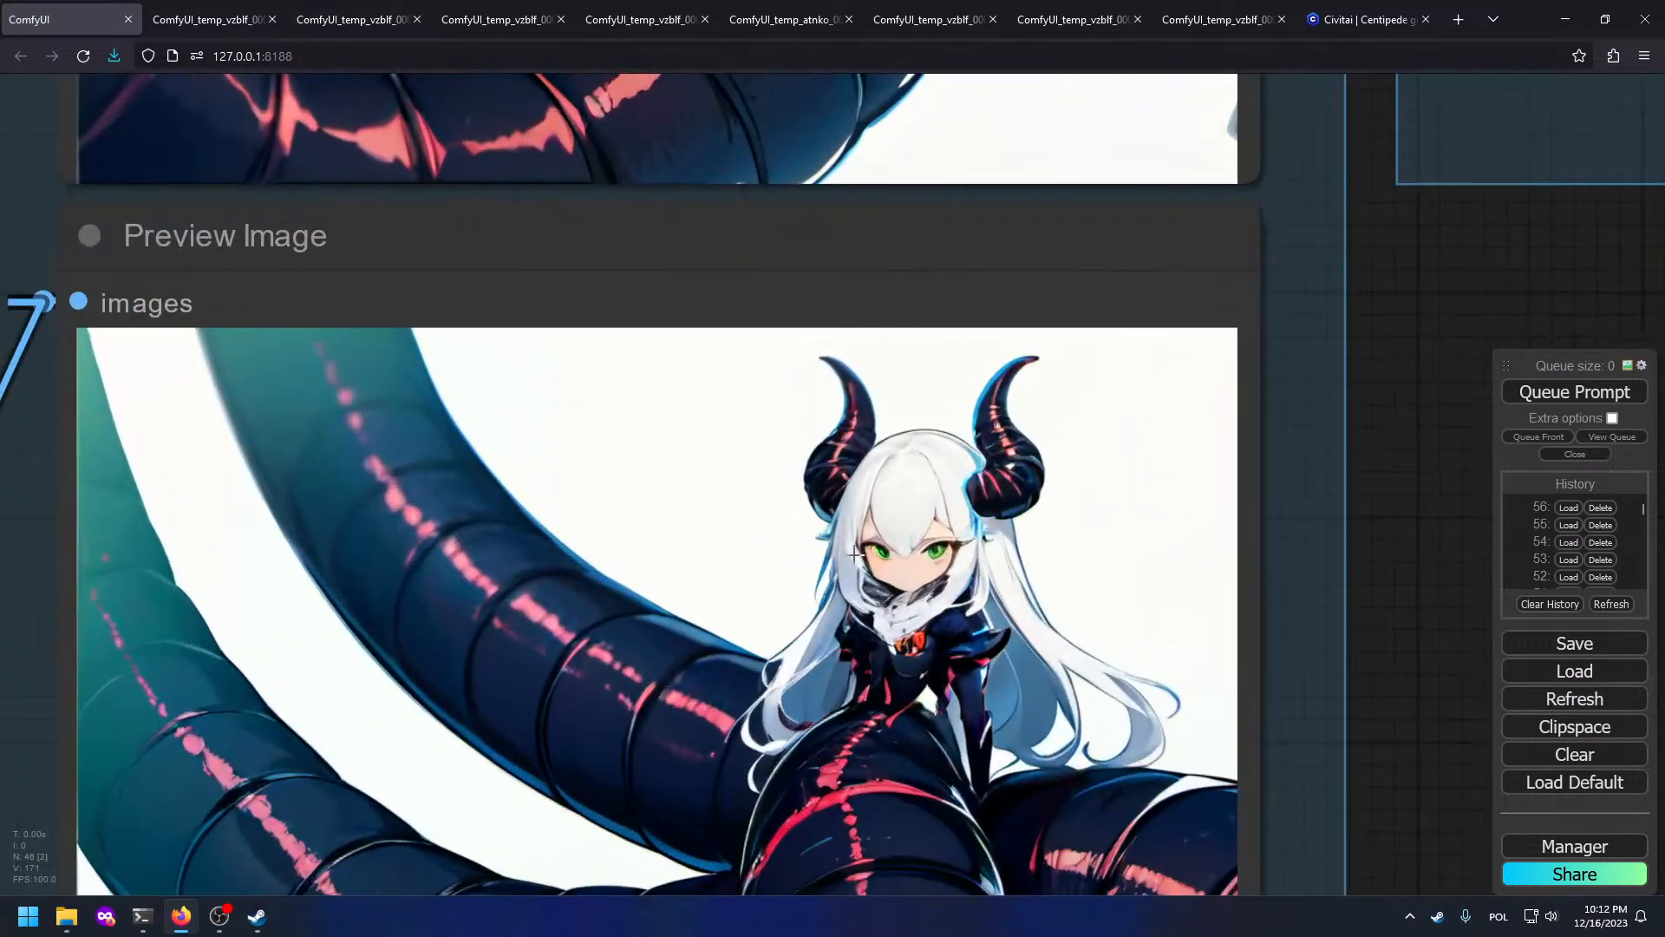
{"action": "scroll", "coordinate": [876, 554], "scroll_direction": "down", "scroll_amount": 17}
{"action": "left_click_drag", "start_coordinate": [1140, 670], "coordinate": [1471, 902]}
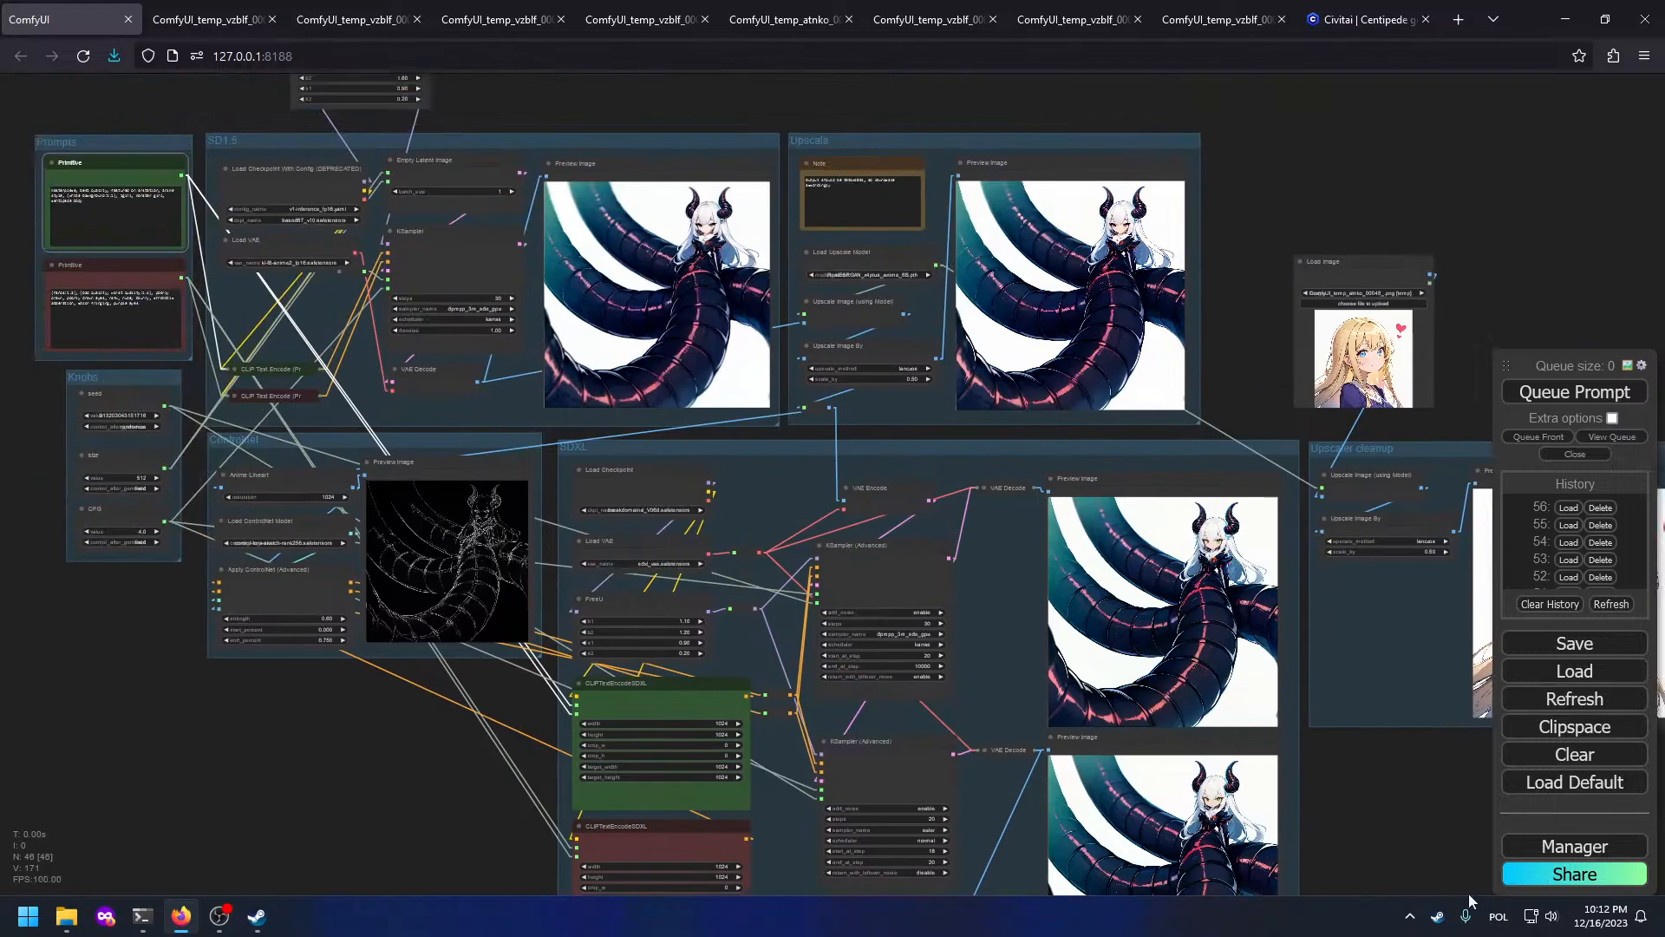
{"action": "scroll", "coordinate": [364, 269], "scroll_direction": "up", "scroll_amount": 12}
Step: Append ', centipede legs' to the positive prompt and queue another generation
{"action": "left_click", "coordinate": [571, 451]}
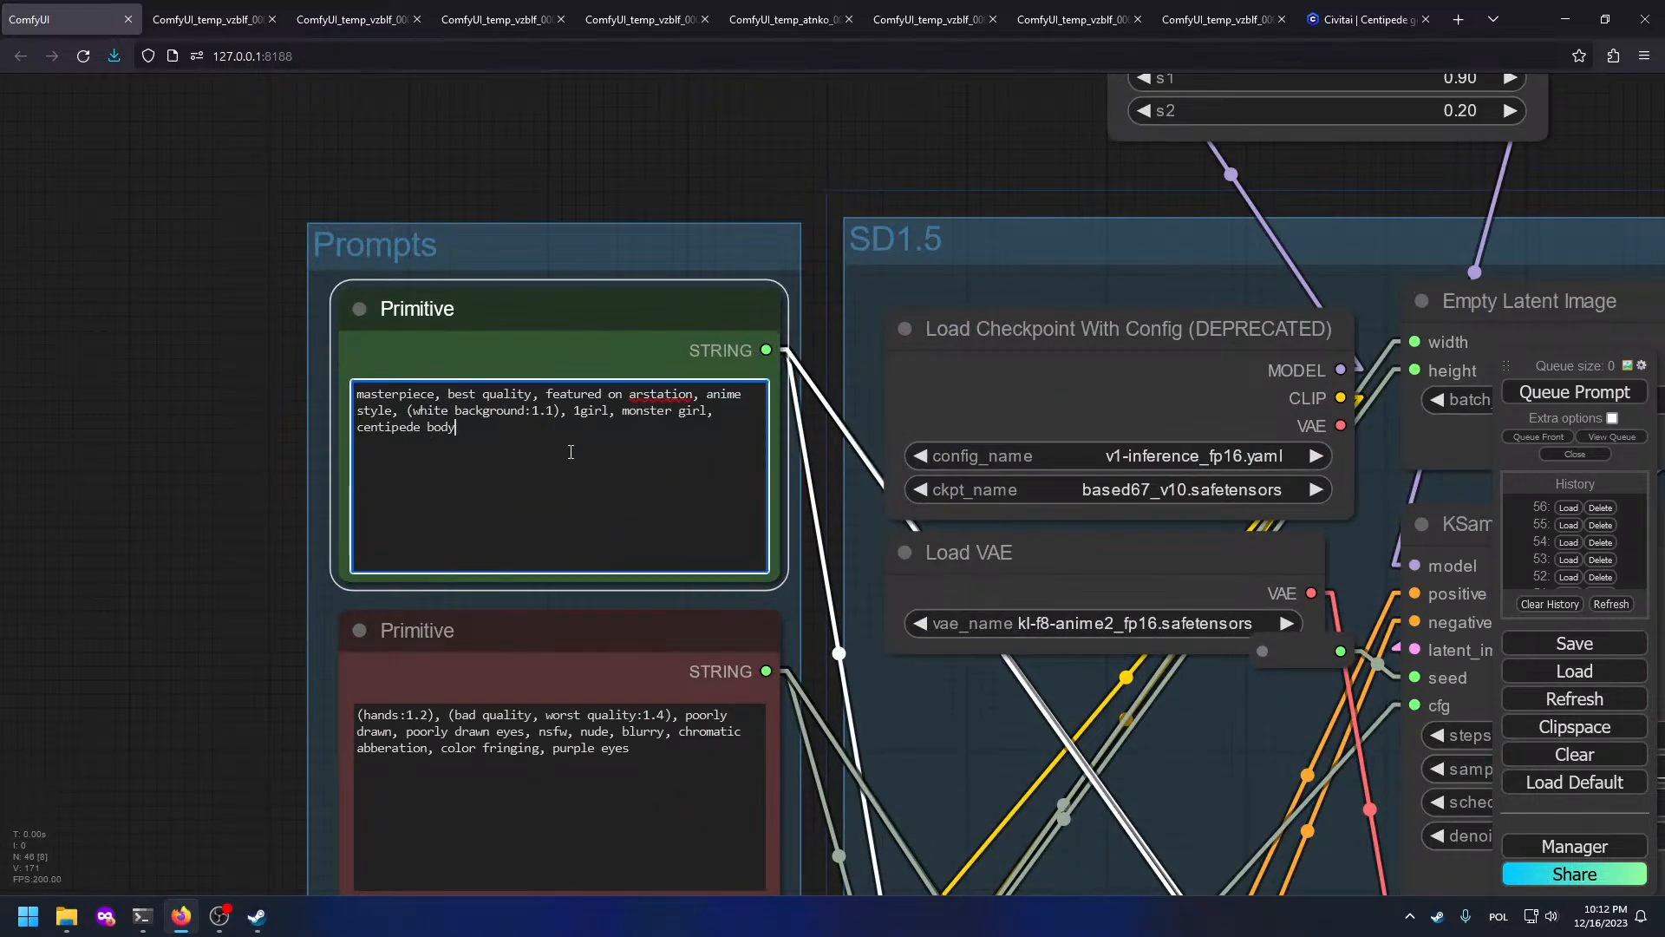
{"action": "left_click_drag", "start_coordinate": [788, 457], "coordinate": [145, 296]}
{"action": "scroll", "coordinate": [195, 320], "scroll_direction": "down", "scroll_amount": 3}
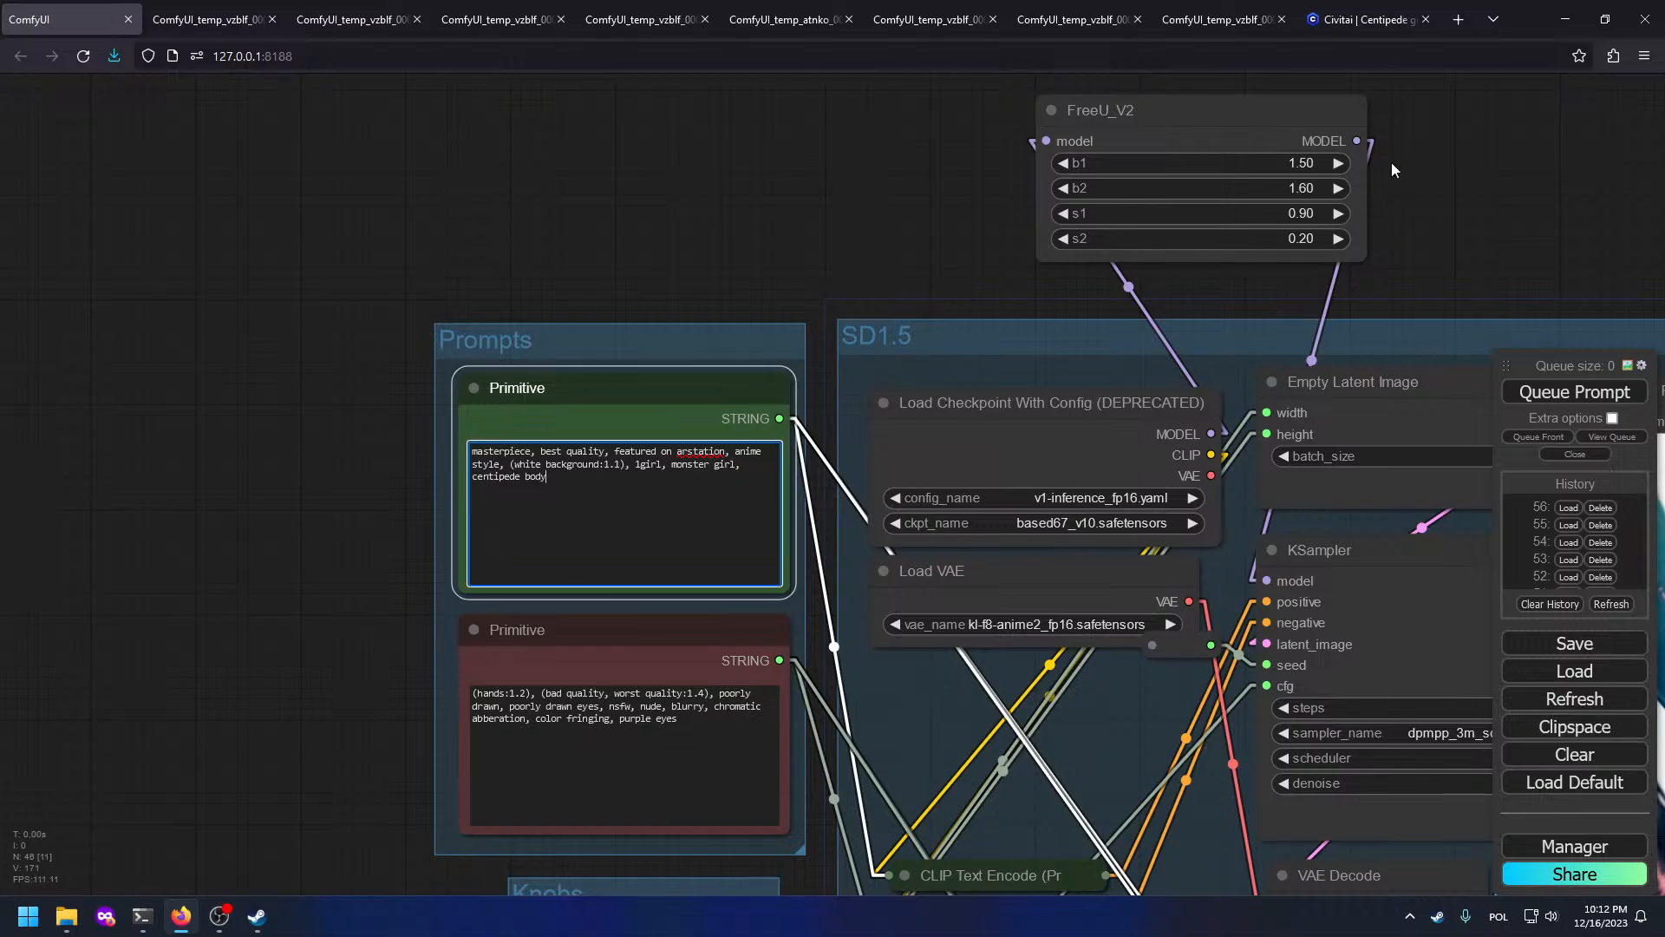
{"action": "type", "text": ", centipede legs"}
{"action": "key", "text": "ctrl+Return"}
{"action": "left_click_drag", "start_coordinate": [1130, 431], "coordinate": [1126, 429]}
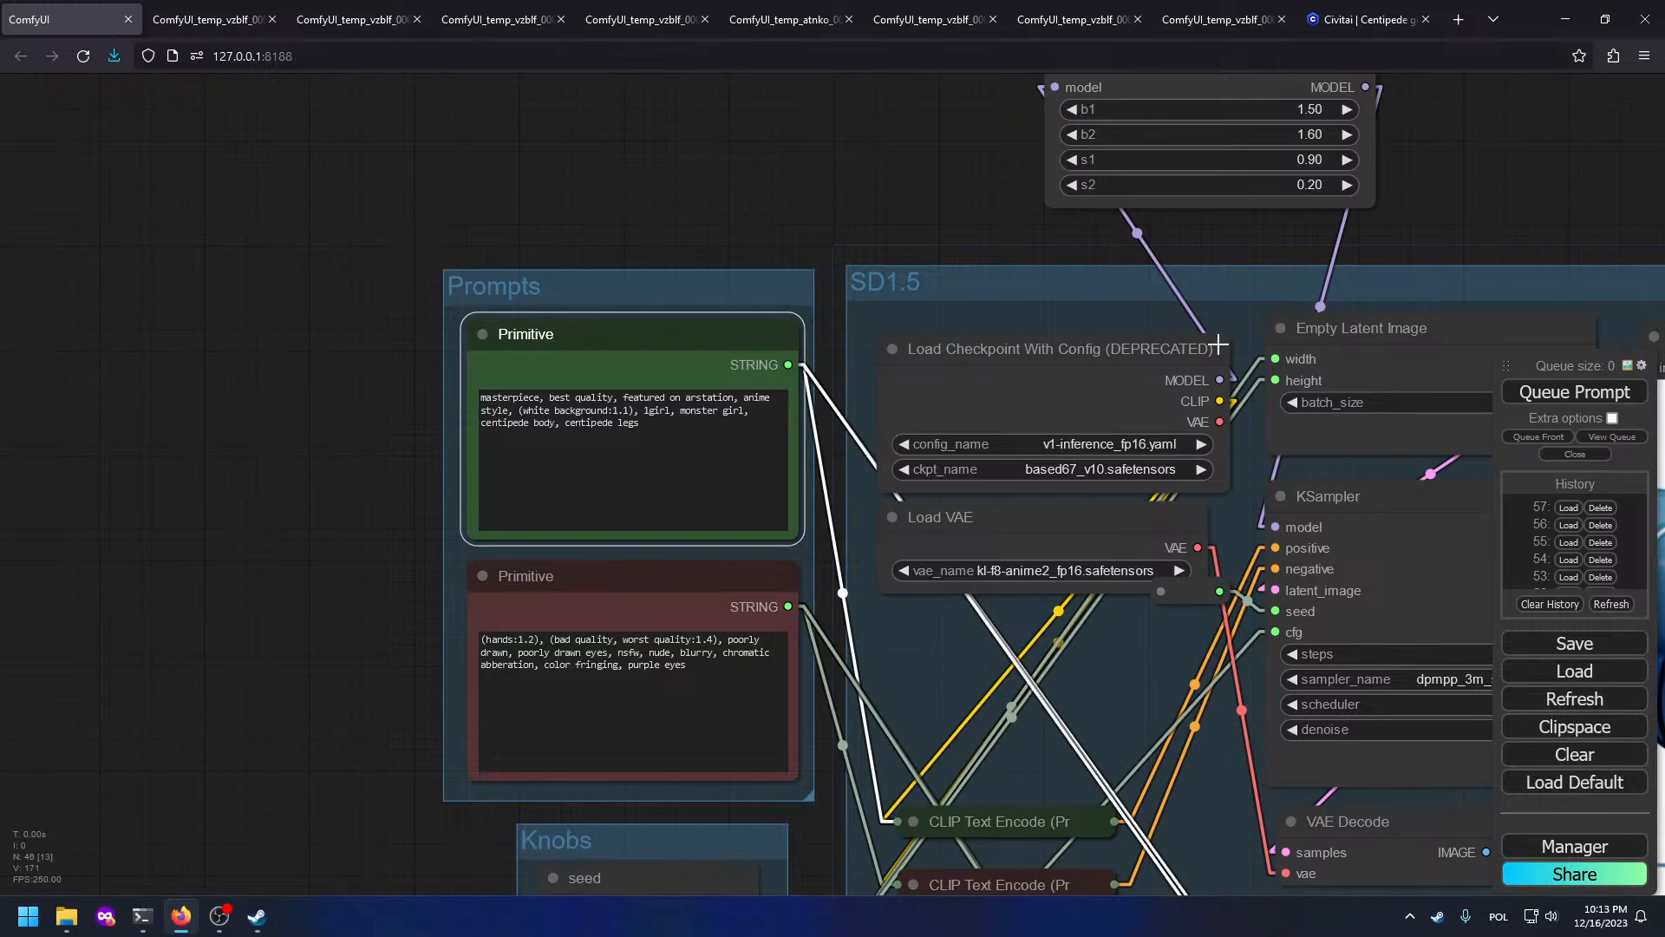
{"action": "key", "text": "super+Tab"}
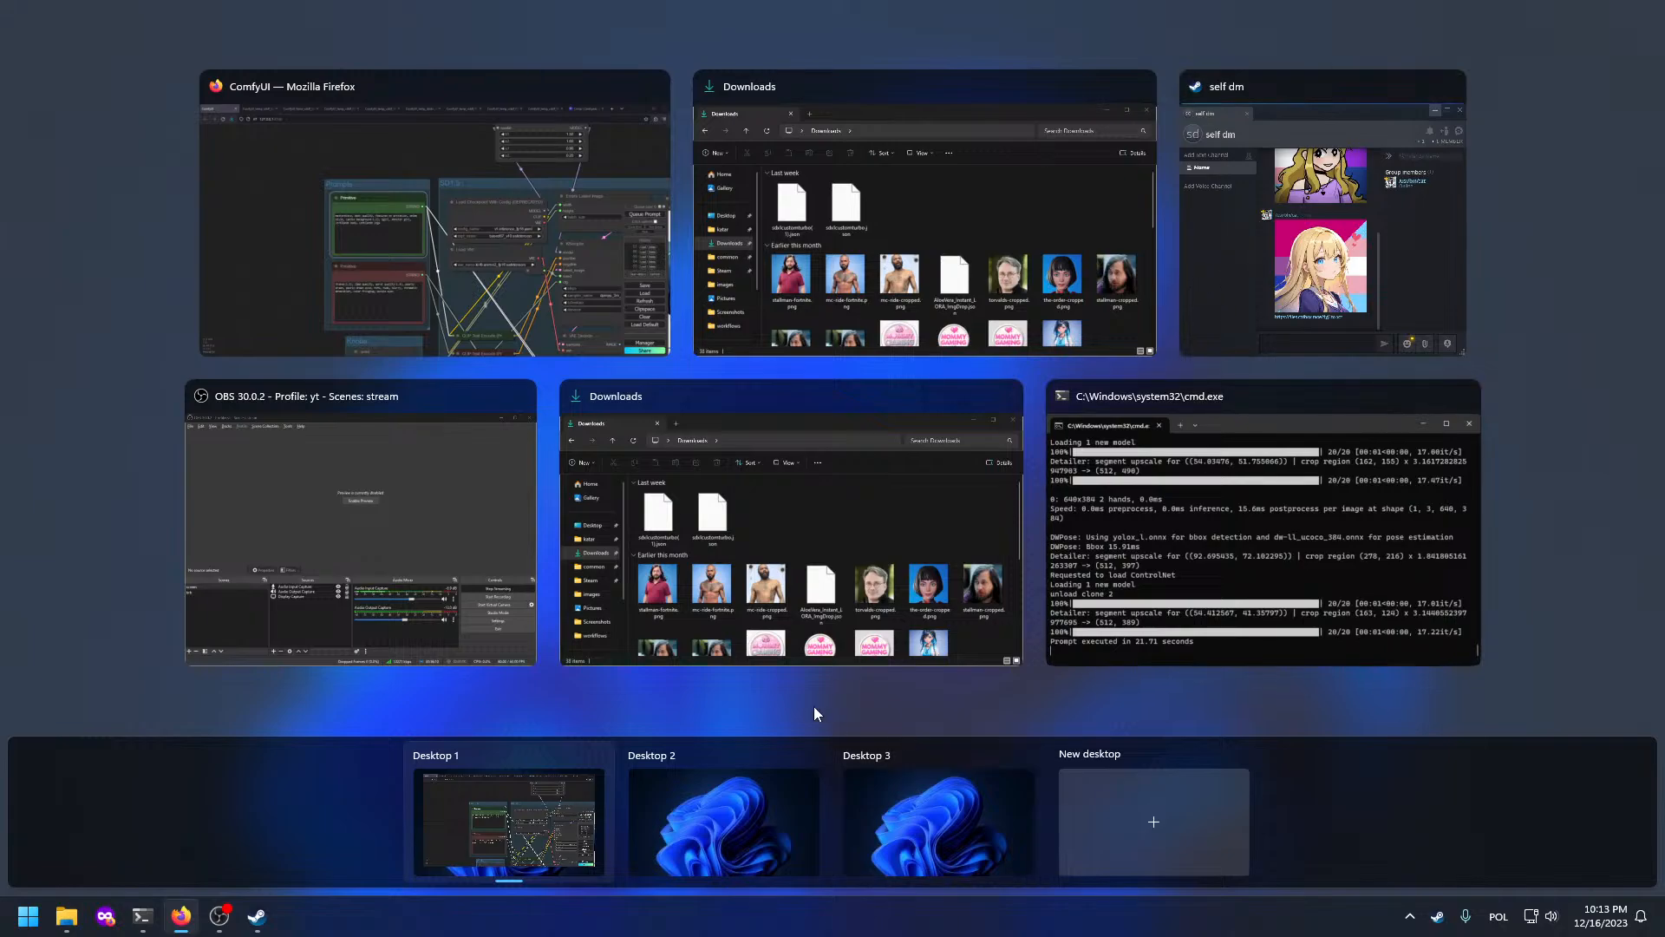
{"action": "left_click", "coordinate": [1236, 259]}
{"action": "left_click", "coordinate": [711, 508]}
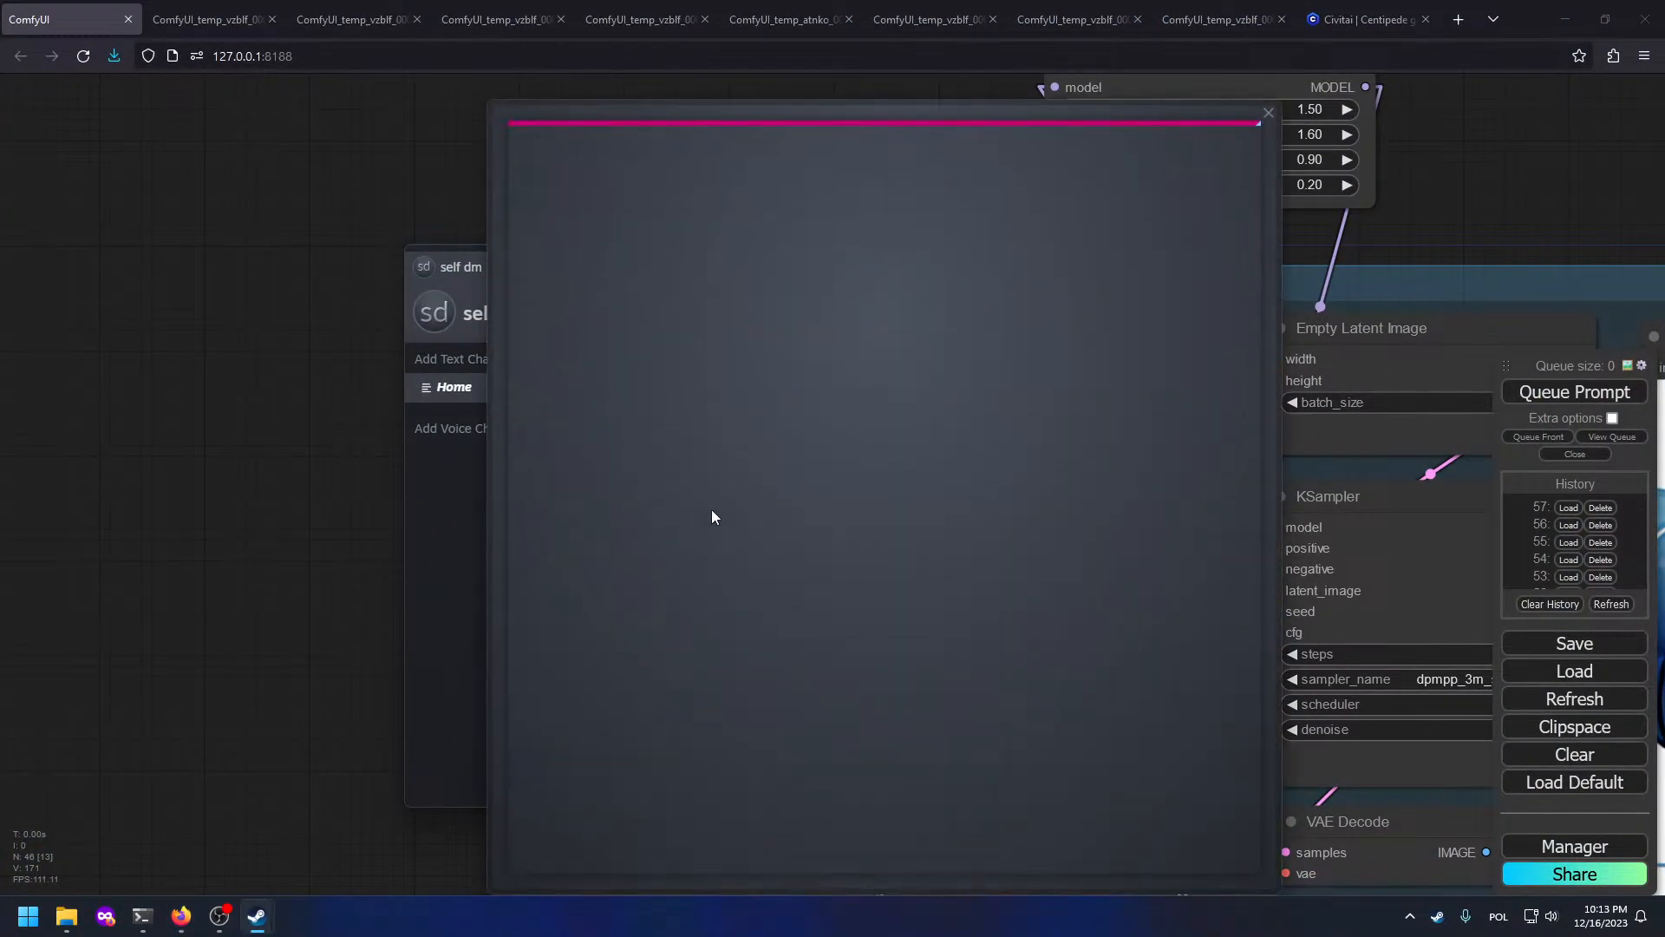
{"action": "left_click", "coordinate": [1270, 112]}
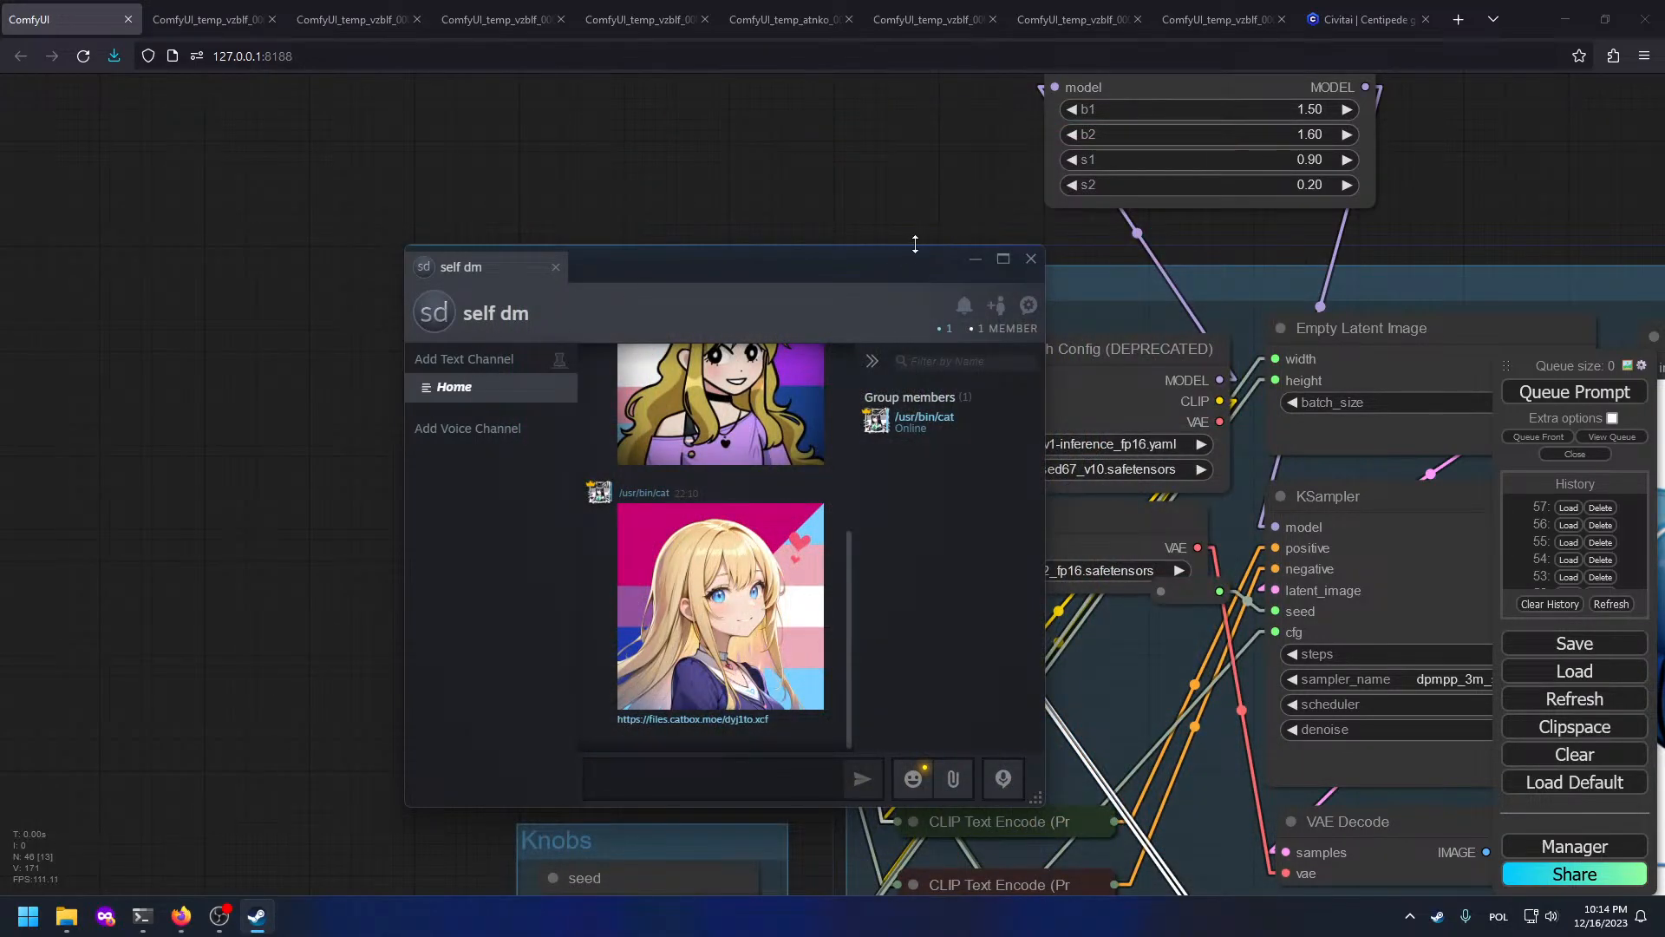
{"action": "left_click", "coordinate": [1038, 267]}
{"action": "scroll", "coordinate": [869, 321], "scroll_direction": "down", "scroll_amount": 4}
Step: Shorten the positive prompt to end 'centipede body, centipede' and queue a generation
{"action": "left_click_drag", "start_coordinate": [1104, 388], "coordinate": [586, 325]}
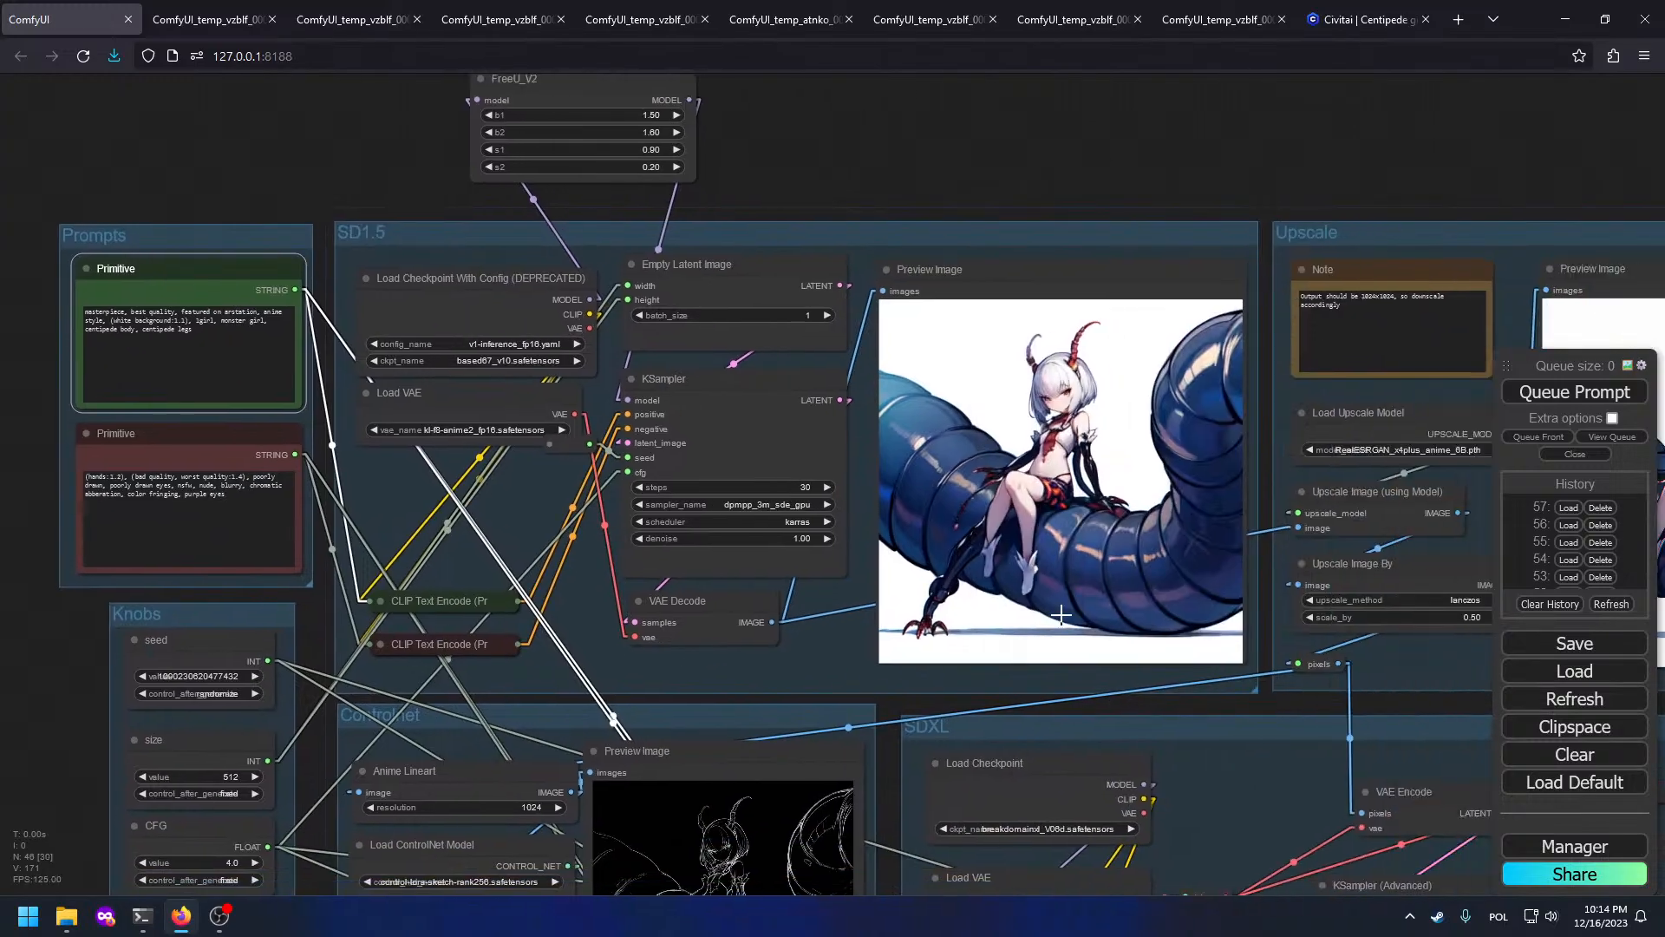
{"action": "left_click_drag", "start_coordinate": [764, 472], "coordinate": [922, 543]}
{"action": "scroll", "coordinate": [233, 408], "scroll_direction": "up", "scroll_amount": 4}
{"action": "left_click", "coordinate": [458, 425]}
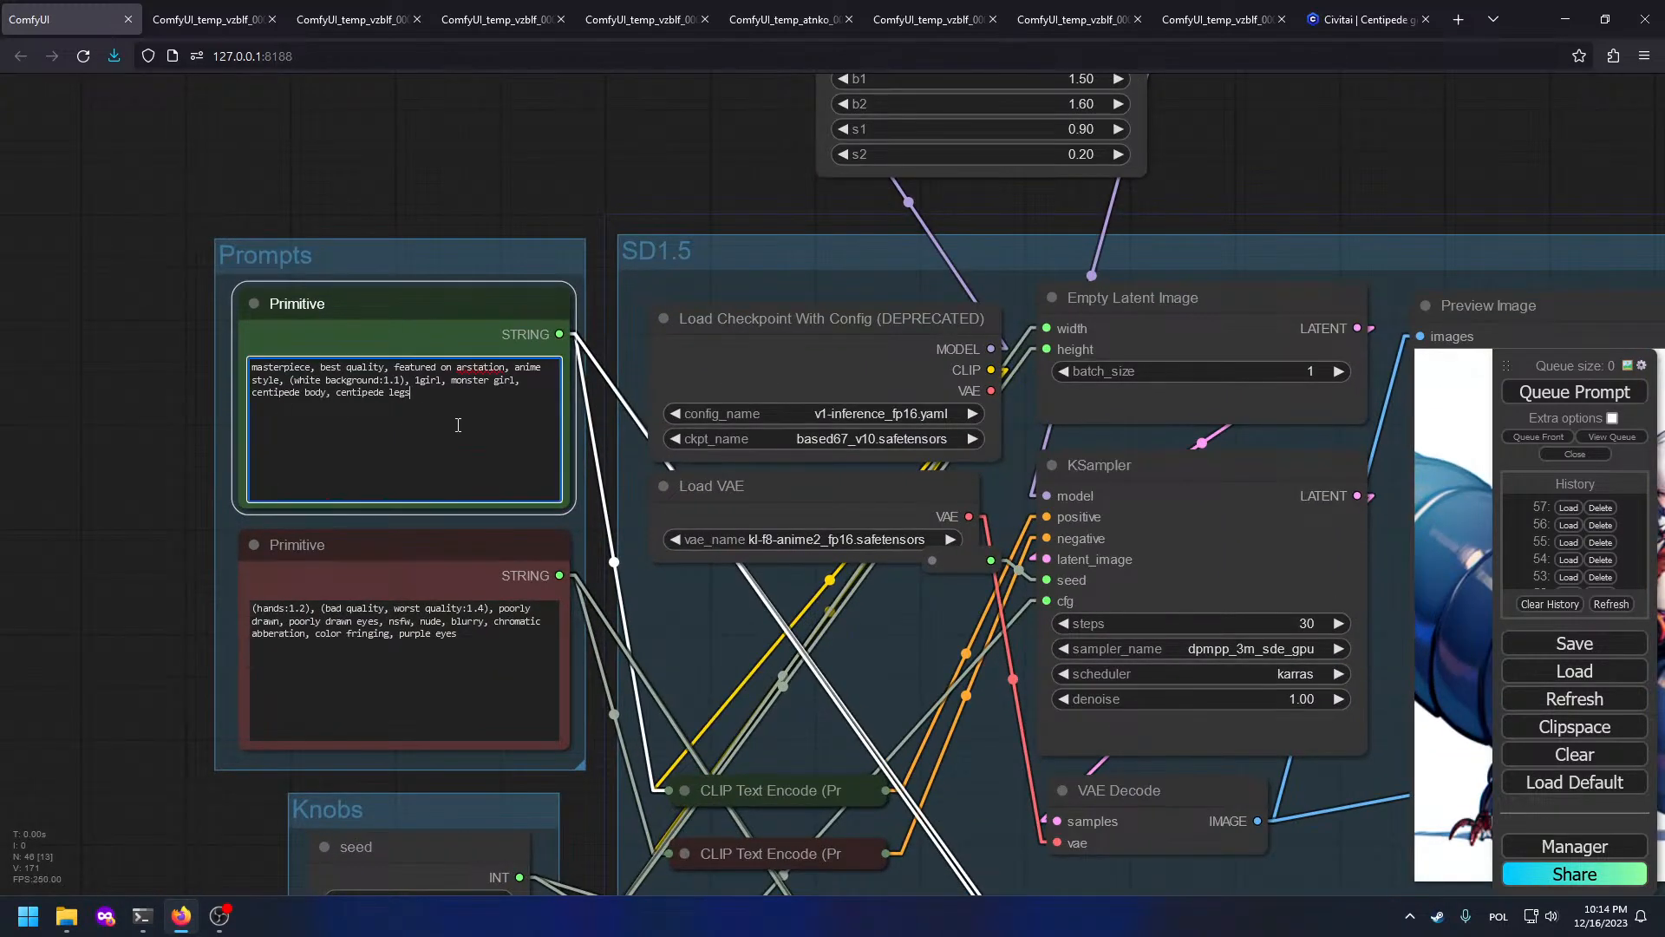
{"action": "key", "text": "ctrl+BackSpace"}
{"action": "key", "text": "ctrl+BackSpace"}
{"action": "type", "text": ", centipede"}
{"action": "key", "text": "ctrl+Return"}
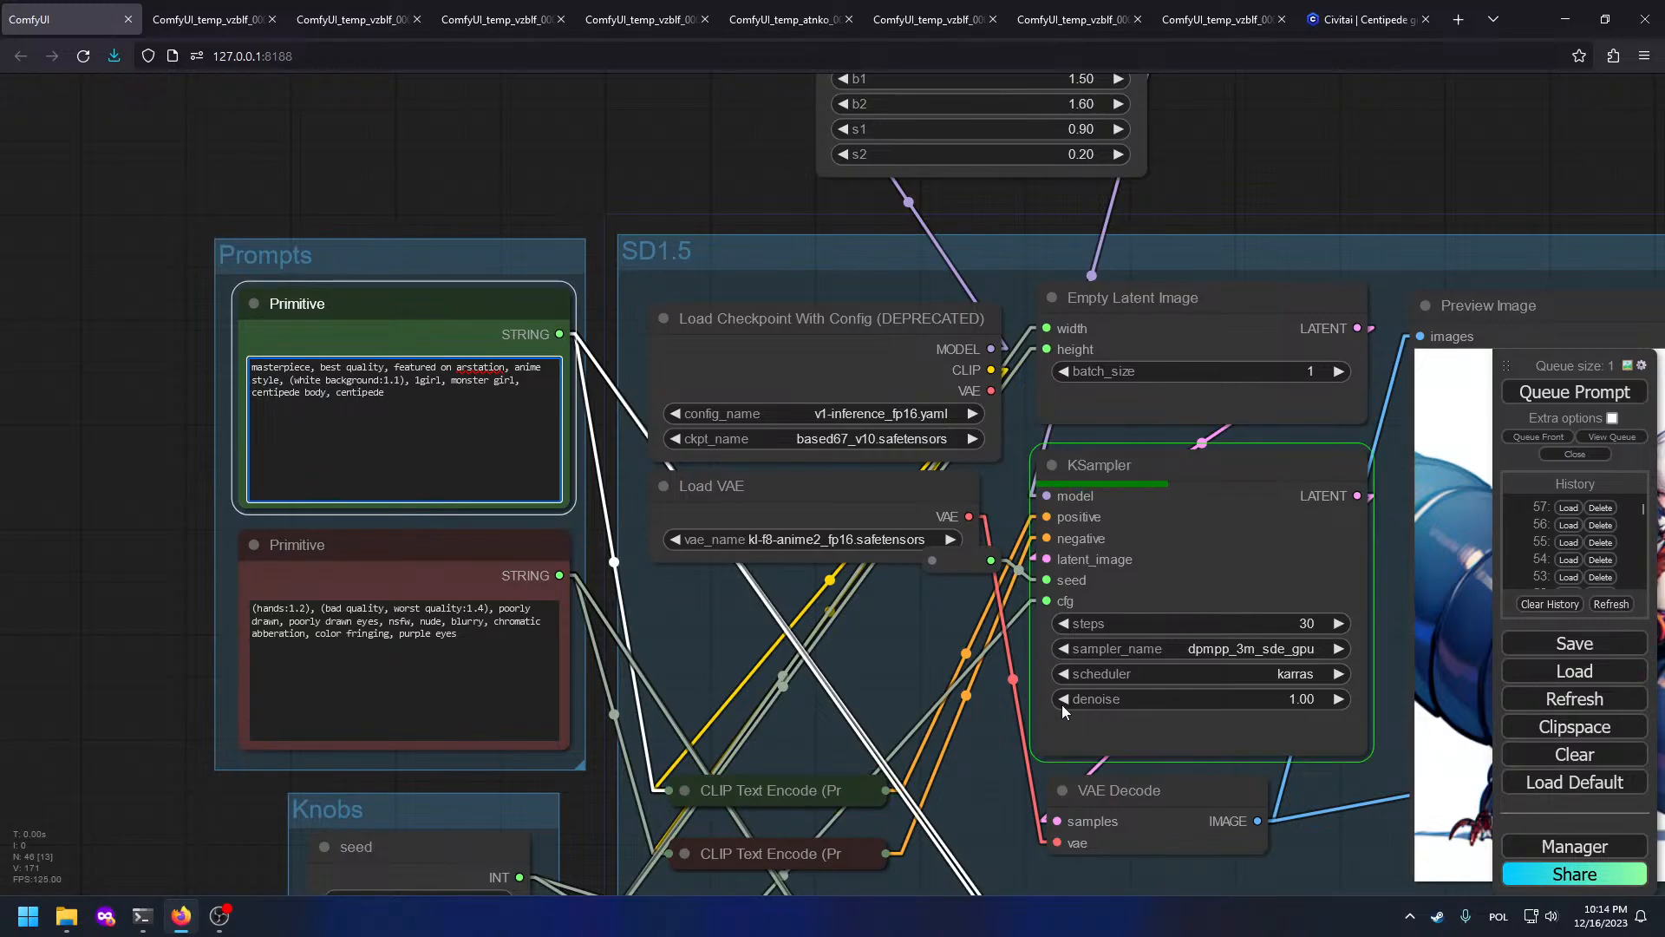
Step: Check the Upscale previews, browse more Centipede girl bounty examples, then return to ComfyUI
{"action": "left_click_drag", "start_coordinate": [1180, 755], "coordinate": [569, 650]}
{"action": "scroll", "coordinate": [1155, 545], "scroll_direction": "down", "scroll_amount": 2}
{"action": "left_click_drag", "start_coordinate": [1155, 544], "coordinate": [519, 537]}
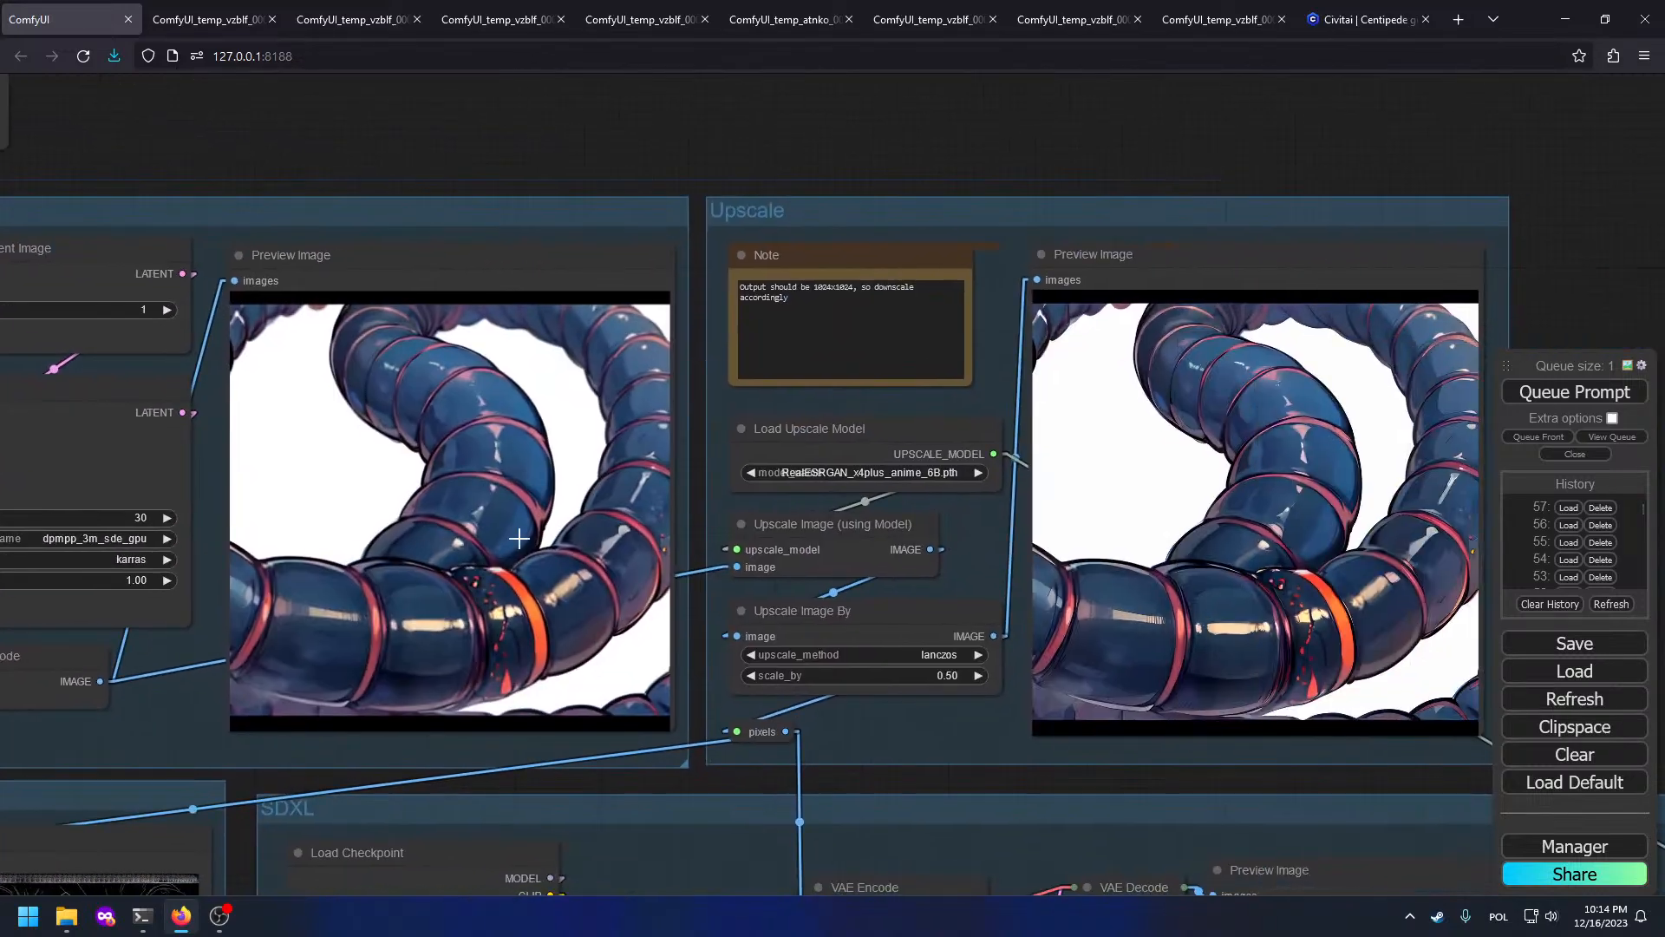
{"action": "scroll", "coordinate": [708, 522], "scroll_direction": "down", "scroll_amount": 3}
{"action": "left_click", "coordinate": [1367, 19]}
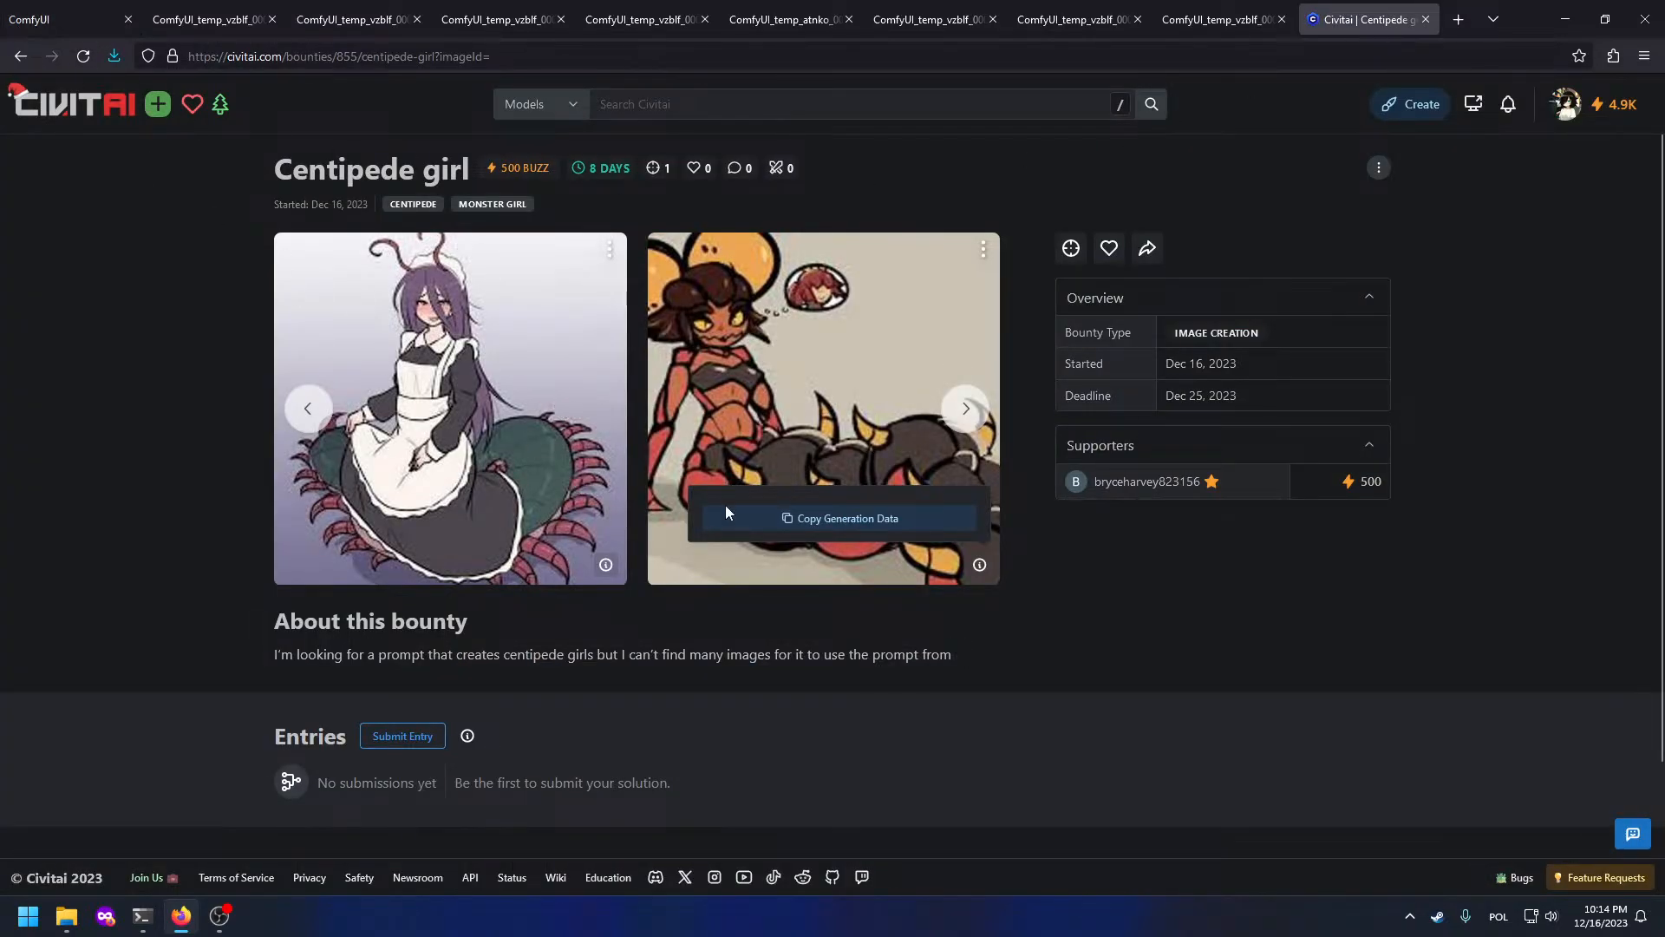
{"action": "left_click", "coordinate": [968, 411]}
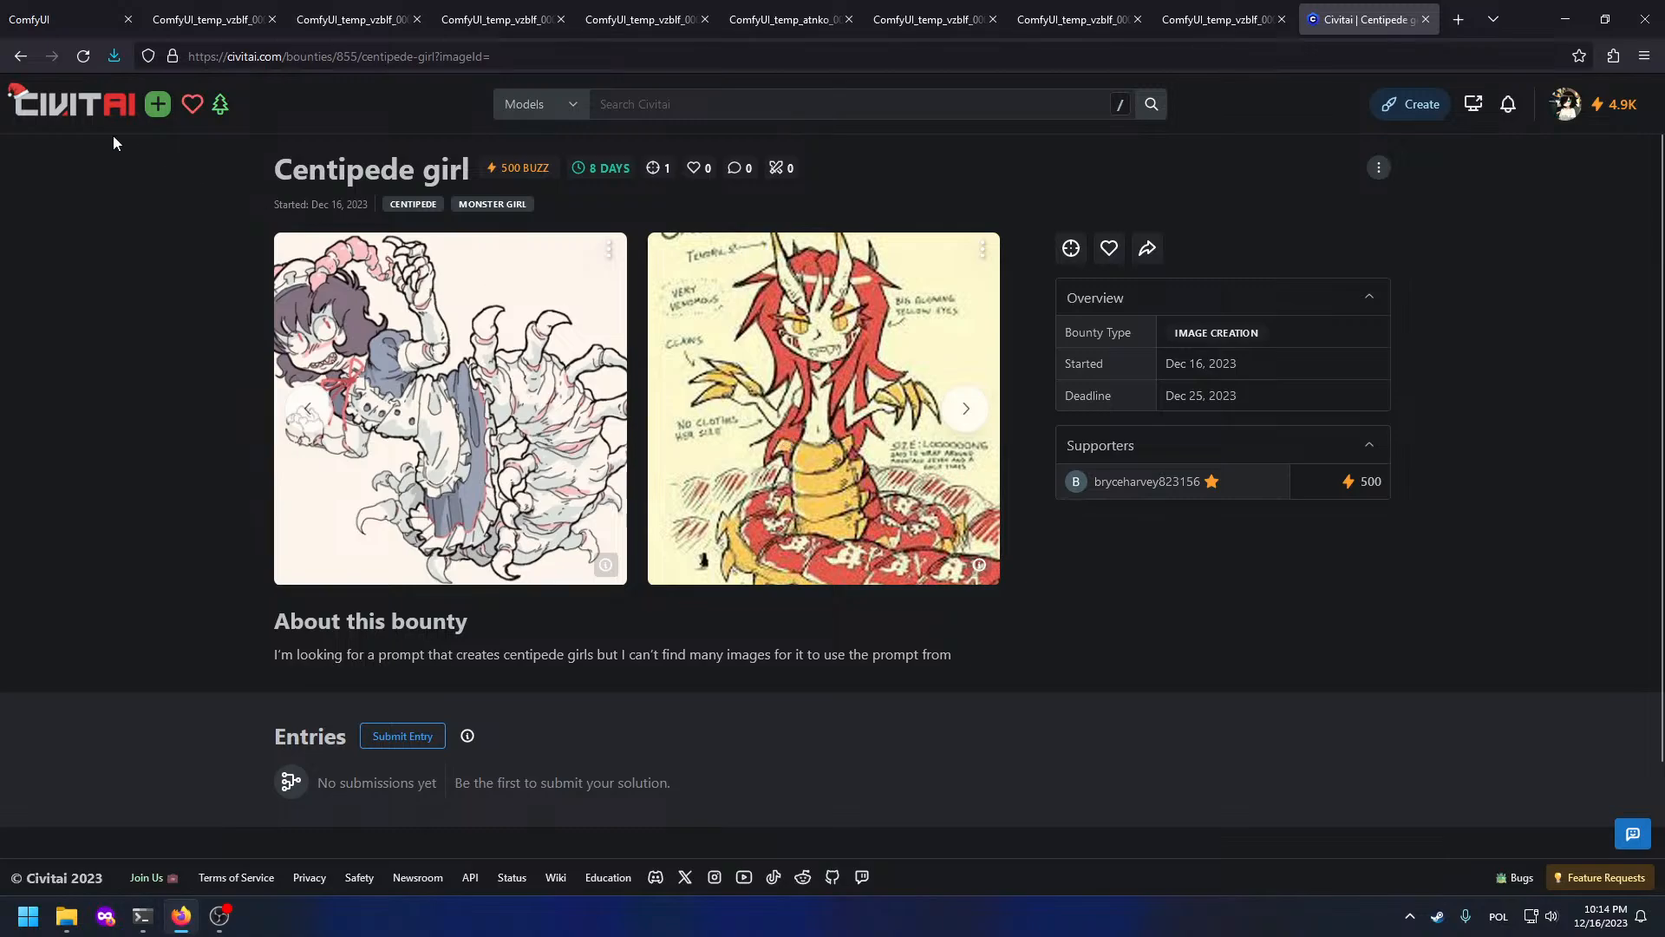
{"action": "left_click", "coordinate": [61, 19]}
Step: End the positive prompt with 'insect girl', remove 'purple eyes' from the negative prompt, and queue
{"action": "scroll", "coordinate": [873, 531], "scroll_direction": "up", "scroll_amount": 5}
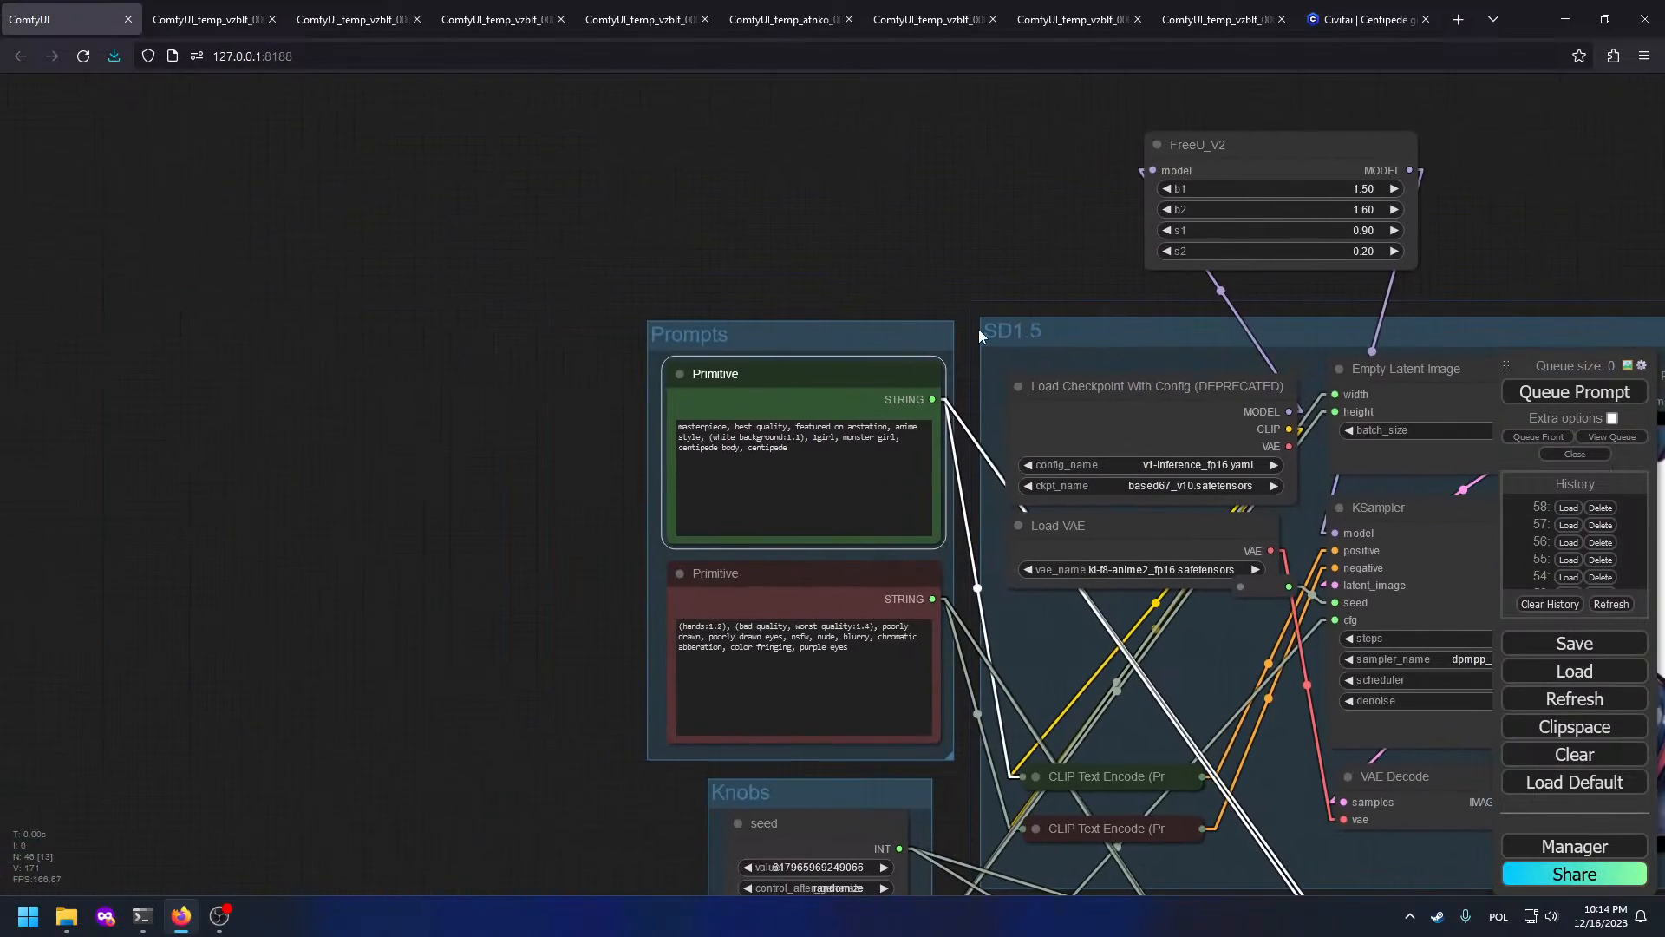
{"action": "left_click", "coordinate": [872, 531]}
{"action": "key", "text": "ctrl+BackSpace"}
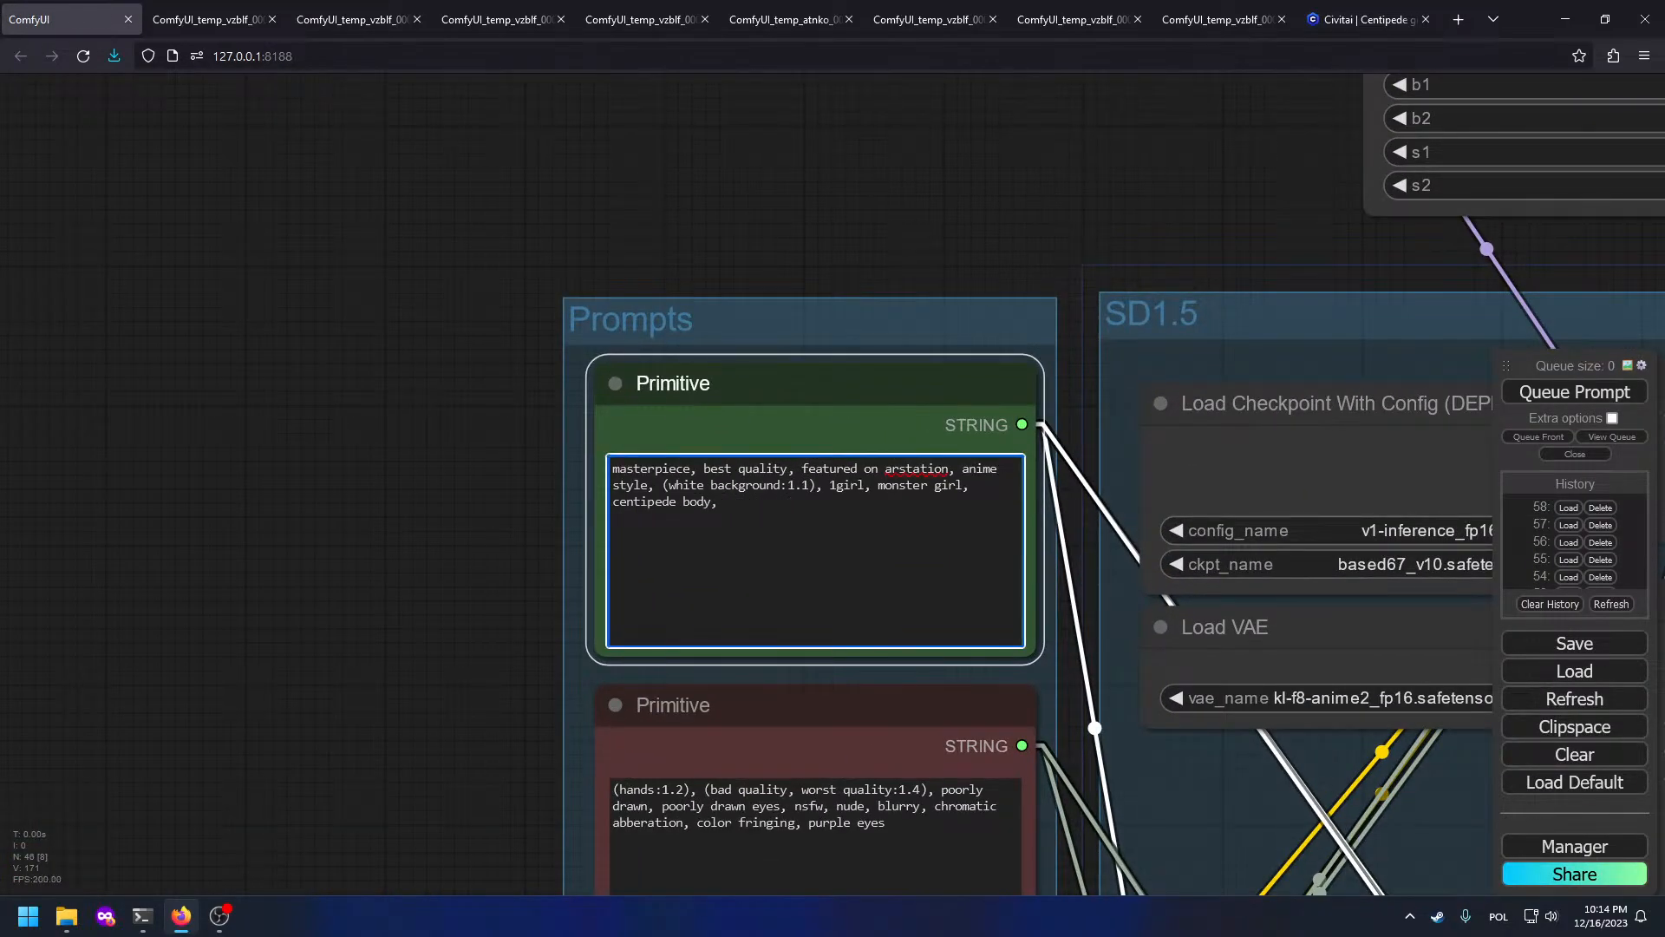
{"action": "type", "text": "insect girl"}
{"action": "left_click", "coordinate": [935, 829]}
{"action": "key", "text": "ctrl+BackSpace"}
{"action": "key", "text": "ctrl+BackSpace"}
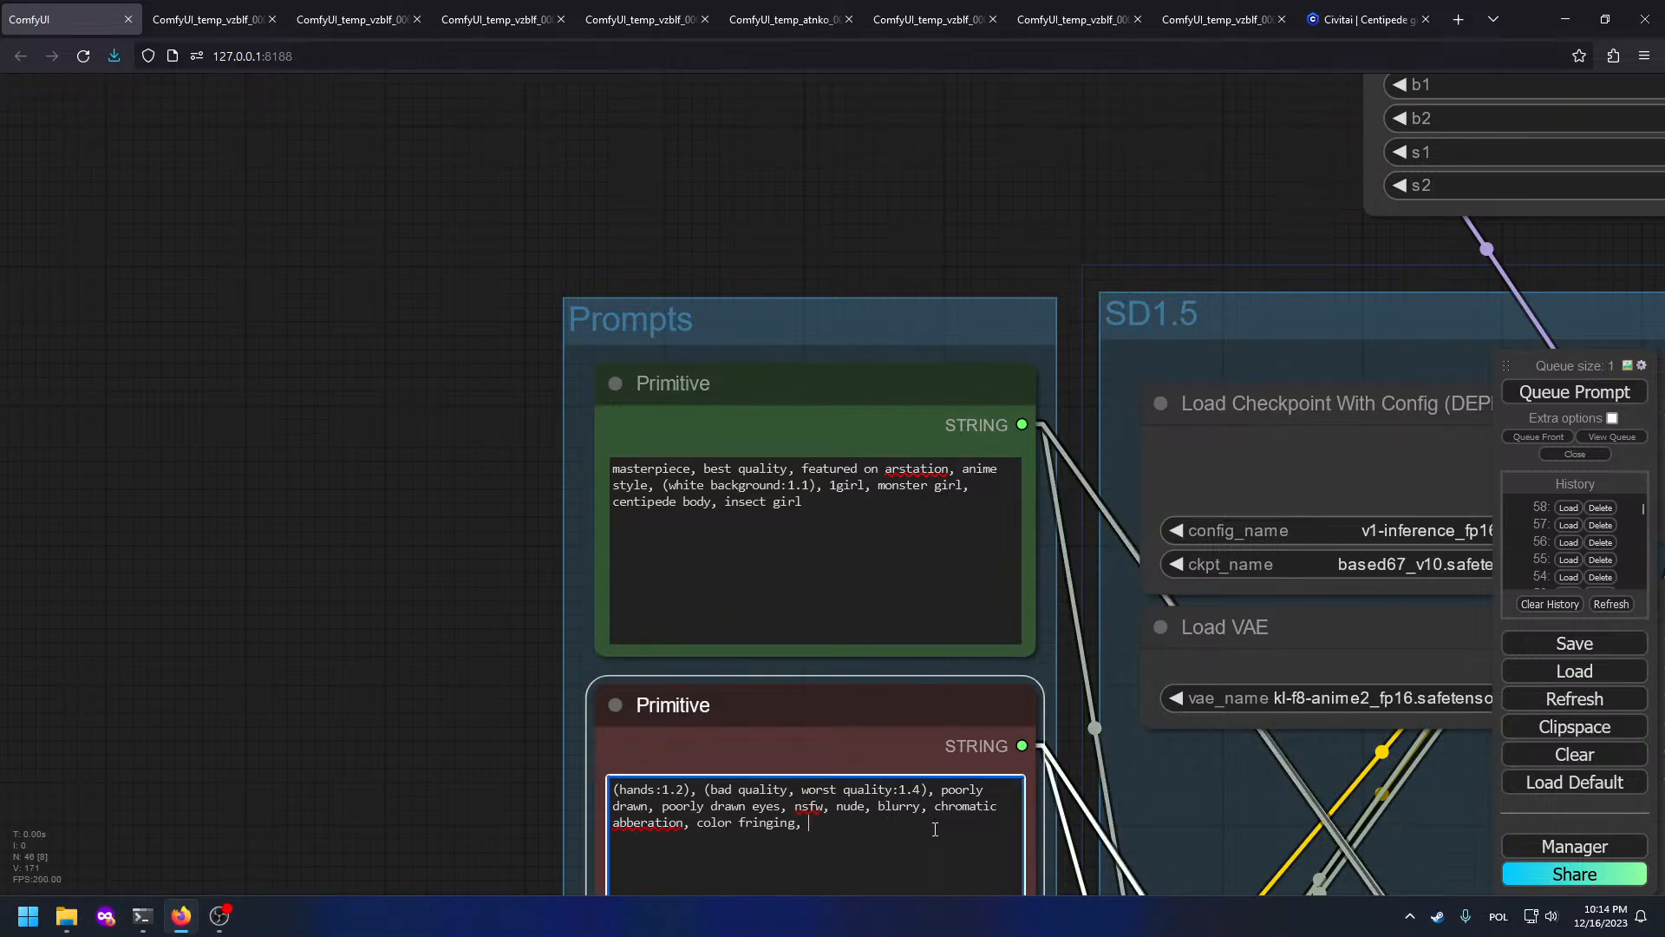
{"action": "scroll", "coordinate": [1162, 761], "scroll_direction": "down", "scroll_amount": 6}
{"action": "left_click_drag", "start_coordinate": [1163, 761], "coordinate": [40, 310]}
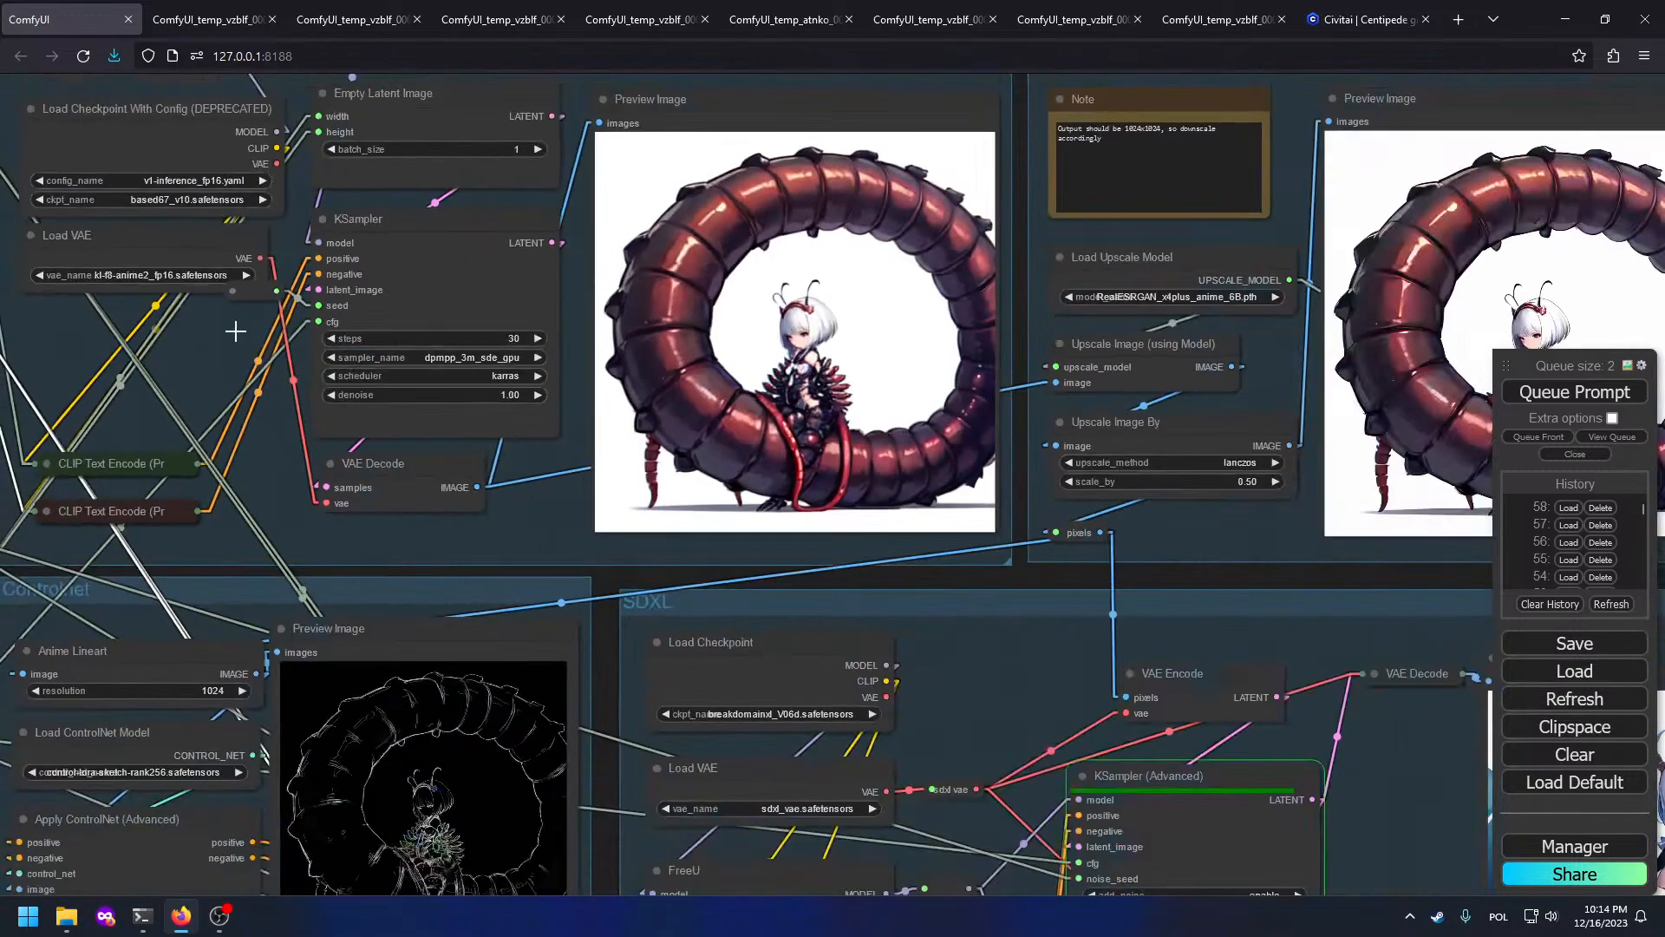
{"action": "left_click_drag", "start_coordinate": [1016, 447], "coordinate": [746, 500]}
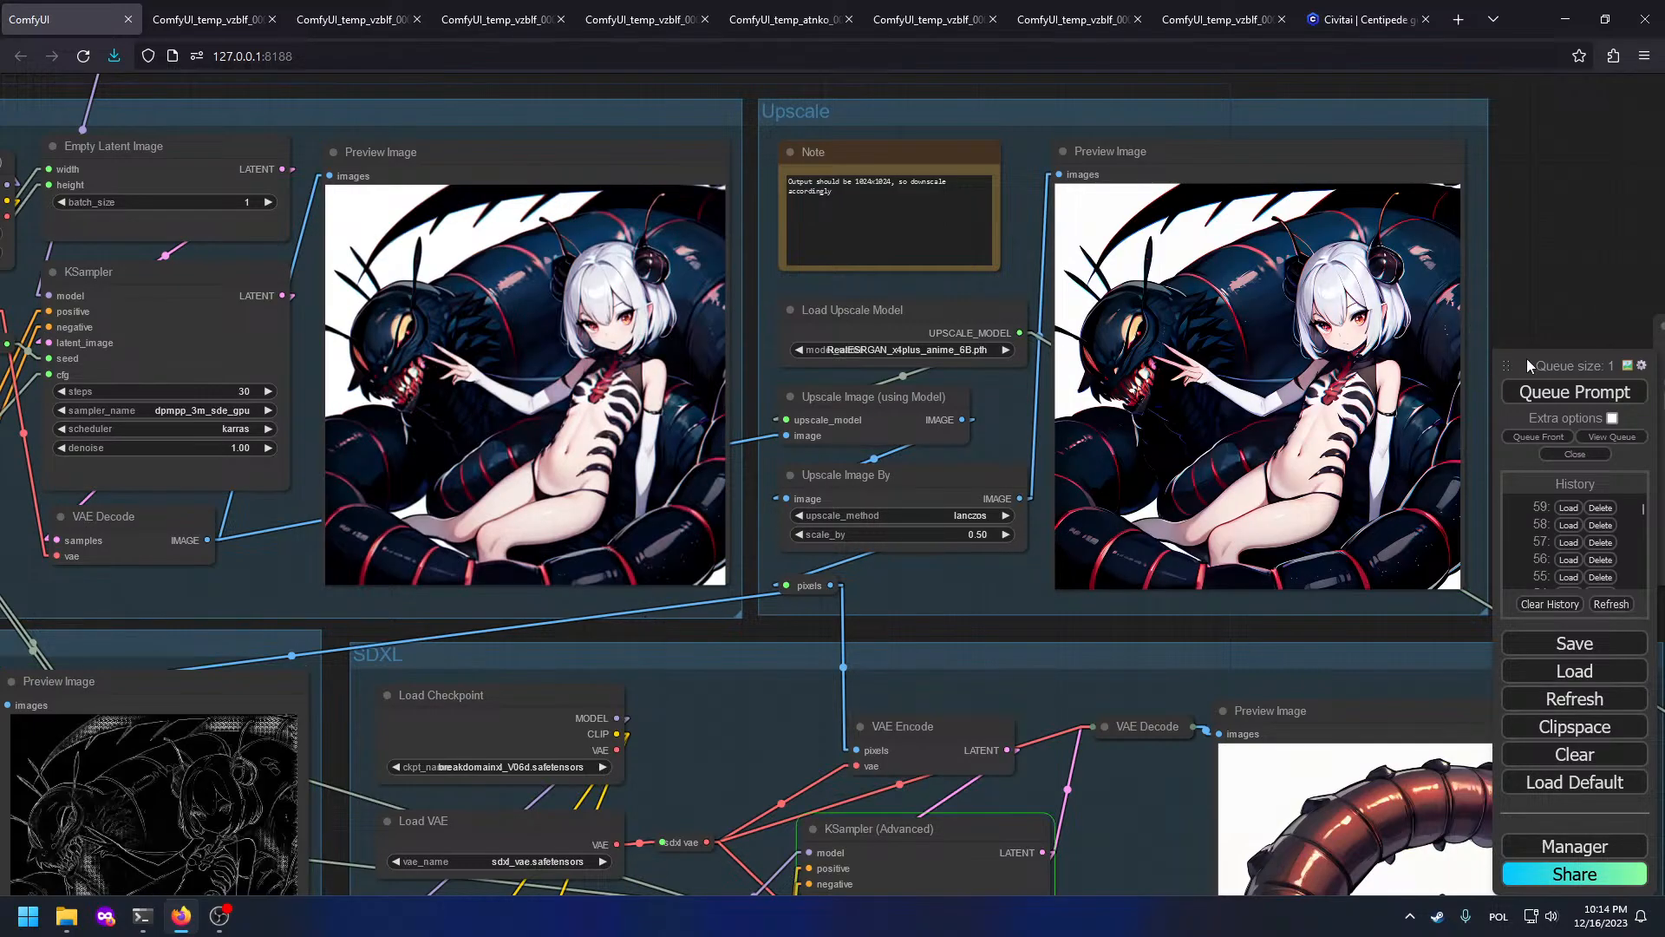
{"action": "left_click", "coordinate": [1525, 400]}
Step: Revisit the positive prompt, then queue another generation from the Upscale view
{"action": "left_click_drag", "start_coordinate": [519, 441], "coordinate": [1329, 558]}
{"action": "left_click_drag", "start_coordinate": [948, 610], "coordinate": [819, 814]}
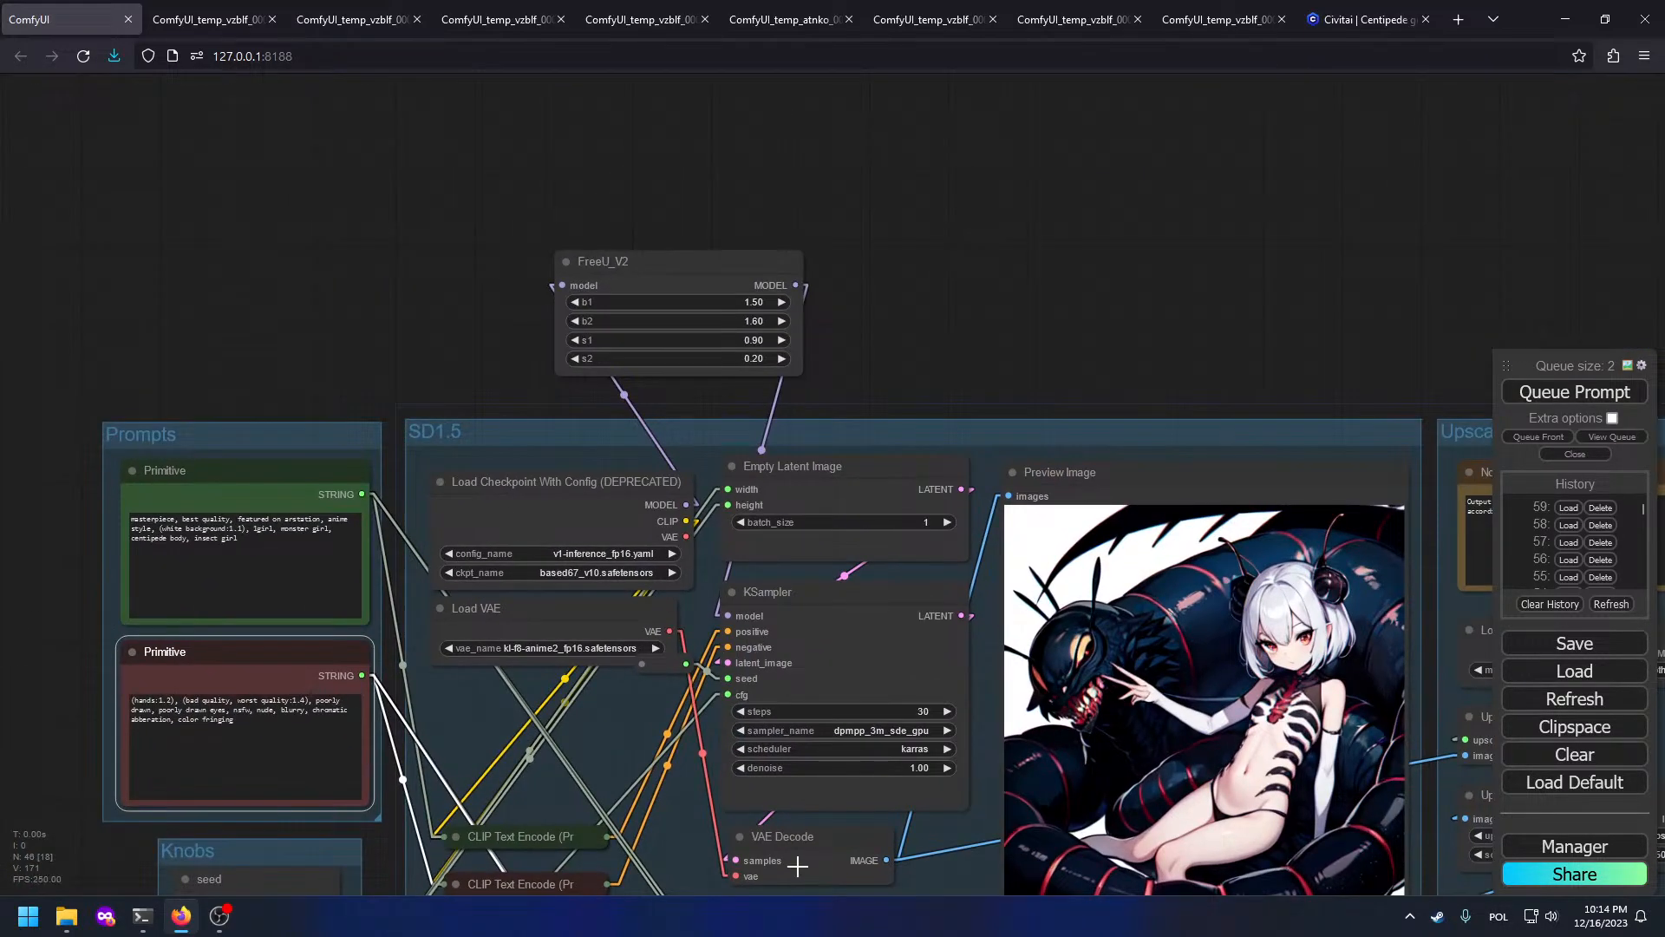
{"action": "scroll", "coordinate": [1170, 633], "scroll_direction": "down", "scroll_amount": 6}
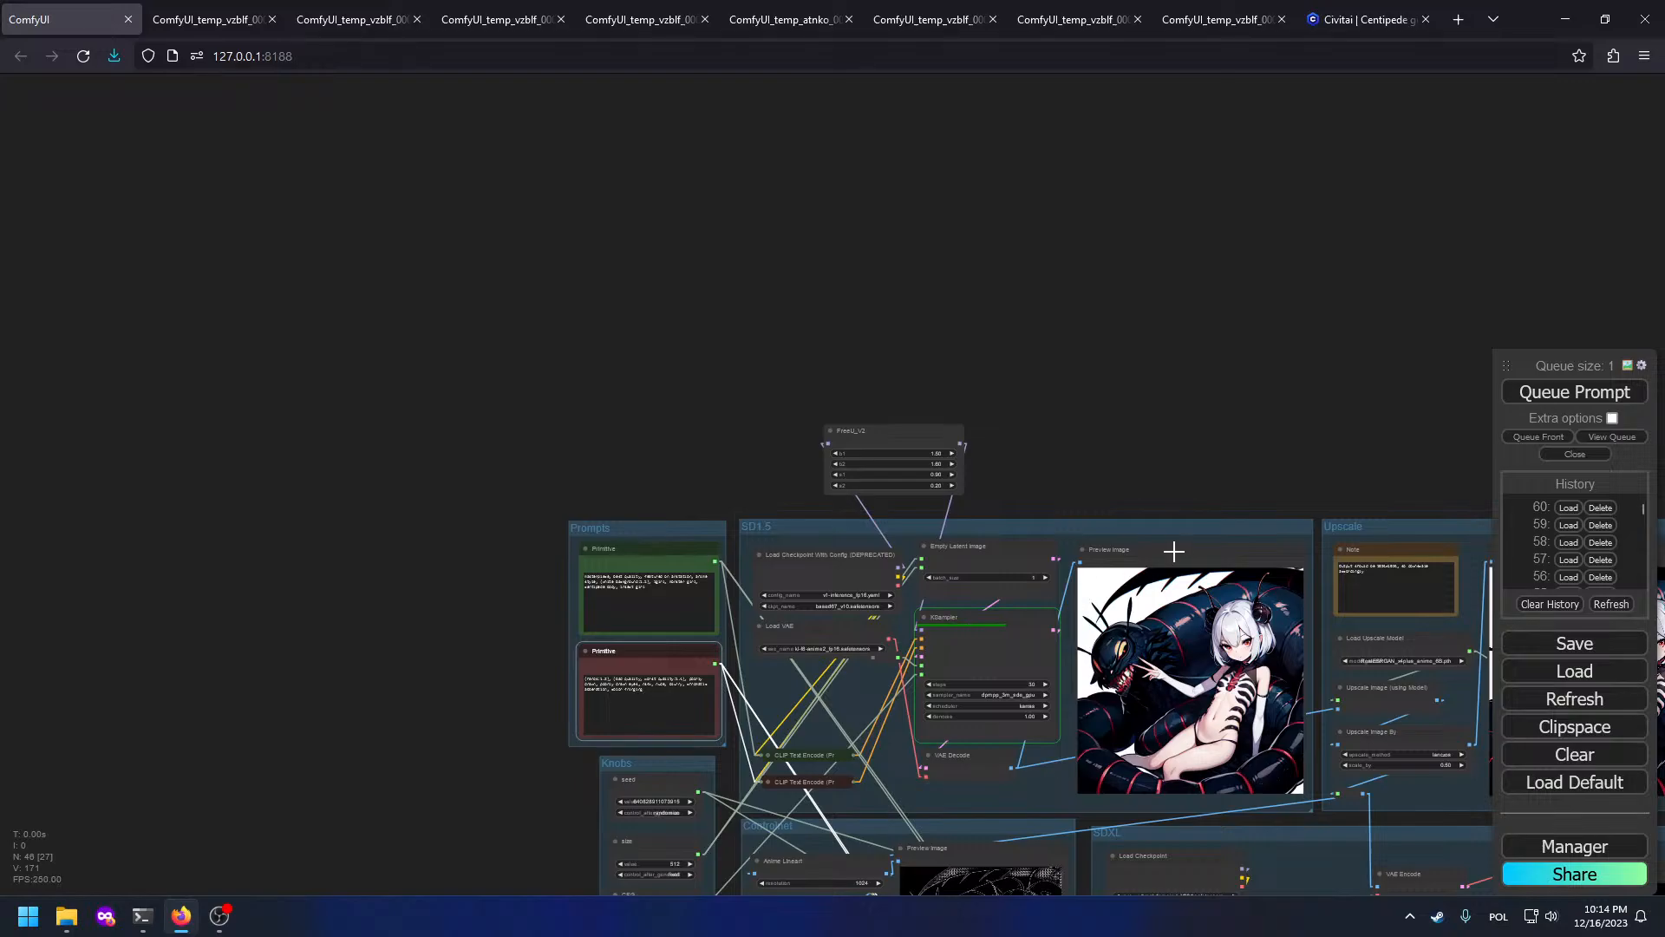
{"action": "left_click_drag", "start_coordinate": [1174, 550], "coordinate": [816, 394]}
{"action": "scroll", "coordinate": [1145, 555], "scroll_direction": "up", "scroll_amount": 8}
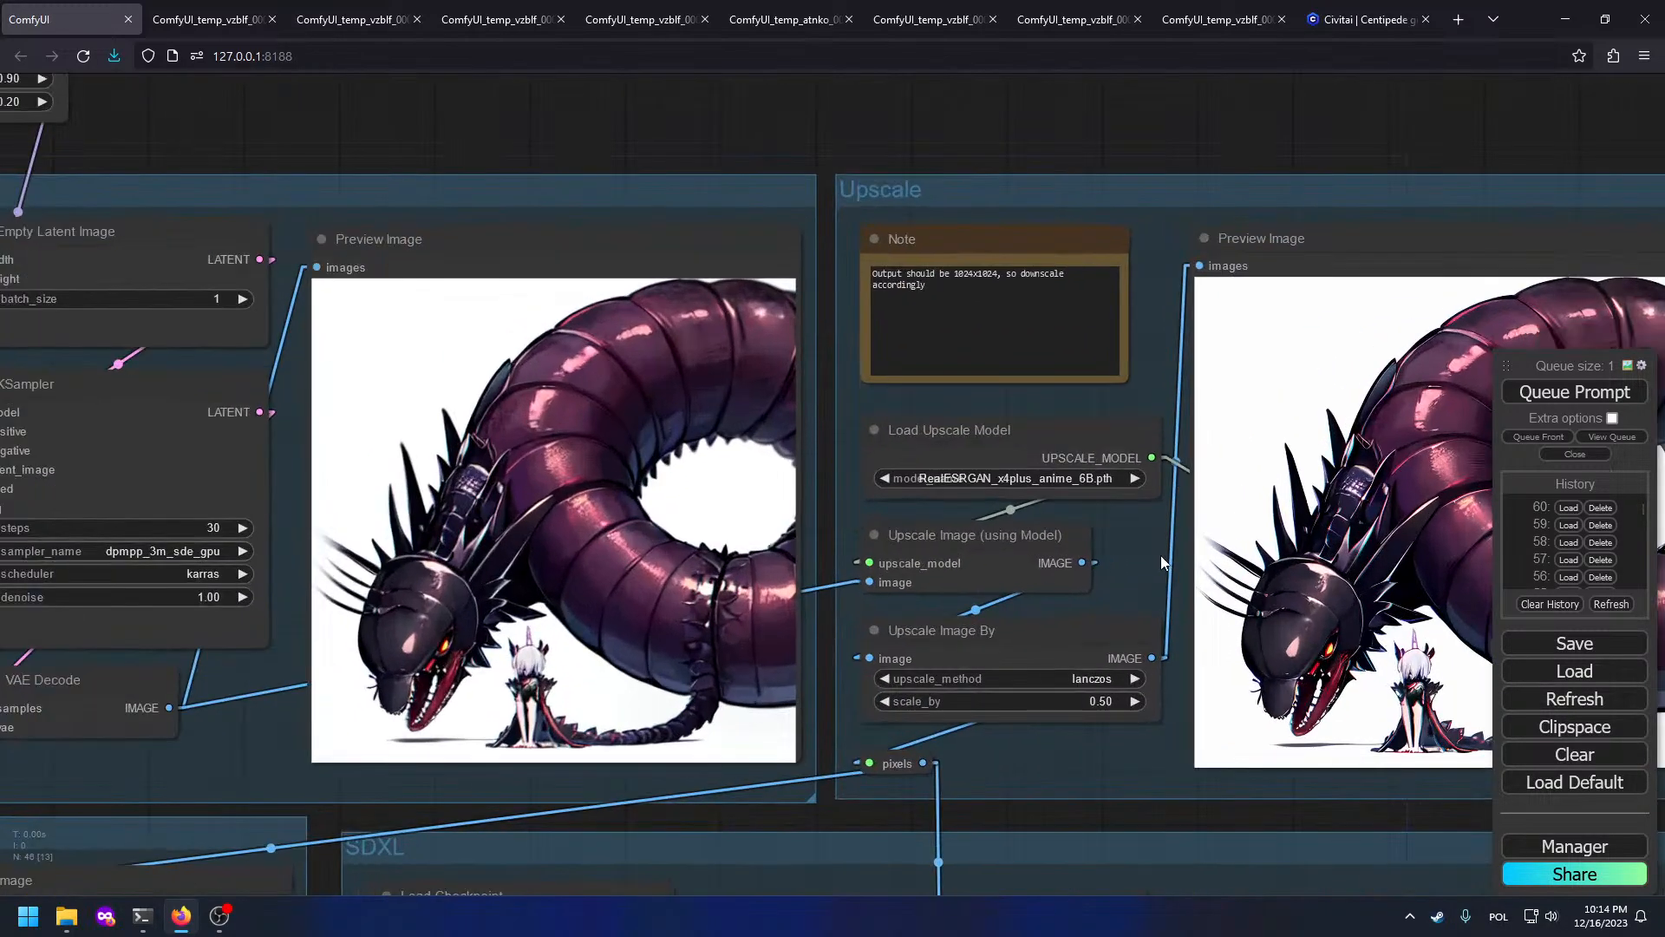
{"action": "scroll", "coordinate": [1160, 555], "scroll_direction": "down", "scroll_amount": 4}
{"action": "left_click_drag", "start_coordinate": [565, 373], "coordinate": [816, 382]}
{"action": "scroll", "coordinate": [2, 387], "scroll_direction": "up", "scroll_amount": 8}
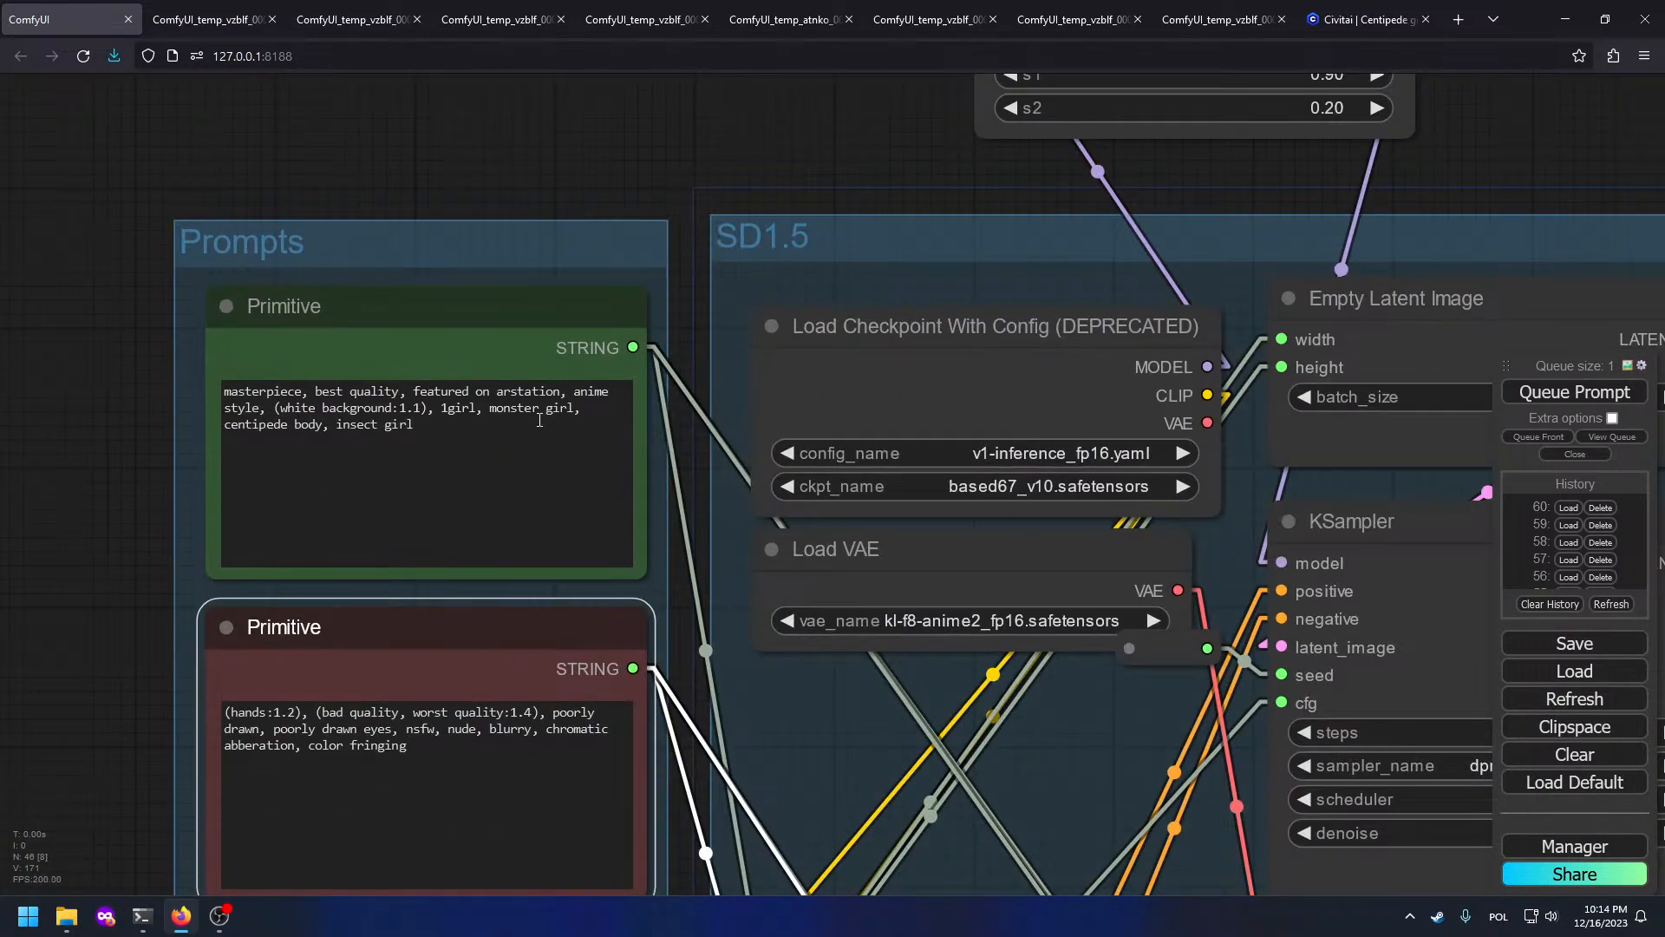
{"action": "left_click", "coordinate": [443, 442]}
{"action": "scroll", "coordinate": [886, 420], "scroll_direction": "down", "scroll_amount": 5}
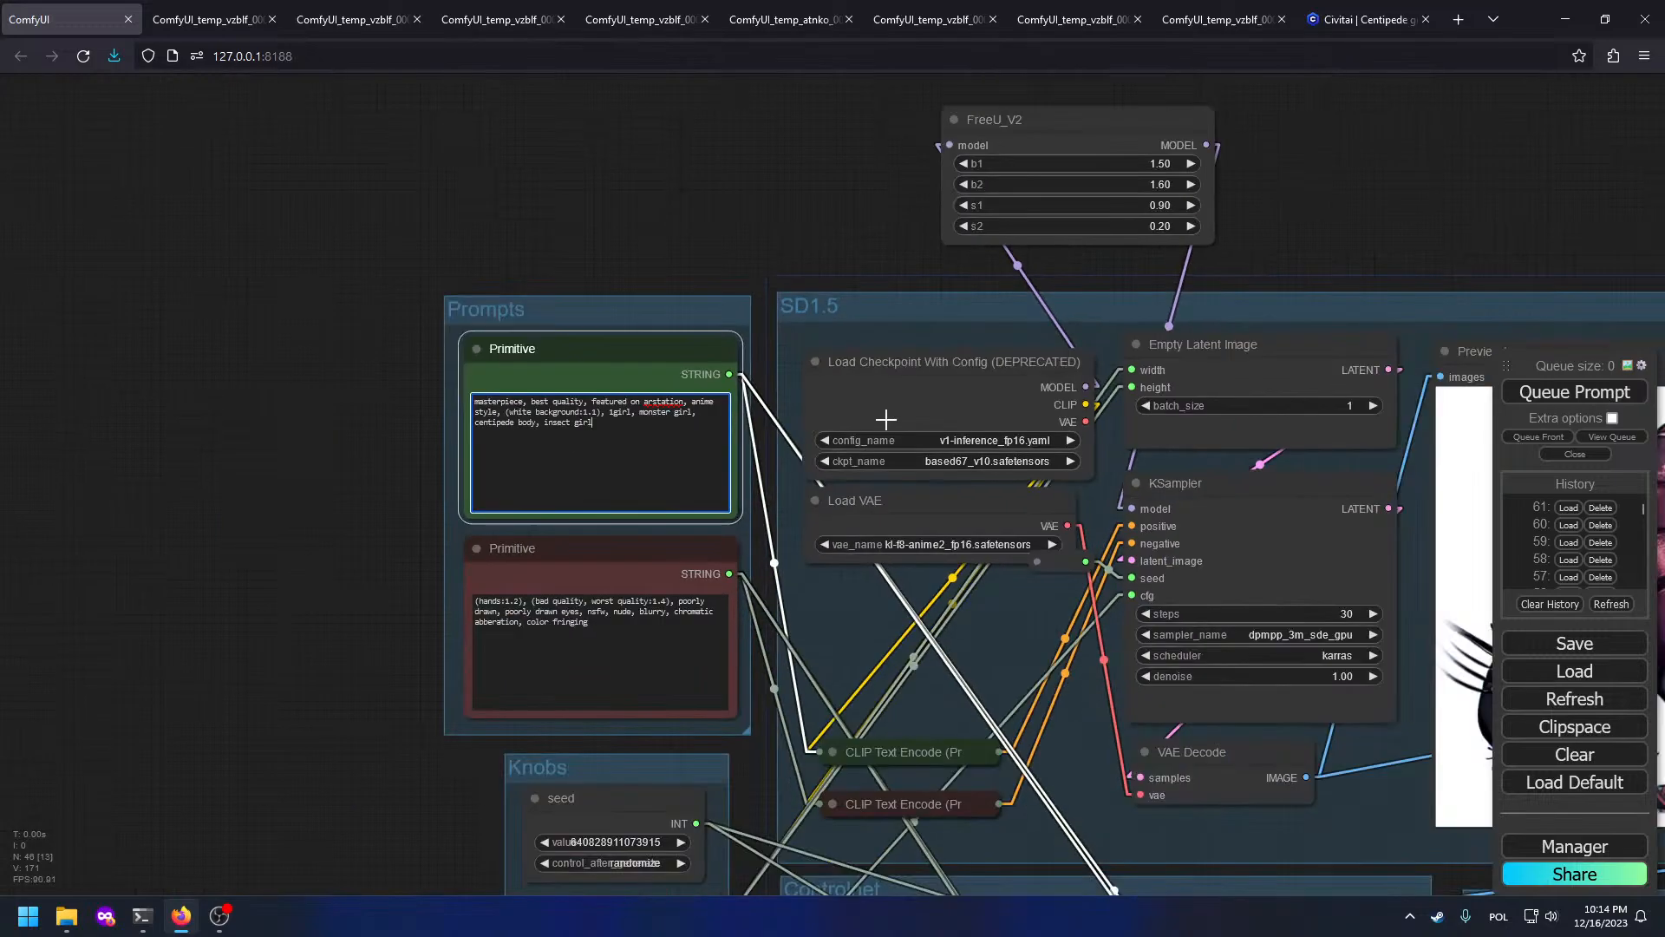
{"action": "left_click_drag", "start_coordinate": [1371, 538], "coordinate": [276, 351]}
{"action": "left_click", "coordinate": [1557, 393]}
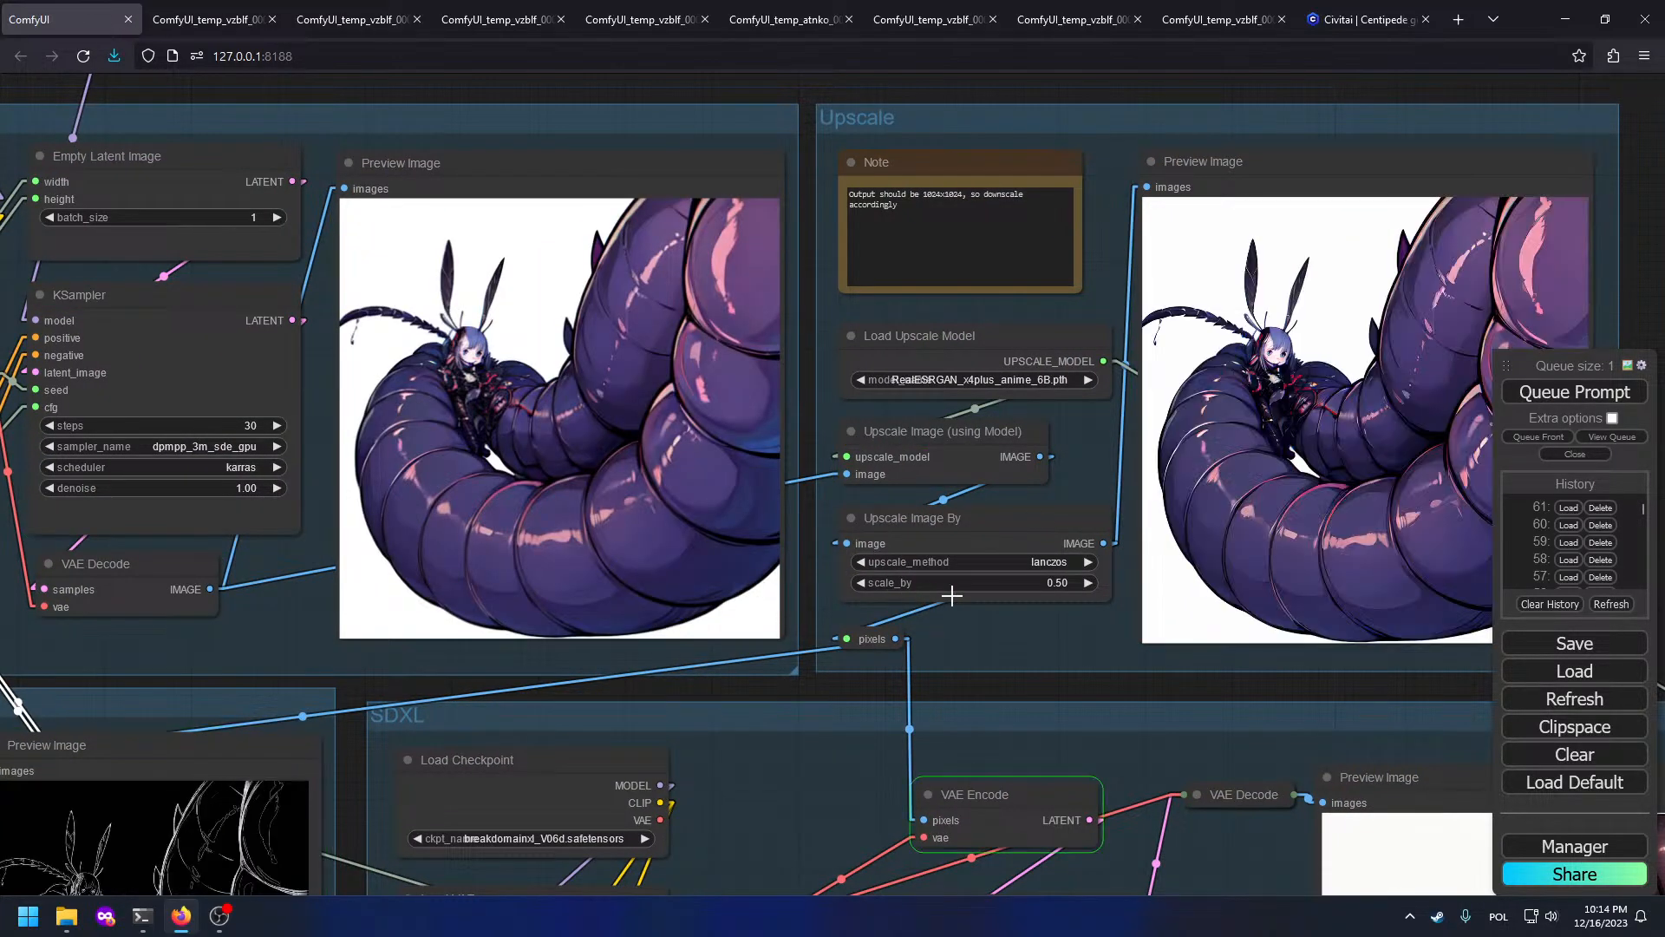
Step: Queue two more generations while watching the Upscale group's preview images
{"action": "left_click_drag", "start_coordinate": [941, 605], "coordinate": [673, 608]}
{"action": "scroll", "coordinate": [992, 383], "scroll_direction": "up", "scroll_amount": 9}
{"action": "scroll", "coordinate": [1059, 383], "scroll_direction": "down", "scroll_amount": 10}
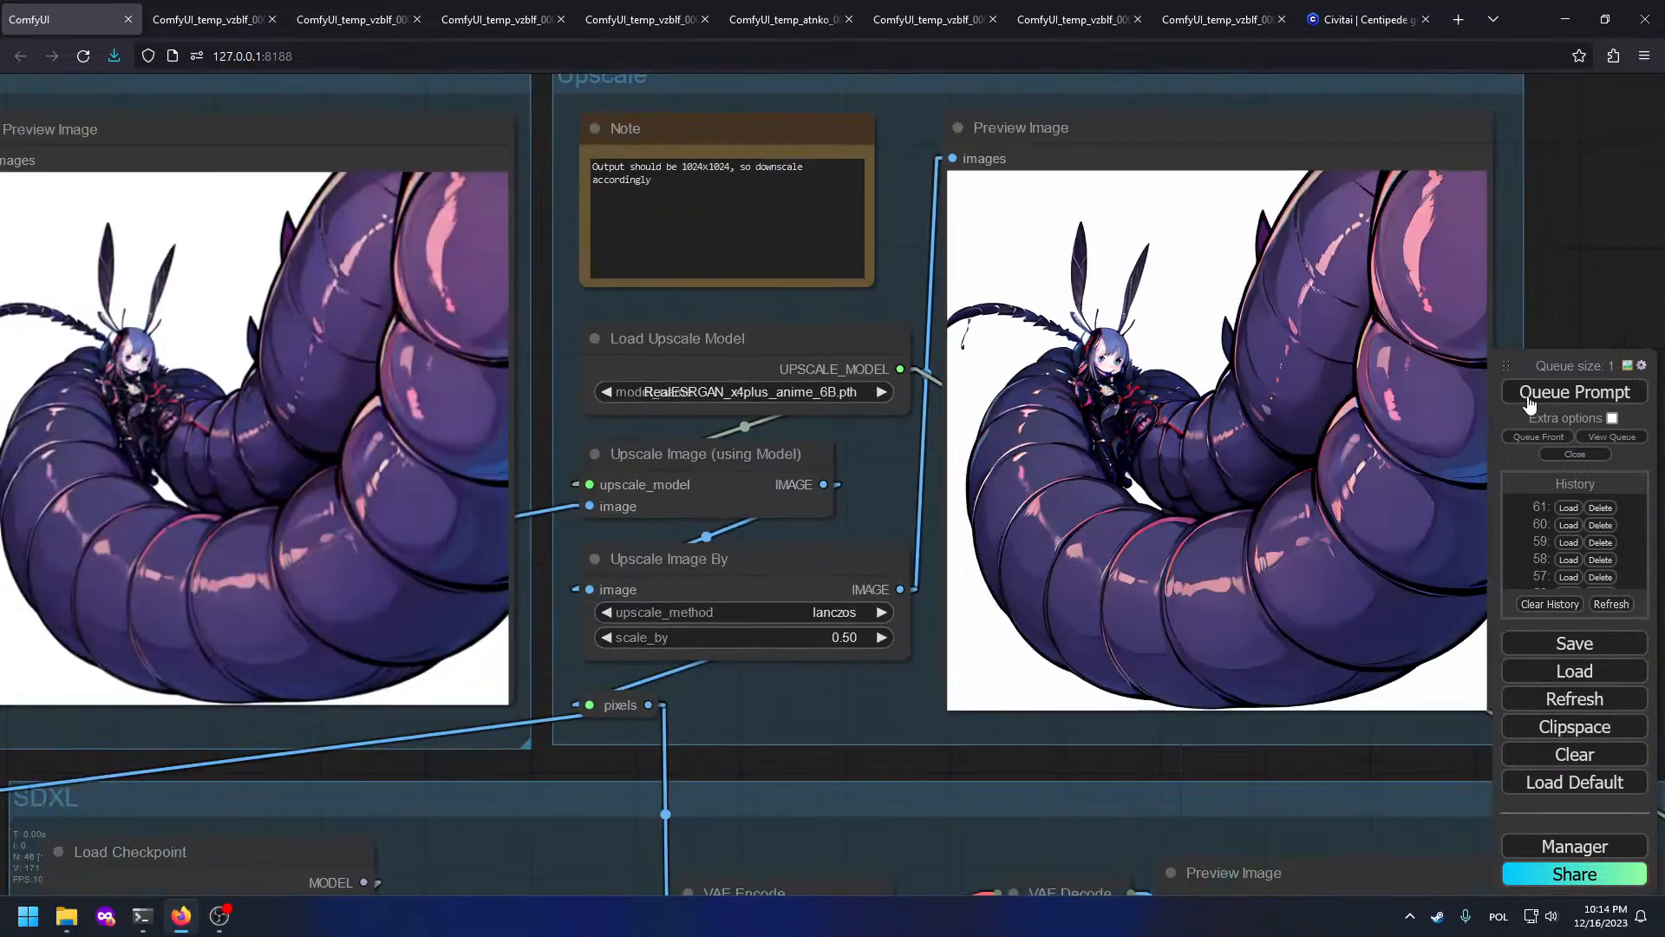
{"action": "left_click", "coordinate": [1574, 392]}
{"action": "left_click_drag", "start_coordinate": [745, 683], "coordinate": [863, 498]}
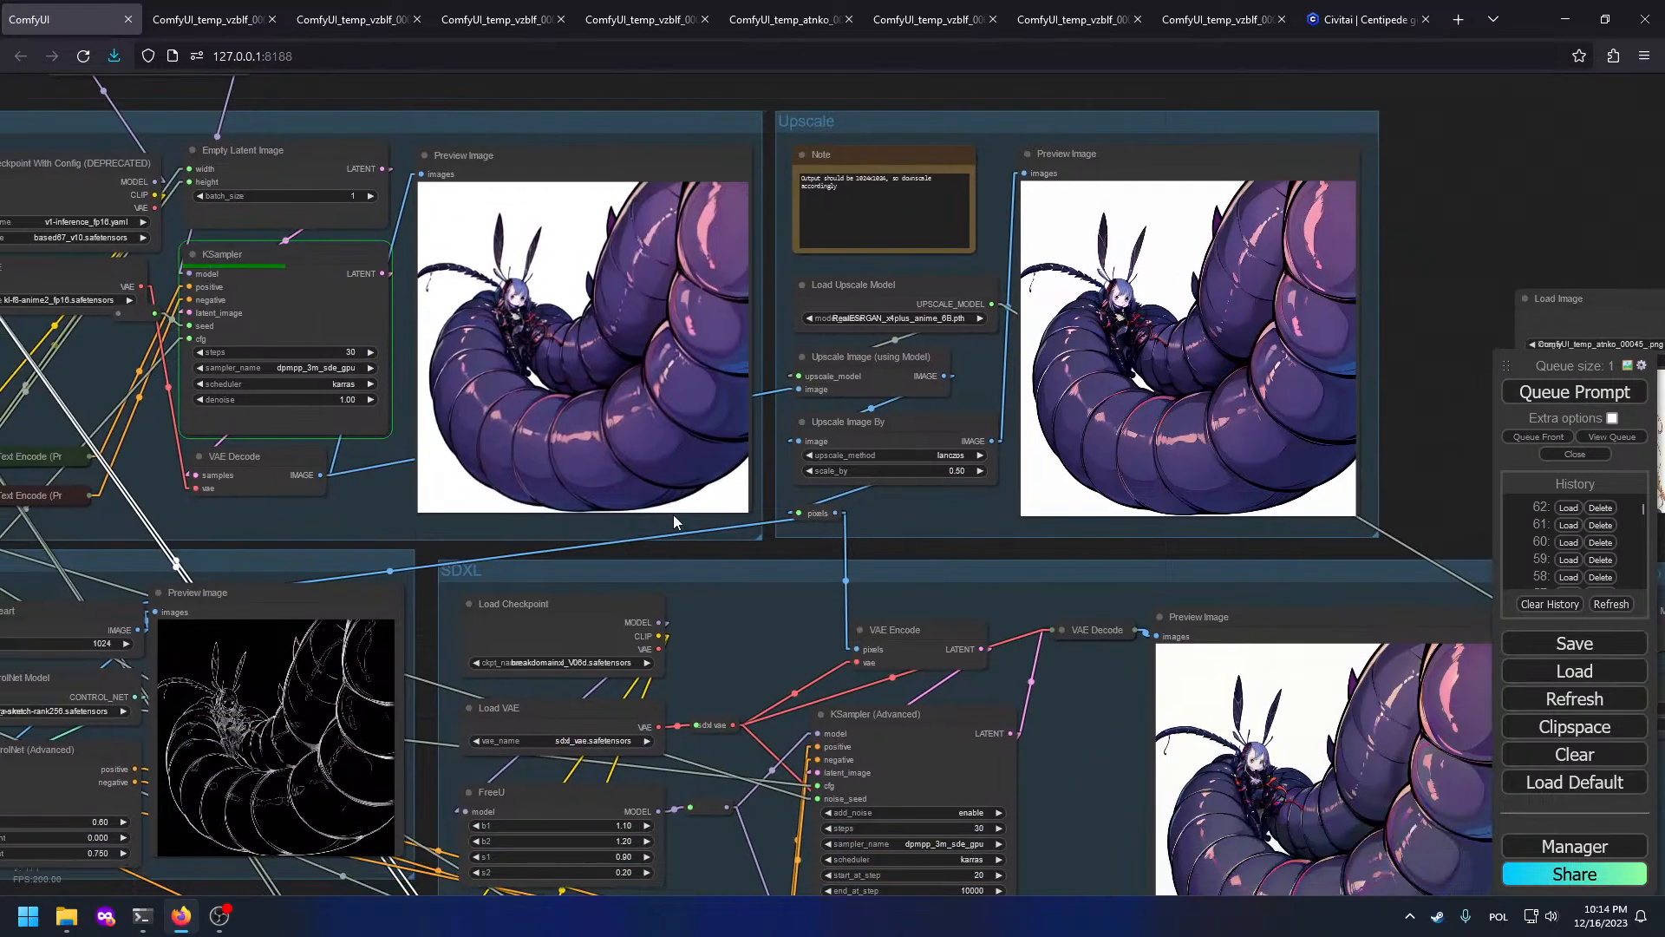
{"action": "left_click_drag", "start_coordinate": [1119, 347], "coordinate": [982, 597]}
{"action": "scroll", "coordinate": [981, 596], "scroll_direction": "up", "scroll_amount": 4}
{"action": "left_click_drag", "start_coordinate": [726, 634], "coordinate": [925, 634]}
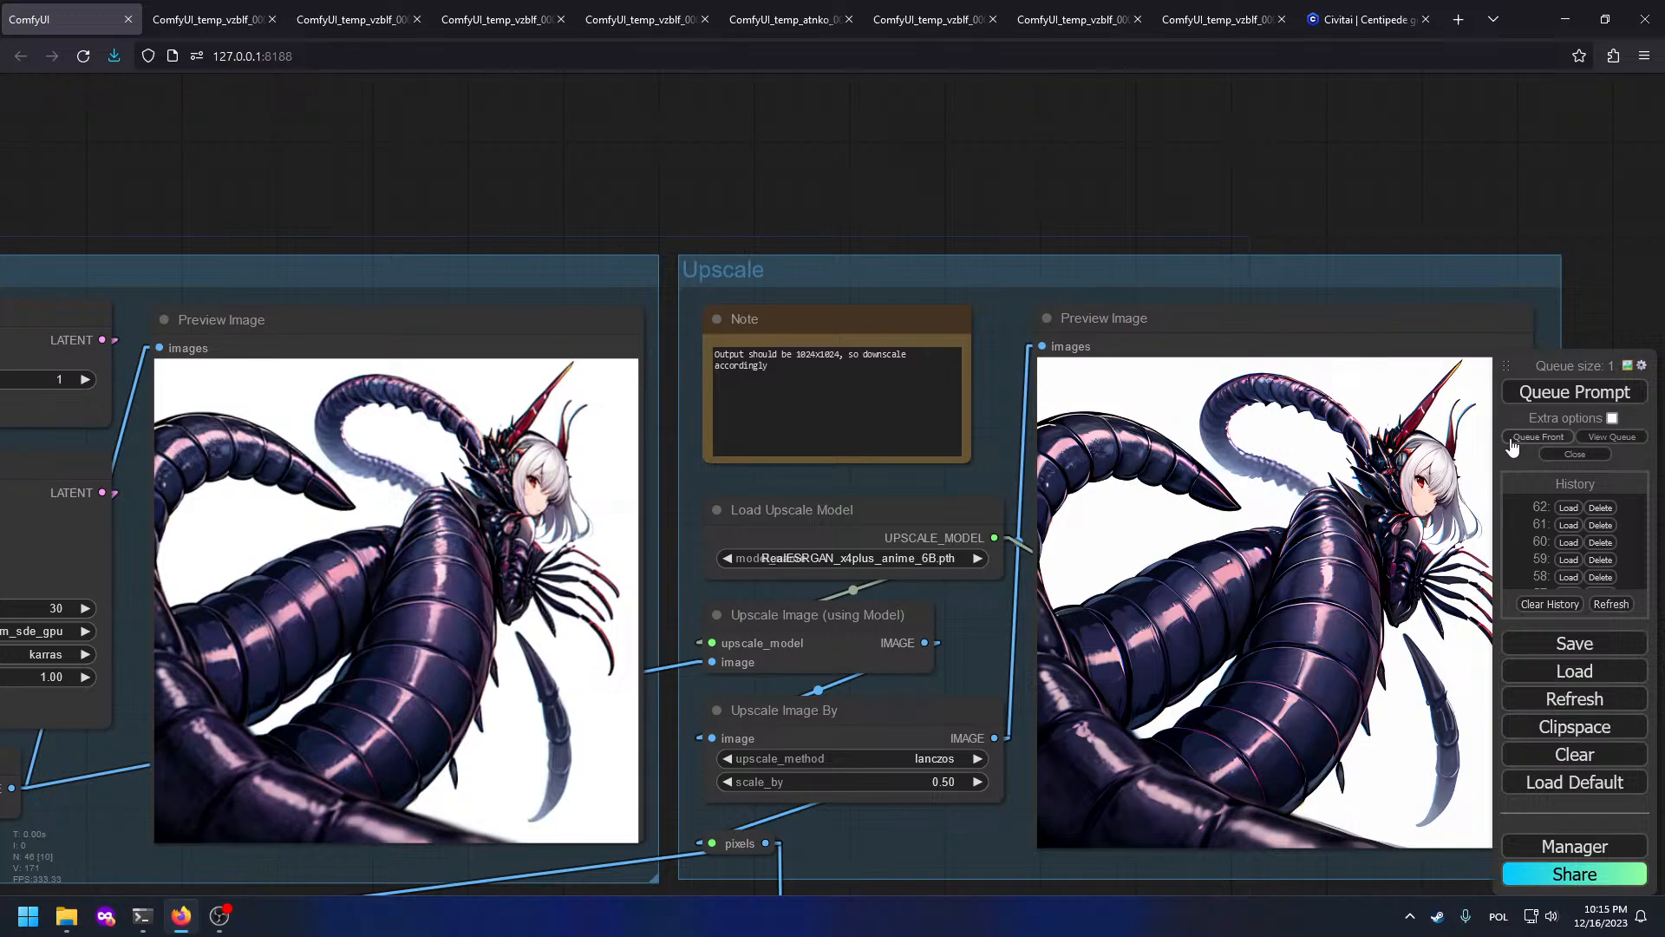
{"action": "left_click", "coordinate": [1527, 399]}
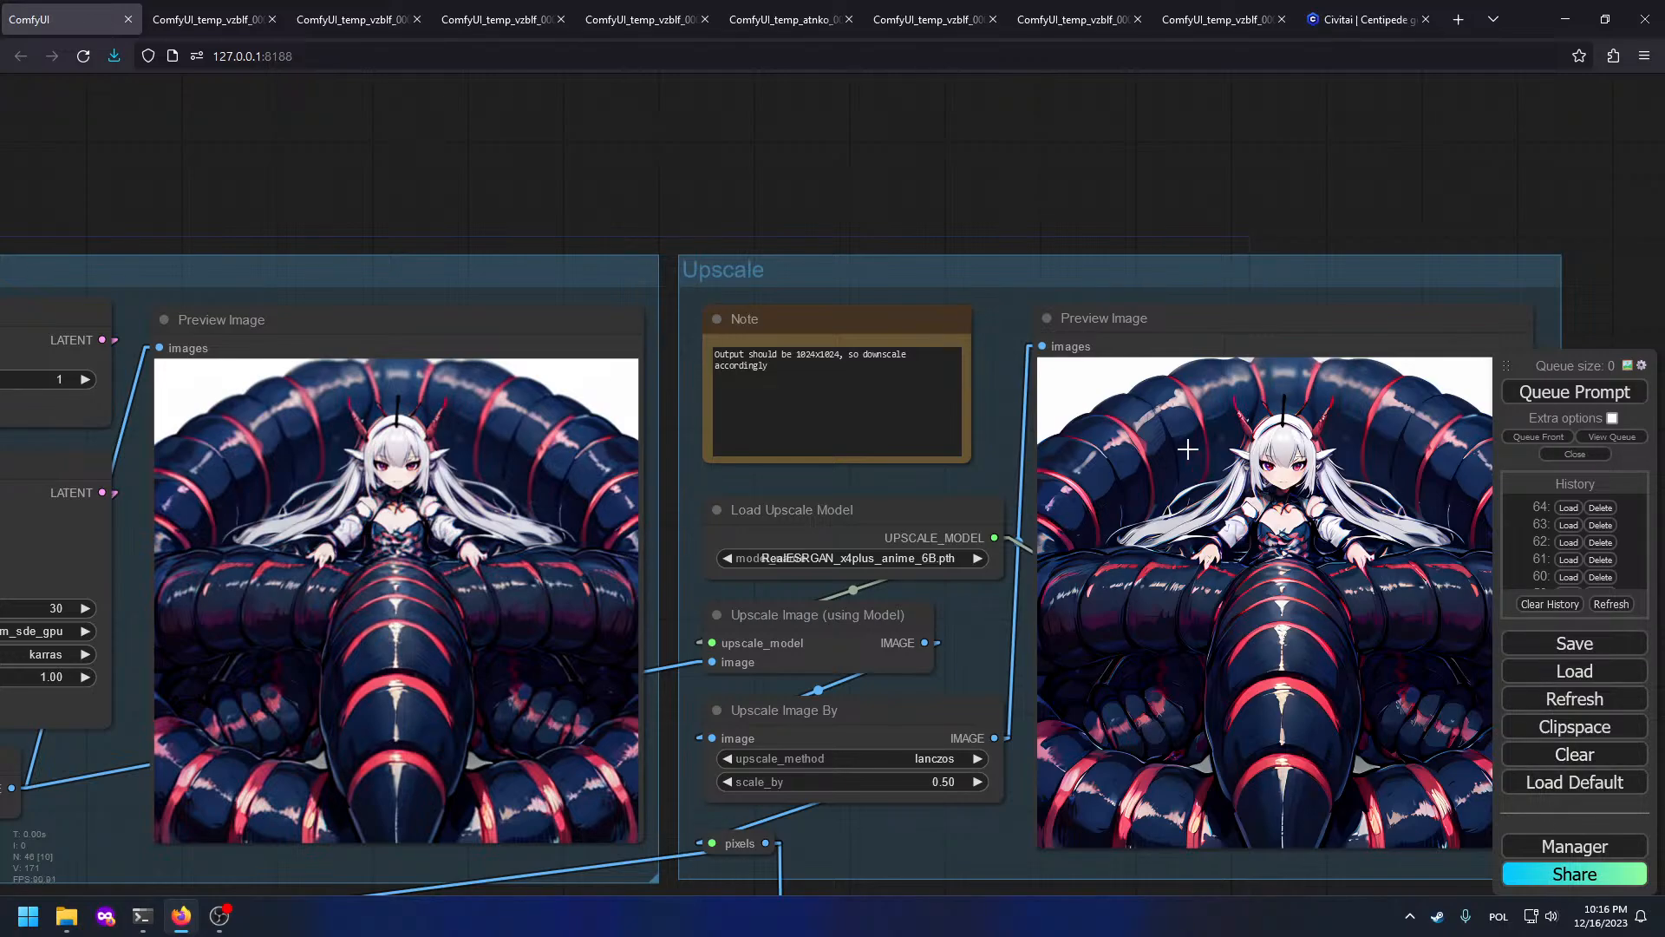
Step: Inspect the upscaled preview and the SDXL group's preview images
{"action": "left_click_drag", "start_coordinate": [574, 433], "coordinate": [738, 403]}
{"action": "left_click_drag", "start_coordinate": [1440, 409], "coordinate": [899, 492]}
{"action": "scroll", "coordinate": [1023, 499], "scroll_direction": "up", "scroll_amount": 8}
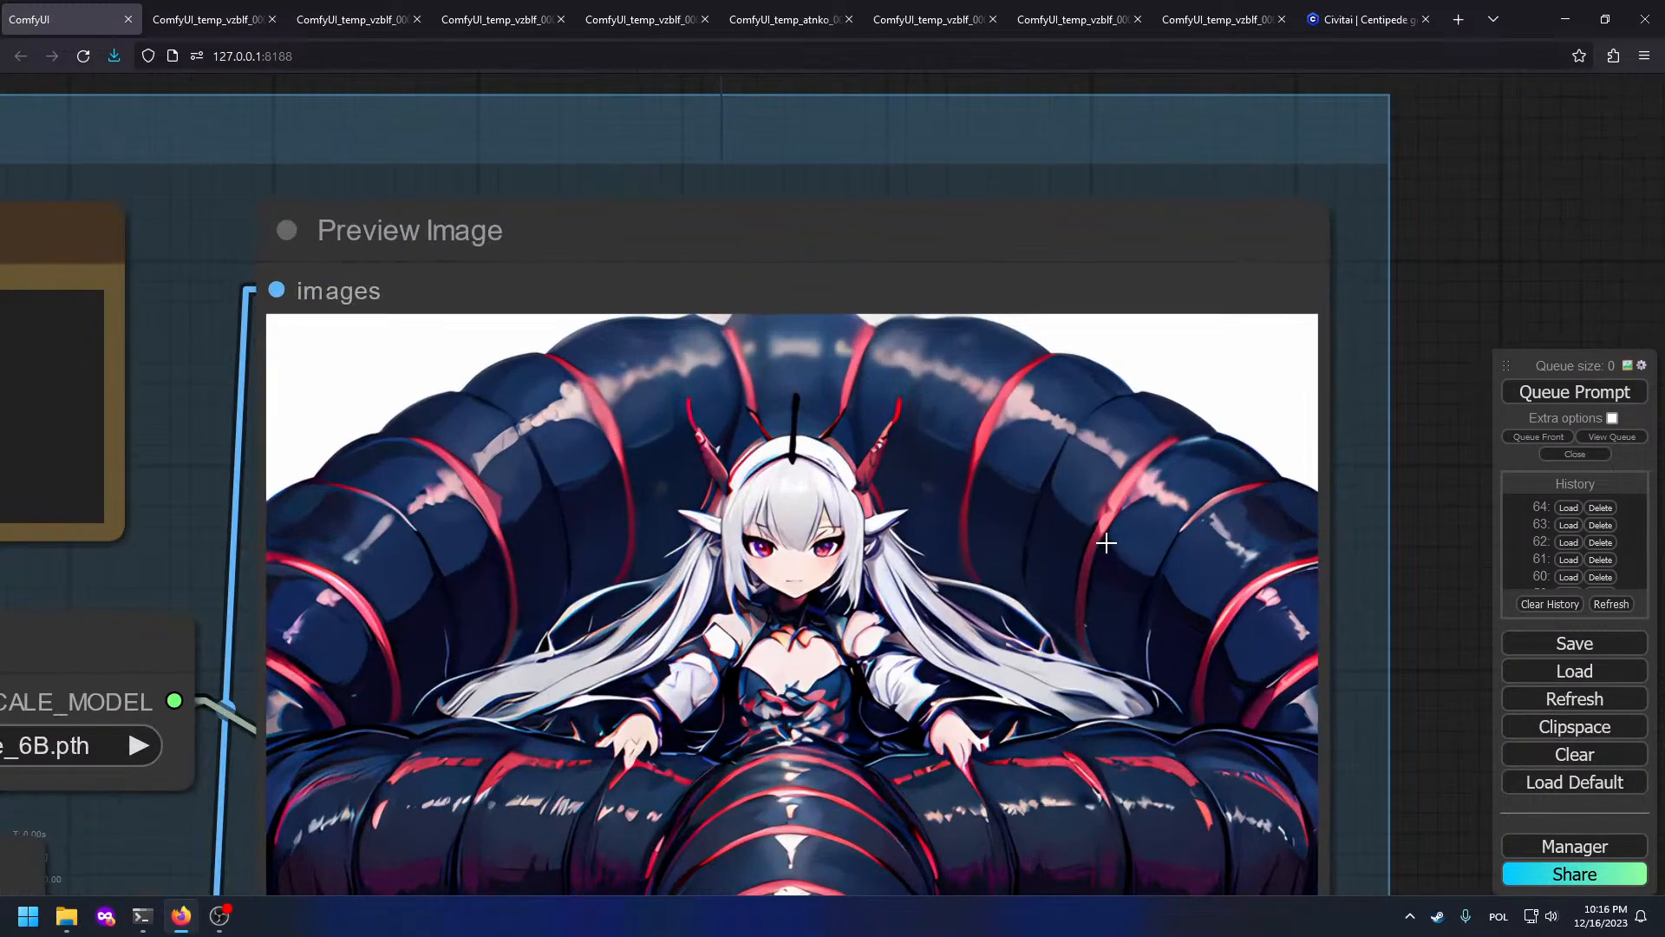
{"action": "scroll", "coordinate": [891, 546], "scroll_direction": "down", "scroll_amount": 9}
{"action": "scroll", "coordinate": [891, 527], "scroll_direction": "down", "scroll_amount": 1}
{"action": "left_click_drag", "start_coordinate": [850, 877], "coordinate": [881, 371]}
{"action": "left_click_drag", "start_coordinate": [1032, 746], "coordinate": [892, 282]}
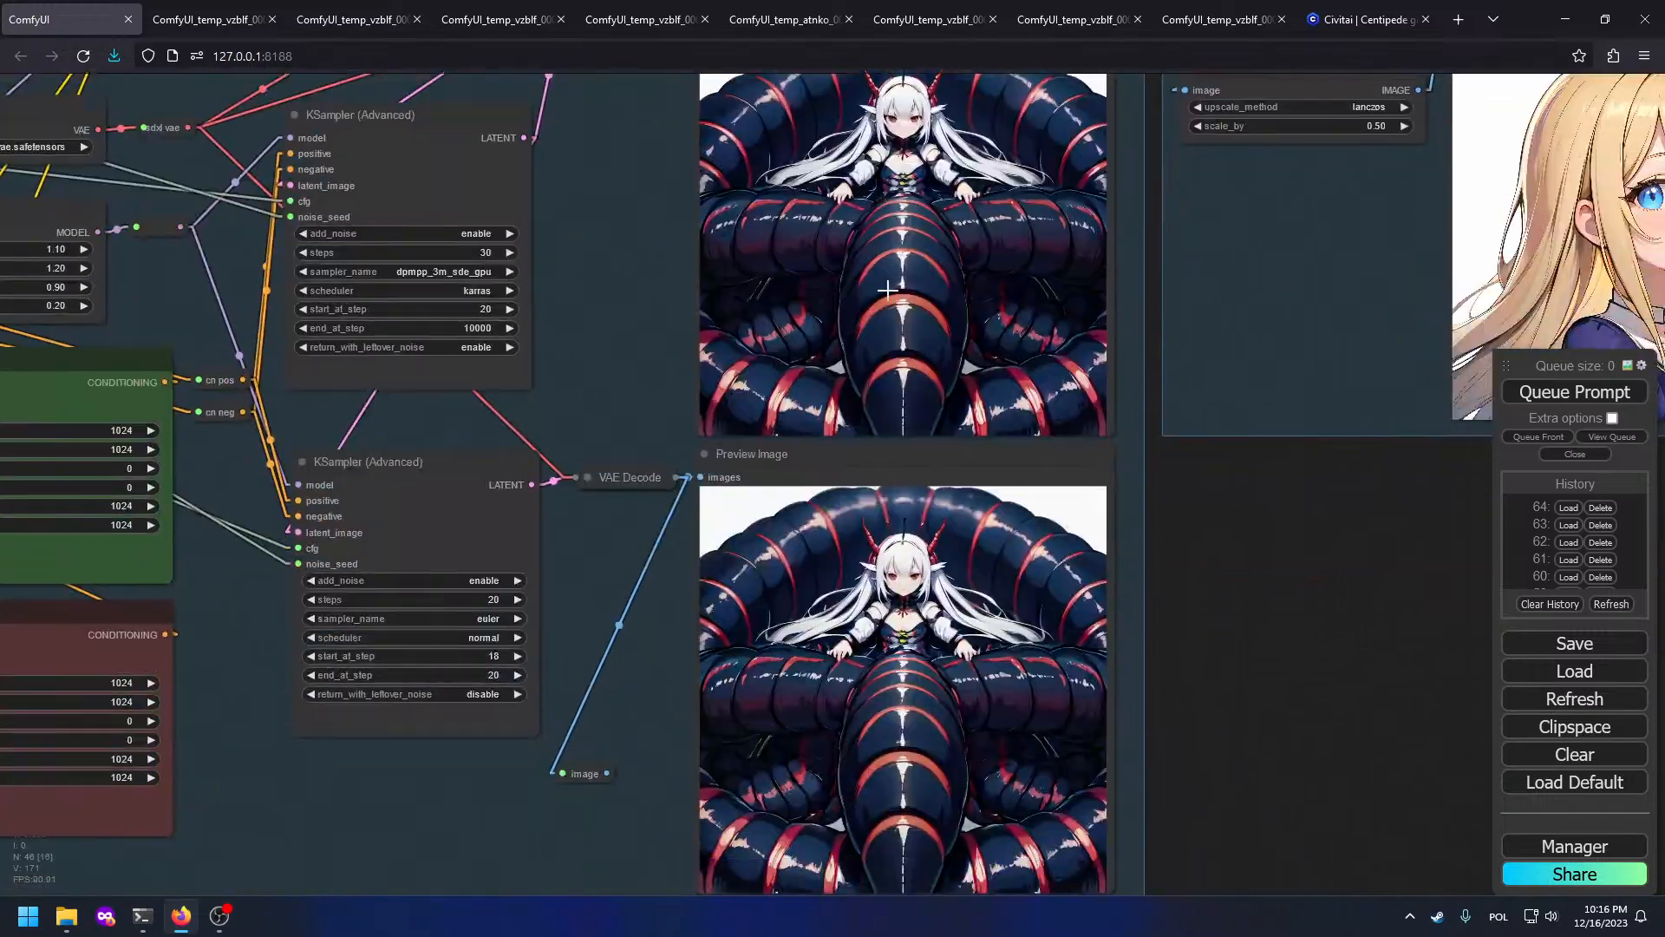
{"action": "scroll", "coordinate": [974, 230], "scroll_direction": "up", "scroll_amount": 8}
{"action": "left_click_drag", "start_coordinate": [965, 575], "coordinate": [993, 854]}
Step: Check the Upscaler cleanup previews, then bring the OBS Studio window to the front
{"action": "scroll", "coordinate": [974, 230], "scroll_direction": "down", "scroll_amount": 9}
{"action": "scroll", "coordinate": [992, 433], "scroll_direction": "up", "scroll_amount": 7}
{"action": "scroll", "coordinate": [992, 432], "scroll_direction": "down", "scroll_amount": 6}
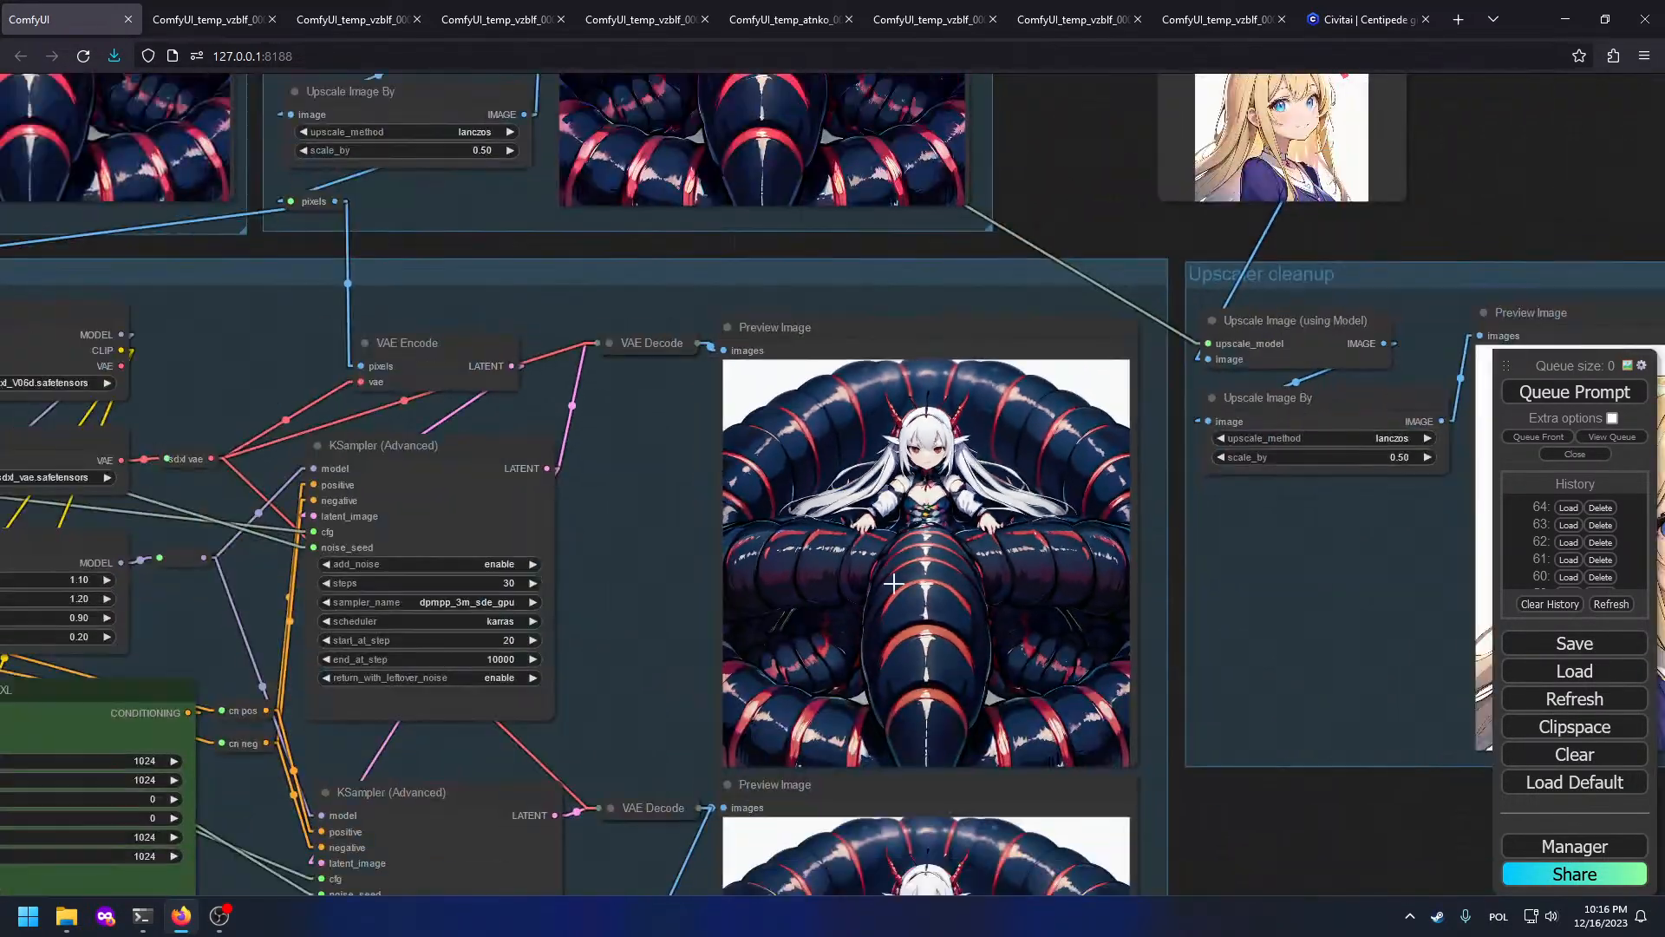
{"action": "left_click_drag", "start_coordinate": [994, 264], "coordinate": [621, 94]}
{"action": "scroll", "coordinate": [621, 93], "scroll_direction": "down", "scroll_amount": 3}
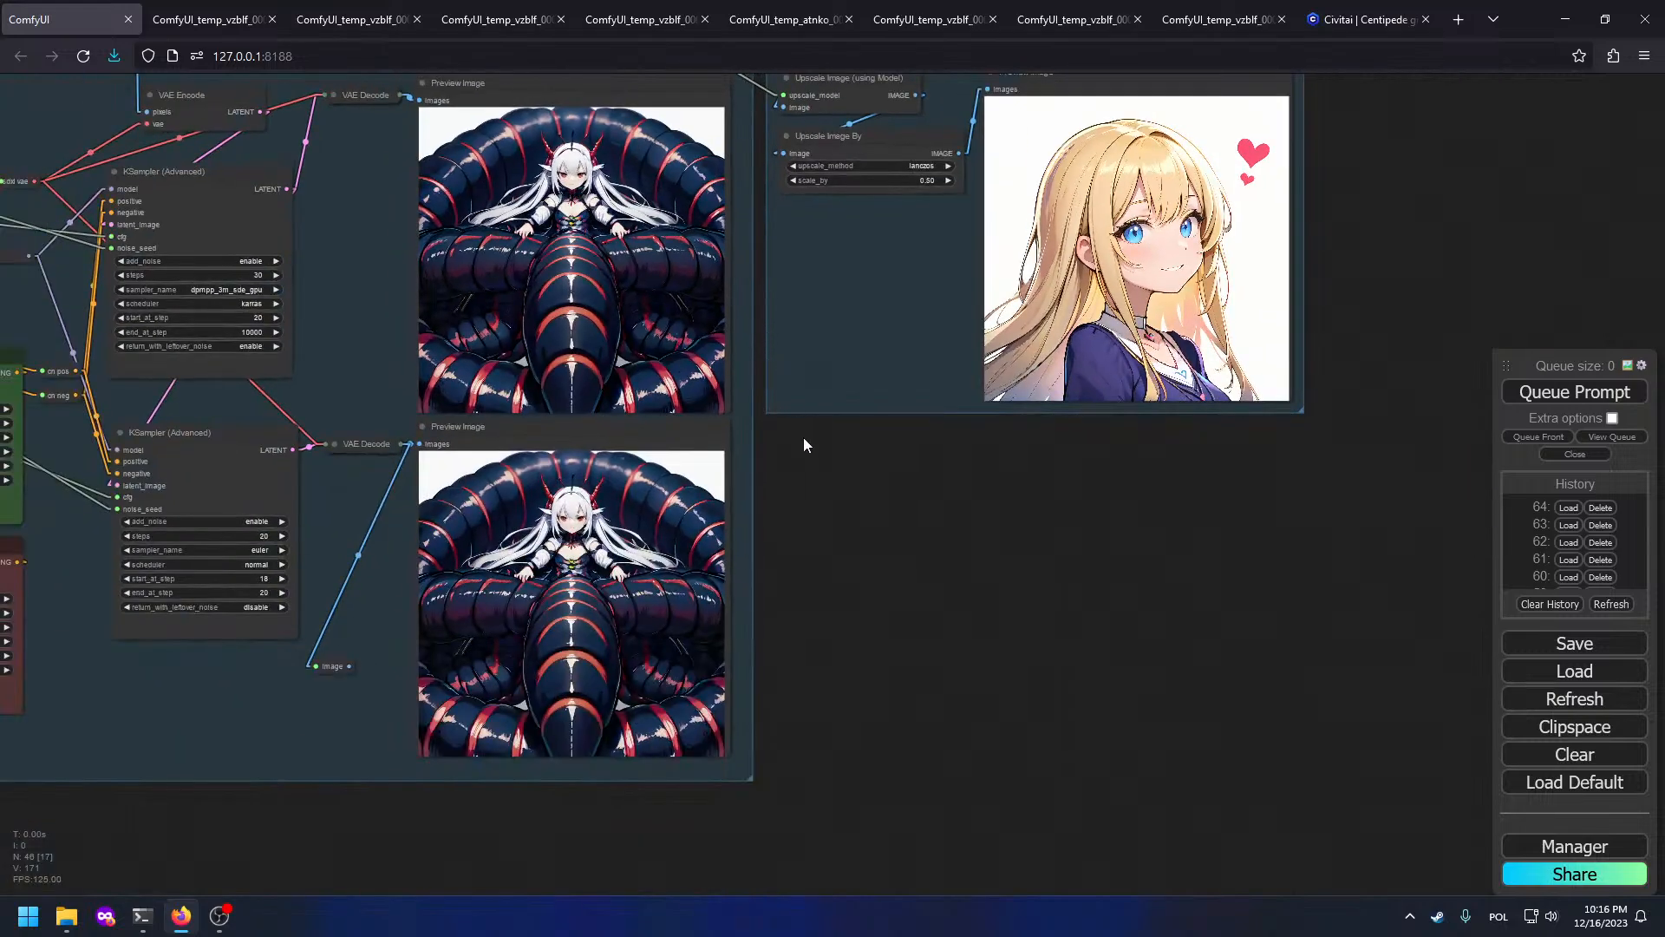
{"action": "left_click_drag", "start_coordinate": [813, 442], "coordinate": [1011, 738]}
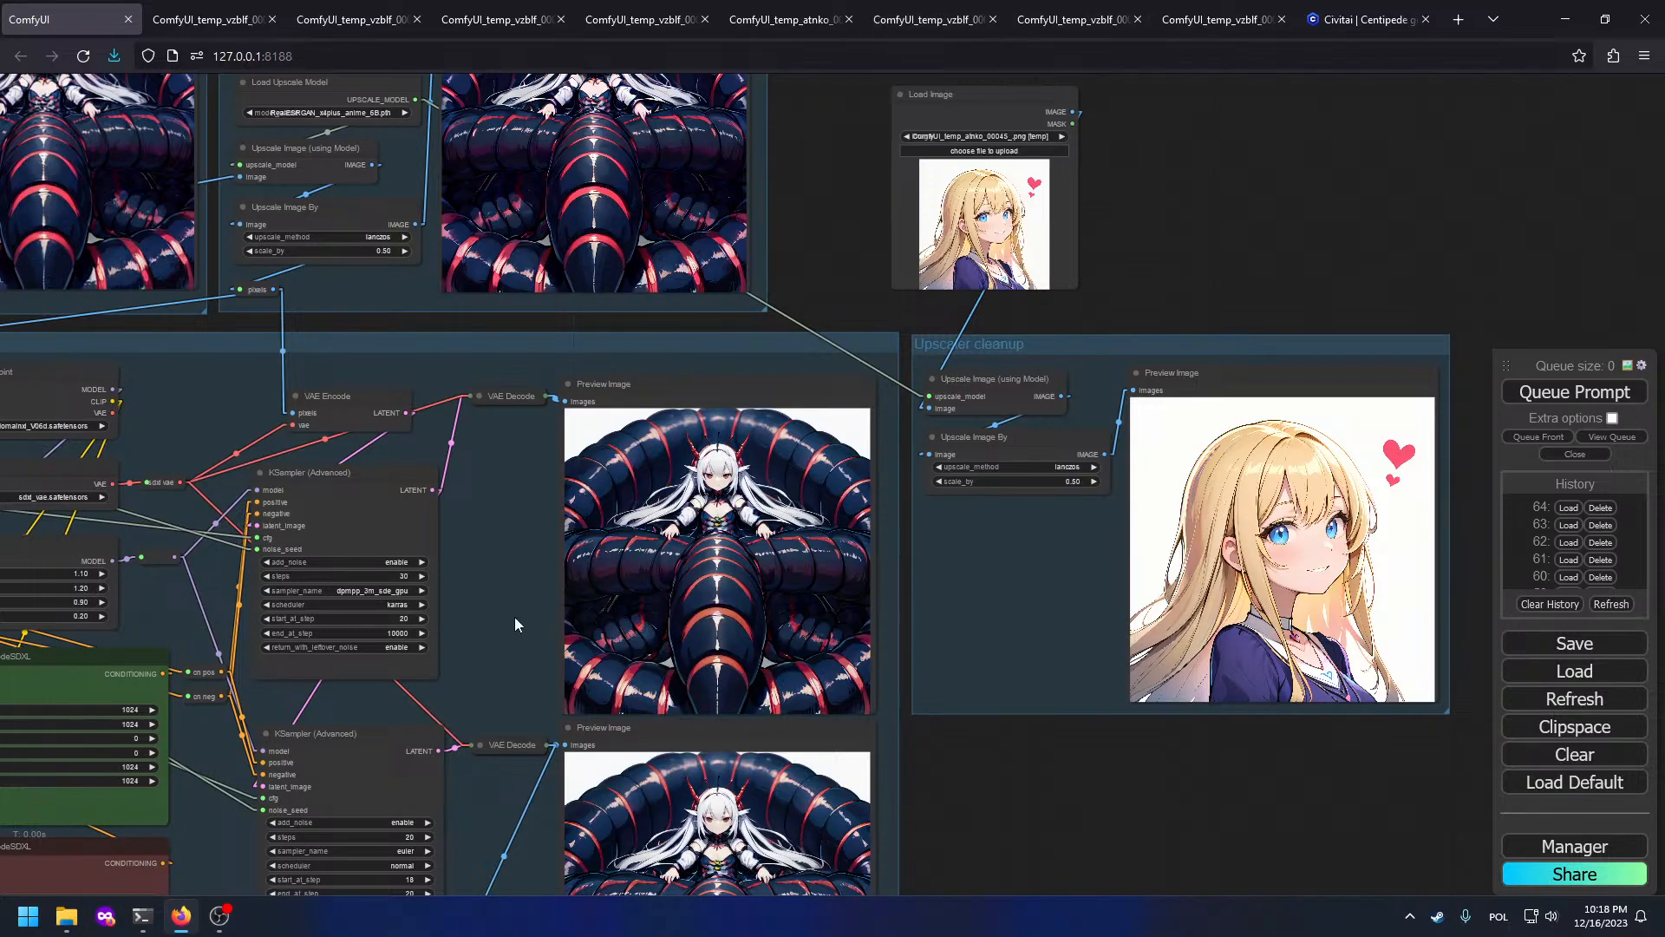
{"action": "left_click", "coordinate": [220, 916]}
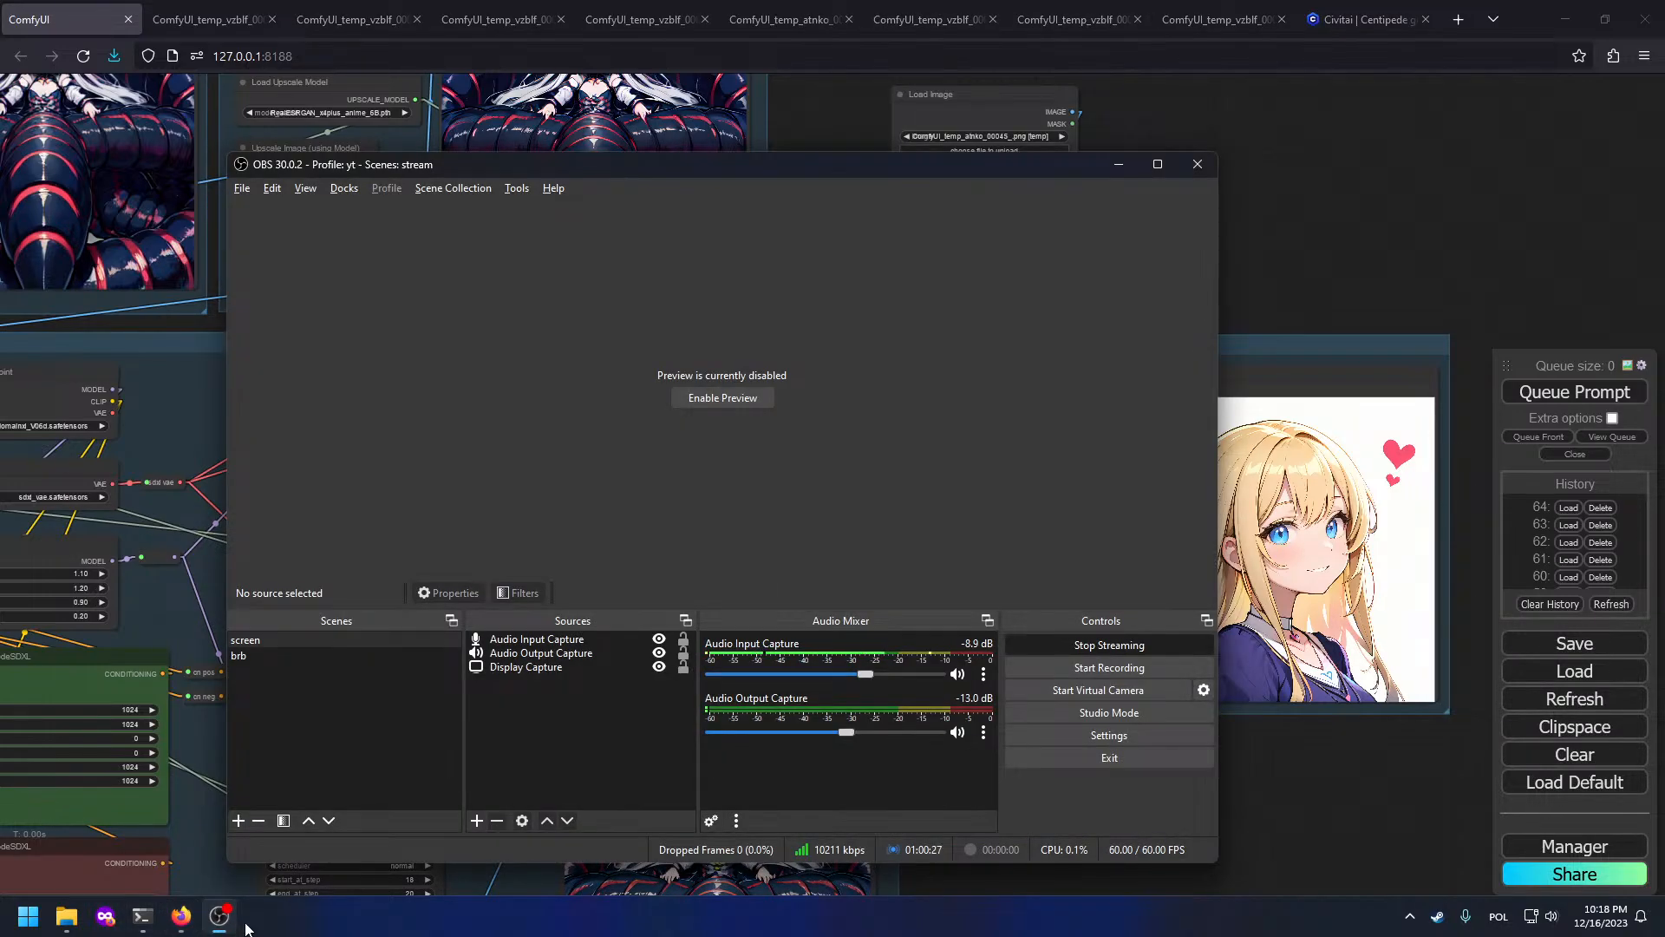